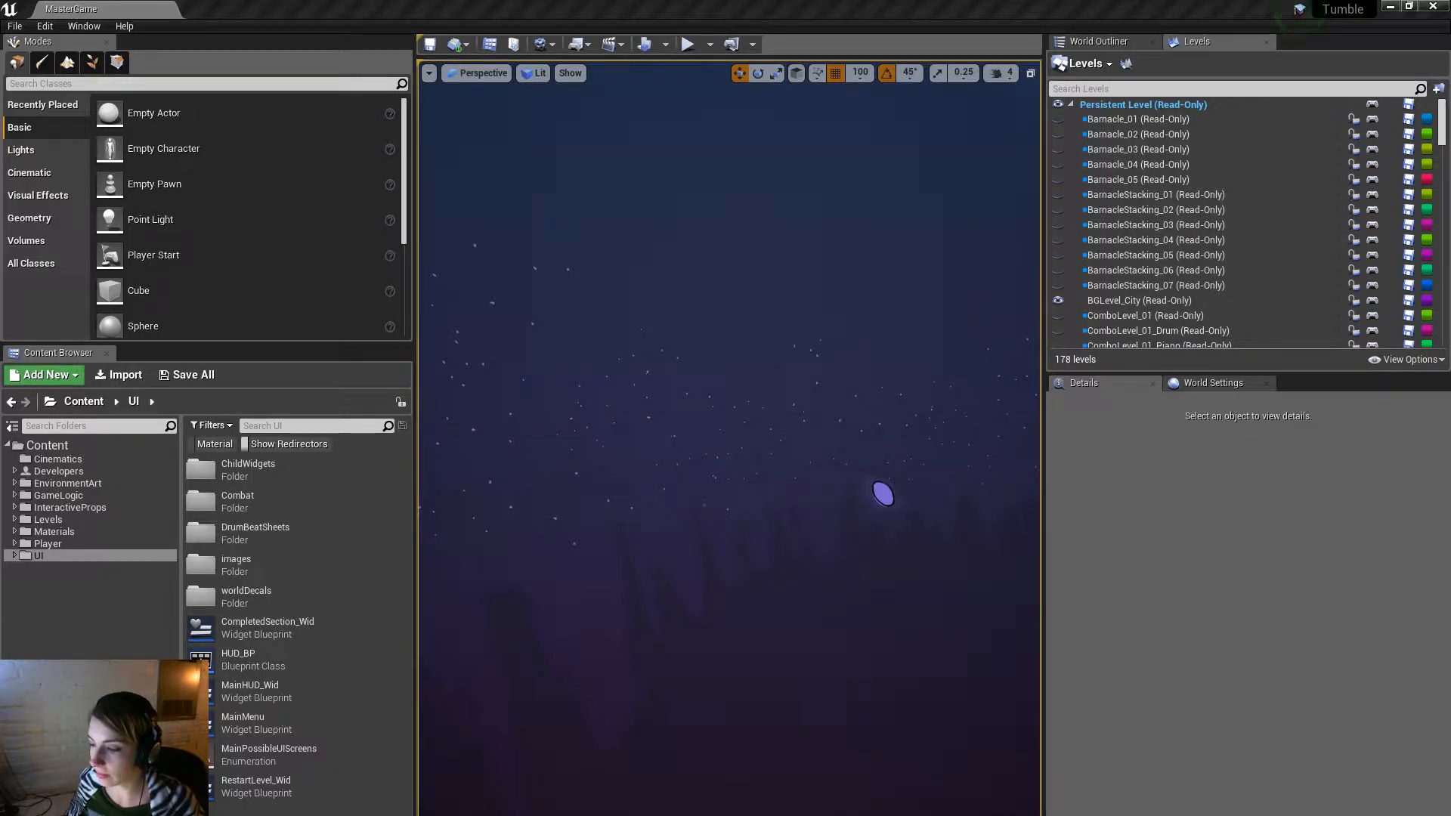
# Switch to Maya and inspect the dark frontBack_half and sideToSide_half tubes of the trumpet body by selecting one piece of each.
pyautogui.hotkey('alt', 'Tab')
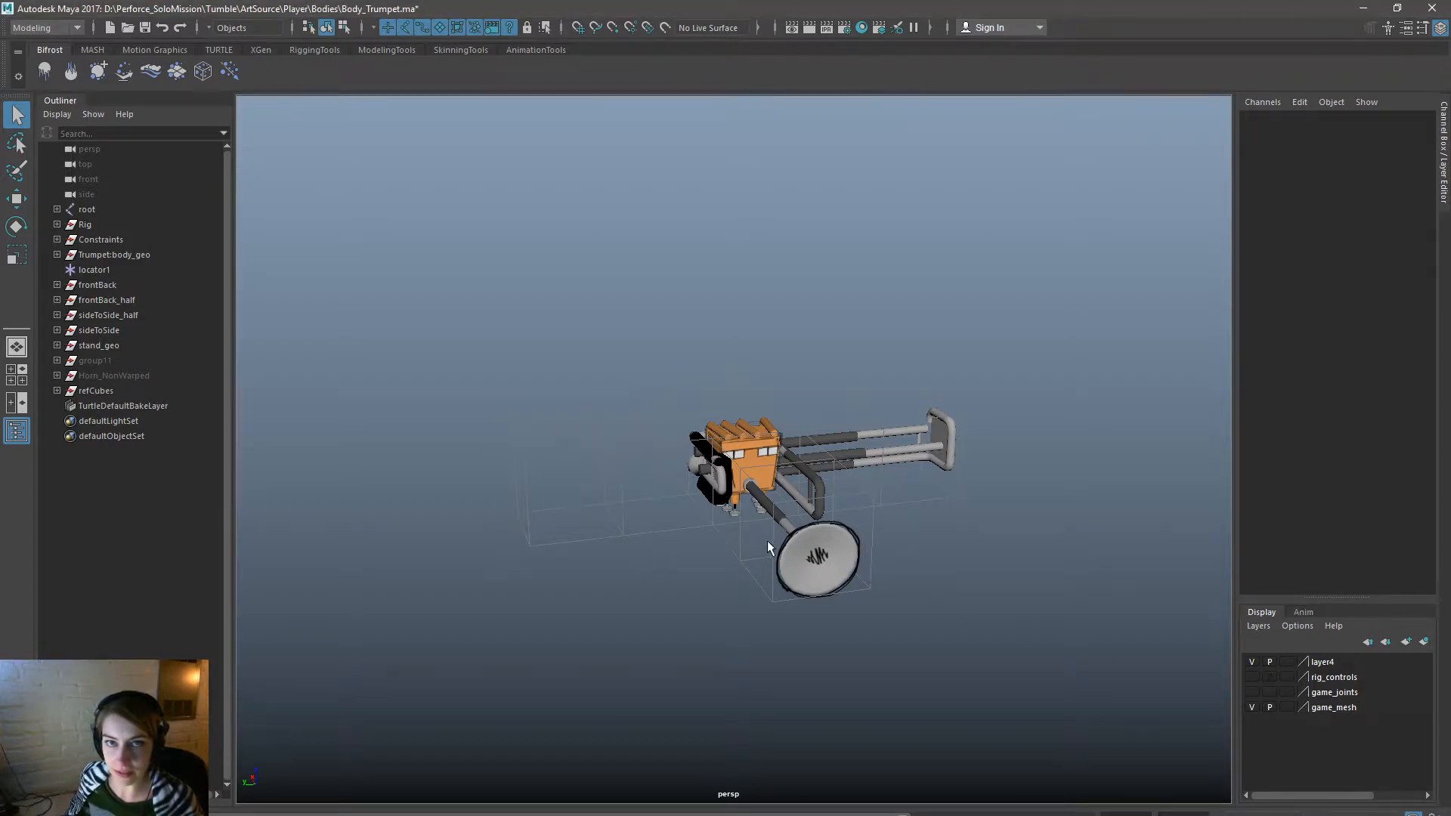
pyautogui.keyDown('alt'); pyautogui.moveTo(647, 386); pyautogui.dragTo(913, 514); pyautogui.keyUp('alt')
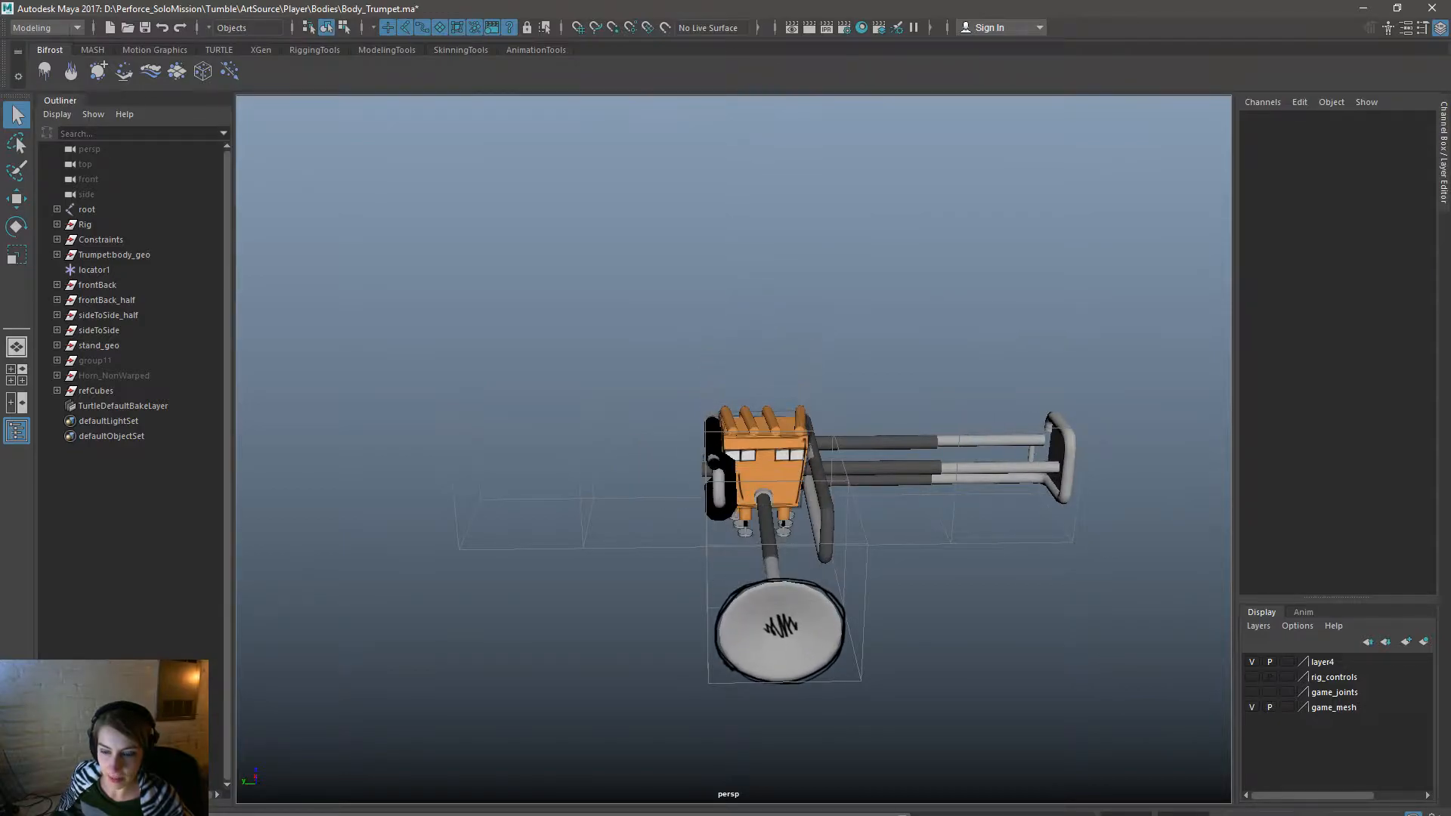
pyautogui.keyDown('alt'); pyautogui.moveTo(554, 622); pyautogui.dragTo(611, 541); pyautogui.keyUp('alt')
pyautogui.click(611, 541)
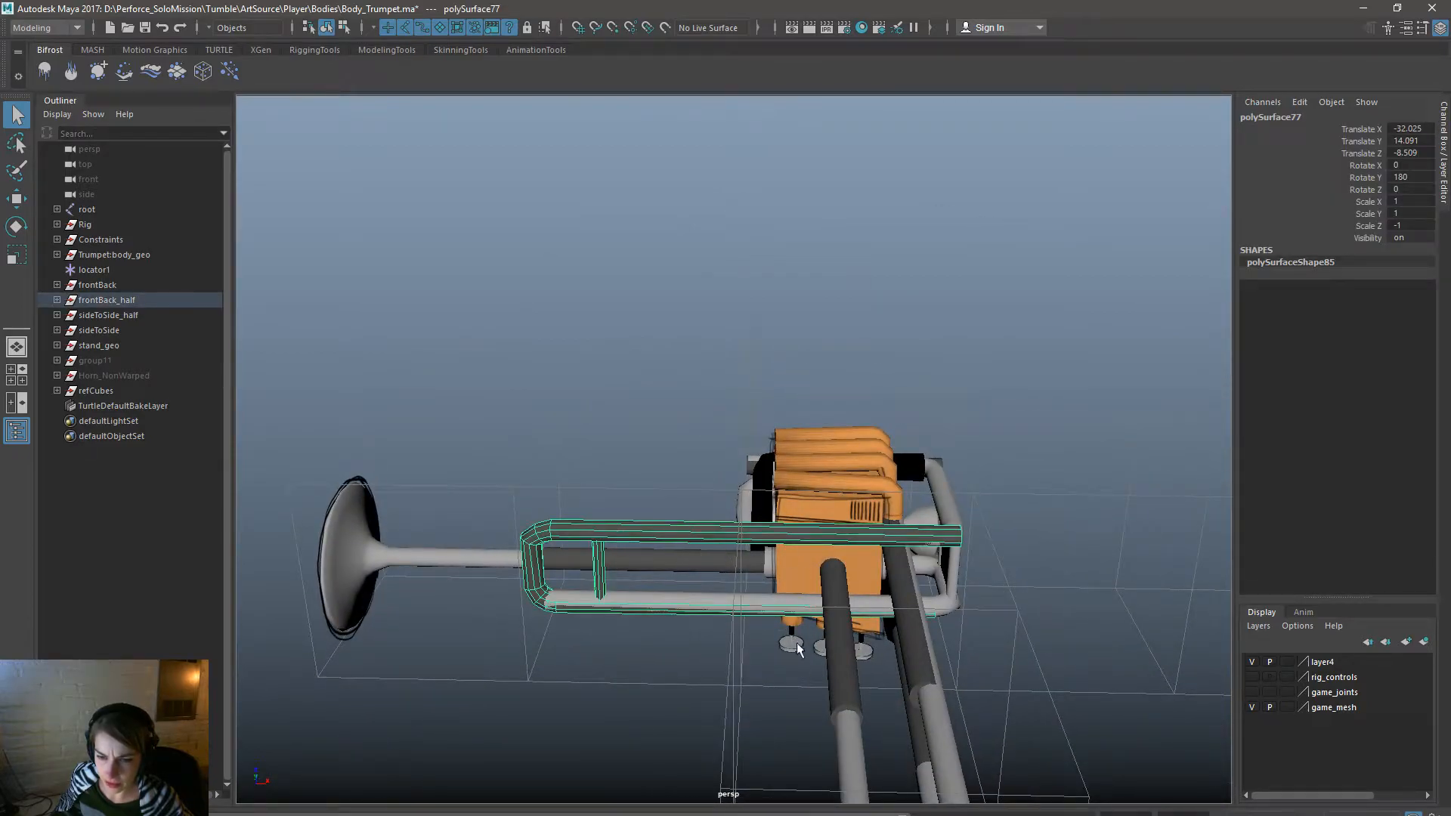
pyautogui.click(854, 663)
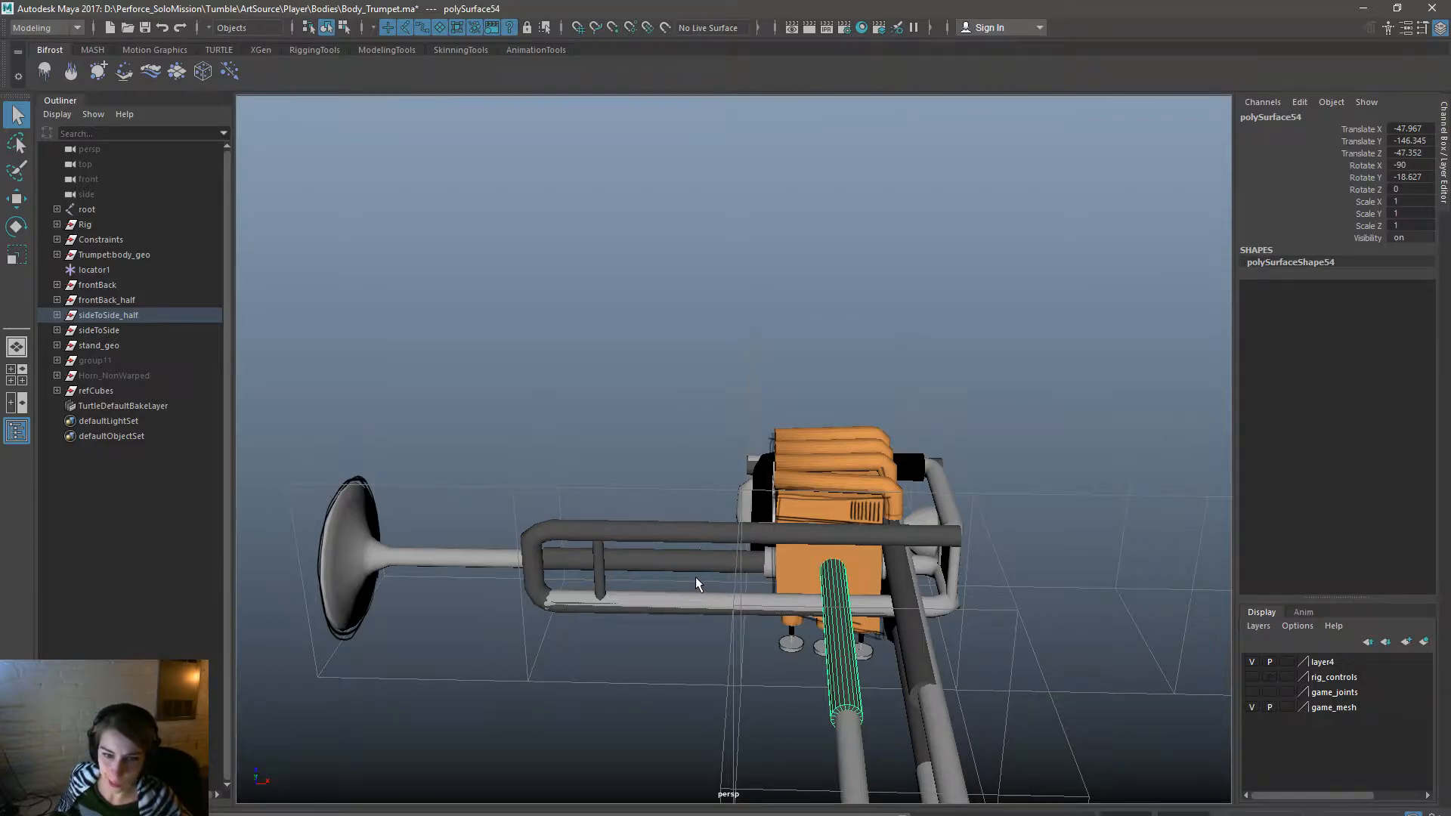
# Examine how the side tubes, bell and frame pass through the orange body from several sides, and clear the selection.
pyautogui.keyDown('alt'); pyautogui.moveTo(819, 654); pyautogui.dragTo(801, 699); pyautogui.keyUp('alt')
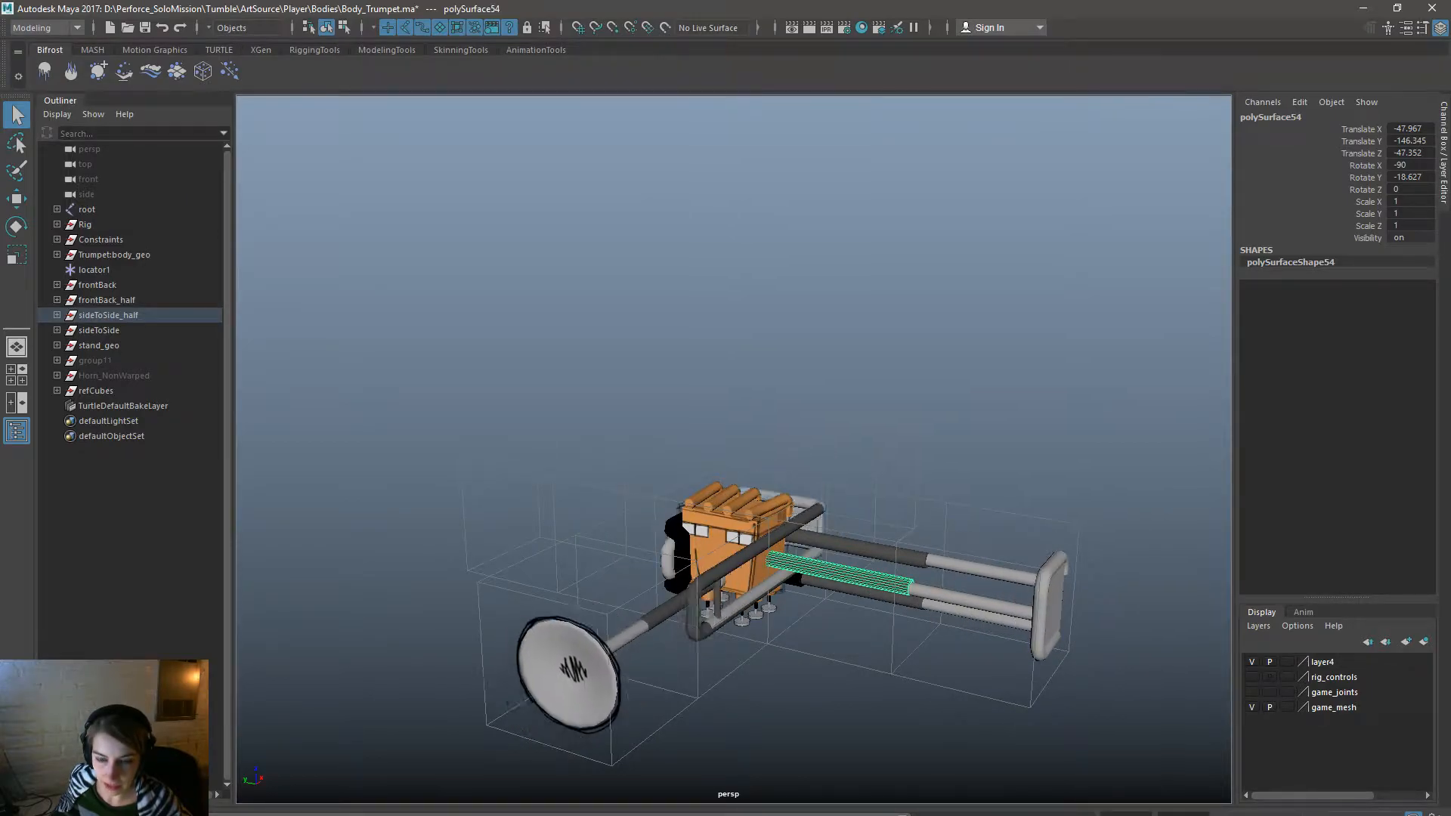
pyautogui.keyDown('alt'); pyautogui.moveTo(782, 610); pyautogui.dragTo(683, 629); pyautogui.keyUp('alt')
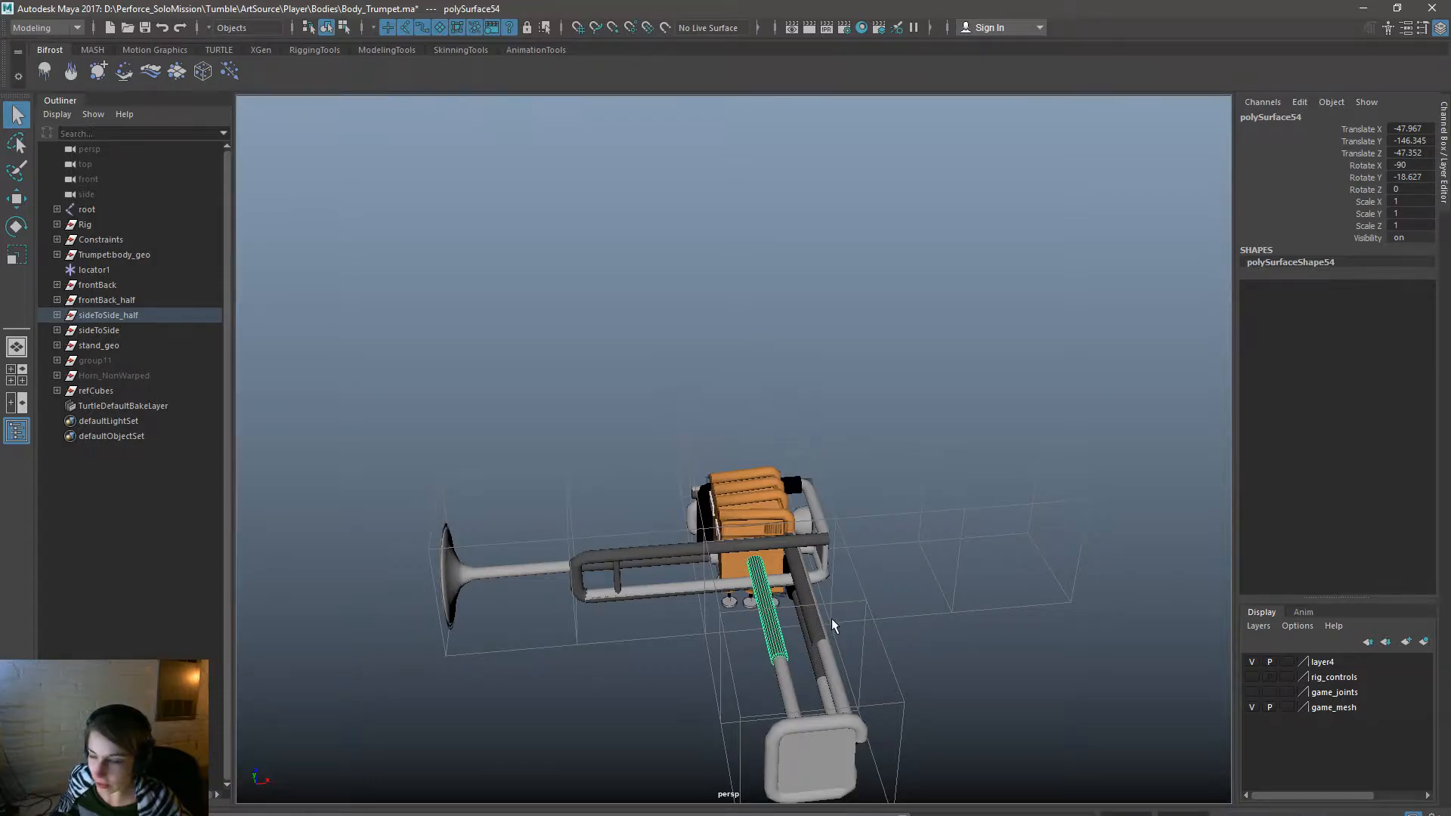
pyautogui.keyDown('alt'); pyautogui.moveTo(818, 626); pyautogui.dragTo(1019, 630); pyautogui.keyUp('alt')
pyautogui.moveTo(328, 814); pyautogui.dragTo(378, 814)
pyautogui.keyDown('alt'); pyautogui.moveTo(389, 652); pyautogui.dragTo(907, 636); pyautogui.keyUp('alt')
pyautogui.moveTo(385, 815); pyautogui.dragTo(423, 814)
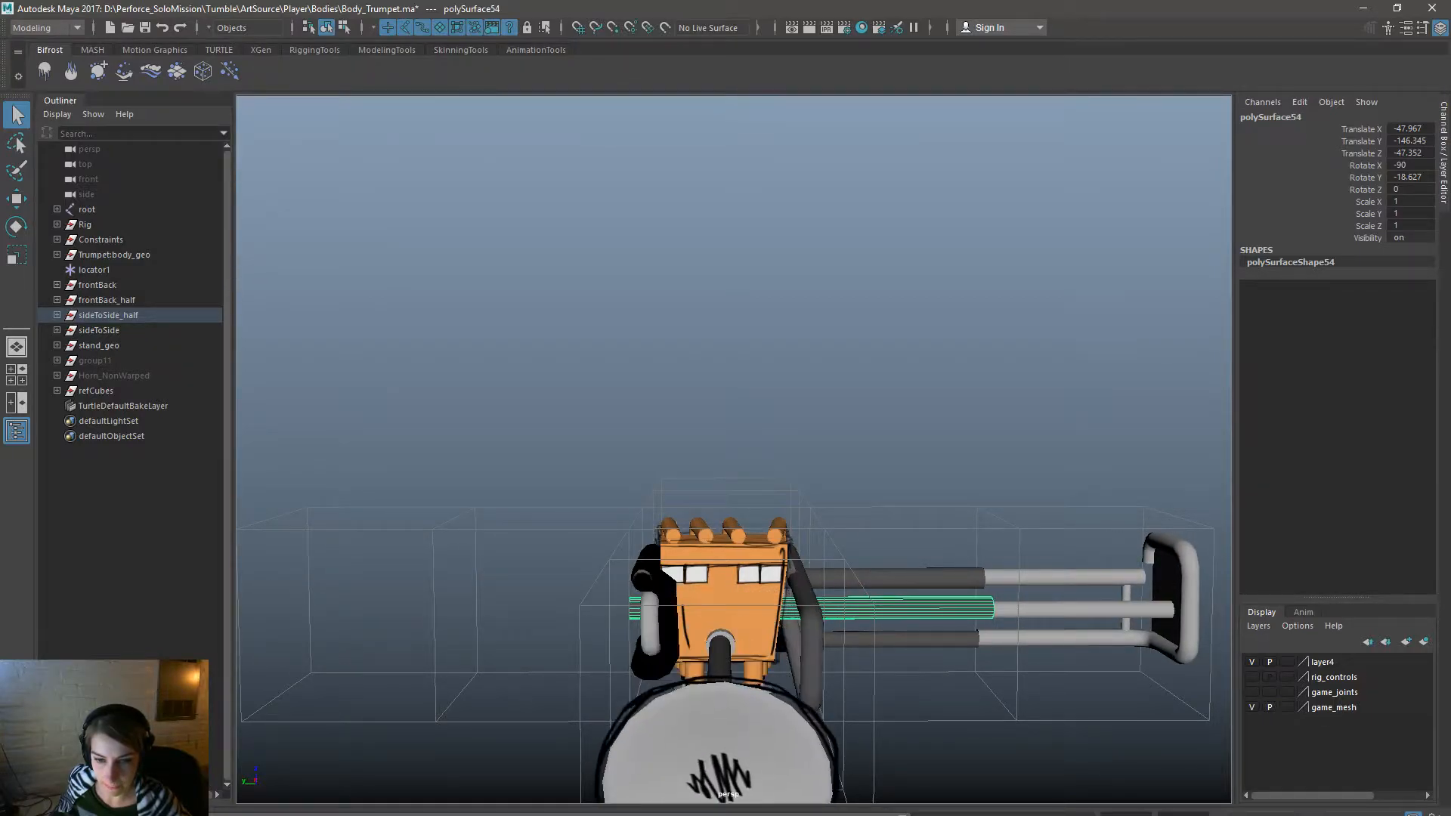
pyautogui.keyDown('alt'); pyautogui.moveTo(574, 680); pyautogui.dragTo(541, 506); pyautogui.keyUp('alt')
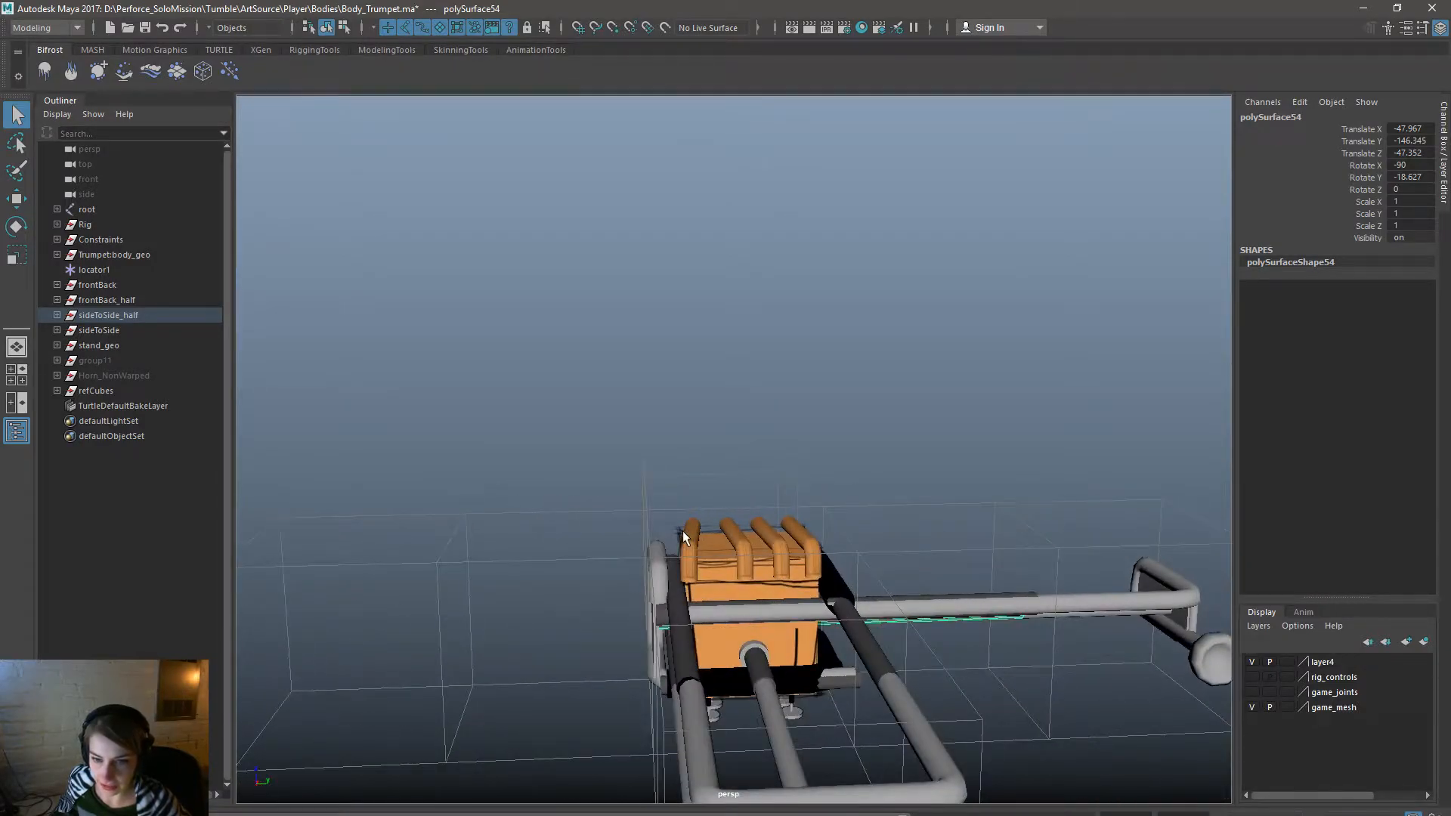
pyautogui.keyDown('alt'); pyautogui.moveTo(691, 528); pyautogui.dragTo(822, 573); pyautogui.keyUp('alt')
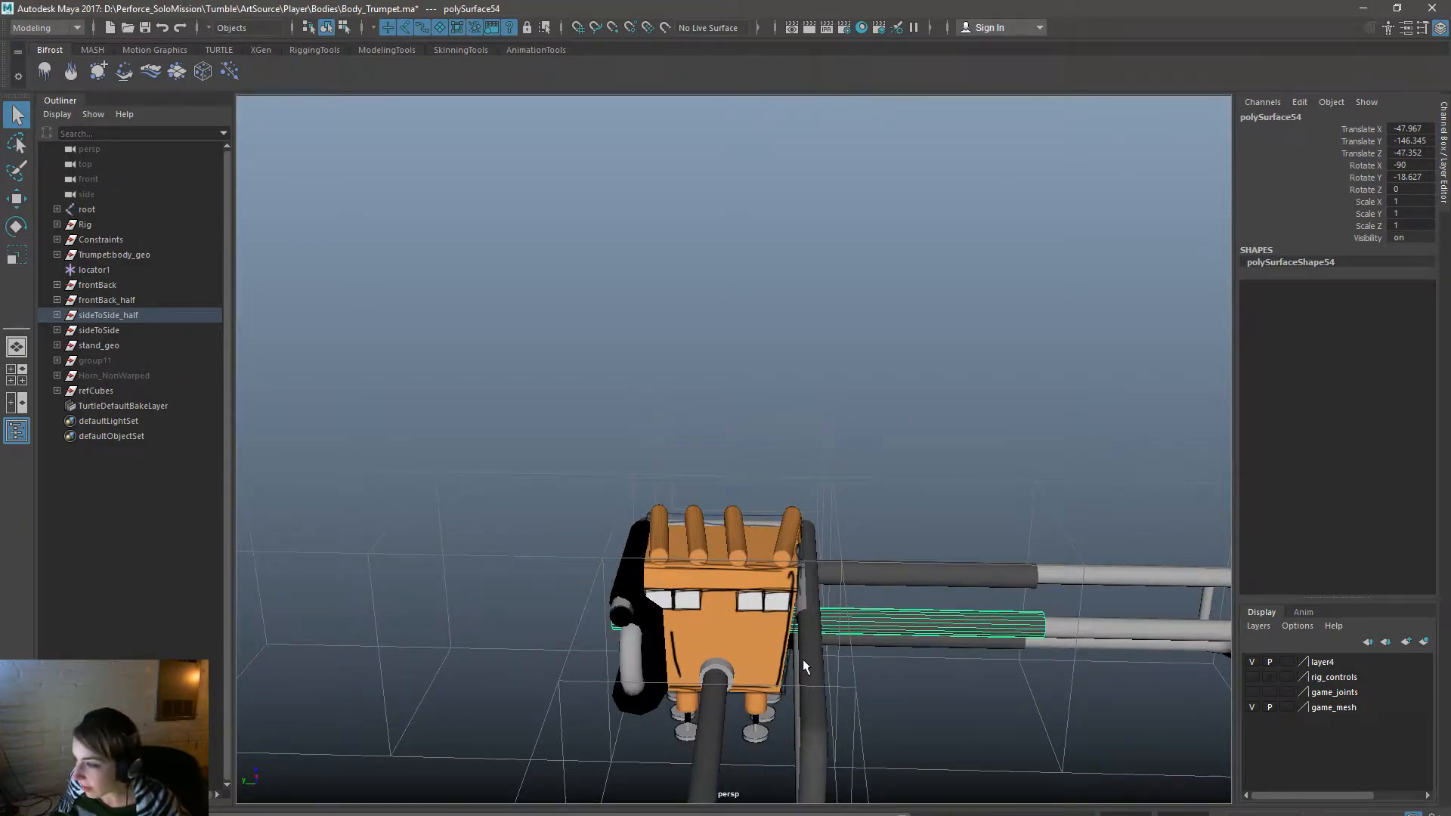
pyautogui.keyDown('alt'); pyautogui.moveTo(802, 656); pyautogui.dragTo(786, 624); pyautogui.keyUp('alt')
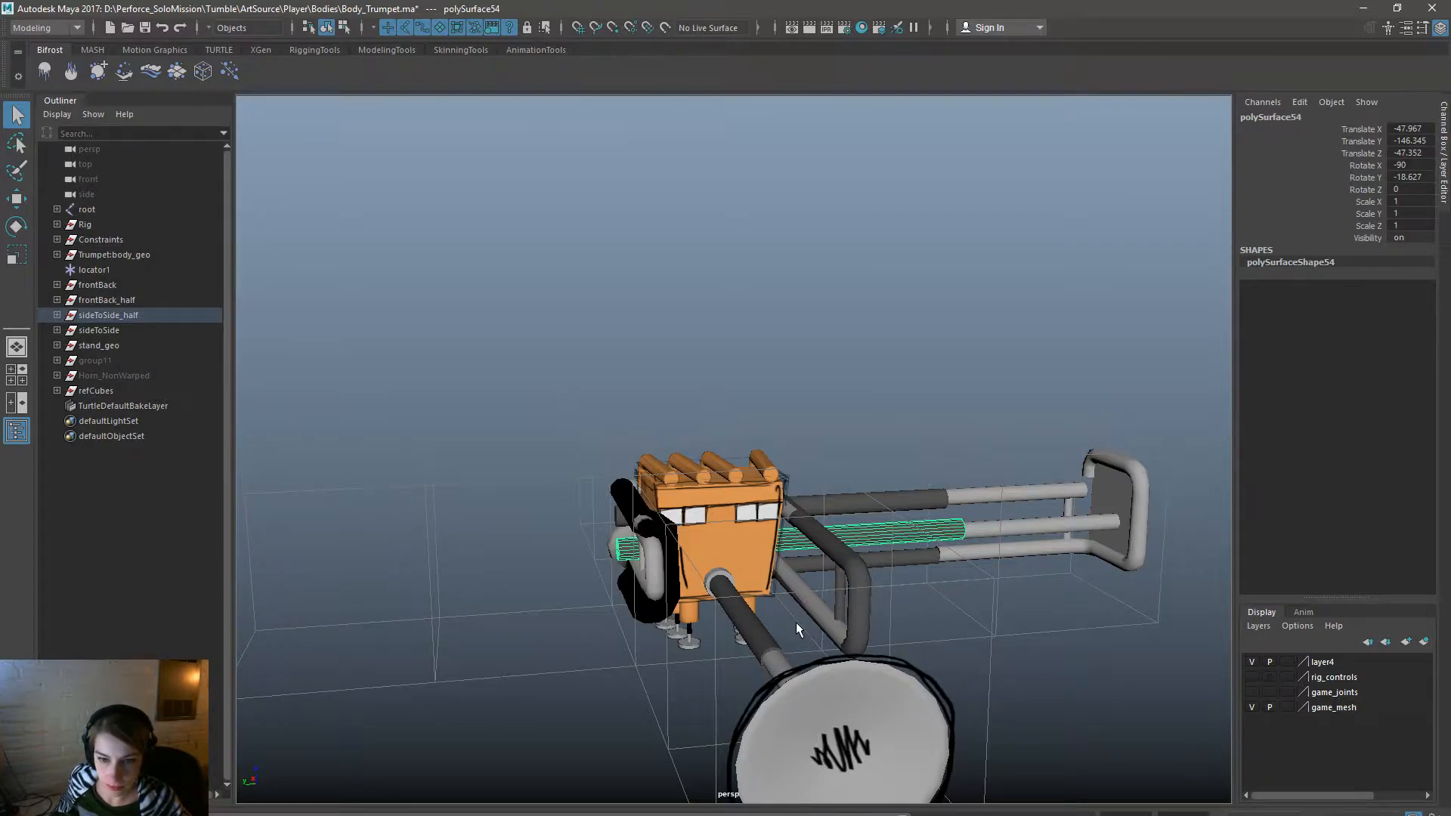
pyautogui.scroll(-3, 900, 673)
pyautogui.click(1008, 660)
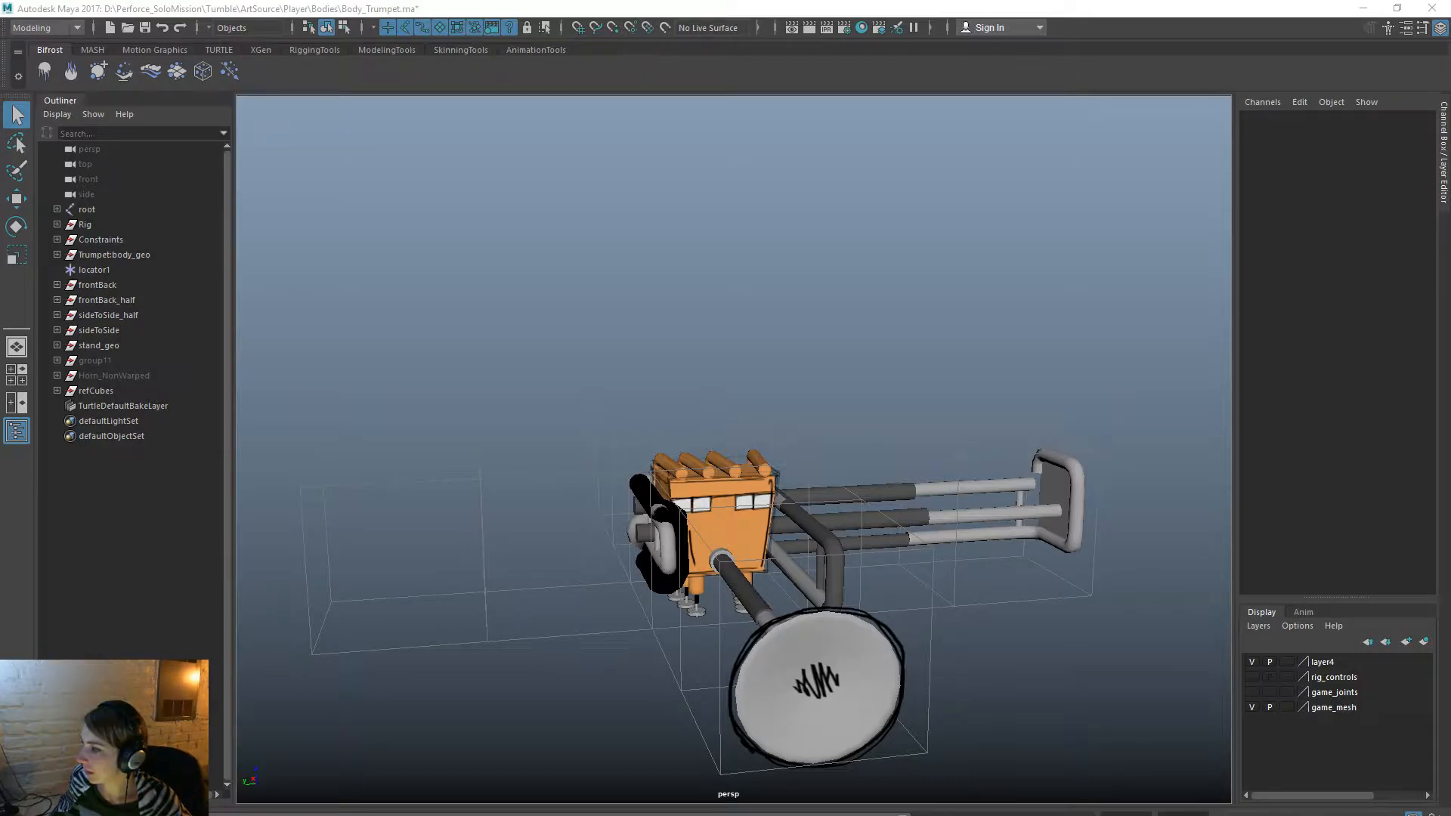
# Examine the trumpet up close and select the Rig and frontBack groups to see what each contains.
pyautogui.hotkey('alt', 'Tab')
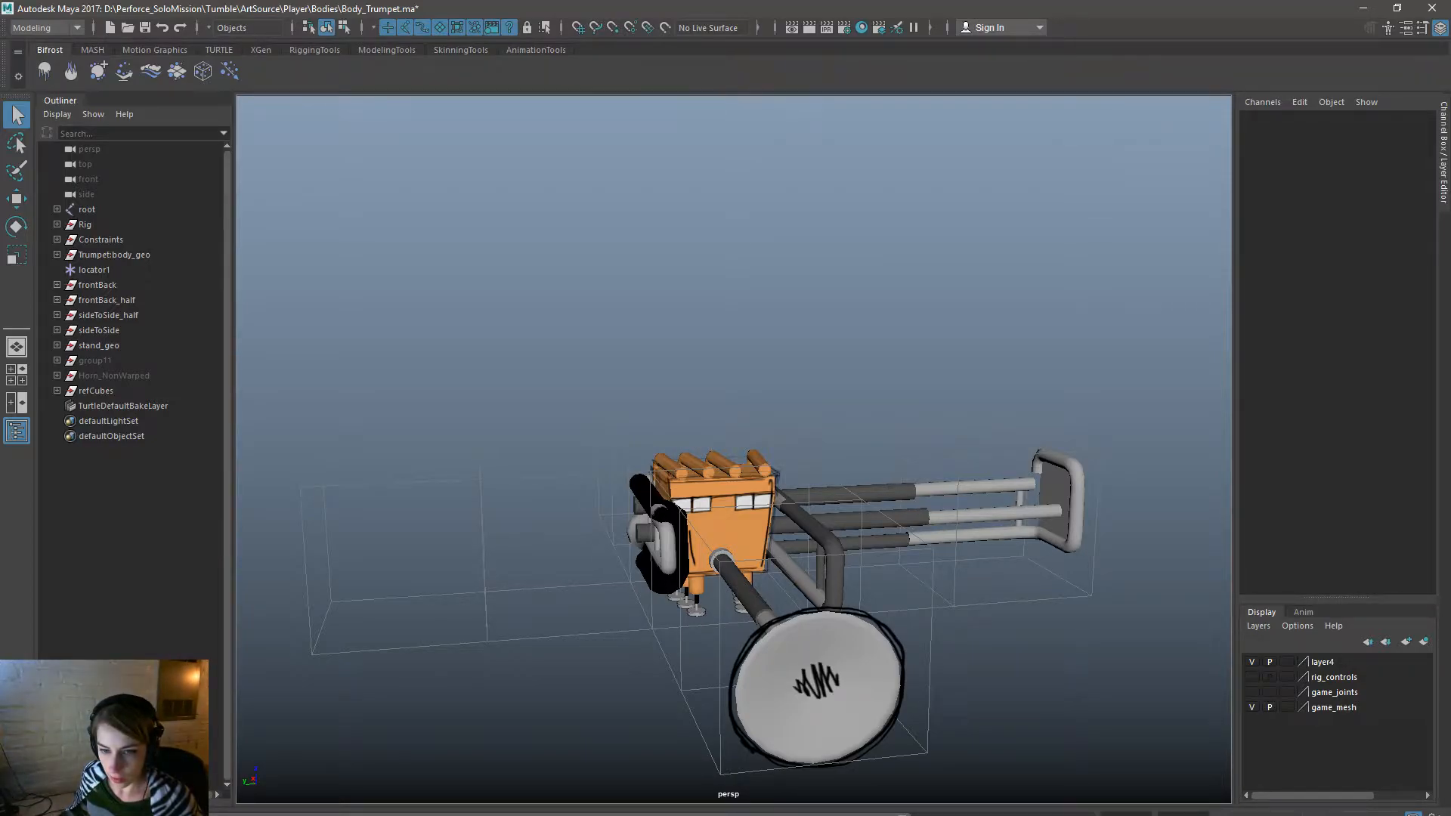
pyautogui.keyDown('alt'); pyautogui.moveTo(931, 534); pyautogui.dragTo(868, 538); pyautogui.keyUp('alt')
pyautogui.keyDown('alt'); pyautogui.moveTo(832, 565); pyautogui.dragTo(873, 600, button='right'); pyautogui.keyUp('alt')
pyautogui.keyDown('alt'); pyautogui.moveTo(873, 599); pyautogui.dragTo(926, 600); pyautogui.keyUp('alt')
pyautogui.moveTo(738, 599)
pyautogui.keyDown('alt'); pyautogui.mouseDown()
pyautogui.moveTo(758, 566)
pyautogui.moveTo(748, 588)
pyautogui.mouseUp(); pyautogui.keyUp('alt')
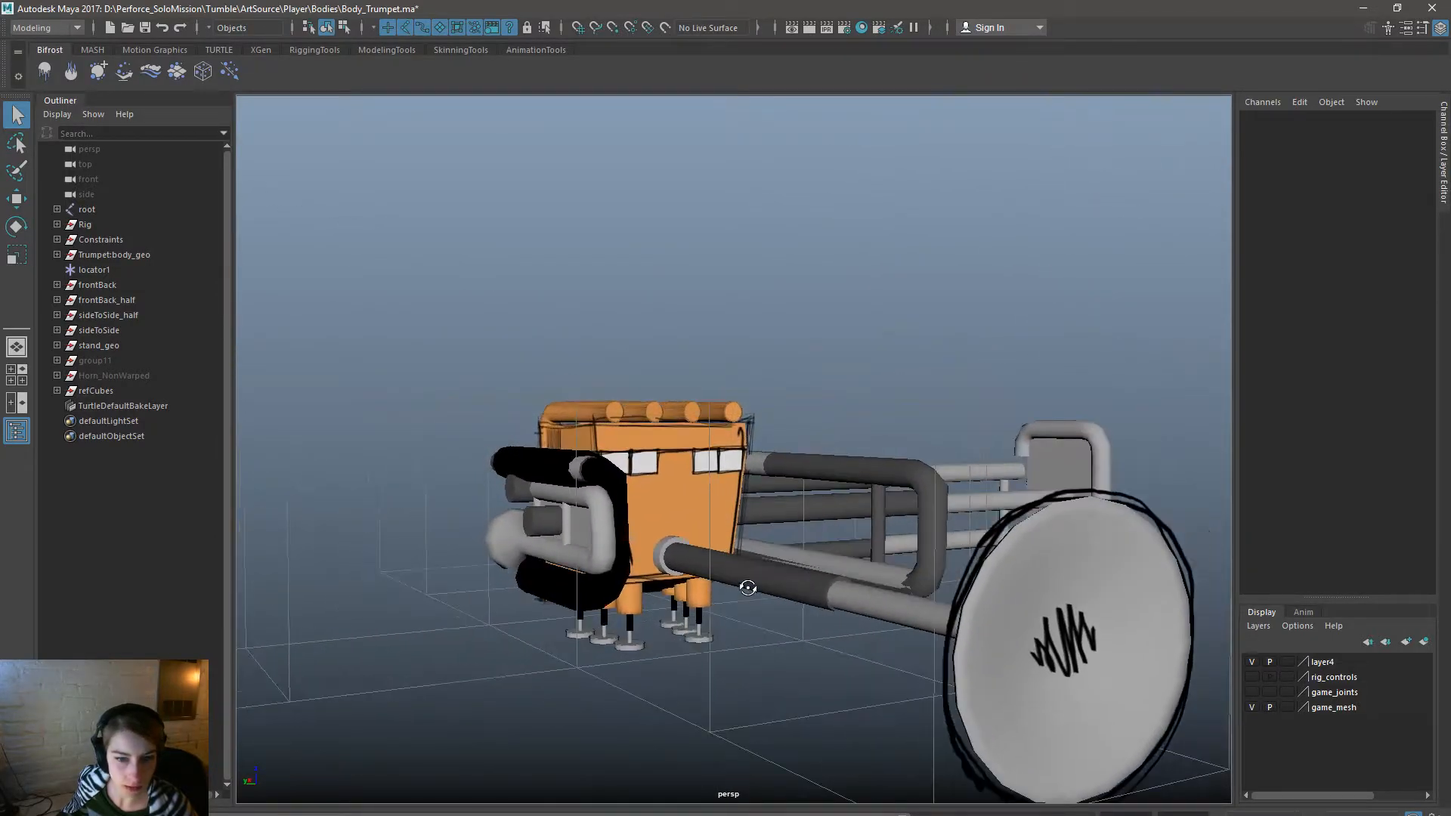
pyautogui.click(85, 224)
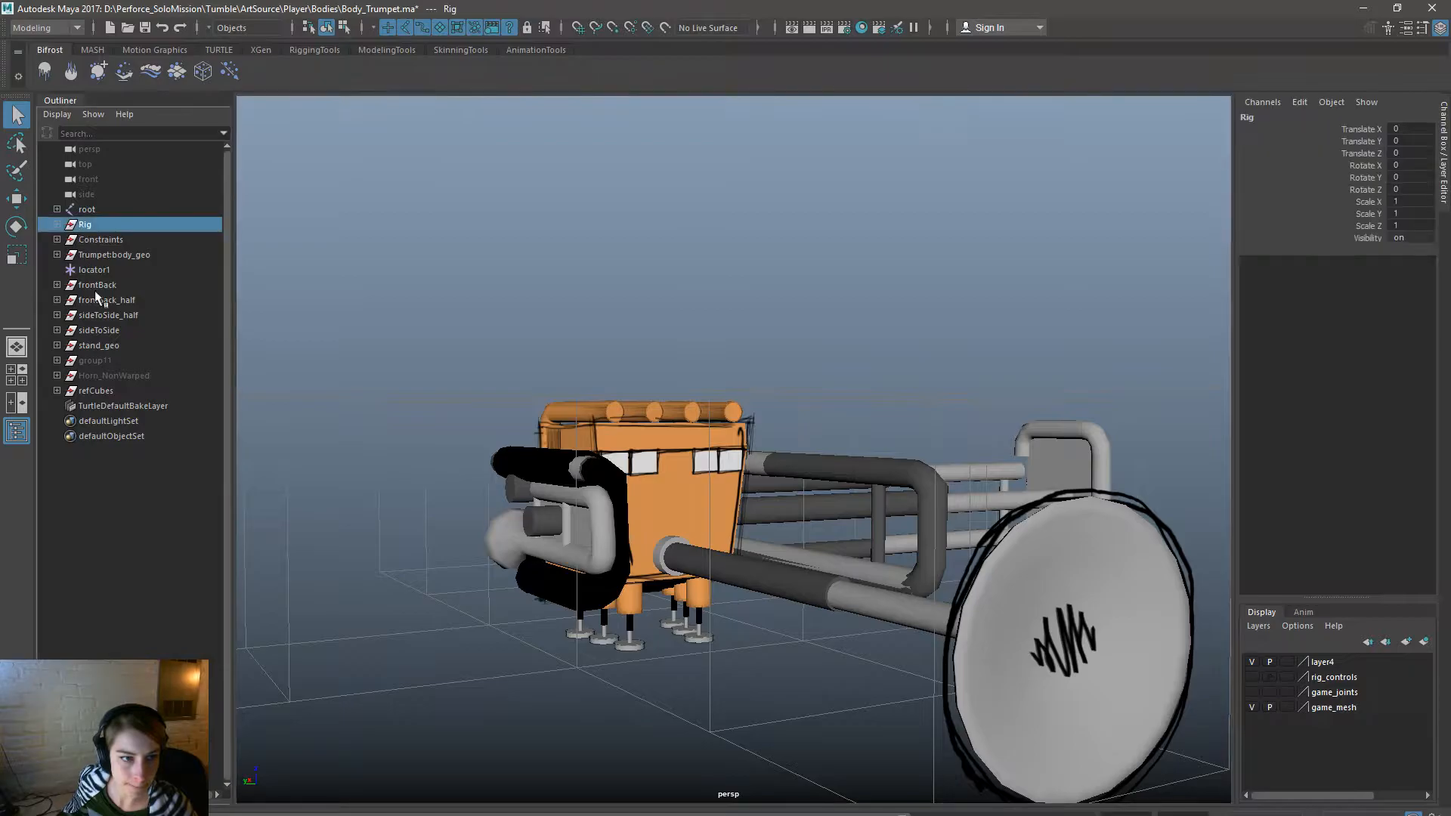
pyautogui.click(140, 285)
pyautogui.keyDown('alt'); pyautogui.moveTo(568, 346); pyautogui.dragTo(748, 487); pyautogui.keyUp('alt')
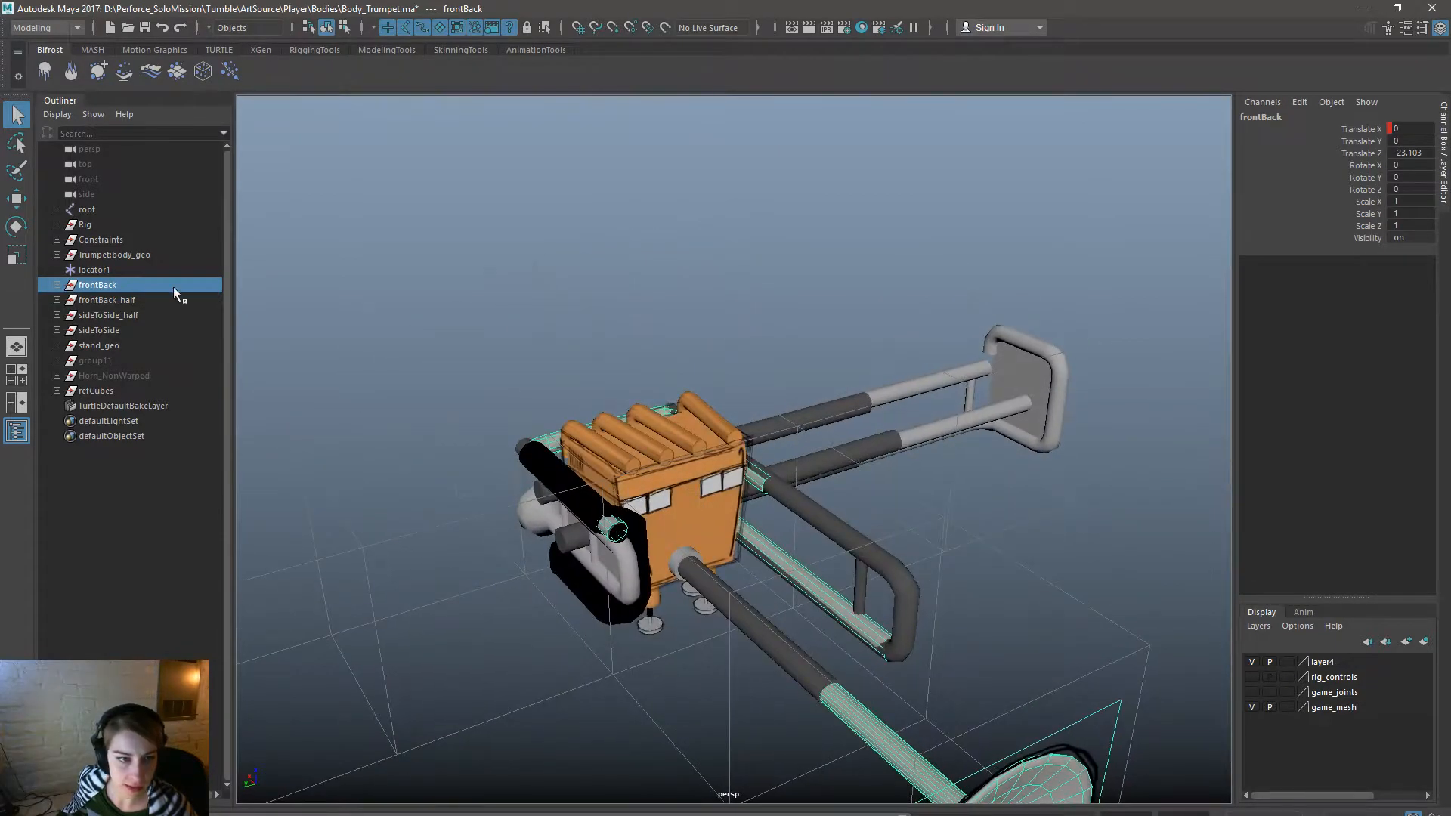
# Select Trumpet:body_geo and stand_geo together with the g_body joint under root.
pyautogui.click(140, 255)
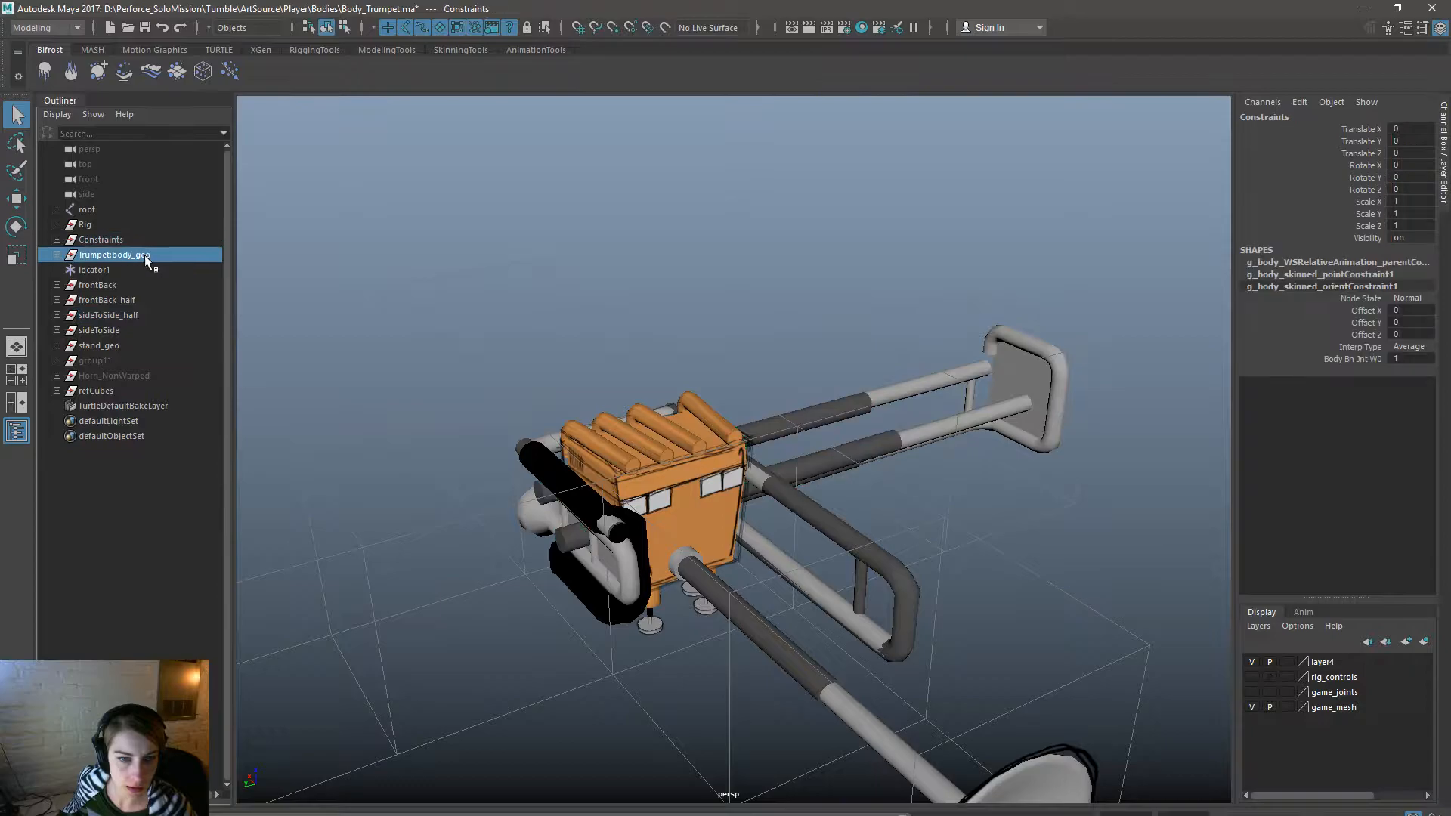
pyautogui.keyDown('alt'); pyautogui.moveTo(582, 378); pyautogui.dragTo(505, 353); pyautogui.keyUp('alt')
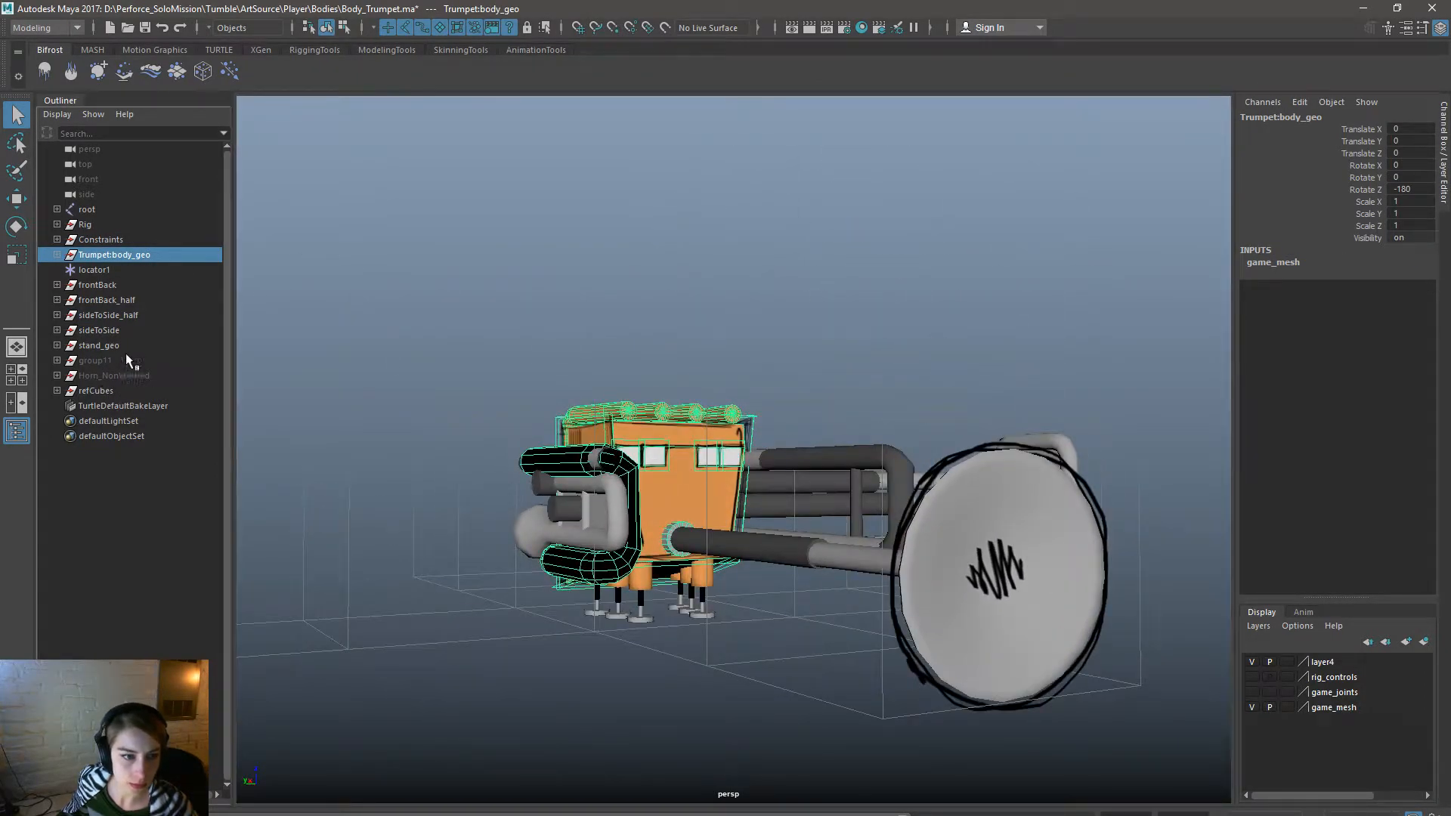
pyautogui.keyDown('ctrl'); pyautogui.click(106, 345); pyautogui.keyUp('ctrl')
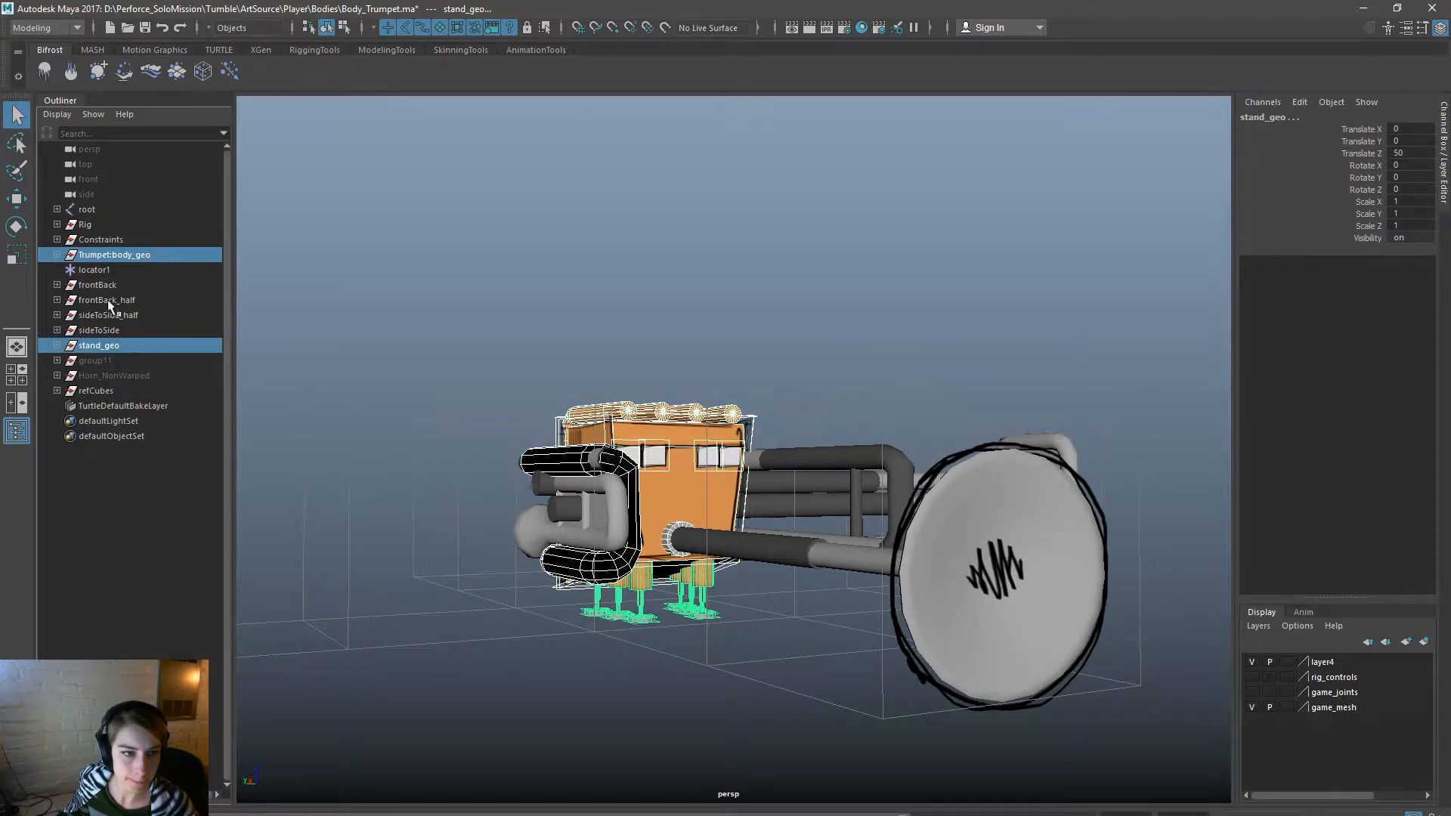
pyautogui.click(57, 209)
pyautogui.keyDown('ctrl'); pyautogui.click(106, 220); pyautogui.keyUp('ctrl')
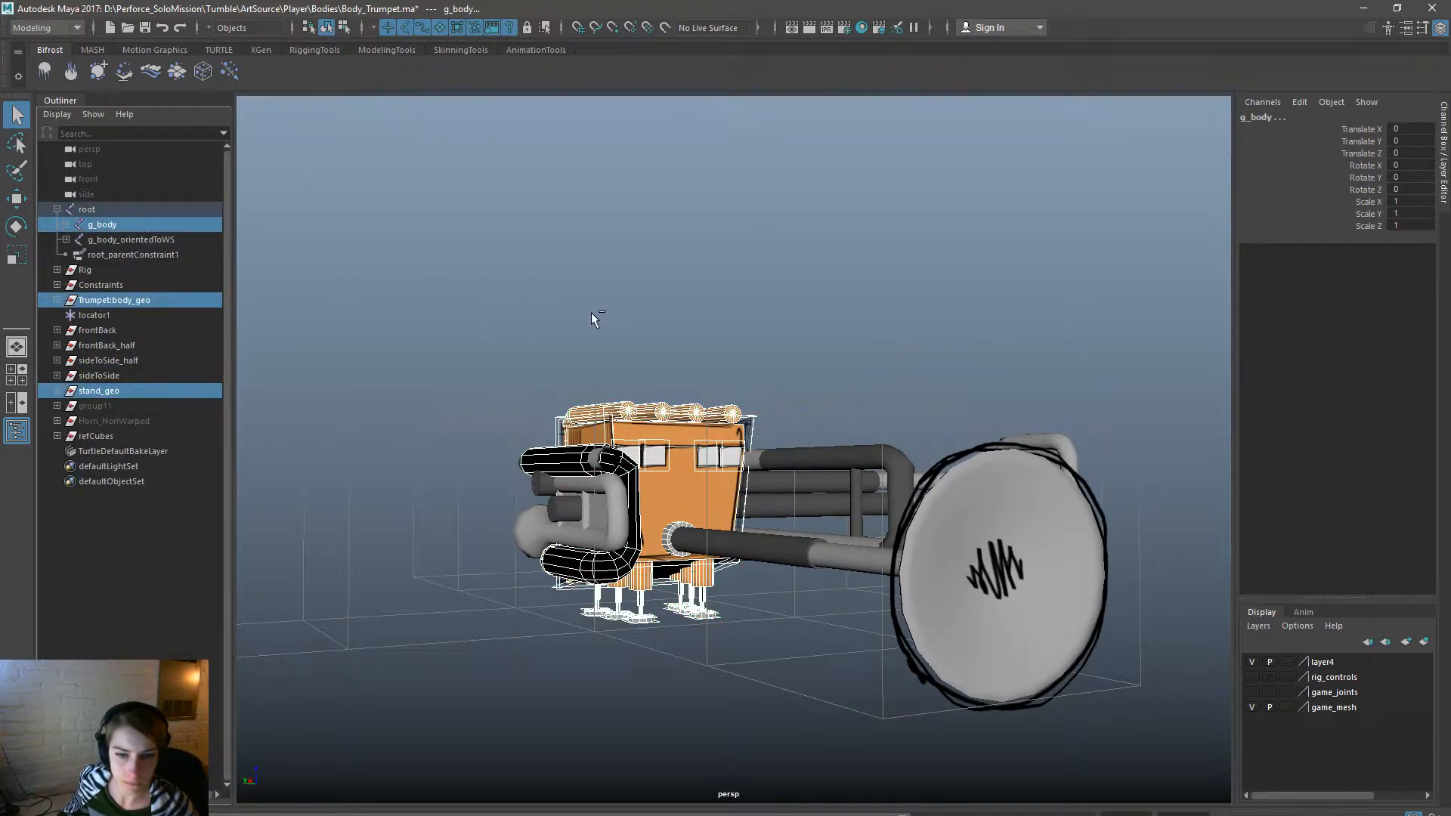
pyautogui.press('space')
pyautogui.click(550, 371)
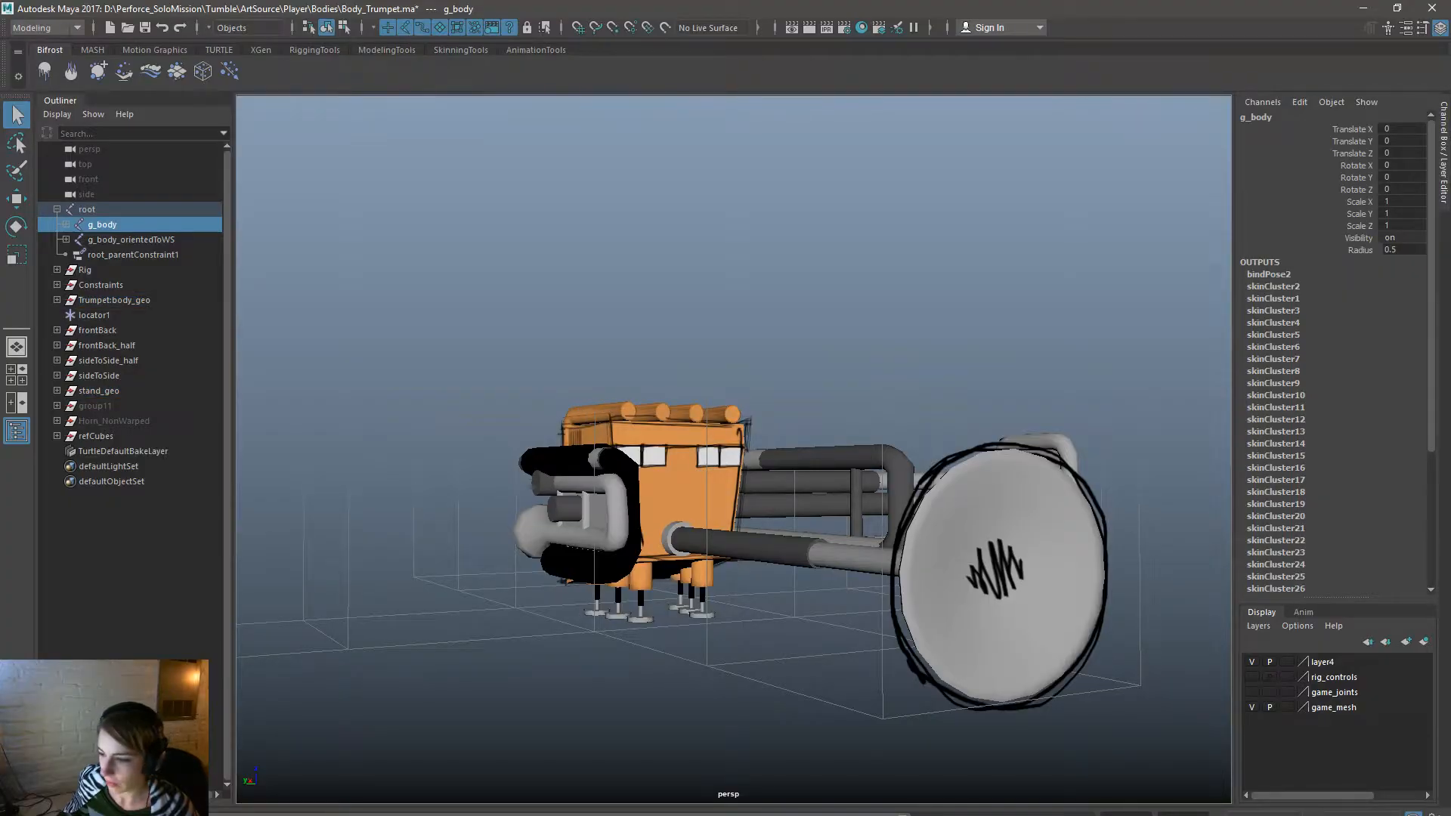
pyautogui.hotkey('alt', 'Tab')
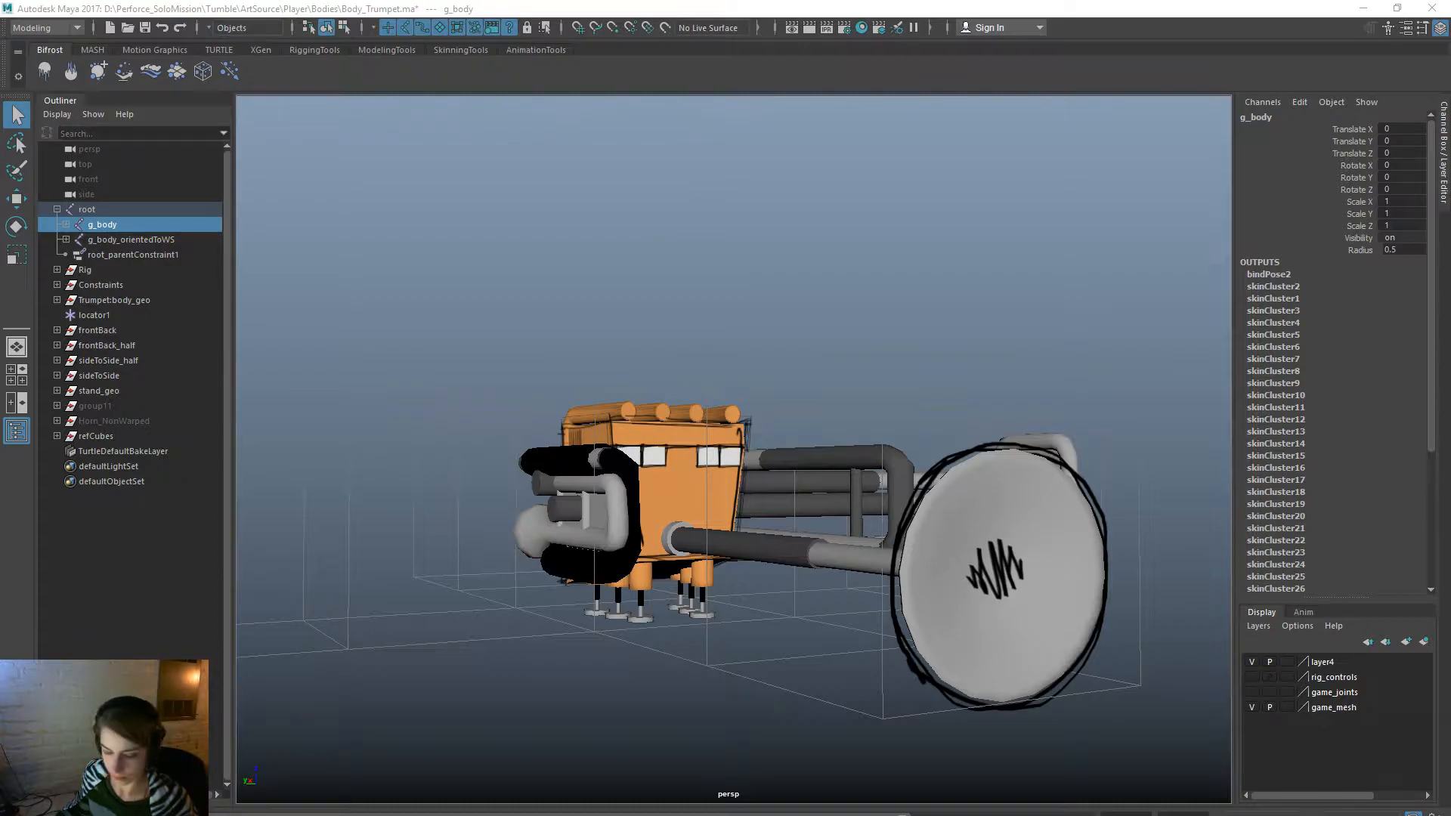
pyautogui.hotkey('alt', 'Tab')
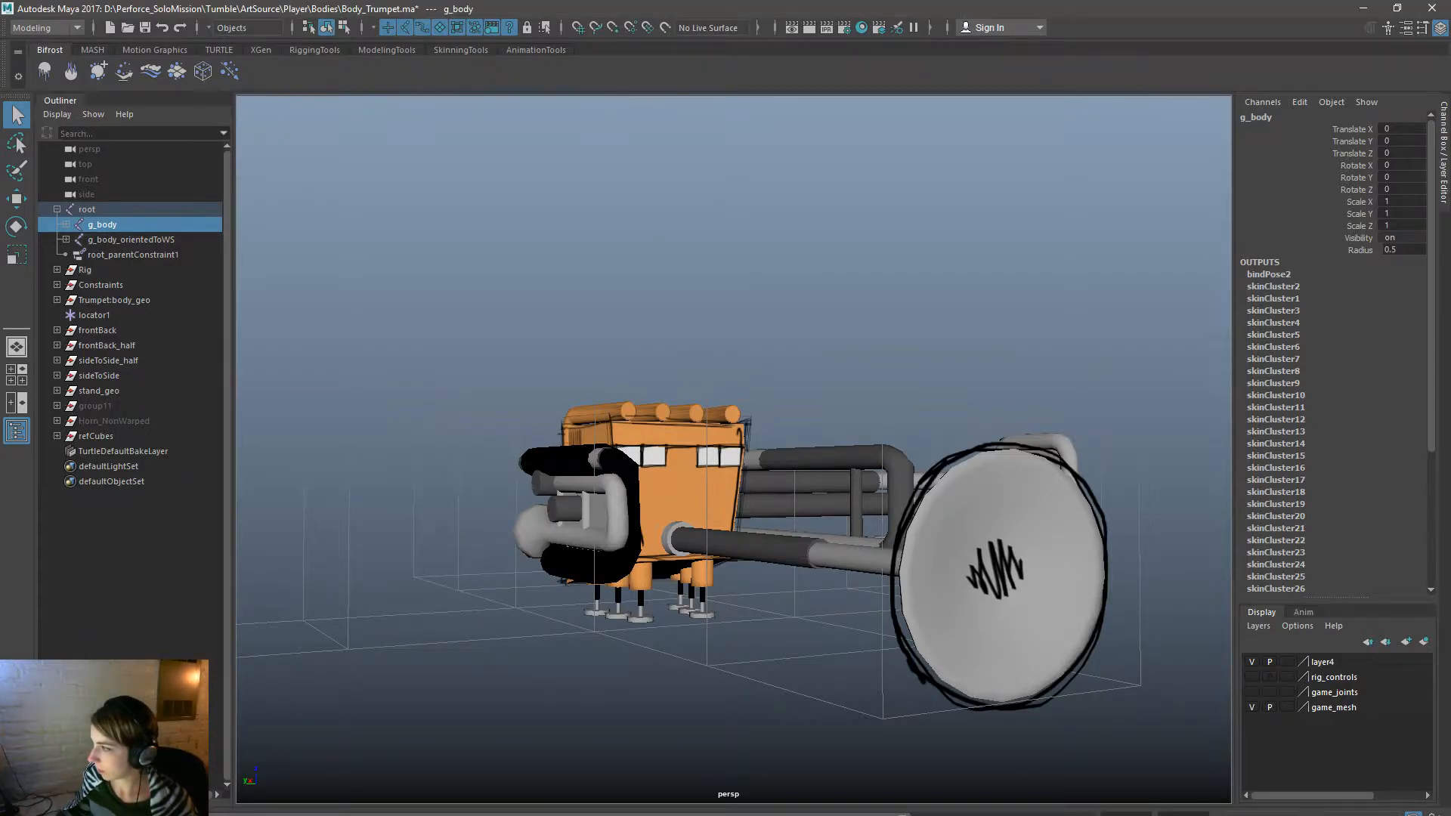
pyautogui.hotkey('alt', 'Tab')
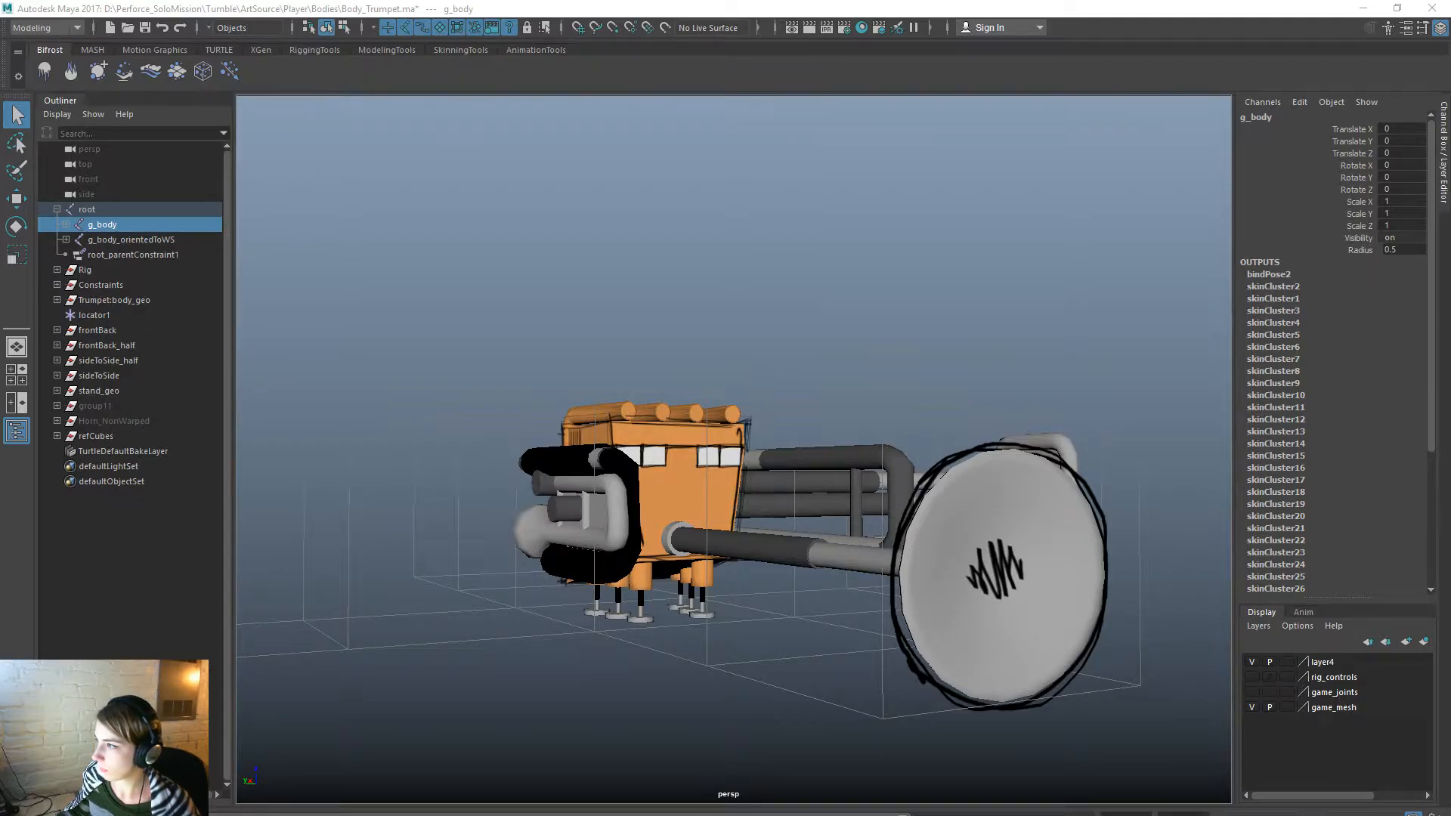
# Check which geometry Trumpet:body_geo covers and which group the legs under the body belong to.
pyautogui.keyDown('alt'); pyautogui.moveTo(1063, 500); pyautogui.dragTo(1056, 466); pyautogui.keyUp('alt')
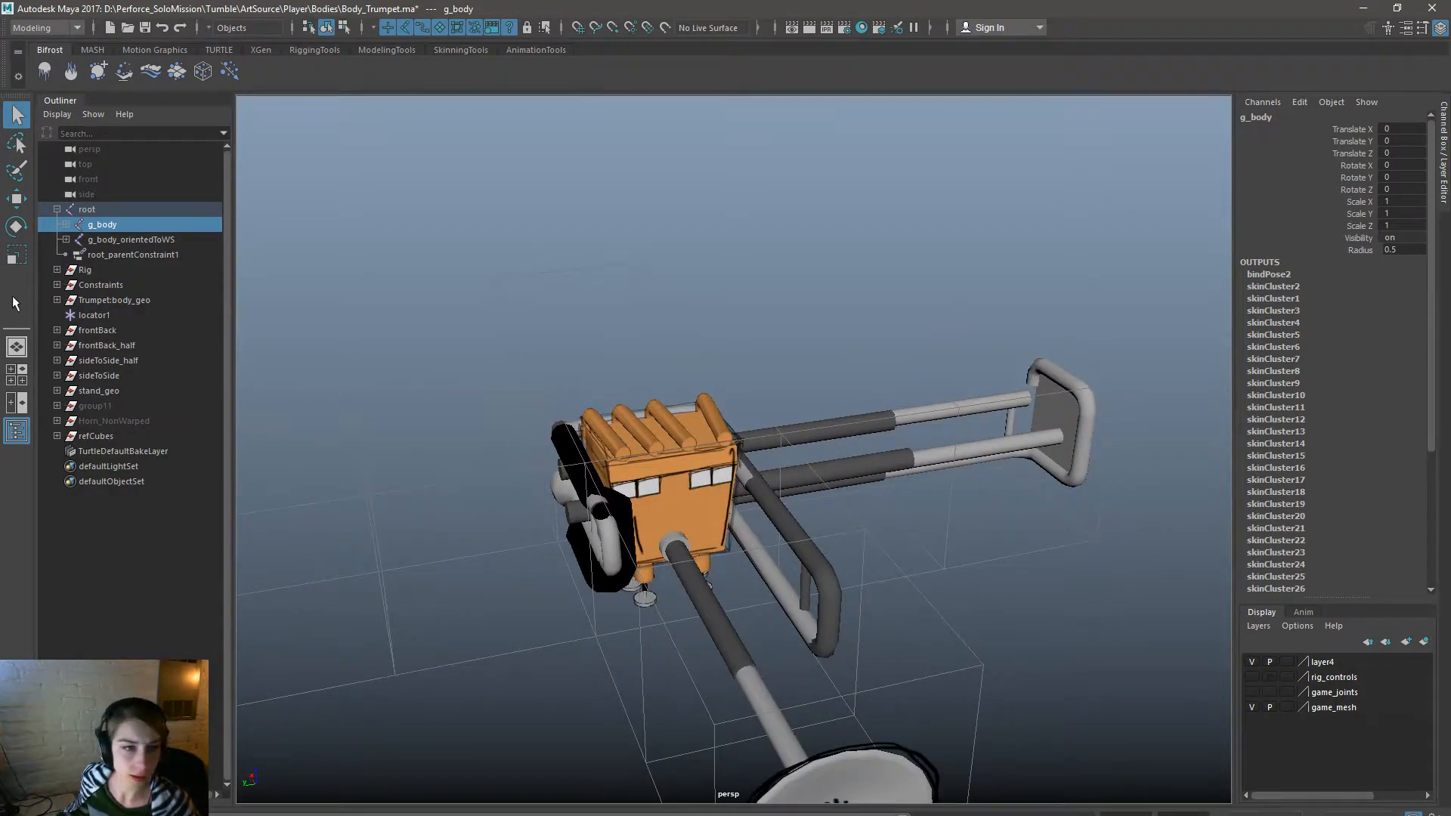
pyautogui.click(682, 463)
pyautogui.click(150, 300)
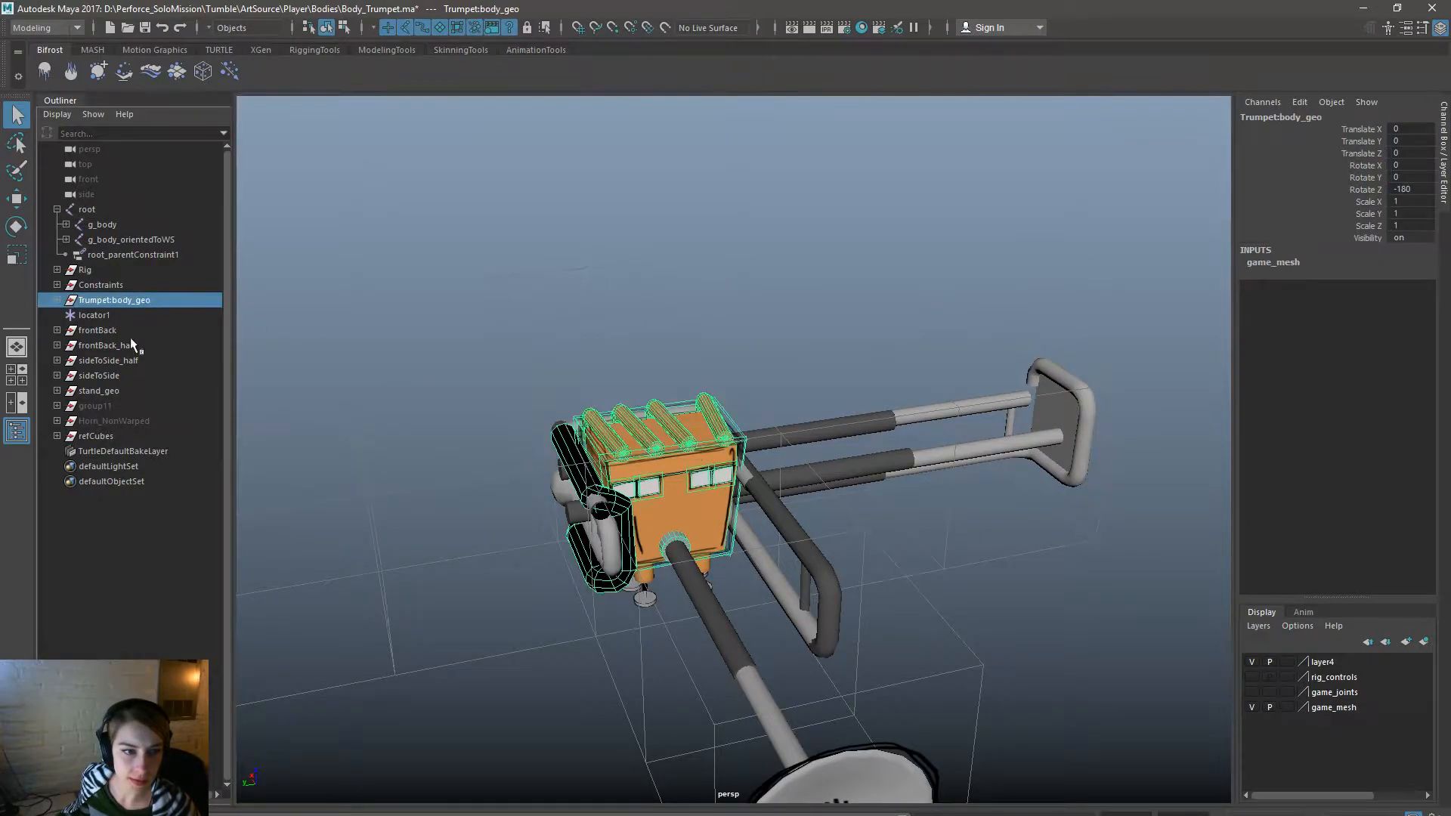
pyautogui.keyDown('alt'); pyautogui.moveTo(593, 605); pyautogui.dragTo(642, 533); pyautogui.keyUp('alt')
pyautogui.click(642, 577)
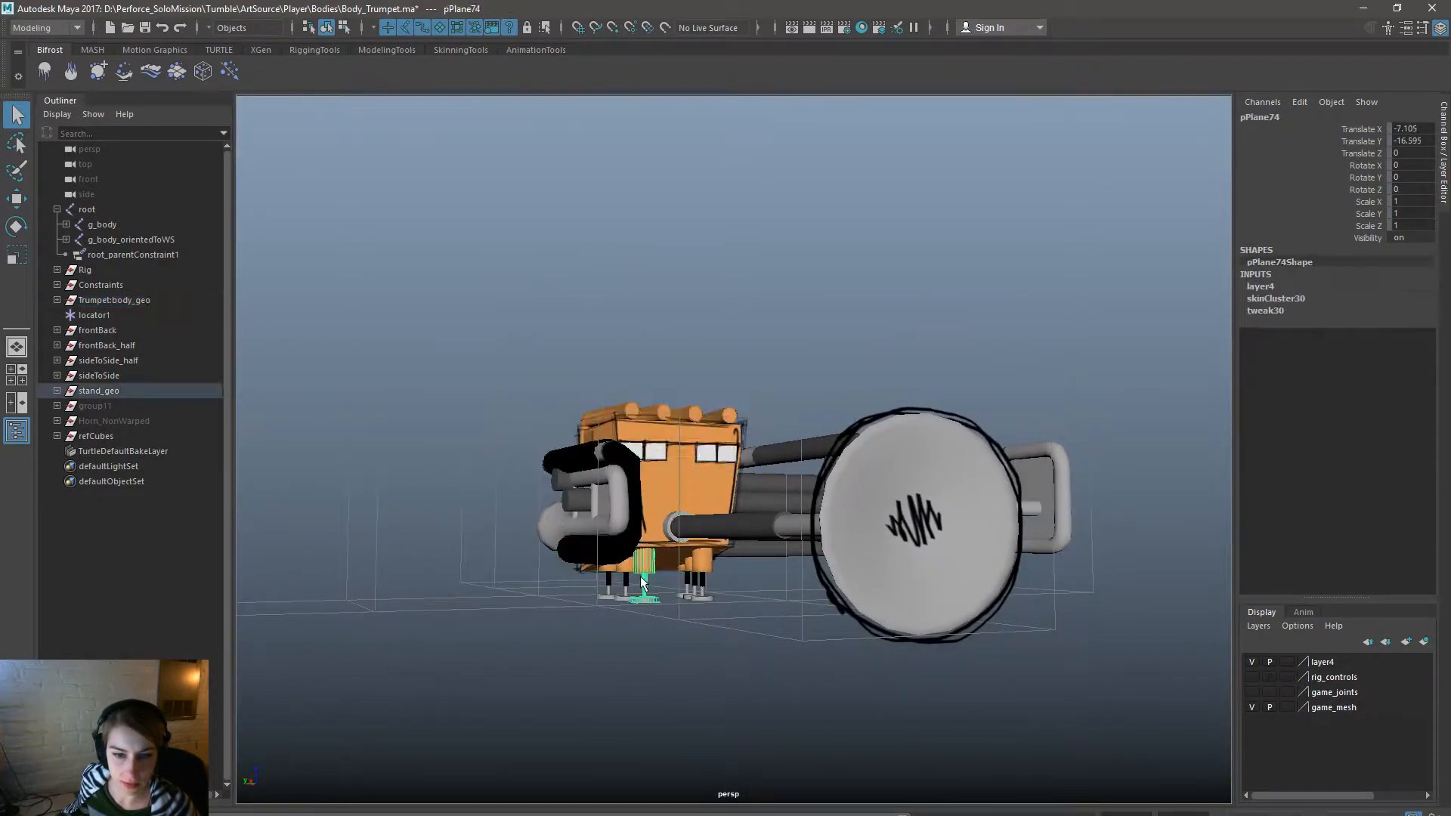
# Select the stand_geo group together with the g_body joint.
pyautogui.click(107, 390)
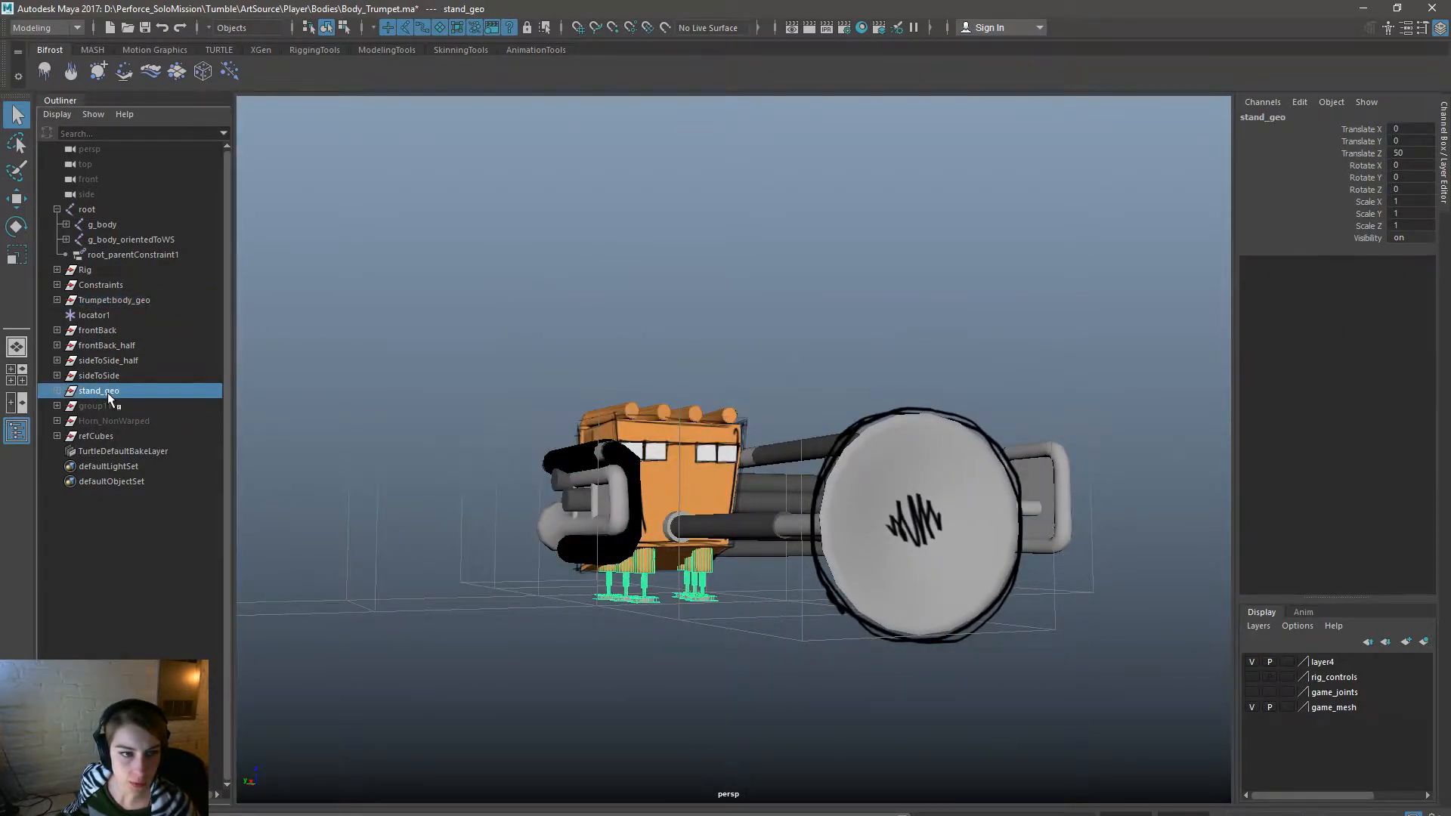
pyautogui.keyDown('ctrl'); pyautogui.click(125, 225); pyautogui.keyUp('ctrl')
pyautogui.press('space')
pyautogui.click(500, 410)
pyautogui.click(531, 447)
pyautogui.keyDown('alt'); pyautogui.moveTo(717, 452); pyautogui.dragTo(392, 353); pyautogui.keyUp('alt')
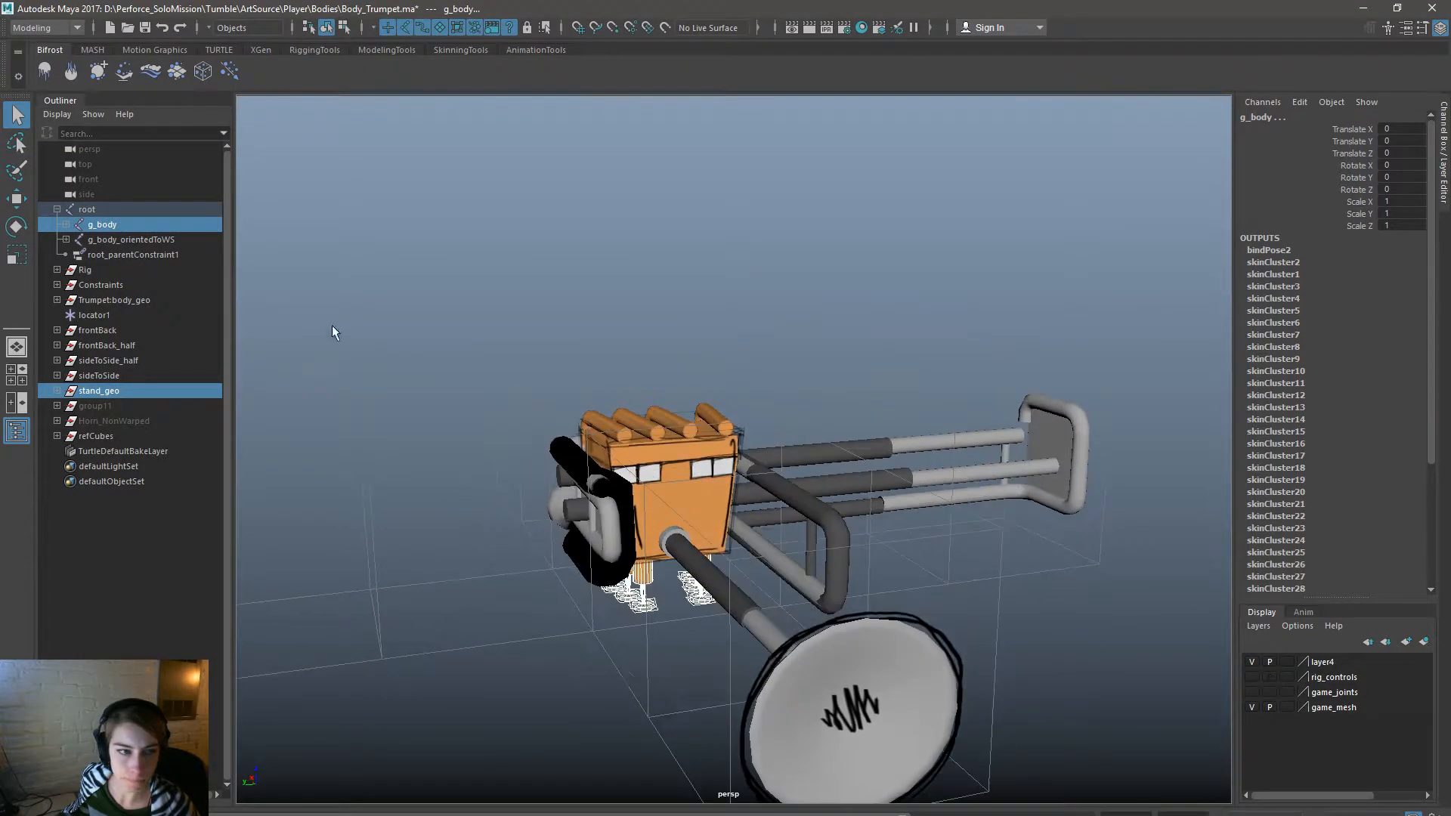
# Reorder the scene hierarchy so that stand_geo and Trumpet:body_geo sit directly below the root joint hierarchy.
pyautogui.click(89, 391)
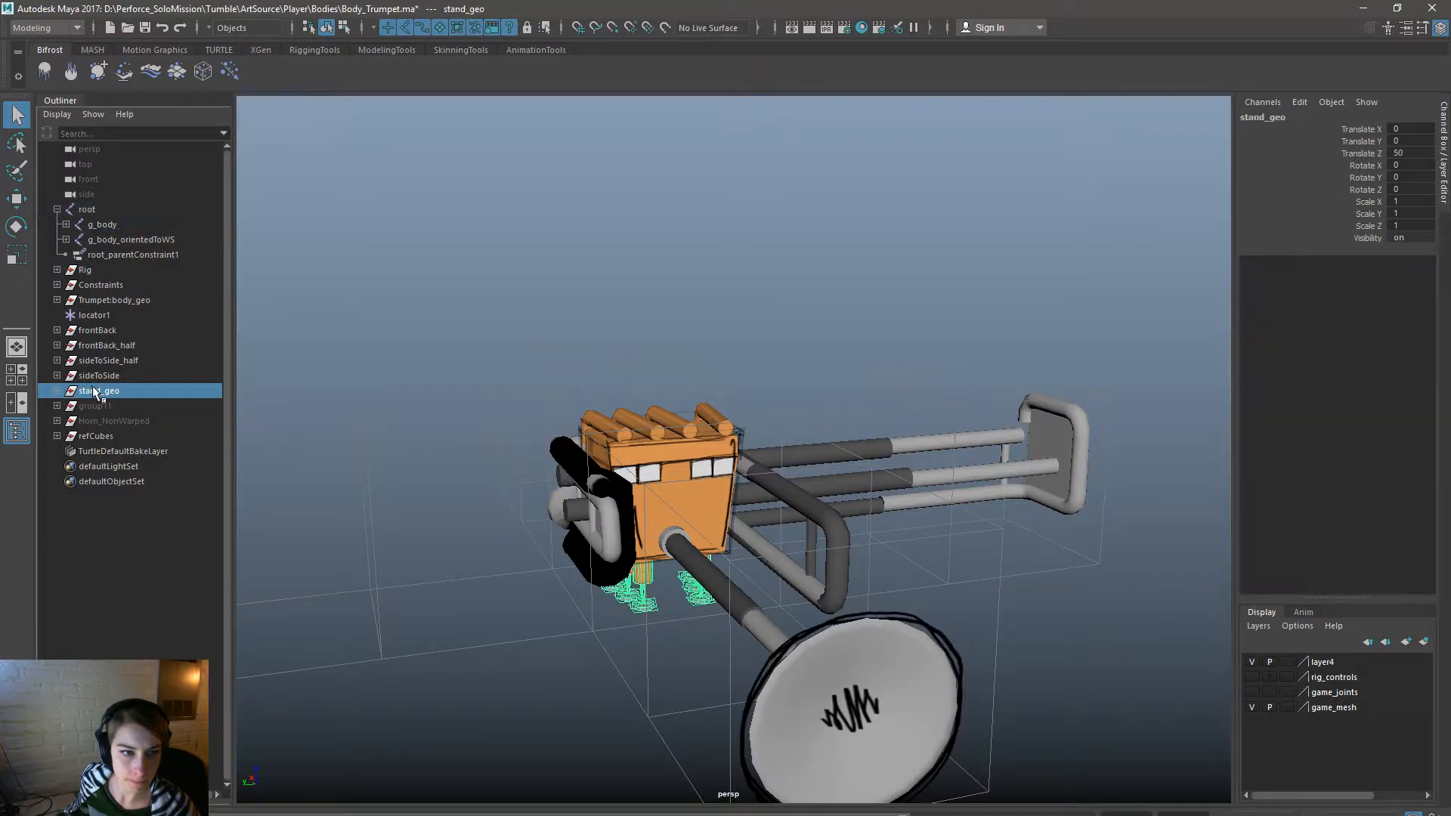
pyautogui.moveTo(94, 333); pyautogui.dragTo(111, 264, button='middle')
pyautogui.click(108, 391)
pyautogui.click(136, 346)
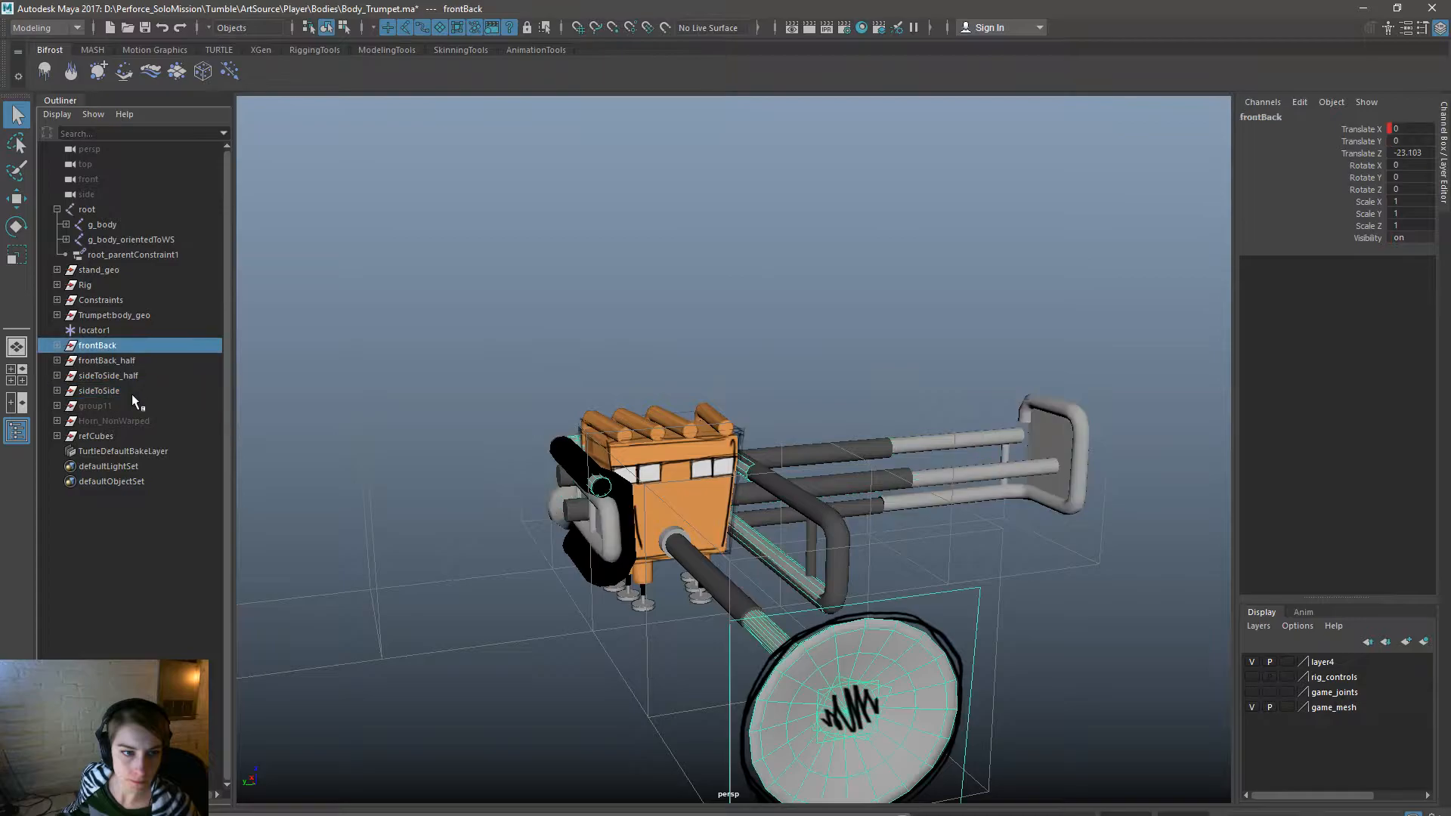
pyautogui.click(123, 409)
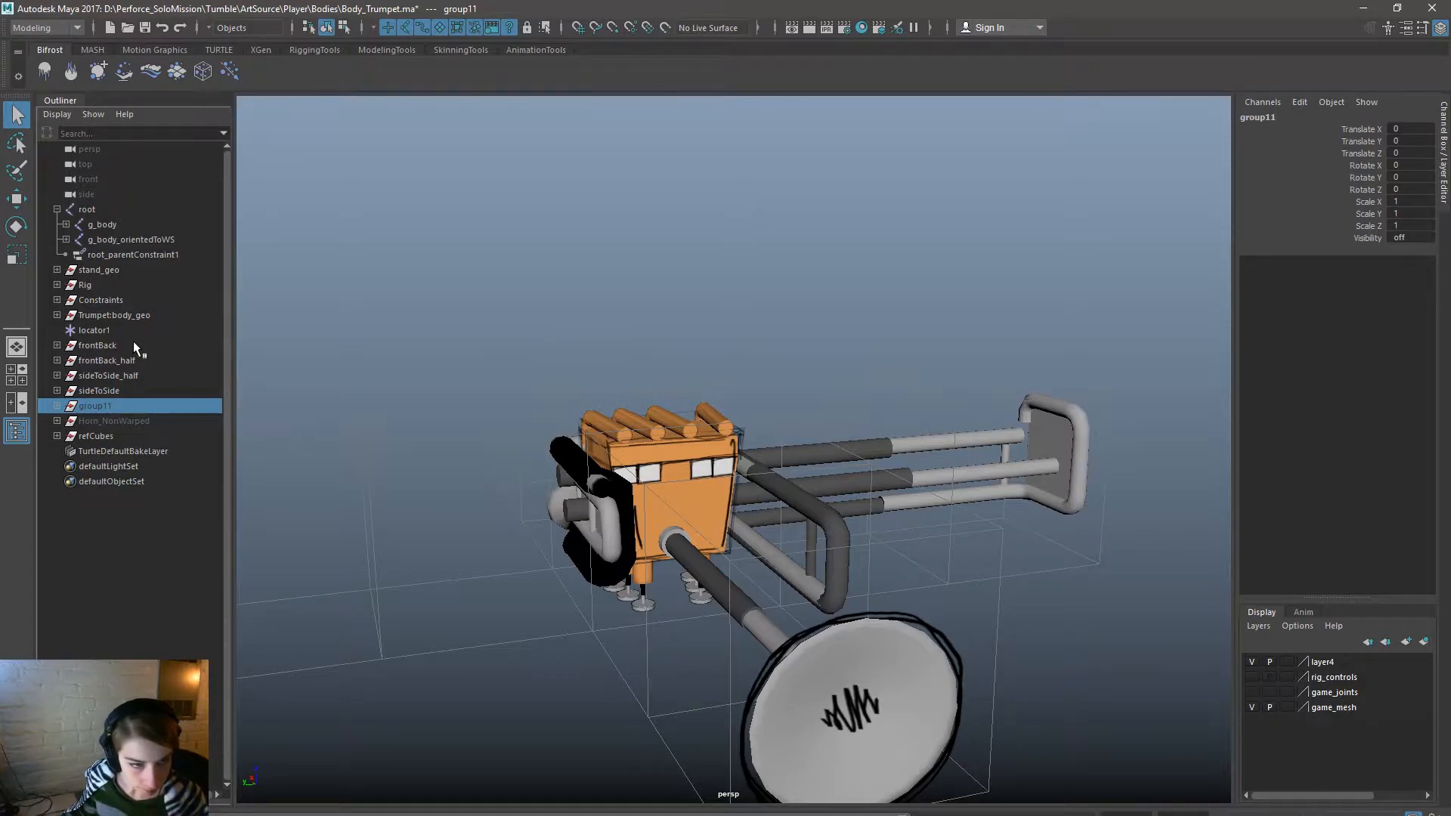
pyautogui.click(148, 315)
pyautogui.moveTo(160, 314); pyautogui.dragTo(156, 276, button='middle')
# Select everything from the root joint hierarchy through stand_geo and Trumpet:body_geo and export the selection as FBX.
pyautogui.keyDown('shift'); pyautogui.click(150, 213); pyautogui.keyUp('shift')
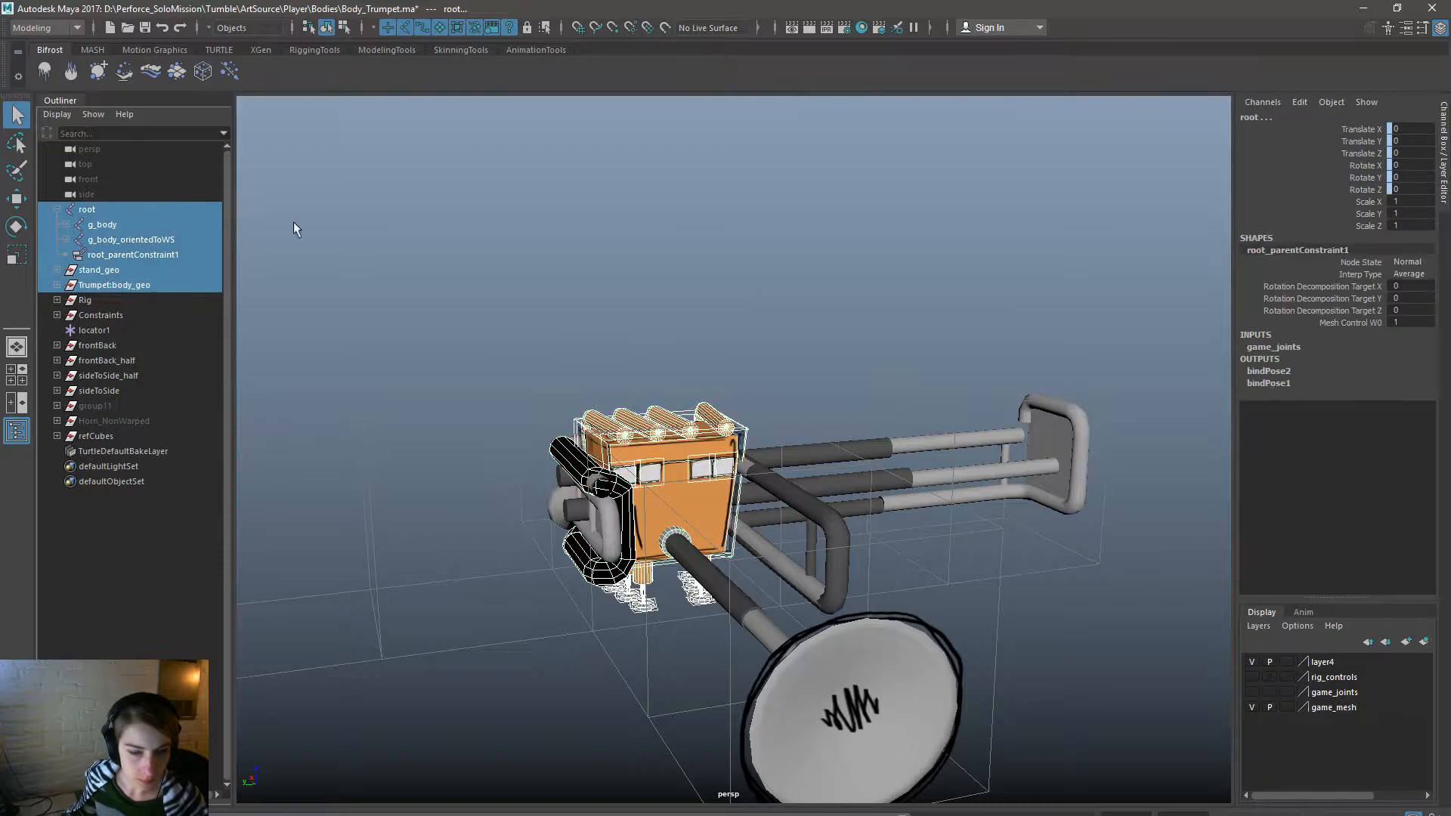
pyautogui.press('space')
pyautogui.click(327, 192)
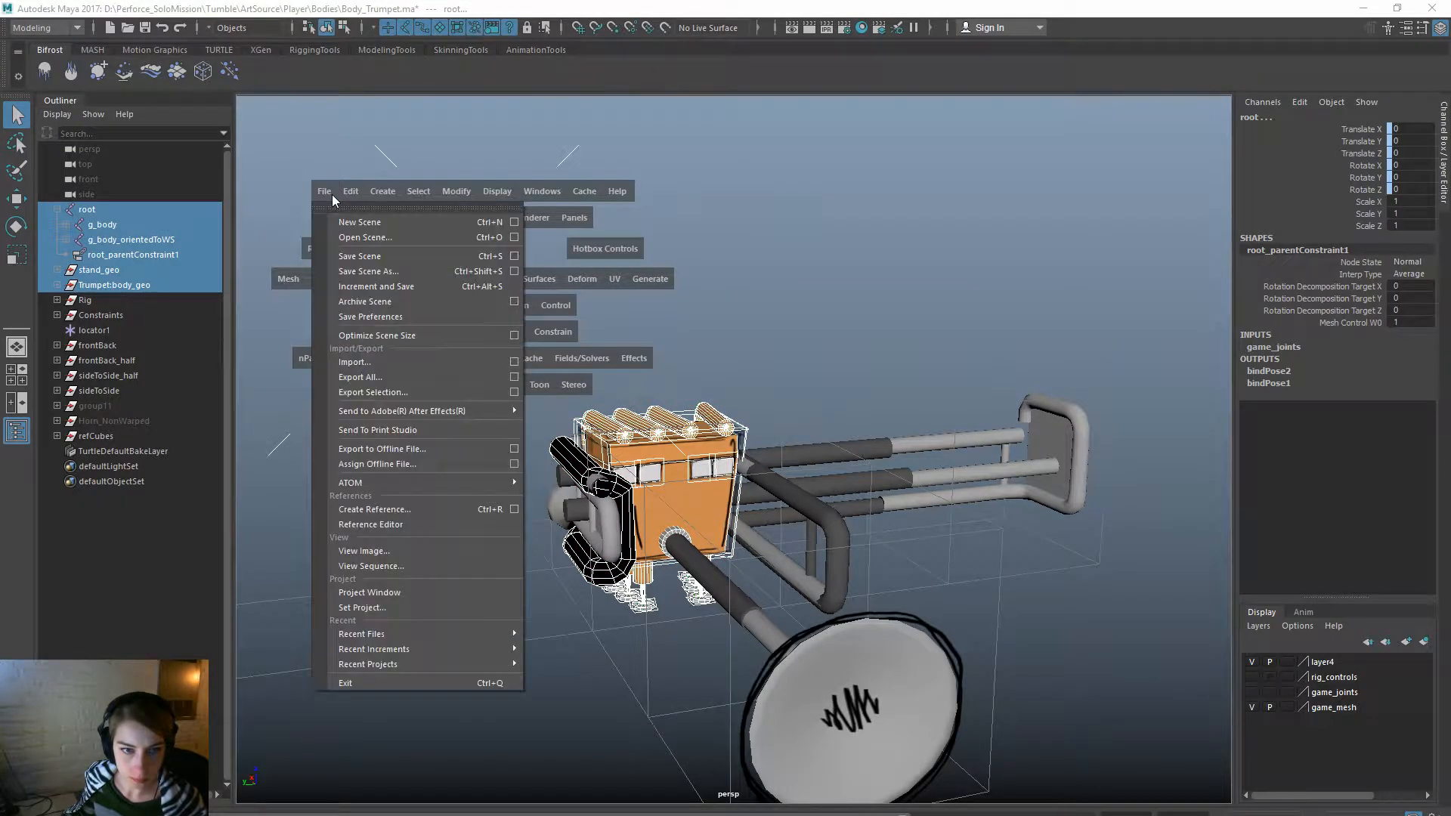
pyautogui.click(410, 390)
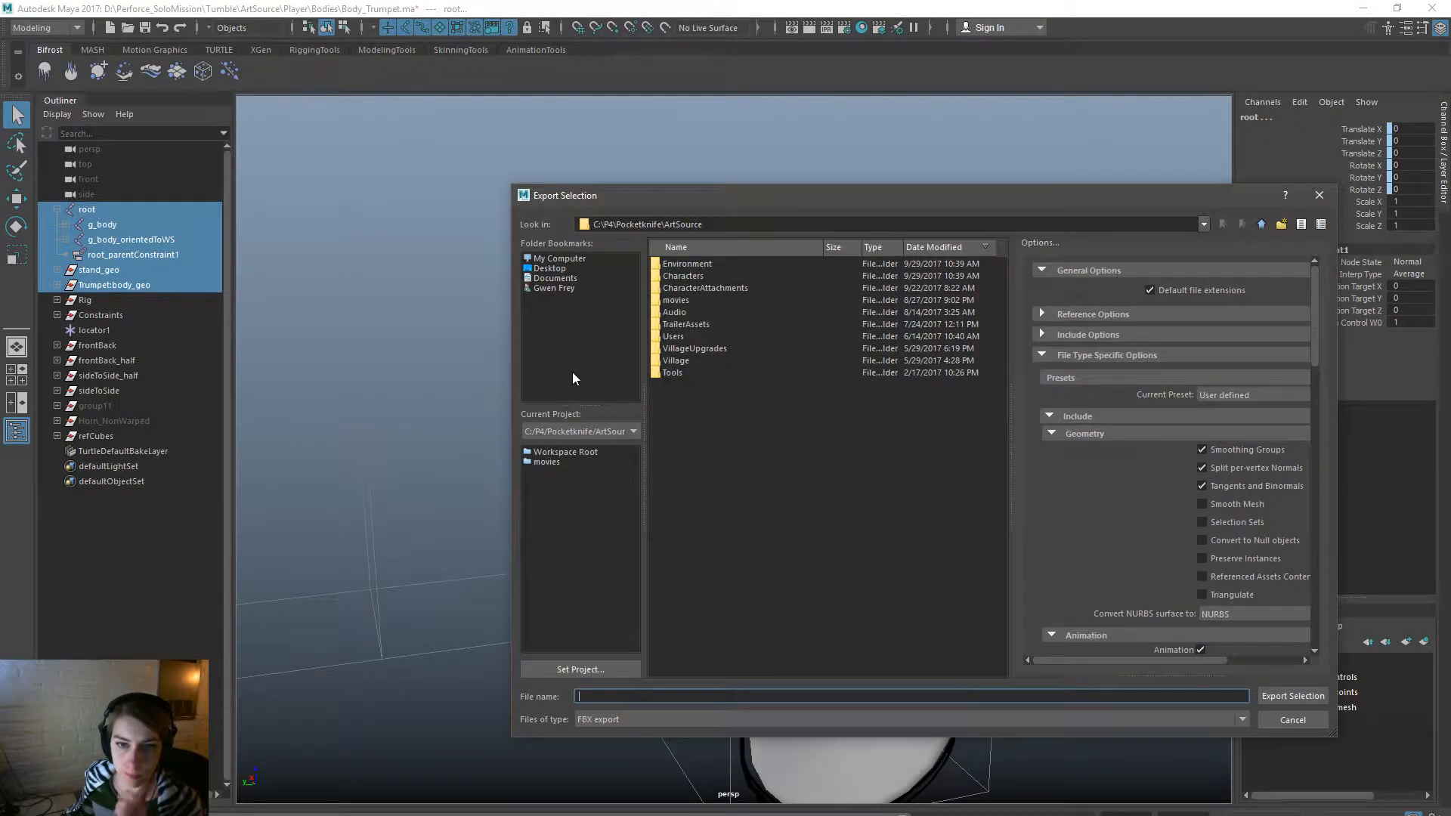
pyautogui.doubleClick(682, 276)
pyautogui.click(713, 324)
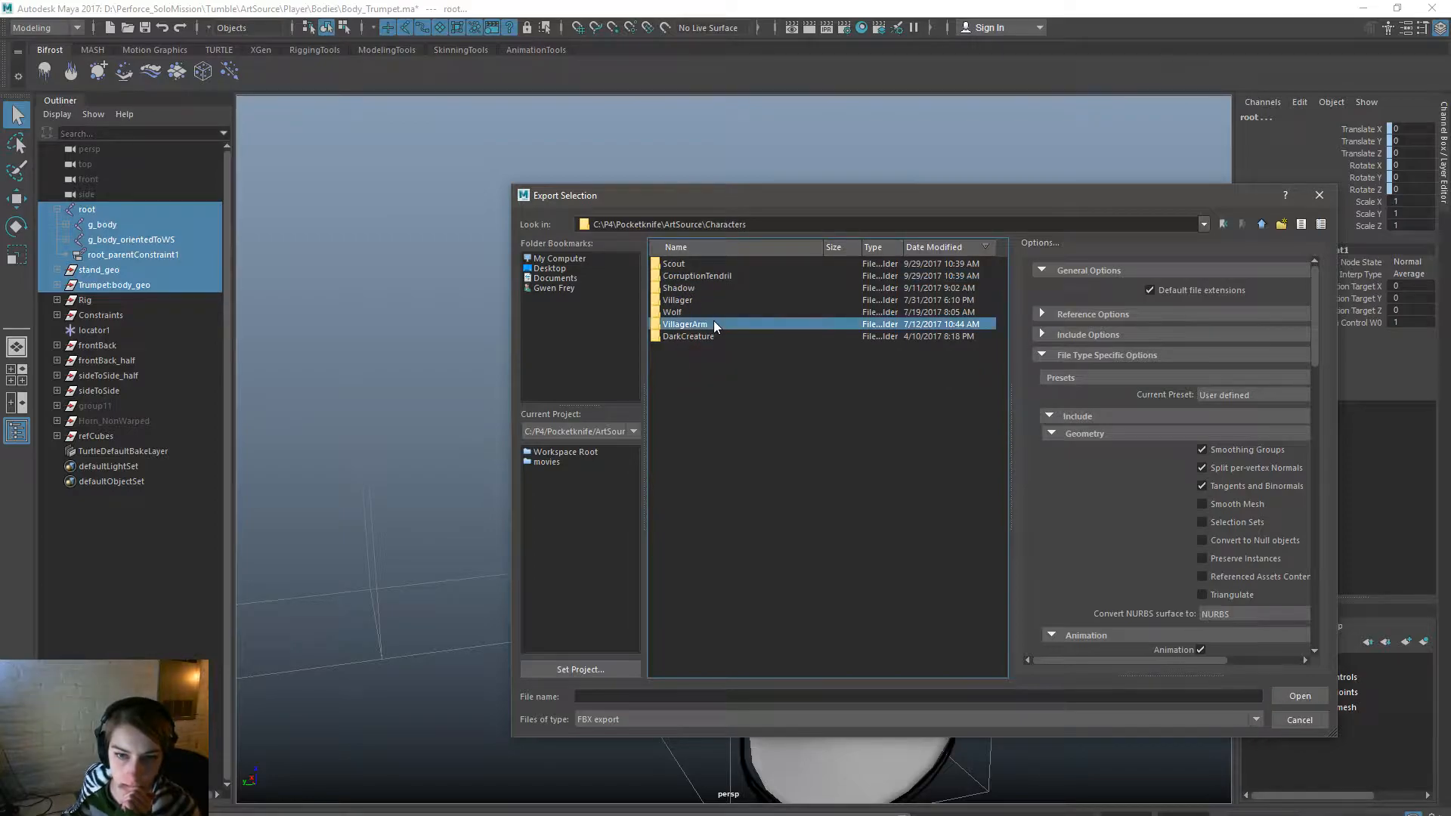
pyautogui.moveTo(1151, 201); pyautogui.dragTo(1160, 199)
pyautogui.click(1327, 193)
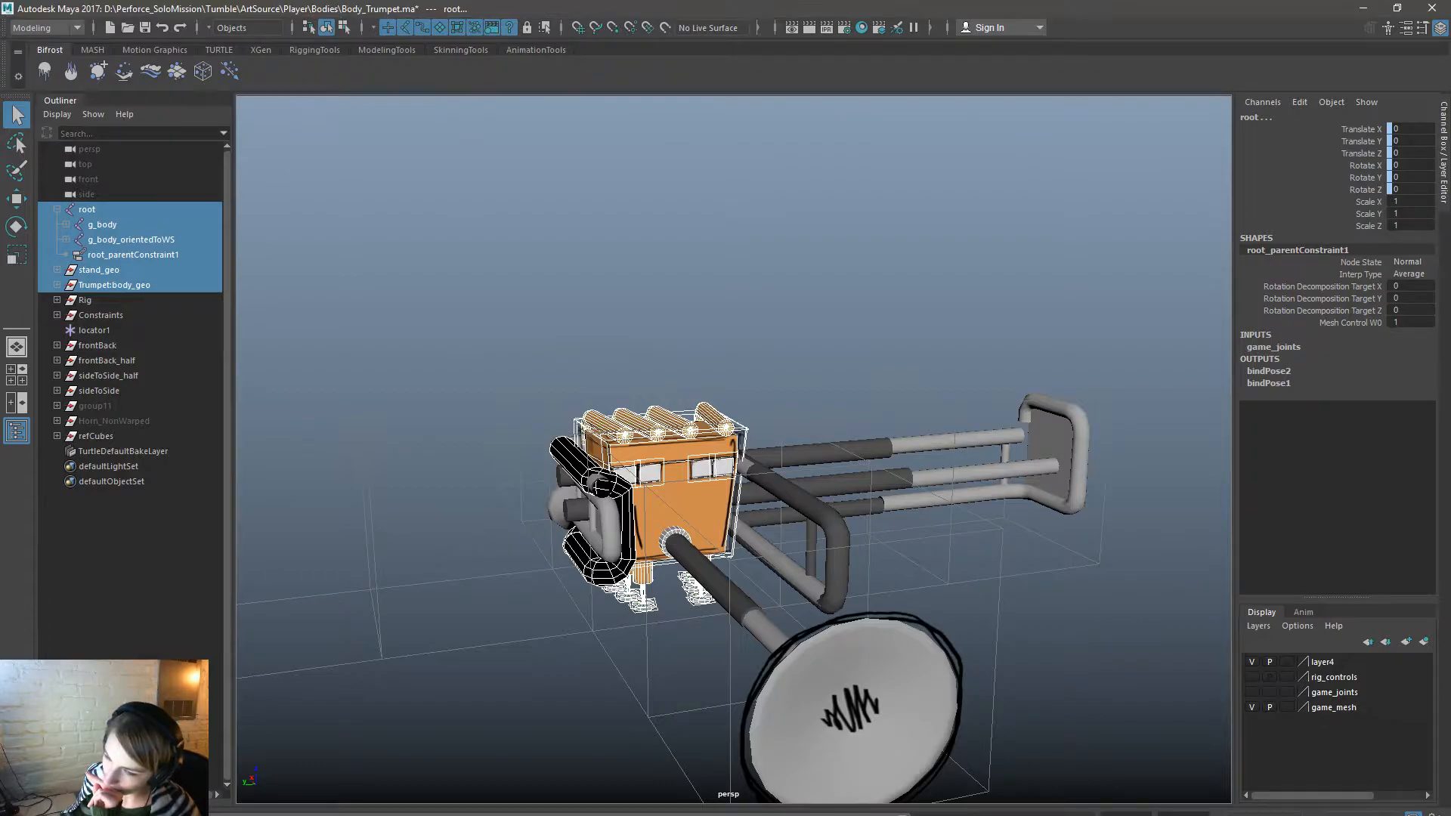
pyautogui.click(361, 12)
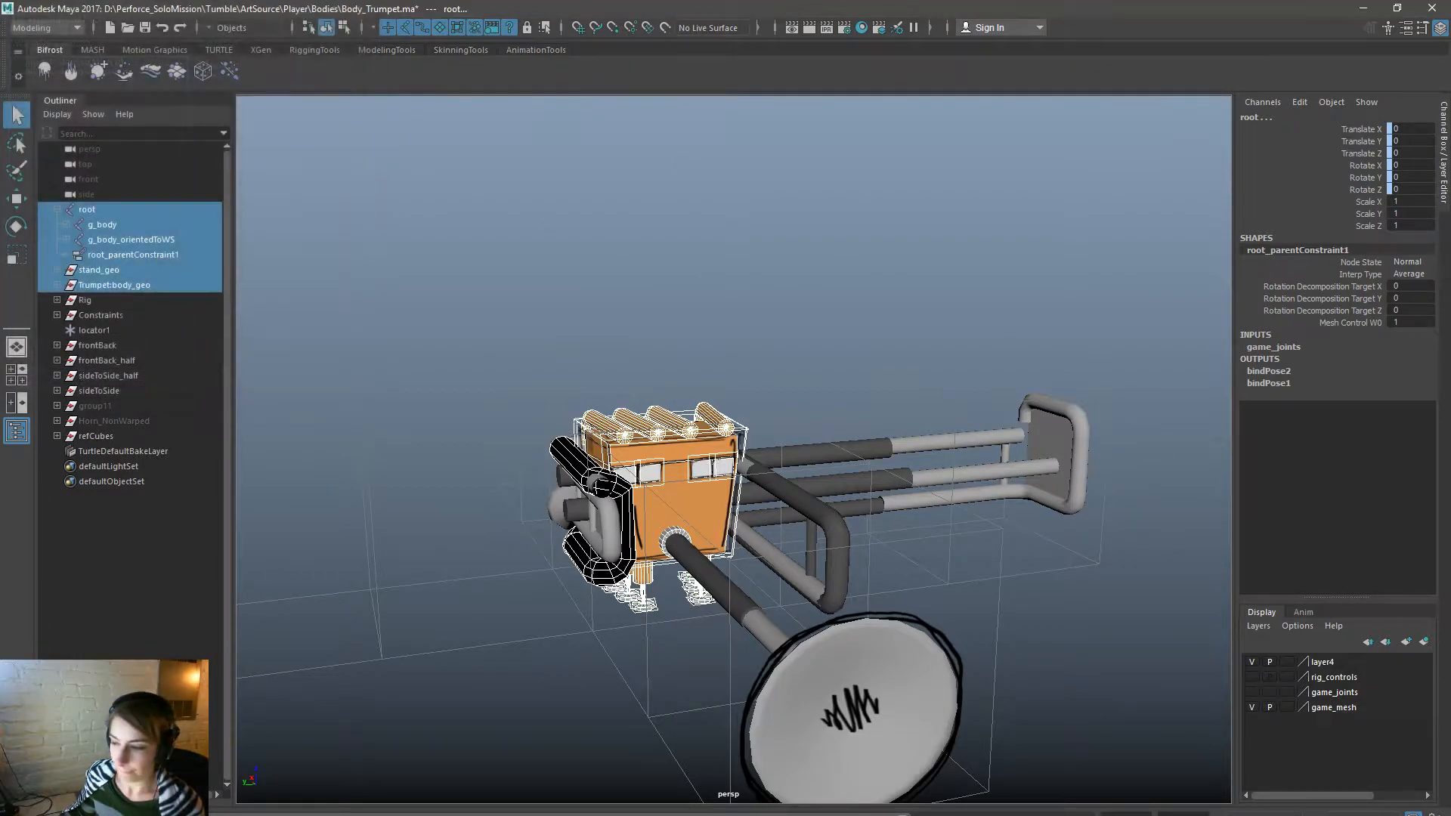
# Switch to Unreal Editor and open the Player/Bodies/Art content folder.
pyautogui.hotkey('alt', 'Tab')
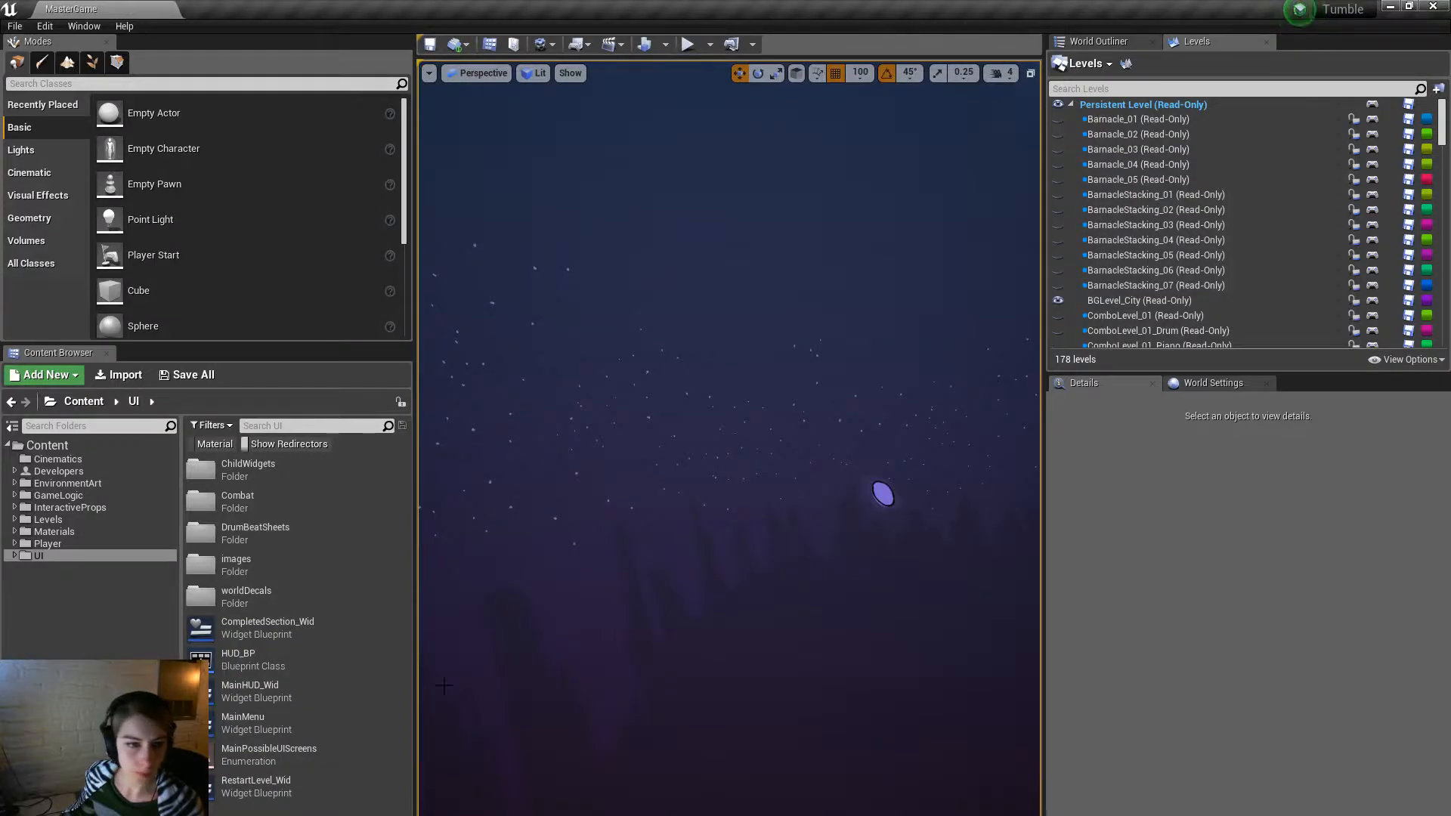
pyautogui.doubleClick(39, 543)
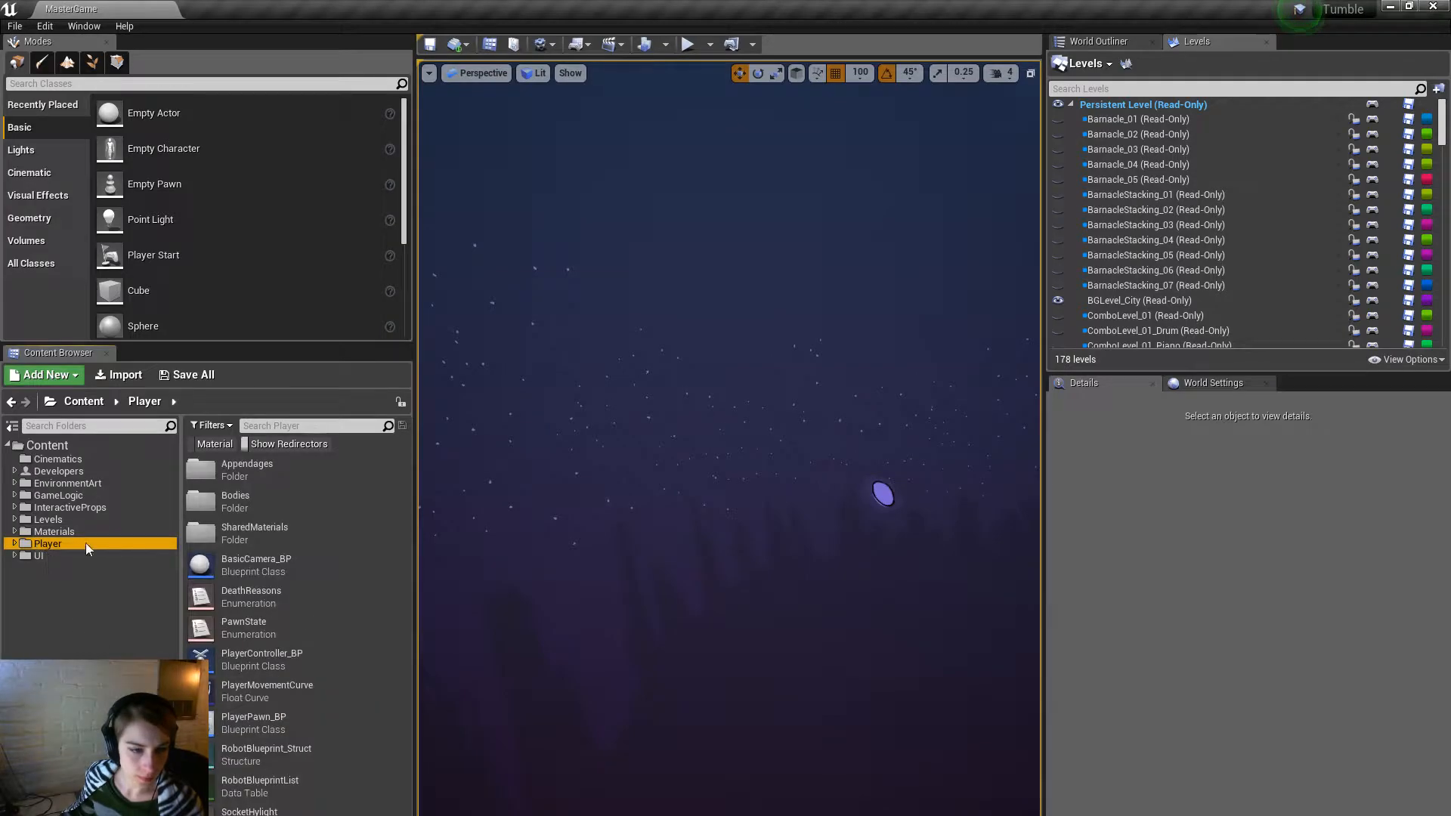
pyautogui.doubleClick(232, 500)
pyautogui.doubleClick(226, 469)
pyautogui.click(308, 684)
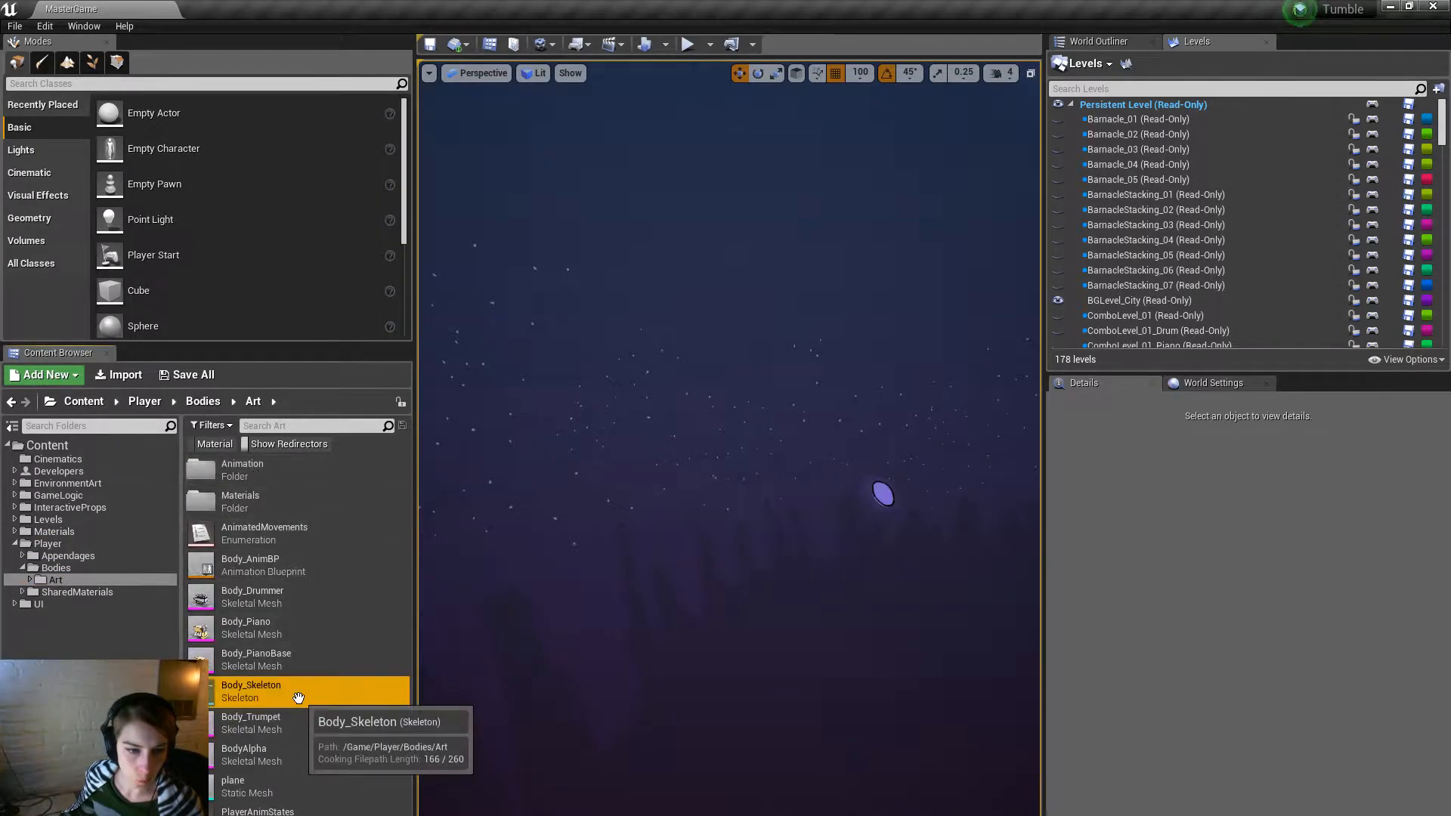
# Reimport the Body_Trumpet skeletal mesh and open it, declining to regenerate the skeleton.
pyautogui.rightClick(304, 718)
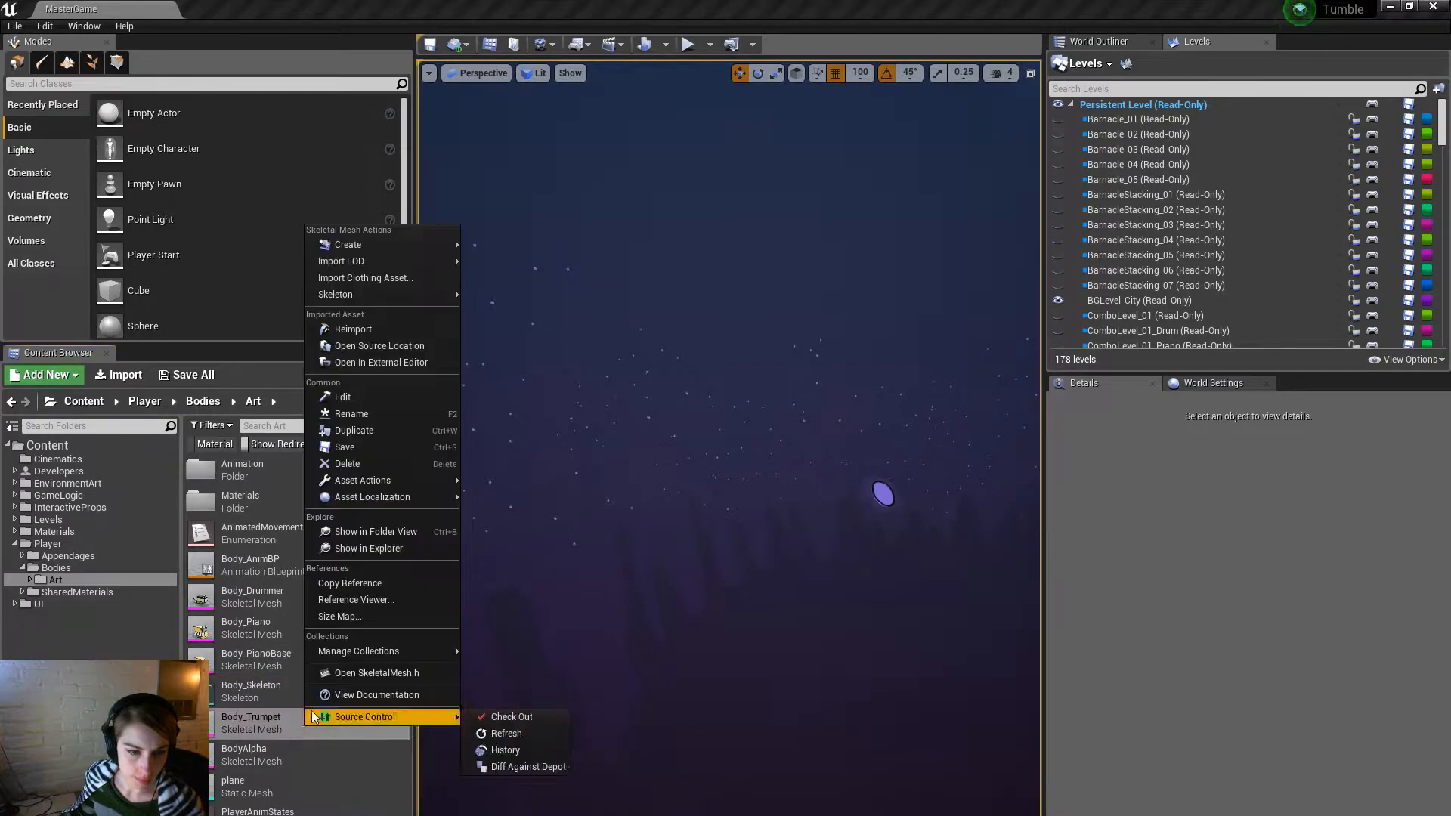
pyautogui.click(366, 330)
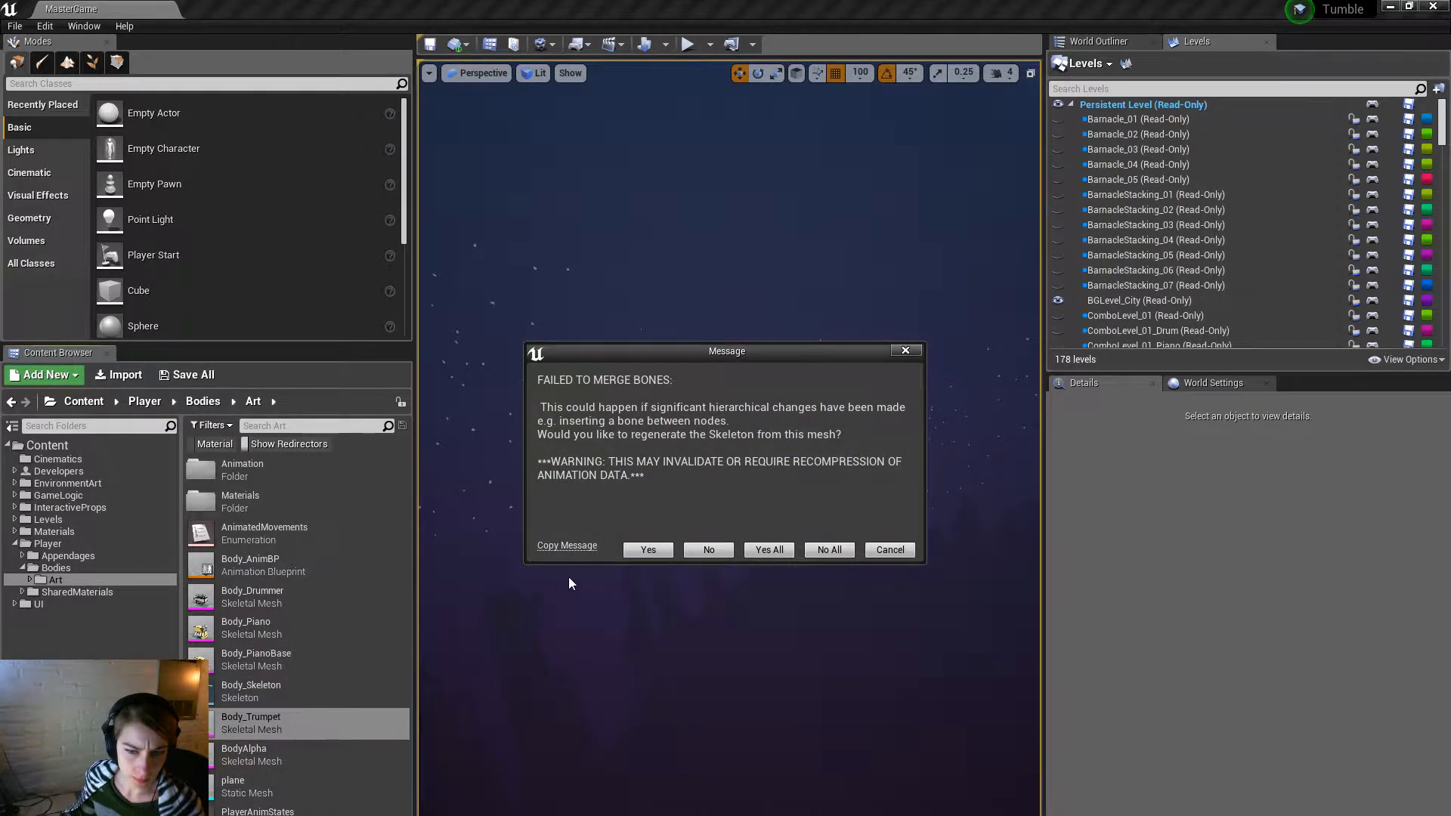
pyautogui.click(708, 549)
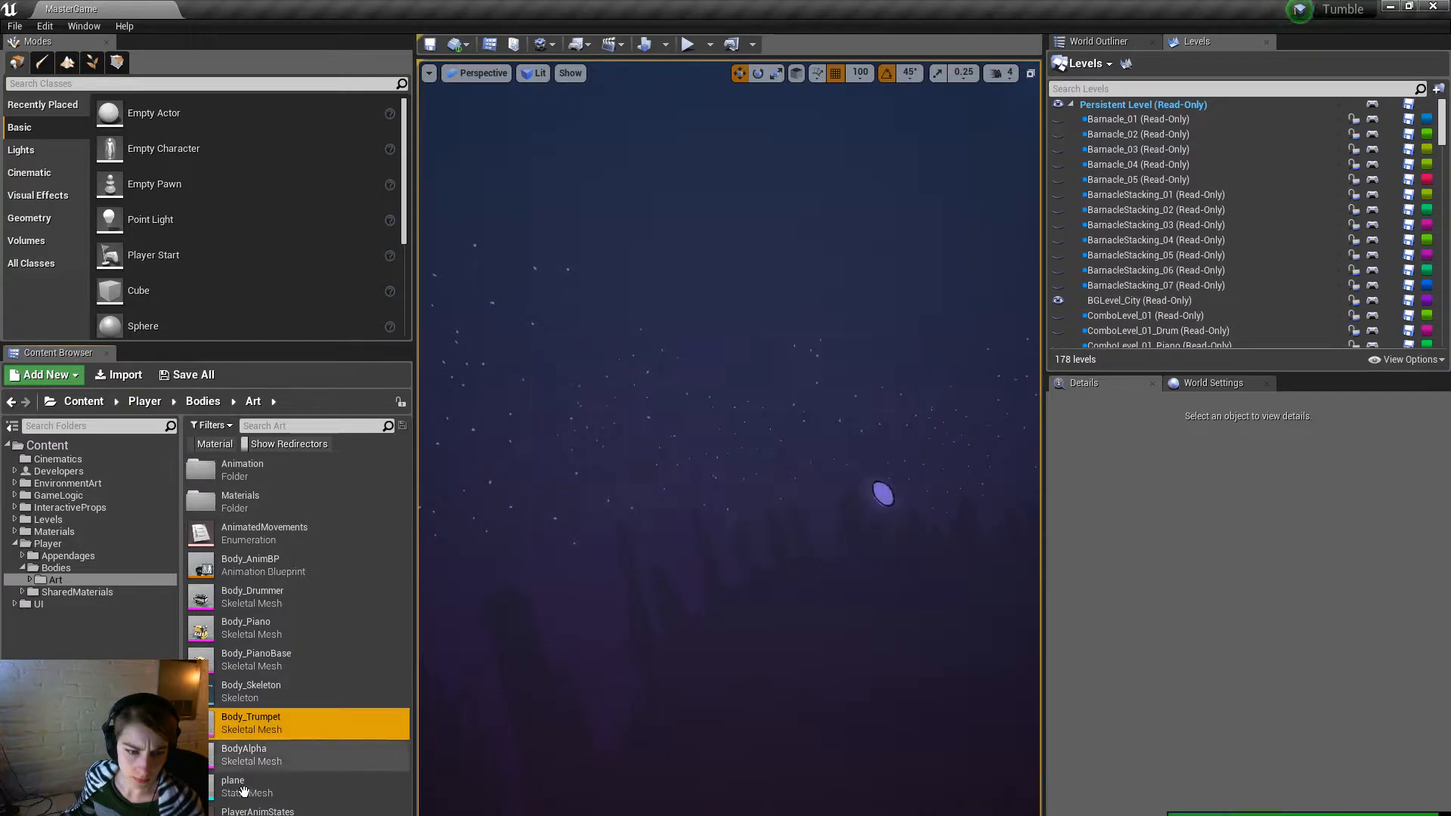
pyautogui.doubleClick(277, 725)
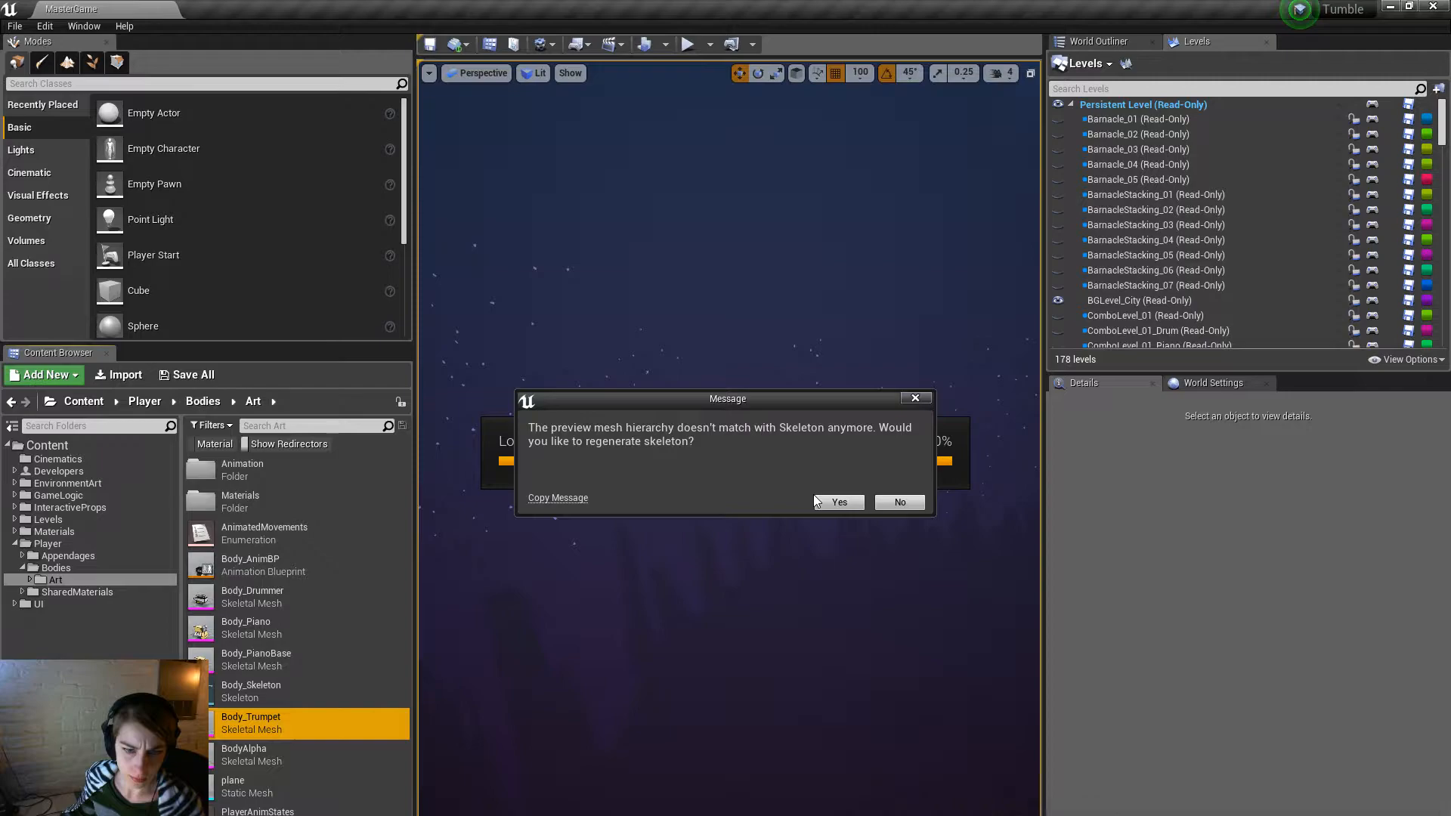
pyautogui.click(908, 506)
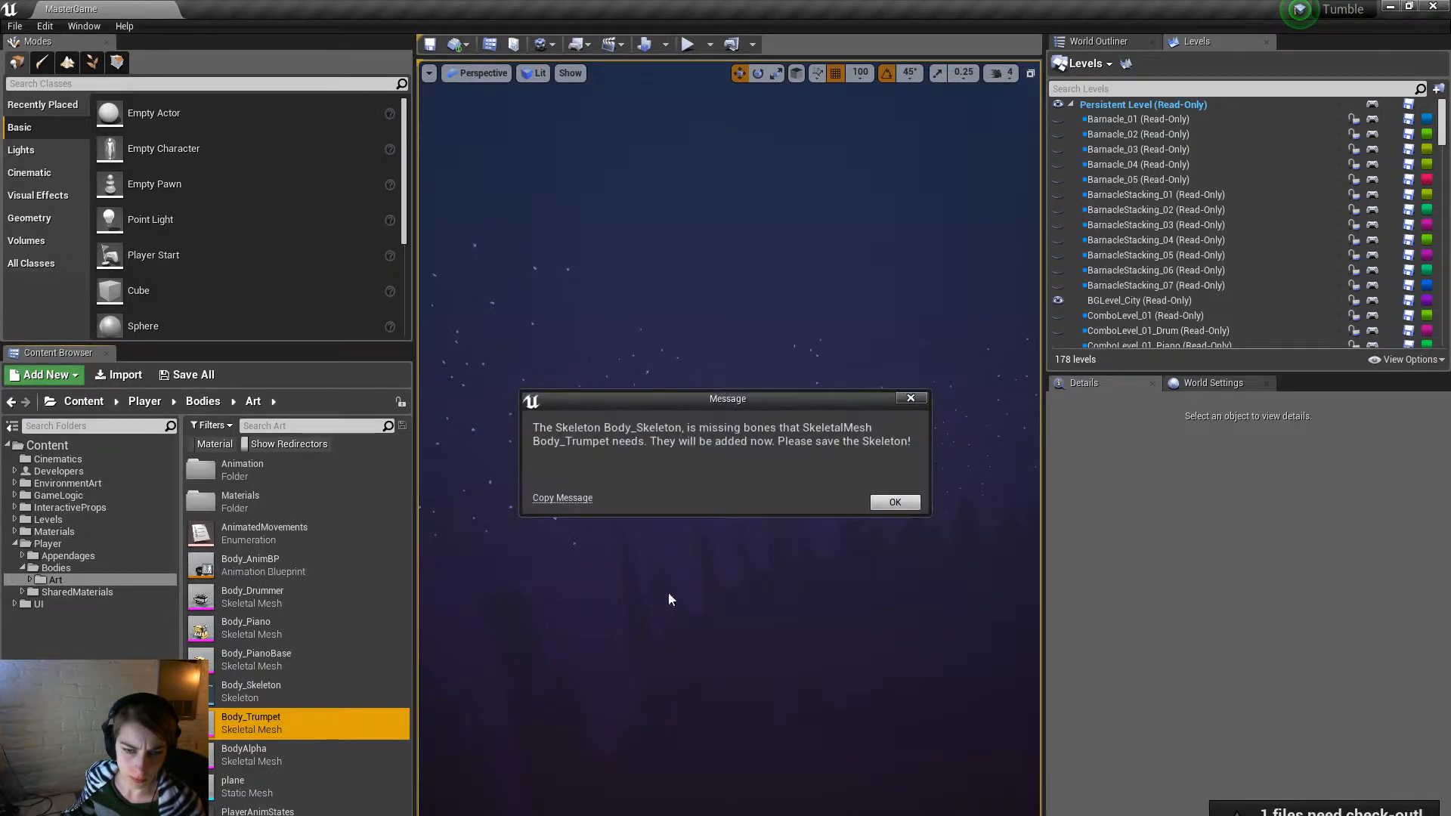
# Switch to Maya, expand the g_body and g_body_orientedToWS joints, and select everything from root through Trumpet:body_geo.
pyautogui.hotkey('alt', 'Tab')
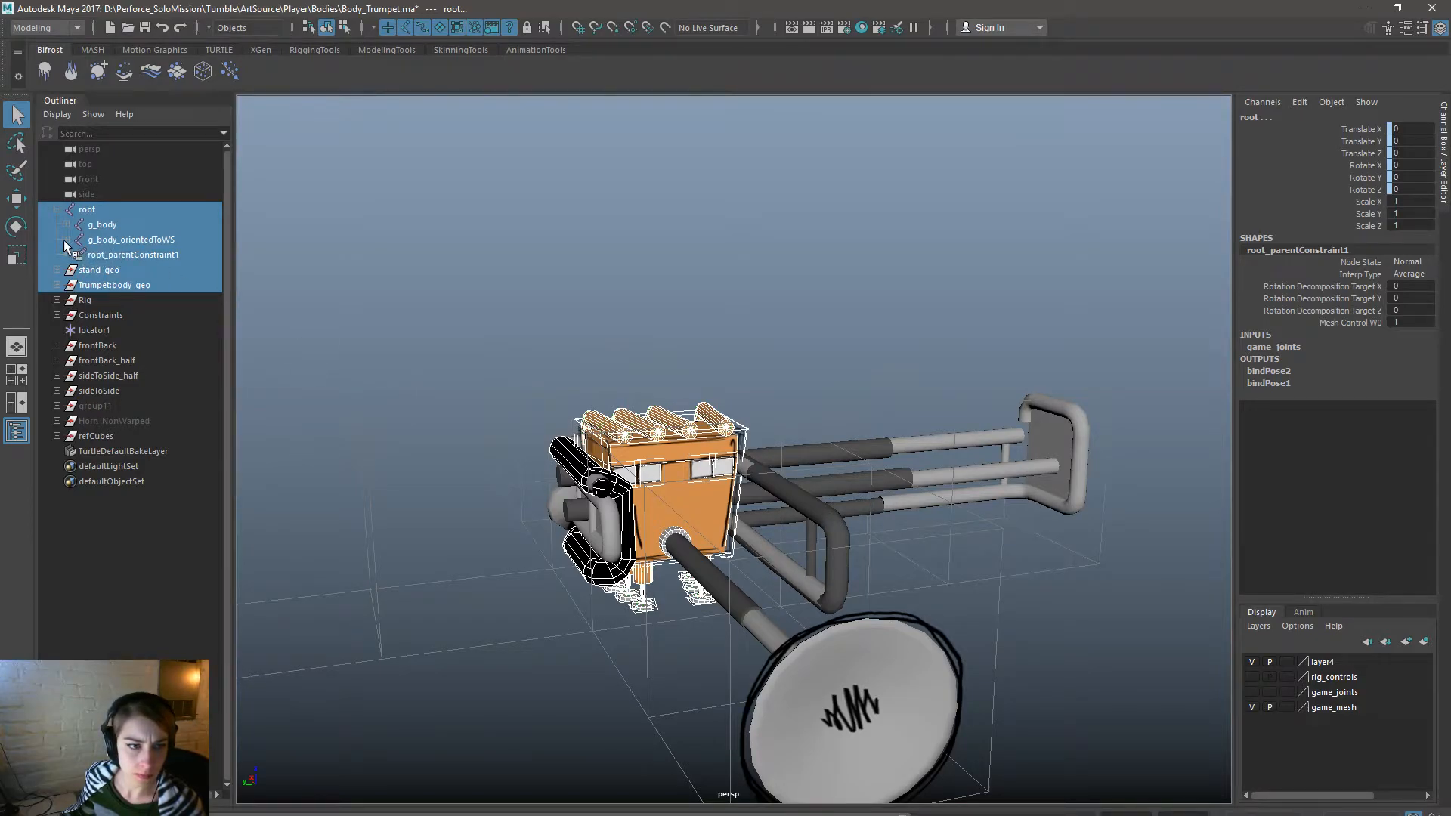
pyautogui.click(65, 240)
pyautogui.click(67, 224)
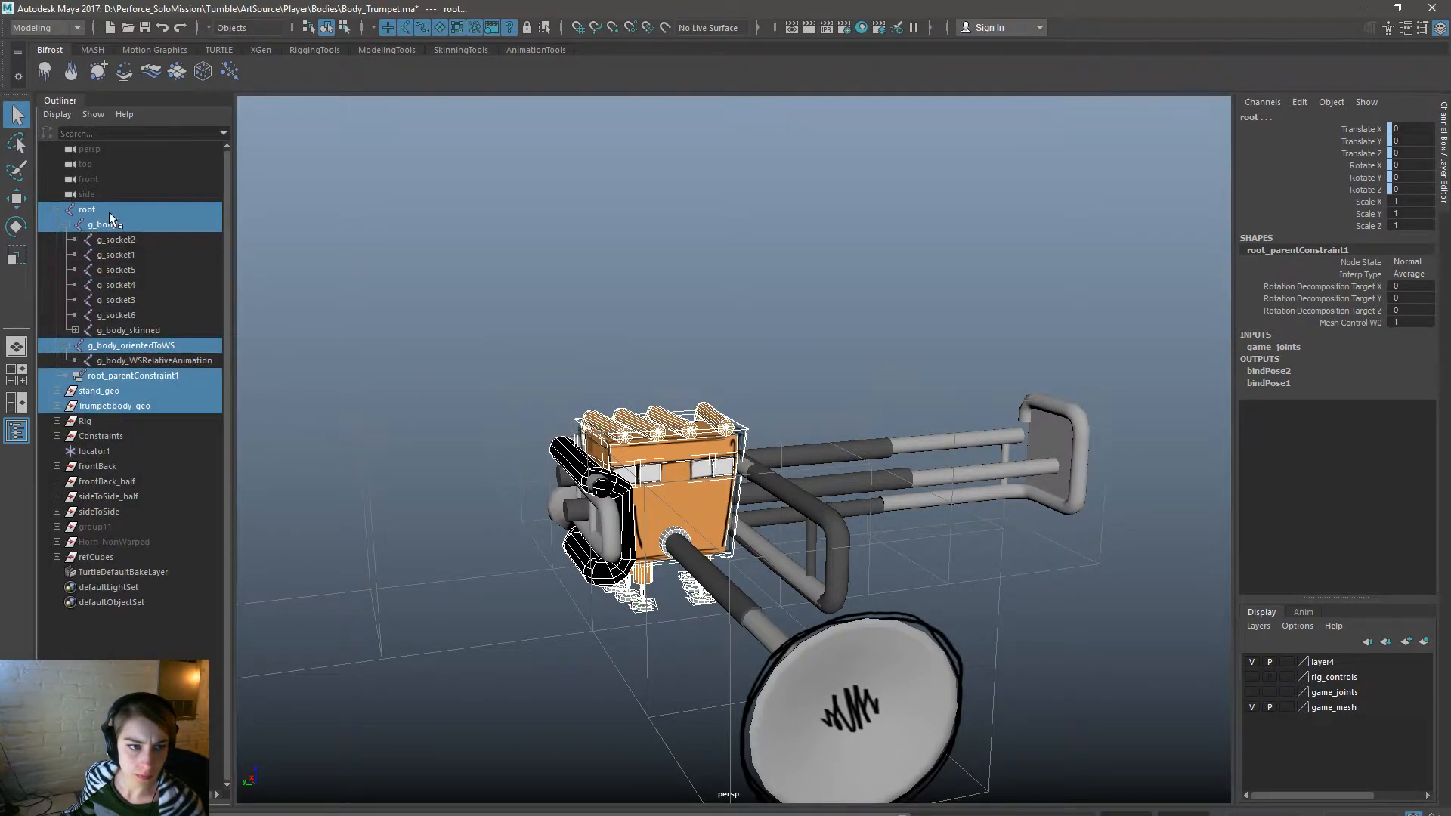
pyautogui.click(107, 210)
pyautogui.keyDown('shift'); pyautogui.click(130, 405); pyautogui.keyUp('shift')
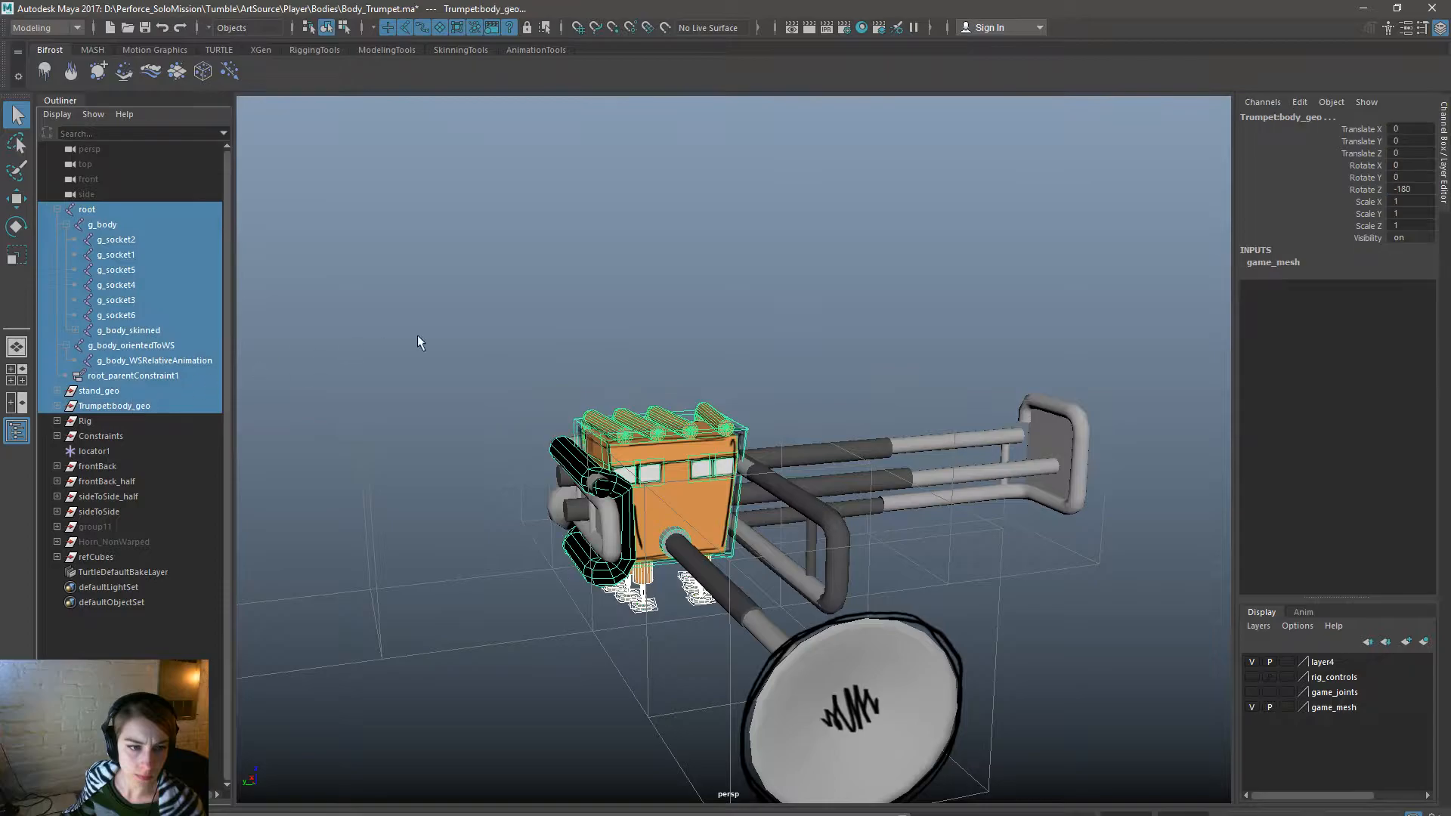
# Check the joints under g_body_skinned and export the selection over Body_Trumpet.fbx in Tumble/ArtSource/Player/Bodies.
pyautogui.press('space')
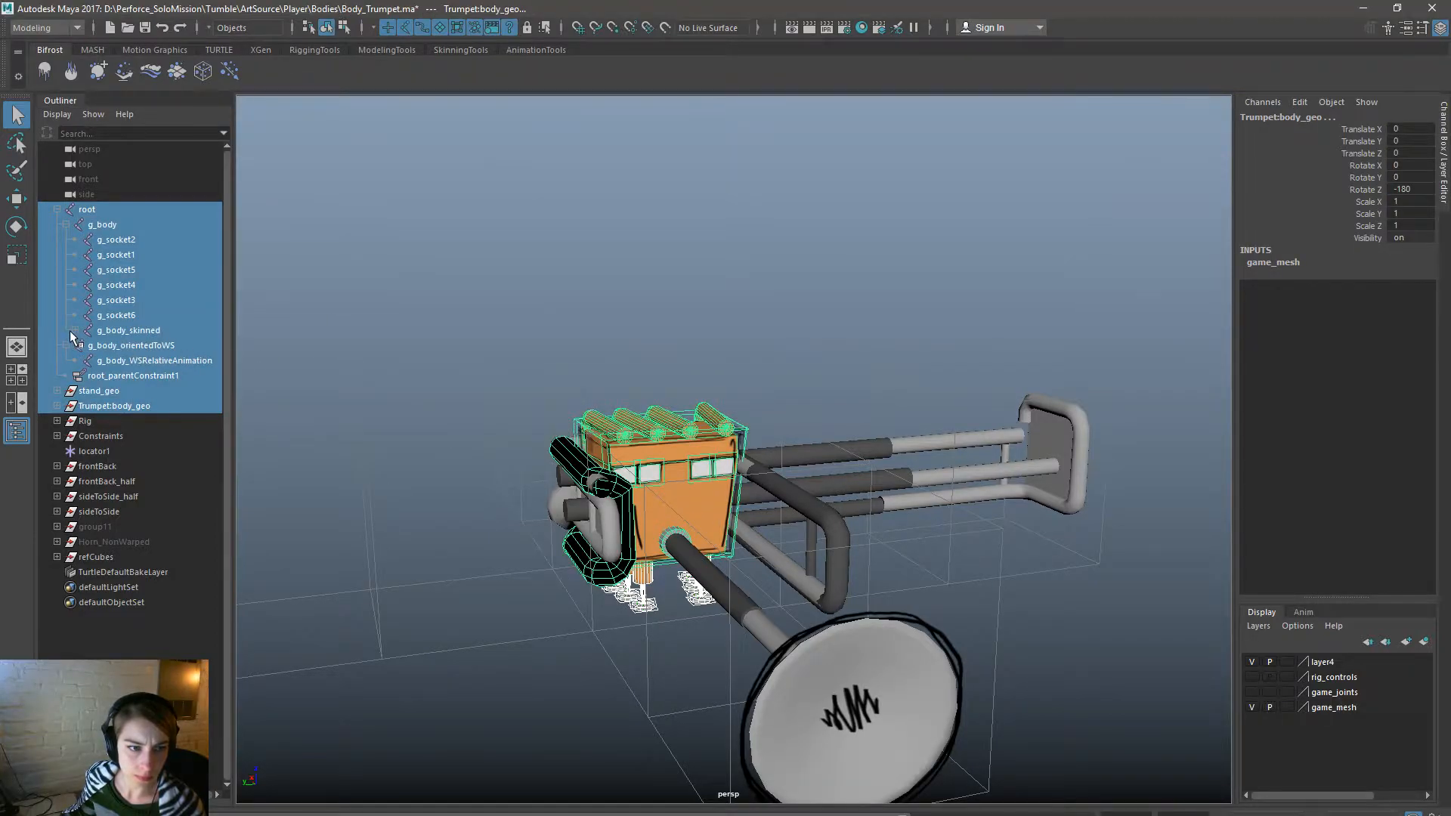
pyautogui.click(71, 330)
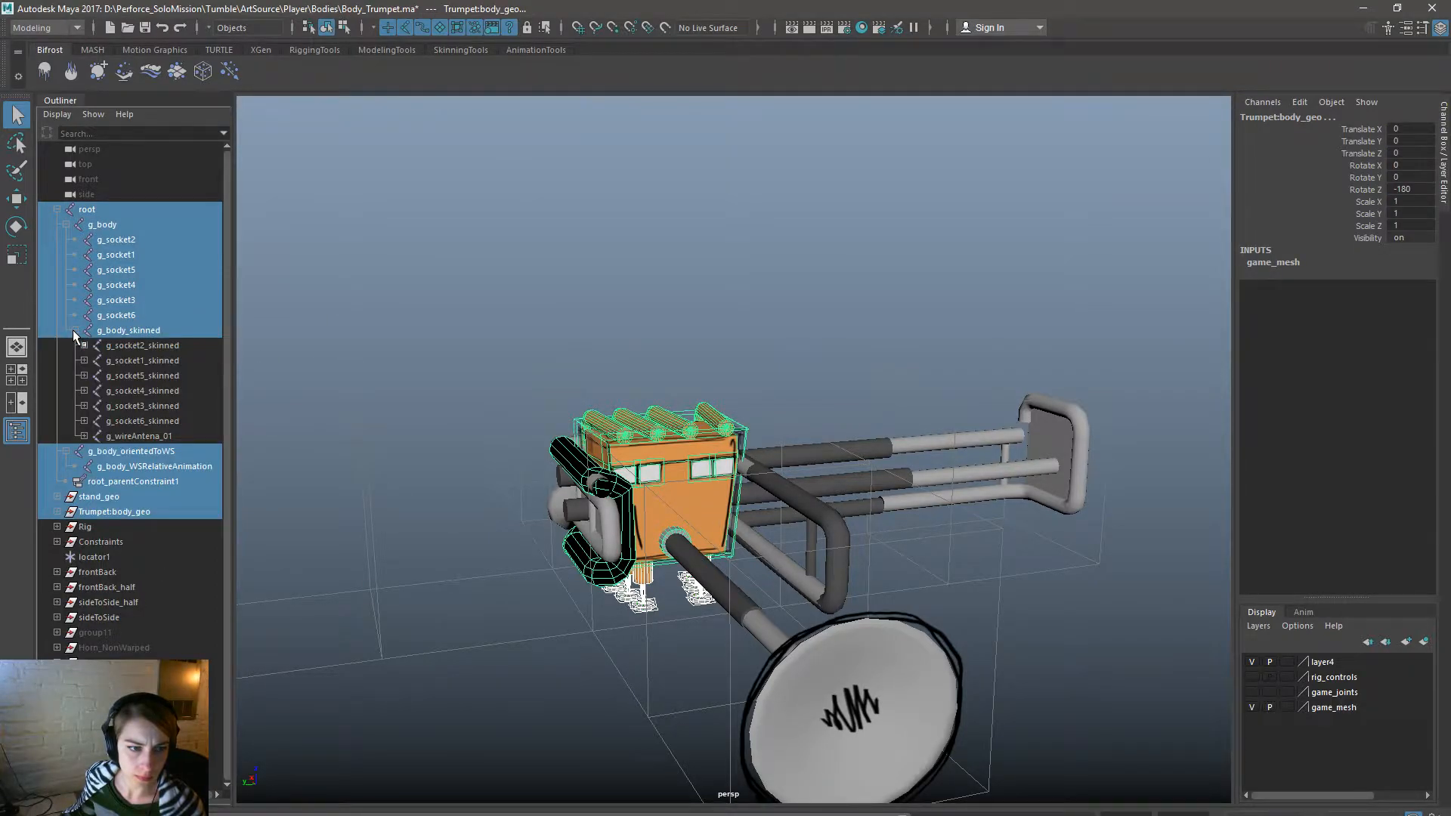
pyautogui.click(73, 329)
pyautogui.press('space')
pyautogui.moveTo(499, 180); pyautogui.dragTo(579, 364)
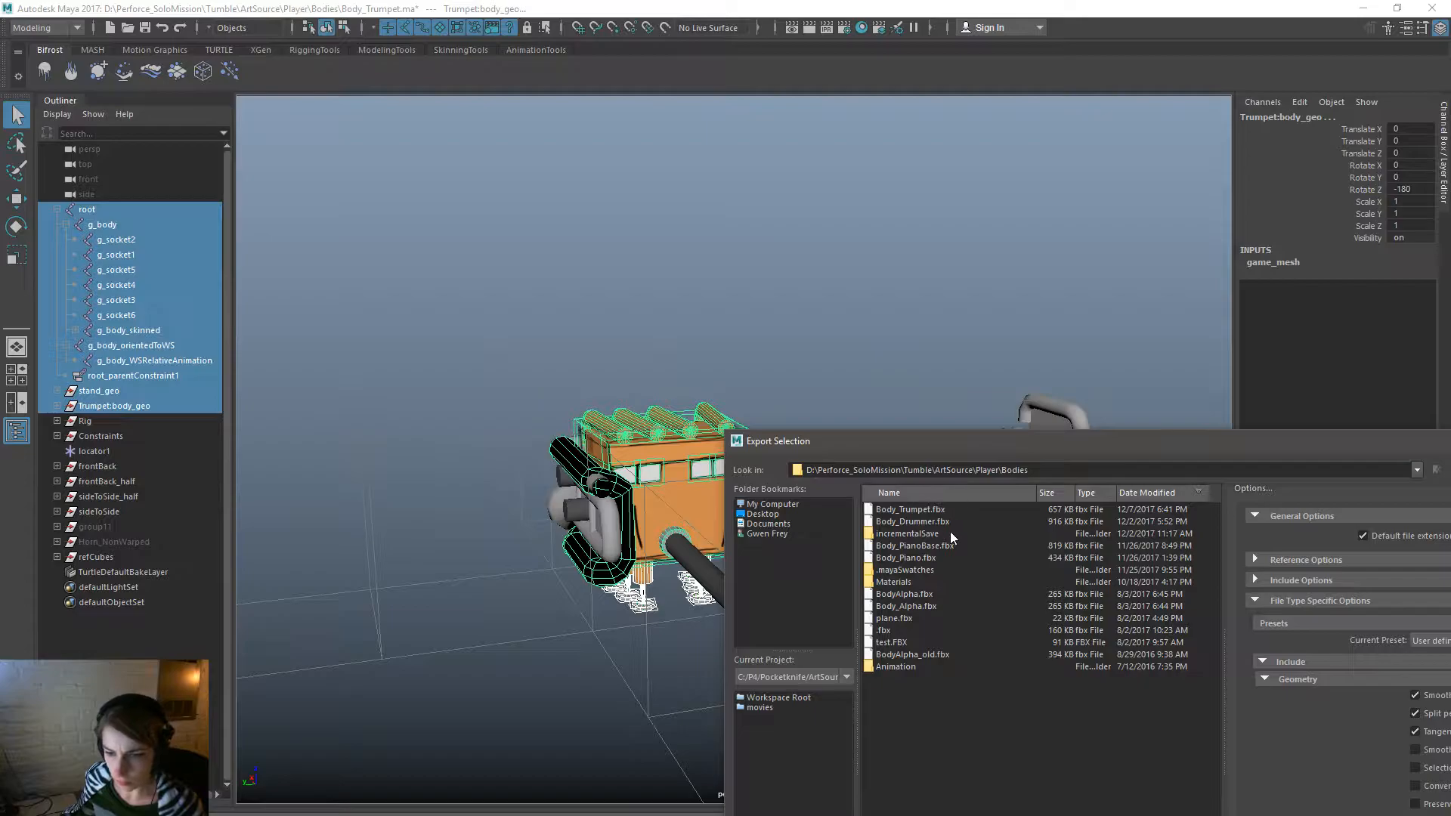
pyautogui.doubleClick(946, 510)
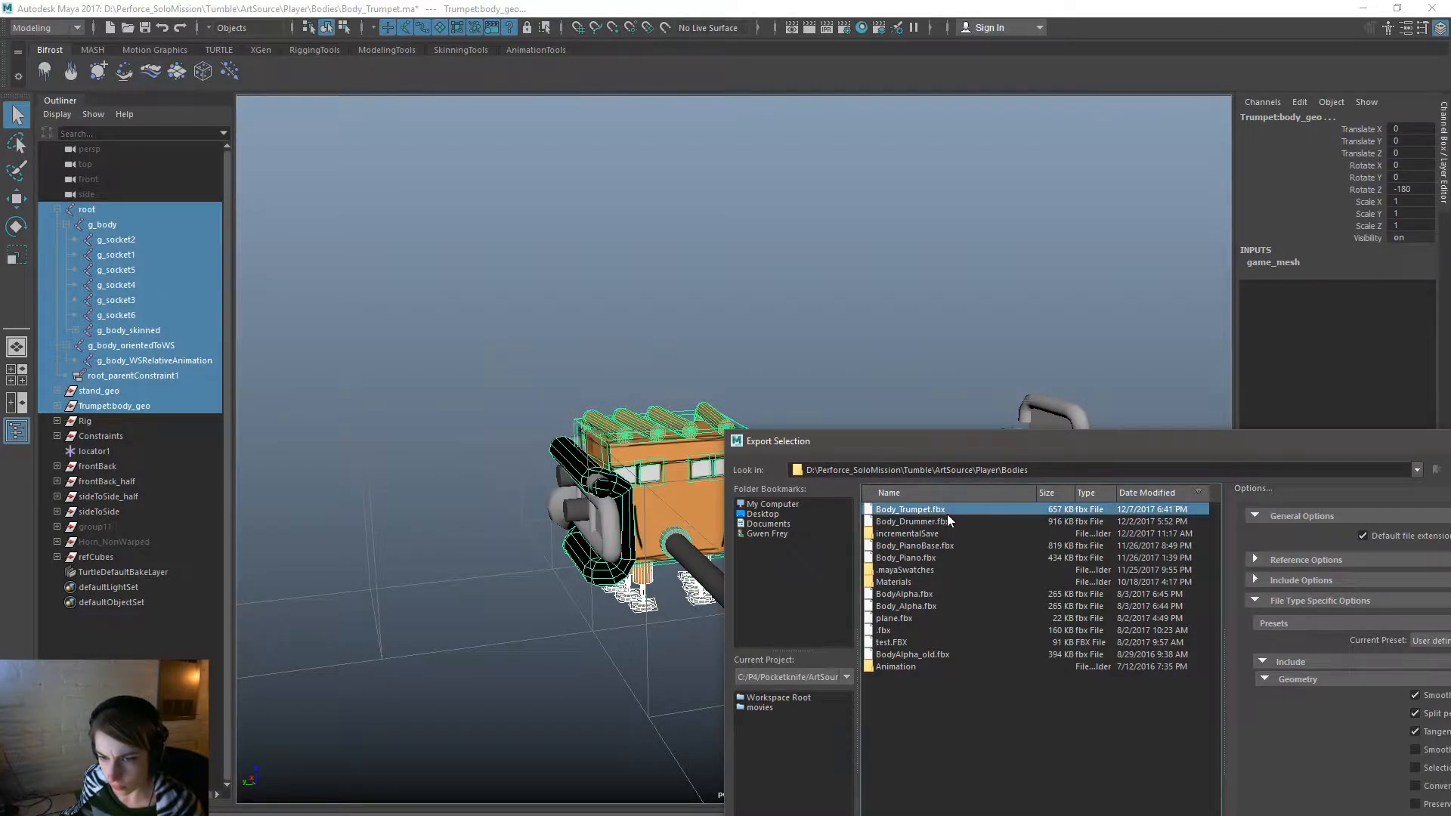
pyautogui.click(1117, 729)
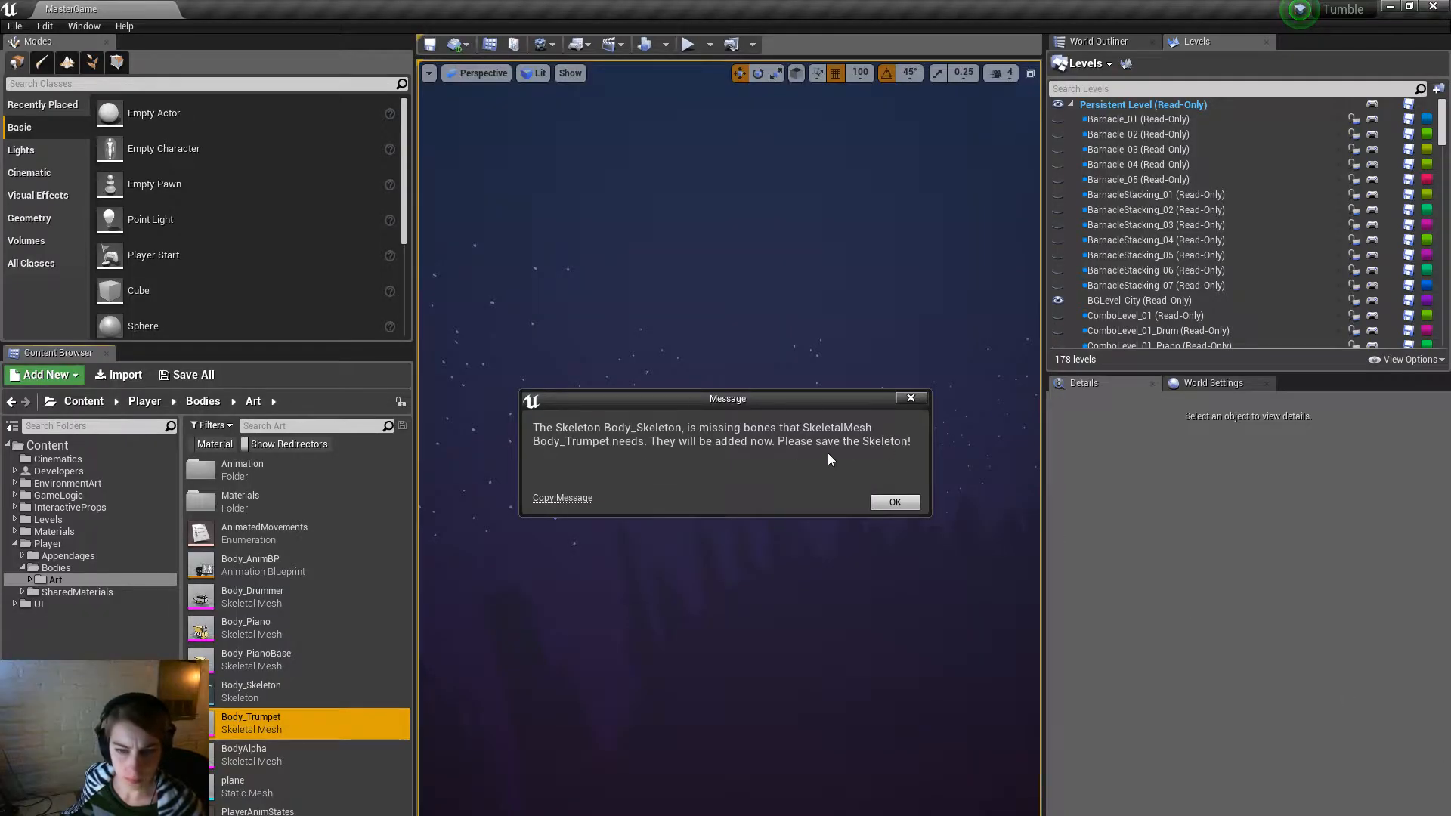
# Accept the missing-bones notice in Unreal Editor and close the message log and the Body_Trumpet mesh editor.
pyautogui.click(890, 500)
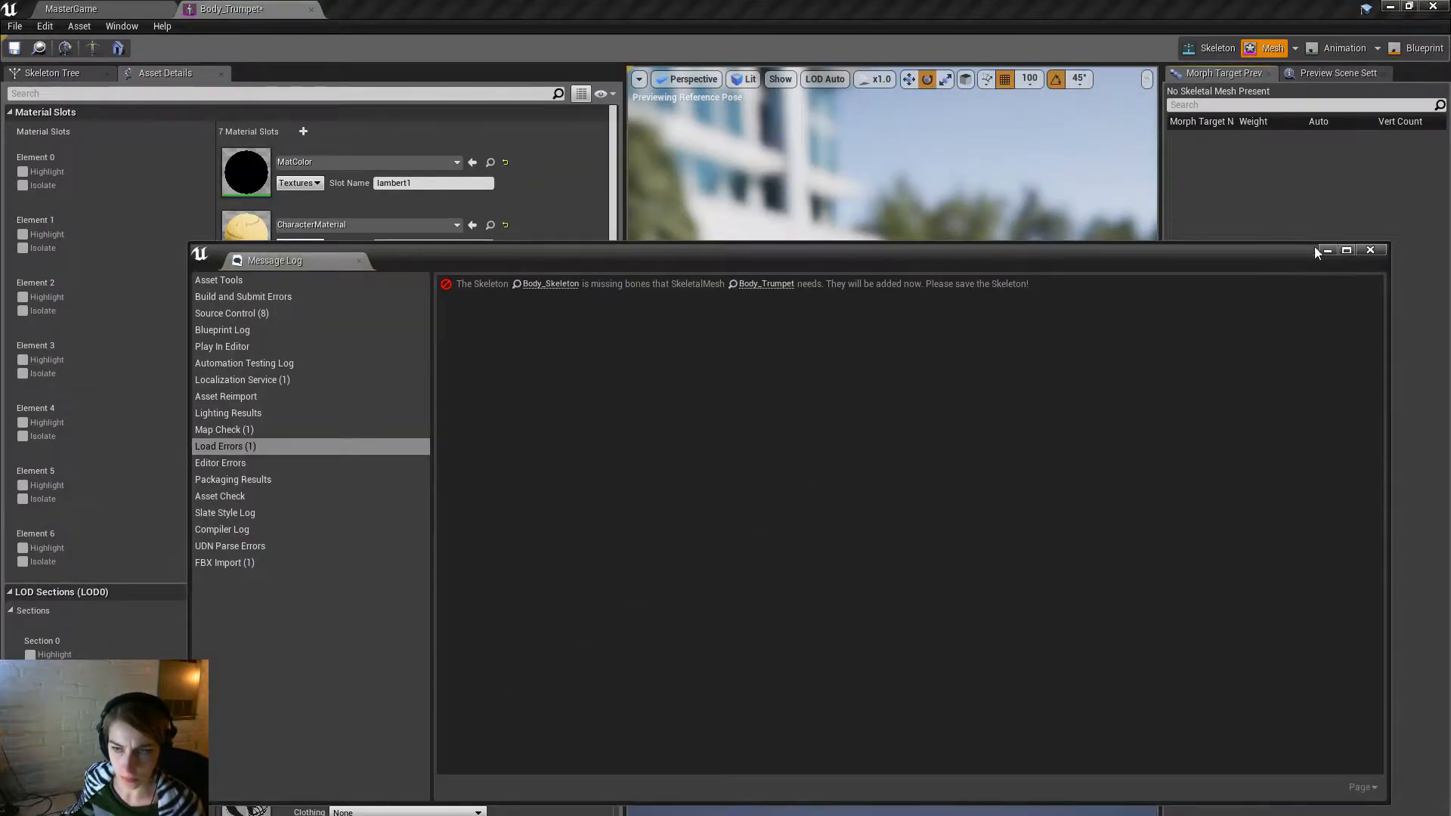
pyautogui.click(1370, 251)
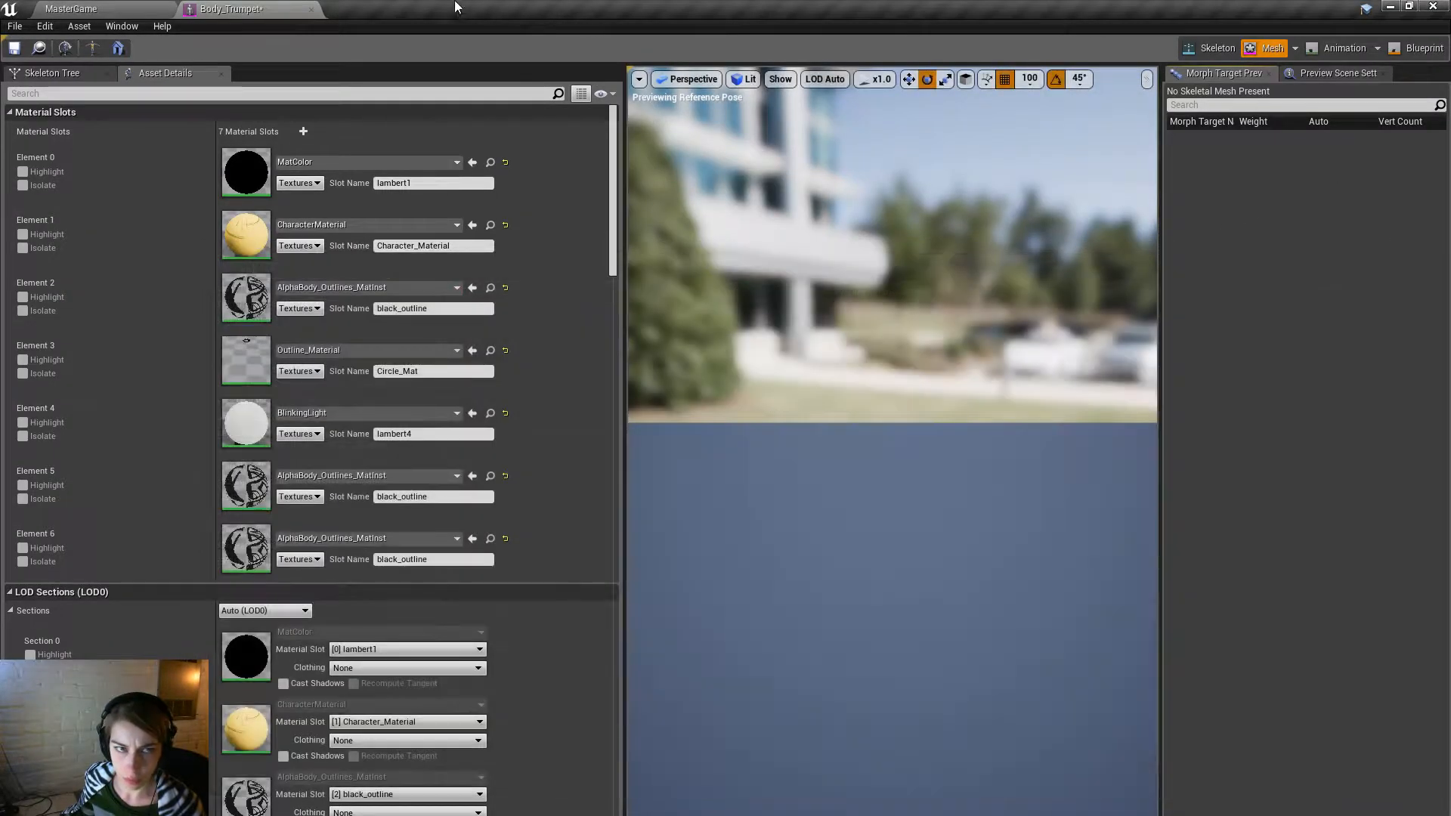
pyautogui.click(310, 9)
# Reimport Body_Trumpet from the new export and reopen it, again declining to regenerate the skeleton.
pyautogui.rightClick(288, 724)
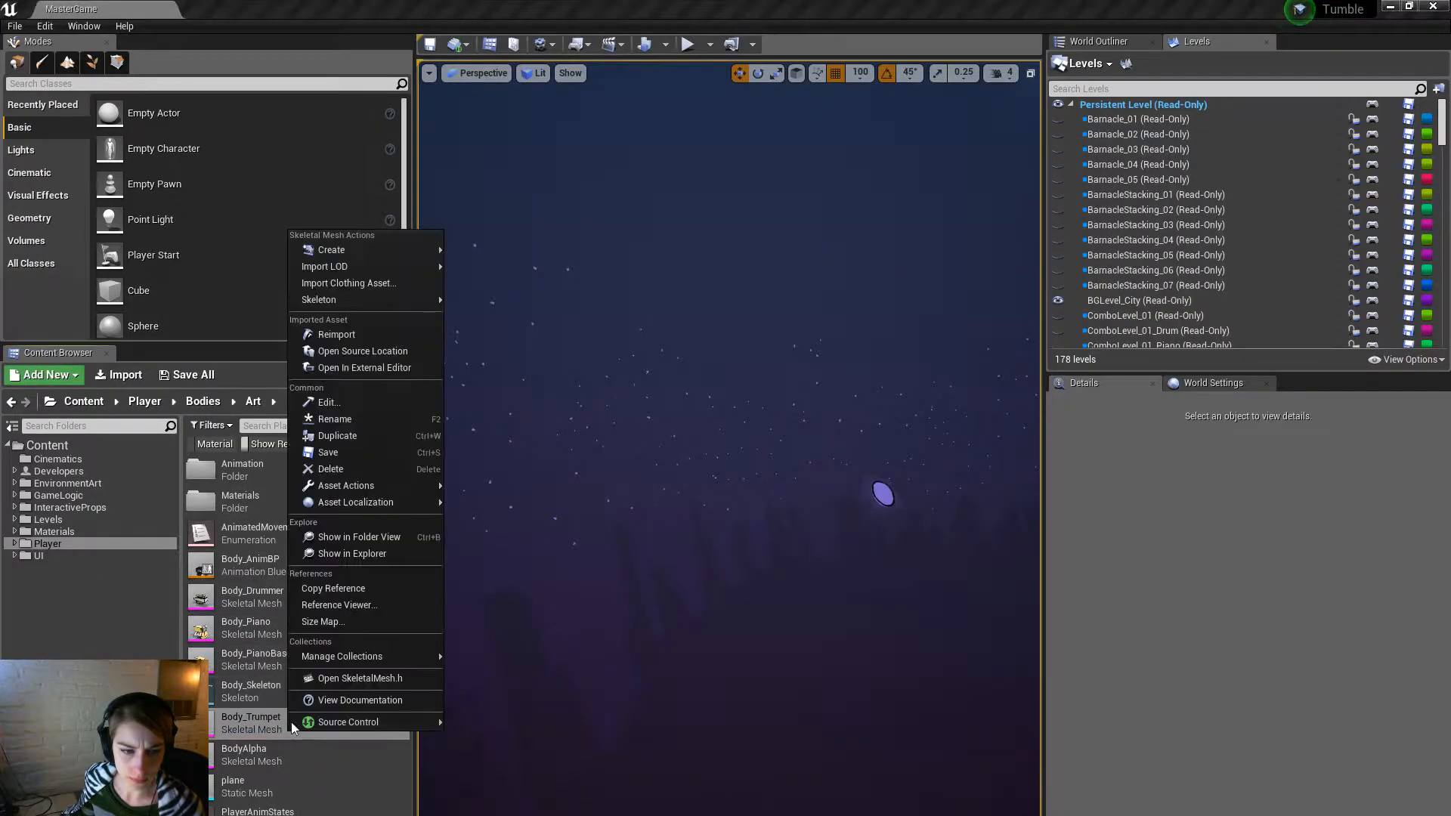
pyautogui.click(348, 343)
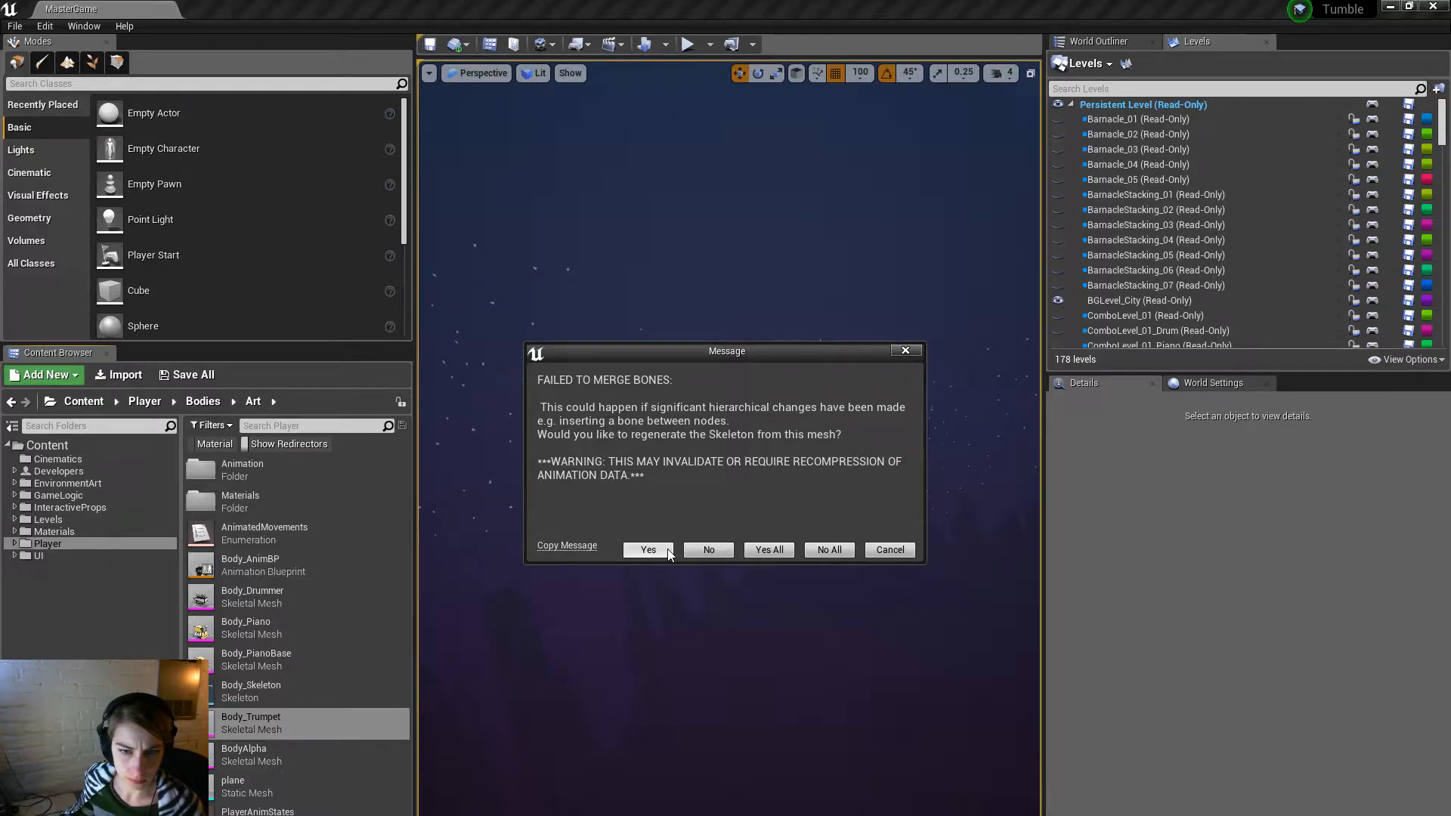
pyautogui.click(695, 548)
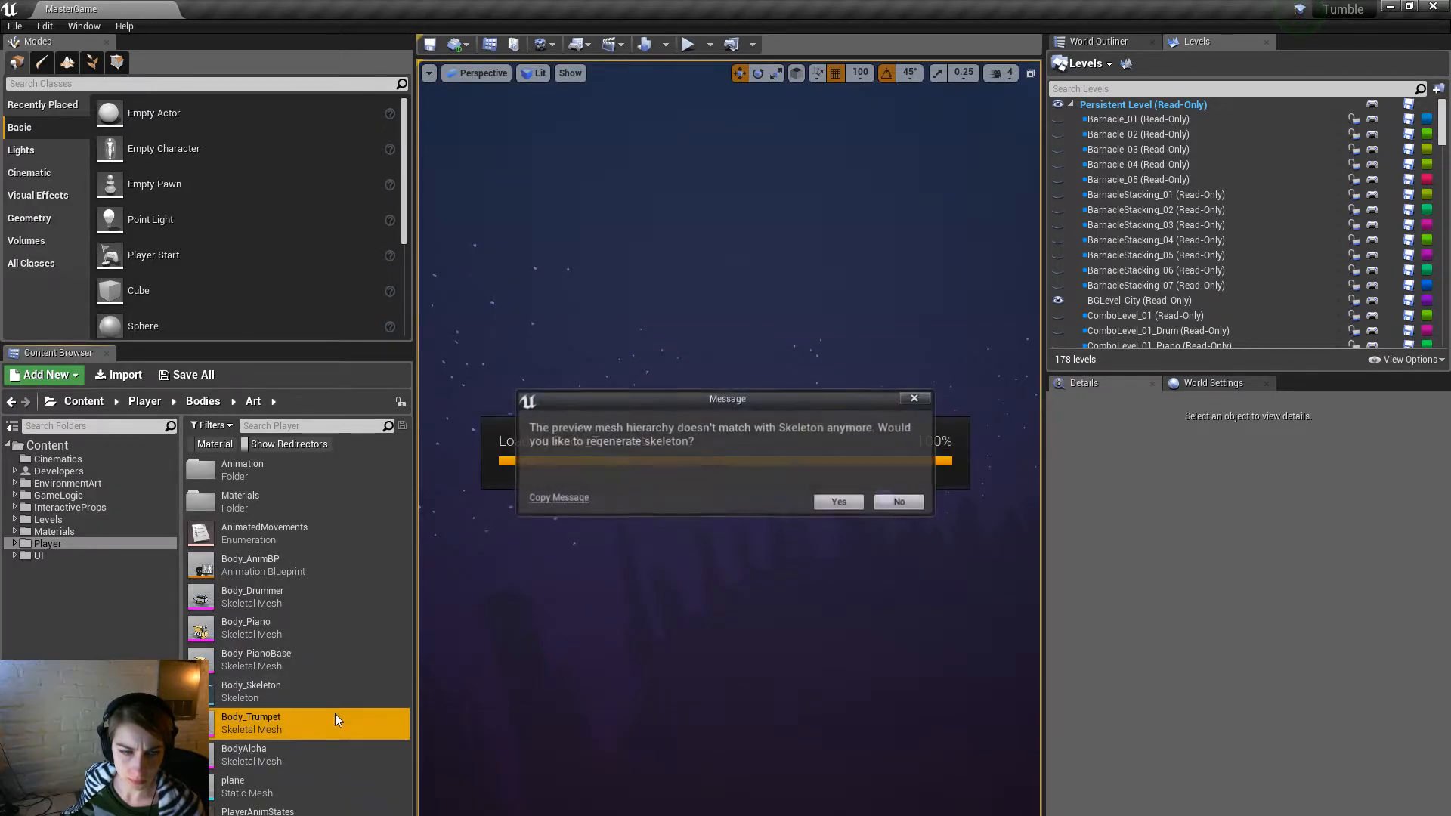
pyautogui.click(887, 500)
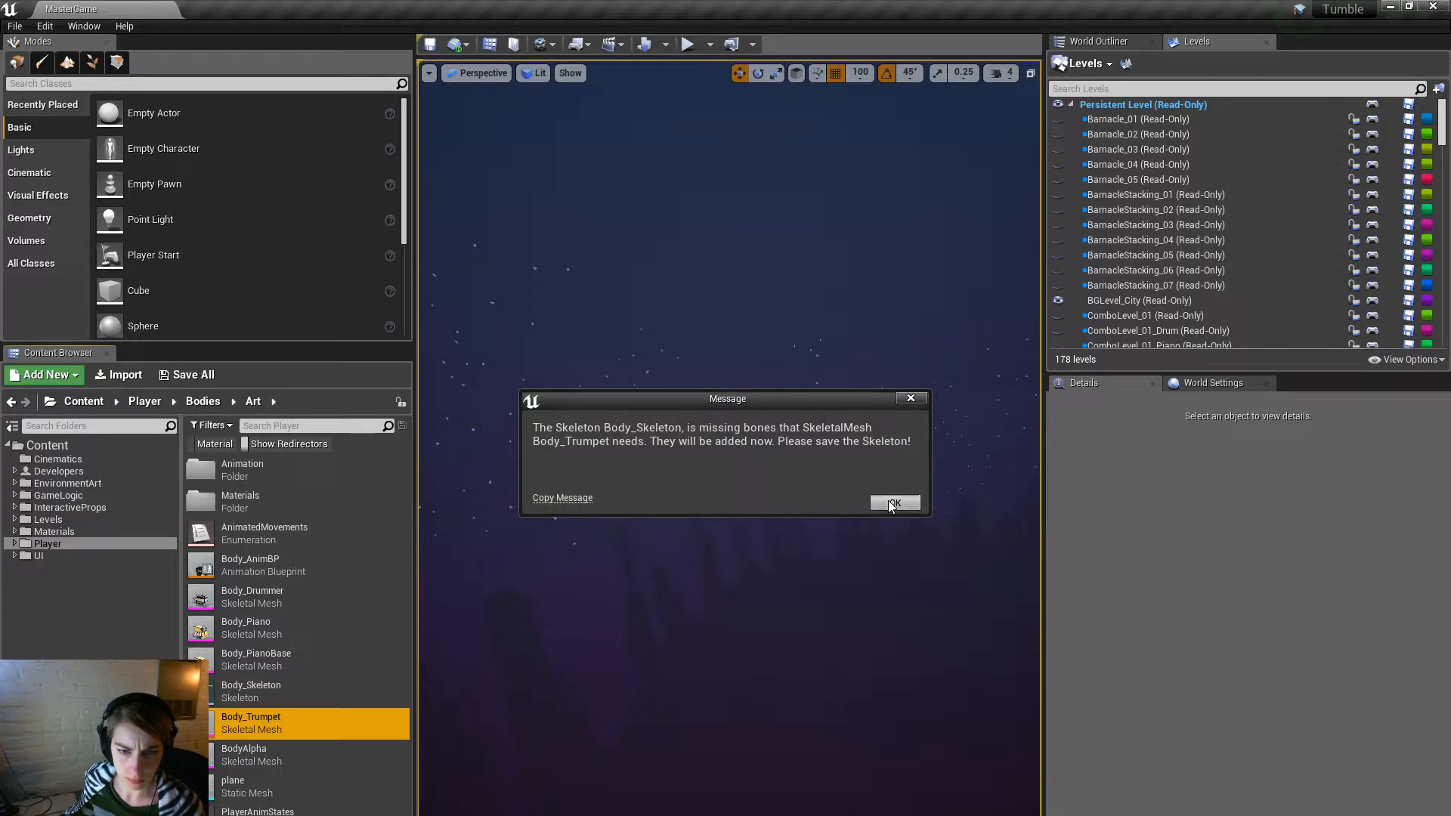
pyautogui.click(887, 500)
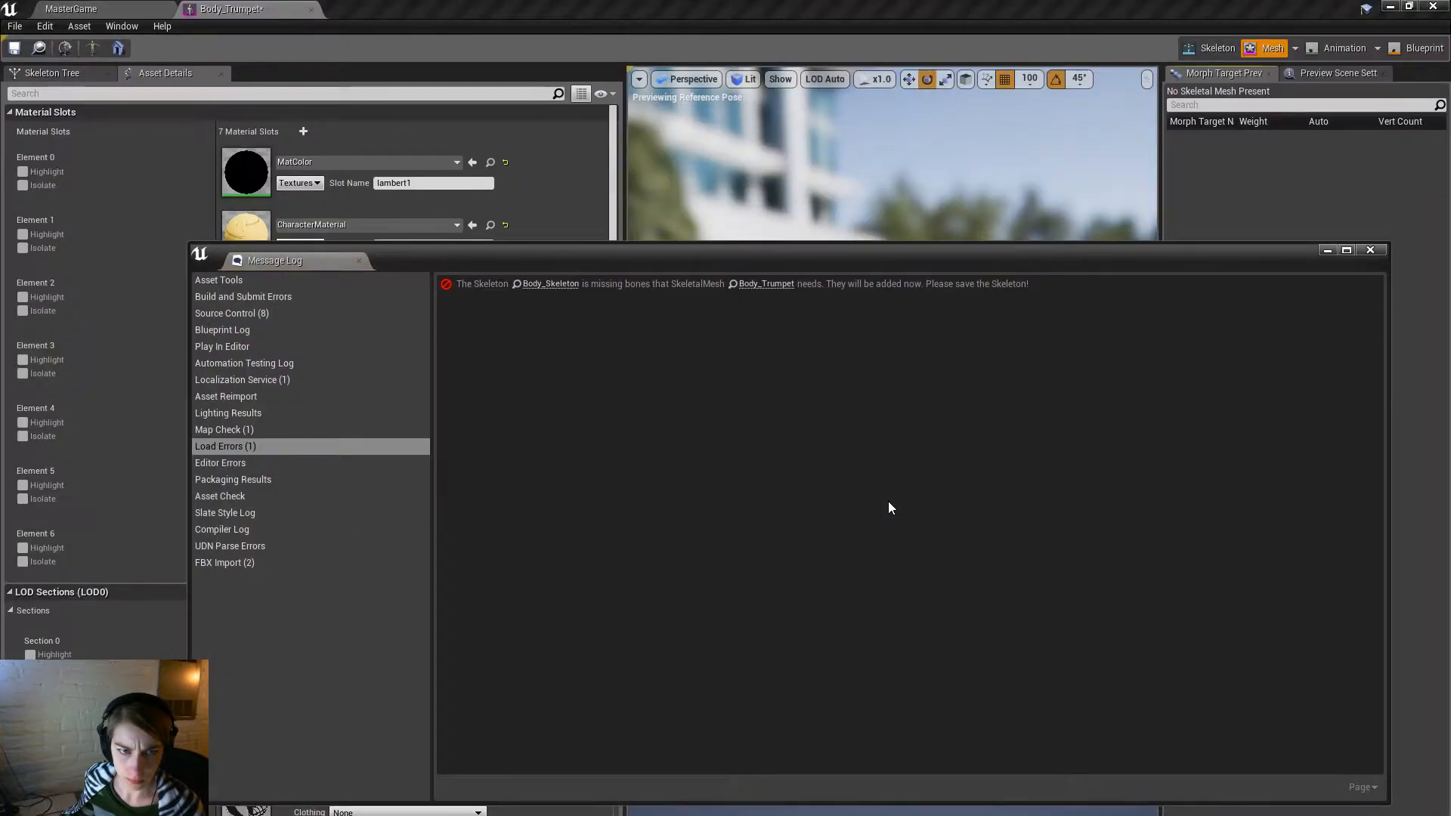
# Try to open Body_Trumpet's skeleton without regenerating it, and close Unreal Editor without saving the mesh.
pyautogui.click(1370, 249)
pyautogui.click(1216, 48)
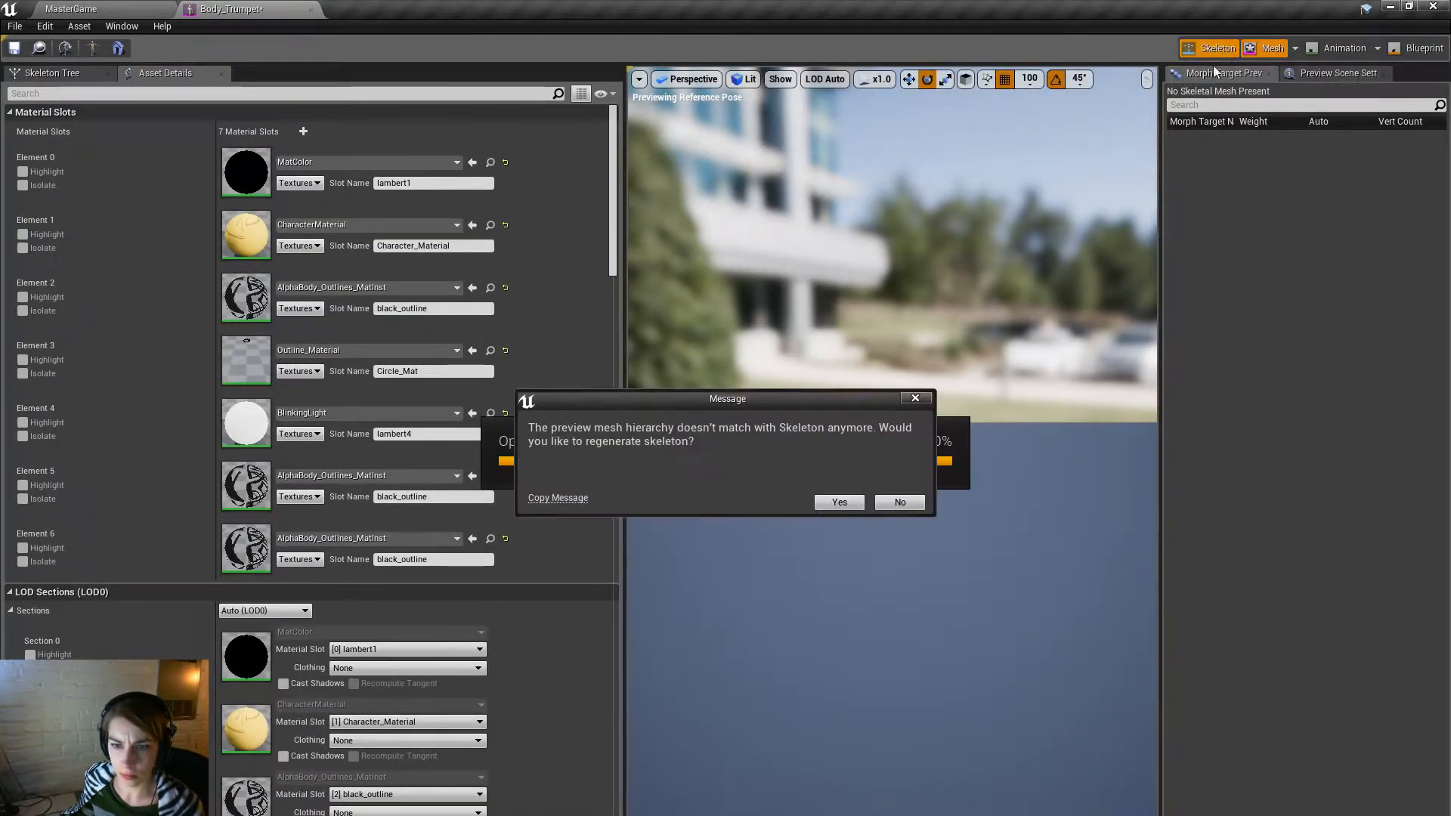
pyautogui.click(906, 499)
pyautogui.click(1432, 6)
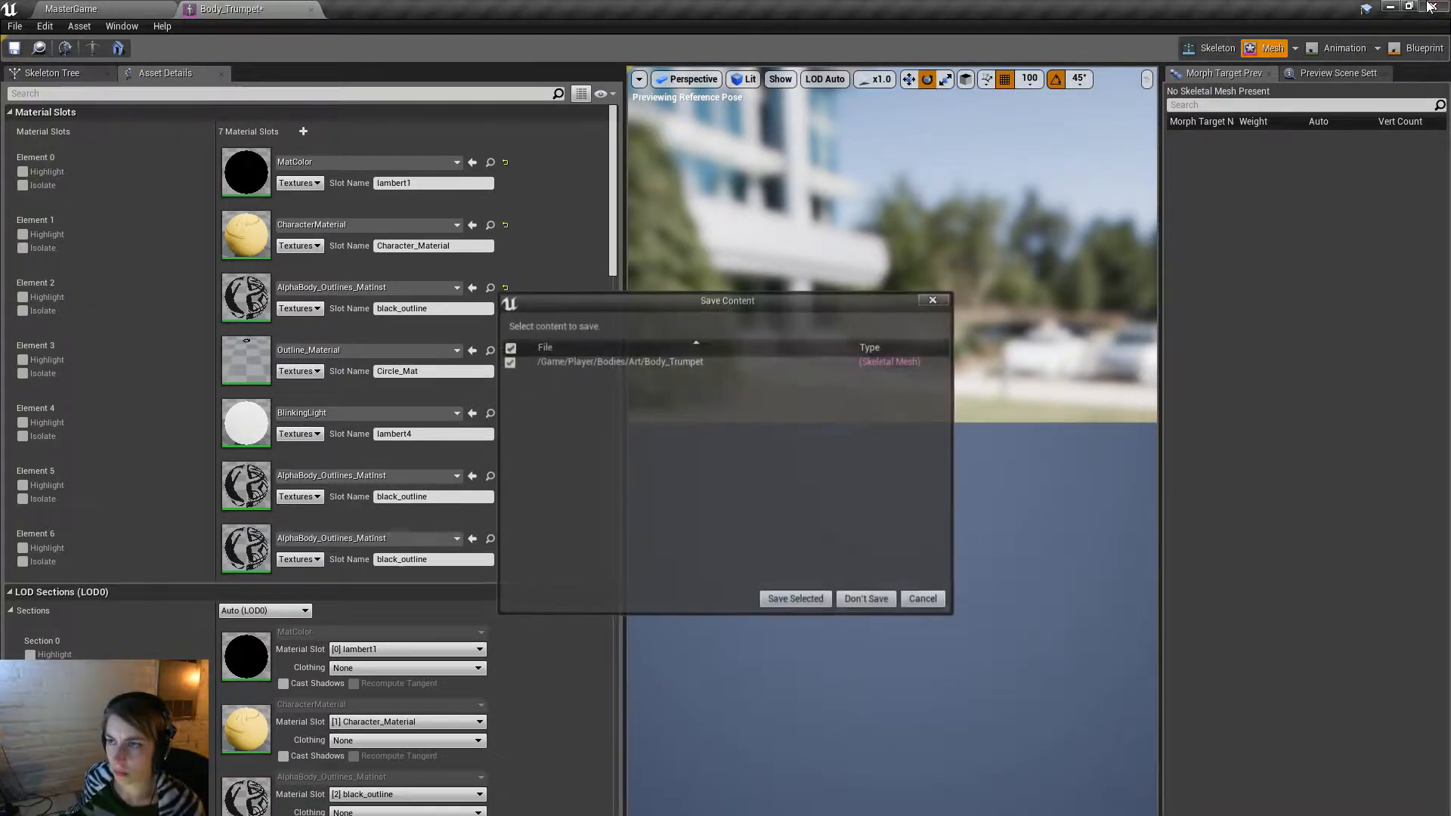
pyautogui.click(845, 600)
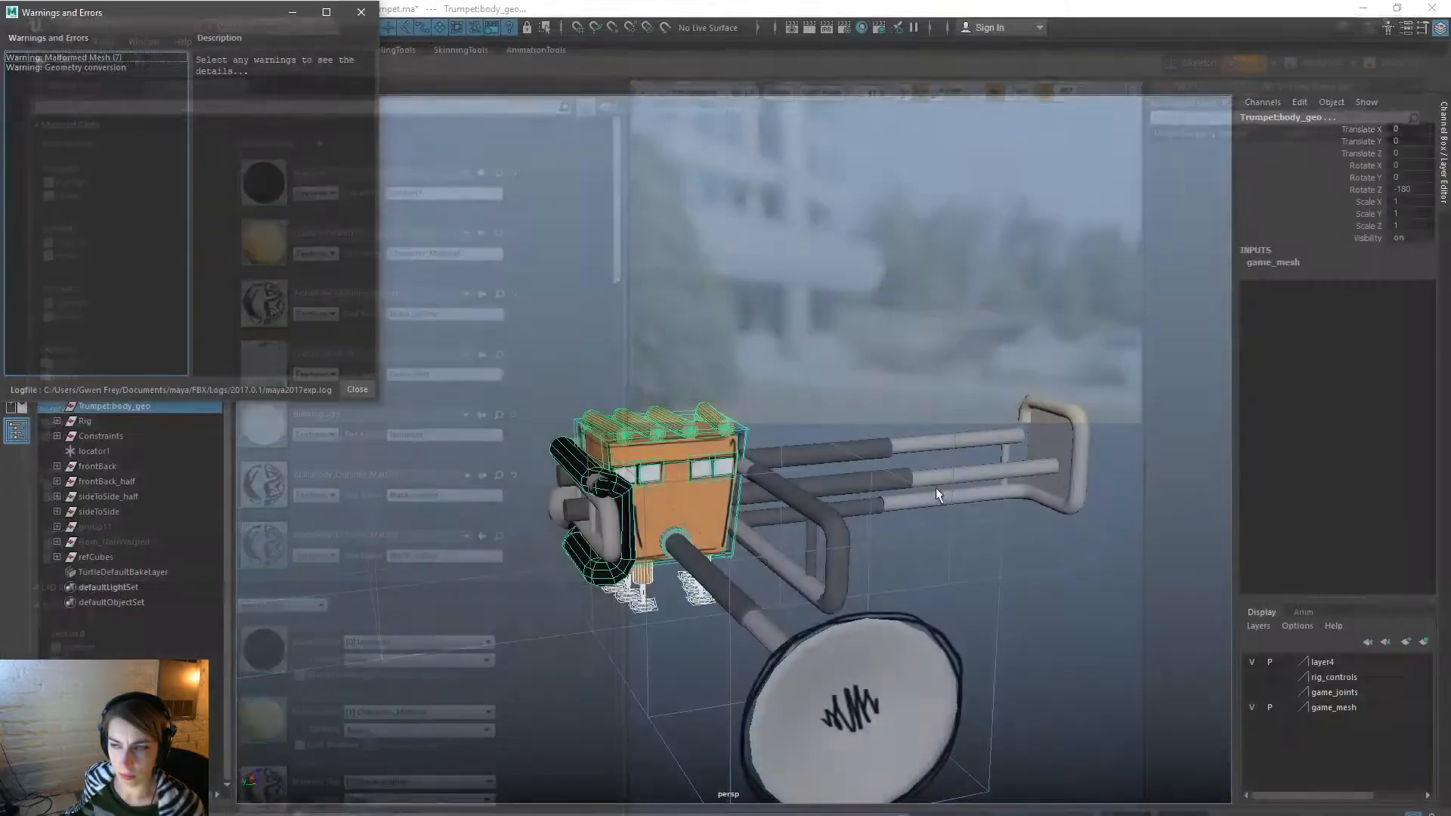
# Close Maya's FBX export warnings and inspect stand_geo, the contents of Trumpet:body_geo and the g_body joint.
pyautogui.click(800, 370)
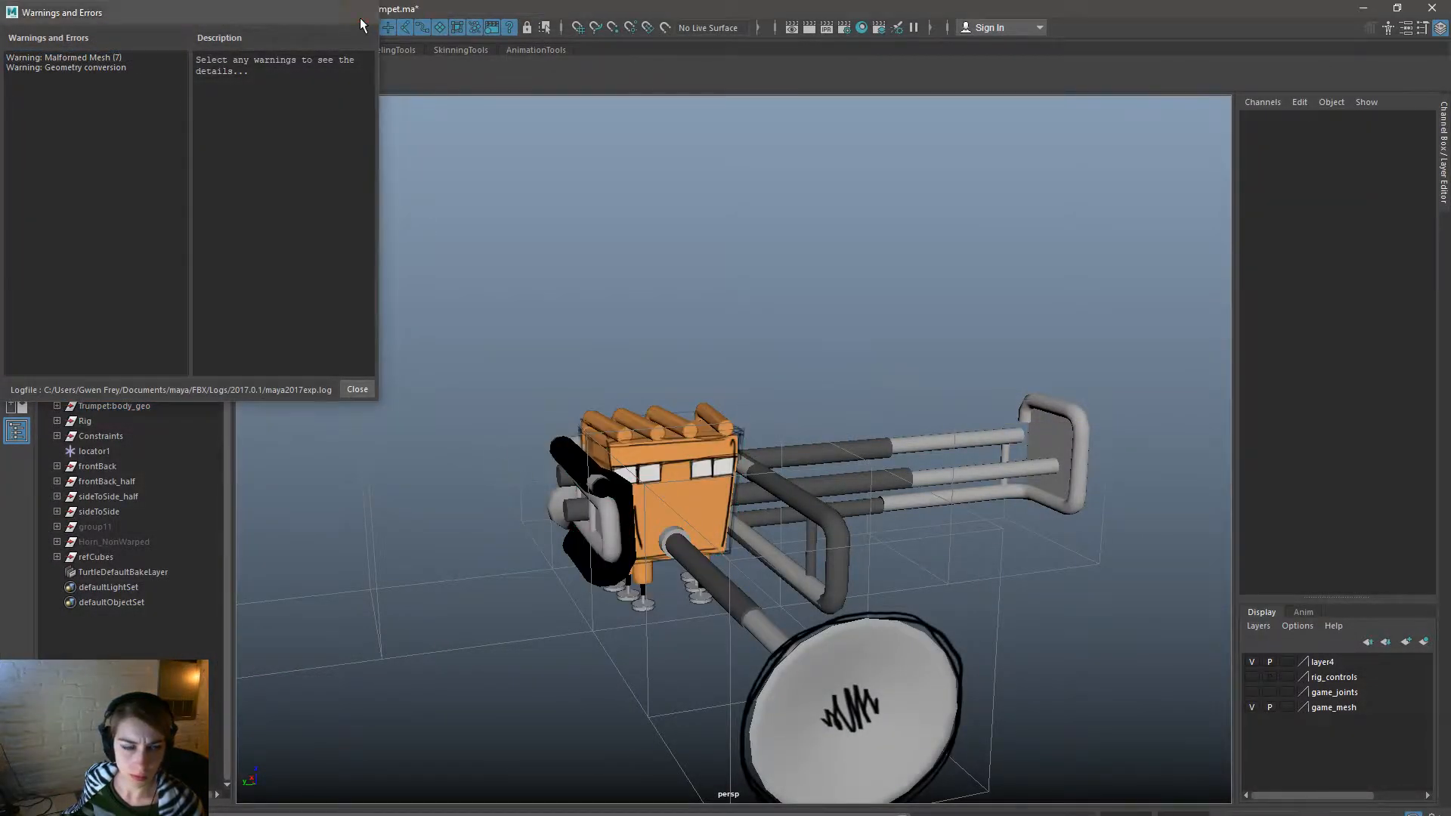
pyautogui.click(361, 12)
pyautogui.click(120, 389)
pyautogui.click(57, 406)
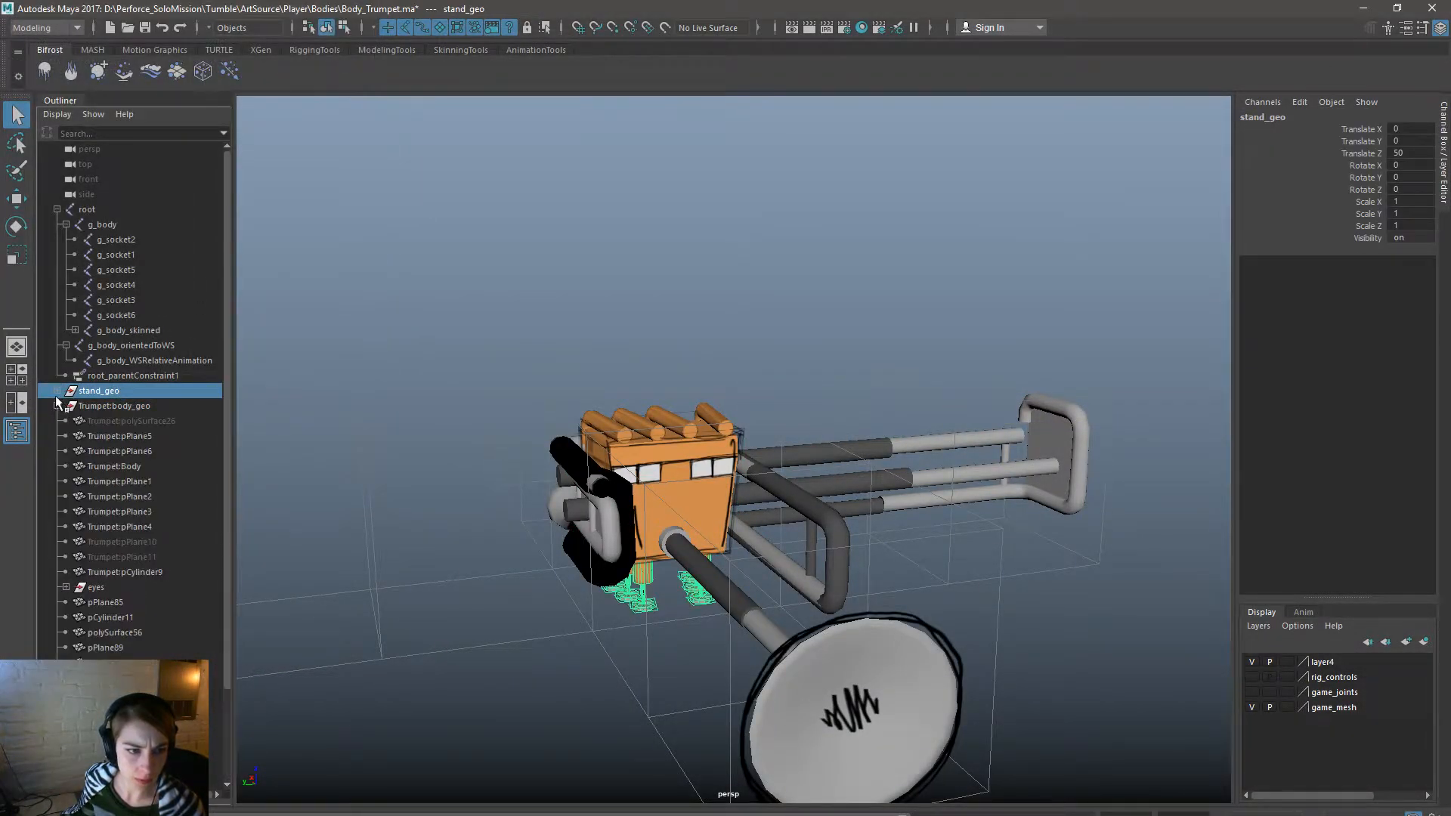
pyautogui.click(57, 406)
pyautogui.click(137, 225)
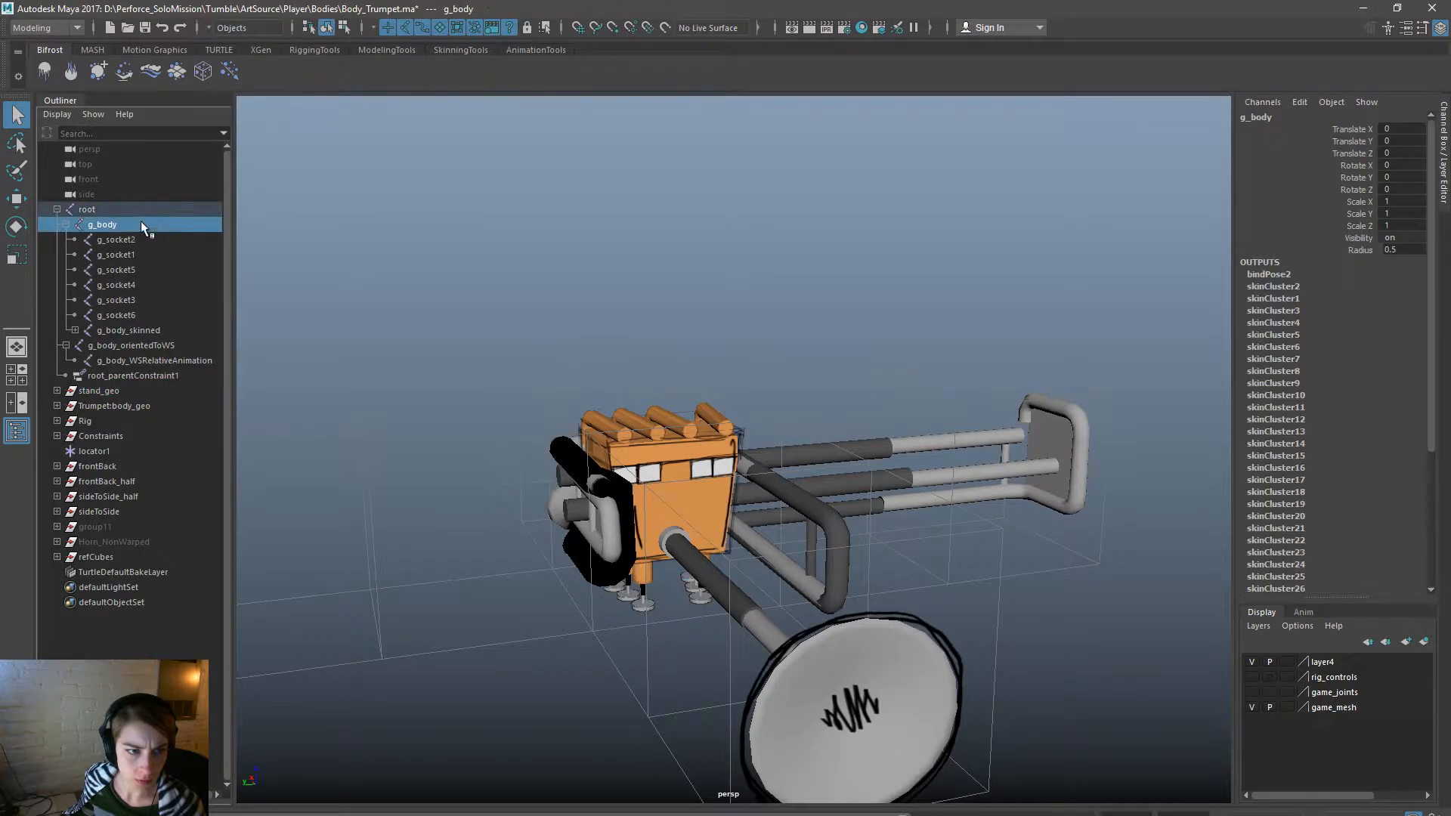
# Collapse g_body_orientedToWS and move root_parentConstraint1 out of the root joint into the Constraints group.
pyautogui.click(66, 345)
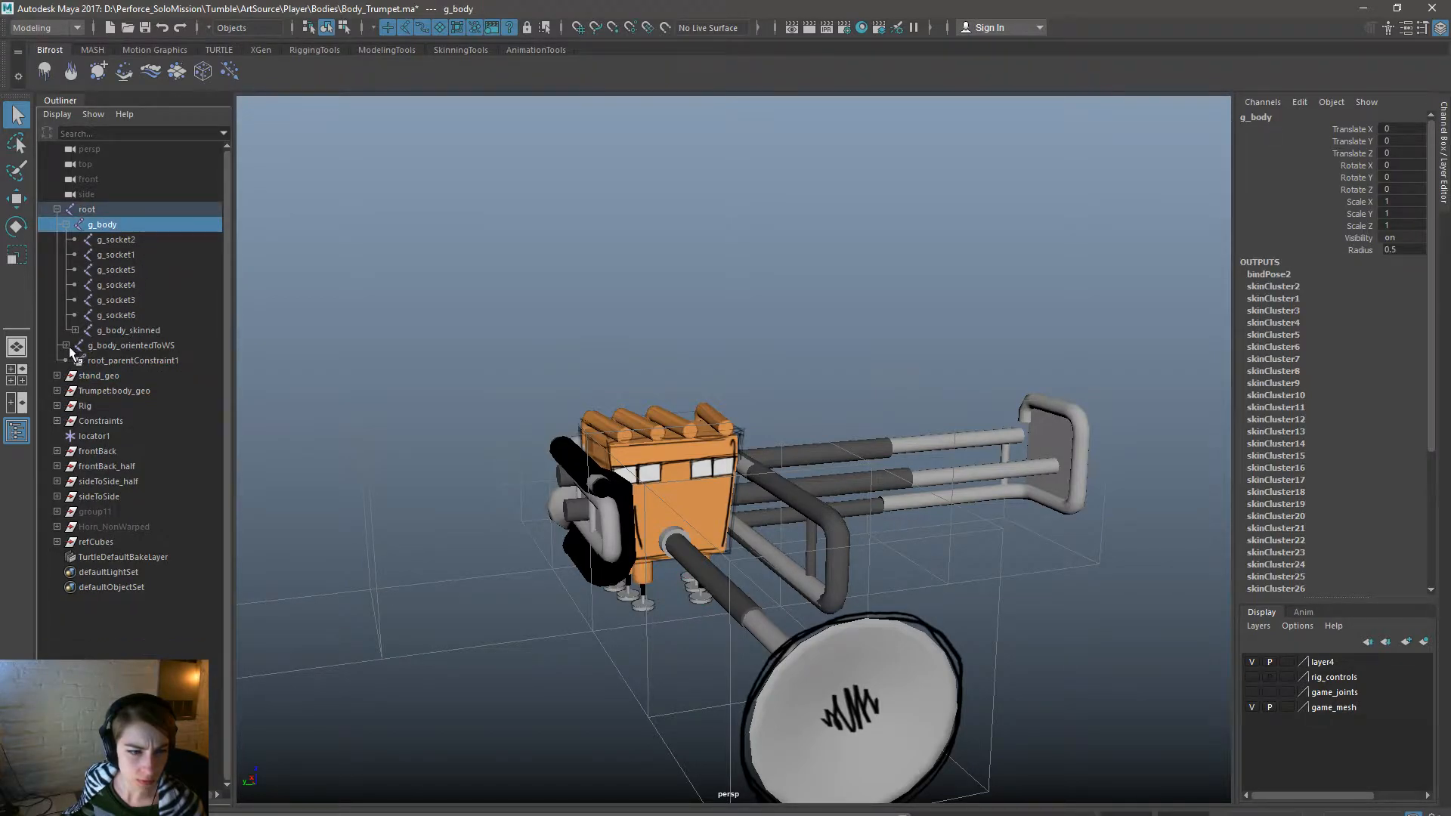
pyautogui.click(188, 364)
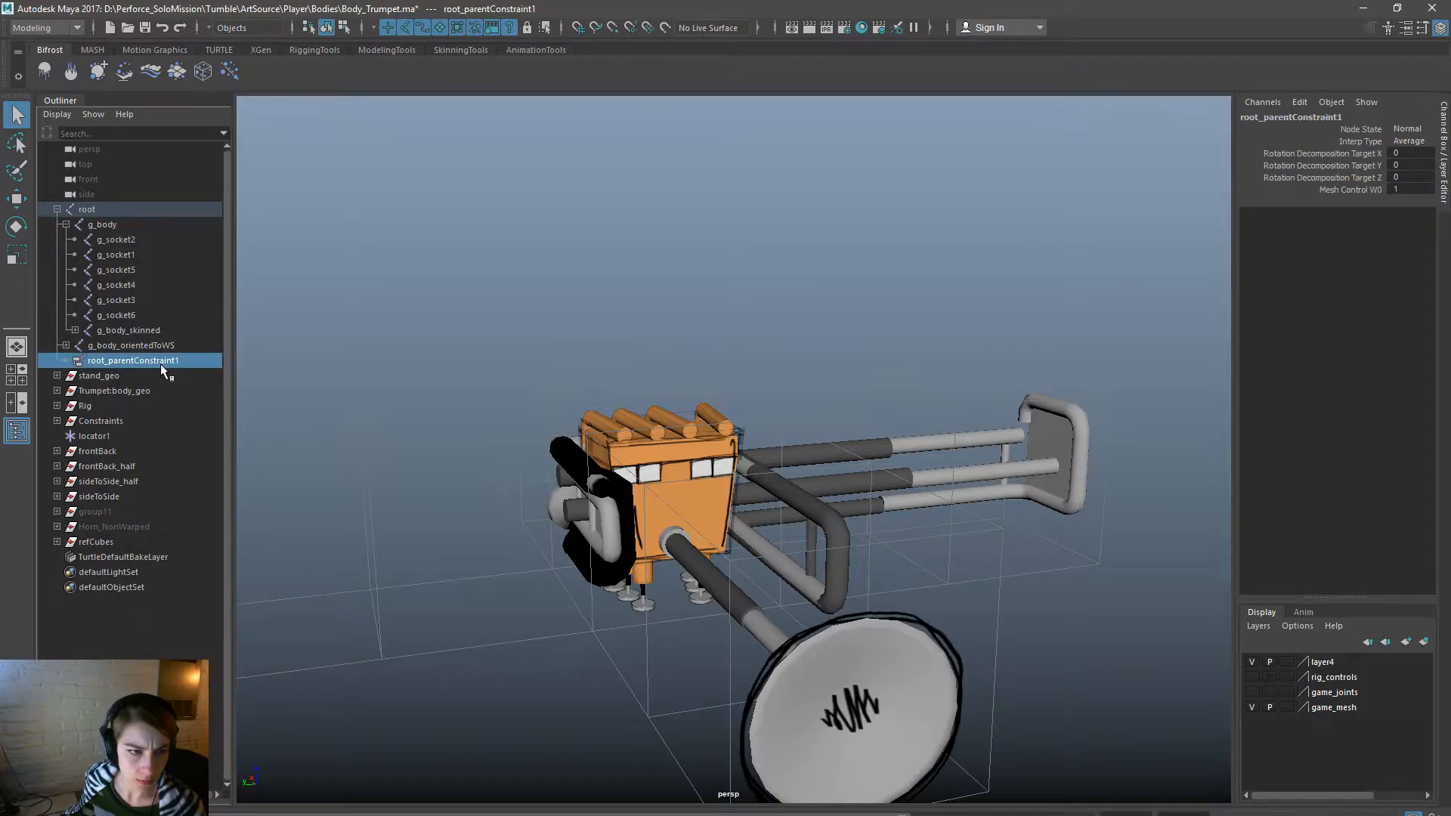
pyautogui.moveTo(165, 359); pyautogui.dragTo(133, 421, button='middle')
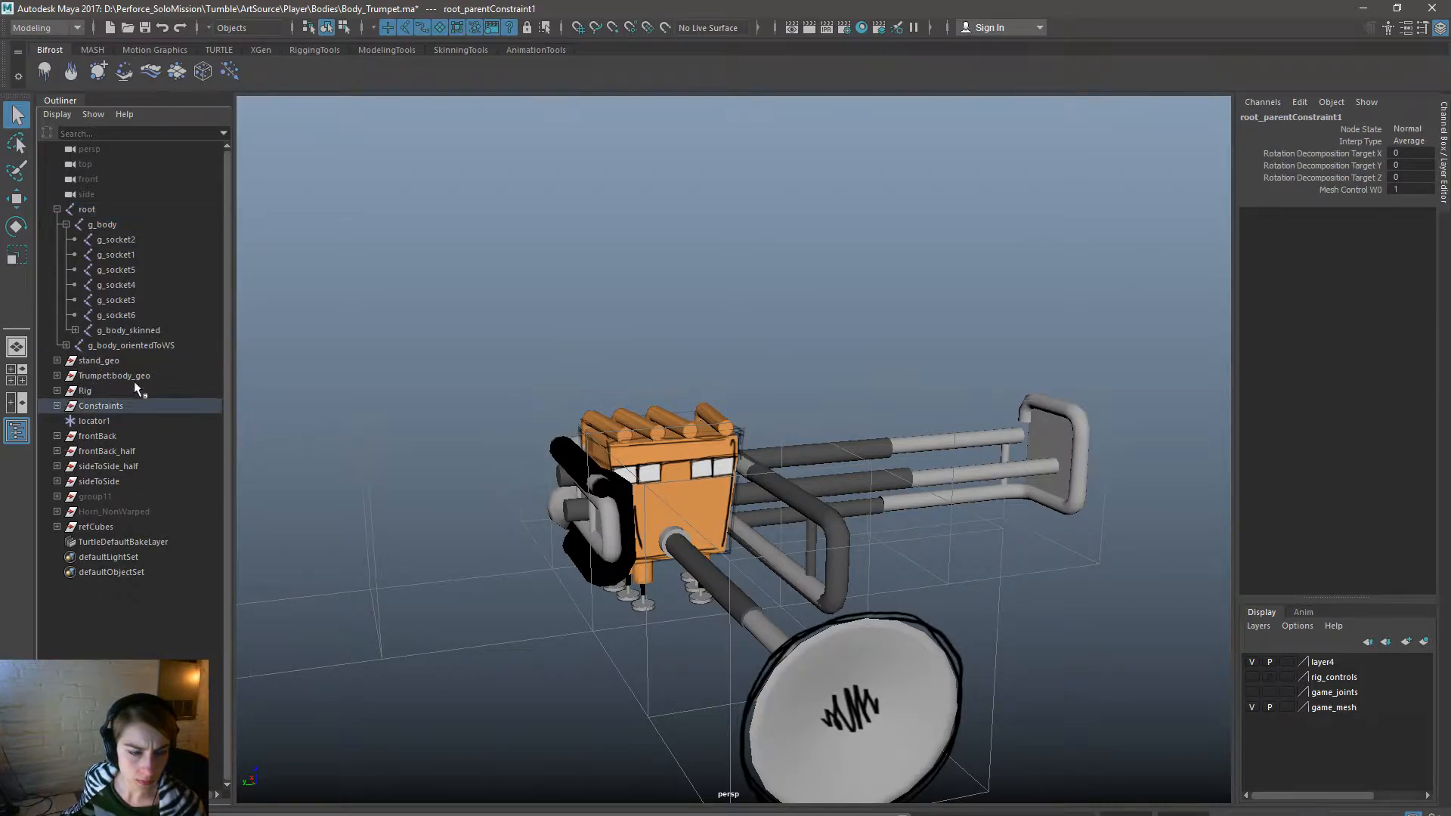
pyautogui.click(141, 345)
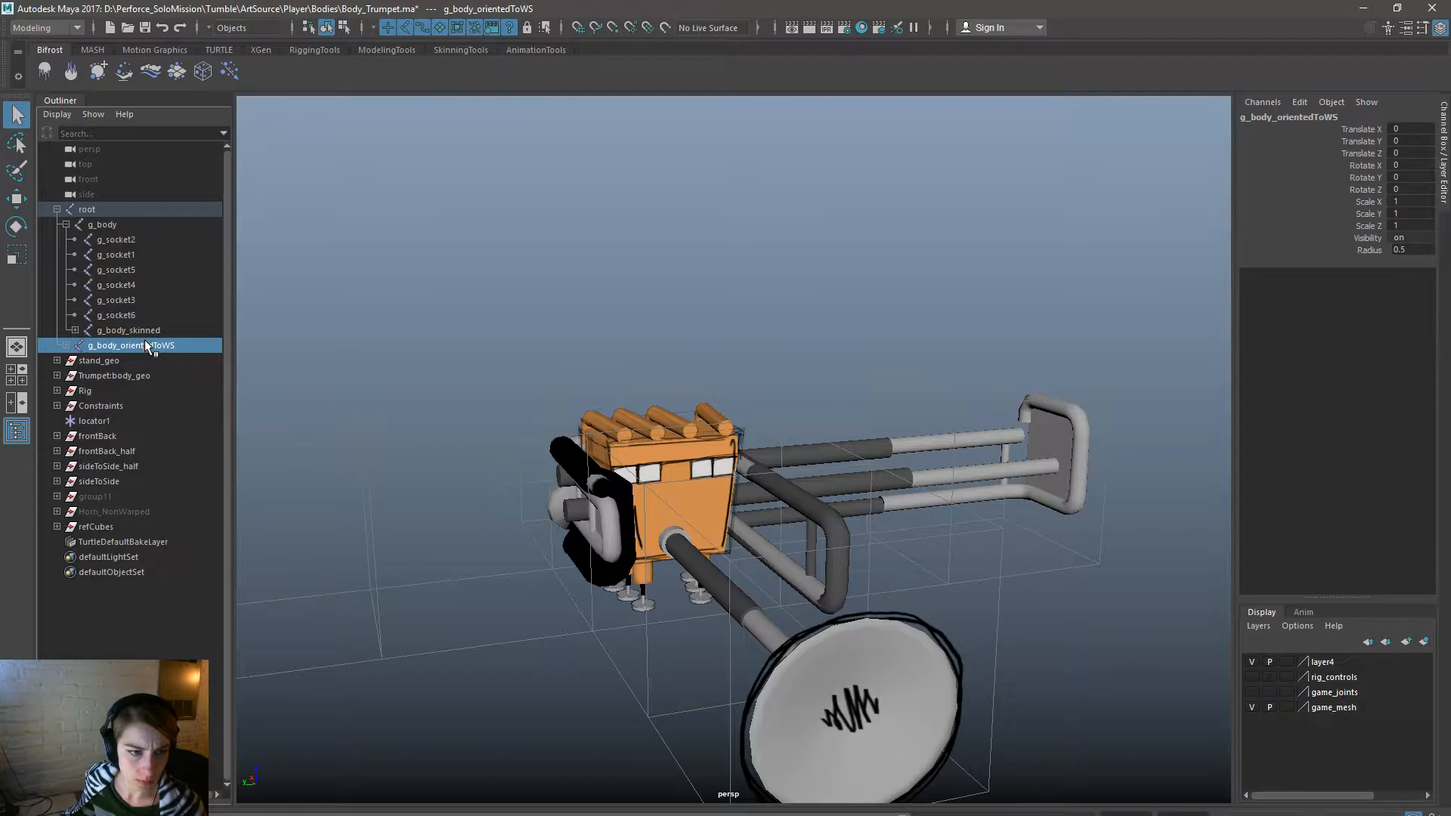
# Unbind the skin of stand_geo and Trumpet:body_geo, and expand both groups to review their meshes.
pyautogui.click(143, 359)
pyautogui.keyDown('ctrl'); pyautogui.click(139, 375); pyautogui.keyUp('ctrl')
pyautogui.press('space')
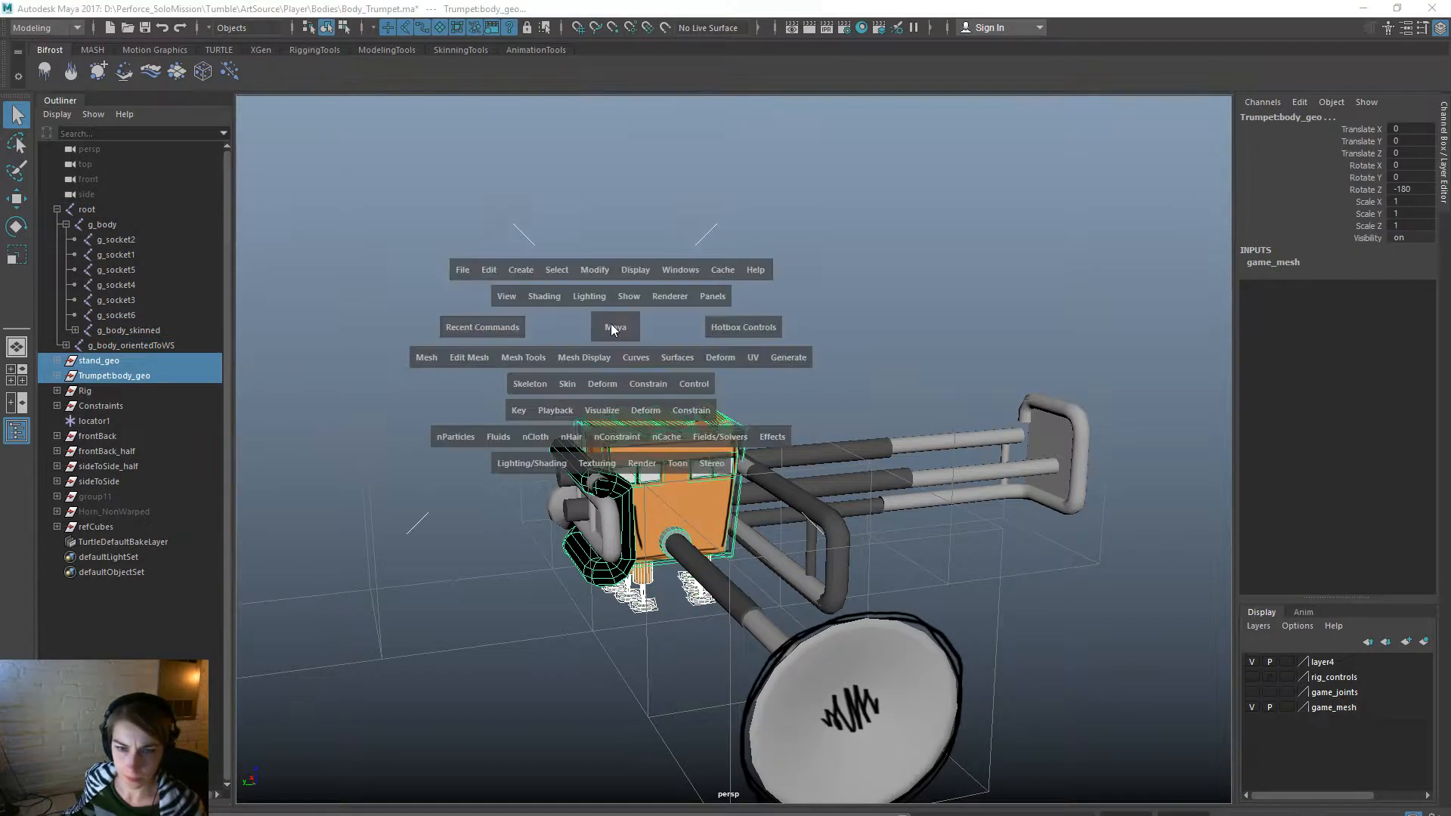
pyautogui.click(559, 384)
pyautogui.click(586, 446)
pyautogui.click(57, 375)
pyautogui.click(58, 360)
pyautogui.scroll(-4, 152, 503)
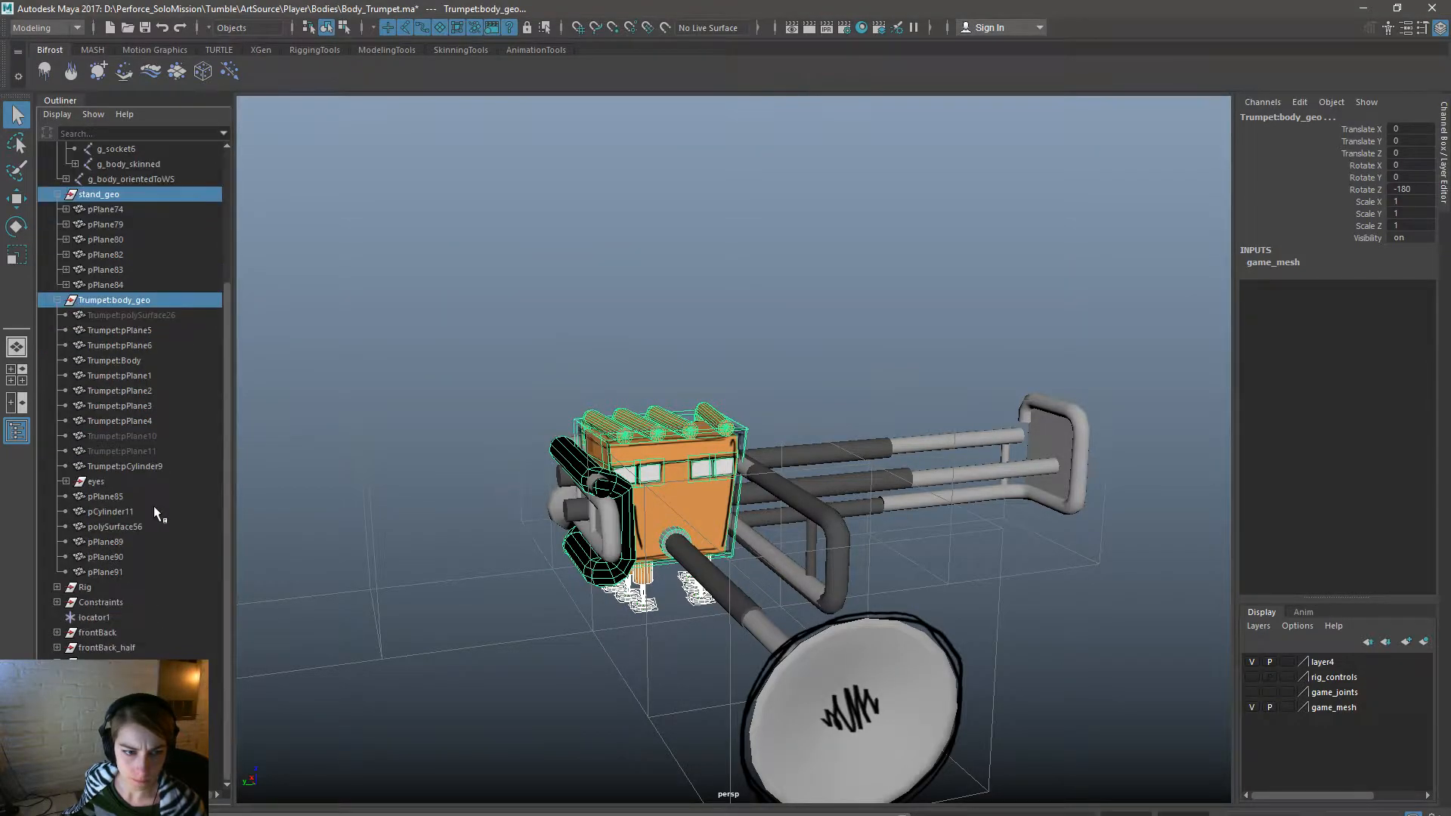
pyautogui.click(796, 323)
pyautogui.keyDown('alt'); pyautogui.moveTo(813, 500); pyautogui.dragTo(823, 604); pyautogui.keyUp('alt')
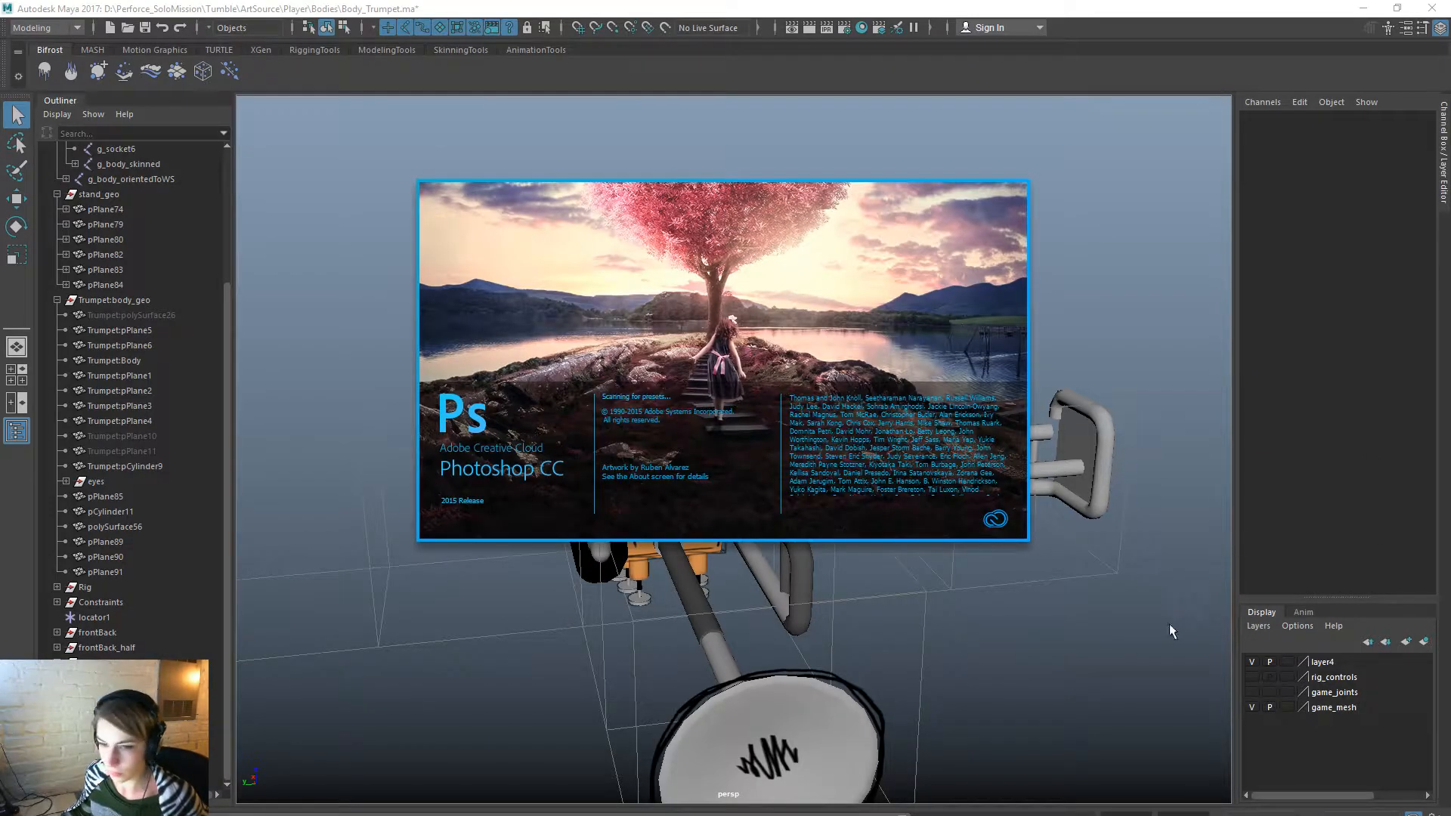
pyautogui.click(1141, 639)
pyautogui.scroll(-2, 1047, 683)
pyautogui.keyDown('alt'); pyautogui.moveTo(838, 602); pyautogui.dragTo(984, 657); pyautogui.keyUp('alt')
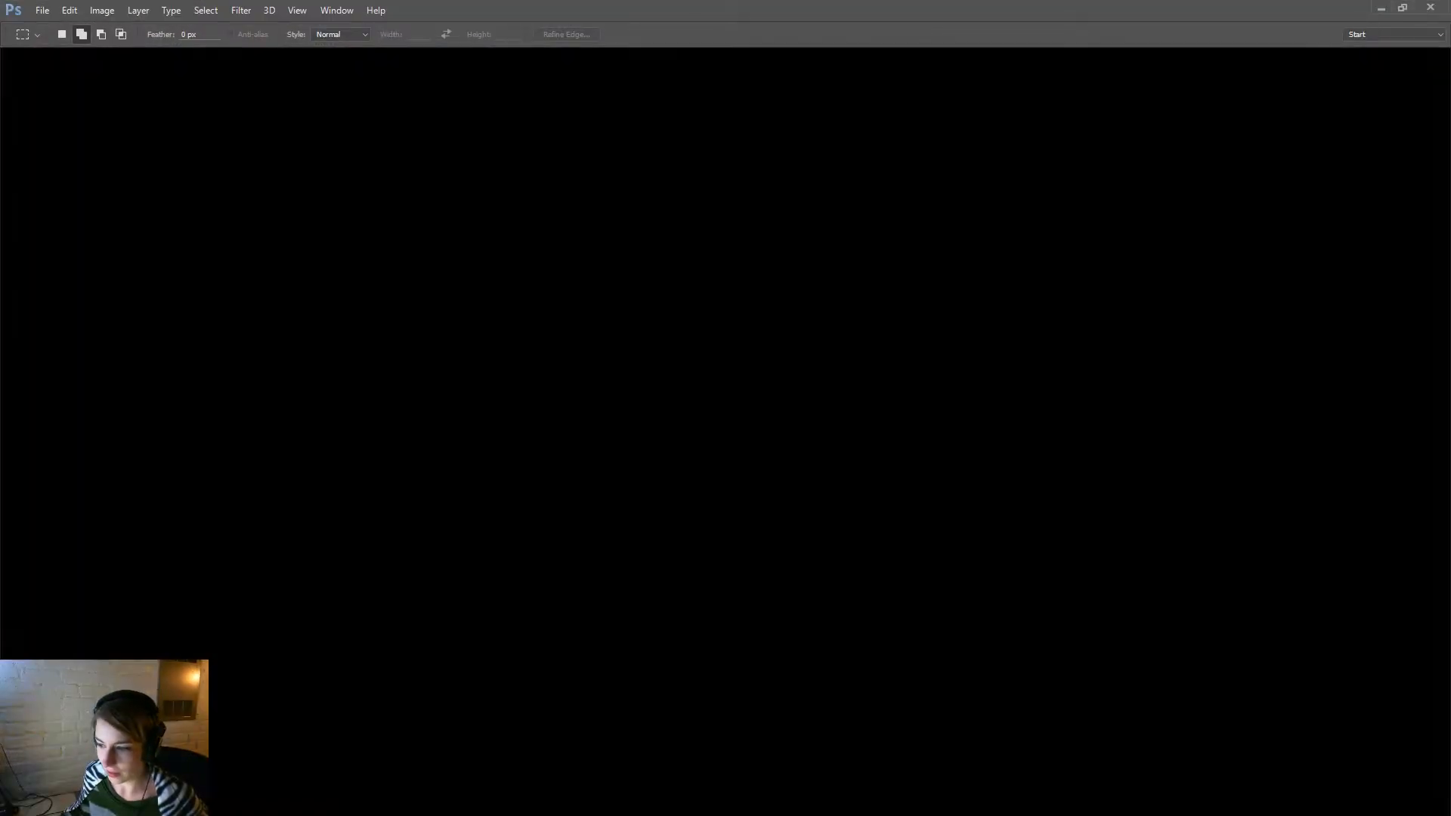
pyautogui.hotkey('alt', 'Tab')
pyautogui.keyDown('alt'); pyautogui.moveTo(1013, 631); pyautogui.dragTo(677, 618); pyautogui.keyUp('alt')
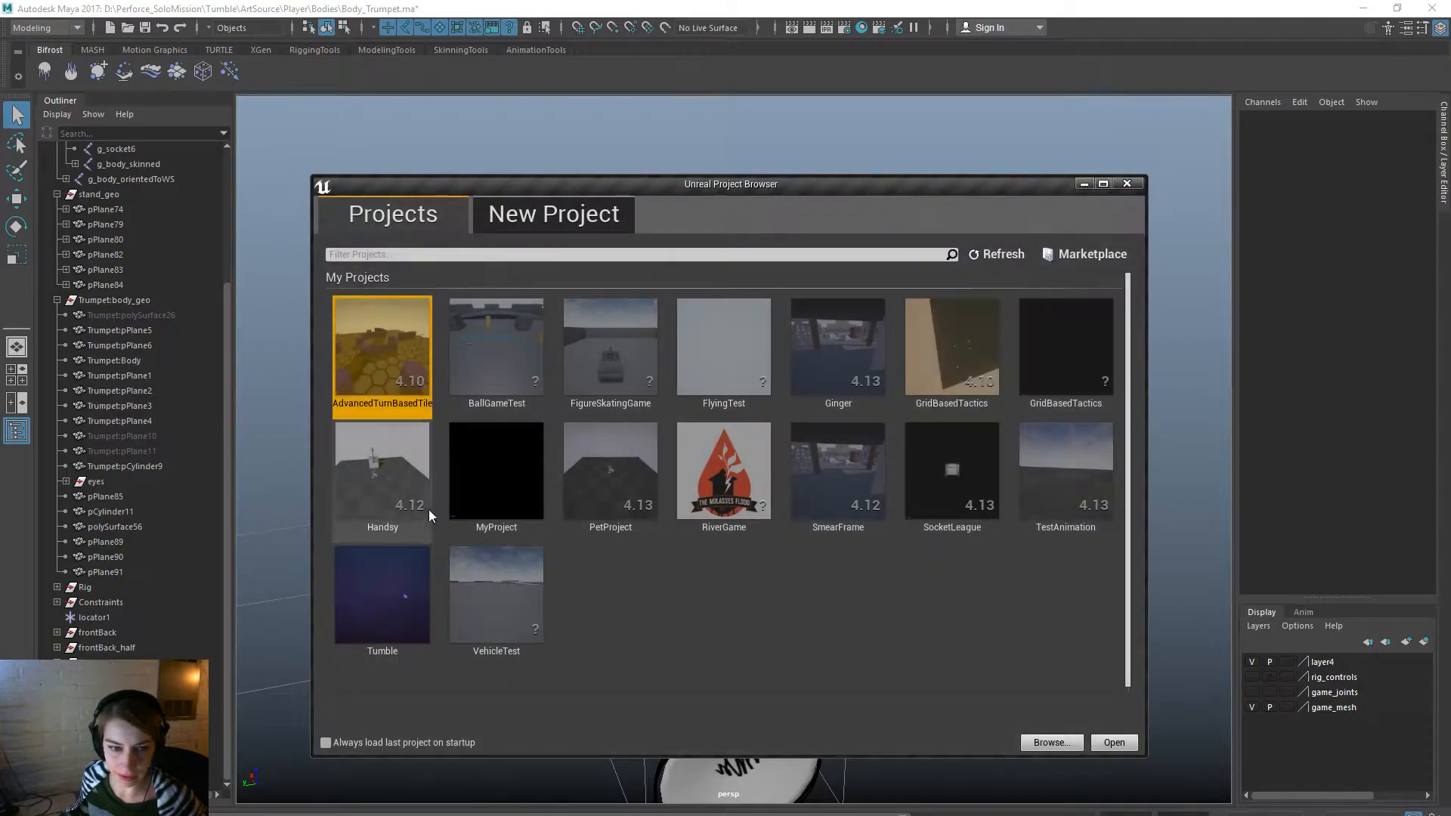
# Open the Tumble project in Unreal Editor.
pyautogui.doubleClick(373, 641)
pyautogui.keyDown('alt'); pyautogui.moveTo(904, 354); pyautogui.dragTo(559, 510); pyautogui.keyUp('alt')
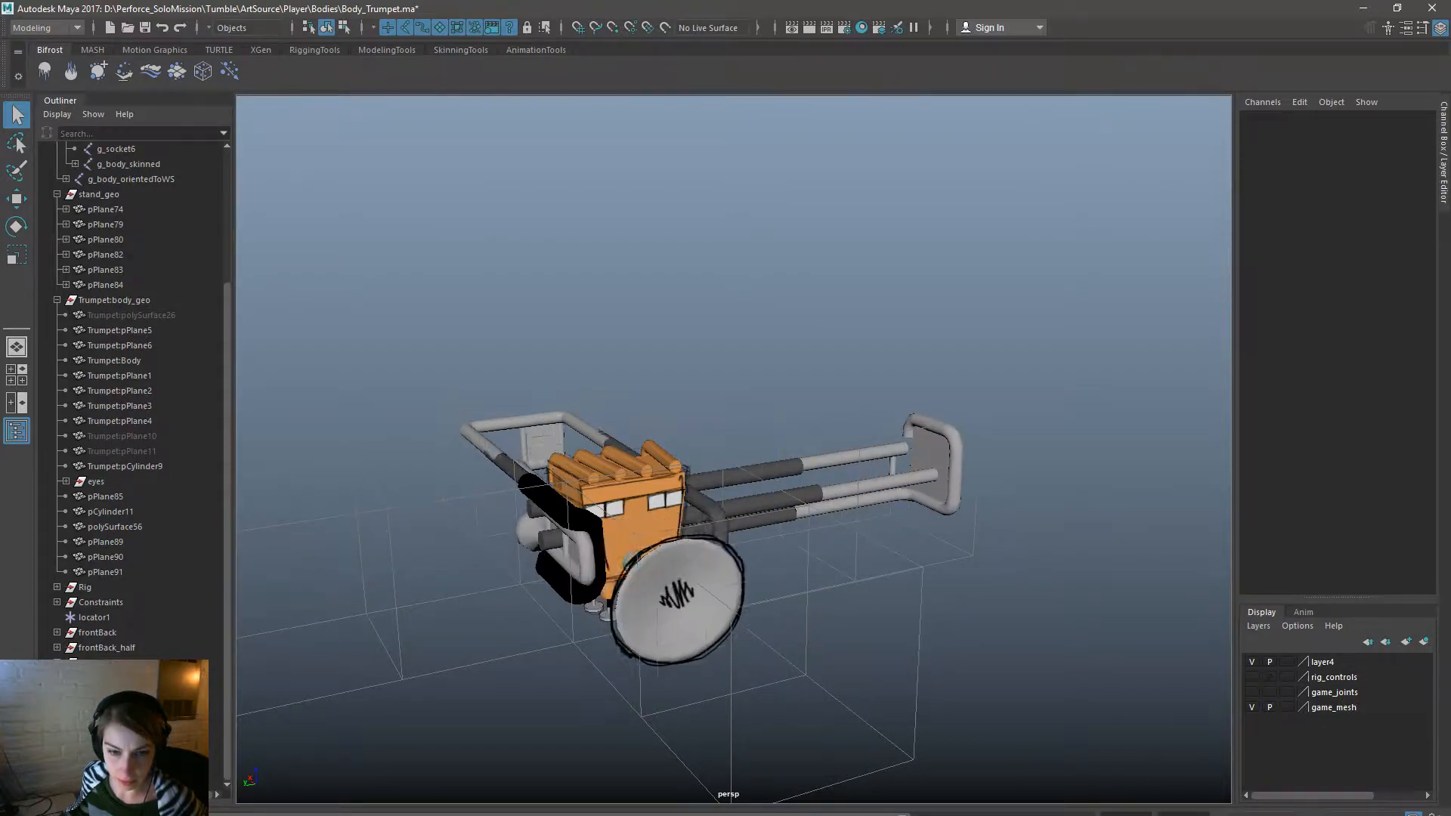
pyautogui.keyDown('alt'); pyautogui.moveTo(499, 605); pyautogui.dragTo(621, 529); pyautogui.keyUp('alt')
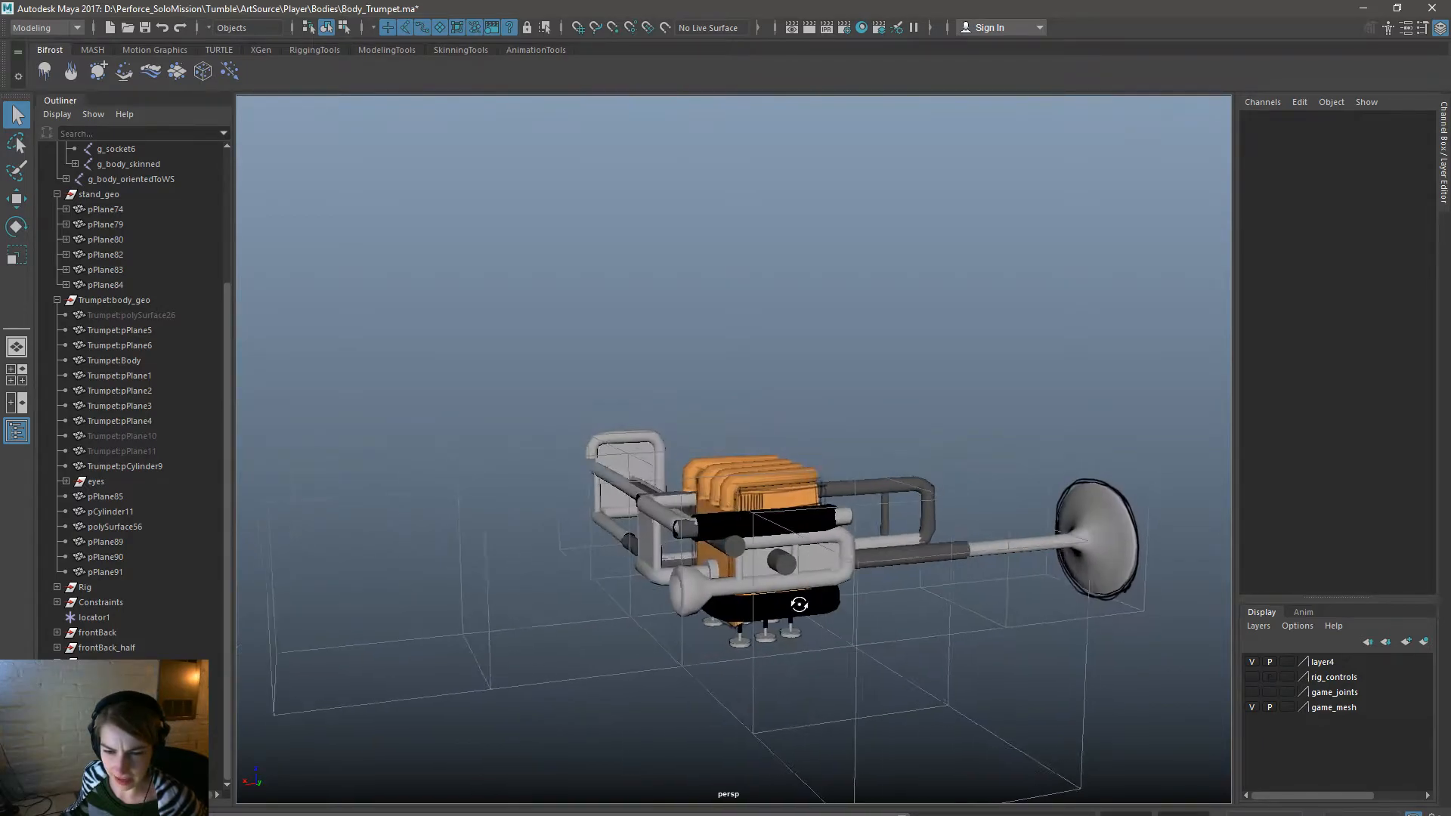
pyautogui.keyDown('alt'); pyautogui.moveTo(642, 557); pyautogui.dragTo(868, 541); pyautogui.keyUp('alt')
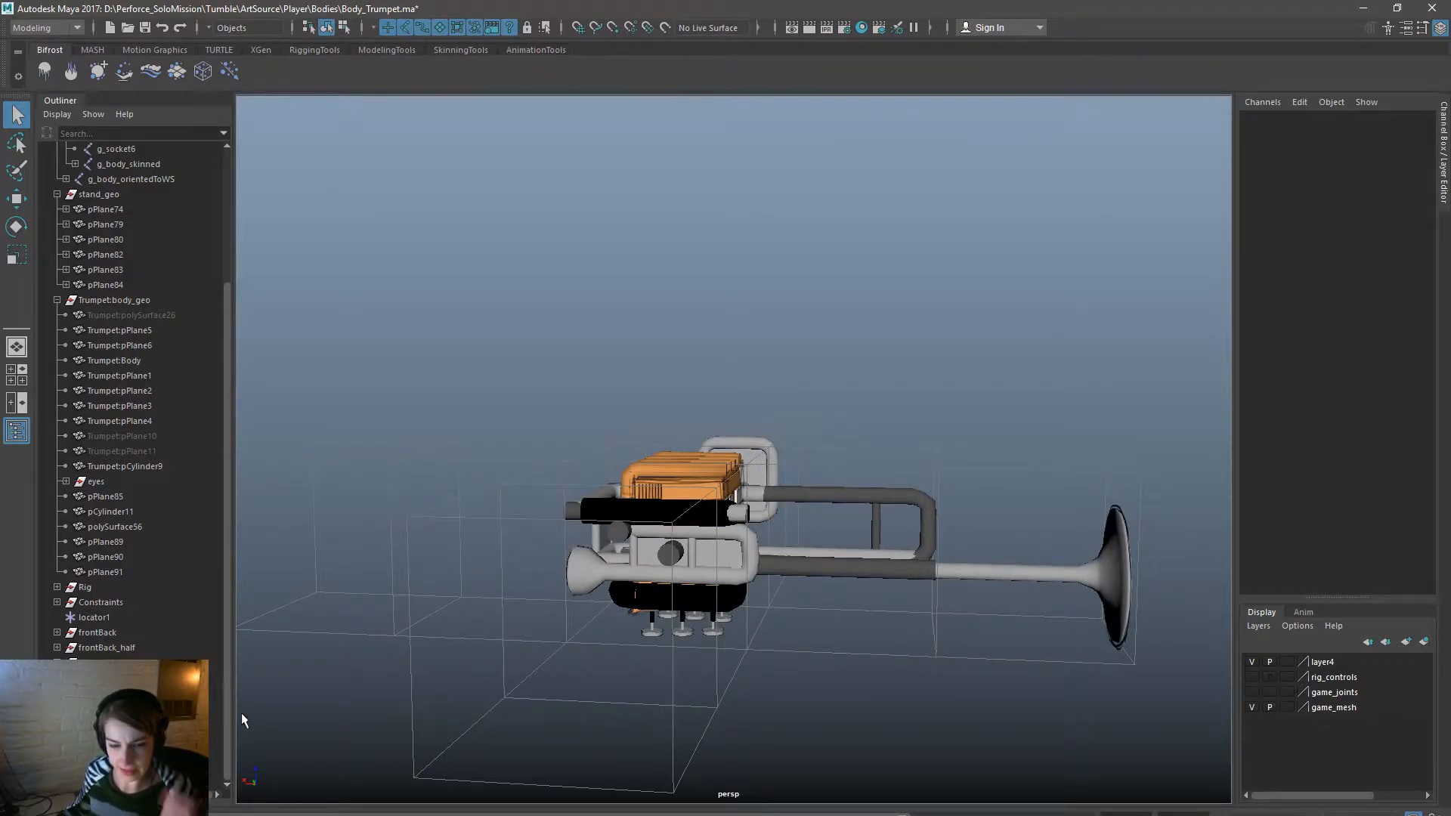
pyautogui.keyDown('alt'); pyautogui.moveTo(681, 633); pyautogui.dragTo(838, 614); pyautogui.keyUp('alt')
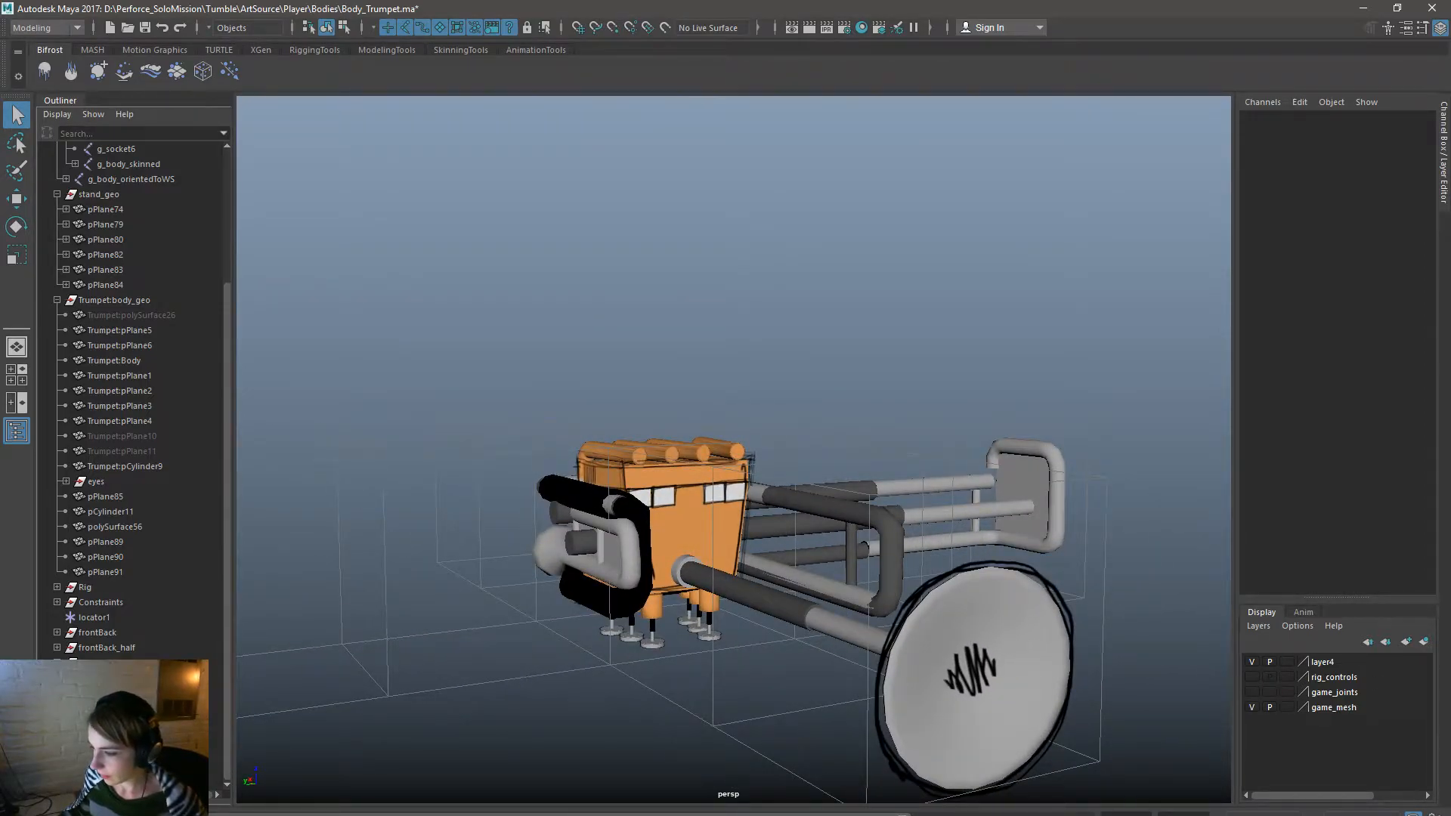
# Switch to Unreal Editor and open the Body_Trumpet skeletal mesh from Content/Player/Bodies/Art.
pyautogui.hotkey('alt', 'Tab')
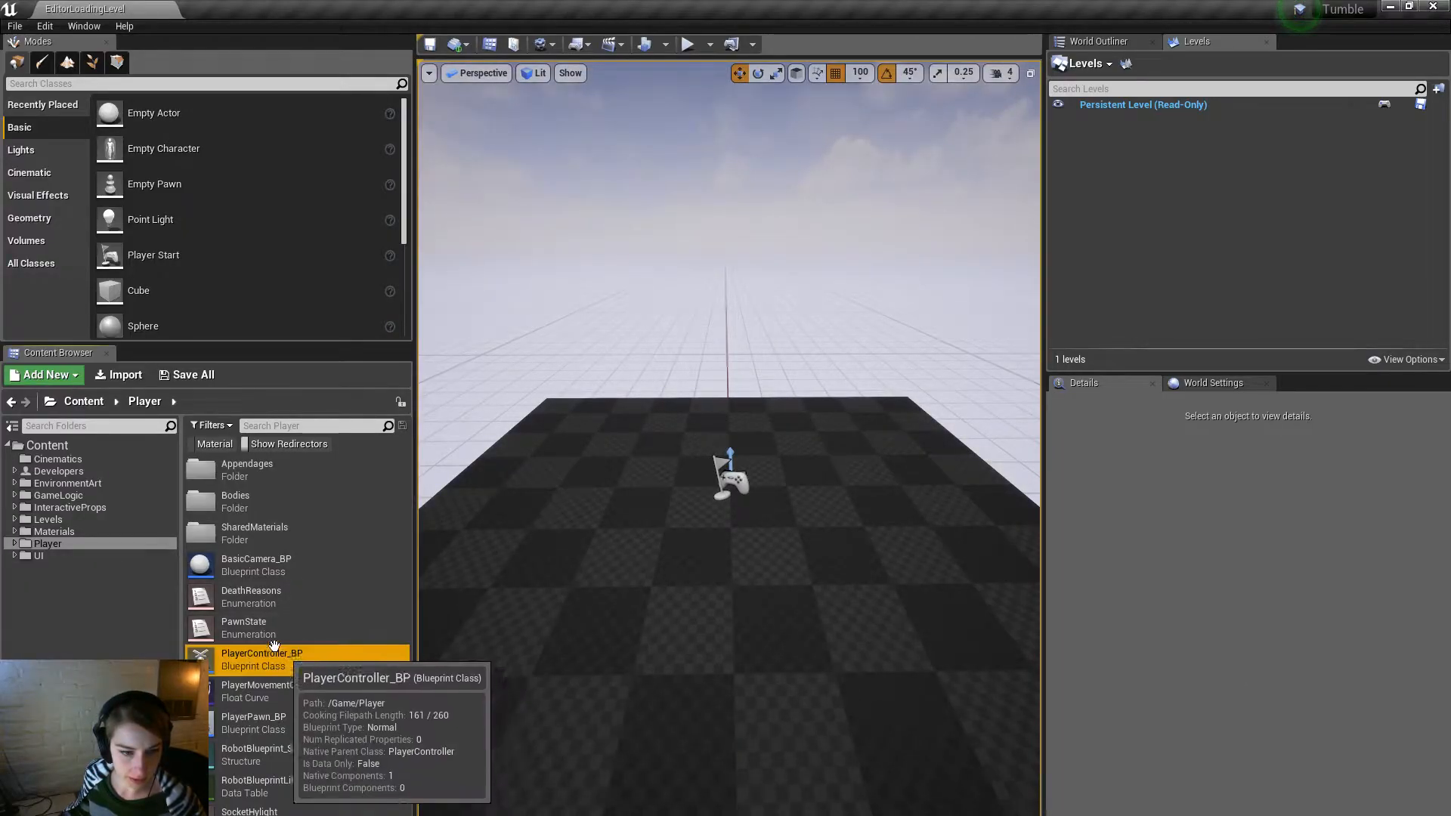
pyautogui.doubleClick(259, 505)
pyautogui.doubleClick(279, 472)
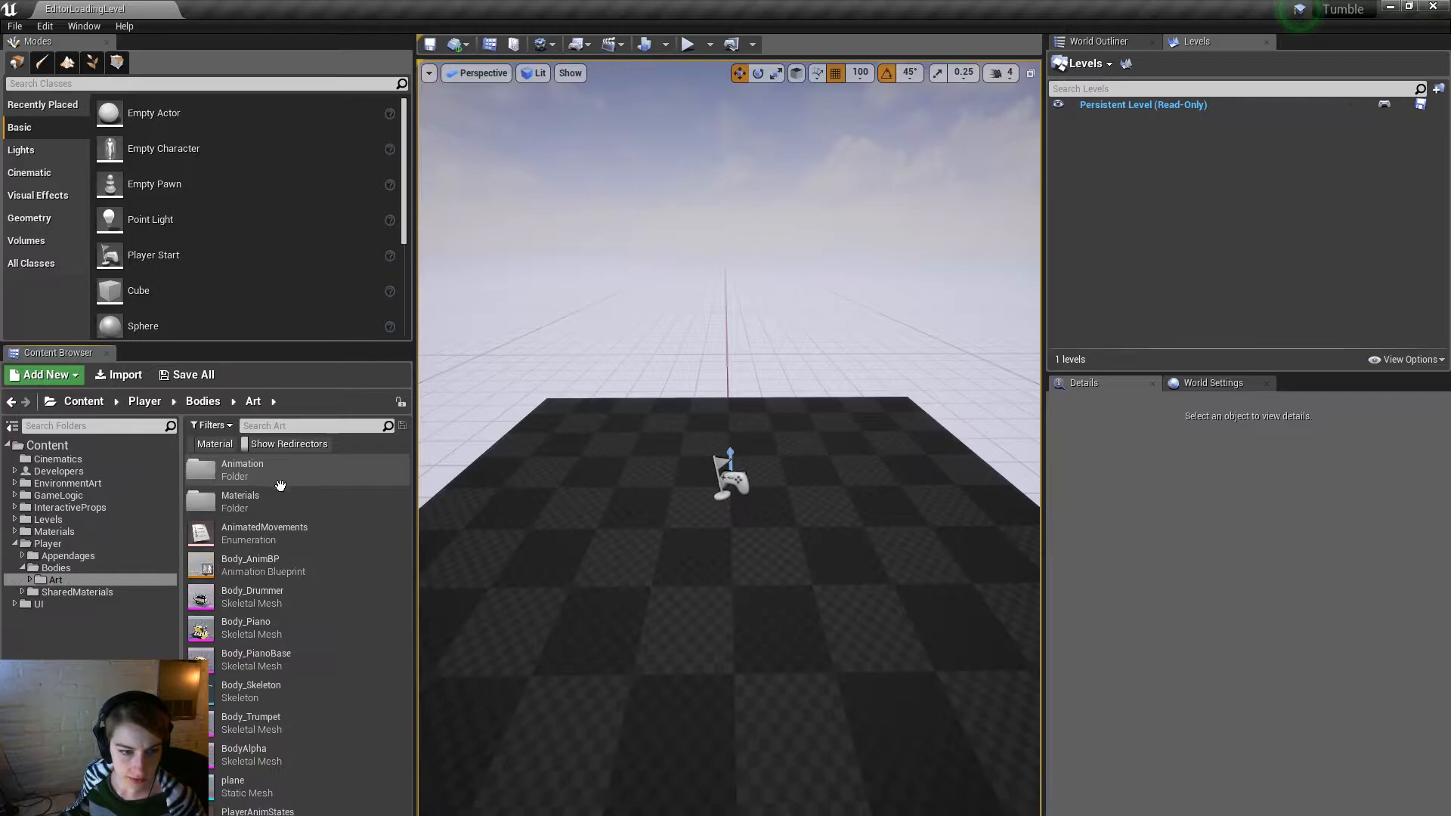
pyautogui.doubleClick(285, 729)
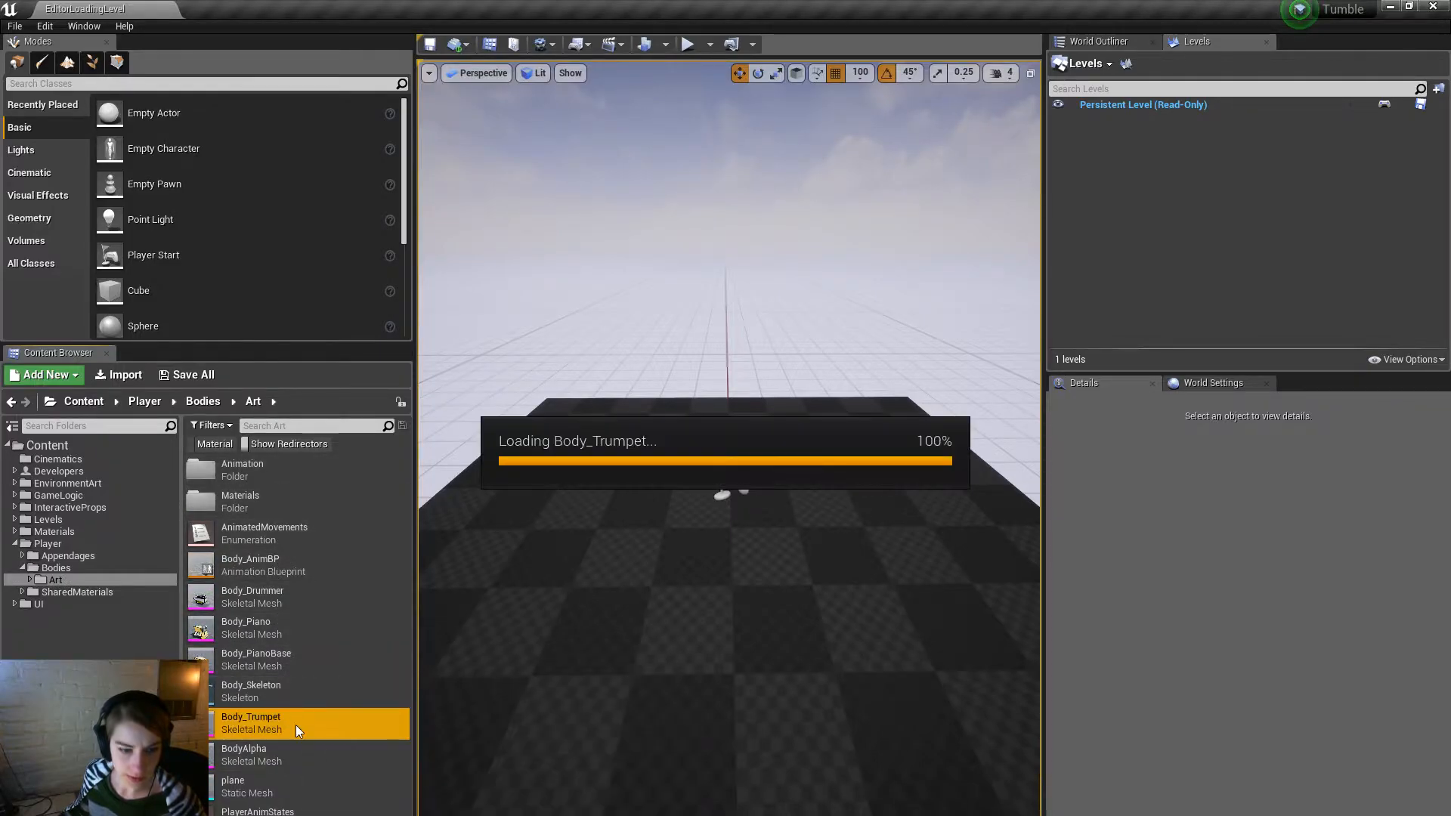
pyautogui.moveTo(746, 574); pyautogui.dragTo(892, 521, button='right')
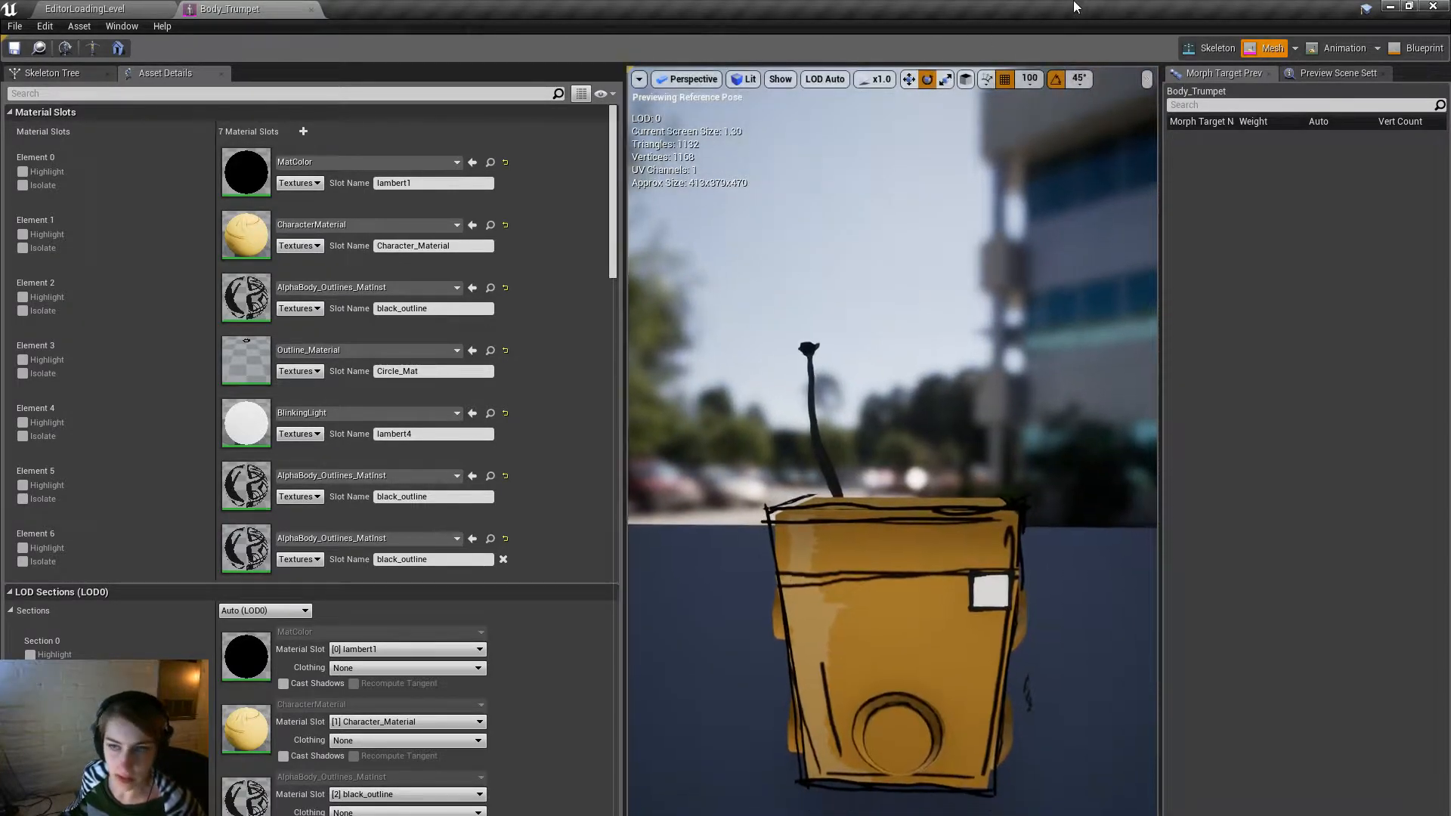
# Open Body_Trumpet's skeleton and examine the g_wireAntena_01 bone and the options available for it.
pyautogui.click(1206, 48)
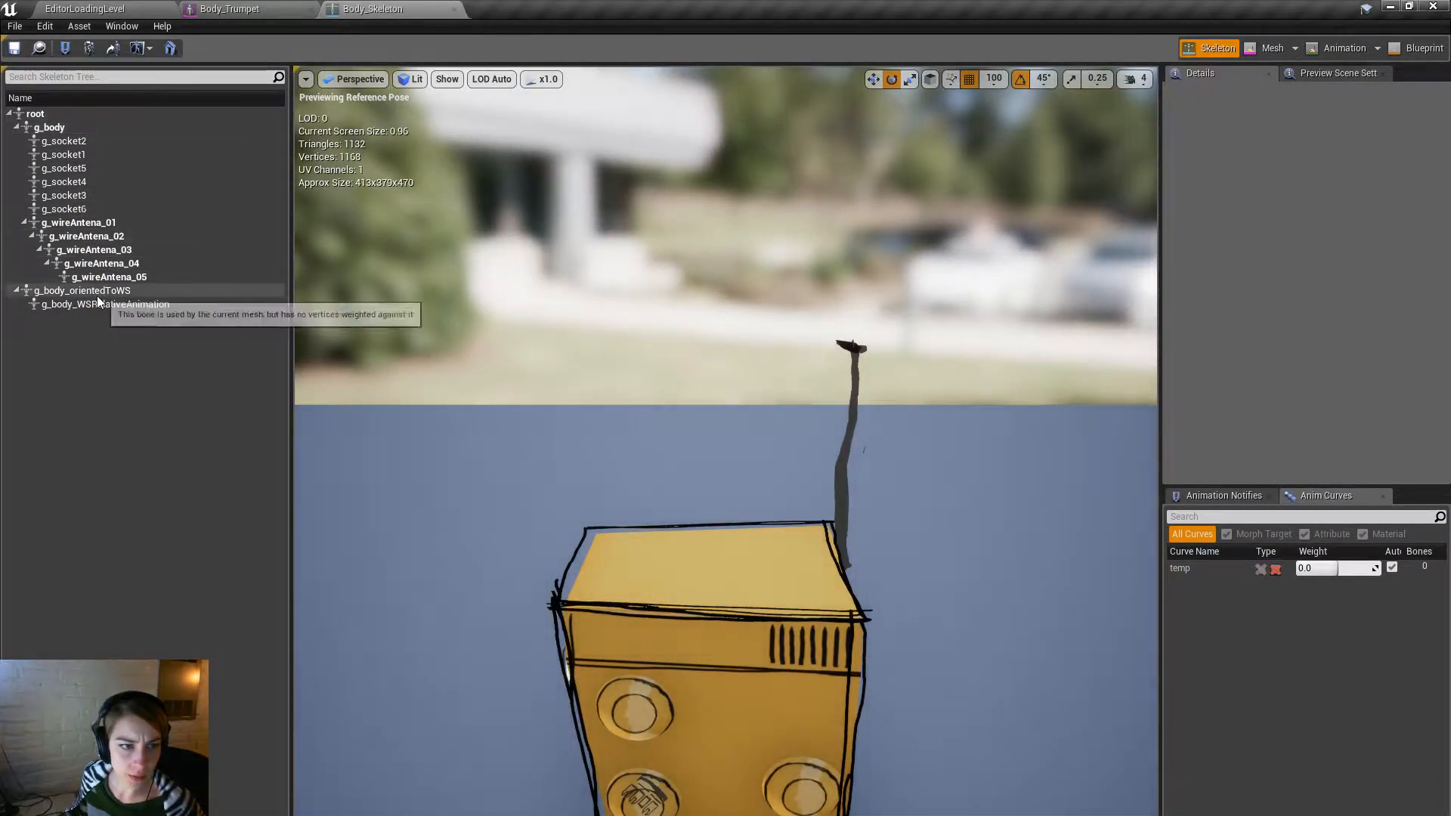
pyautogui.click(121, 223)
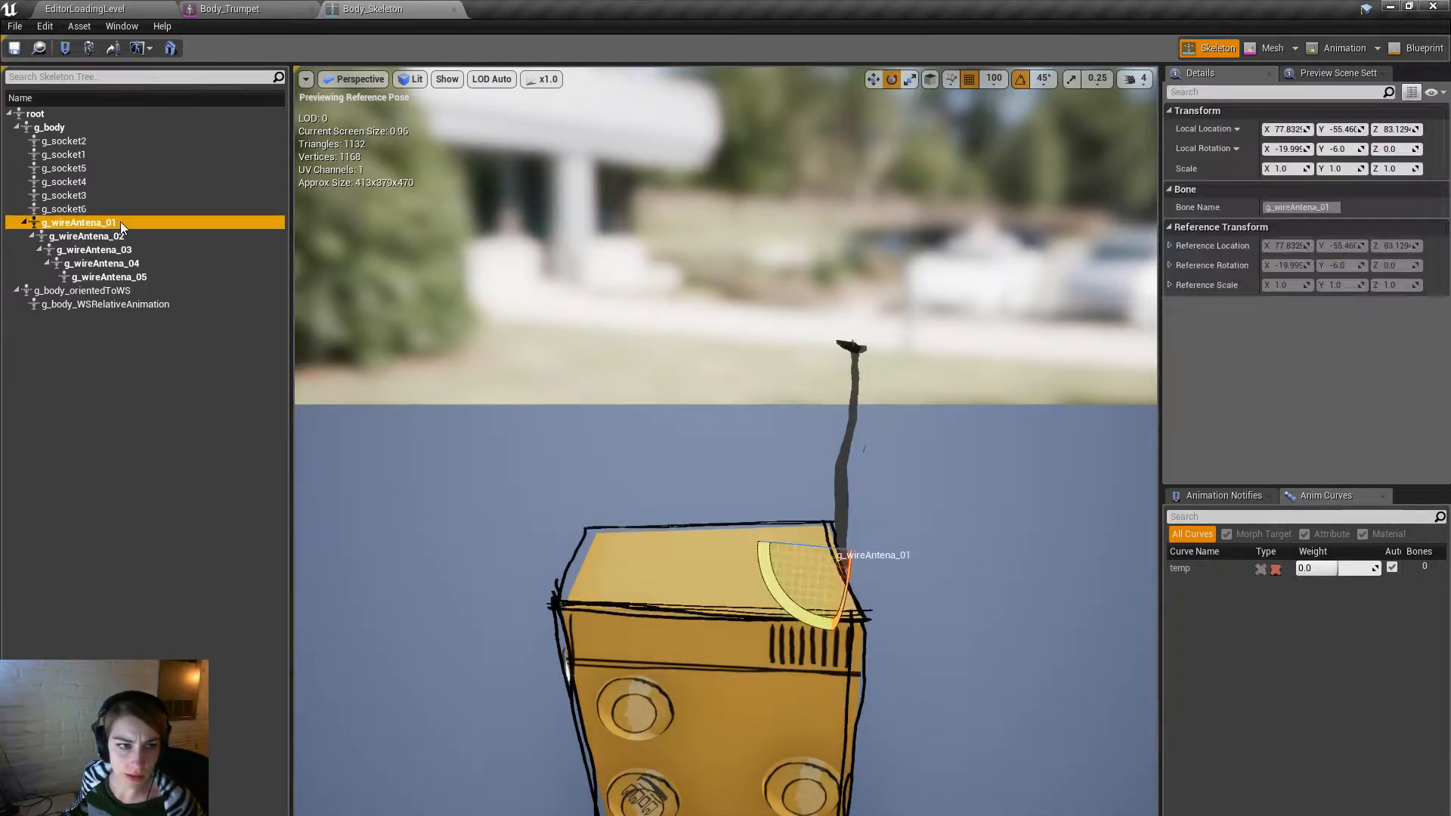
pyautogui.rightClick(120, 222)
pyautogui.click(442, 99)
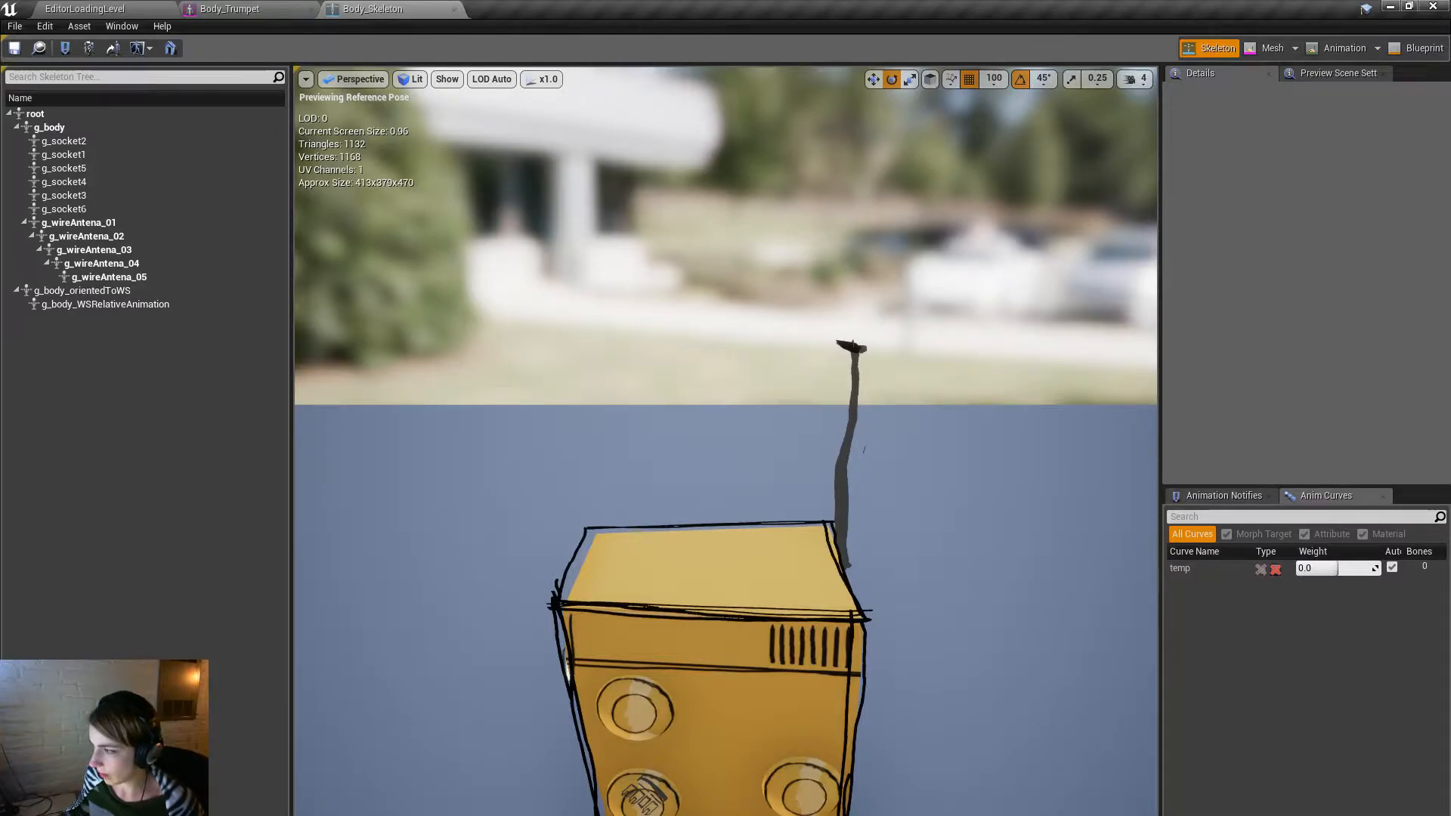
pyautogui.hotkey('alt', 'Tab')
pyautogui.keyDown('alt'); pyautogui.moveTo(710, 661); pyautogui.dragTo(840, 664); pyautogui.keyUp('alt')
pyautogui.keyDown('alt'); pyautogui.moveTo(806, 609); pyautogui.dragTo(366, 554); pyautogui.keyUp('alt')
pyautogui.keyDown('alt'); pyautogui.moveTo(366, 554); pyautogui.dragTo(594, 557, button='right'); pyautogui.keyUp('alt')
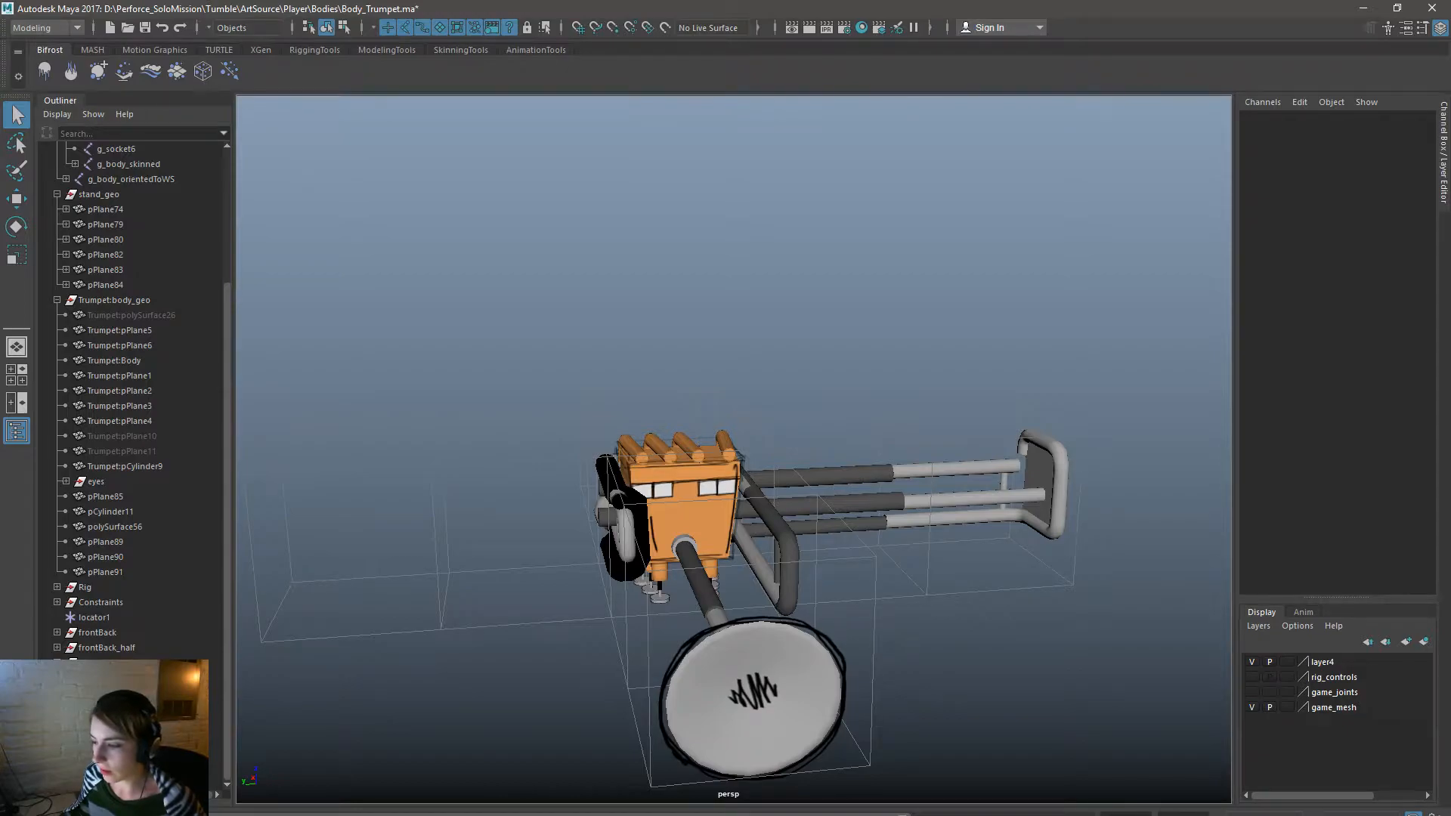
pyautogui.hotkey('alt', 'Tab')
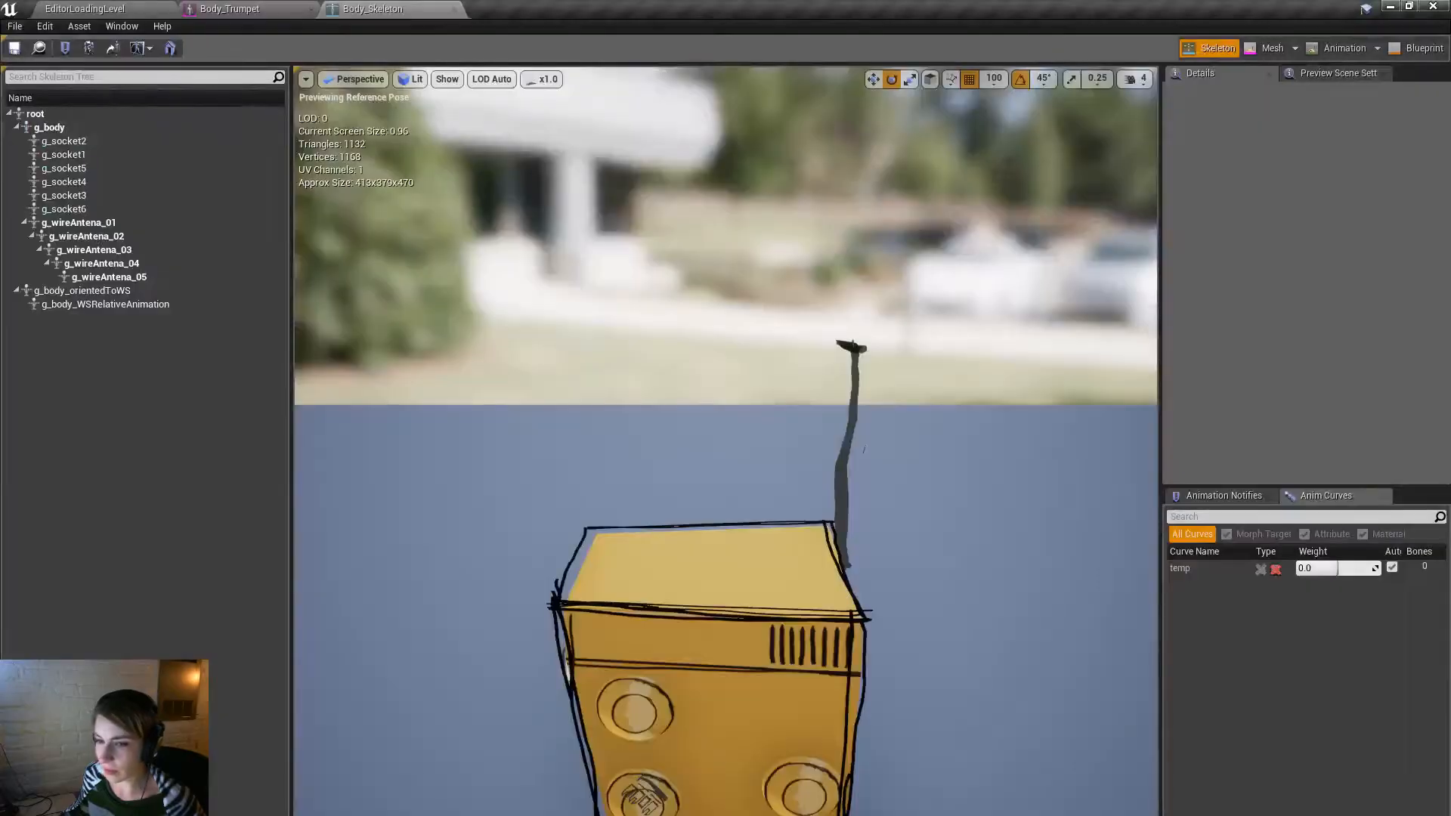
pyautogui.keyDown('alt'); pyautogui.moveTo(658, 567); pyautogui.dragTo(832, 571); pyautogui.keyUp('alt')
pyautogui.click(72, 7)
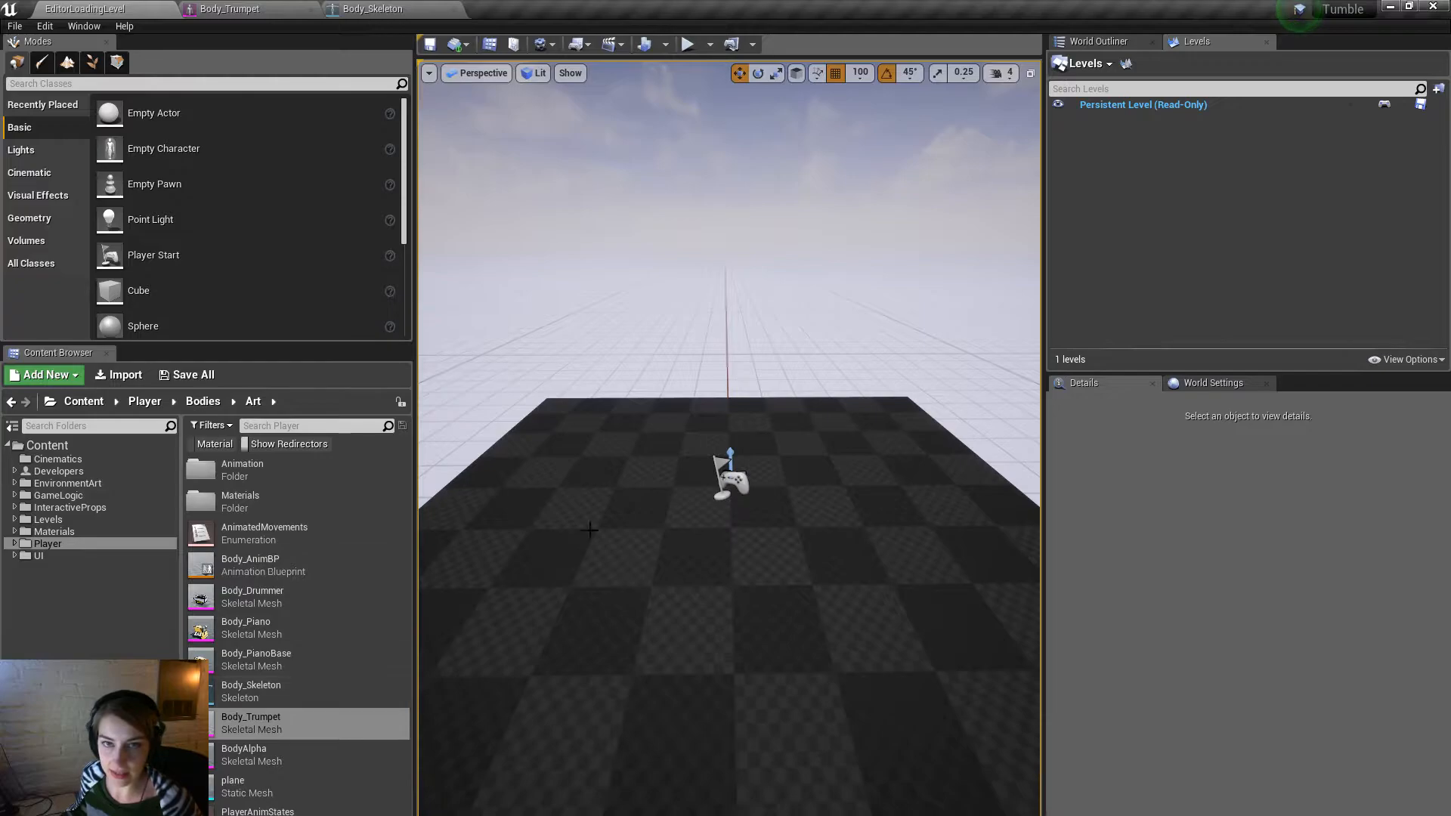
# Switch to Maya and turn on the visibility of Trumpet:polySurface26, Trumpet:pPlane10 and Trumpet:pPlane11.
pyautogui.click(1390, 6)
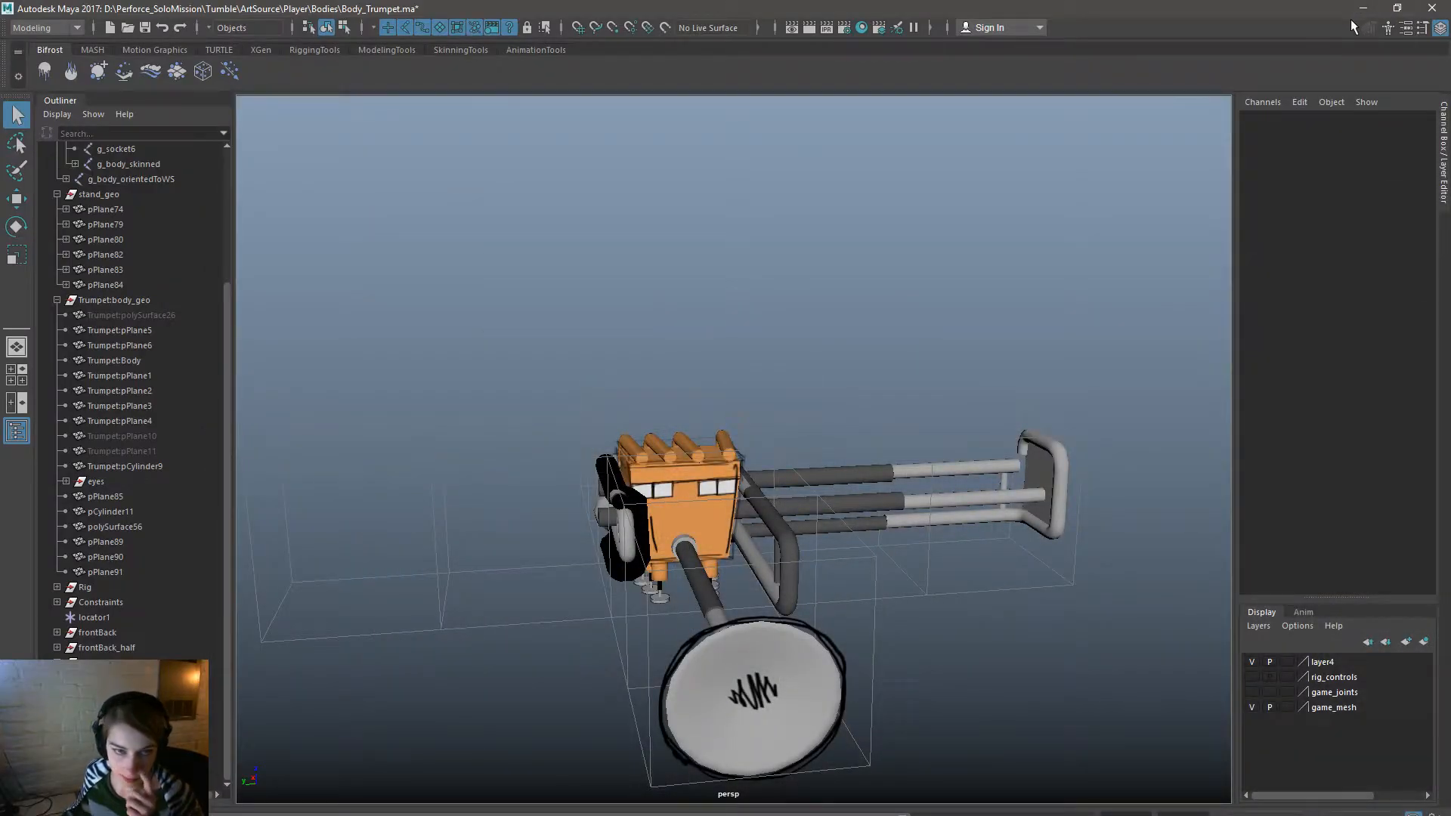
pyautogui.click(154, 315)
pyautogui.keyDown('ctrl'); pyautogui.click(156, 436); pyautogui.keyUp('ctrl')
pyautogui.keyDown('ctrl'); pyautogui.click(159, 451); pyautogui.keyUp('ctrl')
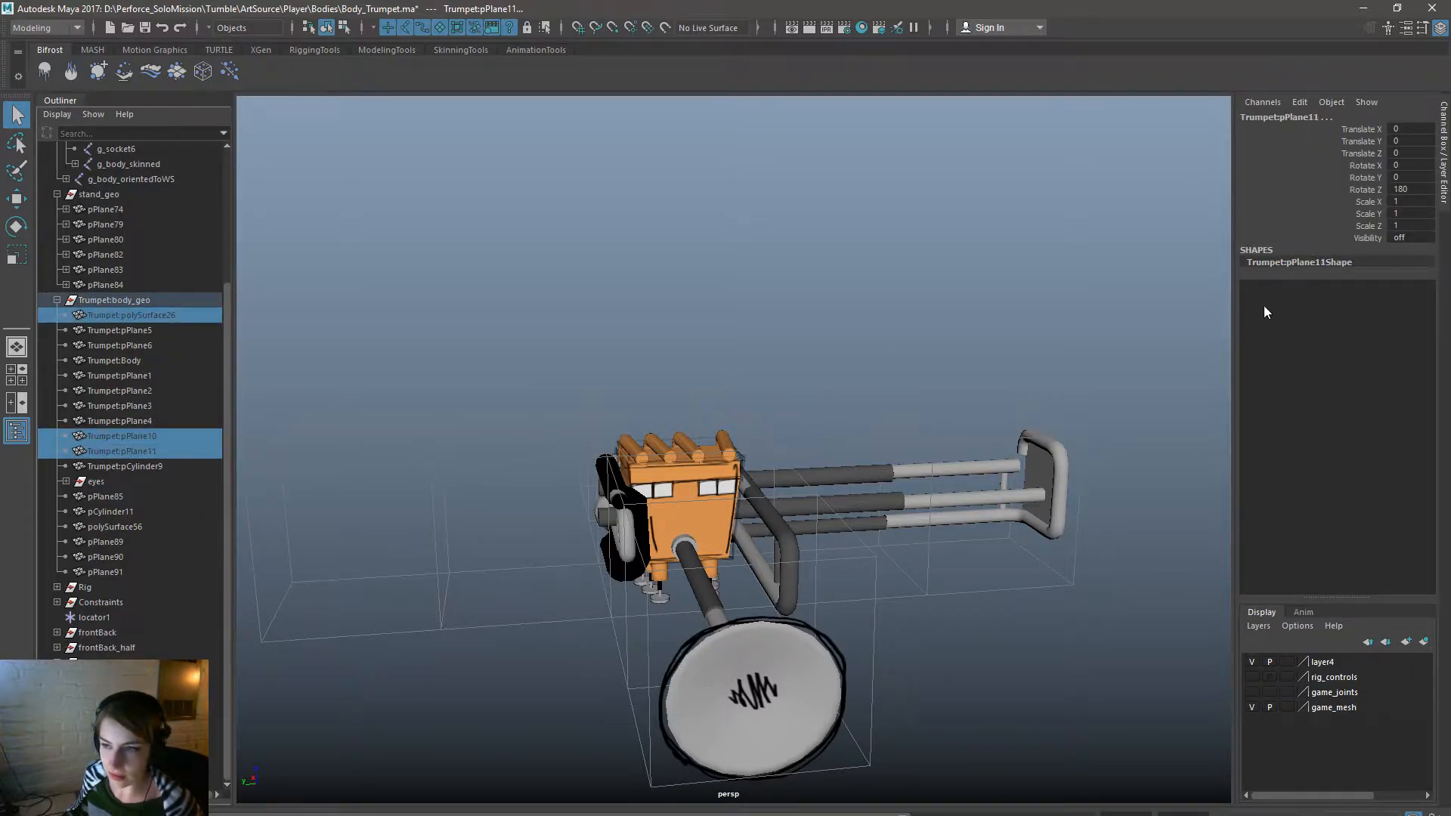
pyautogui.click(1403, 237)
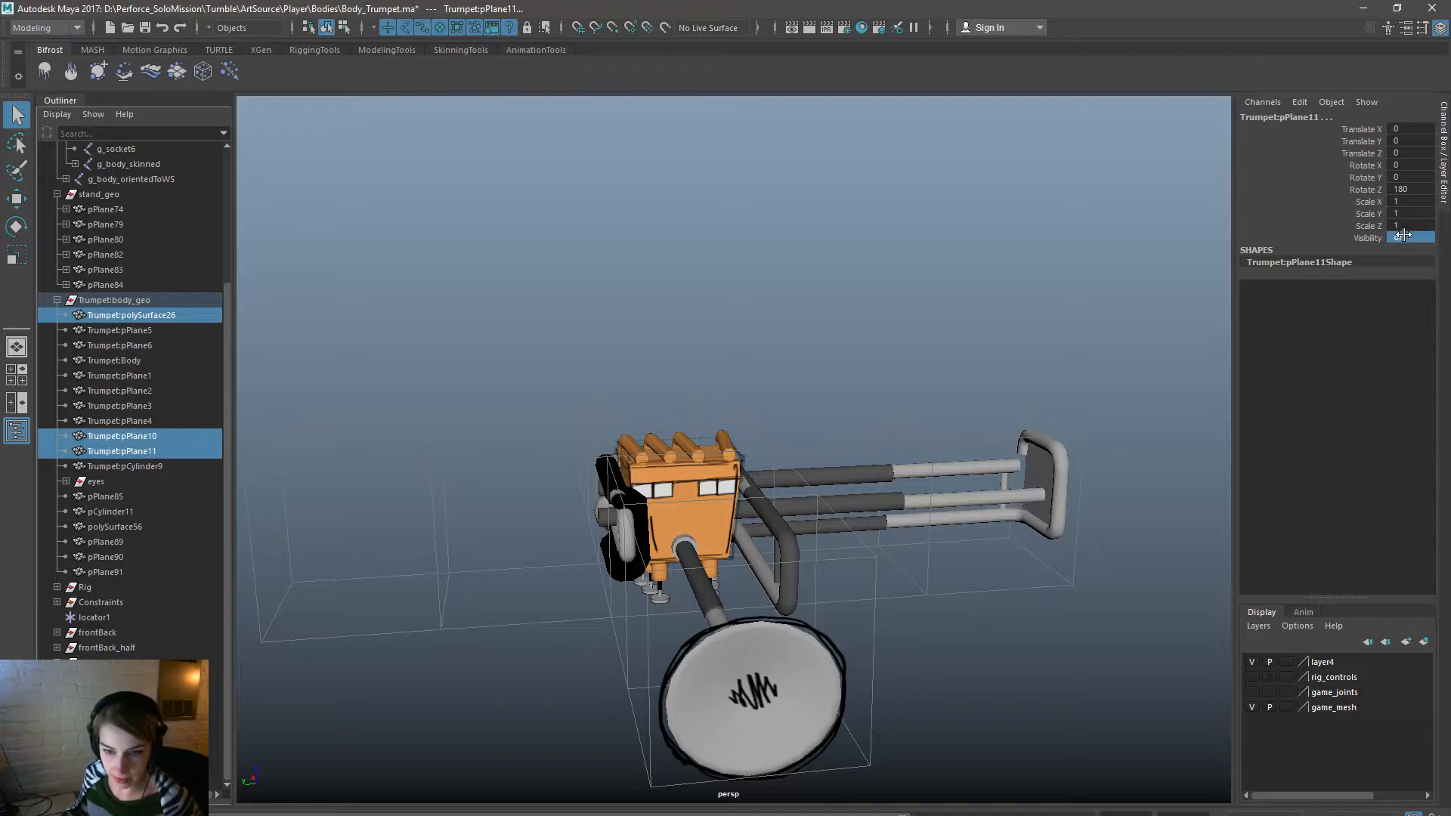
# Move the three unhidden meshes of Trumpet:body_geo clear of the body to check them, and delete them.
pyautogui.keyDown('alt'); pyautogui.moveTo(816, 563); pyautogui.dragTo(650, 483, button='right'); pyautogui.keyUp('alt')
pyautogui.press('w')
pyautogui.keyDown('alt'); pyautogui.moveTo(522, 362); pyautogui.dragTo(633, 402); pyautogui.keyUp('alt')
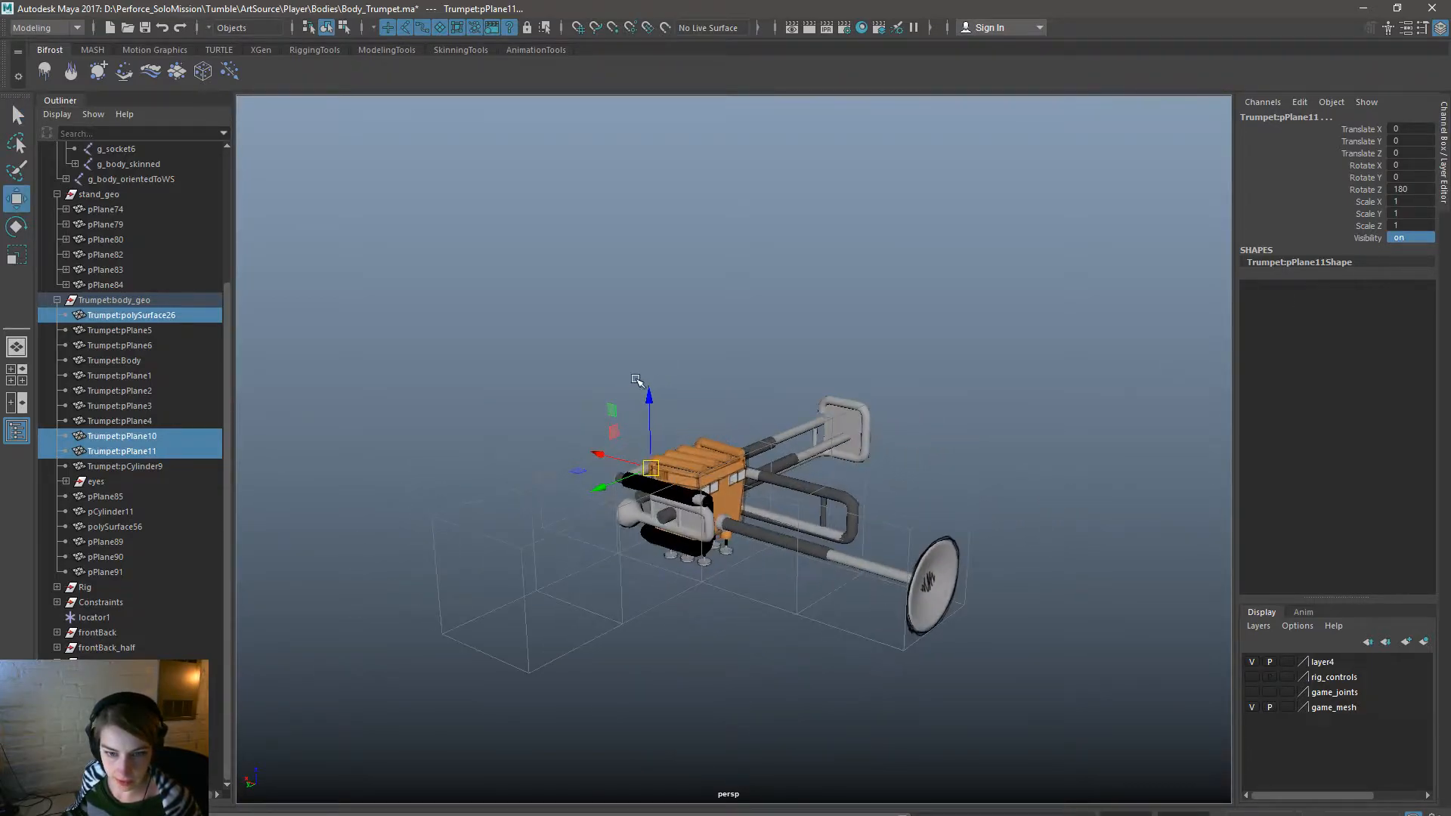
pyautogui.keyDown('alt'); pyautogui.moveTo(906, 360); pyautogui.dragTo(650, 364); pyautogui.keyUp('alt')
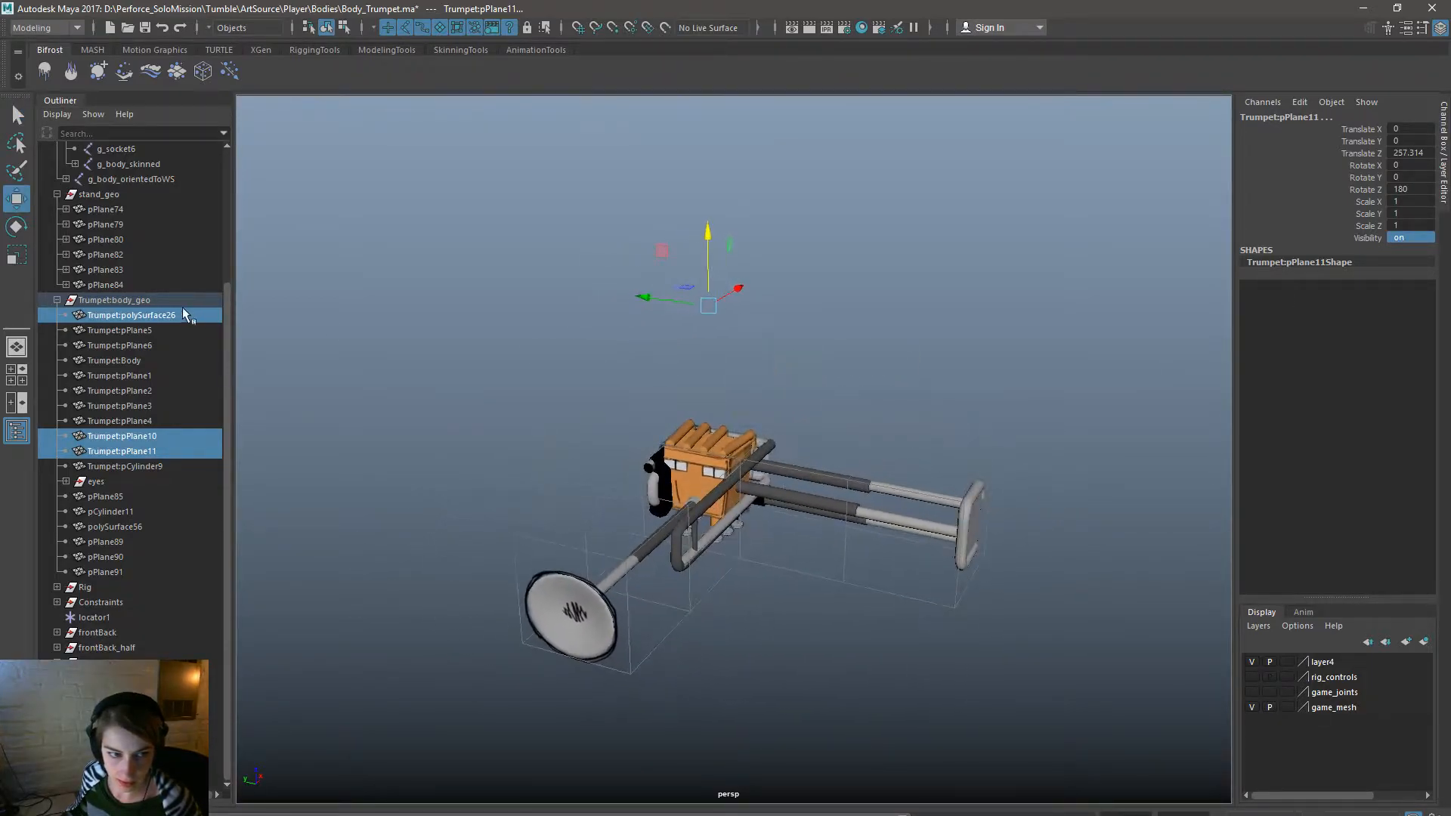
pyautogui.click(172, 315)
pyautogui.keyDown('ctrl'); pyautogui.moveTo(173, 437); pyautogui.dragTo(178, 450); pyautogui.keyUp('ctrl')
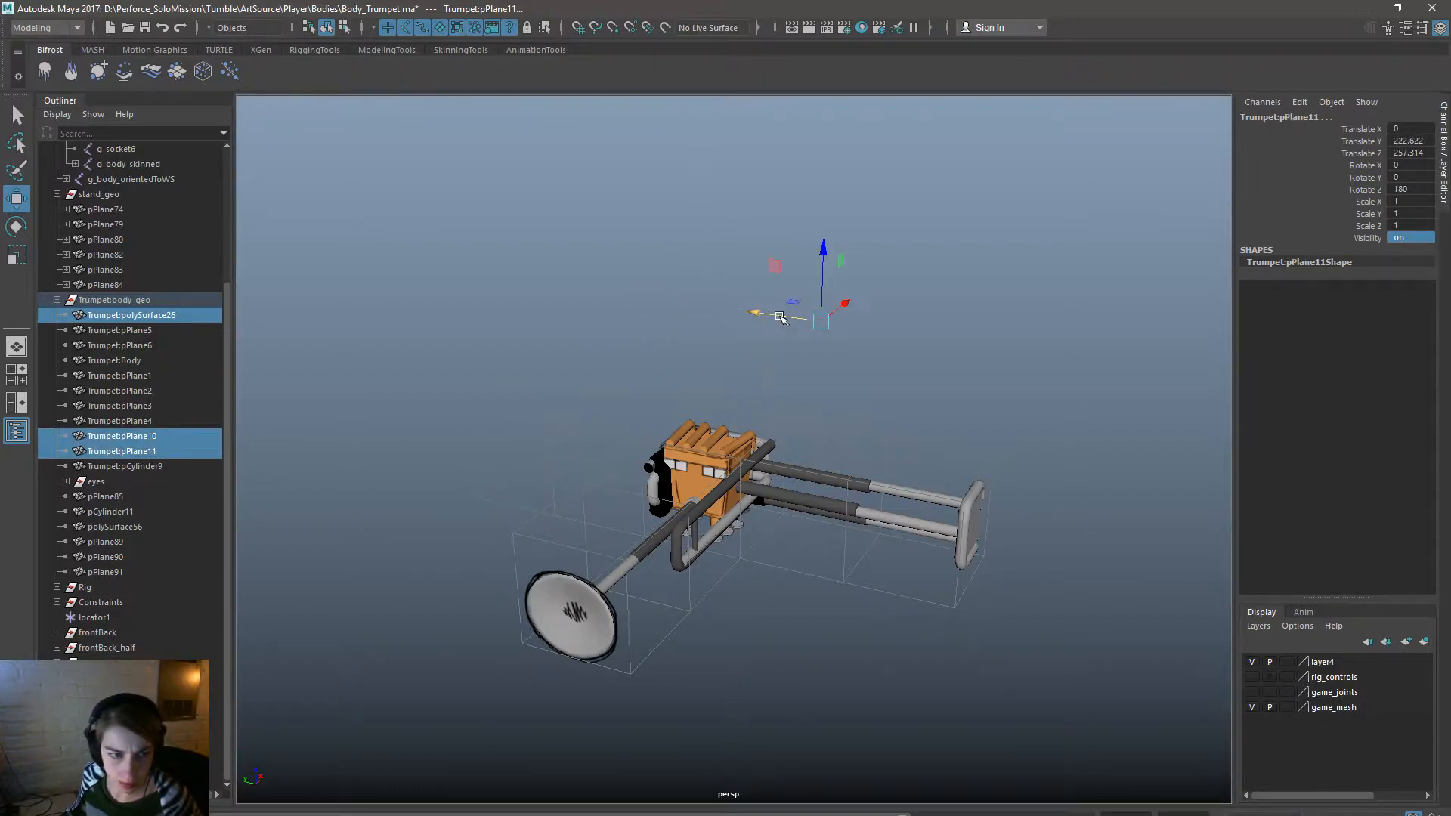
pyautogui.press('Delete')
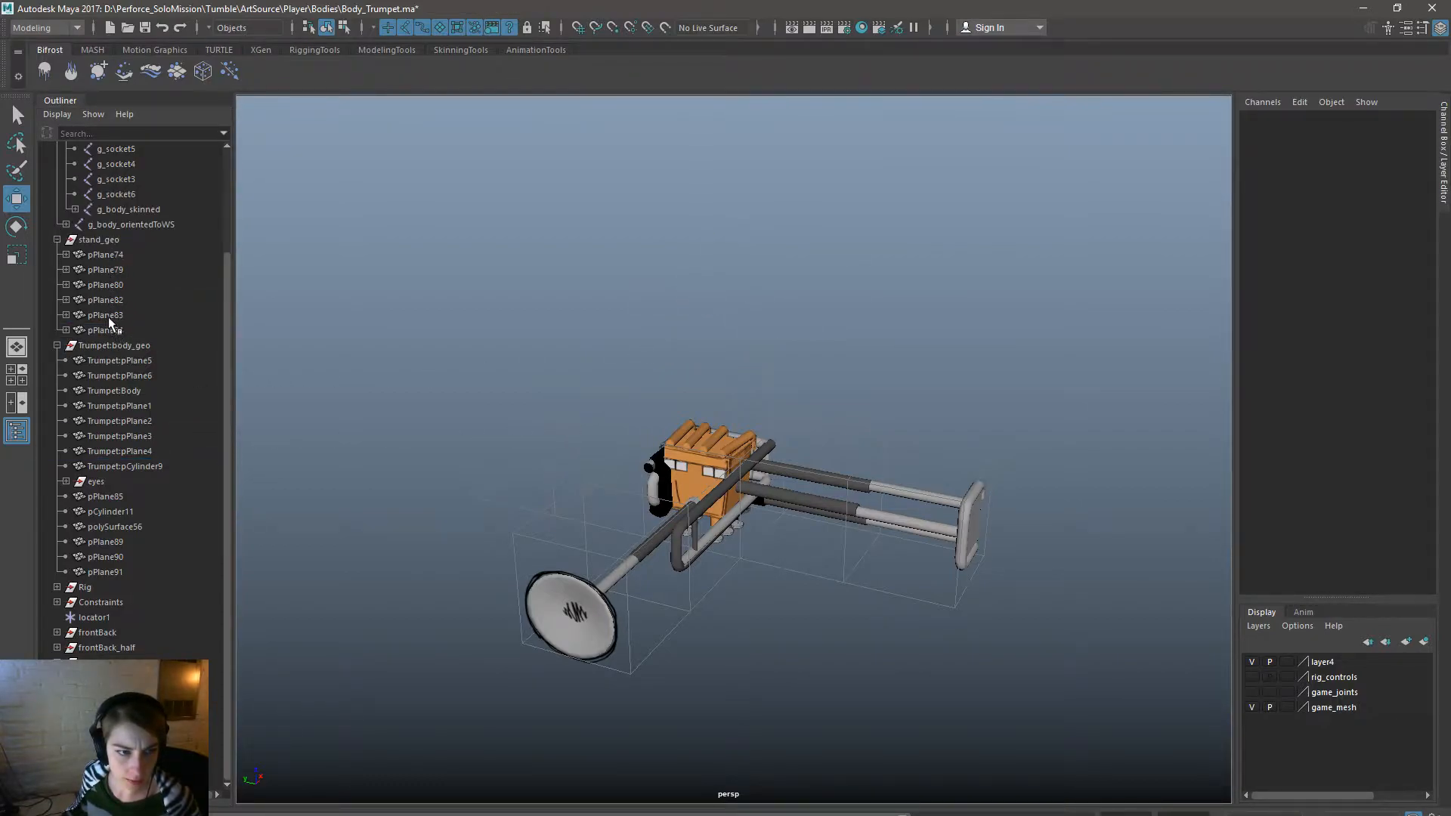
# Expand pPlane74, pPlane79, pPlane80, pPlane82, pPlane83 and pPlane84 in stand_geo to examine their child meshes.
pyautogui.click(57, 114)
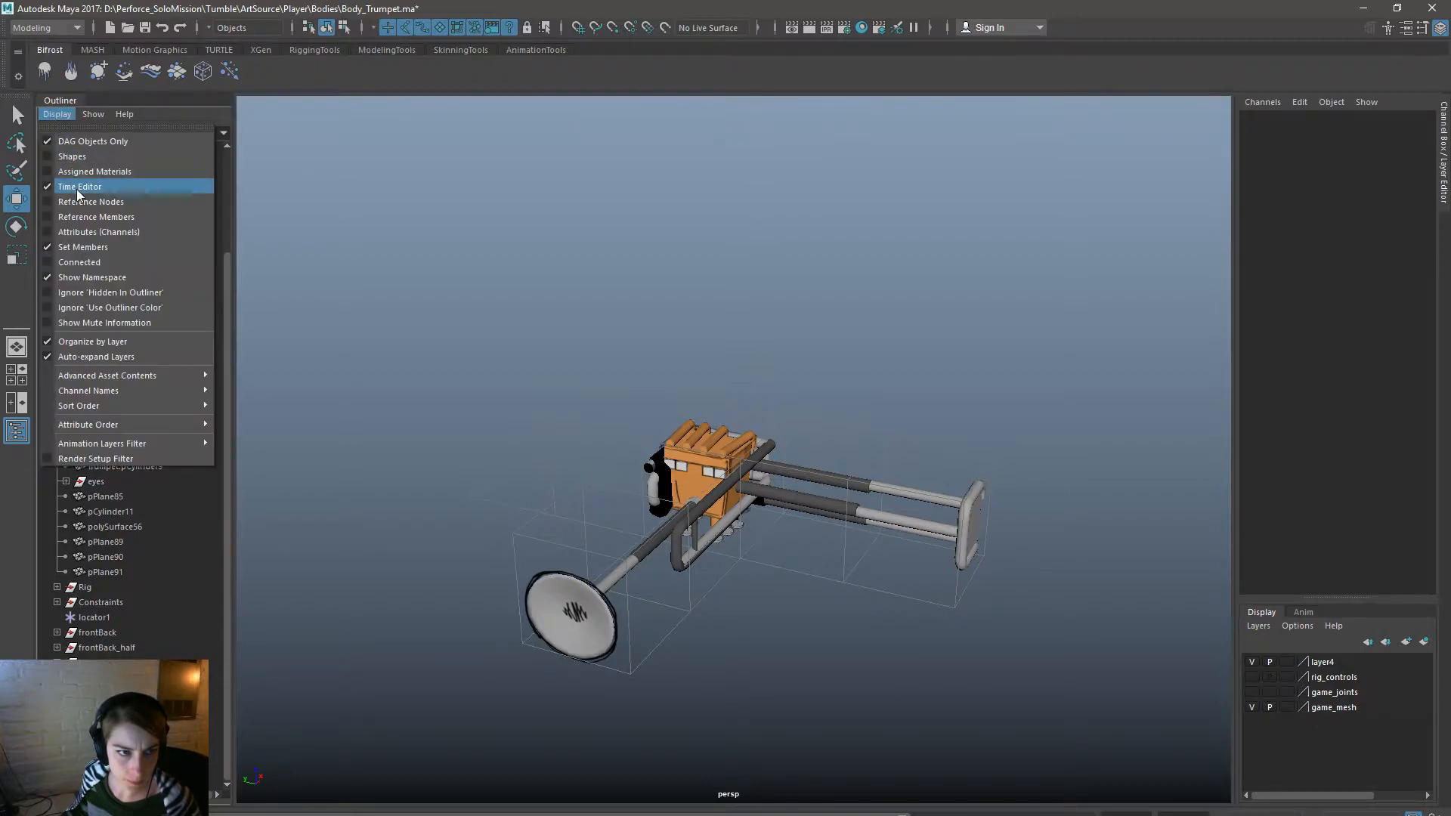
pyautogui.click(195, 533)
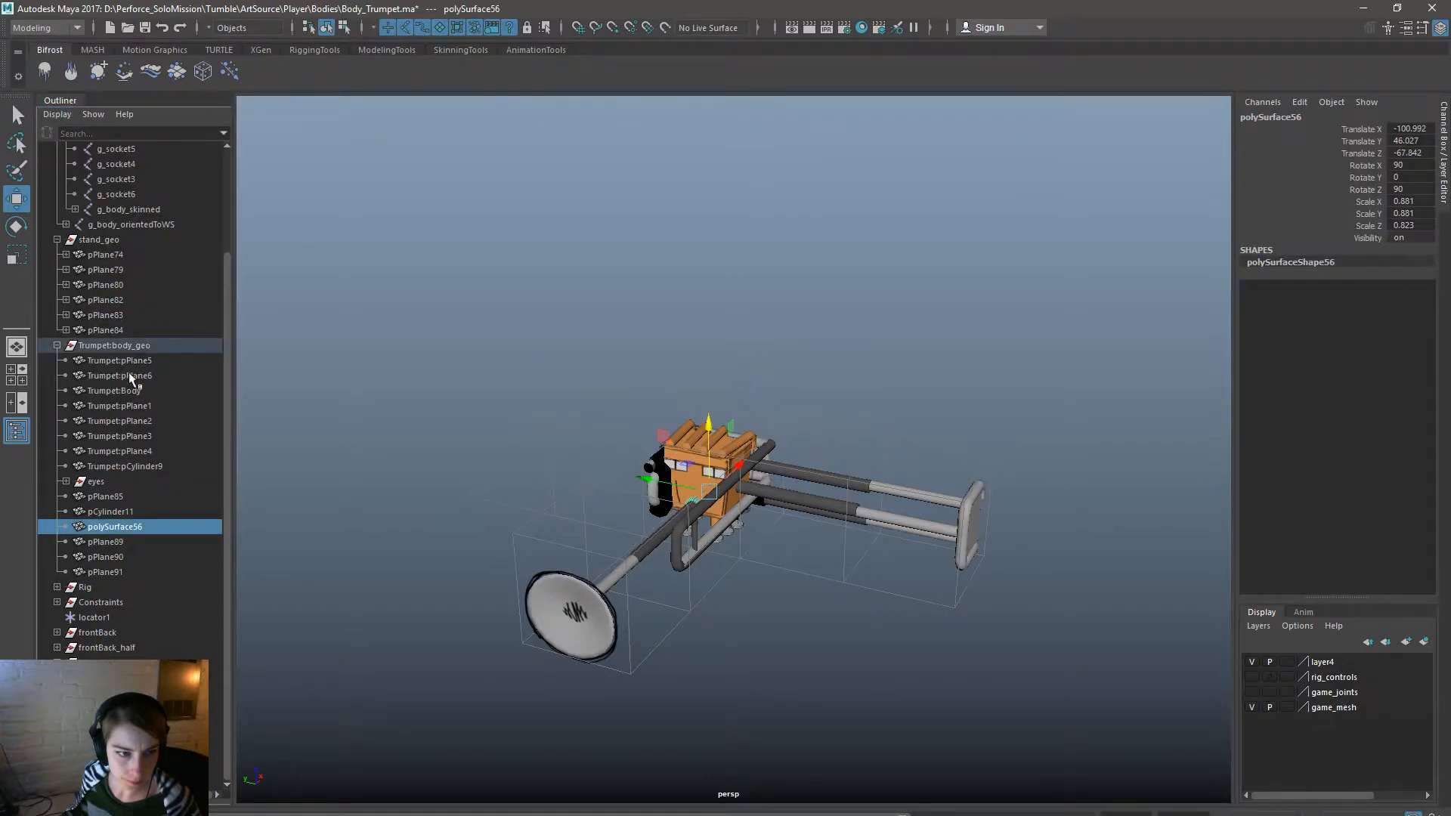
pyautogui.click(110, 256)
pyautogui.keyDown('alt'); pyautogui.moveTo(314, 361); pyautogui.dragTo(423, 306); pyautogui.keyUp('alt')
pyautogui.click(65, 255)
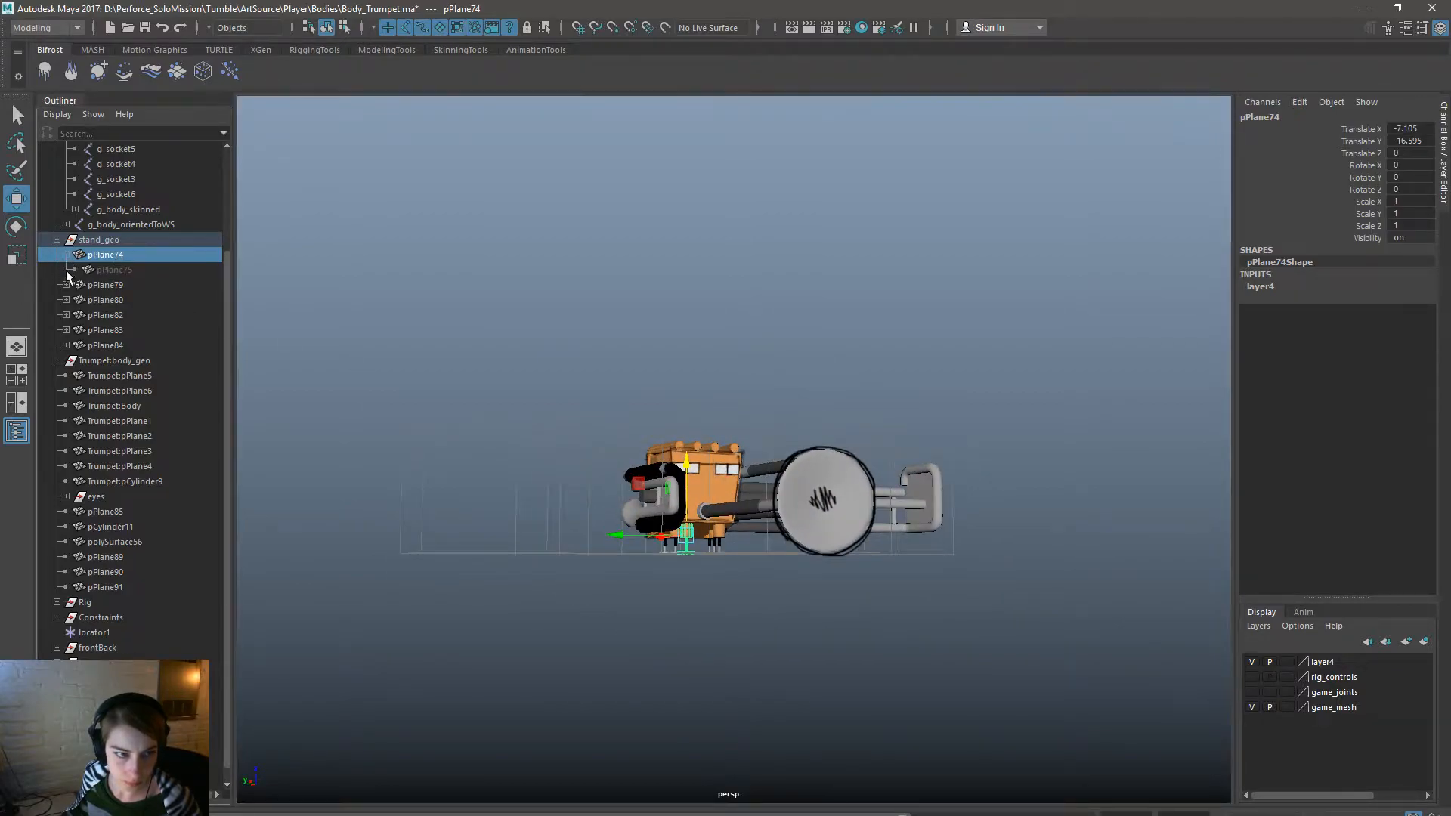
pyautogui.click(67, 284)
pyautogui.click(66, 315)
pyautogui.click(66, 345)
pyautogui.click(66, 376)
pyautogui.click(66, 406)
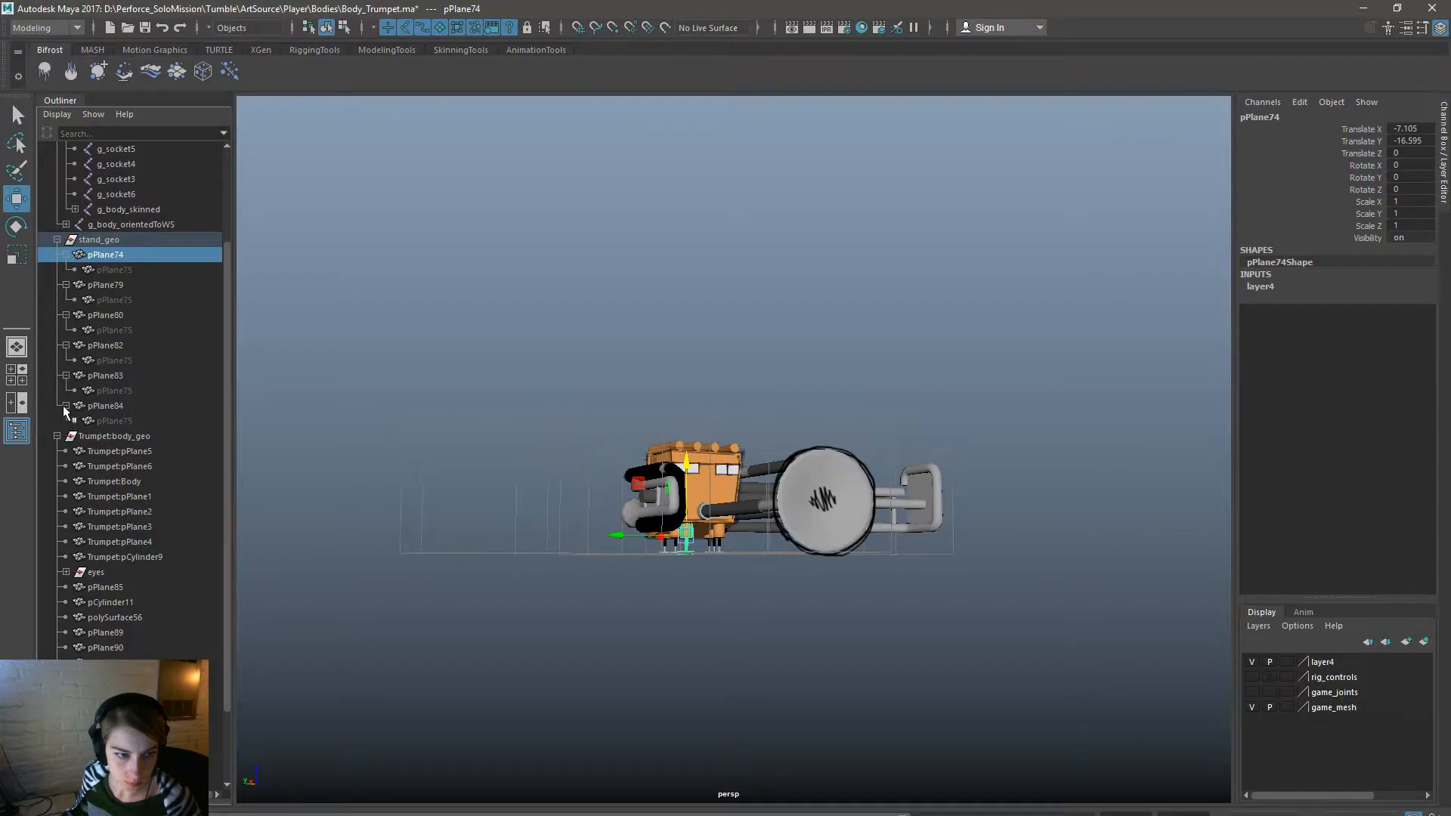
# Unparent the six hidden pPlane75 child meshes from the planes in stand_geo.
pyautogui.click(154, 420)
pyautogui.keyDown('ctrl'); pyautogui.click(149, 391); pyautogui.keyUp('ctrl')
pyautogui.keyDown('ctrl'); pyautogui.click(143, 360); pyautogui.keyUp('ctrl')
pyautogui.keyDown('ctrl'); pyautogui.click(144, 332); pyautogui.keyUp('ctrl')
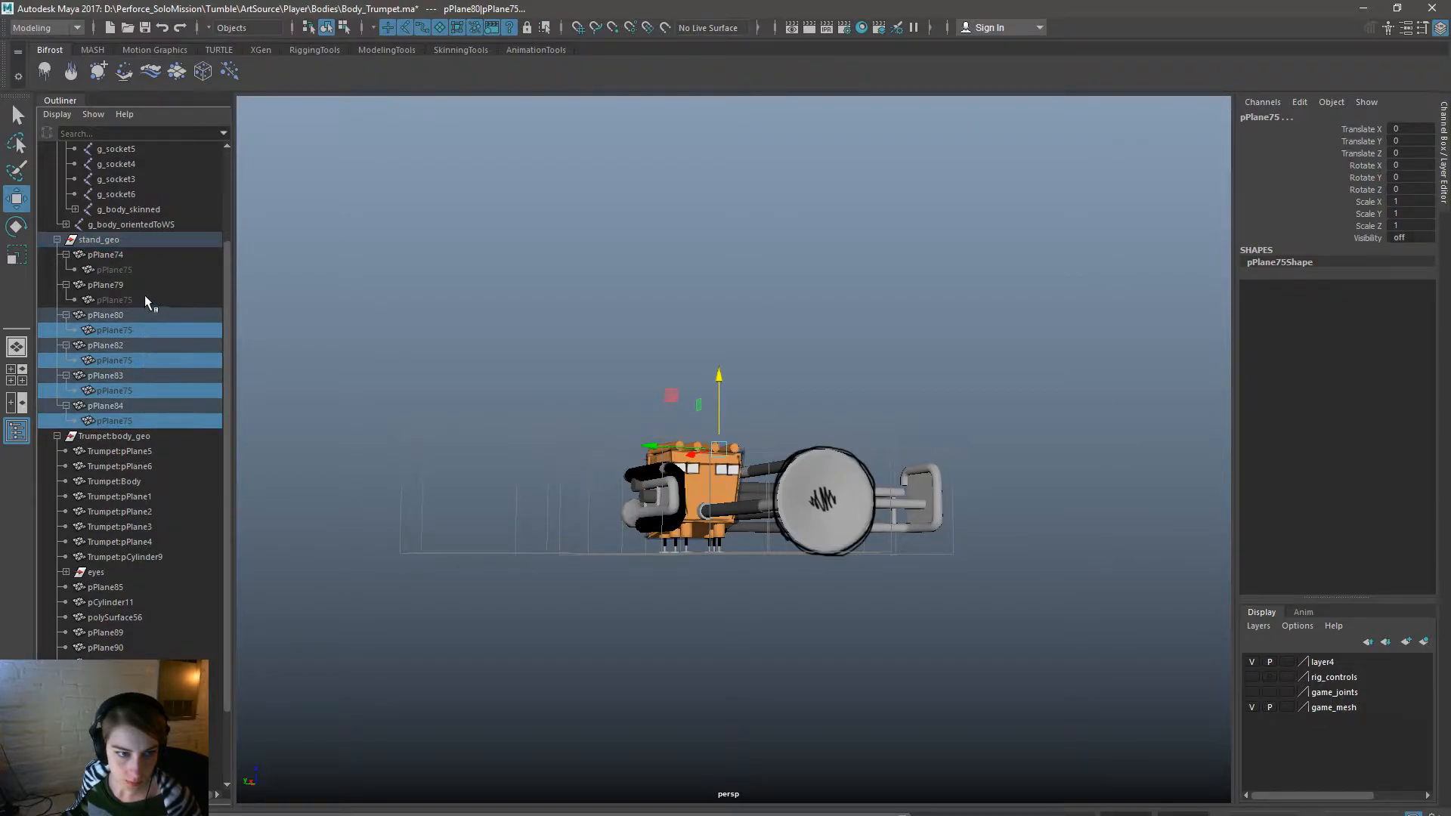
pyautogui.keyDown('ctrl'); pyautogui.click(144, 300); pyautogui.keyUp('ctrl')
pyautogui.keyDown('ctrl'); pyautogui.click(143, 270); pyautogui.keyUp('ctrl')
pyautogui.hotkey('shift', 'p')
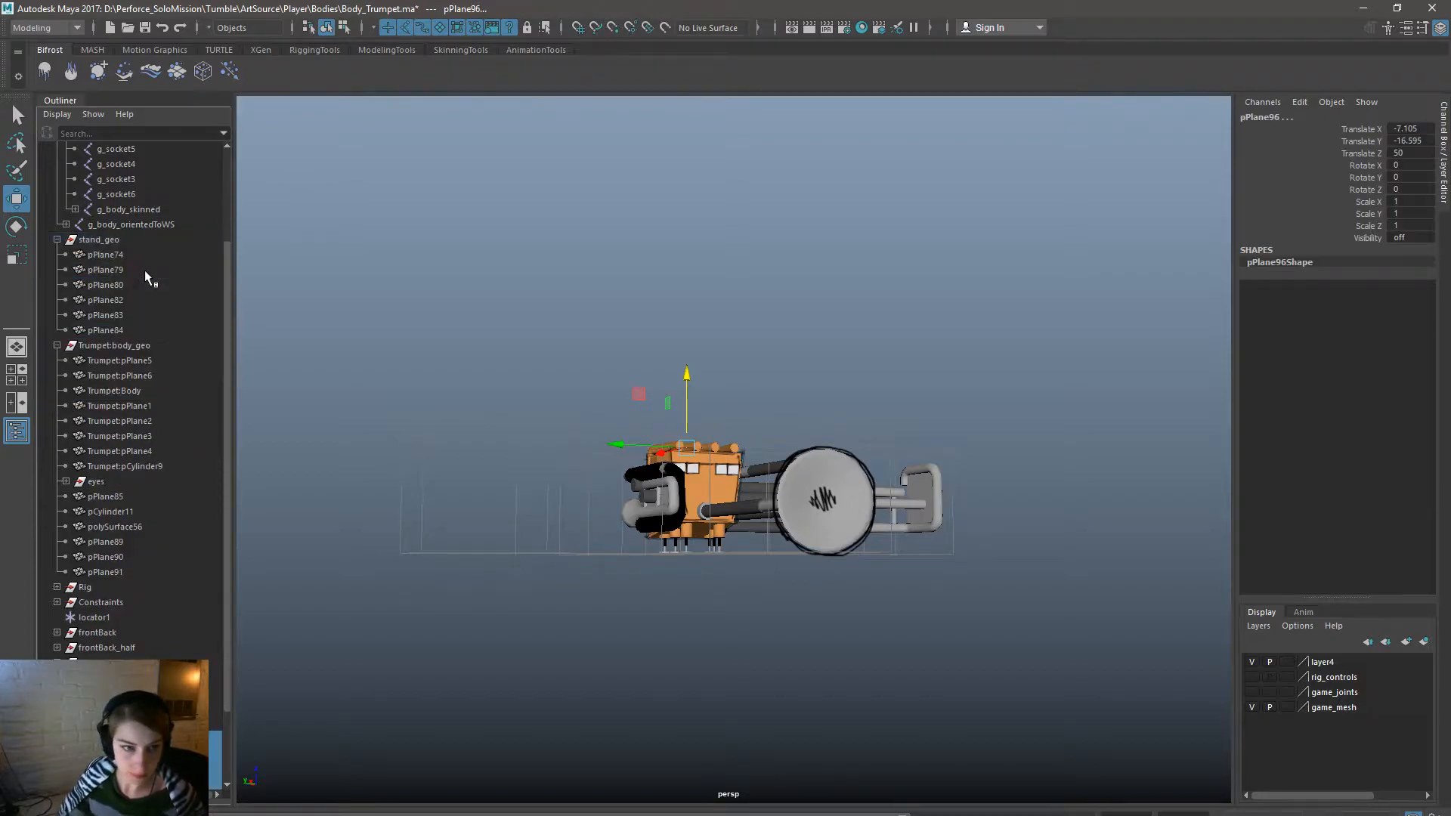
# Unhide pPlane32, pCube20, pPlane33 and pCube21 in the eyes group, move them above the body to check them, and delete them.
pyautogui.click(67, 481)
pyautogui.click(119, 556)
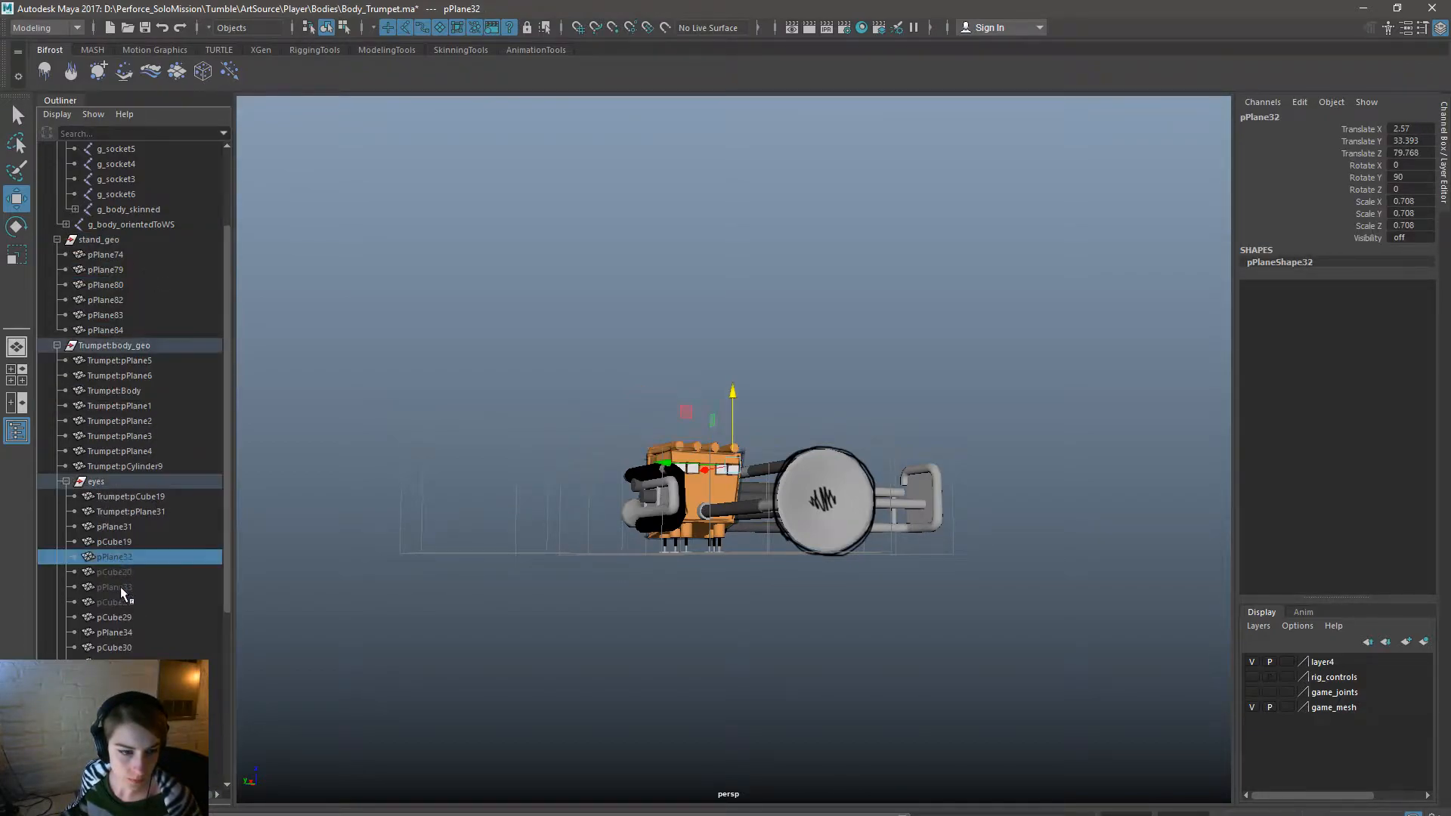
pyautogui.keyDown('shift'); pyautogui.click(127, 600); pyautogui.keyUp('shift')
pyautogui.keyDown('alt'); pyautogui.moveTo(522, 472); pyautogui.dragTo(491, 526); pyautogui.keyUp('alt')
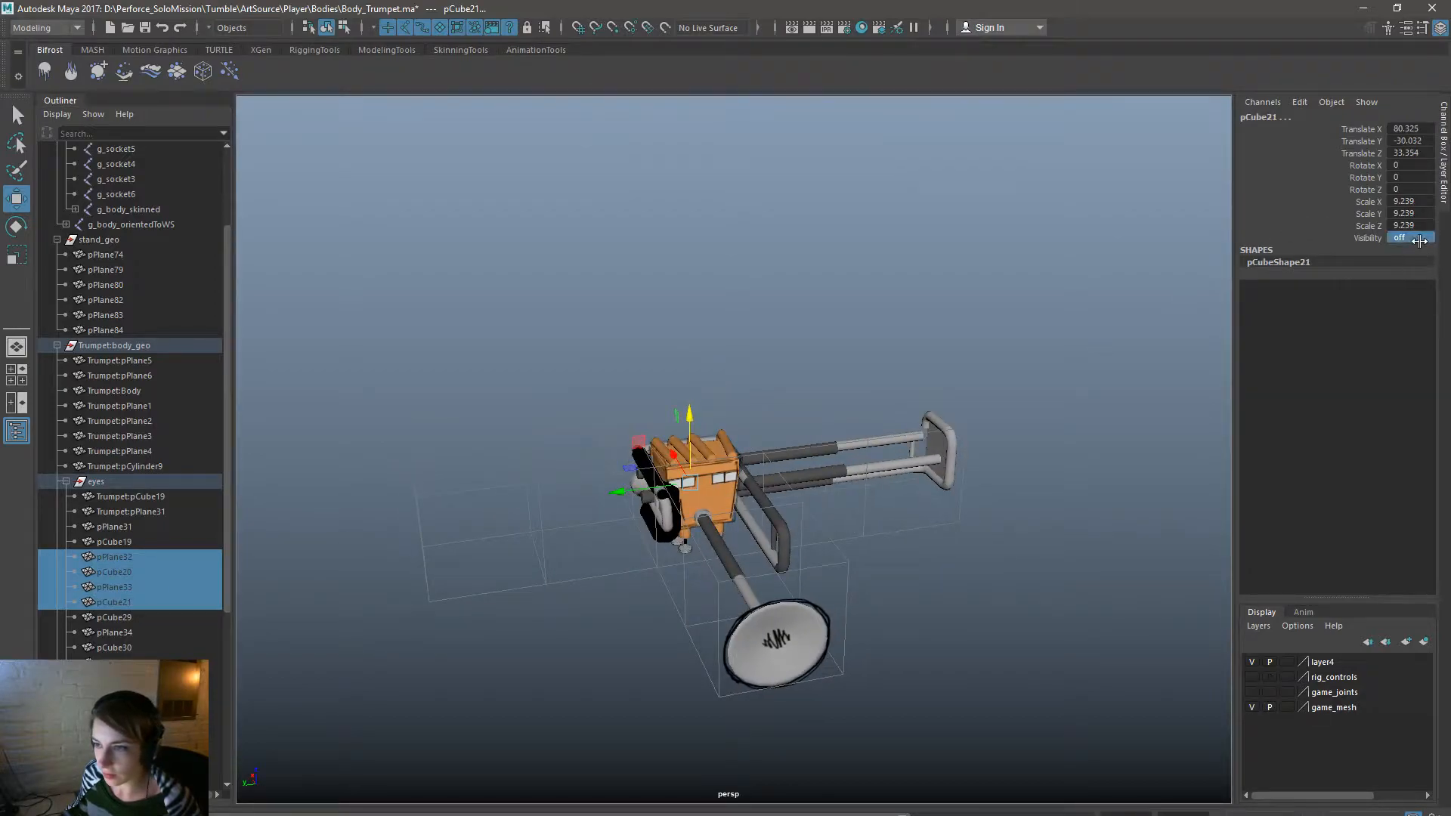
pyautogui.keyDown('alt'); pyautogui.moveTo(568, 605); pyautogui.dragTo(682, 459); pyautogui.keyUp('alt')
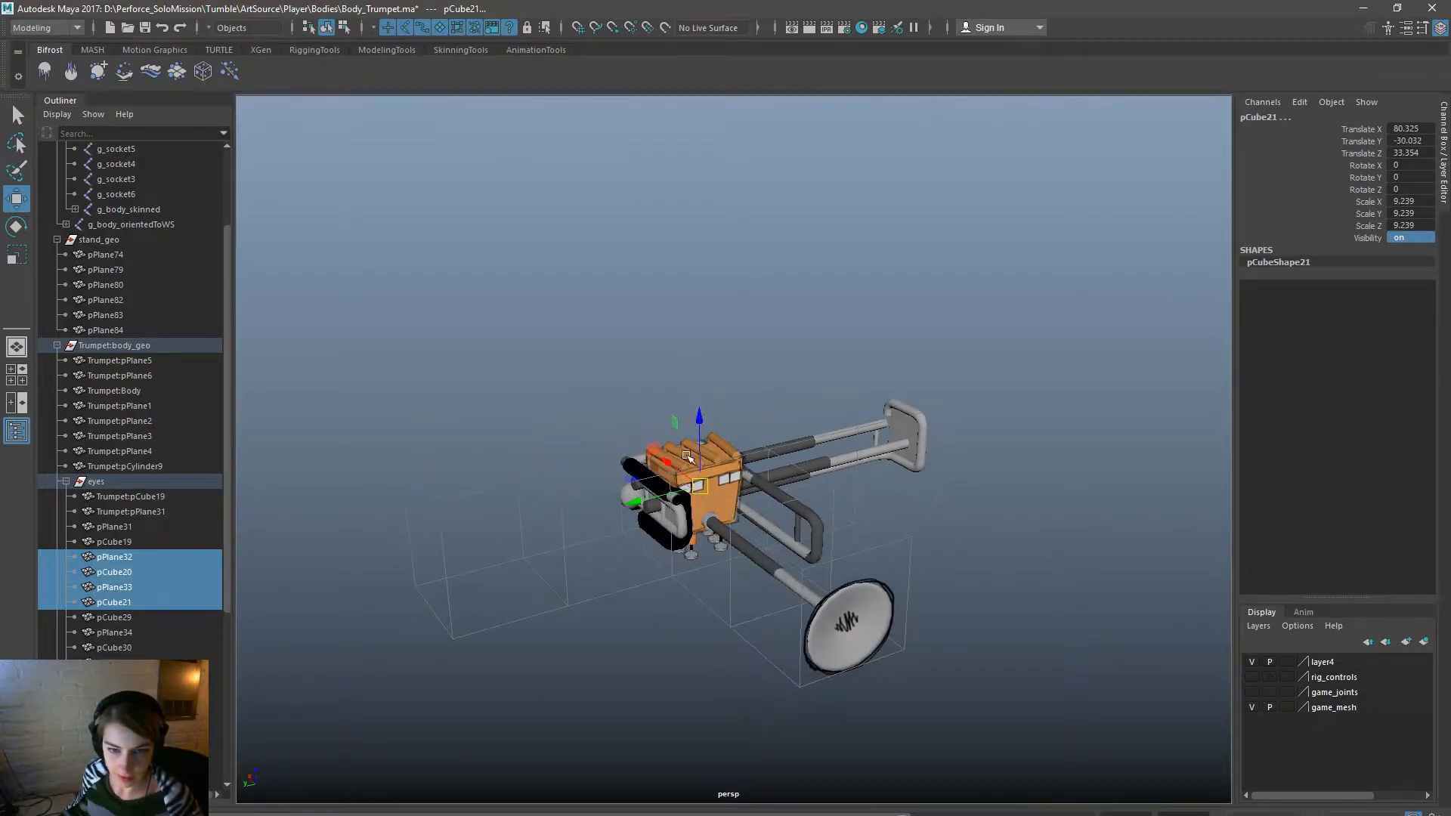
pyautogui.keyDown('alt'); pyautogui.moveTo(703, 375); pyautogui.dragTo(716, 456); pyautogui.keyUp('alt')
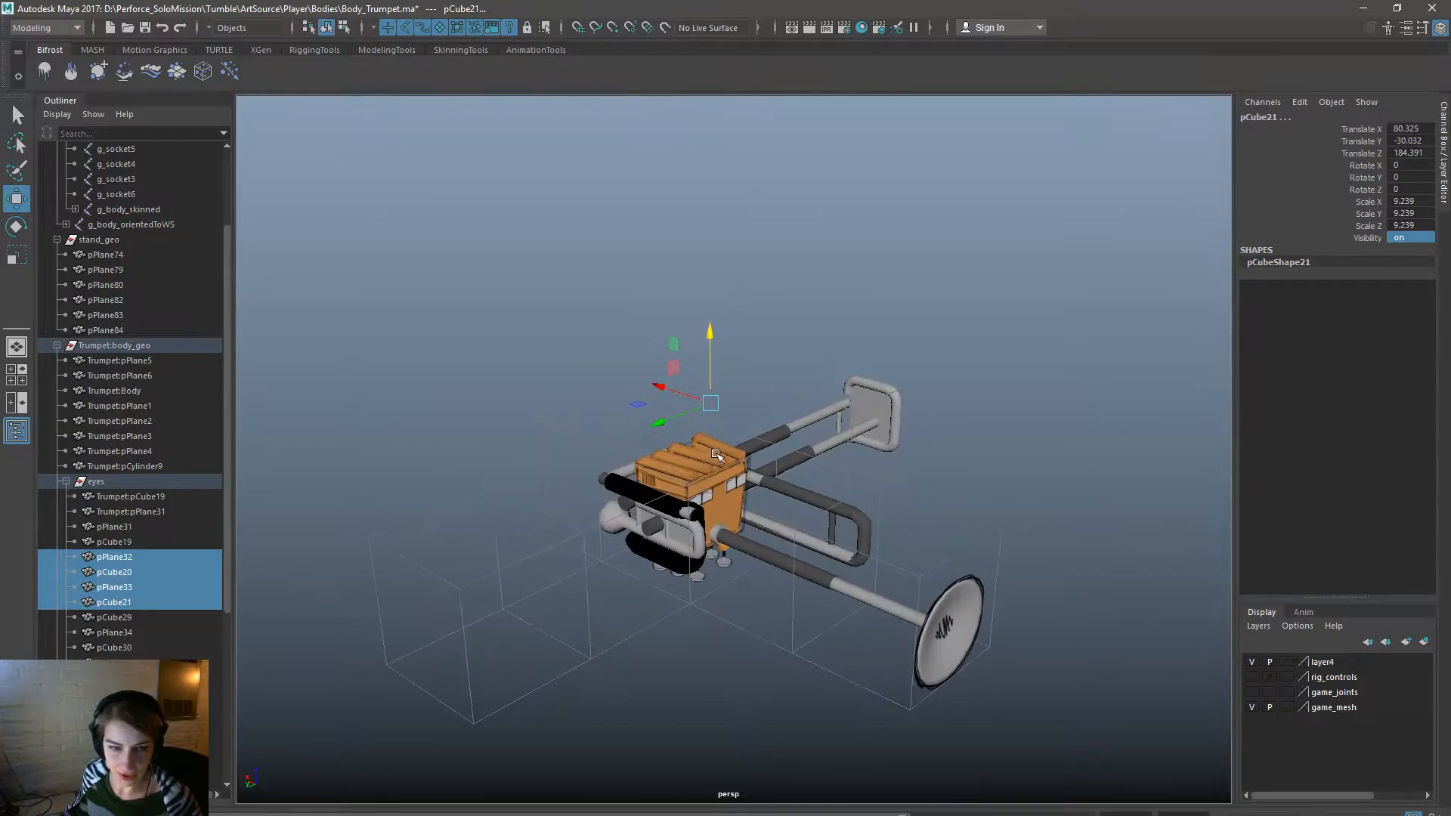
pyautogui.press('Delete')
# Parent the remaining eye meshes directly under Trumpet:body_geo and delete the empty eyes group.
pyautogui.click(157, 630)
pyautogui.click(157, 616)
pyautogui.click(164, 589)
pyautogui.keyDown('shift'); pyautogui.click(132, 498); pyautogui.keyUp('shift')
pyautogui.scroll(3, 106, 366)
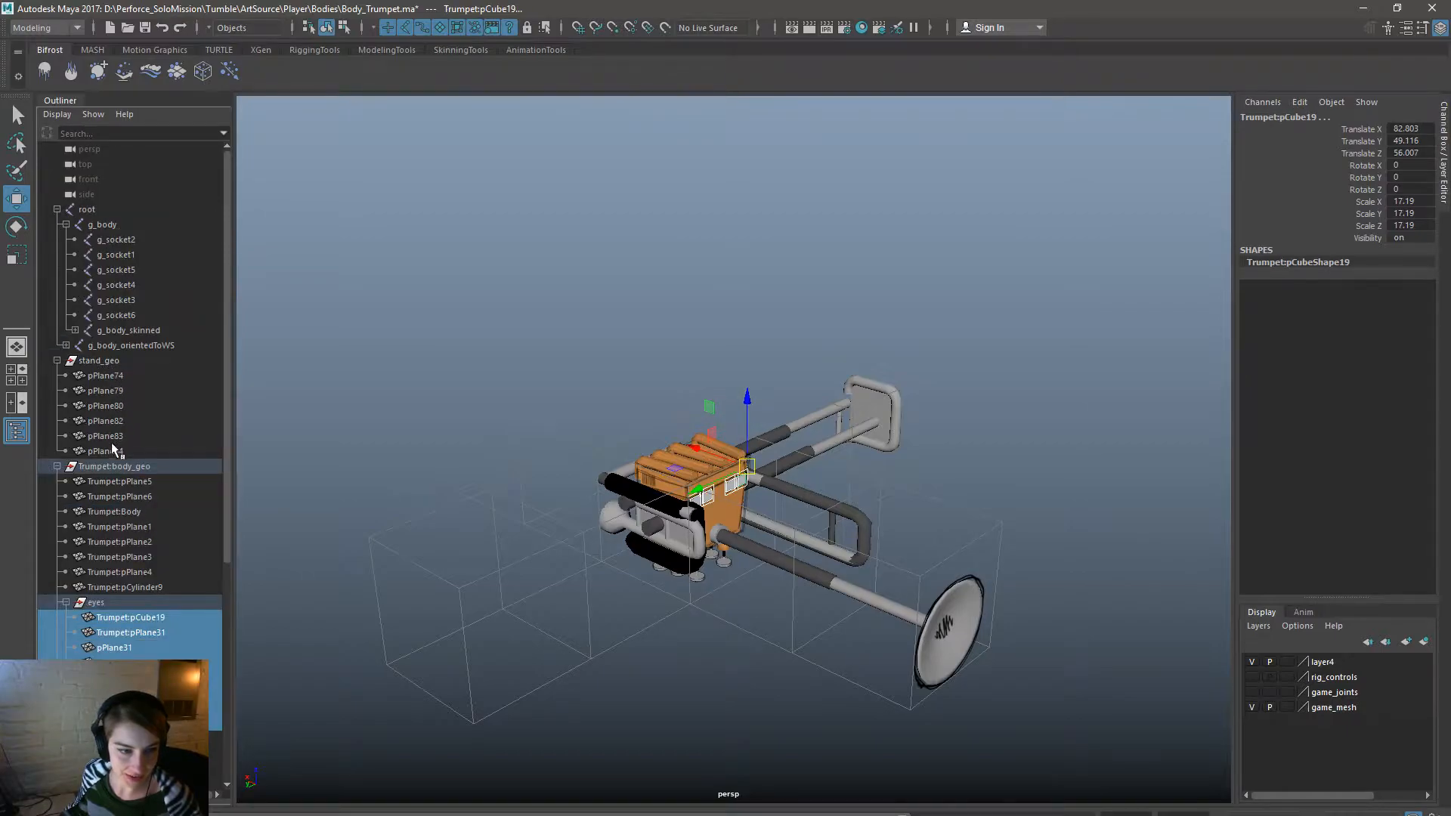
pyautogui.keyDown('ctrl'); pyautogui.click(126, 467); pyautogui.keyUp('ctrl')
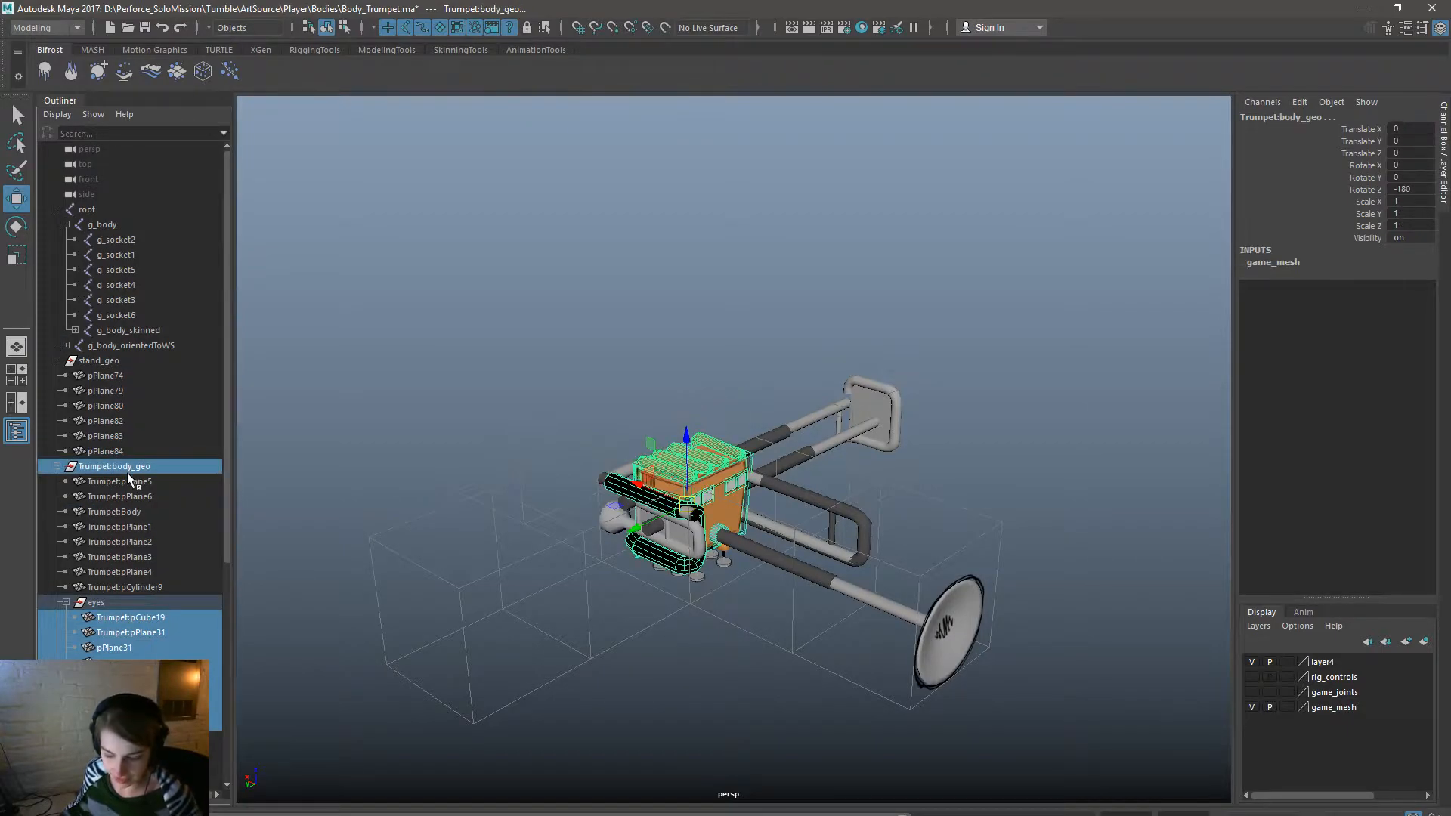
pyautogui.press('p')
pyautogui.click(134, 604)
pyautogui.press('Delete')
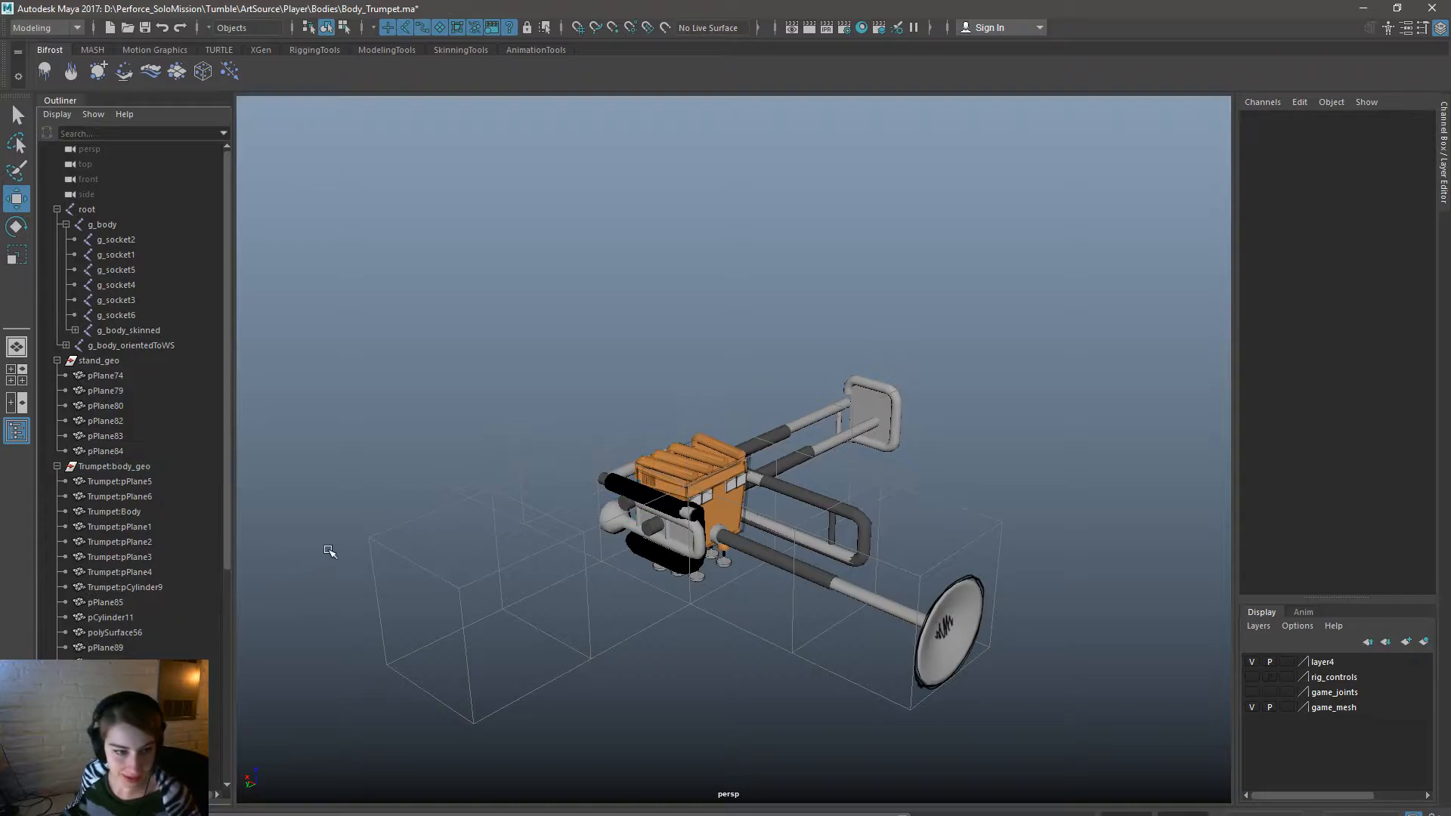
# Review the cleaned-up stand_geo and Trumpet:body_geo hierarchy and save the scene.
pyautogui.scroll(-3, 148, 567)
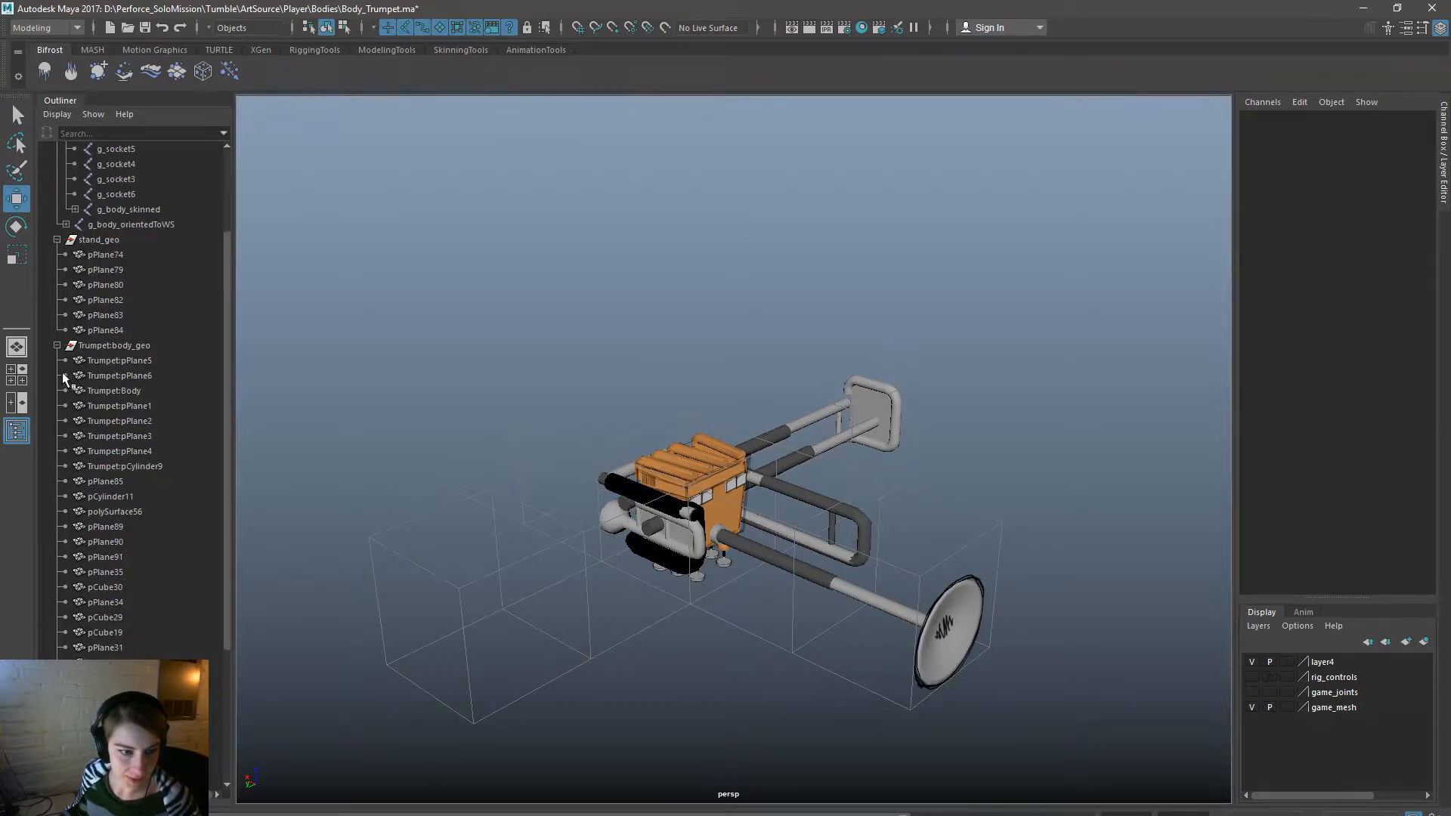
pyautogui.scroll(3, 139, 529)
pyautogui.hotkey('ctrl', 's')
# Open Body_Trumpet.0018.ma from the incrementalSave folder and examine that earlier version of the trumpet model.
pyautogui.hotkey('ctrl', 'o')
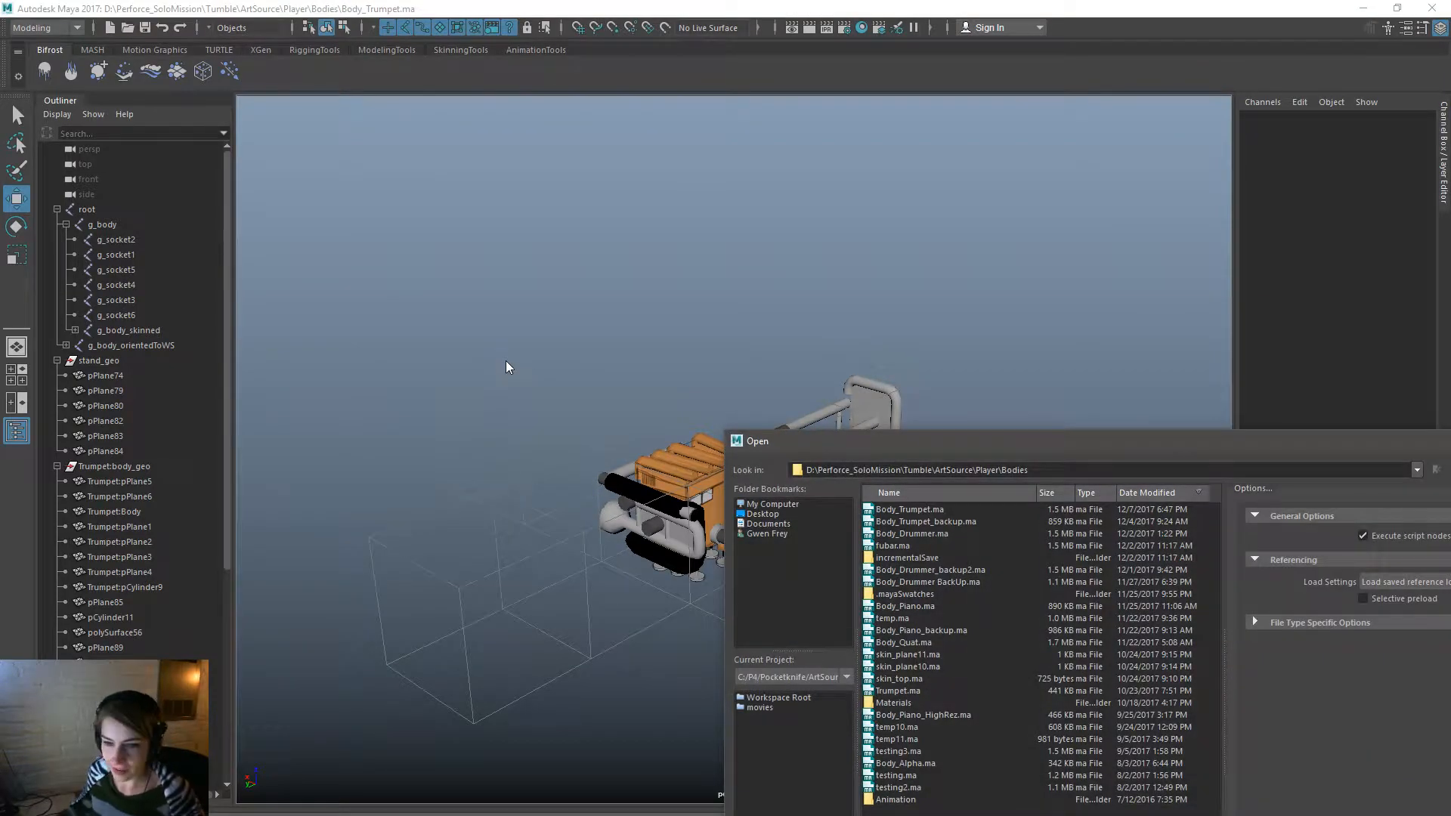
pyautogui.moveTo(1051, 442); pyautogui.dragTo(850, 299)
pyautogui.doubleClick(722, 411)
pyautogui.doubleClick(739, 363)
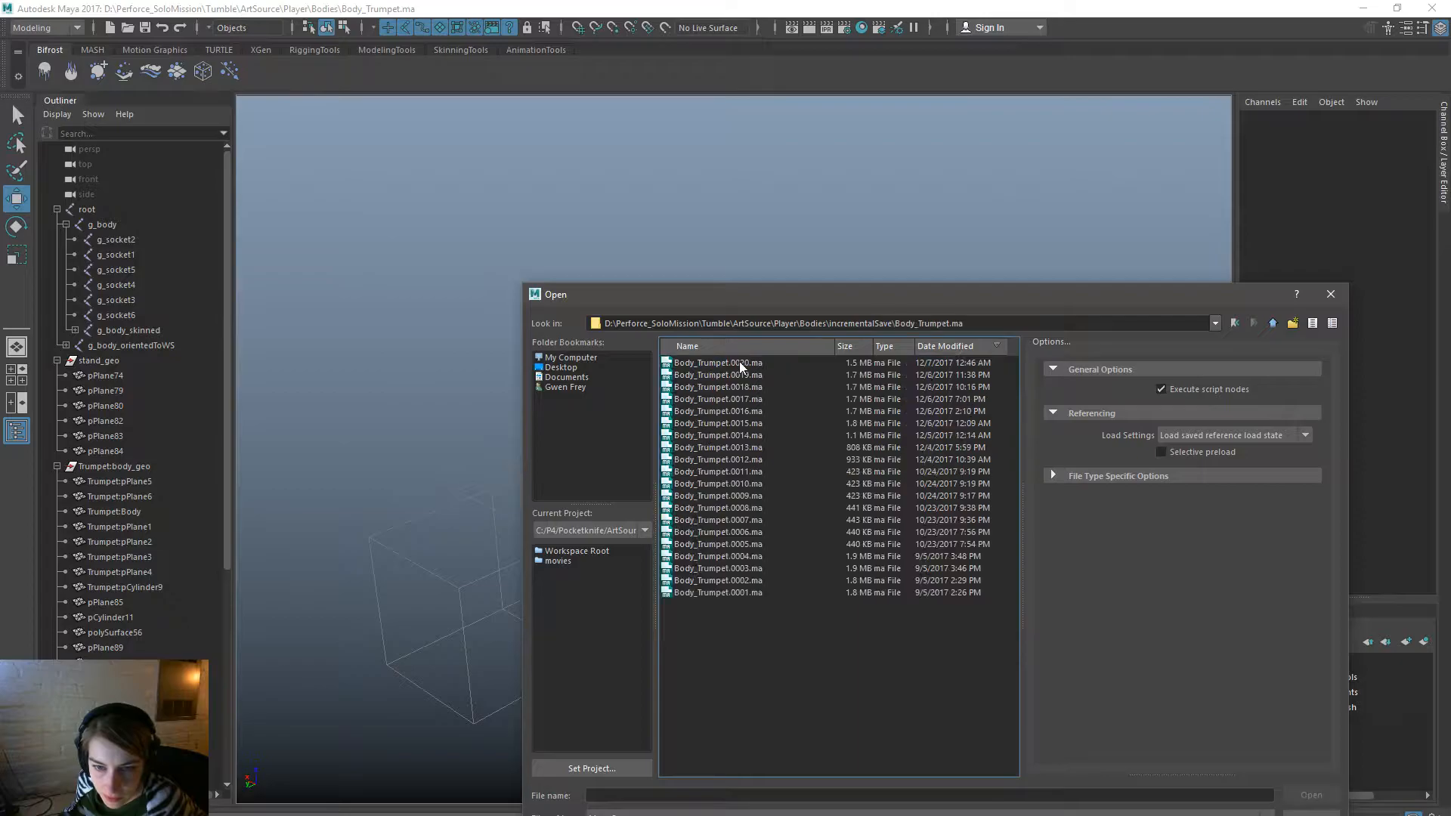
pyautogui.click(740, 390)
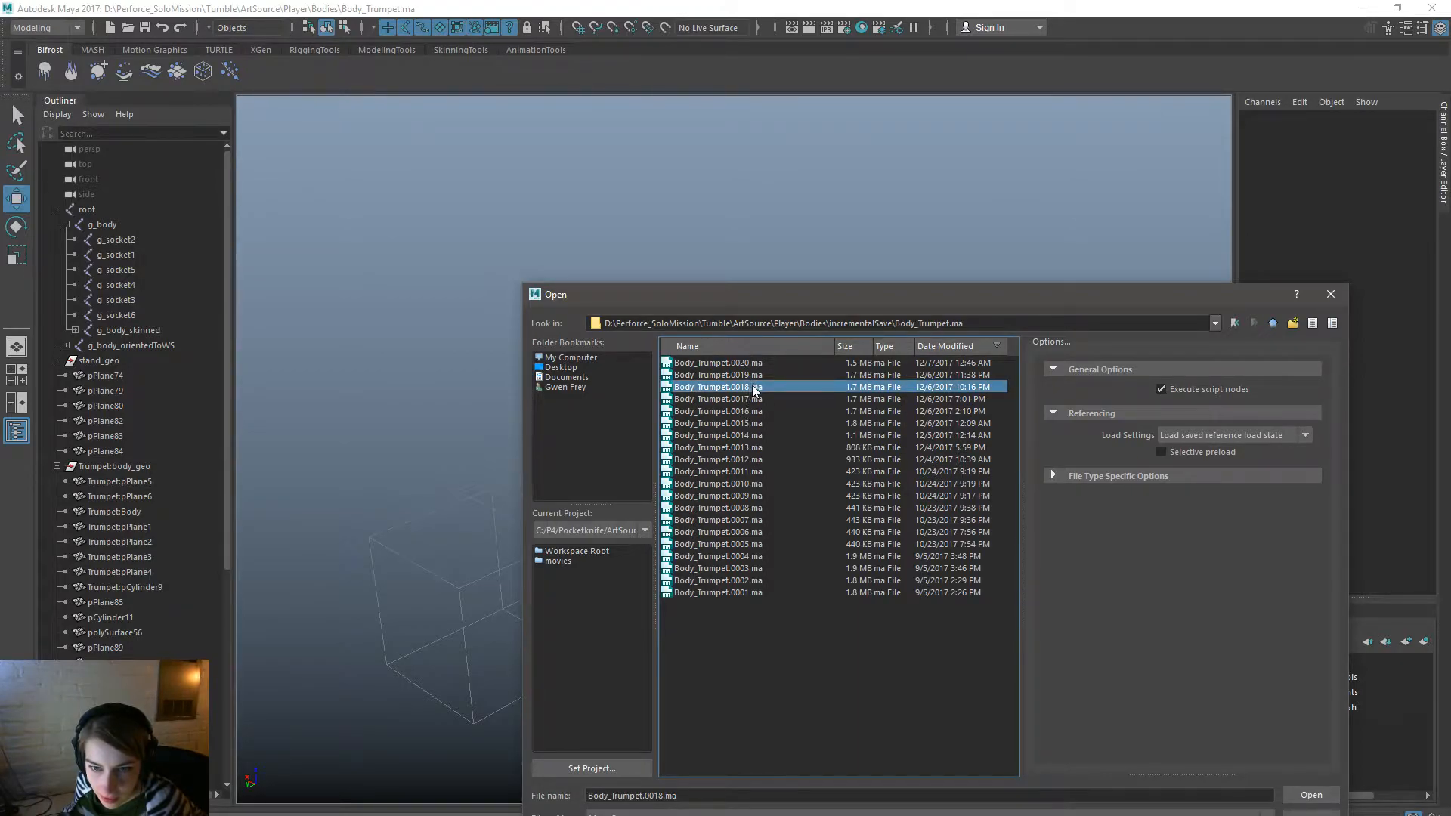
pyautogui.doubleClick(753, 389)
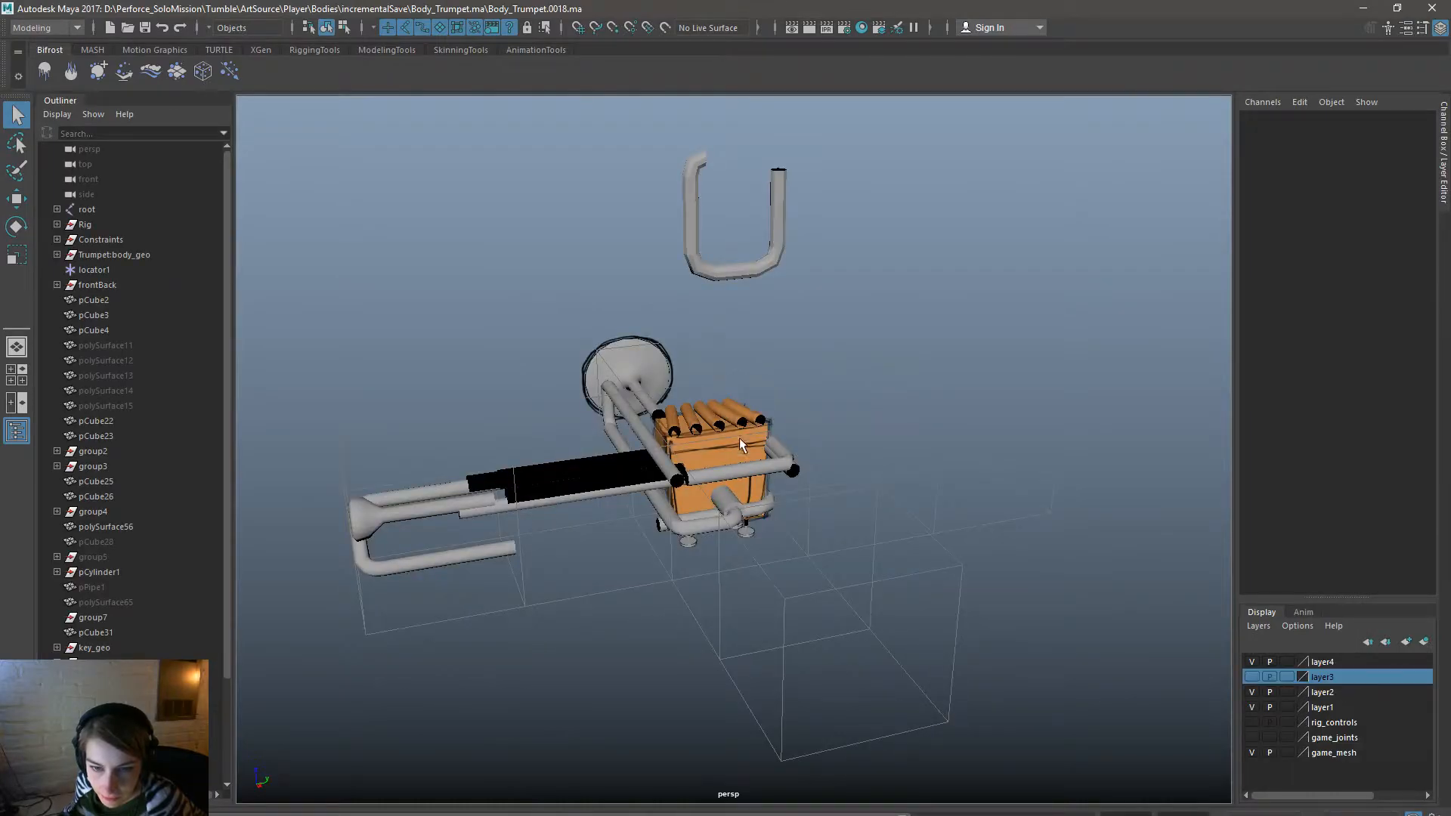
pyautogui.keyDown('alt'); pyautogui.moveTo(583, 646); pyautogui.dragTo(929, 597); pyautogui.keyUp('alt')
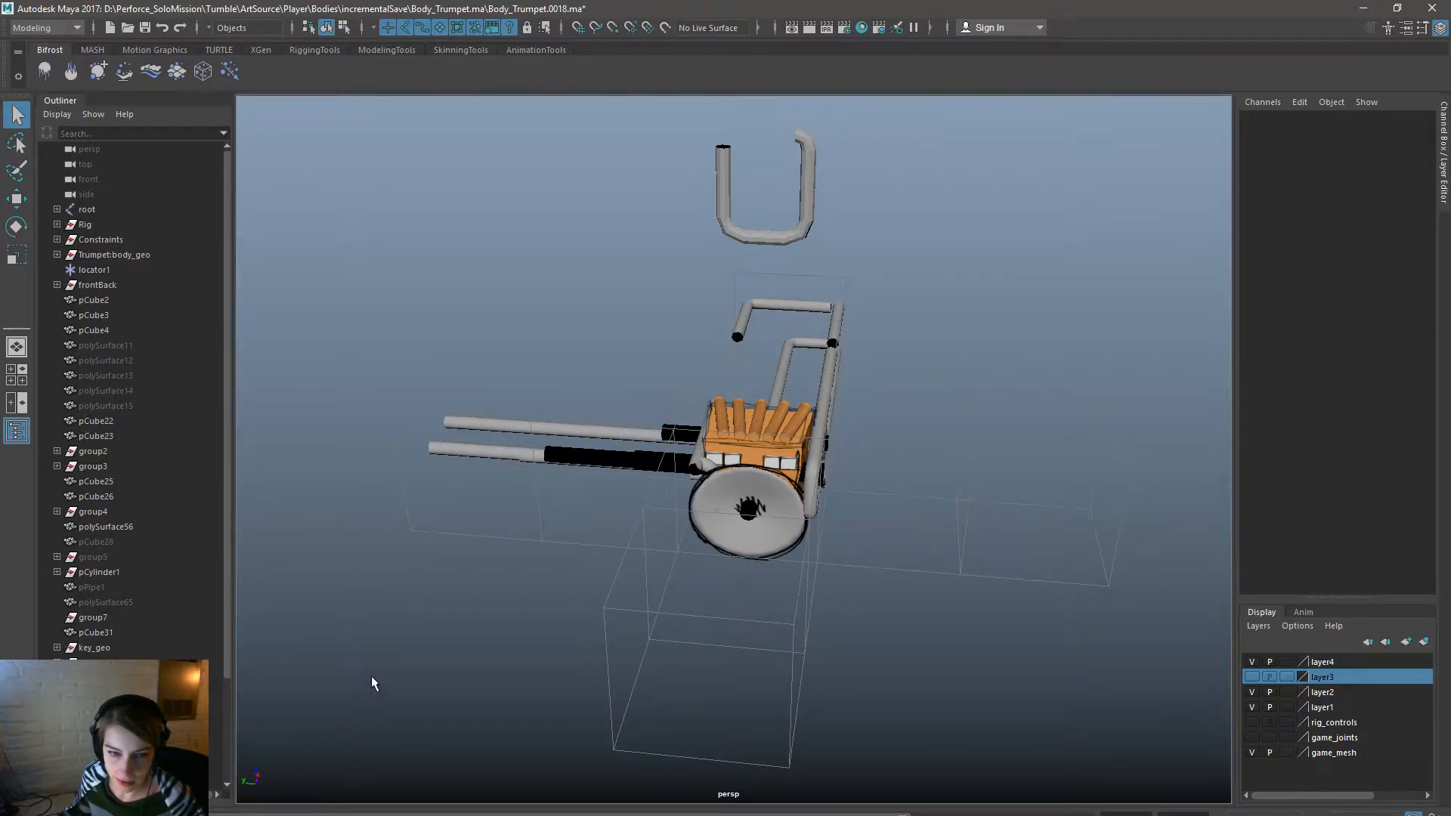
# Open the incremental save Body_Trumpet.0015.ma, discarding changes to 0018, and examine the trumpet design.
pyautogui.hotkey('ctrl', 'o')
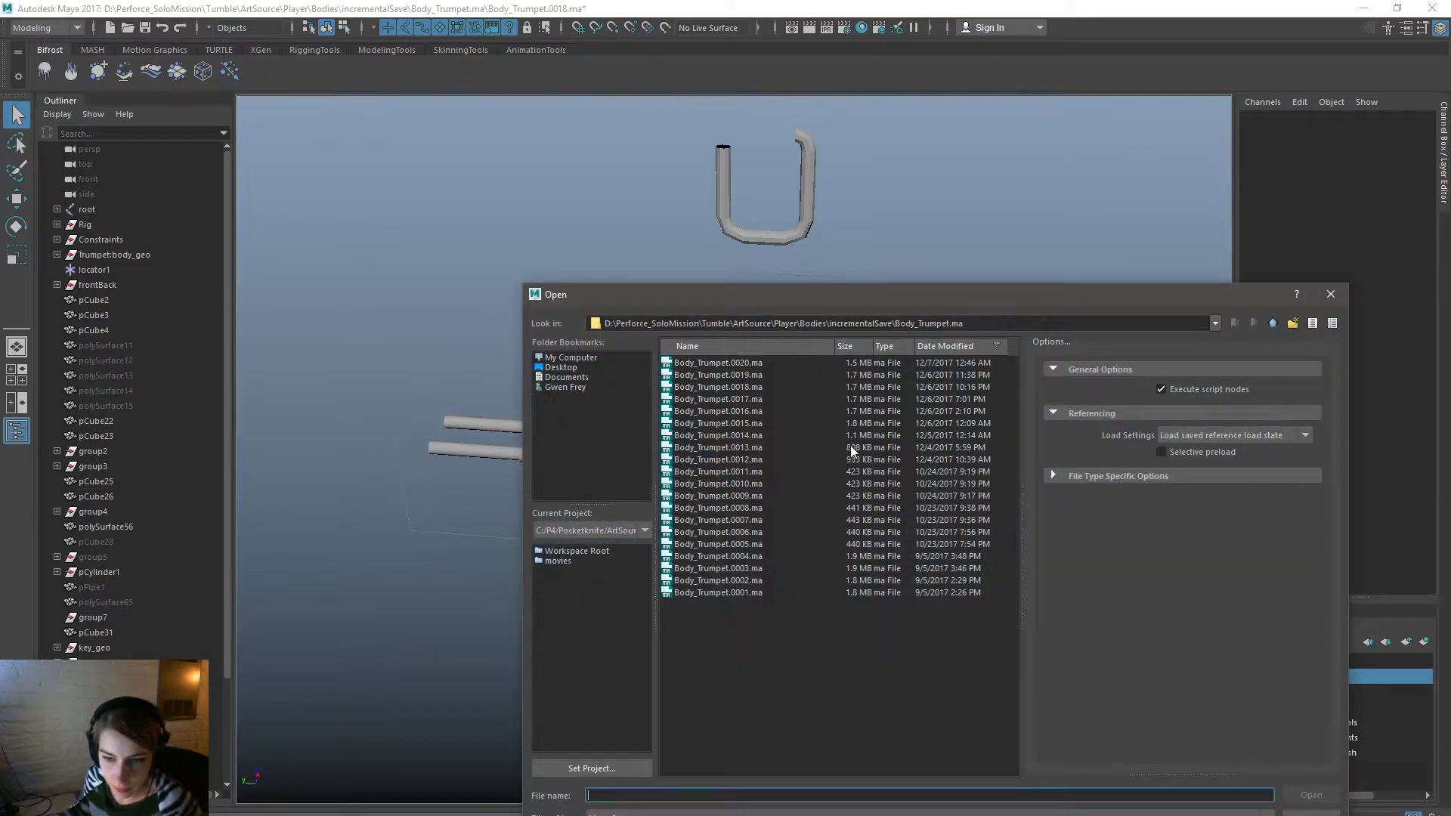
pyautogui.click(765, 473)
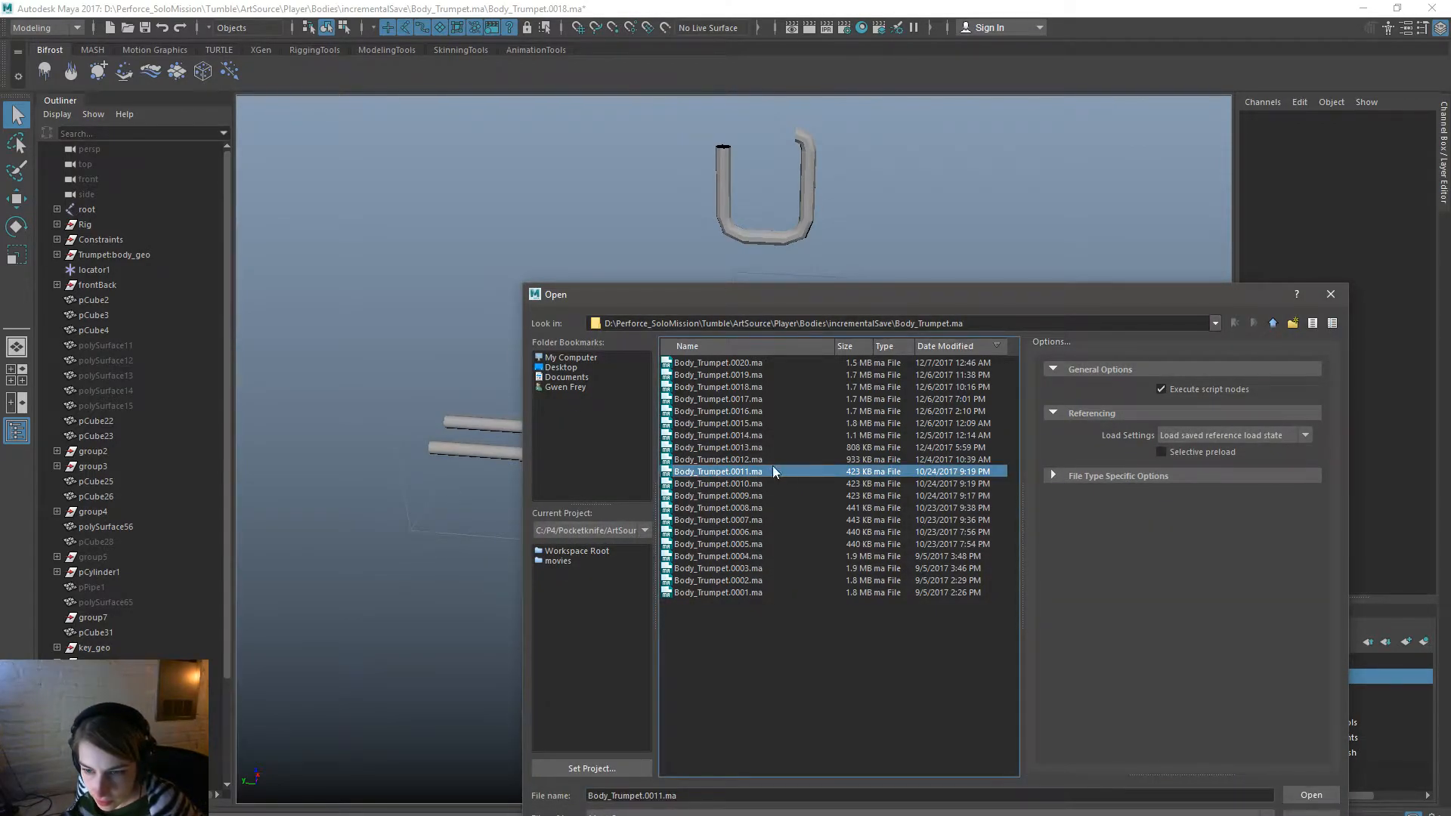
pyautogui.click(797, 425)
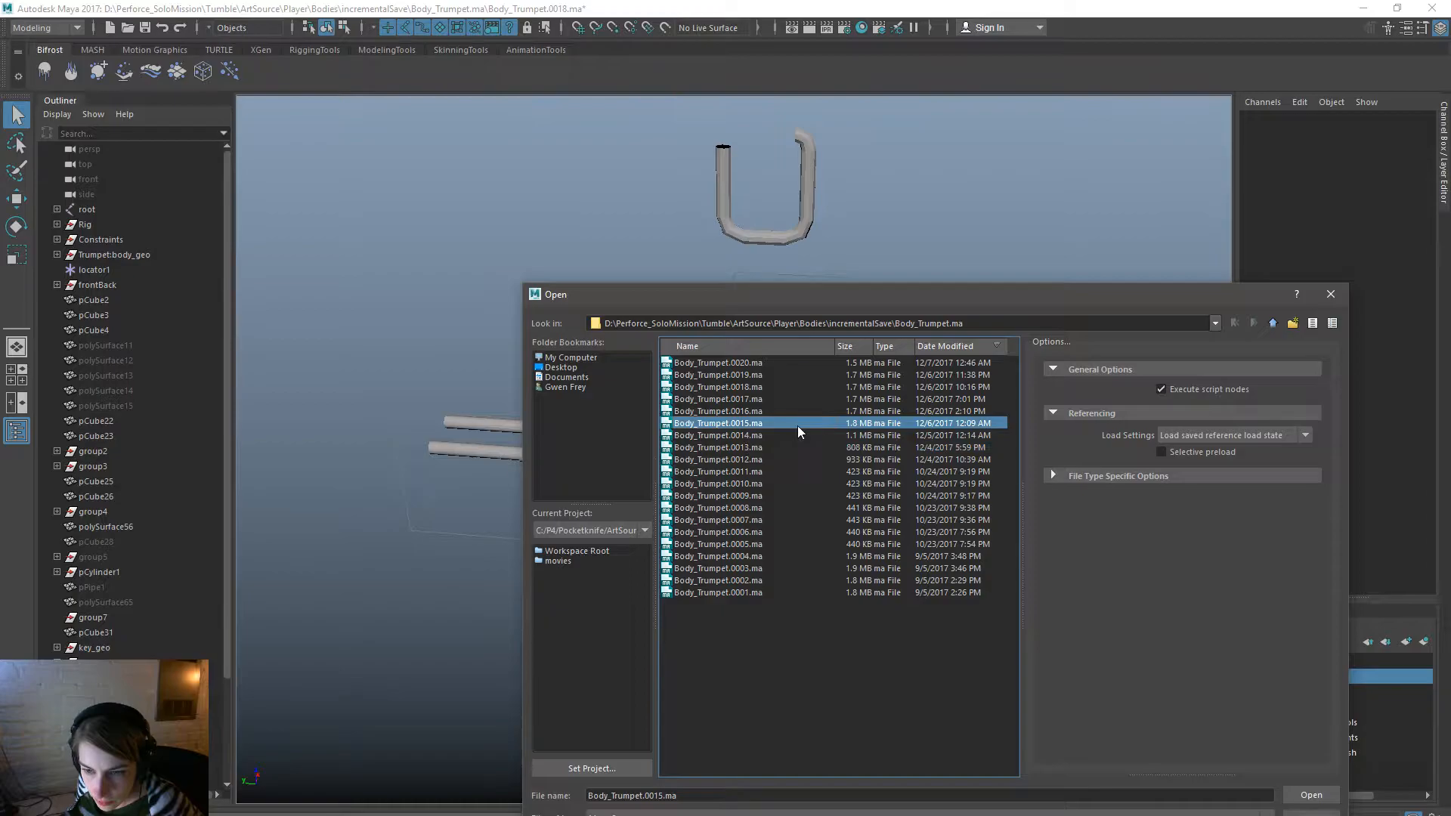
pyautogui.doubleClick(801, 422)
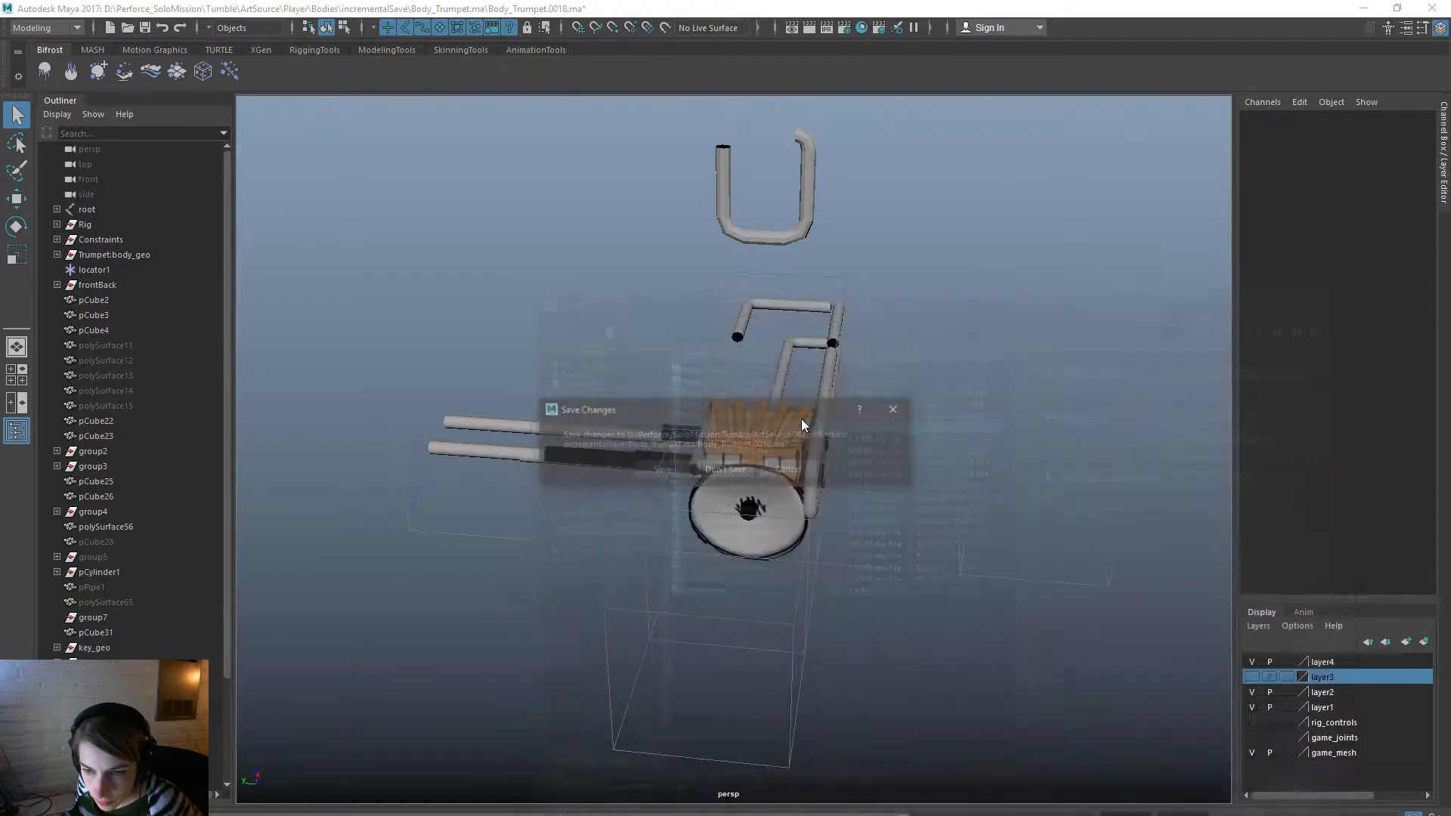
pyautogui.click(725, 469)
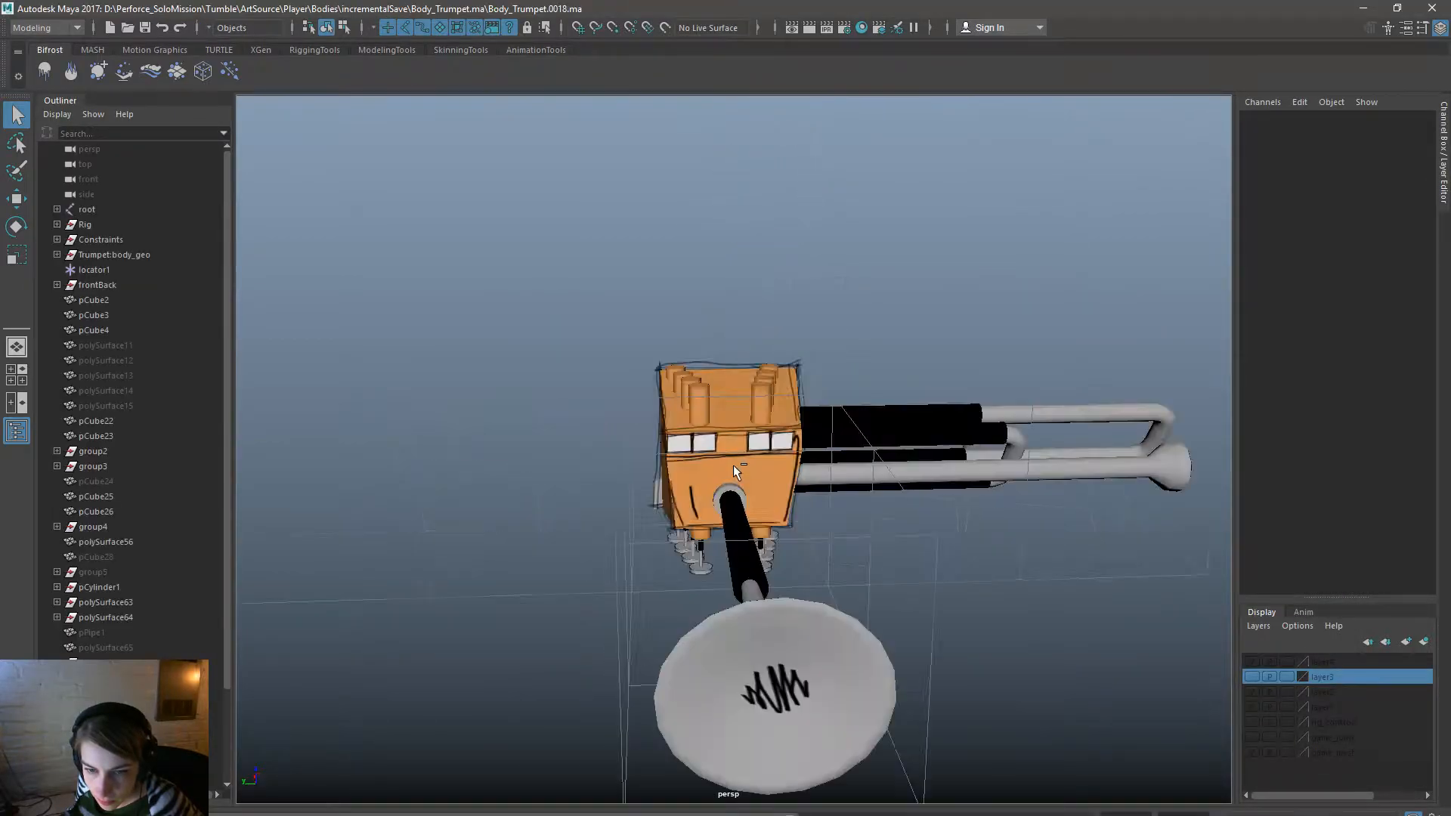
pyautogui.moveTo(437, 815); pyautogui.dragTo(522, 815)
pyautogui.moveTo(234, 815); pyautogui.dragTo(302, 815)
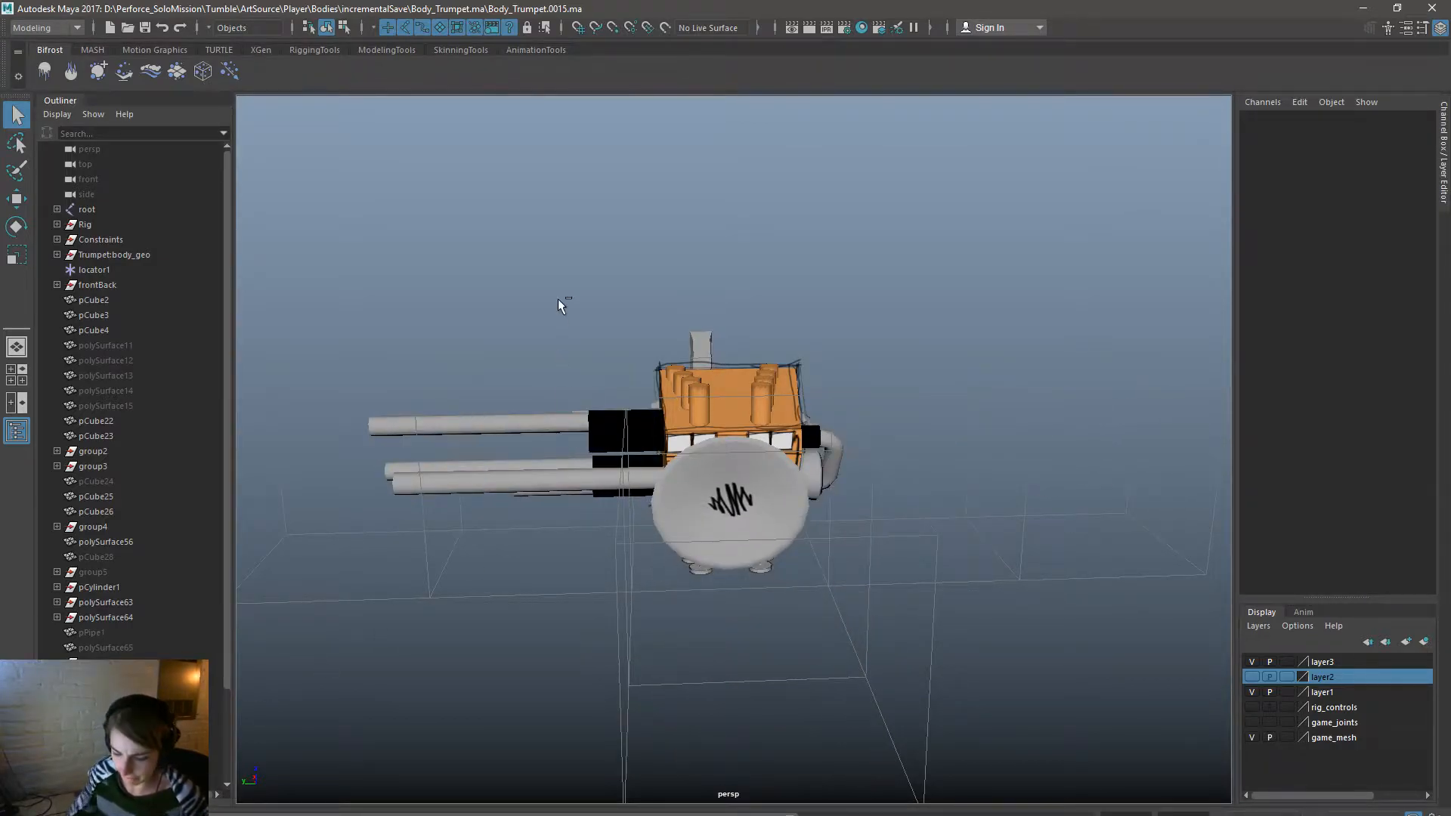
# Open the incremental save Body_Trumpet.0016.ma and examine its pipes and body from all sides.
pyautogui.hotkey('ctrl', 'o')
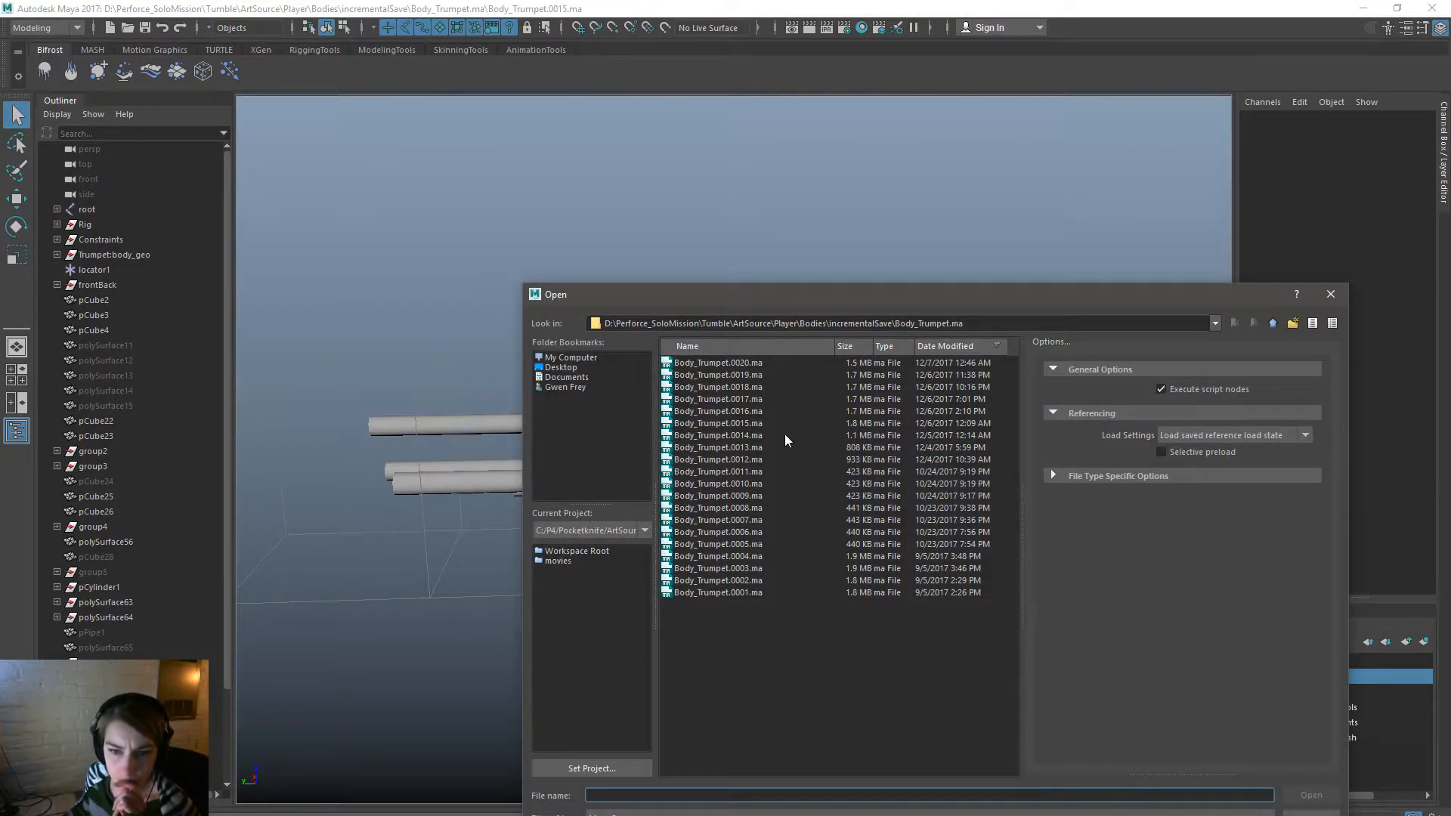
pyautogui.doubleClick(782, 411)
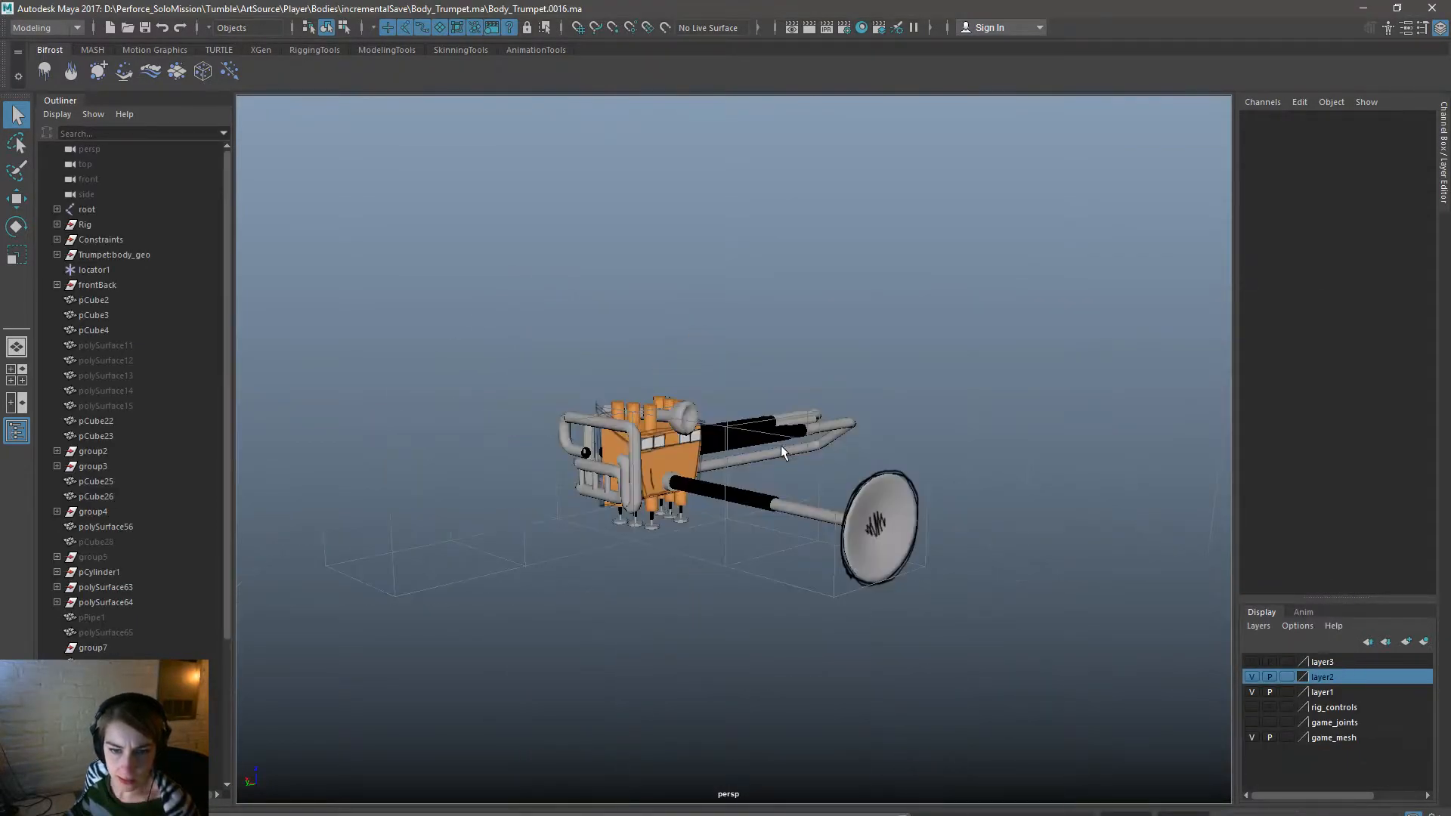
pyautogui.keyDown('alt'); pyautogui.moveTo(828, 547); pyautogui.dragTo(809, 651); pyautogui.keyUp('alt')
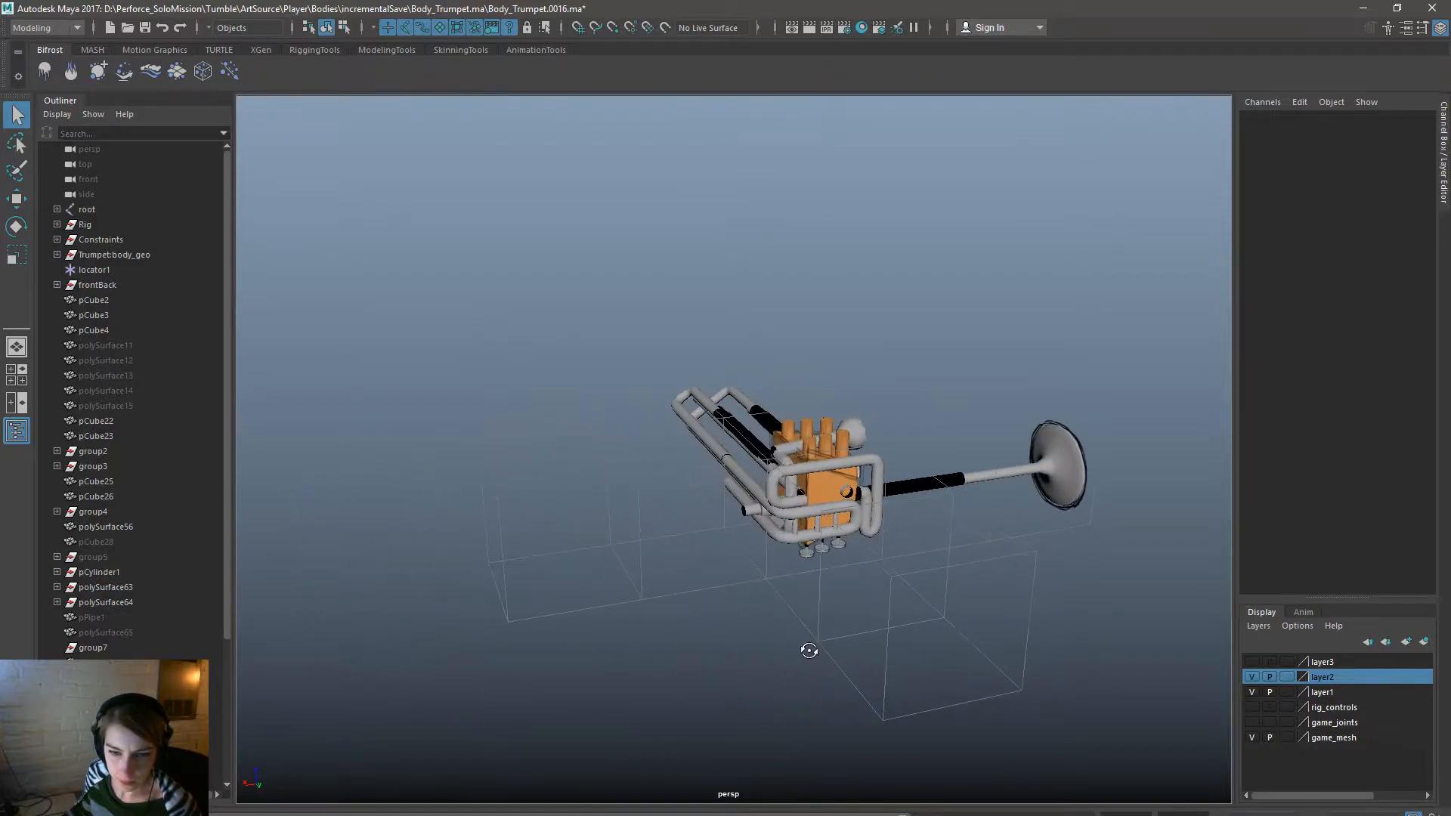
pyautogui.keyDown('alt'); pyautogui.moveTo(898, 479); pyautogui.dragTo(831, 484); pyautogui.keyUp('alt')
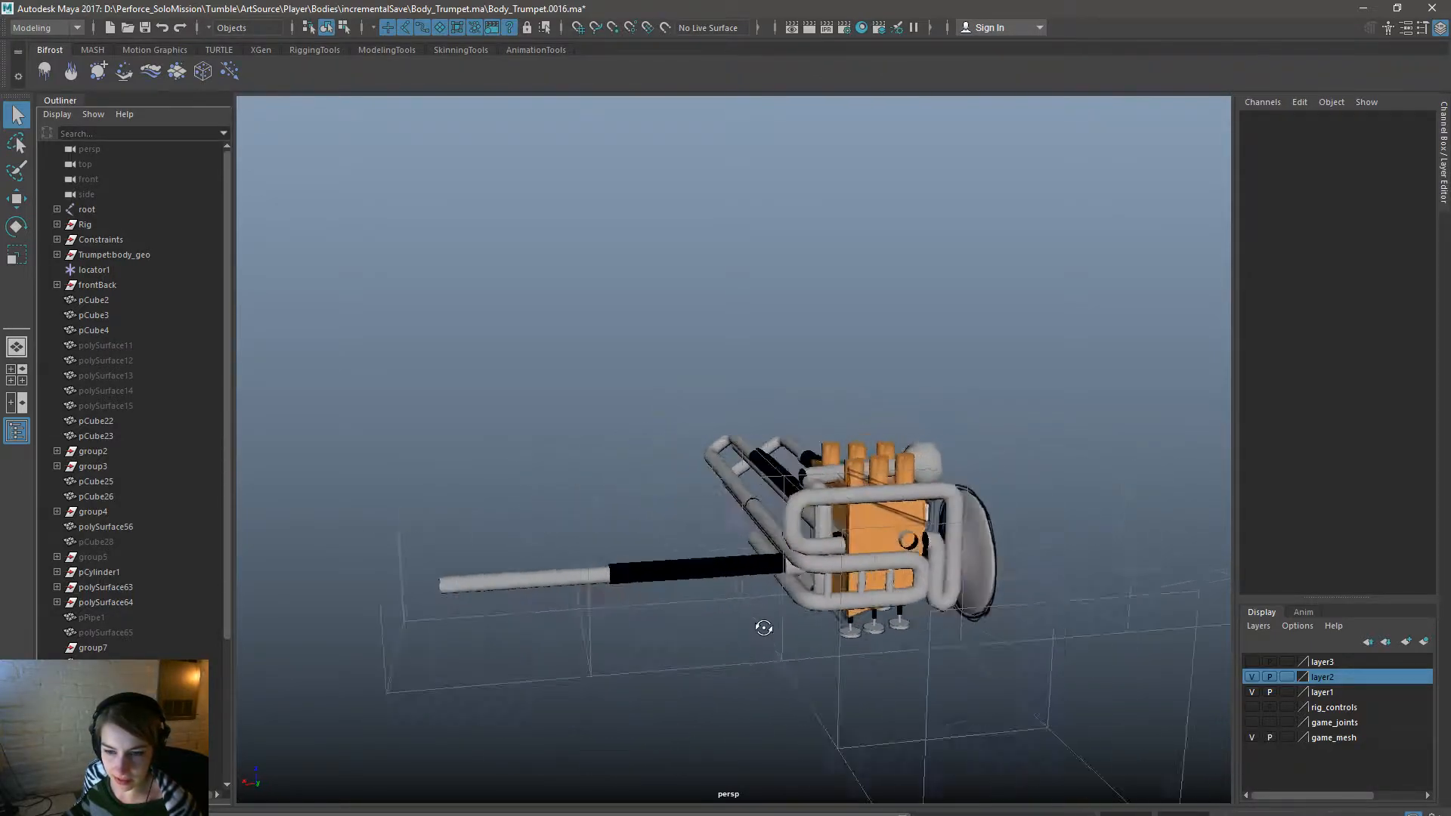
pyautogui.keyDown('alt'); pyautogui.moveTo(778, 630); pyautogui.dragTo(1137, 617); pyautogui.keyUp('alt')
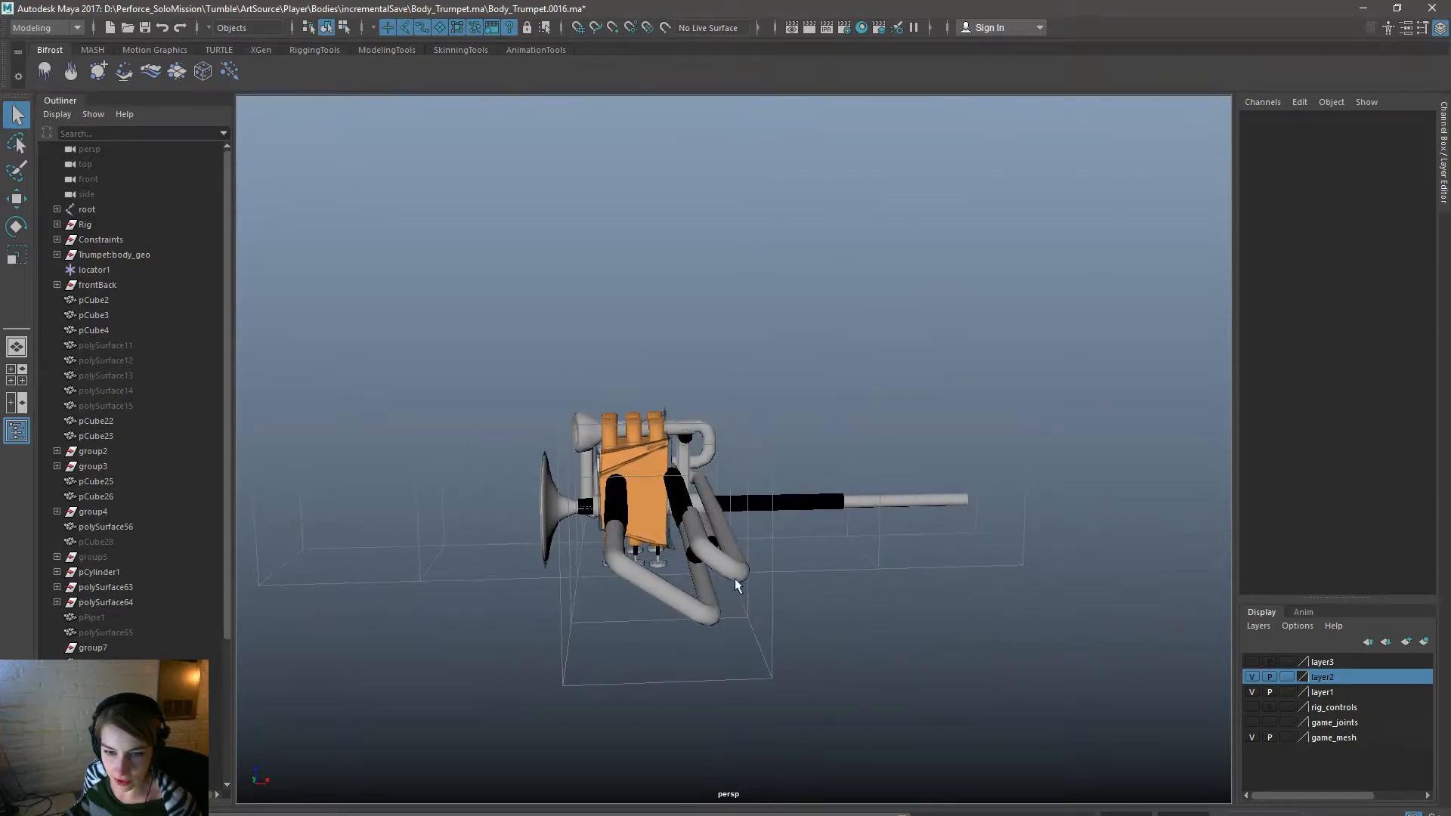
pyautogui.keyDown('alt'); pyautogui.moveTo(612, 598); pyautogui.dragTo(949, 497); pyautogui.keyUp('alt')
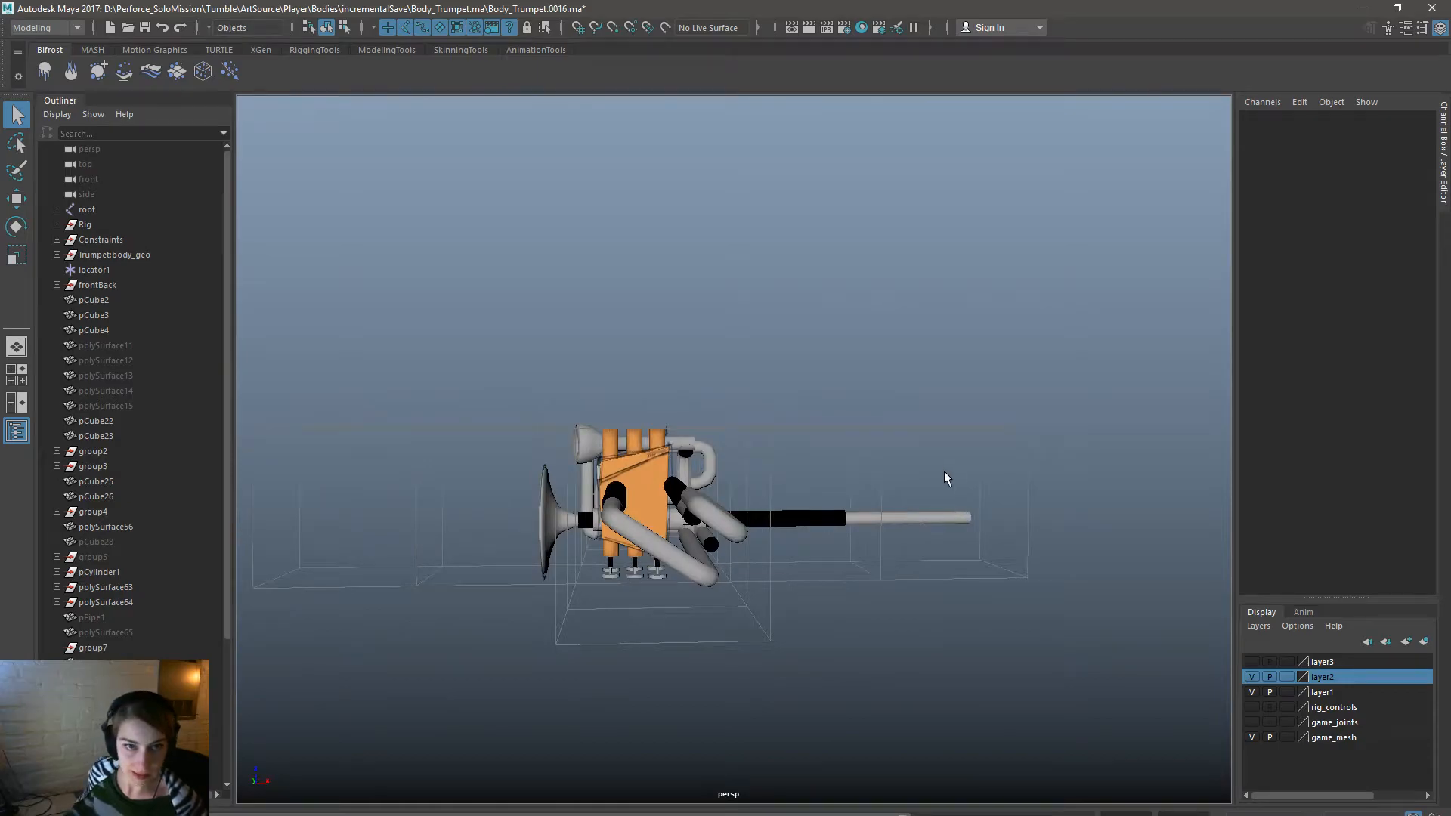
# Open the incremental save Body_Trumpet.0017.ma, discarding changes to 0016, and examine the model from several angles.
pyautogui.hotkey('ctrl', 'o')
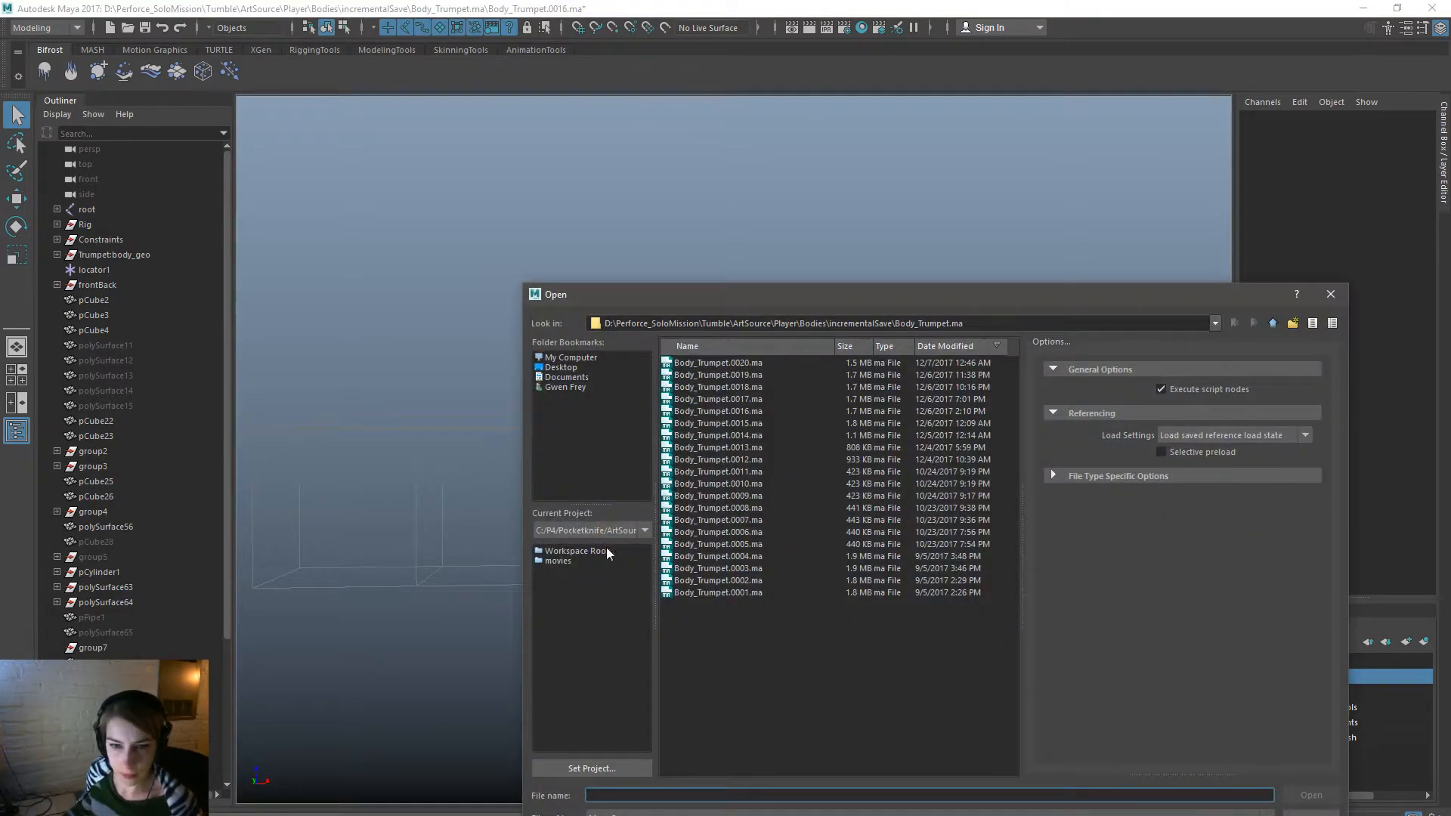
pyautogui.click(769, 495)
pyautogui.doubleClick(763, 400)
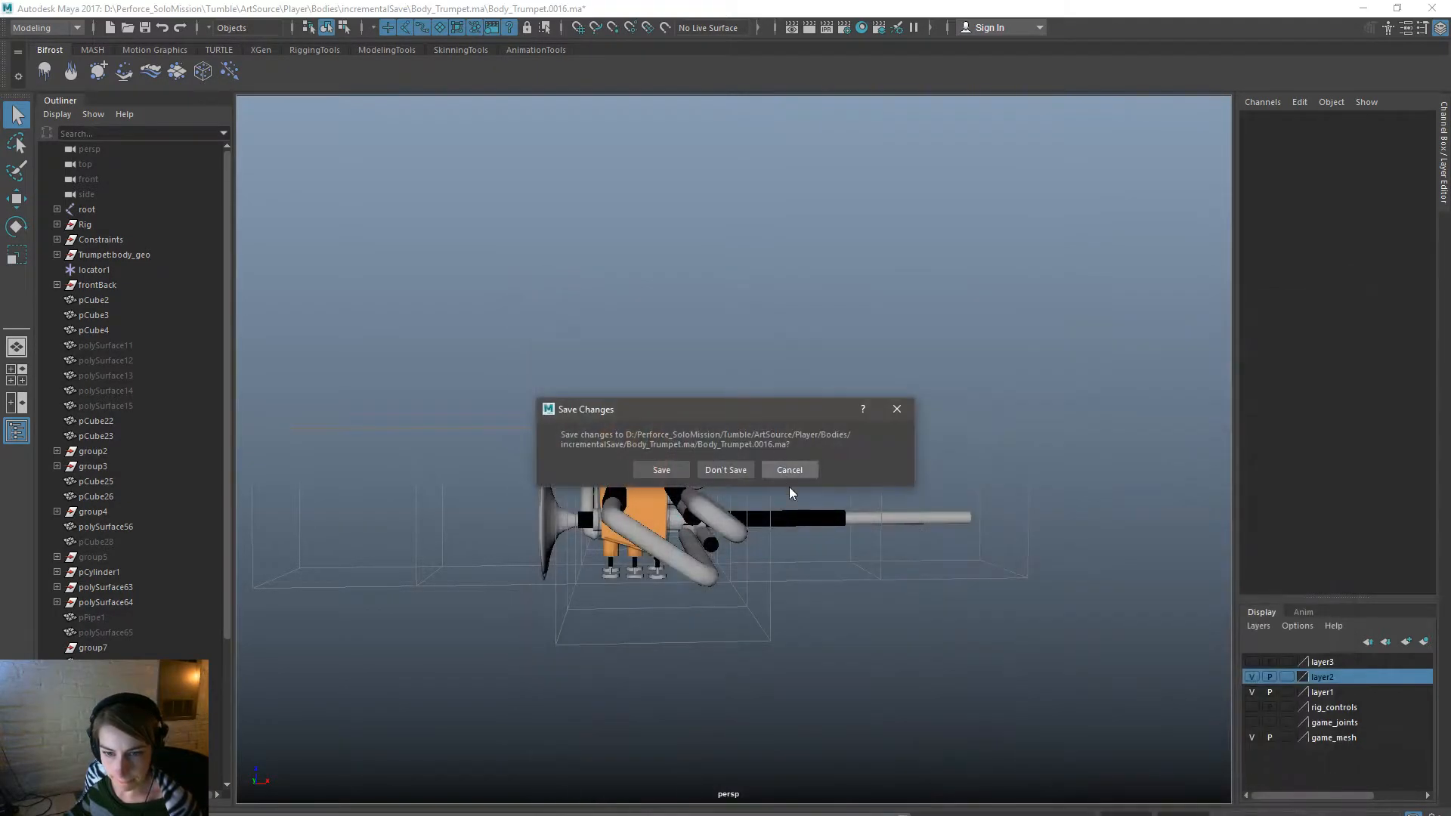
pyautogui.click(714, 467)
pyautogui.keyDown('alt'); pyautogui.moveTo(771, 579); pyautogui.dragTo(402, 699); pyautogui.keyUp('alt')
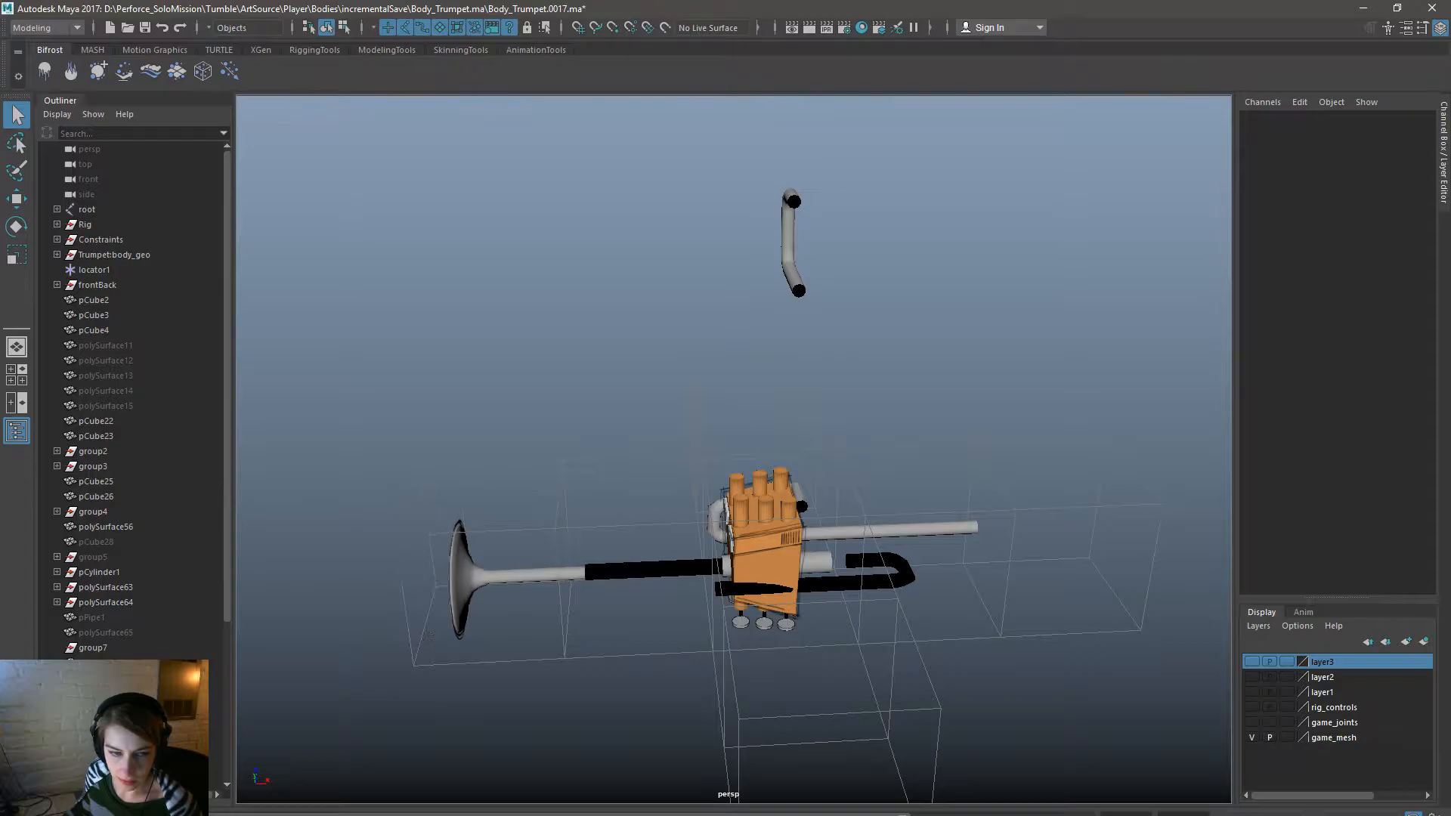
pyautogui.keyDown('alt'); pyautogui.moveTo(664, 620); pyautogui.dragTo(1436, 657); pyautogui.keyUp('alt')
# Reopen Body_Trumpet.0018.ma, discarding changes to 0017, and examine its pipe arrangement from the front and side.
pyautogui.hotkey('ctrl', 'o')
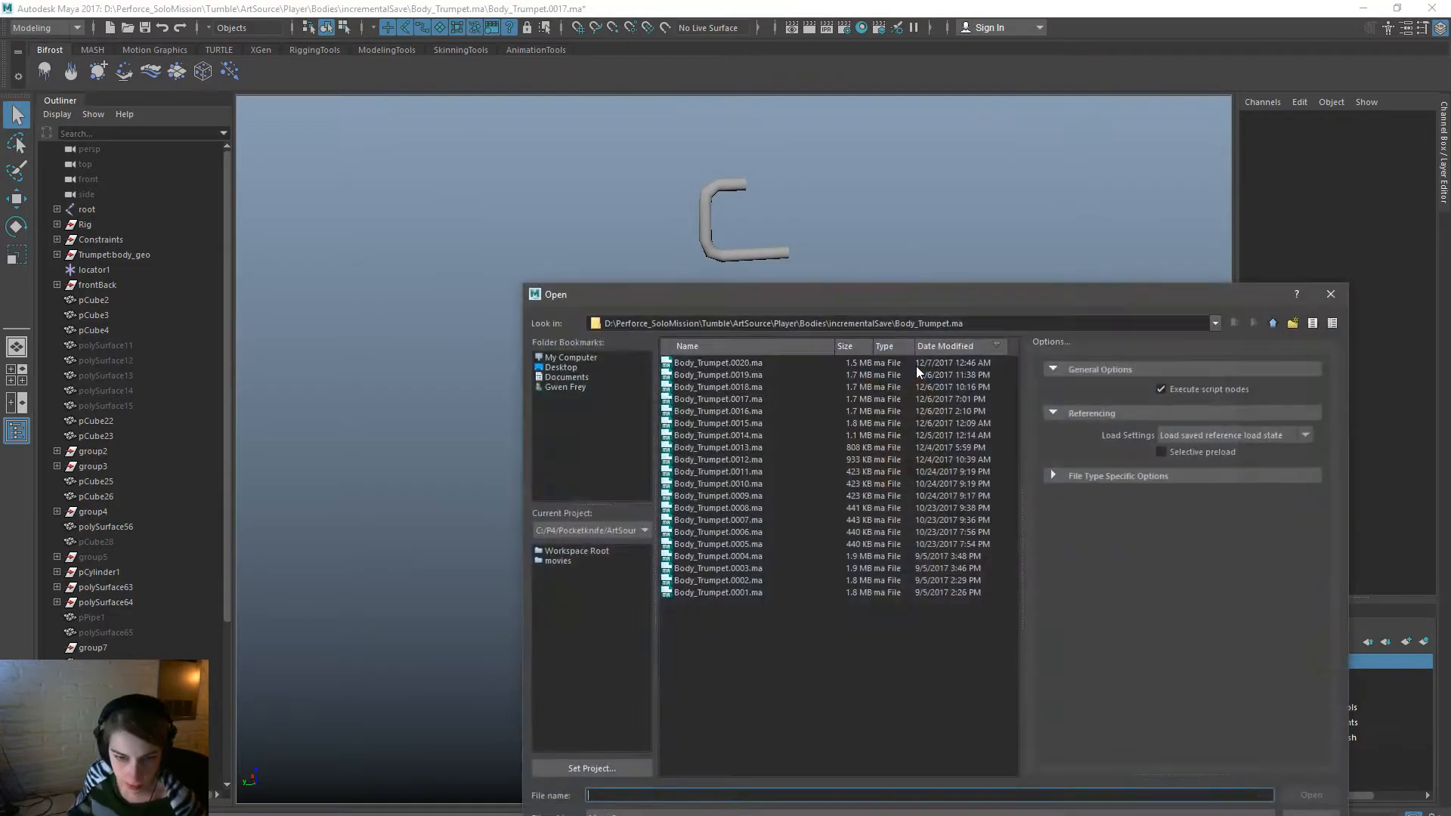
pyautogui.doubleClick(760, 380)
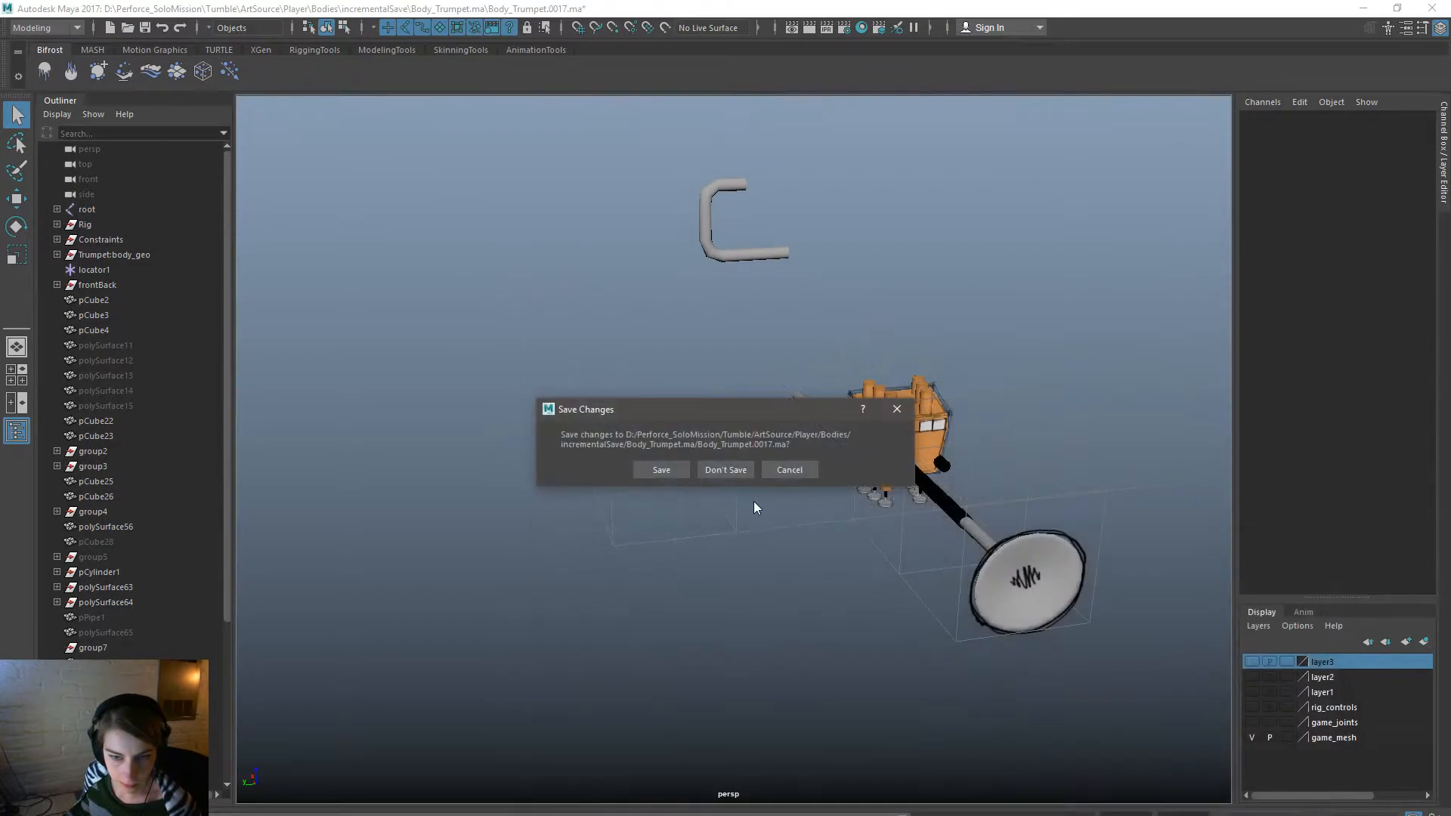
pyautogui.click(742, 474)
pyautogui.keyDown('alt'); pyautogui.moveTo(912, 700); pyautogui.dragTo(499, 785); pyautogui.keyUp('alt')
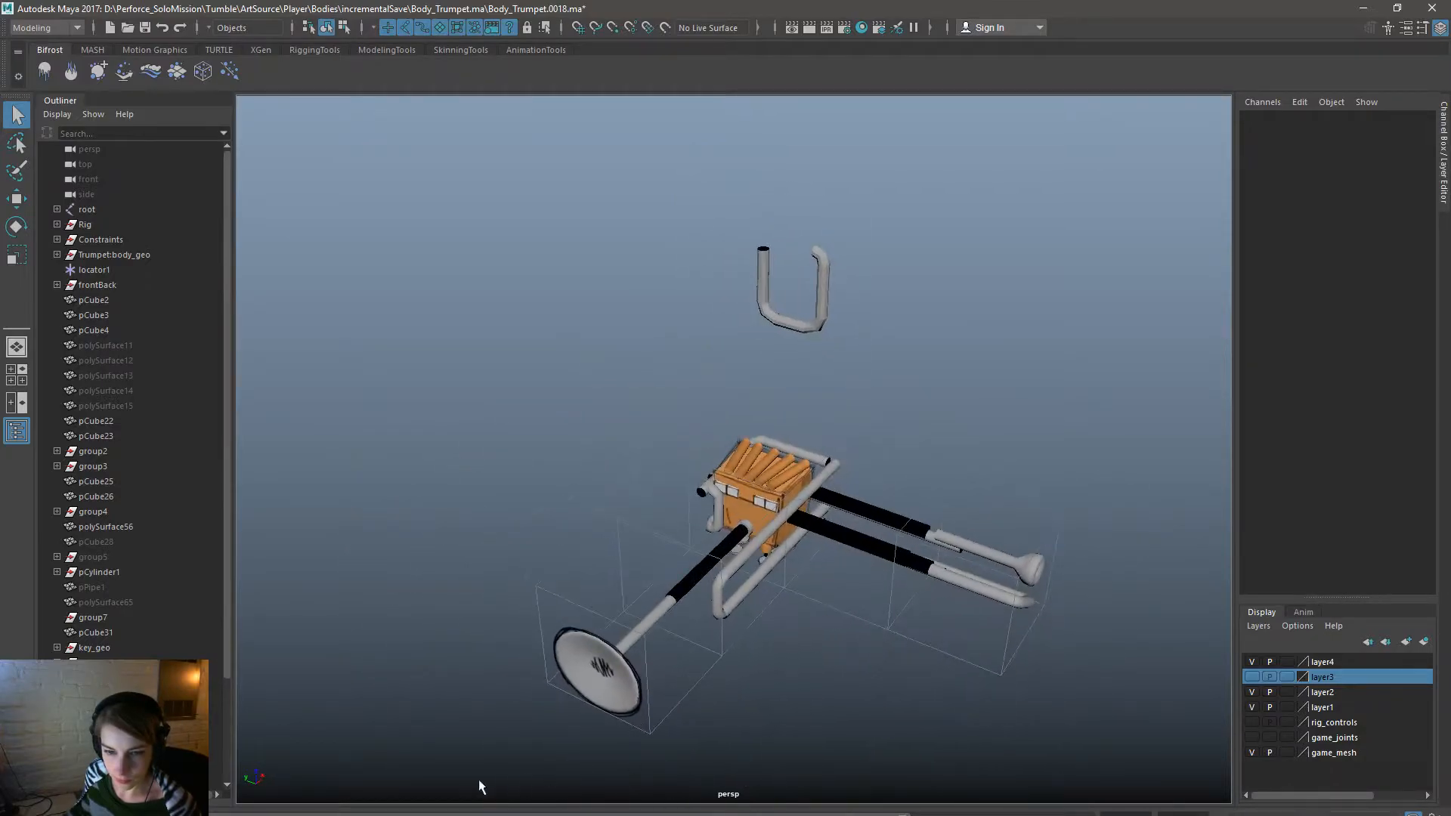
pyautogui.hotkey('alt', 'v')
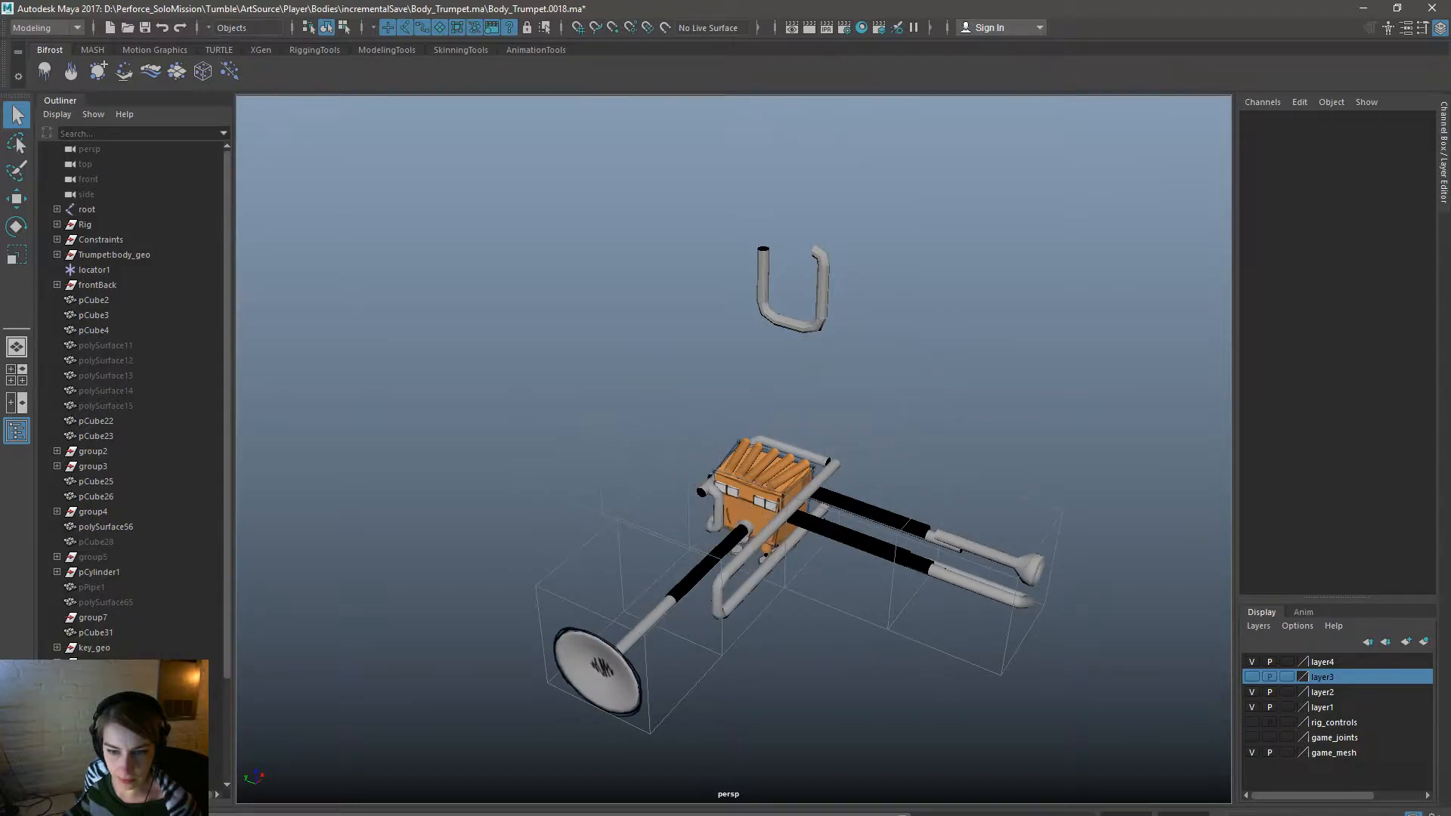
pyautogui.keyDown('alt'); pyautogui.moveTo(674, 591); pyautogui.dragTo(642, 539); pyautogui.keyUp('alt')
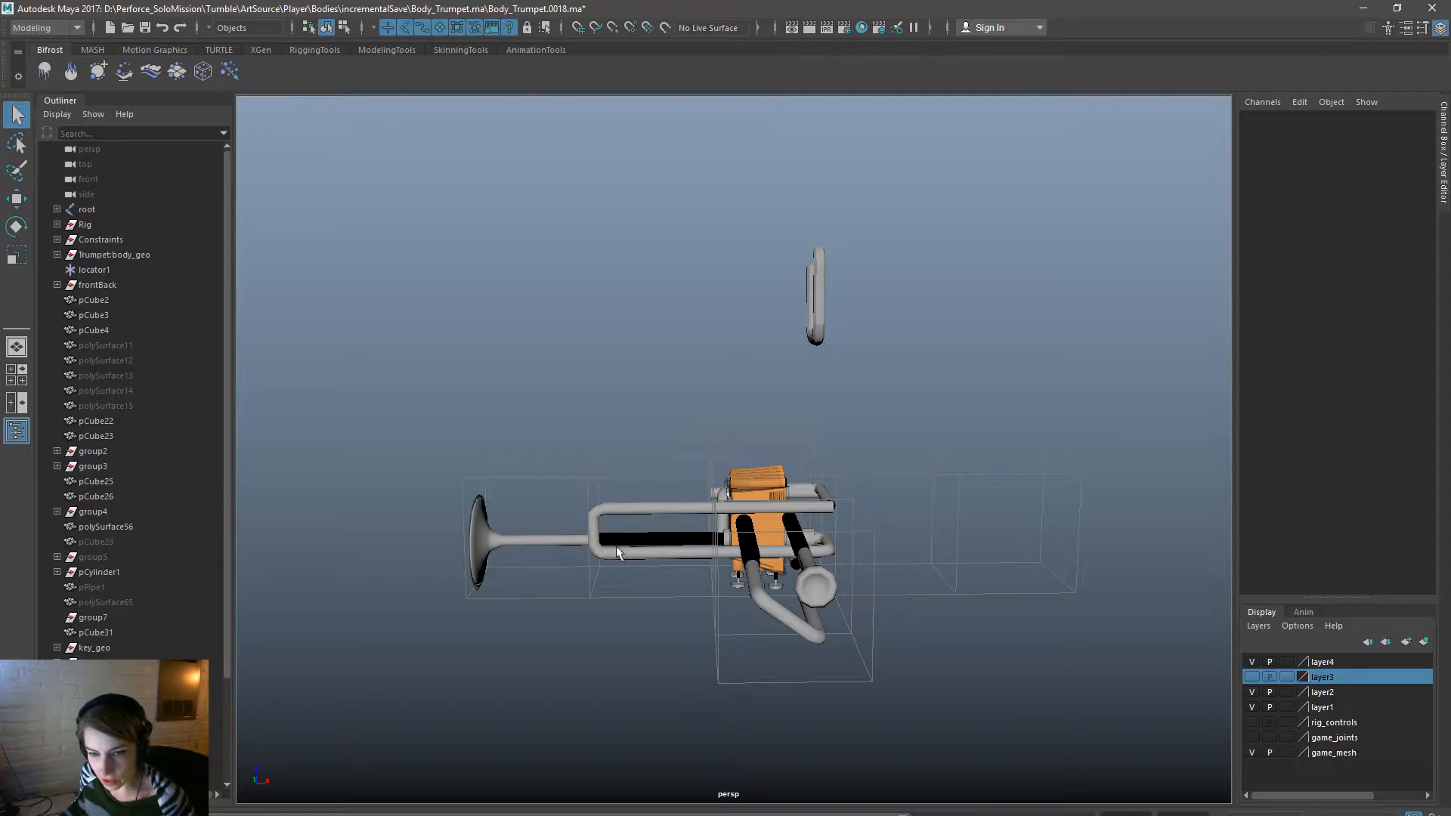
# Reopen the main scene Body_Trumpet.ma from the Bodies folder, discarding changes to 0018, and examine the current trumpet model from several angles.
pyautogui.keyDown('alt'); pyautogui.moveTo(772, 549); pyautogui.dragTo(825, 378); pyautogui.keyUp('alt')
pyautogui.press('space')
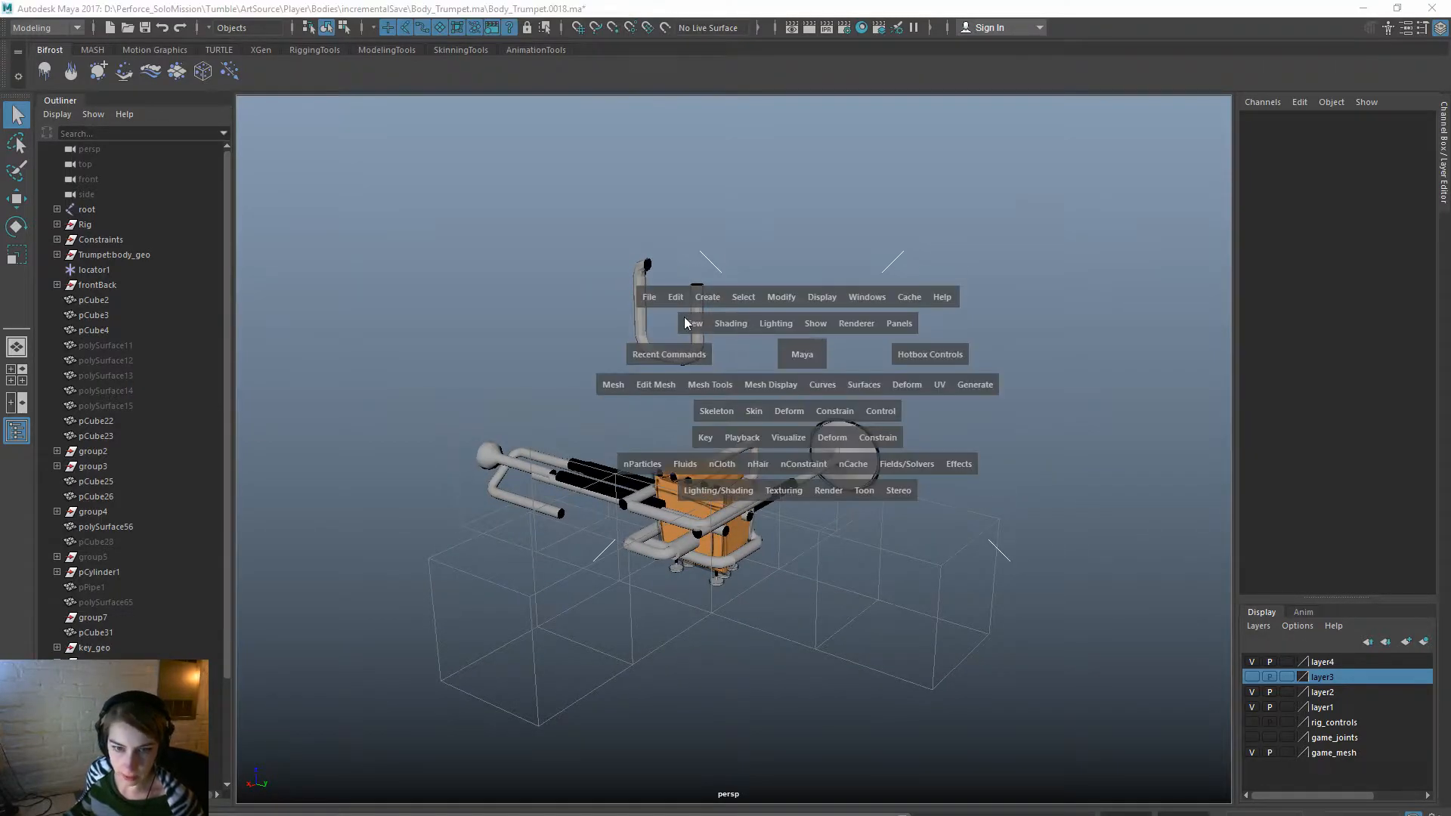
pyautogui.click(649, 297)
pyautogui.moveTo(796, 737)
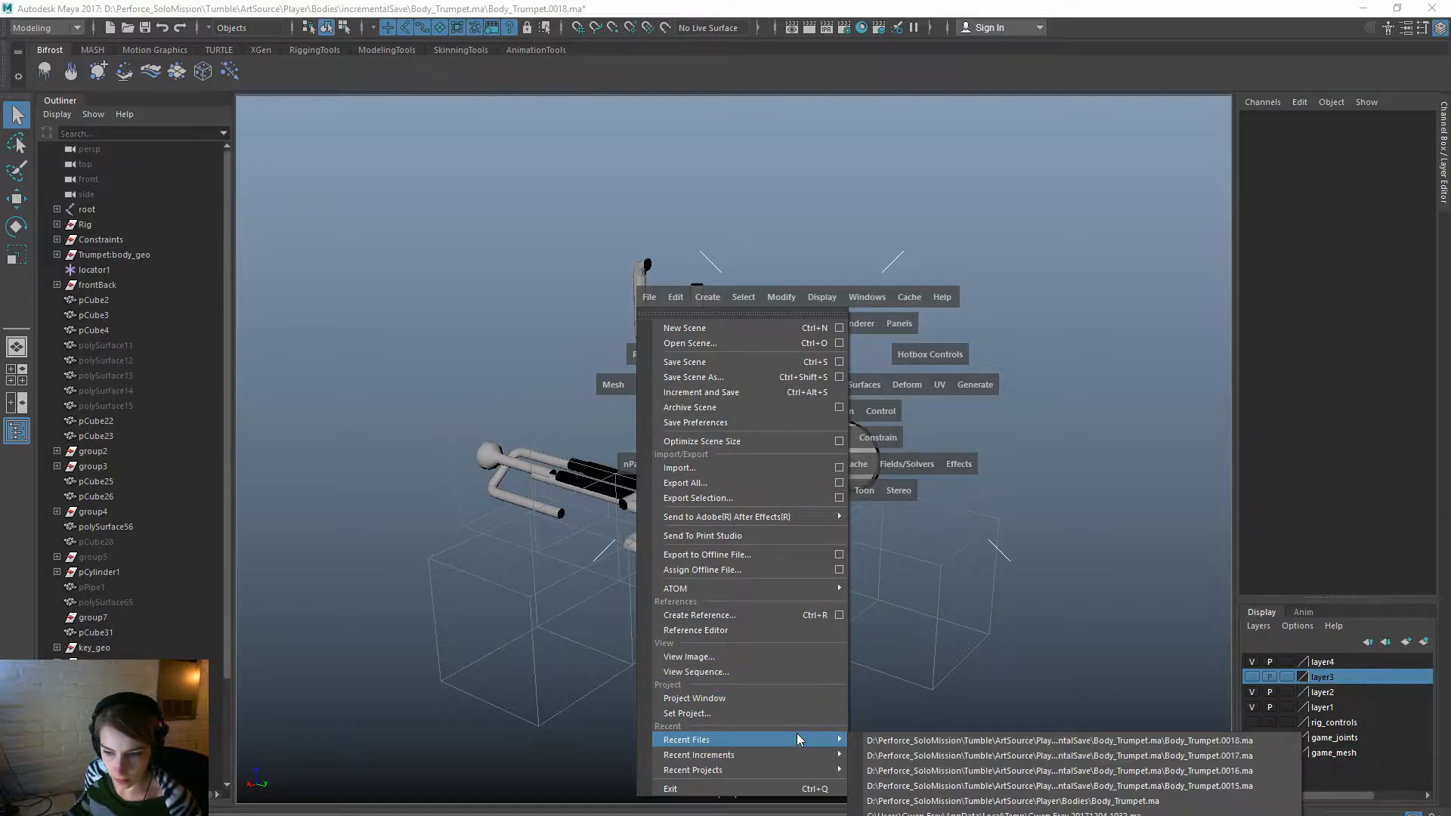
pyautogui.click(1073, 800)
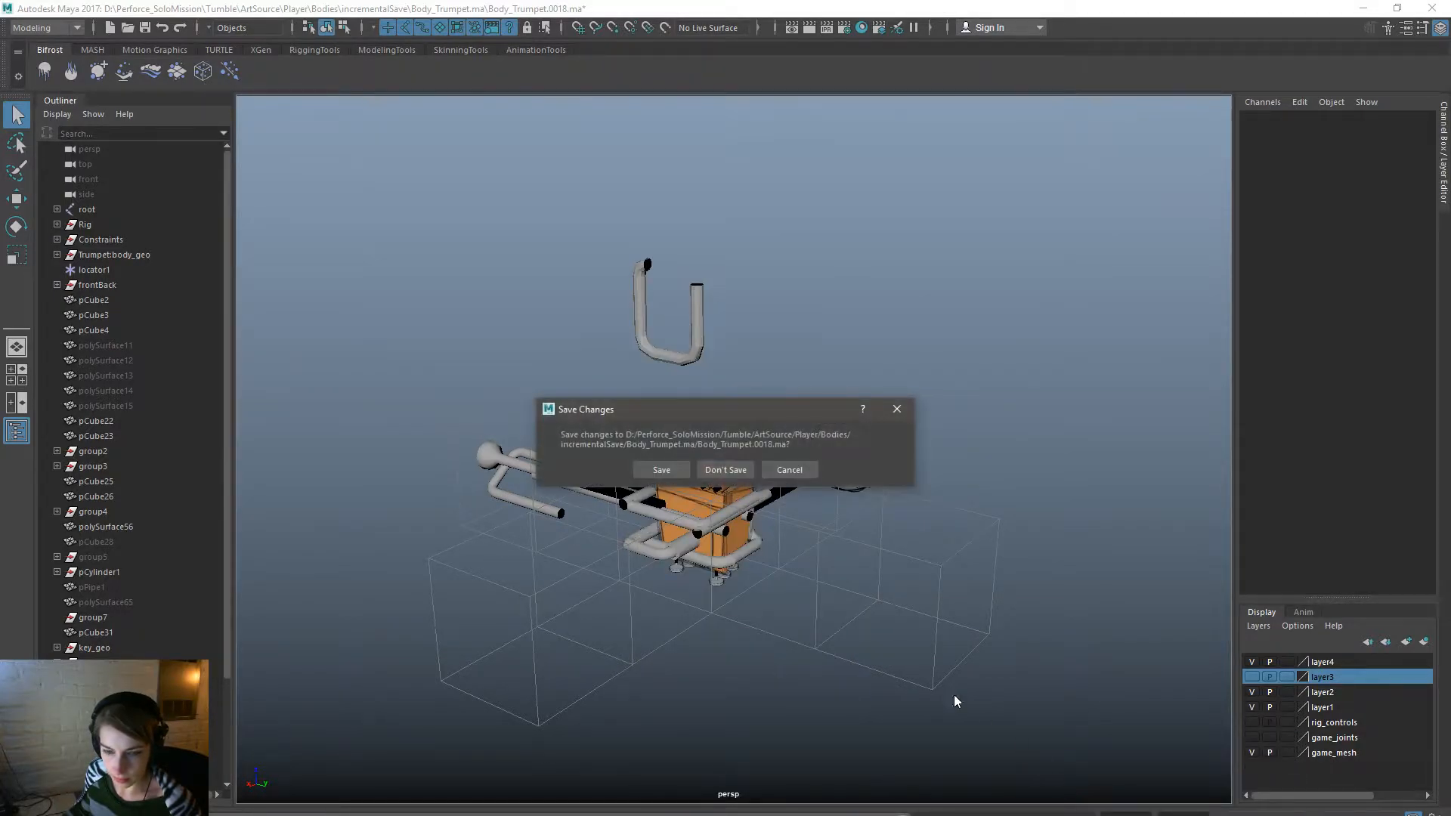
pyautogui.click(725, 474)
pyautogui.keyDown('alt'); pyautogui.moveTo(1035, 540); pyautogui.dragTo(905, 613); pyautogui.keyUp('alt')
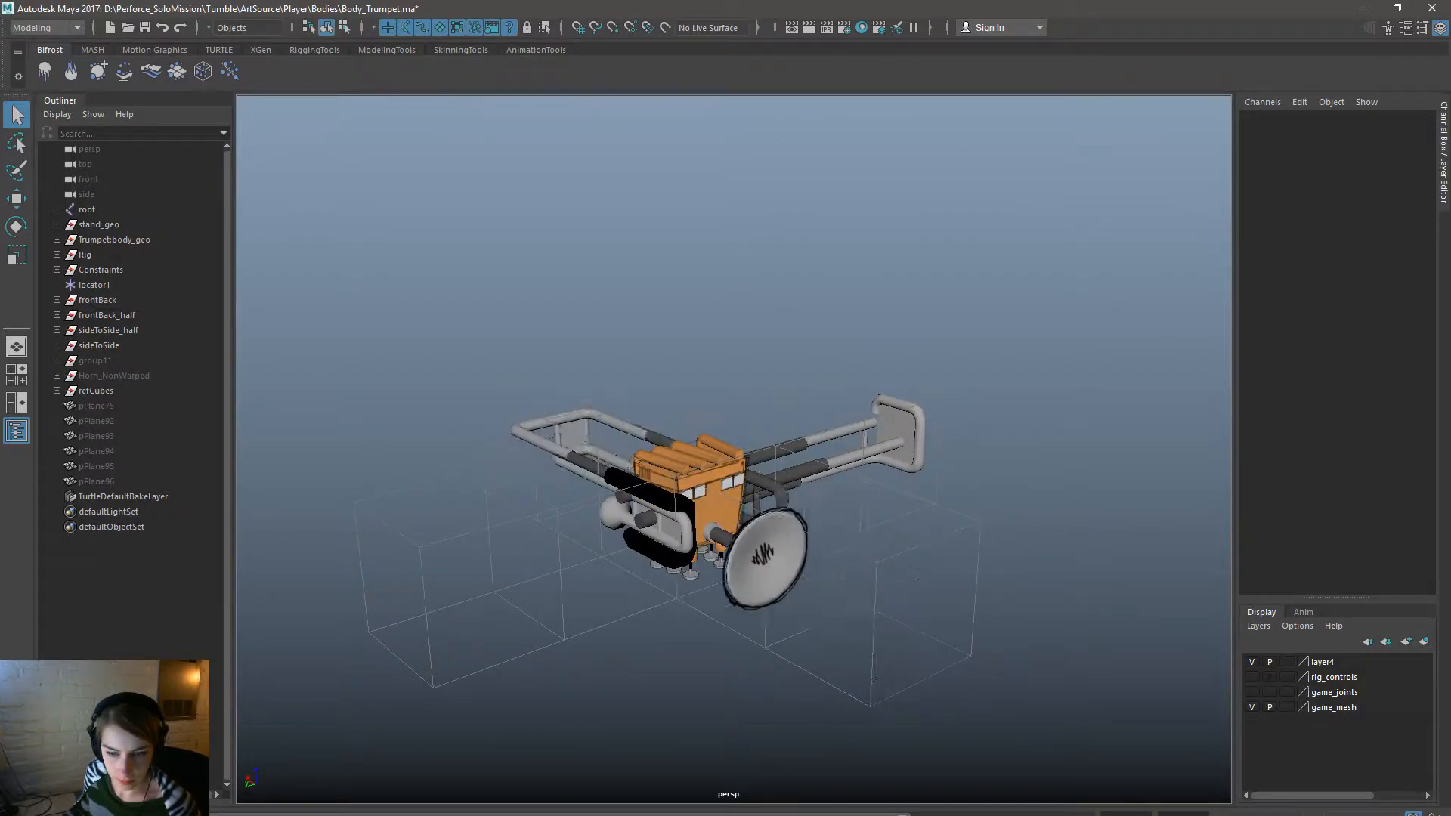
pyautogui.keyDown('alt'); pyautogui.moveTo(732, 558); pyautogui.dragTo(1354, 548); pyautogui.keyUp('alt')
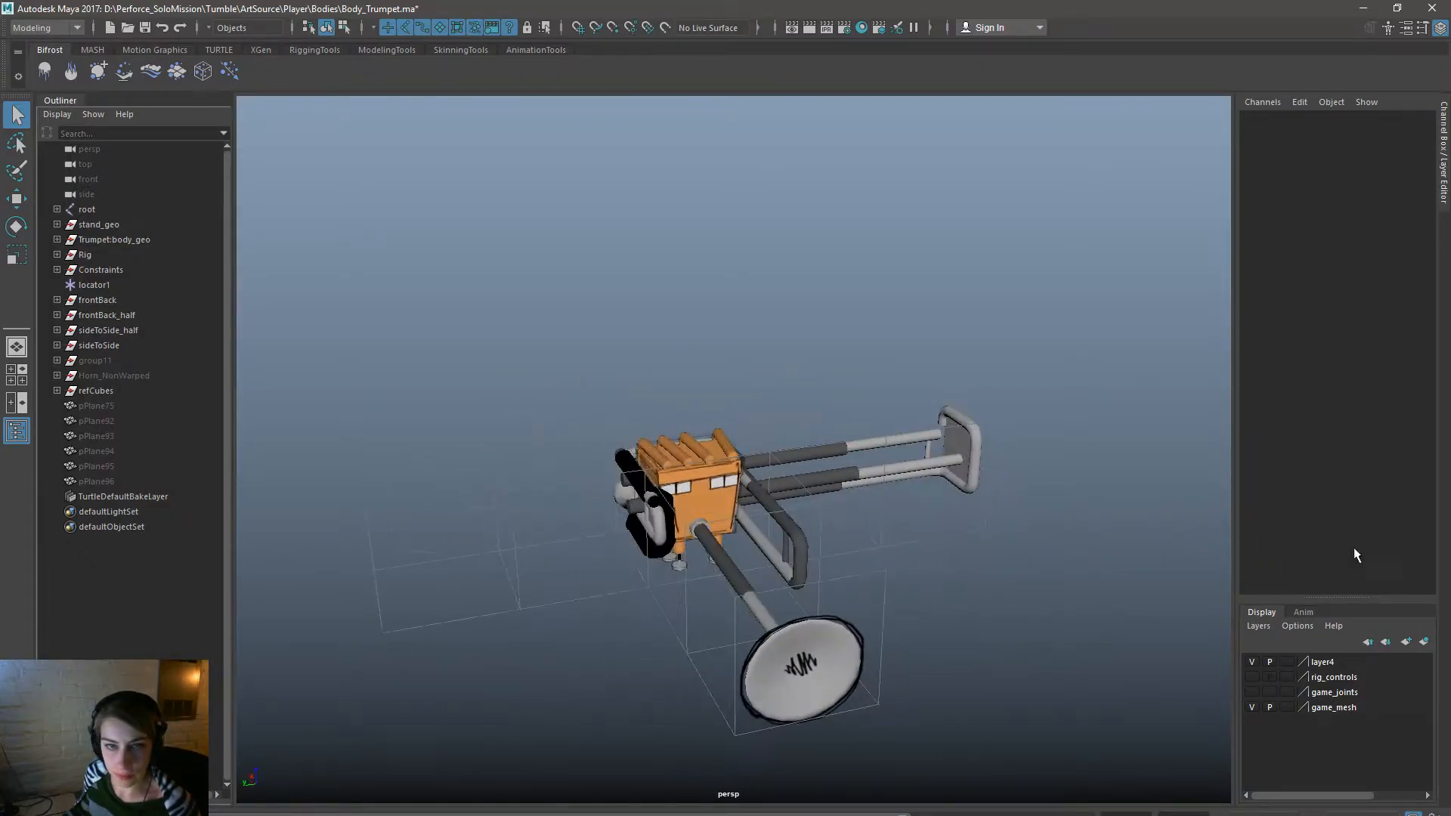
pyautogui.keyDown('alt'); pyautogui.moveTo(640, 639); pyautogui.dragTo(629, 668); pyautogui.keyUp('alt')
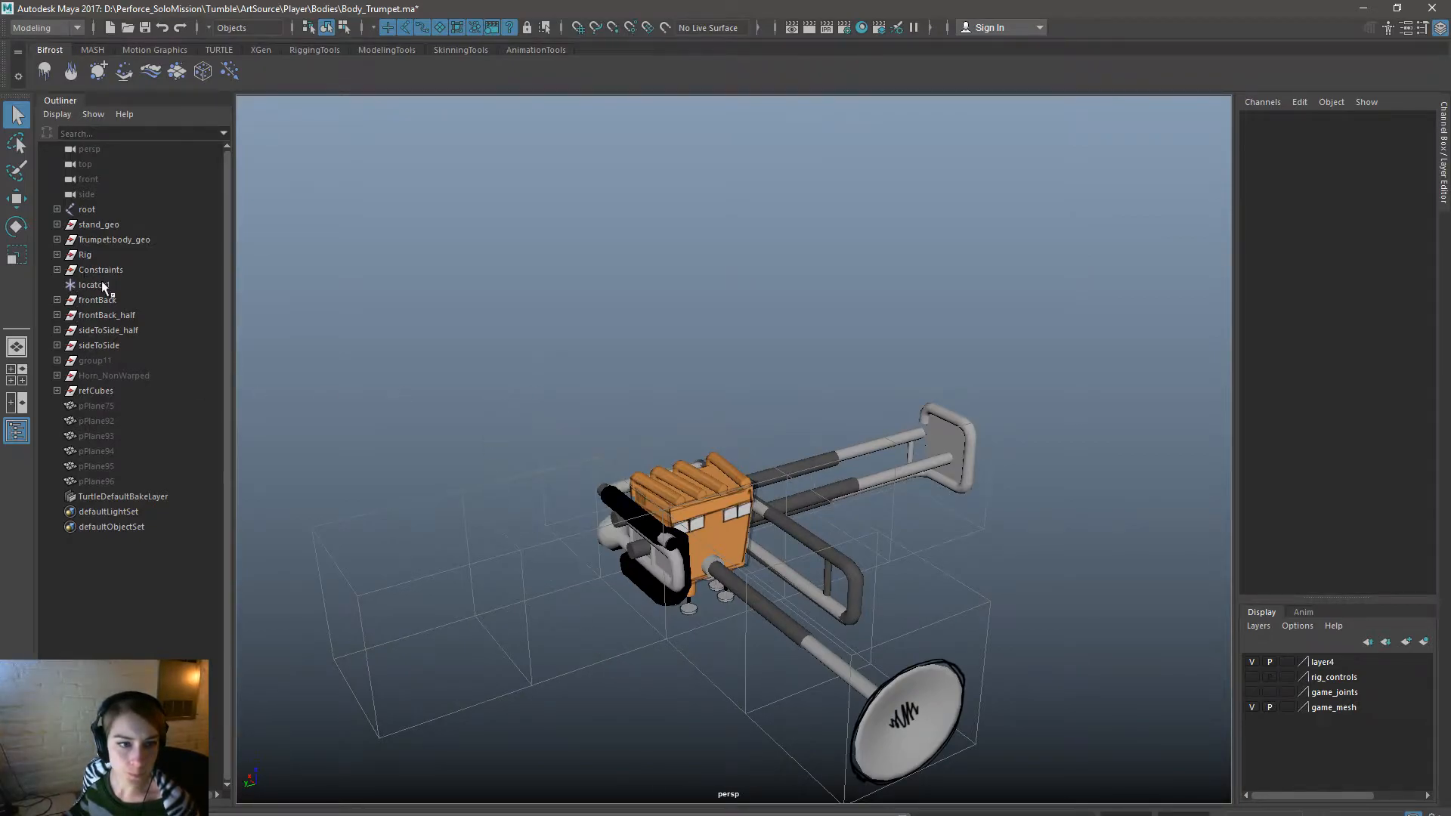
# Smooth-bind all meshes in the stand_geo and Trumpet:body_geo groups to the g_body joint.
pyautogui.click(58, 239)
pyautogui.click(58, 224)
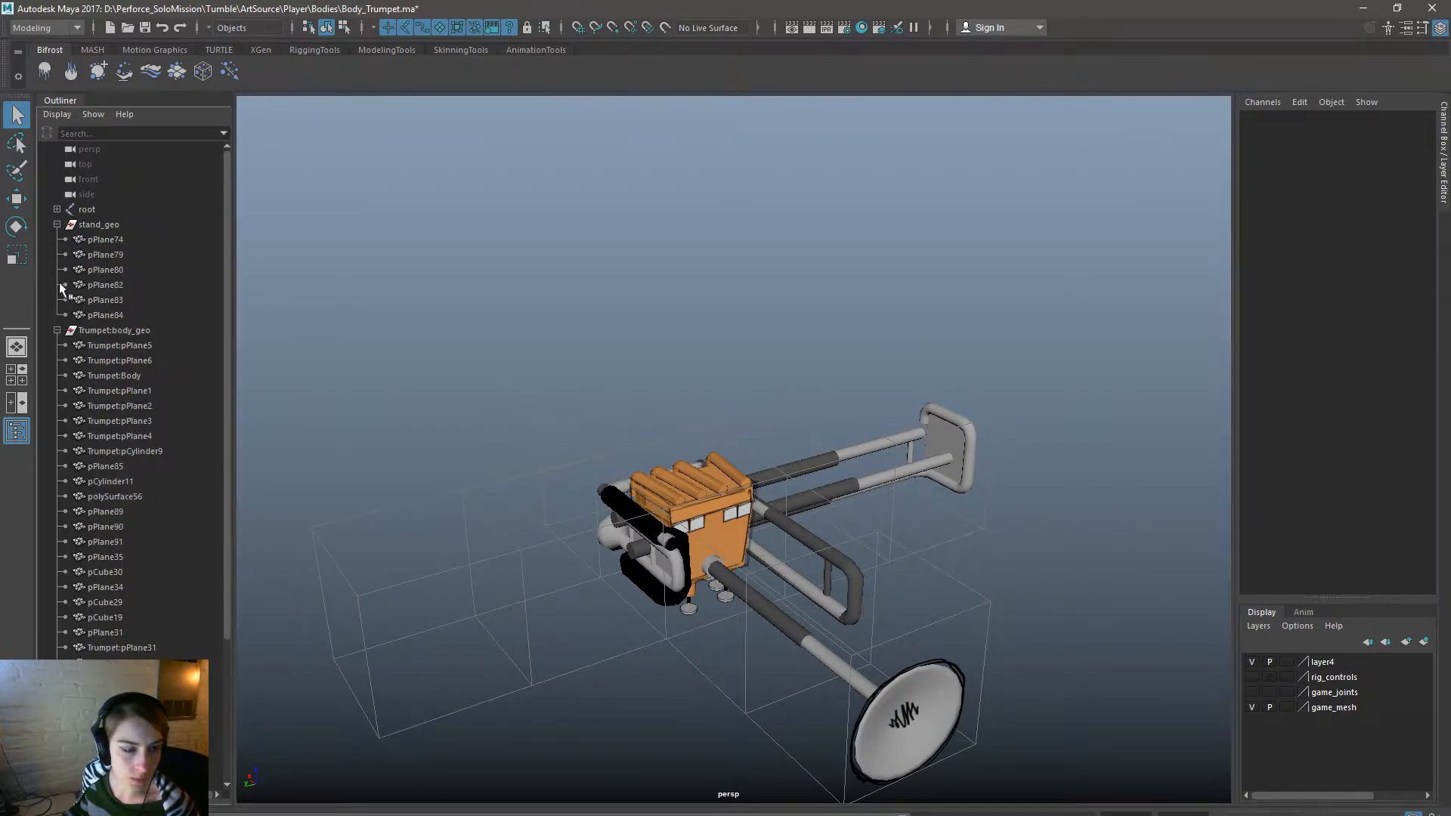
pyautogui.click(114, 662)
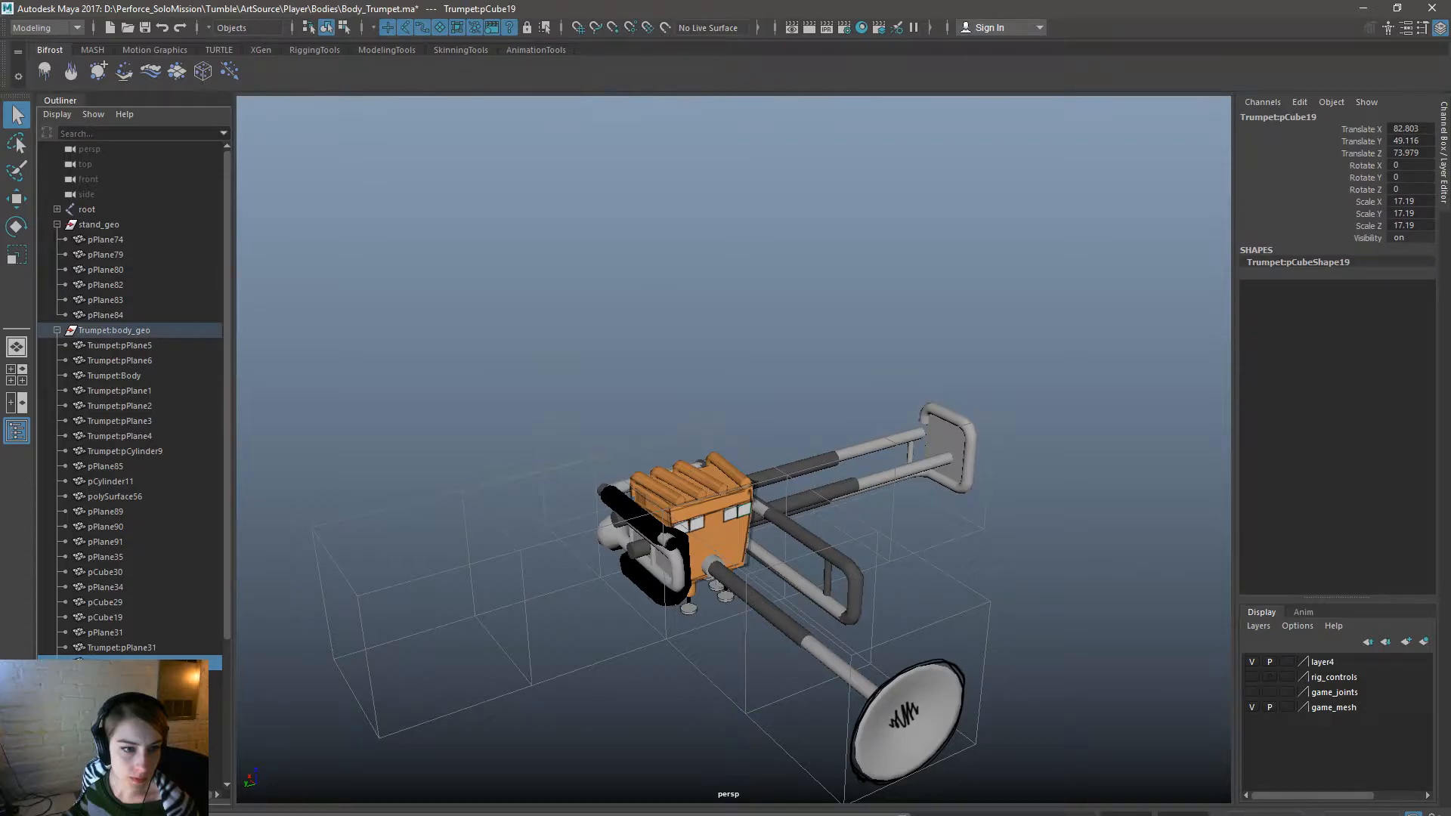
pyautogui.keyDown('shift'); pyautogui.click(97, 240); pyautogui.keyUp('shift')
pyautogui.click(57, 210)
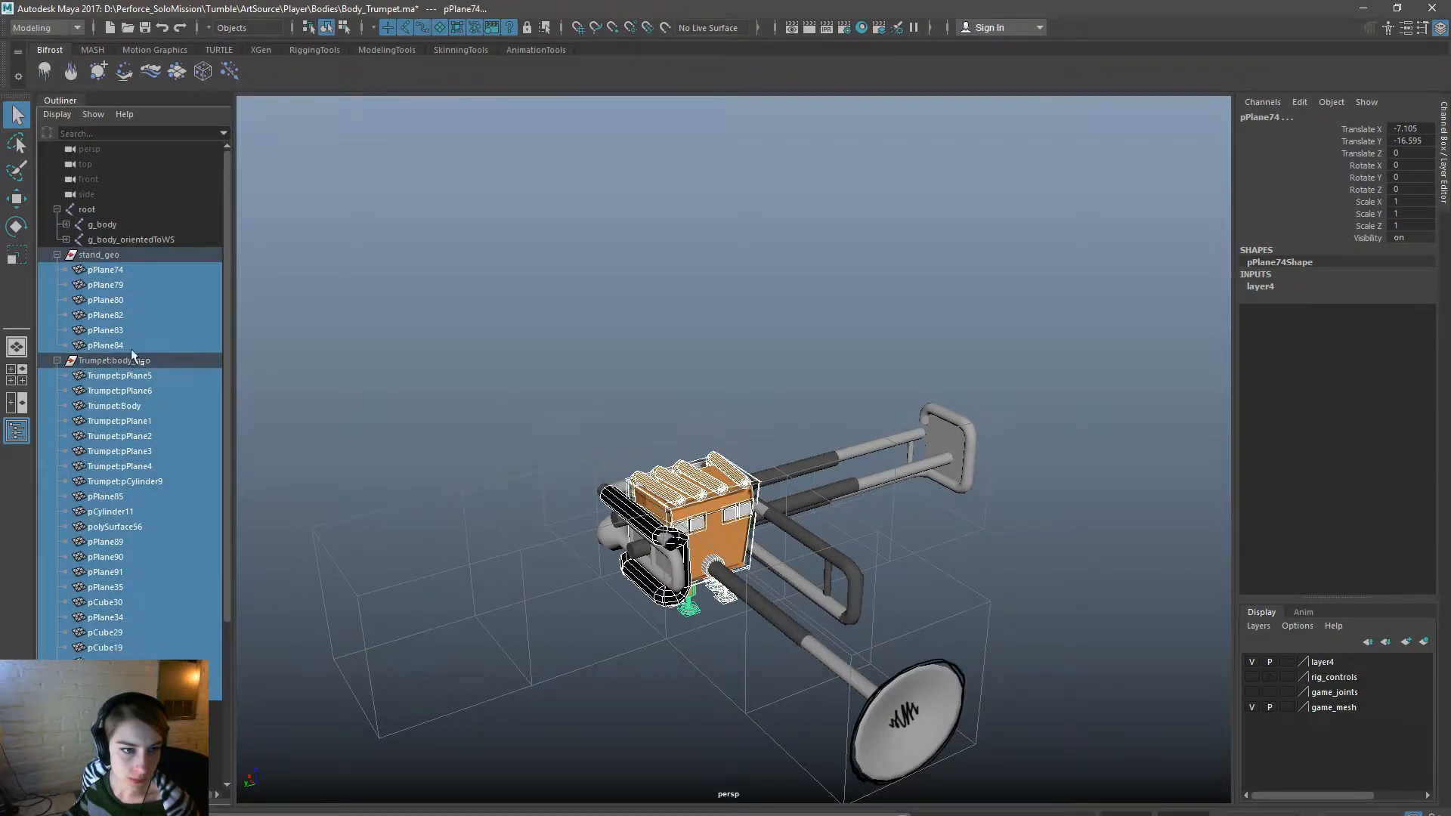
pyautogui.keyDown('ctrl'); pyautogui.click(102, 225); pyautogui.keyUp('ctrl')
pyautogui.press('space')
pyautogui.moveTo(528, 350); pyautogui.dragTo(565, 388)
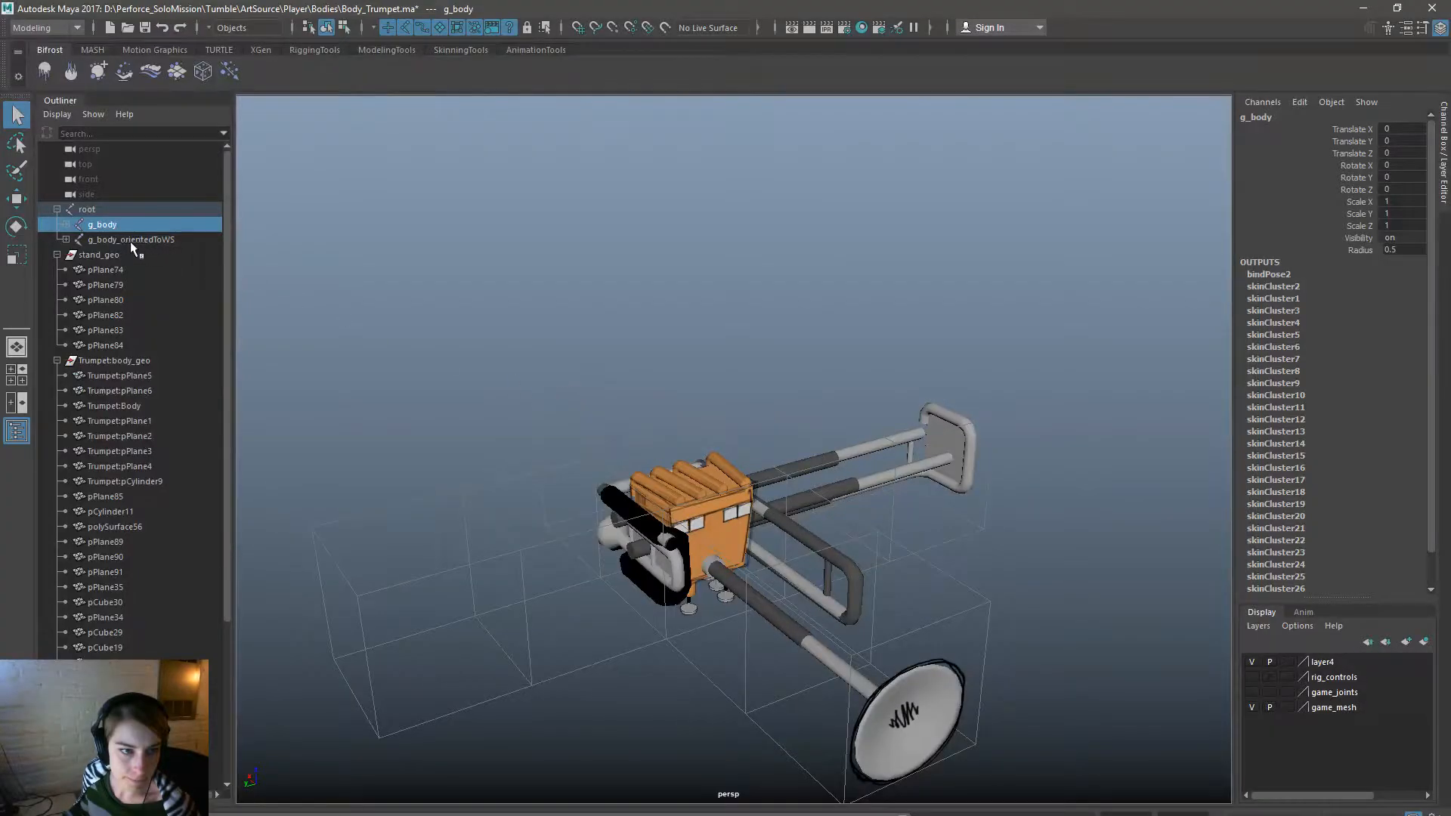
# Move the parent constraints of the six skinned socket joints out of the root hierarchy into the Constraints group.
pyautogui.click(66, 240)
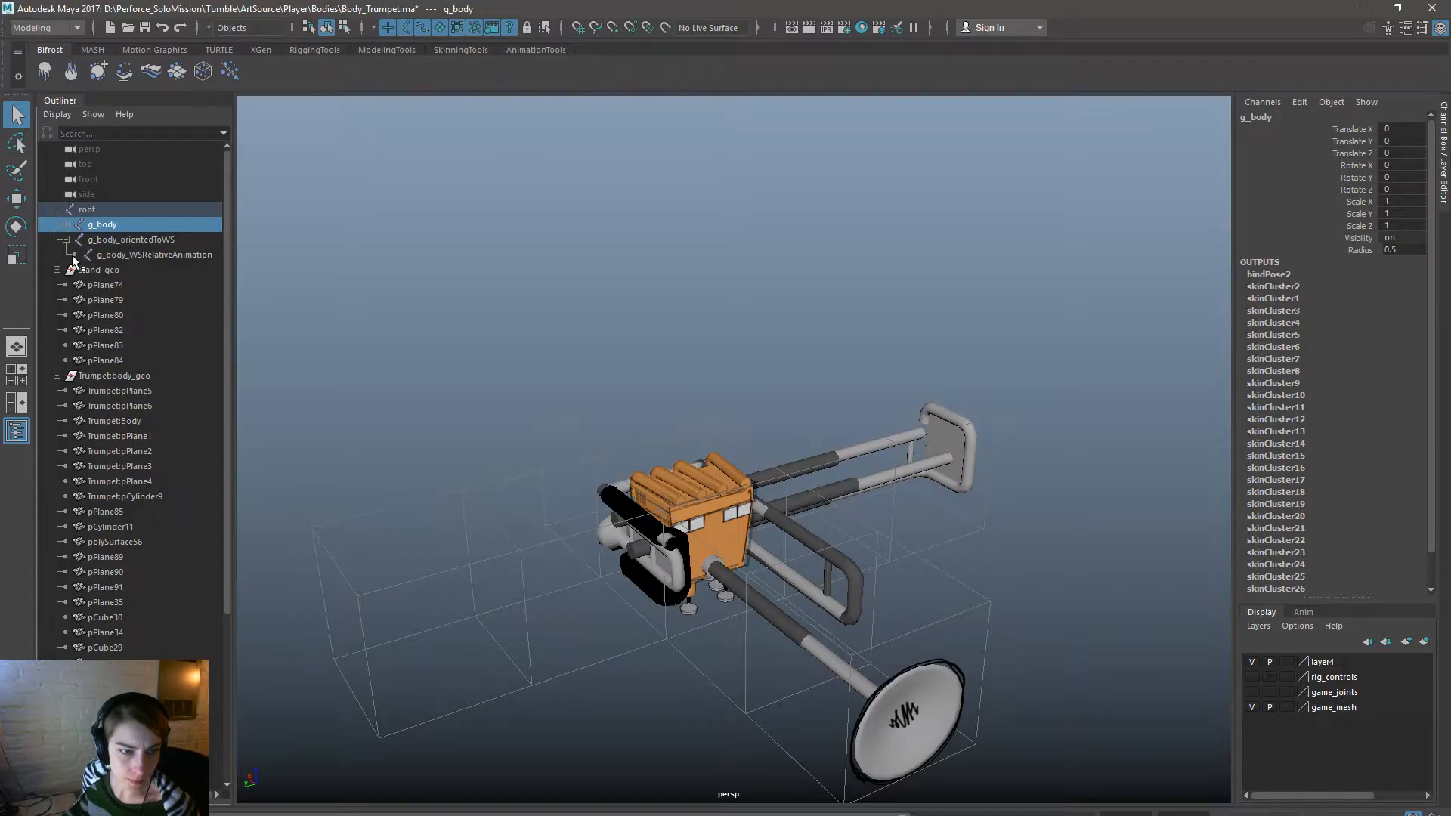
pyautogui.click(64, 225)
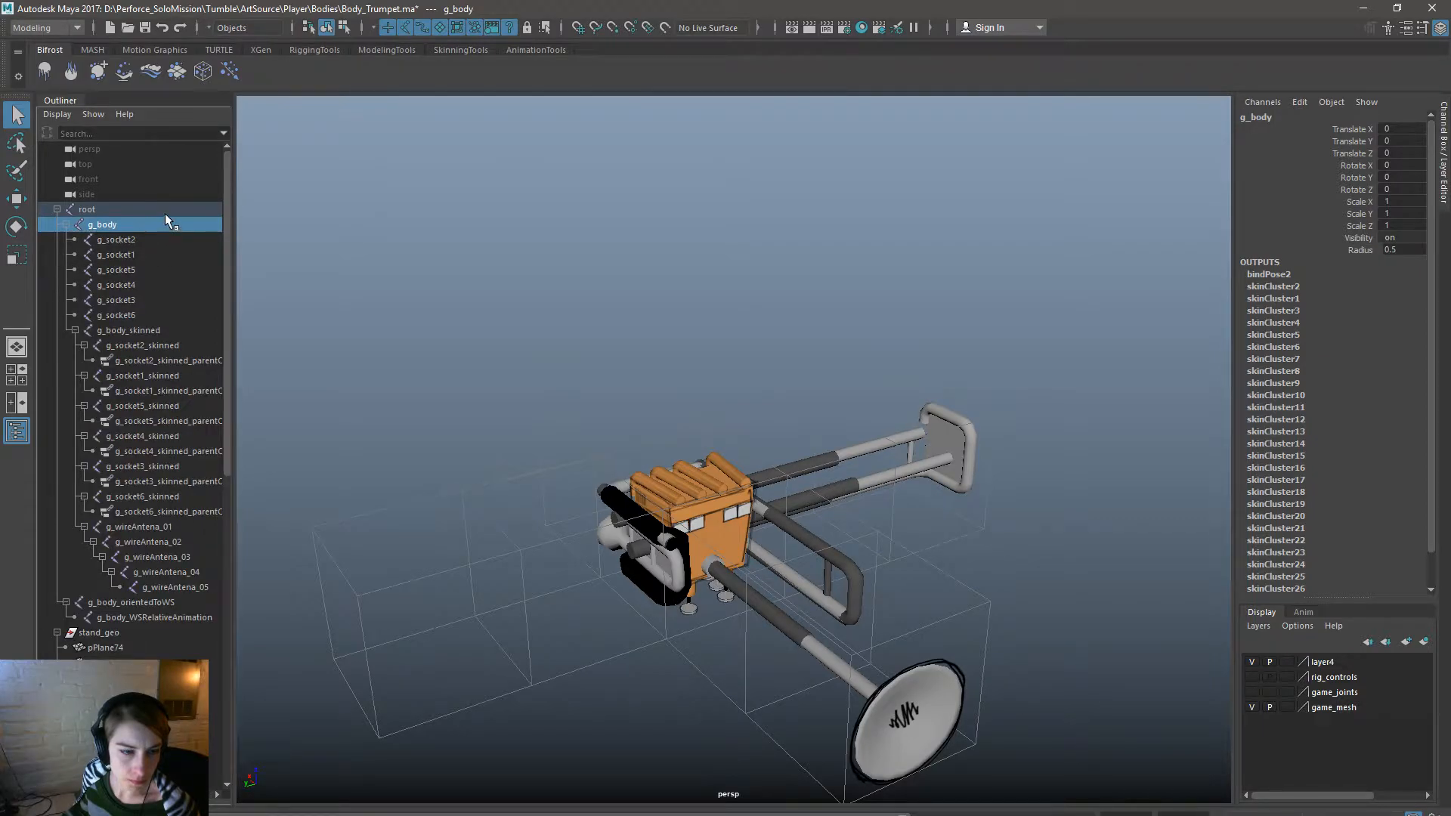
pyautogui.click(183, 360)
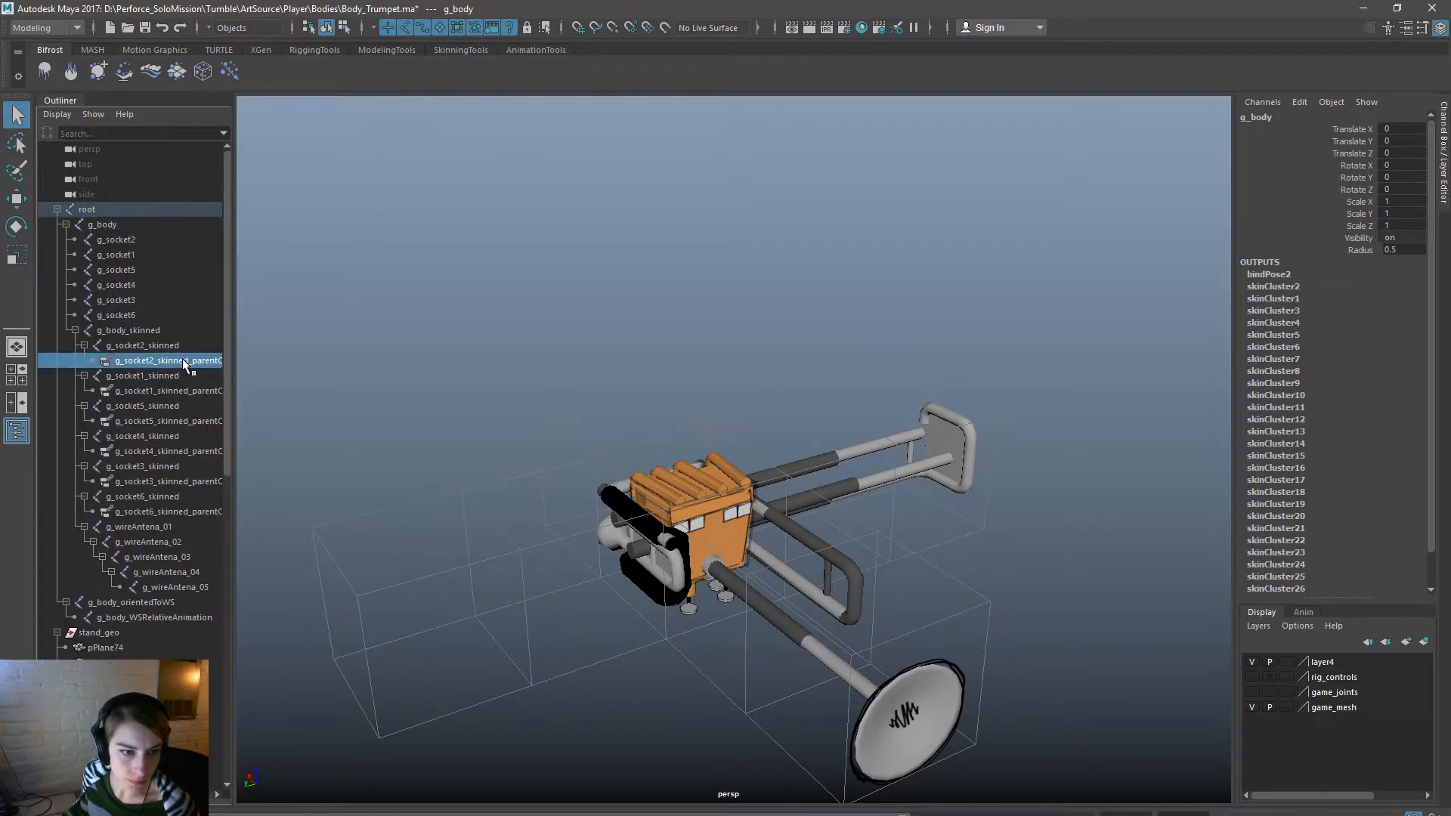
pyautogui.keyDown('ctrl'); pyautogui.click(198, 391); pyautogui.keyUp('ctrl')
pyautogui.keyDown('ctrl'); pyautogui.click(203, 421); pyautogui.keyUp('ctrl')
pyautogui.keyDown('ctrl'); pyautogui.click(205, 452); pyautogui.keyUp('ctrl')
pyautogui.keyDown('ctrl'); pyautogui.click(206, 482); pyautogui.keyUp('ctrl')
pyautogui.keyDown('ctrl'); pyautogui.click(204, 510); pyautogui.keyUp('ctrl')
pyautogui.scroll(-5, 202, 505)
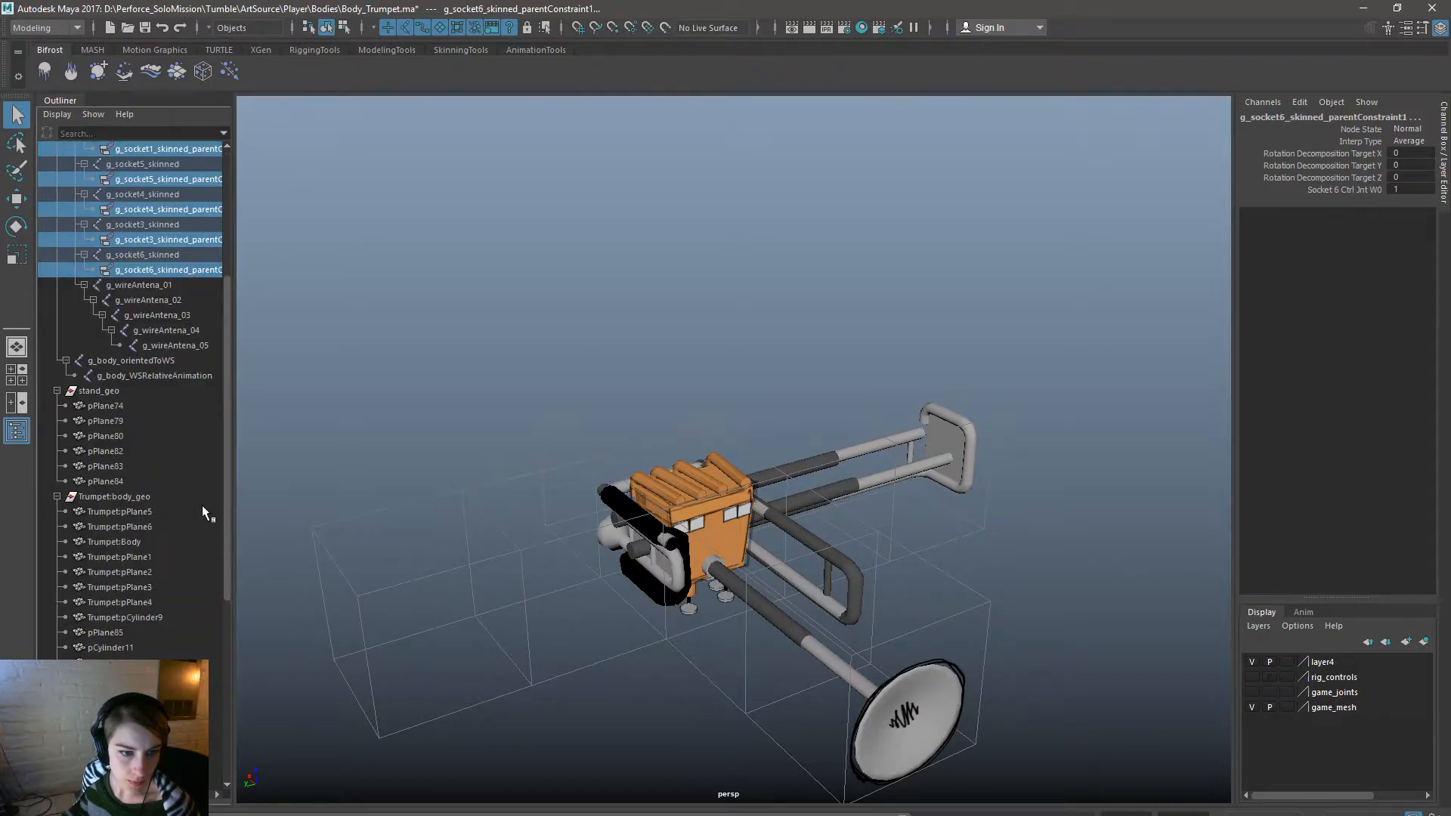
pyautogui.scroll(-8, 137, 521)
pyautogui.click(120, 512)
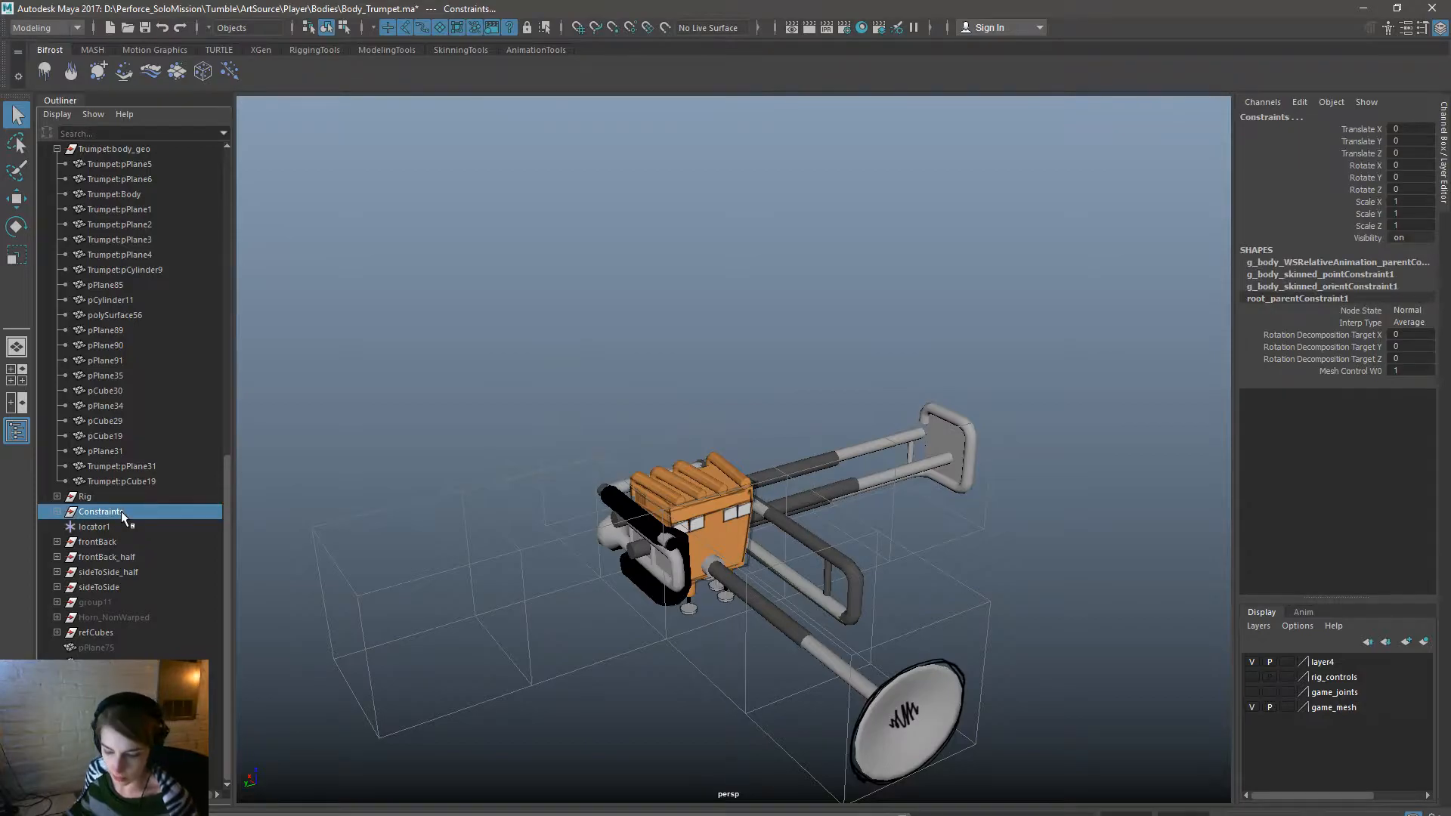
# Delete the history of all meshes in the stand_geo and Trumpet:body_geo groups.
pyautogui.click(123, 482)
pyautogui.scroll(11, 125, 513)
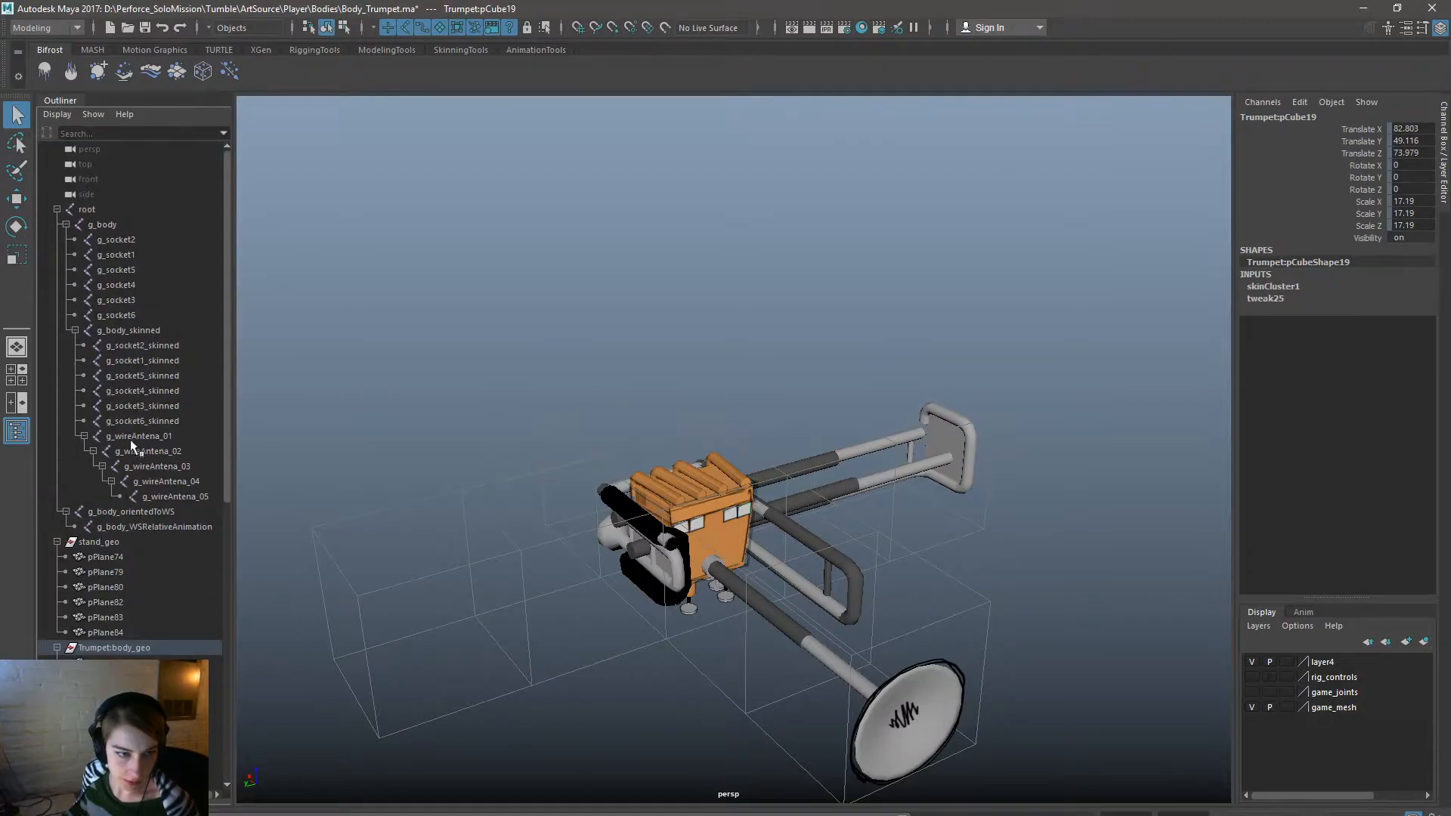
pyautogui.click(106, 572)
pyautogui.scroll(-5, 105, 572)
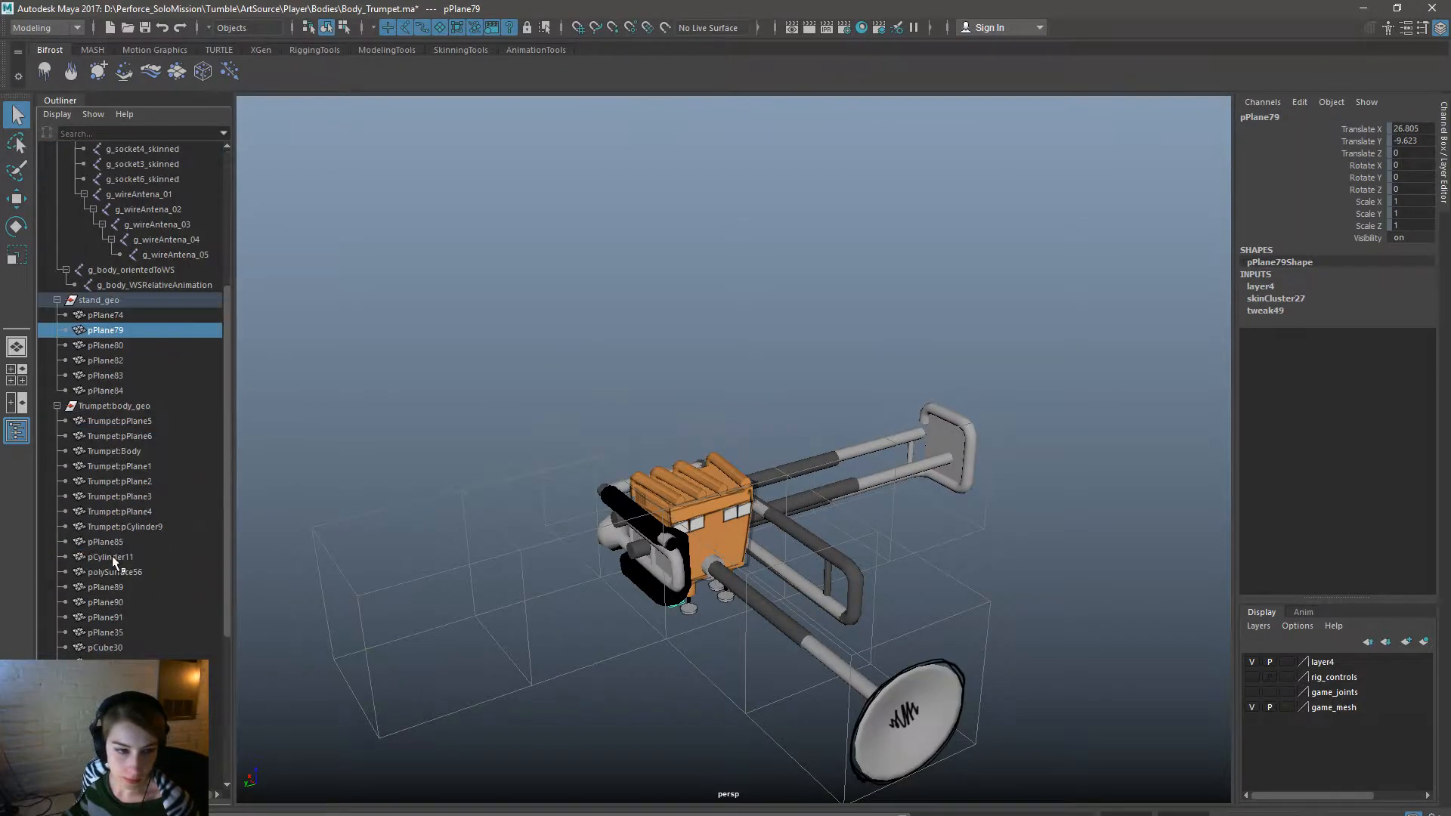
pyautogui.hotkey('ctrl', 'z')
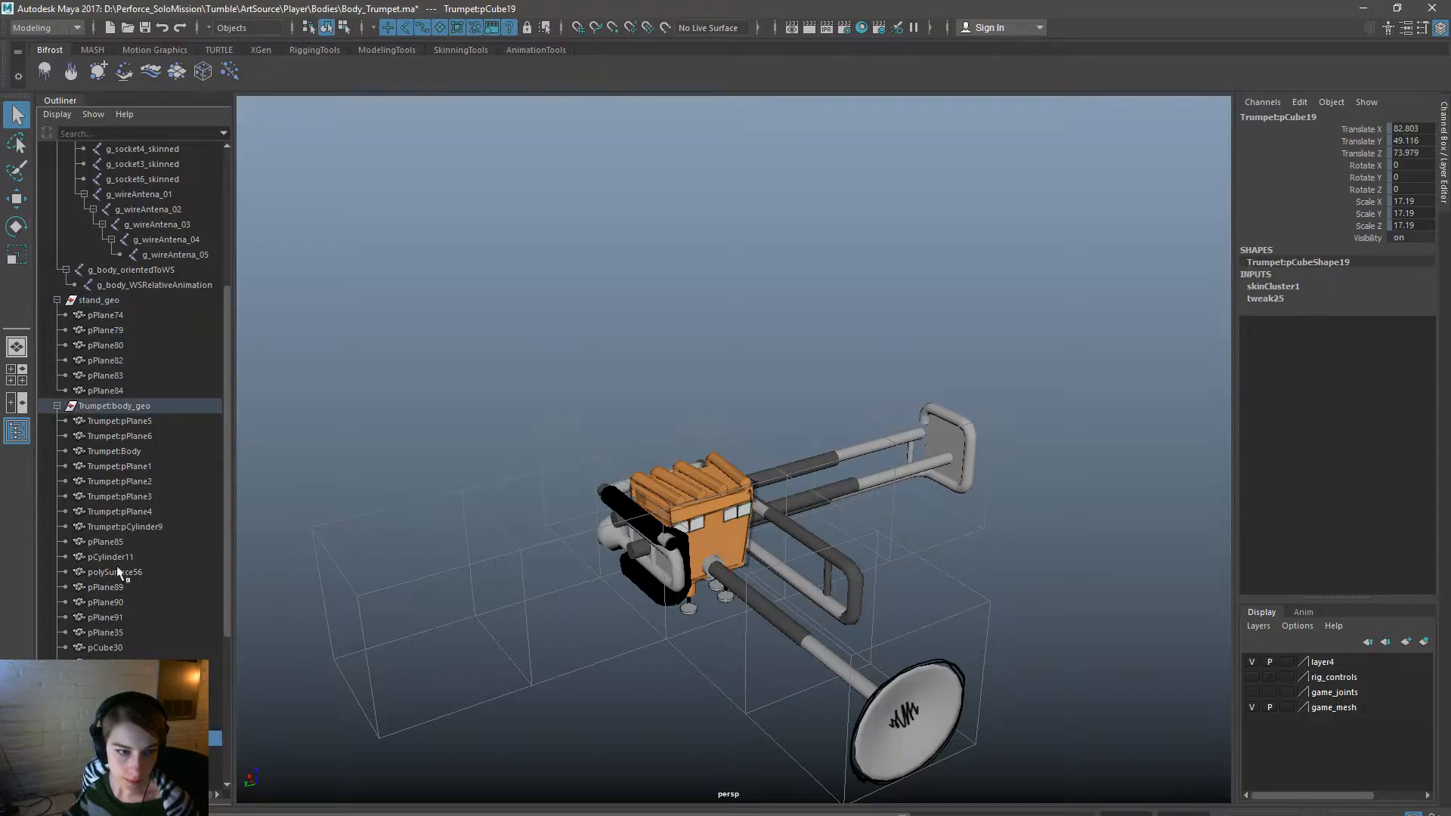
pyautogui.keyDown('shift'); pyautogui.click(112, 314); pyautogui.keyUp('shift')
pyautogui.press('space')
pyautogui.click(313, 264)
pyautogui.moveTo(481, 447)
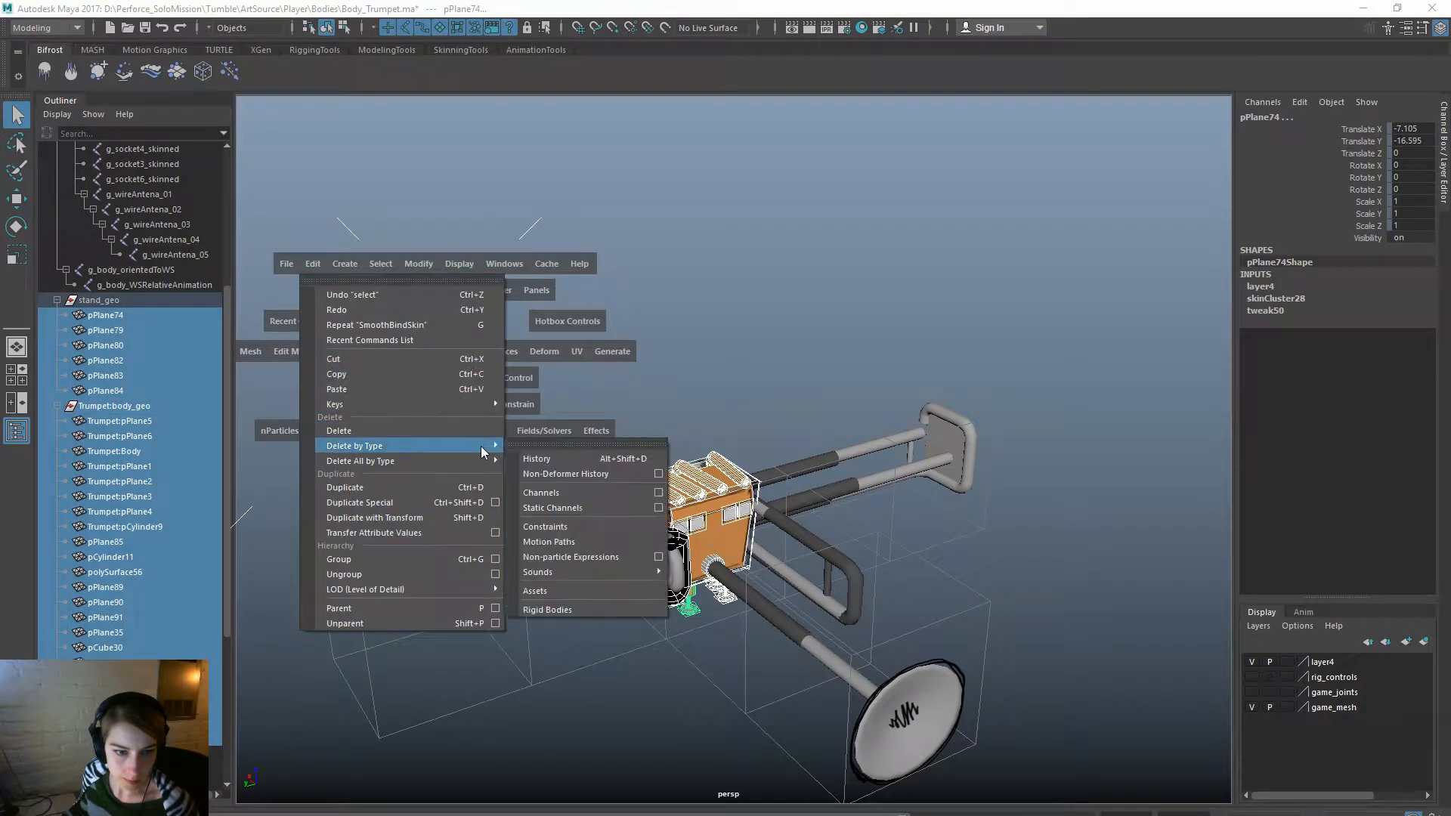
pyautogui.click(541, 458)
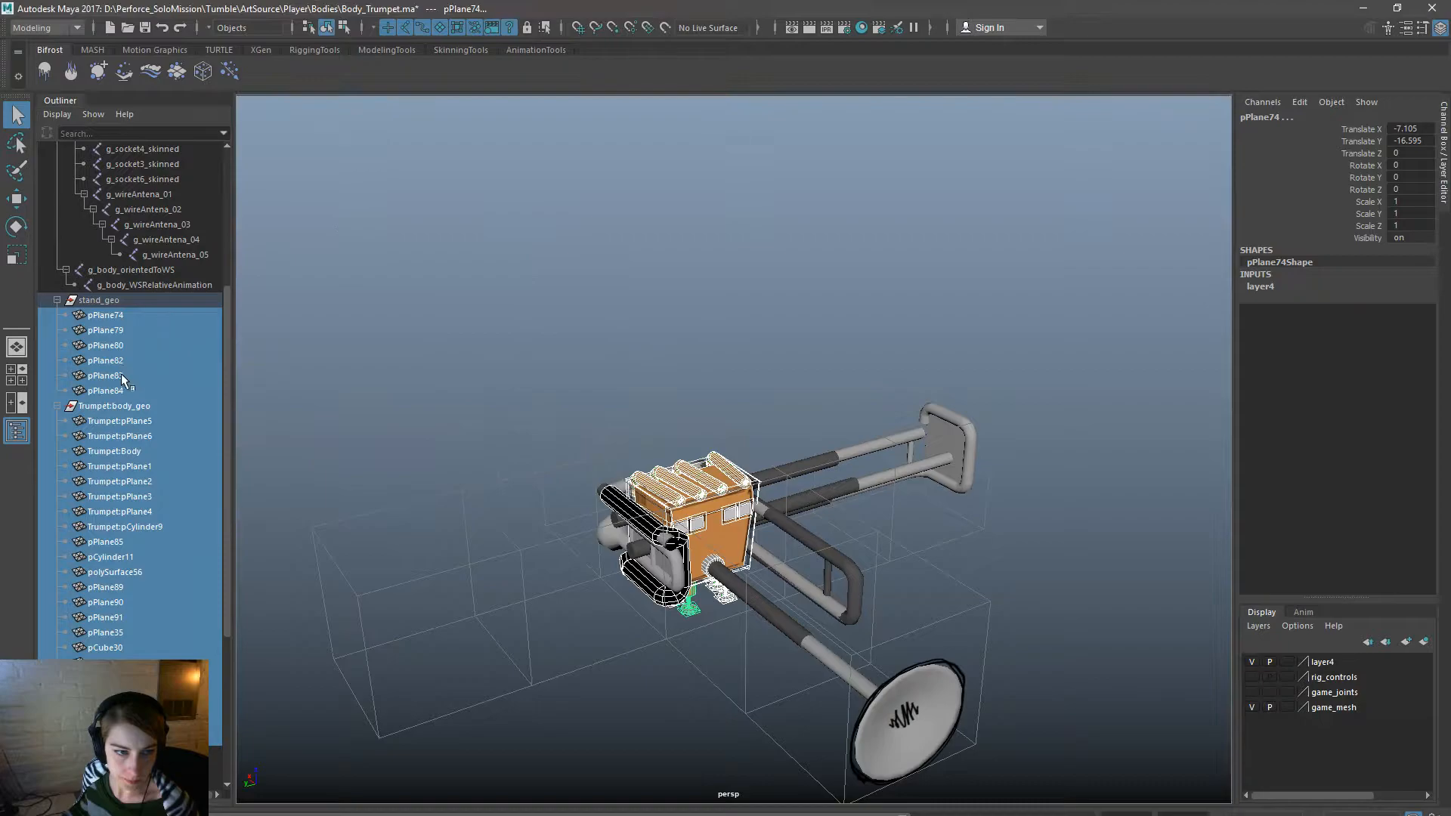
# Add g_body to the selected meshes and smooth-bind them to that joint.
pyautogui.scroll(5, 124, 348)
pyautogui.keyDown('ctrl'); pyautogui.click(102, 224); pyautogui.keyUp('ctrl')
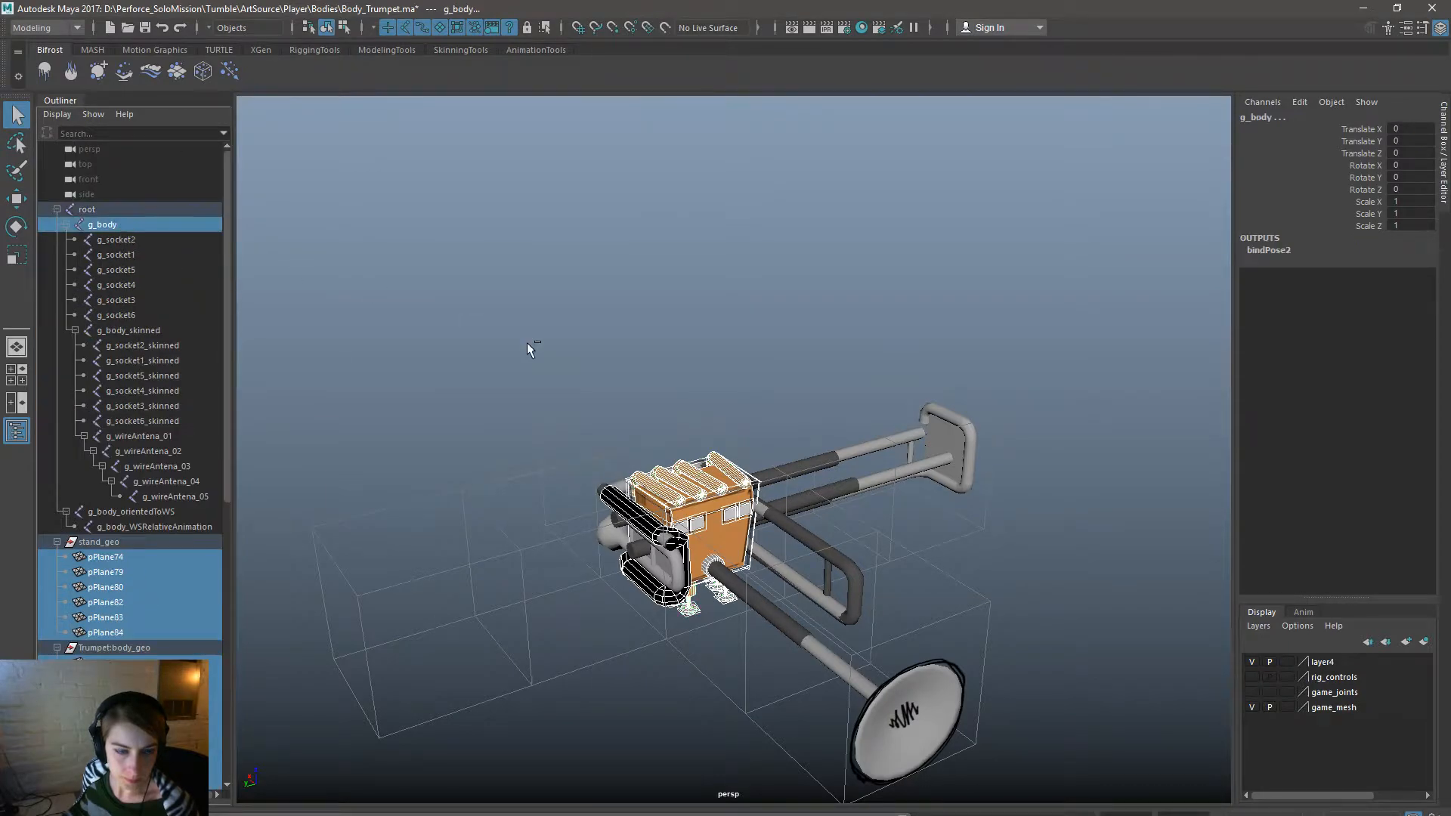
pyautogui.press('space')
pyautogui.click(479, 401)
pyautogui.click(524, 446)
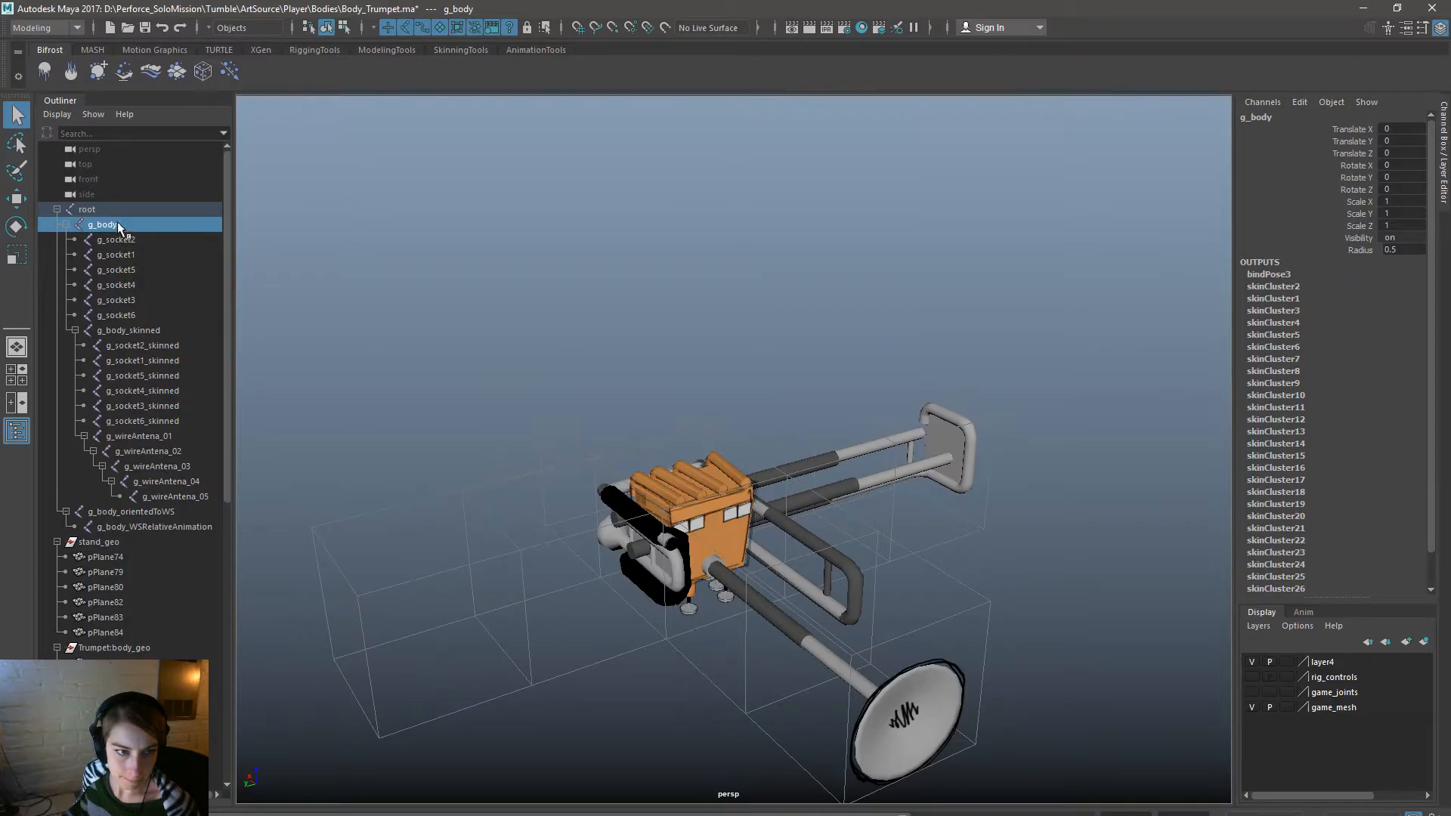
# Export the root hierarchy with the stand_geo and Trumpet:body_geo meshes to the Bodies folder, overwriting Body_Trumpet.fbx.
pyautogui.scroll(-8, 130, 540)
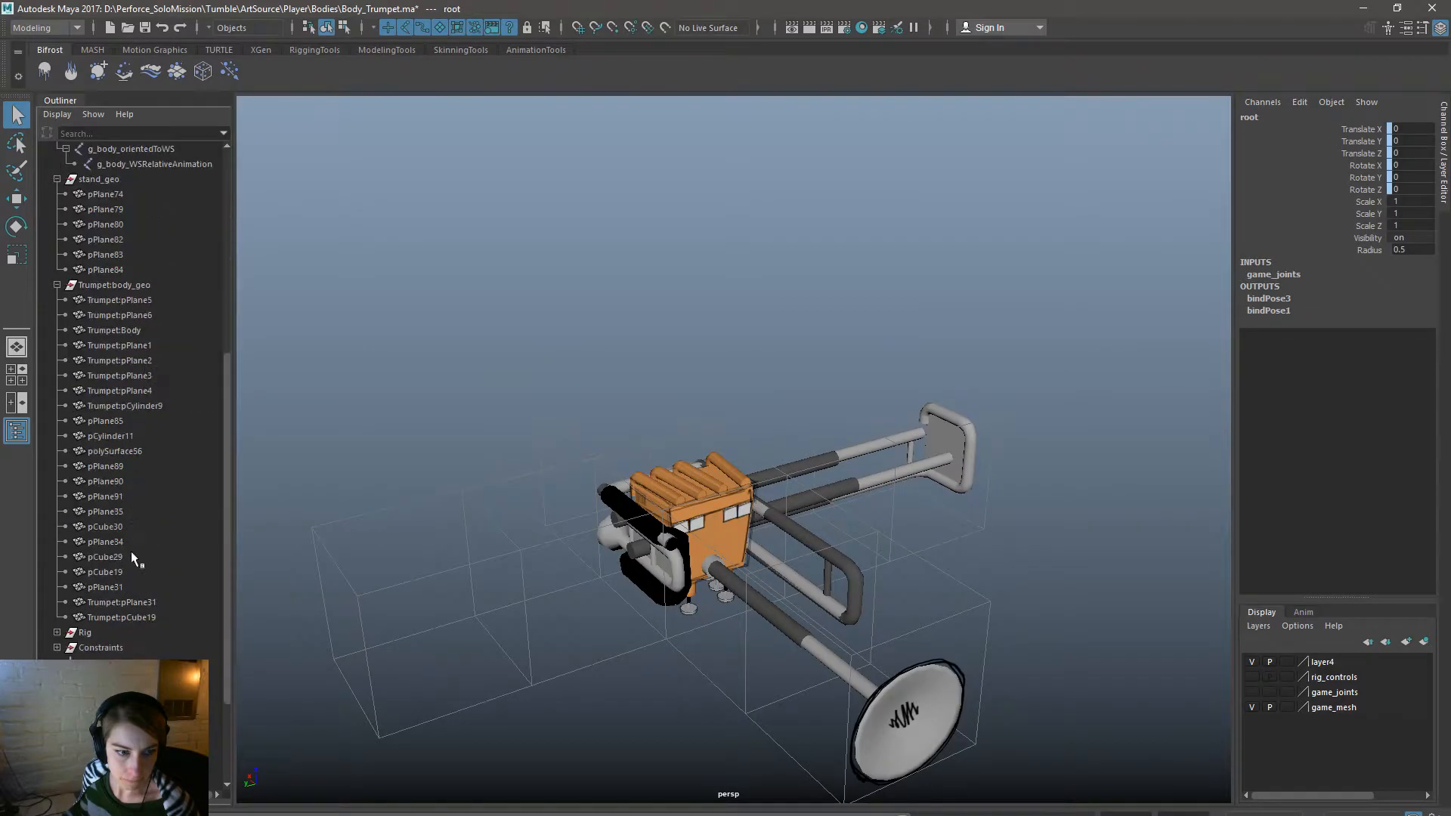
pyautogui.keyDown('shift'); pyautogui.click(142, 618); pyautogui.keyUp('shift')
pyautogui.press('space')
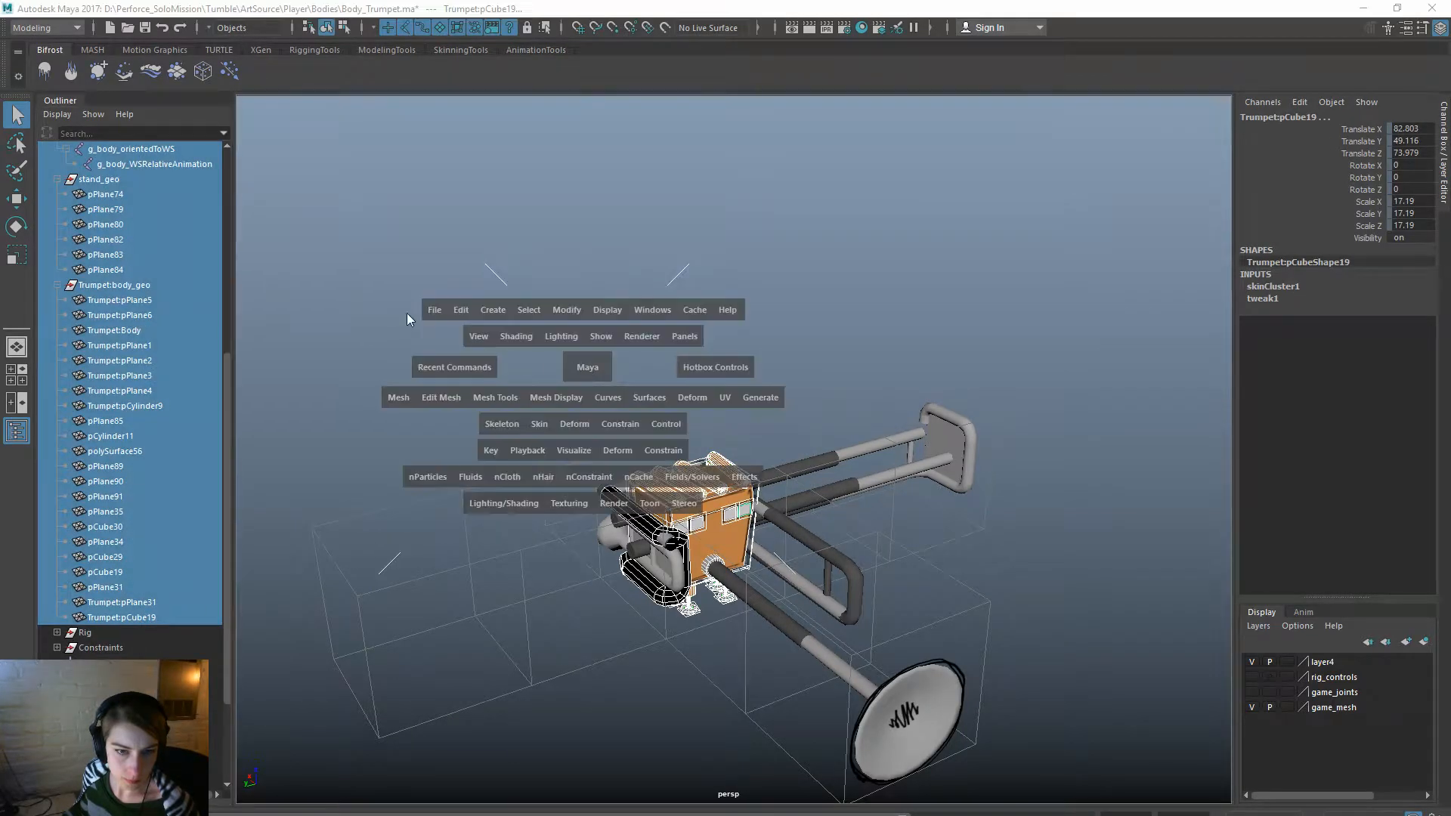
pyautogui.click(436, 311)
pyautogui.click(528, 509)
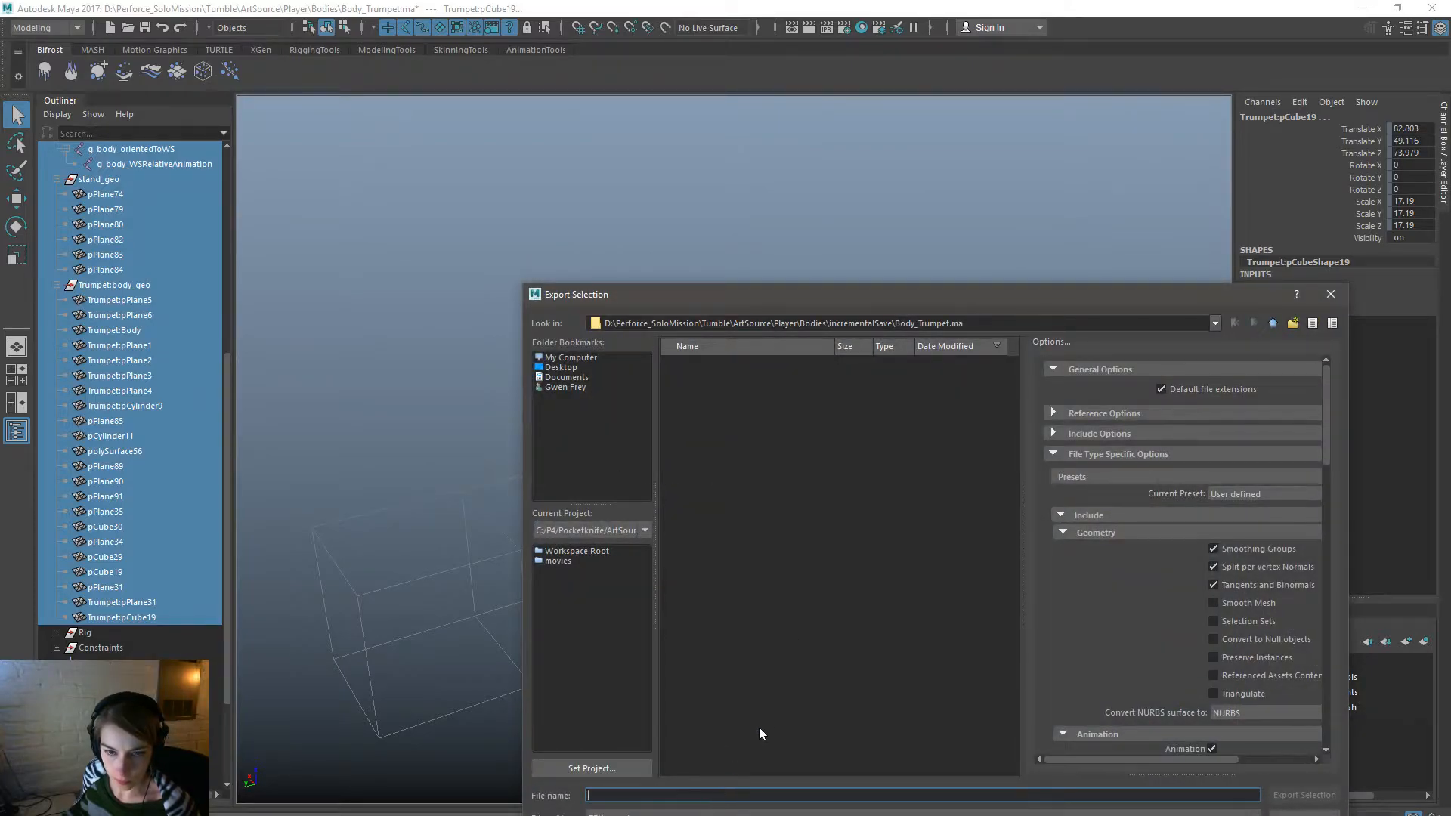
pyautogui.click(1273, 325)
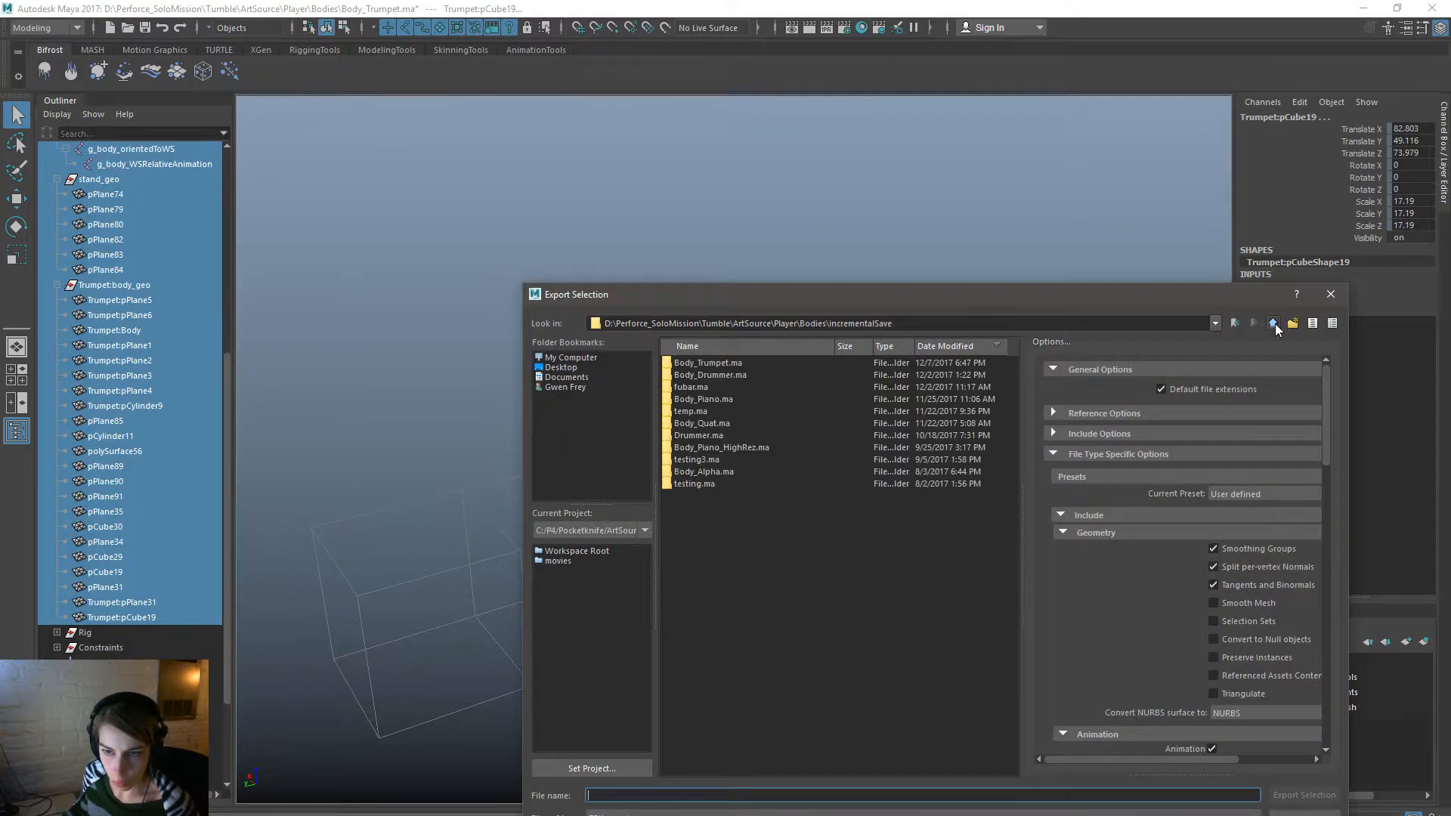
pyautogui.click(1274, 325)
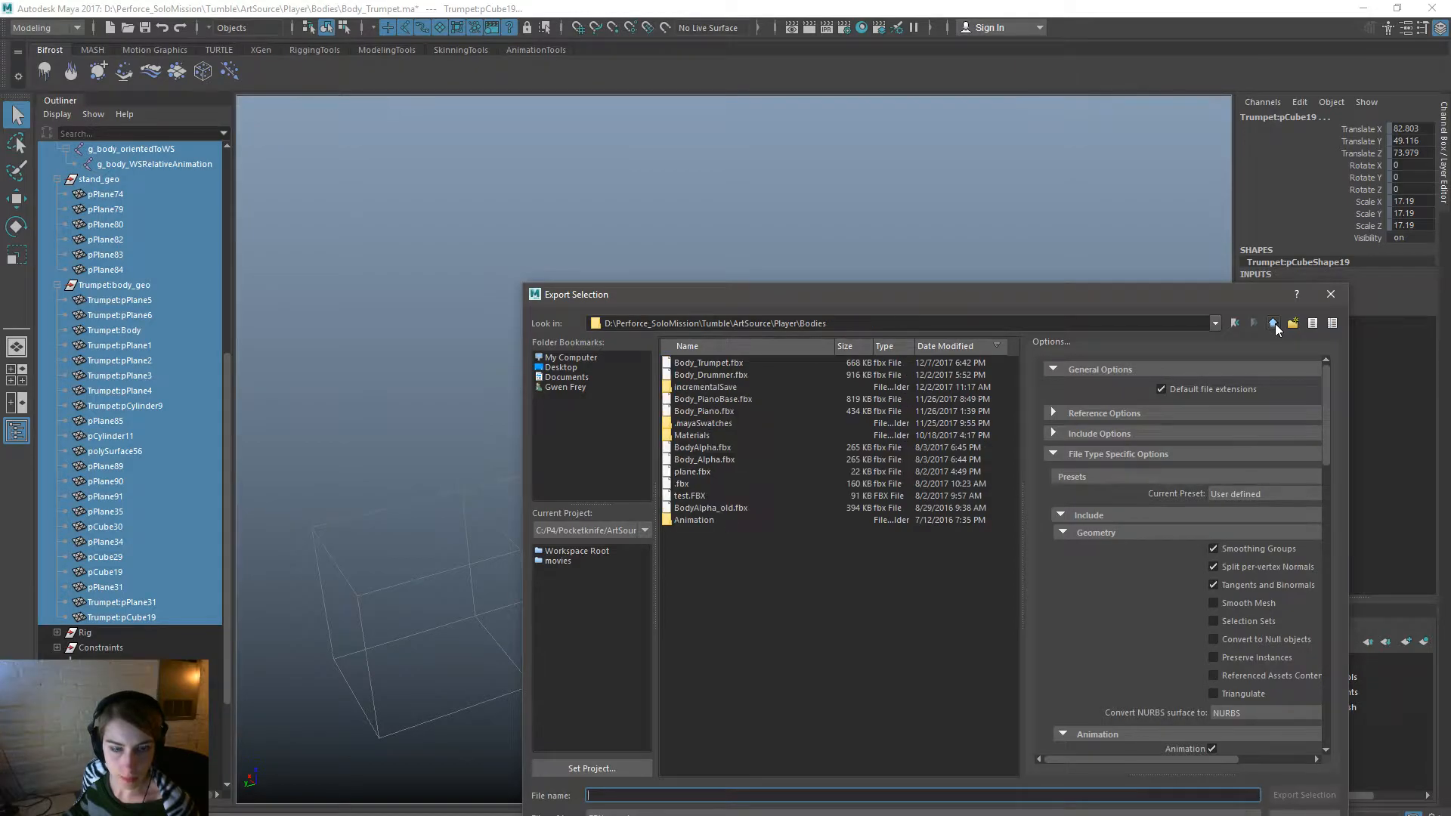
pyautogui.doubleClick(708, 363)
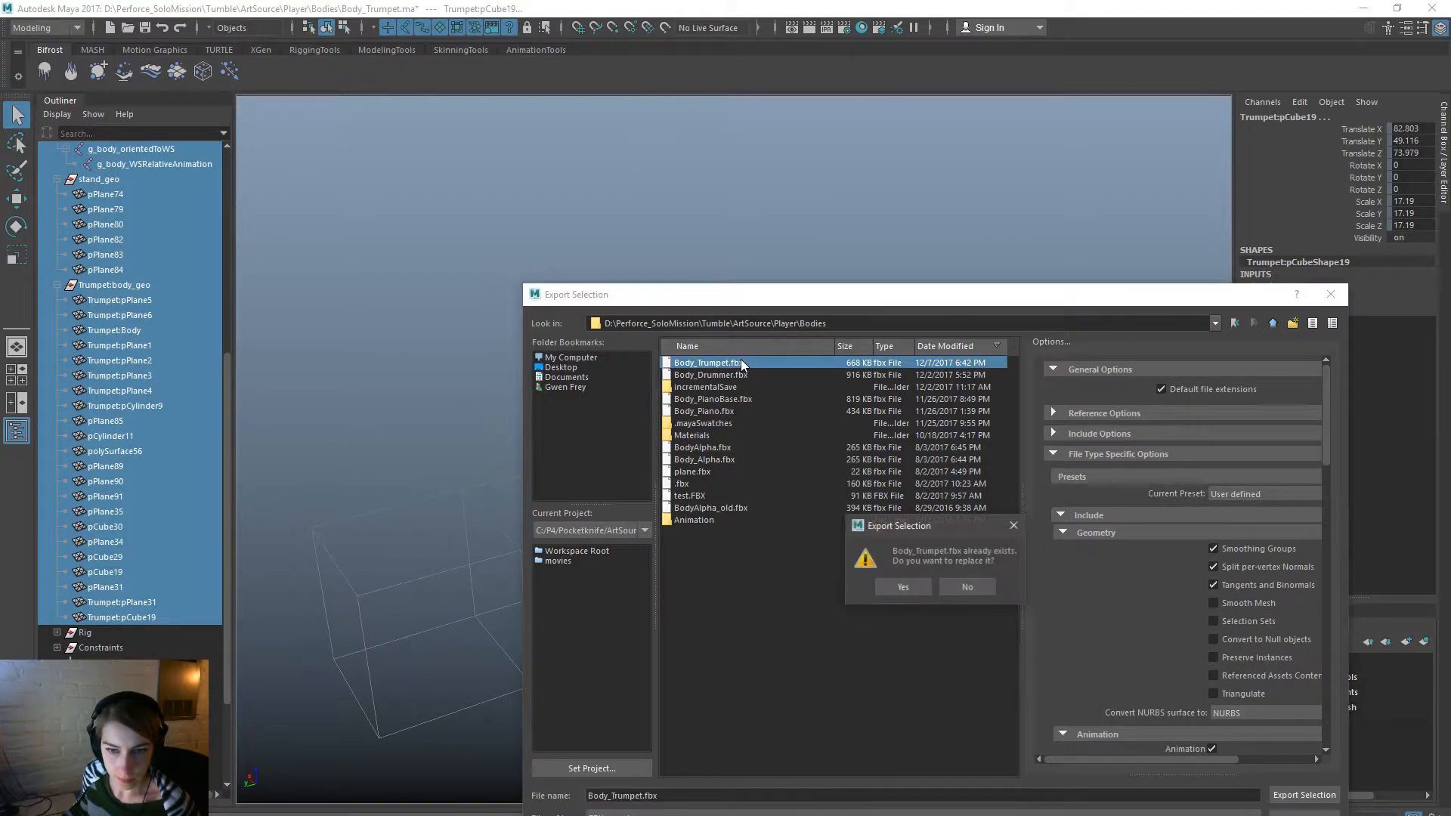
pyautogui.click(904, 587)
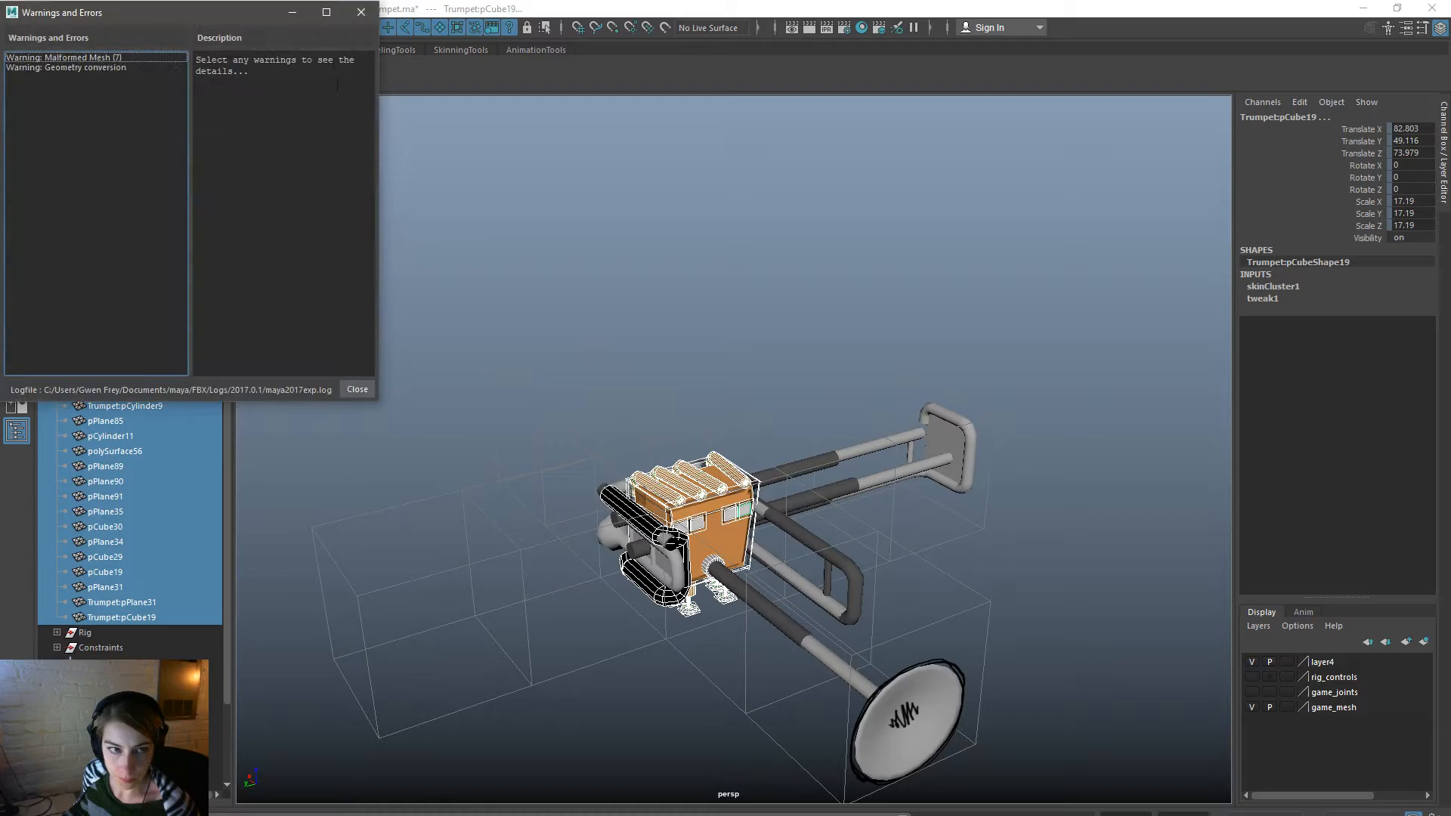
pyautogui.click(361, 13)
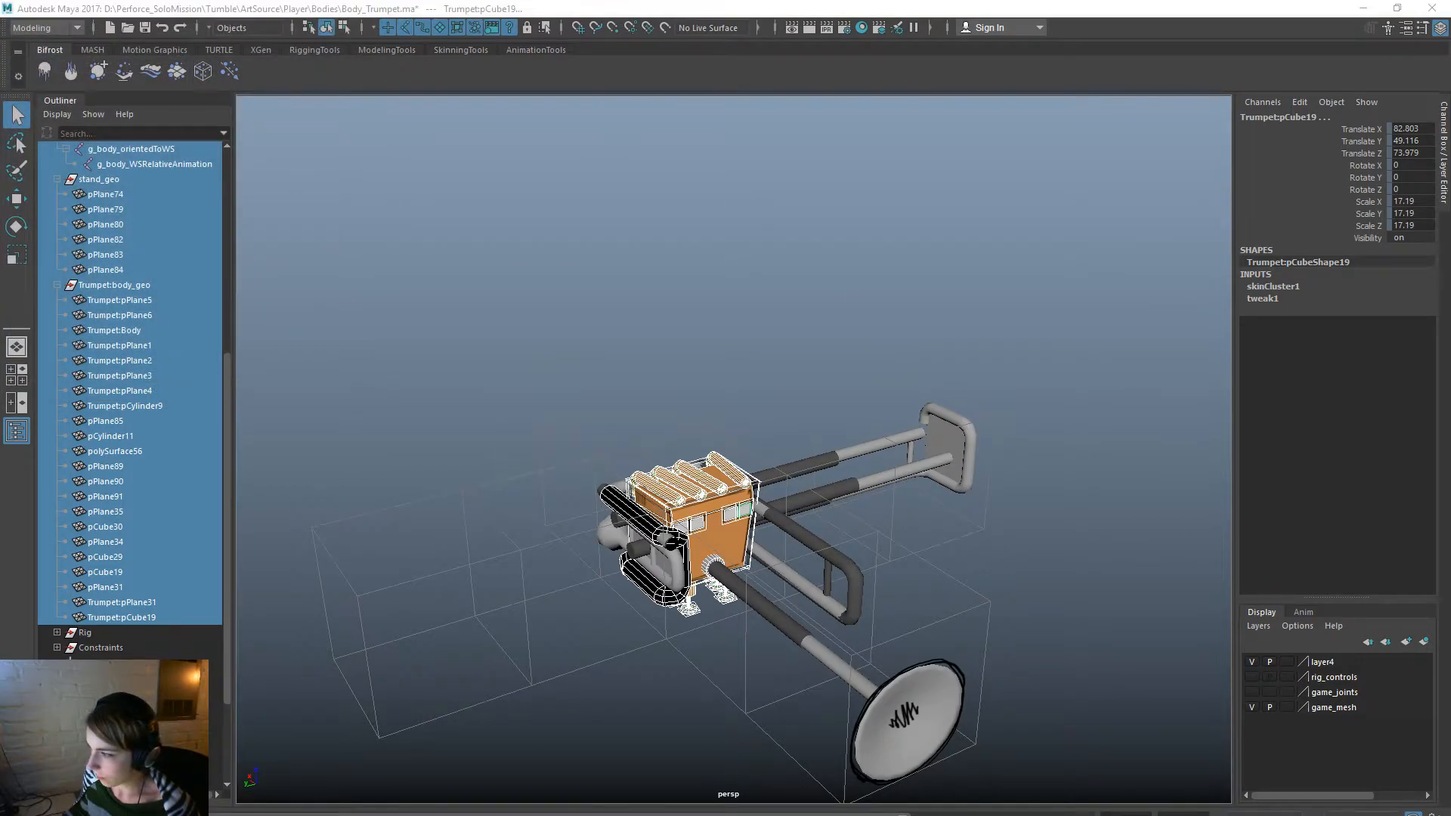
# Switch to Unreal and reimport the Body_Trumpet skeletal mesh, cancelling the skeleton regeneration and acknowledging the missing-bones notice.
pyautogui.hotkey('alt', 'Tab')
pyautogui.click(360, 715)
pyautogui.rightClick(360, 716)
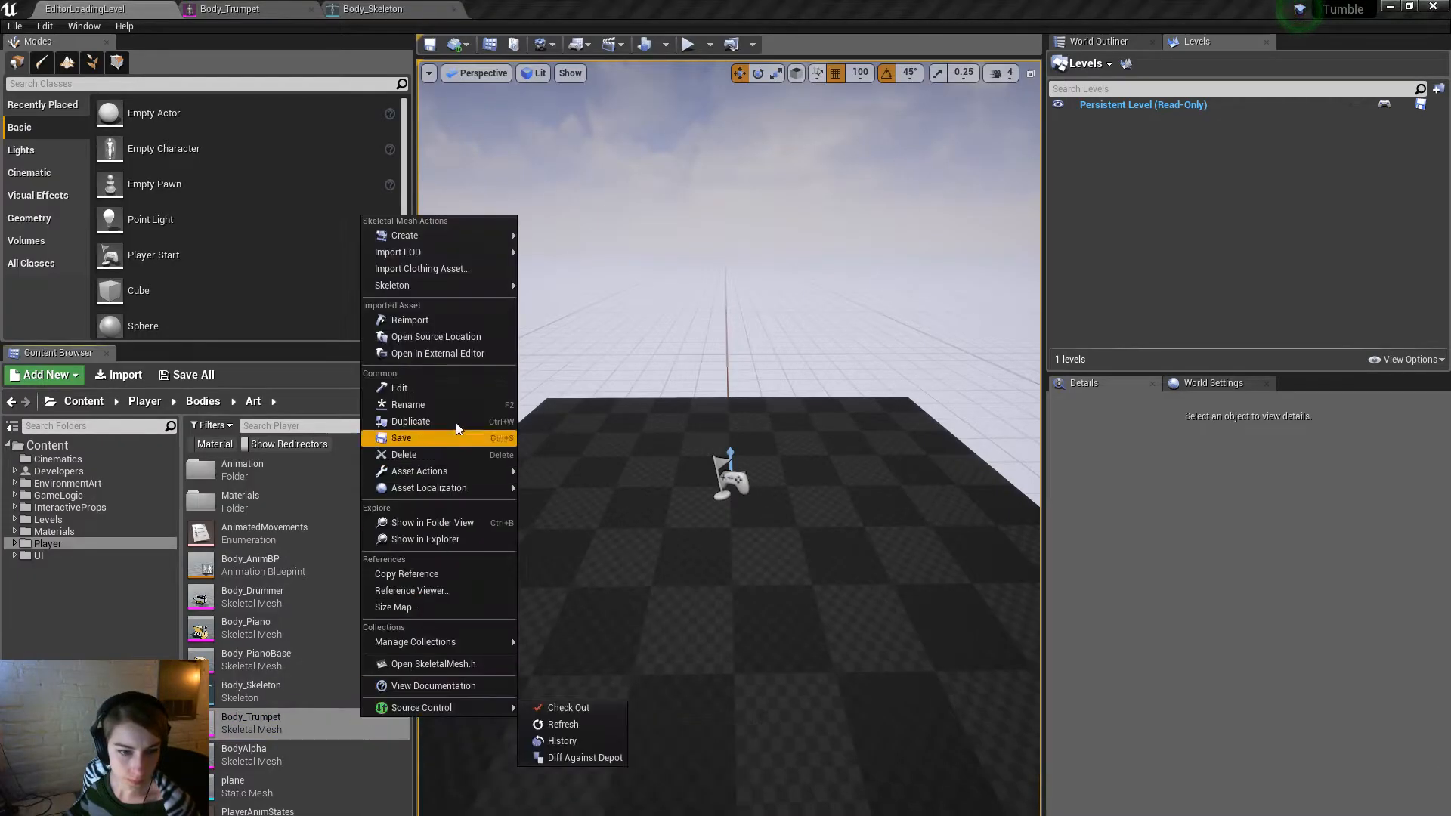
pyautogui.click(464, 326)
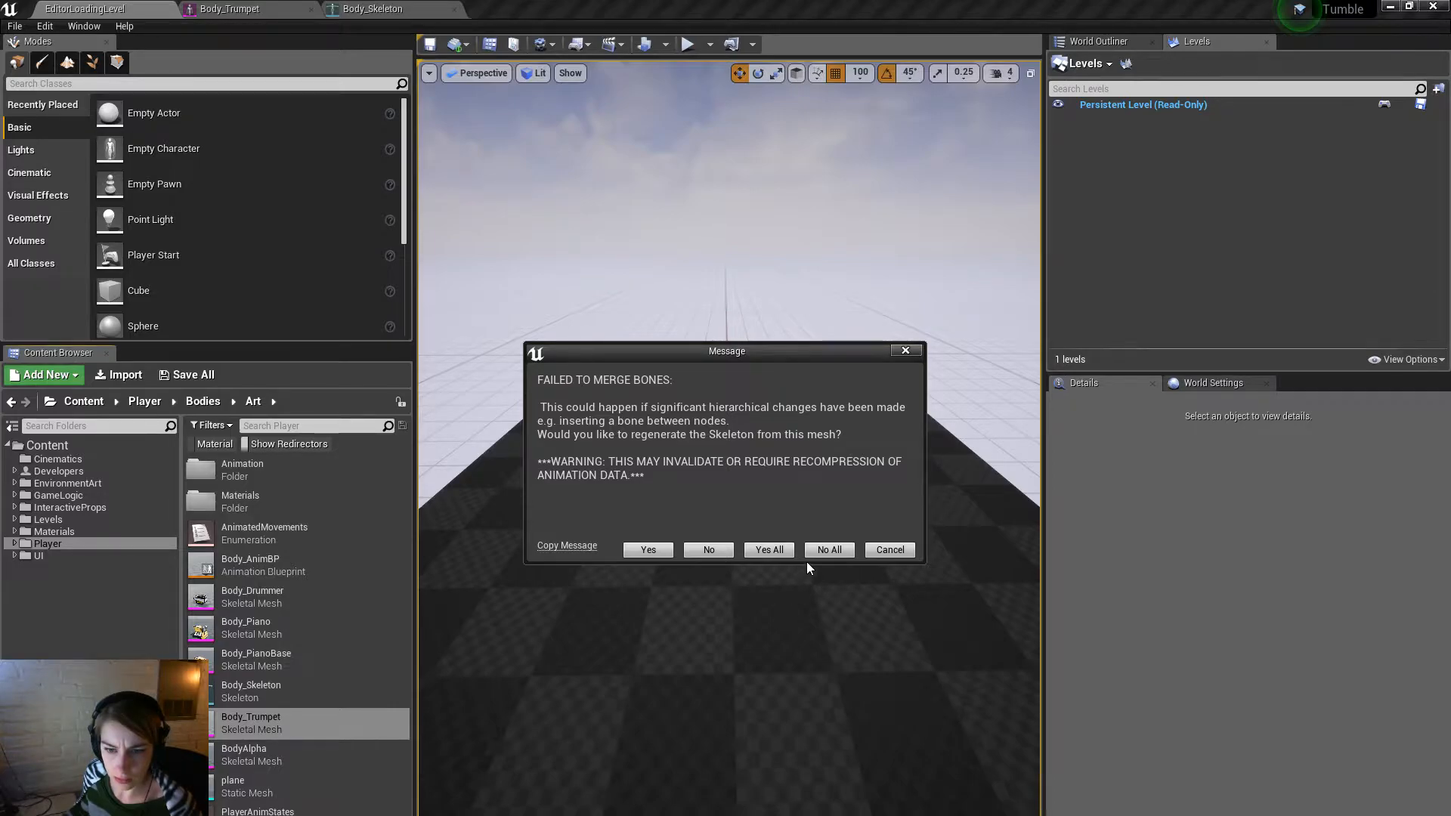
pyautogui.click(890, 550)
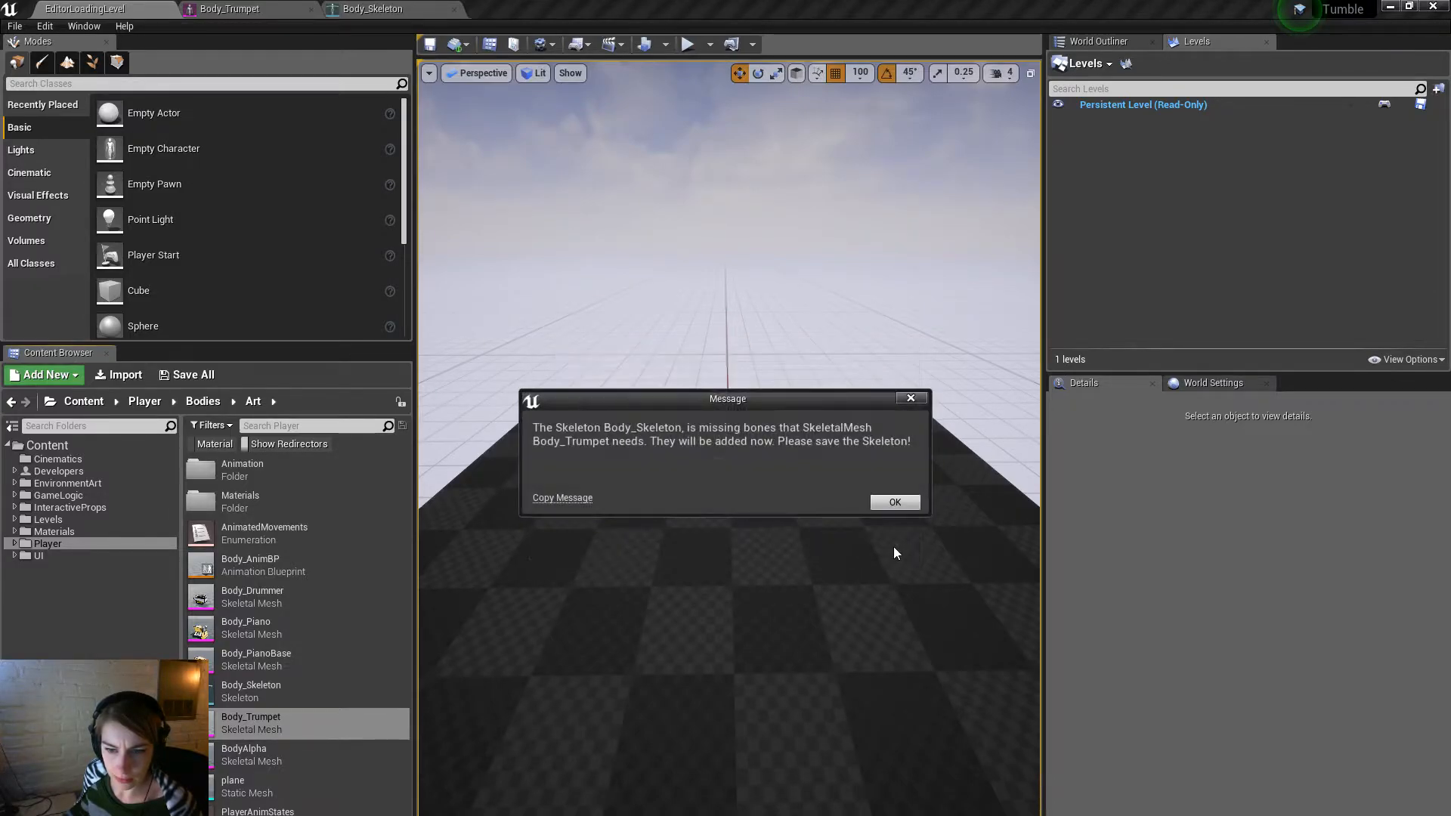
pyautogui.click(895, 503)
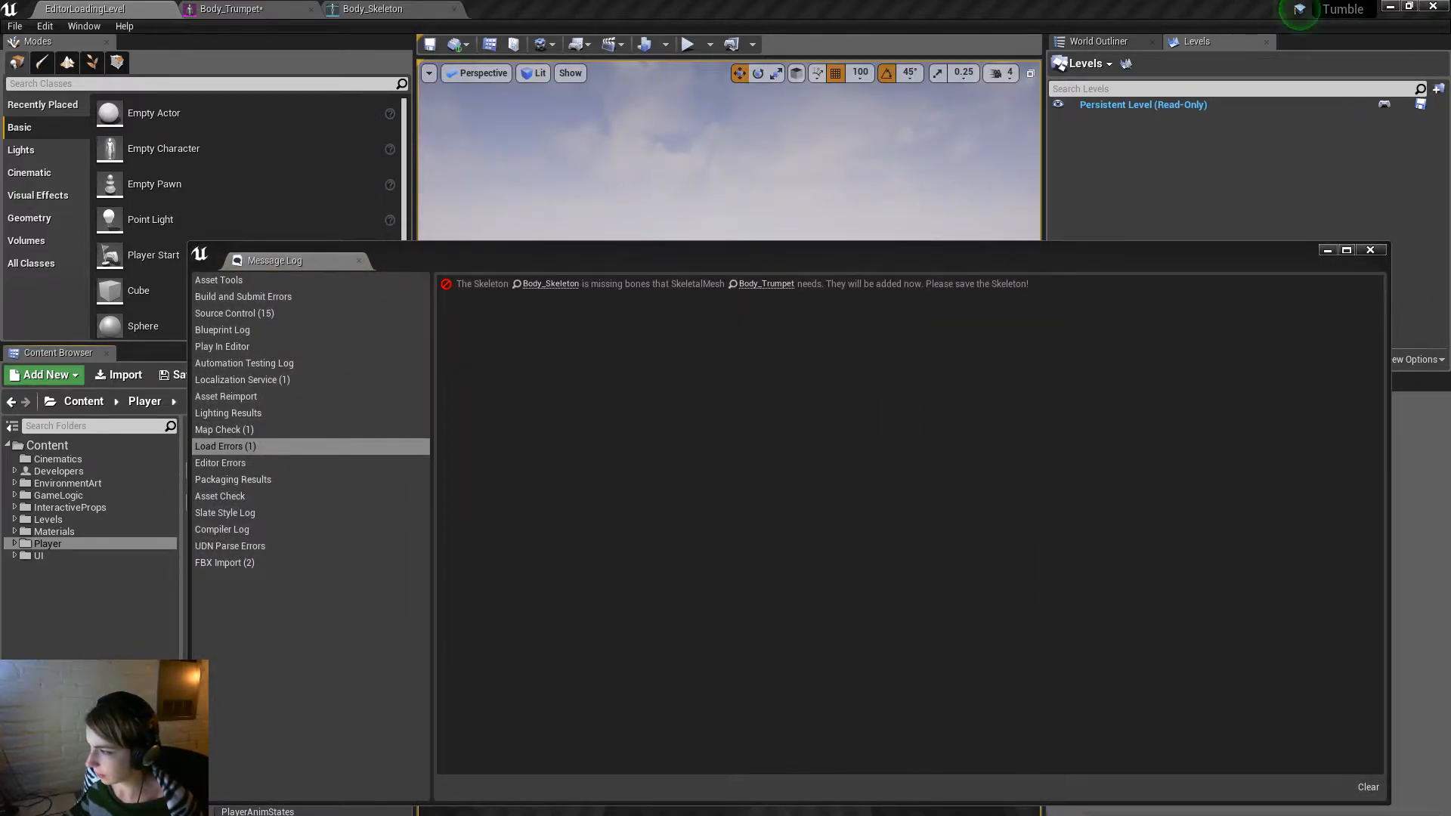
# Switch back to Maya and clear the current selection.
pyautogui.hotkey('alt', 'Tab')
pyautogui.click(674, 404)
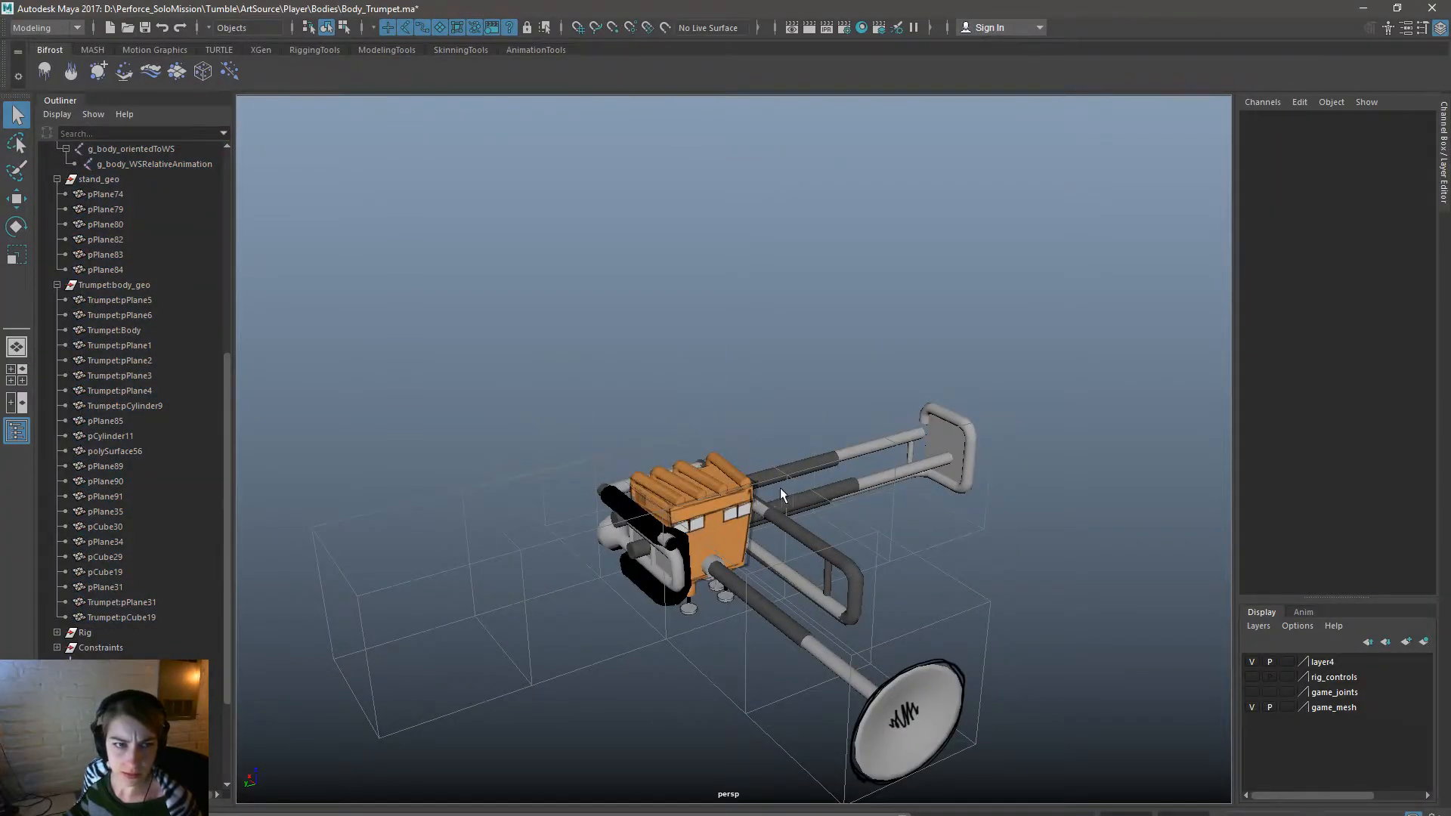
# Start a new empty scene and import Body_Trumpet.fbx from the Bodies folder.
pyautogui.keyDown('alt'); pyautogui.moveTo(774, 489); pyautogui.dragTo(753, 312); pyautogui.keyUp('alt')
pyautogui.hotkey('ctrl', 'o')
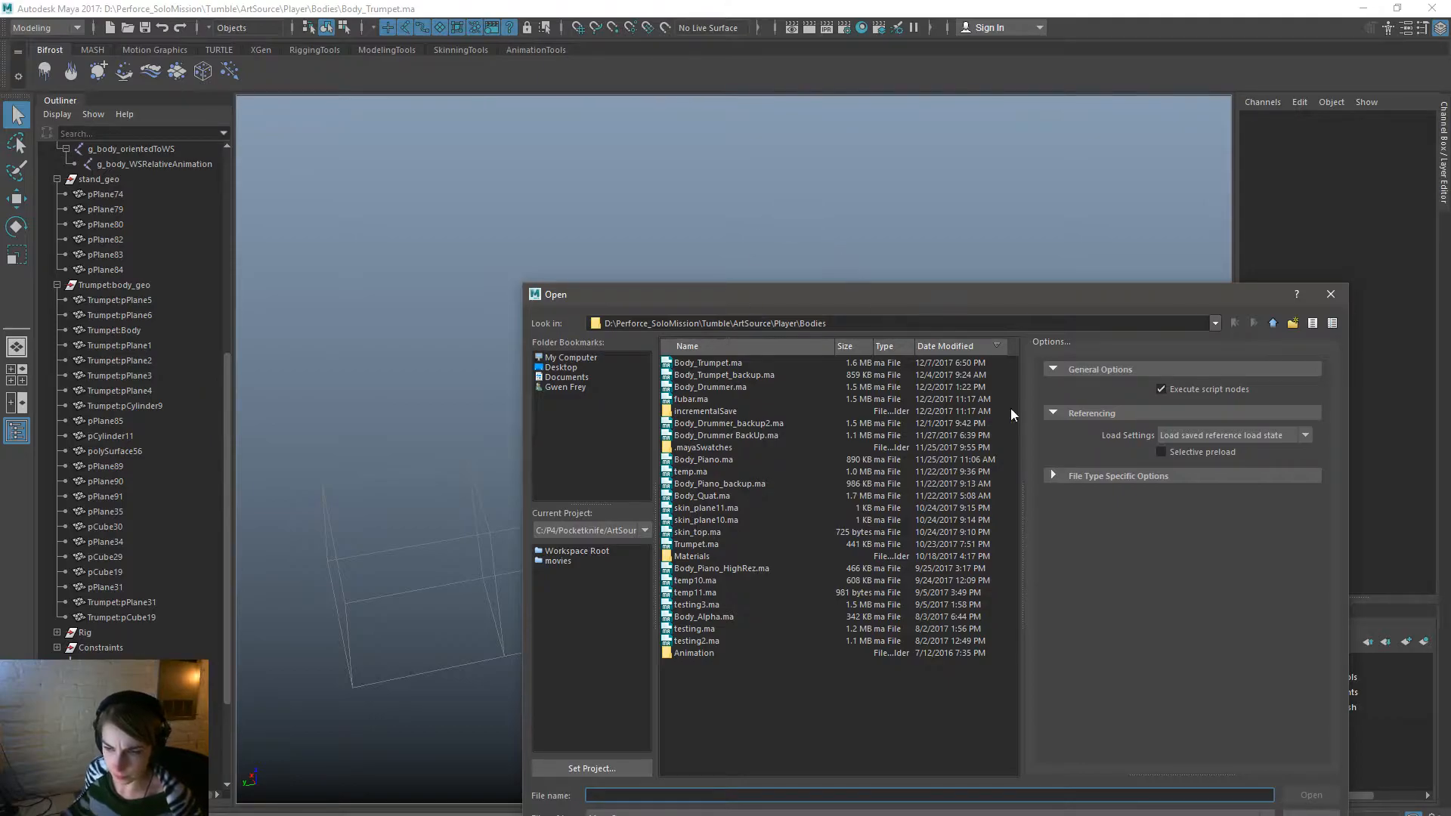
pyautogui.press('Escape')
pyautogui.hotkey('ctrl', 'n')
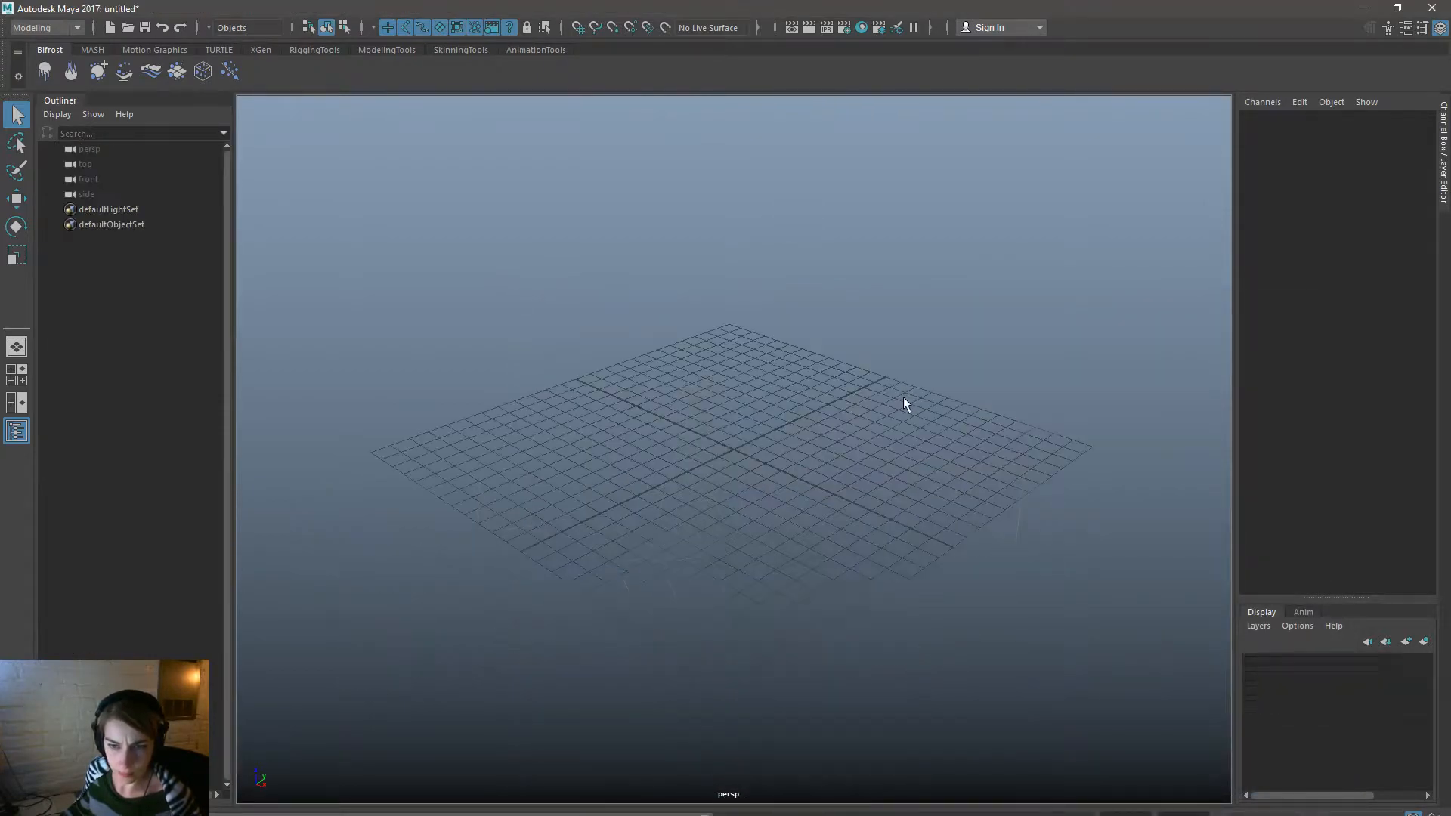
pyautogui.press('space')
pyautogui.moveTo(544, 261); pyautogui.dragTo(557, 290)
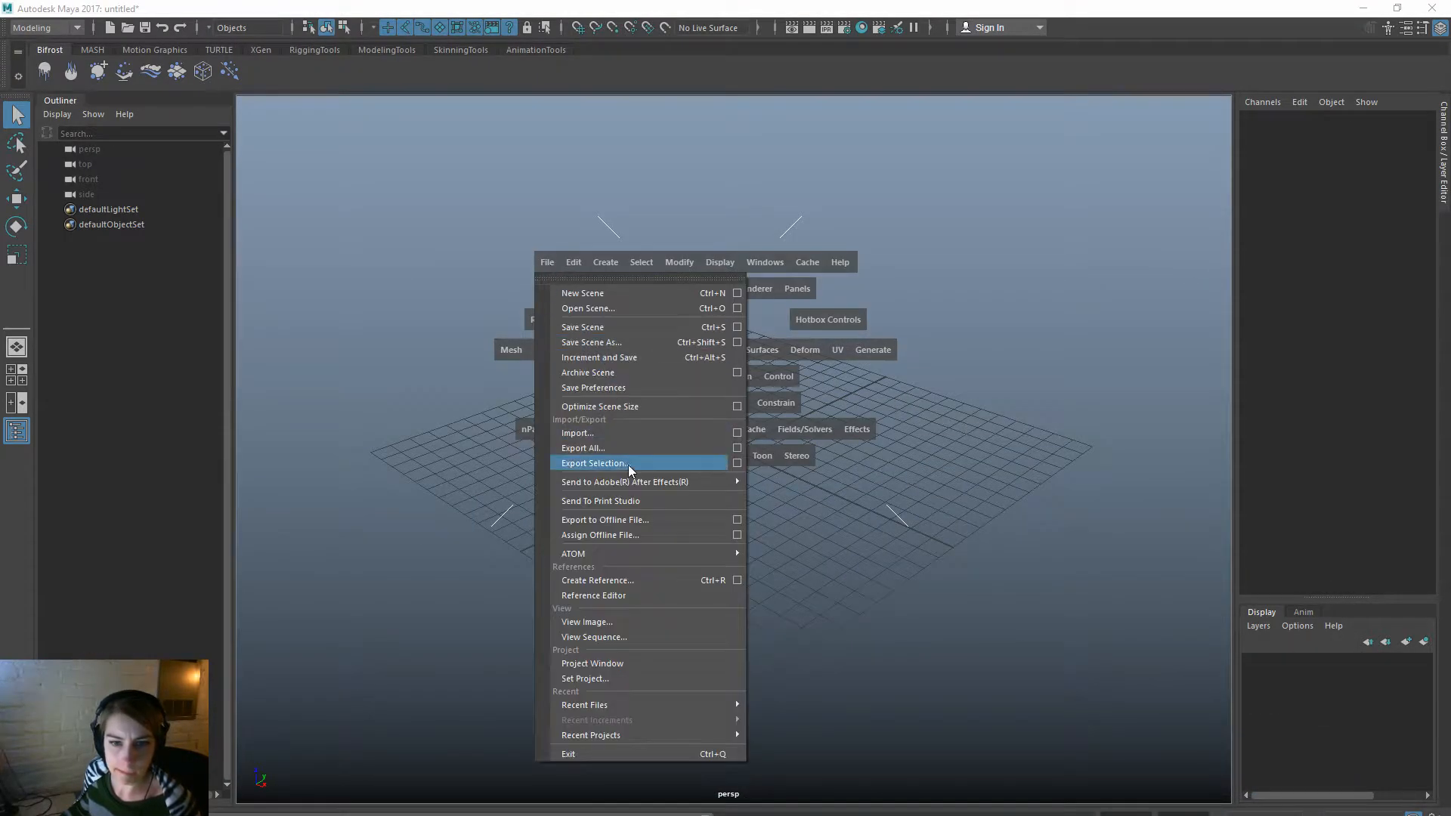
pyautogui.click(641, 431)
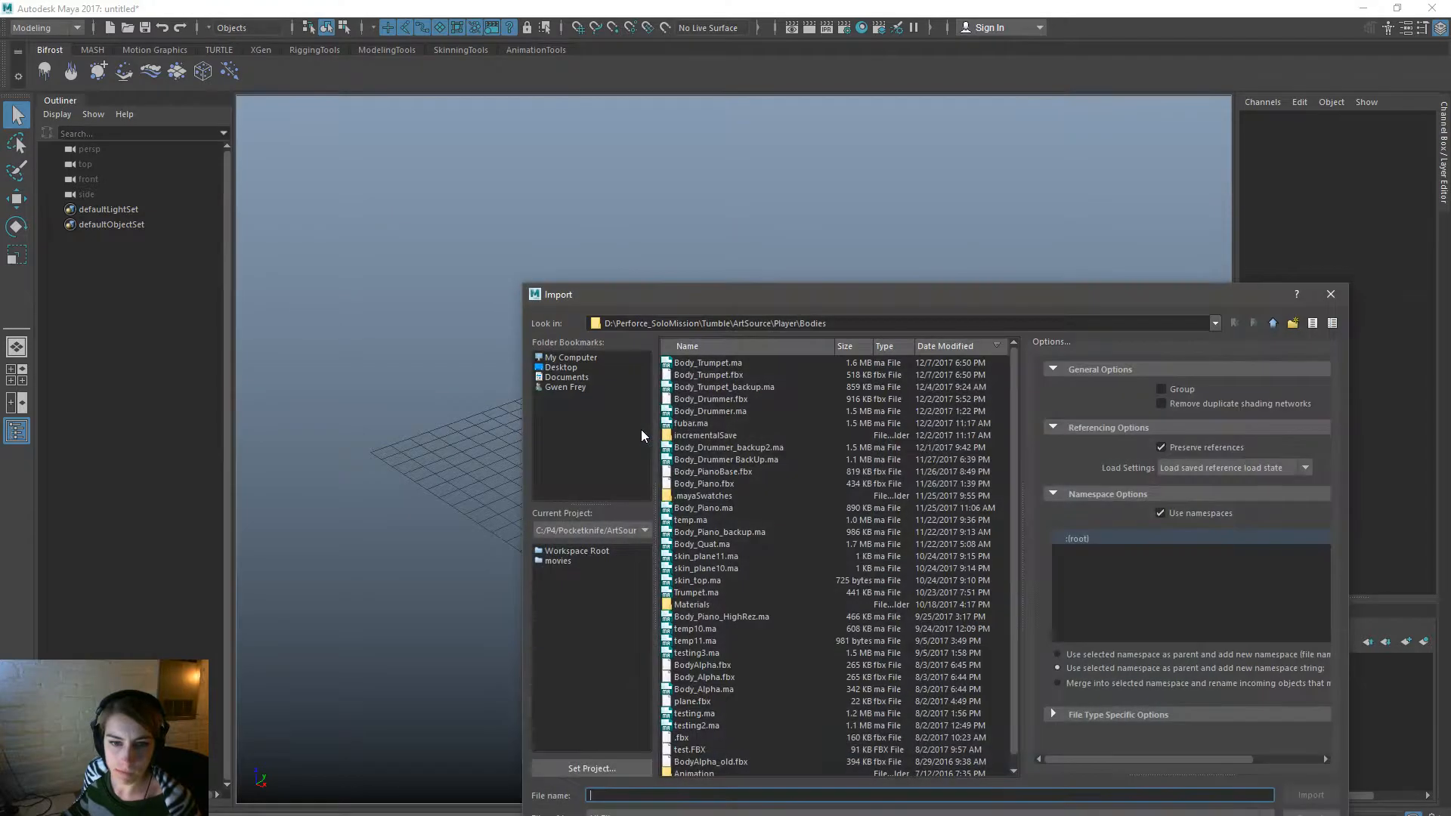
pyautogui.doubleClick(736, 370)
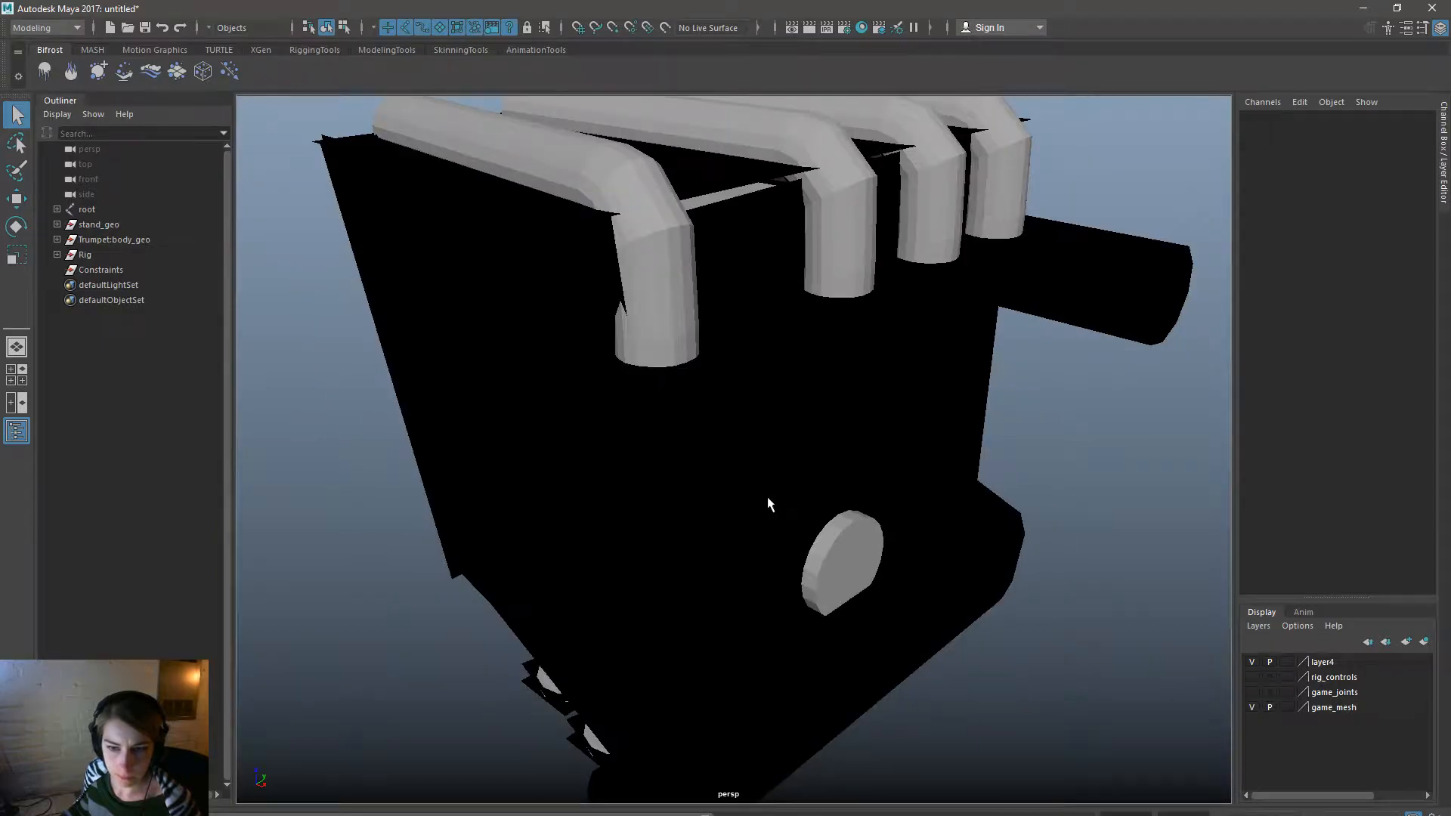
# Examine the imported trumpet body with textures and the game_joints layer shown, including its root joint hierarchy and the Rig and Constraints groups.
pyautogui.scroll(-5, 768, 496)
pyautogui.keyDown('alt'); pyautogui.moveTo(777, 508); pyautogui.dragTo(754, 506); pyautogui.keyUp('alt')
pyautogui.press('6')
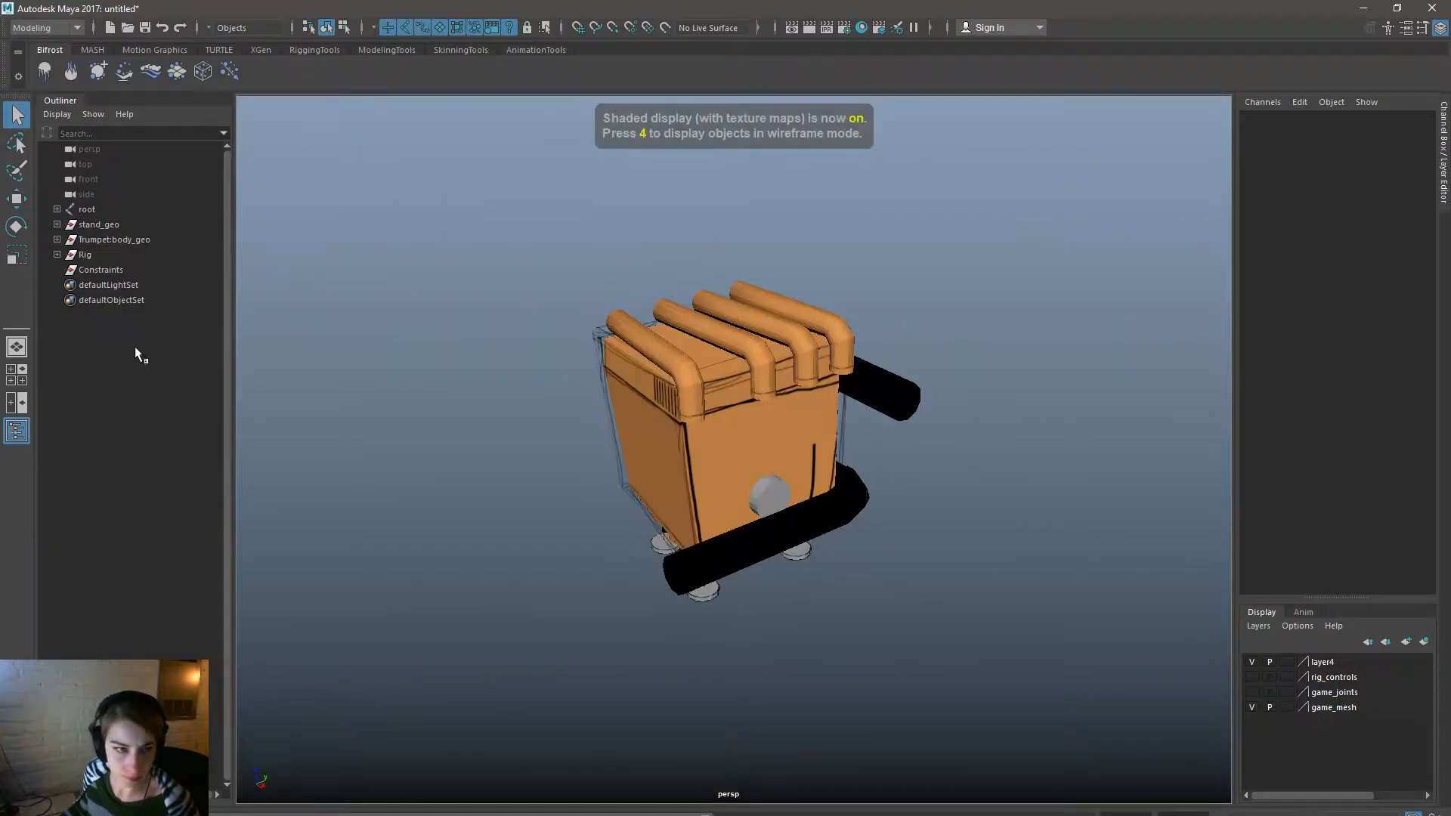
pyautogui.click(57, 210)
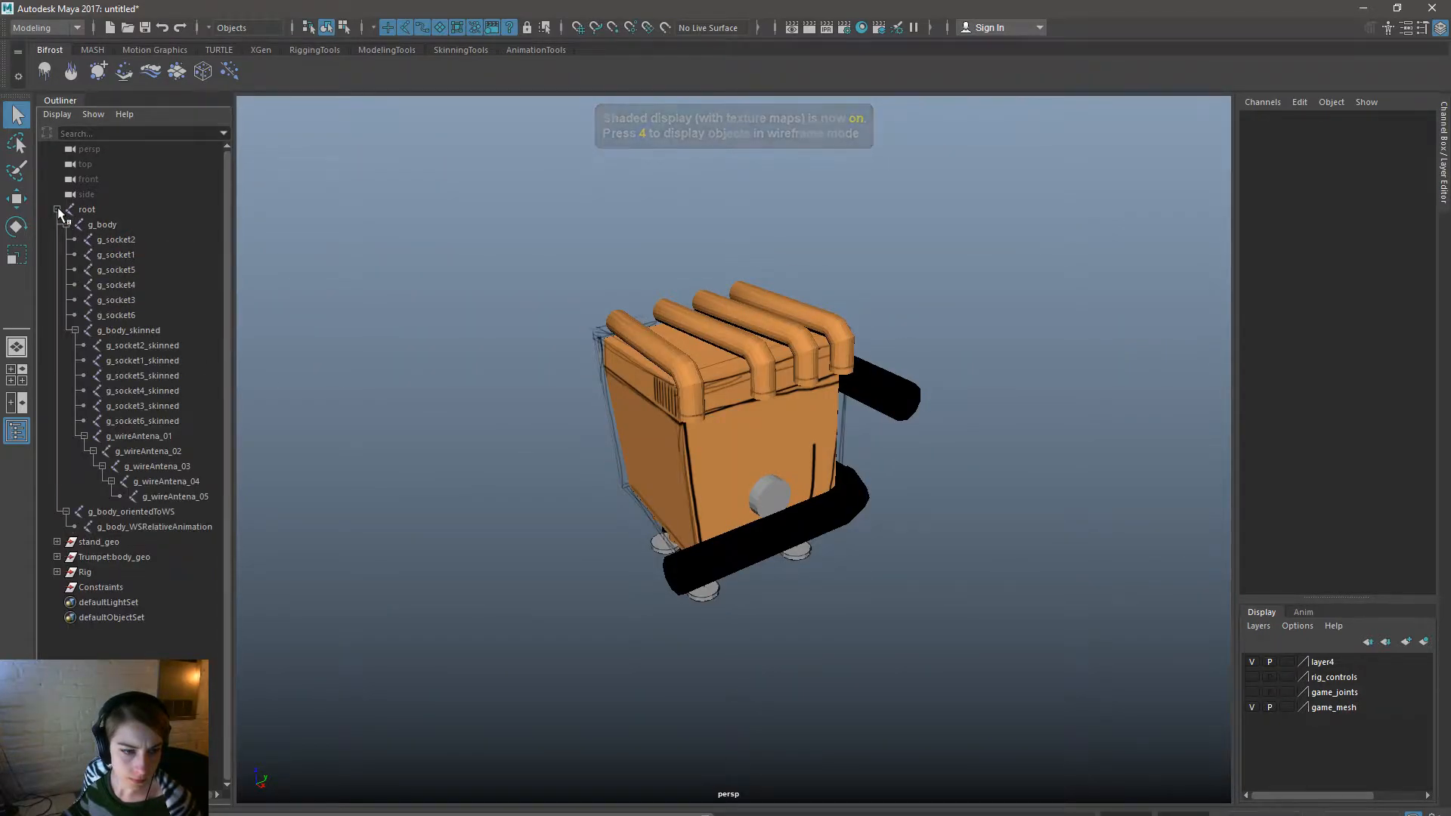
pyautogui.click(98, 589)
pyautogui.click(95, 574)
pyautogui.keyDown('alt'); pyautogui.moveTo(511, 537); pyautogui.dragTo(797, 514); pyautogui.keyUp('alt')
pyautogui.click(1251, 692)
pyautogui.moveTo(1217, 686)
pyautogui.keyDown('alt'); pyautogui.mouseDown()
pyautogui.moveTo(972, 609)
pyautogui.moveTo(816, 609)
pyautogui.moveTo(841, 609)
pyautogui.moveTo(847, 585)
pyautogui.mouseUp(); pyautogui.keyUp('alt')
pyautogui.press('space')
pyautogui.click(526, 344)
pyautogui.click(594, 520)
pyautogui.keyDown('alt'); pyautogui.moveTo(723, 537); pyautogui.dragTo(832, 535); pyautogui.keyUp('alt')
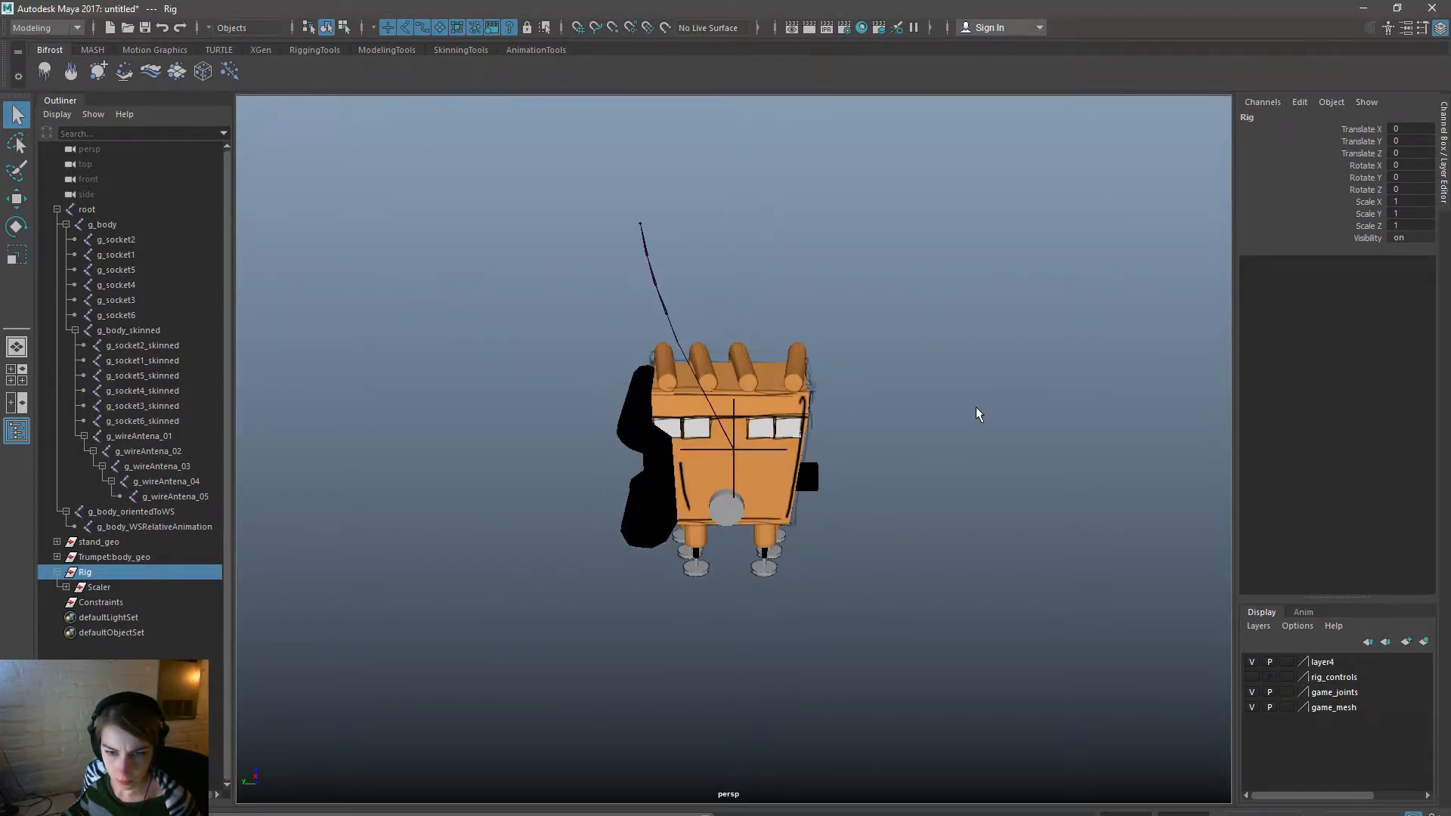
# Reopen the recent scene Body_Trumpet.ma, discarding the untitled import scene.
pyautogui.click(976, 406)
pyautogui.press('space')
pyautogui.click(544, 272)
pyautogui.moveTo(604, 715)
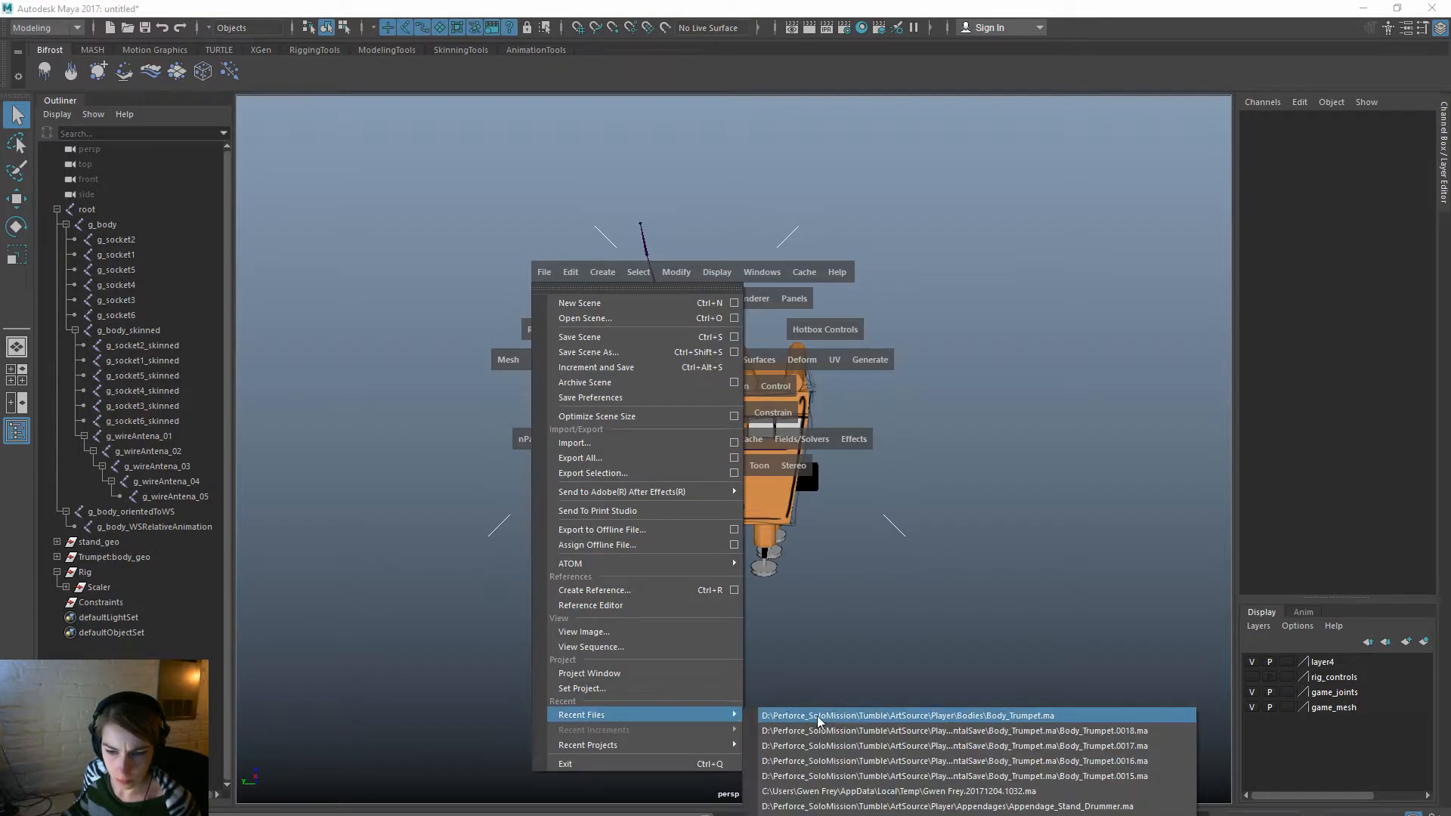
pyautogui.click(851, 716)
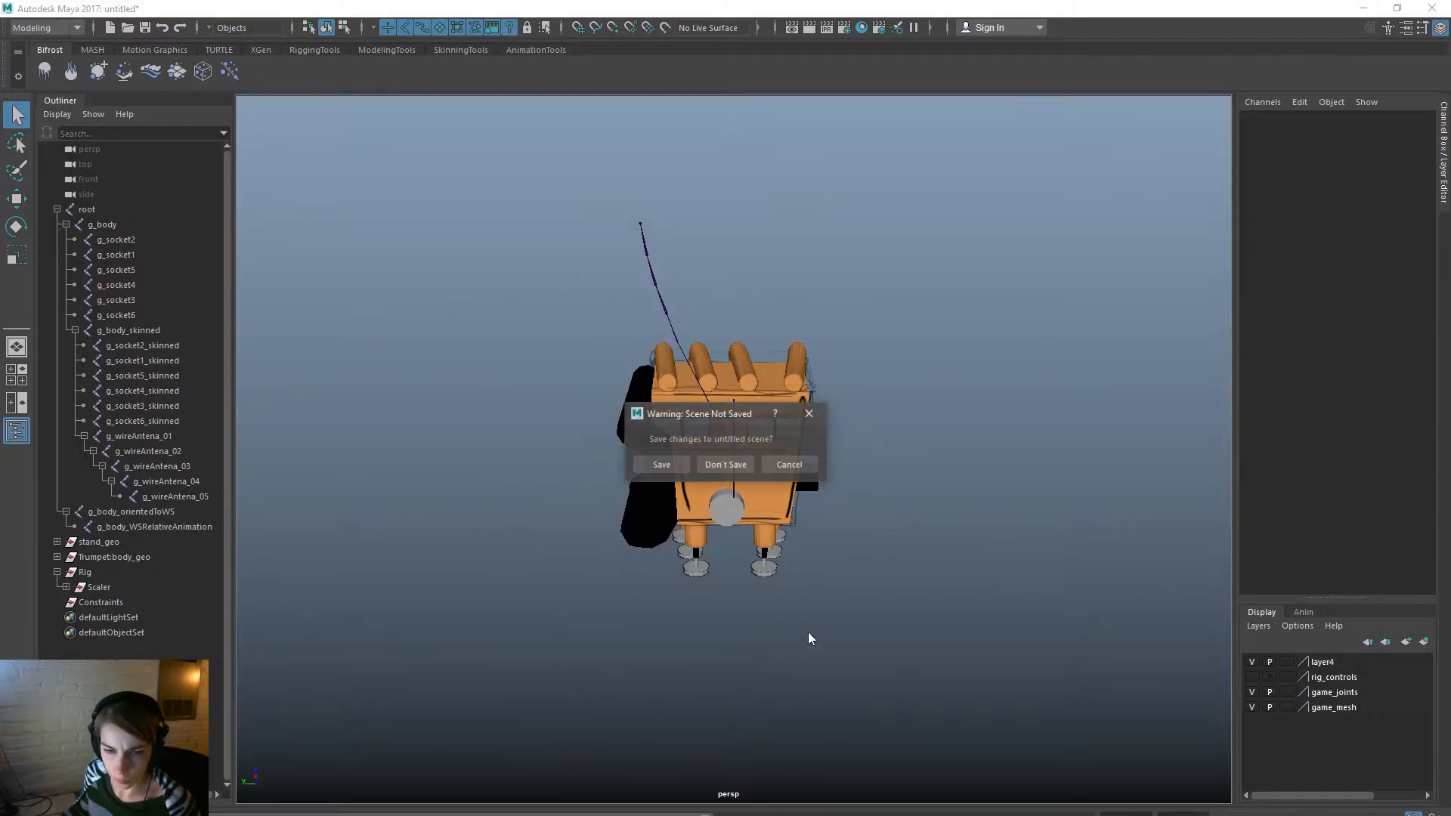
pyautogui.click(725, 465)
# Show the game_joints layer and delete the antenna joint chain starting at g_wireAntena_01.
pyautogui.keyDown('alt'); pyautogui.moveTo(828, 533); pyautogui.dragTo(929, 559); pyautogui.keyUp('alt')
pyautogui.click(1249, 692)
pyautogui.scroll(6, 627, 506)
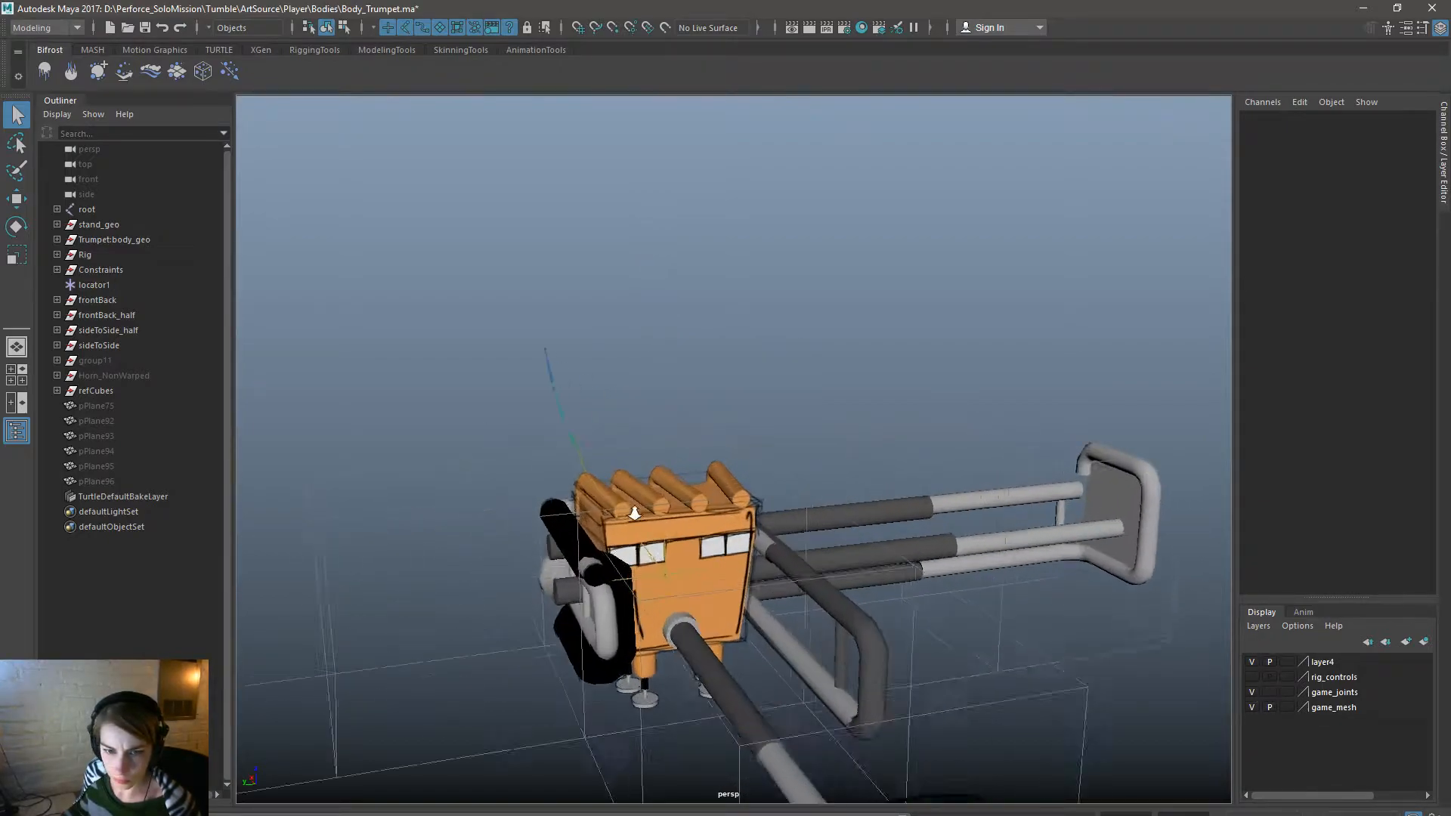
pyautogui.keyDown('alt'); pyautogui.moveTo(632, 505); pyautogui.dragTo(568, 475); pyautogui.keyUp('alt')
pyautogui.click(568, 474)
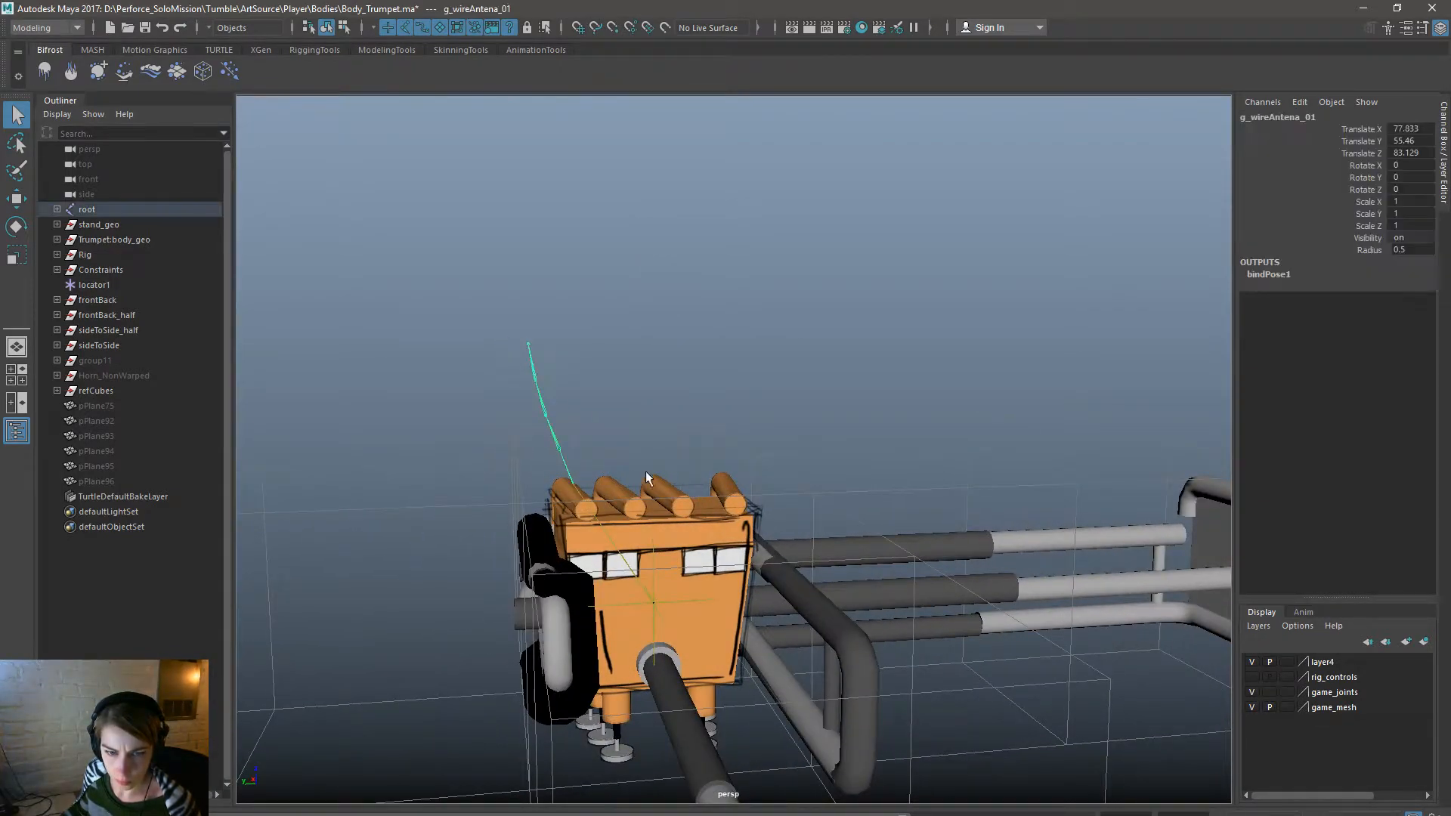
pyautogui.click(687, 470)
pyautogui.keyDown('alt'); pyautogui.moveTo(645, 515); pyautogui.dragTo(620, 525); pyautogui.keyUp('alt')
# Save the scene and delete the Rig and Constraints groups.
pyautogui.click(58, 210)
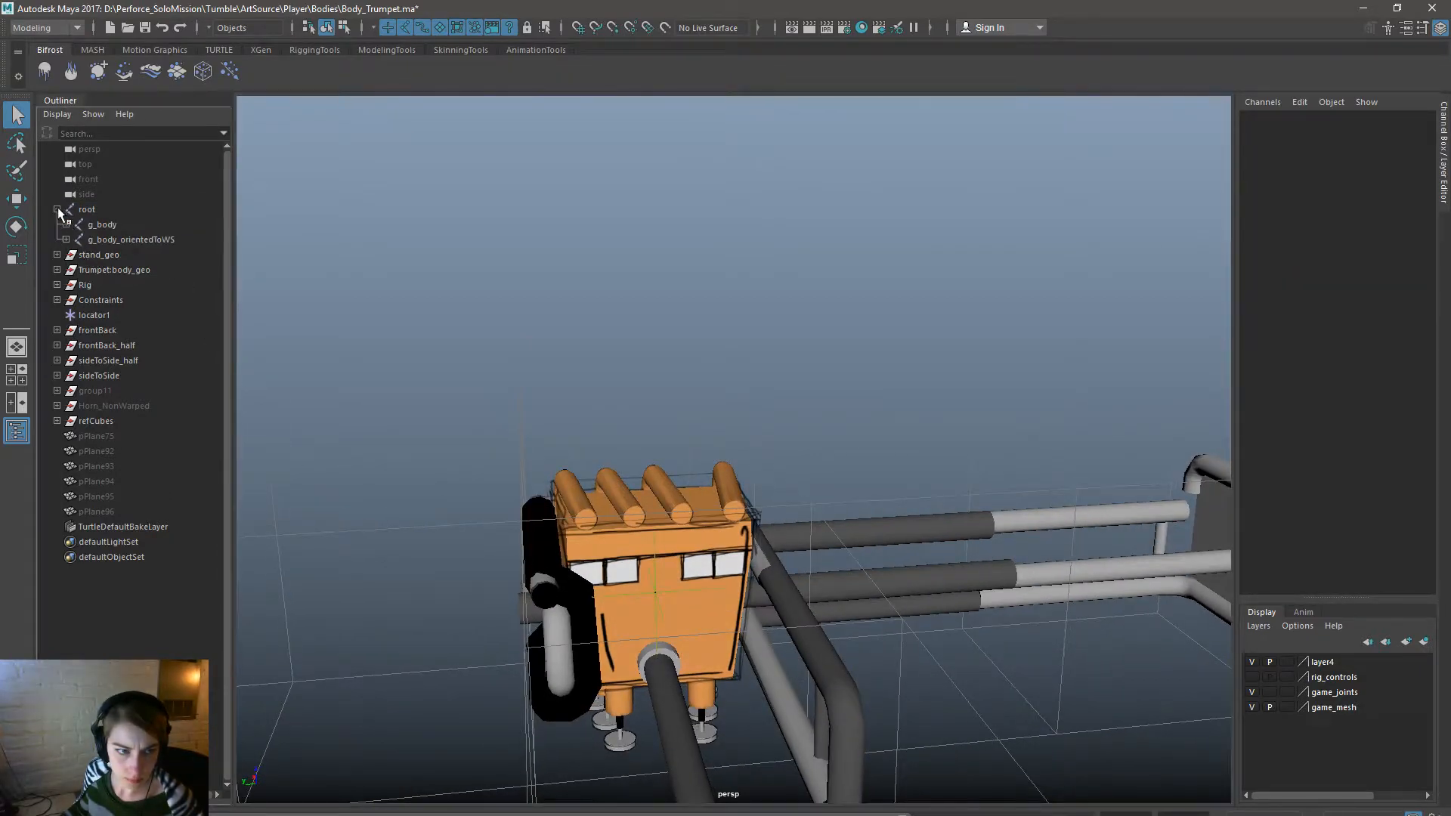
pyautogui.keyDown('alt'); pyautogui.moveTo(525, 291); pyautogui.dragTo(550, 357); pyautogui.keyUp('alt')
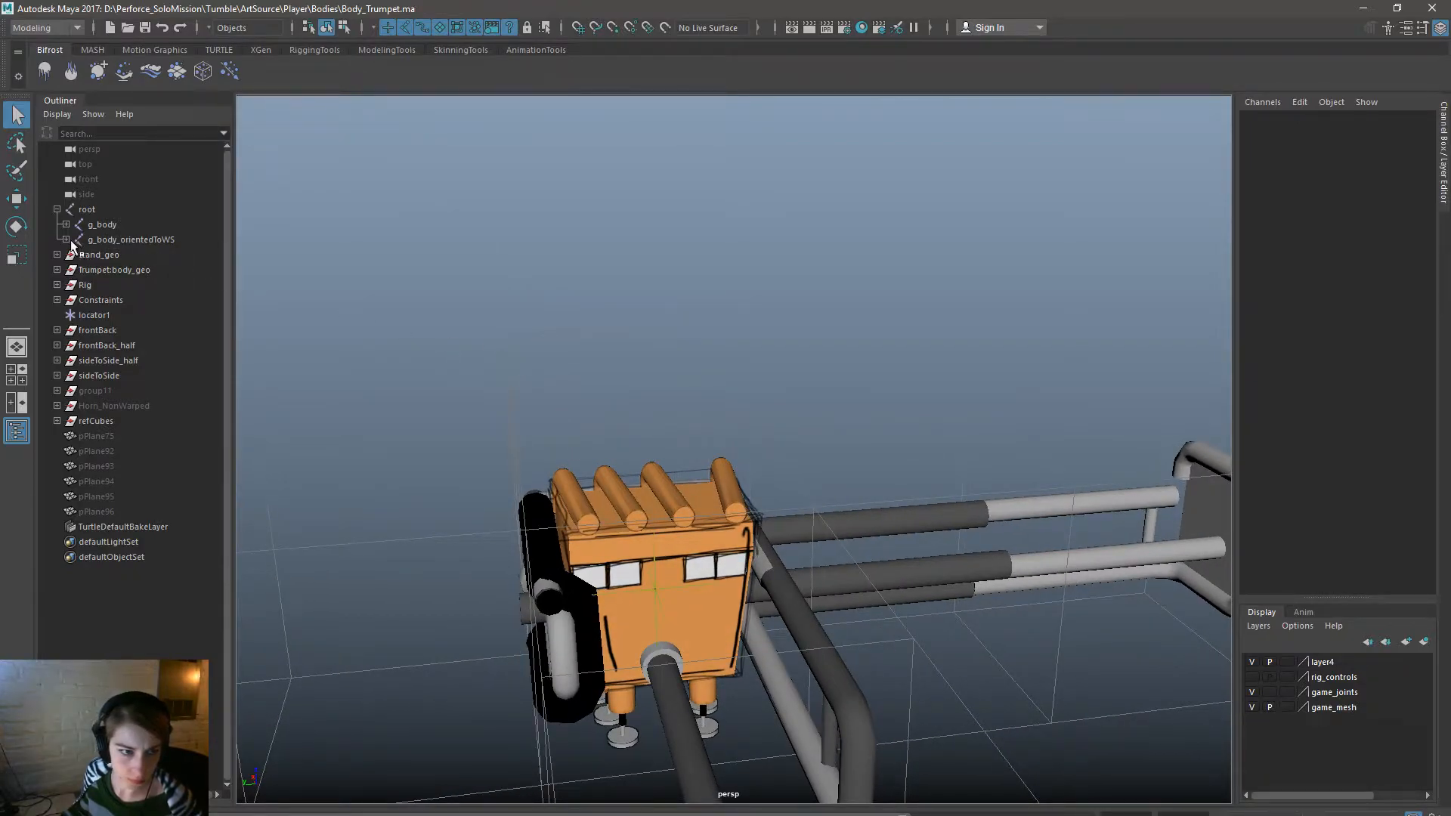
pyautogui.click(115, 280)
pyautogui.press('Delete')
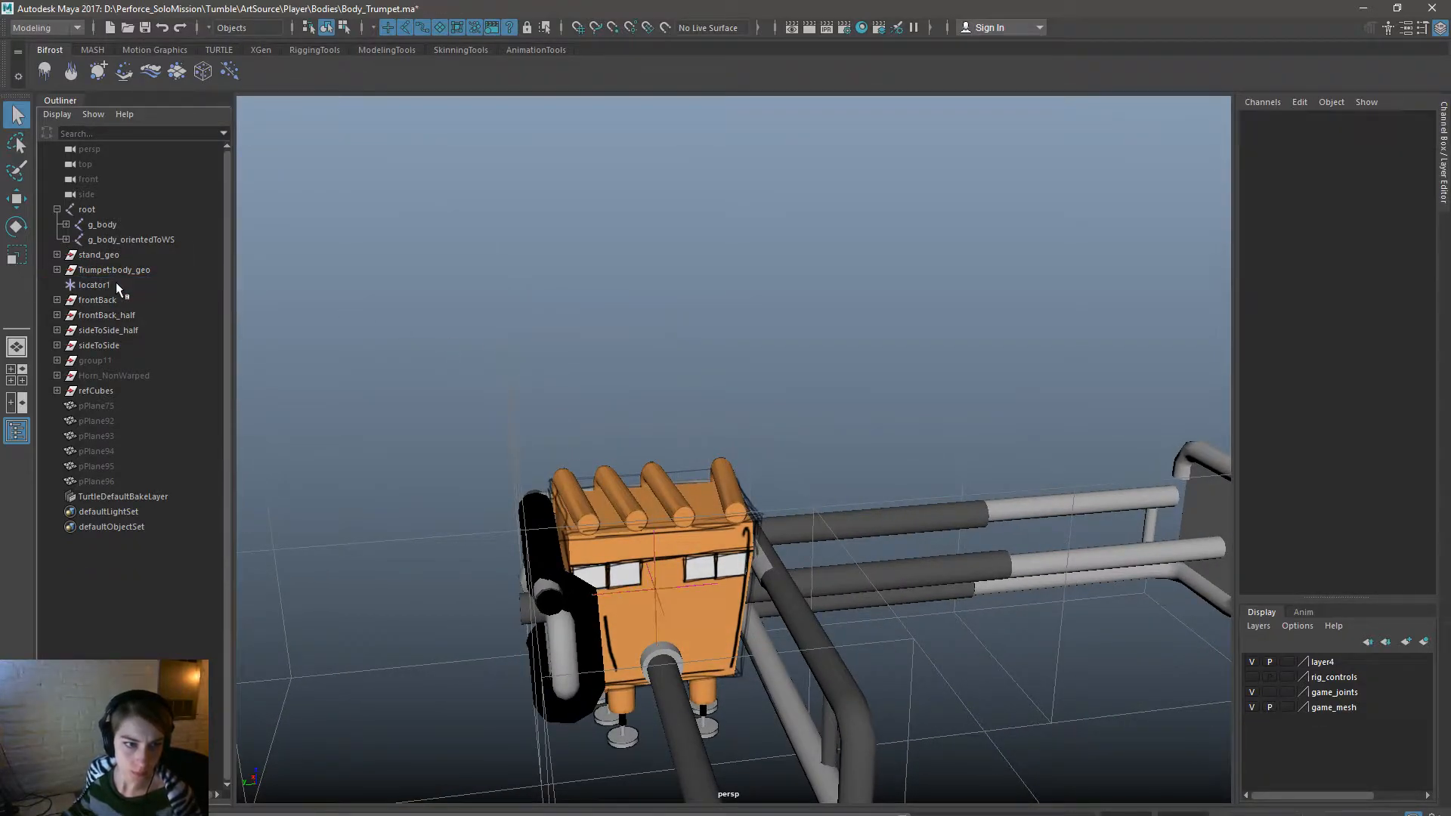
# Export the root joints with all stand_geo and Trumpet:body_geo meshes, overwriting Body_Trumpet.fbx, and dismiss the export warnings.
pyautogui.click(58, 270)
pyautogui.click(58, 254)
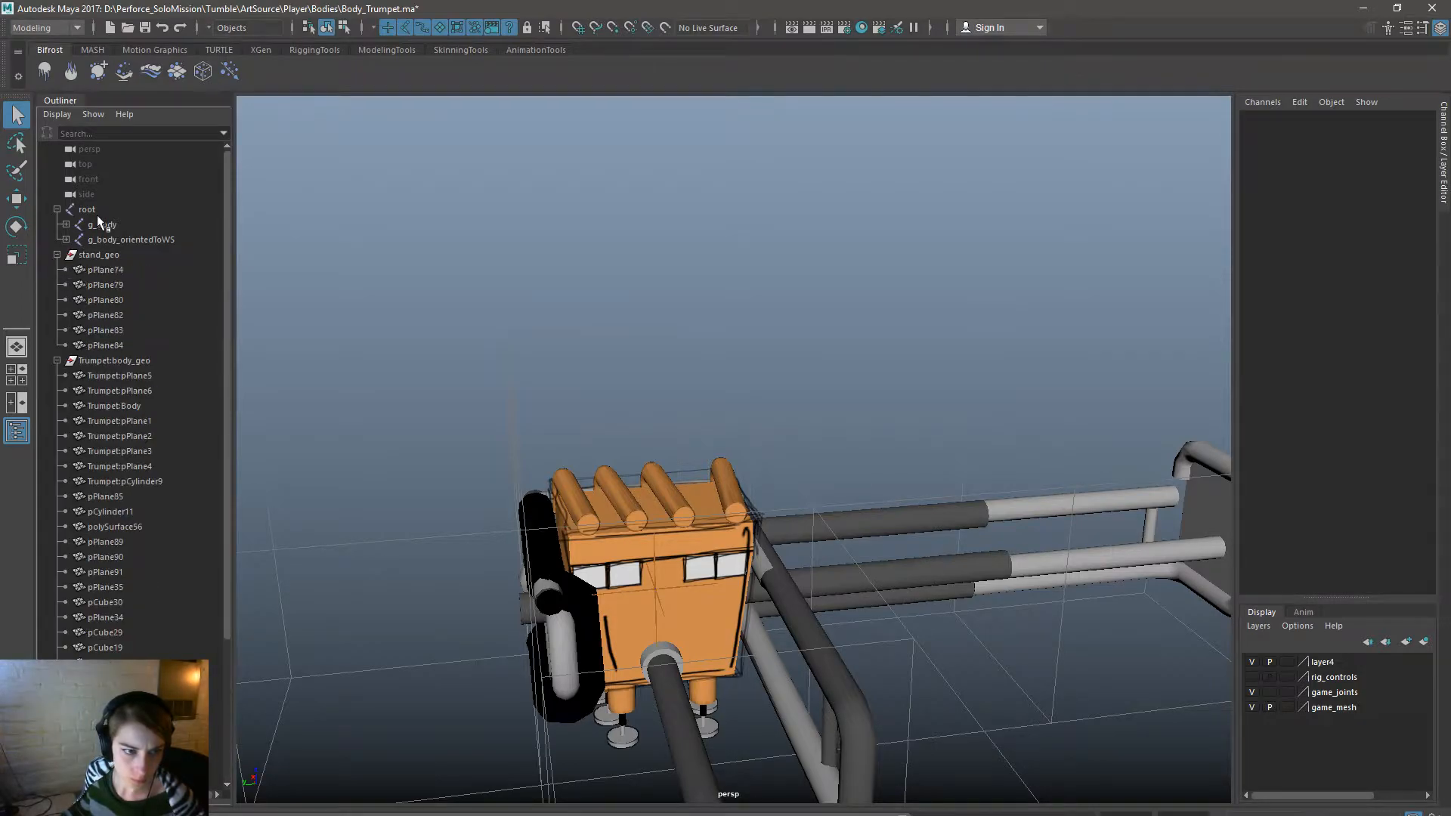
pyautogui.click(92, 211)
pyautogui.keyDown('shift'); pyautogui.click(113, 692); pyautogui.keyUp('shift')
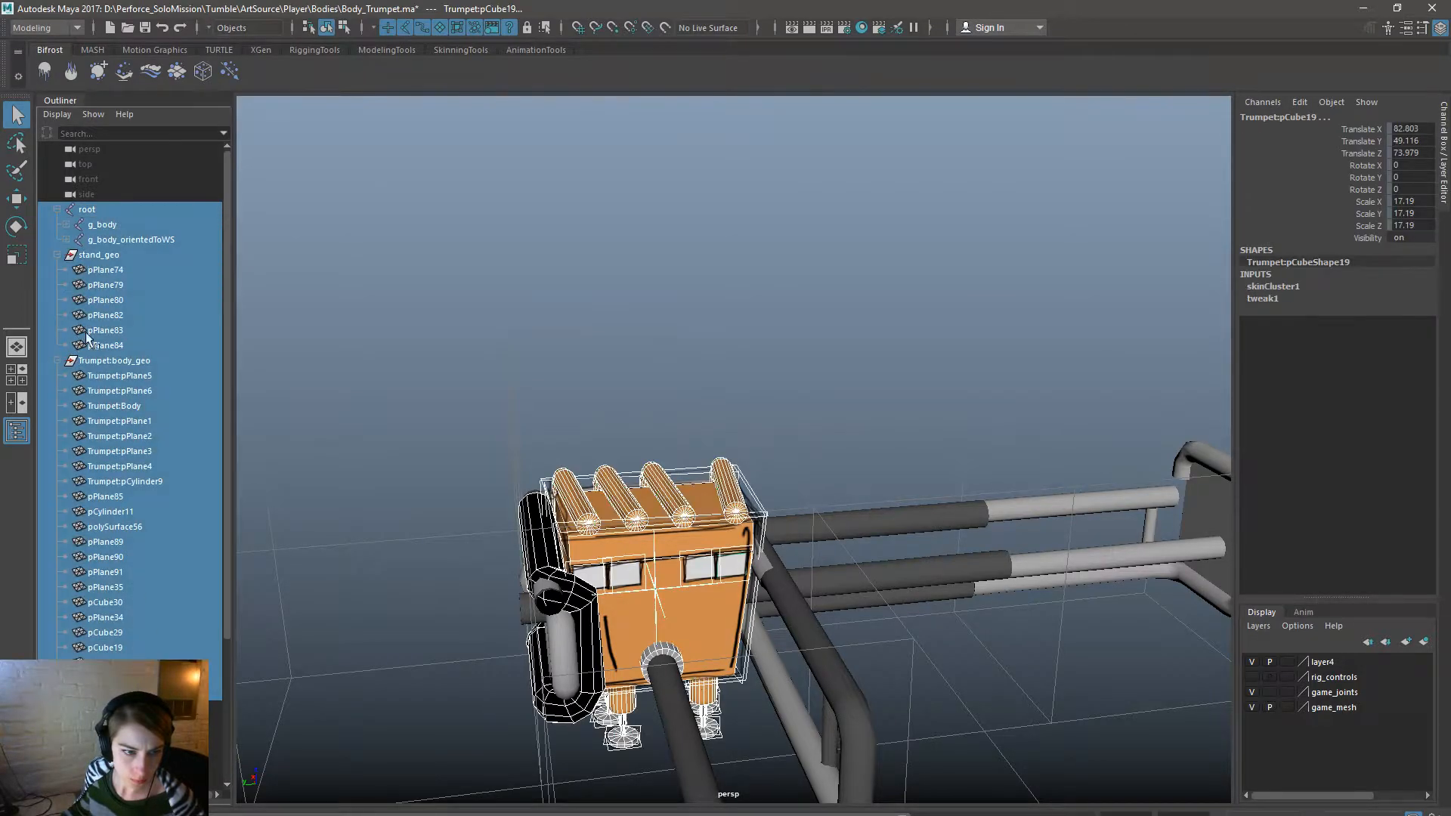
pyautogui.press('space')
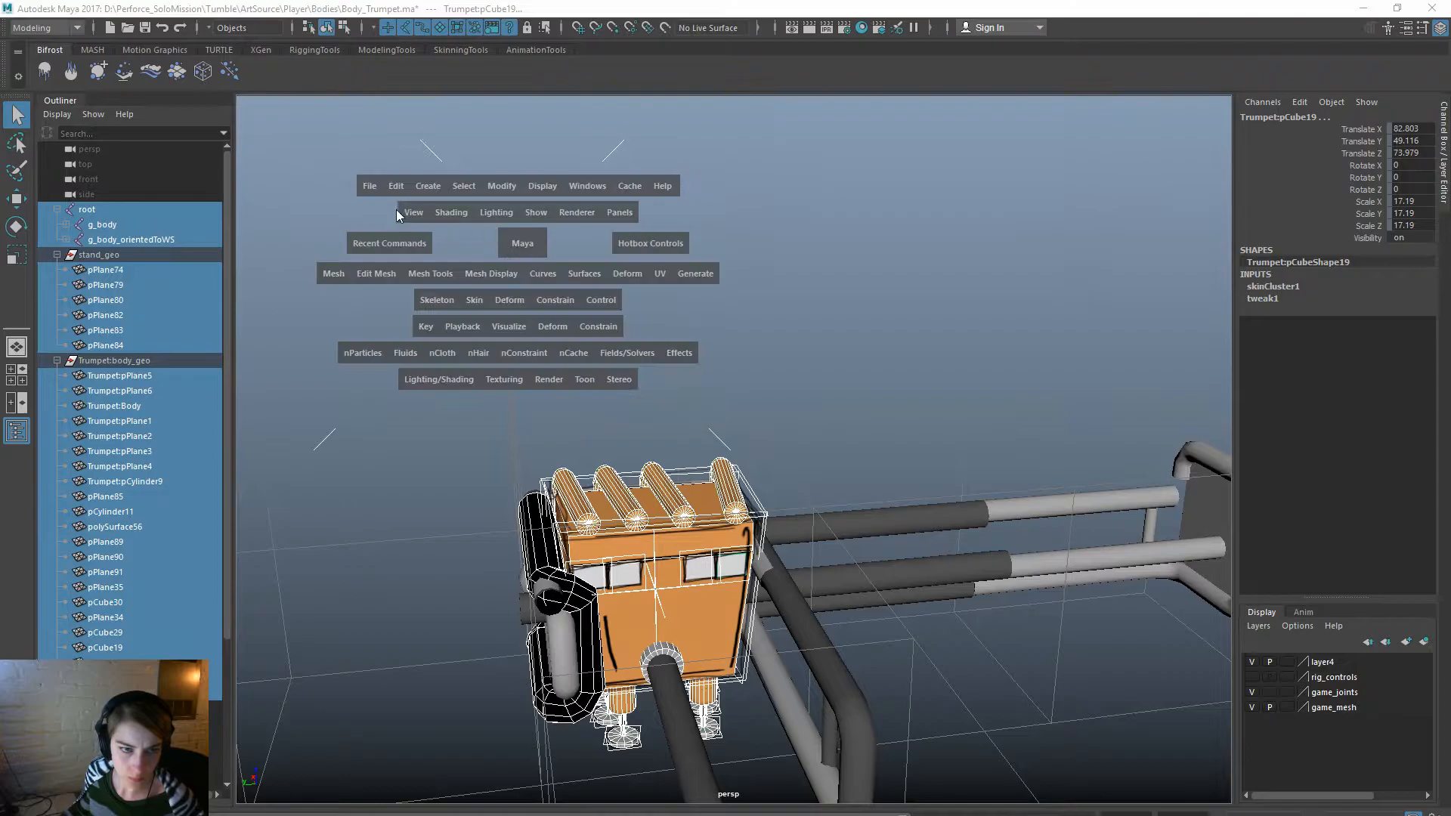
pyautogui.click(375, 188)
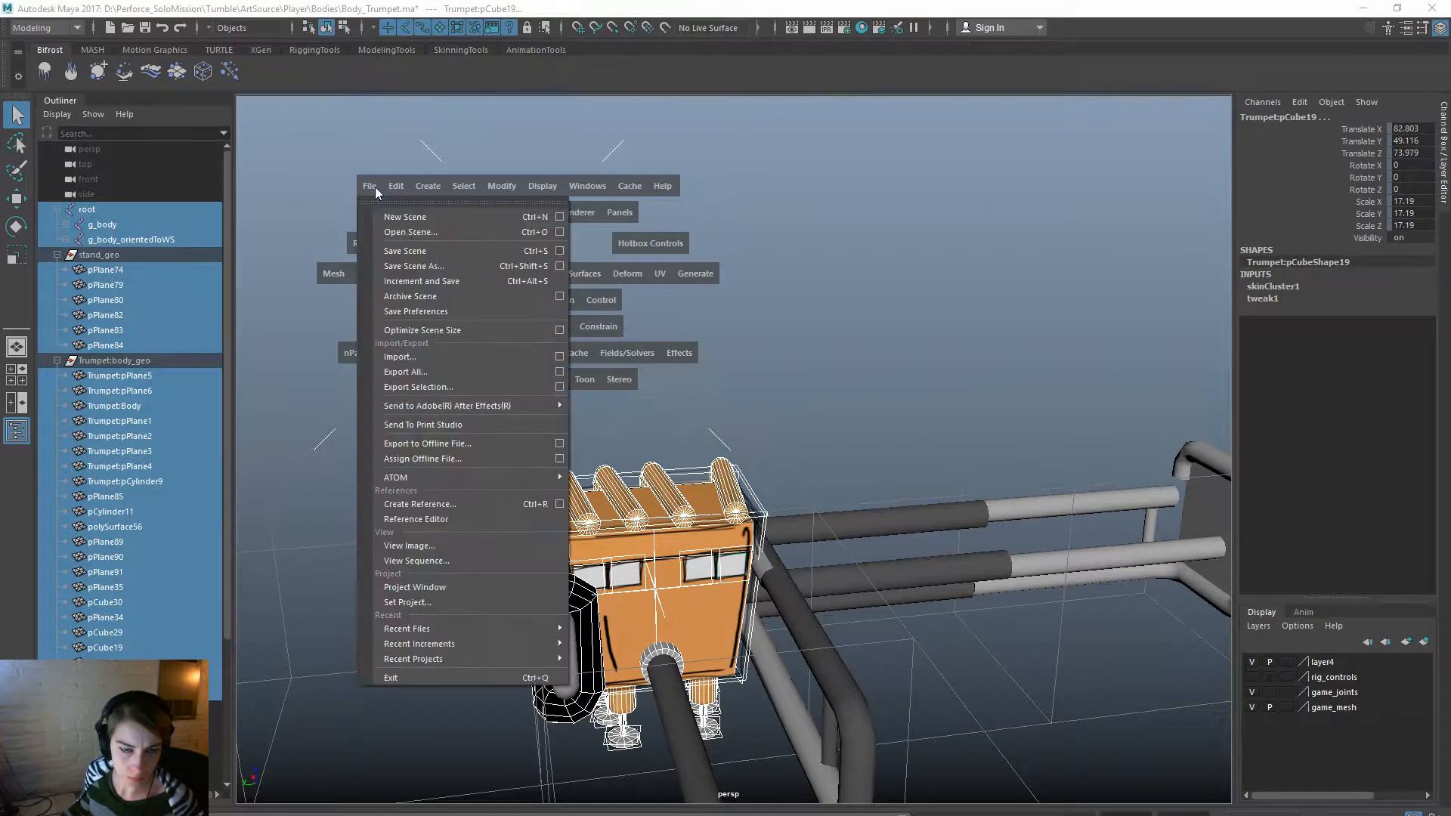
pyautogui.click(450, 383)
pyautogui.doubleClick(742, 362)
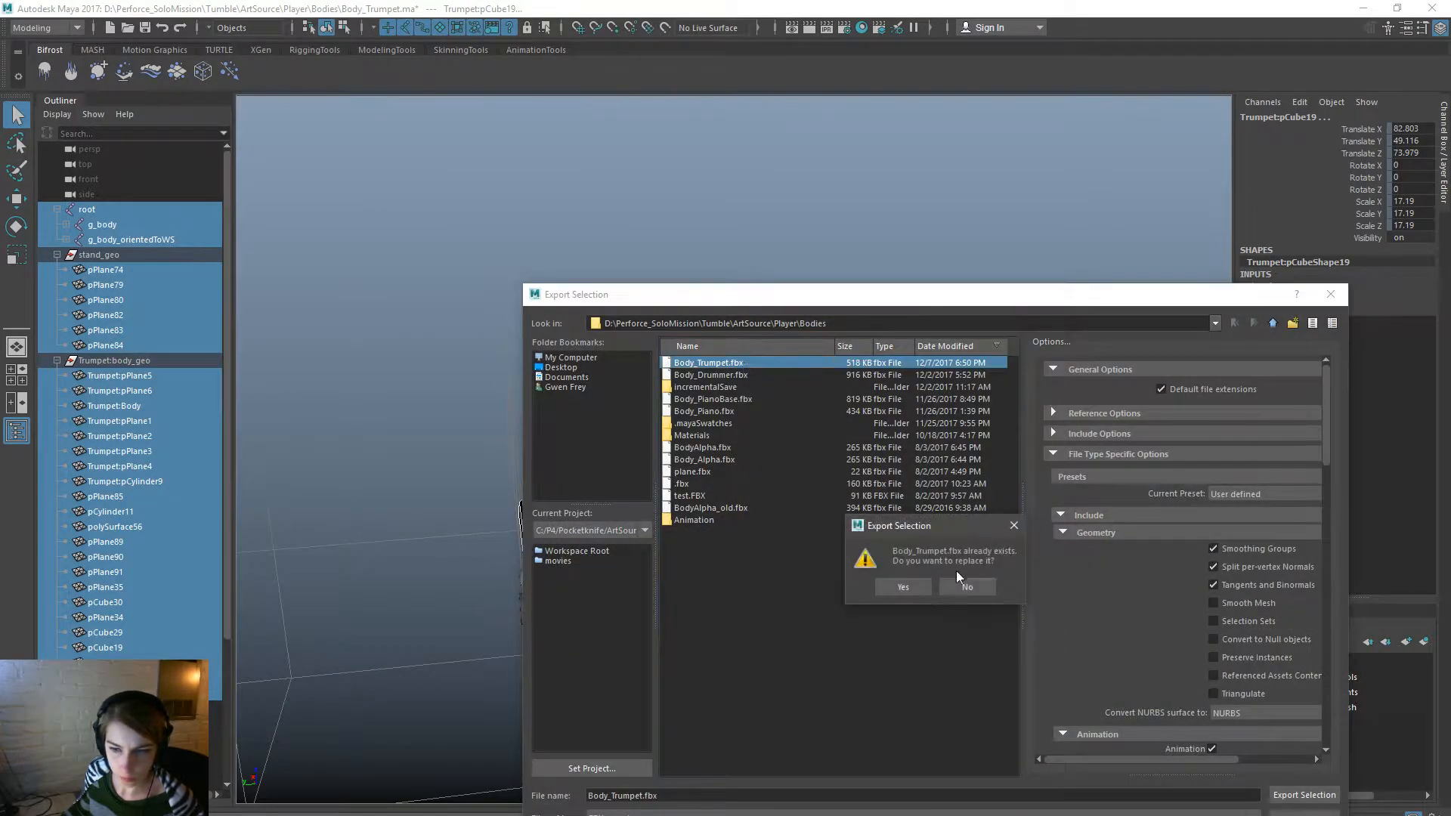
pyautogui.click(907, 588)
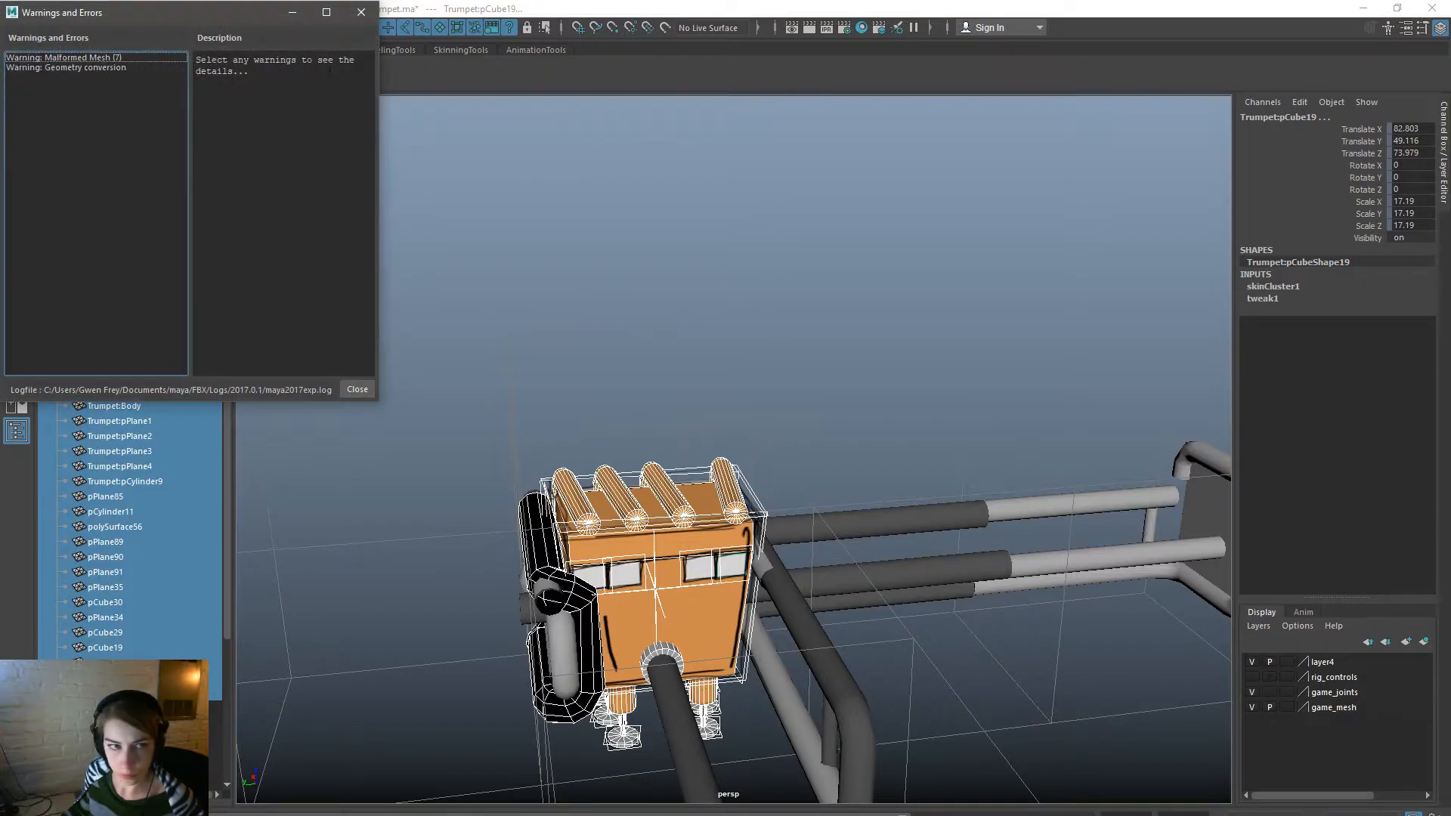
pyautogui.click(361, 12)
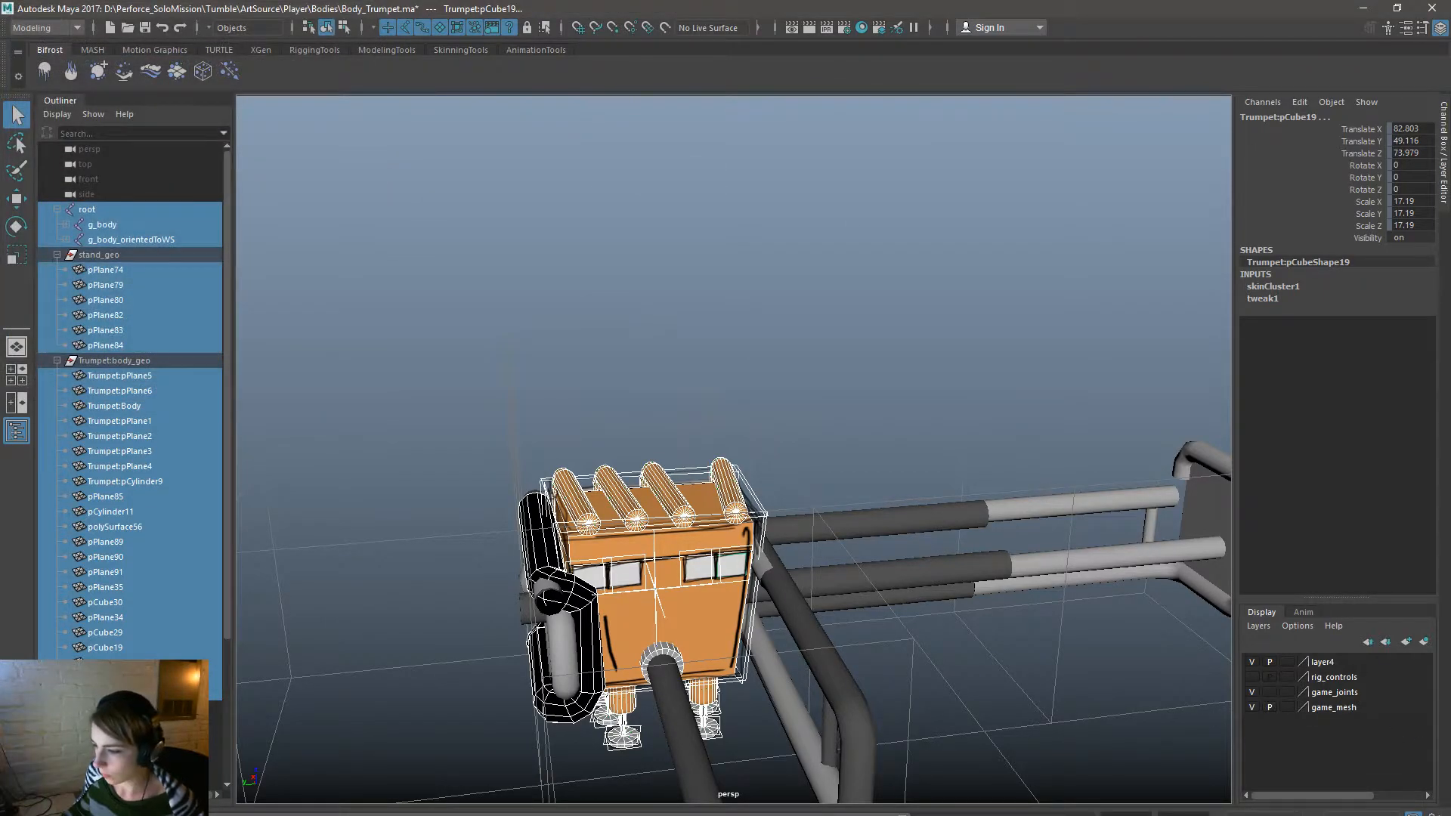
# Switch to Unreal, close the message log and reimport the Body_Trumpet skeletal mesh.
pyautogui.hotkey('alt', 'Tab')
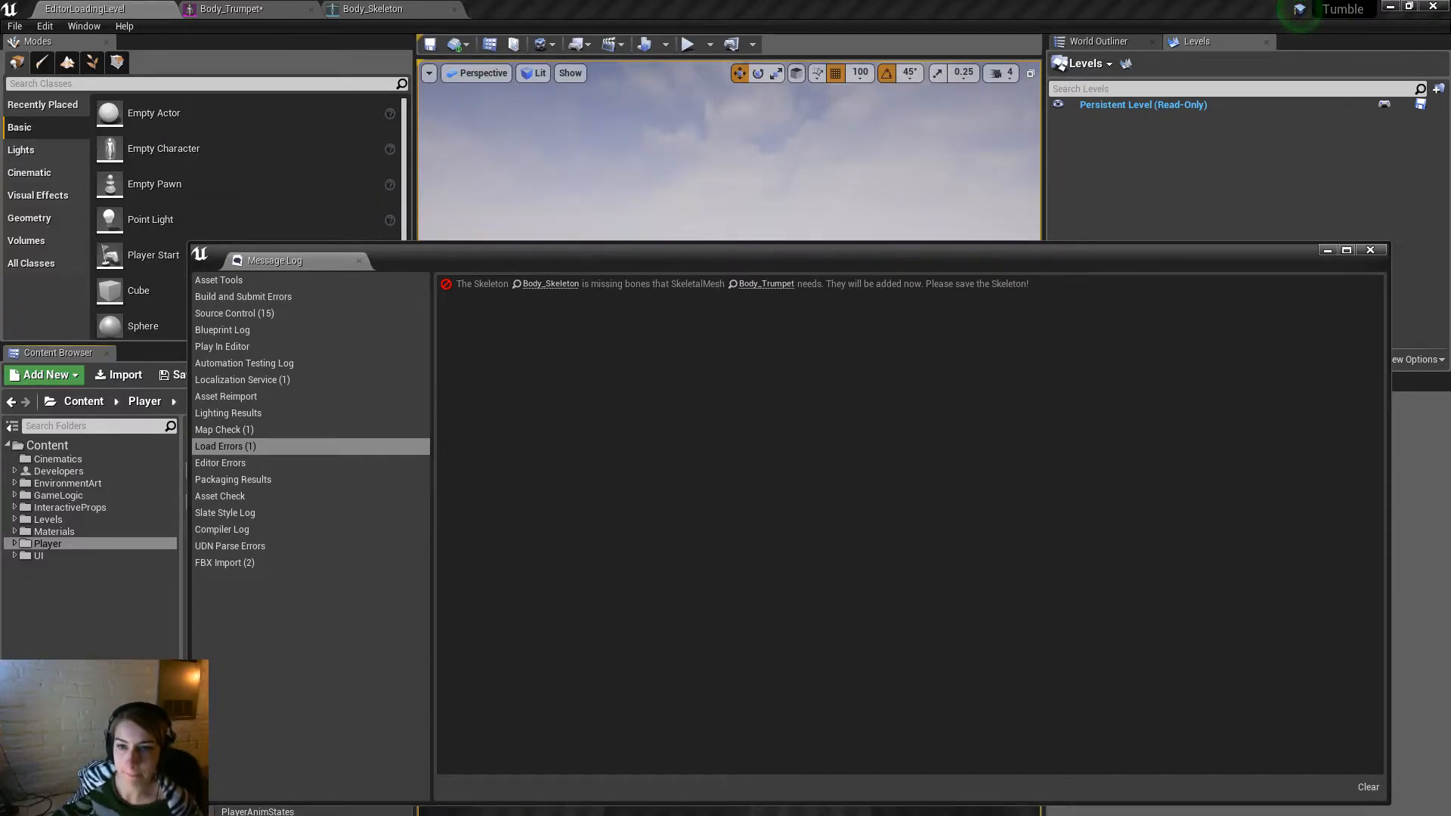
pyautogui.click(1384, 252)
pyautogui.rightClick(281, 724)
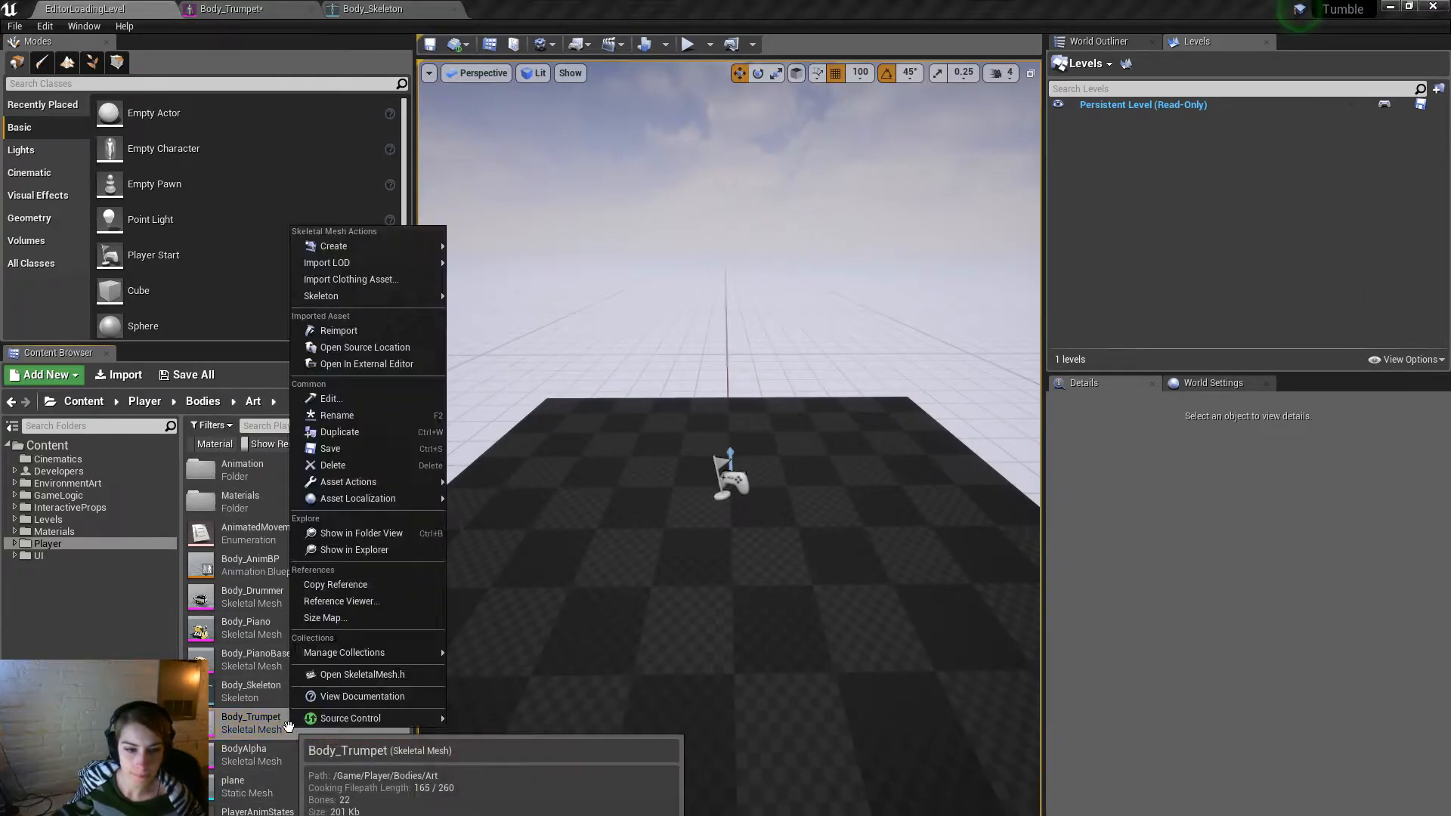
pyautogui.click(366, 332)
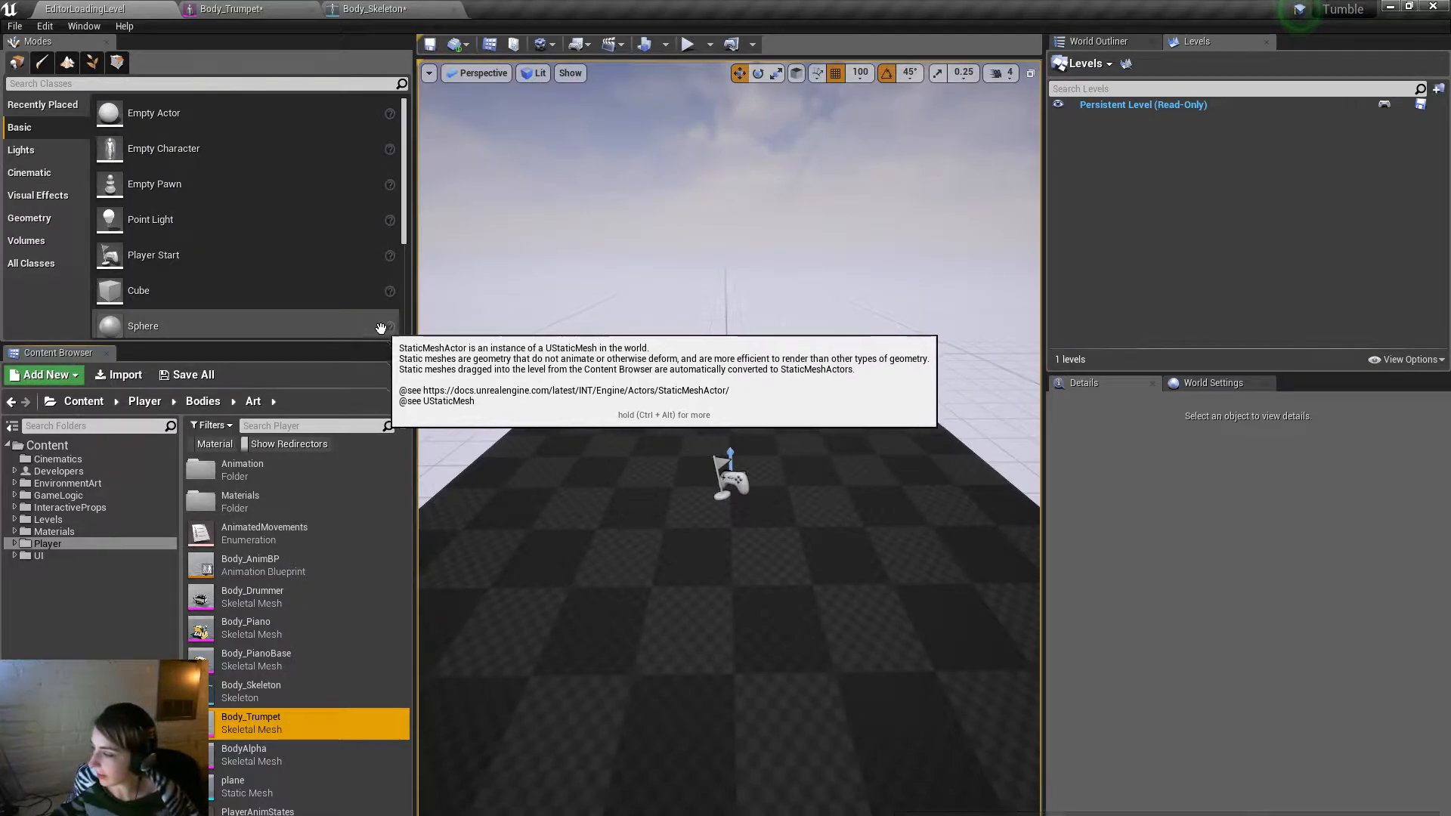
# Open the Body_Trumpet skeletal mesh and inspect its materials on the model from several angles.
pyautogui.doubleClick(333, 715)
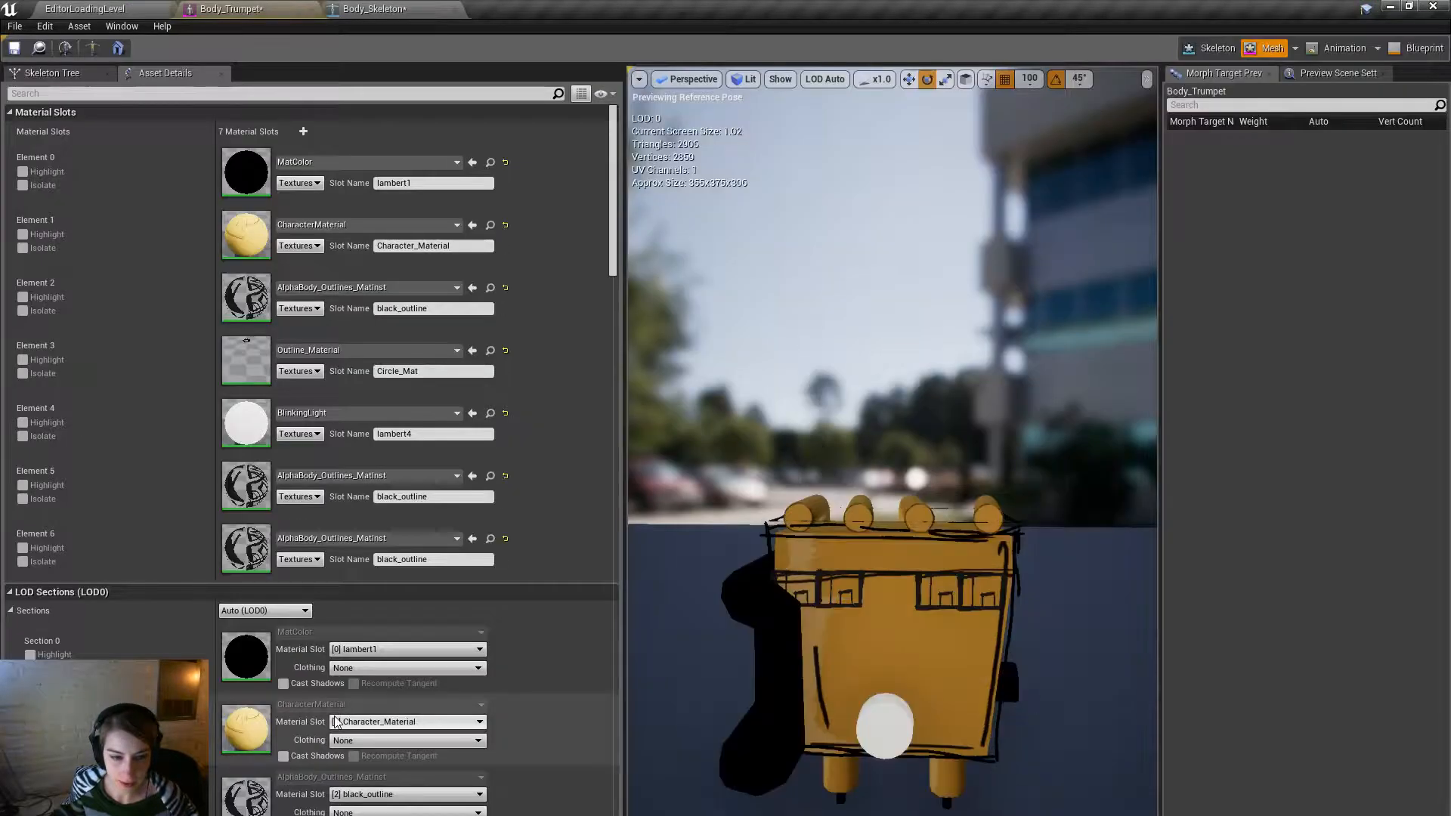
pyautogui.moveTo(892, 454); pyautogui.dragTo(921, 491, button='right')
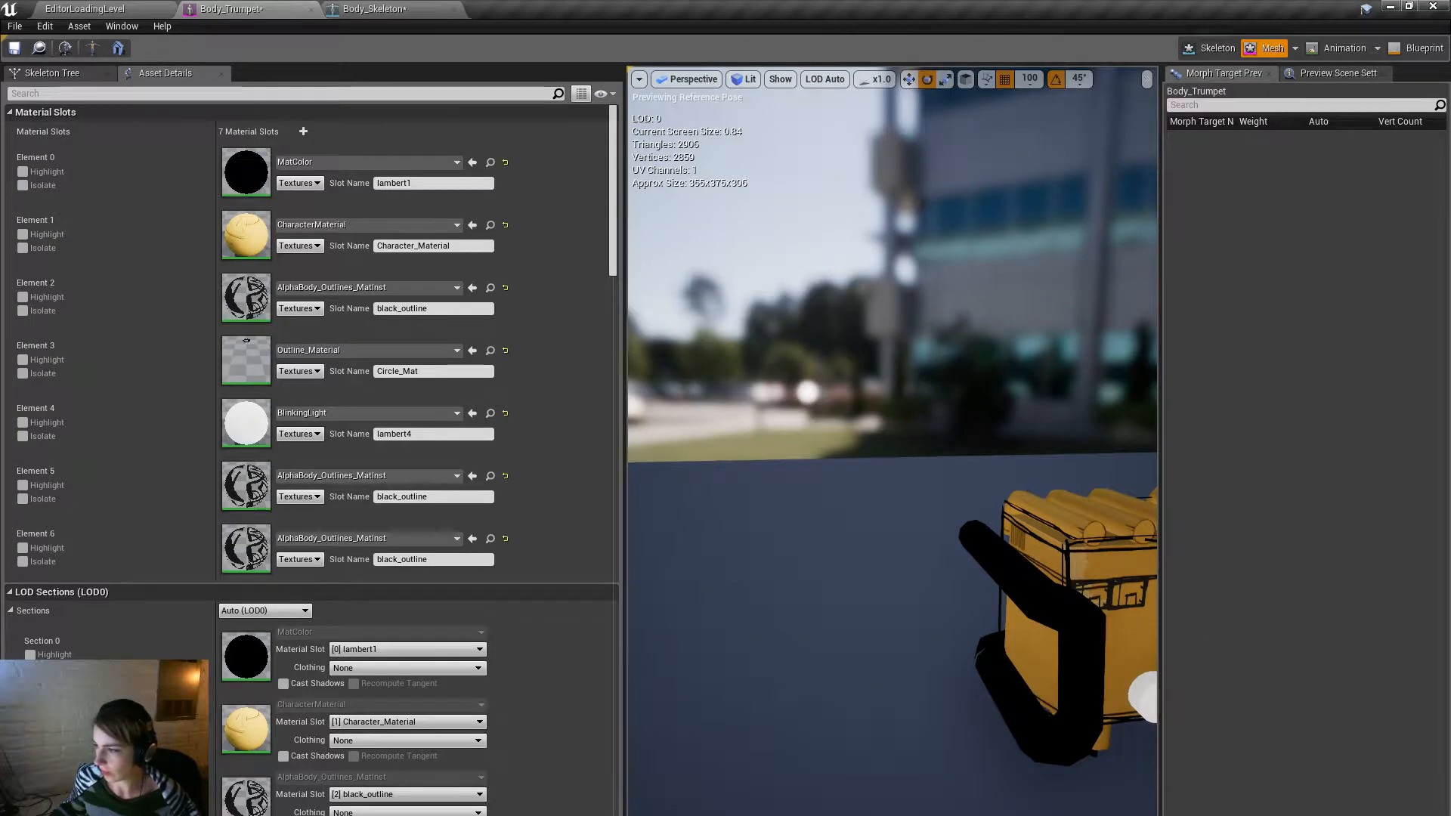
pyautogui.moveTo(816, 604); pyautogui.dragTo(718, 608, button='right')
pyautogui.press('d')
pyautogui.moveTo(925, 399); pyautogui.dragTo(936, 399, button='right')
pyautogui.press('a')
pyautogui.press('s')
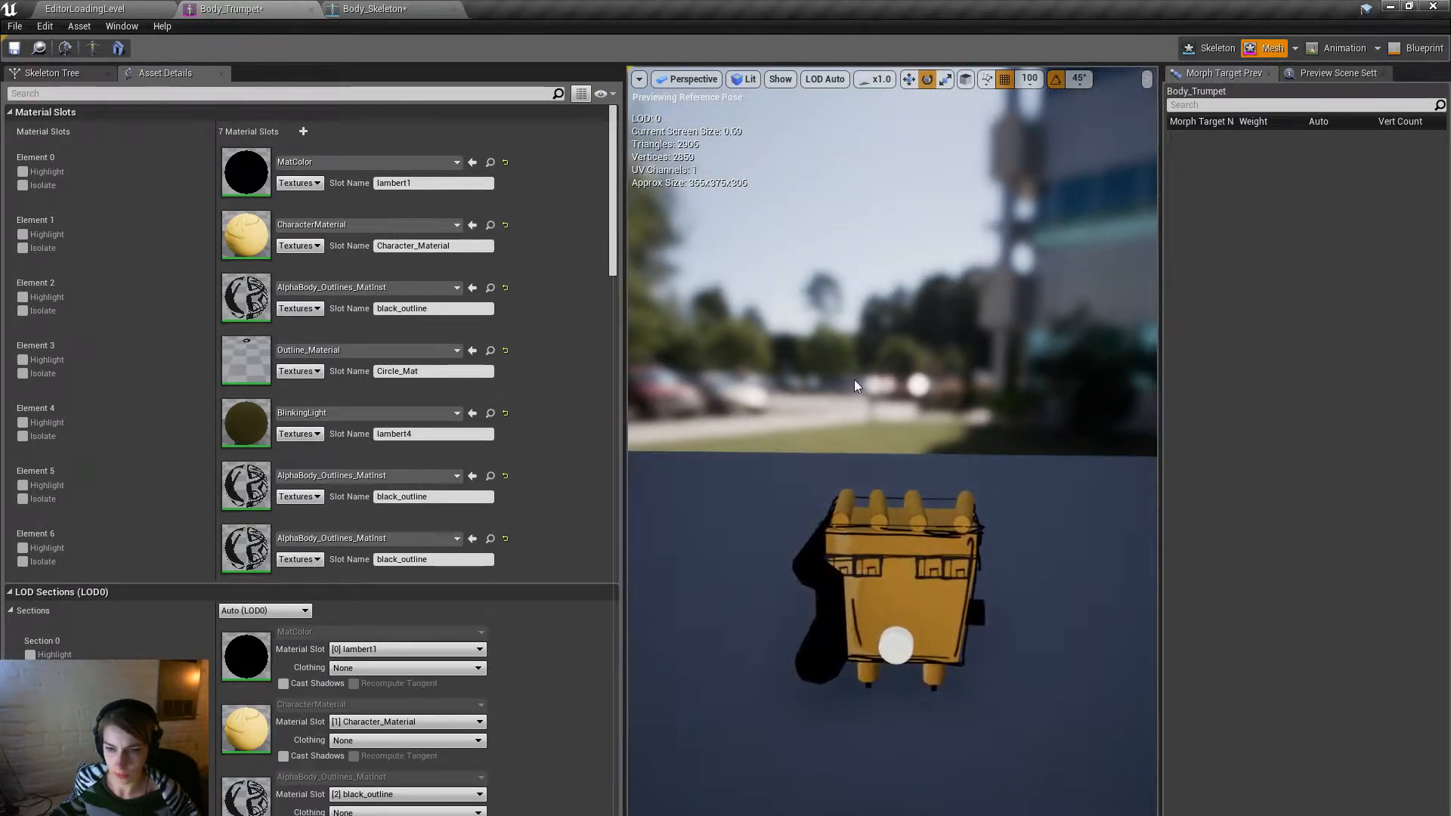
# Assign the BlinkingLight material from Element 4 to material slot Element 6 as well.
pyautogui.click(490, 413)
pyautogui.click(241, 8)
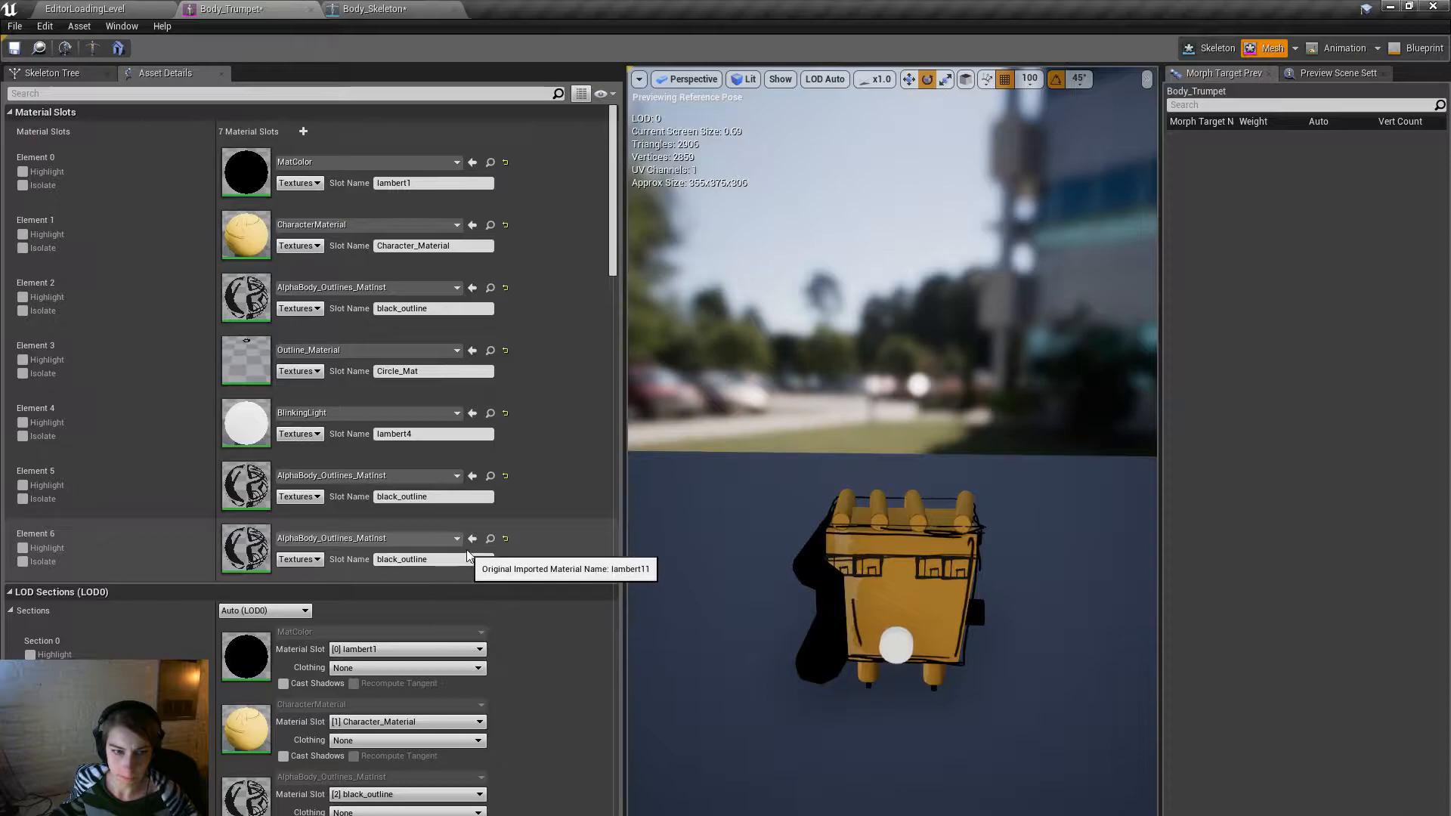
pyautogui.click(473, 539)
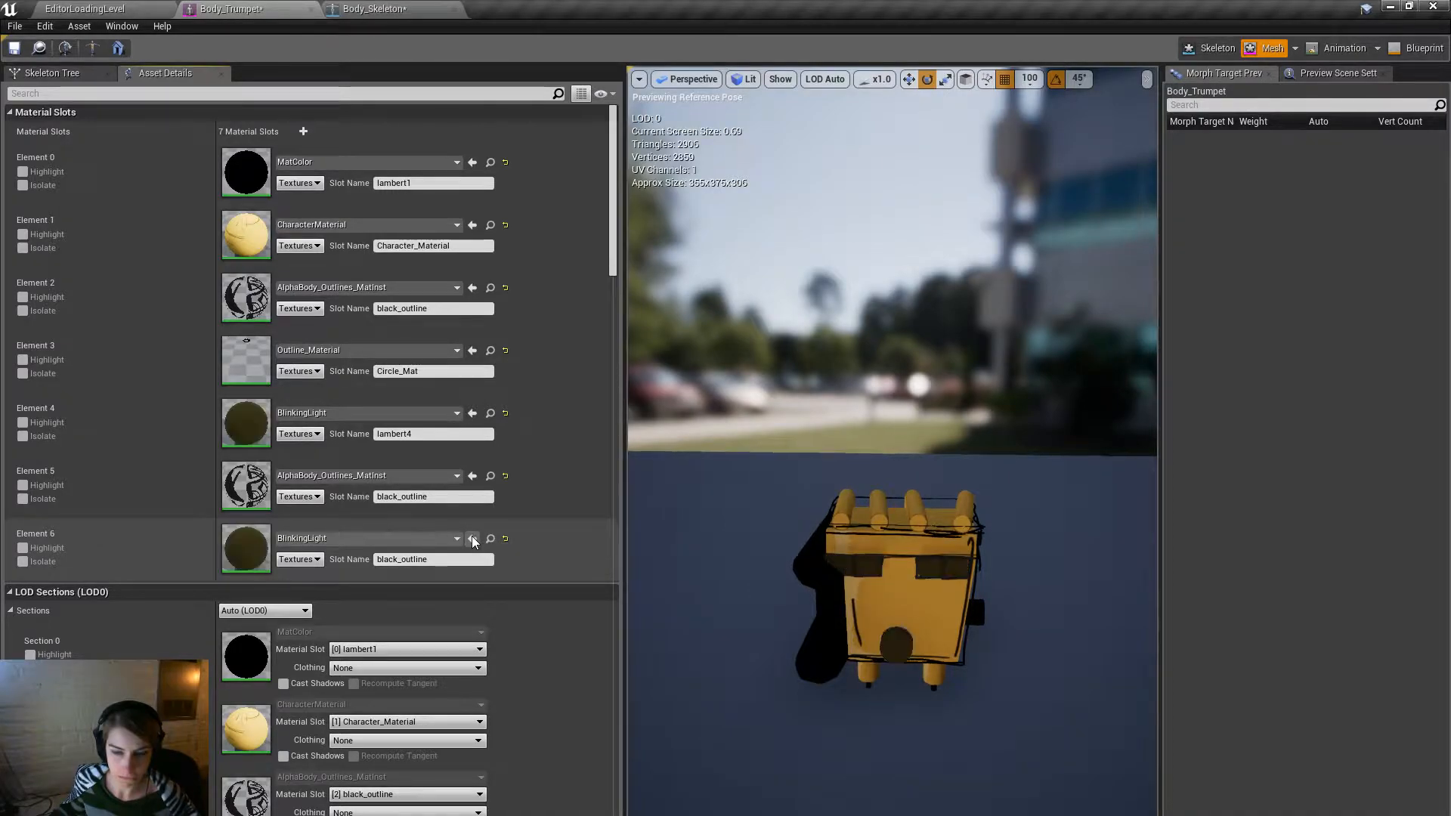
pyautogui.moveTo(891, 453); pyautogui.dragTo(945, 427, button='right')
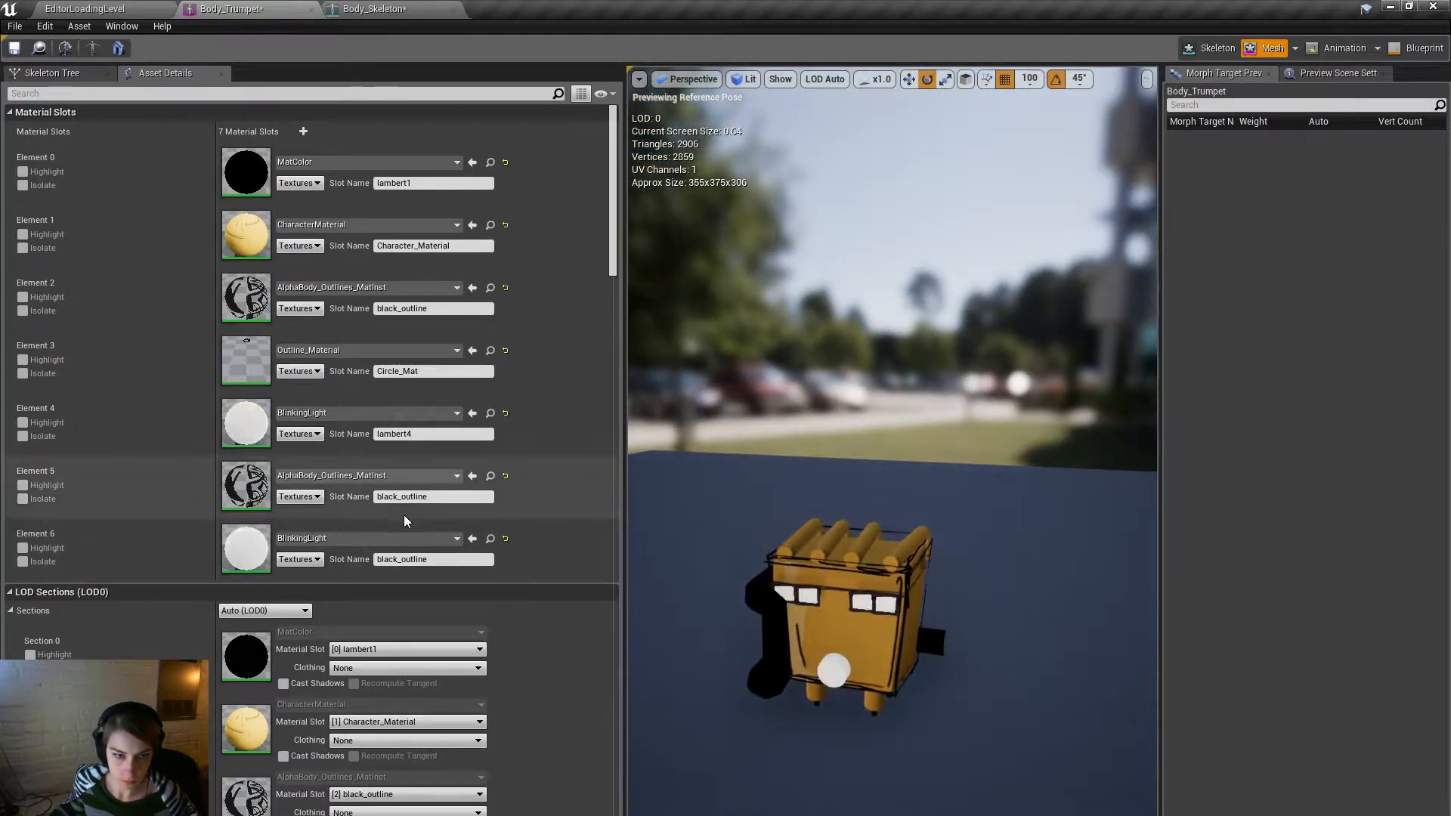
# Search the materials for silver and assign CharMat_Silver_MatInst to material slot Element 4.
pyautogui.click(414, 416)
pyautogui.write('silver')
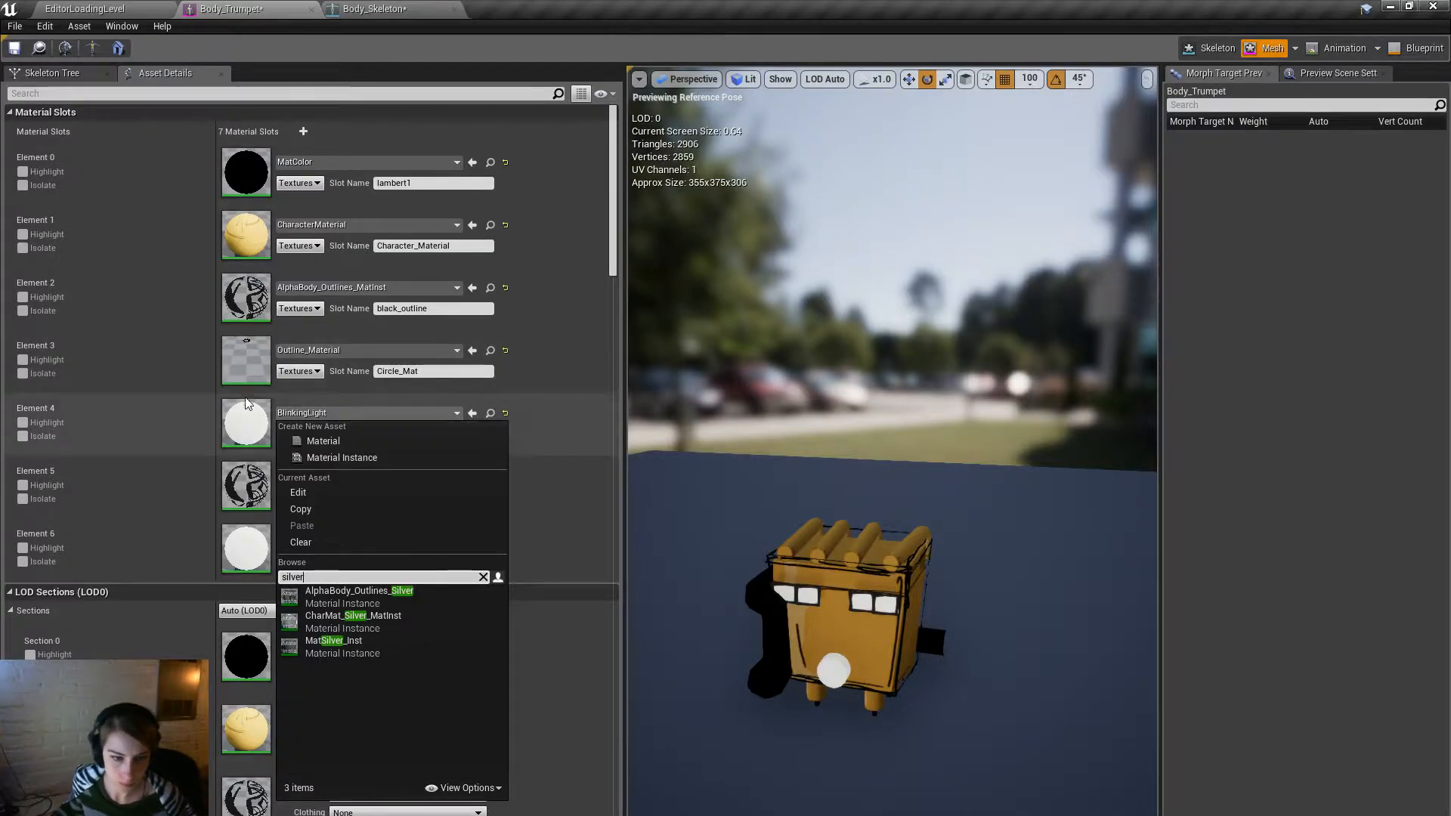
pyautogui.click(441, 623)
# Assign the Outline_Material used in Element 3 to material slot Element 2 as well.
pyautogui.moveTo(869, 484); pyautogui.dragTo(873, 507, button='right')
pyautogui.press('w')
pyautogui.moveTo(873, 507); pyautogui.dragTo(1050, 512)
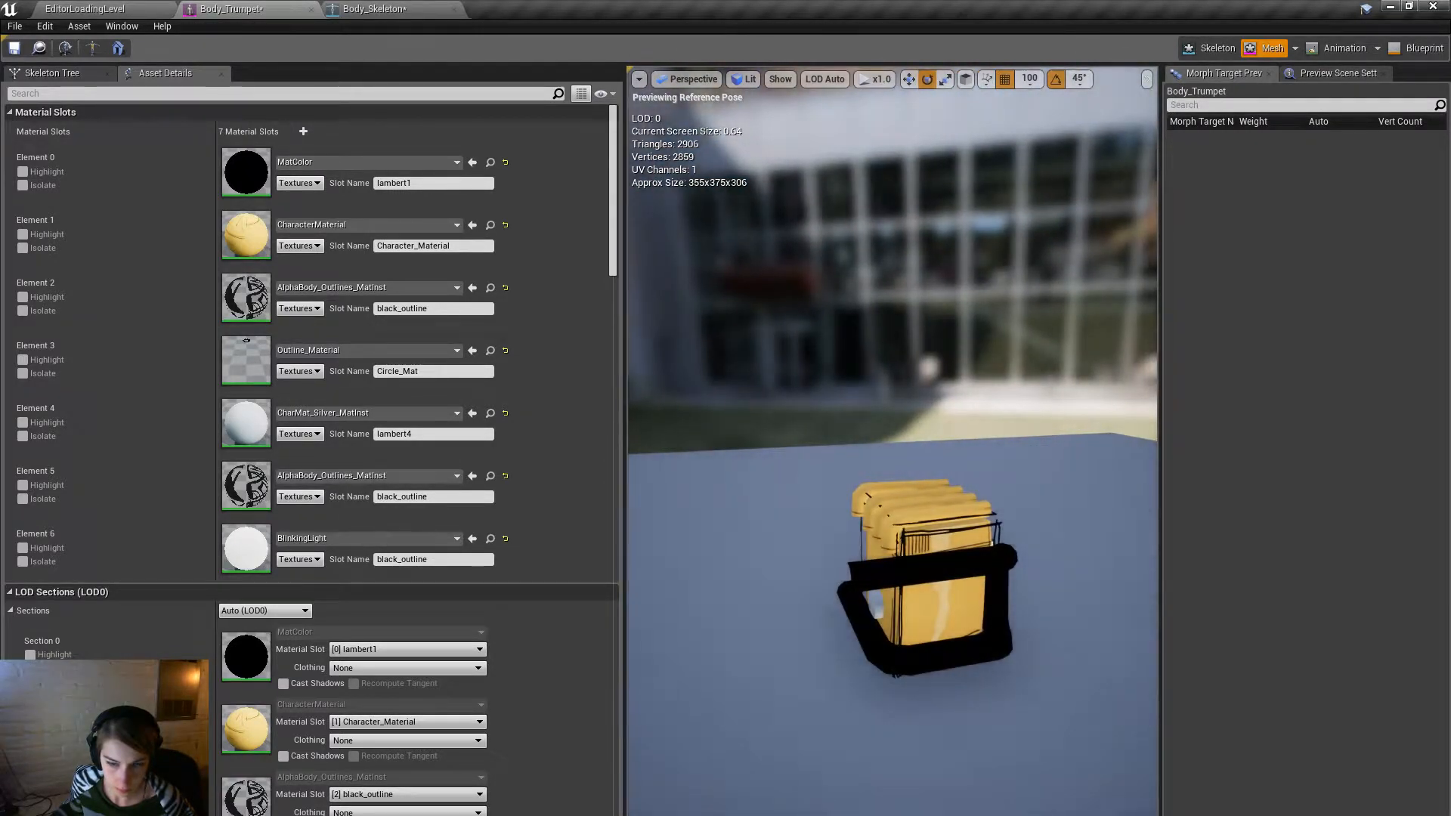
pyautogui.moveTo(1050, 511); pyautogui.dragTo(1056, 662, button='middle')
pyautogui.moveTo(893, 469); pyautogui.dragTo(857, 280, button='right')
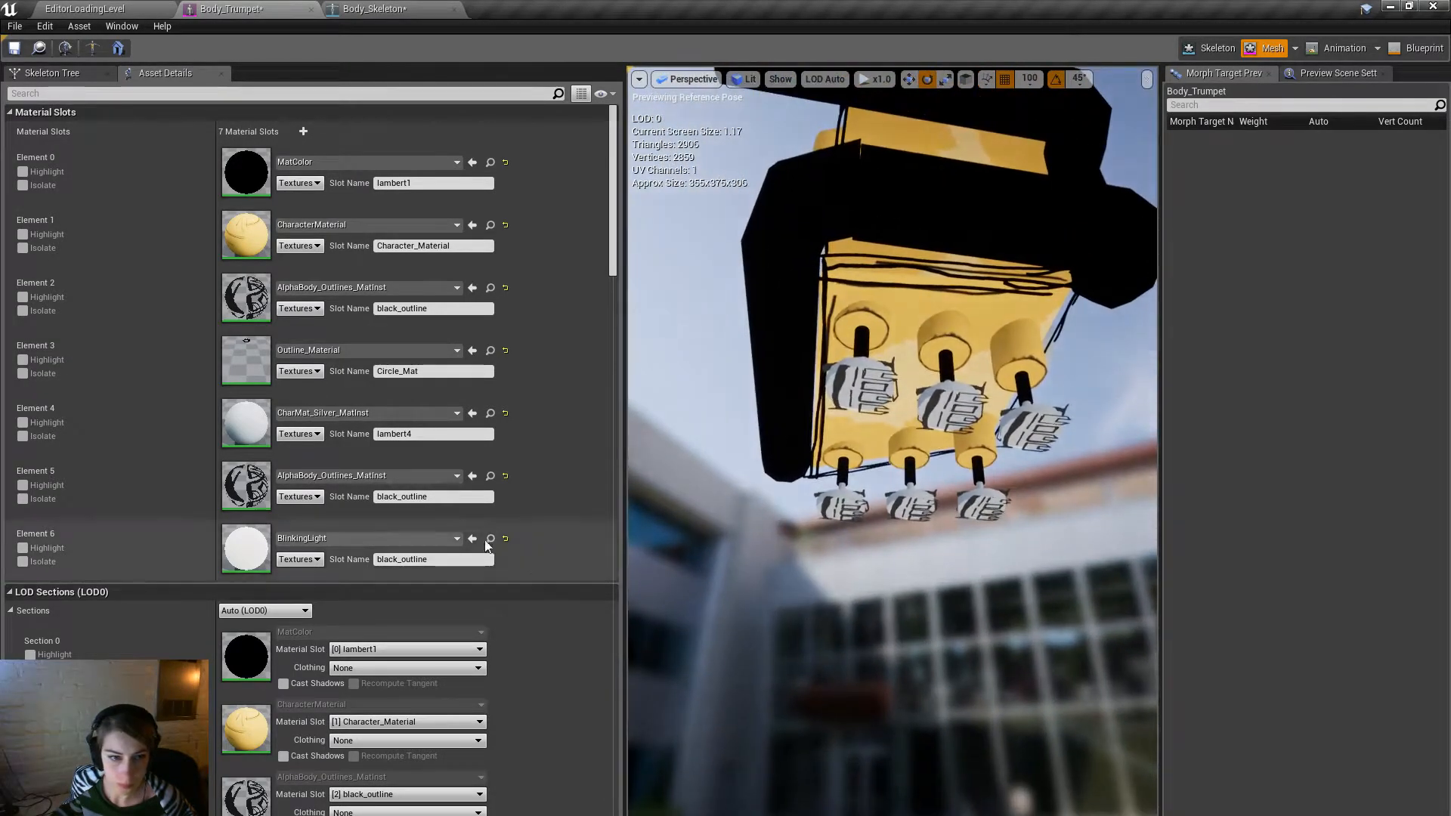
pyautogui.click(490, 350)
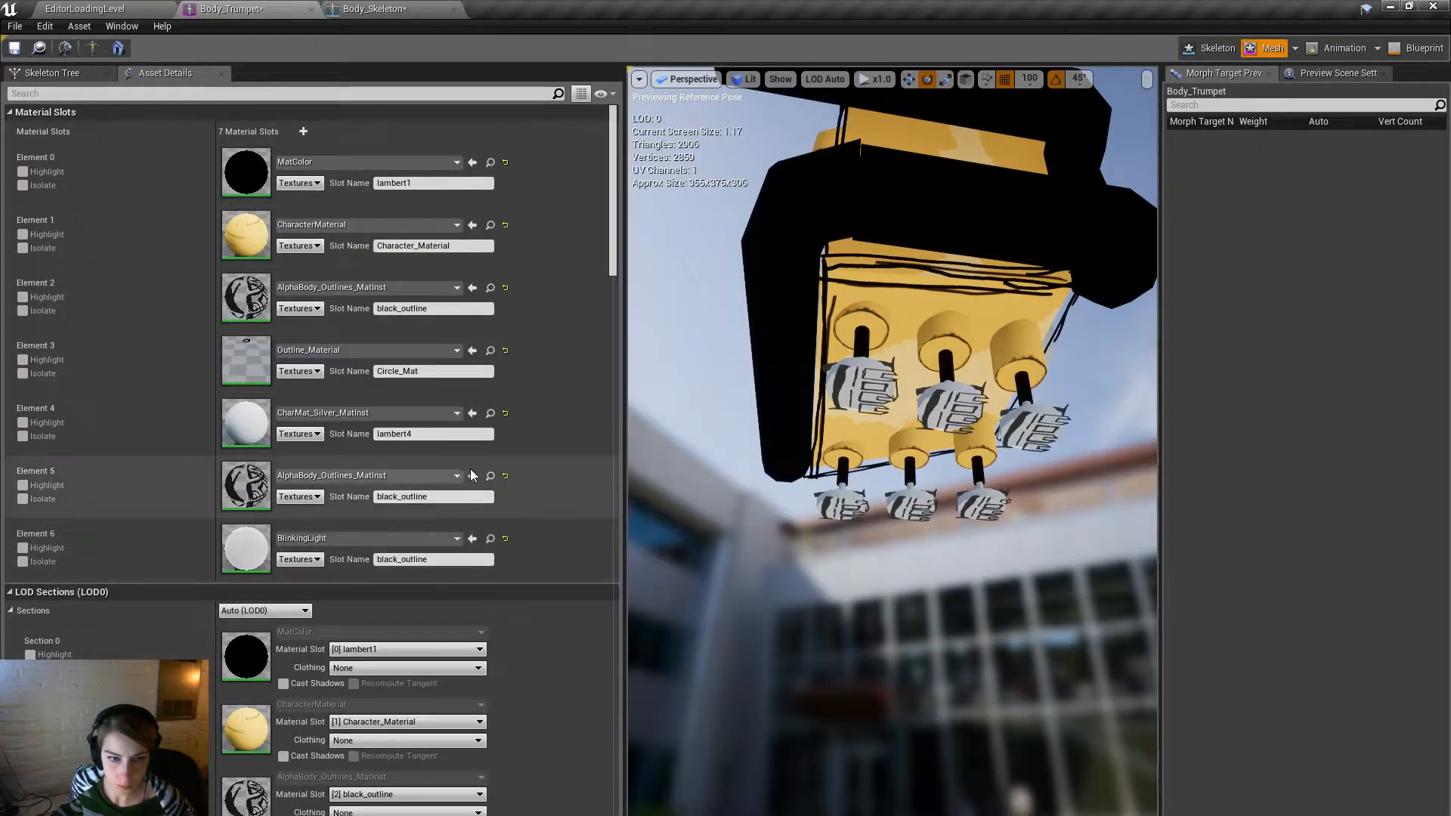
pyautogui.click(472, 287)
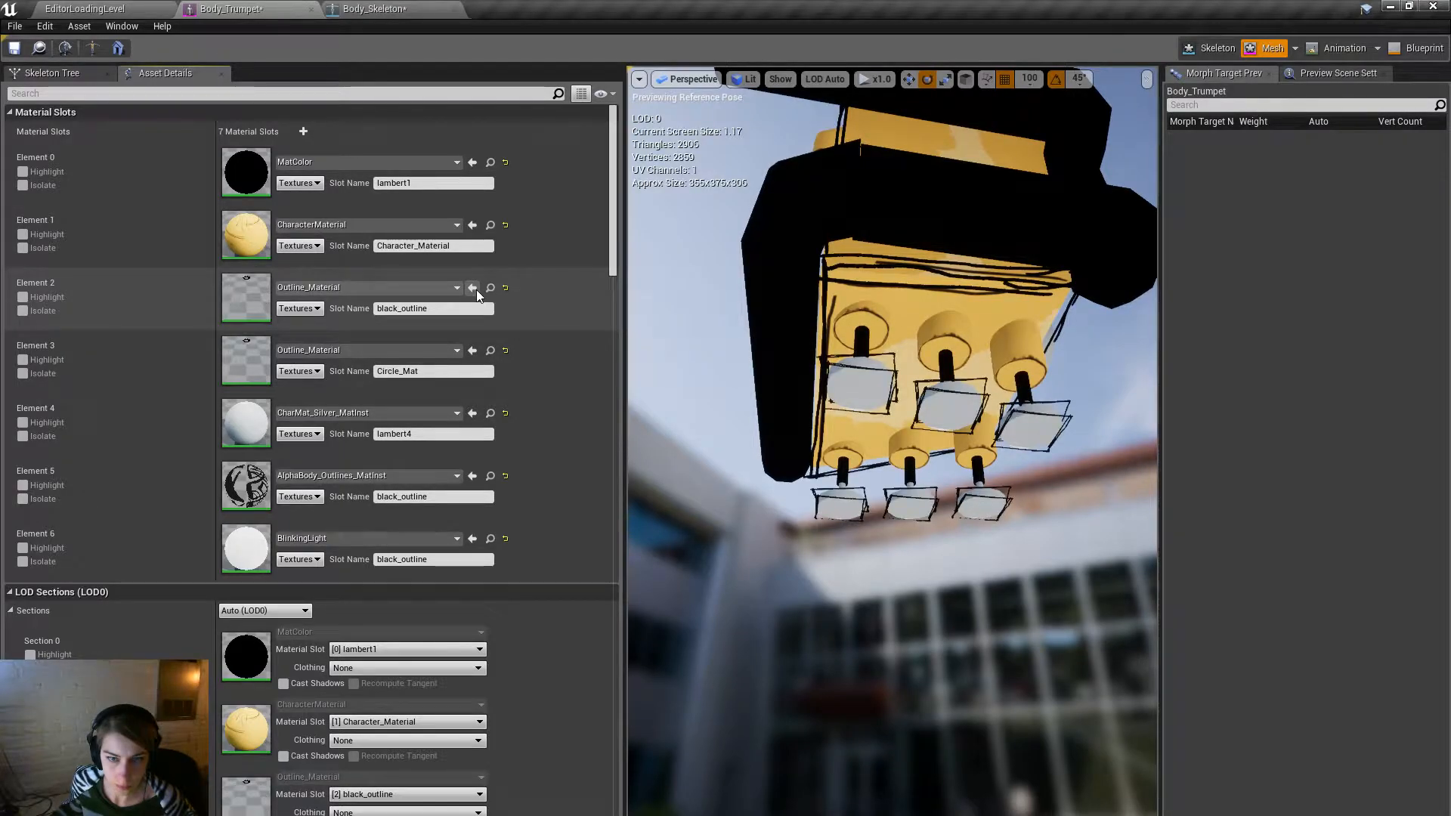
# Search the materials for circle, assign Outline_Circle_Thick to material slot Element 2 and check the model from the front.
pyautogui.click(417, 287)
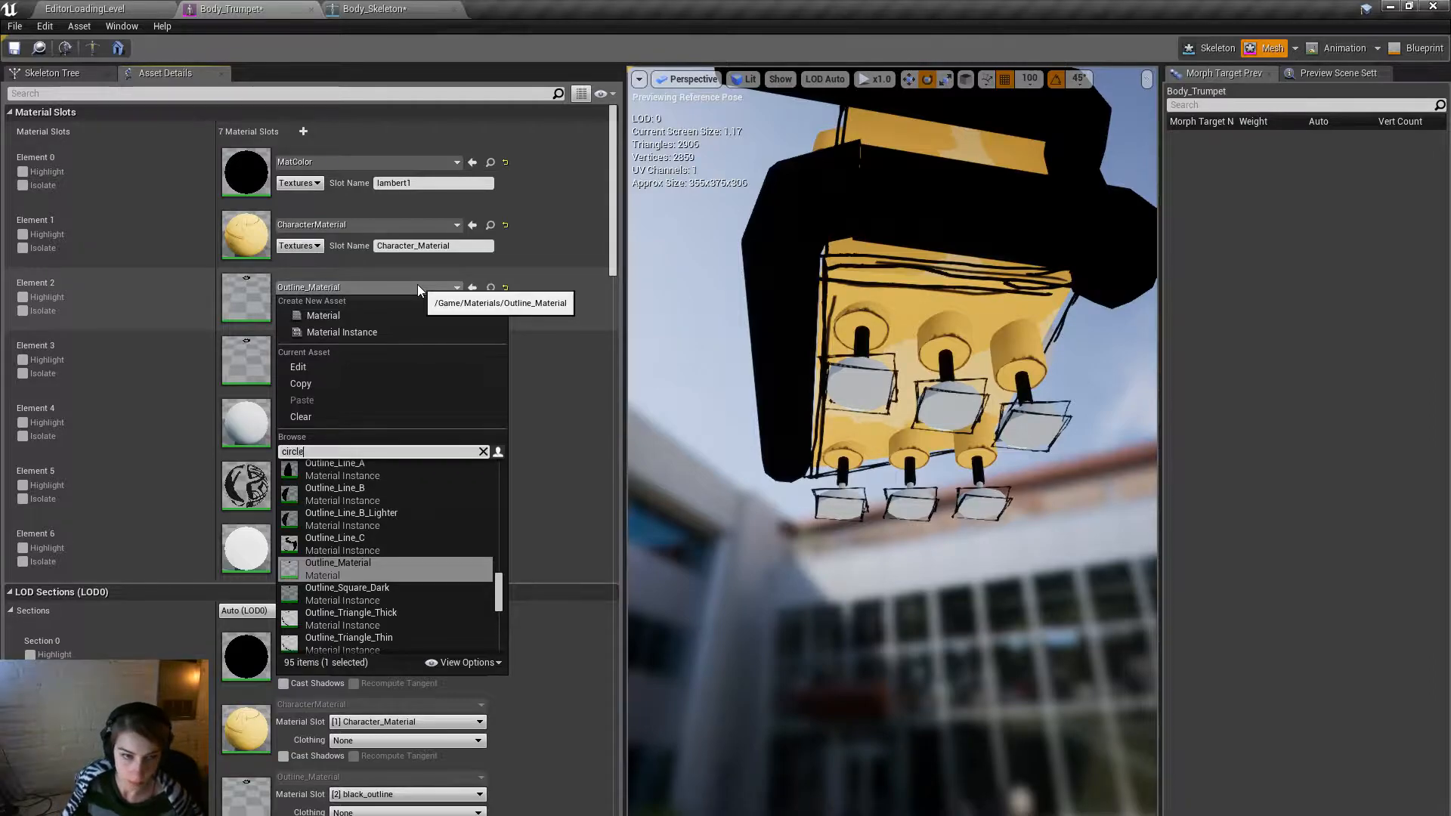
pyautogui.write('circle')
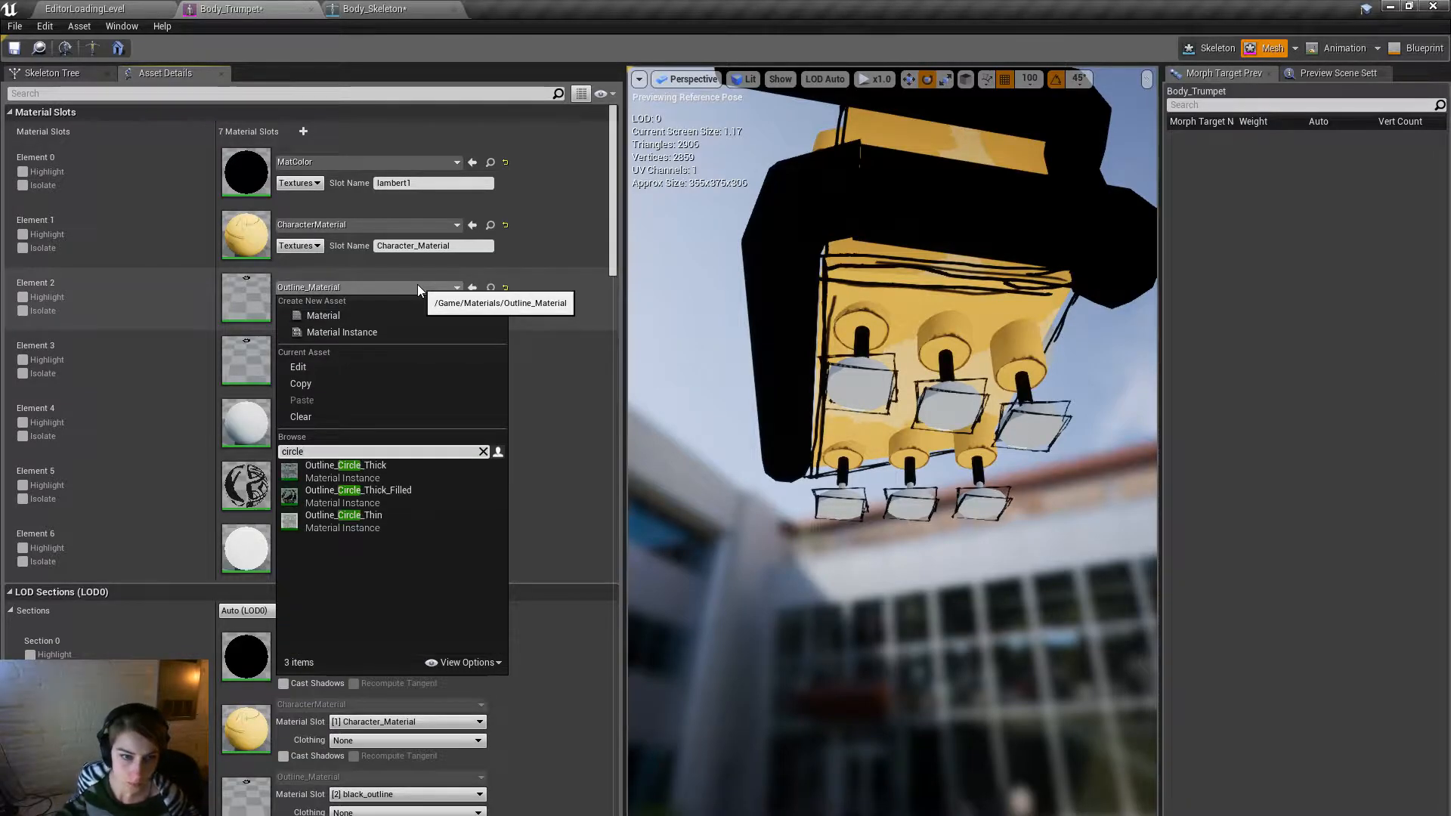
pyautogui.click(415, 467)
pyautogui.moveTo(986, 592); pyautogui.dragTo(684, 631, button='right')
pyautogui.moveTo(767, 347); pyautogui.dragTo(757, 356, button='right')
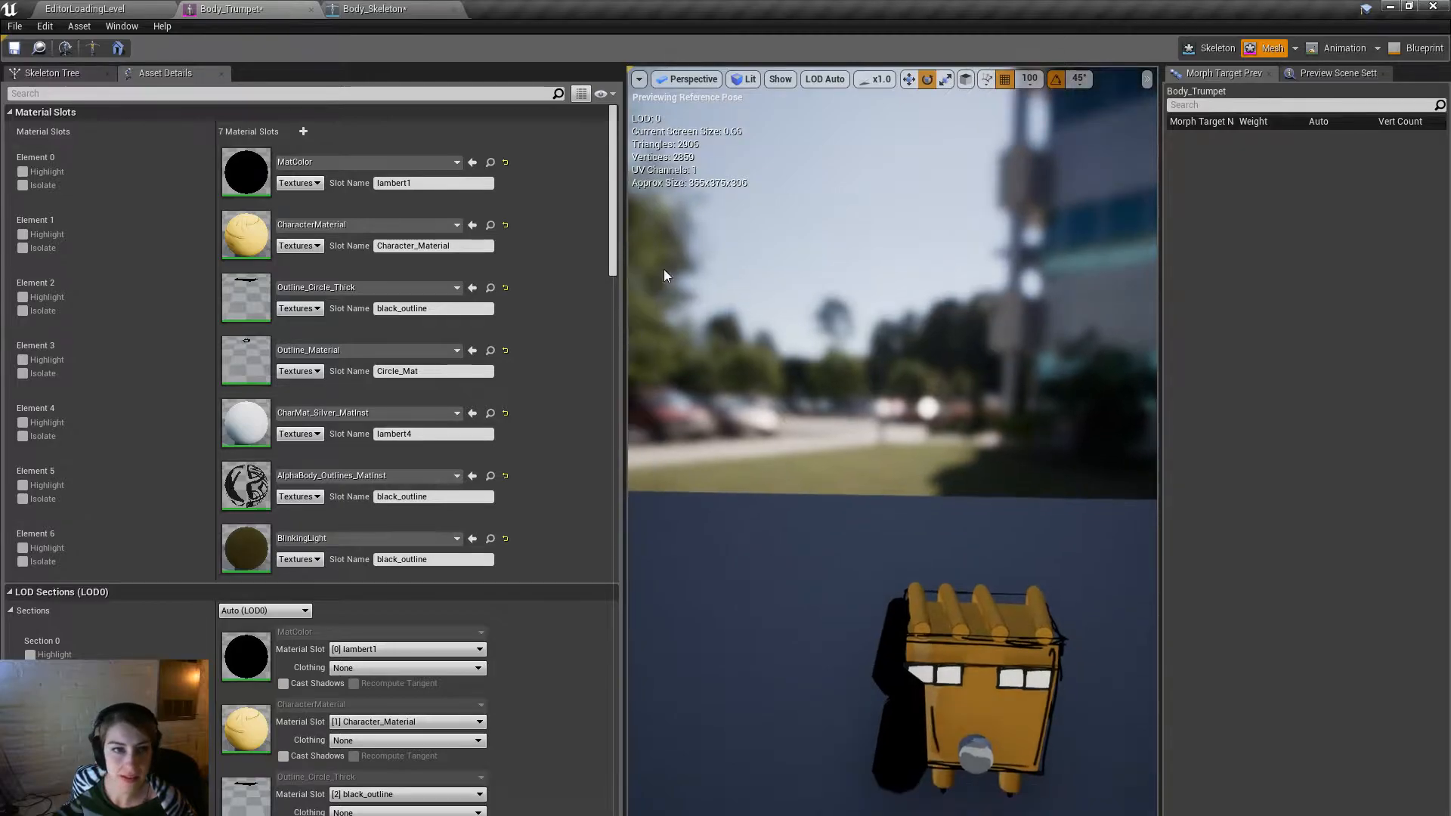
# Browse to Player/Bodies/Art in the project content and save the Body_Trumpet skeletal mesh, checking it out of source control.
pyautogui.click(84, 8)
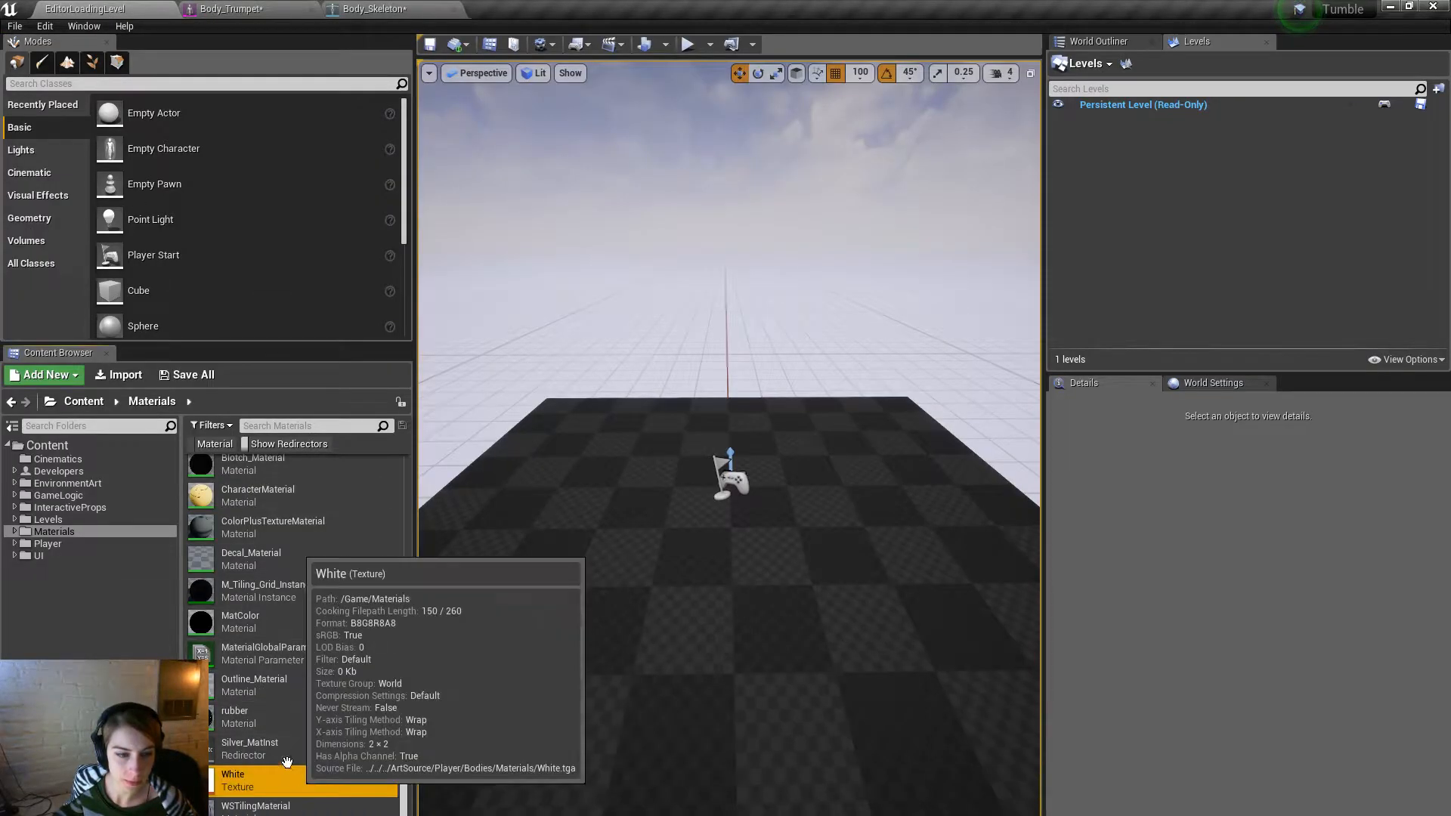
pyautogui.click(114, 543)
pyautogui.click(317, 722)
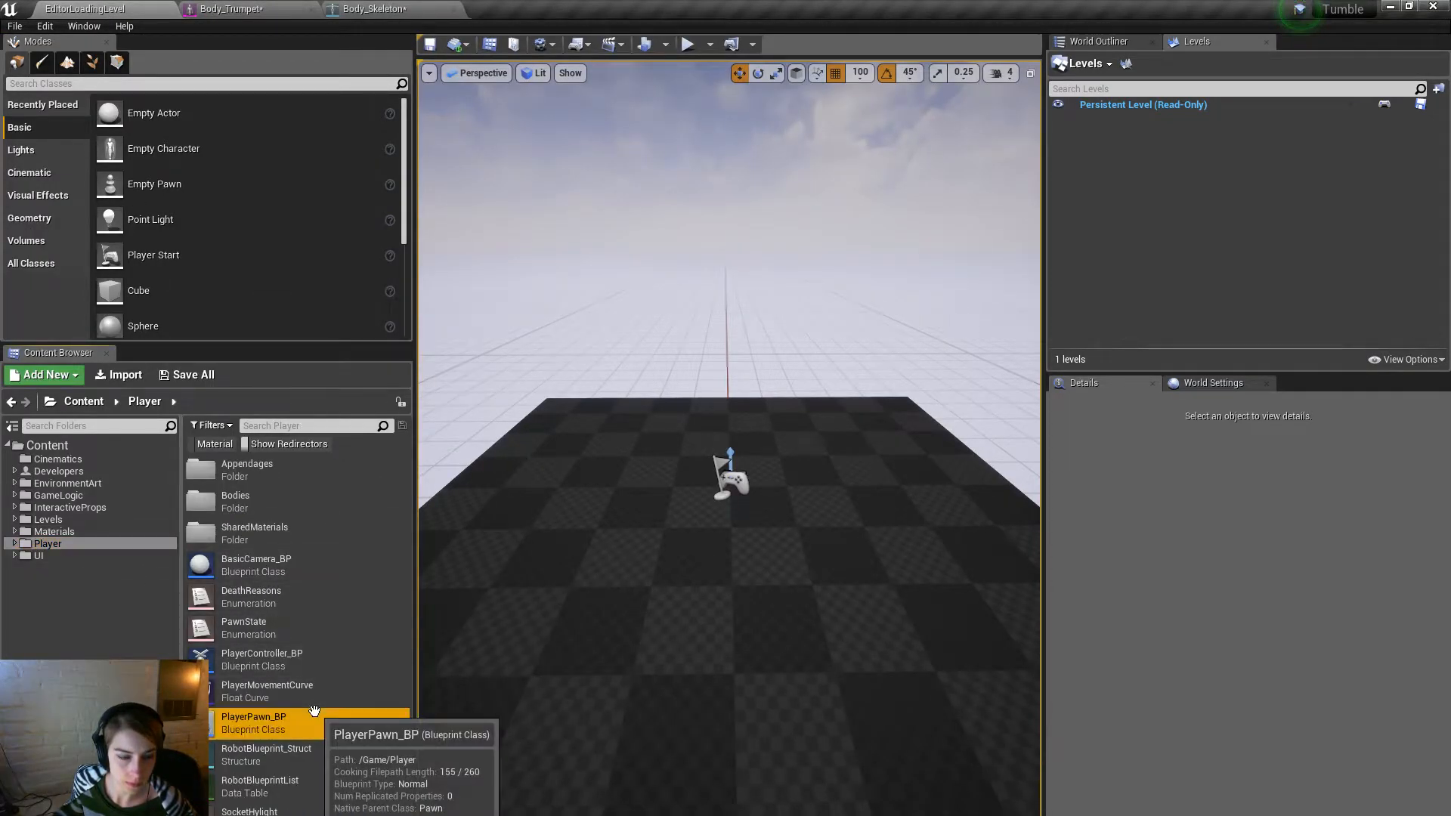
pyautogui.doubleClick(264, 504)
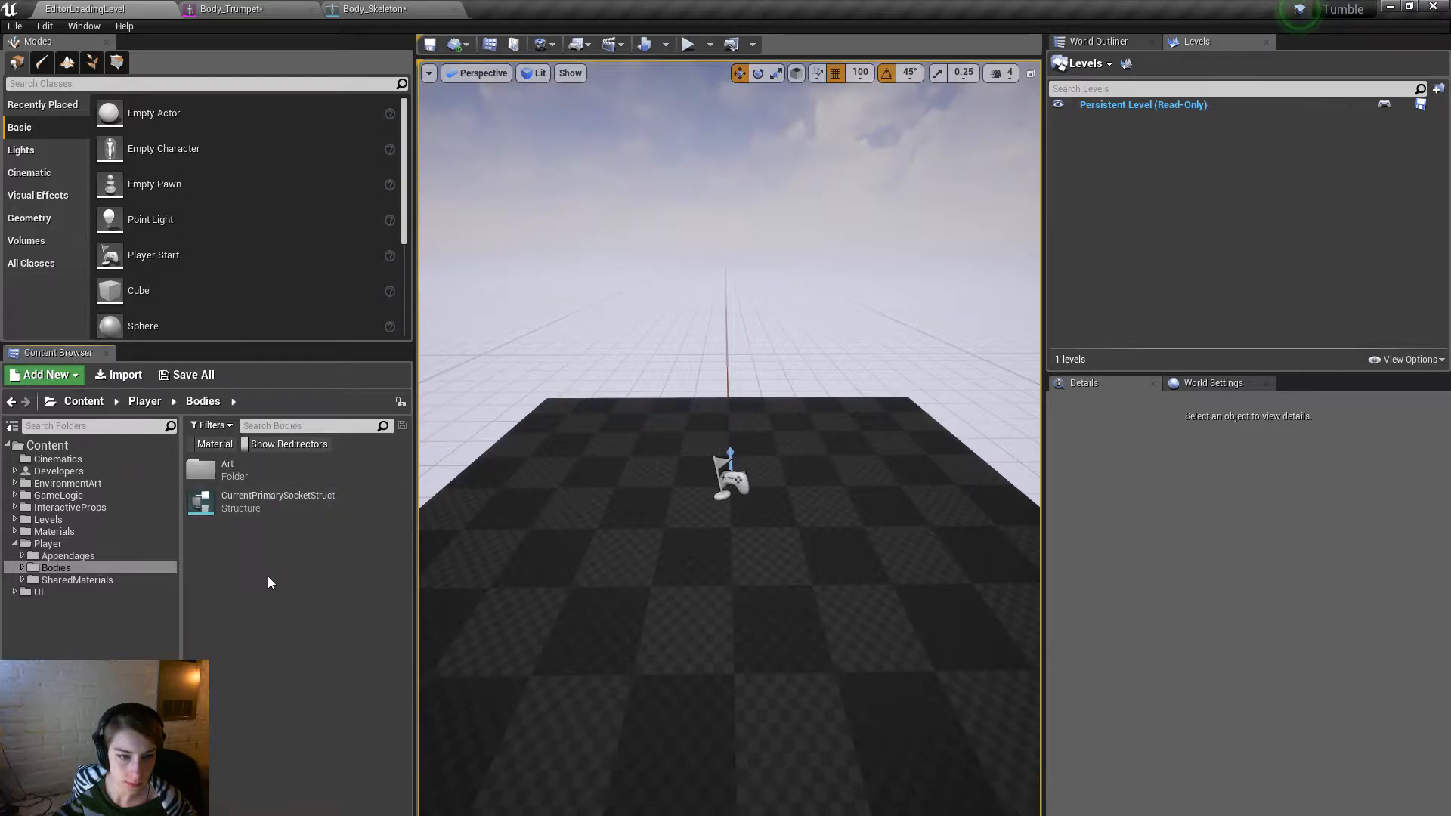
pyautogui.doubleClick(234, 470)
pyautogui.rightClick(337, 724)
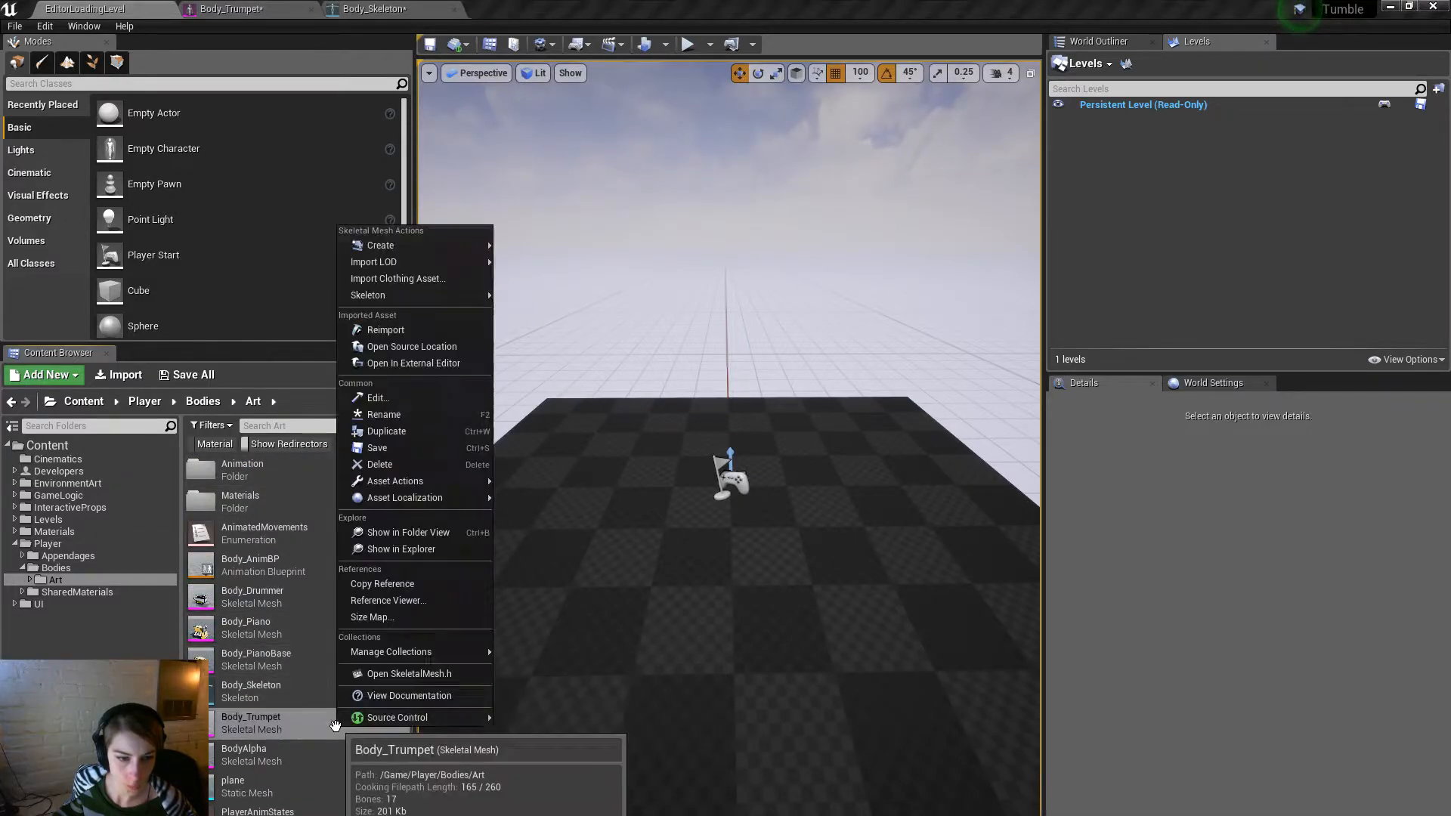
pyautogui.click(415, 448)
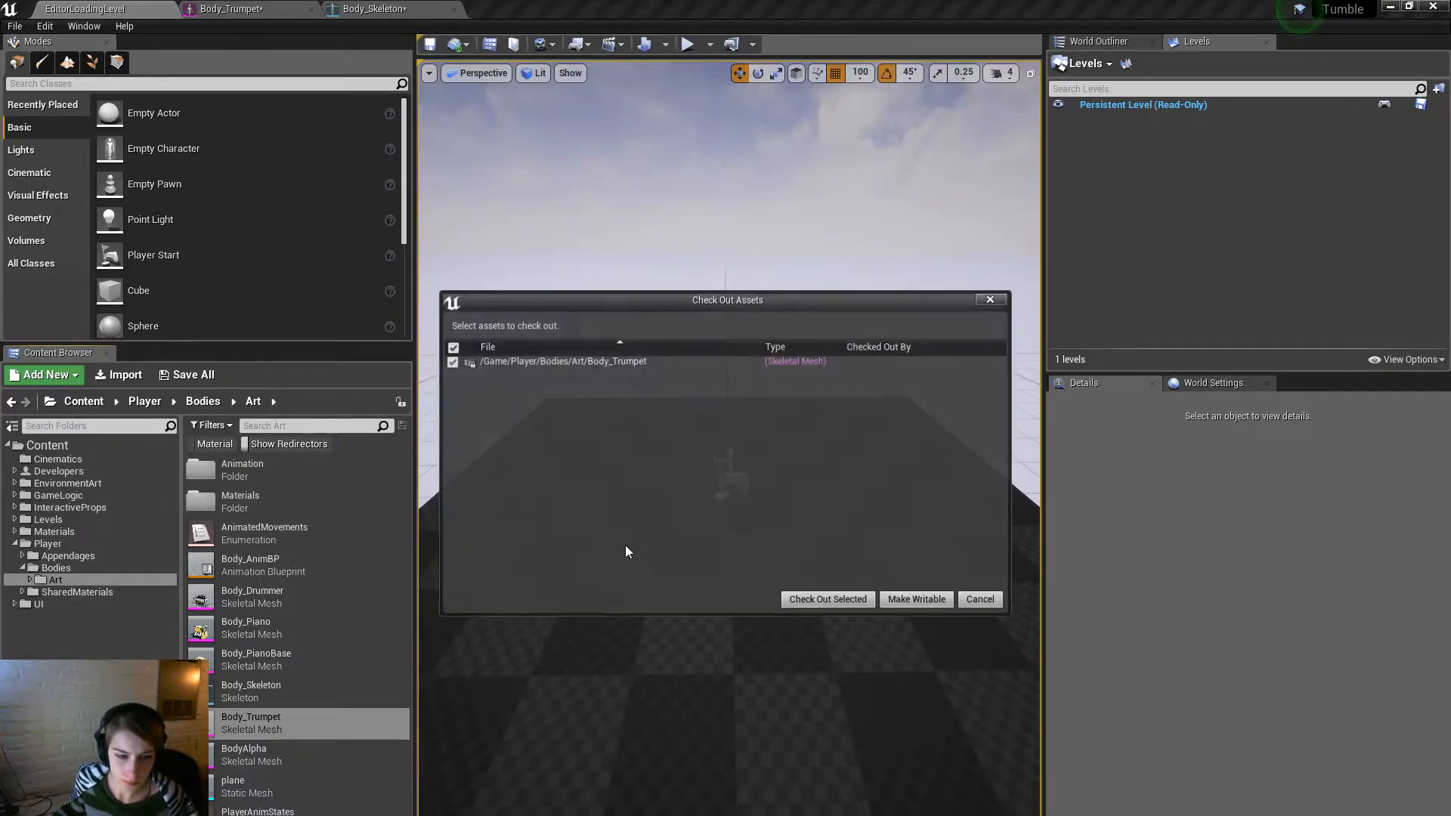
pyautogui.click(824, 600)
# Open the MasterGame level and save the modified Body_Skeleton when asked about unsaved content.
pyautogui.click(14, 26)
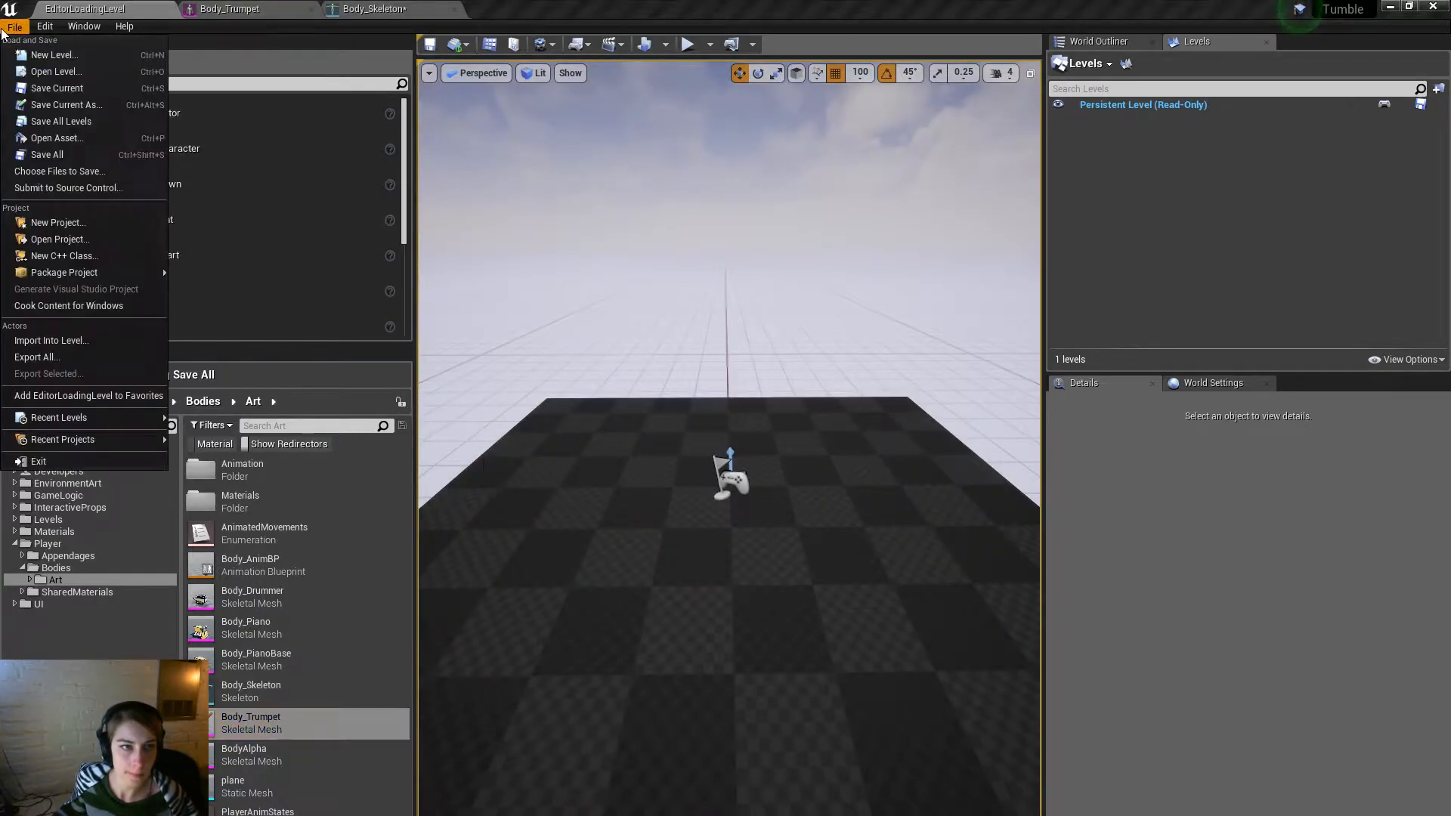
pyautogui.click(45, 71)
pyautogui.doubleClick(536, 333)
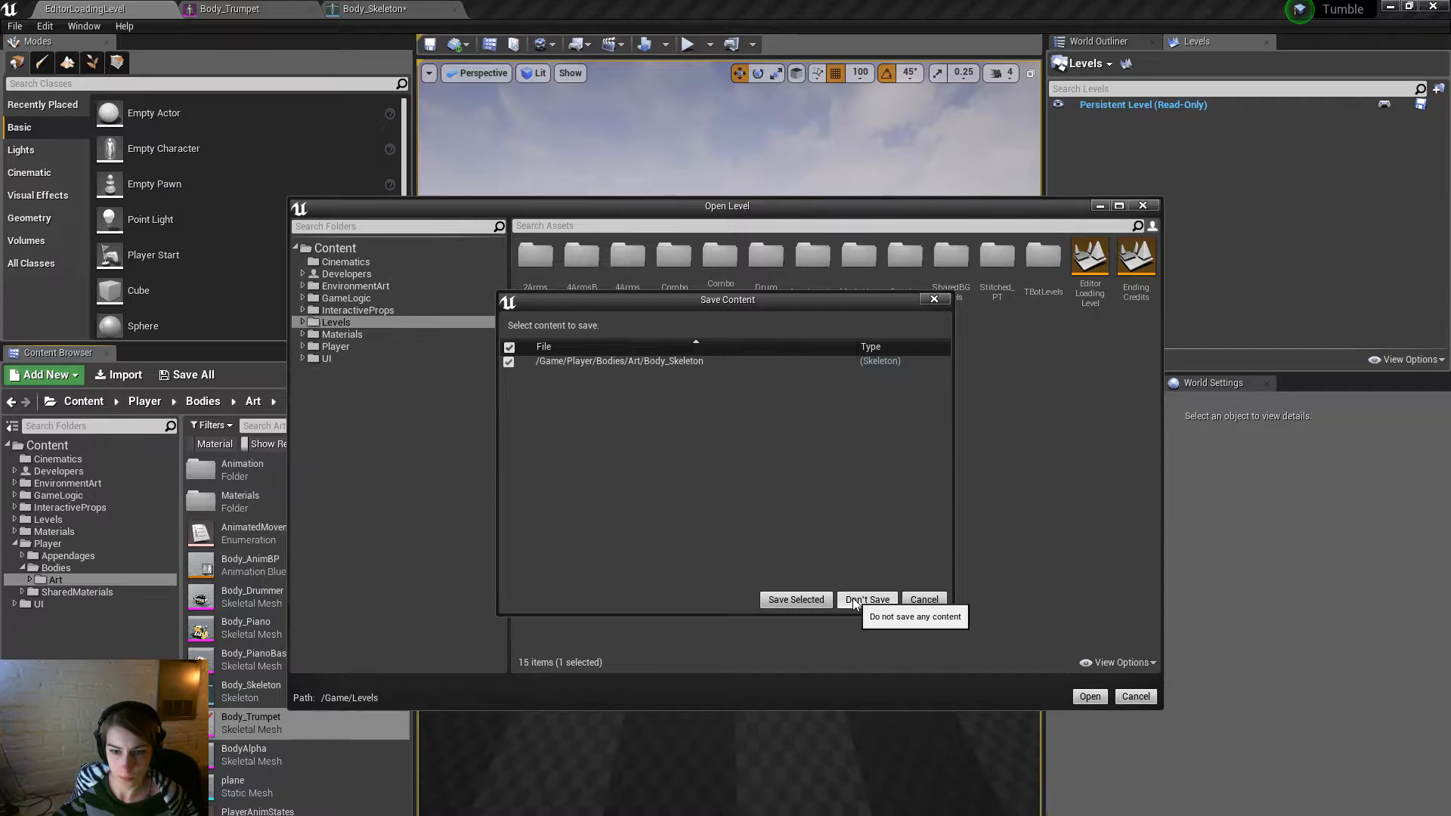
pyautogui.click(810, 596)
pyautogui.click(810, 596)
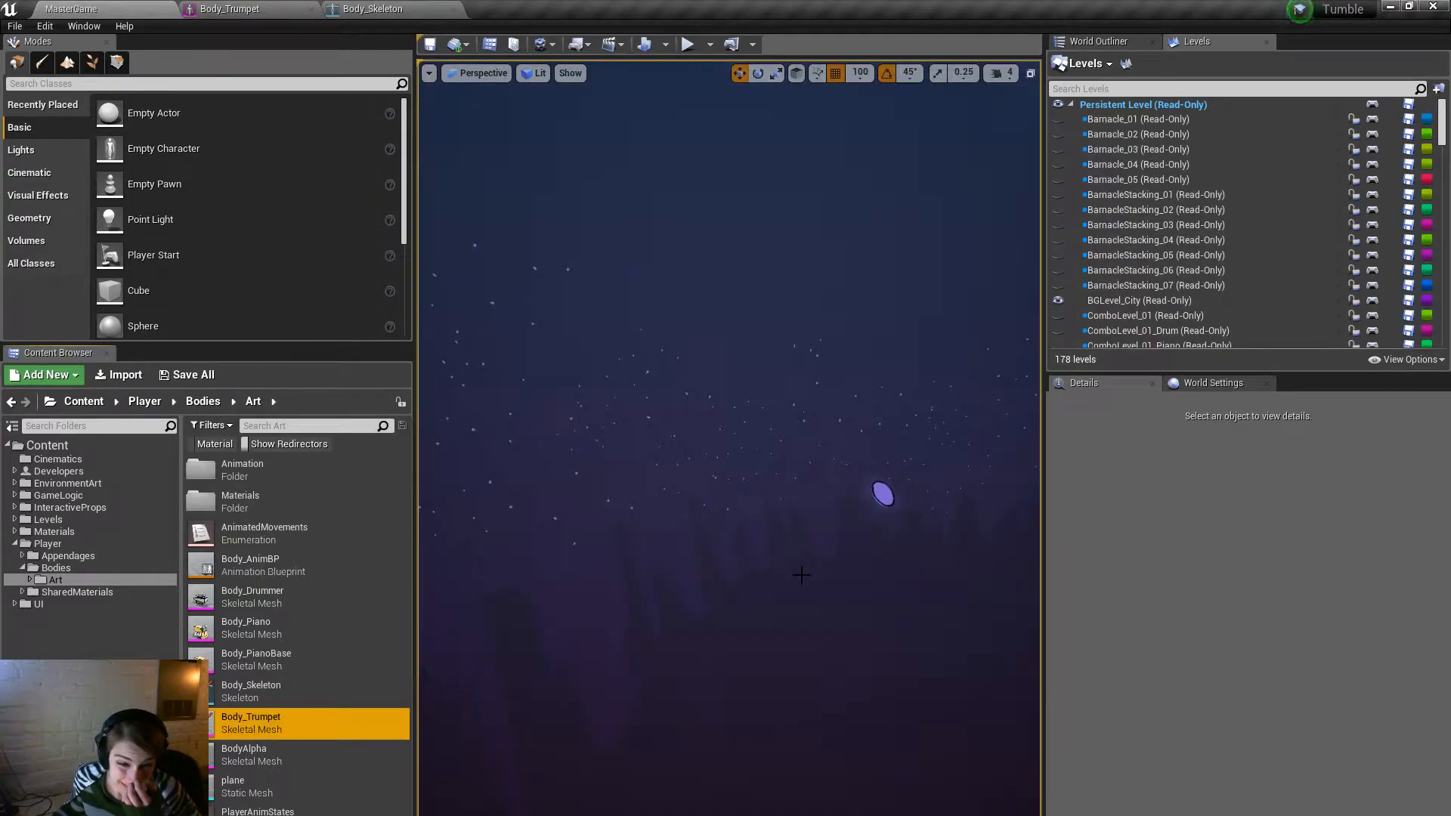
# Enlarge the levels list and hide the PT_stitched_10, PT_stitched_10_Accordian and PT_stitched_10_Trombone sublevels.
pyautogui.moveTo(751, 544); pyautogui.dragTo(642, 574, button='right')
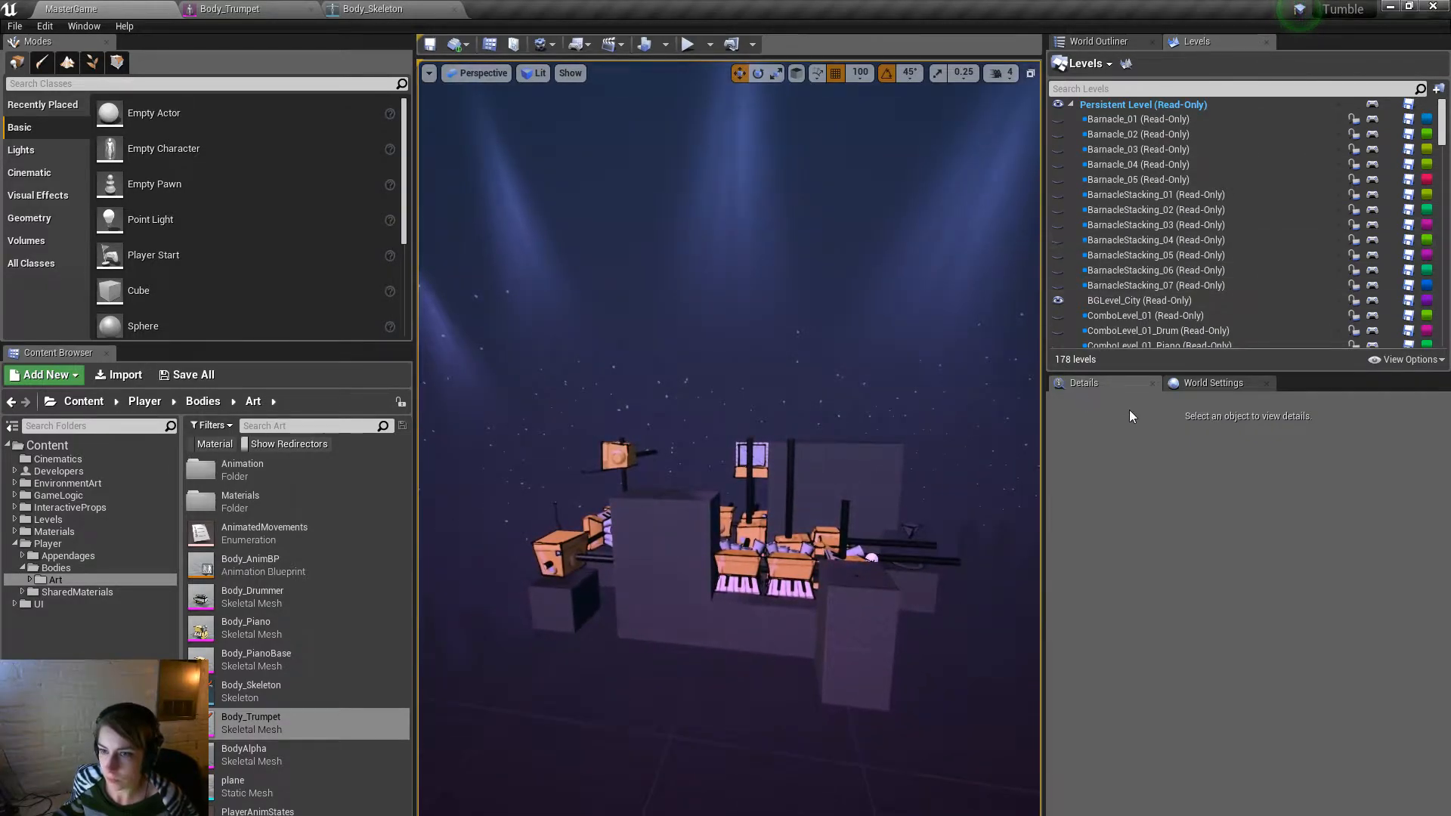
pyautogui.moveTo(1145, 372); pyautogui.dragTo(1203, 650)
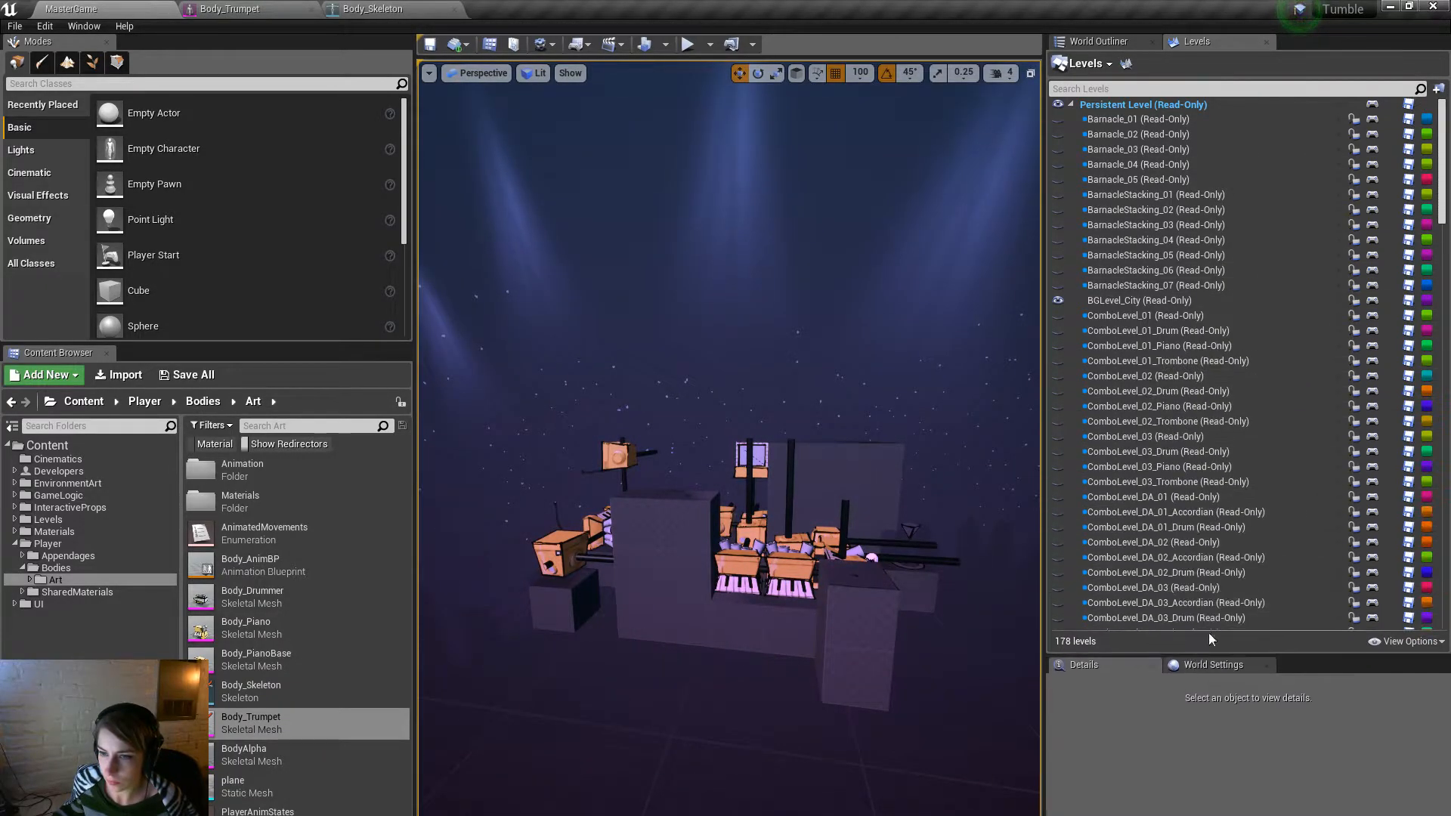
pyautogui.scroll(-7, 1284, 495)
pyautogui.moveTo(1442, 216); pyautogui.dragTo(1449, 591)
pyautogui.click(1058, 213)
pyautogui.click(1058, 229)
pyautogui.click(1057, 243)
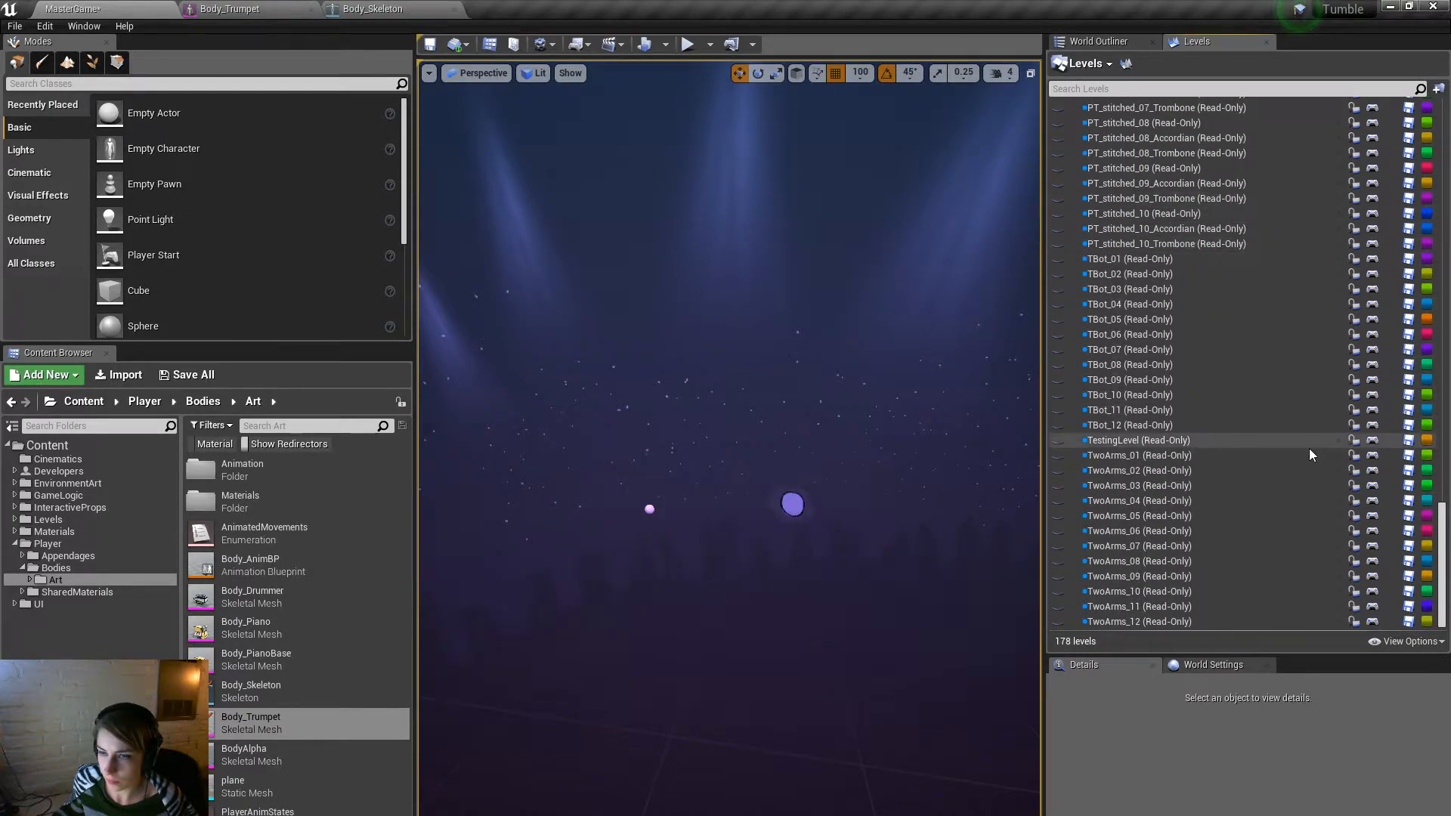
pyautogui.moveTo(1443, 566); pyautogui.dragTo(1445, 195)
# Play the game full screen, compiling the modified blueprints, and start the first Trombone puzzle.
pyautogui.click(686, 43)
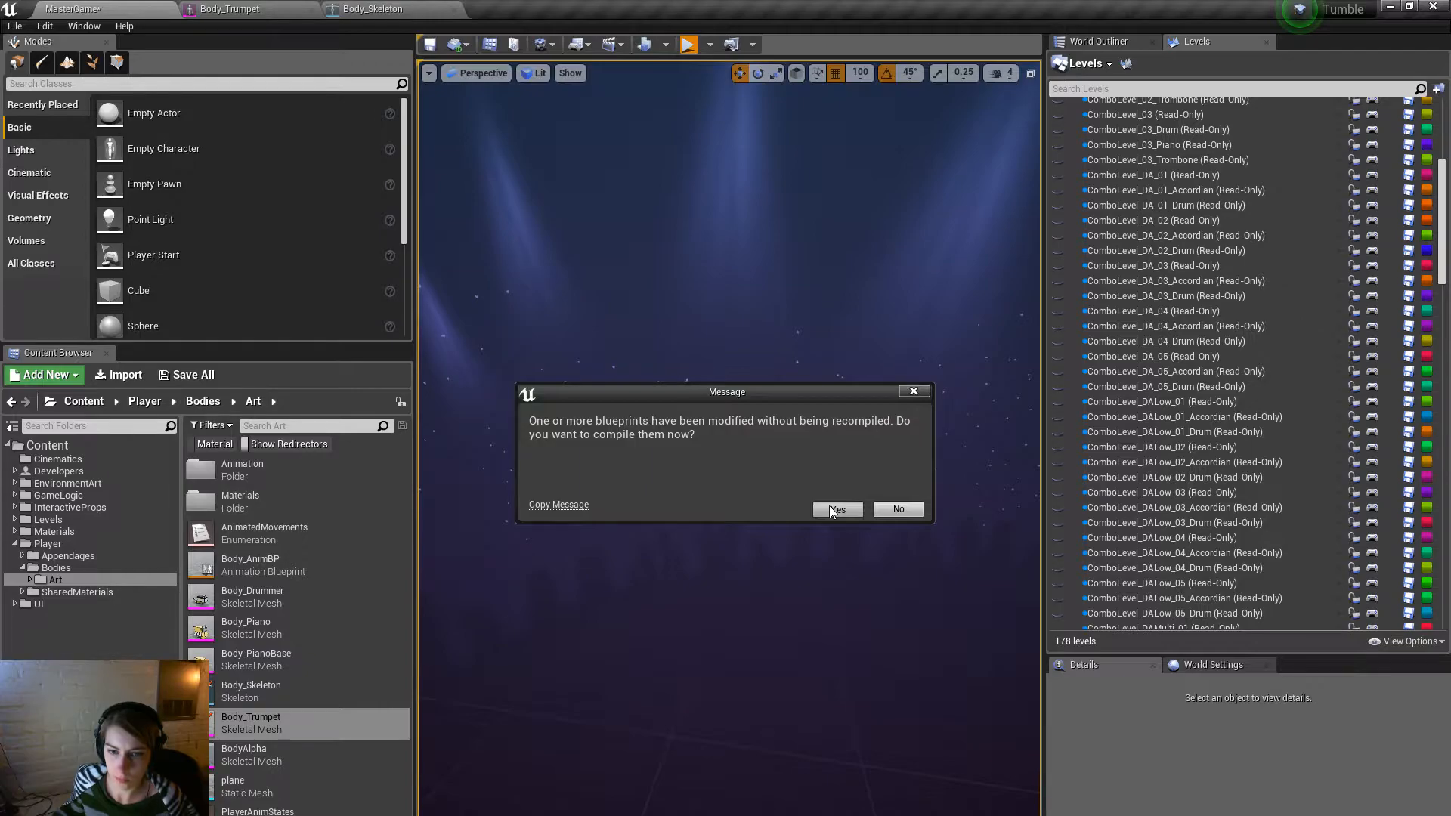
pyautogui.click(835, 510)
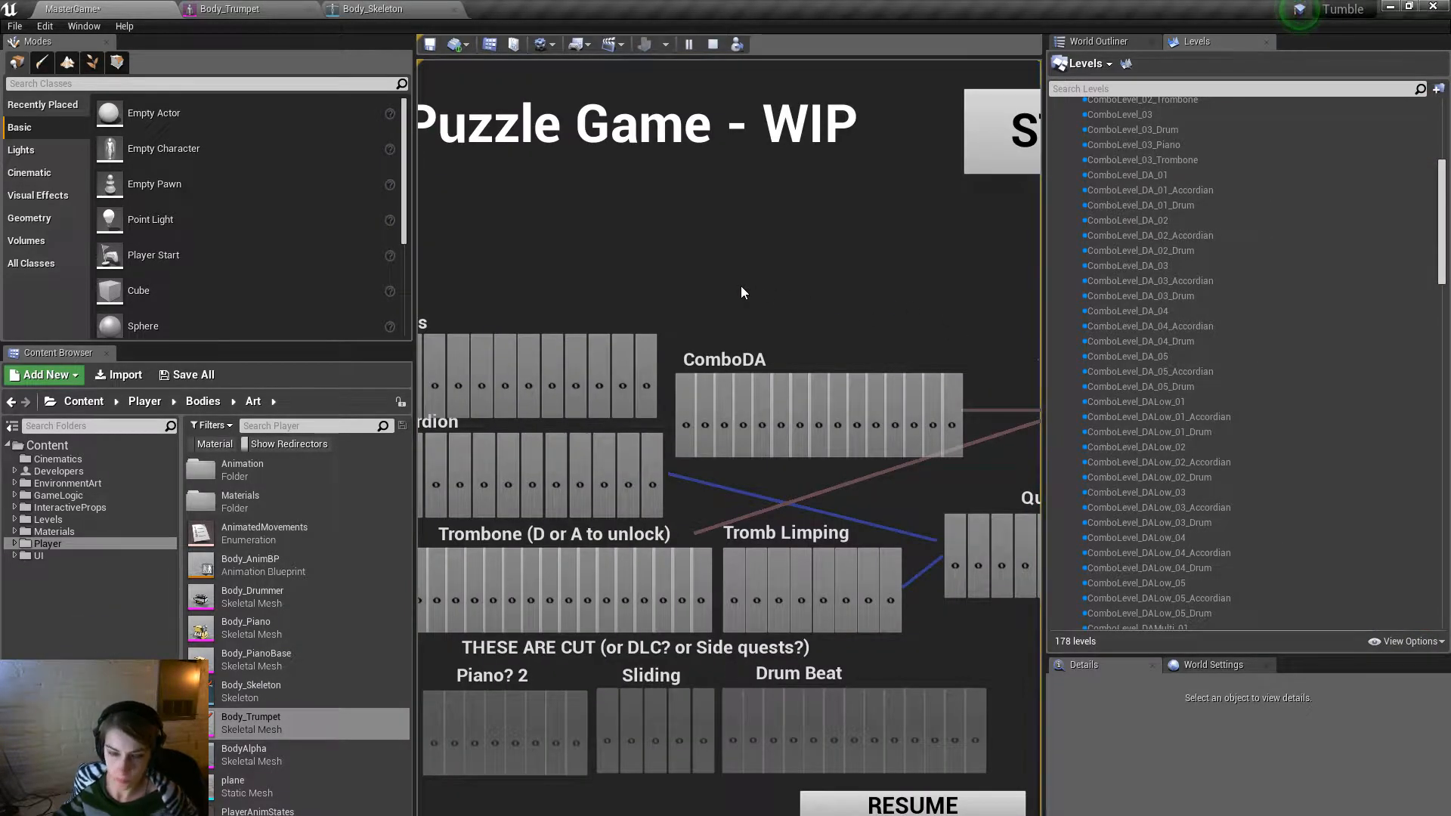
pyautogui.press('F11')
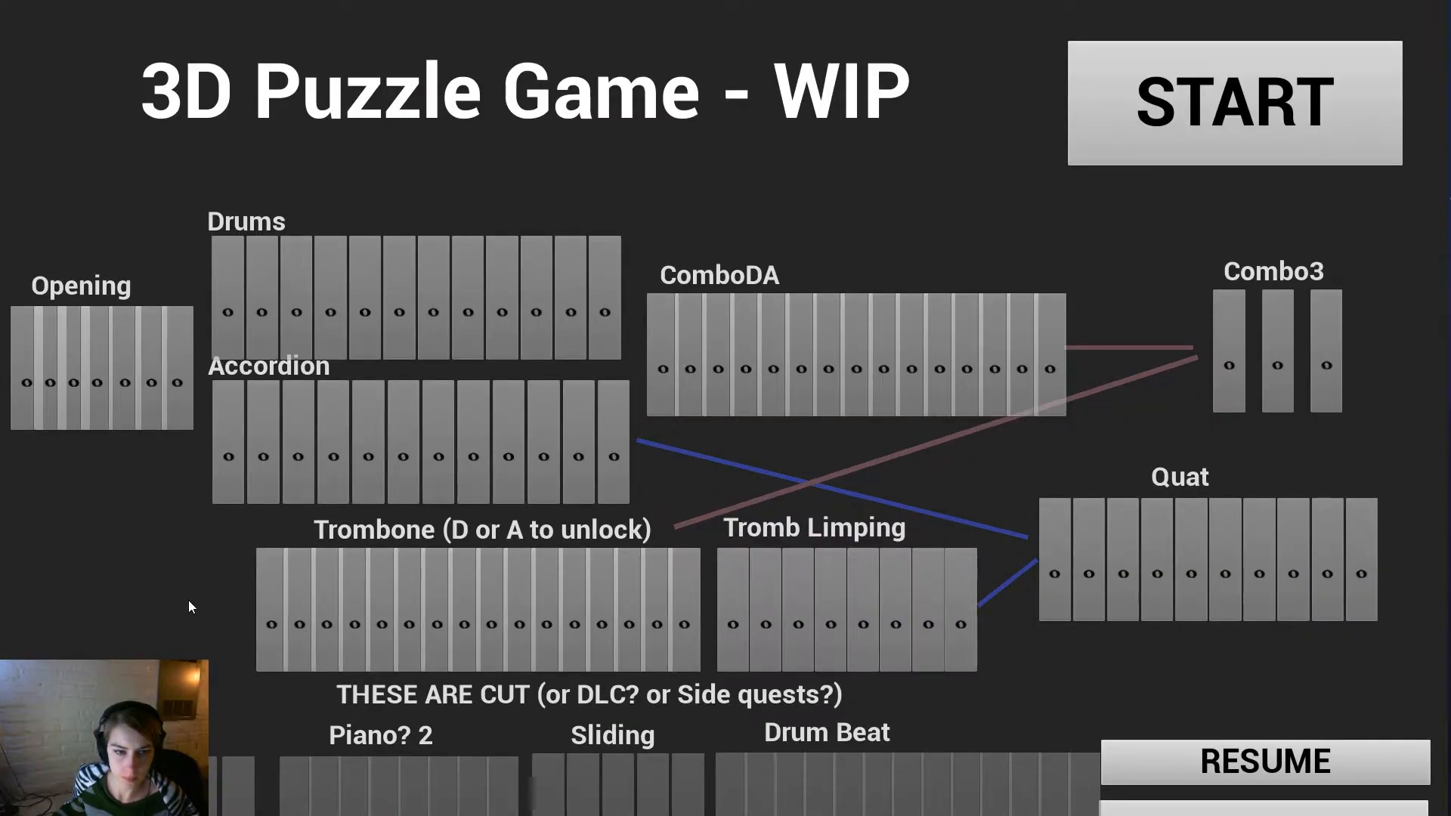
pyautogui.click(269, 628)
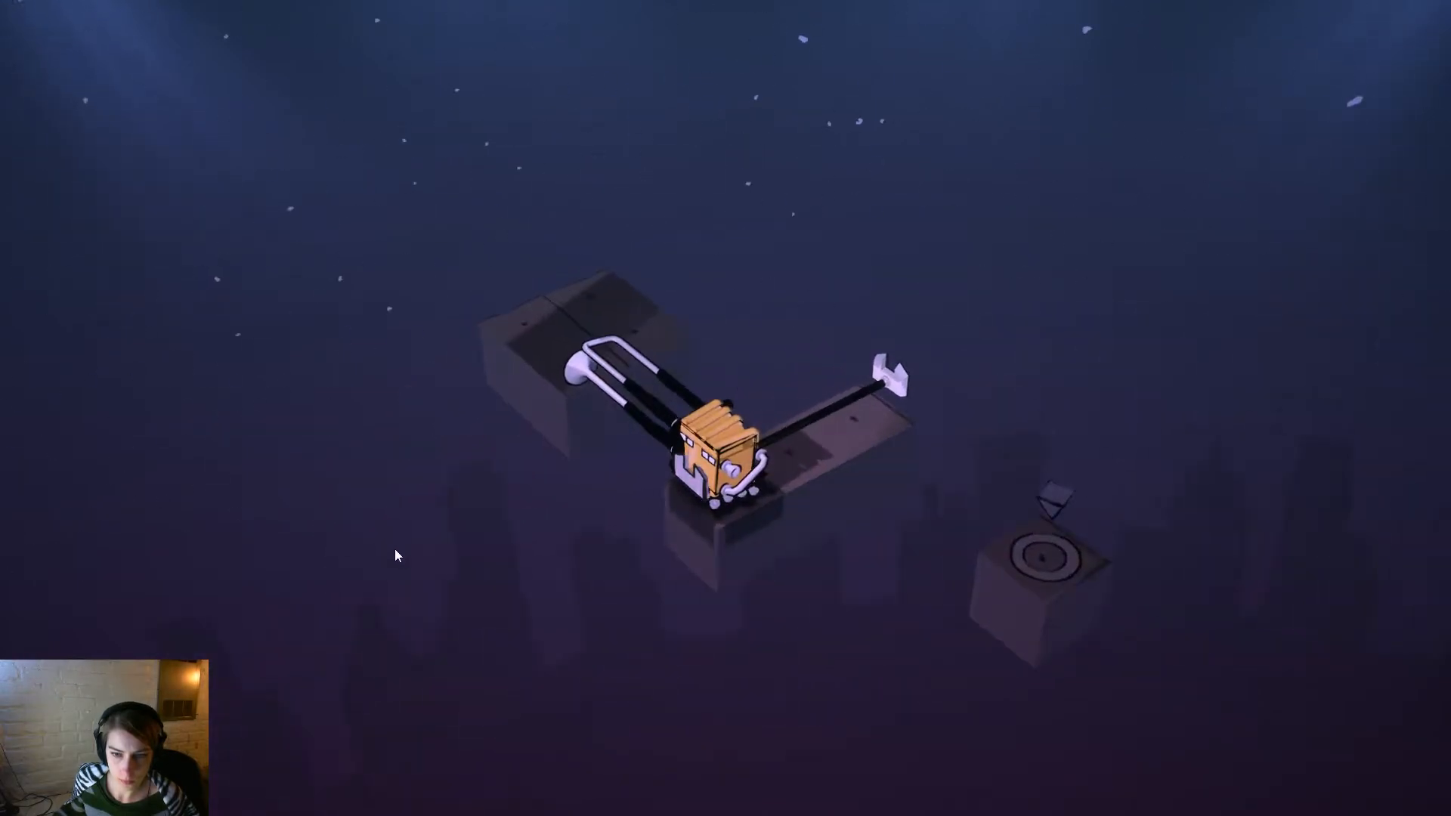
# Examine the trumpet robot's body, arms and stand from several sides in the running puzzle and end the play session.
pyautogui.click(500, 479)
pyautogui.click(547, 497)
pyautogui.click(547, 497)
pyautogui.click(684, 321)
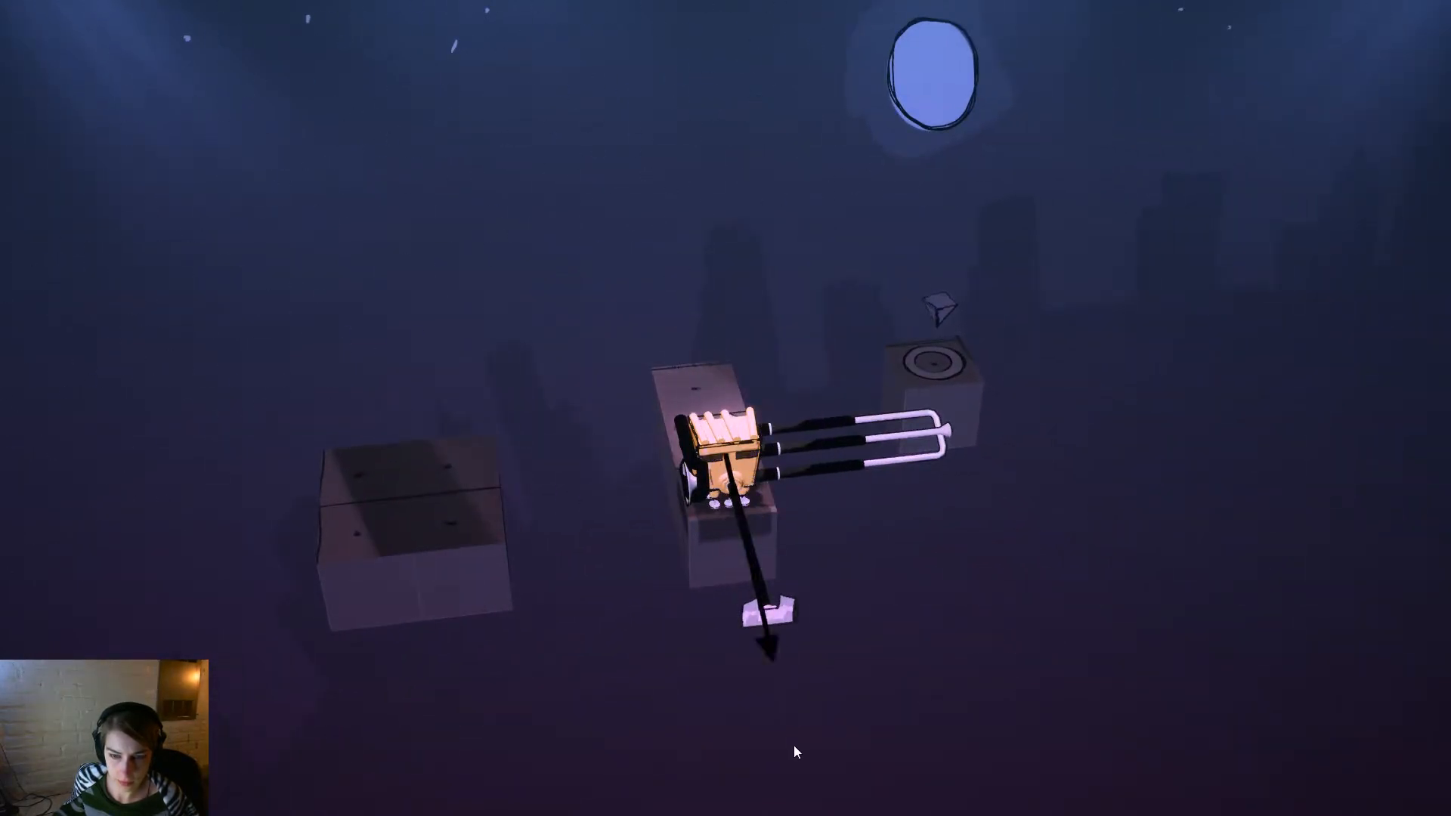
pyautogui.click(955, 452)
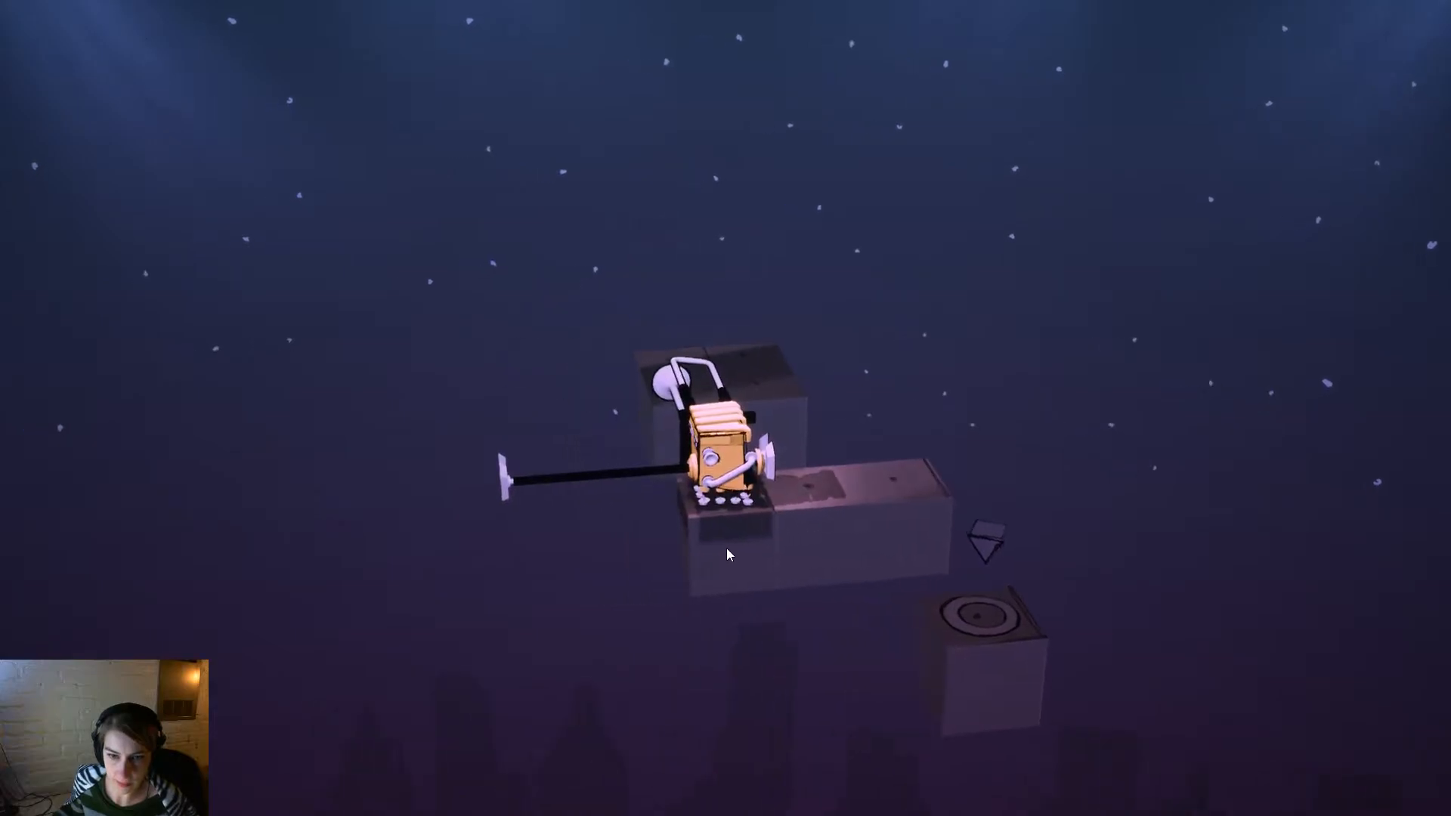
pyautogui.press('Escape')
pyautogui.click(1438, 12)
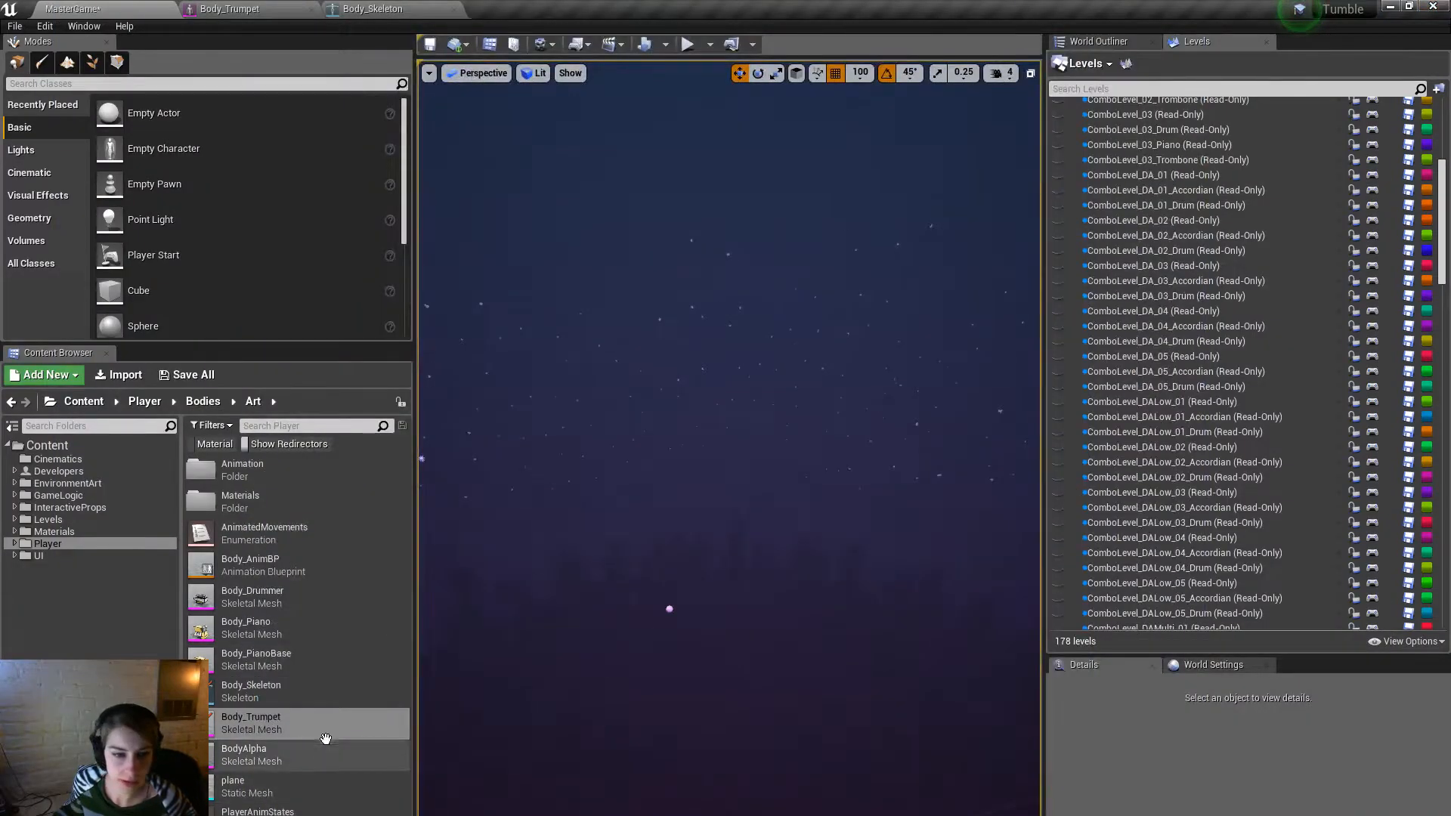
# Open the RobotBlueprintList data table from the Player folder.
pyautogui.click(67, 531)
pyautogui.click(94, 543)
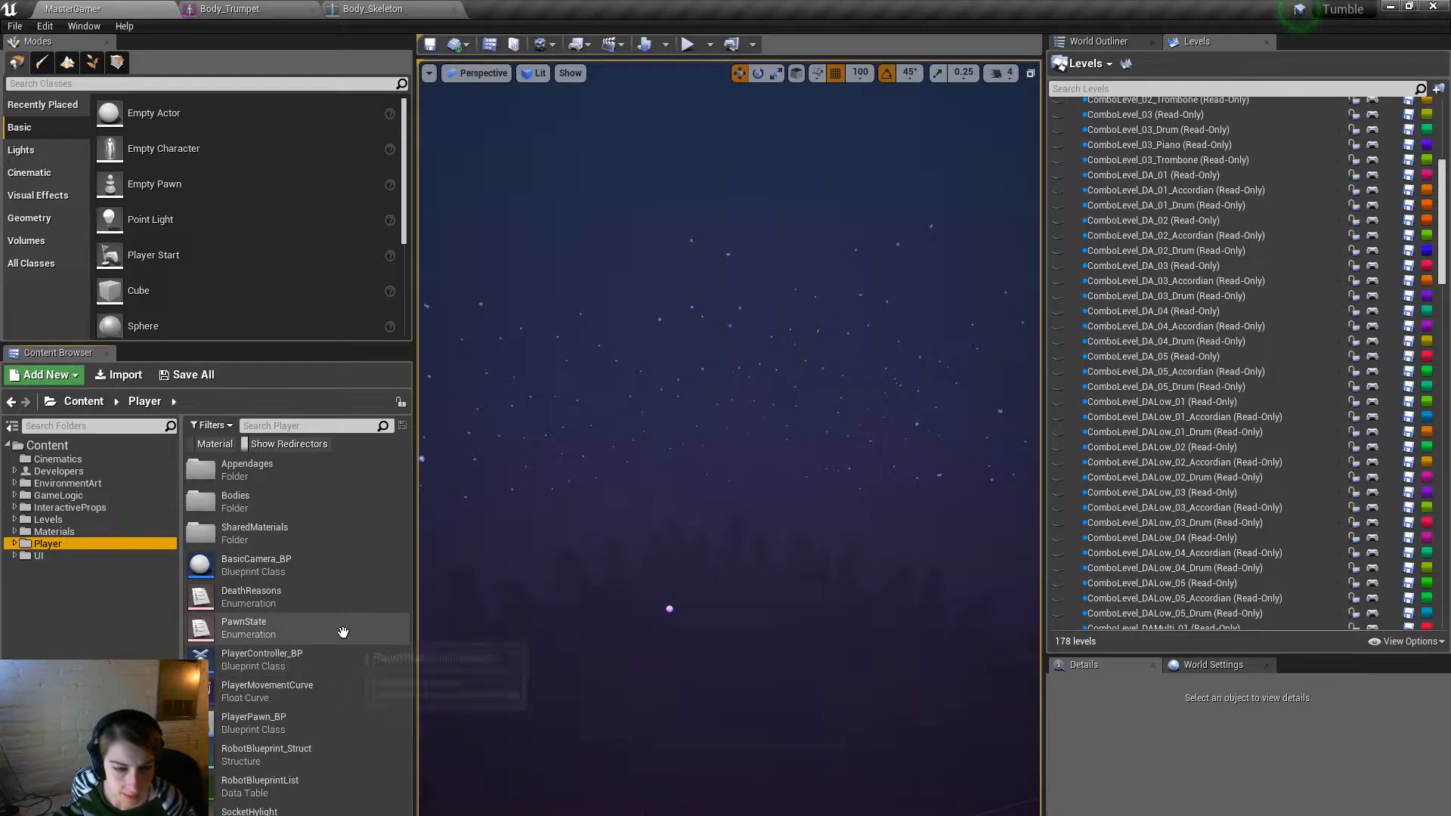
pyautogui.click(340, 782)
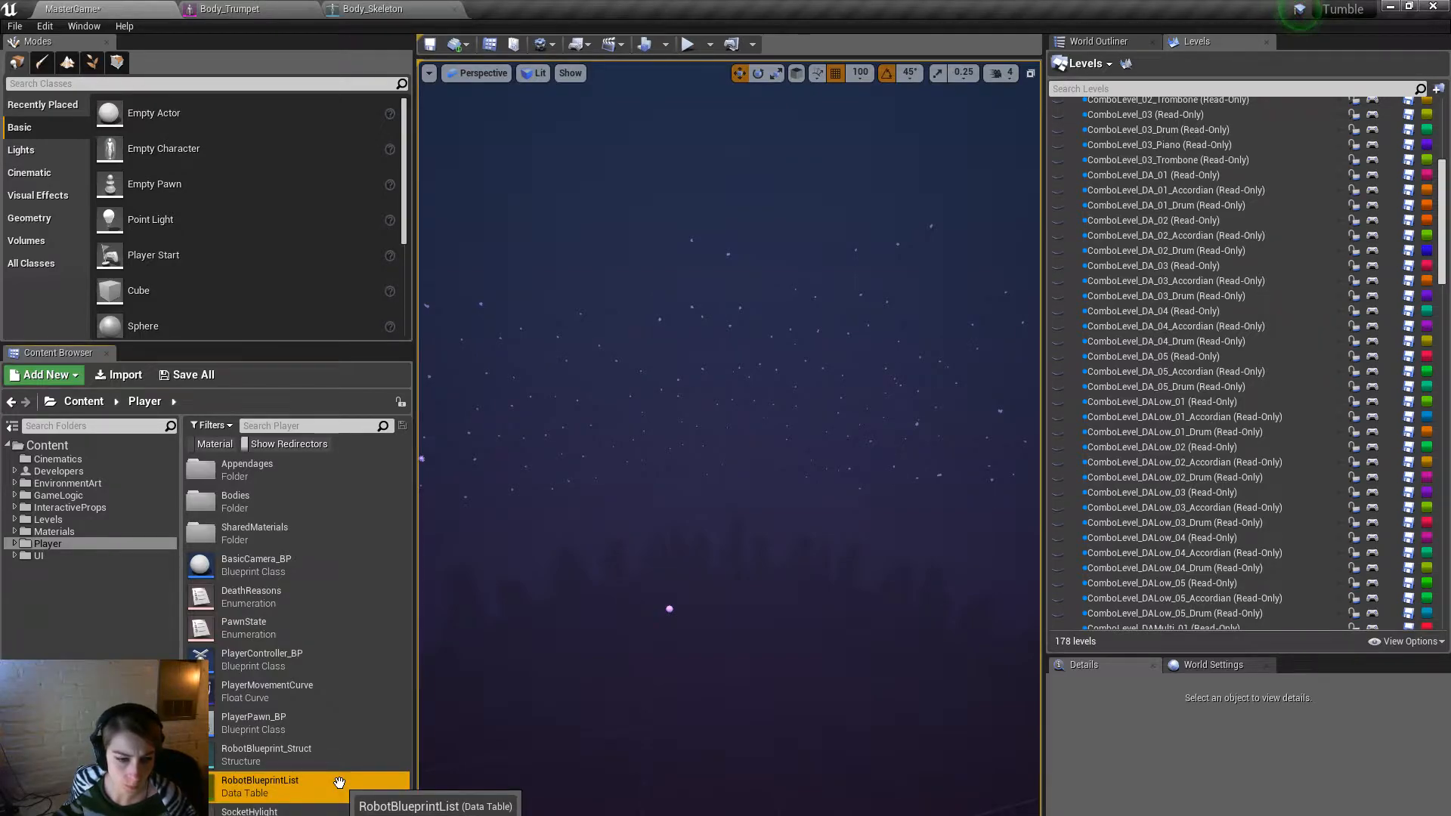
pyautogui.doubleClick(339, 782)
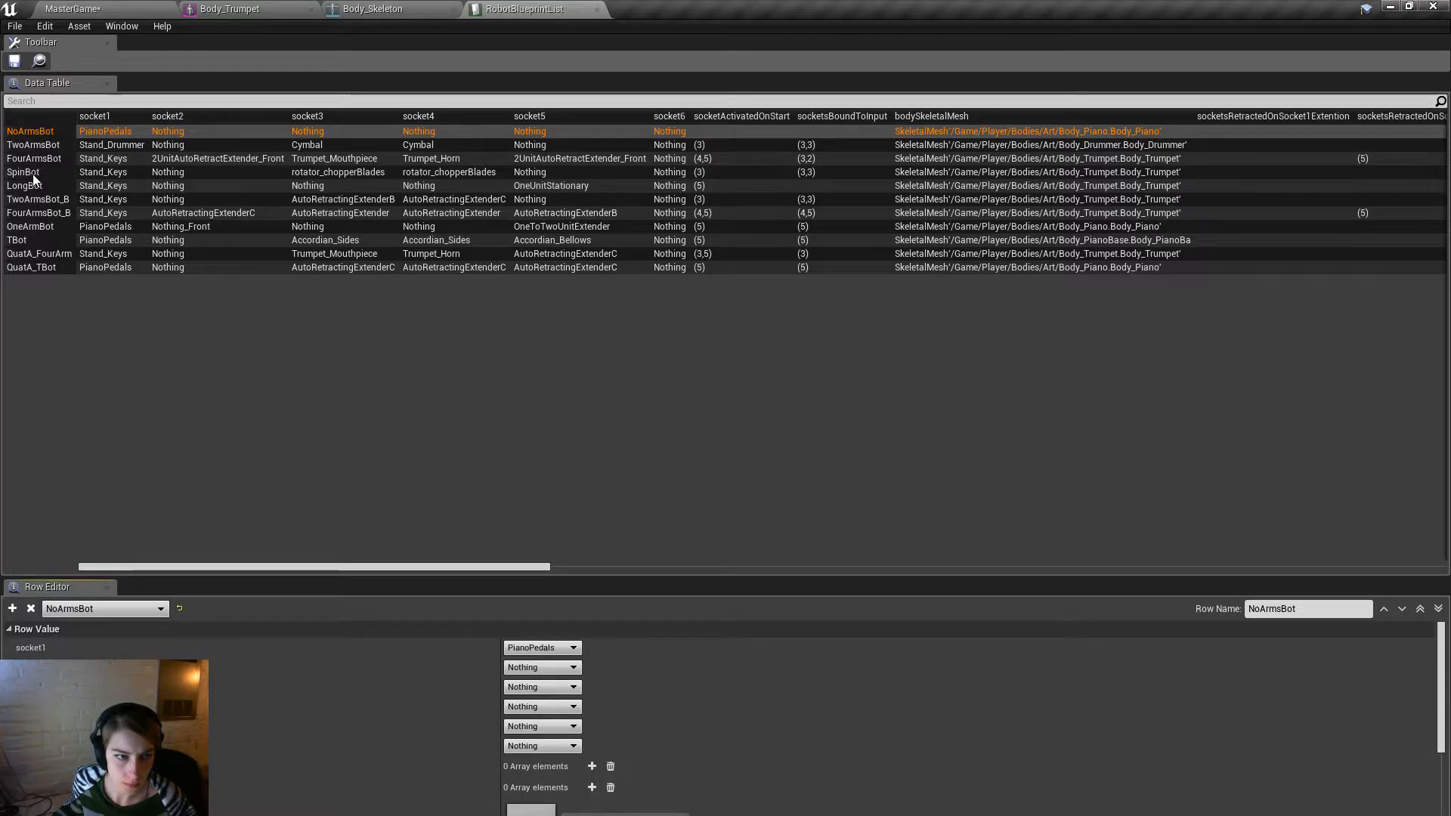
# Set socket1 of the FourArmsBot row to Nothing and save the data table, checking it out of source control.
pyautogui.click(58, 161)
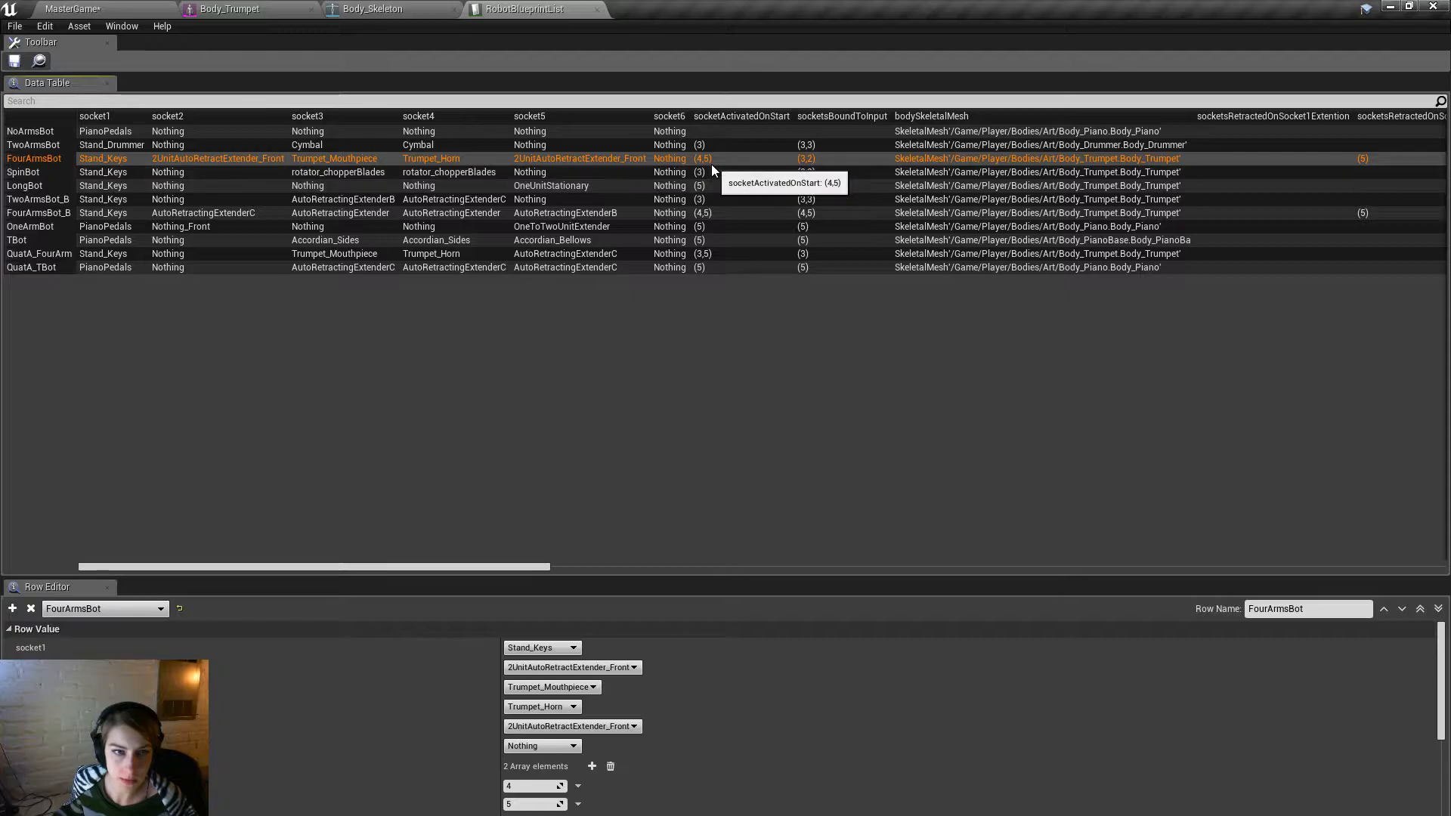
pyautogui.click(544, 648)
pyautogui.click(546, 659)
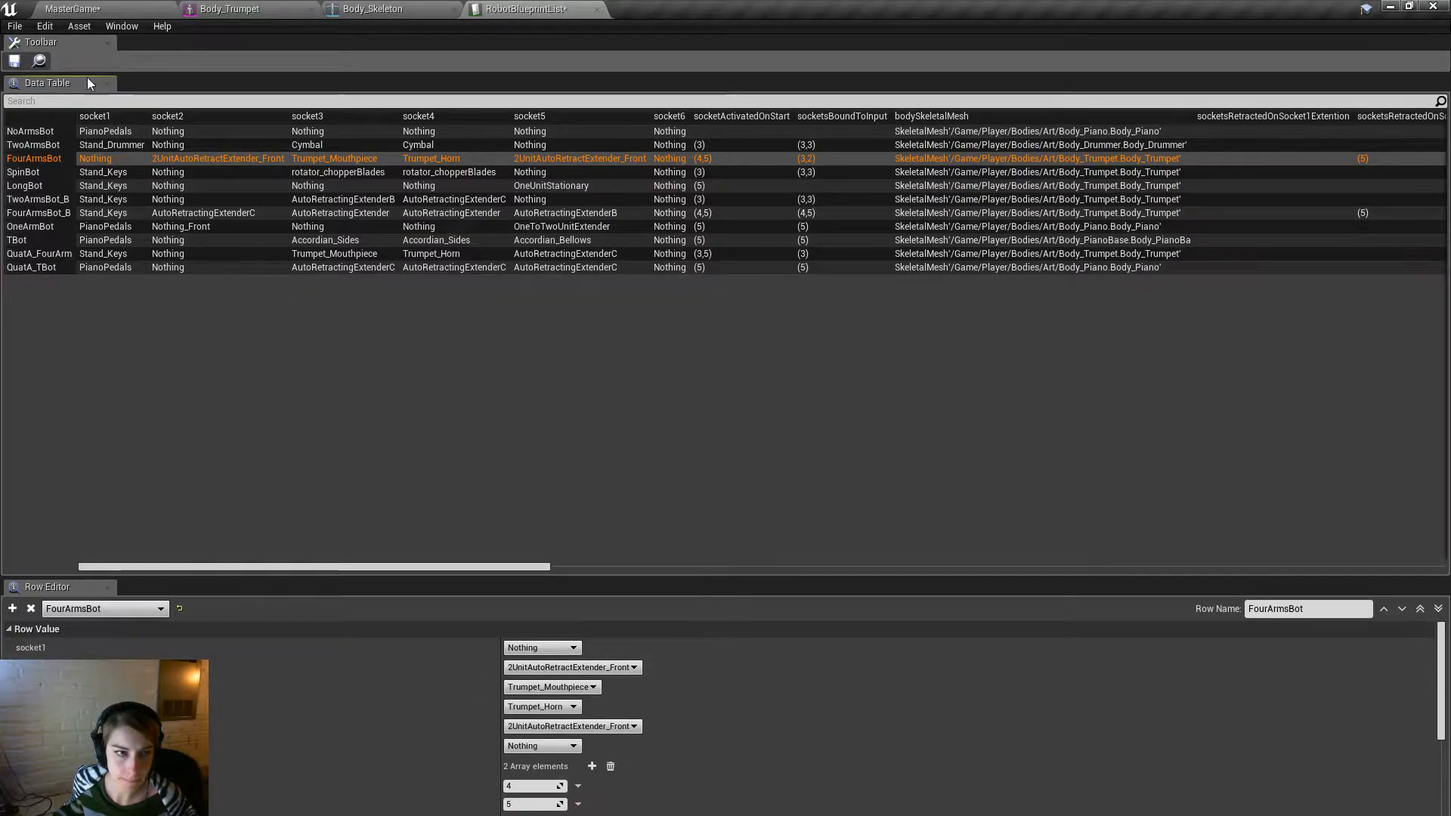
pyautogui.click(15, 60)
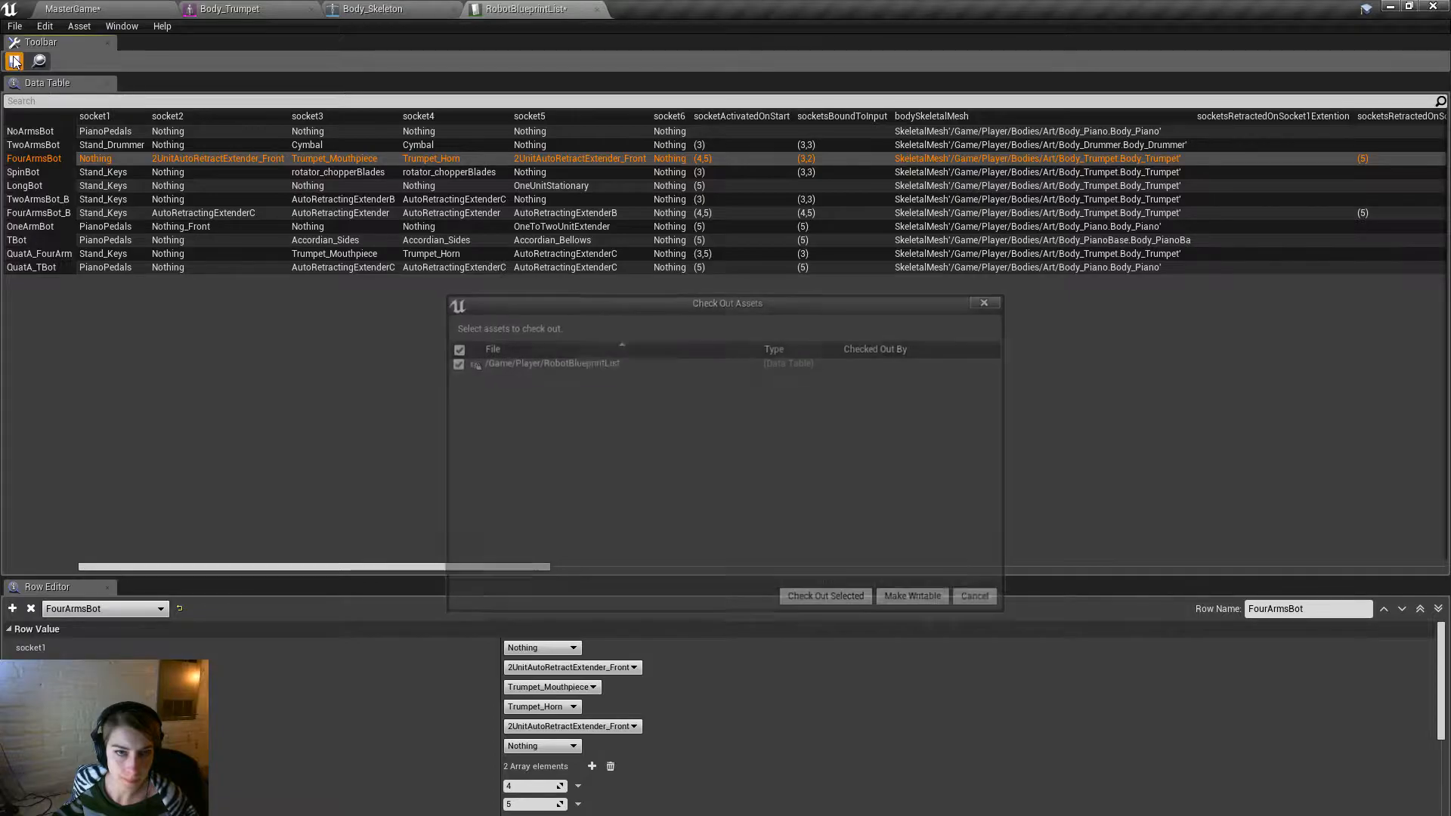
pyautogui.click(829, 600)
# Switch to Maya, clear the selection and examine the trumpet robot's body, extended arms and horn from several sides.
pyautogui.click(187, 7)
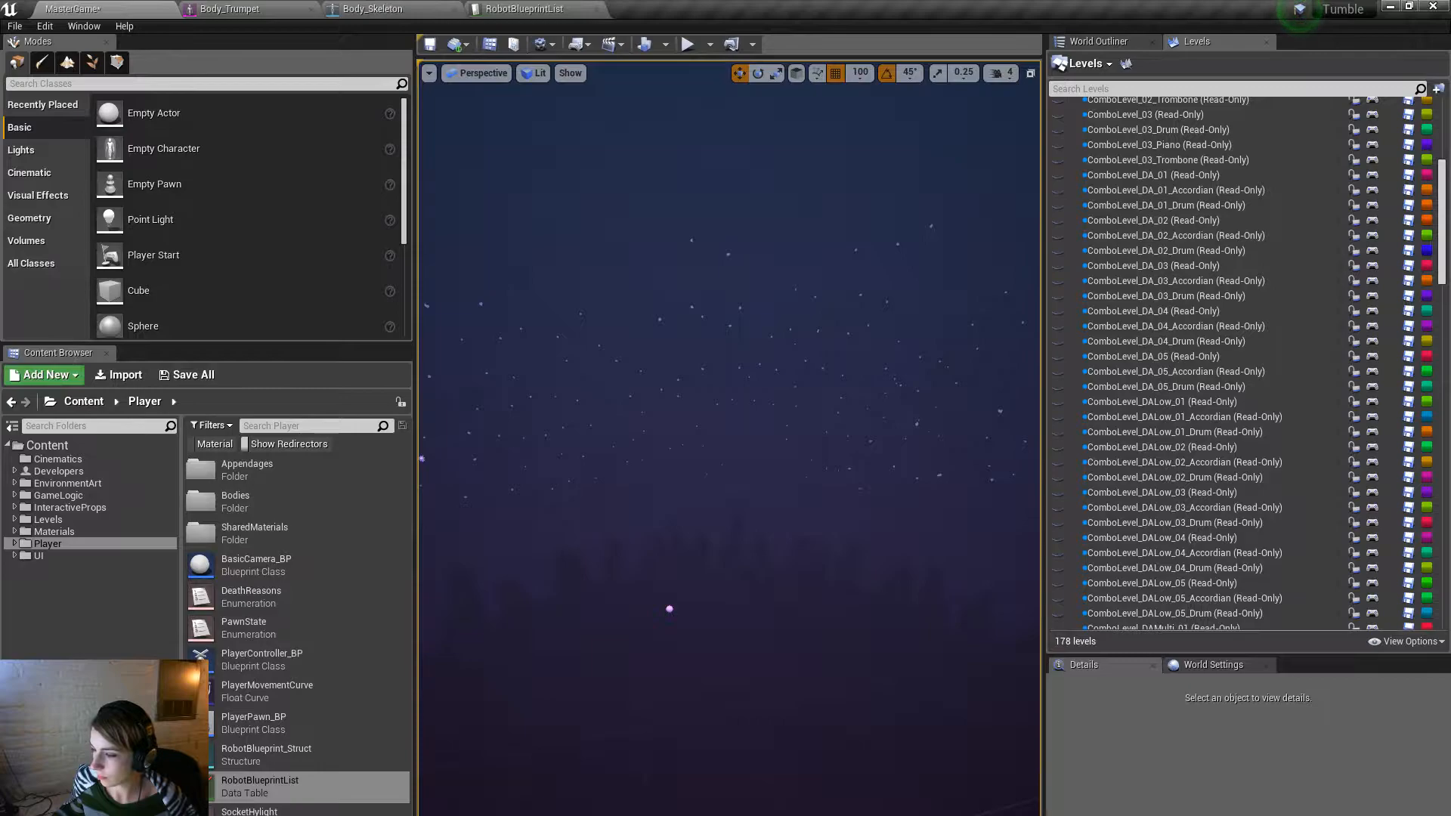
pyautogui.hotkey('alt', 'Tab')
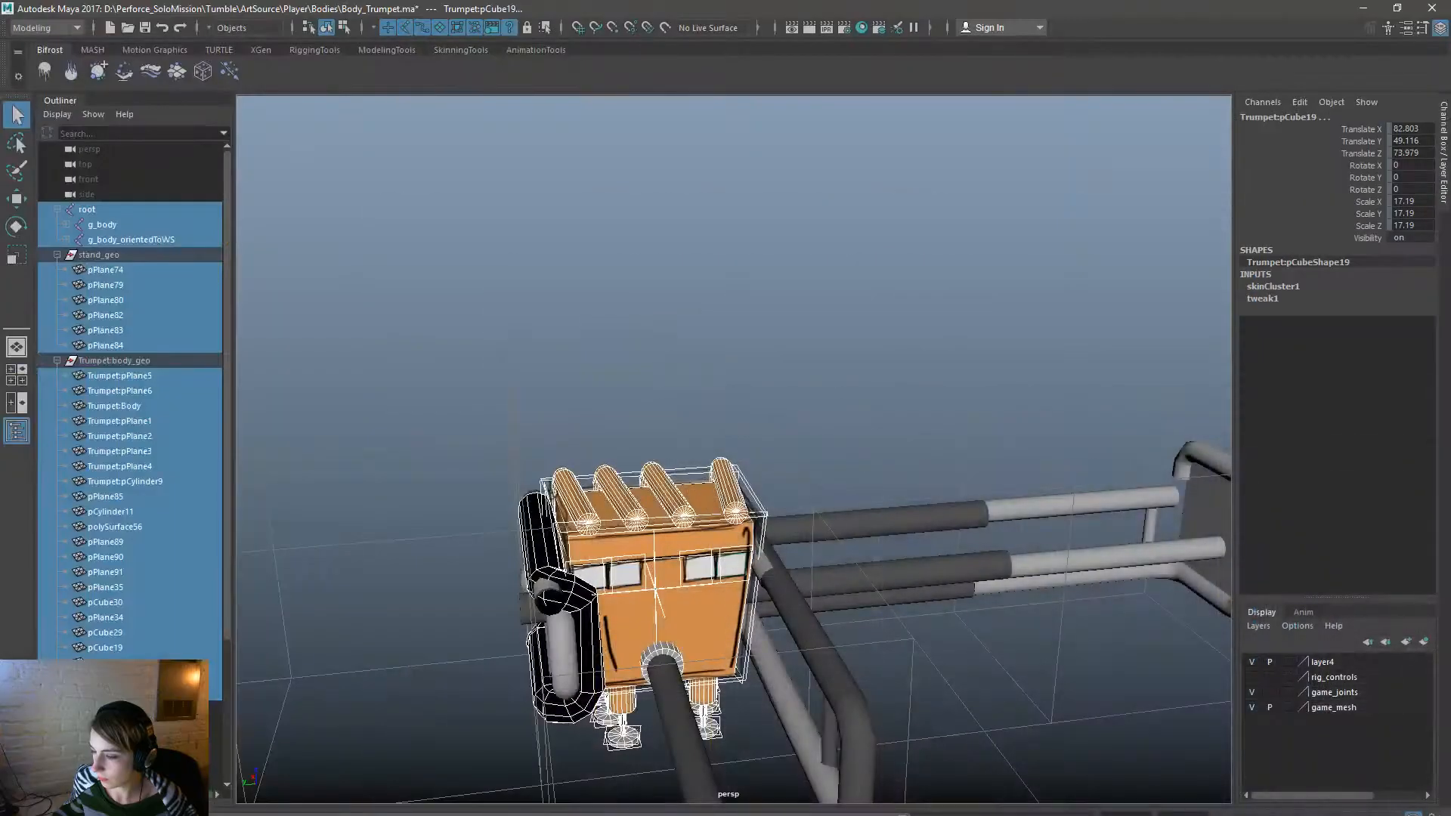
pyautogui.click(877, 451)
pyautogui.keyDown('alt'); pyautogui.moveTo(878, 450); pyautogui.dragTo(877, 637); pyautogui.keyUp('alt')
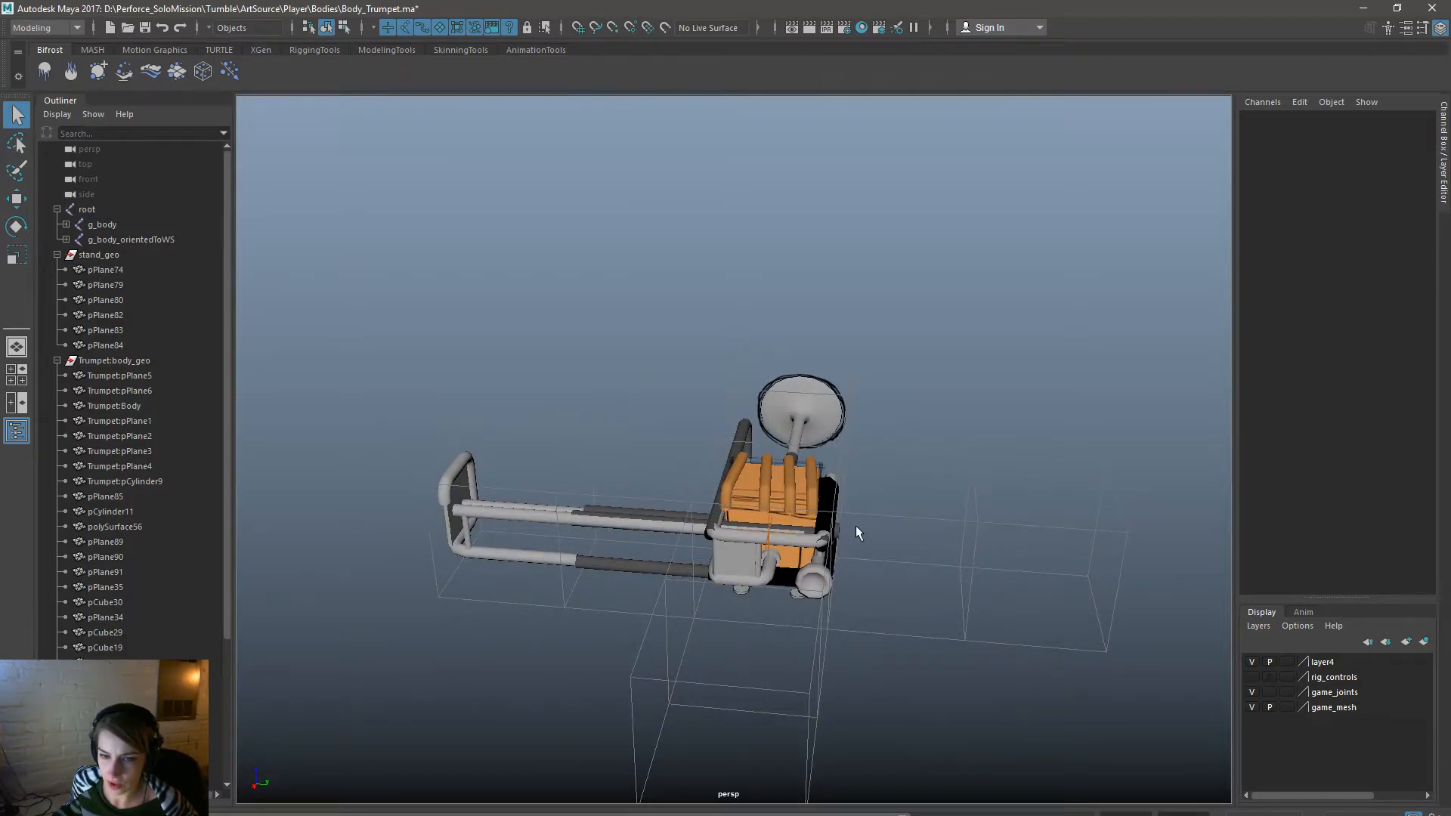
pyautogui.keyDown('alt'); pyautogui.moveTo(760, 670); pyautogui.dragTo(912, 605); pyautogui.keyUp('alt')
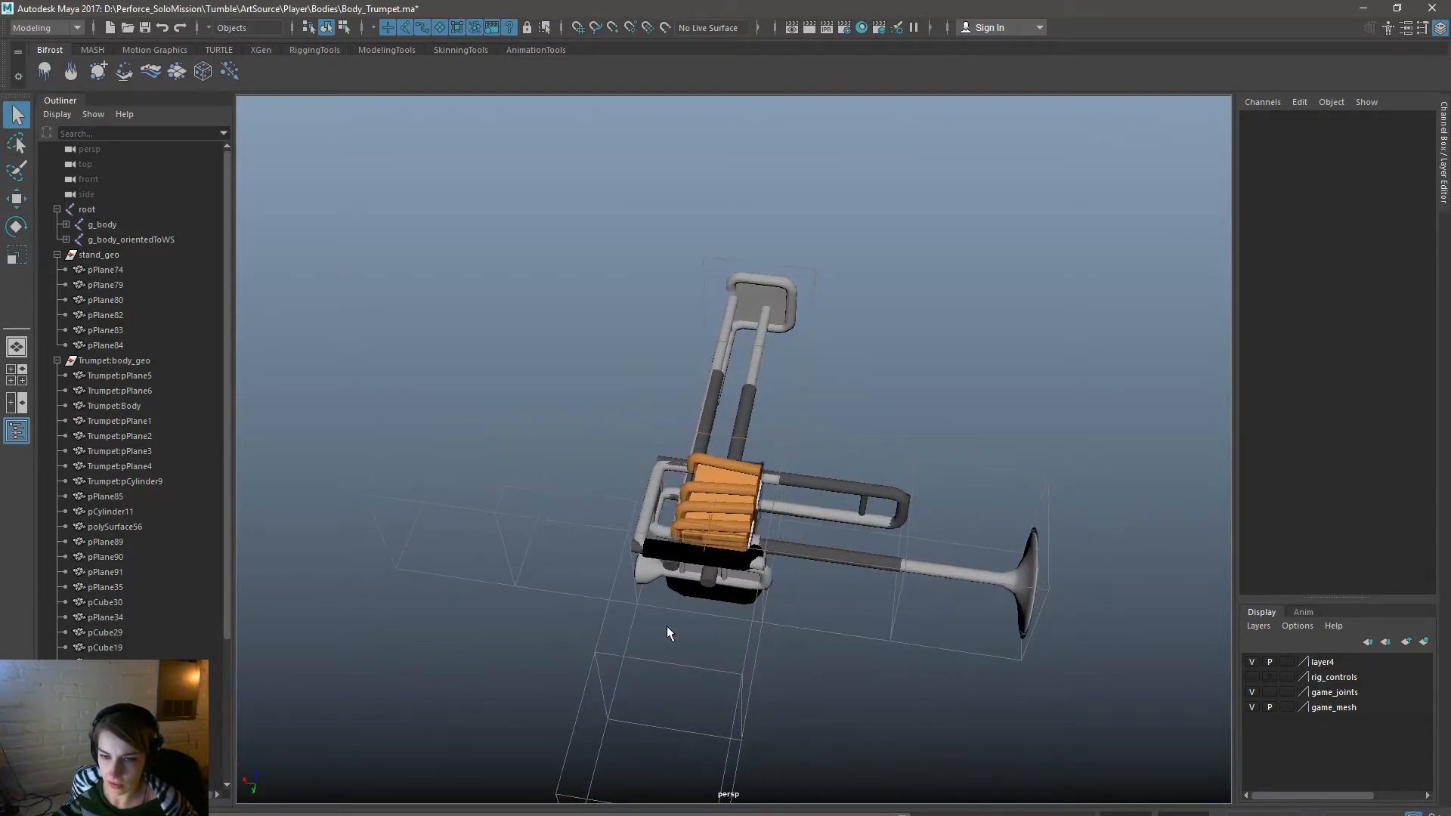
pyautogui.keyDown('alt'); pyautogui.moveTo(796, 655); pyautogui.dragTo(967, 676); pyautogui.keyUp('alt')
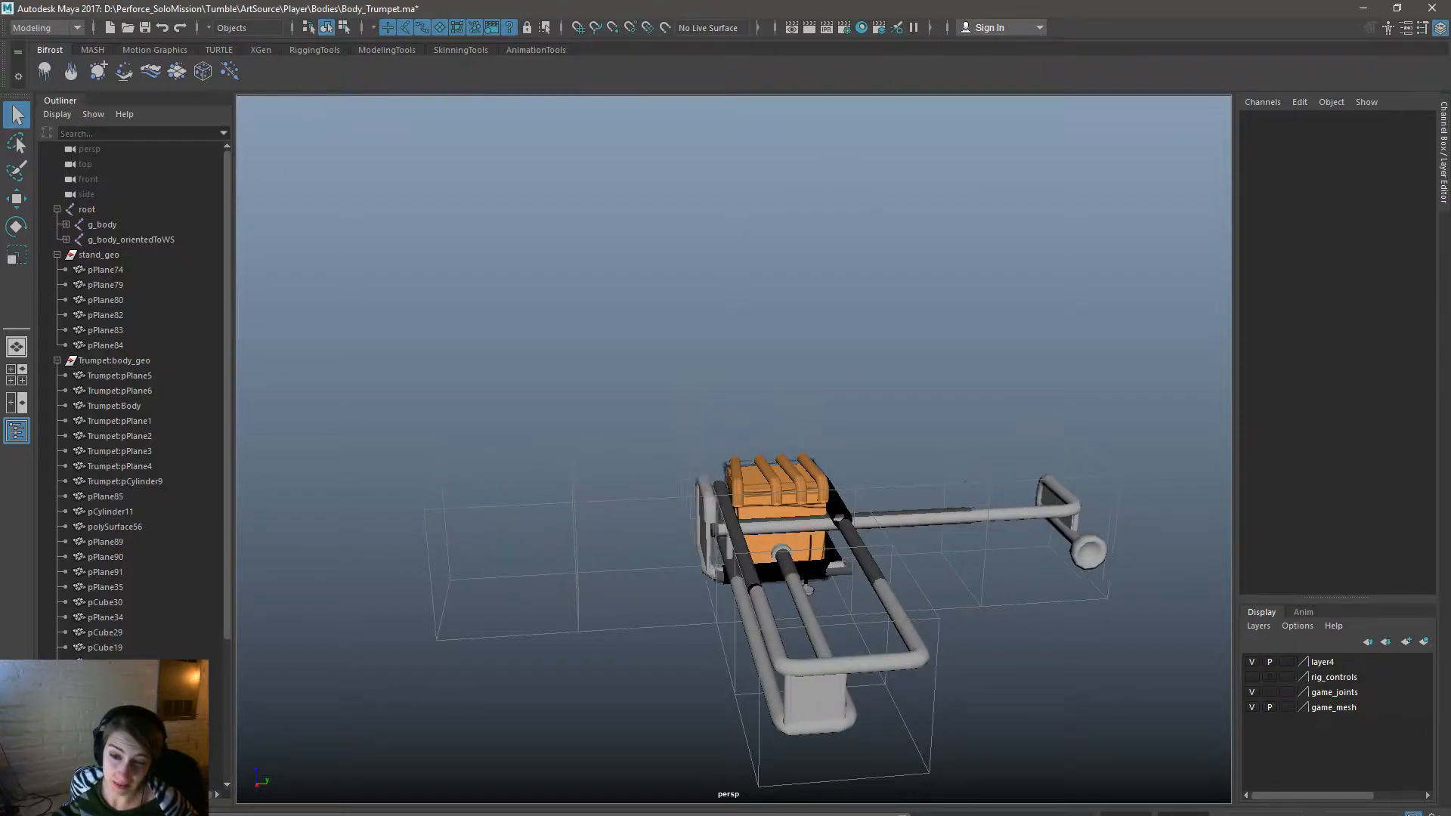
pyautogui.moveTo(689, 690)
pyautogui.keyDown('alt'); pyautogui.mouseDown()
pyautogui.moveTo(787, 706)
pyautogui.moveTo(622, 717)
pyautogui.moveTo(635, 687)
pyautogui.moveTo(683, 690)
pyautogui.moveTo(668, 706)
pyautogui.mouseUp(); pyautogui.keyUp('alt')
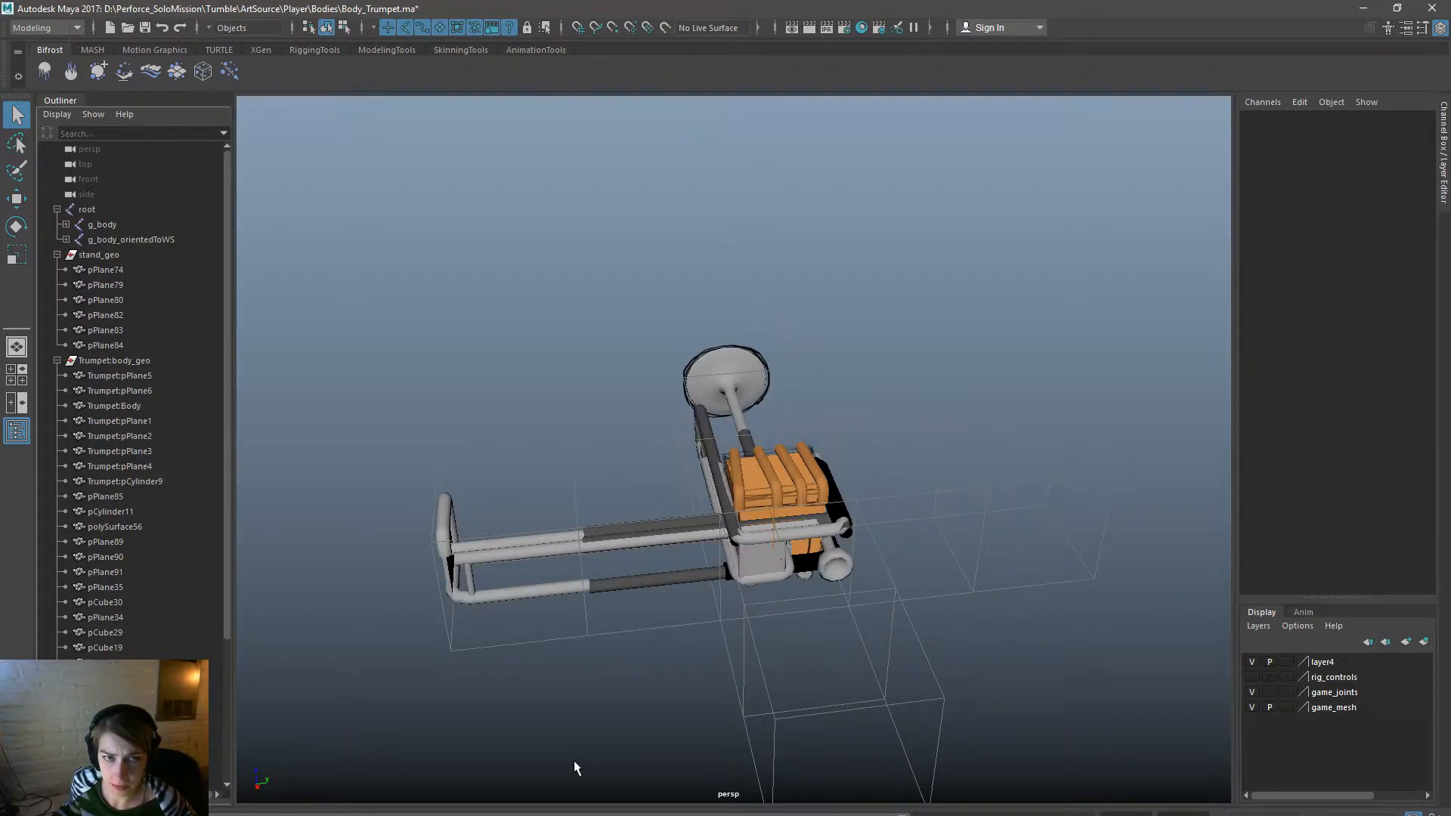
pyautogui.keyDown('alt'); pyautogui.moveTo(574, 767); pyautogui.dragTo(1033, 633); pyautogui.keyUp('alt')
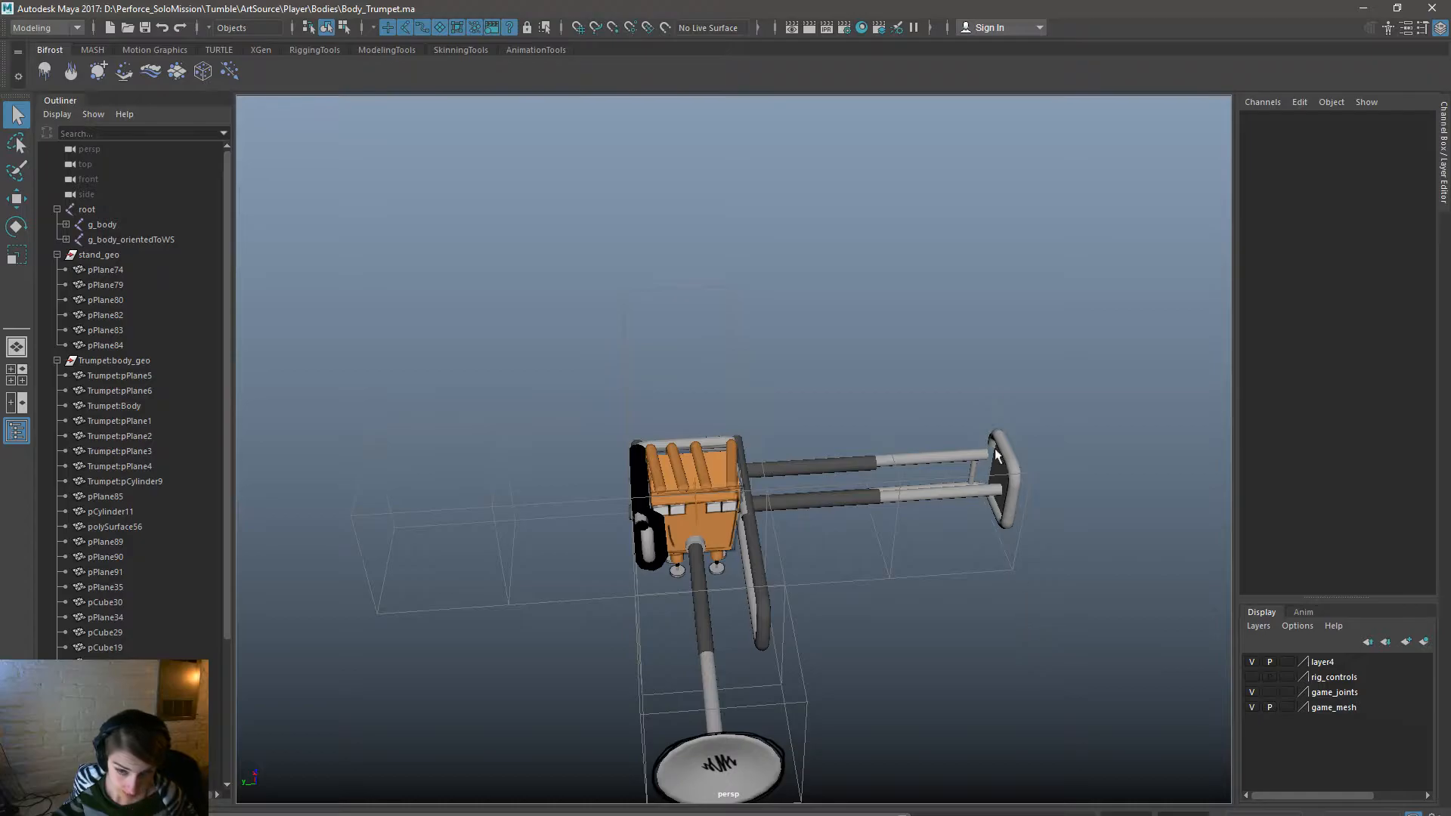
# Select the sideToSide arm group and collapse the root, stand_geo and Trumpet:body_geo hierarchies.
pyautogui.hotkey('ctrl', 'o')
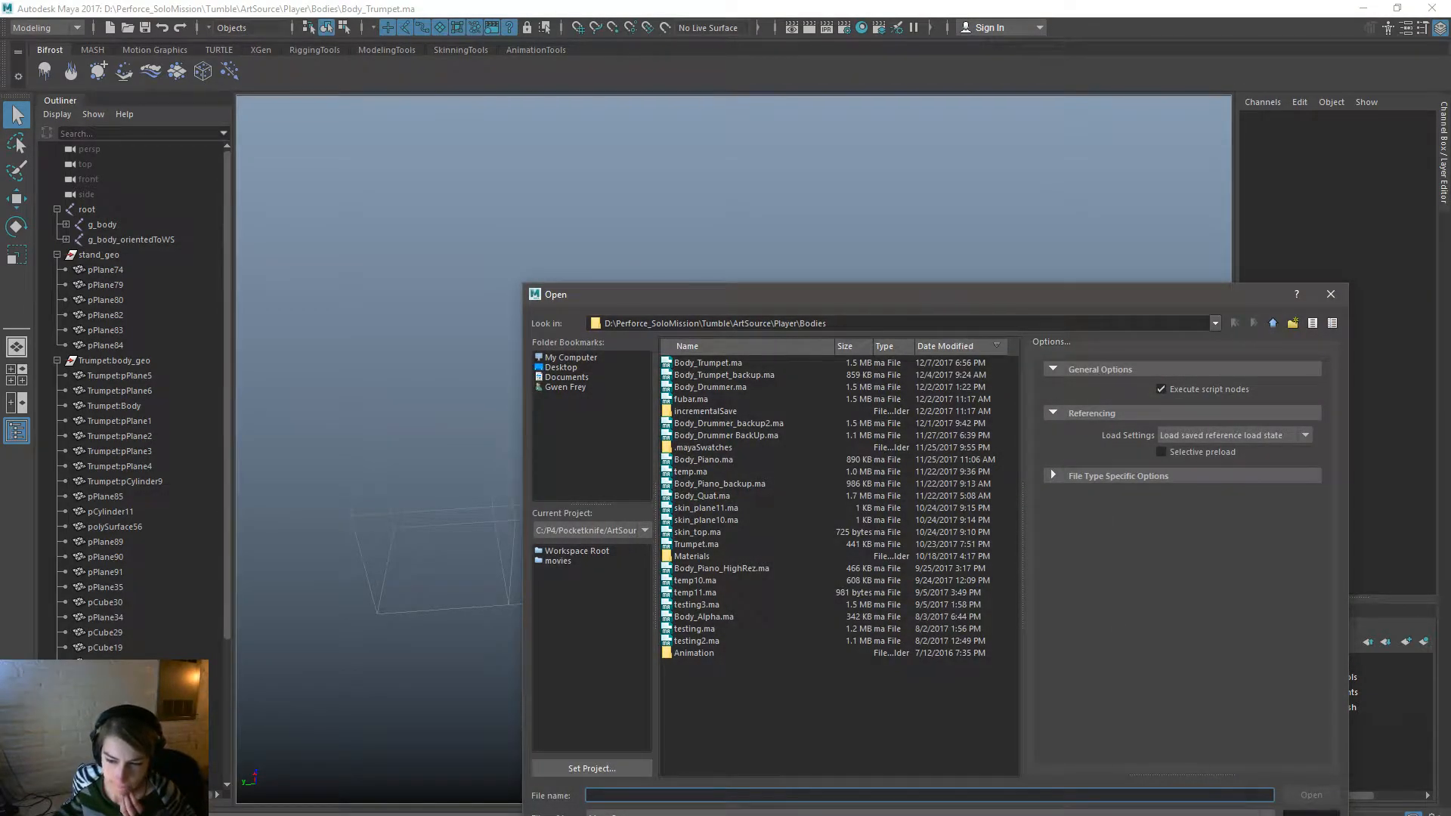
pyautogui.press('Escape')
pyautogui.click(826, 492)
pyautogui.press('Up')
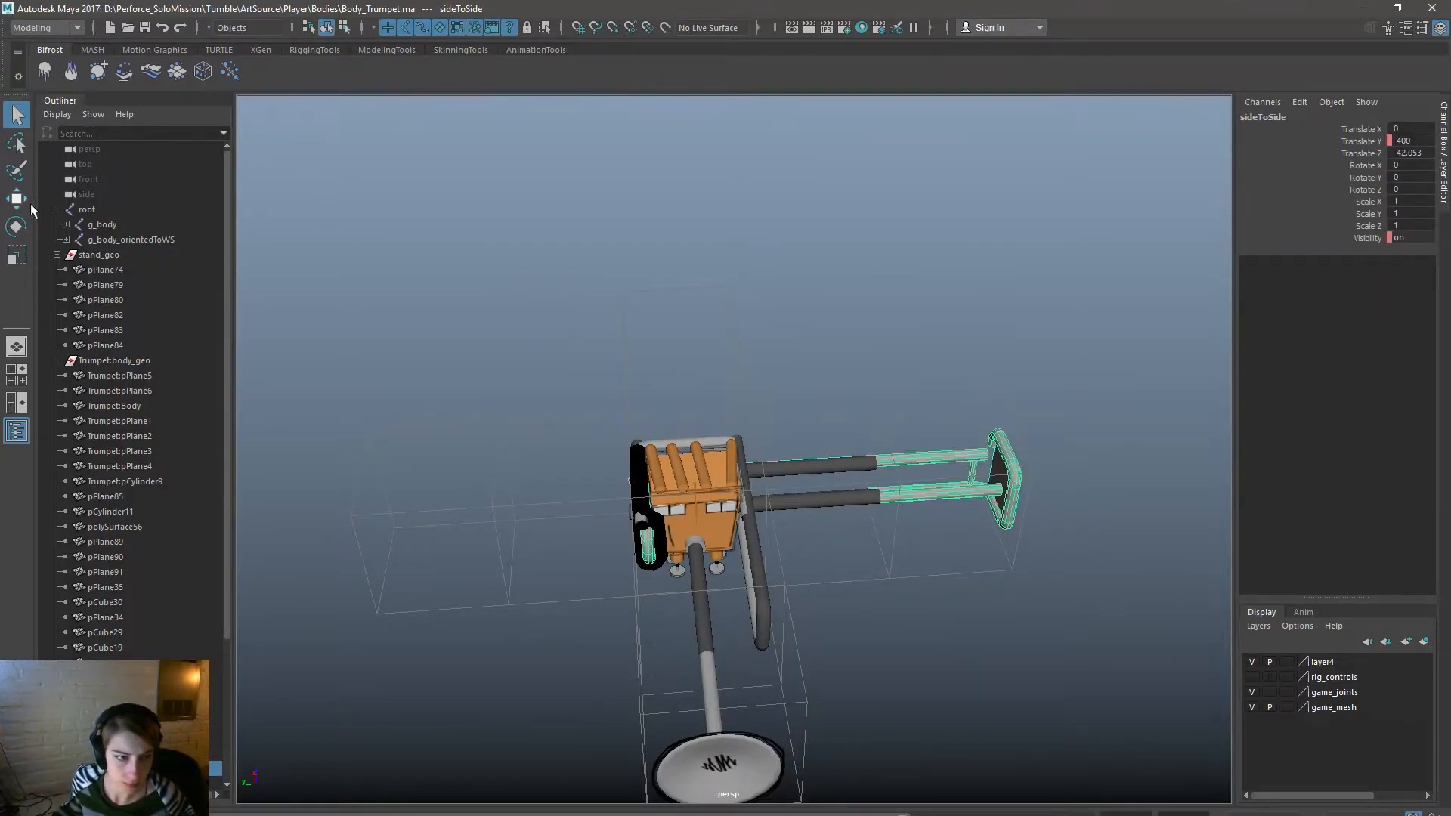
pyautogui.click(57, 210)
pyautogui.click(58, 225)
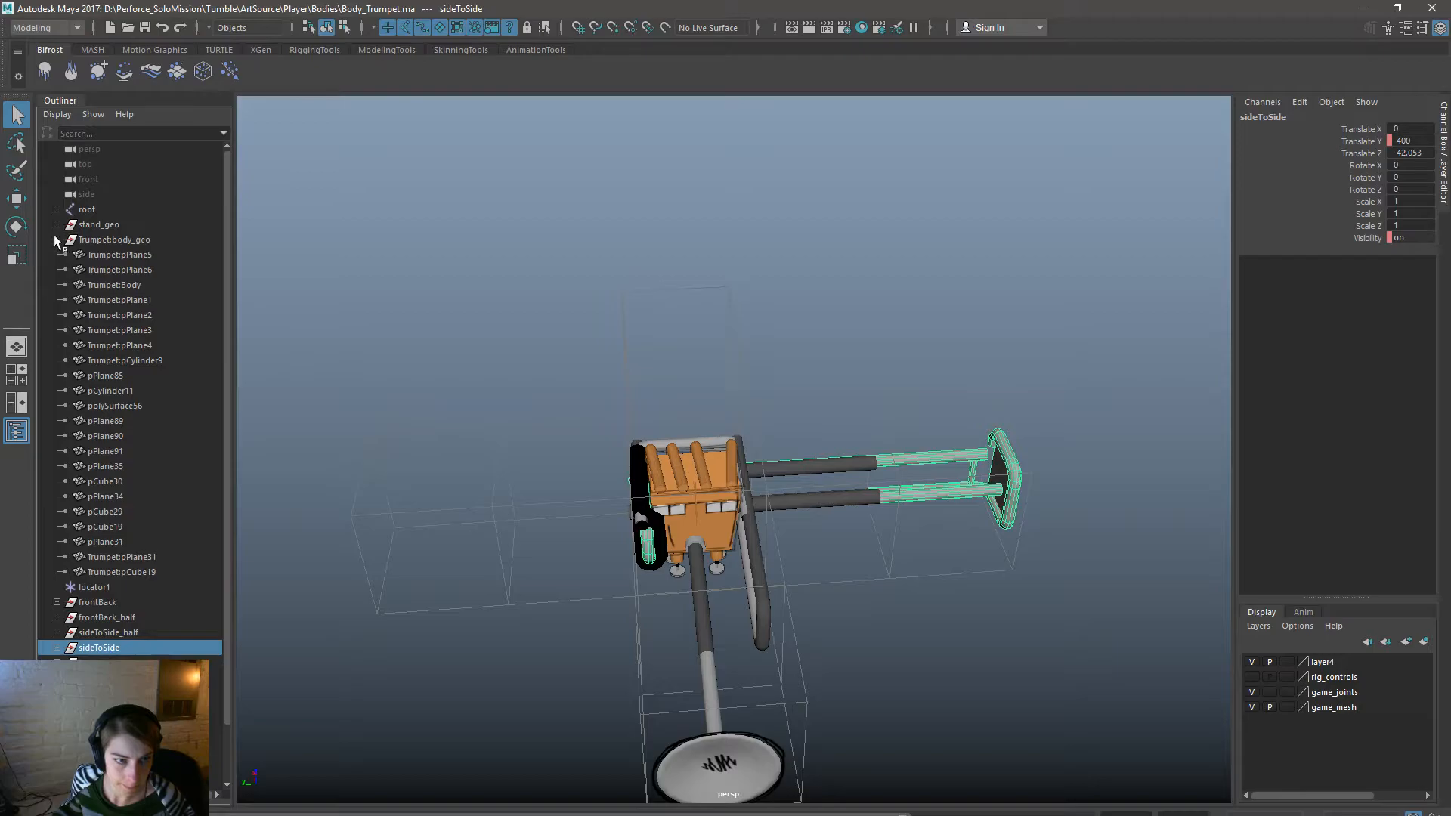
pyautogui.click(57, 240)
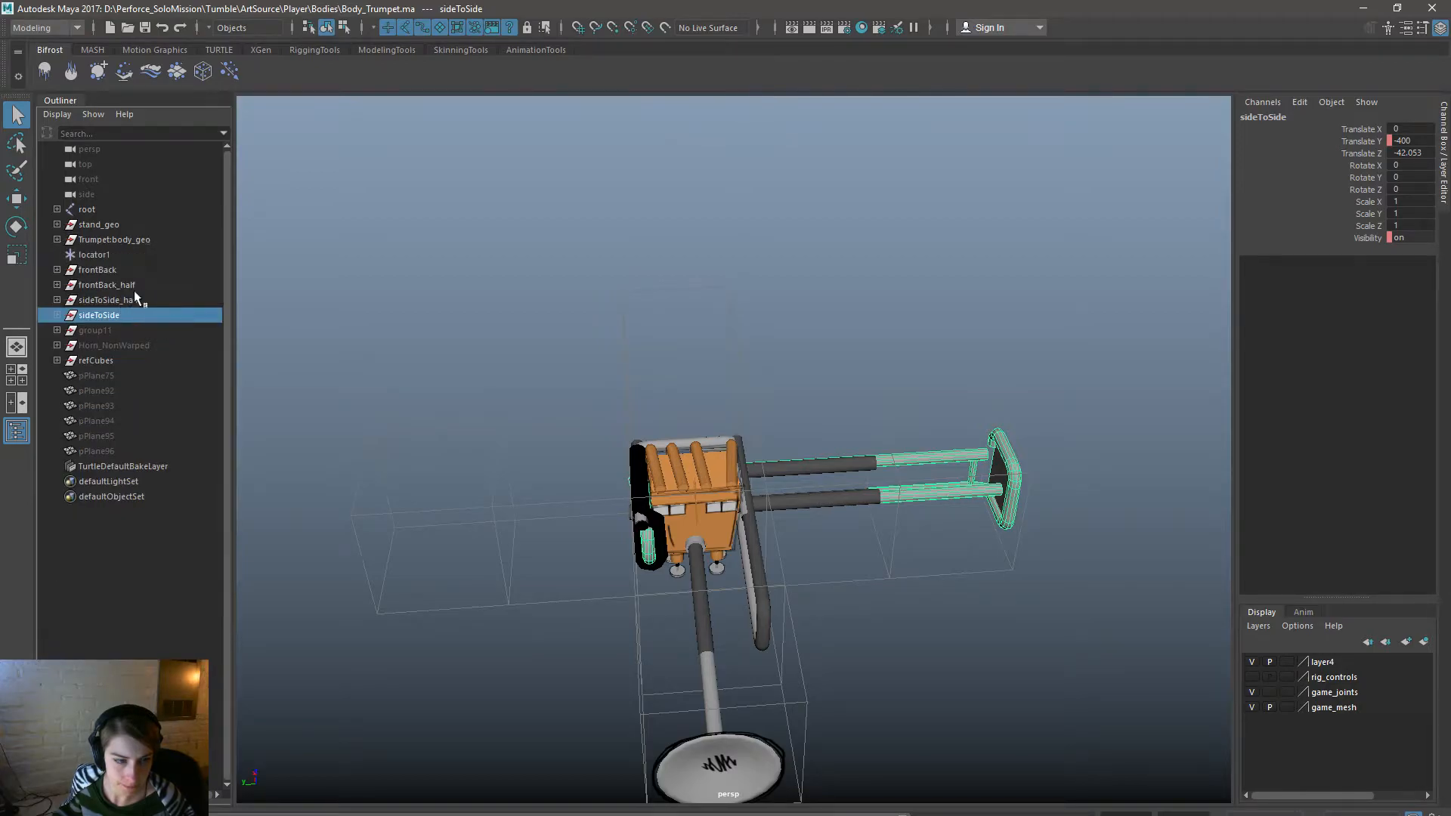
# Check which parts of the trumpet model belong to the frontBack and frontBack_half groups, and clear the selection.
pyautogui.click(196, 346)
pyautogui.click(201, 410)
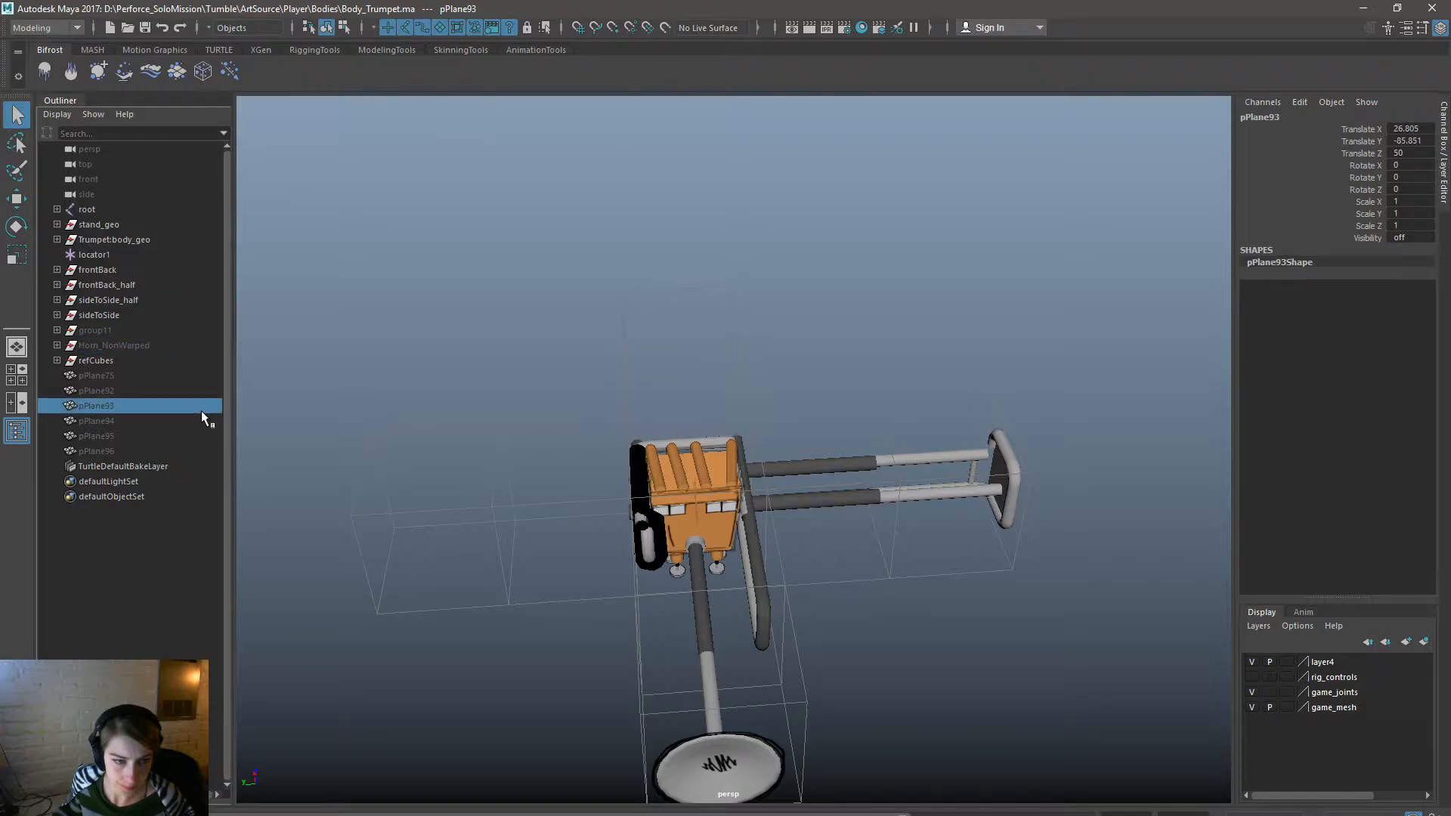
pyautogui.click(379, 374)
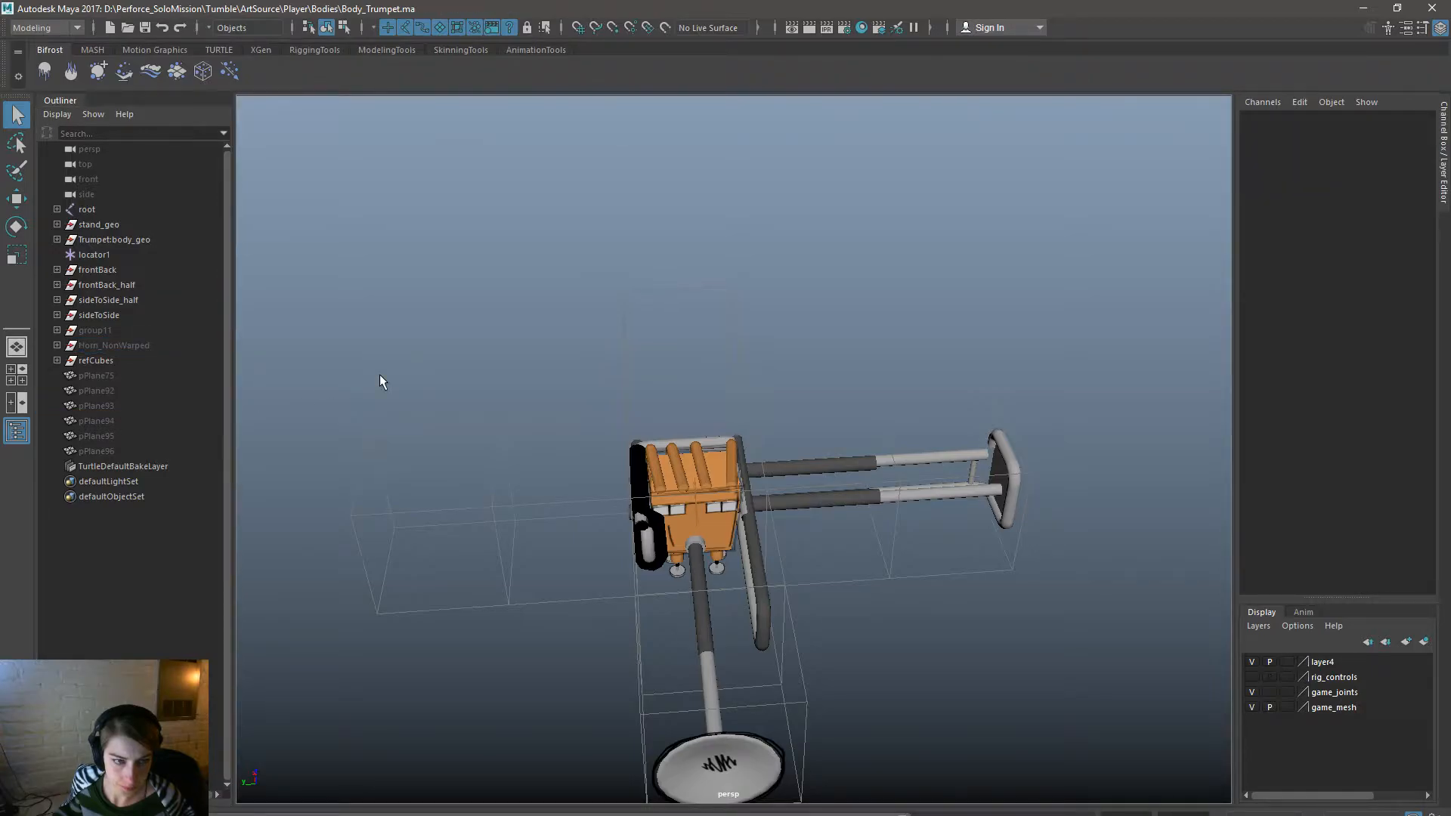
pyautogui.click(121, 285)
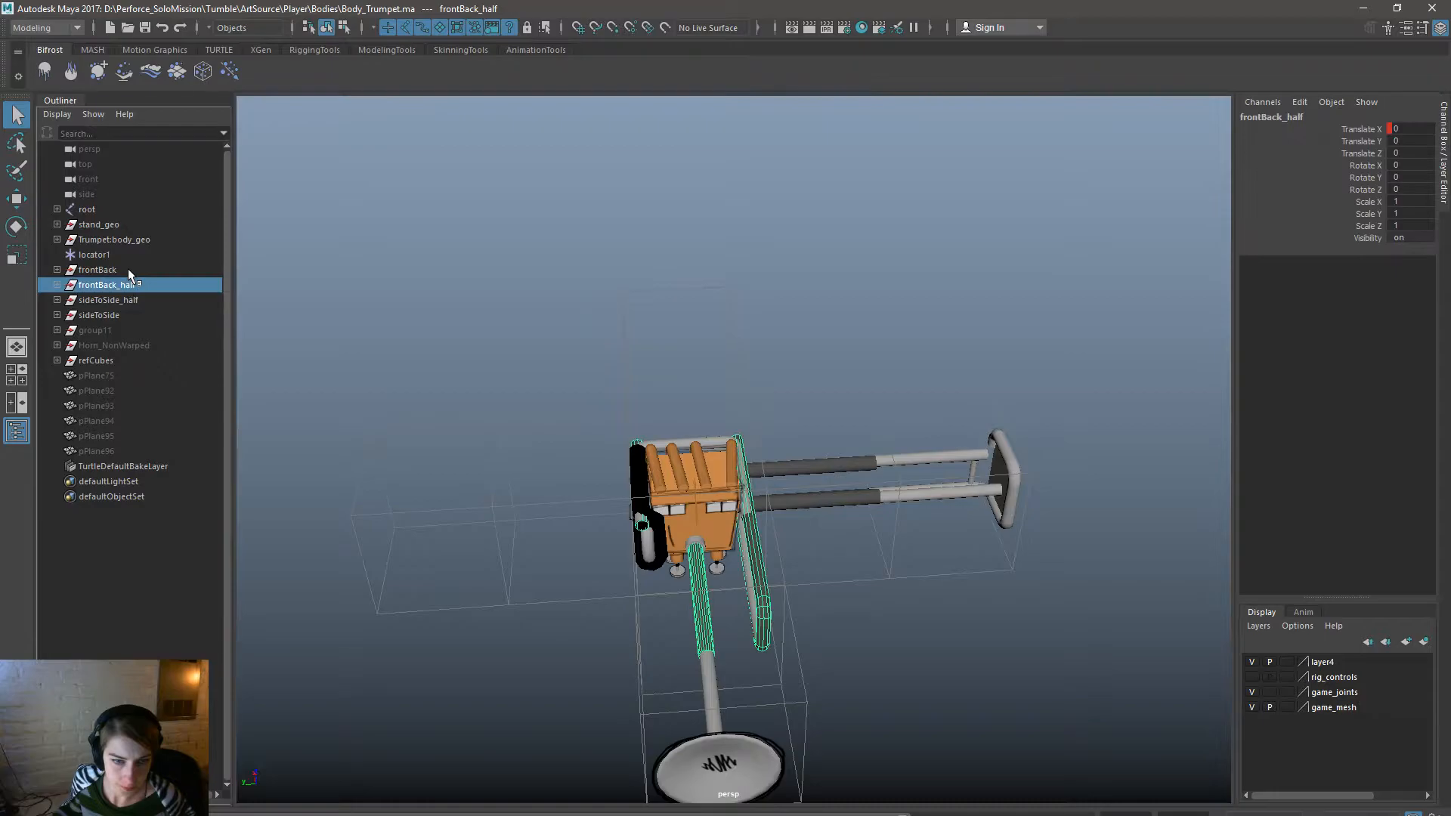
pyautogui.keyDown('ctrl'); pyautogui.click(129, 269); pyautogui.keyUp('ctrl')
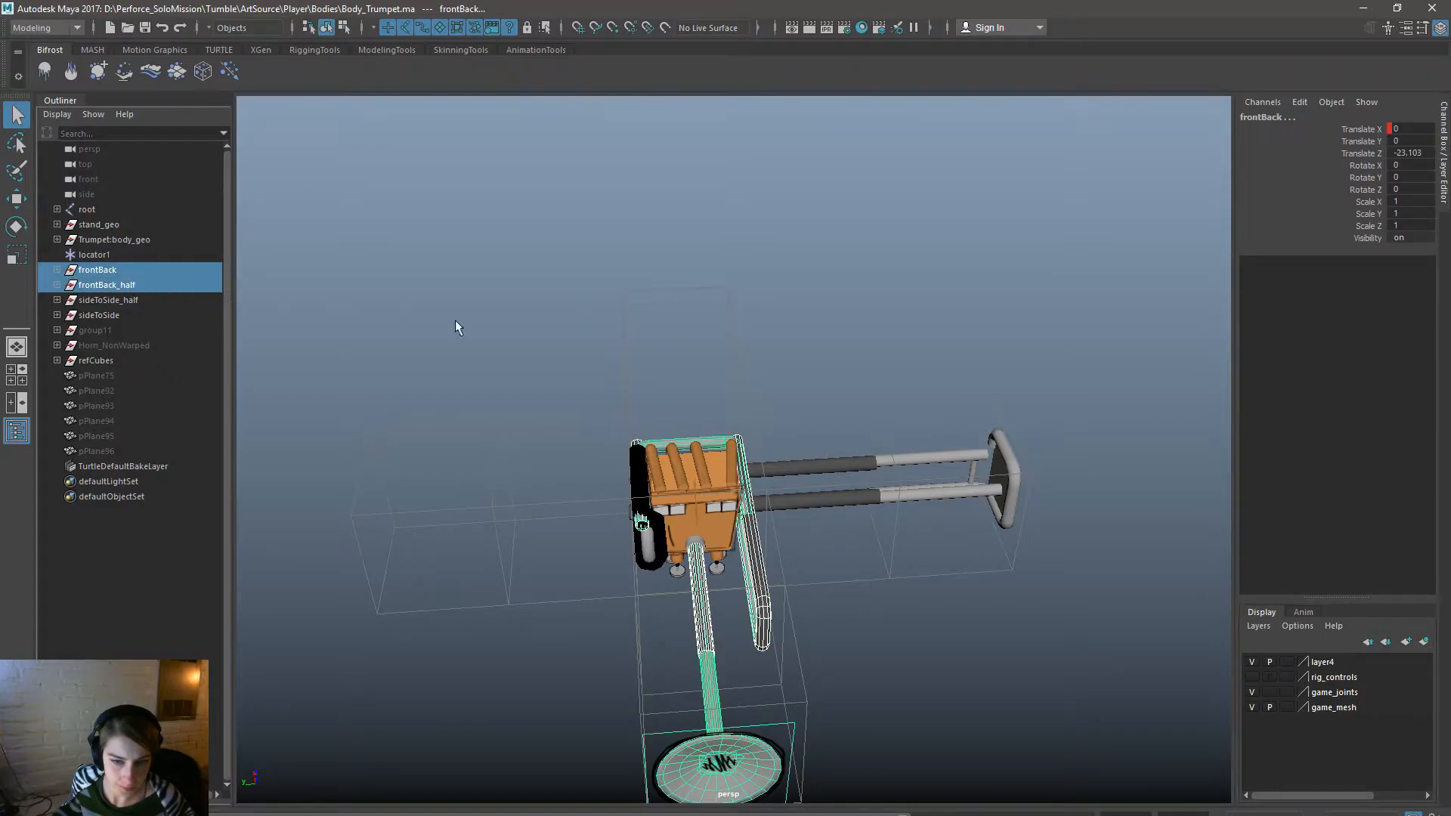
pyautogui.click(555, 329)
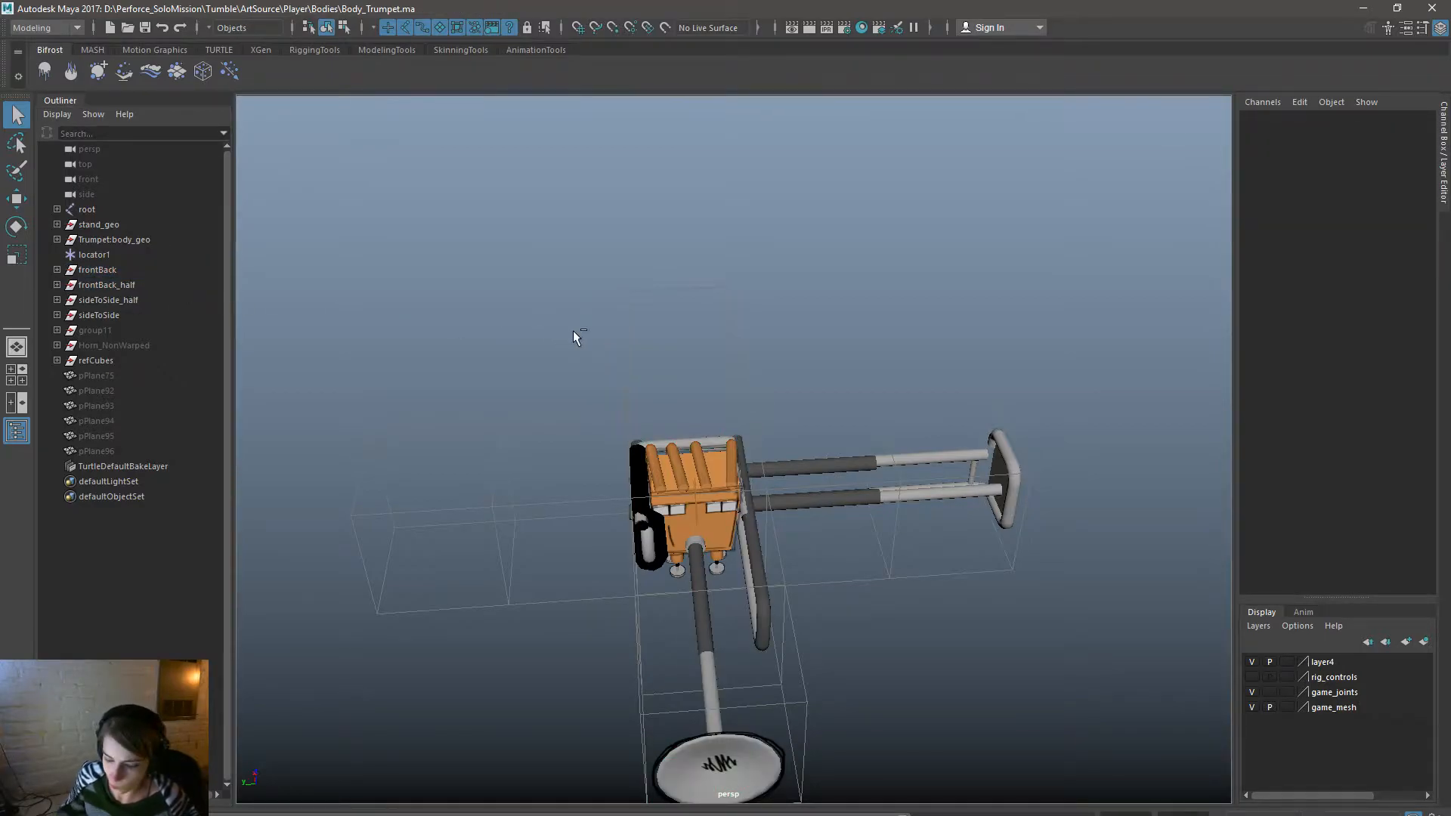
# Open the scene Appendage_MasterRig.ma from the Player/Appendages folder.
pyautogui.hotkey('ctrl', 'o')
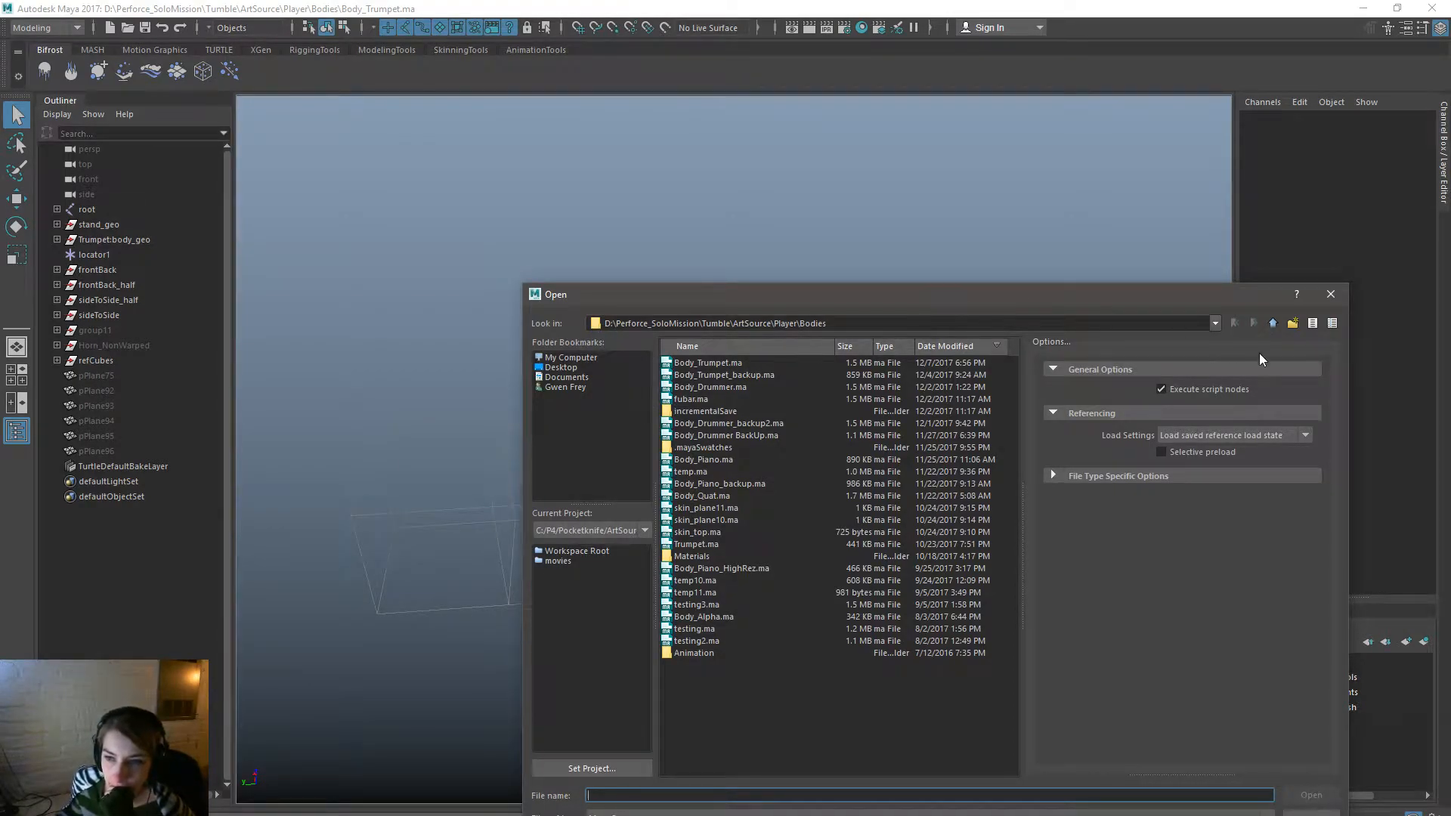
pyautogui.click(1274, 323)
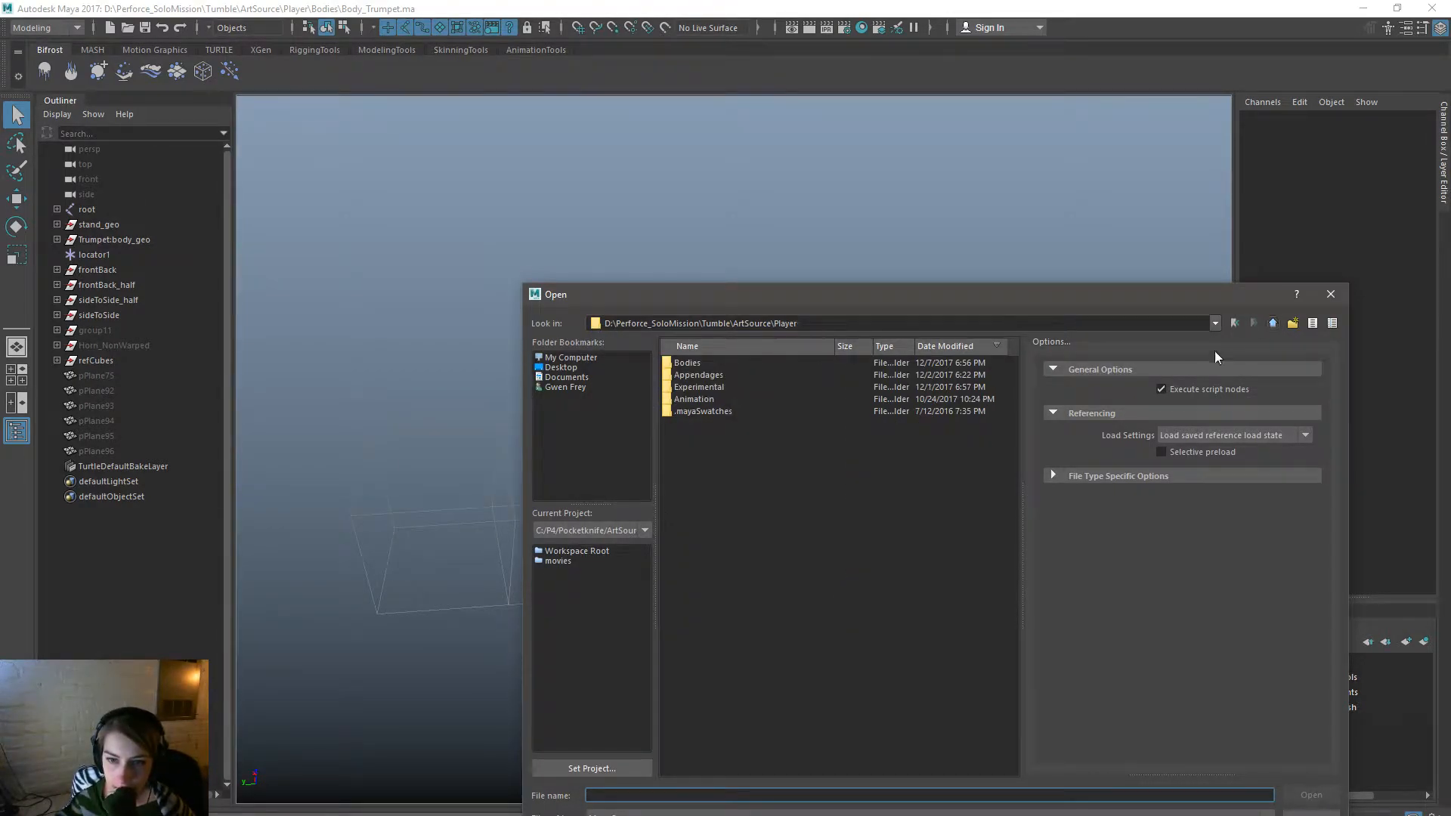
pyautogui.doubleClick(722, 376)
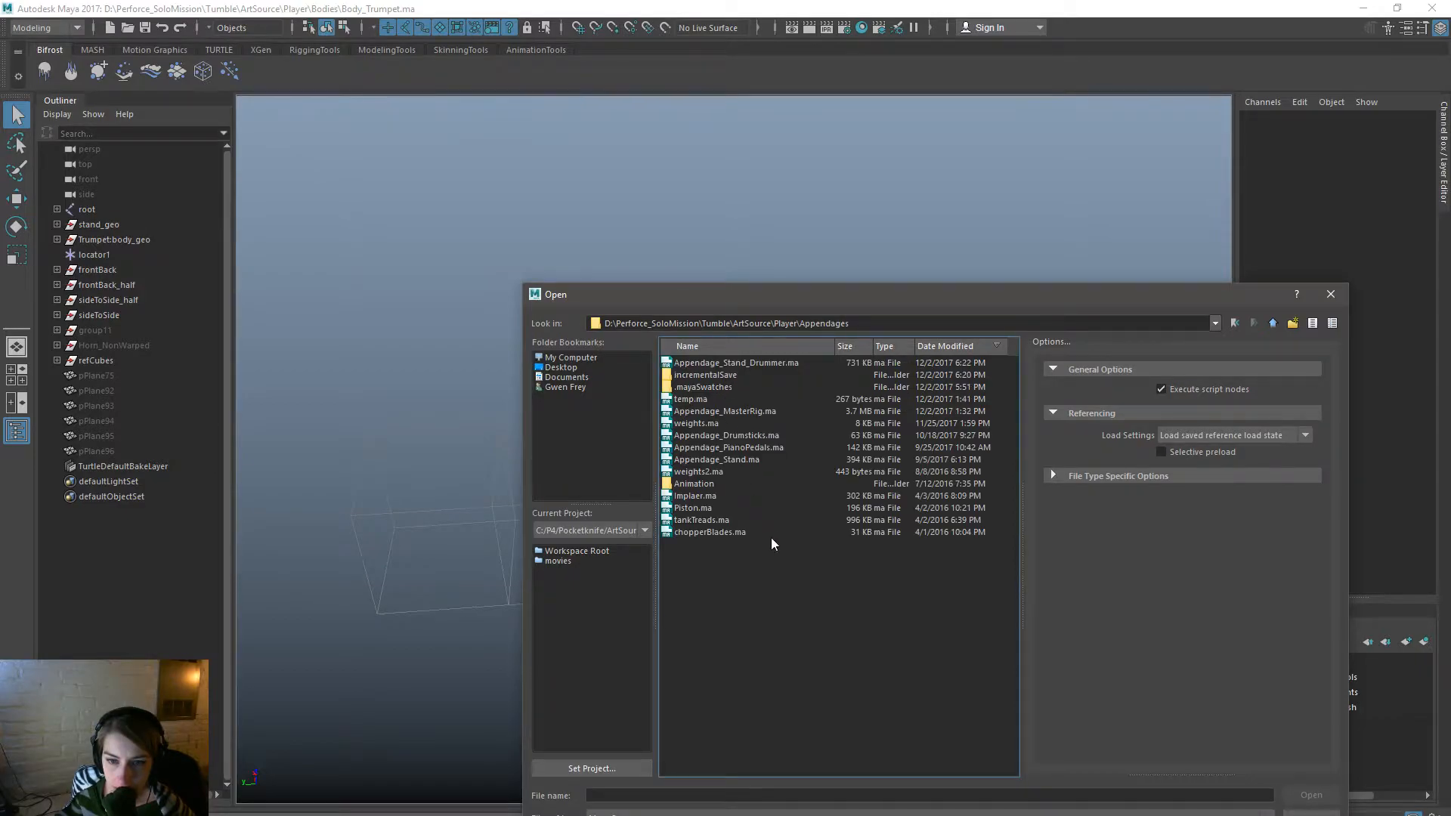
pyautogui.doubleClick(780, 411)
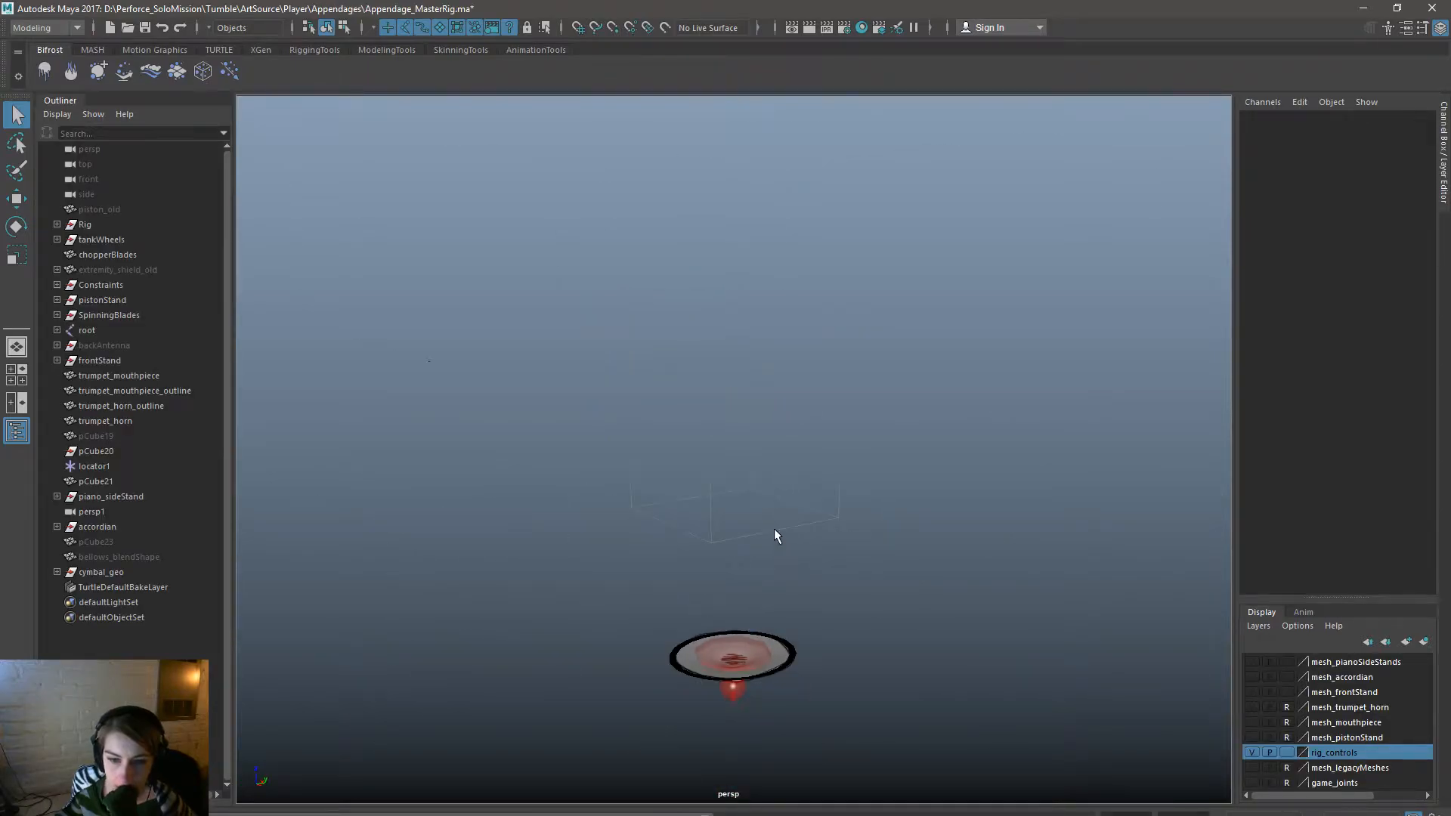
# Reference Body_Trumpet.ma from the Player/Bodies folder into the appendage master rig scene.
pyautogui.press('space')
pyautogui.click(606, 436)
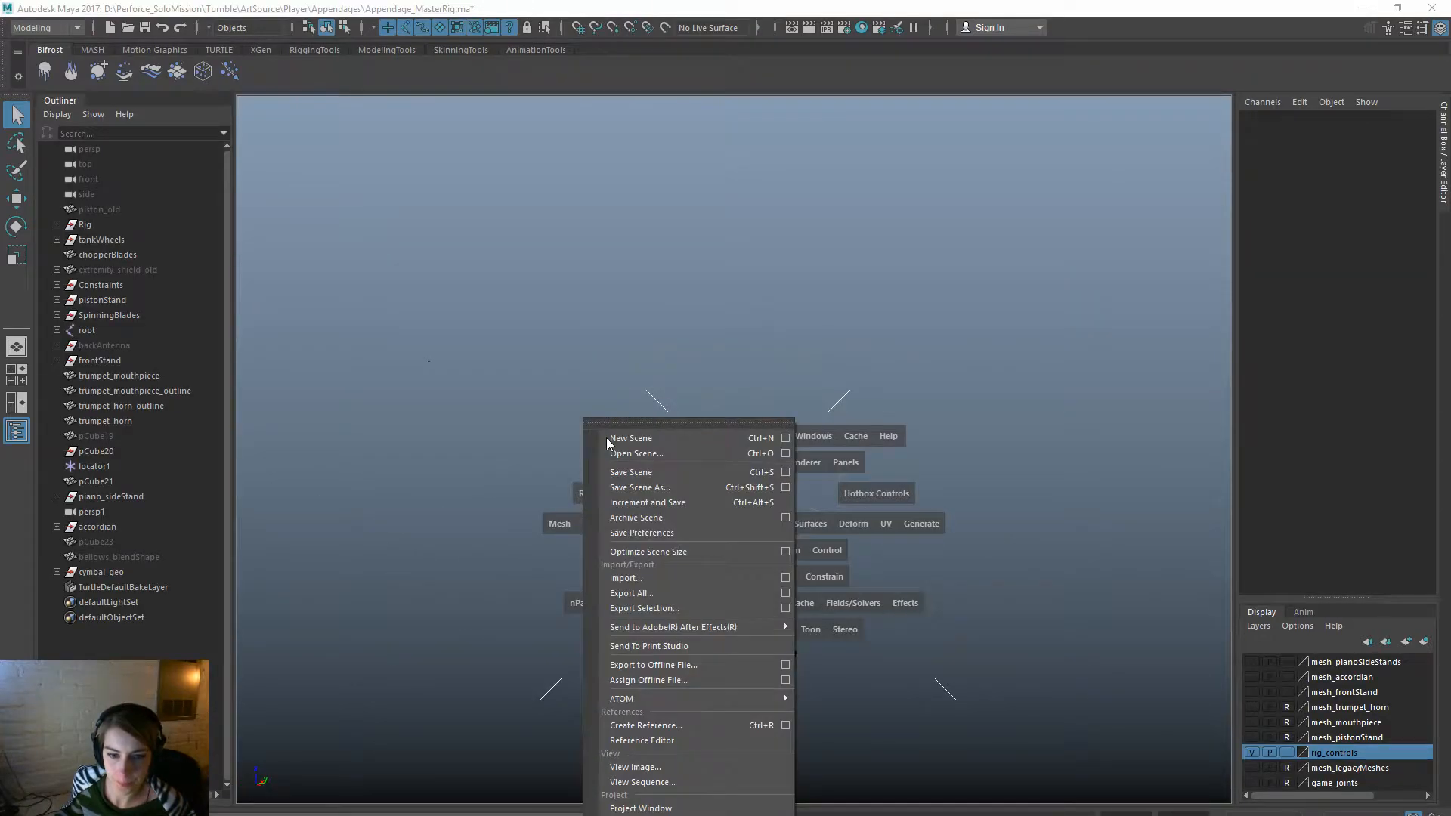
pyautogui.click(677, 727)
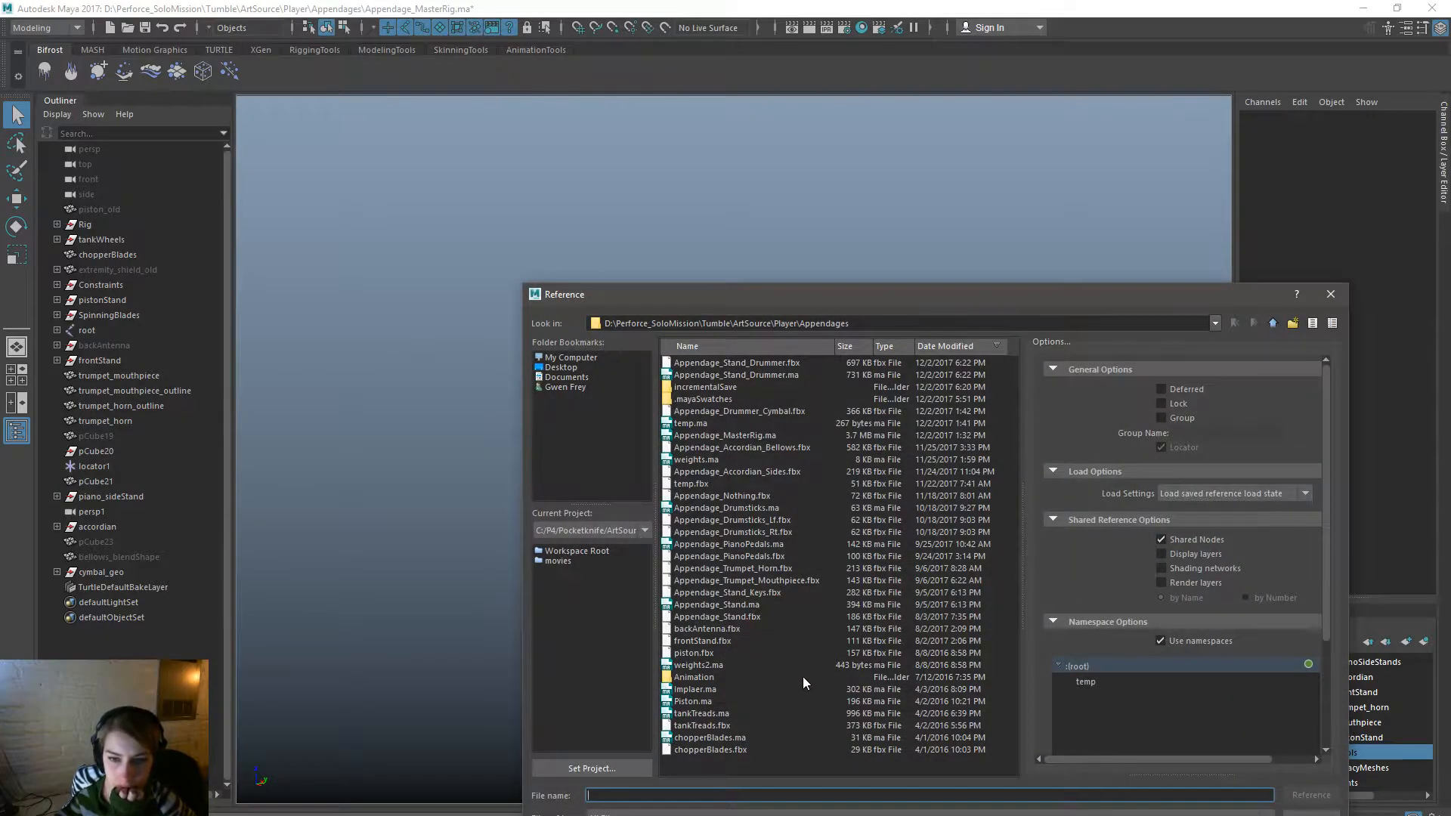
pyautogui.click(786, 594)
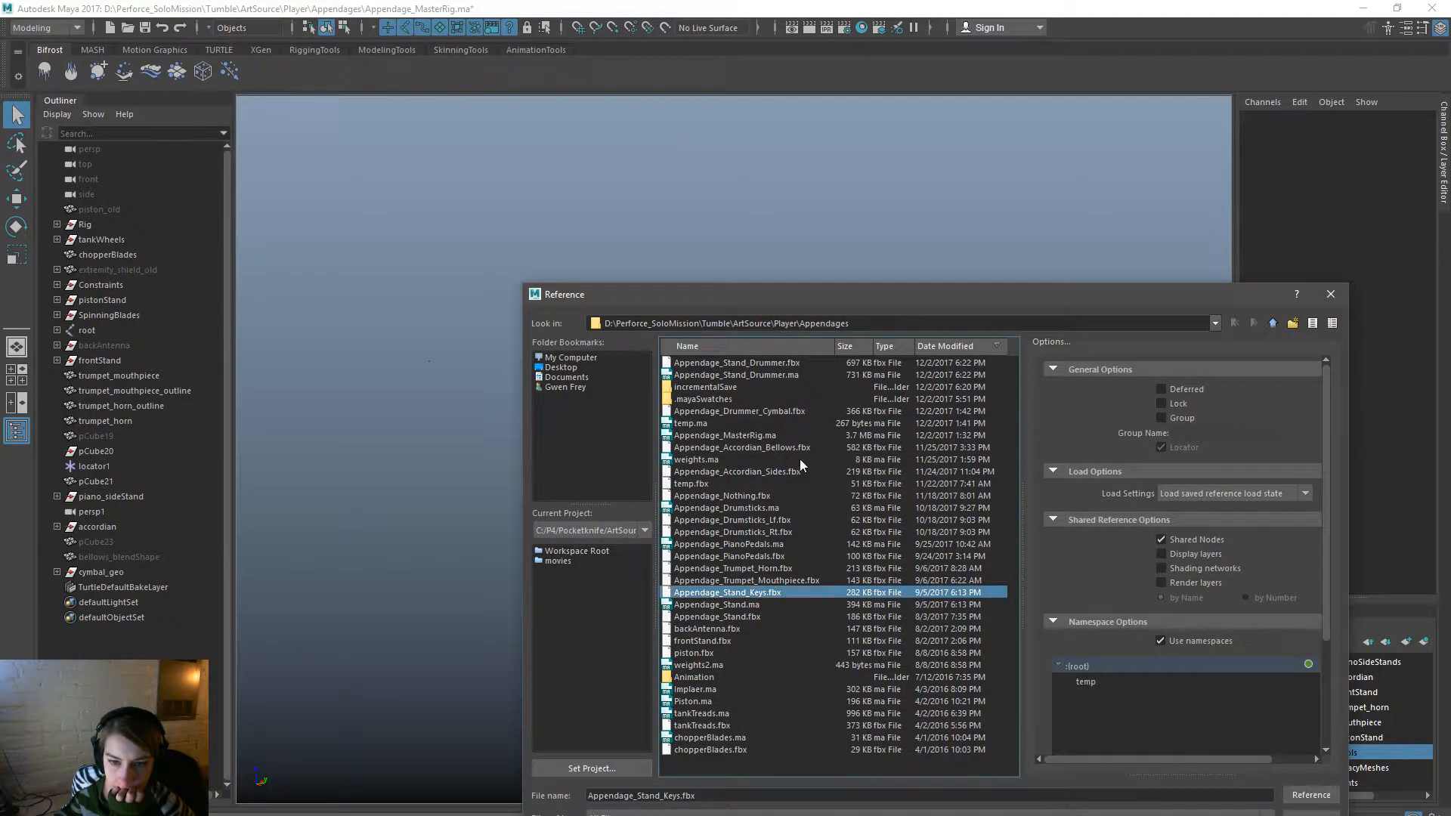
pyautogui.click(805, 447)
pyautogui.click(785, 436)
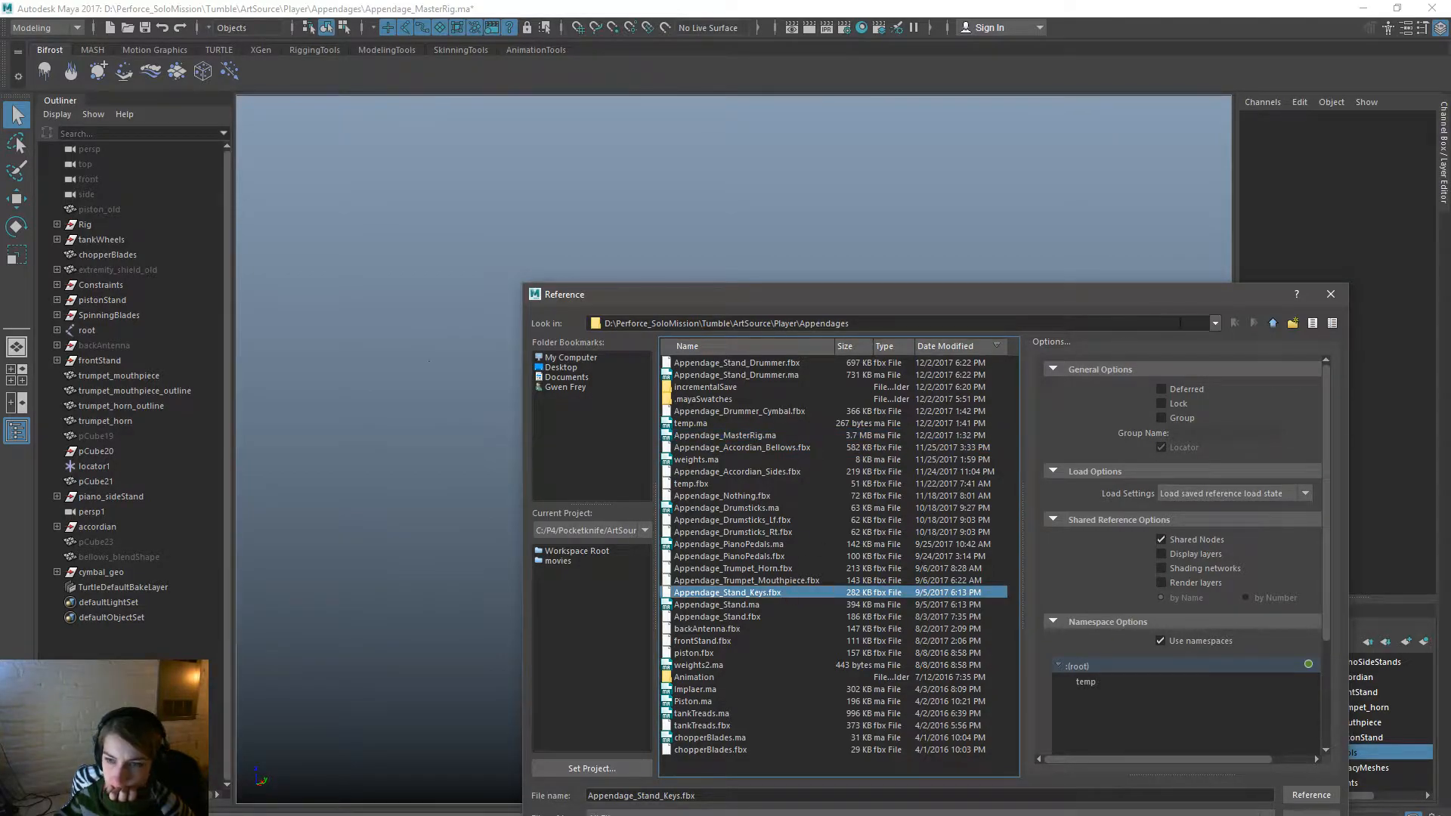
pyautogui.click(1273, 324)
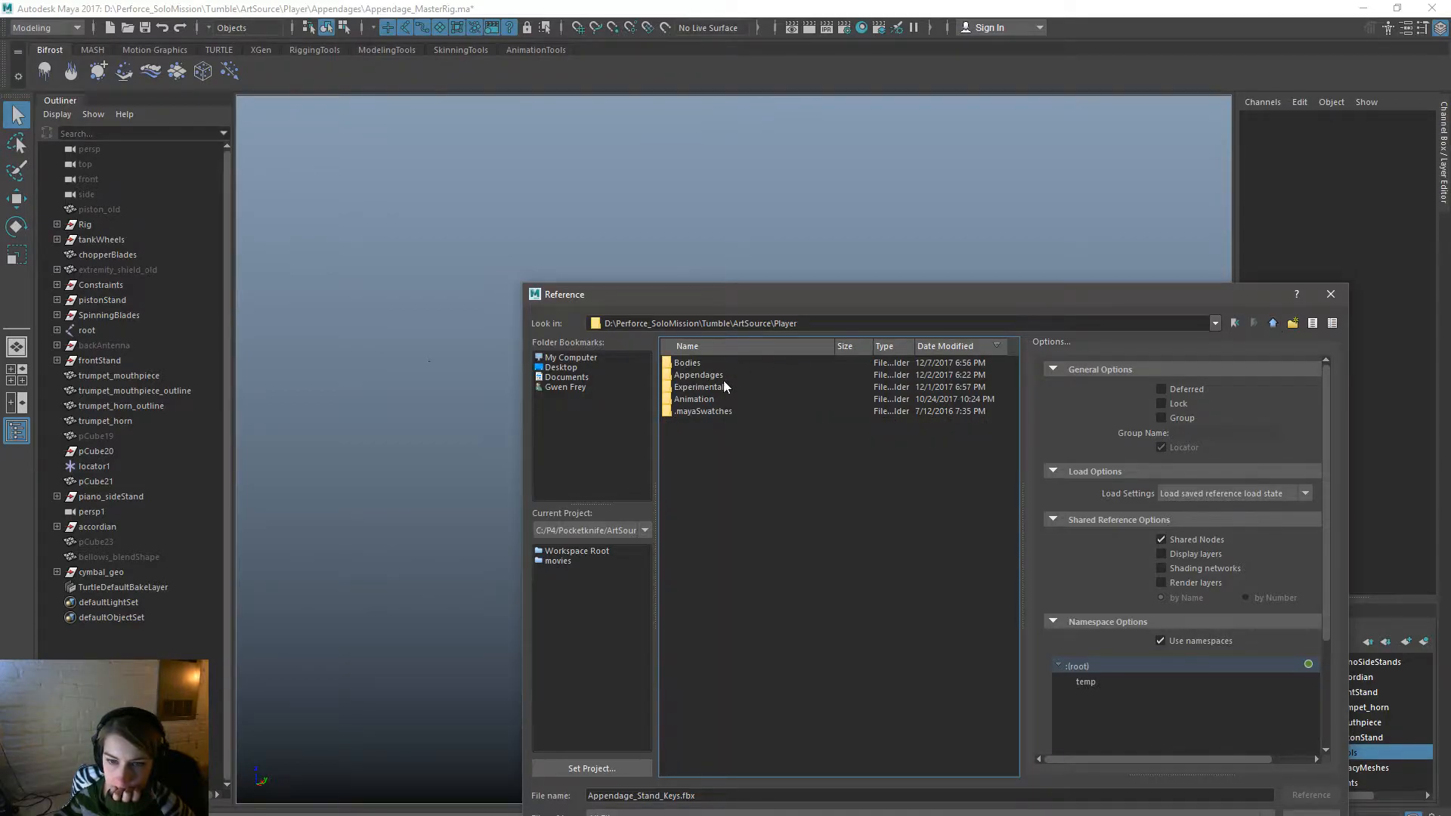
pyautogui.doubleClick(733, 361)
pyautogui.click(750, 531)
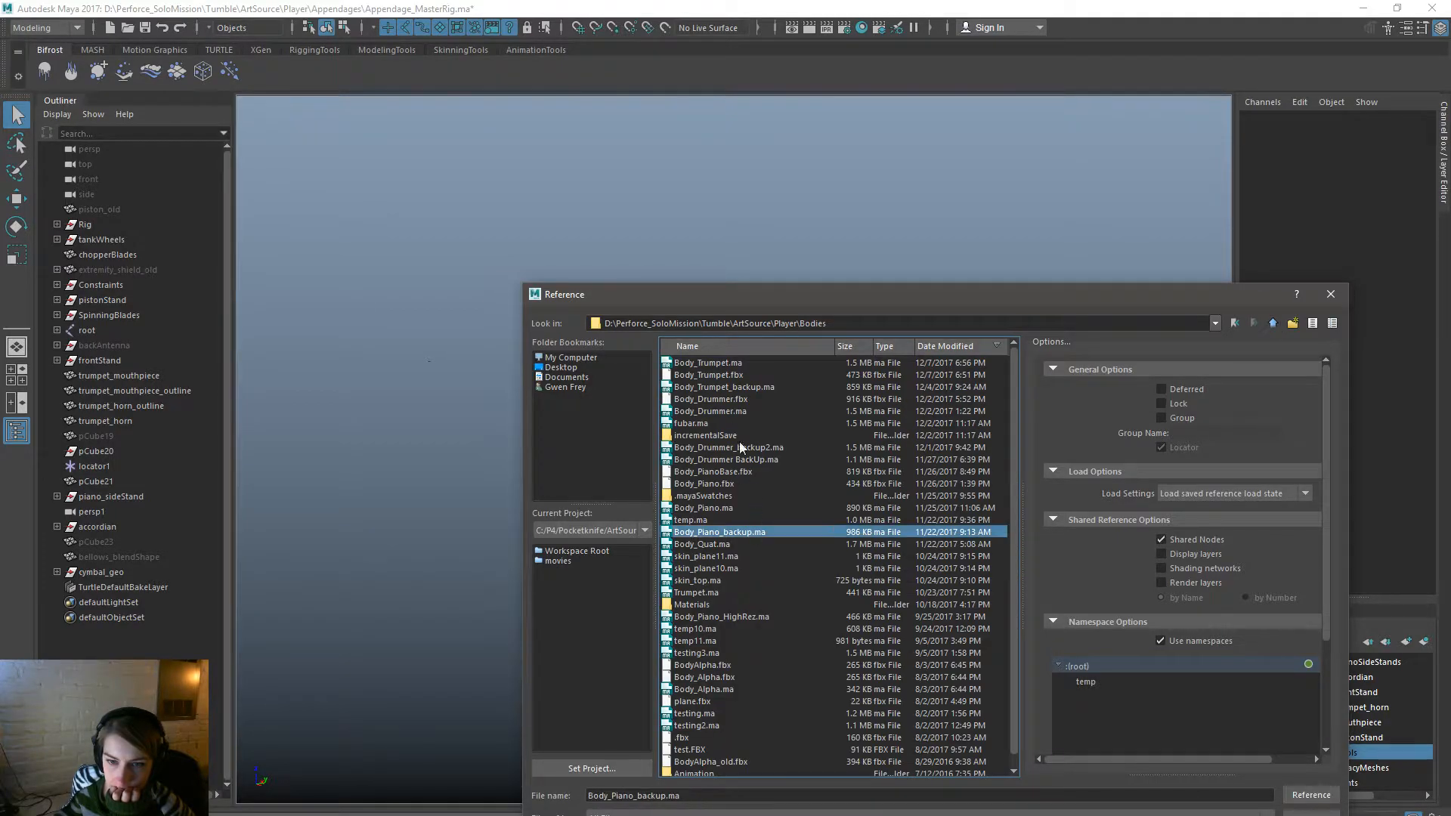
pyautogui.doubleClick(723, 362)
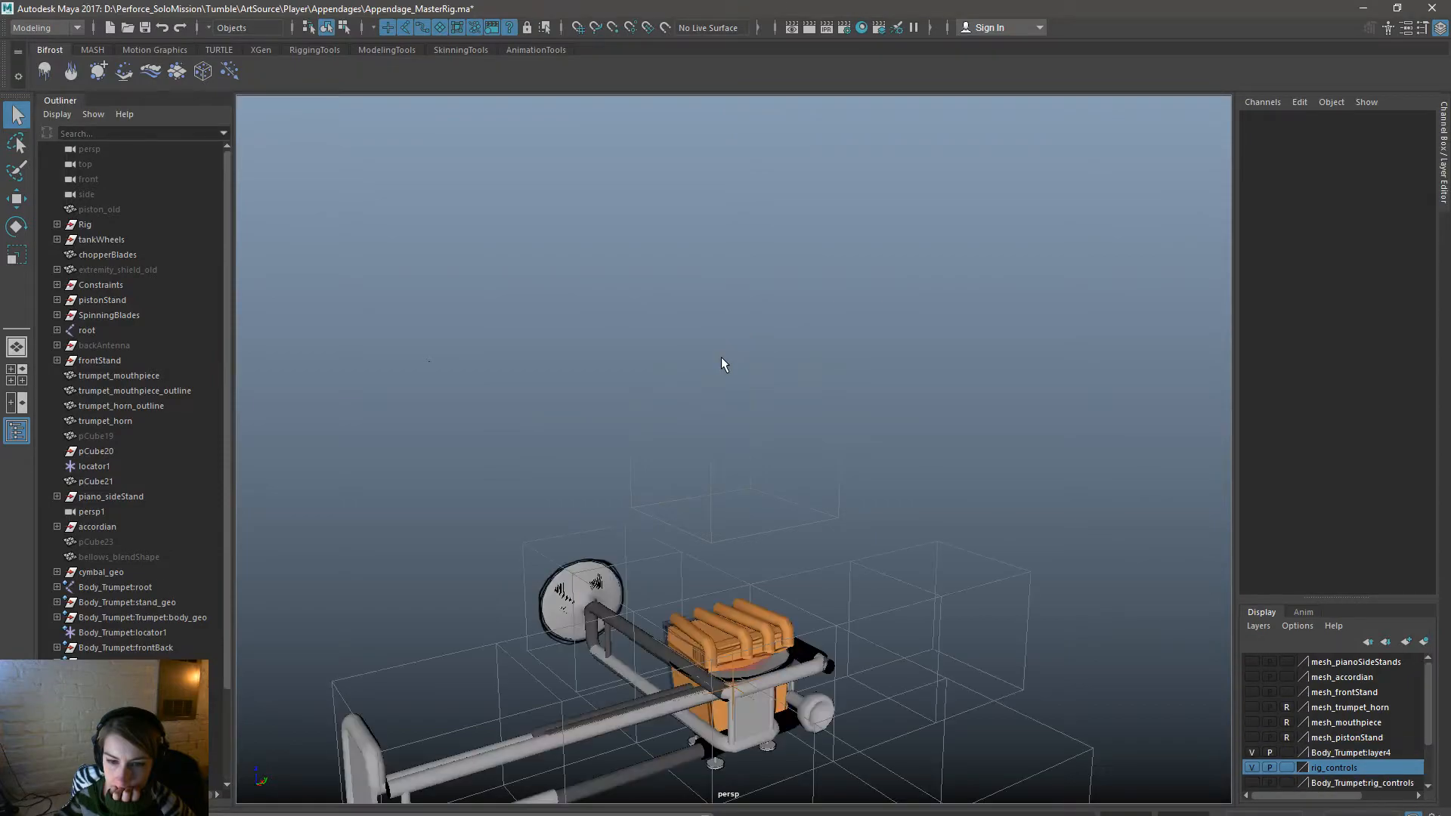
# Select the referenced Body_Trumpet:frontBack_half group and frame it in the viewport.
pyautogui.click(635, 637)
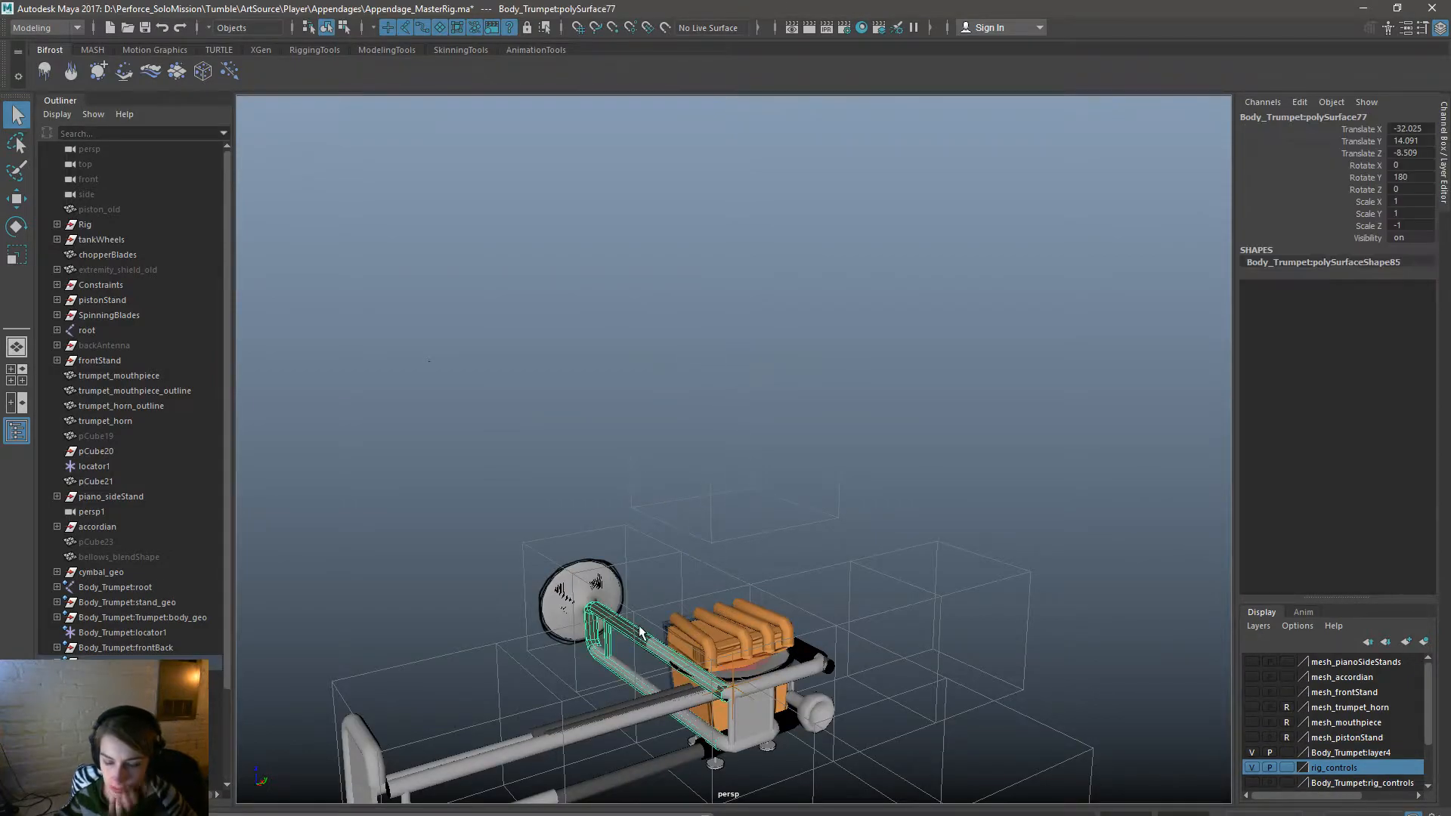
pyautogui.click(646, 622)
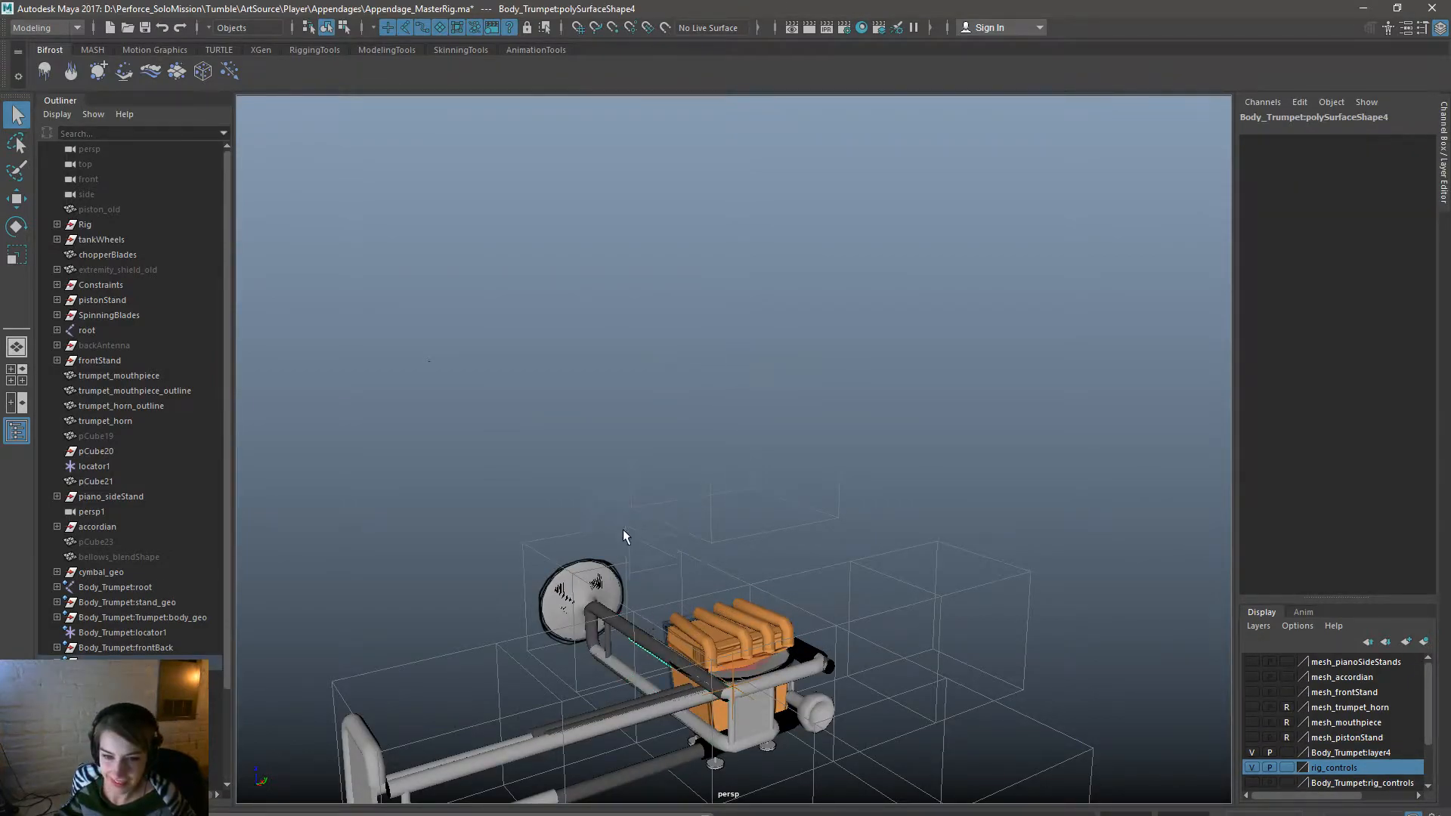
pyautogui.click(627, 632)
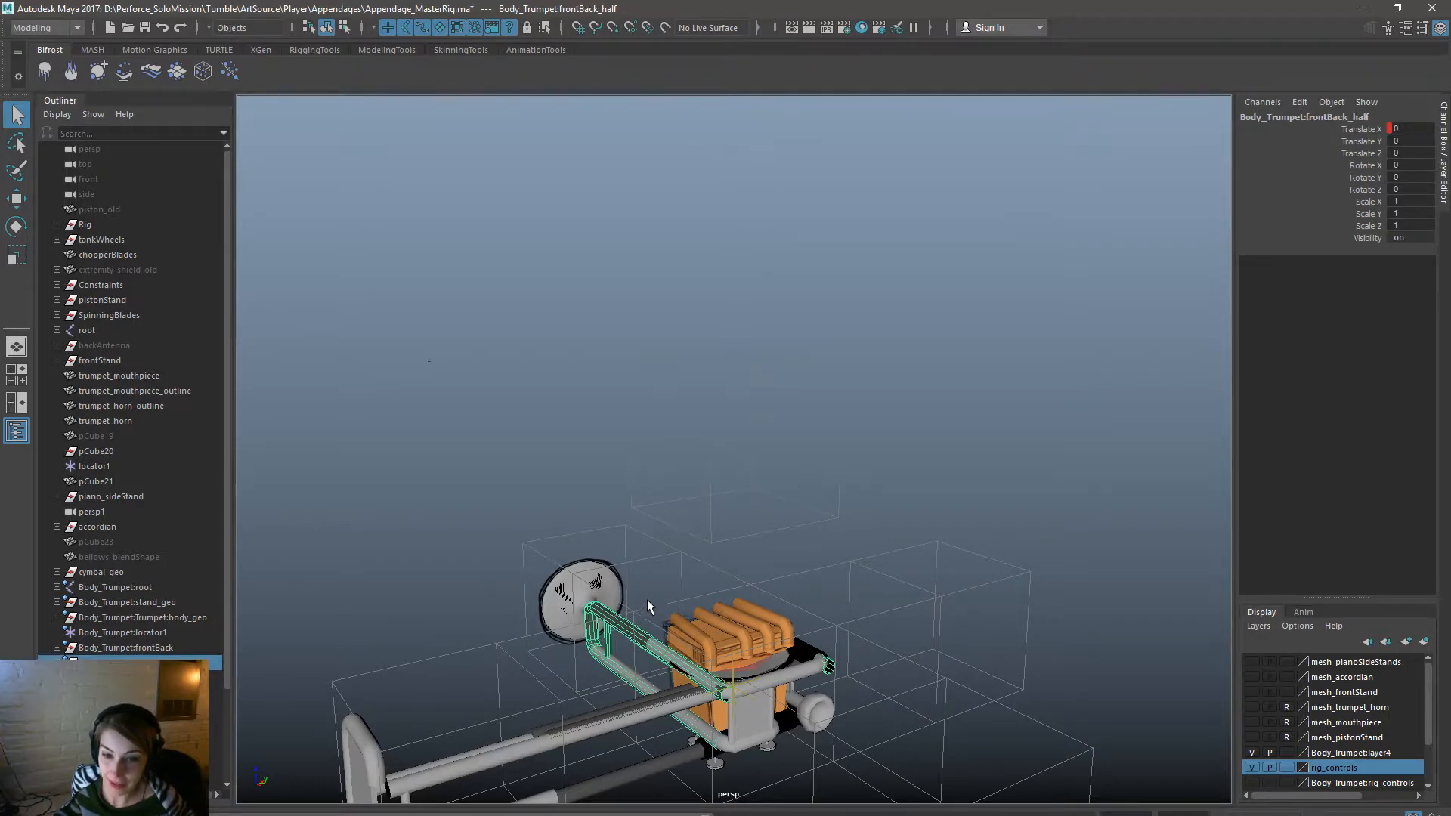
pyautogui.keyDown('alt'); pyautogui.moveTo(778, 651); pyautogui.dragTo(804, 637); pyautogui.keyUp('alt')
pyautogui.press('f')
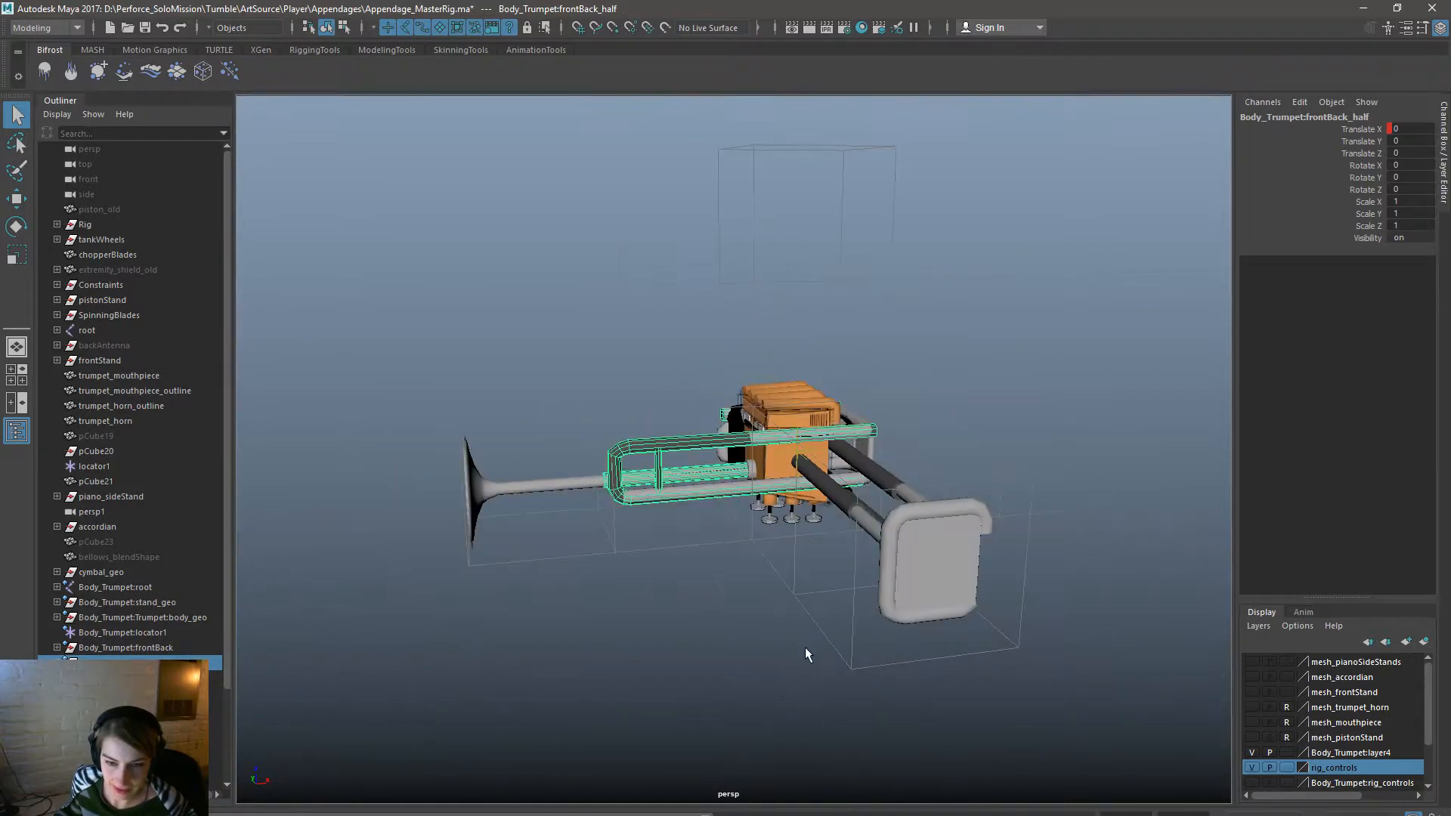
# Select the referenced Body_Trumpet:frontBack group through its horn mesh.
pyautogui.keyDown('alt'); pyautogui.moveTo(506, 495); pyautogui.dragTo(865, 602); pyautogui.keyUp('alt')
pyautogui.keyDown('alt'); pyautogui.moveTo(865, 602); pyautogui.dragTo(729, 567, button='right'); pyautogui.keyUp('alt')
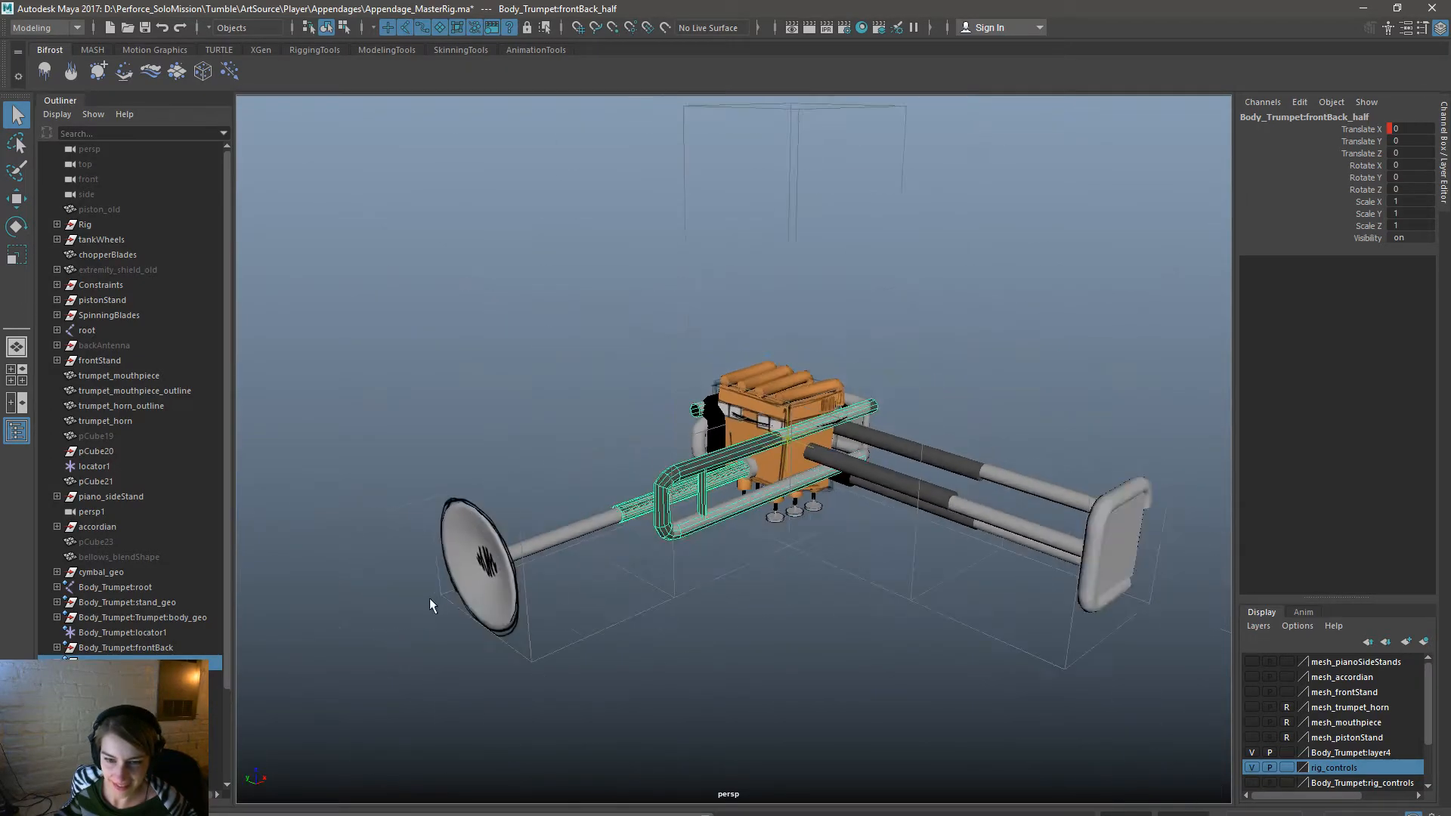
pyautogui.moveTo(525, 636); pyautogui.dragTo(401, 456)
pyautogui.click(464, 602)
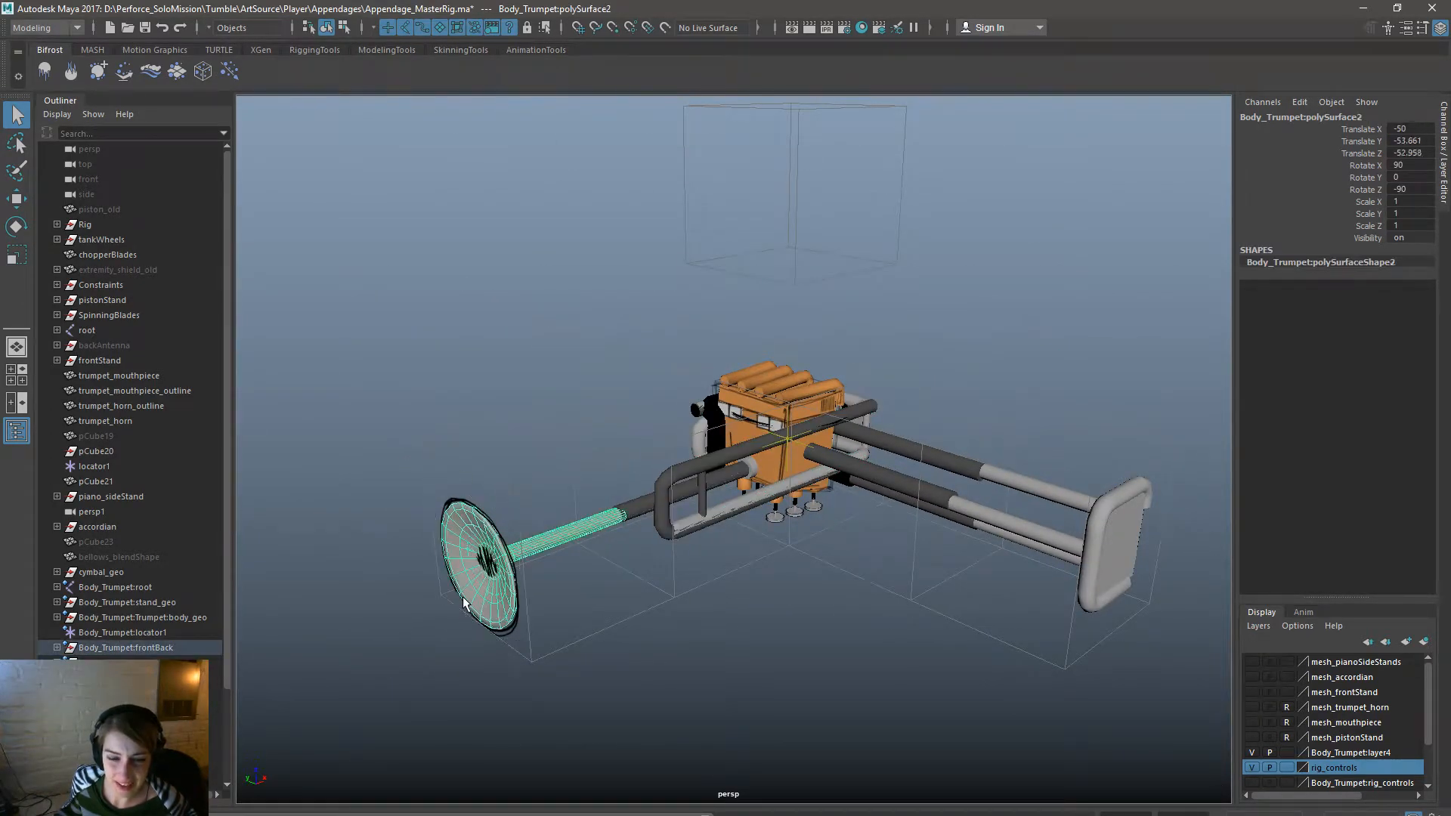
pyautogui.press('Up')
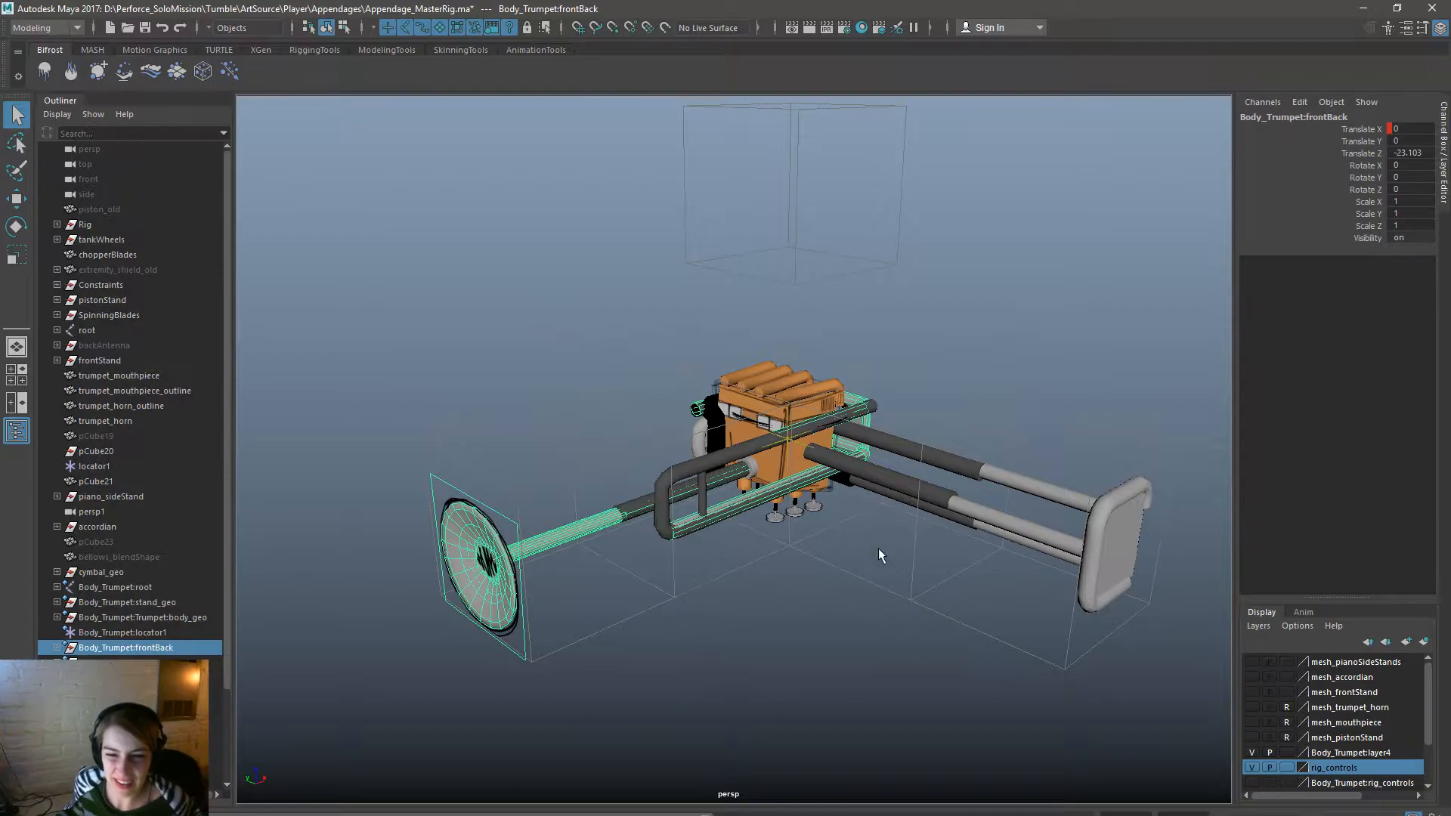
pyautogui.keyDown('alt'); pyautogui.moveTo(878, 547); pyautogui.dragTo(881, 622, button='middle'); pyautogui.keyUp('alt')
pyautogui.keyDown('alt'); pyautogui.moveTo(880, 622); pyautogui.dragTo(683, 675); pyautogui.keyUp('alt')
pyautogui.scroll(5, 683, 675)
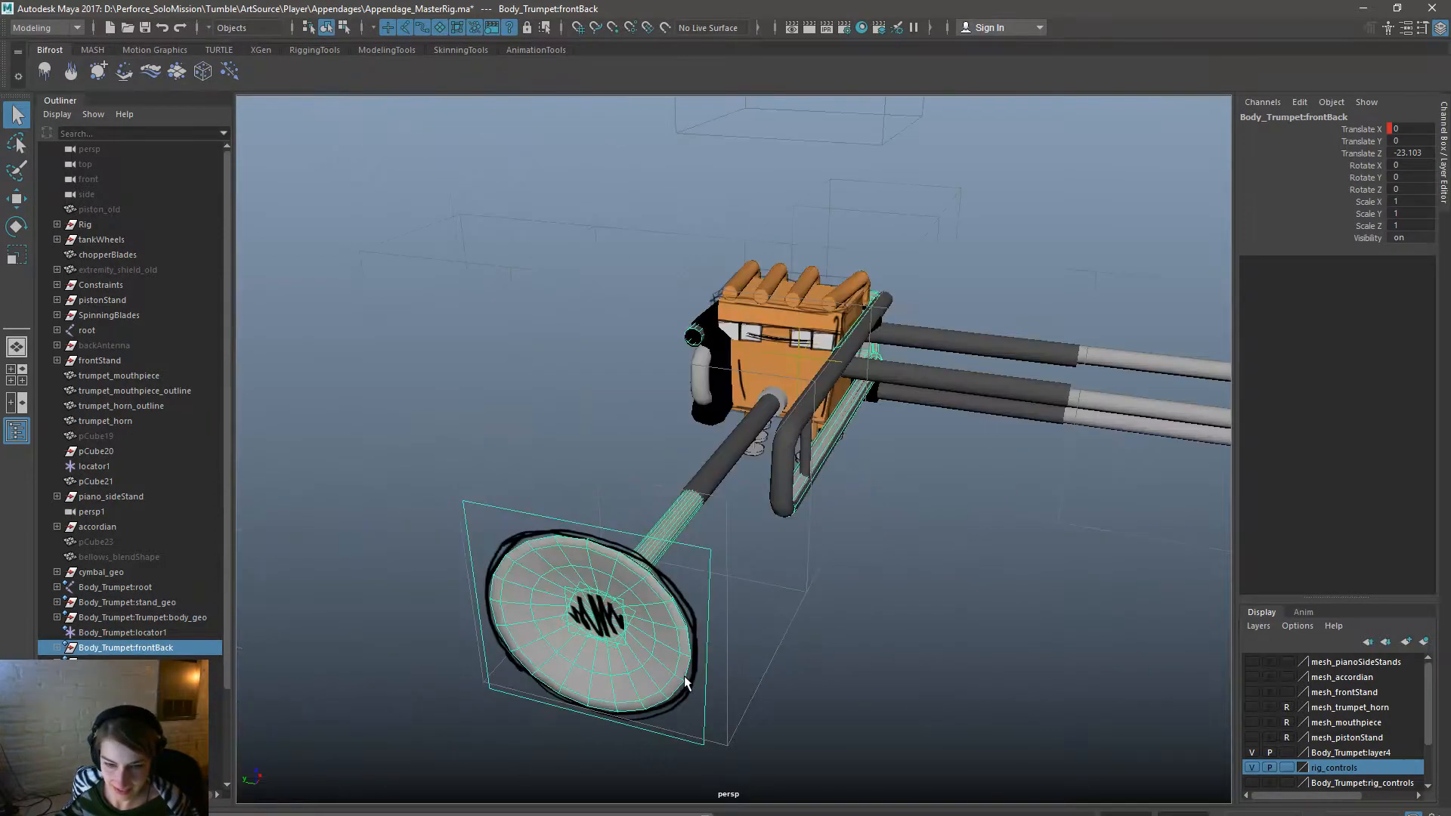
# Duplicate the referenced Body_Trumpet:frontBack and Body_Trumpet:frontBack_half groups.
pyautogui.press('space')
pyautogui.moveTo(743, 455); pyautogui.dragTo(910, 477)
pyautogui.click(914, 492)
pyautogui.scroll(-5, 917, 538)
pyautogui.keyDown('alt'); pyautogui.moveTo(840, 601); pyautogui.dragTo(772, 538); pyautogui.keyUp('alt')
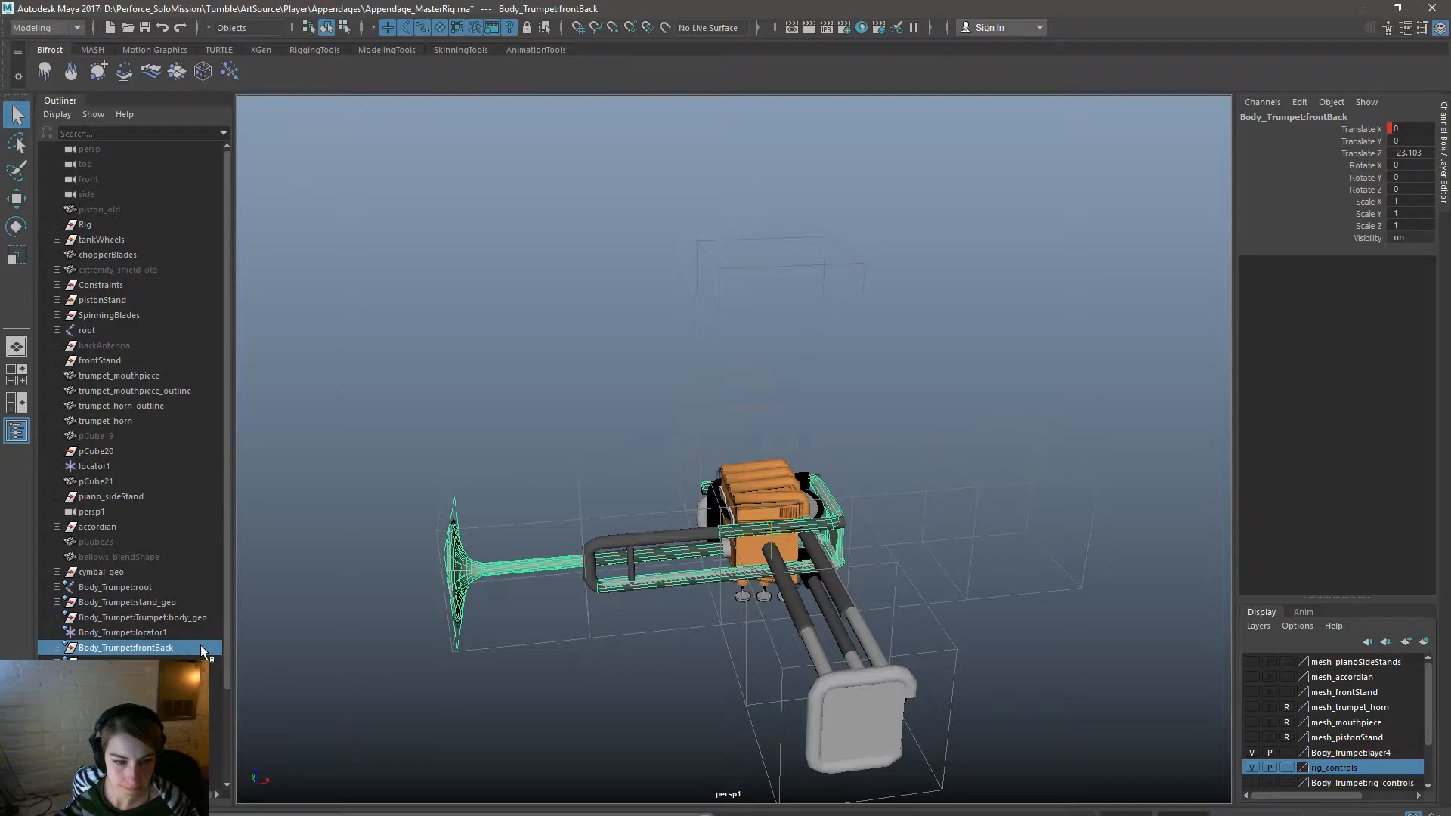
pyautogui.scroll(-2, 201, 646)
pyautogui.click(196, 557)
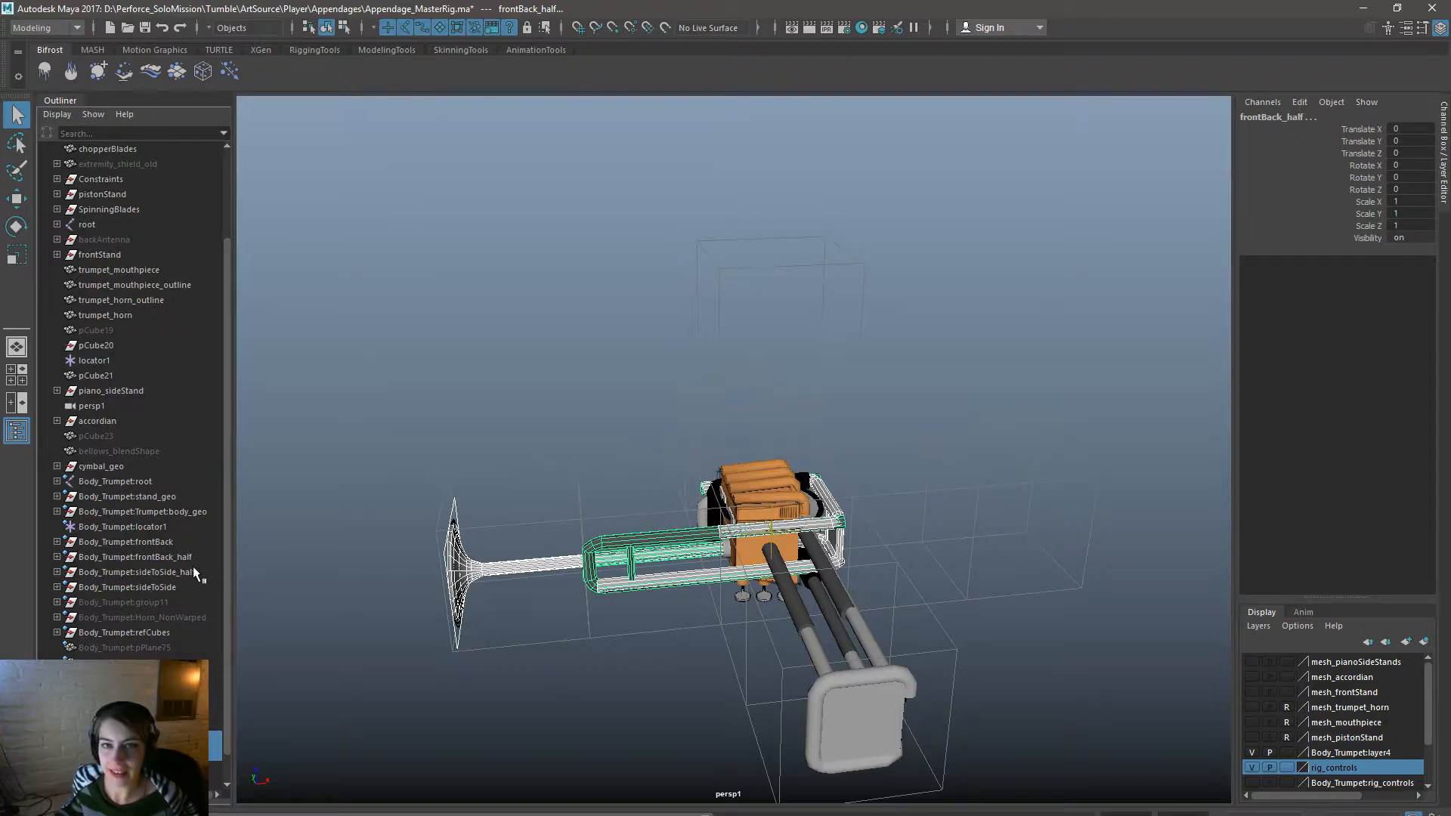
# Rotate the duplicated frontBack and frontBack_half groups to 90 degrees about Y so the horn points upward.
pyautogui.keyDown('alt'); pyautogui.moveTo(442, 441); pyautogui.dragTo(547, 463, button='right'); pyautogui.keyUp('alt')
pyautogui.press('w')
pyautogui.press('e')
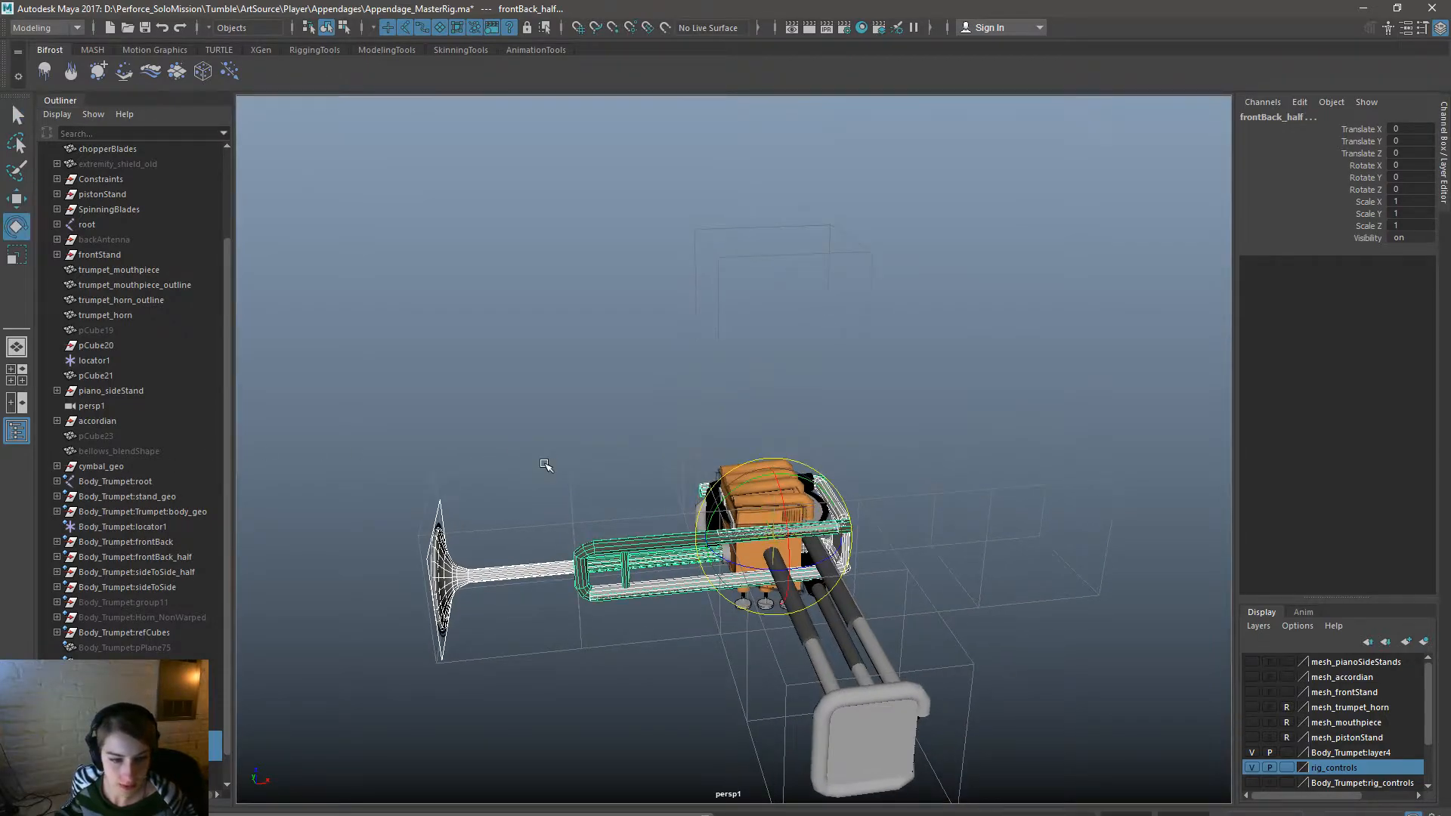
pyautogui.keyDown('alt'); pyautogui.moveTo(593, 528); pyautogui.dragTo(616, 533, button='right'); pyautogui.keyUp('alt')
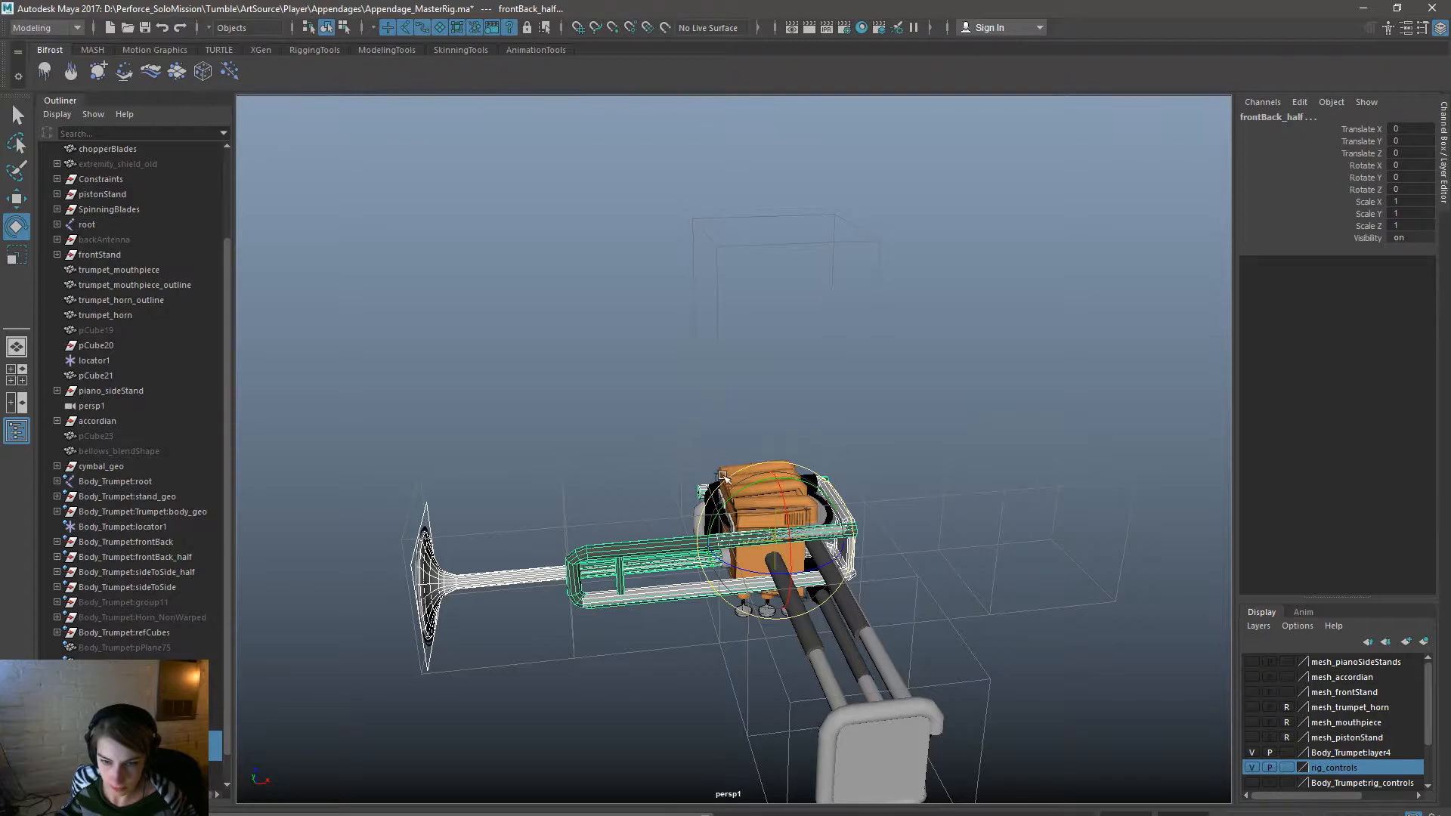
pyautogui.moveTo(756, 480); pyautogui.dragTo(860, 477)
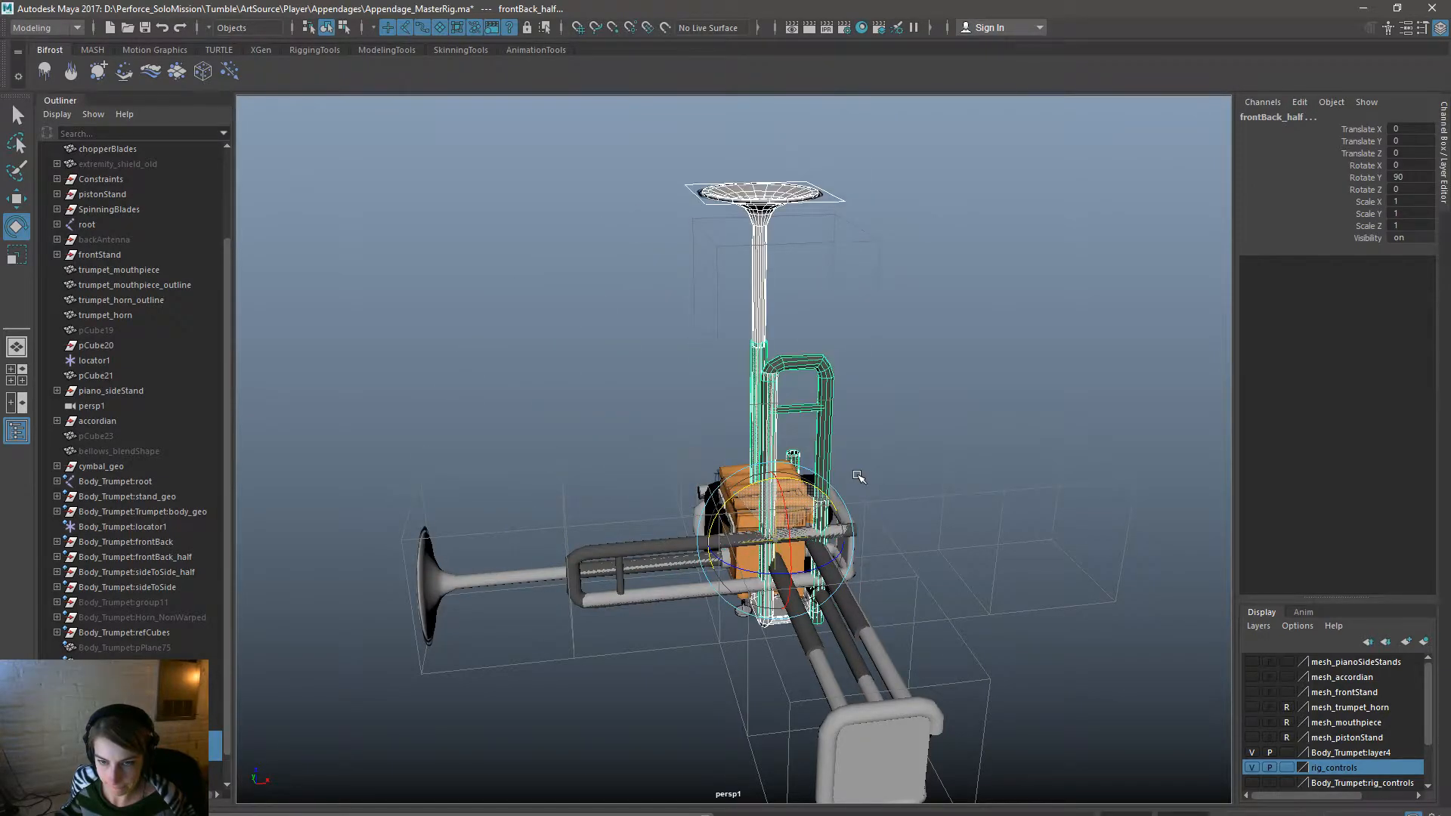
# Set the Translate Z of the duplicated frontBack and frontBack_half groups to -50.
pyautogui.keyDown('alt'); pyautogui.moveTo(942, 579); pyautogui.dragTo(777, 526); pyautogui.keyUp('alt')
pyautogui.press('w')
pyautogui.click(1410, 152)
pyautogui.write('-')
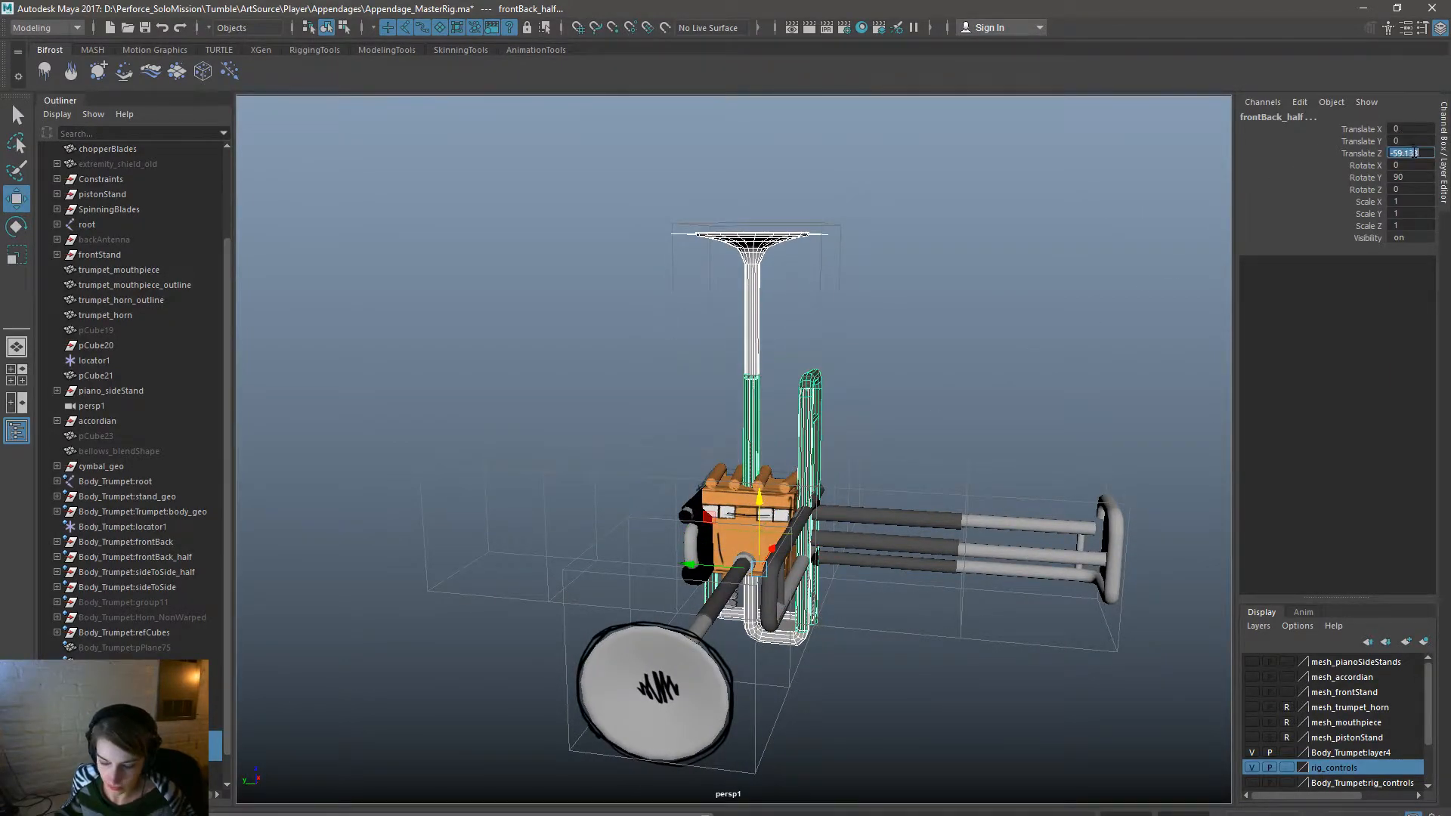
pyautogui.write('50')
pyautogui.press('Return')
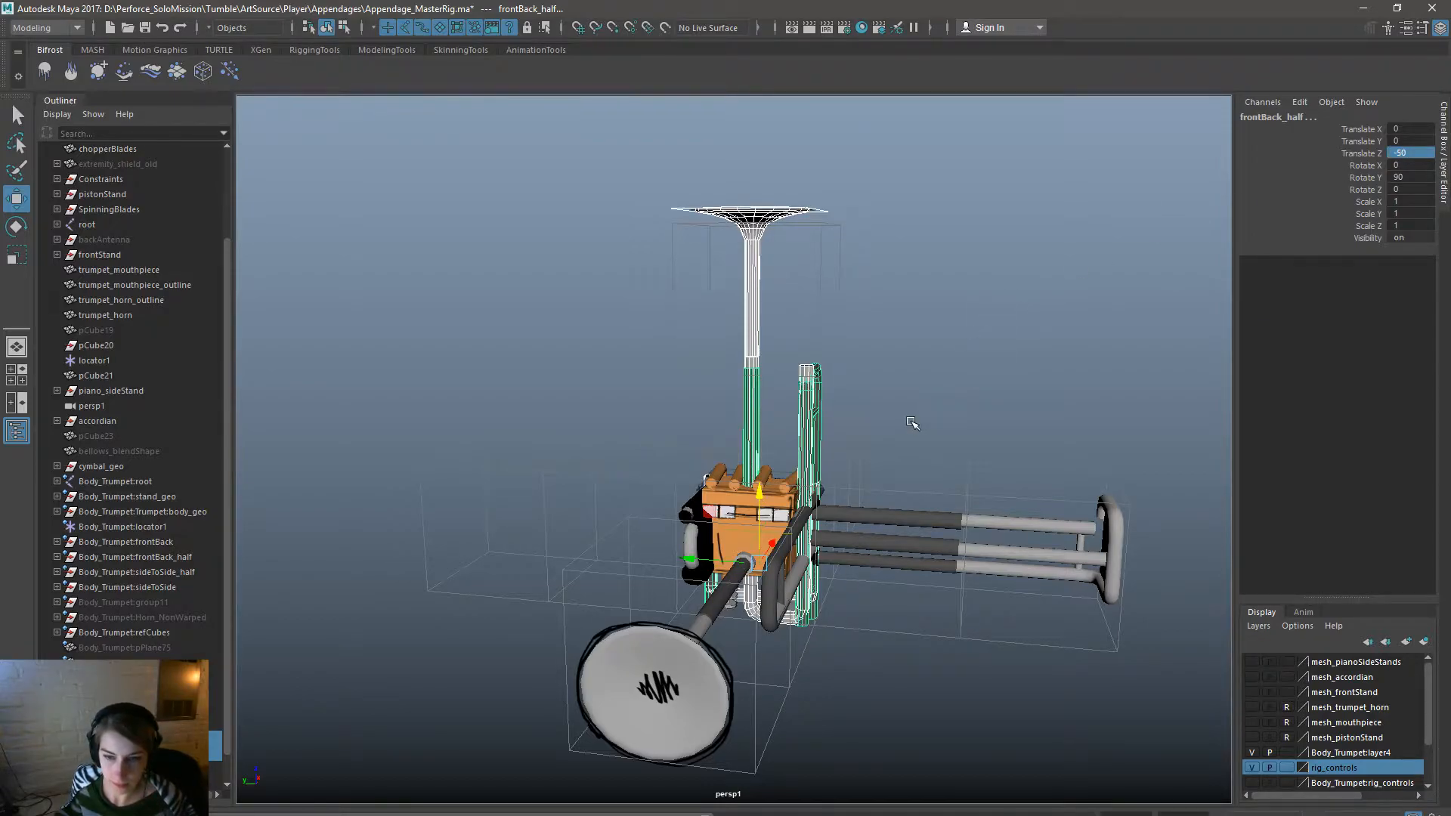
# Remove the Body_TrumpetRN reference from the appendage master rig scene.
pyautogui.keyDown('alt'); pyautogui.moveTo(980, 439); pyautogui.dragTo(718, 366); pyautogui.keyUp('alt')
pyautogui.click(859, 317)
pyautogui.press('space')
pyautogui.moveTo(483, 300); pyautogui.dragTo(586, 626)
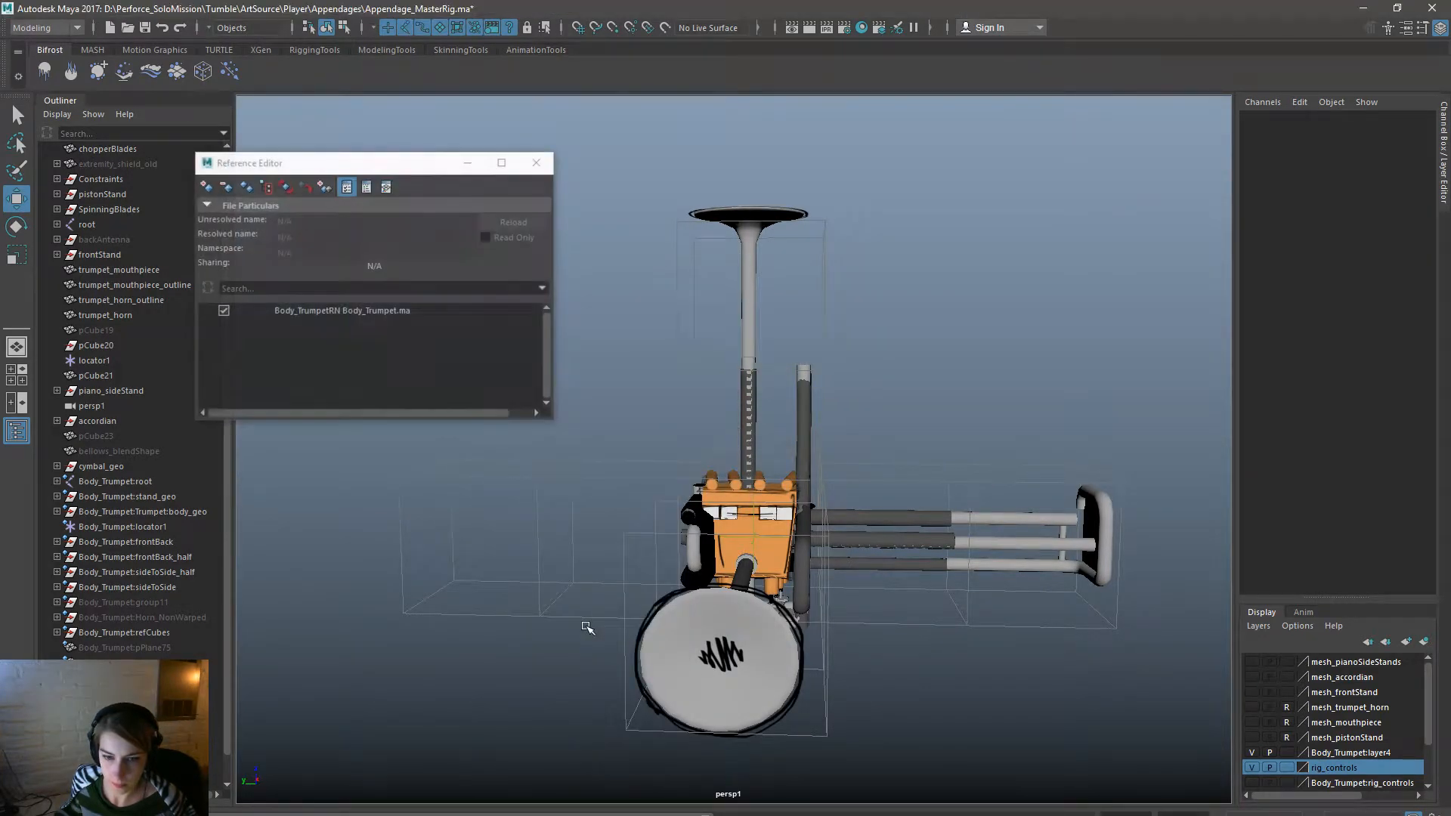
pyautogui.click(412, 311)
pyautogui.click(225, 187)
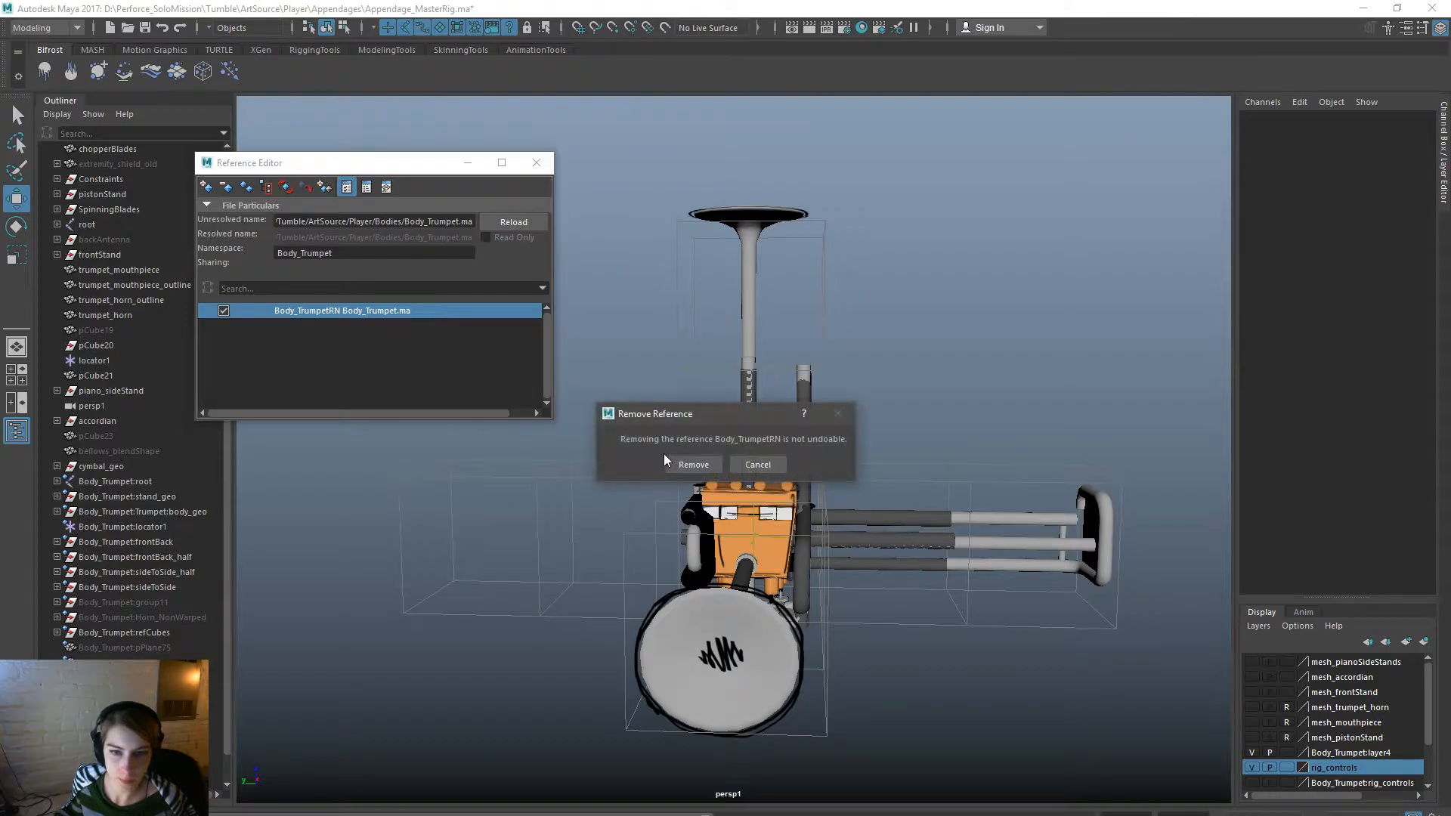
pyautogui.click(690, 464)
pyautogui.click(536, 162)
# Raise the rig's extremity_control to a Translate Z of 400.
pyautogui.keyDown('alt'); pyautogui.moveTo(889, 678); pyautogui.dragTo(836, 694); pyautogui.keyUp('alt')
pyautogui.keyDown('alt'); pyautogui.moveTo(673, 538); pyautogui.dragTo(813, 519, button='right'); pyautogui.keyUp('alt')
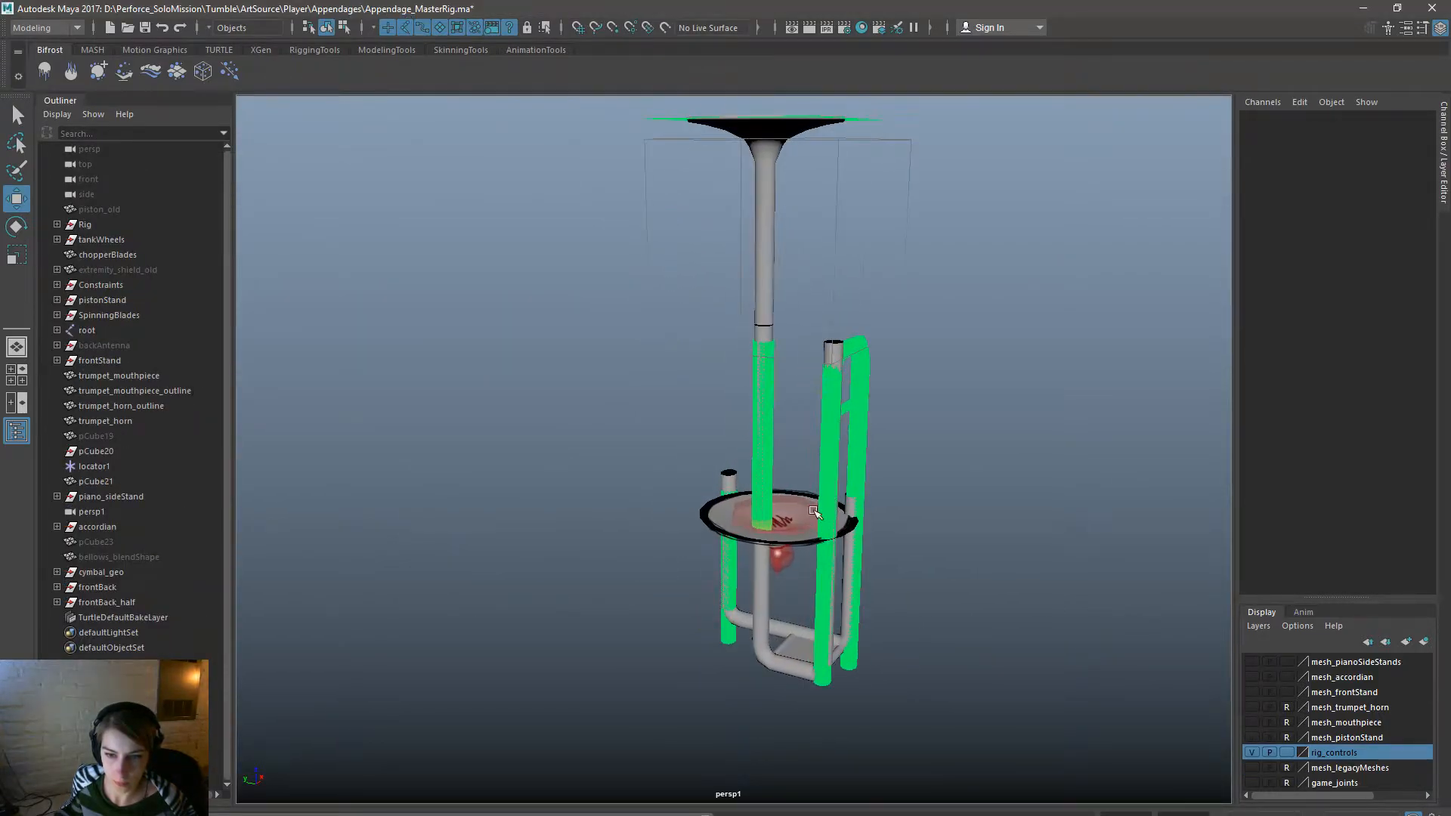
pyautogui.click(821, 510)
pyautogui.keyDown('alt'); pyautogui.moveTo(884, 488); pyautogui.dragTo(848, 480, button='right'); pyautogui.keyUp('alt')
pyautogui.moveTo(759, 427); pyautogui.dragTo(759, 249)
pyautogui.doubleClick(1406, 153)
pyautogui.write('400')
pyautogui.press('Return')
pyautogui.click(1037, 368)
pyautogui.moveTo(829, 484)
pyautogui.keyDown('alt'); pyautogui.mouseDown()
pyautogui.moveTo(823, 456)
pyautogui.moveTo(847, 456)
pyautogui.moveTo(832, 479)
pyautogui.mouseUp(); pyautogui.keyUp('alt')
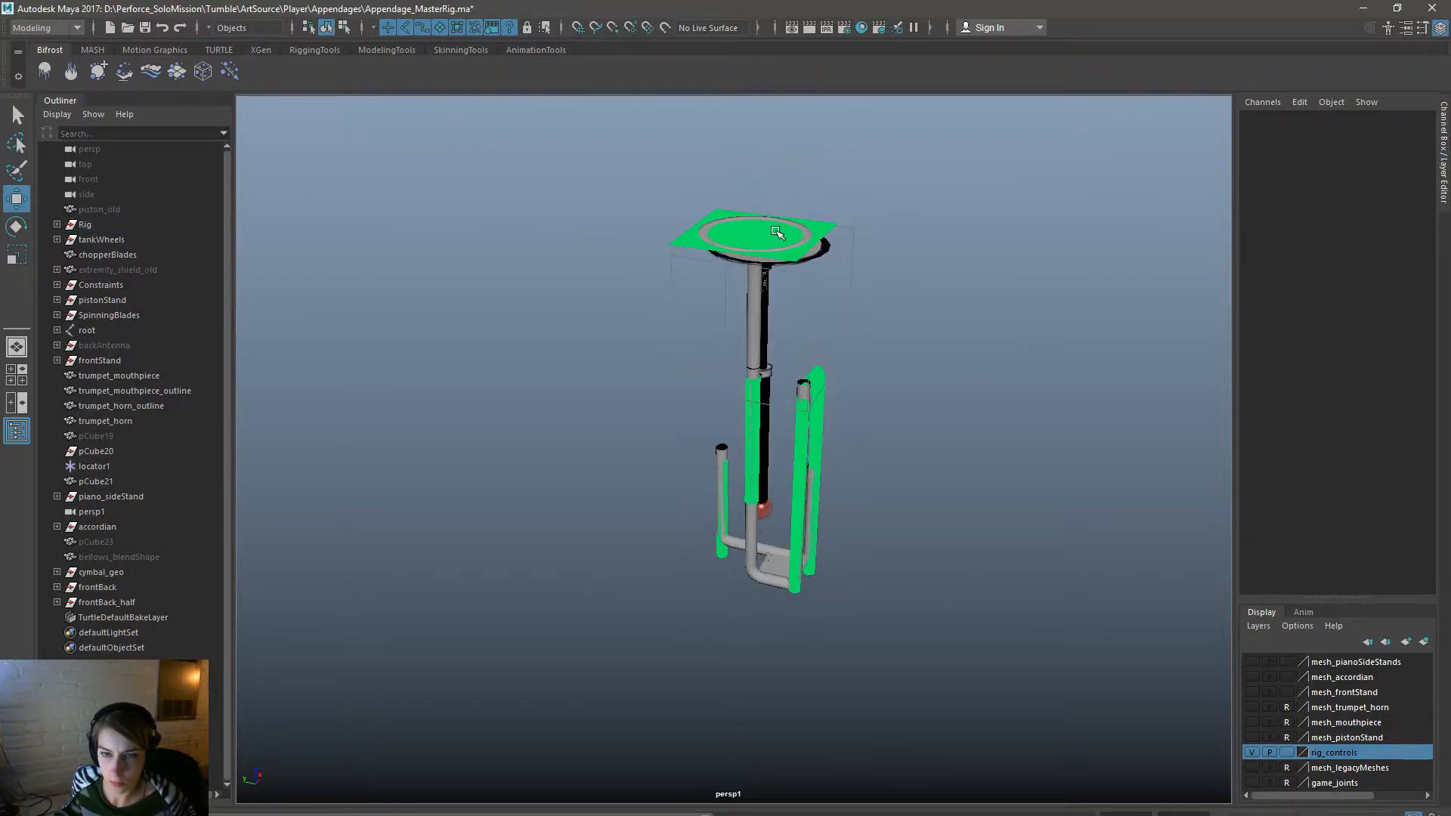
# Select the frontBack and frontBack_half groups in turn to compare their transform values.
pyautogui.click(776, 232)
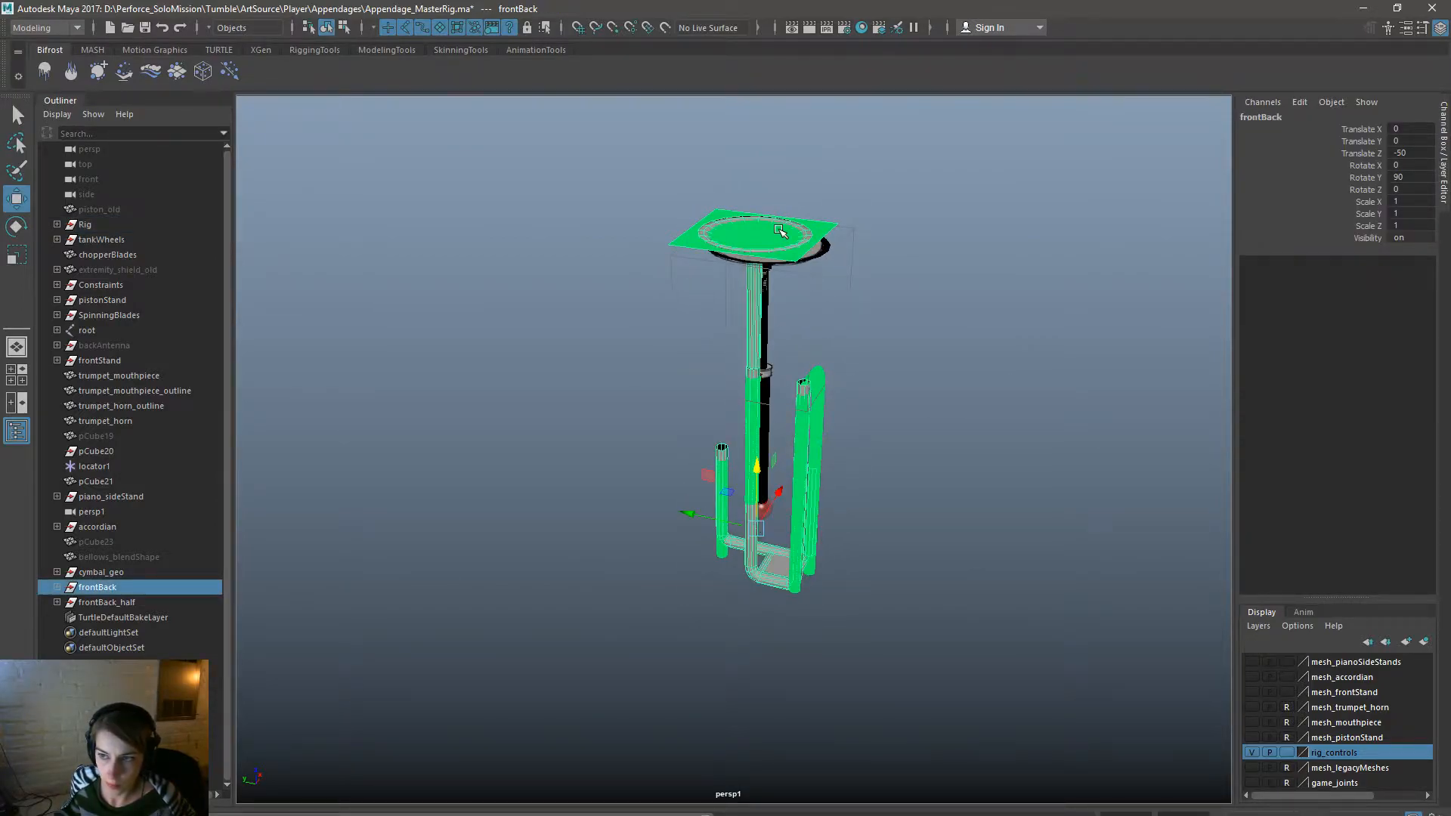
pyautogui.keyDown('alt'); pyautogui.moveTo(764, 479); pyautogui.dragTo(784, 408); pyautogui.keyUp('alt')
pyautogui.hotkey('ctrl', 'z')
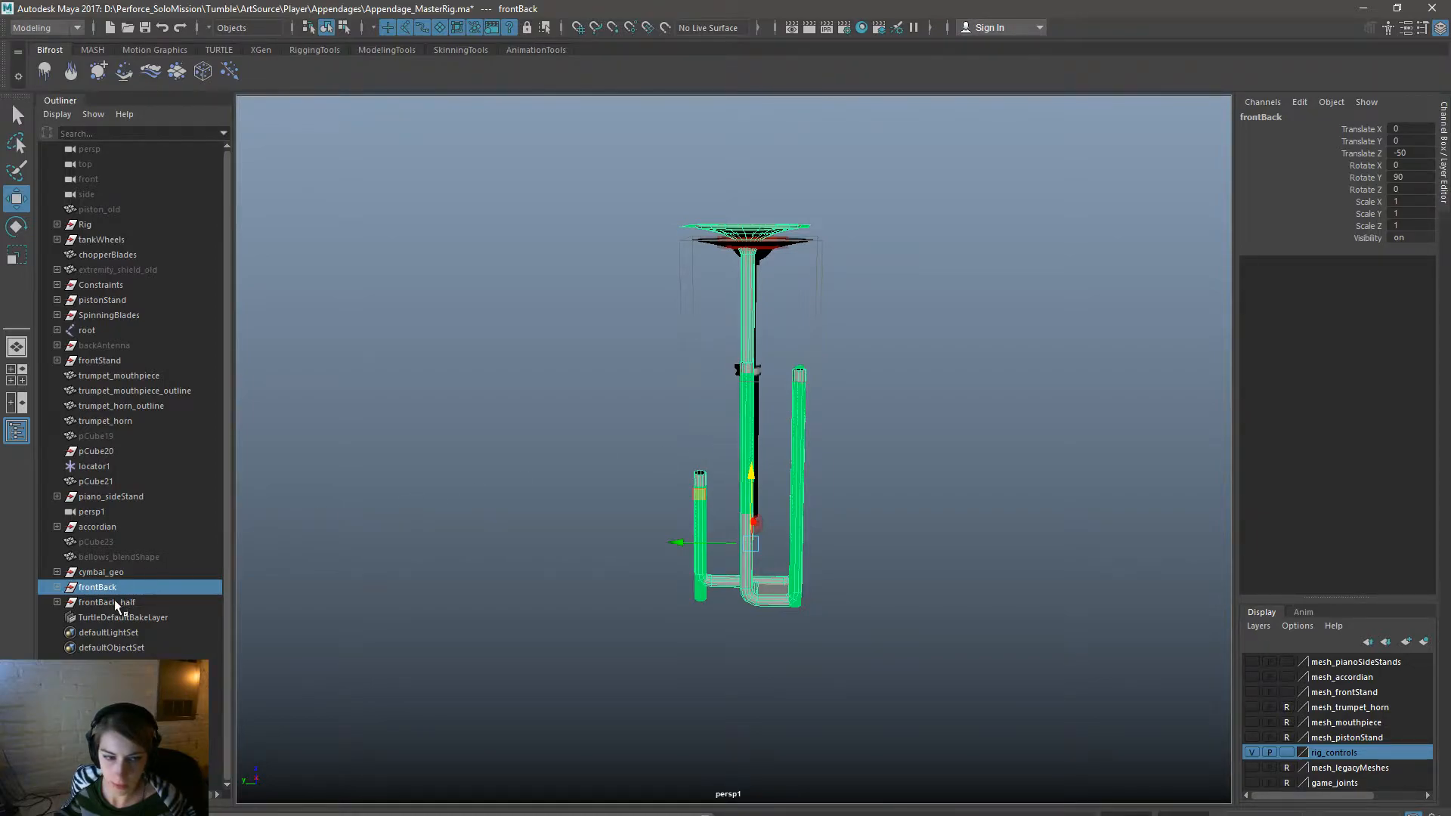
pyautogui.click(154, 600)
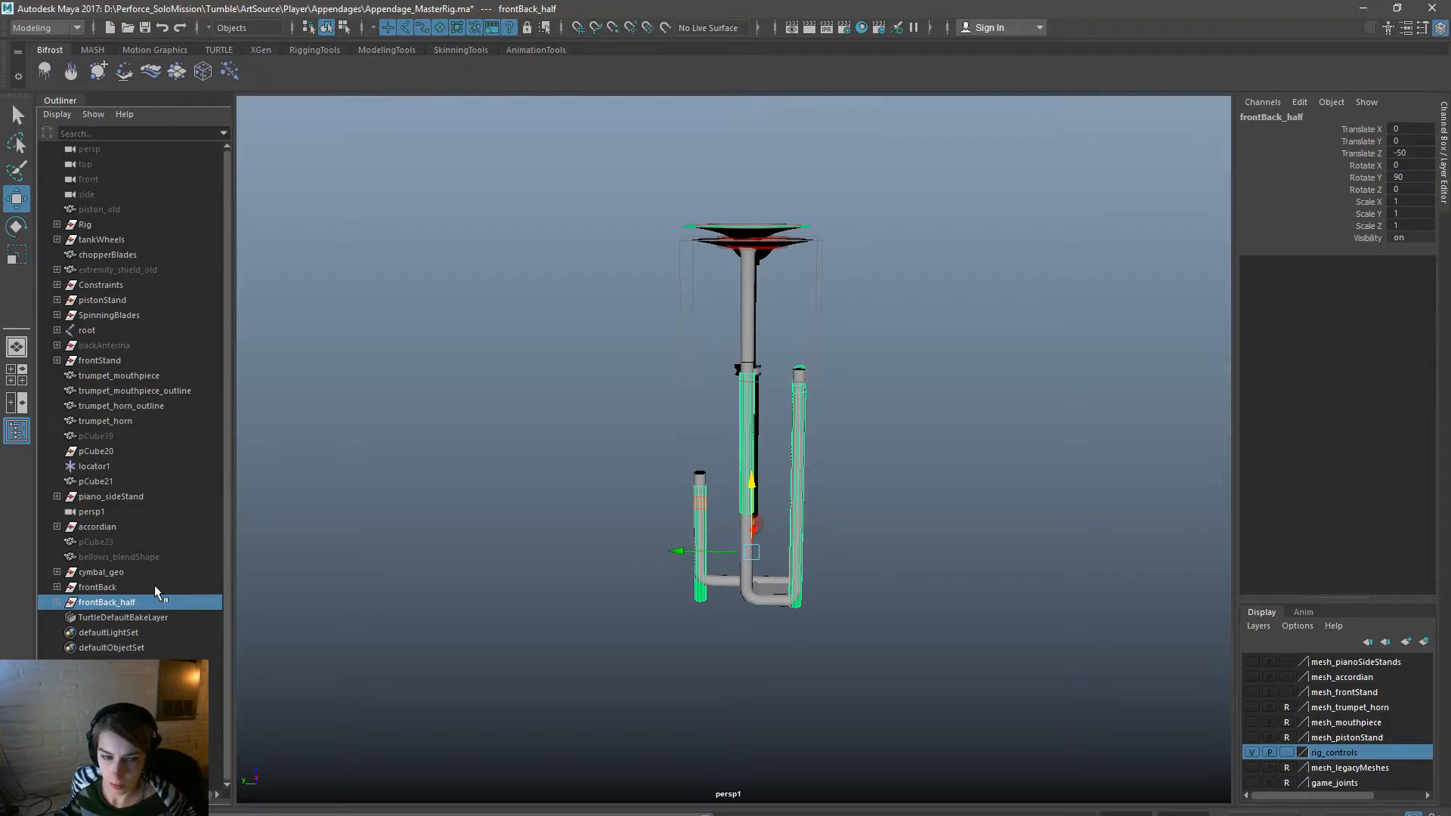
pyautogui.click(154, 587)
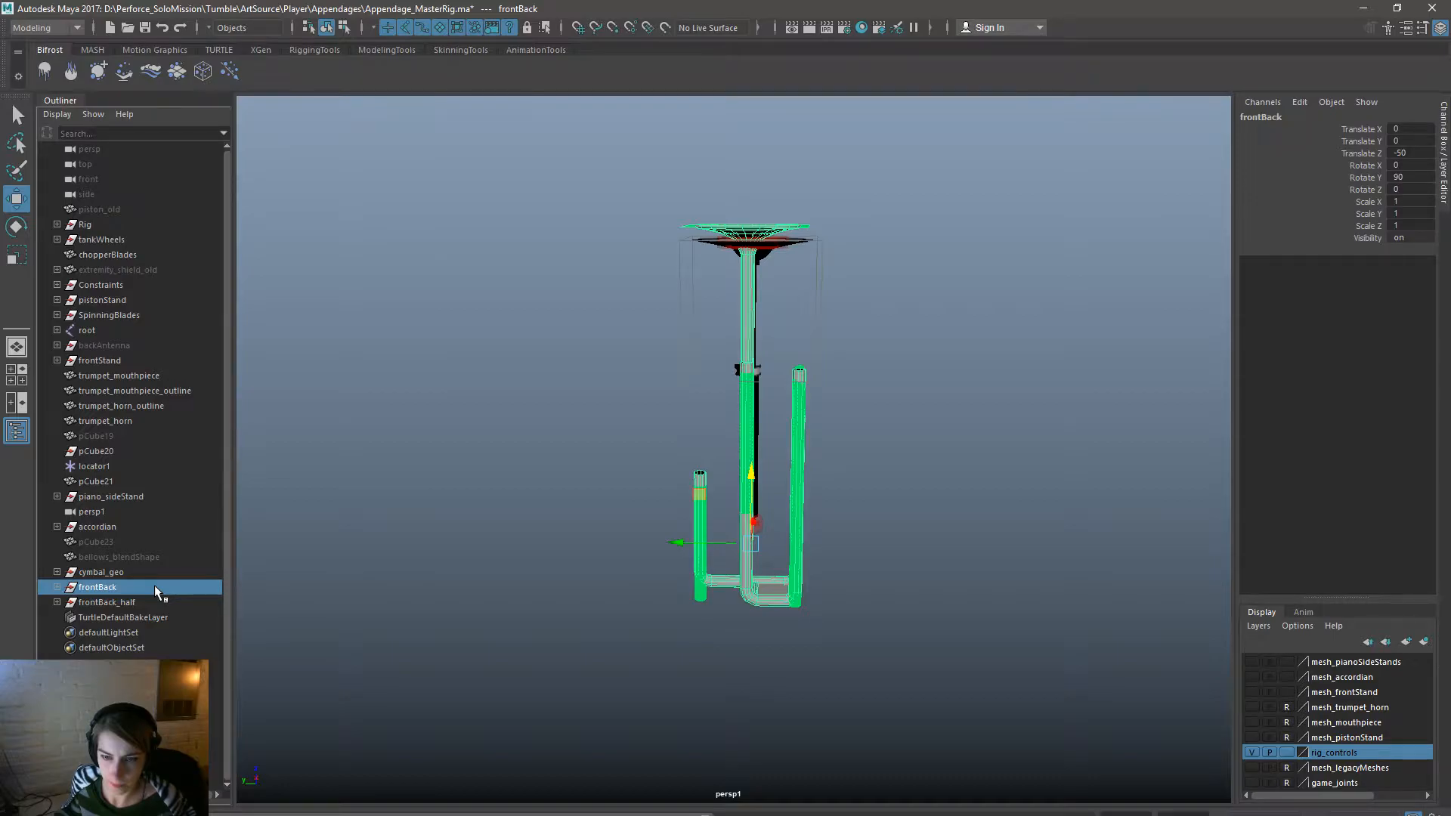
# Undo the recent selections and the raising of the extremity_control.
pyautogui.hotkey('ctrl', 'z')
pyautogui.hotkey('ctrl', 'z')
pyautogui.hotkey('ctrl', 'z')
pyautogui.hotkey('ctrl', 'z')
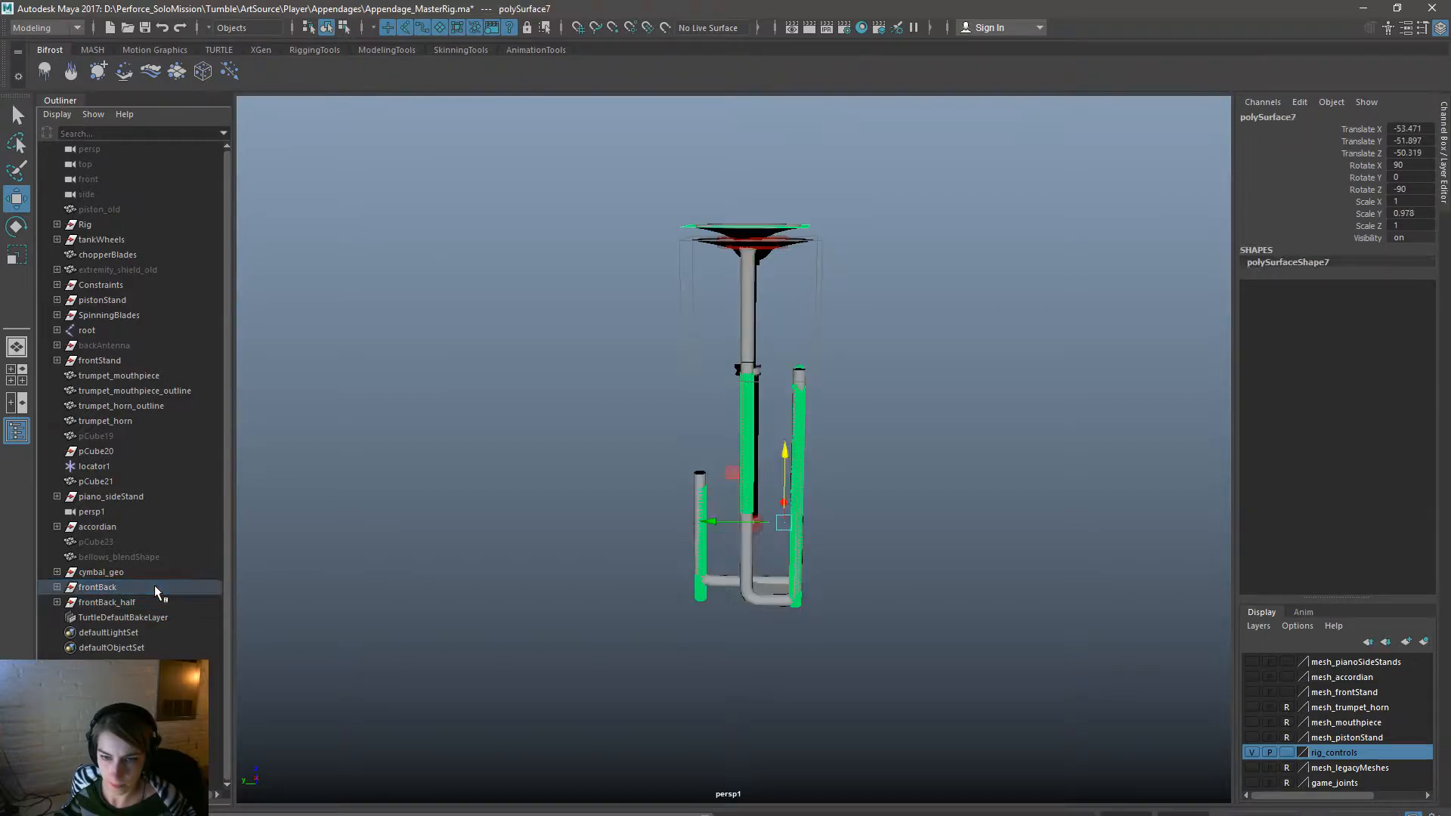
pyautogui.hotkey('ctrl', 'z')
pyautogui.hotkey('ctrl', 'z')
pyautogui.hotkey('ctrl', 'z')
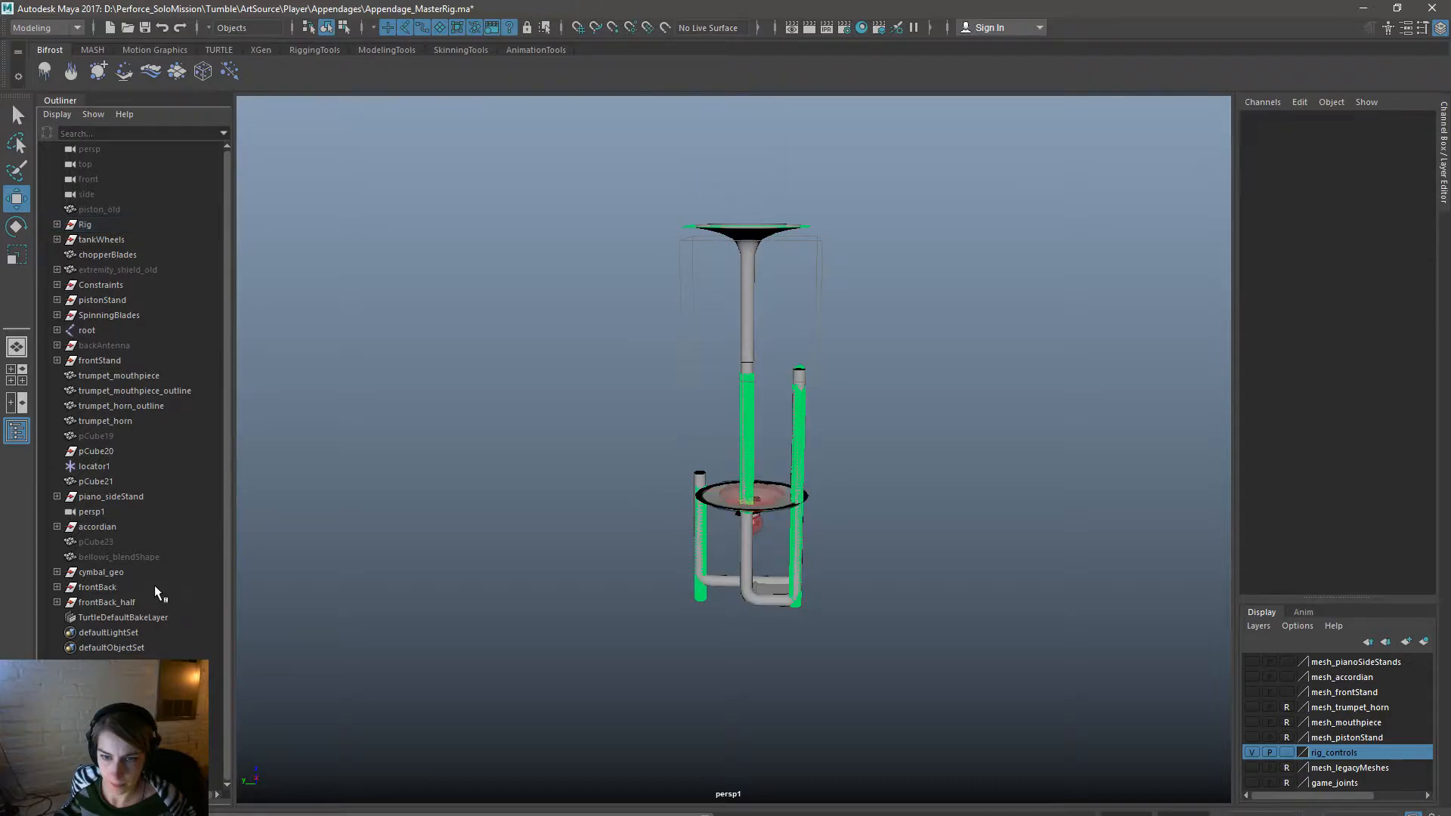
# Select the extremity_control again, move it upward and set its Translate Z to 400.
pyautogui.click(760, 487)
pyautogui.moveTo(752, 439); pyautogui.dragTo(764, 252)
pyautogui.click(1400, 152)
pyautogui.write('0')
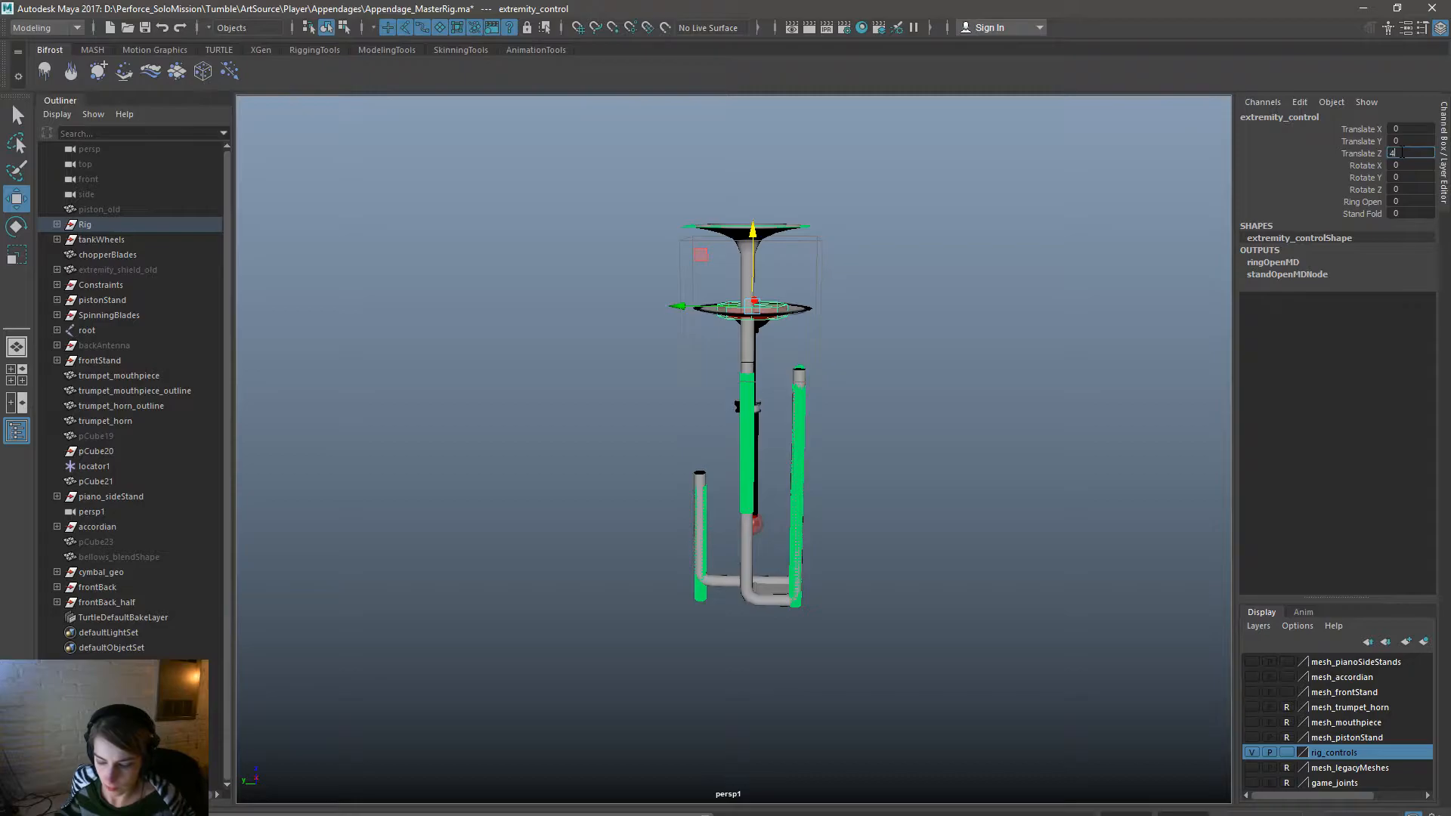
pyautogui.press('Return')
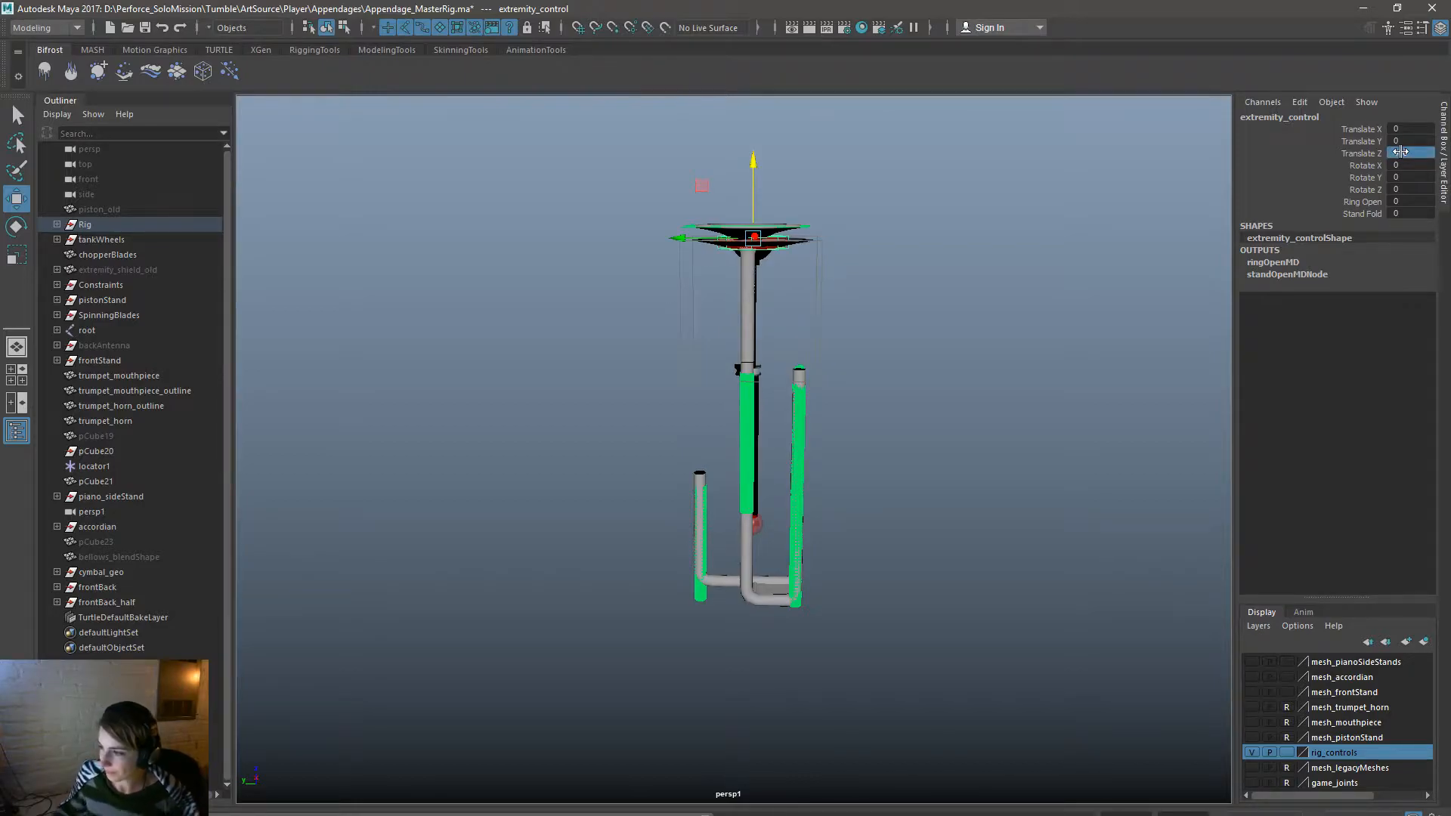
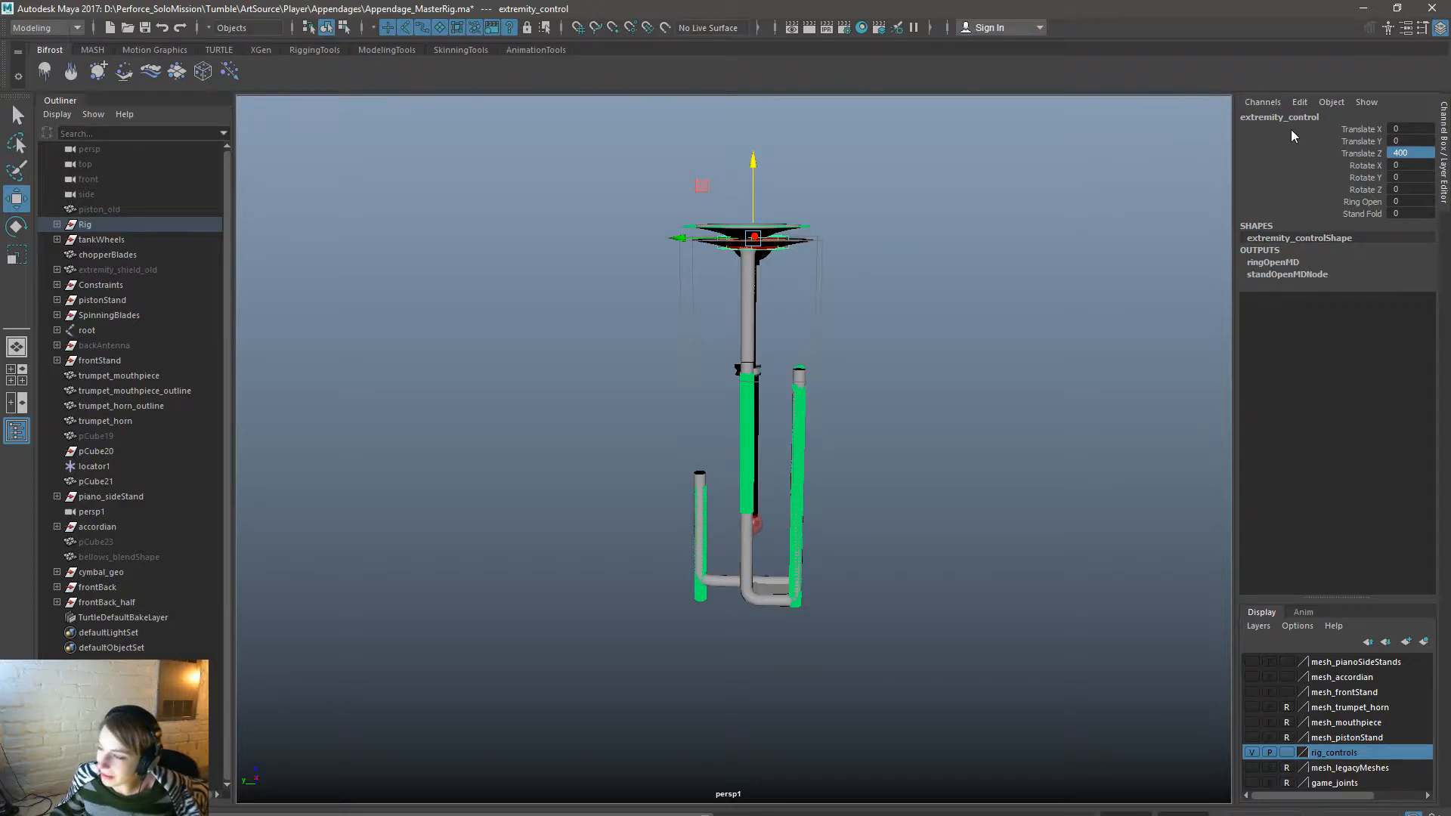
# Try raising the frontBack group to a Translate Z of about 185, then undo the move.
pyautogui.keyDown('alt'); pyautogui.moveTo(768, 495); pyautogui.dragTo(692, 496); pyautogui.keyUp('alt')
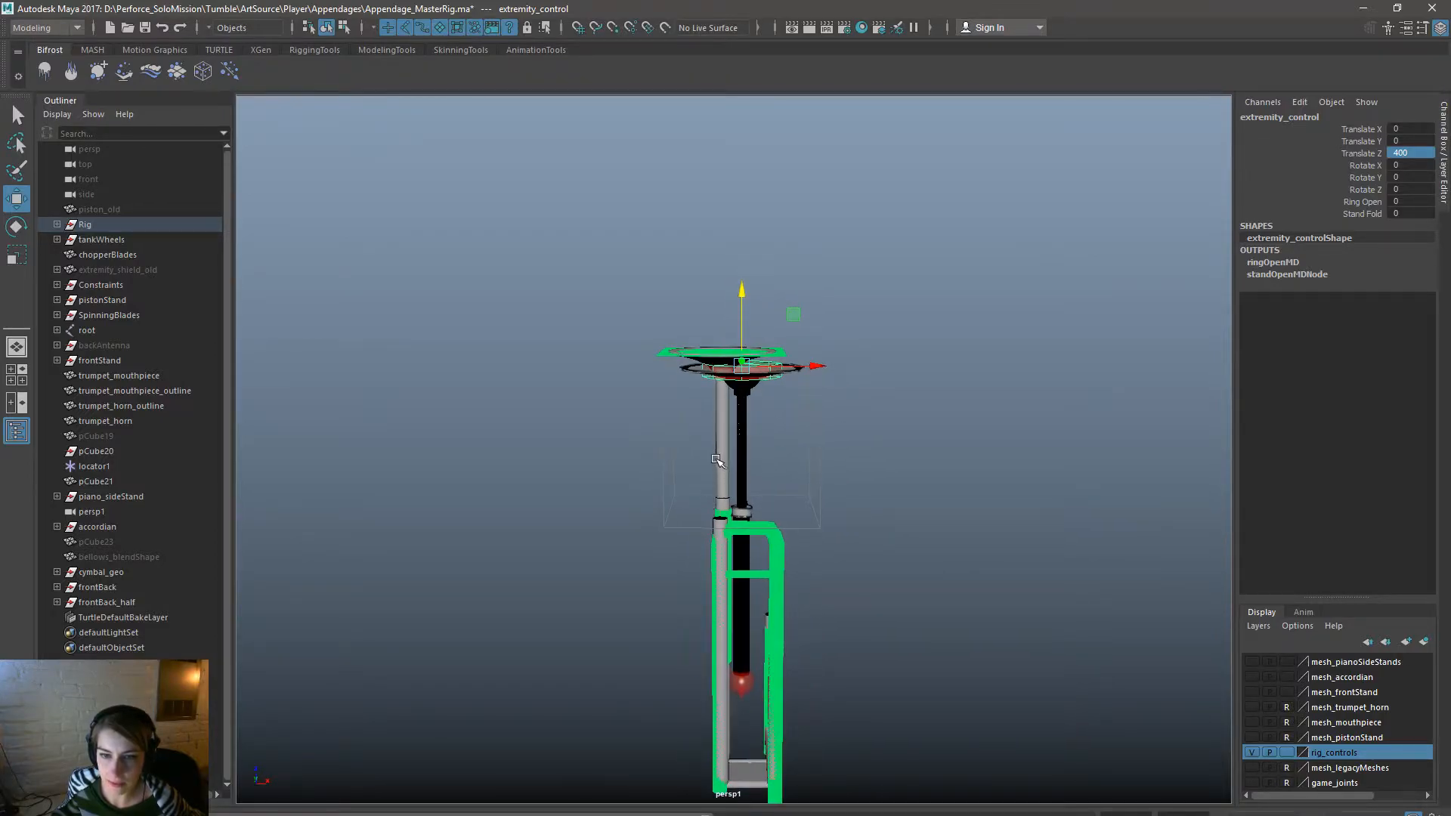
pyautogui.keyDown('alt'); pyautogui.moveTo(723, 576); pyautogui.dragTo(783, 716); pyautogui.keyUp('alt')
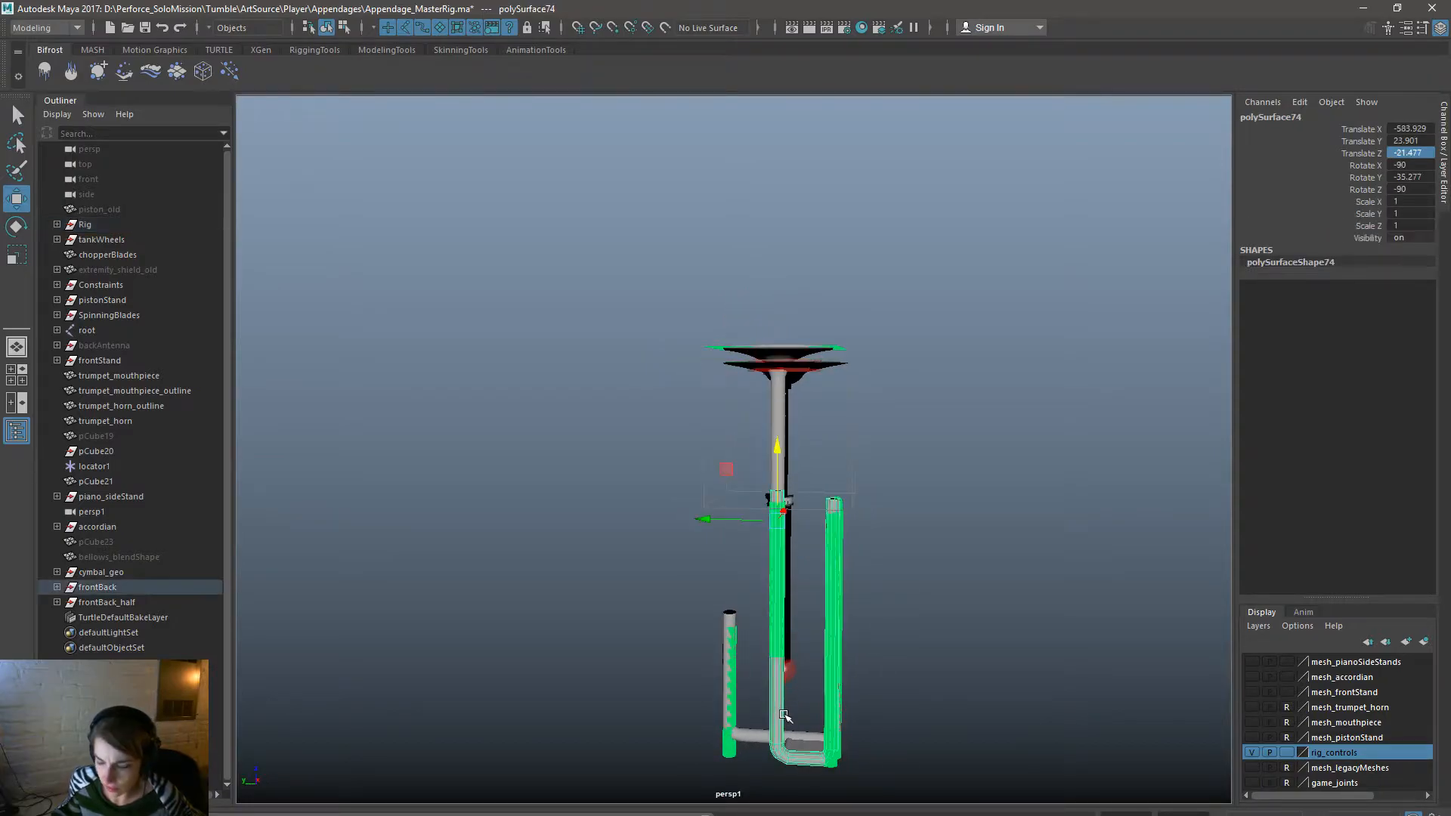
pyautogui.click(783, 706)
pyautogui.moveTo(788, 622); pyautogui.dragTo(771, 470)
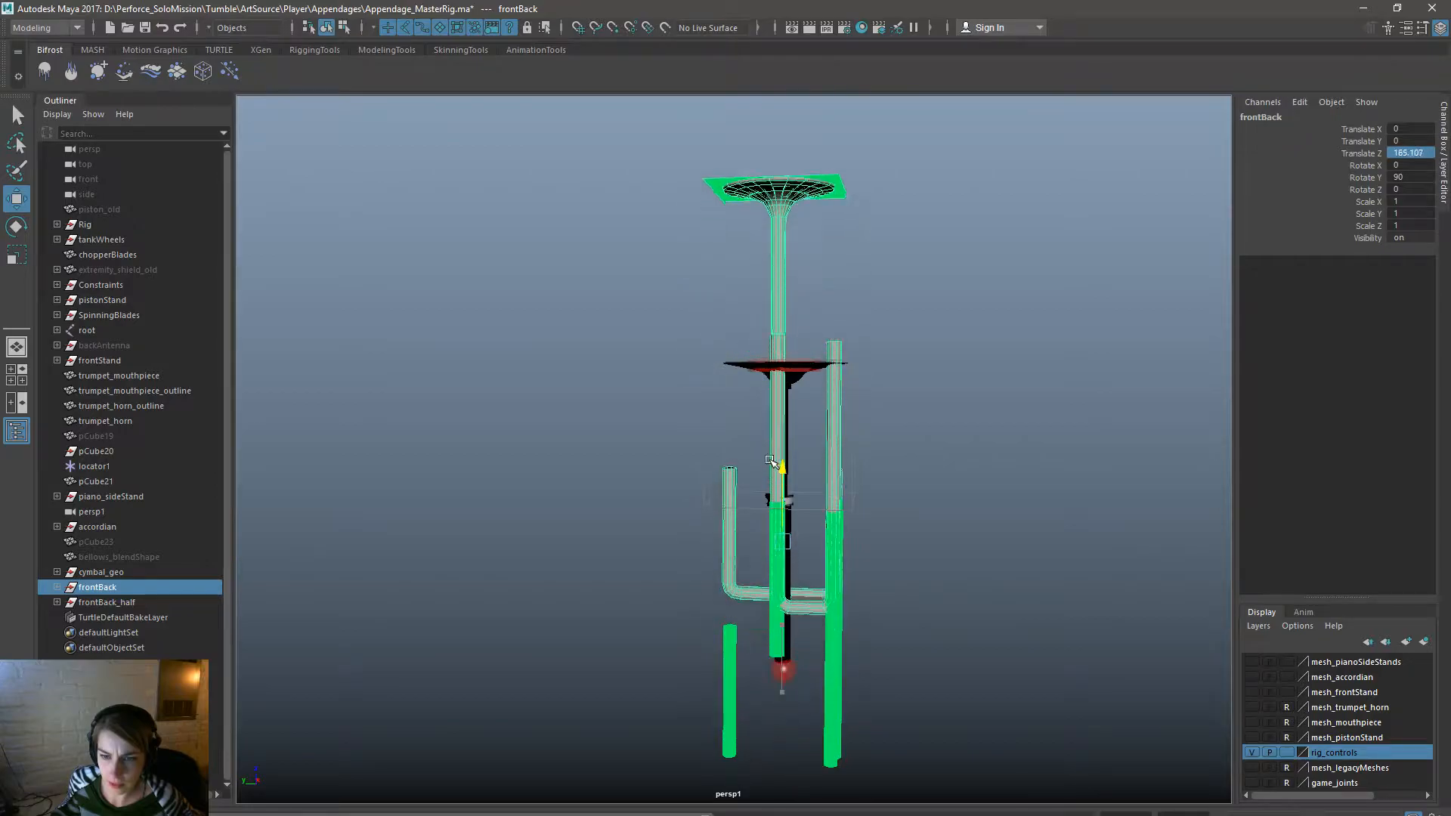
pyautogui.hotkey('ctrl', 'z')
# Select the frontBack and frontBack_half groups together and set their Translate Z to -75.
pyautogui.click(107, 585)
pyautogui.keyDown('ctrl'); pyautogui.click(139, 597); pyautogui.keyUp('ctrl')
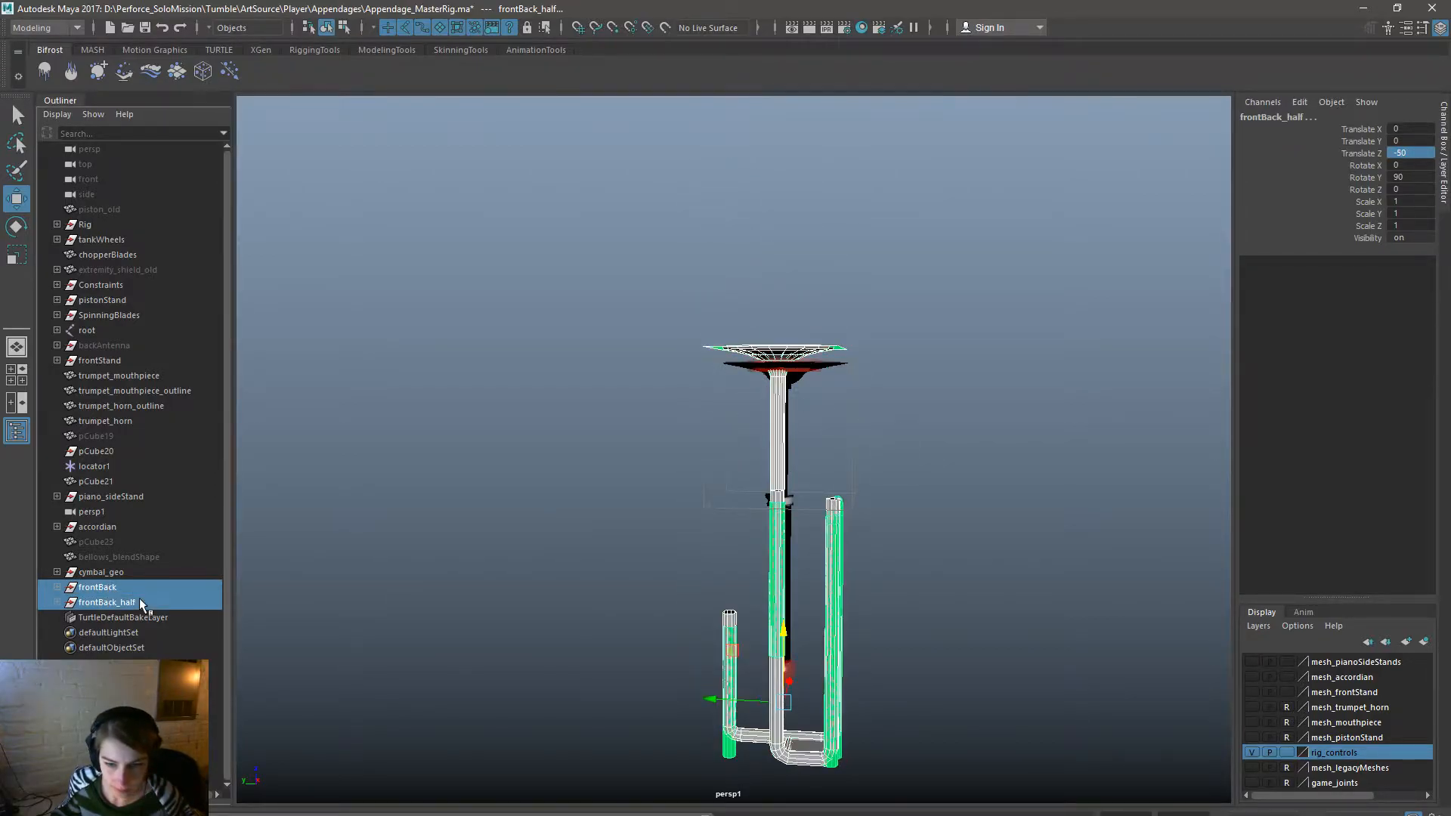
pyautogui.keyDown('alt'); pyautogui.moveTo(780, 628); pyautogui.dragTo(767, 673); pyautogui.keyUp('alt')
pyautogui.keyDown('alt'); pyautogui.moveTo(917, 628); pyautogui.dragTo(601, 558); pyautogui.keyUp('alt')
pyautogui.write('-75')
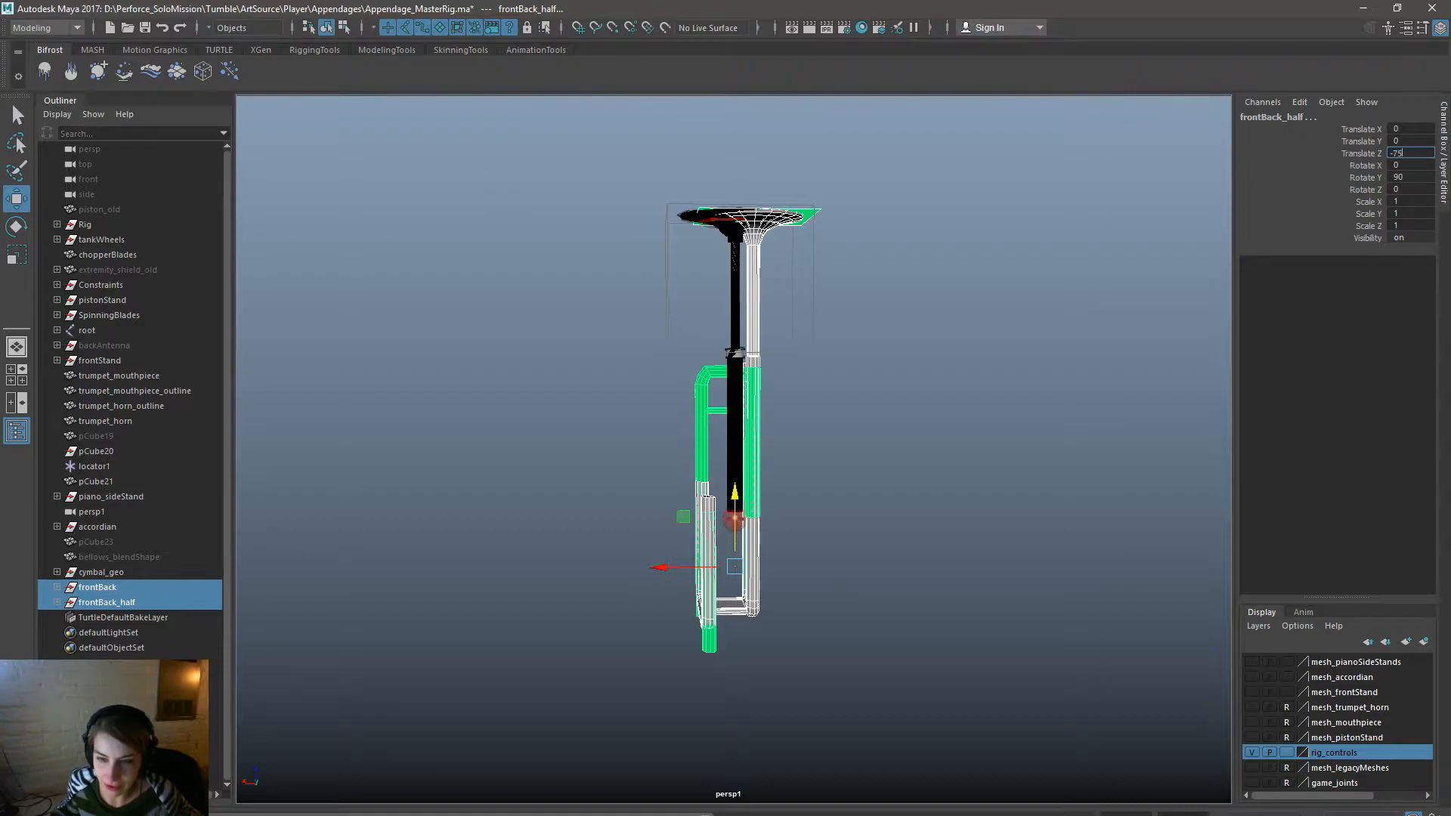
pyautogui.press('Return')
pyautogui.keyDown('alt'); pyautogui.moveTo(957, 393); pyautogui.dragTo(962, 390); pyautogui.keyUp('alt')
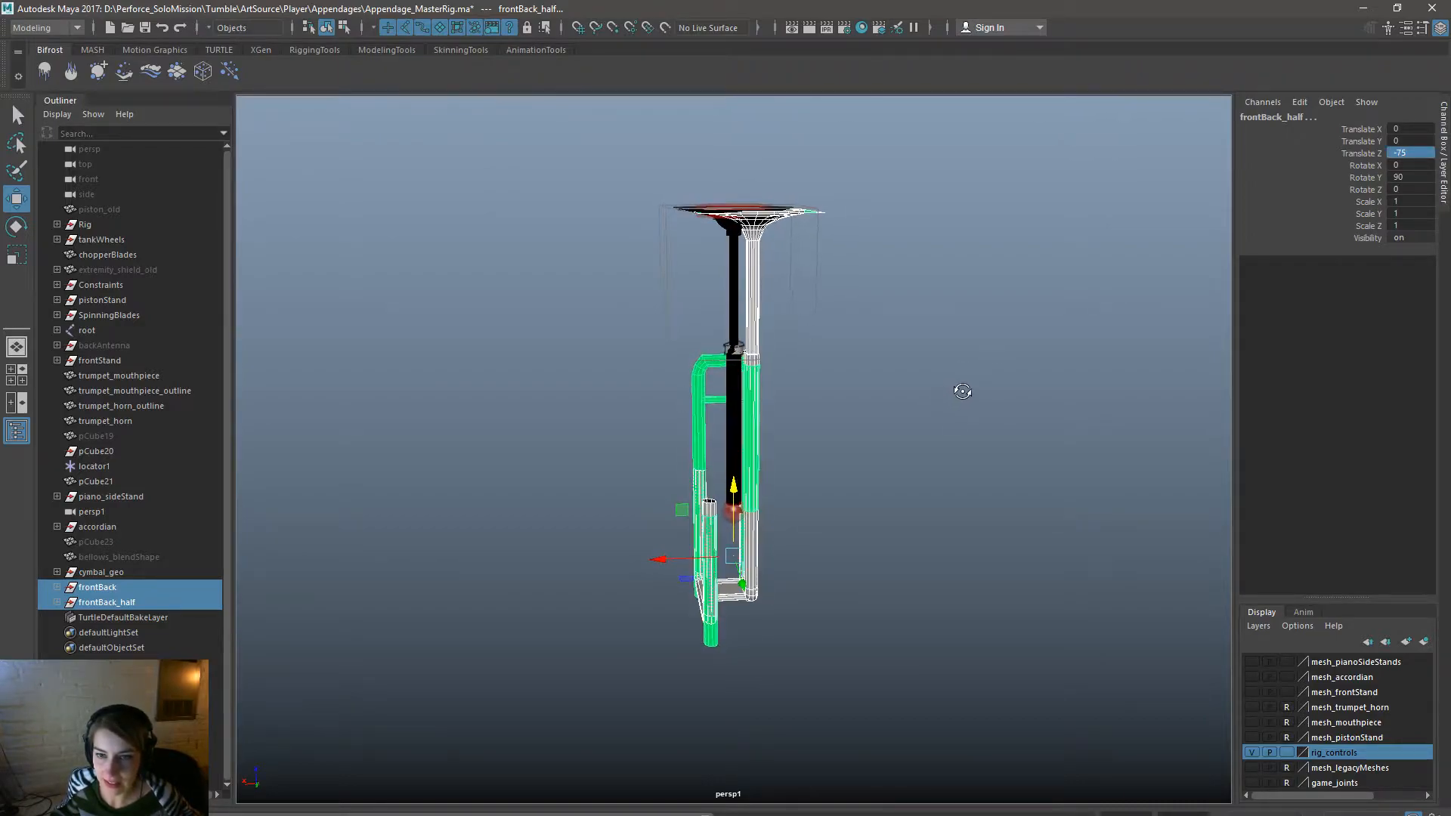
# Delete the duplicated frontBack and frontBack_half groups.
pyautogui.click(115, 584)
pyautogui.keyDown('shift'); pyautogui.click(117, 597); pyautogui.keyUp('shift')
pyautogui.press('Delete')
# Reference the trumpet body file from the Player/Bodies folder into the scene again.
pyautogui.press('space')
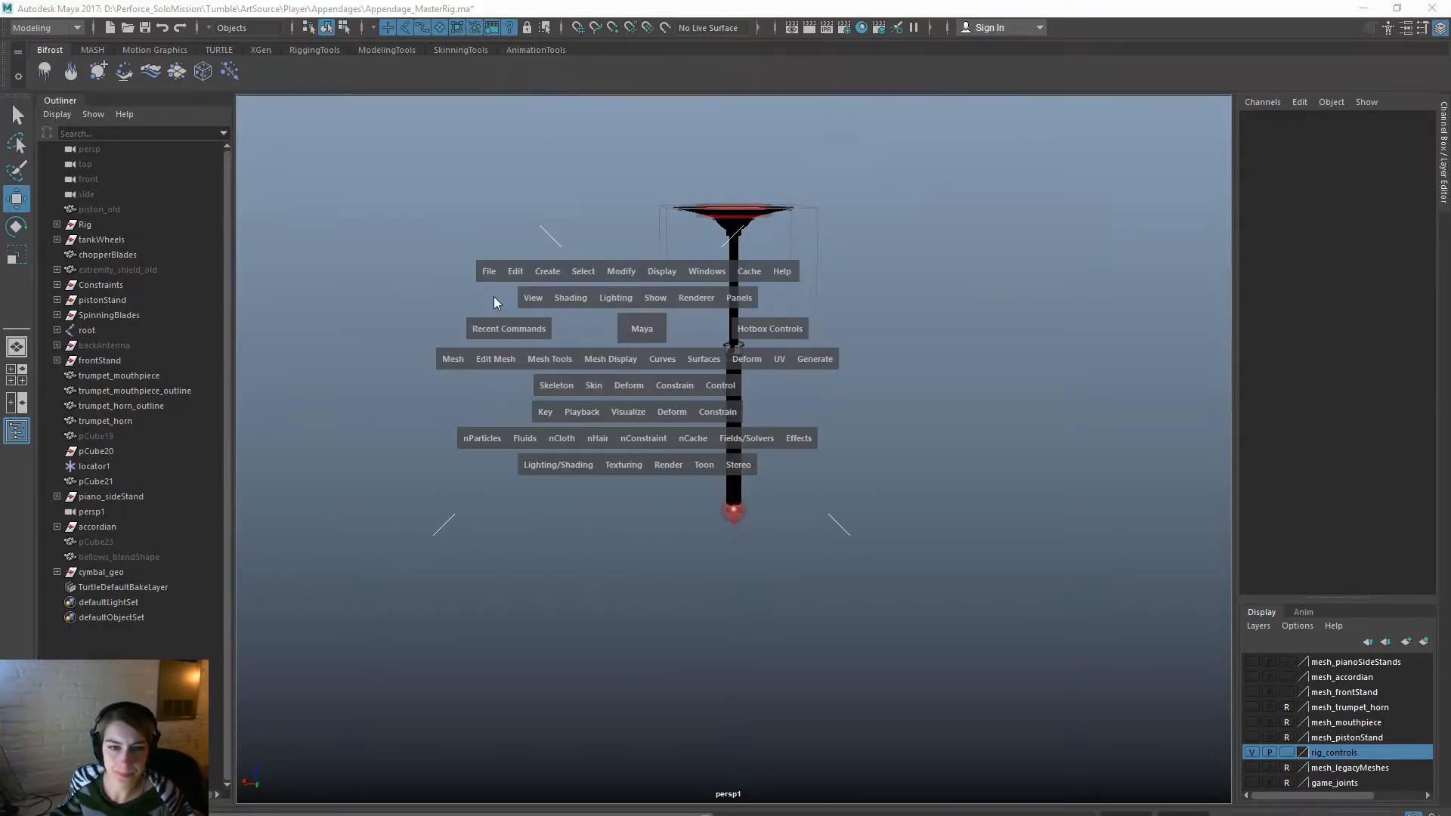
pyautogui.click(490, 271)
pyautogui.click(605, 589)
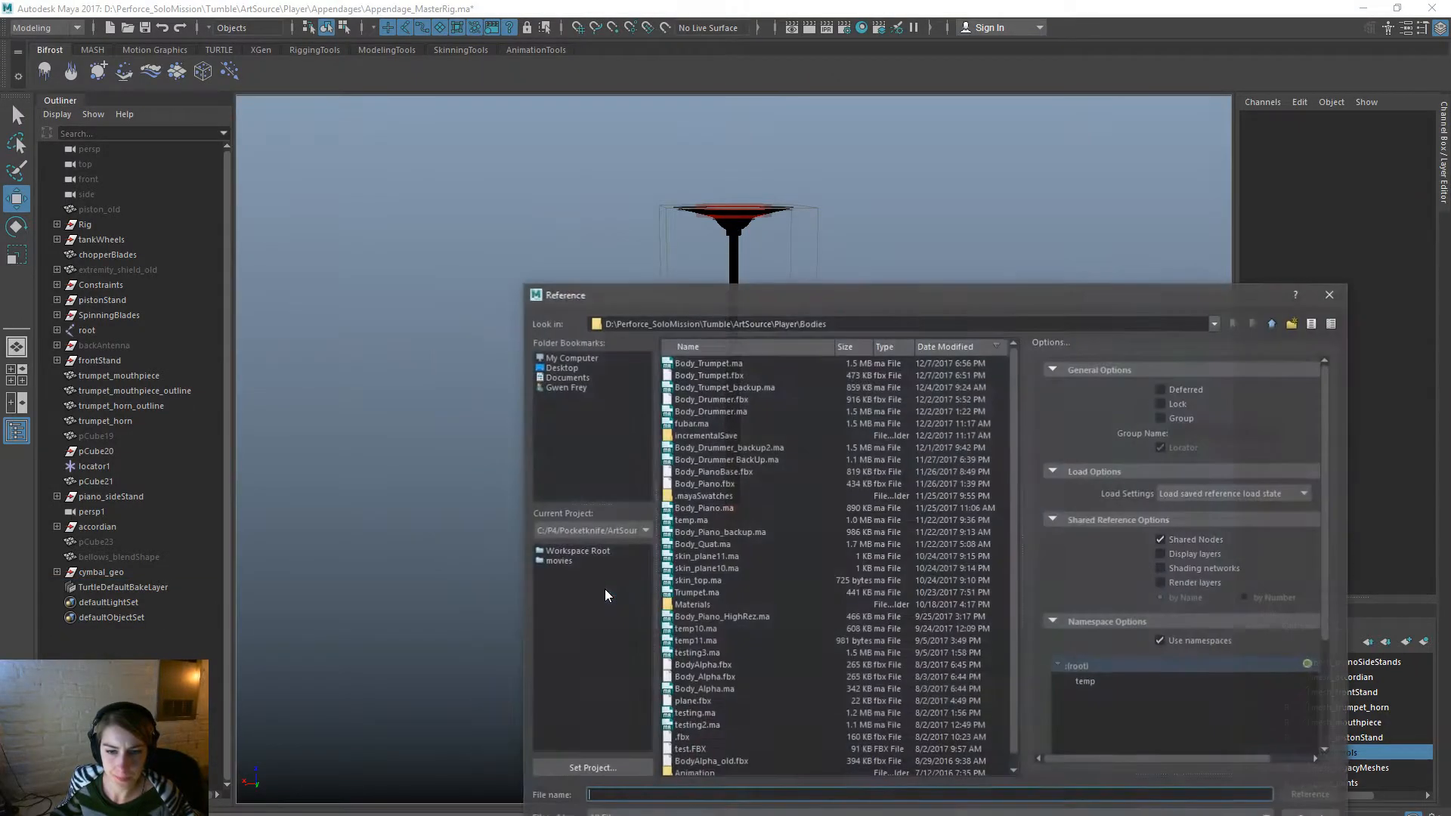
pyautogui.click(755, 471)
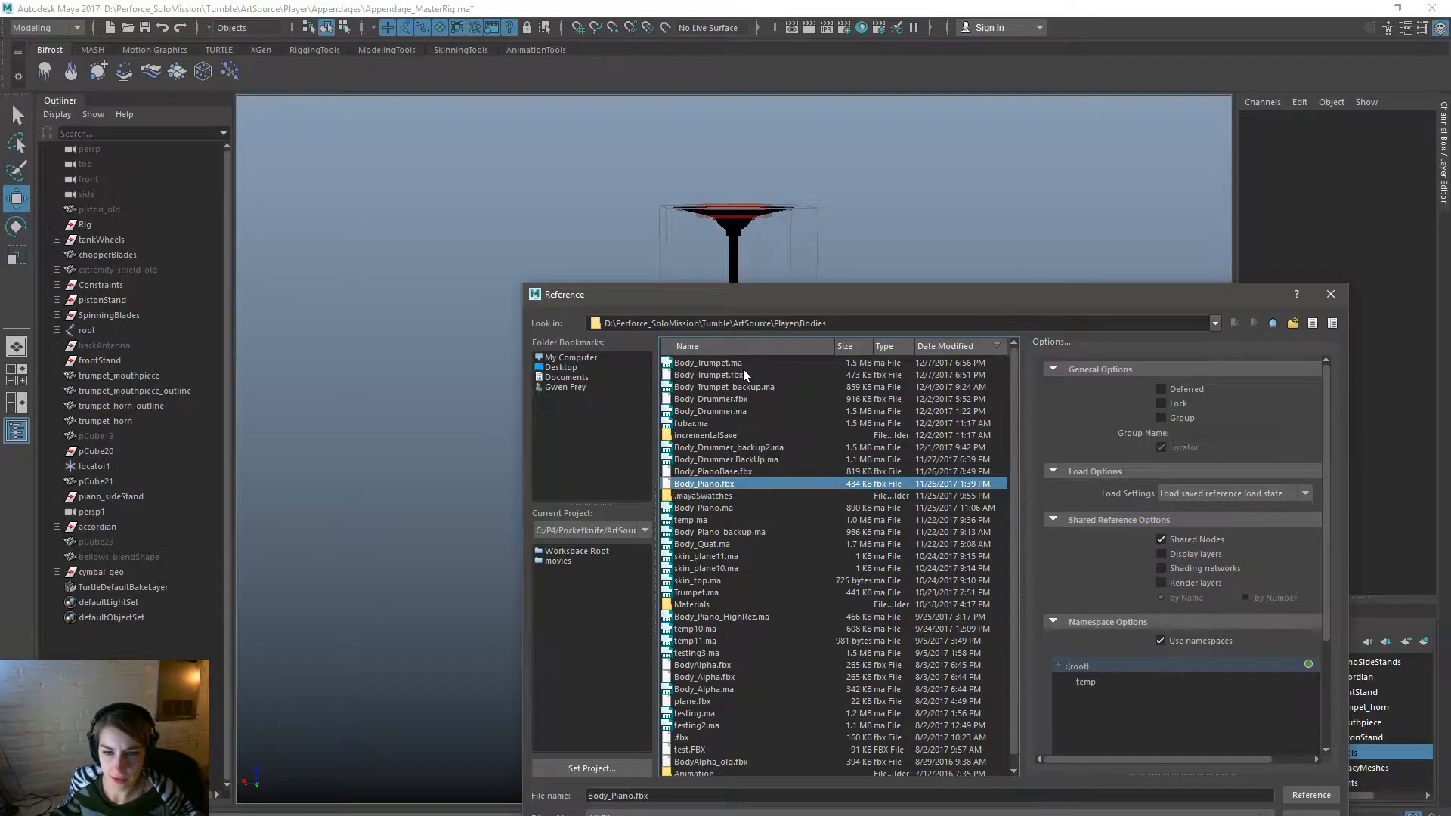
pyautogui.doubleClick(742, 374)
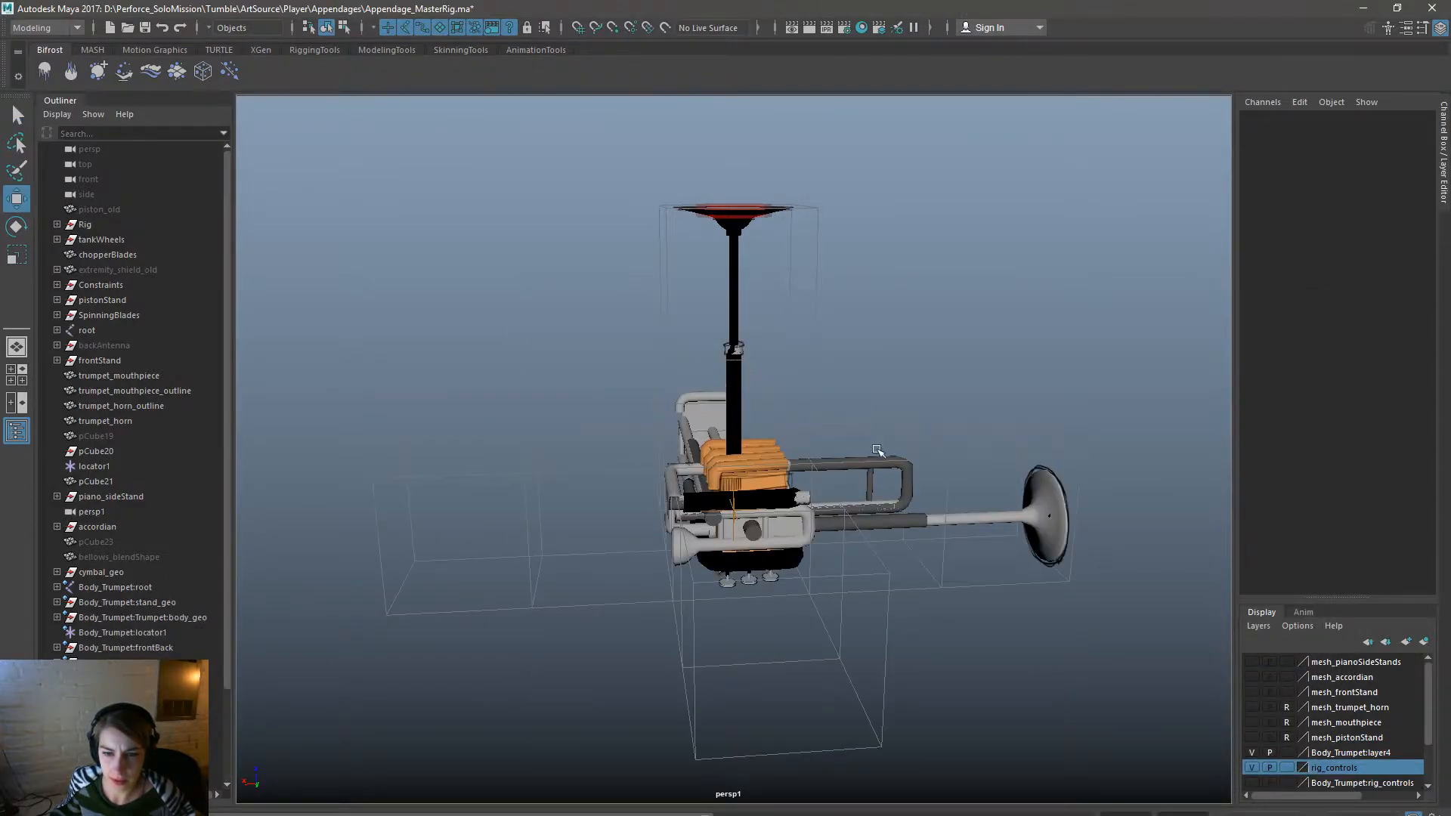
pyautogui.keyDown('alt'); pyautogui.moveTo(983, 525); pyautogui.dragTo(764, 535); pyautogui.keyUp('alt')
pyautogui.keyDown('alt'); pyautogui.moveTo(805, 535); pyautogui.dragTo(756, 503); pyautogui.keyUp('alt')
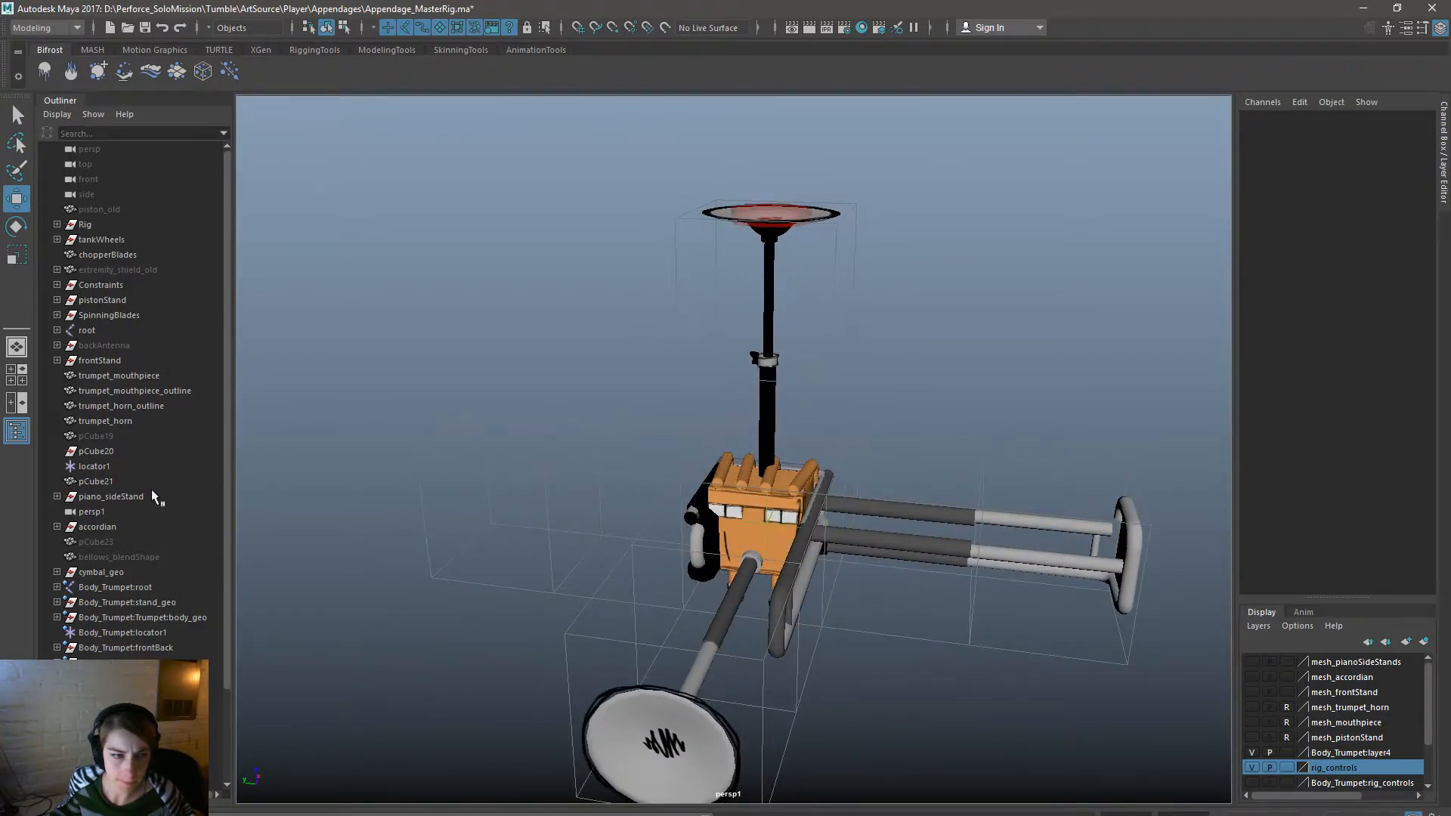
# Select Body_Trumpet:frontBack and Body_Trumpet:frontBack_half in the reloaded reference and duplicate both groups.
pyautogui.scroll(-3, 151, 488)
pyautogui.click(174, 514)
pyautogui.click(188, 542)
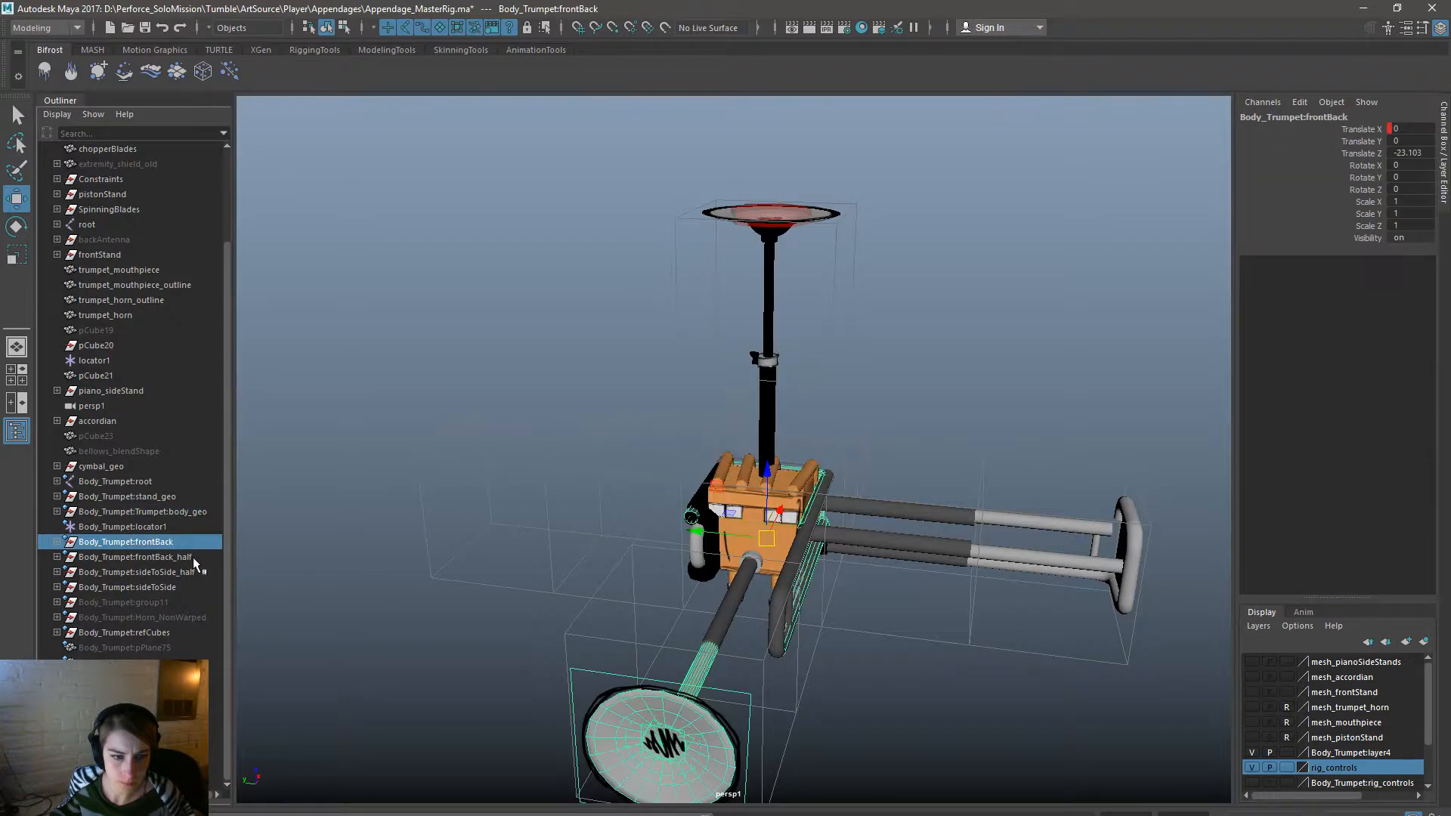
pyautogui.click(204, 554)
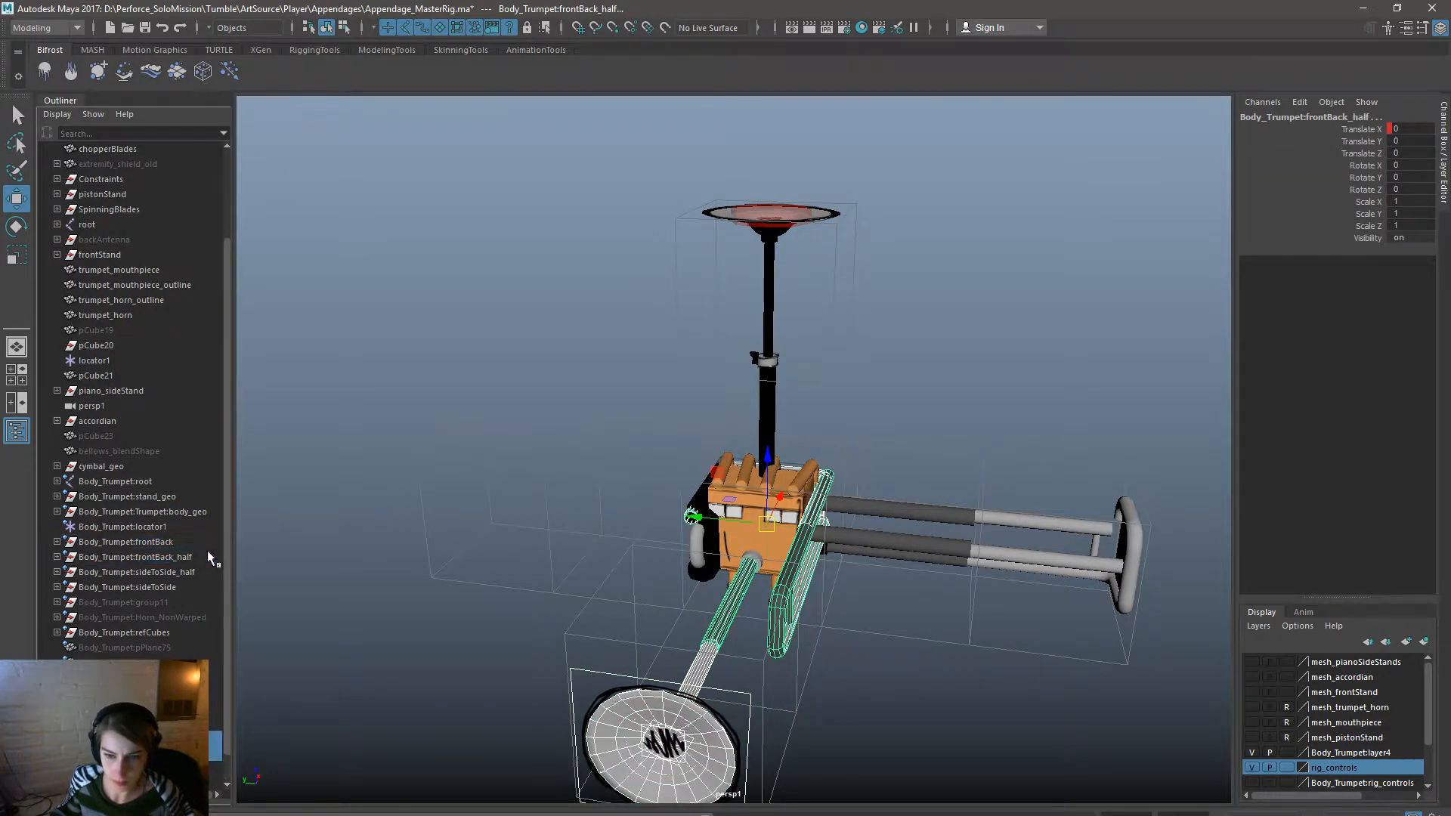
pyautogui.keyDown('alt'); pyautogui.moveTo(862, 508); pyautogui.dragTo(822, 577); pyautogui.keyUp('alt')
# Rotate the new duplicates upright, to Rotate X -90, Rotate Y 90 and Rotate Z 0.
pyautogui.press('e')
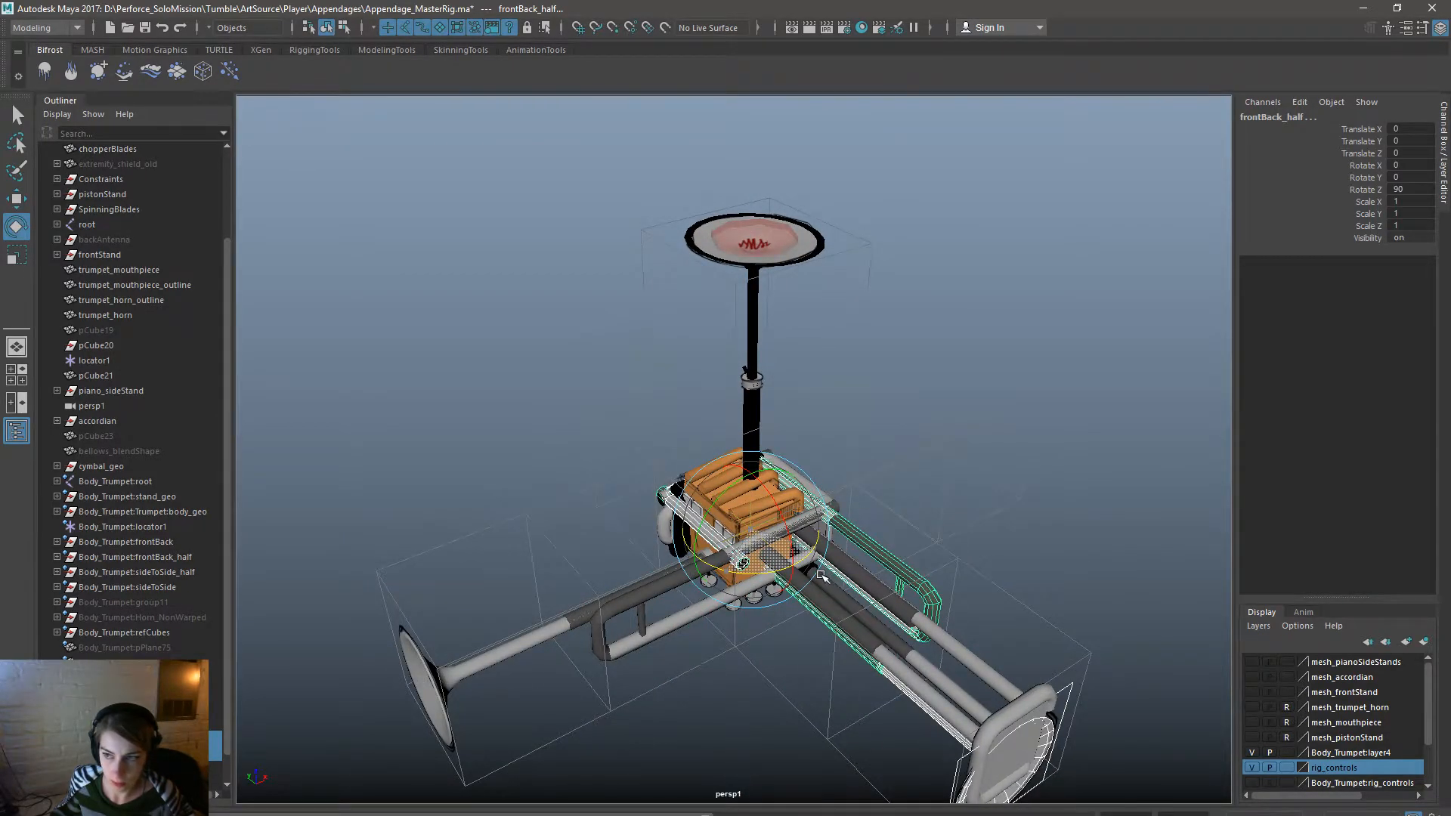
pyautogui.moveTo(752, 528); pyautogui.dragTo(753, 455)
pyautogui.keyDown('alt'); pyautogui.moveTo(1150, 310); pyautogui.dragTo(818, 478); pyautogui.keyUp('alt')
# Try Translate Z values of -50, -100 and -75 on the upright frontBack and frontBack_half duplicates.
pyautogui.press('w')
pyautogui.click(1410, 153)
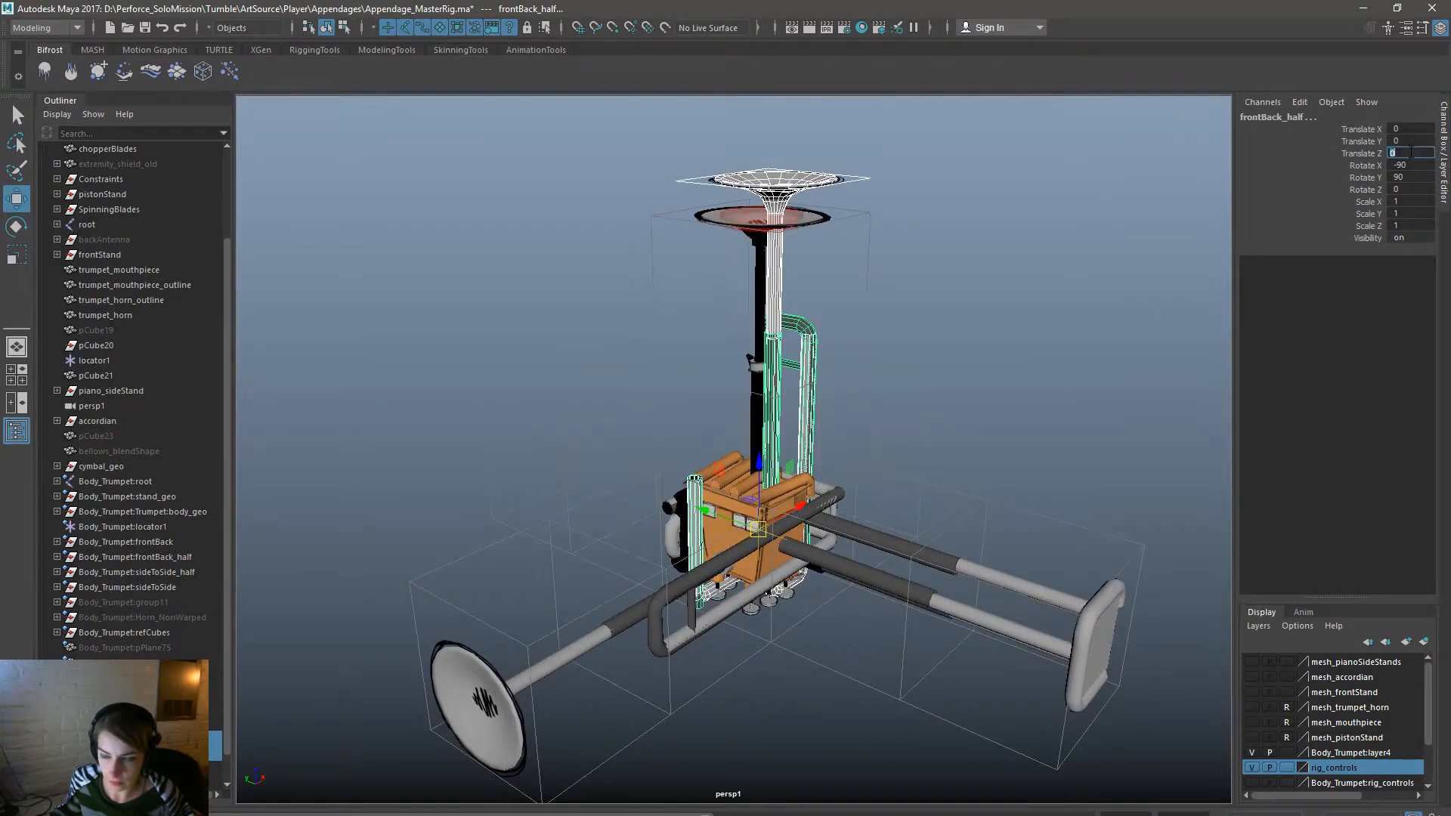
pyautogui.write('-50')
pyautogui.press('Return')
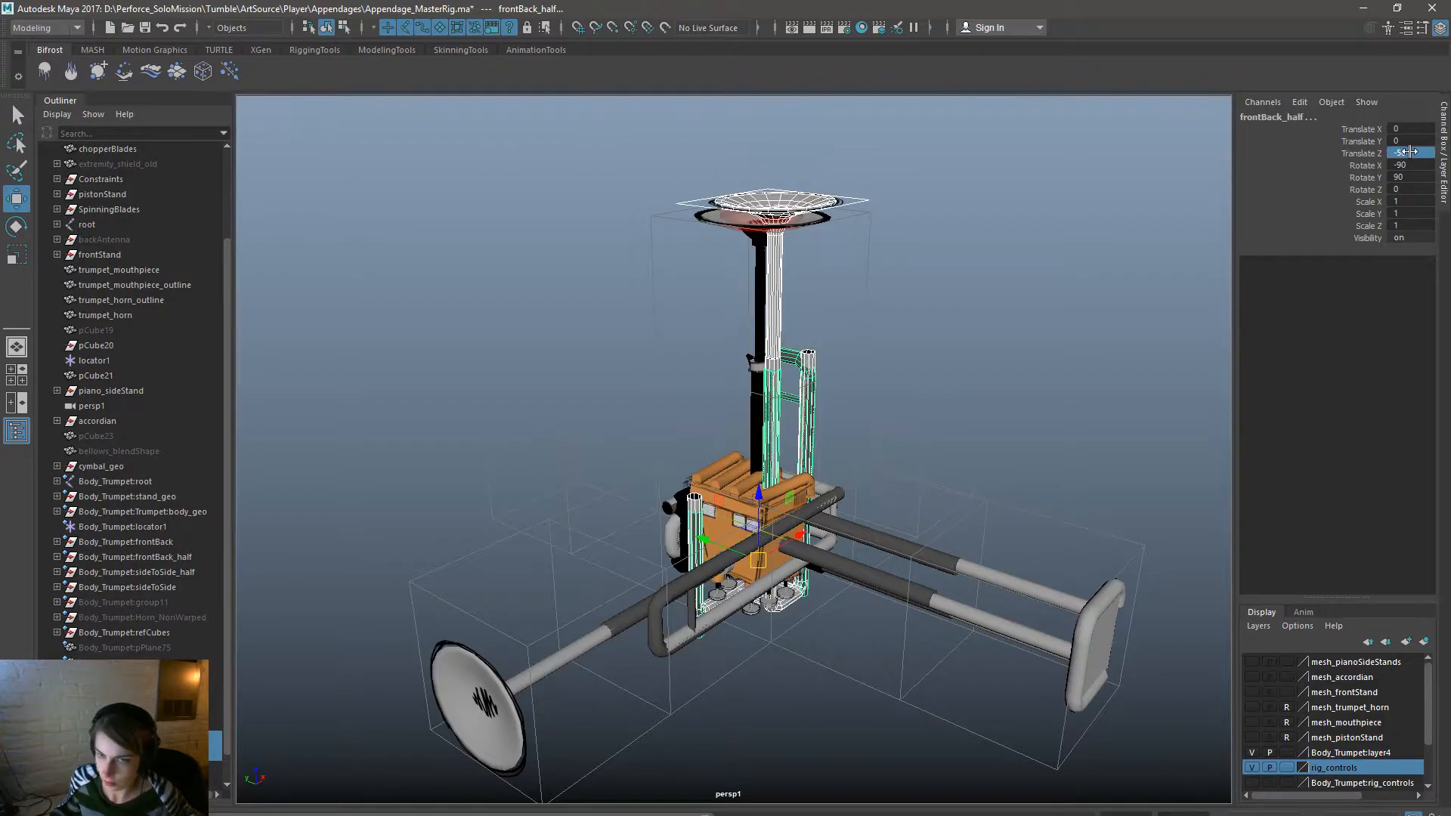
pyautogui.keyDown('alt'); pyautogui.moveTo(864, 399); pyautogui.dragTo(958, 383); pyautogui.keyUp('alt')
pyautogui.hotkey('ctrl', 'z')
pyautogui.write('-10')
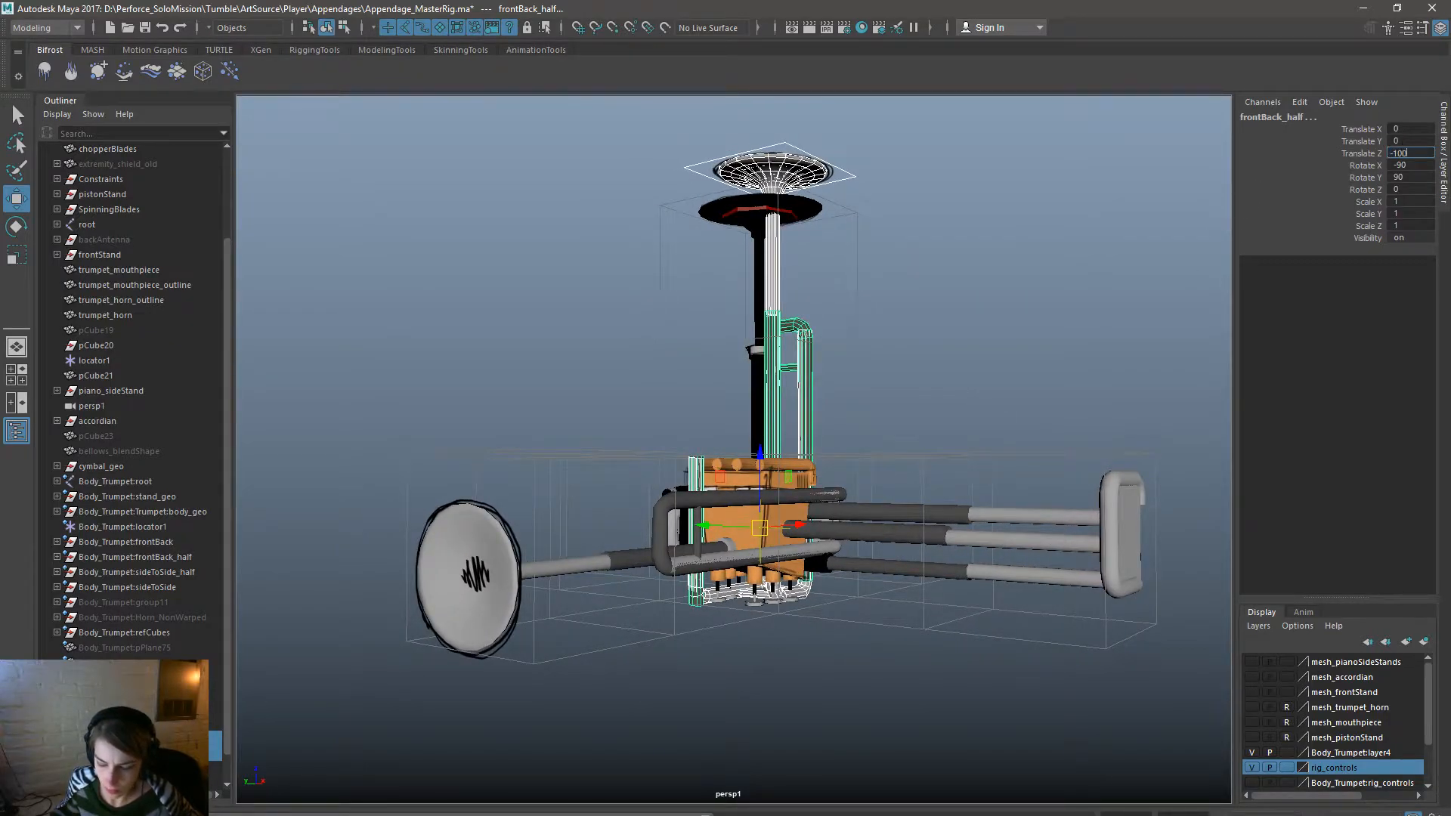
pyautogui.write('0')
pyautogui.press('Return')
pyautogui.keyDown('alt'); pyautogui.moveTo(882, 353); pyautogui.dragTo(840, 377); pyautogui.keyUp('alt')
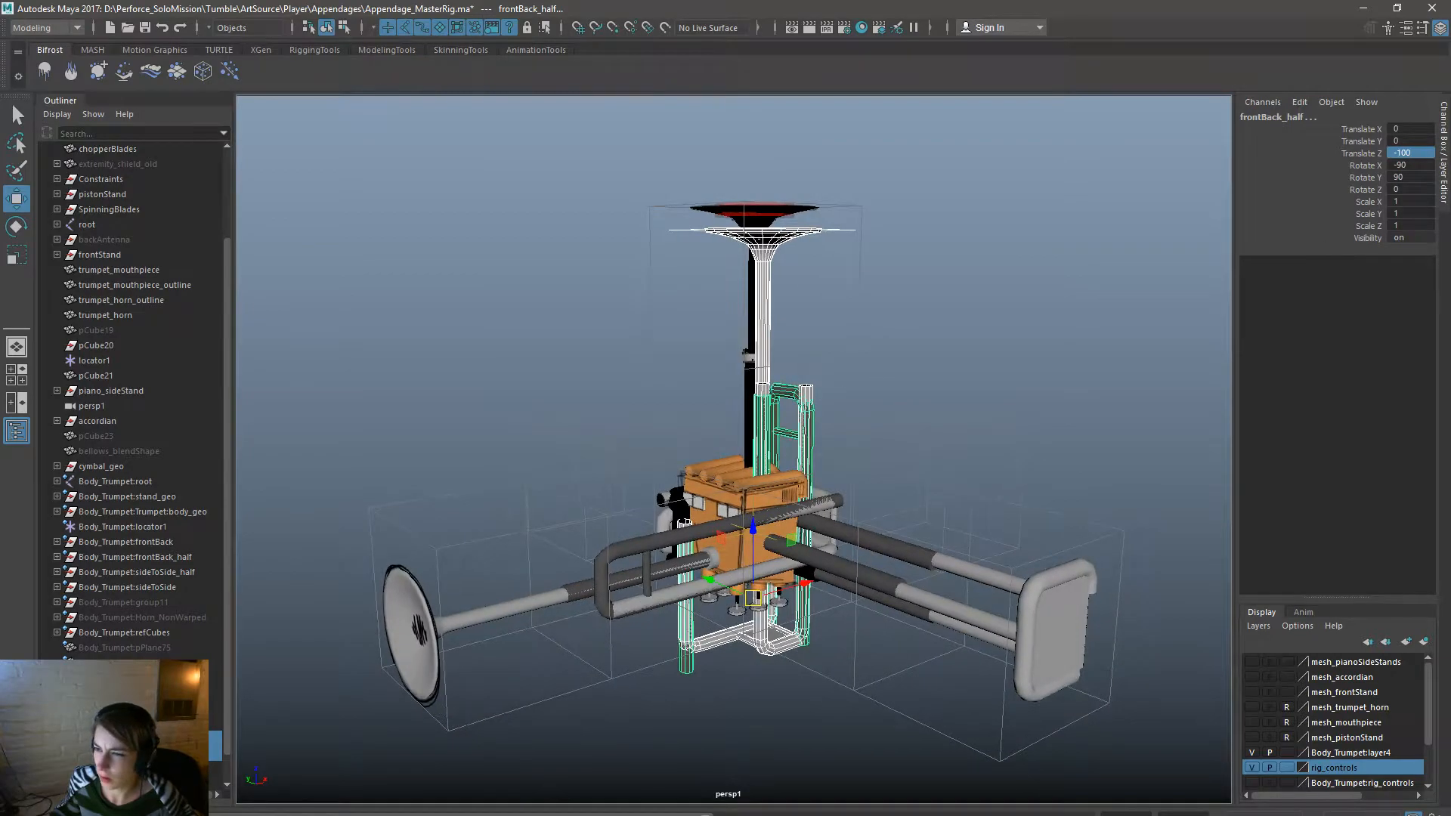
pyautogui.write('-')
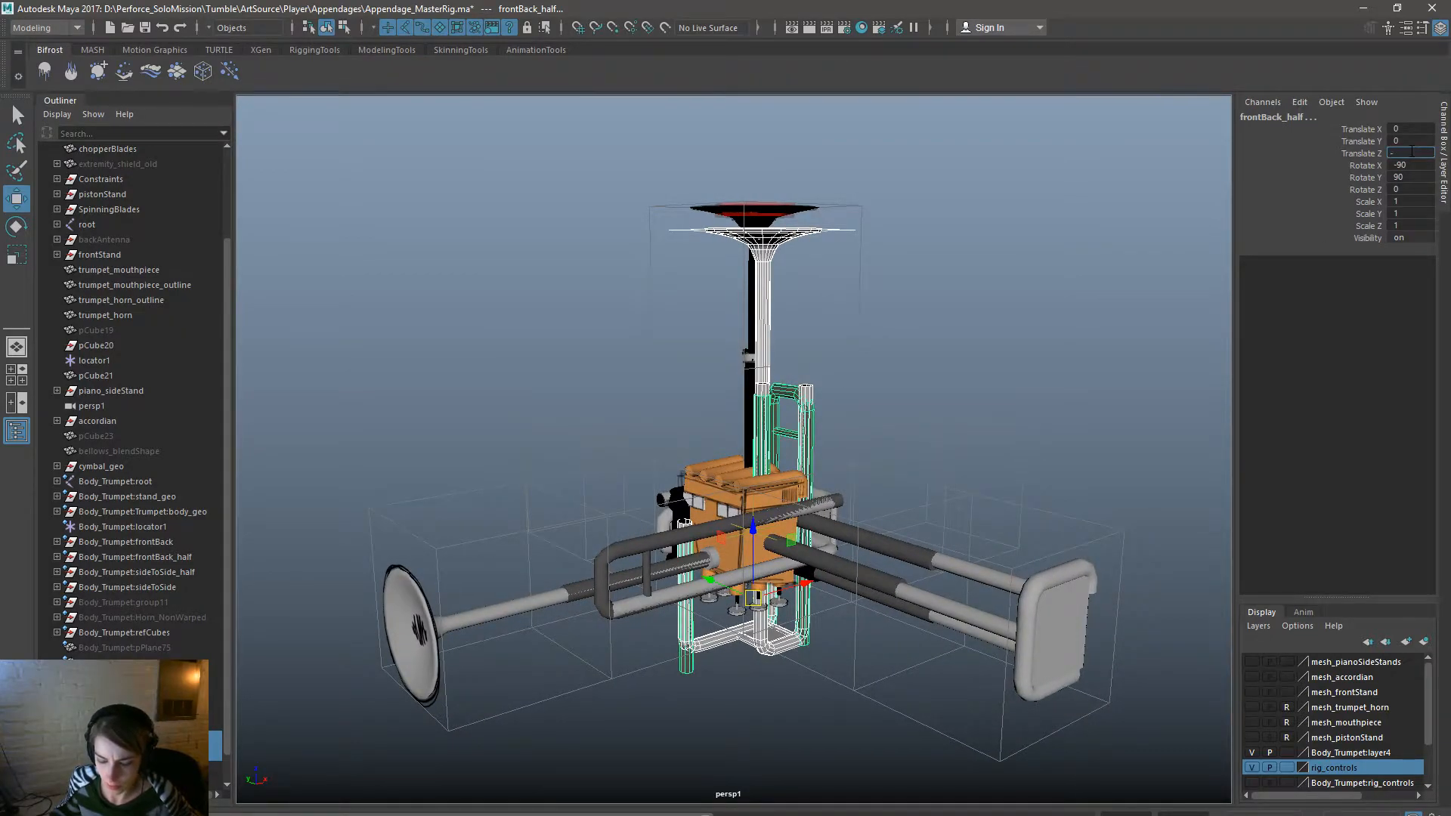
pyautogui.write('75')
pyautogui.press('Return')
pyautogui.keyDown('alt'); pyautogui.moveTo(1013, 325); pyautogui.dragTo(1062, 324); pyautogui.keyUp('alt')
# Undo the Translate Z trials and the upright rotation of the frontBack duplicates.
pyautogui.hotkey('ctrl', 'z')
pyautogui.hotkey('ctrl', 'z')
pyautogui.hotkey('ctrl', 'z')
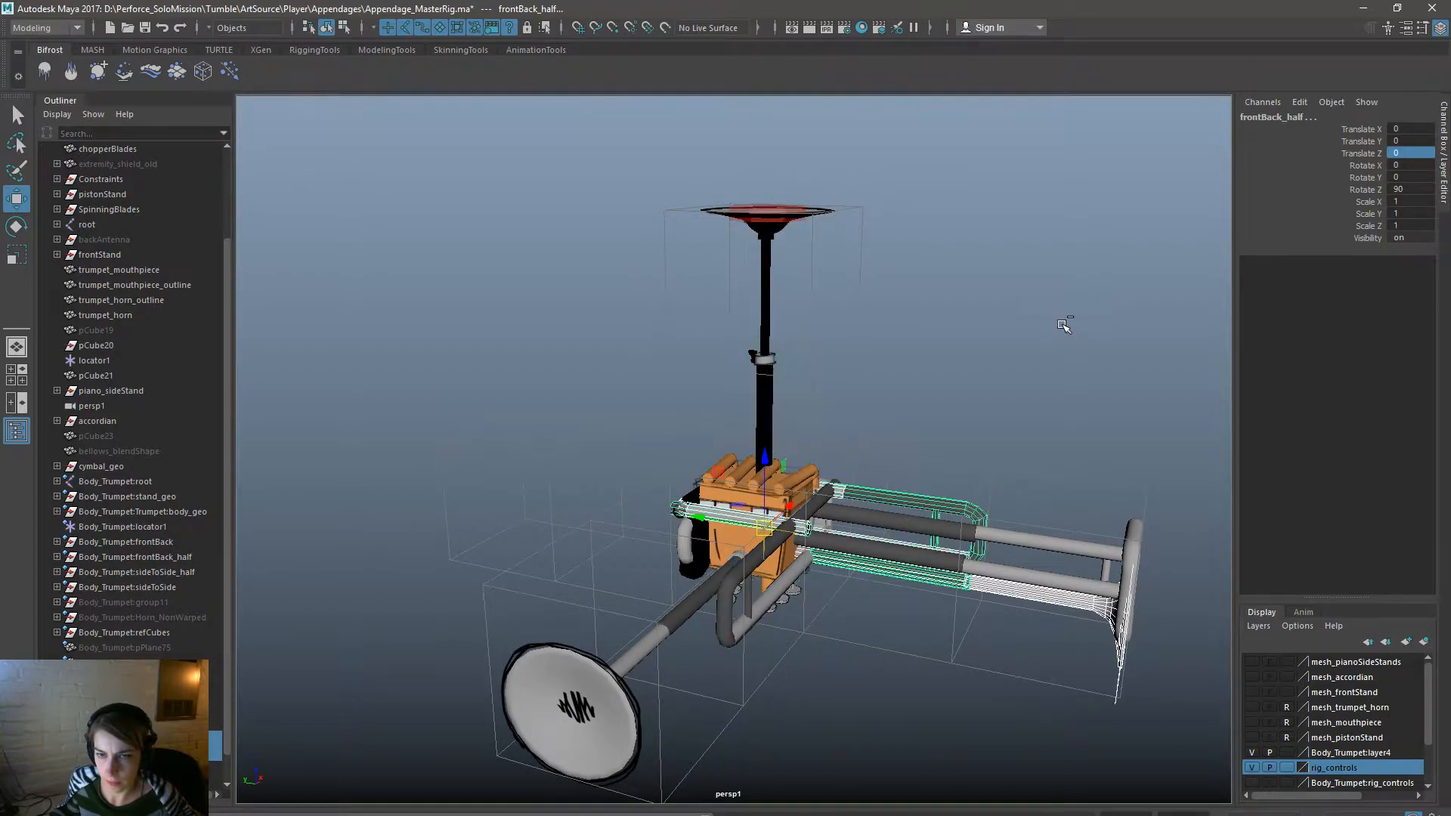
pyautogui.hotkey('ctrl', 'z')
pyautogui.keyDown('alt'); pyautogui.moveTo(930, 388); pyautogui.dragTo(816, 408); pyautogui.keyUp('alt')
pyautogui.hotkey('ctrl', 'z')
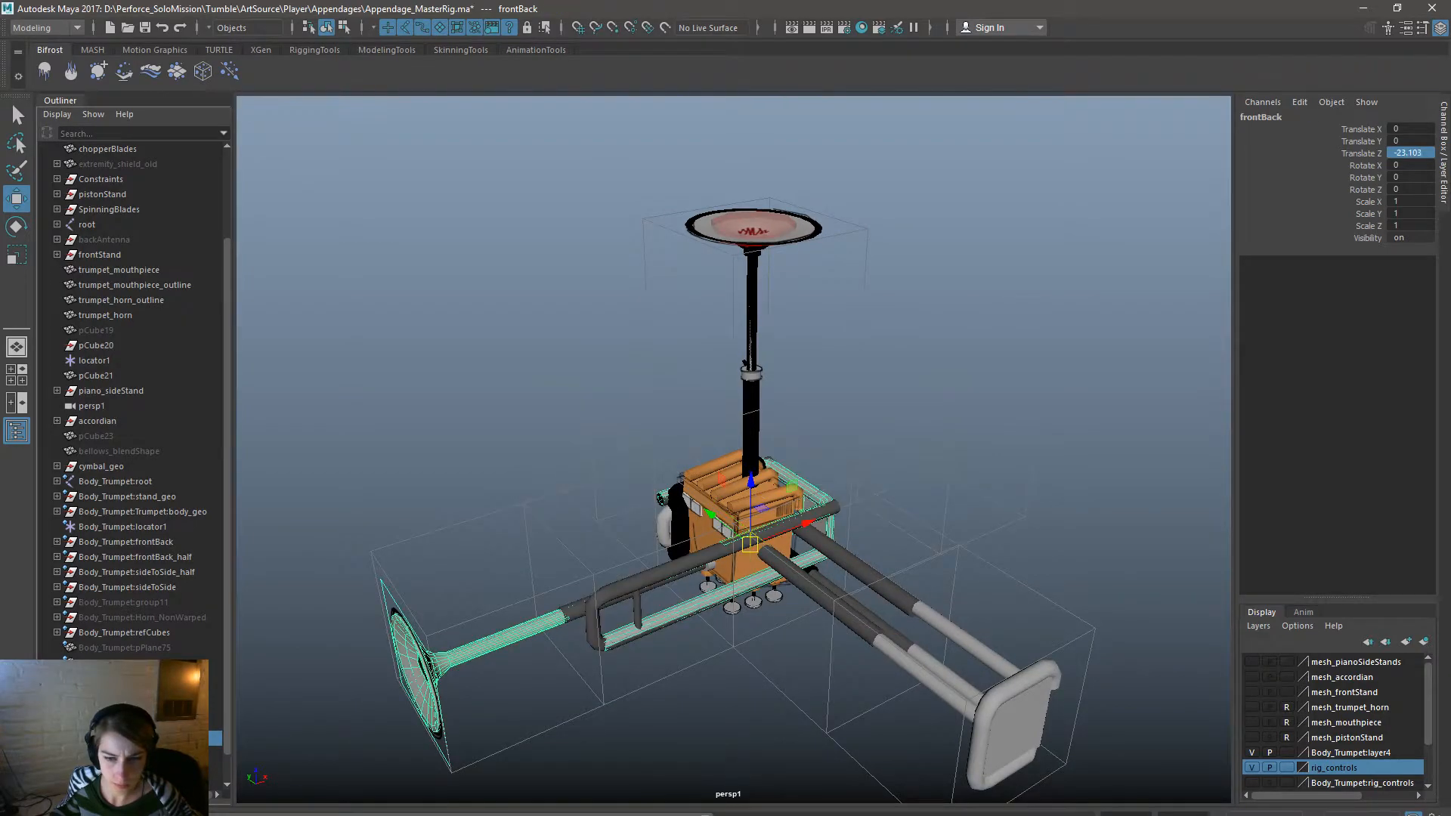
# Select Body_Trumpet:sideToSide_half and Body_Trumpet:sideToSide in the referenced body and duplicate both groups.
pyautogui.press('space')
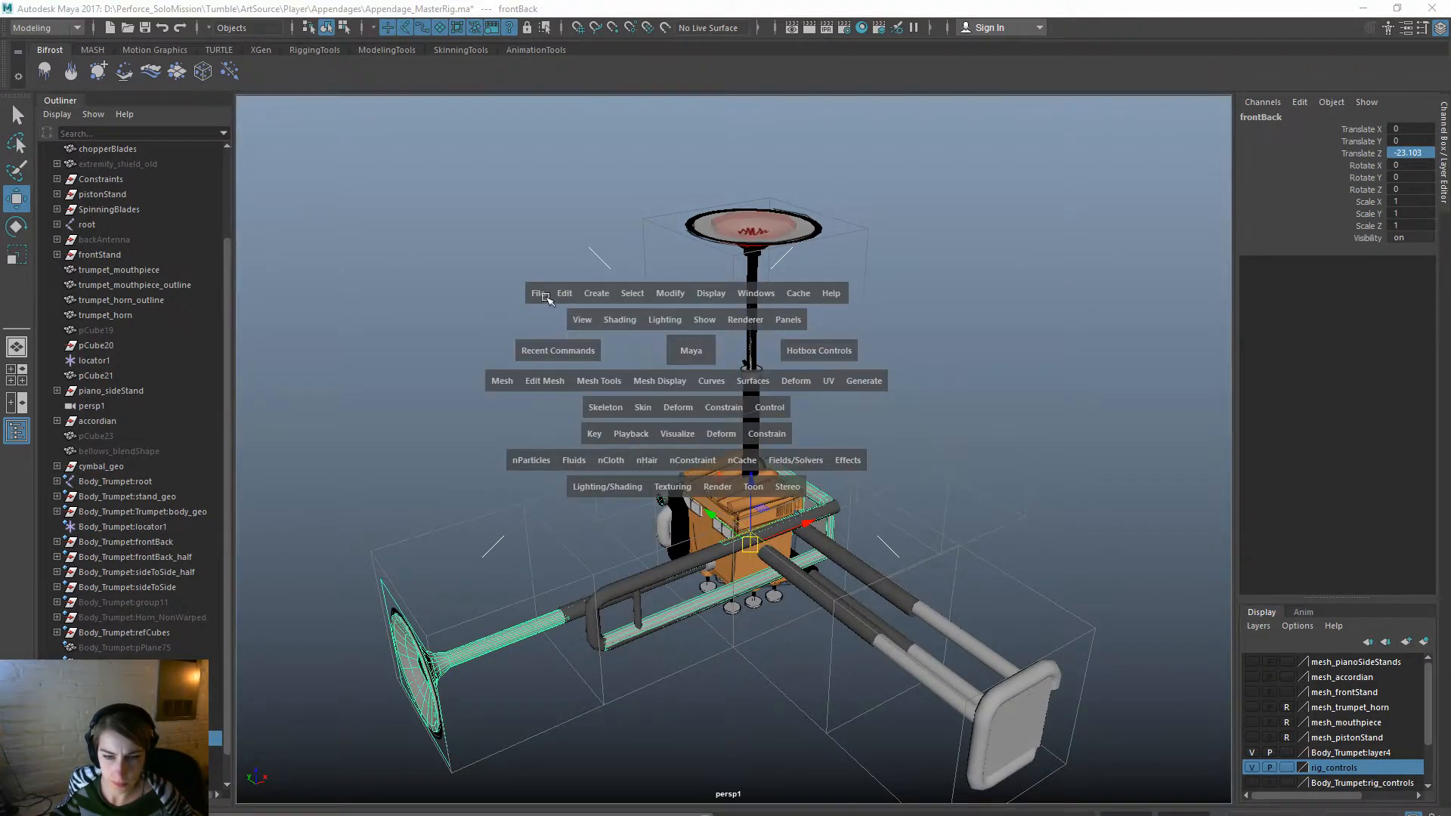
pyautogui.click(121, 693)
pyautogui.scroll(-1, 169, 597)
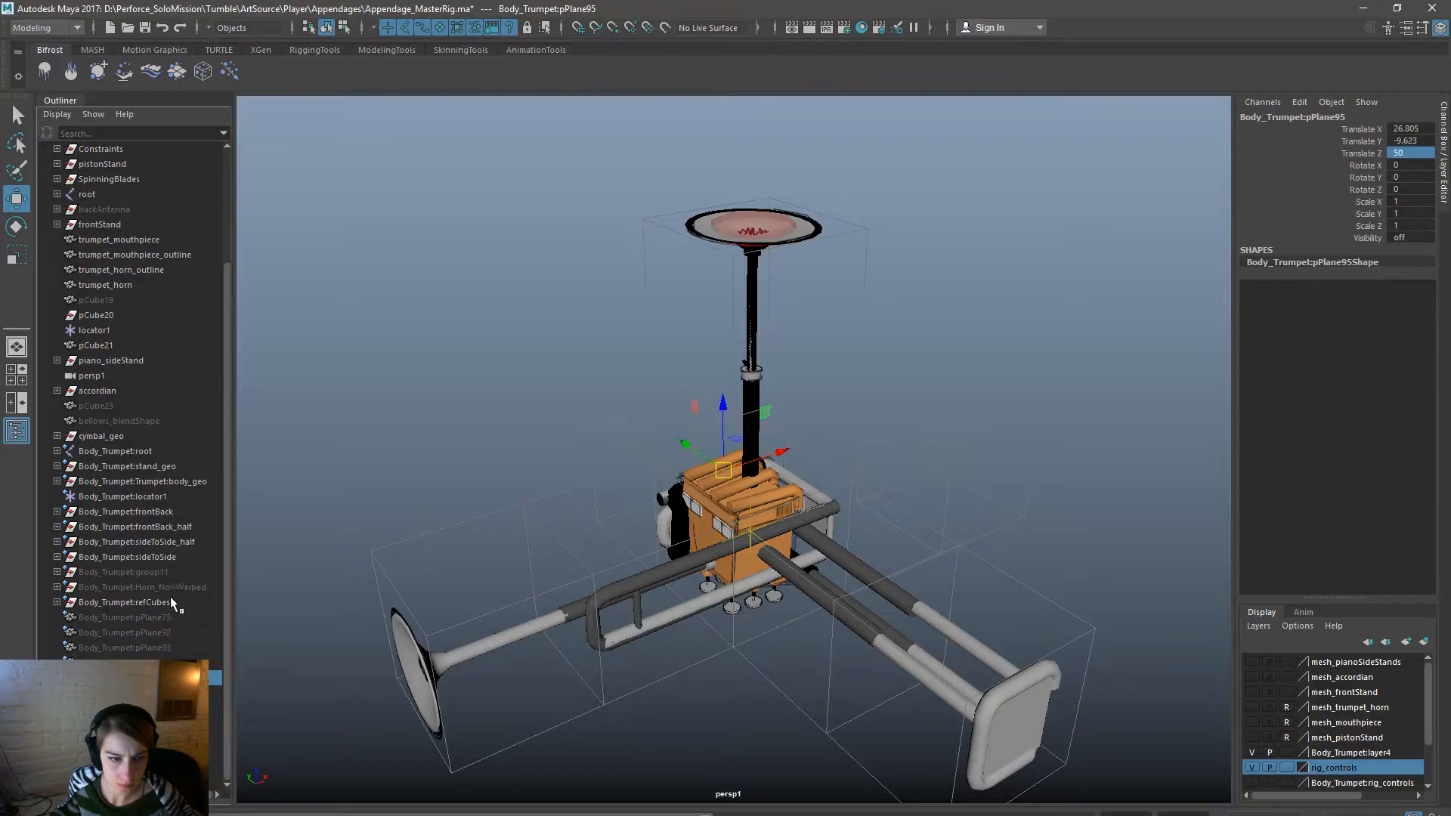
pyautogui.click(189, 541)
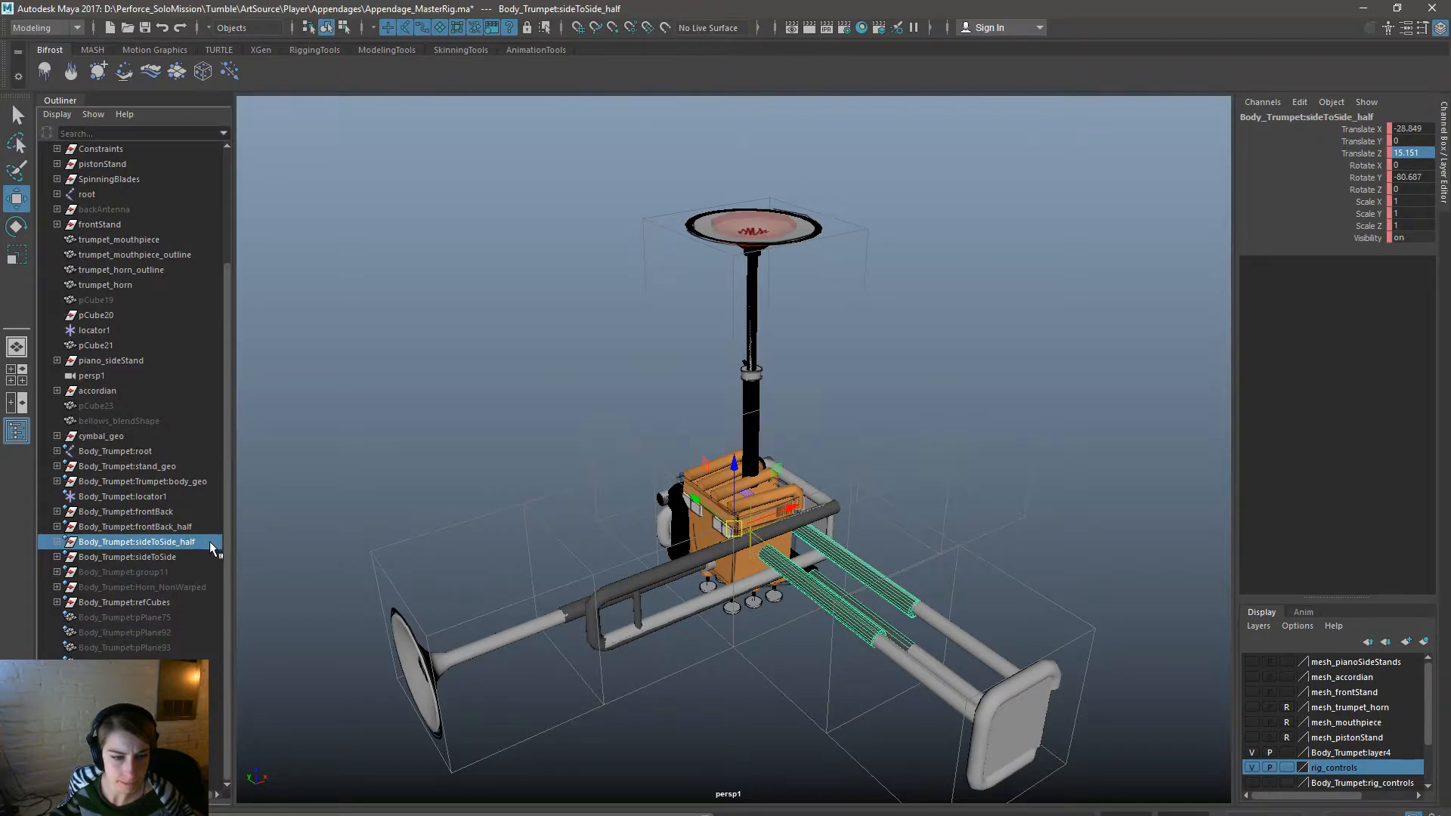
pyautogui.click(201, 552)
pyautogui.press('Down')
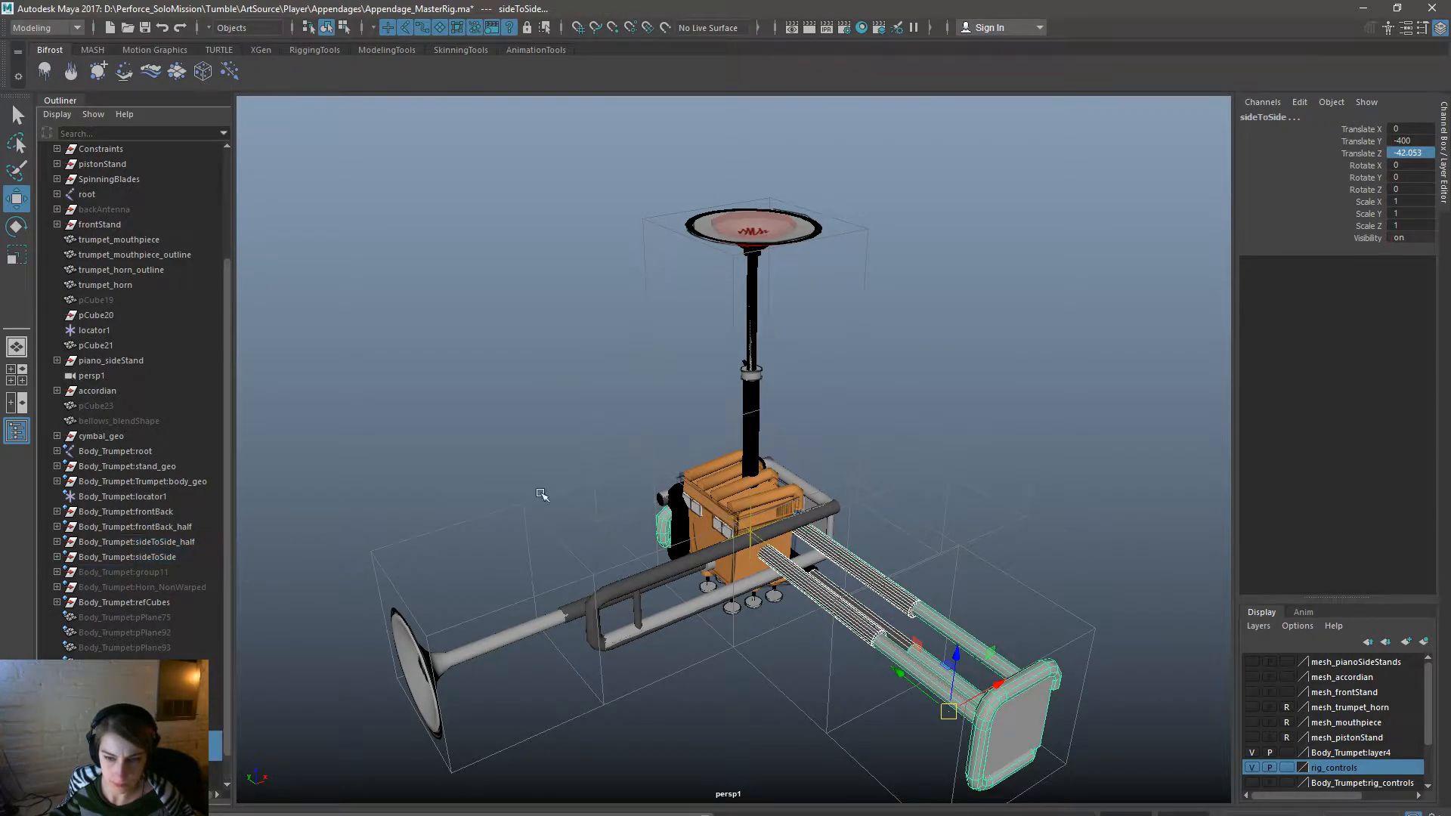
# Remove the Body_Trumpet.ma reference from the scene through the Reference Editor, then close the editor.
pyautogui.press('space')
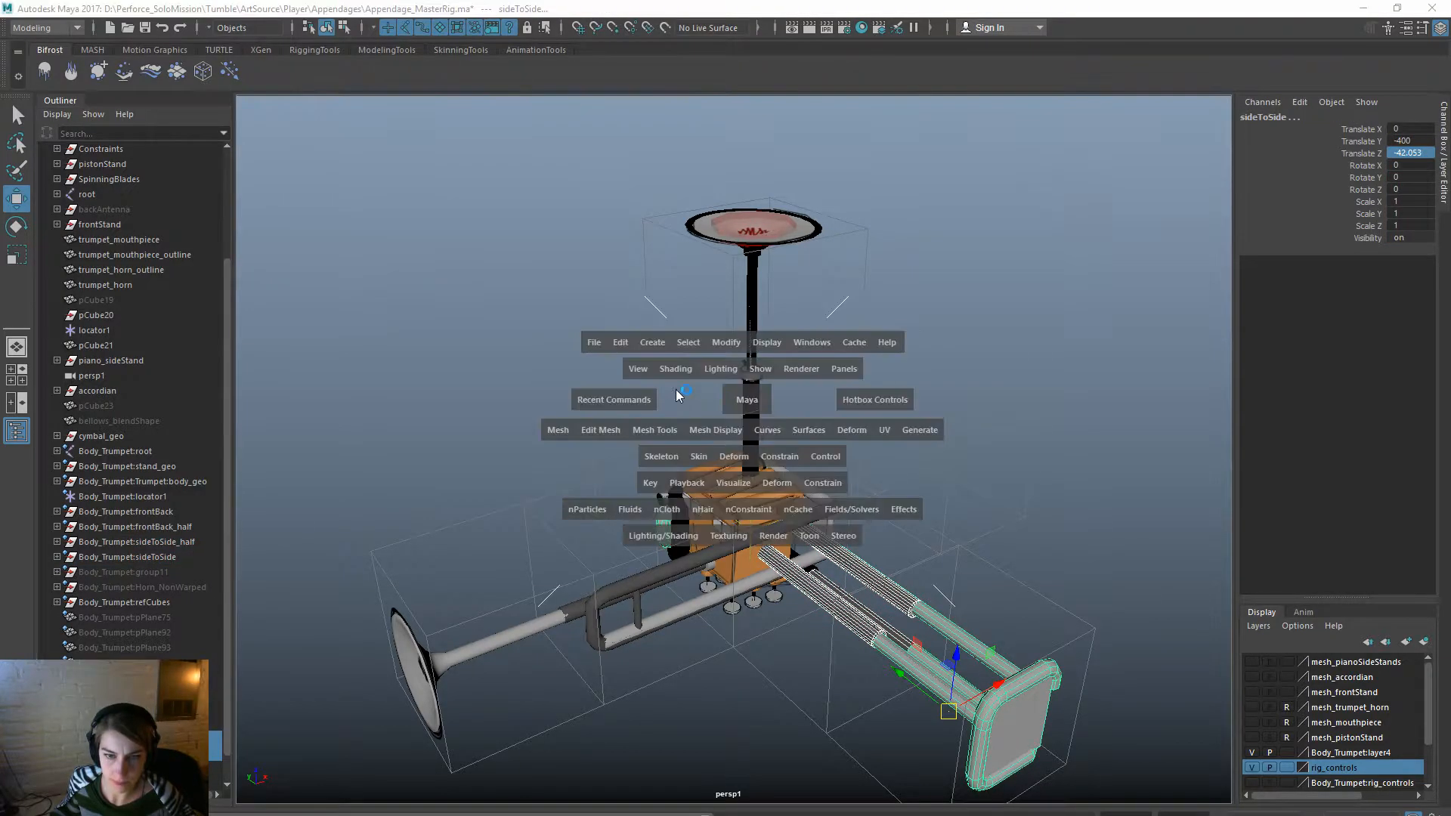
pyautogui.click(584, 343)
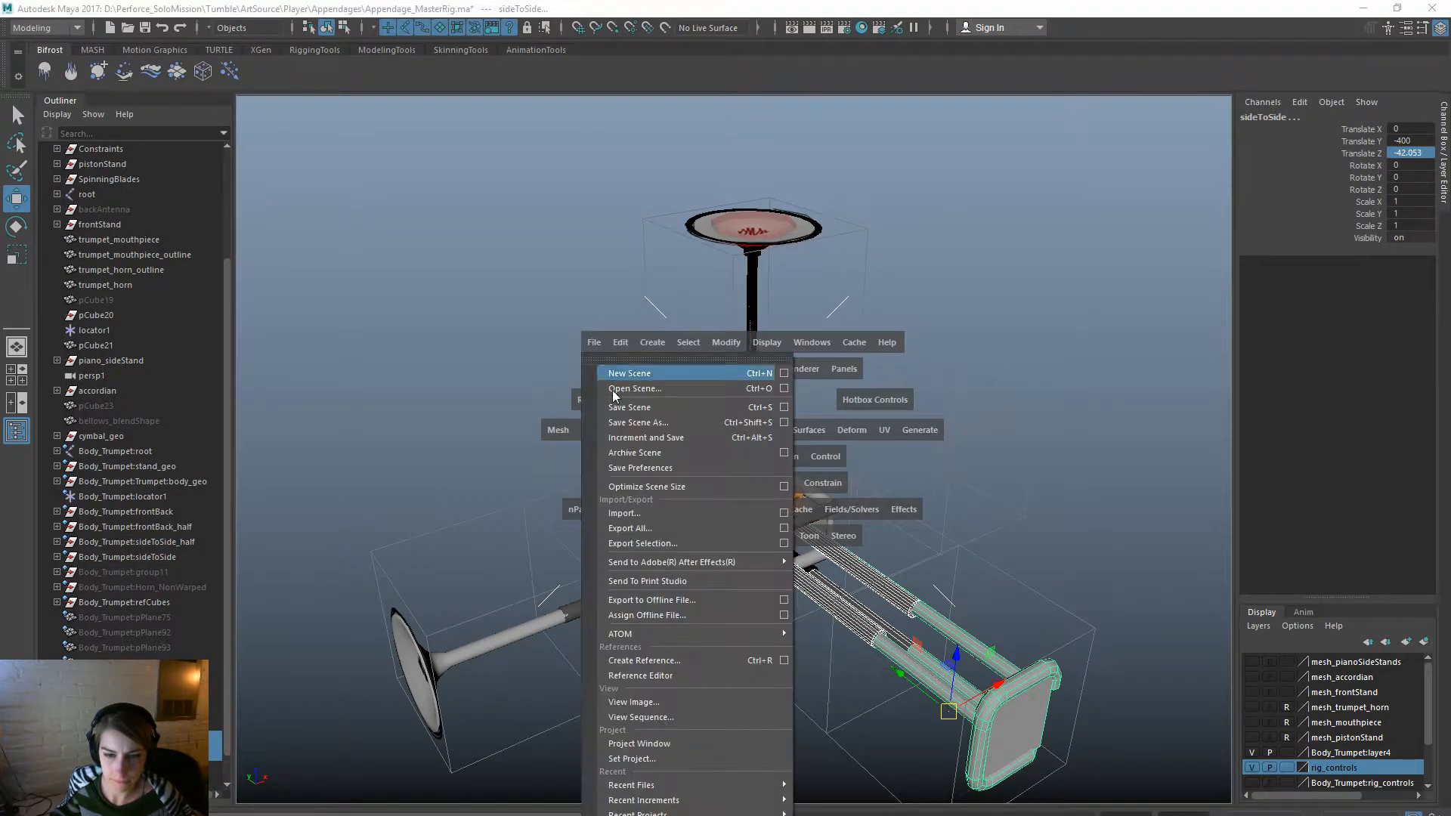
pyautogui.click(700, 675)
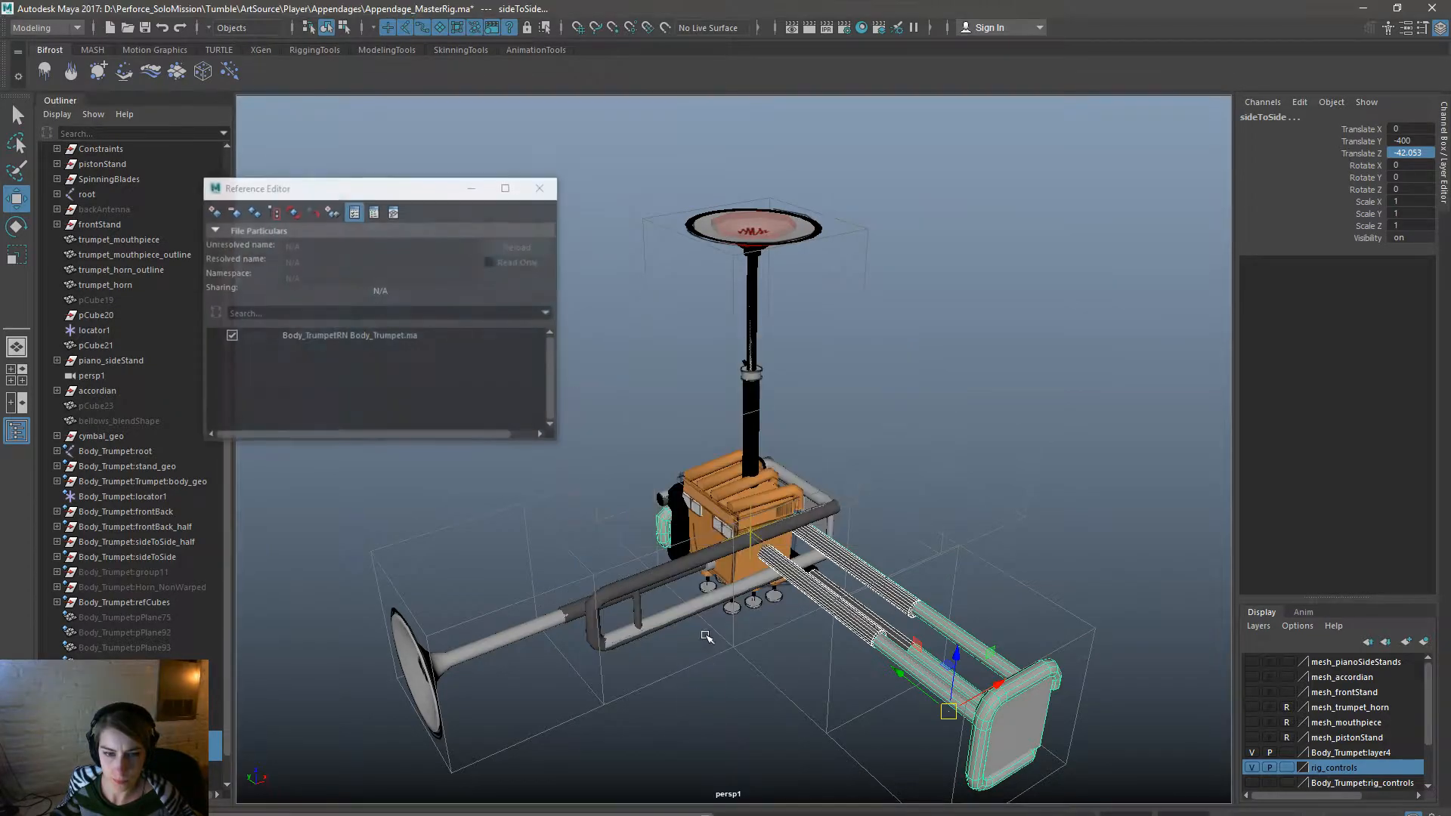
pyautogui.click(443, 337)
pyautogui.click(233, 212)
pyautogui.click(693, 464)
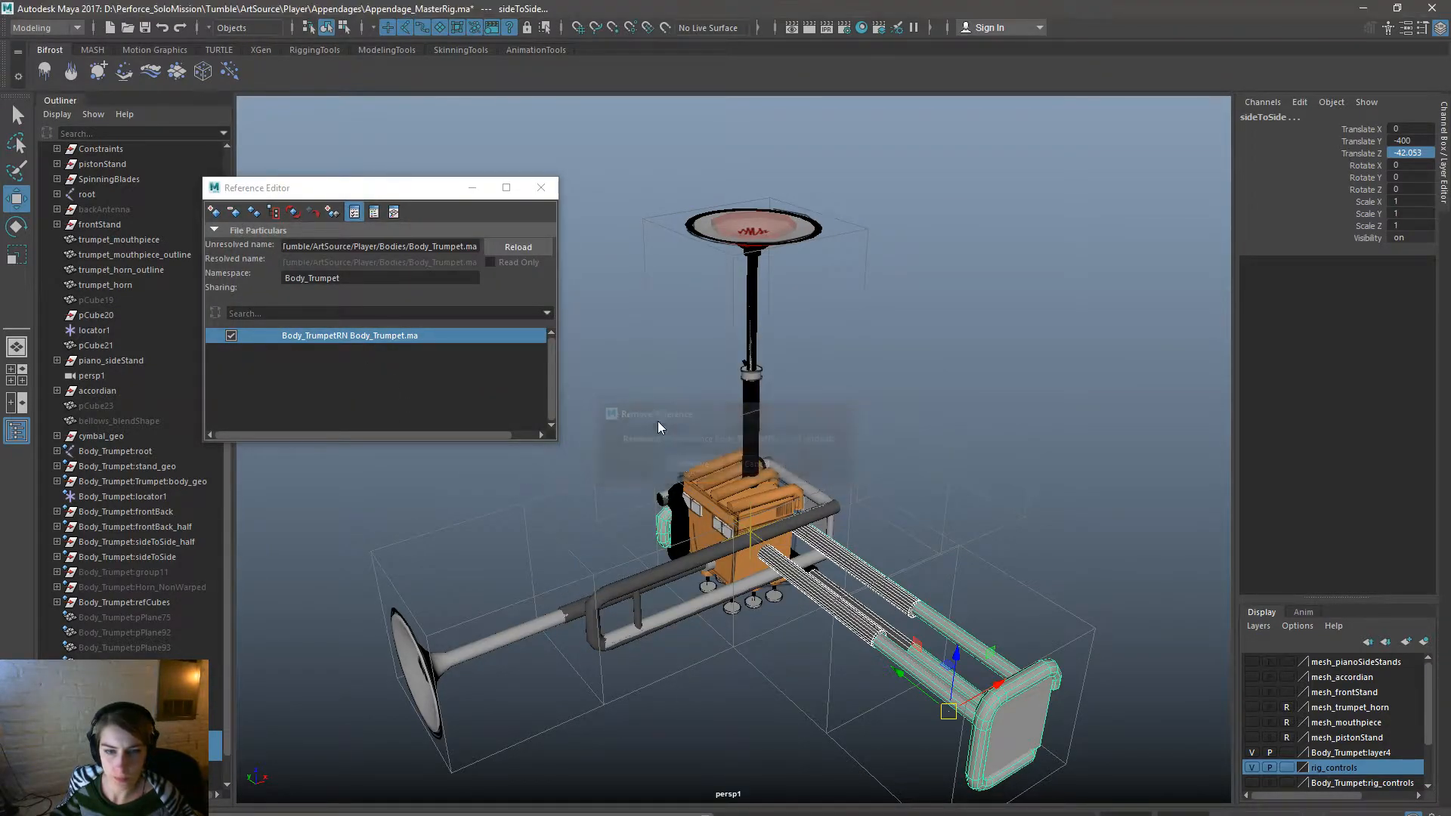
pyautogui.click(541, 188)
pyautogui.click(884, 590)
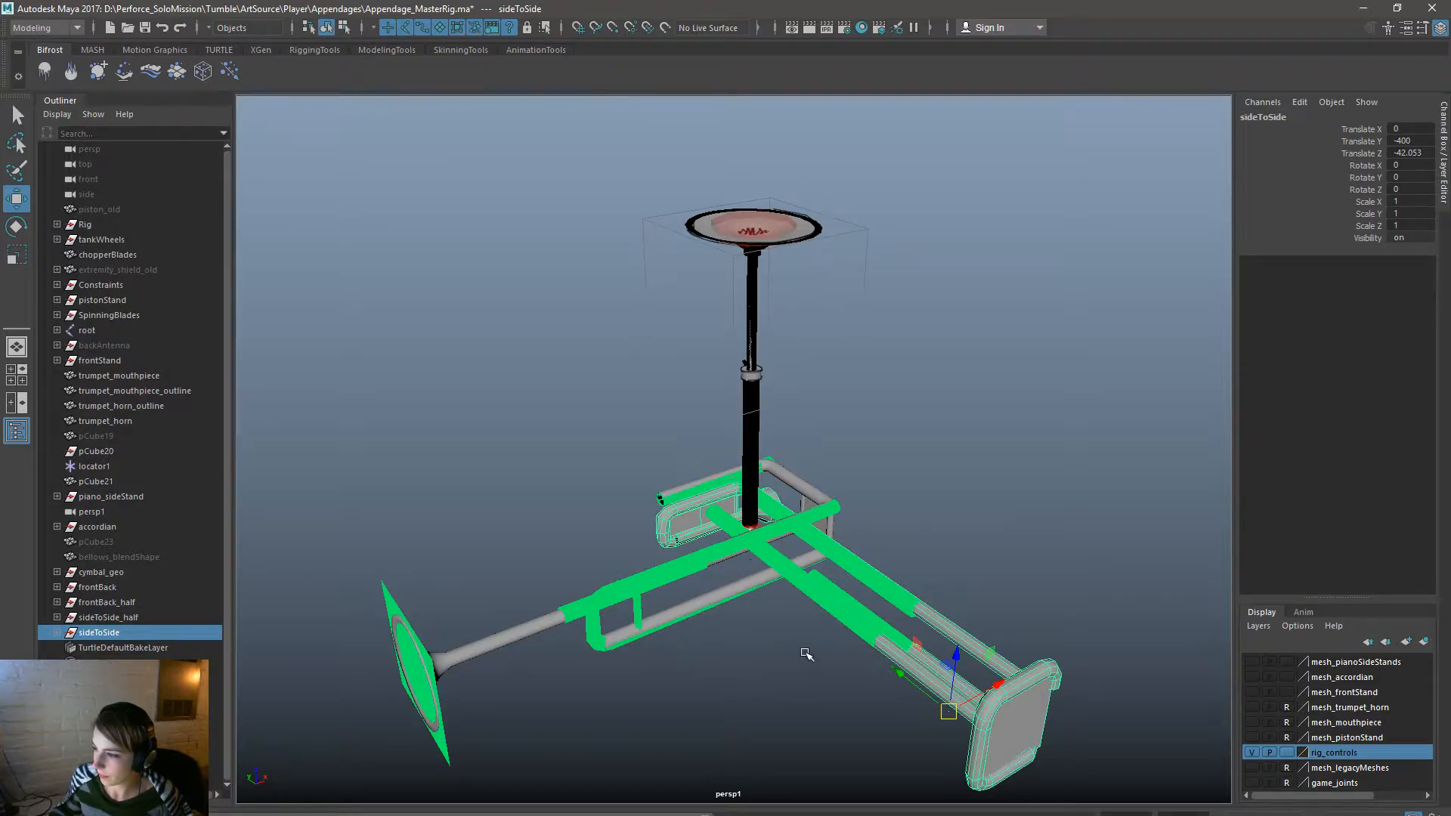
# Move the duplicated sideToSide and sideToSide_half groups aside along X, to about 486 and 457 respectively.
pyautogui.keyDown('alt'); pyautogui.moveTo(796, 635); pyautogui.dragTo(741, 667); pyautogui.keyUp('alt')
pyautogui.moveTo(930, 723); pyautogui.dragTo(1194, 655)
pyautogui.keyDown('alt'); pyautogui.moveTo(929, 650); pyautogui.dragTo(869, 664); pyautogui.keyUp('alt')
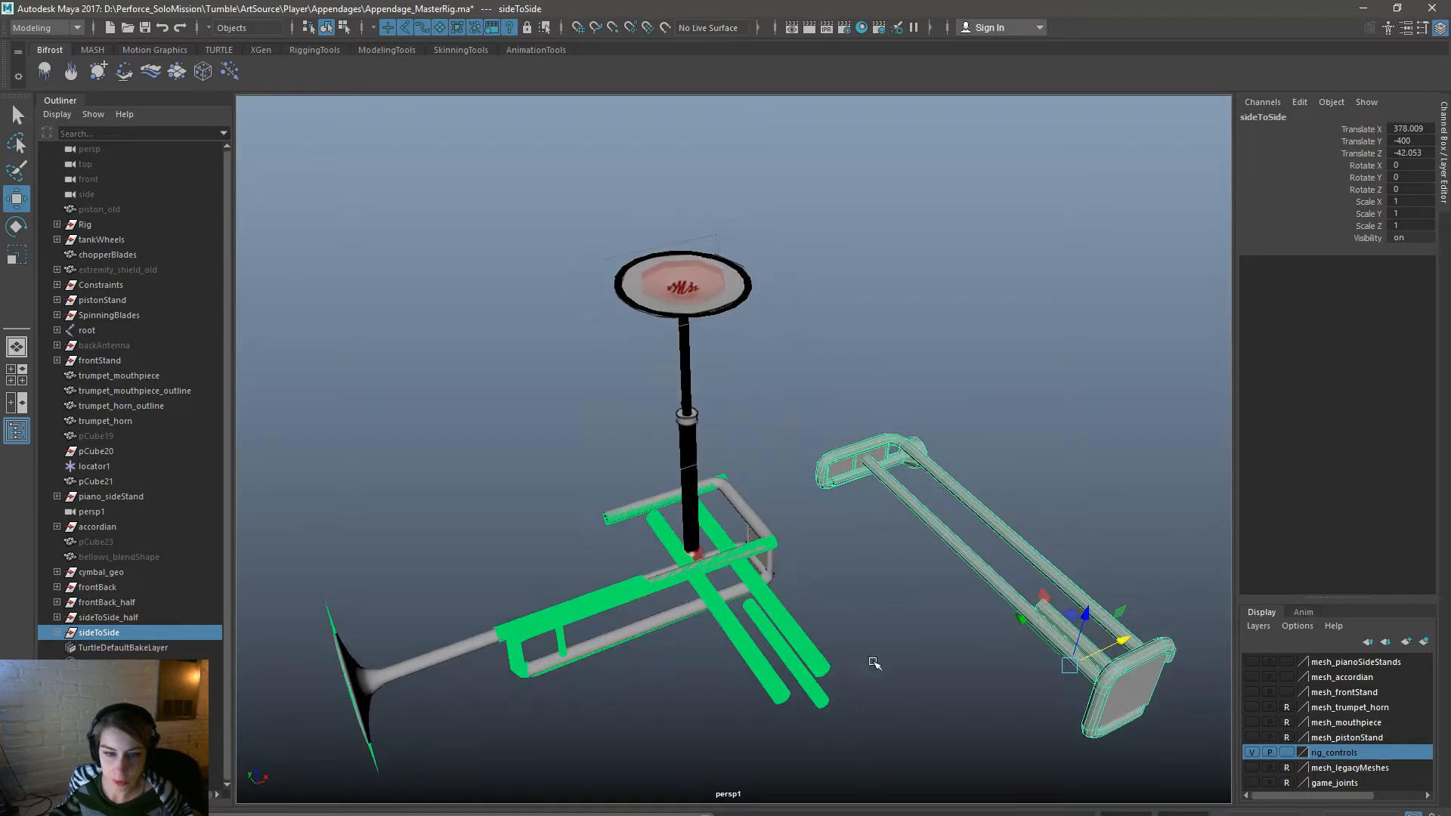
pyautogui.hotkey('ctrl', 'z')
pyautogui.keyDown('ctrl'); pyautogui.click(189, 618); pyautogui.keyUp('ctrl')
pyautogui.moveTo(731, 538); pyautogui.dragTo(981, 576)
pyautogui.click(857, 622)
# Examine the frontBack, frontBack_half and sideToSide_half groups from several angles to check which parts each contains.
pyautogui.click(981, 573)
pyautogui.press('Up')
pyautogui.keyDown('alt'); pyautogui.moveTo(916, 596); pyautogui.dragTo(974, 558); pyautogui.keyUp('alt')
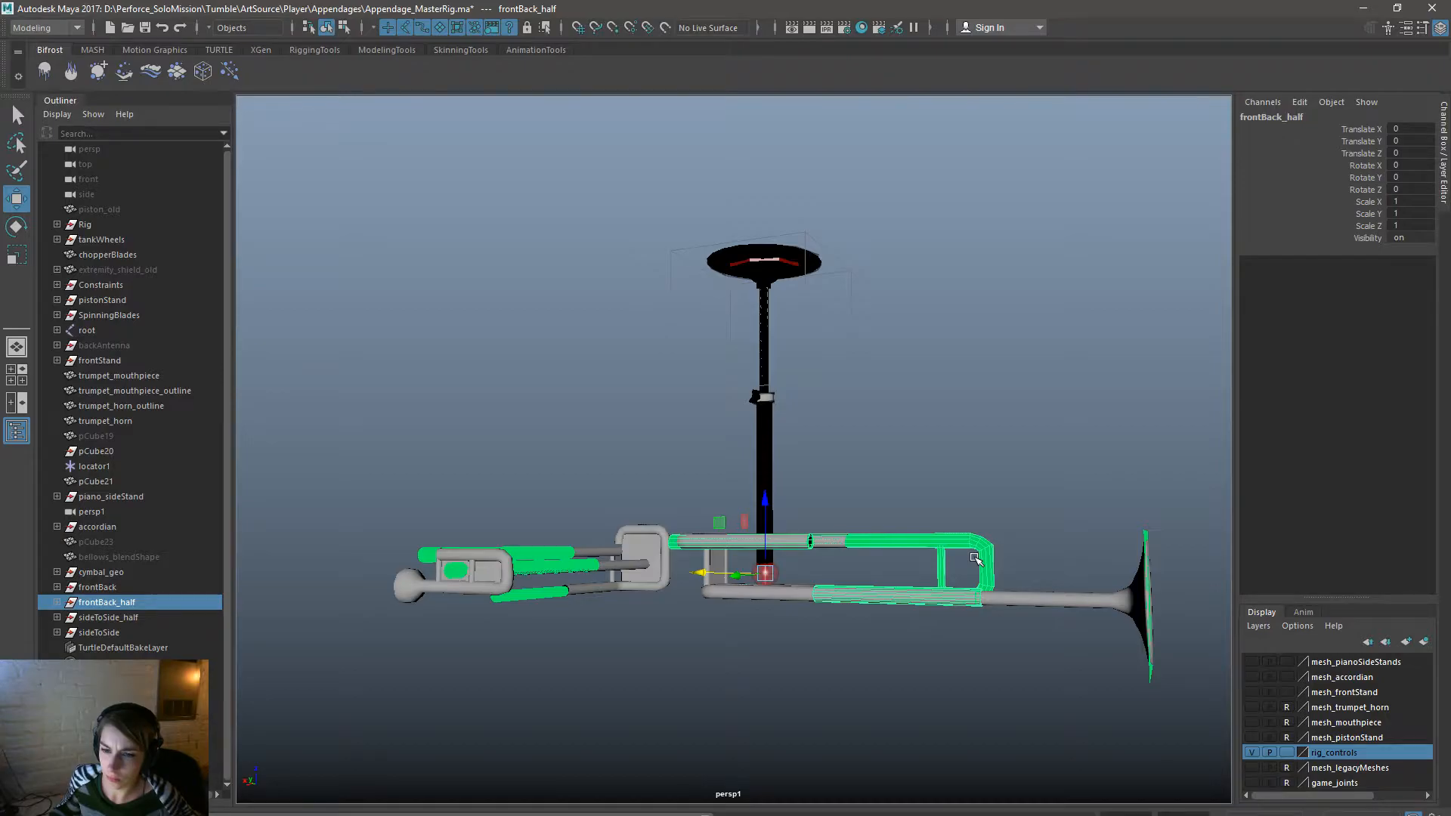
pyautogui.keyDown('alt'); pyautogui.moveTo(973, 560); pyautogui.dragTo(846, 602); pyautogui.keyUp('alt')
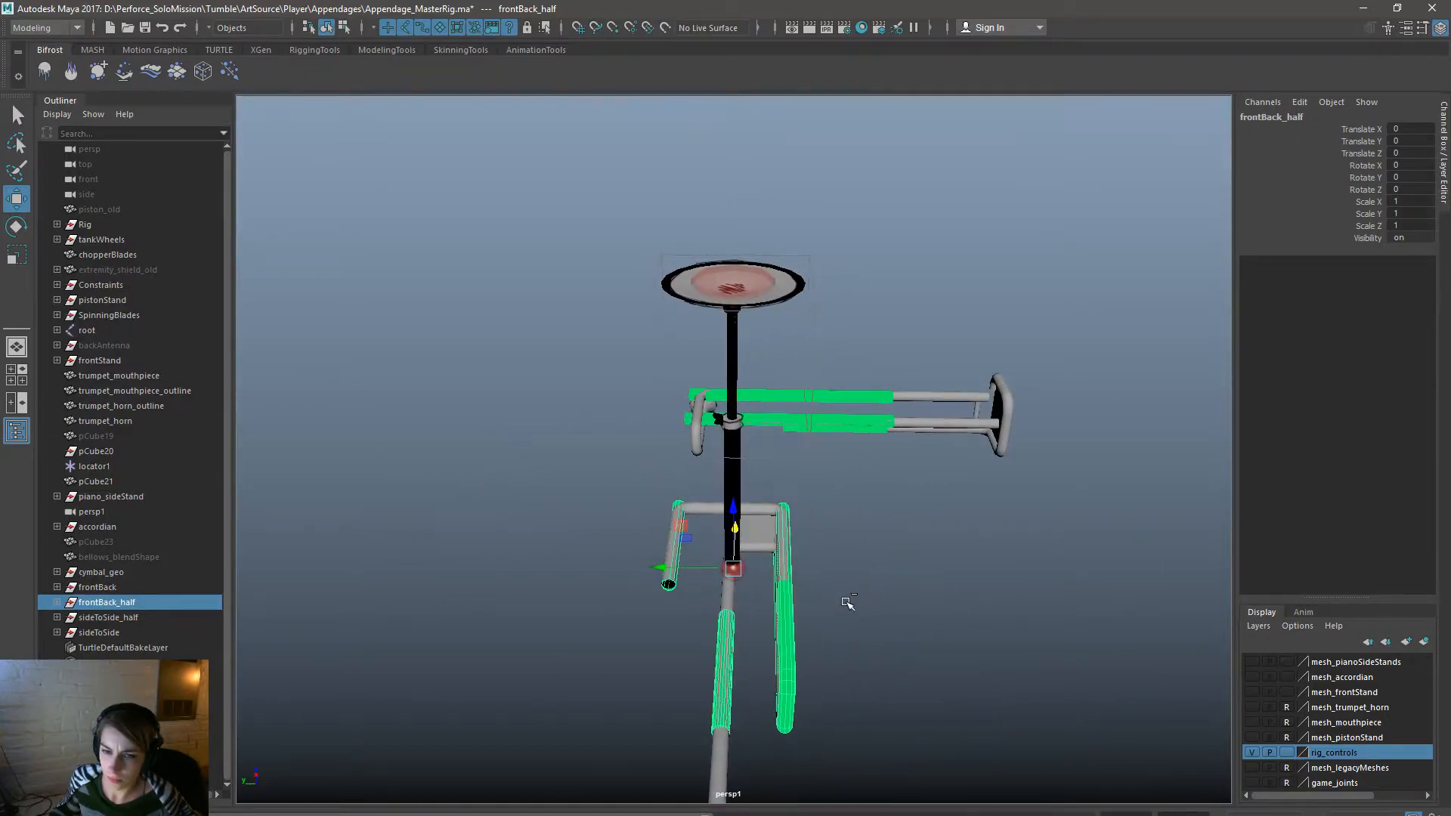
pyautogui.keyDown('alt'); pyautogui.moveTo(691, 597); pyautogui.dragTo(890, 581); pyautogui.keyUp('alt')
pyautogui.keyDown('alt'); pyautogui.moveTo(565, 606); pyautogui.dragTo(836, 673, button='right'); pyautogui.keyUp('alt')
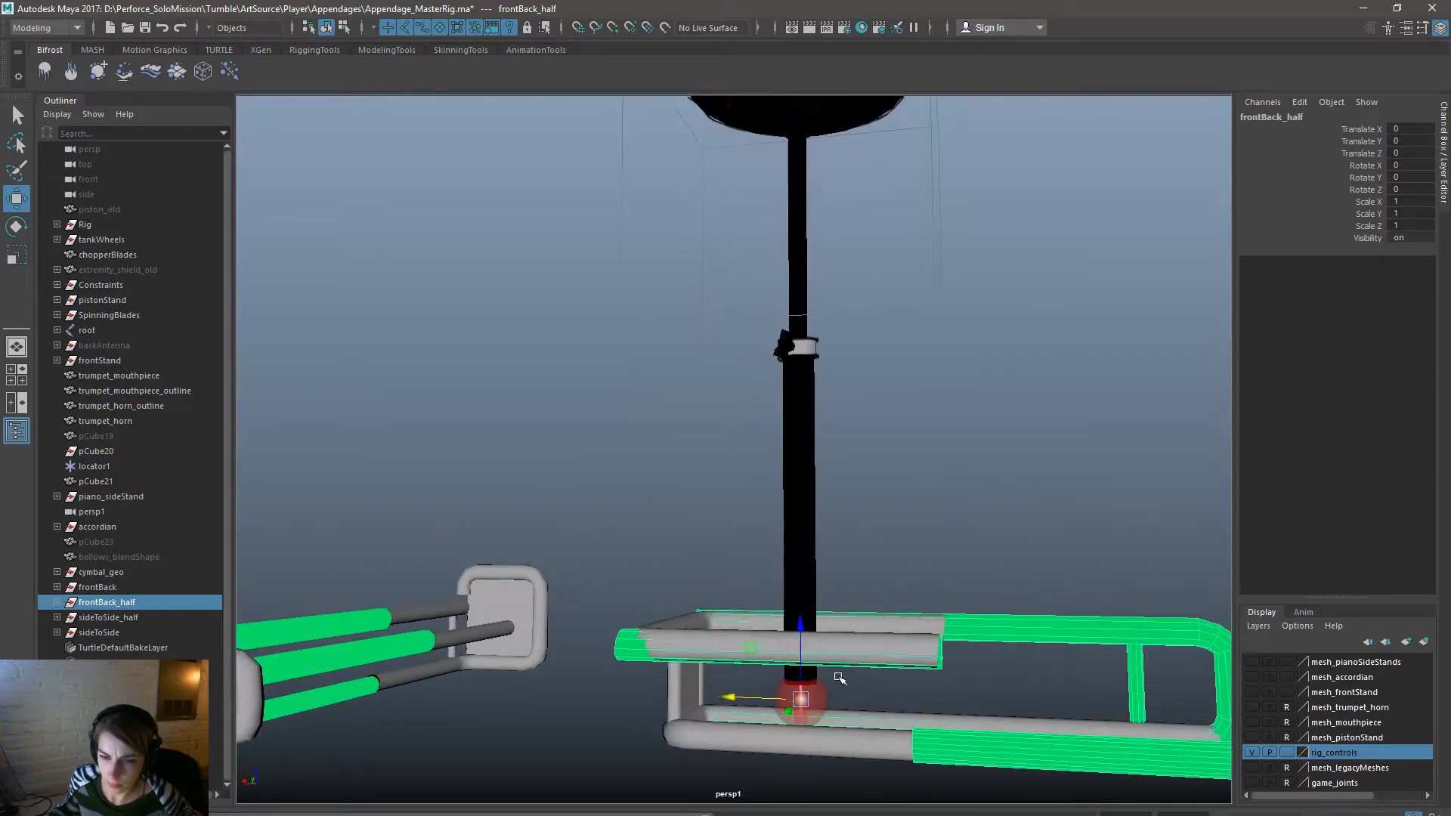
pyautogui.keyDown('alt'); pyautogui.moveTo(836, 673); pyautogui.dragTo(801, 477, button='middle'); pyautogui.keyUp('alt')
pyautogui.keyDown('alt'); pyautogui.moveTo(801, 478); pyautogui.dragTo(1111, 673, button='right'); pyautogui.keyUp('alt')
pyautogui.keyDown('alt'); pyautogui.moveTo(1110, 673); pyautogui.dragTo(987, 677); pyautogui.keyUp('alt')
pyautogui.keyDown('alt'); pyautogui.moveTo(988, 677); pyautogui.dragTo(756, 462, button='right'); pyautogui.keyUp('alt')
pyautogui.keyDown('alt'); pyautogui.moveTo(756, 462); pyautogui.dragTo(848, 505); pyautogui.keyUp('alt')
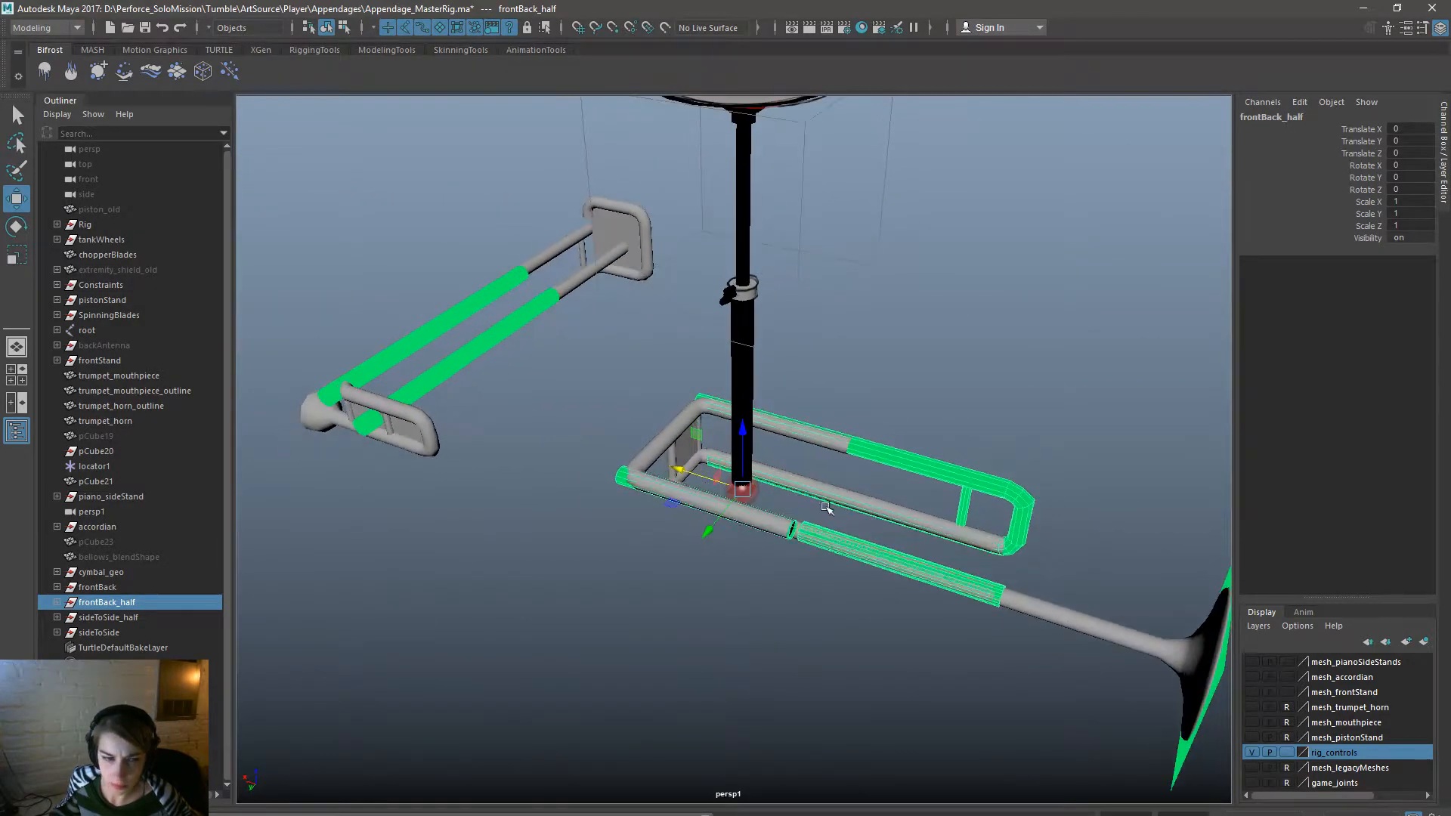
pyautogui.click(179, 612)
pyautogui.click(138, 587)
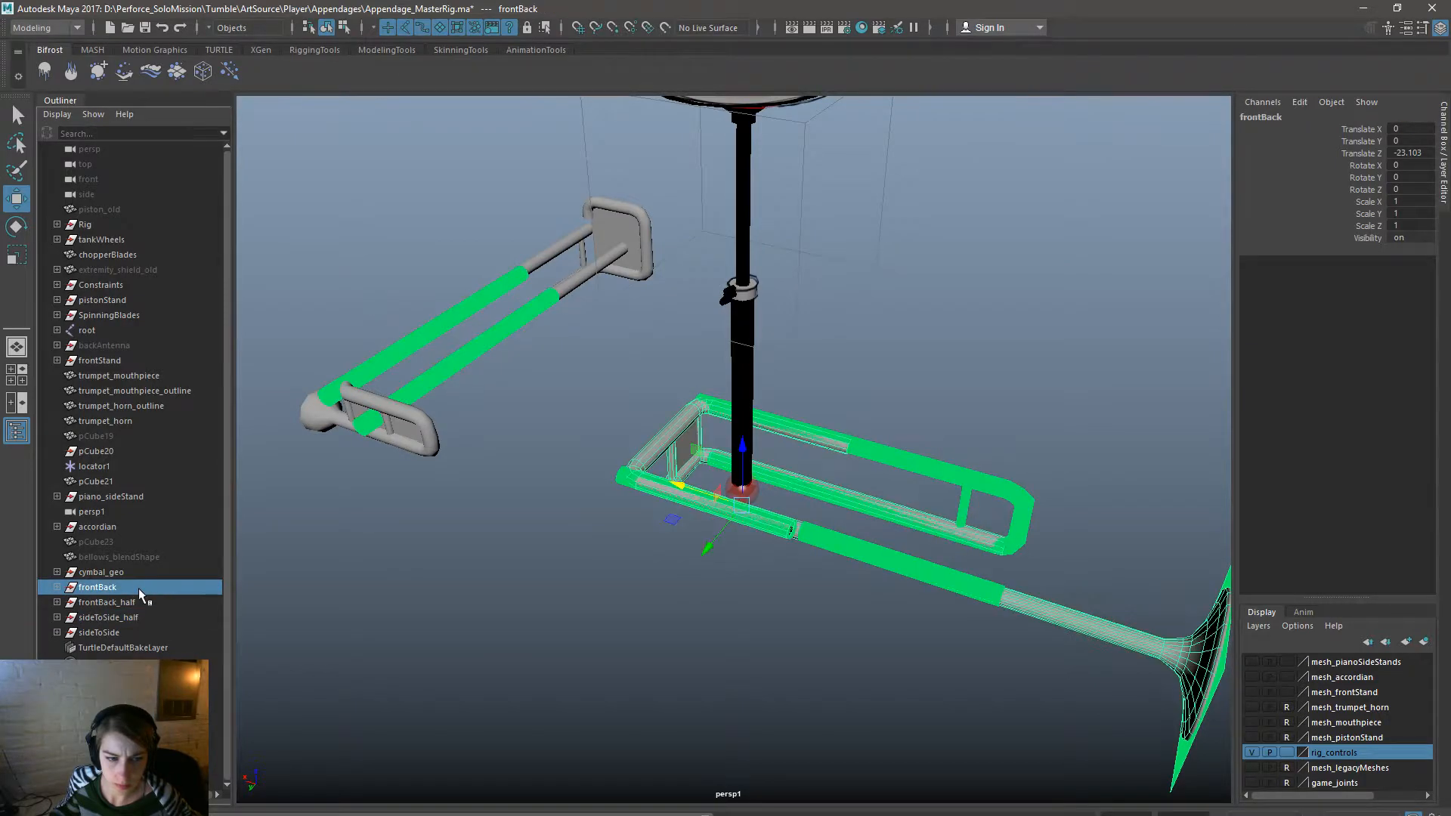
pyautogui.click(137, 603)
pyautogui.click(138, 618)
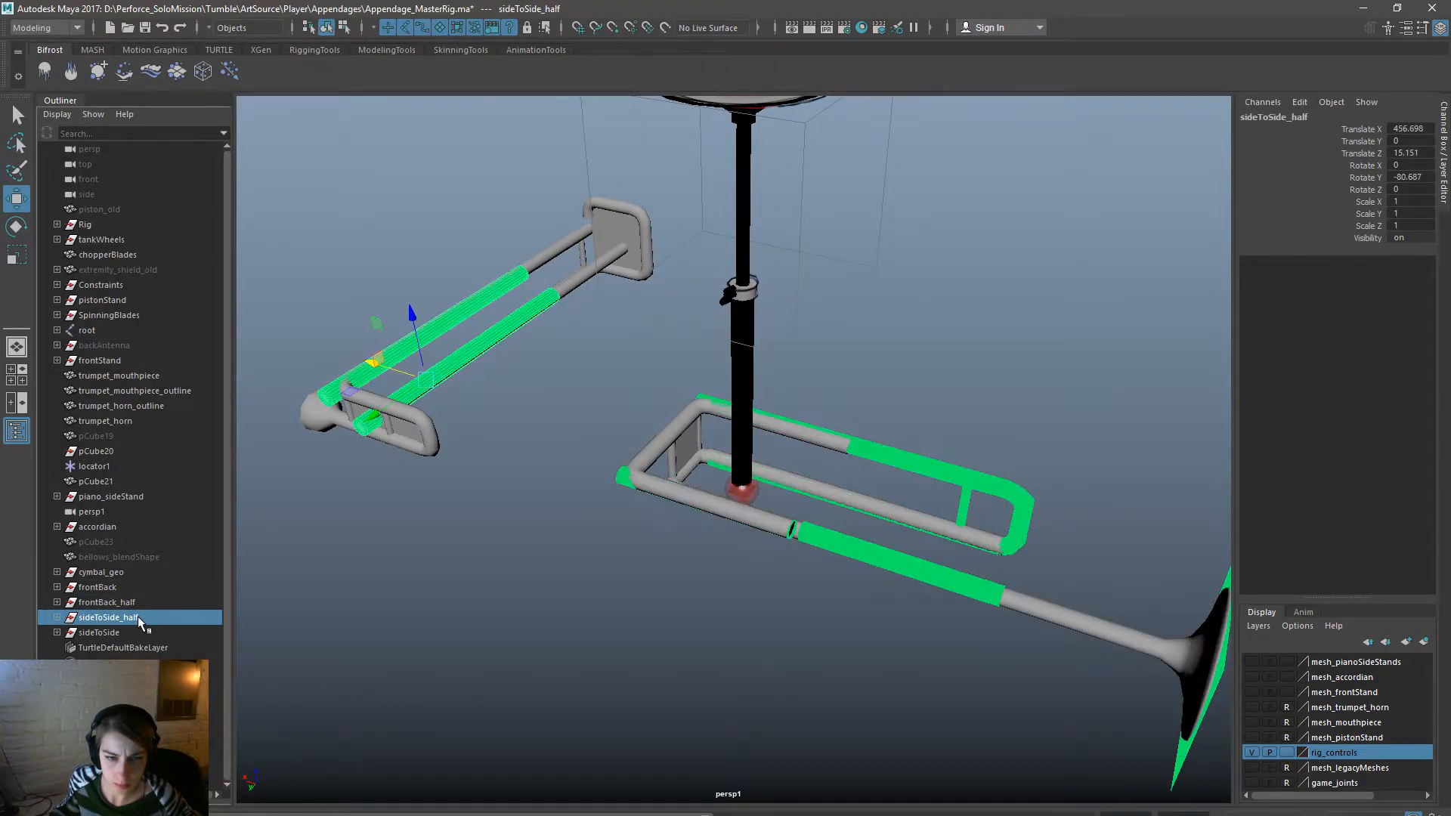
# Select the frontBack and frontBack_half groups and rotate them upright to Rotate X -90 and Rotate Y 90.
pyautogui.click(138, 603)
pyautogui.keyDown('ctrl'); pyautogui.click(145, 586); pyautogui.keyUp('ctrl')
pyautogui.keyDown('alt'); pyautogui.moveTo(881, 528); pyautogui.dragTo(825, 521); pyautogui.keyUp('alt')
pyautogui.press('e')
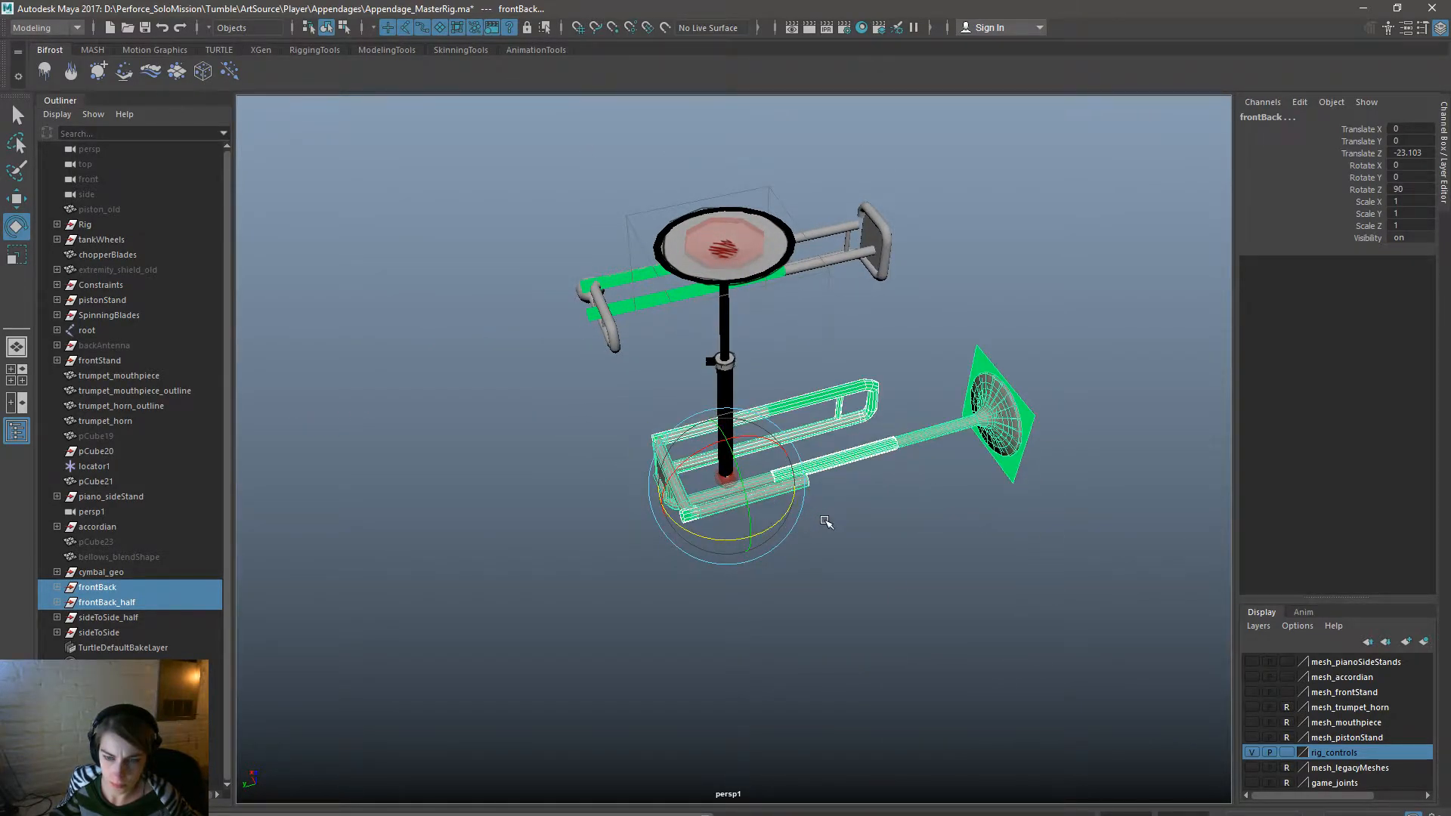
pyautogui.moveTo(771, 442); pyautogui.dragTo(669, 438)
pyautogui.keyDown('alt'); pyautogui.moveTo(925, 485); pyautogui.dragTo(838, 458); pyautogui.keyUp('alt')
# Lower both upright frontBack groups against the extremity control and set their Translate Z to -50.
pyautogui.press('w')
pyautogui.moveTo(722, 412)
pyautogui.mouseDown()
pyautogui.moveTo(723, 396)
pyautogui.moveTo(733, 470)
pyautogui.moveTo(736, 430)
pyautogui.mouseUp()
pyautogui.keyDown('alt'); pyautogui.moveTo(832, 450); pyautogui.dragTo(829, 460); pyautogui.keyUp('alt')
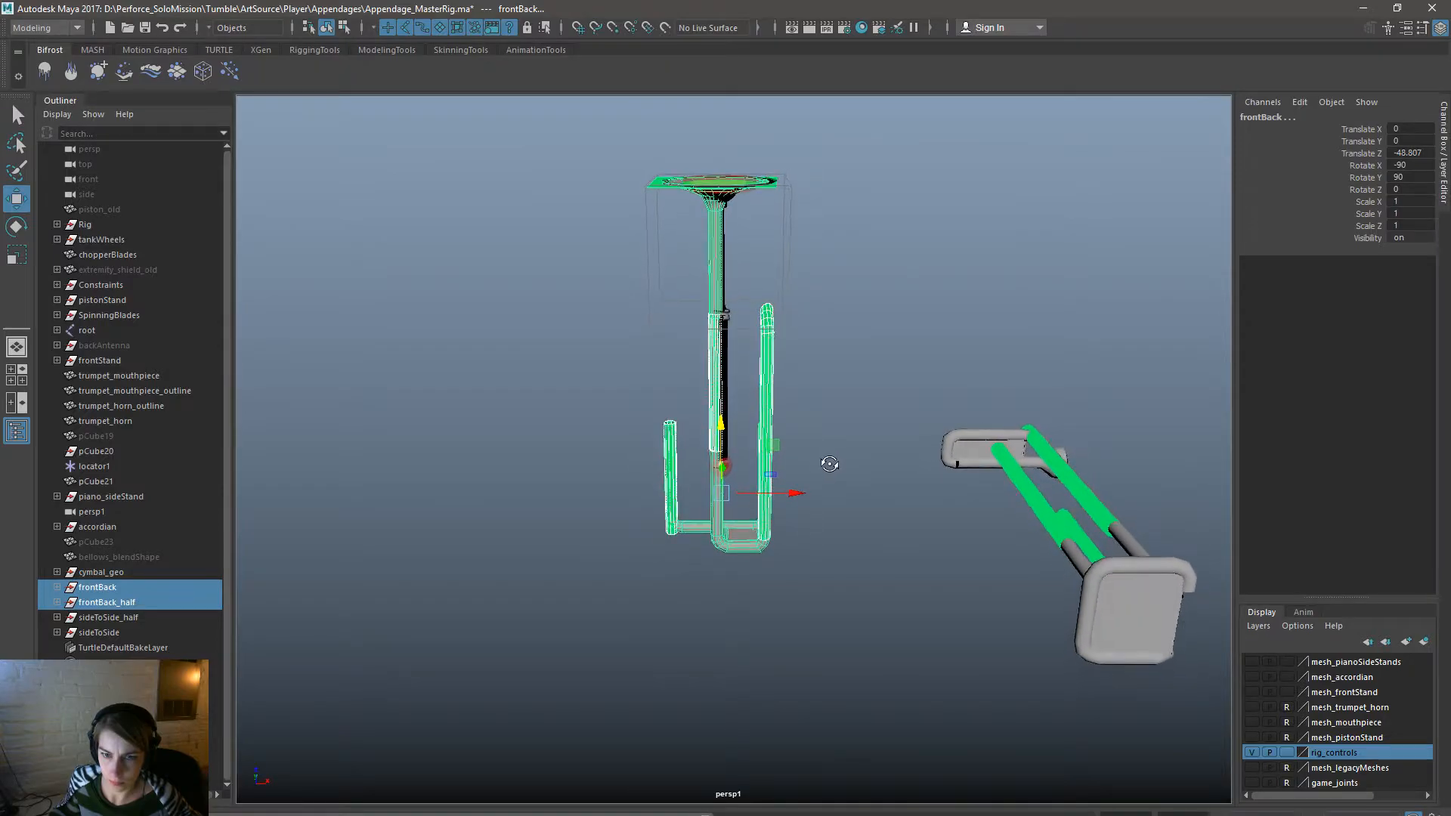
pyautogui.click(1410, 152)
pyautogui.write('-50')
pyautogui.press('Return')
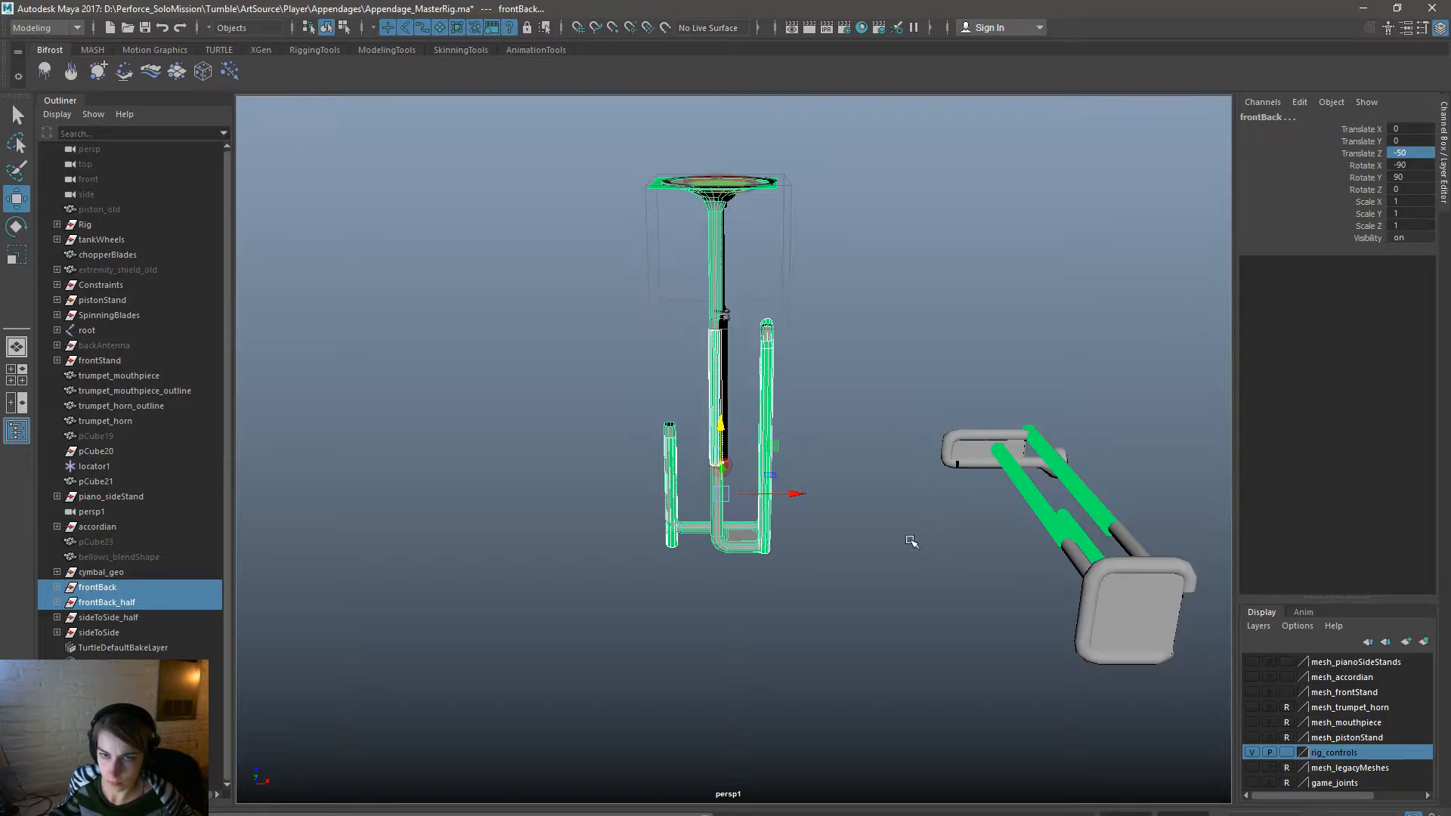
pyautogui.keyDown('alt'); pyautogui.moveTo(914, 537); pyautogui.dragTo(921, 533); pyautogui.keyUp('alt')
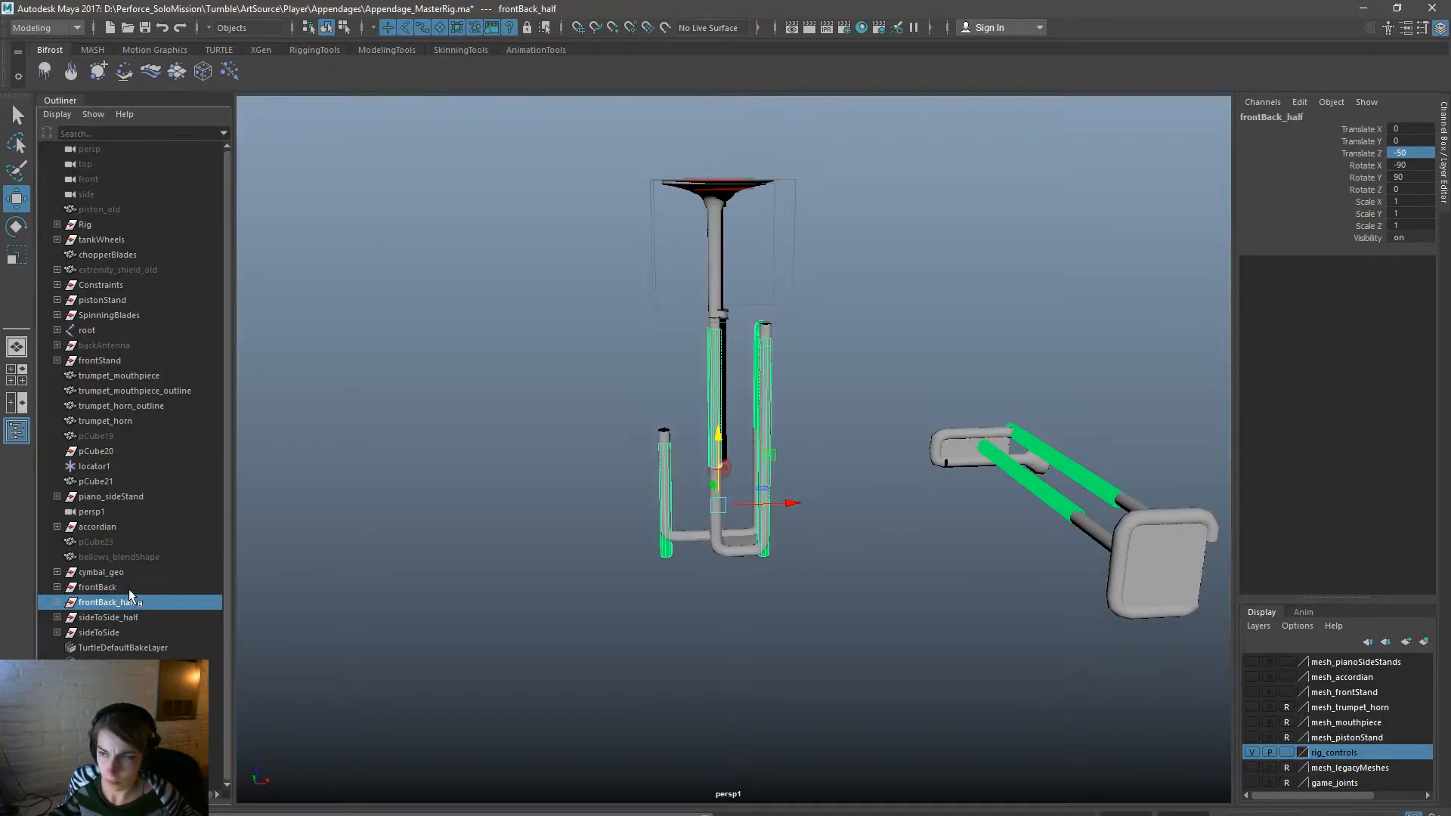
pyautogui.click(130, 589)
pyautogui.keyDown('alt'); pyautogui.moveTo(846, 499); pyautogui.dragTo(904, 502); pyautogui.keyUp('alt')
# Try to move the sideToSide_half and sideToSide groups together along X back toward the upright trumpet, then undo the move.
pyautogui.click(916, 410)
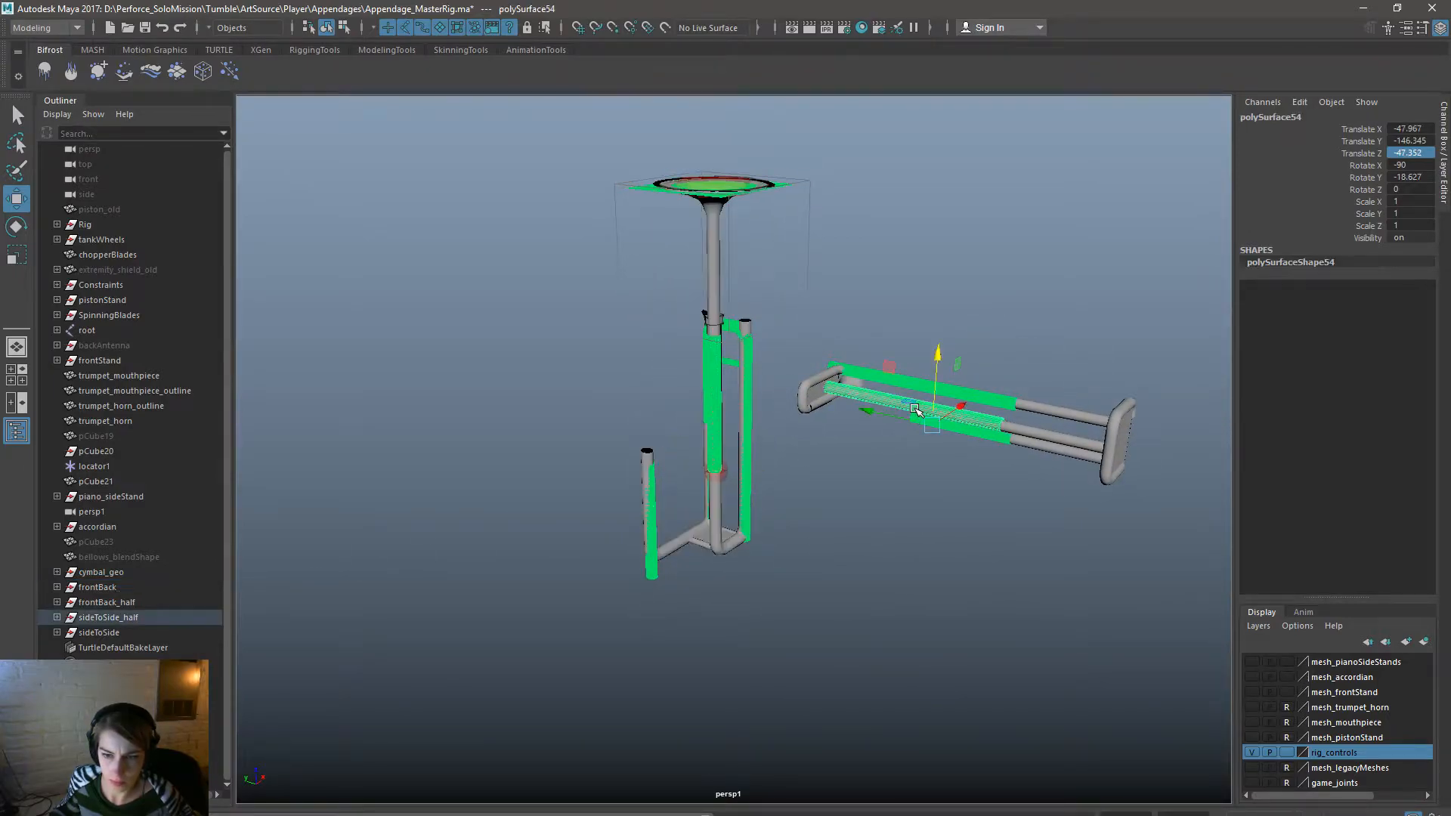
pyautogui.press('Up')
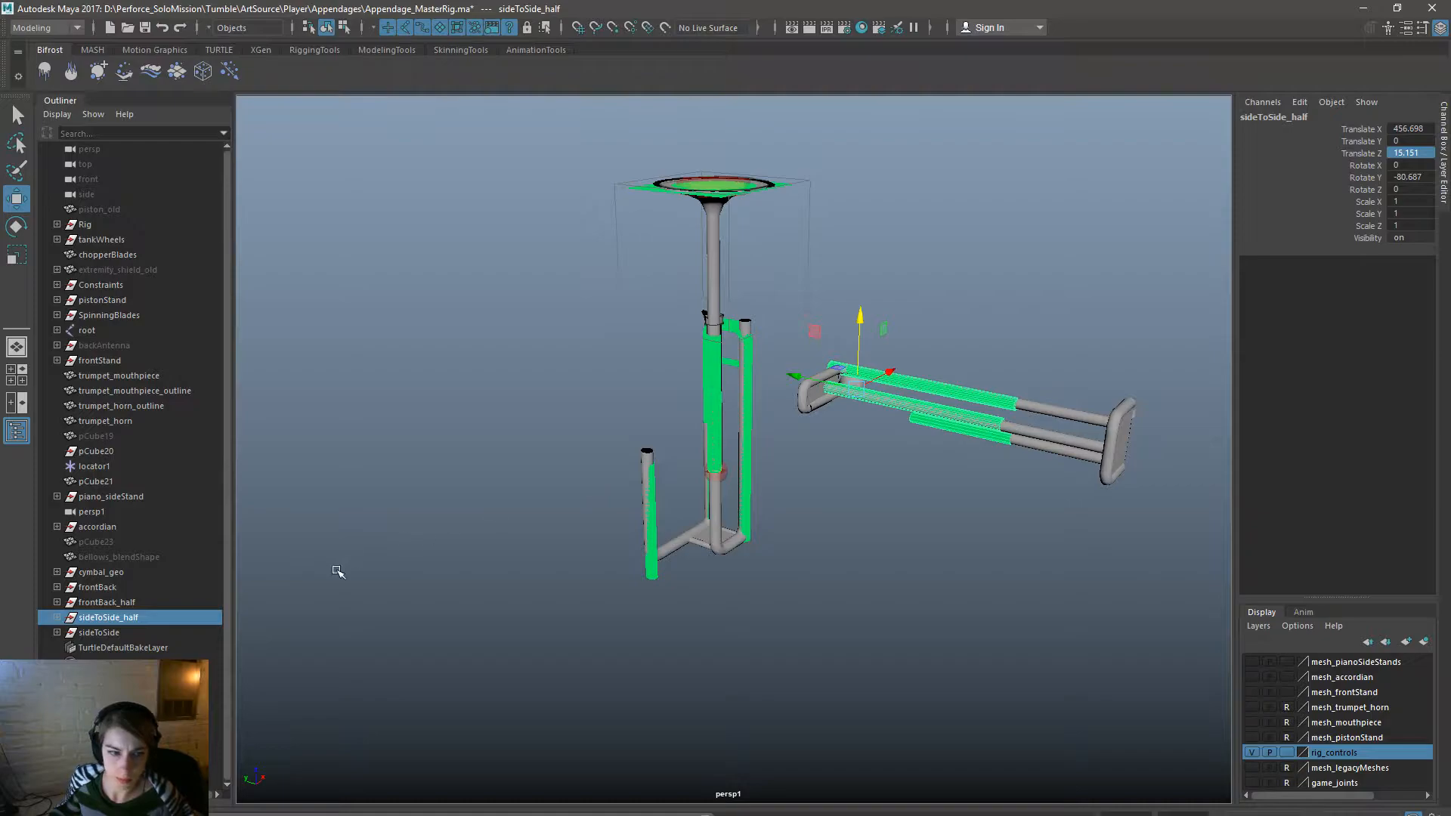
pyautogui.keyDown('ctrl'); pyautogui.click(142, 631); pyautogui.keyUp('ctrl')
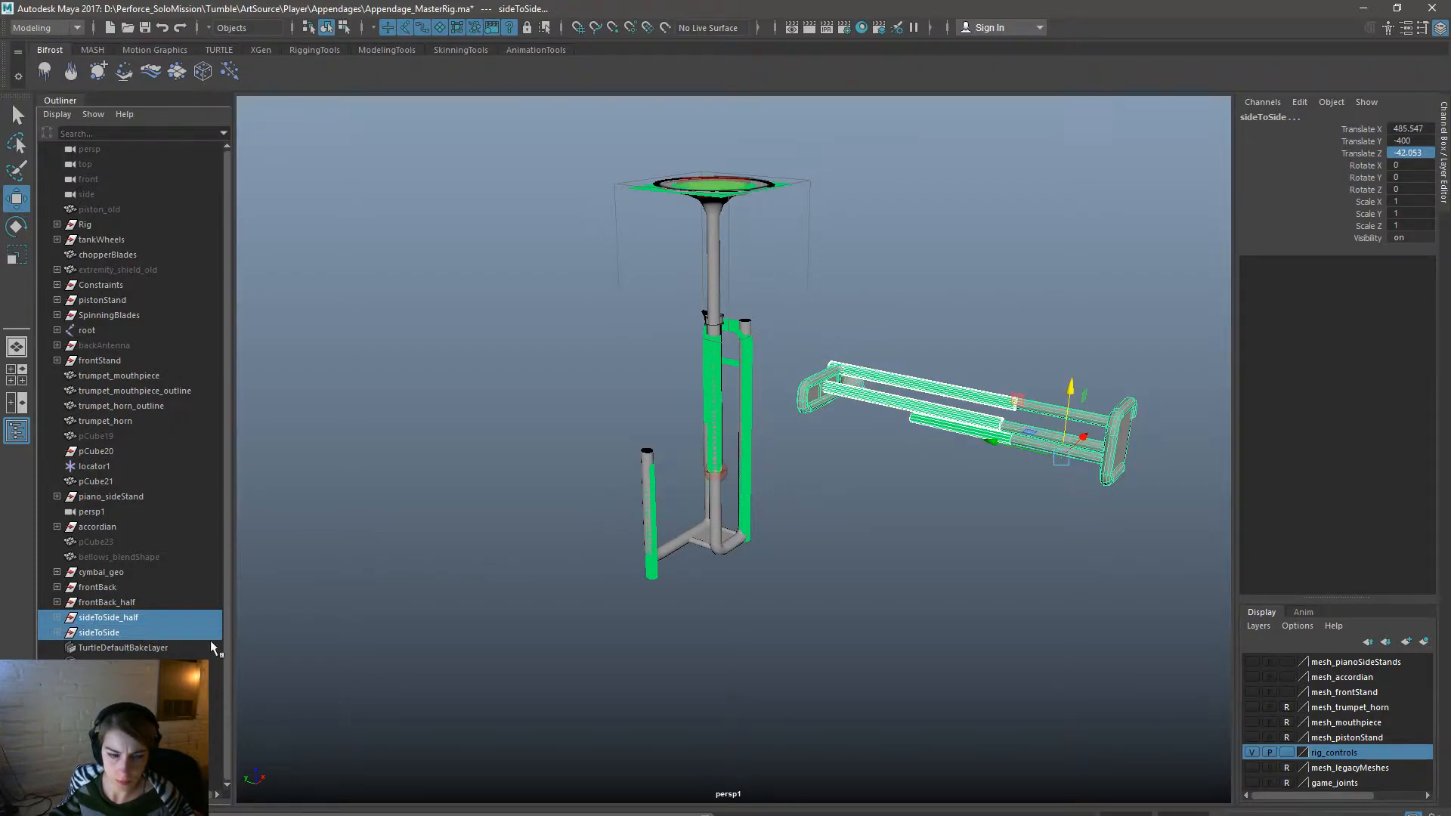
pyautogui.keyDown('ctrl'); pyautogui.click(165, 615); pyautogui.keyUp('ctrl')
pyautogui.keyDown('ctrl'); pyautogui.click(165, 614); pyautogui.keyUp('ctrl')
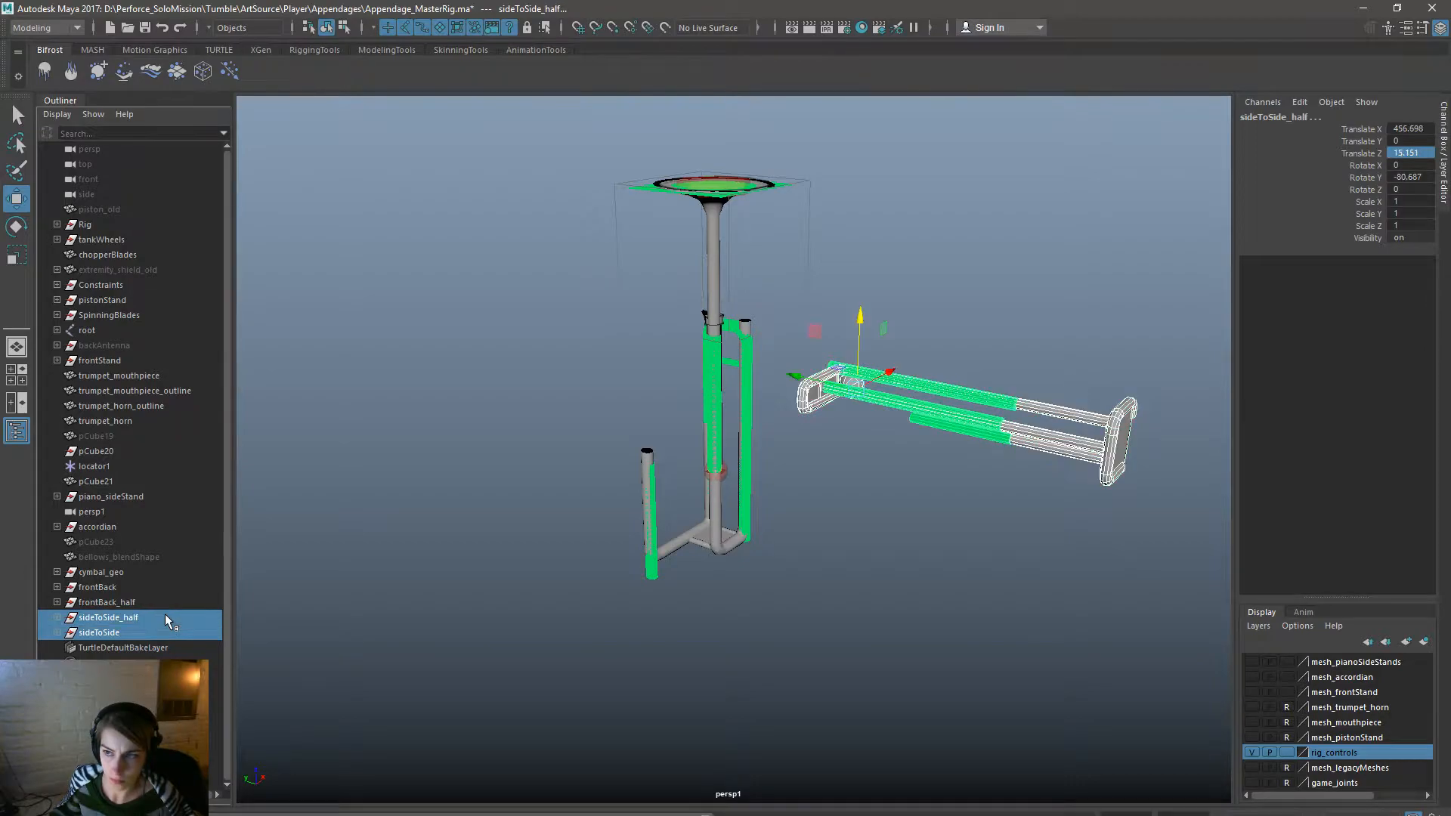
pyautogui.moveTo(897, 383); pyautogui.dragTo(722, 475)
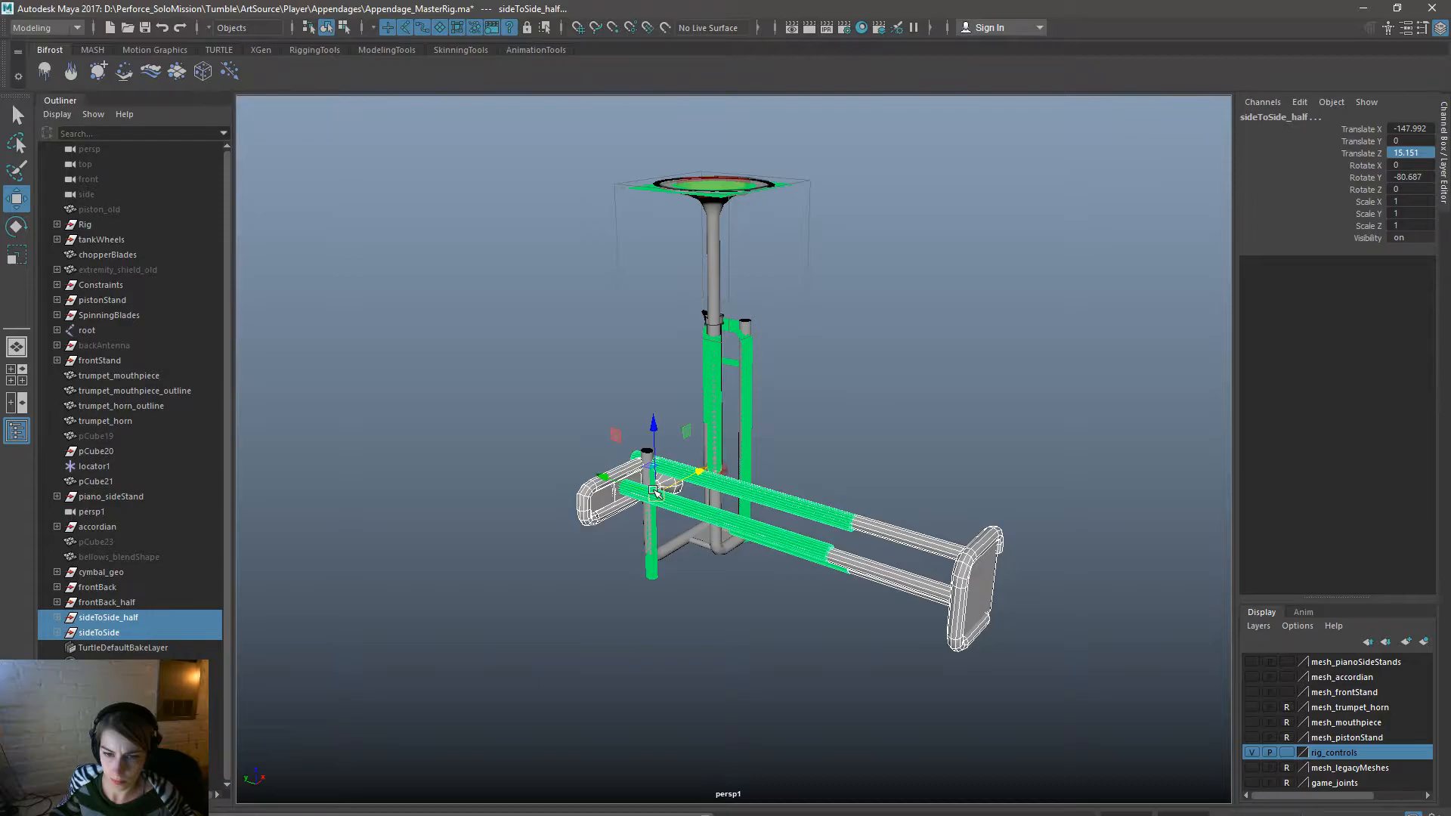
pyautogui.hotkey('ctrl', 'z')
# Try setting Translate X, Y and Z of both sideToSide groups to 0, then undo the change.
pyautogui.moveTo(1416, 130); pyautogui.dragTo(1419, 150)
pyautogui.write('0')
pyautogui.press('Return')
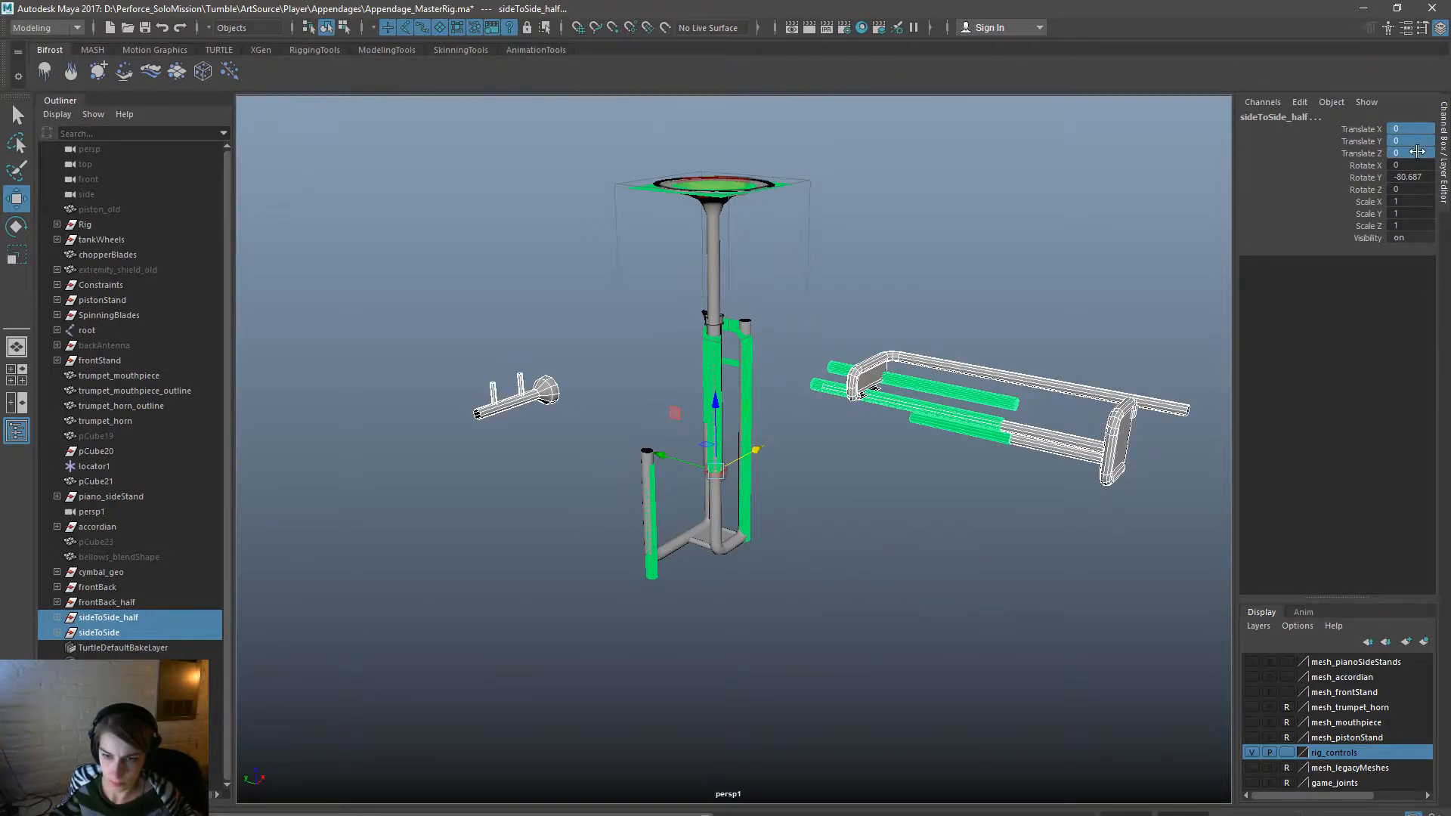
pyautogui.hotkey('ctrl', 'z')
# Reselect the sideToSide and sideToSide_half groups, try Translate X 0 and Translate Z 0, then undo both changes.
pyautogui.click(877, 621)
pyautogui.click(98, 633)
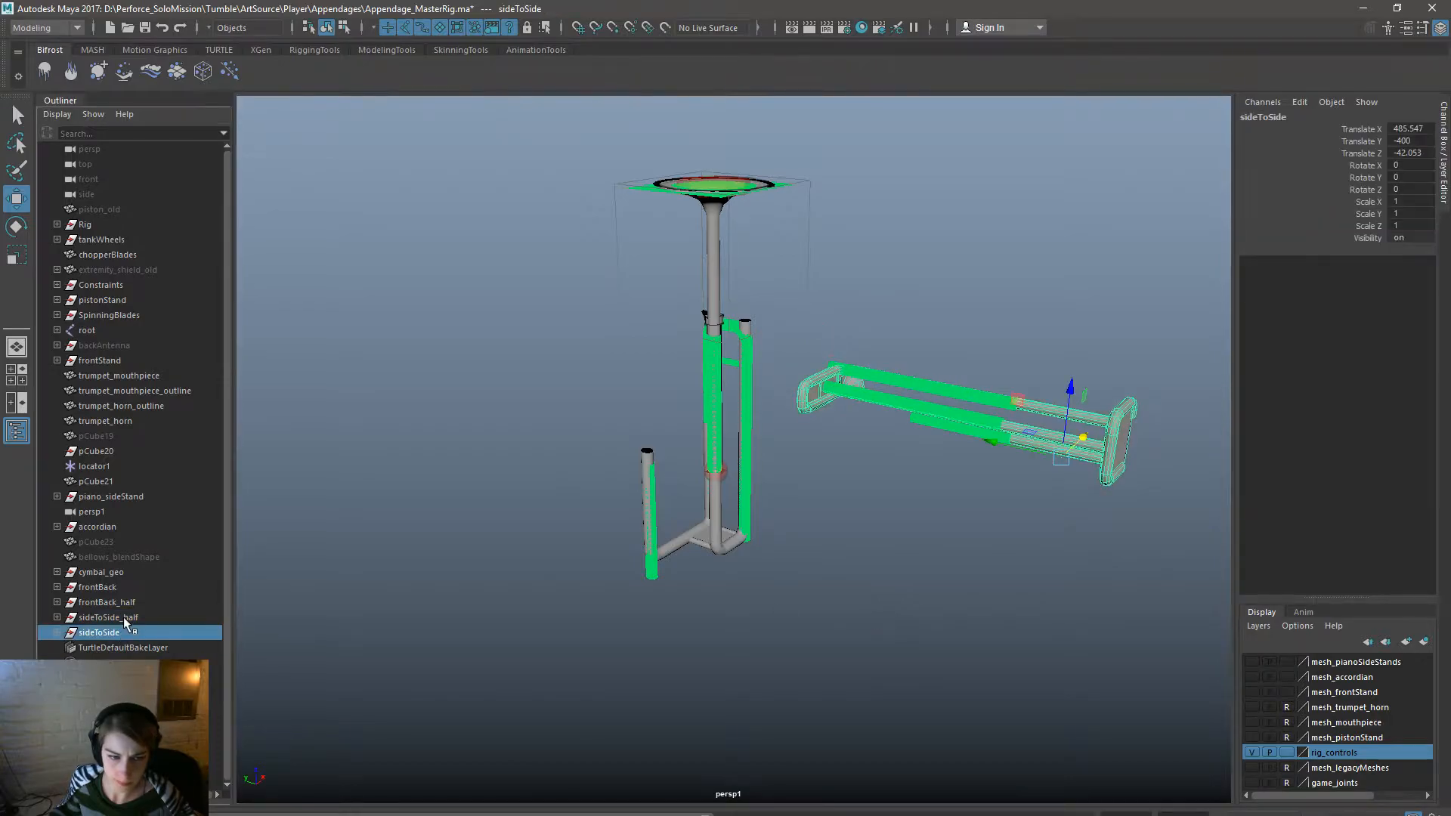
pyautogui.keyDown('ctrl'); pyautogui.click(106, 618); pyautogui.keyUp('ctrl')
pyautogui.doubleClick(1404, 128)
pyautogui.write('0')
pyautogui.press('Return')
pyautogui.doubleClick(1398, 153)
pyautogui.write('0')
pyautogui.press('Return')
pyautogui.keyDown('alt'); pyautogui.moveTo(999, 358); pyautogui.dragTo(922, 363); pyautogui.keyUp('alt')
pyautogui.hotkey('ctrl', 'z')
pyautogui.keyDown('alt'); pyautogui.moveTo(865, 436); pyautogui.dragTo(922, 486); pyautogui.keyUp('alt')
pyautogui.hotkey('ctrl', 'z')
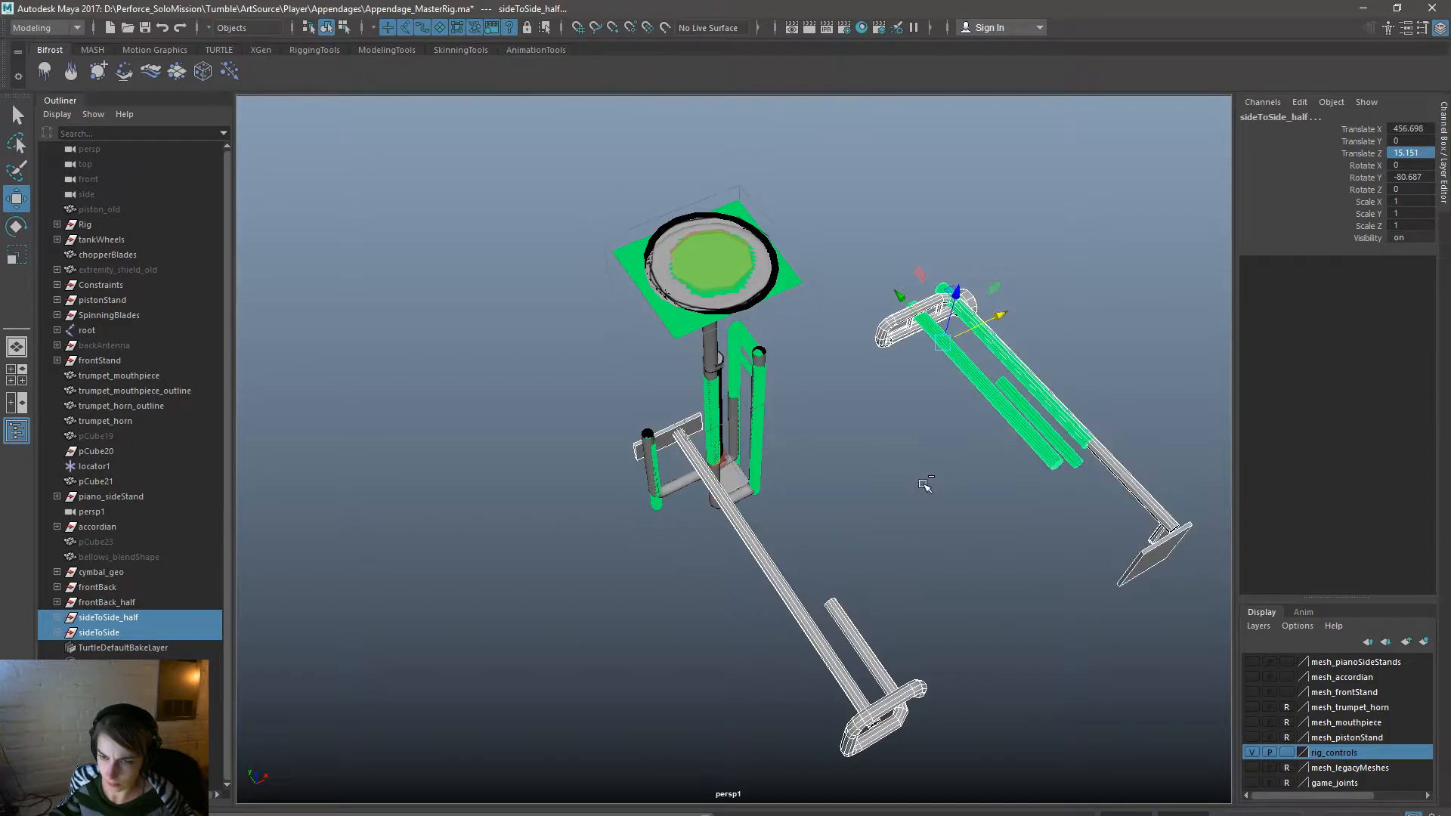
# Undo the last change to the sideToSide groups and reselect sideToSide_half and sideToSide together.
pyautogui.hotkey('ctrl', 'z')
pyautogui.click(935, 529)
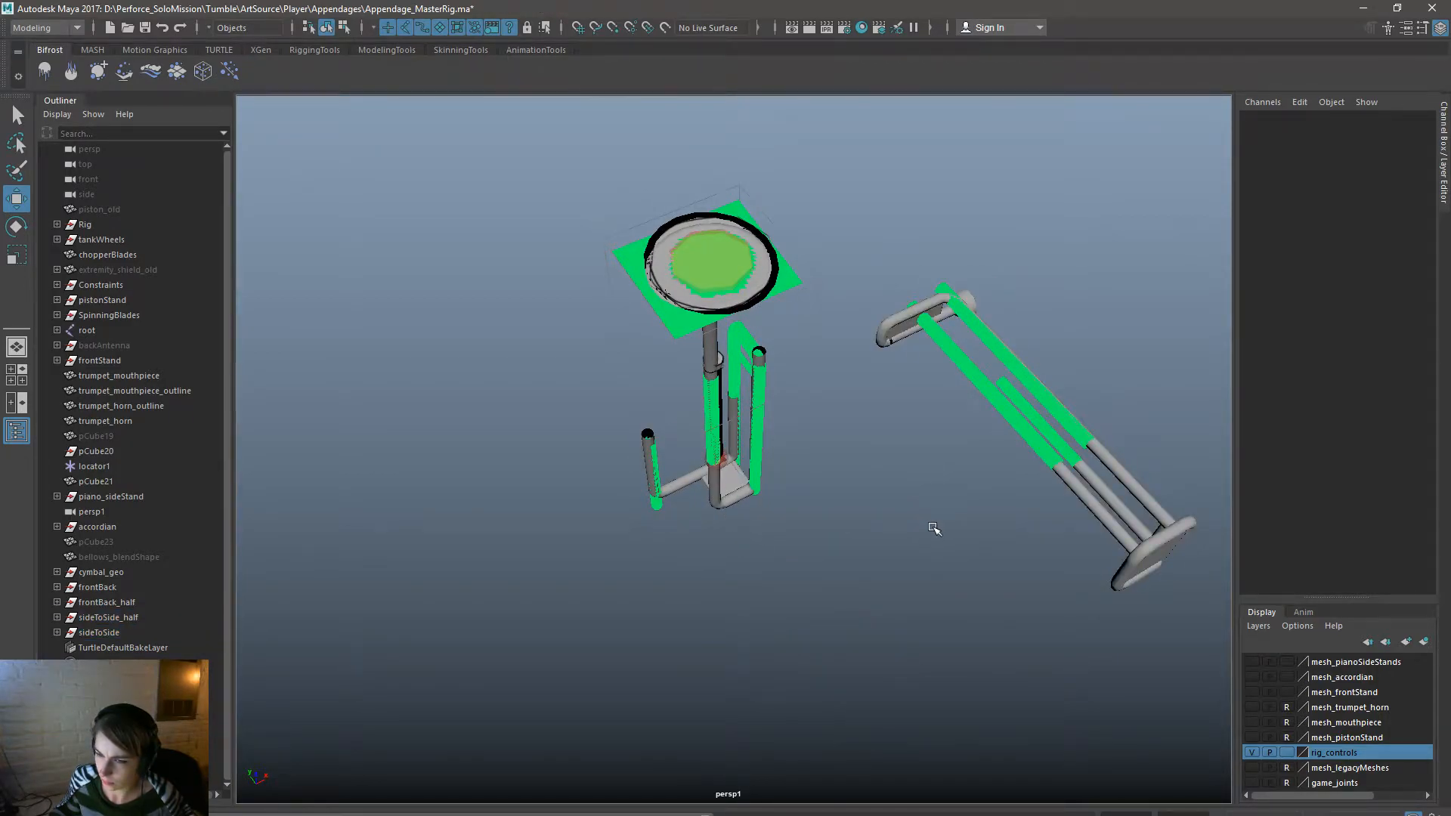
pyautogui.click(1083, 485)
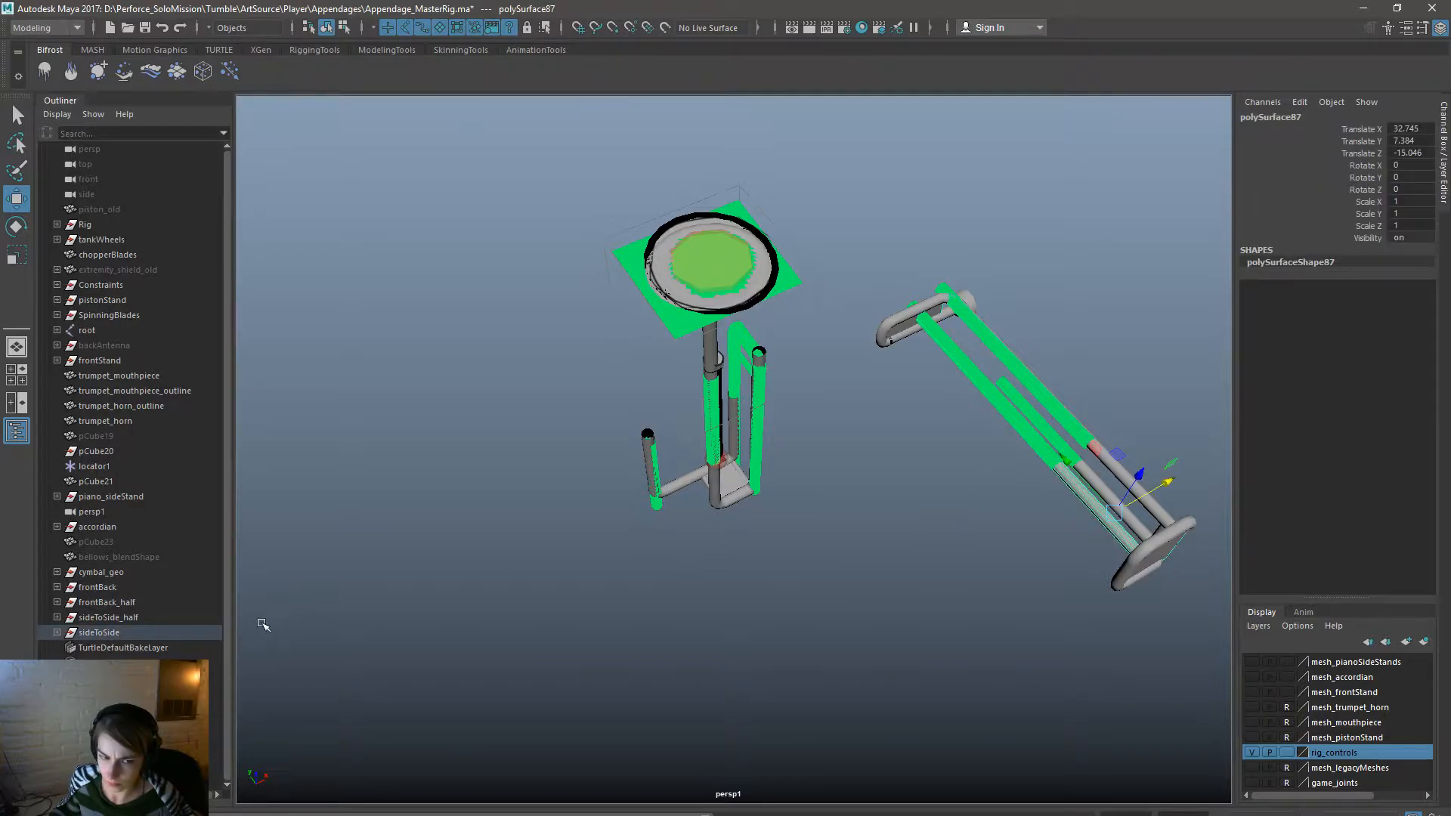
pyautogui.click(161, 618)
pyautogui.keyDown('ctrl'); pyautogui.click(174, 631); pyautogui.keyUp('ctrl')
pyautogui.keyDown('alt'); pyautogui.moveTo(794, 526); pyautogui.dragTo(869, 492); pyautogui.keyUp('alt')
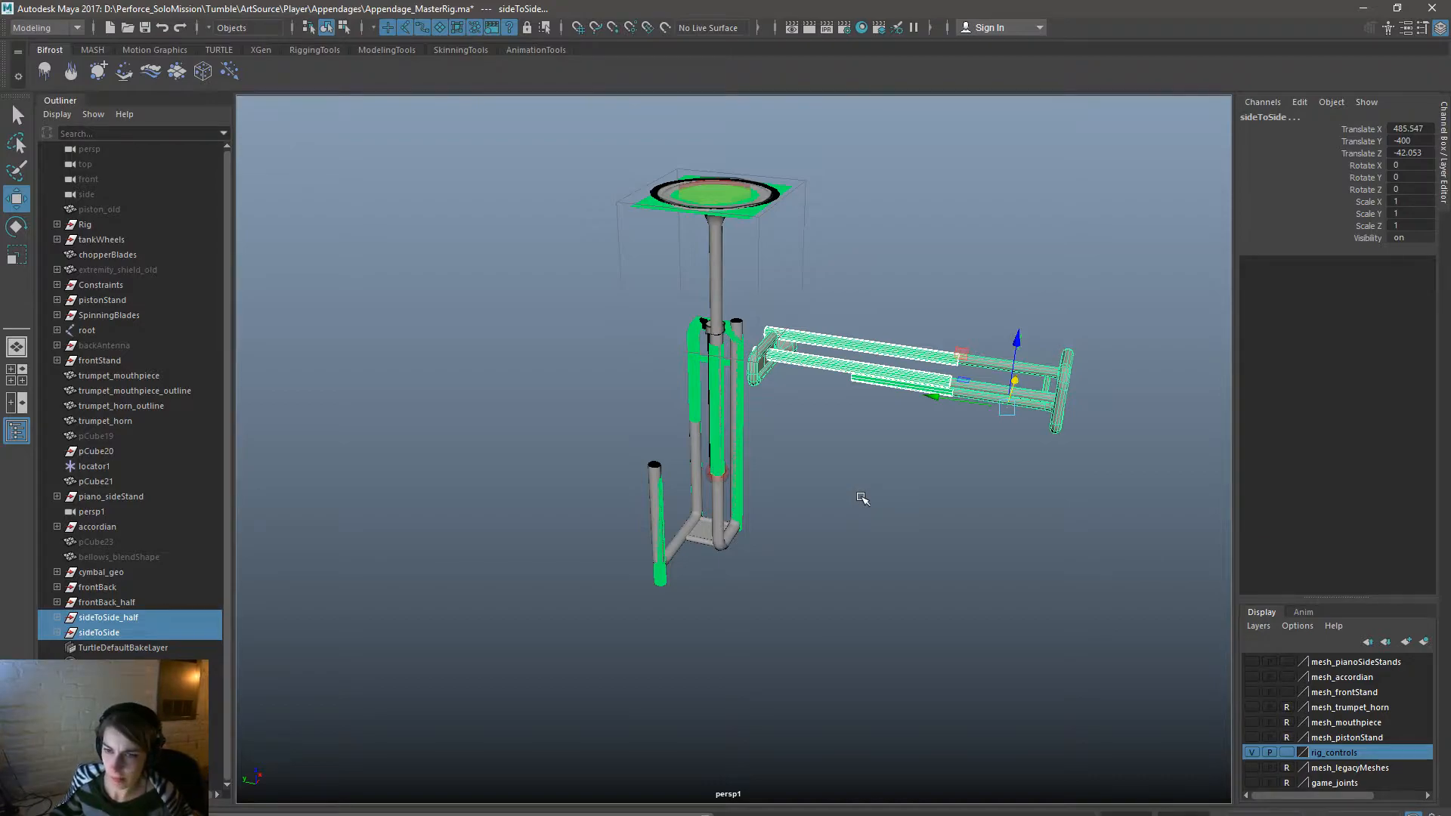
# Set the Move tool's axis orientation to Object and compare the axes of the sideToSide and sideToSide_half groups.
pyautogui.click(137, 631)
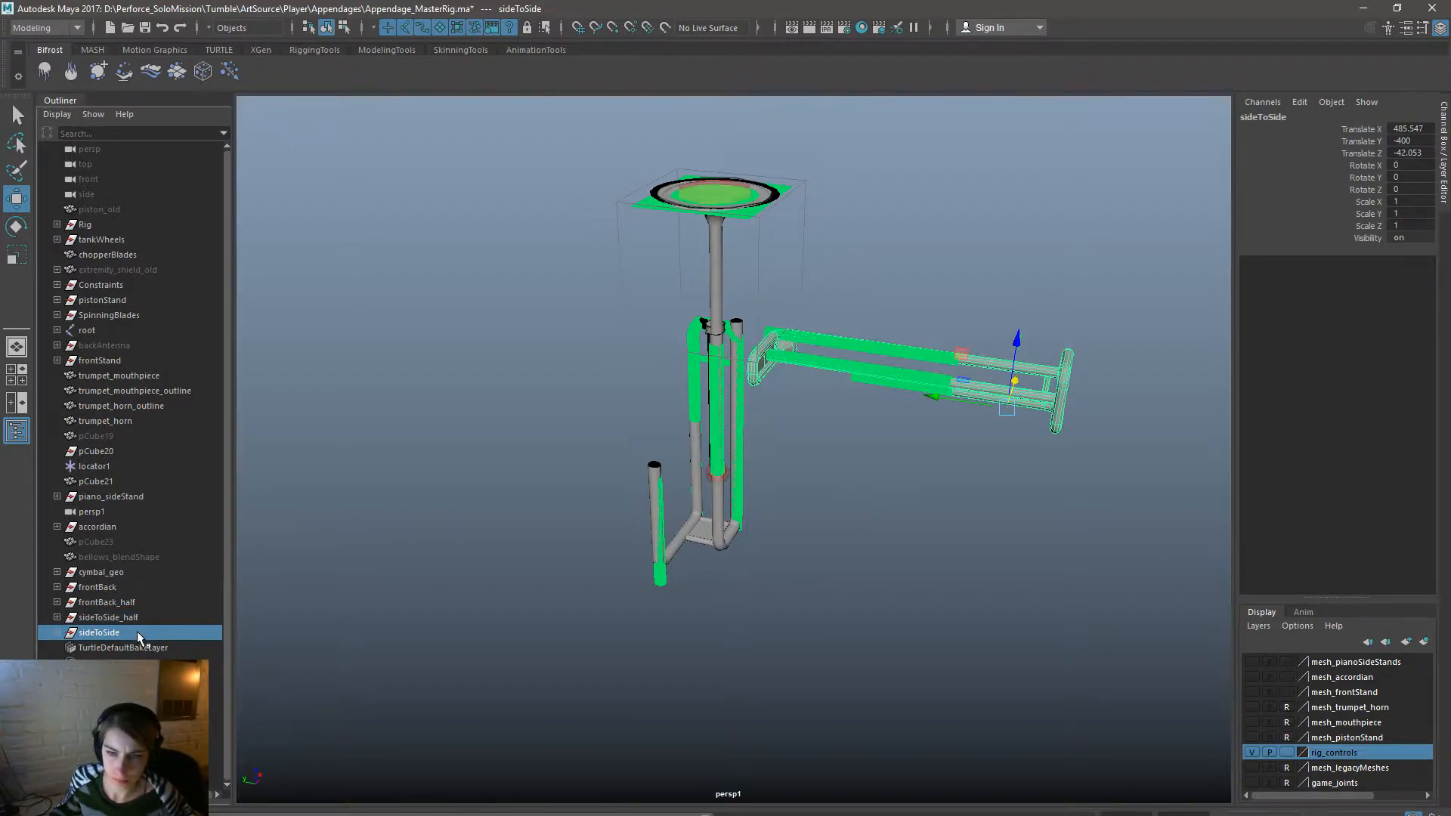
pyautogui.doubleClick(18, 200)
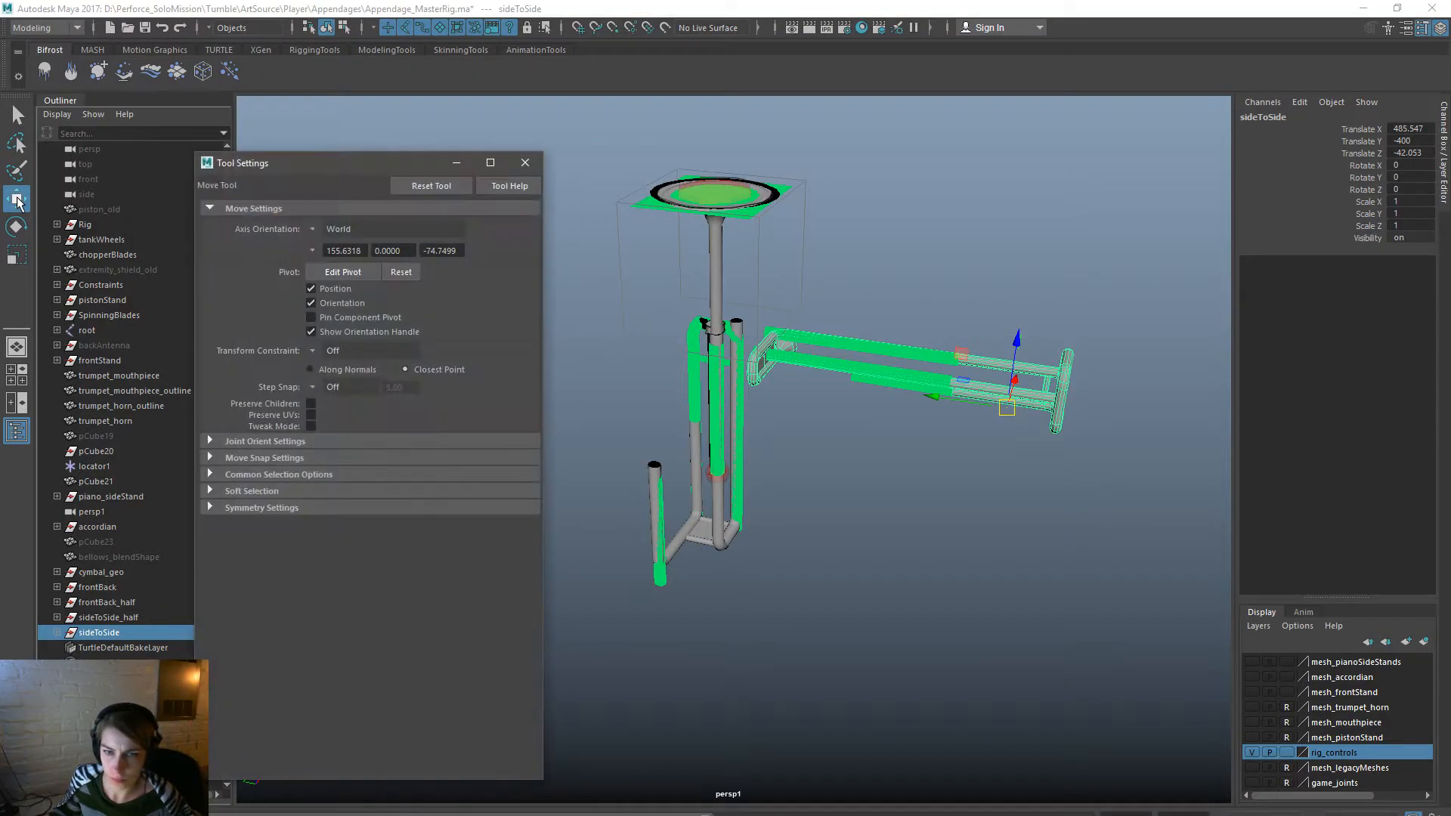
pyautogui.click(310, 233)
pyautogui.click(323, 242)
pyautogui.click(316, 232)
pyautogui.click(324, 238)
pyautogui.click(319, 225)
pyautogui.click(376, 236)
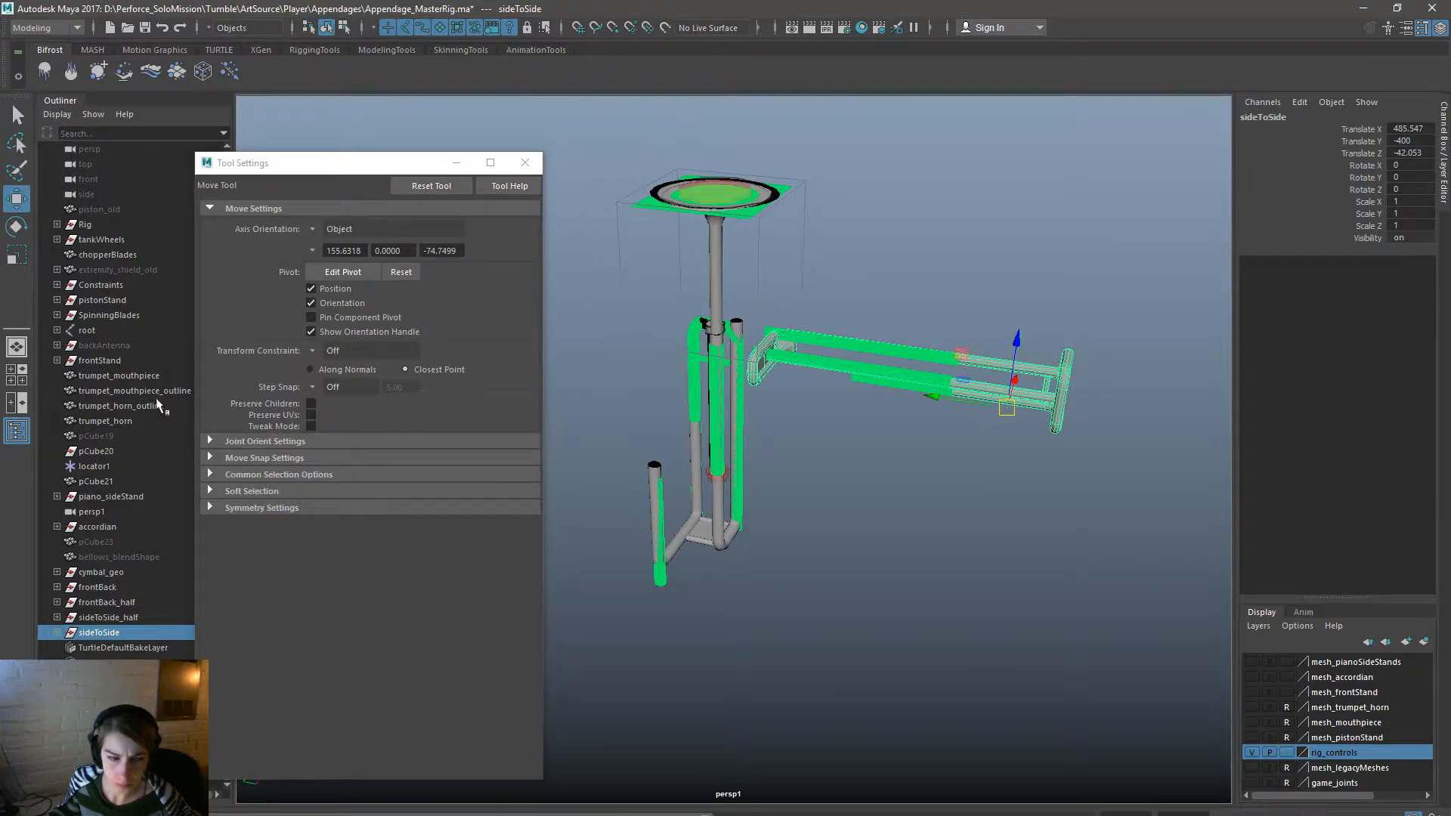
pyautogui.click(126, 618)
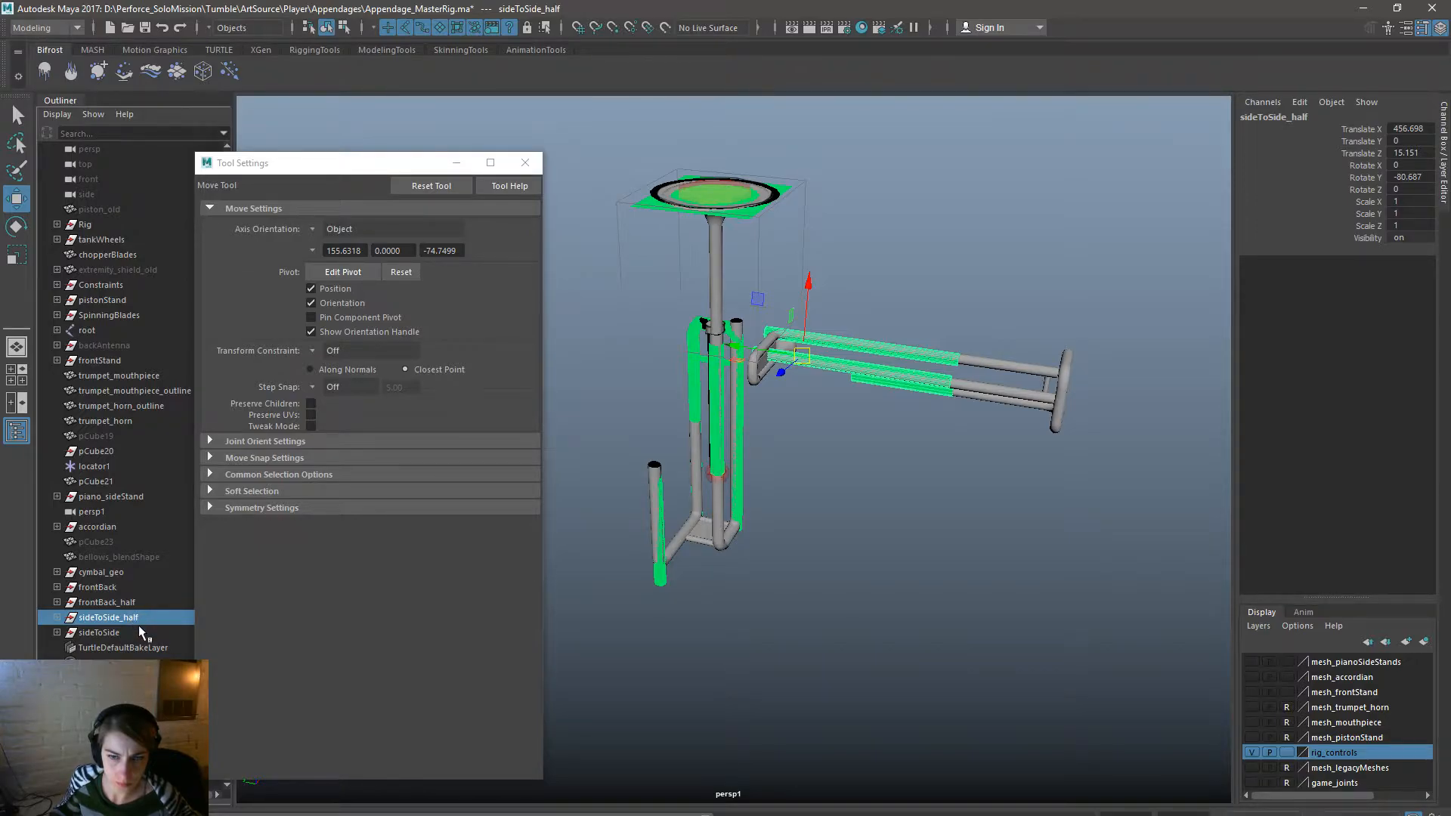
pyautogui.click(139, 628)
pyautogui.keyDown('alt'); pyautogui.moveTo(906, 576); pyautogui.dragTo(837, 572); pyautogui.keyUp('alt')
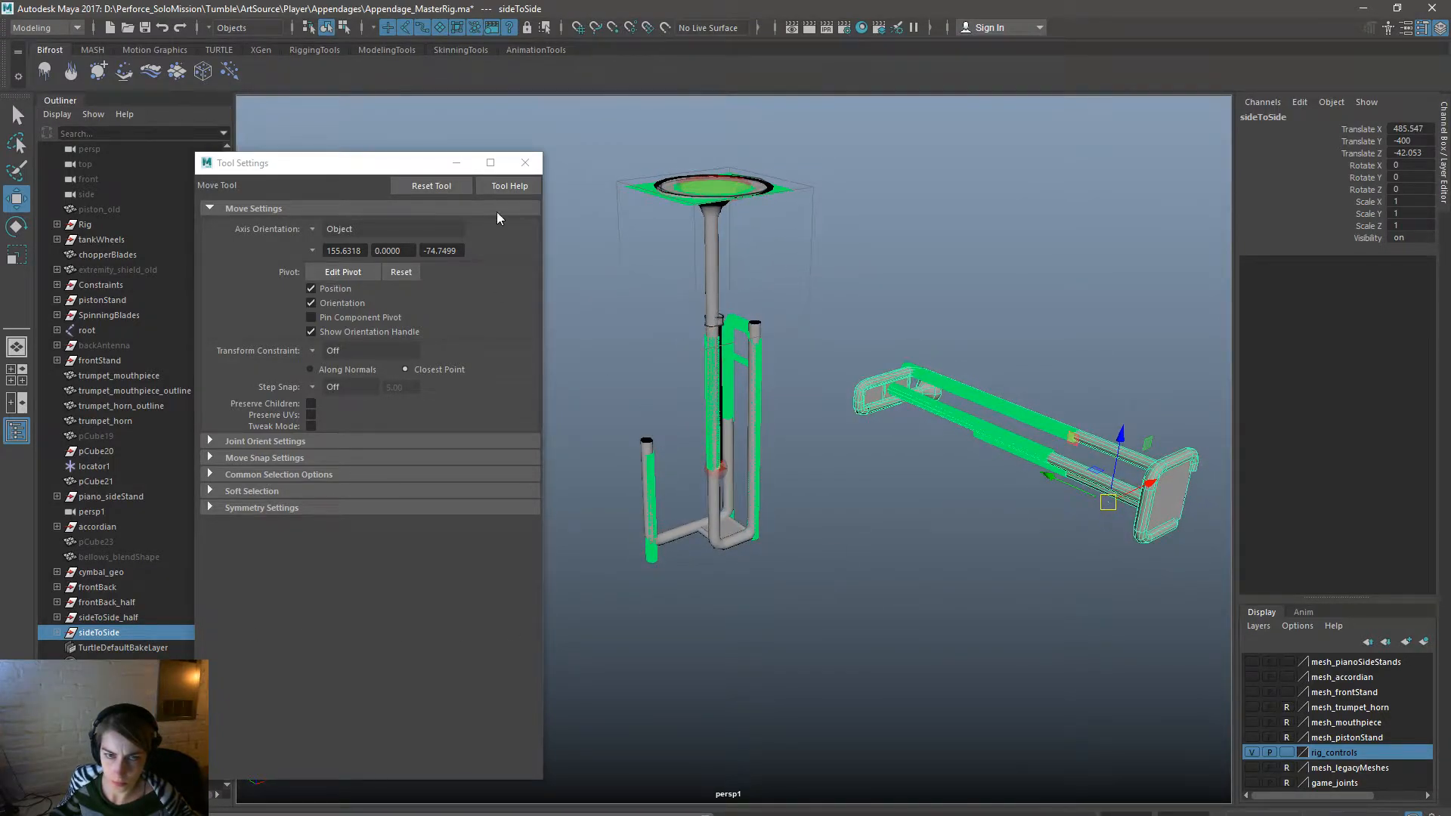
pyautogui.click(532, 165)
# Delete the sideToSide_half and sideToSide groups.
pyautogui.click(157, 618)
pyautogui.keyDown('shift'); pyautogui.click(145, 631); pyautogui.keyUp('shift')
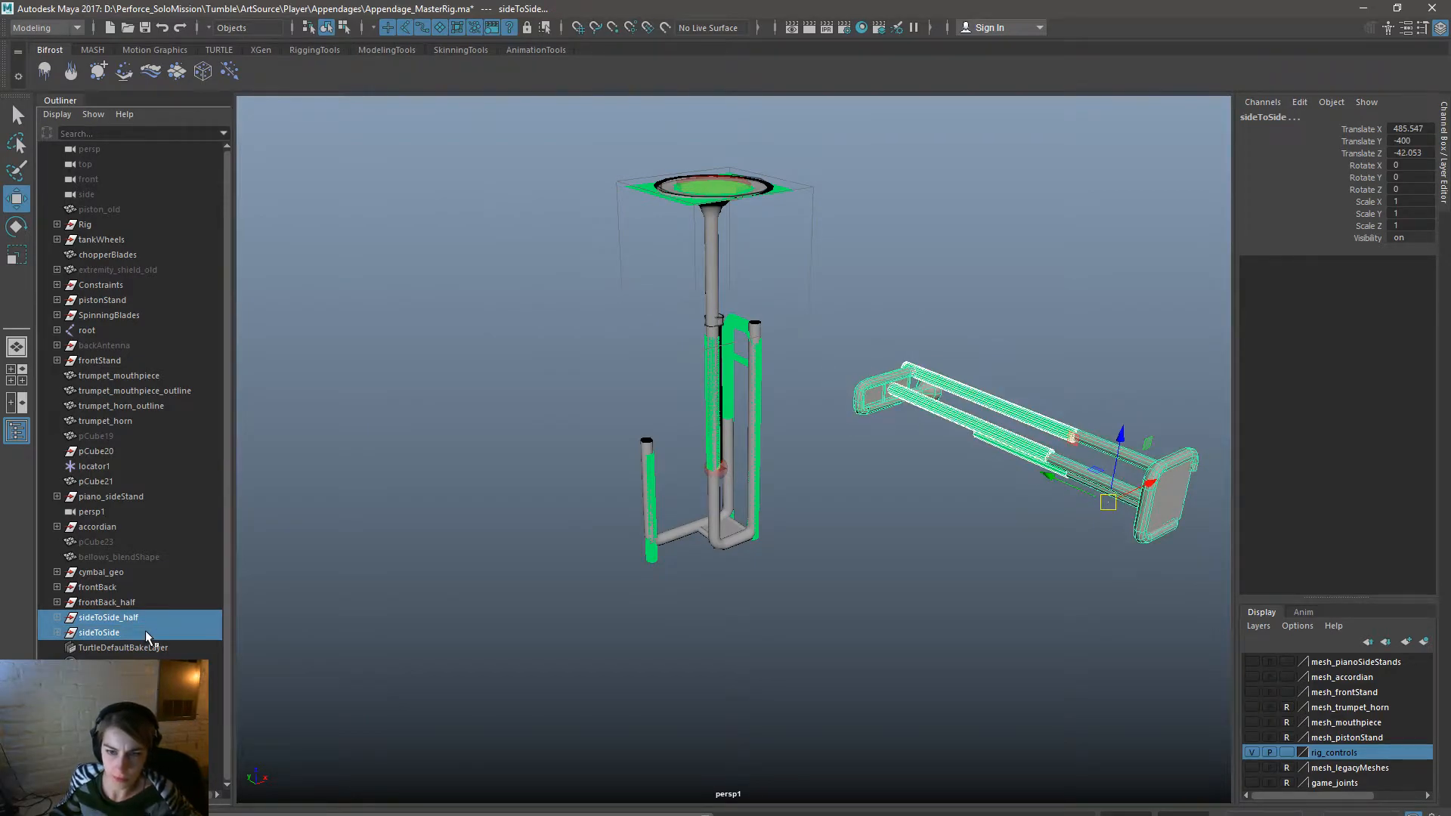
pyautogui.press('Delete')
pyautogui.keyDown('alt'); pyautogui.moveTo(606, 524); pyautogui.dragTo(549, 529); pyautogui.keyUp('alt')
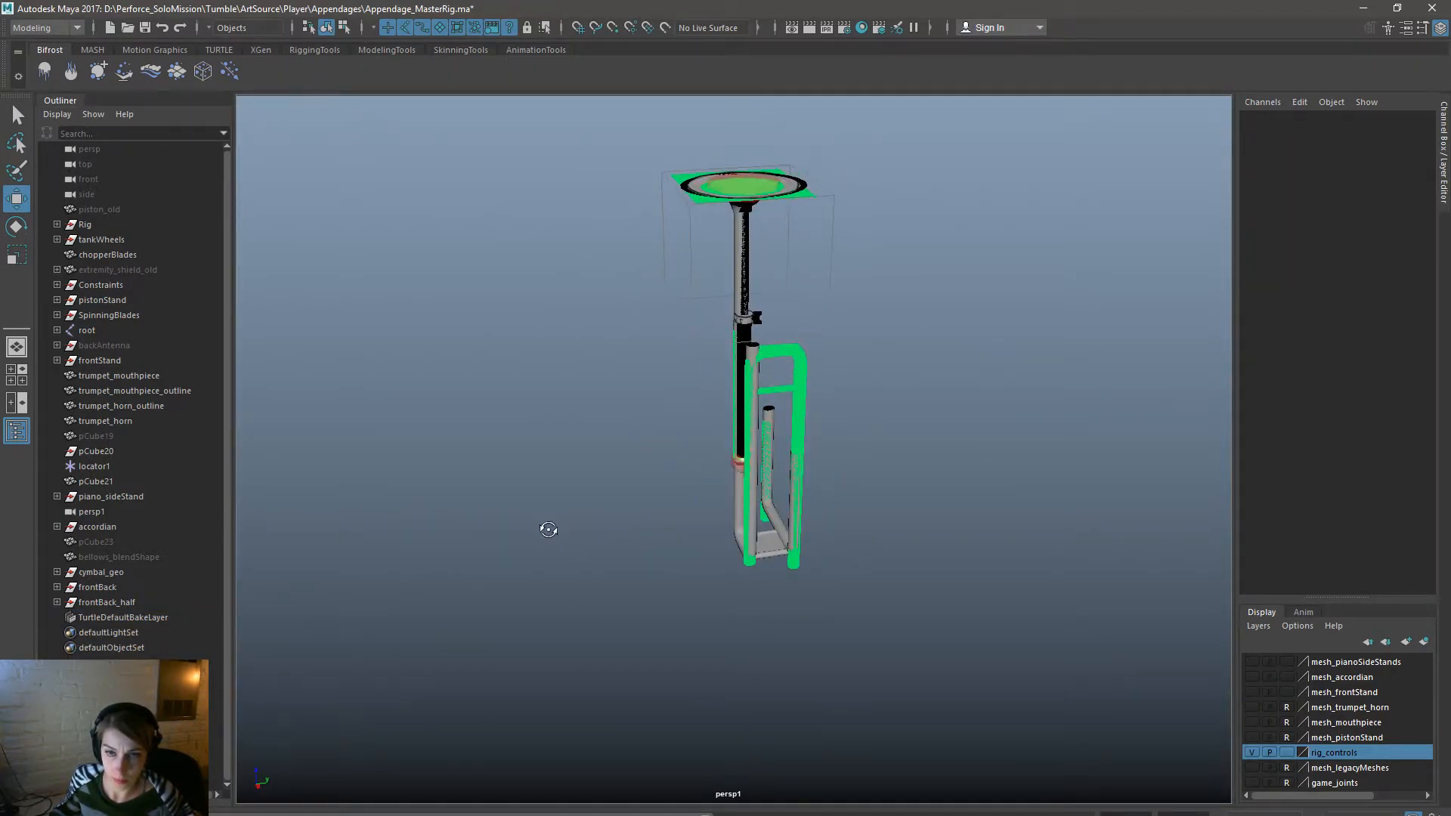
# Select the frontBack and frontBack_half groups to examine which pieces they contain, and deselect them.
pyautogui.click(107, 602)
pyautogui.keyDown('shift'); pyautogui.click(116, 586); pyautogui.keyUp('shift')
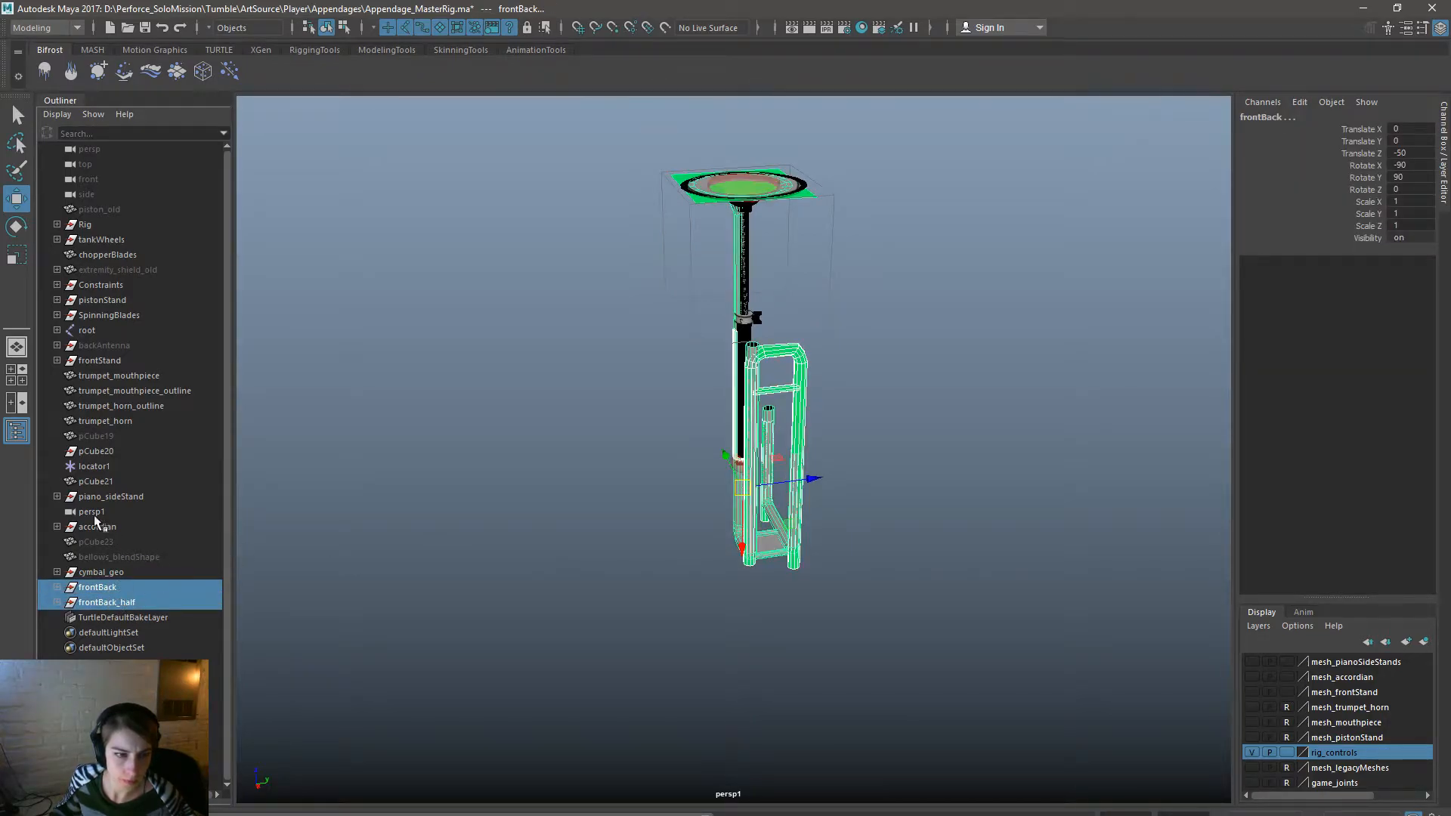
pyautogui.keyDown('alt'); pyautogui.moveTo(551, 454); pyautogui.dragTo(884, 479); pyautogui.keyUp('alt')
pyautogui.click(786, 539)
pyautogui.keyDown('alt'); pyautogui.moveTo(786, 540); pyautogui.dragTo(782, 607, button='middle'); pyautogui.keyUp('alt')
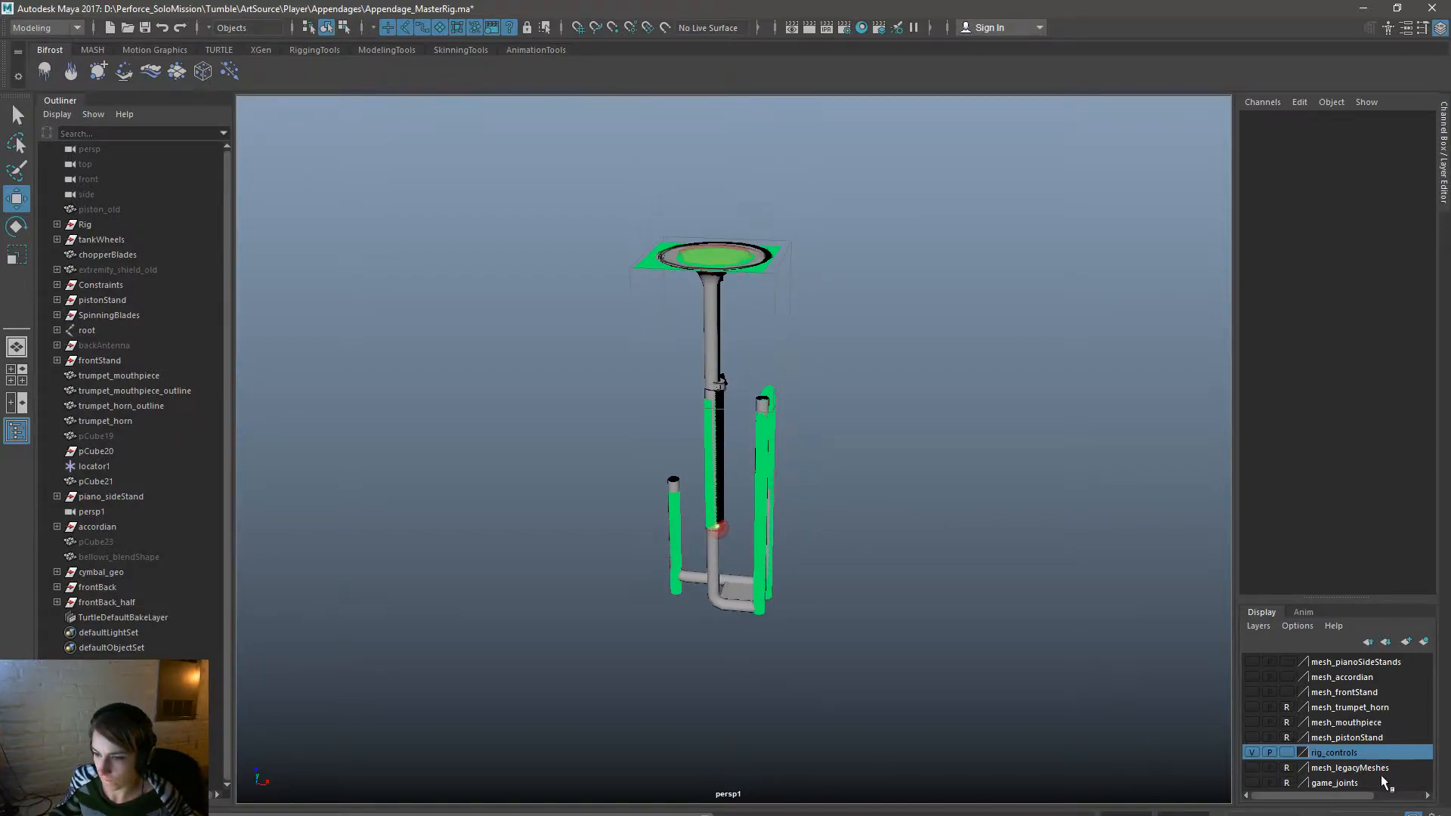
# Check the contents of the mesh_trumpet_horn layer by showing and rehiding it, and hide the rig_controls layer.
pyautogui.click(1251, 708)
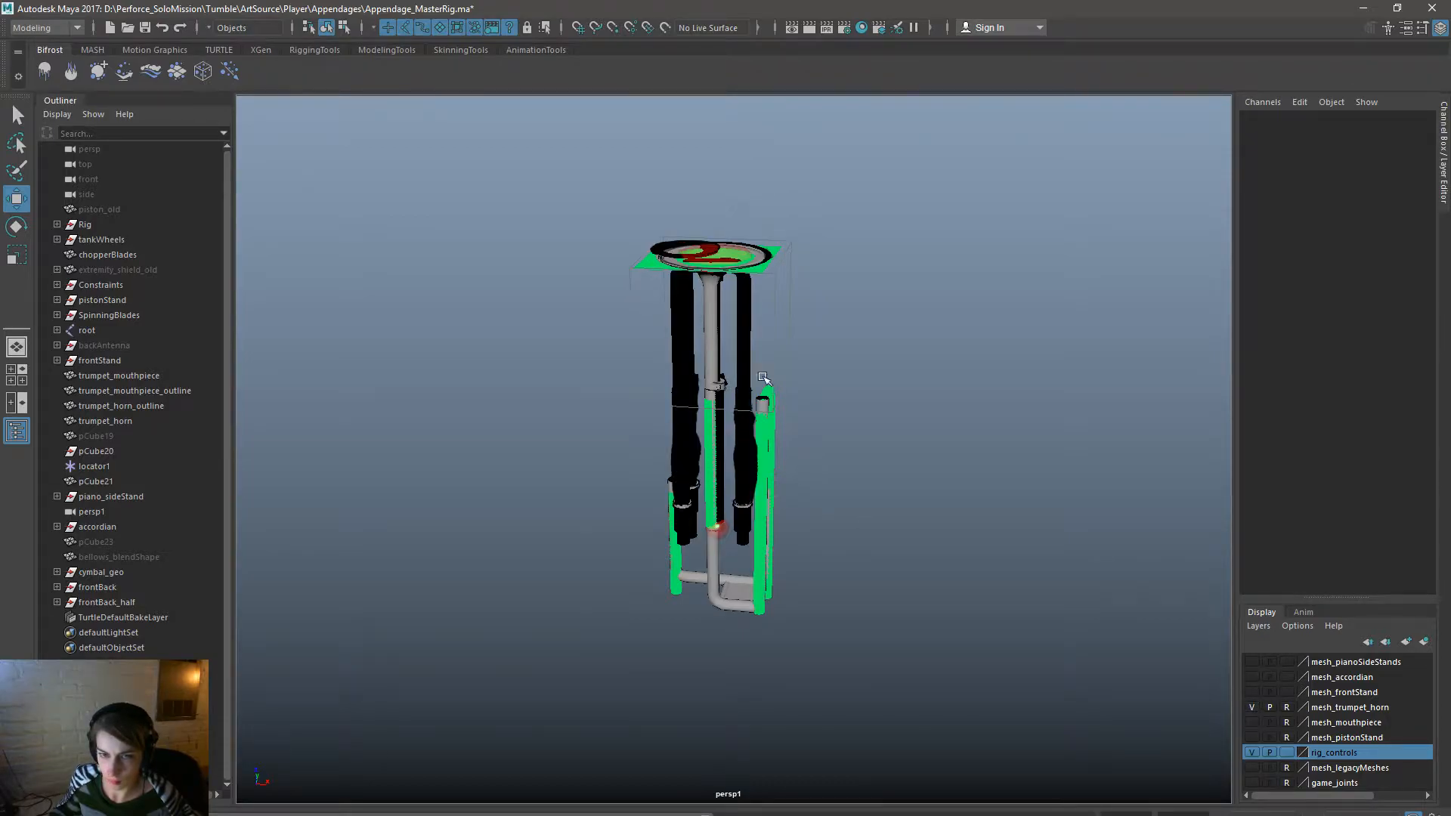
pyautogui.click(1251, 752)
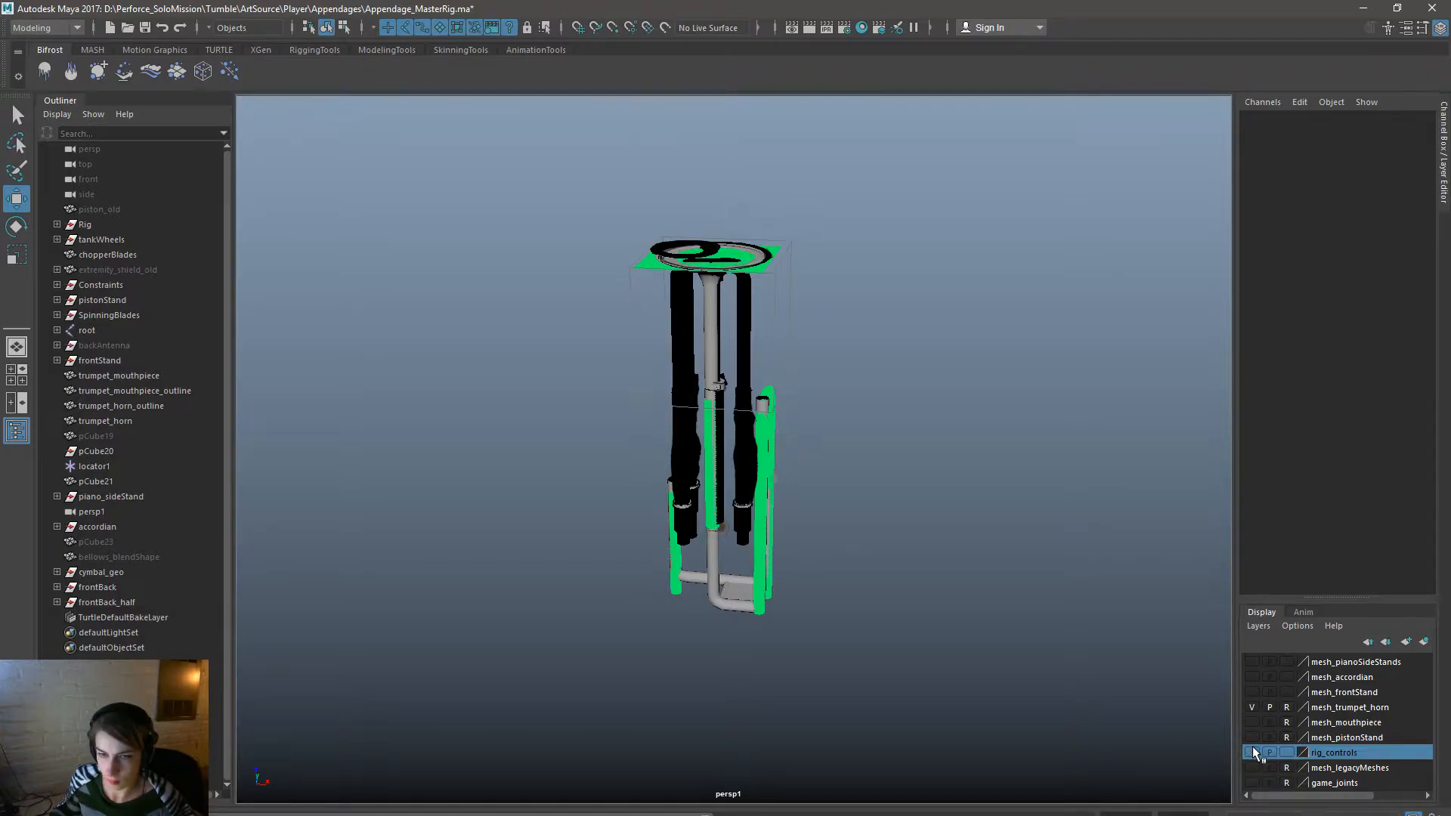
pyautogui.click(1251, 708)
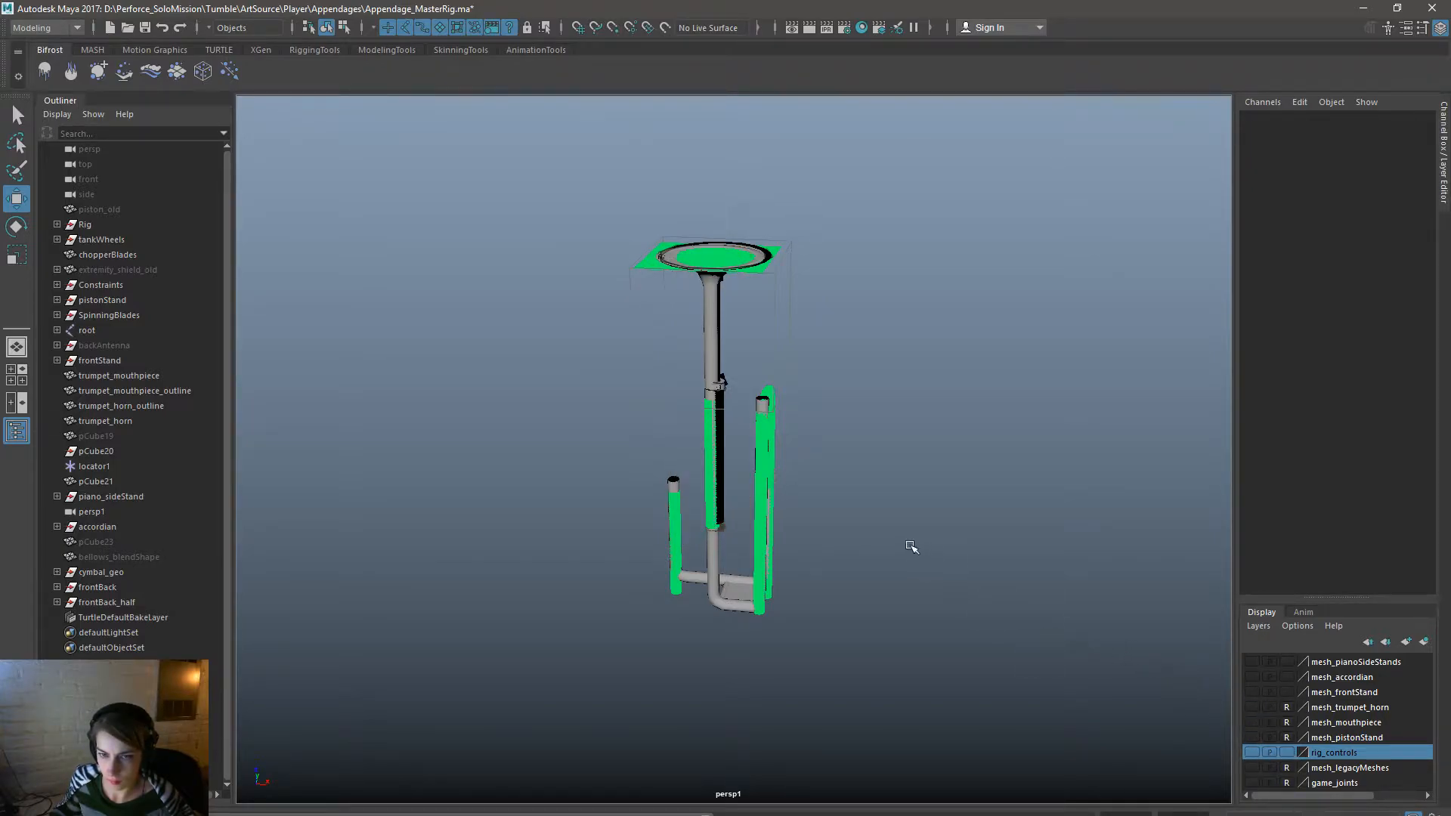
# Delete trumpet_mouthpiece, trumpet_mouthpiece_outline, trumpet_horn_outline and trumpet_horn from the scene.
pyautogui.keyDown('alt'); pyautogui.moveTo(910, 547); pyautogui.dragTo(819, 528); pyautogui.keyUp('alt')
pyautogui.click(715, 373)
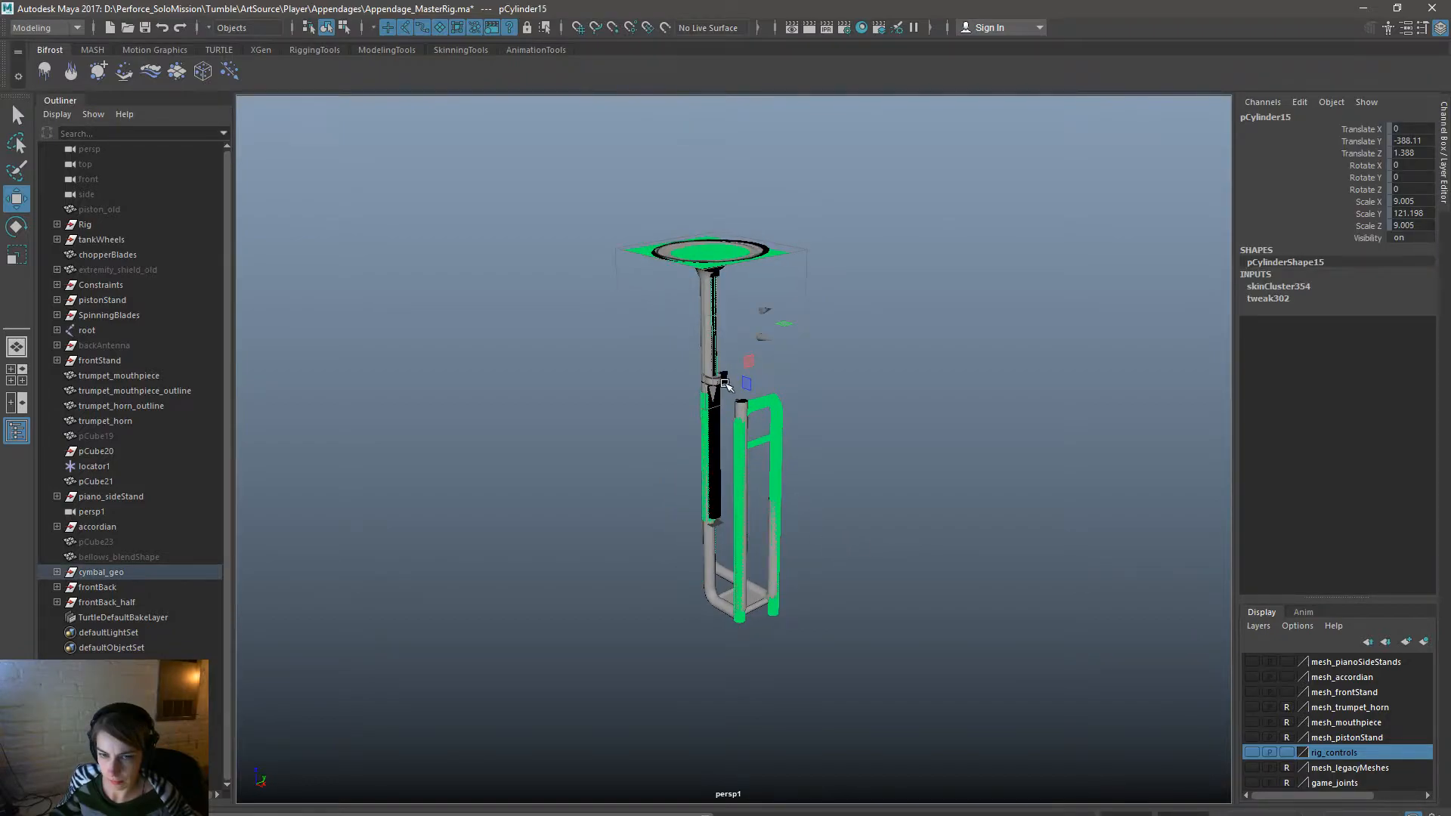
pyautogui.click(97, 587)
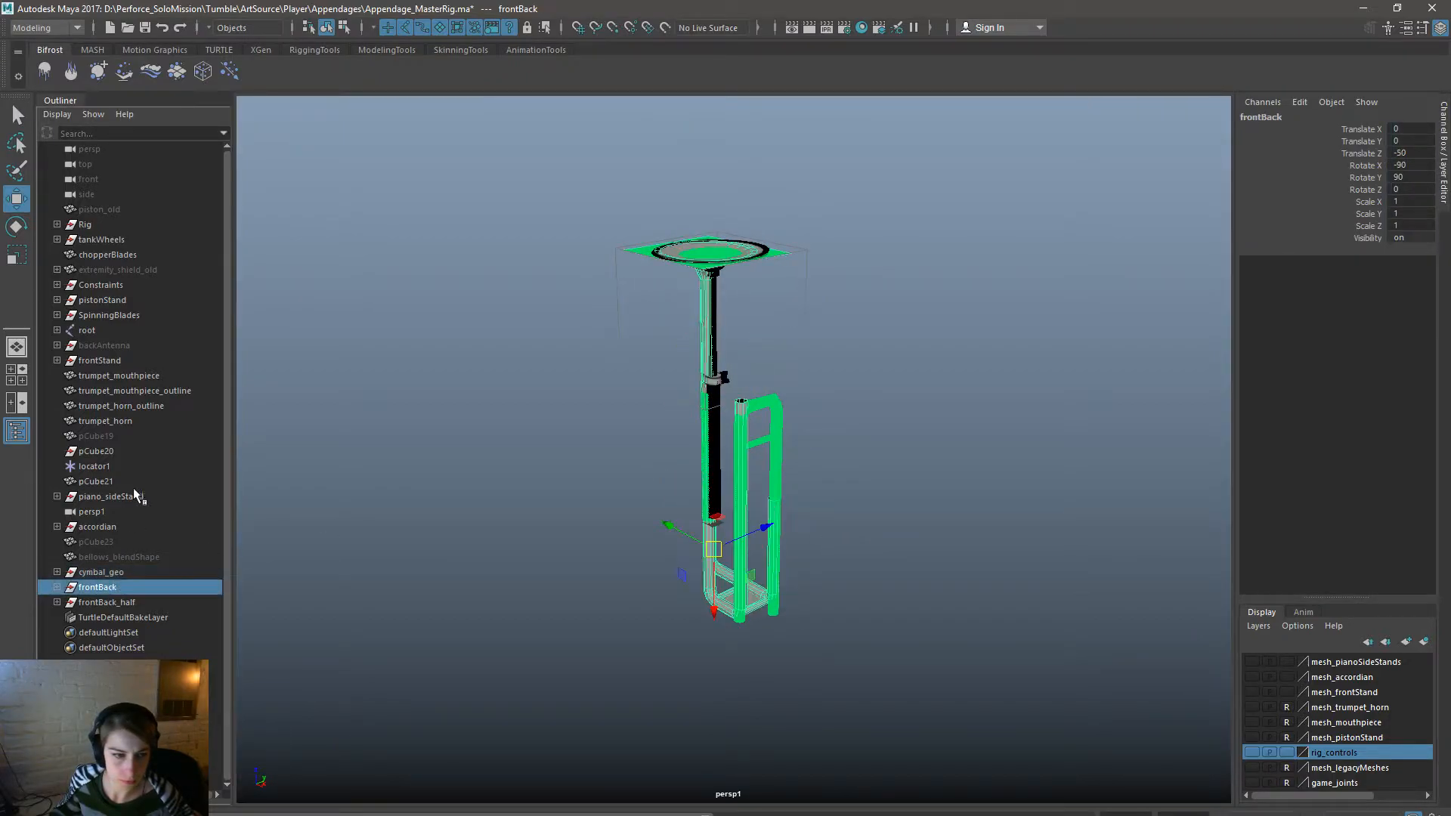
pyautogui.click(134, 527)
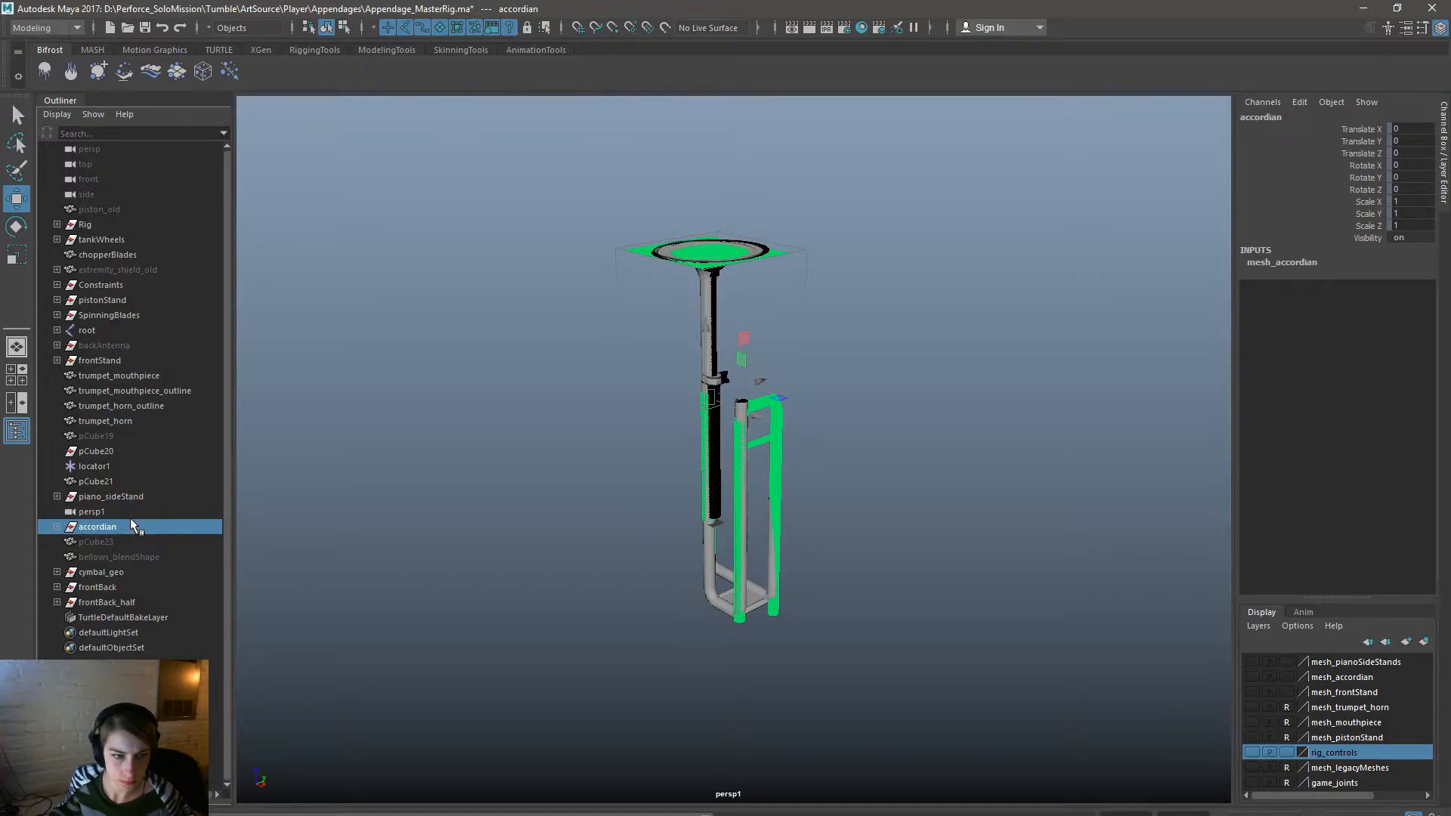
pyautogui.click(136, 376)
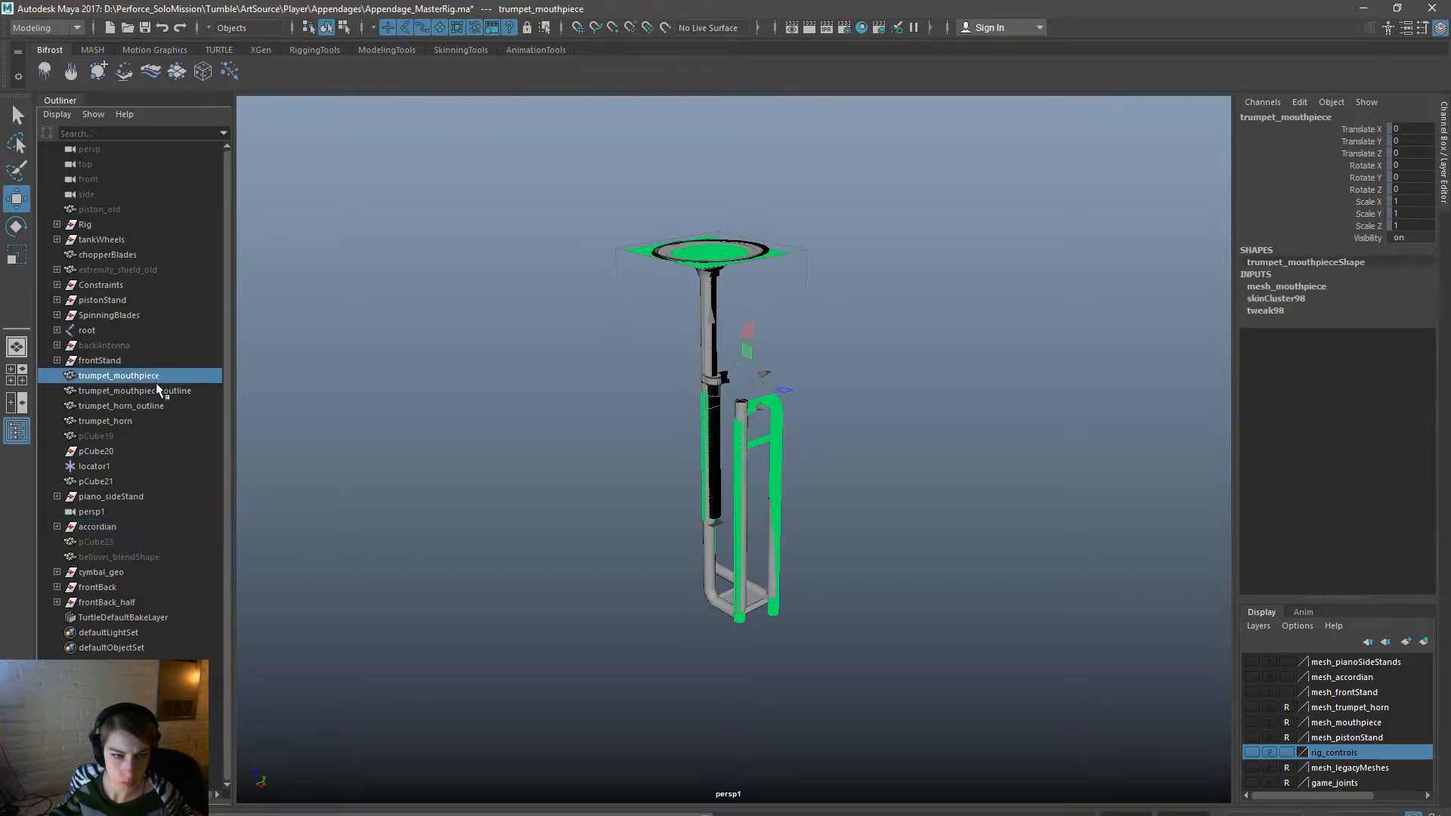
pyautogui.keyDown('shift'); pyautogui.click(140, 421); pyautogui.keyUp('shift')
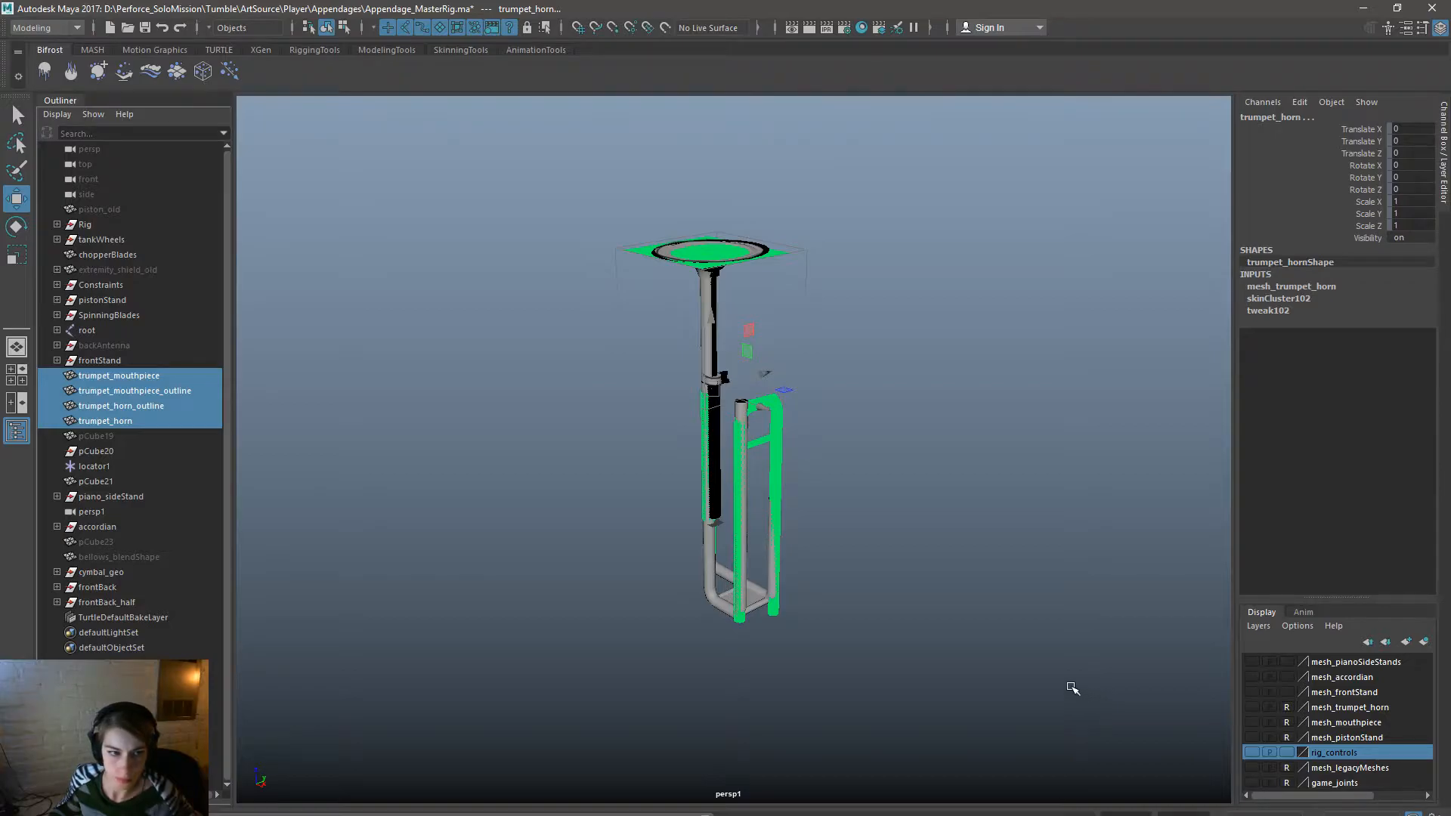
pyautogui.press('Delete')
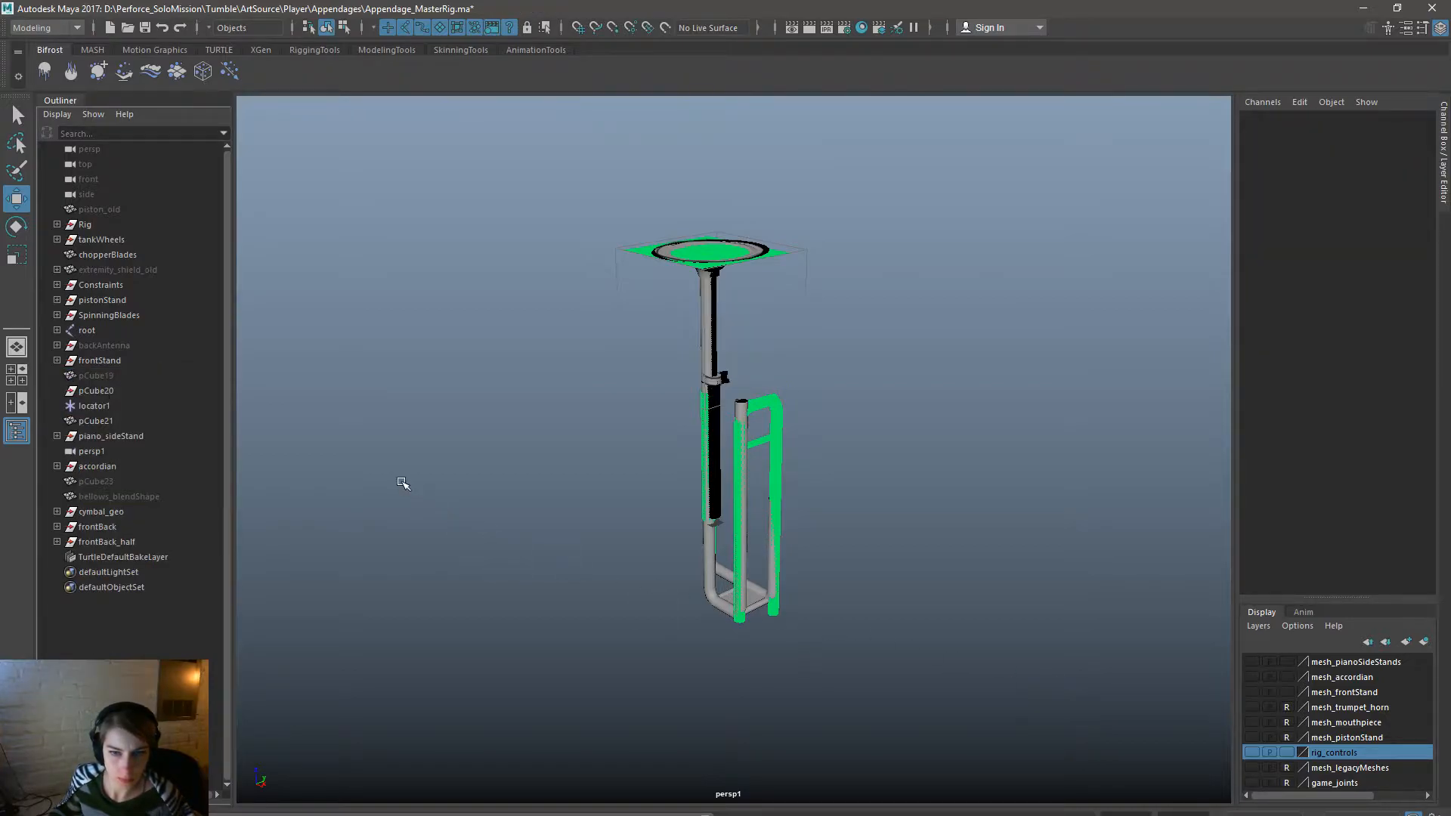
# Create a display layer containing cymbal_geo and name it mesh_drummer.
pyautogui.click(119, 511)
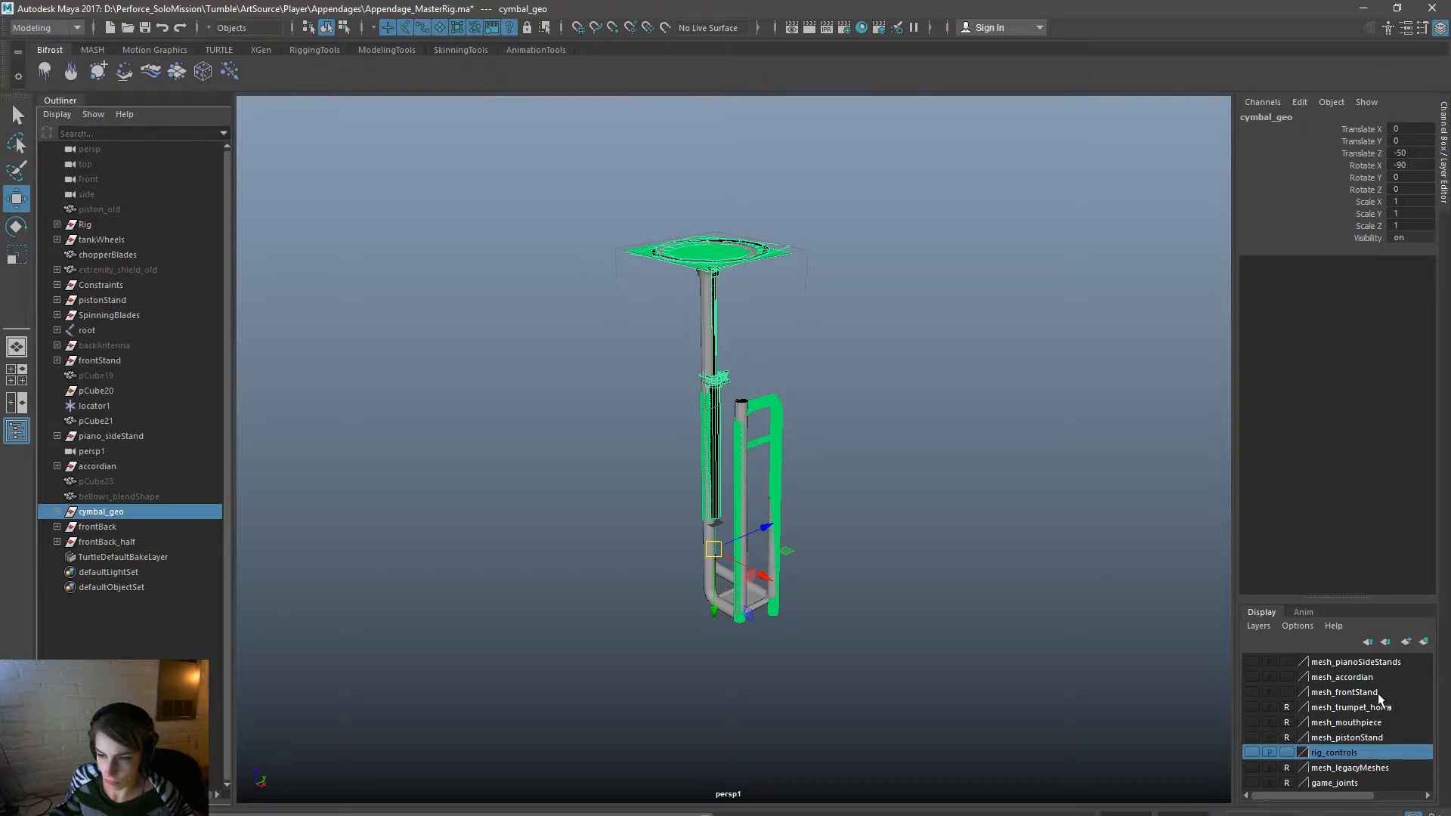
pyautogui.click(1251, 692)
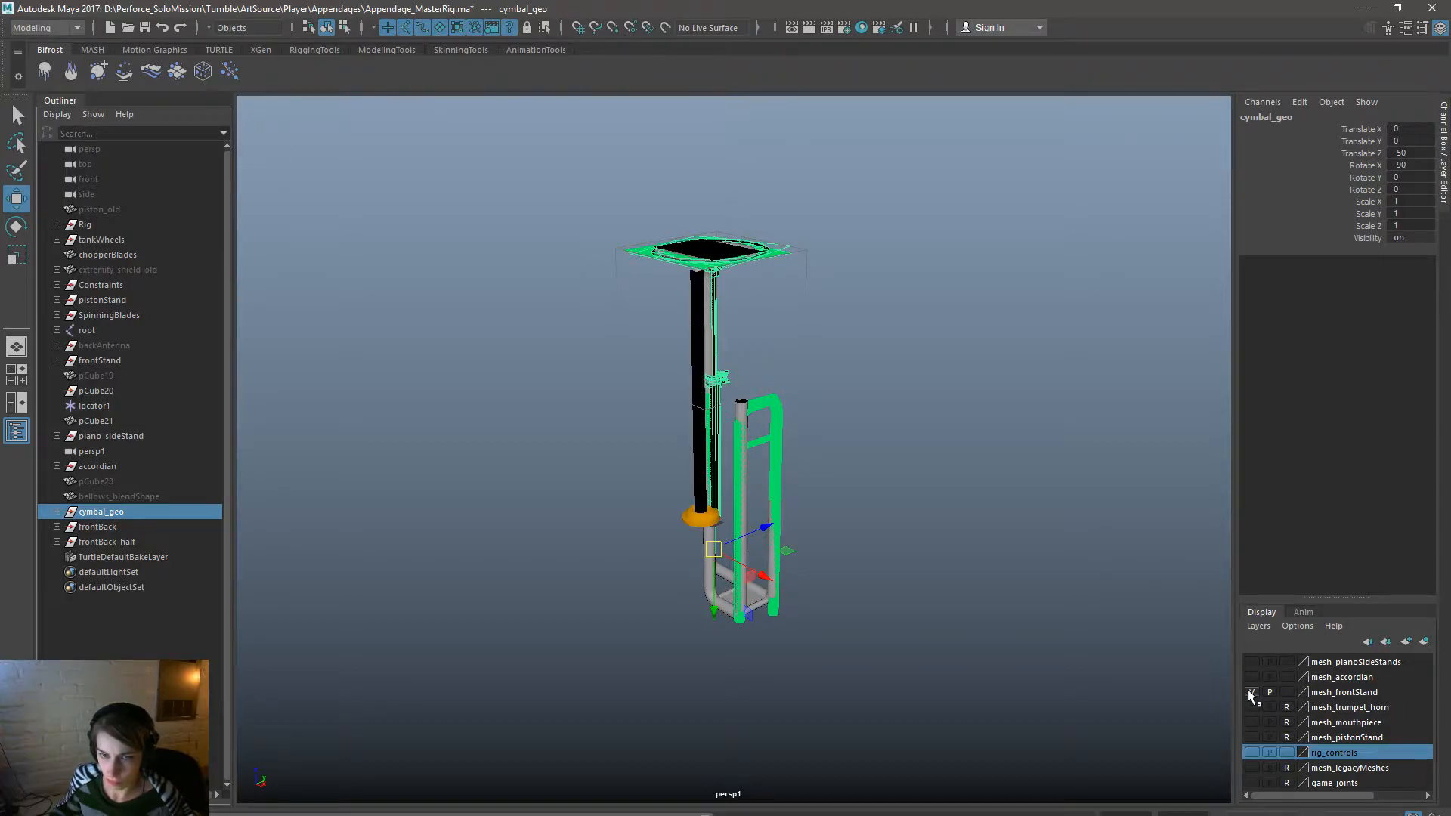
pyautogui.click(1251, 692)
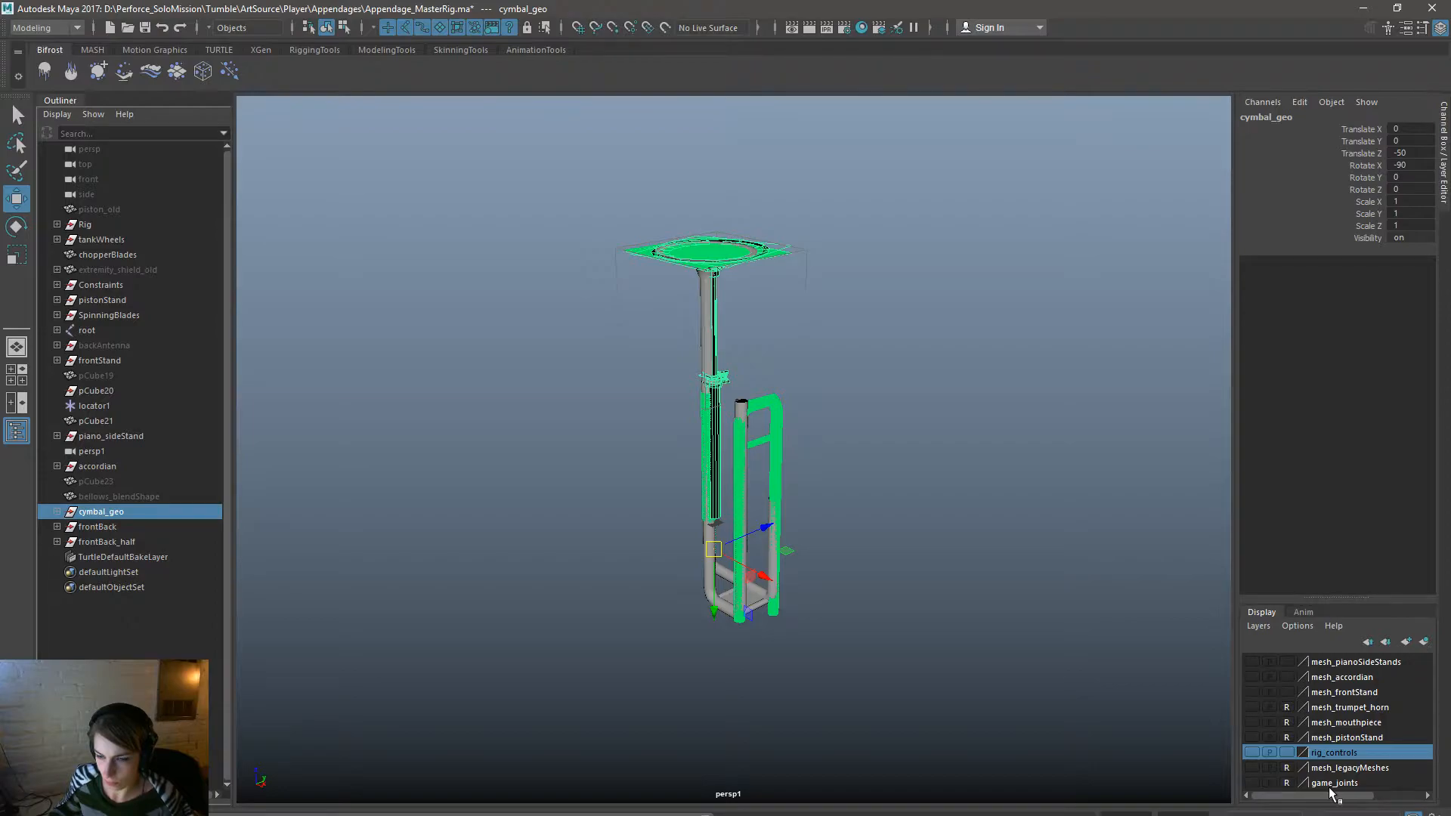
pyautogui.click(1426, 643)
pyautogui.scroll(-1, 1338, 743)
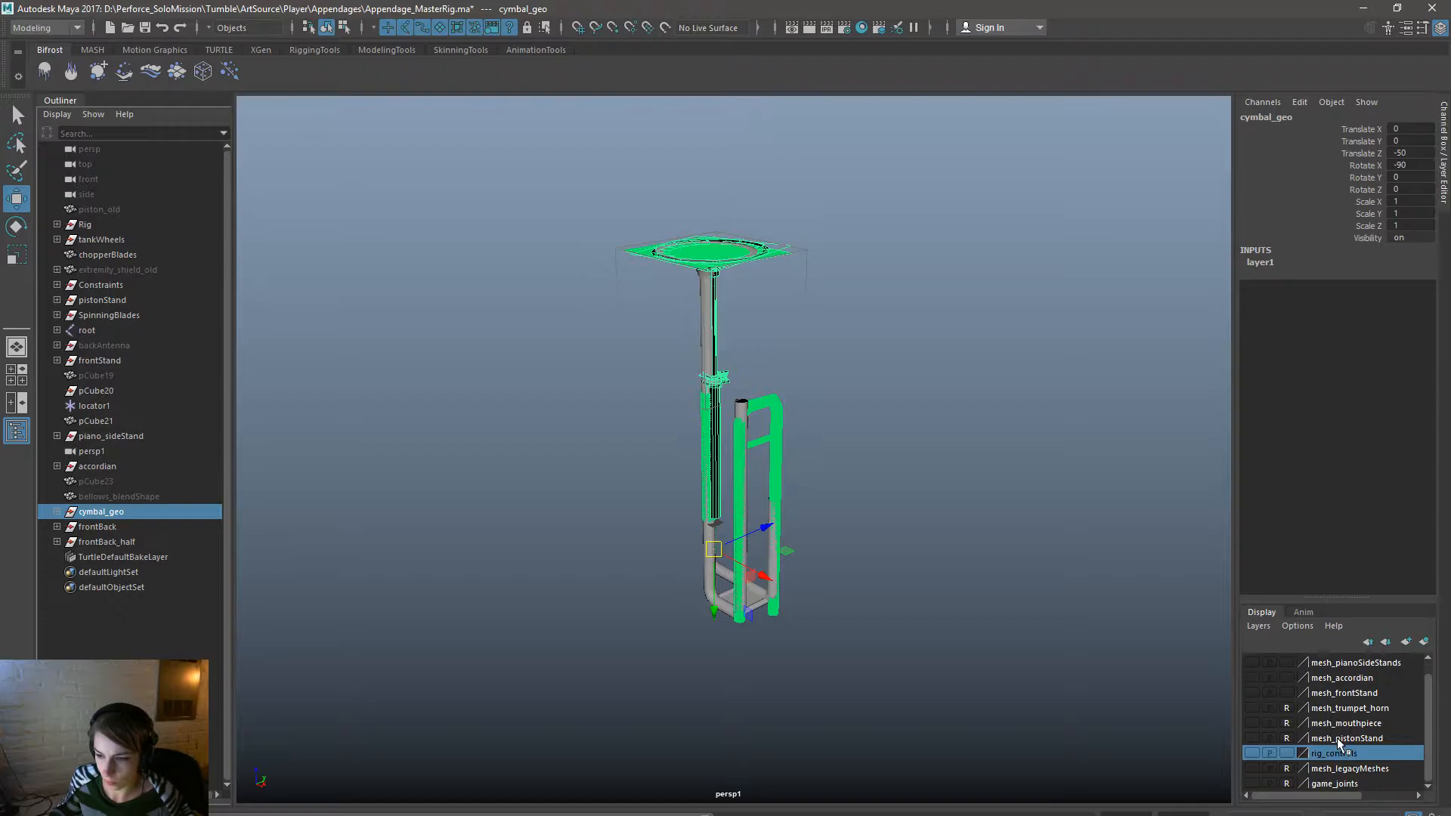
pyautogui.scroll(1, 1351, 765)
pyautogui.doubleClick(1341, 659)
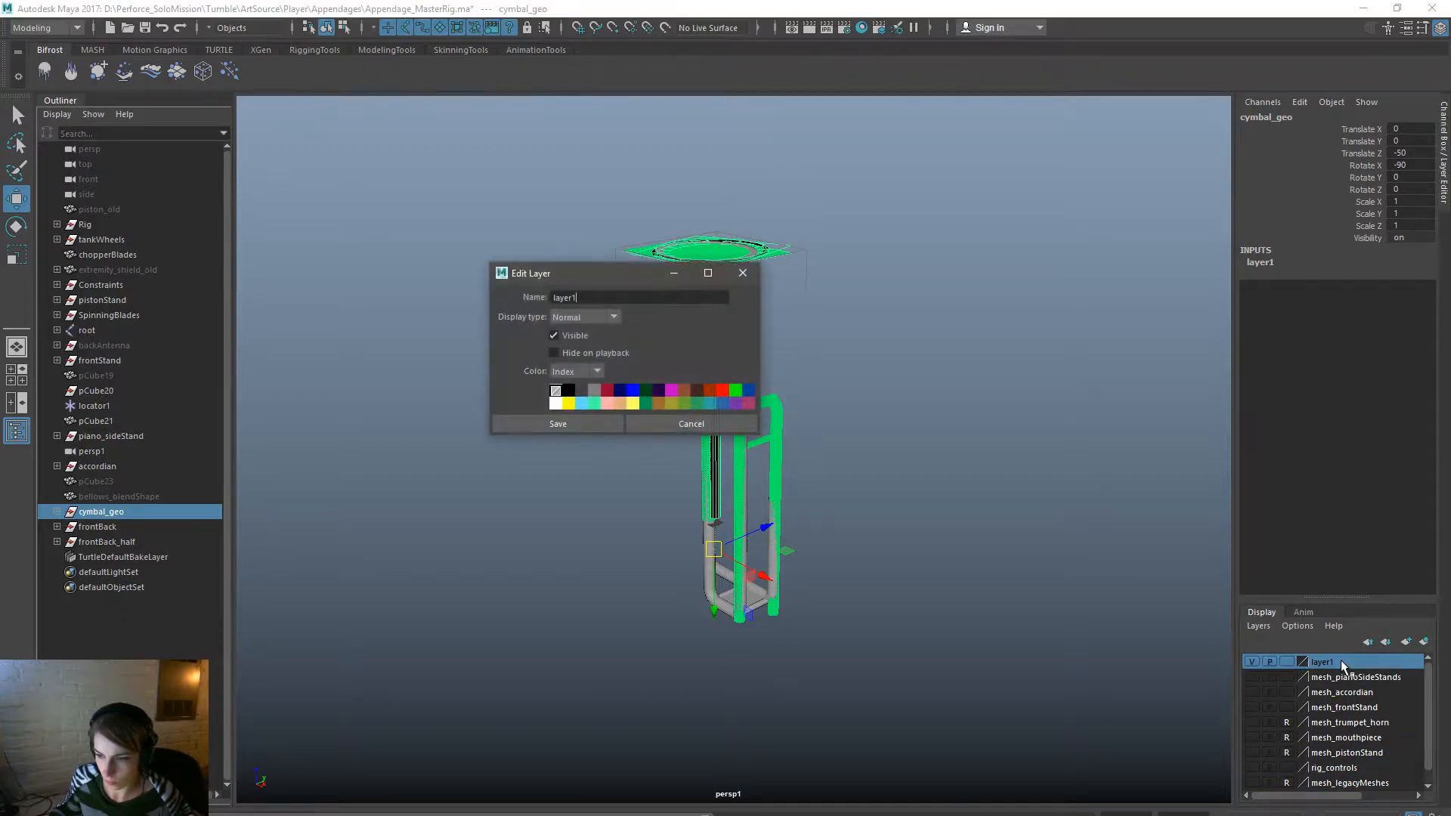
pyautogui.write('mesh_drummer')
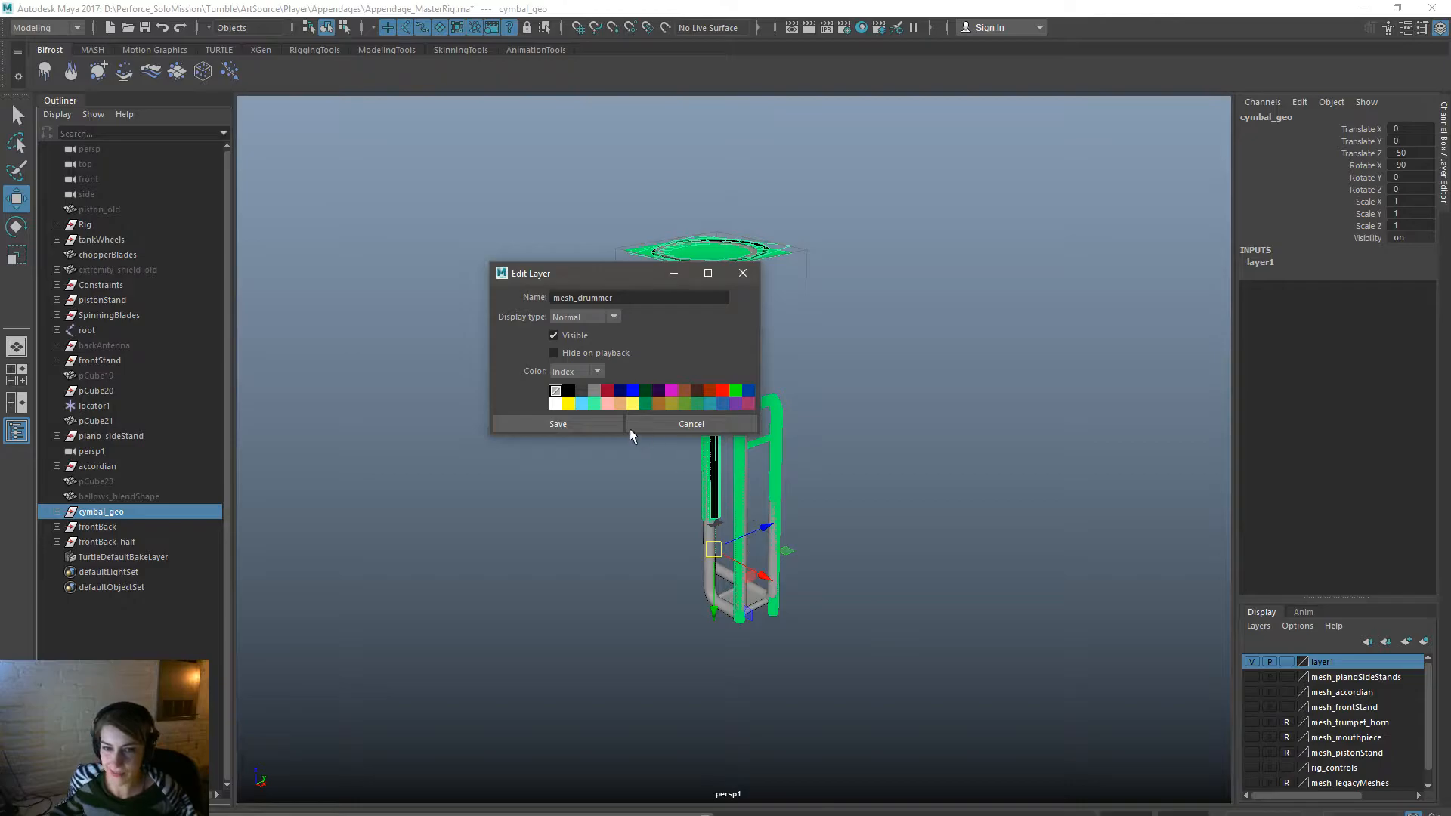
pyautogui.click(601, 427)
# Hide the mesh_drummer layer and select all the remaining visible trumpet geometry.
pyautogui.keyDown('alt'); pyautogui.moveTo(710, 621); pyautogui.dragTo(835, 641); pyautogui.keyUp('alt')
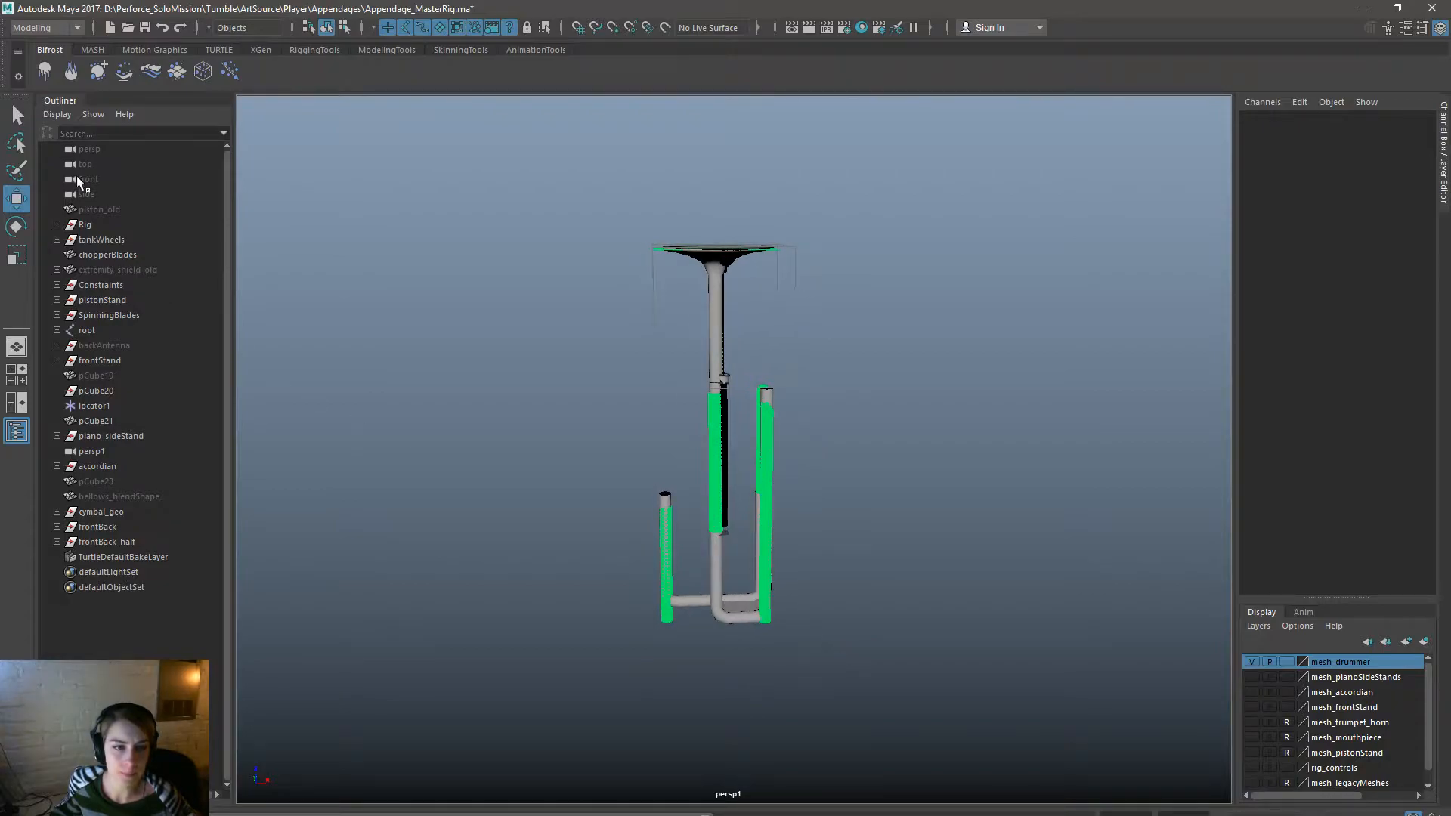
pyautogui.click(57, 225)
pyautogui.keyDown('alt'); pyautogui.moveTo(778, 459); pyautogui.dragTo(791, 508, button='middle'); pyautogui.keyUp('alt')
pyautogui.click(1251, 662)
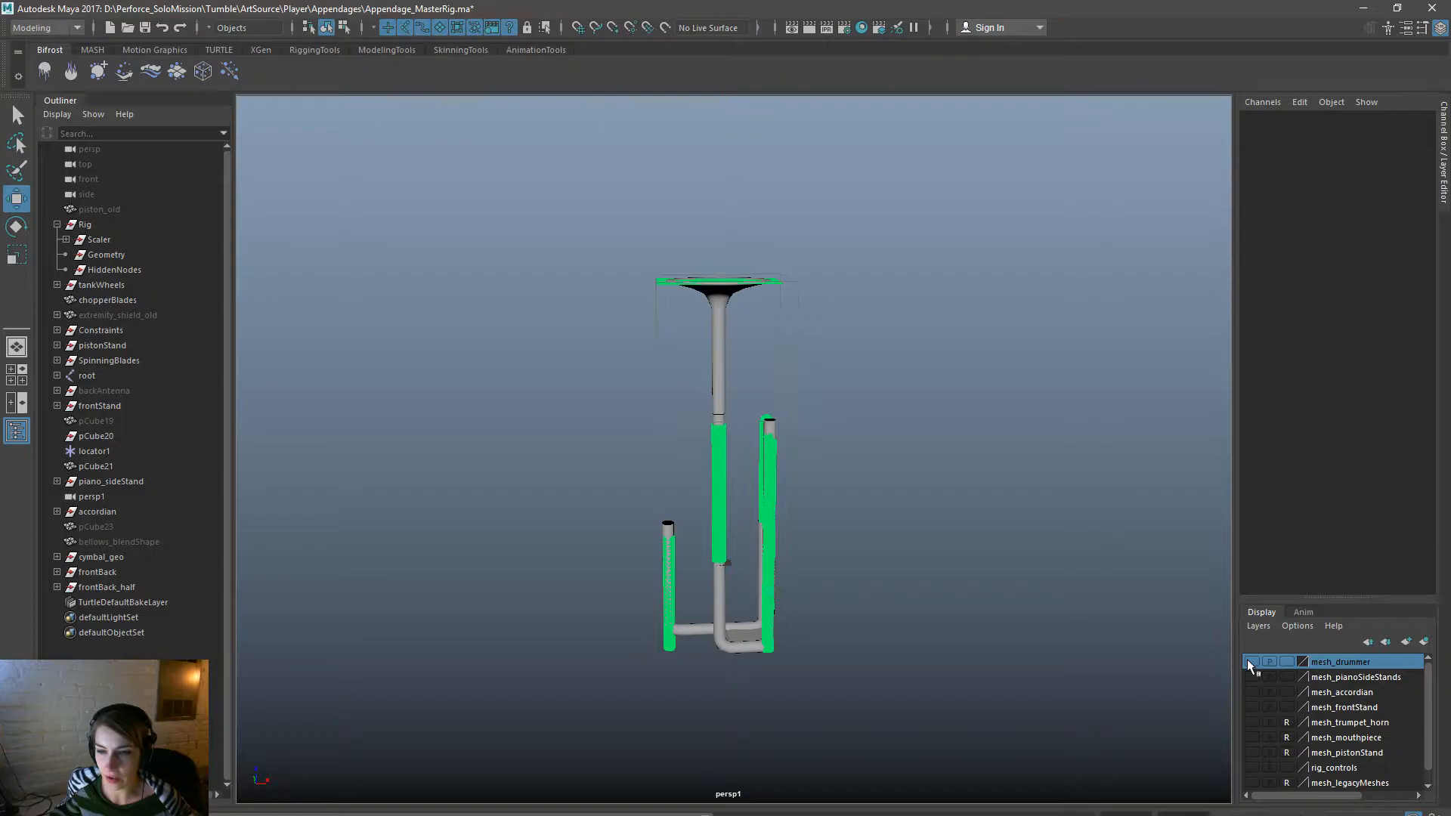
pyautogui.moveTo(870, 703); pyautogui.dragTo(533, 245)
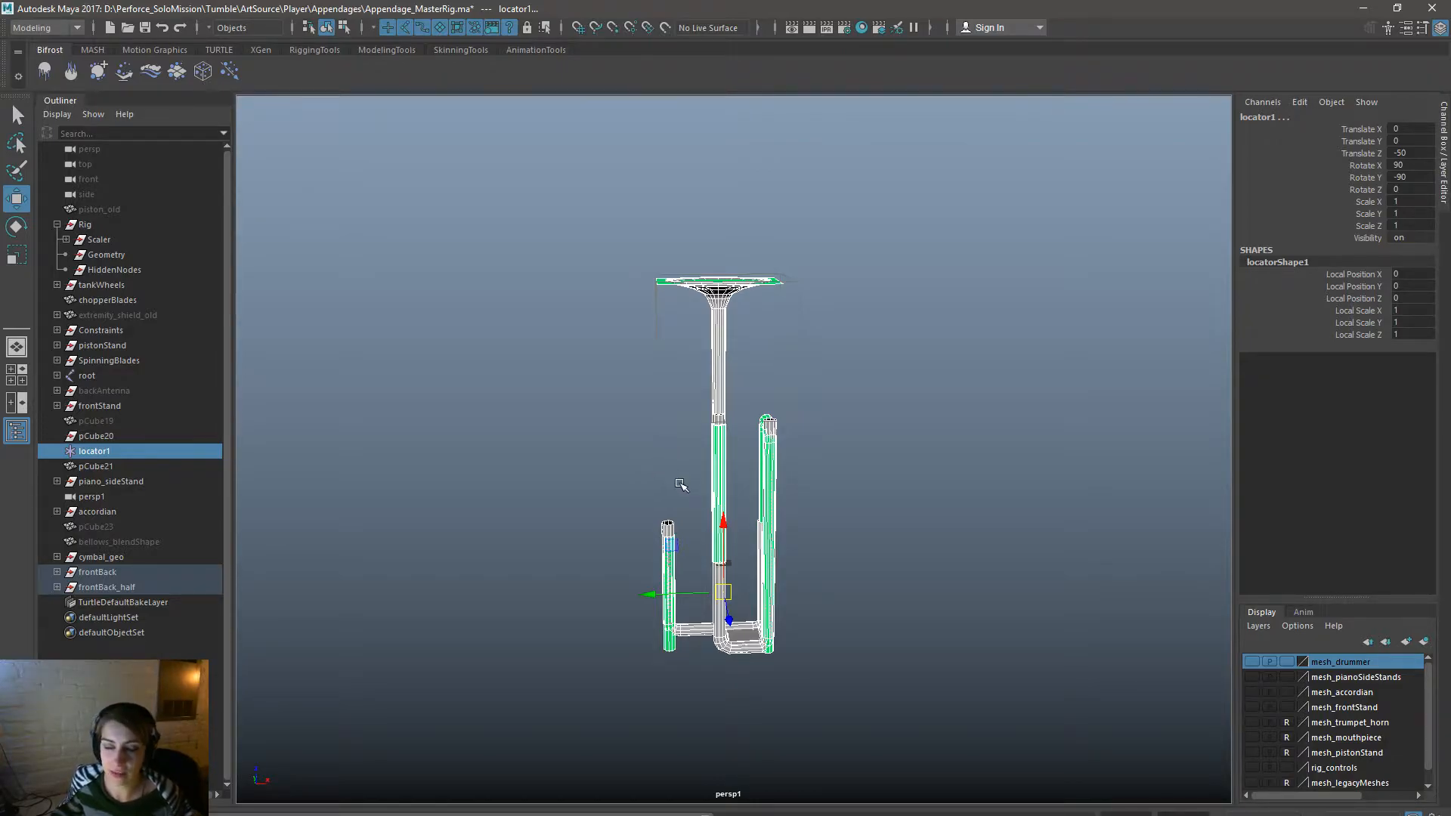
# Look through the Scaler and Joints hierarchy inside the Rig group and collapse it again.
pyautogui.click(65, 239)
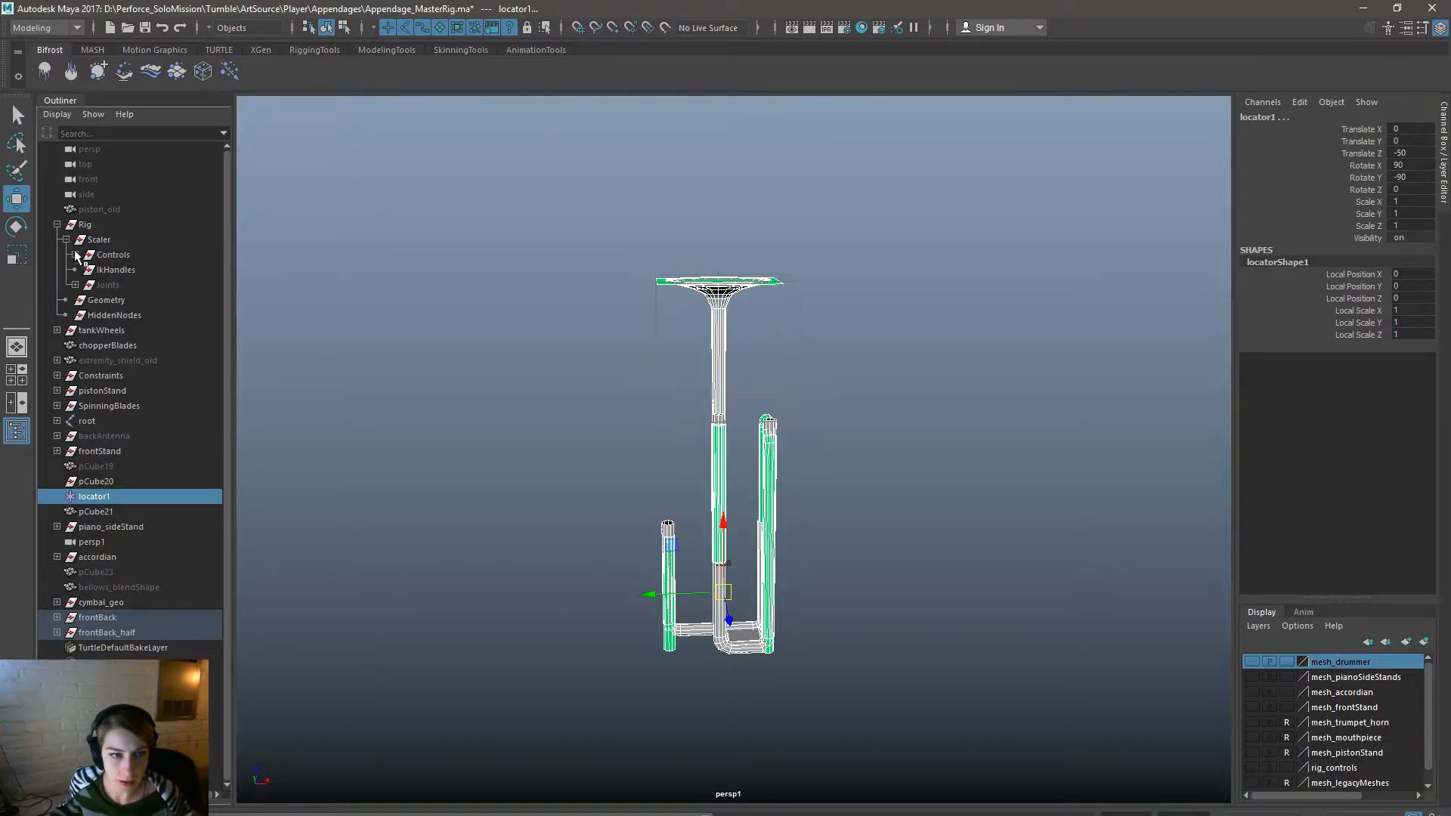
pyautogui.click(76, 286)
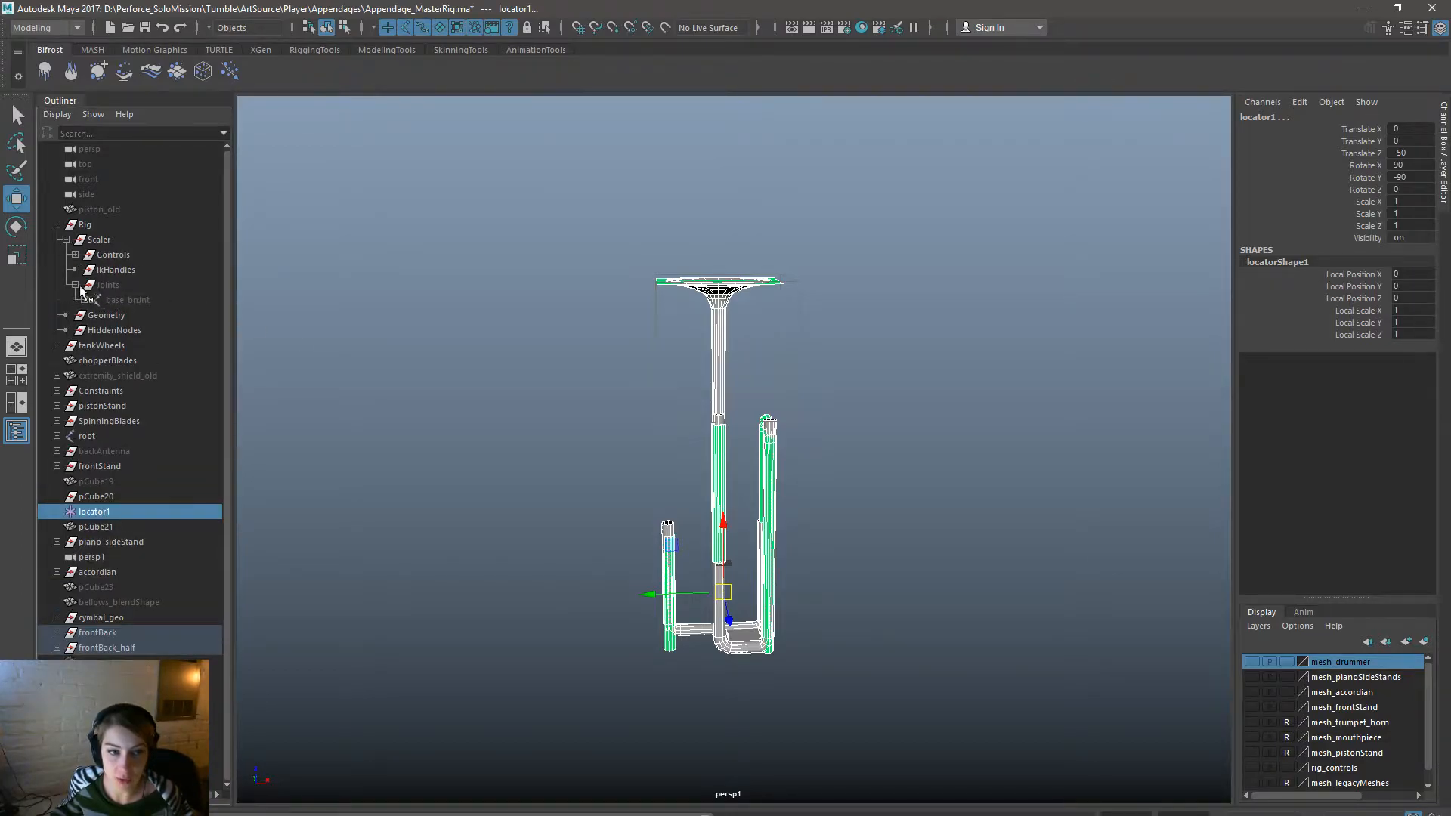
pyautogui.click(75, 285)
pyautogui.click(57, 225)
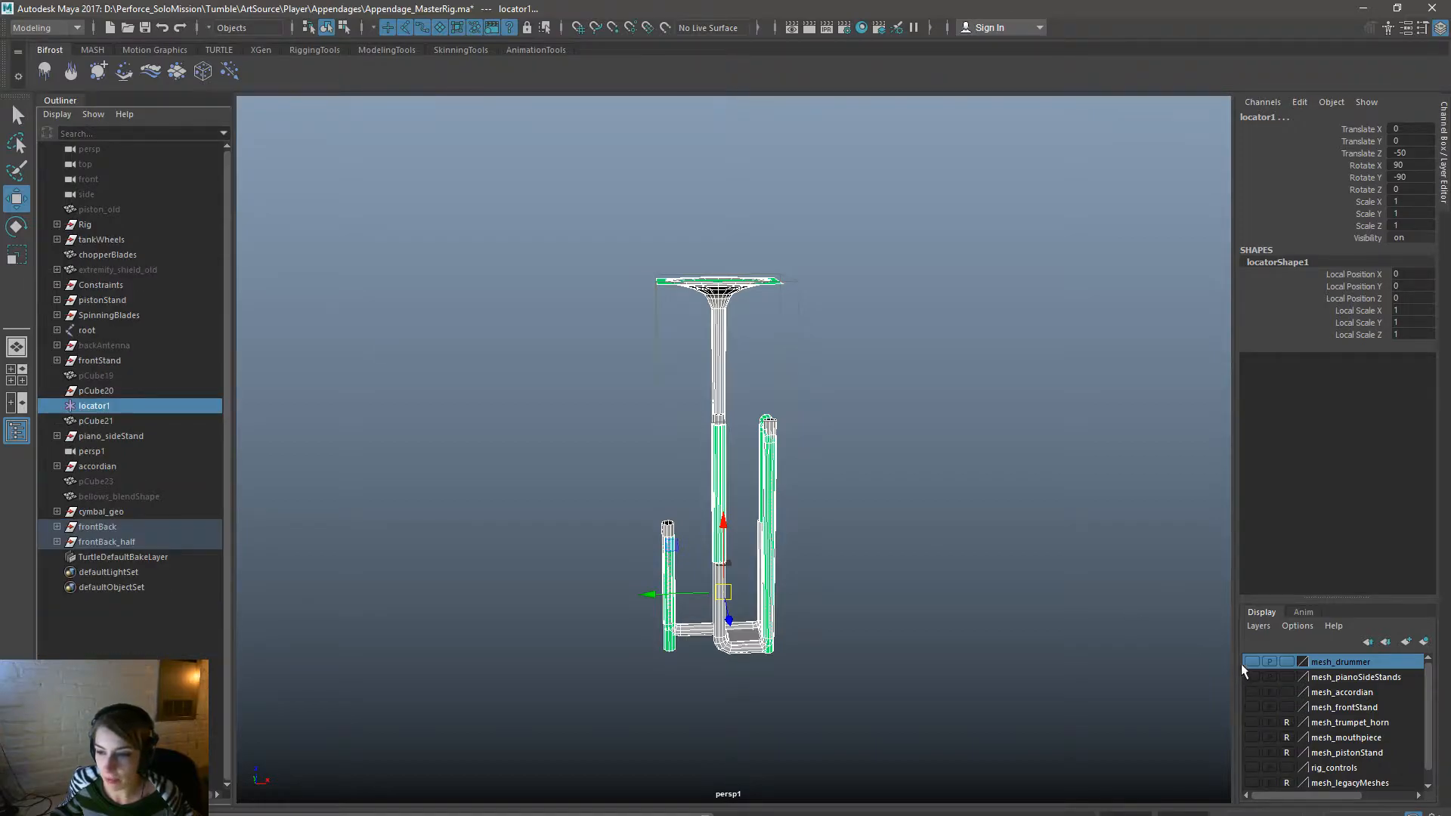
# Show the mesh_accordian and rig_controls layers and select the extremity control above the accordion.
pyautogui.click(1253, 689)
pyautogui.click(917, 425)
pyautogui.keyDown('alt'); pyautogui.moveTo(917, 425); pyautogui.dragTo(905, 506); pyautogui.keyUp('alt')
pyautogui.keyDown('alt'); pyautogui.moveTo(828, 533); pyautogui.dragTo(971, 435); pyautogui.keyUp('alt')
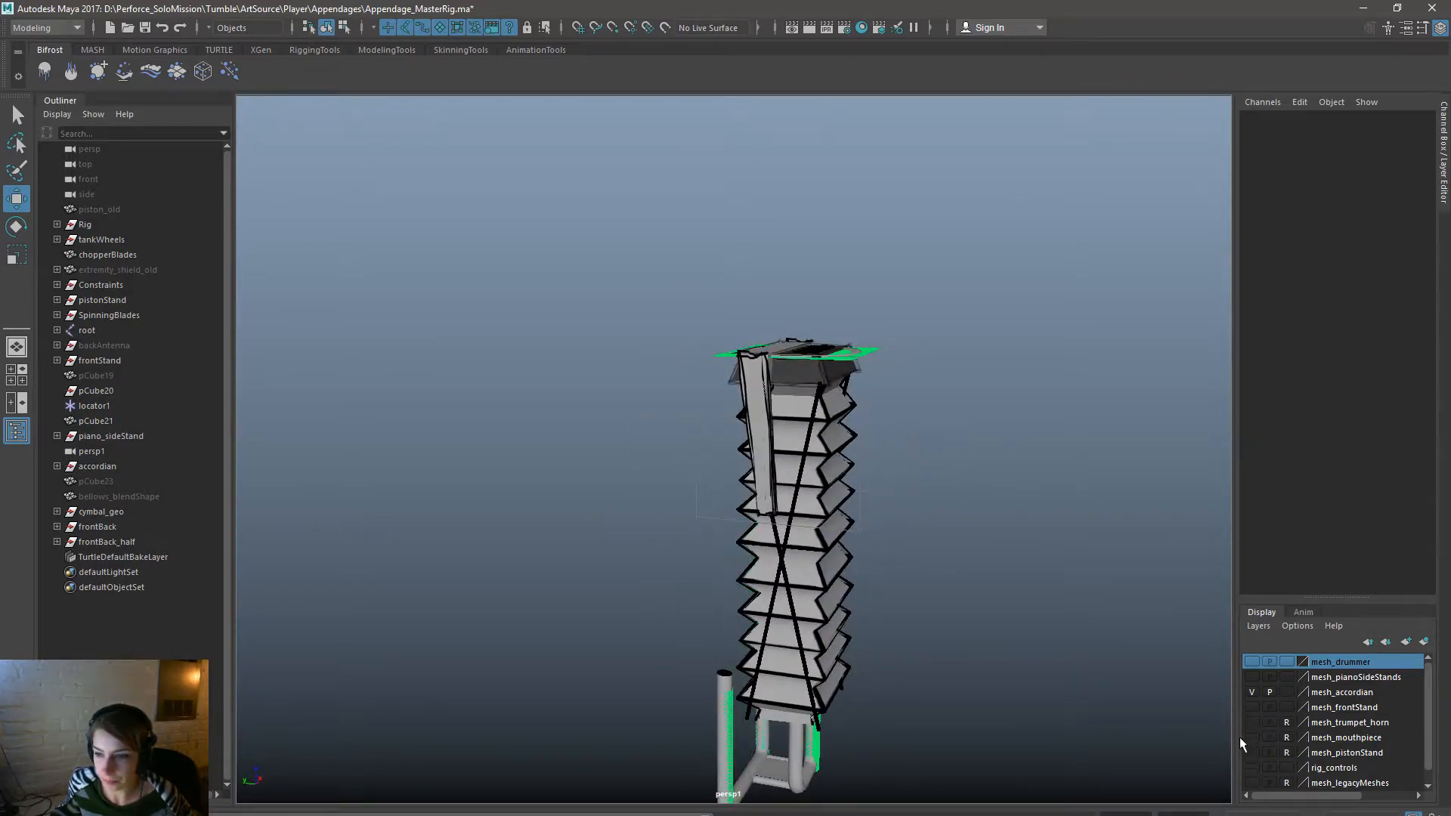
pyautogui.click(1251, 768)
pyautogui.keyDown('alt'); pyautogui.moveTo(877, 439); pyautogui.dragTo(842, 455); pyautogui.keyUp('alt')
pyautogui.click(839, 392)
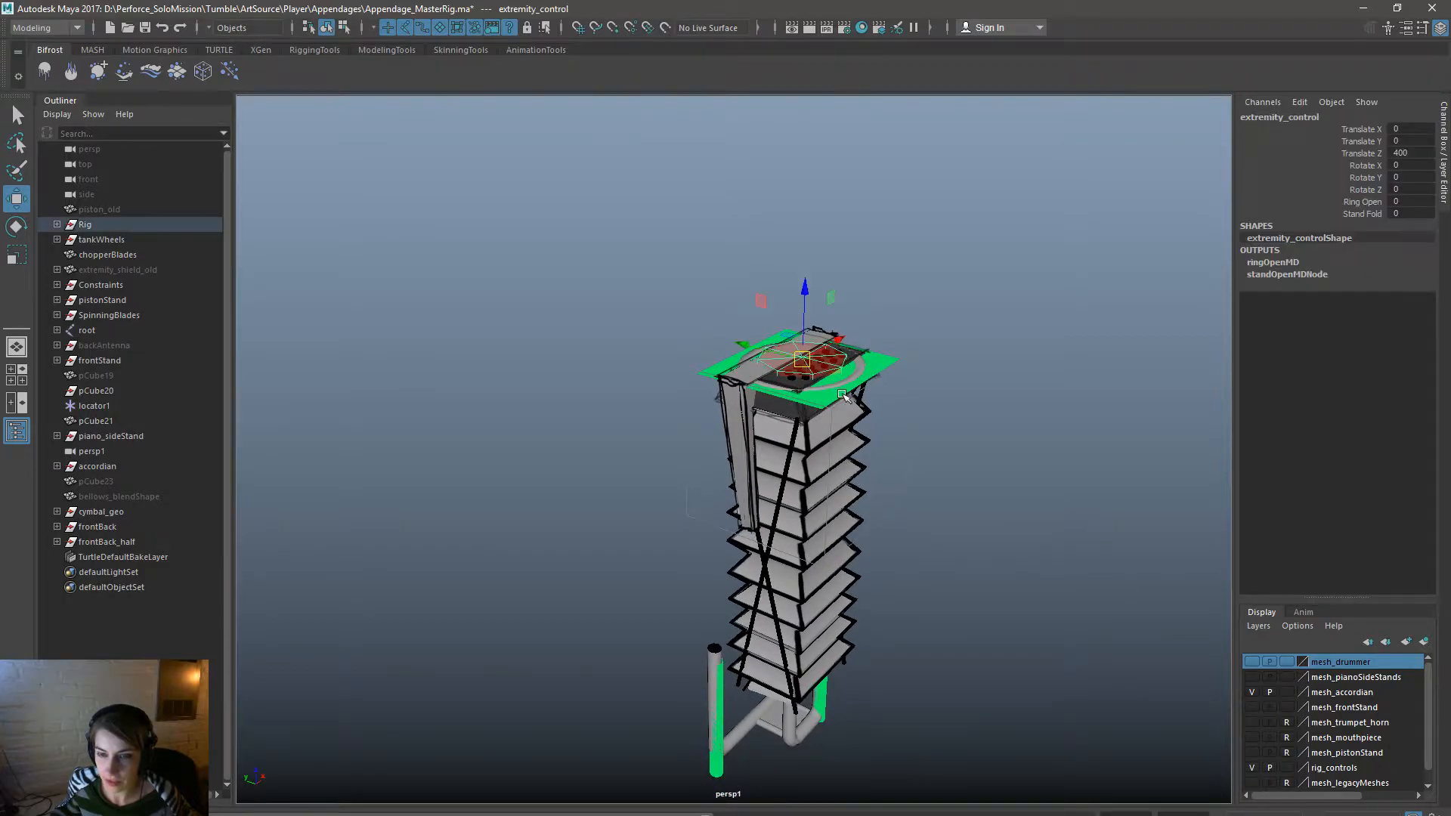
# Test-move the extremity control in several directions to check how the accordion and trumpet pieces follow, undoing each move.
pyautogui.moveTo(803, 265); pyautogui.dragTo(781, 207)
pyautogui.hotkey('ctrl', 'z')
pyautogui.moveTo(942, 356)
pyautogui.keyDown('alt'); pyautogui.mouseDown()
pyautogui.moveTo(684, 340)
pyautogui.moveTo(777, 324)
pyautogui.moveTo(968, 347)
pyautogui.mouseUp(); pyautogui.keyUp('alt')
pyautogui.keyDown('alt'); pyautogui.moveTo(930, 488); pyautogui.dragTo(782, 529); pyautogui.keyUp('alt')
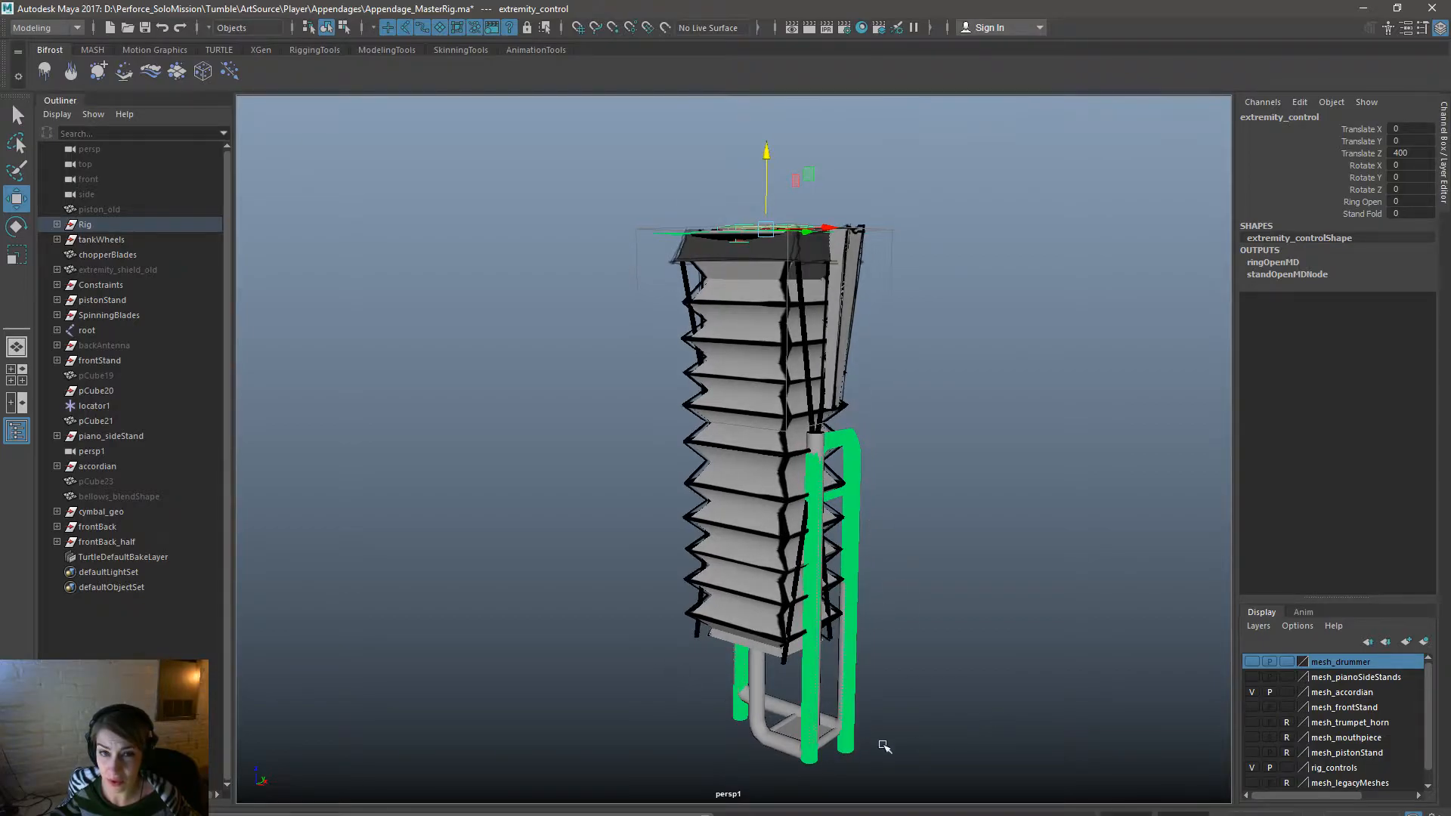
pyautogui.keyDown('alt'); pyautogui.moveTo(1090, 664); pyautogui.dragTo(842, 668); pyautogui.keyUp('alt')
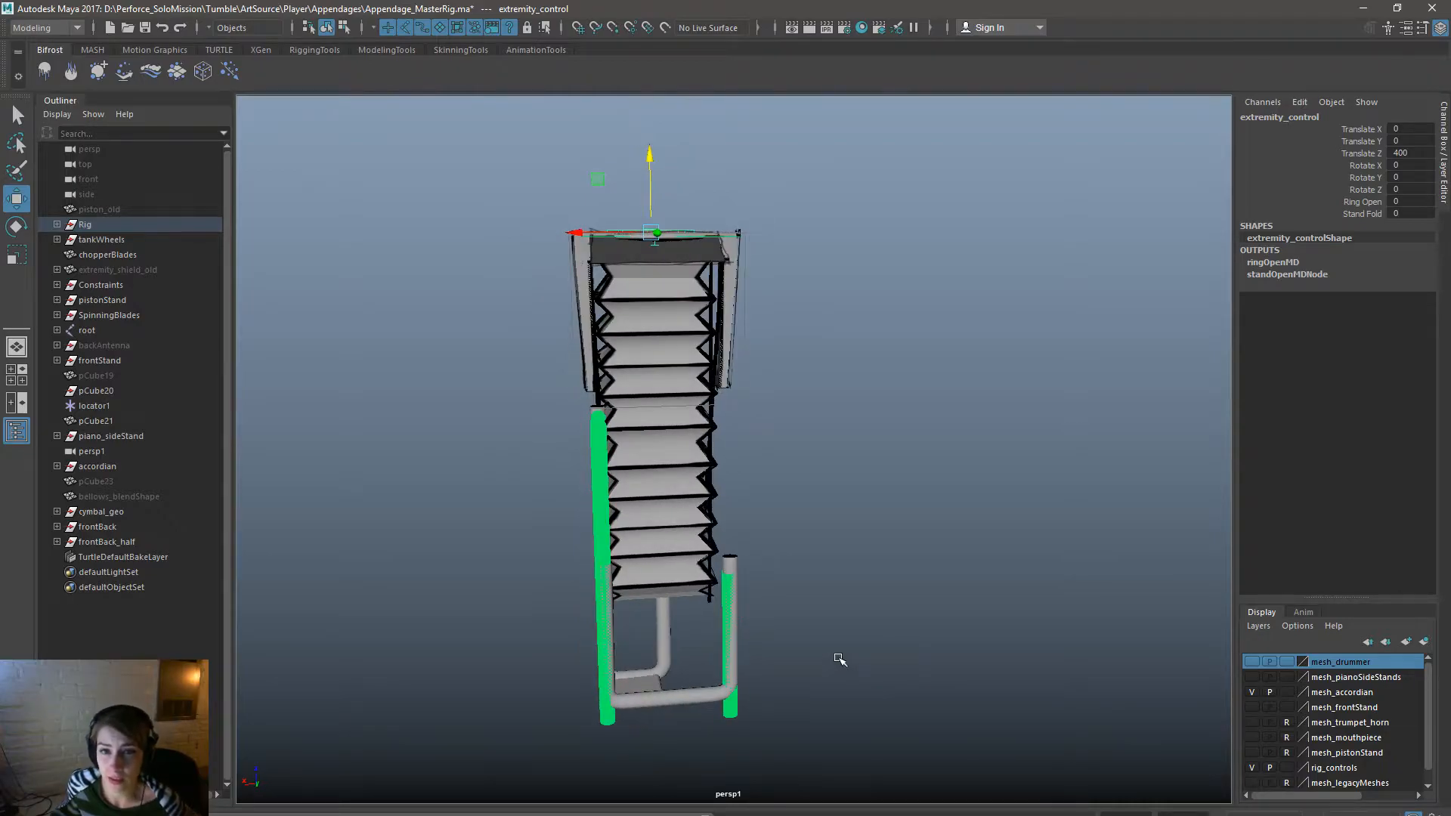
pyautogui.keyDown('alt'); pyautogui.moveTo(762, 577); pyautogui.dragTo(1003, 580); pyautogui.keyUp('alt')
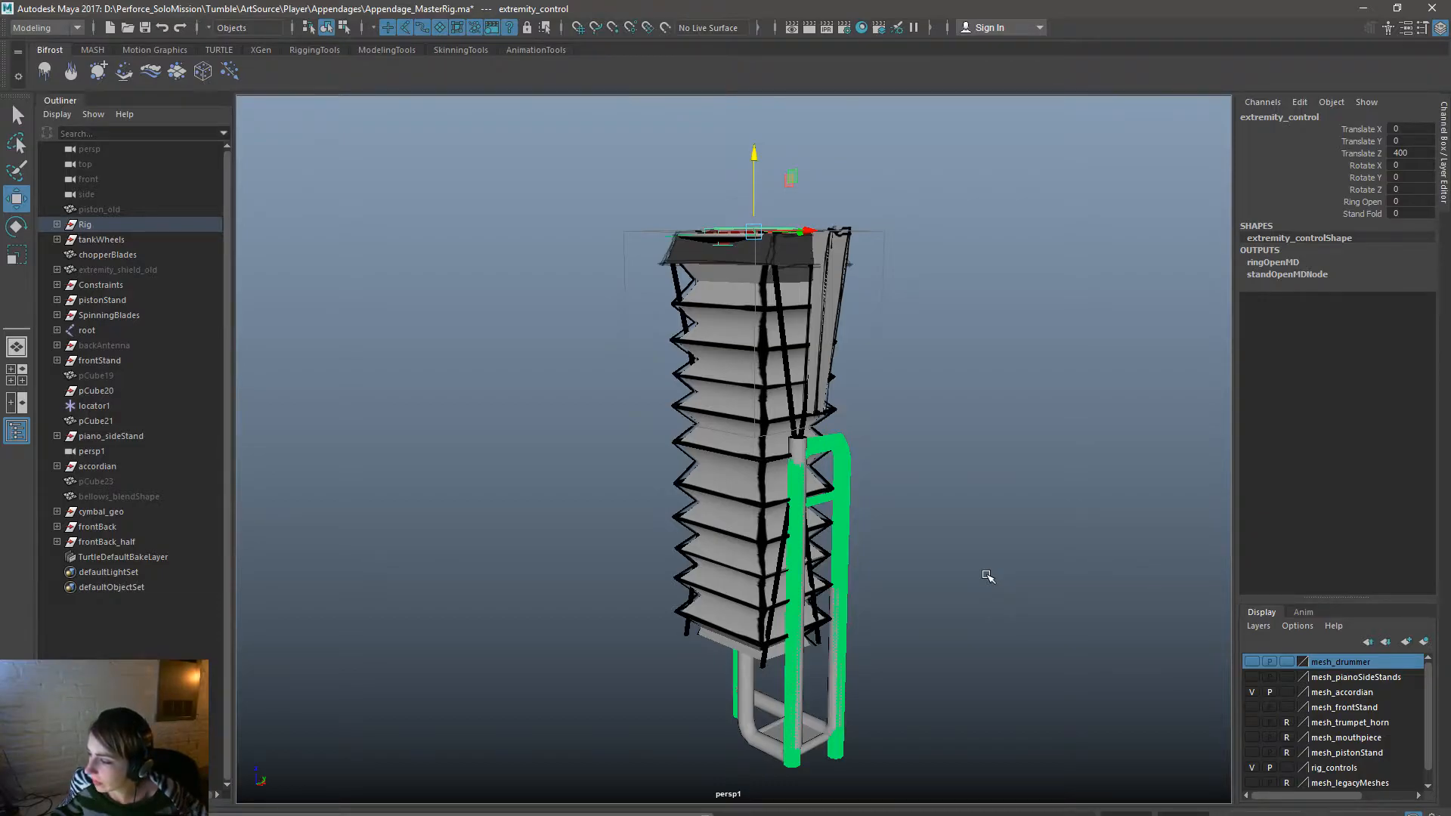
pyautogui.moveTo(770, 251); pyautogui.dragTo(847, 152)
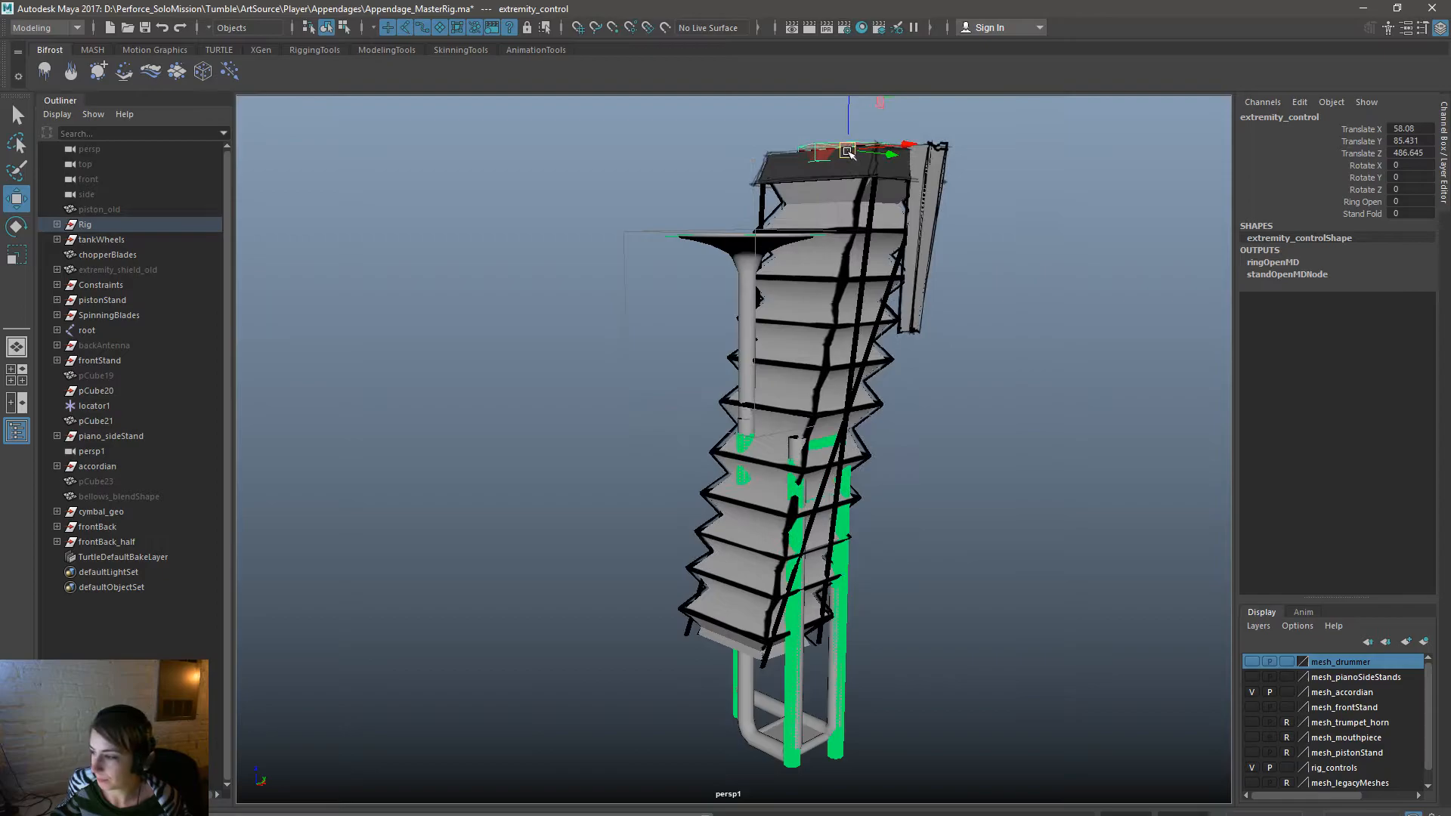
pyautogui.hotkey('ctrl', 'z')
pyautogui.keyDown('alt'); pyautogui.moveTo(928, 376); pyautogui.dragTo(857, 377); pyautogui.keyUp('alt')
pyautogui.moveTo(689, 235); pyautogui.dragTo(937, 420)
pyautogui.hotkey('ctrl', 'z')
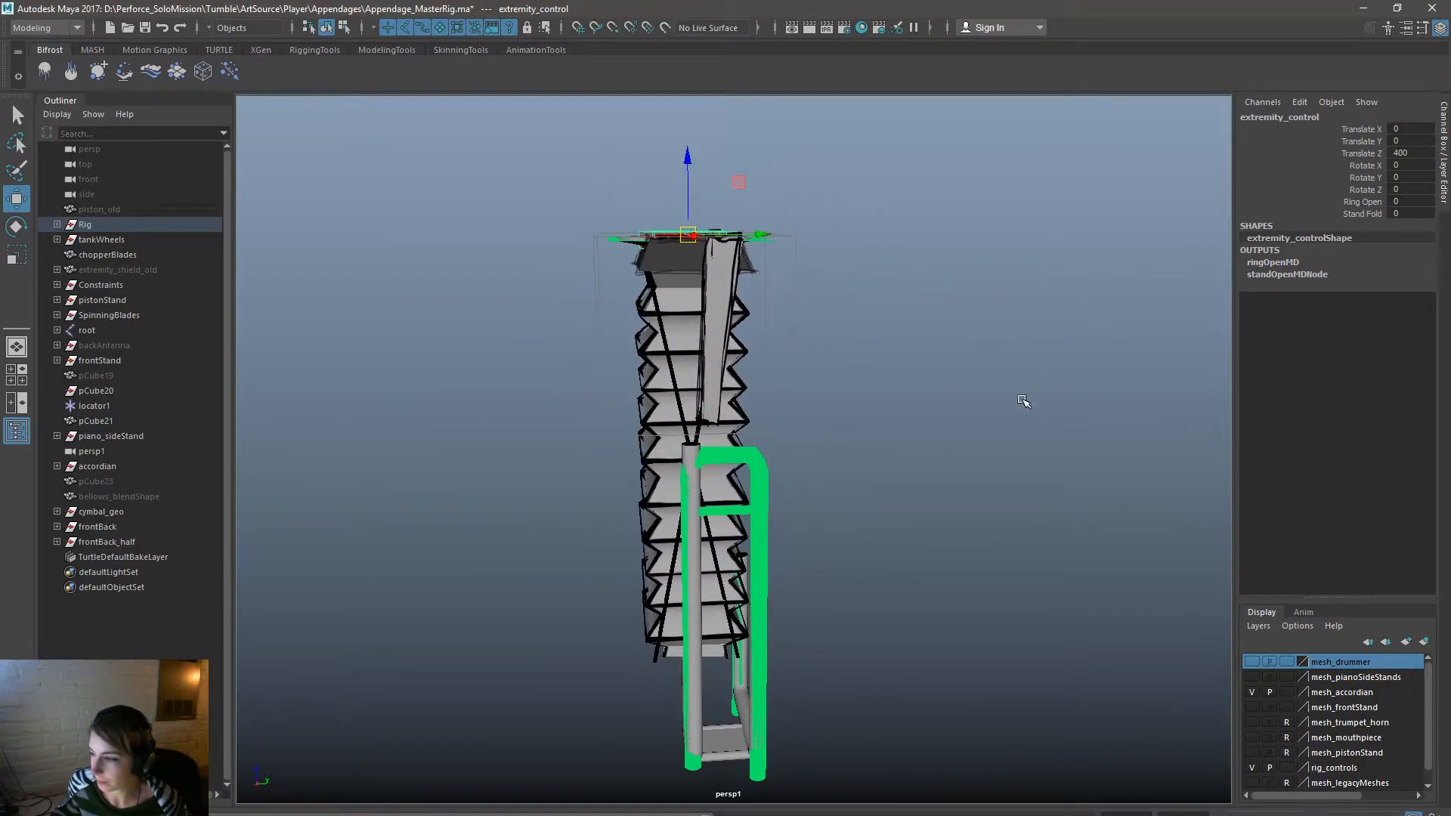
# Deselect the extremity control and select the frontBack_half group through one of its green tubes.
pyautogui.click(1023, 400)
pyautogui.keyDown('alt'); pyautogui.moveTo(756, 604); pyautogui.dragTo(852, 619); pyautogui.keyUp('alt')
pyautogui.keyDown('alt'); pyautogui.moveTo(914, 601); pyautogui.dragTo(866, 608, button='middle'); pyautogui.keyUp('alt')
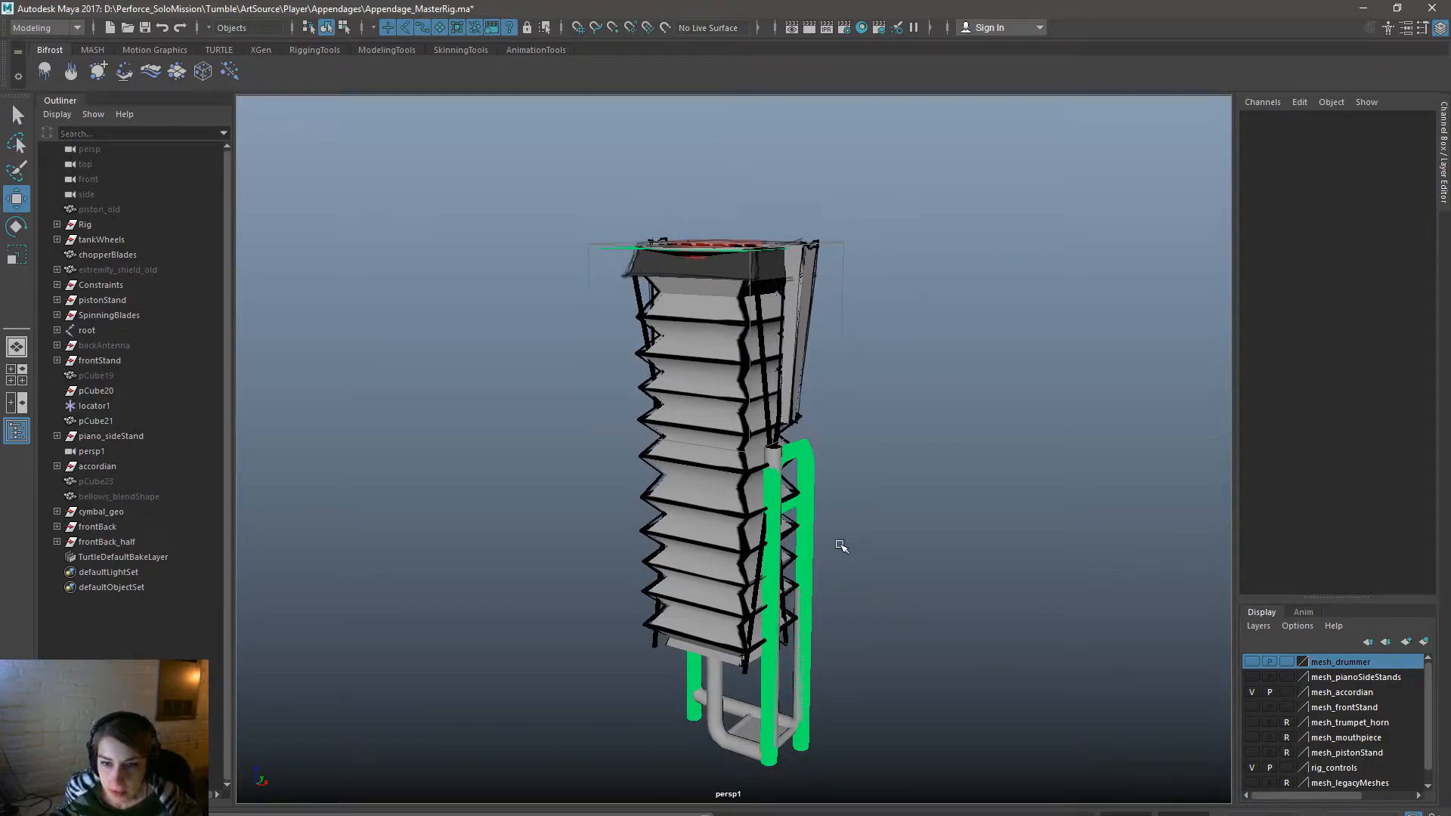
pyautogui.keyDown('alt'); pyautogui.moveTo(842, 537); pyautogui.dragTo(869, 521); pyautogui.keyUp('alt')
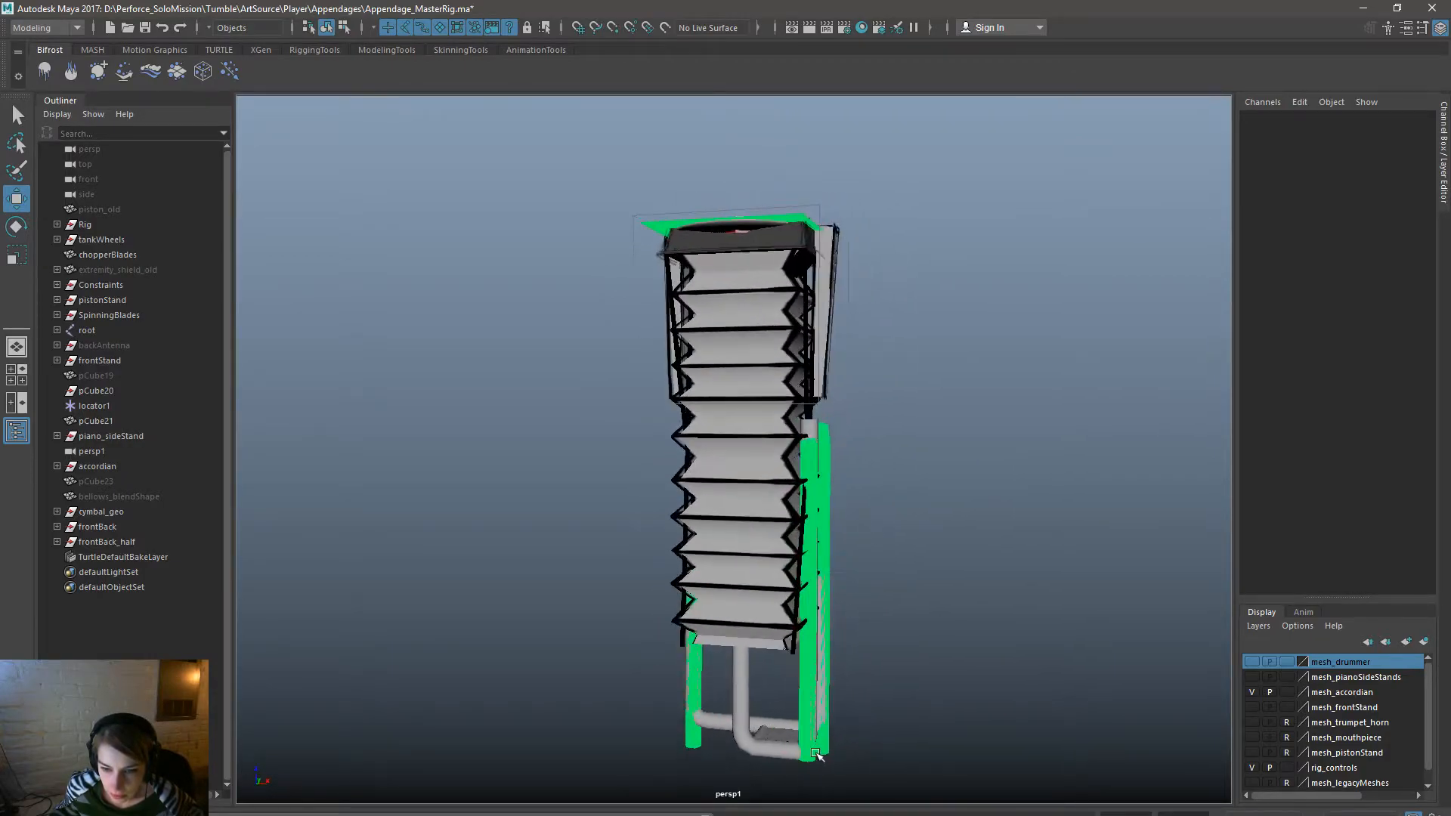
pyautogui.click(816, 754)
pyautogui.press('Up')
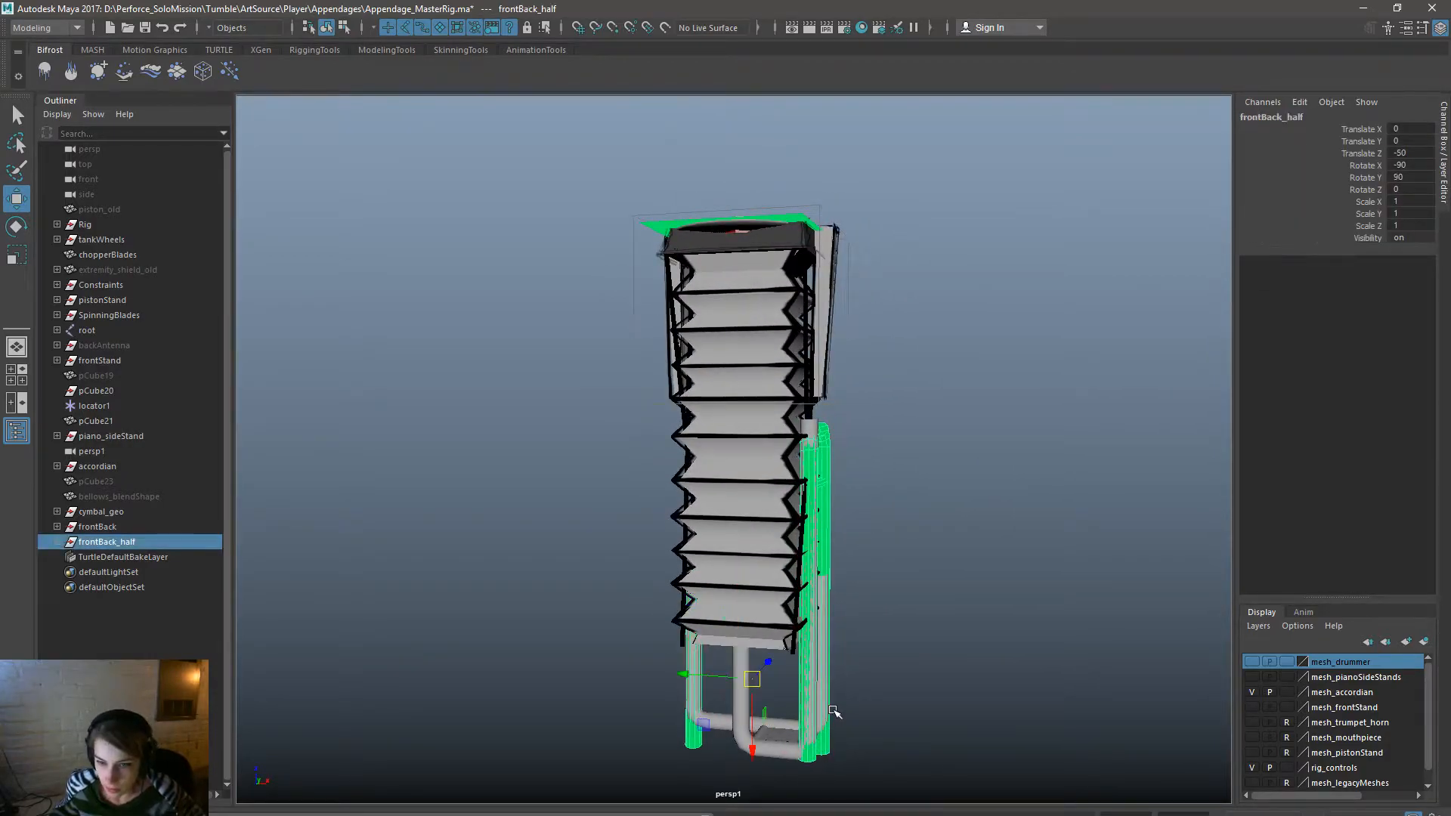
# Turn on X-Ray shading and hide the mesh_accordian layer to inspect the trumpet tubes, leaving nothing selected.
pyautogui.moveTo(872, 662)
pyautogui.keyDown('alt'); pyautogui.mouseDown()
pyautogui.moveTo(756, 650)
pyautogui.moveTo(907, 646)
pyautogui.moveTo(861, 642)
pyautogui.mouseUp(); pyautogui.keyUp('alt')
pyautogui.press('space')
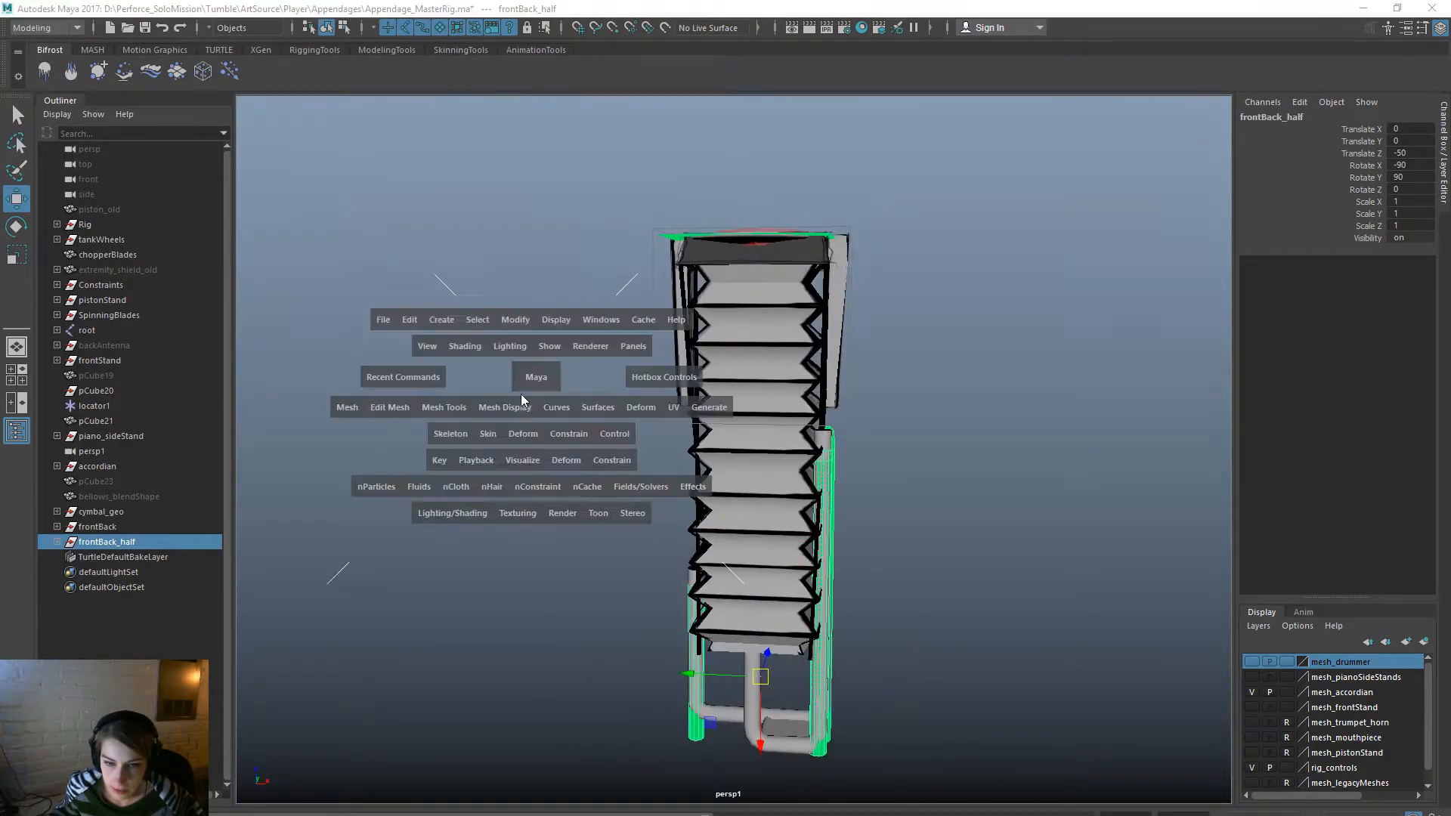
pyautogui.click(464, 348)
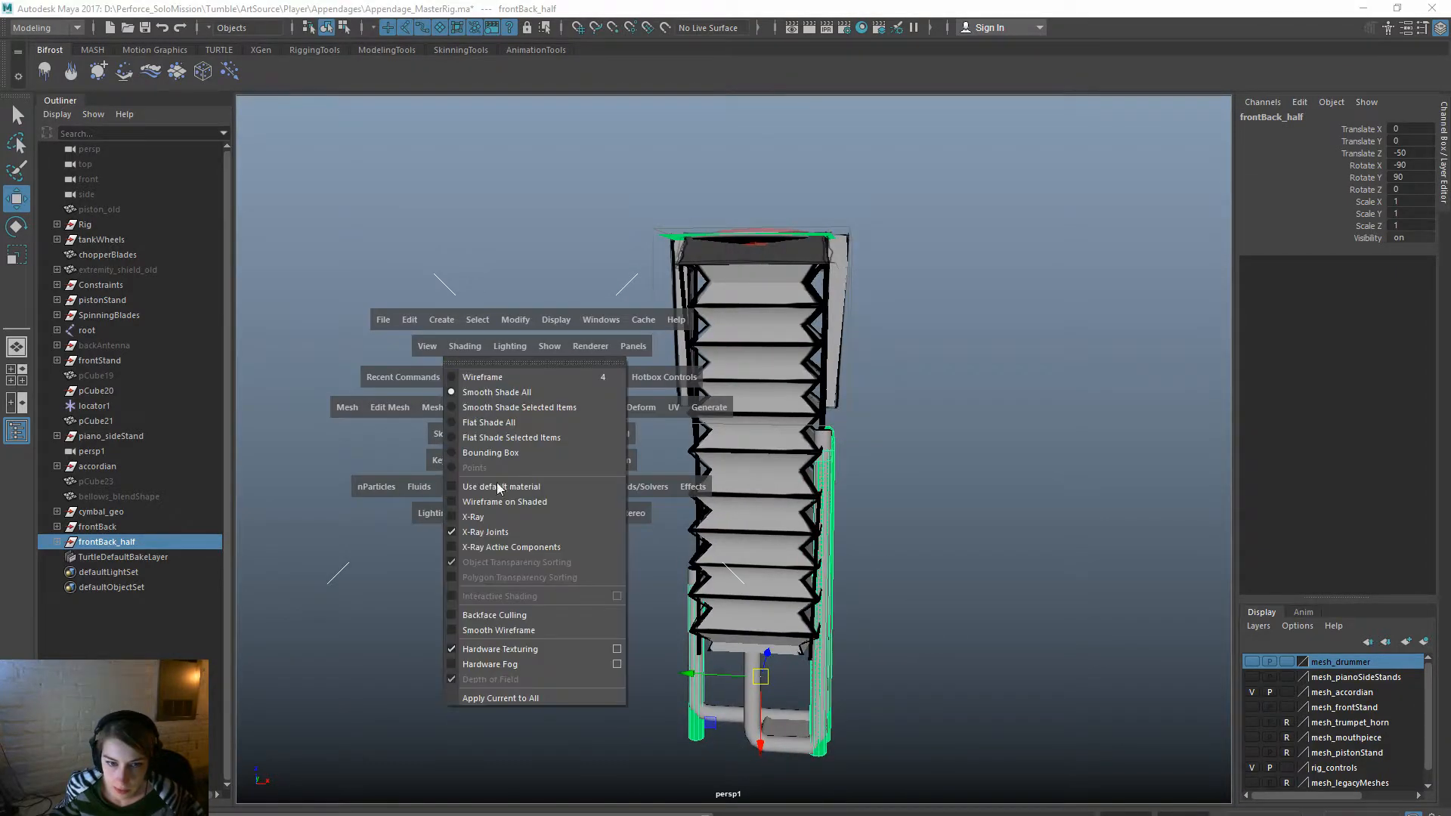
pyautogui.click(520, 516)
pyautogui.click(1252, 692)
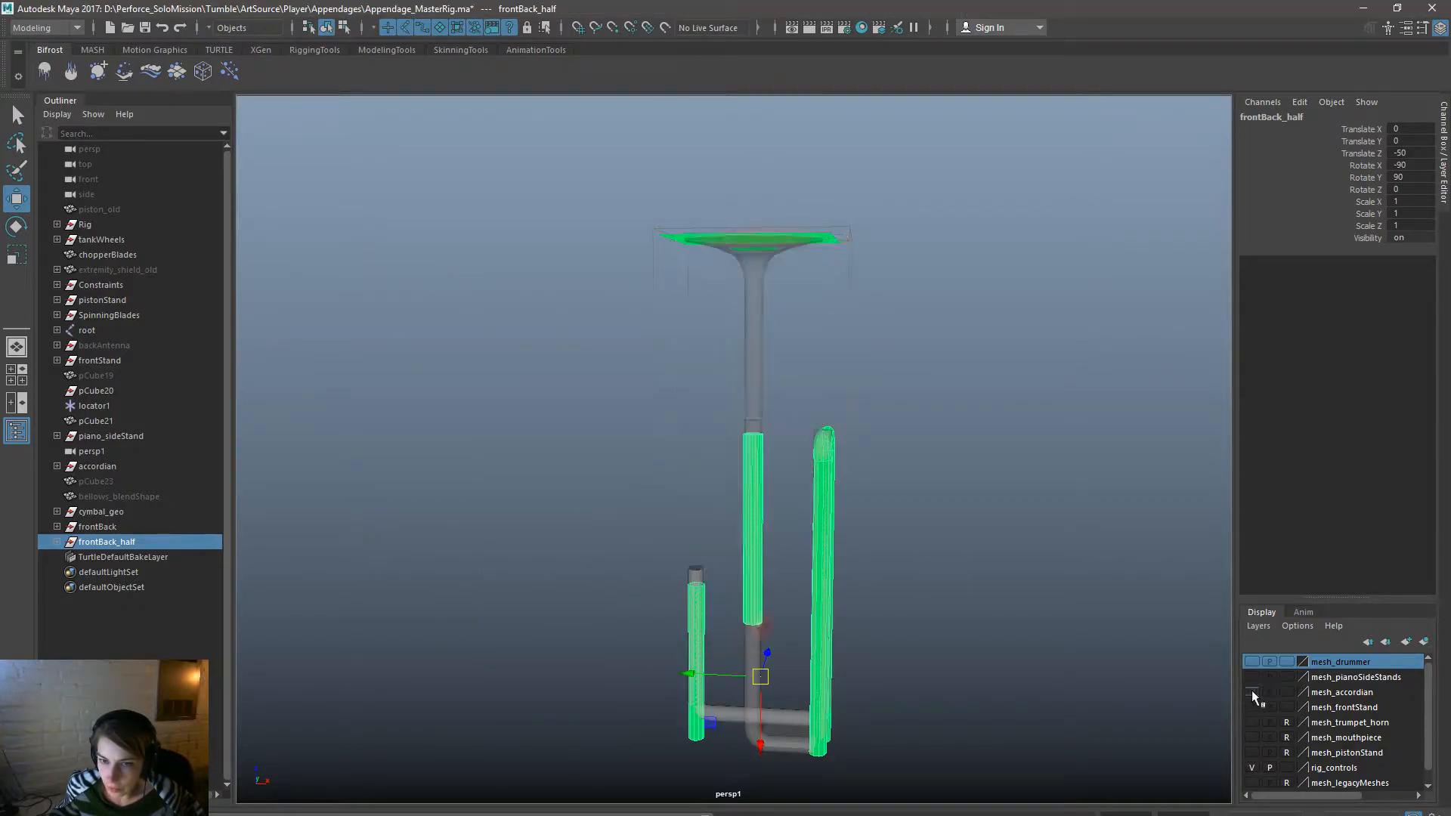
pyautogui.keyDown('alt'); pyautogui.moveTo(1004, 625); pyautogui.dragTo(1026, 618); pyautogui.keyUp('alt')
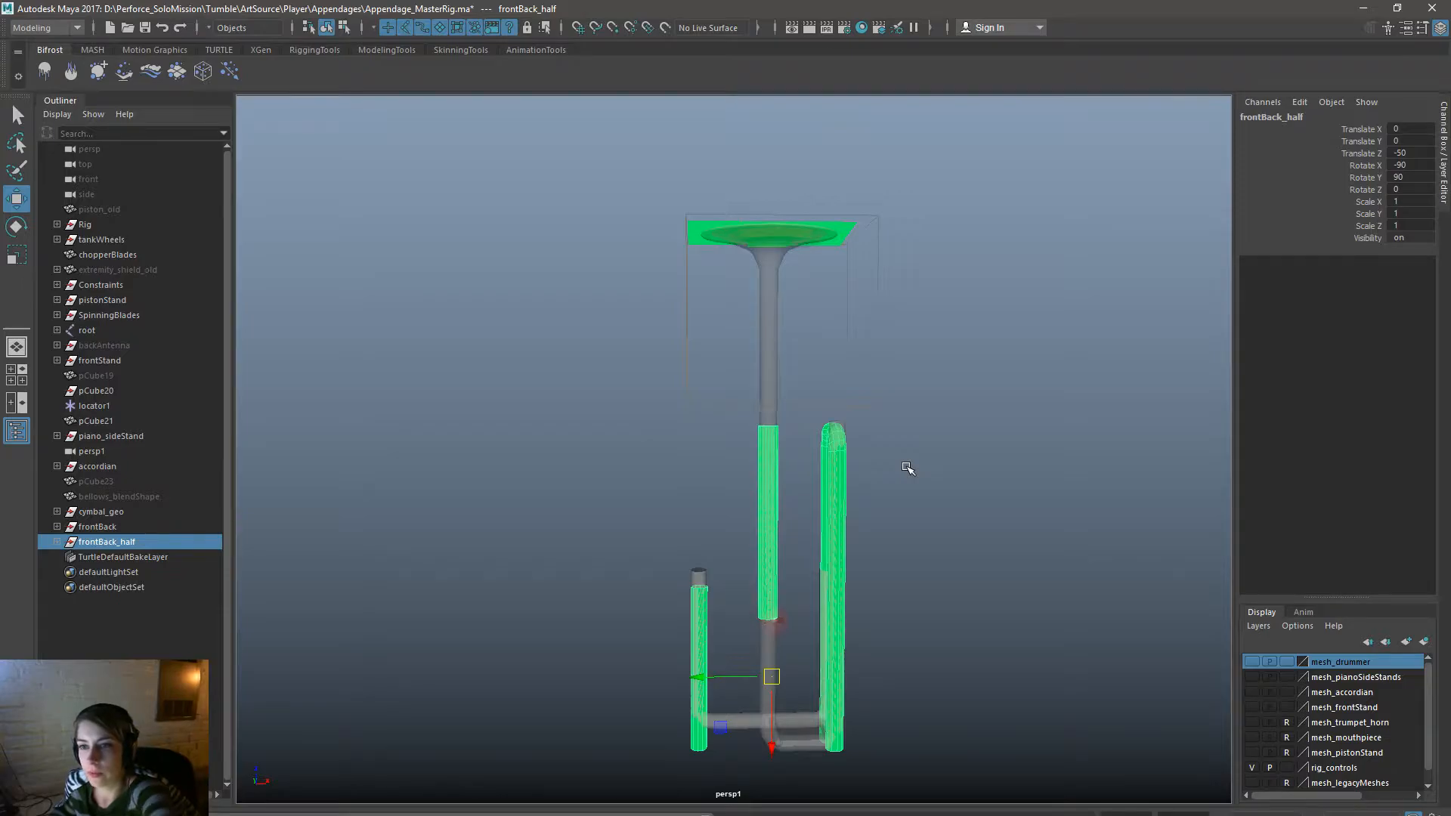
pyautogui.keyDown('alt'); pyautogui.moveTo(875, 552); pyautogui.dragTo(648, 571); pyautogui.keyUp('alt')
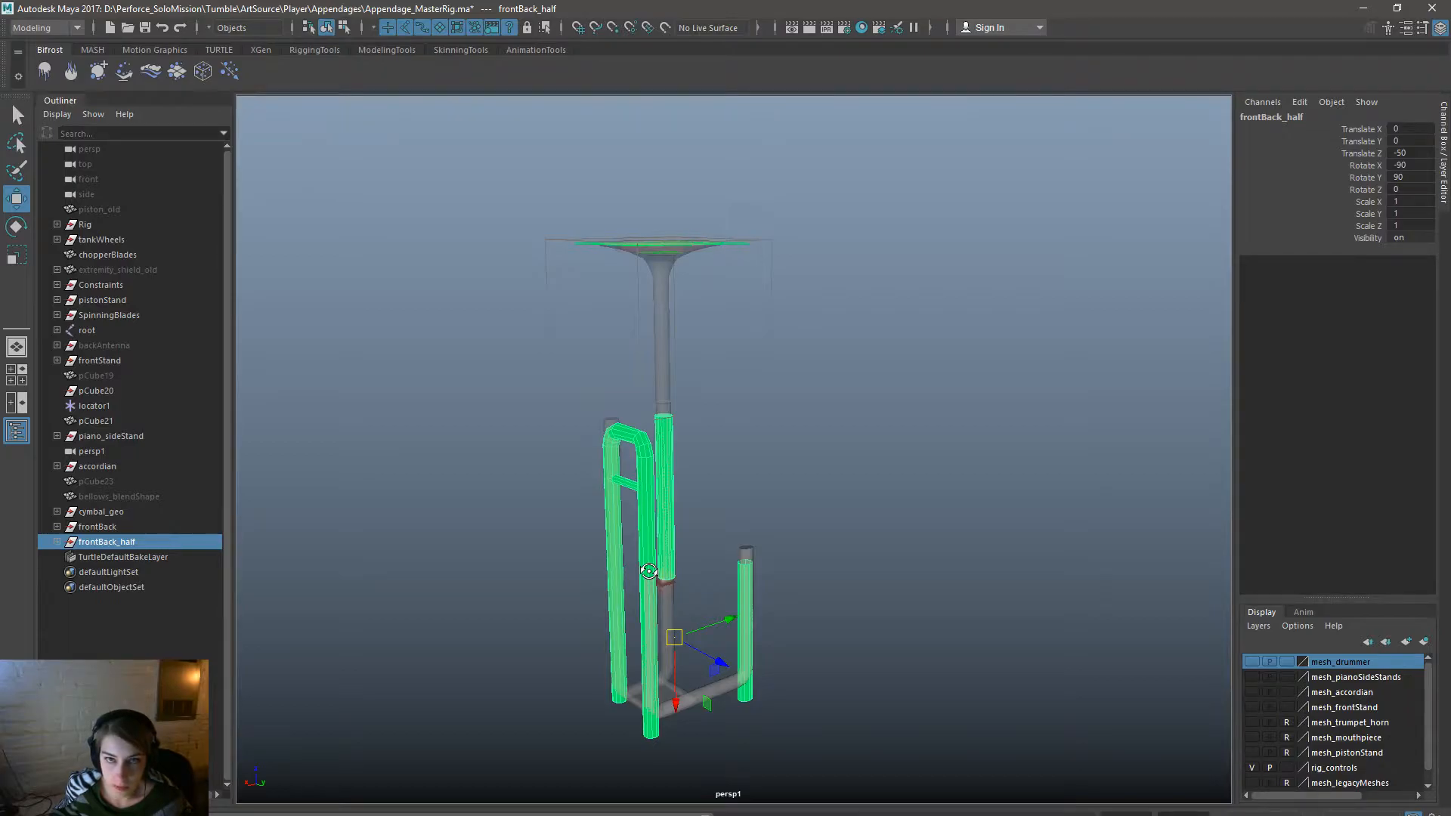
pyautogui.click(790, 541)
pyautogui.keyDown('alt'); pyautogui.moveTo(791, 541); pyautogui.dragTo(835, 571); pyautogui.keyUp('alt')
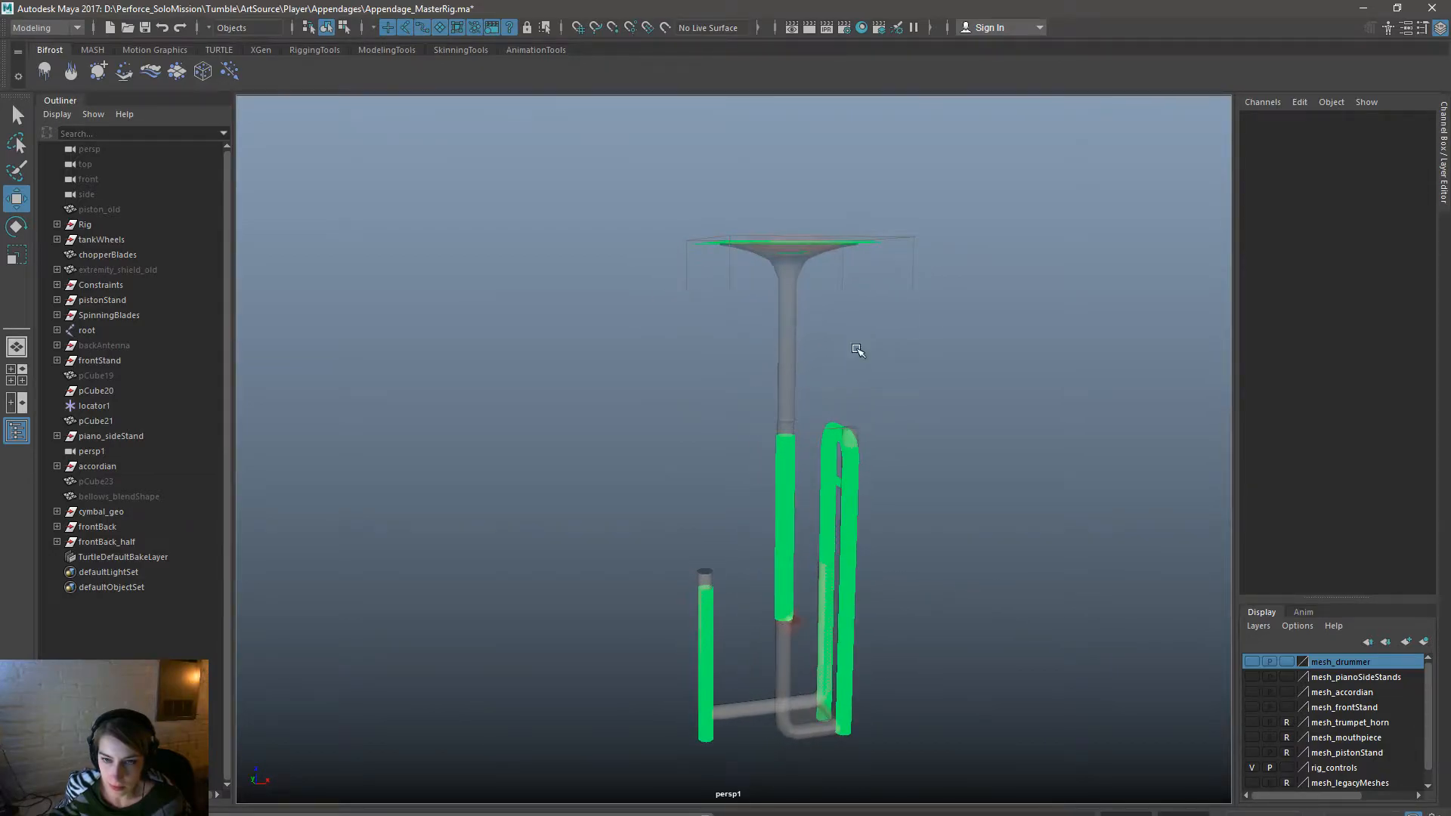
# Assign the circle material to the large green planes across the mouth of the trumpet horn.
pyautogui.keyDown('alt'); pyautogui.moveTo(854, 352); pyautogui.dragTo(890, 398); pyautogui.keyUp('alt')
pyautogui.click(906, 353)
pyautogui.rightClick(904, 361)
pyautogui.moveTo(1011, 398); pyautogui.dragTo(898, 310)
pyautogui.rightClick(906, 362)
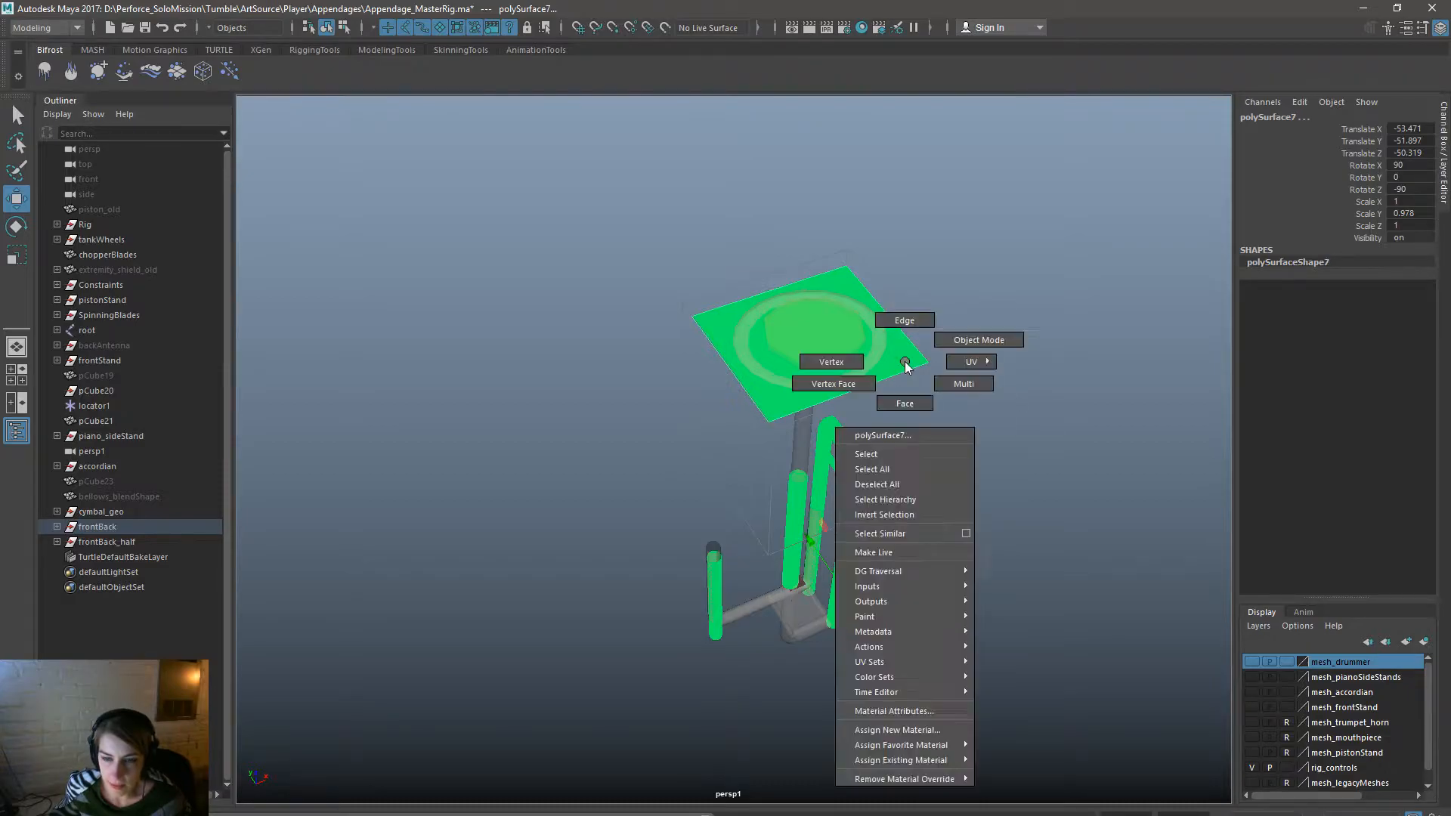
pyautogui.moveTo(919, 746)
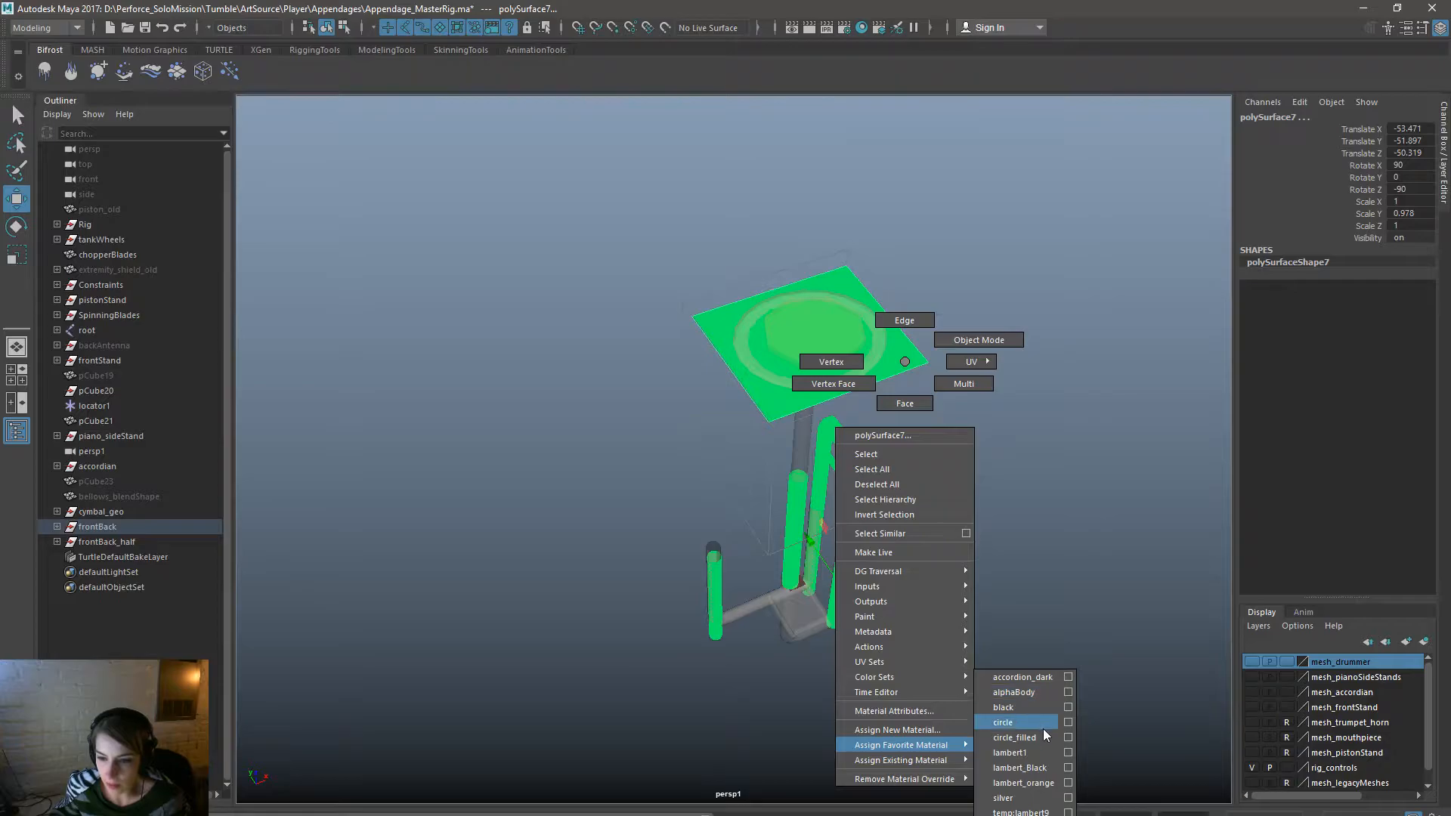
pyautogui.click(1003, 722)
pyautogui.click(1030, 683)
# Assign the accordion_dark material to polySurface4, polySurface81, polySurface77 and pCylinder12 in the frontBack_half group.
pyautogui.keyDown('alt'); pyautogui.moveTo(1030, 684); pyautogui.dragTo(900, 592); pyautogui.keyUp('alt')
pyautogui.click(857, 580)
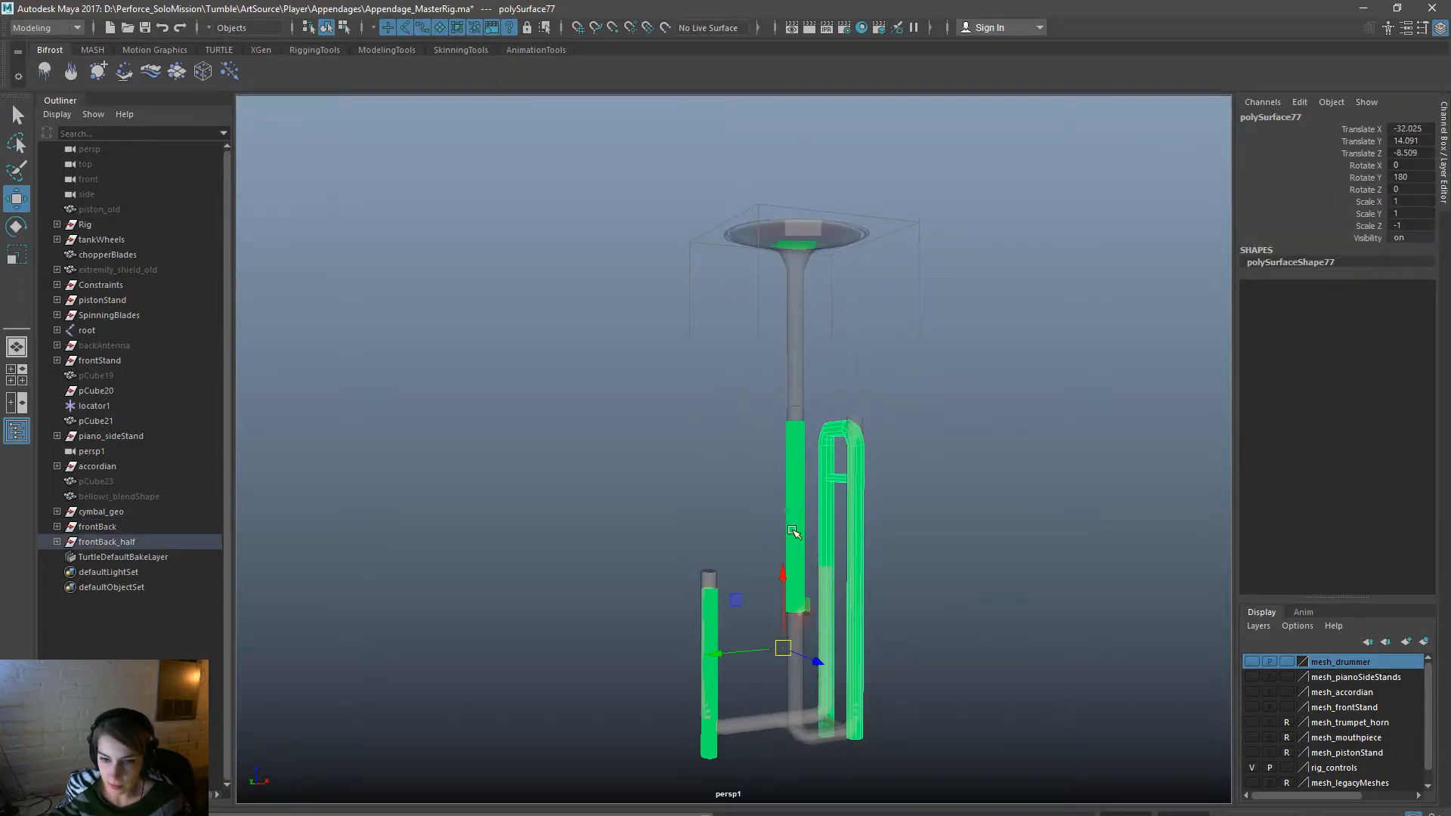
pyautogui.keyDown('shift'); pyautogui.click(789, 502); pyautogui.keyUp('shift')
pyautogui.click(709, 666)
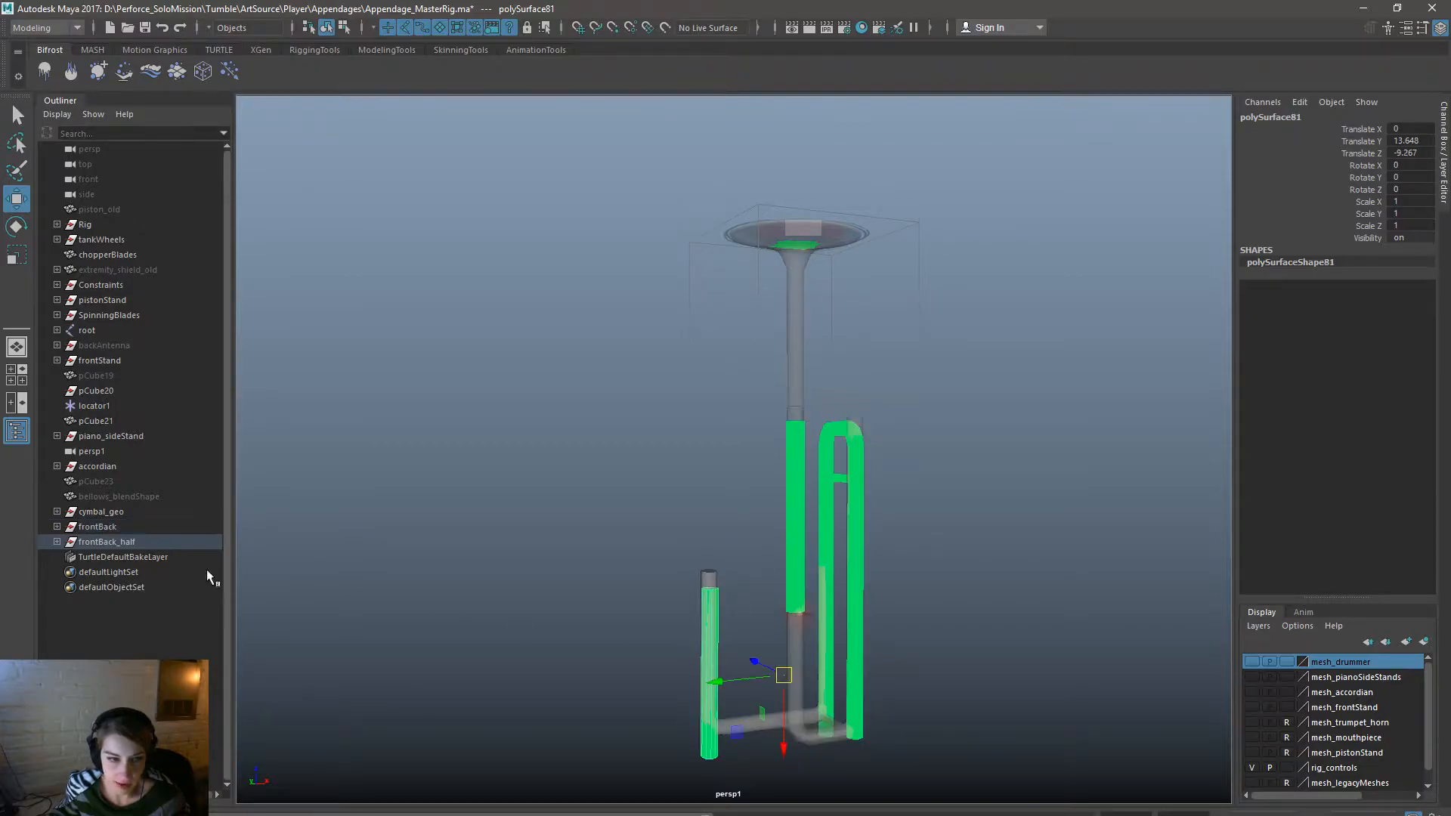
pyautogui.click(57, 541)
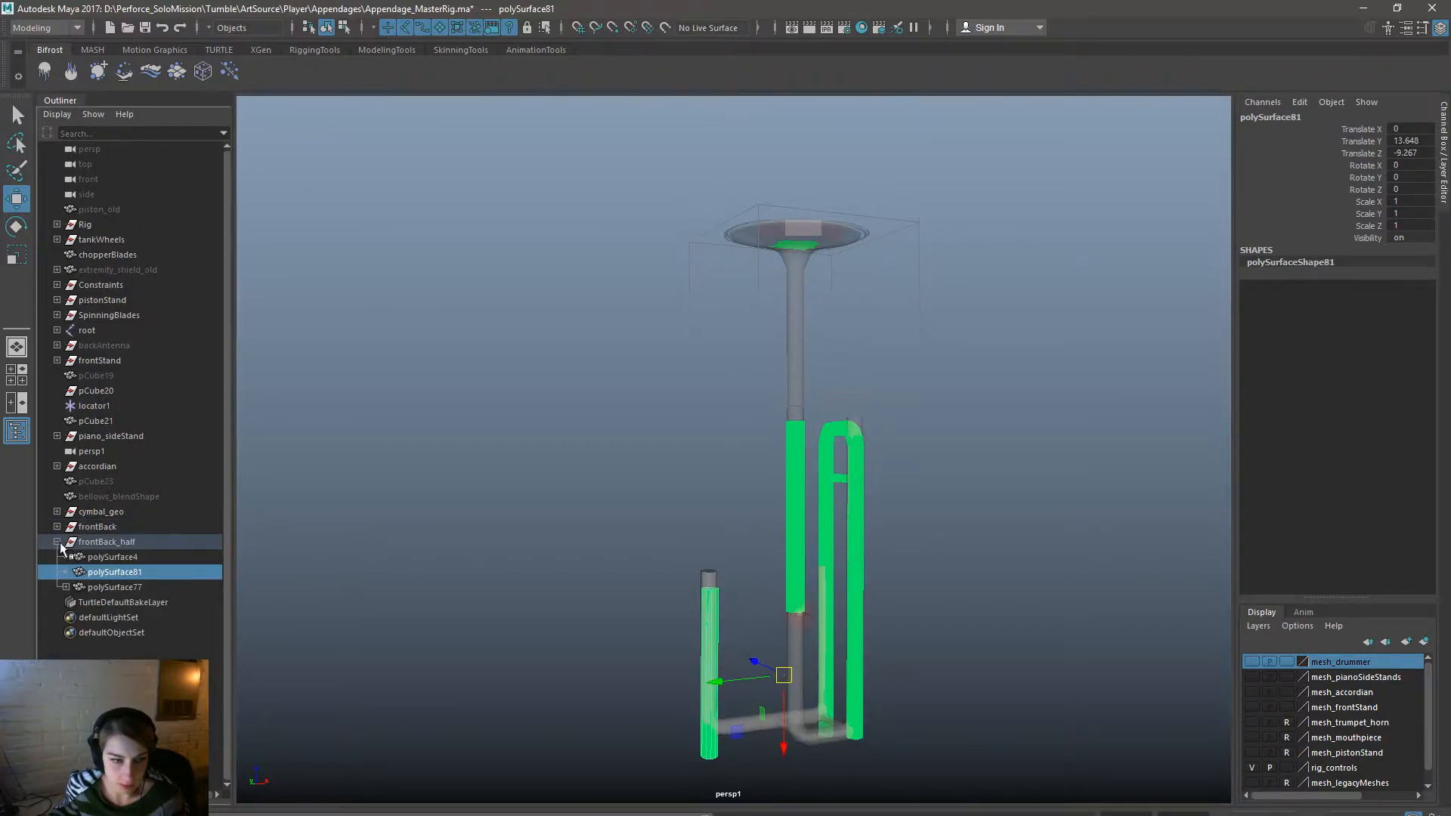
pyautogui.click(65, 587)
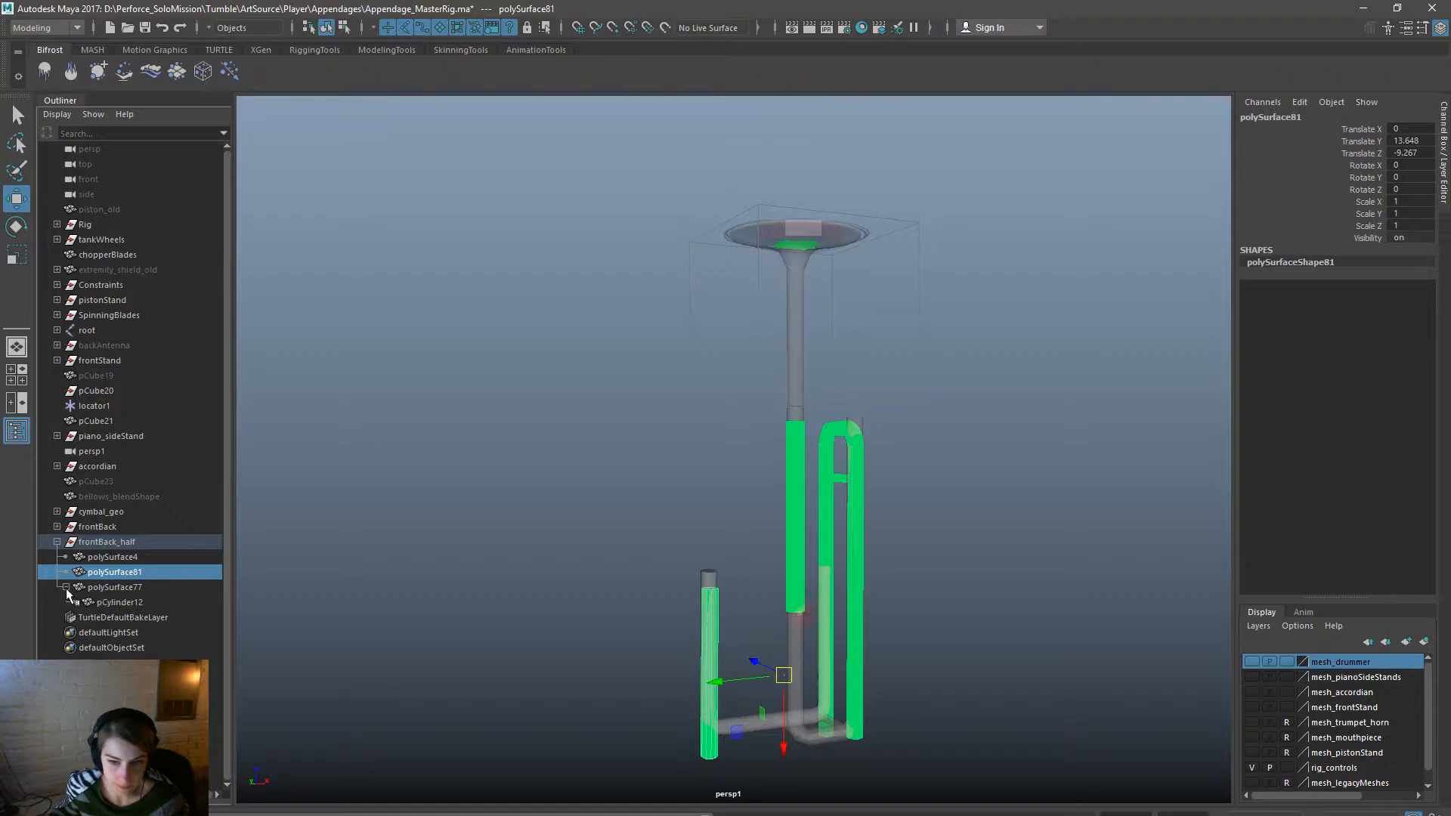
pyautogui.moveTo(101, 600); pyautogui.dragTo(126, 557)
pyautogui.moveTo(745, 595)
pyautogui.keyDown('alt'); pyautogui.mouseDown()
pyautogui.moveTo(767, 645)
pyautogui.moveTo(748, 592)
pyautogui.mouseUp(); pyautogui.keyUp('alt')
pyautogui.keyDown('alt'); pyautogui.moveTo(748, 593); pyautogui.dragTo(917, 573, button='right'); pyautogui.keyUp('alt')
pyautogui.keyDown('alt'); pyautogui.moveTo(916, 574); pyautogui.dragTo(876, 578); pyautogui.keyUp('alt')
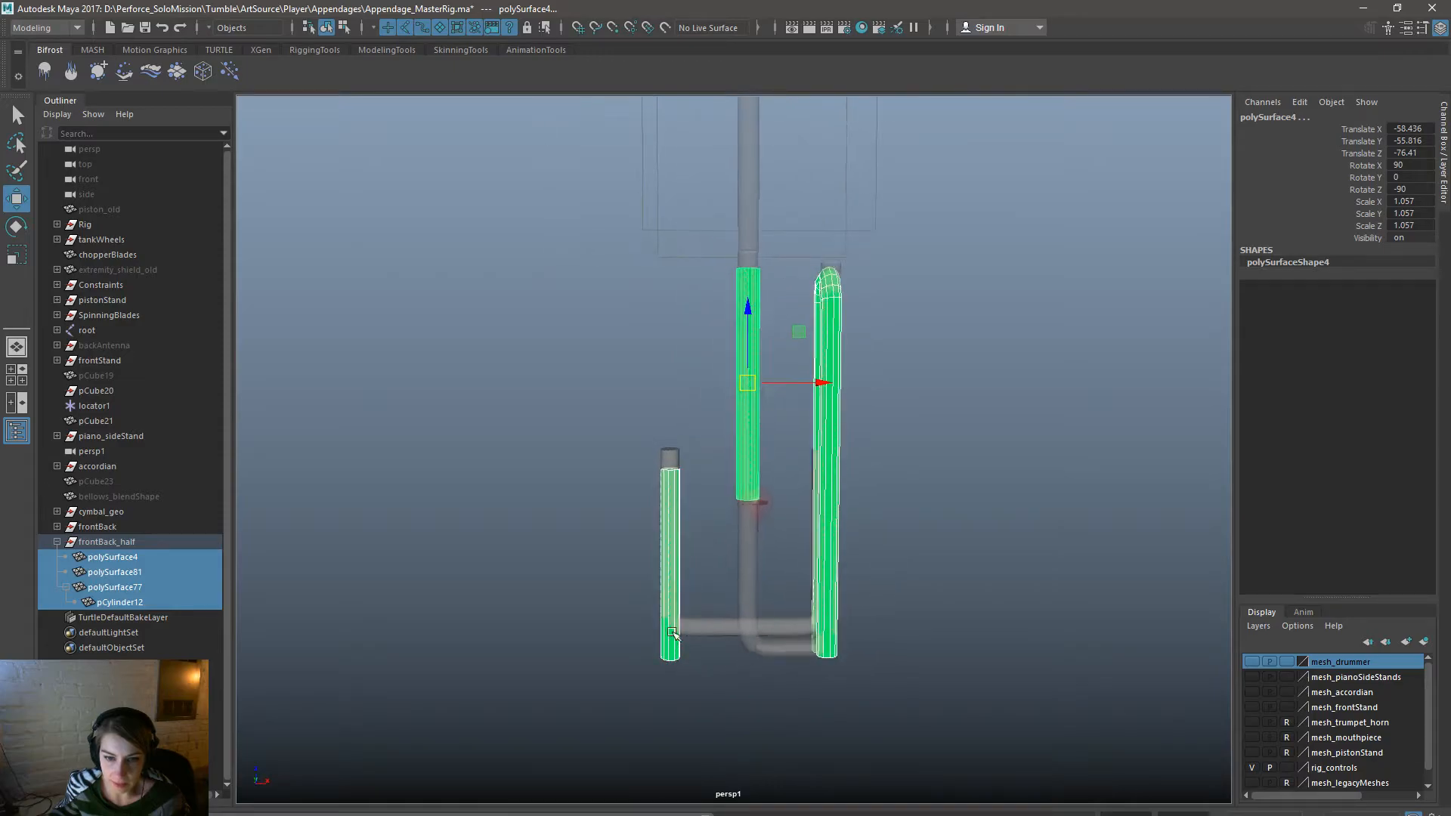
pyautogui.rightClick(666, 662)
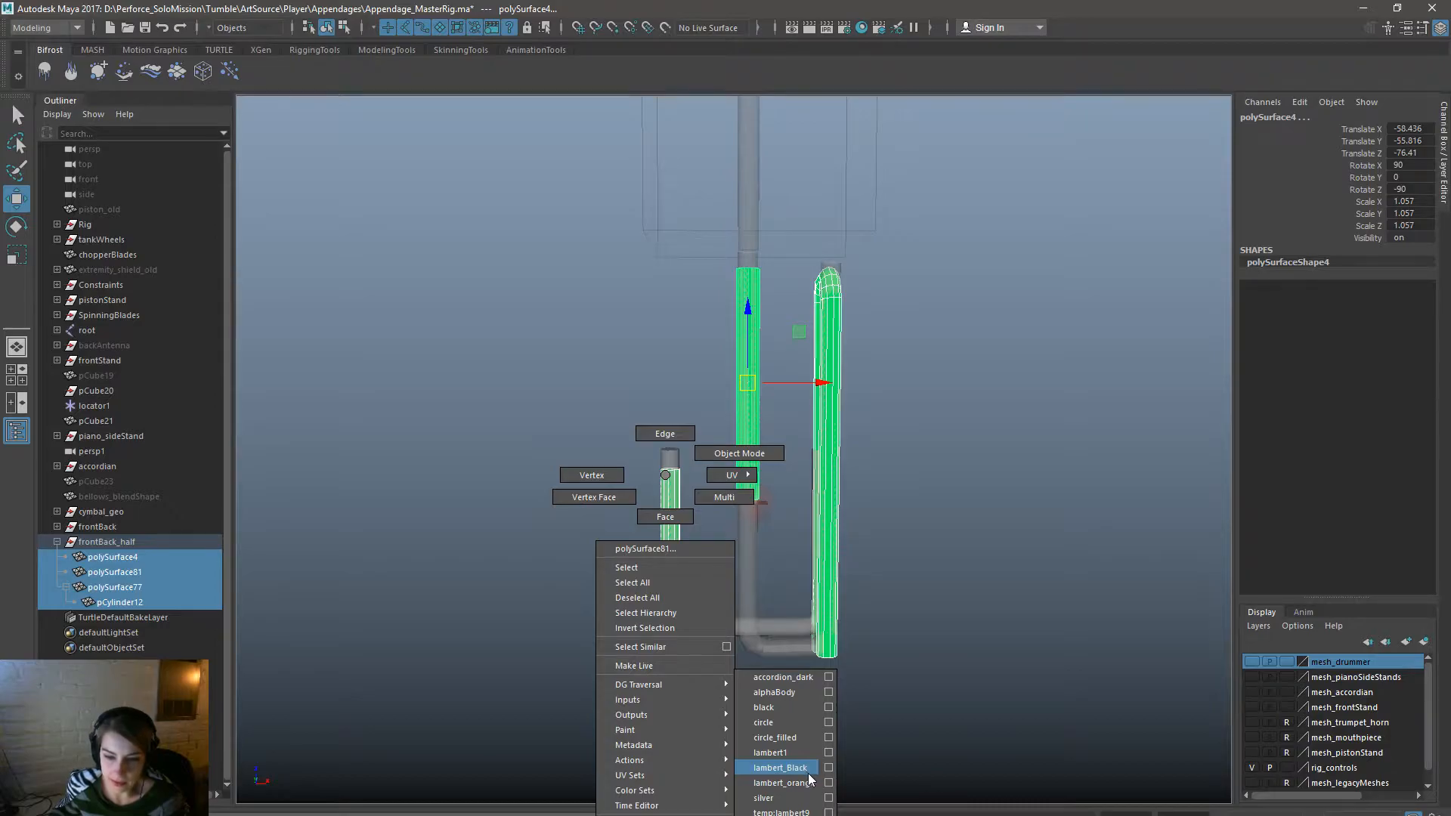
pyautogui.click(804, 677)
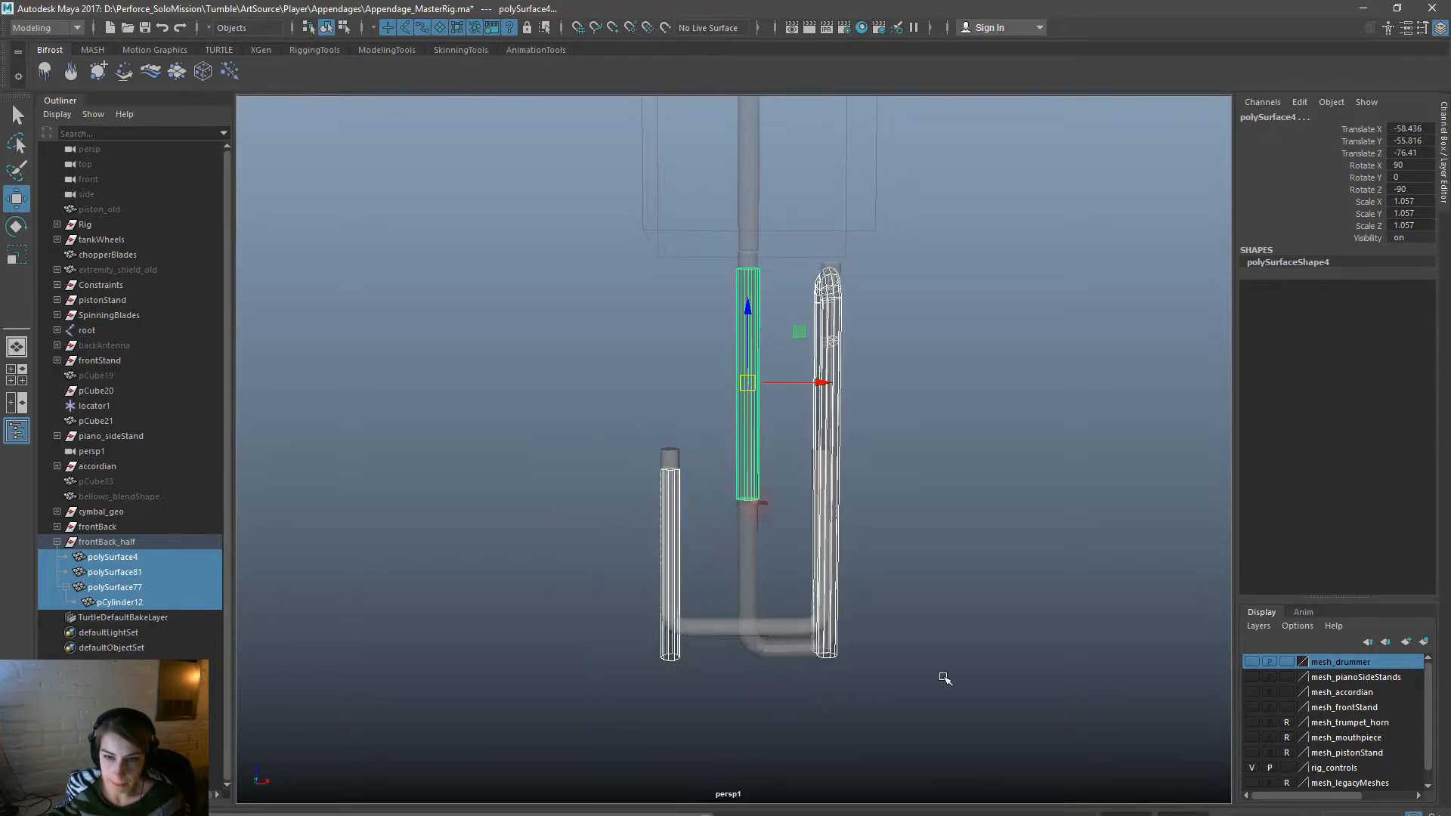
pyautogui.click(884, 680)
pyautogui.keyDown('alt'); pyautogui.moveTo(884, 680); pyautogui.dragTo(808, 778); pyautogui.keyUp('alt')
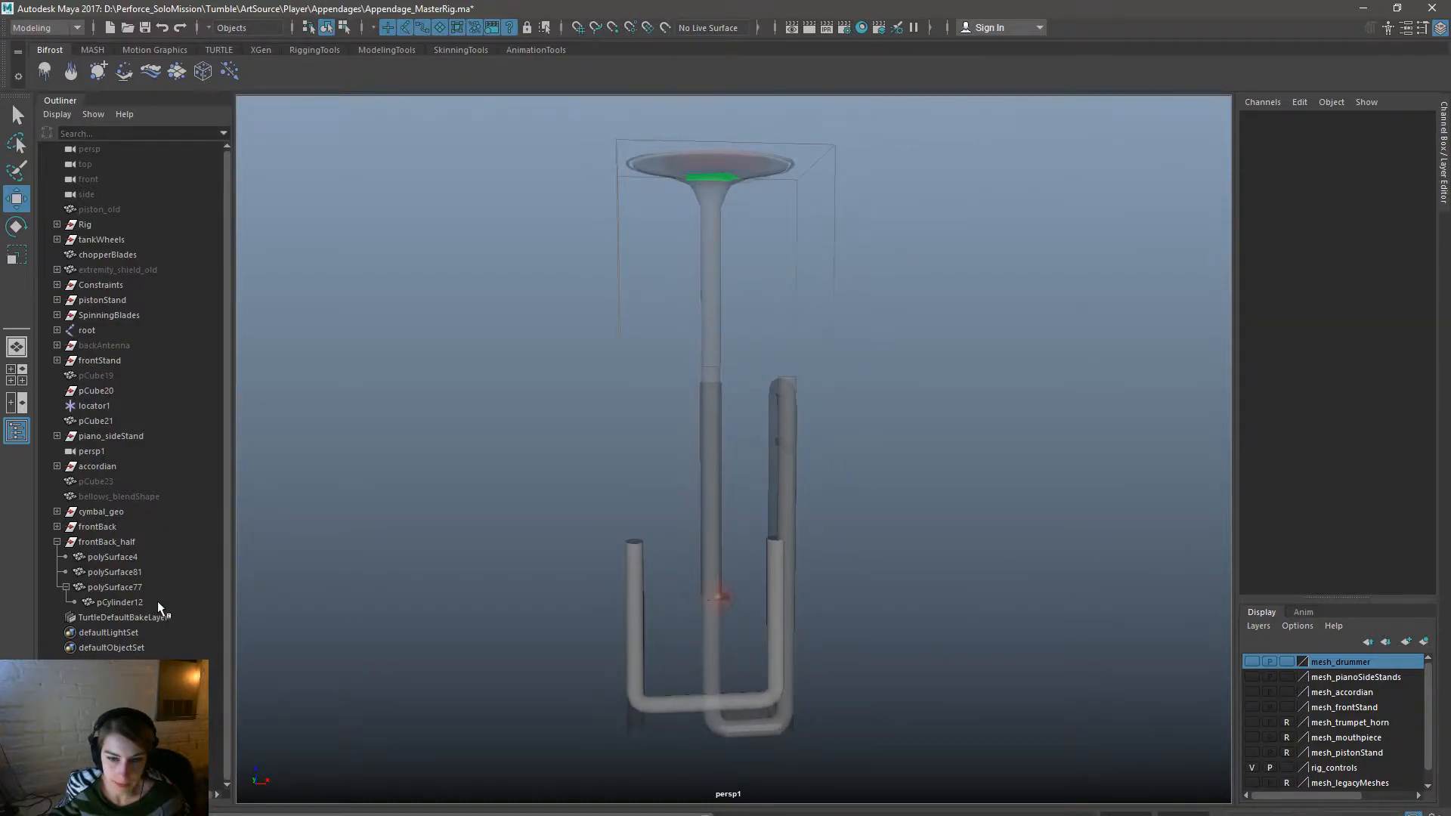
# Add the frontBack and frontBack_half groups to the mesh_trumpet_horn display layer and make that layer visible.
pyautogui.click(57, 541)
pyautogui.click(133, 540)
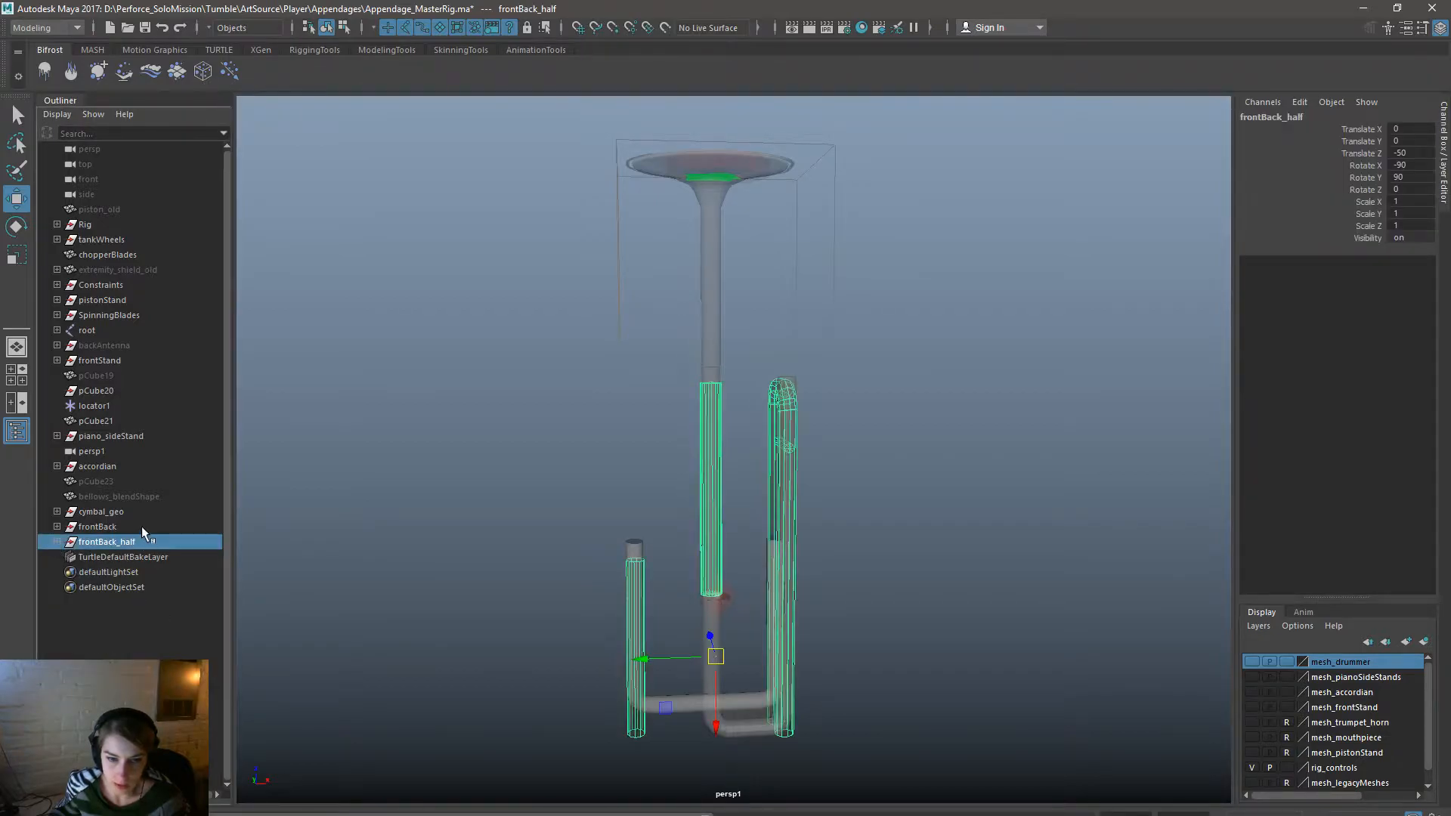
pyautogui.keyDown('ctrl'); pyautogui.click(142, 525); pyautogui.keyUp('ctrl')
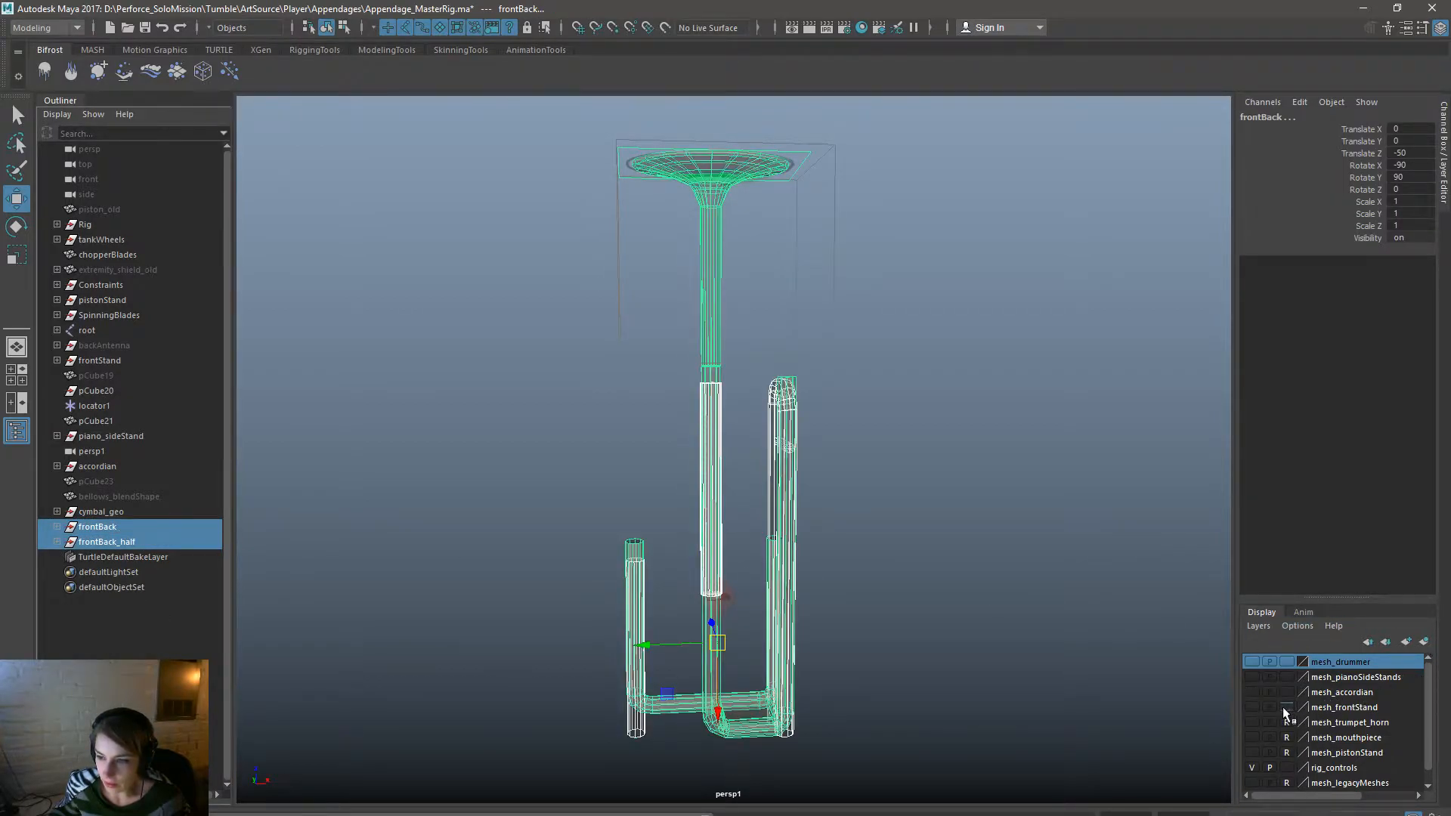
pyautogui.rightClick(1368, 726)
pyautogui.click(1338, 574)
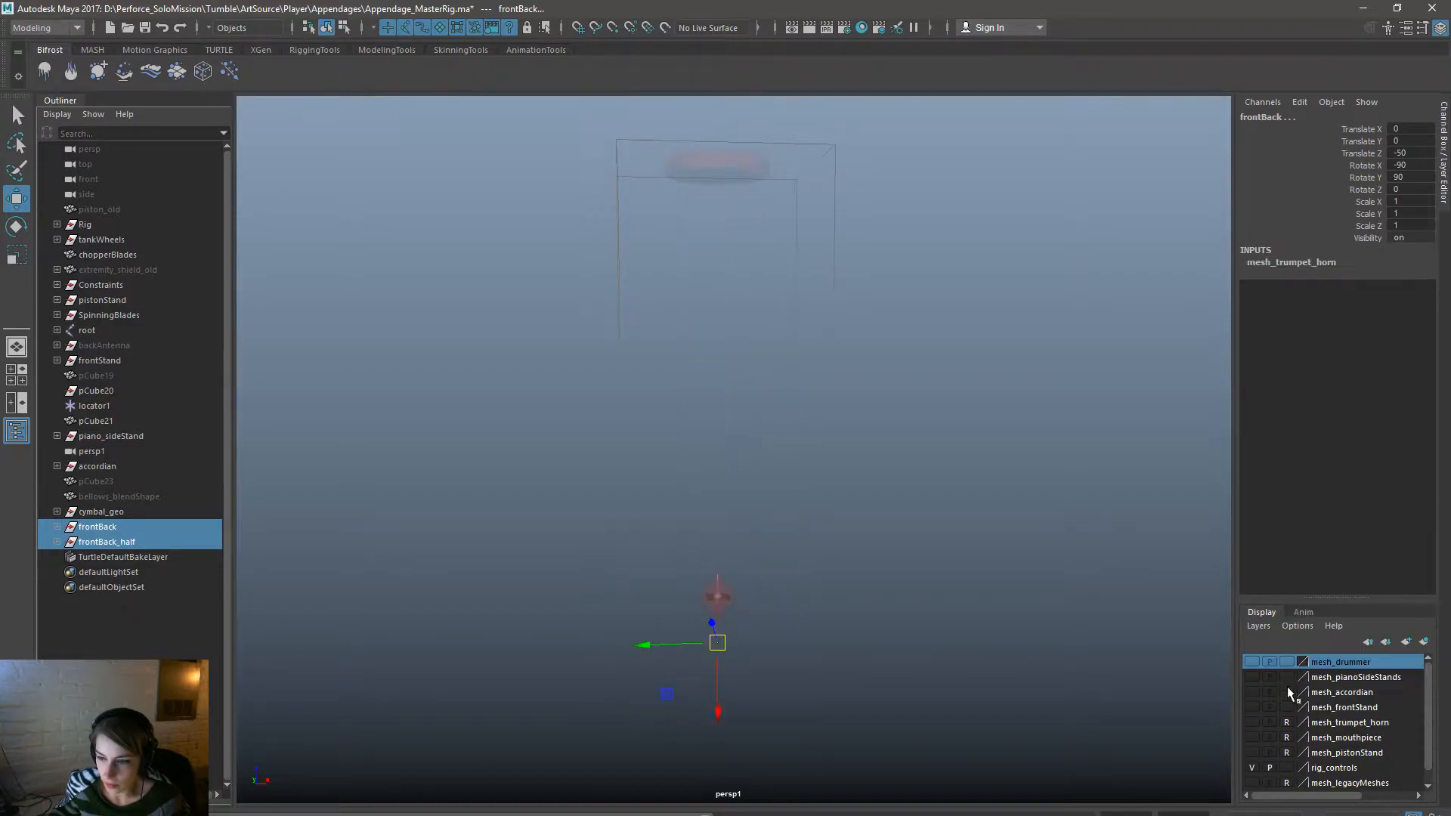
pyautogui.click(1251, 722)
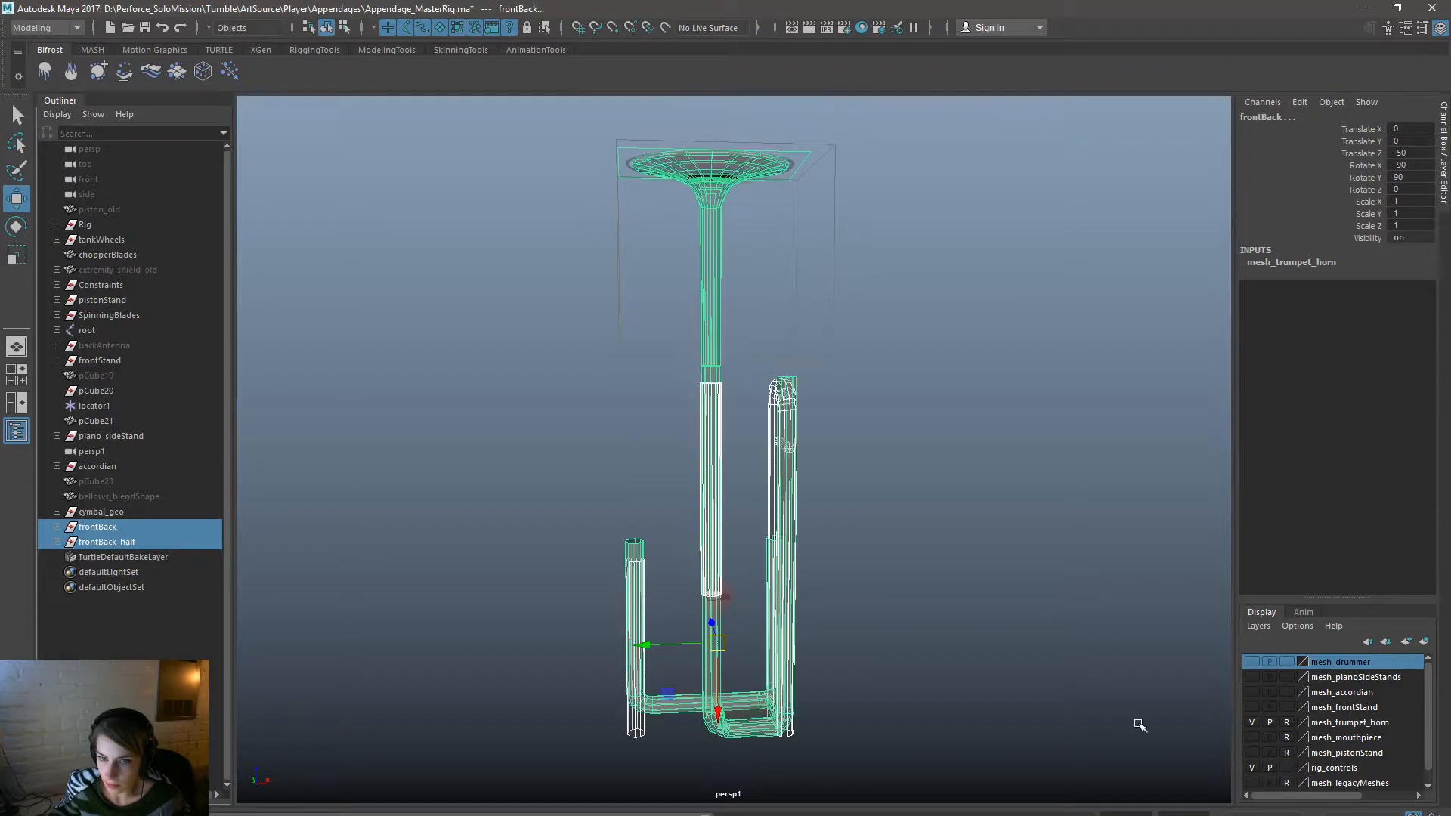
pyautogui.click(1015, 722)
# Switch the mesh_trumpet_horn layer from reference to normal display so its meshes are selectable.
pyautogui.moveTo(882, 742); pyautogui.dragTo(575, 698)
pyautogui.moveTo(845, 499); pyautogui.dragTo(782, 294)
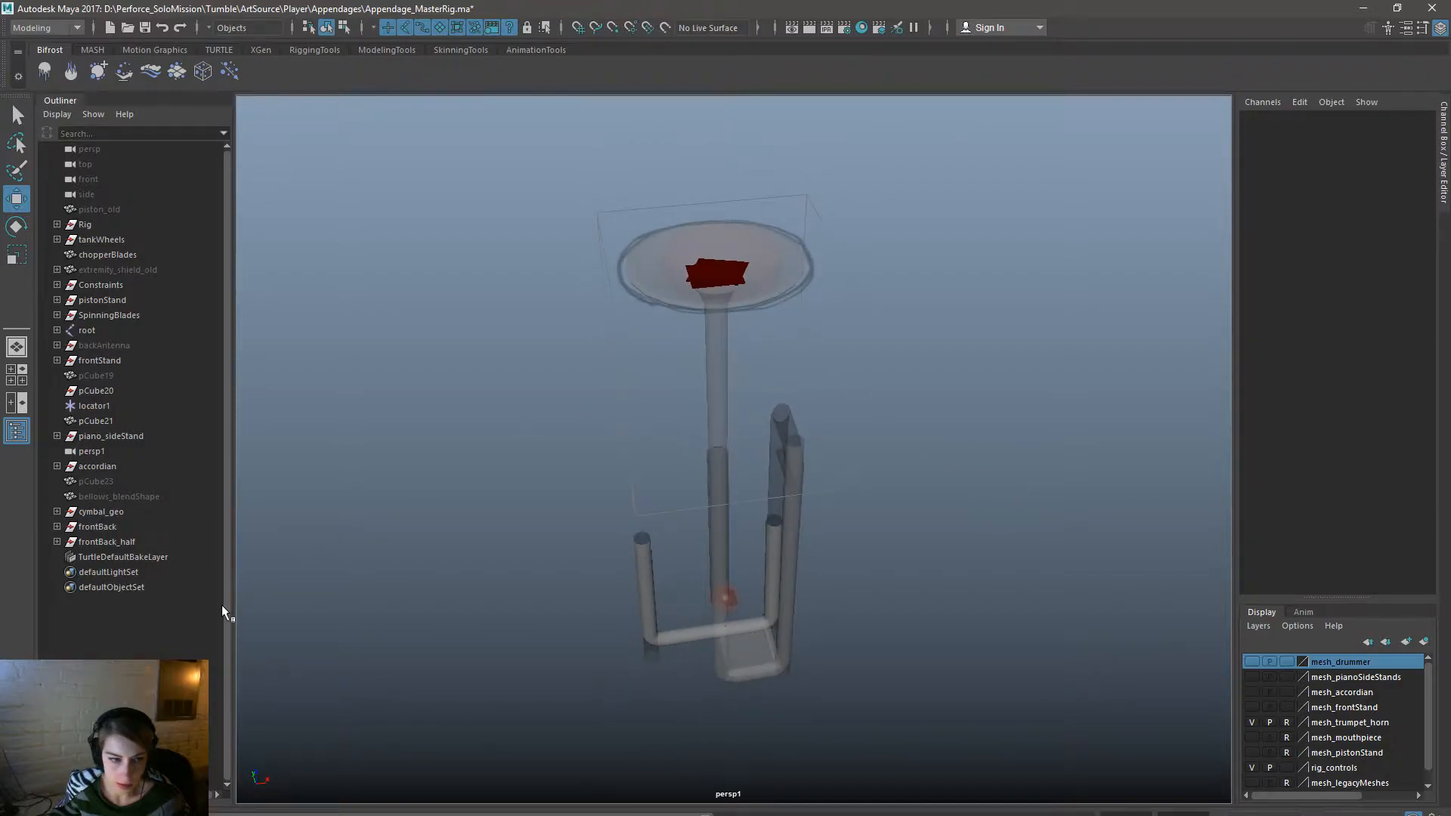
pyautogui.click(1284, 724)
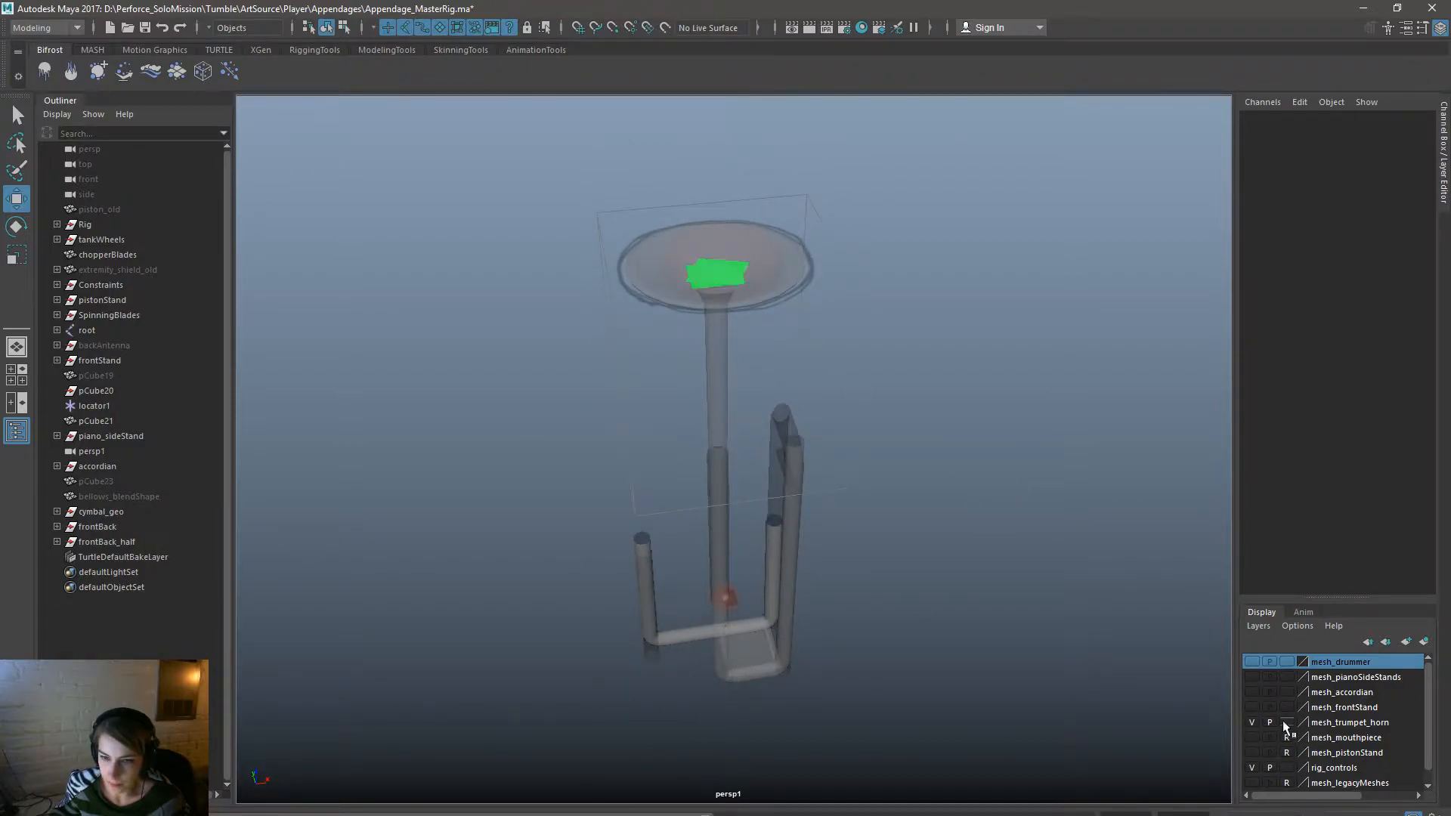
pyautogui.keyDown('alt'); pyautogui.moveTo(717, 347); pyautogui.dragTo(813, 454); pyautogui.keyUp('alt')
# Assign a material from the Hypershade to the small green planes at the centre of the horn's bell, and close the Hypershade.
pyautogui.moveTo(860, 344); pyautogui.dragTo(696, 240)
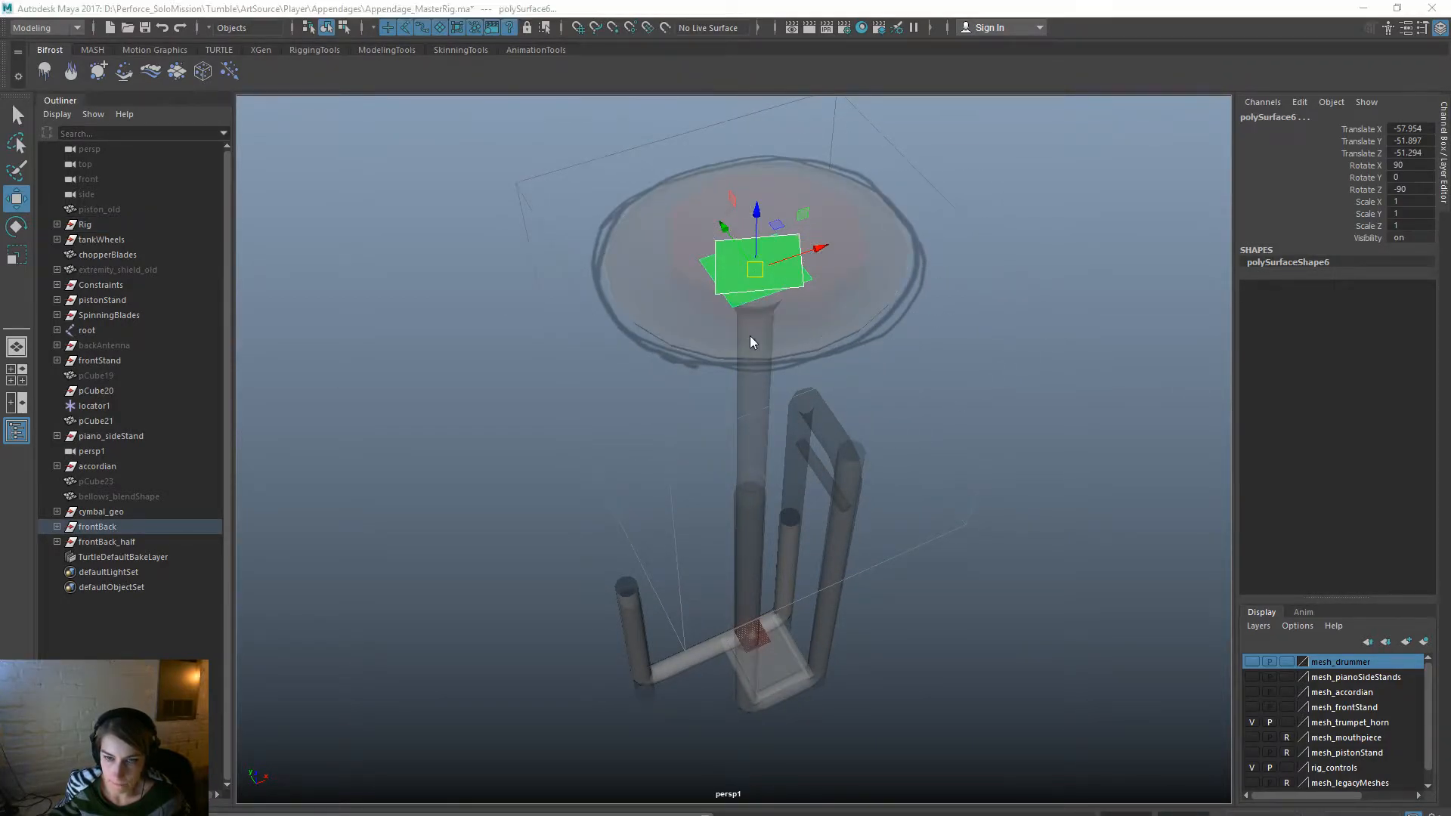
pyautogui.press('space')
pyautogui.moveTo(832, 288); pyautogui.dragTo(936, 367)
pyautogui.moveTo(954, 383)
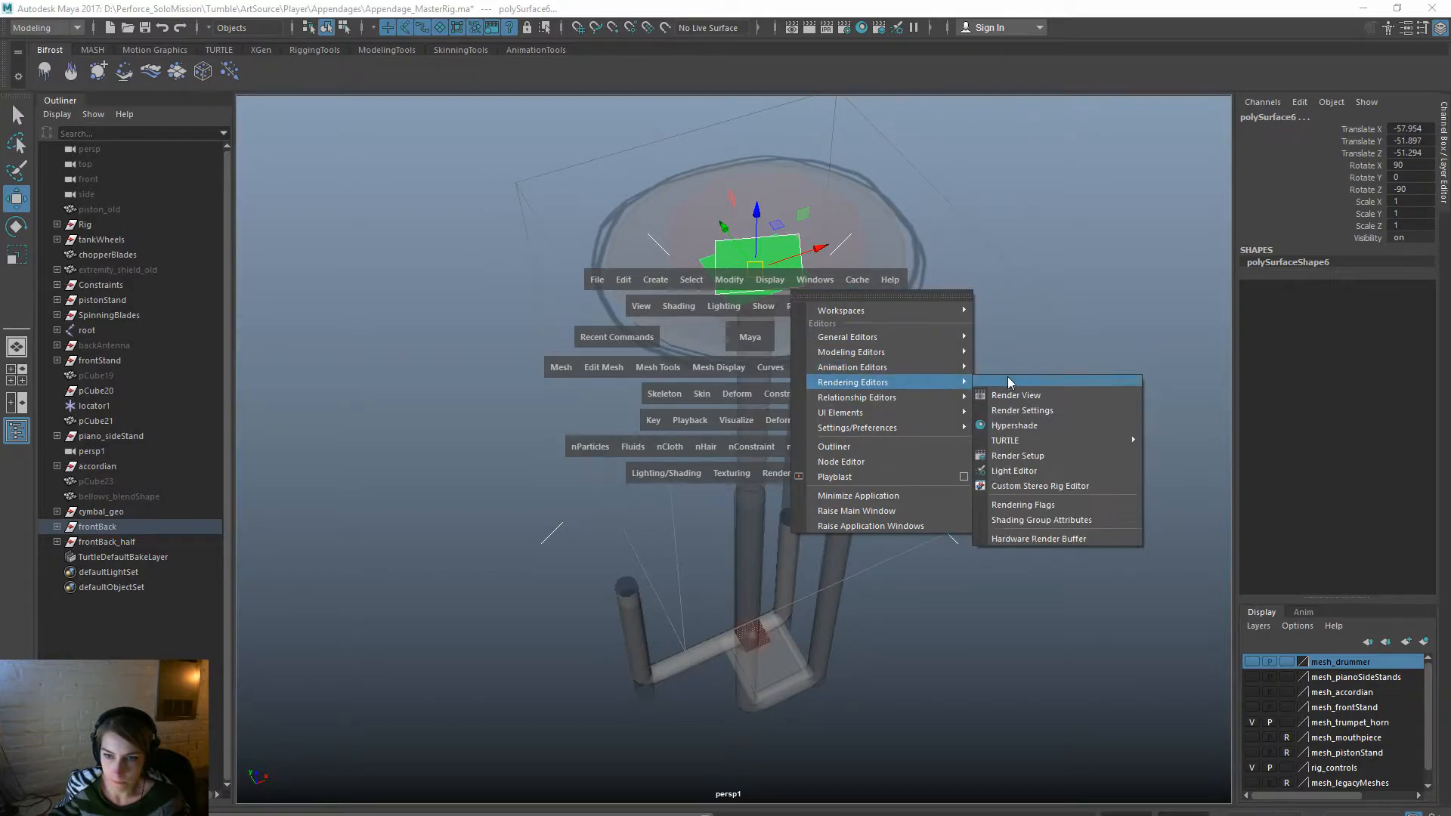
pyautogui.click(1076, 426)
pyautogui.hotkey('alt', 'Tab')
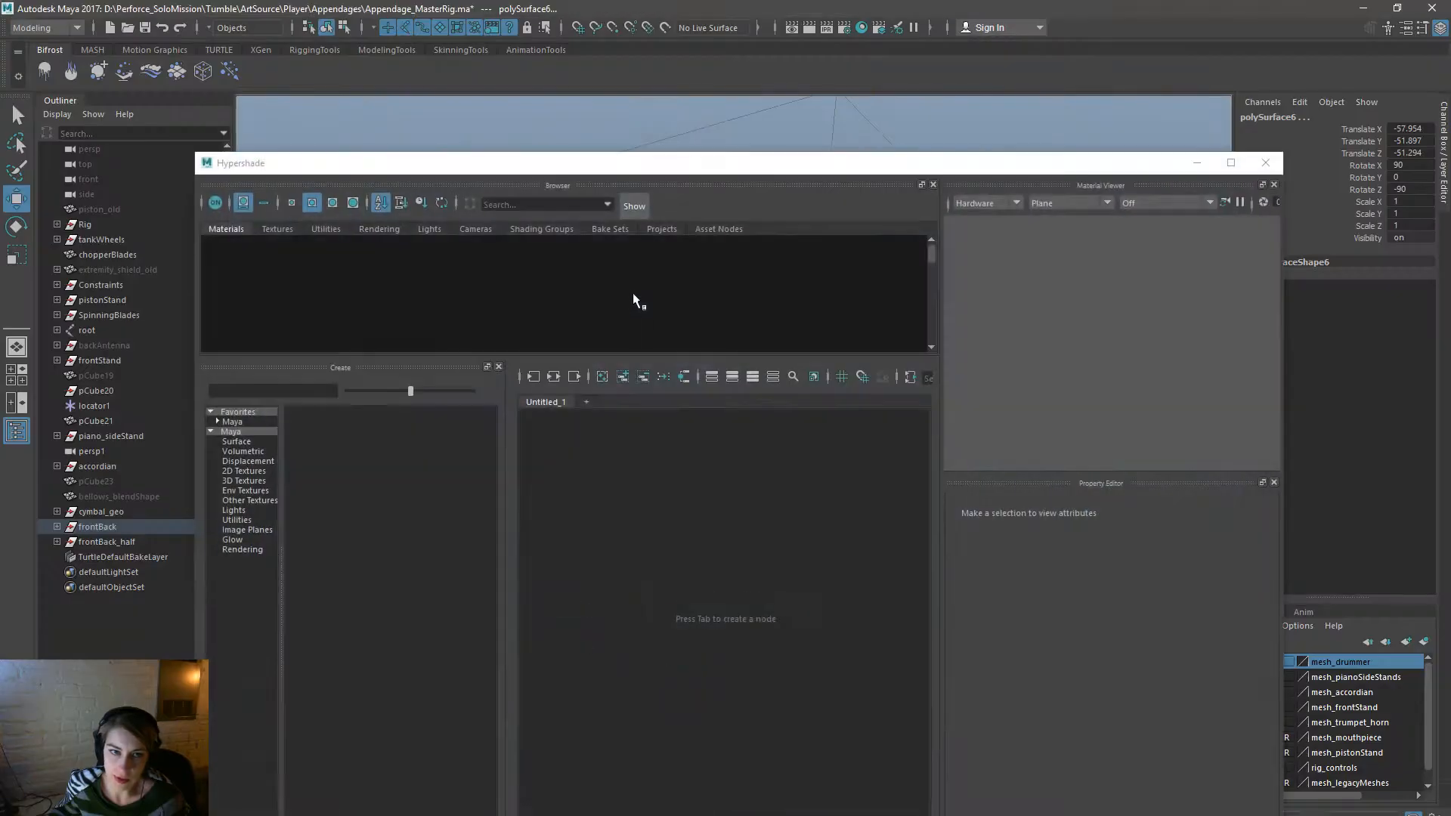
pyautogui.moveTo(442, 280); pyautogui.dragTo(443, 241, button='right')
pyautogui.click(1267, 164)
pyautogui.click(1030, 486)
# Bind the frontBack group as skin to the extremity_base_bnJnt joint in the rig's joint hierarchy.
pyautogui.keyDown('alt'); pyautogui.moveTo(1030, 486); pyautogui.dragTo(499, 508); pyautogui.keyUp('alt')
pyautogui.click(127, 513)
pyautogui.click(115, 527)
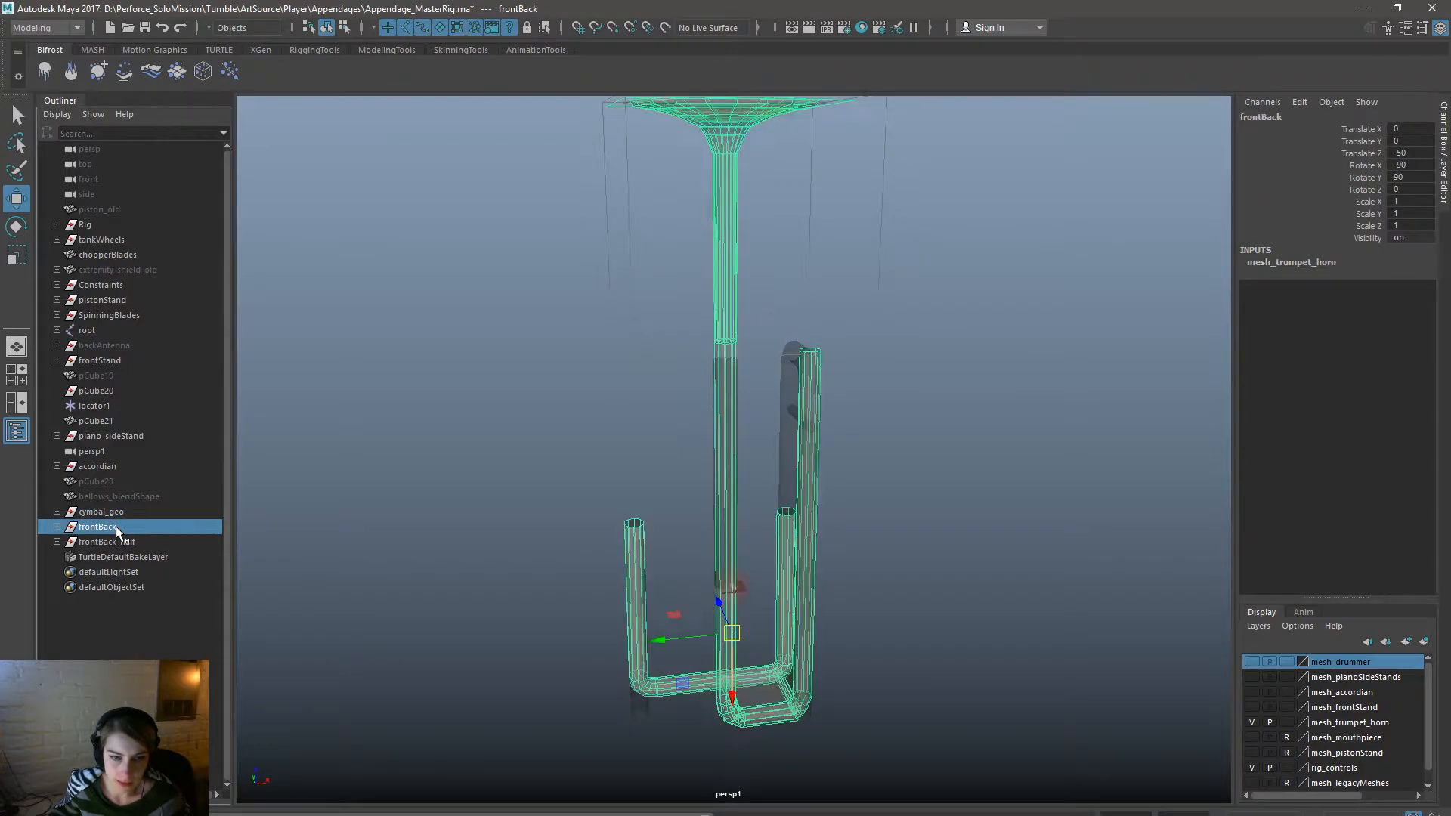
pyautogui.press('f')
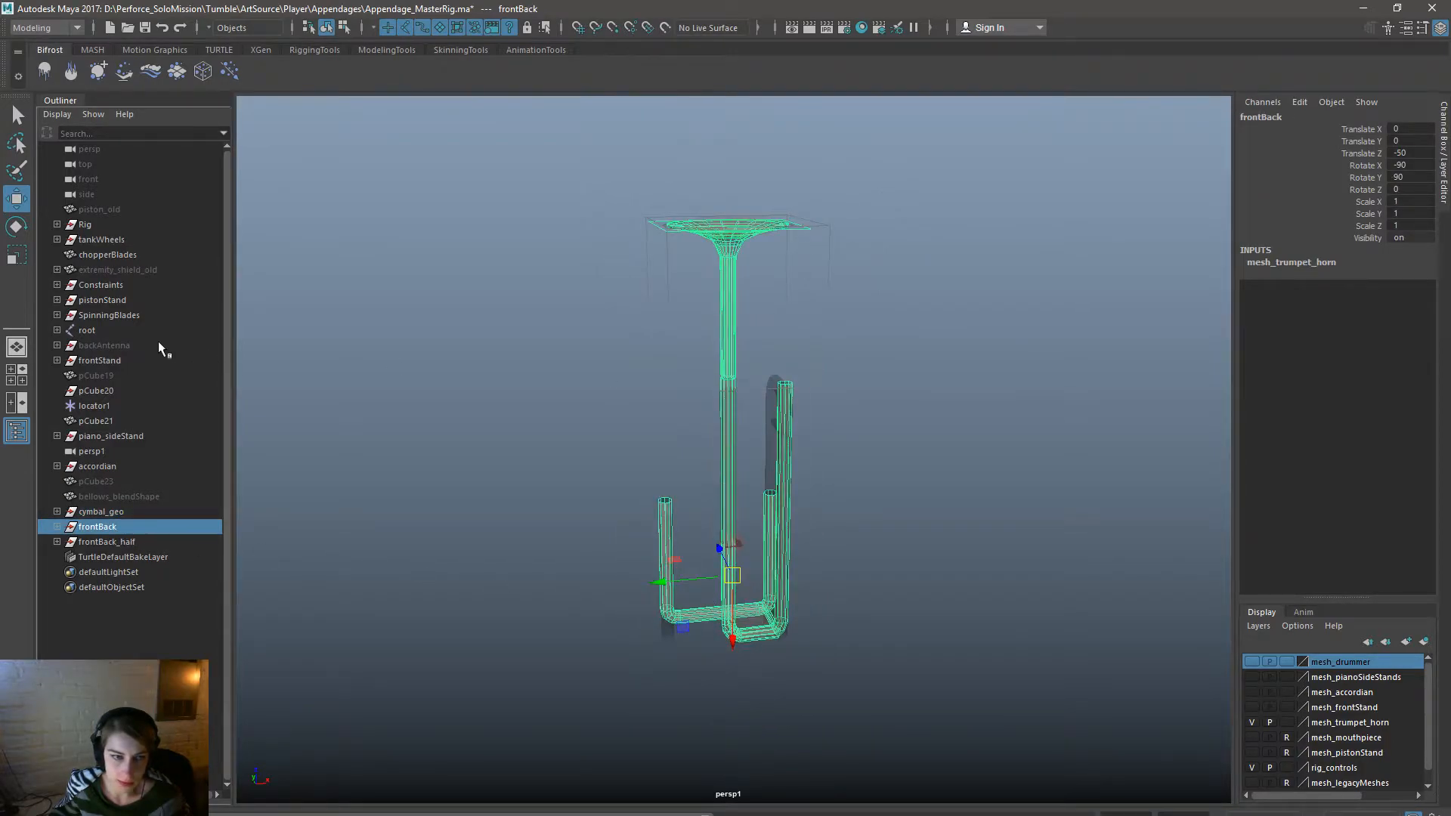
pyautogui.keyDown('alt'); pyautogui.moveTo(590, 453); pyautogui.dragTo(901, 533); pyautogui.keyUp('alt')
pyautogui.scroll(1, 700, 503)
pyautogui.click(57, 225)
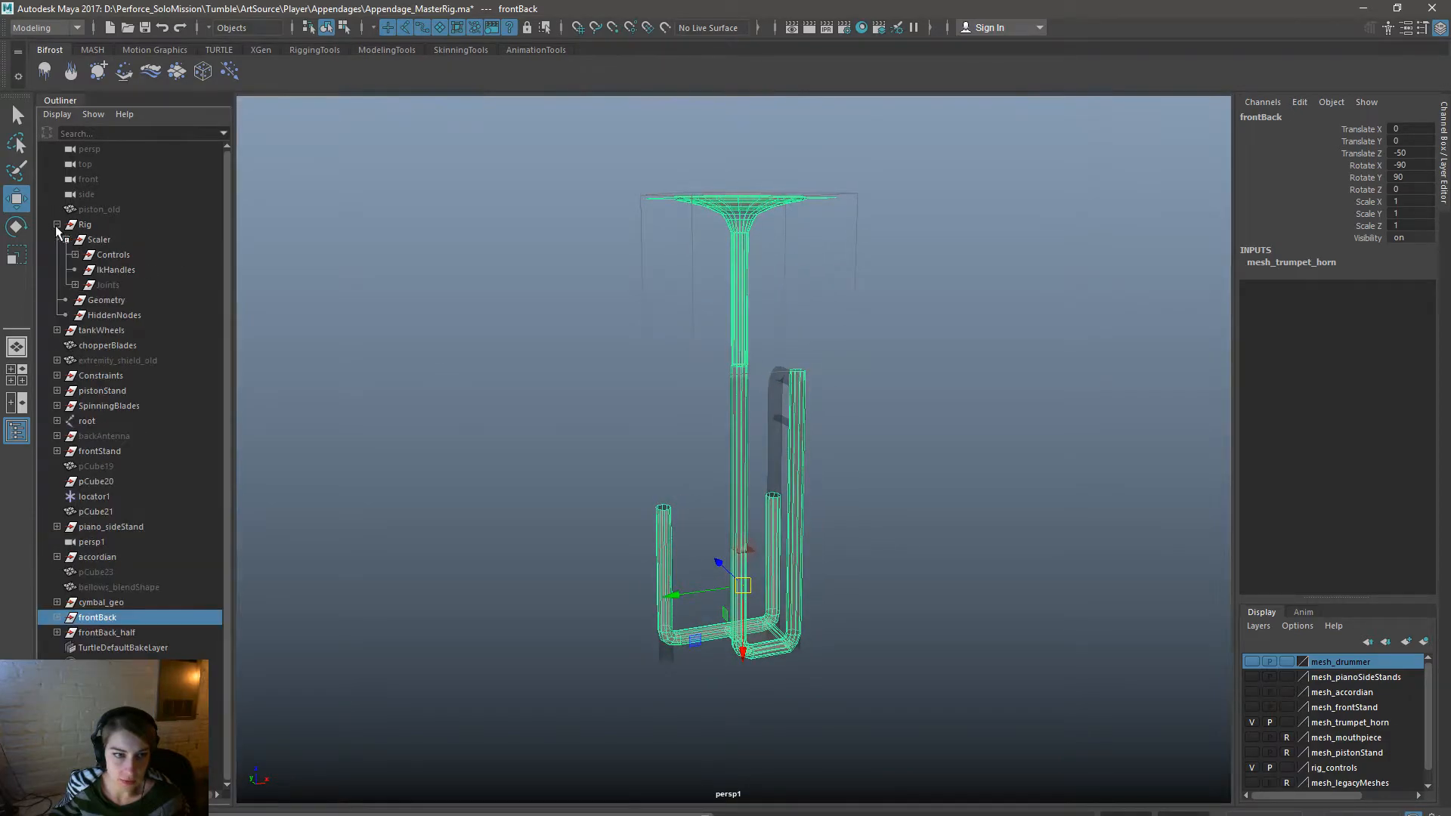
pyautogui.click(76, 285)
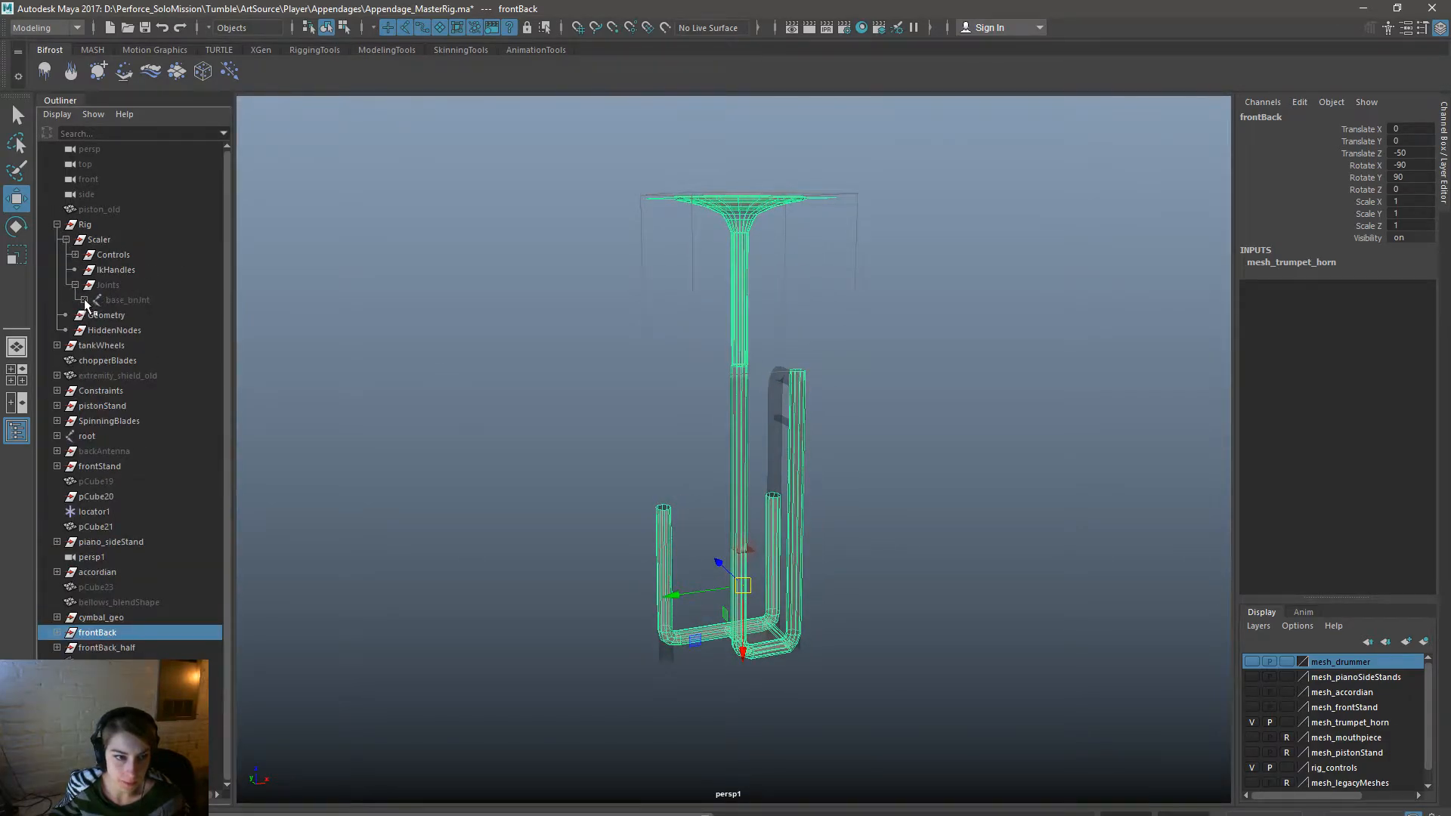
pyautogui.click(84, 300)
pyautogui.click(155, 315)
pyautogui.press('space')
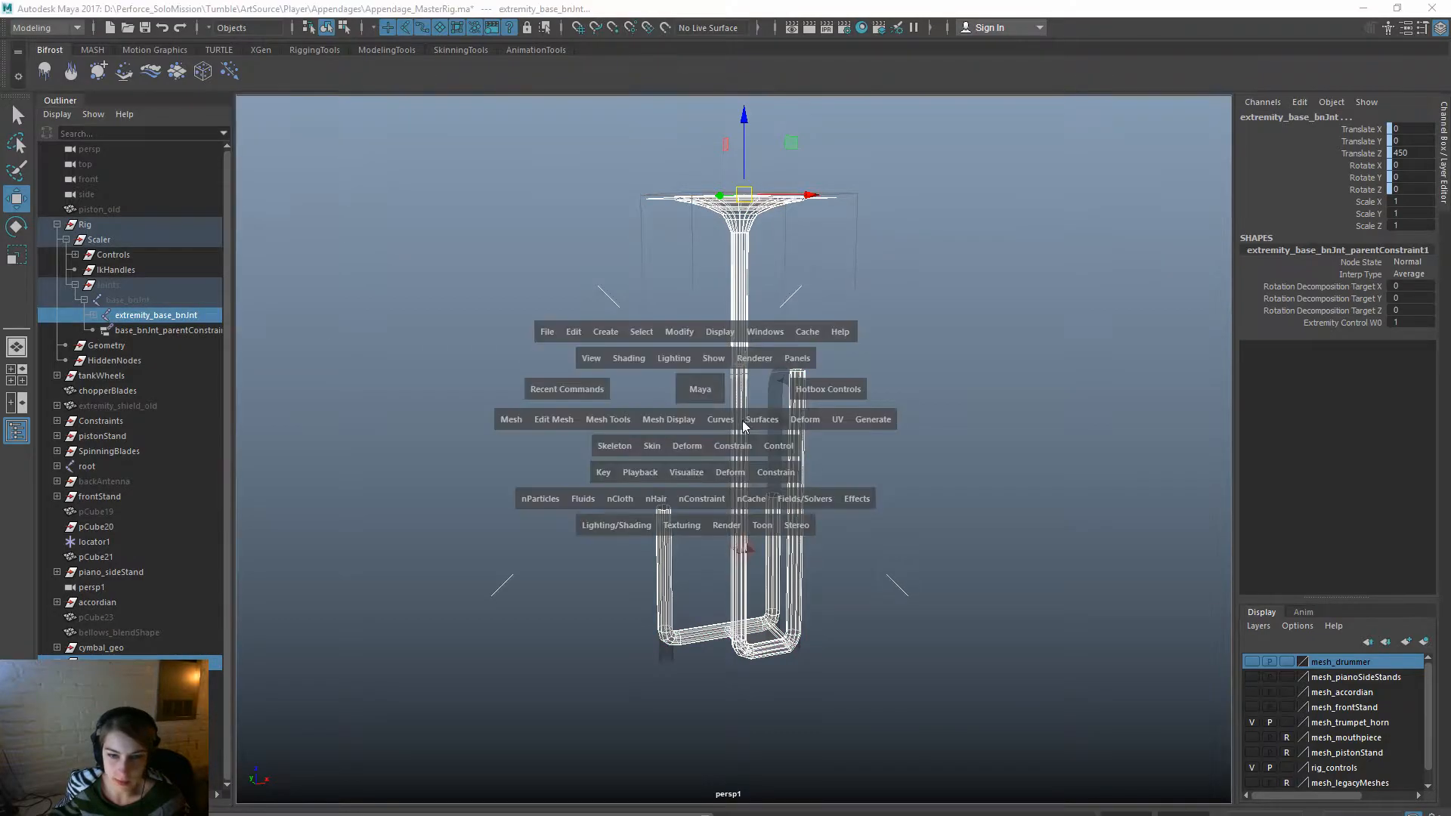
pyautogui.click(651, 447)
pyautogui.click(695, 490)
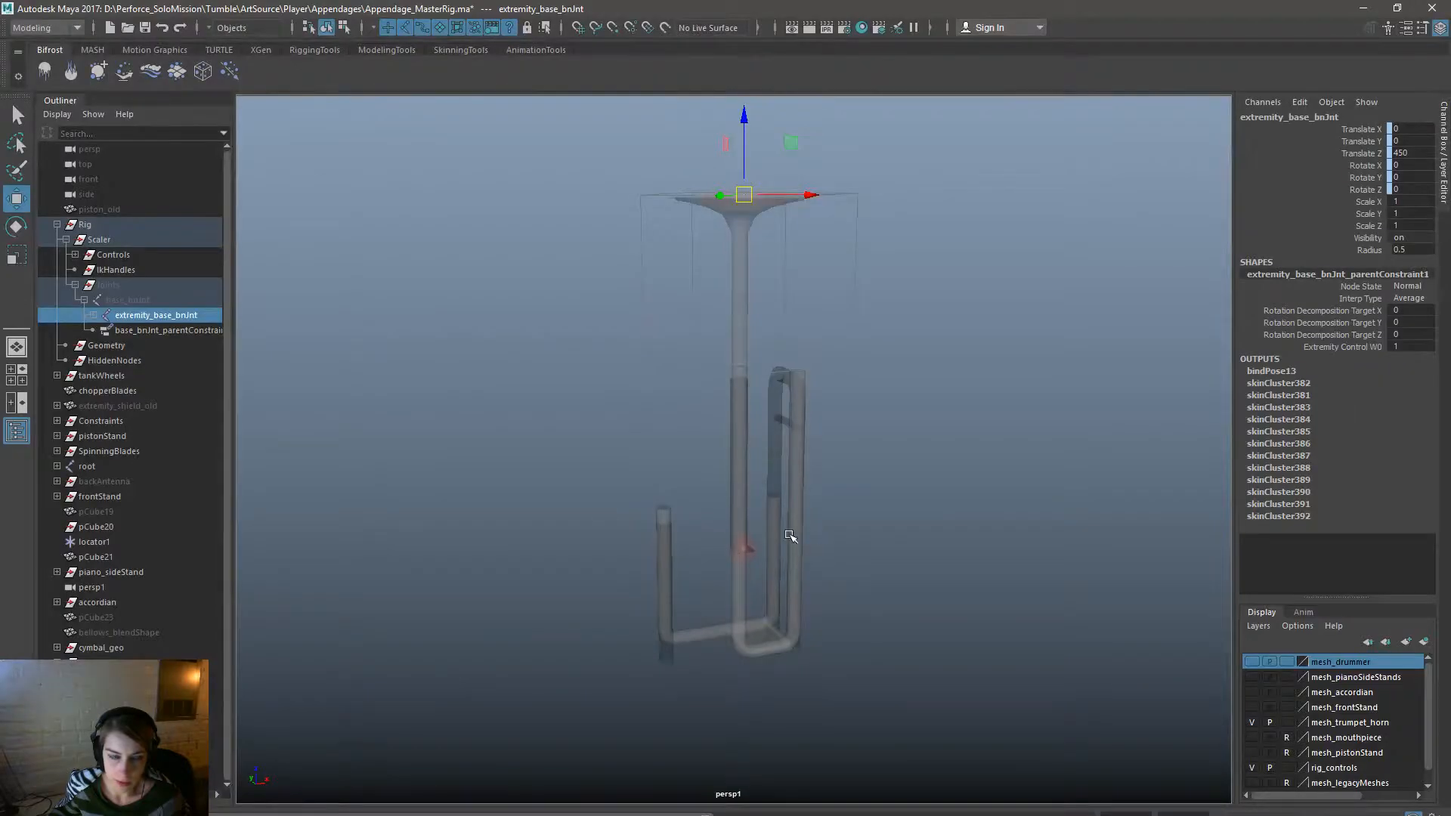
# Bind the frontBack_half group as skin to both base_bnJnt and extremity_base_bnJnt.
pyautogui.click(112, 662)
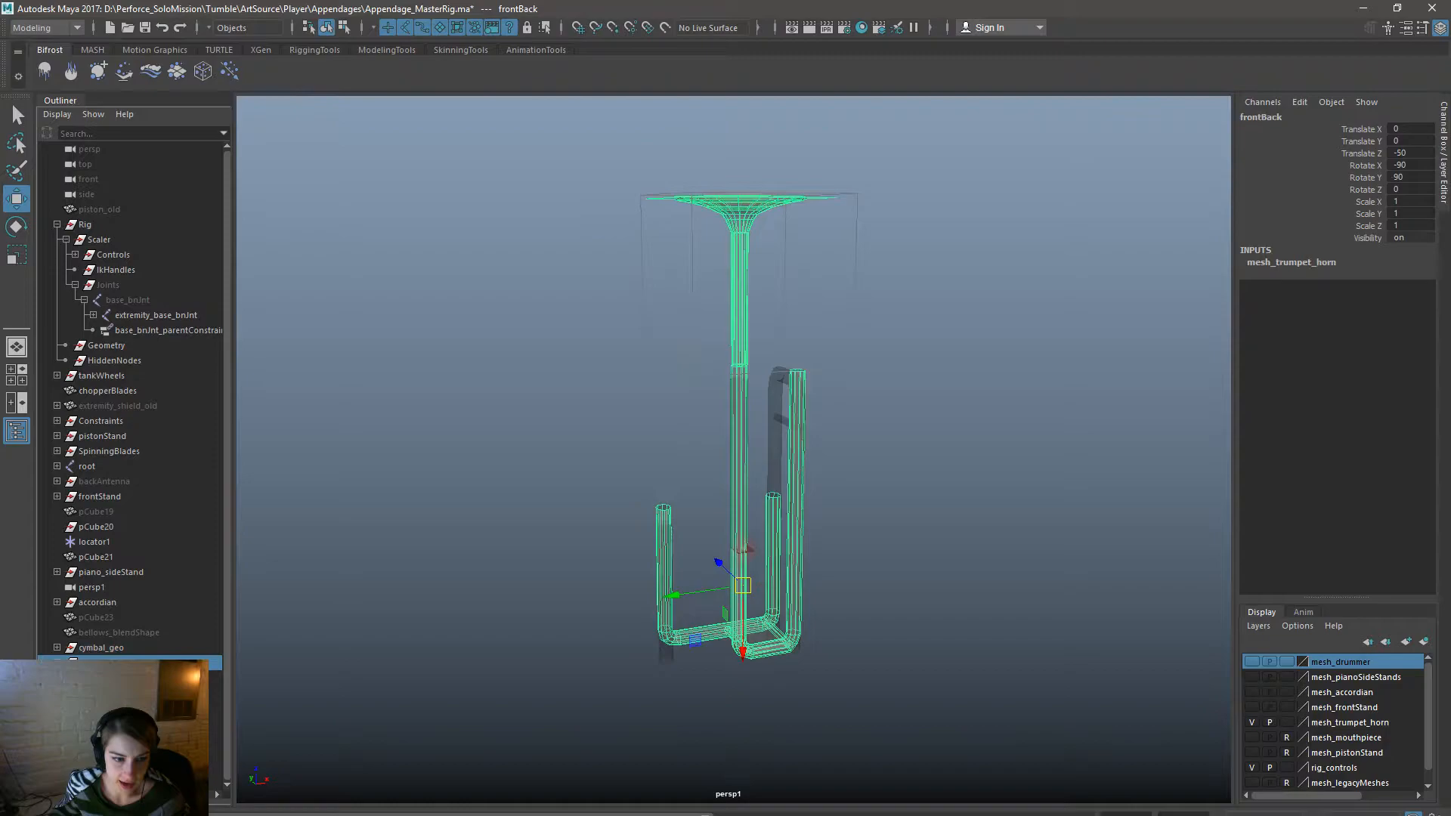
pyautogui.click(112, 678)
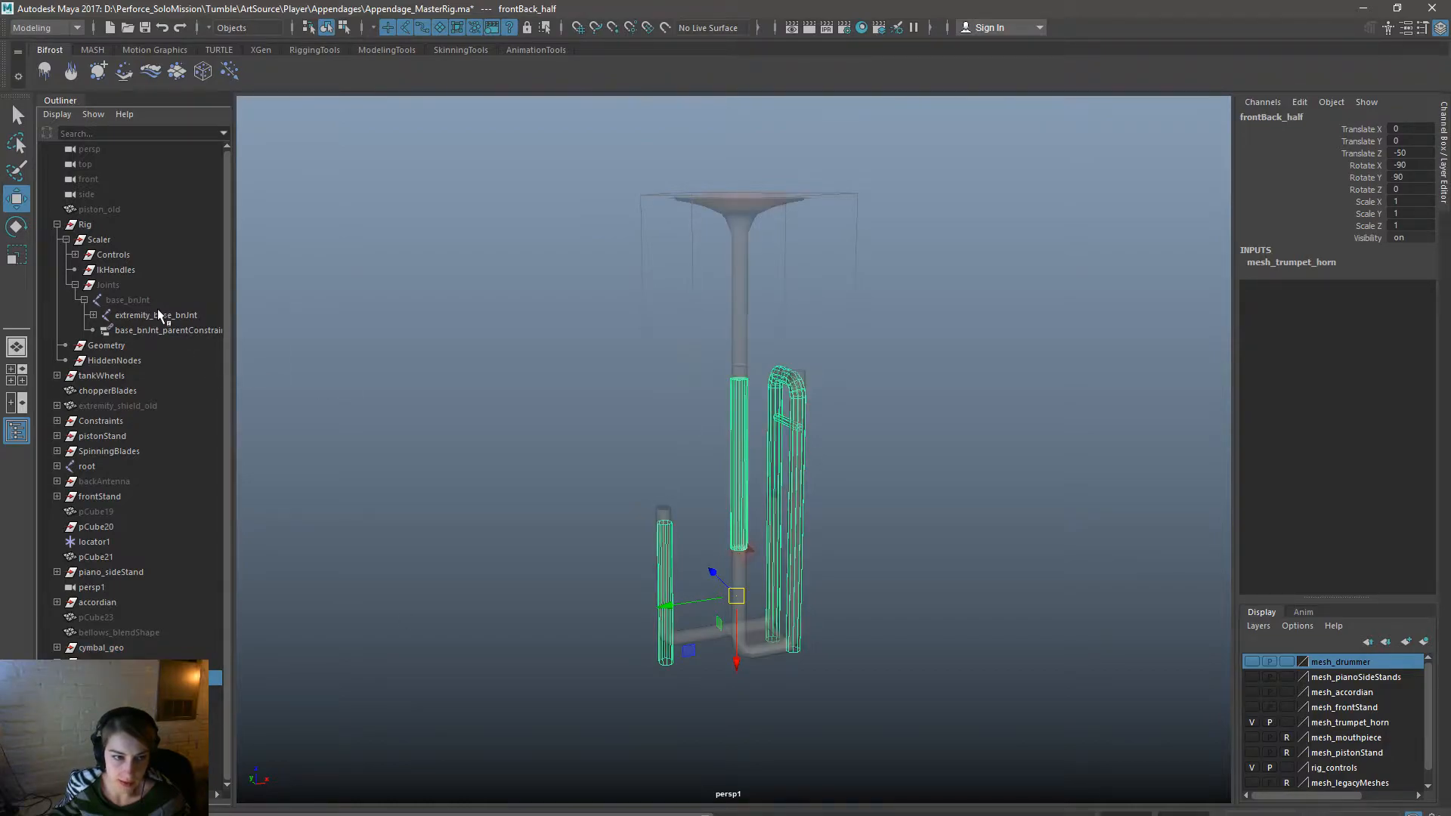
pyautogui.moveTo(161, 300); pyautogui.dragTo(163, 315)
pyautogui.press('space')
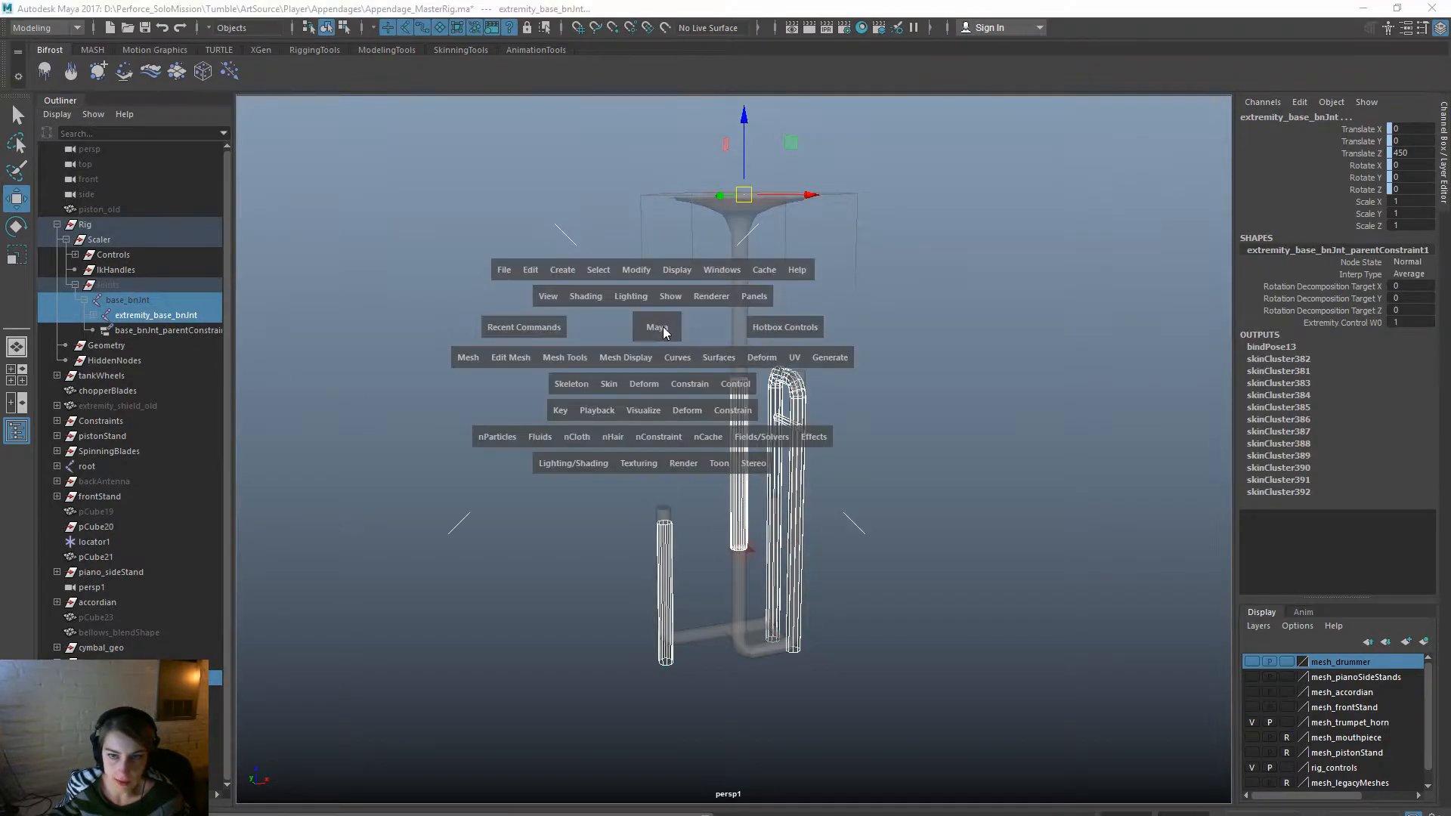
pyautogui.click(606, 383)
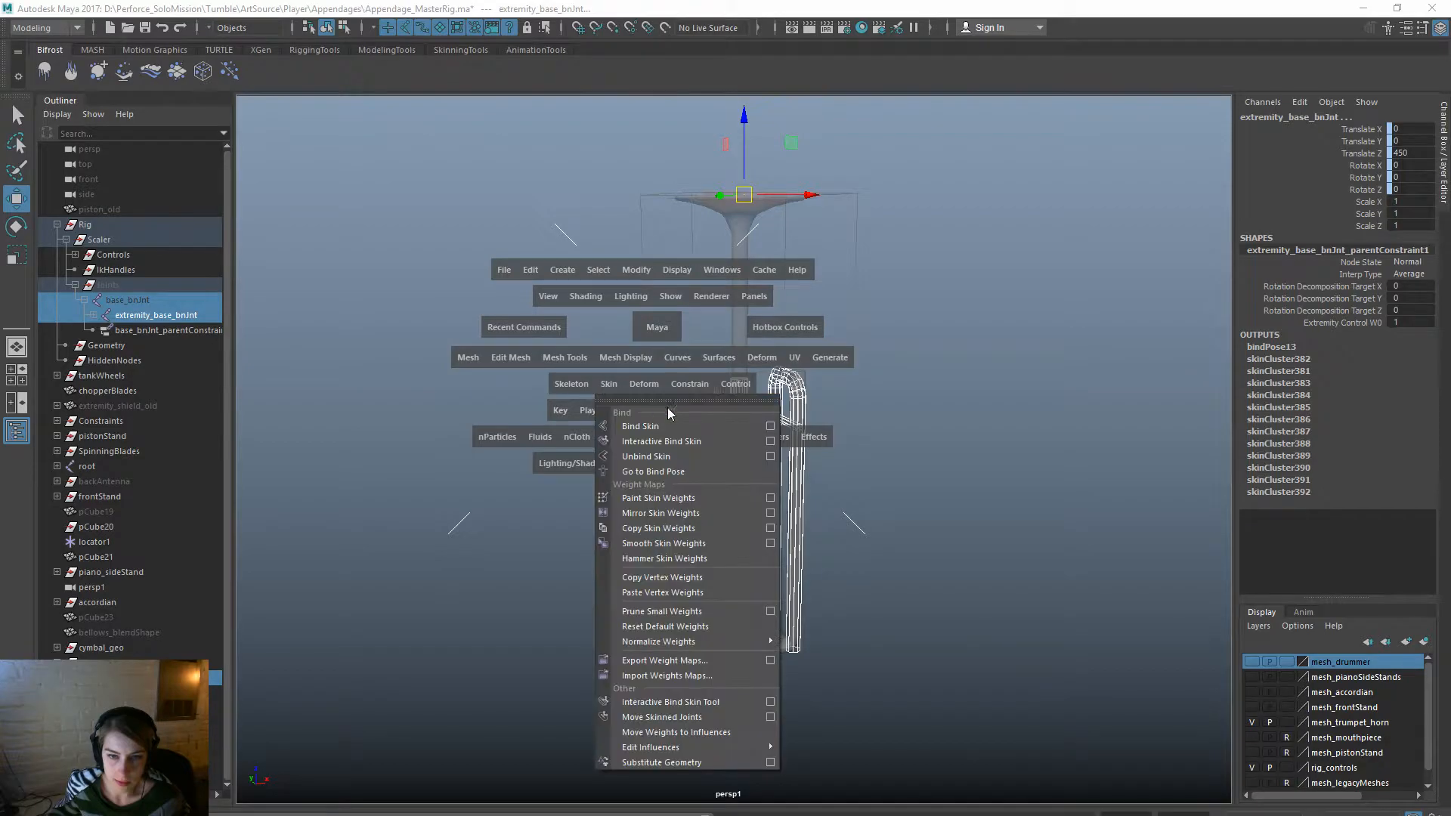
pyautogui.click(722, 426)
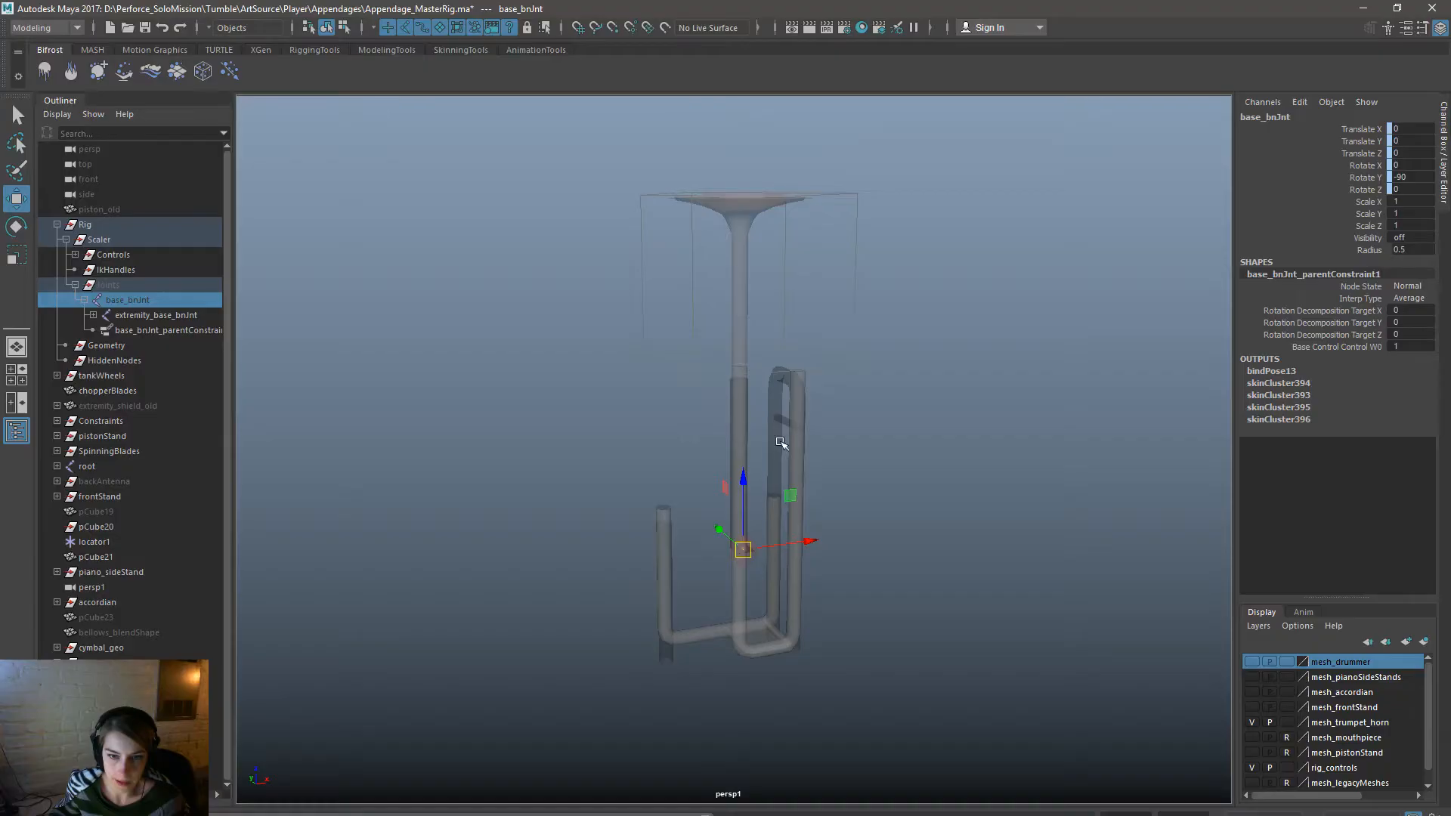
# Start Paint Skin Weights on frontBack_half and flood the extremity_base_bnJnt influence with a value of 1.
pyautogui.click(733, 612)
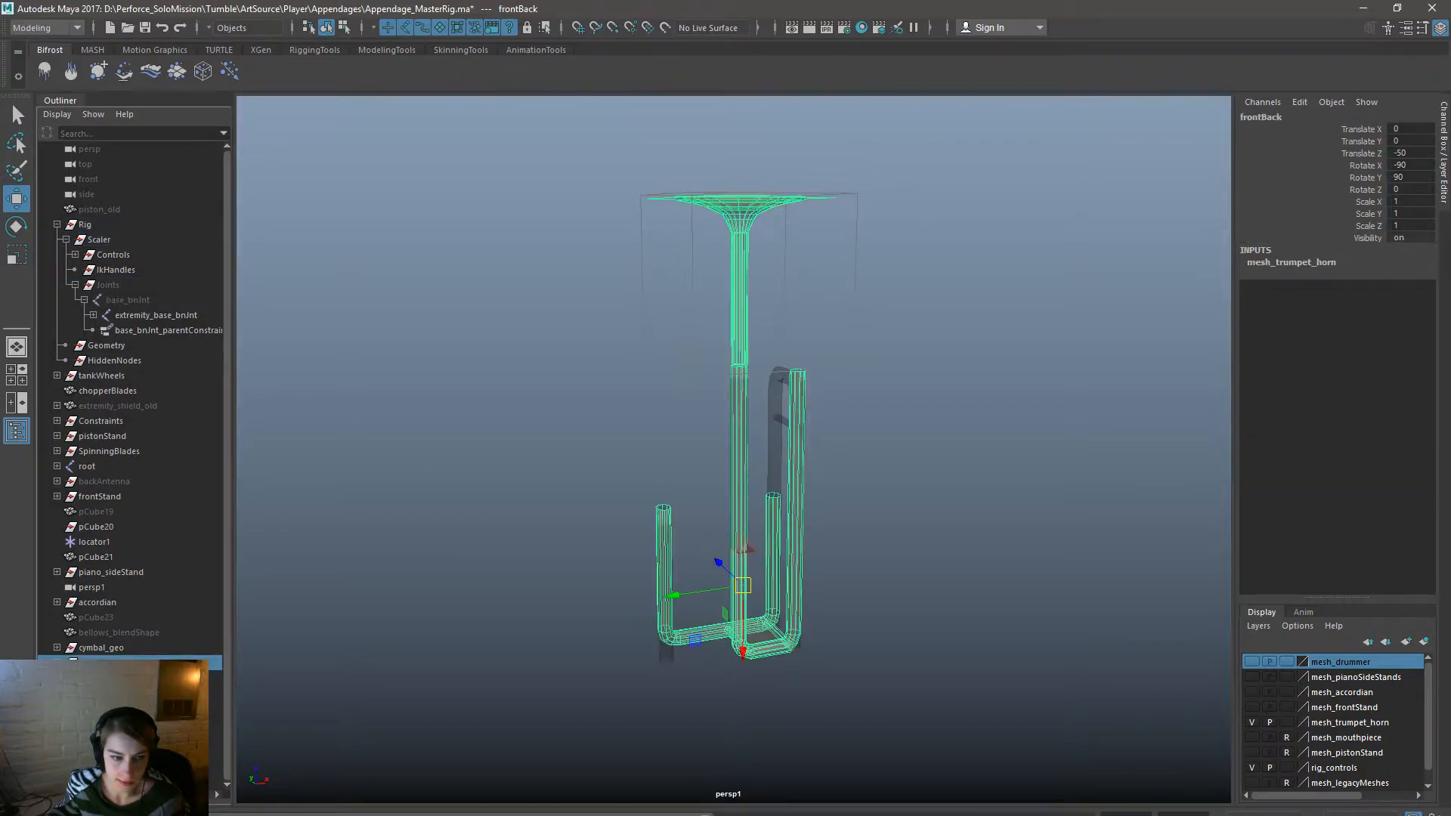
pyautogui.click(665, 604)
pyautogui.moveTo(735, 452)
pyautogui.mouseDown(button='right')
pyautogui.moveTo(669, 443)
pyautogui.moveTo(725, 474)
pyautogui.moveTo(674, 476)
pyautogui.mouseUp(button='right')
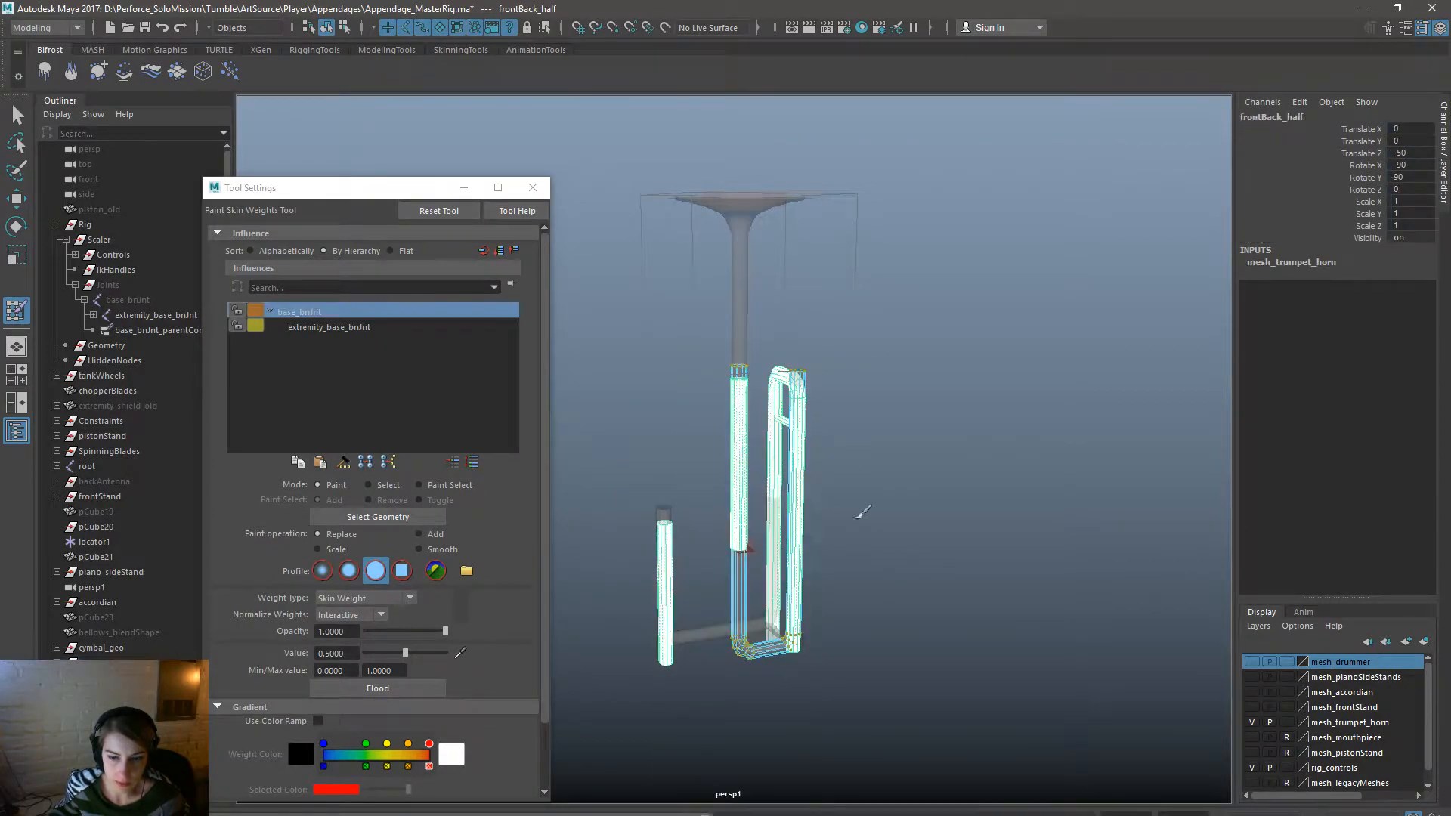
pyautogui.click(337, 326)
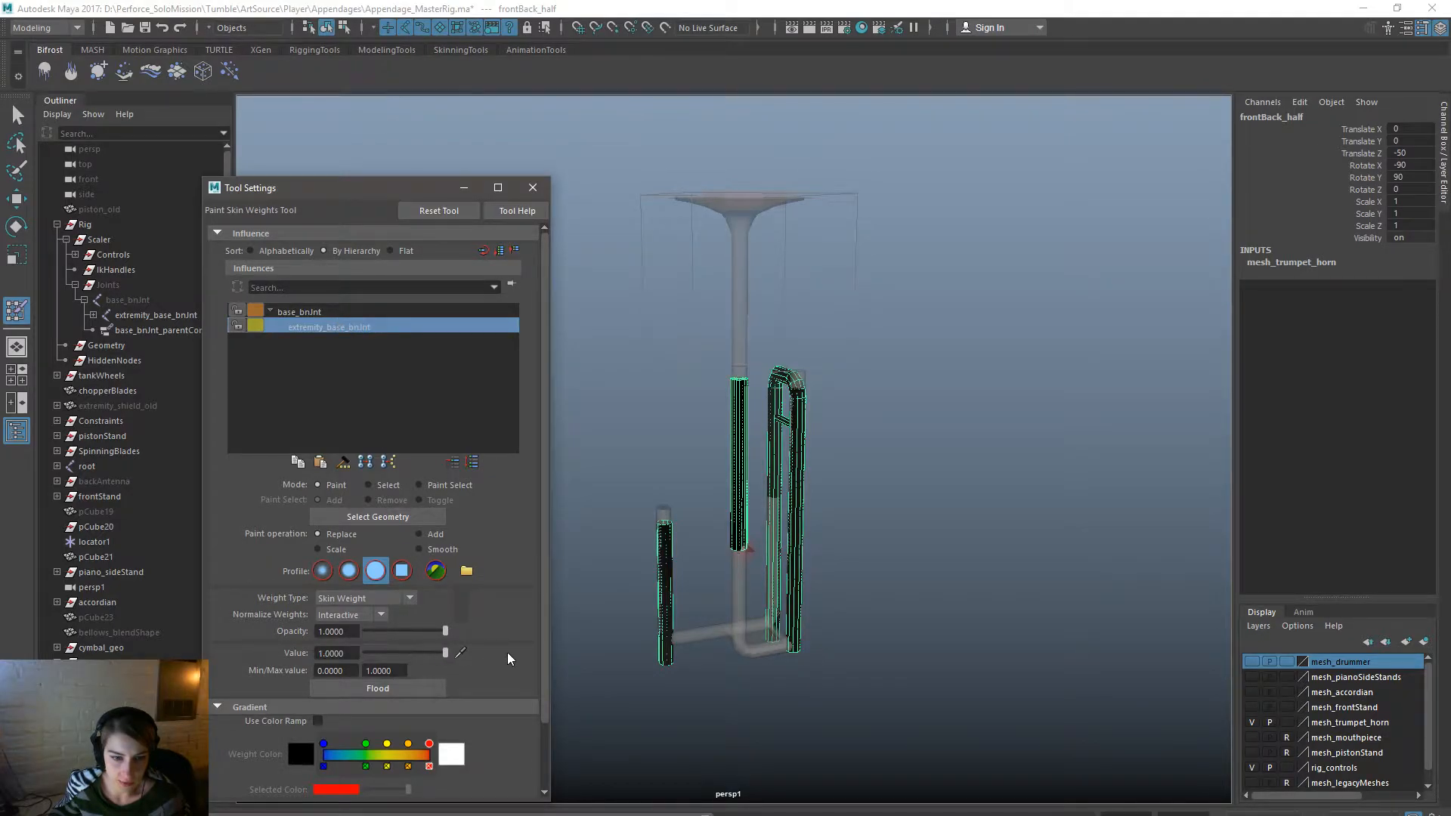
pyautogui.click(412, 689)
# Flood the base_bnJnt influence on frontBack_half with a value of 0.5 and leave the Paint Skin Weights tool.
pyautogui.click(353, 311)
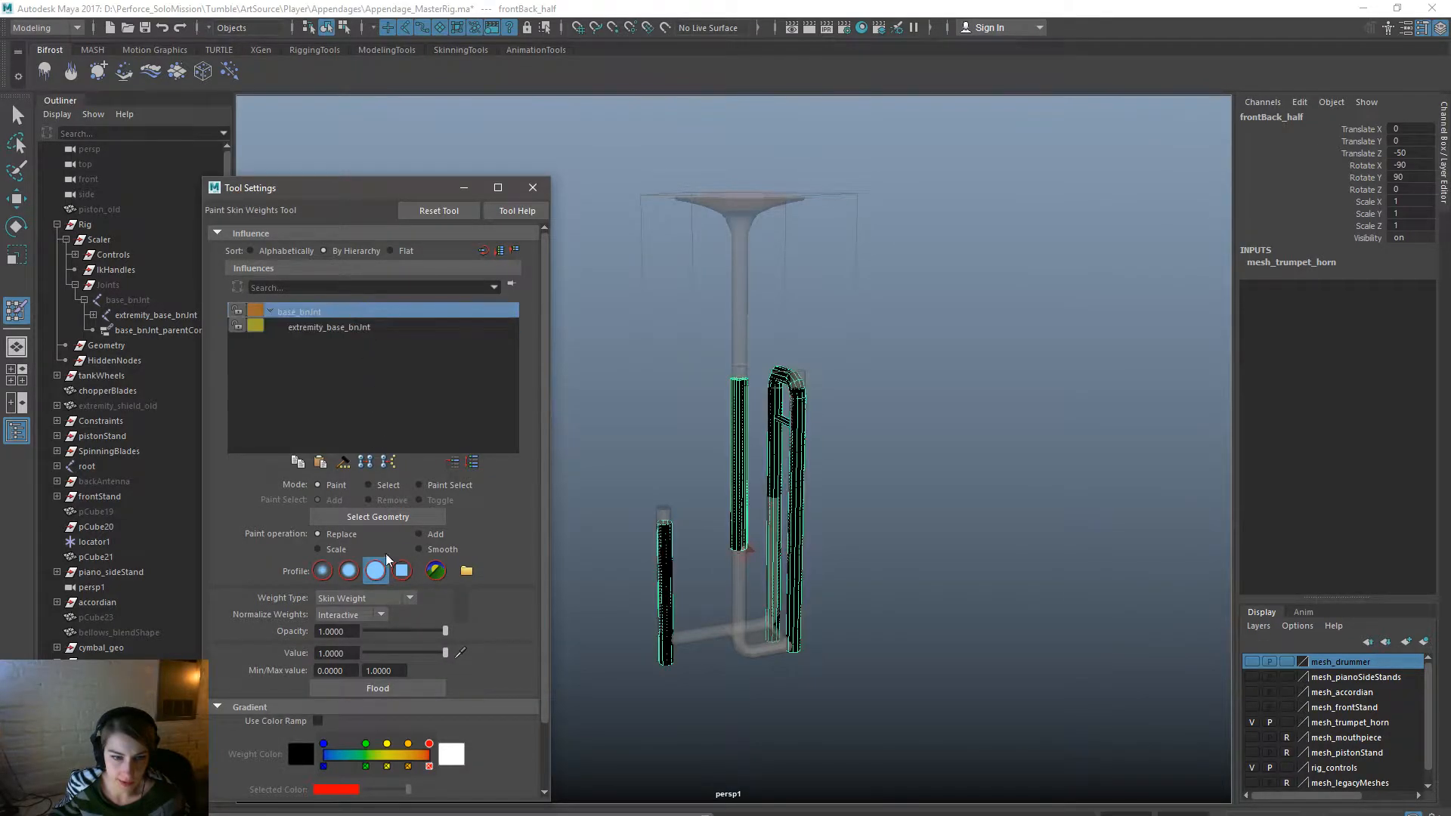
pyautogui.moveTo(350, 653); pyautogui.dragTo(168, 626)
pyautogui.write('.')
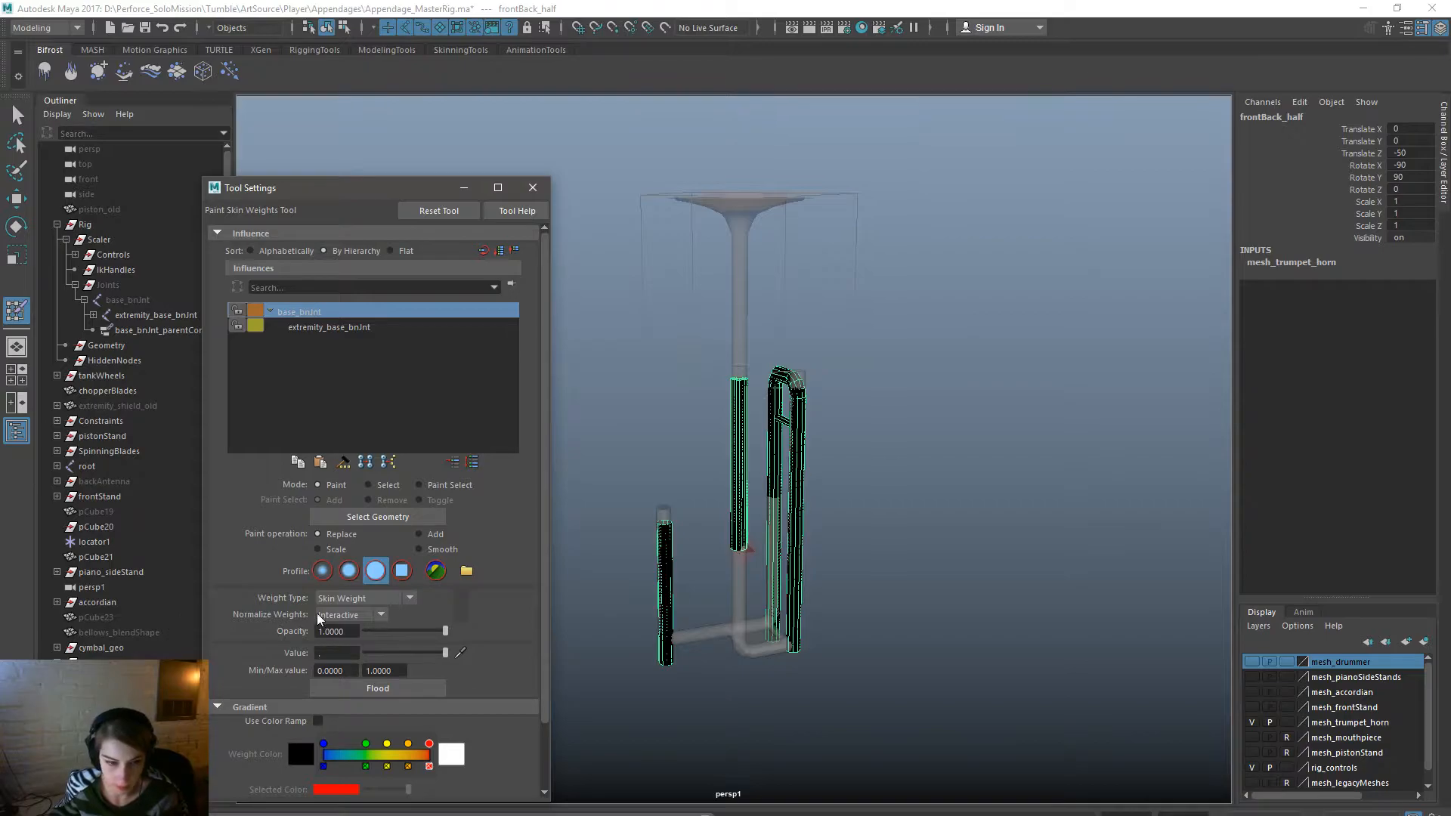
pyautogui.click(378, 688)
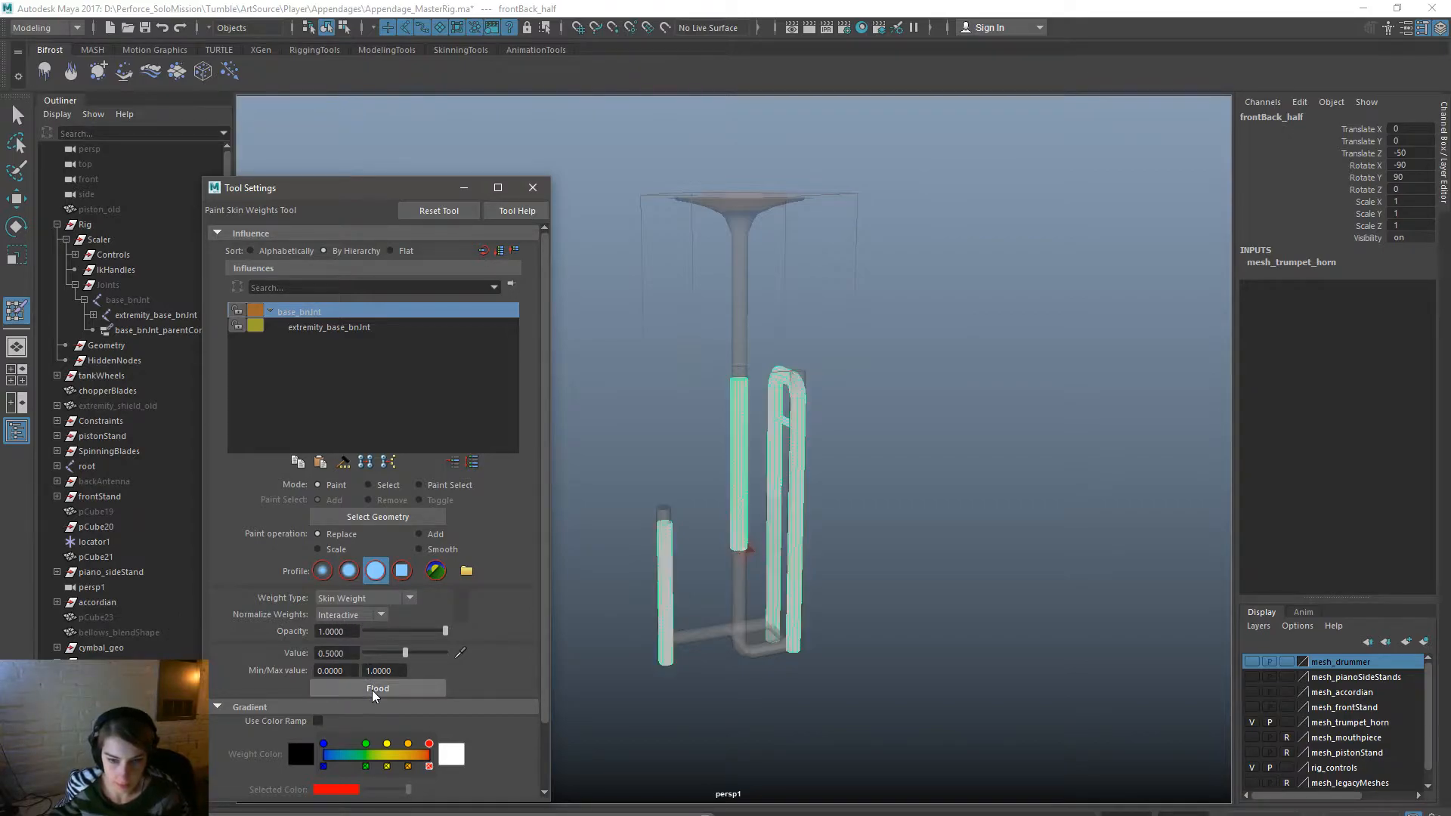
pyautogui.click(533, 187)
pyautogui.press('w')
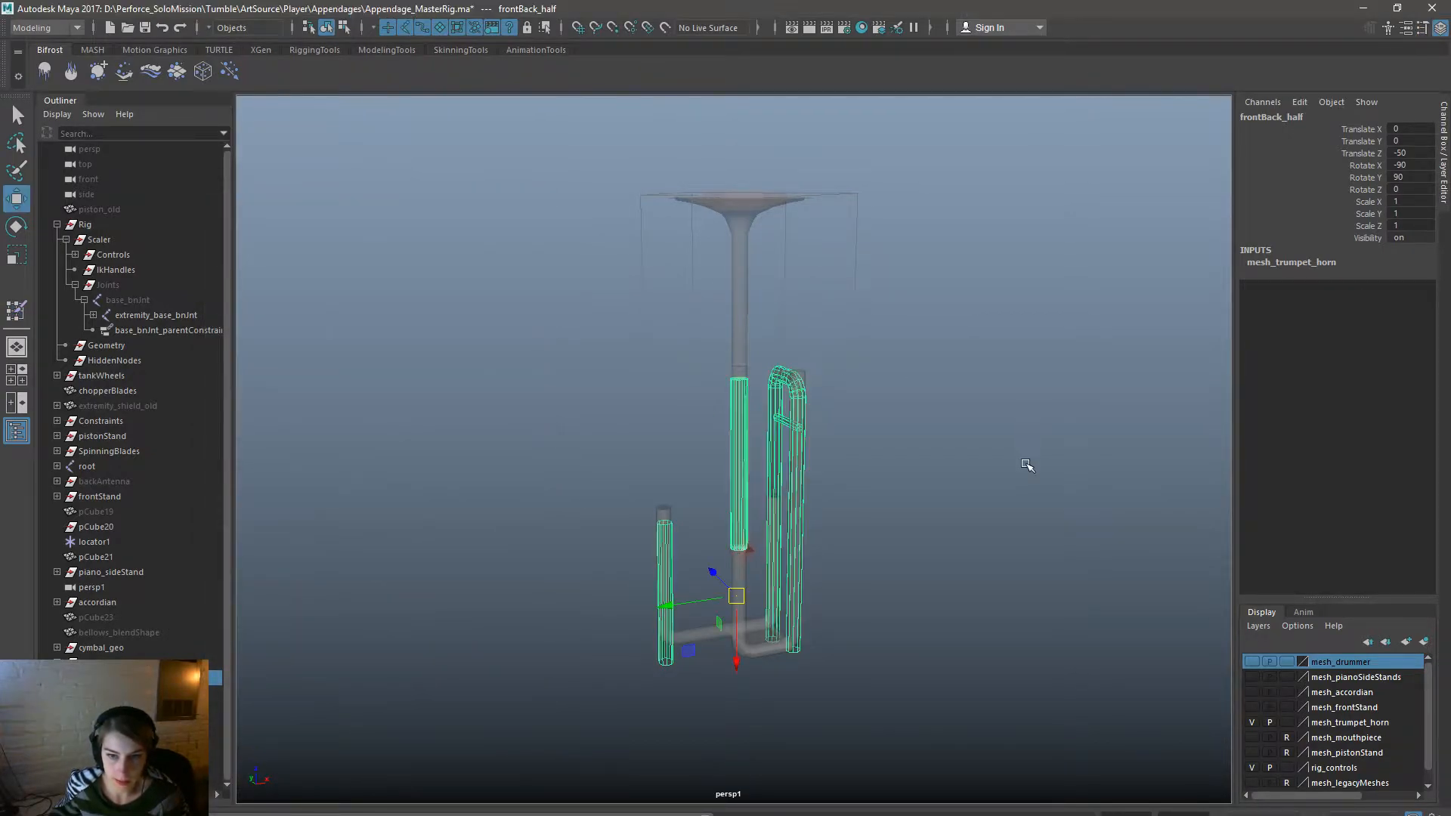
# Try moving the extremity control at the horn's bell to test the skinning, and undo the move.
pyautogui.click(1029, 463)
pyautogui.click(763, 211)
pyautogui.moveTo(763, 211); pyautogui.dragTo(747, 123)
pyautogui.hotkey('ctrl', 'z')
pyautogui.keyDown('alt'); pyautogui.moveTo(843, 261); pyautogui.dragTo(811, 368); pyautogui.keyUp('alt')
pyautogui.moveTo(730, 220)
pyautogui.mouseDown()
pyautogui.moveTo(728, 430)
pyautogui.moveTo(733, 198)
pyautogui.moveTo(734, 453)
pyautogui.moveTo(752, 430)
pyautogui.moveTo(739, 181)
pyautogui.moveTo(738, 425)
pyautogui.moveTo(736, 205)
pyautogui.moveTo(736, 227)
pyautogui.mouseUp()
pyautogui.click(1047, 365)
# Collapse the Rig hierarchy and examine the horn's bell and tubes from several angles.
pyautogui.keyDown('alt'); pyautogui.moveTo(847, 551); pyautogui.dragTo(899, 623); pyautogui.keyUp('alt')
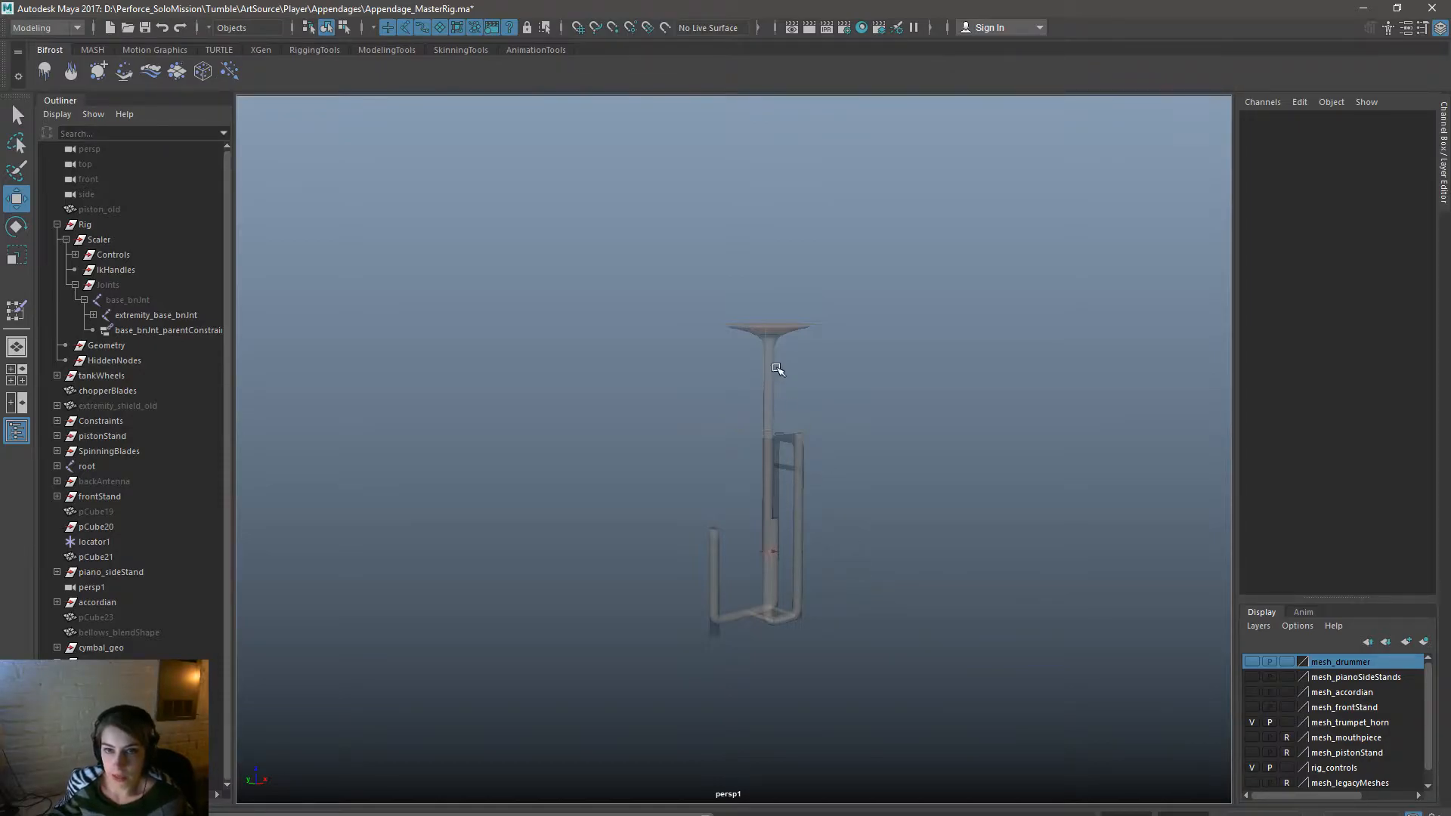
pyautogui.keyDown('alt'); pyautogui.moveTo(835, 450); pyautogui.dragTo(709, 488); pyautogui.keyUp('alt')
pyautogui.keyDown('alt'); pyautogui.moveTo(635, 500); pyautogui.dragTo(641, 514, button='middle'); pyautogui.keyUp('alt')
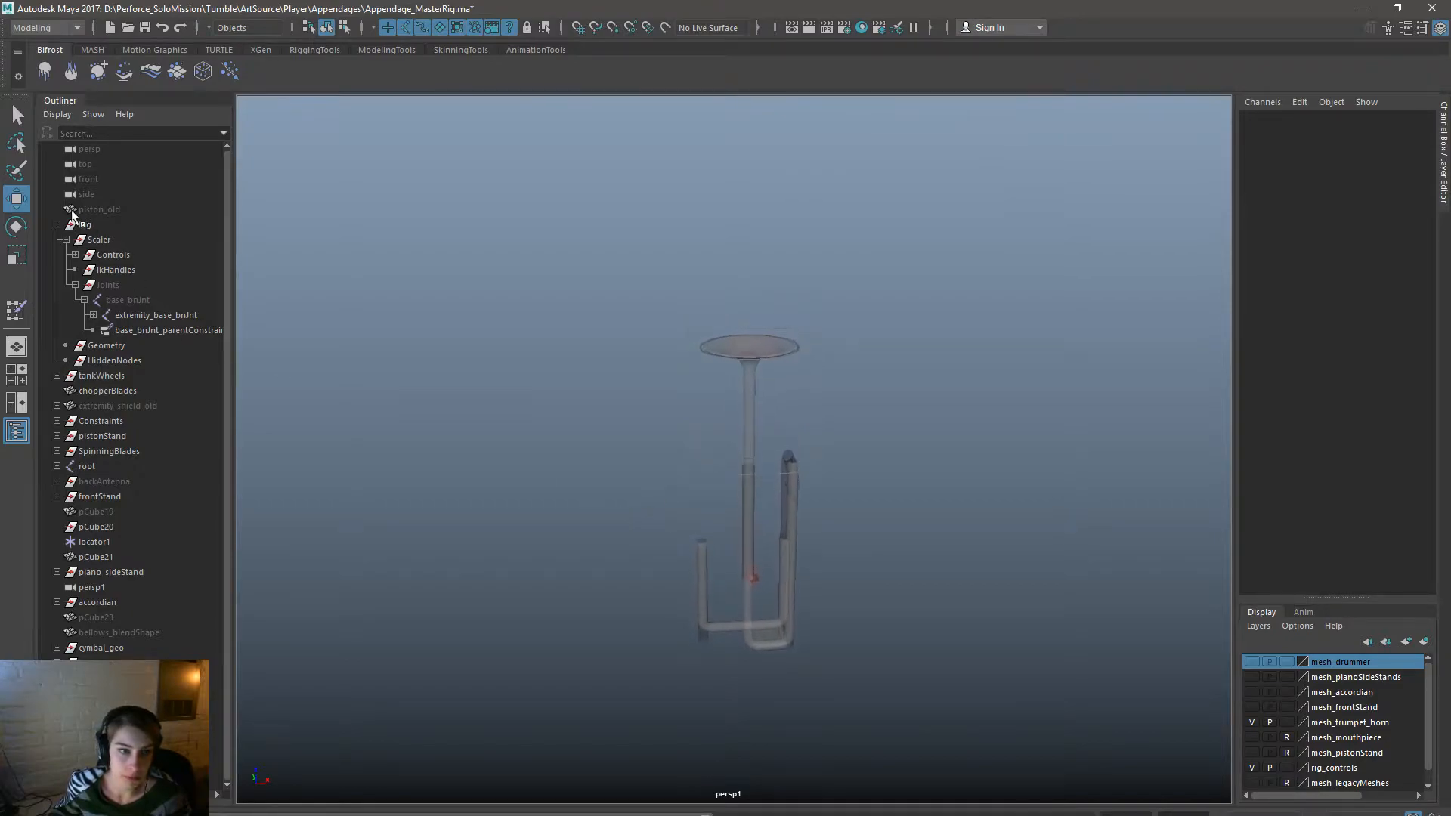
pyautogui.click(58, 224)
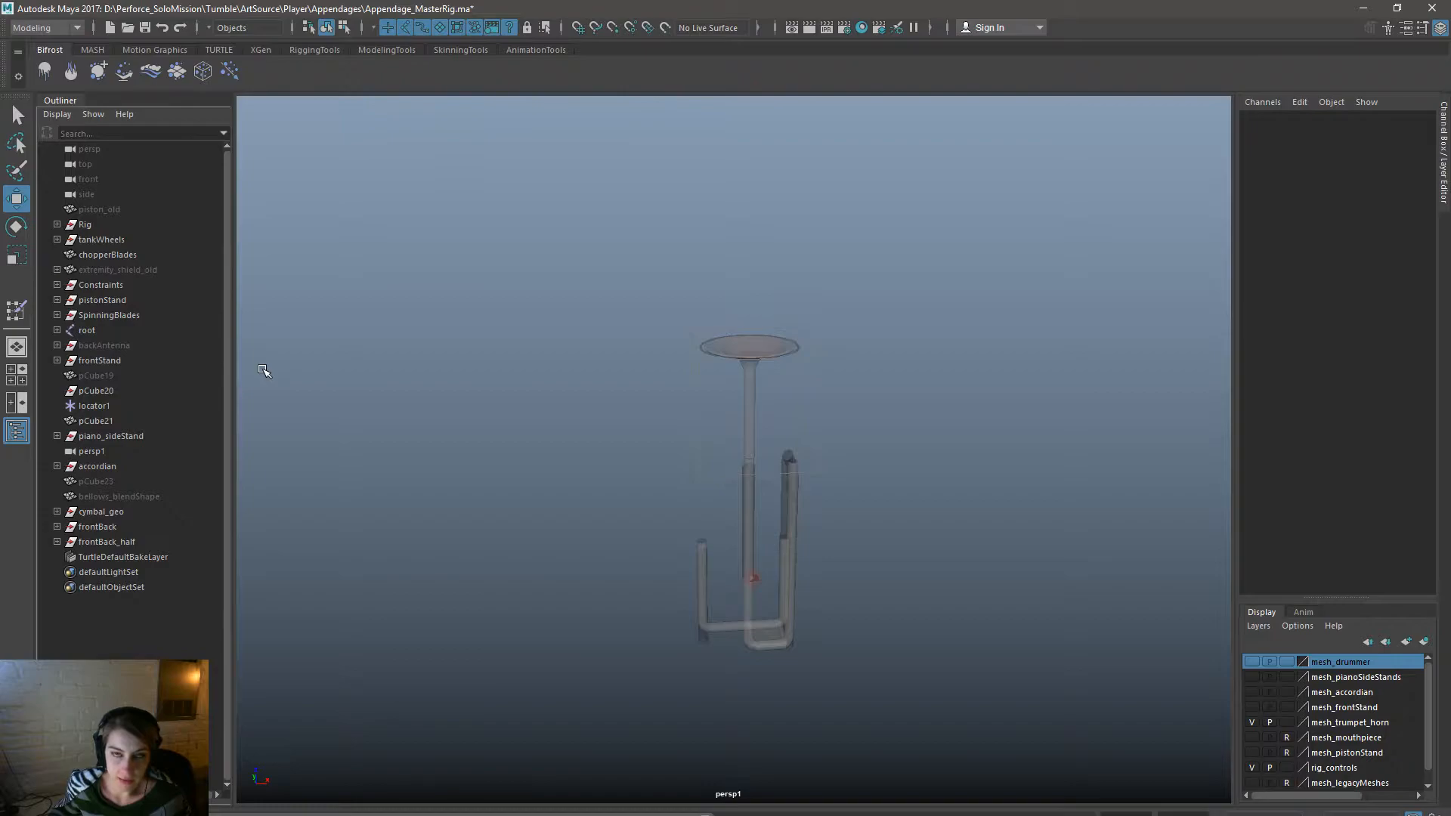
pyautogui.scroll(2, 589, 340)
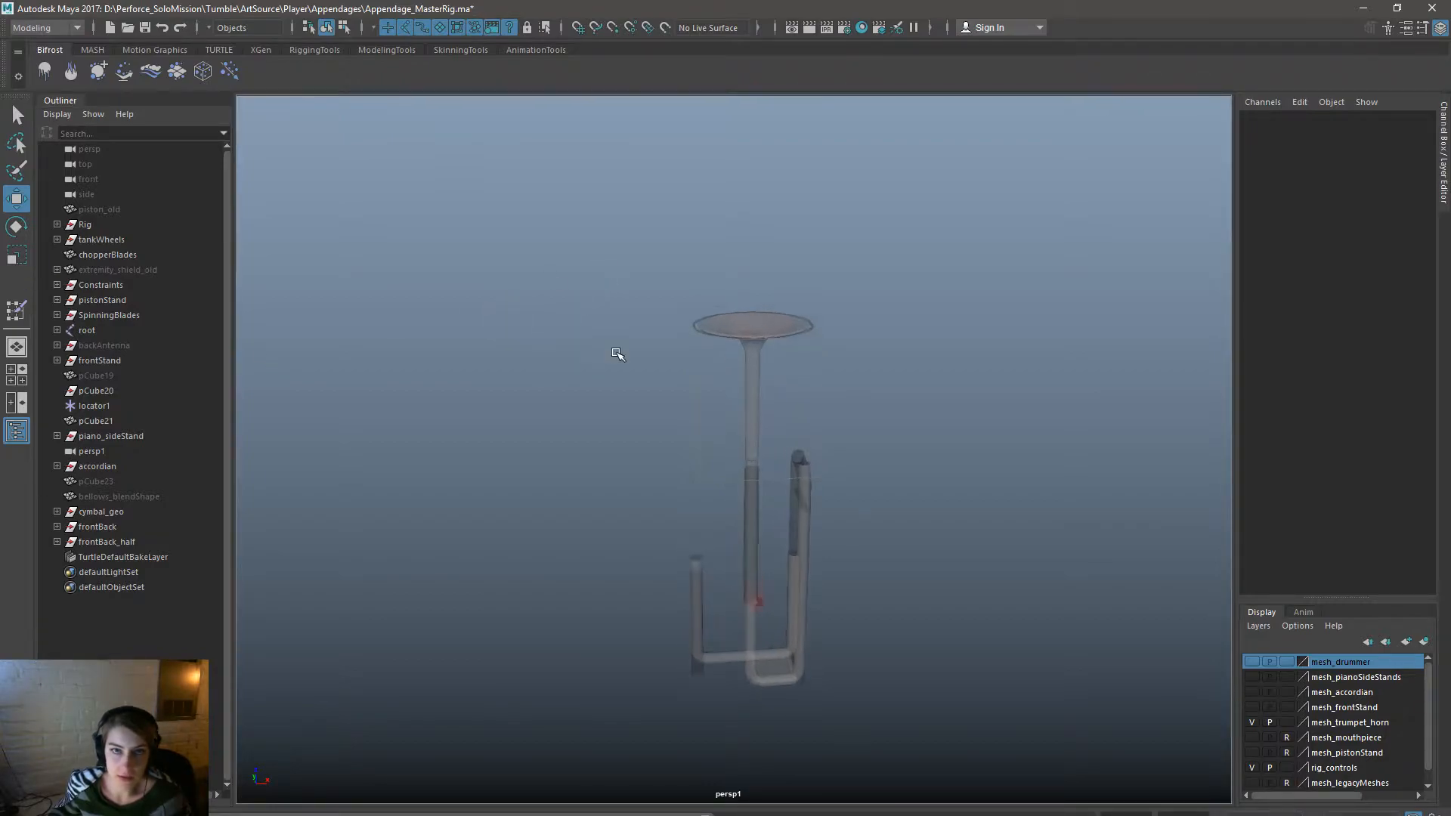
pyautogui.scroll(1, 596, 456)
pyautogui.keyDown('alt'); pyautogui.moveTo(682, 492); pyautogui.dragTo(751, 476); pyautogui.keyUp('alt')
pyautogui.scroll(2, 677, 524)
pyautogui.keyDown('alt'); pyautogui.moveTo(705, 530); pyautogui.dragTo(706, 493, button='middle'); pyautogui.keyUp('alt')
pyautogui.keyDown('alt'); pyautogui.moveTo(706, 493); pyautogui.dragTo(630, 492); pyautogui.keyUp('alt')
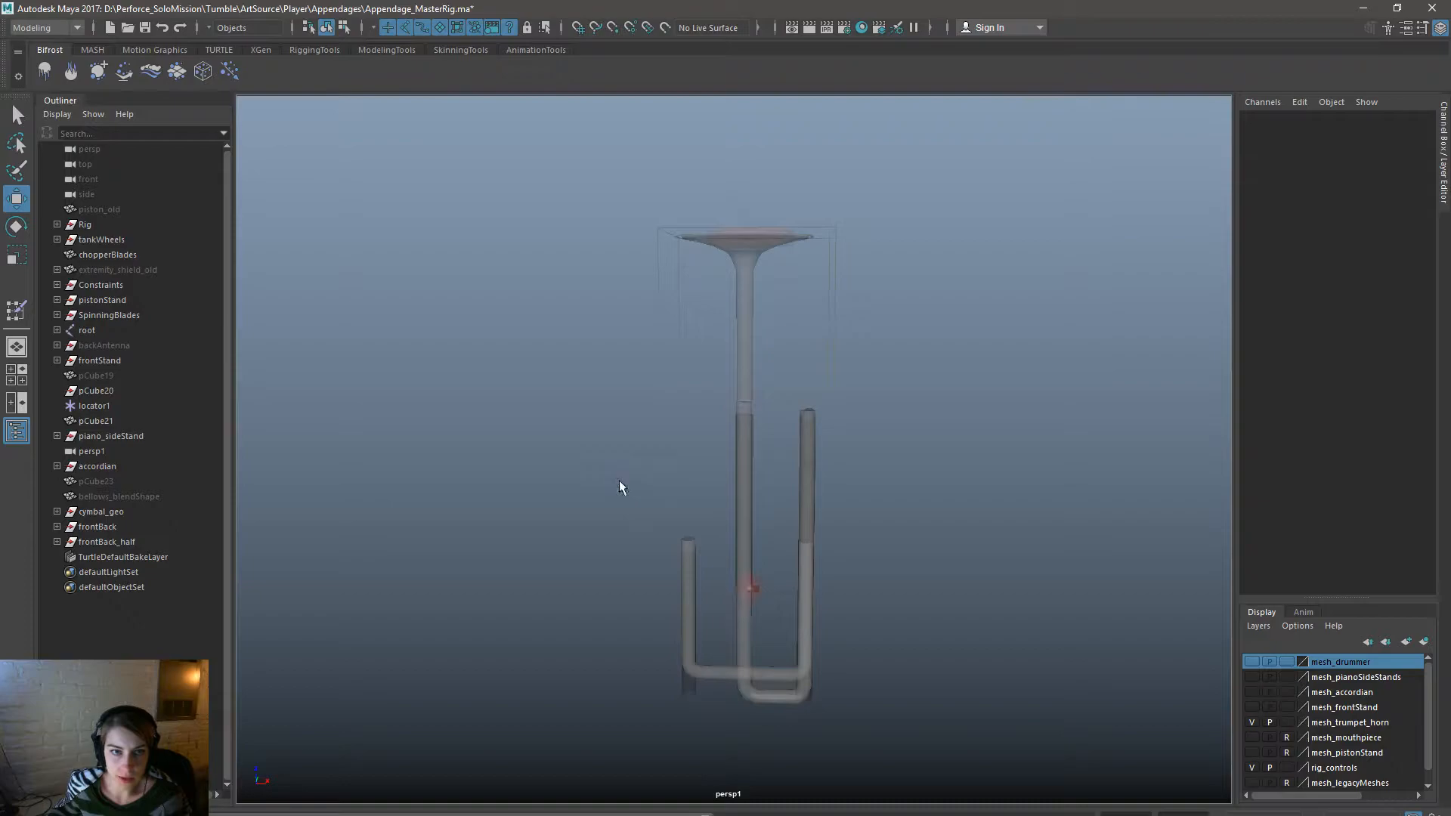
# Save the scene and add the file to the default pending changelist.
pyautogui.click(736, 467)
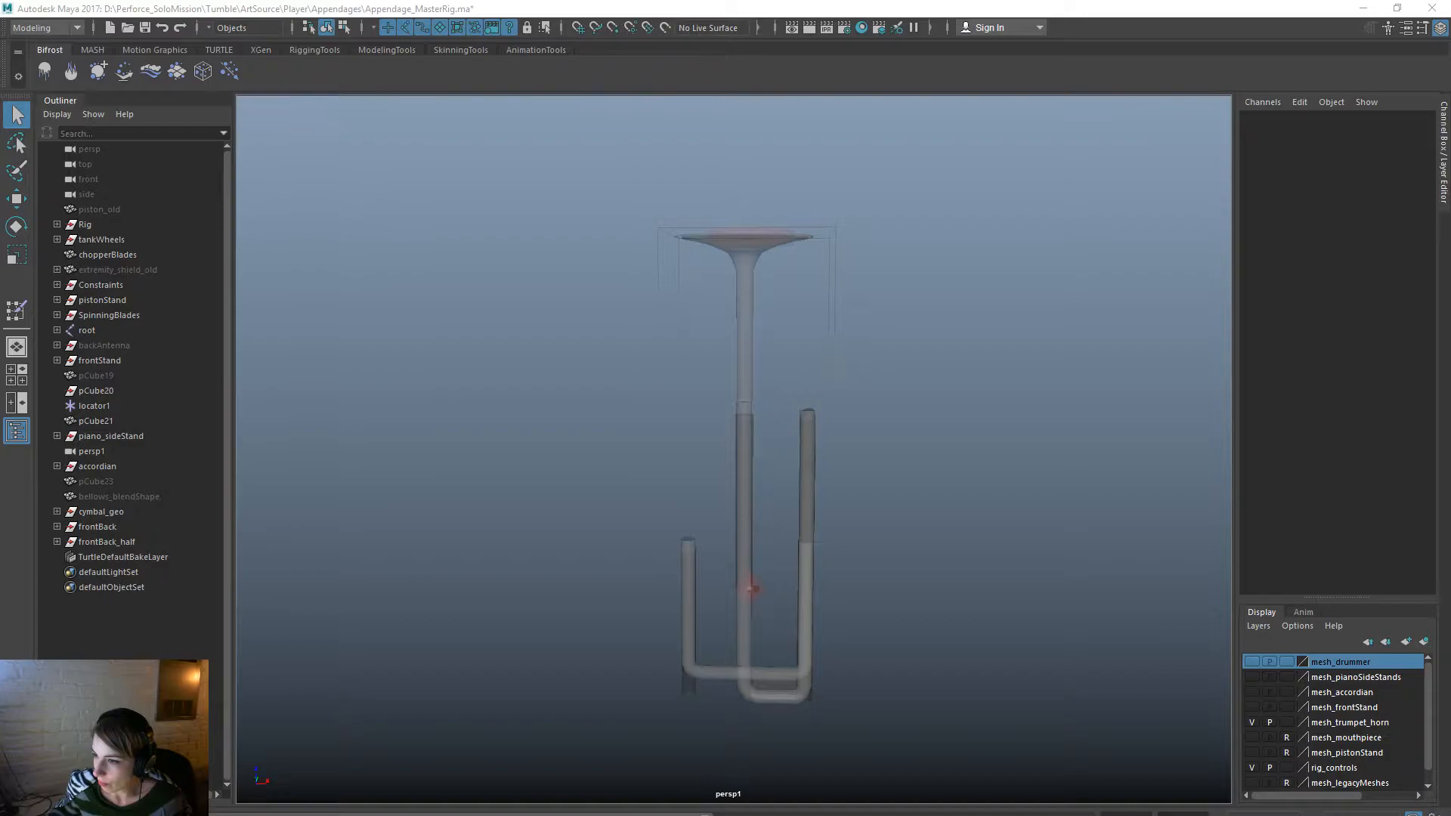
pyautogui.hotkey('ctrl', 's')
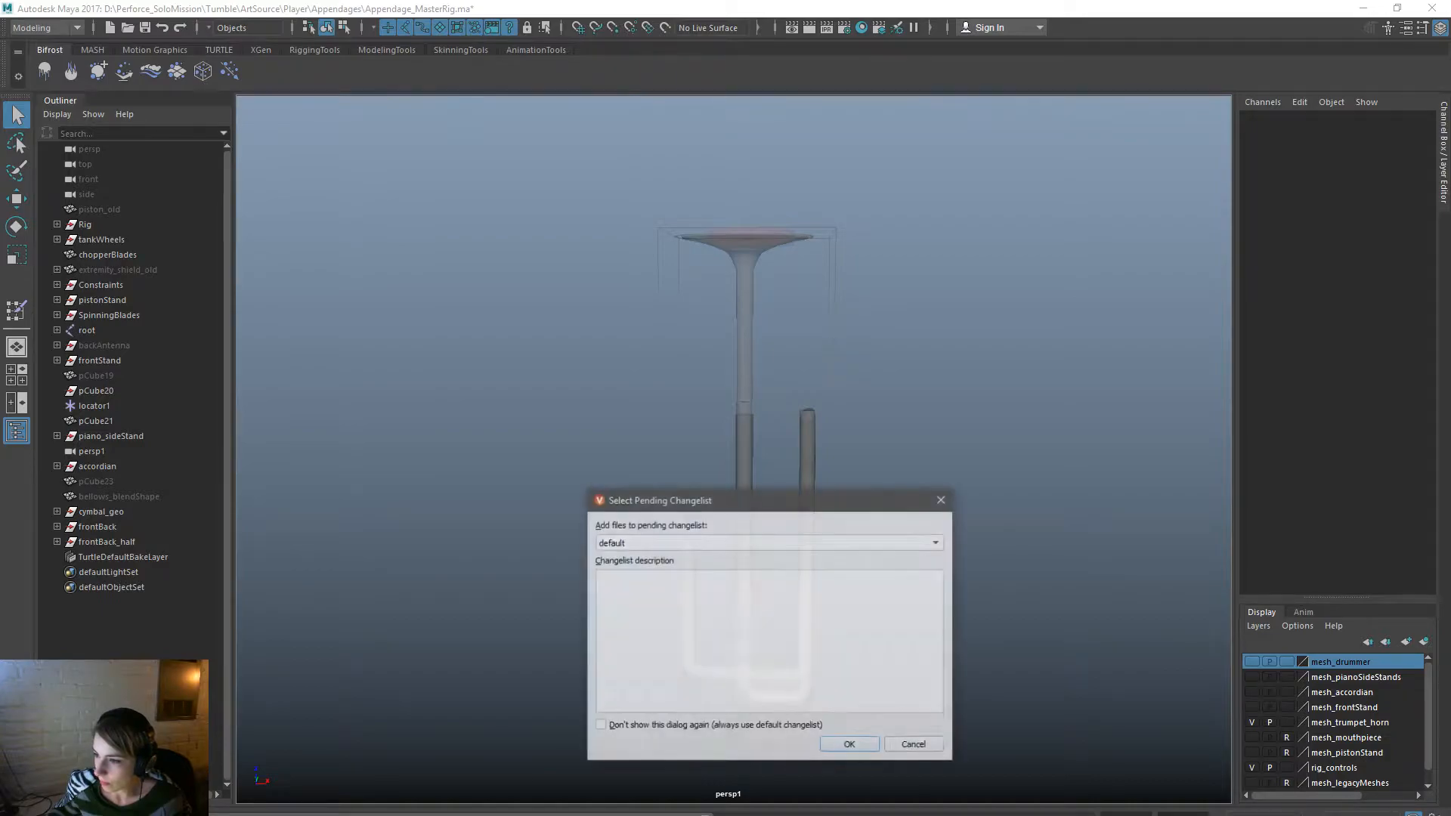
pyautogui.click(840, 746)
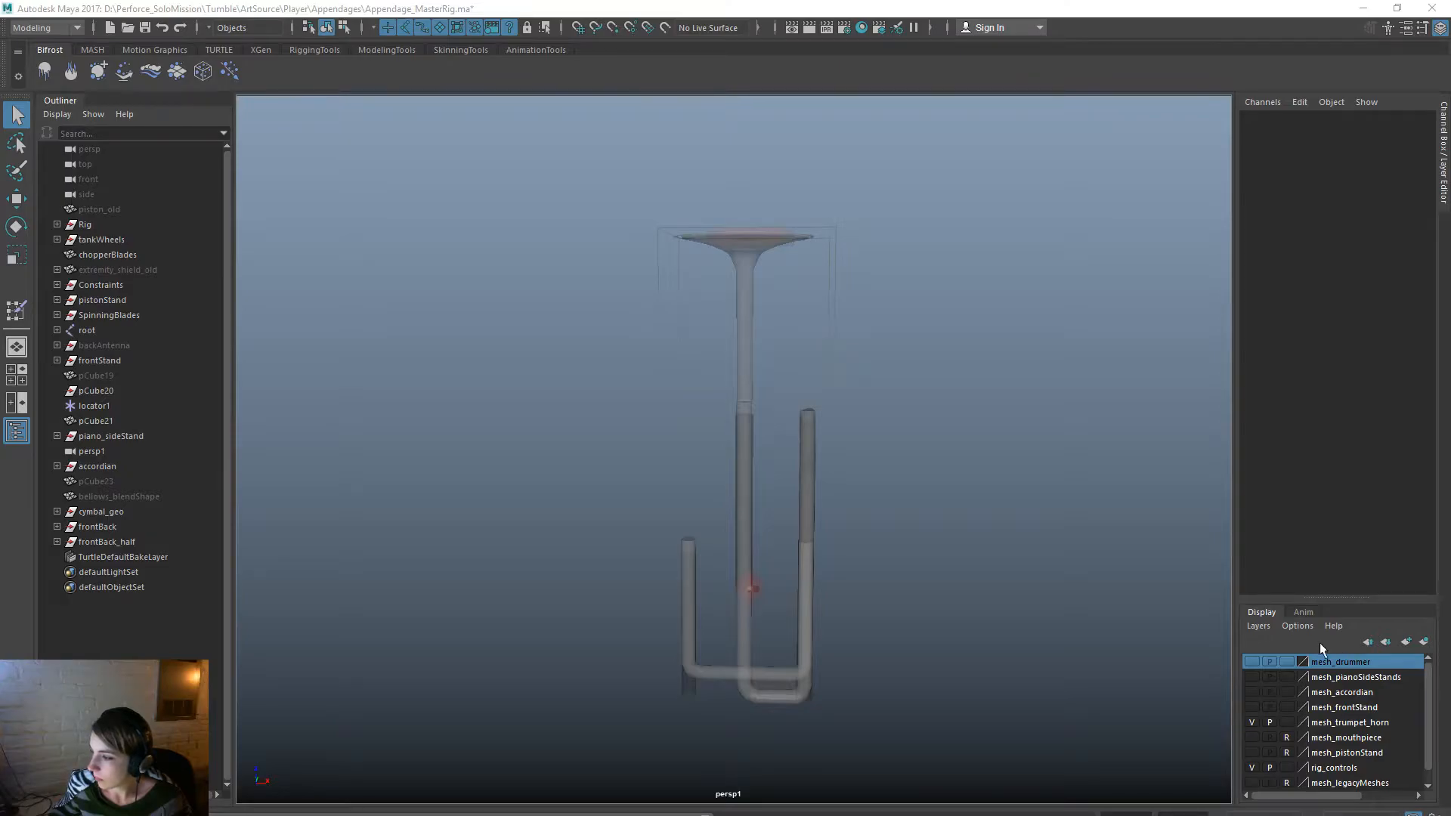
# Reorder the frontBack_half and frontBack groups to sit directly below the root joint.
pyautogui.keyDown('alt'); pyautogui.moveTo(1104, 596); pyautogui.dragTo(1014, 627, button='right'); pyautogui.keyUp('alt')
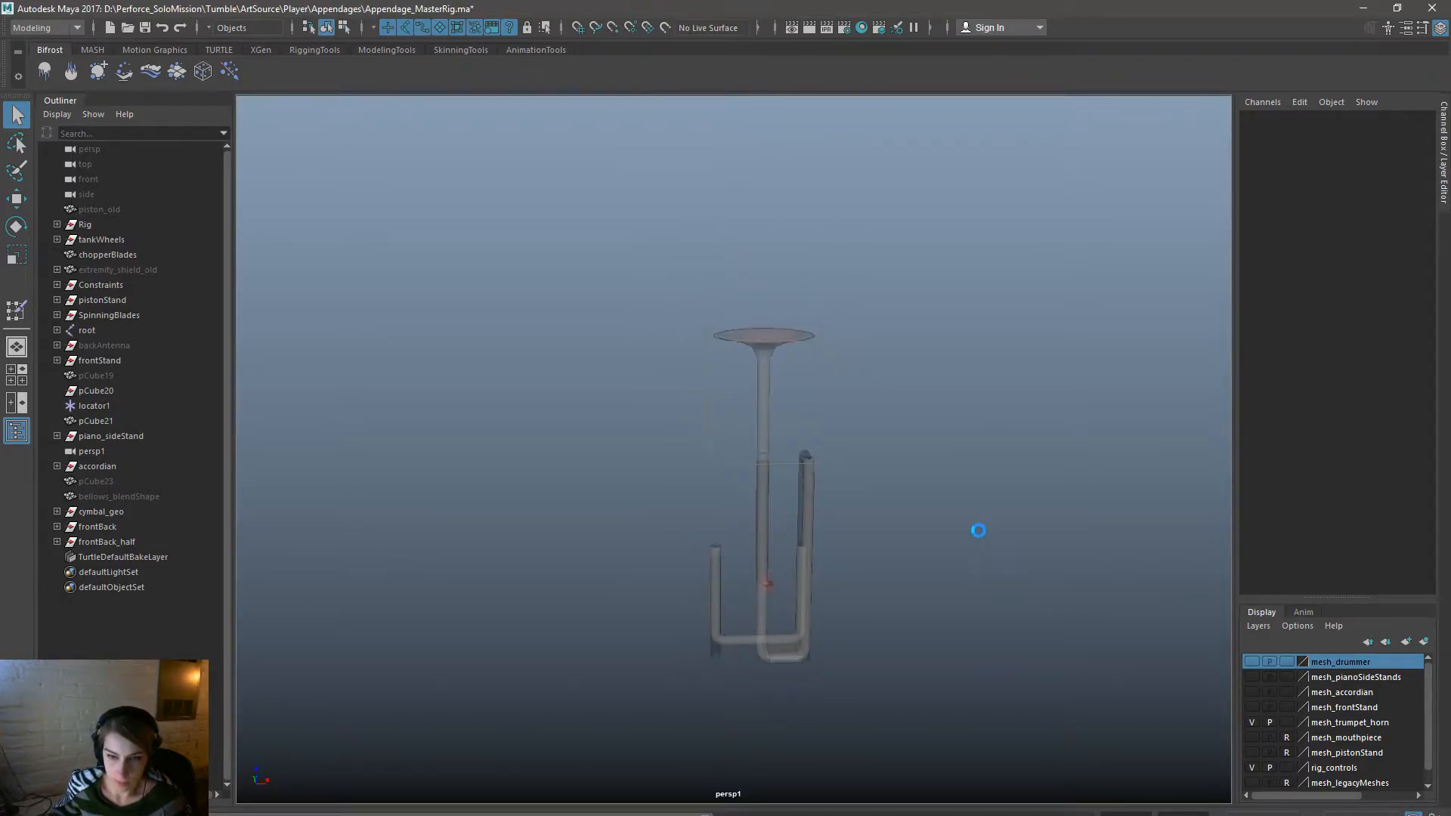
pyautogui.click(102, 542)
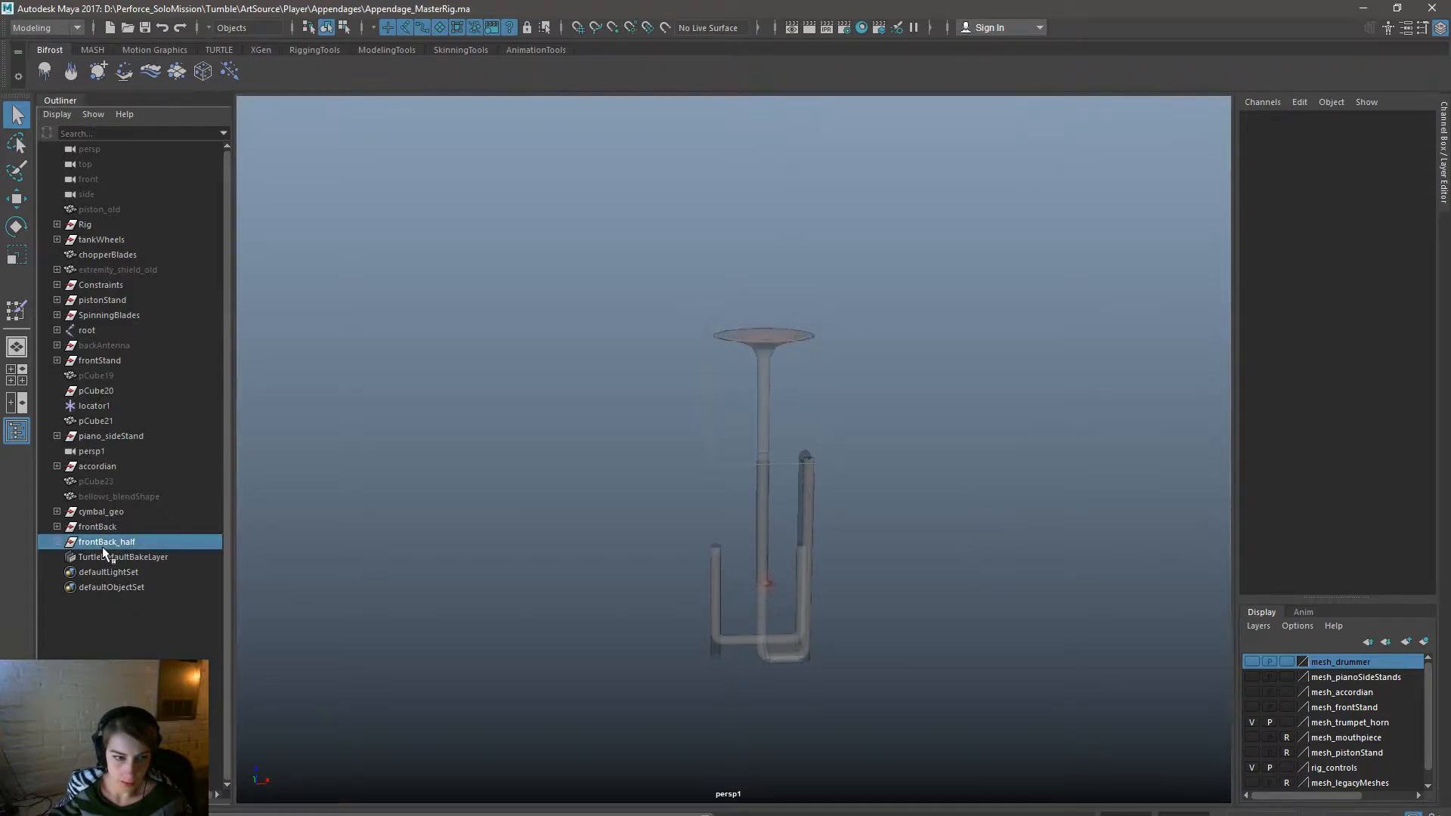
pyautogui.keyDown('ctrl'); pyautogui.click(116, 526); pyautogui.keyUp('ctrl')
pyautogui.moveTo(113, 525); pyautogui.dragTo(118, 338, button='middle')
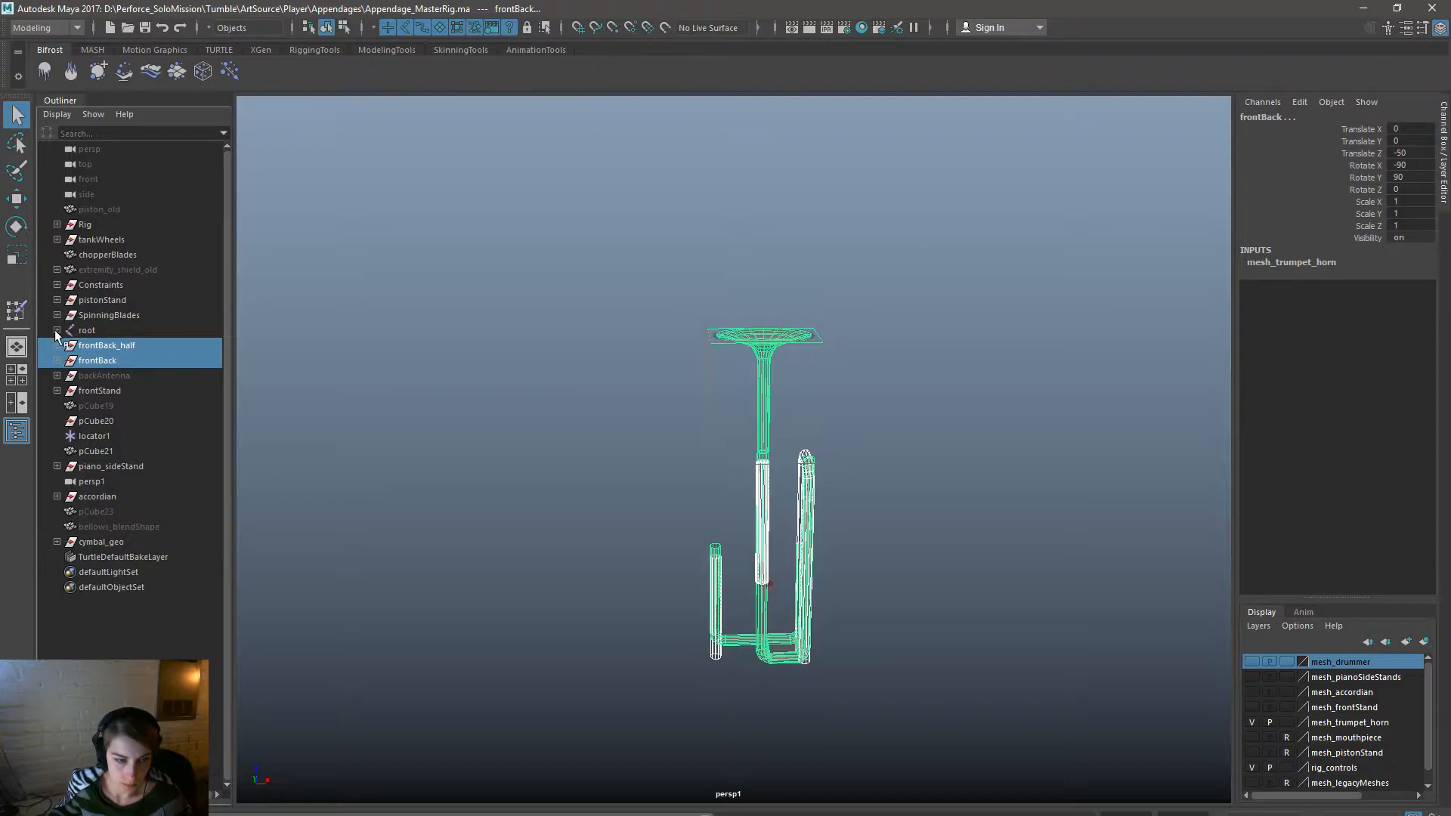
# Expand root, frontBack_half and frontBack, and select everything from root down to polySurface89.
pyautogui.click(56, 330)
pyautogui.click(84, 330)
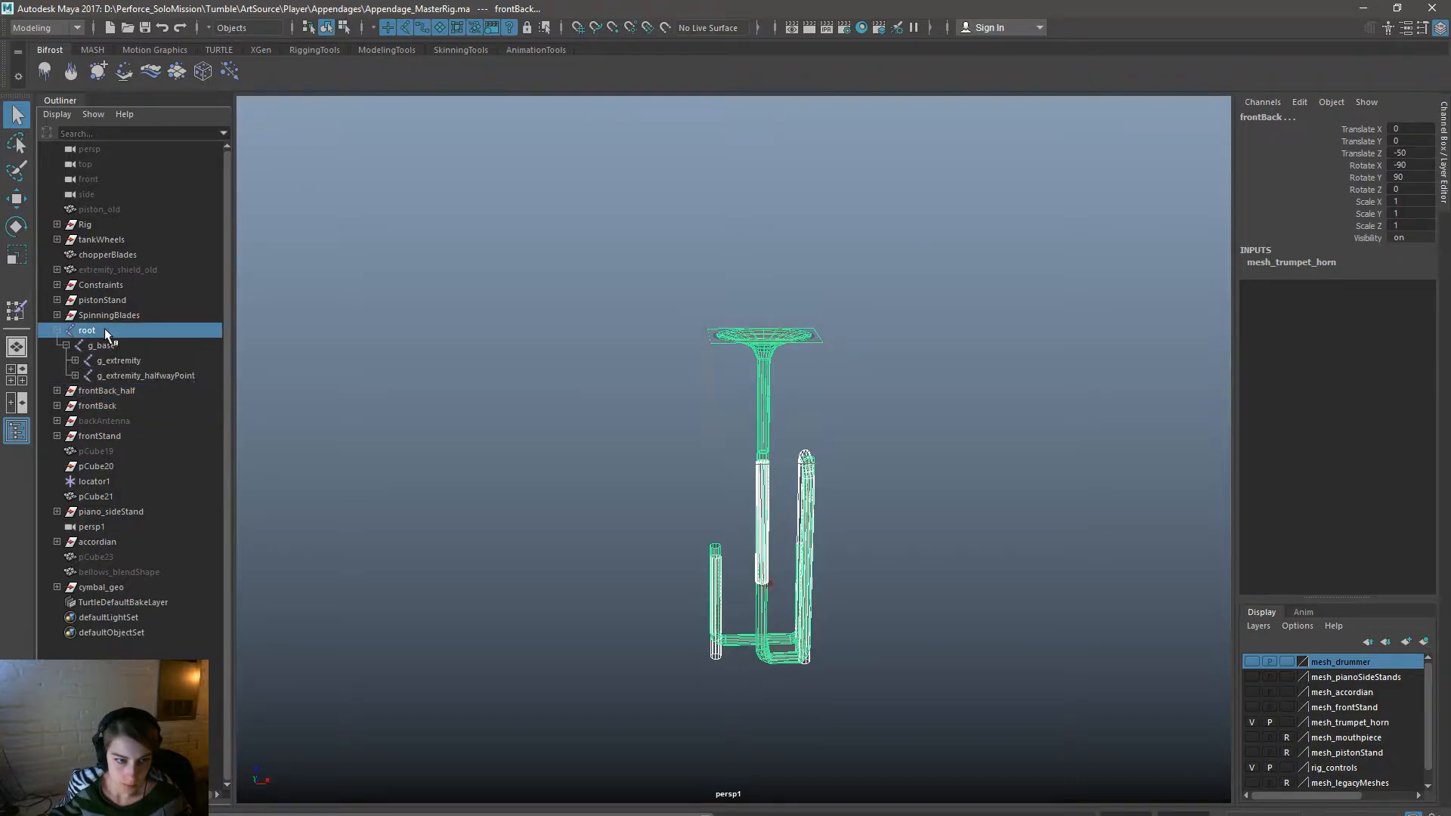
pyautogui.keyDown('shift'); pyautogui.click(140, 349); pyautogui.keyUp('shift')
pyautogui.keyDown('shift'); pyautogui.click(149, 361); pyautogui.keyUp('shift')
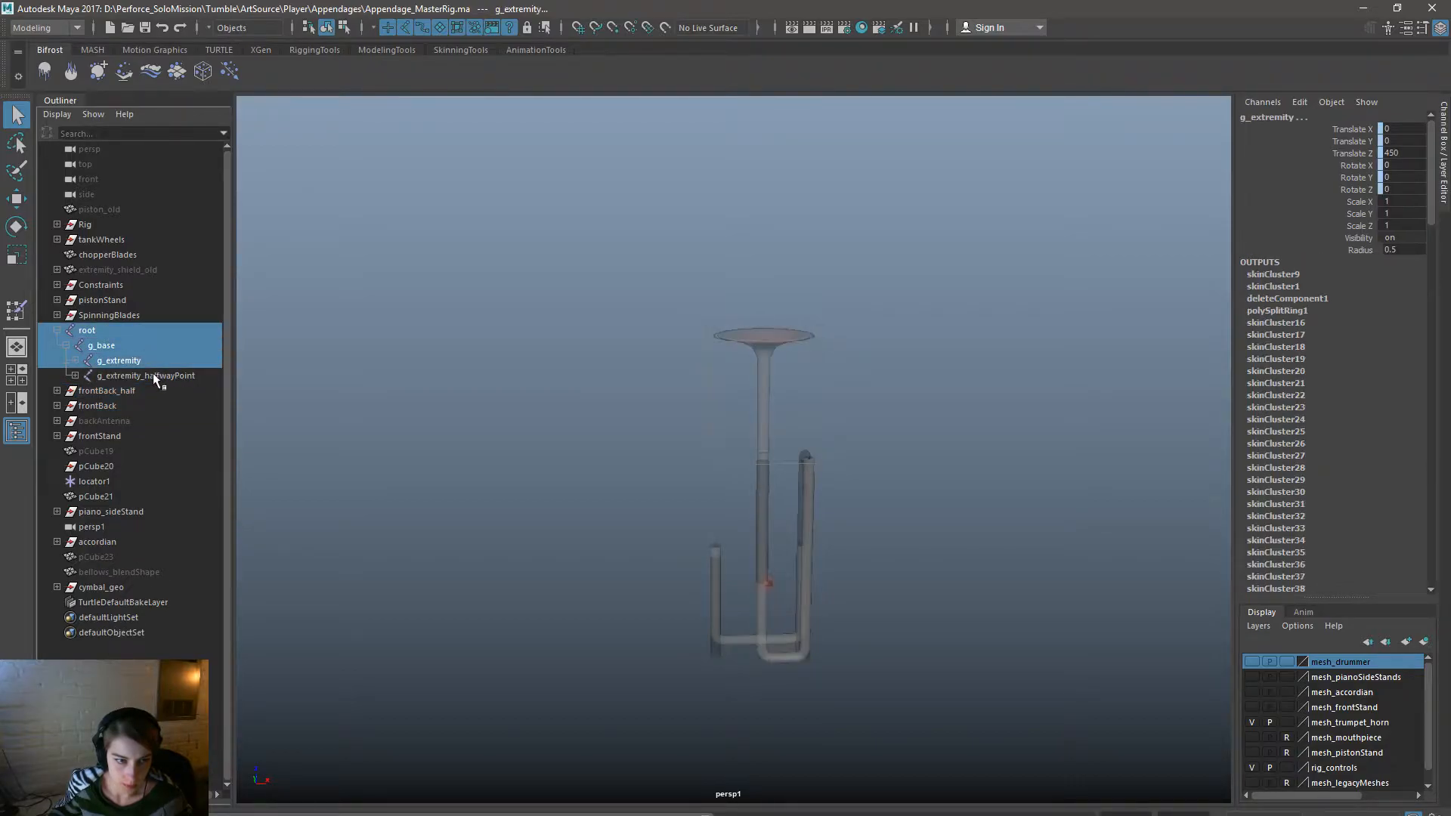
pyautogui.click(56, 406)
pyautogui.click(56, 391)
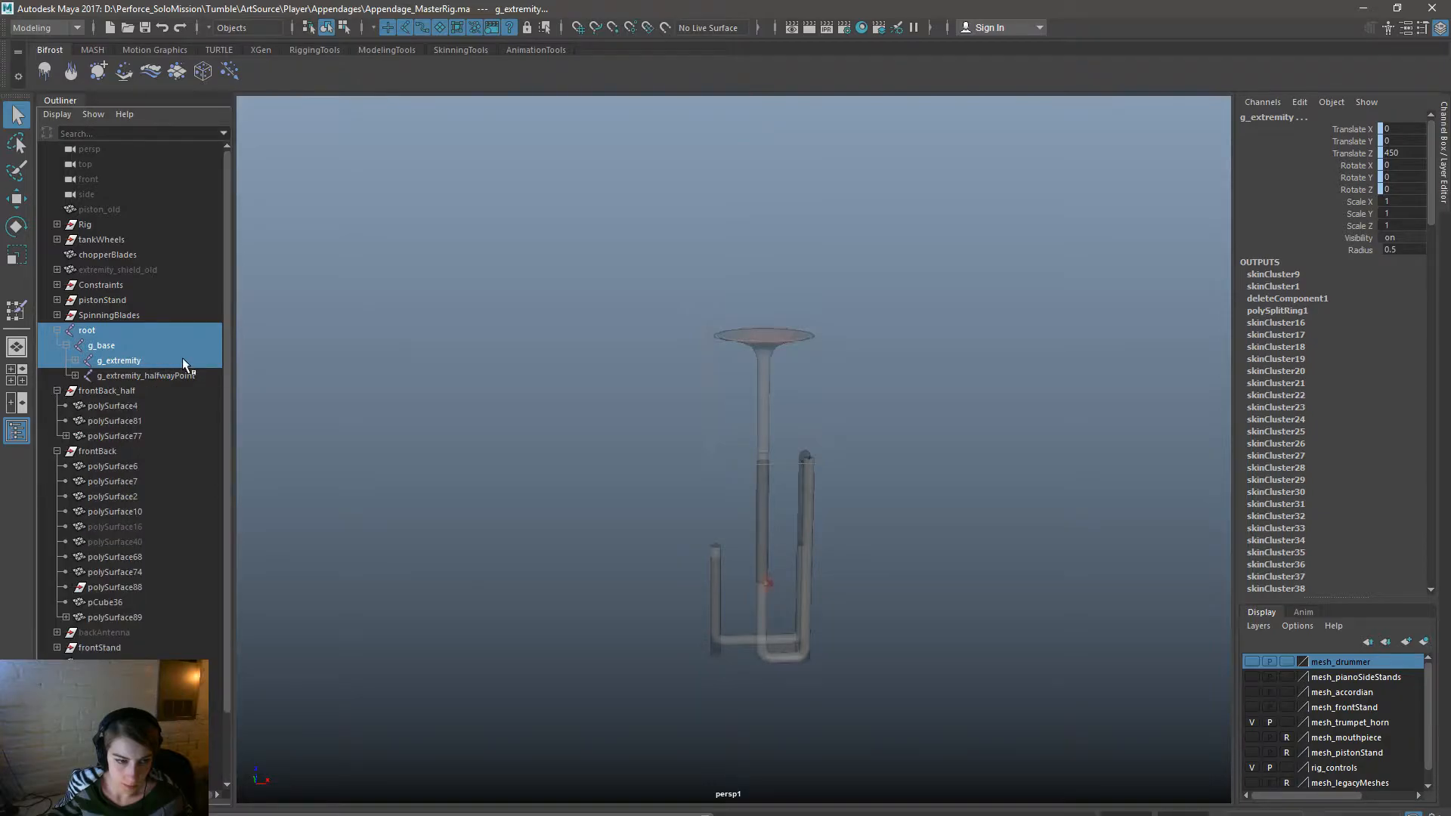
pyautogui.click(122, 334)
pyautogui.keyDown('shift'); pyautogui.click(137, 615); pyautogui.keyUp('shift')
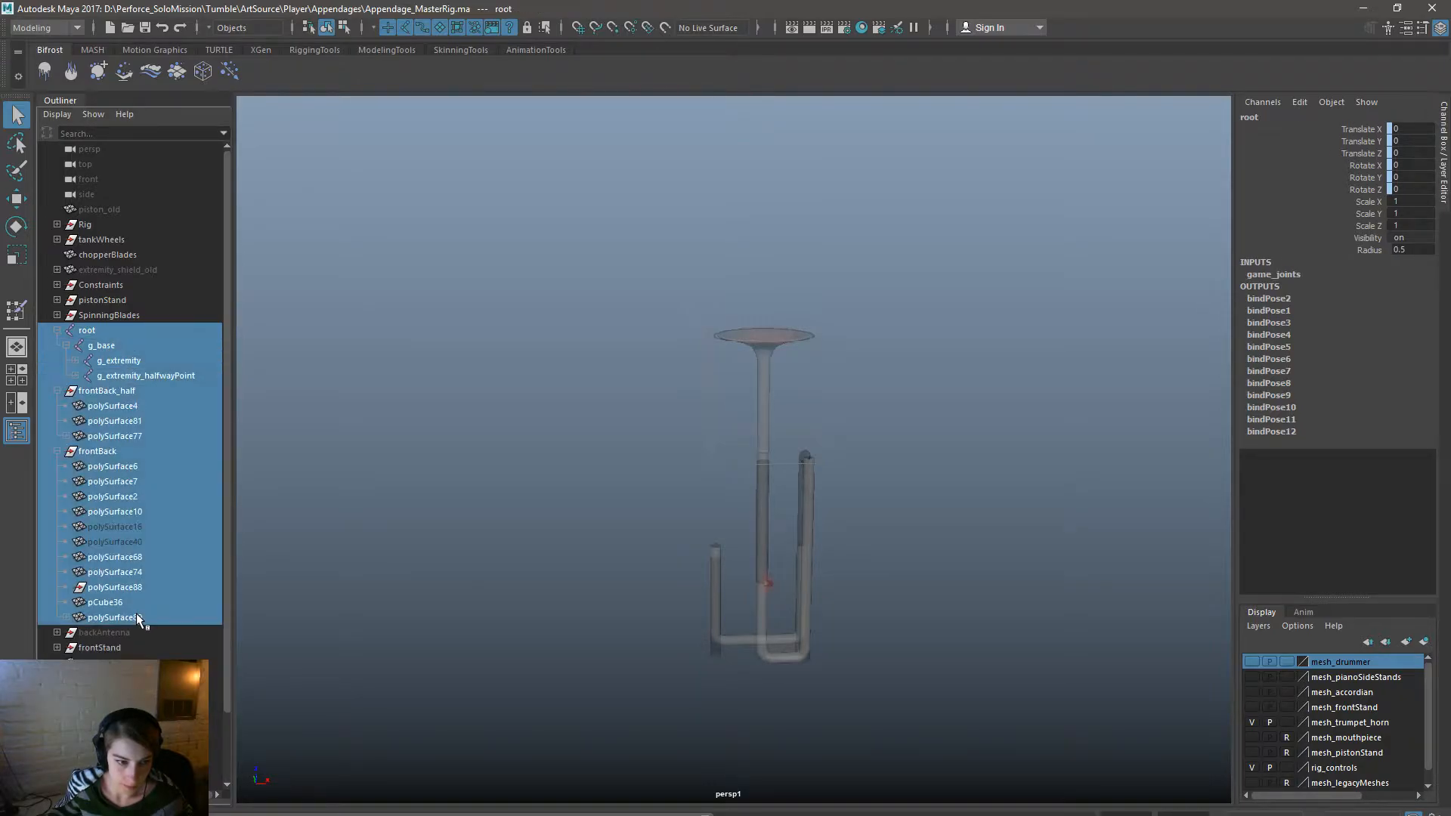
# Turn on visibility for the hidden polySurface16 and polySurface40 in frontBack to check them, and delete both.
pyautogui.click(132, 538)
pyautogui.keyDown('shift'); pyautogui.click(132, 529); pyautogui.keyUp('shift')
pyautogui.doubleClick(1409, 237)
pyautogui.write('1')
pyautogui.press('Return')
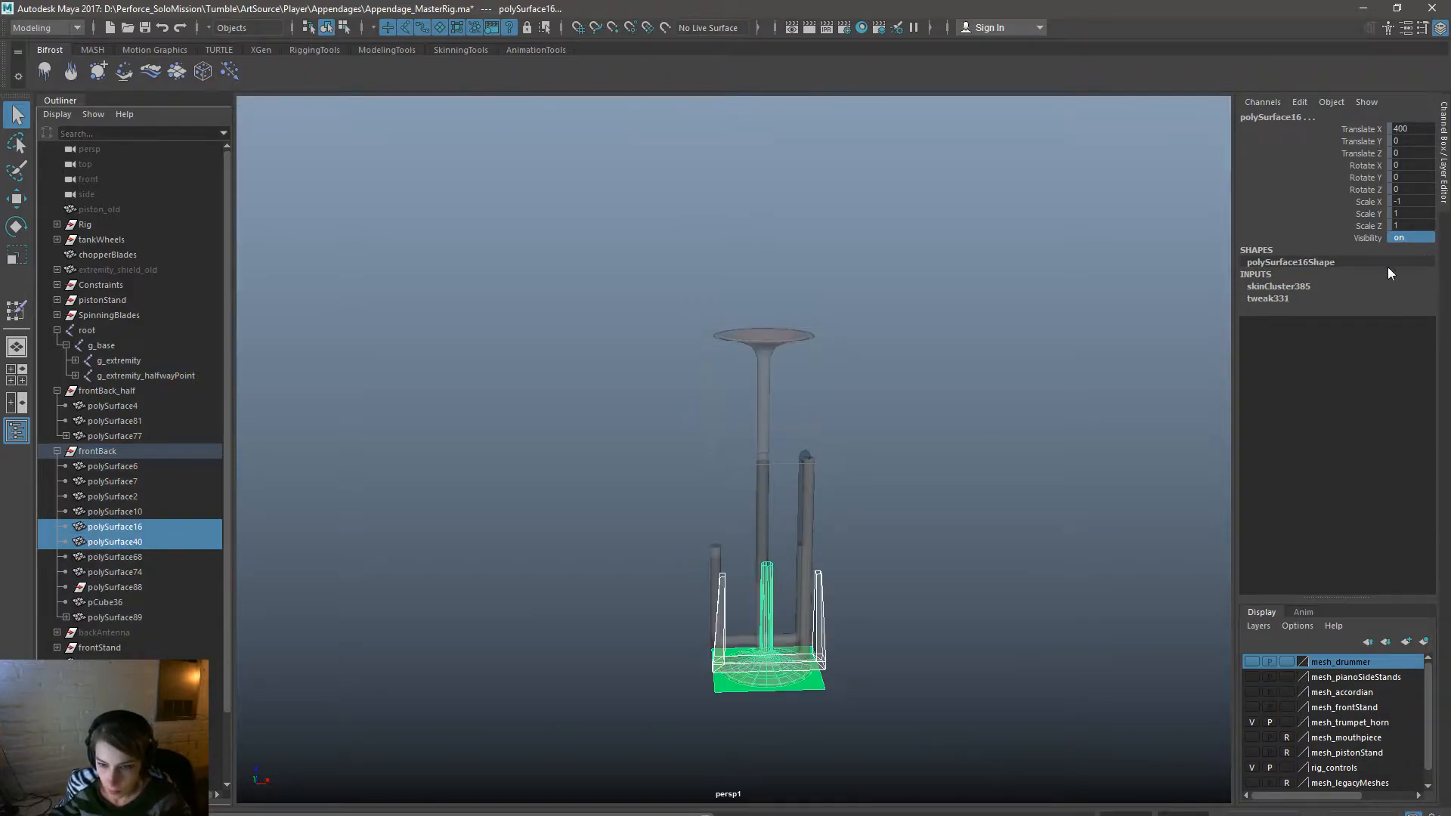
pyautogui.keyDown('alt'); pyautogui.moveTo(851, 655); pyautogui.dragTo(857, 626); pyautogui.keyUp('alt')
pyautogui.click(133, 529)
pyautogui.keyDown('shift'); pyautogui.click(130, 539); pyautogui.keyUp('shift')
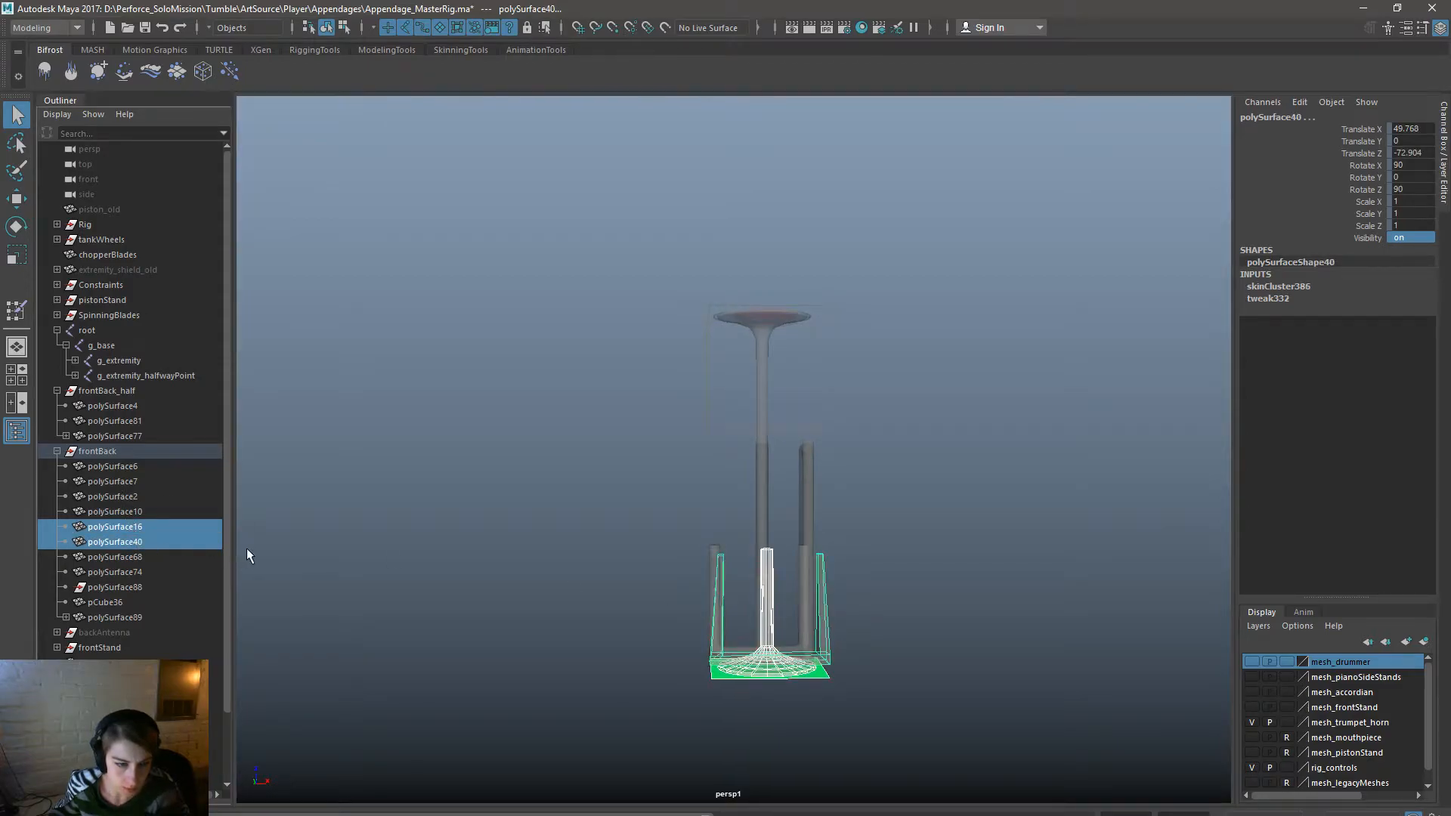
pyautogui.press('Delete')
# Check polySurface88 and polySurface89 in frontBack, and expand polySurface89 and polySurface77 to reveal their child cylinders.
pyautogui.click(101, 557)
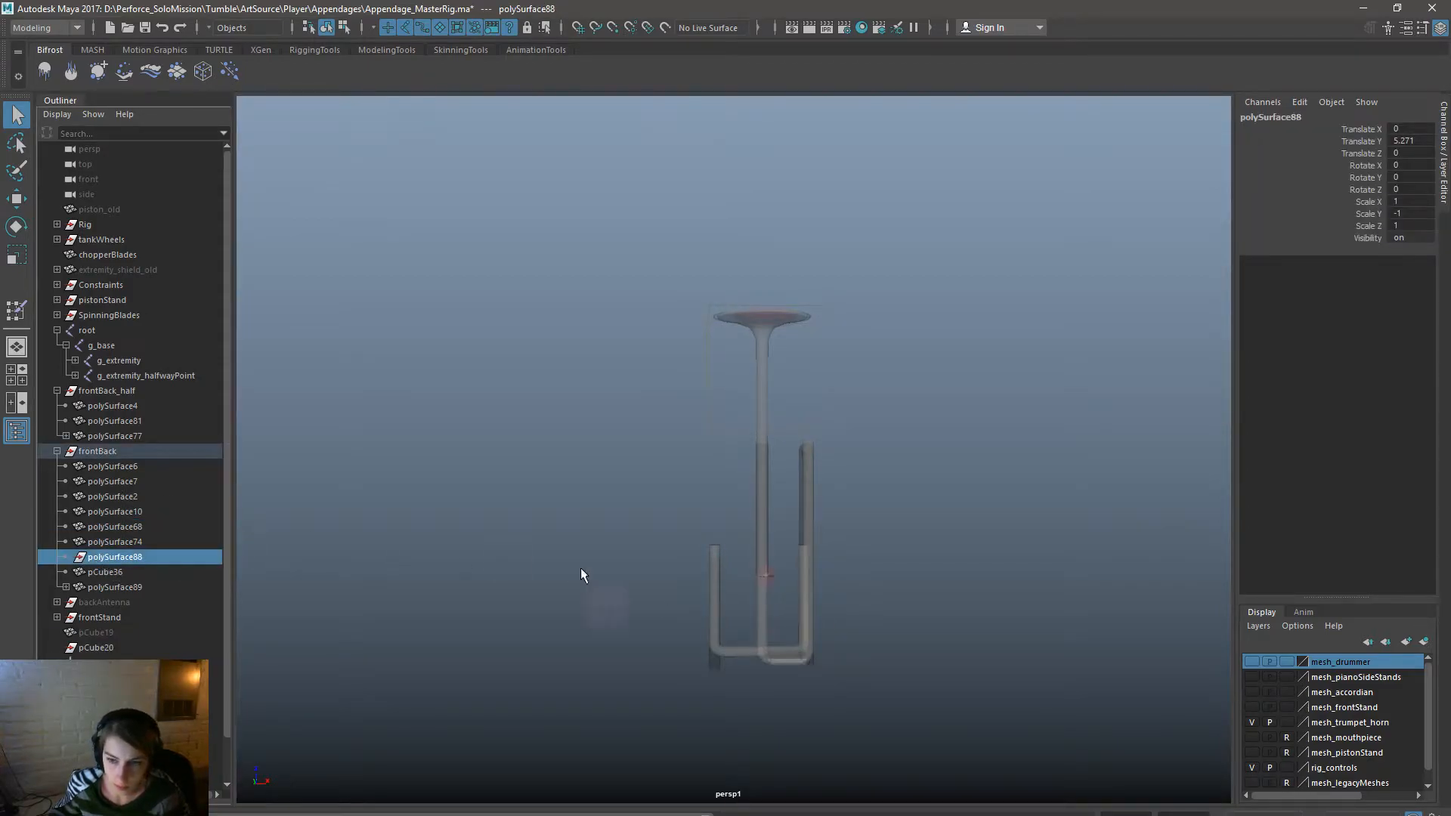
pyautogui.click(111, 584)
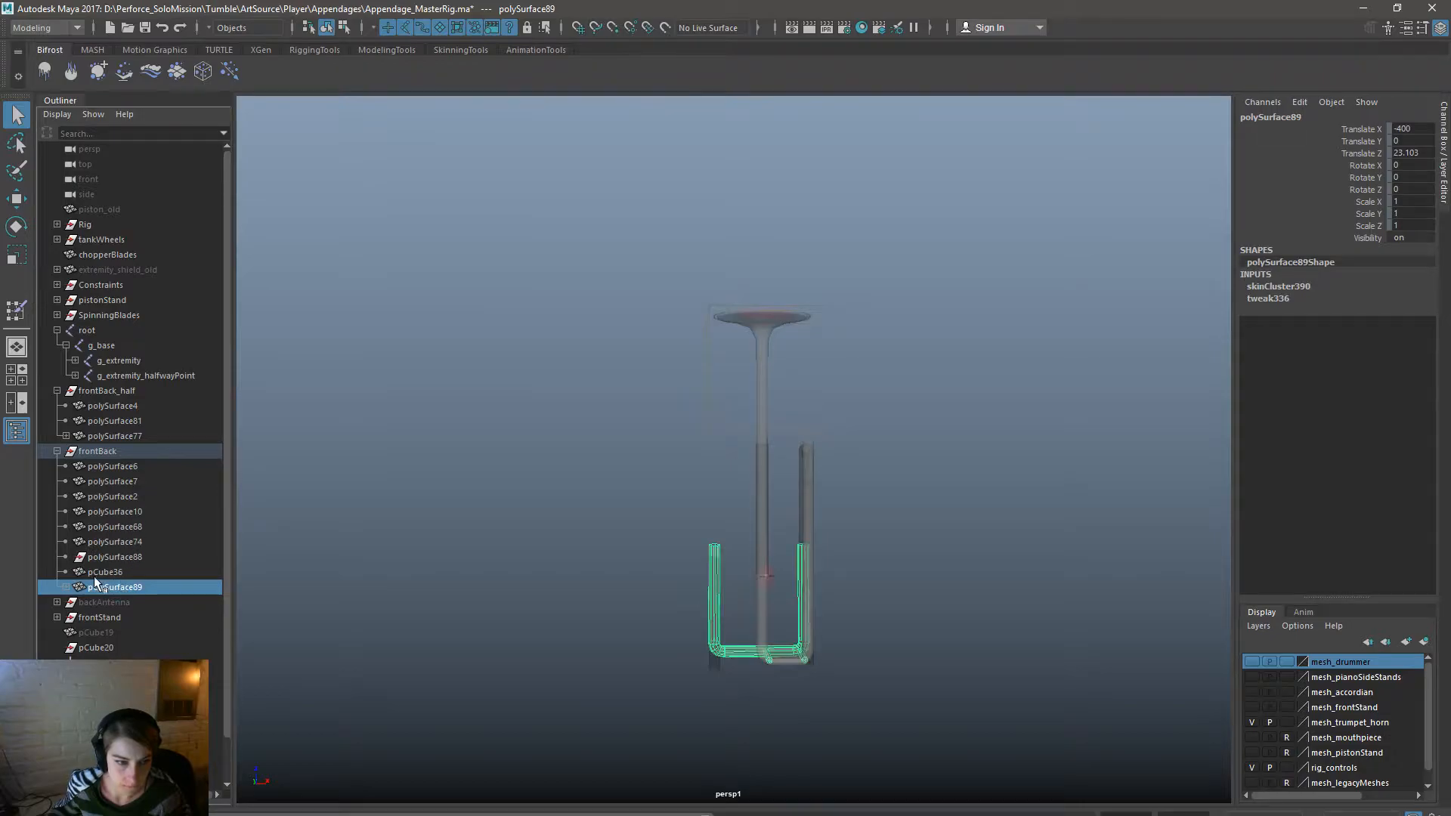
pyautogui.click(65, 588)
pyautogui.click(148, 601)
pyautogui.keyDown('shift'); pyautogui.click(146, 615); pyautogui.keyUp('shift')
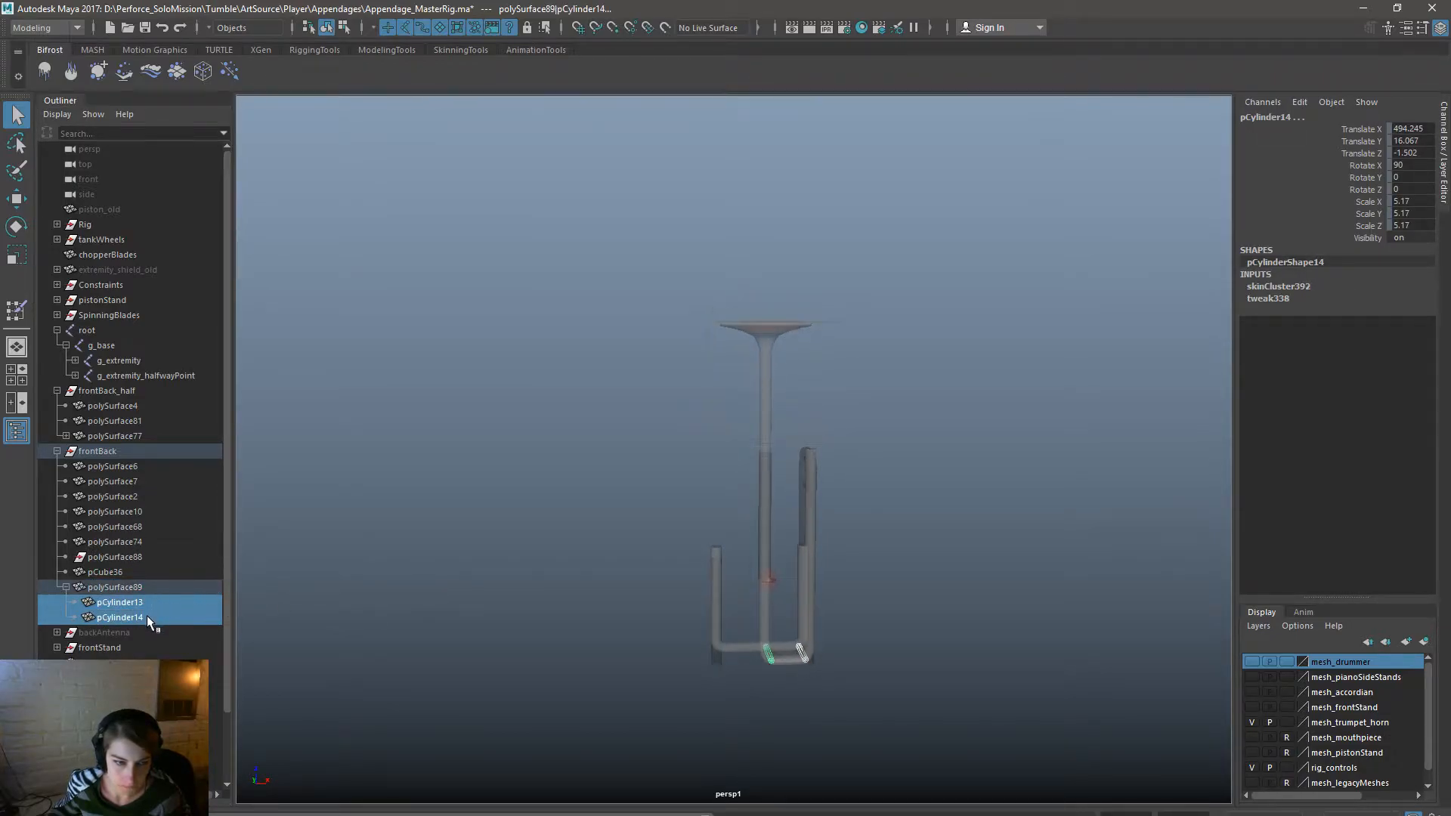
pyautogui.click(147, 617)
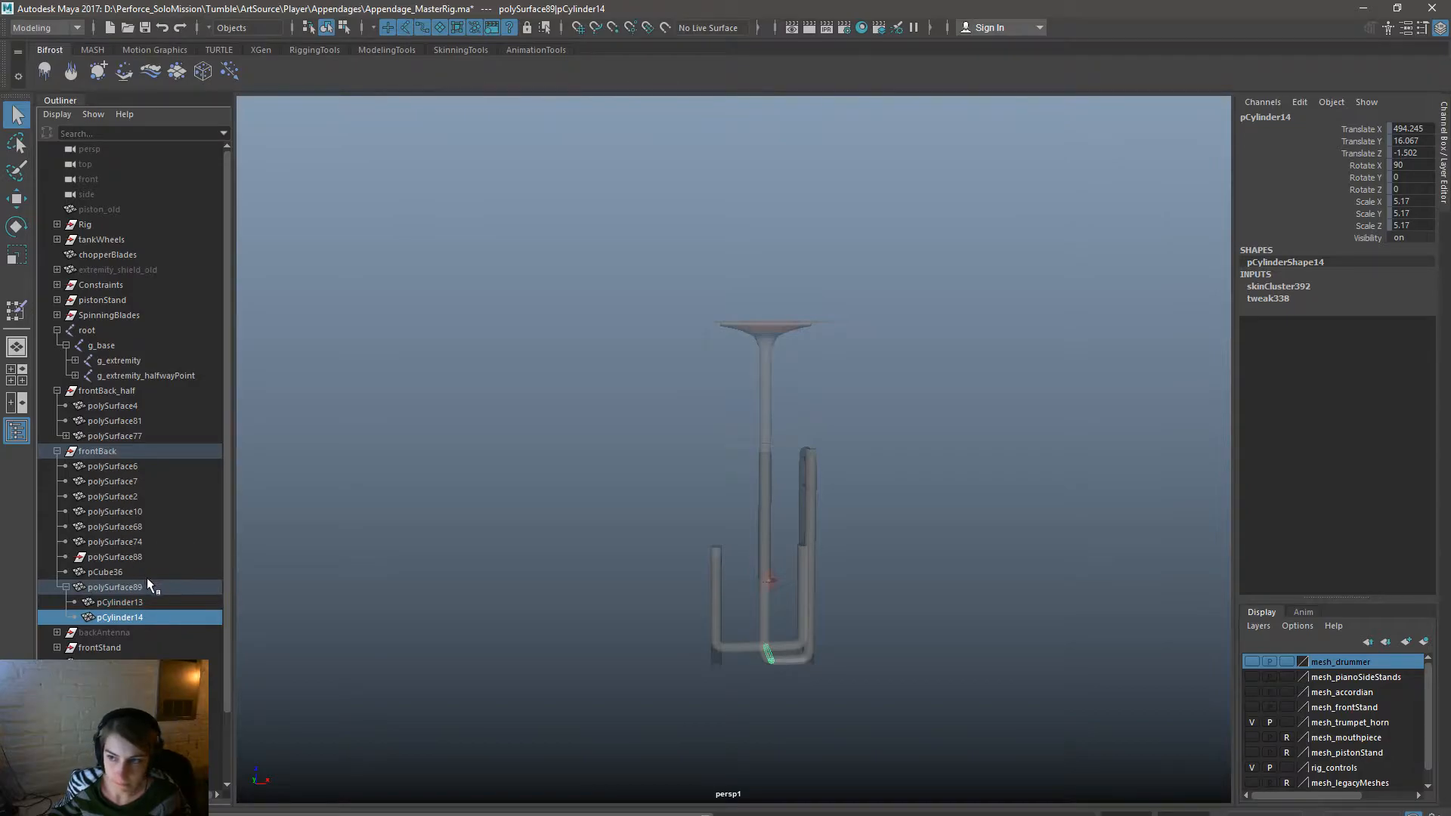
pyautogui.click(66, 436)
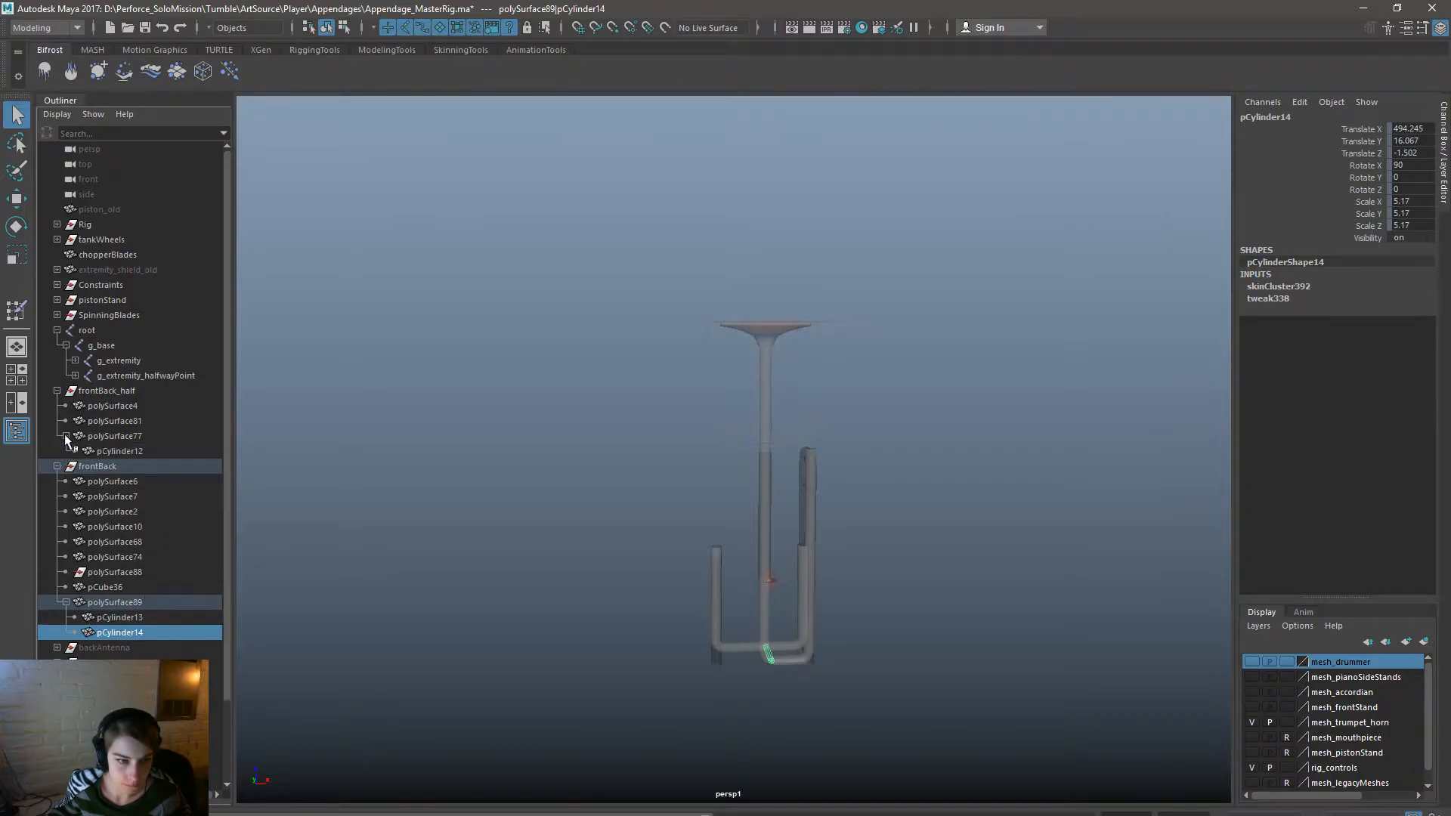
pyautogui.keyDown('shift'); pyautogui.click(117, 333); pyautogui.keyUp('shift')
pyautogui.press('space')
pyautogui.click(616, 349)
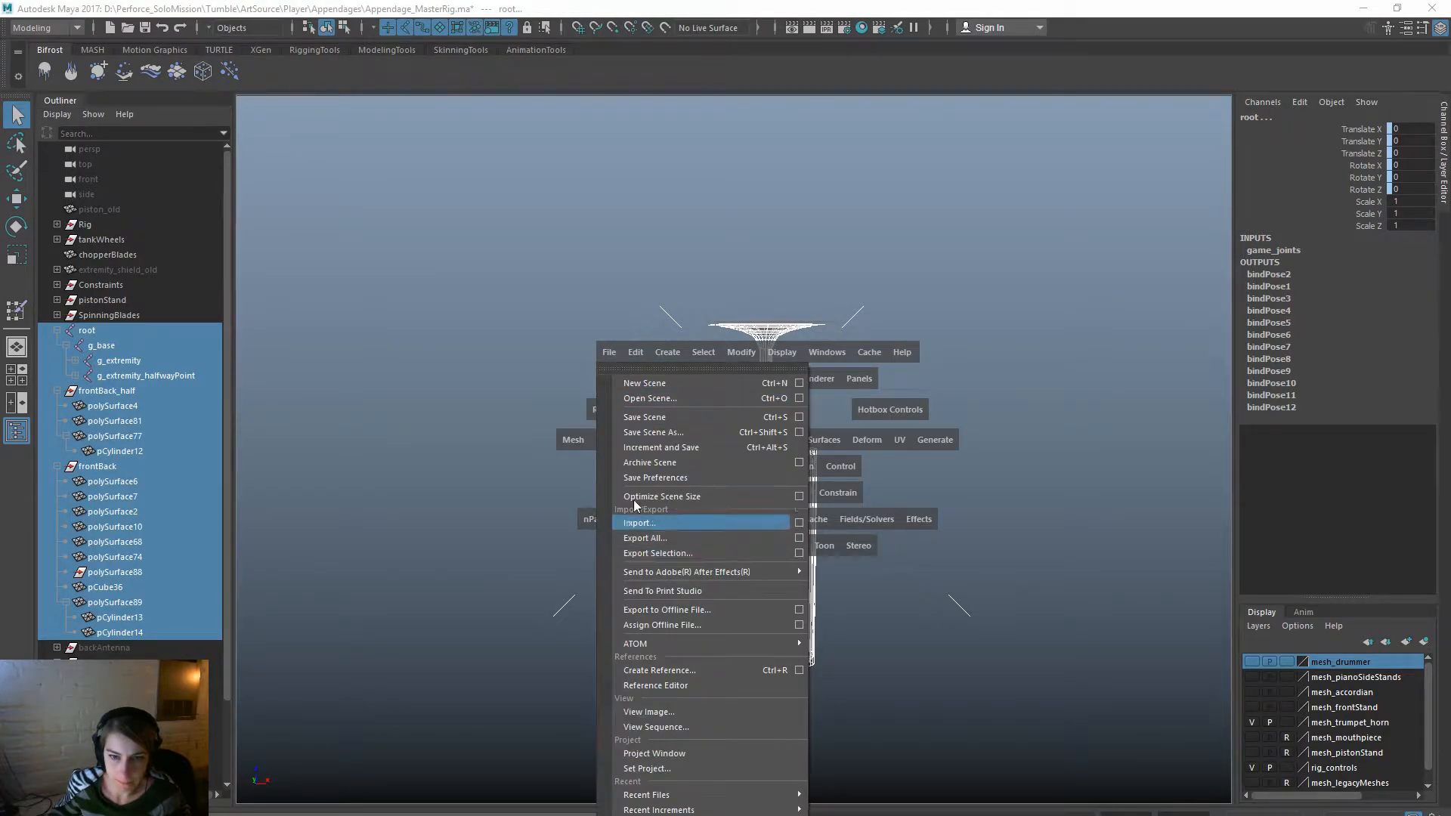
pyautogui.click(696, 537)
pyautogui.click(506, 295)
# Lower extremity_control with its Translate Z so the horn's bell sits just above the base.
pyautogui.click(771, 351)
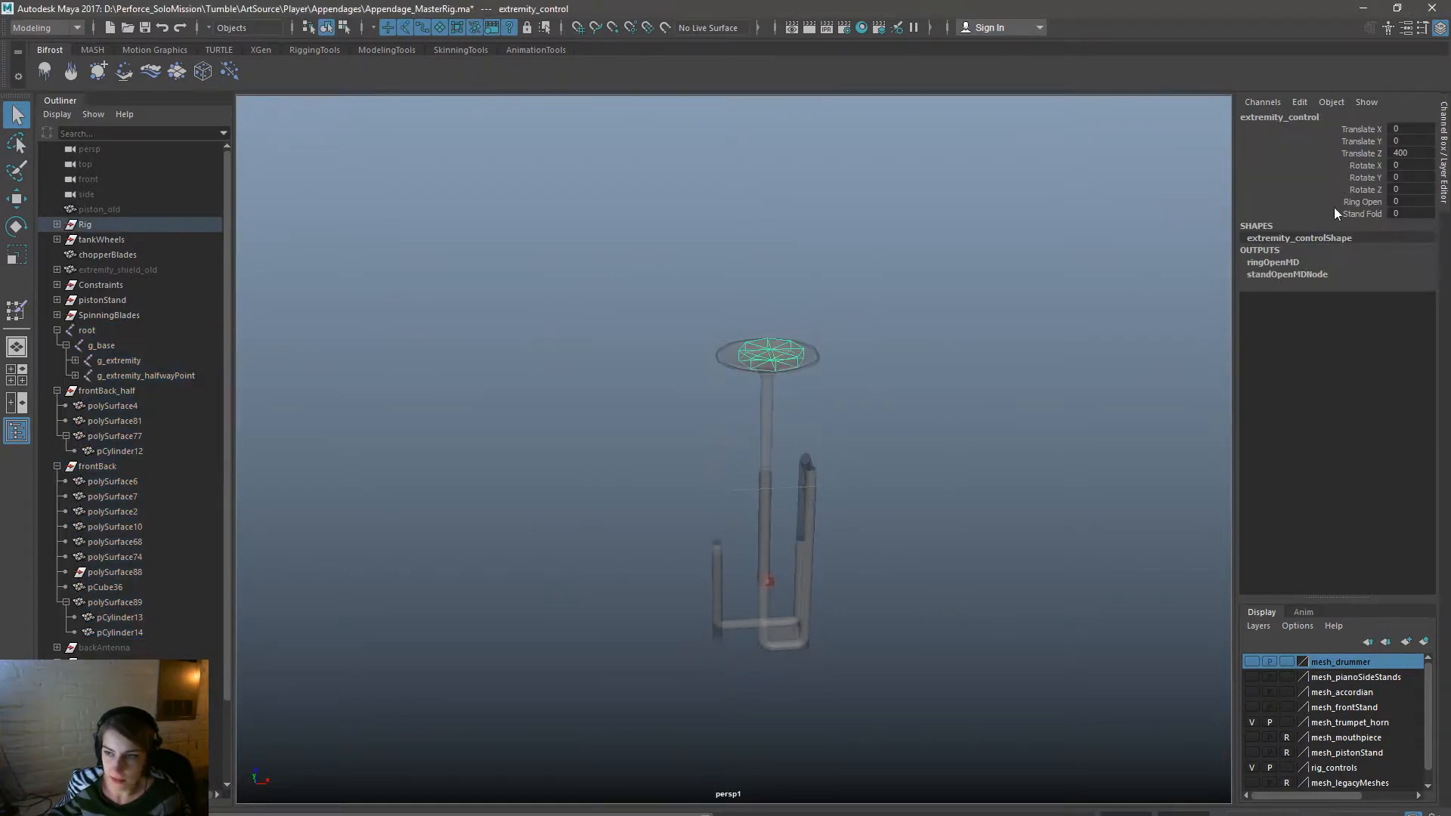
pyautogui.keyDown('ctrl'); pyautogui.moveTo(1408, 145); pyautogui.dragTo(1352, 144); pyautogui.keyUp('ctrl')
pyautogui.click(909, 467)
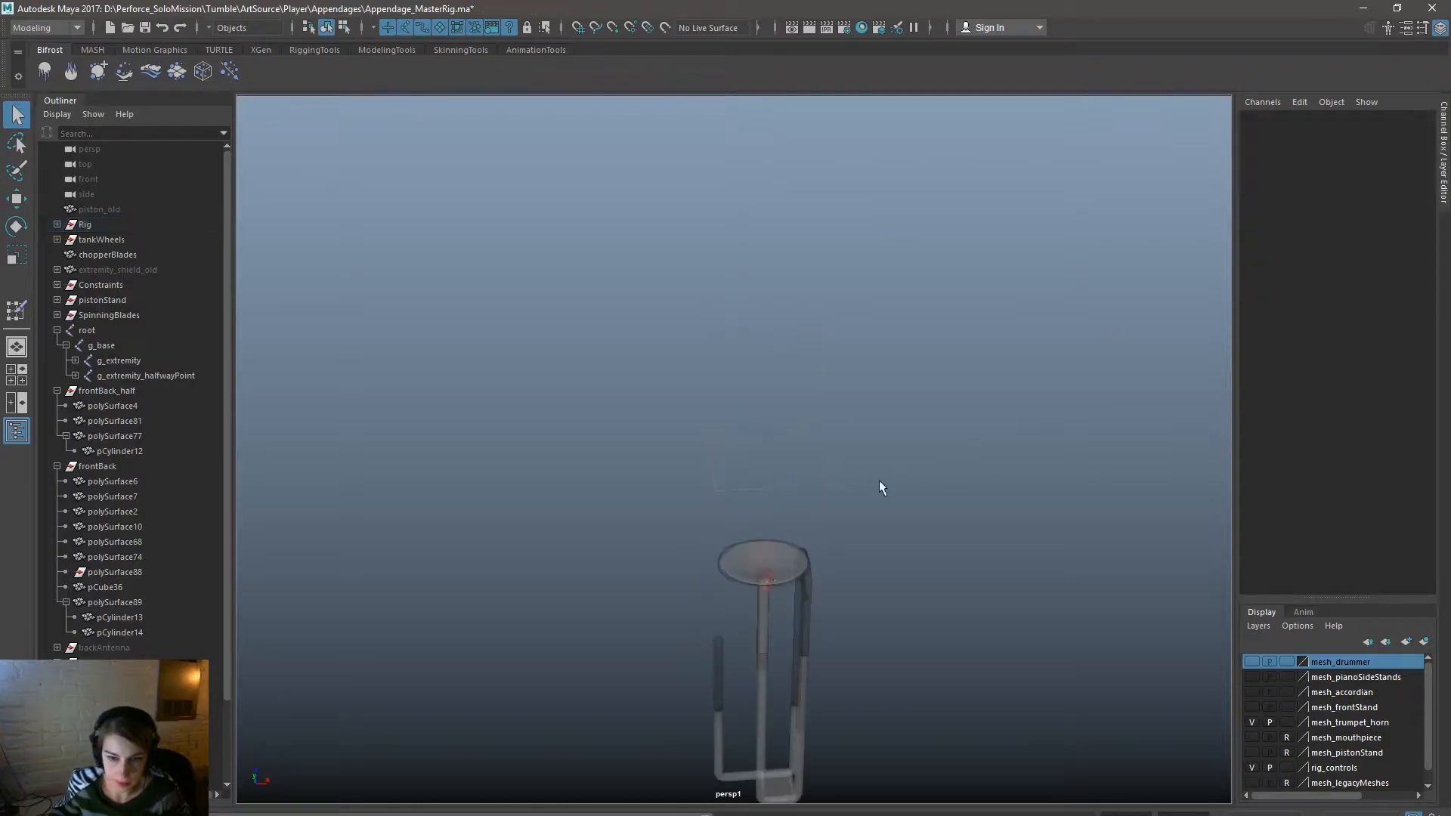
pyautogui.hotkey('ctrl', 'z')
pyautogui.hotkey('ctrl', 'z')
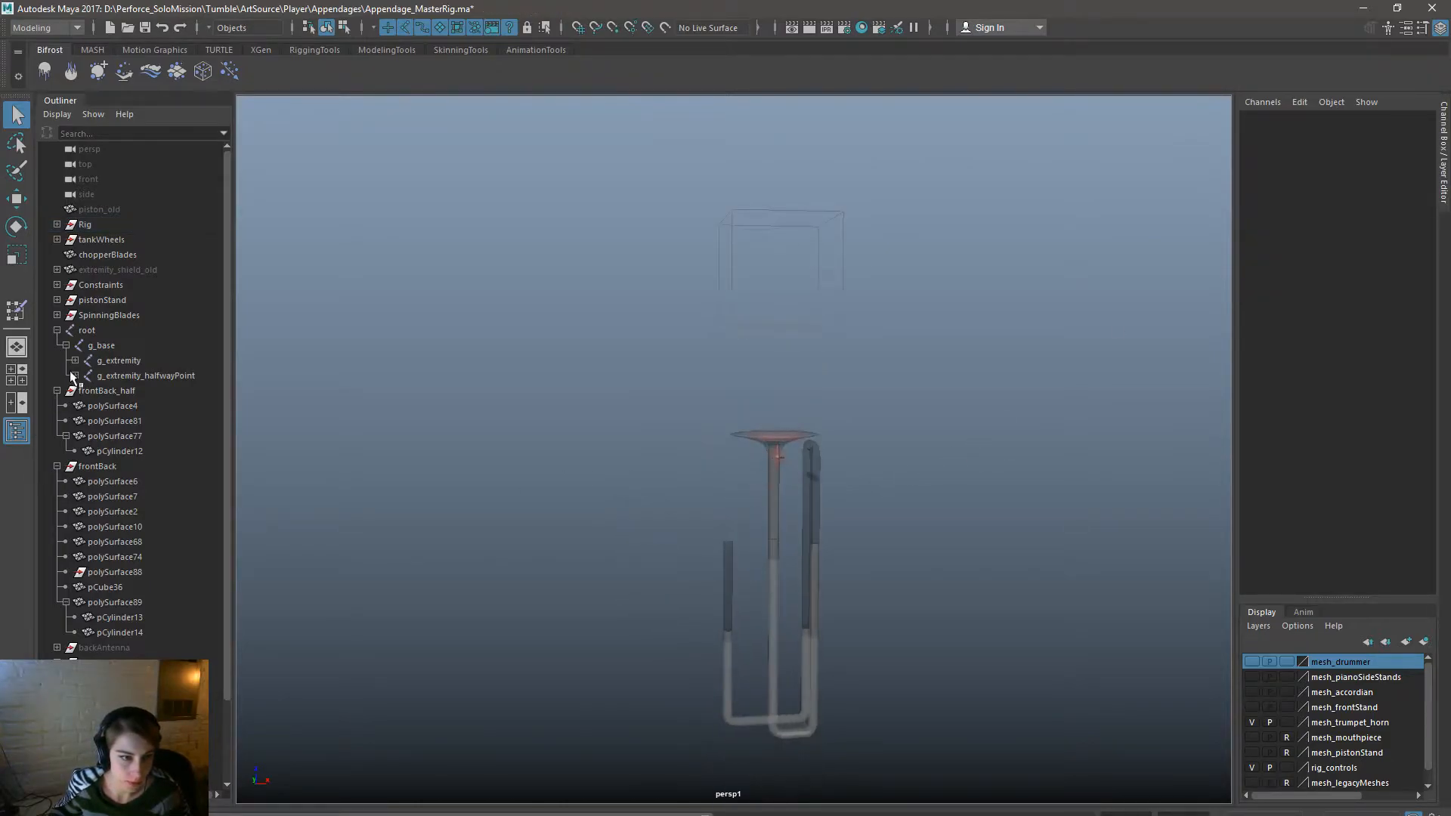
# Export everything from root down to pCylinder14 to the Player\Appendages folder, overwriting Appendage_Trumpet_Horn.fbx, and dismiss the export warnings.
pyautogui.click(115, 627)
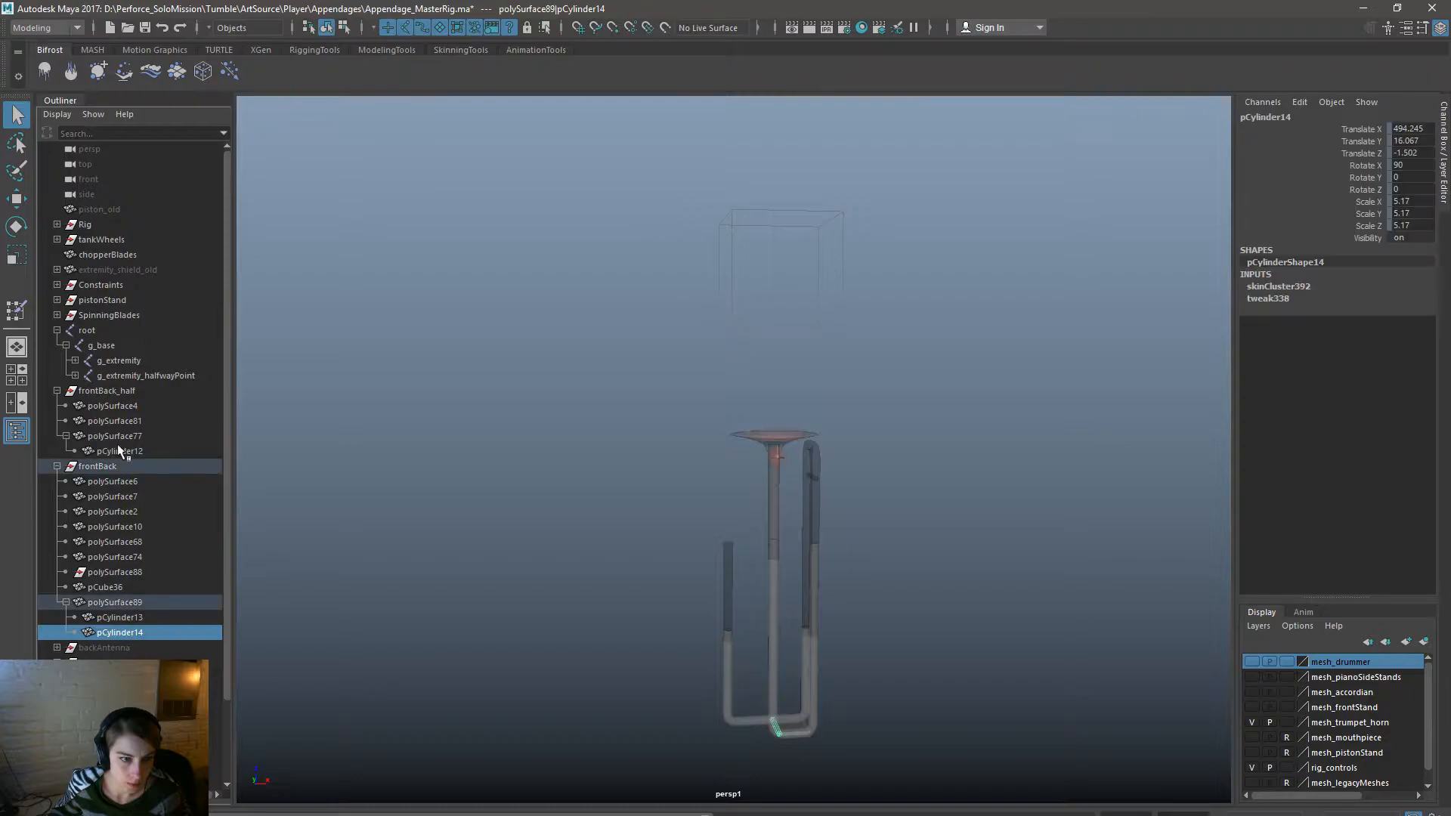
pyautogui.click(112, 332)
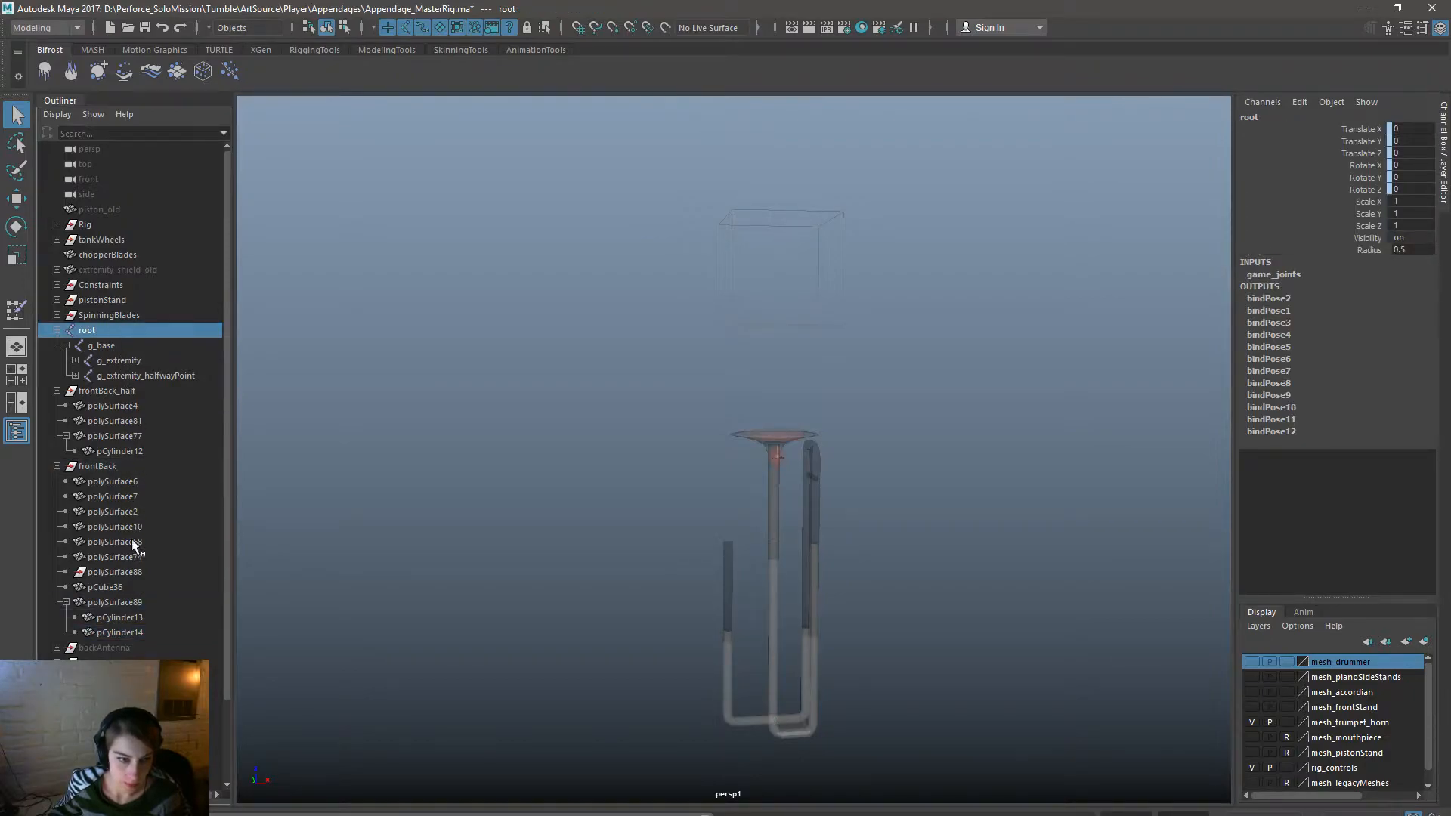
pyautogui.keyDown('shift'); pyautogui.click(125, 630); pyautogui.keyUp('shift')
pyautogui.press('space')
pyautogui.click(638, 225)
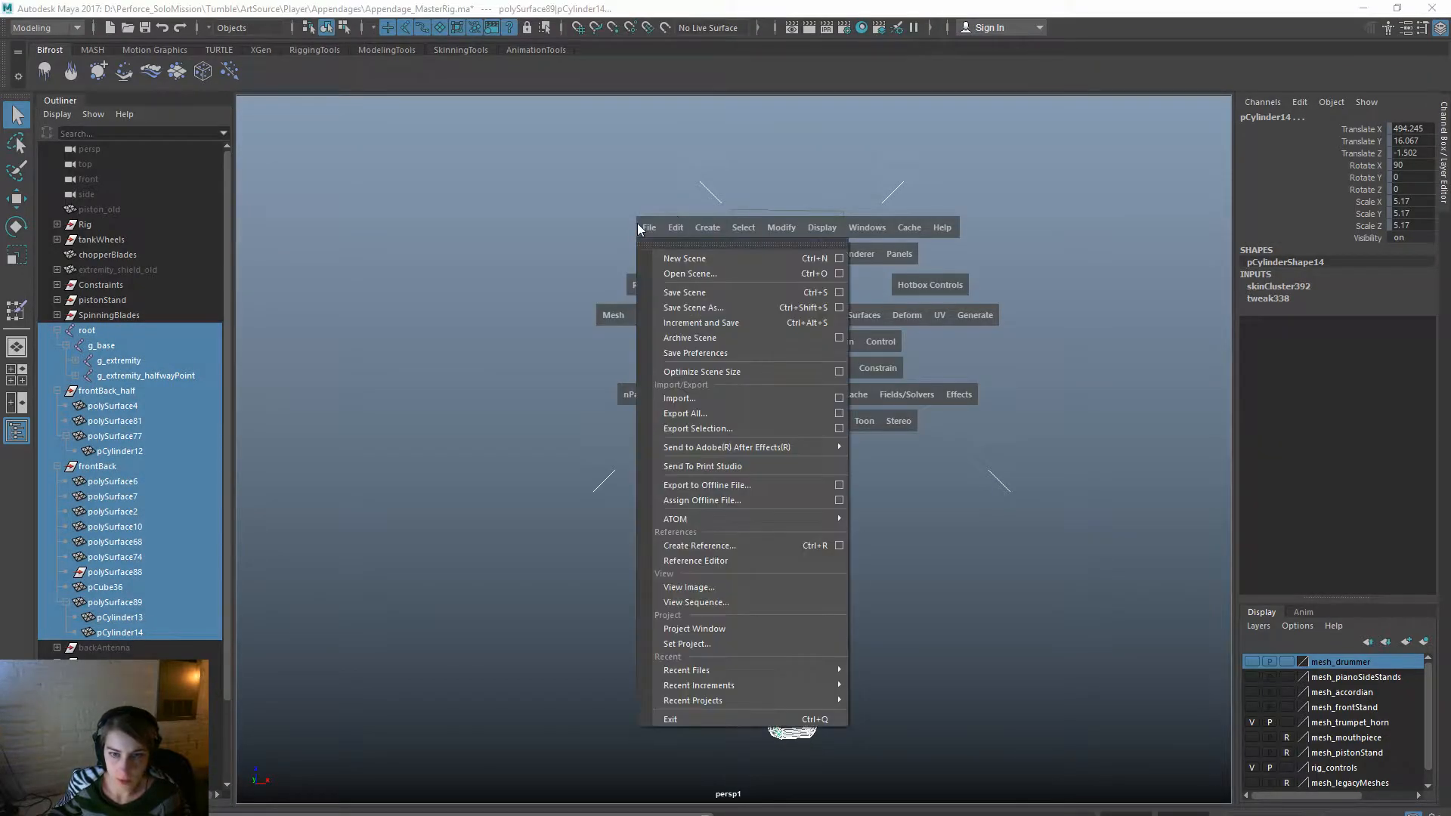
pyautogui.click(713, 427)
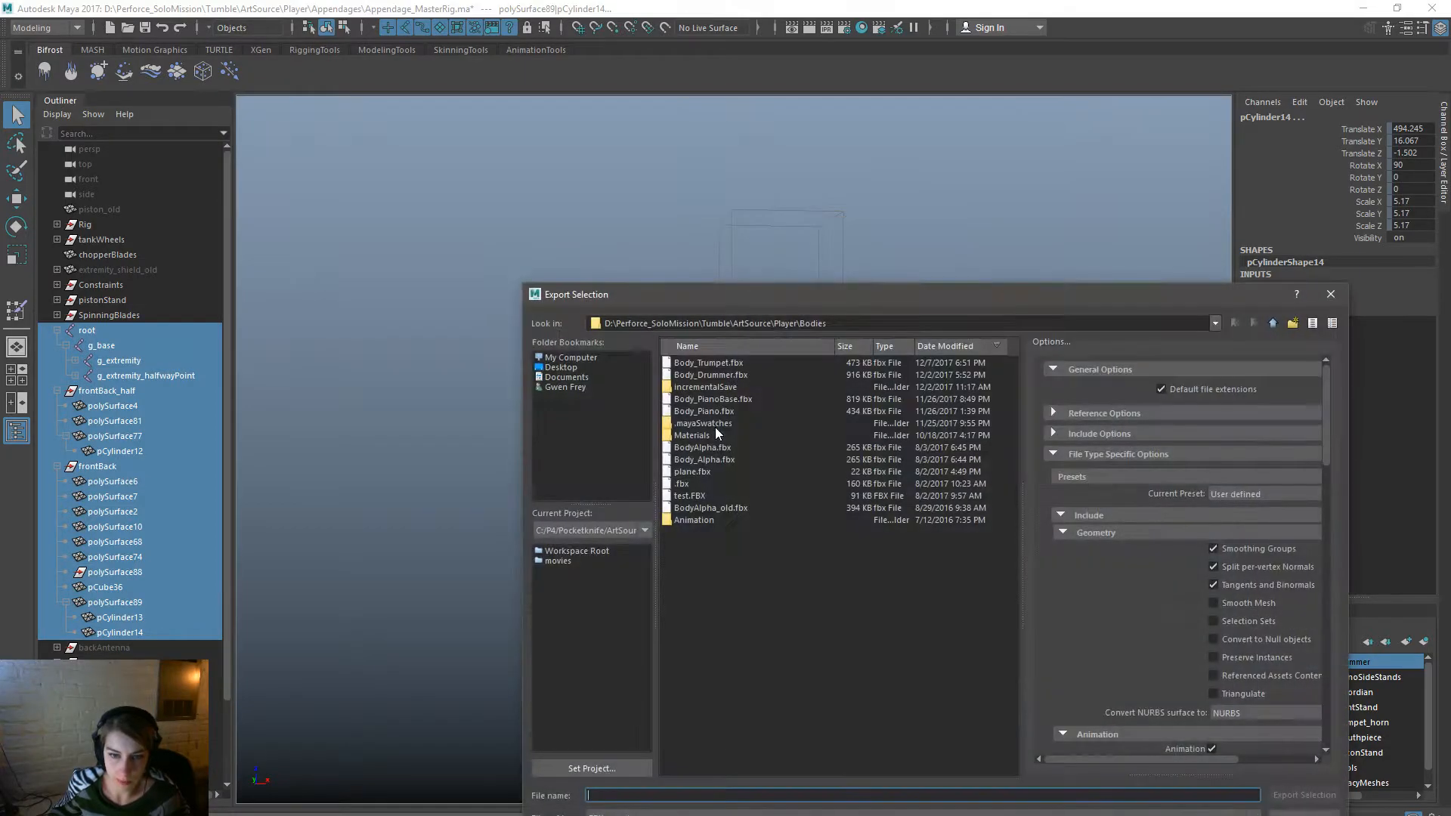
pyautogui.click(1273, 323)
pyautogui.doubleClick(744, 362)
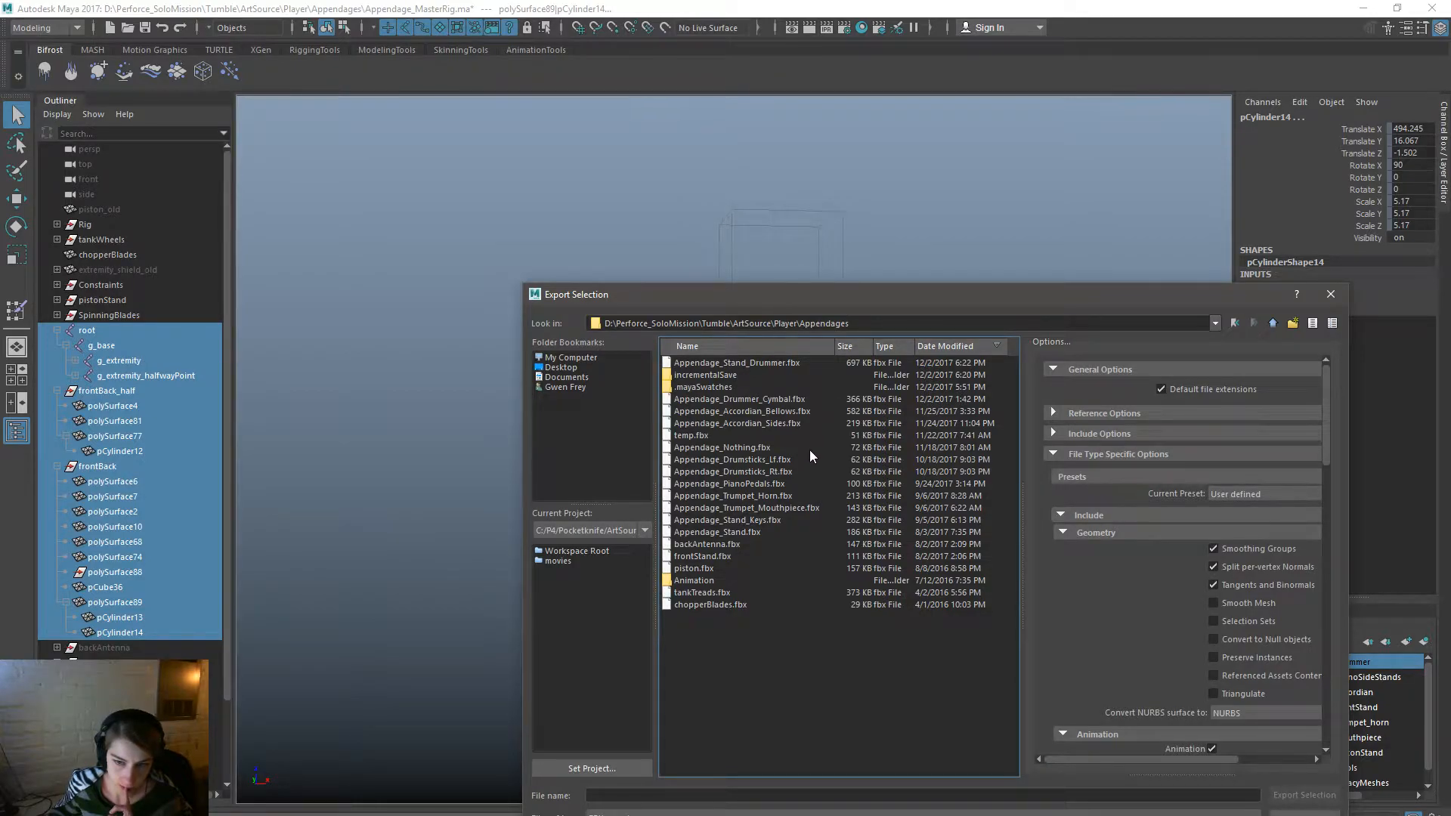
pyautogui.doubleClick(791, 496)
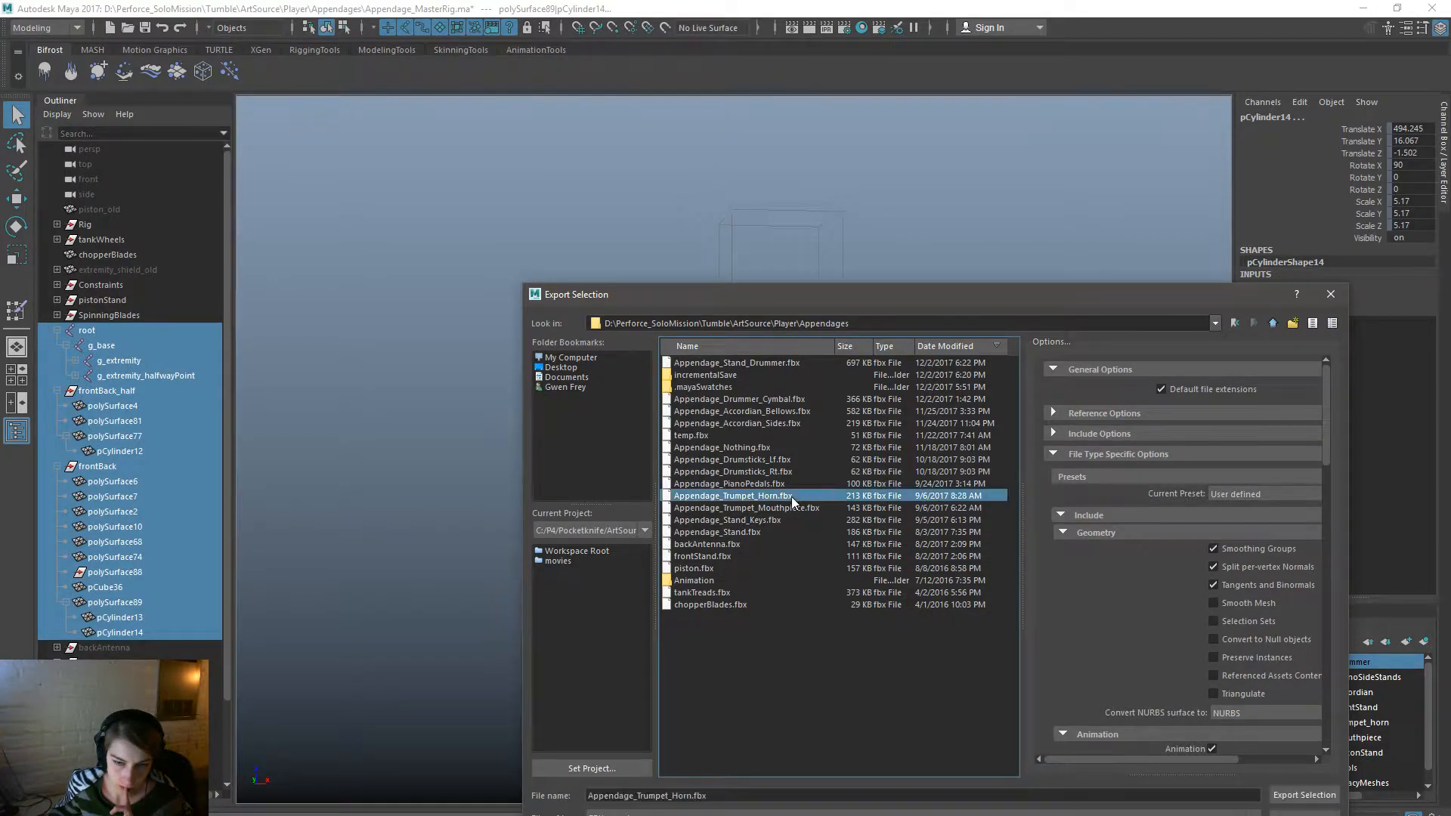
pyautogui.click(928, 589)
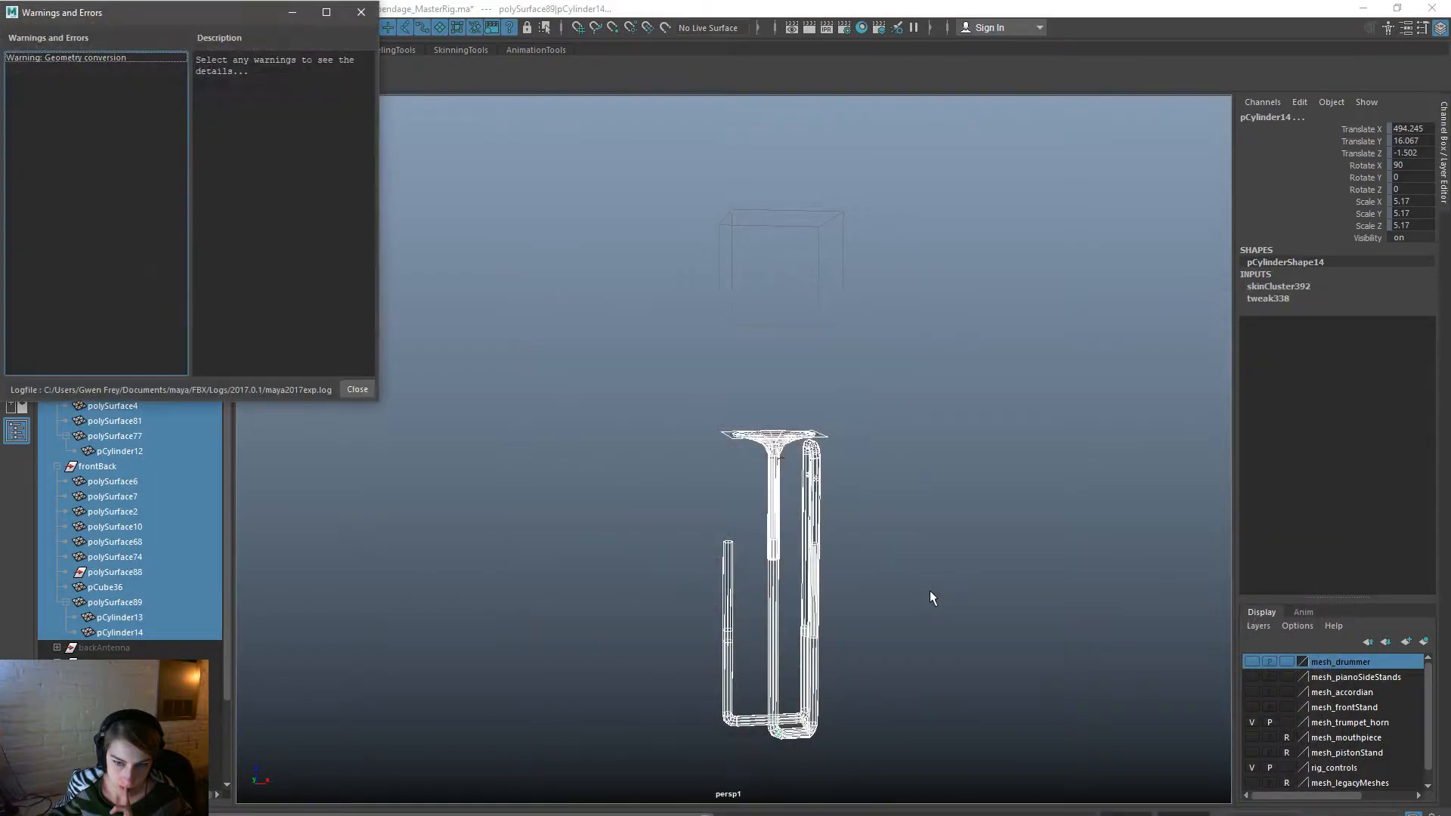
pyautogui.click(363, 13)
pyautogui.click(570, 479)
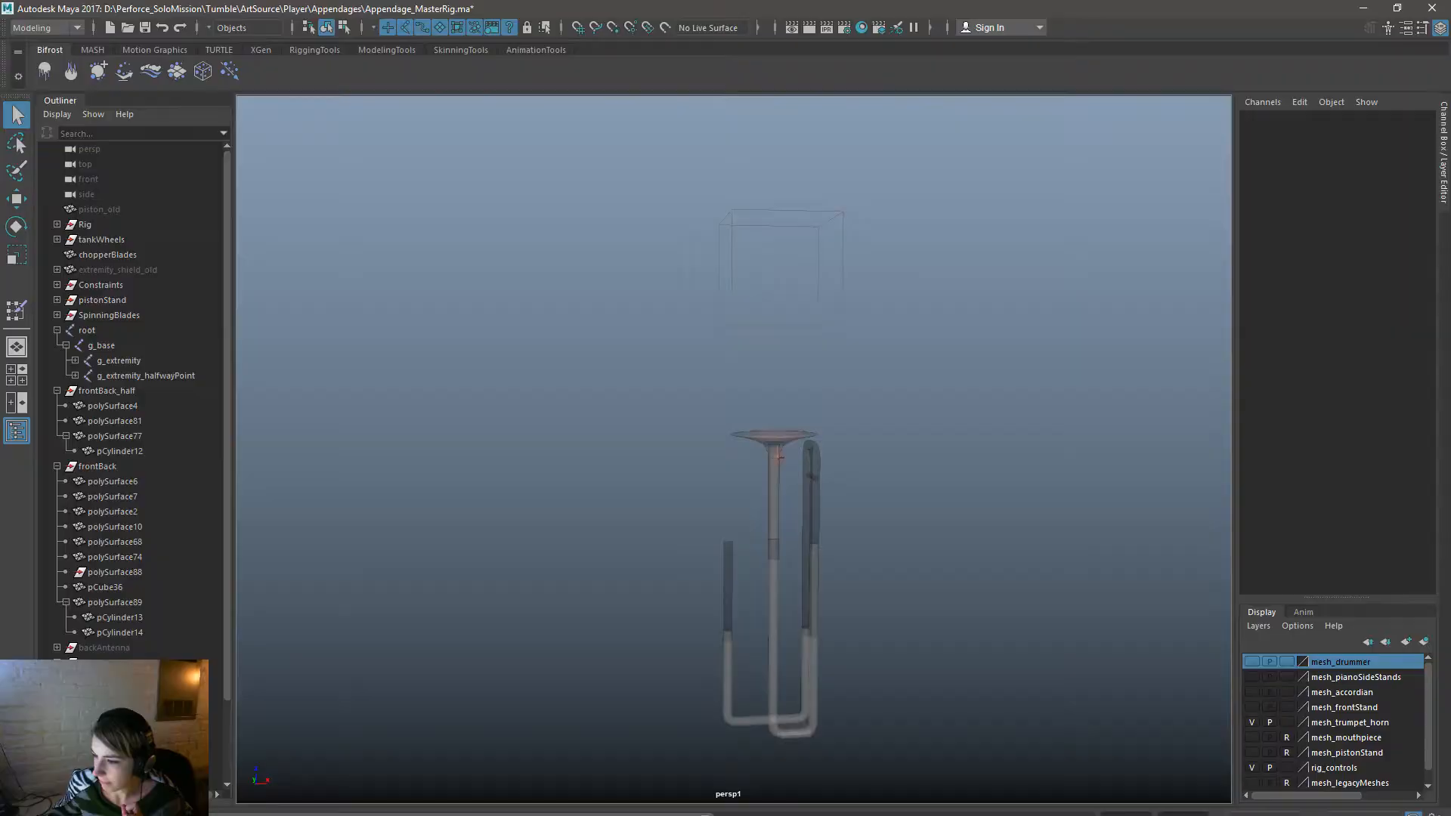
# Switch to Unreal Editor and open the Content/Player/Appendages/Art/Meshes folder.
pyautogui.hotkey('alt', 'Tab')
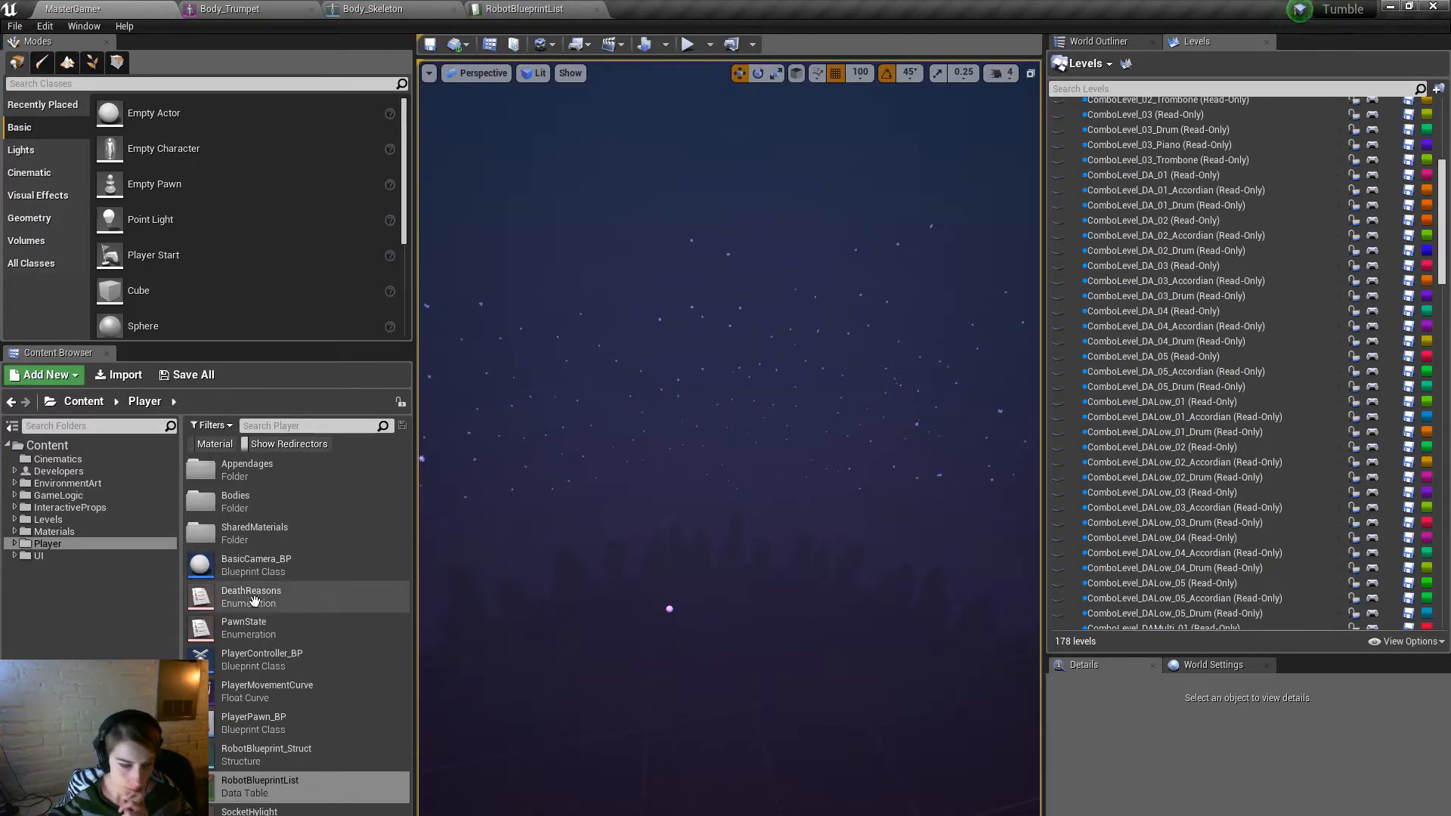
pyautogui.click(112, 522)
pyautogui.click(111, 494)
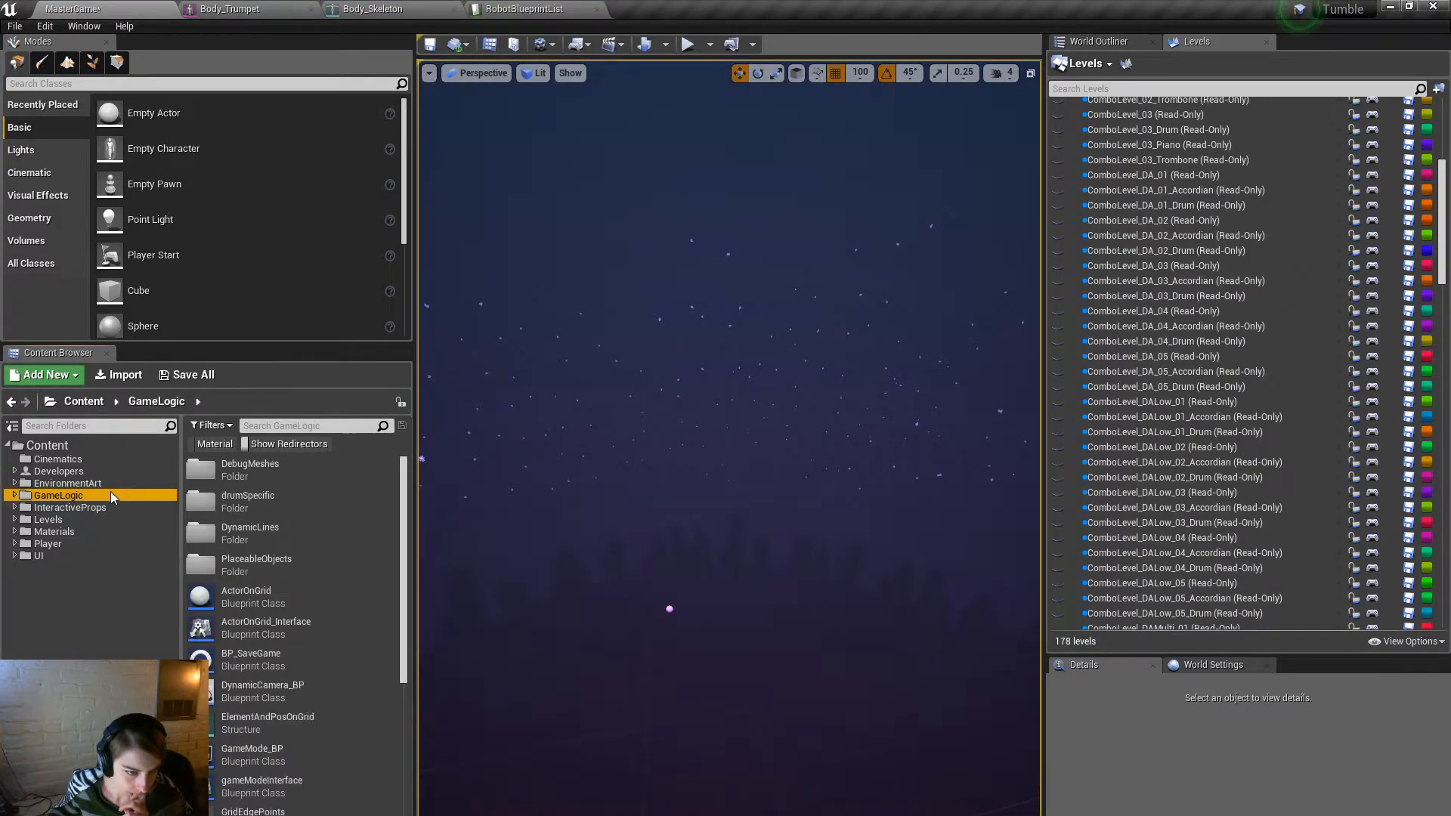
pyautogui.click(99, 544)
pyautogui.click(257, 467)
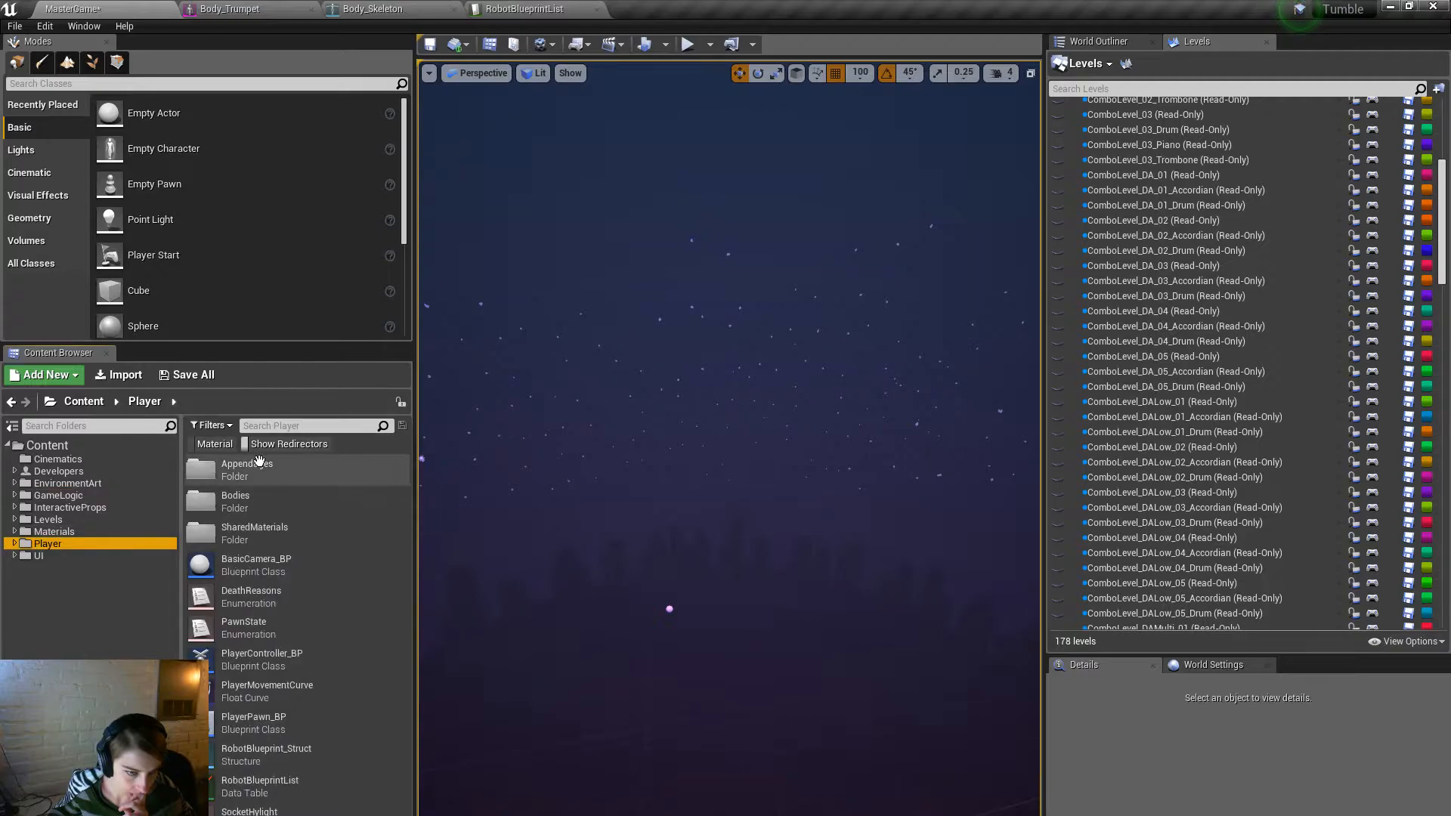
pyautogui.doubleClick(260, 468)
pyautogui.click(290, 468)
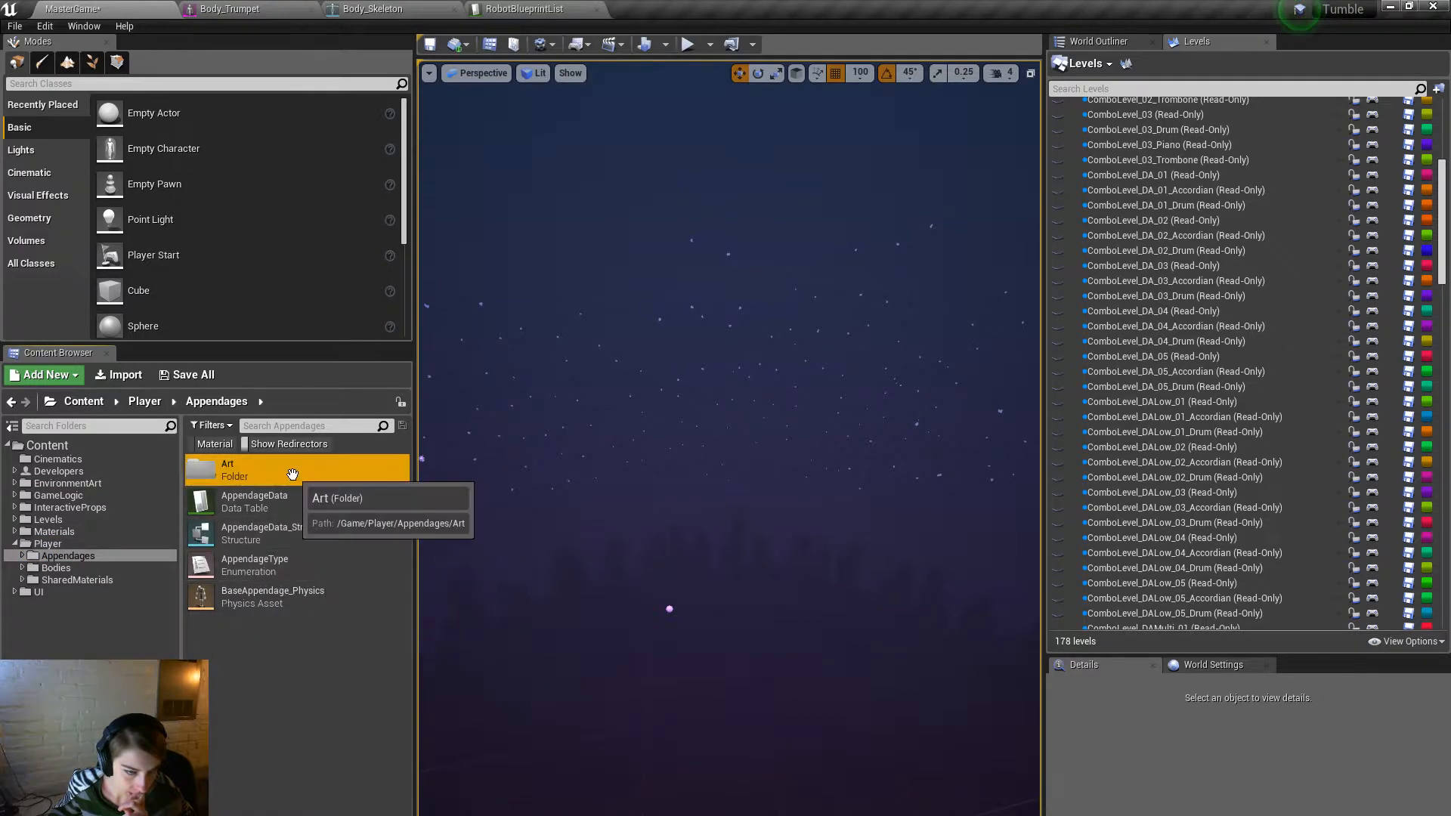
pyautogui.doubleClick(291, 468)
pyautogui.click(301, 502)
pyautogui.doubleClick(301, 502)
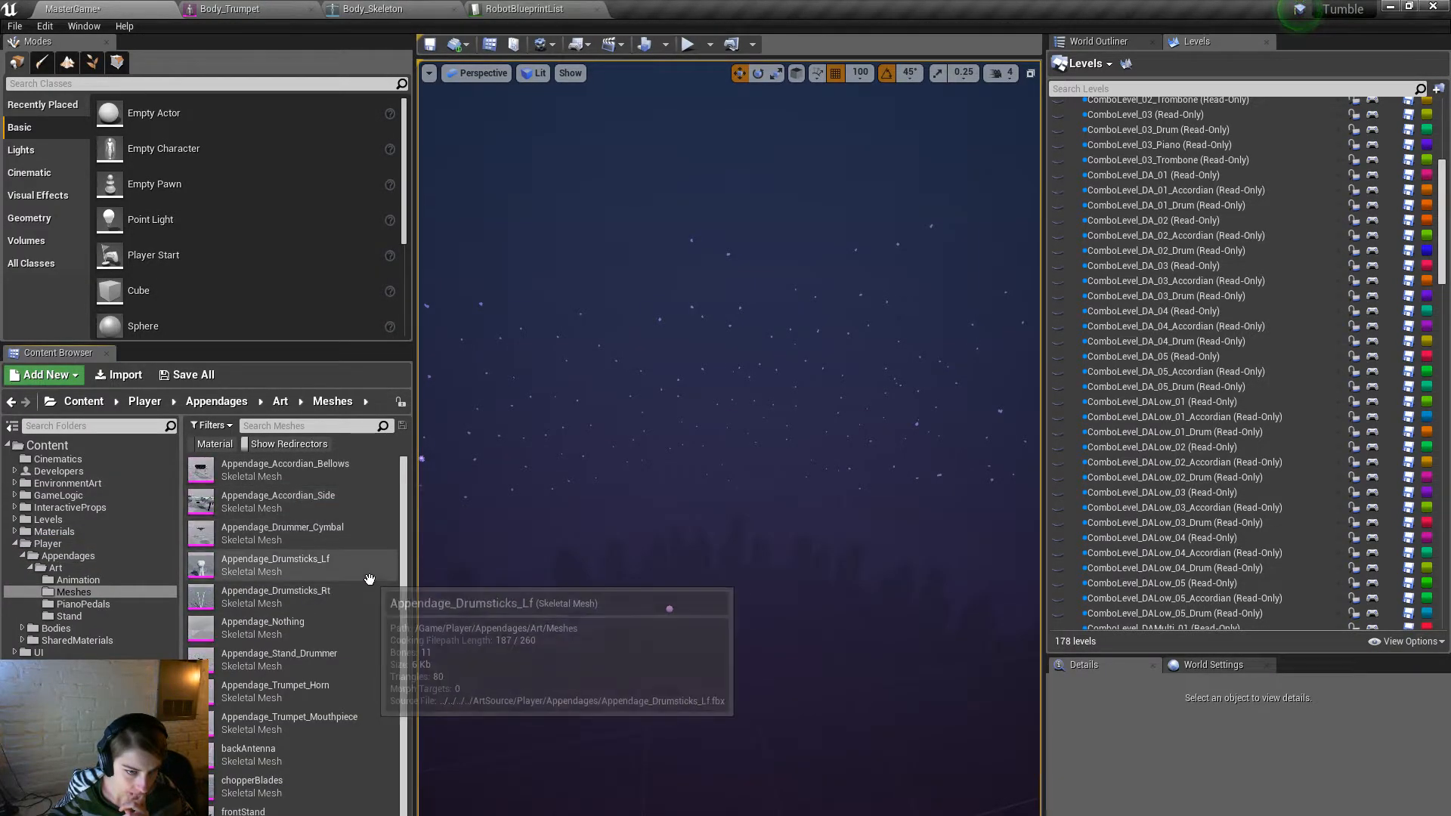
# Reimport the Appendage_Trumpet_Horn skeletal mesh and open it, declining to regenerate the skeleton both times.
pyautogui.scroll(-1, 367, 578)
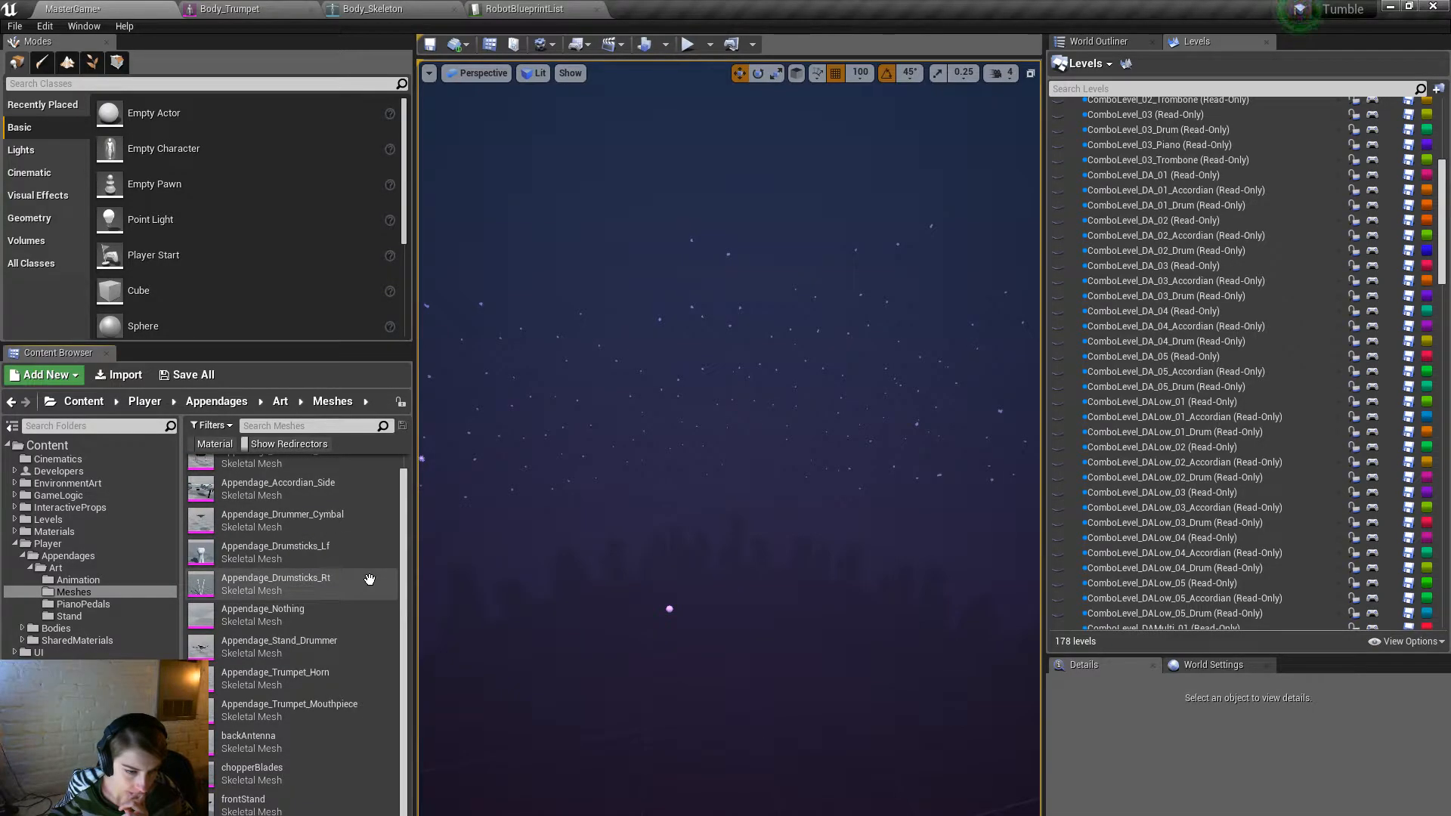
pyautogui.scroll(1, 368, 580)
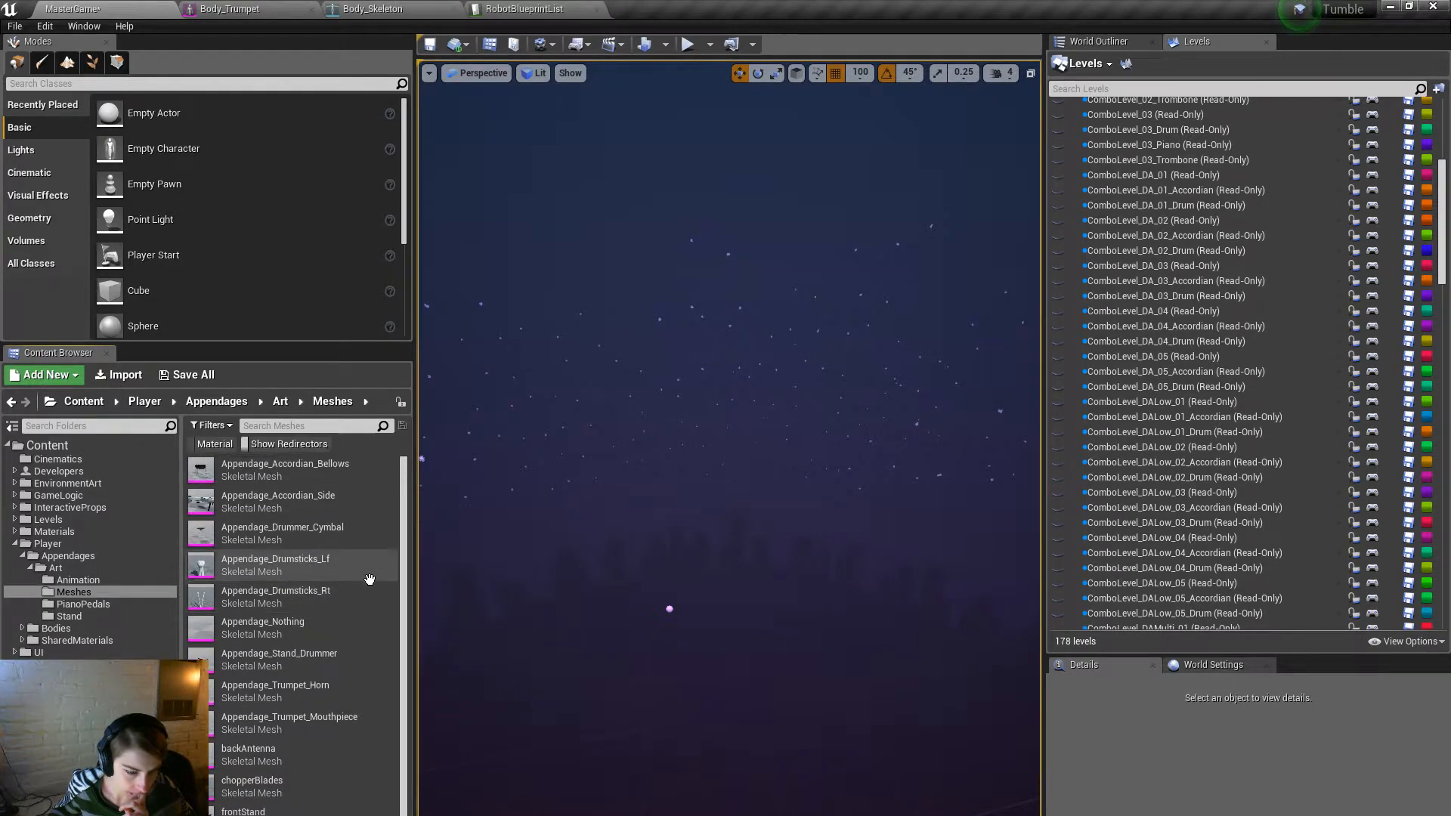
pyautogui.rightClick(347, 692)
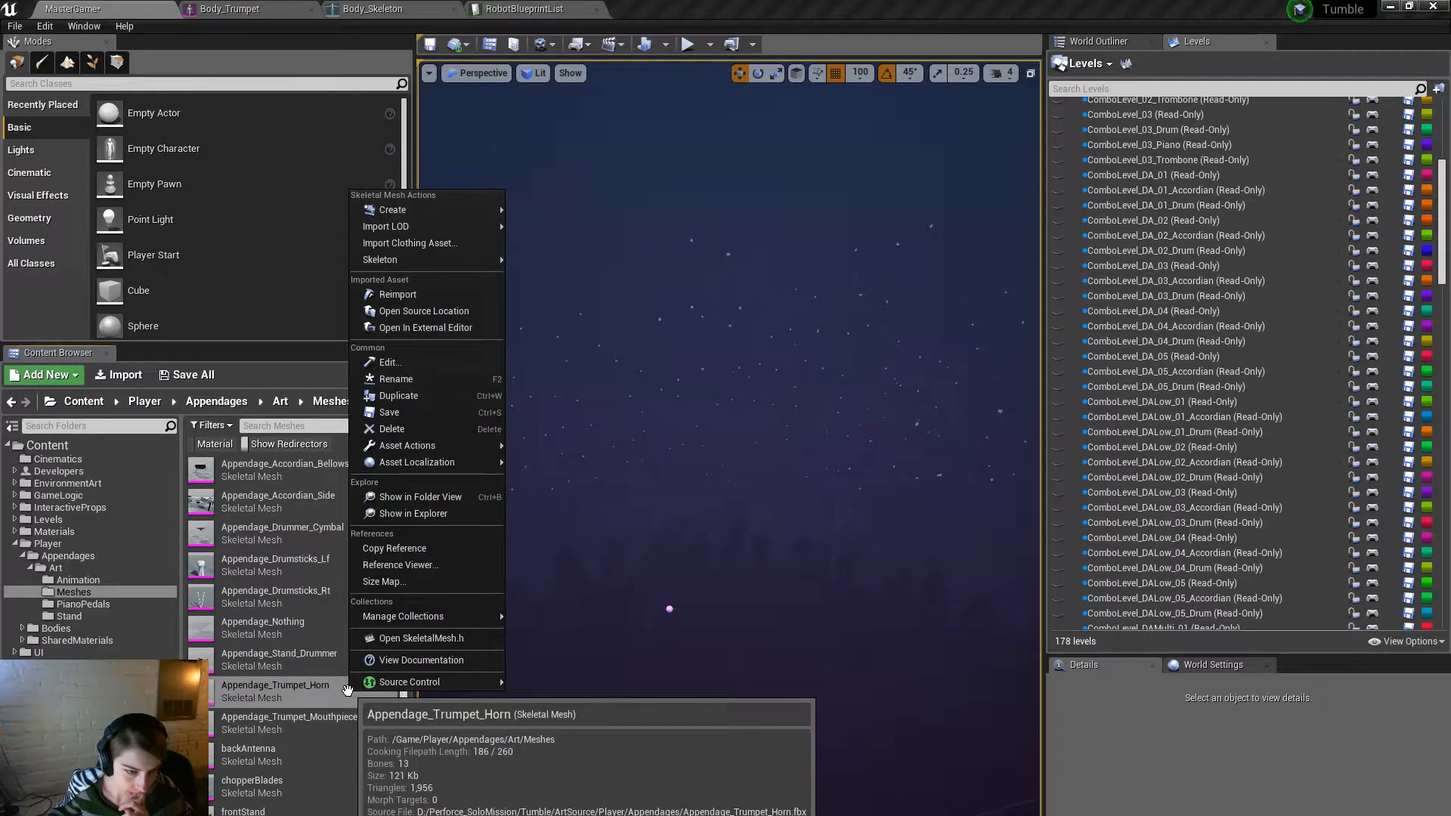
pyautogui.click(448, 306)
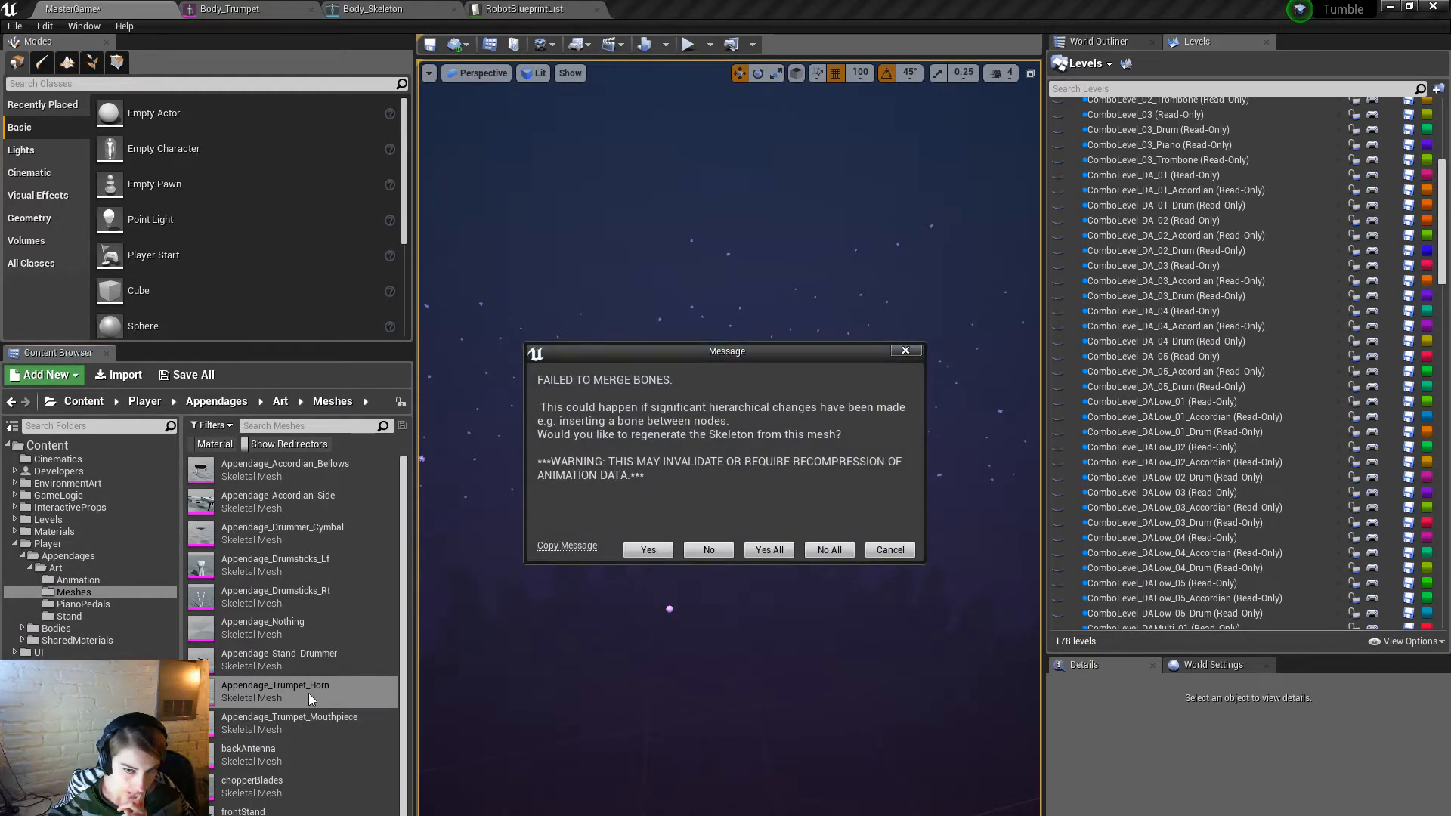
pyautogui.click(727, 552)
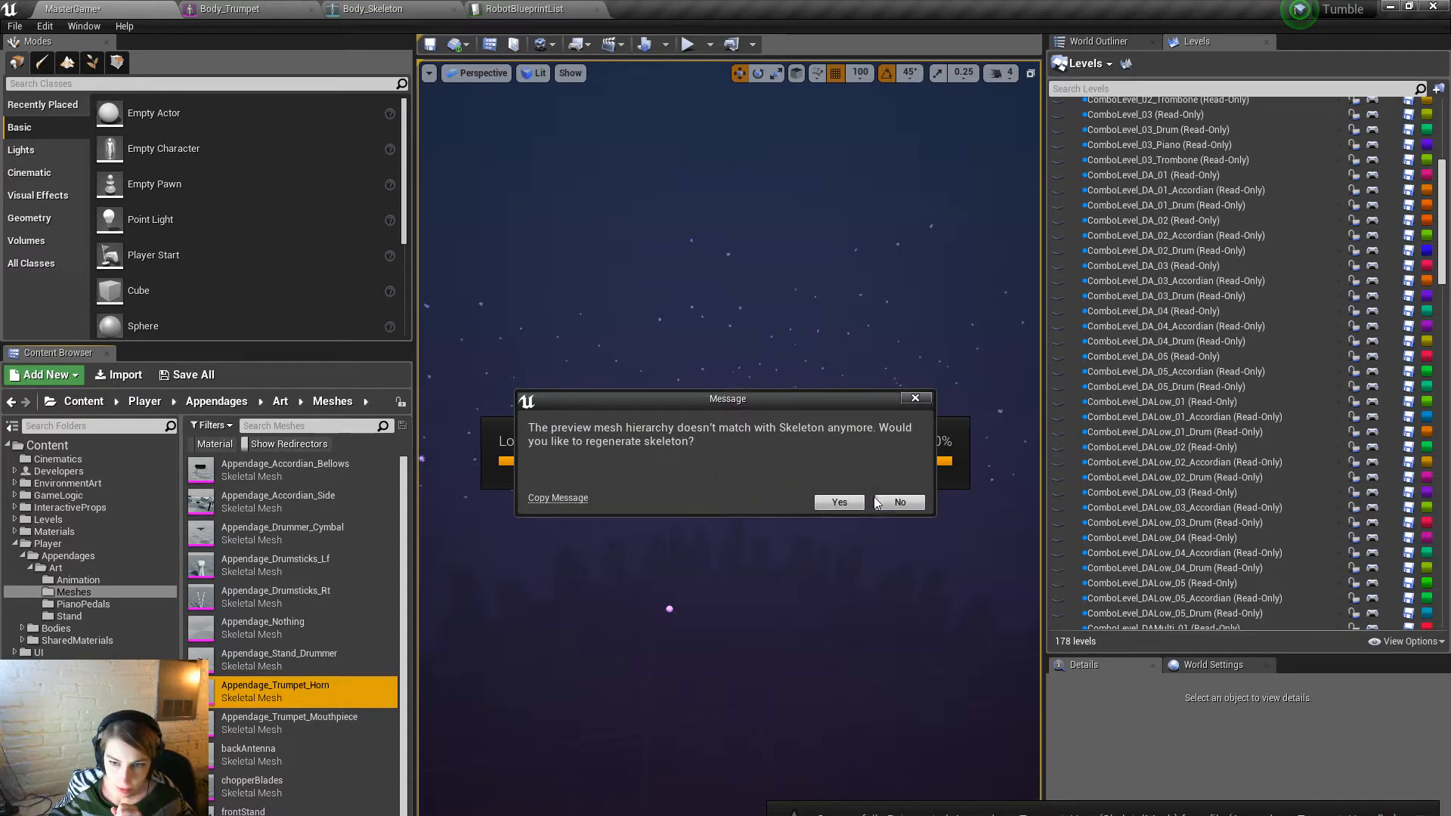
pyautogui.click(898, 503)
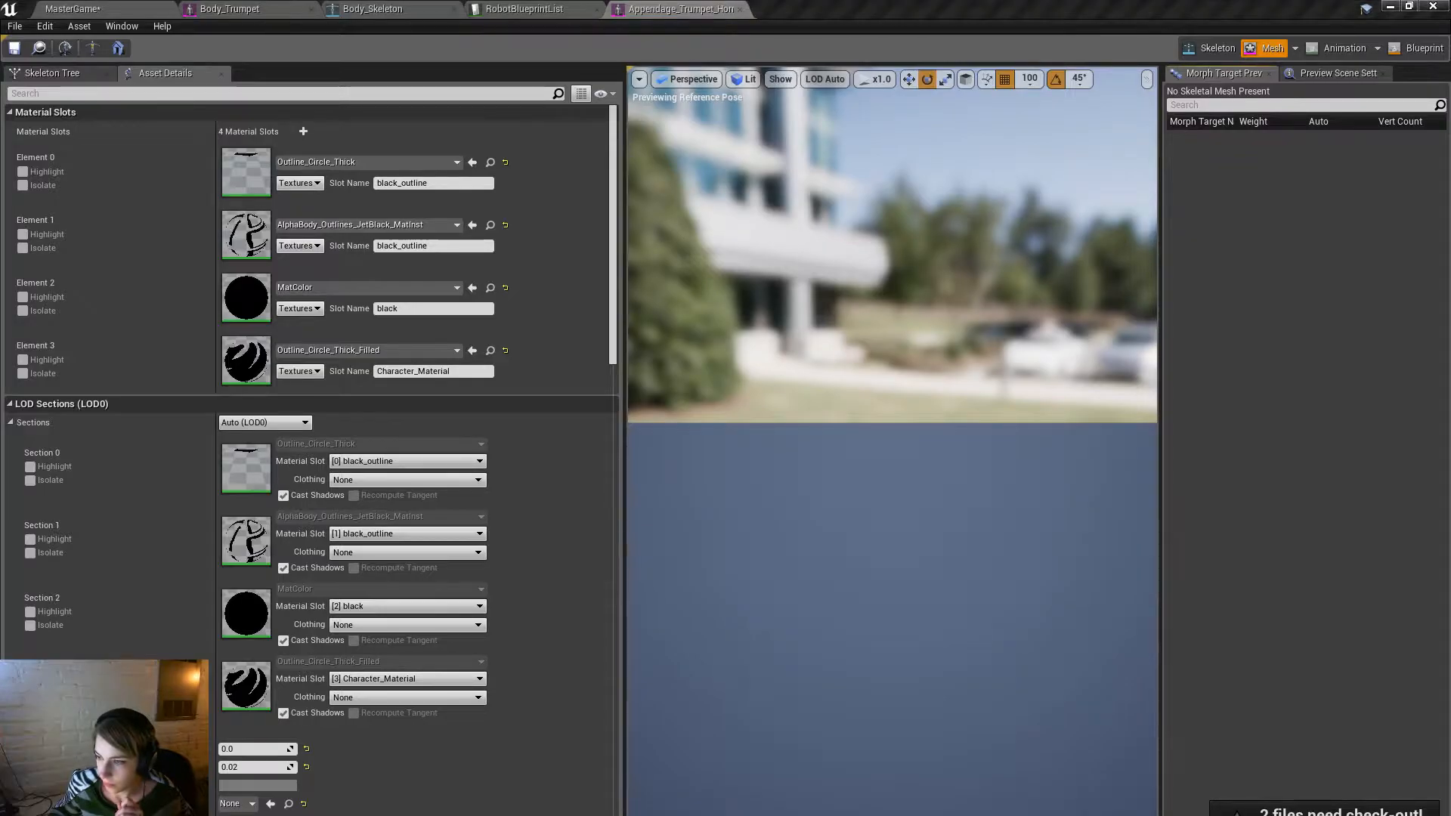
# Switch back to Maya and examine the Rig group and the joints and constraints under g_extremity and g_extremity_halfwayPoint.
pyautogui.hotkey('alt', 'Tab')
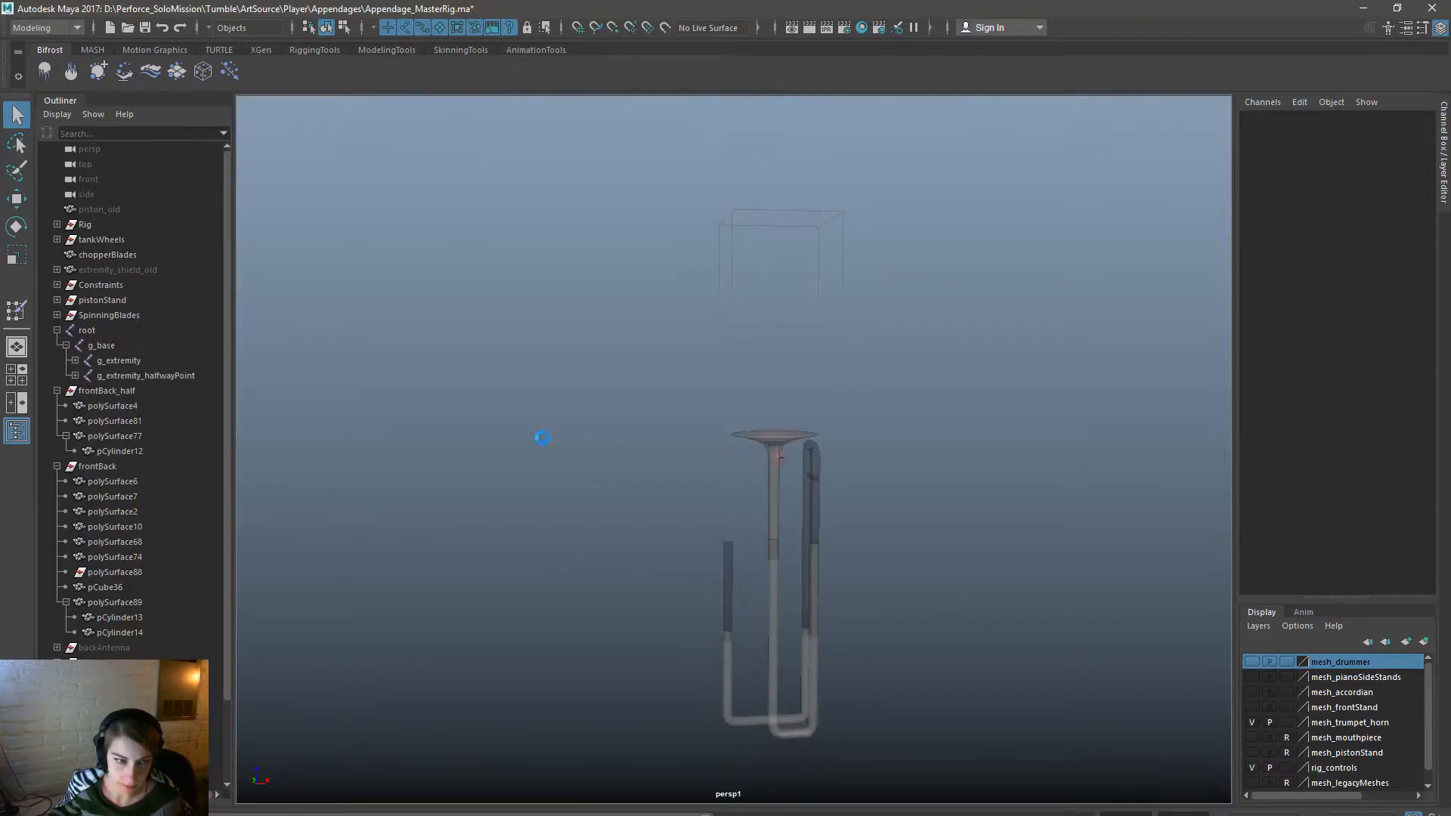
pyautogui.click(115, 225)
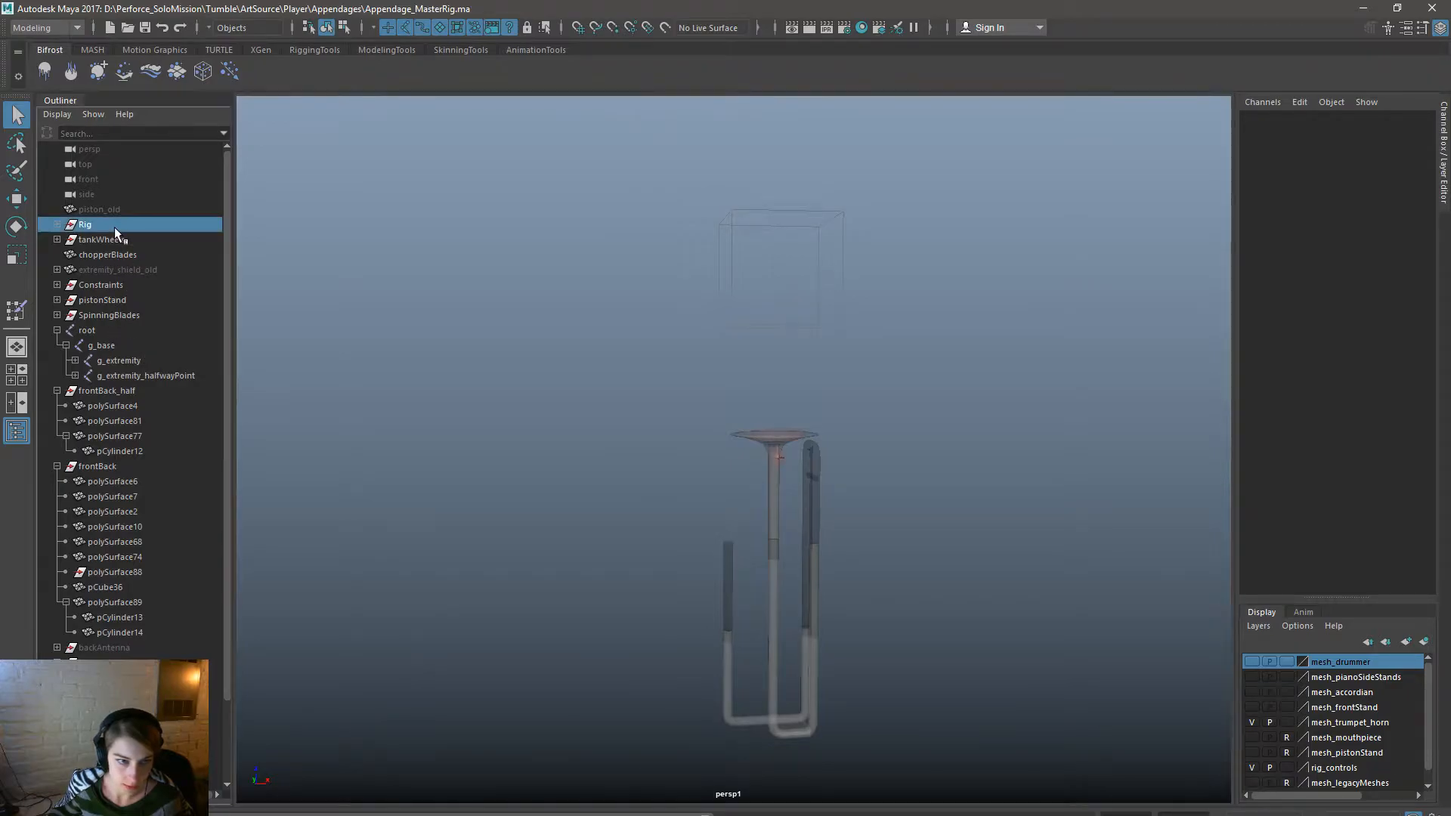
pyautogui.click(75, 375)
pyautogui.click(75, 376)
pyautogui.press('Delete')
pyautogui.hotkey('ctrl', 'z')
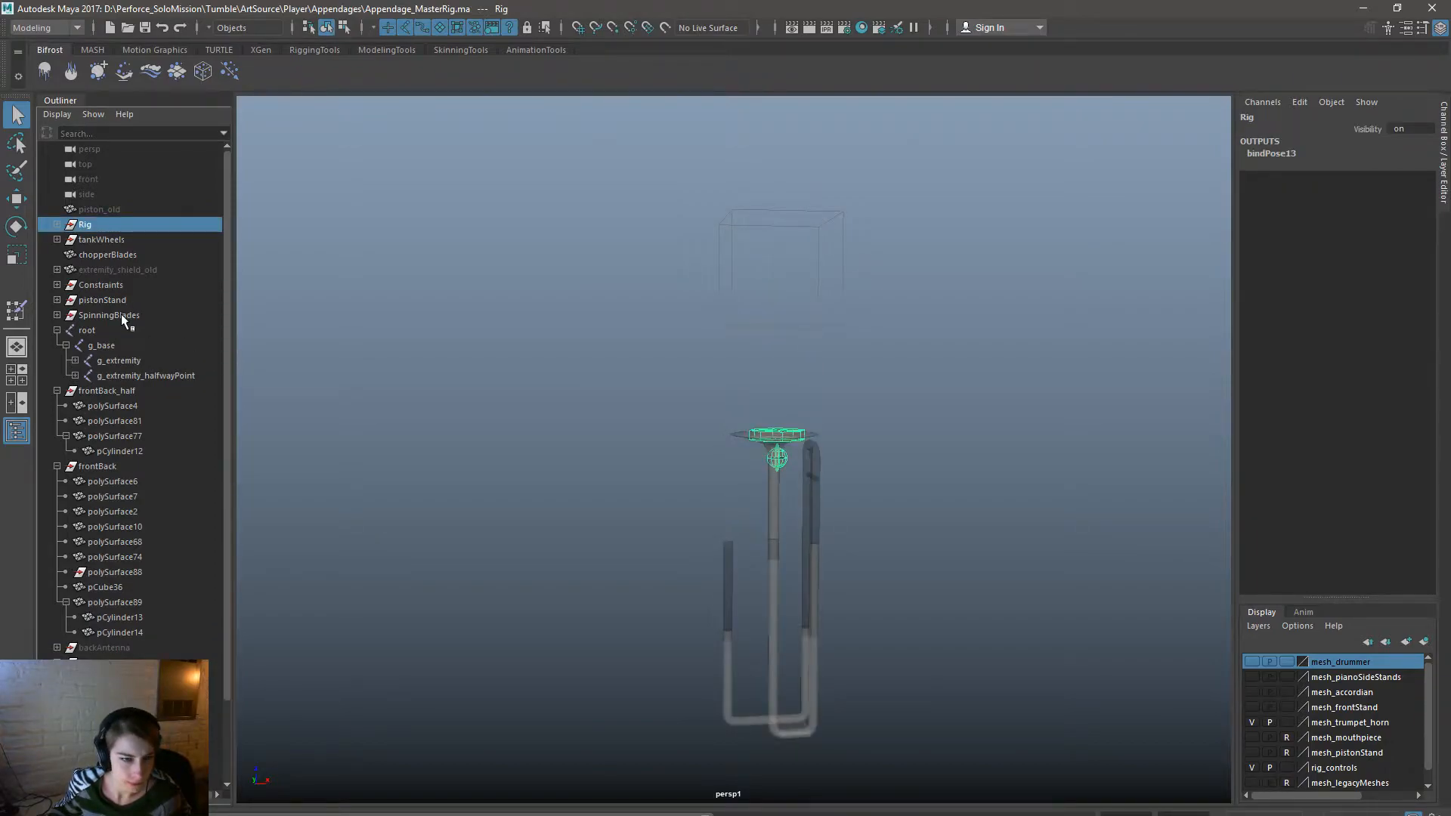
pyautogui.click(75, 374)
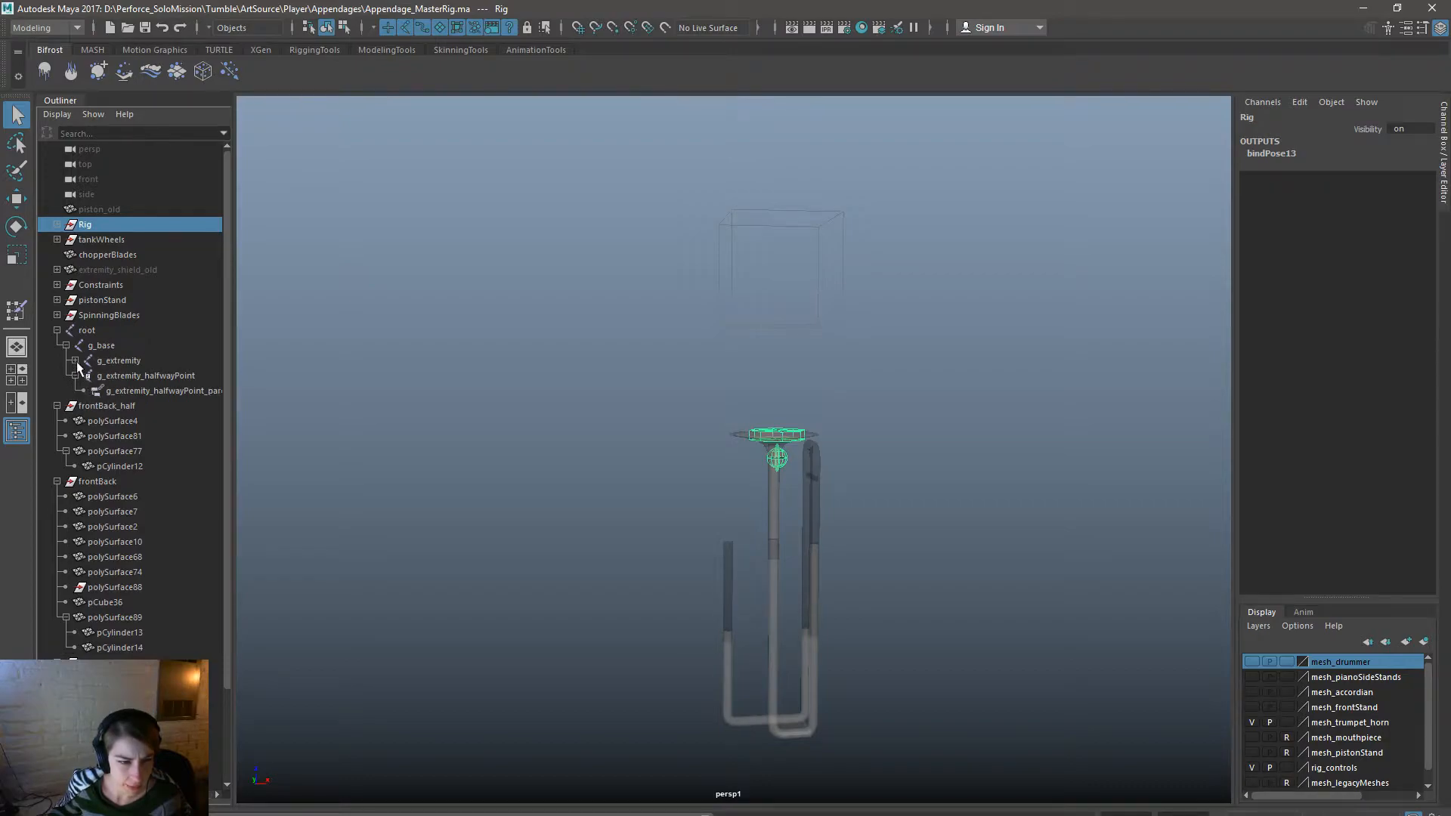
pyautogui.click(74, 355)
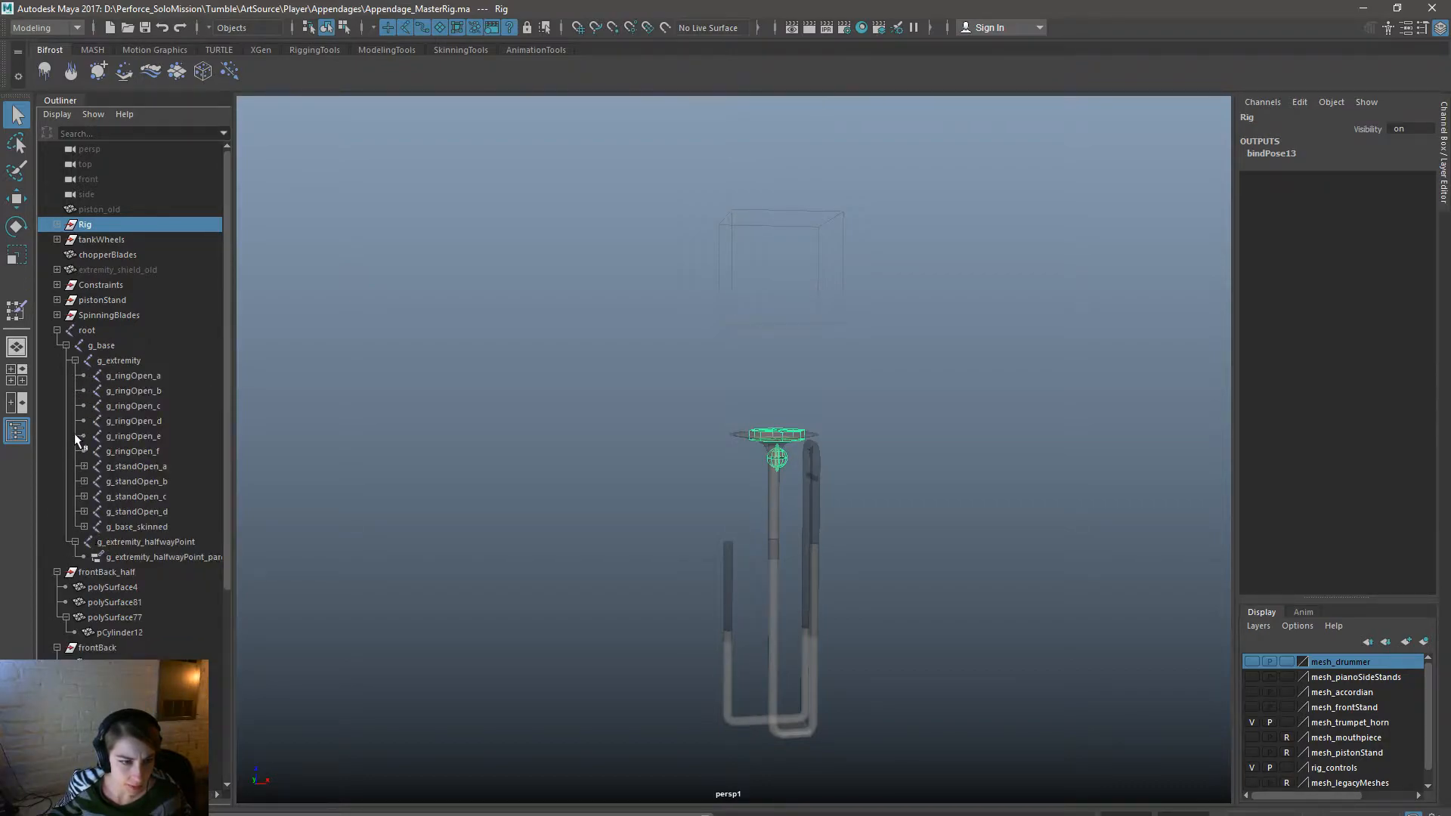
pyautogui.click(75, 360)
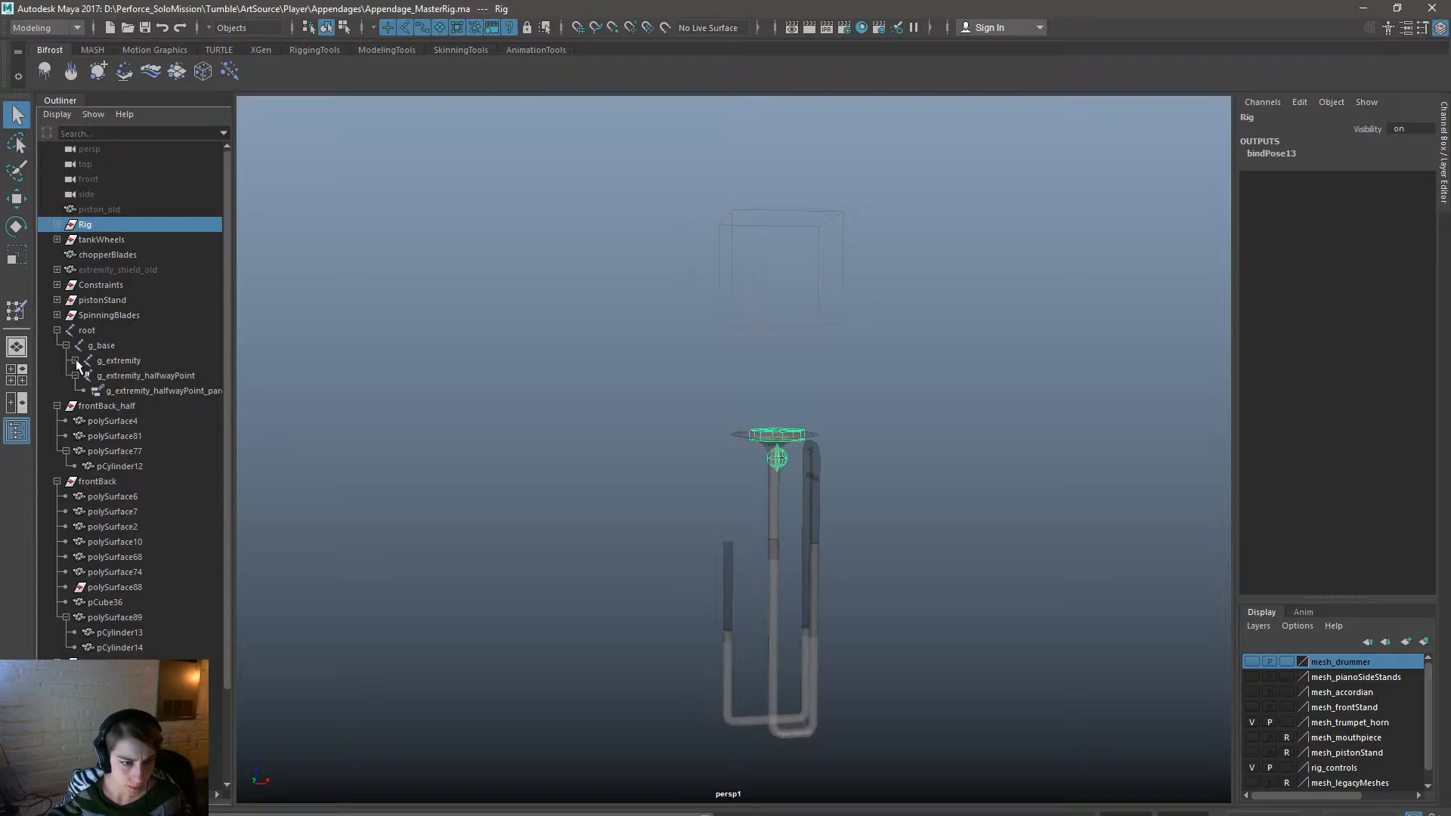
pyautogui.keyDown('shift'); pyautogui.click(76, 361); pyautogui.keyUp('shift')
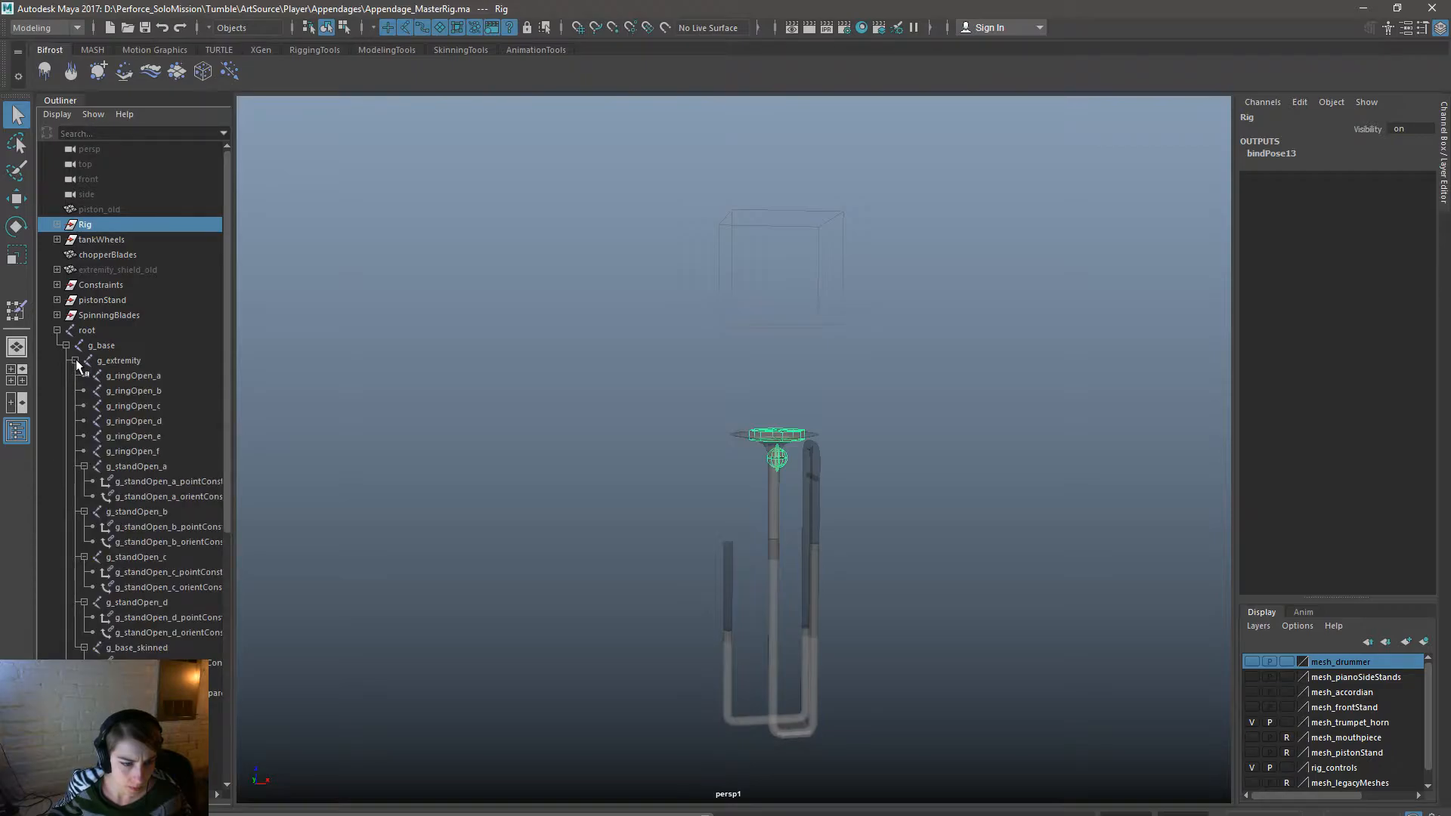
pyautogui.click(75, 361)
pyautogui.click(75, 376)
# Select frontBack_half through pCylinder14 together with g_extremity, g_base and root, leaving out g_extremity_halfwayPoint.
pyautogui.moveTo(93, 332); pyautogui.dragTo(118, 361)
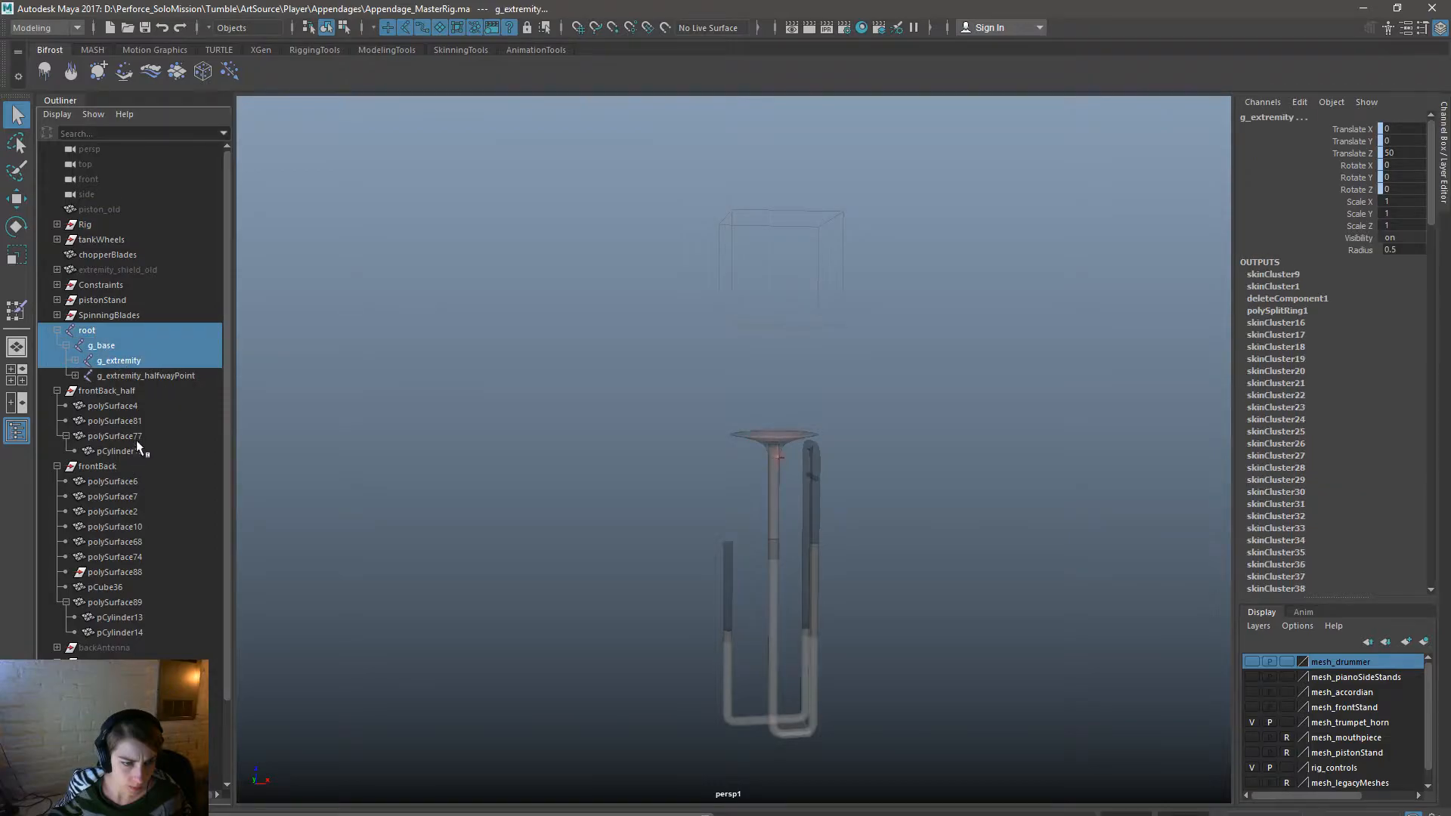
pyautogui.click(135, 391)
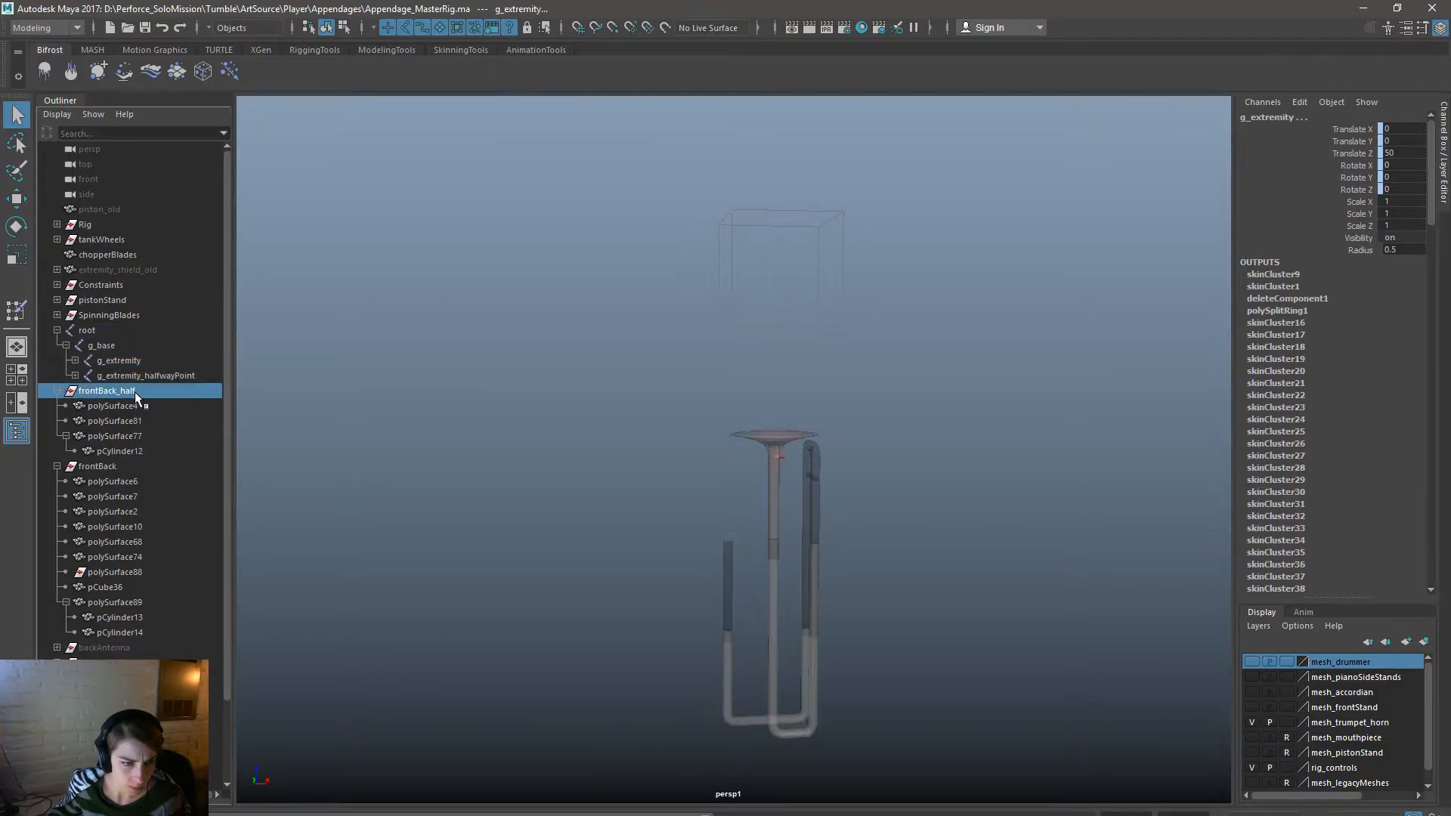
pyautogui.keyDown('shift'); pyautogui.click(134, 630); pyautogui.keyUp('shift')
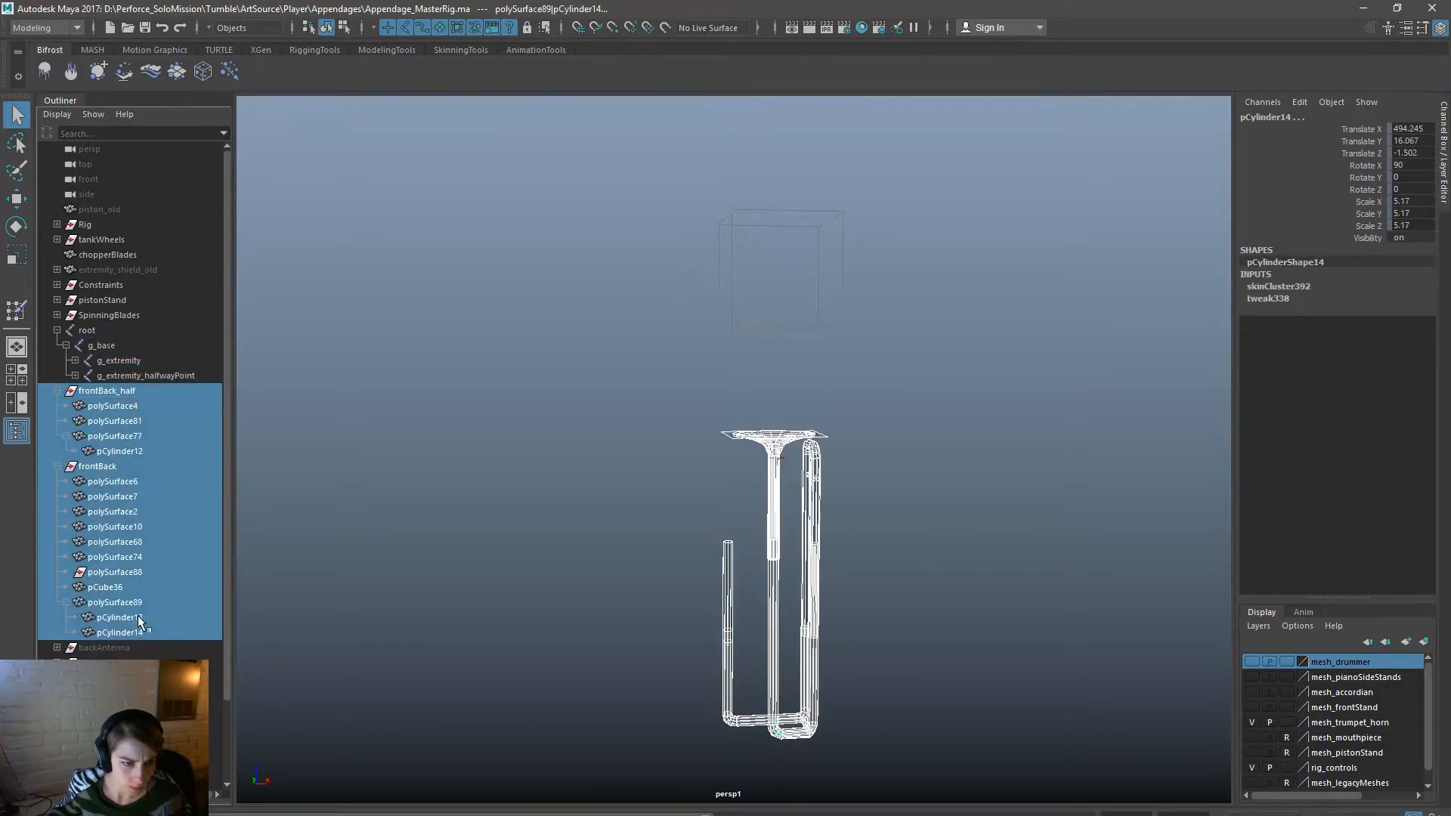
pyautogui.keyDown('ctrl'); pyautogui.click(130, 361); pyautogui.keyUp('ctrl')
pyautogui.keyDown('ctrl'); pyautogui.click(122, 347); pyautogui.keyUp('ctrl')
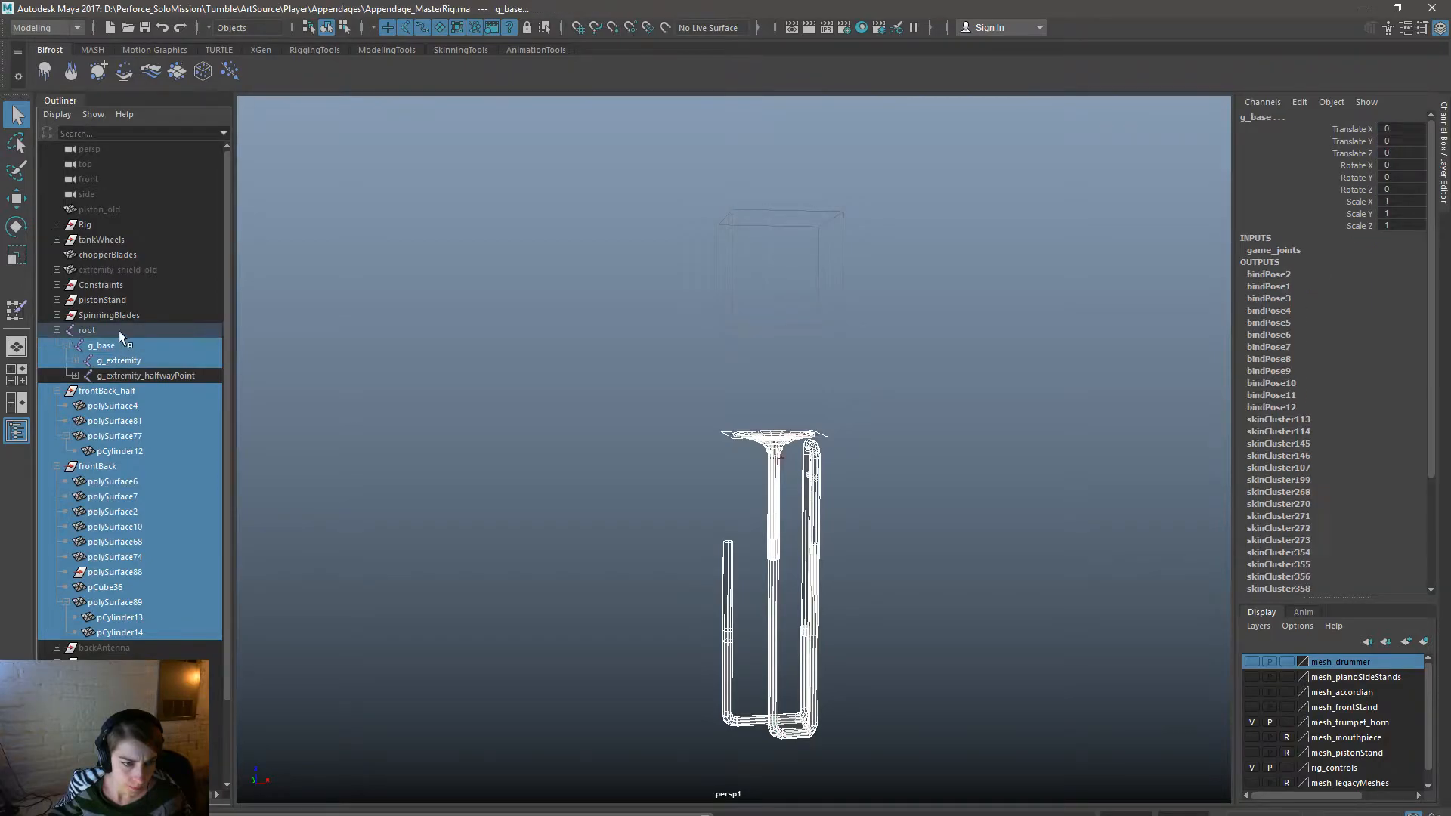
pyautogui.keyDown('ctrl'); pyautogui.click(119, 331); pyautogui.keyUp('ctrl')
# Review the Reference and Include options for exporting the selection as FBX and start the export.
pyautogui.press('space')
pyautogui.click(417, 290)
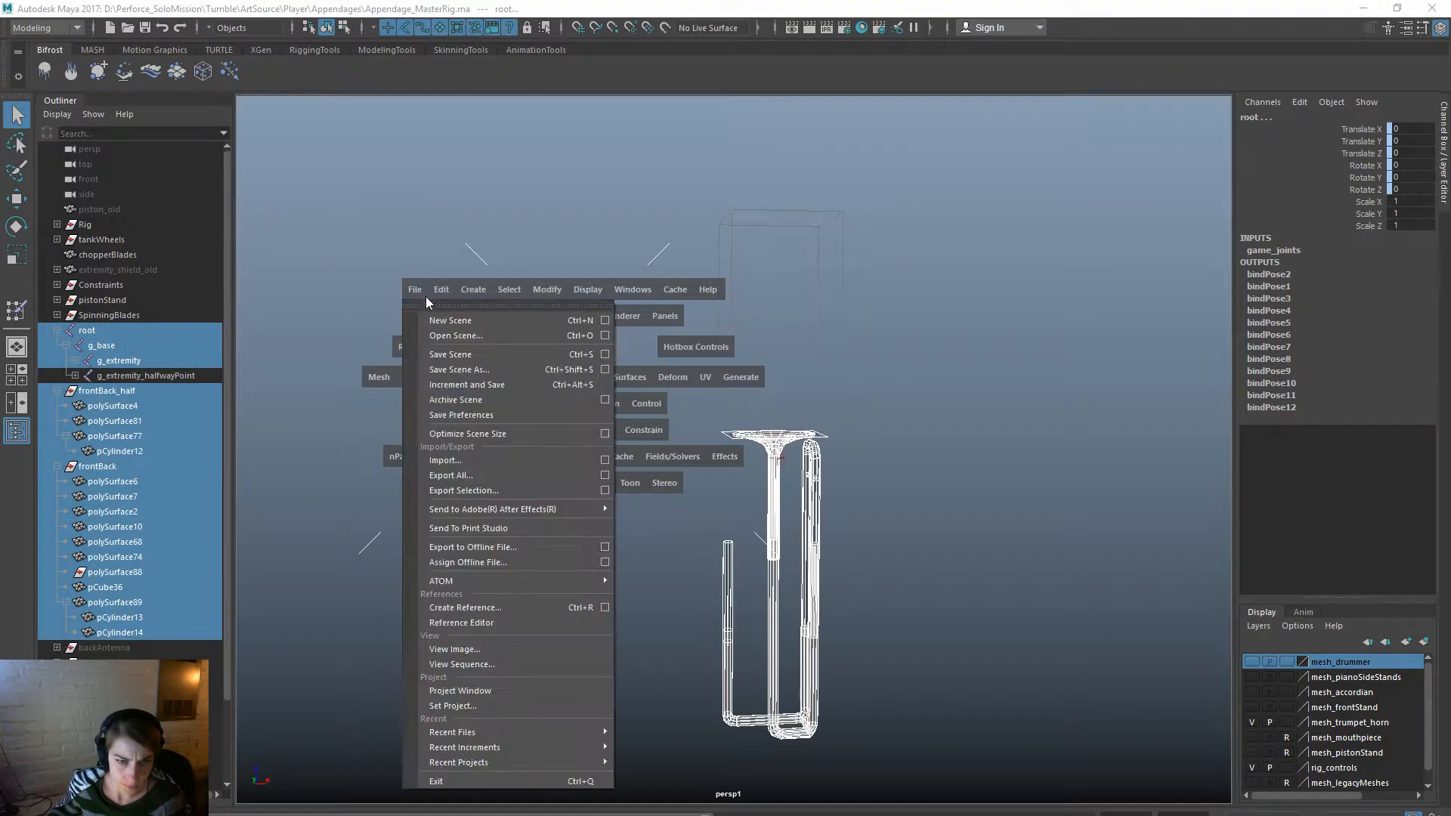
pyautogui.click(604, 491)
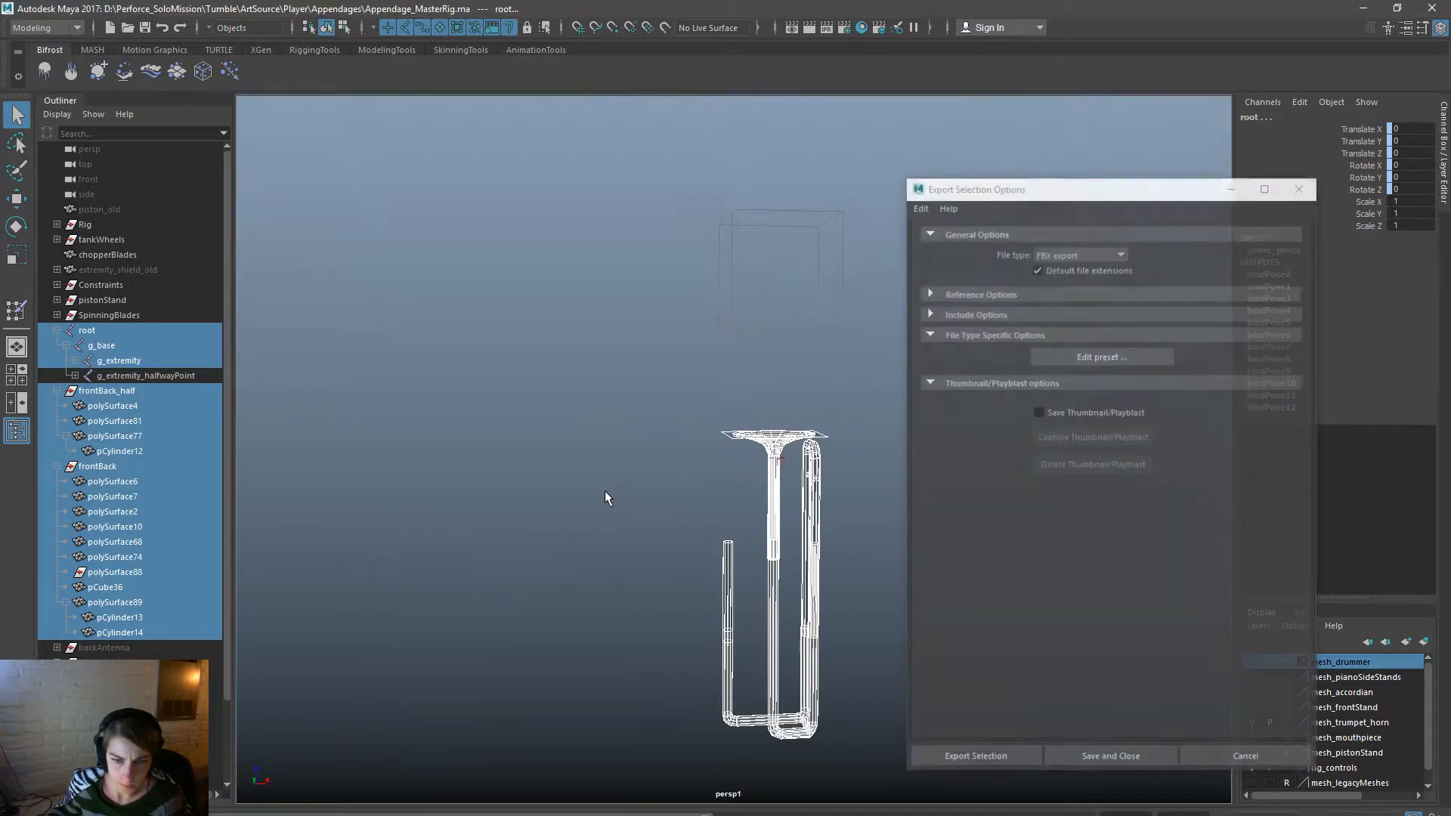
pyautogui.click(965, 316)
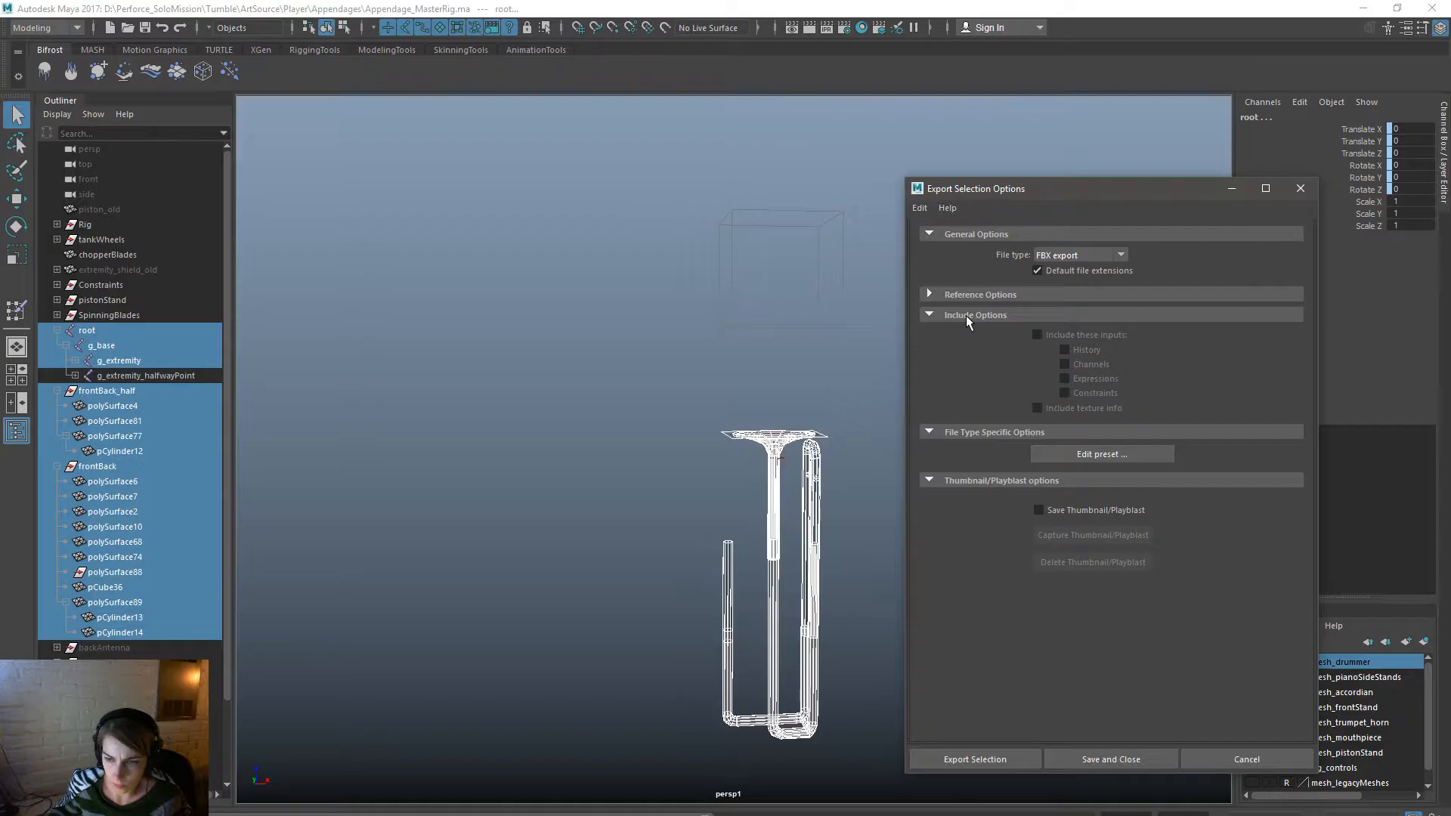
pyautogui.click(965, 316)
pyautogui.click(972, 298)
pyautogui.click(973, 298)
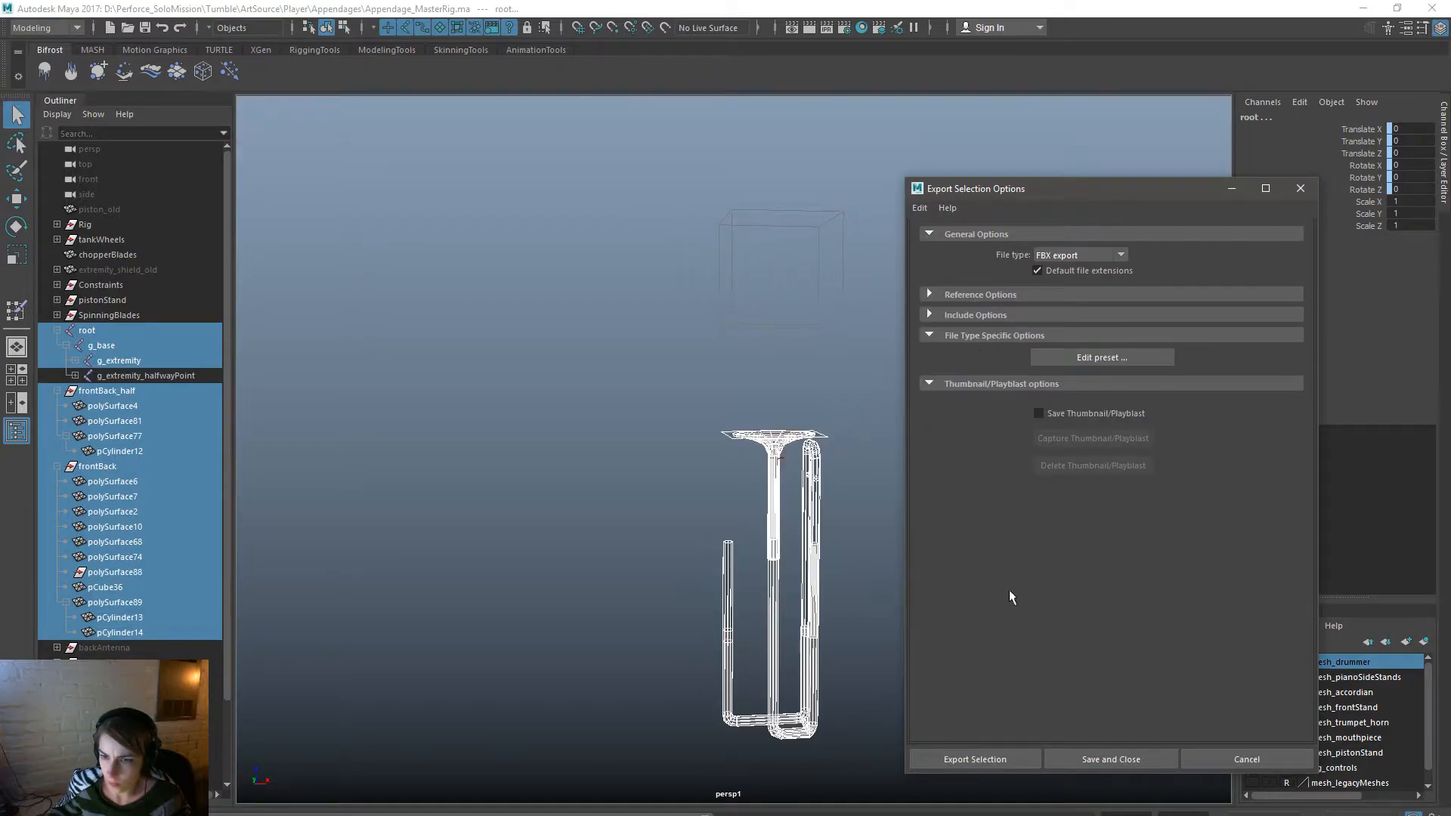
pyautogui.click(1036, 760)
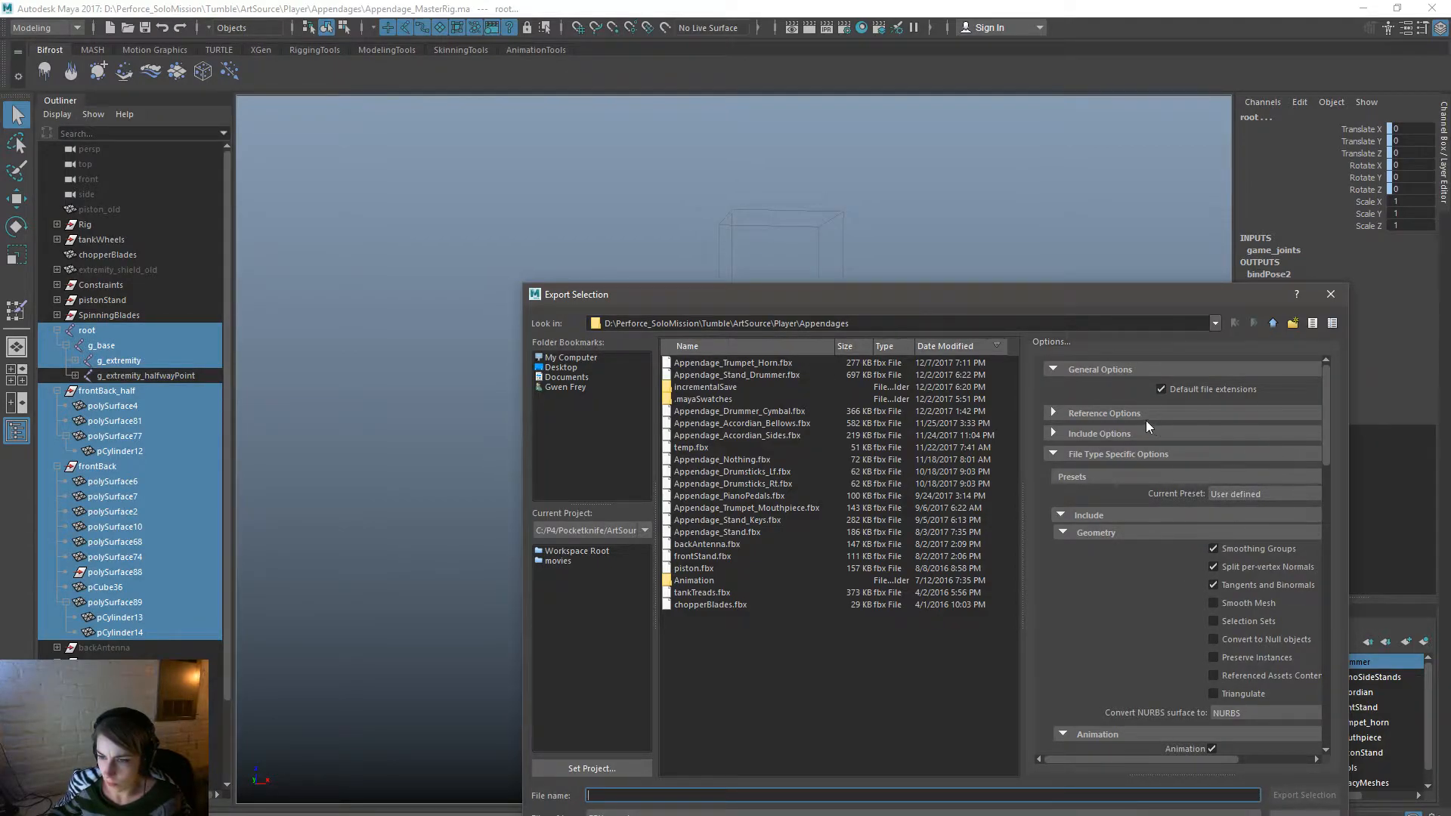
# Review the FBX export settings and turn off the Constraints option, keeping Skeleton Definitions enabled.
pyautogui.click(1080, 435)
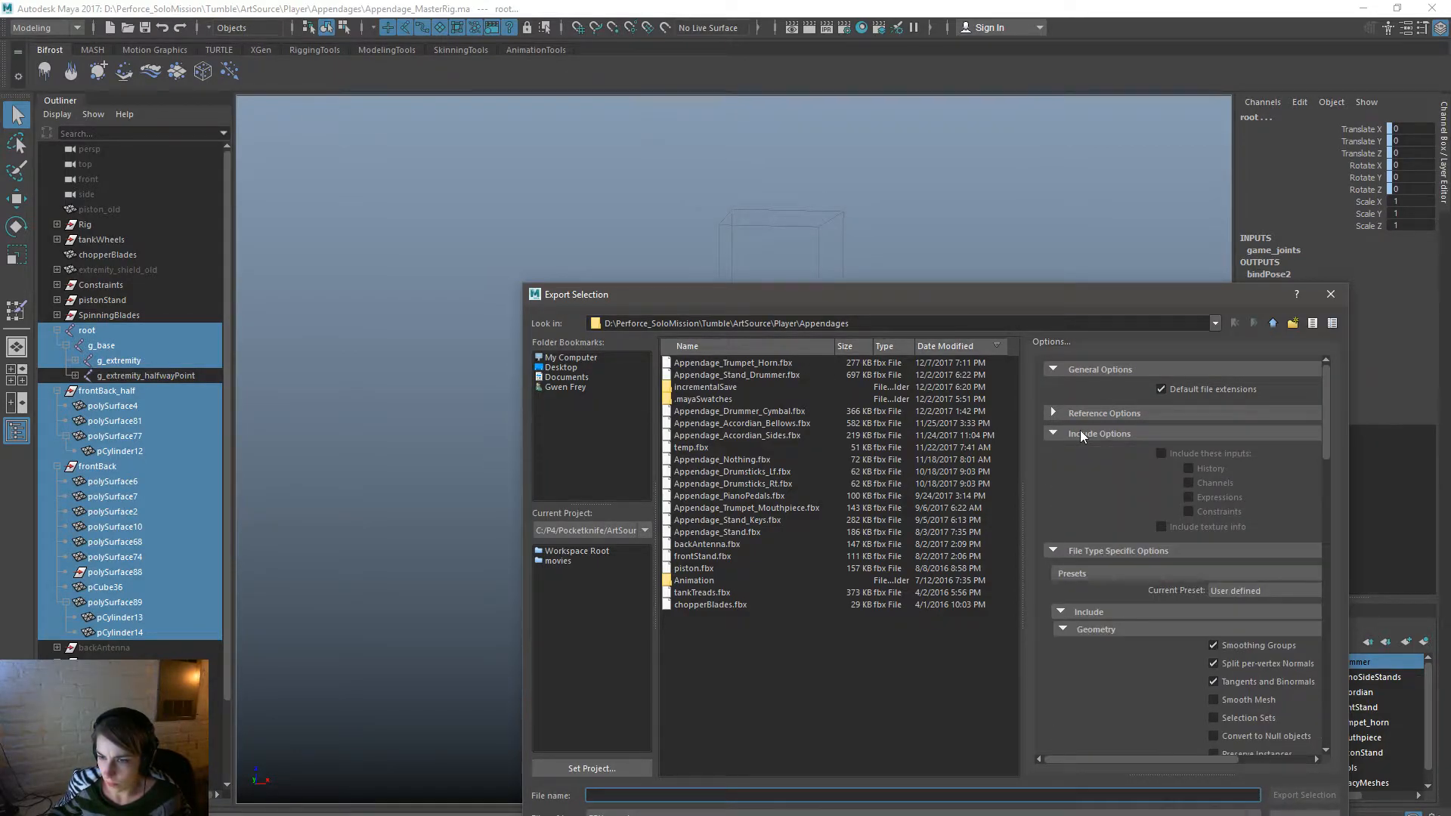
pyautogui.click(1133, 434)
pyautogui.click(1133, 411)
pyautogui.click(1138, 414)
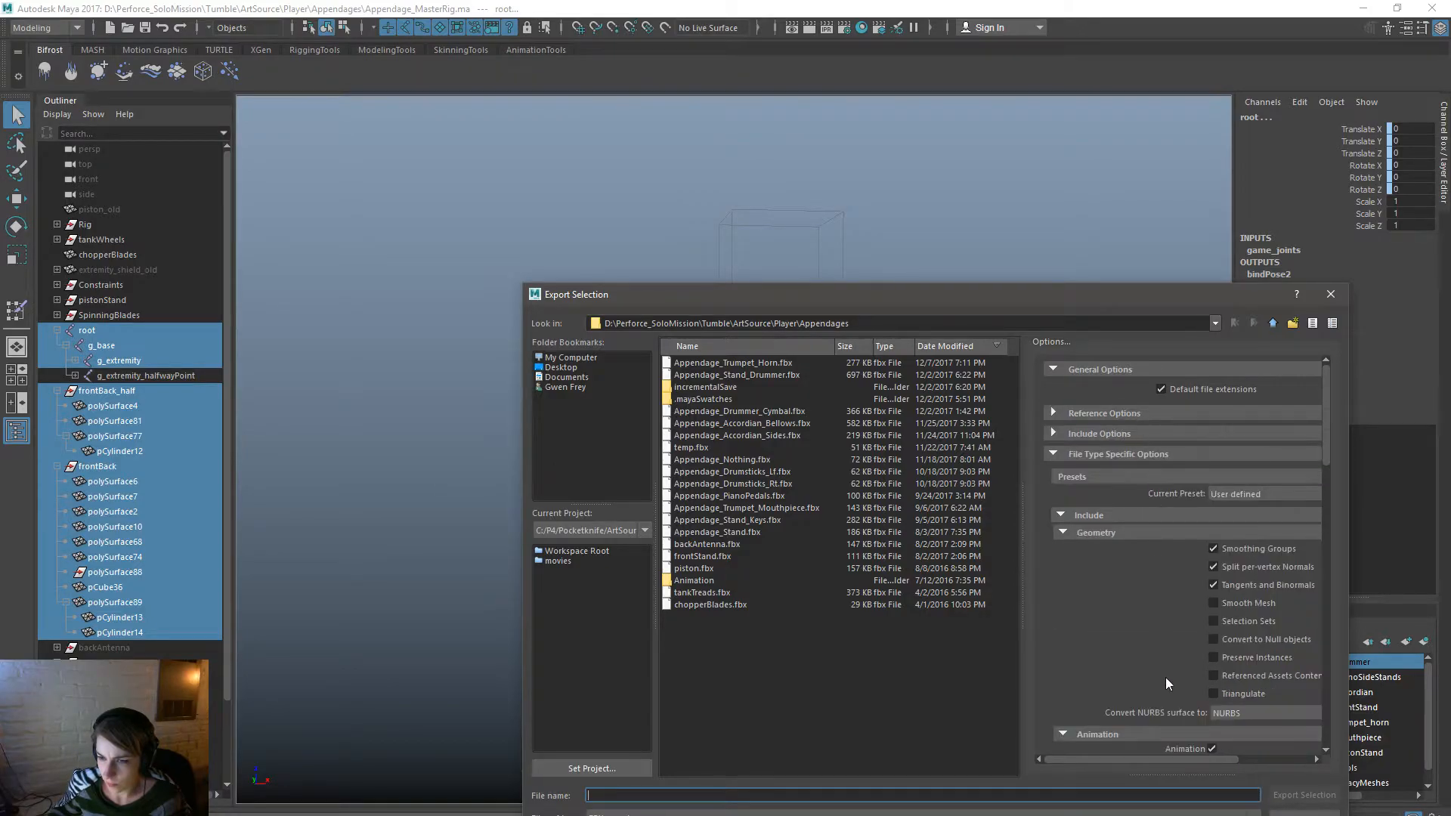
pyautogui.scroll(-3, 1324, 488)
pyautogui.moveTo(1327, 496); pyautogui.dragTo(1341, 548)
pyautogui.scroll(-2, 1340, 548)
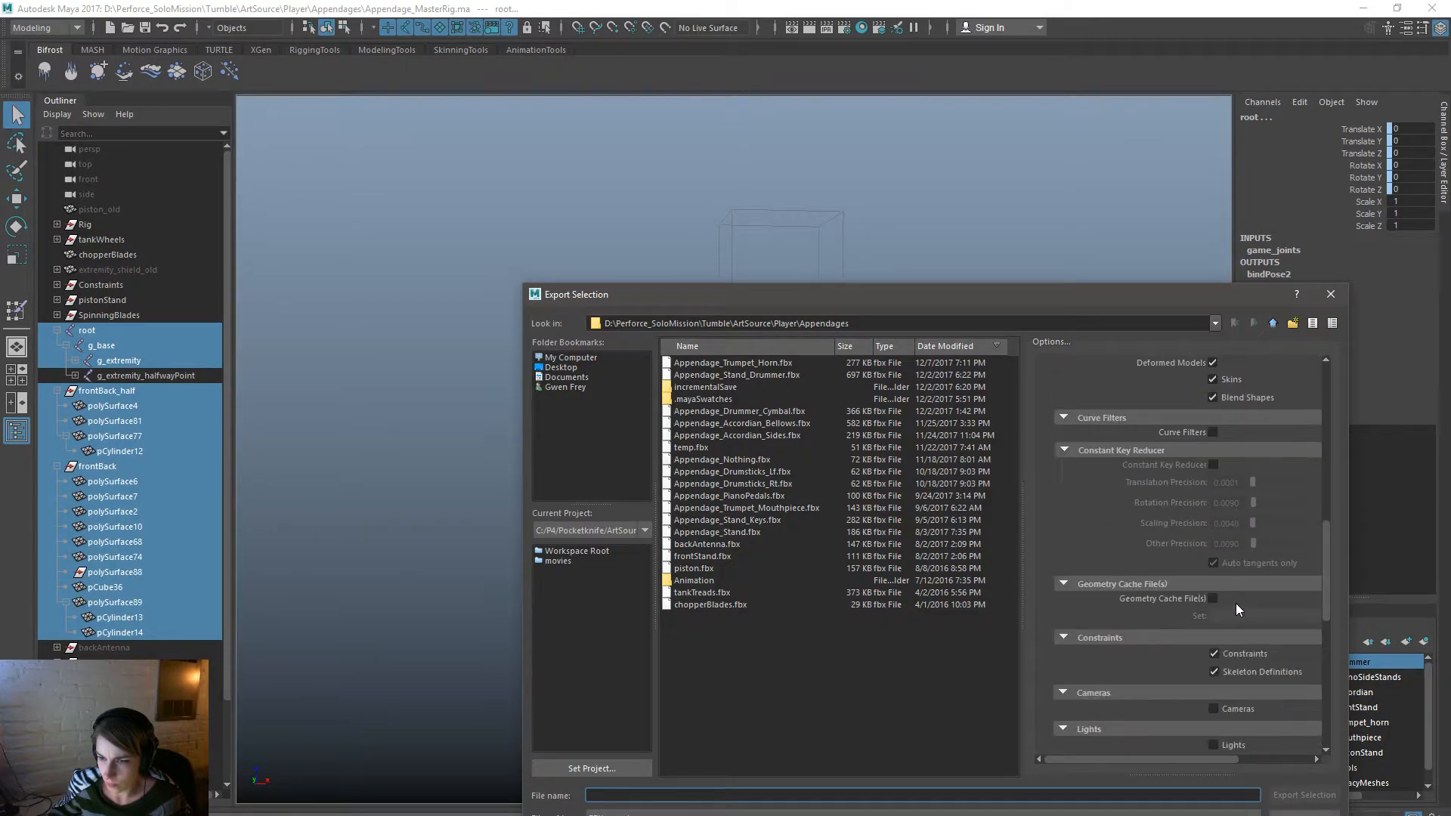
pyautogui.scroll(-1, 1237, 609)
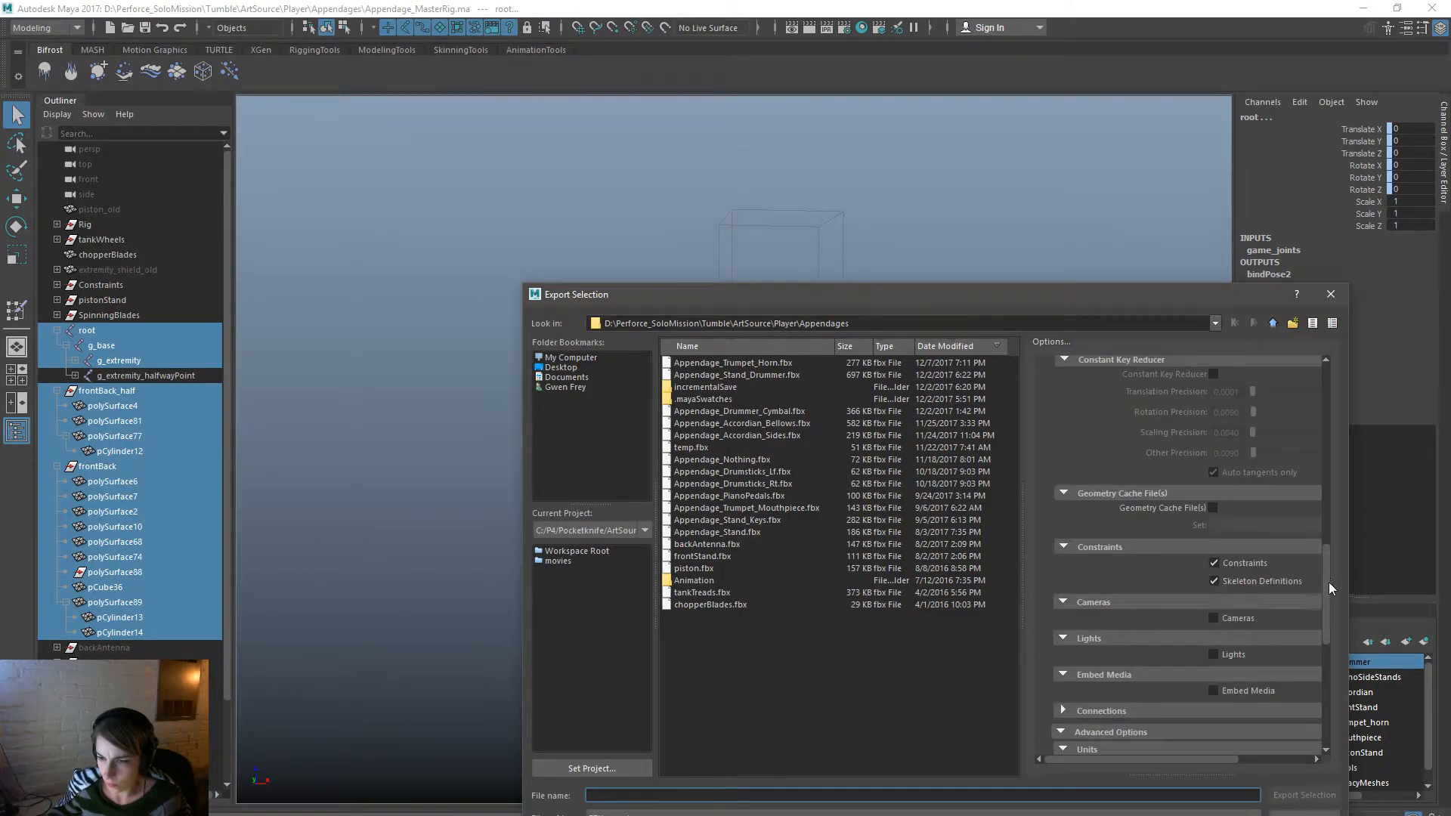
pyautogui.click(1260, 563)
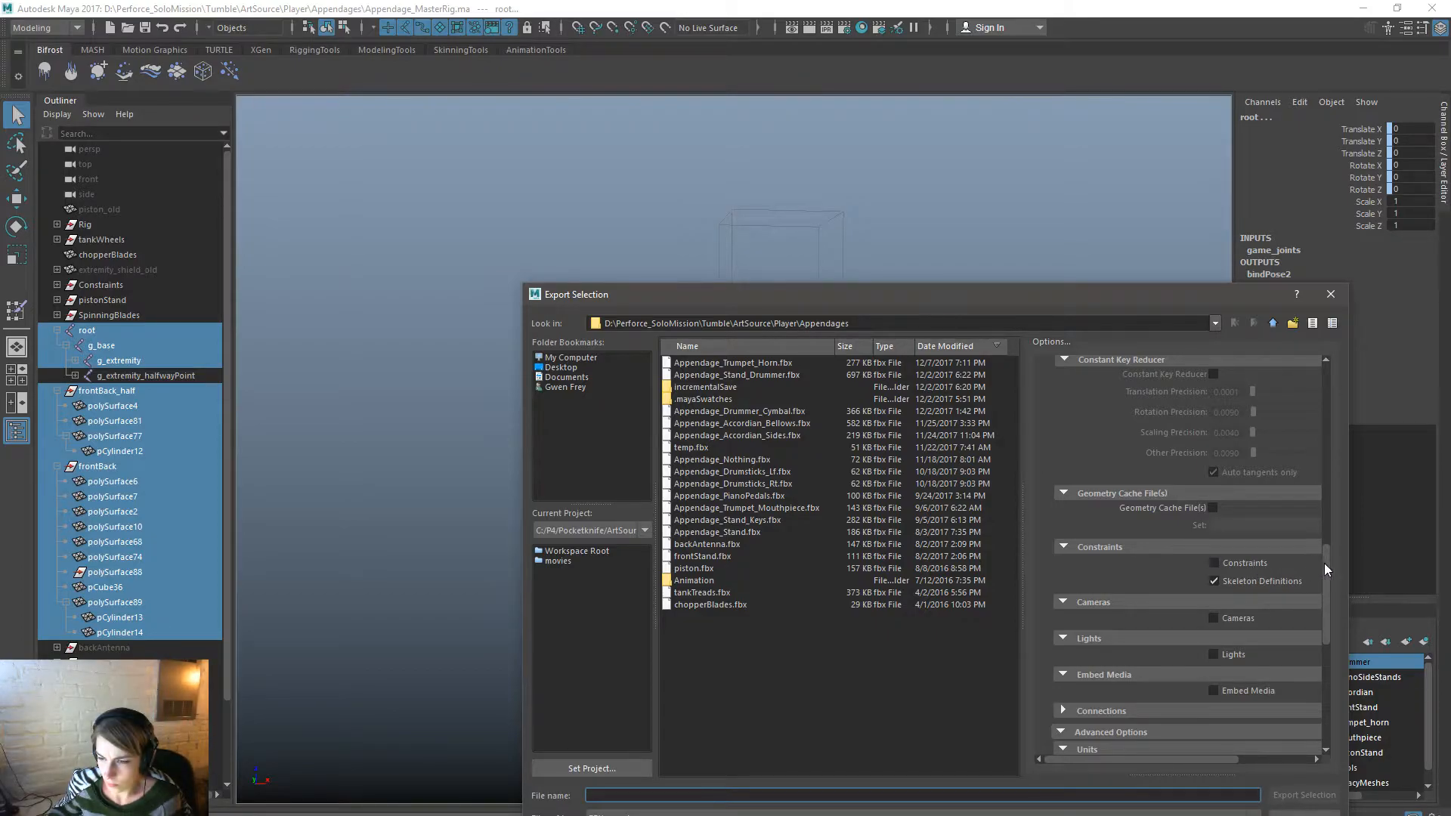
pyautogui.scroll(-1, 1324, 566)
pyautogui.moveTo(1325, 569); pyautogui.dragTo(1311, 662)
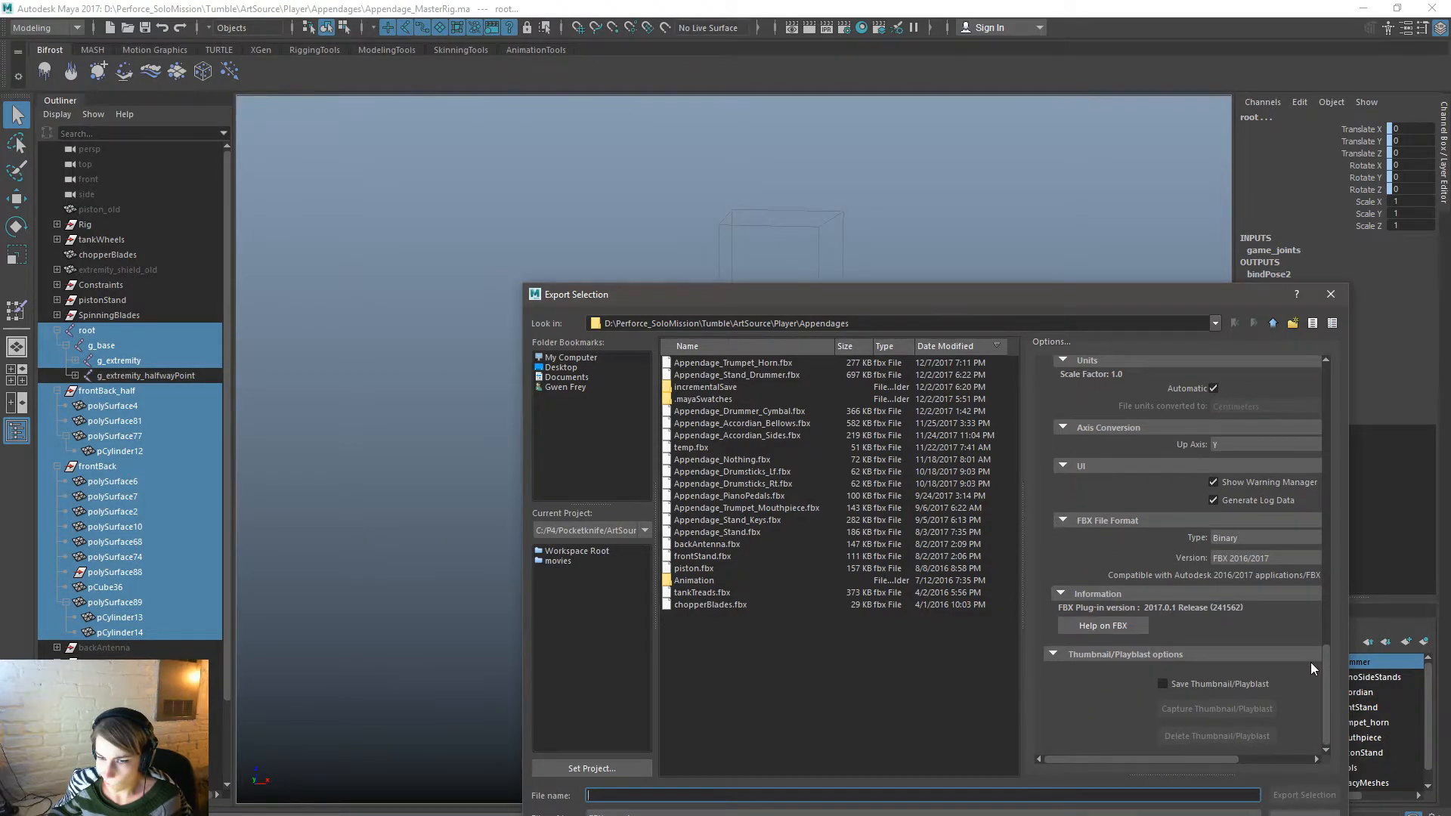
# Export the selection over the existing Appendage_Trumpet_Horn.fbx and dismiss the export warnings.
pyautogui.doubleClick(797, 362)
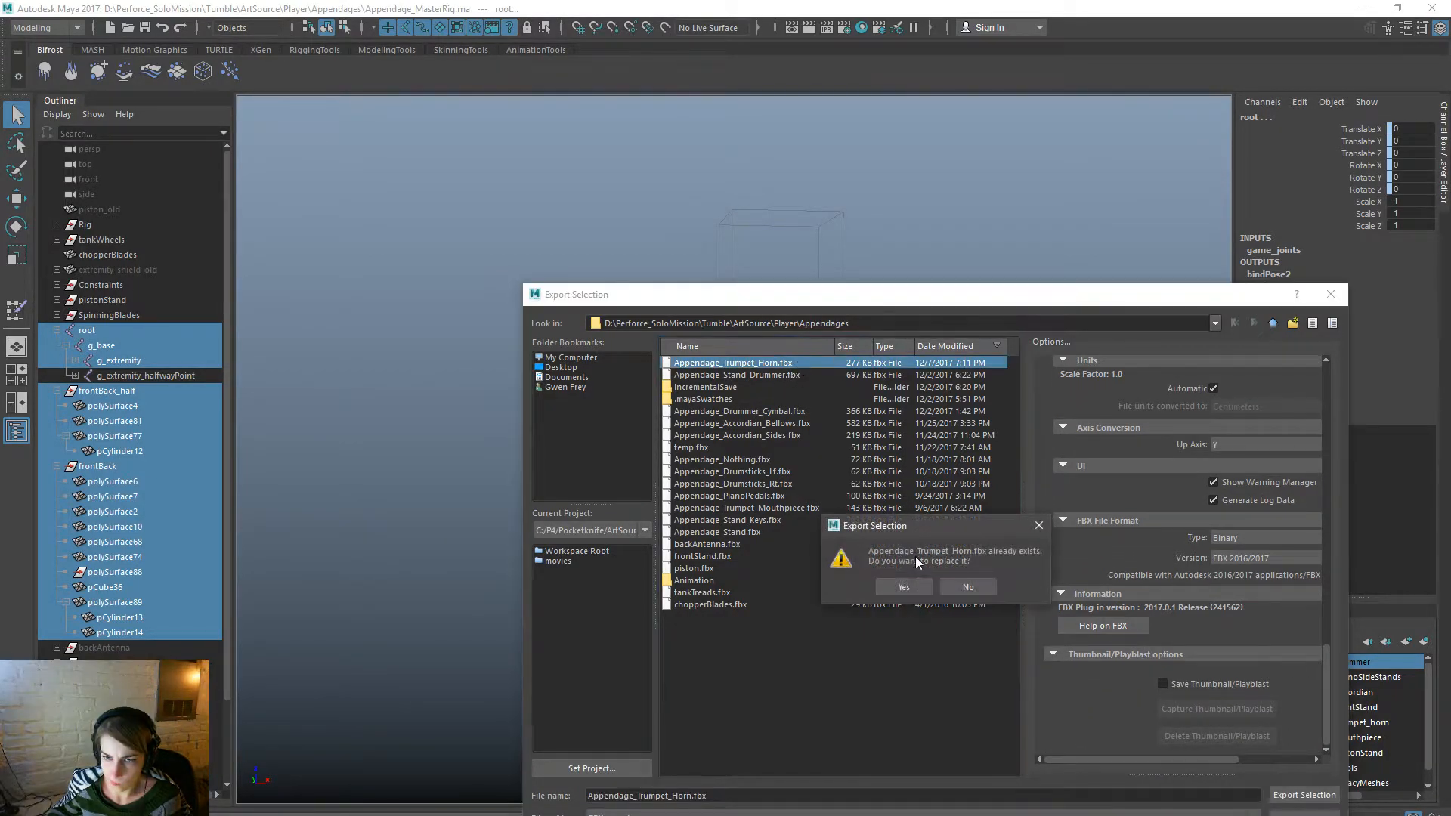
pyautogui.click(914, 583)
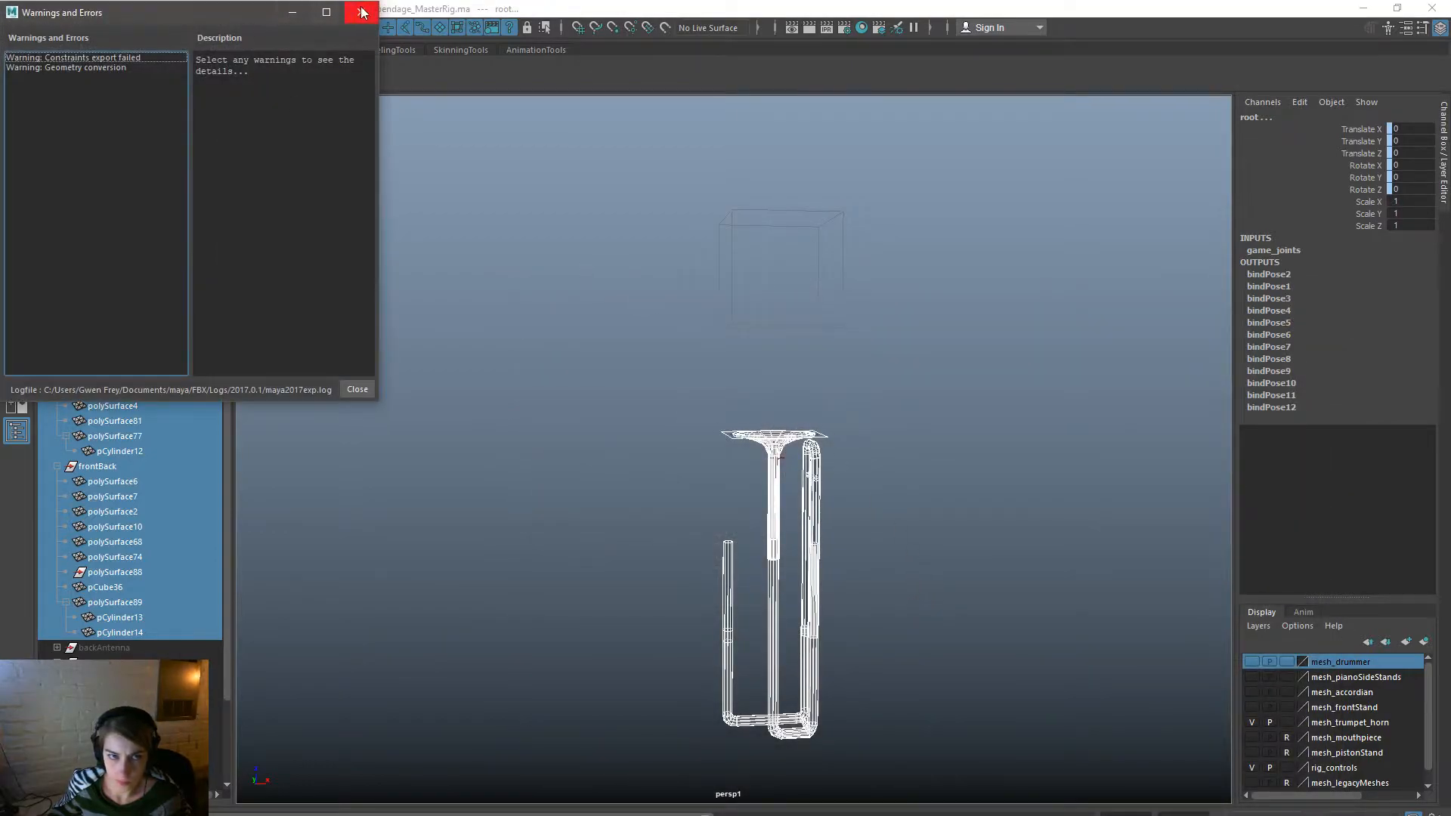
pyautogui.click(361, 12)
# Switch to Unreal Editor and reimport the Appendage_Trumpet_Horn skeletal mesh, declining to regenerate the skeleton.
pyautogui.hotkey('alt', 'Tab')
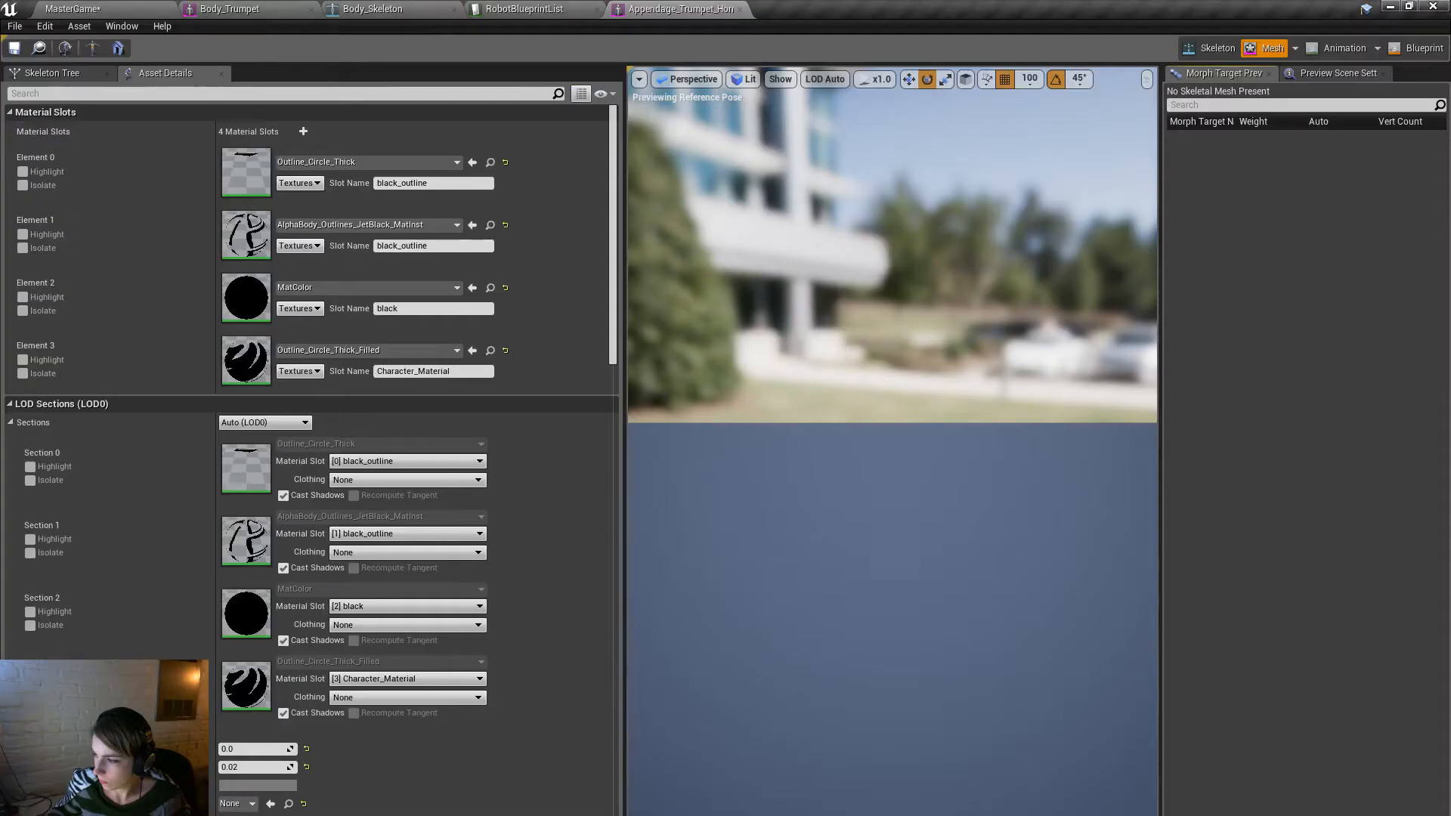
pyautogui.click(82, 9)
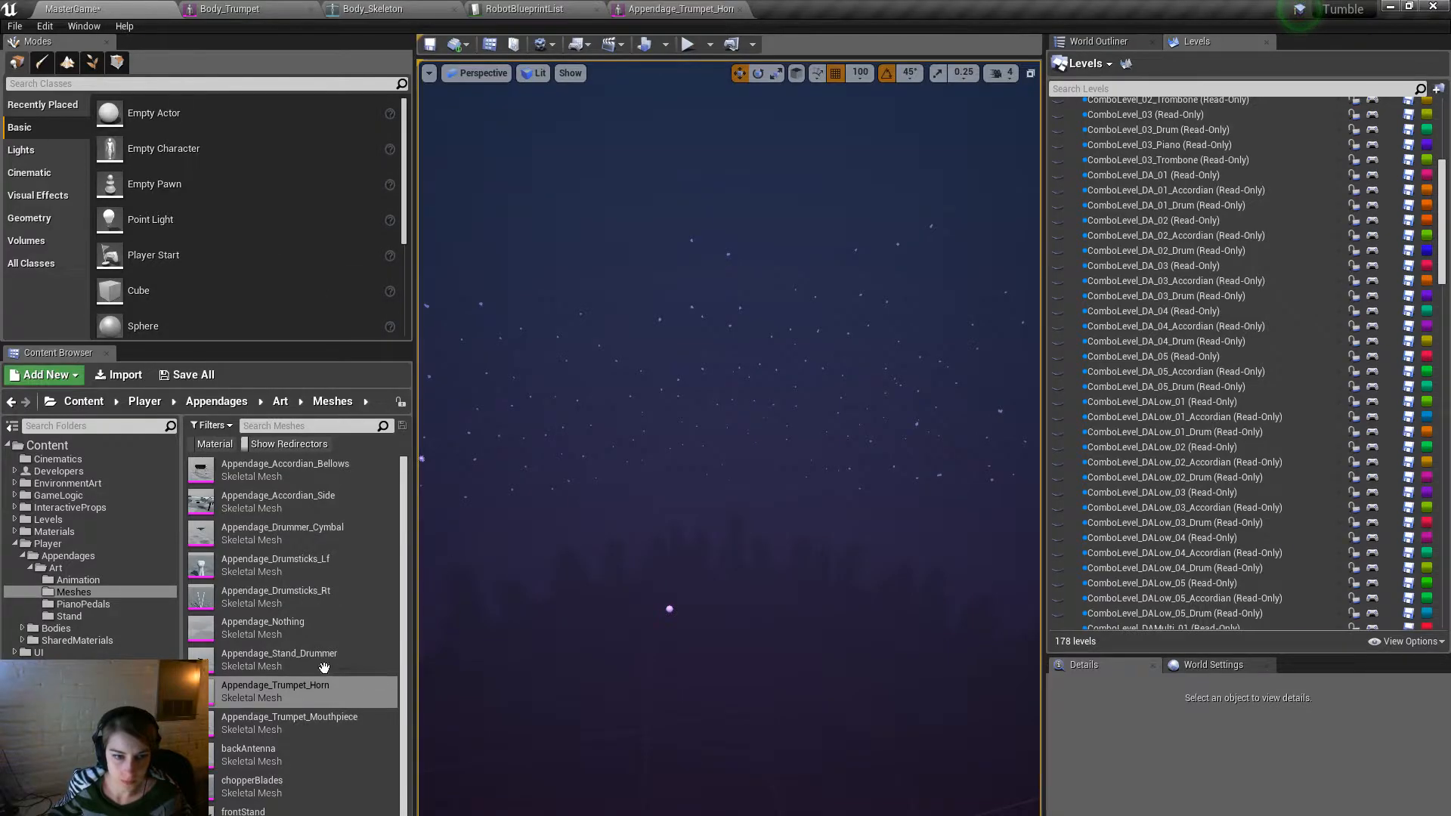
pyautogui.rightClick(321, 689)
pyautogui.click(405, 295)
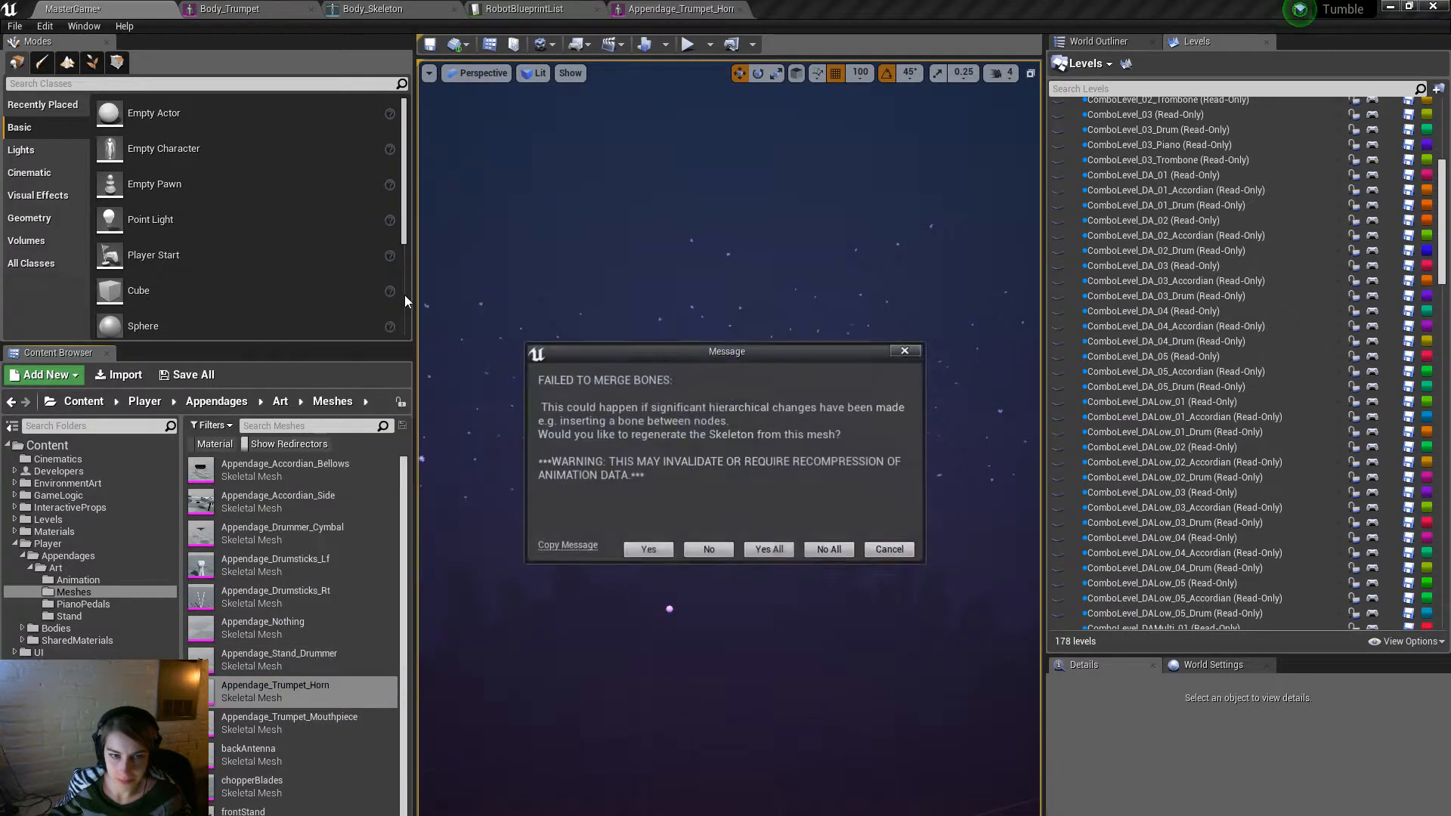
pyautogui.click(708, 549)
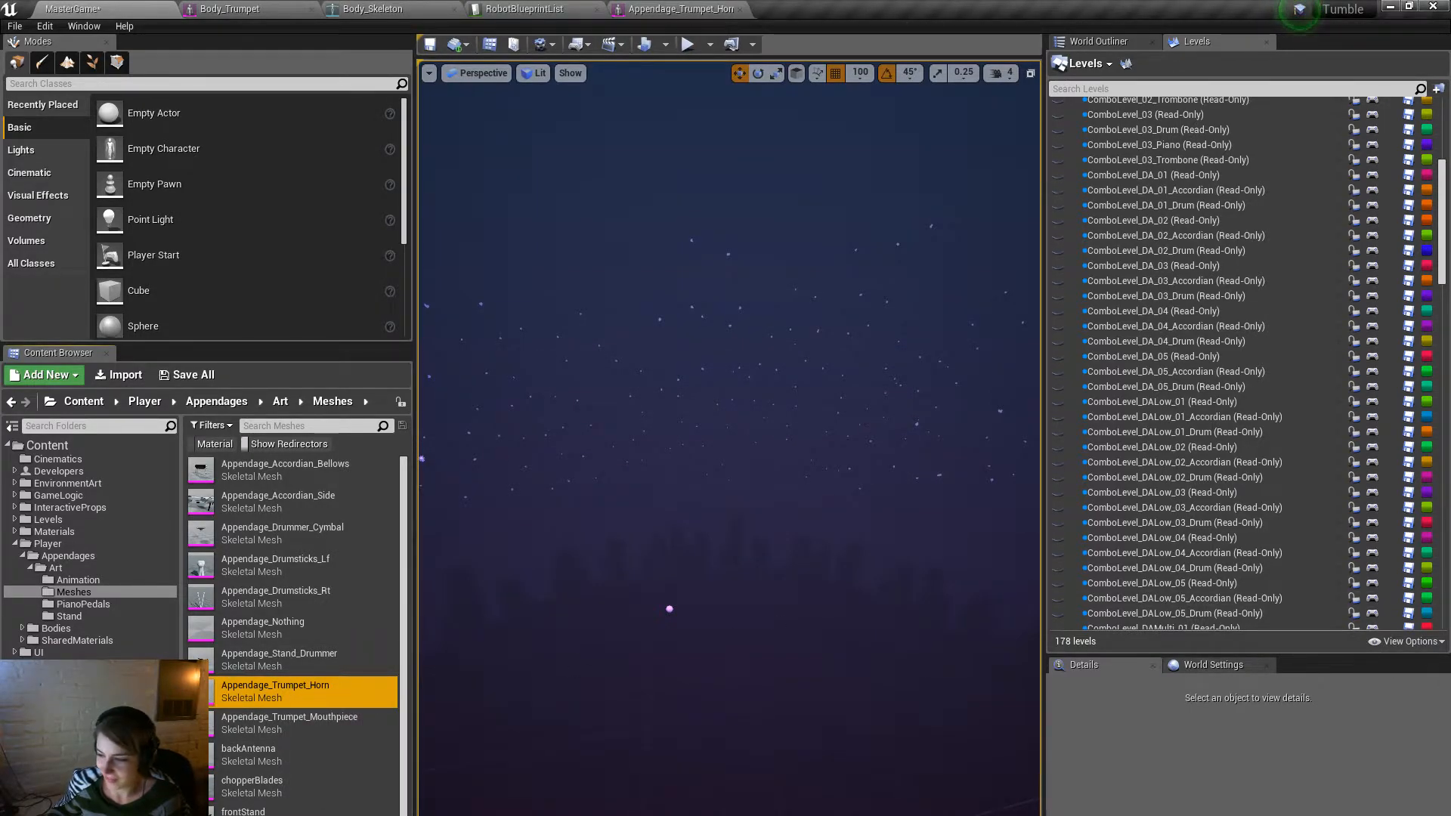
# Switch back to Maya, clear the selection and save the Appendage_MasterRig scene.
pyautogui.hotkey('alt', 'Tab')
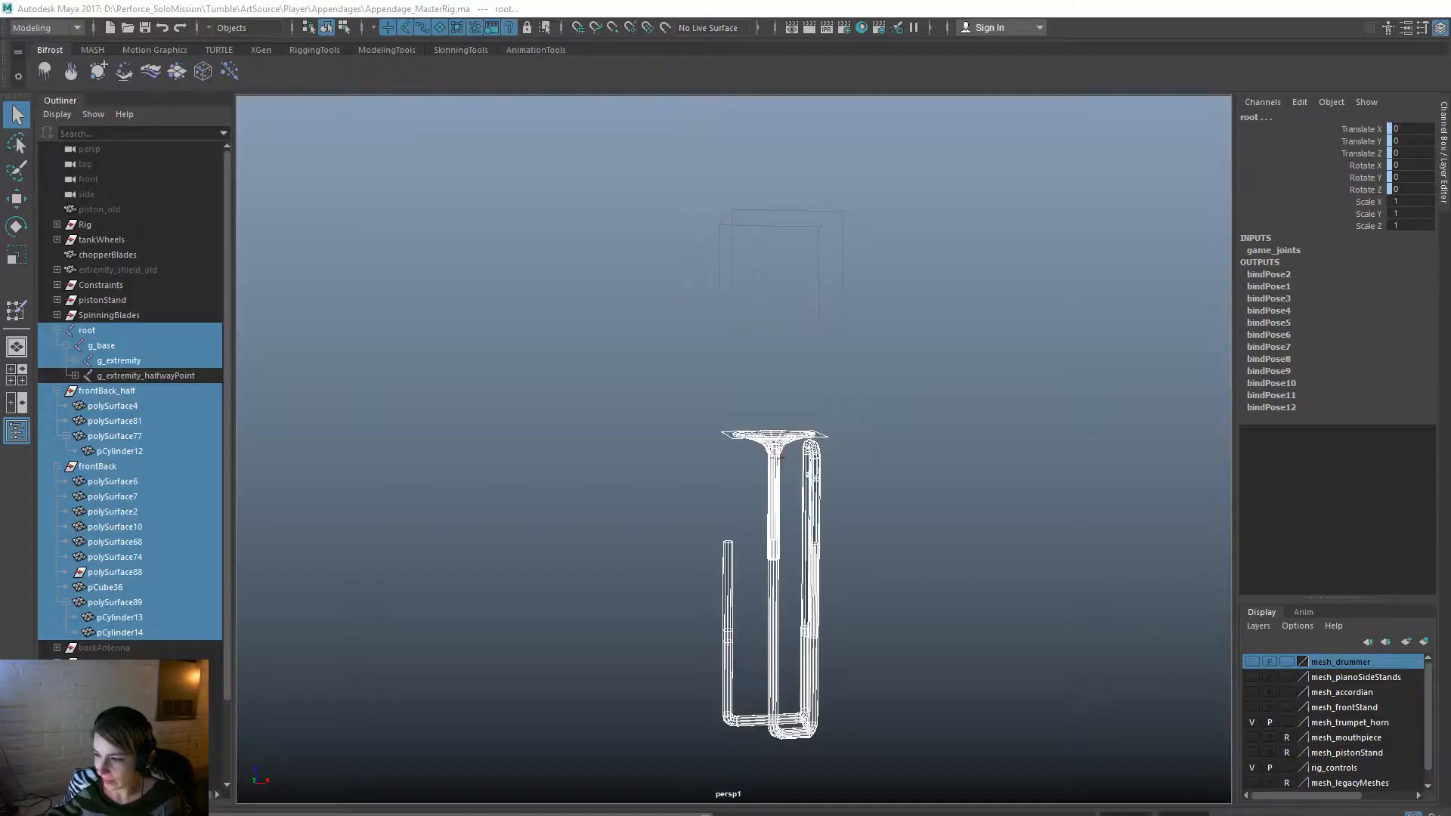
pyautogui.click(947, 414)
pyautogui.keyDown('alt'); pyautogui.moveTo(646, 520); pyautogui.dragTo(635, 522); pyautogui.keyUp('alt')
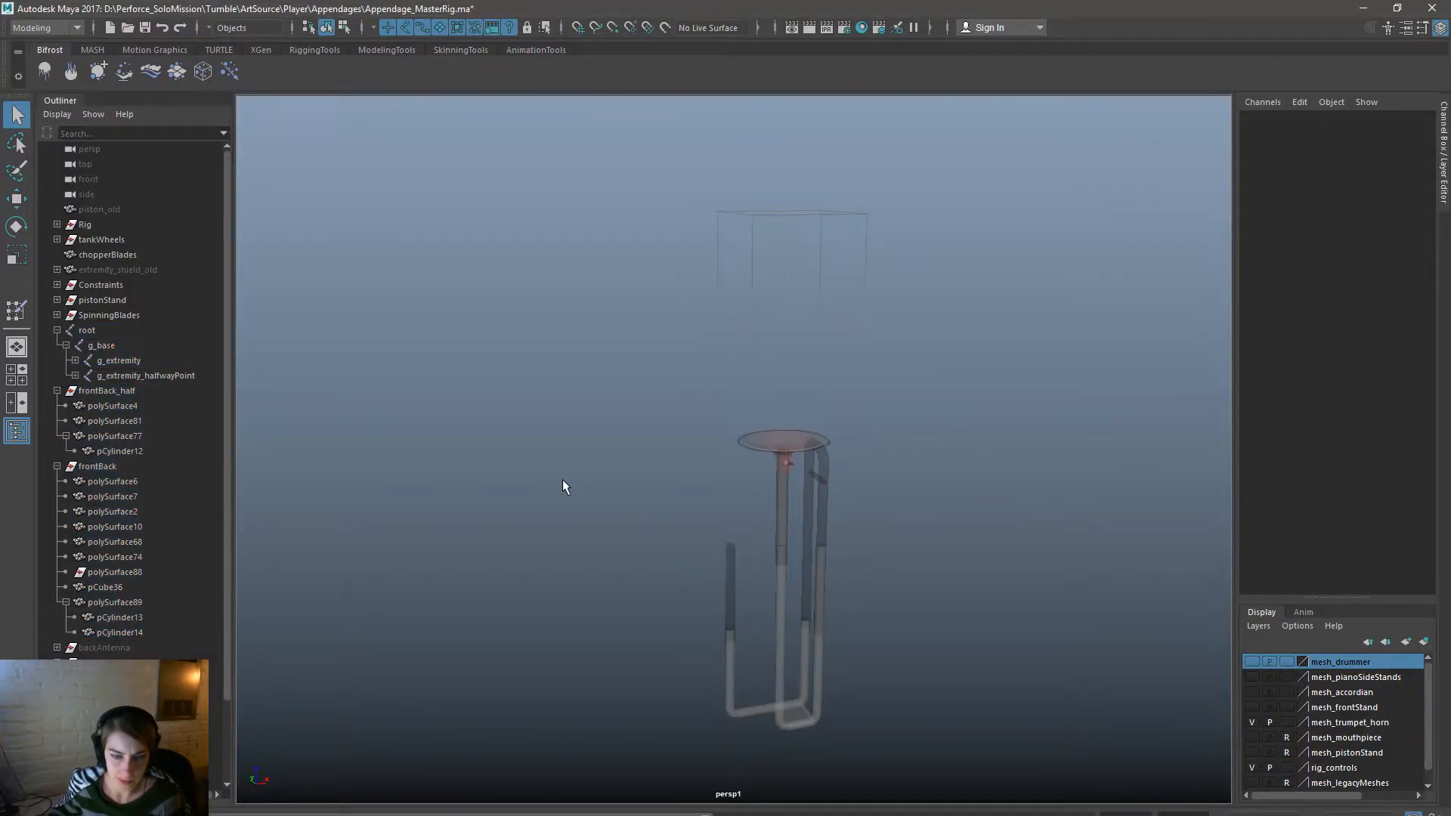
pyautogui.press('space')
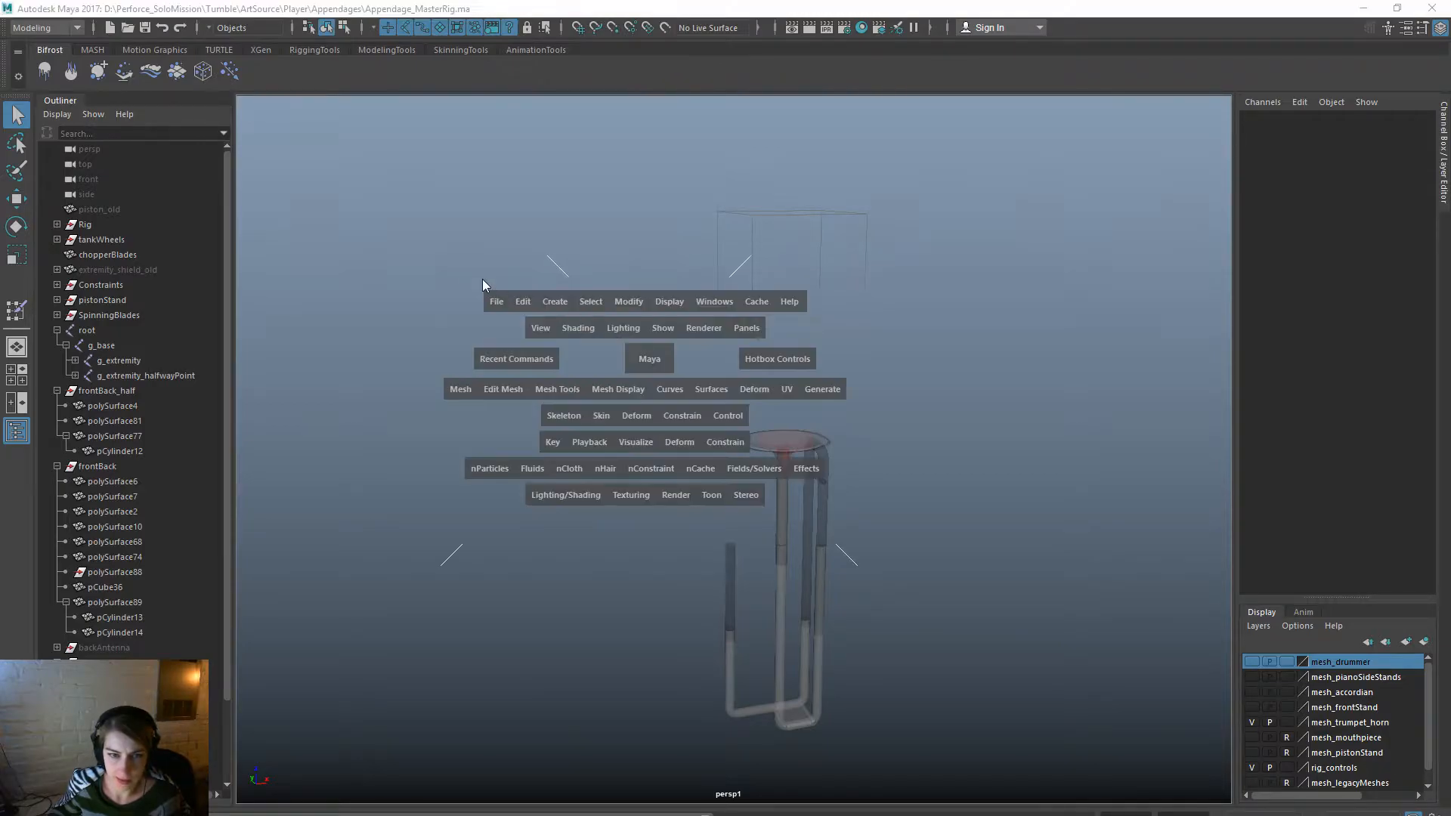
pyautogui.click(490, 297)
pyautogui.click(521, 337)
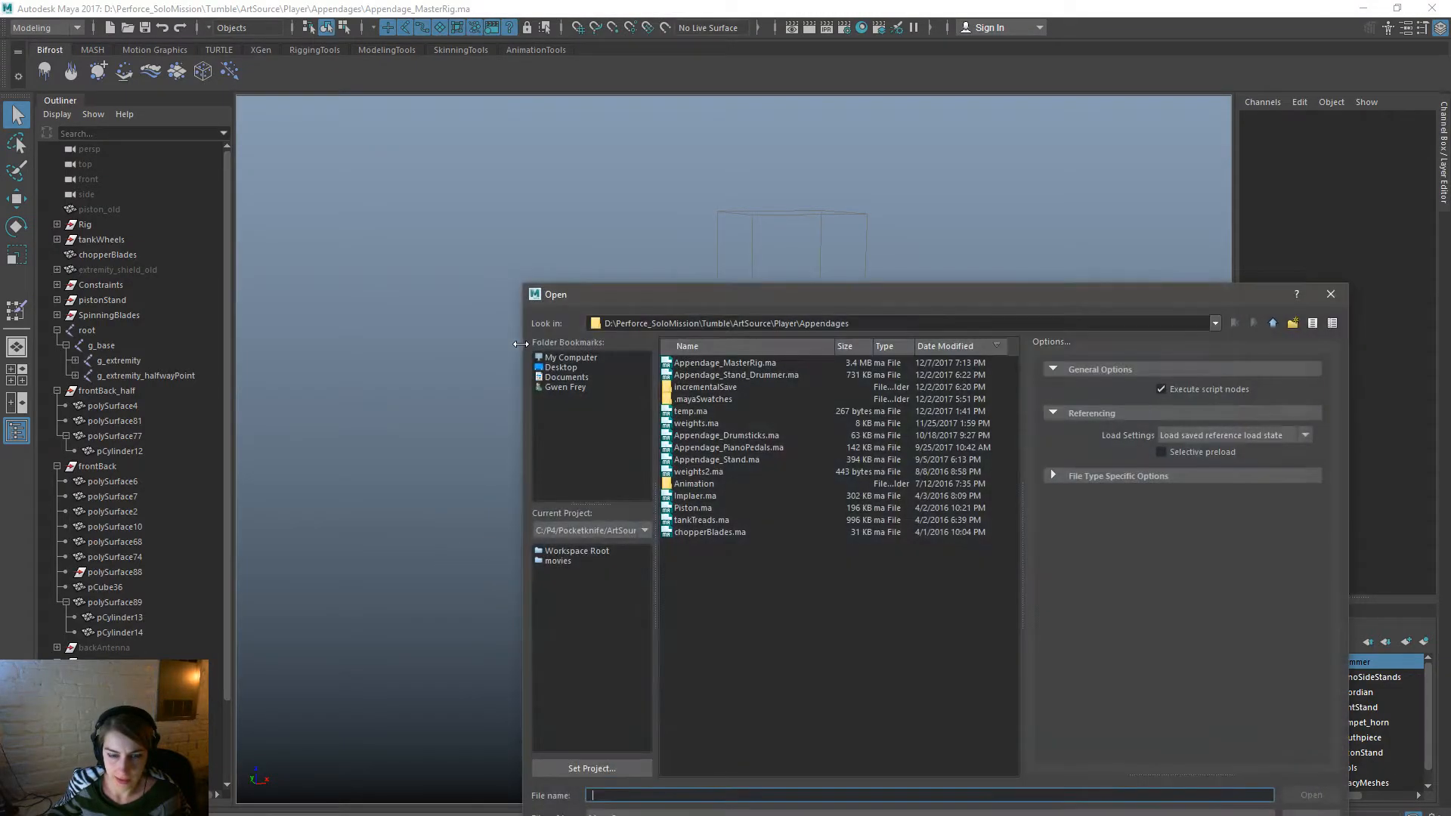
pyautogui.click(881, 508)
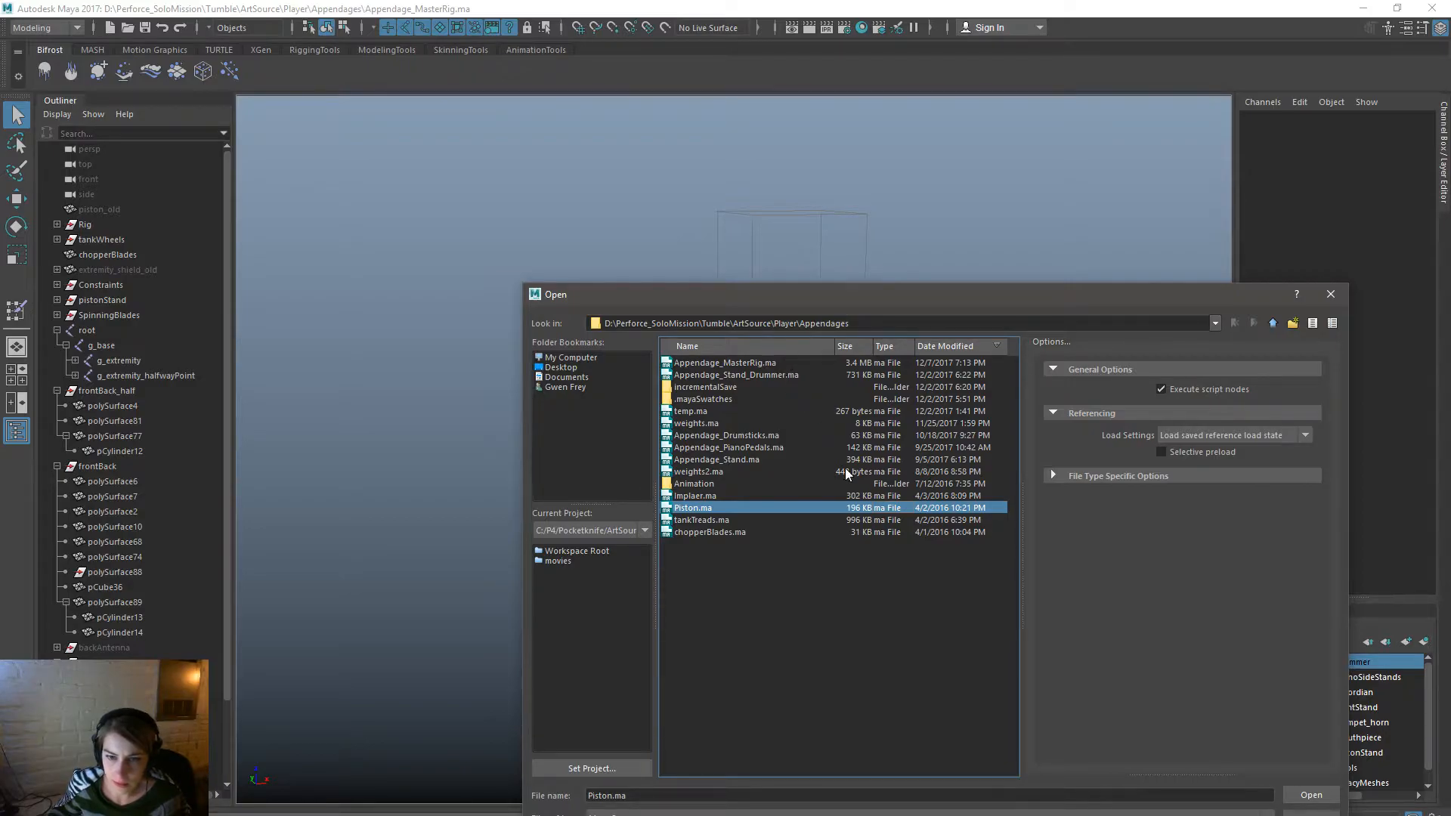
pyautogui.click(1311, 795)
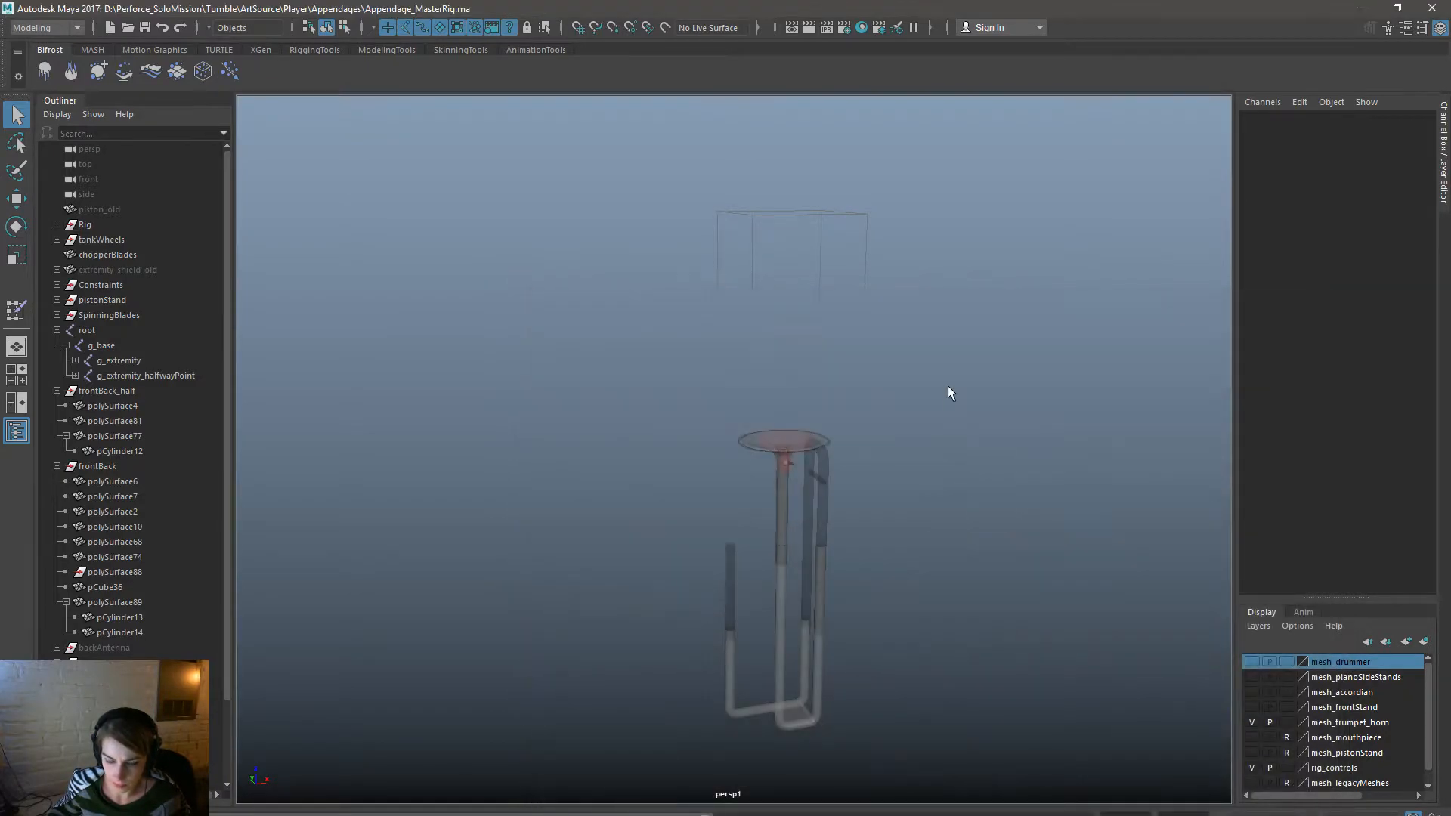
# Start a new empty scene.
pyautogui.hotkey('ctrl', 'n')
pyautogui.press('space')
pyautogui.click(530, 217)
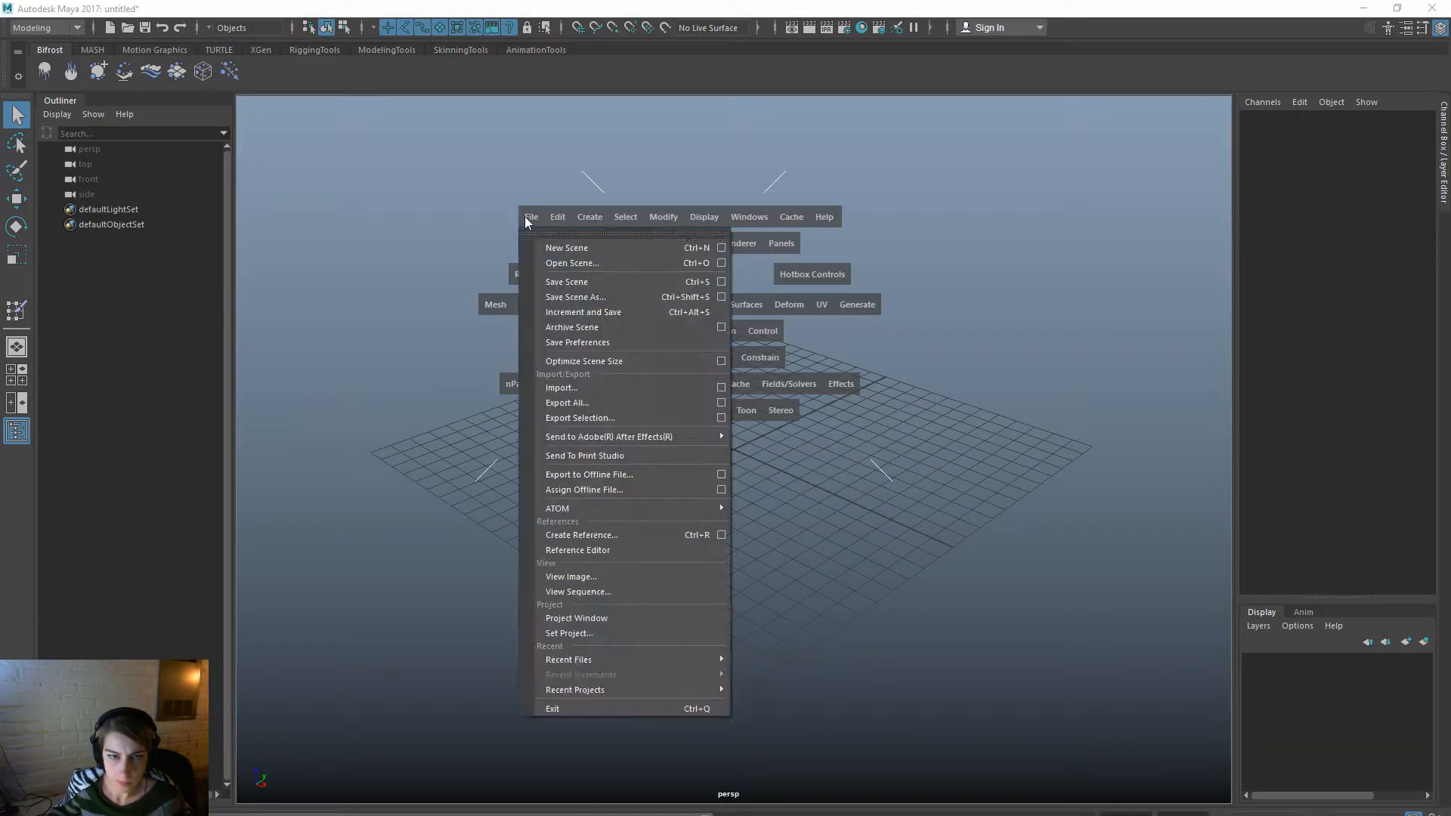
pyautogui.click(554, 260)
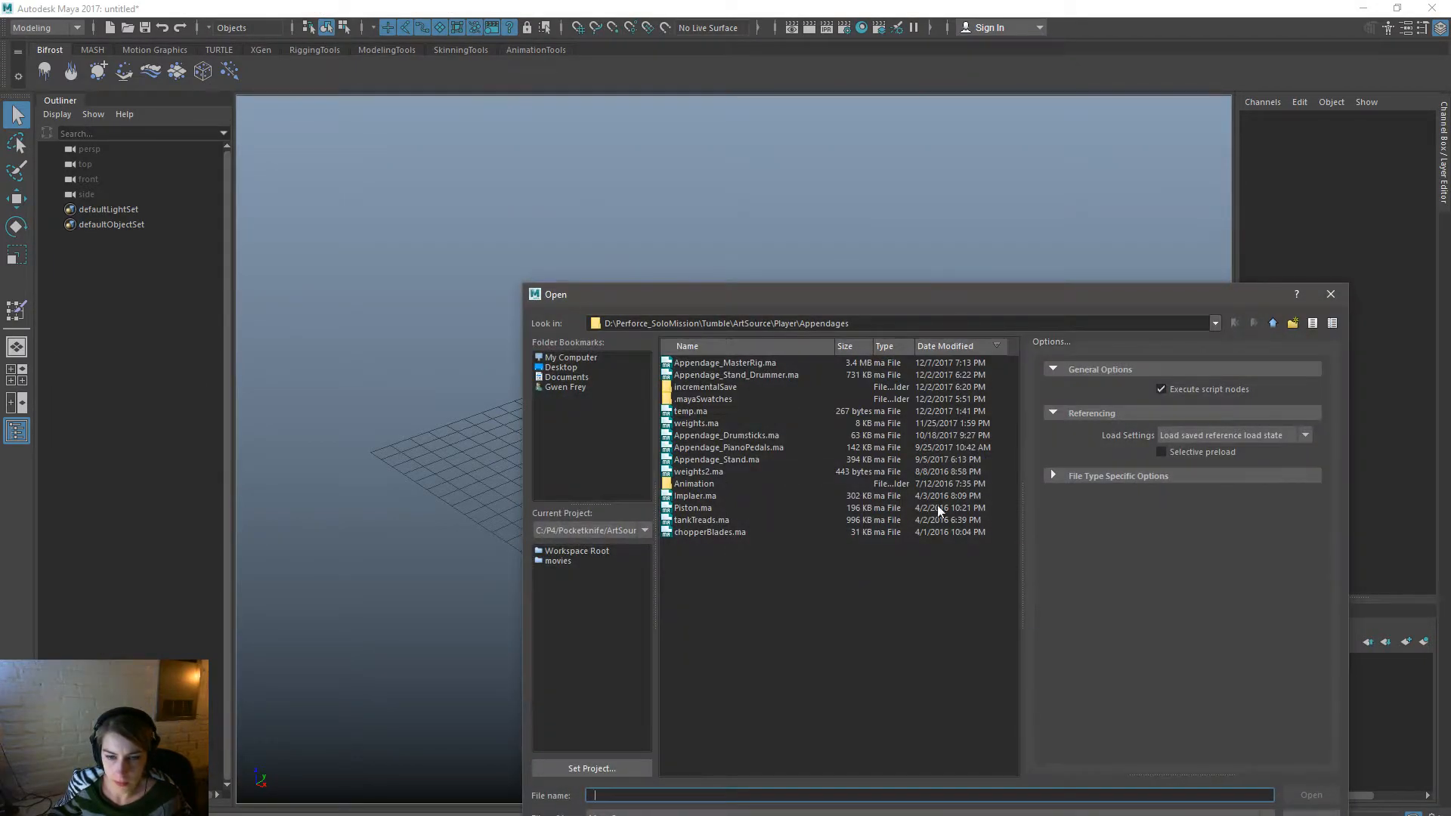
pyautogui.press('Escape')
# Import Appendage_Trumpet_Horn.fbx into the empty scene, frame the model and dismiss the import warnings.
pyautogui.press('space')
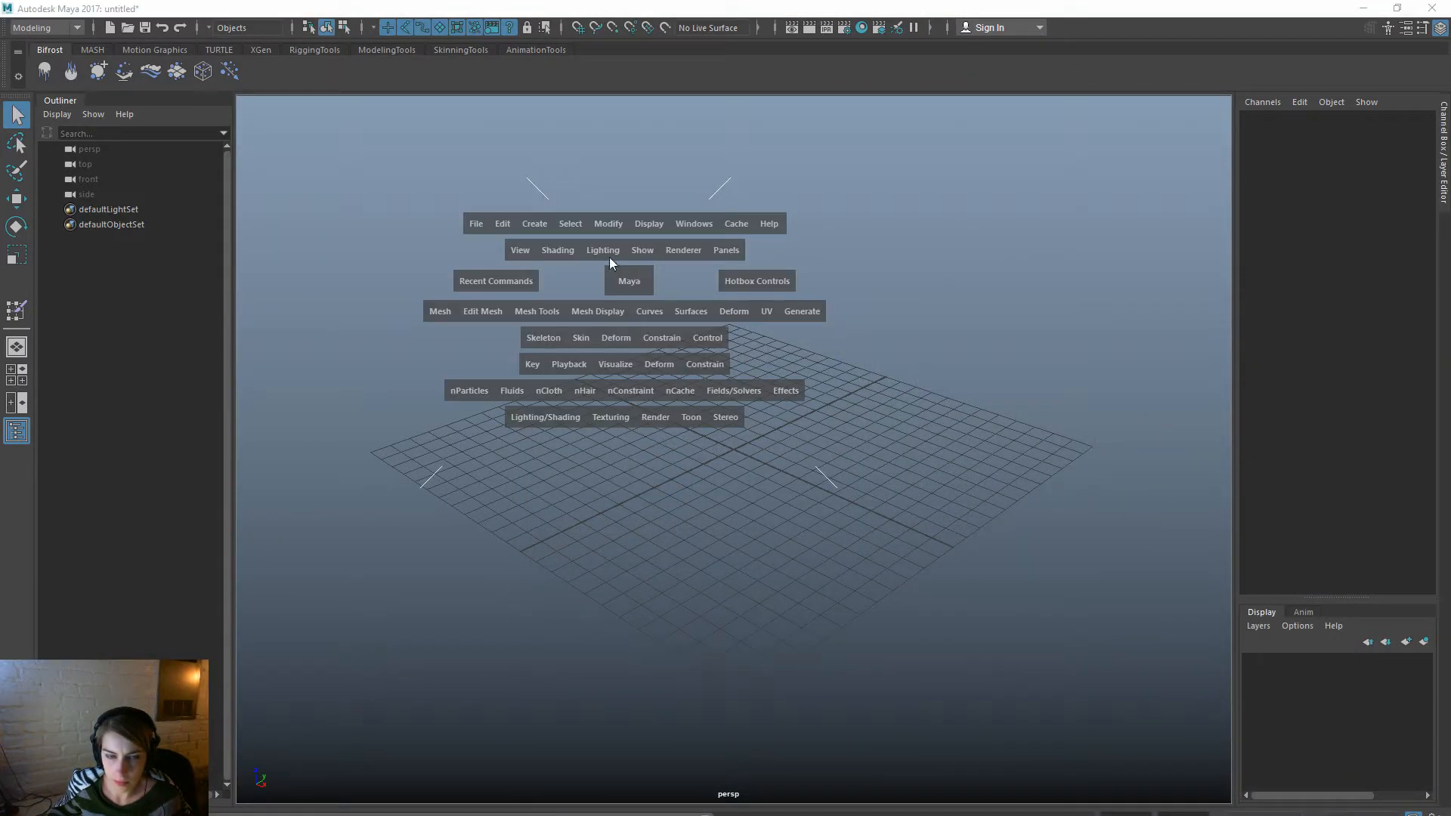
pyautogui.click(472, 225)
pyautogui.click(556, 392)
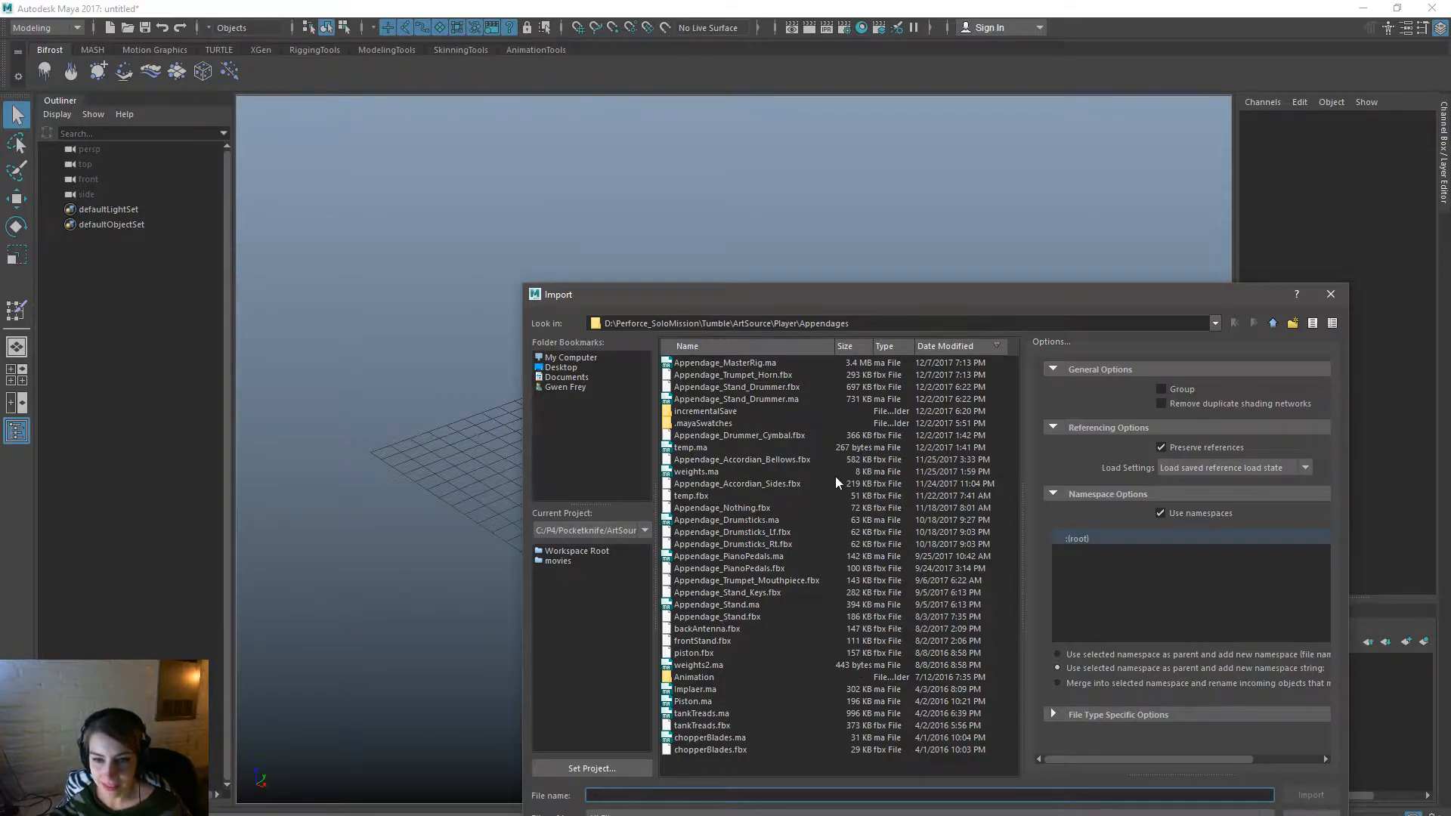
pyautogui.click(832, 435)
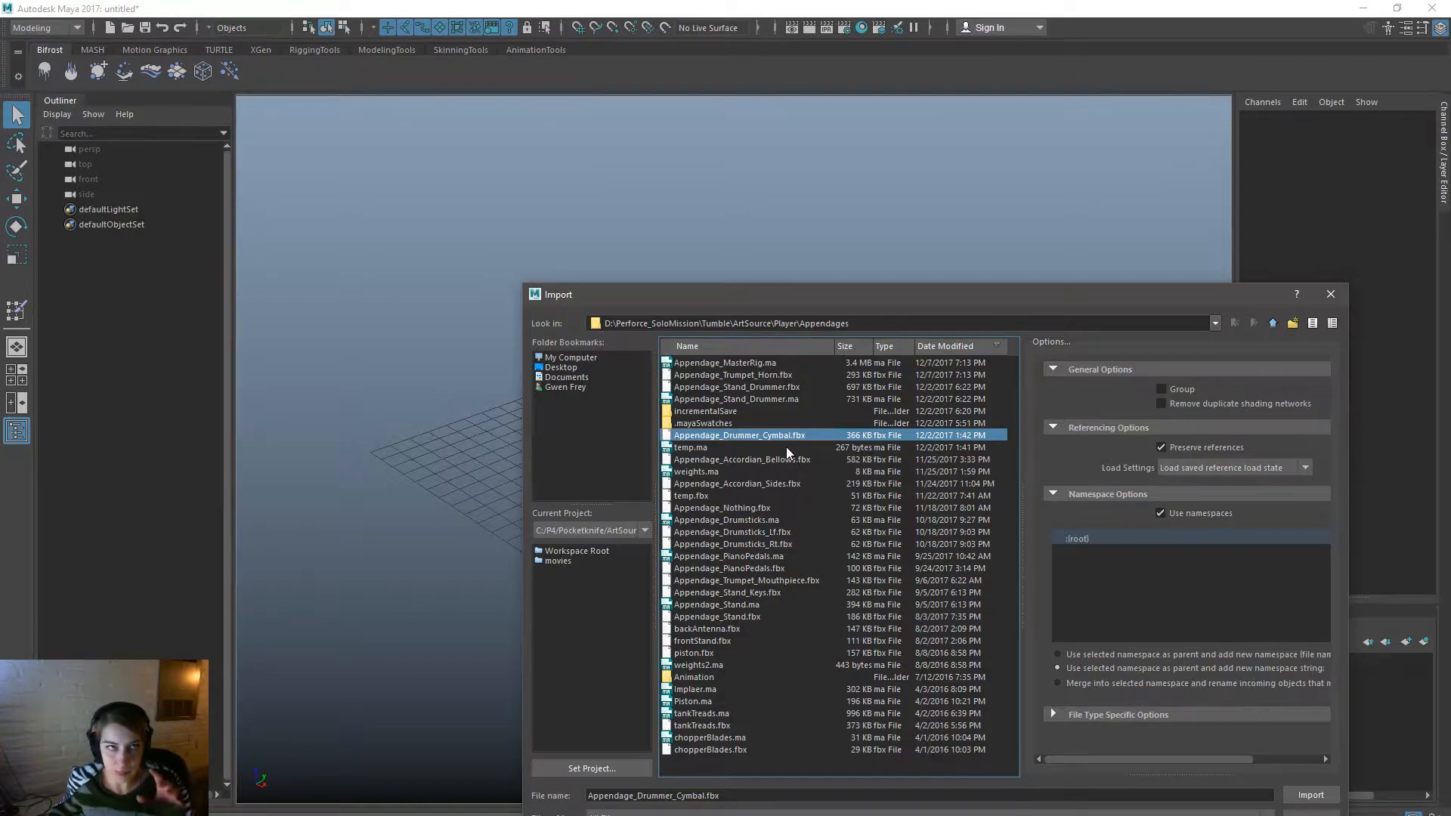
pyautogui.doubleClick(795, 378)
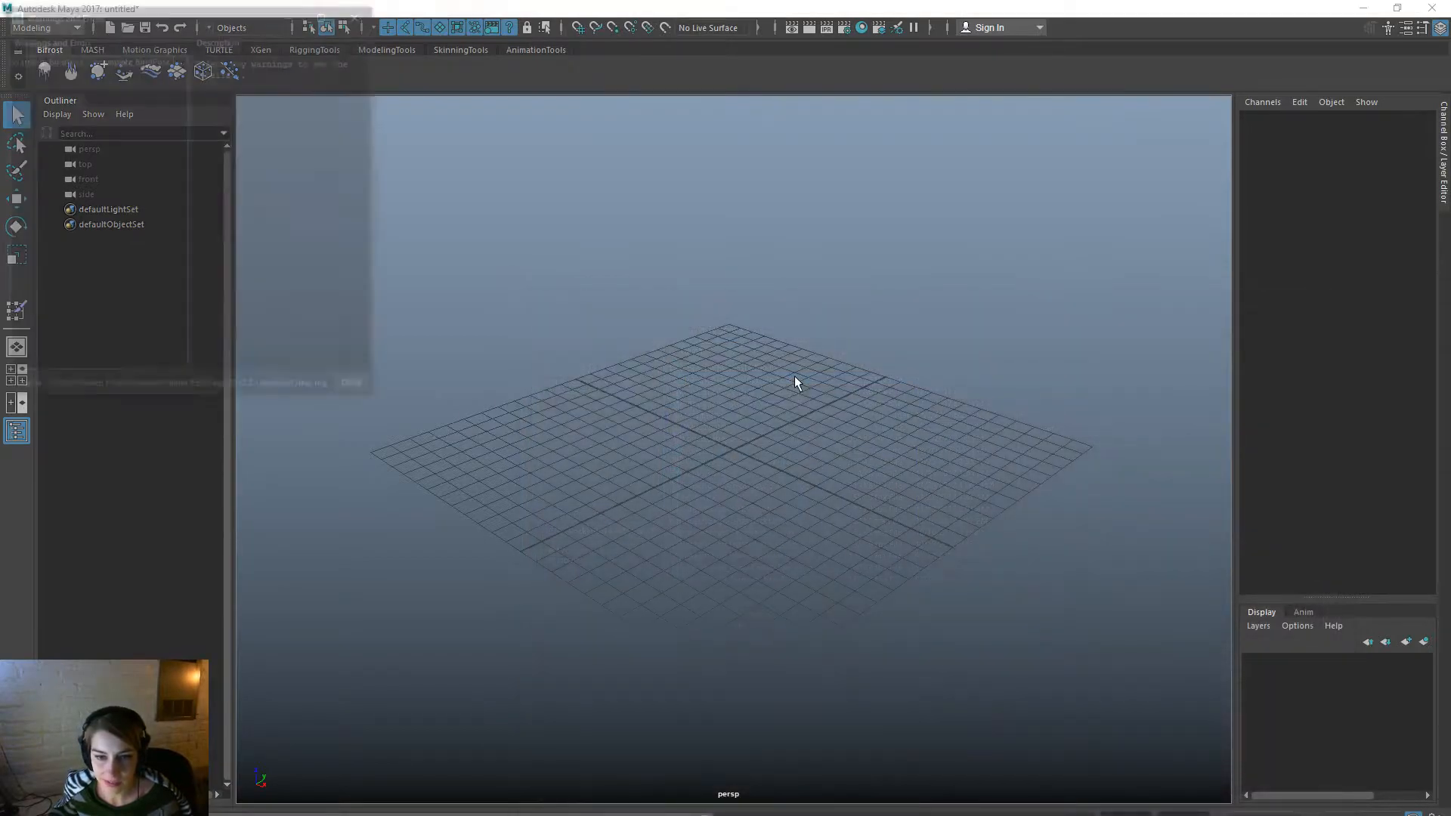
pyautogui.press('a')
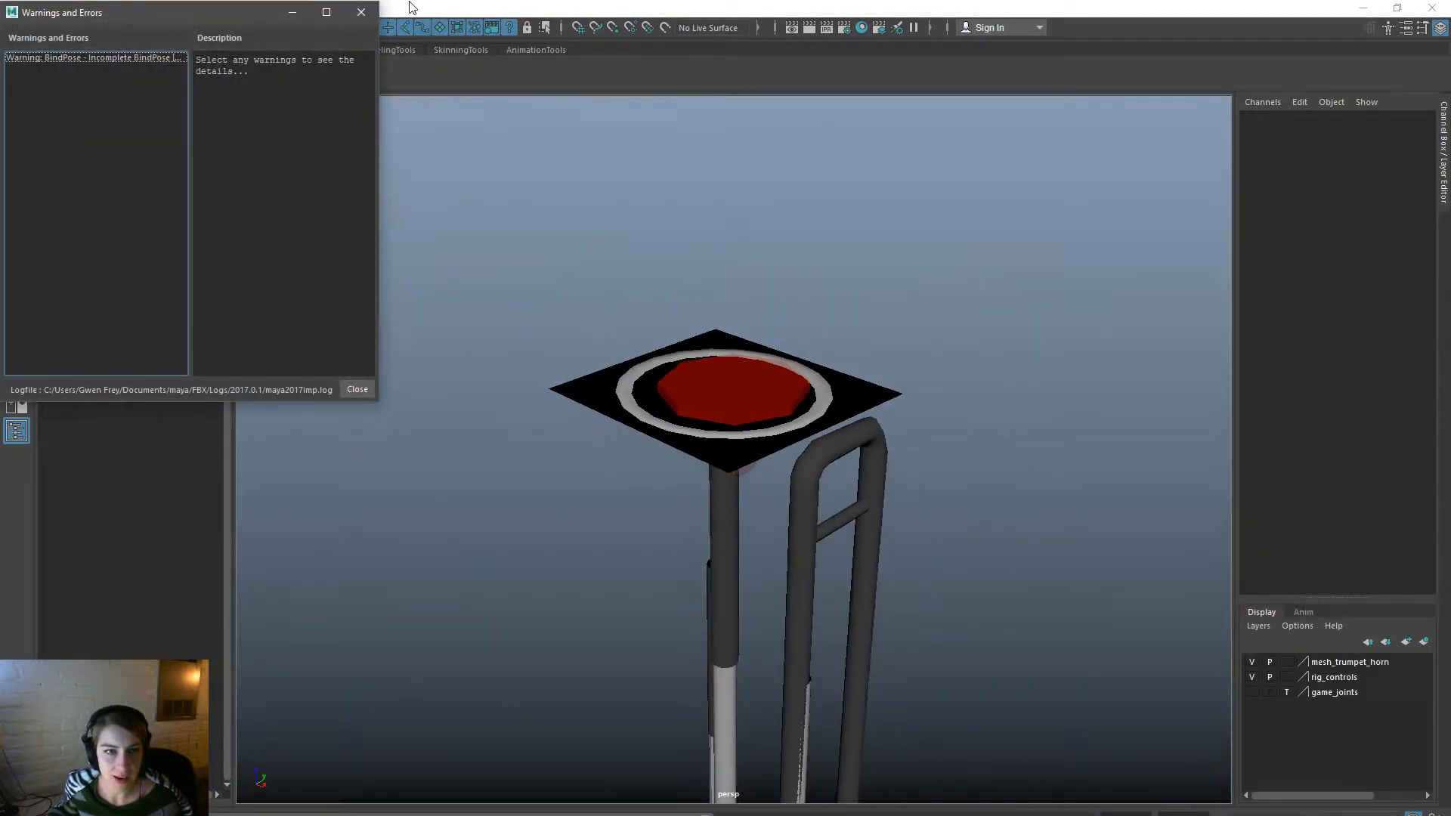
pyautogui.click(361, 12)
# Try deleting the imported Rig group and undo the deletion.
pyautogui.click(106, 224)
pyautogui.click(117, 207)
pyautogui.press('Delete')
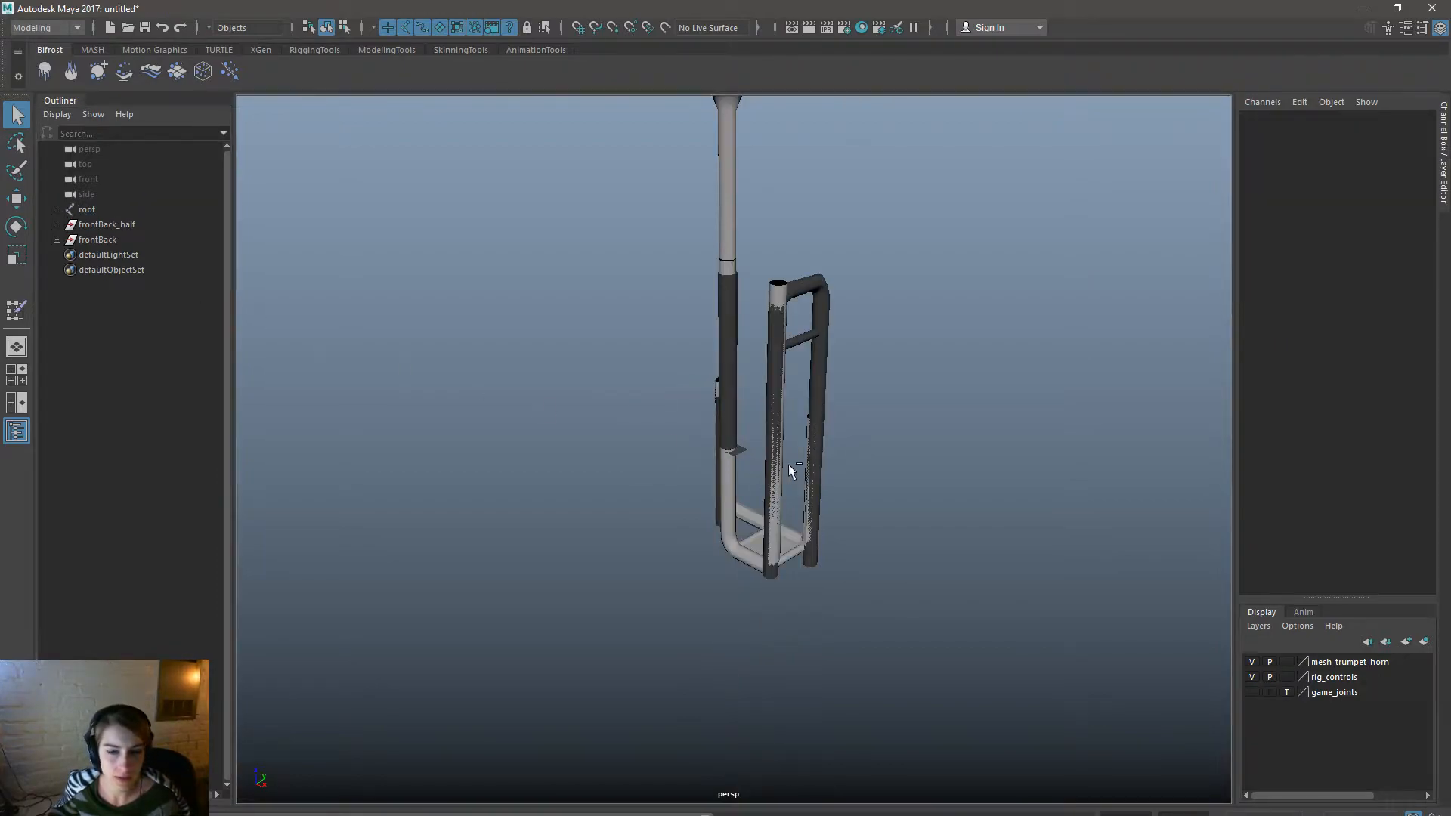
pyautogui.hotkey('ctrl', 'z')
# Expand the imported root joint's full hierarchy and select root to examine the exported joints.
pyautogui.keyDown('alt'); pyautogui.moveTo(891, 673); pyautogui.dragTo(682, 503); pyautogui.keyUp('alt')
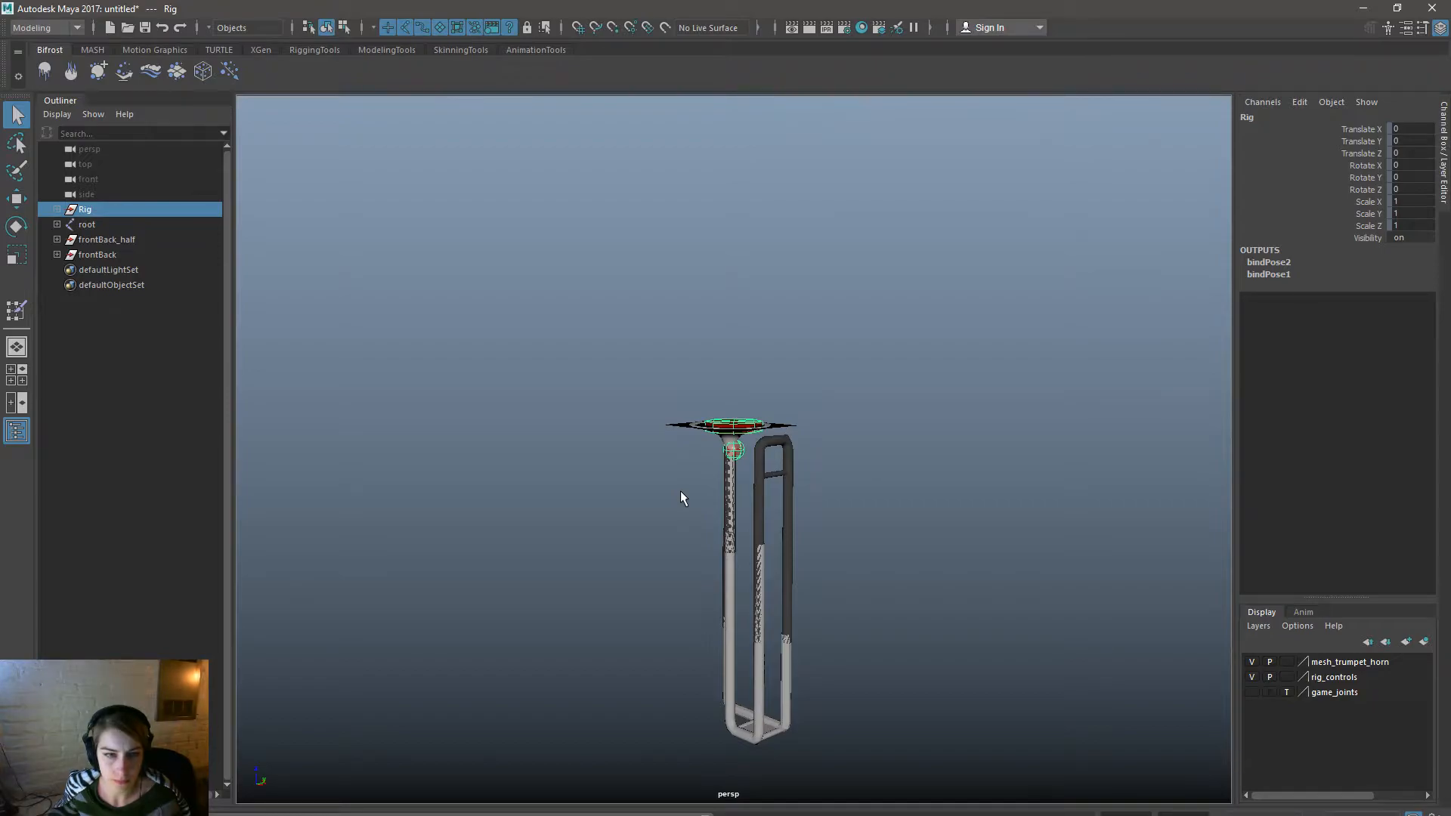
pyautogui.click(57, 225)
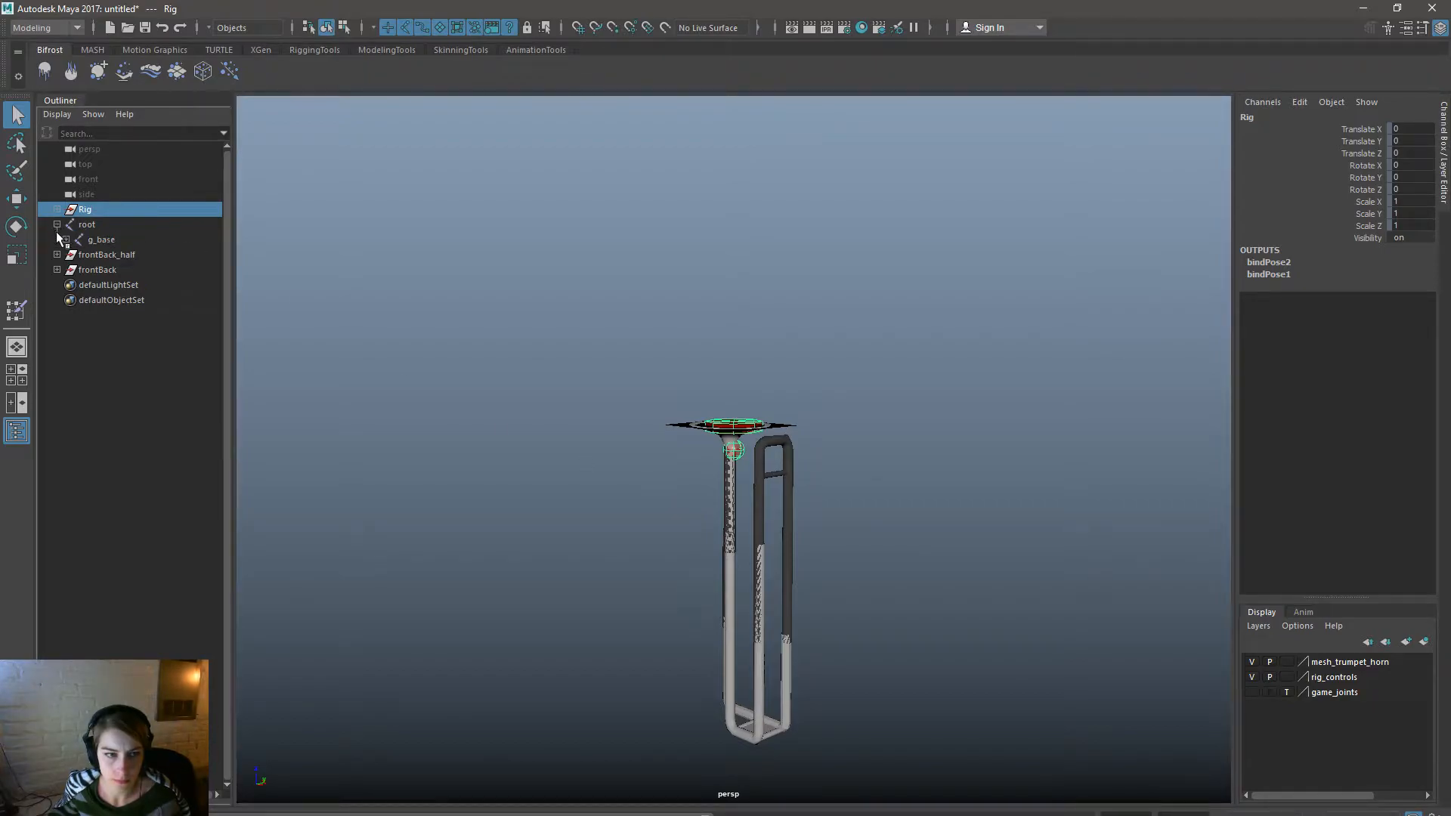
pyautogui.keyDown('shift'); pyautogui.click(66, 240); pyautogui.keyUp('shift')
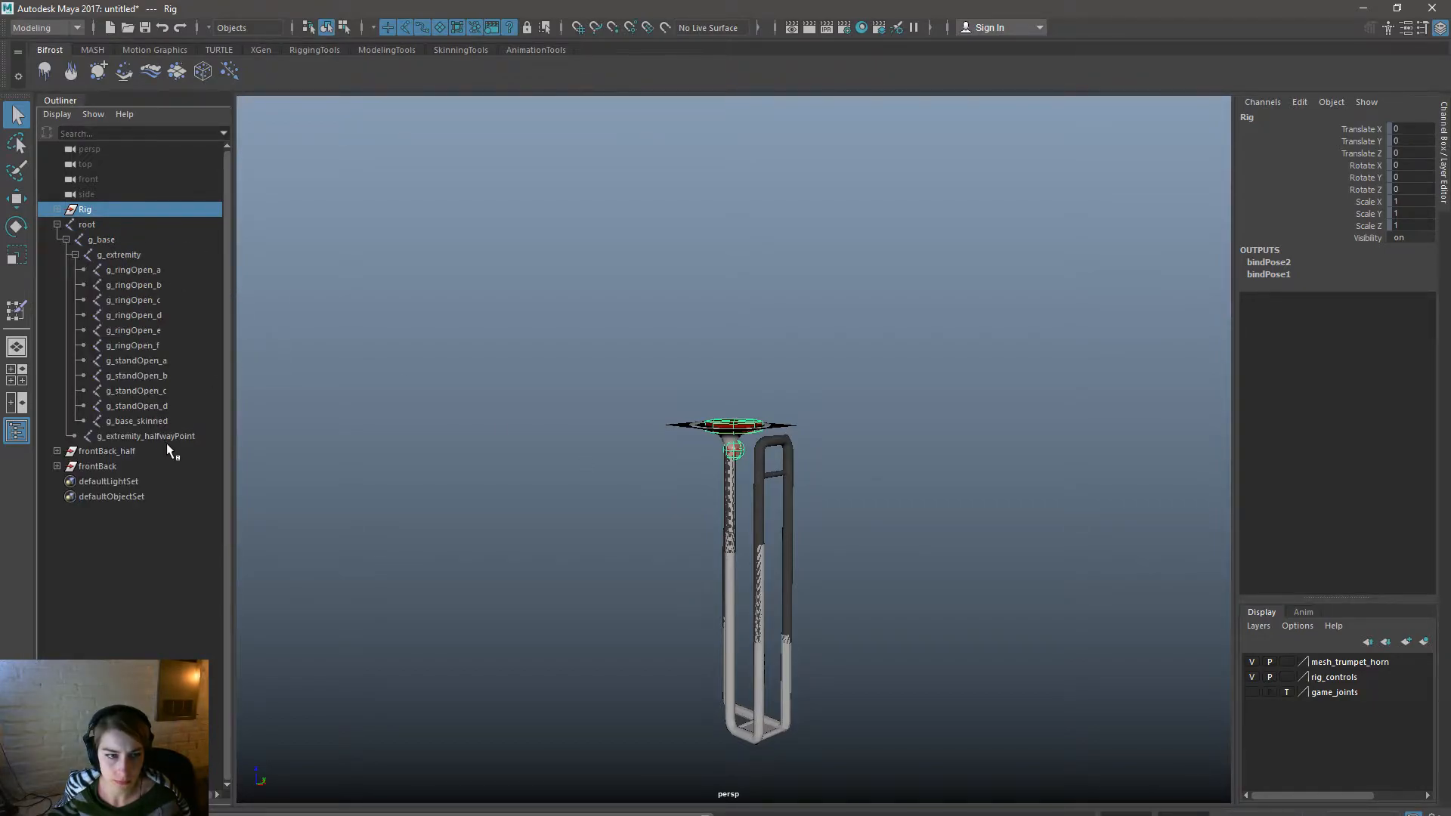
pyautogui.click(100, 220)
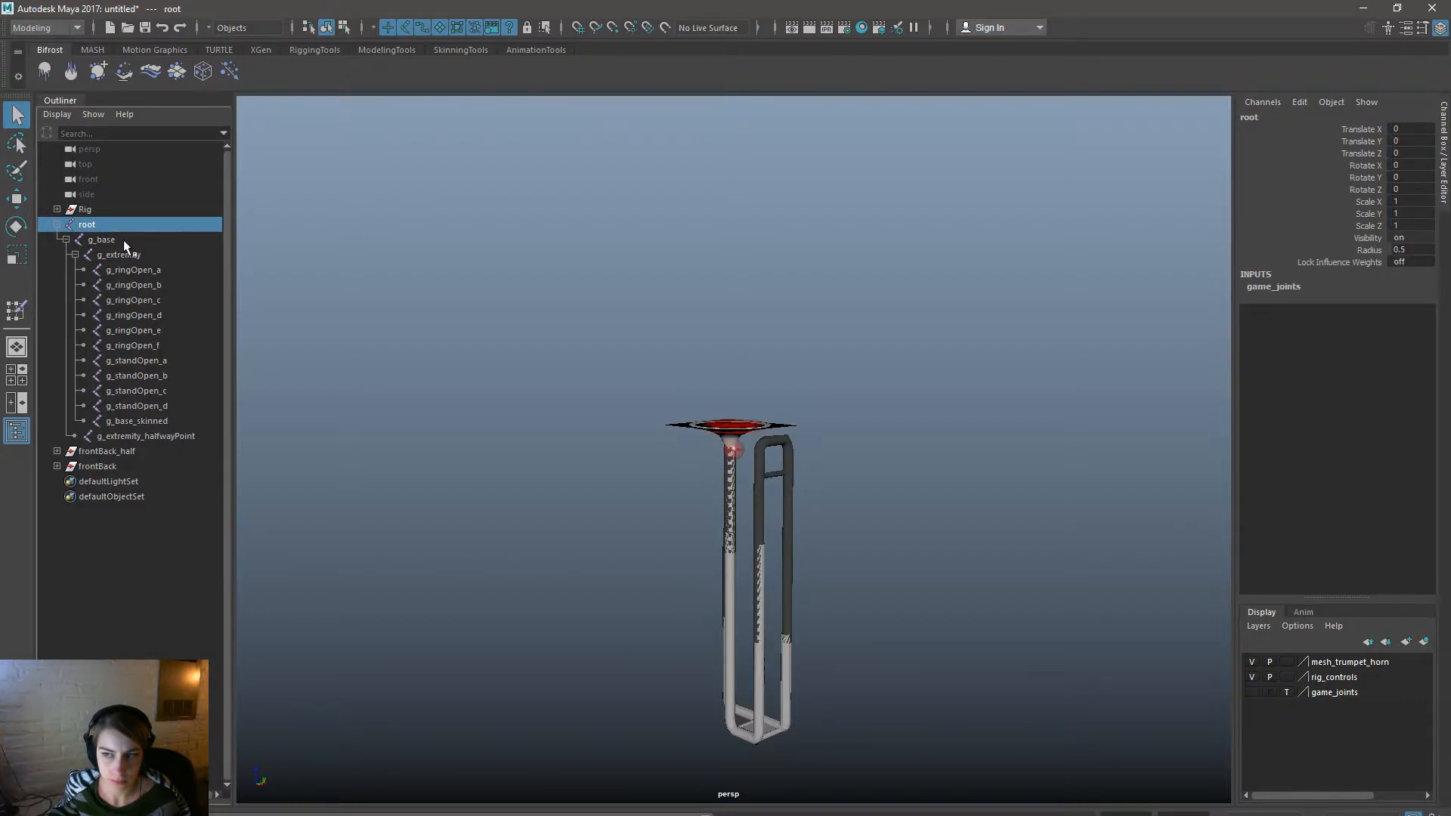
# Test-move the rig's extremity_control curve sideways to see how the horn follows, and undo the move.
pyautogui.moveTo(133, 253); pyautogui.dragTo(137, 241)
pyautogui.click(139, 208)
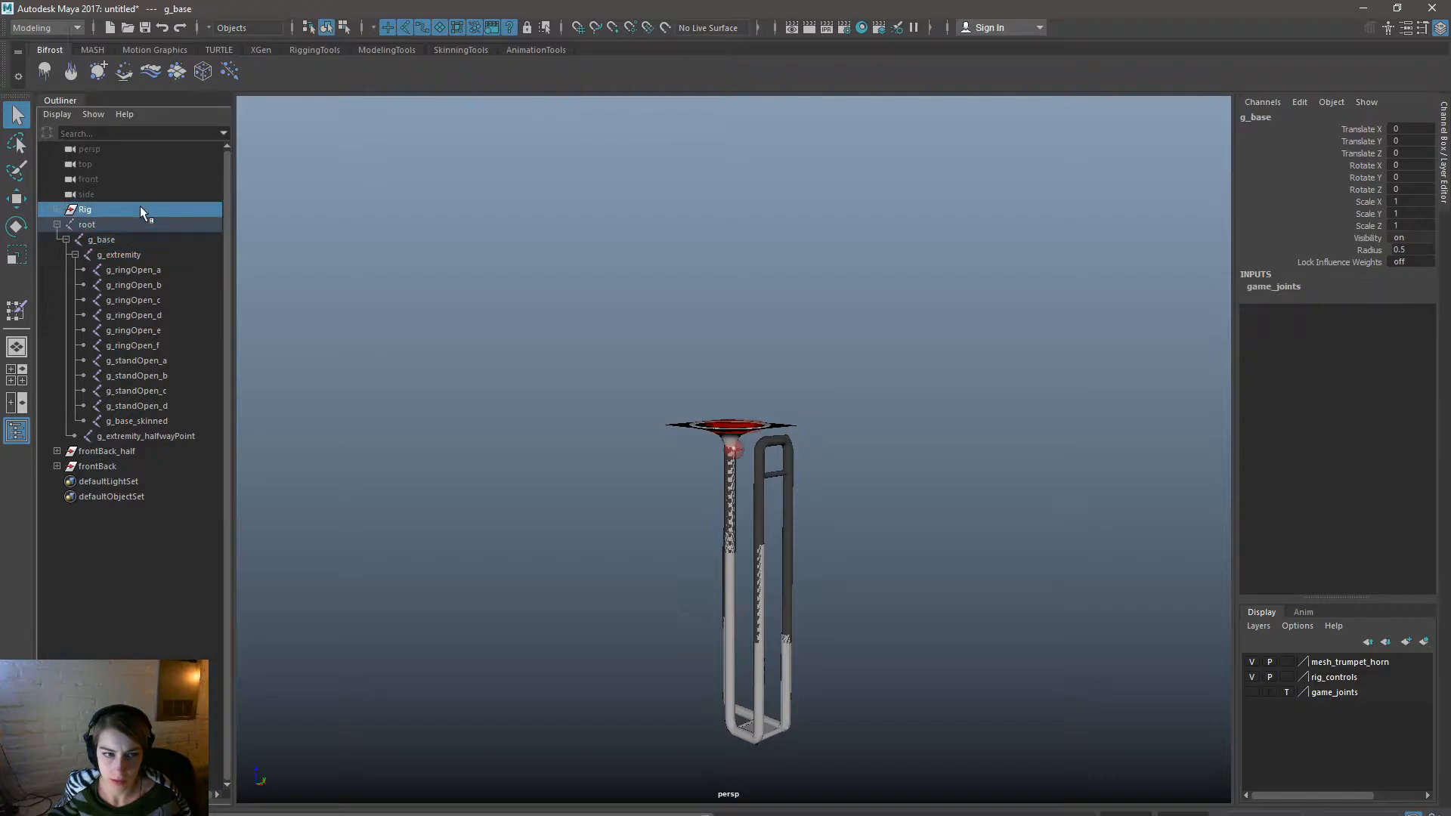
pyautogui.press('w')
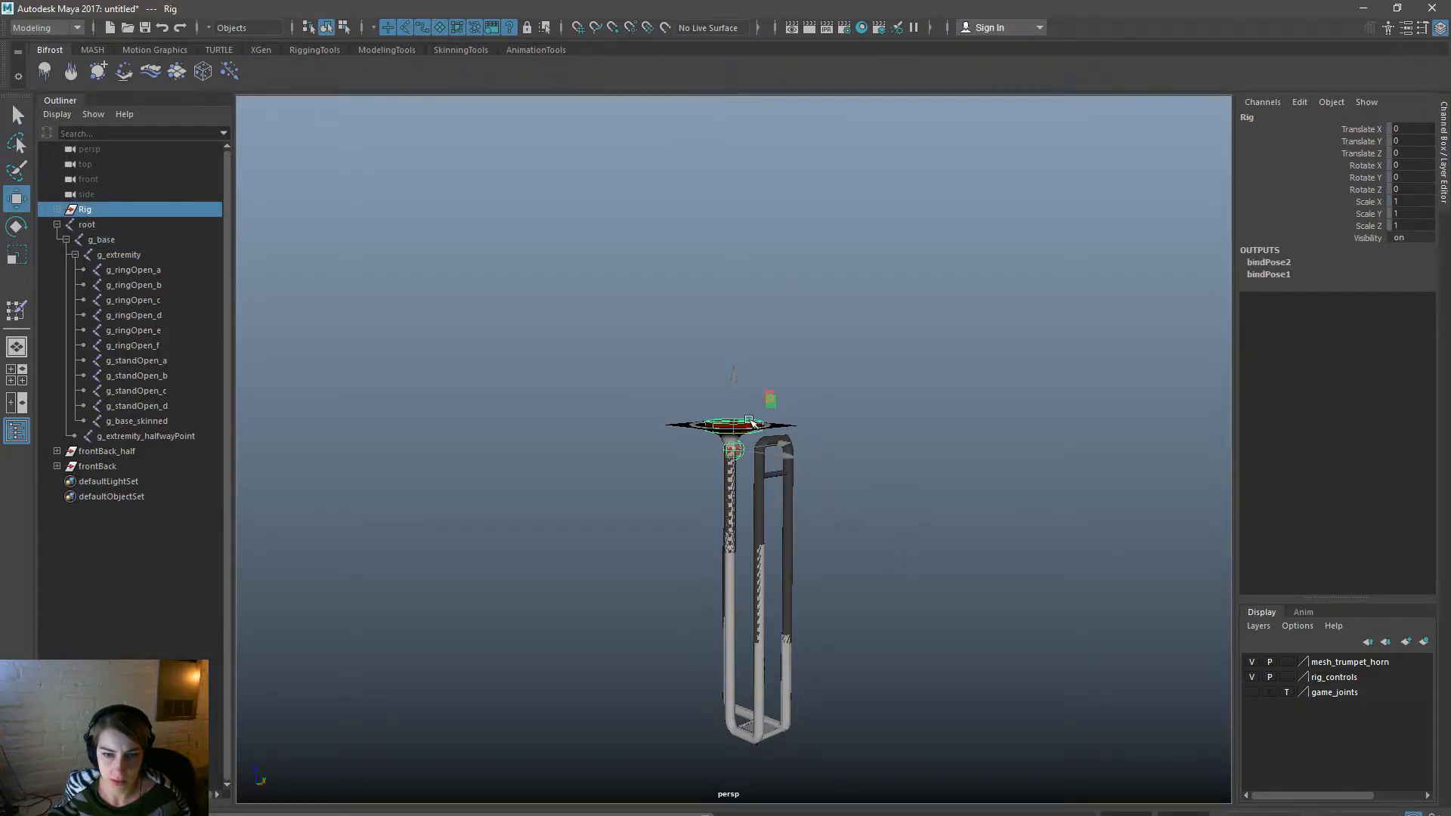
pyautogui.click(752, 425)
pyautogui.moveTo(739, 427); pyautogui.dragTo(1150, 411)
pyautogui.hotkey('ctrl', 'z')
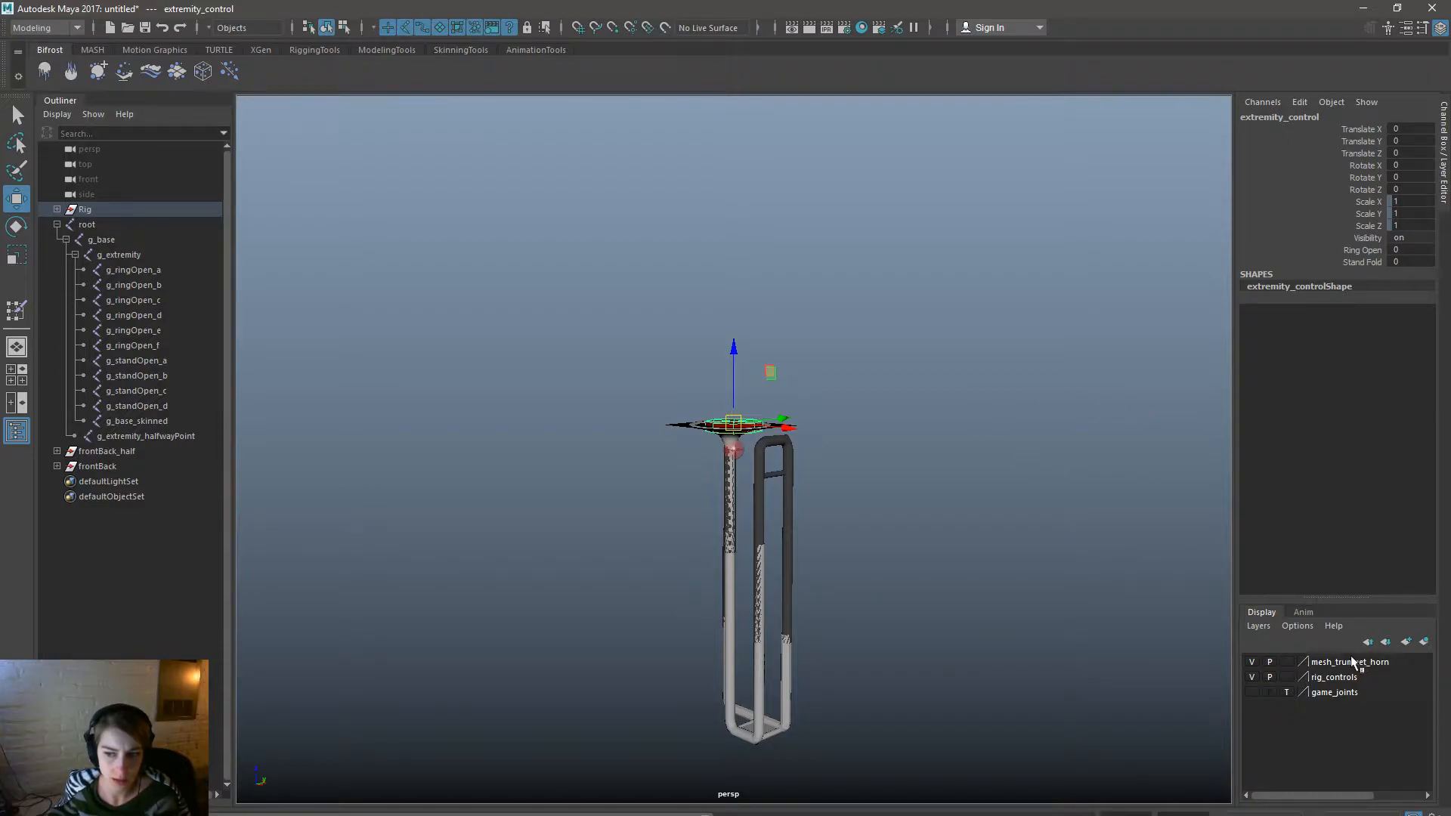
# Expand the Rig and Scaler groups, try deleting the Joints group, and undo the deletion.
pyautogui.click(1062, 557)
pyautogui.click(57, 209)
pyautogui.click(65, 224)
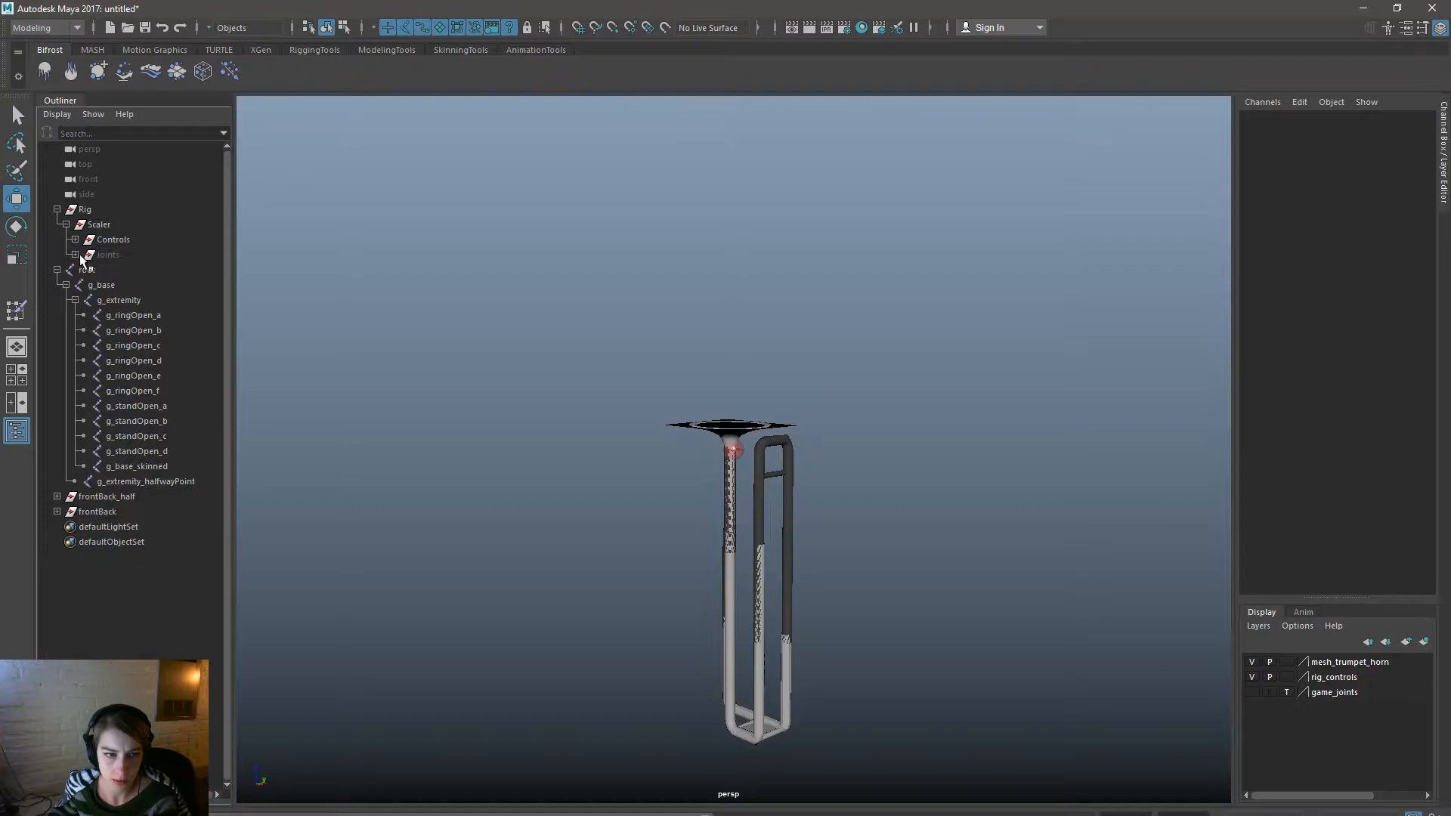
pyautogui.click(120, 254)
pyautogui.press('Delete')
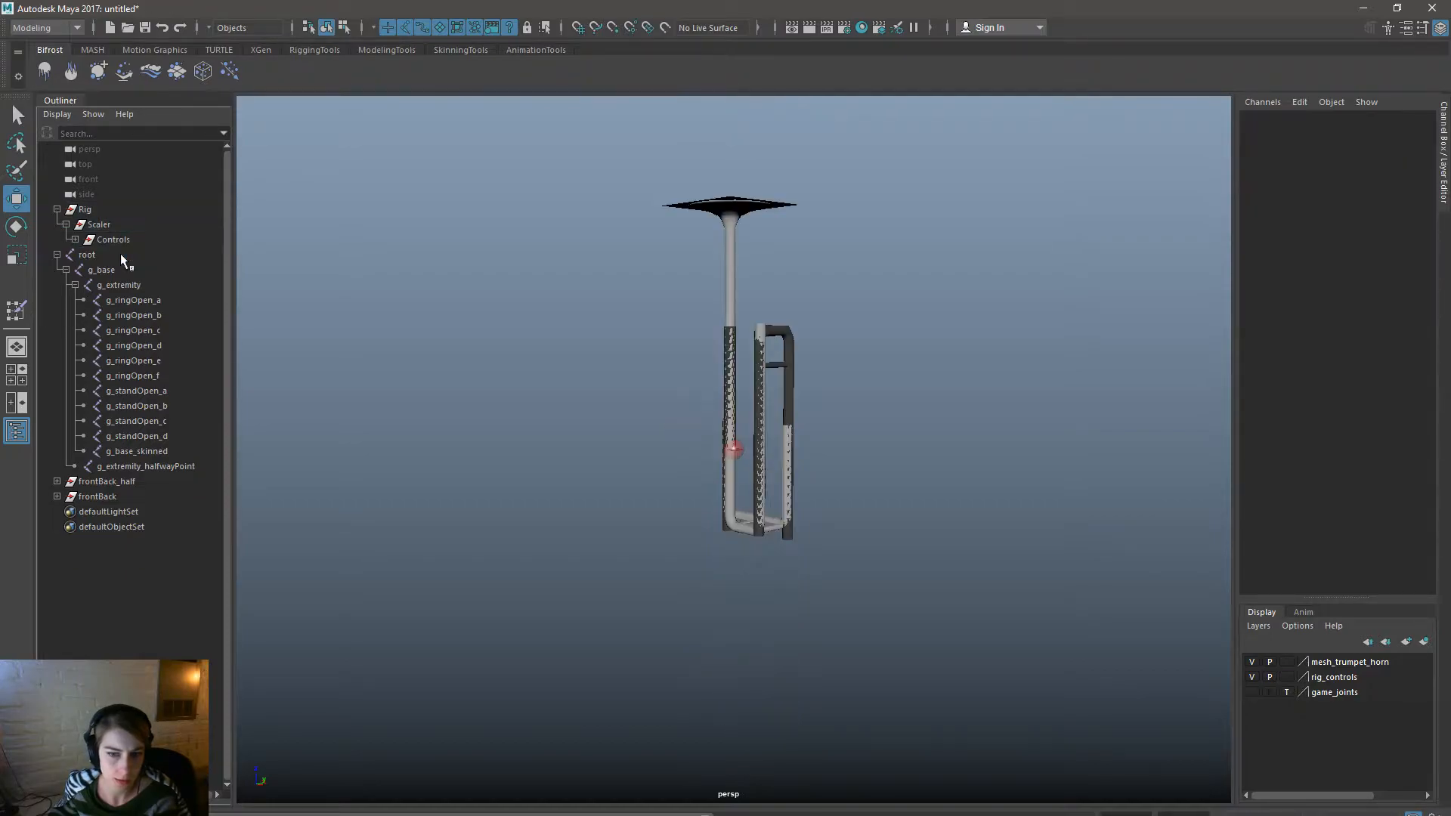
pyautogui.hotkey('ctrl', 'z')
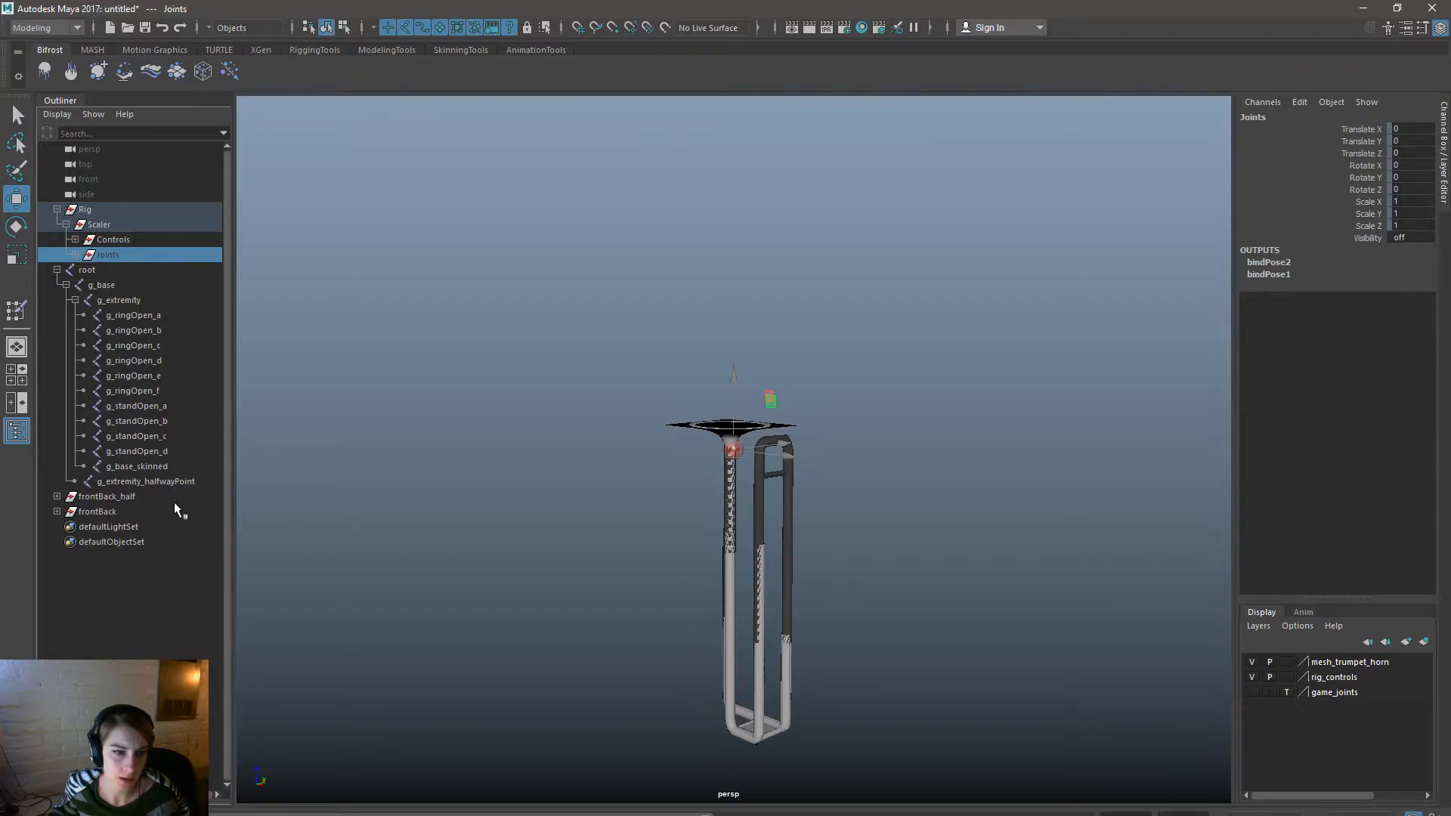
# Delete the joints from g_ringOpen_a through g_extremity_halfwayPoint, and the Controls group under Scaler.
pyautogui.click(184, 479)
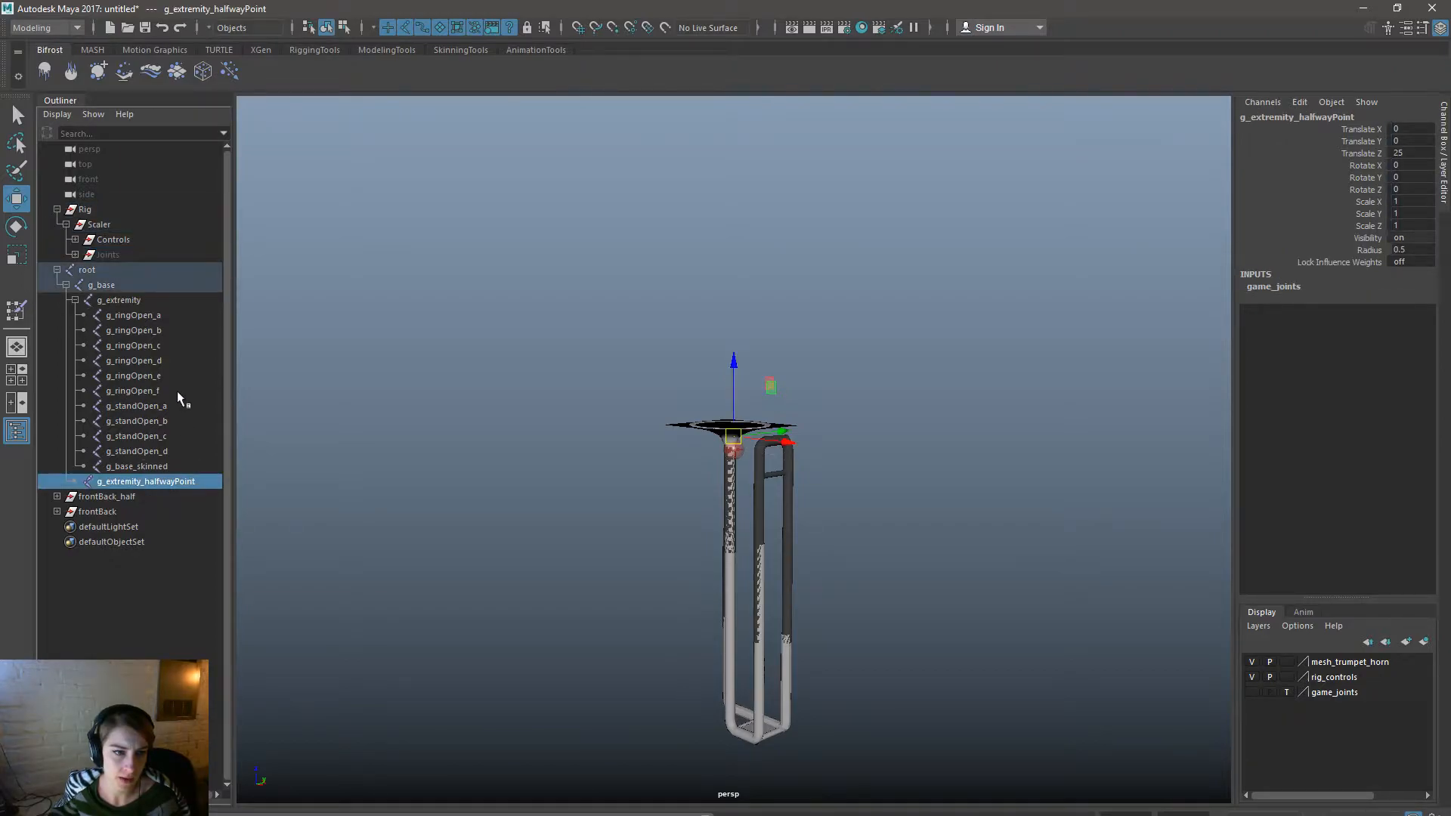
pyautogui.keyDown('shift'); pyautogui.click(165, 315); pyautogui.keyUp('shift')
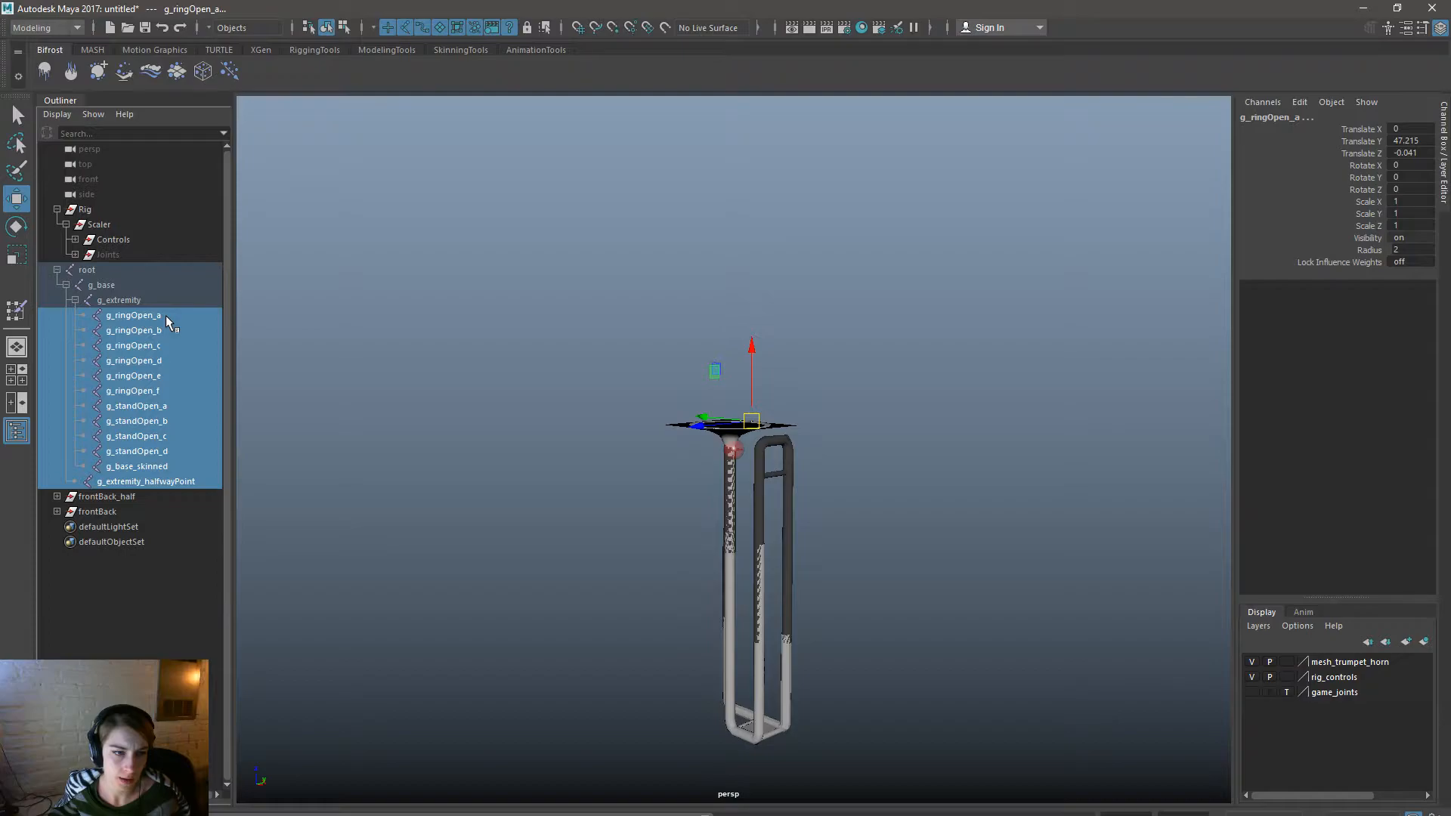
pyautogui.press('Delete')
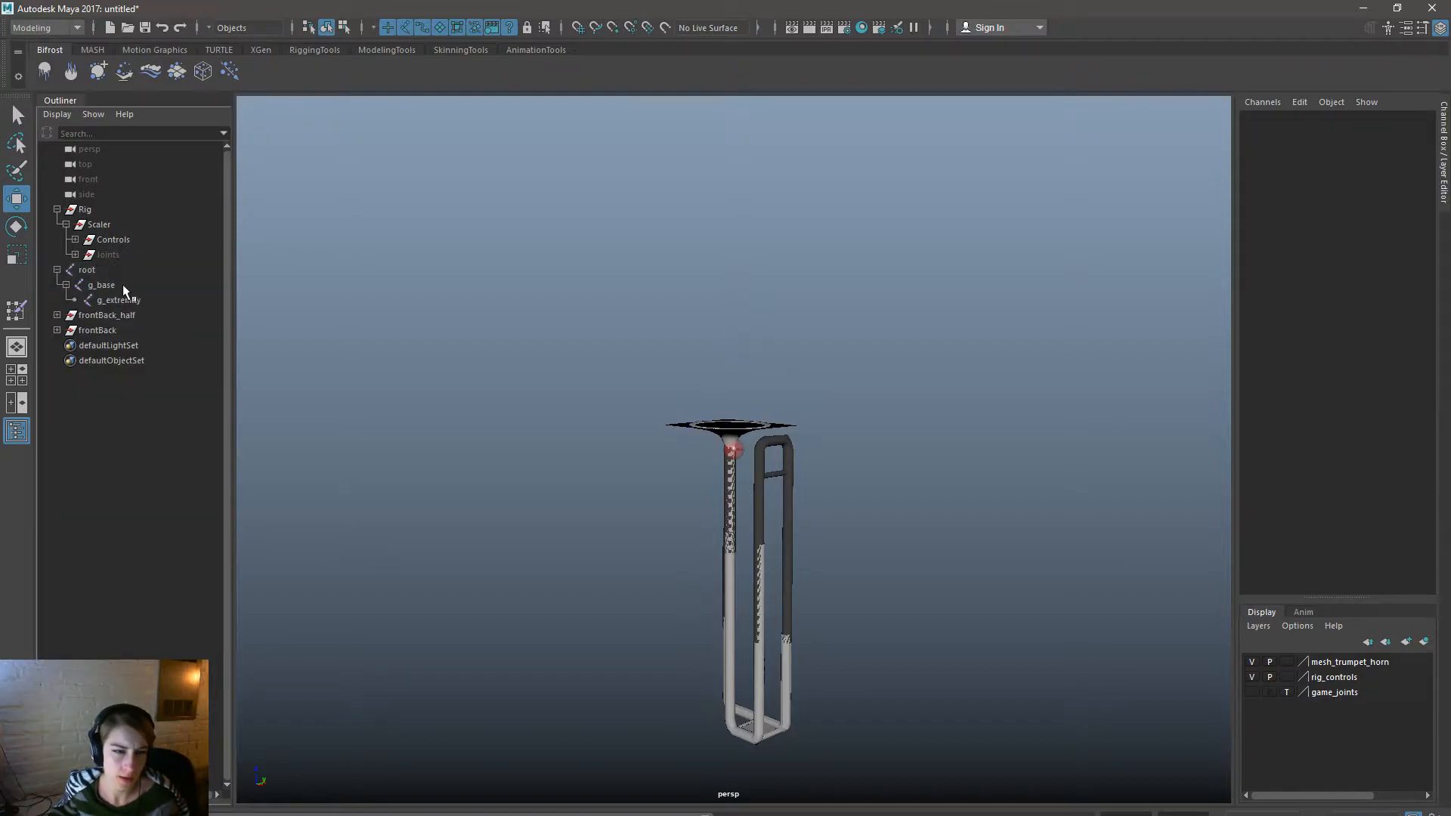
pyautogui.click(113, 239)
pyautogui.press('Delete')
# Try deleting the Joints group with the Controls group gone, and undo that deletion.
pyautogui.click(122, 243)
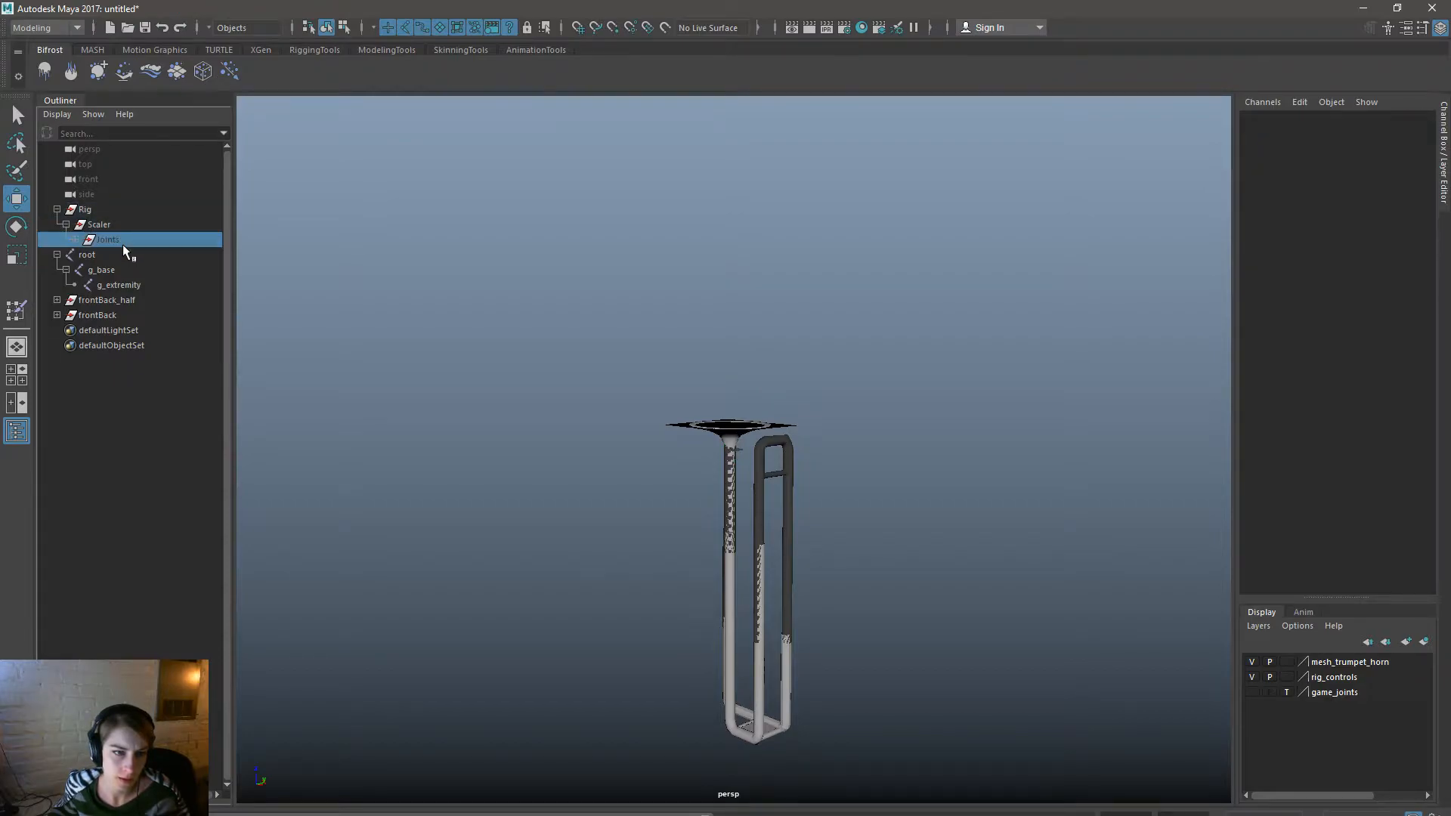
pyautogui.press('Delete')
pyautogui.hotkey('ctrl', 'z')
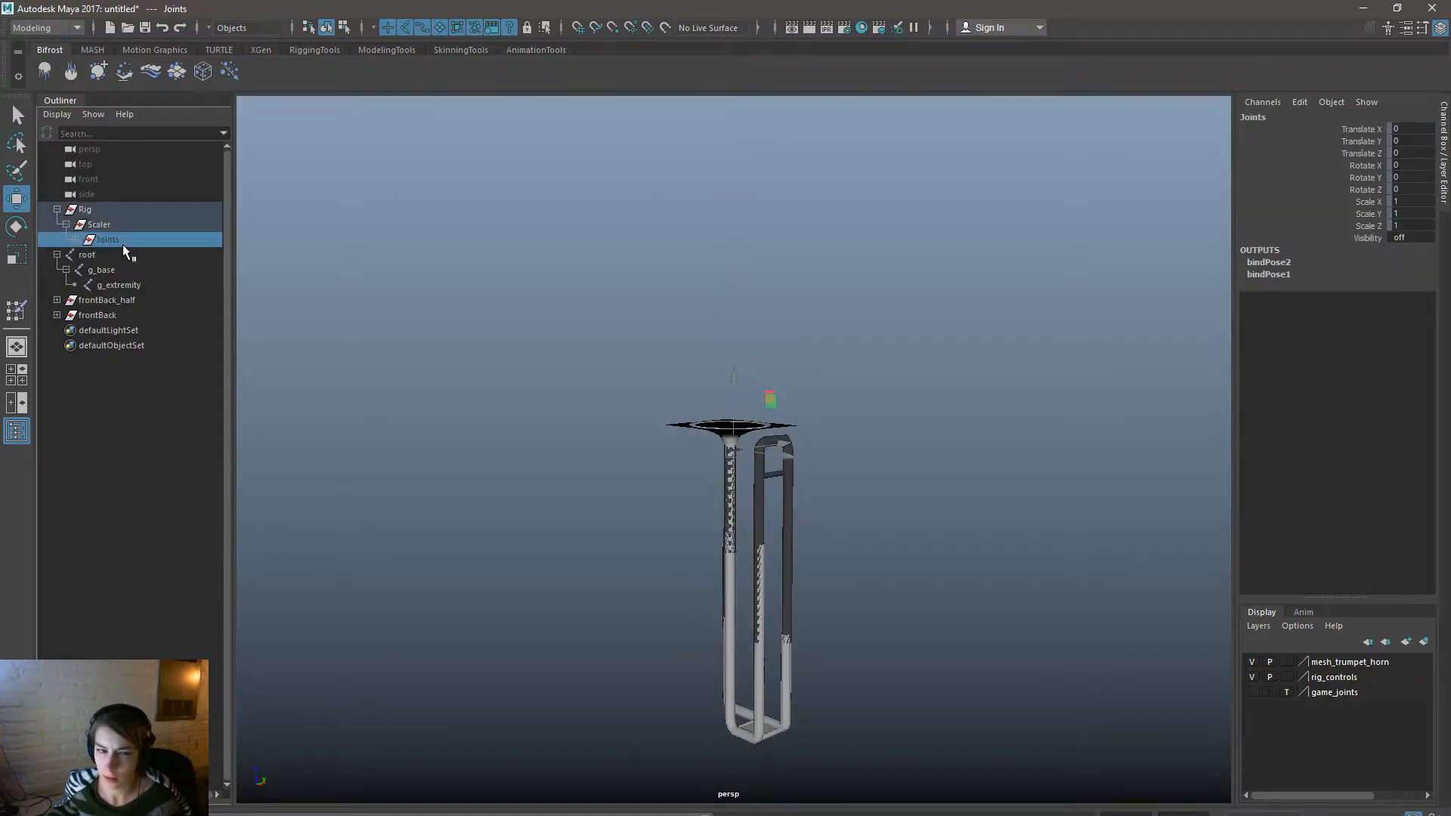
# Expand the Joints group down to extremity_base_bnJnt, test-move that joint, and undo the move.
pyautogui.click(75, 239)
pyautogui.click(84, 255)
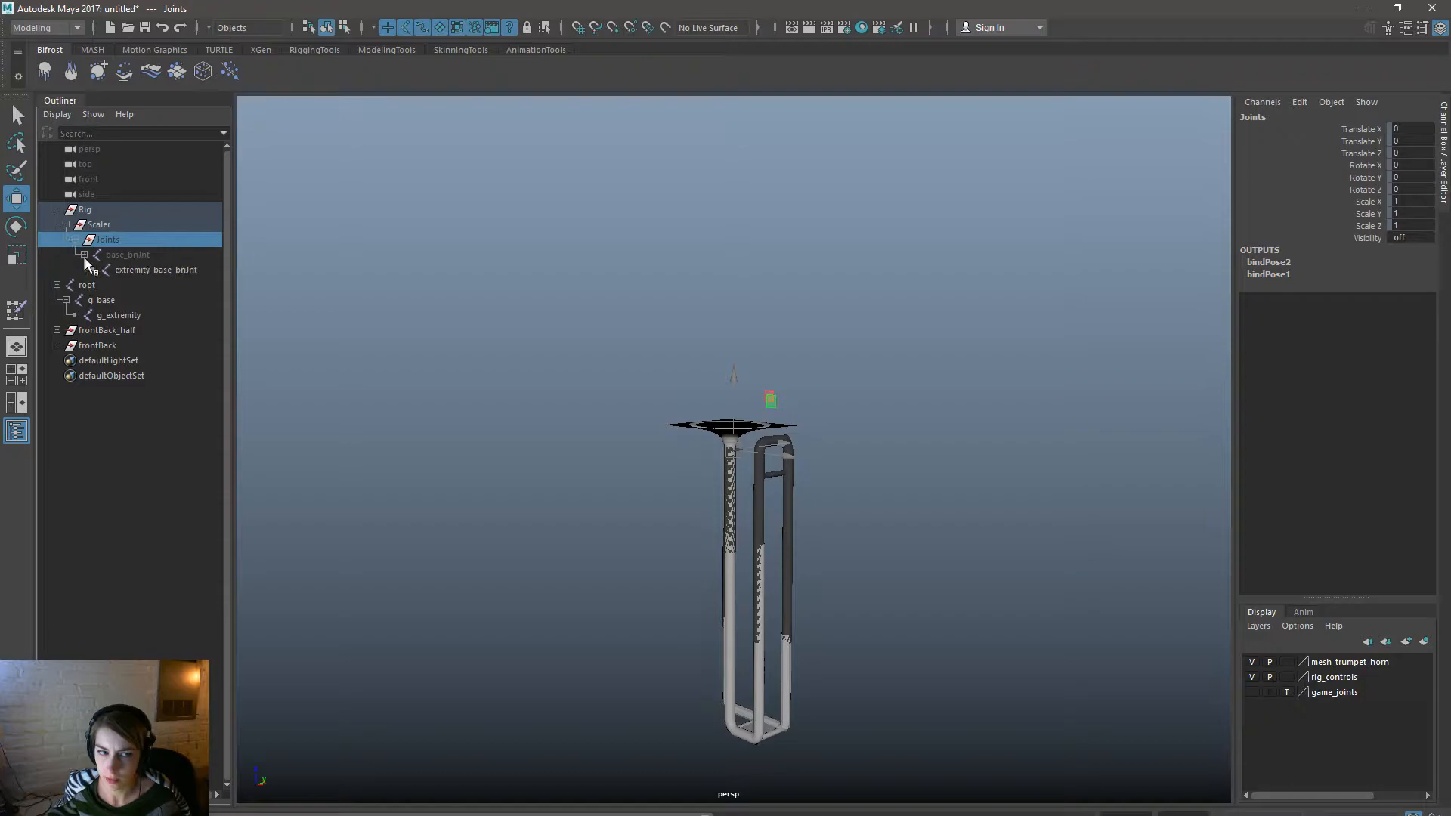
pyautogui.click(148, 269)
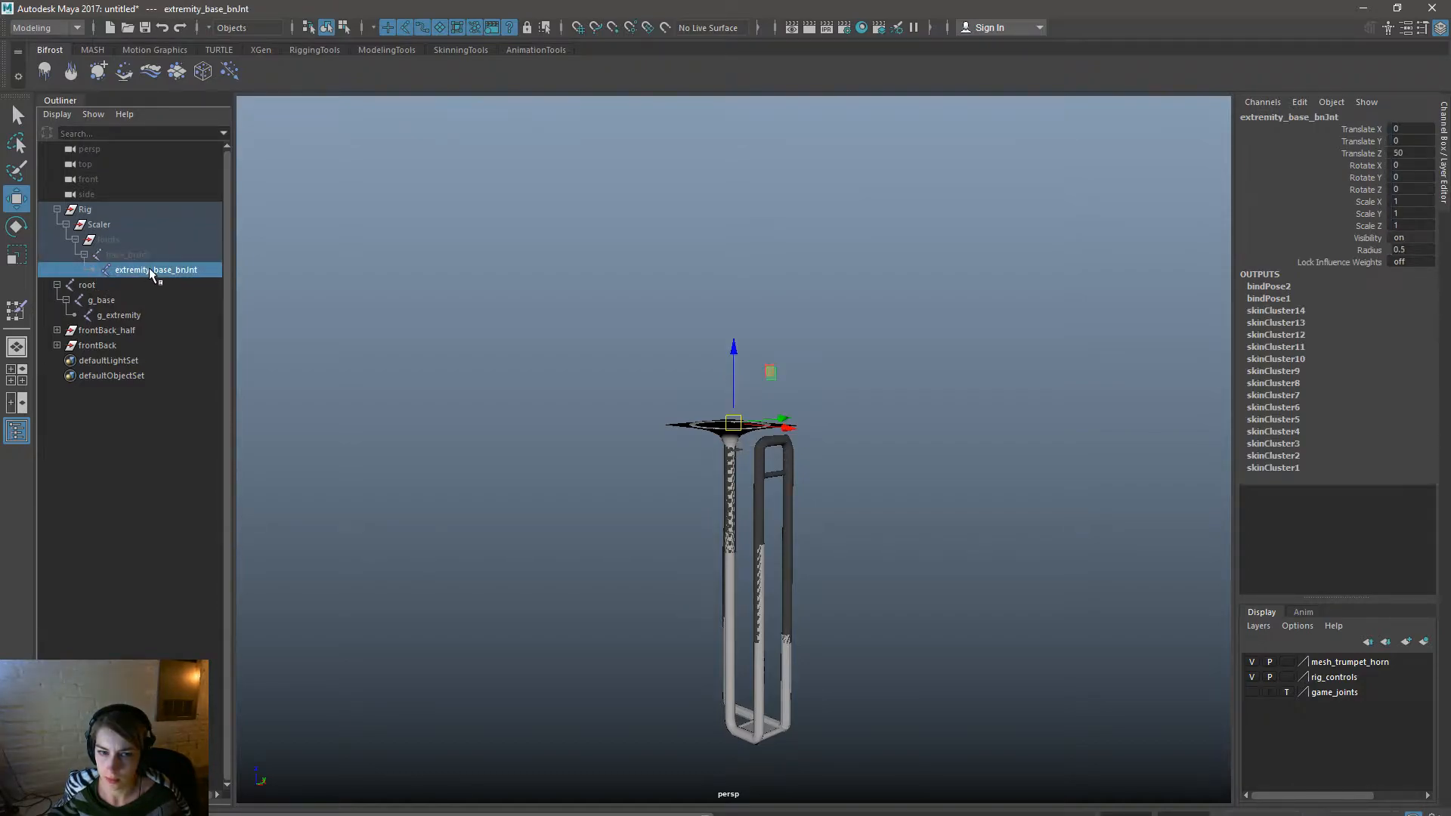
pyautogui.moveTo(733, 424); pyautogui.dragTo(874, 436)
pyautogui.hotkey('ctrl', 'z')
# Delete the history of the root, g_base and g_extremity joints.
pyautogui.click(106, 317)
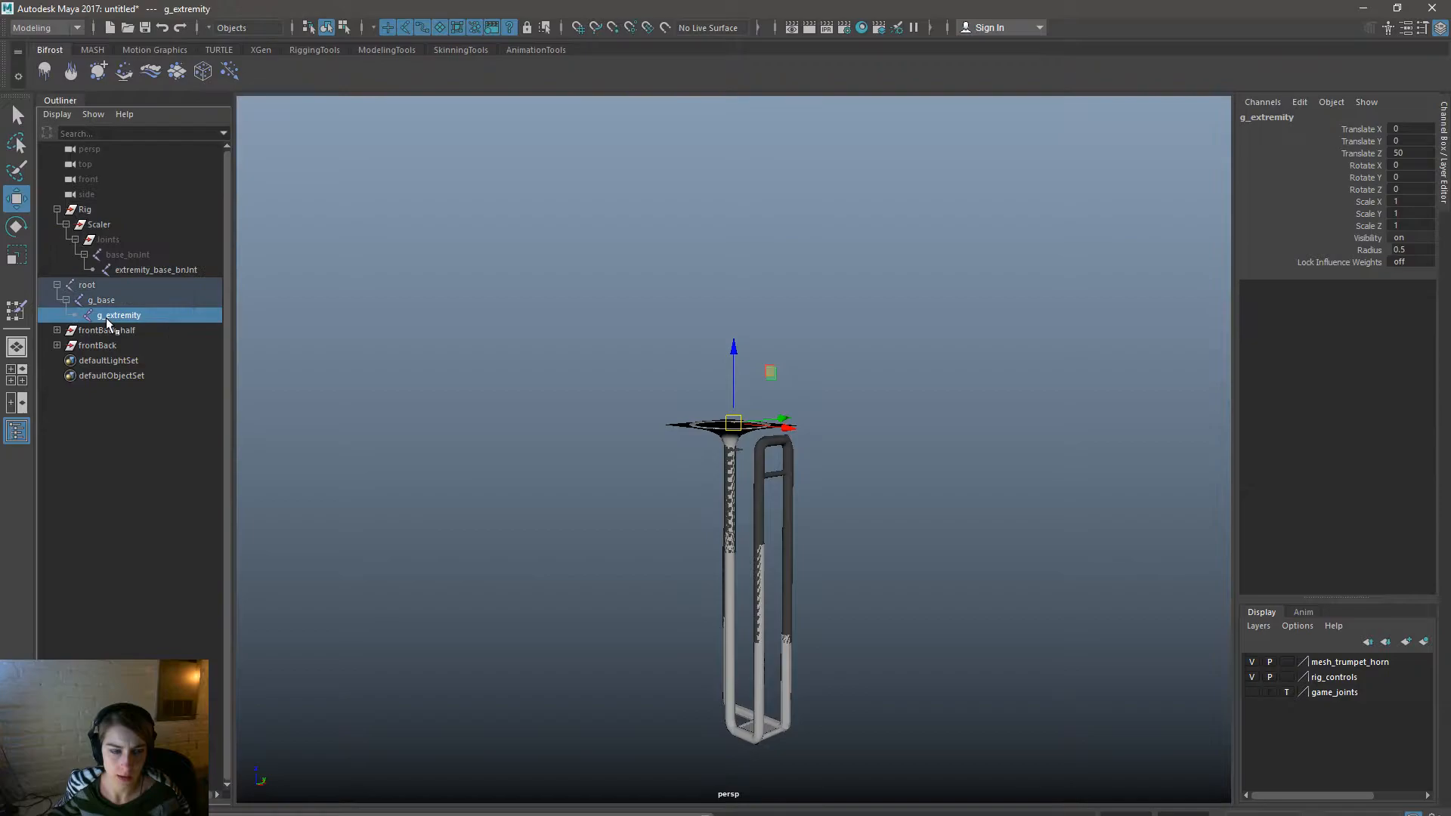
pyautogui.click(58, 114)
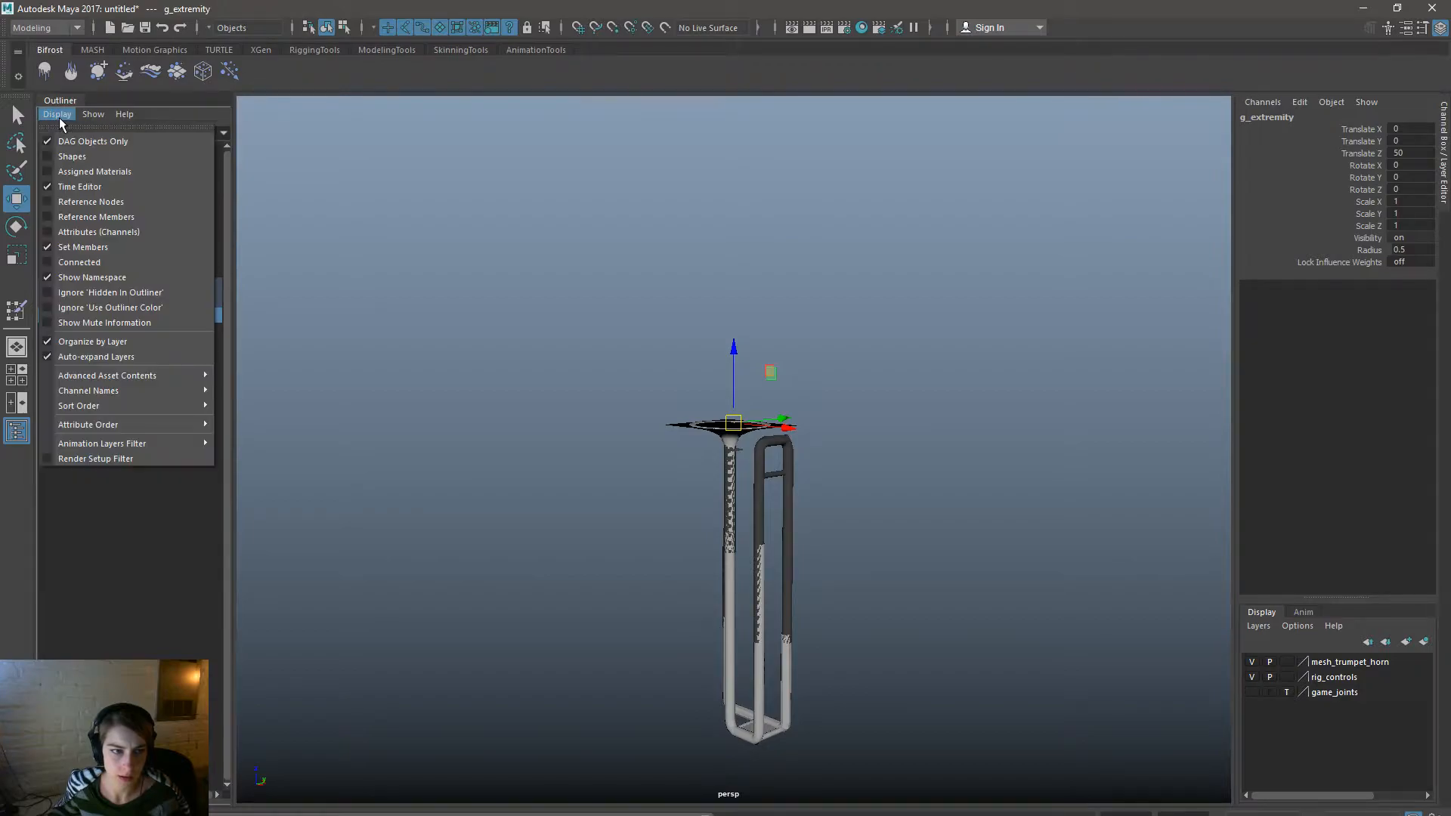
pyautogui.click(468, 302)
pyautogui.click(114, 316)
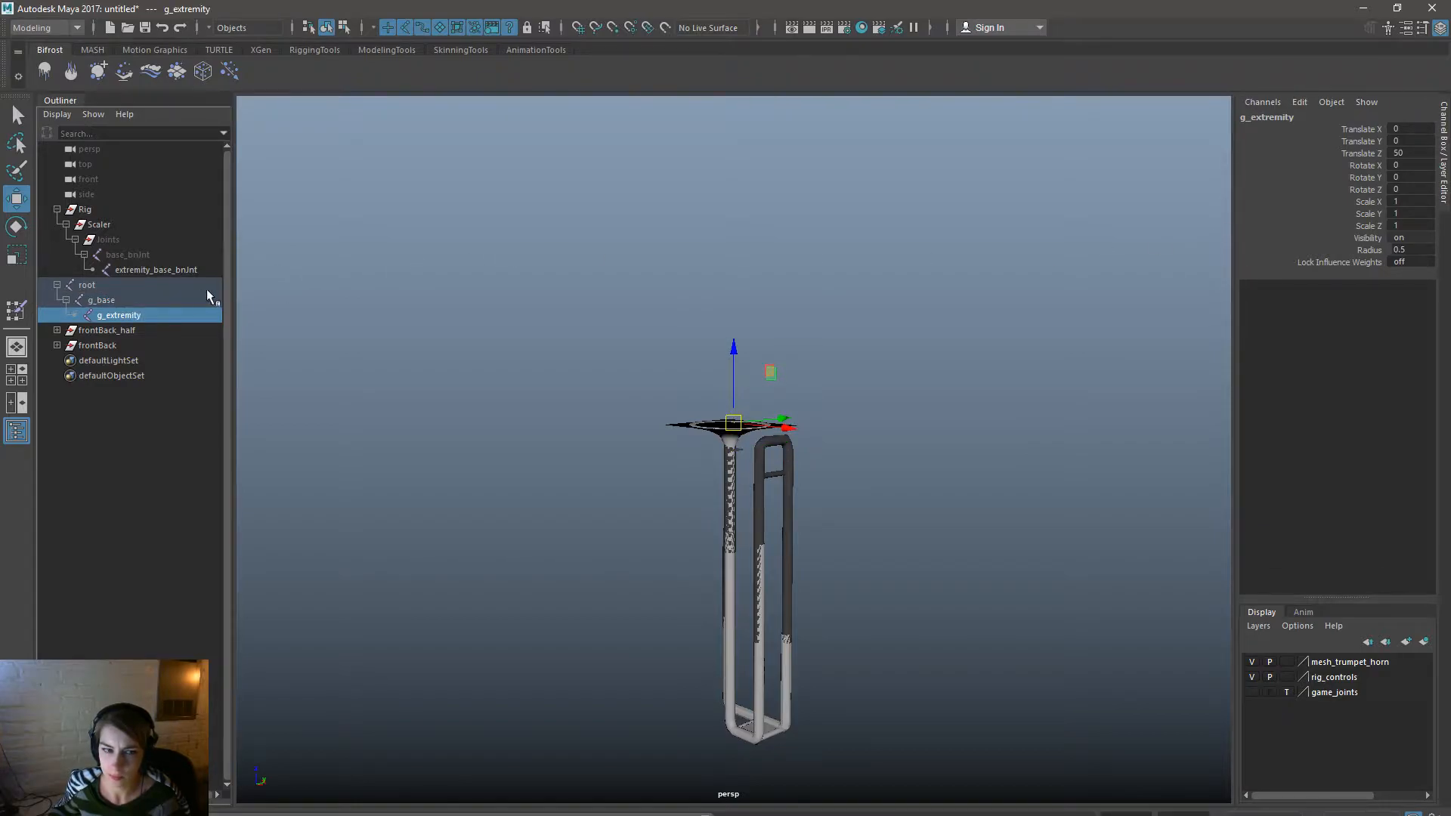
pyautogui.keyDown('ctrl'); pyautogui.click(141, 301); pyautogui.keyUp('ctrl')
pyautogui.keyDown('ctrl'); pyautogui.click(139, 288); pyautogui.keyUp('ctrl')
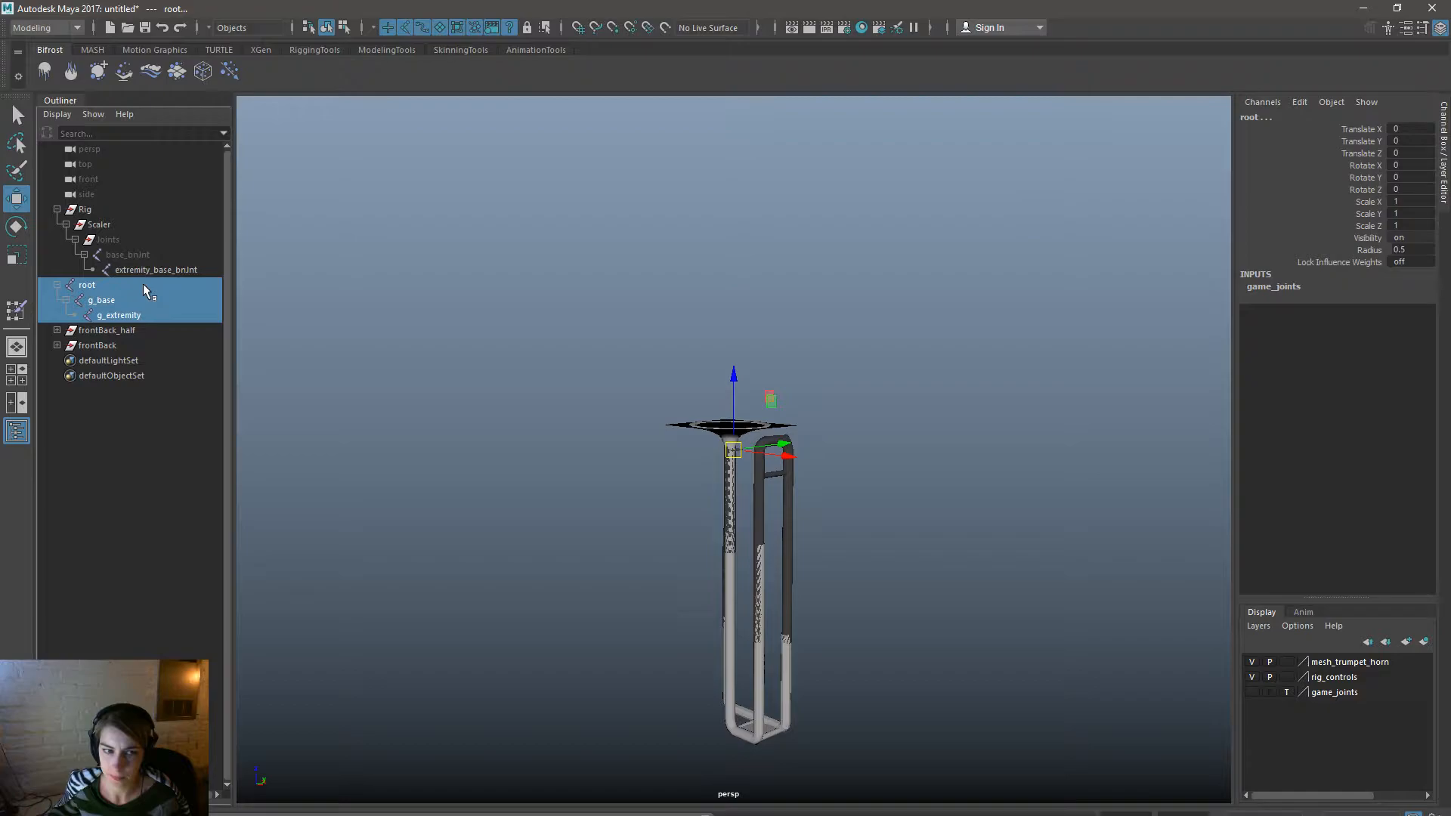
pyautogui.press('space')
pyautogui.click(504, 271)
pyautogui.moveTo(665, 455)
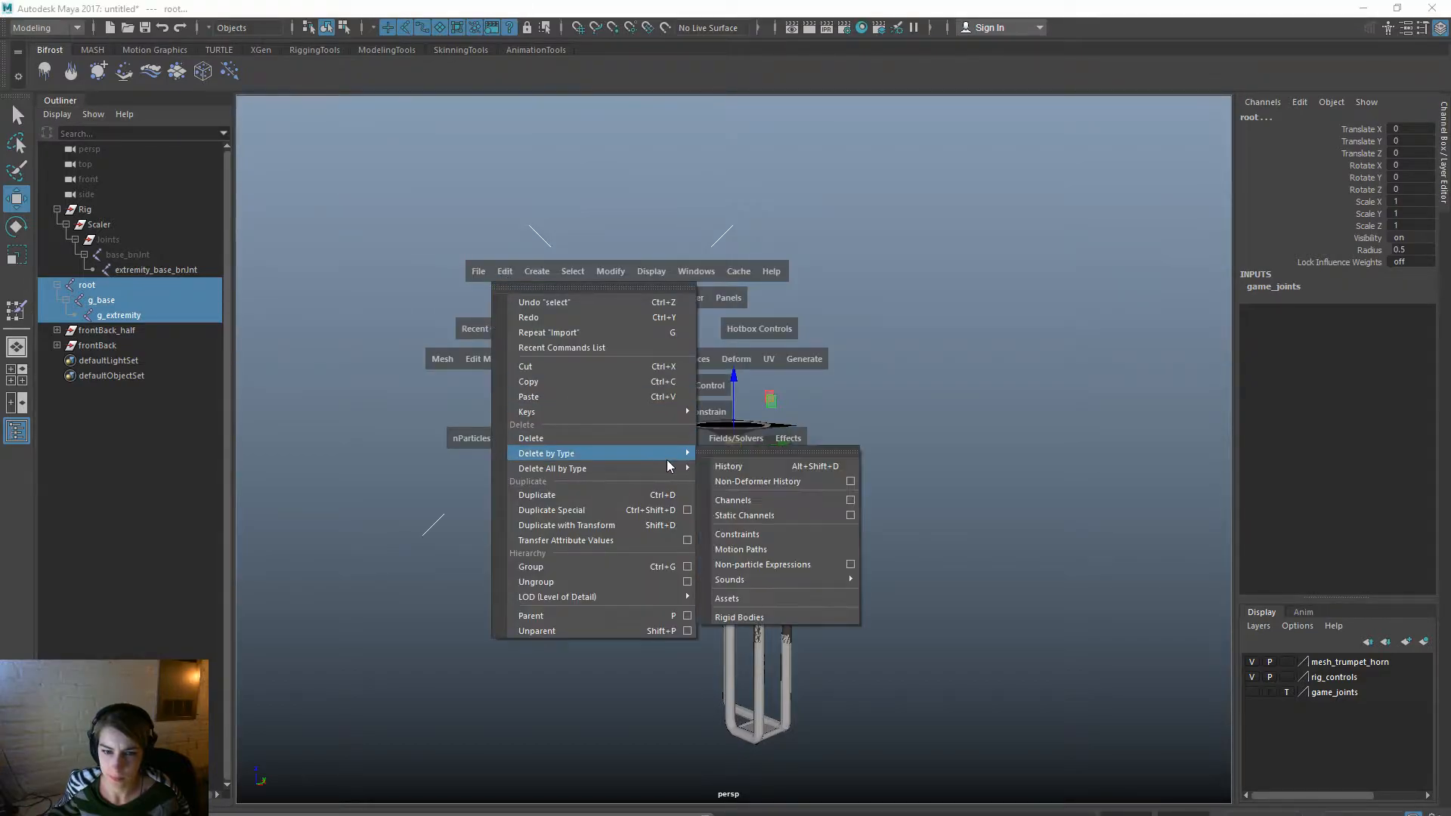
pyautogui.click(796, 469)
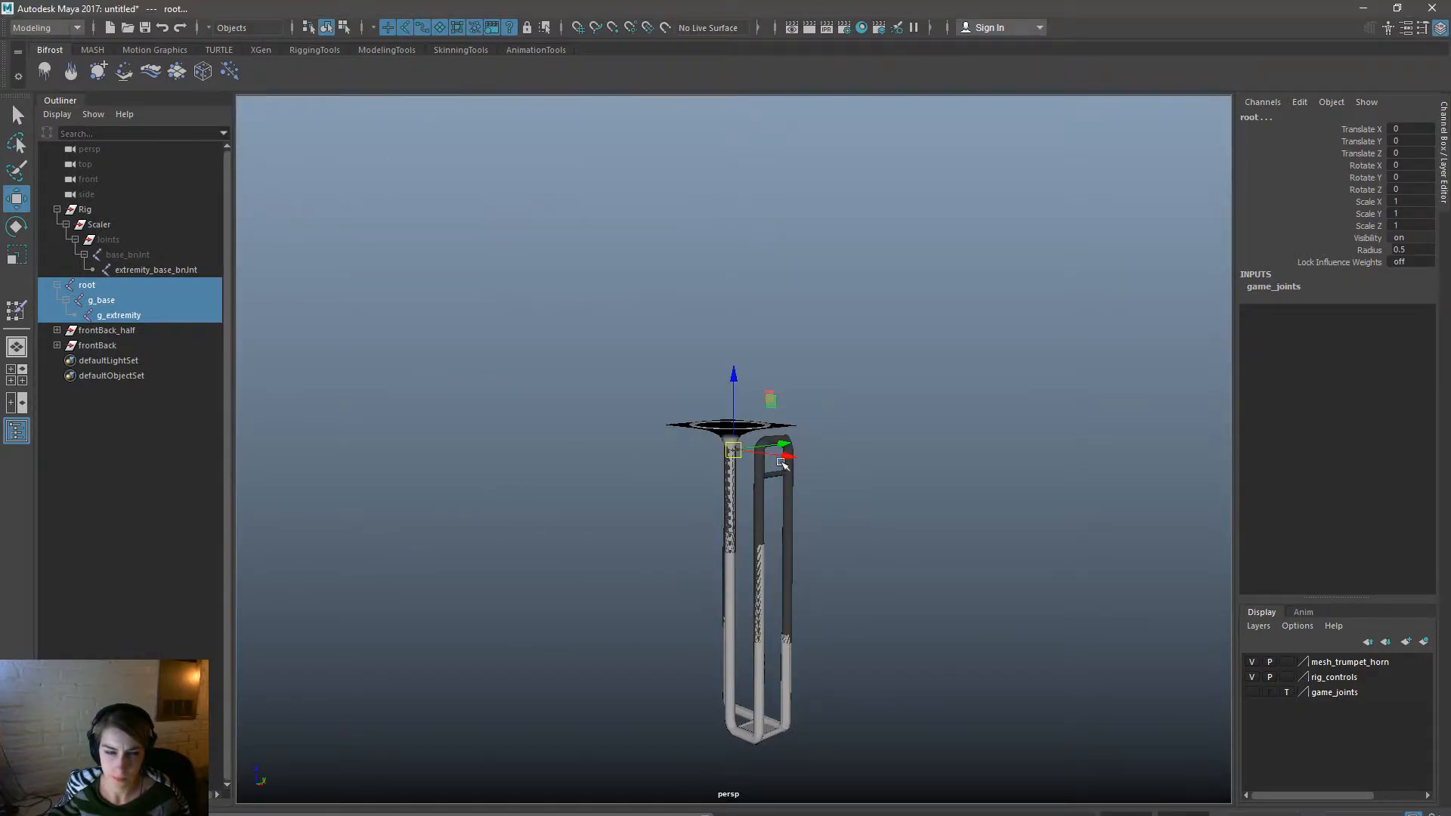
# Check the connections of extremity_base_bnJnt, g_extremity and g_base, and delete the game_joints, rig_controls and mesh_trumpet_horn display layers.
pyautogui.click(155, 270)
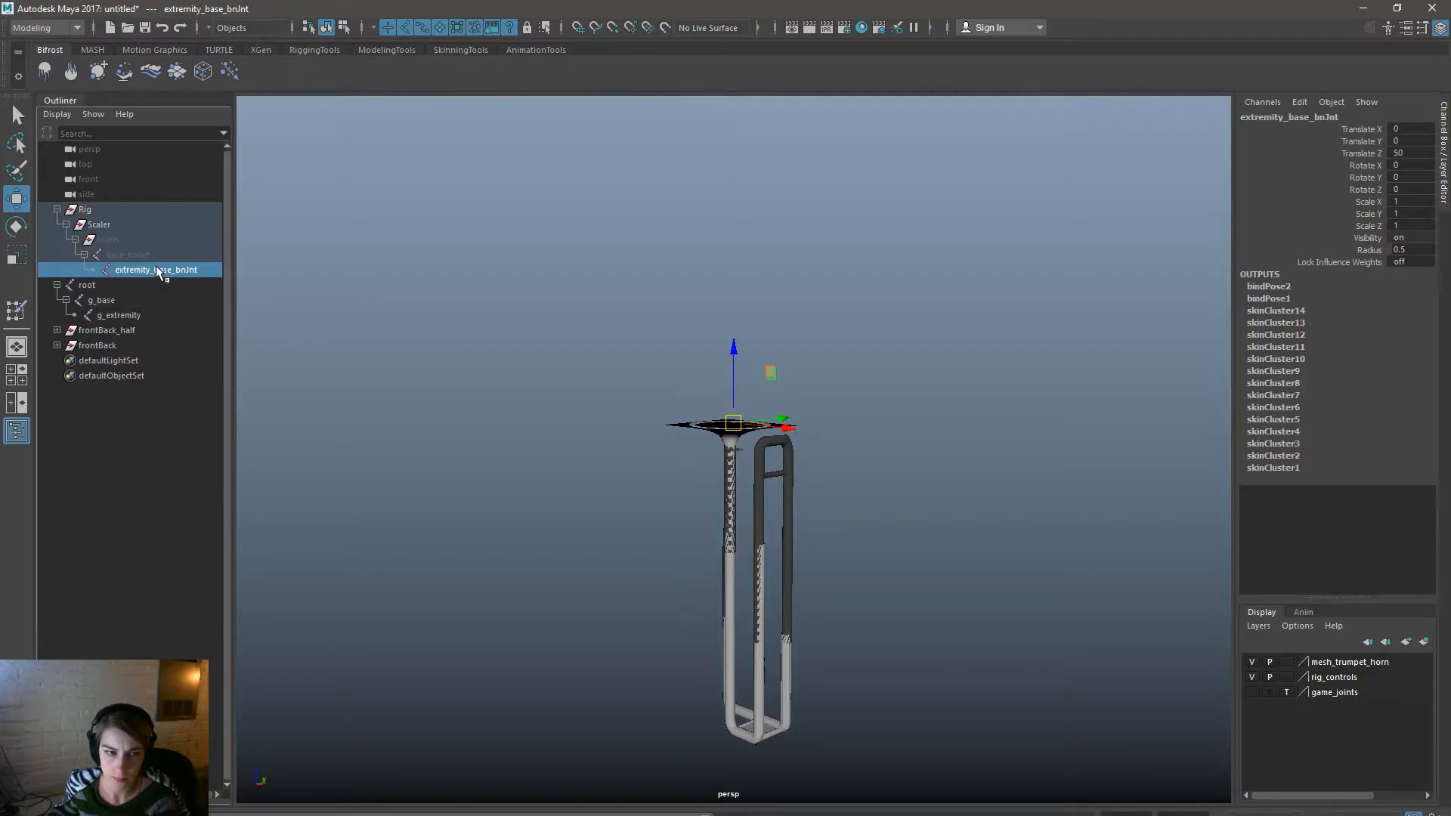
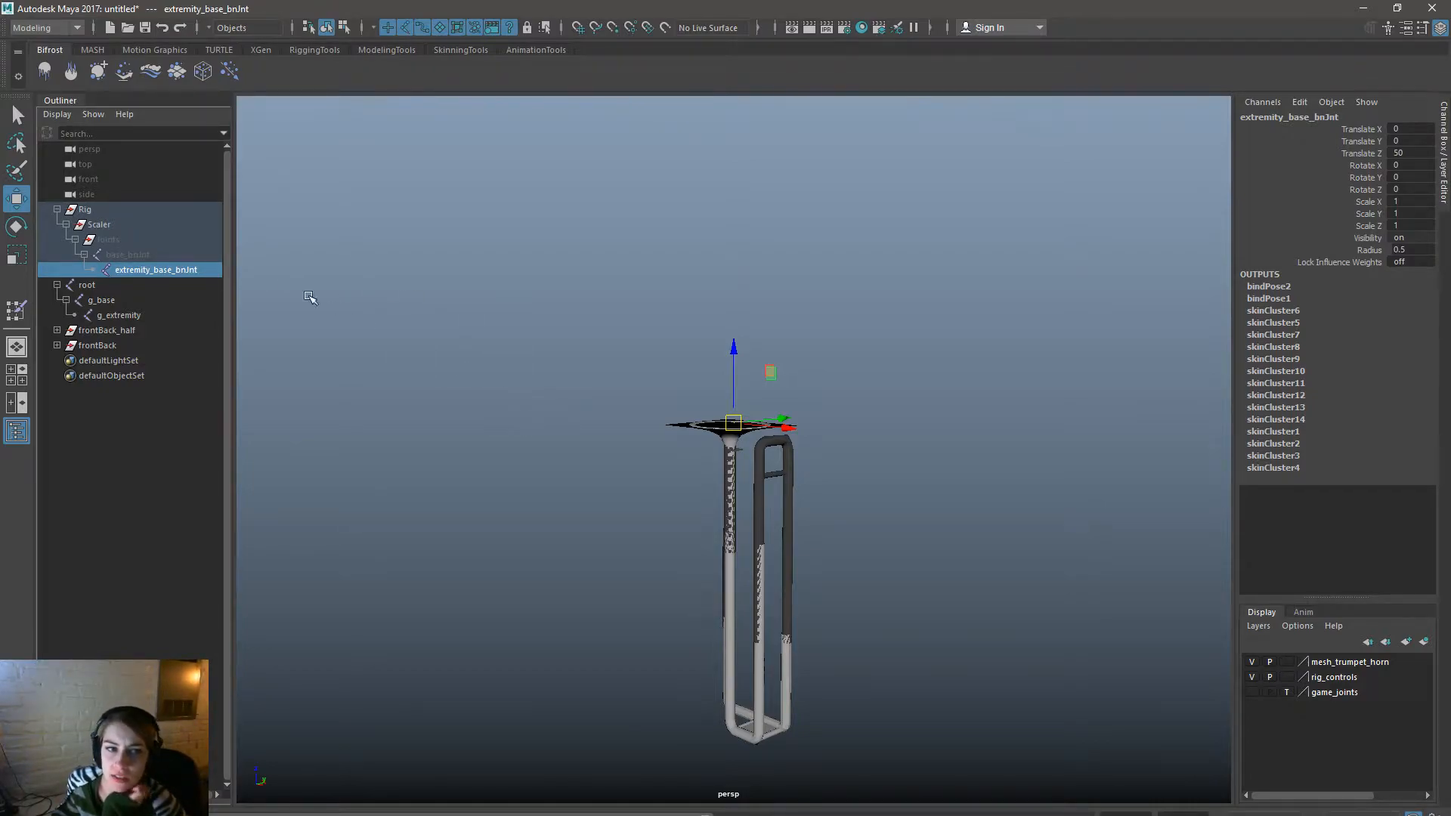
pyautogui.moveTo(142, 311); pyautogui.dragTo(154, 301)
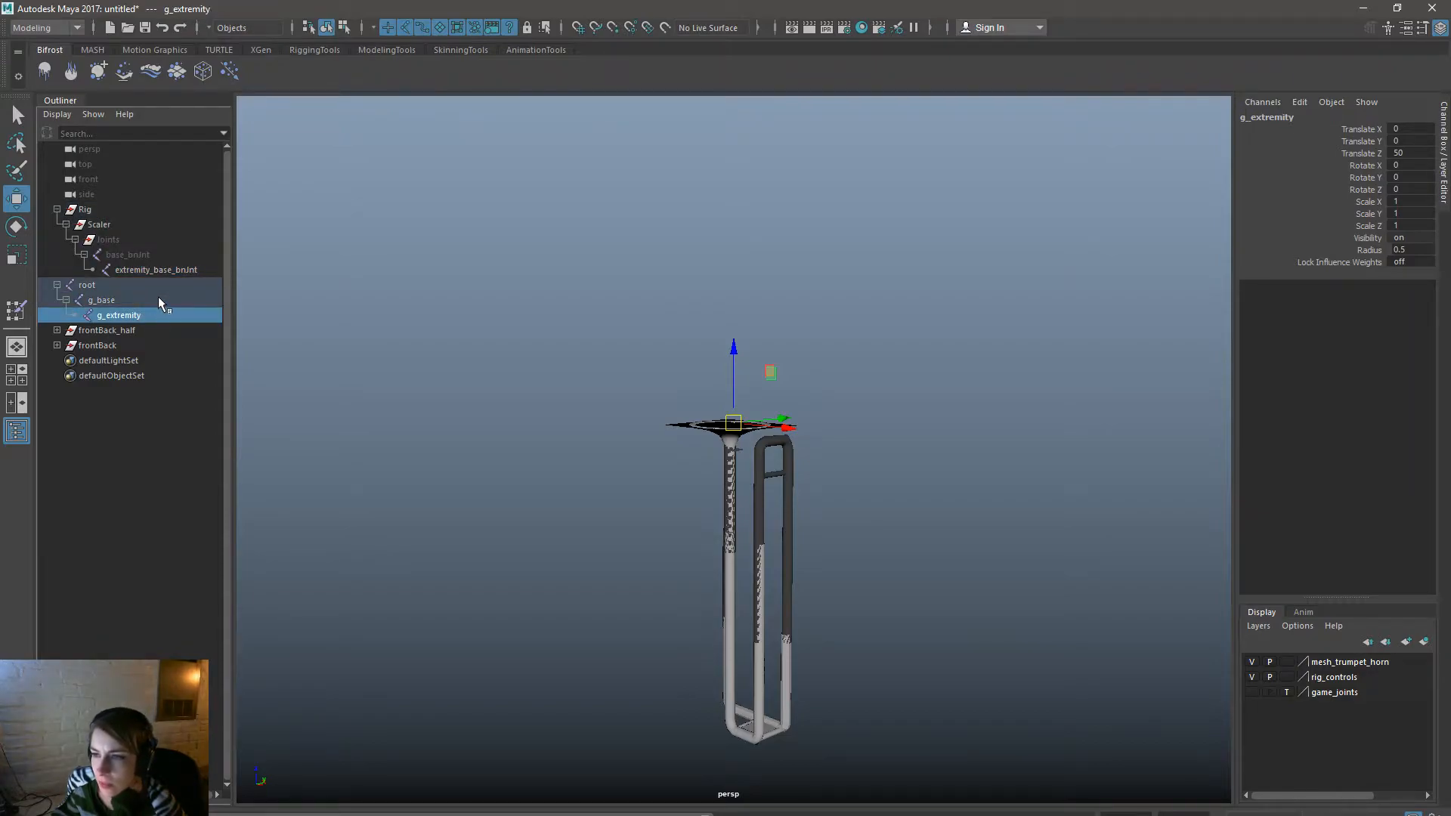
pyautogui.click(158, 298)
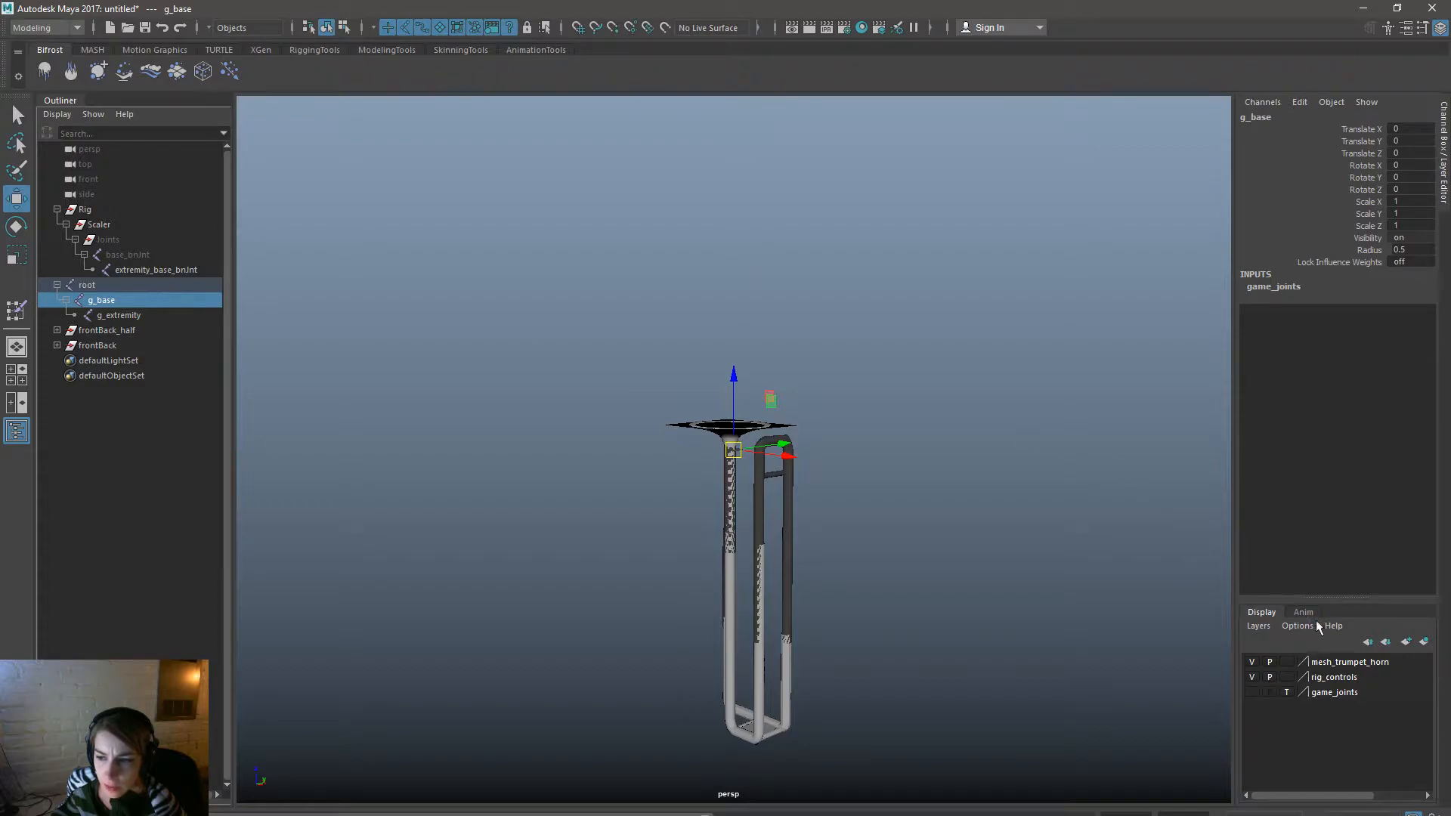
pyautogui.rightClick(1333, 692)
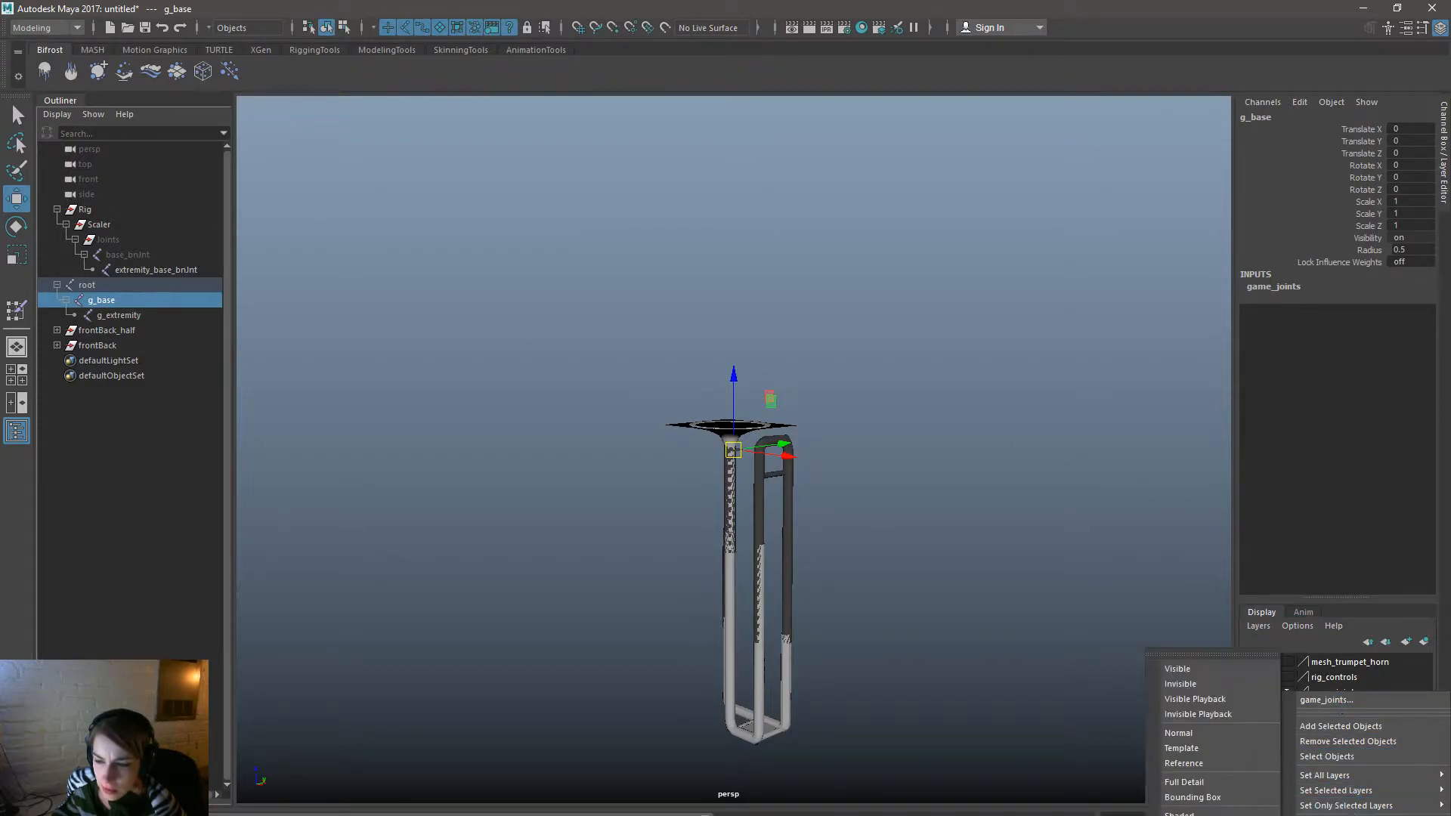
pyautogui.click(1331, 814)
pyautogui.rightClick(1323, 677)
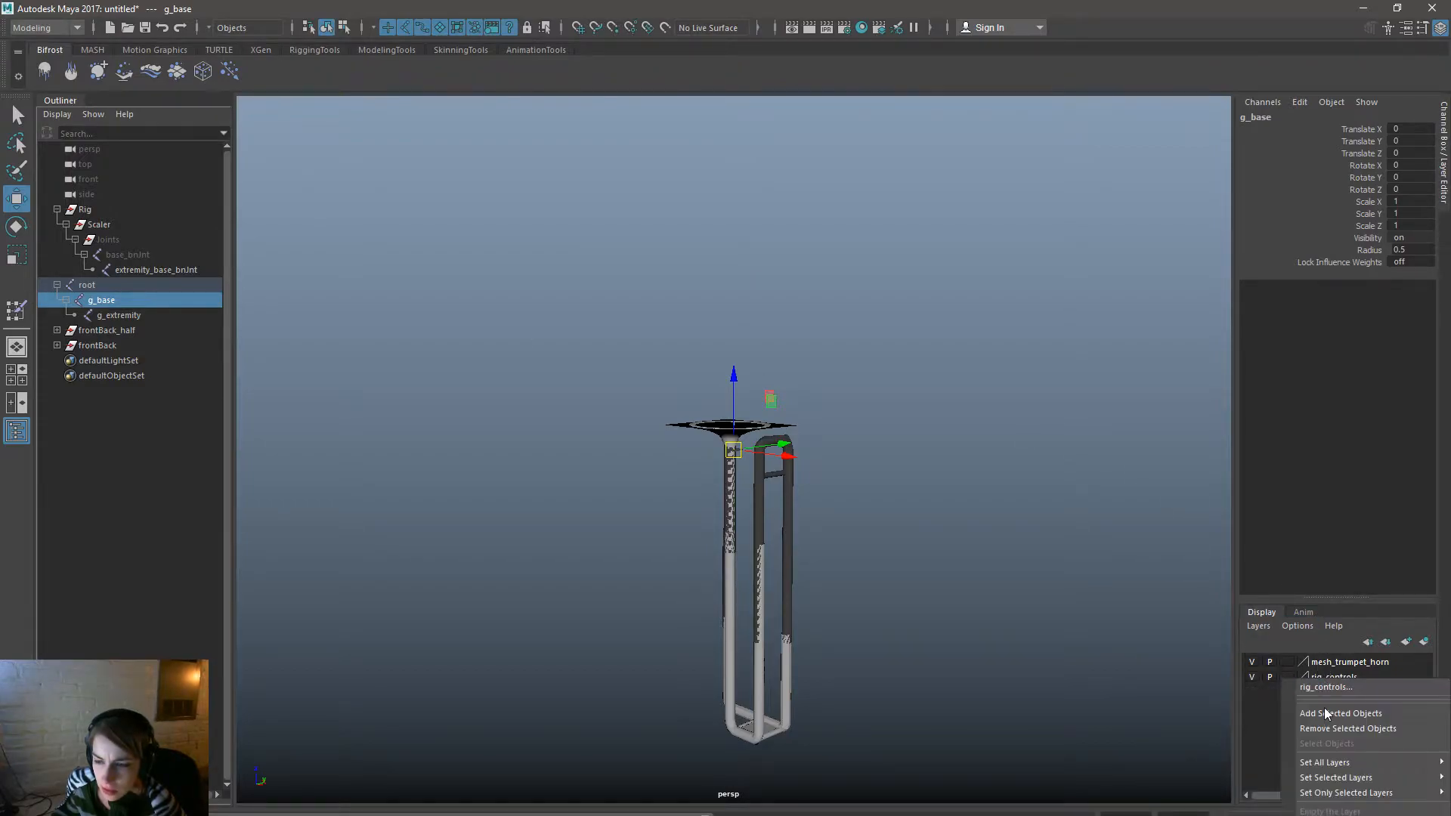
pyautogui.click(1333, 808)
pyautogui.rightClick(1350, 662)
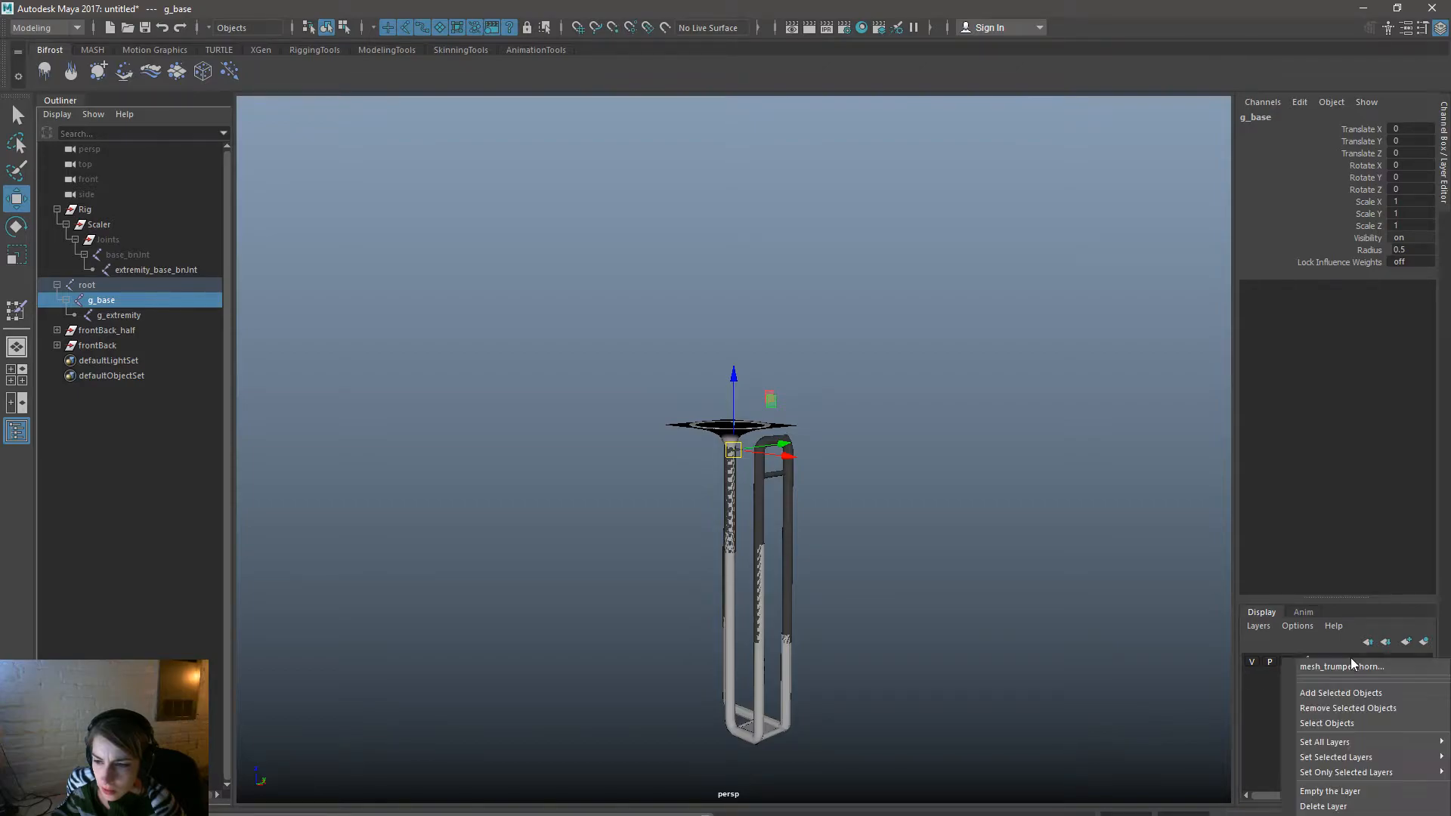
pyautogui.click(1334, 803)
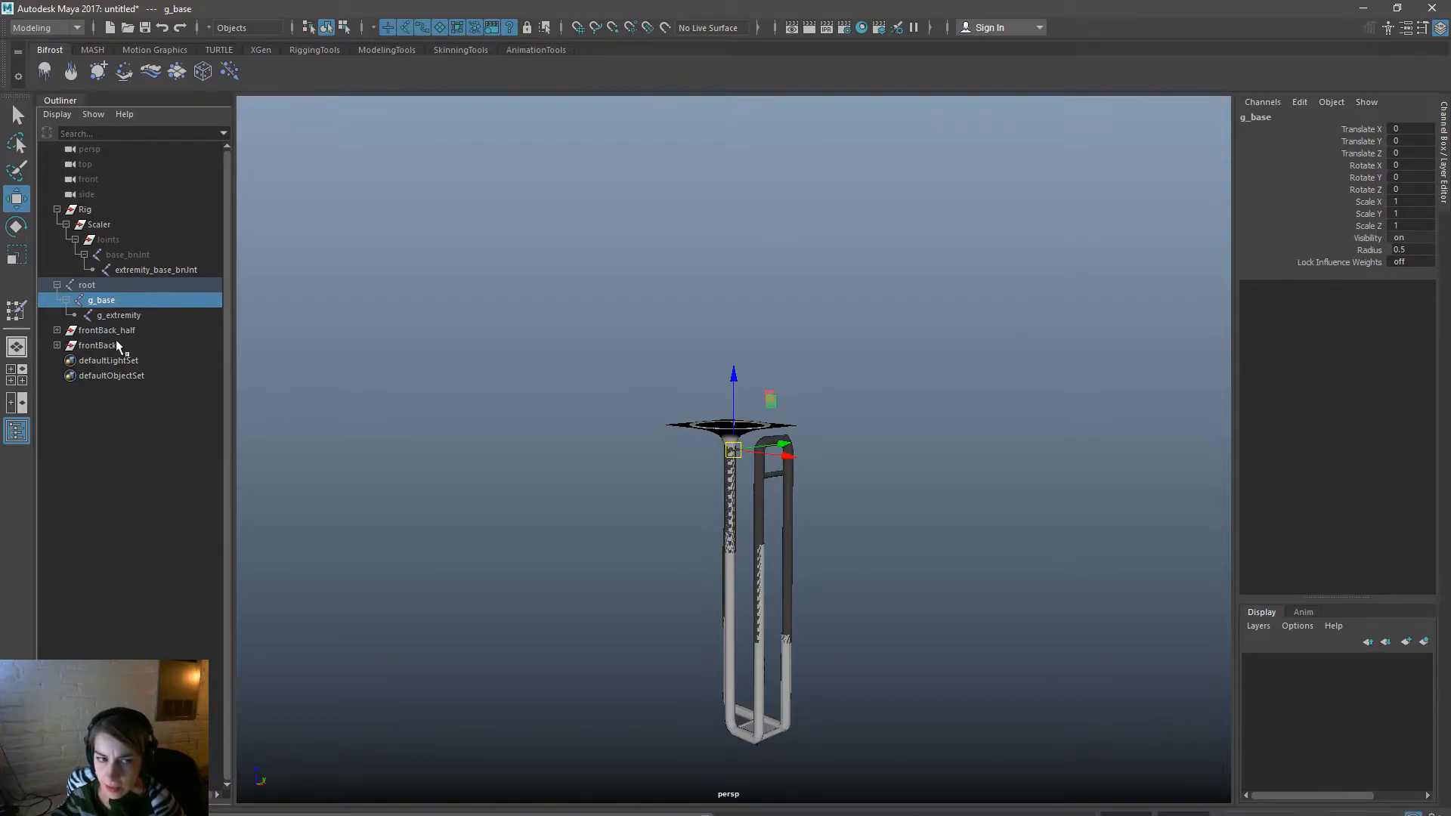
# Test-move extremity_base_bnJnt and g_extremity in turn to see which joint drives the mesh, undoing each move.
pyautogui.click(143, 239)
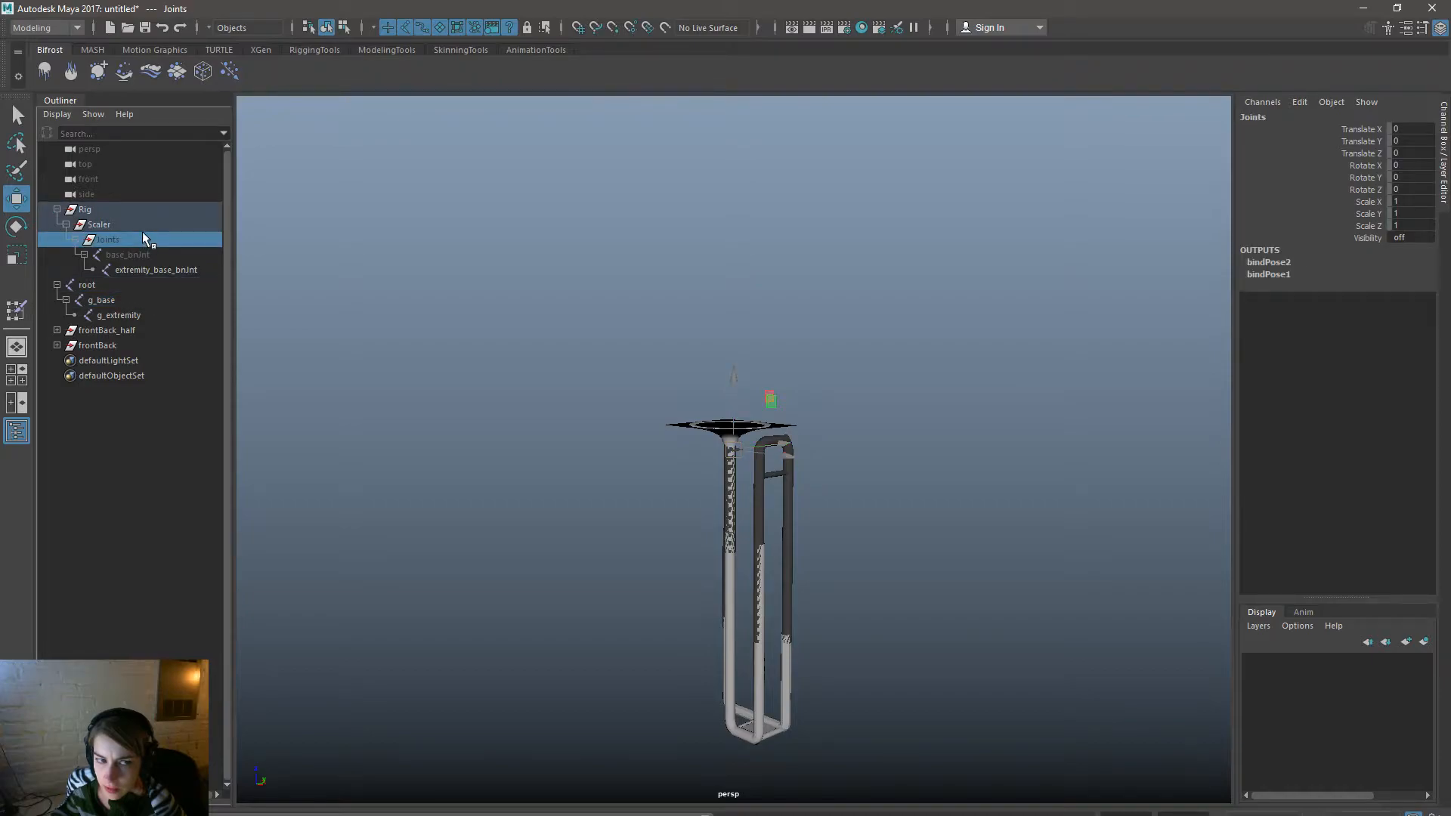
pyautogui.click(155, 209)
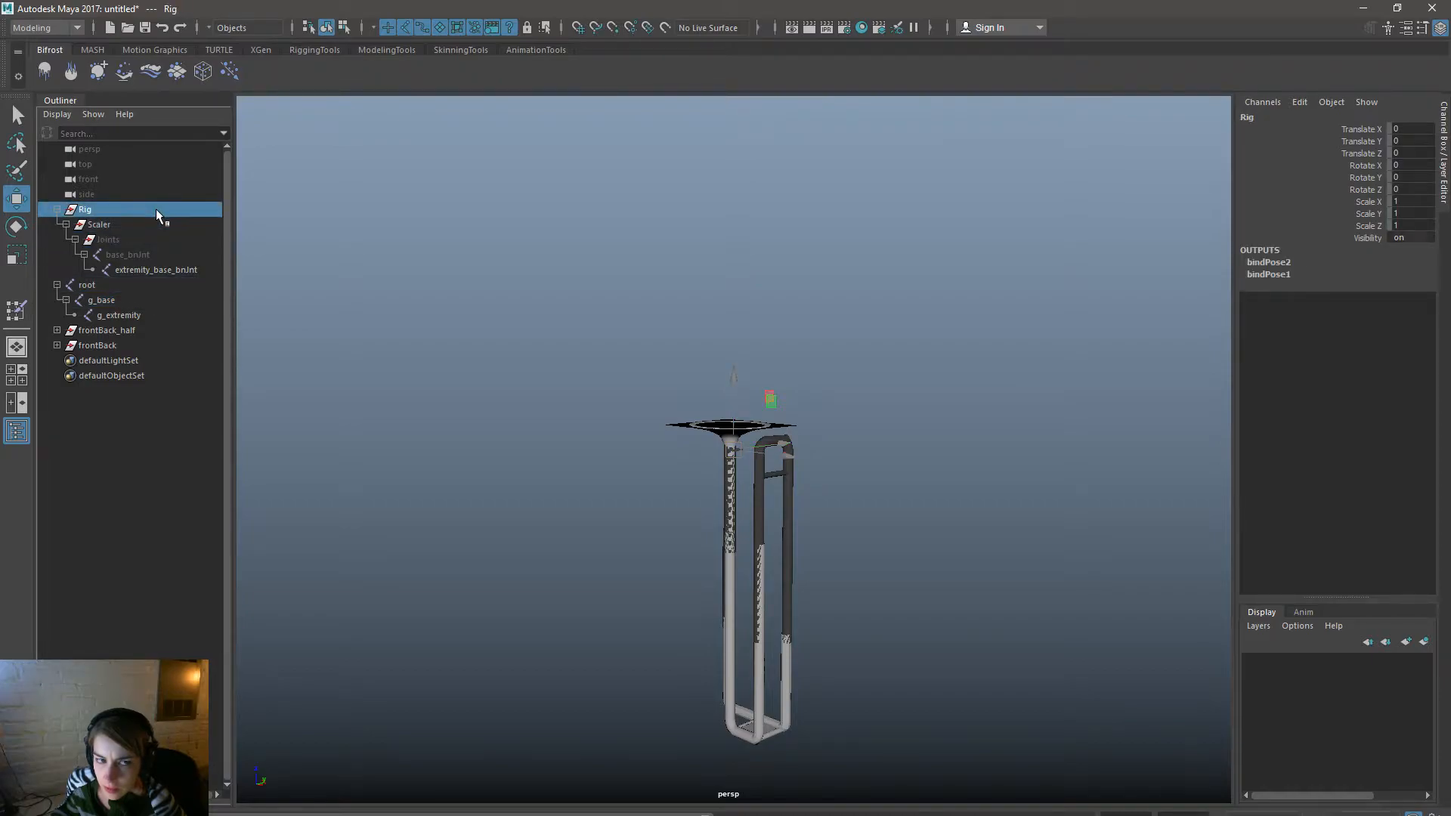
pyautogui.click(132, 270)
pyautogui.moveTo(734, 420); pyautogui.dragTo(644, 215)
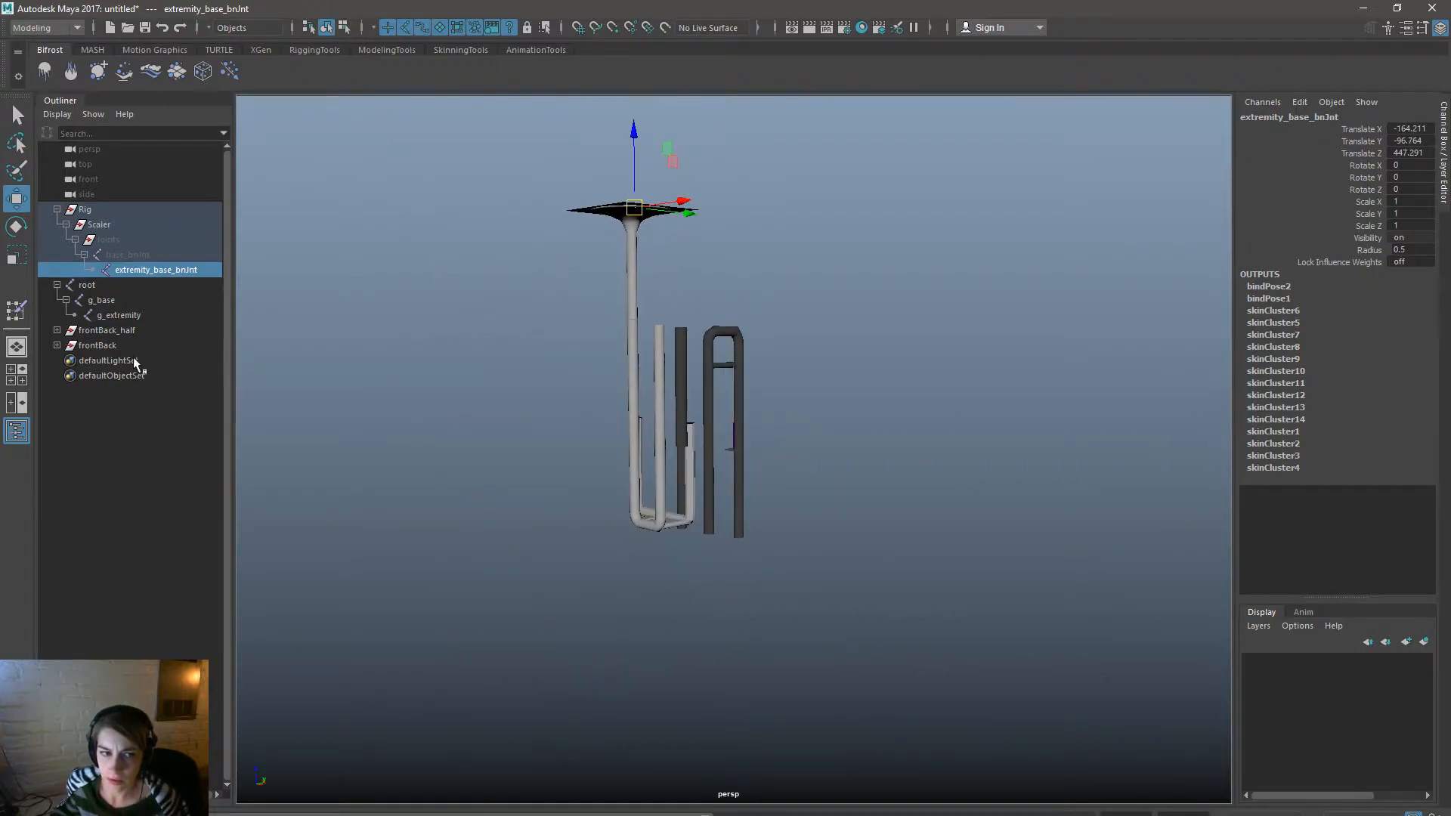
pyautogui.hotkey('ctrl', 'z')
pyautogui.click(146, 320)
pyautogui.moveTo(732, 423); pyautogui.dragTo(940, 379)
pyautogui.hotkey('ctrl', 'z')
# Open the recent scene Body_Trumpet.ma in place of the untitled import scene.
pyautogui.click(580, 210)
pyautogui.press('space')
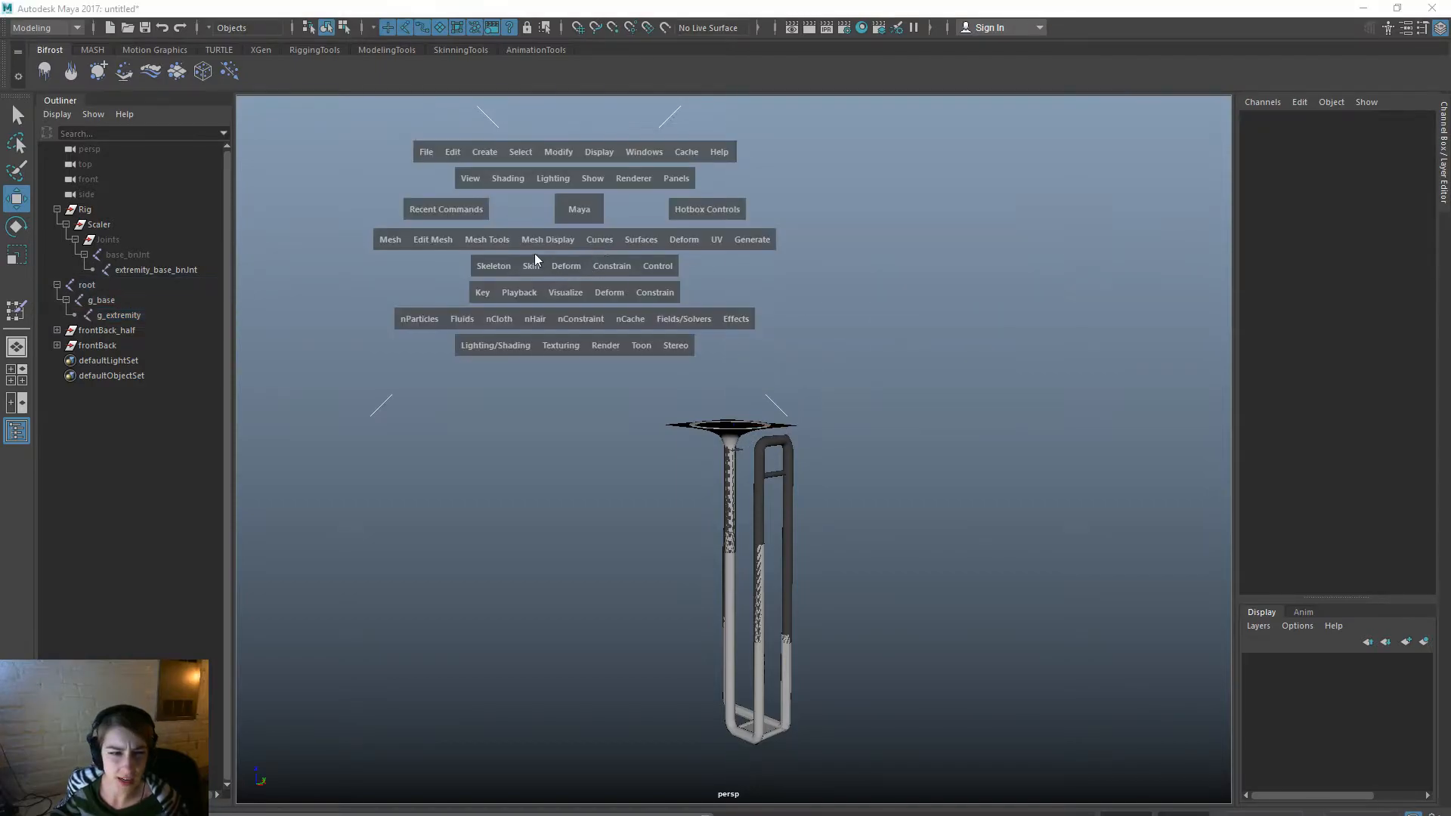
pyautogui.click(427, 151)
pyautogui.moveTo(606, 594)
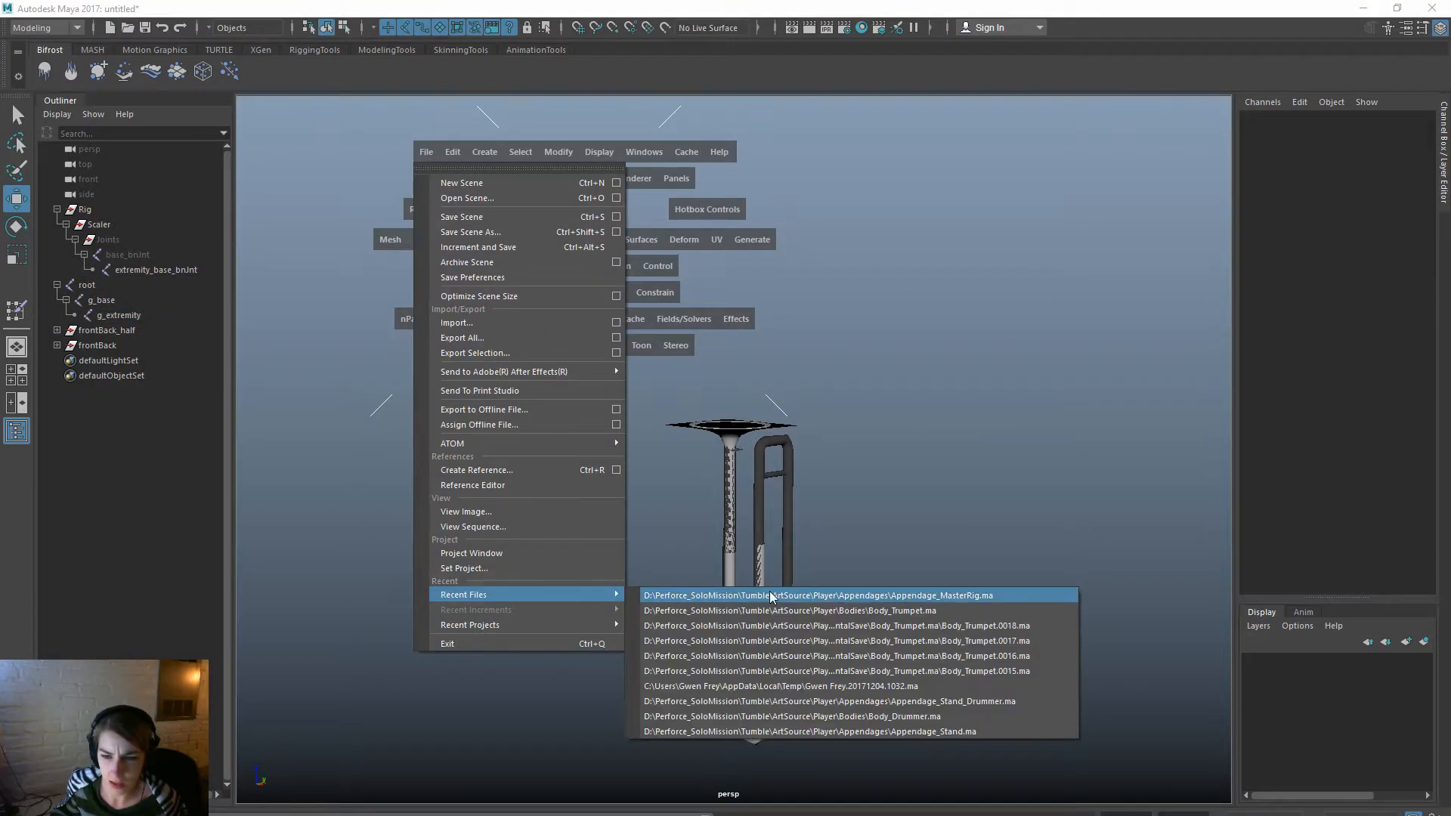
pyautogui.click(778, 615)
pyautogui.click(730, 466)
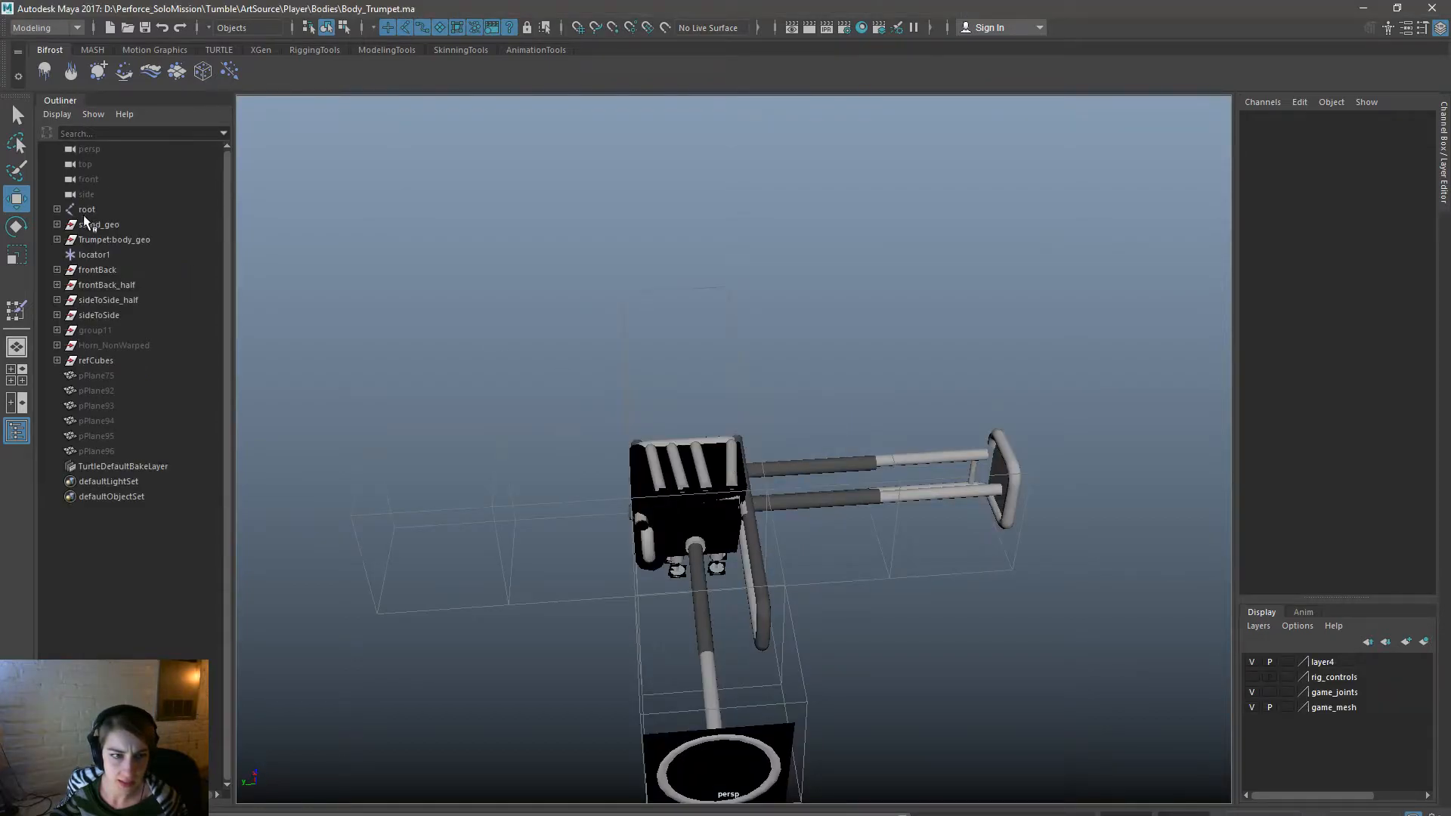
# Open the recent scene Appendage_MasterRig.ma in place of Body_Trumpet.ma.
pyautogui.click(112, 210)
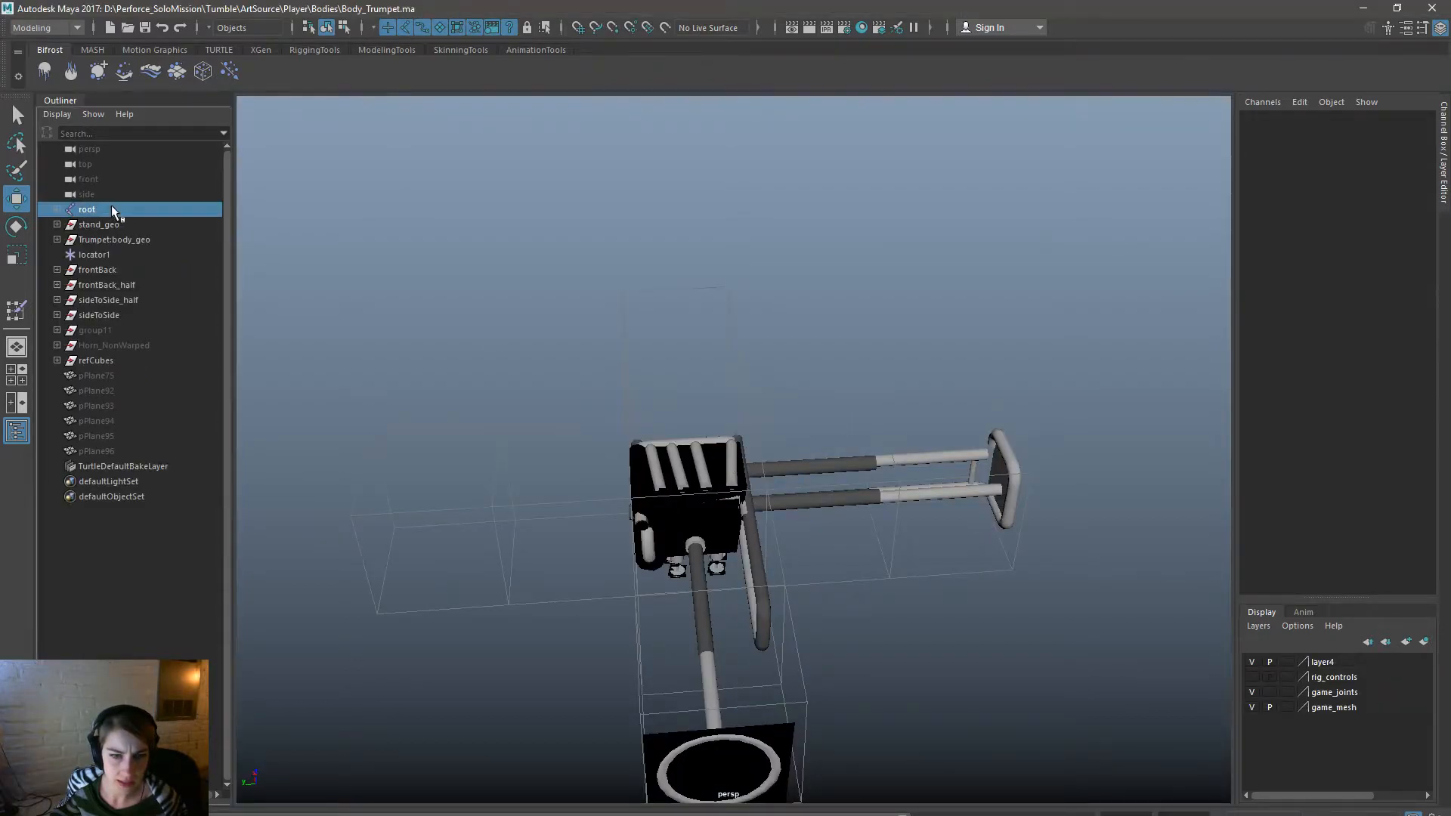
pyautogui.click(648, 341)
pyautogui.press('space')
pyautogui.click(610, 246)
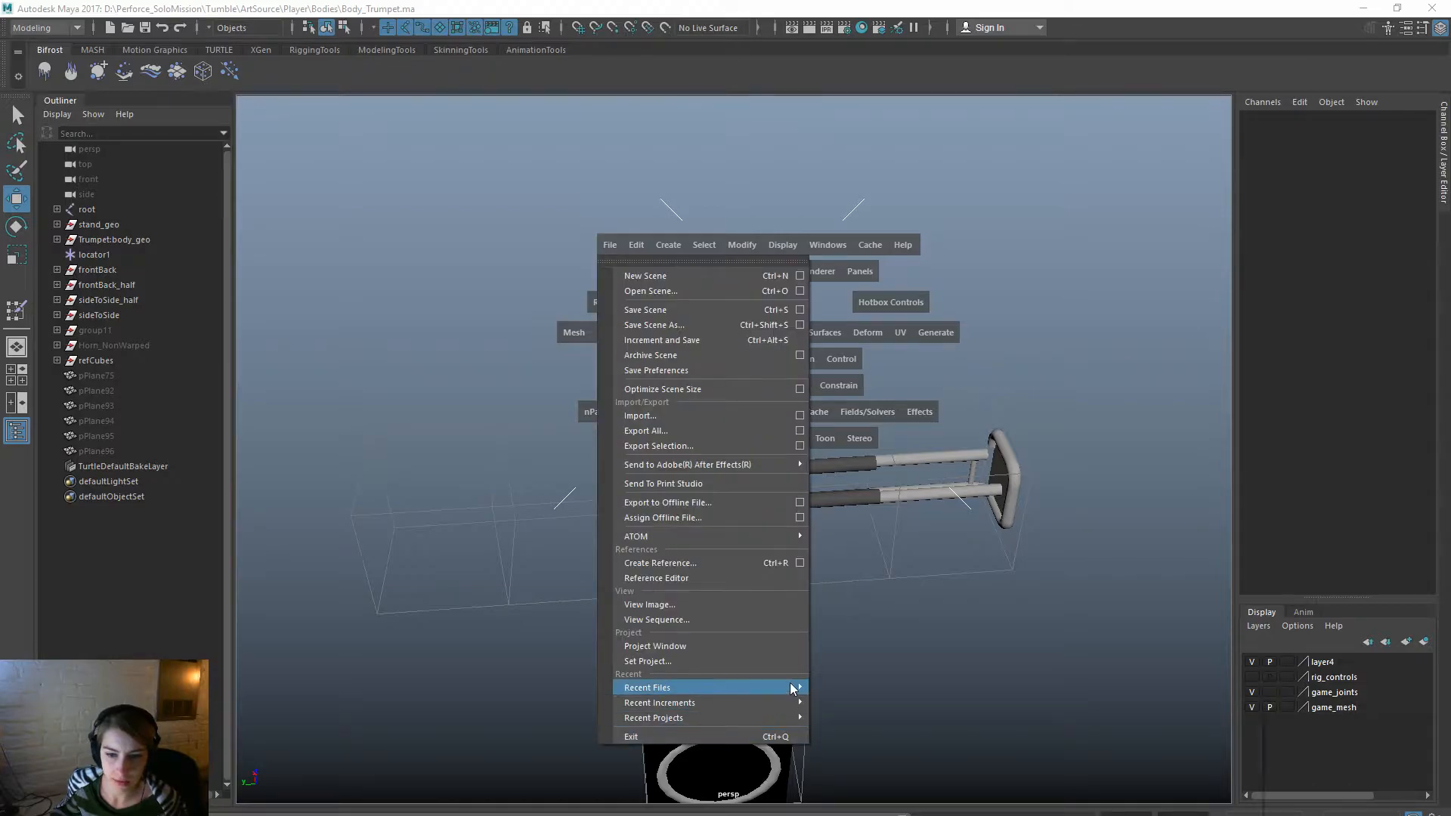
pyautogui.moveTo(791, 685)
pyautogui.click(896, 703)
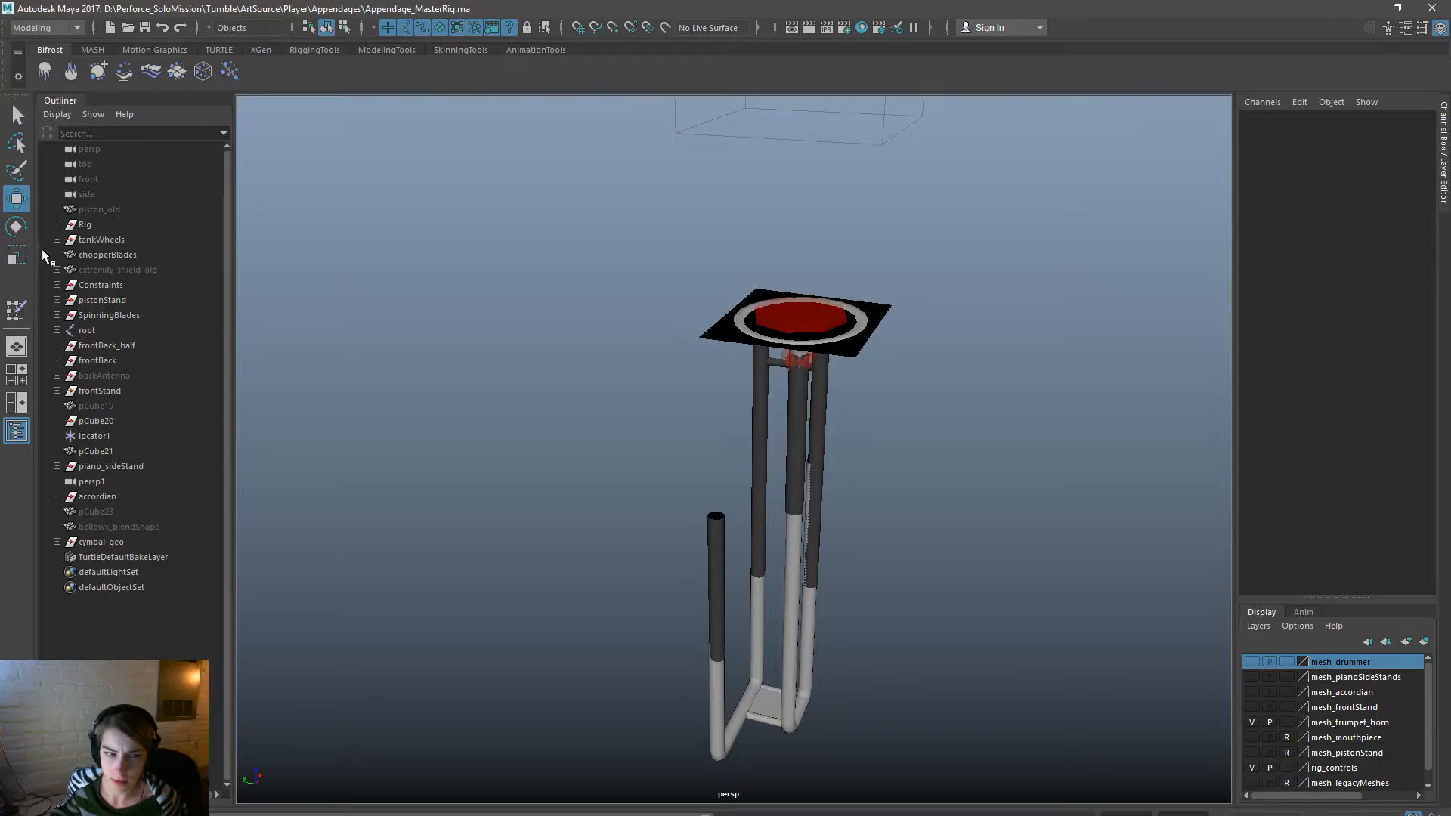
# Expand the root and g_base joints, test-move g_extremity, and undo the move.
pyautogui.click(57, 330)
pyautogui.click(66, 345)
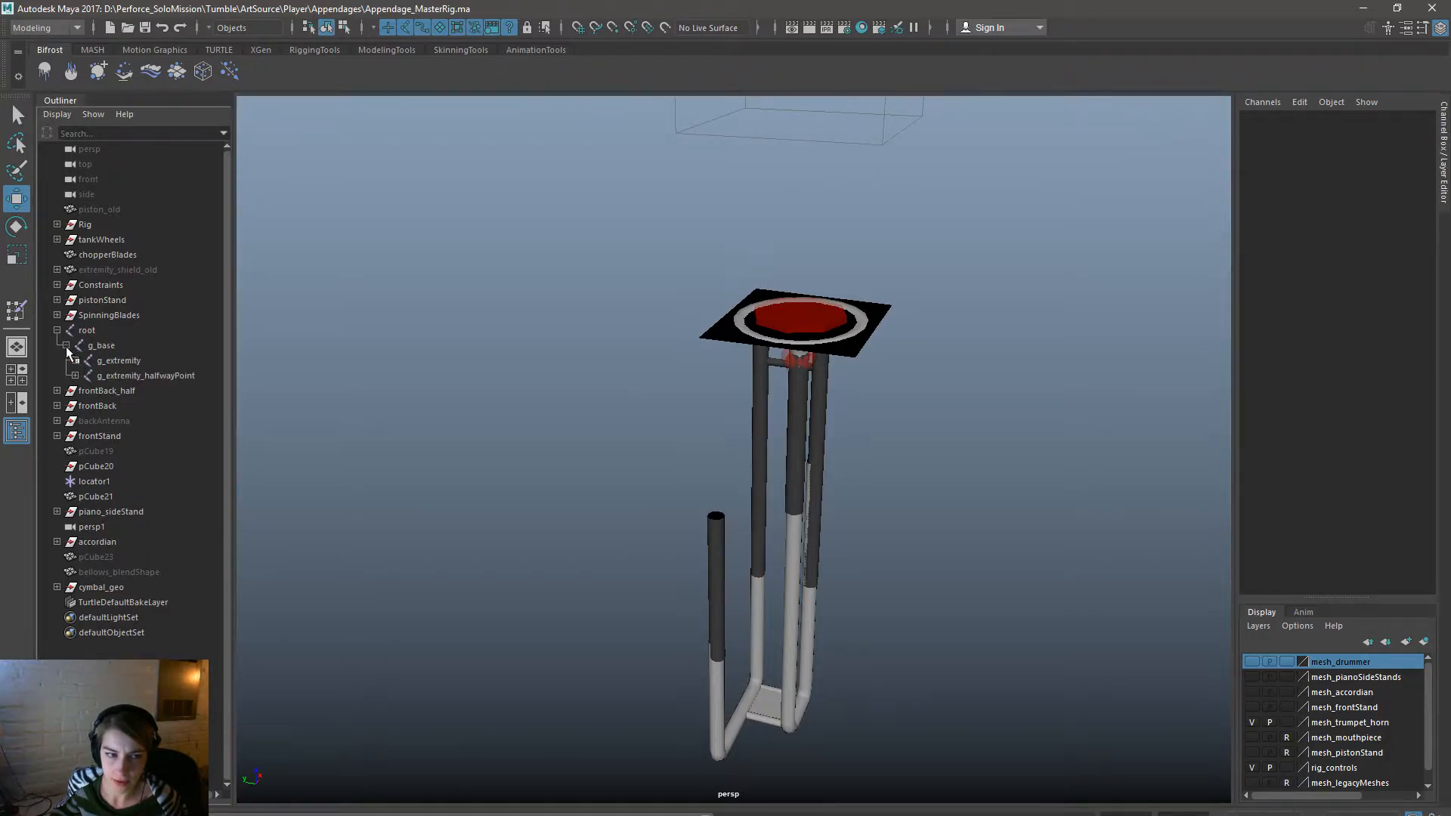
pyautogui.click(119, 360)
pyautogui.moveTo(800, 313); pyautogui.dragTo(1166, 384)
pyautogui.hotkey('ctrl', 'z')
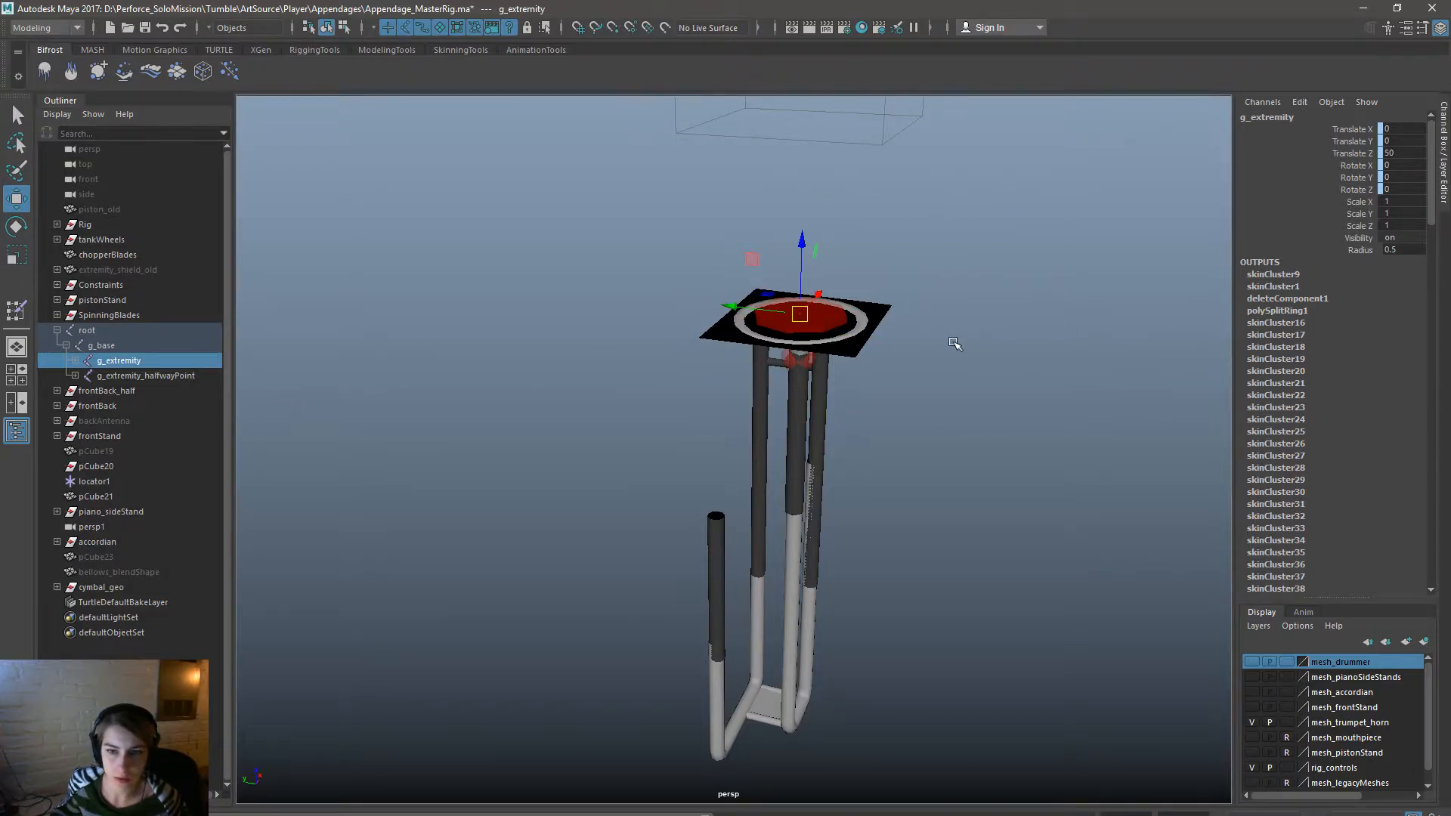
# Raise the trumpet horn's extremity_control and set its Translate Z to 400.
pyautogui.keyDown('alt'); pyautogui.moveTo(820, 535); pyautogui.dragTo(928, 486); pyautogui.keyUp('alt')
pyautogui.keyDown('alt'); pyautogui.moveTo(927, 487); pyautogui.dragTo(921, 520, button='middle'); pyautogui.keyUp('alt')
pyautogui.click(902, 391)
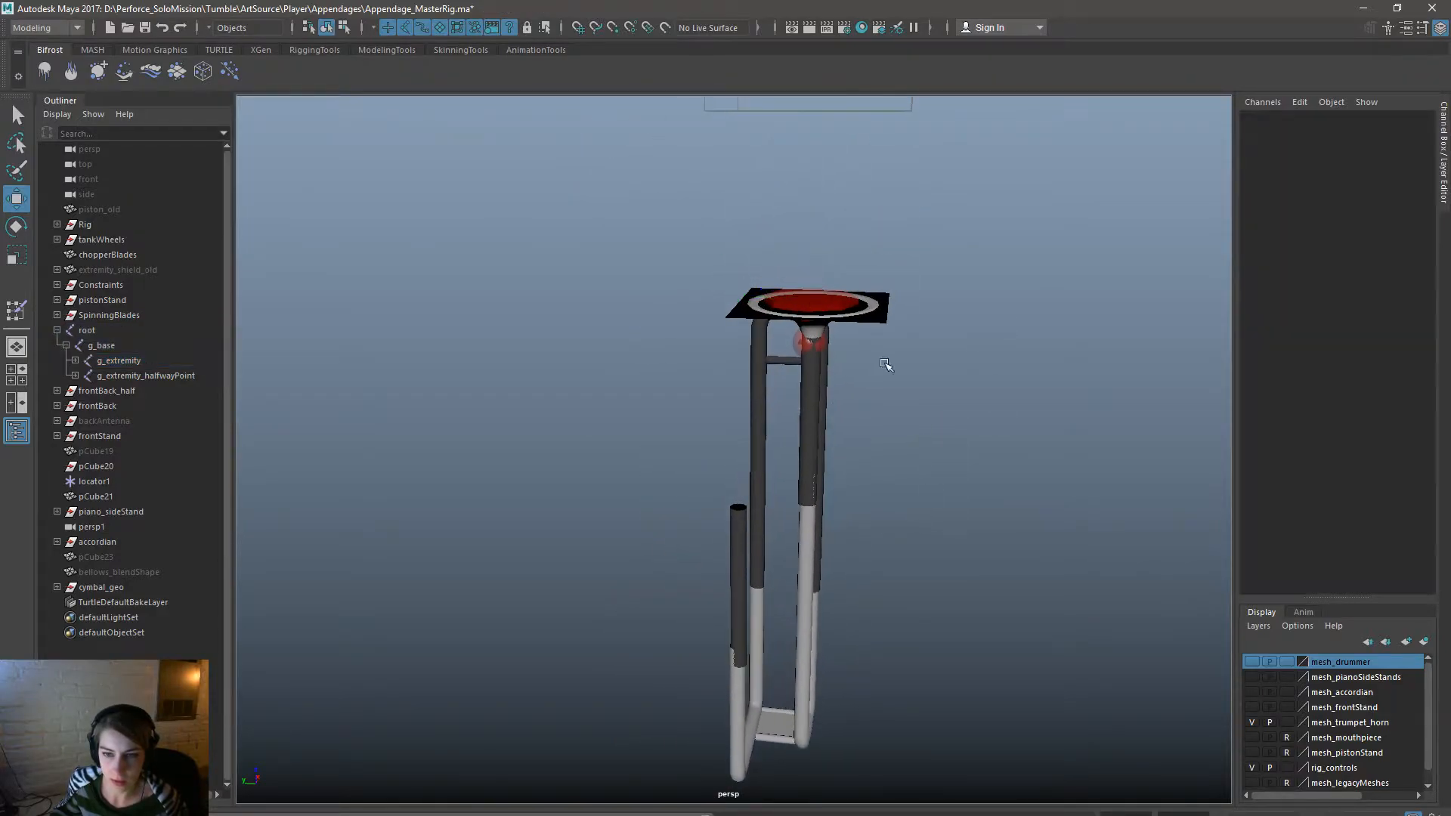
pyautogui.click(844, 295)
pyautogui.keyDown('alt'); pyautogui.moveTo(916, 449); pyautogui.dragTo(916, 535, button='middle'); pyautogui.keyUp('alt')
pyautogui.moveTo(798, 366); pyautogui.dragTo(883, 62)
pyautogui.keyDown('alt'); pyautogui.moveTo(941, 268); pyautogui.dragTo(896, 525, button='middle'); pyautogui.keyUp('alt')
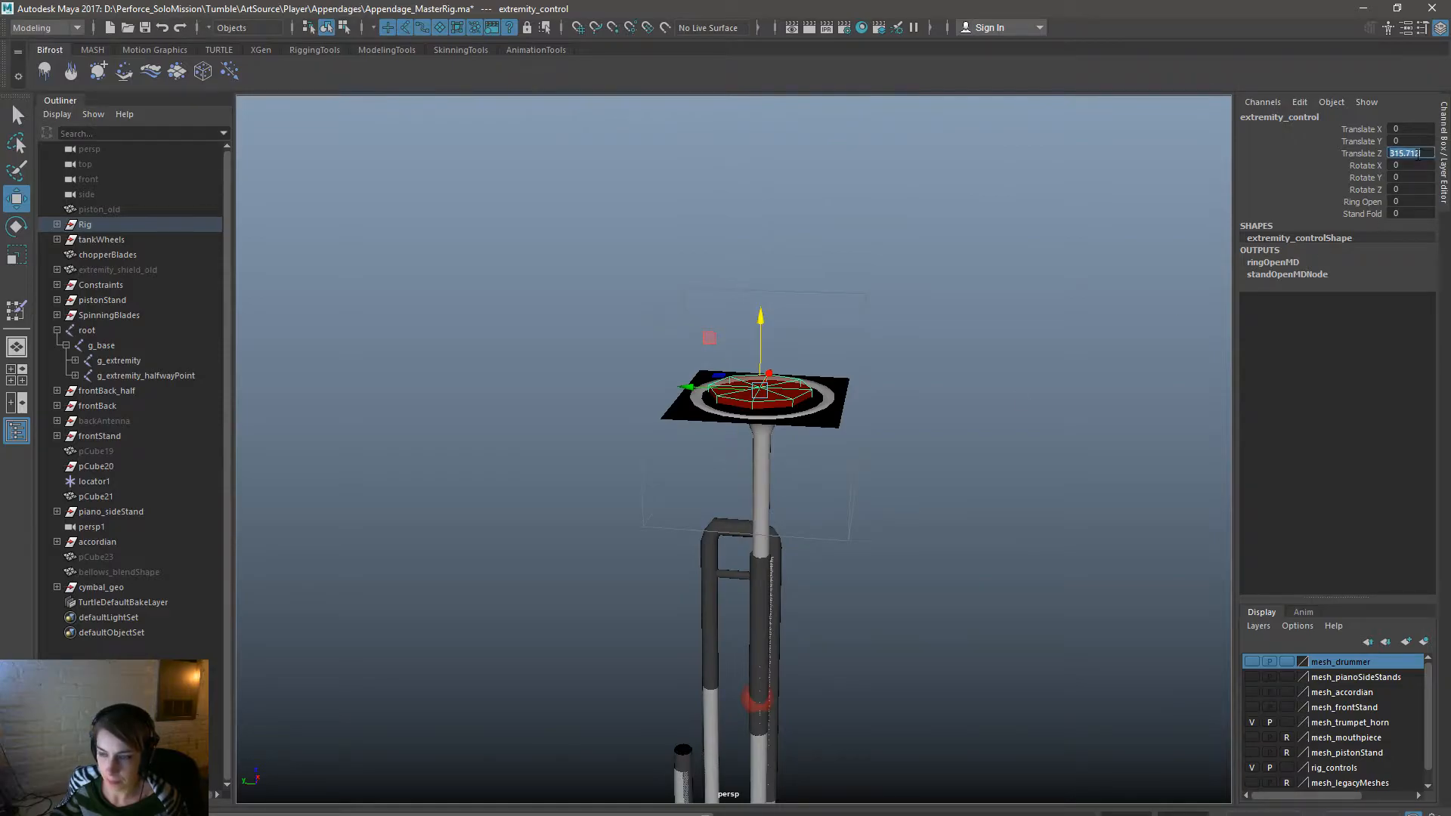
pyautogui.click(1417, 154)
pyautogui.write('400')
pyautogui.press('Return')
pyautogui.click(886, 607)
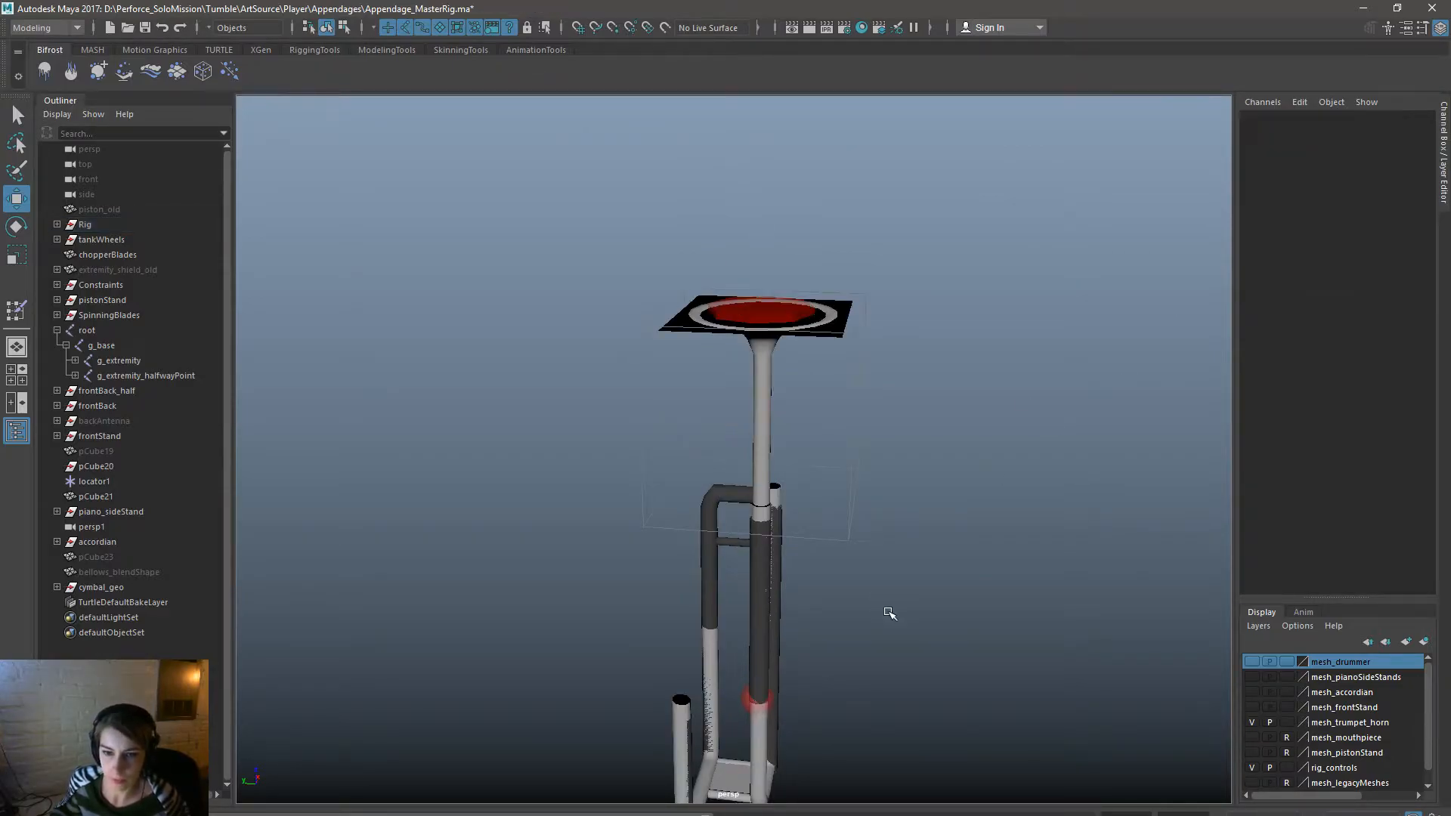
# Inspect the g_extremity children and the frontBack_half and frontBack groups, and delete polySurface88 from frontBack.
pyautogui.scroll(-3, 880, 610)
pyautogui.keyDown('alt'); pyautogui.moveTo(807, 600); pyautogui.dragTo(841, 438, button='middle'); pyautogui.keyUp('alt')
pyautogui.keyDown('alt'); pyautogui.moveTo(517, 531); pyautogui.dragTo(510, 489); pyautogui.keyUp('alt')
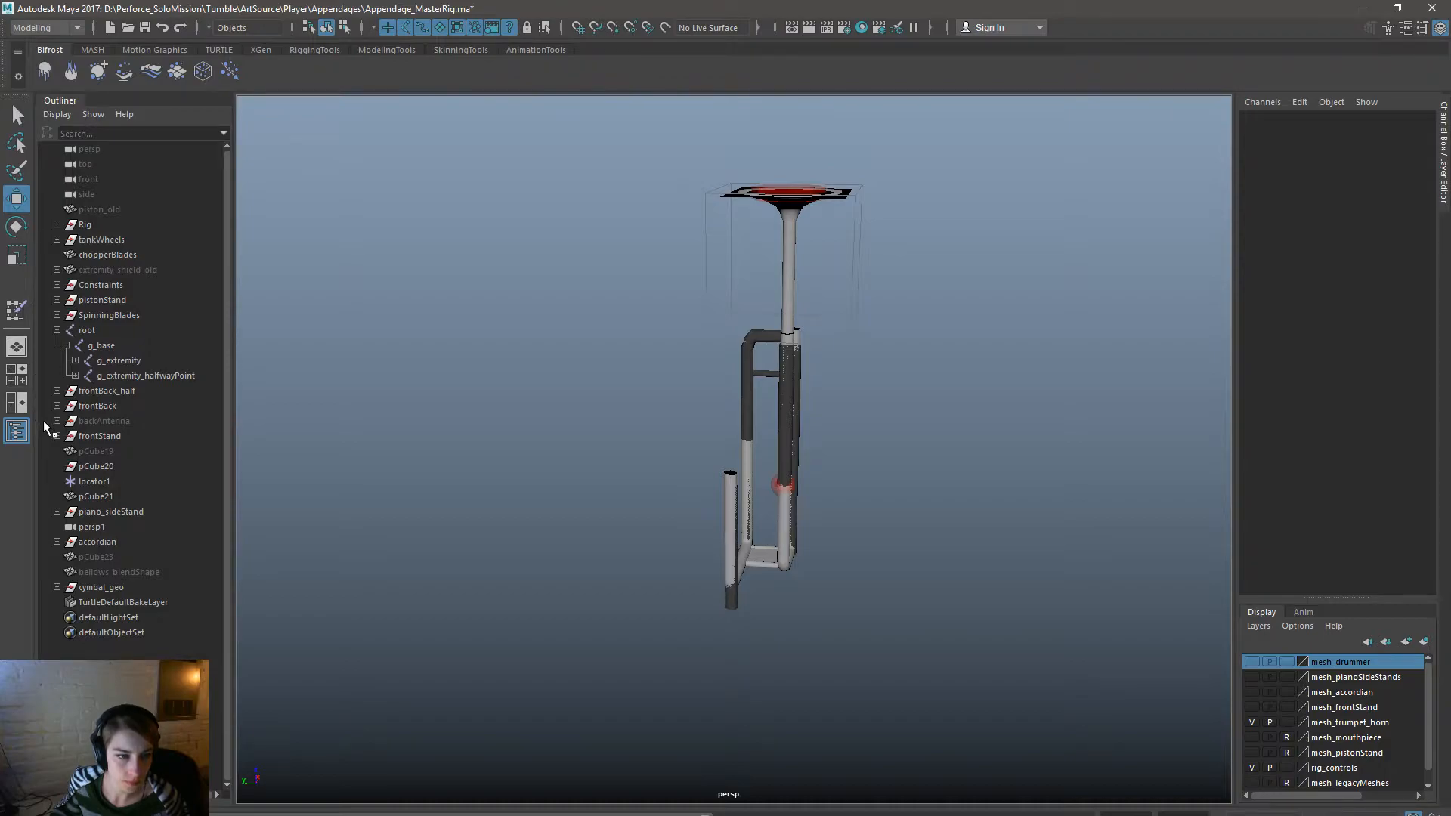
pyautogui.click(75, 360)
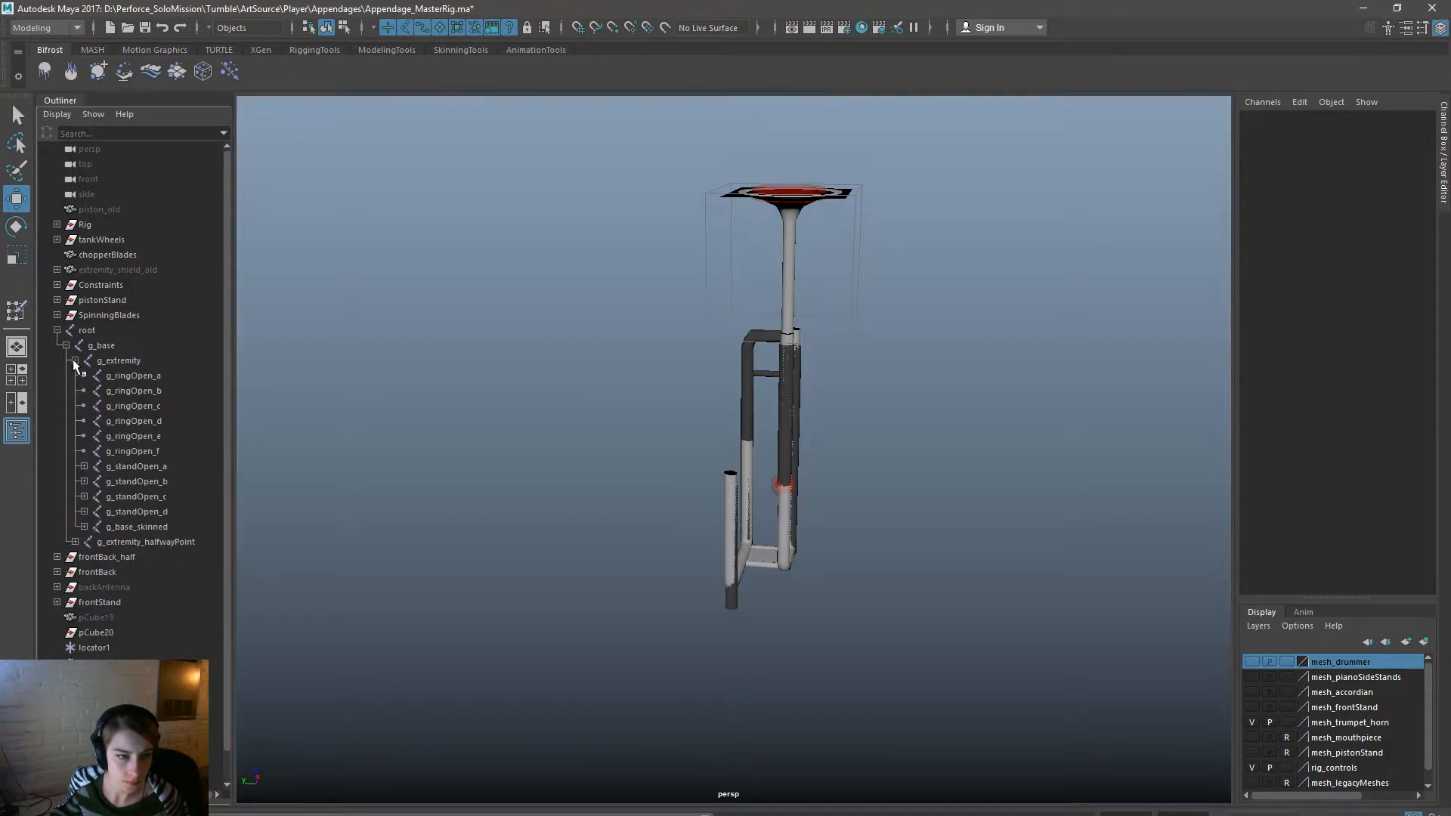
pyautogui.click(74, 361)
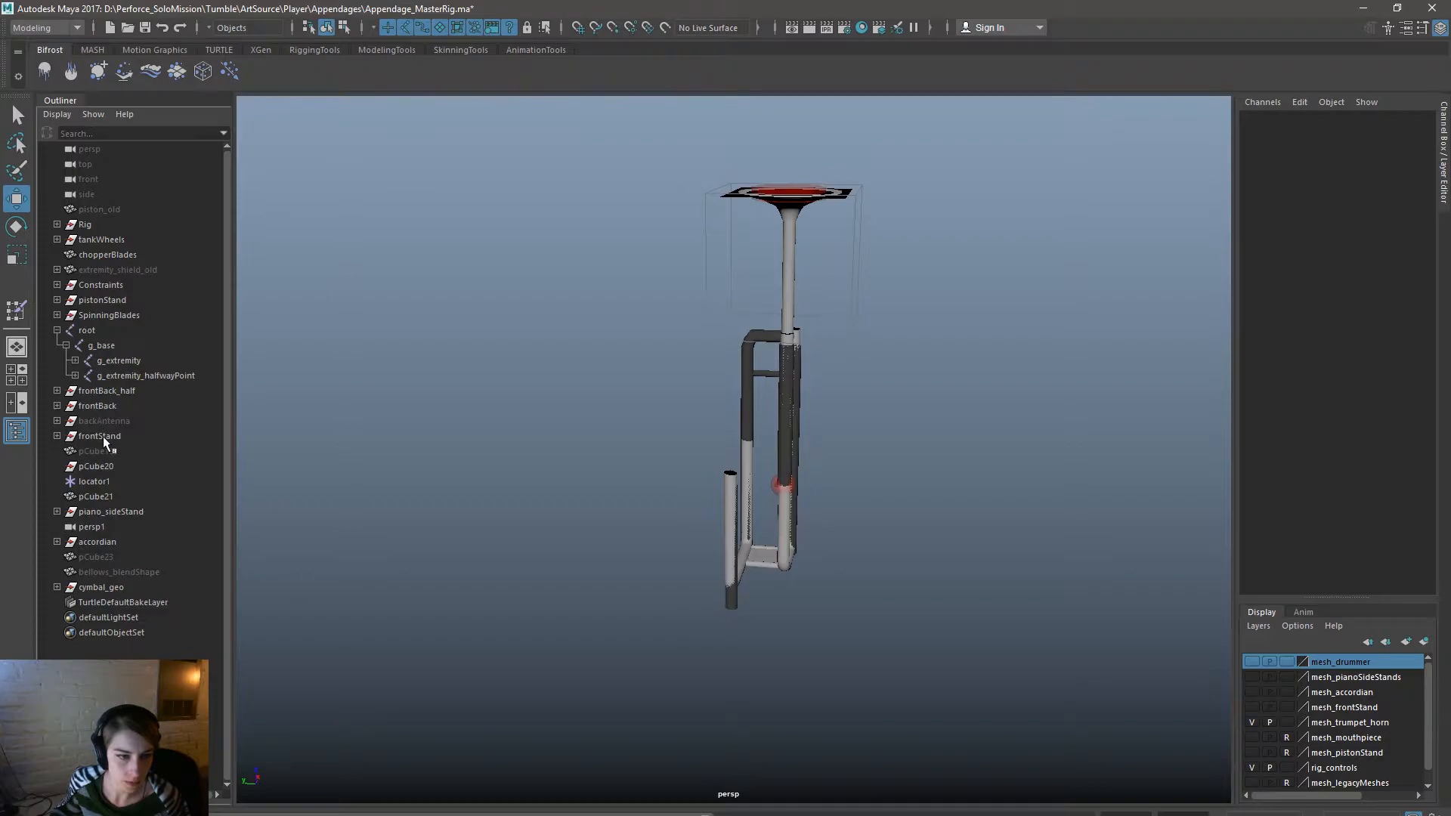
pyautogui.click(57, 406)
pyautogui.click(57, 391)
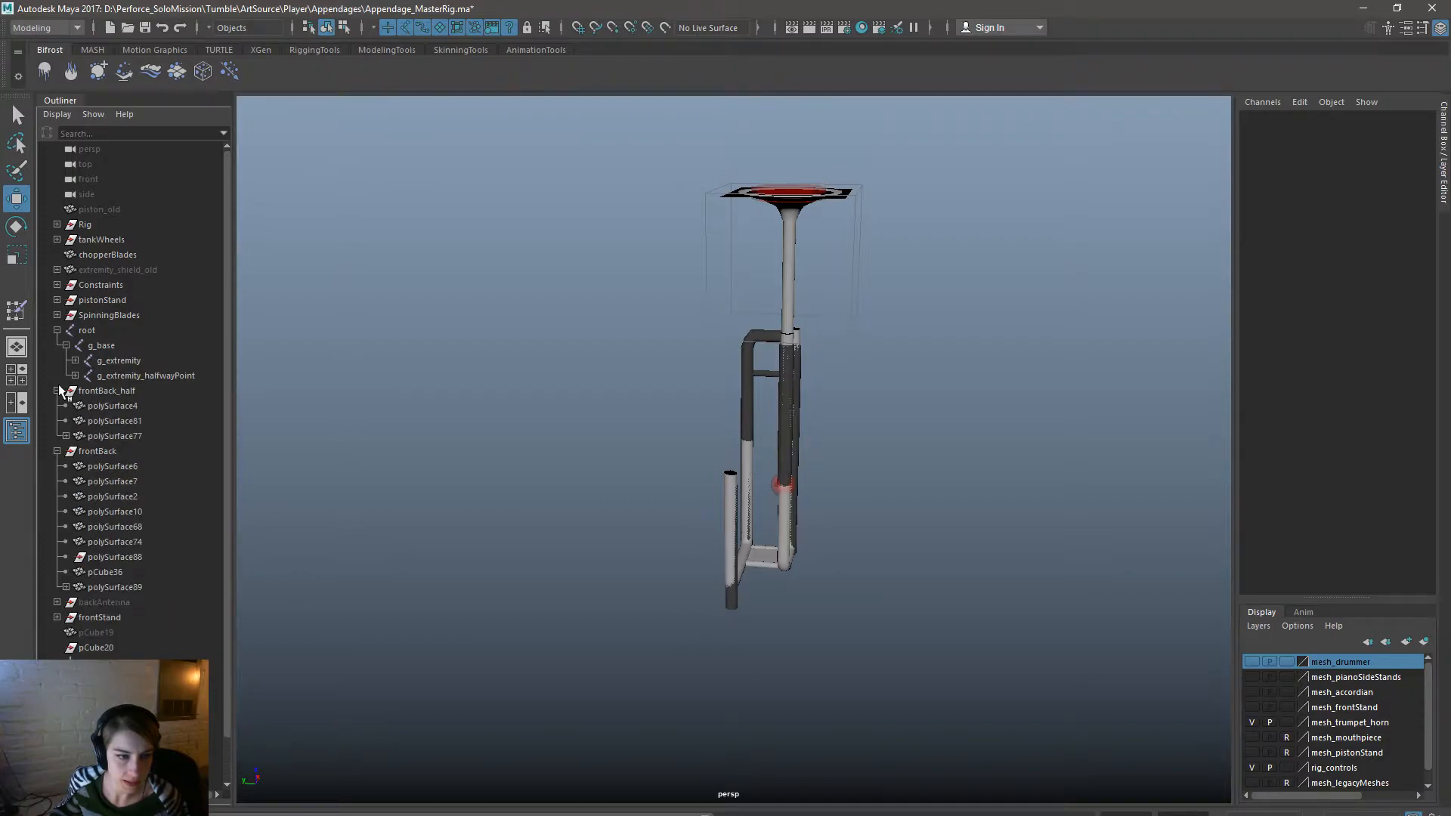
pyautogui.click(140, 404)
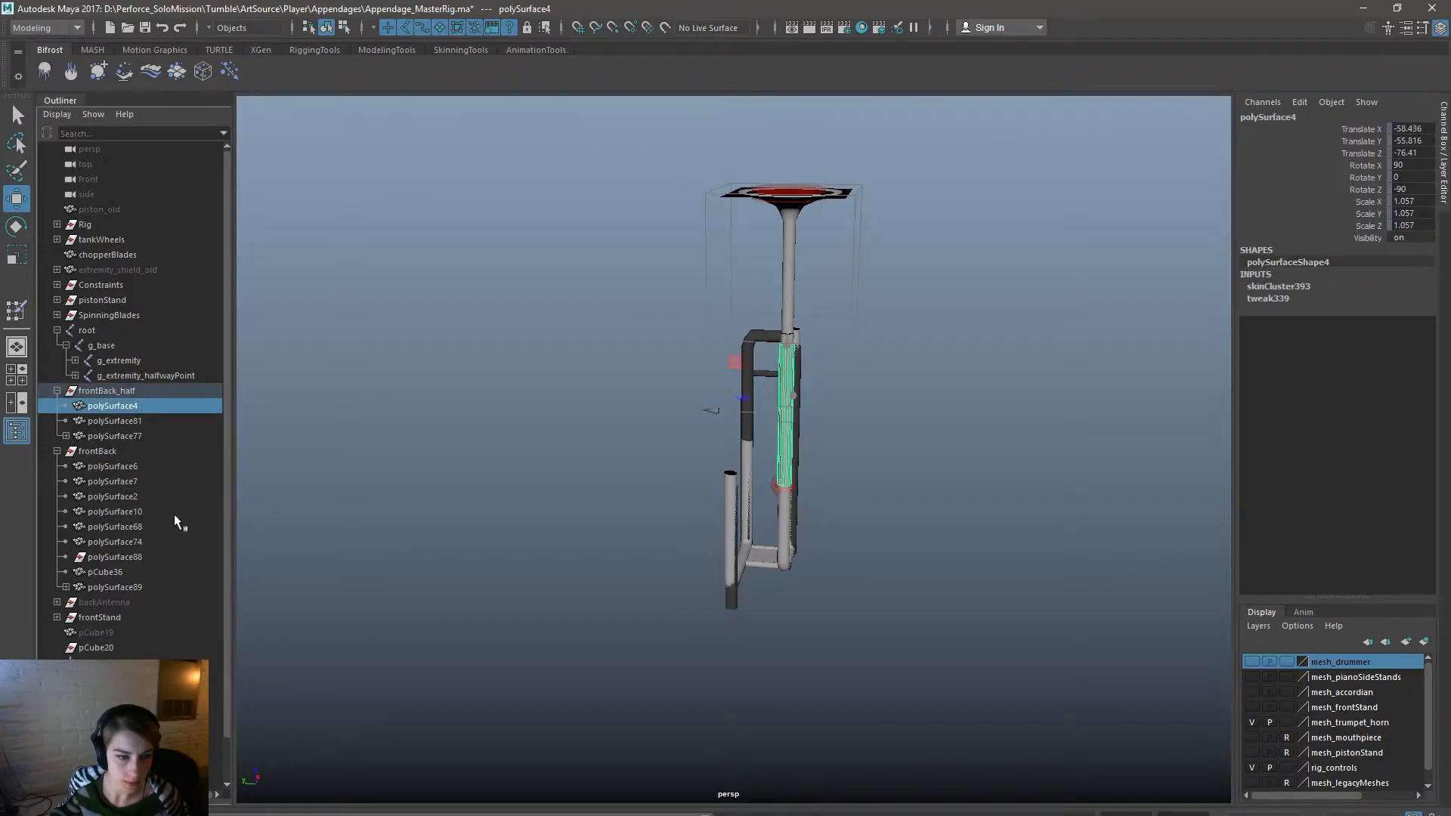
pyautogui.click(129, 561)
pyautogui.moveTo(742, 526); pyautogui.dragTo(1002, 485)
pyautogui.press('Delete')
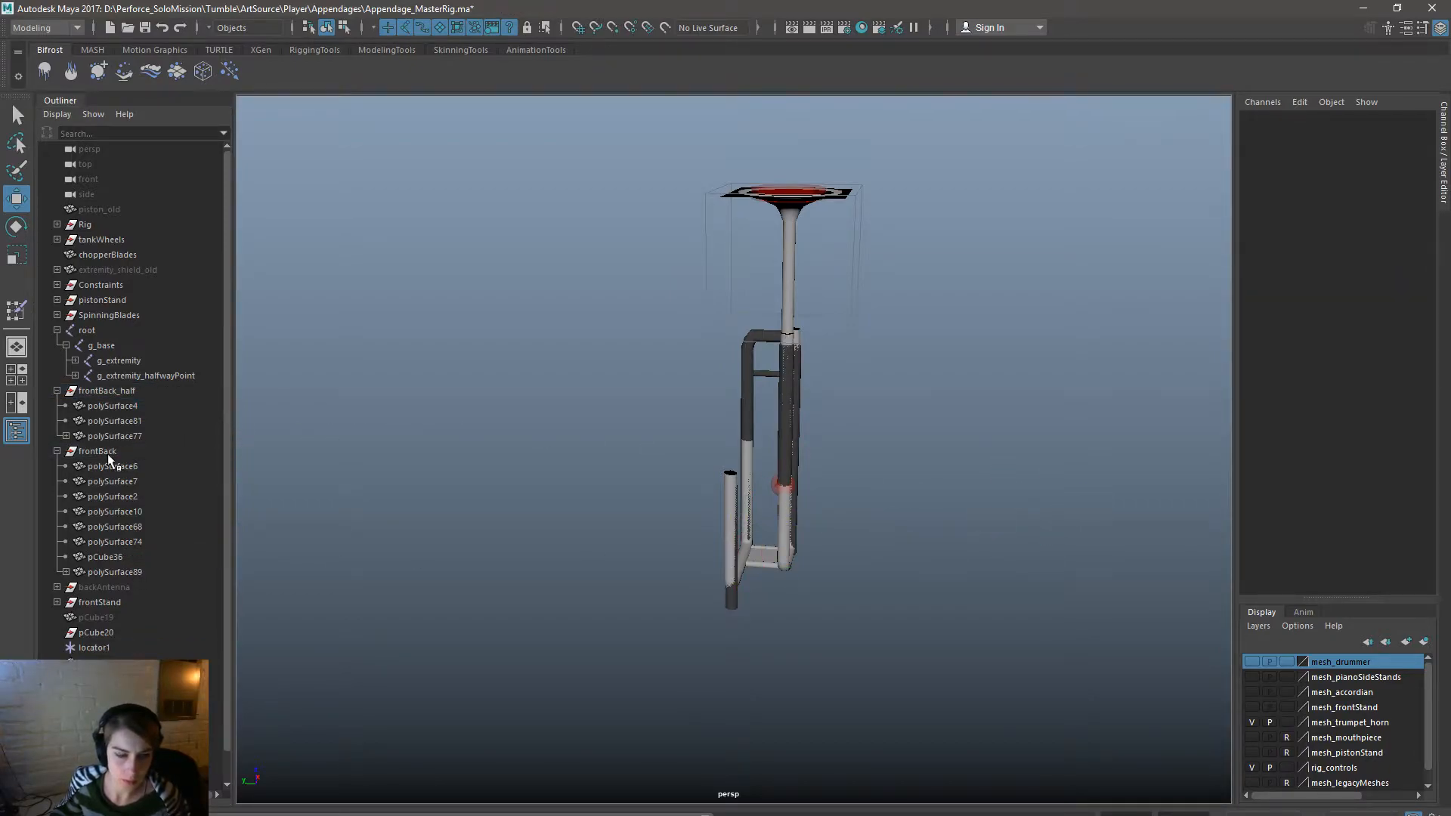
# Delete the history of all meshes in the frontBack_half and frontBack groups.
pyautogui.click(139, 557)
pyautogui.keyDown('shift'); pyautogui.click(113, 406); pyautogui.keyUp('shift')
pyautogui.press('4')
pyautogui.press('space')
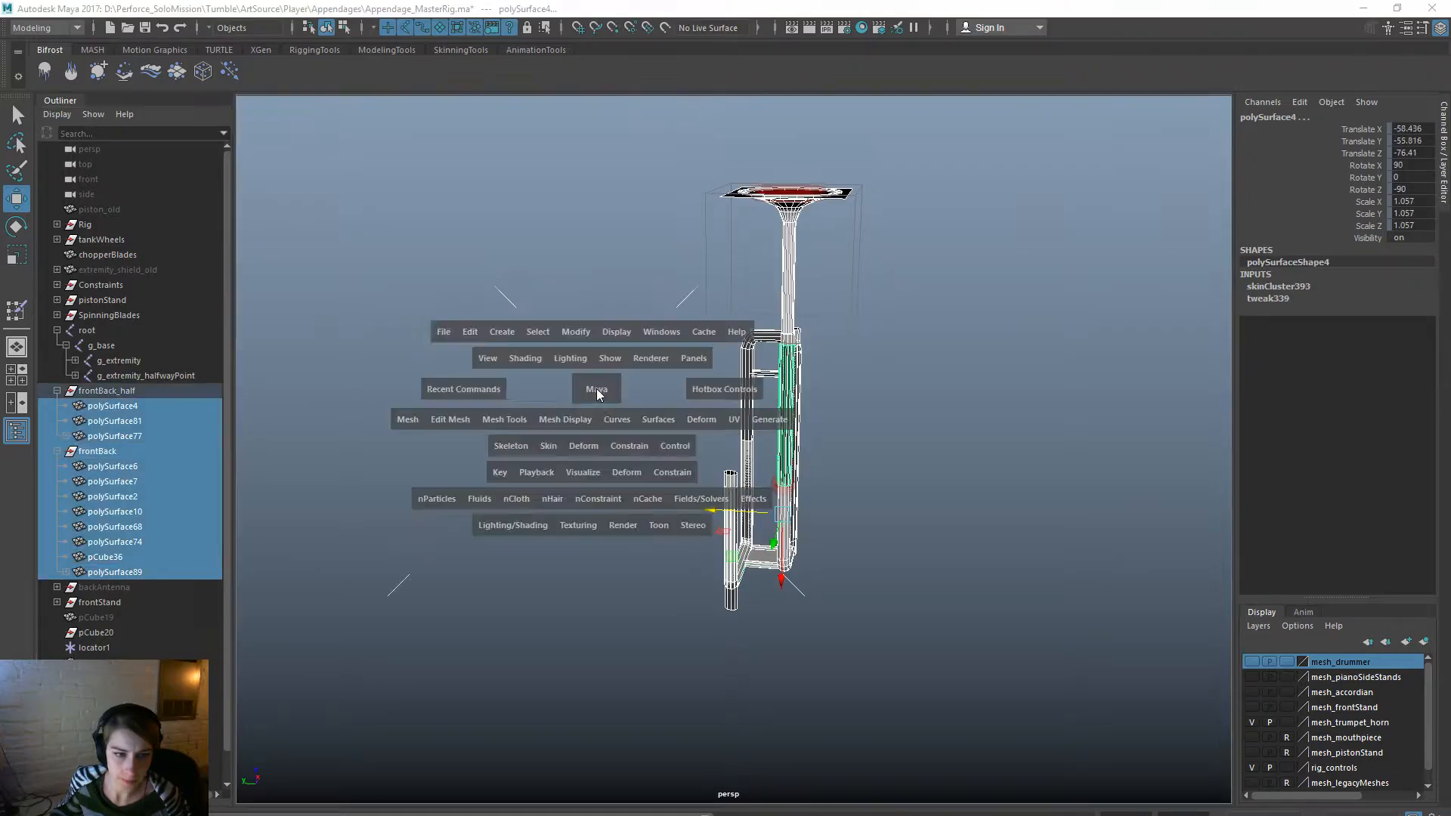
pyautogui.click(469, 331)
pyautogui.moveTo(665, 518)
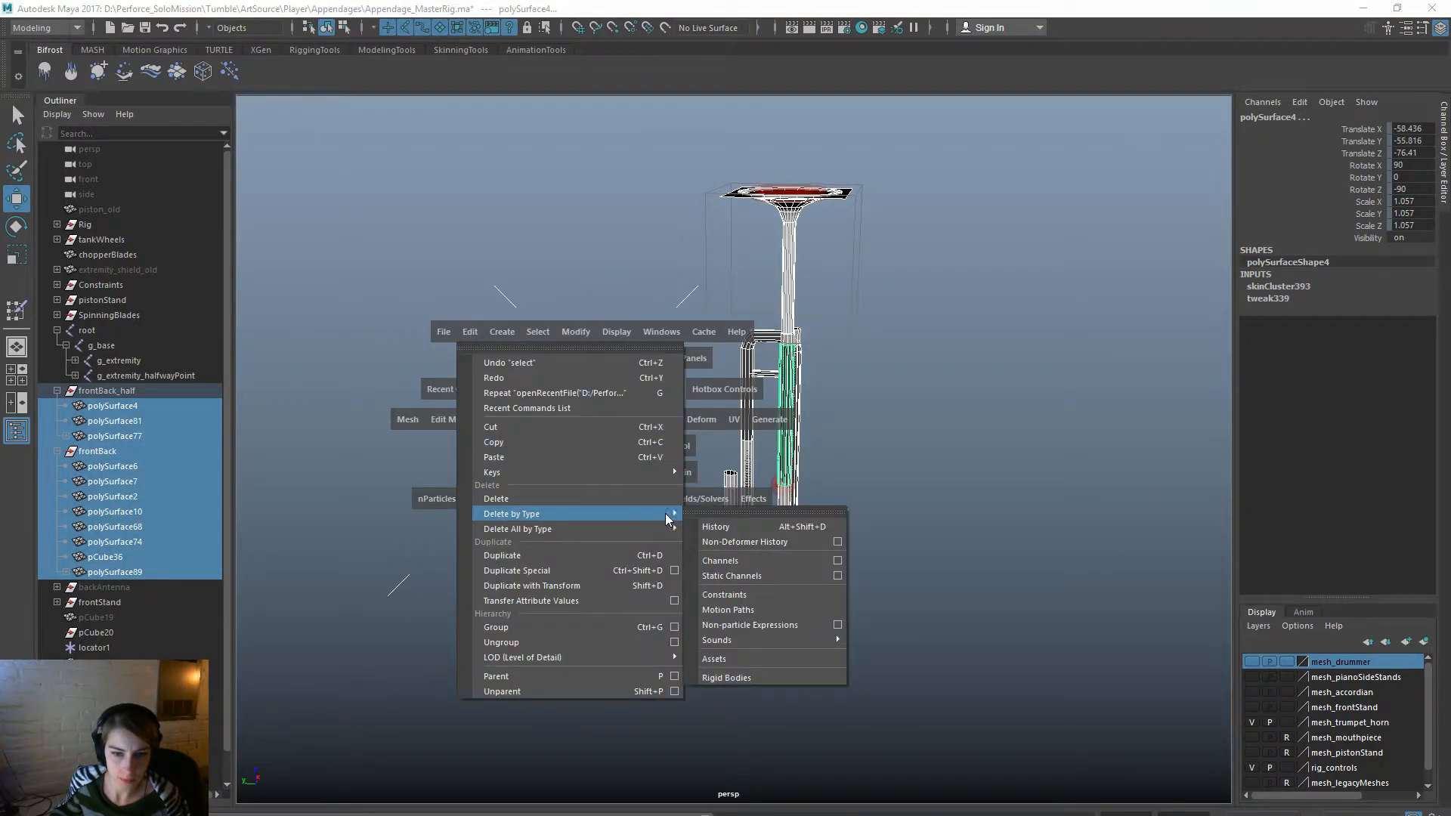
pyautogui.click(750, 526)
pyautogui.press('5')
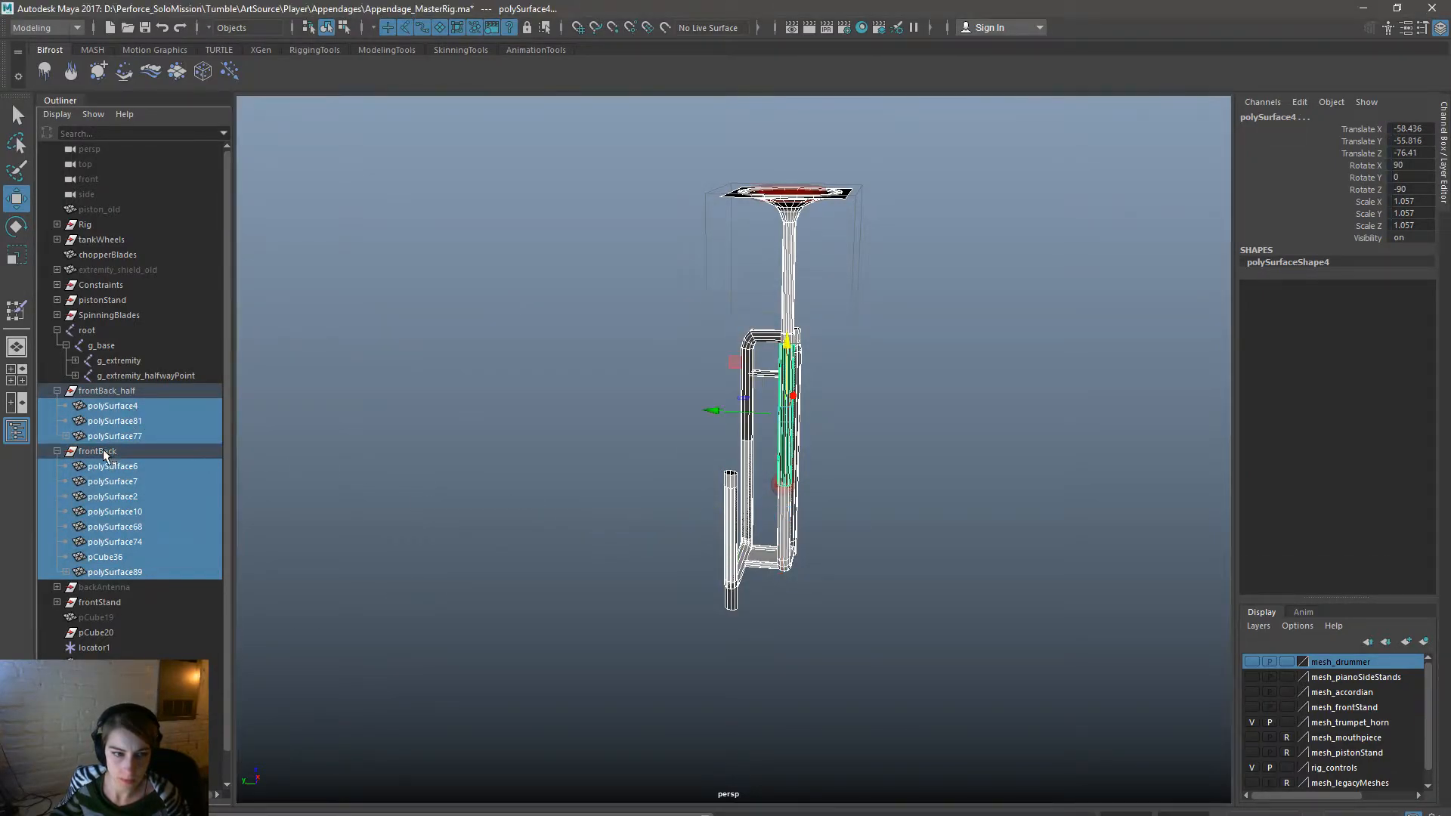
# Bind the skin of the three frontBack_half meshes to the g_extremity and g_base joints.
pyautogui.click(157, 435)
pyautogui.keyDown('shift'); pyautogui.click(157, 410); pyautogui.keyUp('shift')
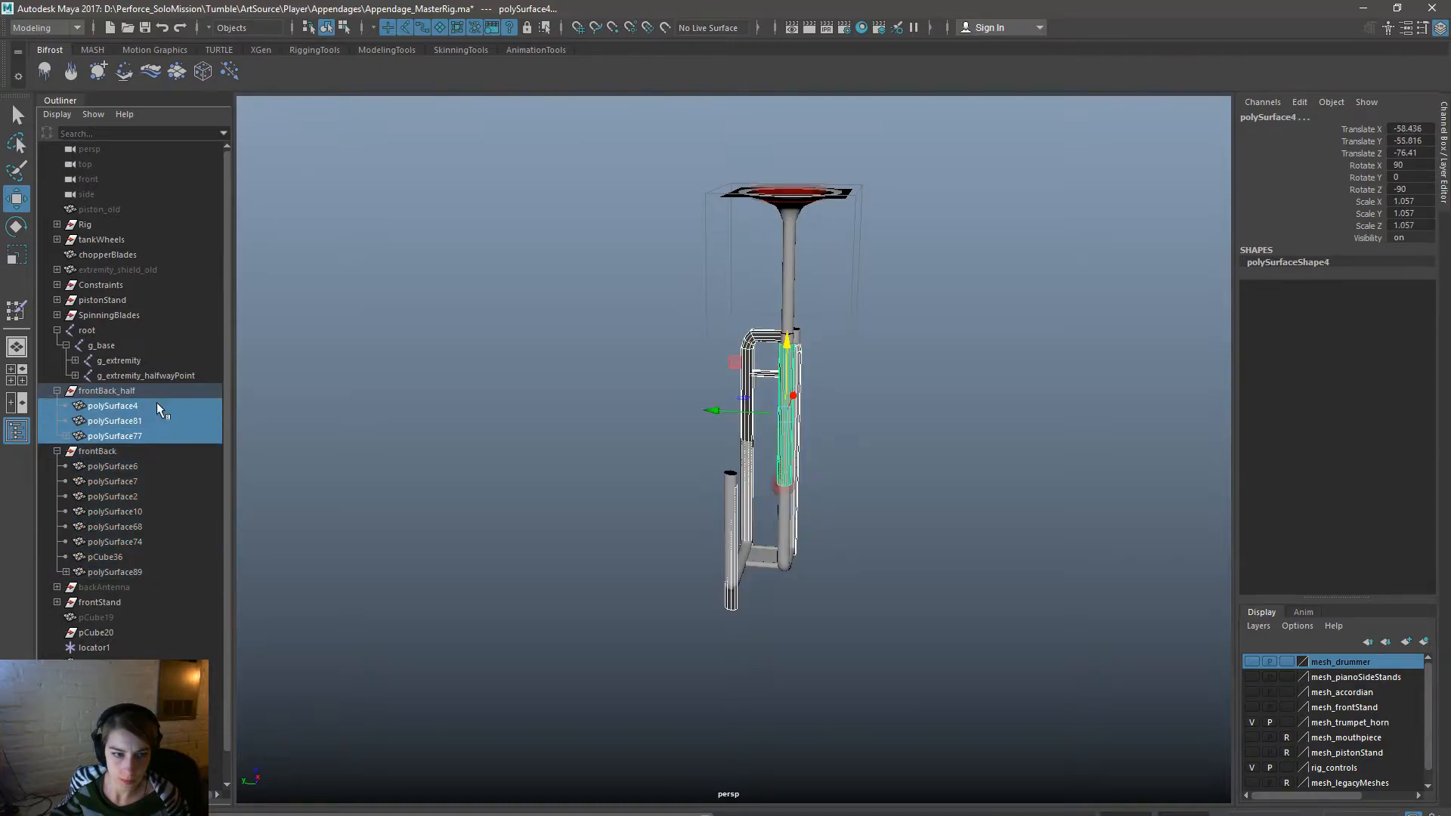
pyautogui.keyDown('ctrl'); pyautogui.click(126, 358); pyautogui.keyUp('ctrl')
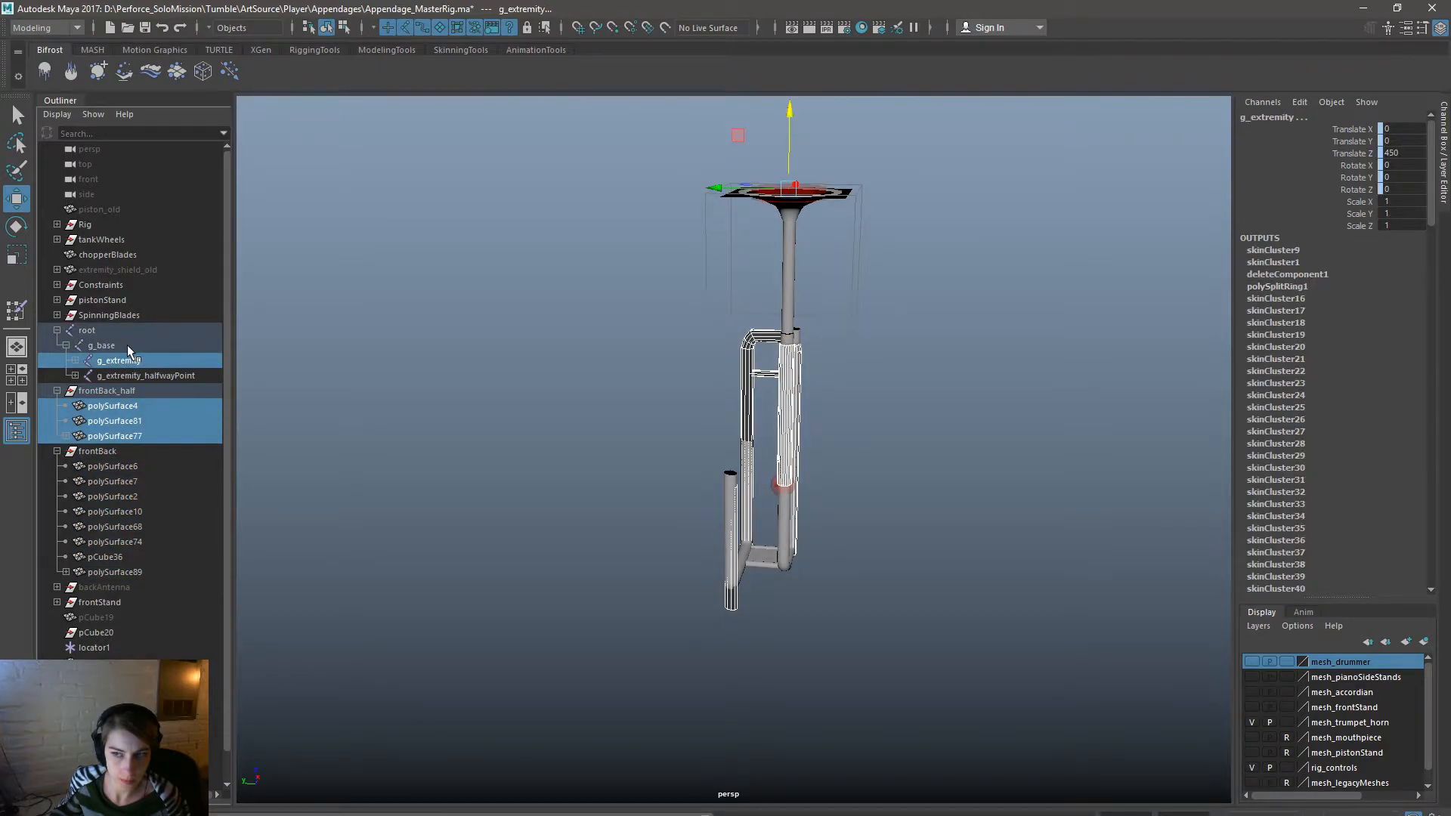
pyautogui.keyDown('ctrl'); pyautogui.click(101, 346); pyautogui.keyUp('ctrl')
pyautogui.press('space')
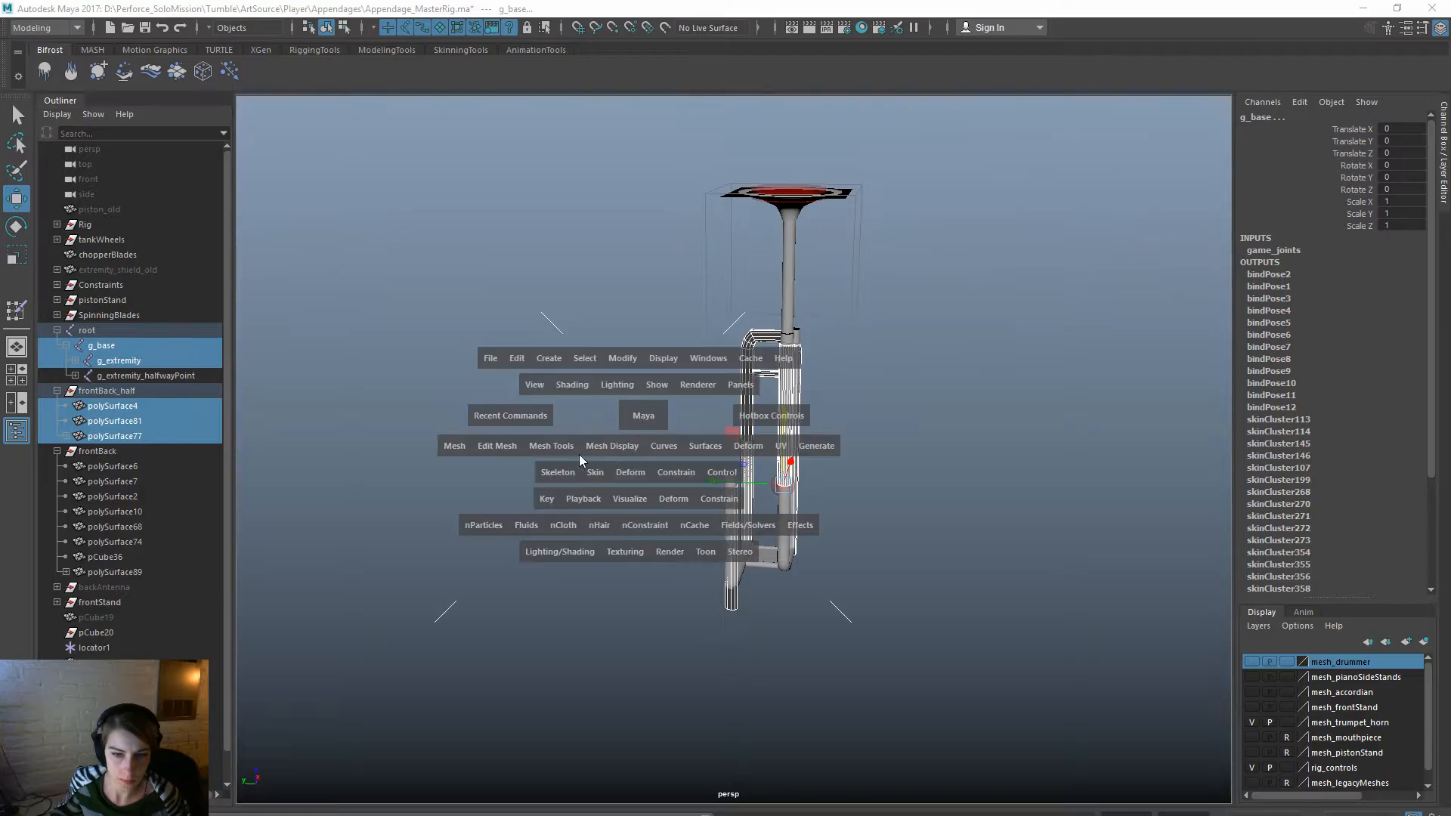
pyautogui.click(596, 474)
pyautogui.click(641, 511)
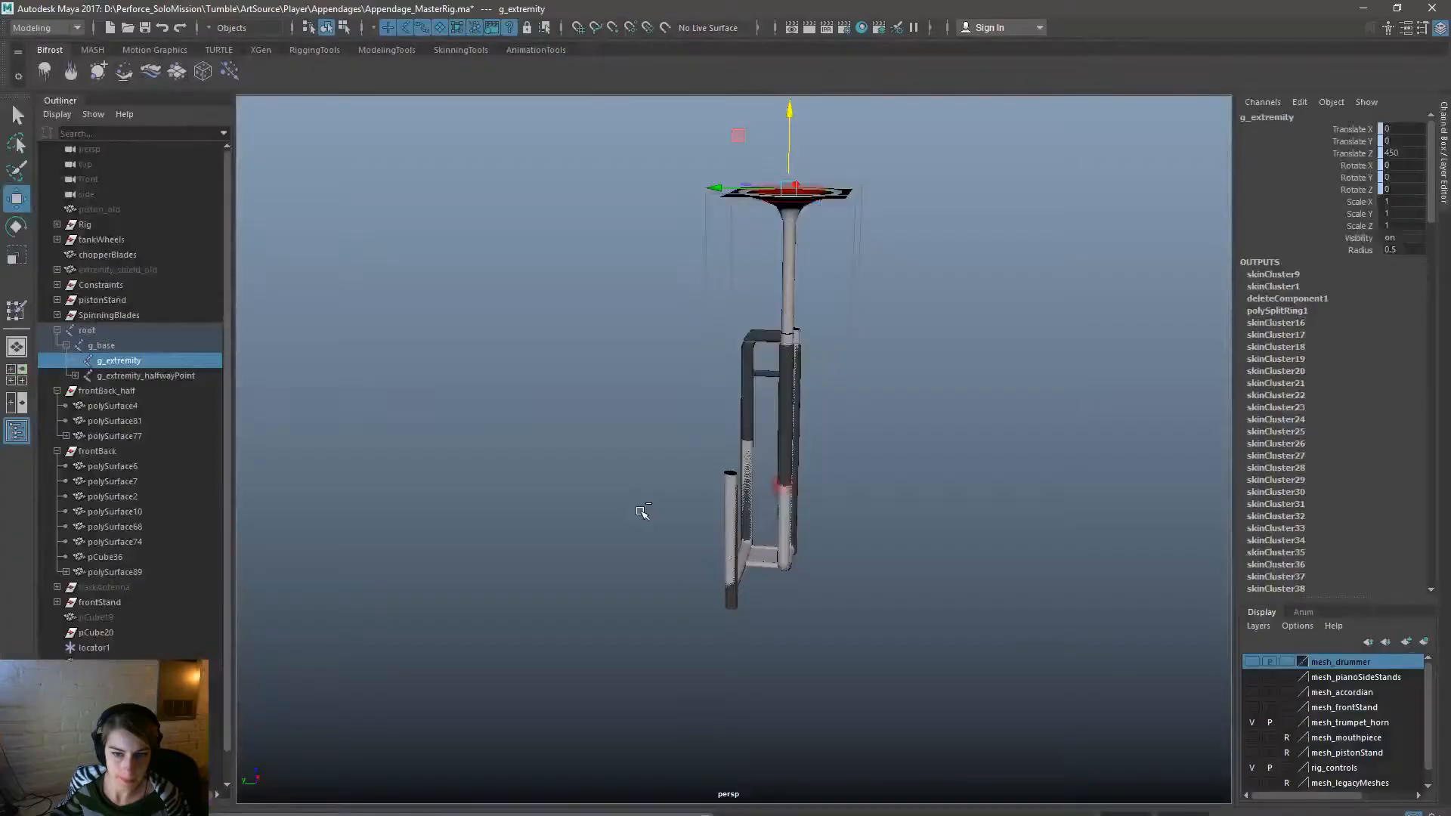
# Bind the skin of all frontBack meshes, from polySurface6 to polySurface89, to the g_extremity joint.
pyautogui.click(112, 466)
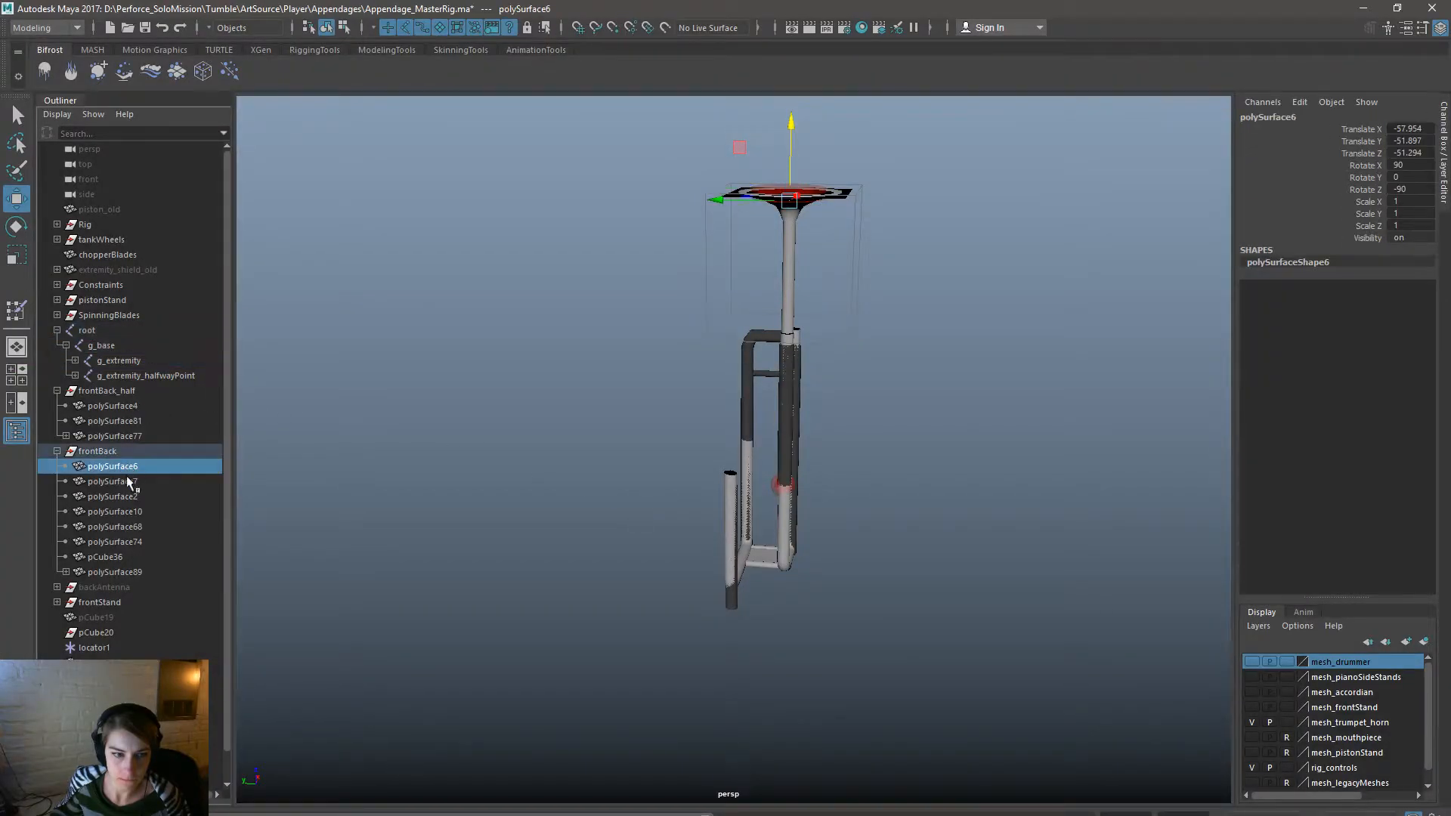
pyautogui.keyDown('shift'); pyautogui.click(148, 567); pyautogui.keyUp('shift')
pyautogui.keyDown('ctrl'); pyautogui.click(137, 362); pyautogui.keyUp('ctrl')
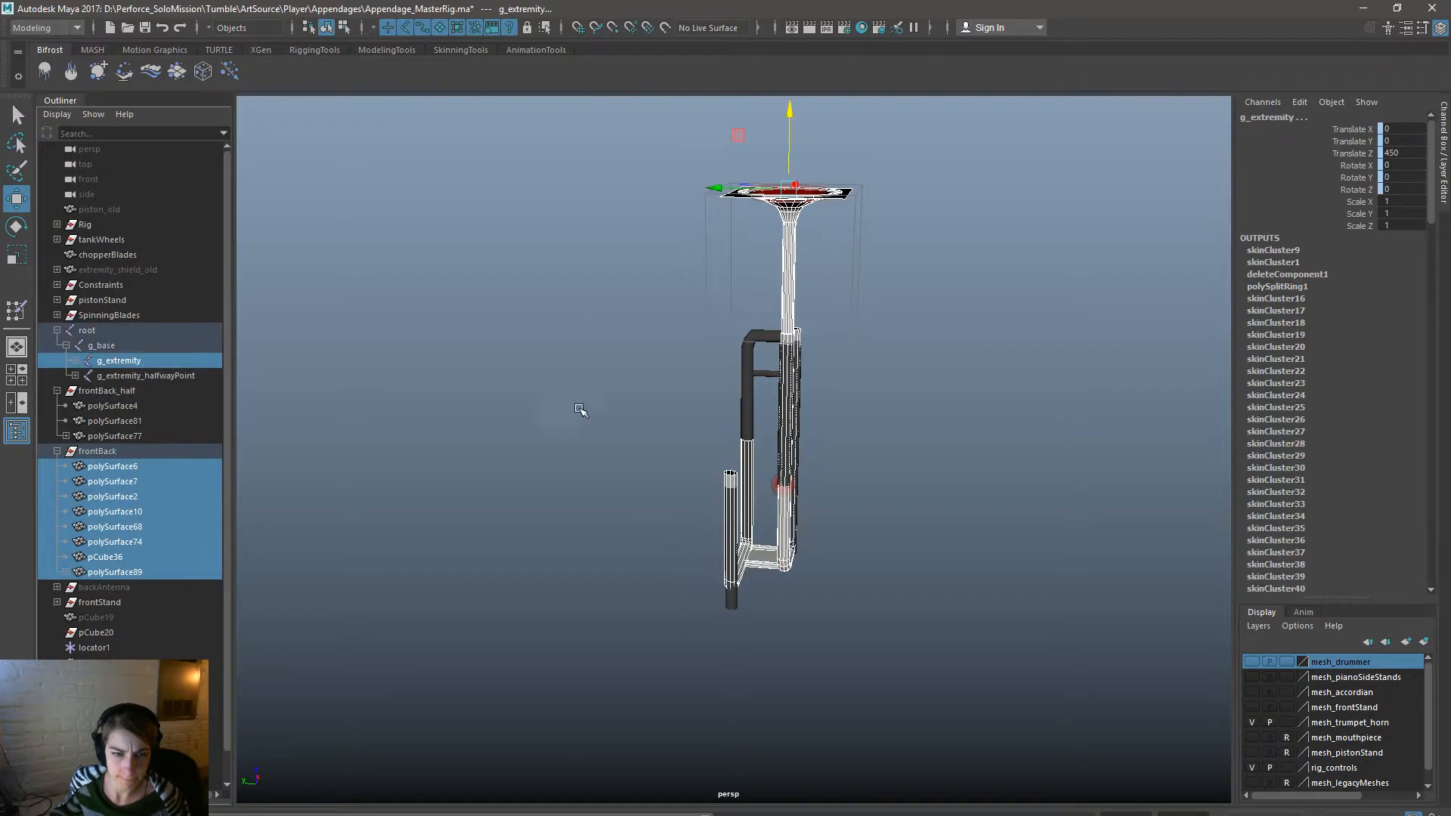
pyautogui.press('space')
pyautogui.click(568, 463)
pyautogui.click(571, 506)
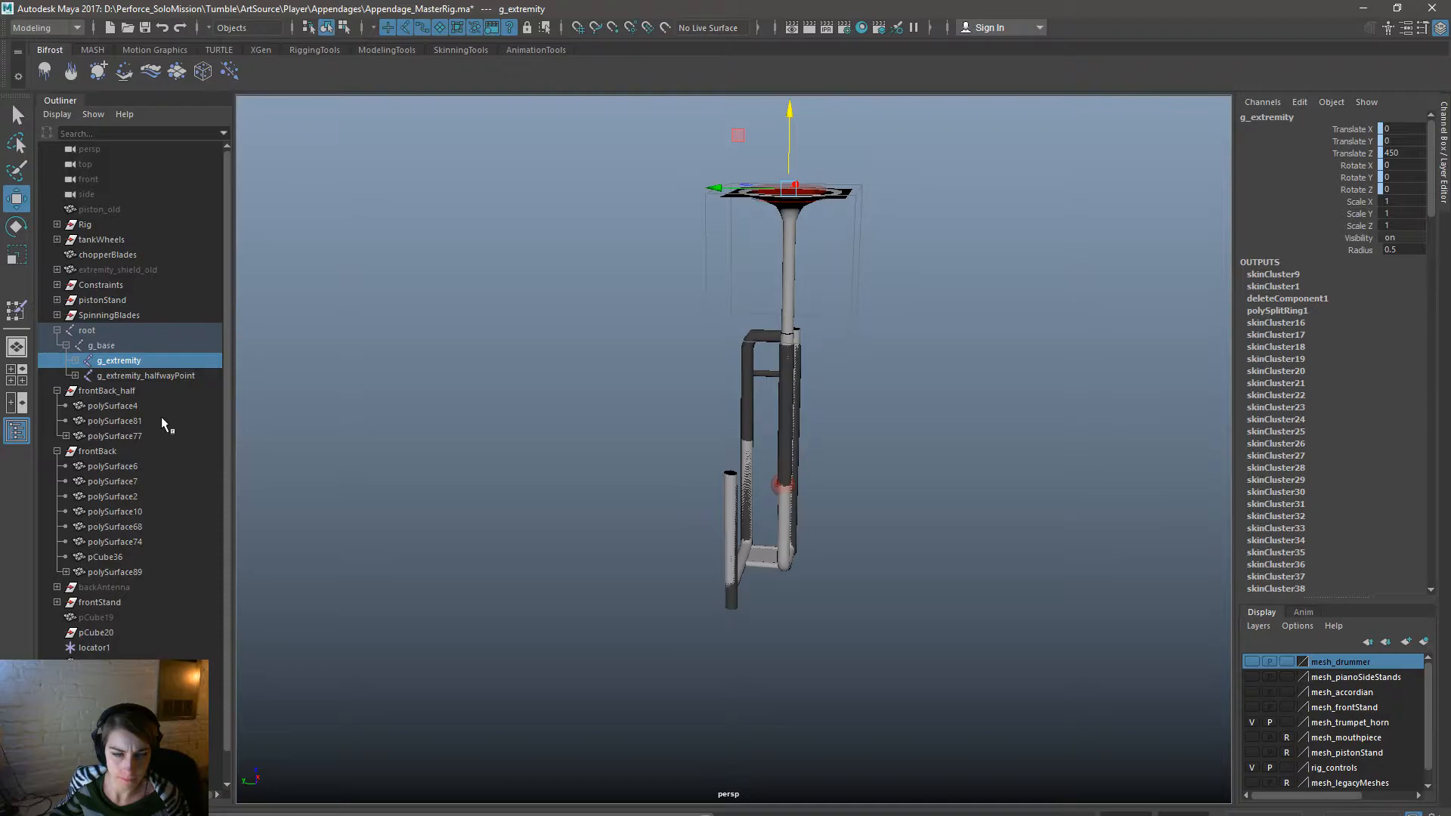
# Flood the skin weights of the frontBack_half meshes with a value of 0.5 for g_extremity, using the Paint Skin Weights tool.
pyautogui.click(136, 436)
pyautogui.keyDown('shift'); pyautogui.click(135, 408); pyautogui.keyUp('shift')
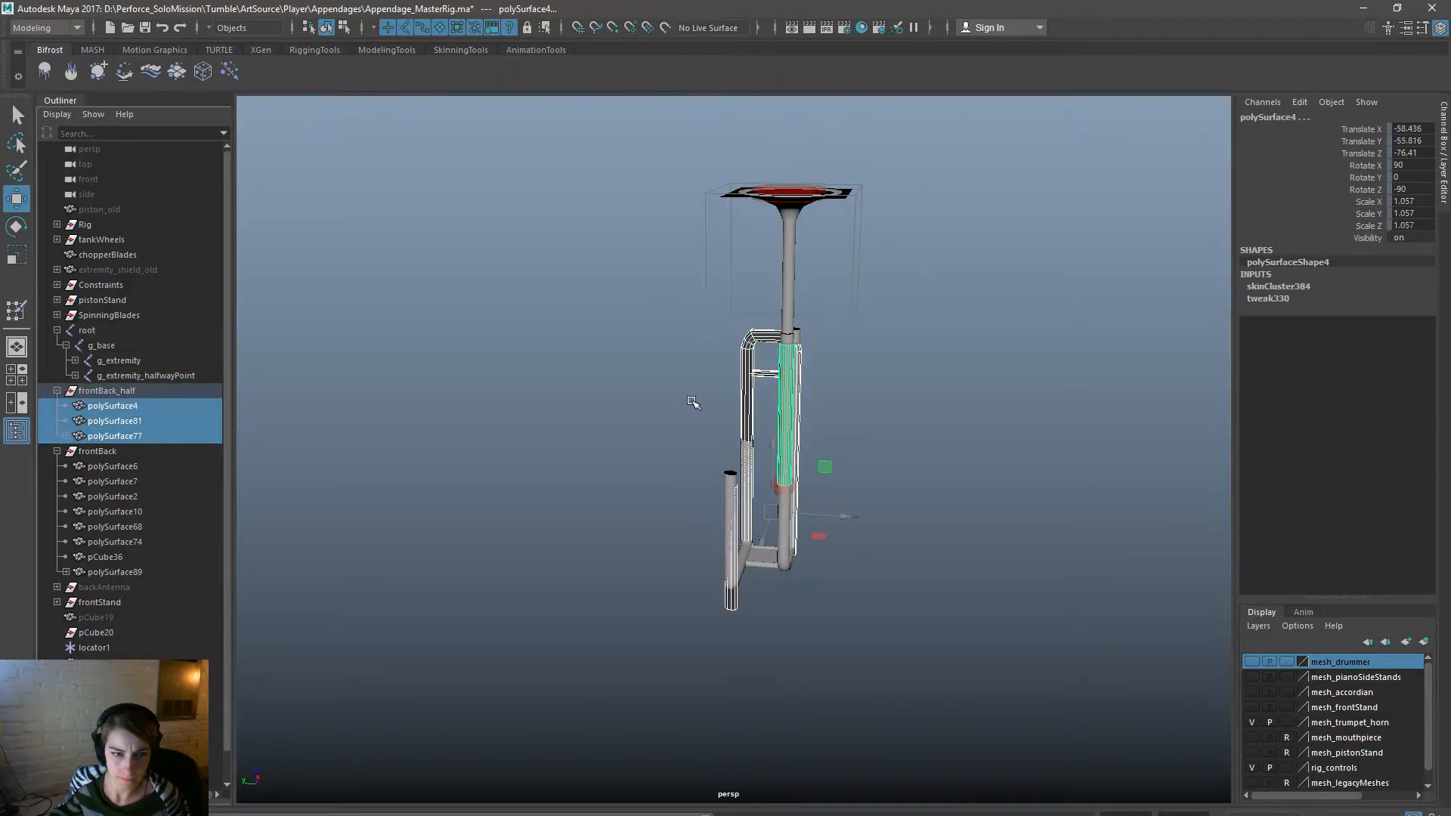
pyautogui.rightClick(752, 393)
pyautogui.click(657, 369)
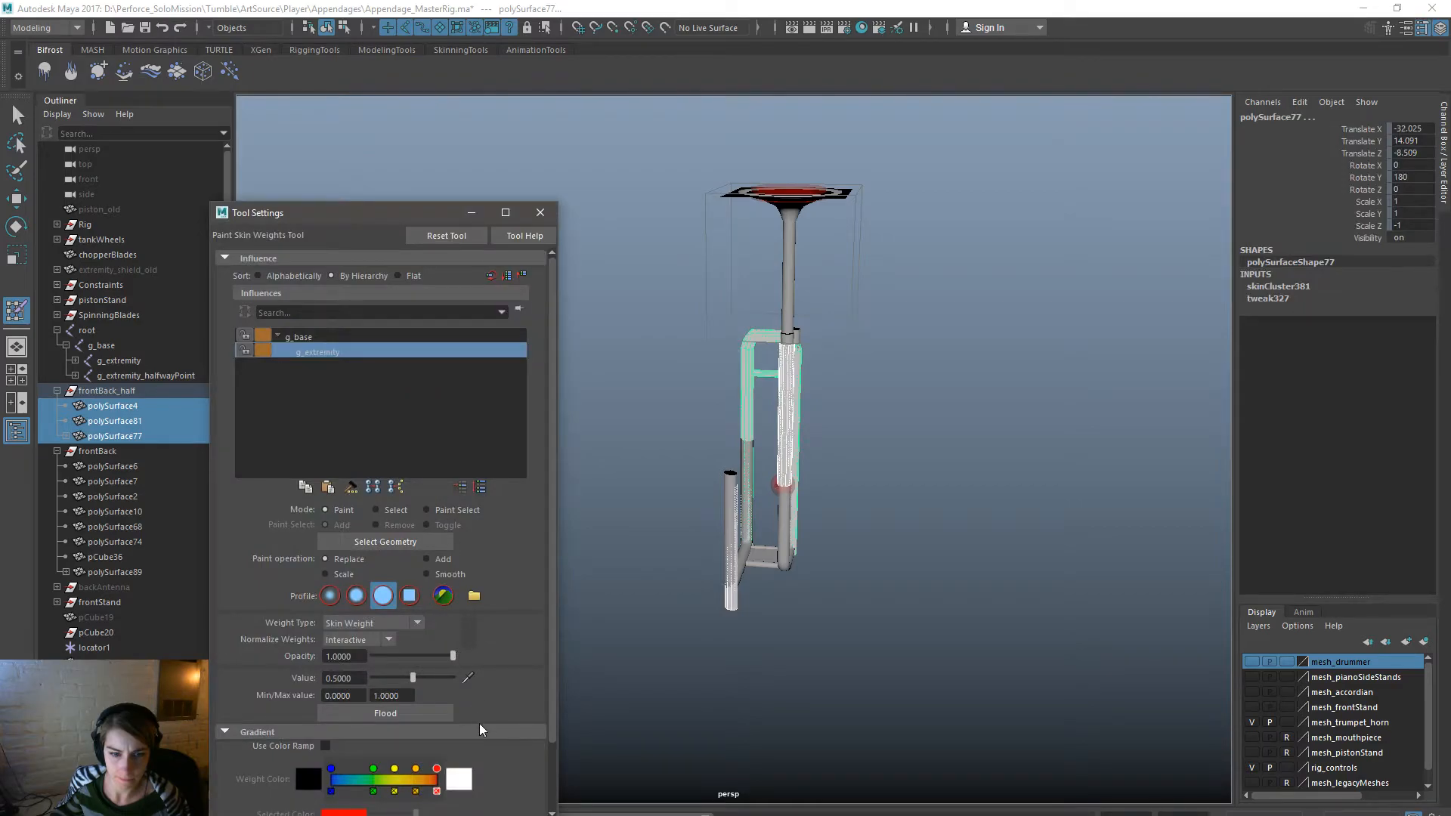
pyautogui.click(438, 712)
pyautogui.click(396, 337)
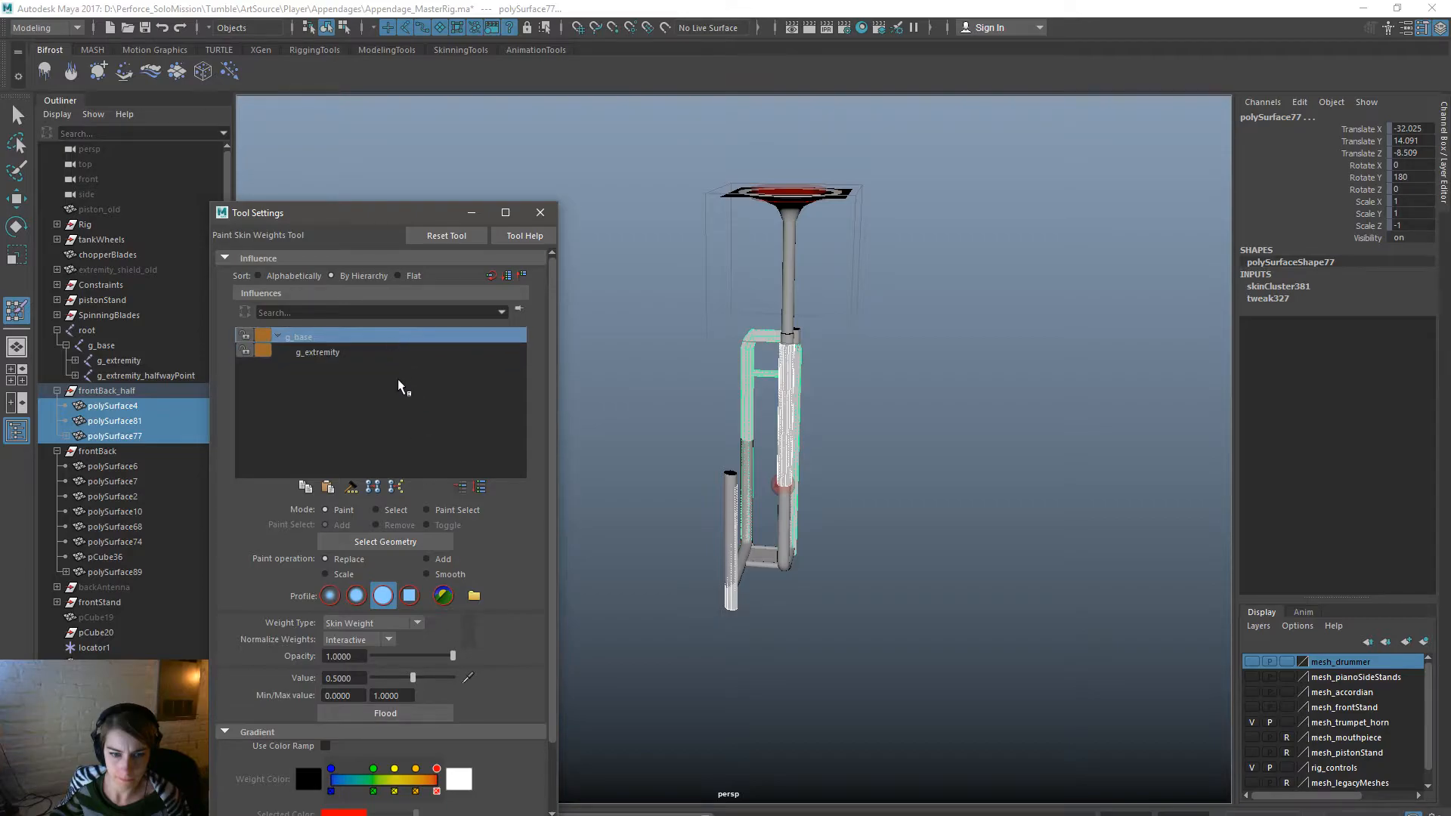
pyautogui.click(540, 213)
pyautogui.press('w')
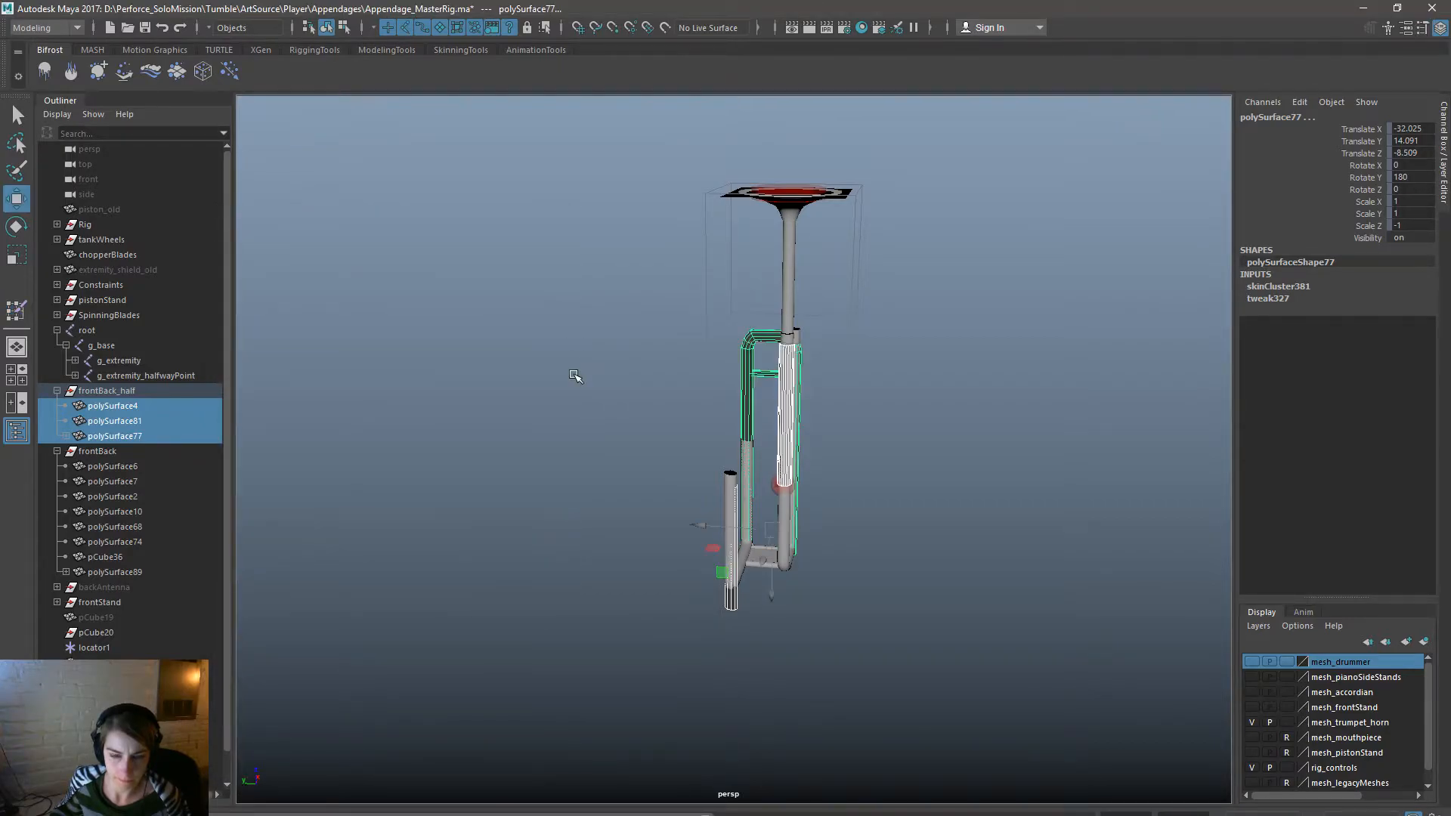
pyautogui.click(631, 433)
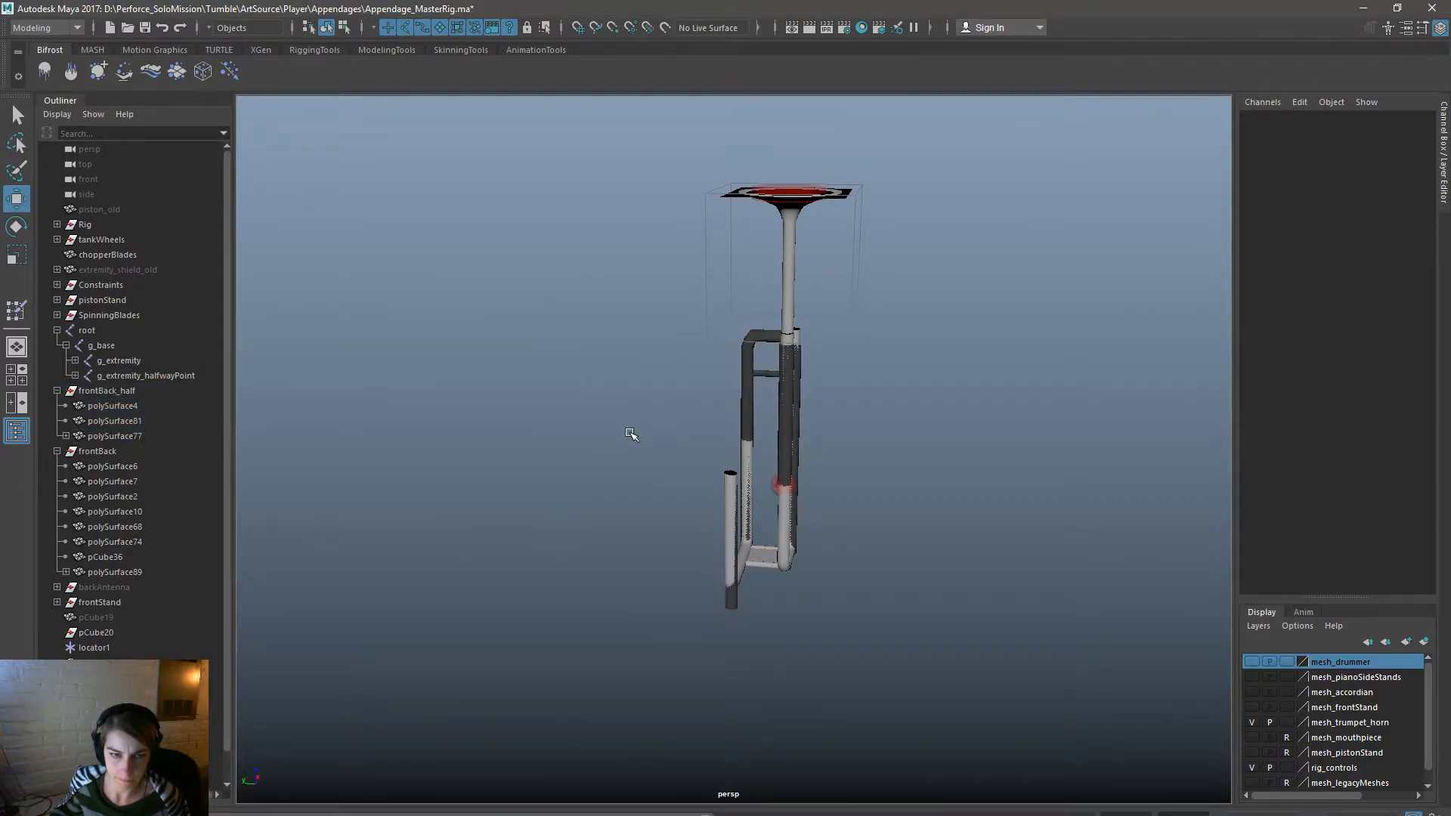
# Select the rebound horn meshes, test-move g_extremity to check their skinning, and undo the move.
pyautogui.click(161, 376)
pyautogui.click(122, 572)
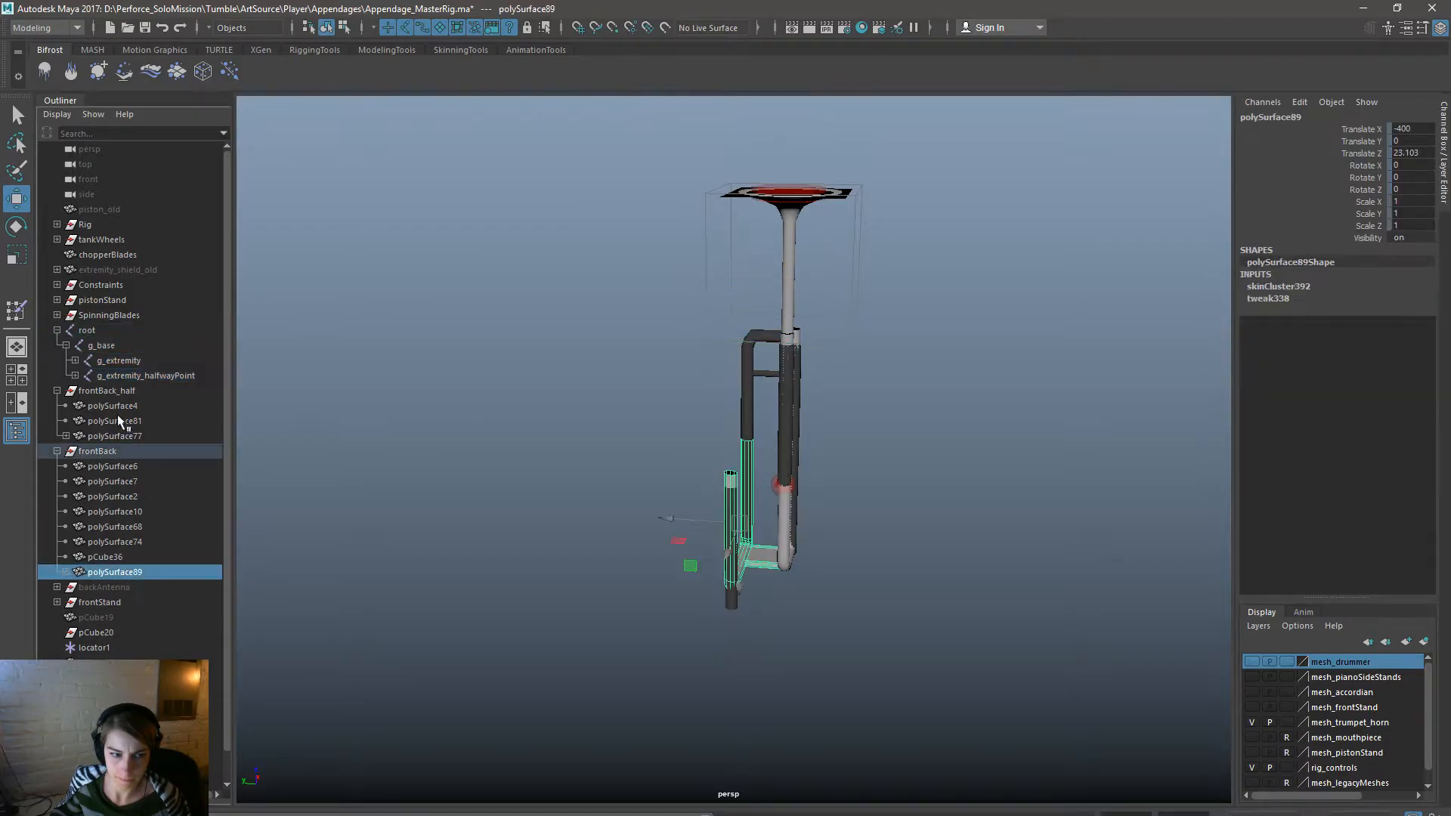
pyautogui.keyDown('shift'); pyautogui.click(117, 407); pyautogui.keyUp('shift')
pyautogui.click(136, 361)
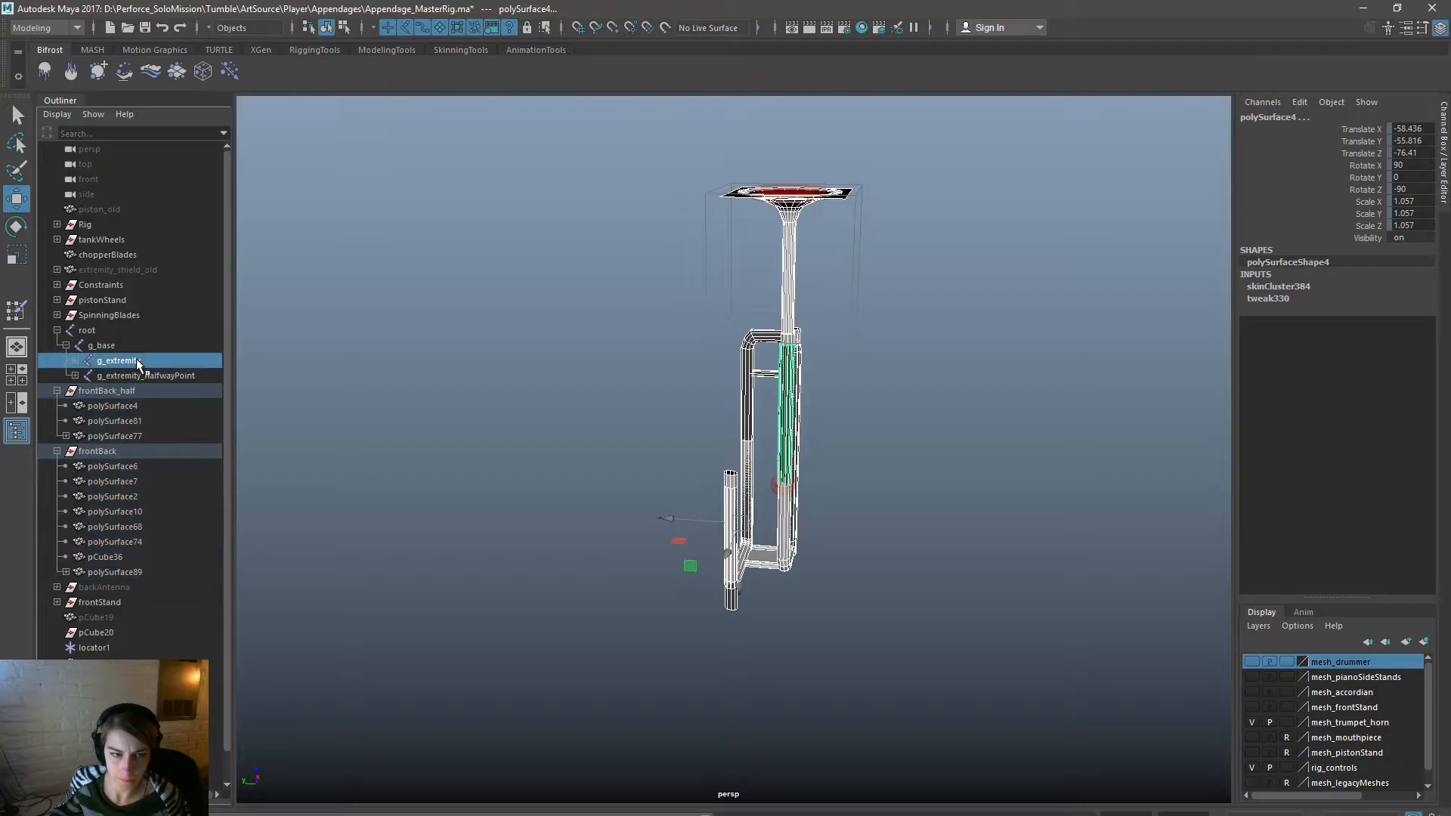
pyautogui.moveTo(789, 175); pyautogui.dragTo(673, 144)
pyautogui.hotkey('ctrl', 'z')
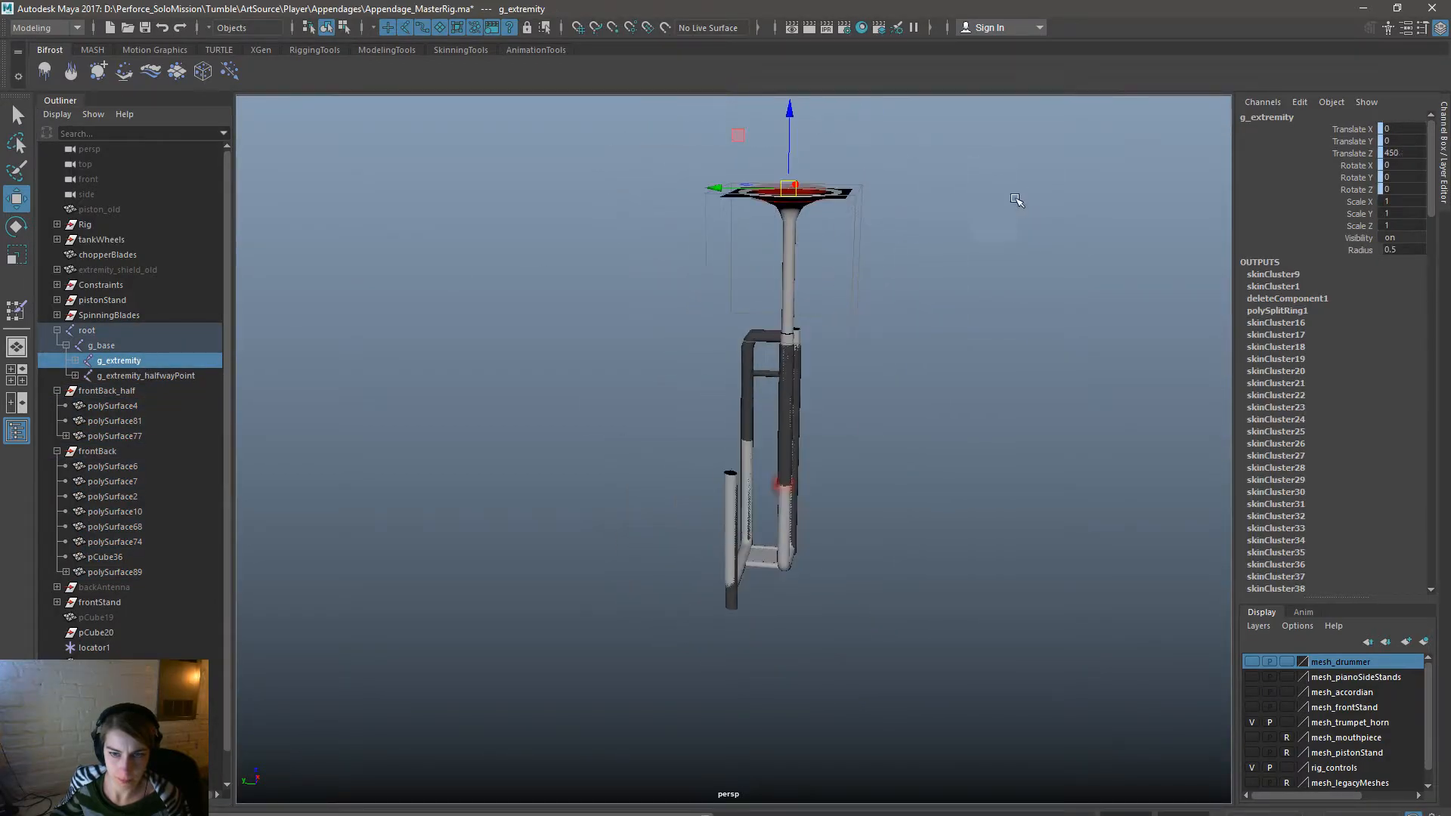
# Retract the trumpet horn by resetting the Translate Z of extremity_control.
pyautogui.click(997, 199)
pyautogui.click(803, 182)
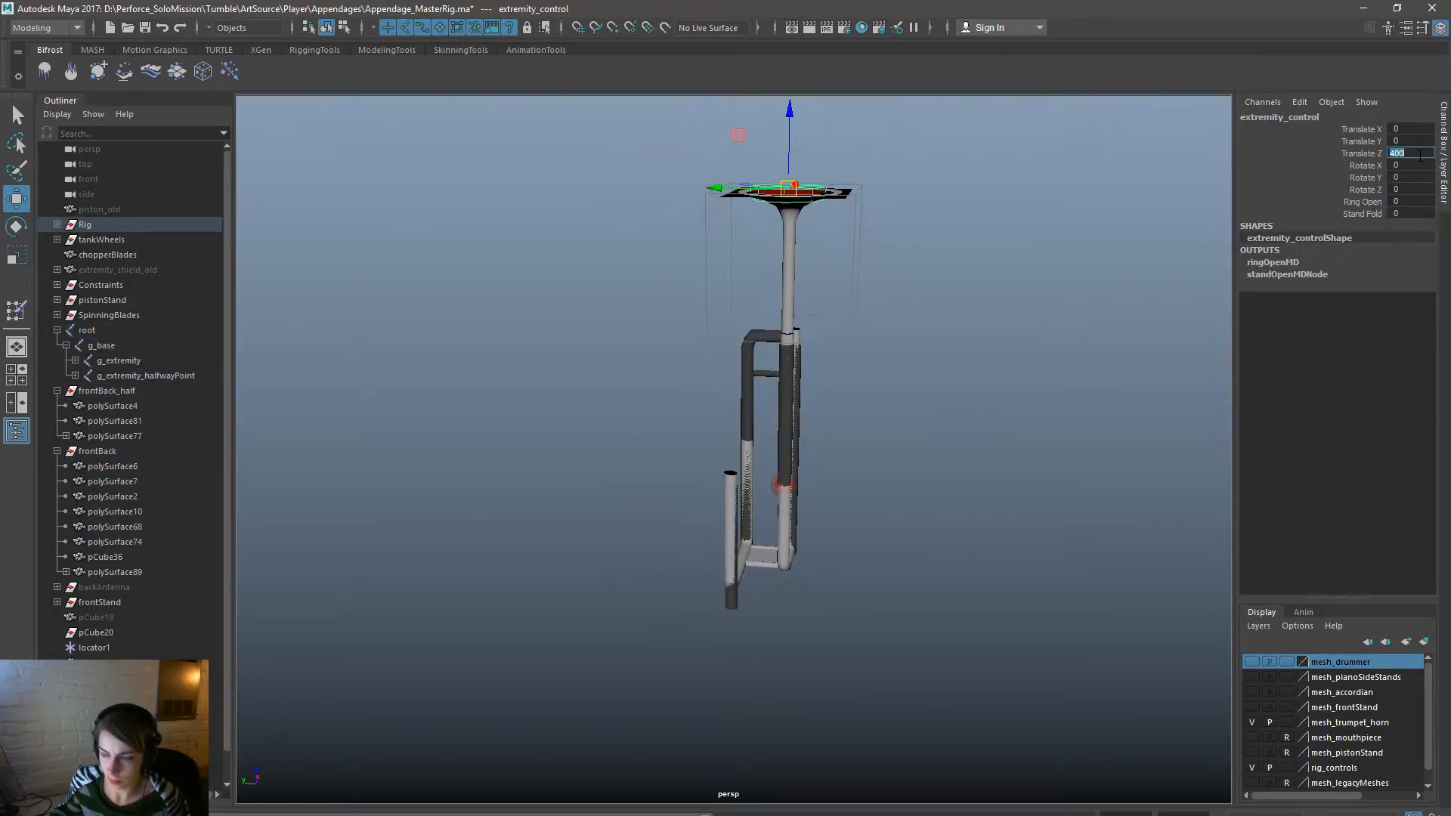
pyautogui.press('Return')
pyautogui.click(990, 437)
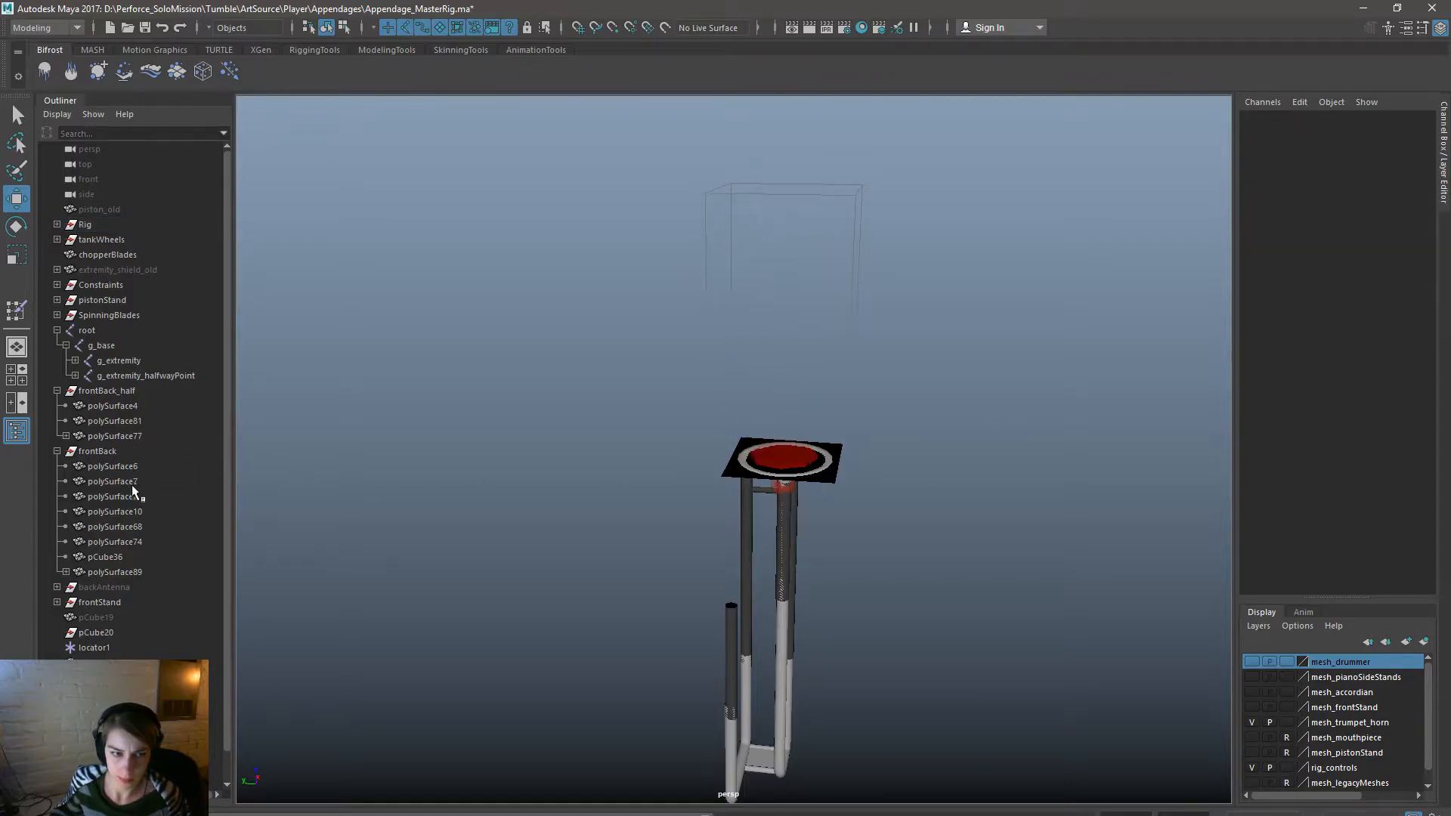
# Export the frontBack_half and frontBack meshes with the root, g_base and g_extremity joints, overwriting Appendage_Trumpet_Horn.fbx.
pyautogui.click(125, 572)
pyautogui.keyDown('shift'); pyautogui.click(108, 400); pyautogui.keyUp('shift')
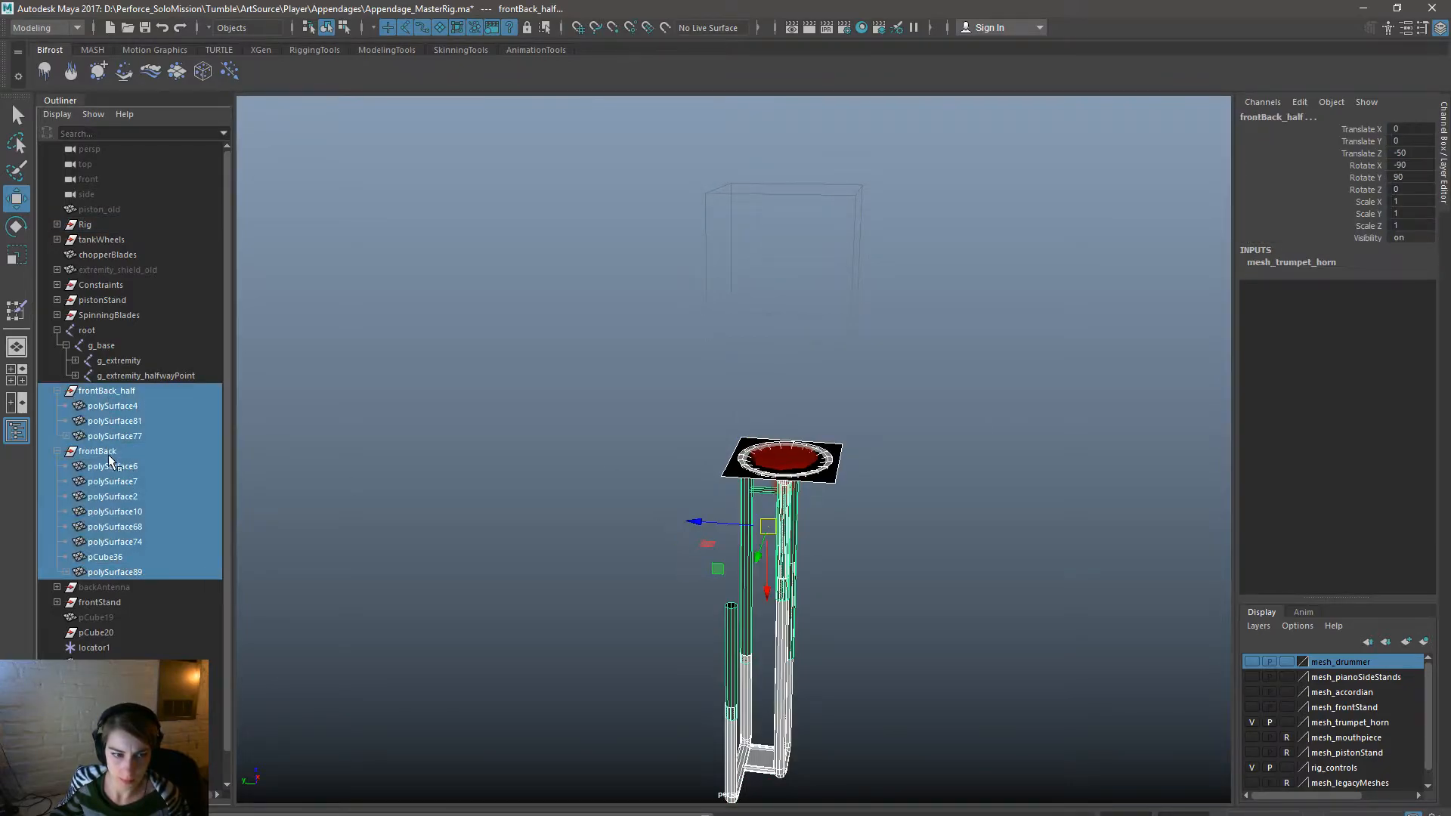
pyautogui.keyDown('shift'); pyautogui.click(133, 352); pyautogui.keyUp('shift')
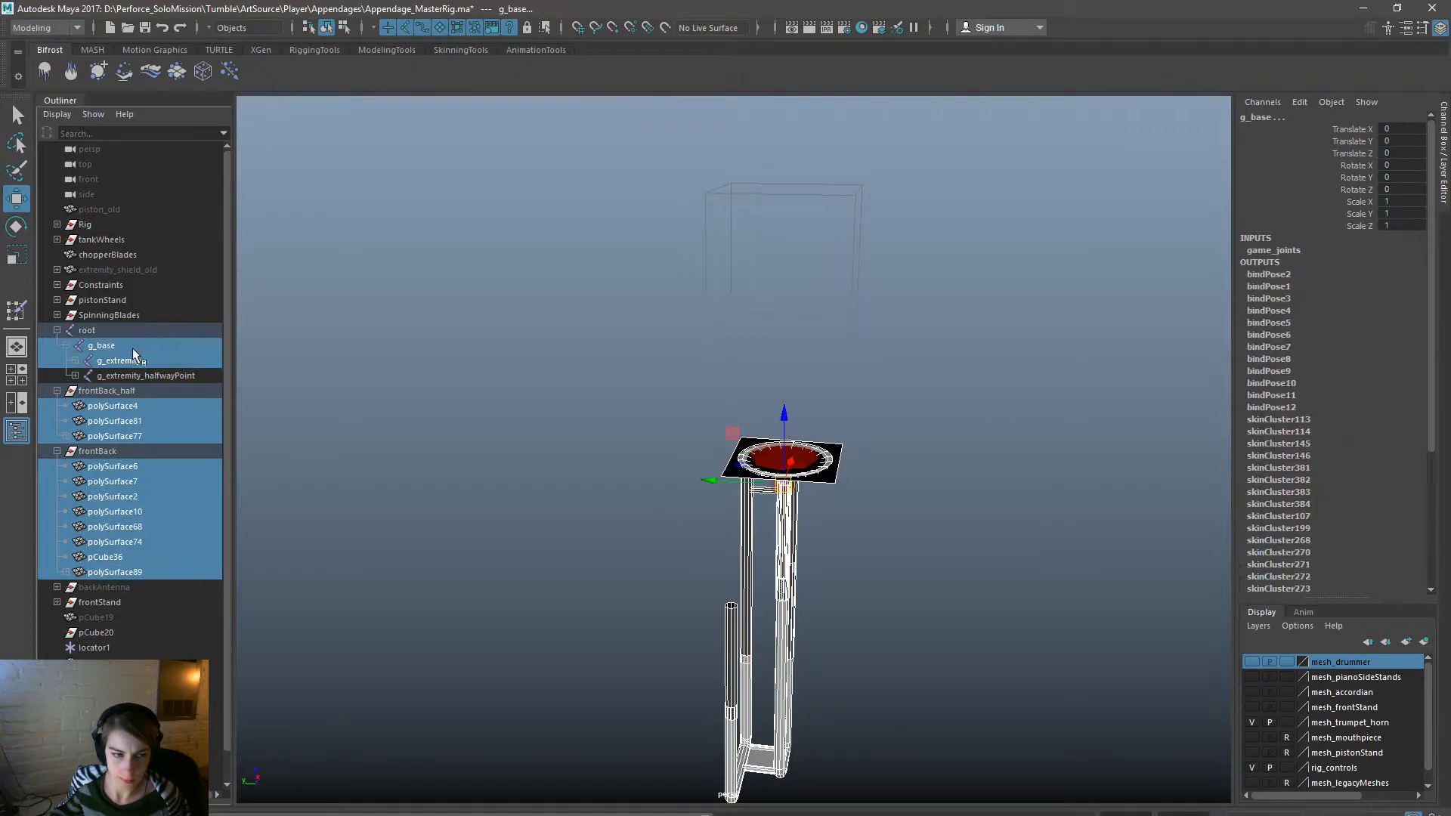
pyautogui.press('space')
pyautogui.click(577, 226)
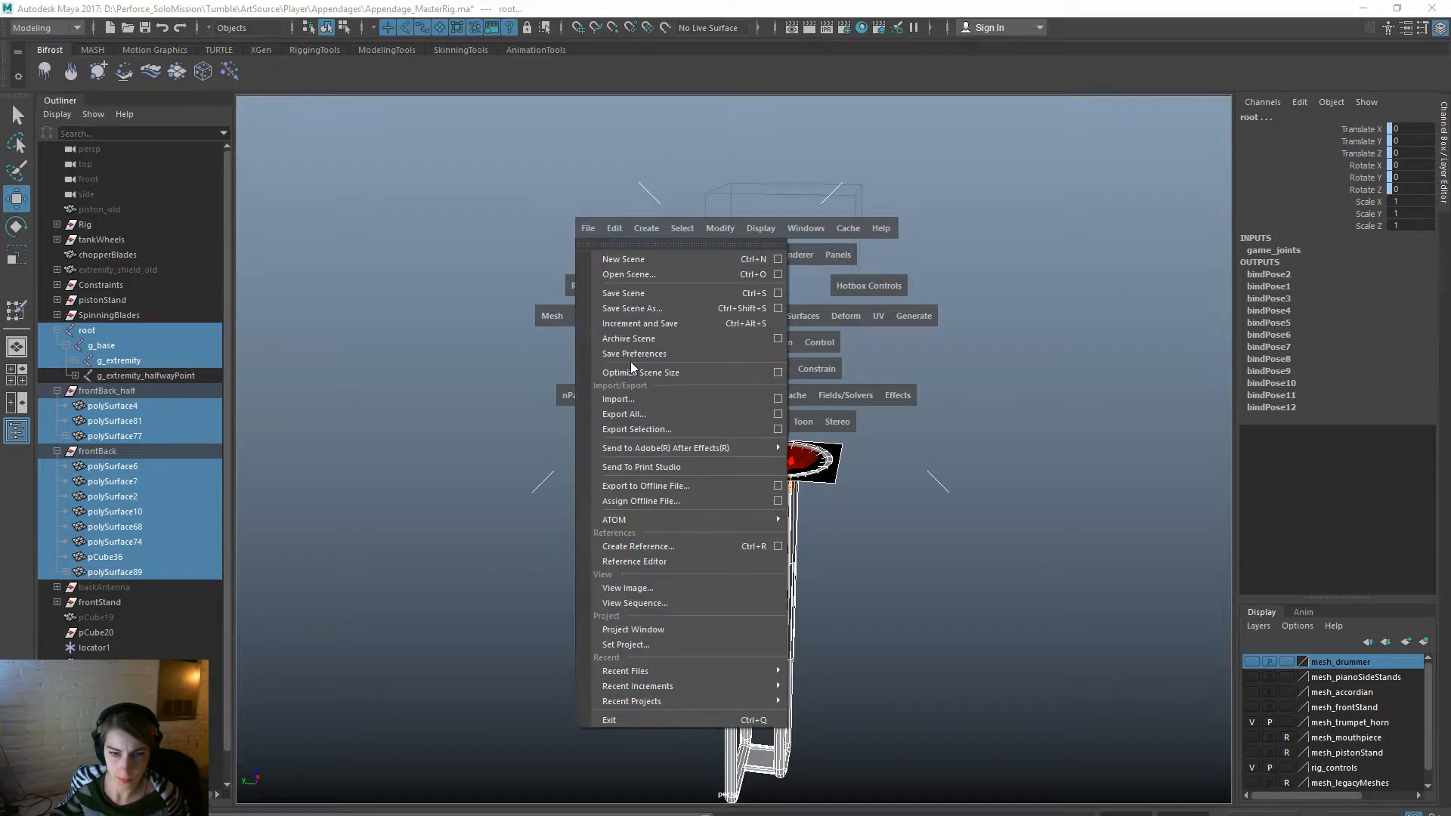
pyautogui.click(665, 431)
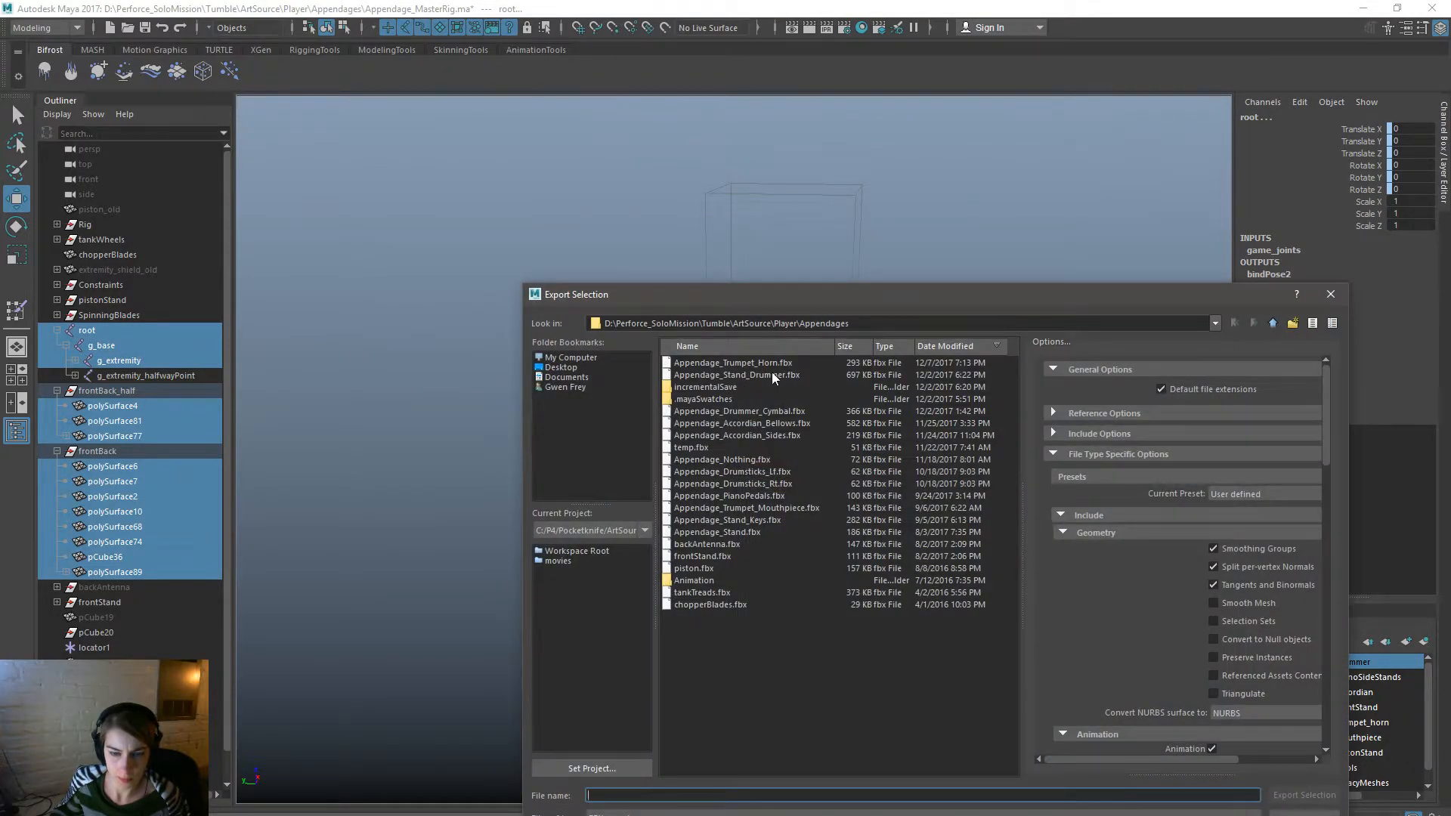
pyautogui.doubleClick(778, 364)
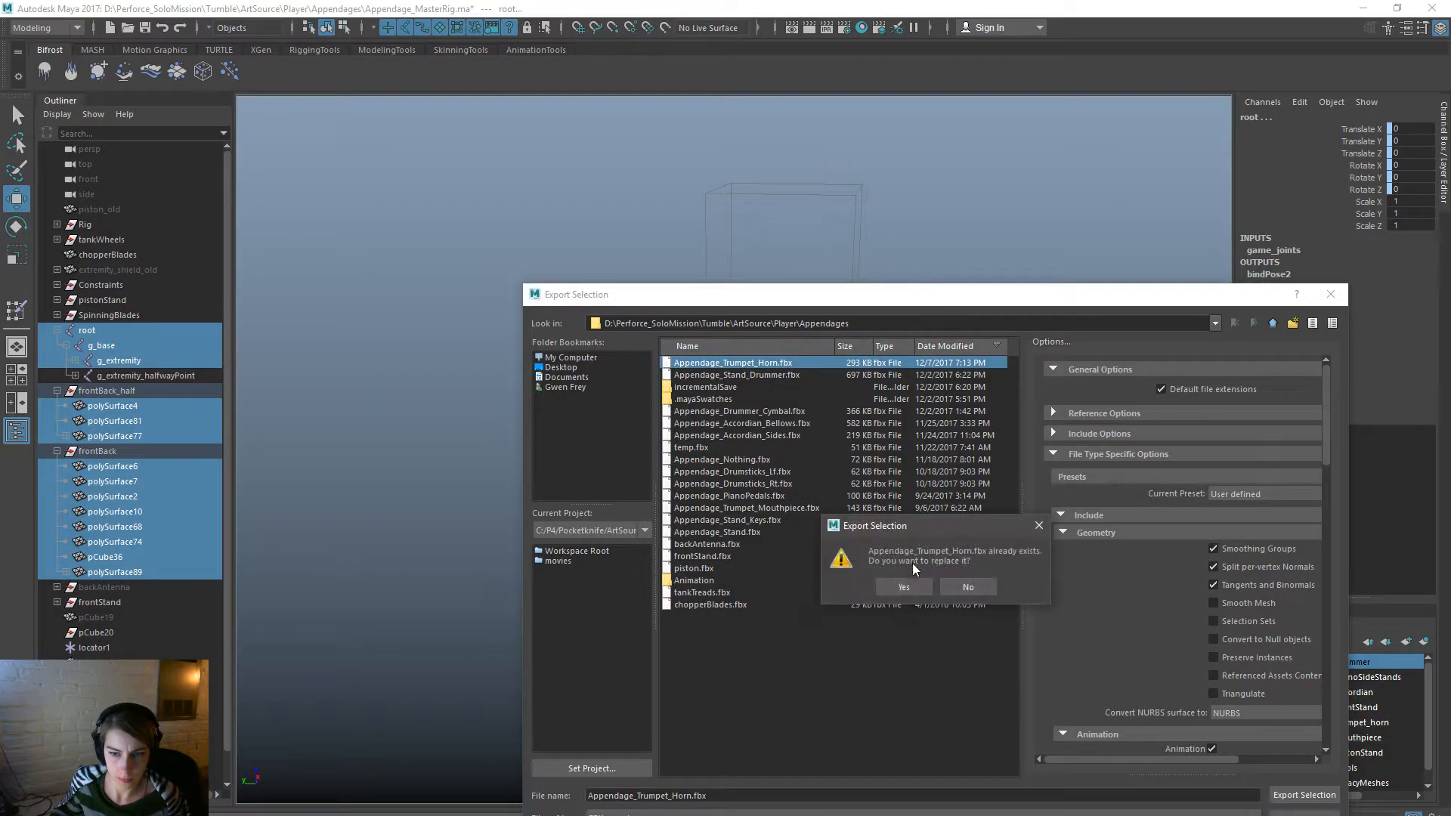
pyautogui.click(910, 581)
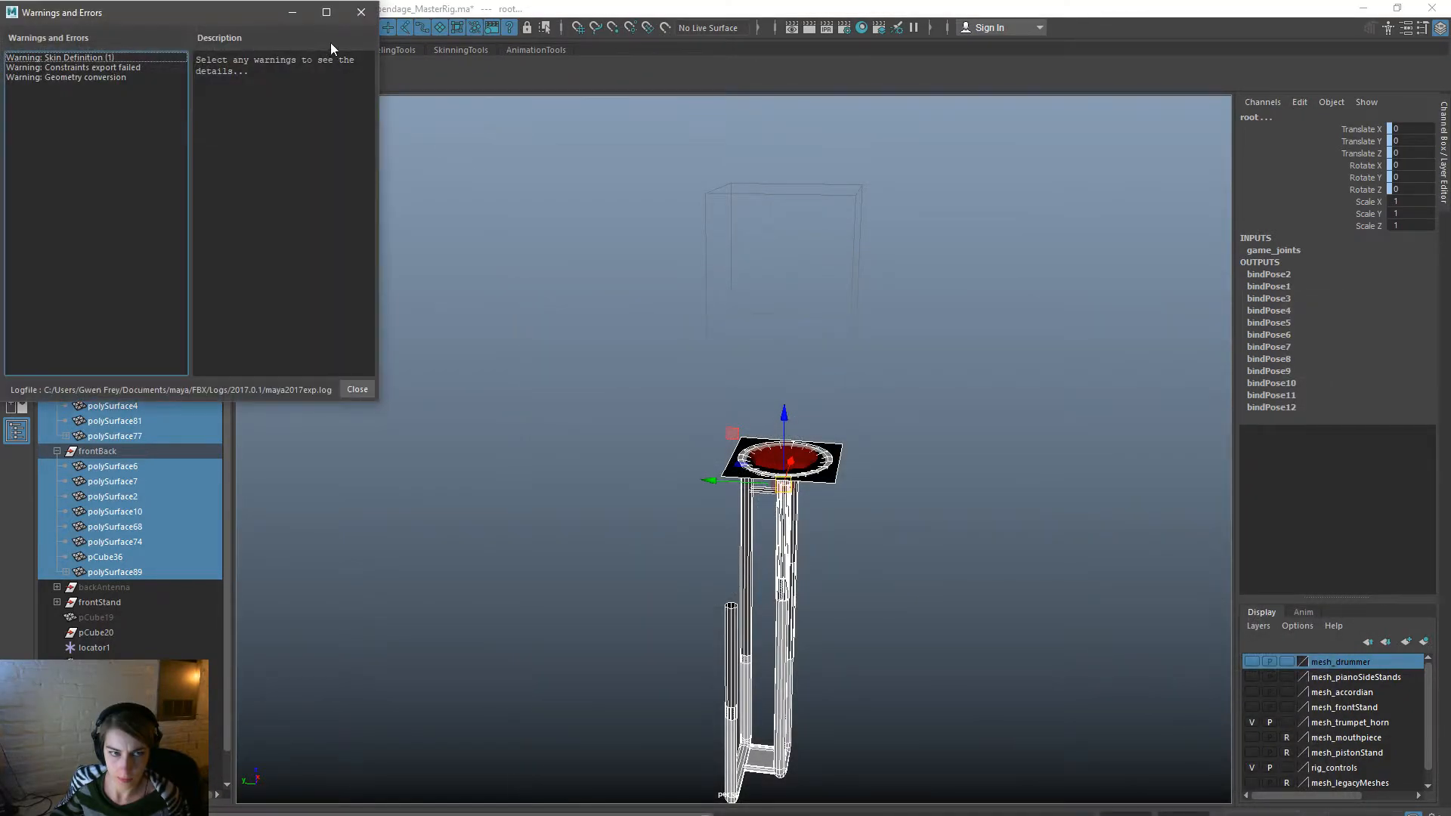
pyautogui.click(360, 12)
# Switch to Unreal Editor and reimport the Appendage_Trumpet_Horn skeletal mesh.
pyautogui.hotkey('alt', 'Tab')
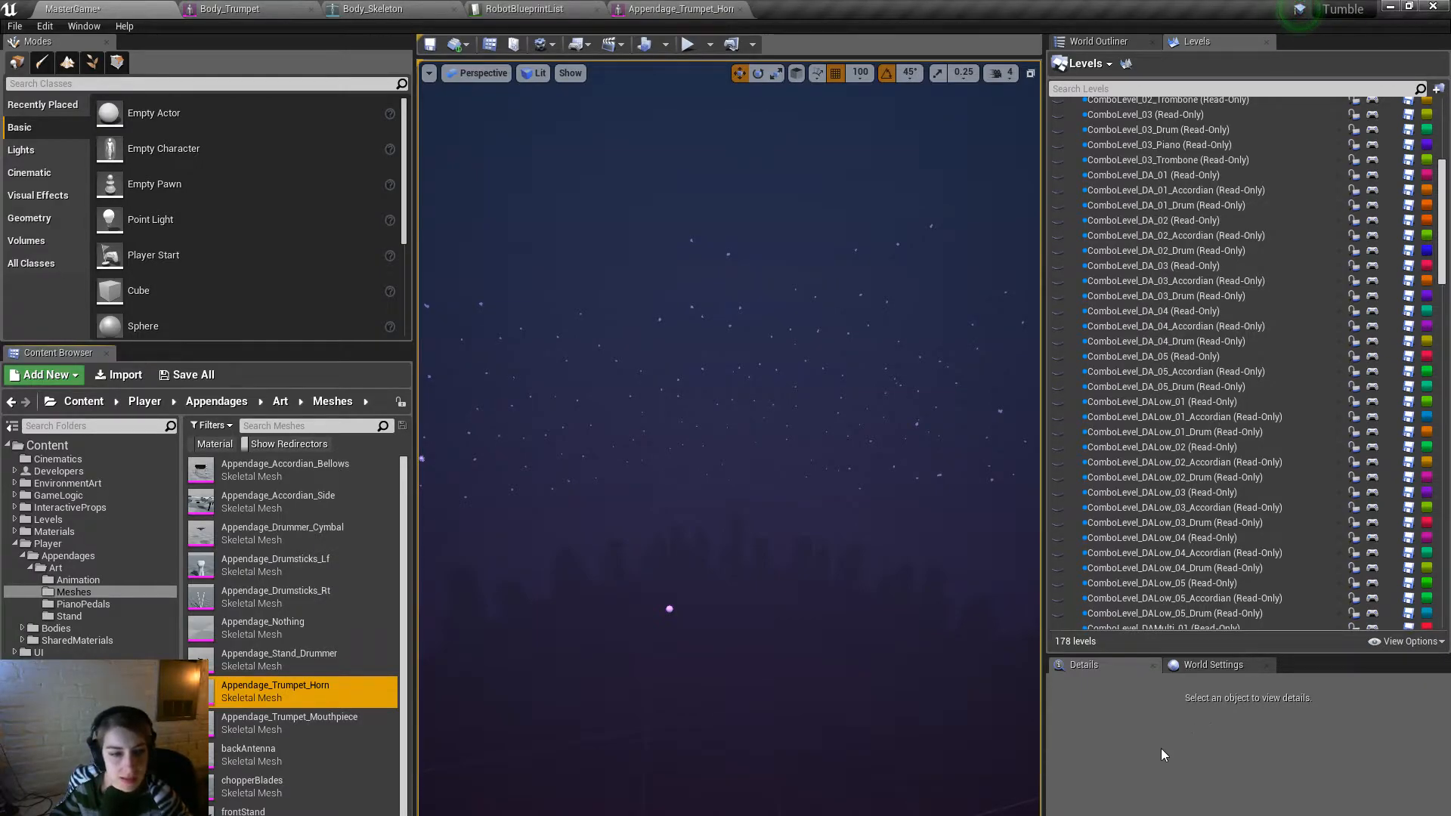
pyautogui.rightClick(356, 693)
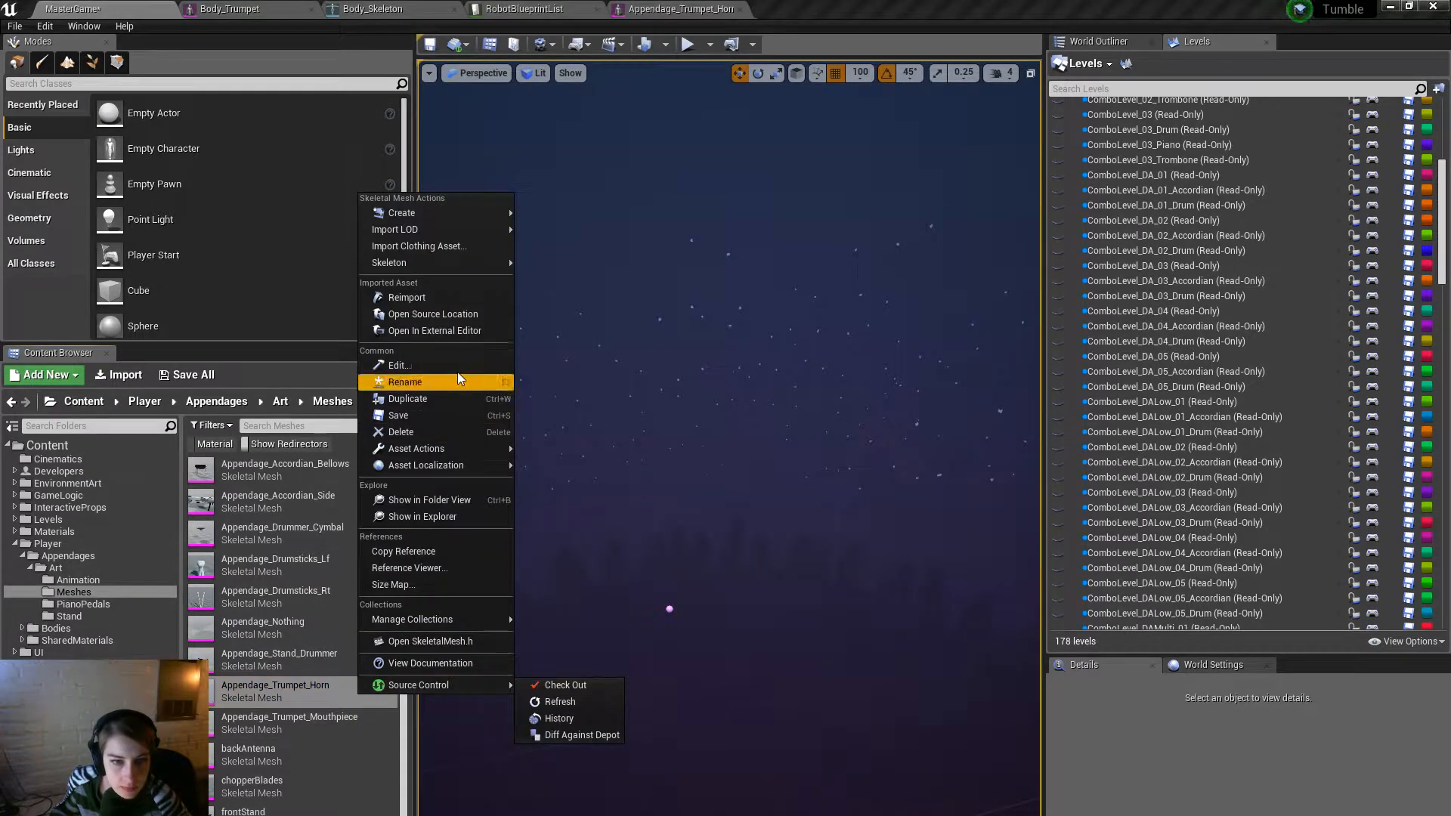
pyautogui.click(458, 291)
# Open the Appendage_Trumpet_Horn mesh and enlarge its preview viewport on both sides to inspect the reimported model.
pyautogui.doubleClick(337, 695)
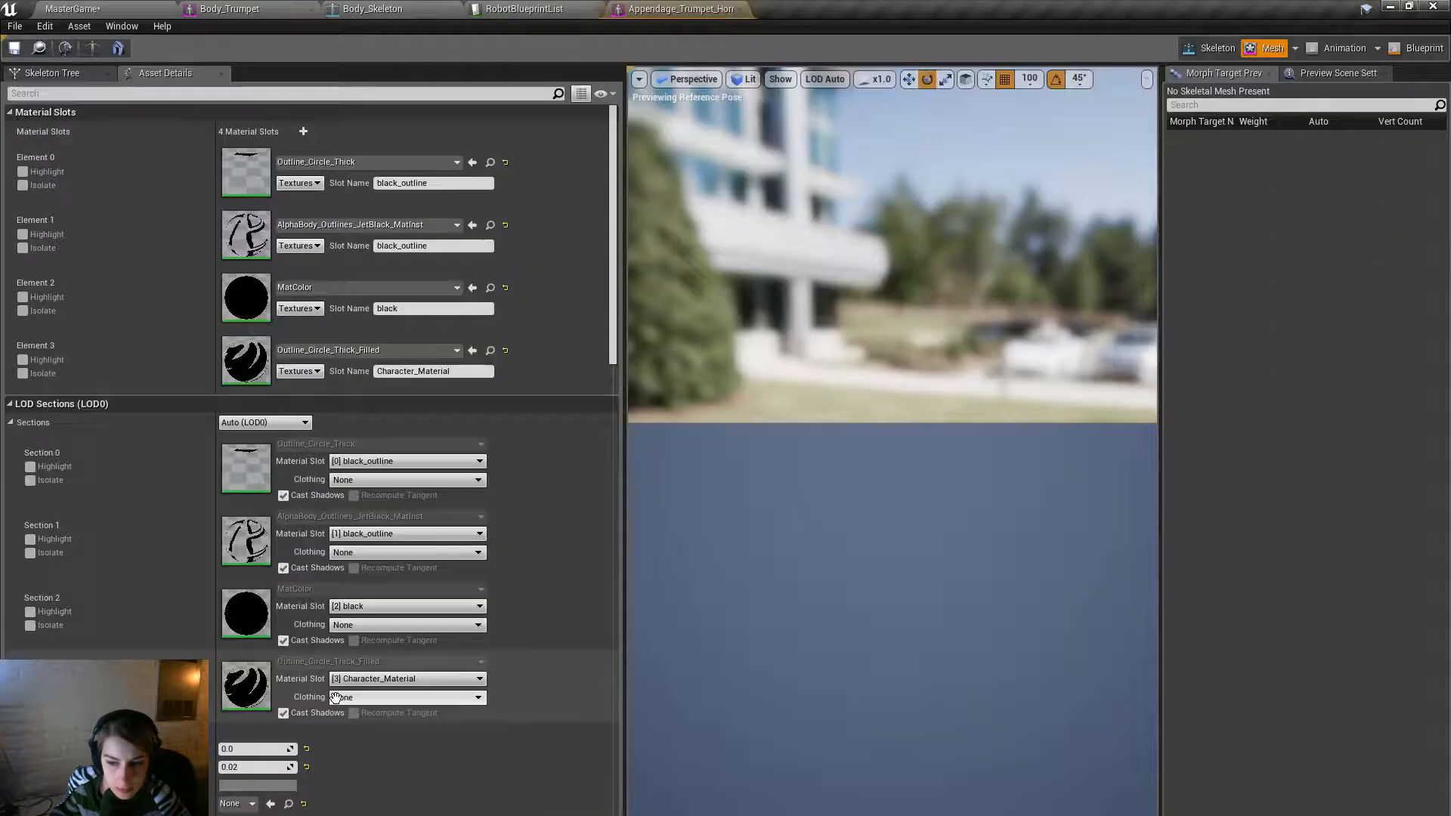
pyautogui.moveTo(892, 454); pyautogui.dragTo(1005, 451, button='right')
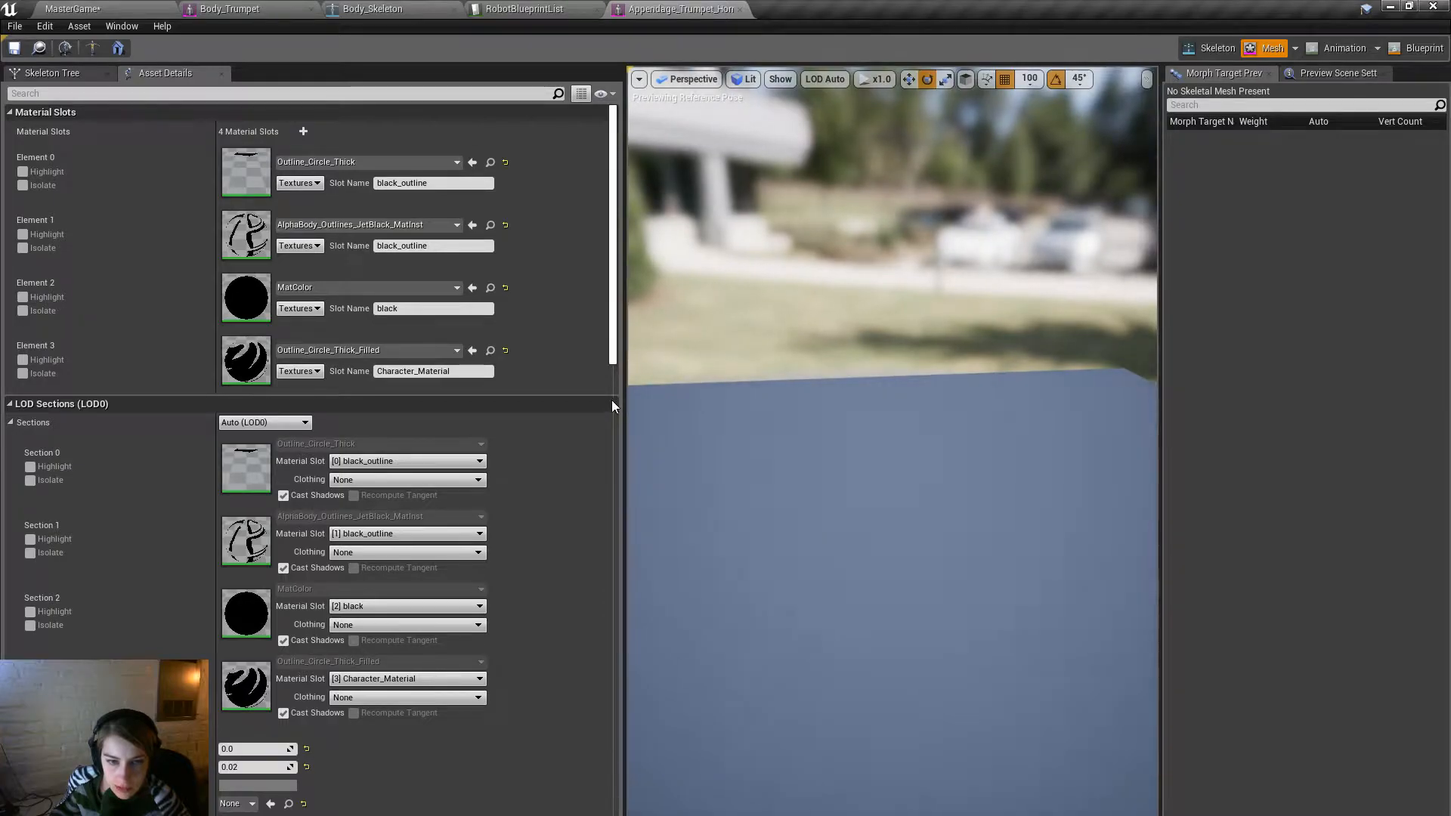
pyautogui.moveTo(613, 413); pyautogui.dragTo(394, 412)
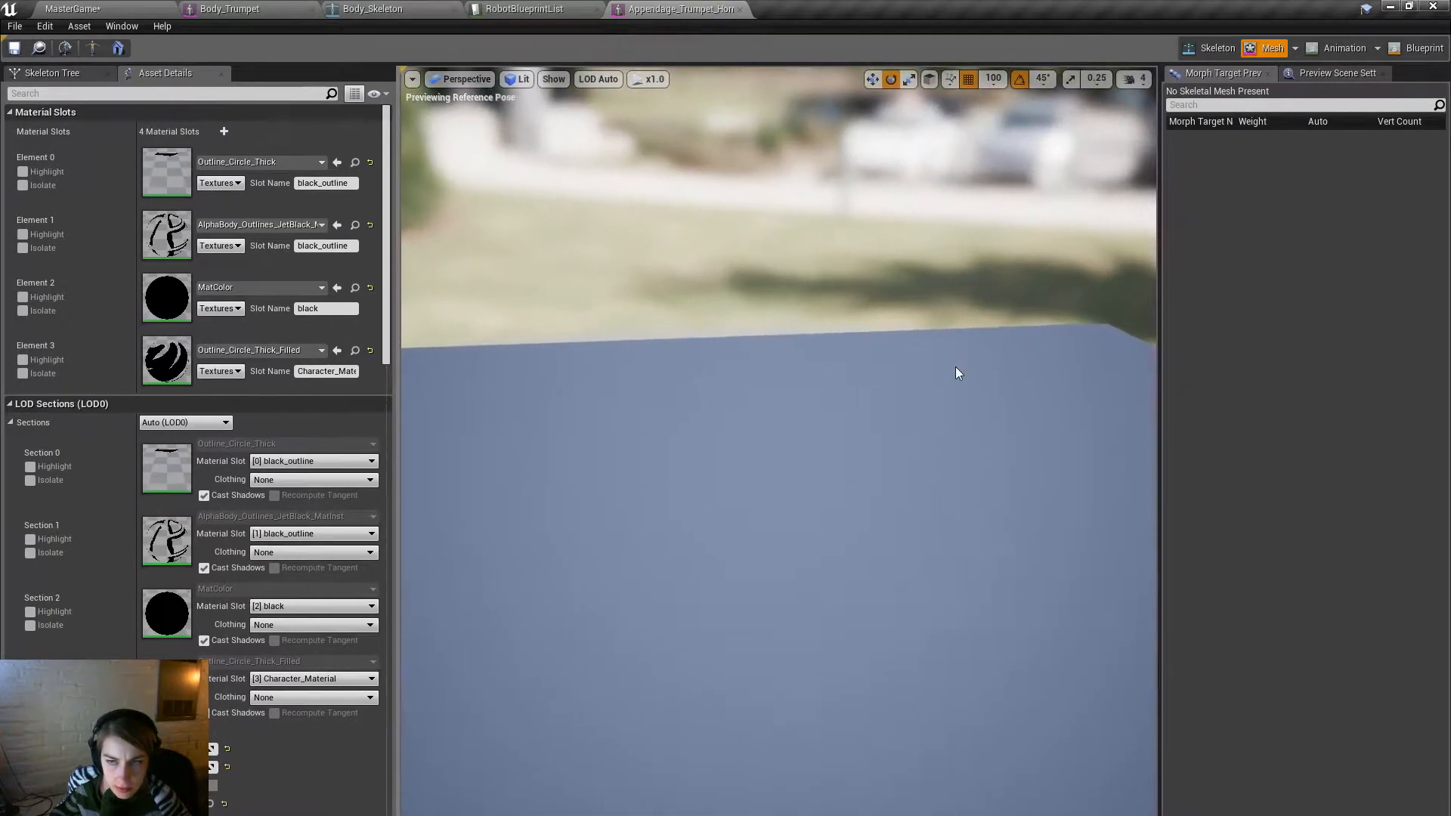
pyautogui.moveTo(1159, 376); pyautogui.dragTo(1269, 382)
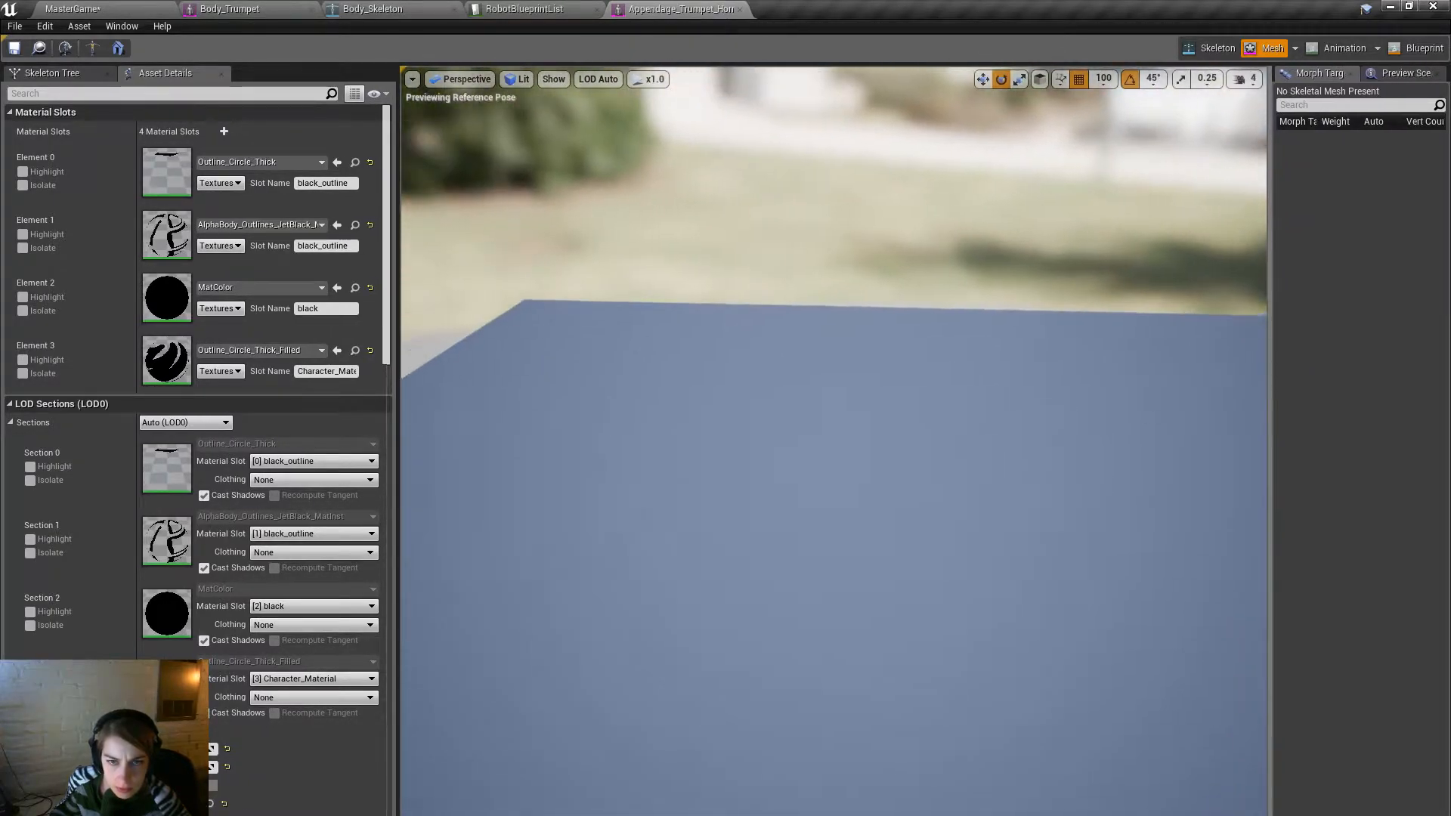
pyautogui.moveTo(834, 441); pyautogui.dragTo(805, 484, button='right')
pyautogui.moveTo(950, 518); pyautogui.dragTo(936, 507, button='right')
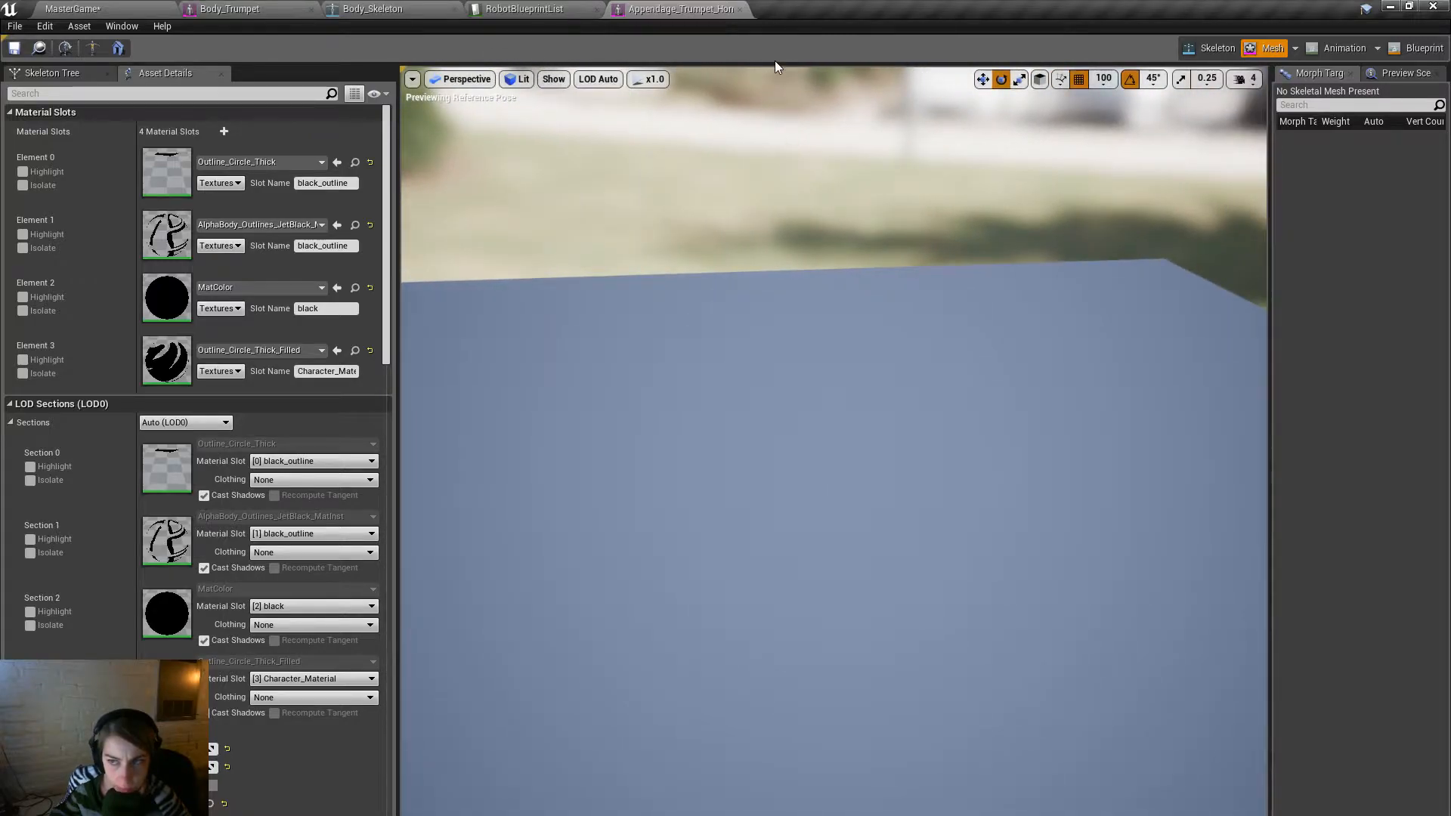
# Close the Appendage_Trumpet_Horn mesh editor and reopen the mesh to reload its preview.
pyautogui.click(739, 9)
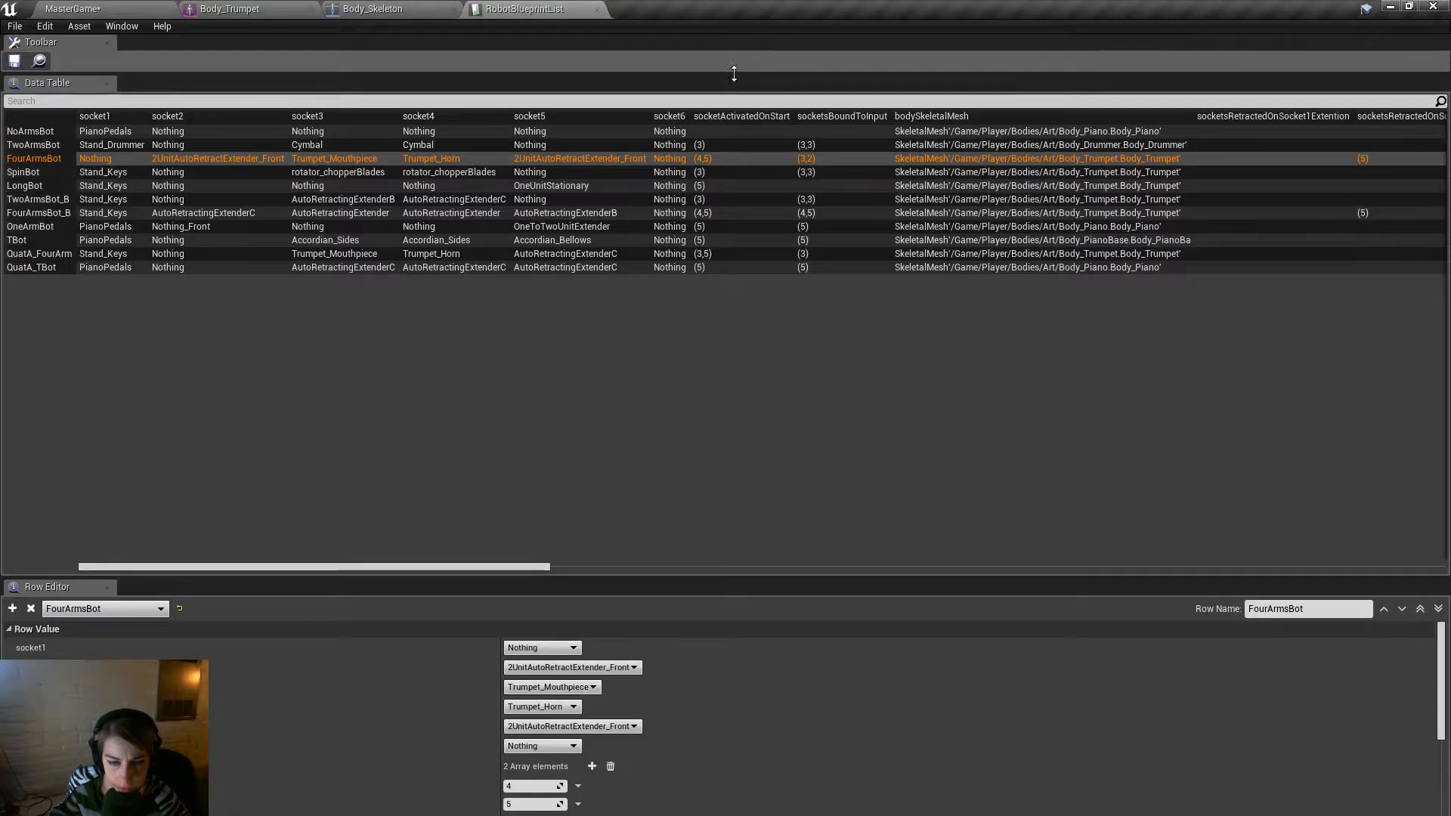
pyautogui.click(138, 7)
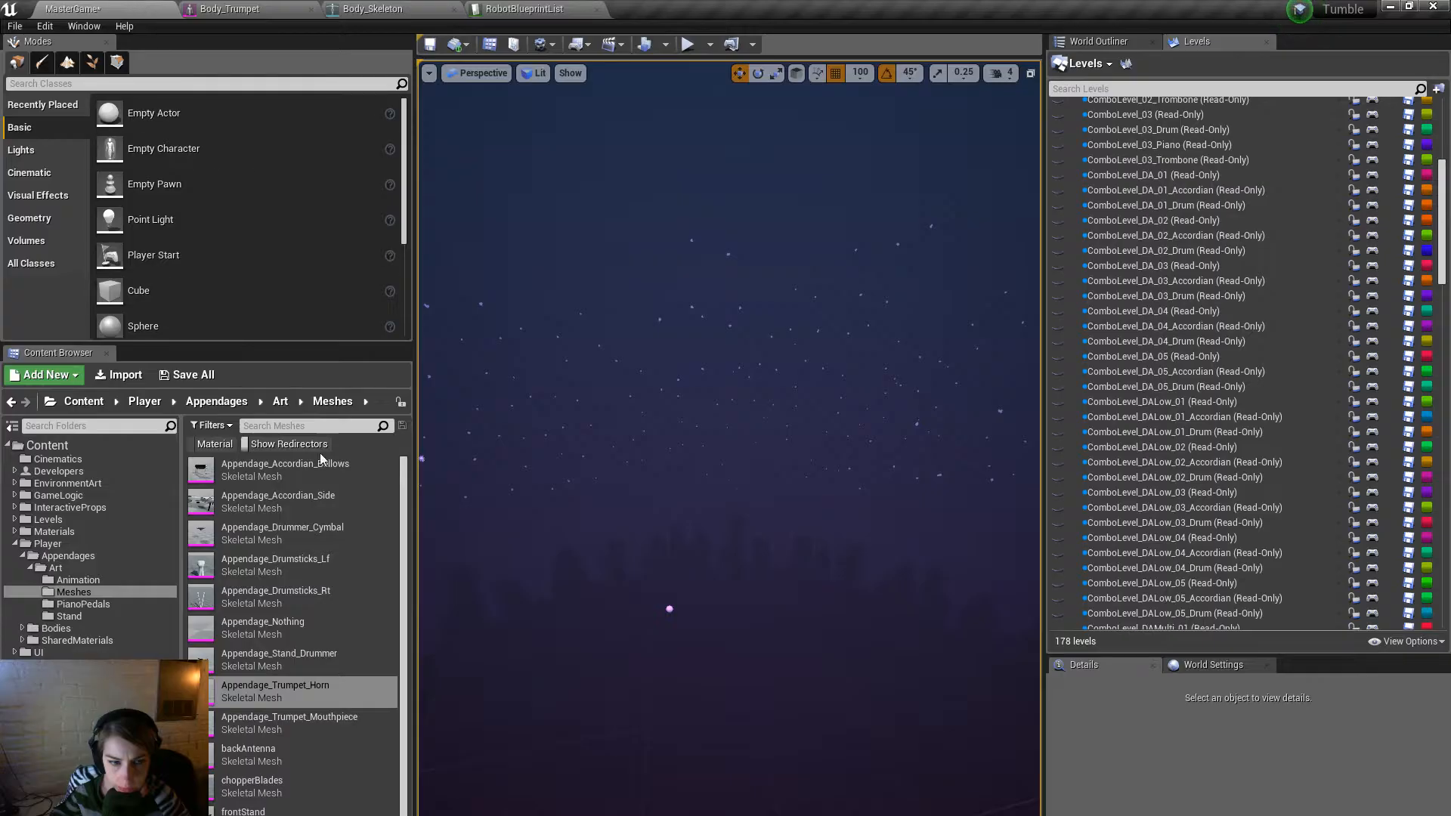
pyautogui.doubleClick(221, 692)
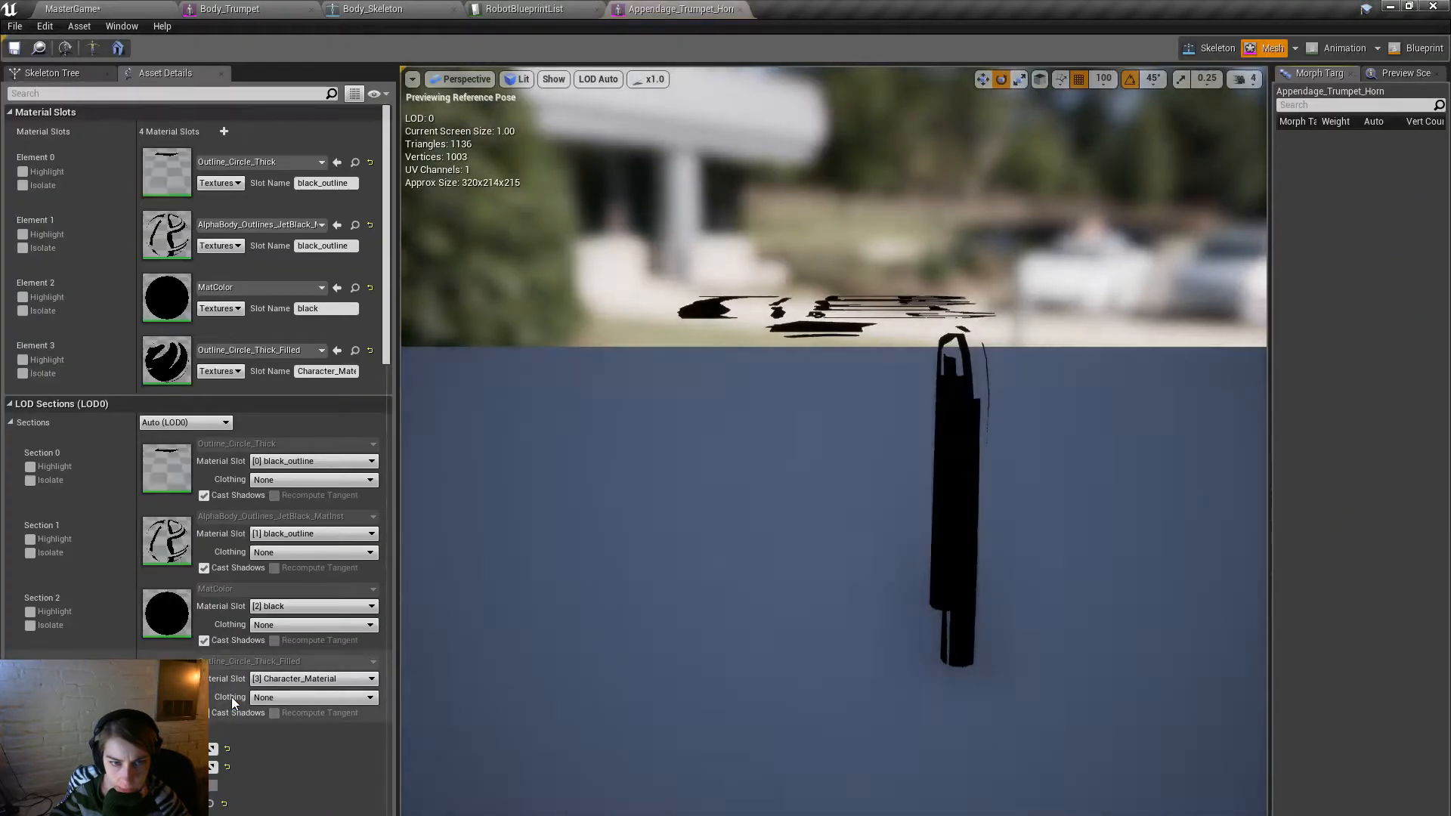
pyautogui.moveTo(837, 624)
pyautogui.mouseDown()
pyautogui.moveTo(809, 785)
pyautogui.moveTo(809, 628)
pyautogui.moveTo(818, 635)
pyautogui.mouseUp()
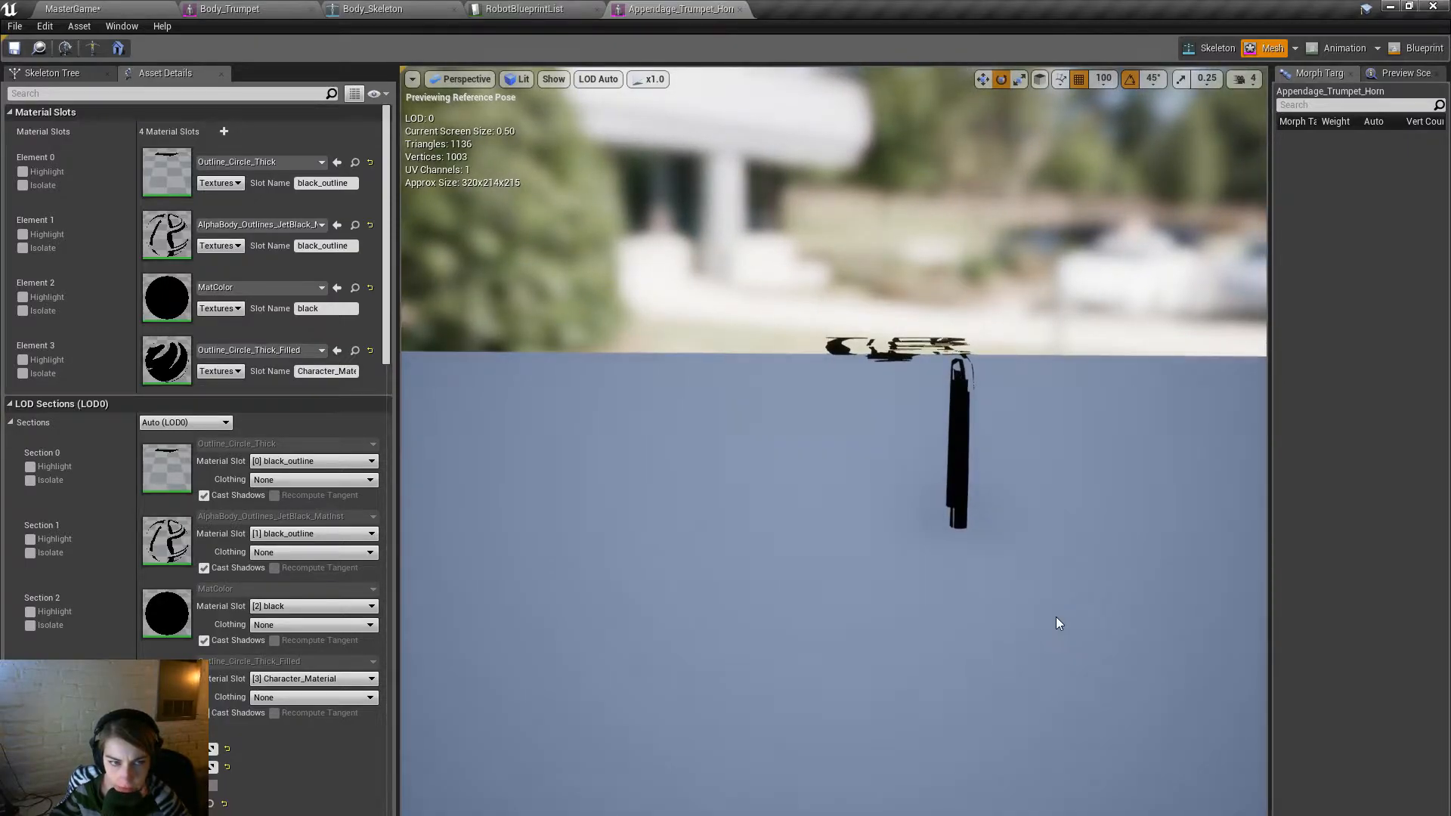
# Try MatPlasticAccordion_Dark on material slot Element 0, and replace it with CharMat_Silver_MatInst.
pyautogui.click(305, 164)
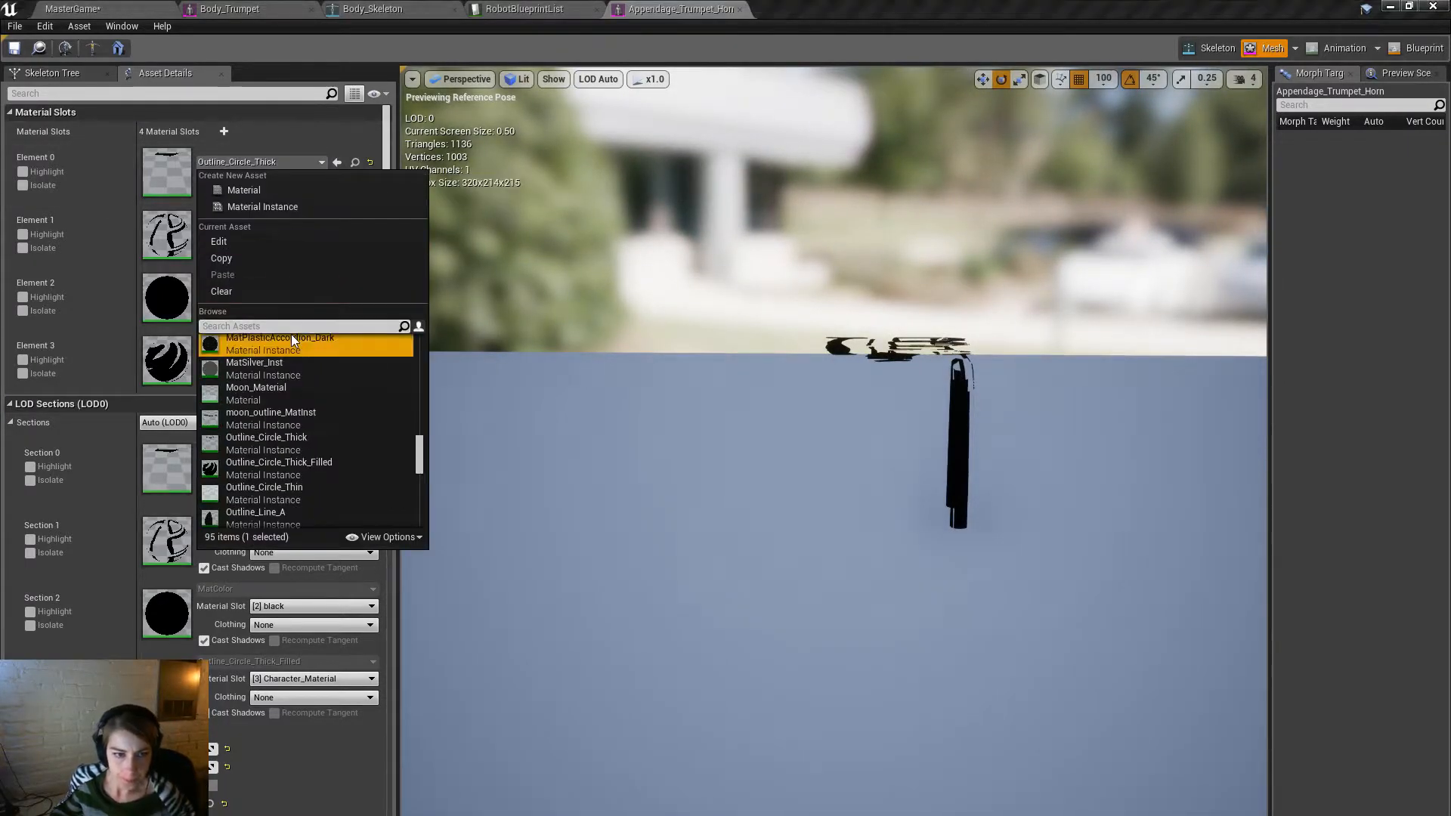
pyautogui.click(291, 336)
pyautogui.click(307, 159)
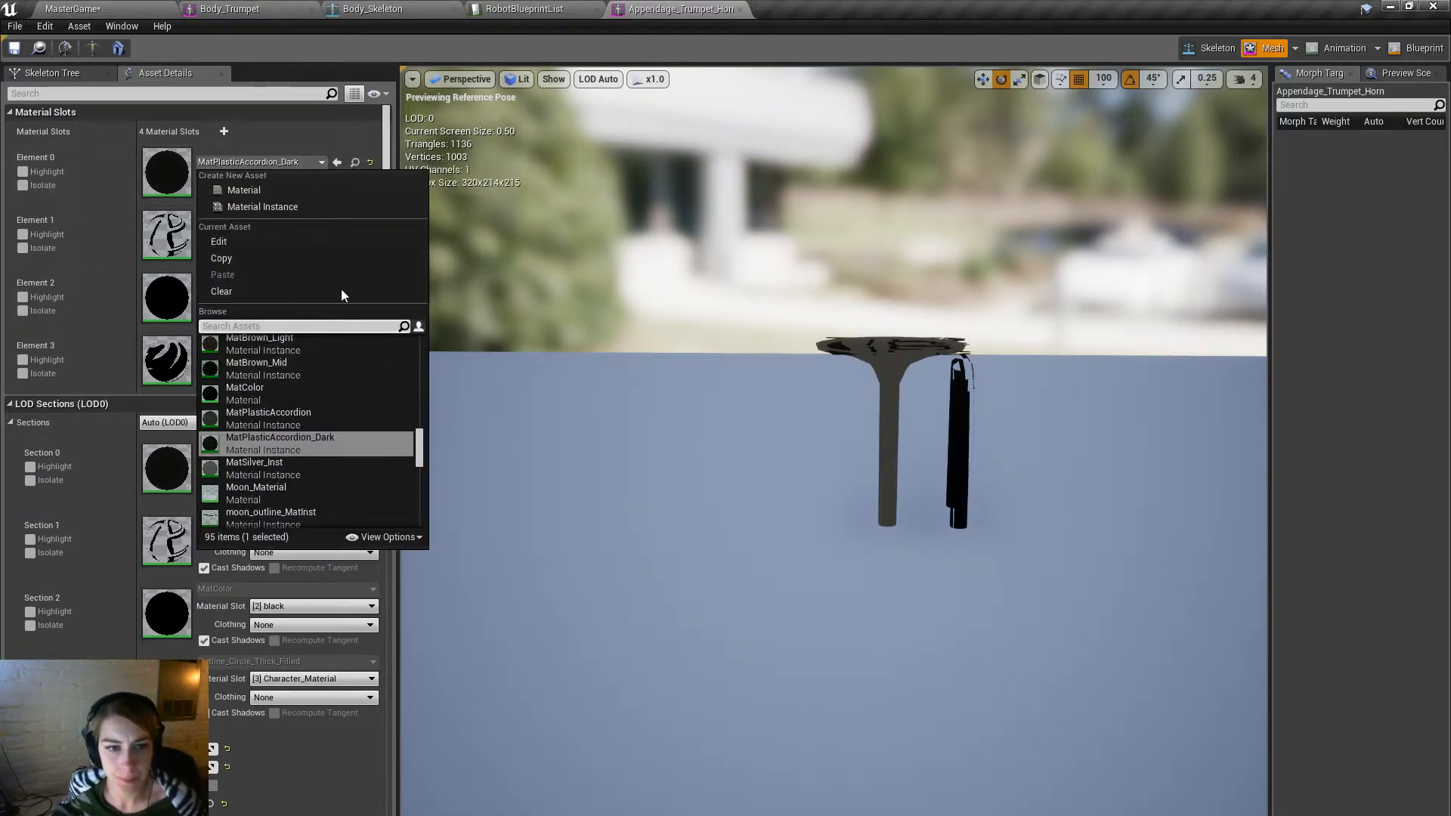
pyautogui.write('silver')
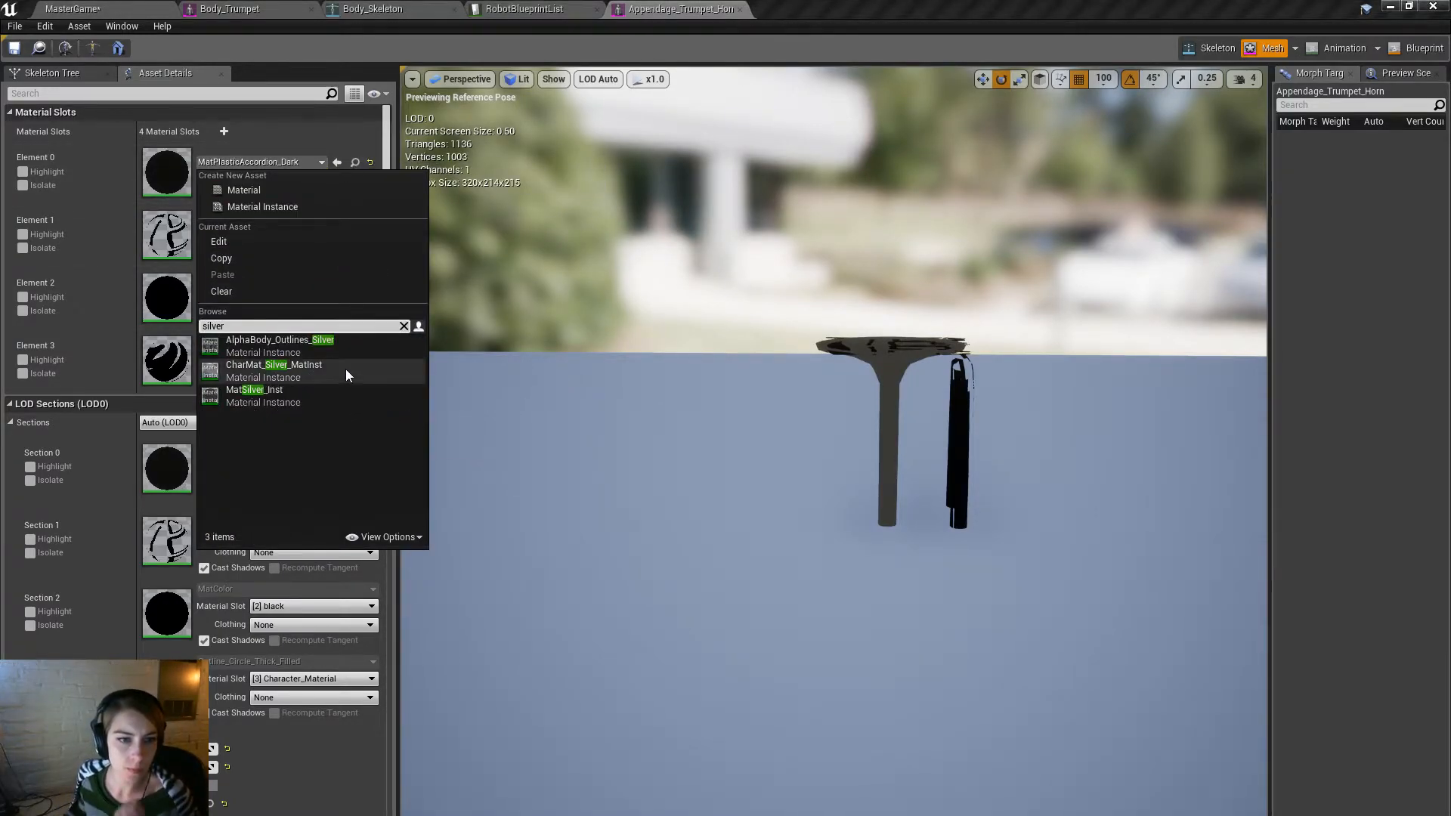
pyautogui.click(346, 369)
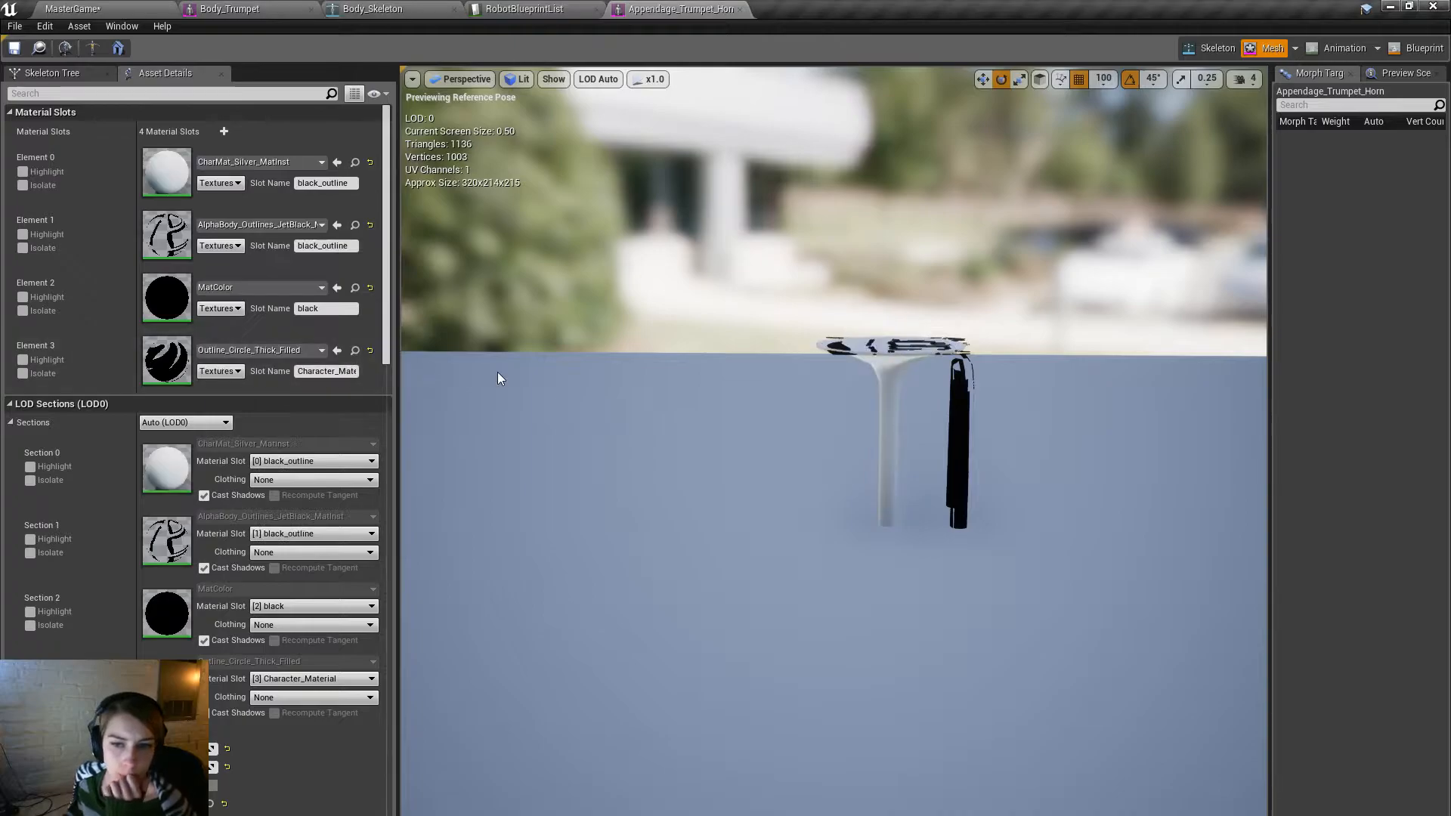
# Set the material of Element 1 to Outline_Circle_Thick_Filled.
pyautogui.moveTo(469, 322); pyautogui.dragTo(484, 476)
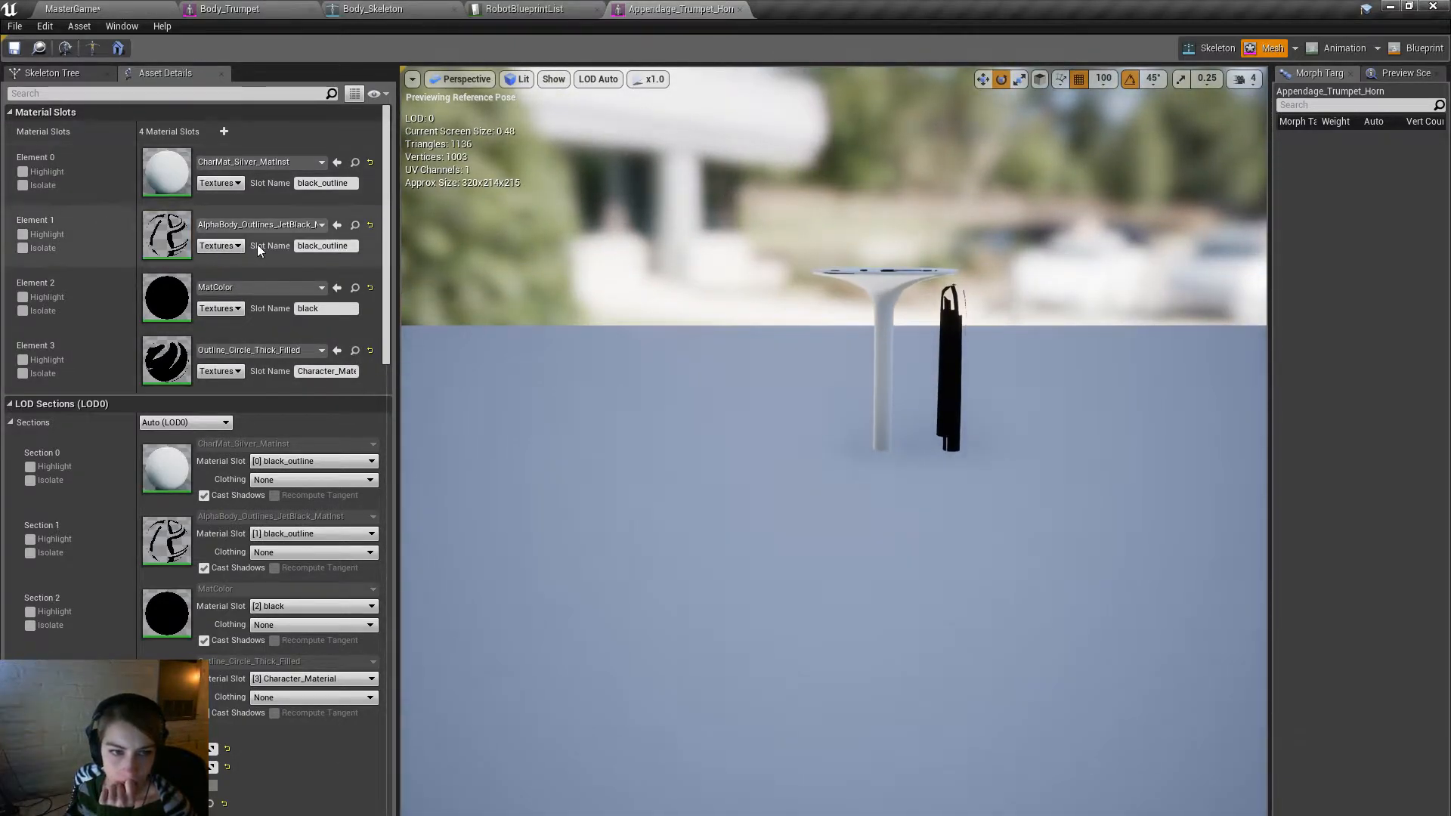
pyautogui.moveTo(484, 332); pyautogui.dragTo(495, 204, button='middle')
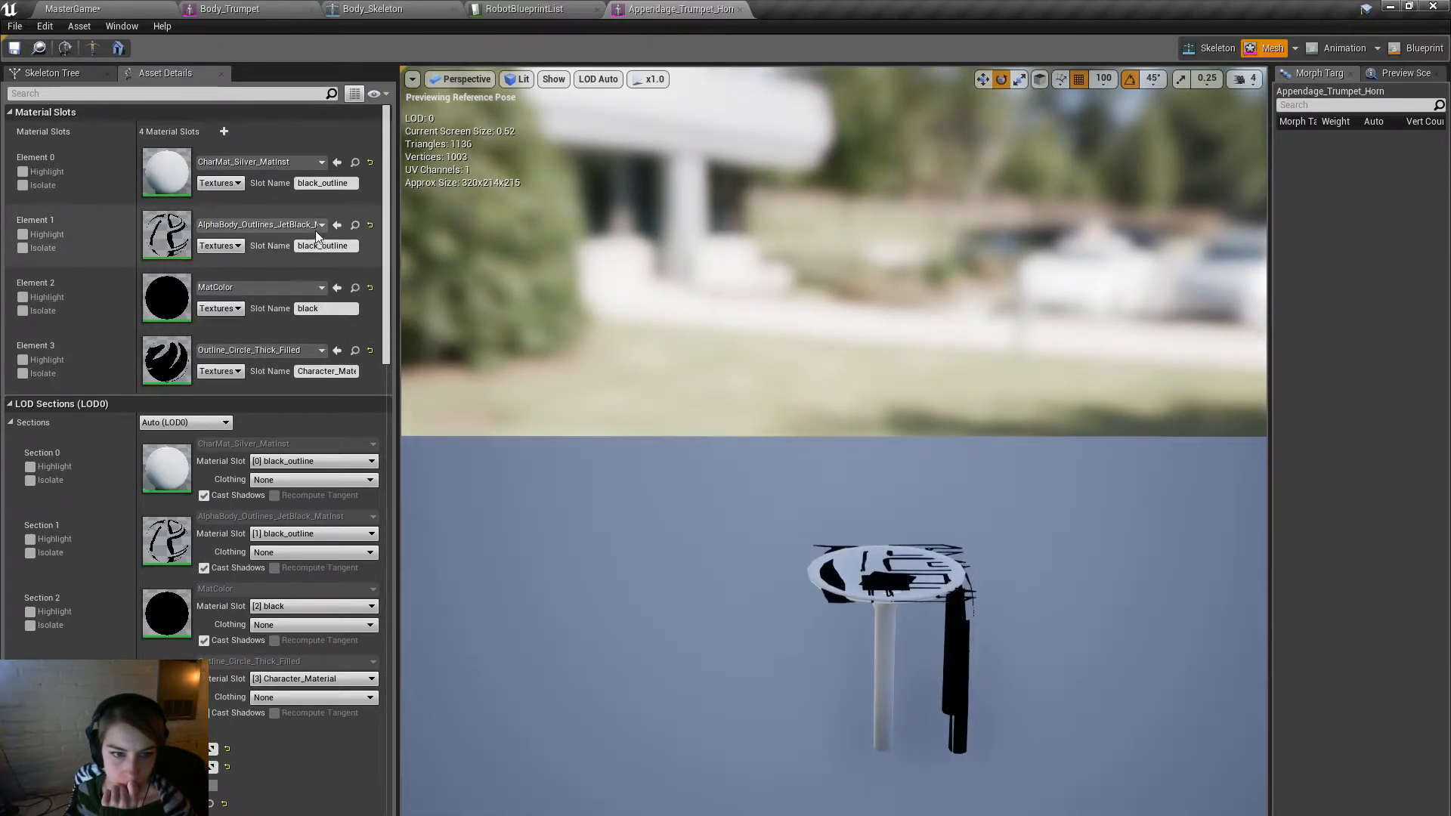
pyautogui.click(318, 226)
pyautogui.write('circle')
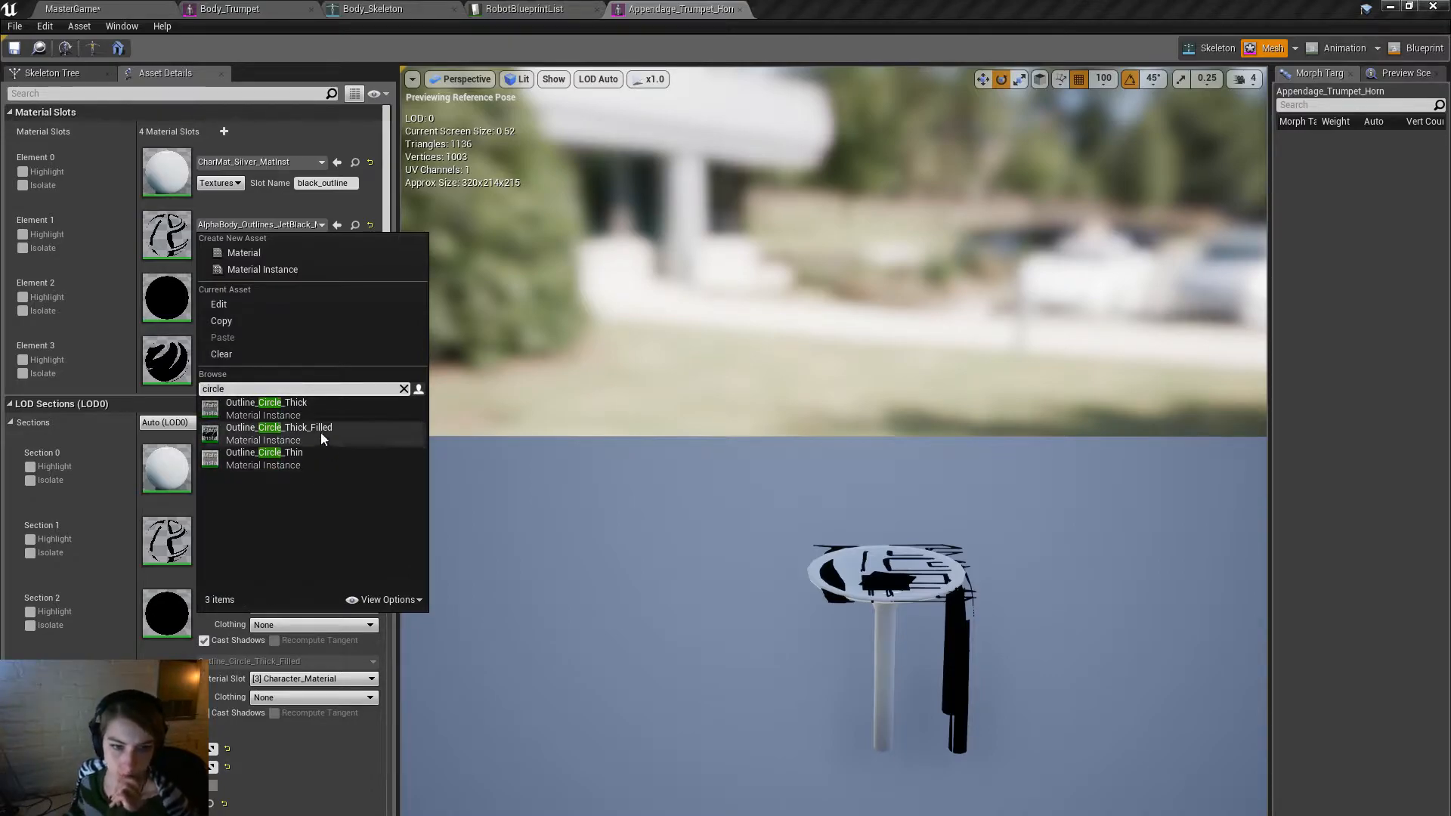
pyautogui.click(322, 429)
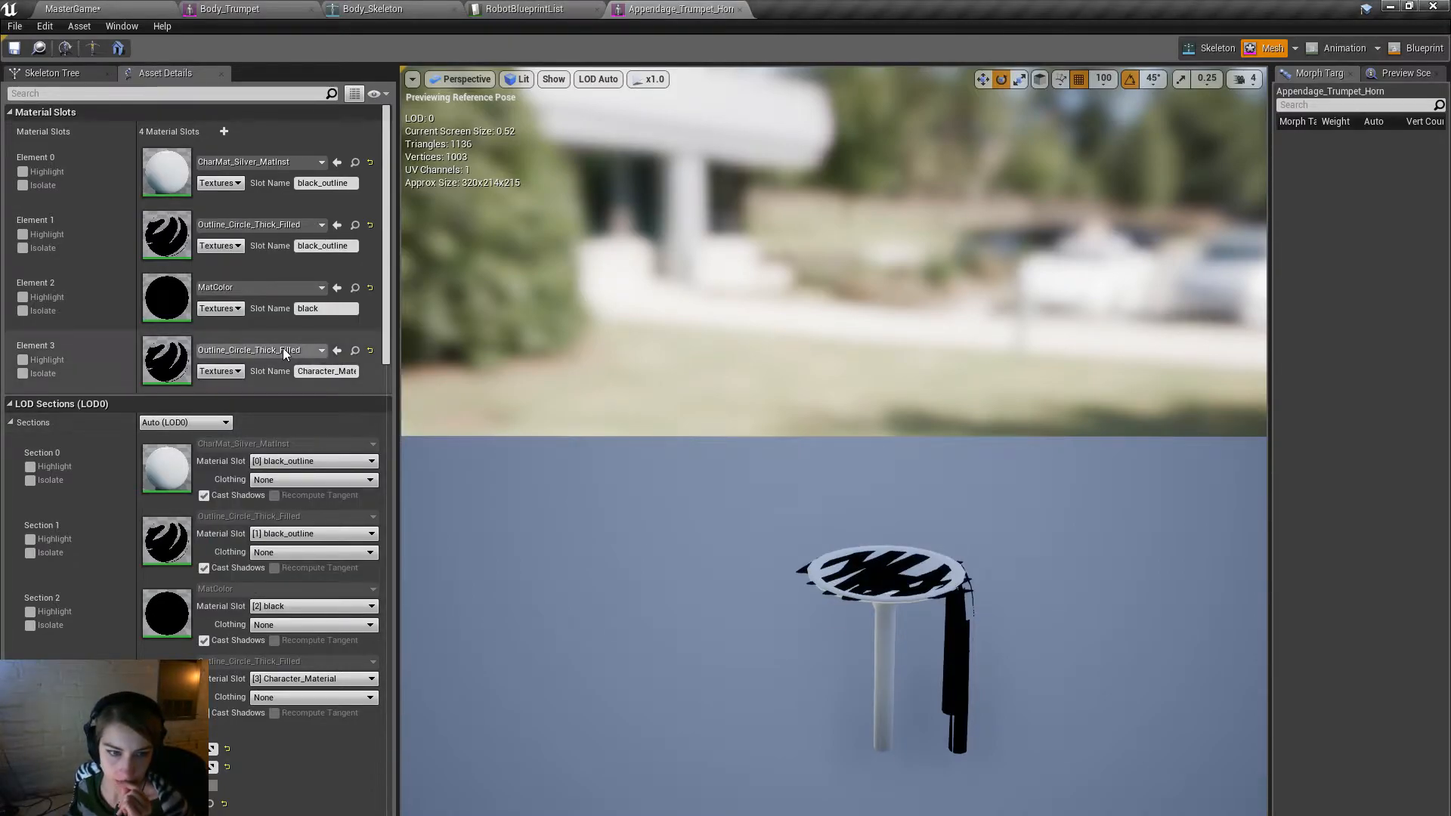
# Find Outline_Circle_Thick_Filled among the project assets and assign it to Element 2 of the trumpet horn mesh.
pyautogui.click(354, 226)
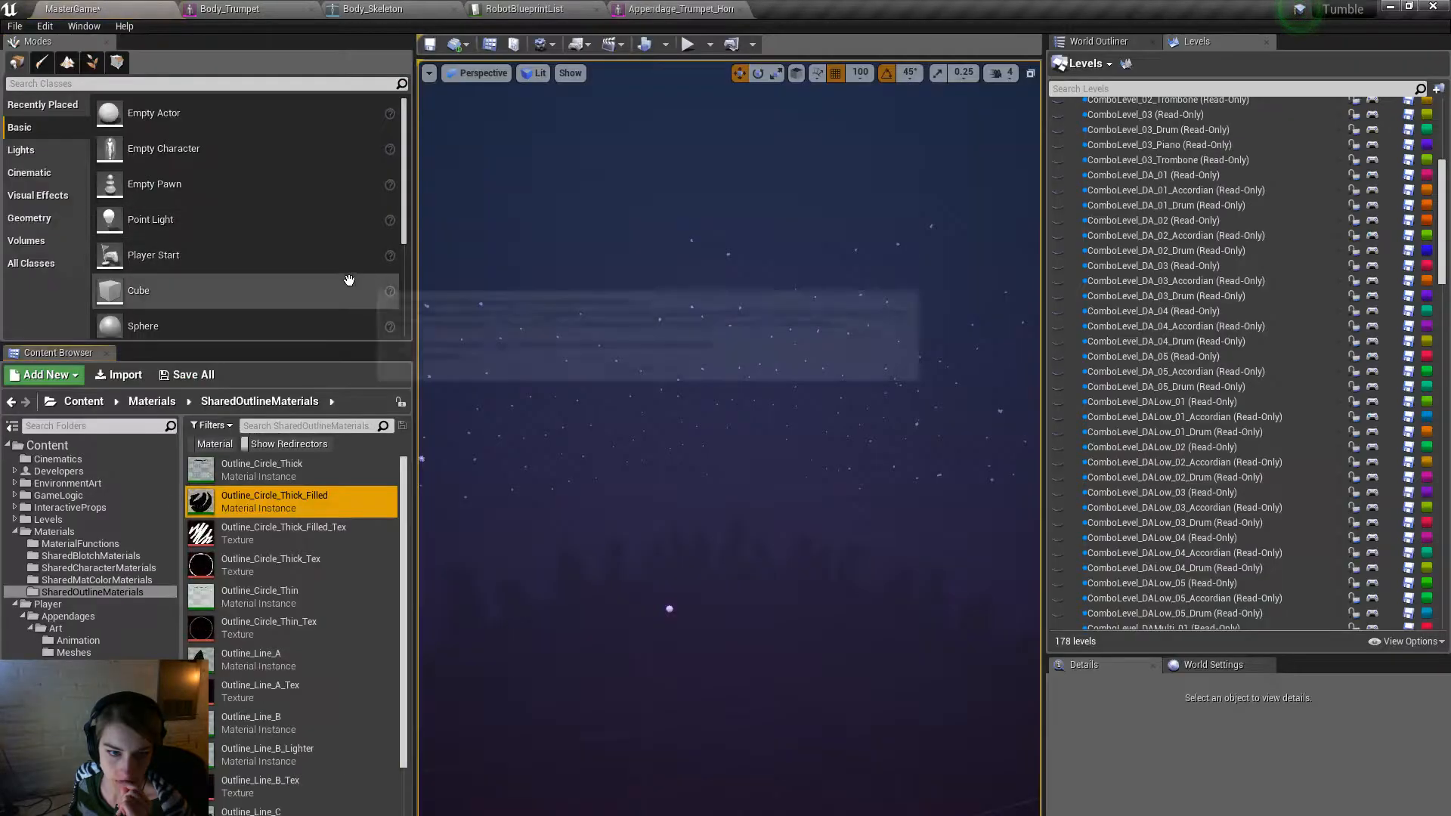
pyautogui.click(242, 8)
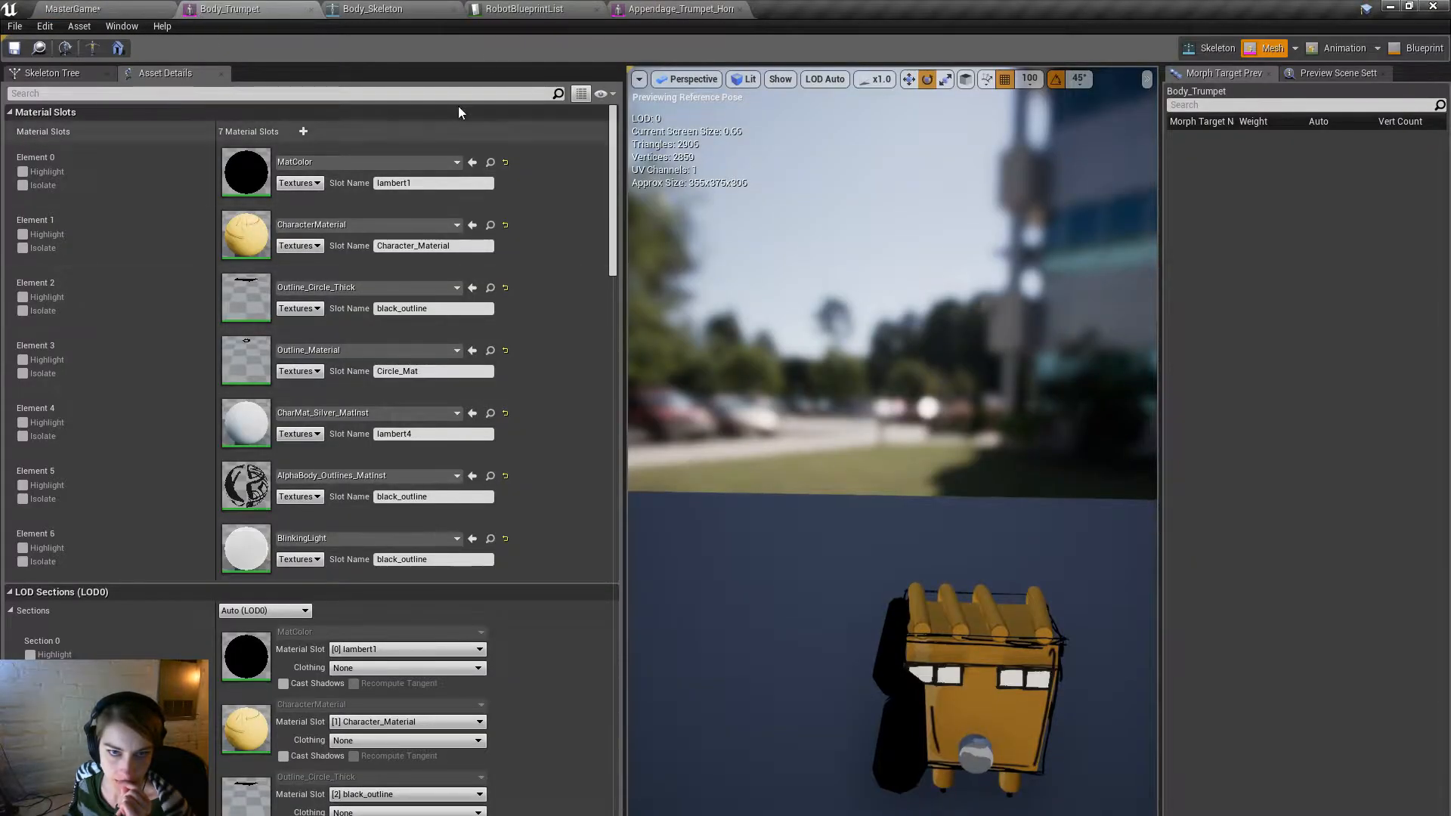
pyautogui.click(680, 9)
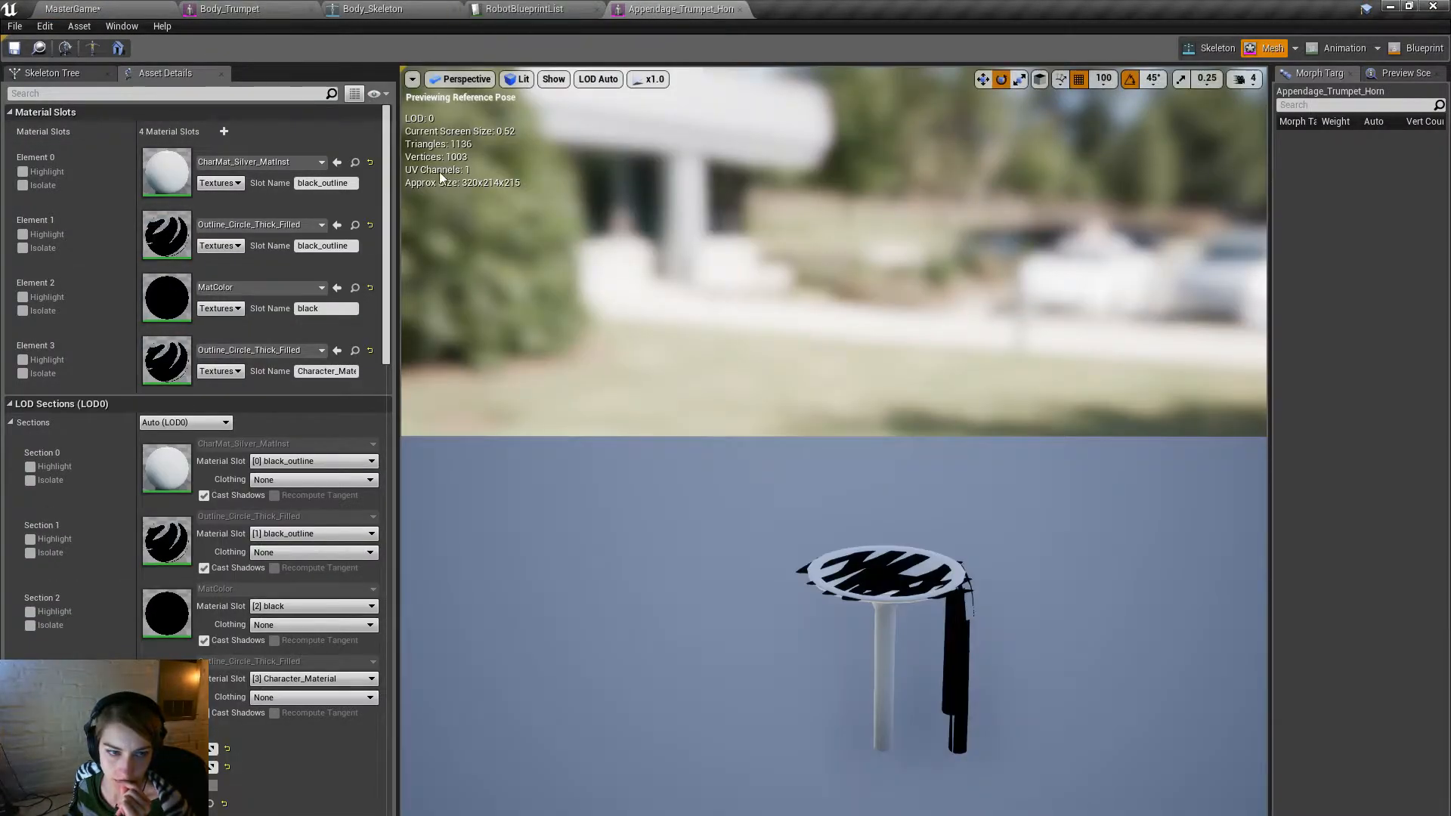
# Try Outline_Circle_Thin on Element 1, and replace it with Outline_Circle_Thick.
pyautogui.click(302, 230)
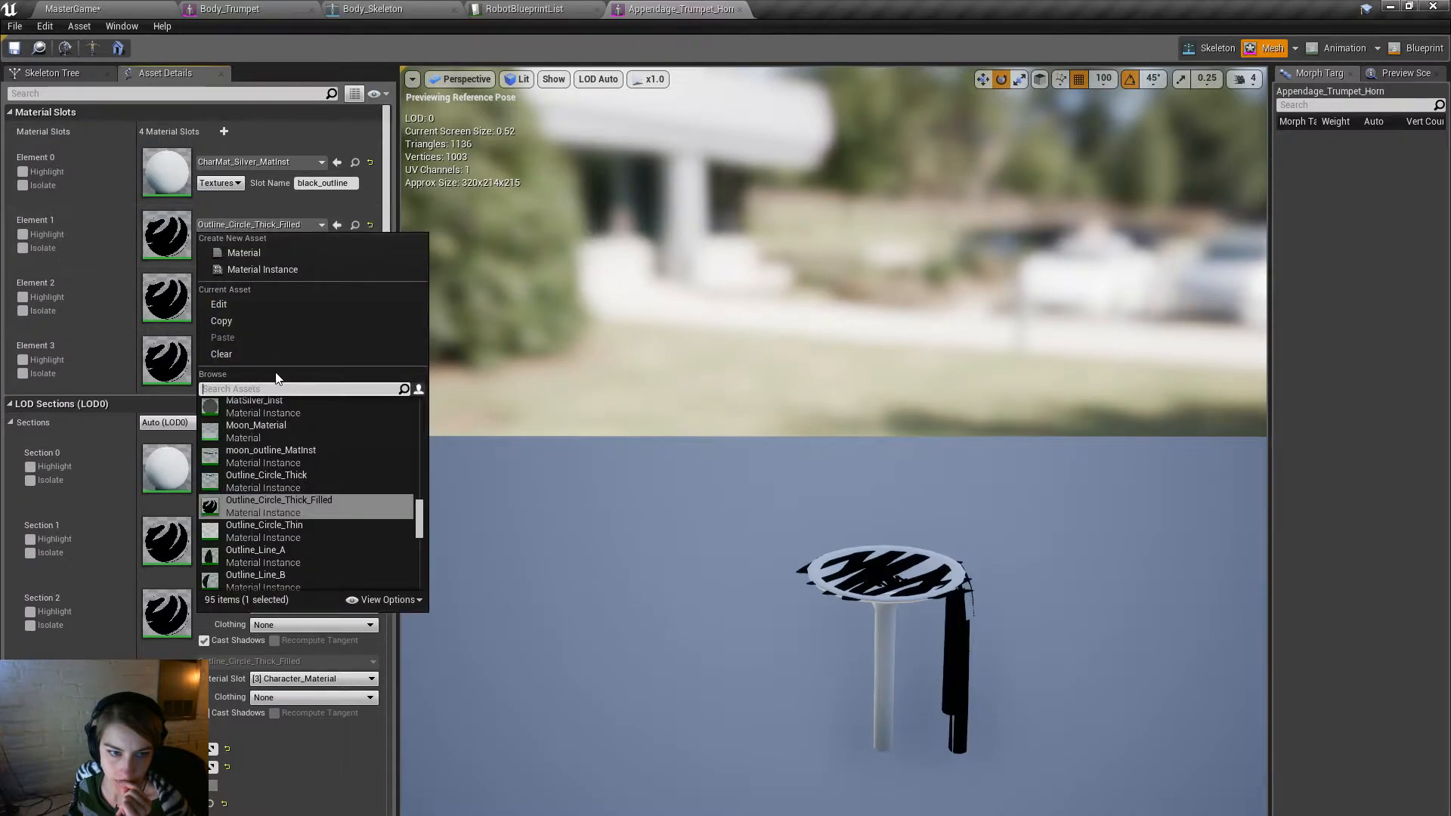
pyautogui.click(289, 528)
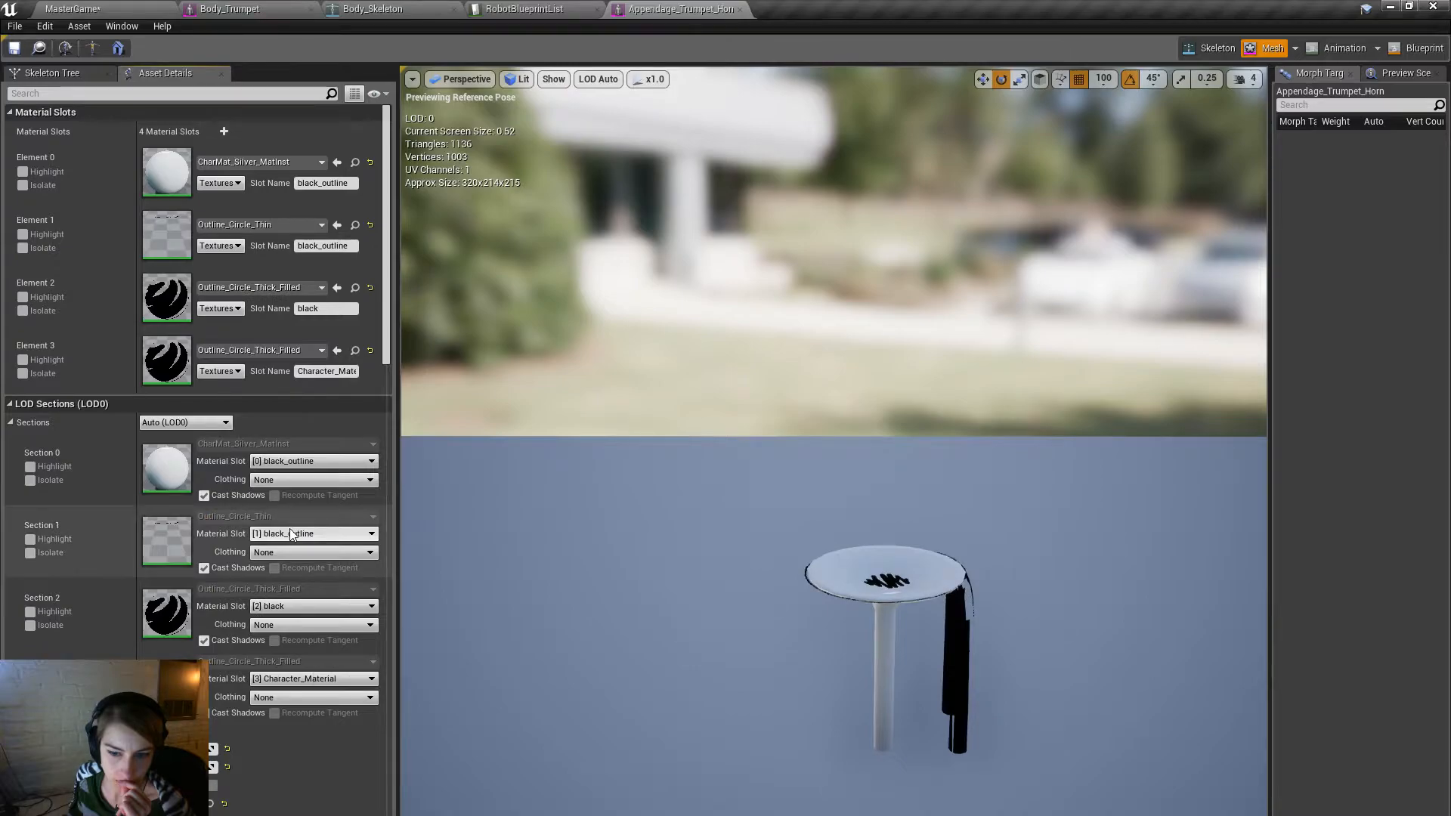
pyautogui.click(278, 223)
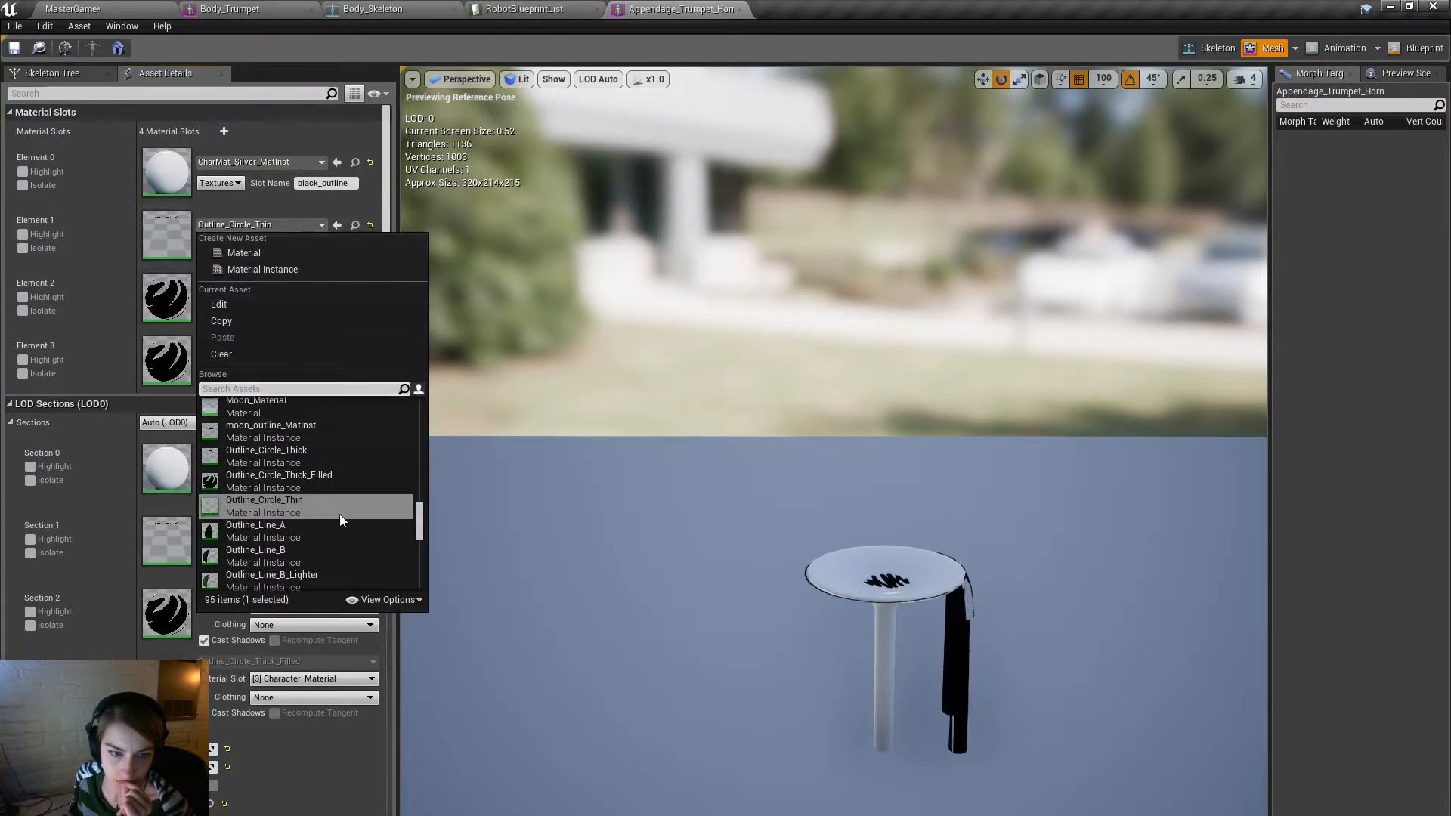
pyautogui.click(346, 463)
# Set the material of Element 3 to MatPlasticAccordion_Dark, and save the trumpet horn mesh, checking it out from source control.
pyautogui.moveTo(641, 434); pyautogui.dragTo(635, 434, button='right')
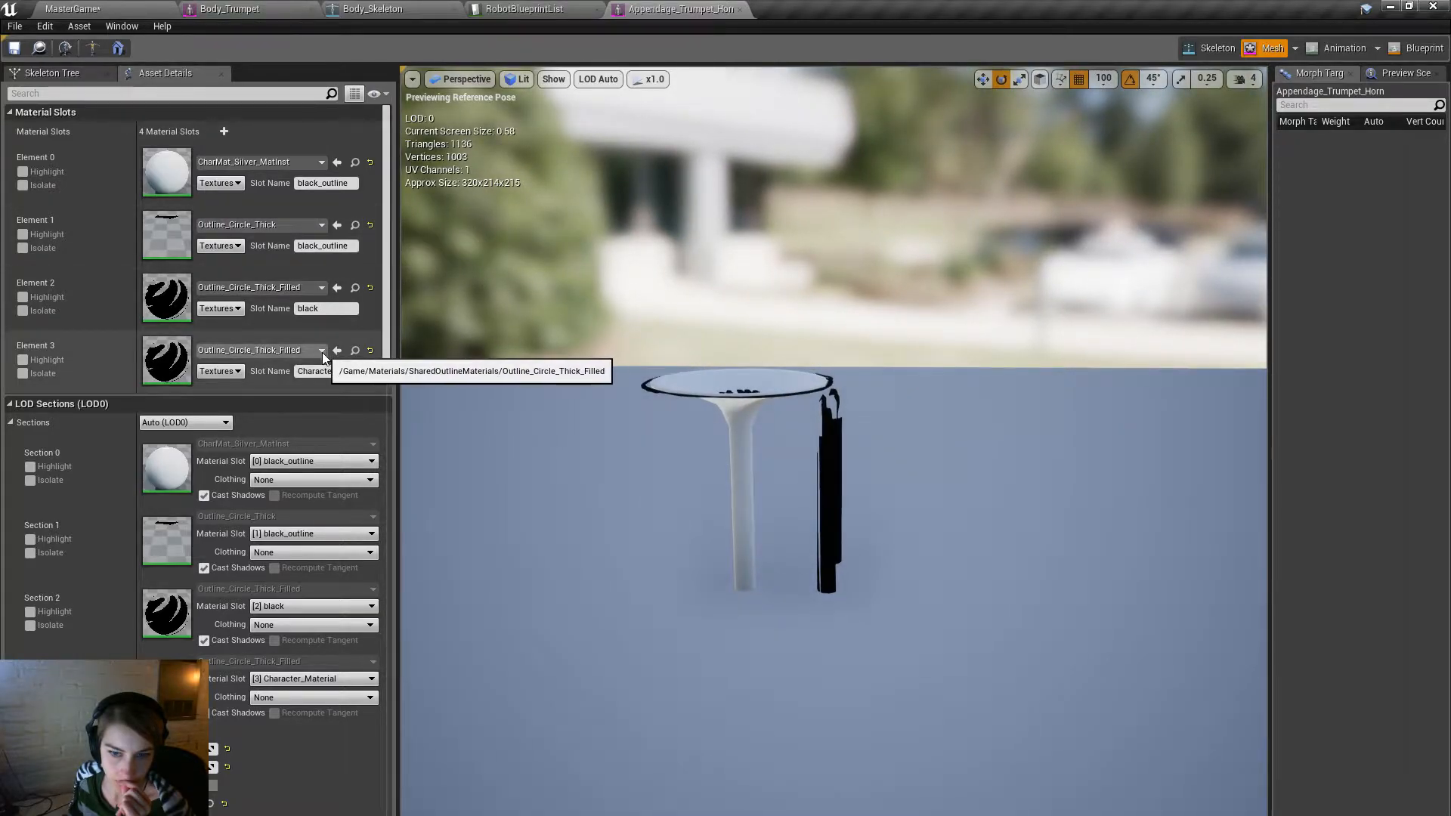
pyautogui.moveTo(620, 423); pyautogui.dragTo(616, 454, button='middle')
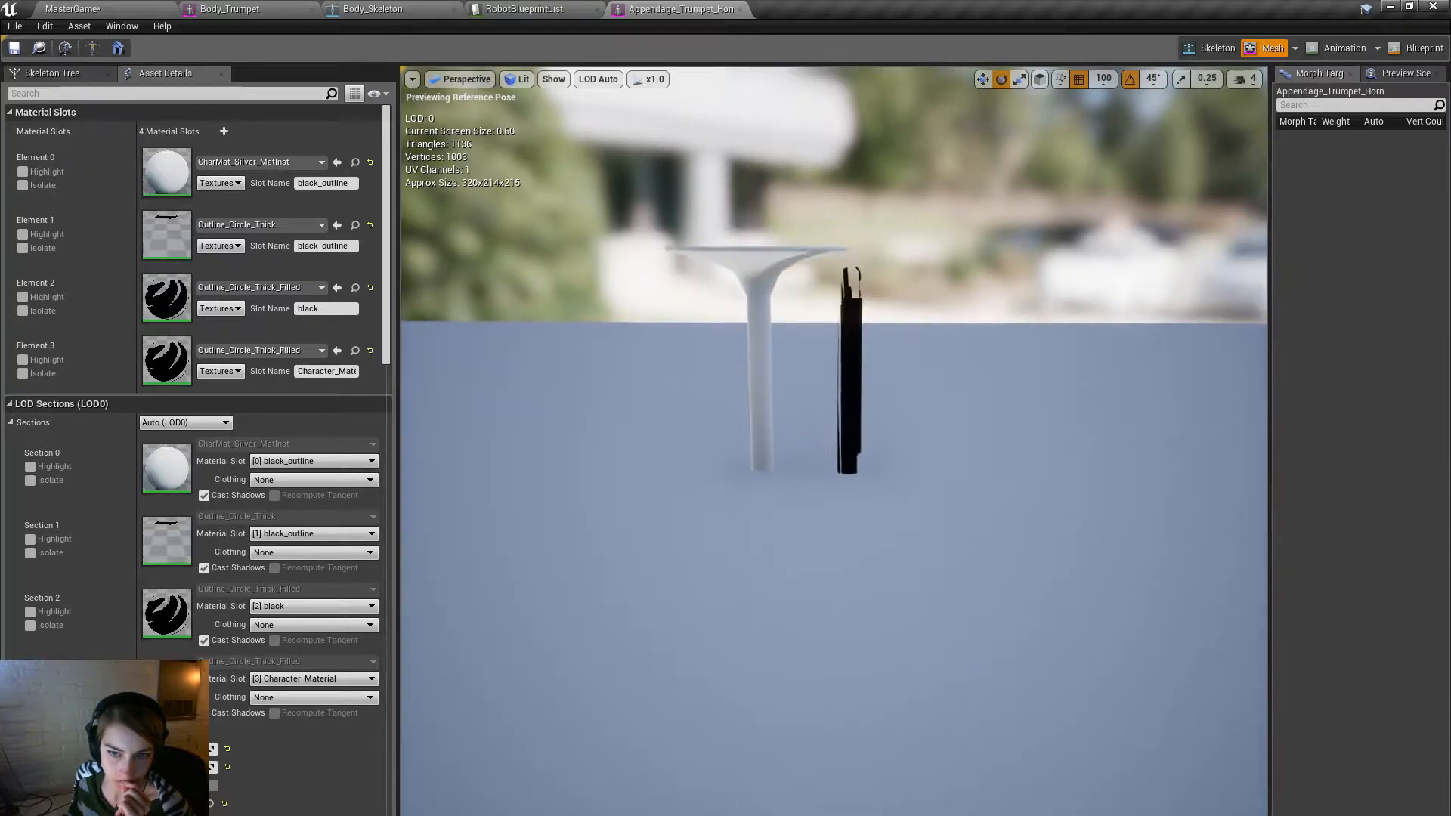
pyautogui.click(277, 351)
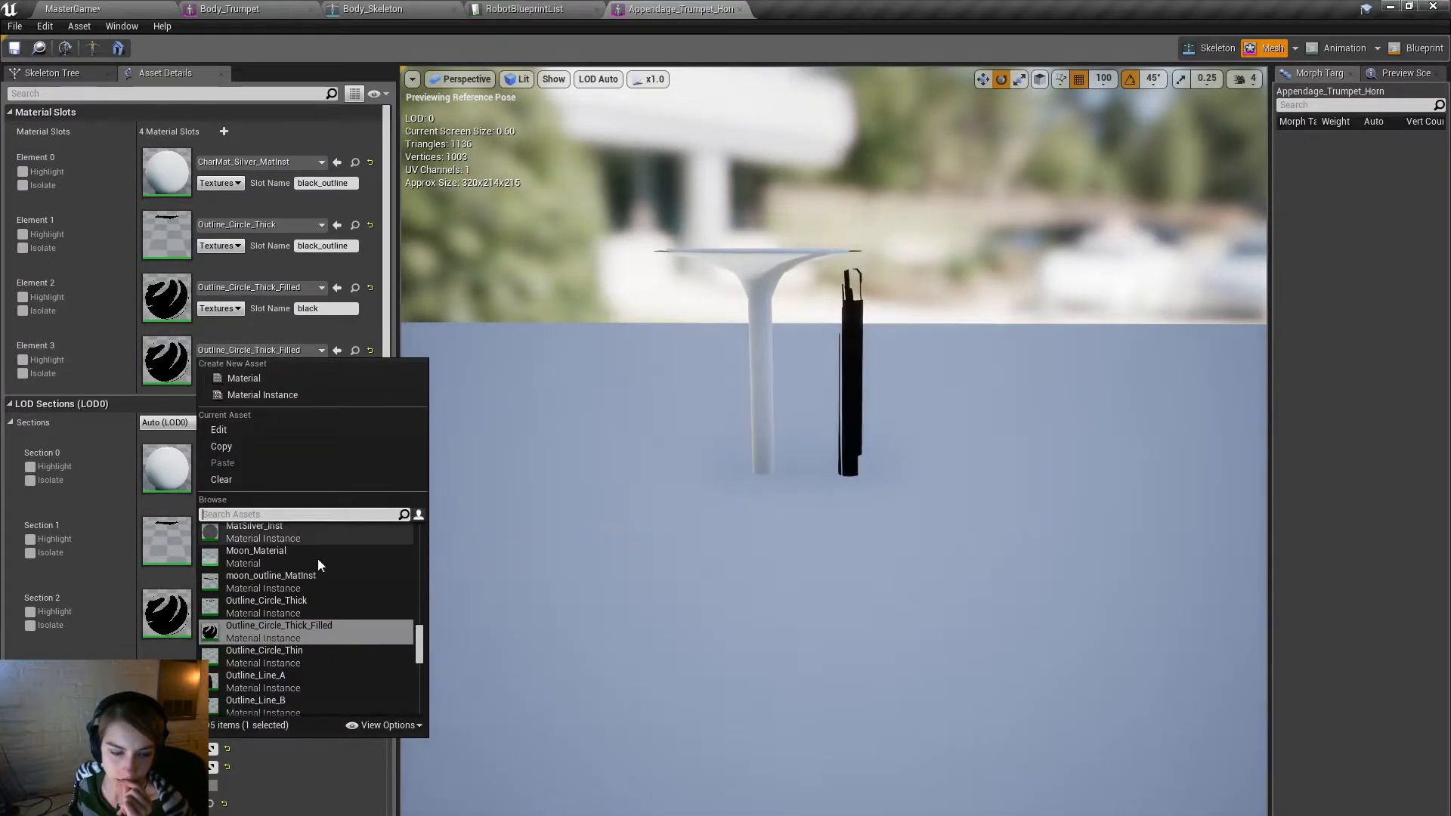
pyautogui.scroll(3, 328, 578)
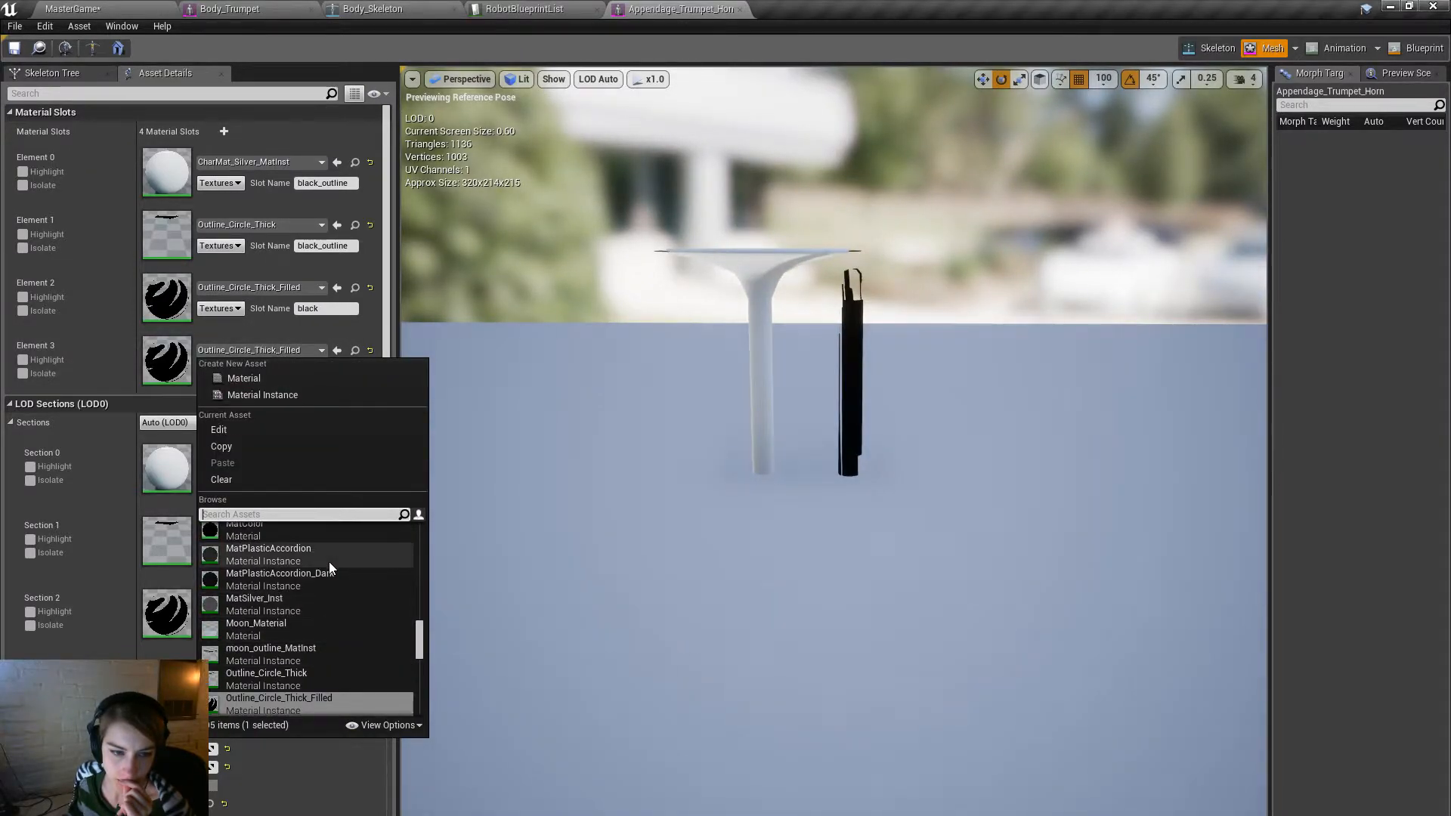
pyautogui.click(339, 575)
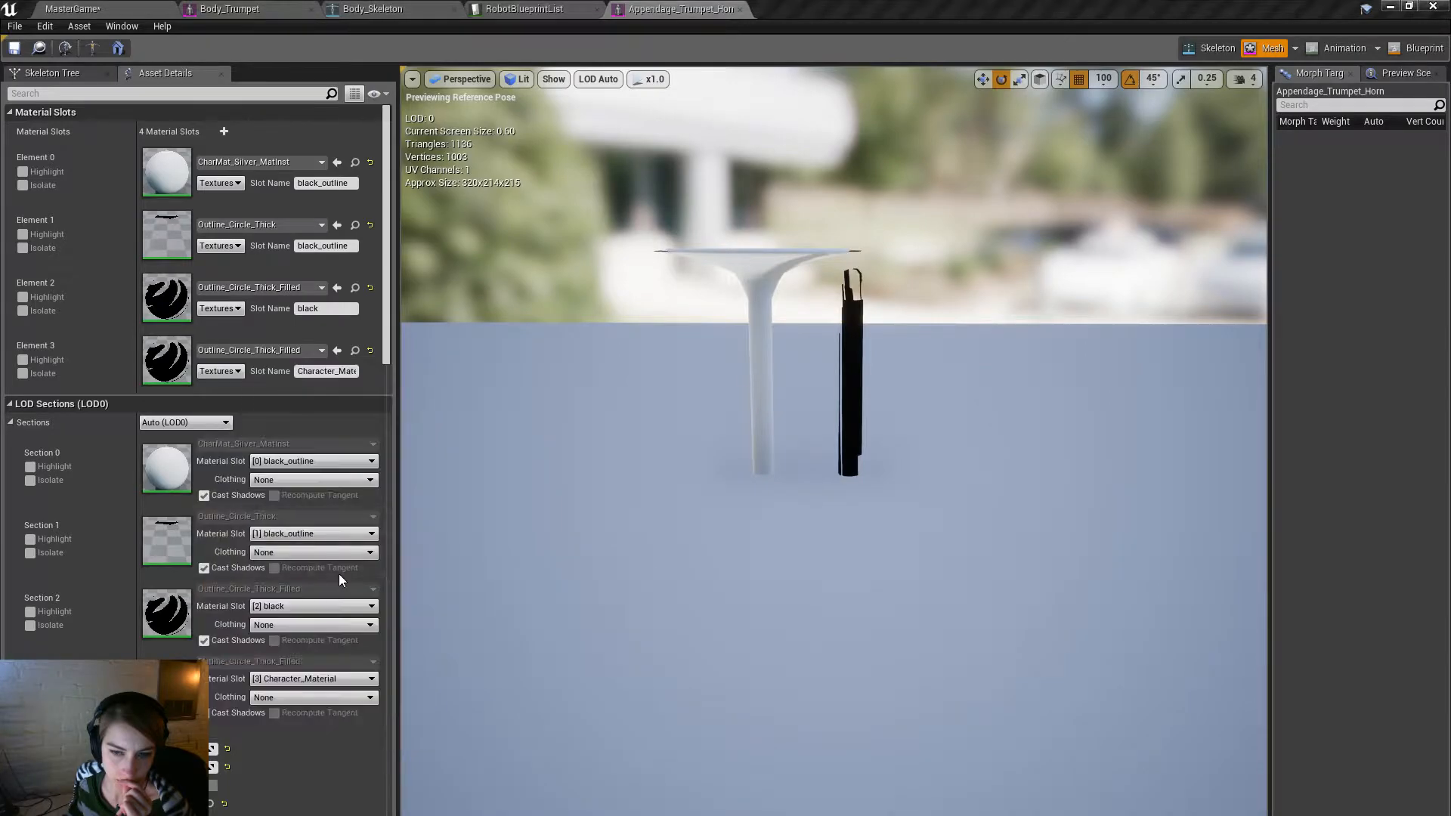
pyautogui.moveTo(713, 374); pyautogui.dragTo(673, 454)
pyautogui.moveTo(672, 453); pyautogui.dragTo(706, 393, button='middle')
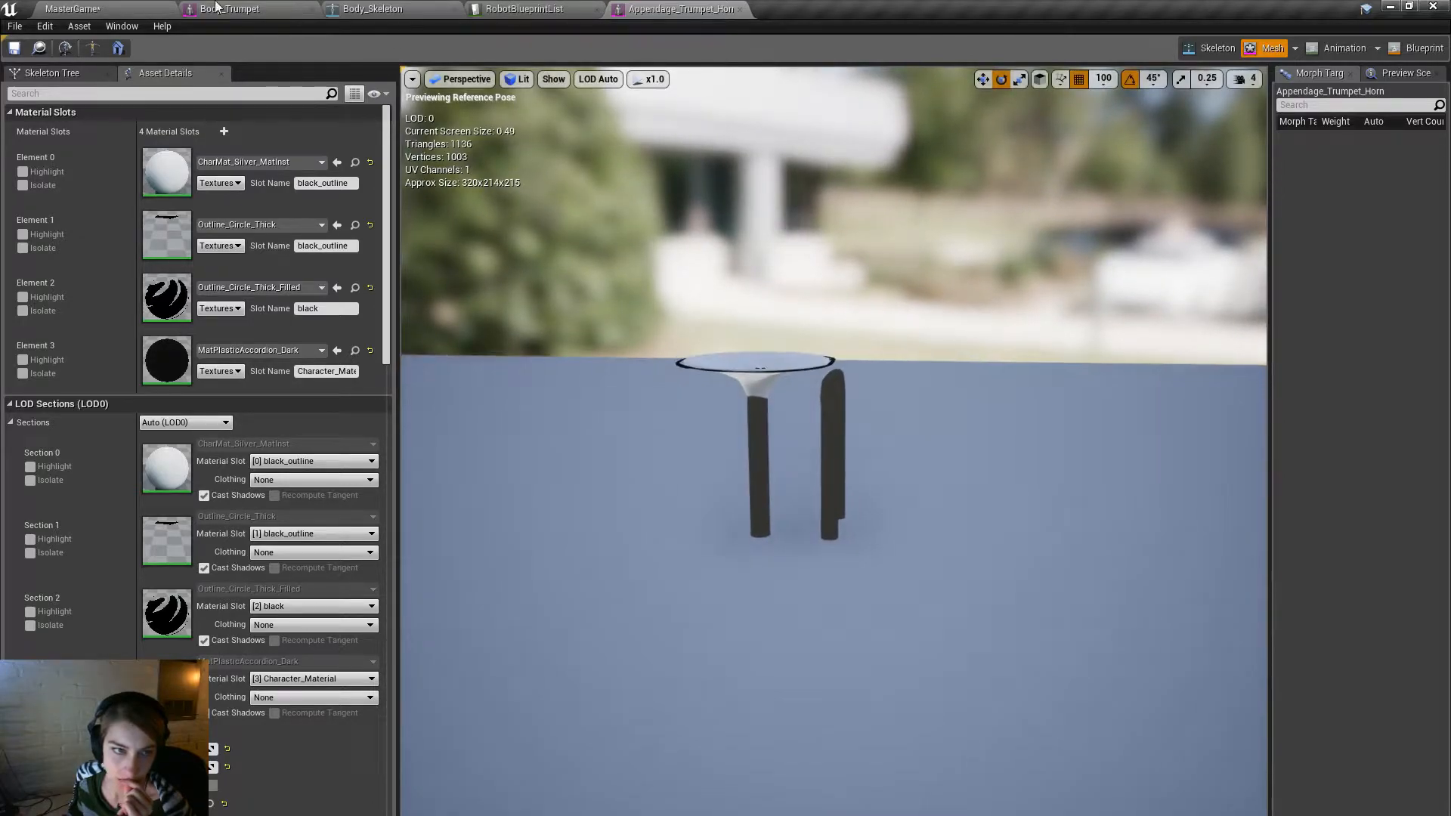
pyautogui.click(16, 51)
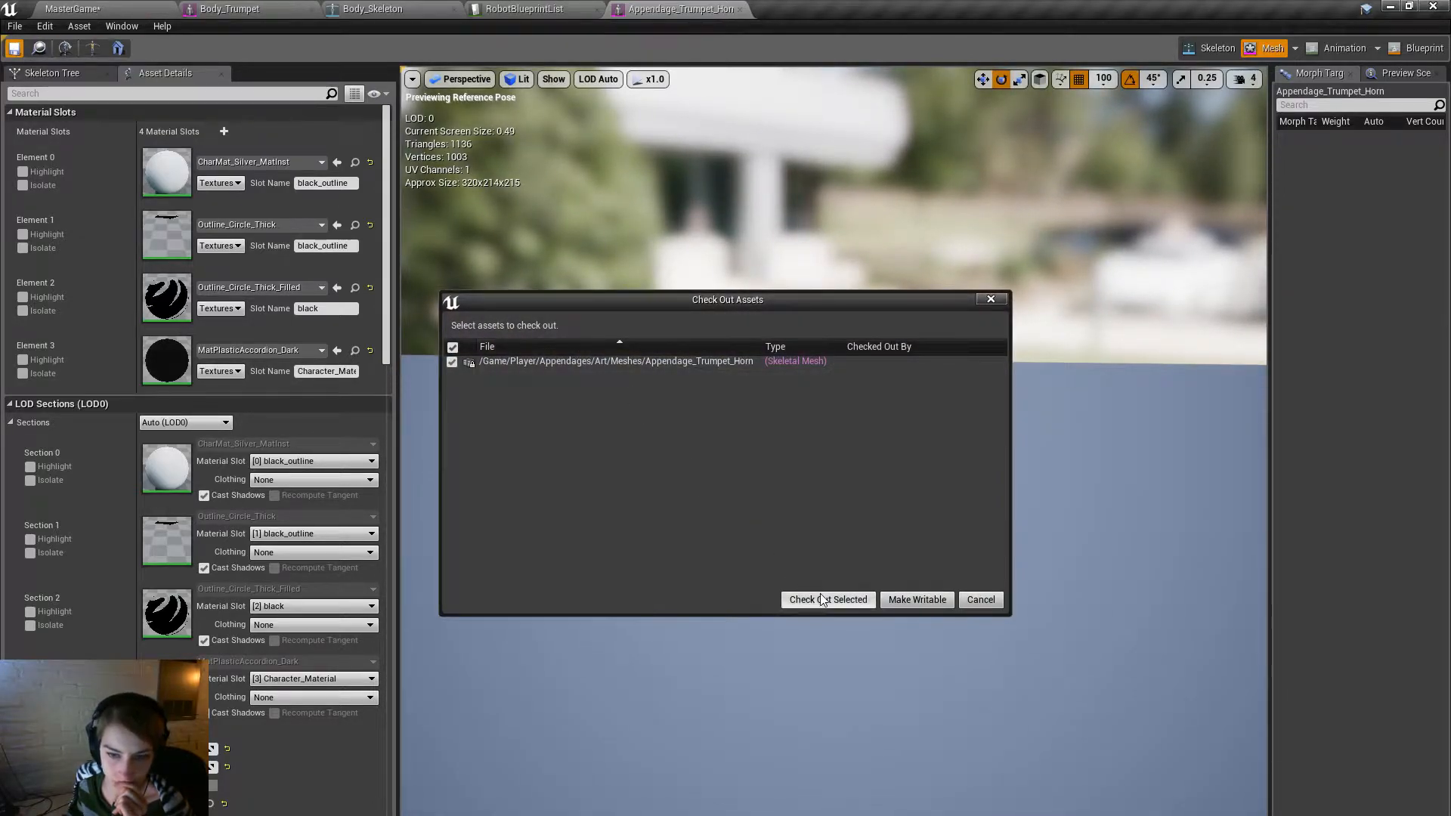
pyautogui.click(822, 599)
# Playtest MasterGame full screen, compiling the modified blueprints, and launch the first Trombone level.
pyautogui.click(125, 8)
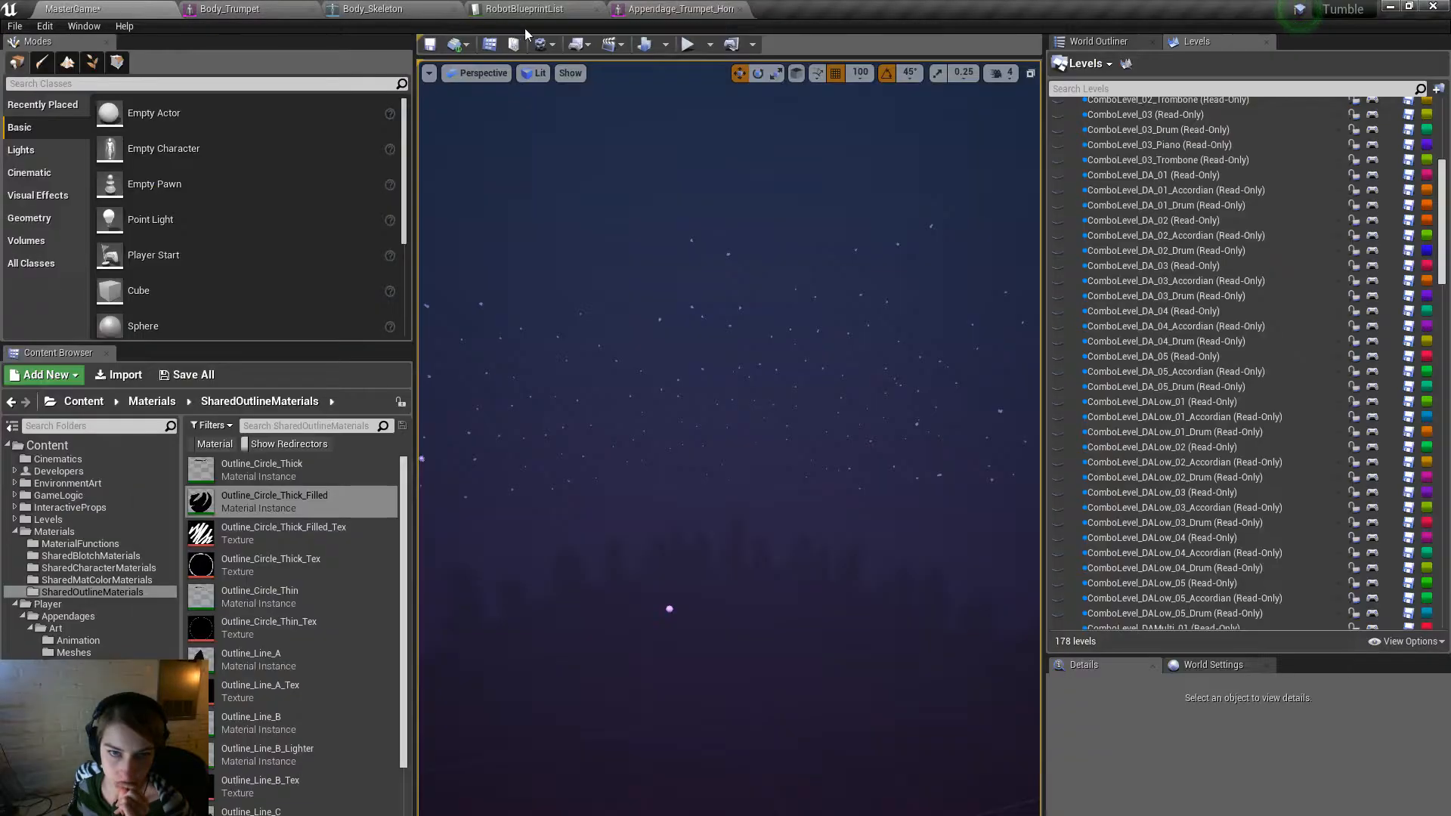
pyautogui.click(688, 44)
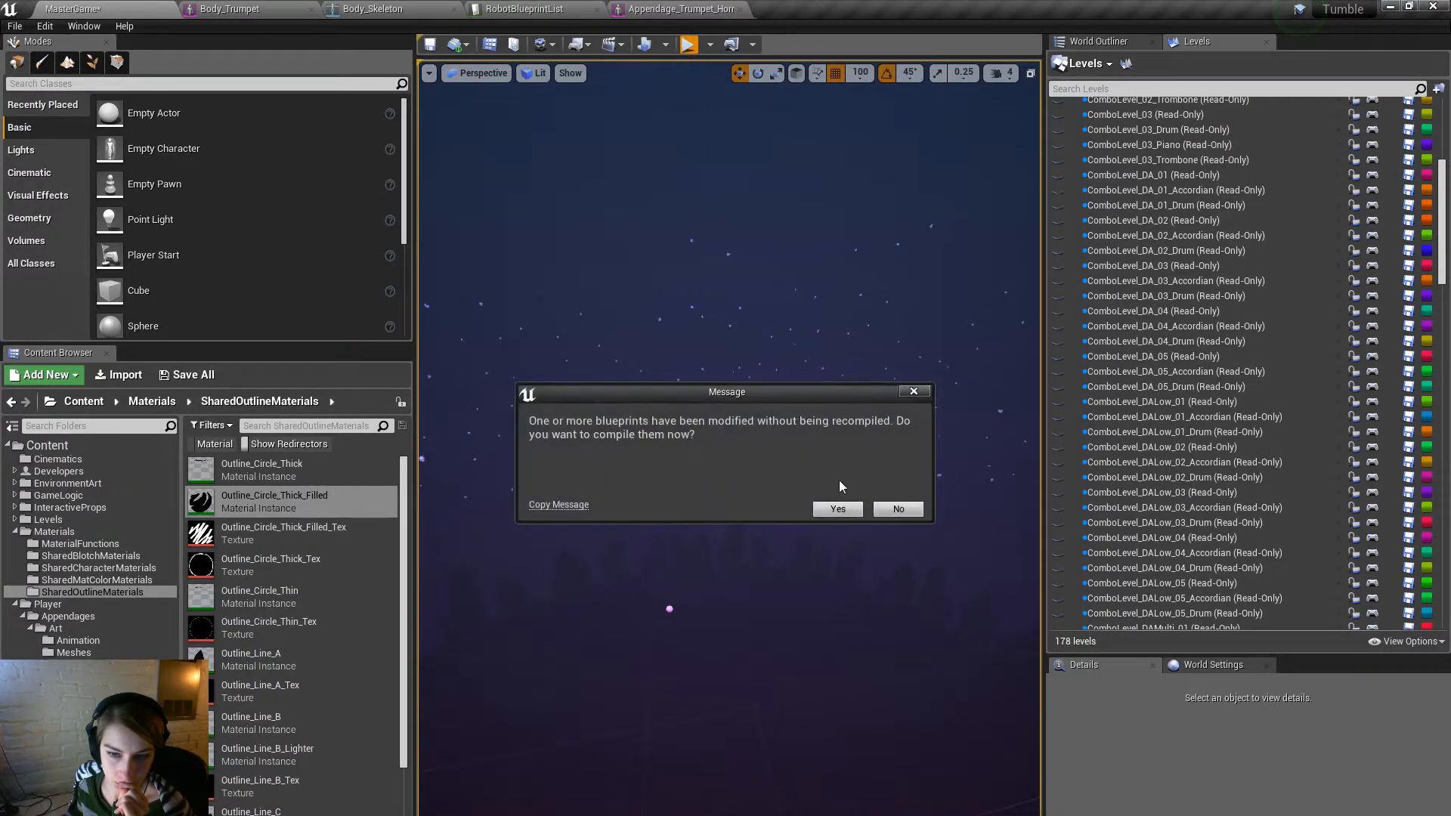
pyautogui.click(838, 509)
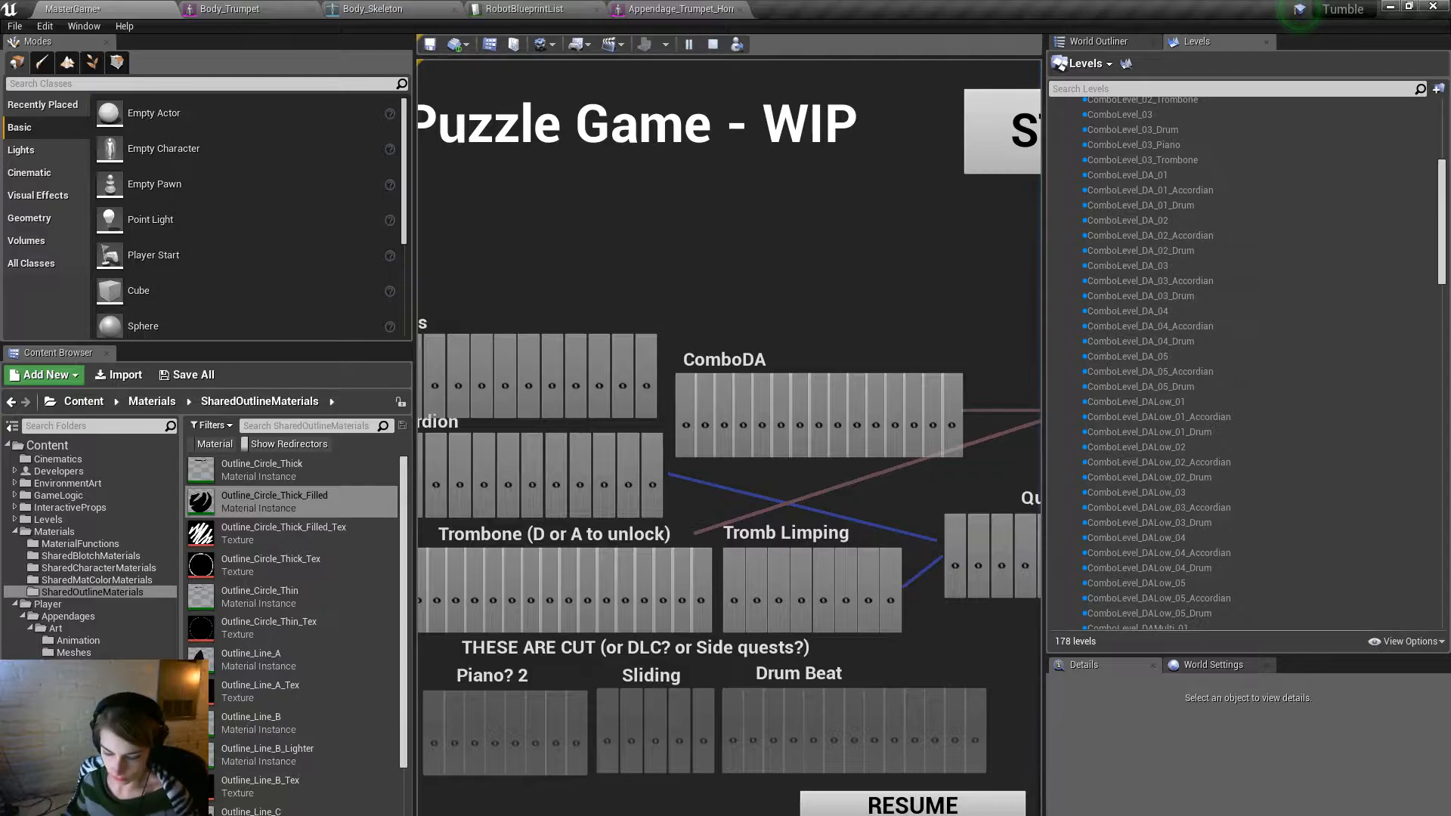
pyautogui.press('F11')
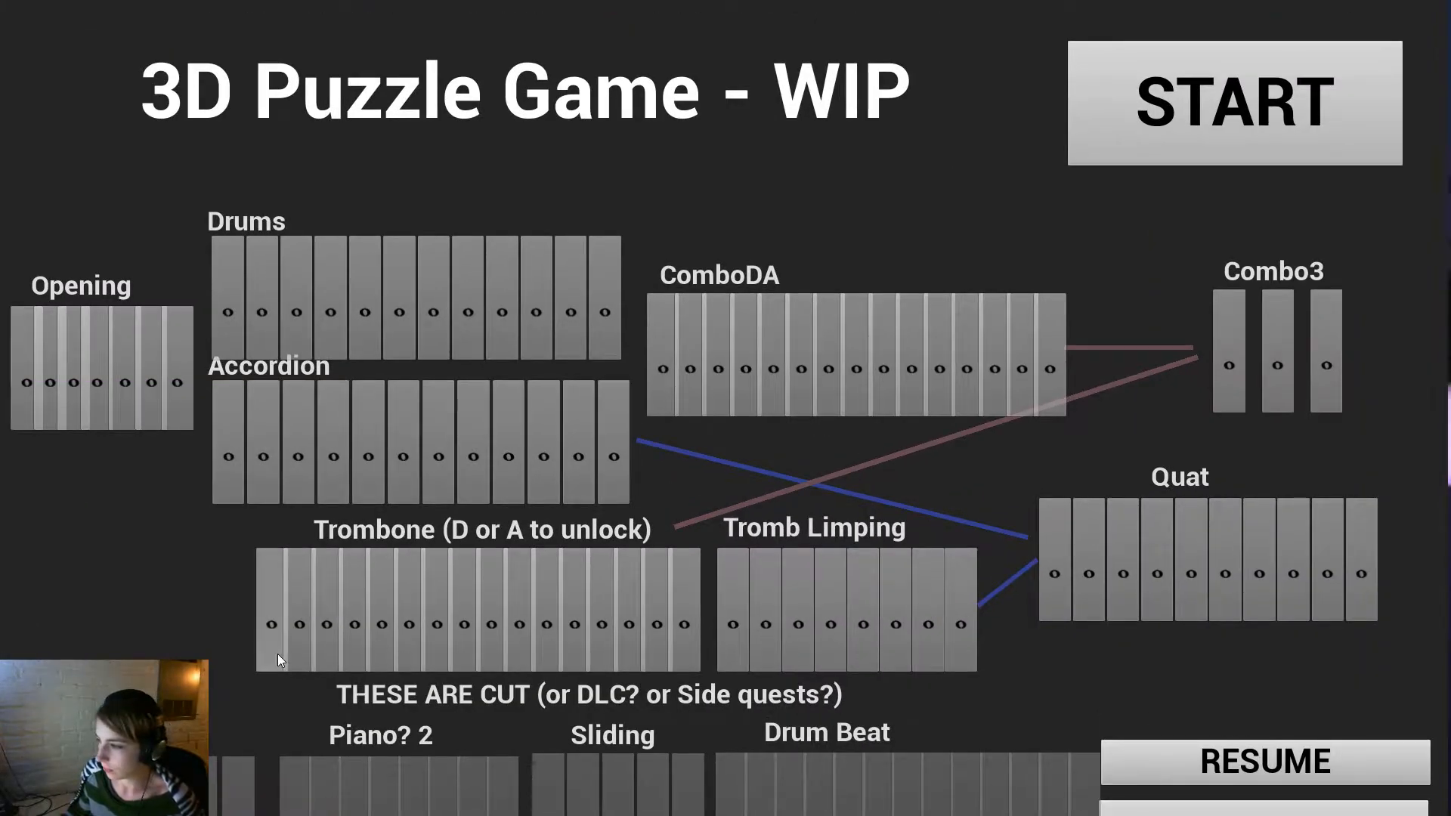
pyautogui.click(278, 656)
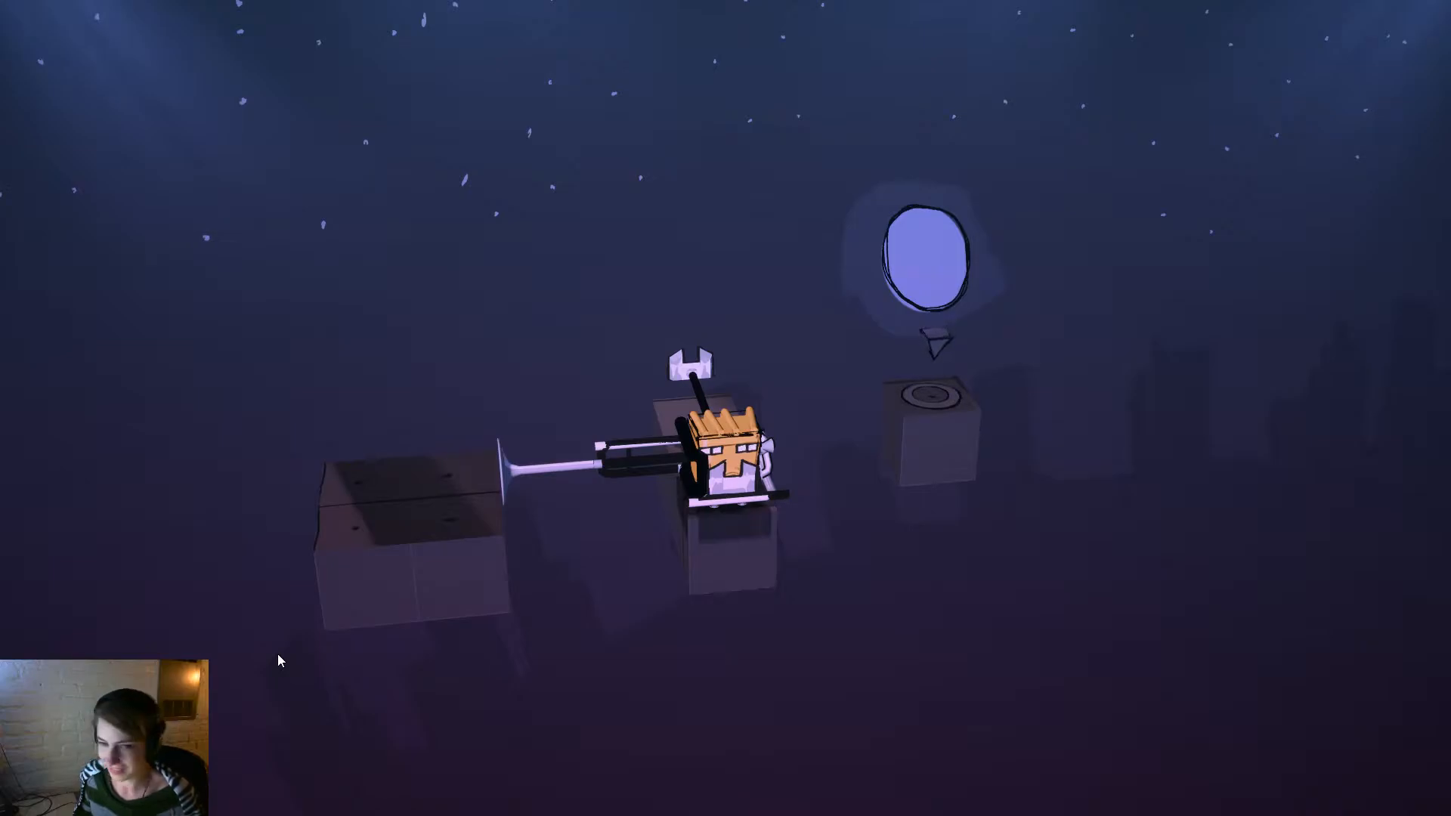
# Turn the robot and move its arms to examine the trumpet horn in play, and end the playtest, restoring the normal editor layout.
pyautogui.moveTo(790, 502); pyautogui.dragTo(525, 466)
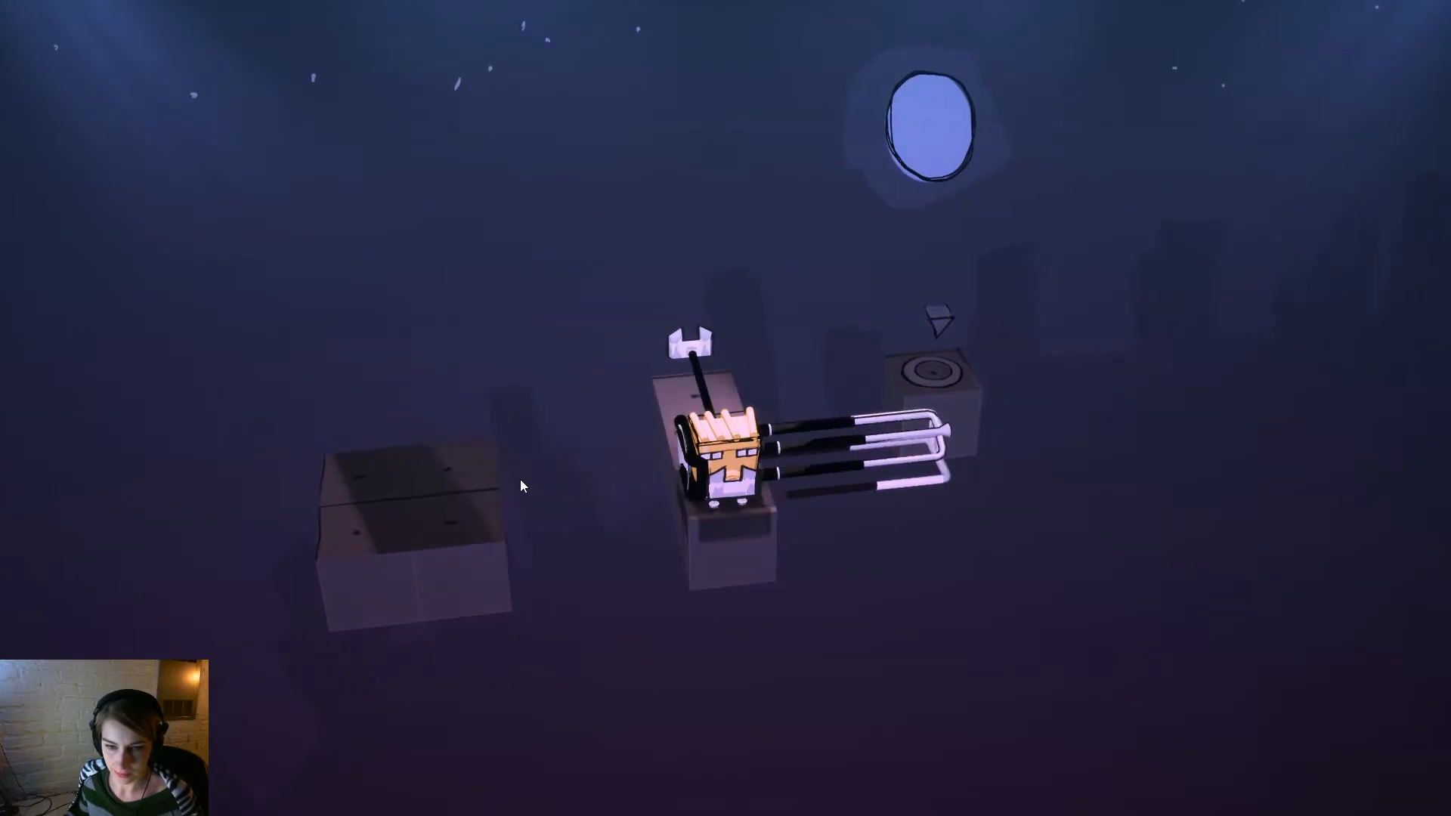
pyautogui.press('s')
pyautogui.click(999, 432)
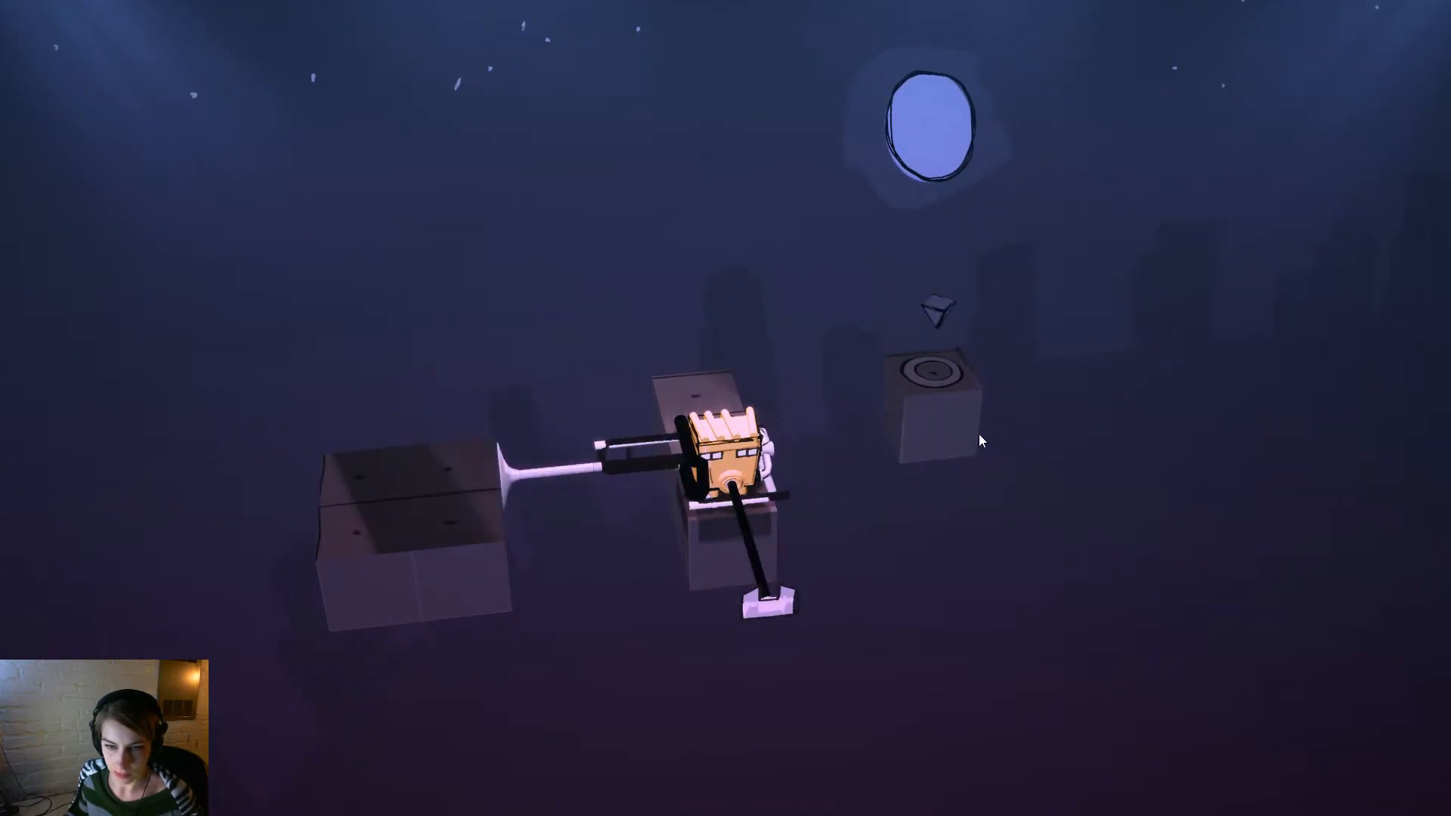
pyautogui.click(523, 461)
pyautogui.press('Escape')
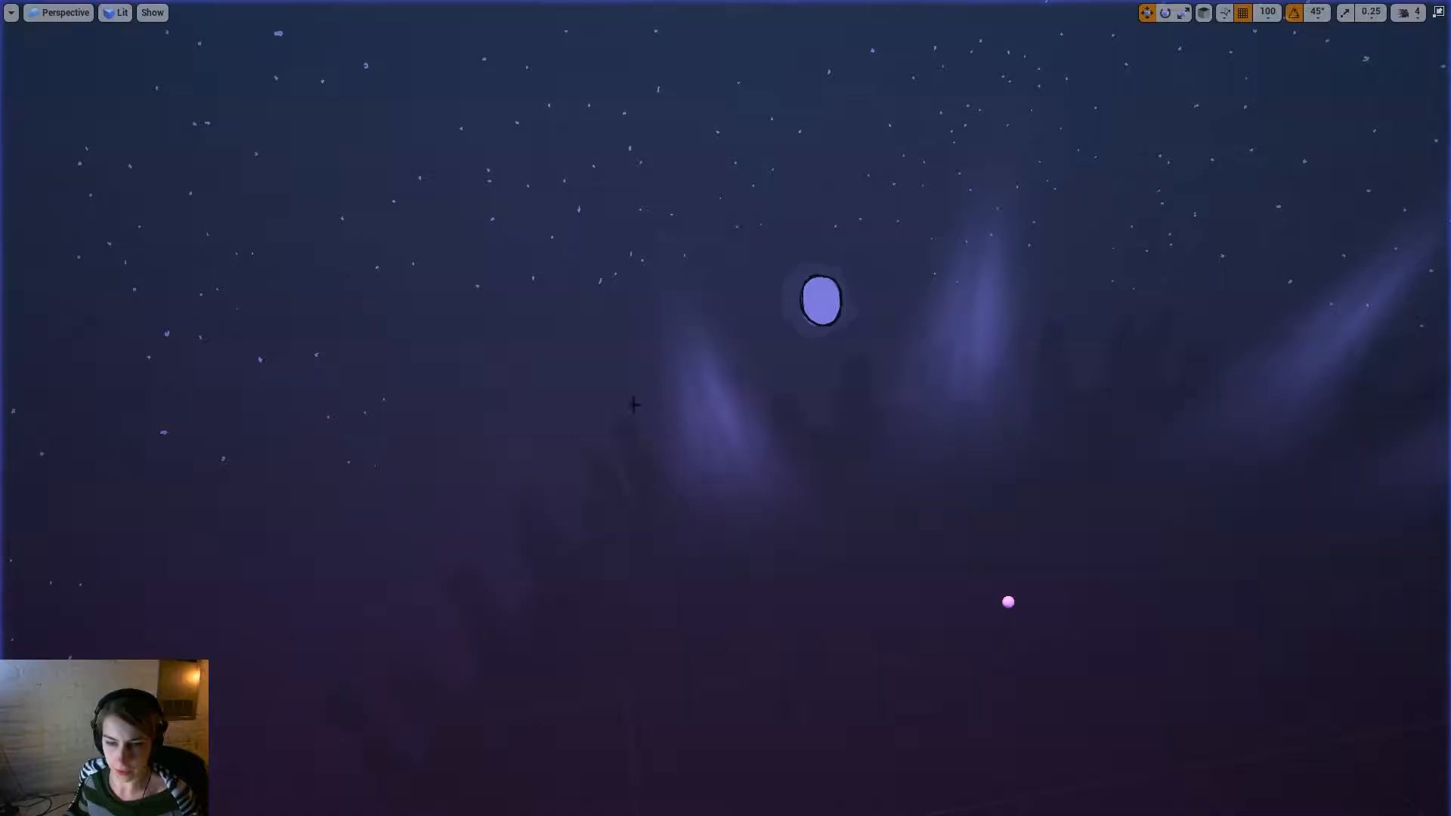
pyautogui.click(1438, 13)
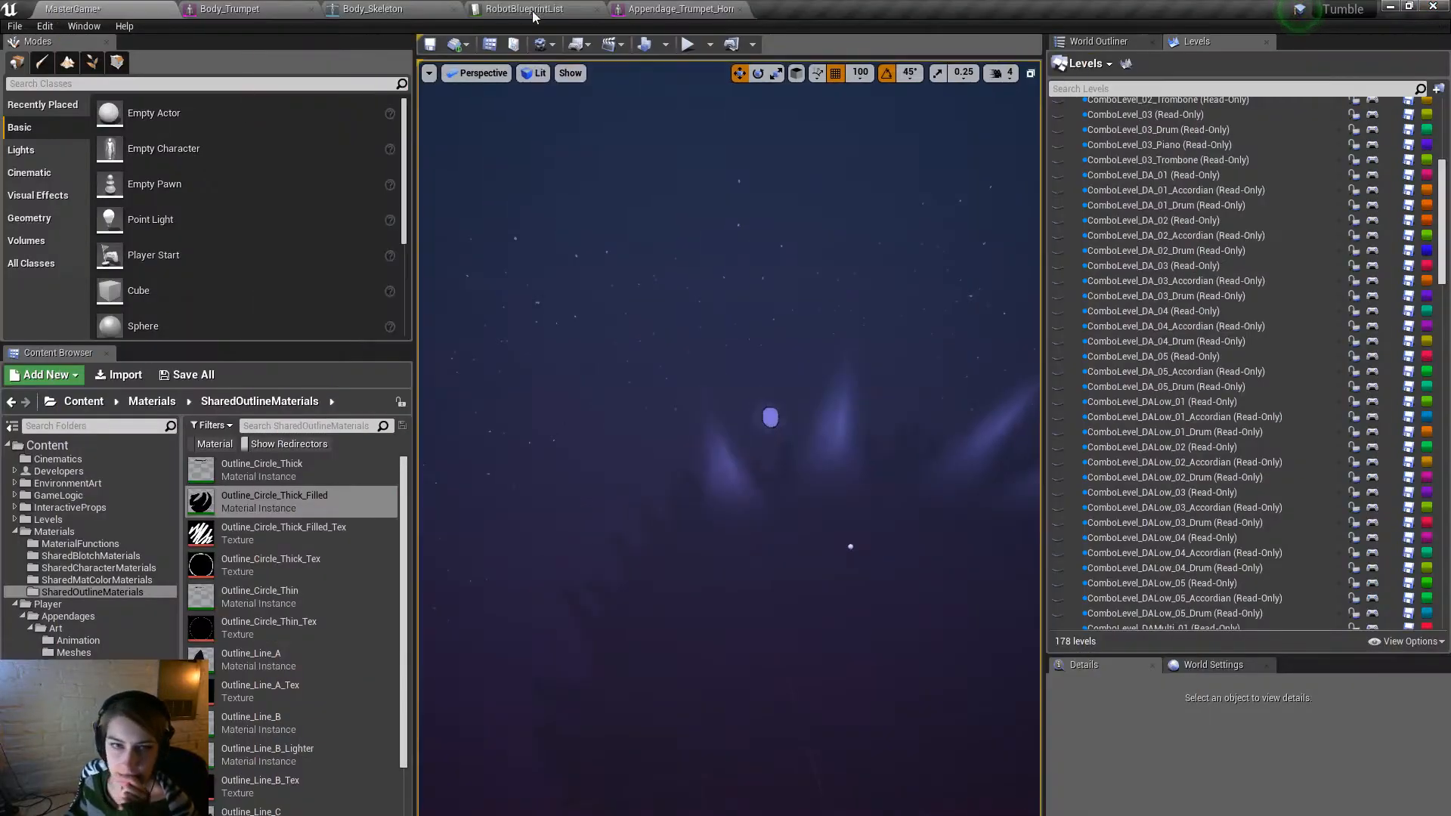
# Set socket4 of the FourArmsBot row in RobotBlueprintList to Nothing.
pyautogui.click(234, 9)
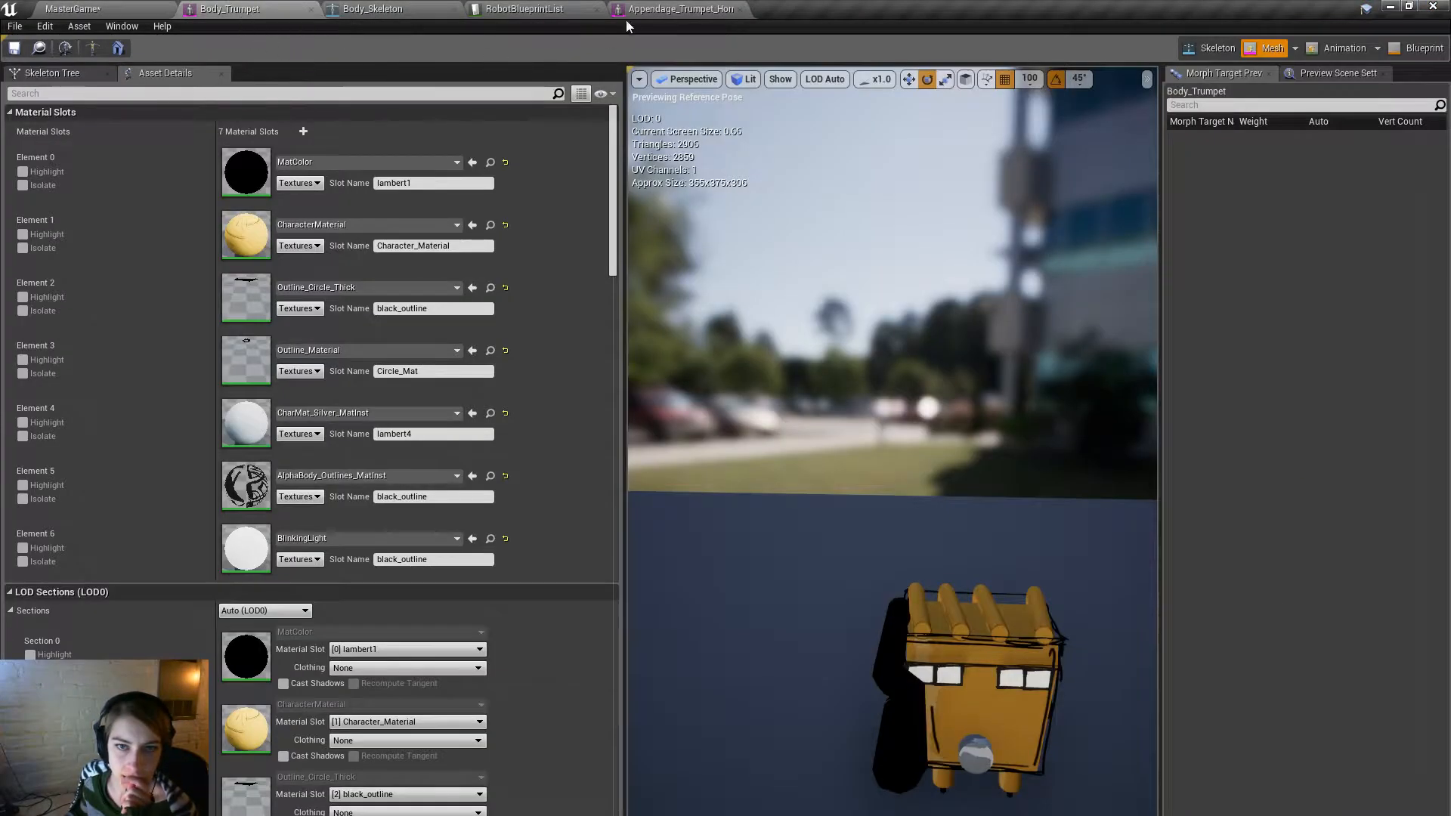
pyautogui.click(653, 10)
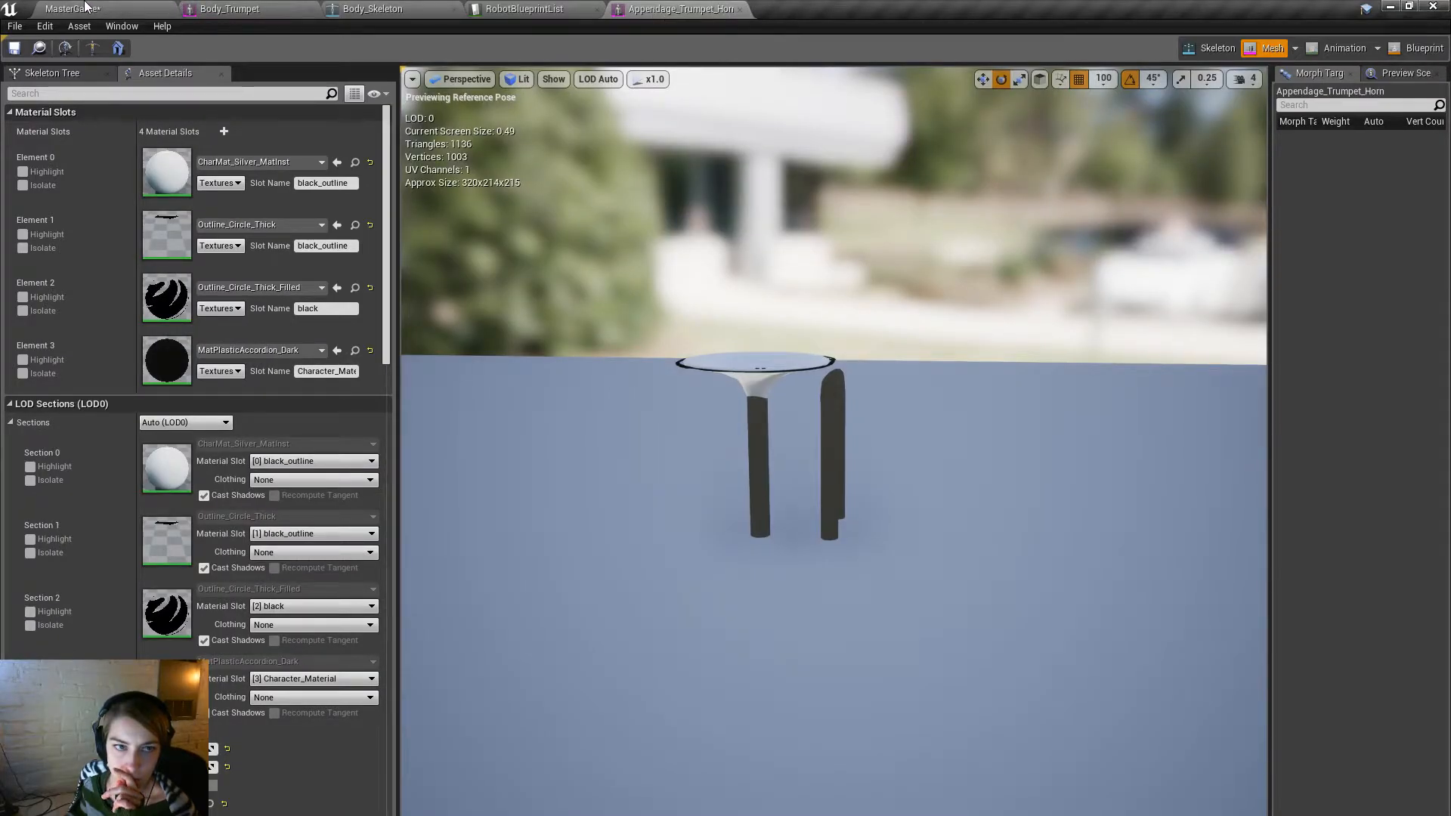
pyautogui.click(514, 9)
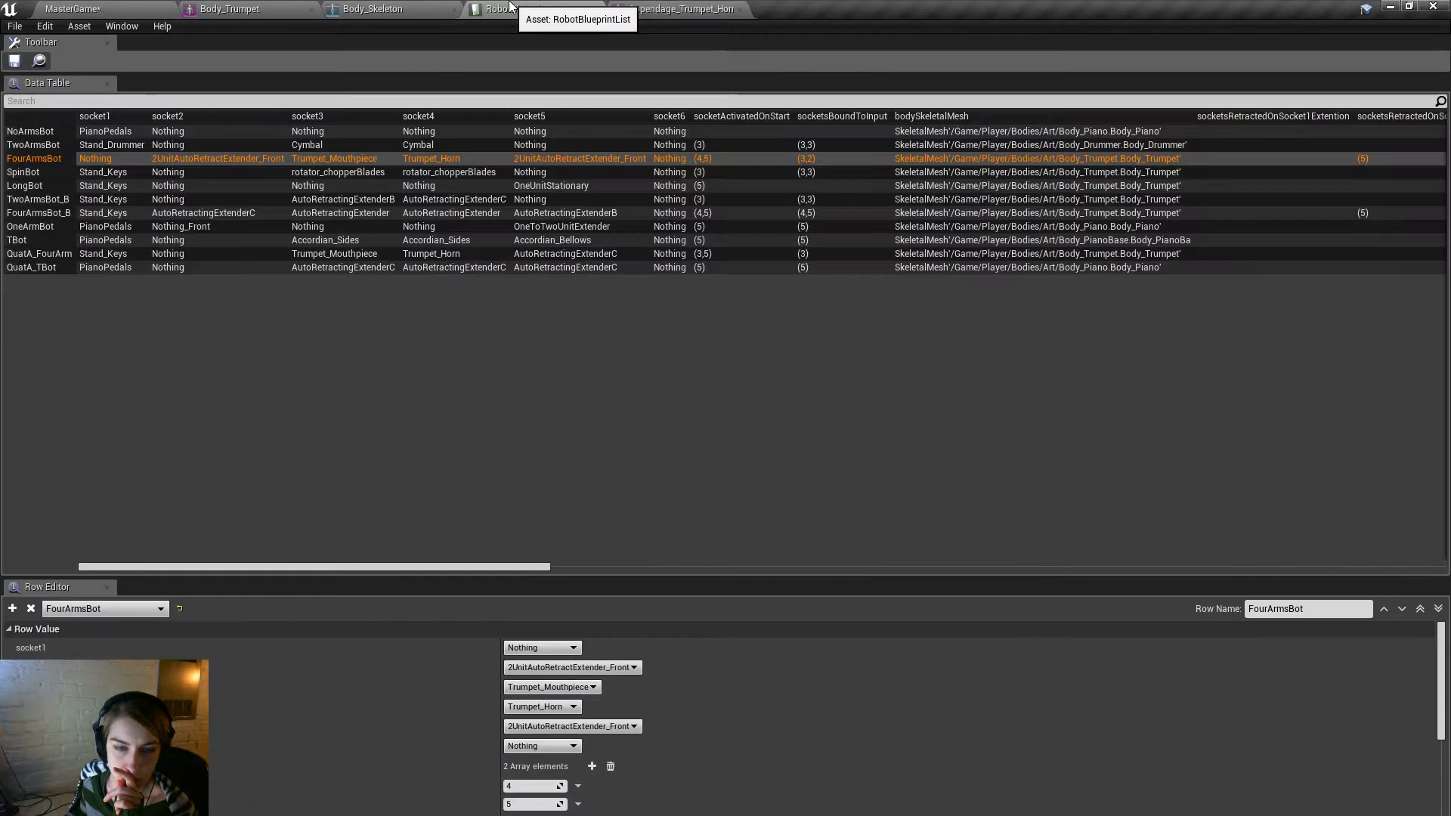
pyautogui.click(242, 200)
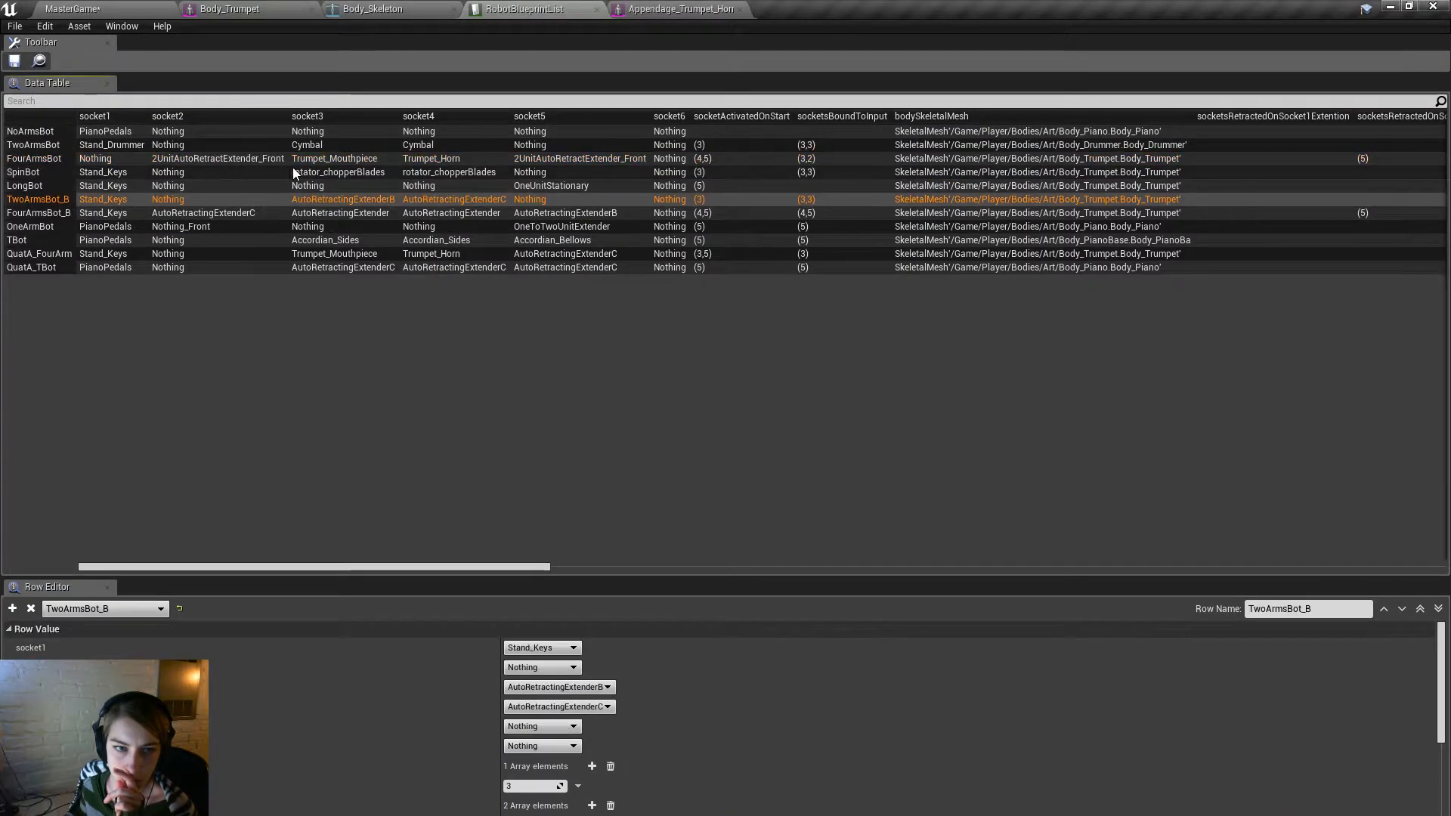
pyautogui.click(321, 157)
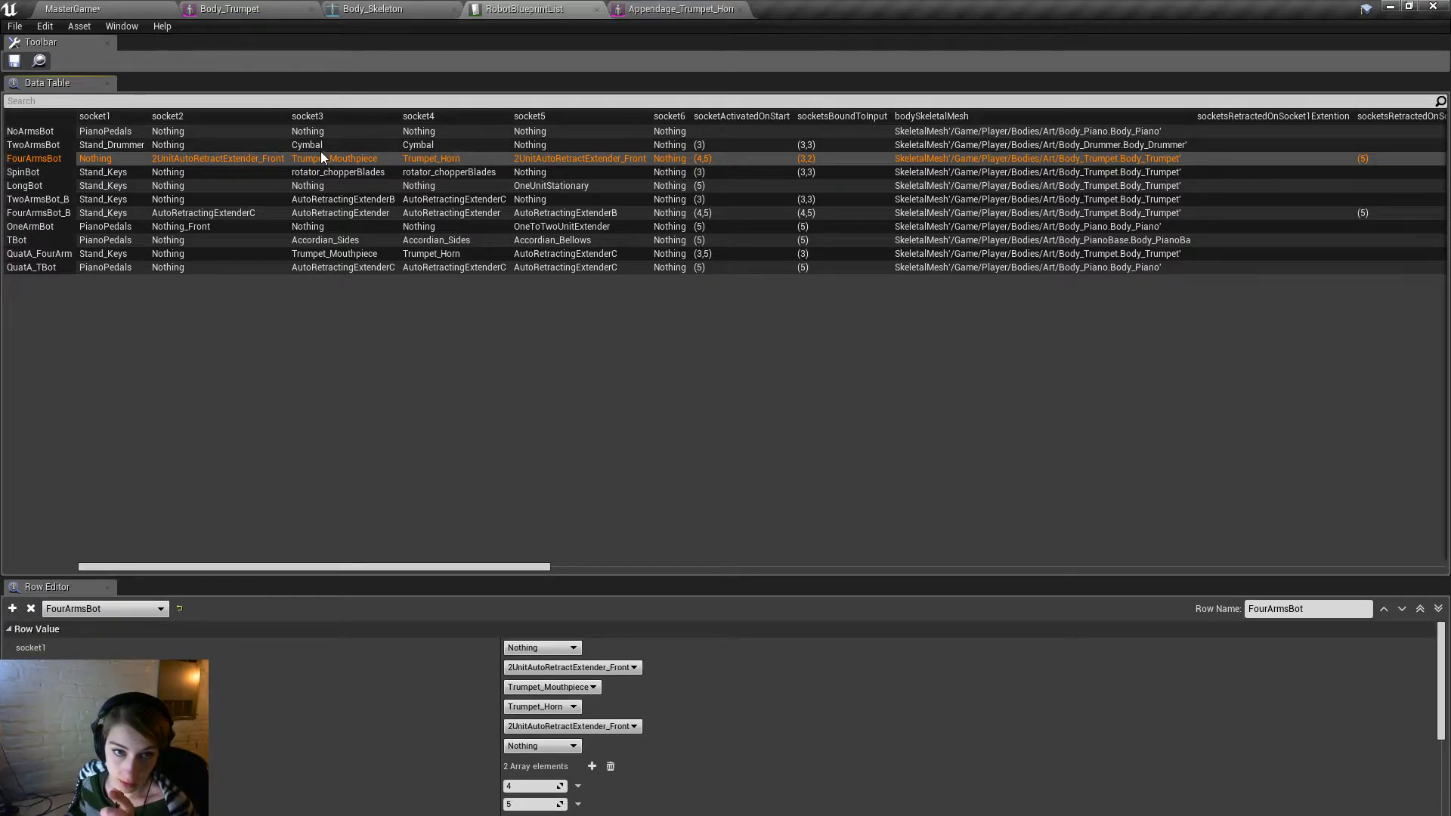
pyautogui.click(568, 711)
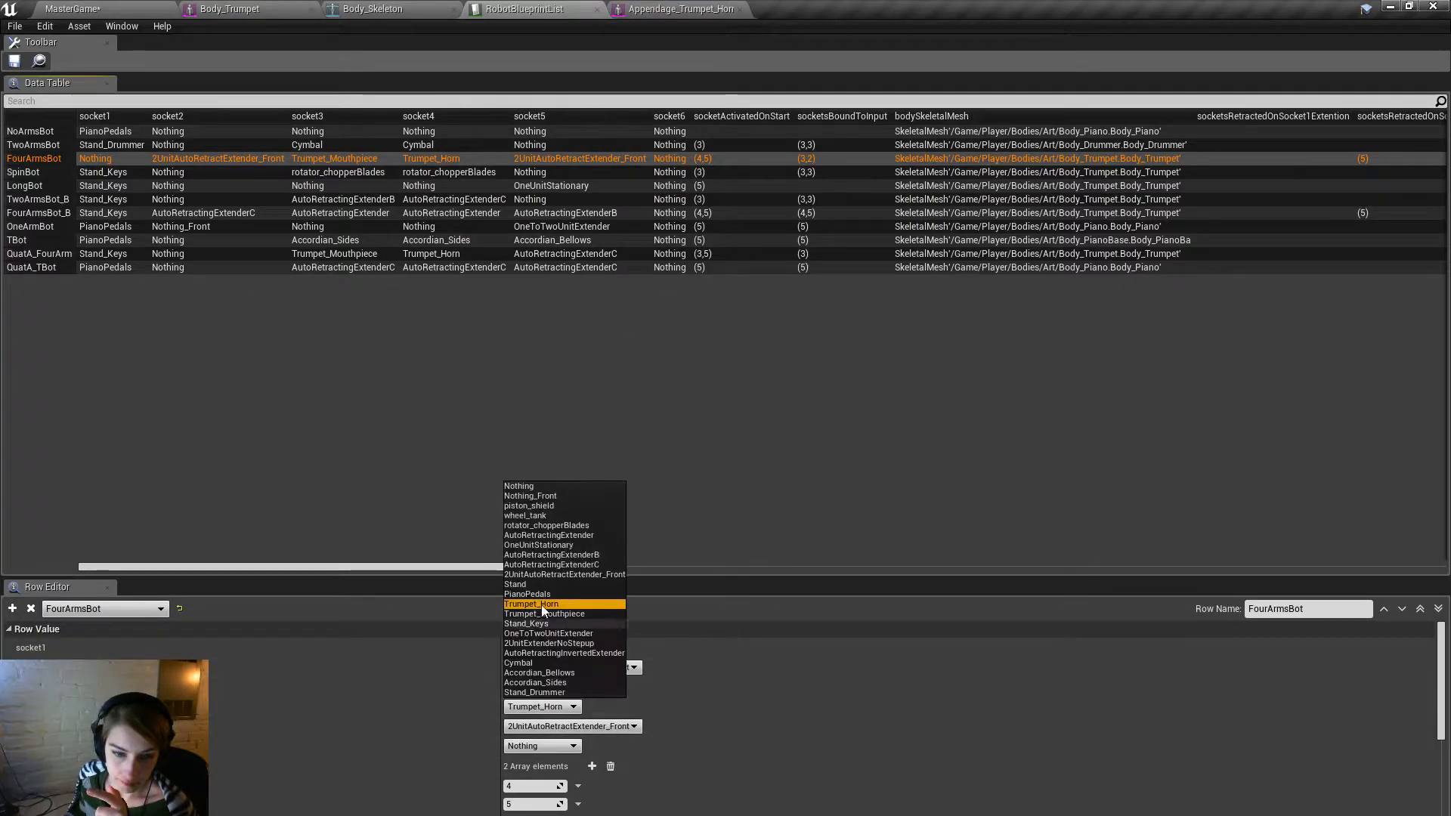
pyautogui.click(533, 488)
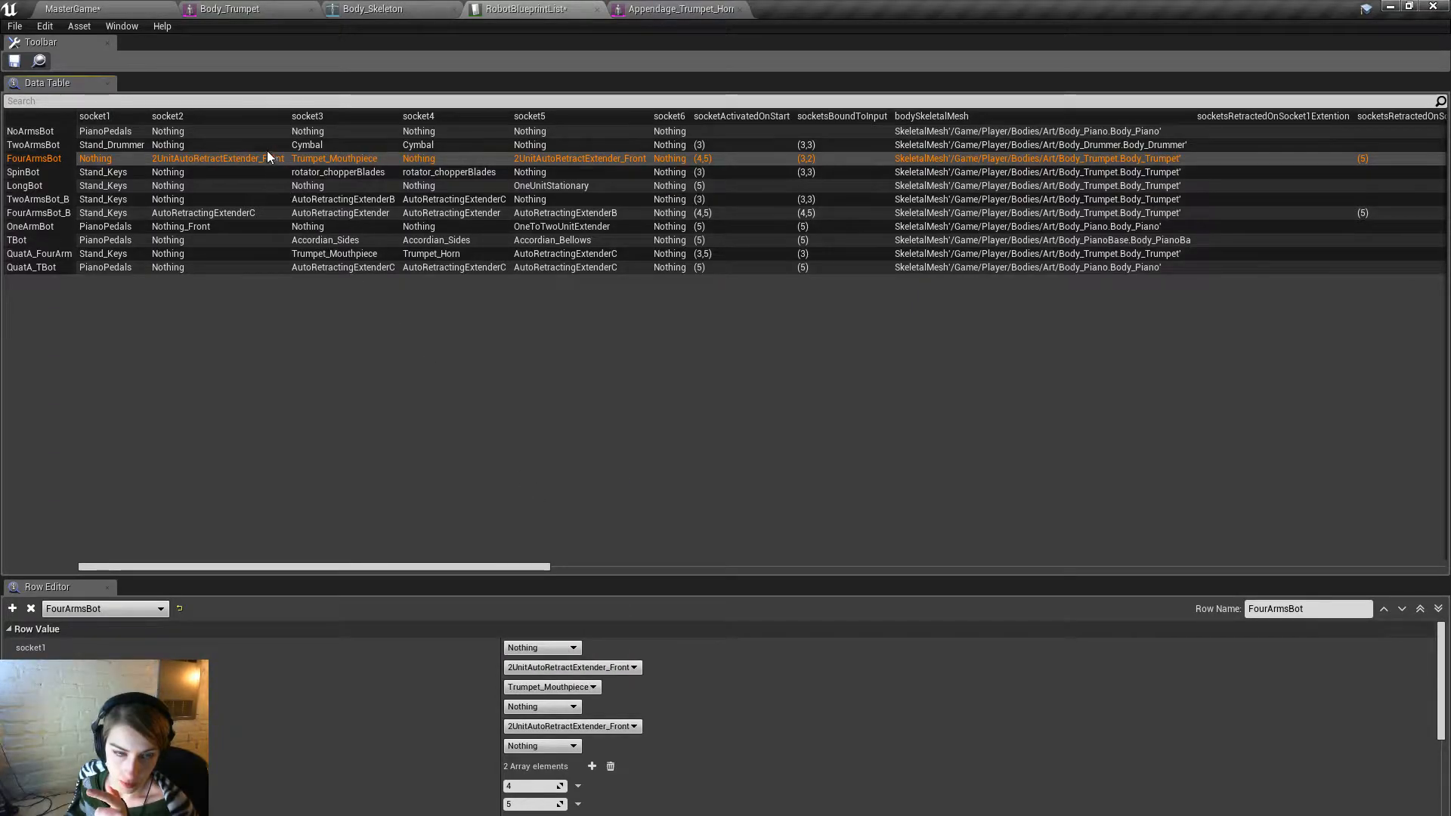
# Try Trumpet_Horn on socket3 of the FourArmsBot row, and set it back to Trumpet_Mouthpiece.
pyautogui.click(590, 689)
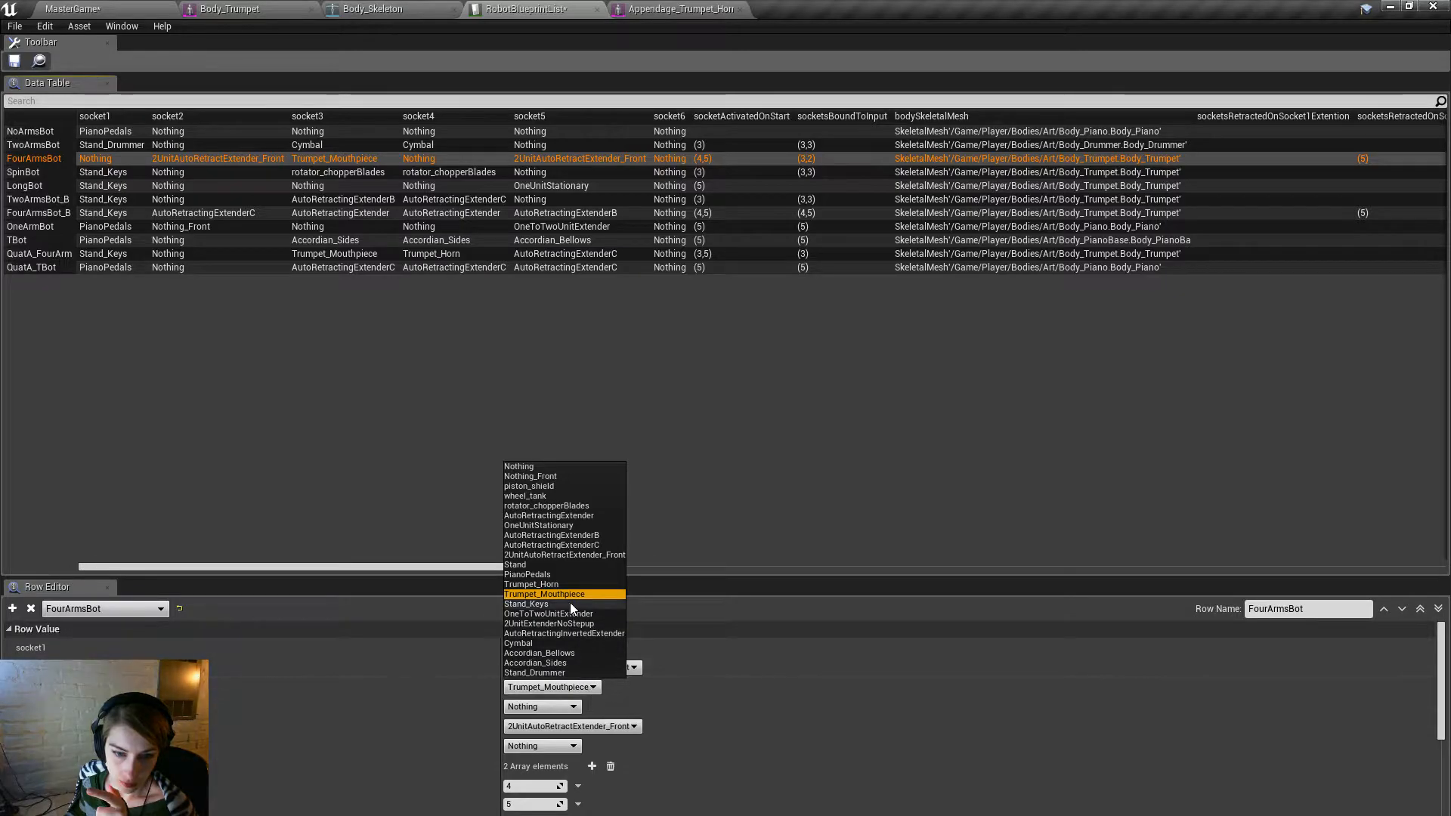
pyautogui.click(575, 587)
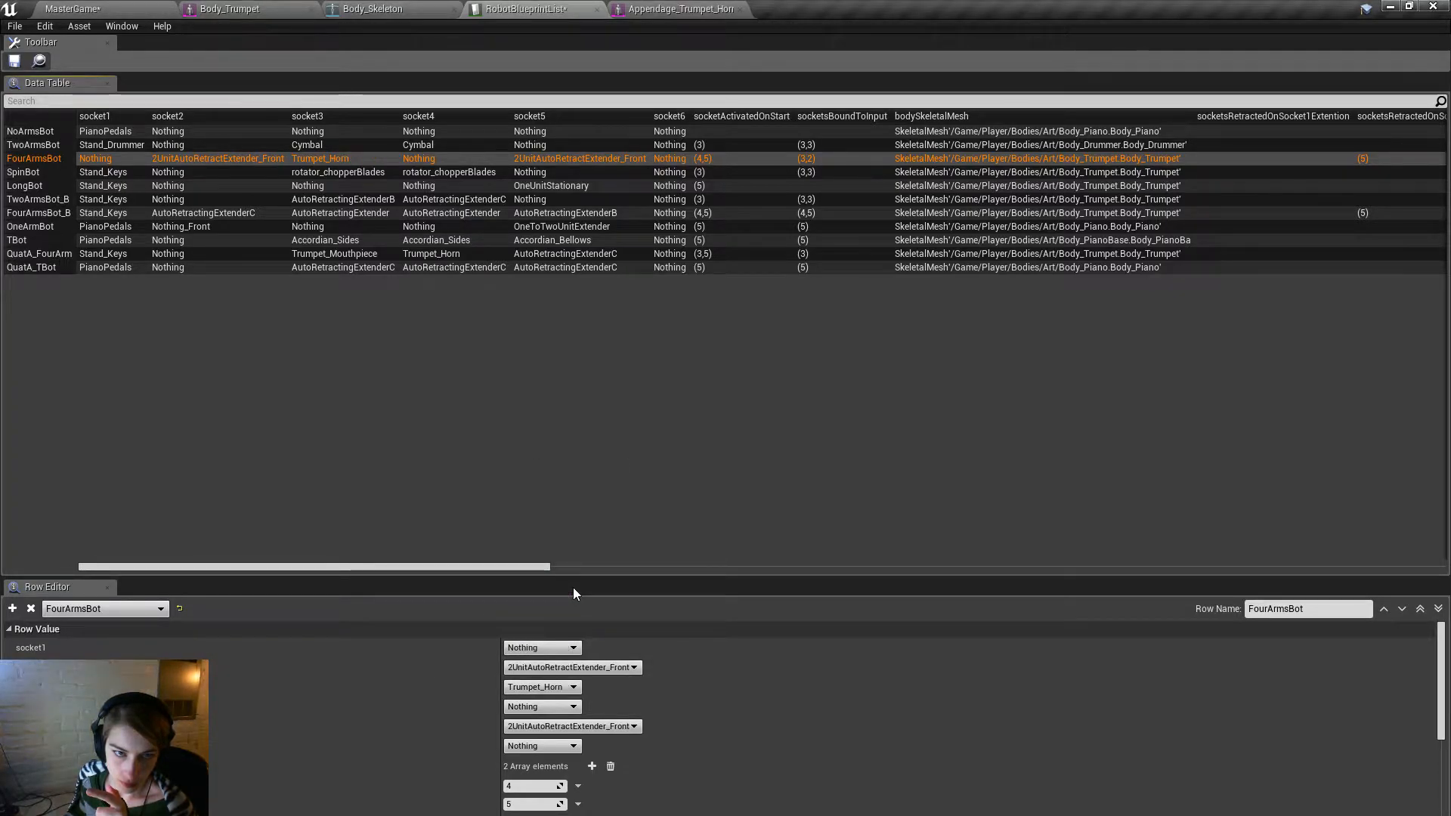
pyautogui.click(573, 687)
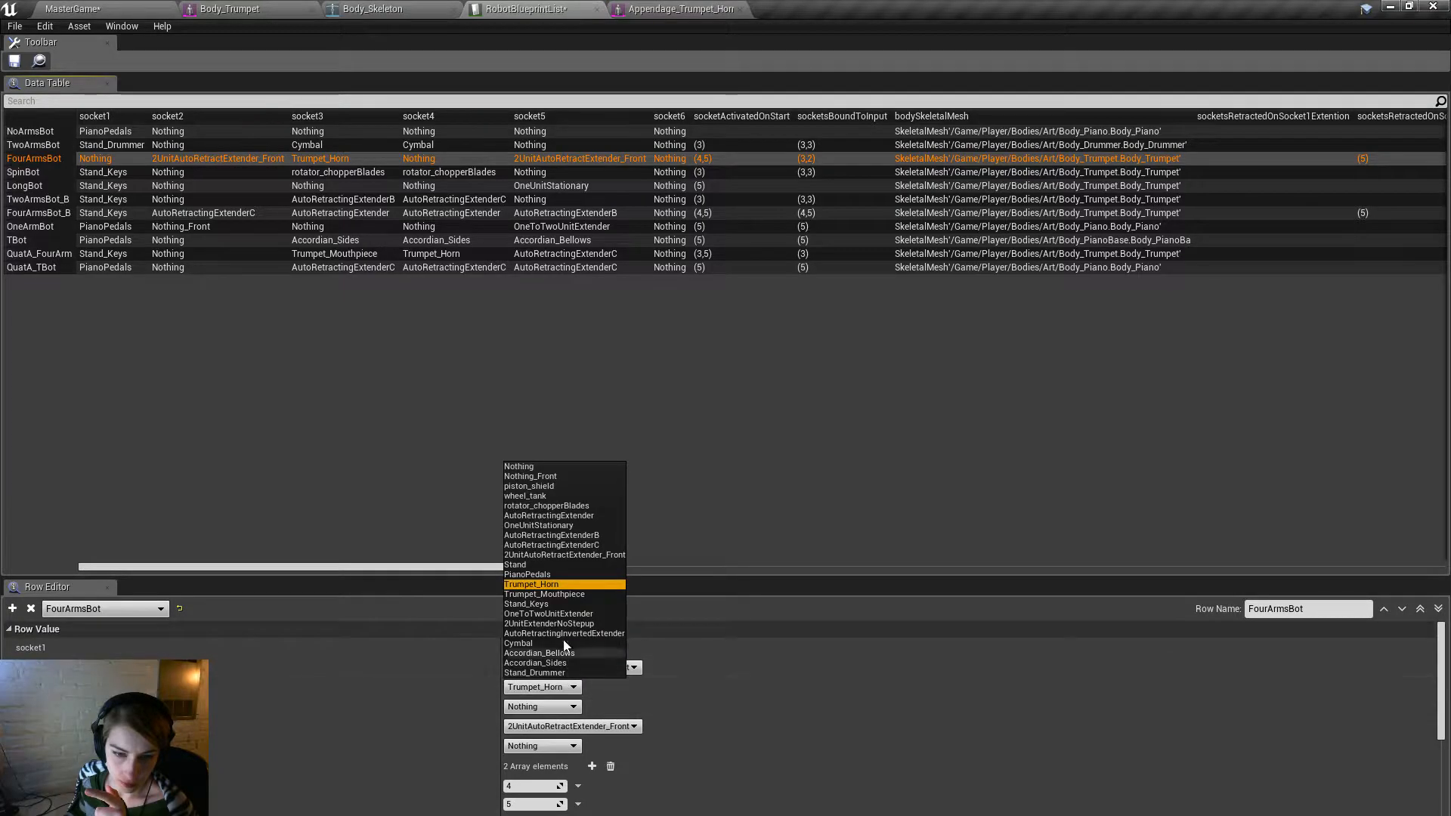
pyautogui.click(573, 594)
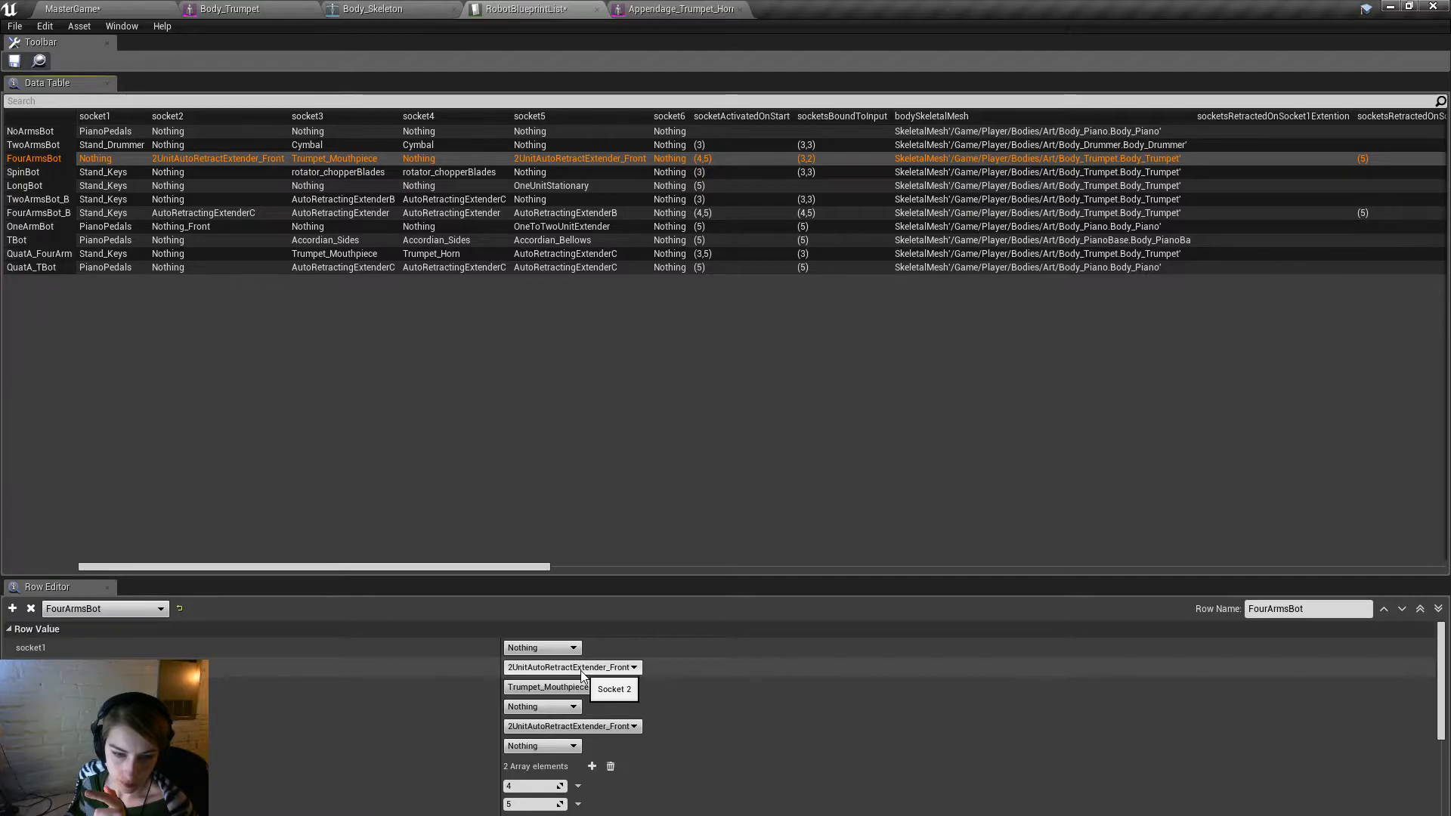
# Set socket2 of the FourArmsBot row to Trumpet_Horn and socket5 to Nothing.
pyautogui.click(582, 670)
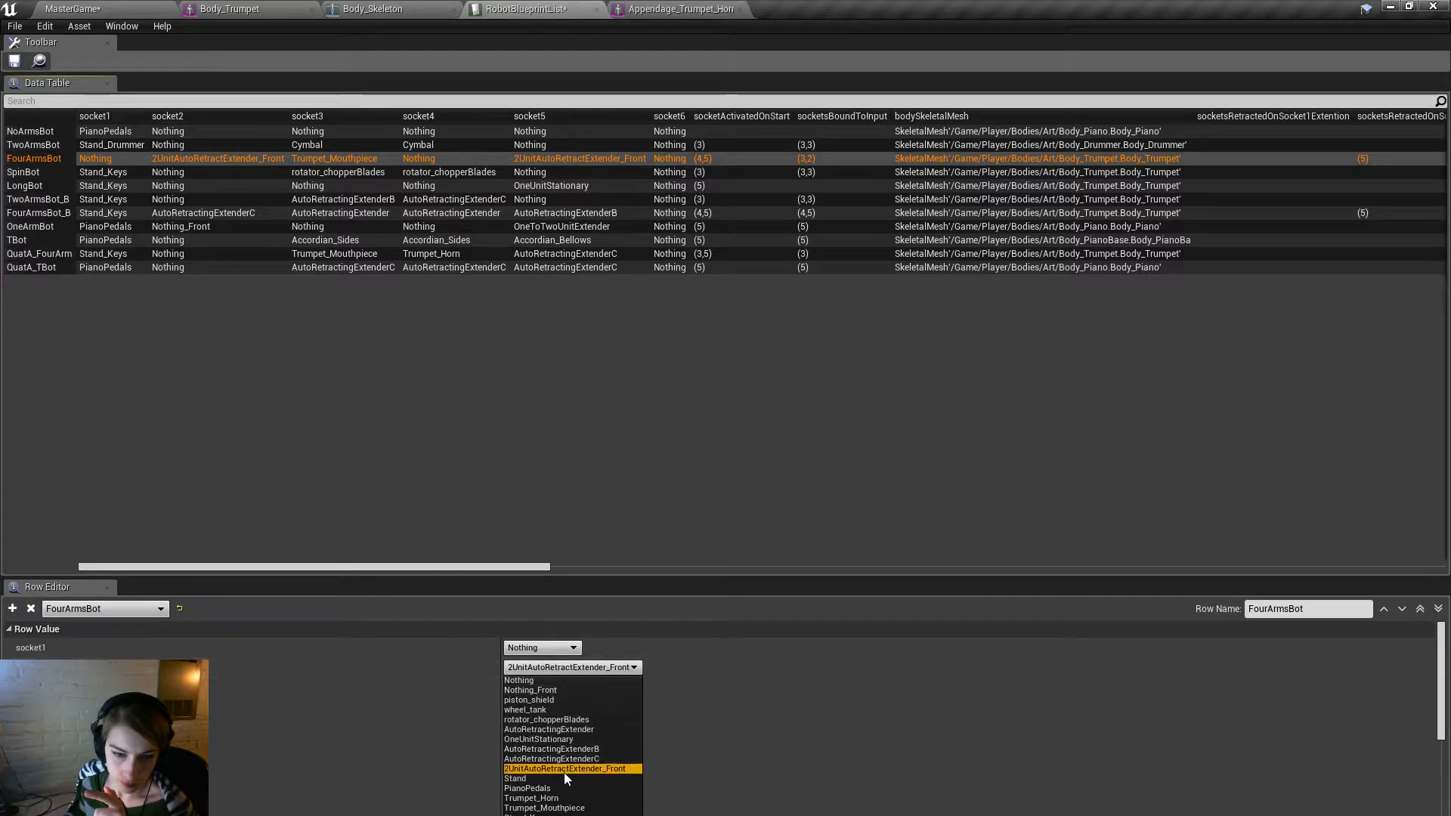
pyautogui.click(564, 798)
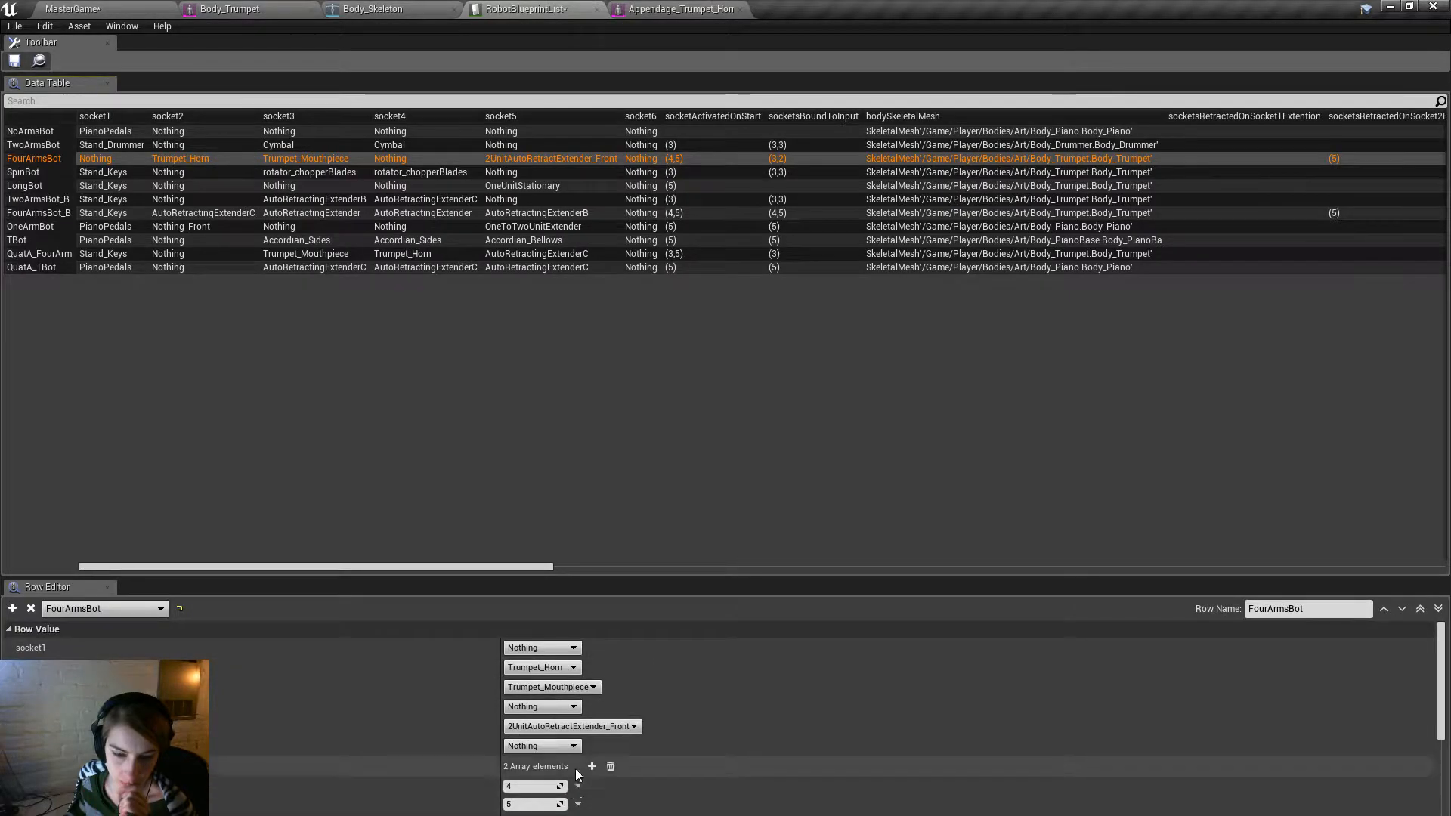
pyautogui.click(572, 726)
pyautogui.click(535, 507)
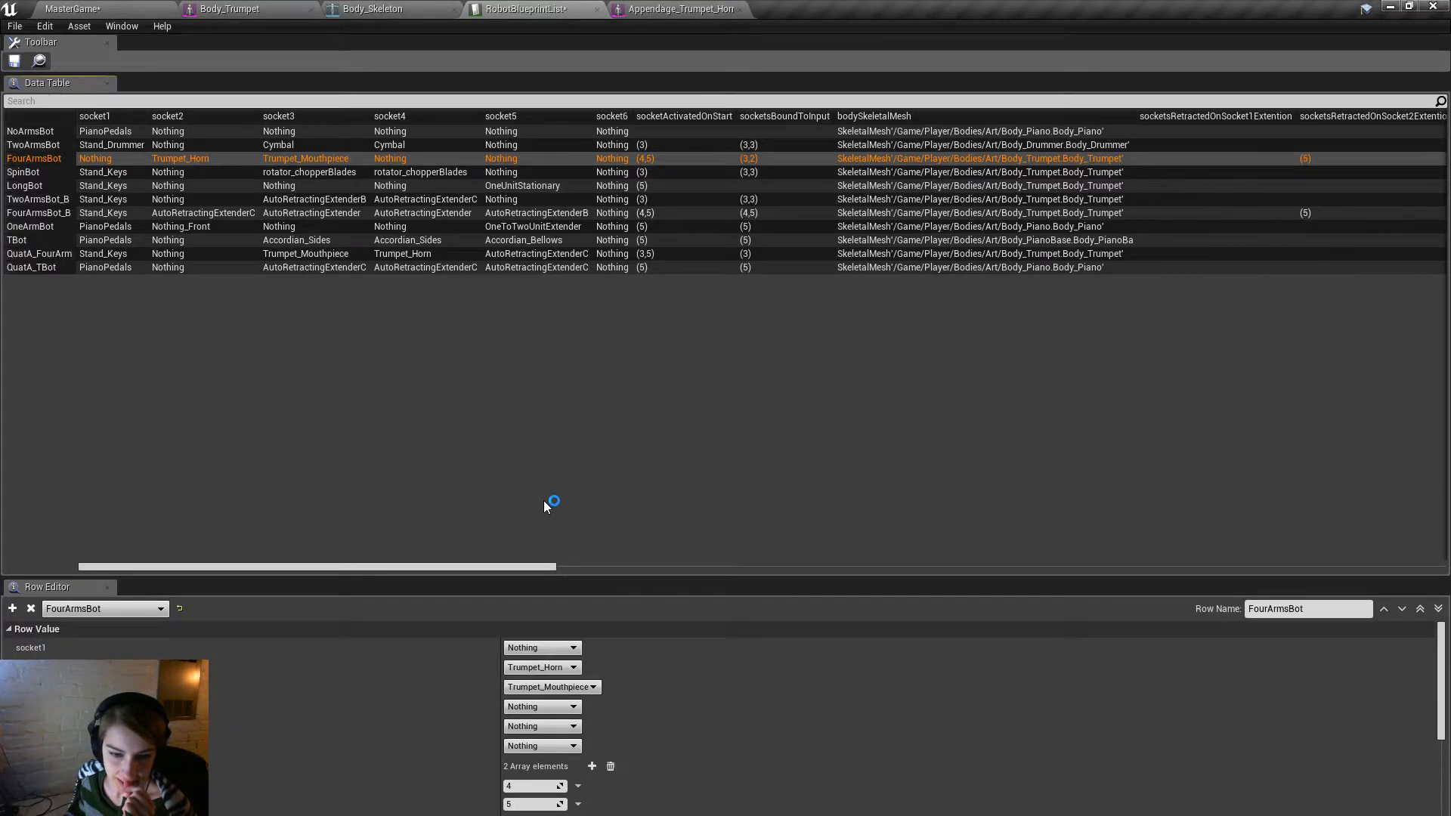
# Set both socket4 and socket5 of the FourArmsBot row to AutoRetractingExtender.
pyautogui.click(539, 708)
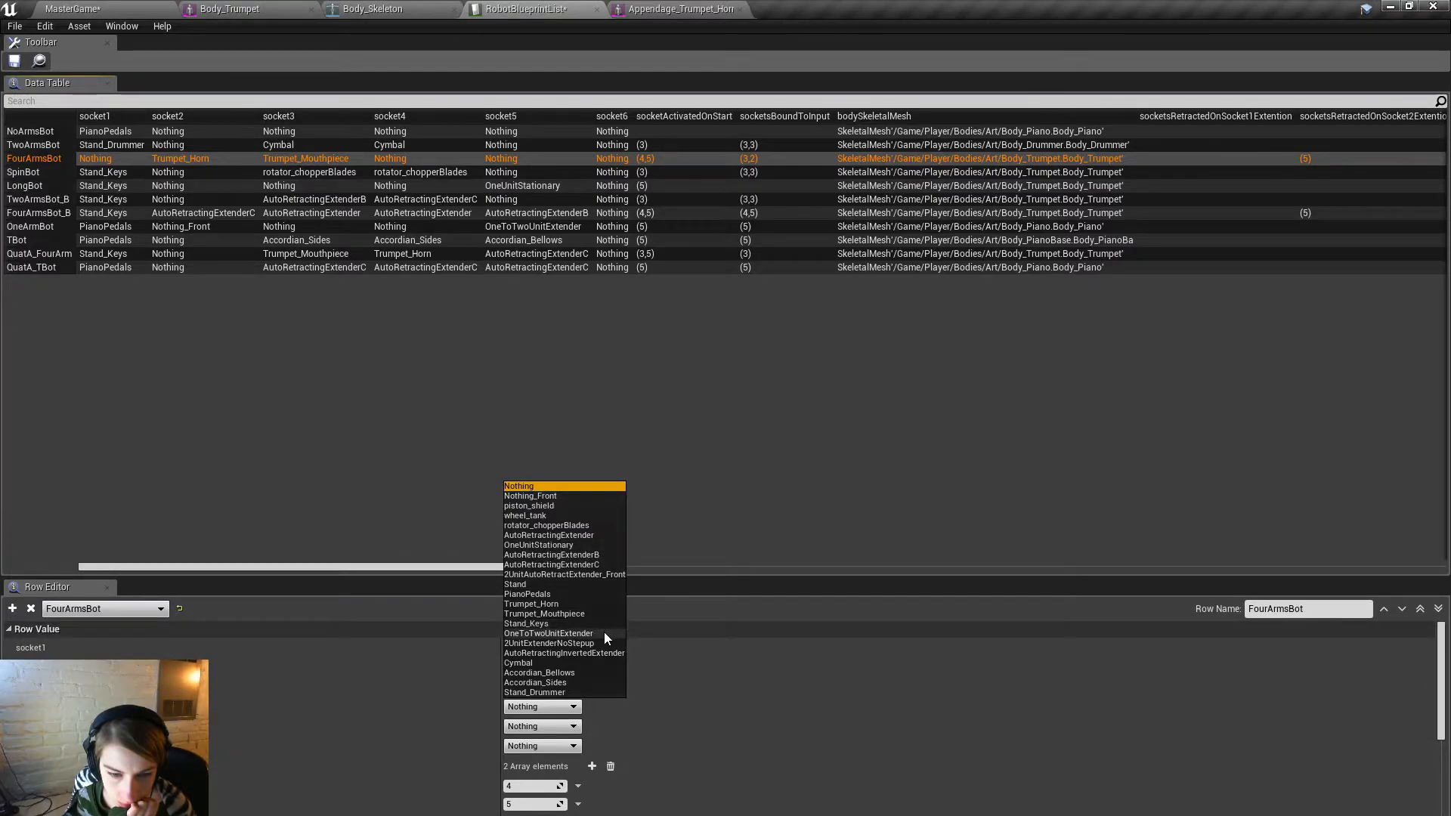
pyautogui.click(591, 538)
pyautogui.click(567, 706)
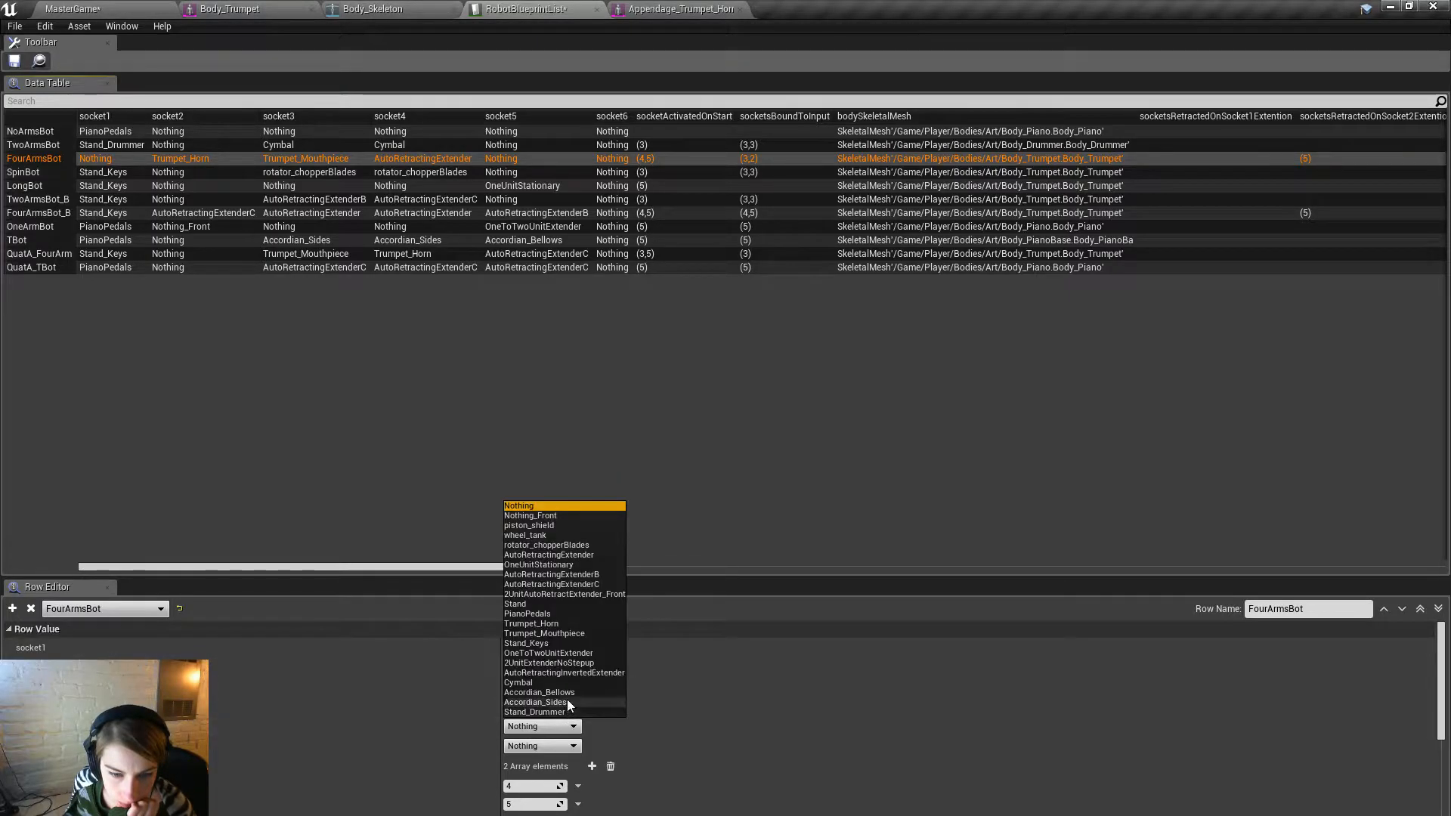
pyautogui.click(569, 556)
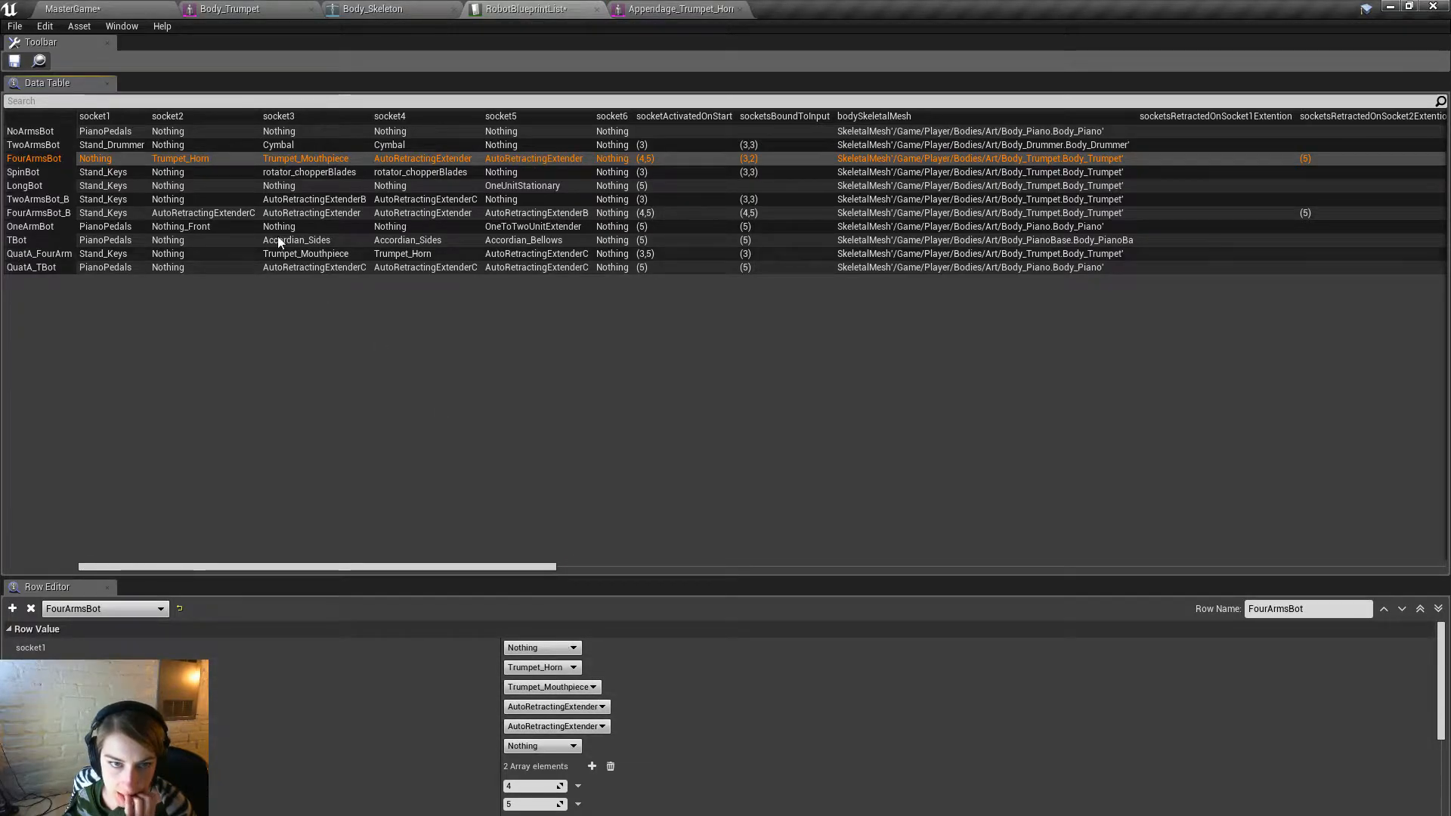
# Open the AppendageData data table from the Player/Appendages folder.
pyautogui.click(72, 9)
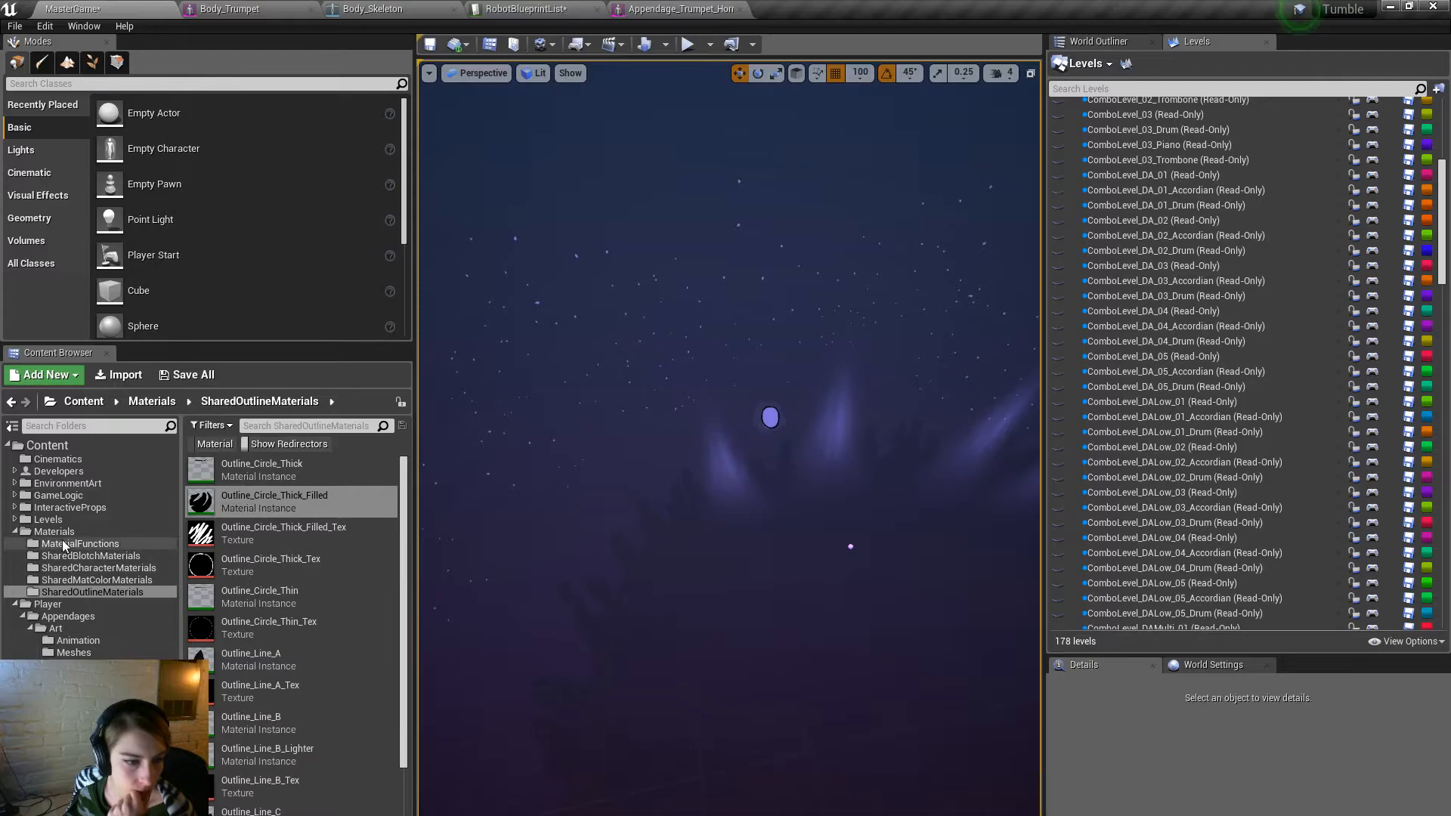
pyautogui.click(67, 616)
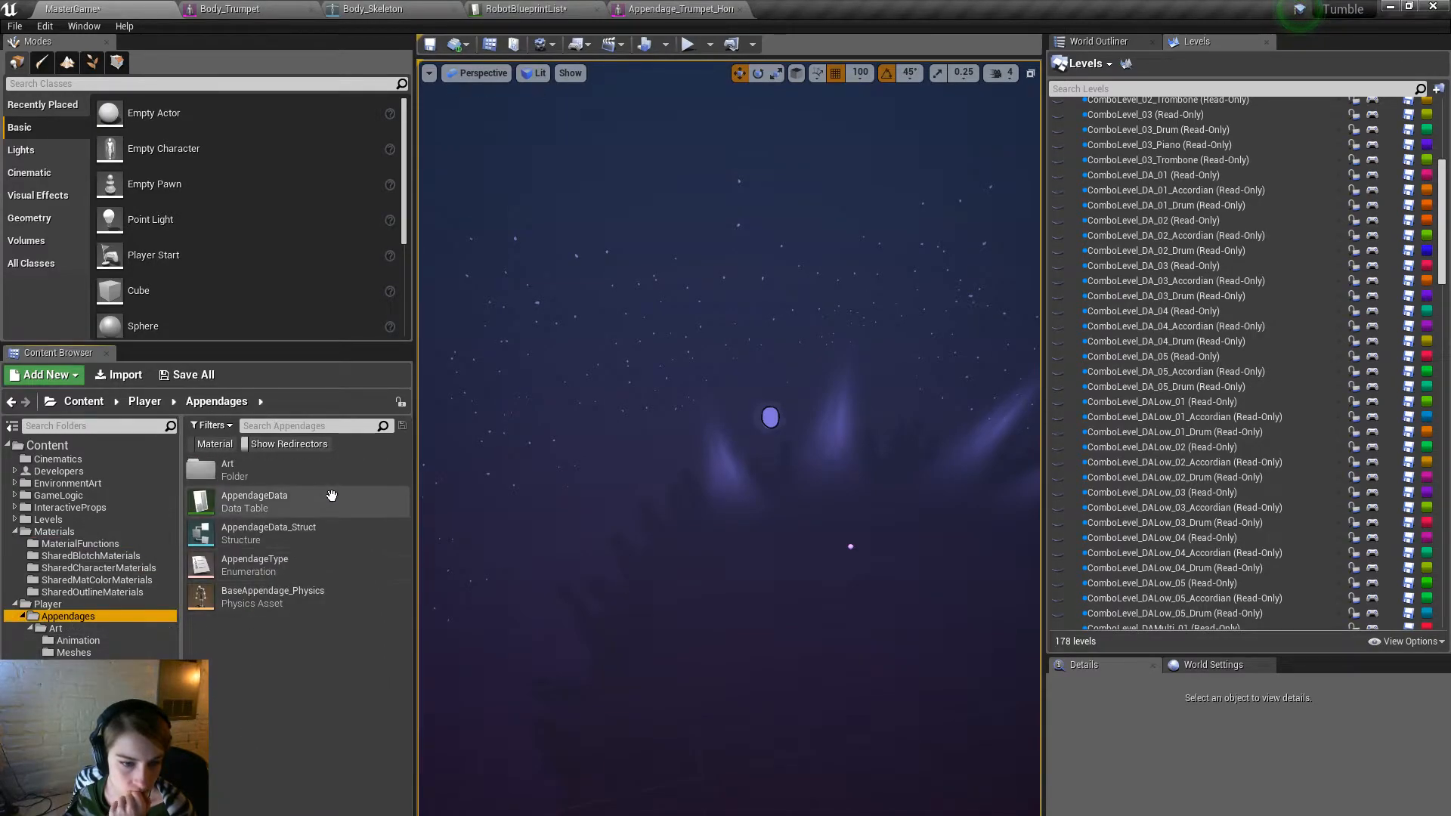
pyautogui.doubleClick(330, 499)
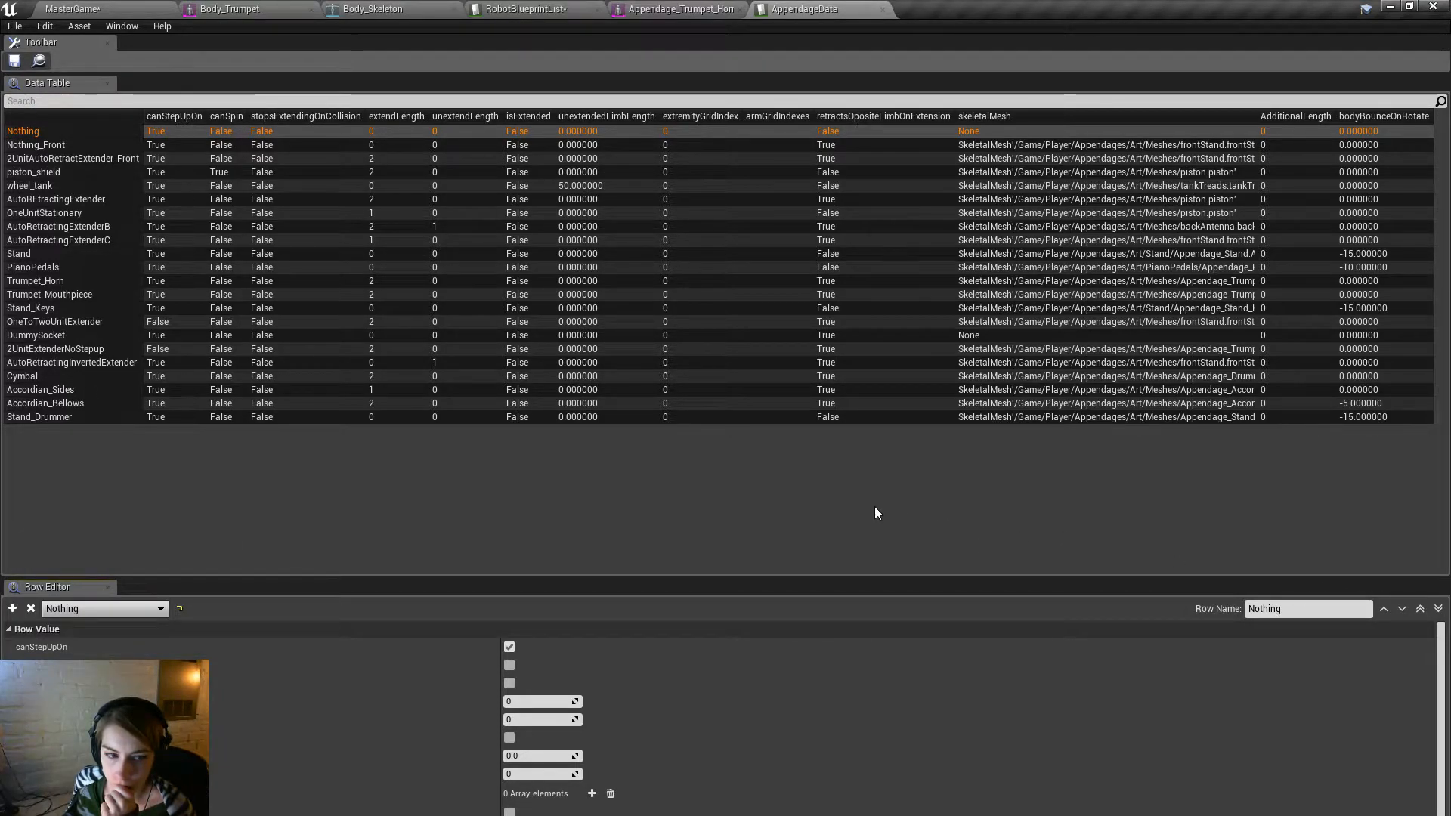
pyautogui.click(11, 612)
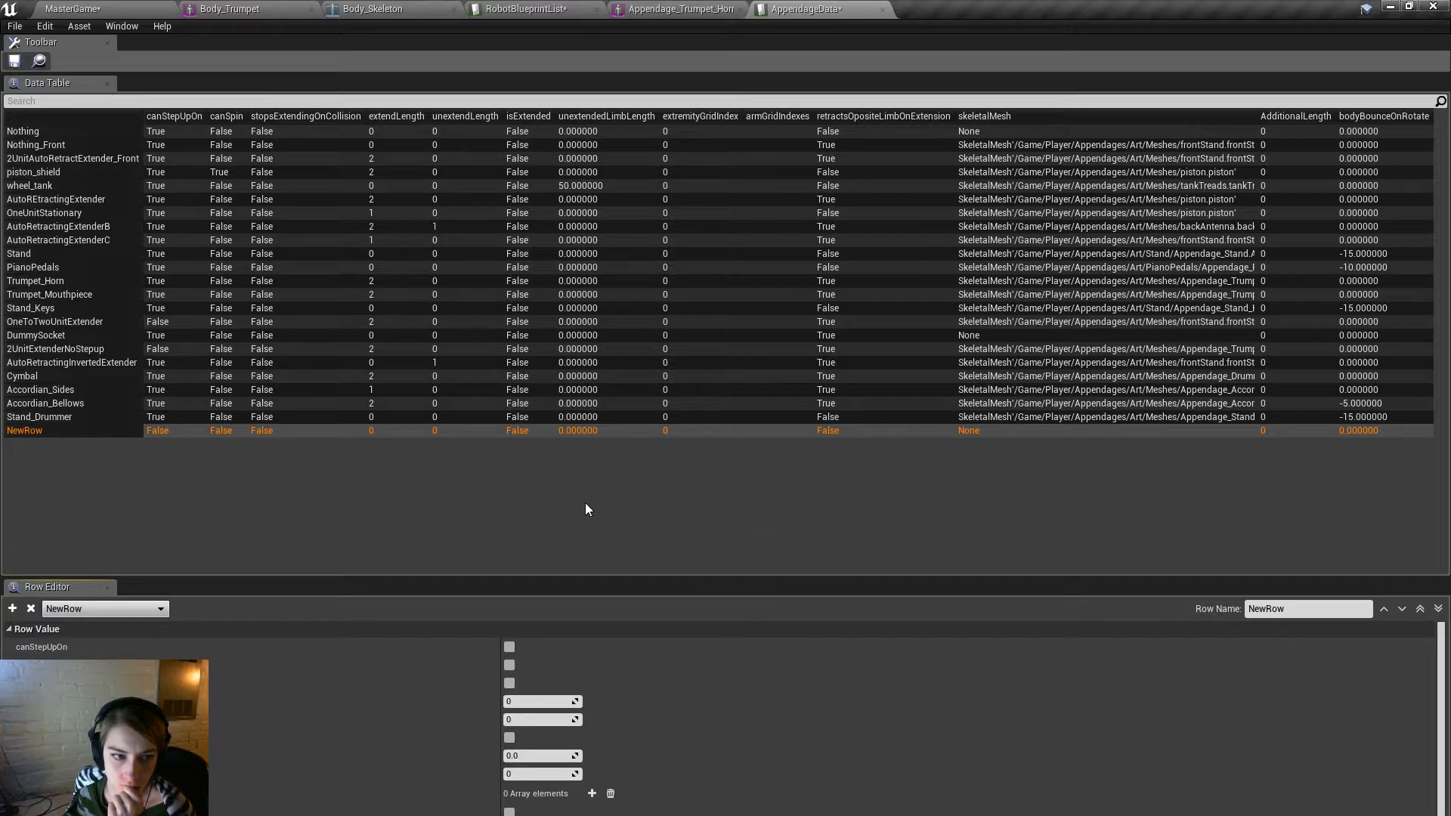
pyautogui.click(104, 348)
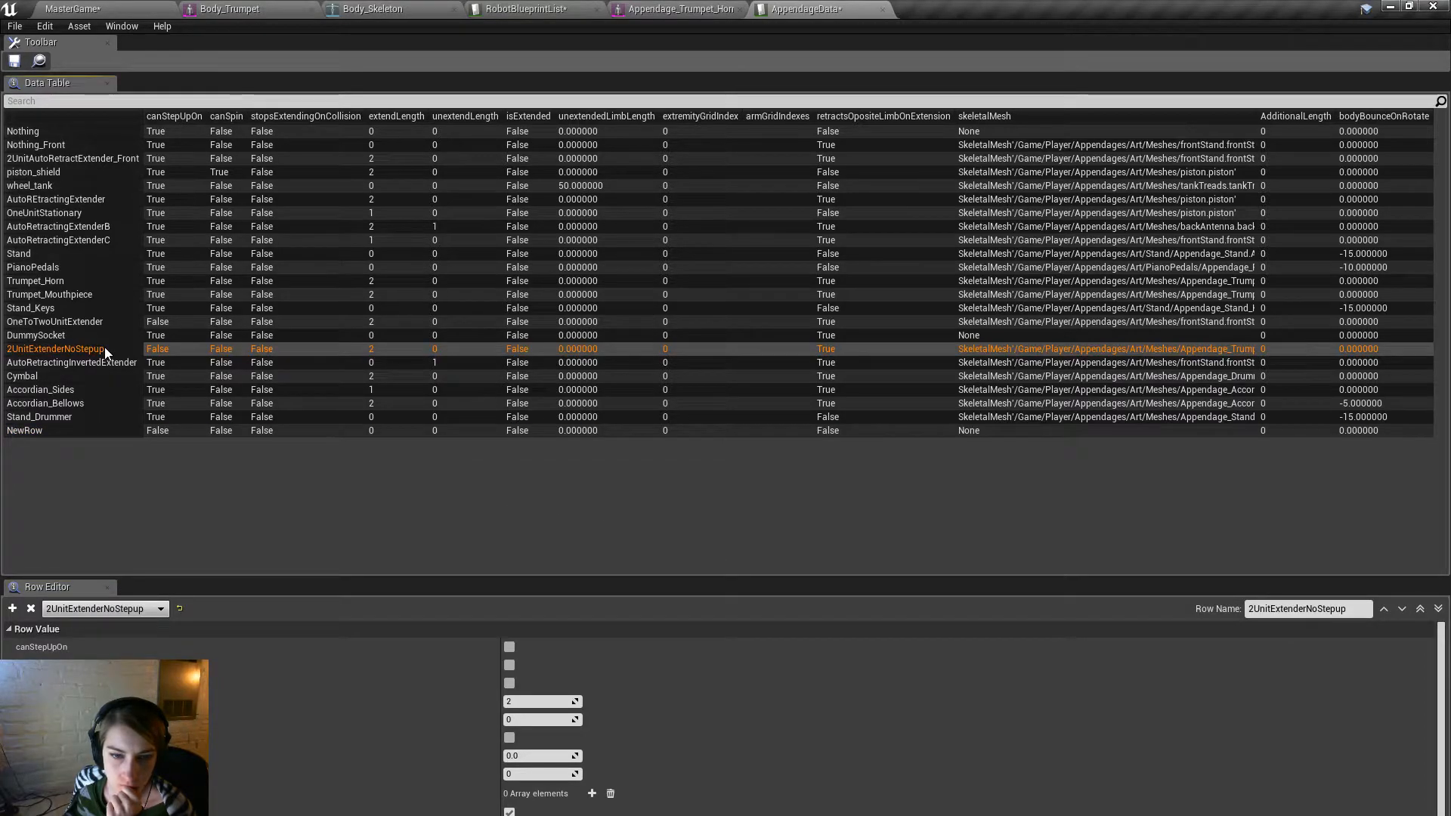
pyautogui.click(89, 427)
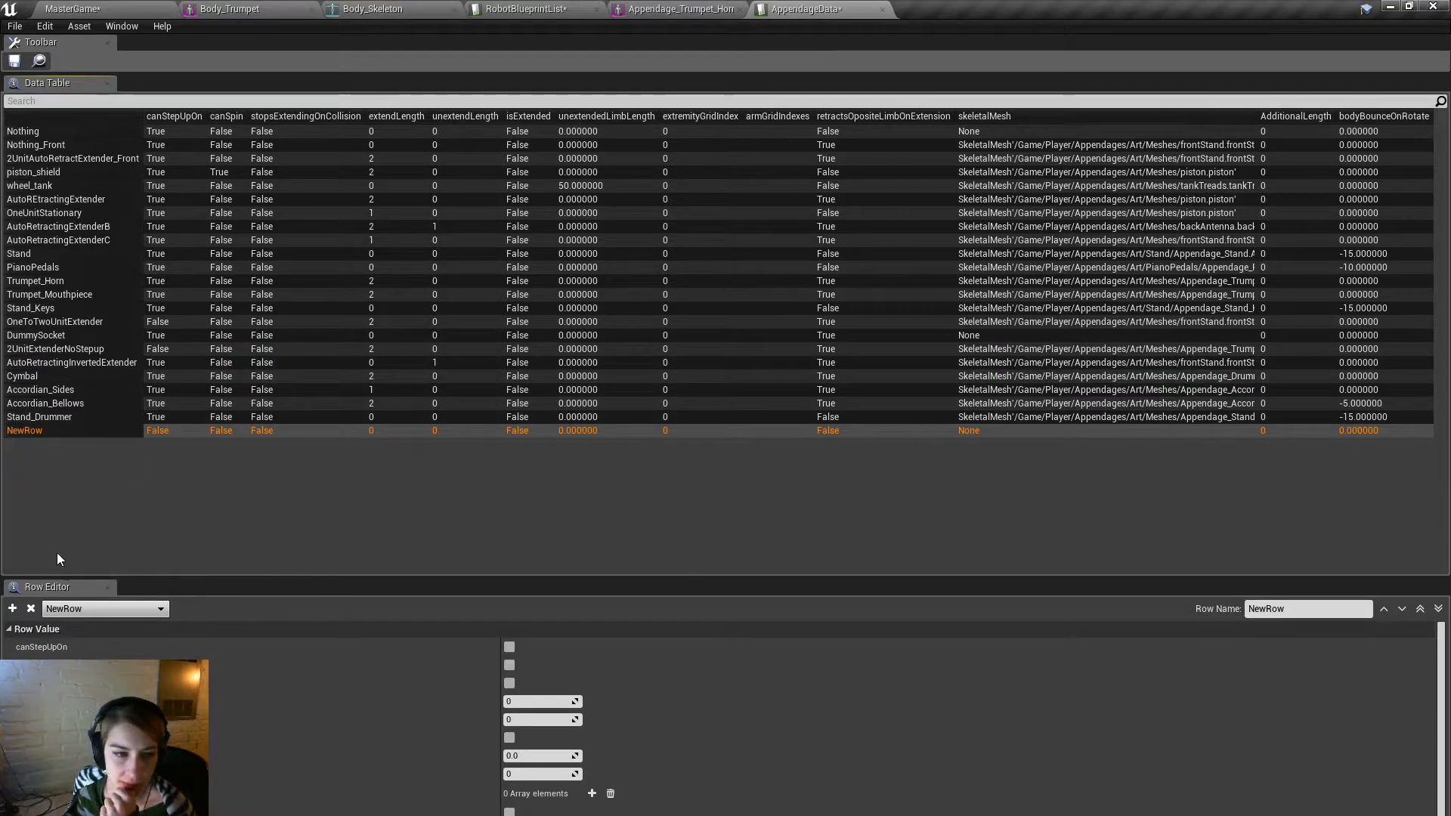
pyautogui.click(30, 609)
# Enable canStepUpOn for the 2UnitExtenderNoStepup row in AppendageData and clear its skeletal mesh.
pyautogui.click(71, 323)
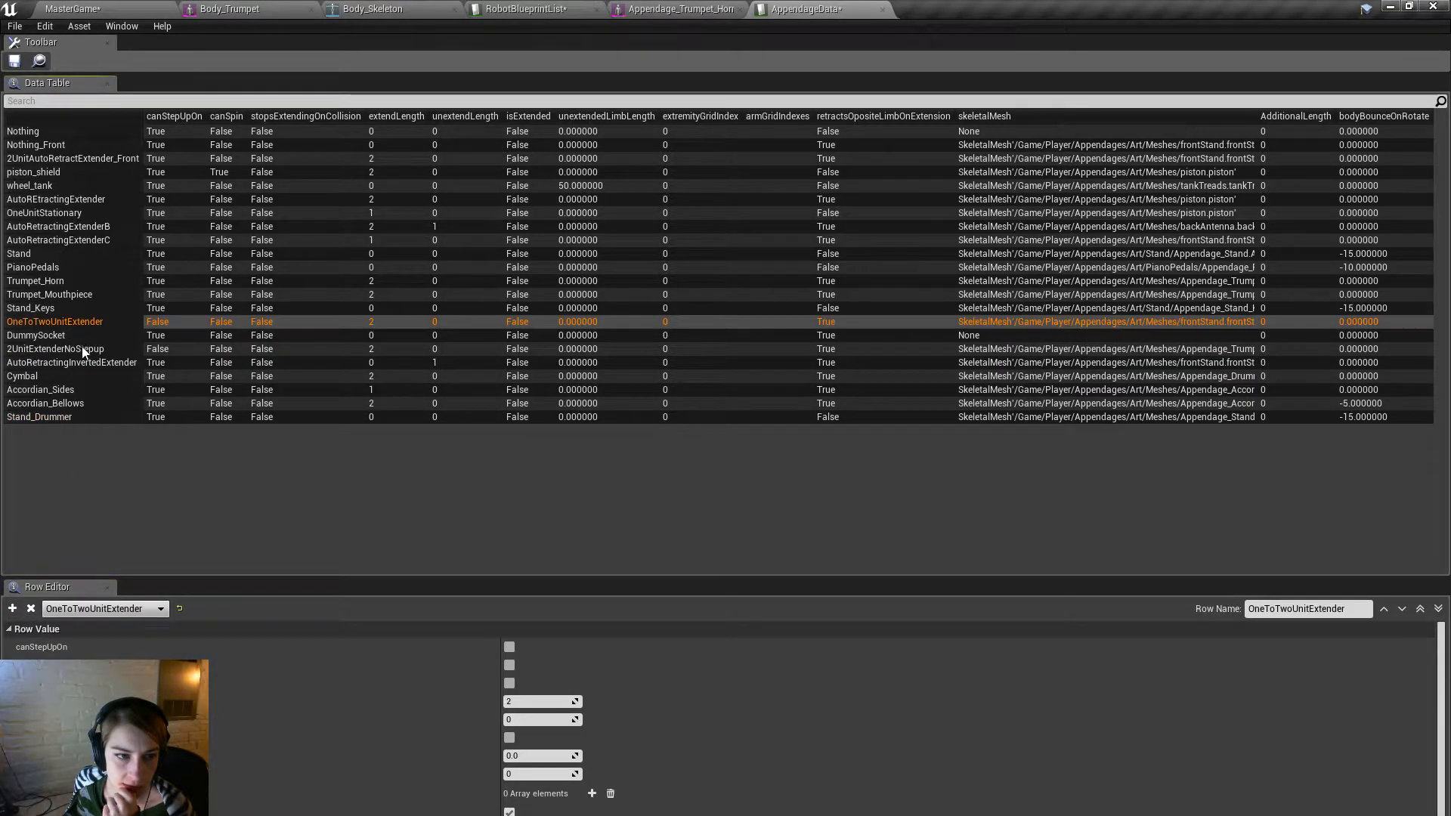
pyautogui.click(81, 348)
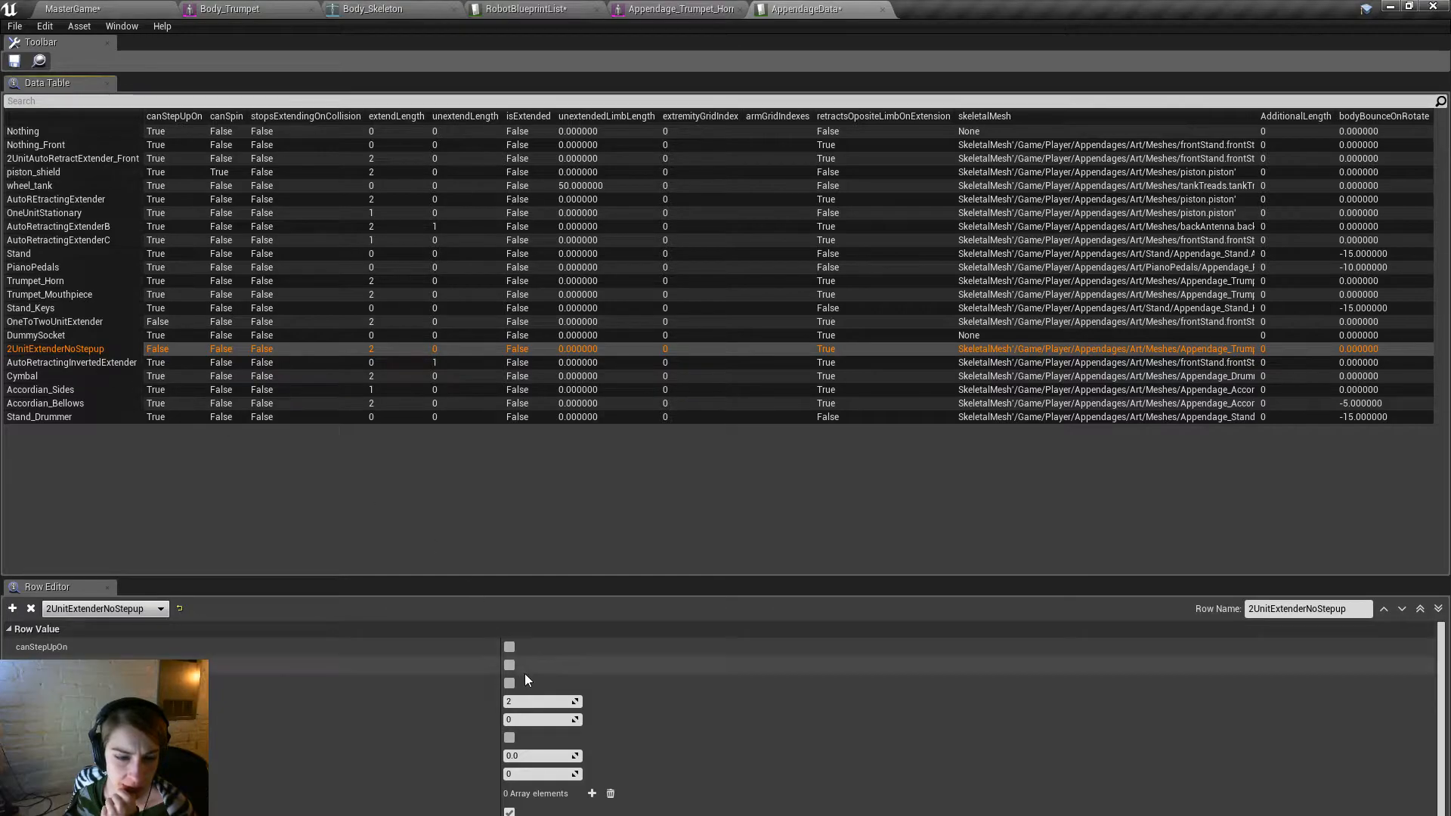
pyautogui.click(507, 648)
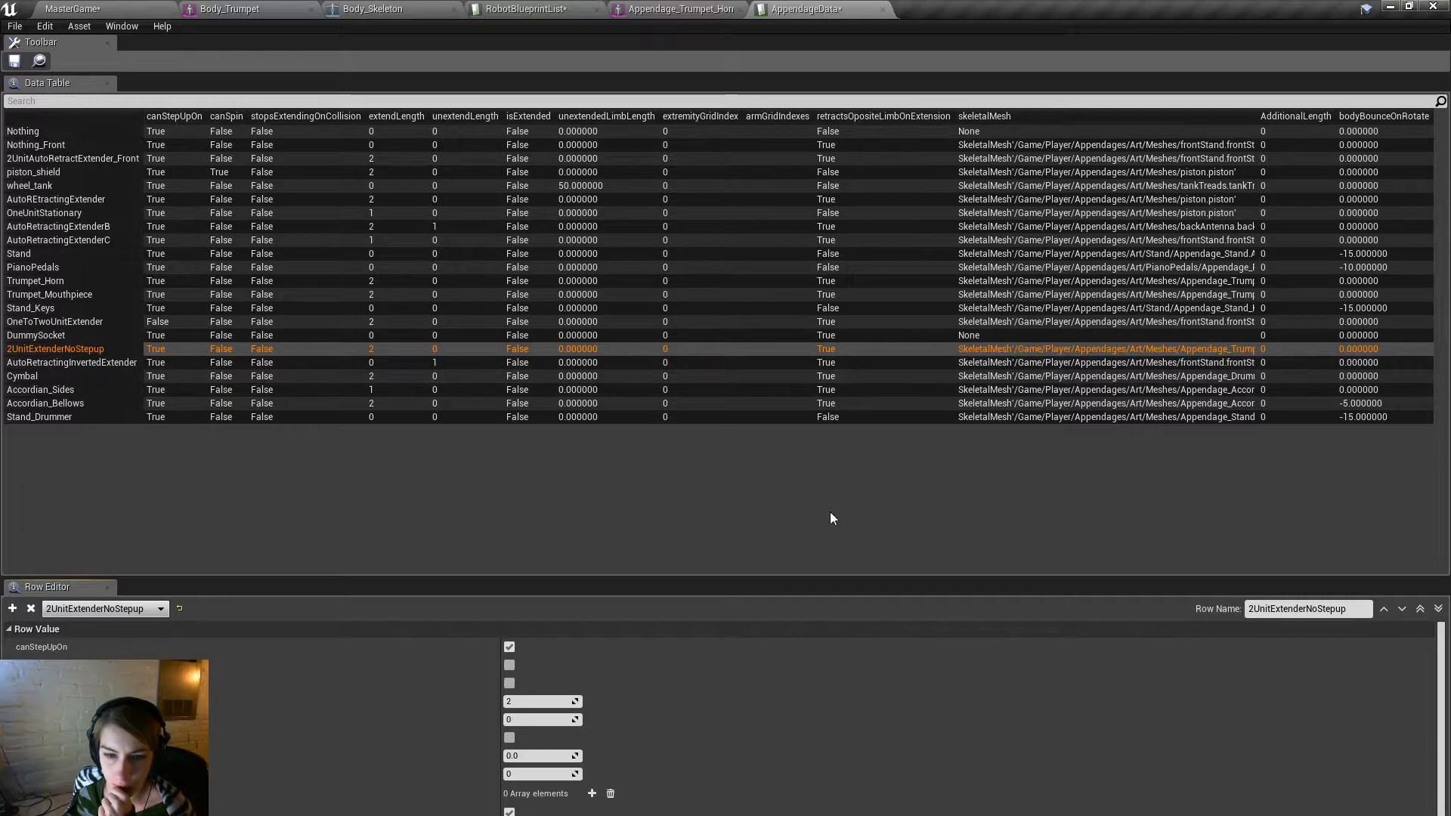
pyautogui.scroll(-1, 869, 680)
pyautogui.click(531, 813)
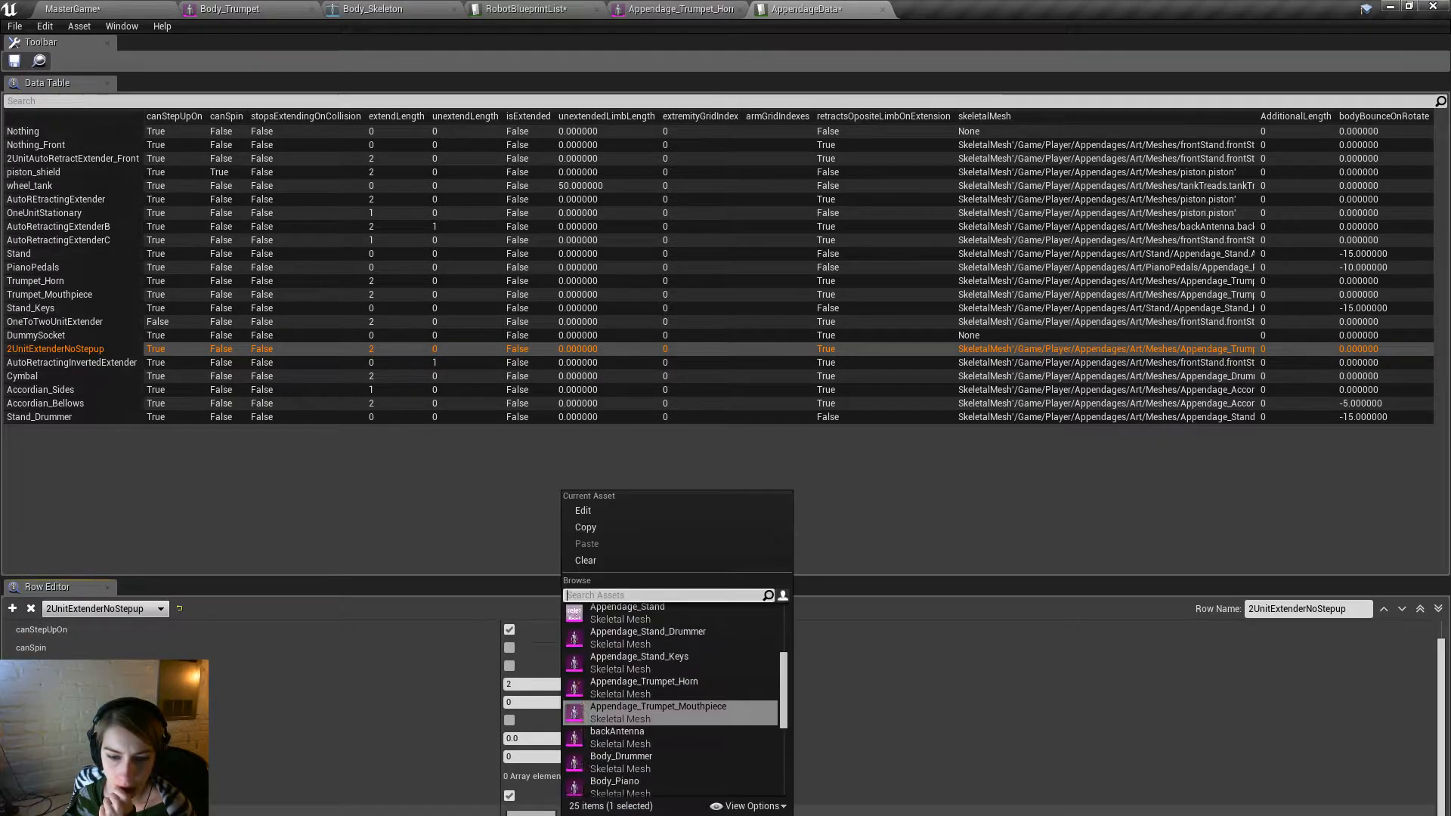
pyautogui.click(597, 560)
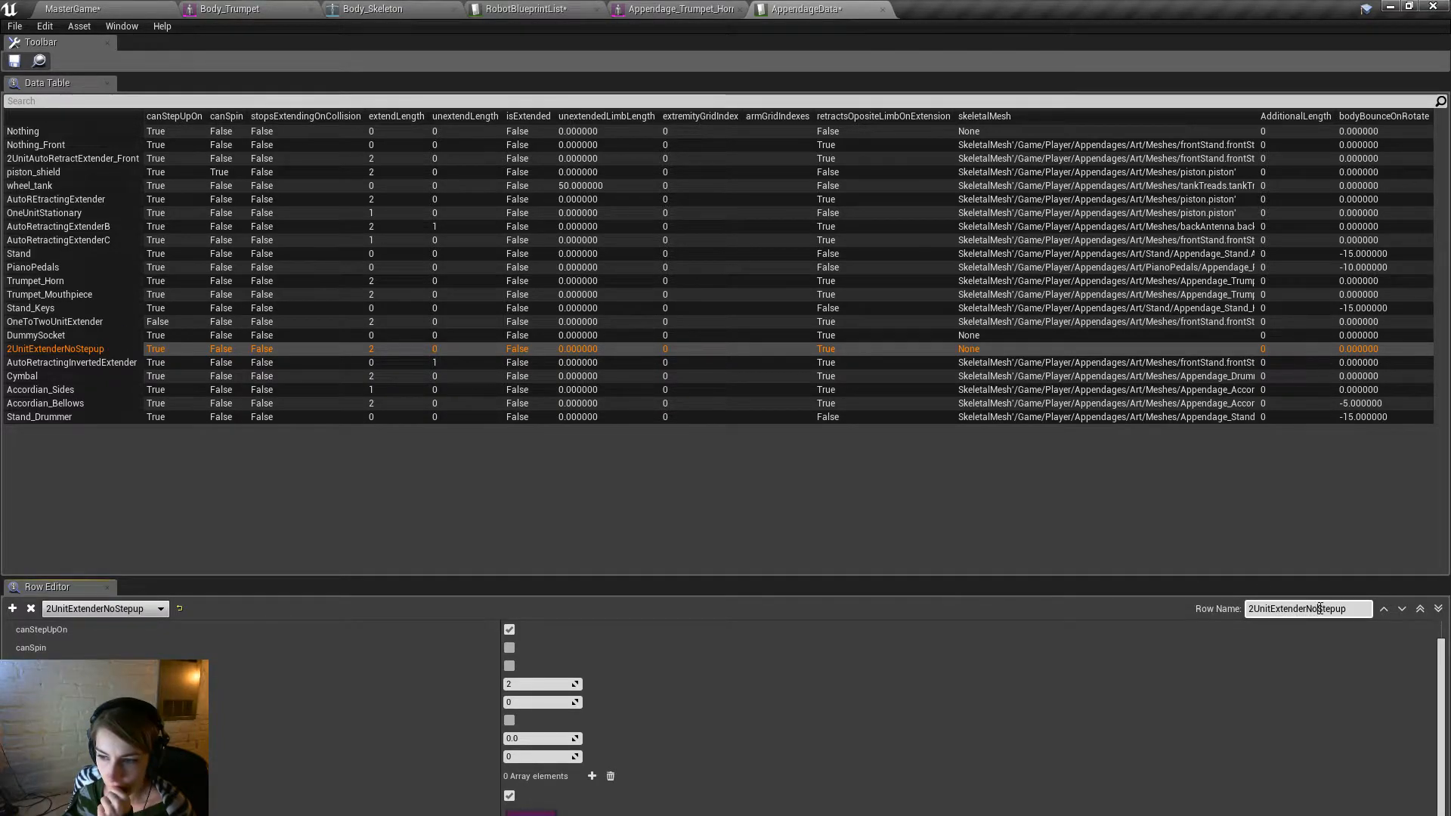
# Rename the row to 2UnitExtenderNoMesh, then save AppendageData by checking it out and close the table.
pyautogui.write('Mesh')
pyautogui.press('Return')
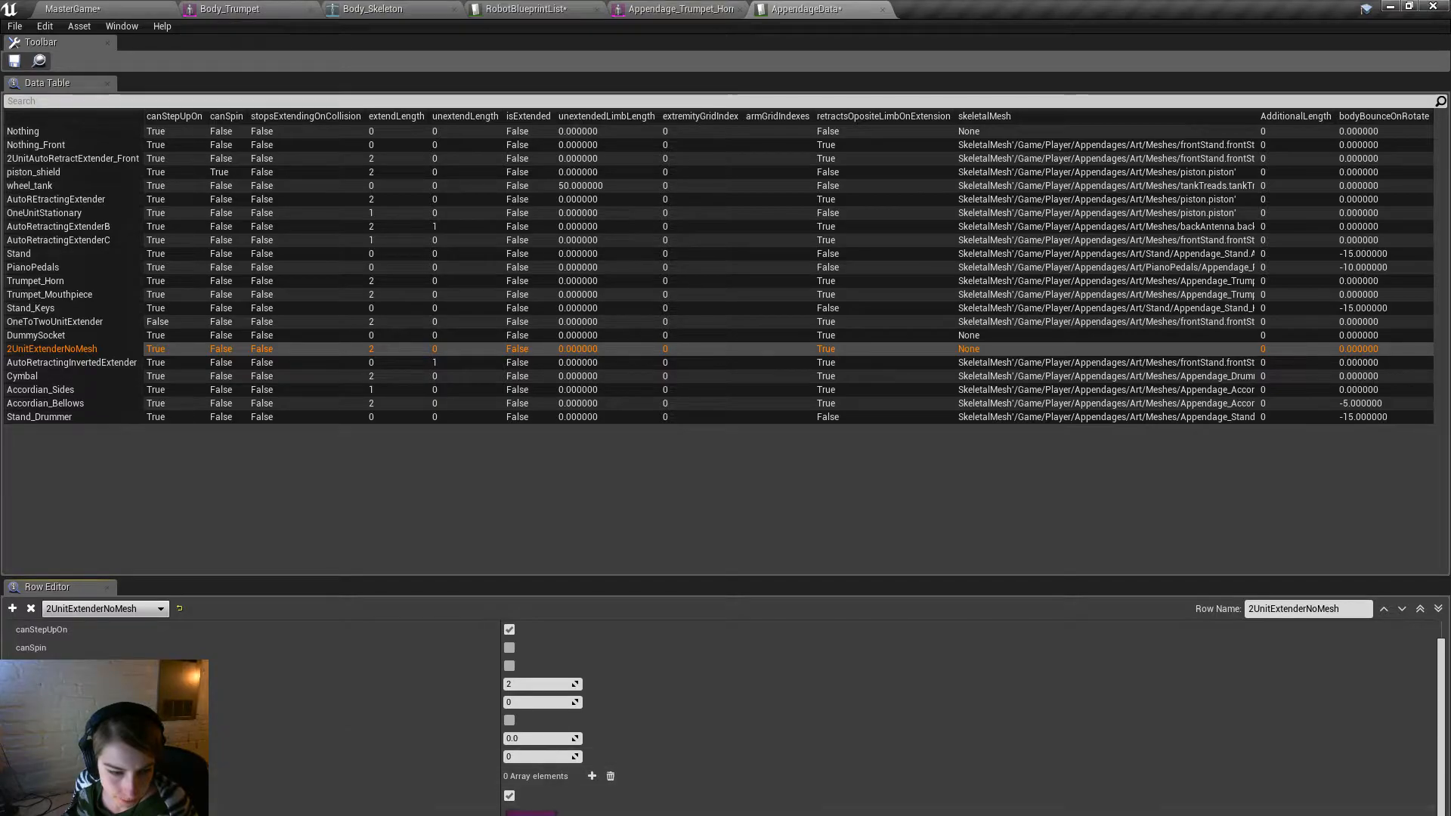
pyautogui.click(14, 60)
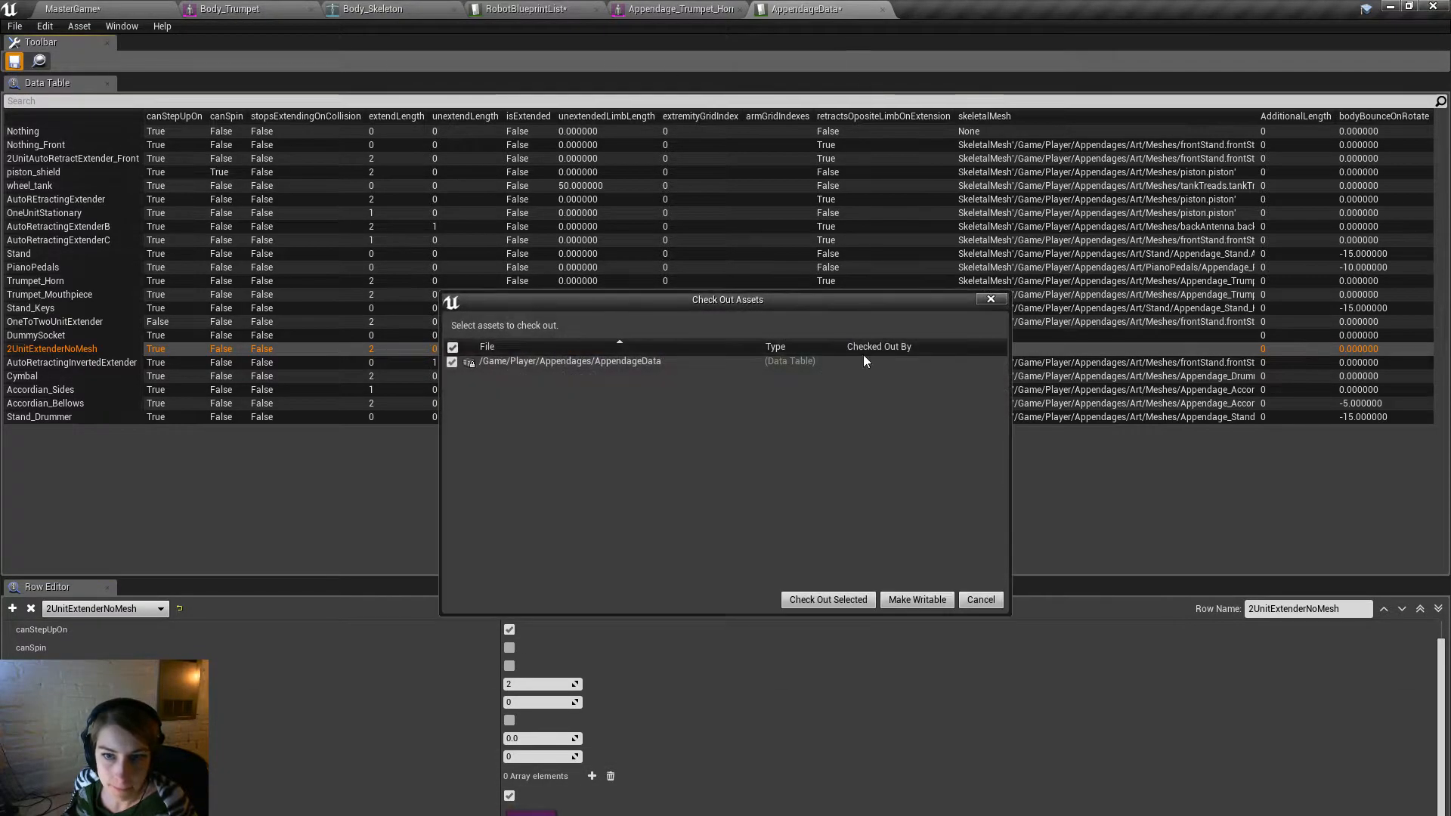
pyautogui.click(826, 600)
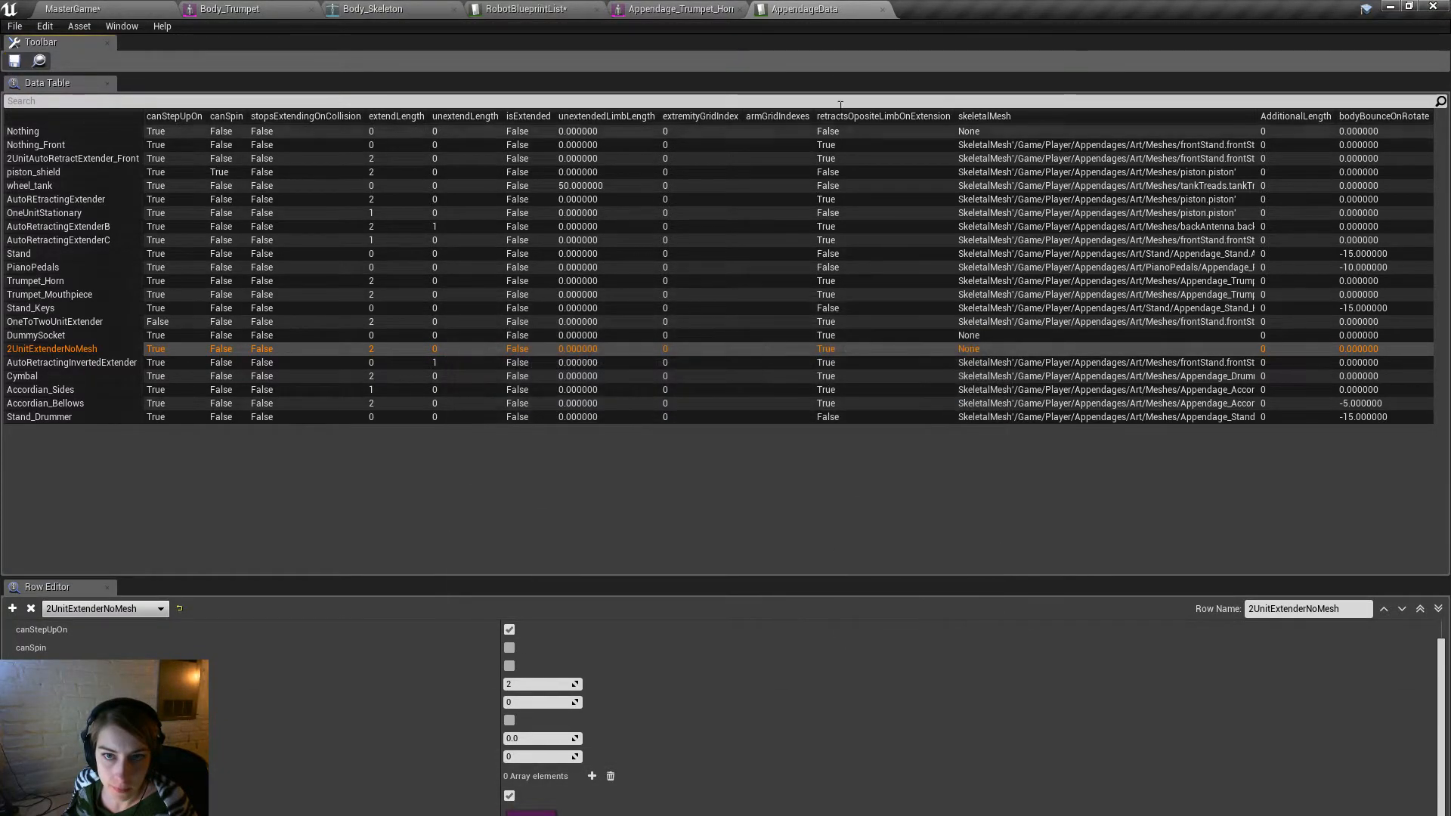
pyautogui.click(883, 9)
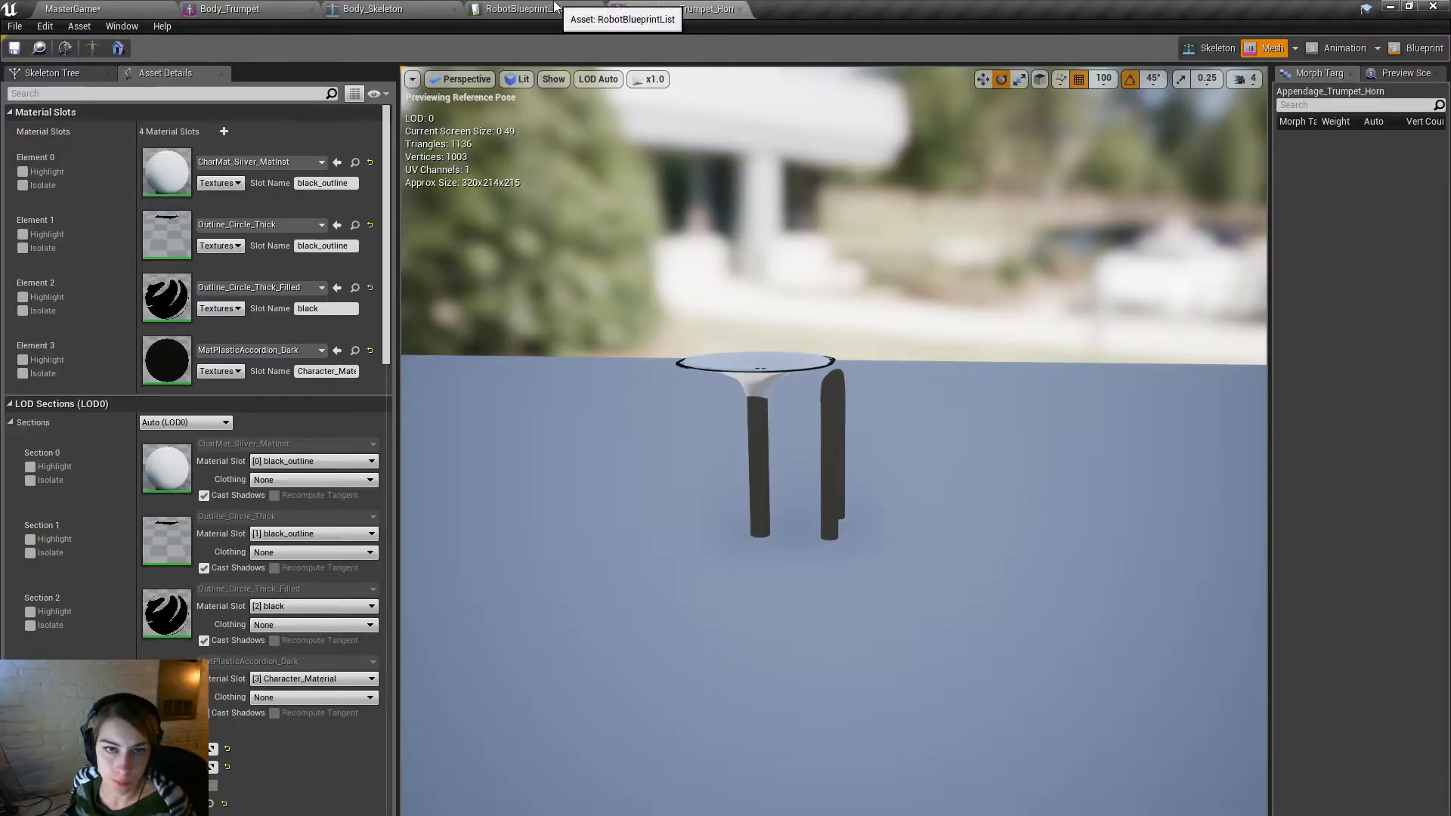
pyautogui.click(527, 9)
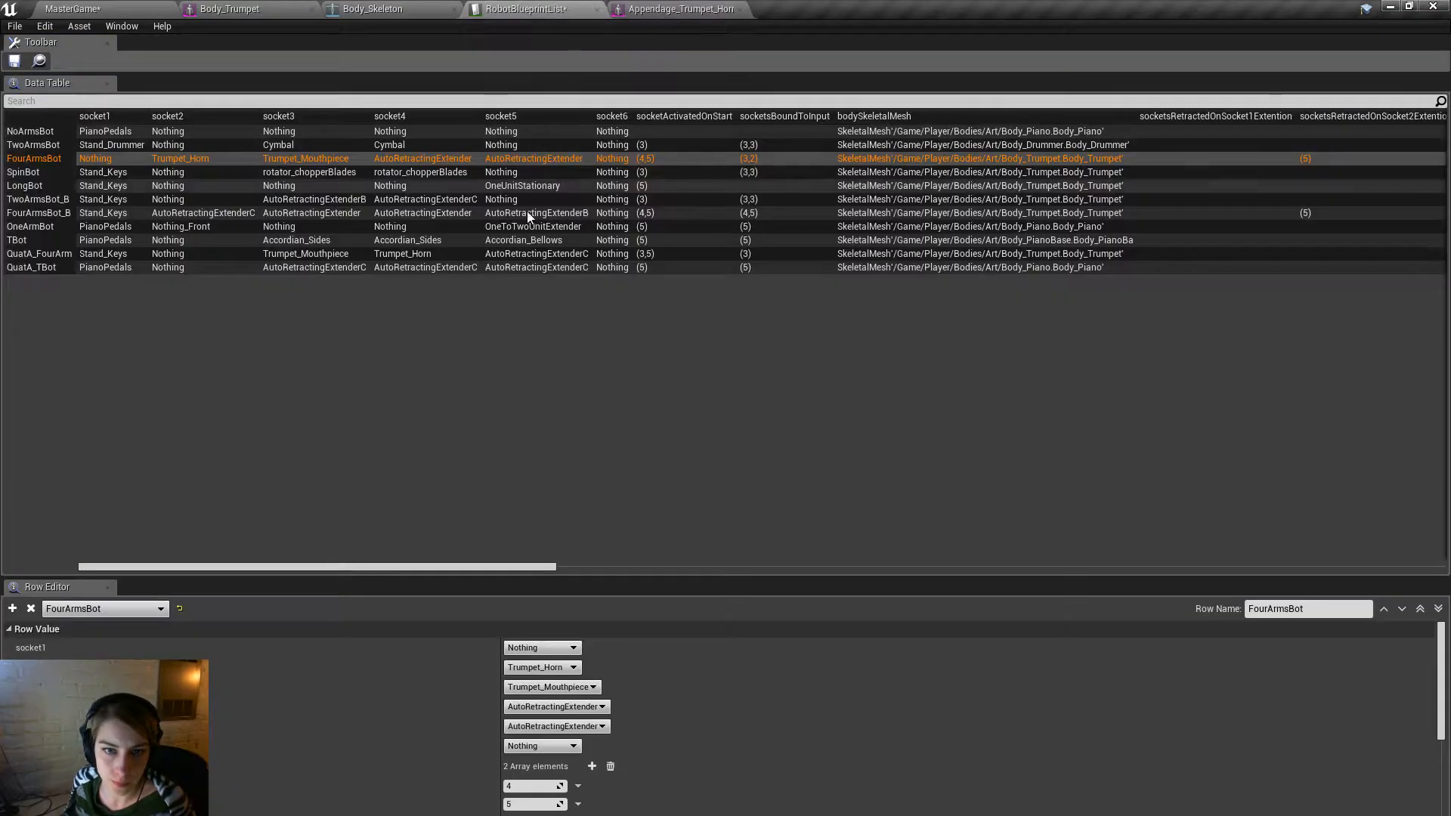
pyautogui.click(601, 707)
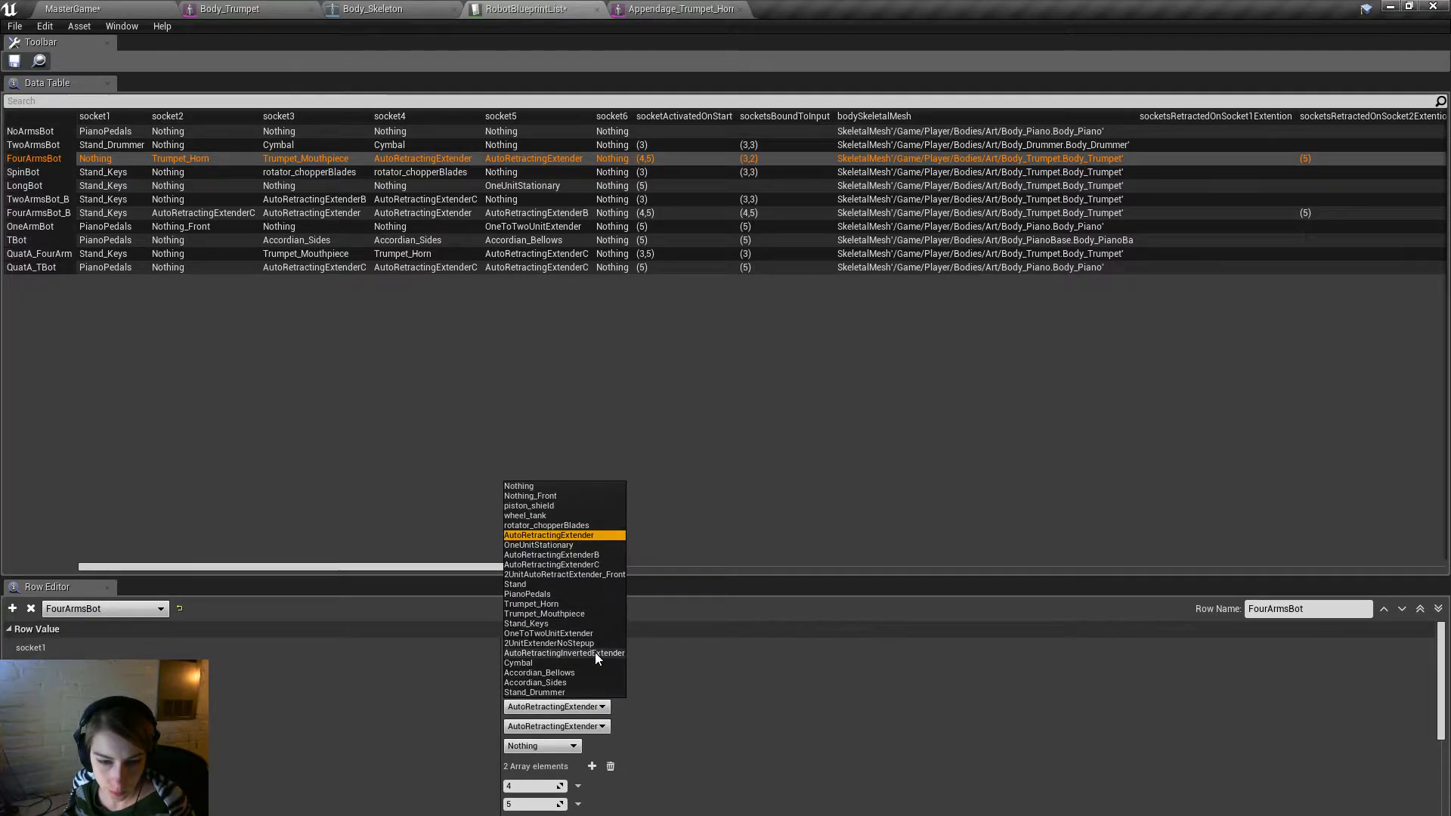
pyautogui.click(390, 508)
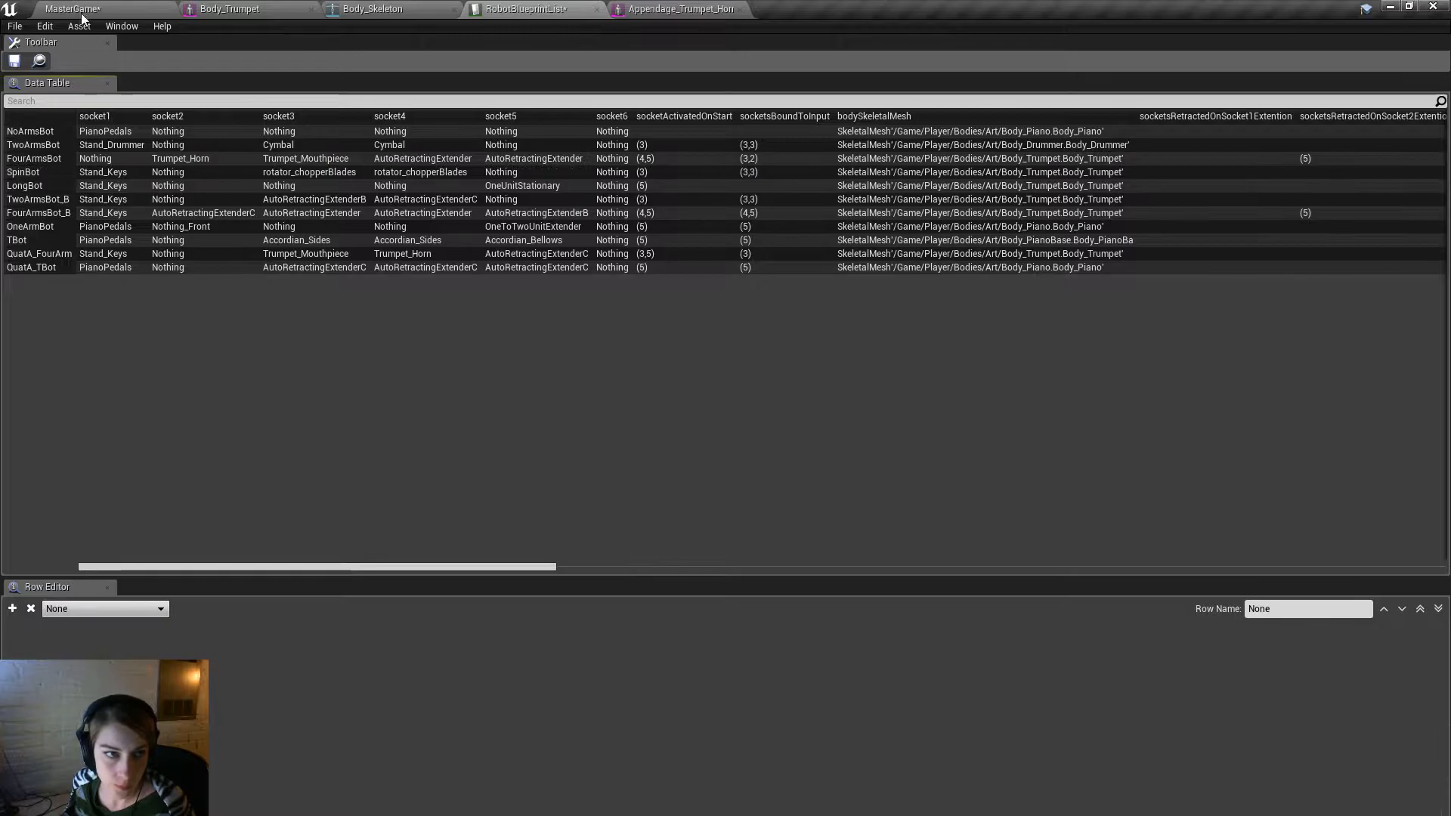
# In the AppendageType enumeration, rename the 2UnitExtenderNoStepup entry to 2UnitExtenderNoMesh and save the asset by checking it out.
pyautogui.click(90, 4)
pyautogui.click(355, 568)
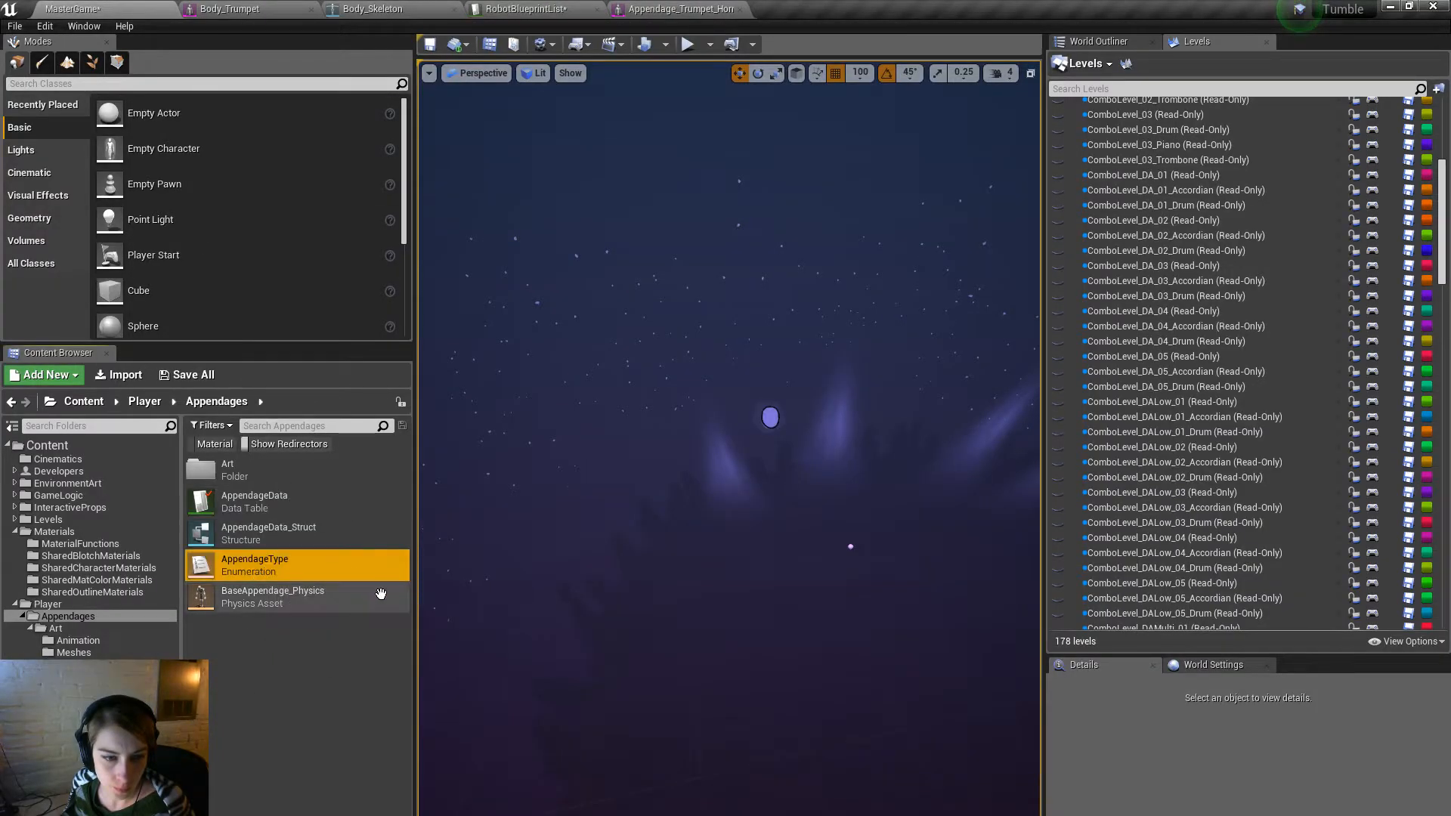
pyautogui.doubleClick(355, 572)
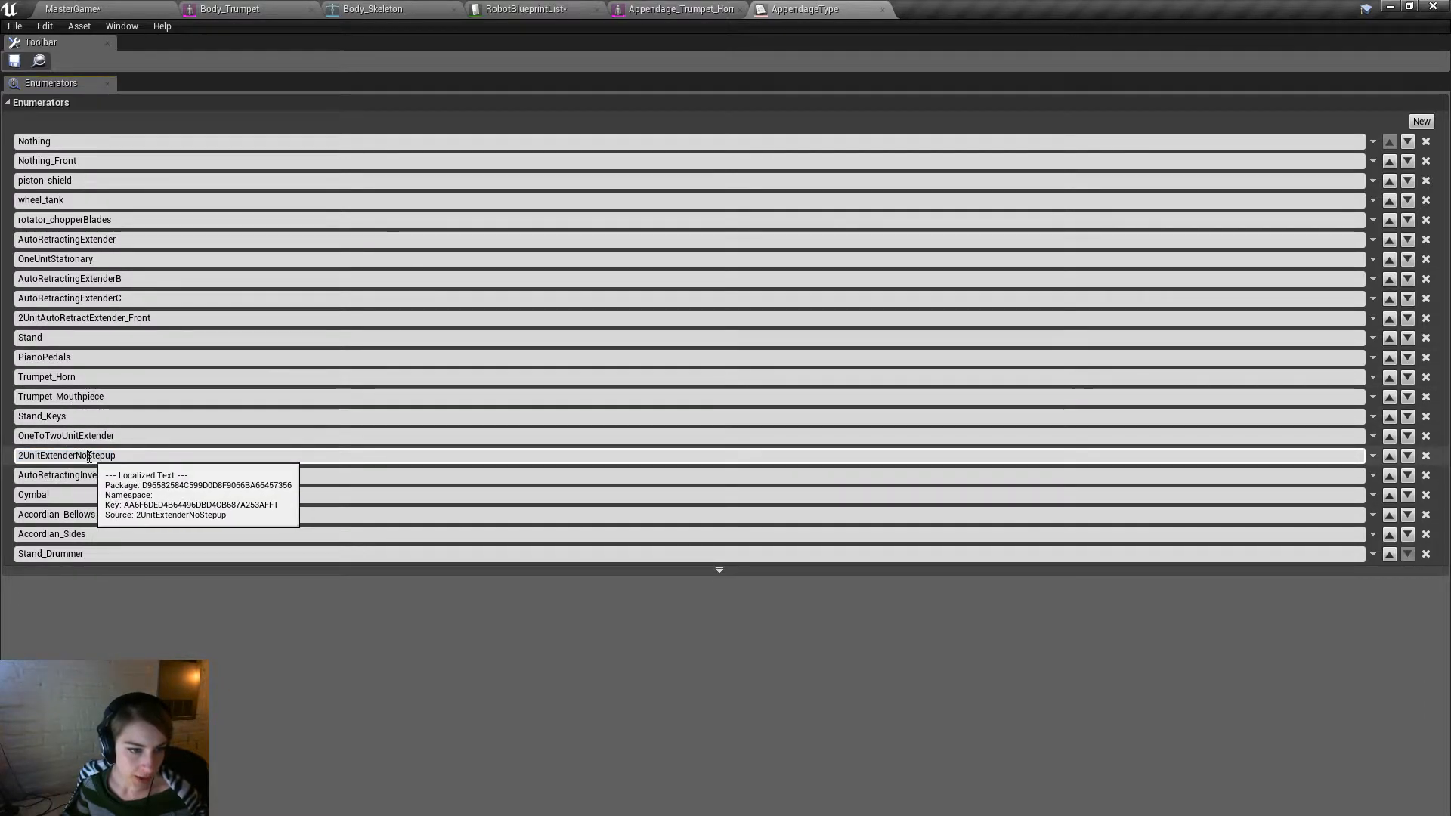
pyautogui.moveTo(87, 455); pyautogui.dragTo(251, 453)
pyautogui.write('Mesh')
pyautogui.press('Return')
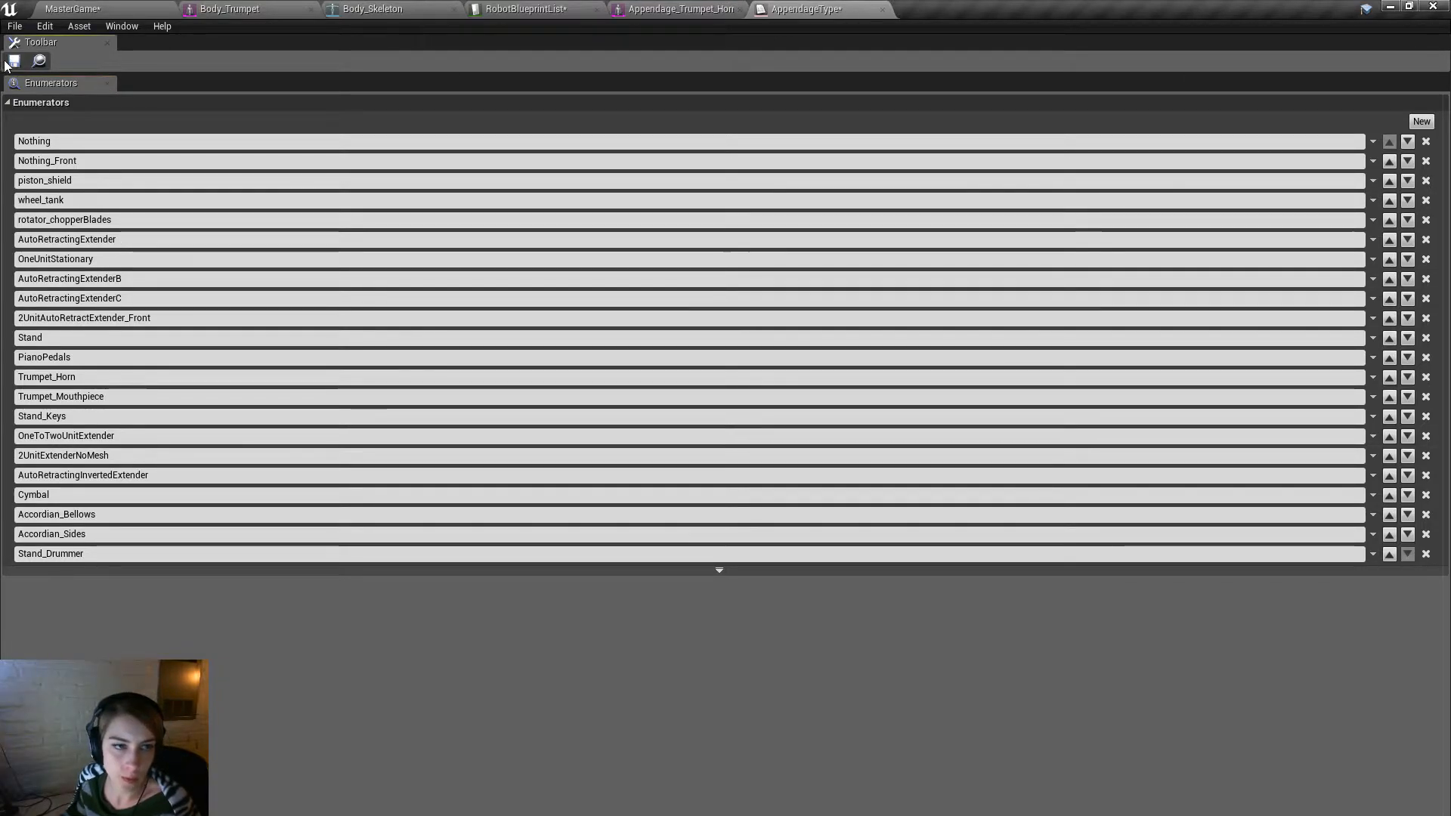
pyautogui.hotkey('ctrl', 's')
pyautogui.click(827, 597)
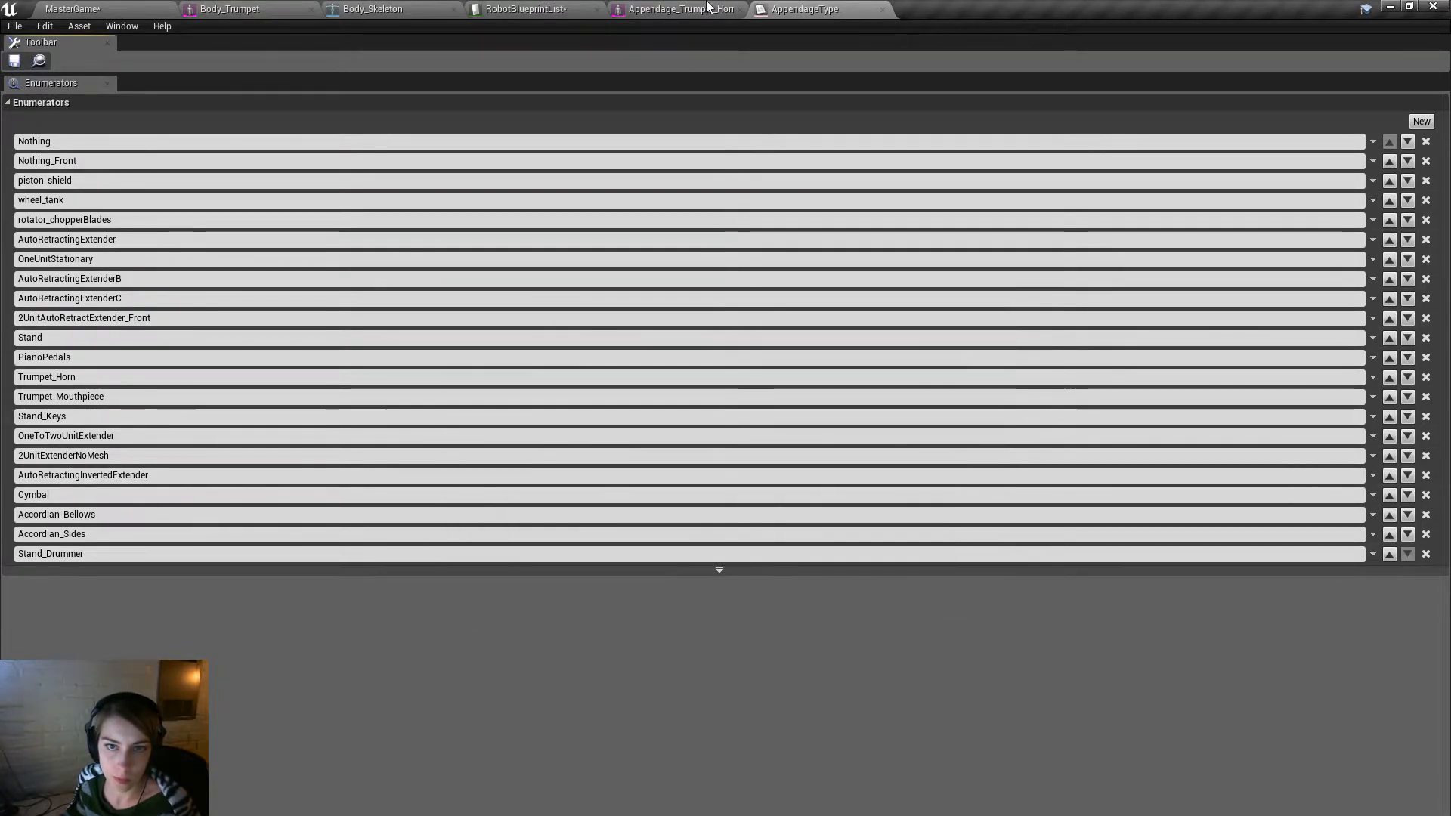
# Set socket4 and socket5 of the FourArmsBot row in RobotBlueprintList to 2UnitExtenderNoMesh and save the table.
pyautogui.click(680, 8)
pyautogui.click(529, 8)
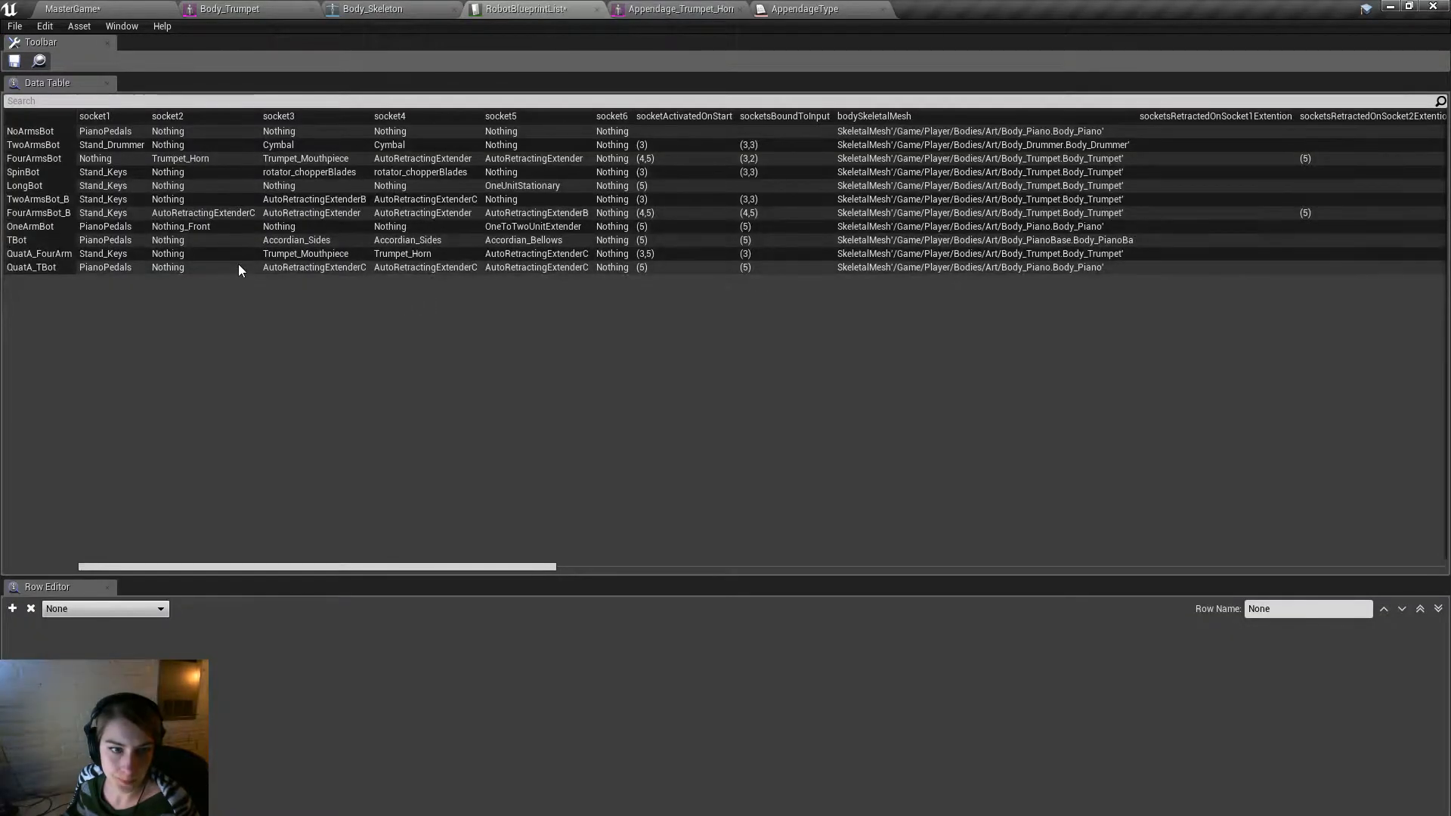
pyautogui.click(624, 212)
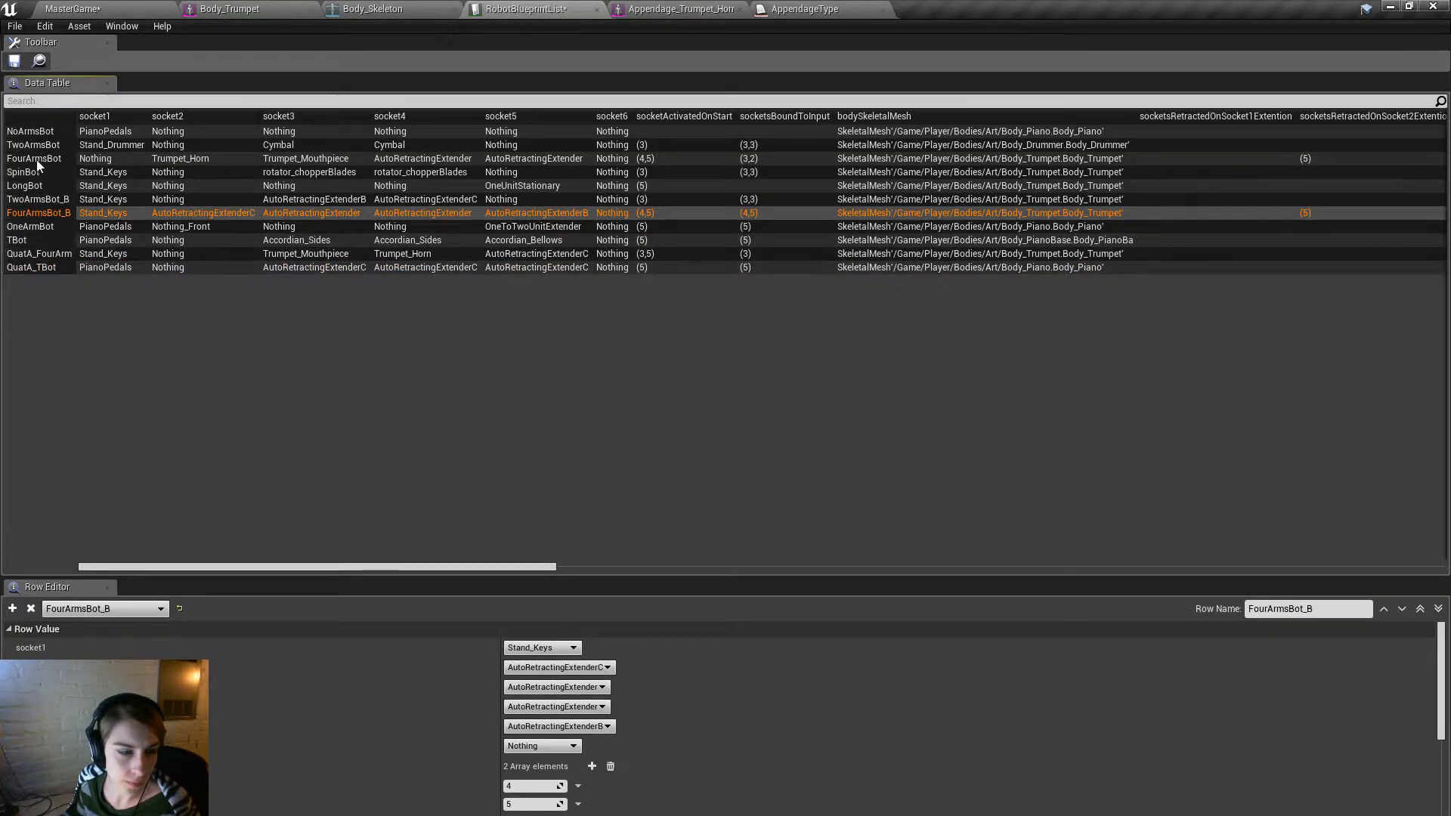
pyautogui.click(65, 159)
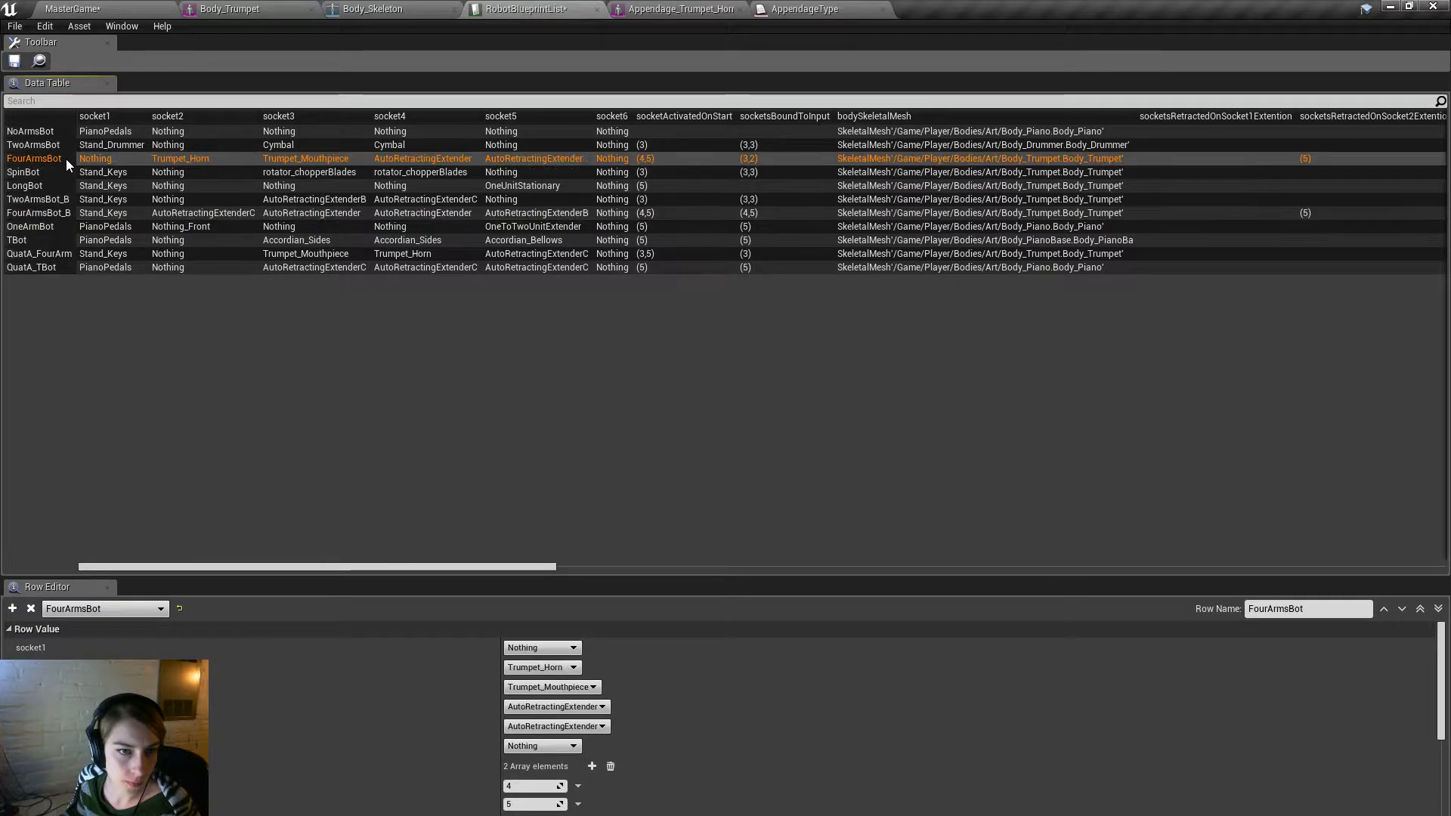
pyautogui.click(555, 707)
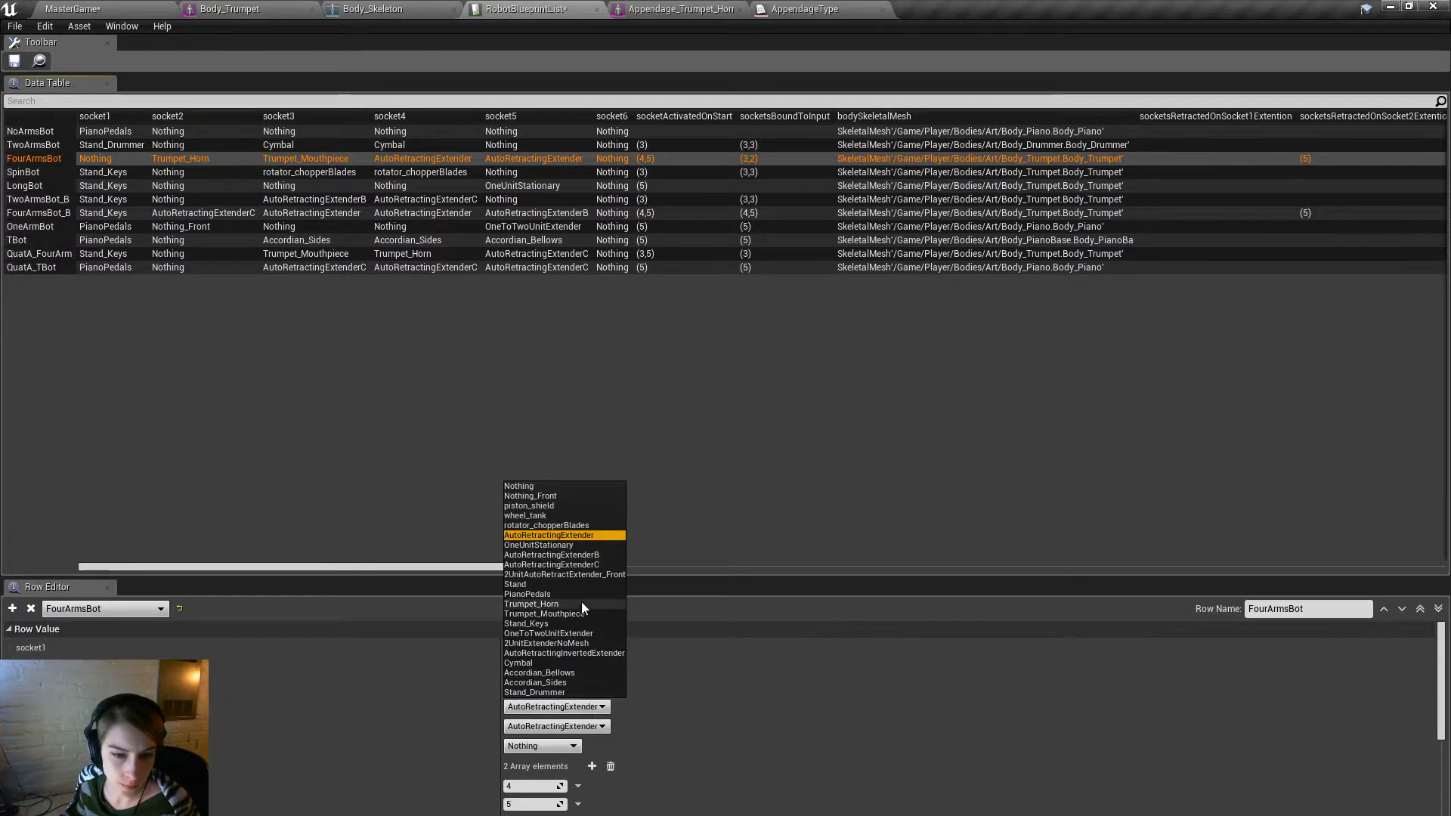
pyautogui.click(592, 643)
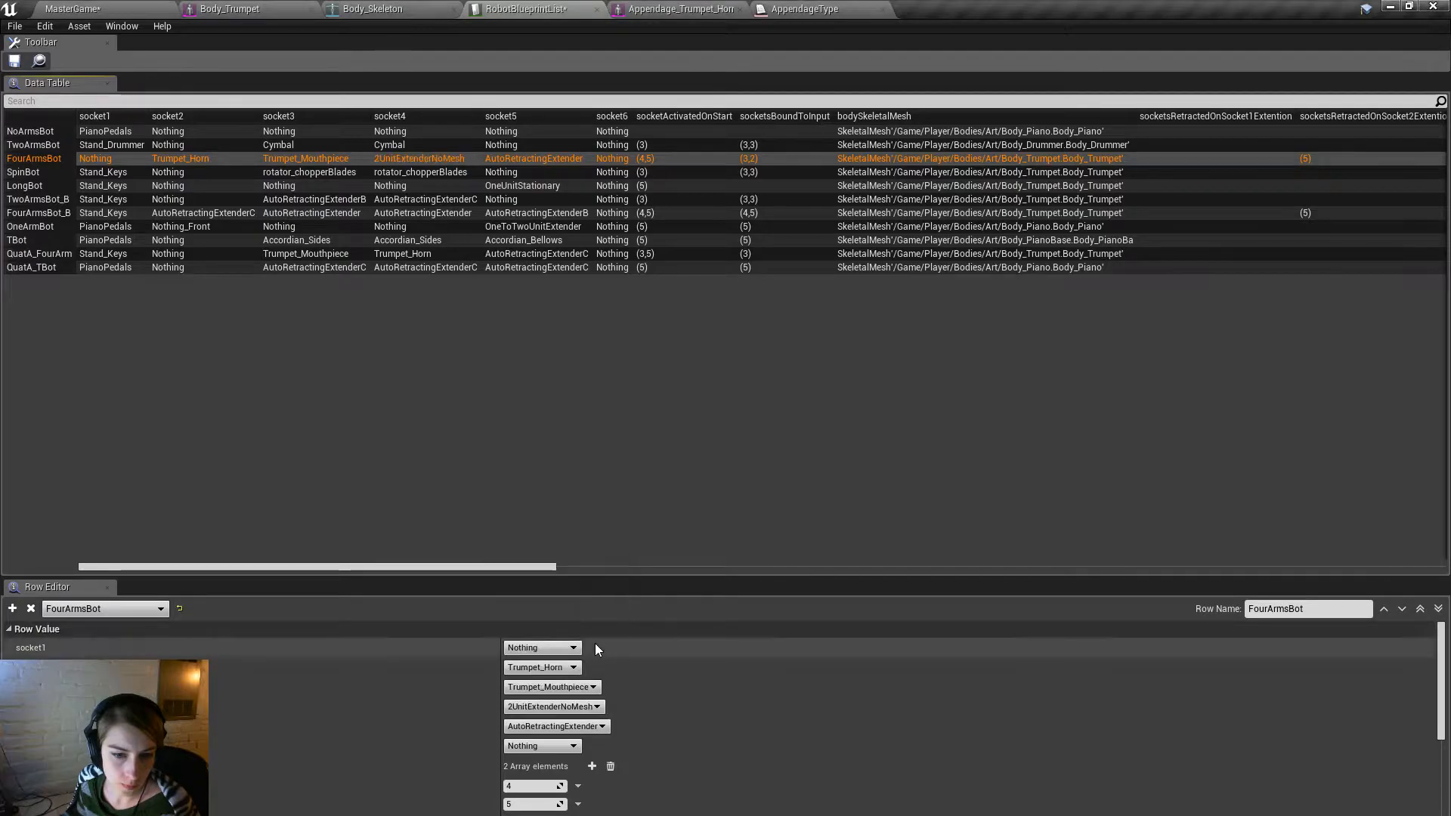
pyautogui.click(582, 727)
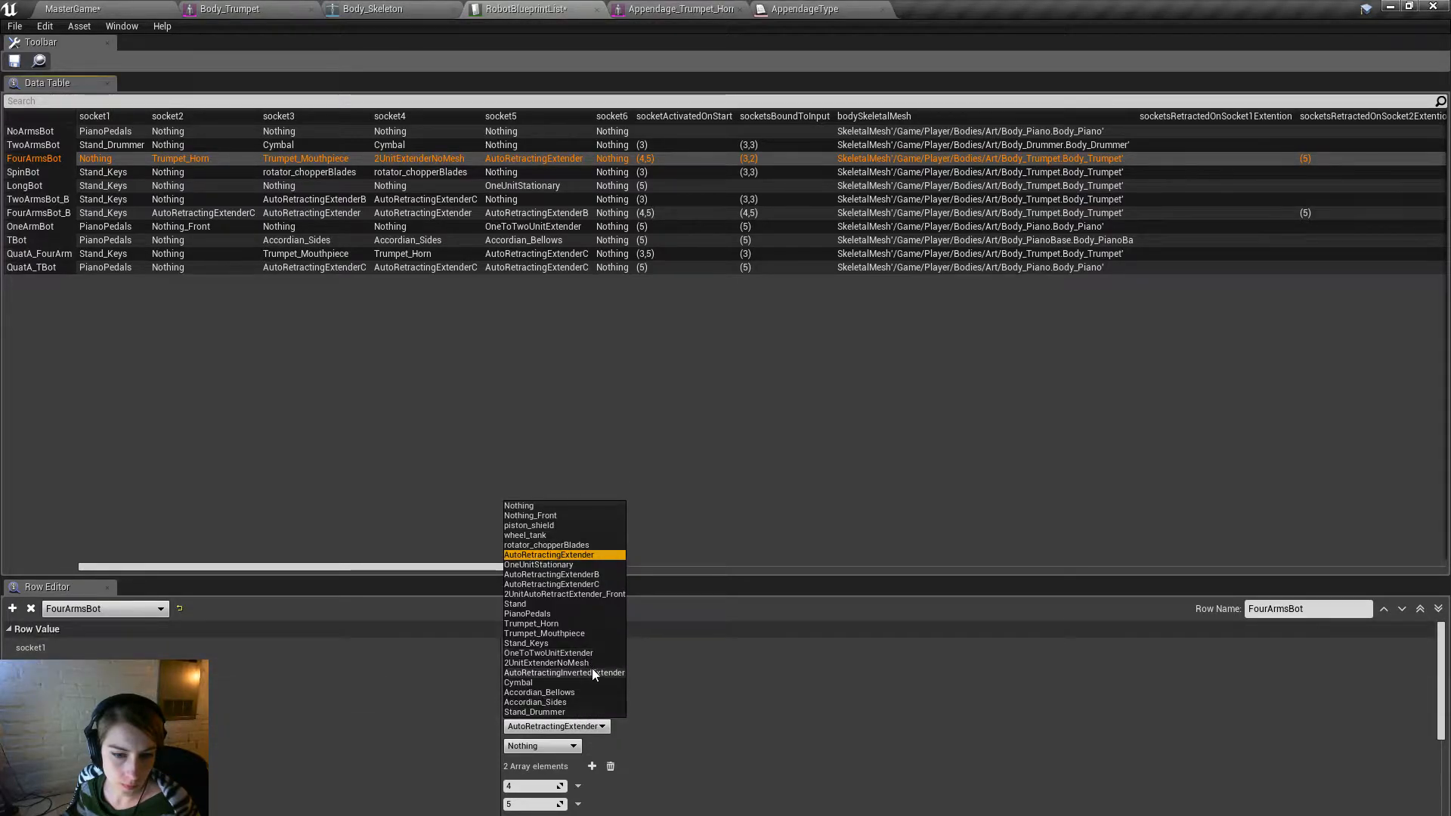
pyautogui.click(594, 664)
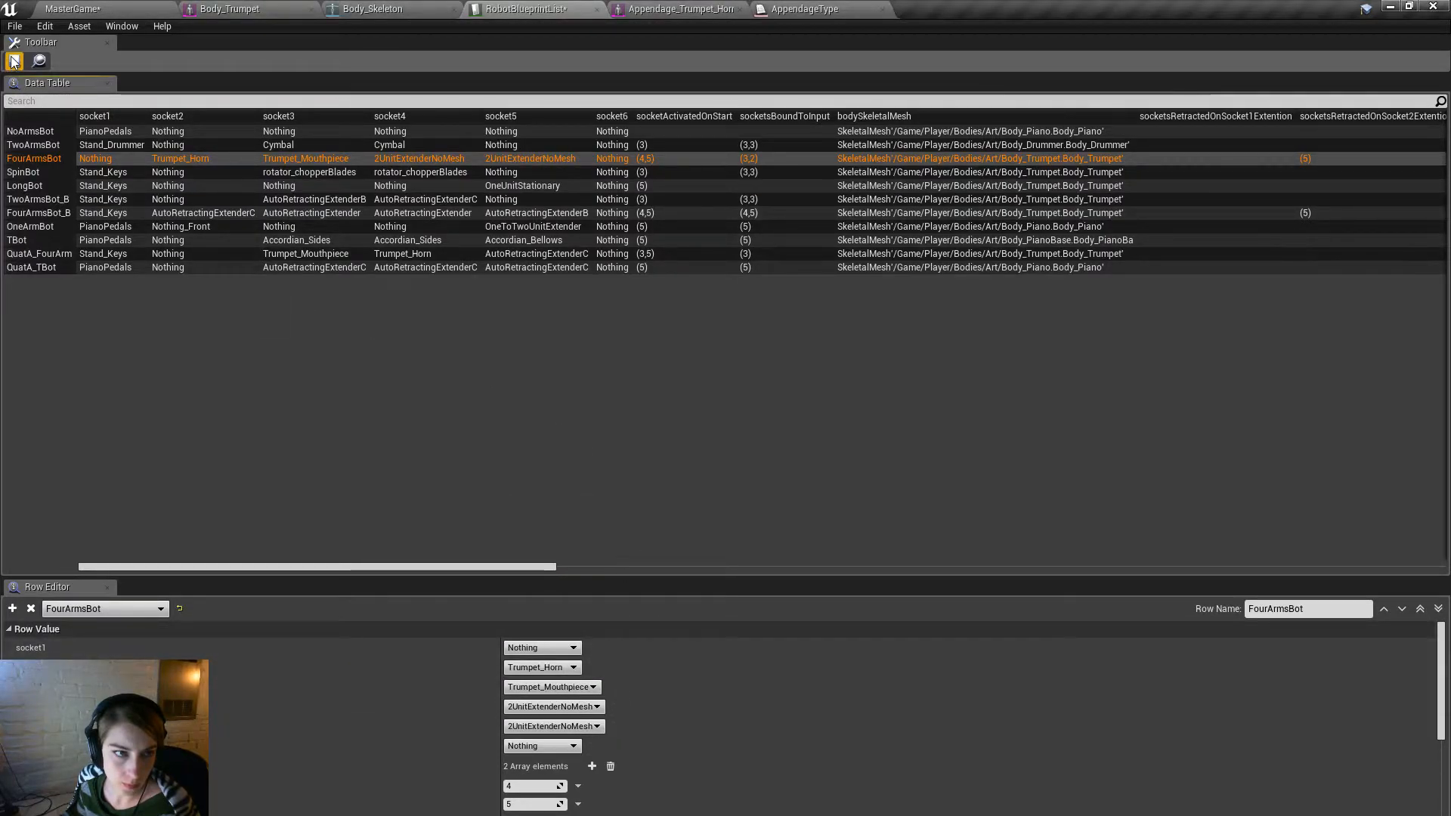
pyautogui.hotkey('ctrl', 's')
# Play the MasterGame level full screen and launch the first Trombone puzzle.
pyautogui.click(73, 9)
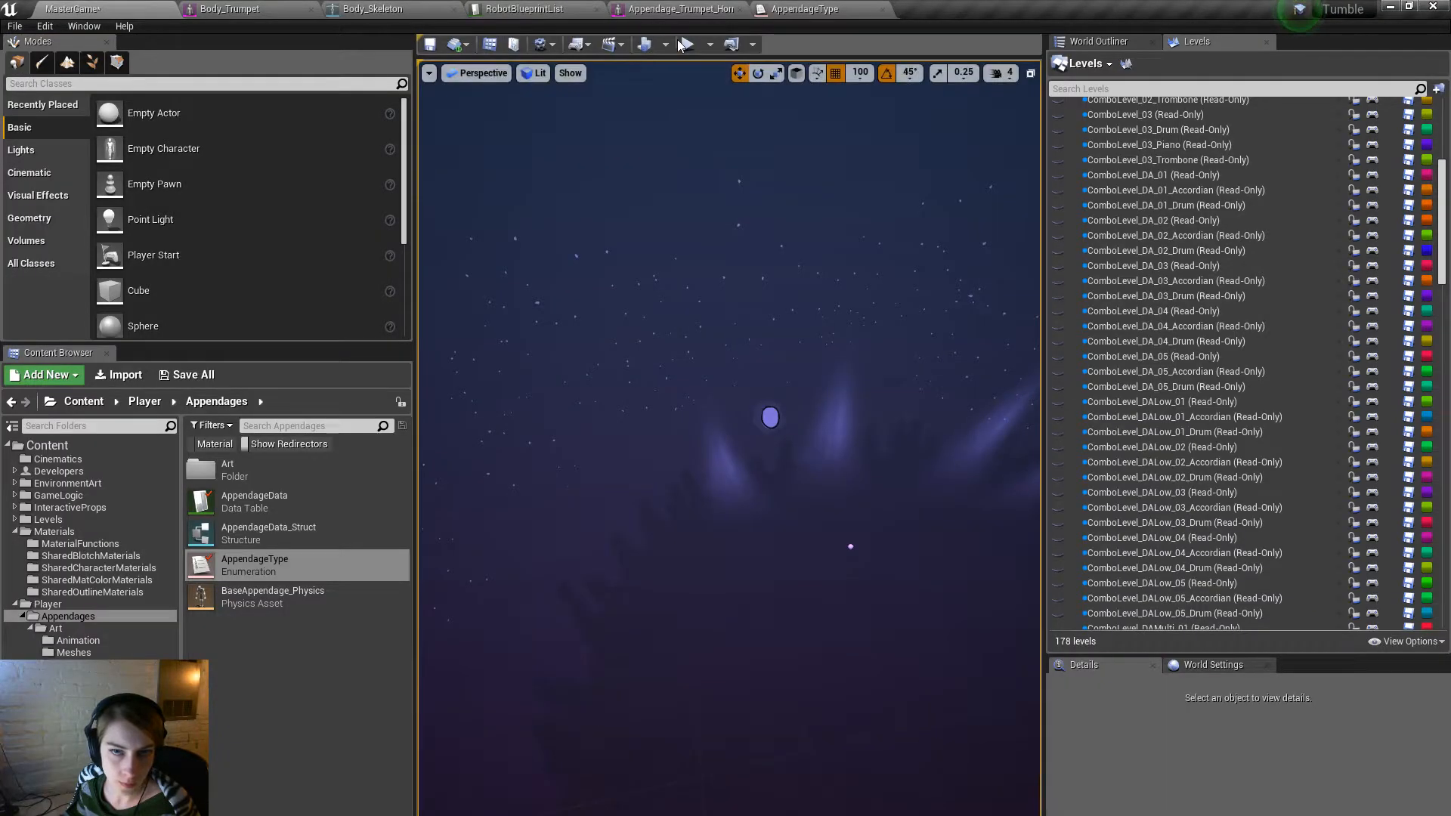
pyautogui.click(688, 45)
pyautogui.click(850, 517)
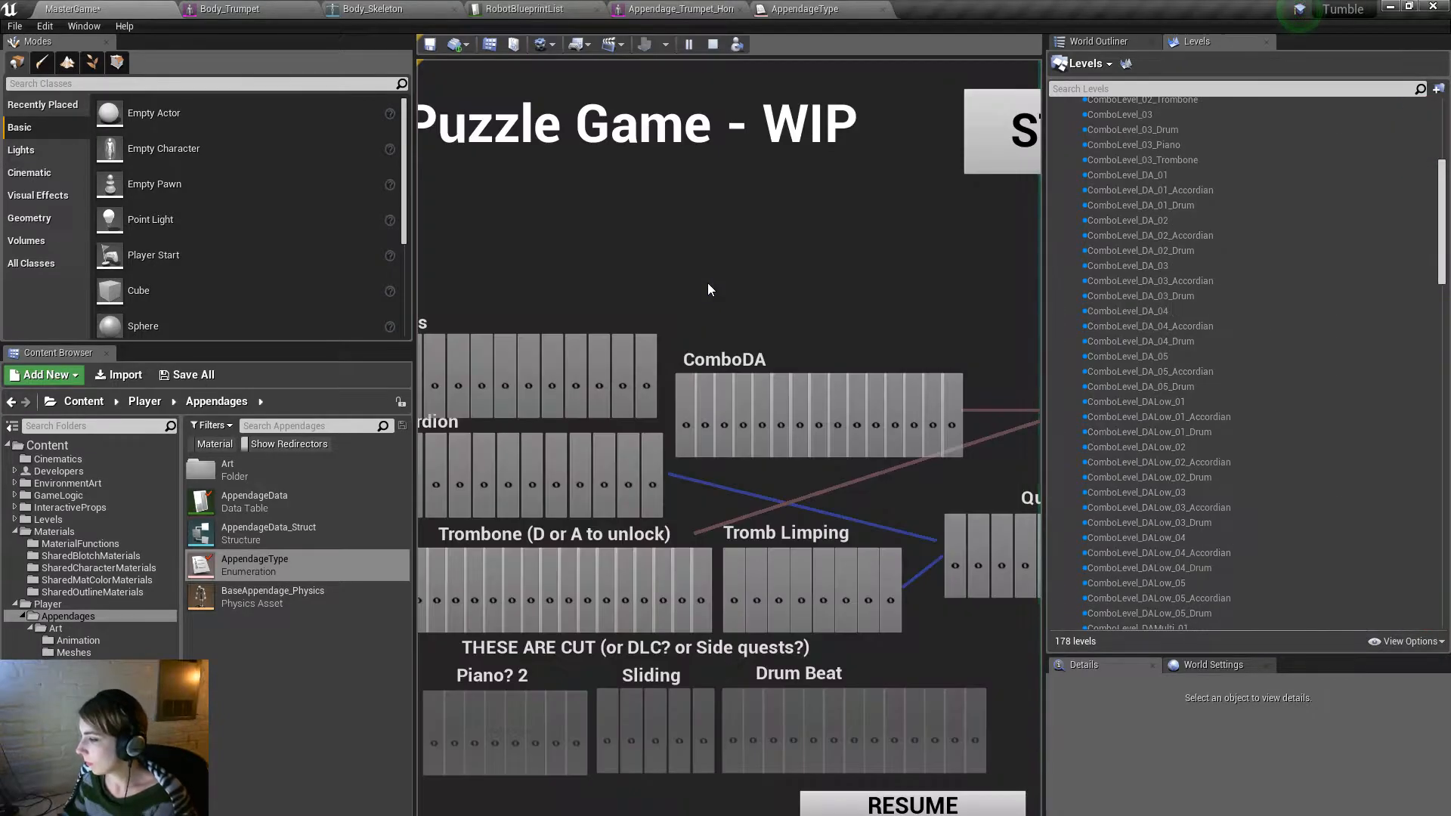
pyautogui.press('F11')
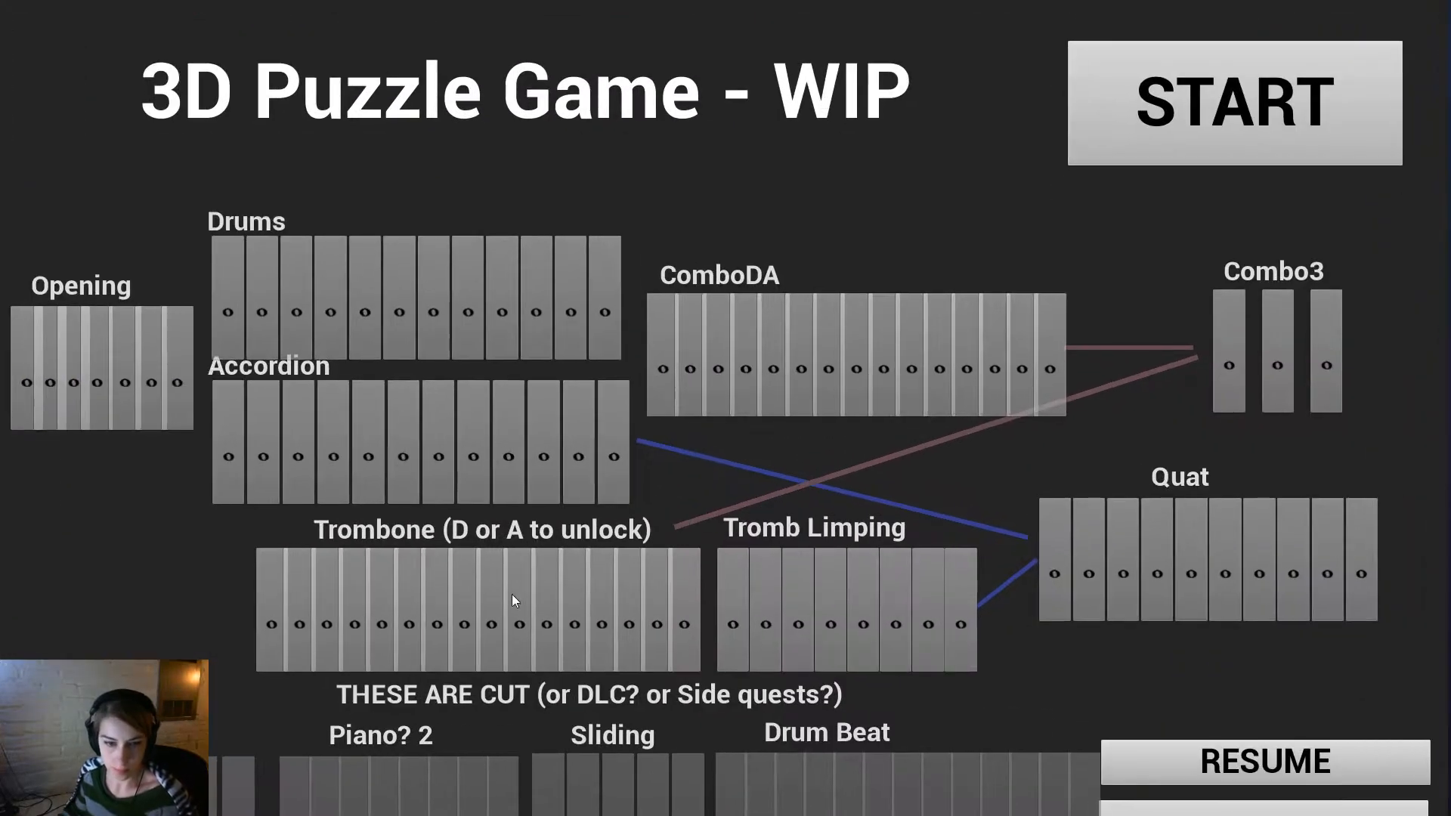
pyautogui.click(269, 657)
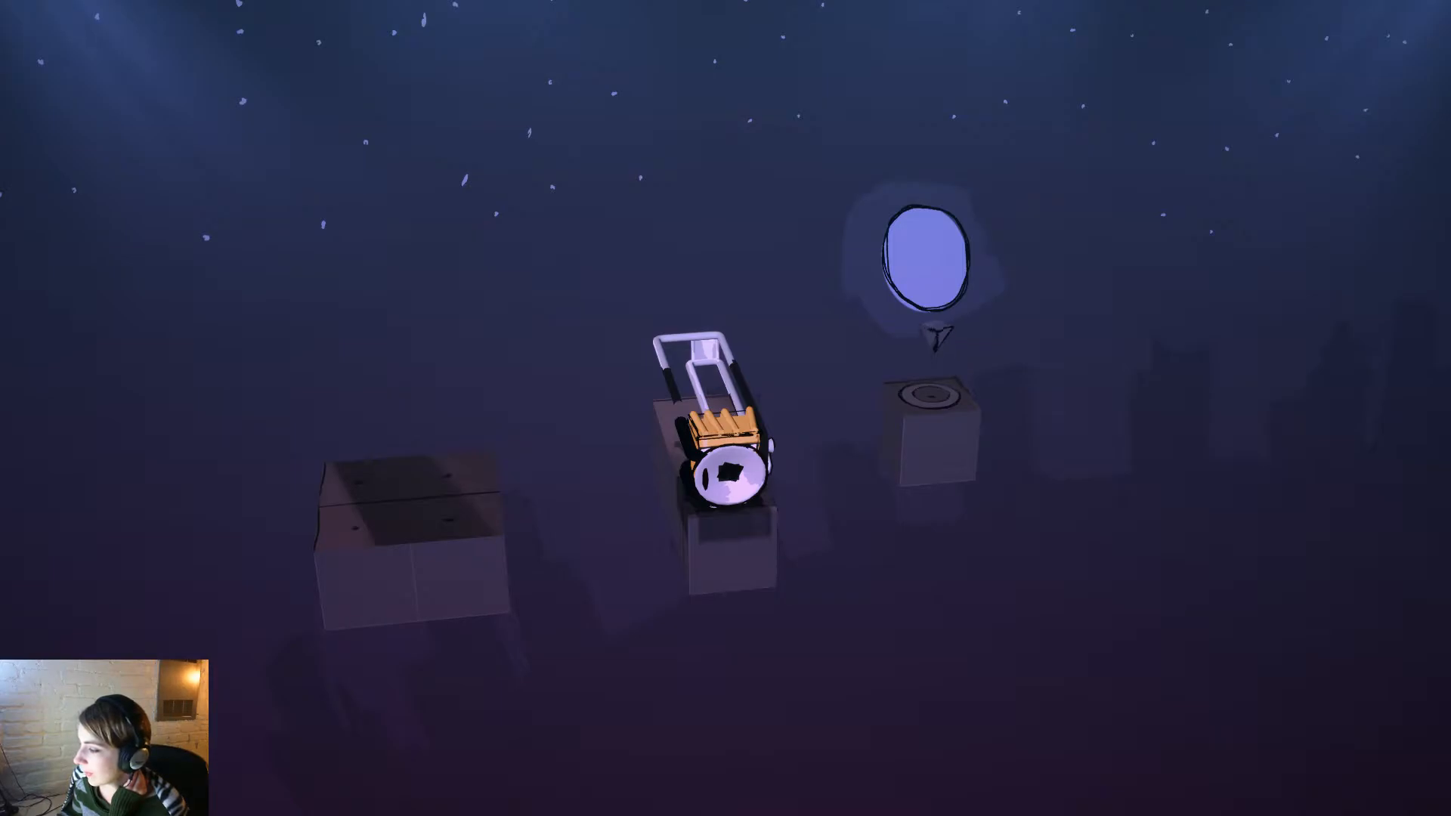
# Playtest the trumpet robot by viewing it from different sides and extending its horn and mouthpiece appendages.
pyautogui.press('e')
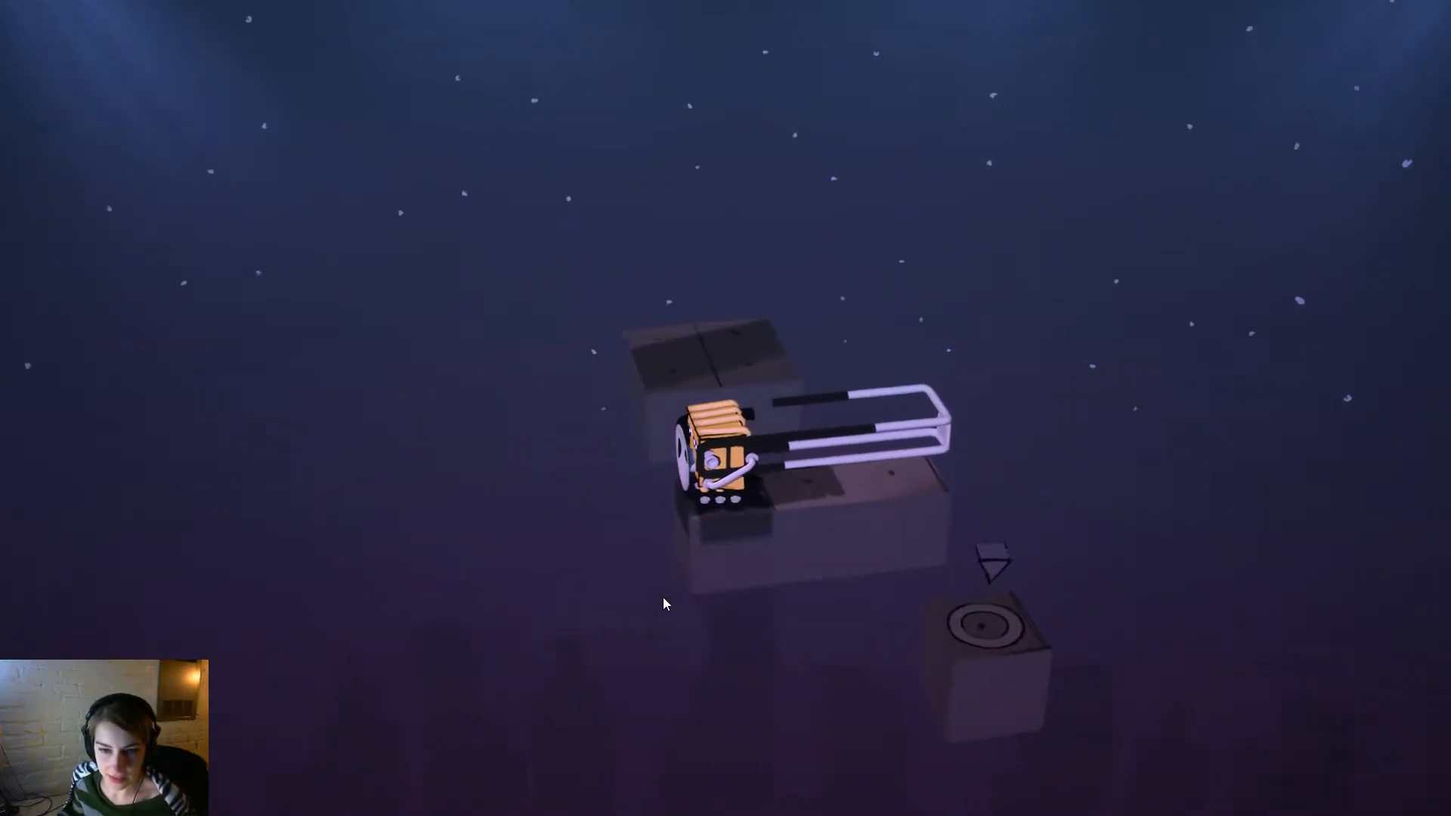
pyautogui.press('d')
pyautogui.press('q')
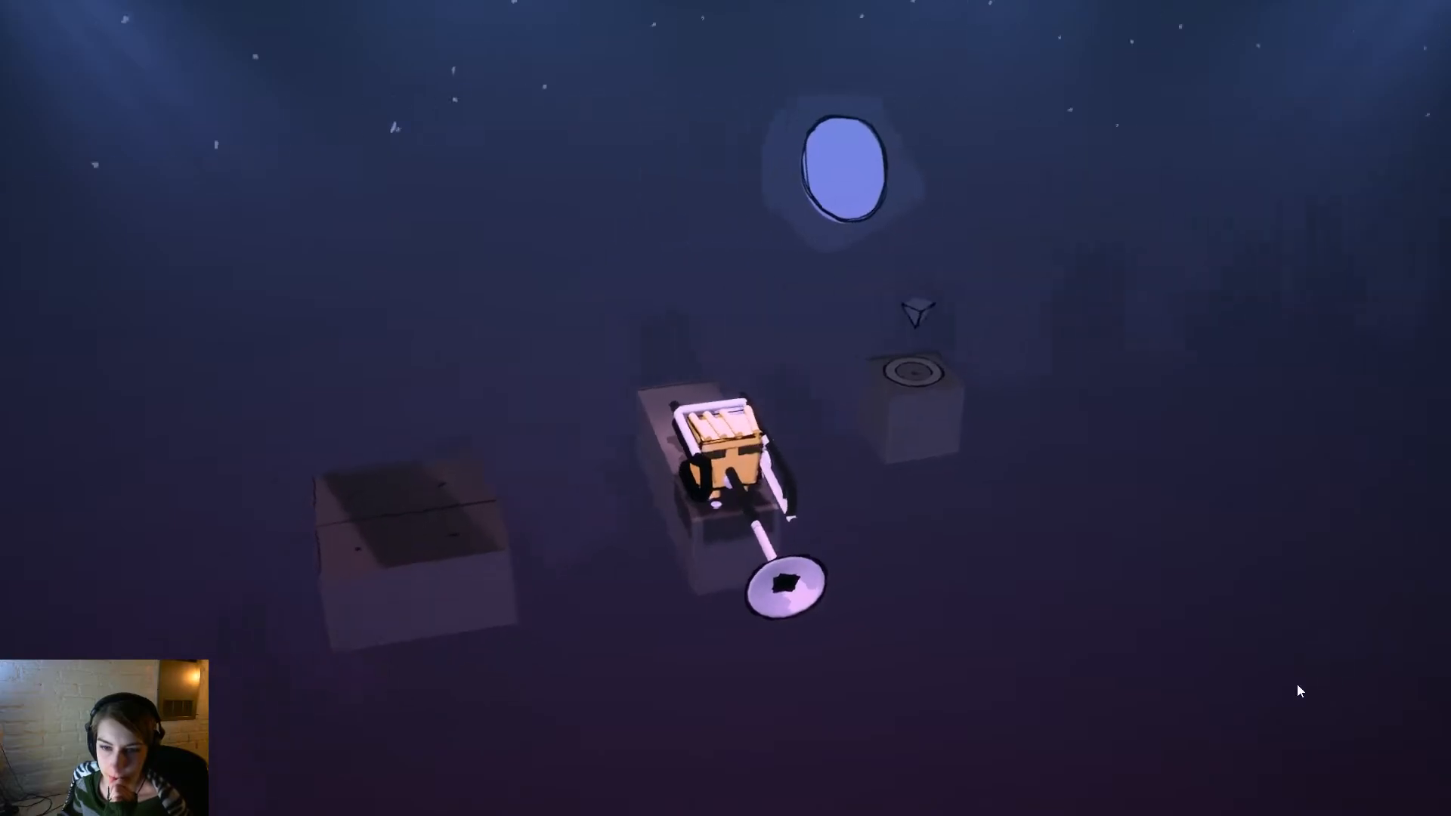
# Playtest the trumpet robot by rolling it over the puzzle blocks with its appendages from several camera sides, and leave the full-screen play session.
pyautogui.press('d')
pyautogui.press('q')
pyautogui.press('d')
pyautogui.press('q')
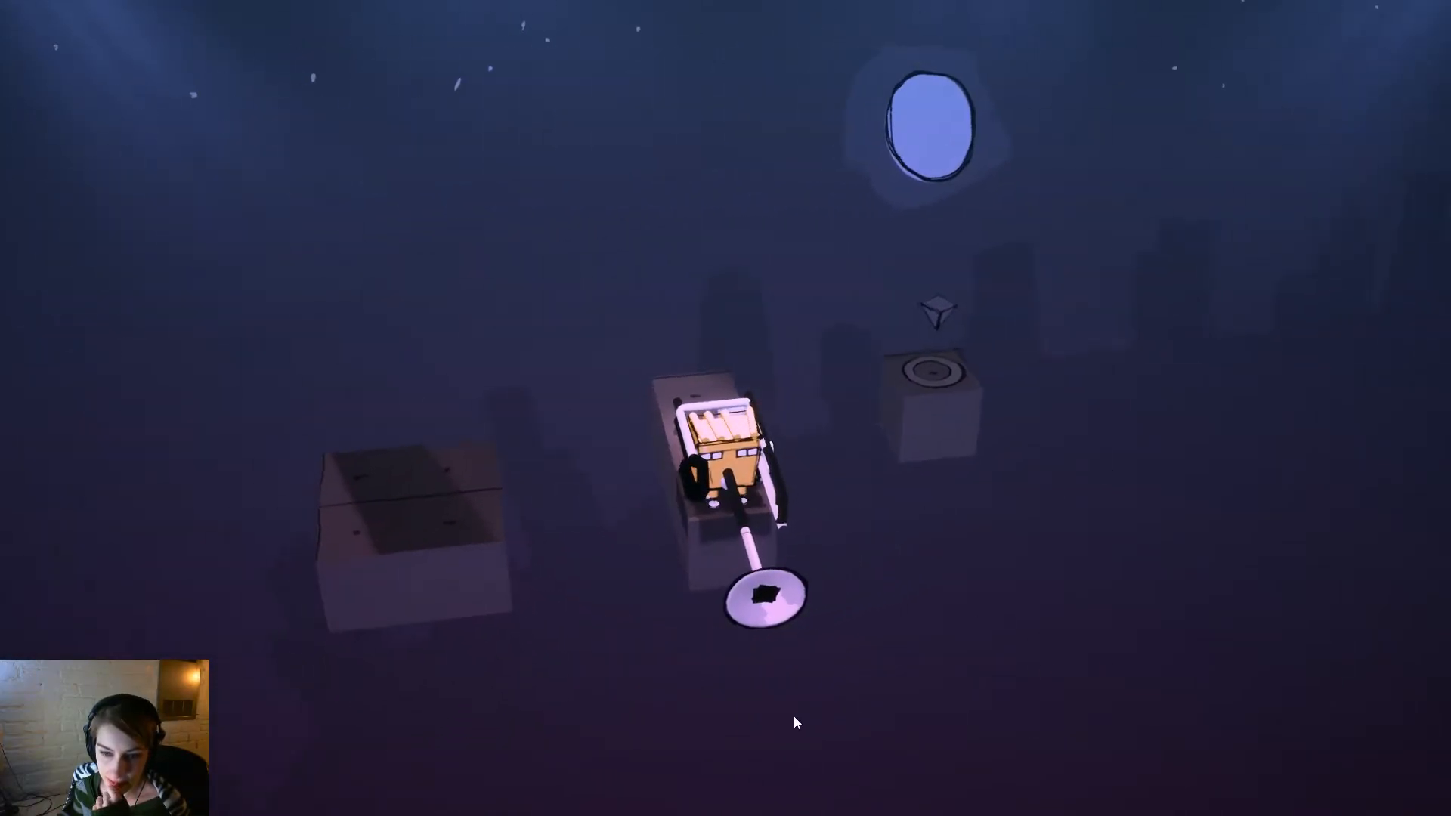
pyautogui.press('d')
pyautogui.press('d')
pyautogui.press('d')
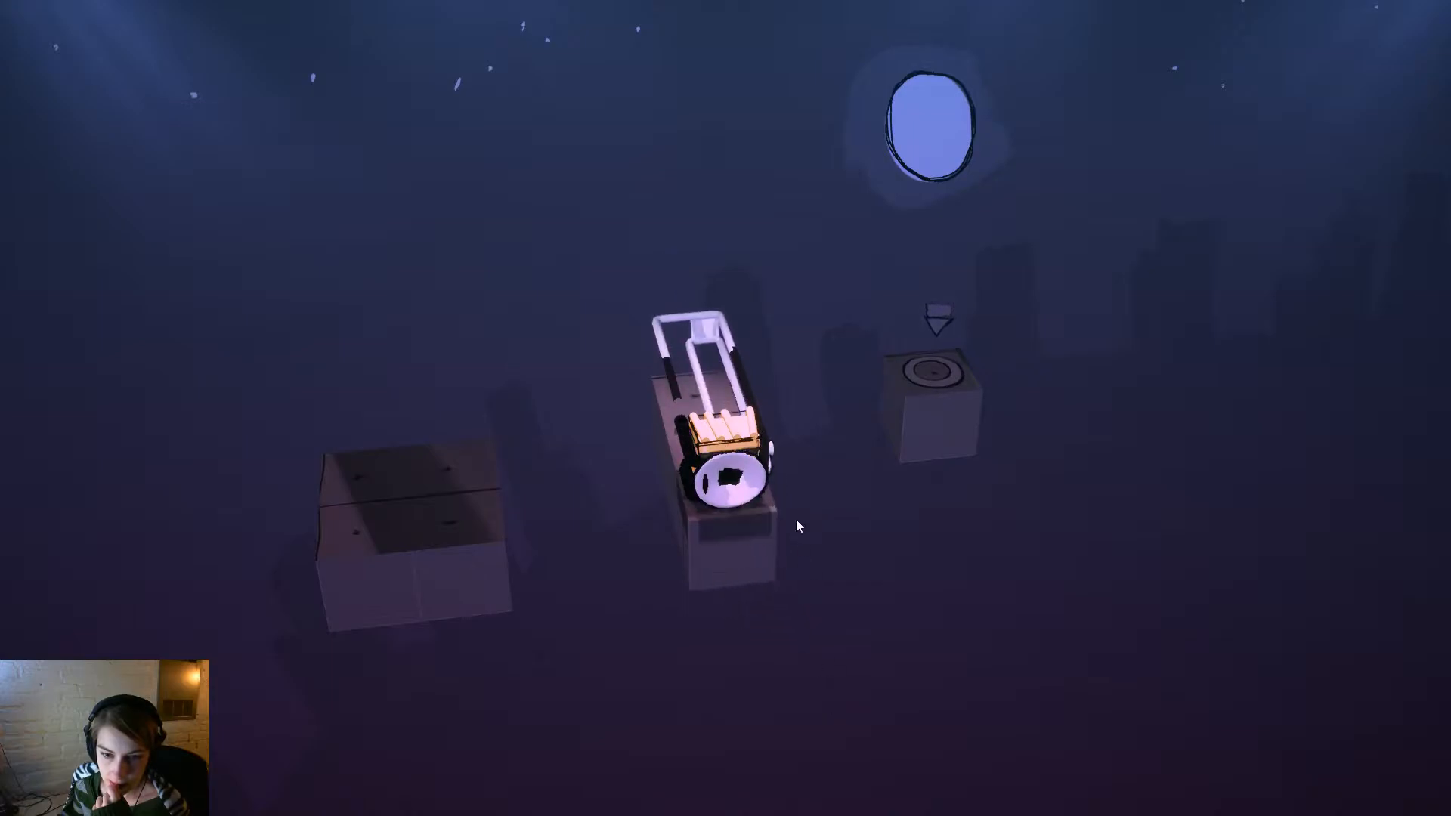
pyautogui.press('d')
pyautogui.press('d')
pyautogui.press('q')
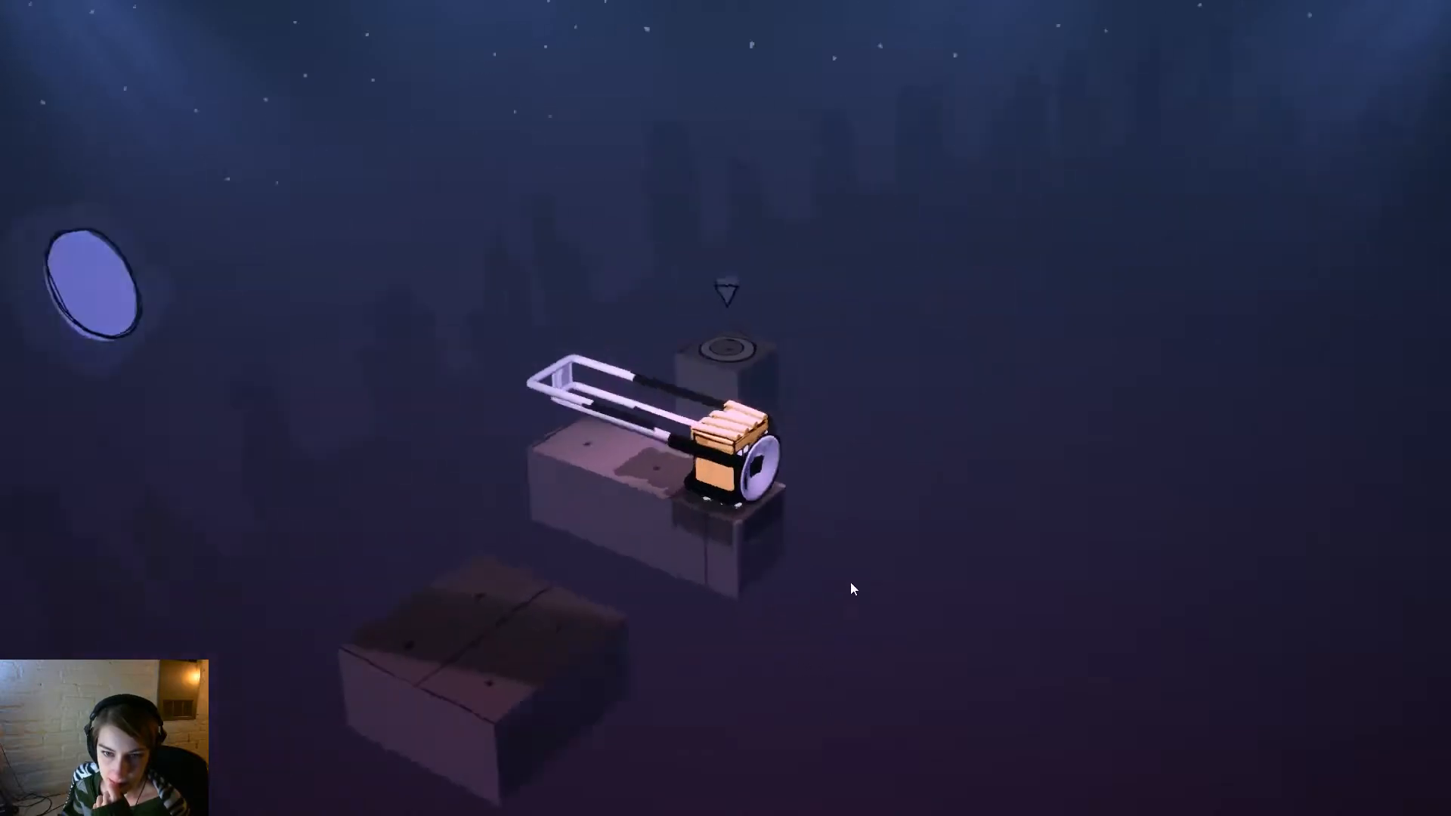
pyautogui.press('q')
pyautogui.press('d')
pyautogui.press('d')
pyautogui.press('q')
pyautogui.press('d')
pyautogui.press('d')
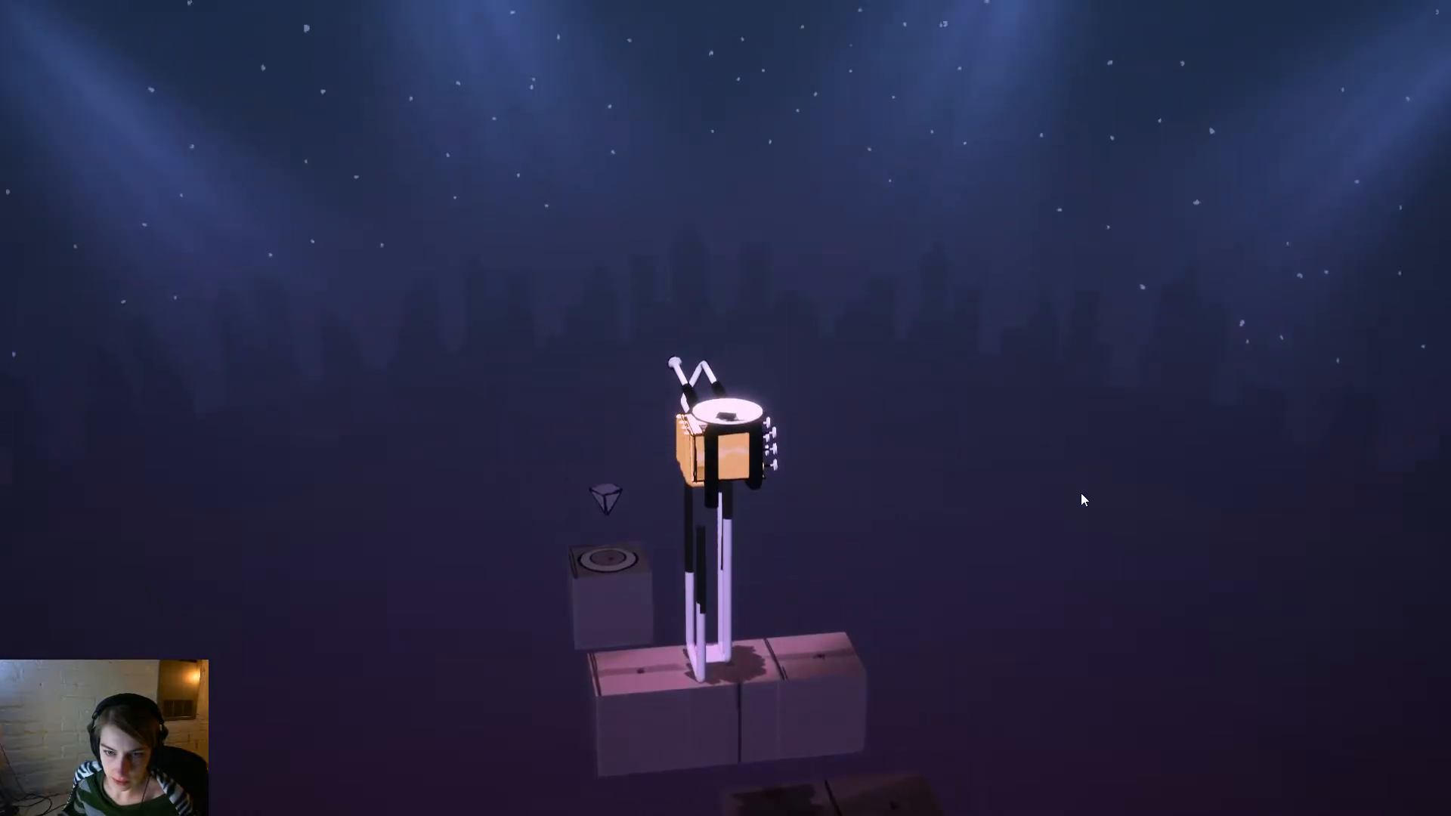
pyautogui.press('d')
pyautogui.press('q')
pyautogui.press('d')
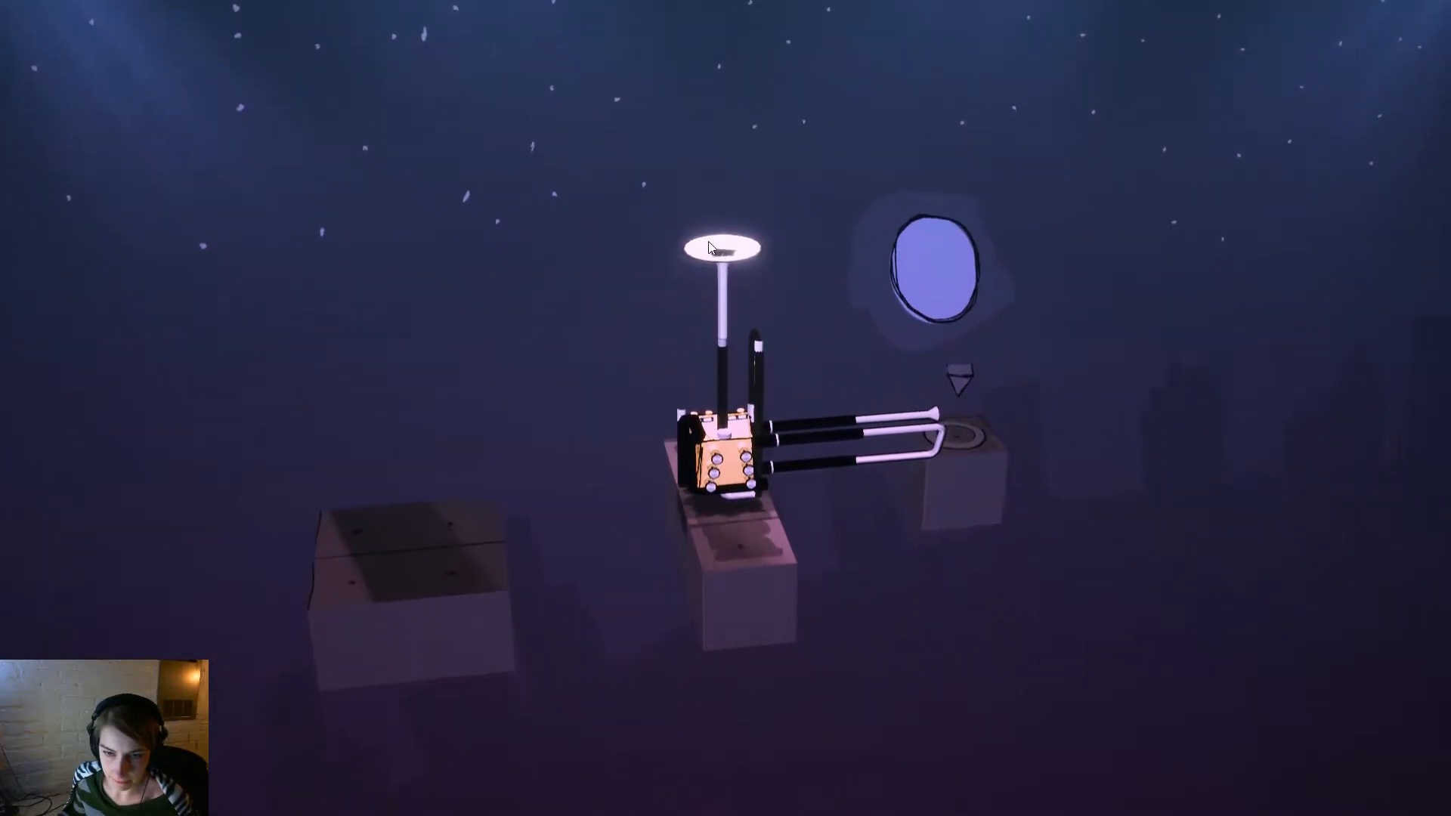
pyautogui.press('d')
pyautogui.press('q')
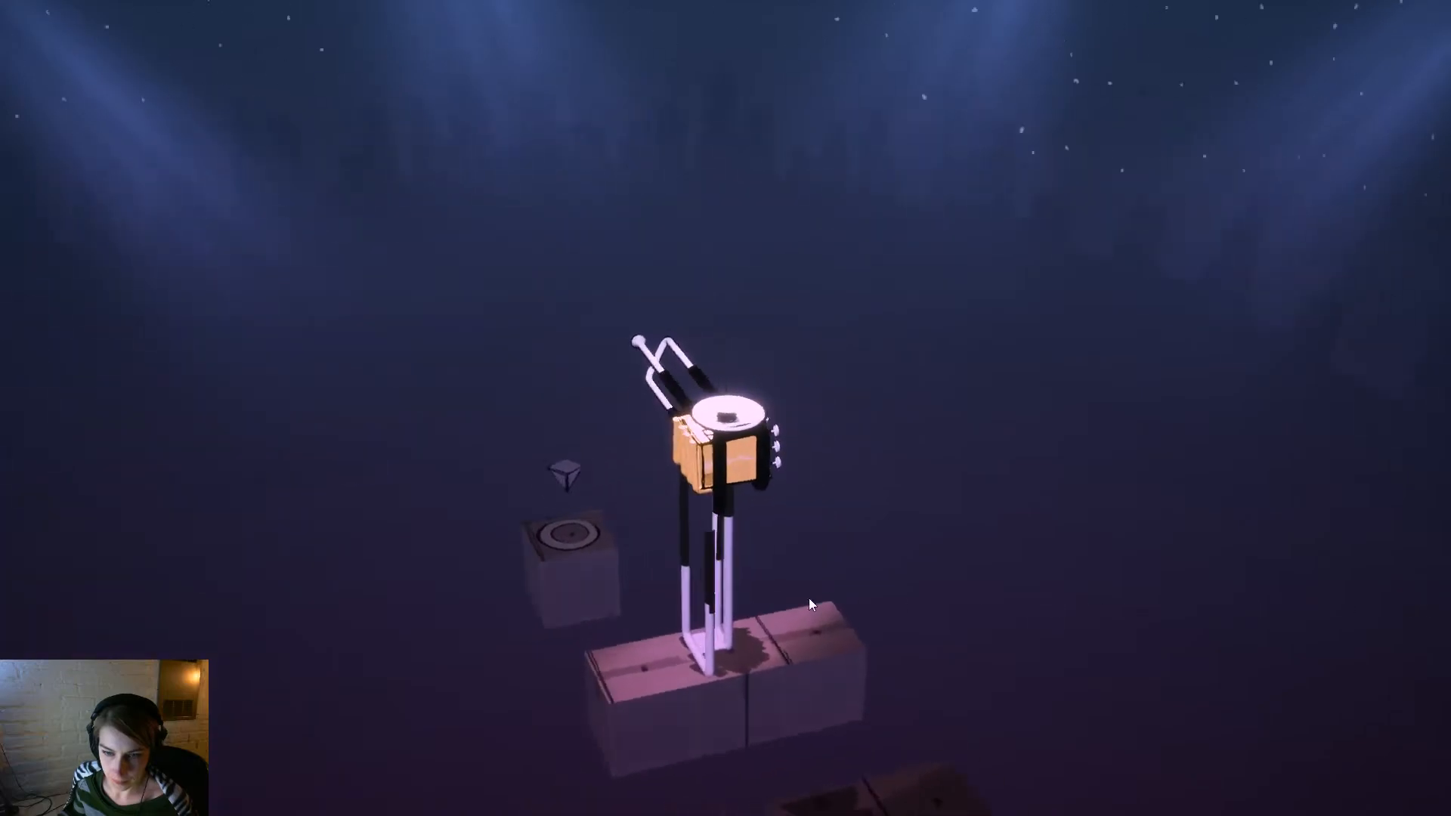
pyautogui.press('d')
pyautogui.press('Escape')
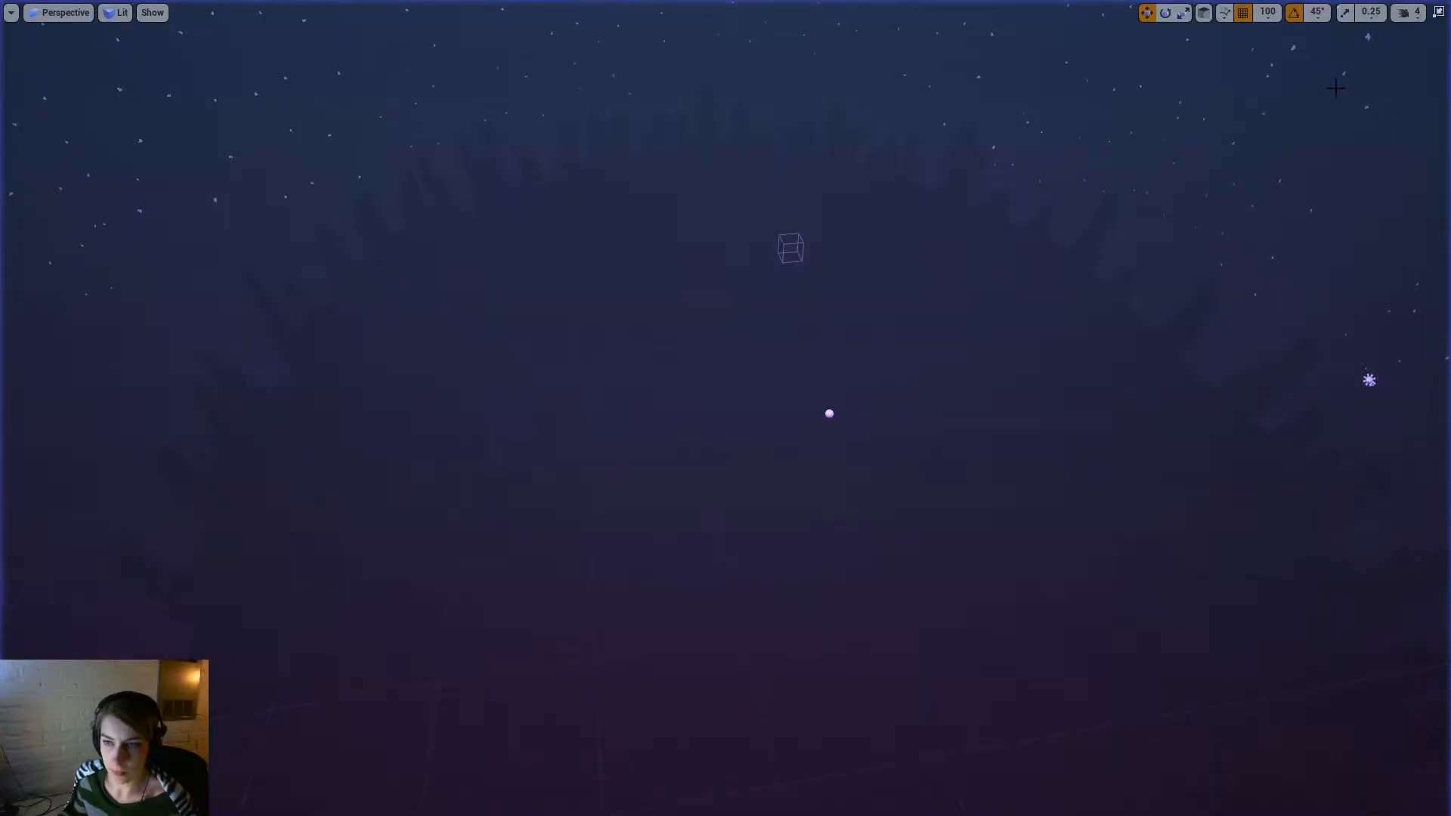
pyautogui.click(1438, 13)
# Inspect the Appendage_Trumpet_Horn mesh in its asset editor, viewing the horn's bell and outline from above.
pyautogui.click(239, 9)
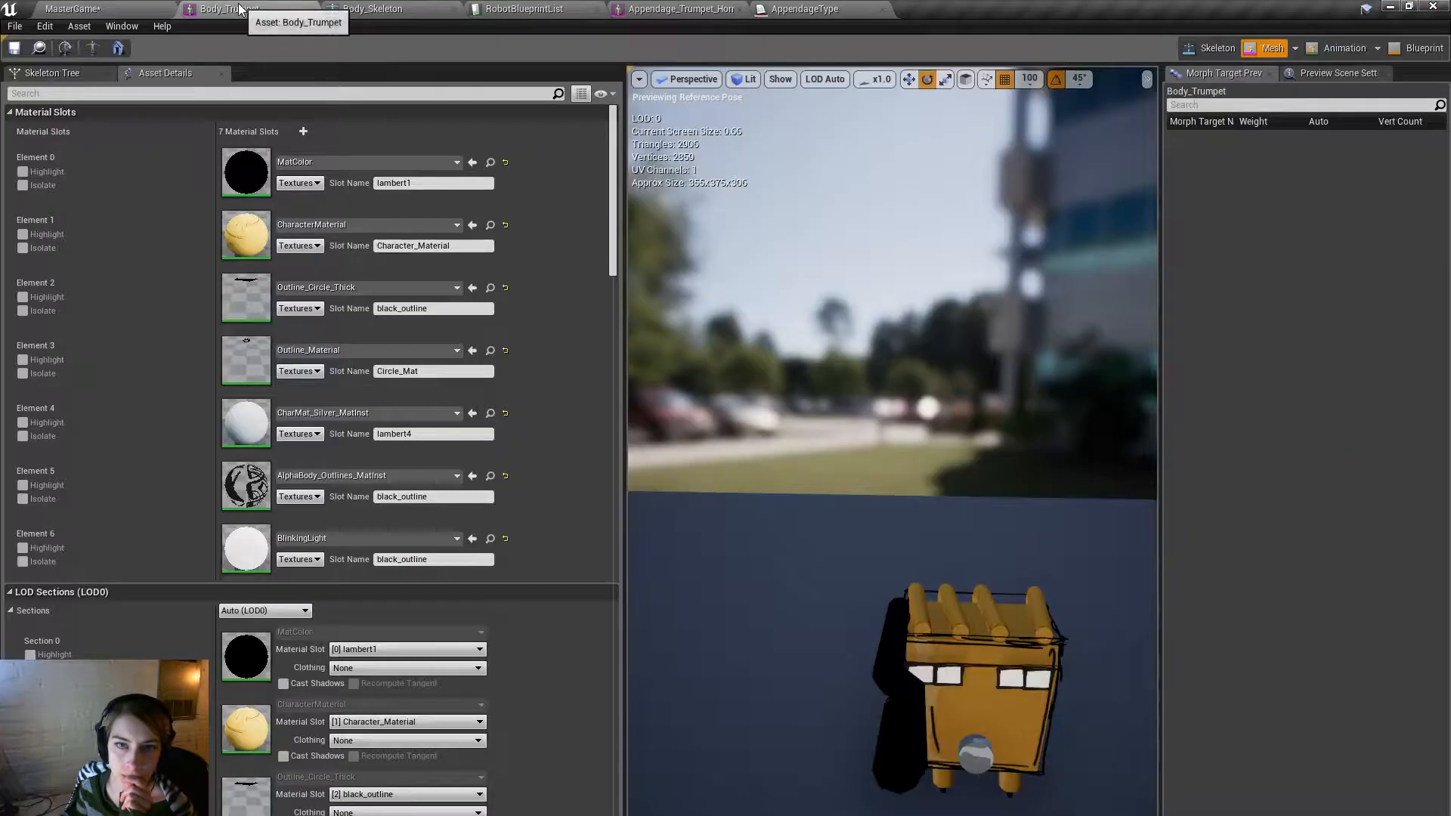
pyautogui.click(805, 9)
pyautogui.click(680, 9)
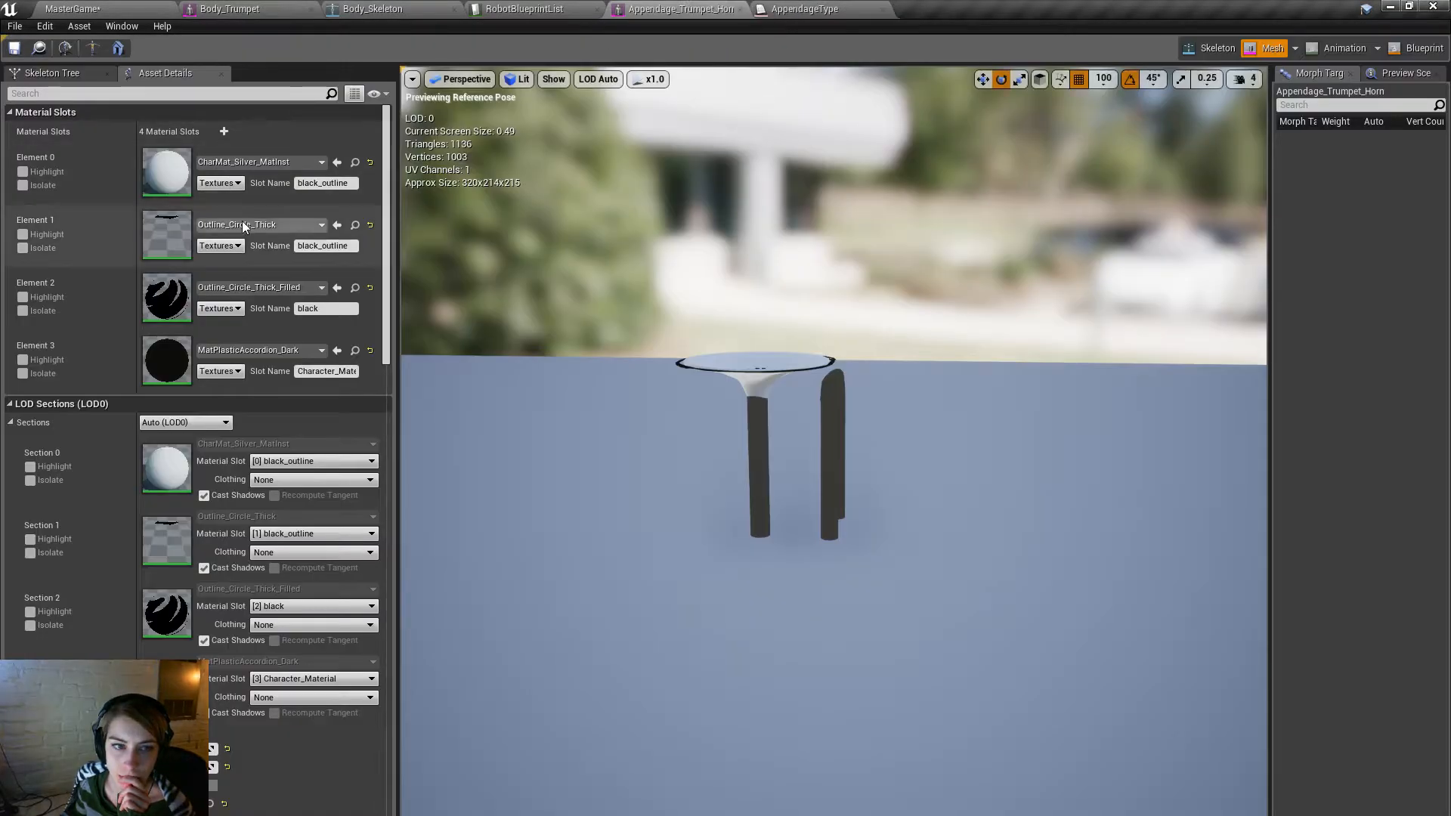
pyautogui.moveTo(831, 529); pyautogui.dragTo(831, 453)
pyautogui.moveTo(831, 453); pyautogui.dragTo(835, 537, button='right')
pyautogui.moveTo(778, 636)
pyautogui.mouseDown(button='right')
pyautogui.moveTo(797, 589)
pyautogui.moveTo(778, 636)
pyautogui.mouseUp(button='right')
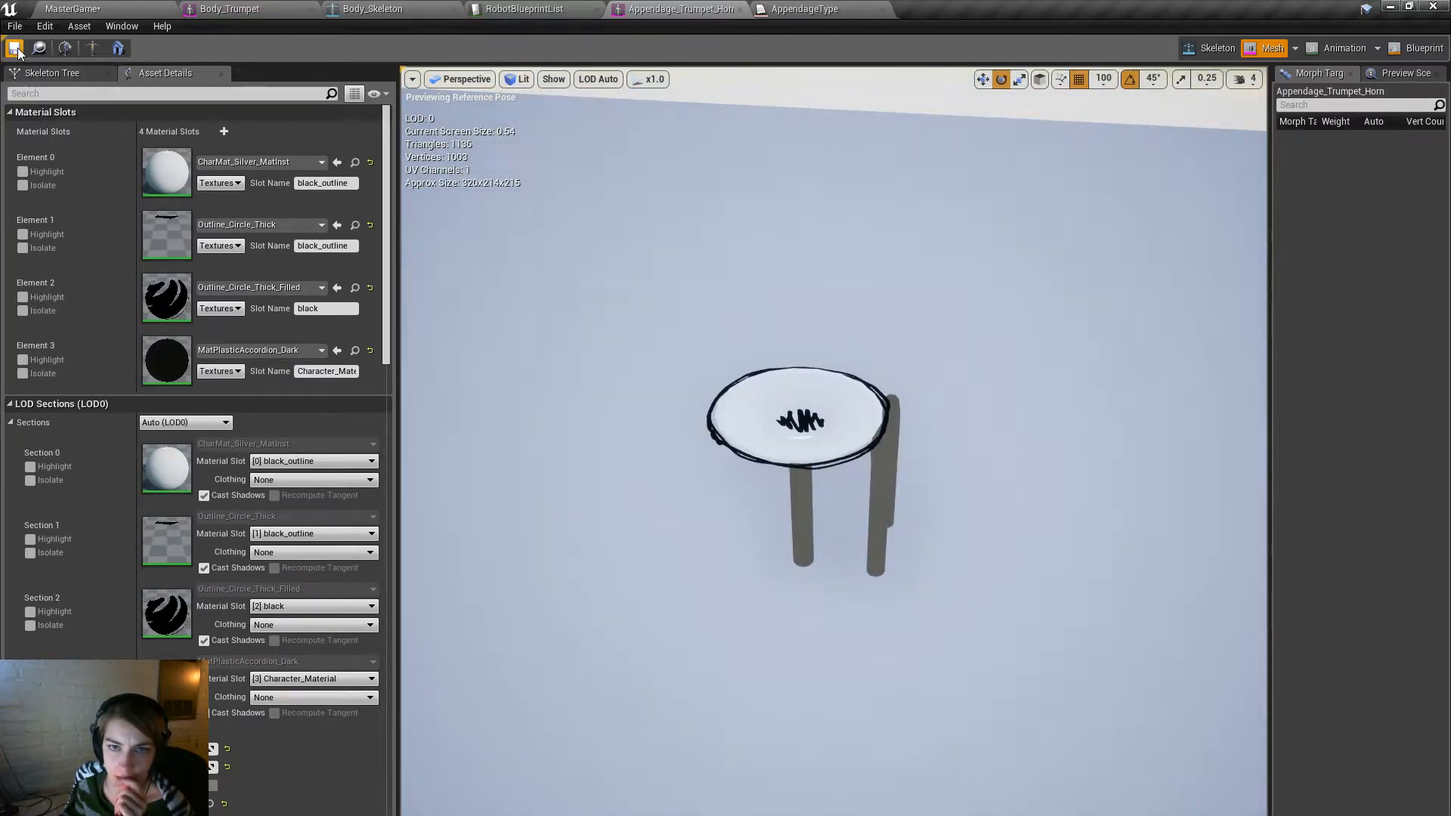
# Switch to Maya and assign the existing circle material to the horn's outline planes polySurface68 and polySurface7.
pyautogui.click(1389, 7)
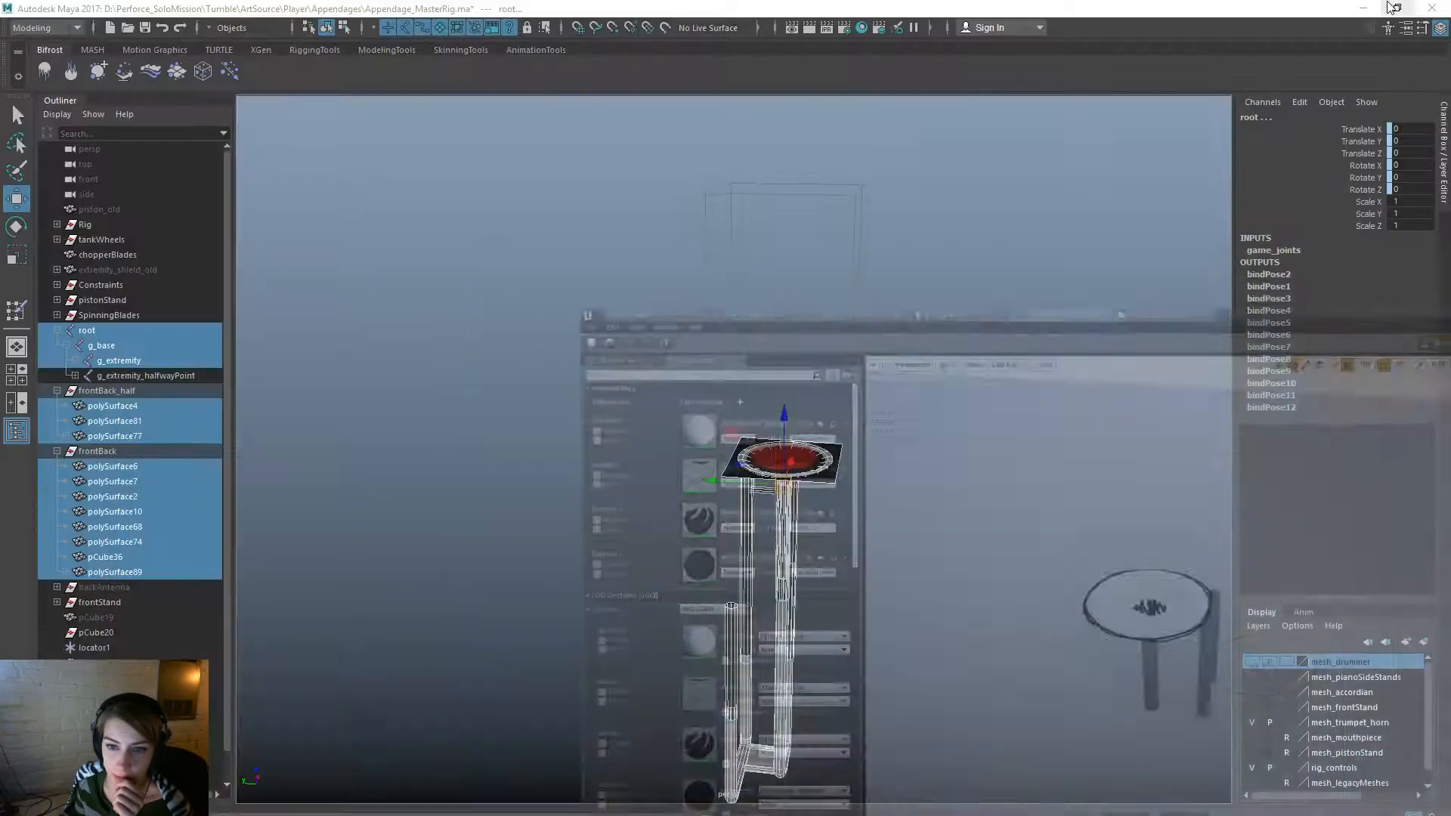
pyautogui.click(823, 487)
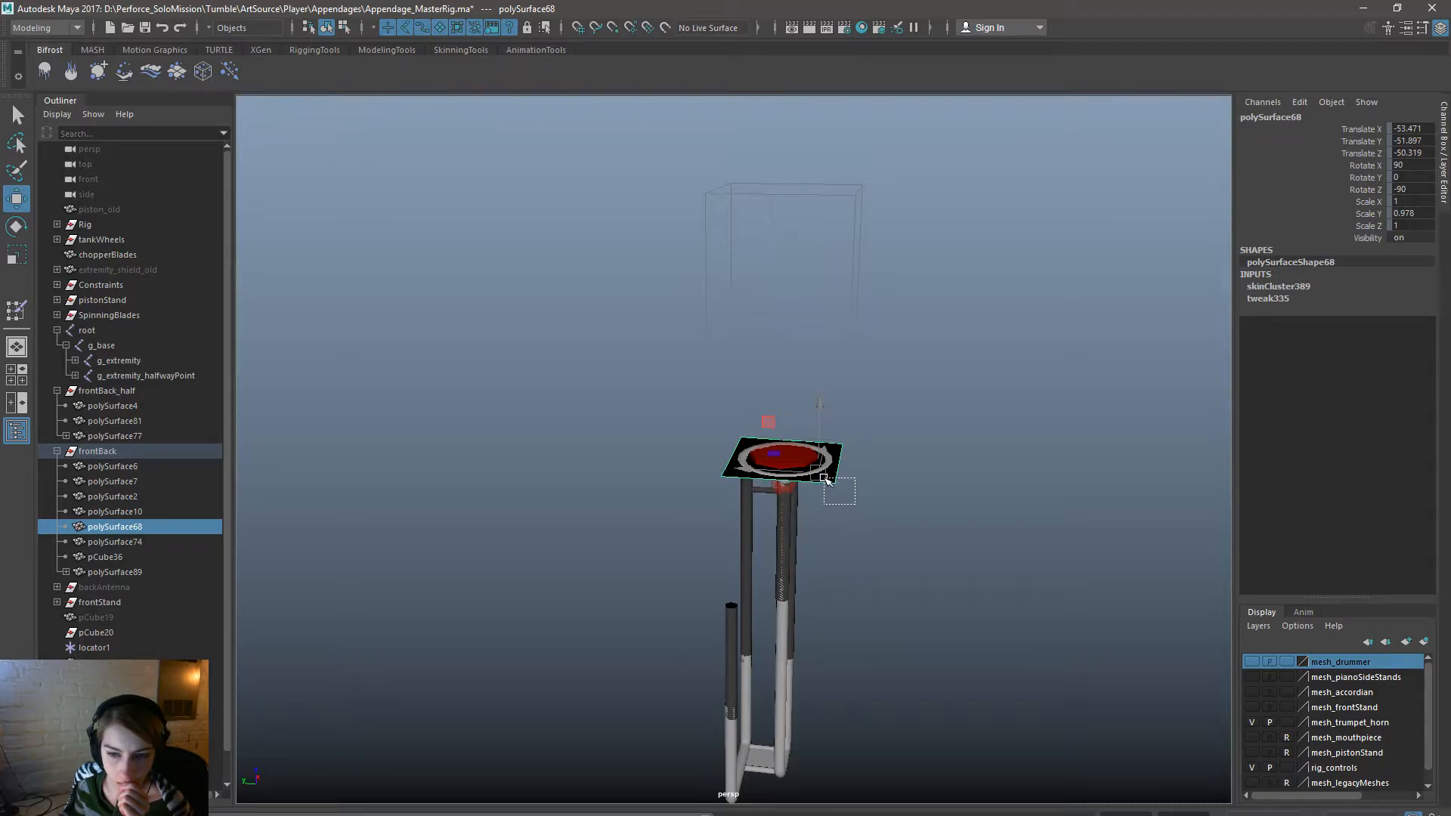
pyautogui.keyDown('shift'); pyautogui.click(829, 481); pyautogui.keyUp('shift')
pyautogui.rightClick(829, 482)
pyautogui.moveTo(829, 815)
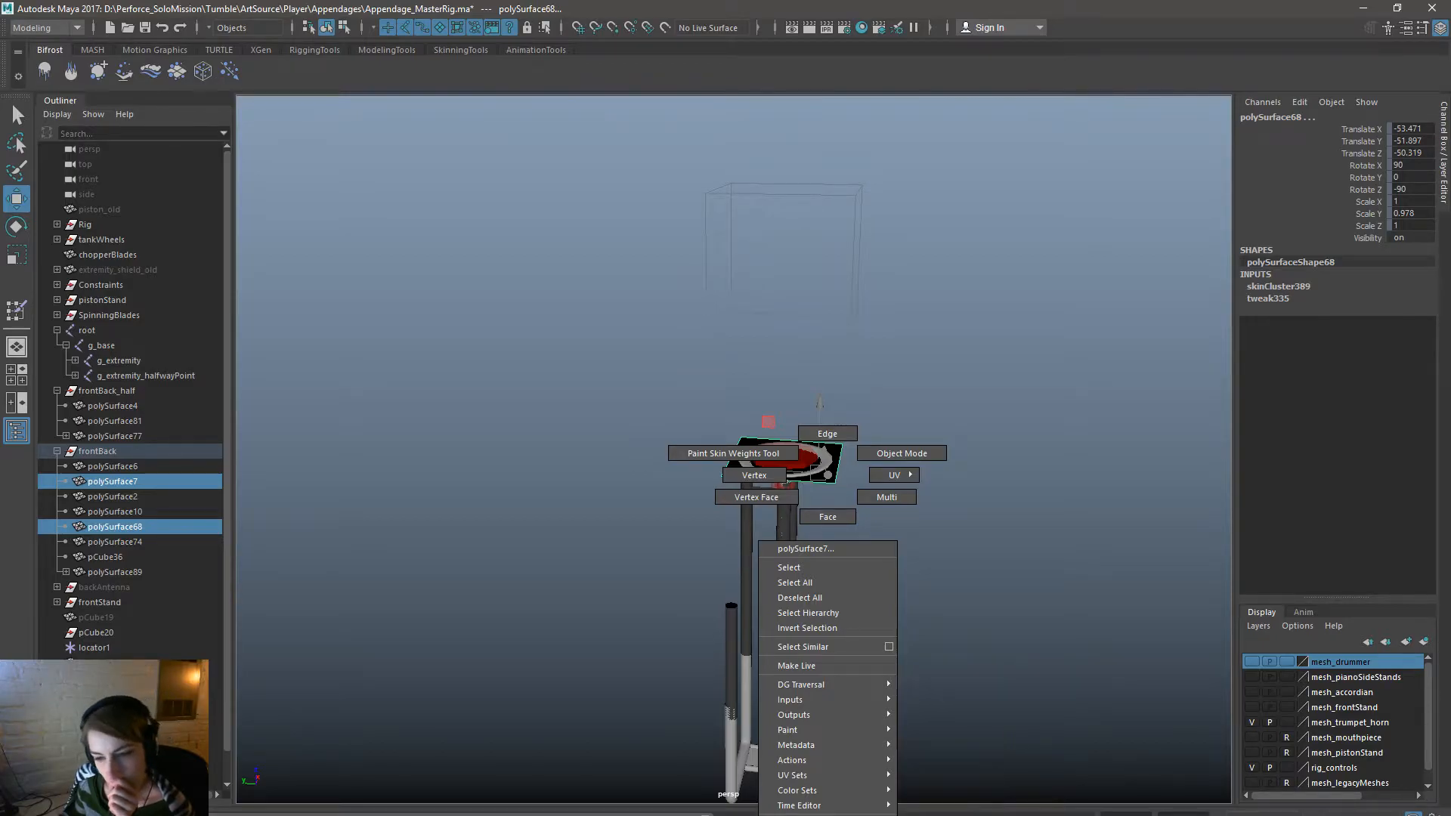
pyautogui.click(1168, 787)
pyautogui.click(1088, 653)
pyautogui.scroll(-2, 979, 686)
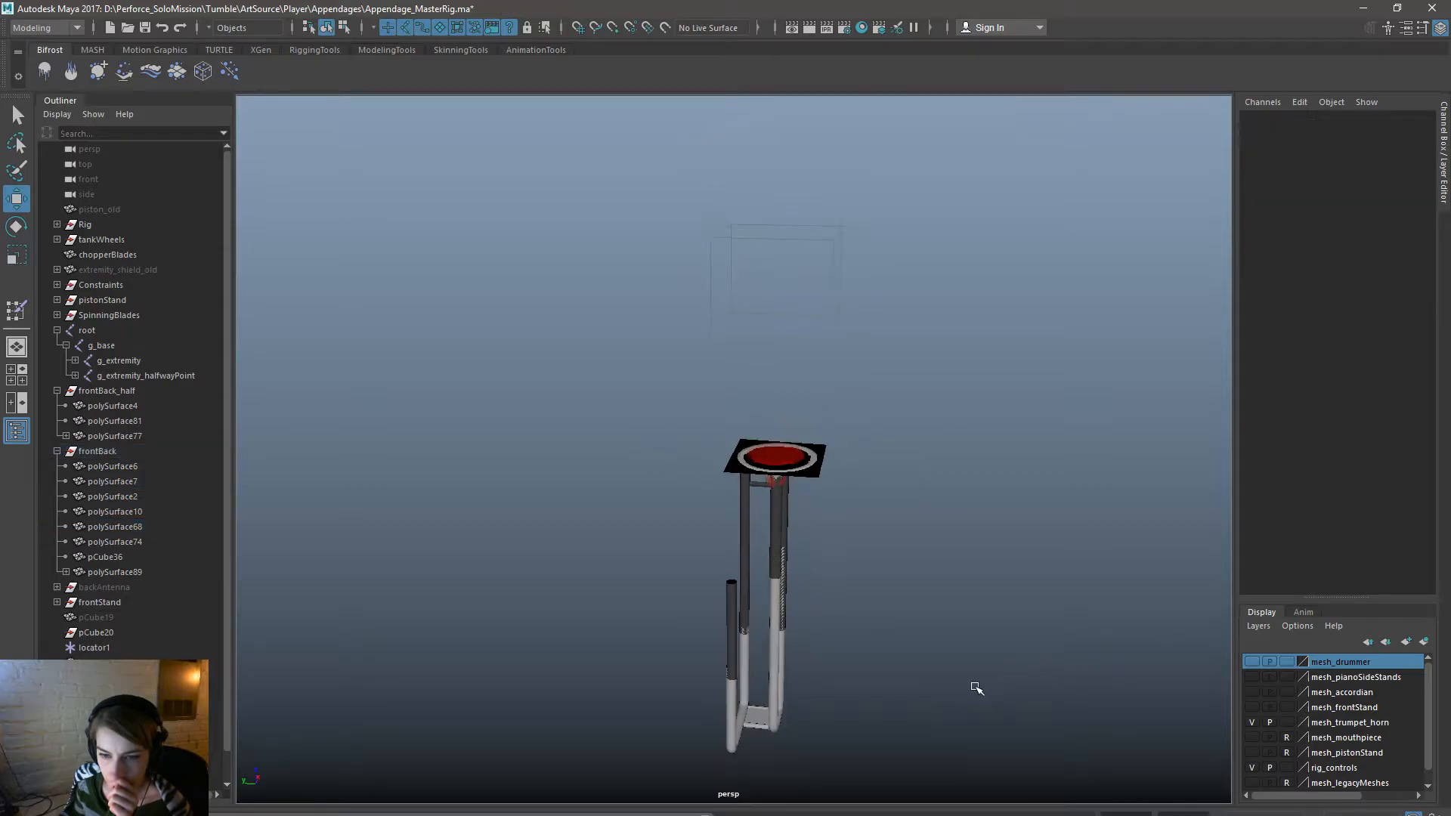
pyautogui.hotkey('ctrl', 'z')
pyautogui.rightClick(819, 475)
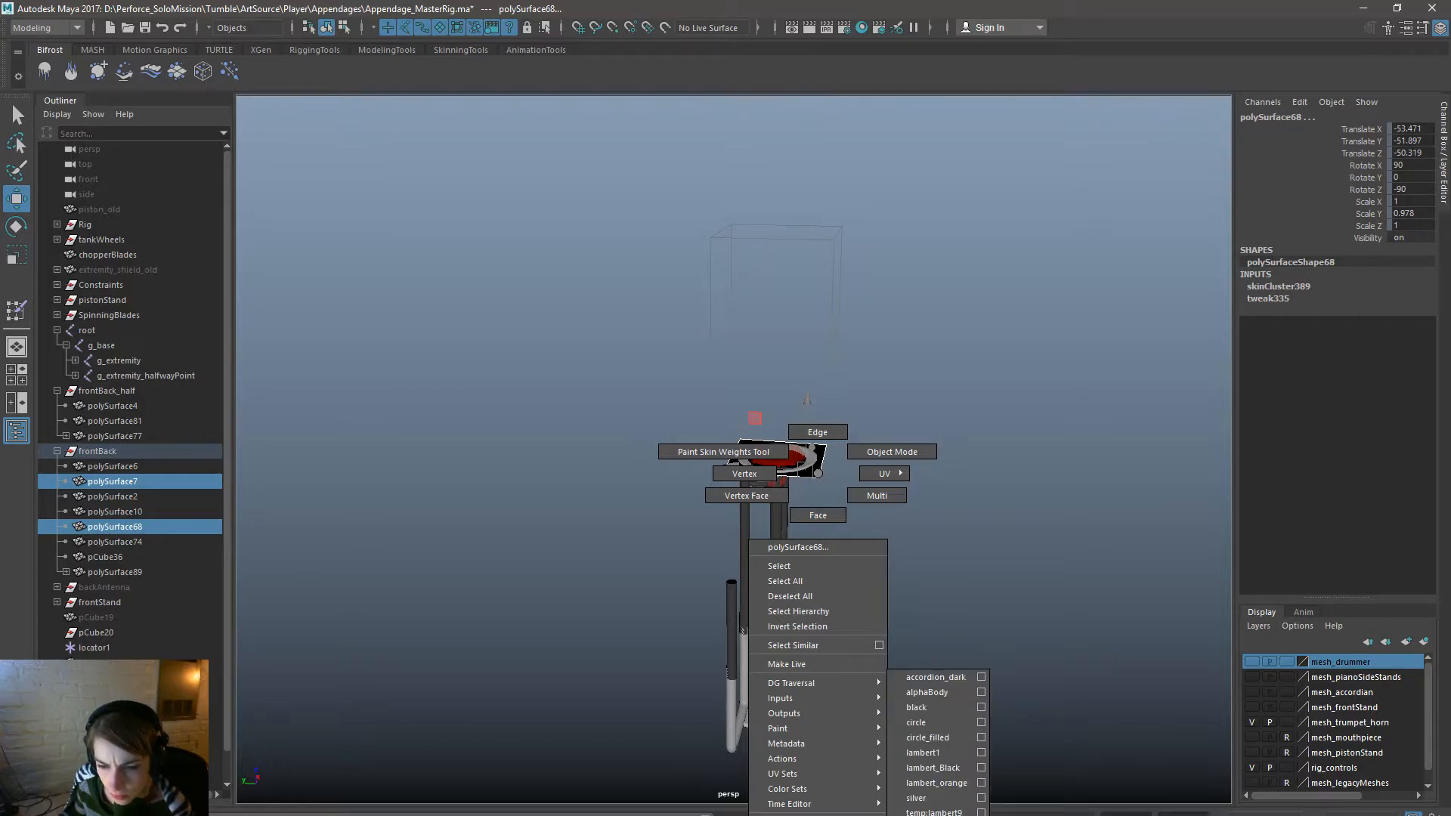
pyautogui.click(961, 723)
pyautogui.scroll(3, 771, 438)
pyautogui.click(926, 552)
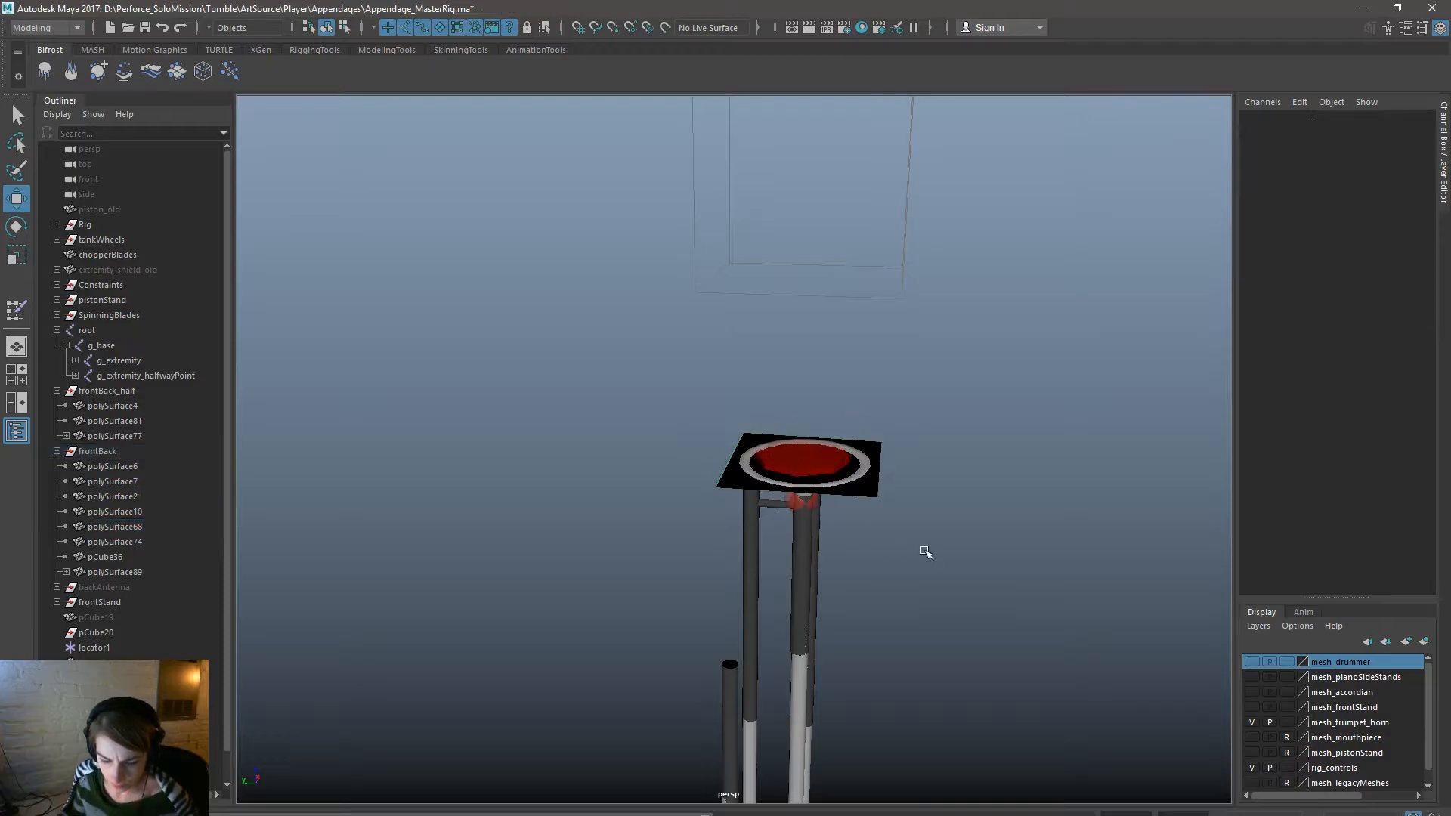
# Display textures to check the horn from several sides, hide the mesh_trumpet_horn layer and show the mesh_mouthpiece layer.
pyautogui.press('6')
pyautogui.keyDown('alt'); pyautogui.moveTo(875, 745); pyautogui.dragTo(727, 710, button='right'); pyautogui.keyUp('alt')
pyautogui.keyDown('alt'); pyautogui.moveTo(727, 710); pyautogui.dragTo(714, 644, button='middle'); pyautogui.keyUp('alt')
pyautogui.keyDown('alt'); pyautogui.moveTo(714, 644); pyautogui.dragTo(690, 536); pyautogui.keyUp('alt')
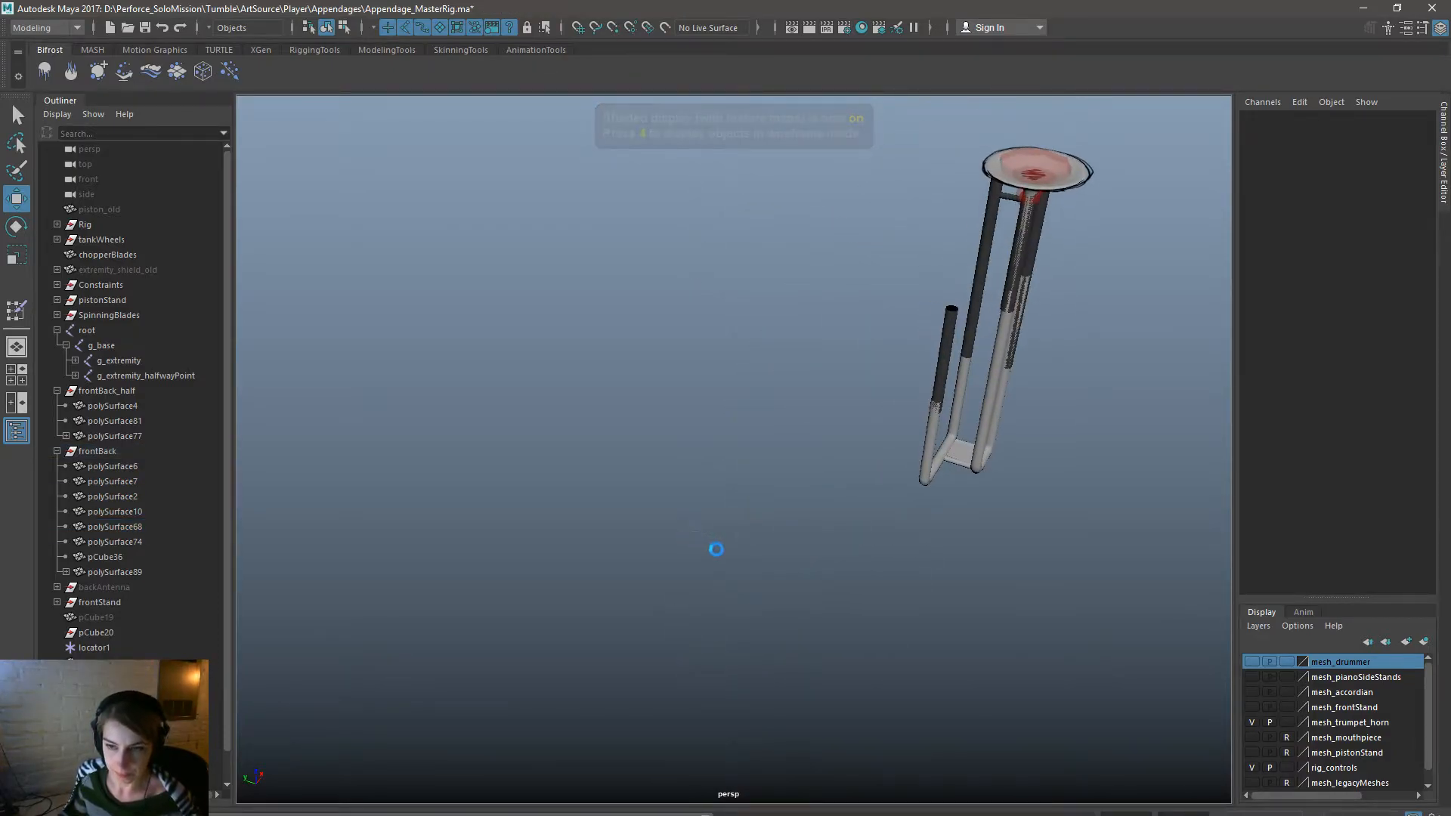
pyautogui.keyDown('alt'); pyautogui.moveTo(778, 519); pyautogui.dragTo(541, 726, button='middle'); pyautogui.keyUp('alt')
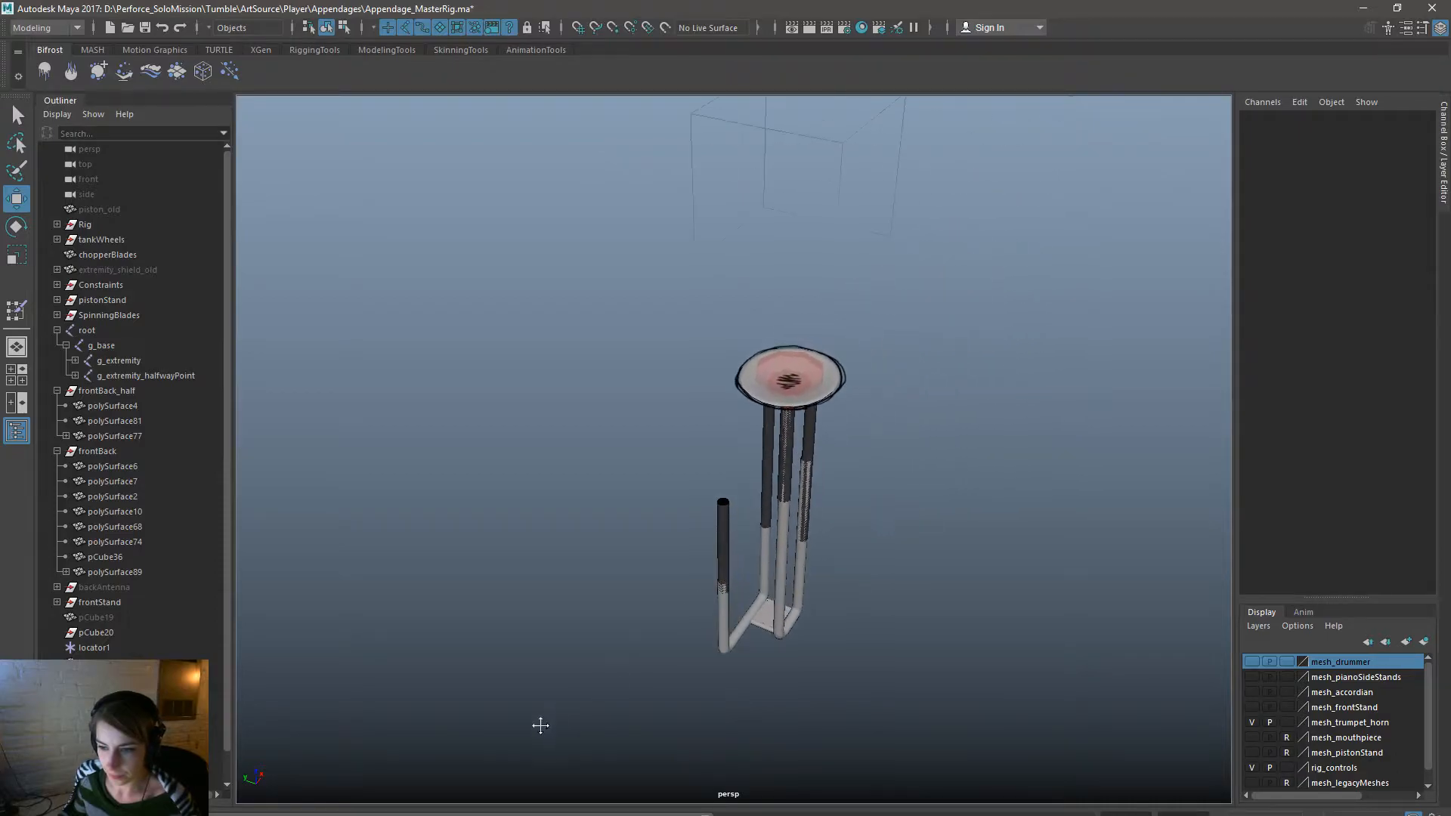
pyautogui.click(1250, 719)
pyautogui.moveTo(899, 612)
pyautogui.keyDown('alt'); pyautogui.mouseDown()
pyautogui.moveTo(868, 606)
pyautogui.moveTo(854, 567)
pyautogui.moveTo(906, 604)
pyautogui.mouseUp(); pyautogui.keyUp('alt')
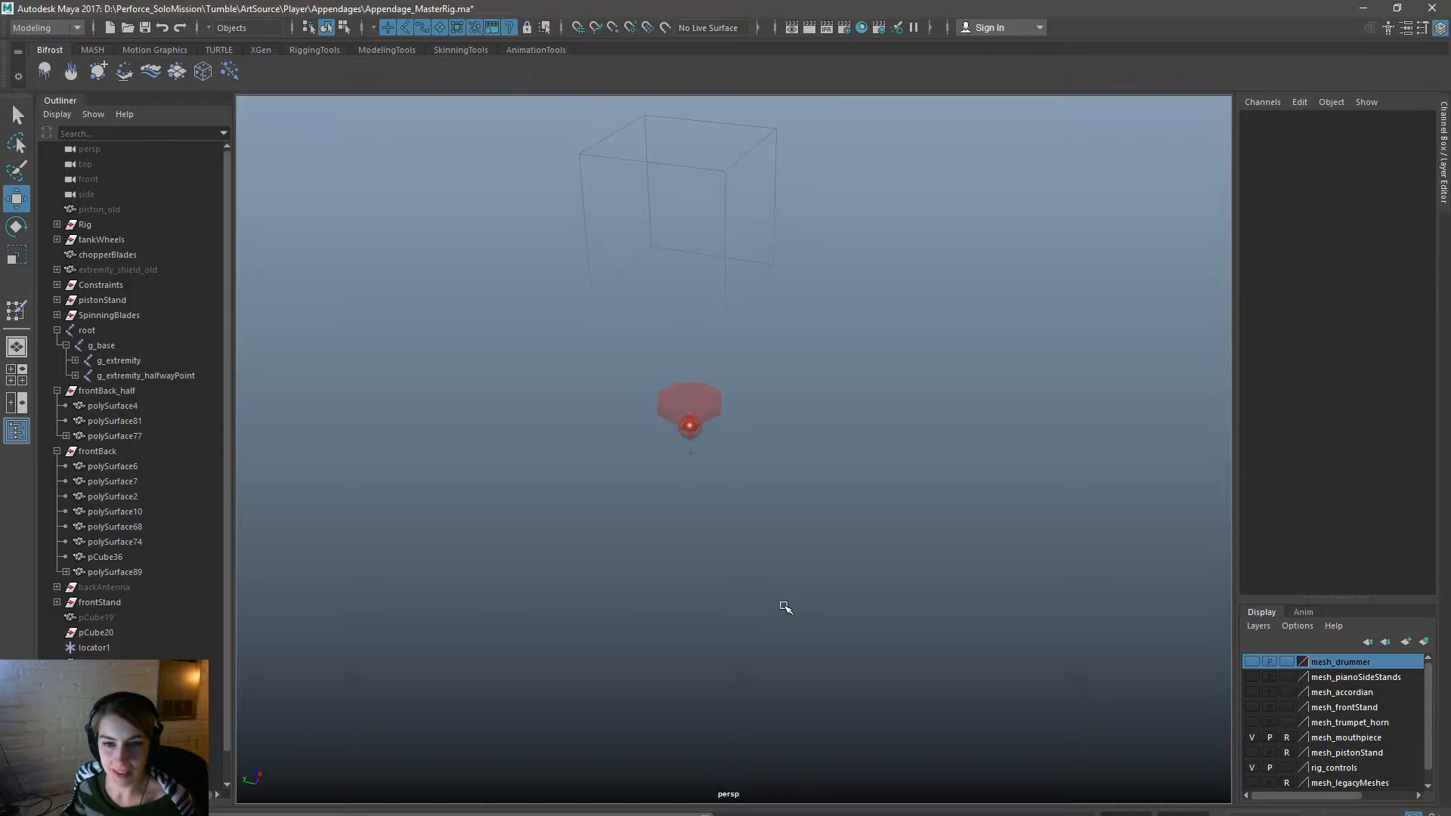
# Reference the Body_Trumpet file from the Player/Bodies folder into the Appendage_MasterRig scene.
pyautogui.press('space')
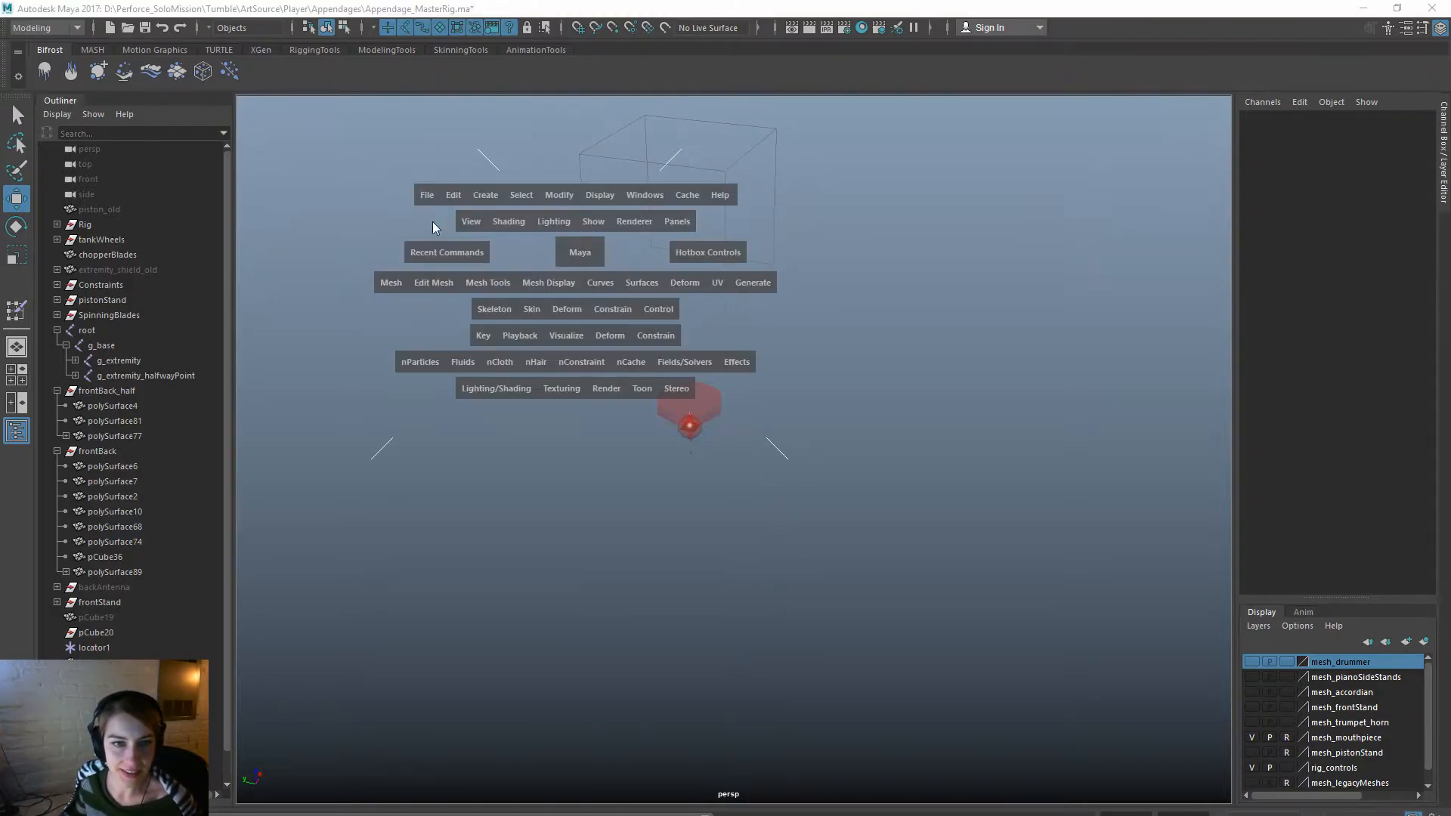
pyautogui.click(428, 195)
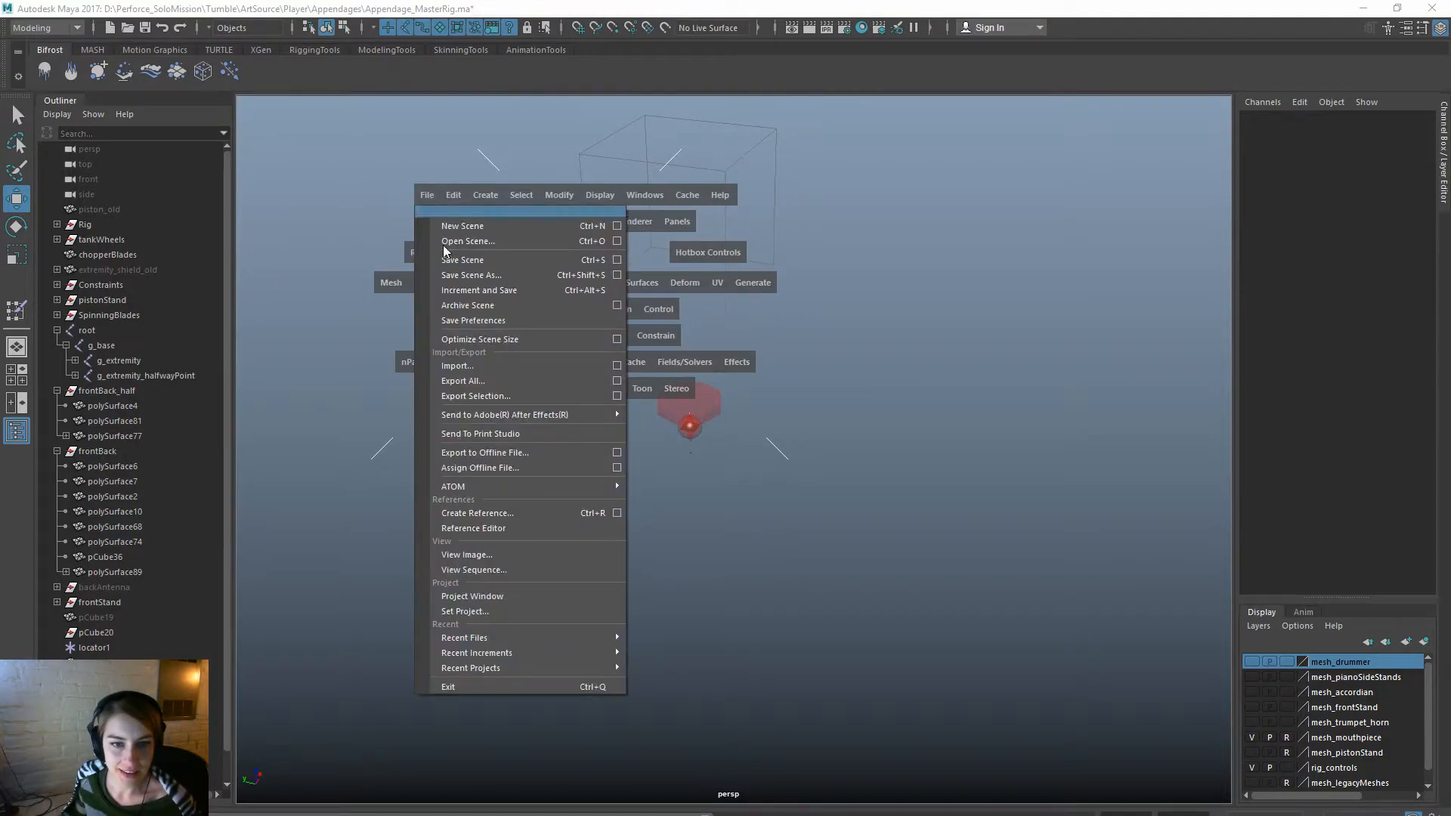
pyautogui.click(458, 519)
pyautogui.click(951, 578)
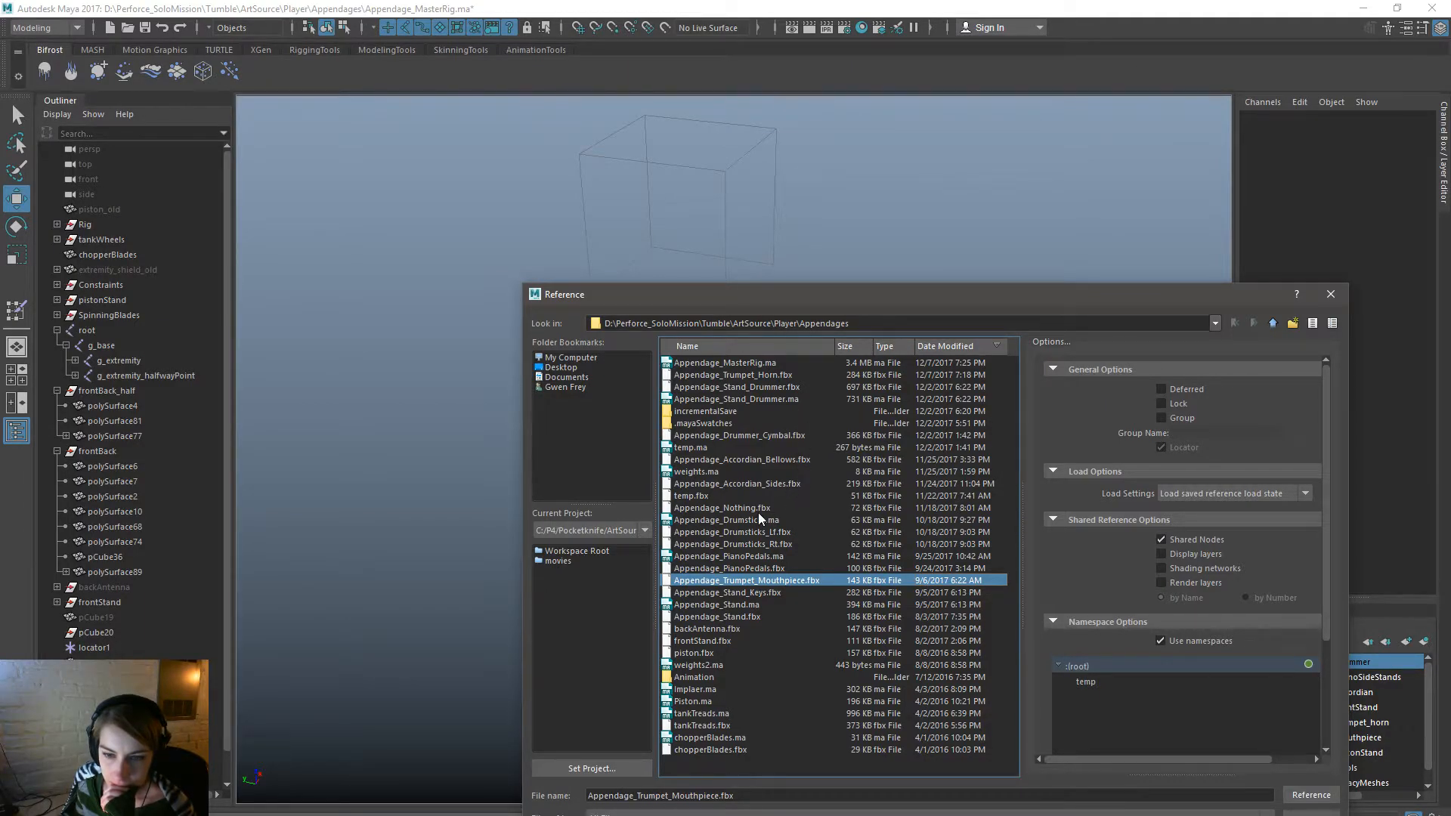
pyautogui.click(773, 556)
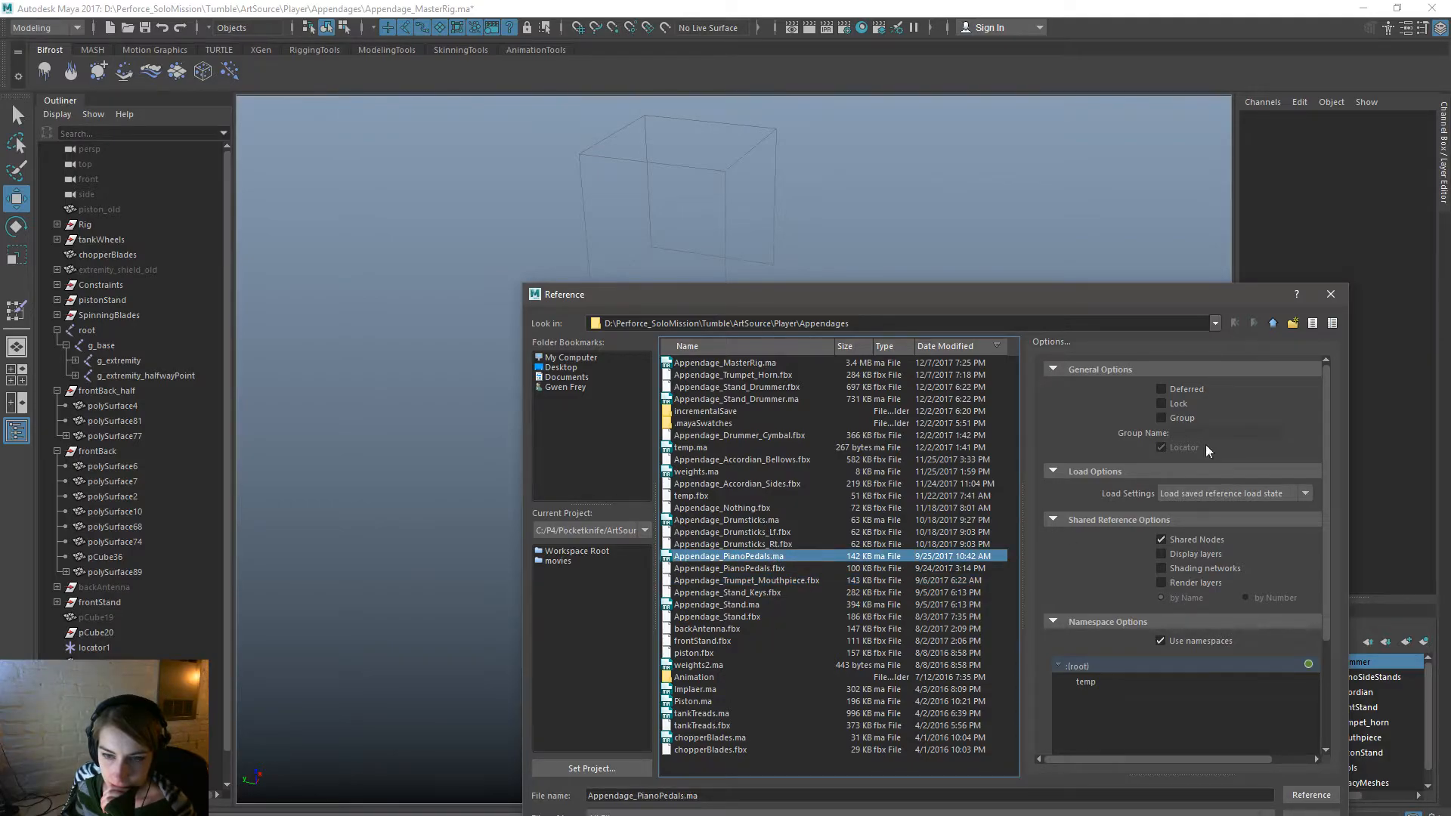
pyautogui.click(1272, 323)
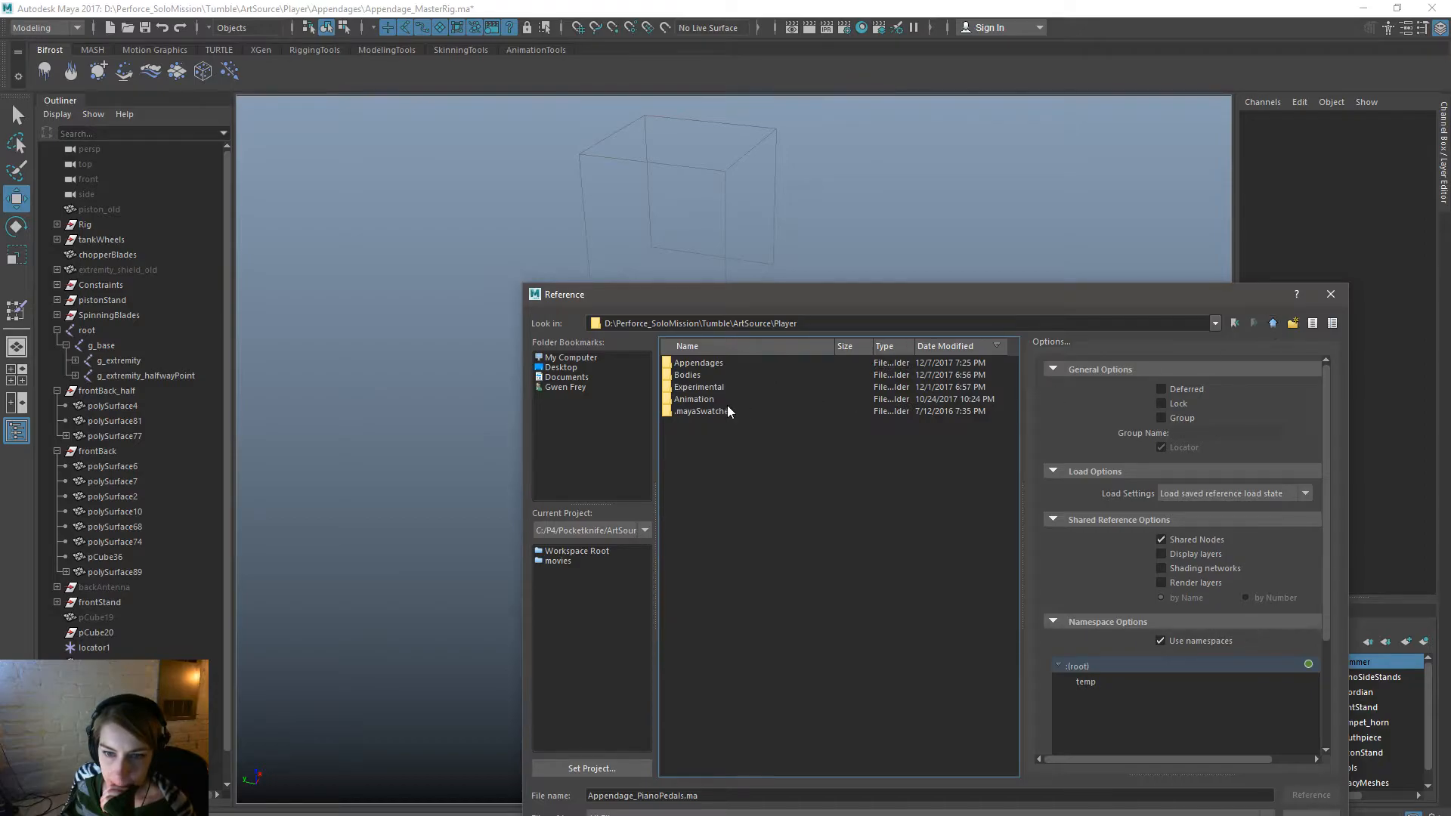
pyautogui.doubleClick(715, 373)
pyautogui.click(738, 363)
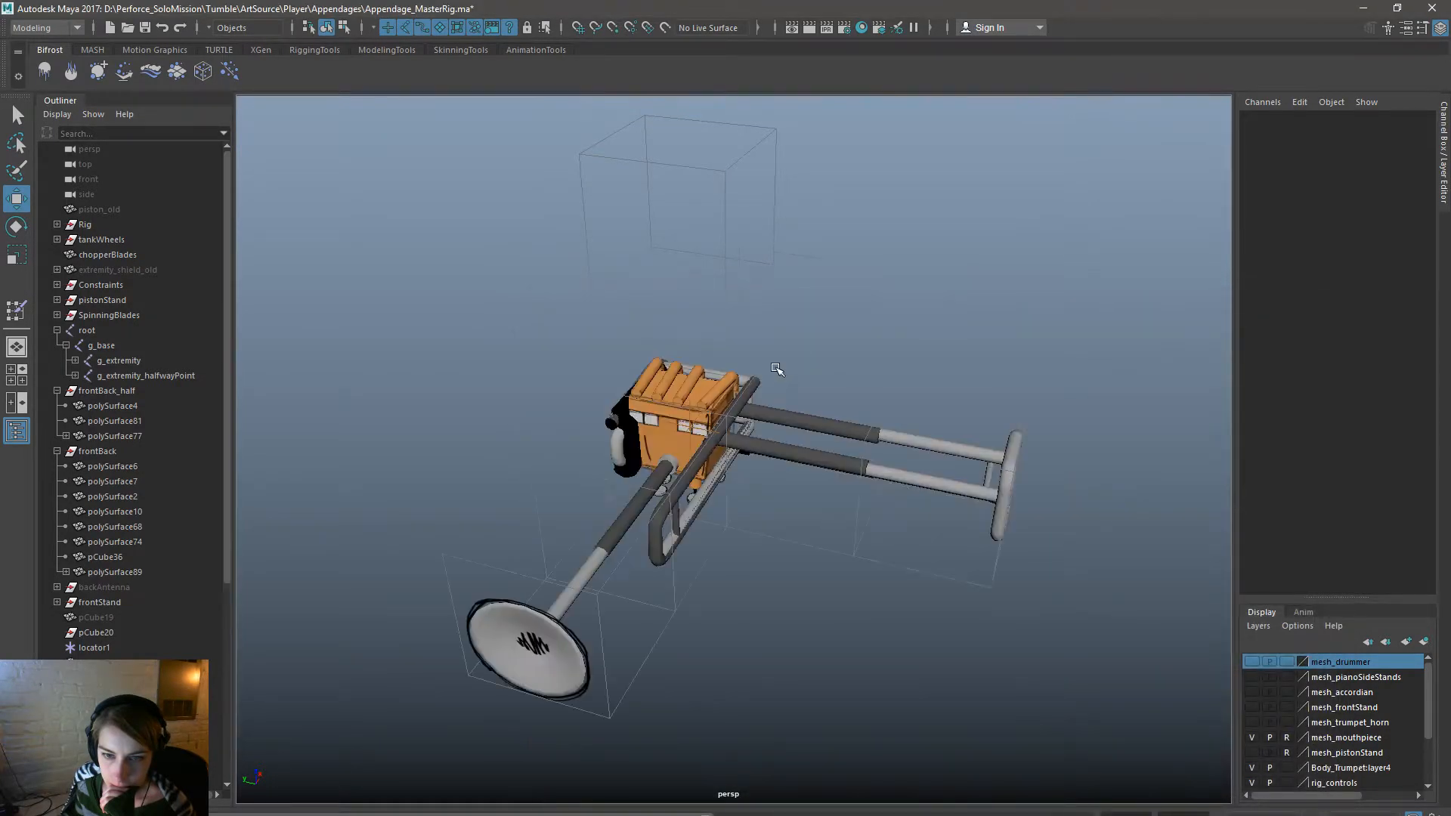
# Play back the referenced trumpet body's animation and duplicate its sideToSide and sideToSide_half groups into the scene.
pyautogui.click(964, 451)
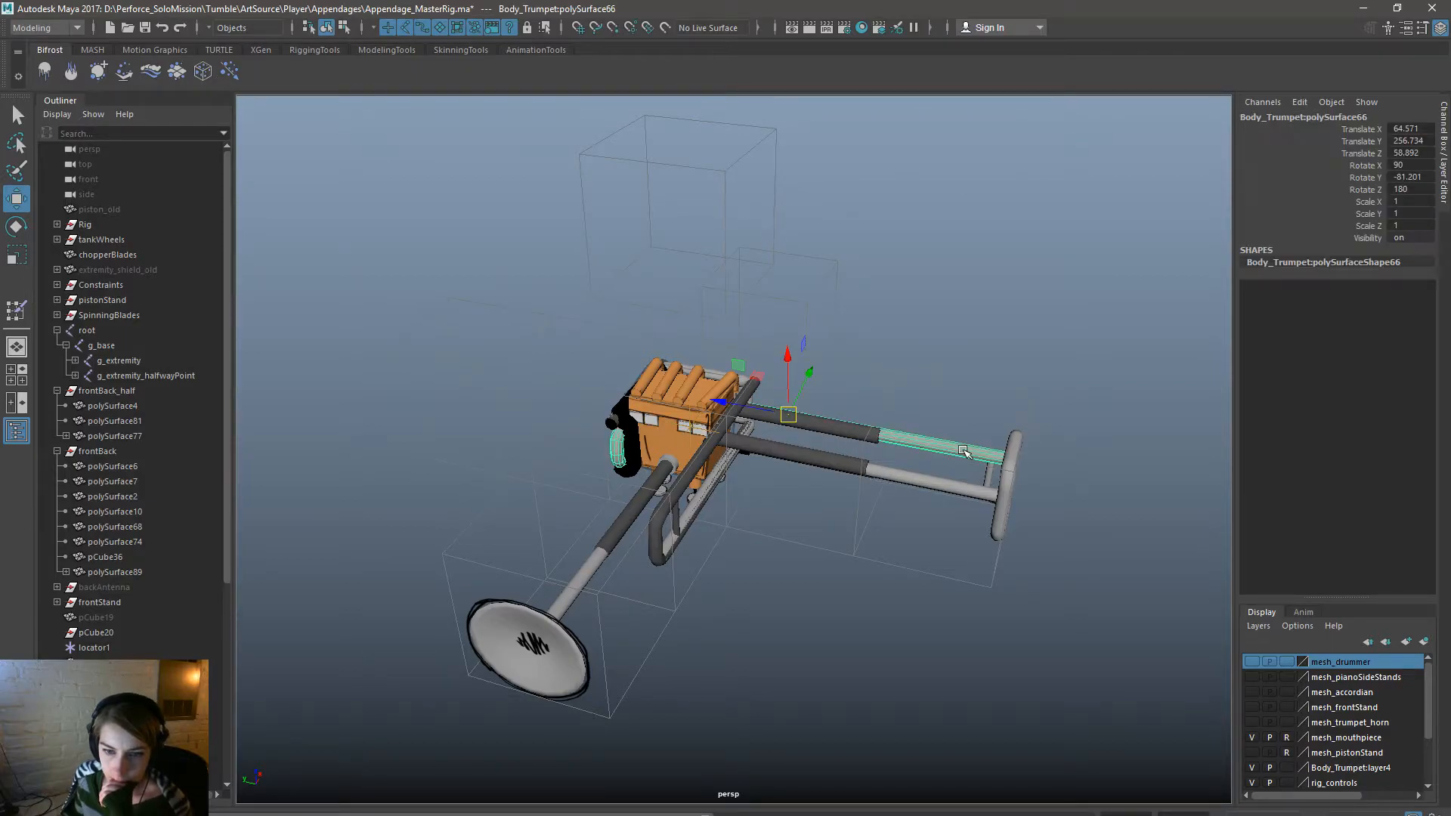
pyautogui.press('Up')
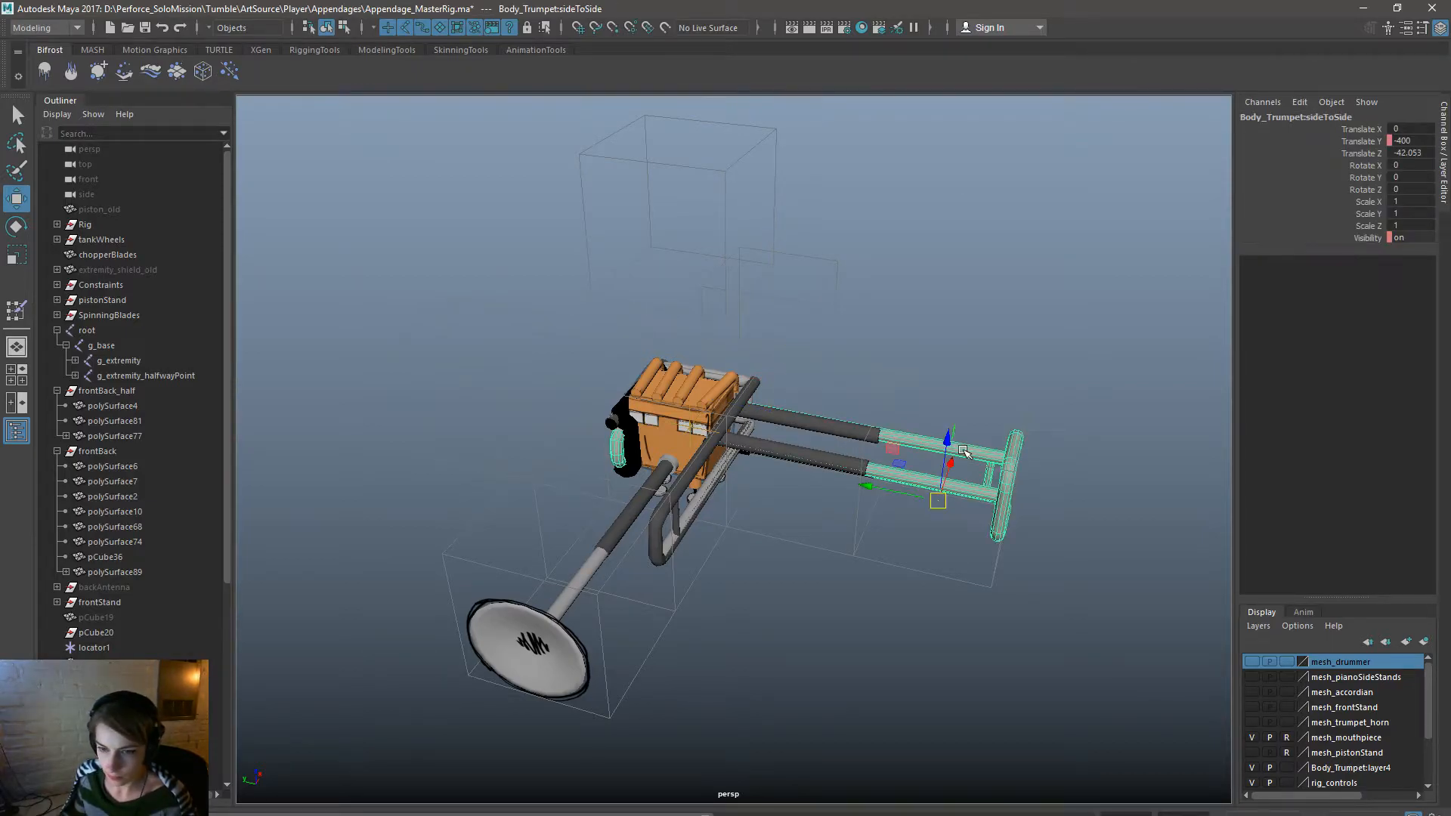
pyautogui.press('f')
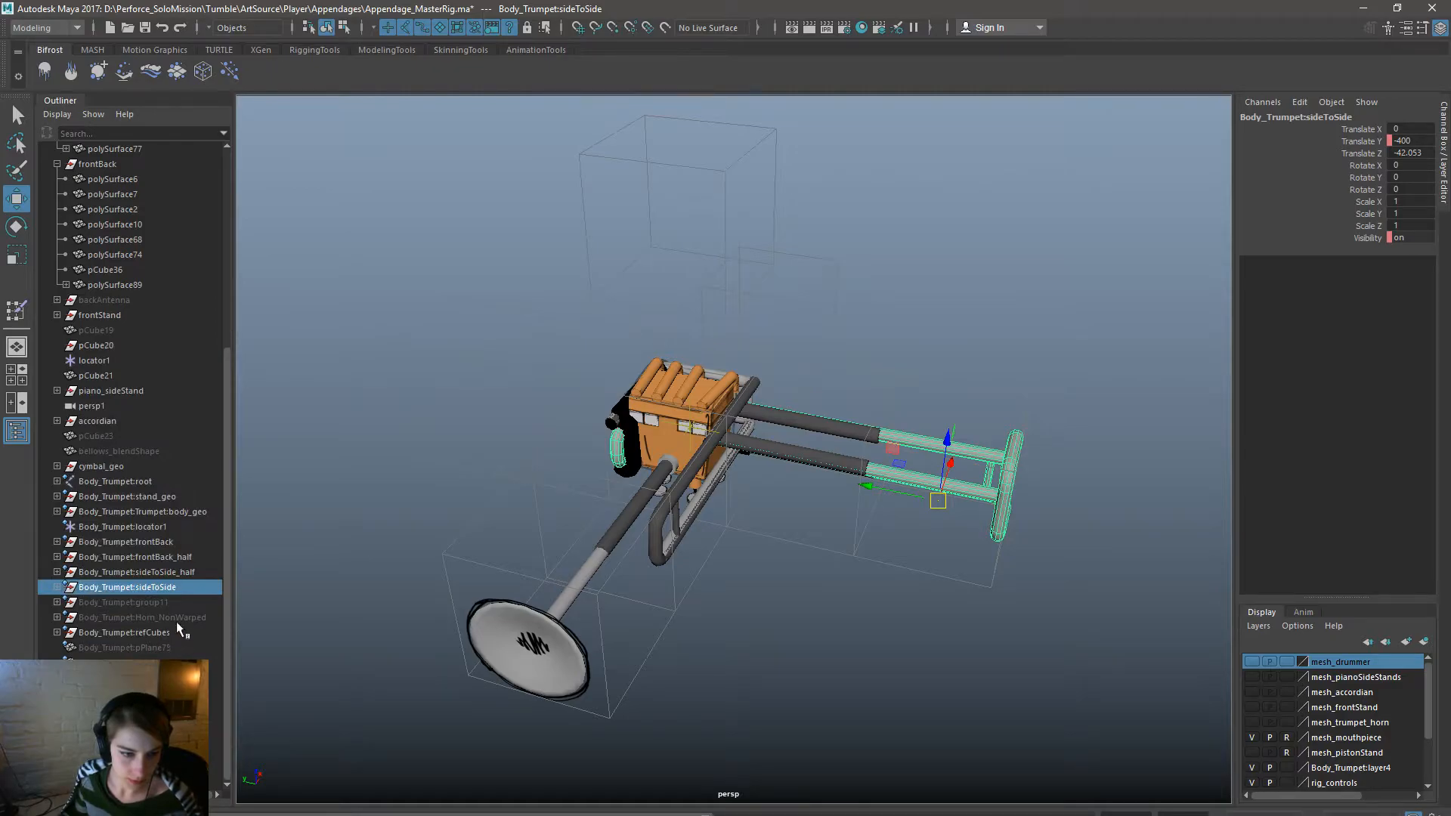
pyautogui.keyDown('ctrl'); pyautogui.click(183, 572); pyautogui.keyUp('ctrl')
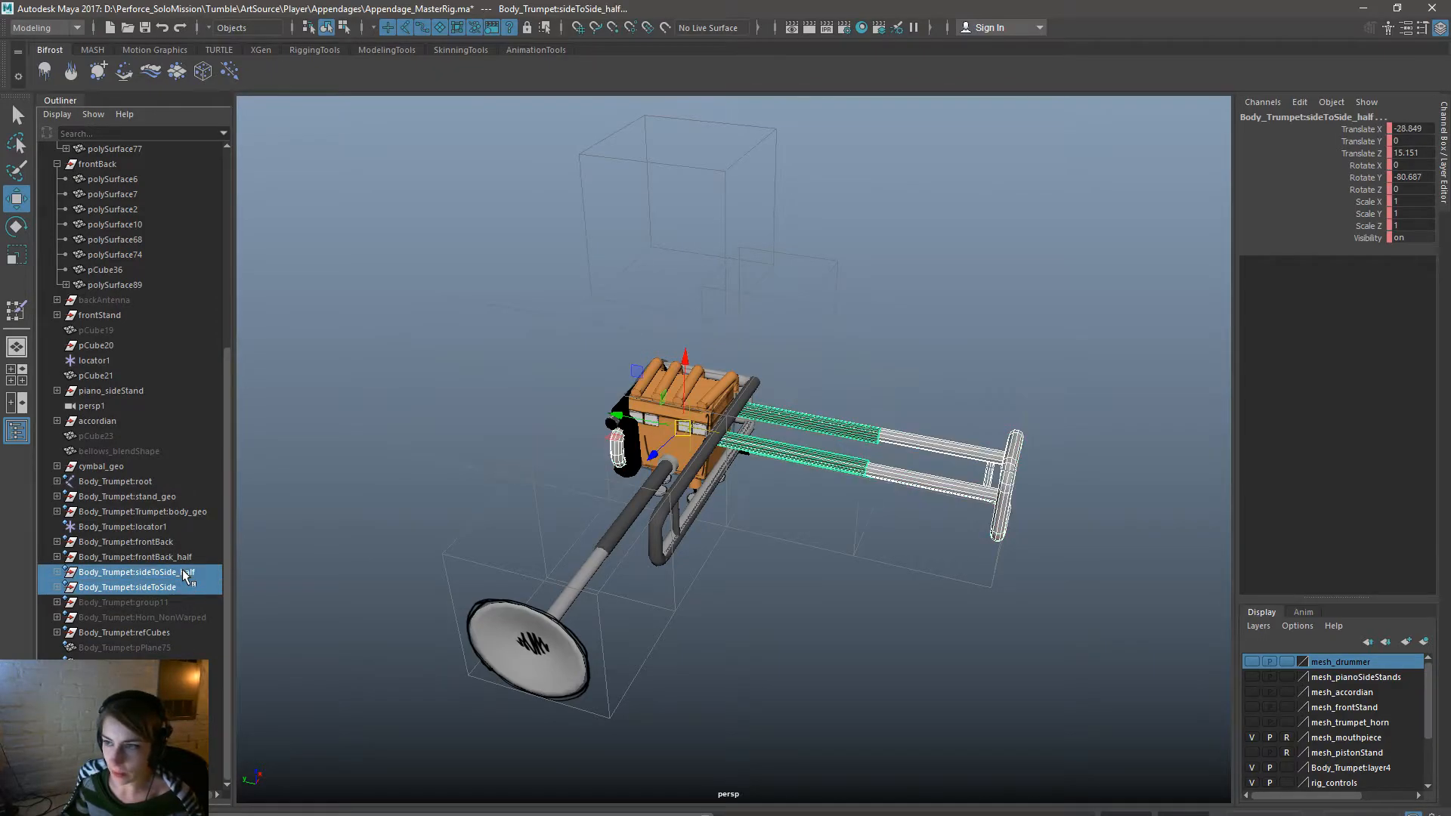
pyautogui.hotkey('alt', 'v')
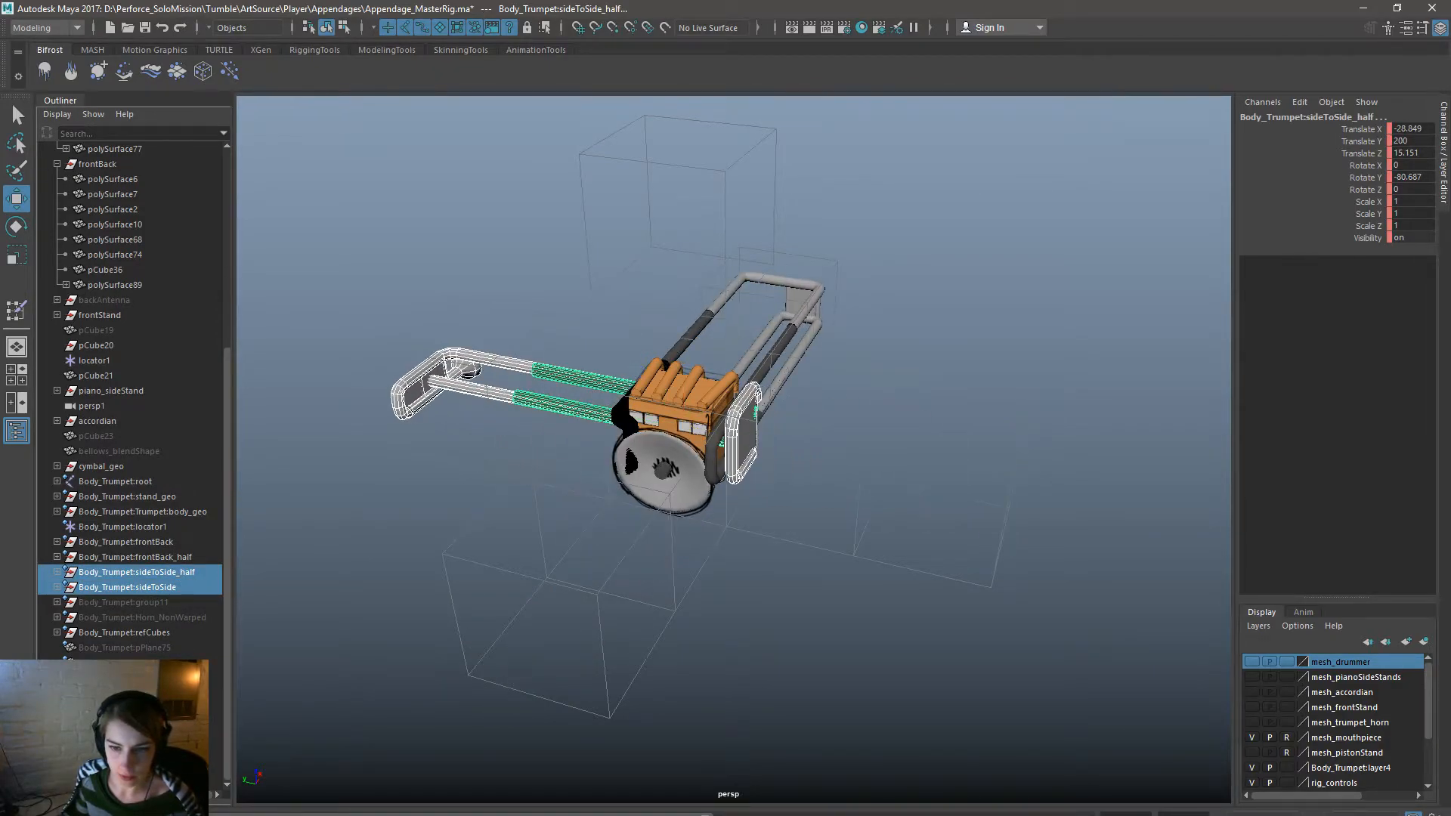
pyautogui.hotkey('alt', 'v')
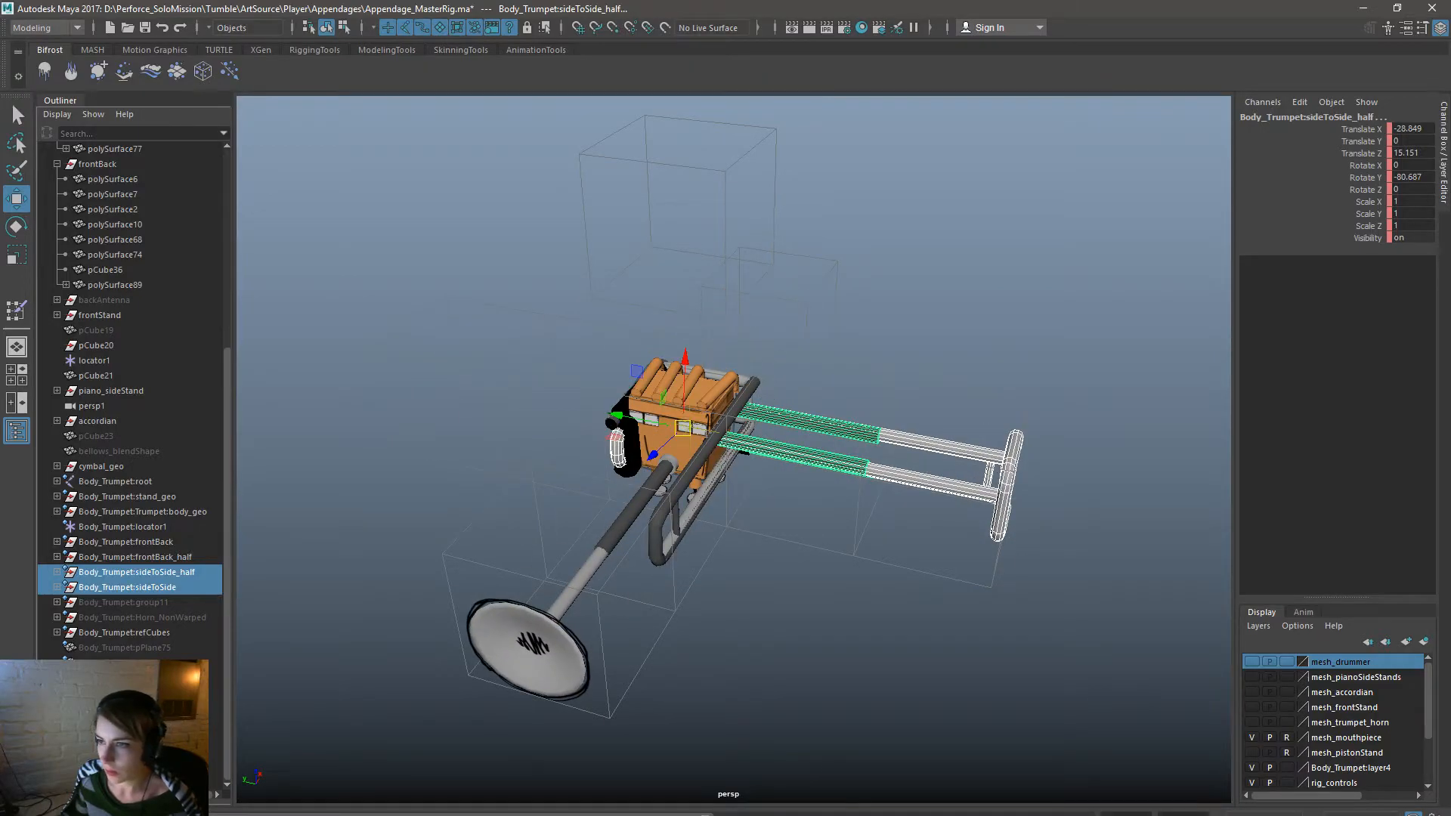
pyautogui.scroll(3, 421, 599)
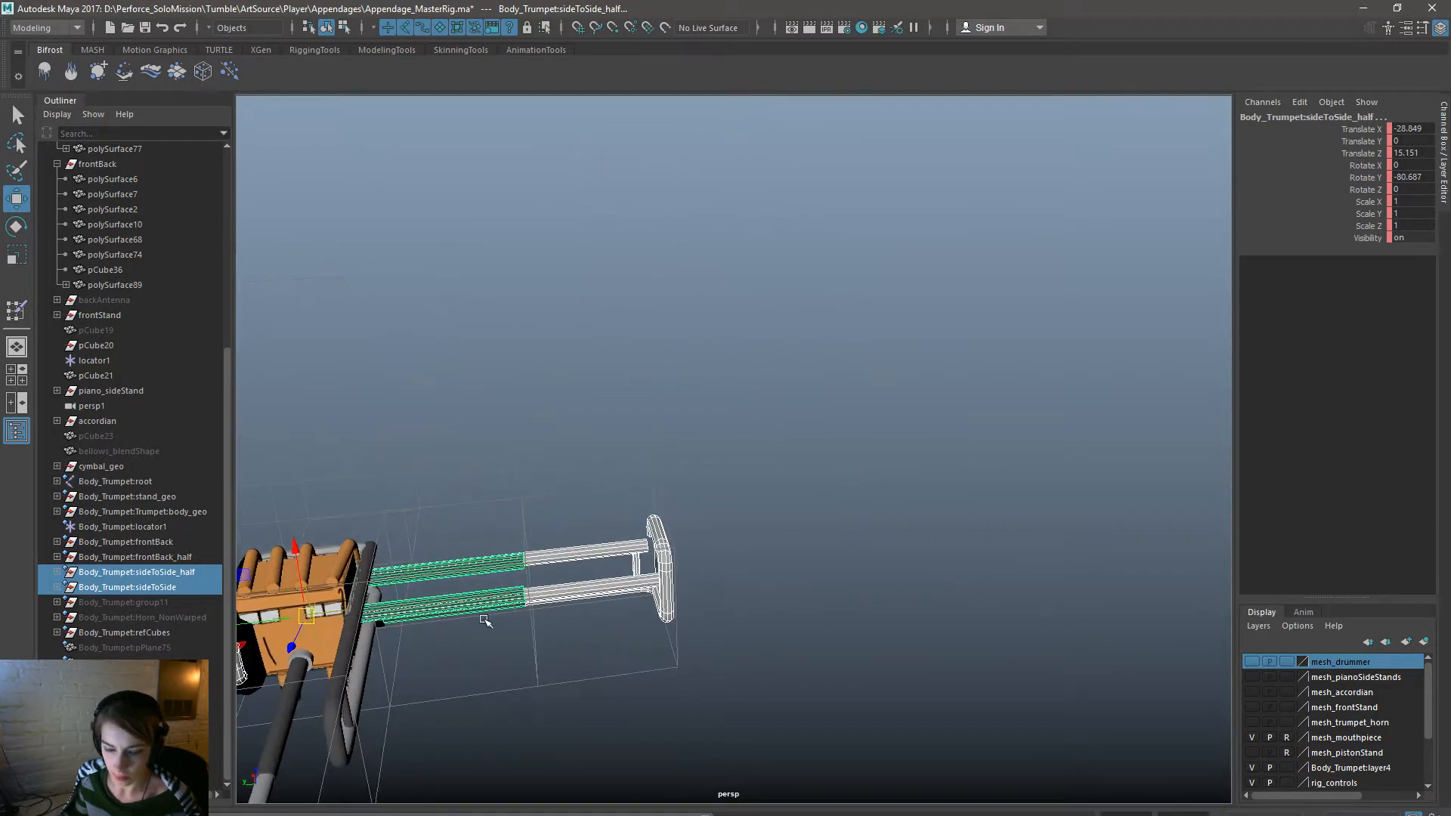
pyautogui.scroll(2, 486, 618)
pyautogui.scroll(-5, 485, 620)
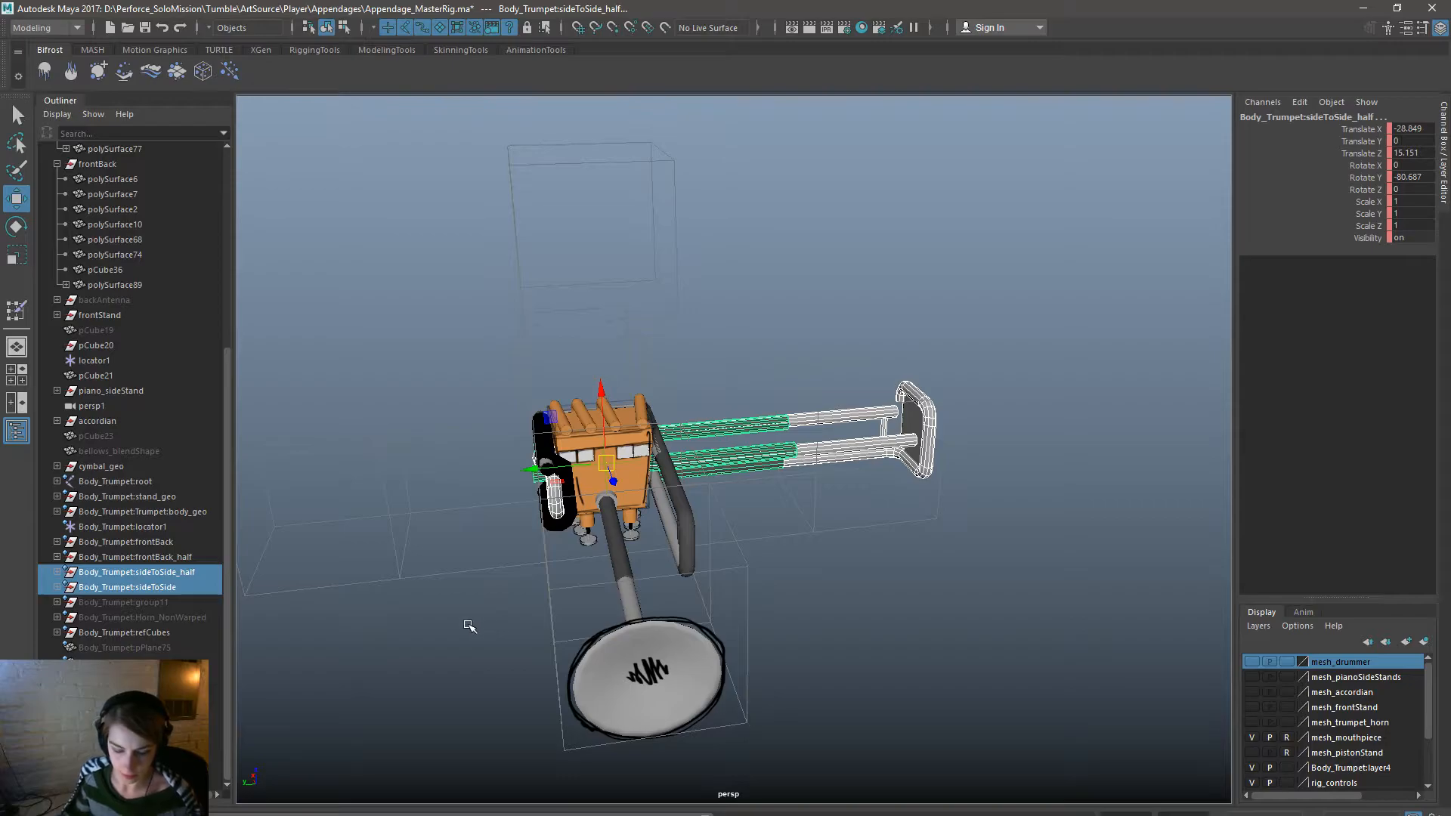
pyautogui.hotkey('ctrl', 'd')
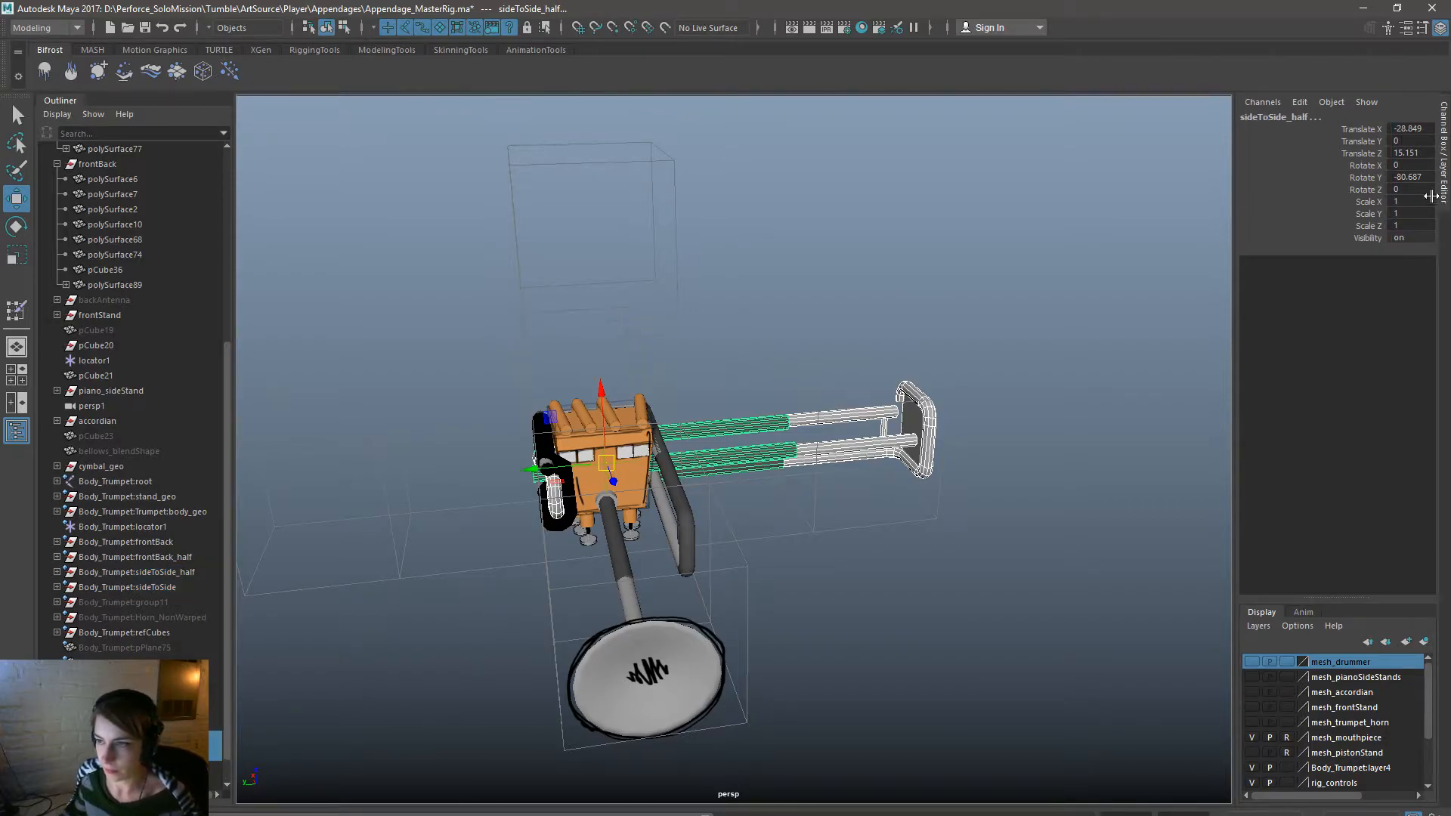
pyautogui.keyDown('alt'); pyautogui.moveTo(735, 603); pyautogui.dragTo(835, 602, button='middle'); pyautogui.keyUp('alt')
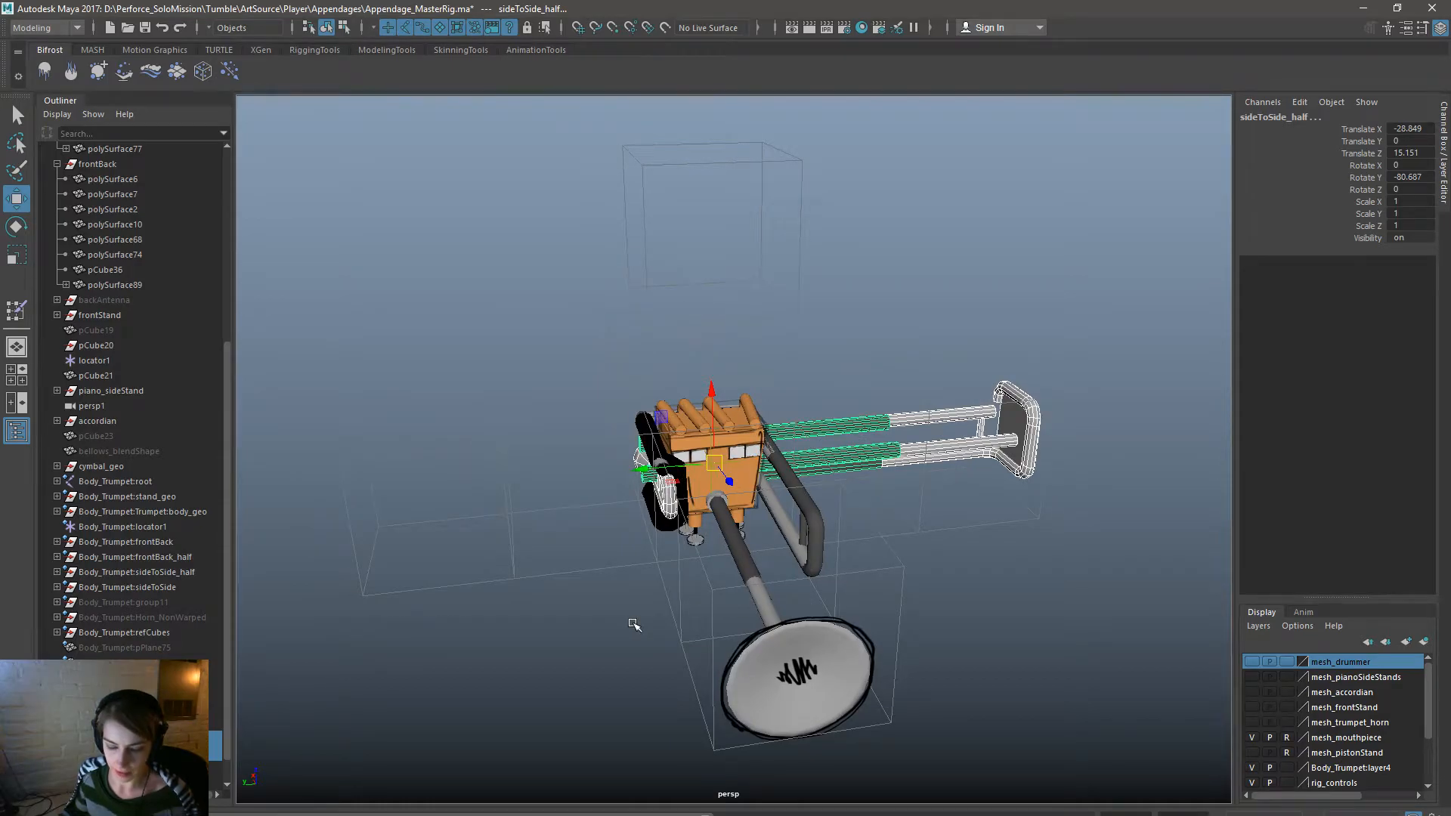
# Freeze the transformations of the duplicated sideToSide and sideToSide_half groups.
pyautogui.press('f')
pyautogui.scroll(-5, 642, 615)
pyautogui.keyDown('alt'); pyautogui.moveTo(870, 596); pyautogui.dragTo(778, 600); pyautogui.keyUp('alt')
pyautogui.click(167, 738)
pyautogui.keyDown('shift'); pyautogui.click(166, 754); pyautogui.keyUp('shift')
pyautogui.press('space')
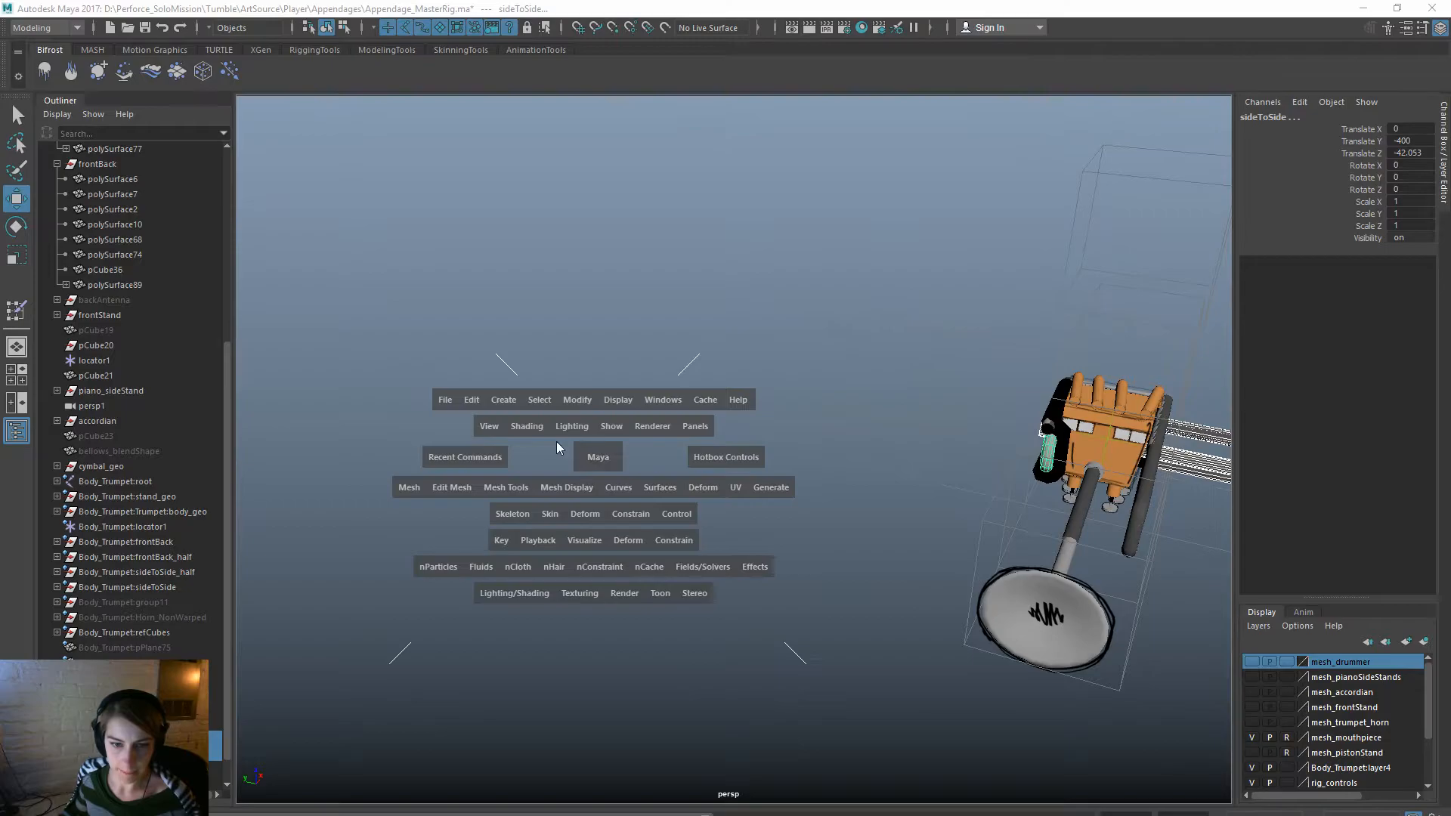
pyautogui.click(577, 400)
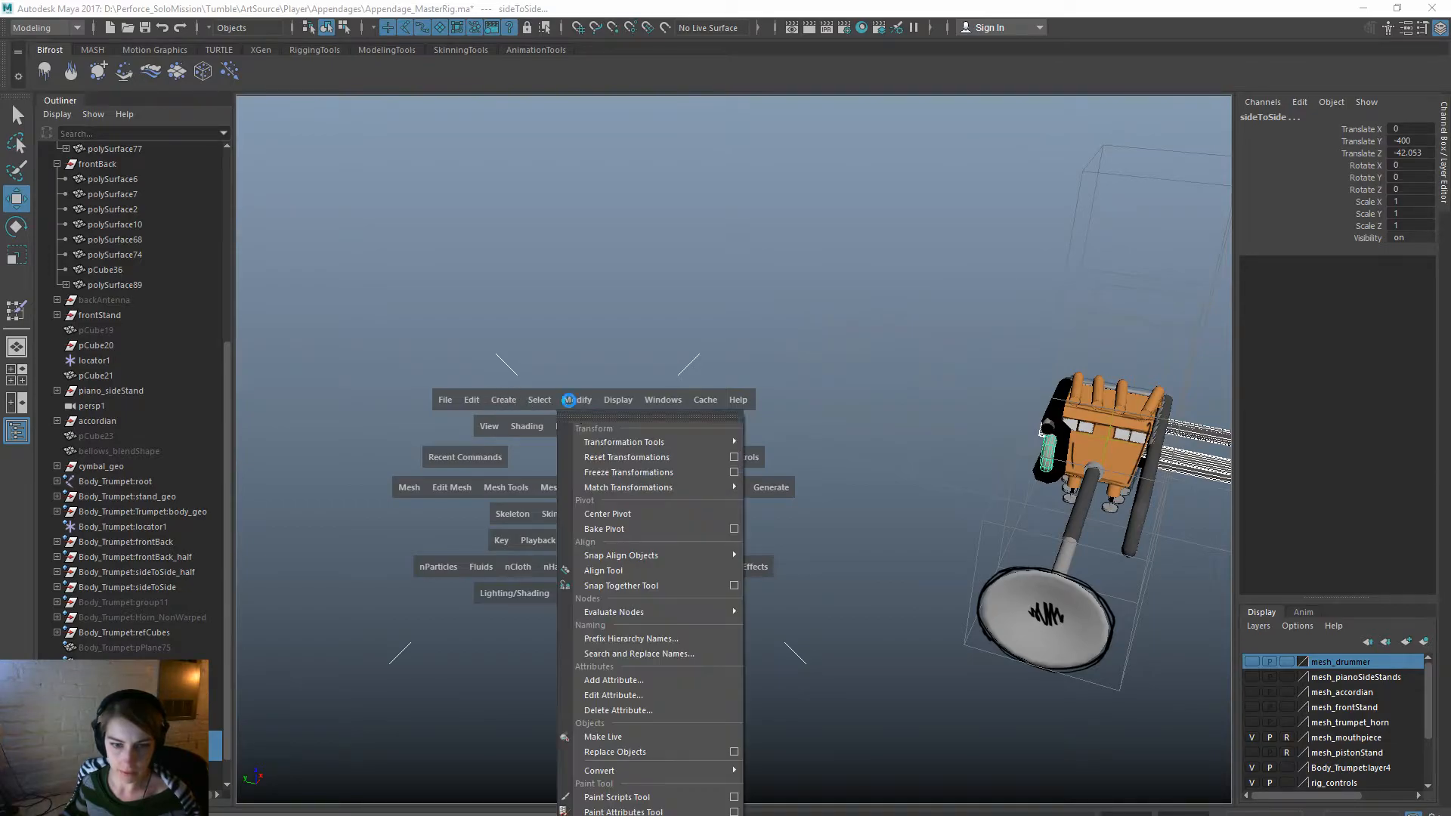
pyautogui.click(621, 473)
pyautogui.click(474, 400)
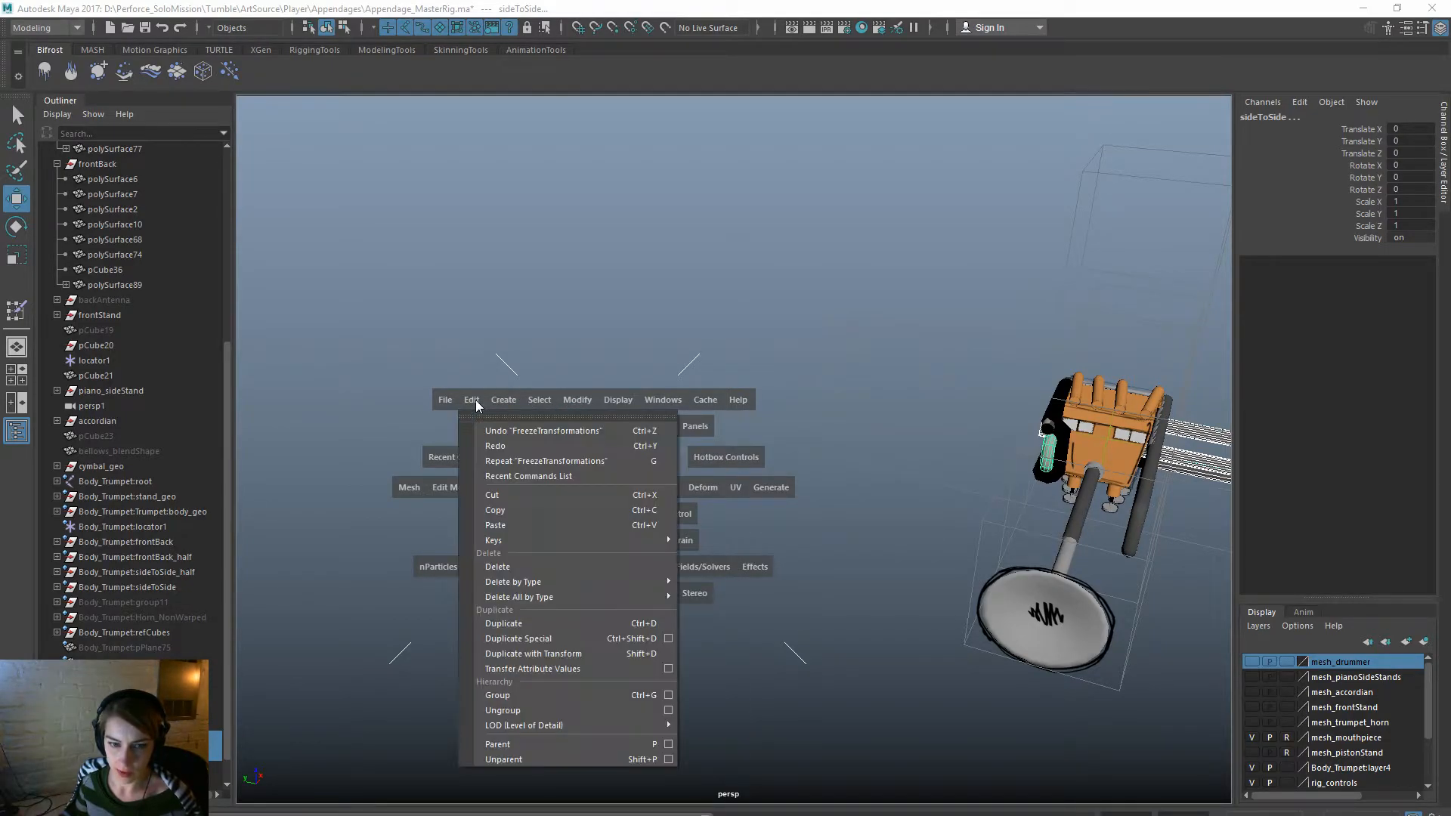
pyautogui.click(437, 373)
pyautogui.click(573, 399)
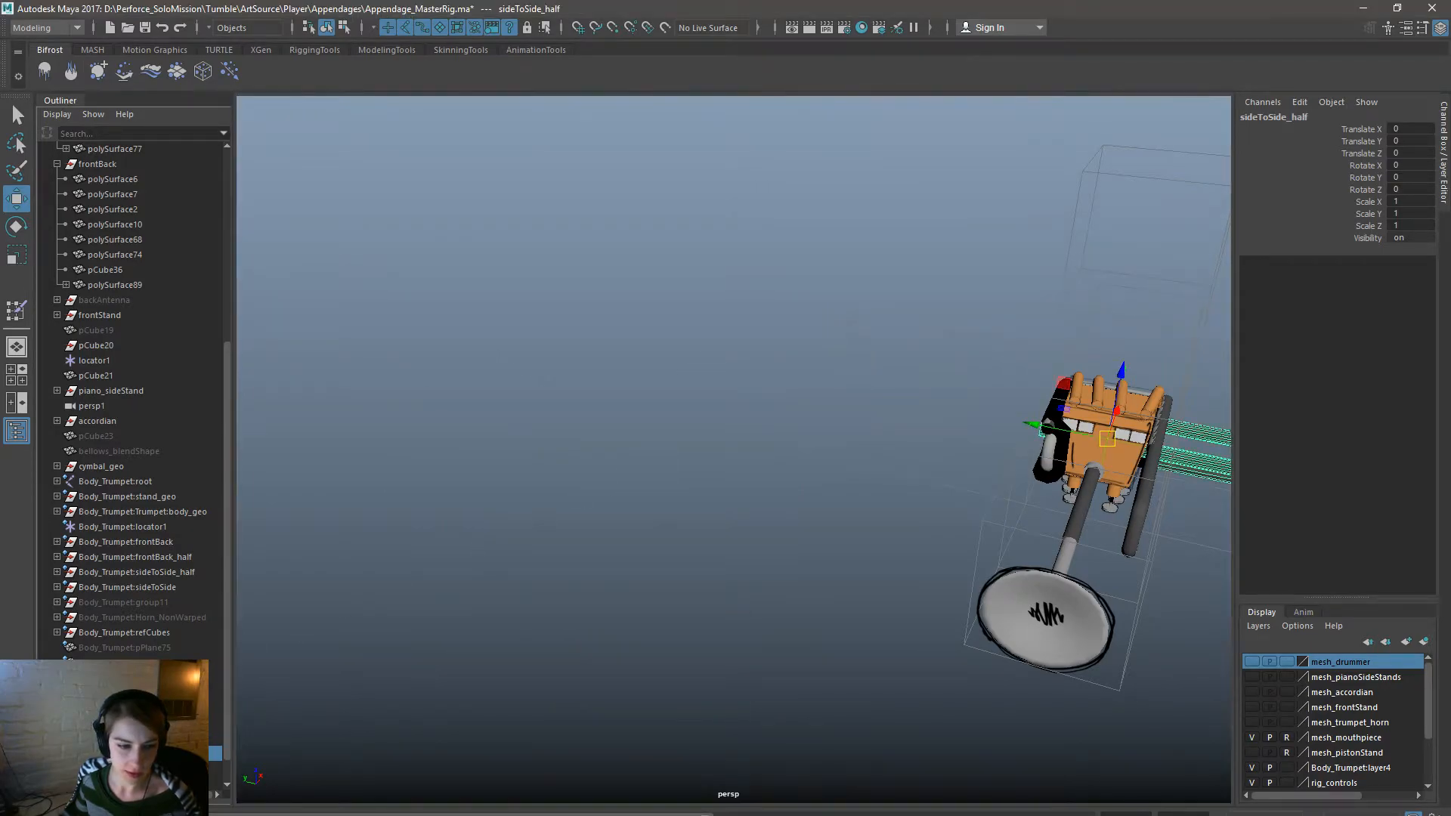
# Remove the Body_Trumpet reference from the scene, keeping the duplicated side-to-side groups.
pyautogui.press('space')
pyautogui.click(694, 304)
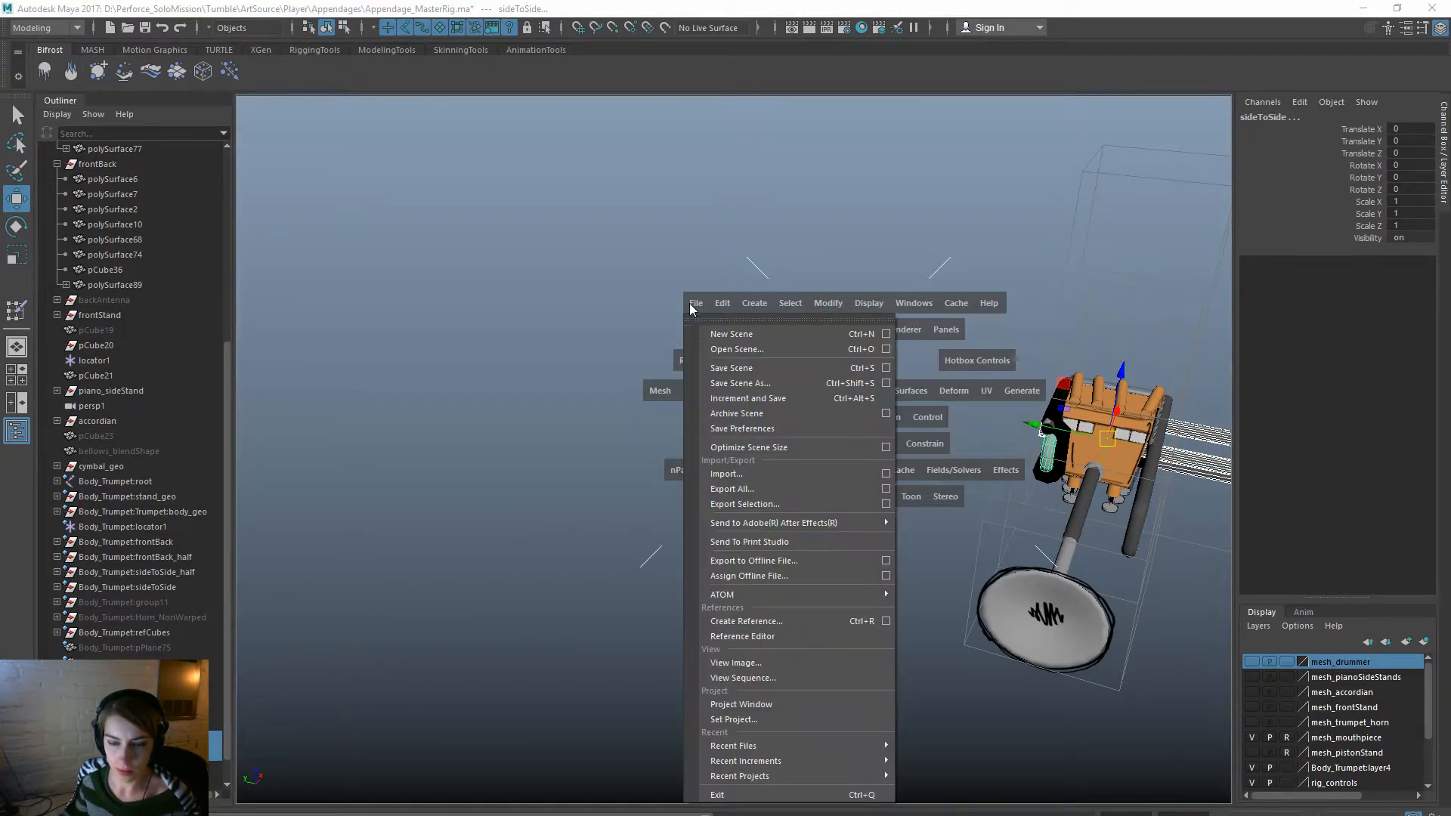
pyautogui.click(773, 636)
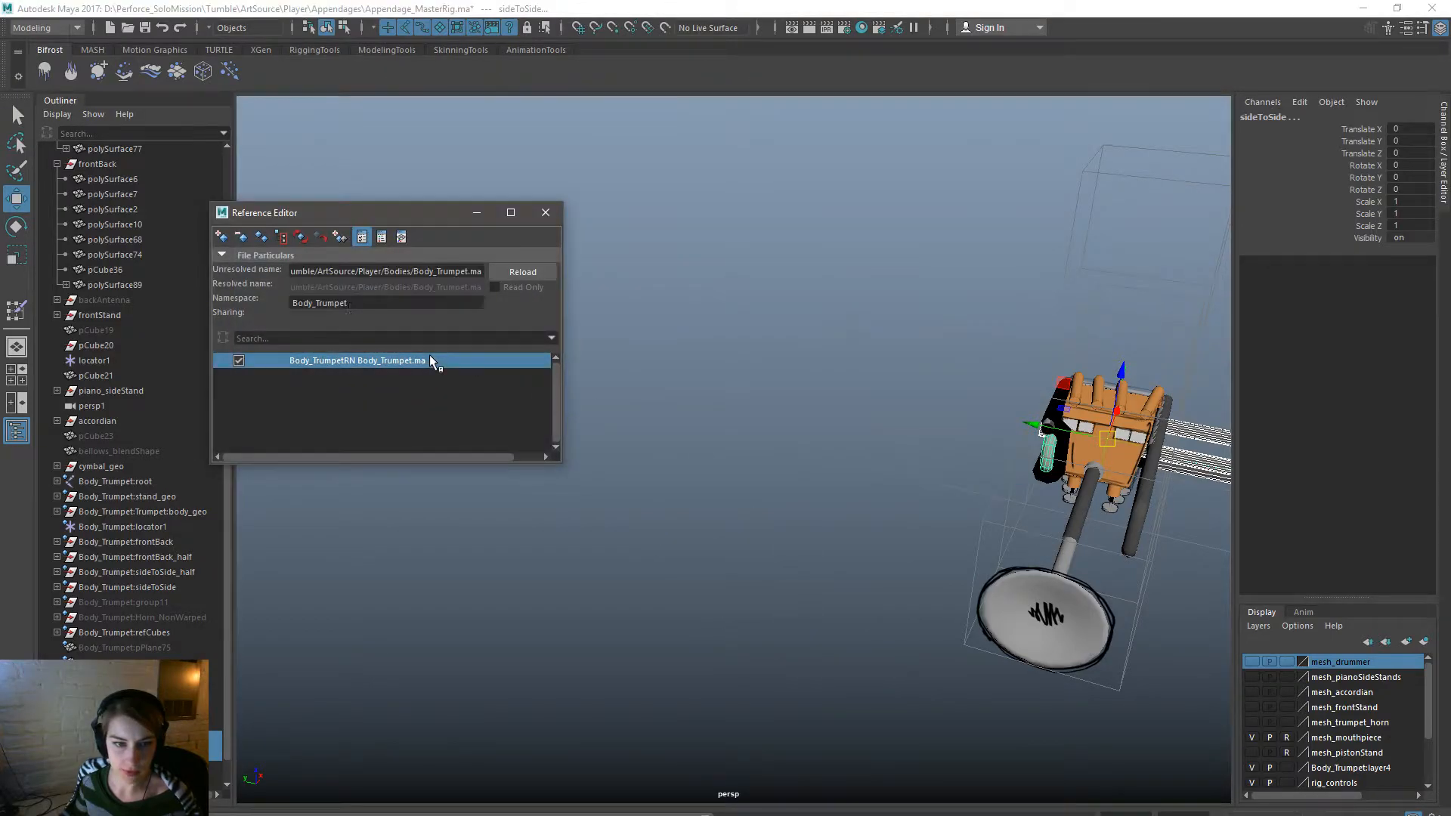
pyautogui.click(242, 237)
pyautogui.click(703, 463)
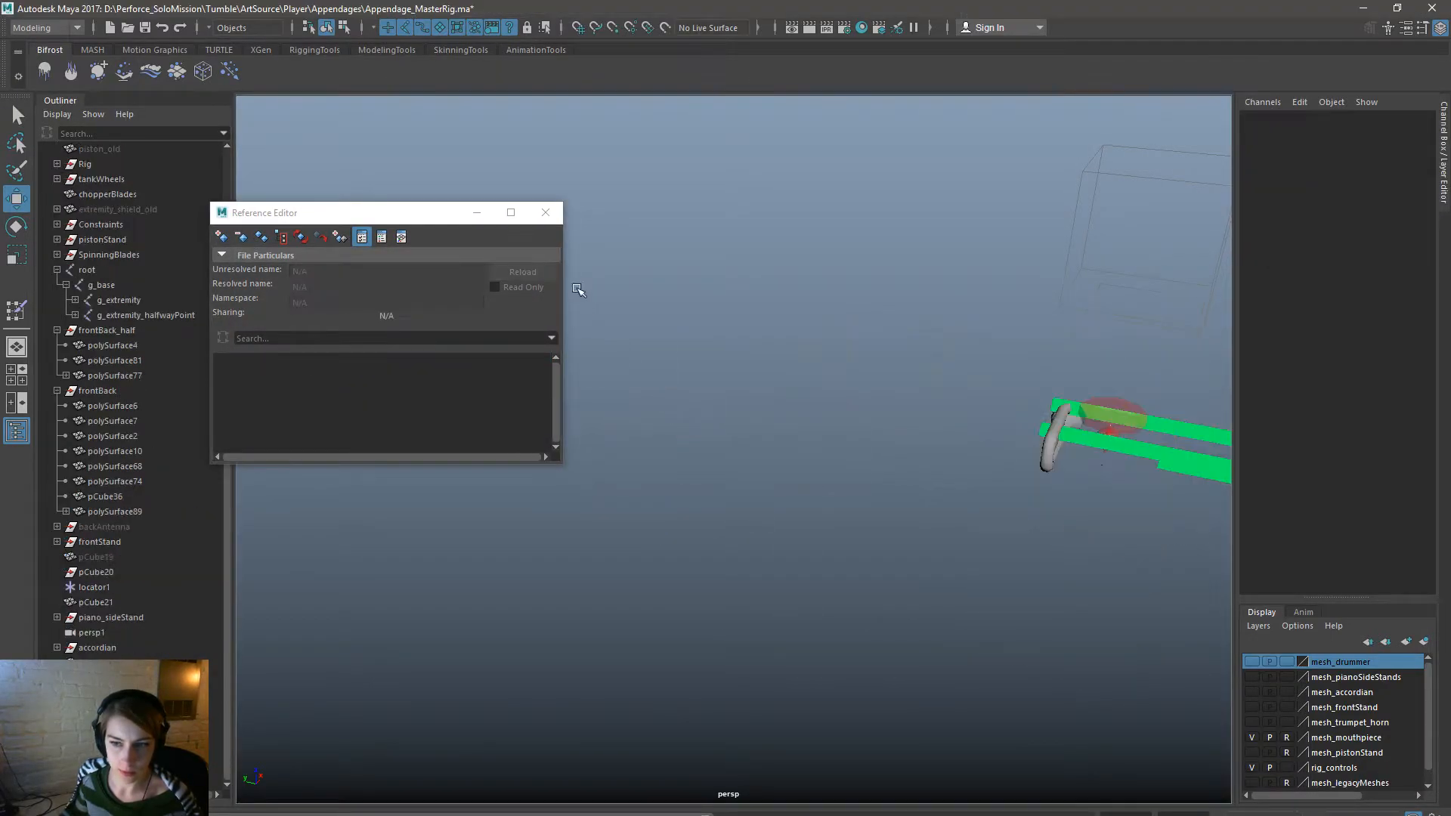
pyautogui.click(545, 212)
# Assign the accordion_dark material to the green tubes of the sideToSide_half group.
pyautogui.keyDown('alt'); pyautogui.moveTo(858, 511); pyautogui.dragTo(436, 517, button='middle'); pyautogui.keyUp('alt')
pyautogui.keyDown('alt'); pyautogui.moveTo(657, 549); pyautogui.dragTo(694, 553); pyautogui.keyUp('alt')
pyautogui.moveTo(569, 406); pyautogui.dragTo(548, 512)
pyautogui.press('f')
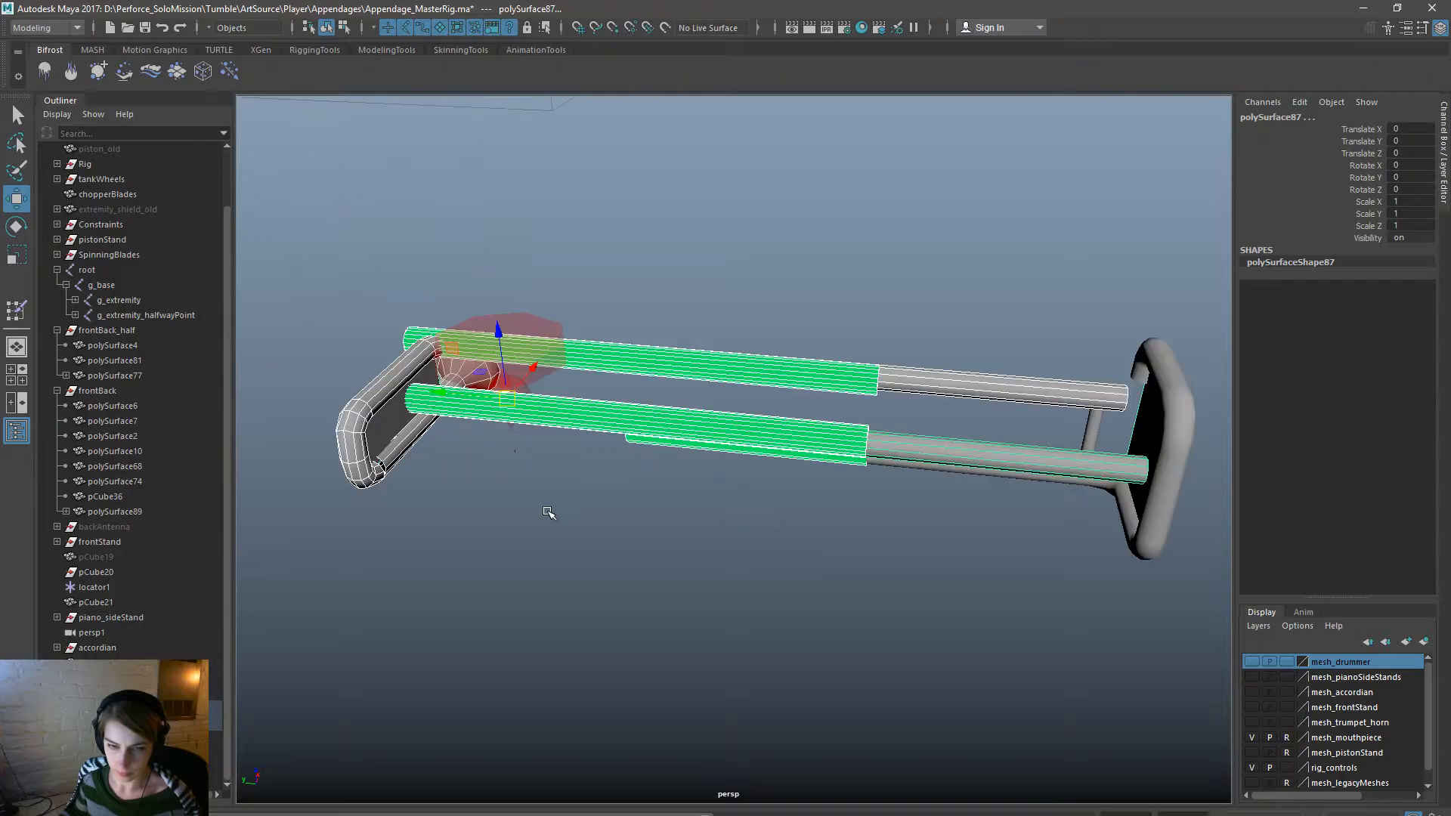
pyautogui.keyDown('alt'); pyautogui.moveTo(591, 537); pyautogui.dragTo(513, 599, button='right'); pyautogui.keyUp('alt')
pyautogui.keyDown('alt'); pyautogui.moveTo(513, 599); pyautogui.dragTo(684, 618); pyautogui.keyUp('alt')
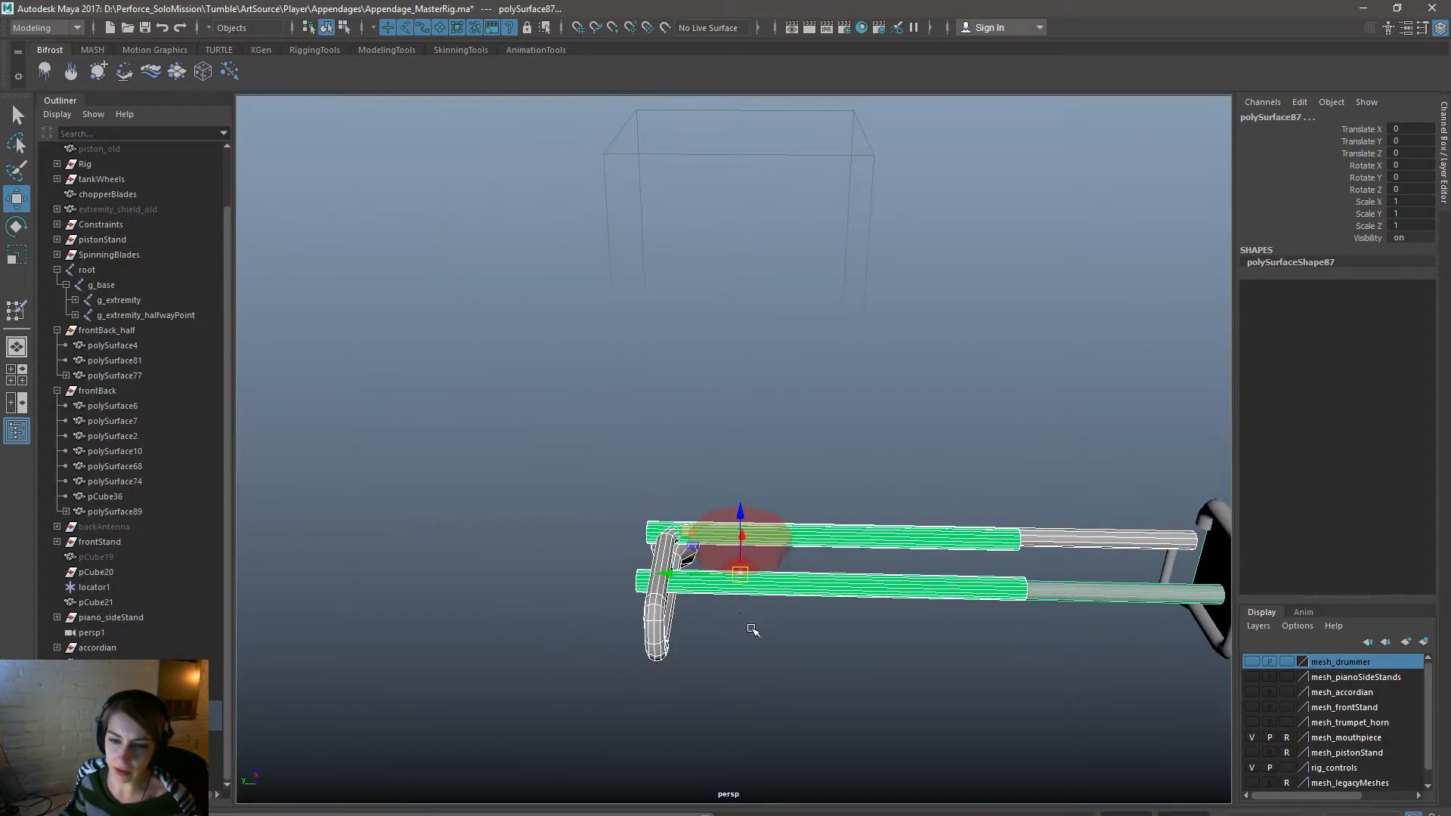
pyautogui.click(817, 462)
pyautogui.click(817, 525)
pyautogui.keyDown('shift'); pyautogui.click(802, 594); pyautogui.keyUp('shift')
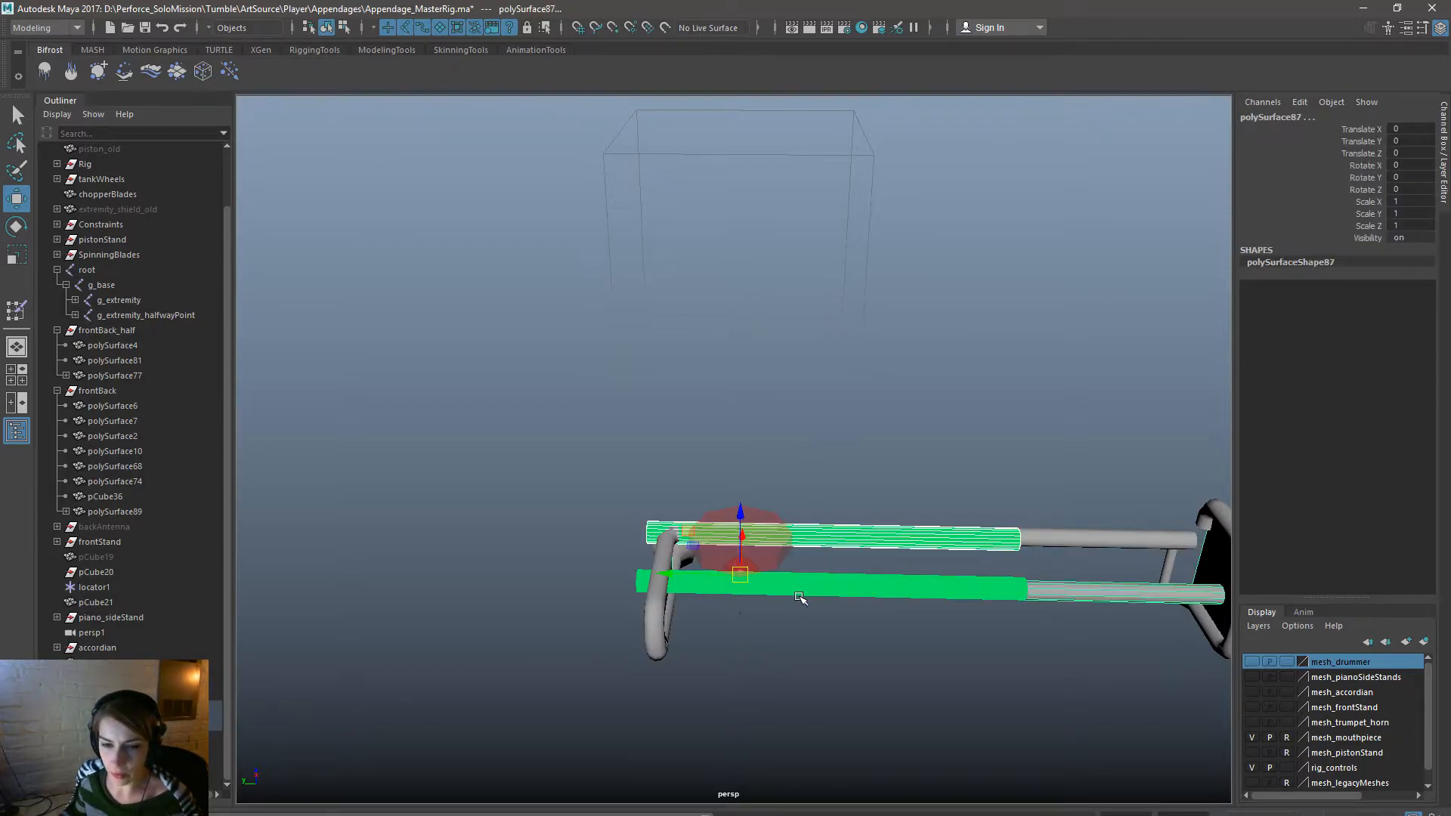
pyautogui.click(622, 577)
pyautogui.click(637, 582)
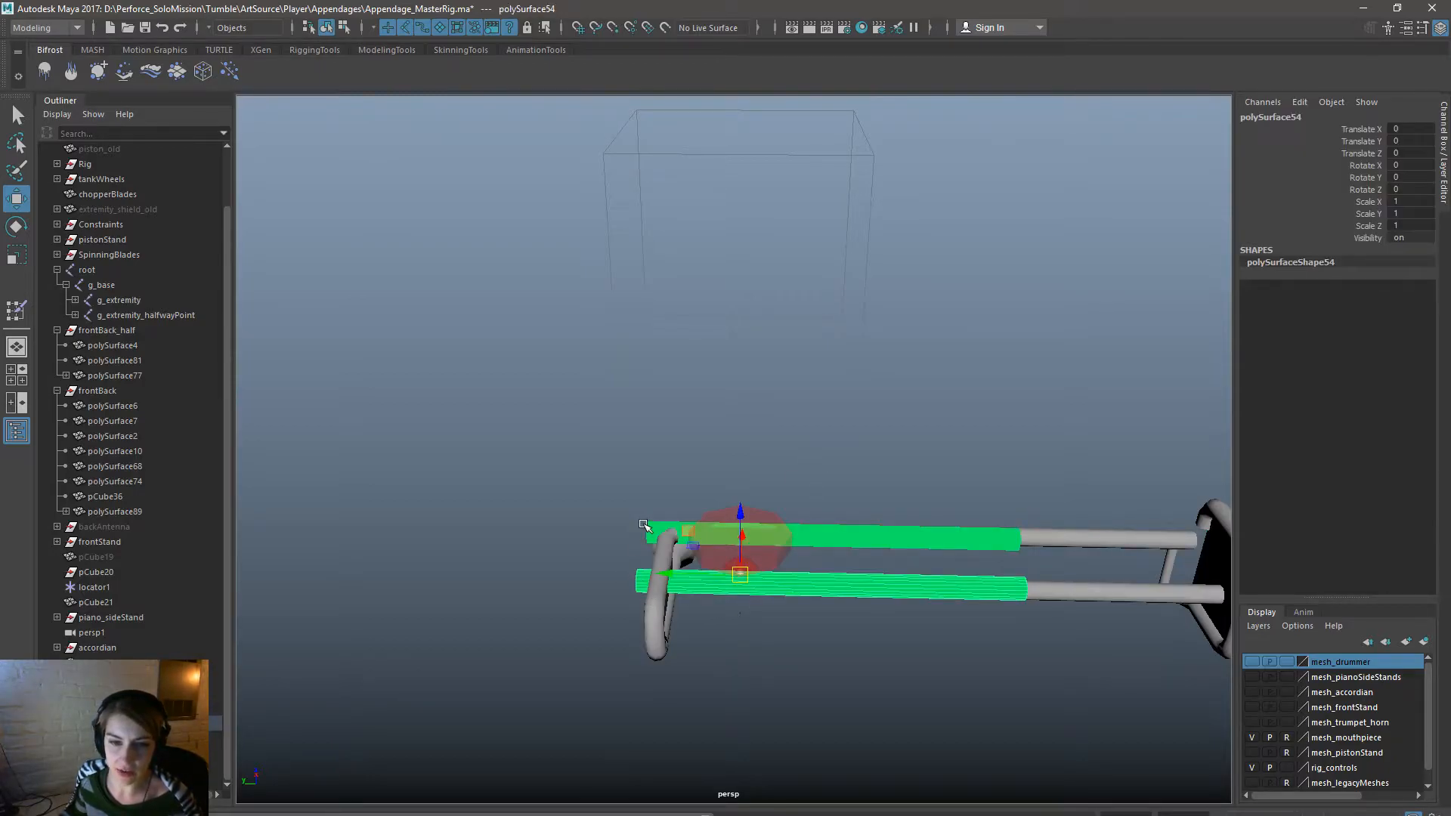
pyautogui.keyDown('shift'); pyautogui.click(646, 525); pyautogui.keyUp('shift')
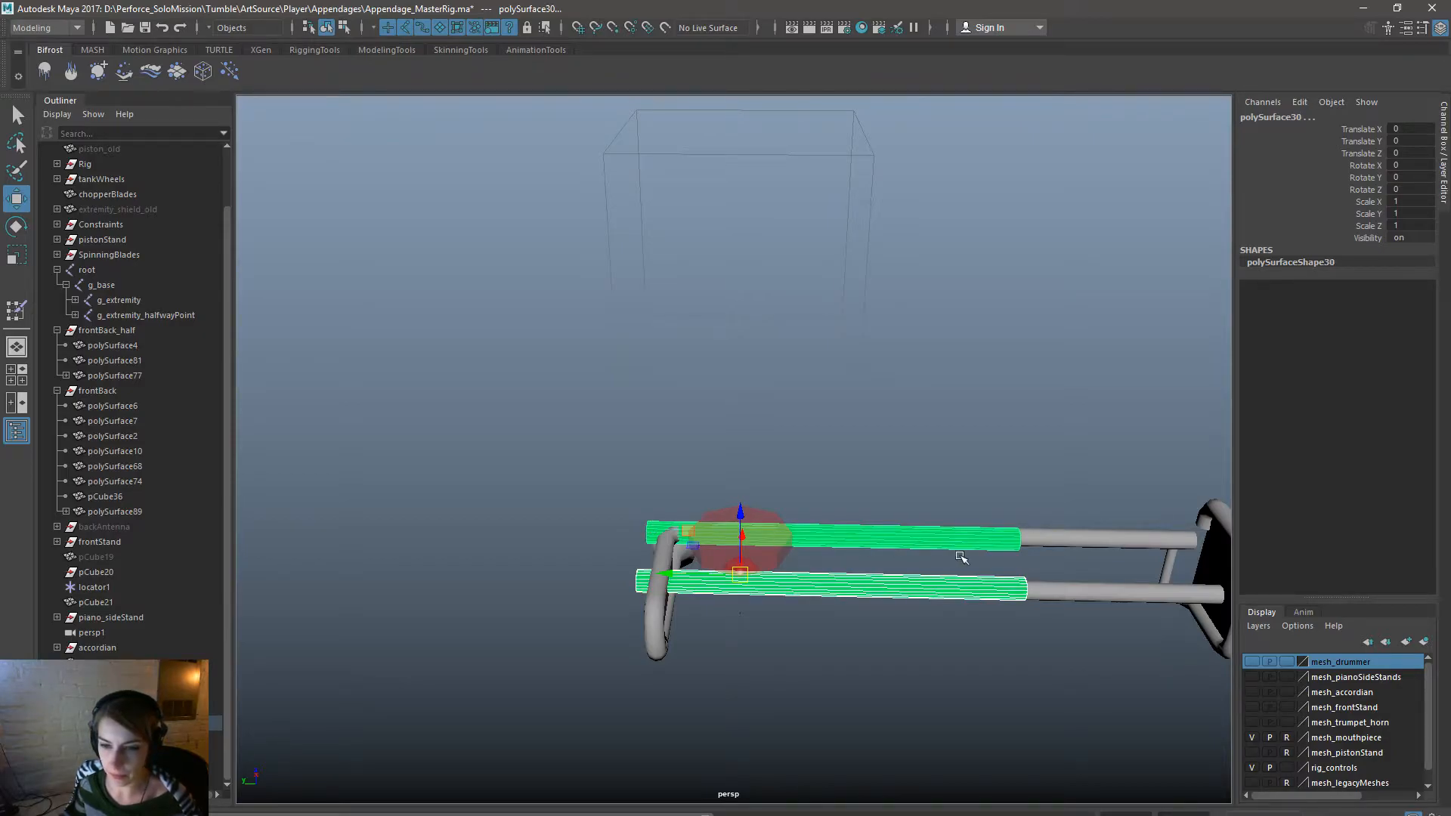
pyautogui.keyDown('alt'); pyautogui.moveTo(952, 565); pyautogui.dragTo(724, 474); pyautogui.keyUp('alt')
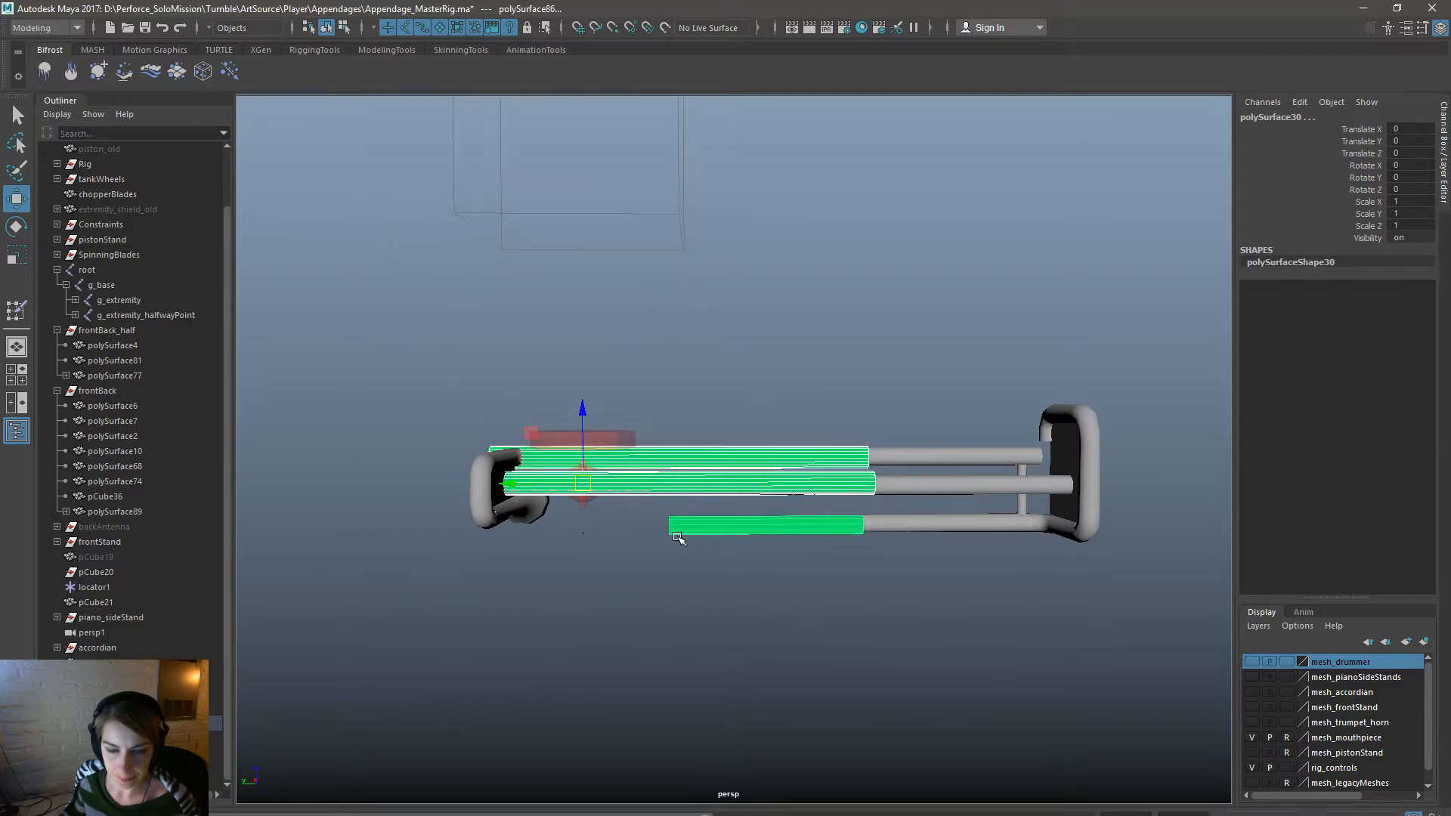
pyautogui.rightClick(677, 474)
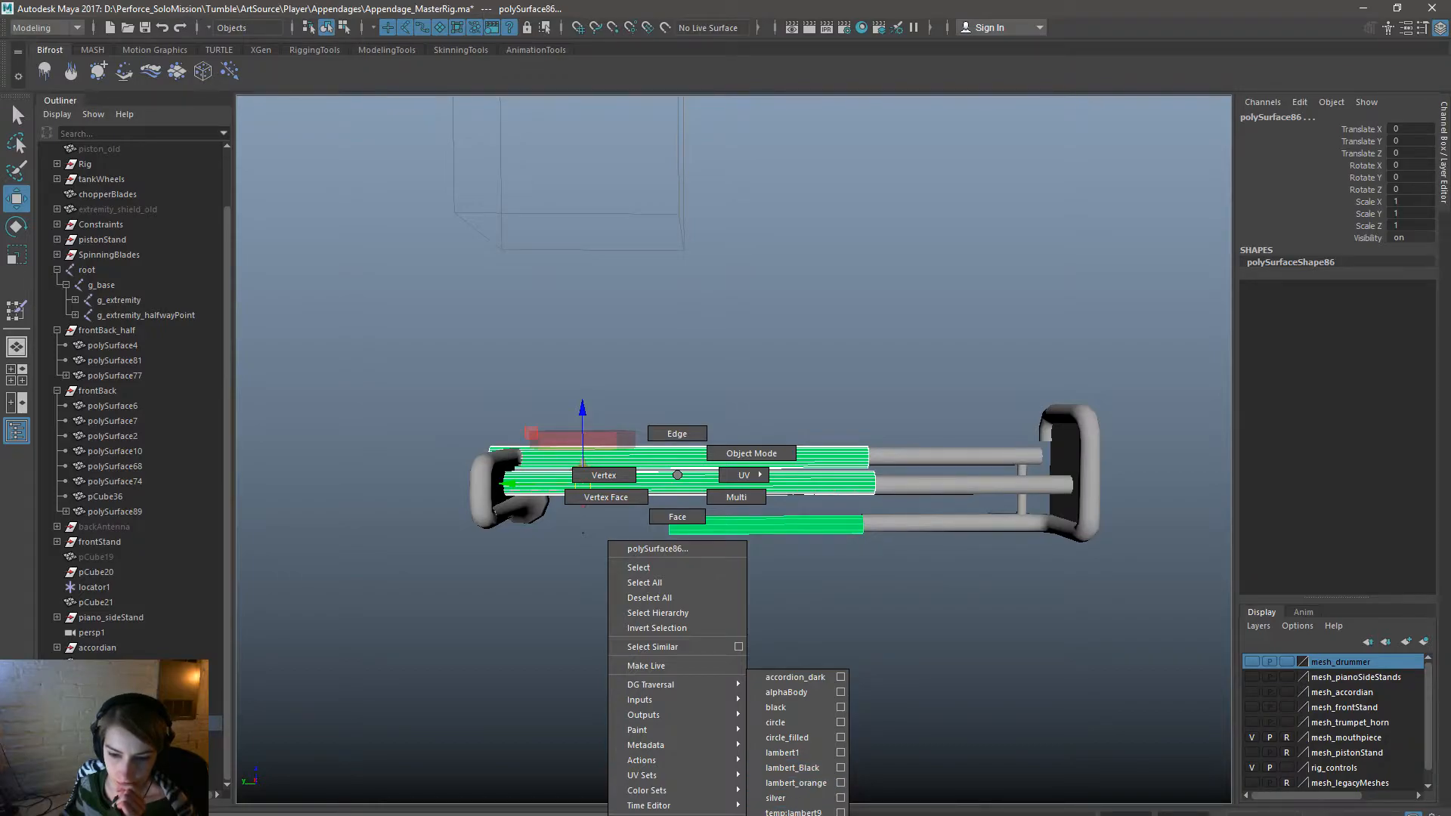
pyautogui.click(794, 677)
pyautogui.click(996, 590)
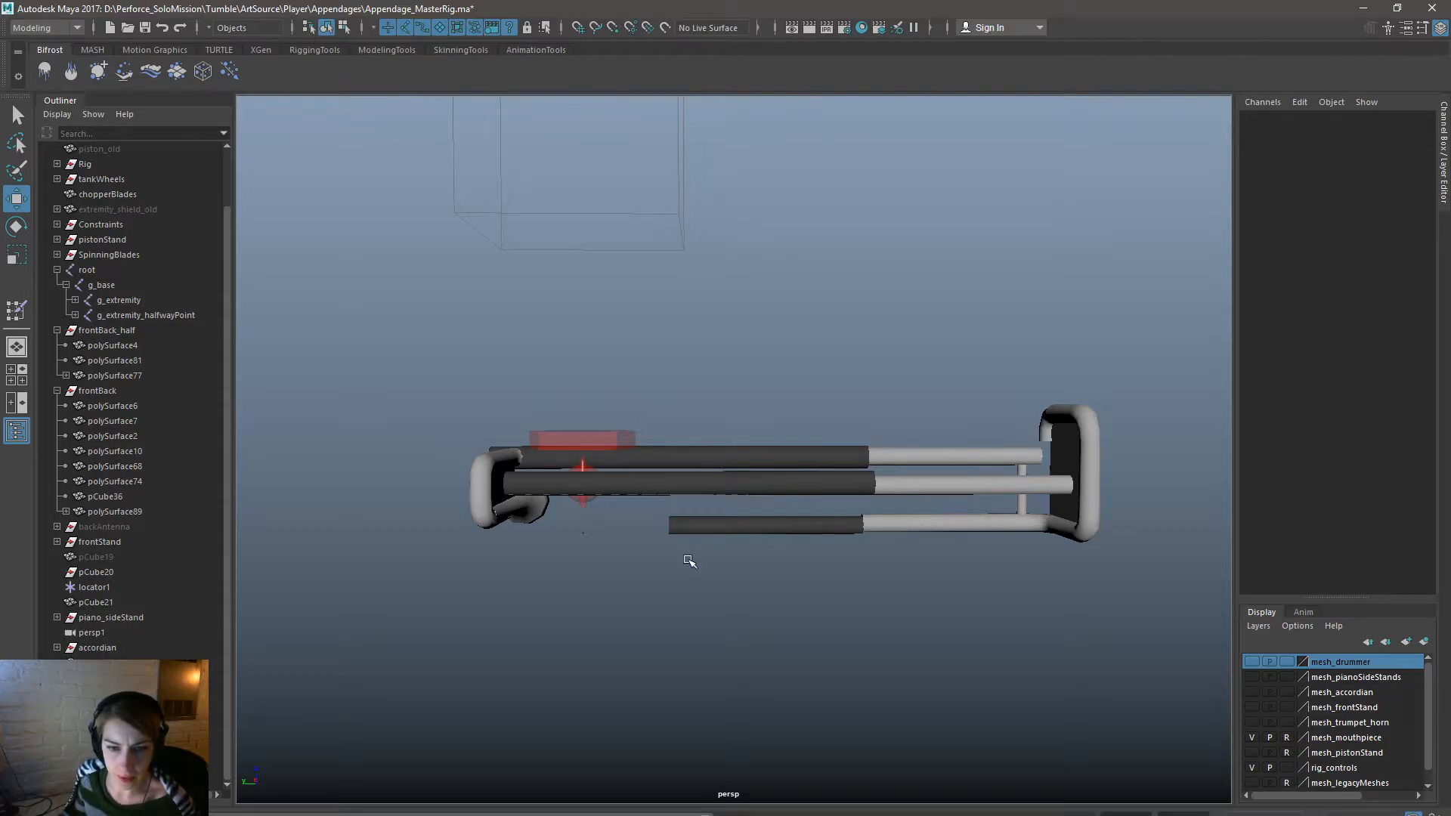
# Rotate the sideToSide and sideToSide_half groups upright with Rotate X set to -90.
pyautogui.keyDown('alt'); pyautogui.moveTo(689, 560); pyautogui.dragTo(750, 714, button='middle'); pyautogui.keyUp('alt')
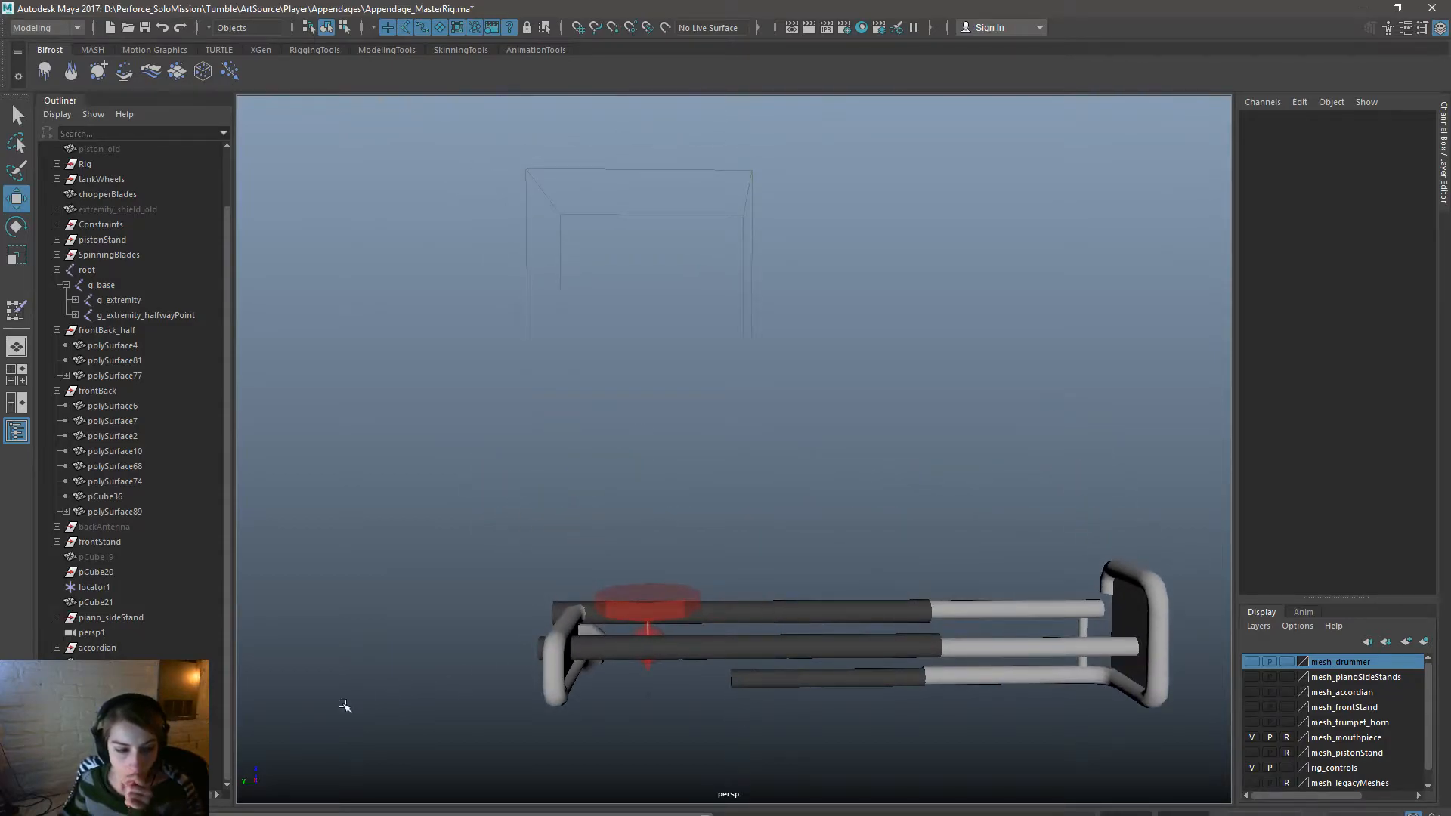
pyautogui.click(765, 595)
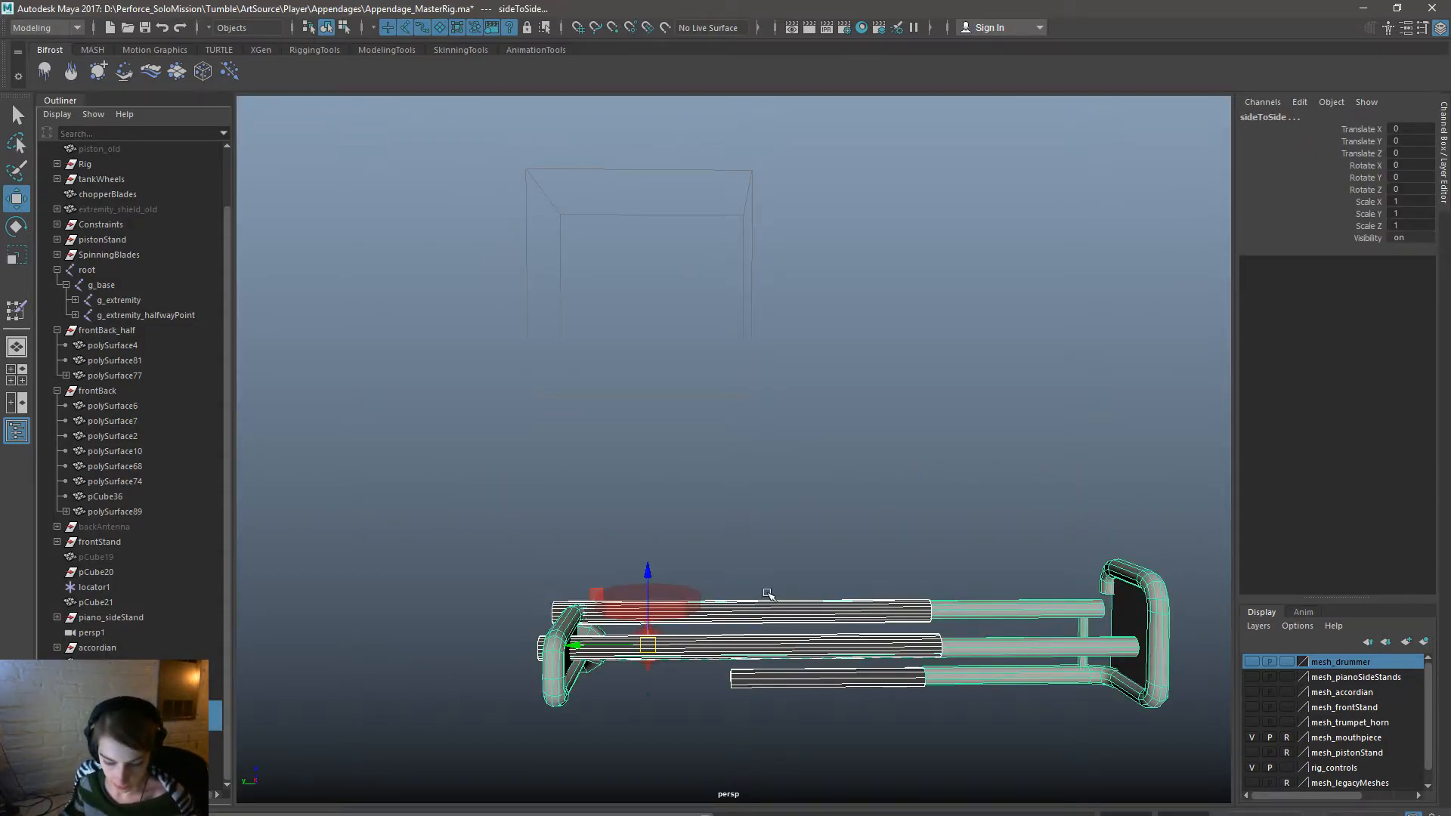
pyautogui.press('e')
pyautogui.moveTo(684, 596); pyautogui.dragTo(1069, 393)
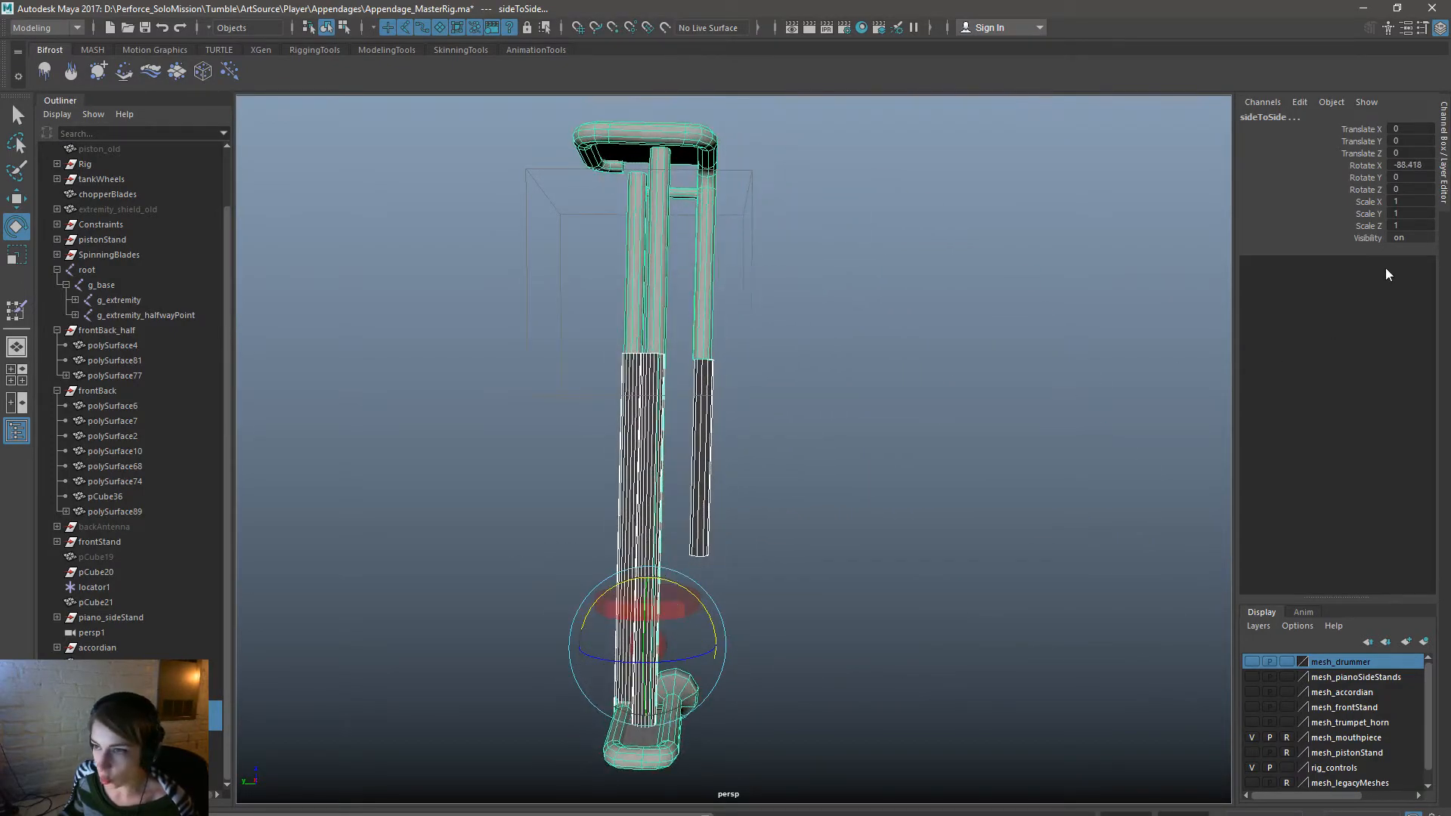
pyautogui.doubleClick(1412, 166)
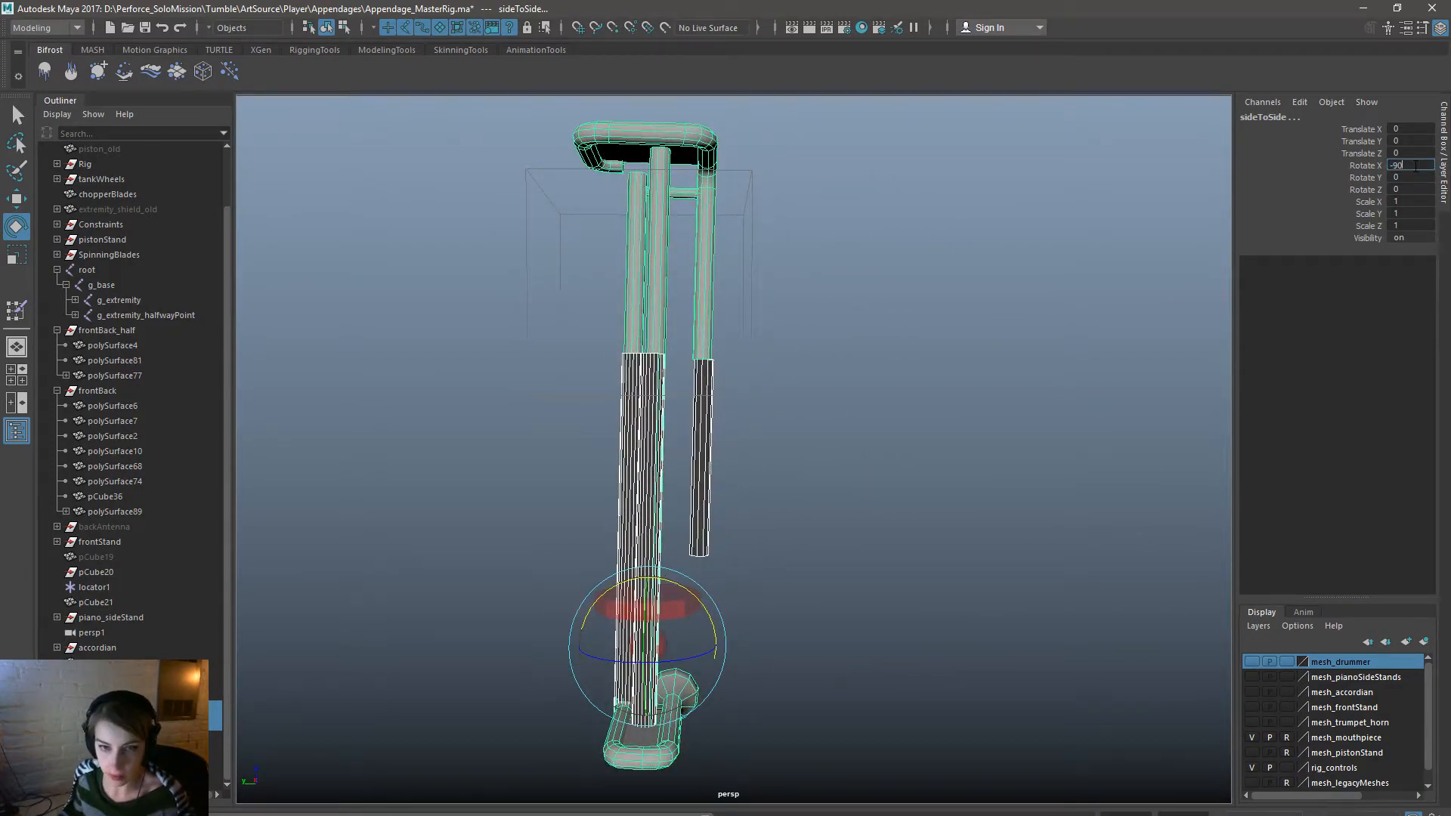
pyautogui.press('Return')
# Raise the rig's extremity_control by setting its Translate Z to 400.
pyautogui.click(712, 592)
pyautogui.click(688, 605)
pyautogui.keyDown('alt'); pyautogui.moveTo(688, 604); pyautogui.dragTo(669, 496, button='right'); pyautogui.keyUp('alt')
pyautogui.press('w')
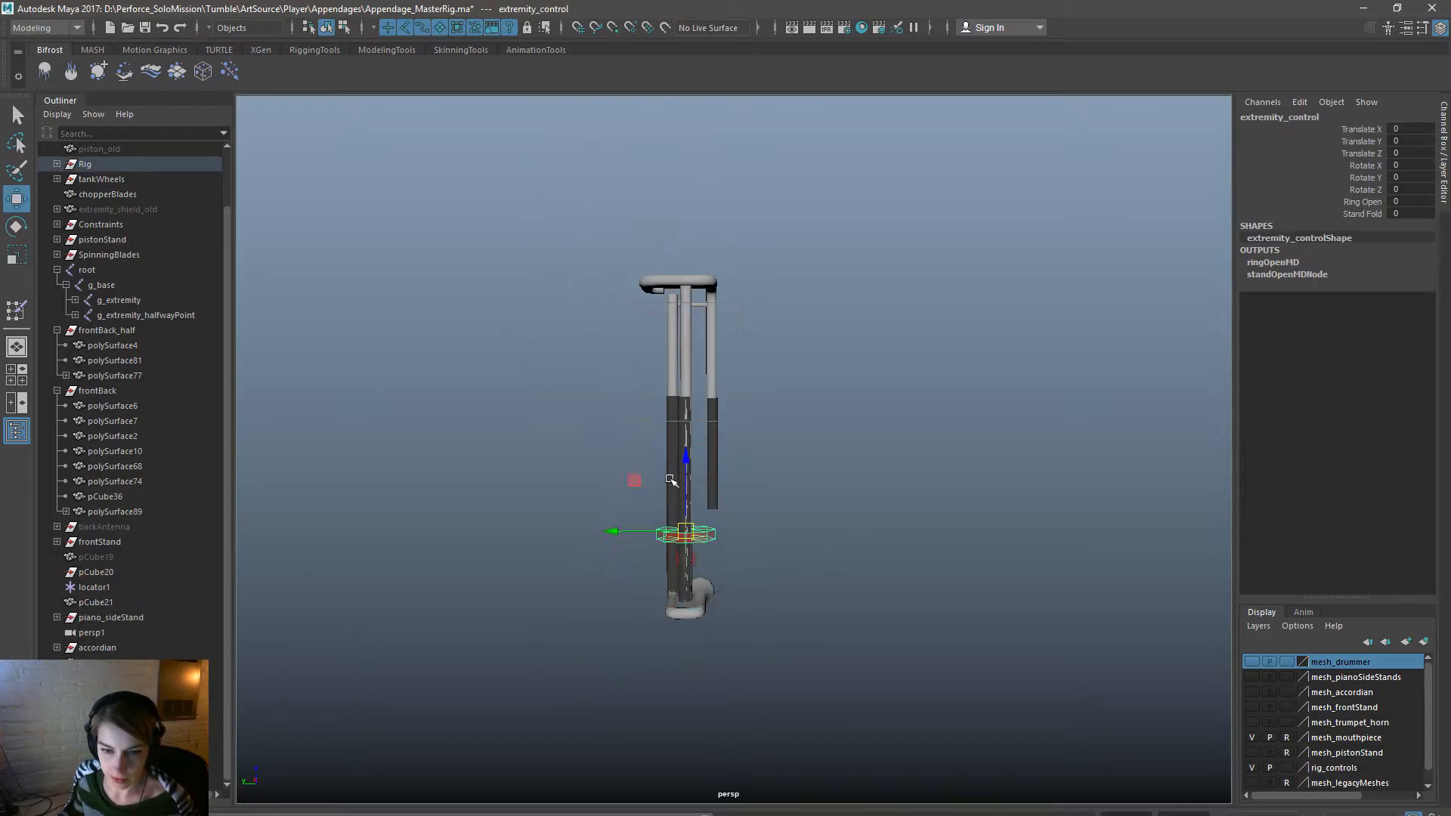
pyautogui.moveTo(685, 463); pyautogui.dragTo(691, 237)
pyautogui.doubleClick(1417, 153)
pyautogui.write('400')
pyautogui.press('Return')
# Lower the sideToSide and sideToSide_half groups by setting Translate Z to -50.
pyautogui.click(910, 495)
pyautogui.click(687, 491)
pyautogui.click(114, 708)
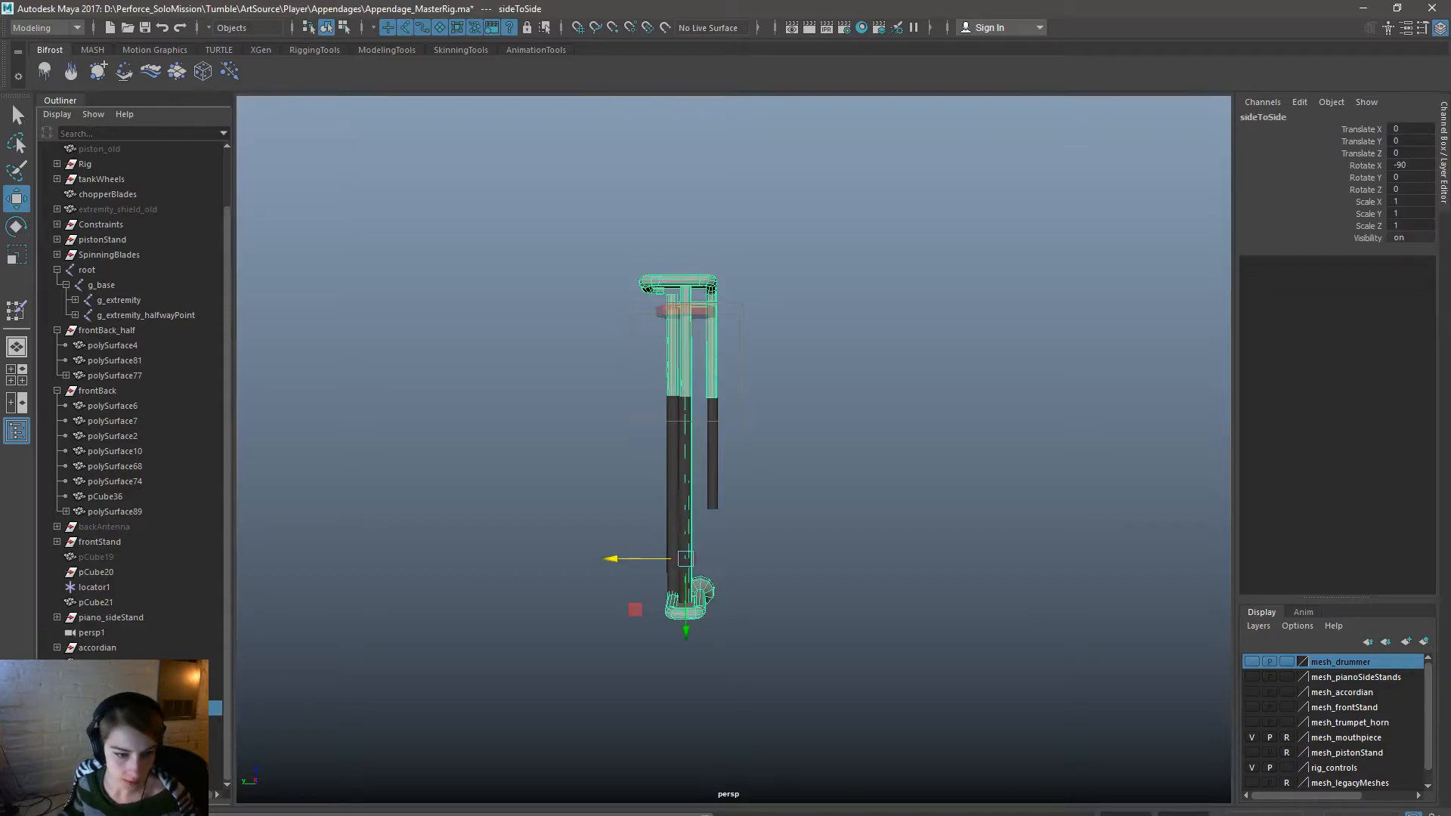
pyautogui.keyDown('shift'); pyautogui.click(114, 723); pyautogui.keyUp('shift')
pyautogui.moveTo(686, 628); pyautogui.dragTo(686, 660)
pyautogui.doubleClick(1423, 151)
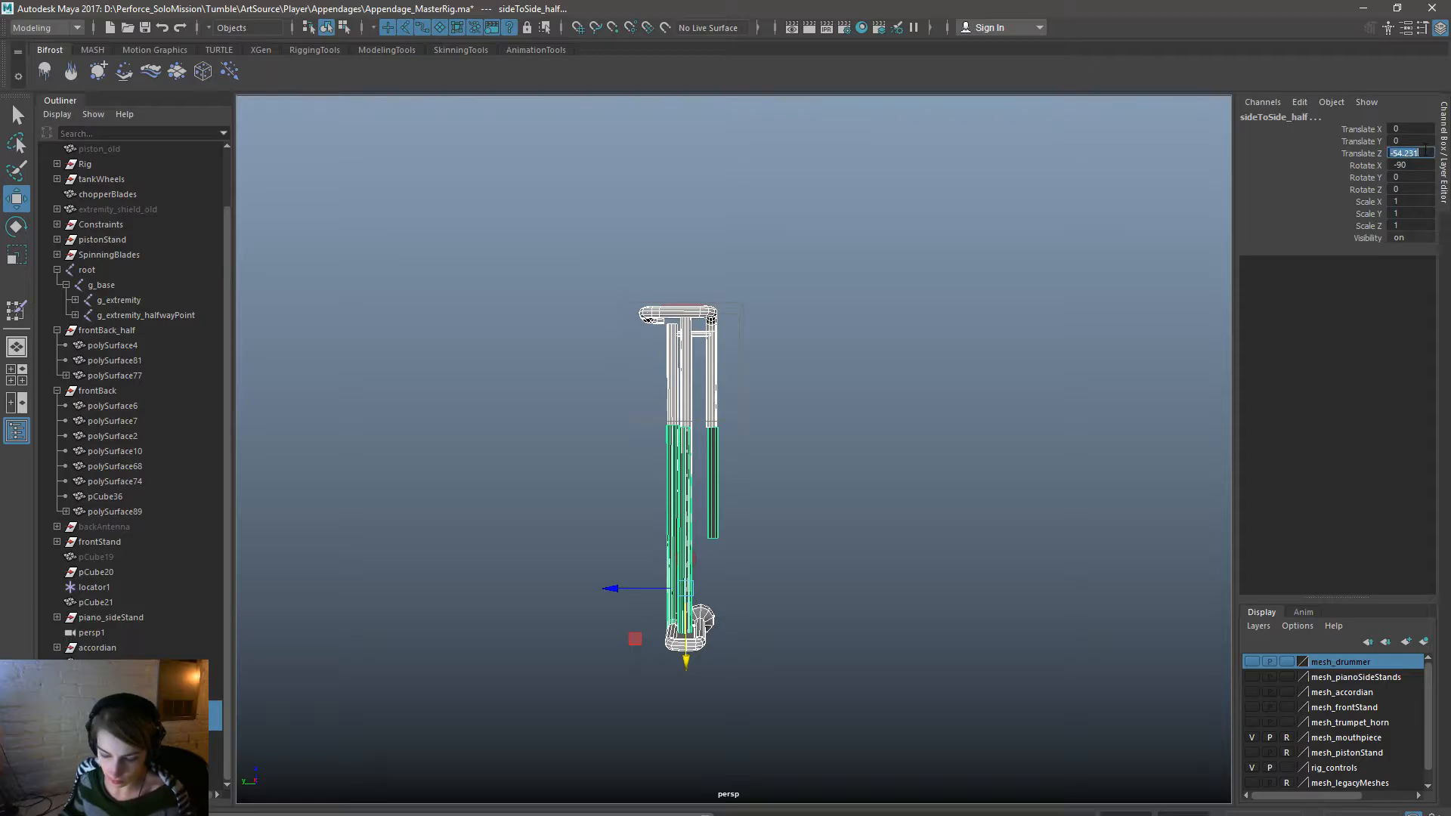
pyautogui.press('Return')
pyautogui.click(982, 559)
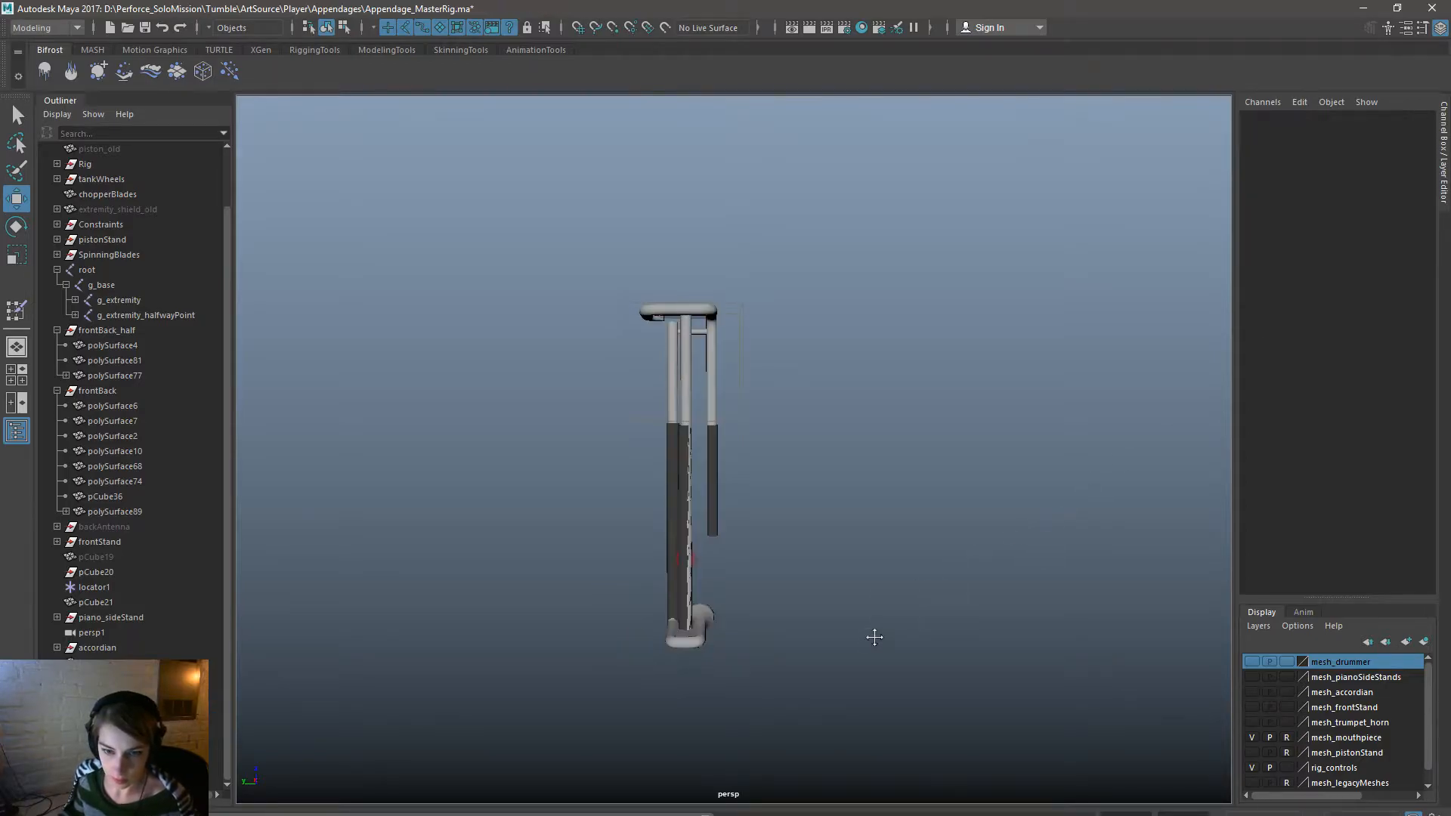
# Bind the sideToSide group's meshes to the g_extremity joint.
pyautogui.click(113, 708)
pyautogui.keyDown('shift'); pyautogui.click(113, 723); pyautogui.keyUp('shift')
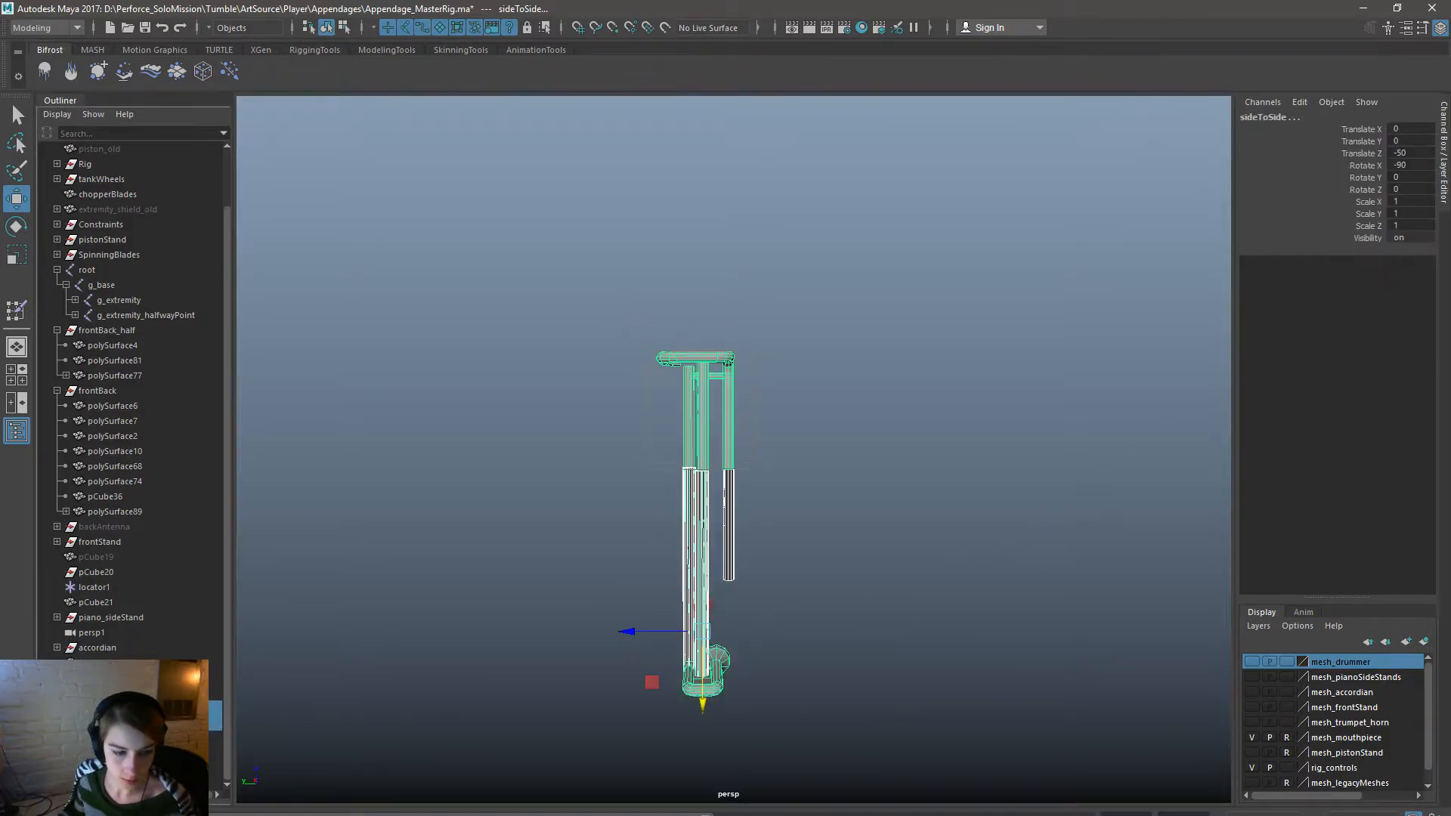
pyautogui.click(113, 708)
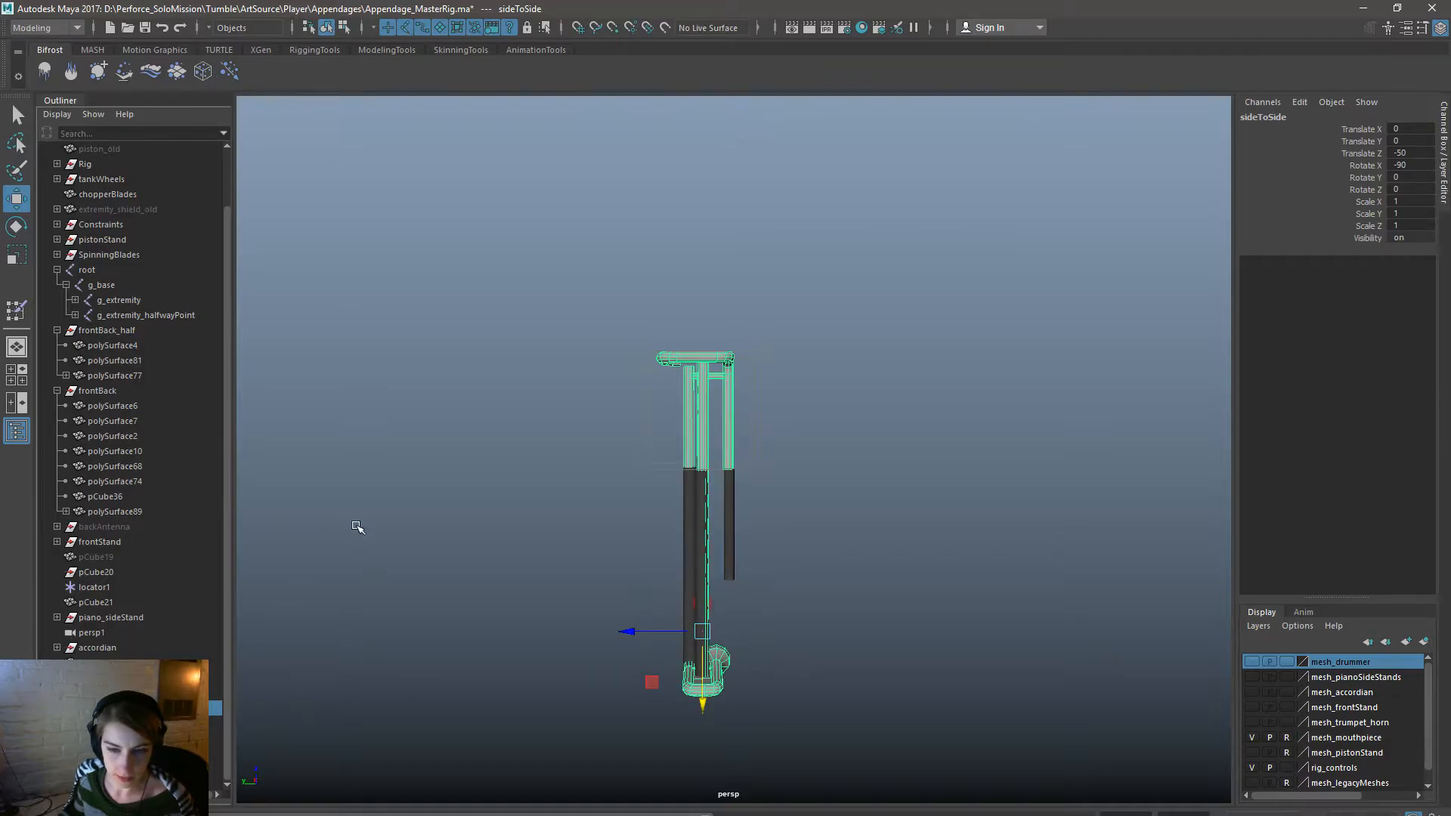
pyautogui.scroll(2, 128, 453)
pyautogui.click(124, 358)
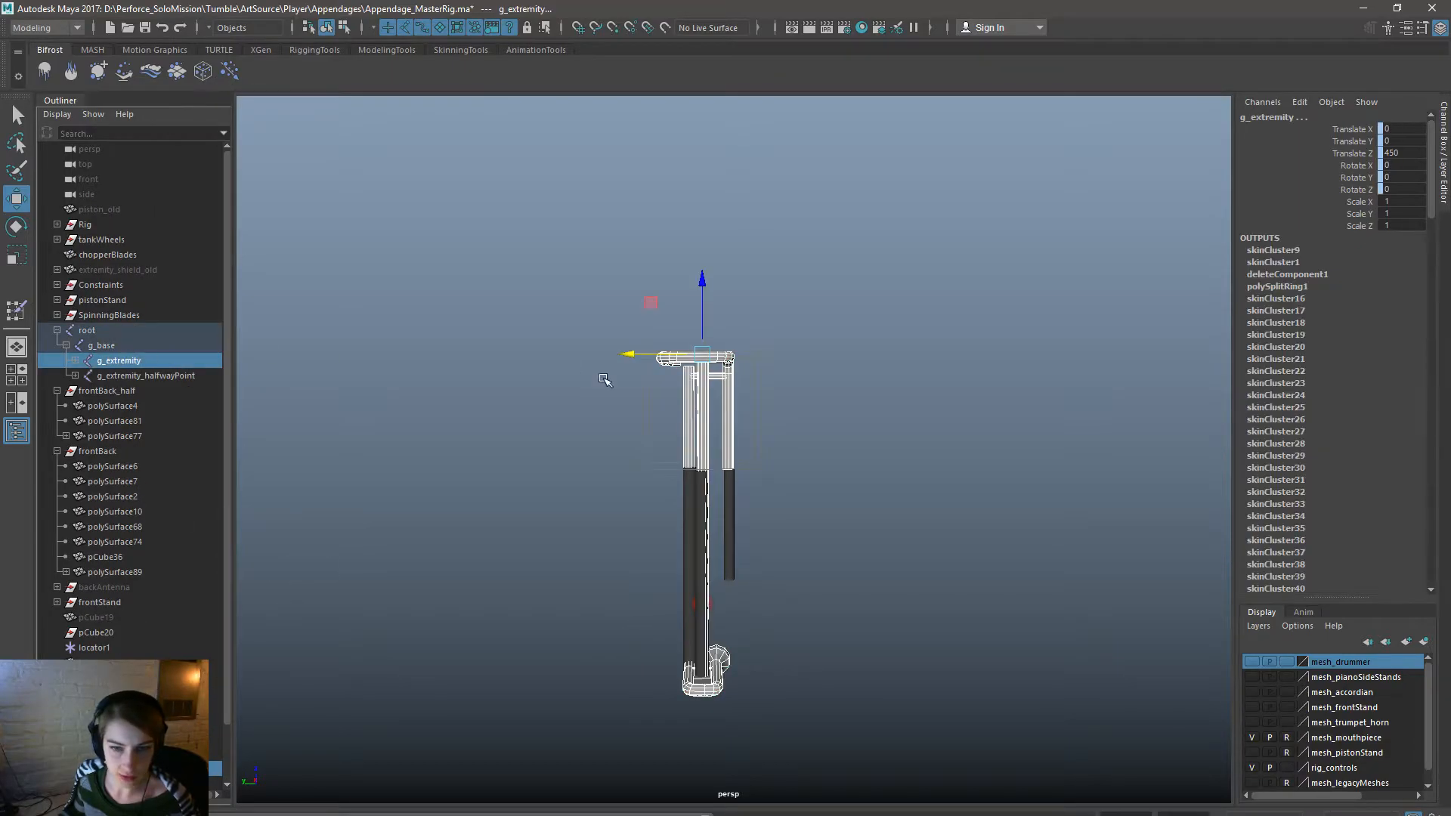
pyautogui.press('space')
pyautogui.click(554, 455)
pyautogui.click(587, 497)
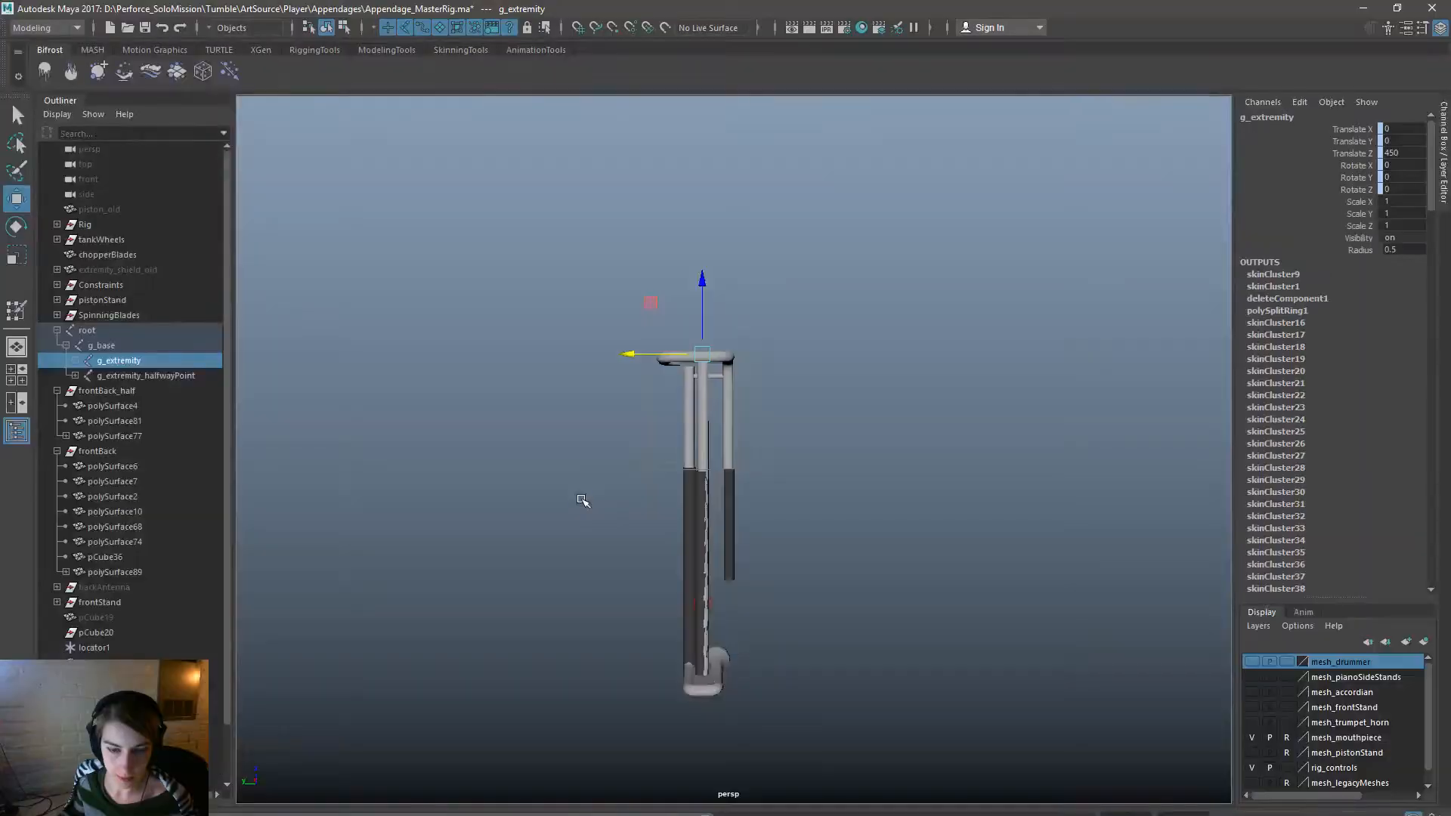
# Bind the tube meshes of sideToSide_half to both the g_base and g_extremity joints.
pyautogui.scroll(-2, 128, 453)
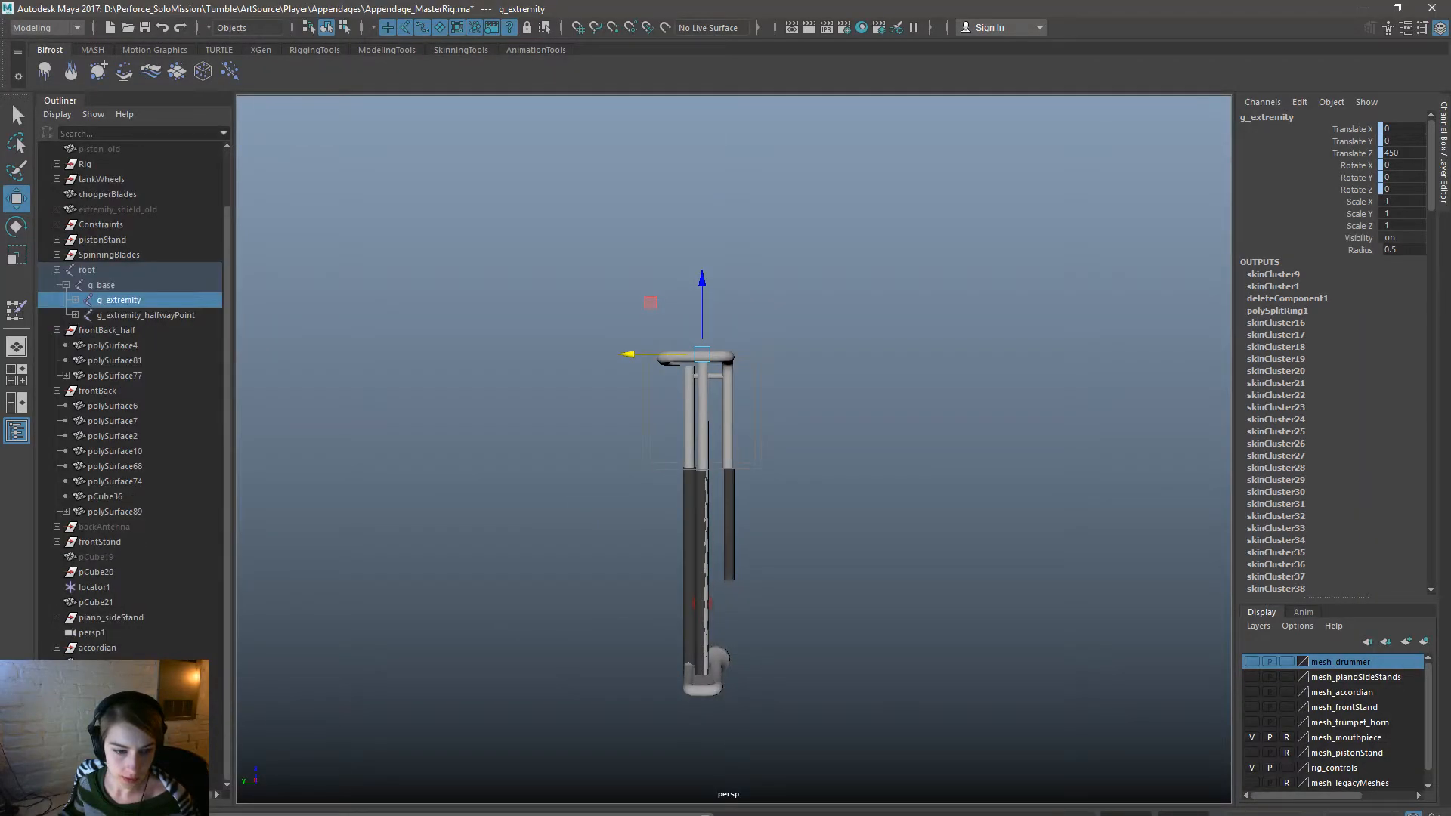
pyautogui.click(124, 722)
pyautogui.scroll(2, 179, 513)
pyautogui.scroll(-2, 129, 393)
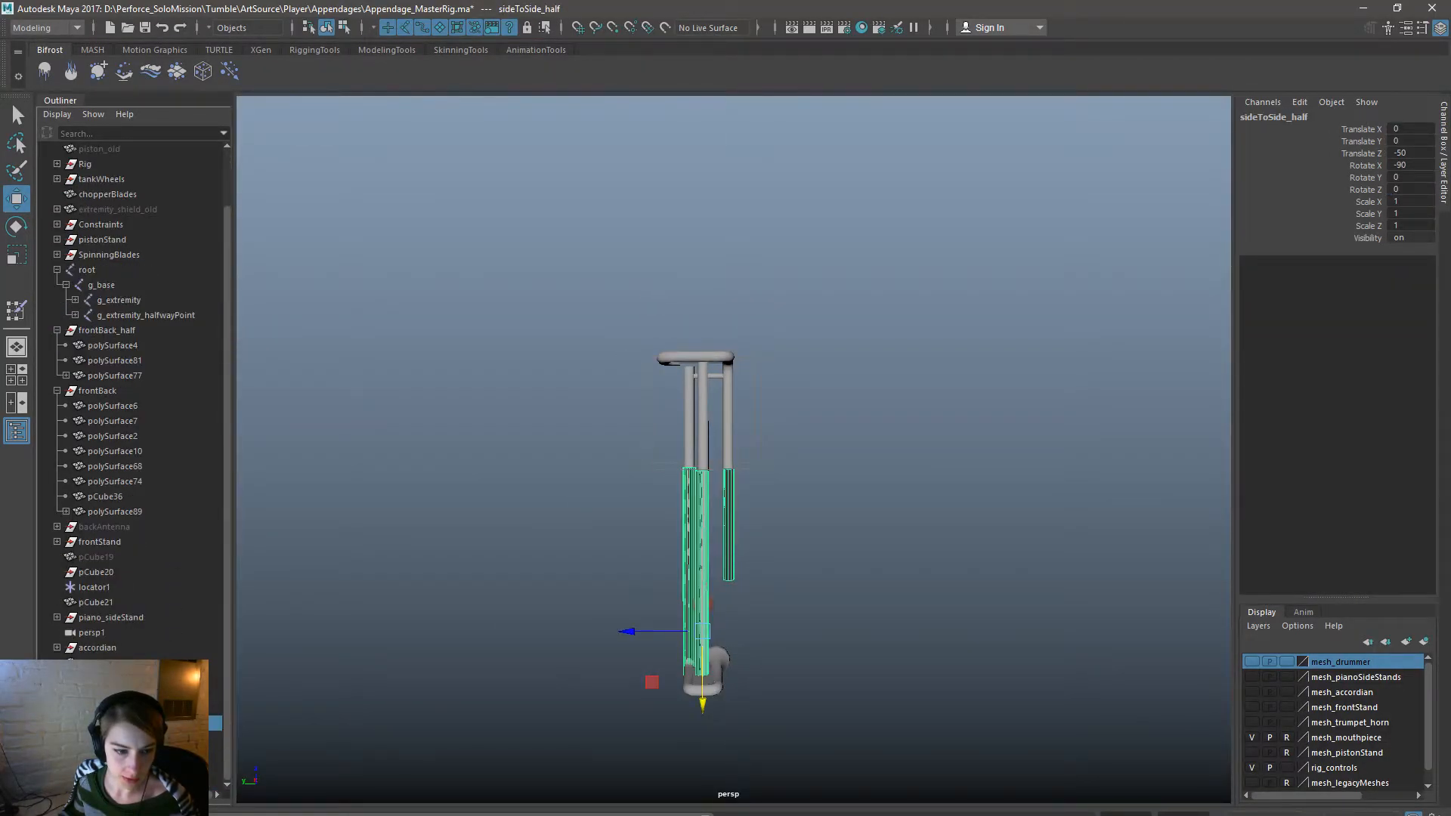
pyautogui.scroll(-2, 132, 393)
pyautogui.click(113, 693)
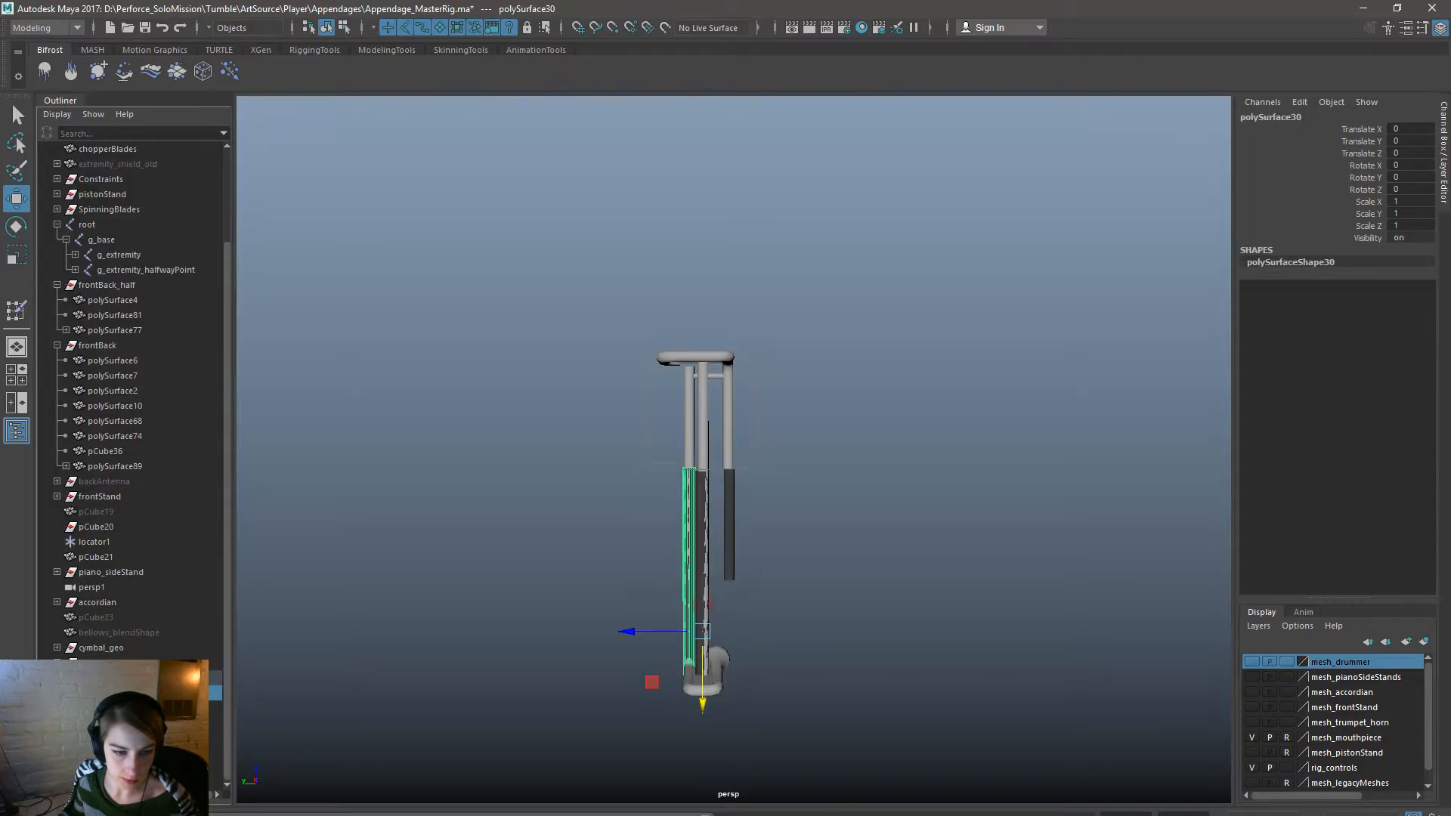
pyautogui.keyDown('shift'); pyautogui.click(114, 723); pyautogui.keyUp('shift')
pyautogui.scroll(4, 138, 492)
pyautogui.click(130, 361)
pyautogui.keyDown('ctrl'); pyautogui.click(131, 344); pyautogui.keyUp('ctrl')
pyautogui.press('space')
pyautogui.click(466, 470)
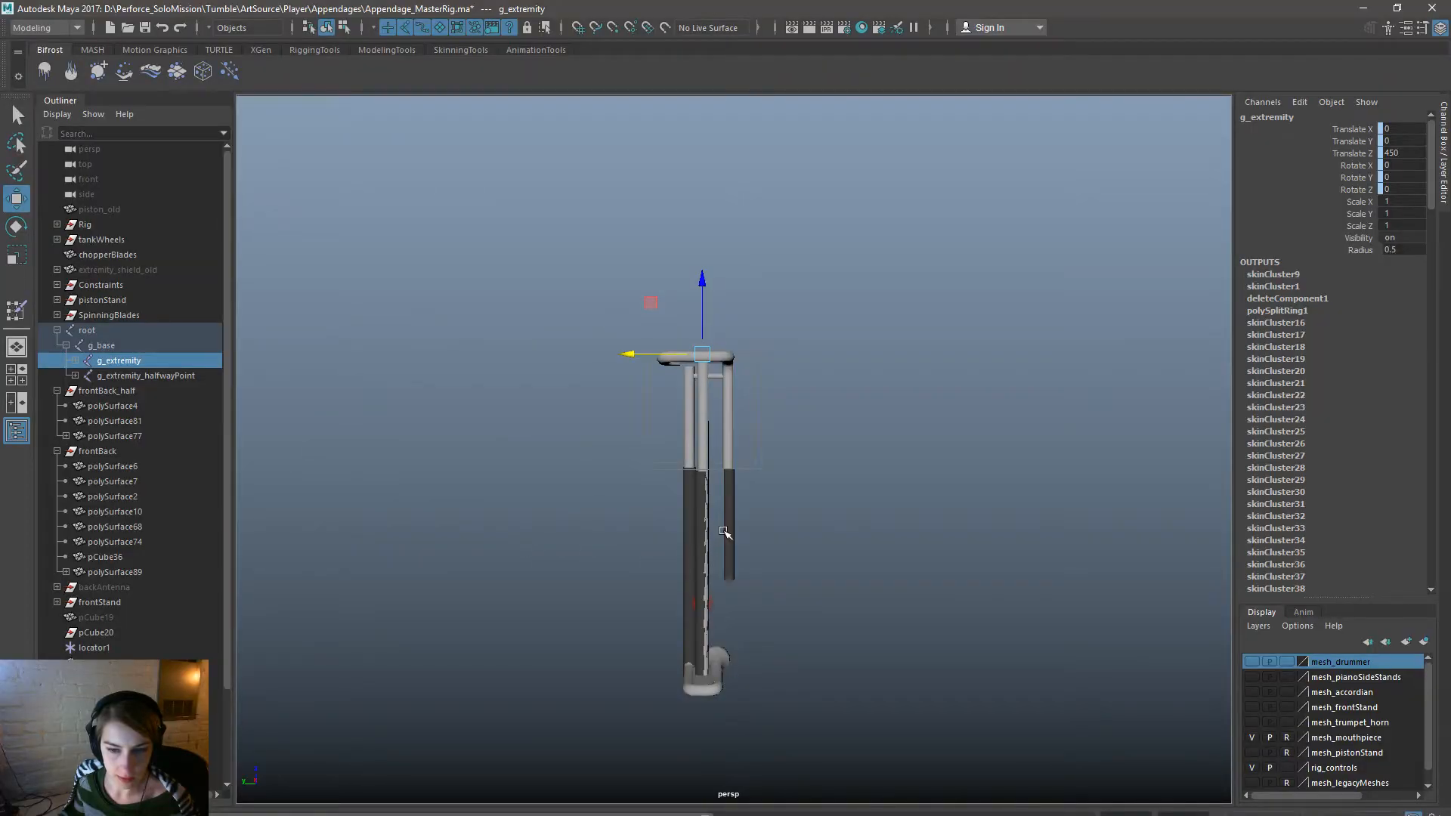
# Flood the short tube polySurface86 with a skin weight of 0.5 for the g_extremity influence.
pyautogui.click(724, 530)
pyautogui.moveTo(724, 530)
pyautogui.mouseDown(button='right')
pyautogui.moveTo(673, 467)
pyautogui.moveTo(606, 454)
pyautogui.mouseUp(button='right')
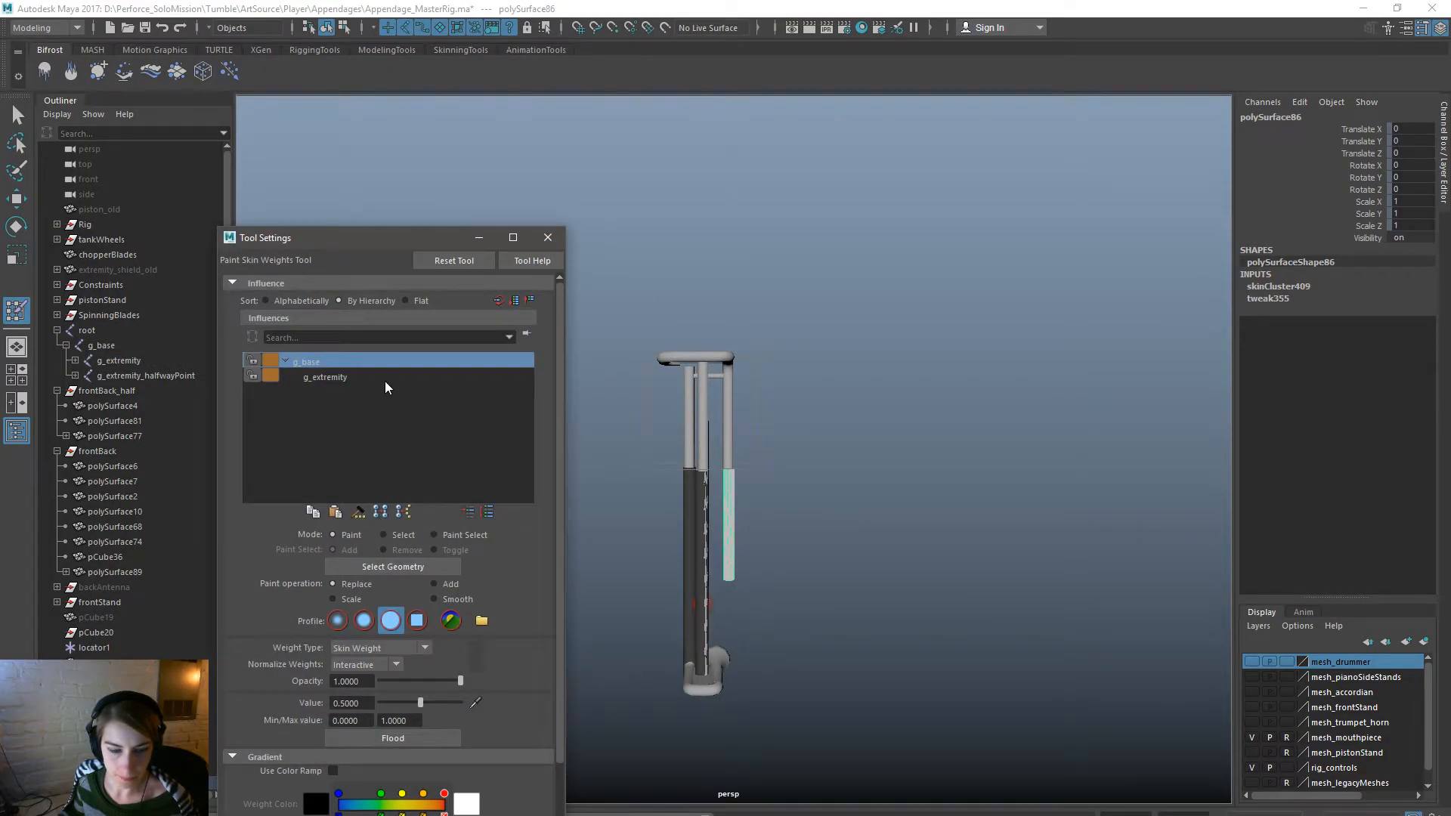
pyautogui.click(377, 375)
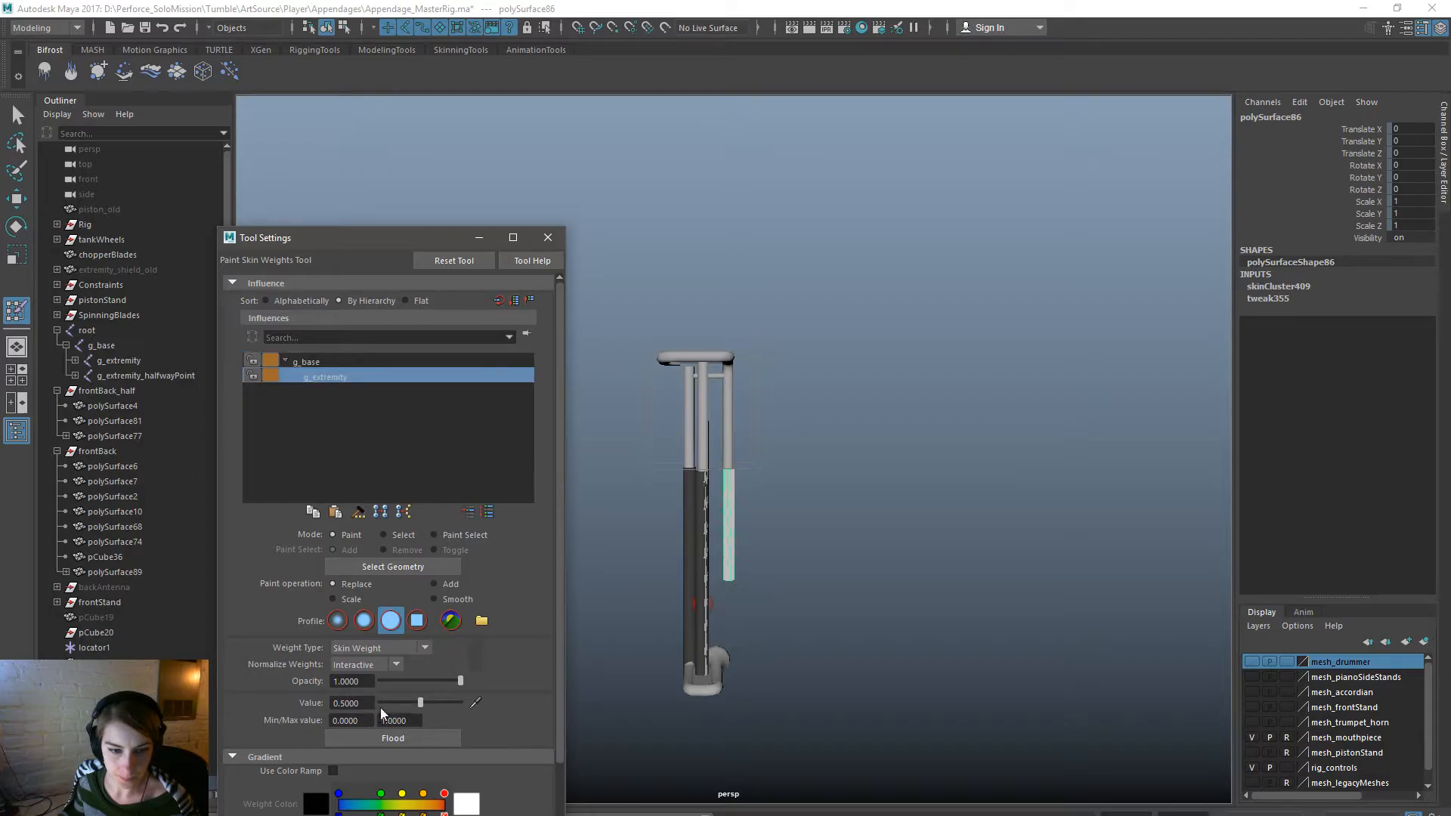
pyautogui.click(413, 739)
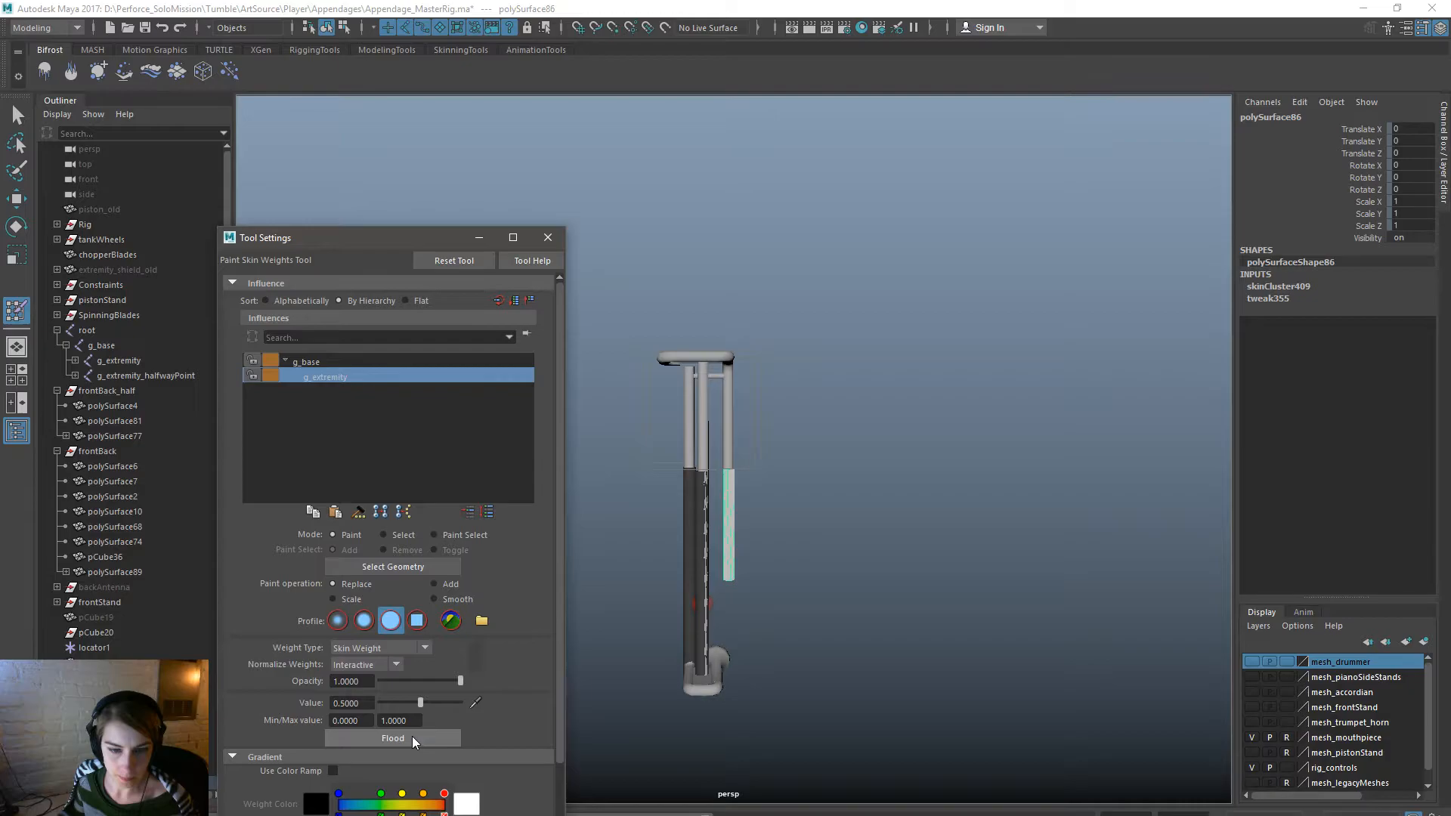
pyautogui.scroll(-2, 126, 588)
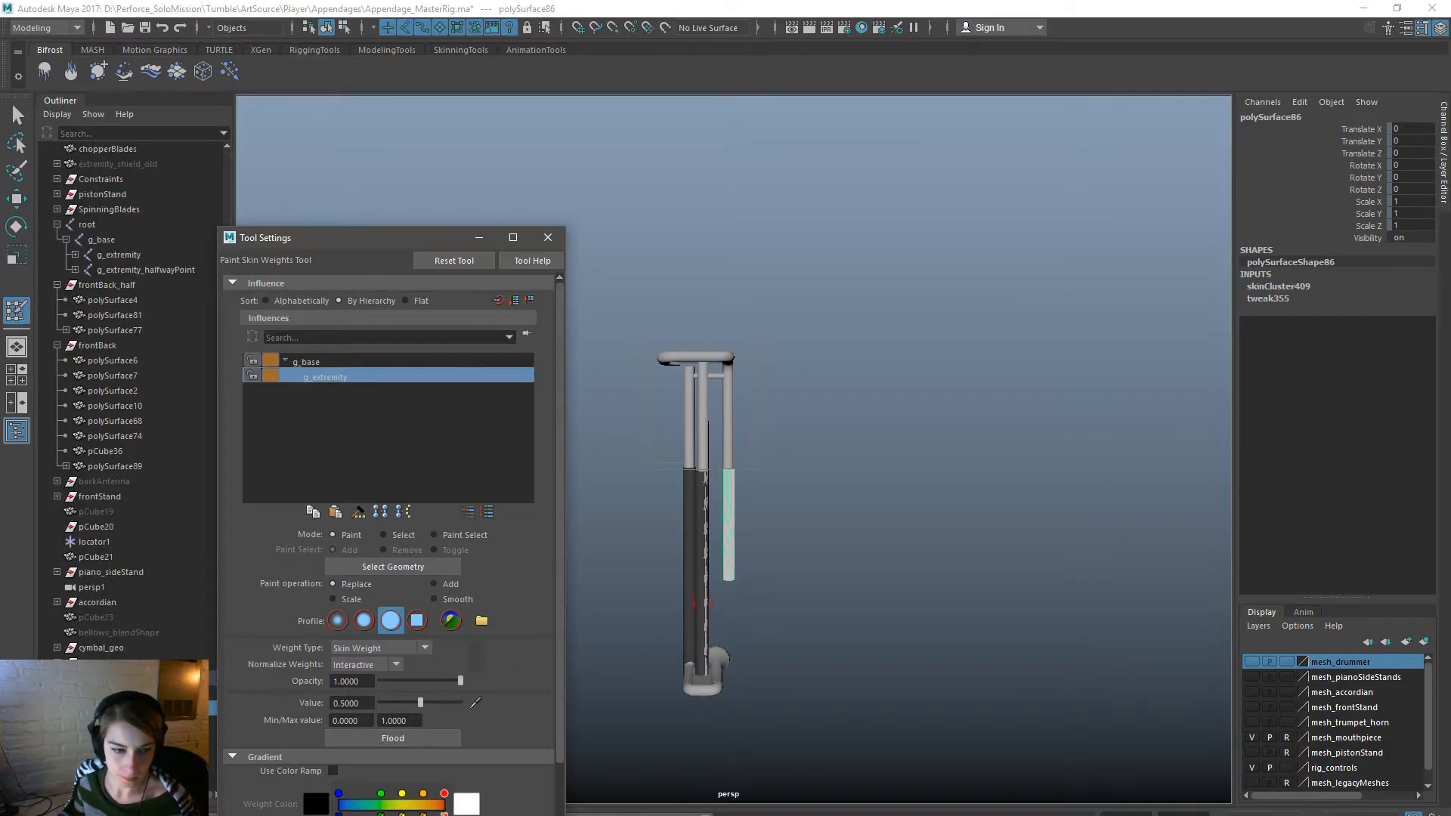
# Flood the three sideToSide_half tube meshes with a skin weight of 0.5 for the g_extremity influence and close the paint tool.
pyautogui.click(701, 603)
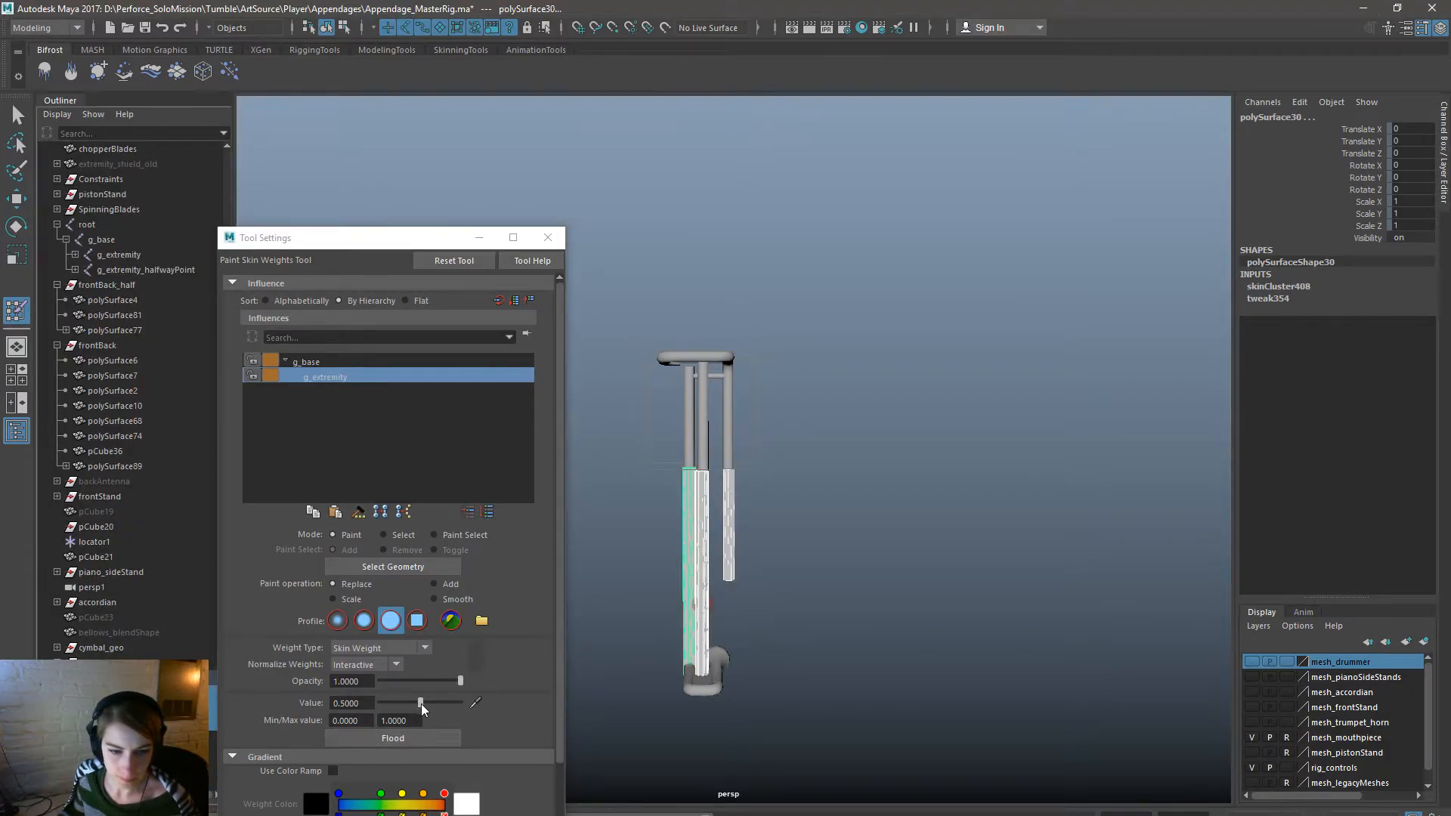
pyautogui.click(417, 736)
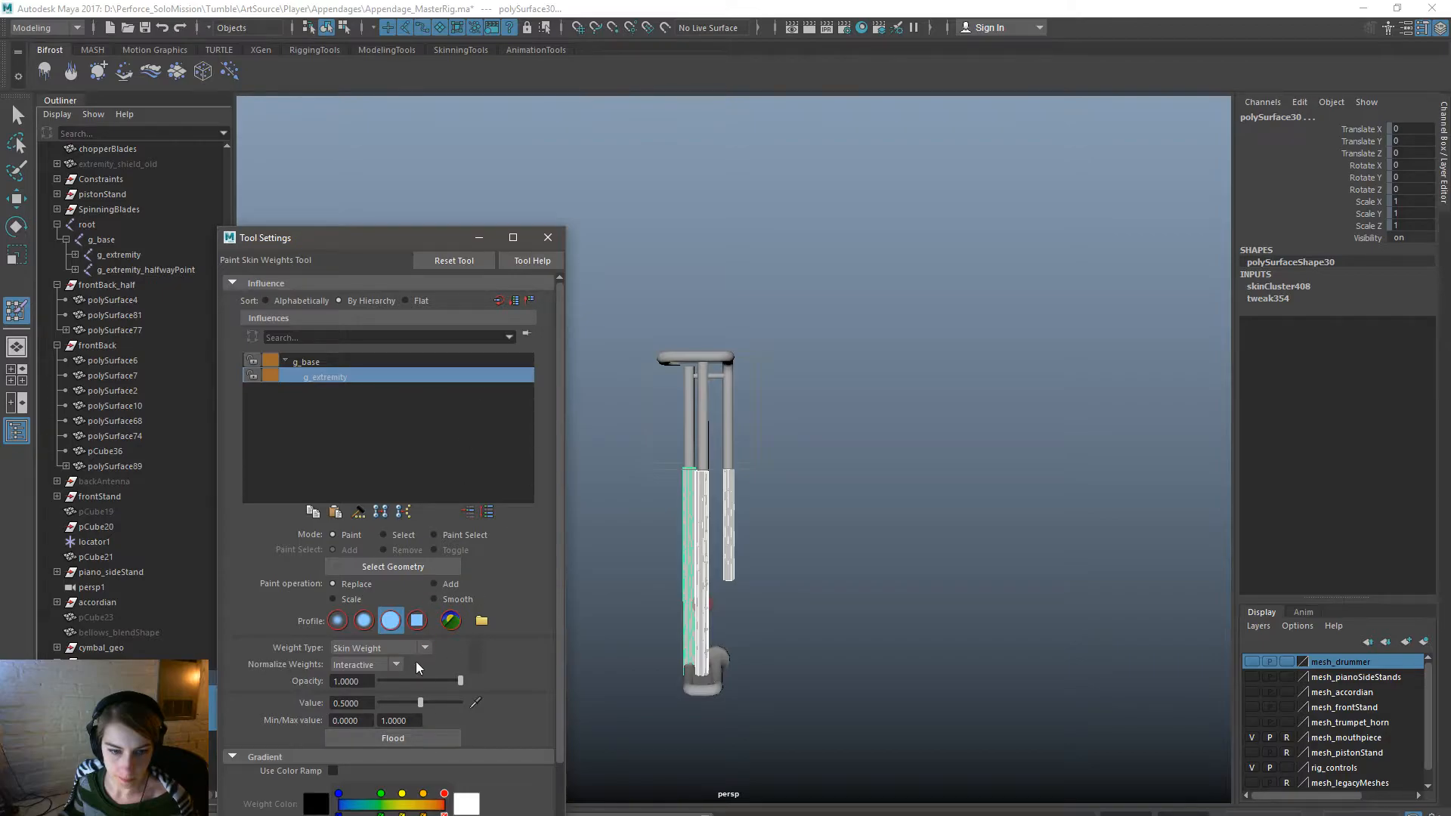
pyautogui.click(414, 737)
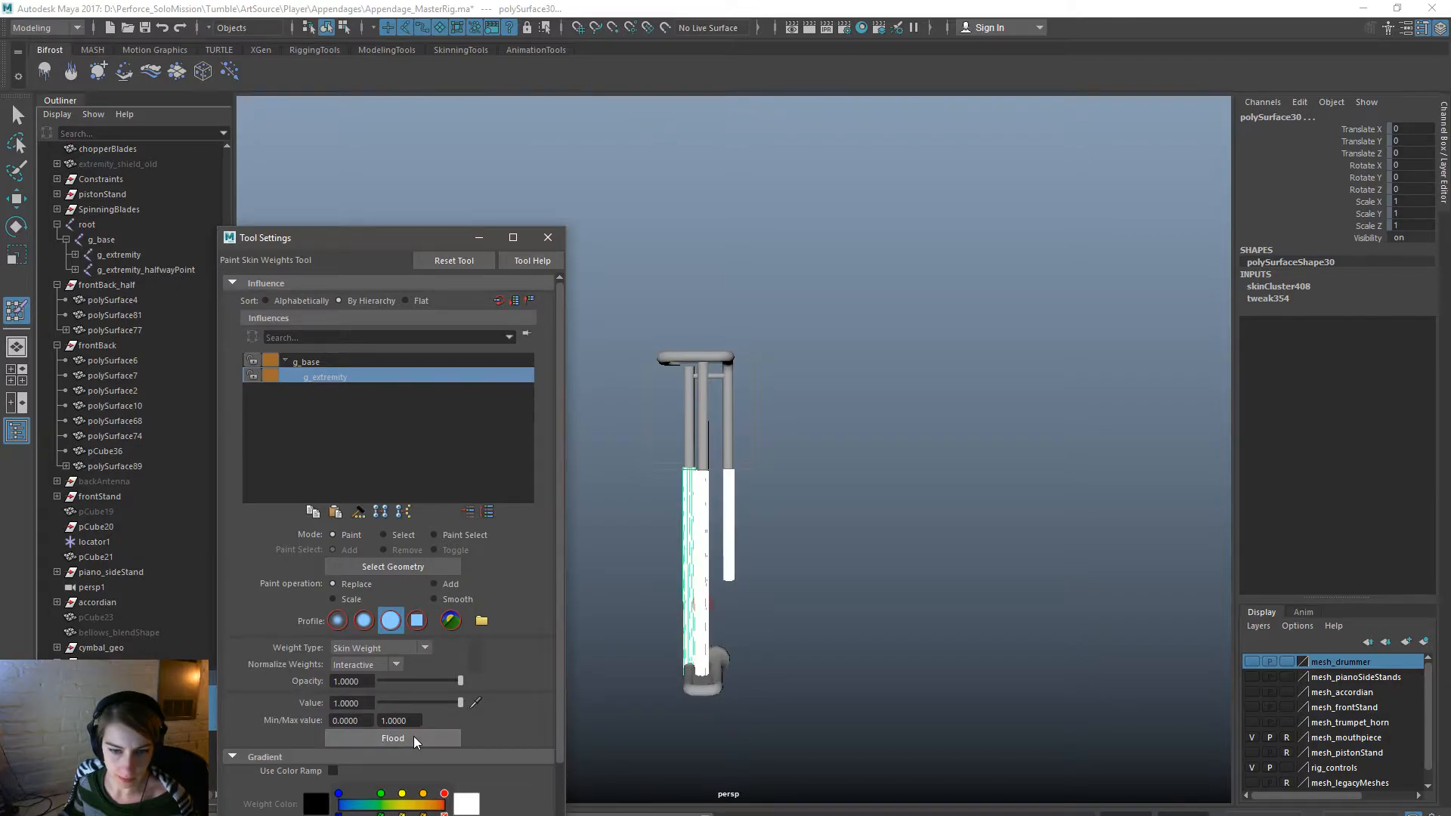
pyautogui.doubleClick(347, 703)
pyautogui.write('.')
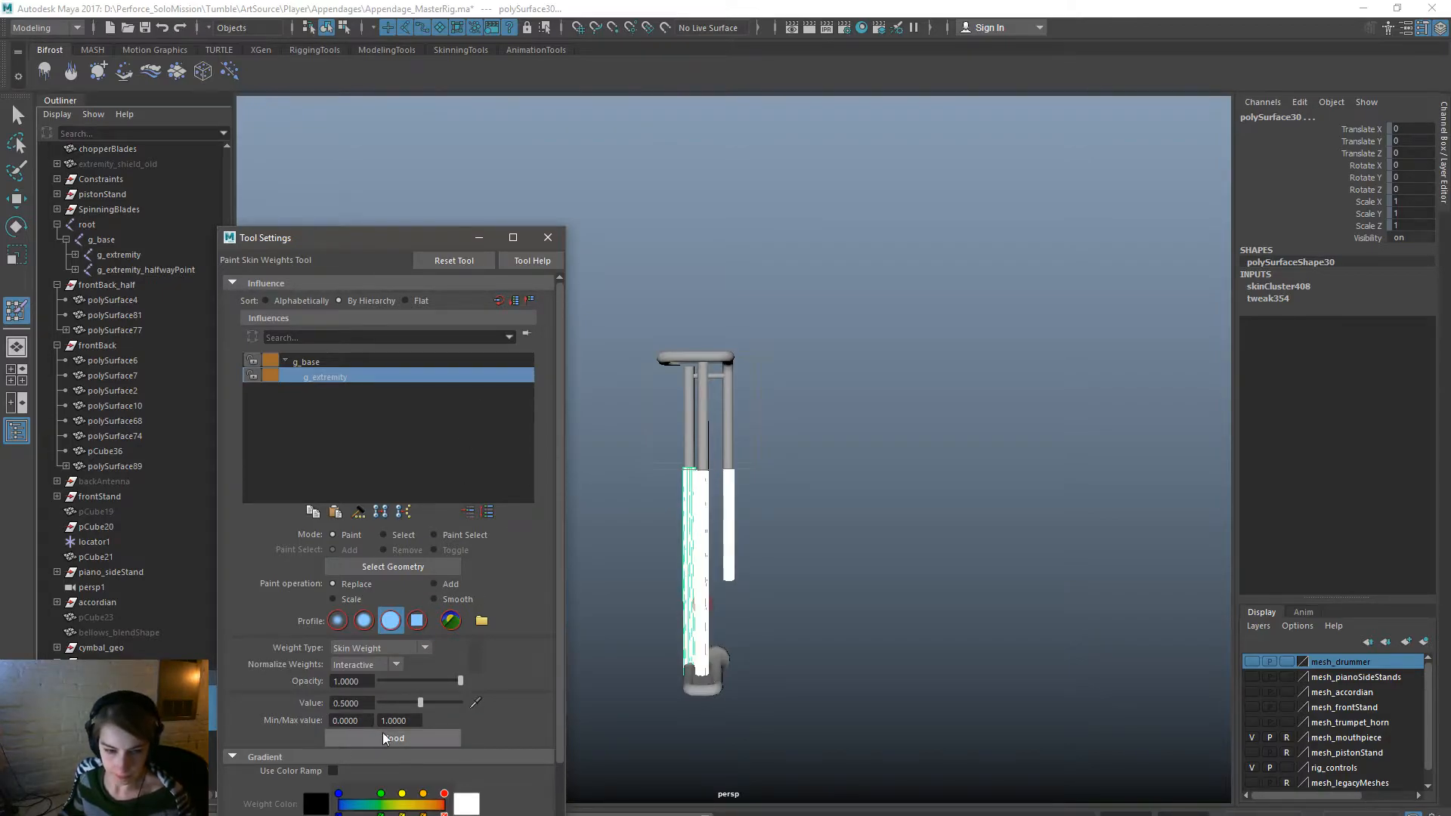
pyautogui.click(414, 737)
pyautogui.click(547, 237)
pyautogui.press('w')
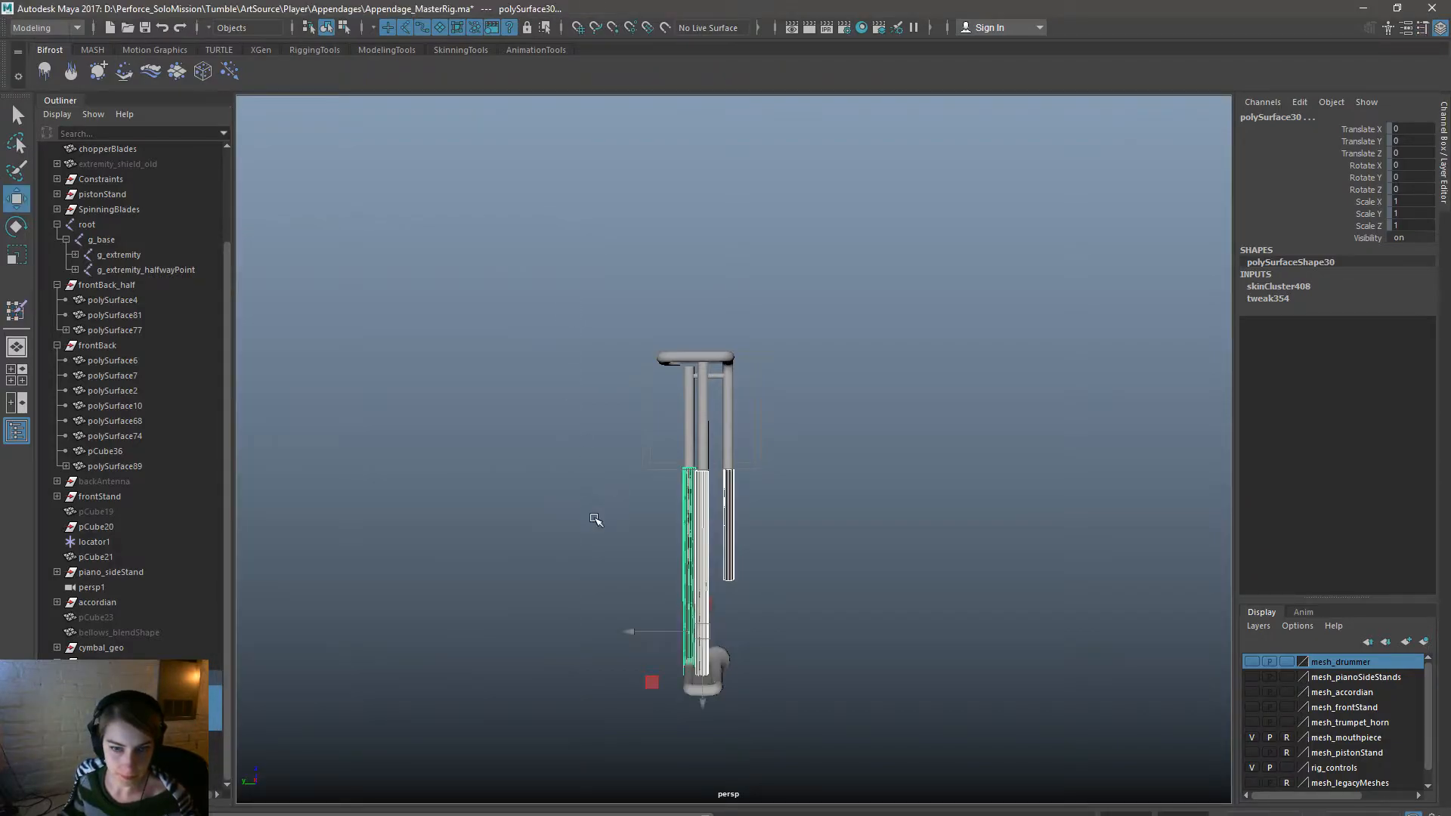
pyautogui.click(622, 602)
pyautogui.keyDown('alt'); pyautogui.moveTo(625, 625); pyautogui.dragTo(610, 561); pyautogui.keyUp('alt')
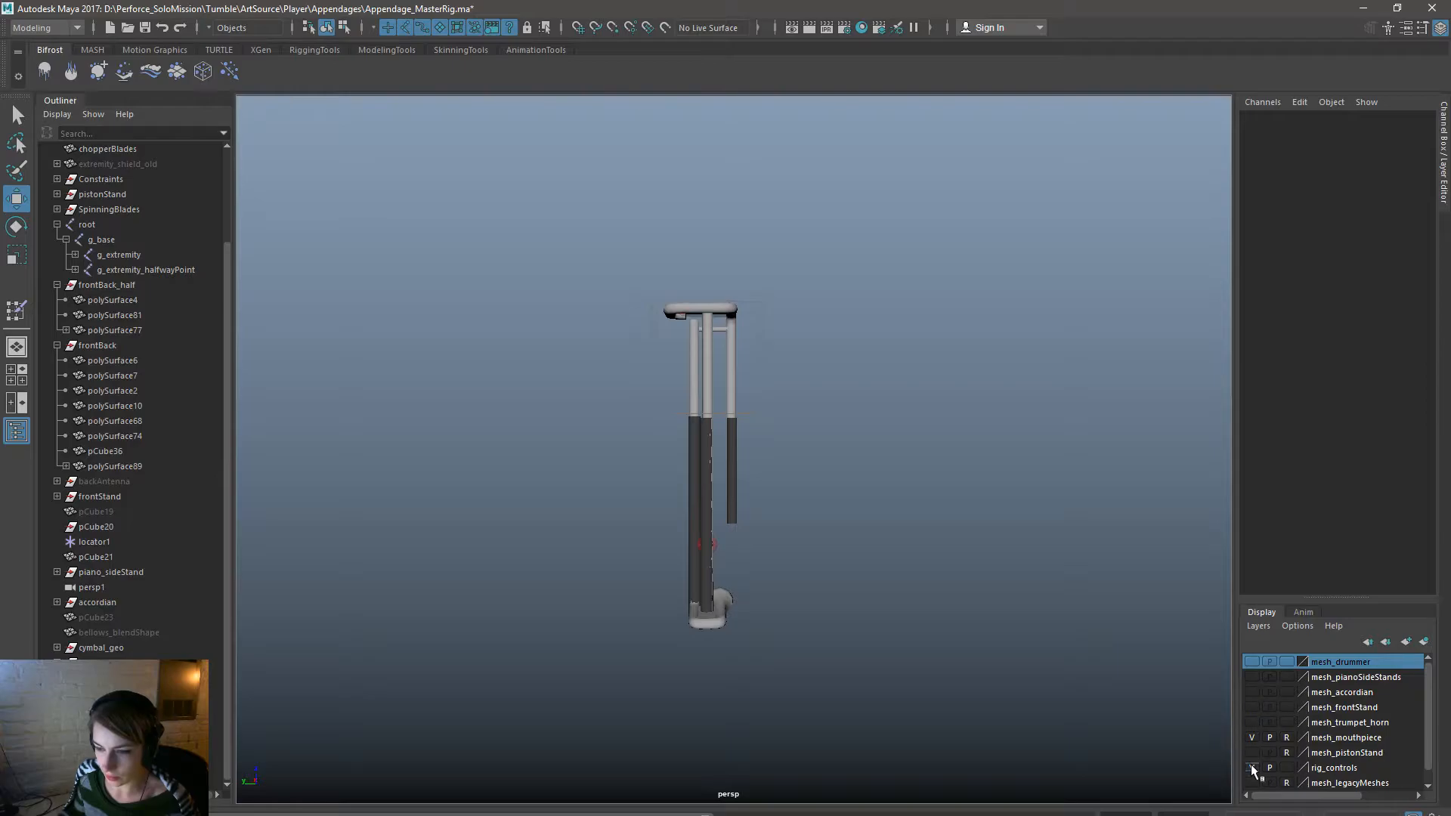
pyautogui.press('space')
pyautogui.click(787, 358)
pyautogui.moveTo(900, 275)
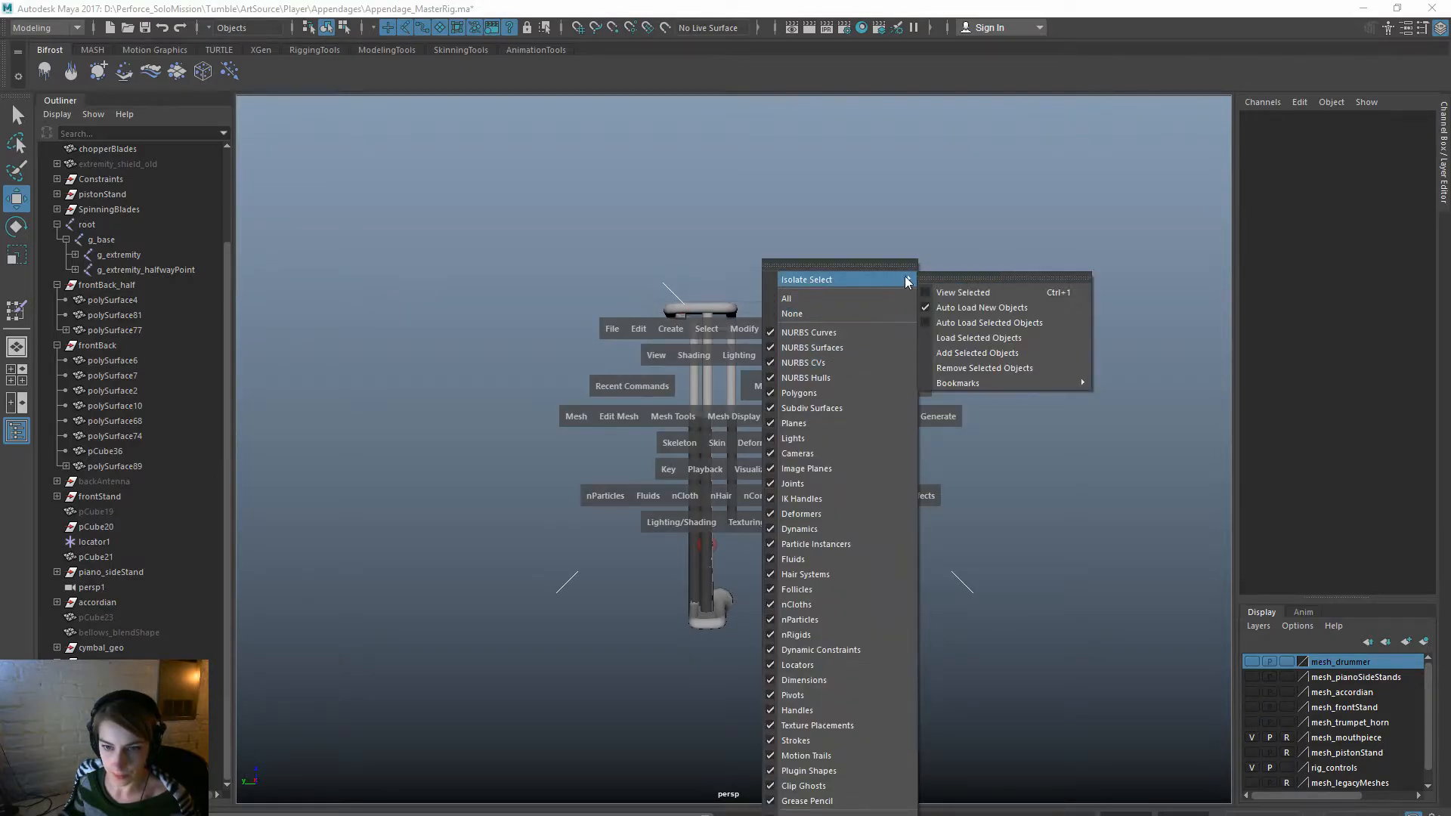
pyautogui.click(981, 292)
pyautogui.press('space')
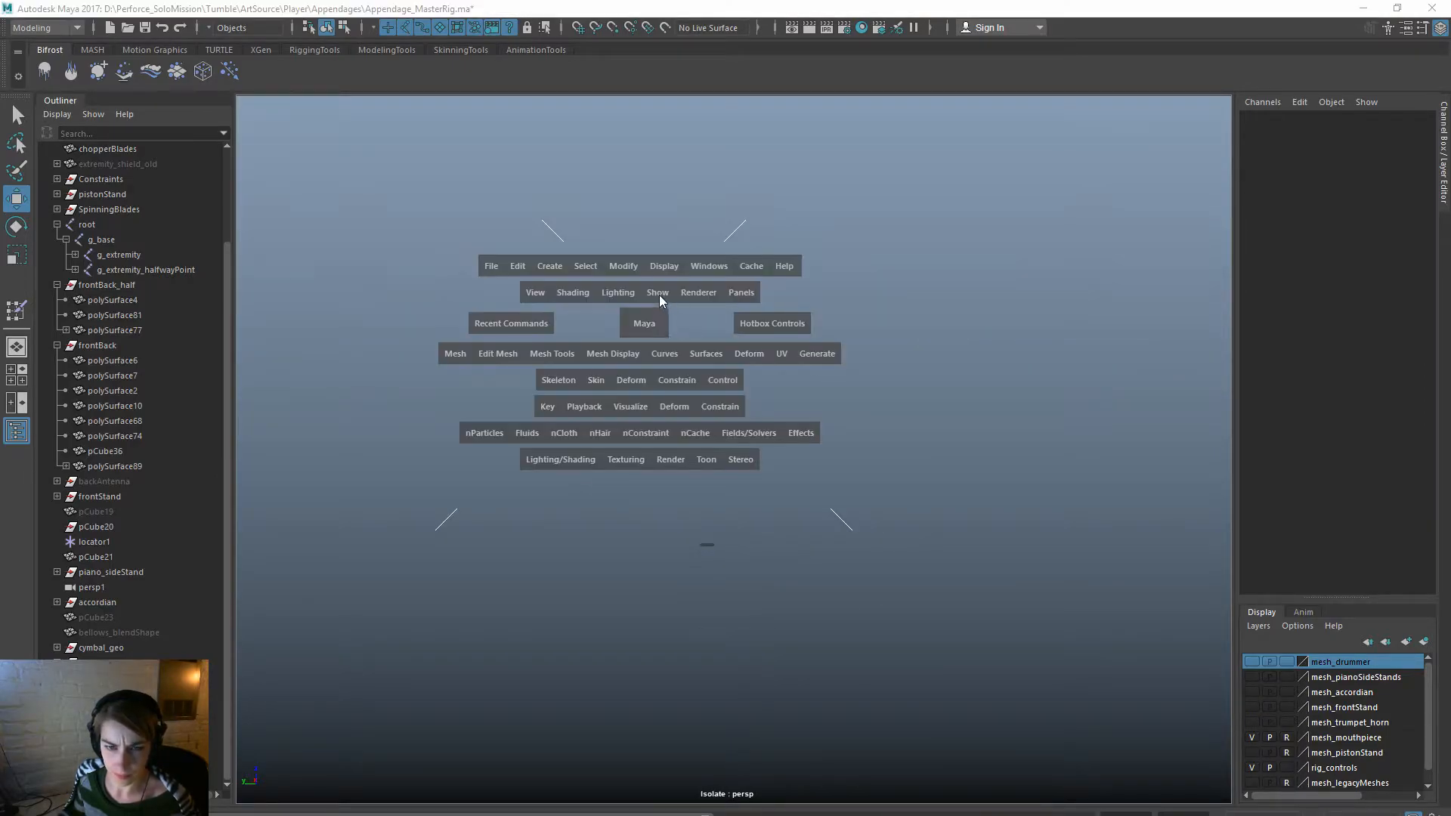
pyautogui.click(659, 296)
pyautogui.moveTo(785, 288)
pyautogui.click(869, 295)
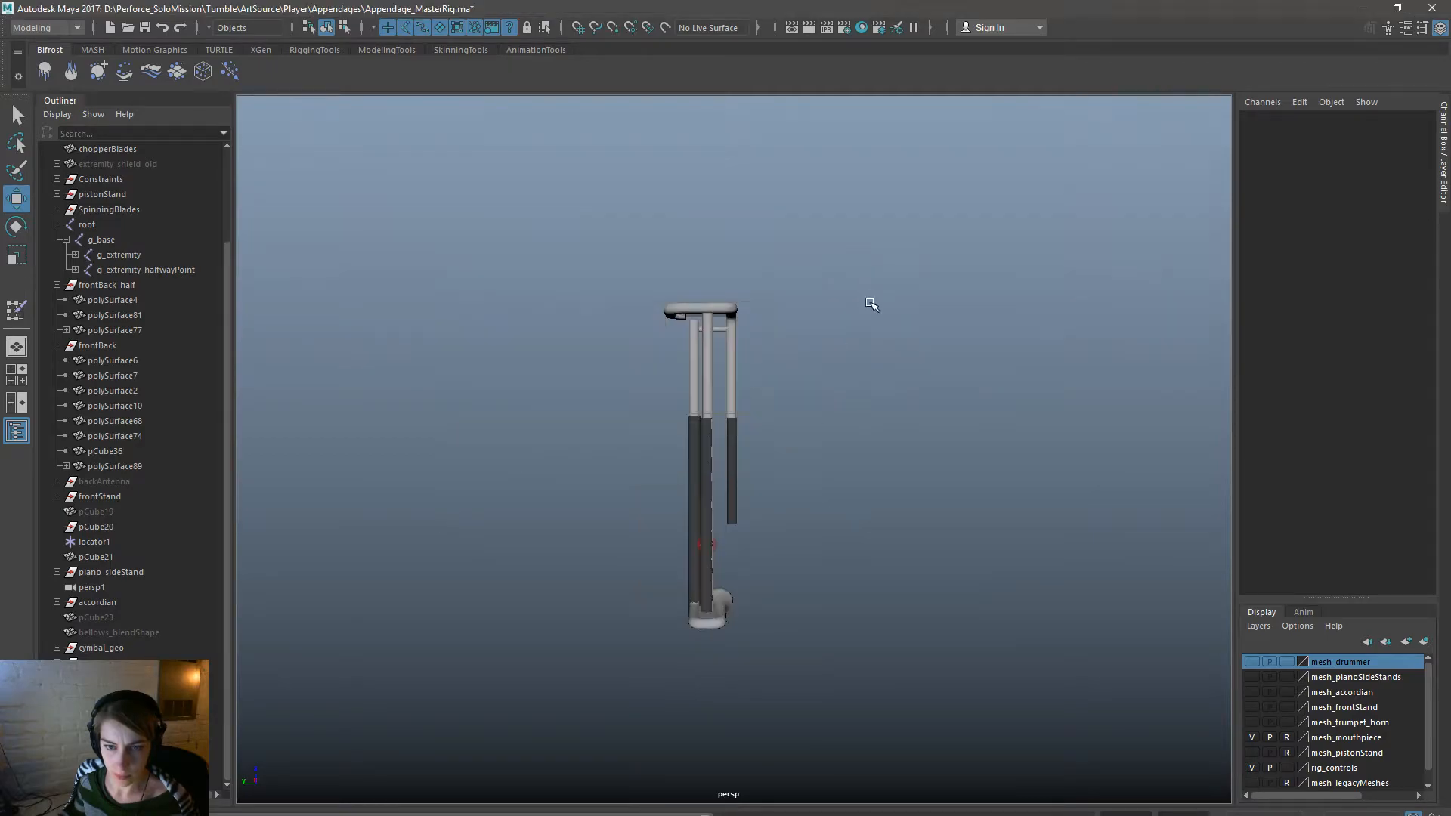
# Frame the base control in the view and switch the viewport to the persp1 camera.
pyautogui.click(716, 541)
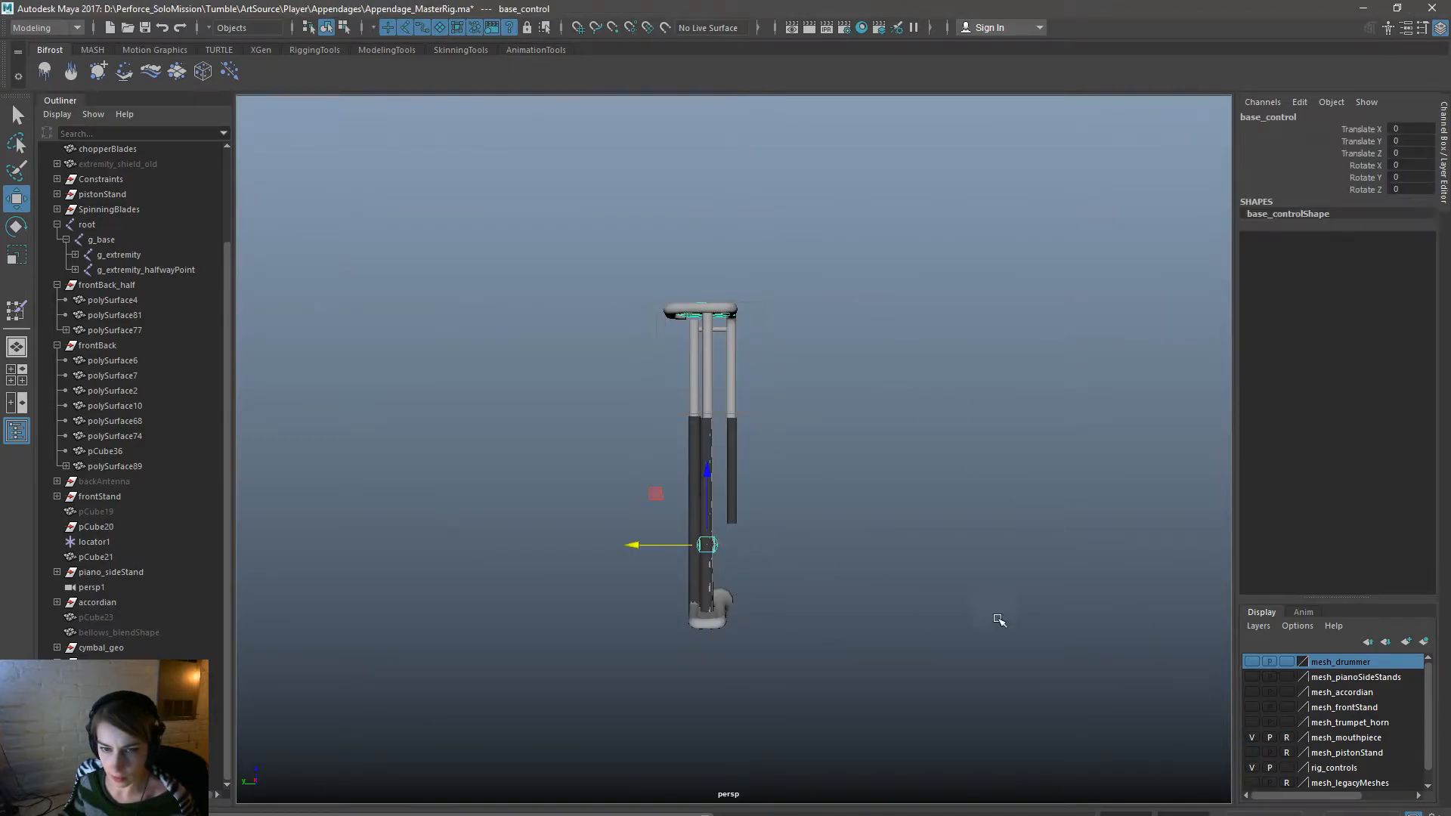
pyautogui.keyDown('alt'); pyautogui.moveTo(747, 363); pyautogui.dragTo(746, 395); pyautogui.keyUp('alt')
pyautogui.press('f')
pyautogui.press('space')
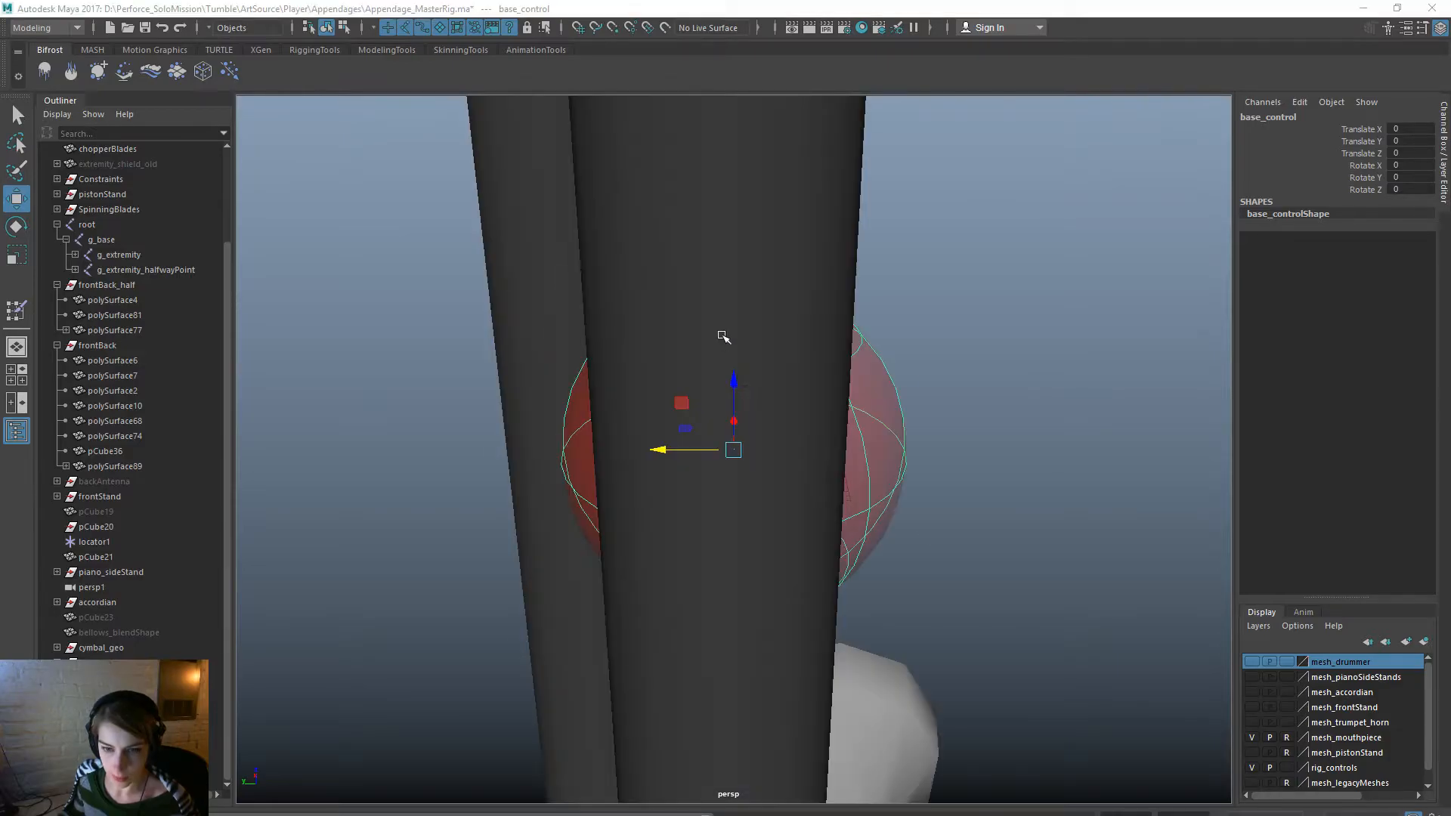
pyautogui.moveTo(820, 304); pyautogui.dragTo(1039, 338)
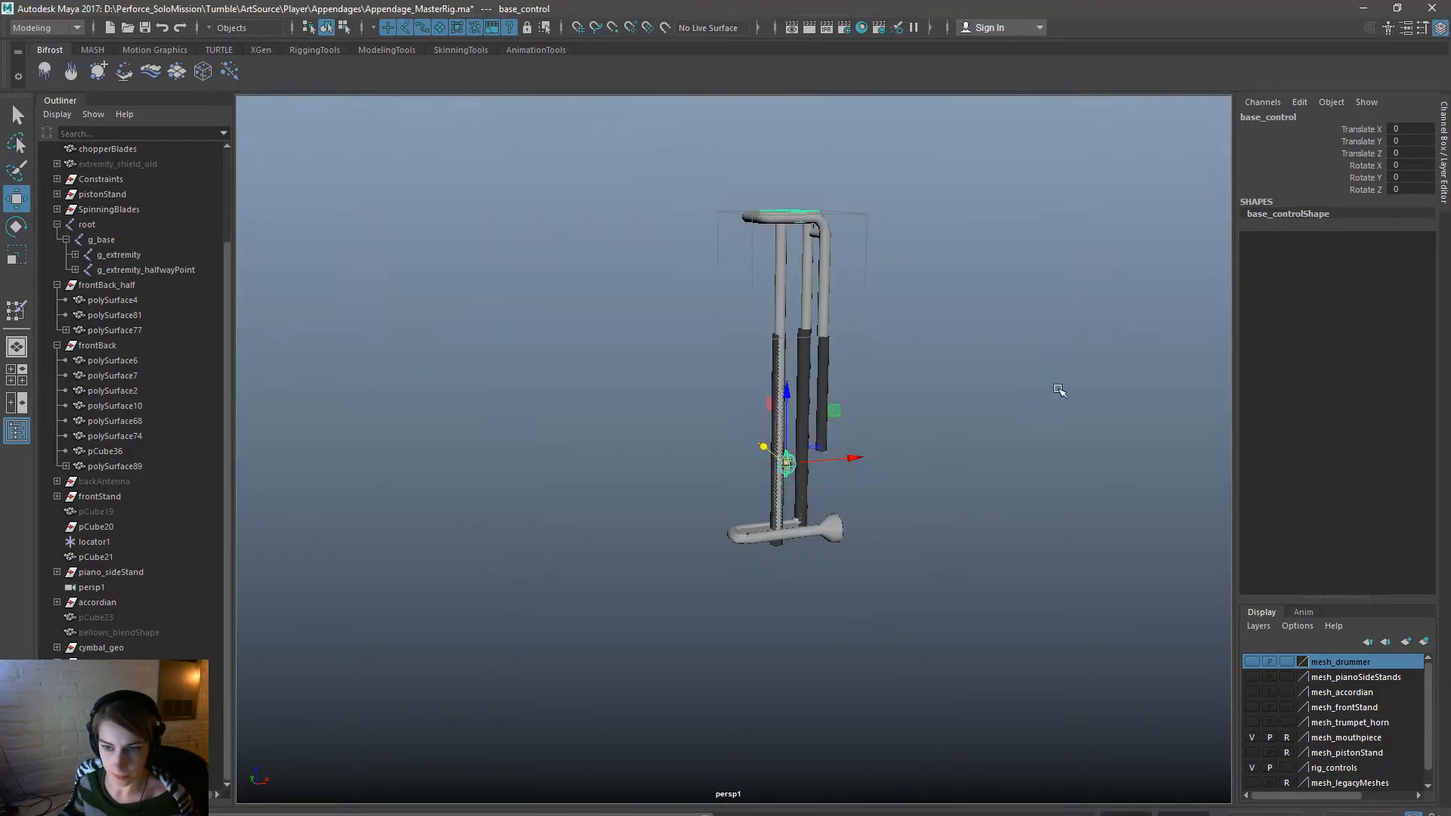
# Try moving the extremity control downward to test how the skinned tubes follow, and undo the move.
pyautogui.keyDown('alt'); pyautogui.moveTo(987, 420); pyautogui.dragTo(975, 450); pyautogui.keyUp('alt')
pyautogui.click(804, 293)
pyautogui.keyDown('alt'); pyautogui.moveTo(814, 327); pyautogui.dragTo(810, 296); pyautogui.keyUp('alt')
pyautogui.moveTo(786, 217); pyautogui.dragTo(765, 301)
pyautogui.hotkey('ctrl', 'z')
pyautogui.click(935, 272)
pyautogui.keyDown('alt'); pyautogui.moveTo(934, 272); pyautogui.dragTo(944, 390, button='middle'); pyautogui.keyUp('alt')
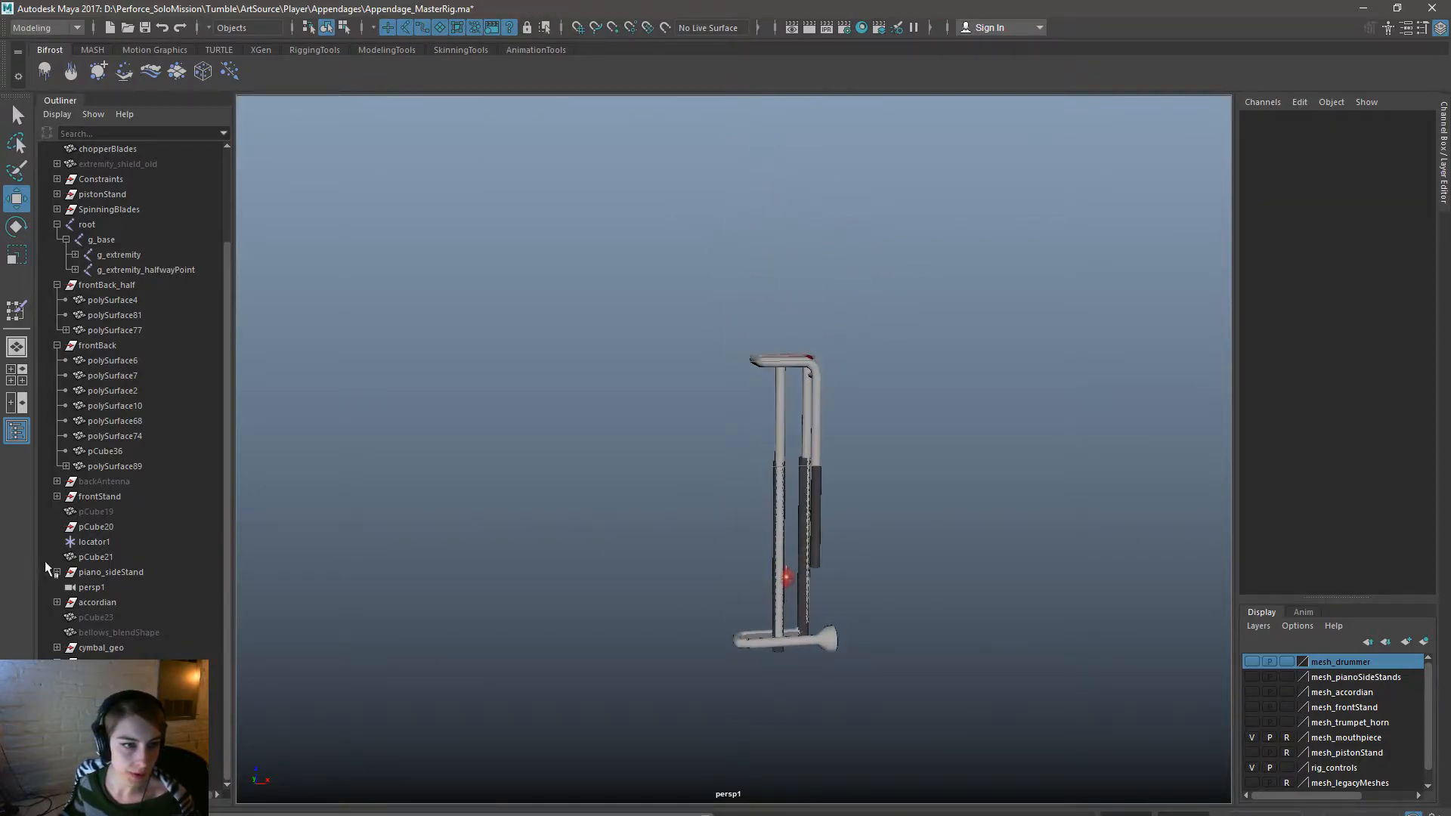
# Collapse the expanded hierarchies and reorder the sideToSide and sideToSide_half groups directly below root.
pyautogui.scroll(3, 67, 447)
pyautogui.click(56, 330)
pyautogui.click(57, 346)
pyautogui.click(56, 361)
pyautogui.click(56, 572)
pyautogui.click(98, 557)
pyautogui.keyDown('shift'); pyautogui.click(107, 572); pyautogui.keyUp('shift')
pyautogui.moveTo(112, 560); pyautogui.dragTo(103, 337)
# Expand the full sideToSide hierarchy, and unhide and delete group10 with its child meshes polySurface82, polySurface83 and polySurface84.
pyautogui.click(57, 361)
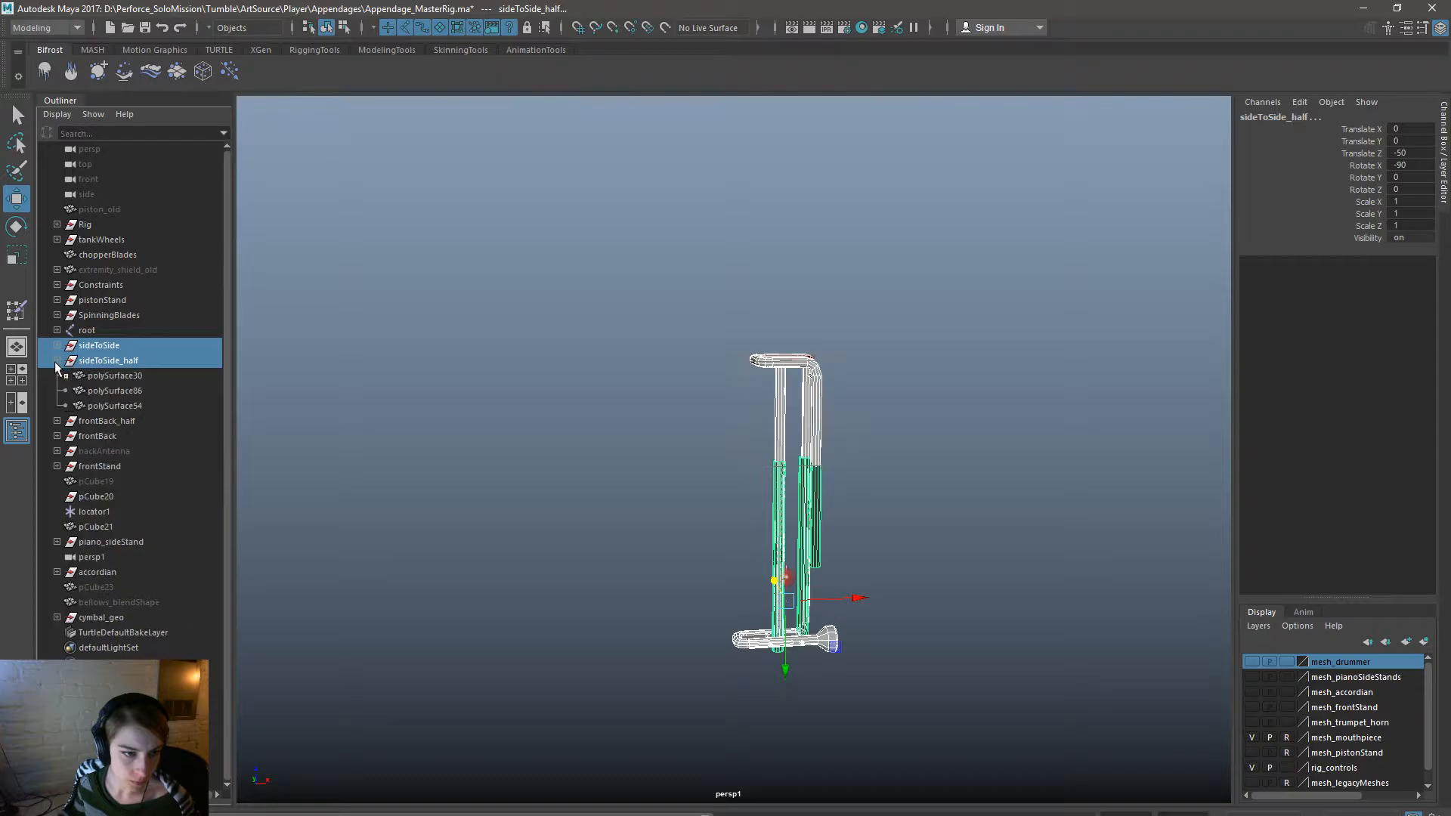
pyautogui.click(57, 346)
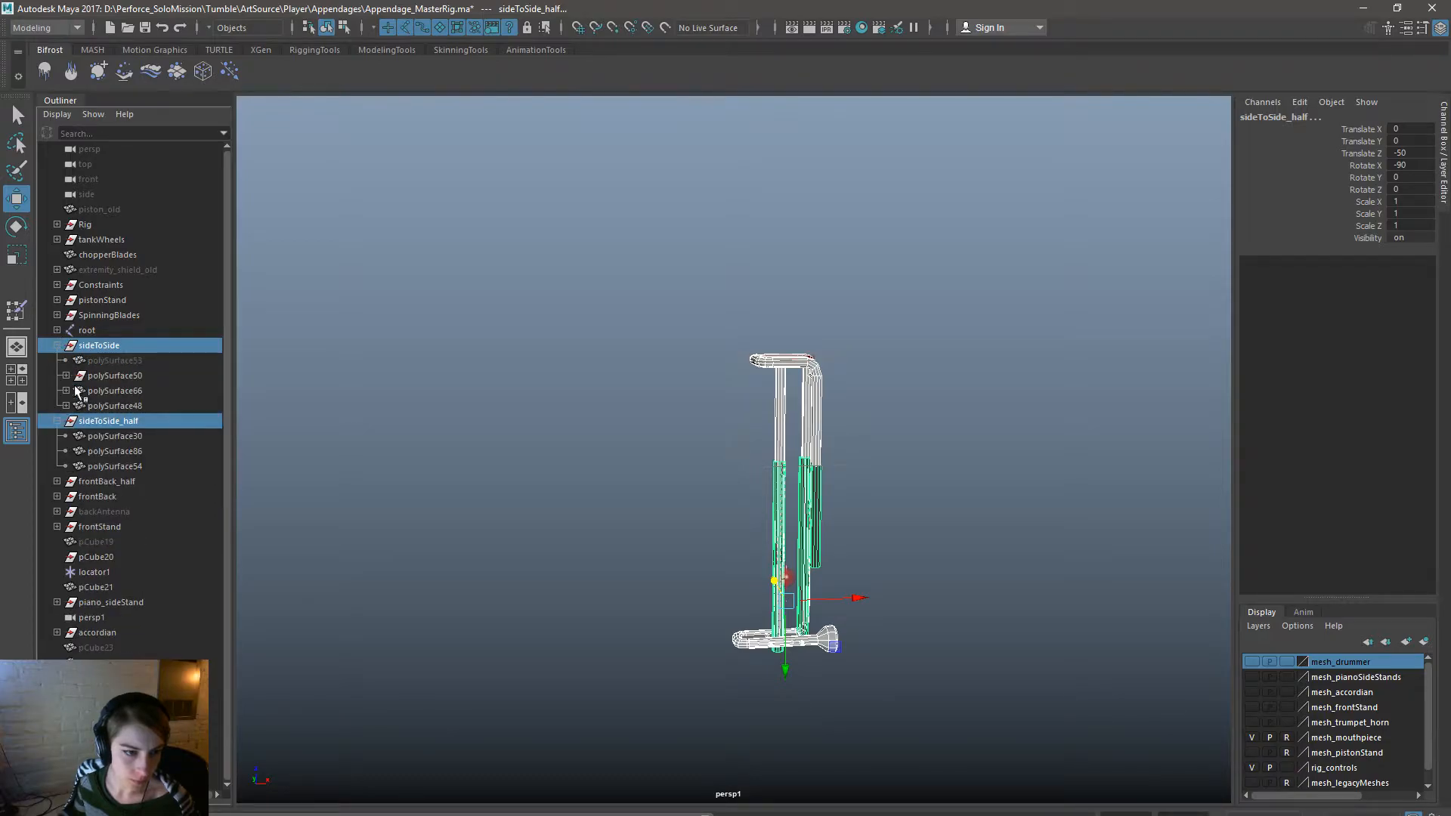
pyautogui.click(57, 345)
pyautogui.keyDown('shift'); pyautogui.click(57, 345); pyautogui.keyUp('shift')
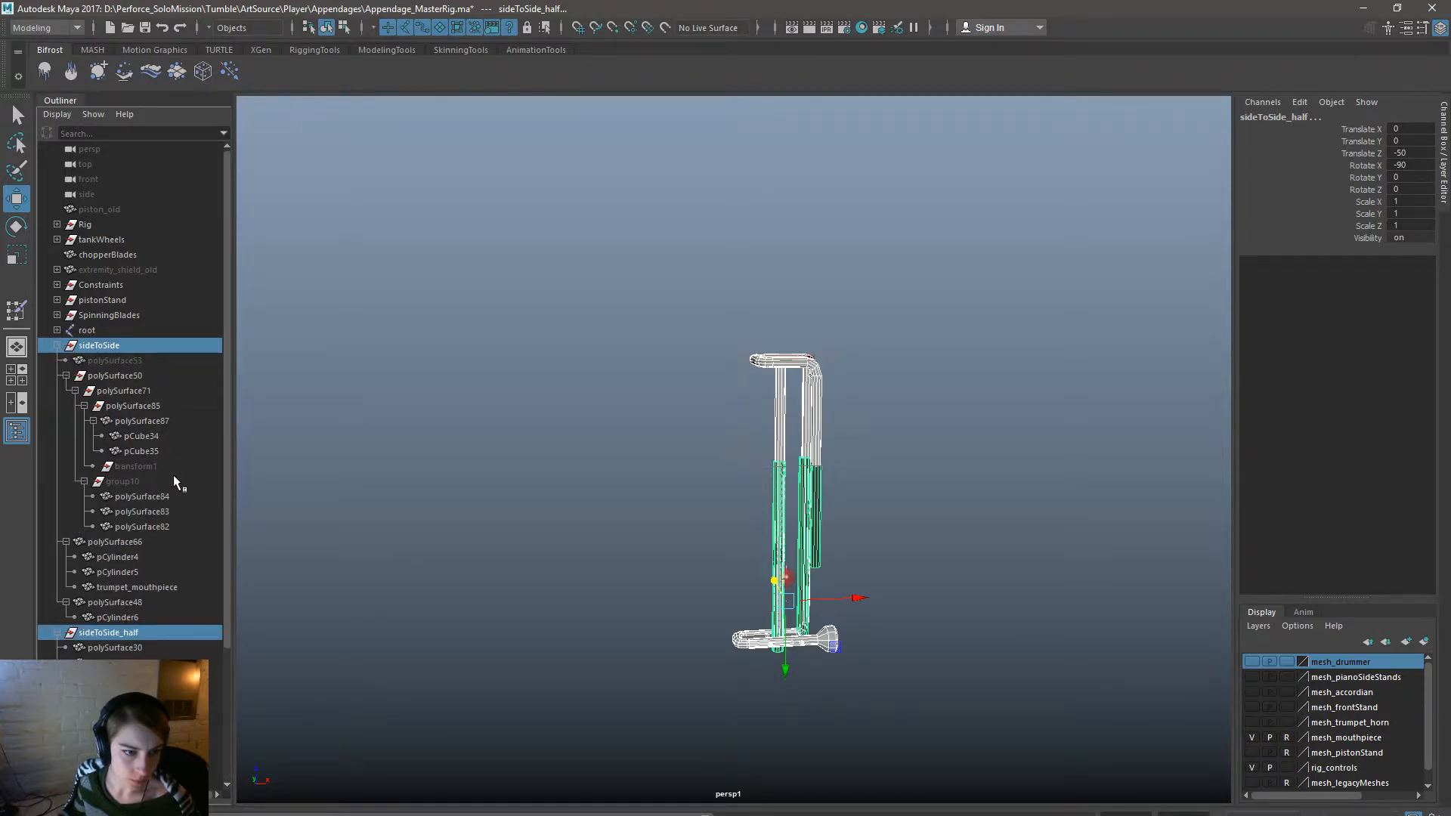
pyautogui.click(117, 482)
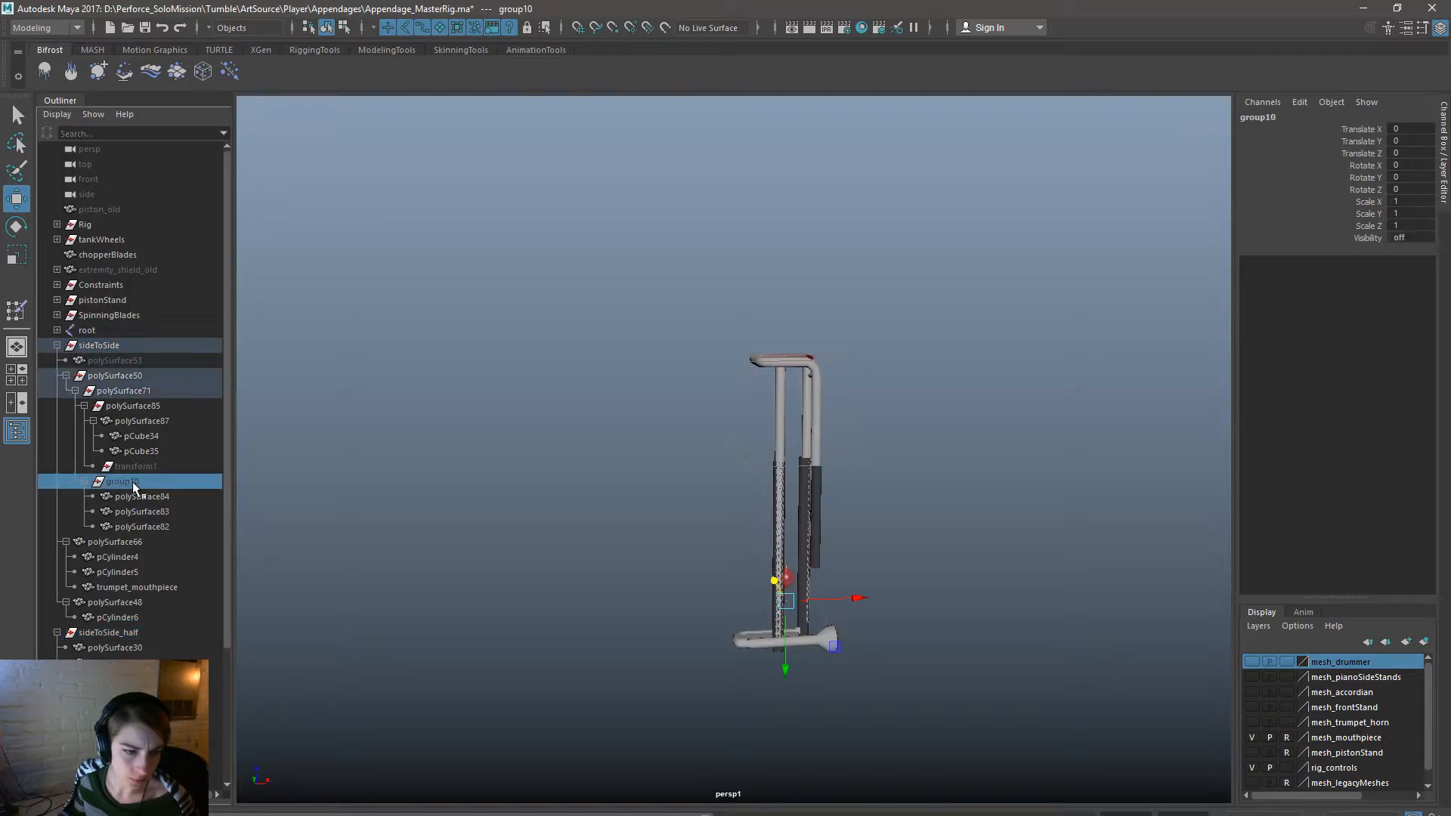
pyautogui.write('1')
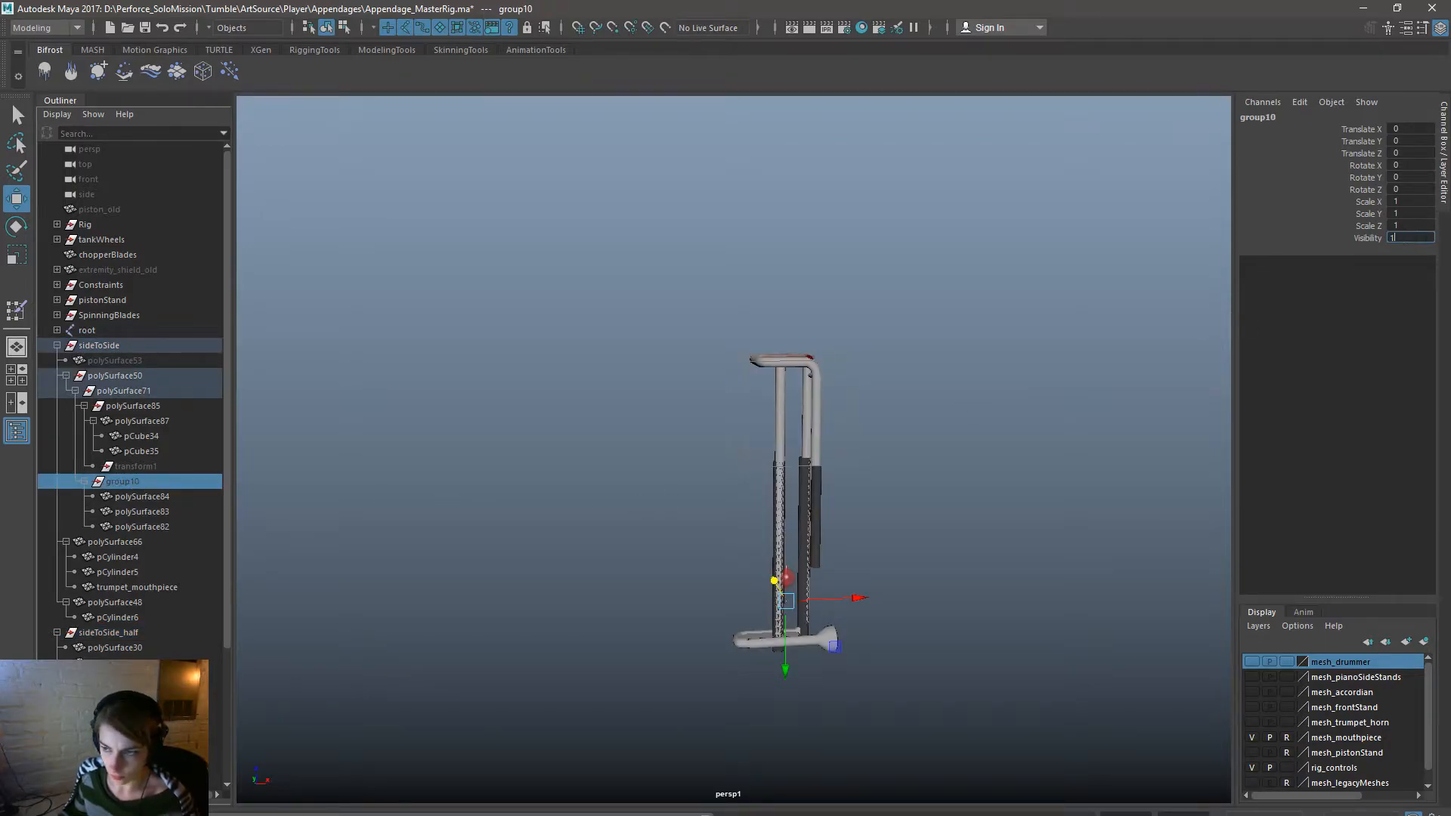
pyautogui.press('Return')
pyautogui.moveTo(839, 598); pyautogui.dragTo(945, 705)
pyautogui.press('Delete')
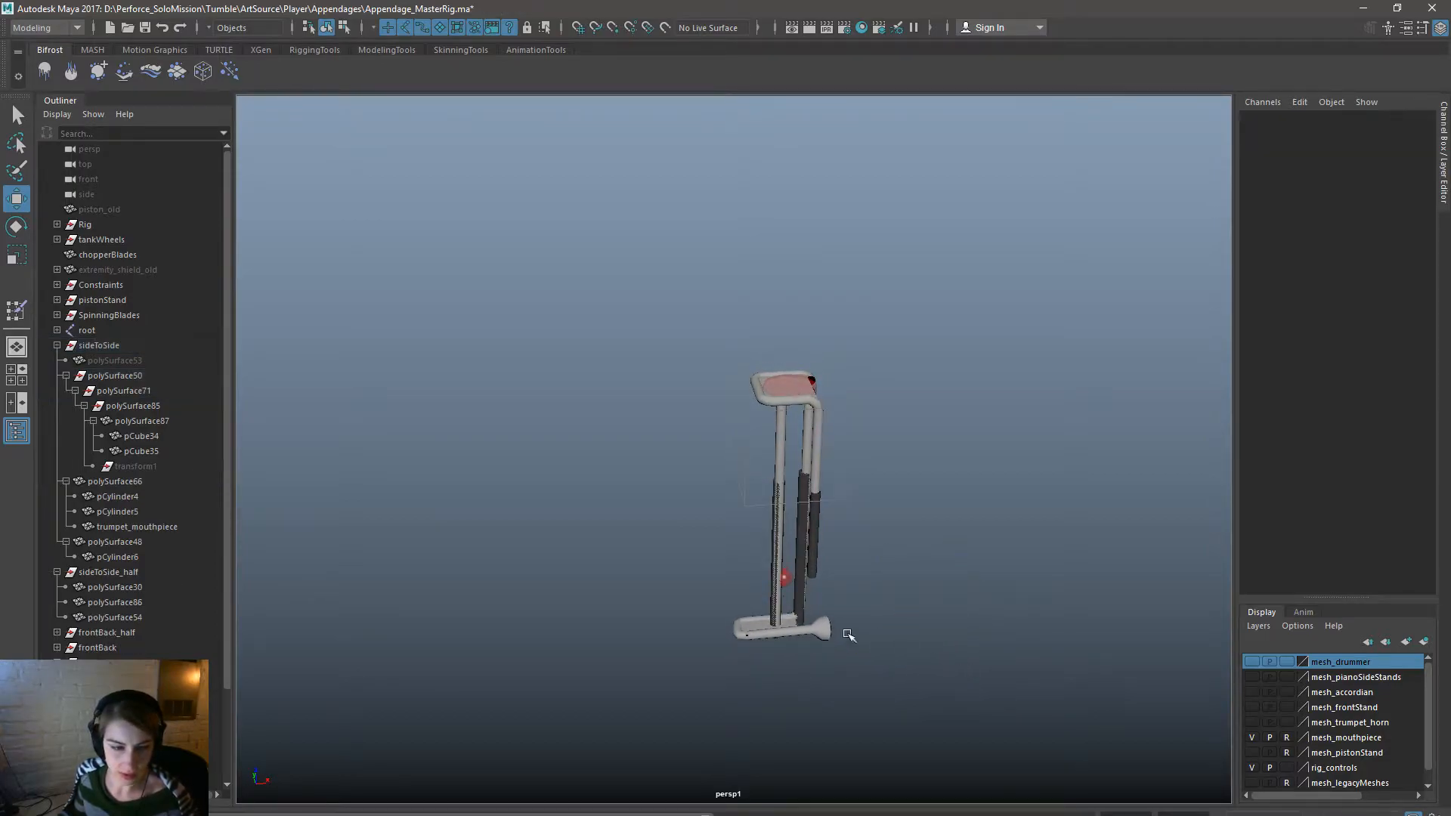
# Unhide and delete the transform1 node under polySurface85, and select the sideToSide_half group.
pyautogui.click(155, 469)
pyautogui.moveTo(831, 593); pyautogui.dragTo(950, 586)
pyautogui.click(1402, 238)
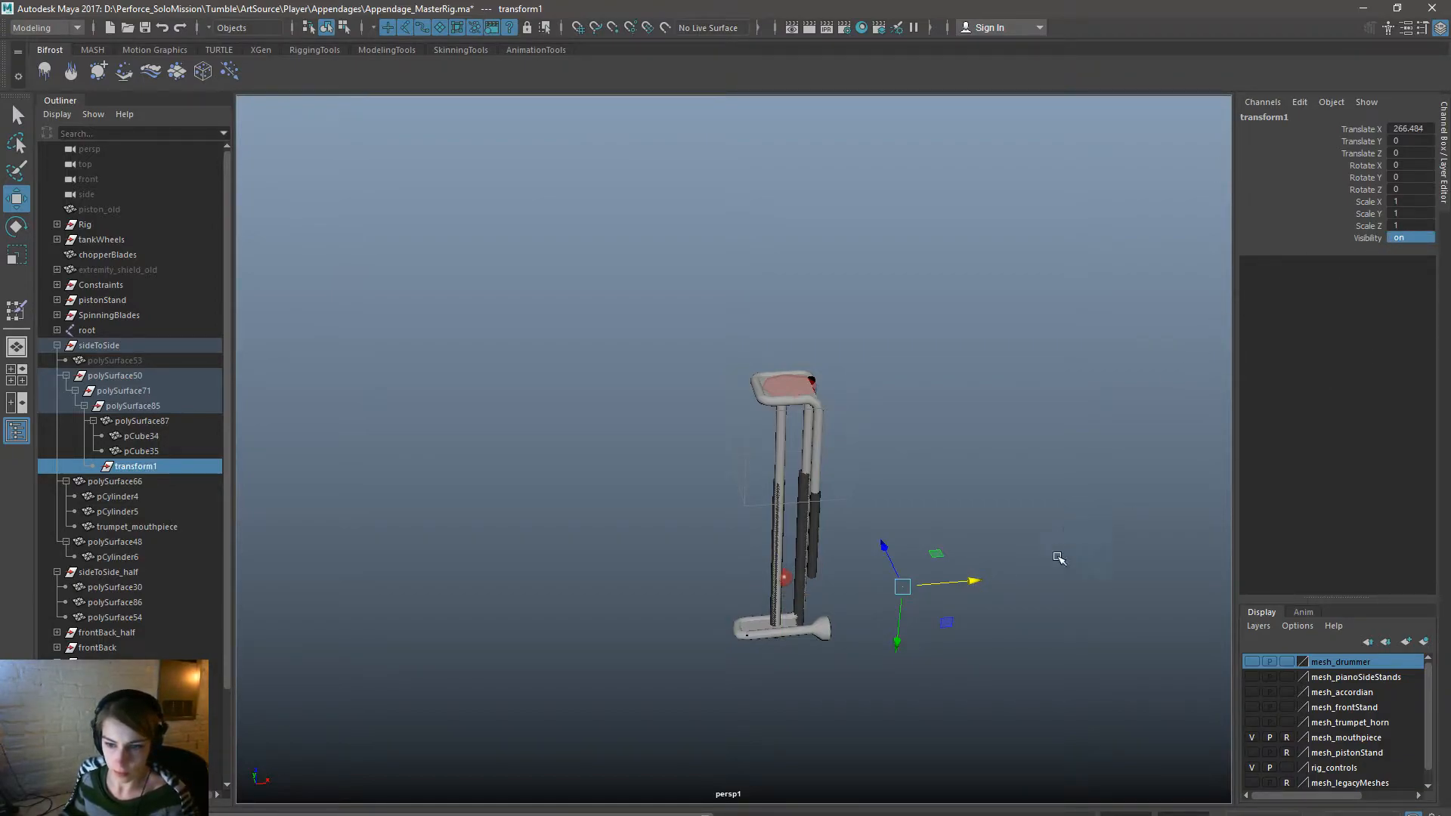
pyautogui.press('Delete')
pyautogui.click(144, 559)
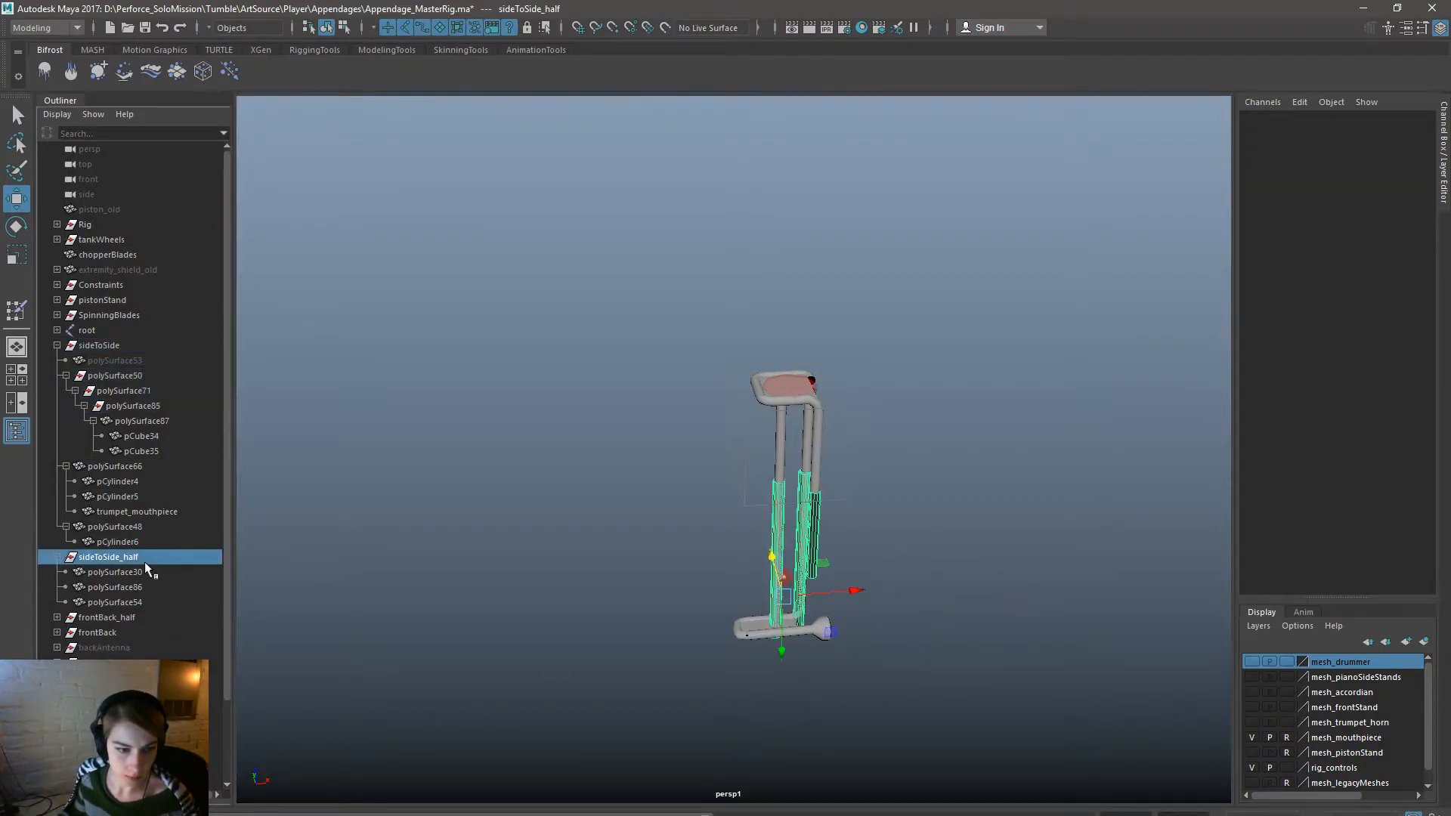
# Turn on the visibility of the hidden polySurface53 in the sideToSide group and delete that mesh.
pyautogui.click(133, 511)
pyautogui.click(128, 602)
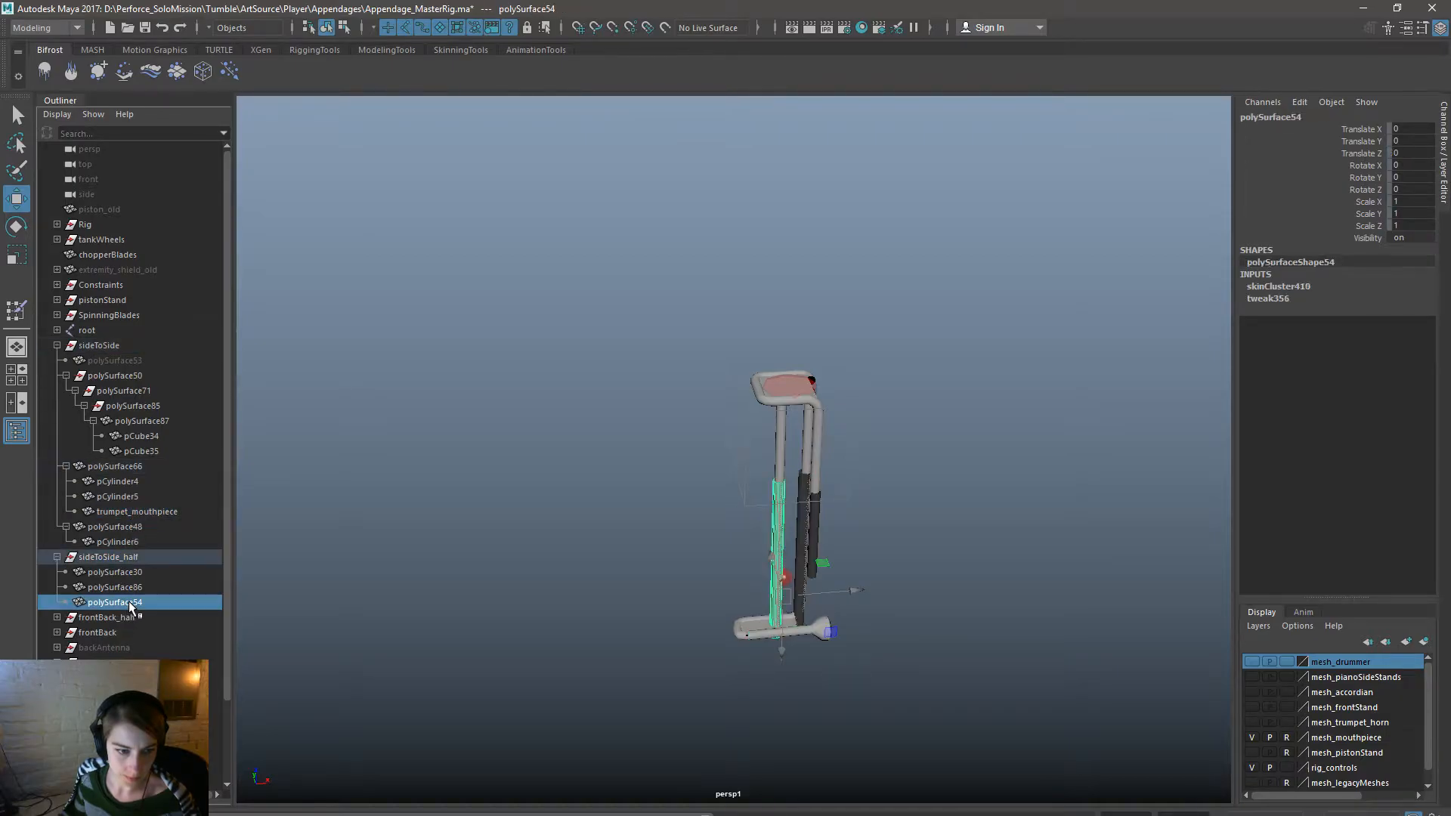
pyautogui.click(119, 360)
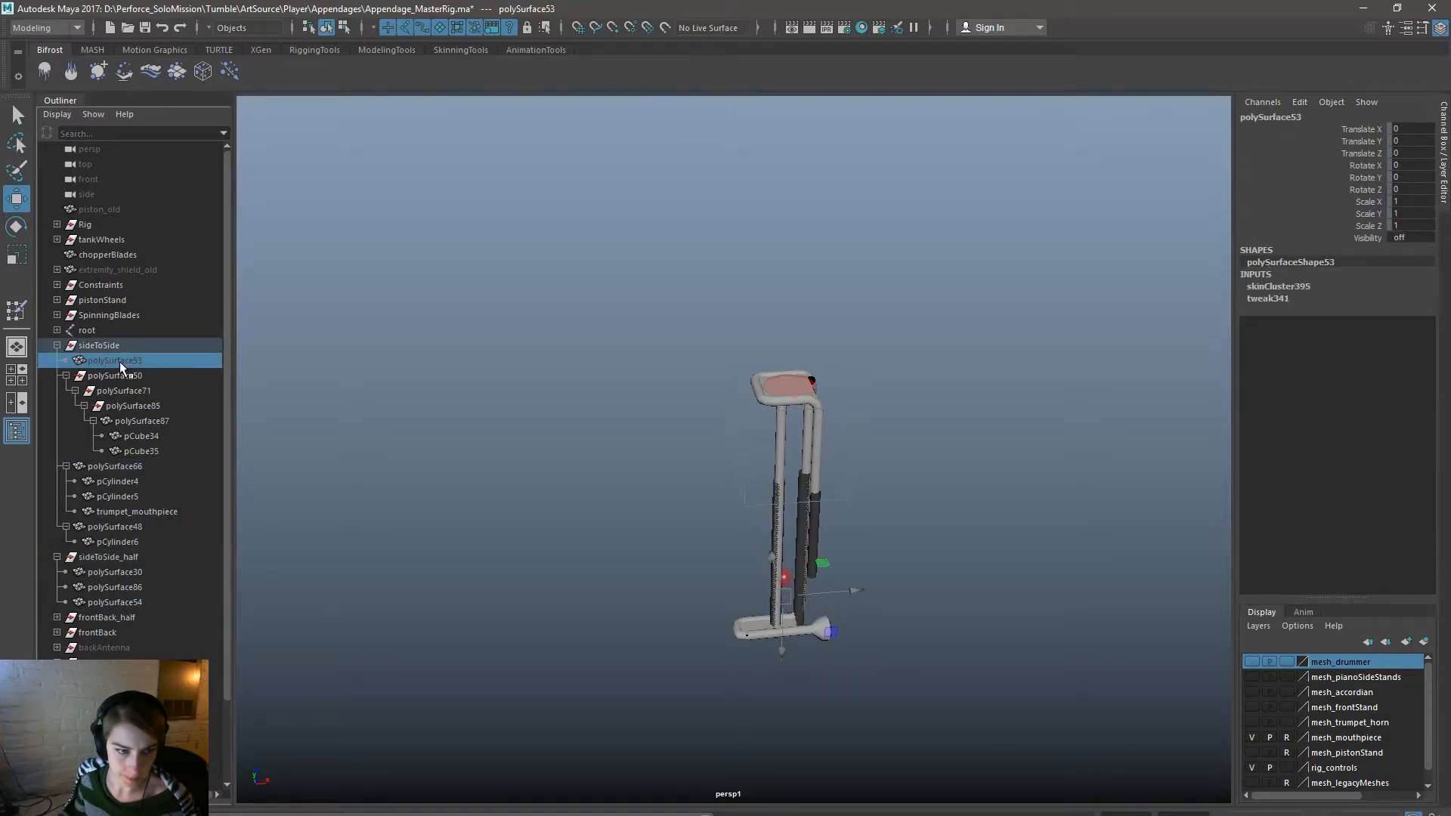
pyautogui.click(1402, 238)
pyautogui.write('1')
pyautogui.press('Return')
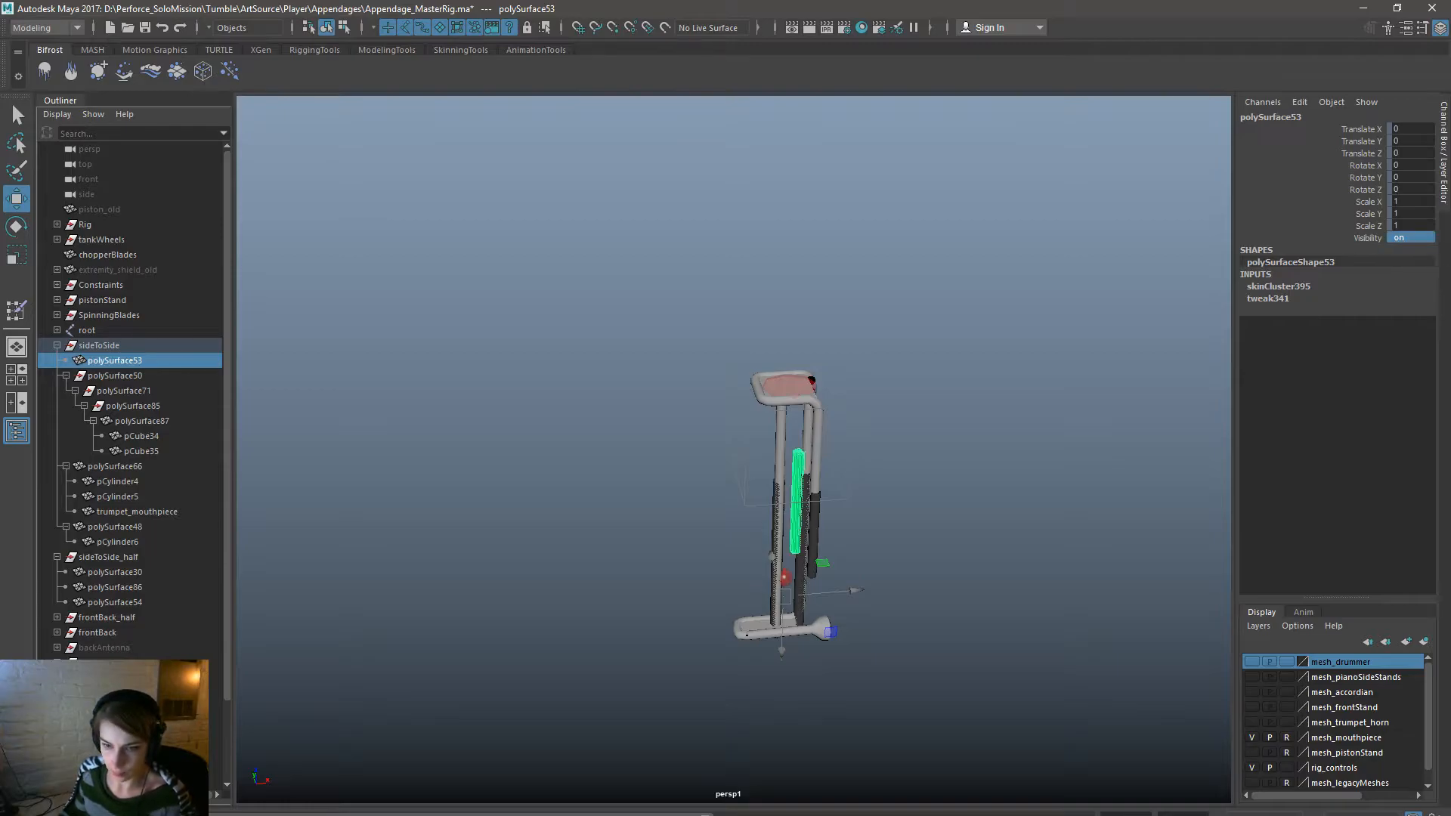
pyautogui.press('Delete')
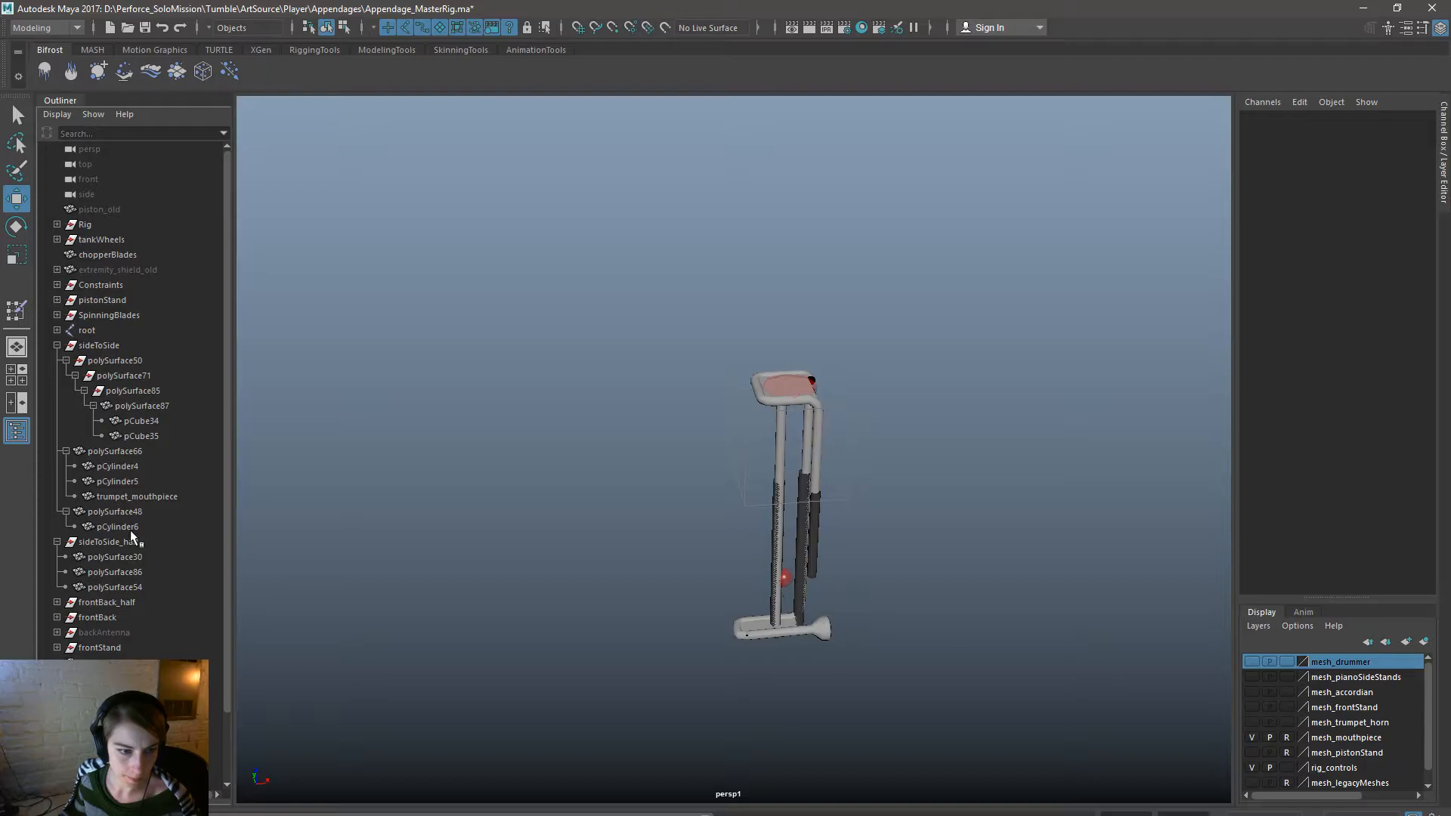
# Export the root, g_base and g_extremity joints with the sideToSide and sideToSide_half hierarchies, overwriting Appendage_Trumpet_Mouthpiece.fbx in the Appendages folder.
pyautogui.click(115, 587)
pyautogui.keyDown('shift'); pyautogui.click(130, 346); pyautogui.keyUp('shift')
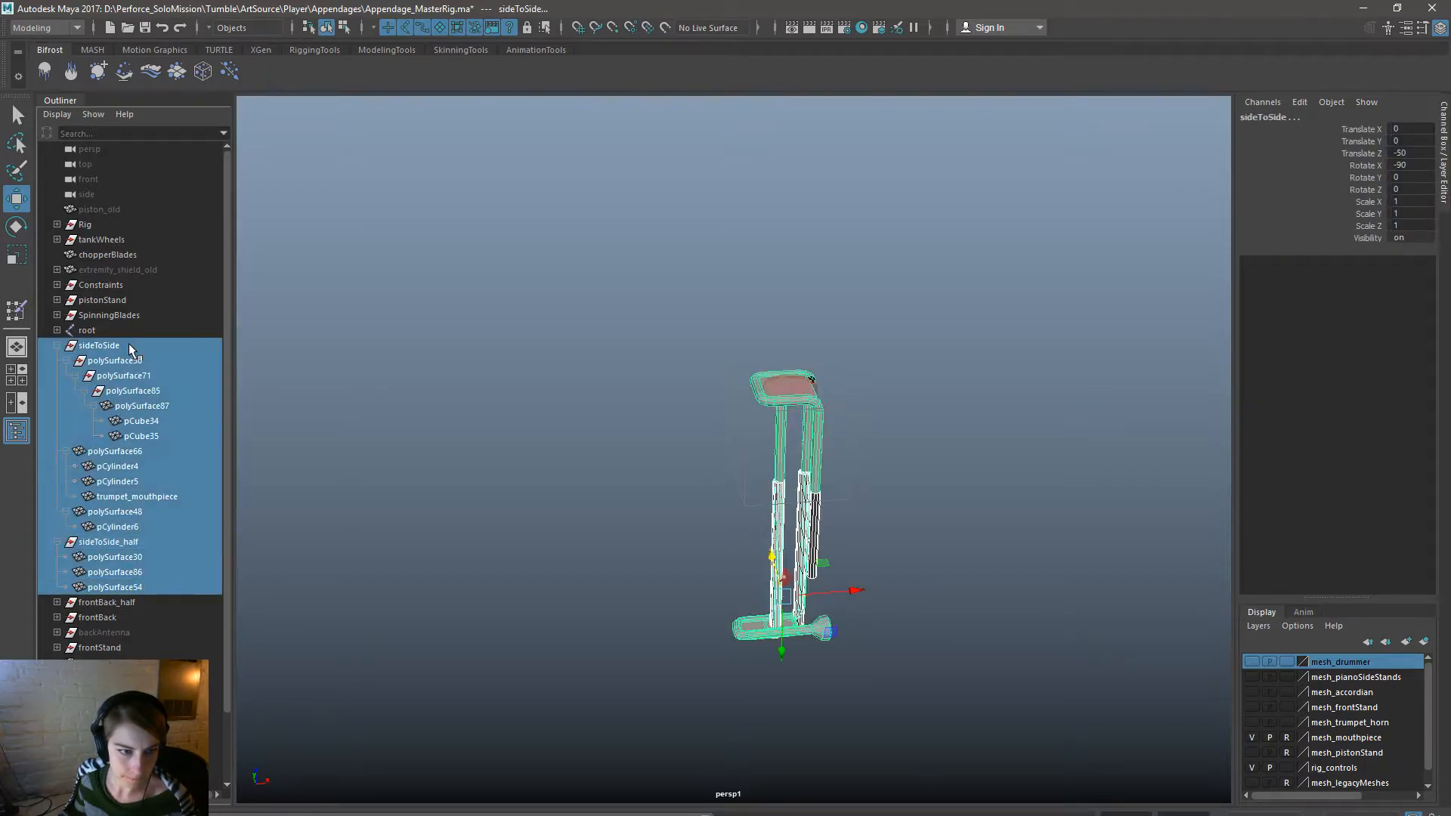
pyautogui.click(57, 330)
pyautogui.keyDown('shift'); pyautogui.click(143, 349); pyautogui.keyUp('shift')
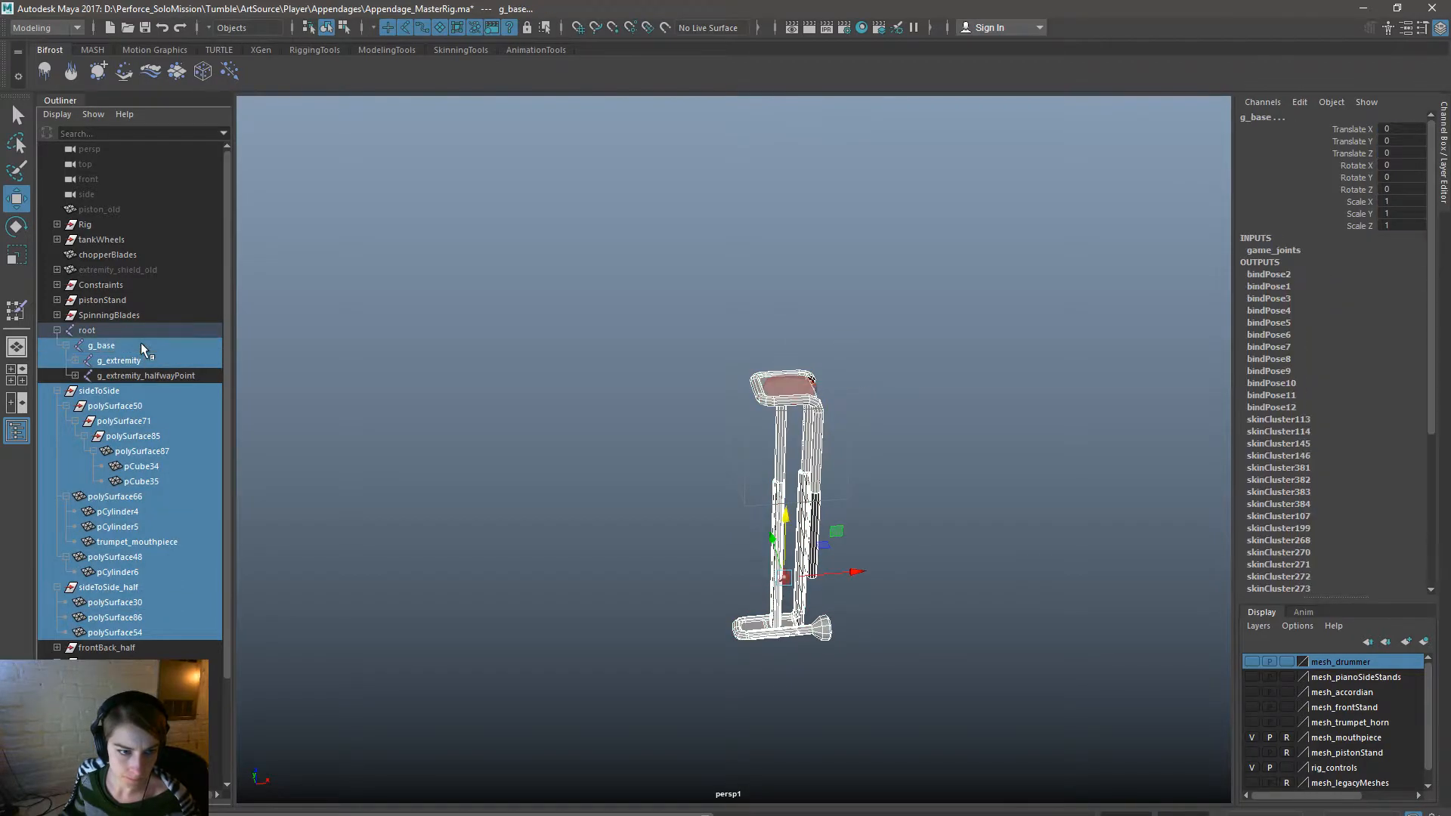
pyautogui.press('space')
pyautogui.moveTo(497, 284); pyautogui.dragTo(586, 480)
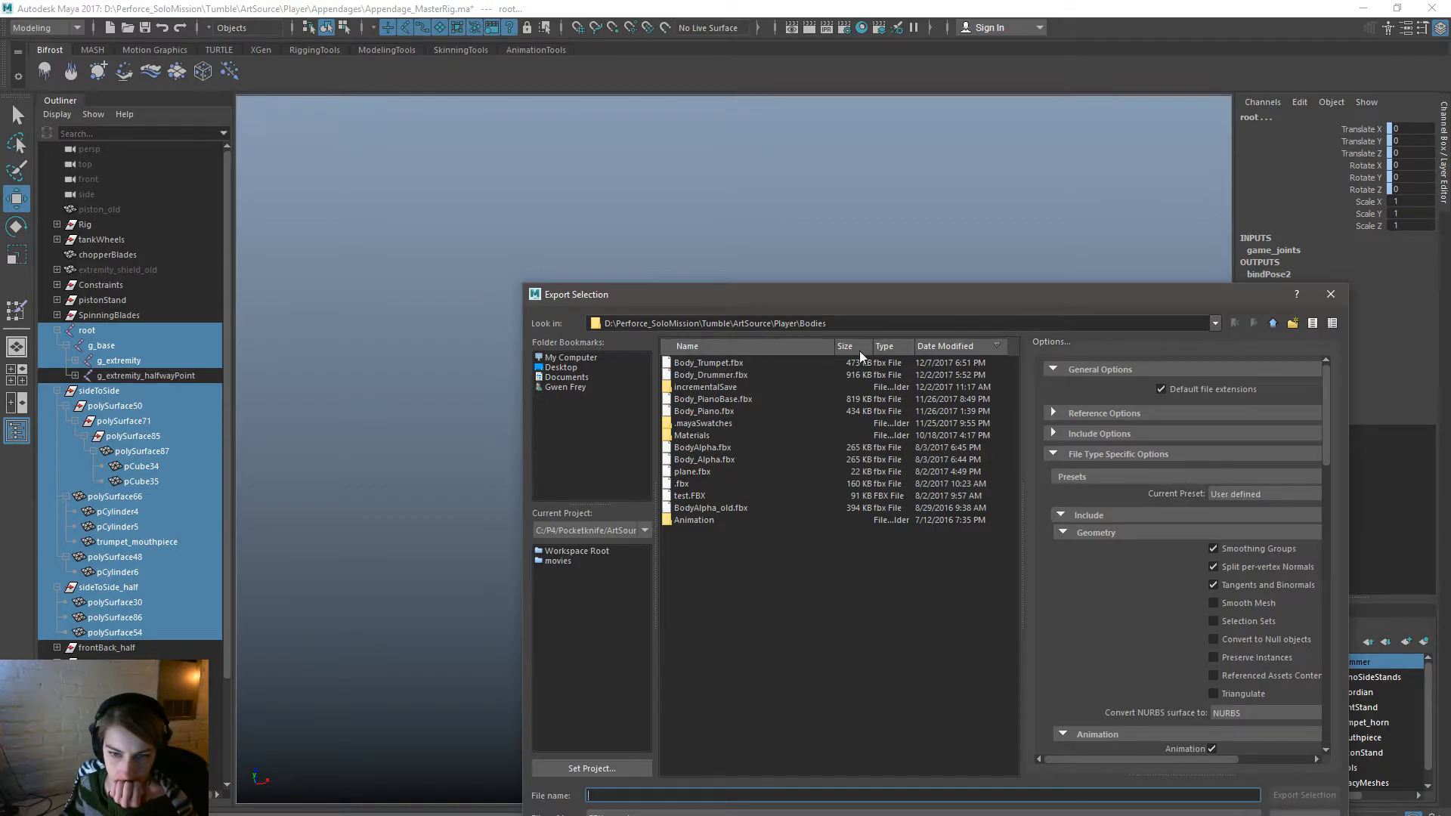
pyautogui.click(1274, 323)
pyautogui.doubleClick(728, 363)
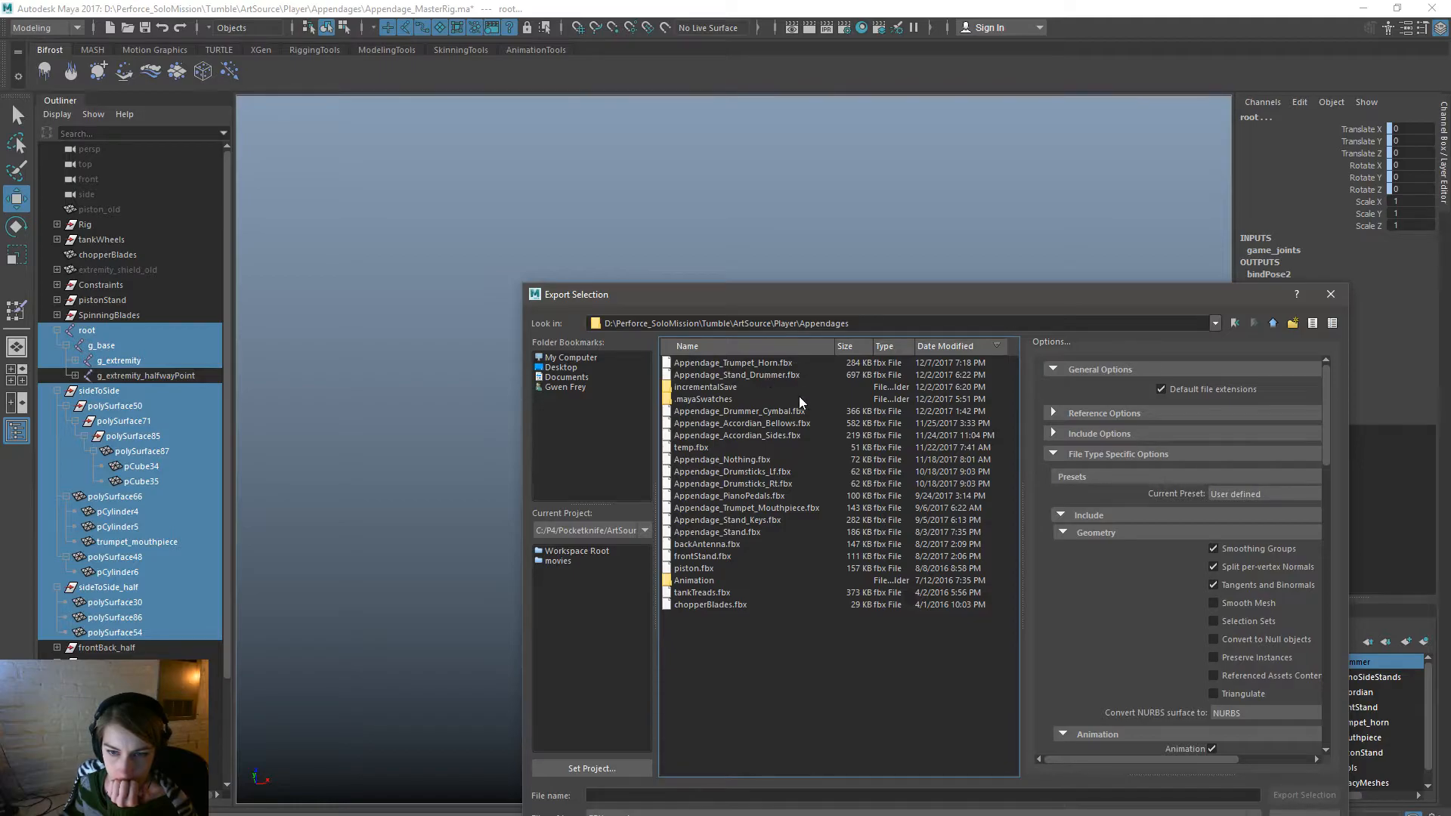
pyautogui.doubleClick(791, 507)
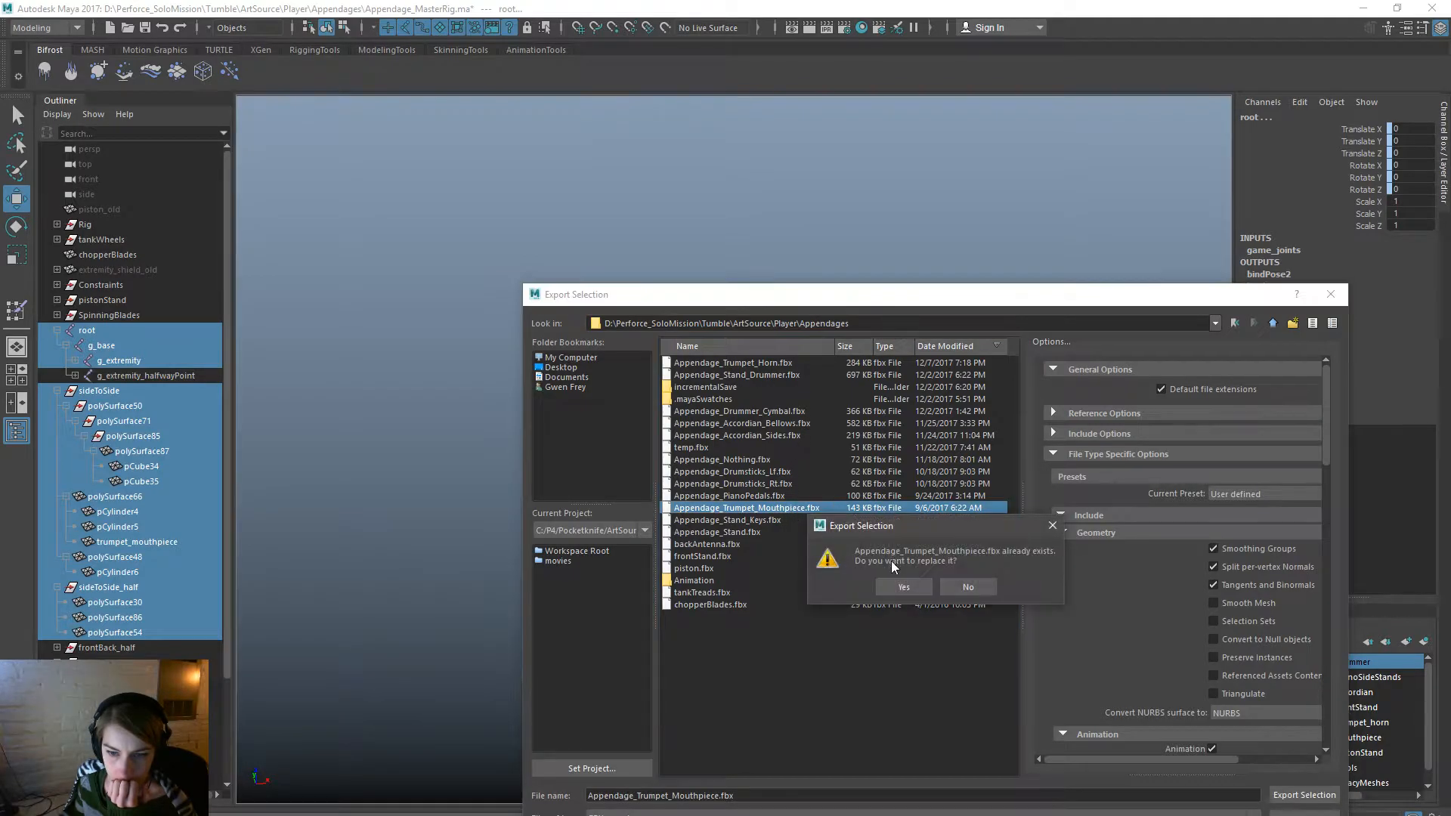
pyautogui.click(896, 585)
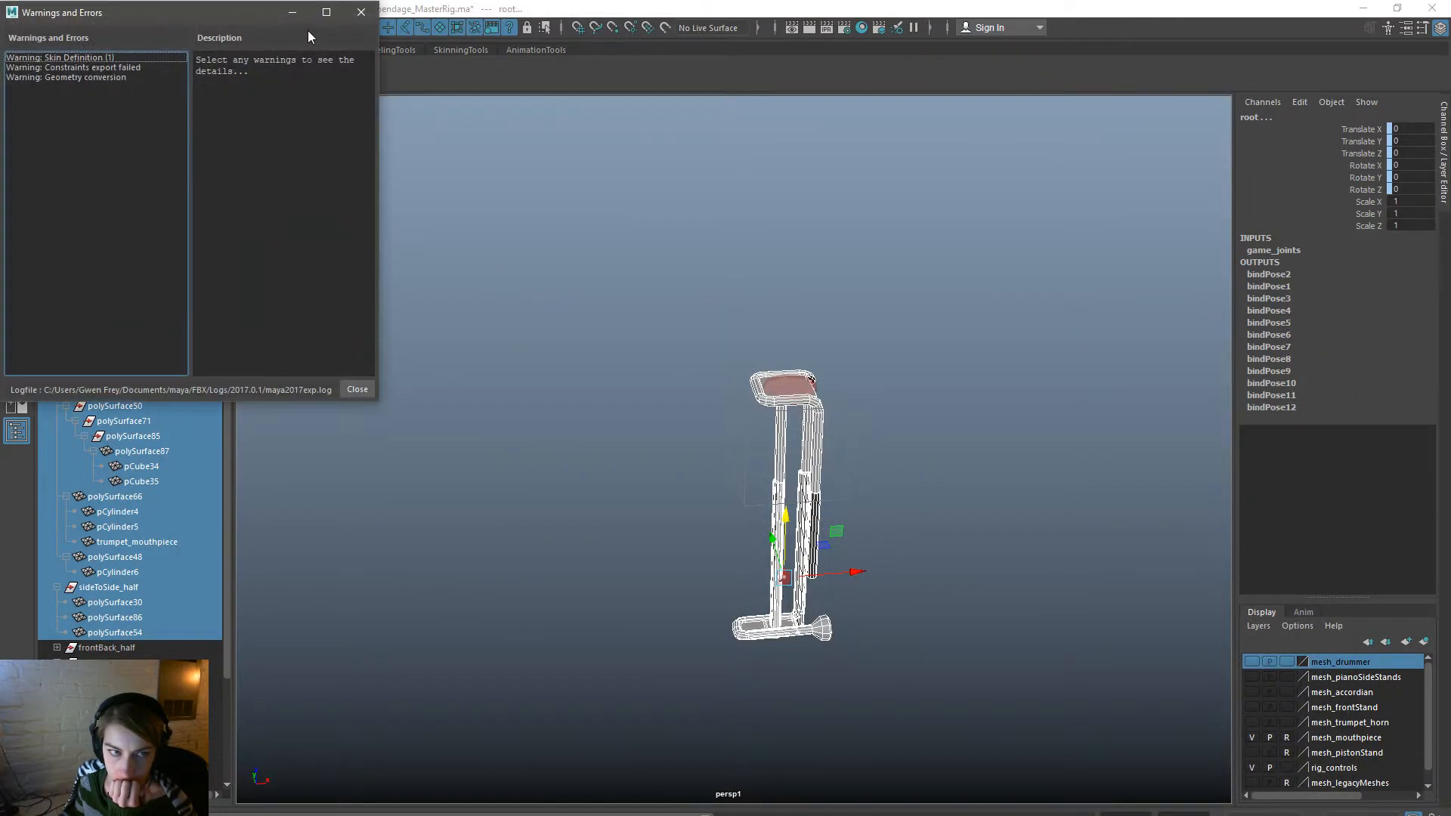
pyautogui.click(361, 12)
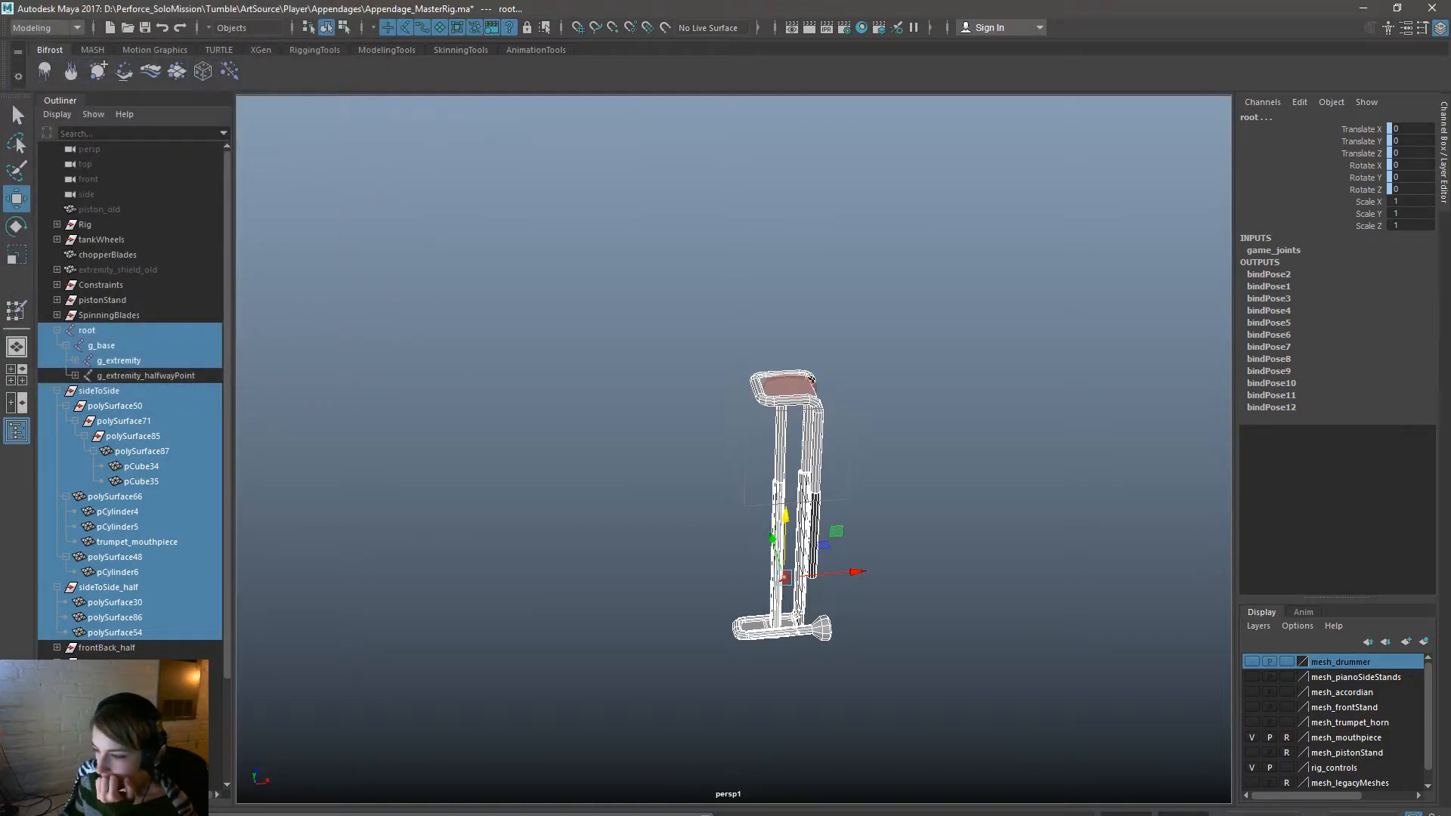
# Switch to Unreal Editor and reimport the Appendage_Trumpet_Mouthpiece skeletal mesh in Player/Appendages/Art/Meshes.
pyautogui.hotkey('alt', 'Tab')
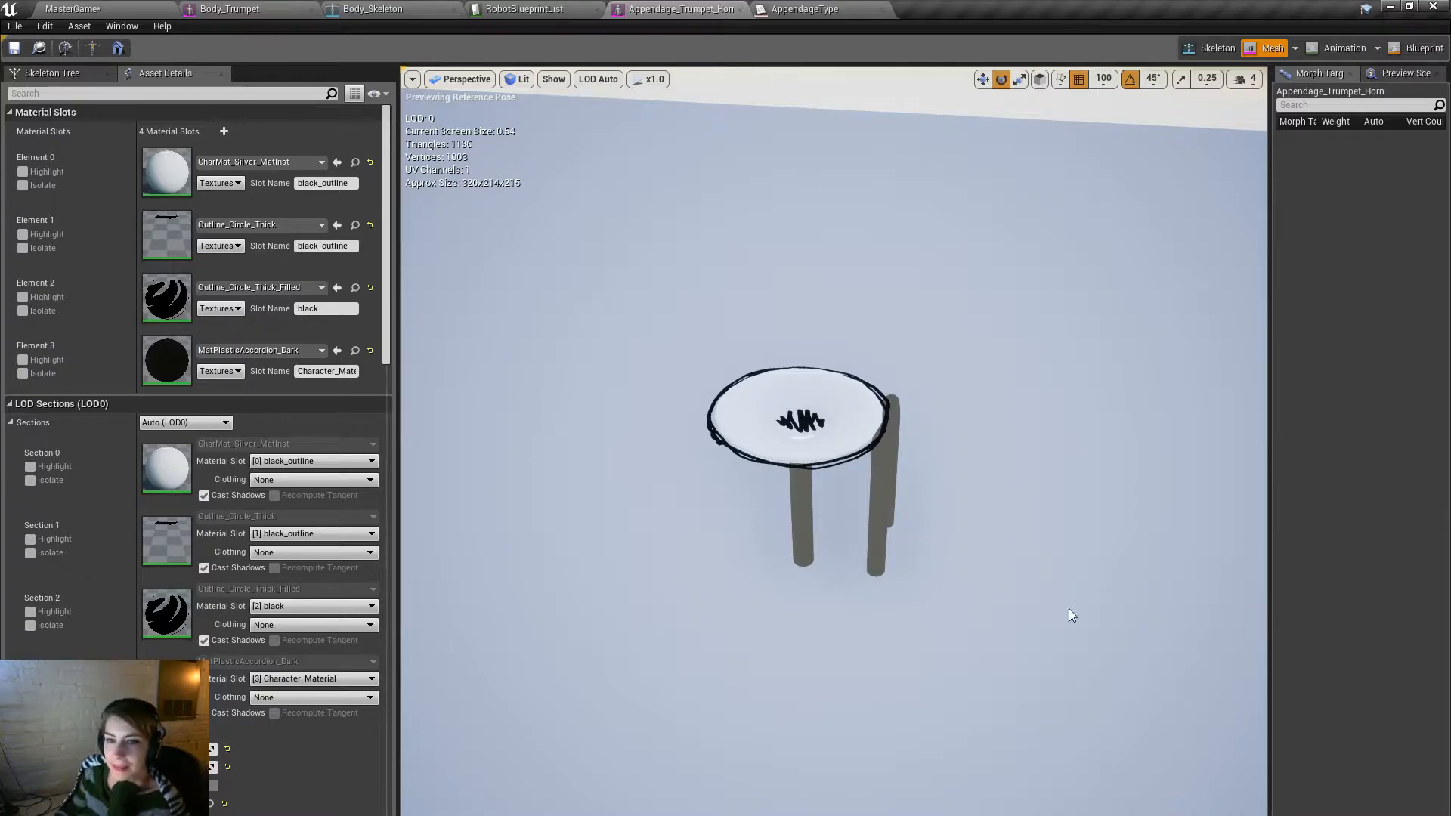
pyautogui.click(69, 6)
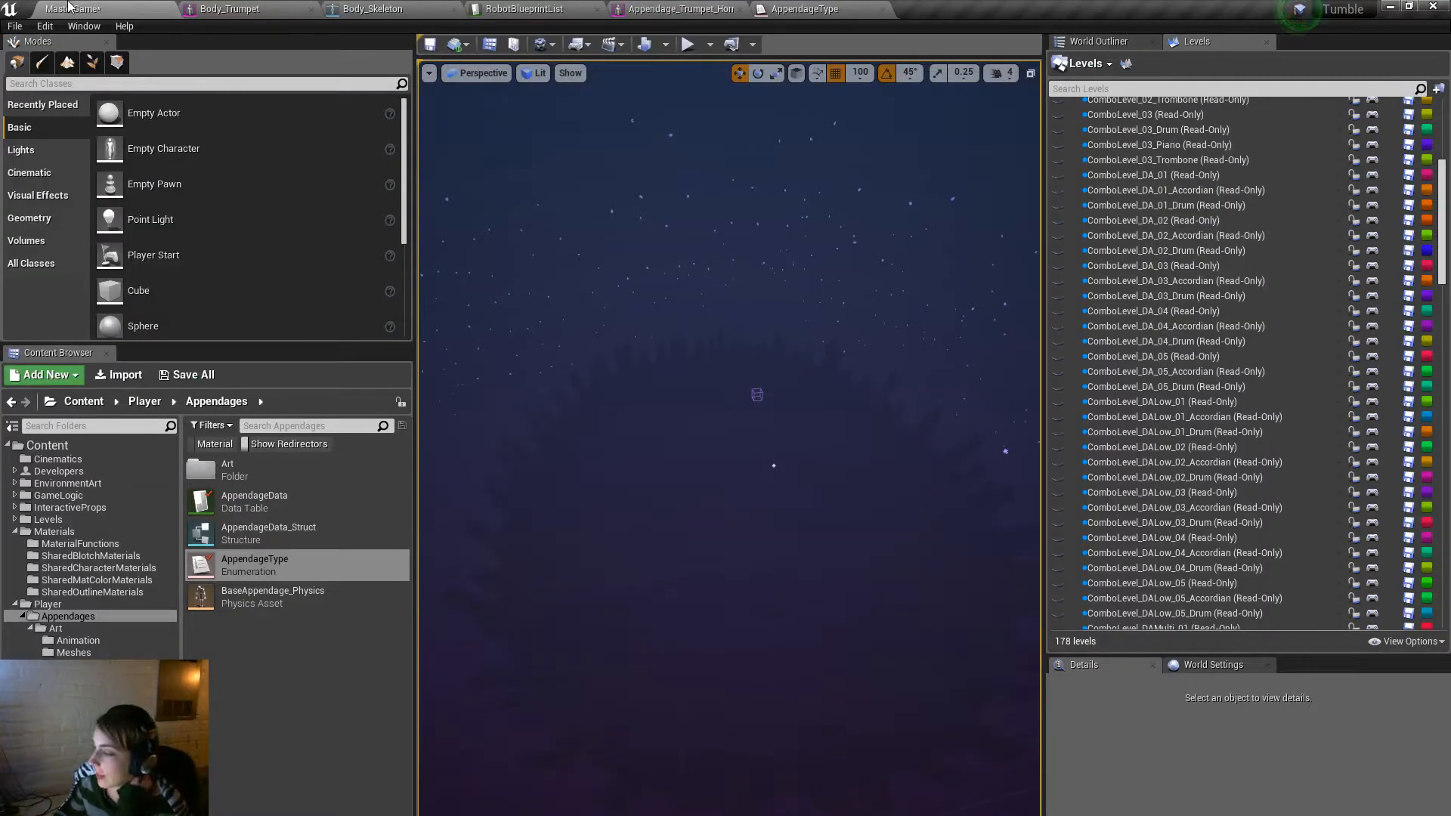
pyautogui.click(76, 628)
pyautogui.click(80, 652)
pyautogui.scroll(-1, 269, 627)
pyautogui.scroll(1, 268, 627)
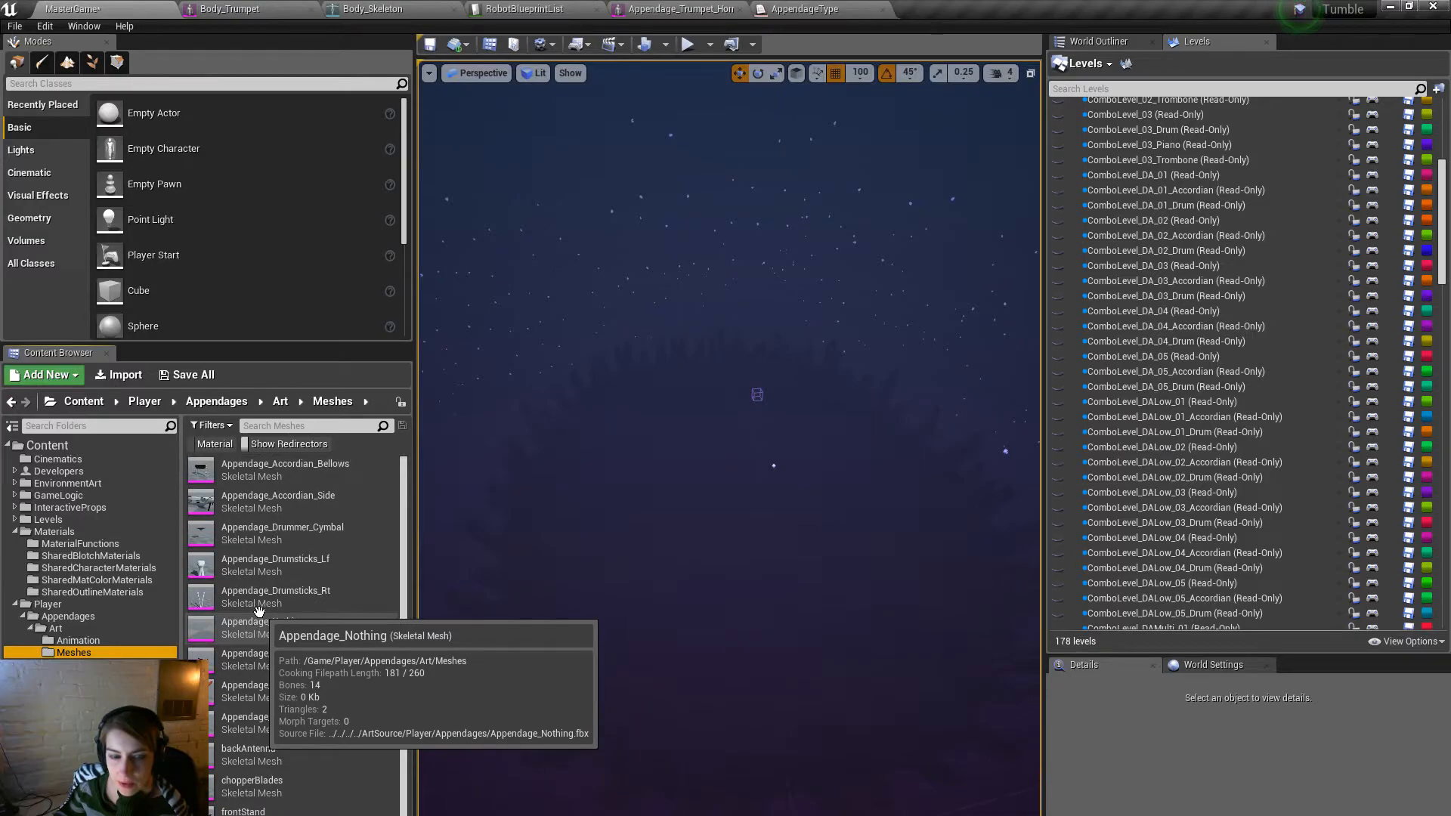
pyautogui.moveTo(391, 532)
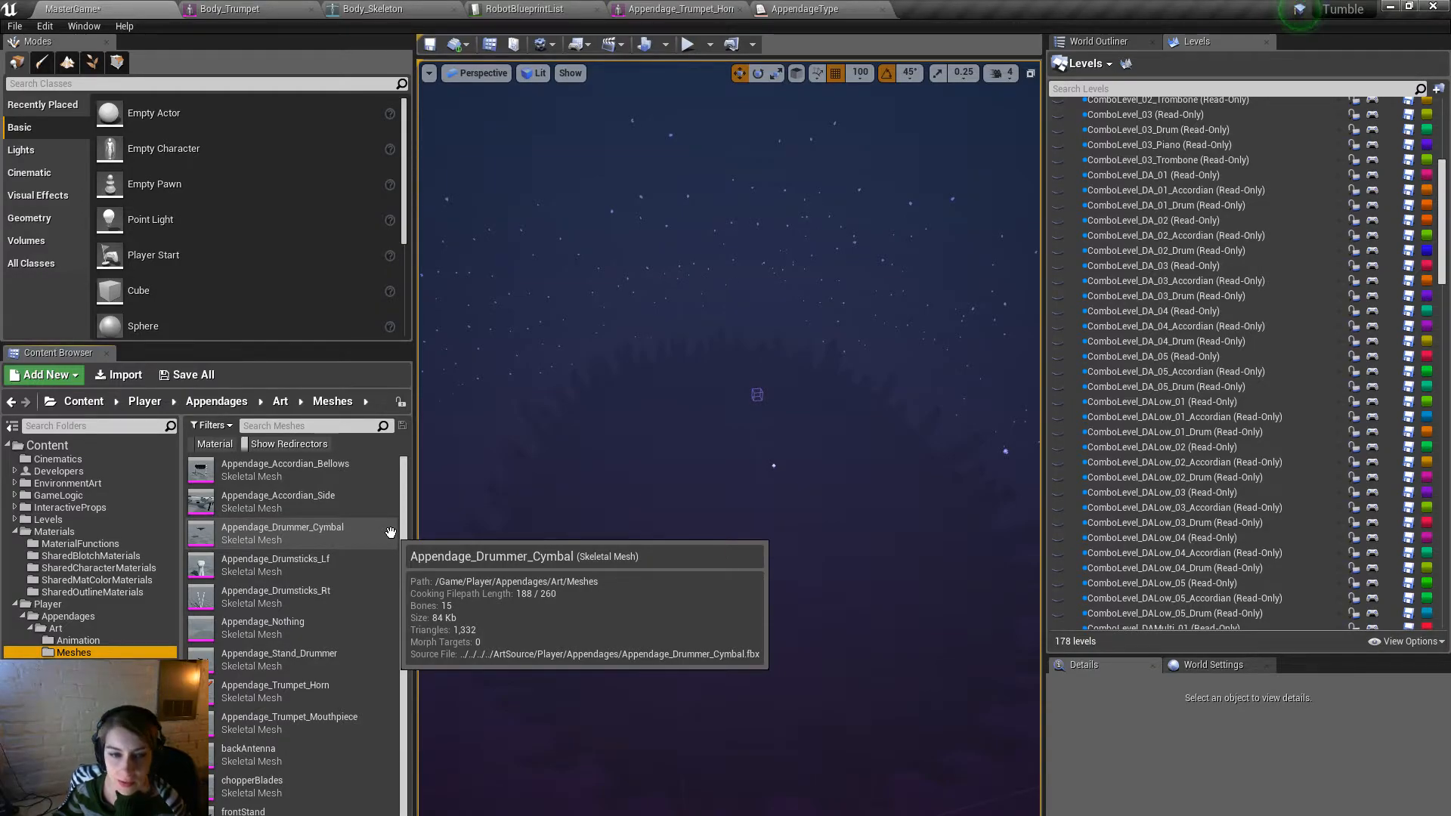
pyautogui.scroll(-1, 390, 532)
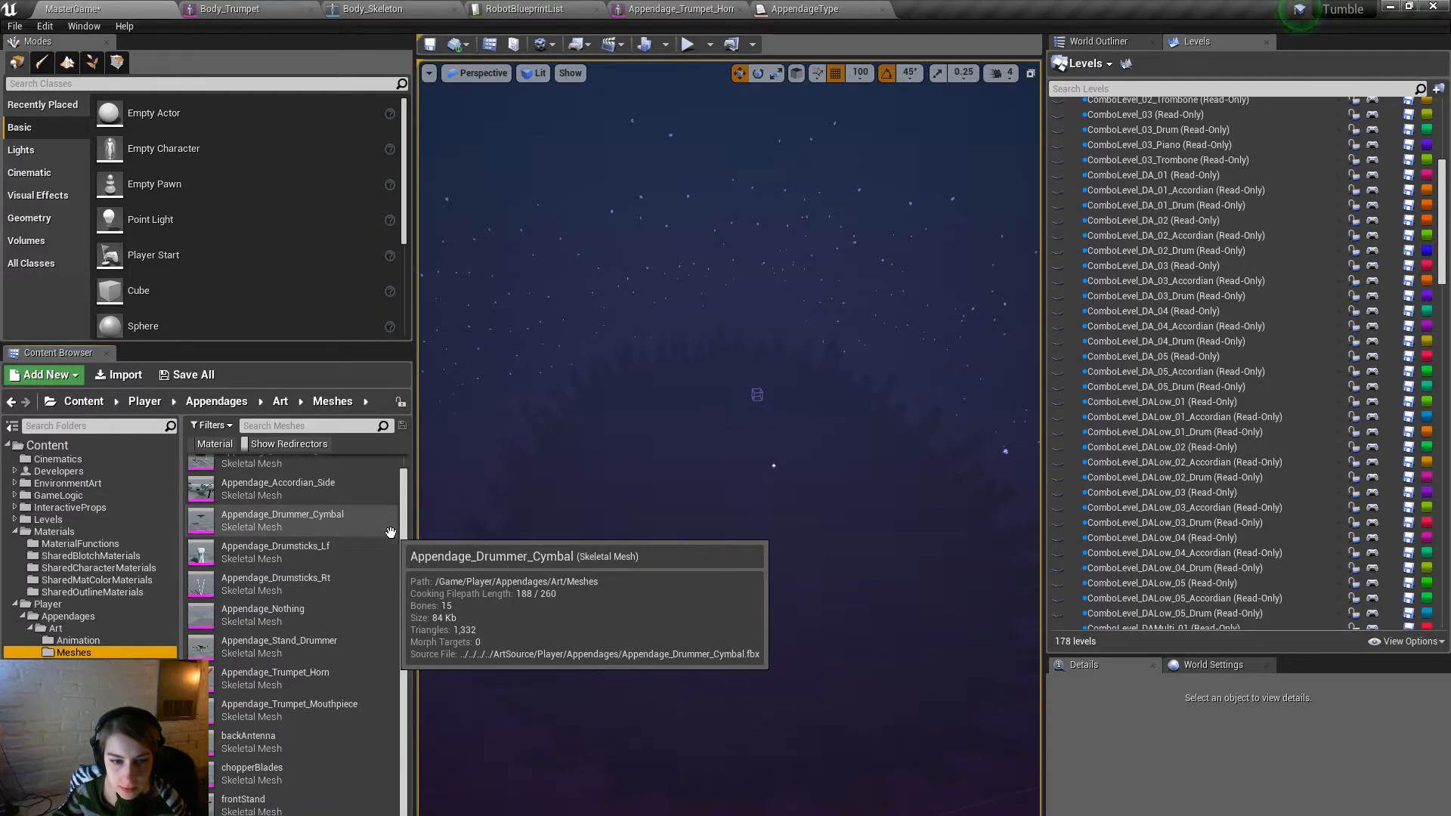
pyautogui.rightClick(324, 710)
pyautogui.click(379, 311)
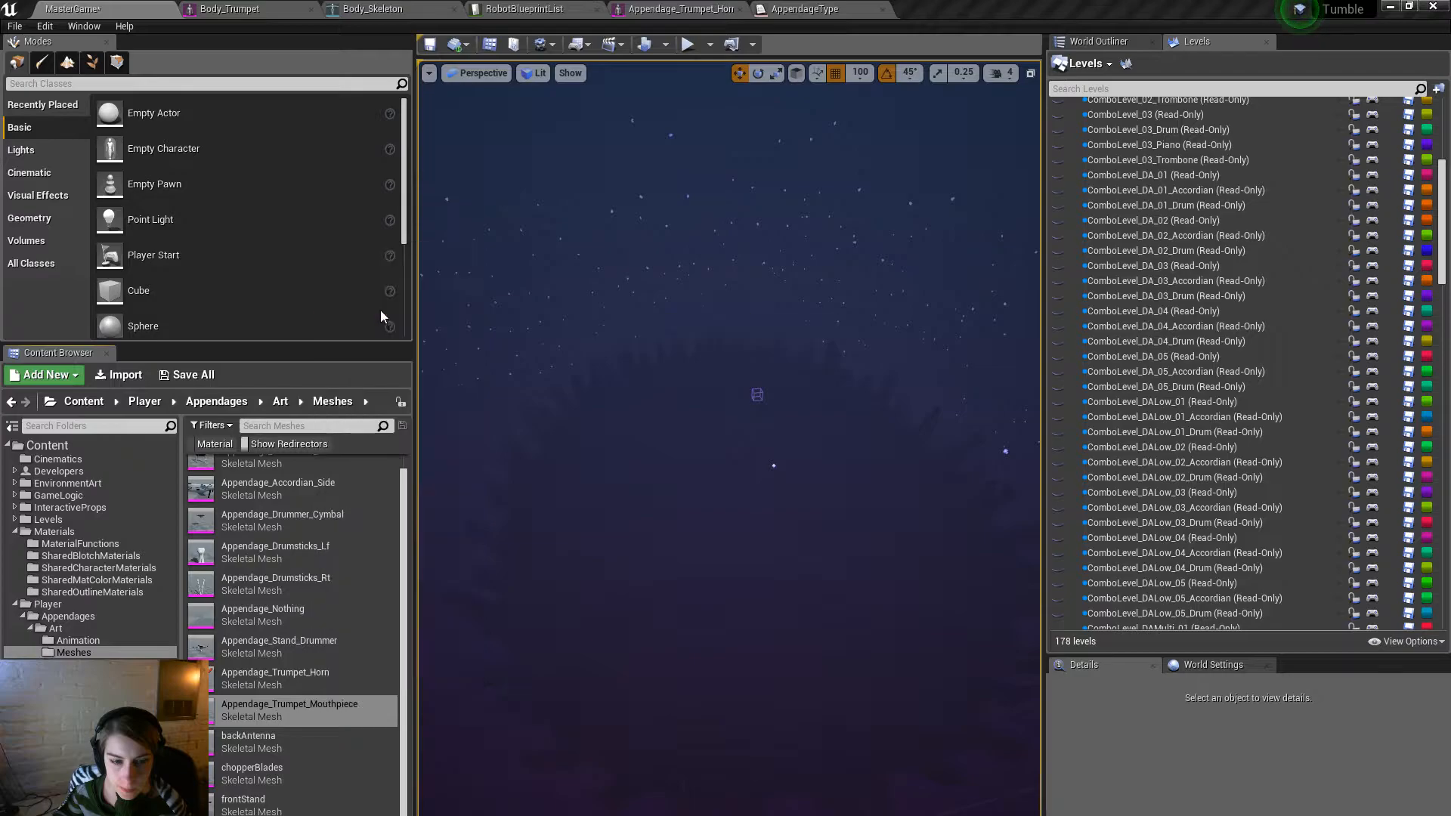
# Open the Appendage_Trumpet_Mouthpiece mesh and assign MatPlasticAccordion_Dark to its Element 1 material slot, black_outline.
pyautogui.doubleClick(350, 714)
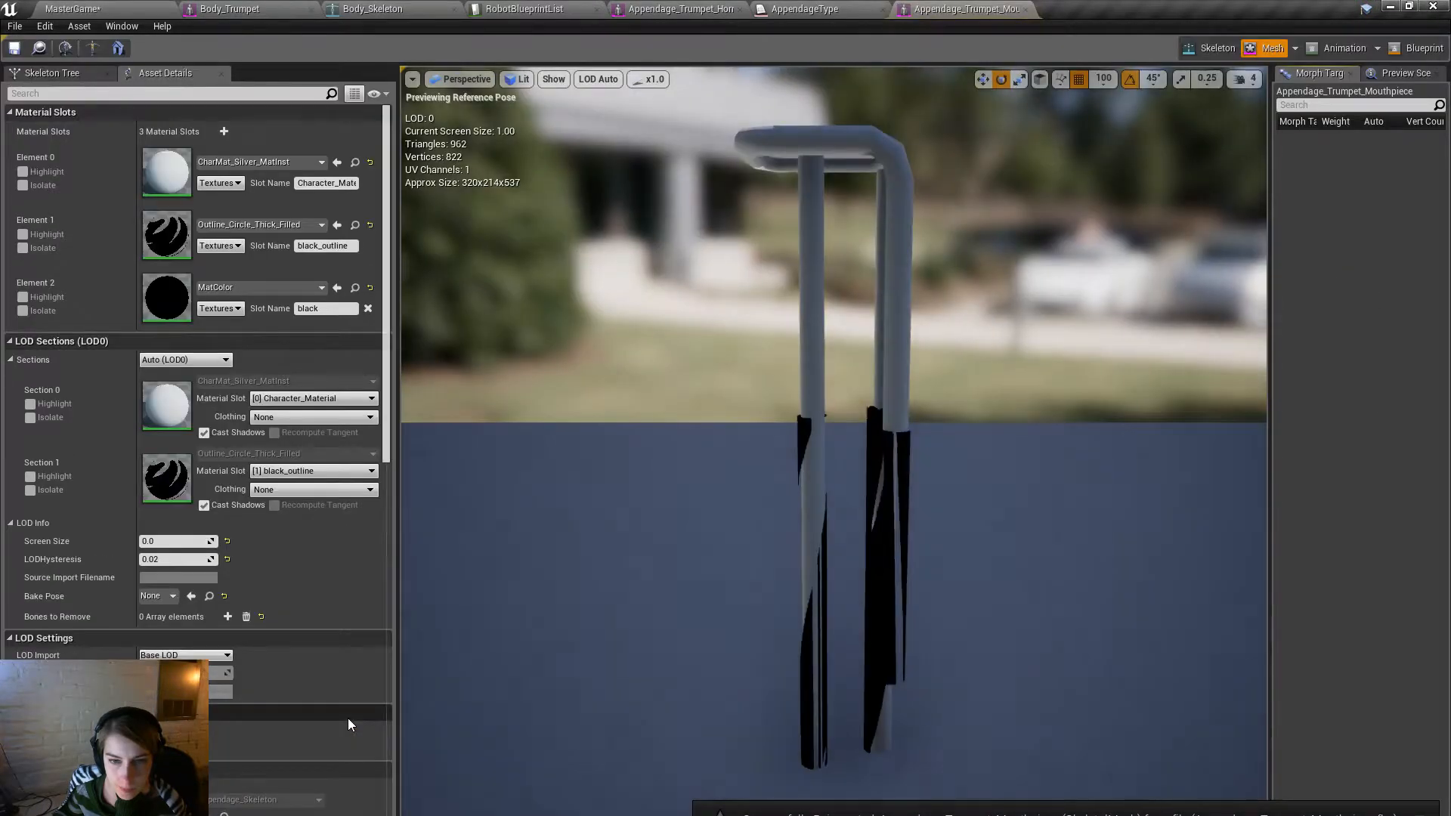
pyautogui.scroll(-3, 589, 604)
pyautogui.moveTo(589, 604); pyautogui.dragTo(631, 283, button='middle')
pyautogui.moveTo(563, 480); pyautogui.dragTo(546, 571, button='right')
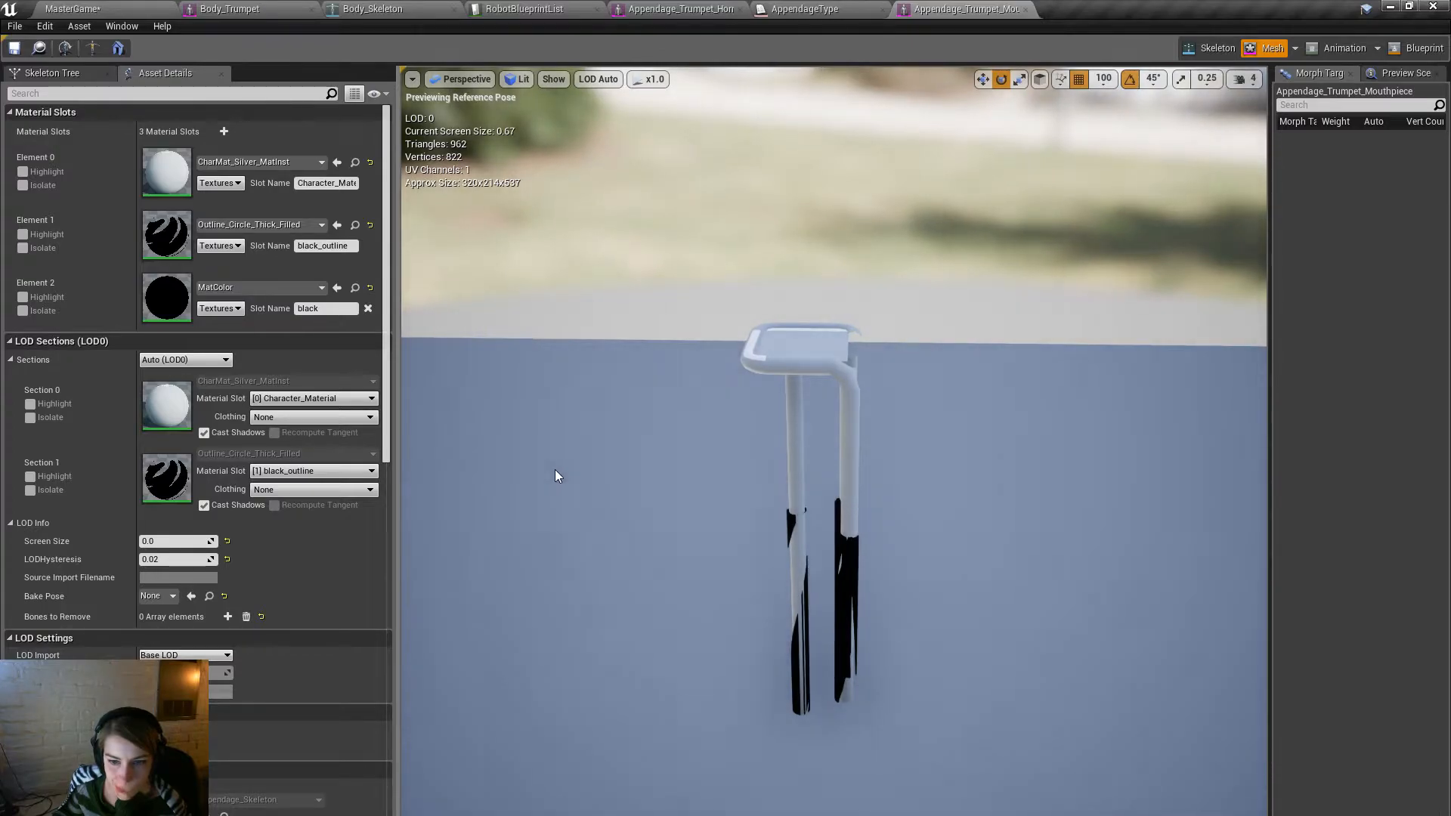
pyautogui.click(310, 225)
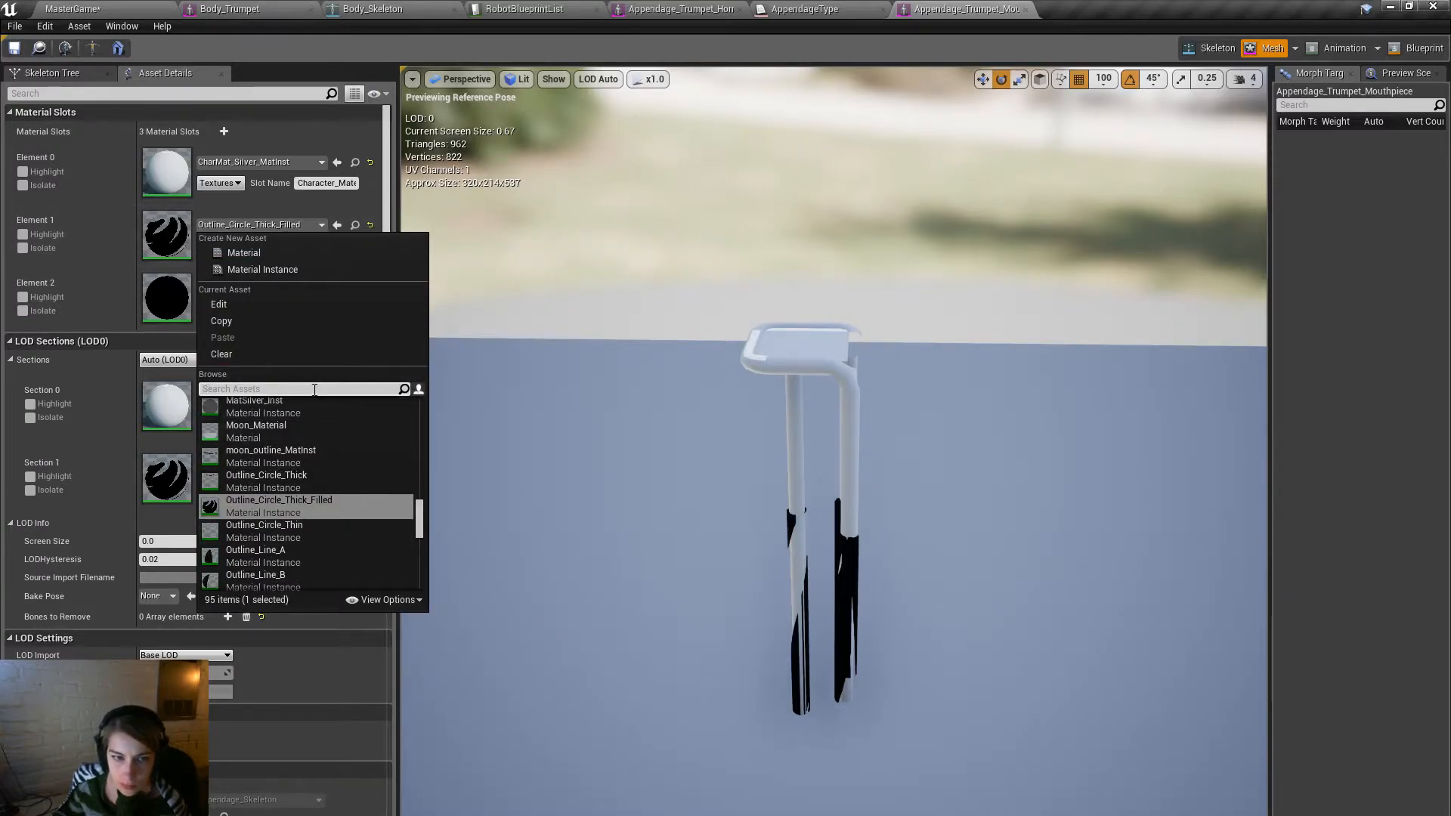
pyautogui.scroll(3, 302, 476)
pyautogui.click(319, 453)
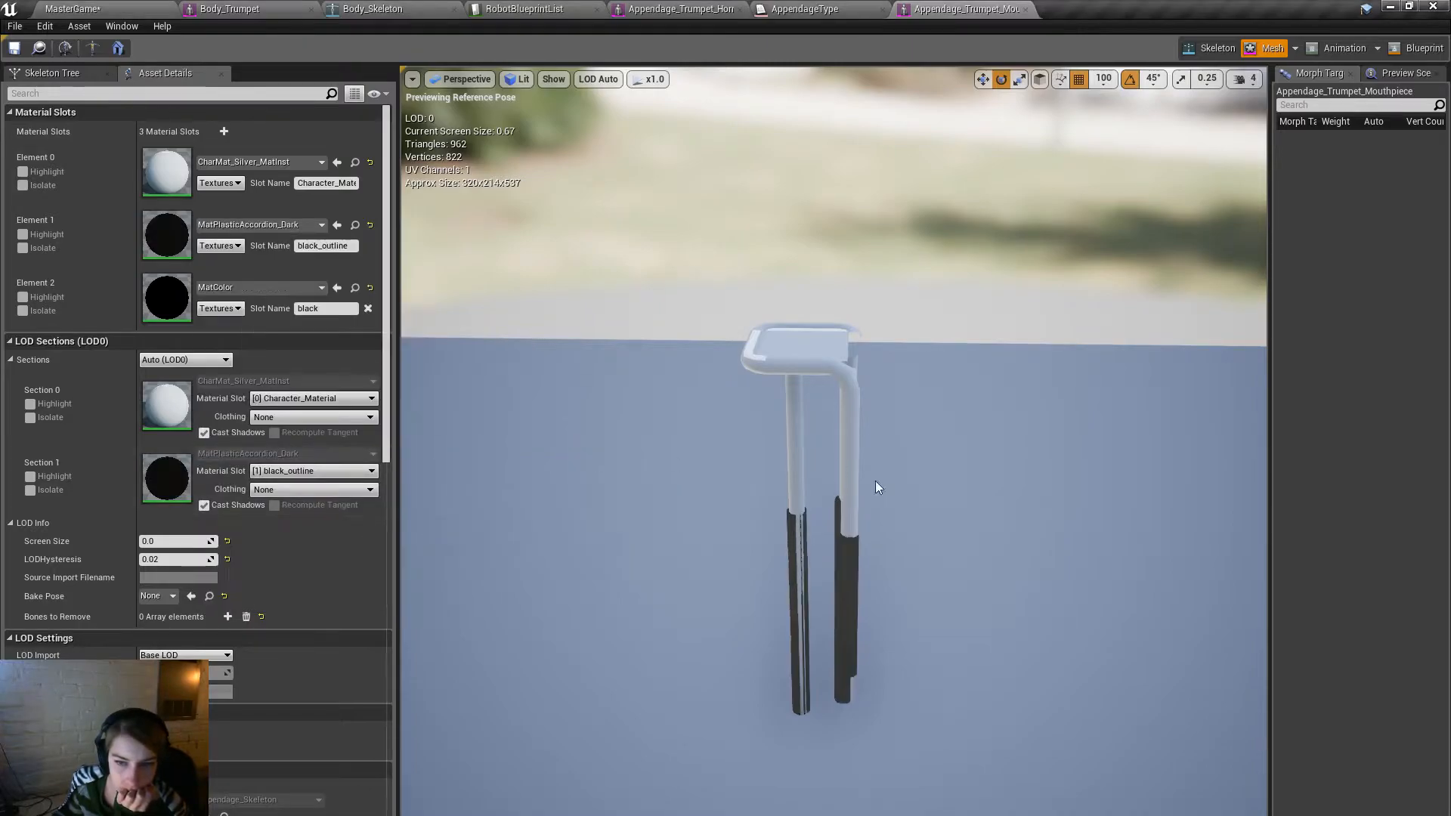
# Assign MatSilver_Inst to the Element 2 material slot, black, and check the mesh from another side.
pyautogui.moveTo(831, 453); pyautogui.dragTo(831, 491, button='right')
pyautogui.moveTo(986, 499); pyautogui.dragTo(985, 513, button='right')
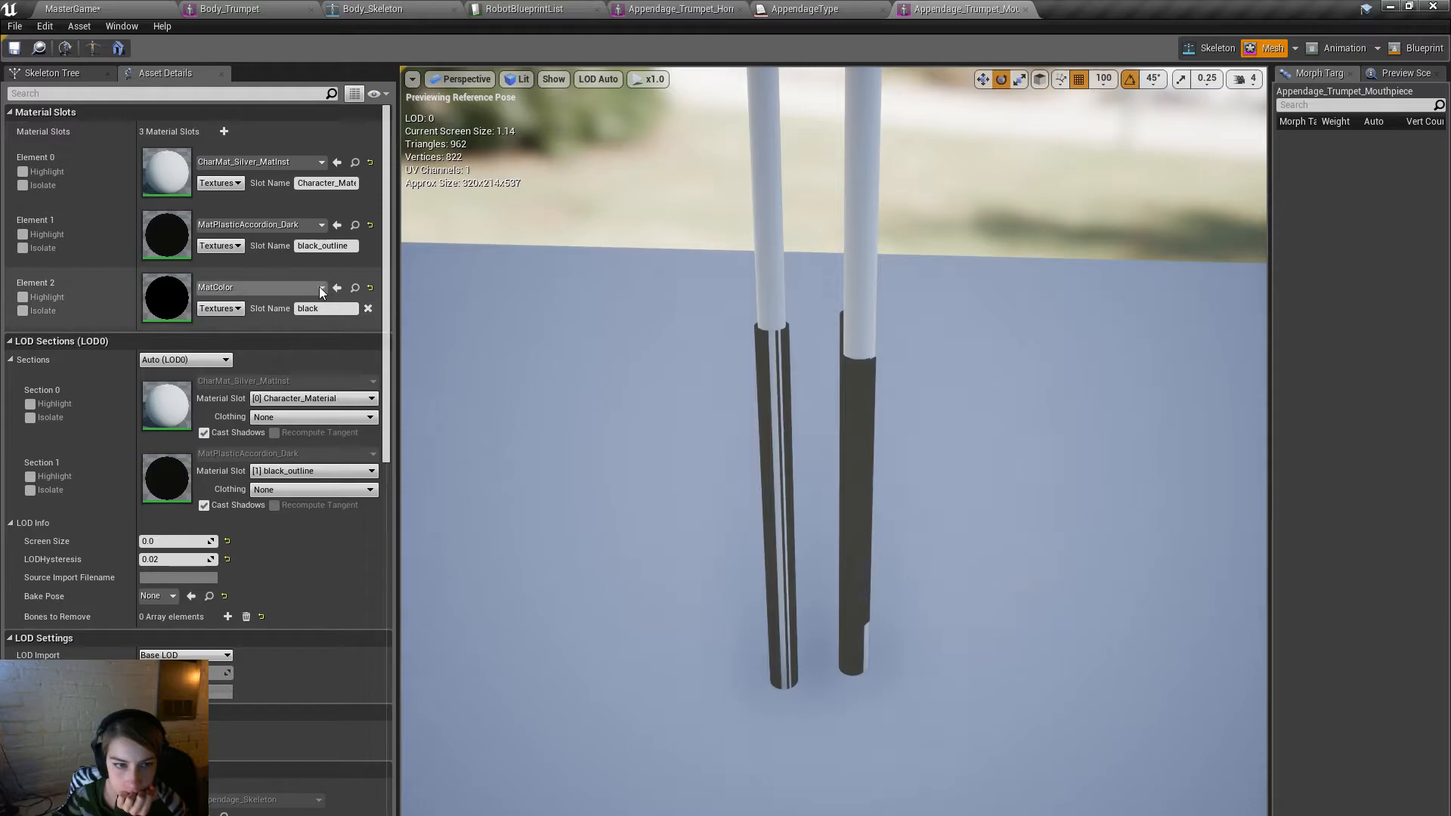
pyautogui.moveTo(756, 423)
pyautogui.mouseDown(button='right')
pyautogui.moveTo(756, 364)
pyautogui.moveTo(755, 432)
pyautogui.mouseUp(button='right')
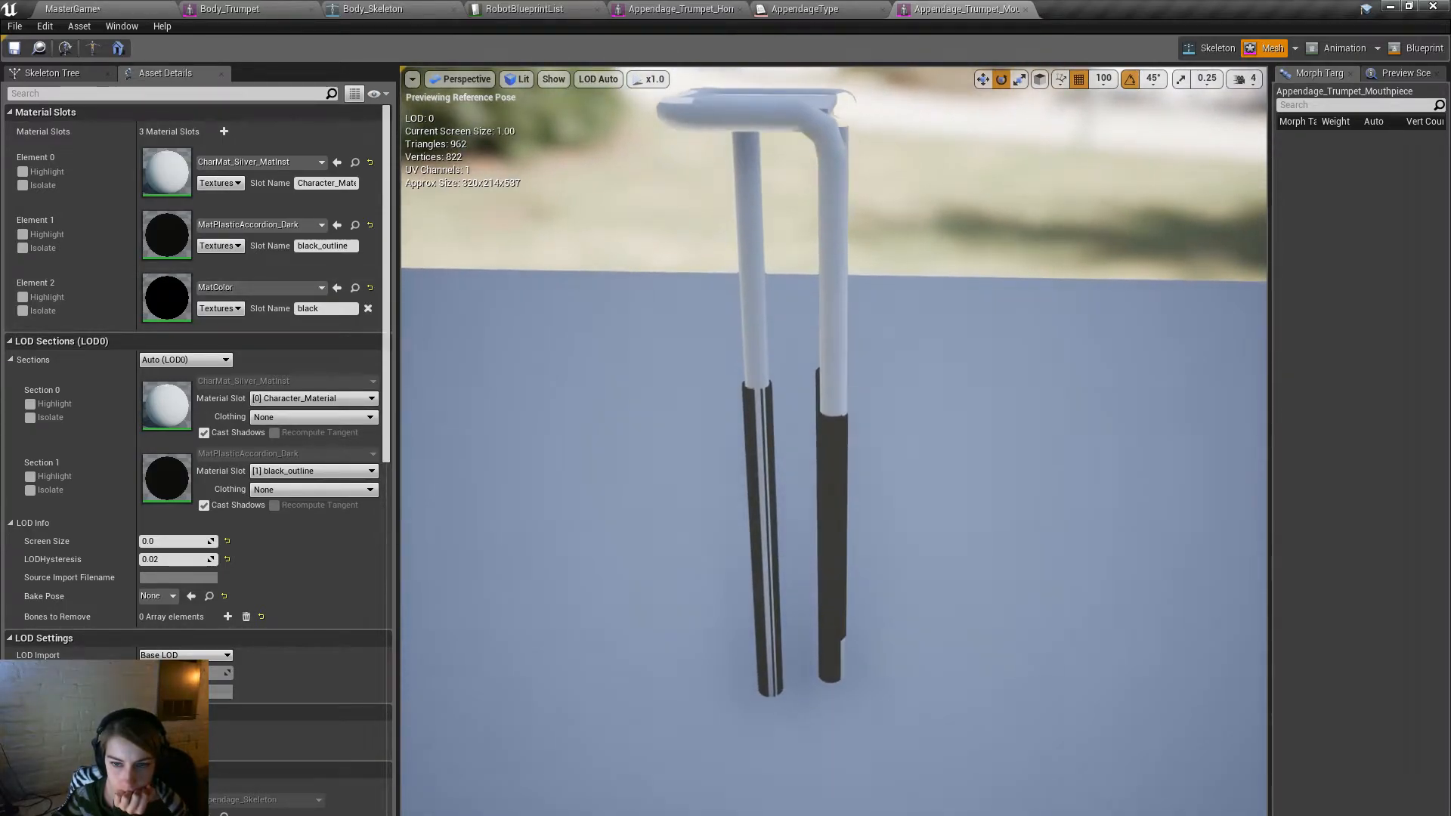
pyautogui.click(270, 225)
pyautogui.click(271, 224)
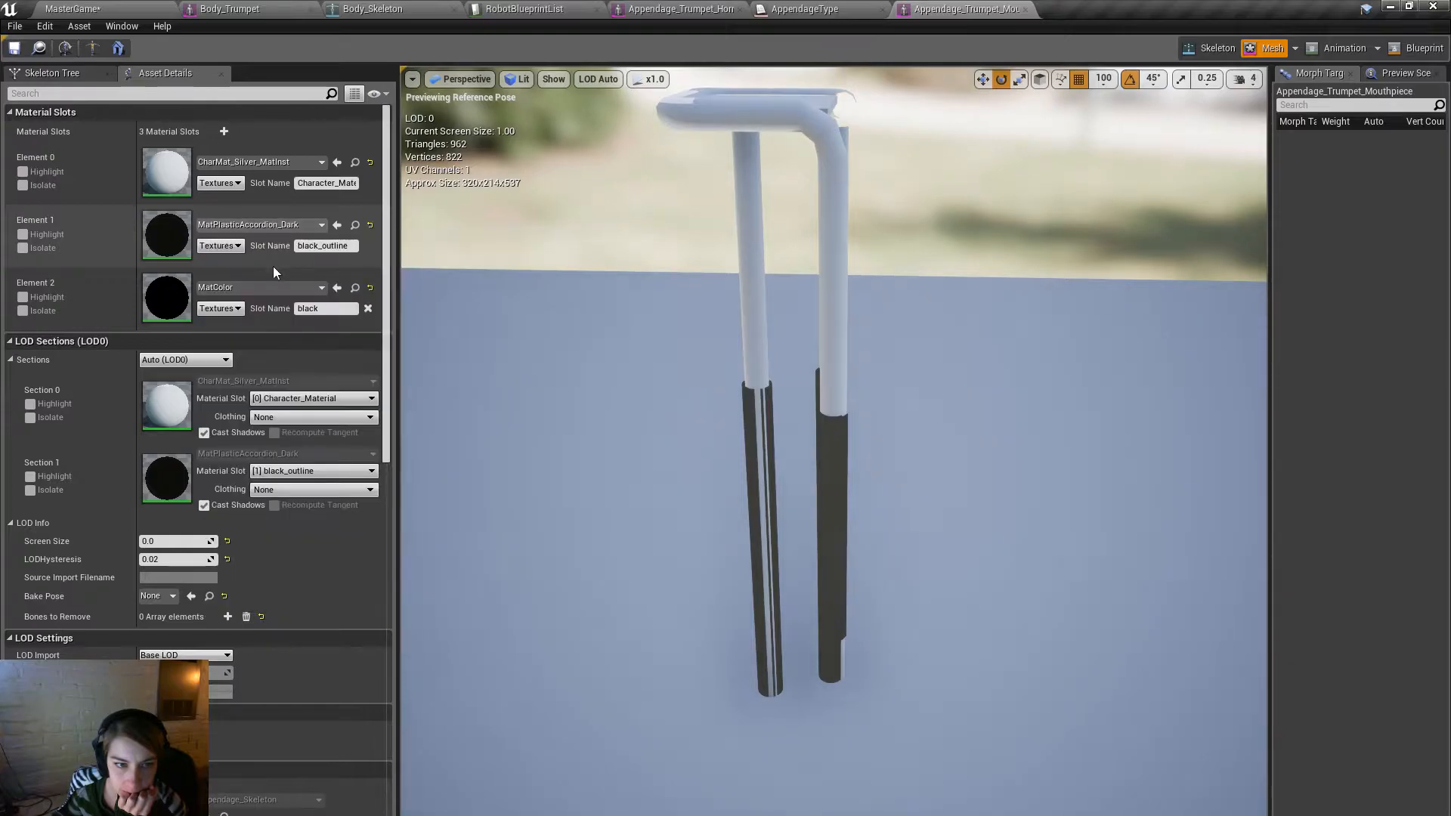
pyautogui.click(278, 288)
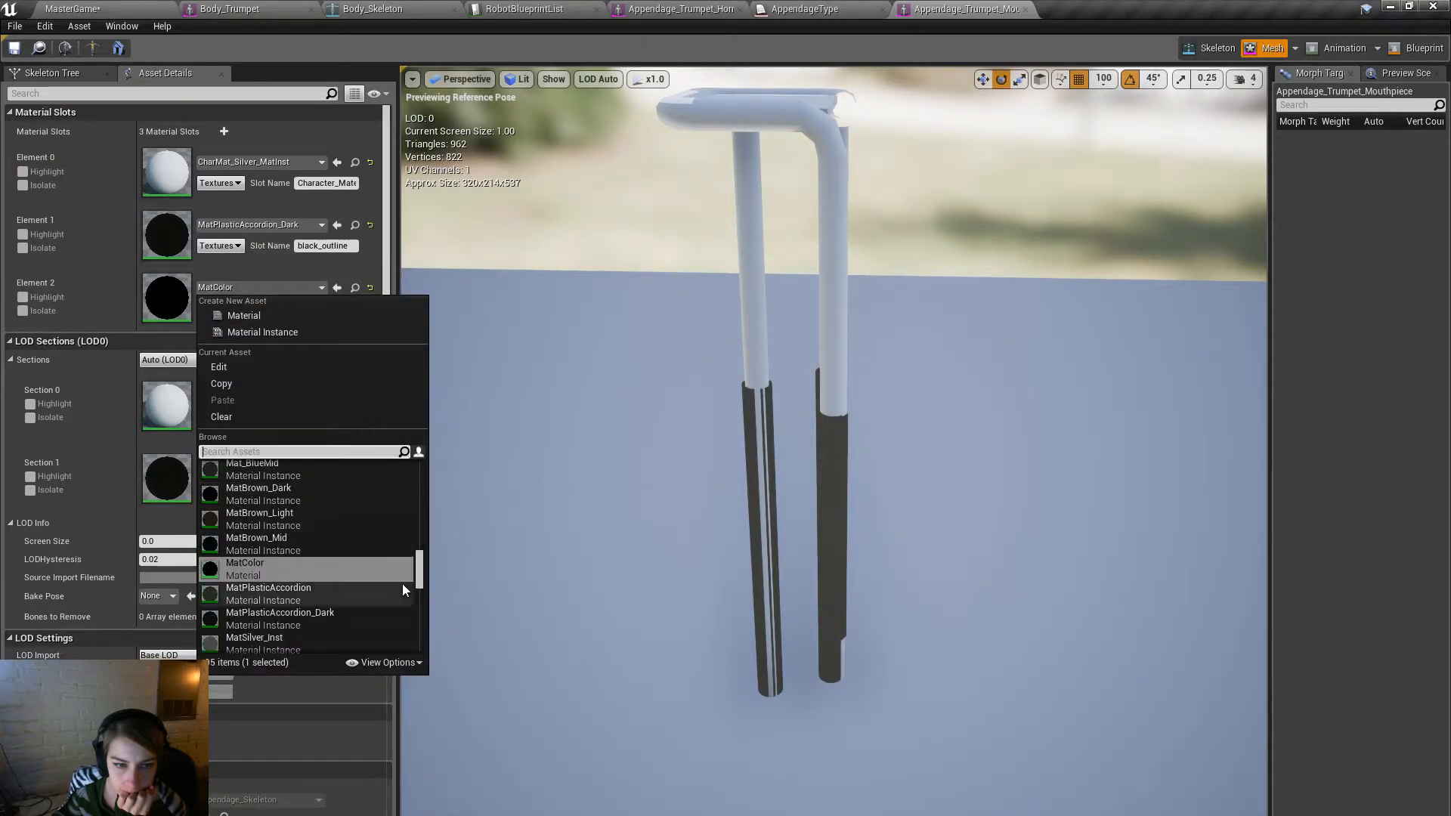
pyautogui.click(361, 640)
pyautogui.moveTo(483, 538); pyautogui.dragTo(507, 597, button='right')
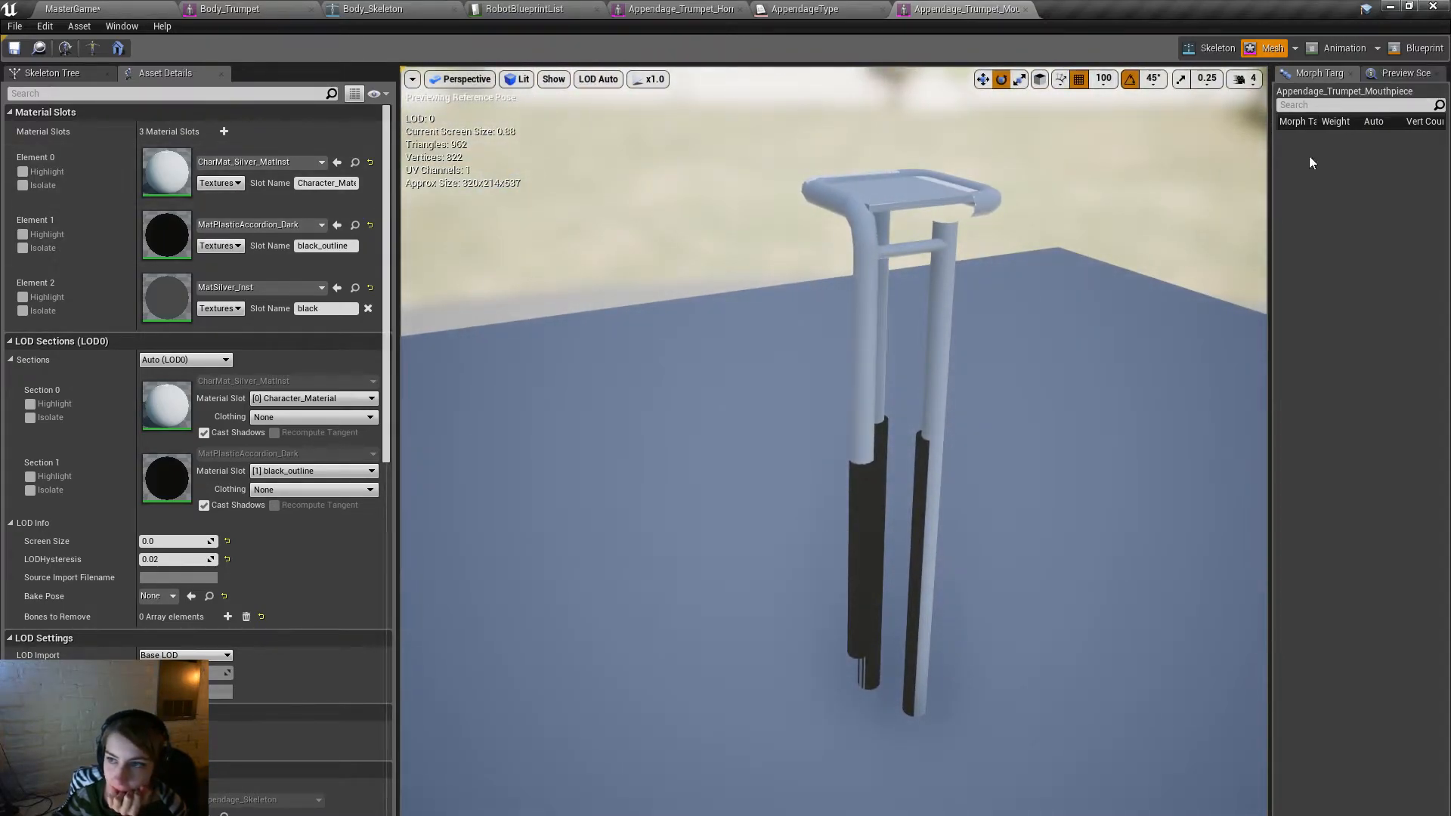
# Switch to Maya and set the Translate Z of extremity_control to 0, then clear the selection.
pyautogui.hotkey('alt', 'Tab')
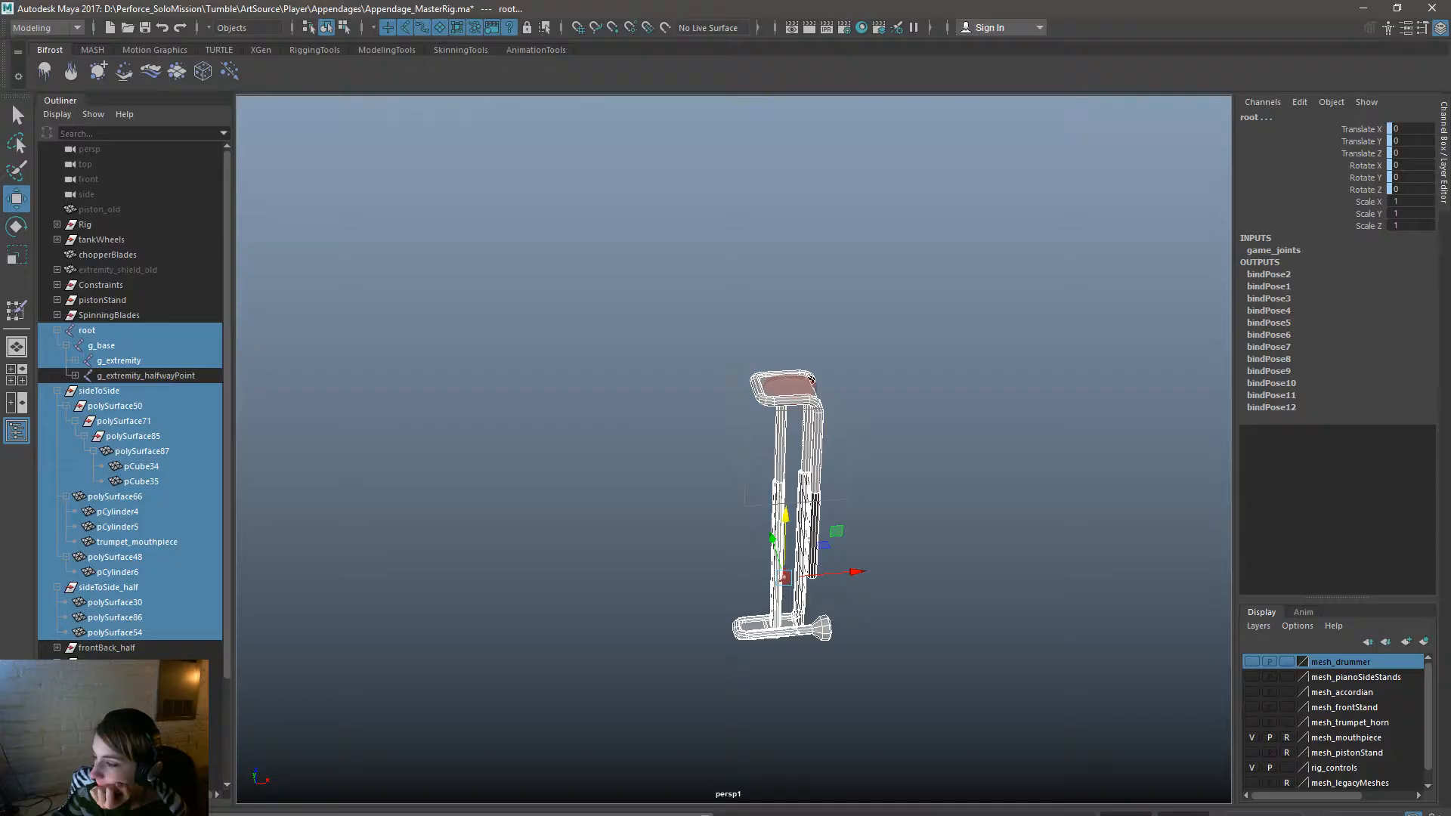
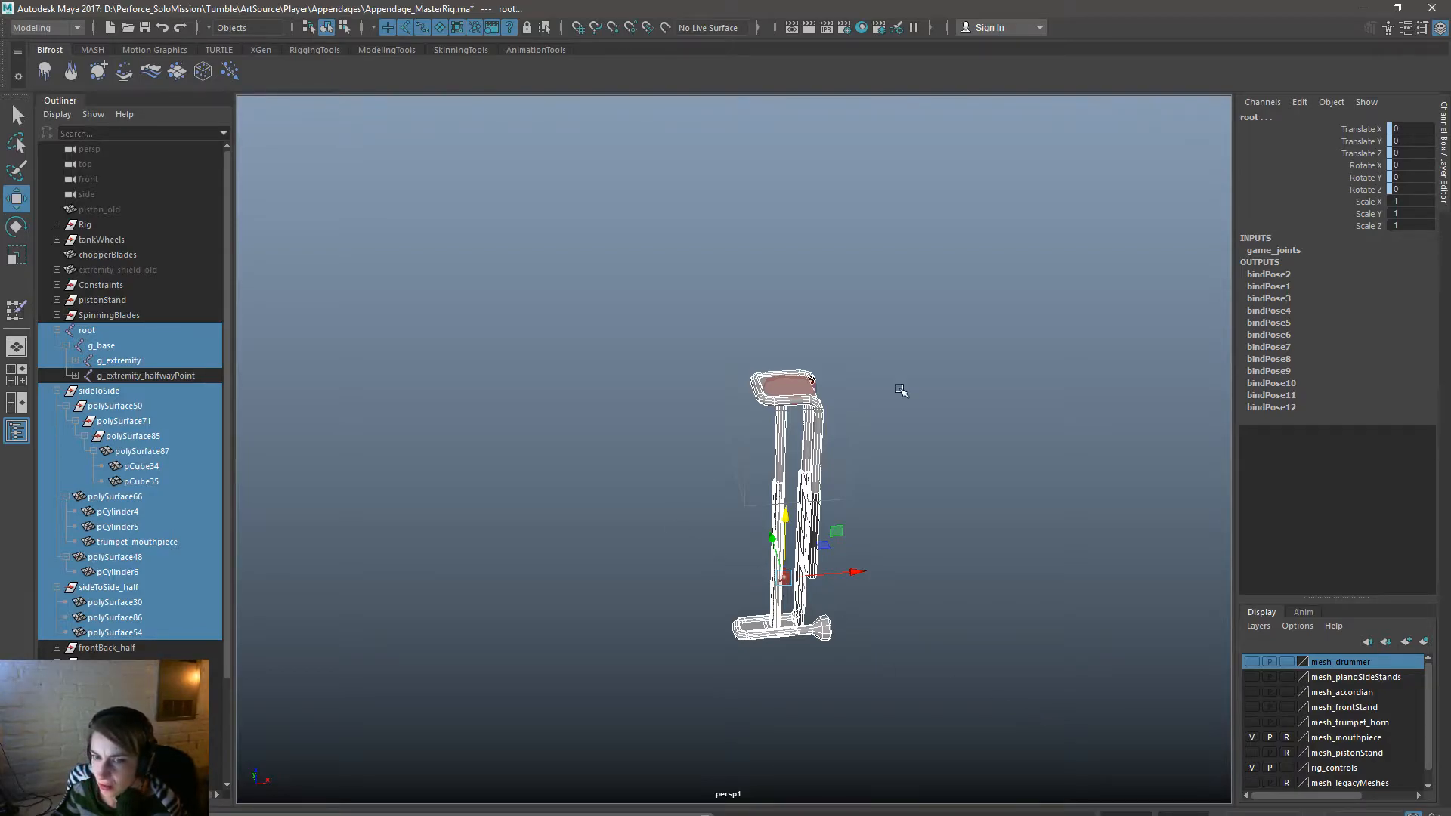
pyautogui.click(778, 382)
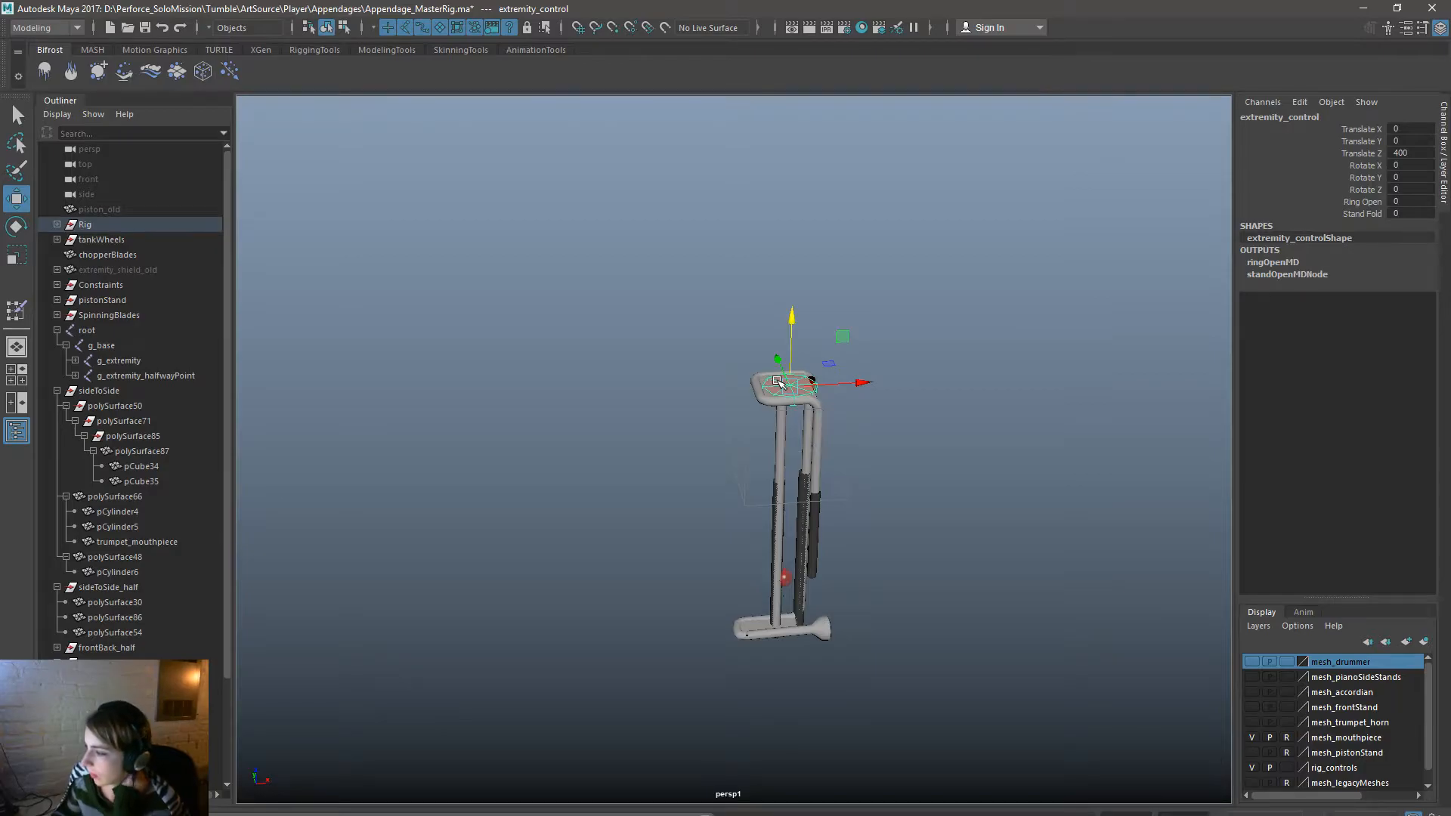
pyautogui.moveTo(797, 296); pyautogui.dragTo(793, 469)
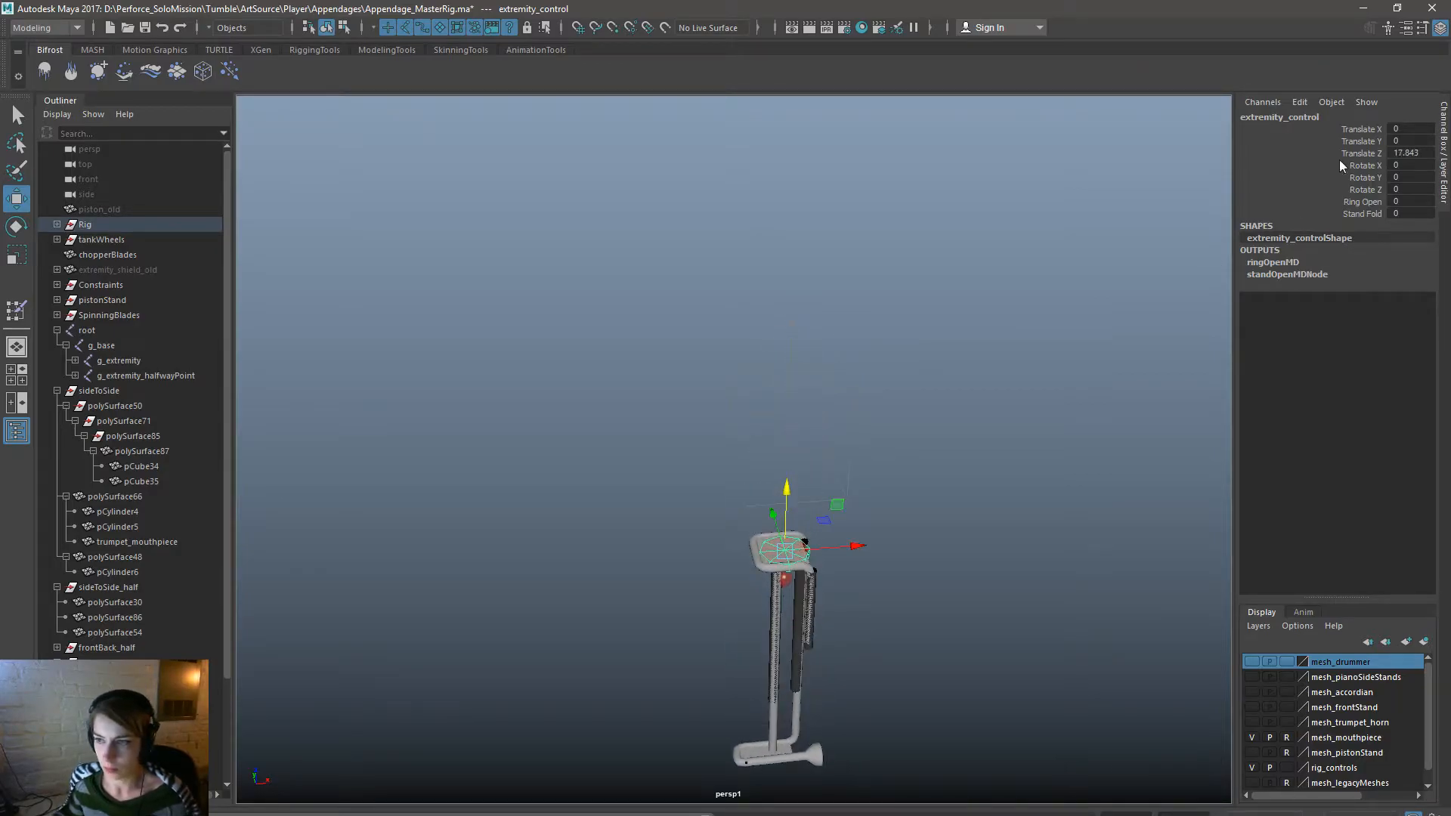
pyautogui.press('Return')
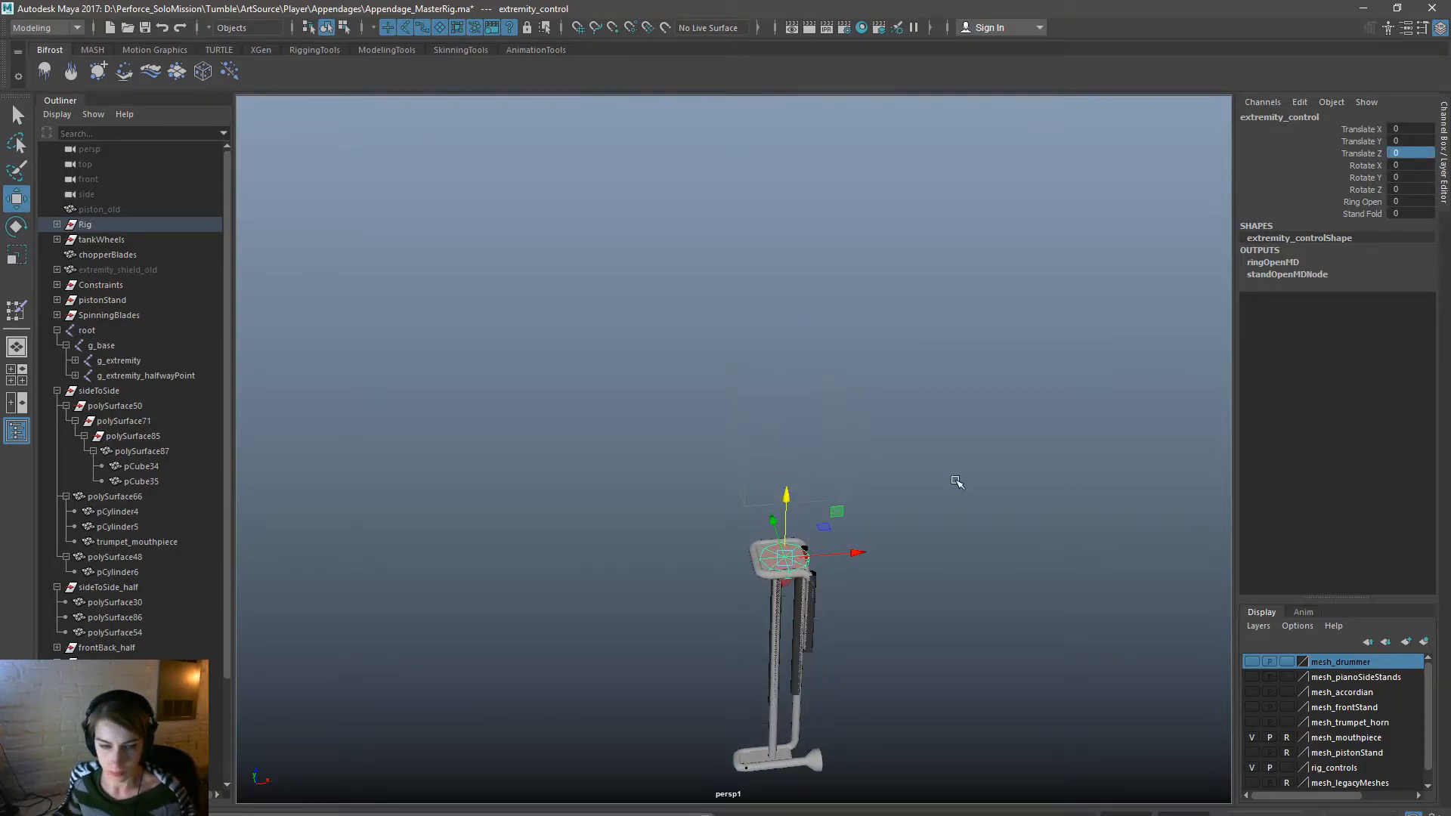
pyautogui.click(955, 482)
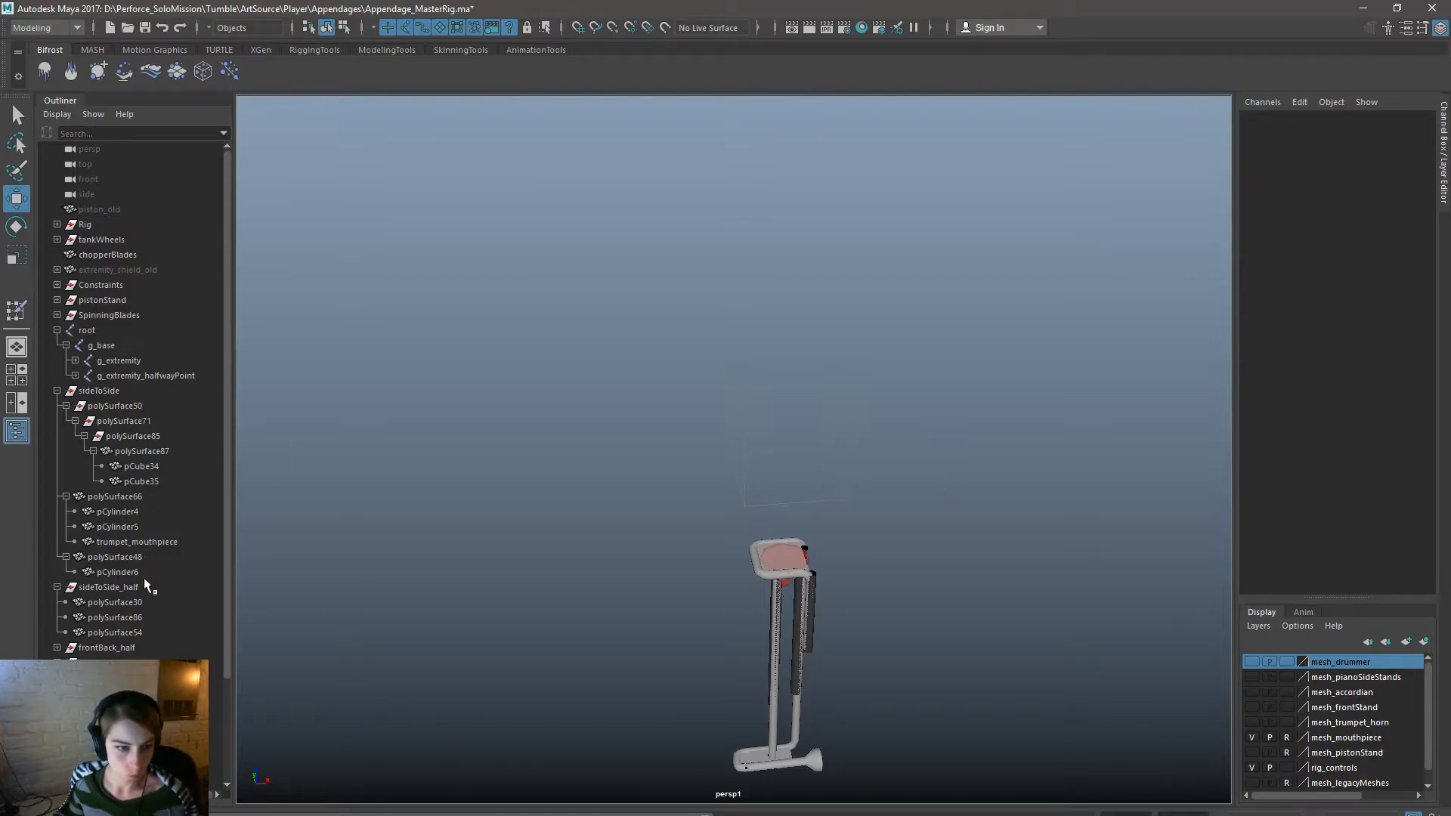
# Export the sideToSide and sideToSide_half meshes with the root, g_base and g_extremity joints over Appendage_Trumpet_Mouthpiece.fbx, and dismiss the export warnings.
pyautogui.click(124, 628)
pyautogui.keyDown('shift'); pyautogui.click(109, 393); pyautogui.keyUp('shift')
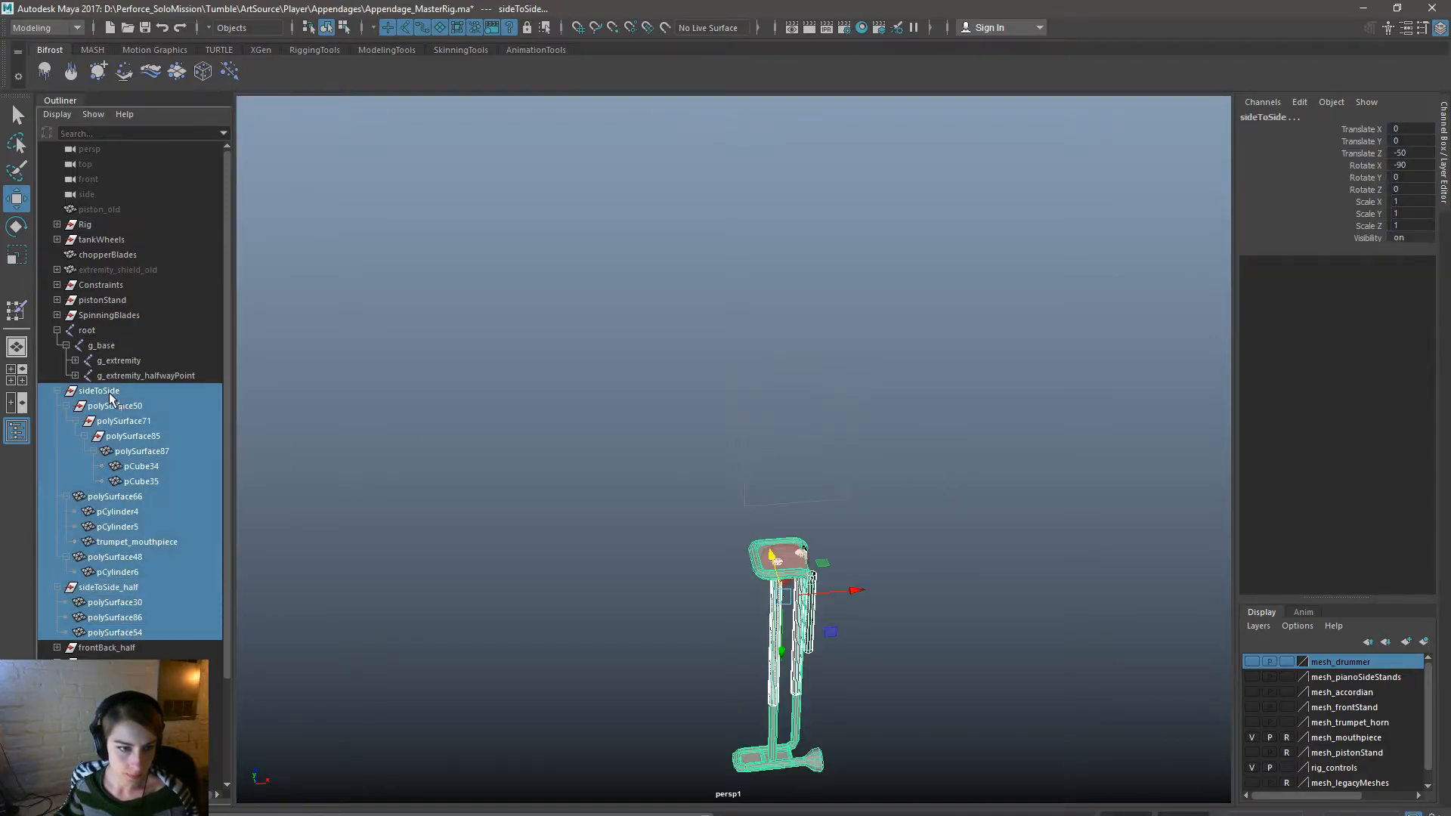
pyautogui.keyDown('ctrl'); pyautogui.click(127, 358); pyautogui.keyUp('ctrl')
pyautogui.keyDown('ctrl'); pyautogui.click(127, 347); pyautogui.keyUp('ctrl')
pyautogui.keyDown('ctrl'); pyautogui.click(115, 331); pyautogui.keyUp('ctrl')
pyautogui.press('space')
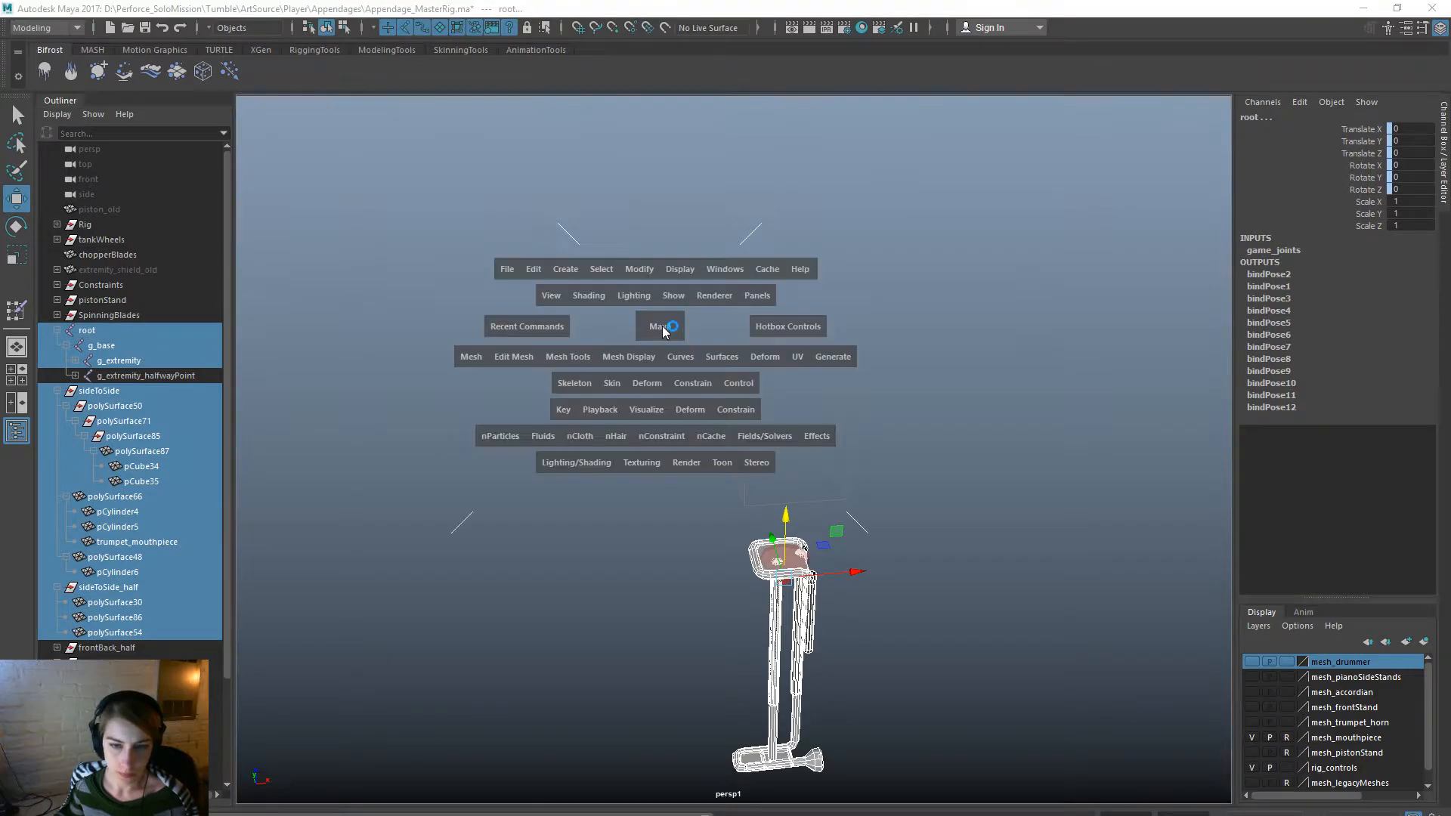
pyautogui.click(504, 270)
pyautogui.click(592, 469)
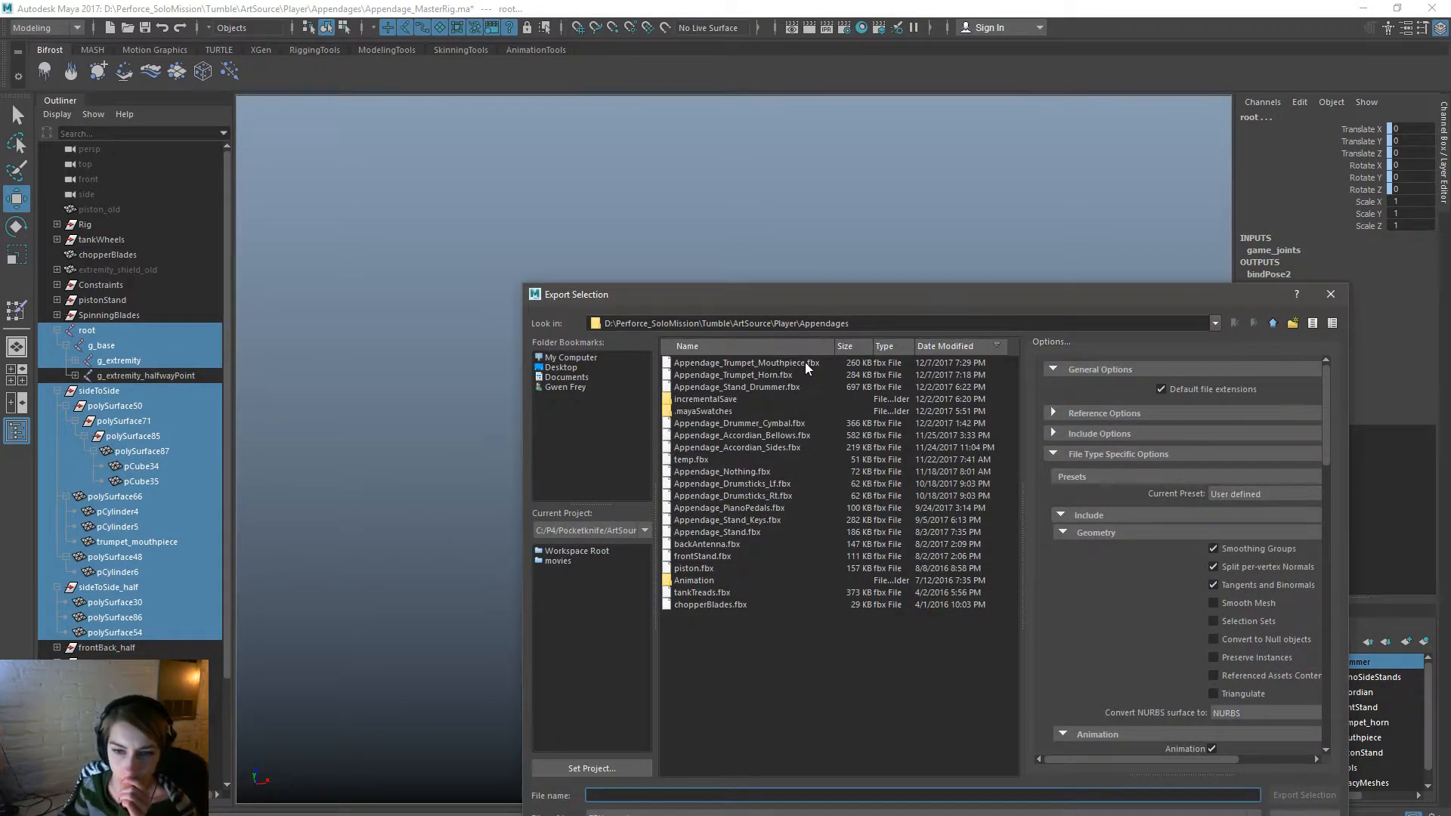
pyautogui.doubleClick(805, 361)
pyautogui.click(904, 582)
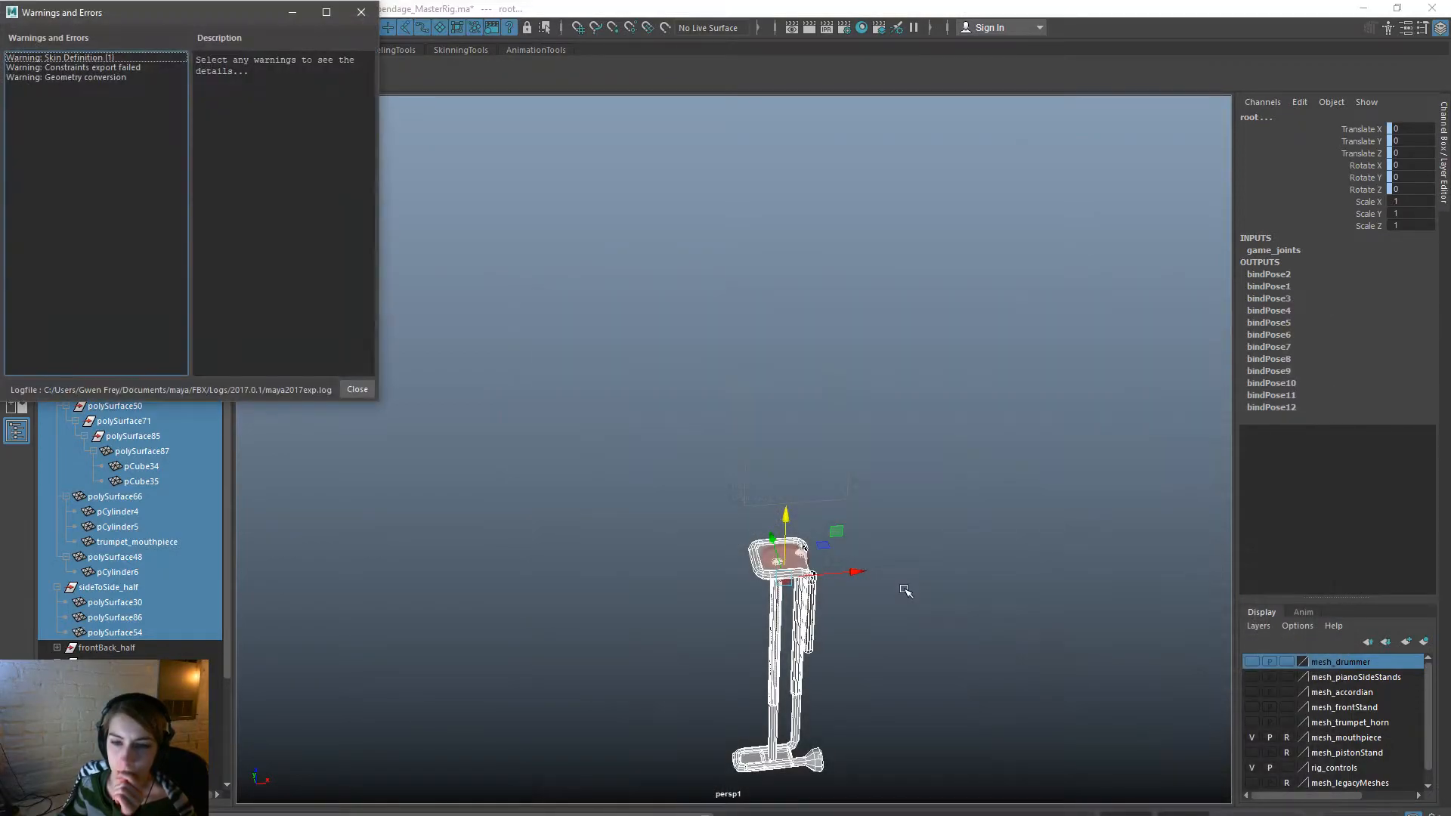
pyautogui.click(361, 13)
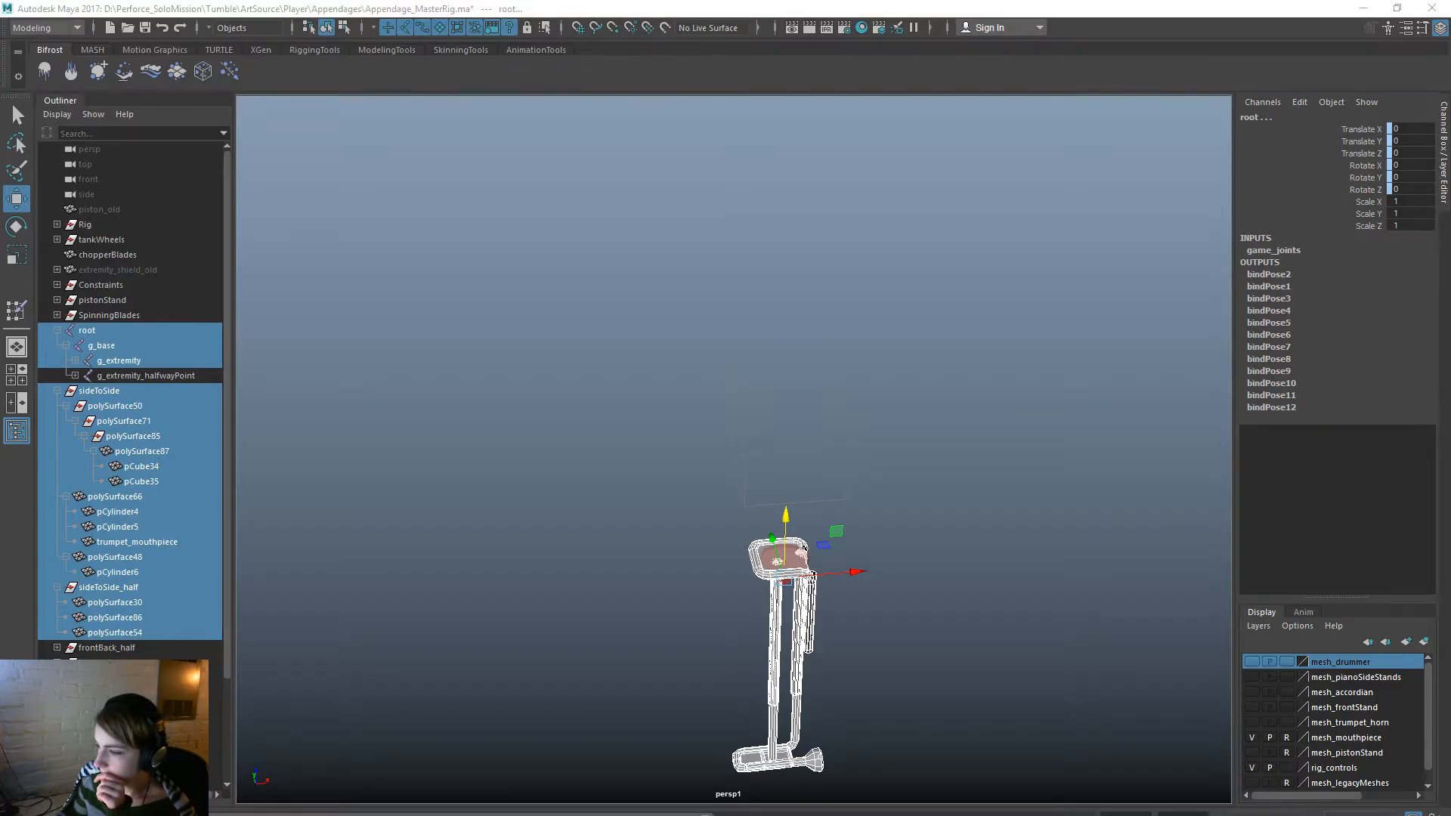
# Switch to Unreal Editor and reimport the Appendage_Trumpet_Mouthpiece skeletal mesh from the MasterGame level's content browser.
pyautogui.hotkey('alt', 'Tab')
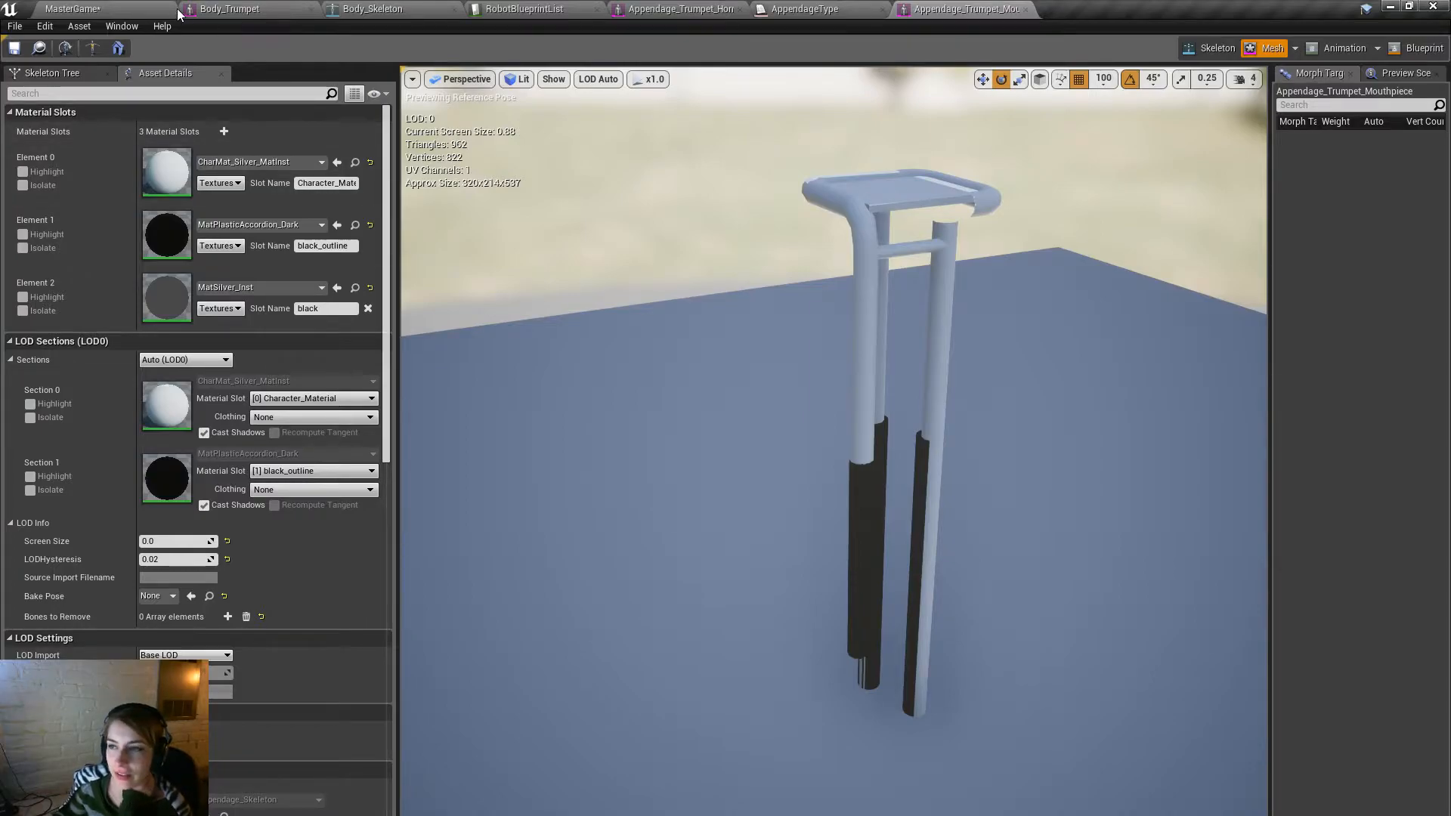
pyautogui.click(91, 8)
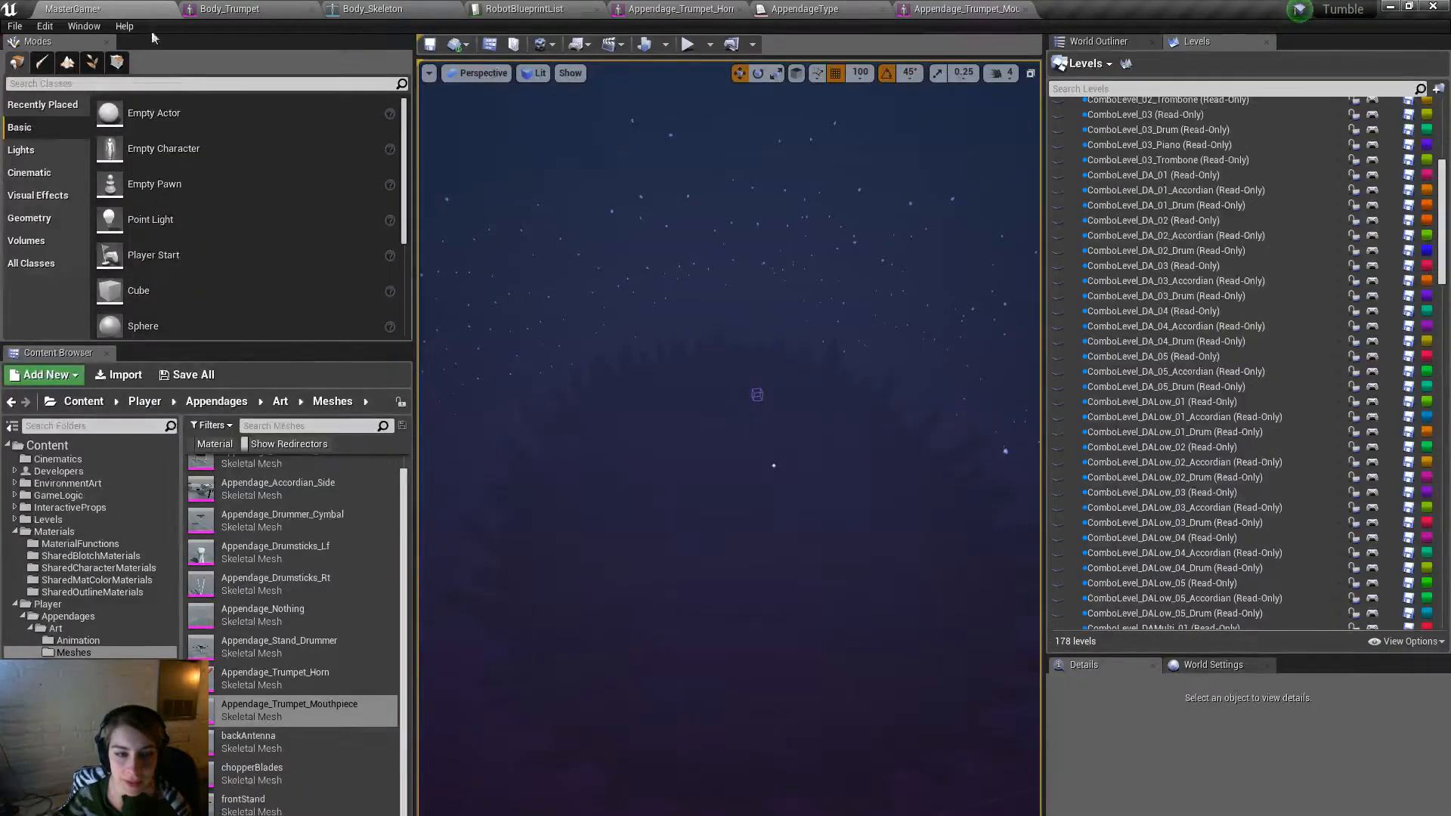
pyautogui.rightClick(384, 706)
pyautogui.click(470, 313)
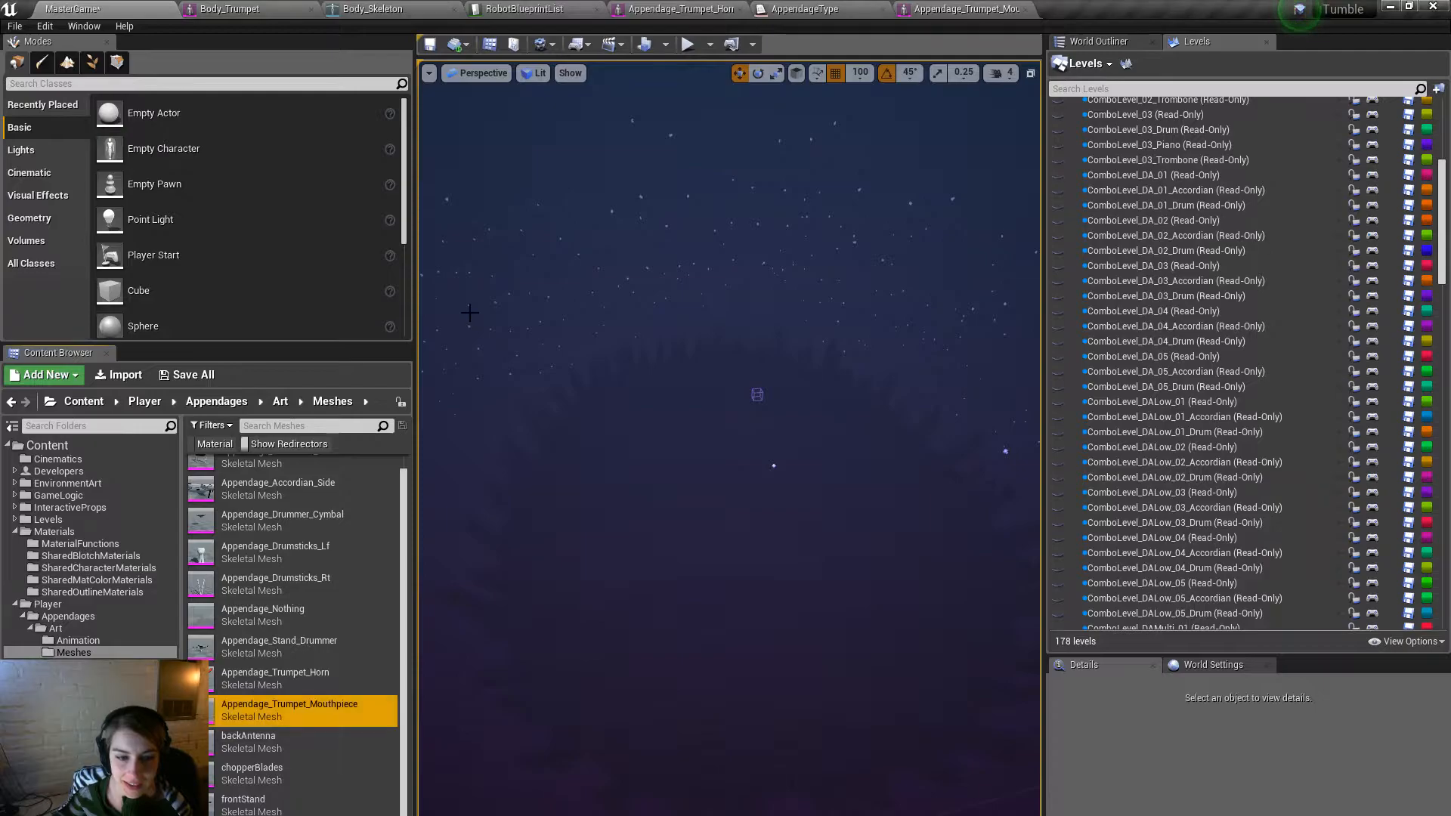
# Start a full-screen play session with the modified blueprints recompiled, and load a puzzle level from the level map.
pyautogui.click(686, 47)
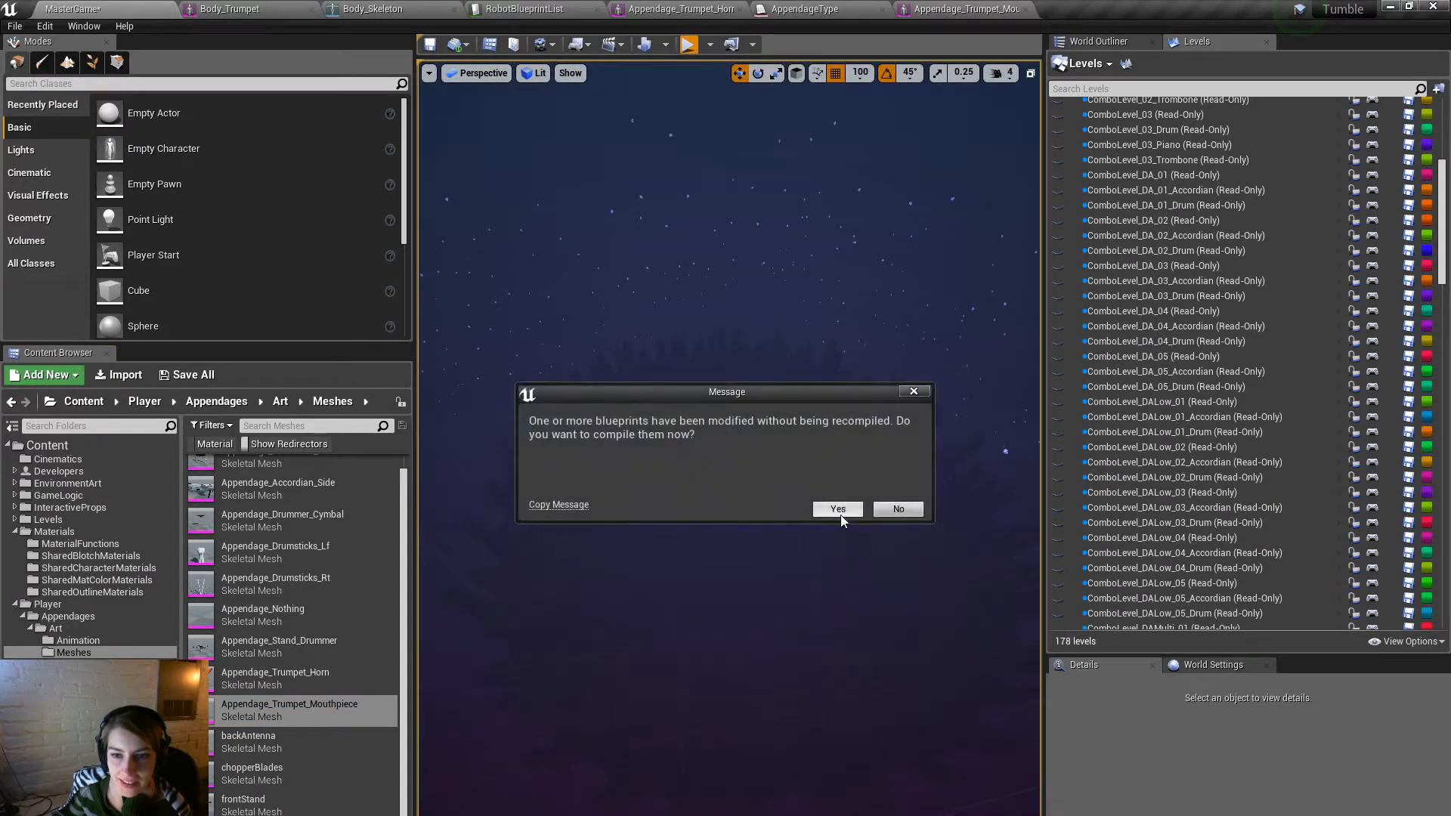
pyautogui.click(840, 513)
pyautogui.press('F11')
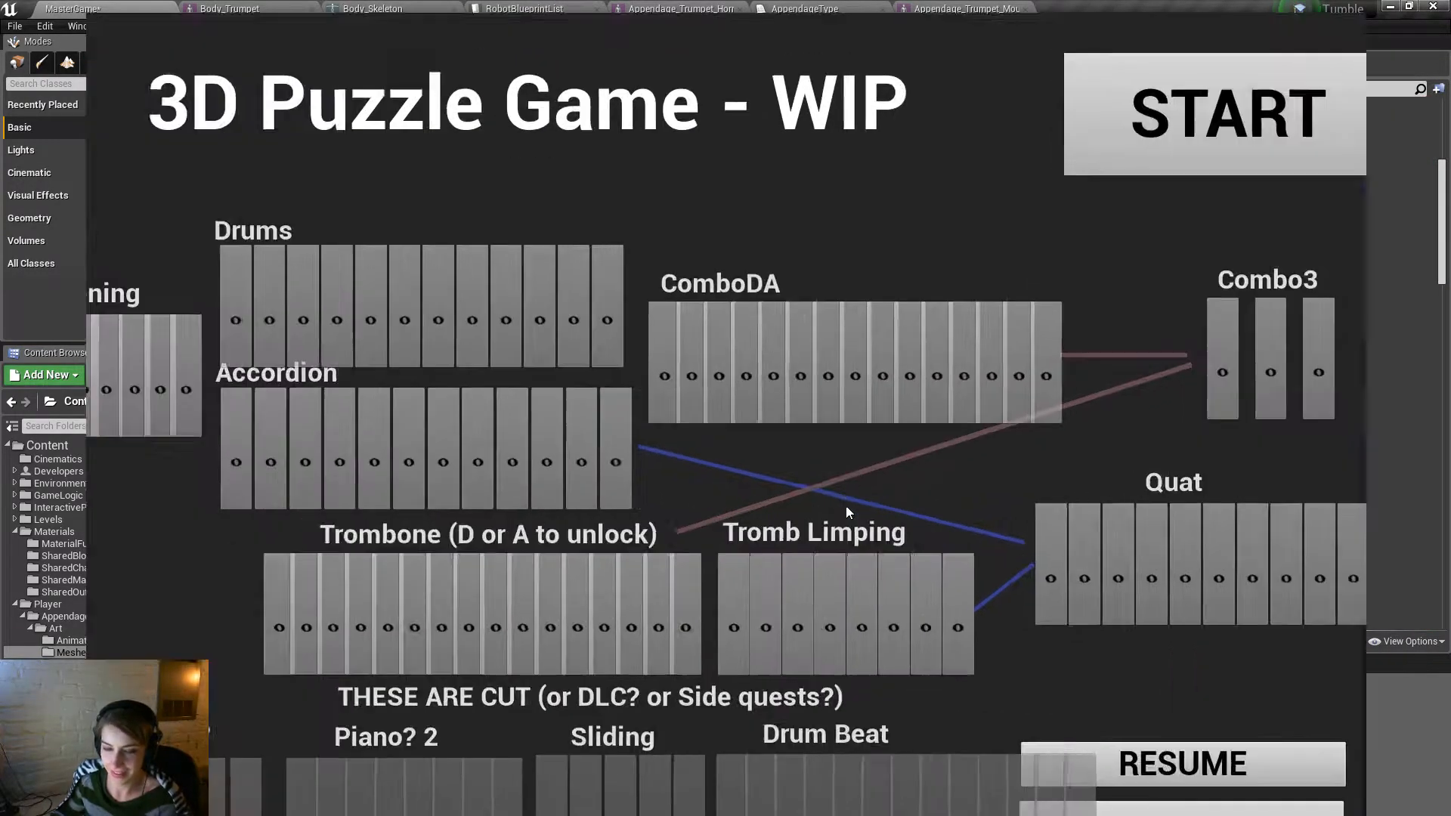
pyautogui.click(267, 664)
pyautogui.moveTo(962, 582); pyautogui.dragTo(551, 463)
pyautogui.click(793, 723)
pyautogui.moveTo(1109, 773); pyautogui.dragTo(974, 763)
pyautogui.moveTo(709, 637); pyautogui.dragTo(801, 637, button='right')
pyautogui.press('space')
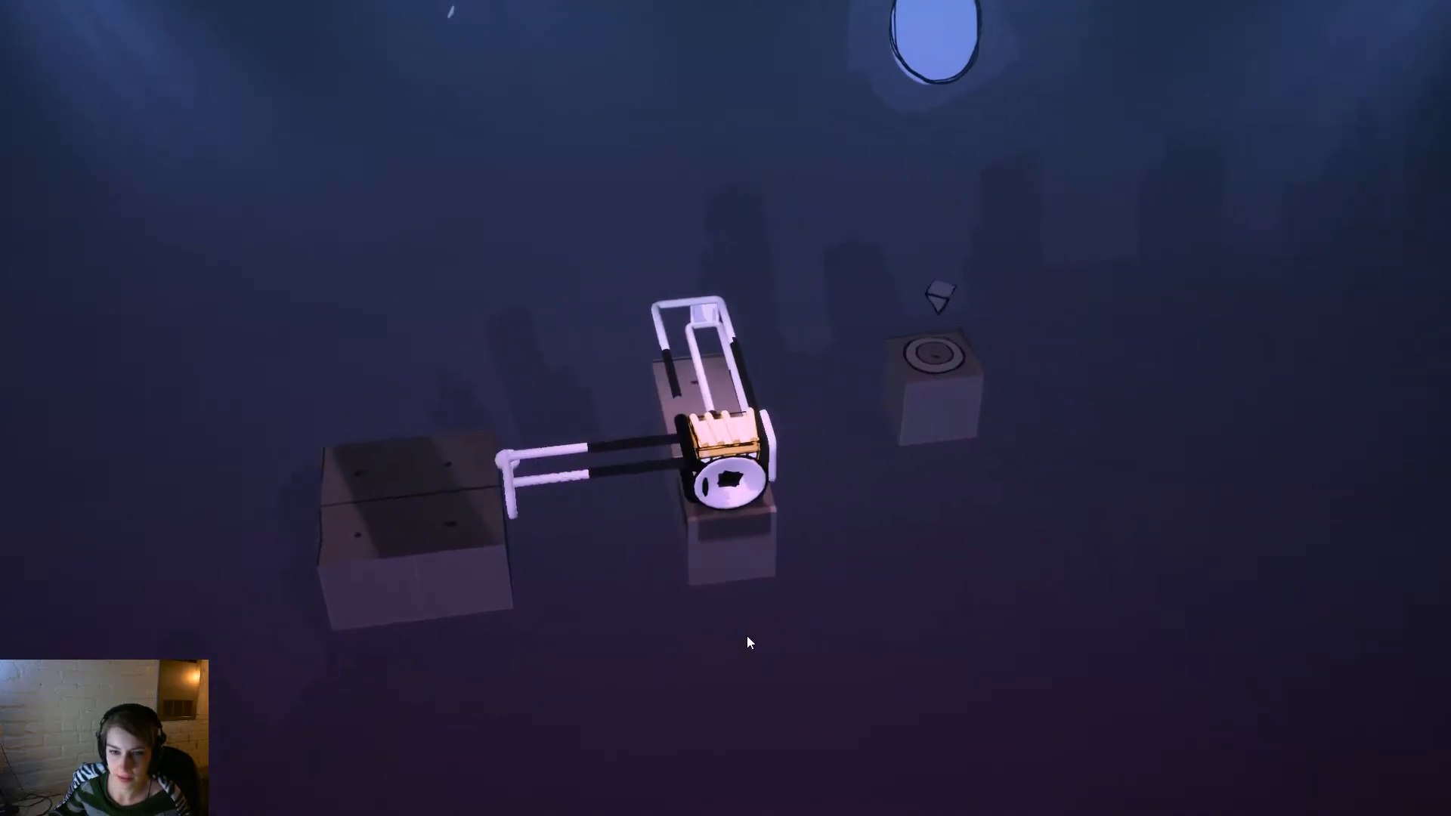
# Playtest the robot by tumbling it from the middle platform onto the four-tile platform, examining its appendages from several angles.
pyautogui.moveTo(722, 457); pyautogui.dragTo(665, 306)
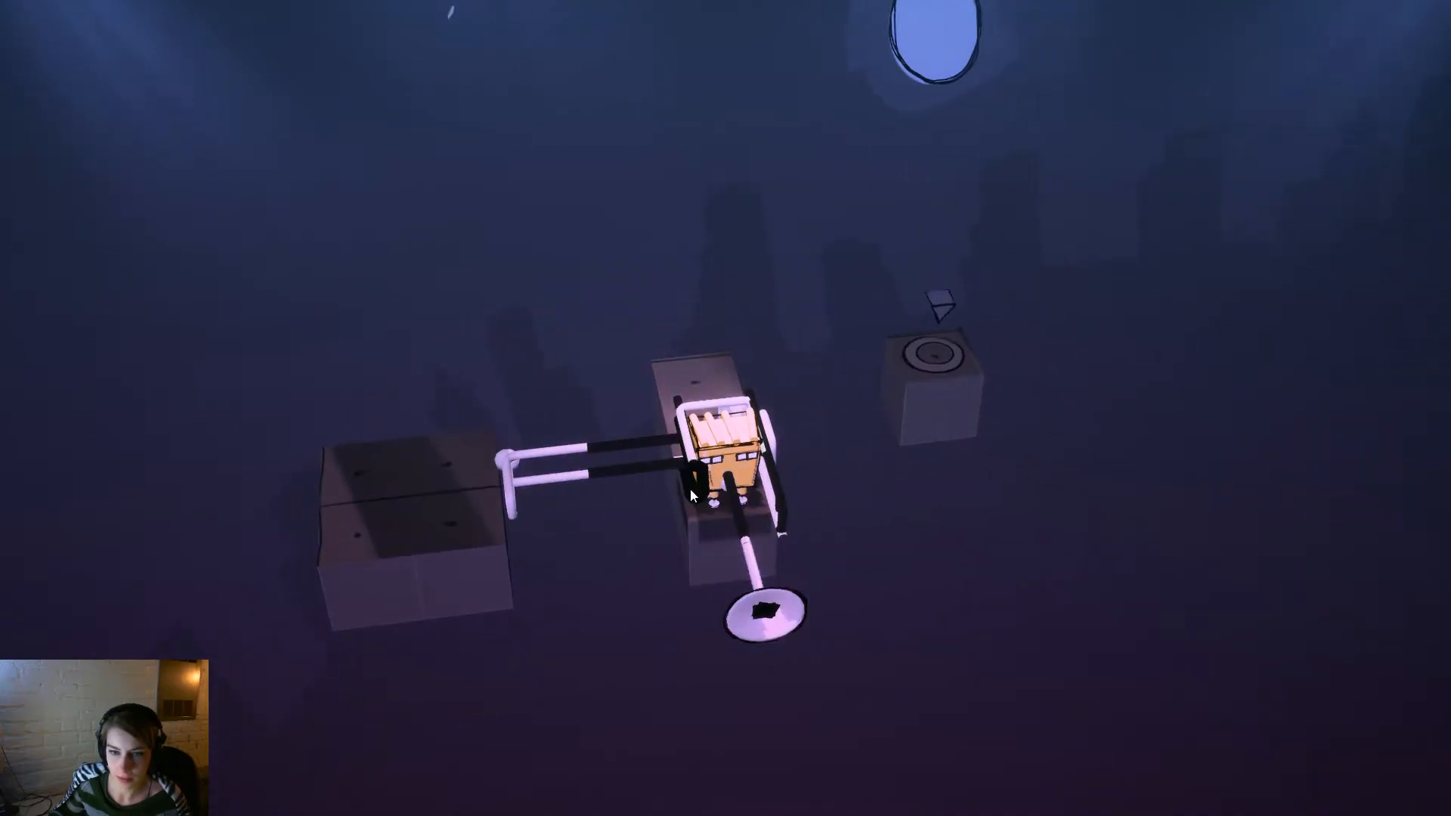
pyautogui.click(510, 491)
pyautogui.click(731, 266)
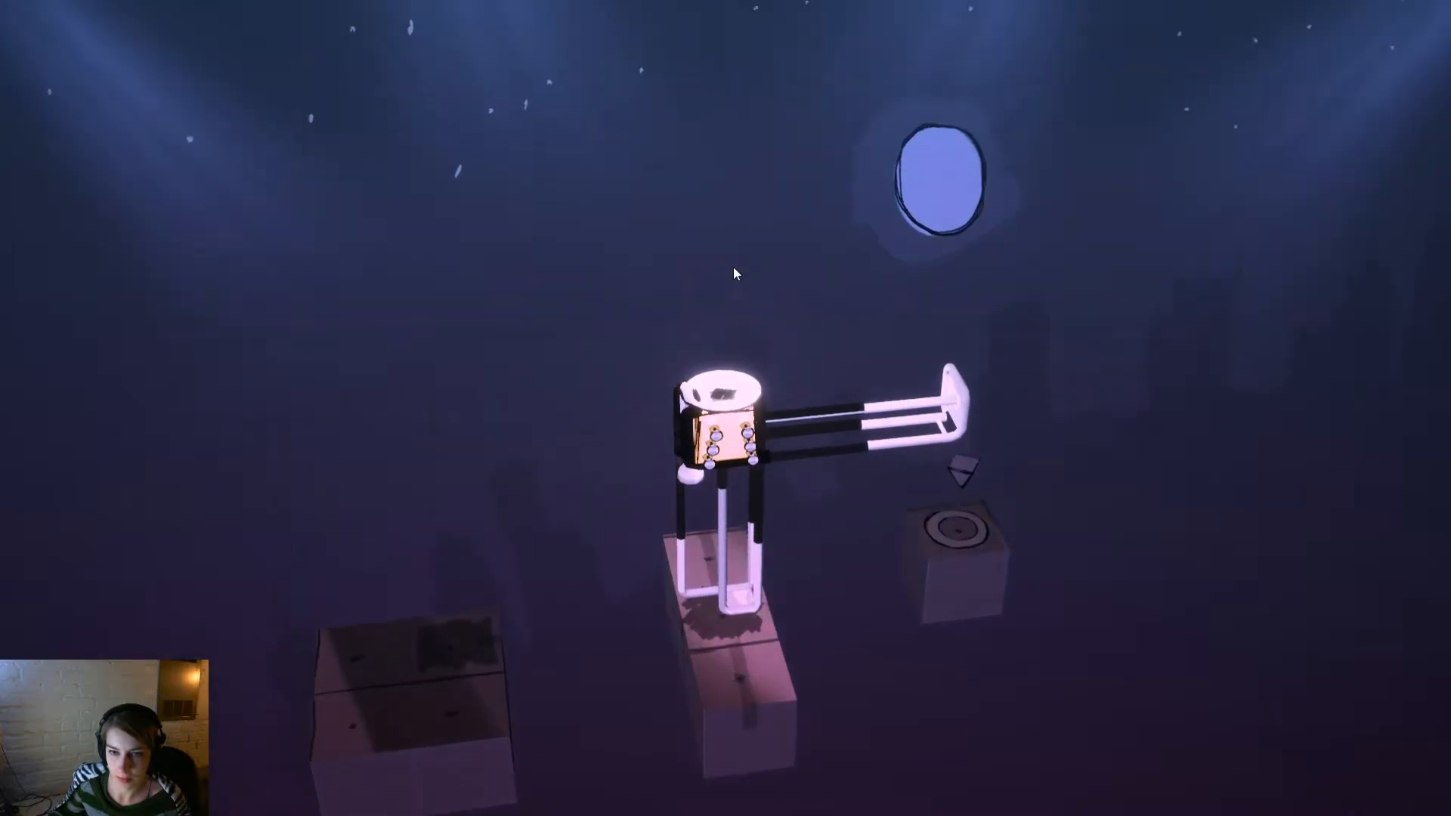
pyautogui.click(959, 341)
pyautogui.click(959, 342)
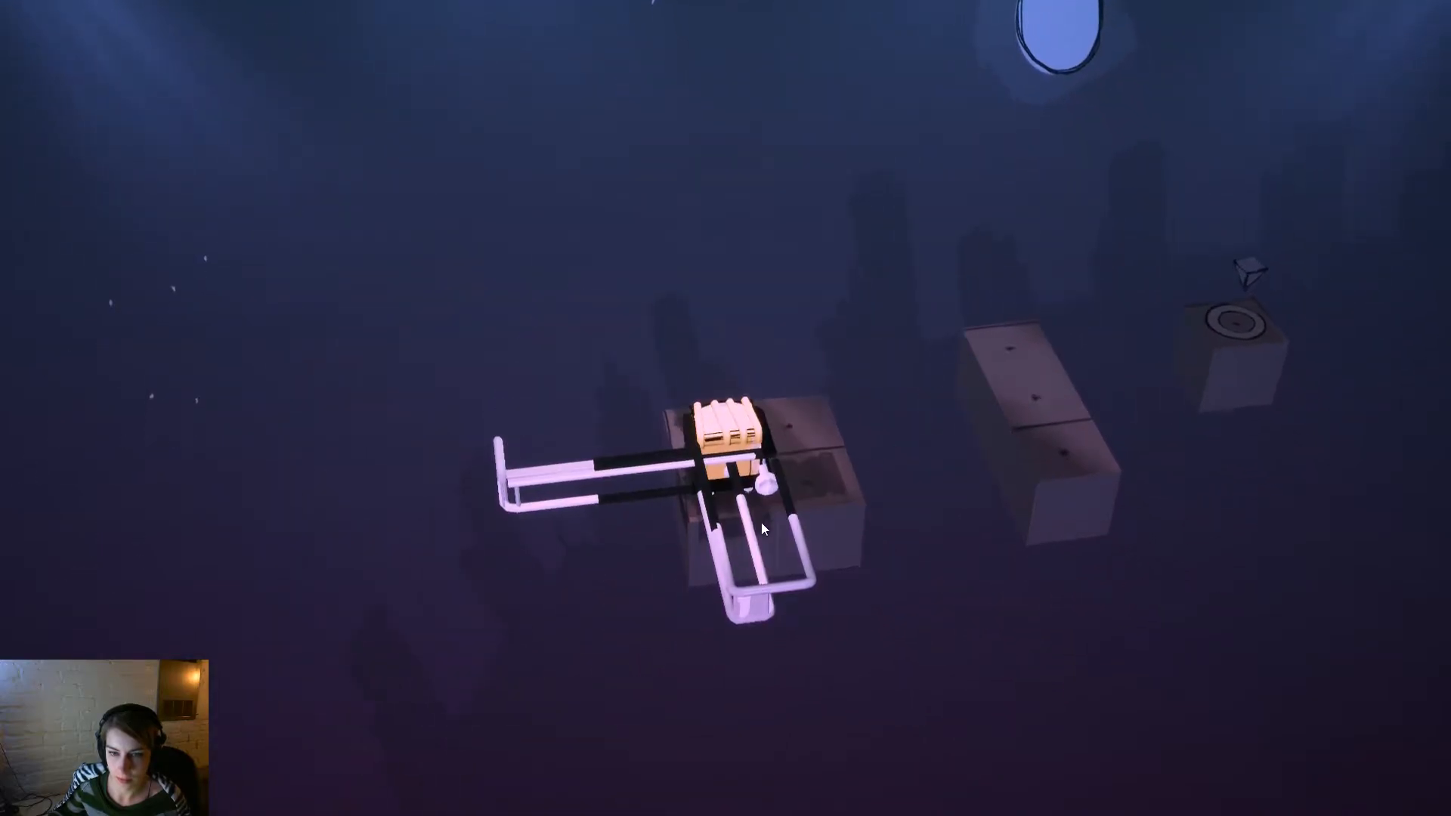
pyautogui.moveTo(801, 497); pyautogui.dragTo(1409, 638, button='right')
pyautogui.moveTo(573, 648); pyautogui.dragTo(1036, 572, button='right')
pyautogui.moveTo(907, 491); pyautogui.dragTo(874, 577, button='right')
# Tumble the robot back and forth on the four-tile platform and examine the mouthpiece stand from the opposite side.
pyautogui.click(965, 439)
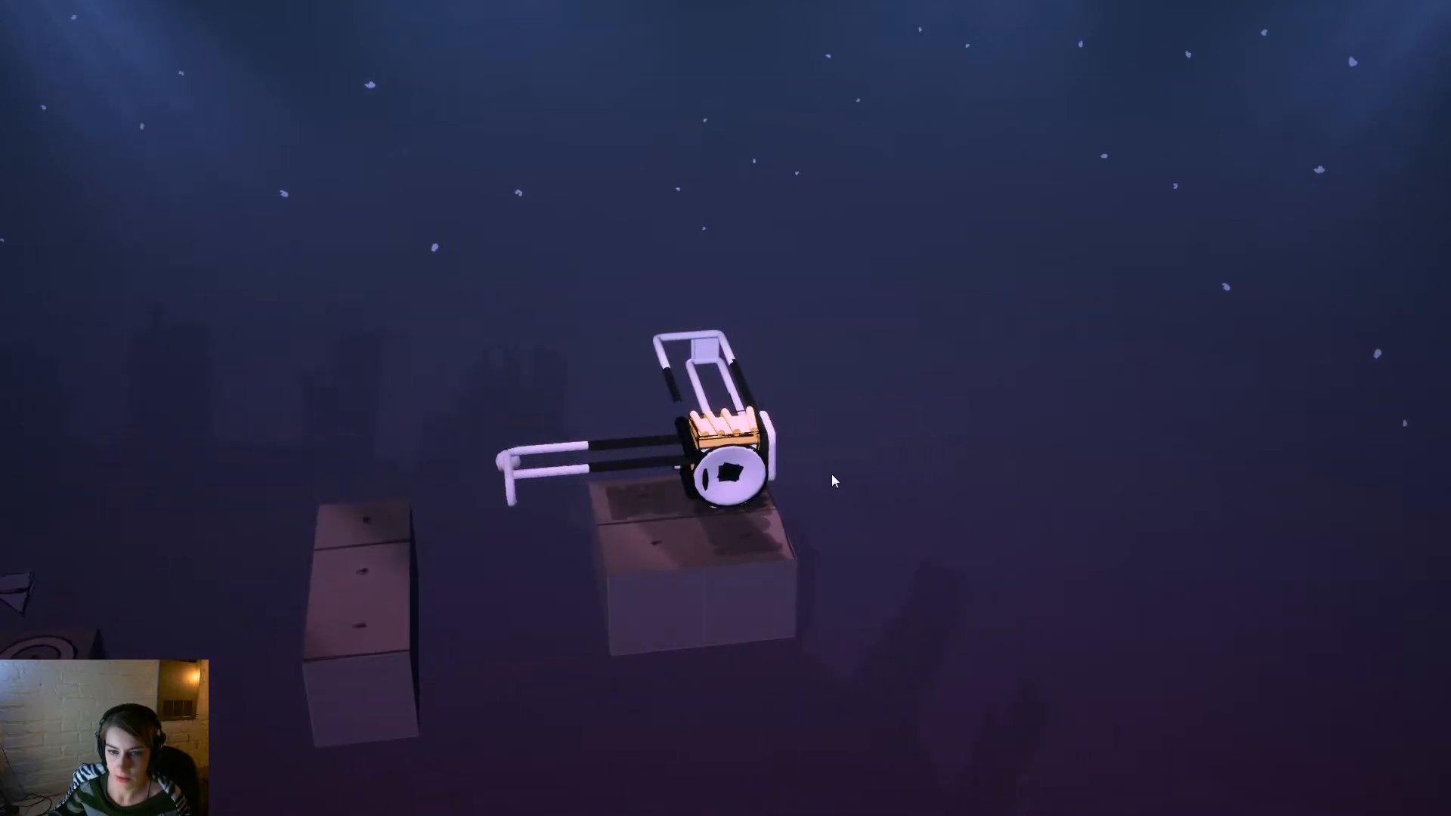
pyautogui.click(486, 448)
pyautogui.press('a')
pyautogui.click(703, 218)
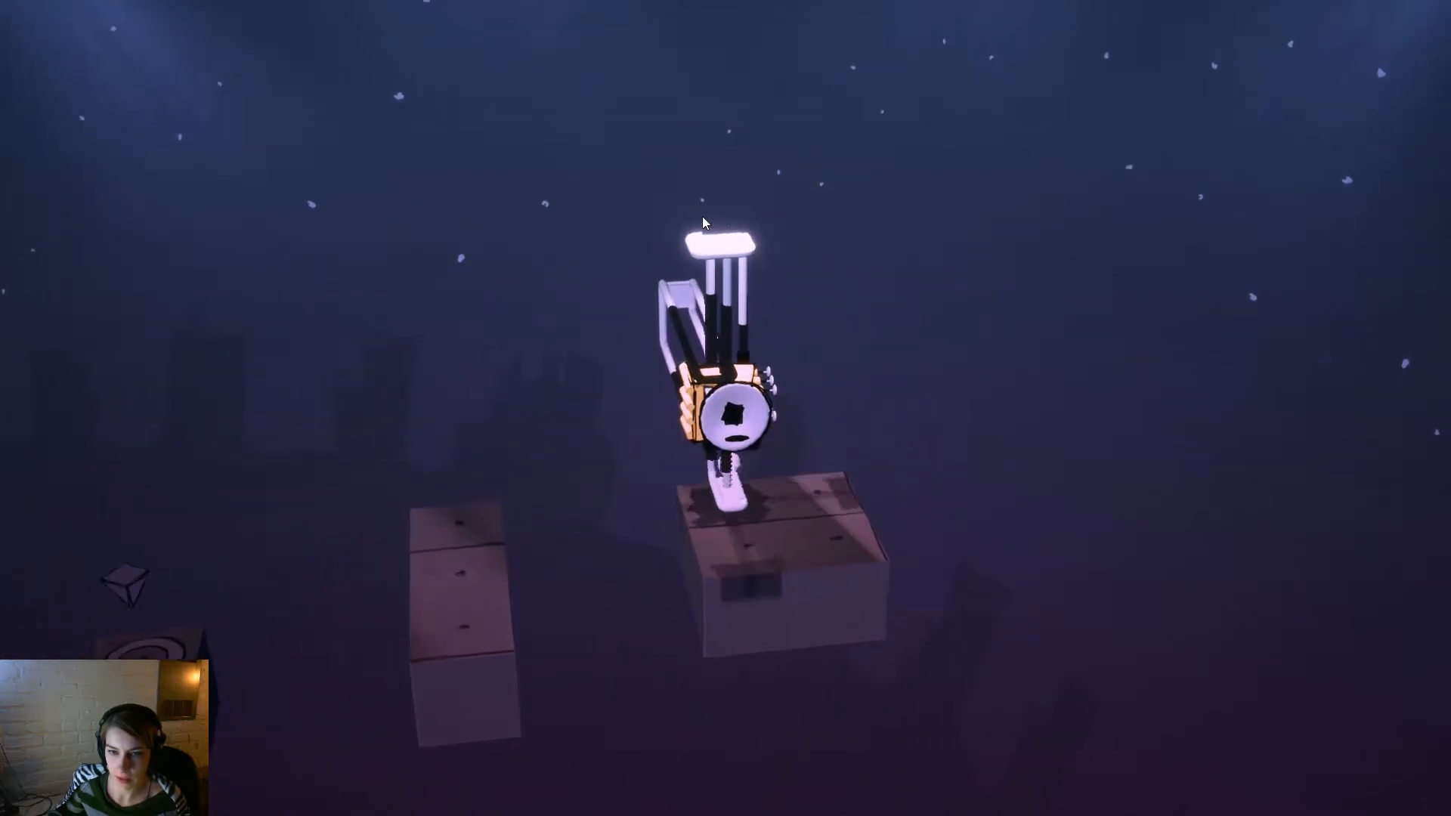
pyautogui.moveTo(1027, 587); pyautogui.dragTo(408, 598, button='right')
pyautogui.moveTo(746, 719); pyautogui.dragTo(775, 523, button='right')
pyautogui.moveTo(689, 682)
pyautogui.mouseDown(button='right')
pyautogui.moveTo(750, 678)
pyautogui.moveTo(629, 714)
pyautogui.moveTo(554, 678)
pyautogui.moveTo(714, 707)
pyautogui.moveTo(811, 628)
pyautogui.moveTo(796, 616)
pyautogui.moveTo(341, 655)
pyautogui.moveTo(700, 633)
pyautogui.mouseUp(button='right')
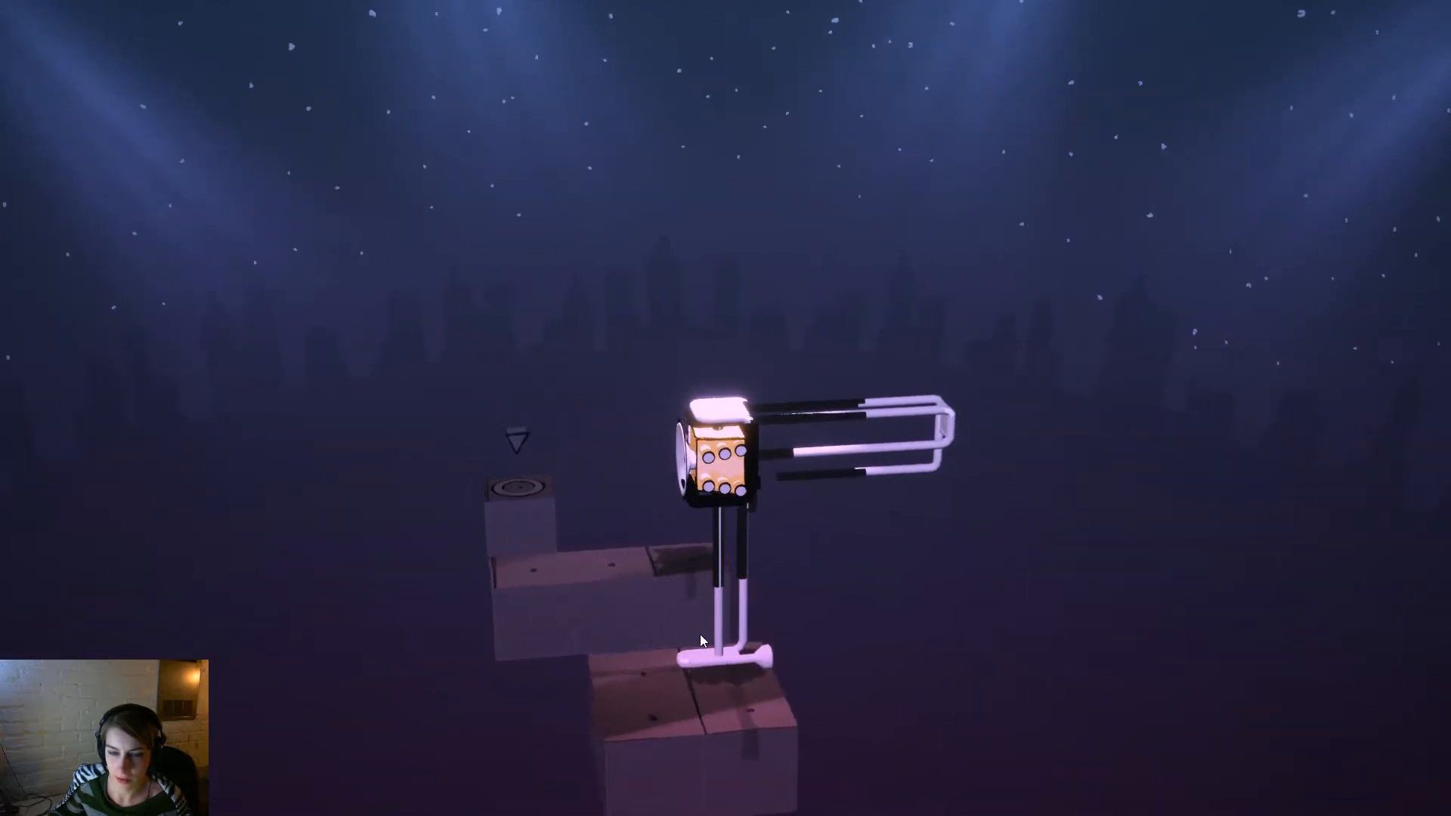
pyautogui.click(769, 637)
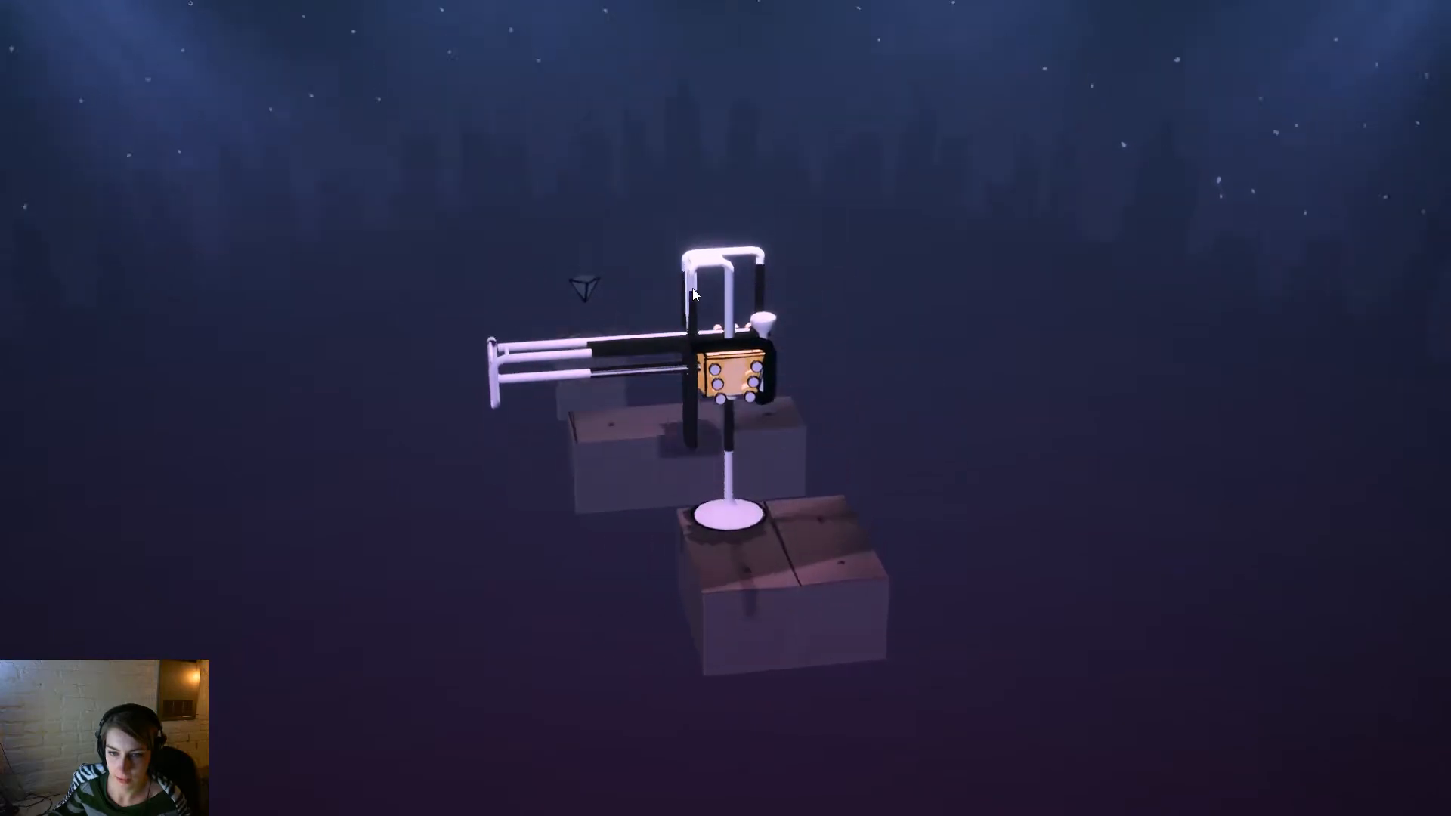
pyautogui.click(692, 288)
pyautogui.moveTo(665, 684); pyautogui.dragTo(699, 678, button='right')
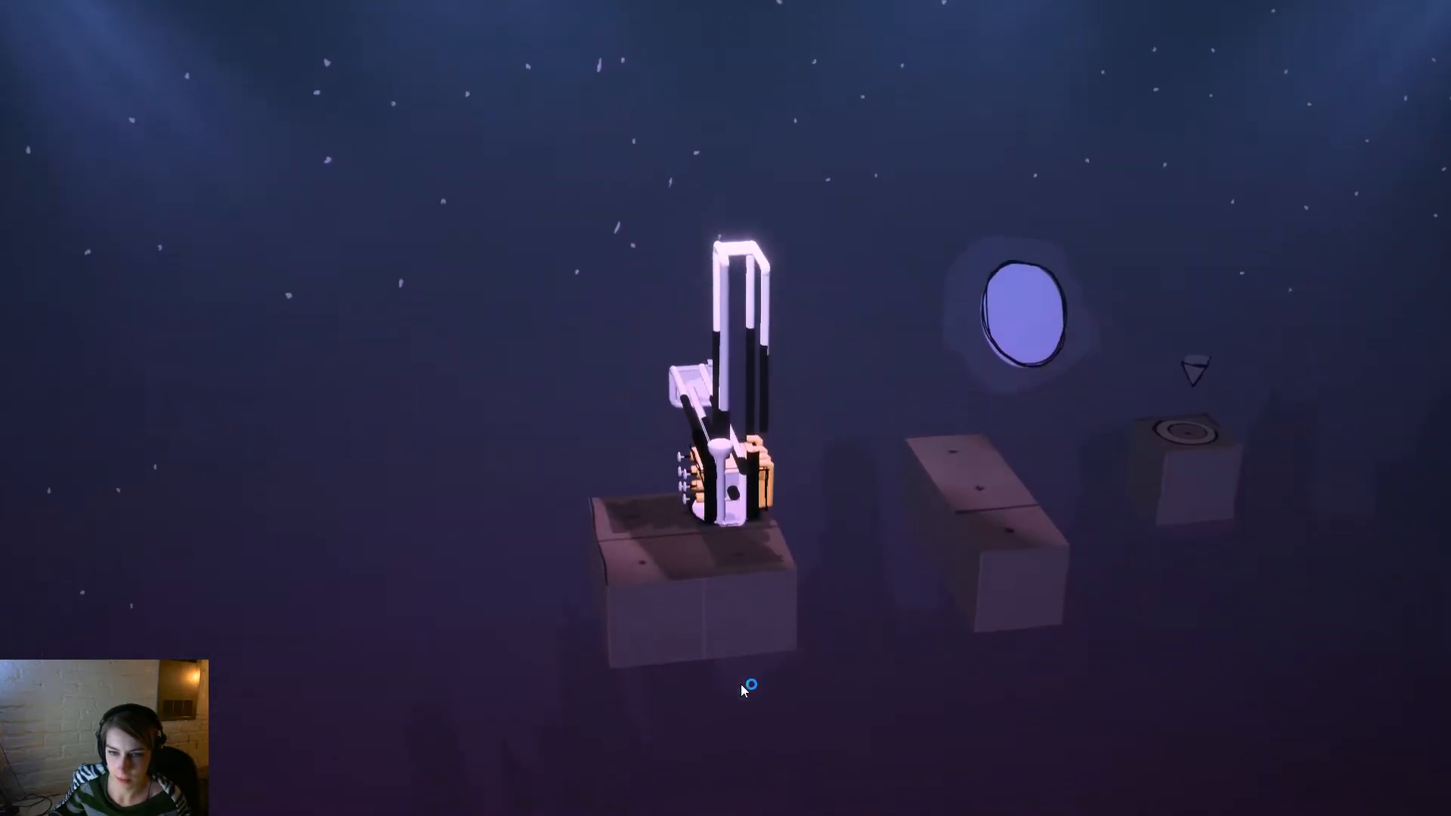
# Roll the robot repeatedly in all directions around the four-tile platform to check how the mouthpiece appendage extends in each orientation.
pyautogui.click(738, 603)
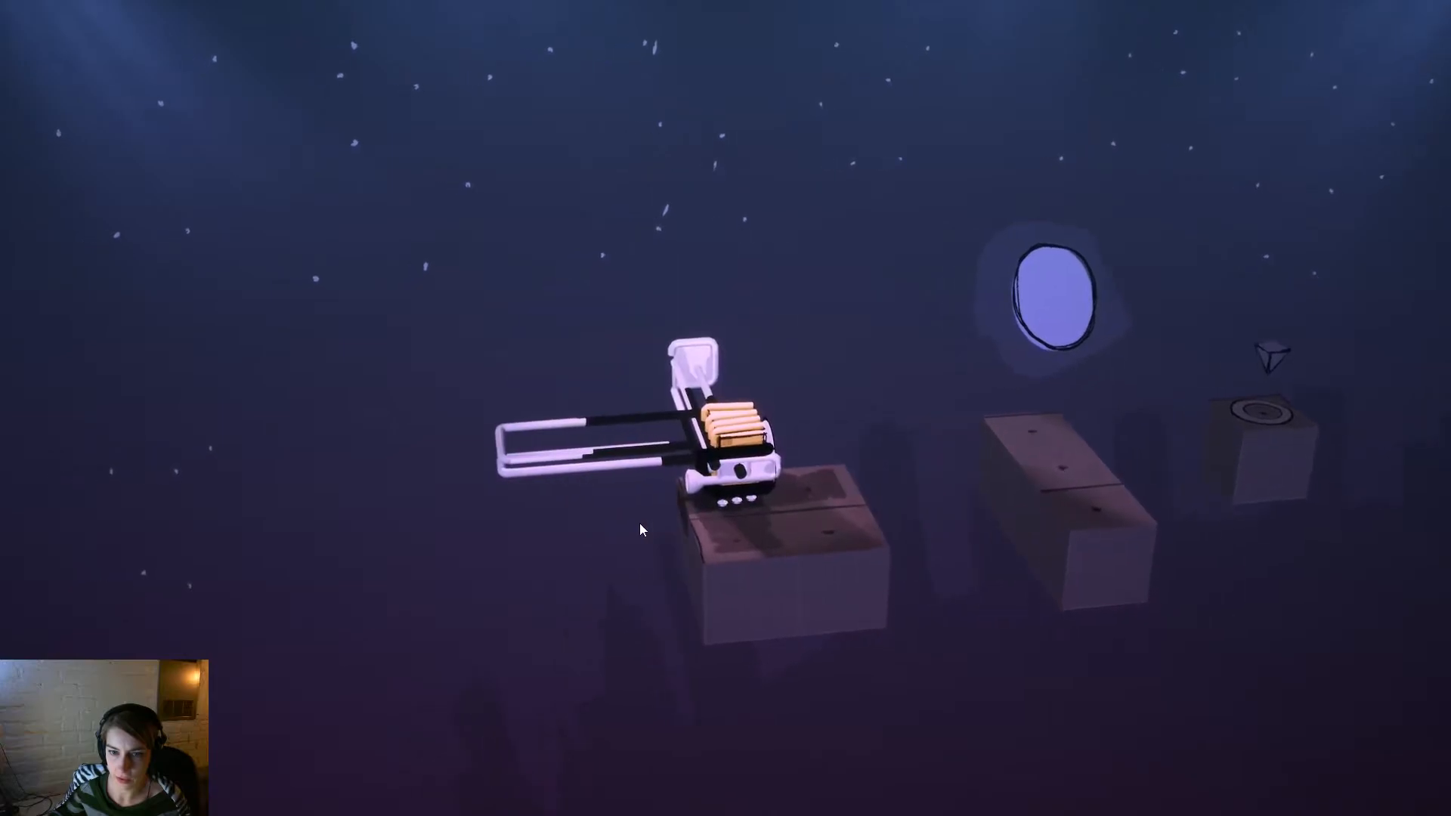
pyautogui.press('s')
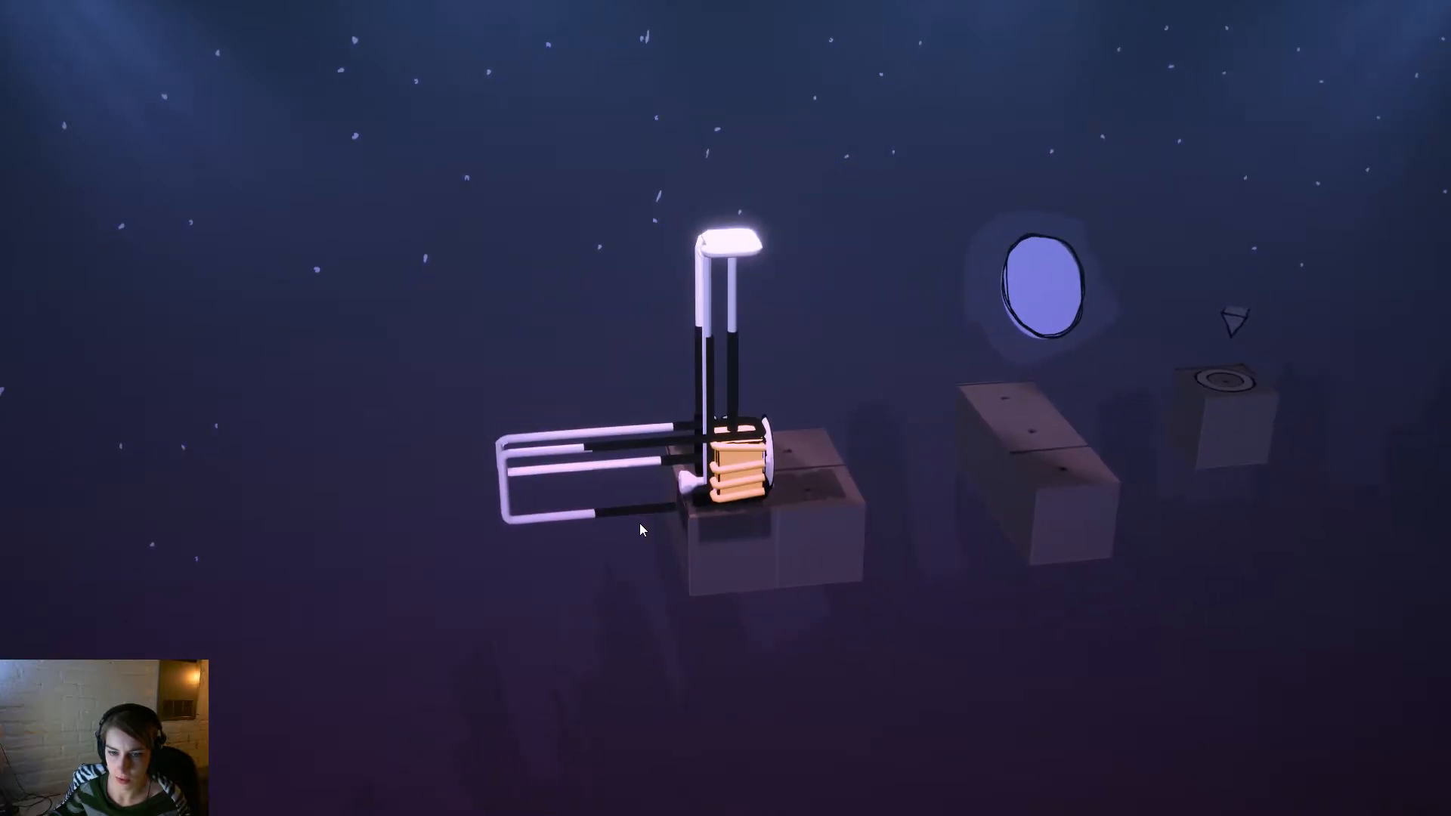
pyautogui.press('d')
pyautogui.press('w')
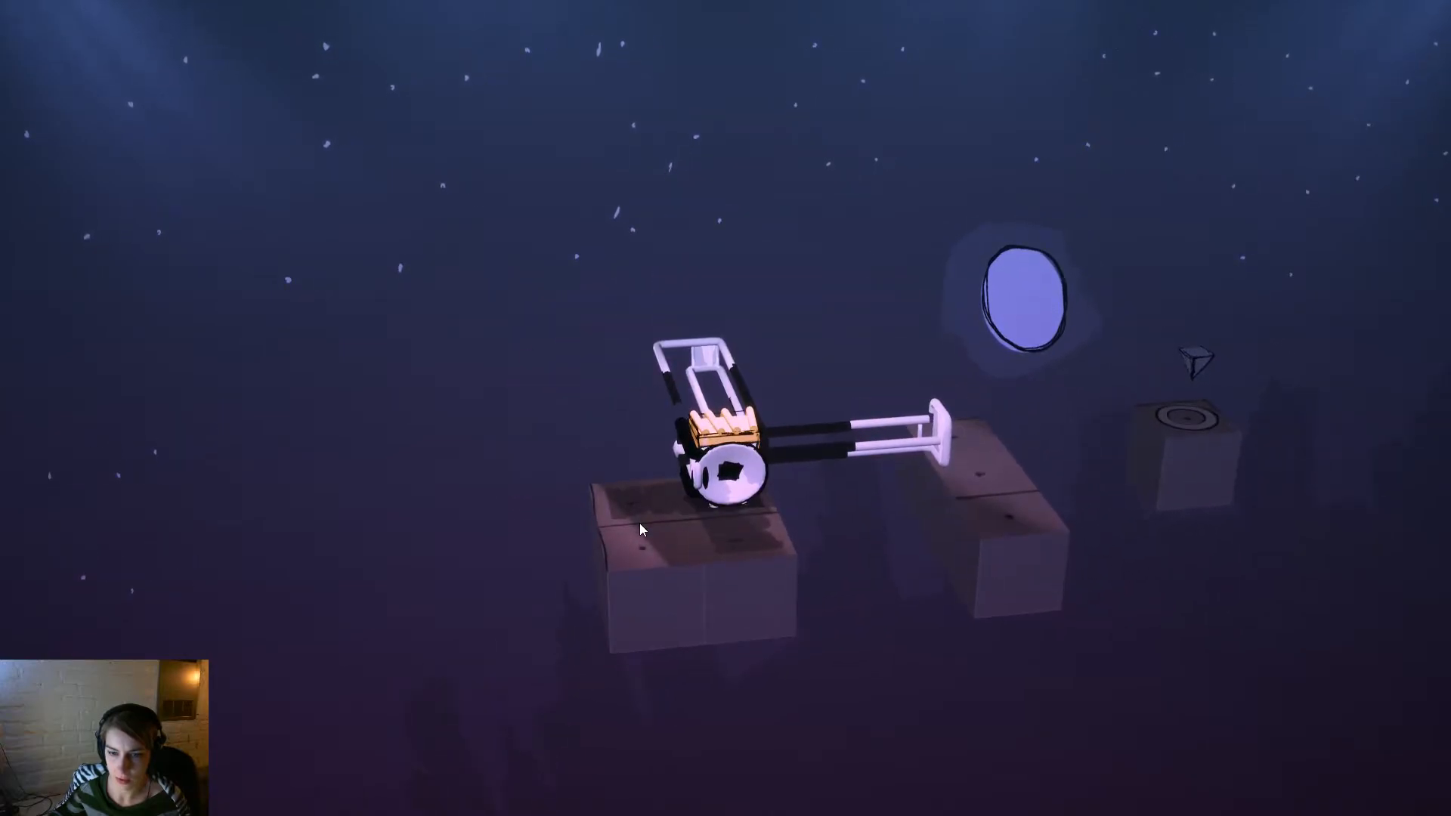
pyautogui.press('a')
pyautogui.press('d')
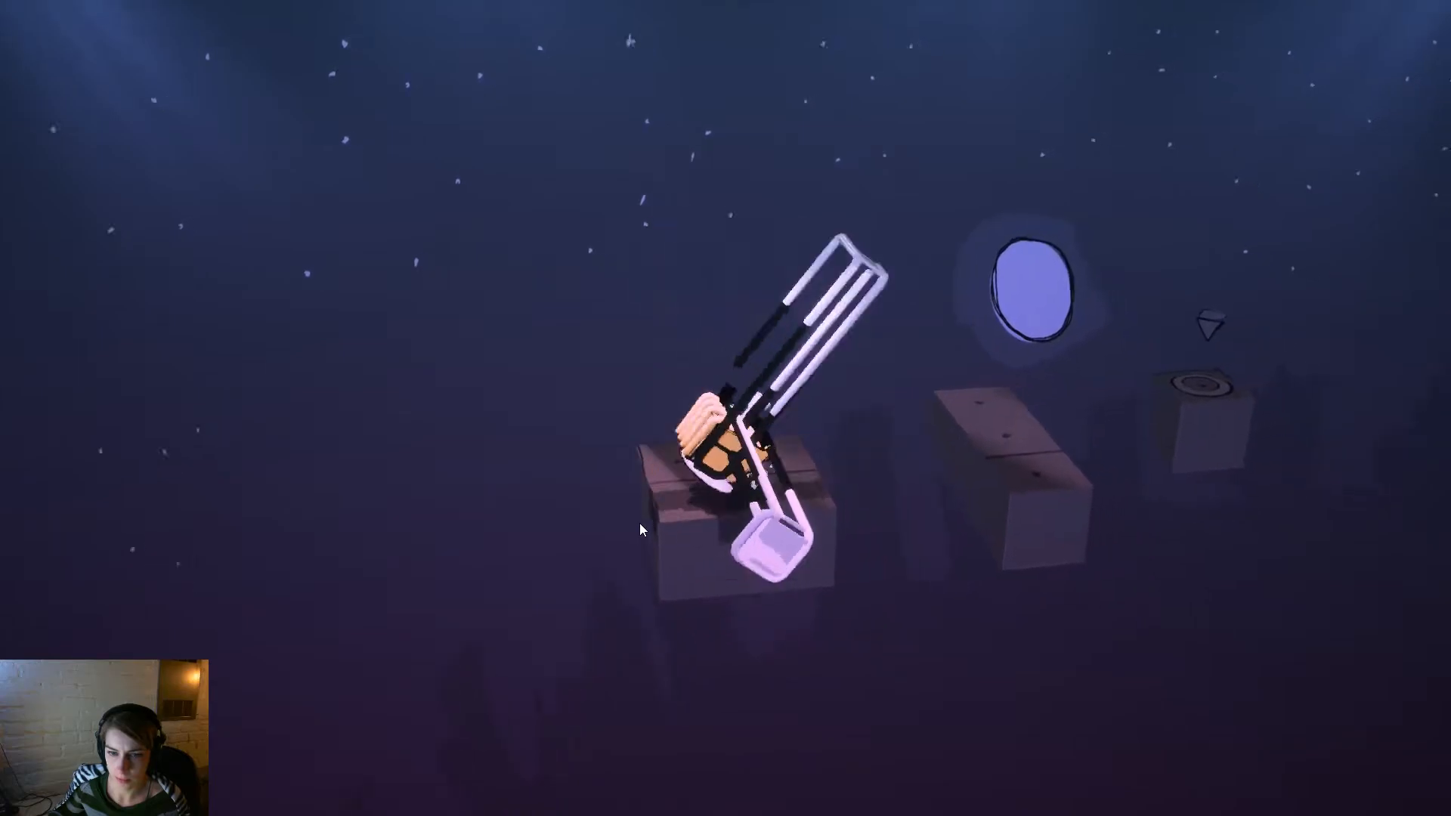
pyautogui.press('w')
pyautogui.press('a')
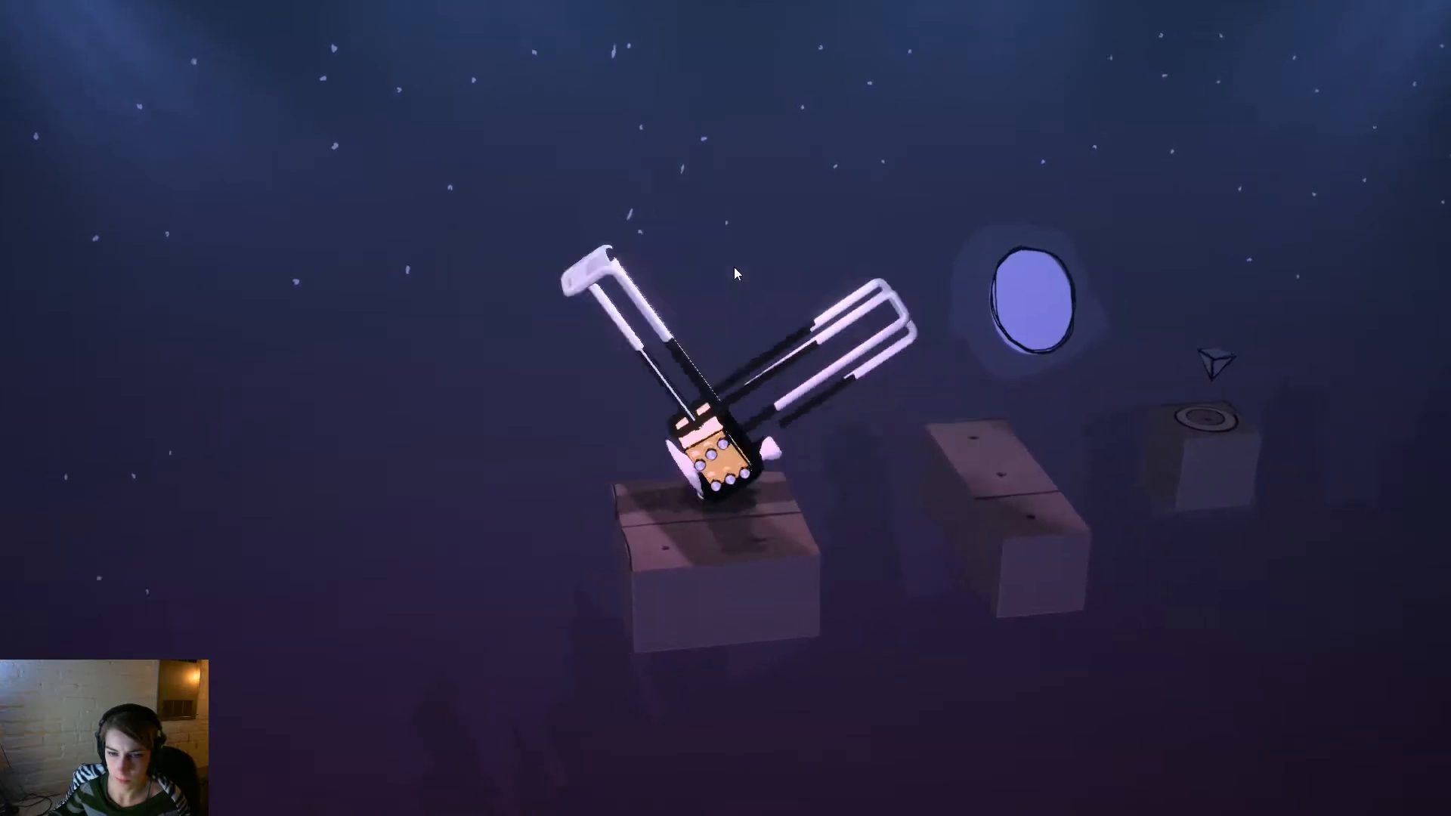
pyautogui.press('s')
pyautogui.press('d')
pyautogui.press('w')
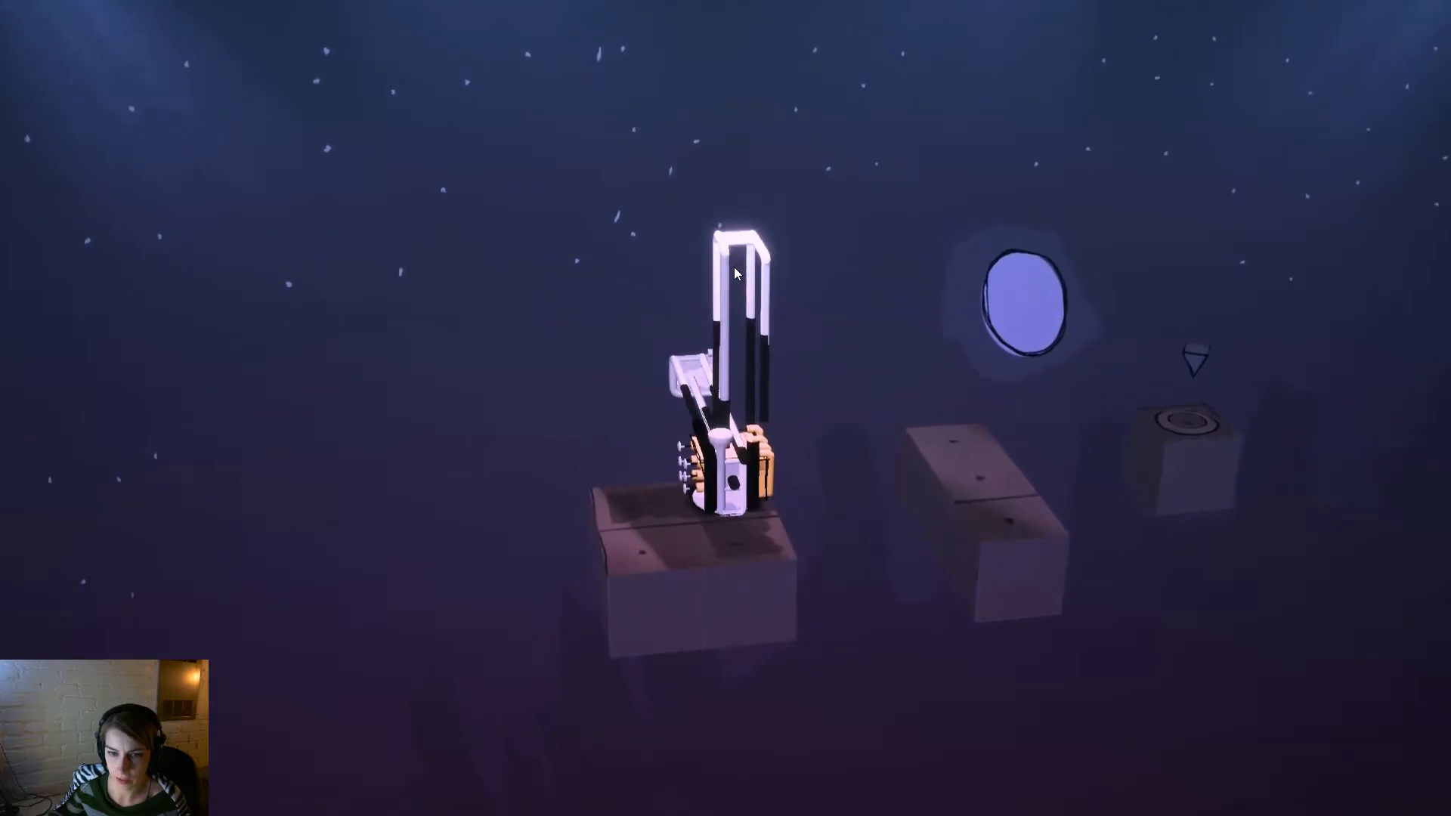
pyautogui.press('s')
pyautogui.press('s')
pyautogui.press('w')
# Move the robot along the middle platform and inspect the horn and mouthpiece appendages from all around.
pyautogui.click(725, 287)
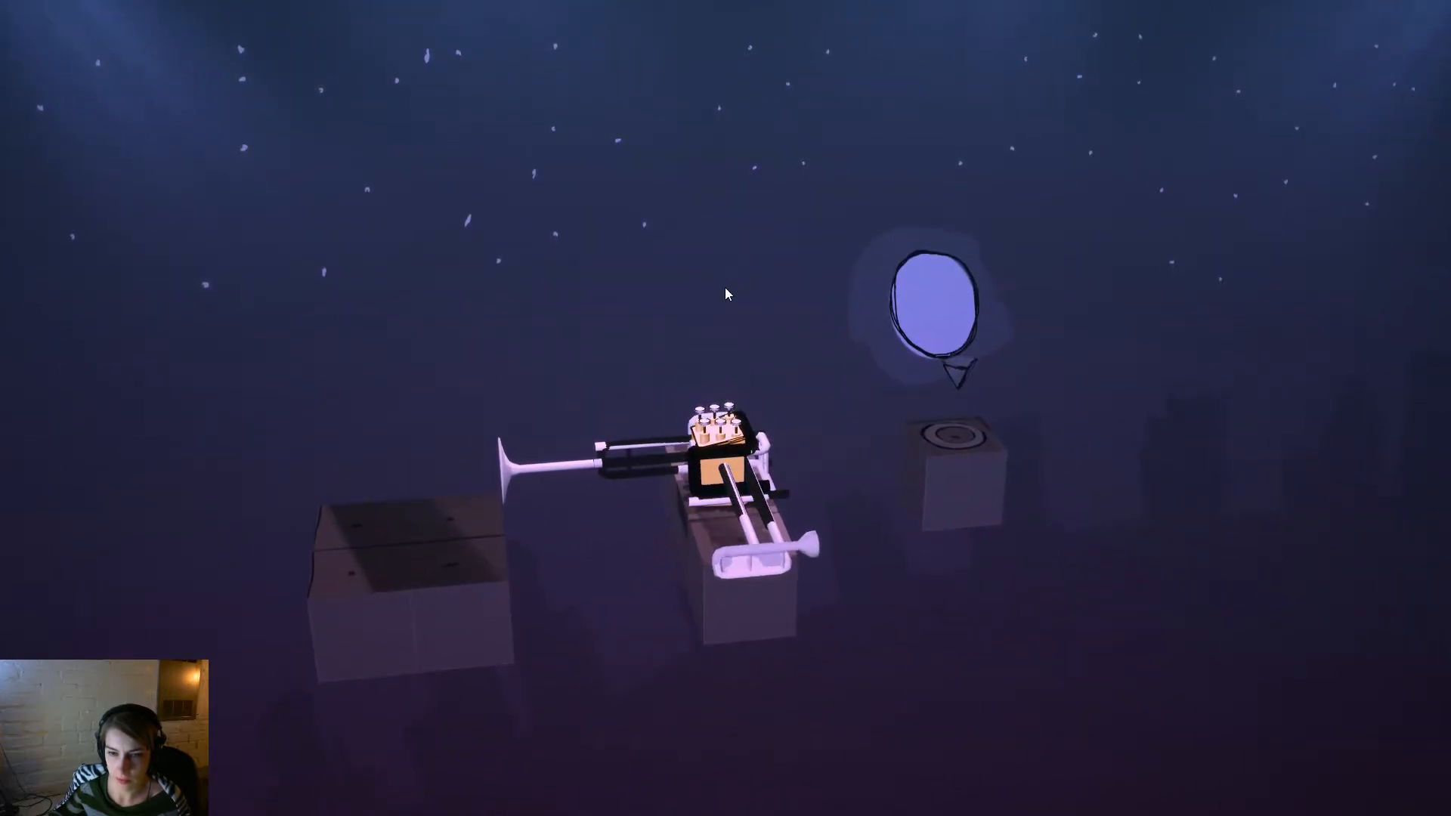
pyautogui.press('w')
pyautogui.click(725, 288)
pyautogui.press('s')
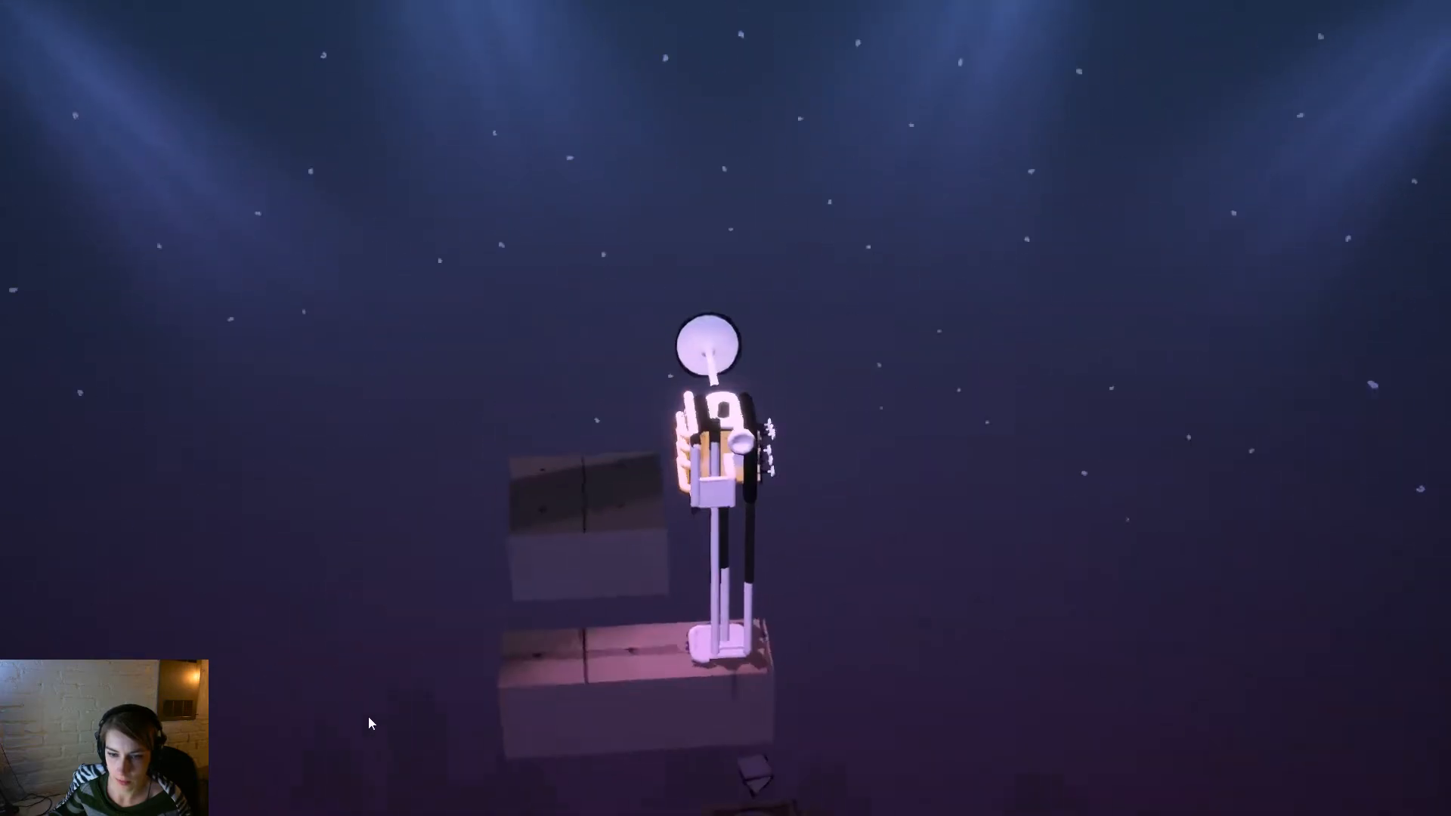
pyautogui.press('w')
pyautogui.moveTo(982, 581); pyautogui.dragTo(415, 686)
pyautogui.moveTo(1051, 729); pyautogui.dragTo(615, 764)
pyautogui.moveTo(456, 752); pyautogui.dragTo(871, 766)
# Tumble the robot on the middle platform with the horn extended sideways and compare the appendages from front and back.
pyautogui.press('s')
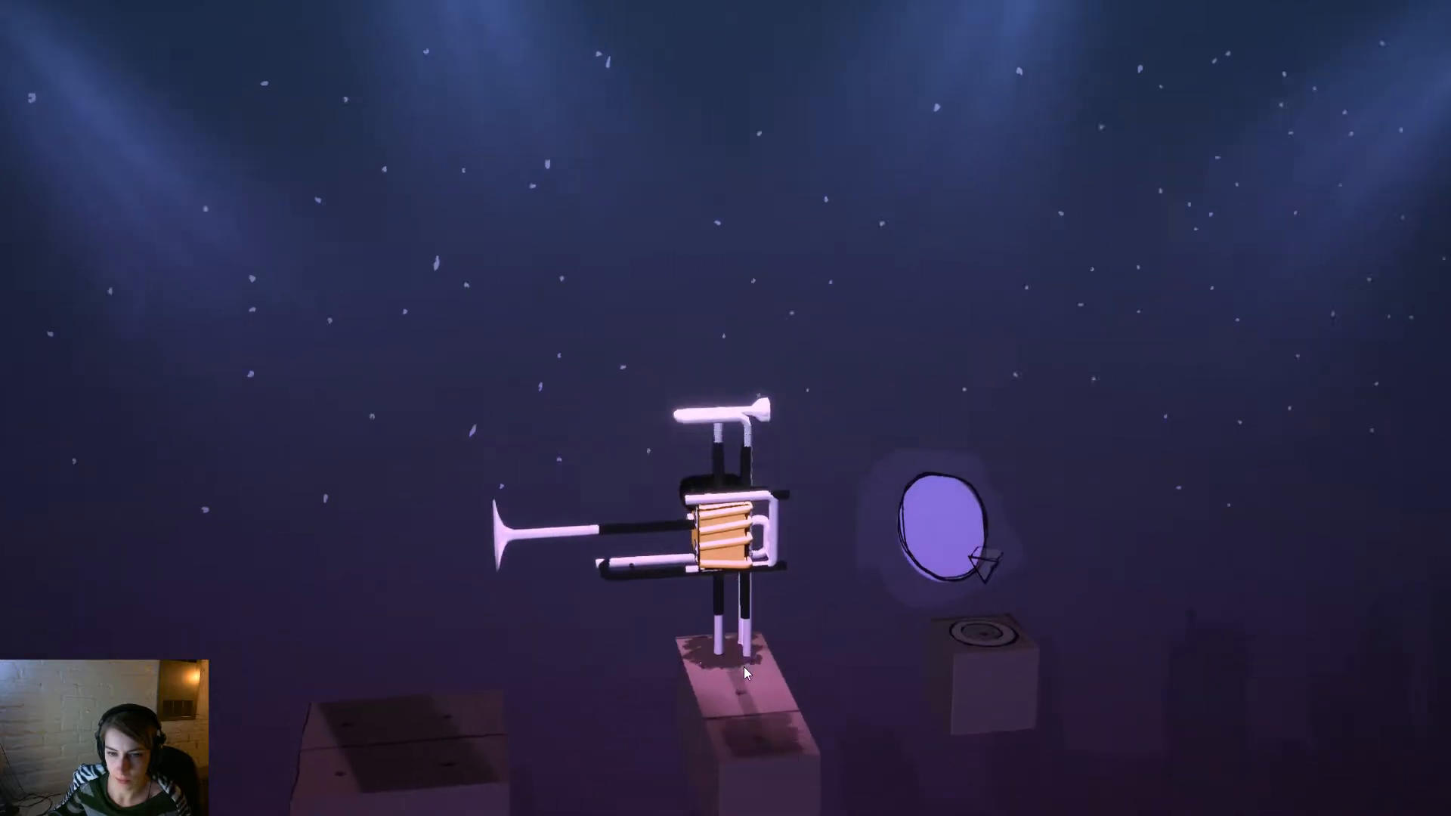
pyautogui.moveTo(881, 686); pyautogui.dragTo(453, 710)
pyautogui.moveTo(555, 697); pyautogui.dragTo(427, 690)
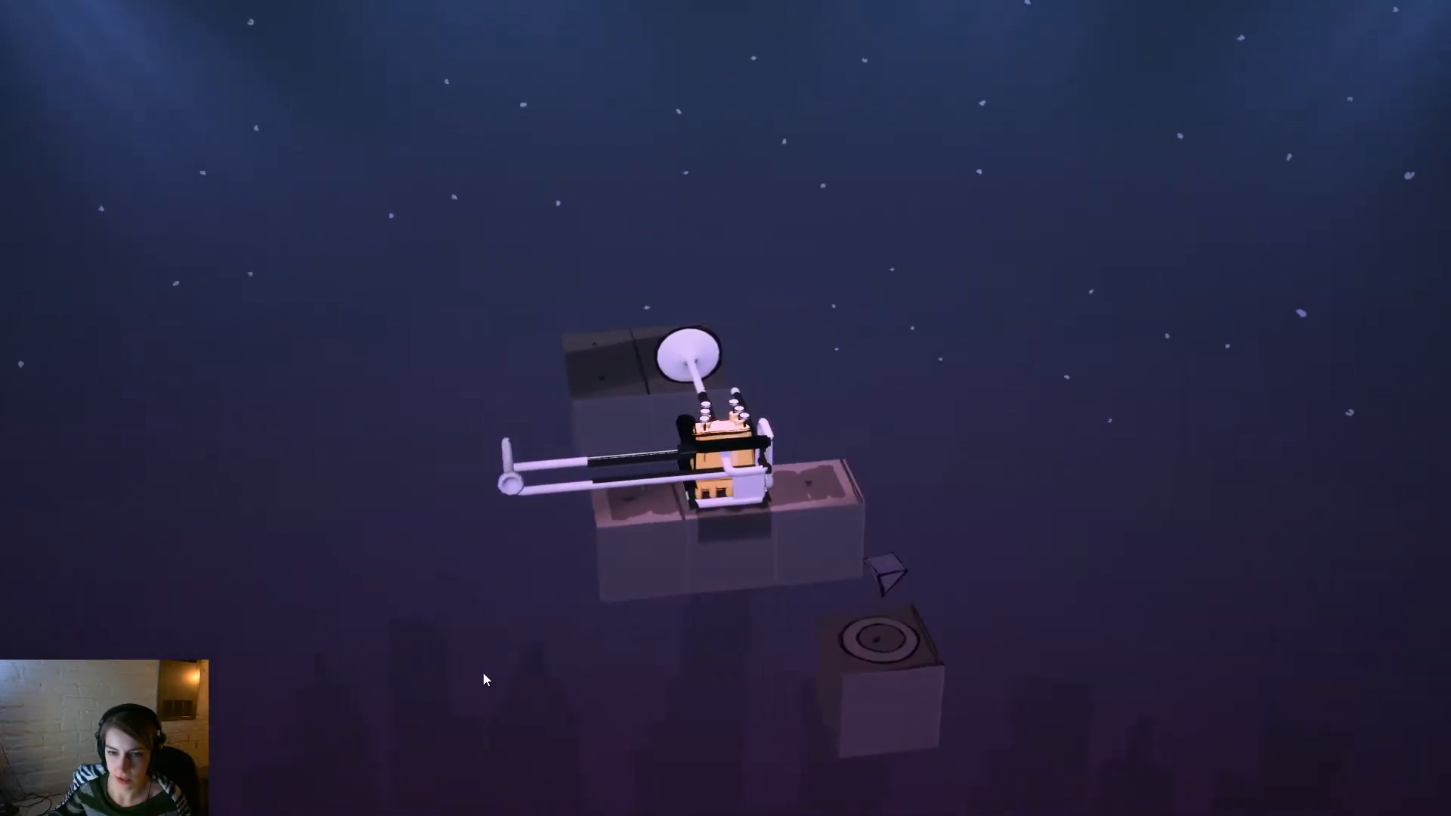
pyautogui.click(547, 505)
pyautogui.moveTo(547, 505); pyautogui.dragTo(1063, 557)
pyautogui.moveTo(801, 597); pyautogui.dragTo(1311, 529)
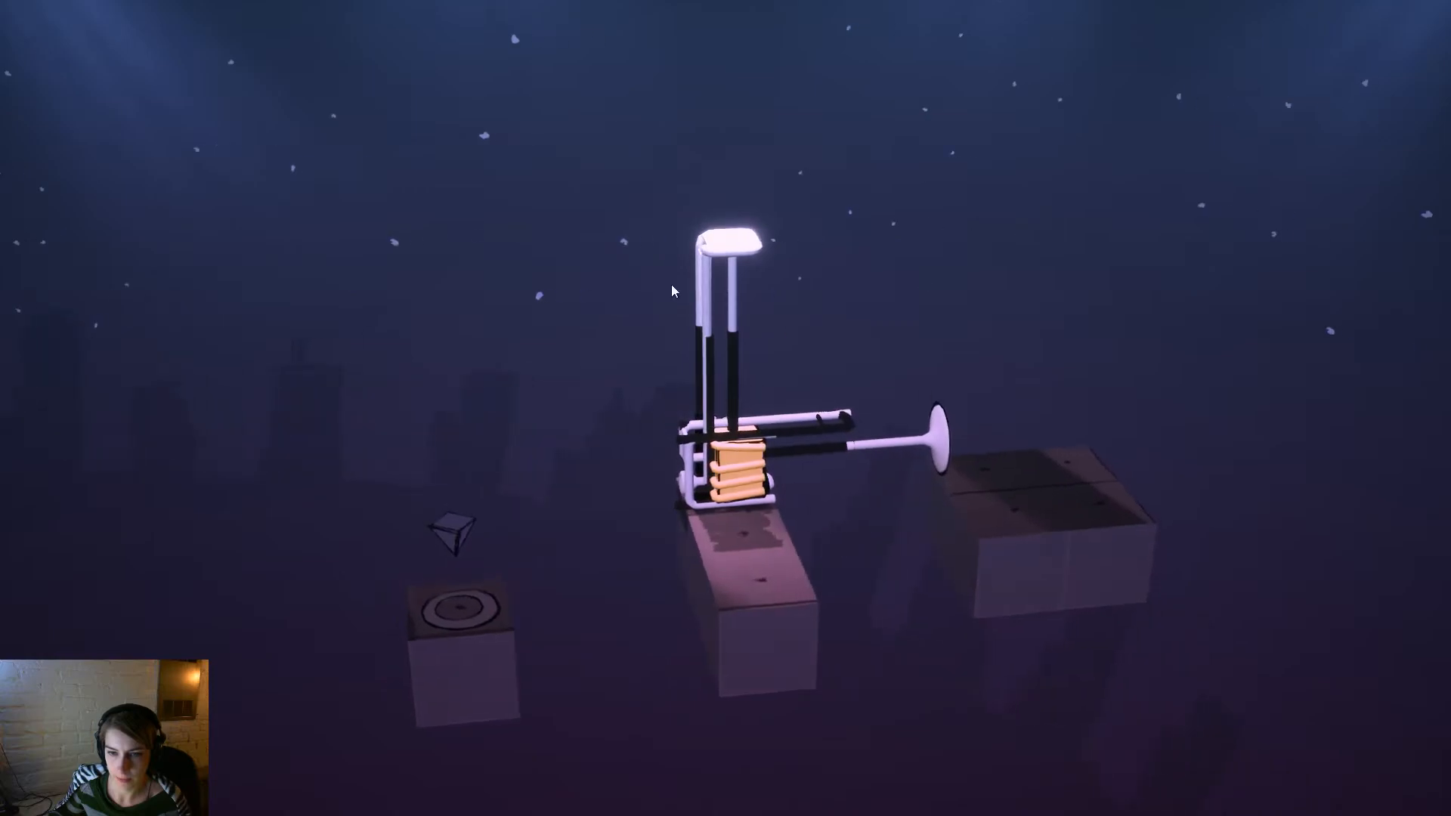
# Examine the robot standing upright on the mouthpiece stand from a low, eye-level view facing the horn.
pyautogui.moveTo(982, 451); pyautogui.dragTo(909, 721)
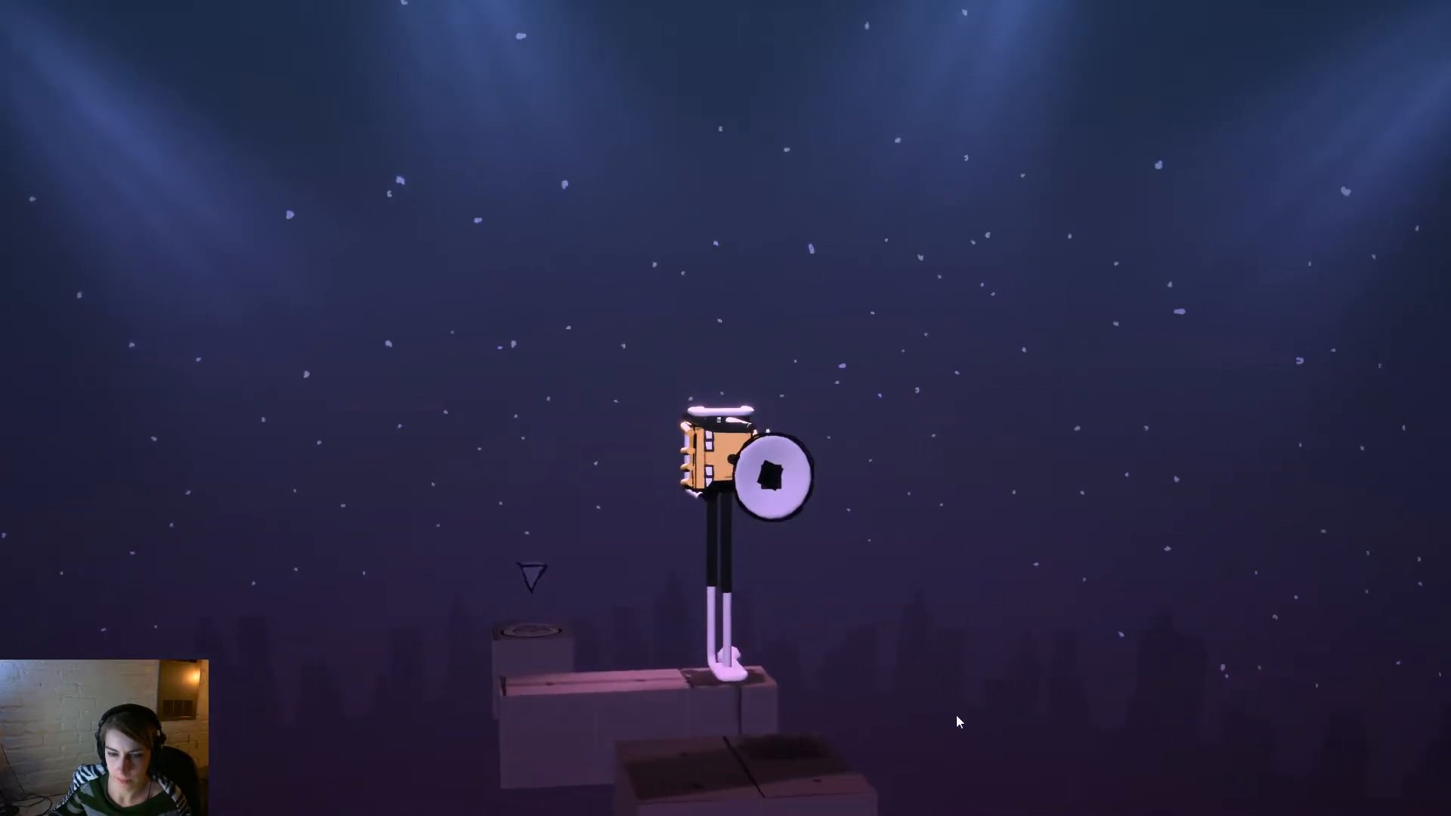
pyautogui.moveTo(615, 725); pyautogui.dragTo(1006, 452)
pyautogui.click(935, 465)
pyautogui.moveTo(1023, 682)
pyautogui.mouseDown()
pyautogui.moveTo(793, 689)
pyautogui.moveTo(932, 674)
pyautogui.moveTo(1289, 681)
pyautogui.moveTo(1020, 672)
pyautogui.mouseUp()
pyautogui.moveTo(508, 504); pyautogui.dragTo(778, 464)
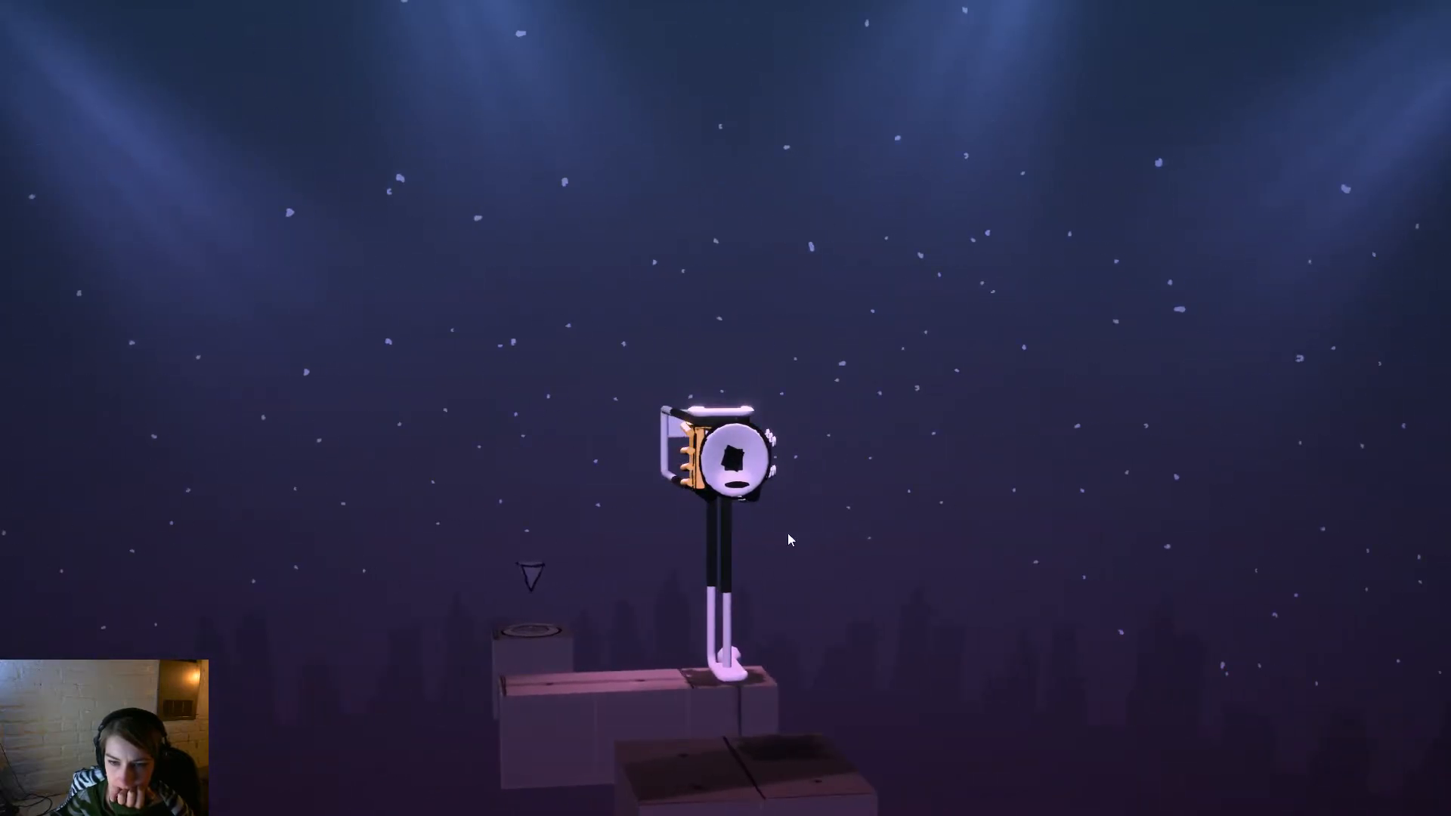
# Tumble the robot back onto the four-tile platform and keep rolling it to check the appendages from a low angle.
pyautogui.press('s')
pyautogui.press('a')
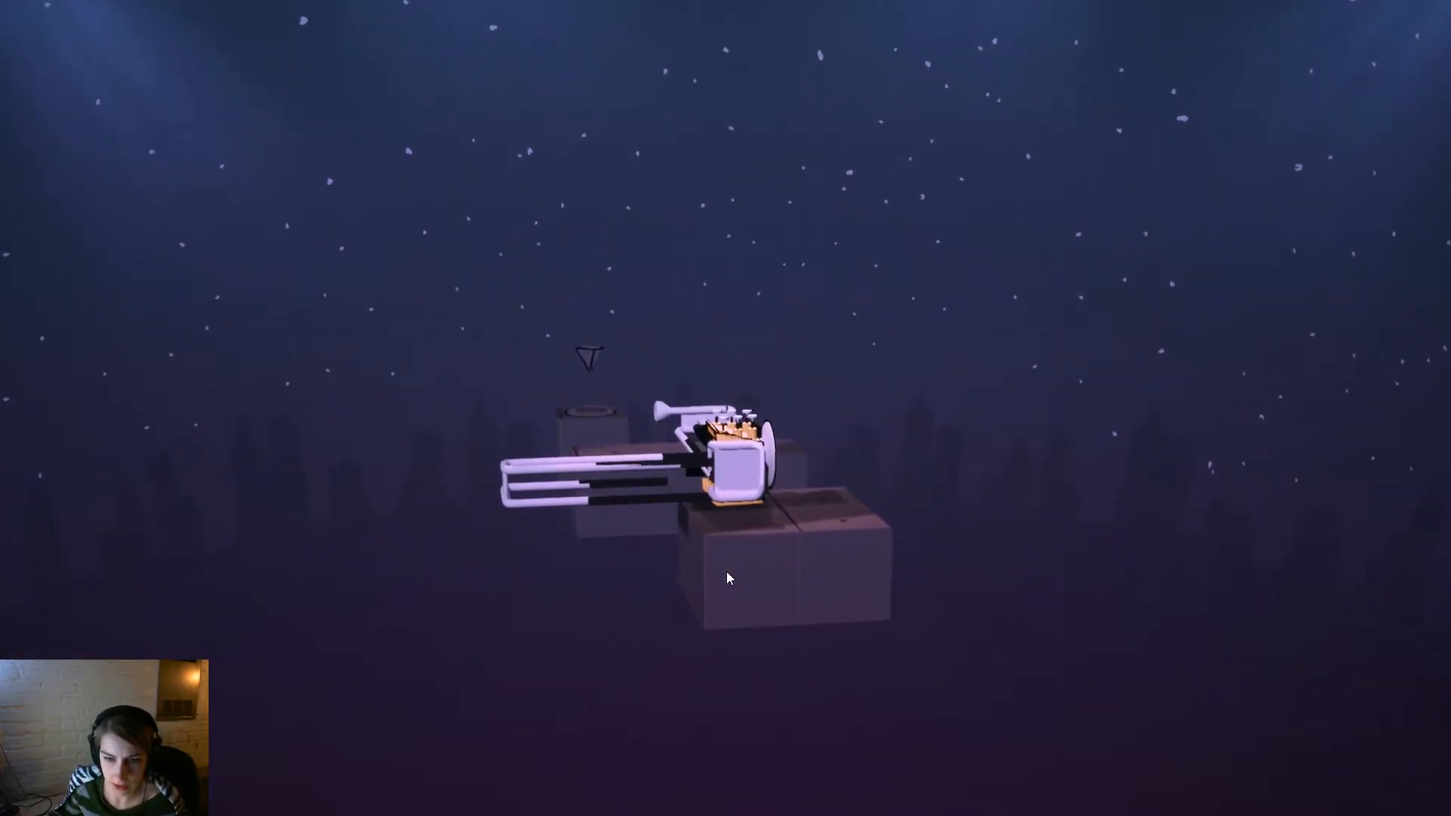
pyautogui.press('d')
pyautogui.moveTo(850, 570); pyautogui.dragTo(138, 556)
pyautogui.press('a')
pyautogui.press('a')
pyautogui.press('s')
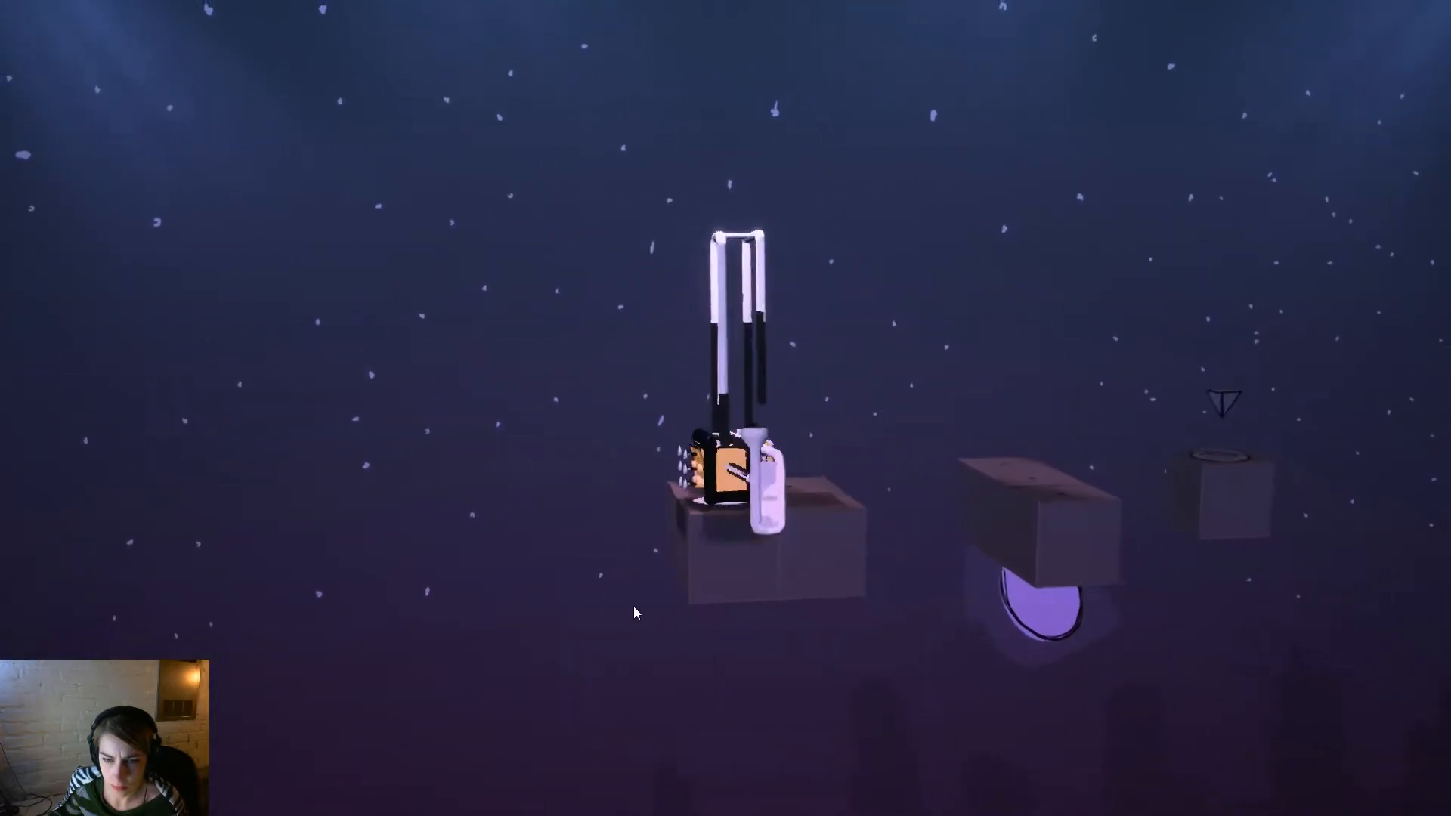
pyautogui.press('d')
pyautogui.press('w')
pyautogui.press('a')
pyautogui.press('s')
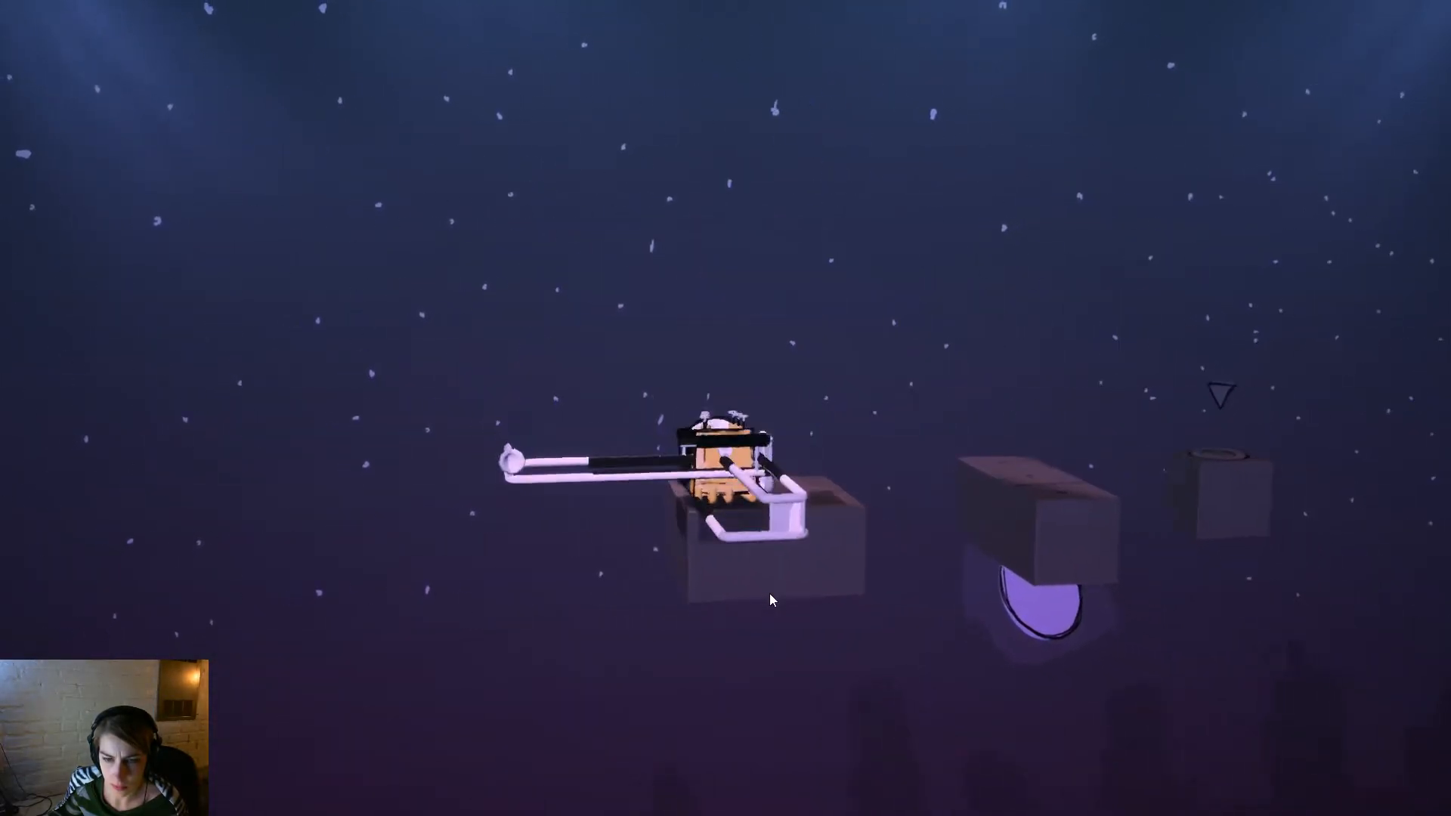
# Tumble the trumpet robot between horn-up and mouthpiece-up poses, check both appendages from several sides, and end the playtest.
pyautogui.press('d')
pyautogui.moveTo(769, 592); pyautogui.dragTo(1434, 691)
pyautogui.moveTo(734, 656); pyautogui.dragTo(949, 532)
pyautogui.moveTo(940, 639); pyautogui.dragTo(852, 588)
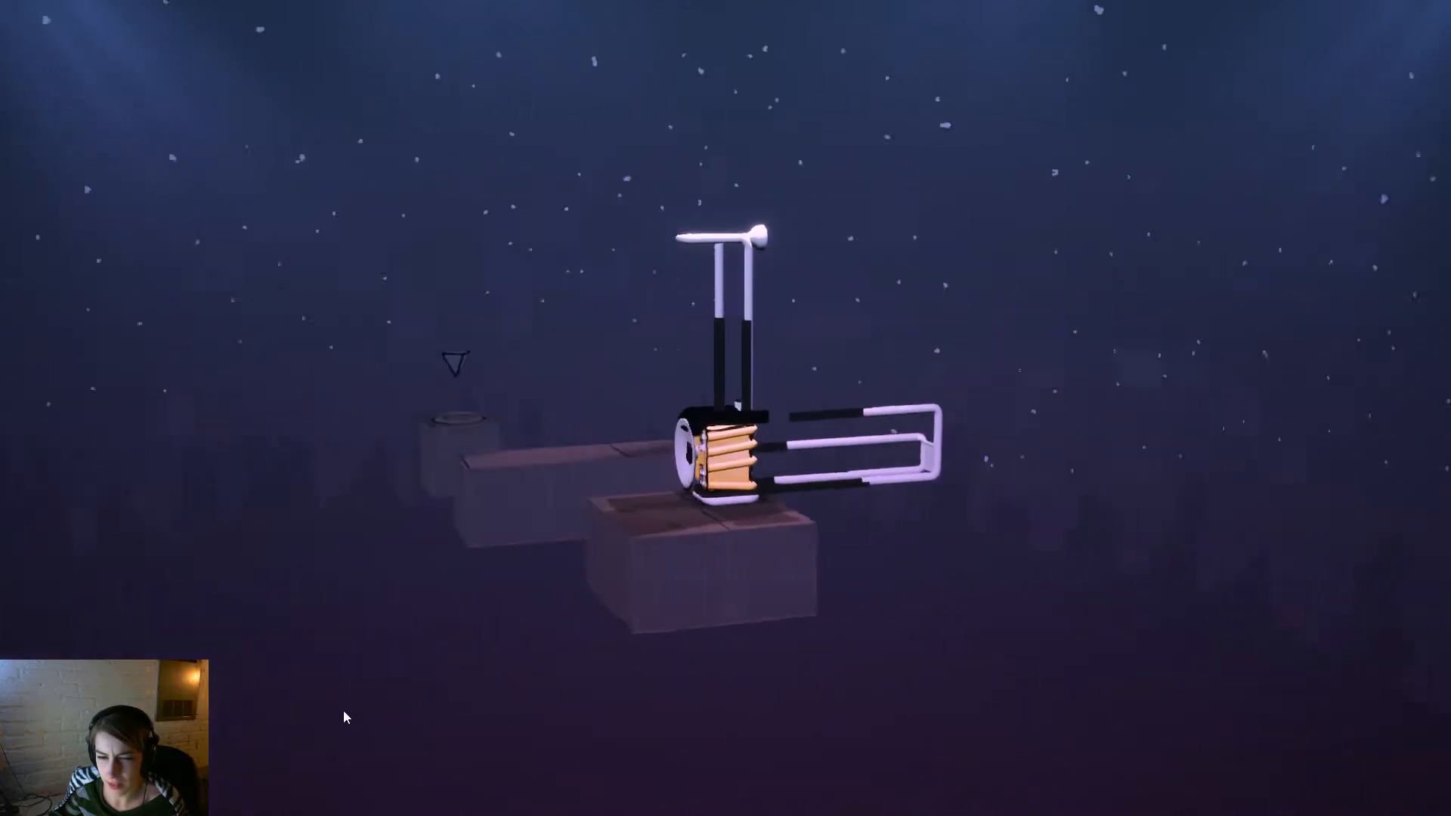
pyautogui.press('d')
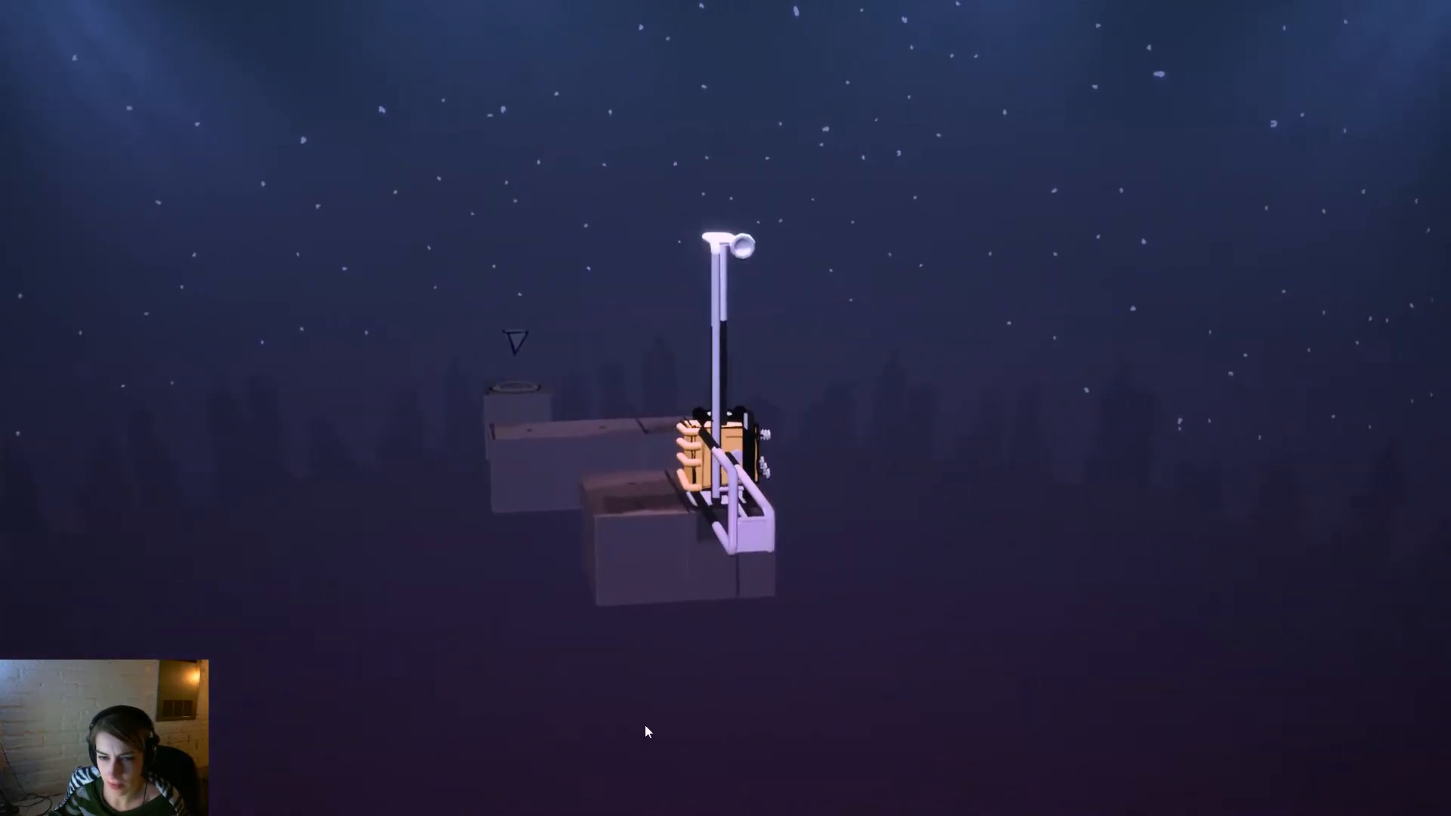
pyautogui.press('w')
pyautogui.press('a')
pyautogui.press('s')
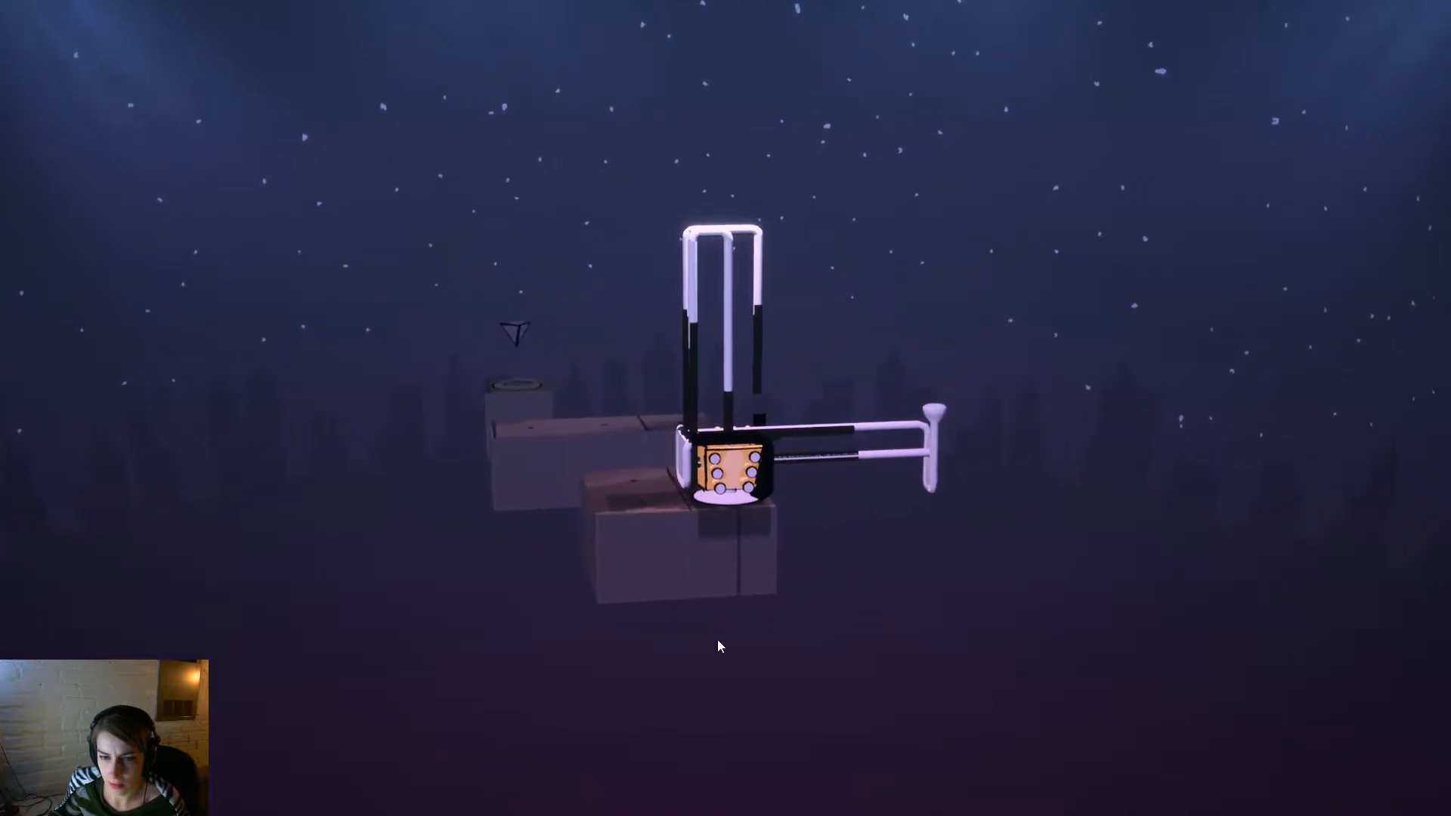
pyautogui.press('Escape')
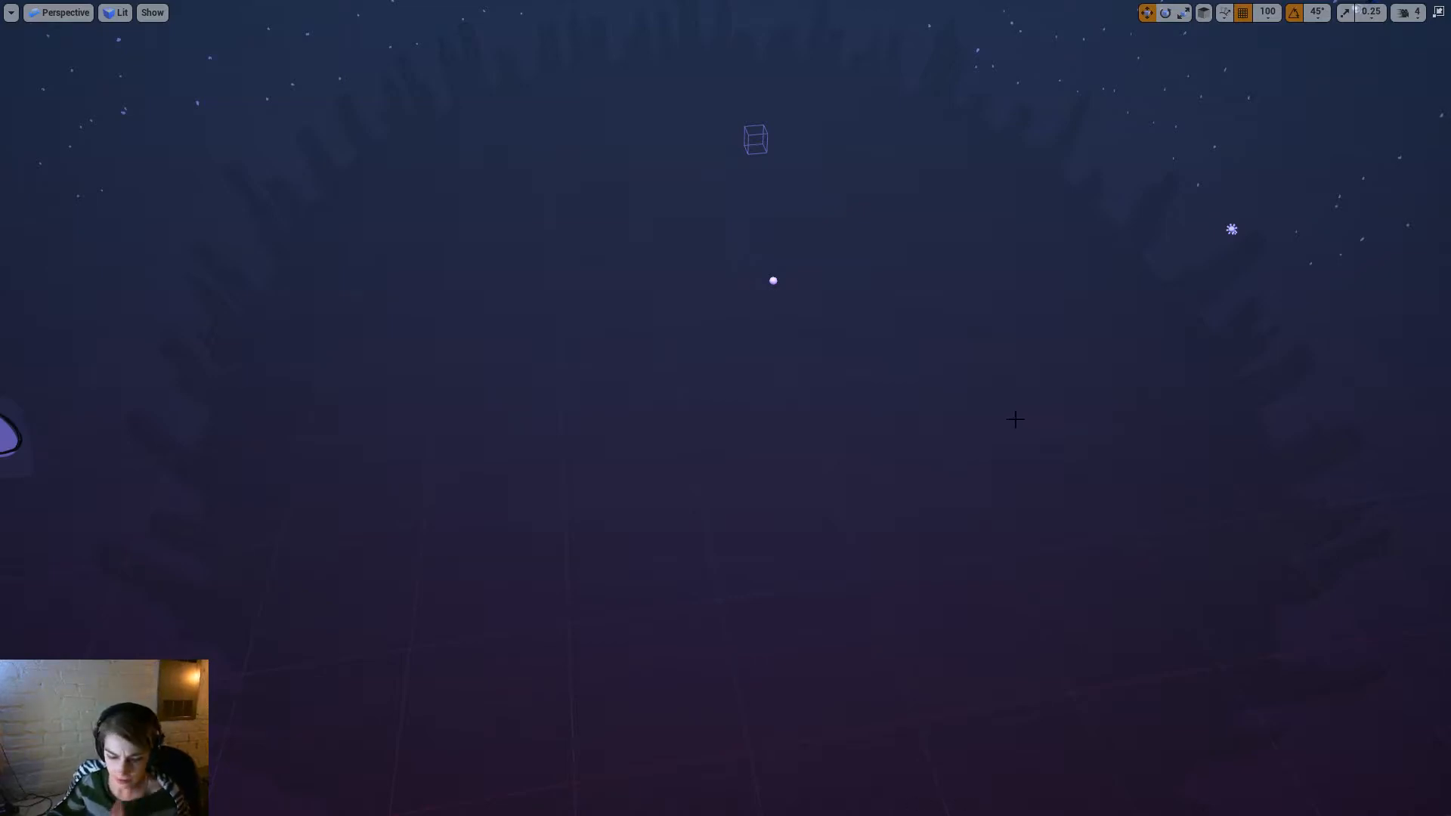
# Start a new playtest with the modified blueprints compiled and load the first Drums level.
pyautogui.hotkey('alt', 'p')
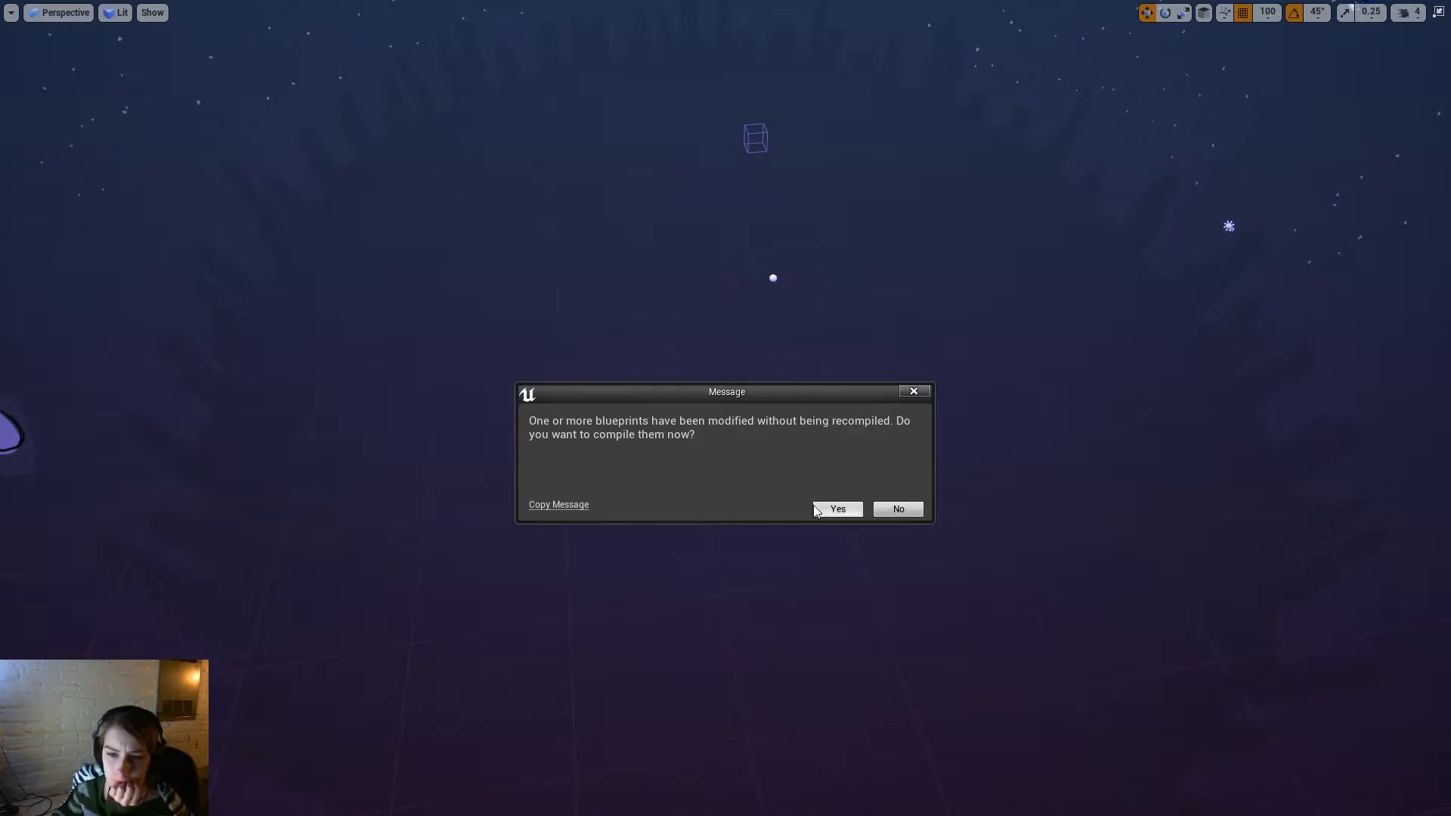
pyautogui.click(818, 508)
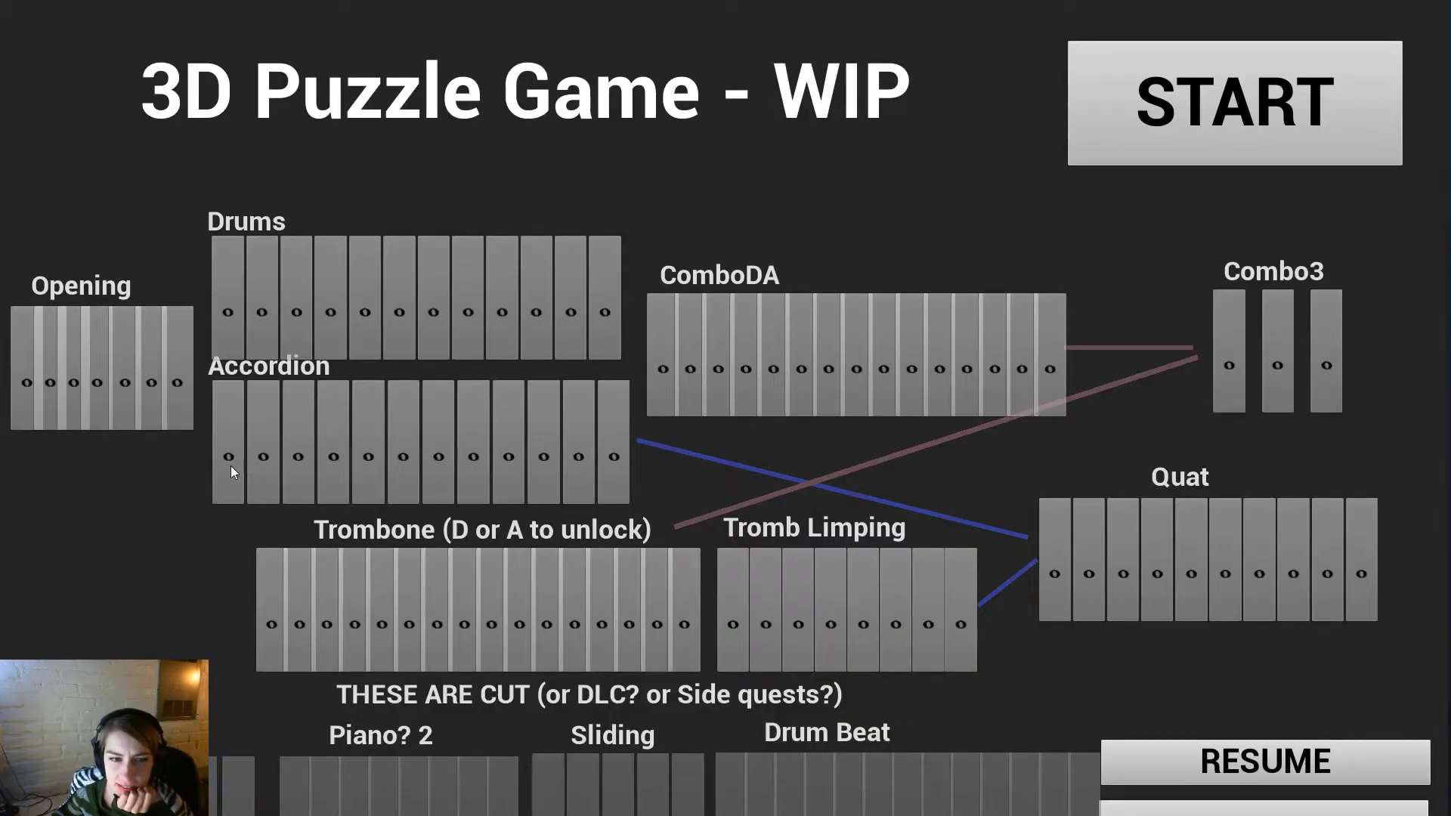
pyautogui.click(230, 315)
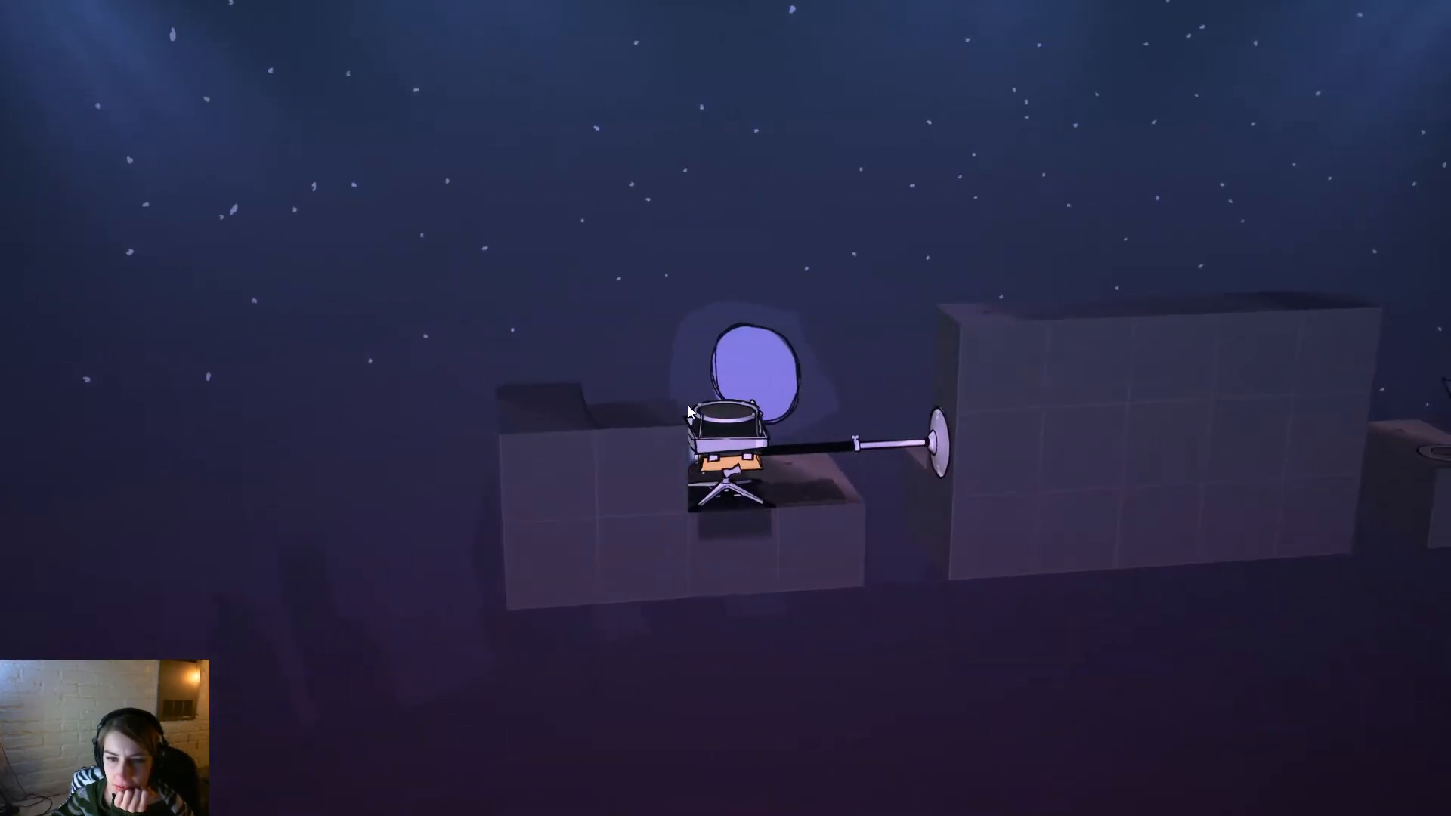
# View the drum robot from the opposite side and tumble it around its starting platform to examine its cymbal and stand appendages.
pyautogui.moveTo(766, 475); pyautogui.dragTo(1390, 668)
pyautogui.moveTo(751, 671); pyautogui.dragTo(799, 503)
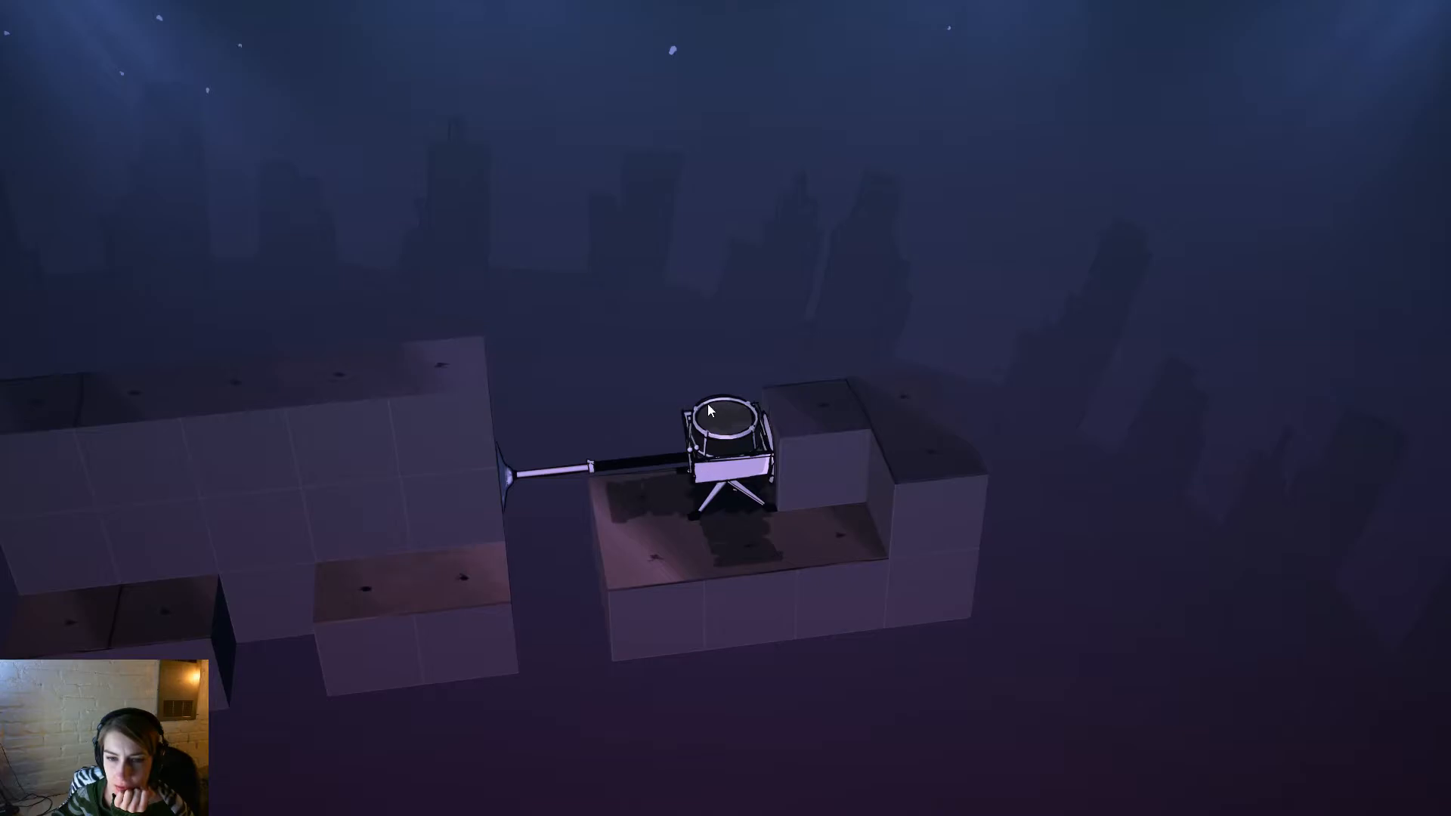
pyautogui.click(736, 457)
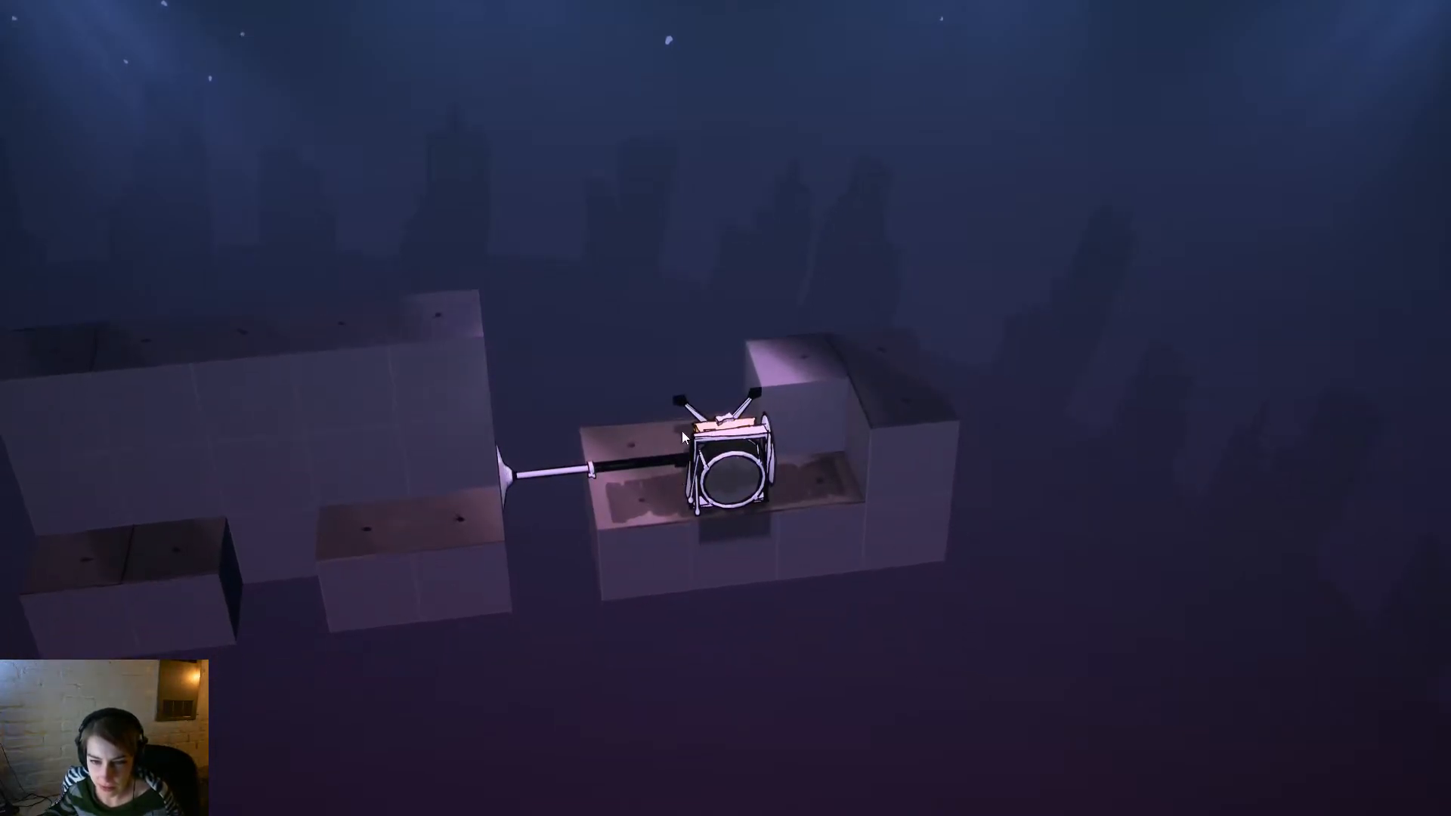
pyautogui.click(741, 422)
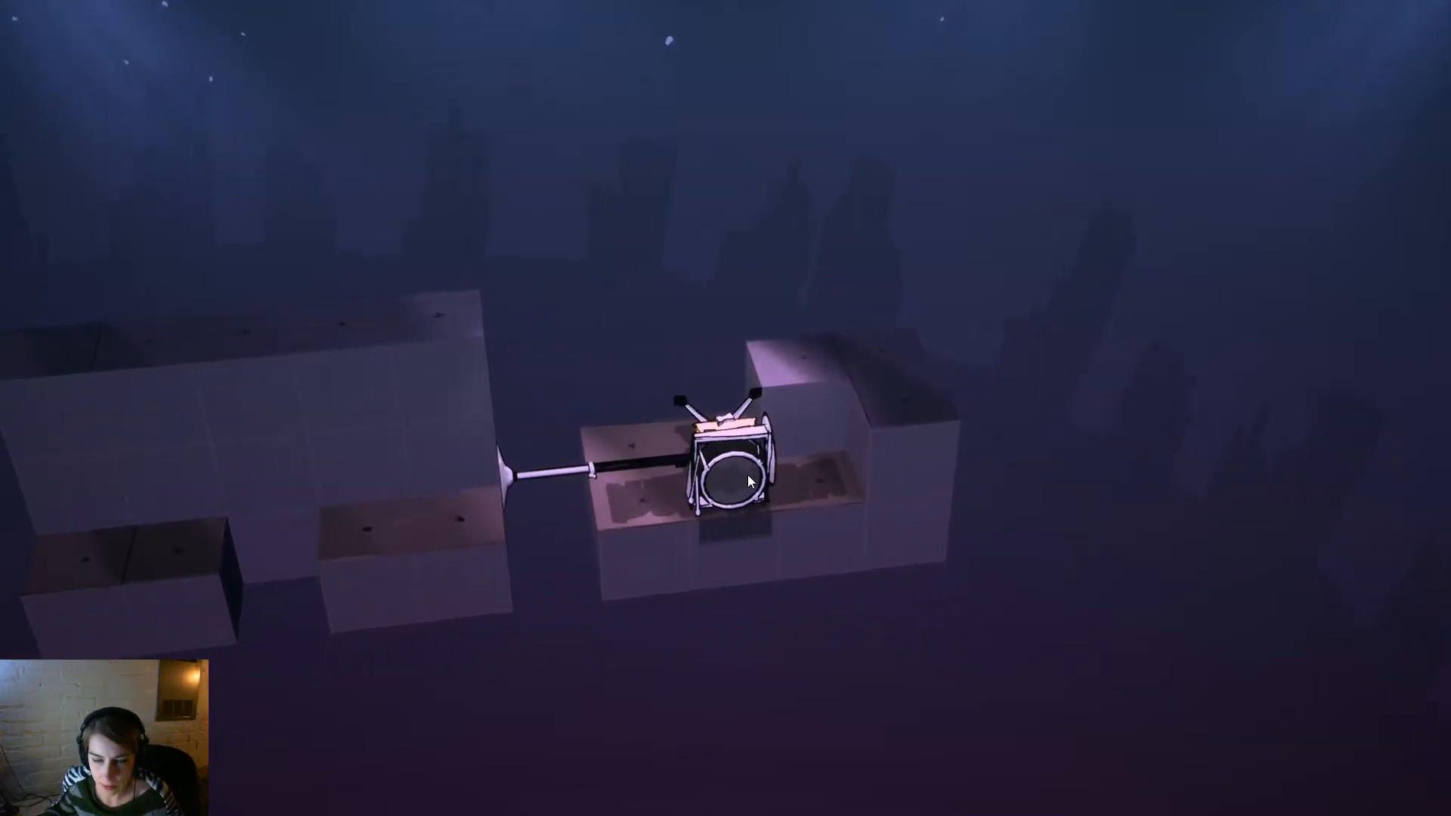
pyautogui.click(747, 474)
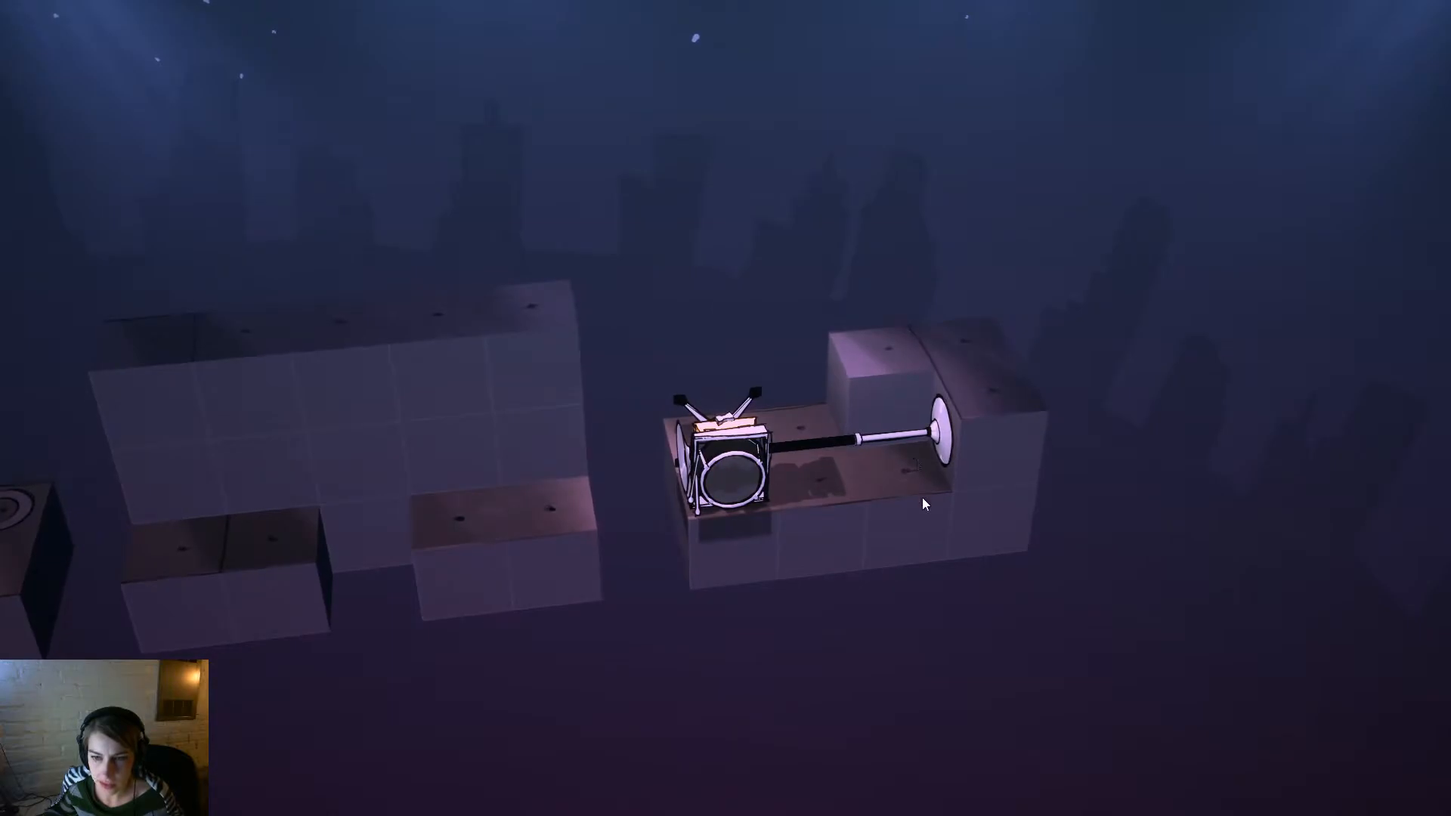
pyautogui.click(714, 529)
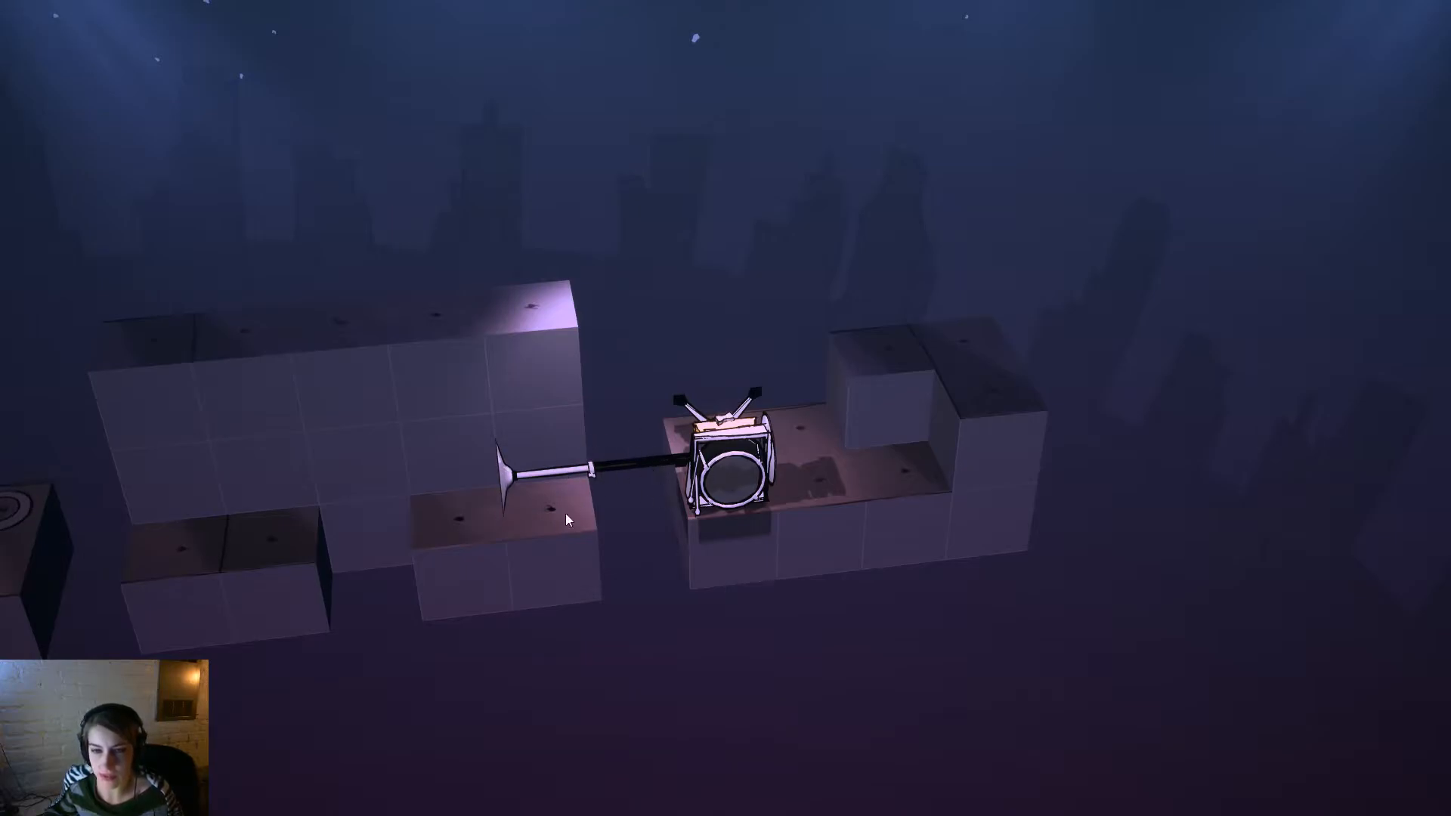
pyautogui.click(663, 479)
pyautogui.click(664, 478)
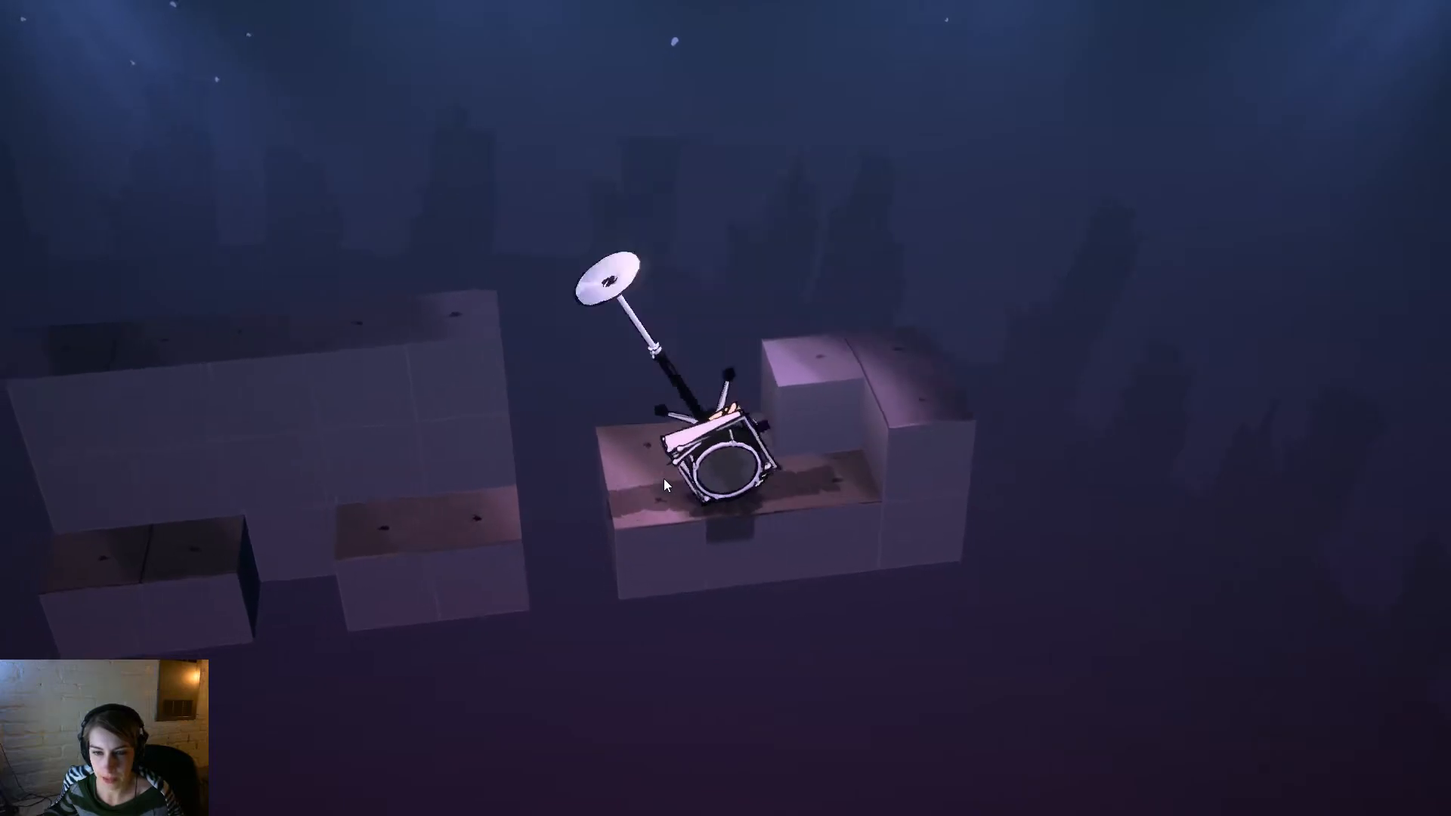
pyautogui.click(663, 479)
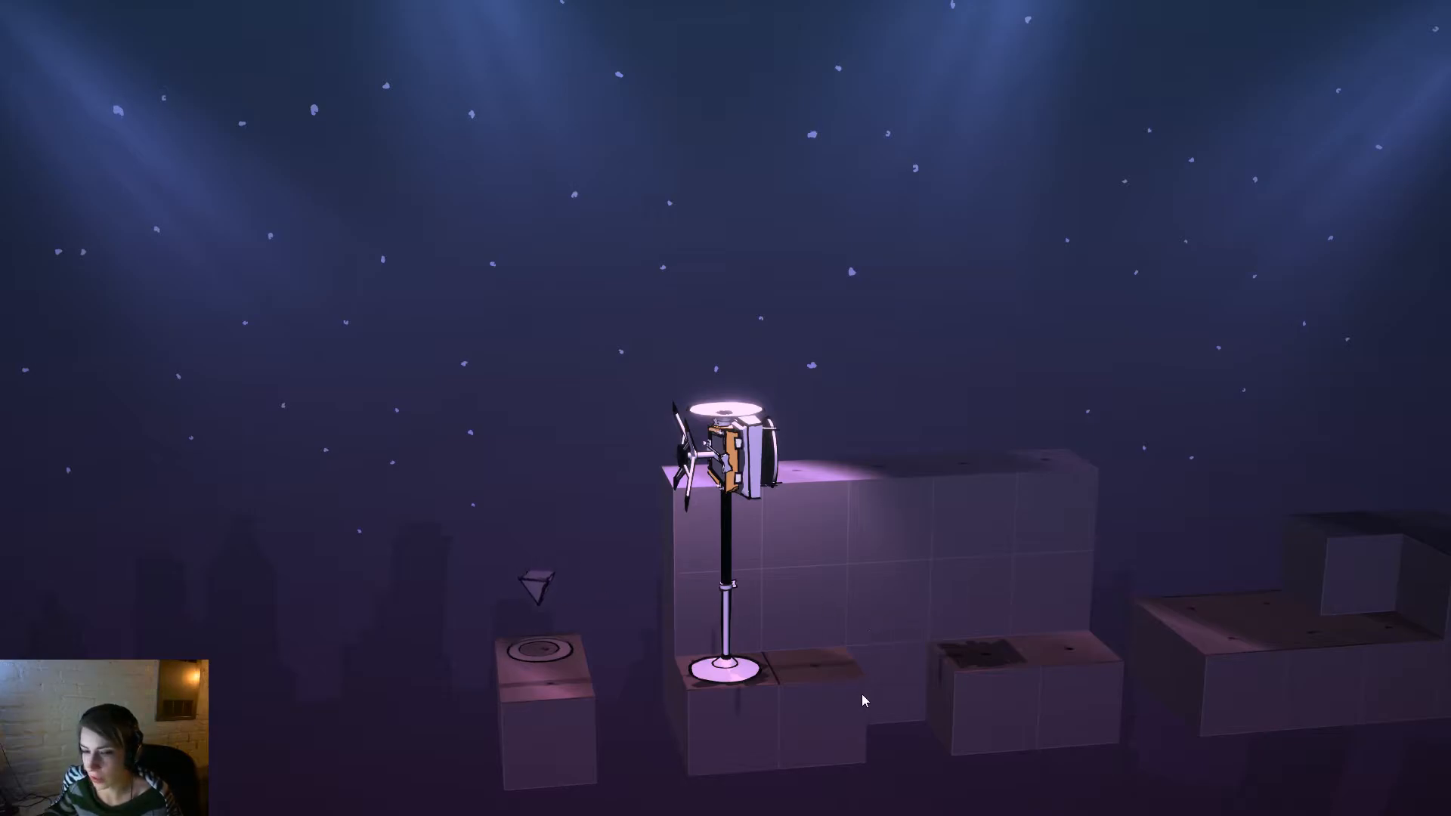
# Tumble the drum robot along the platforms beside the tall wall, check its appendages upright and sideways, and end the playtest.
pyautogui.press('s')
pyautogui.press('d')
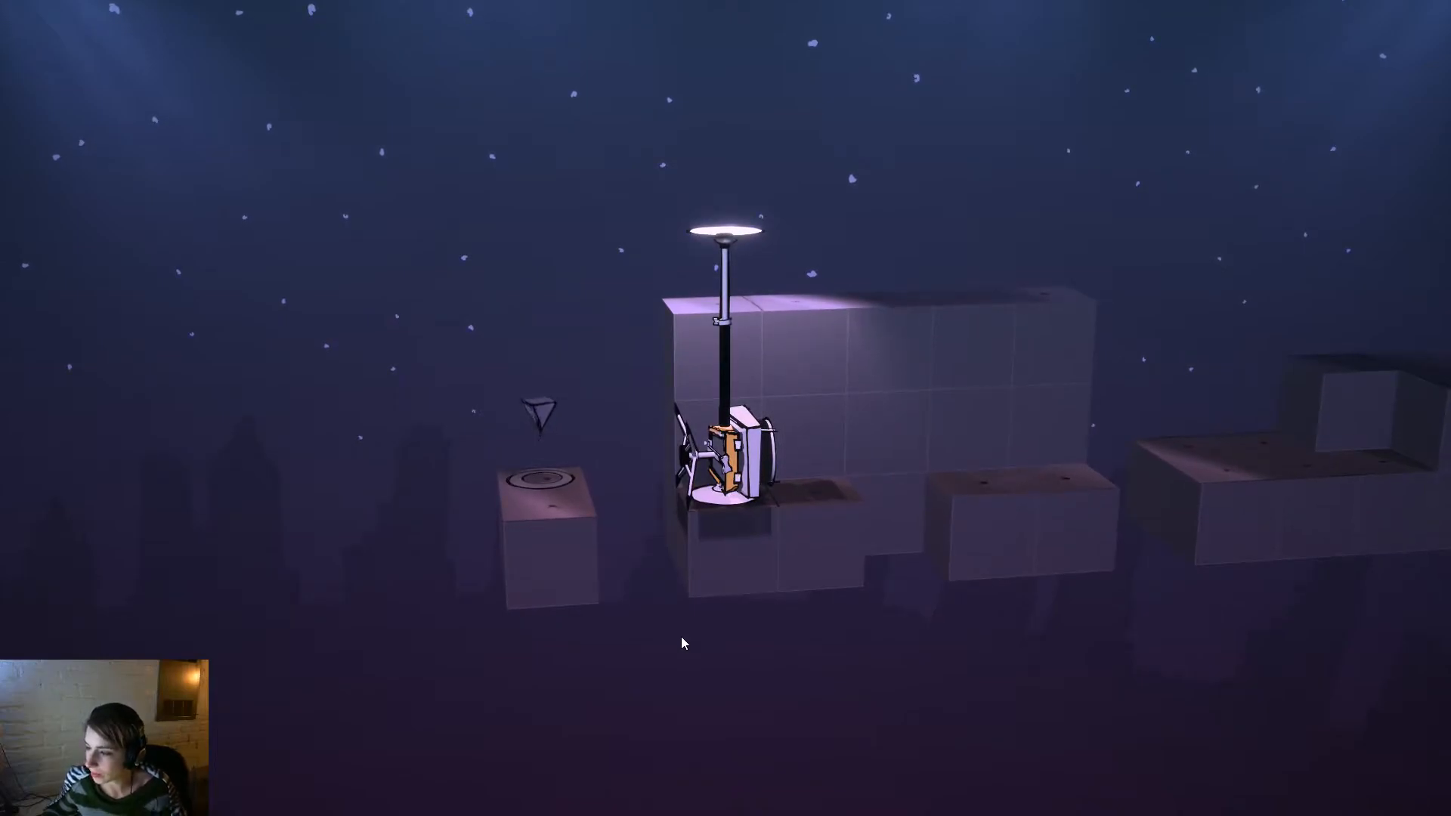
pyautogui.press('d')
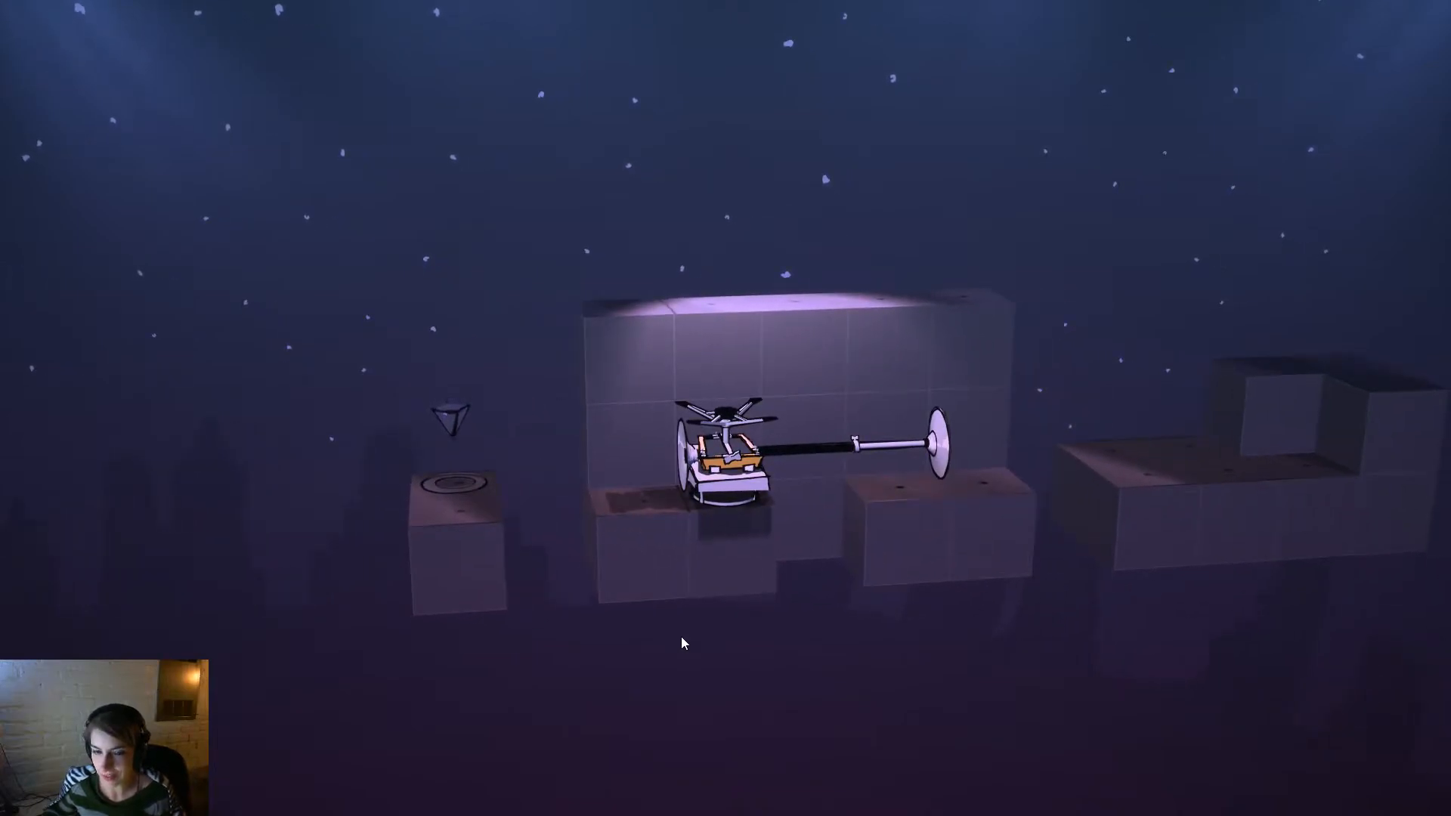
pyautogui.press('a')
pyautogui.press('a')
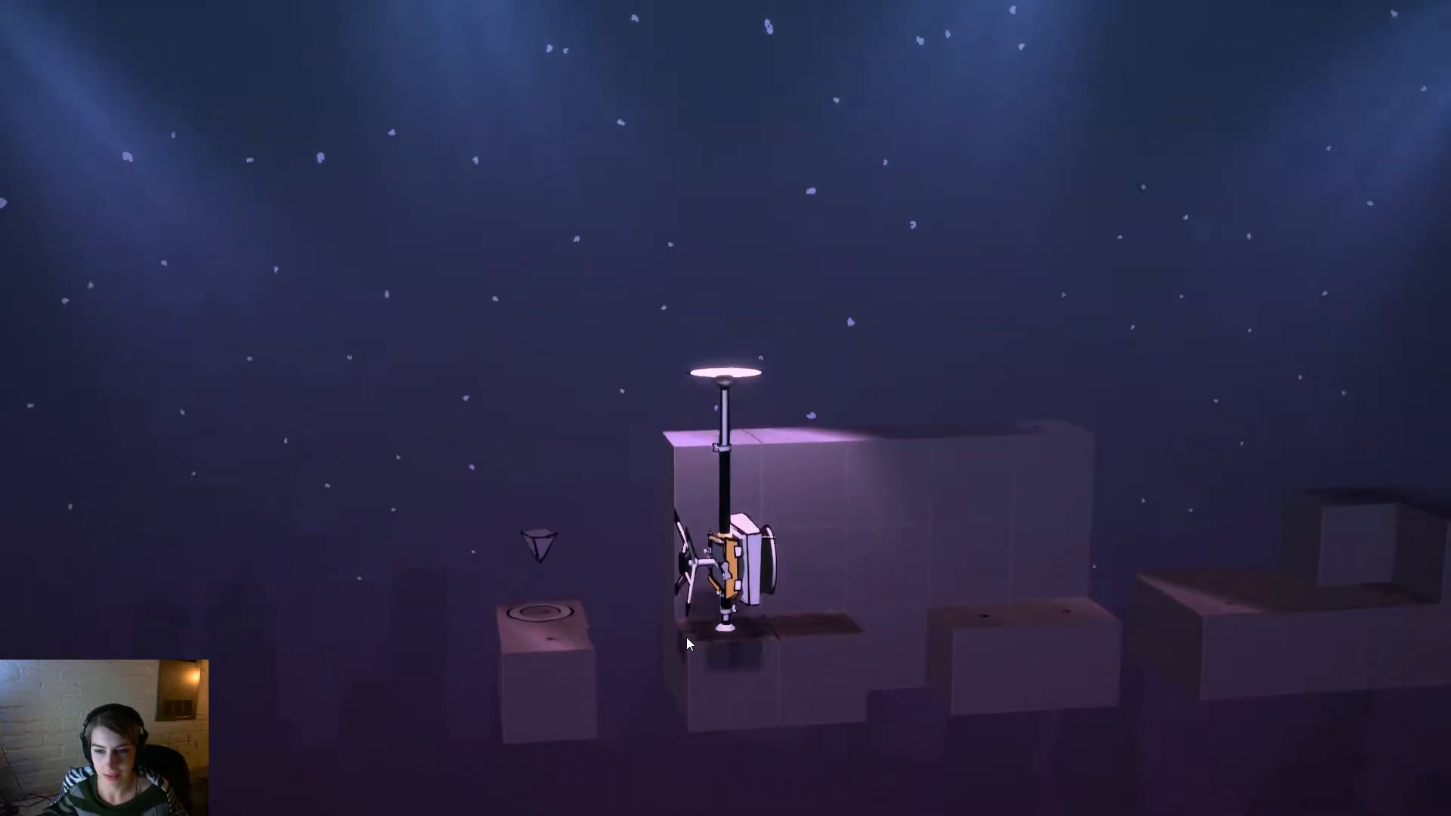
pyautogui.press('d')
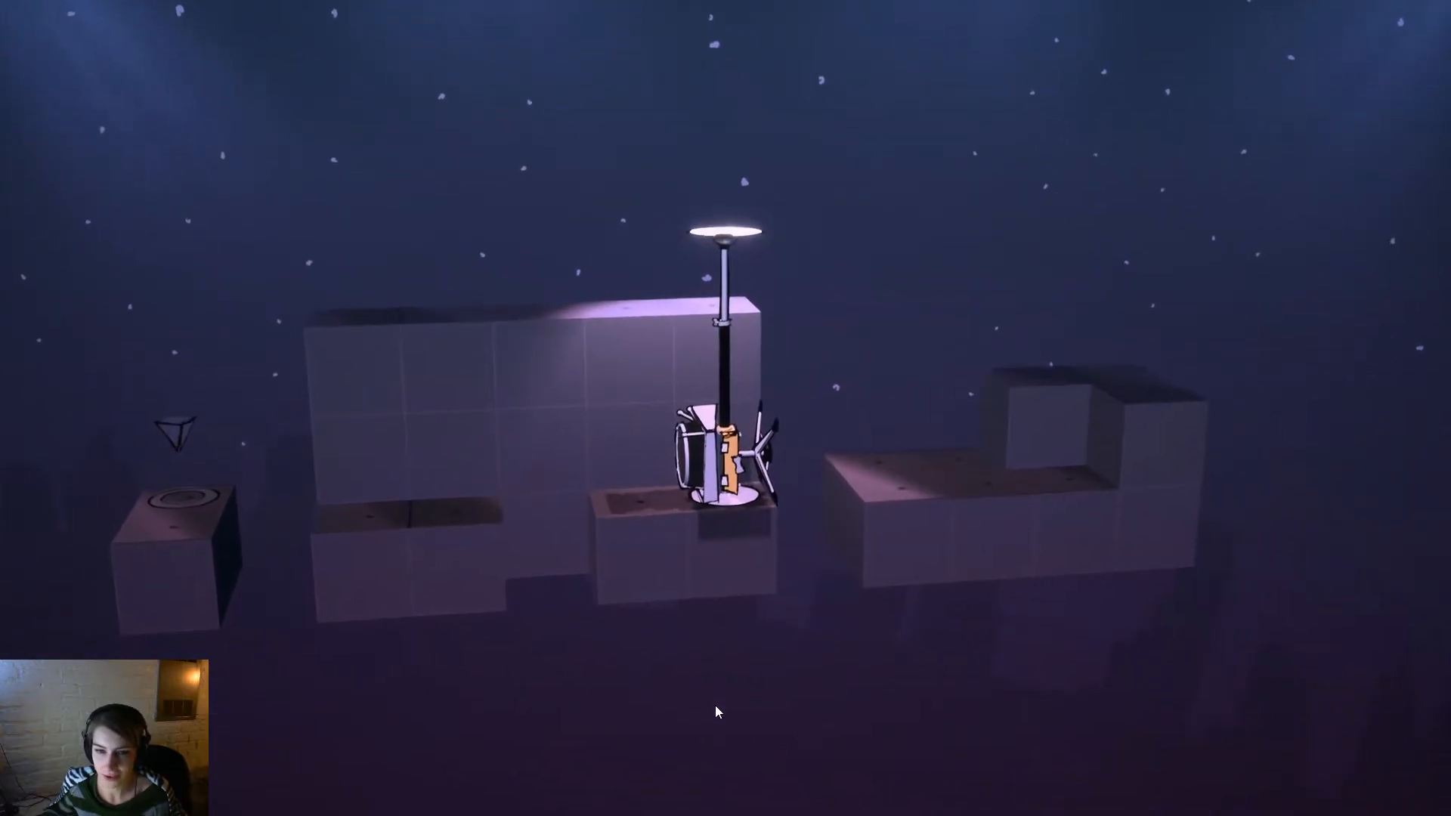
pyautogui.press('Escape')
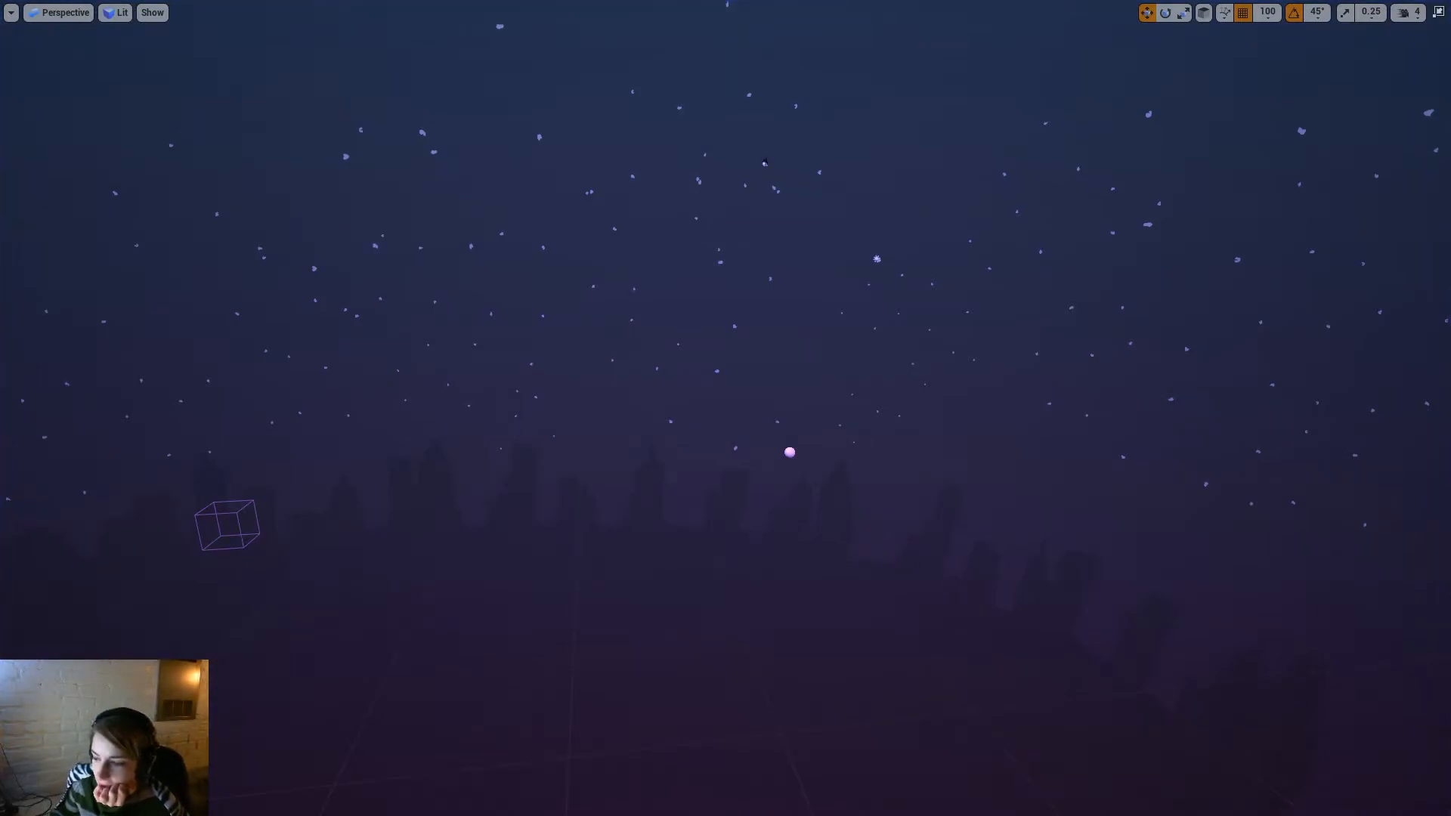
# Switch to Maya, open the recent scene Body_Trumpet.ma, and view the trumpet body and its appendages from several sides.
pyautogui.hotkey('alt', 'Tab')
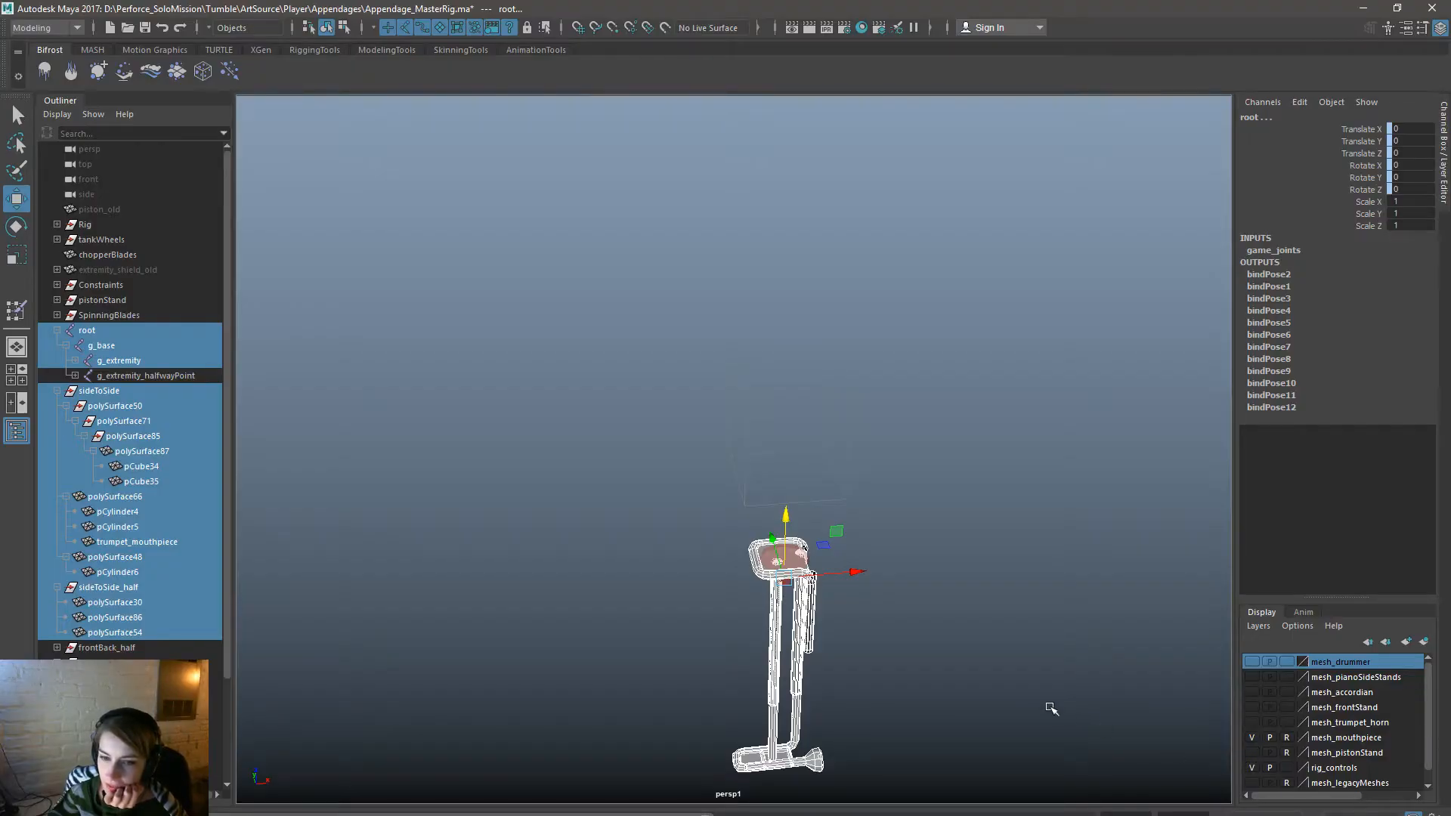
pyautogui.hotkey('alt', 'Tab')
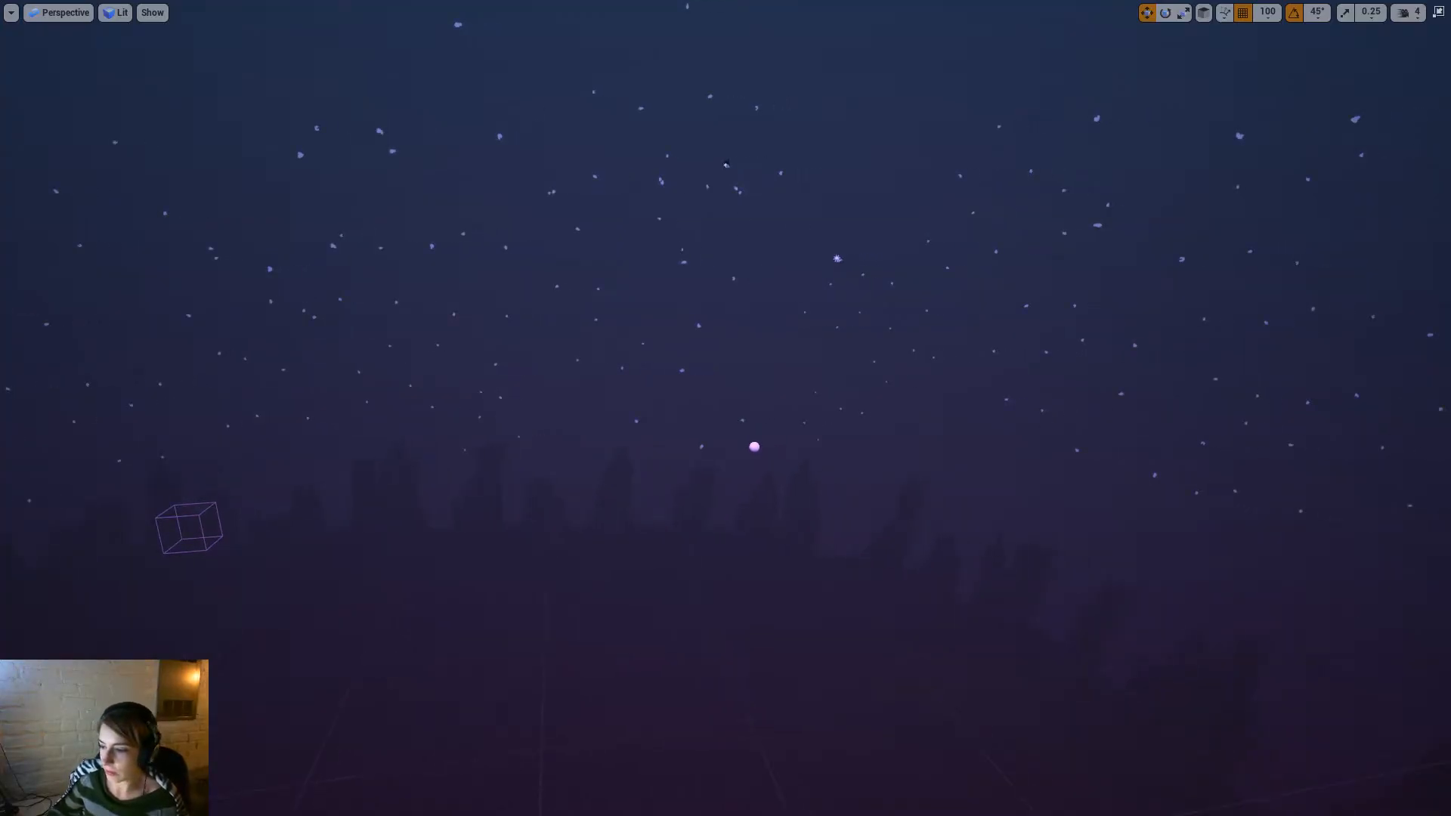
pyautogui.hotkey('alt', 'Tab')
pyautogui.click(1065, 625)
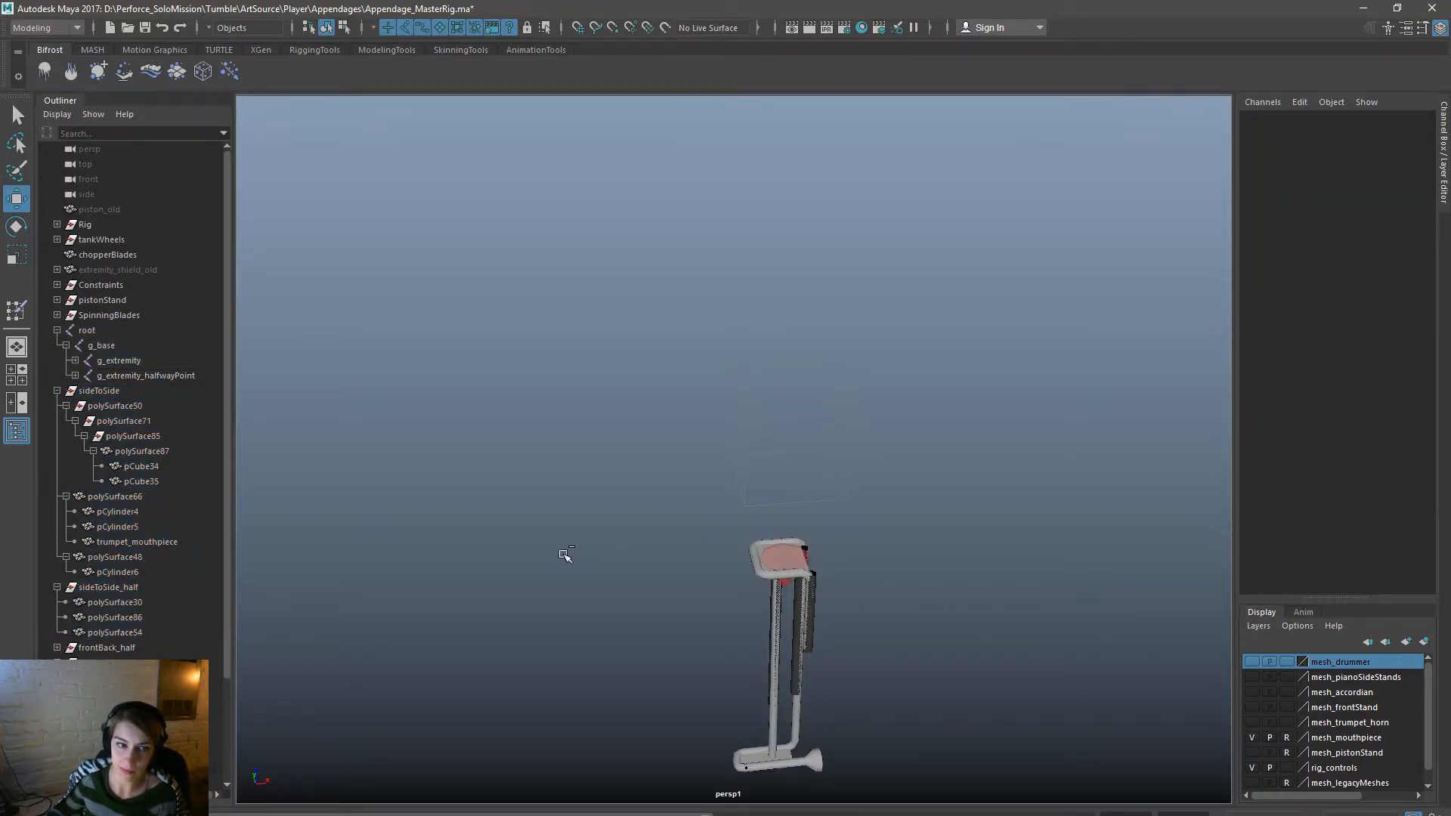
pyautogui.press('space')
pyautogui.click(536, 374)
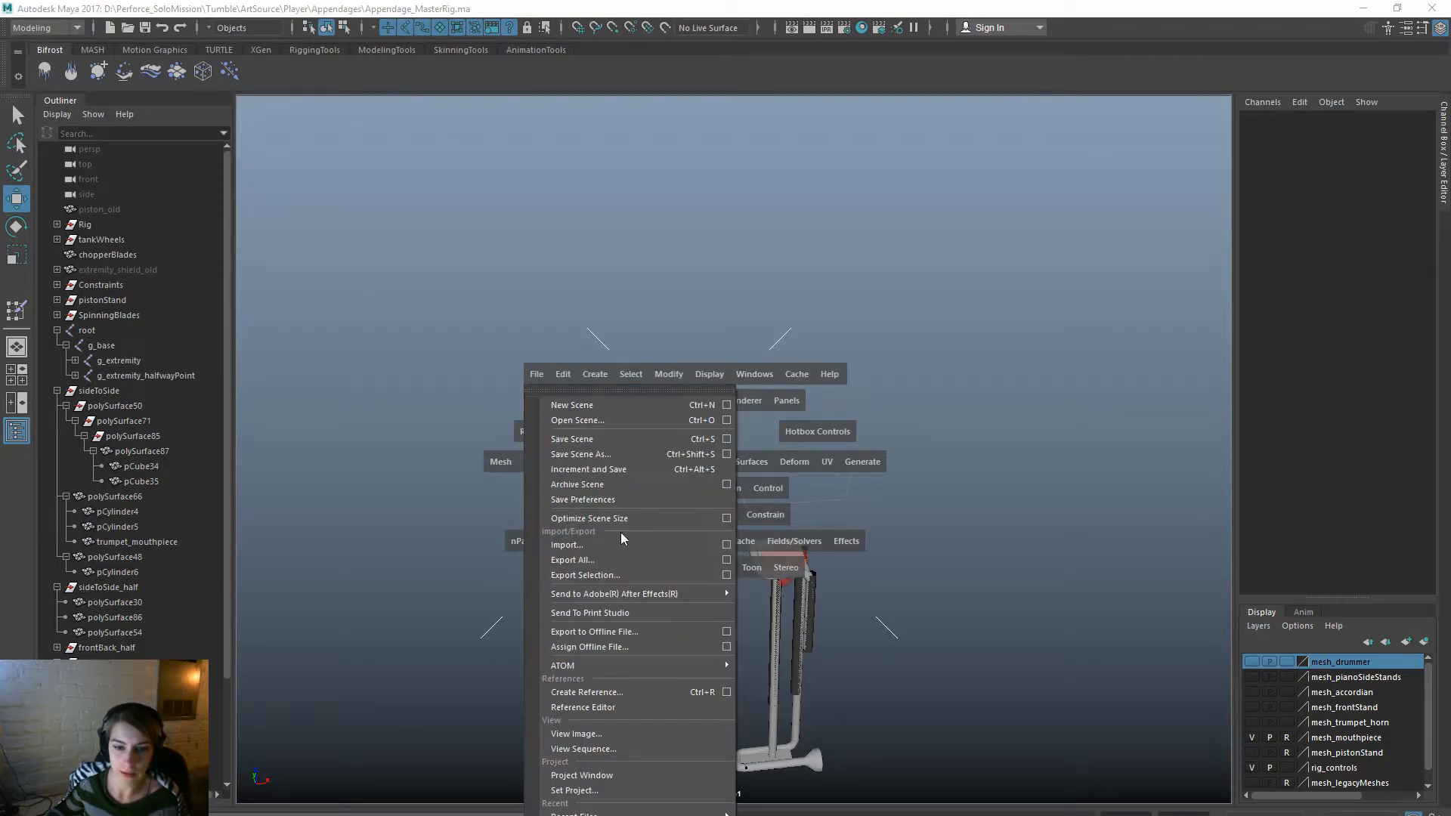
pyautogui.moveTo(574, 813)
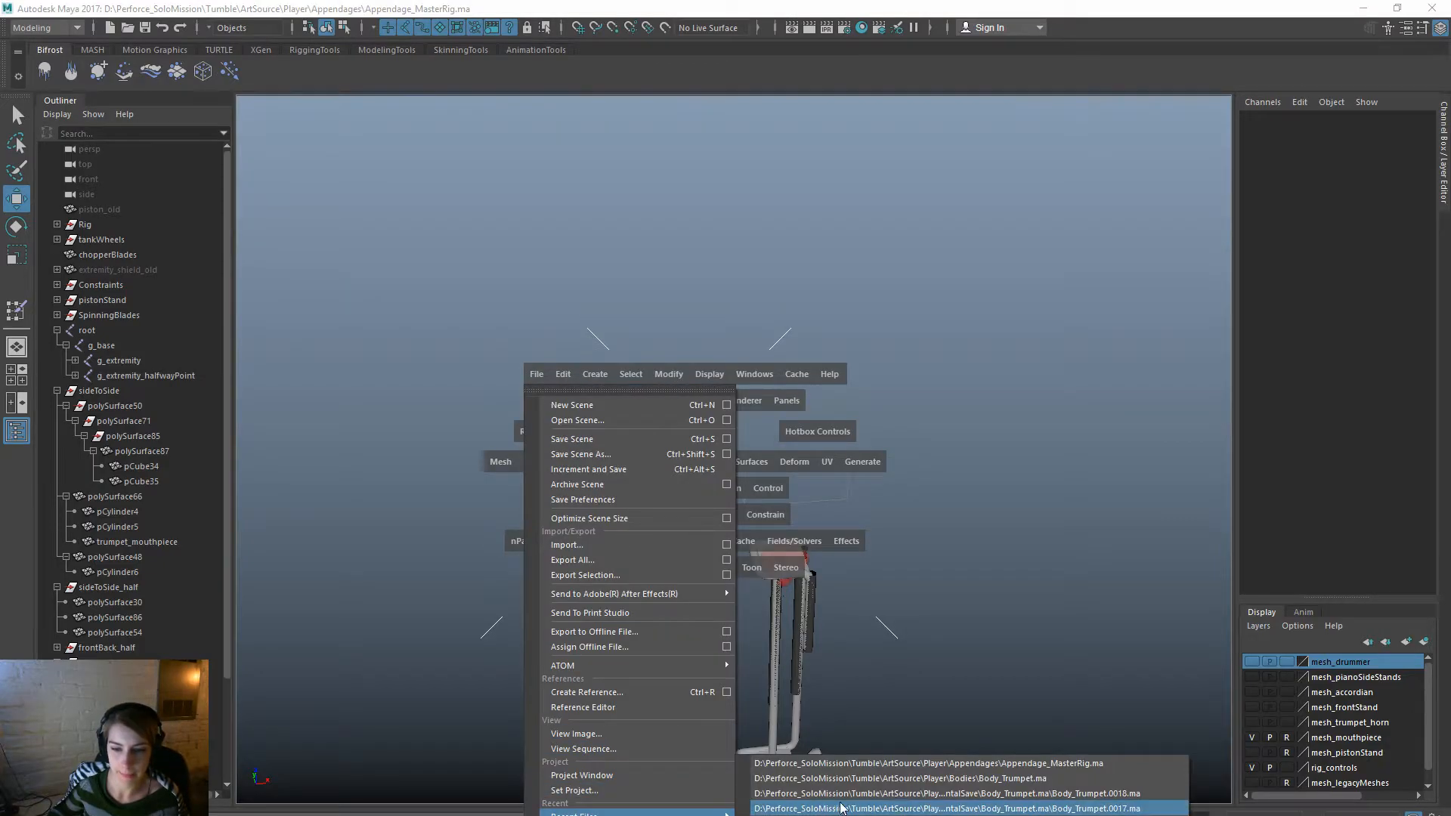
pyautogui.click(930, 779)
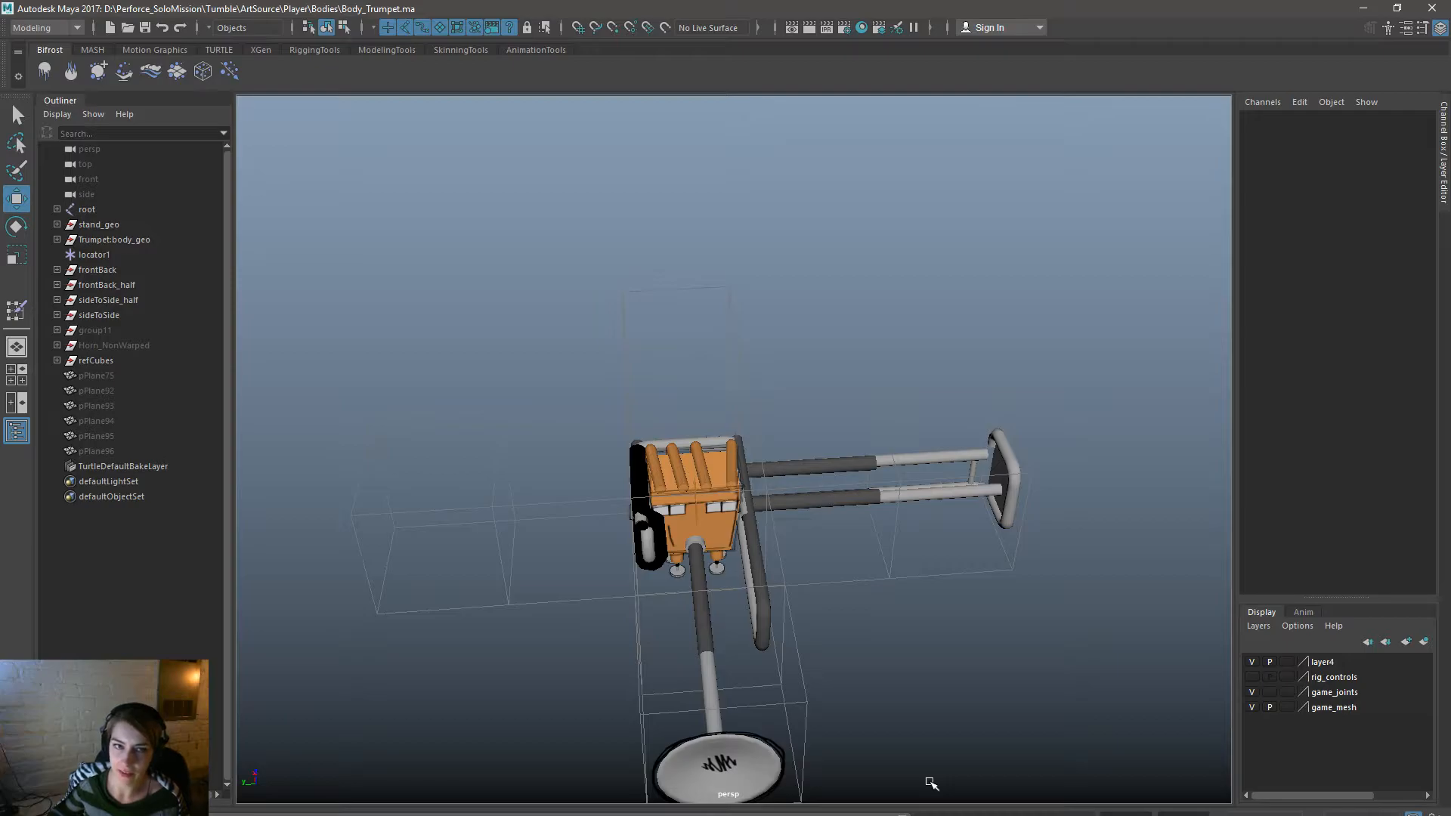
pyautogui.keyDown('alt'); pyautogui.moveTo(931, 783); pyautogui.dragTo(730, 774); pyautogui.keyUp('alt')
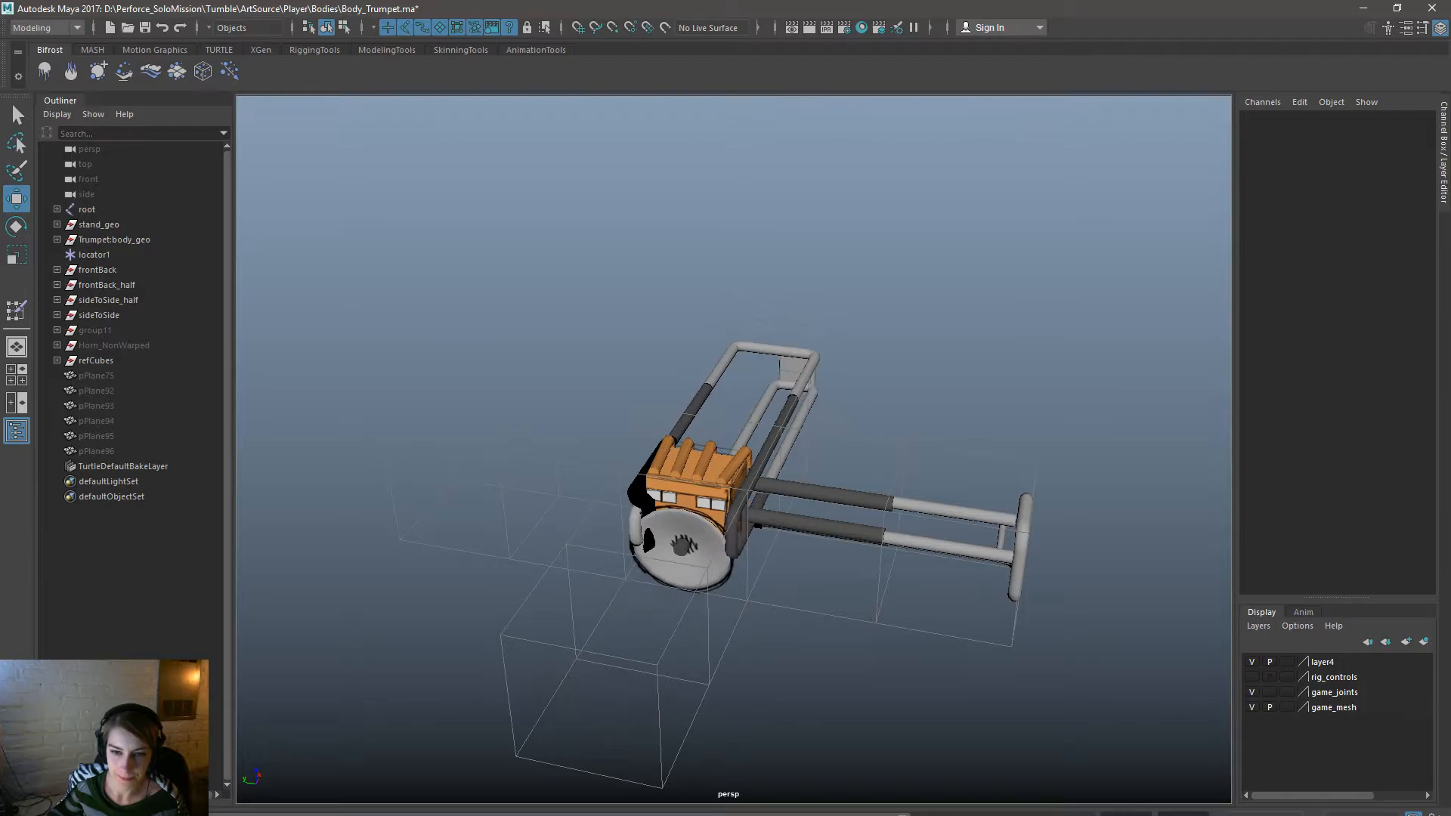
pyautogui.moveTo(533, 582)
pyautogui.keyDown('alt'); pyautogui.mouseDown()
pyautogui.moveTo(632, 592)
pyautogui.moveTo(752, 563)
pyautogui.moveTo(496, 557)
pyautogui.moveTo(601, 556)
pyautogui.moveTo(447, 576)
pyautogui.moveTo(535, 566)
pyautogui.mouseUp(); pyautogui.keyUp('alt')
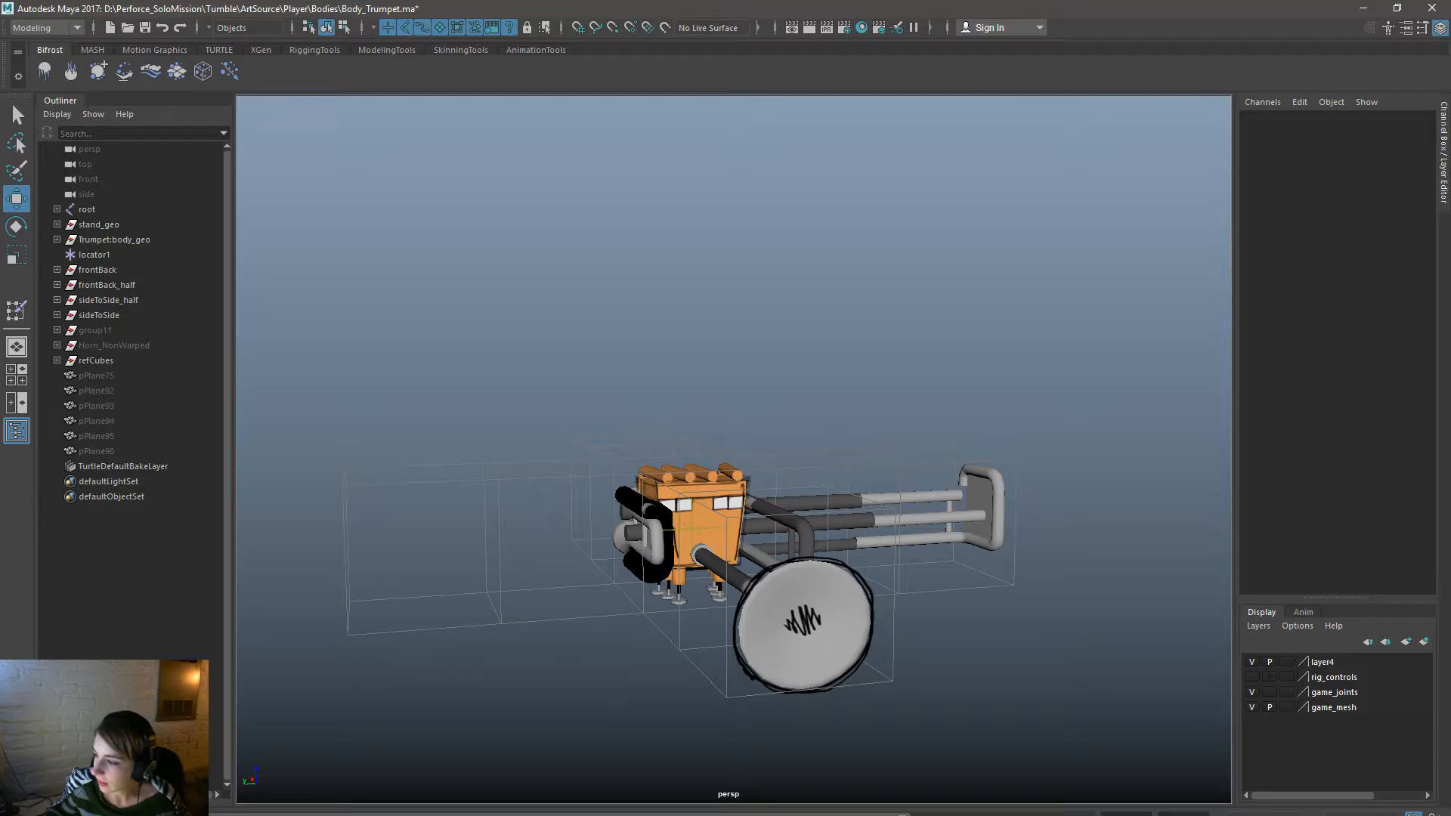
# Switch back to Unreal Engine, playtest the first Trombone level with blueprints compiled to check the horn's motion, and end the playtest.
pyautogui.hotkey('alt', 'Tab')
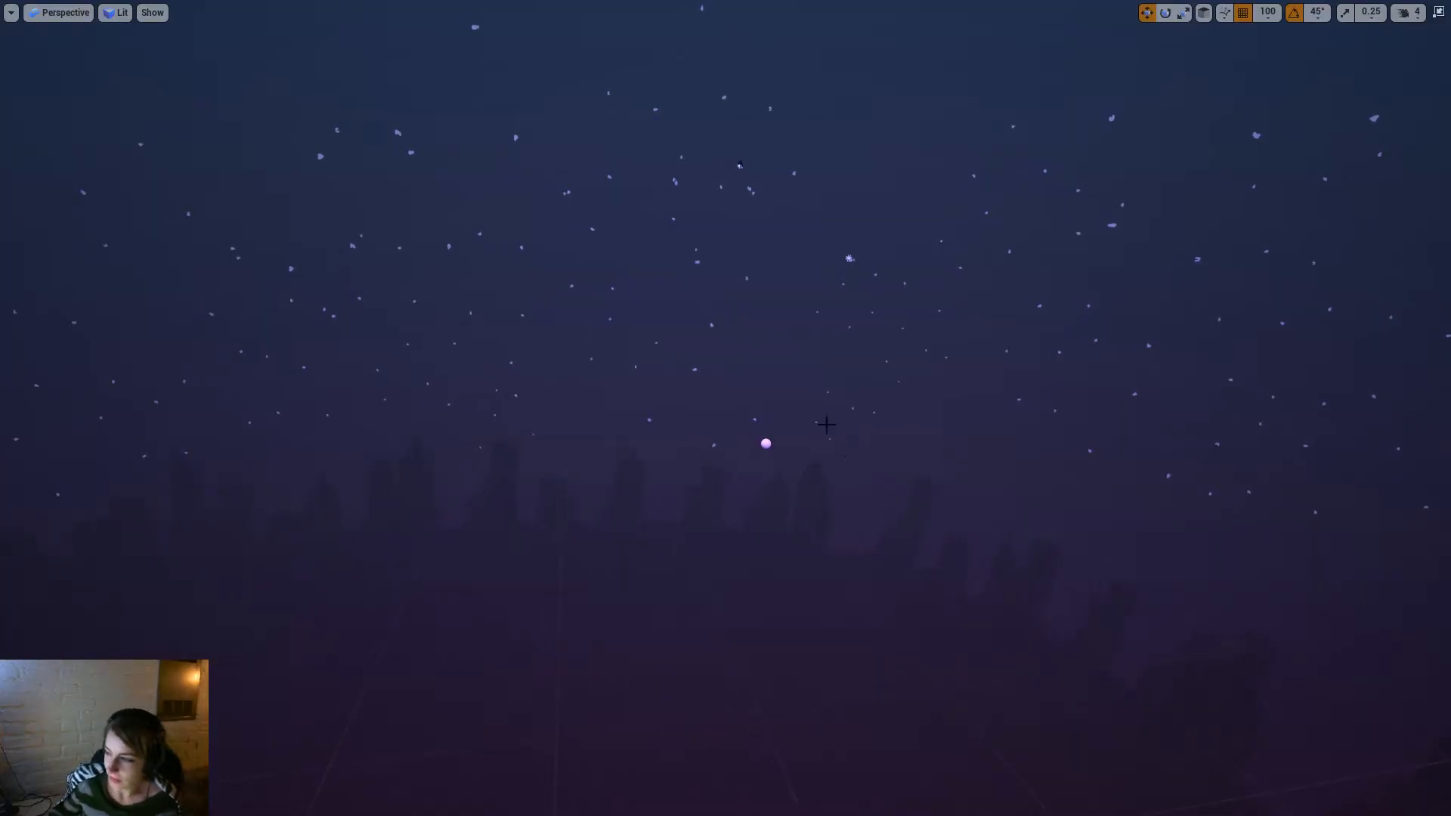
pyautogui.hotkey('alt', 'p')
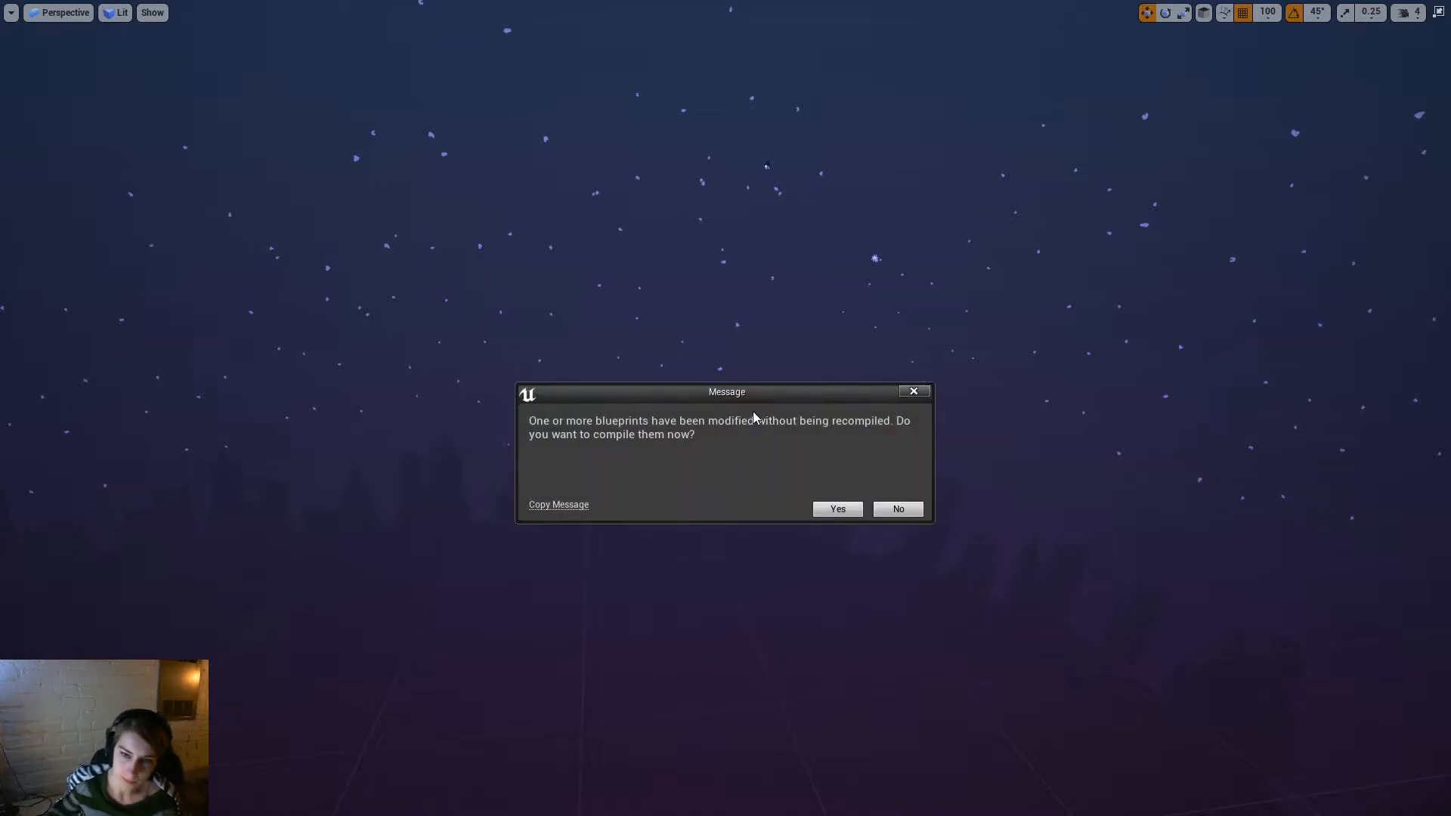
pyautogui.click(816, 510)
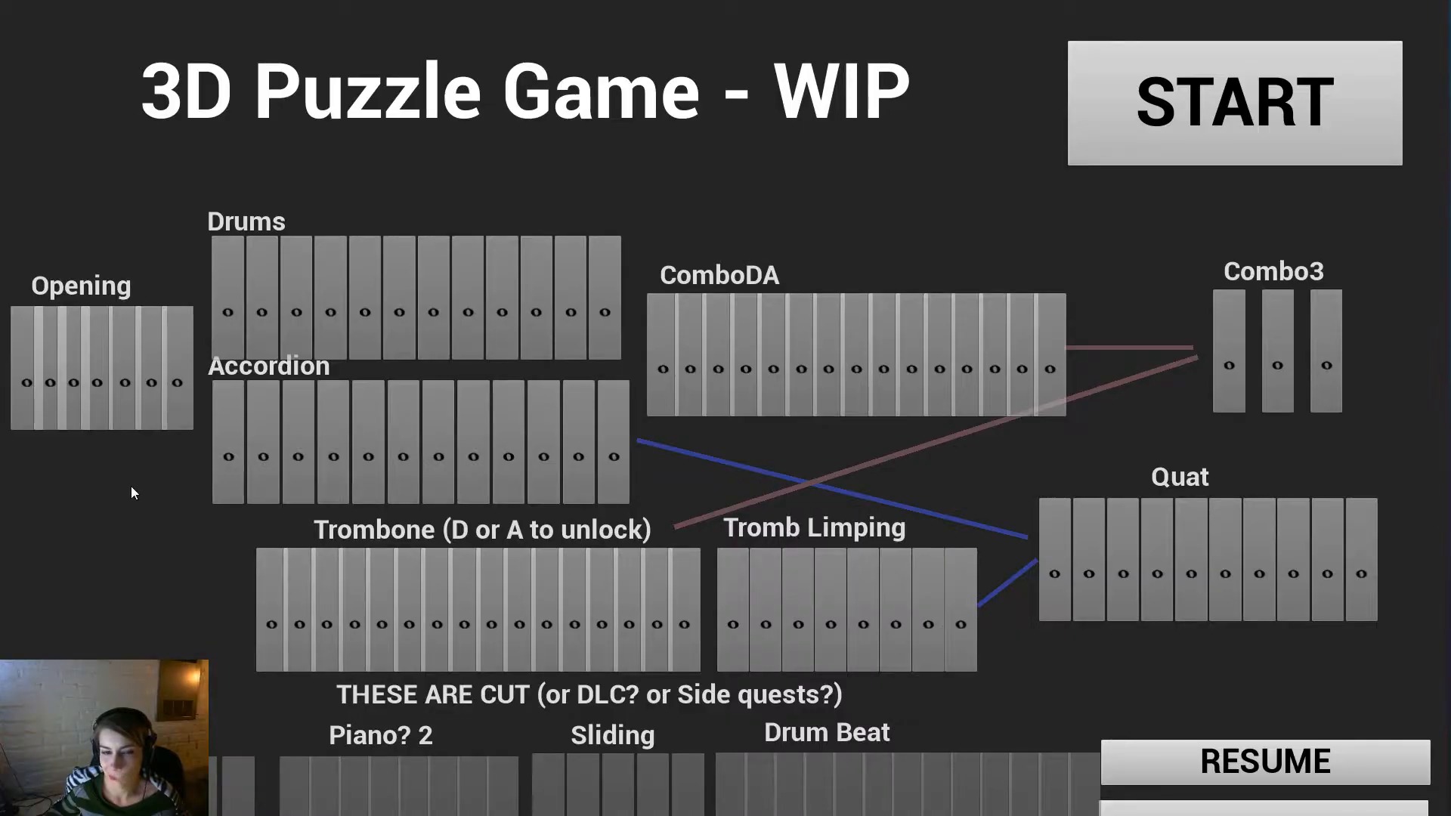
pyautogui.click(261, 663)
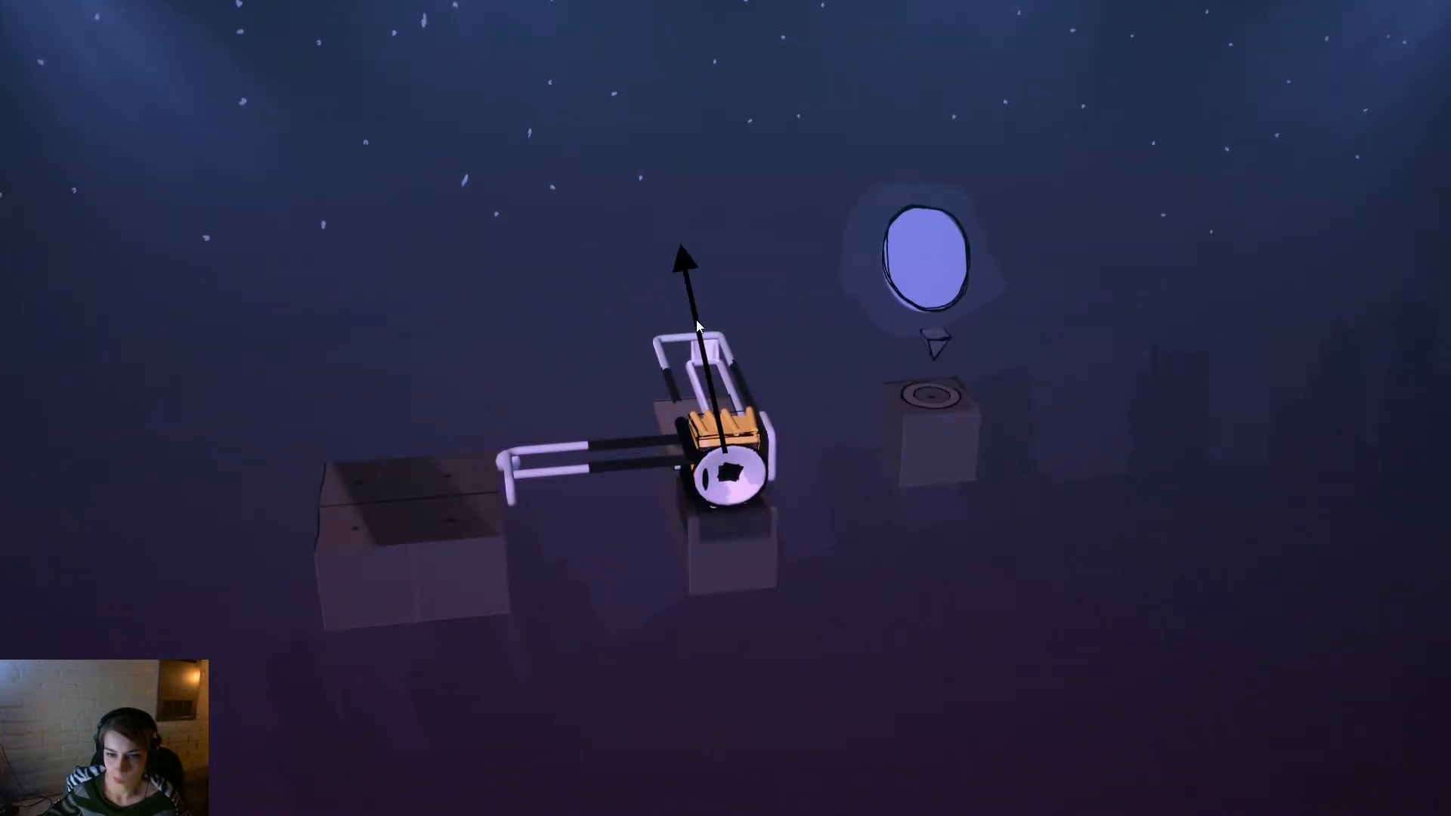
pyautogui.click(696, 325)
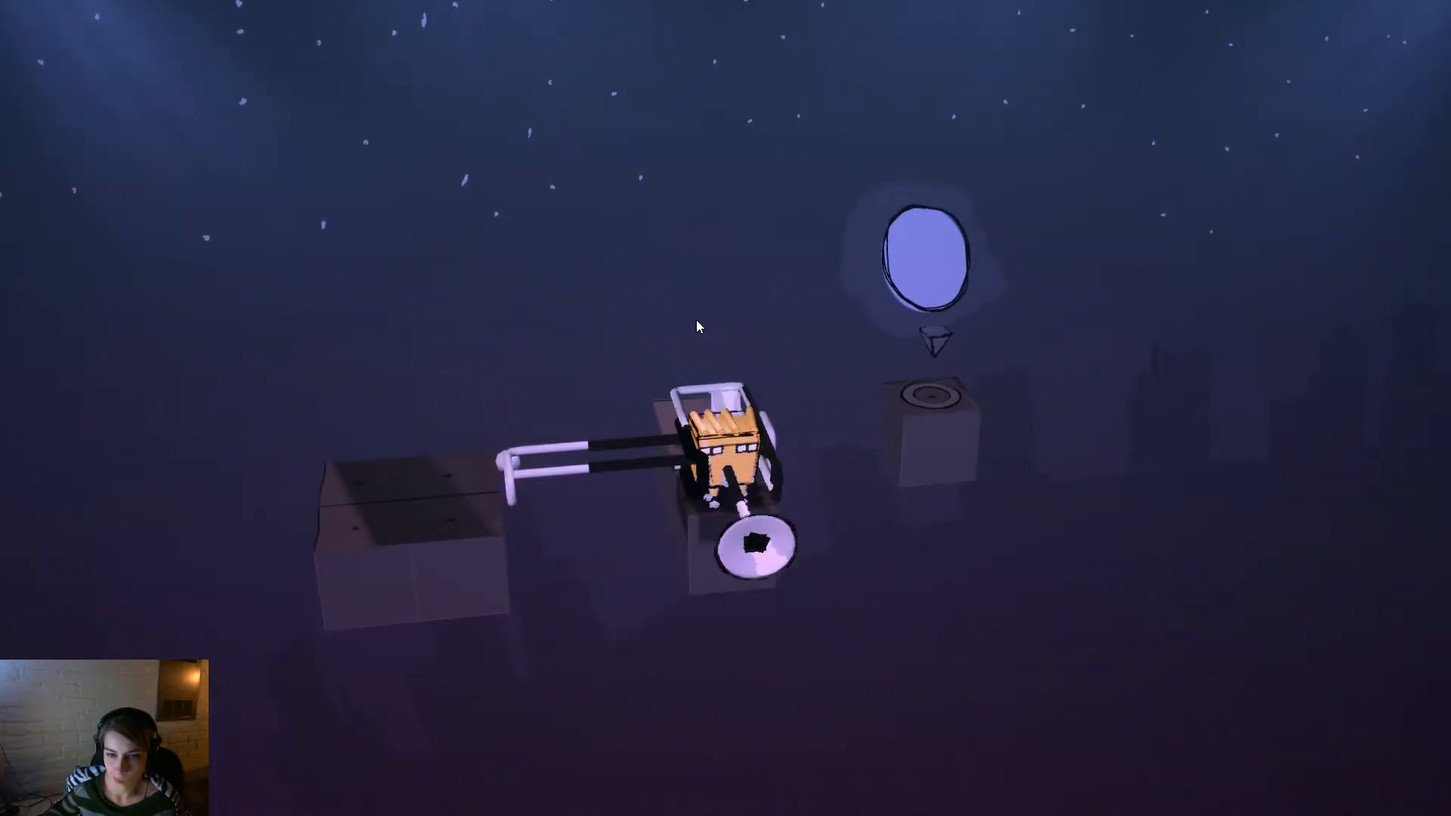
pyautogui.press('Escape')
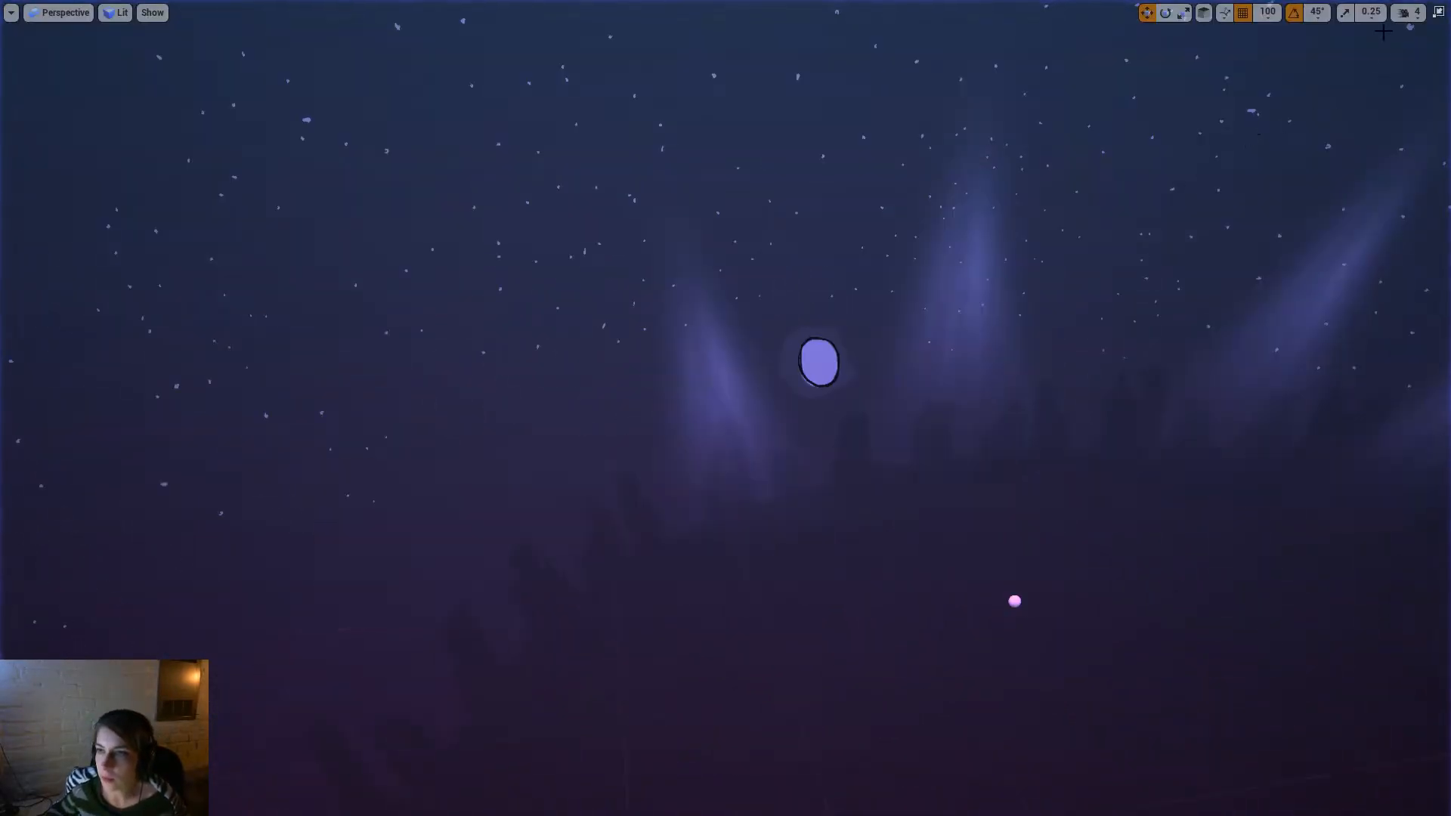
# Restore the full editor layout and open the Appendage_Trumpet_Horn skeletal mesh.
pyautogui.click(1438, 12)
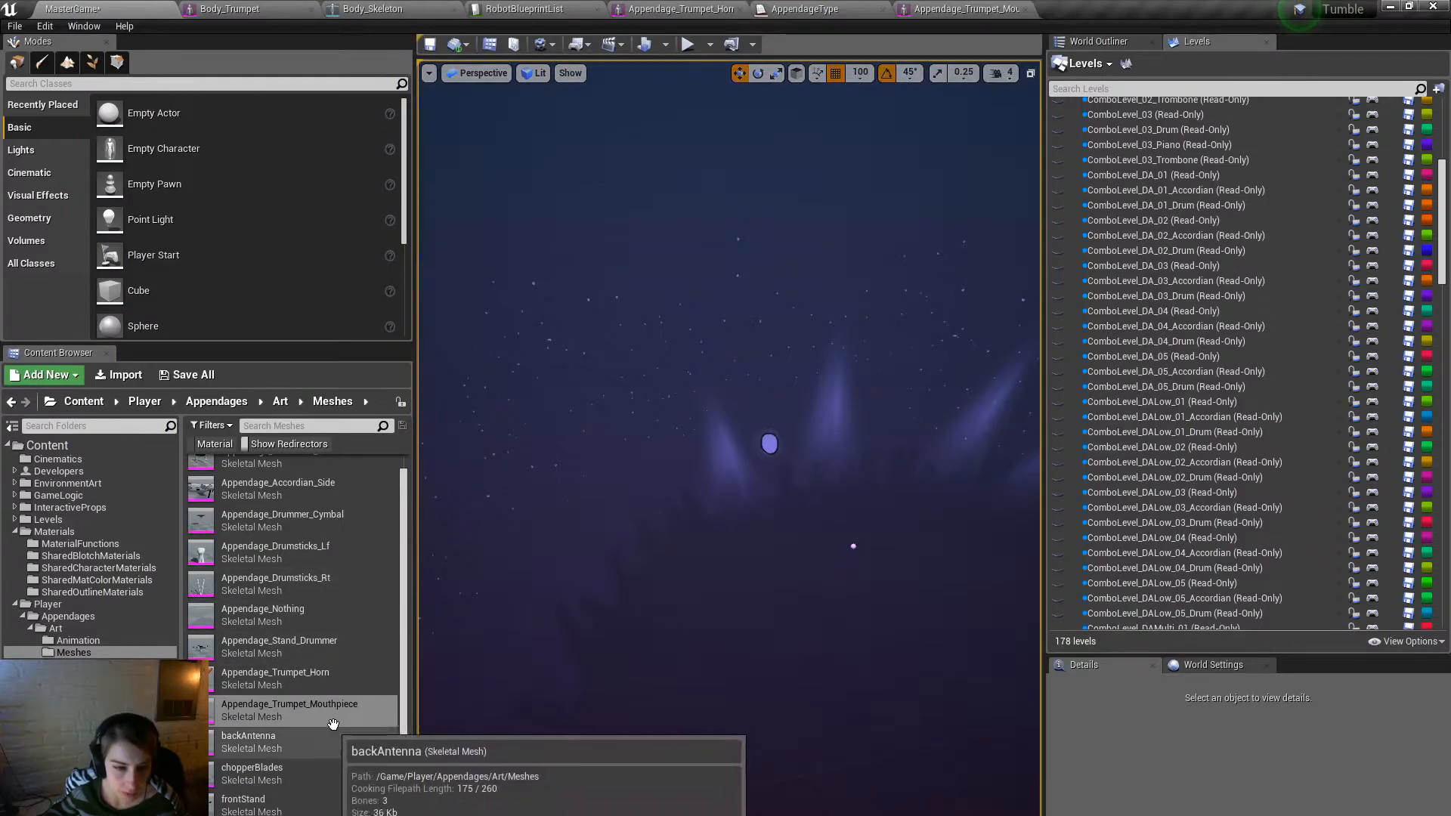
pyautogui.doubleClick(340, 678)
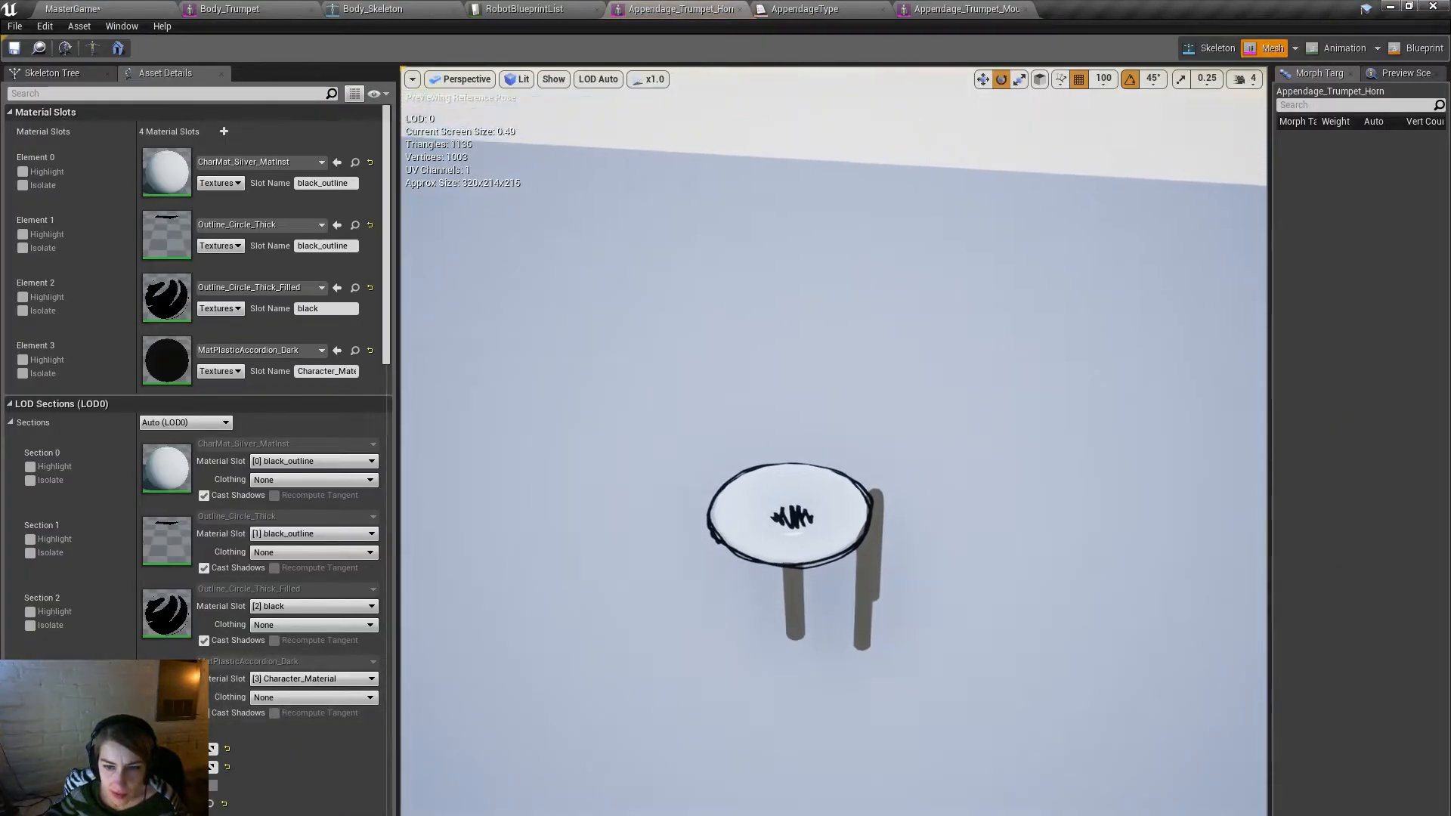
# Try Outline_Circle_Thick_Filled in the horn mesh's Element 3 material slot and view the result up close.
pyautogui.click(355, 287)
pyautogui.click(956, 9)
pyautogui.click(229, 9)
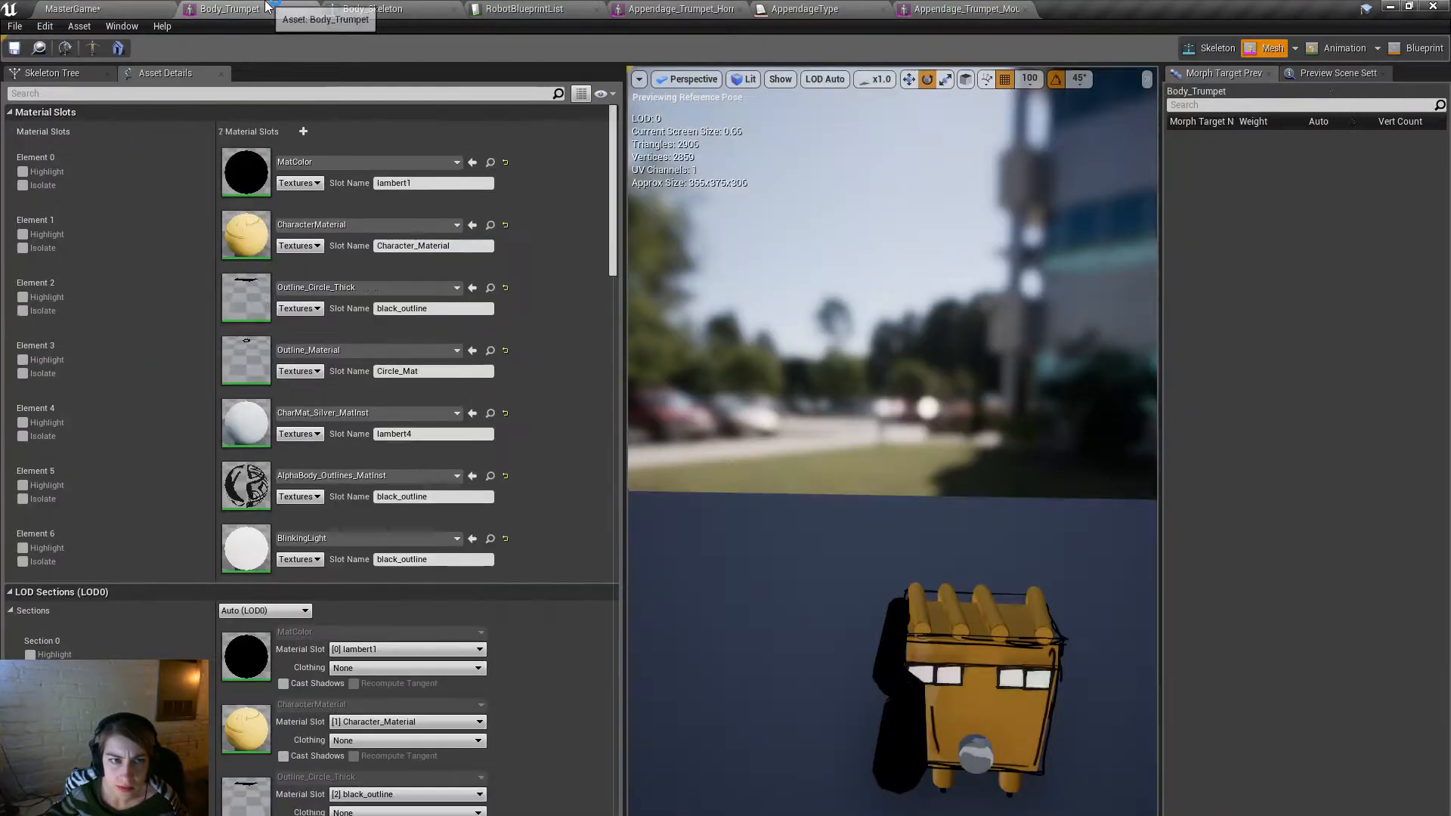
pyautogui.click(372, 9)
pyautogui.click(510, 9)
pyautogui.click(679, 9)
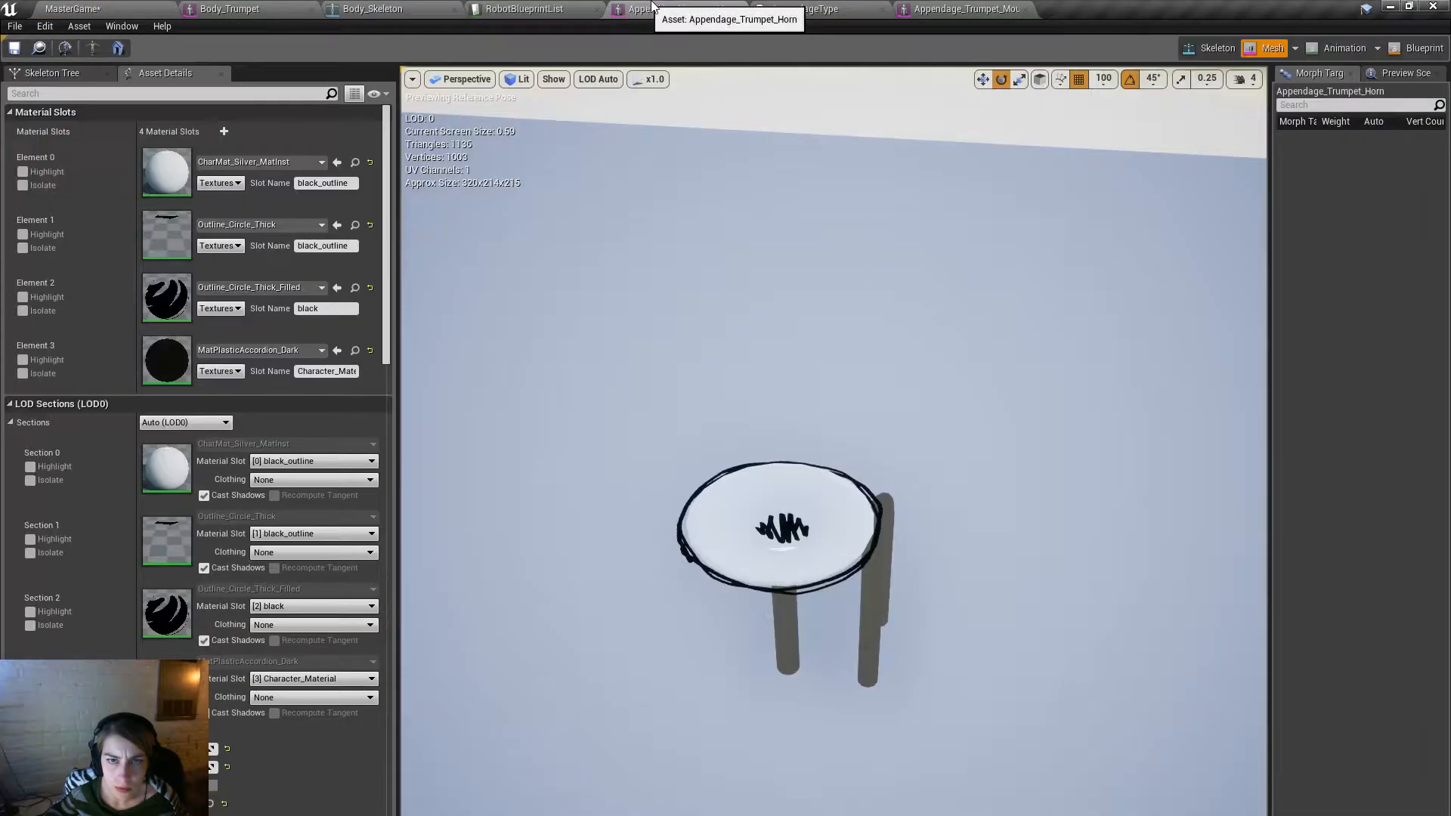
pyautogui.click(337, 351)
pyautogui.moveTo(811, 521); pyautogui.dragTo(763, 453)
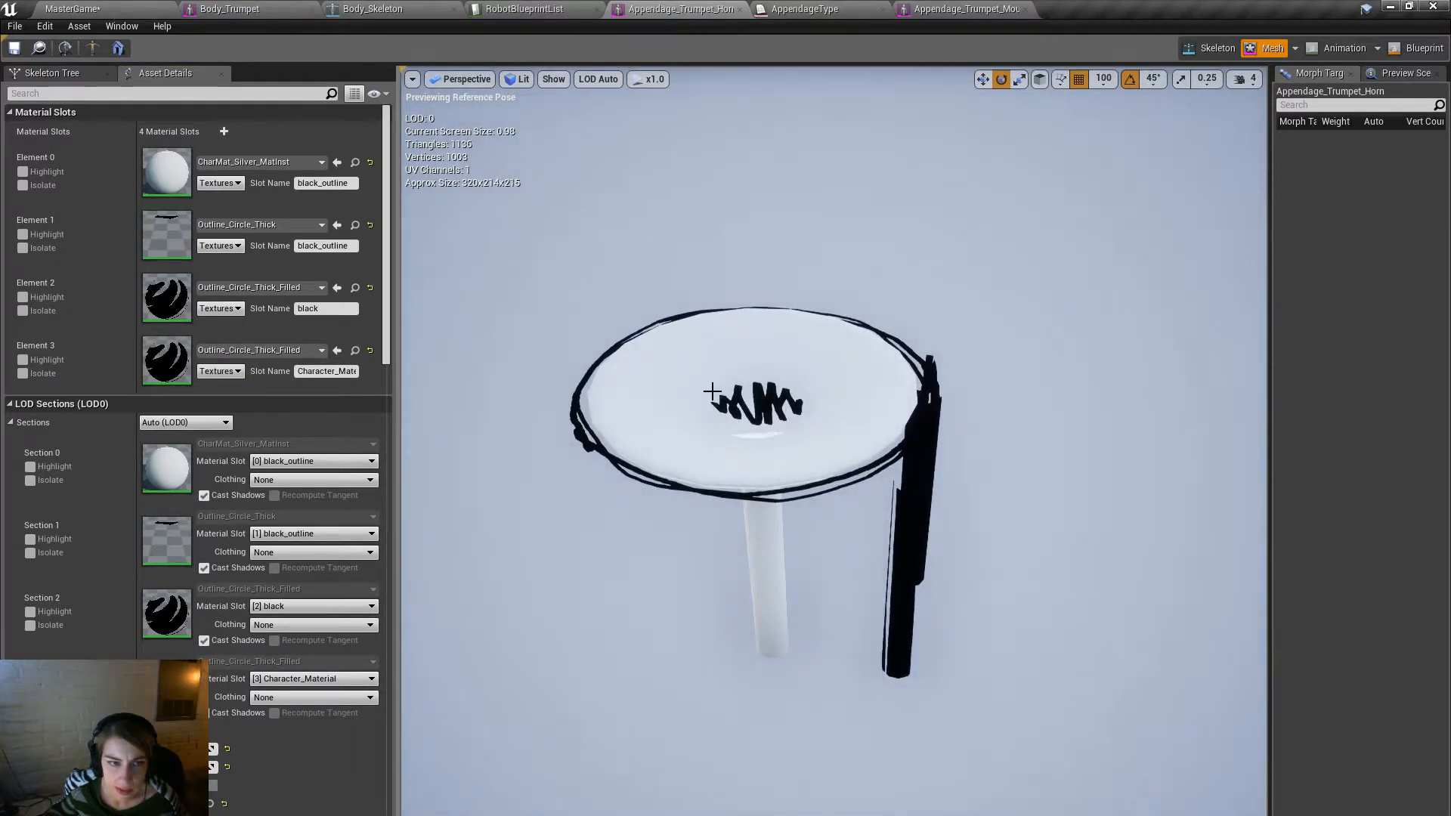
pyautogui.moveTo(671, 501); pyautogui.dragTo(671, 454, button='middle')
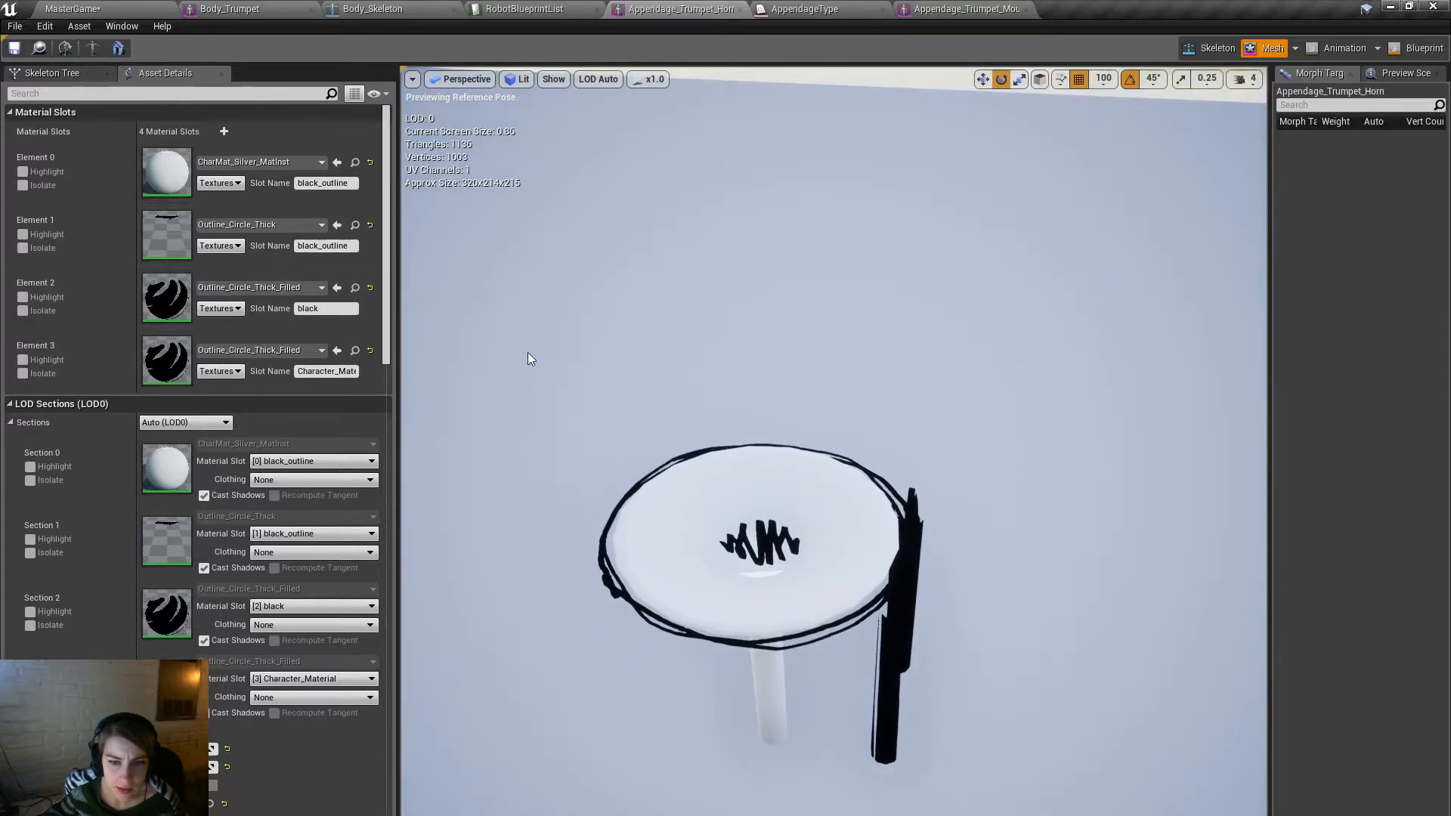
# Playtest the first Trombone level full screen with blueprints compiled, view the trumpet robot's horn and tubes from several angles, and end the playtest.
pyautogui.click(72, 8)
pyautogui.click(687, 44)
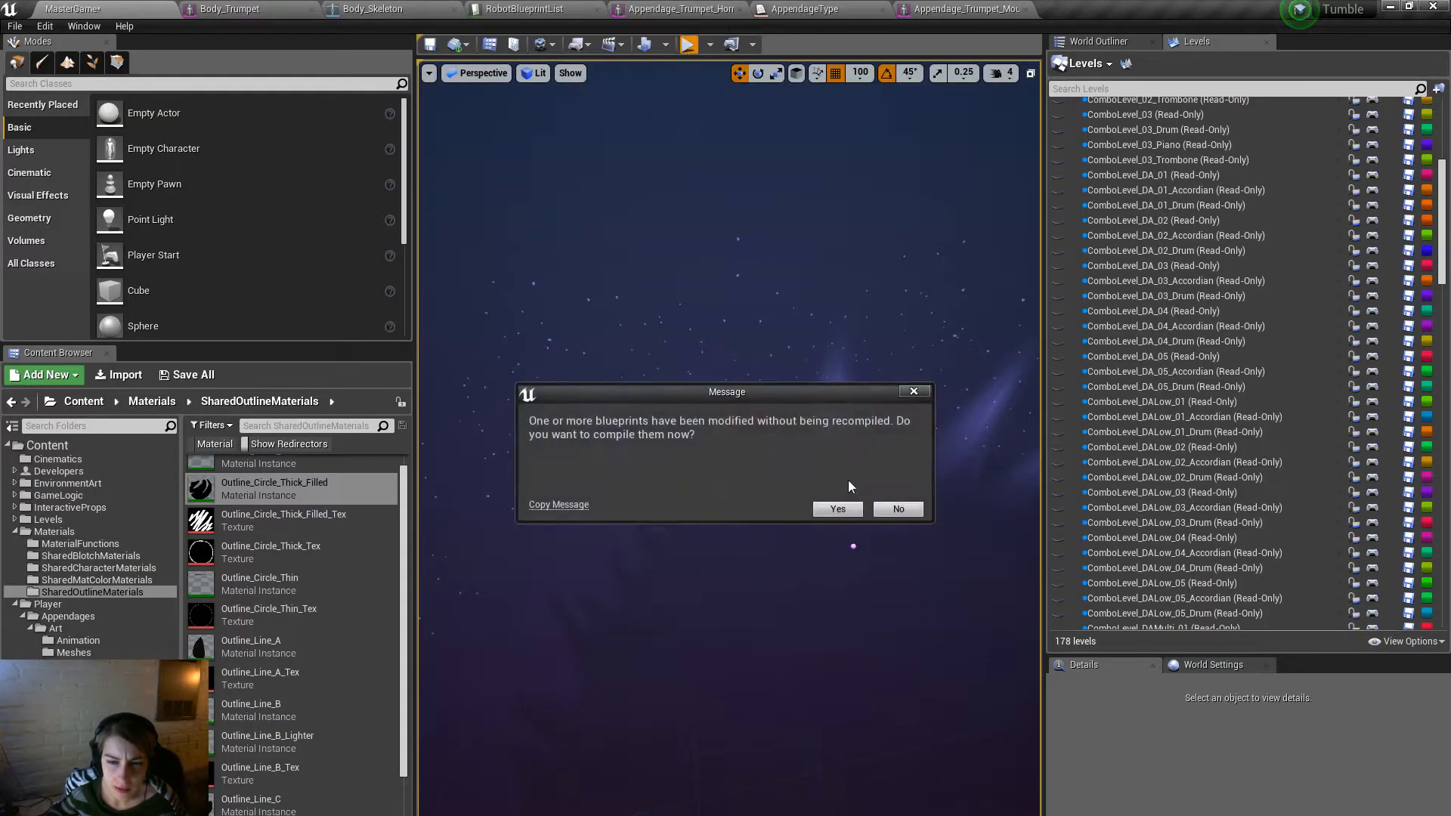
pyautogui.click(836, 510)
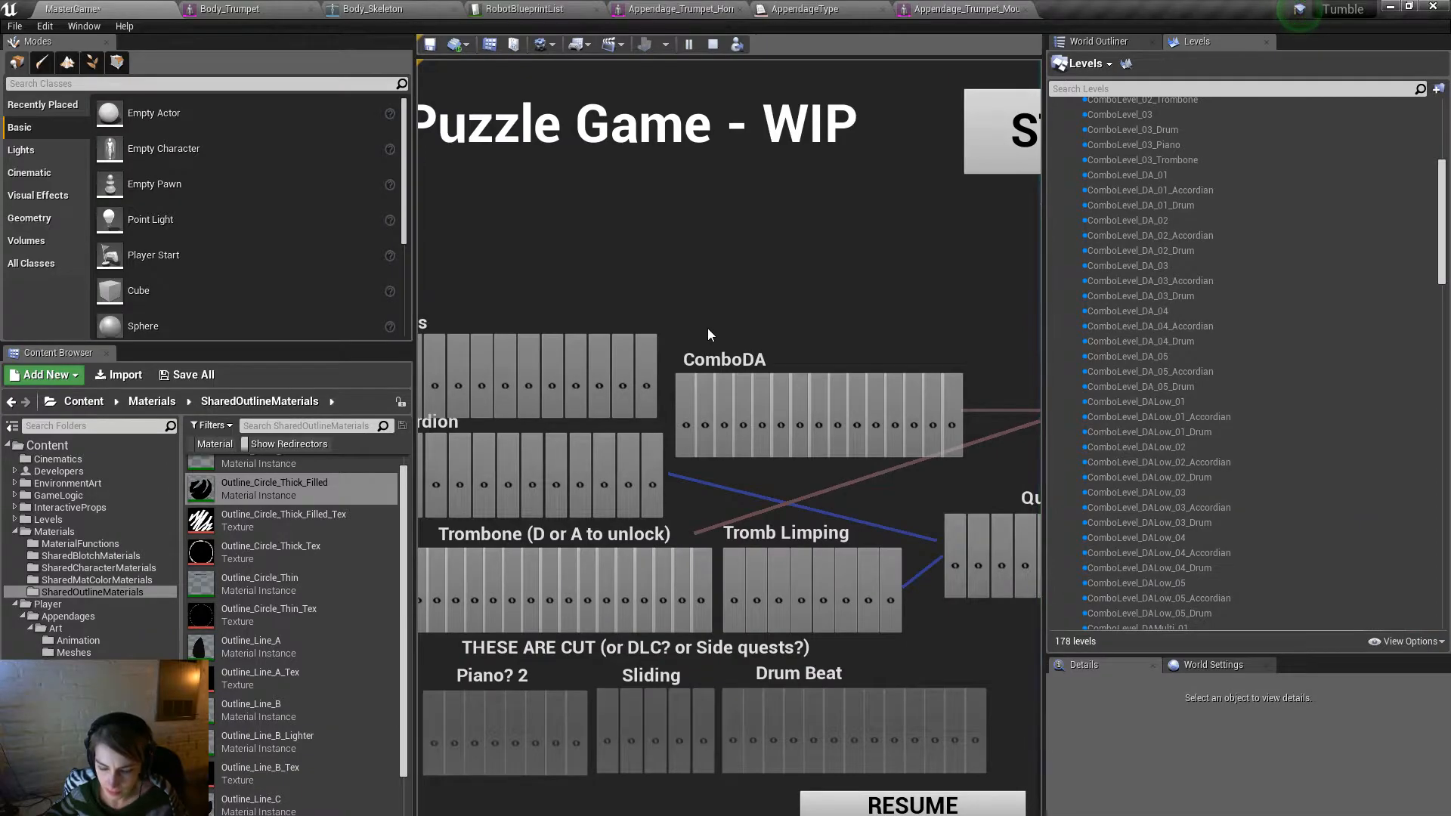
pyautogui.press('F11')
pyautogui.click(264, 646)
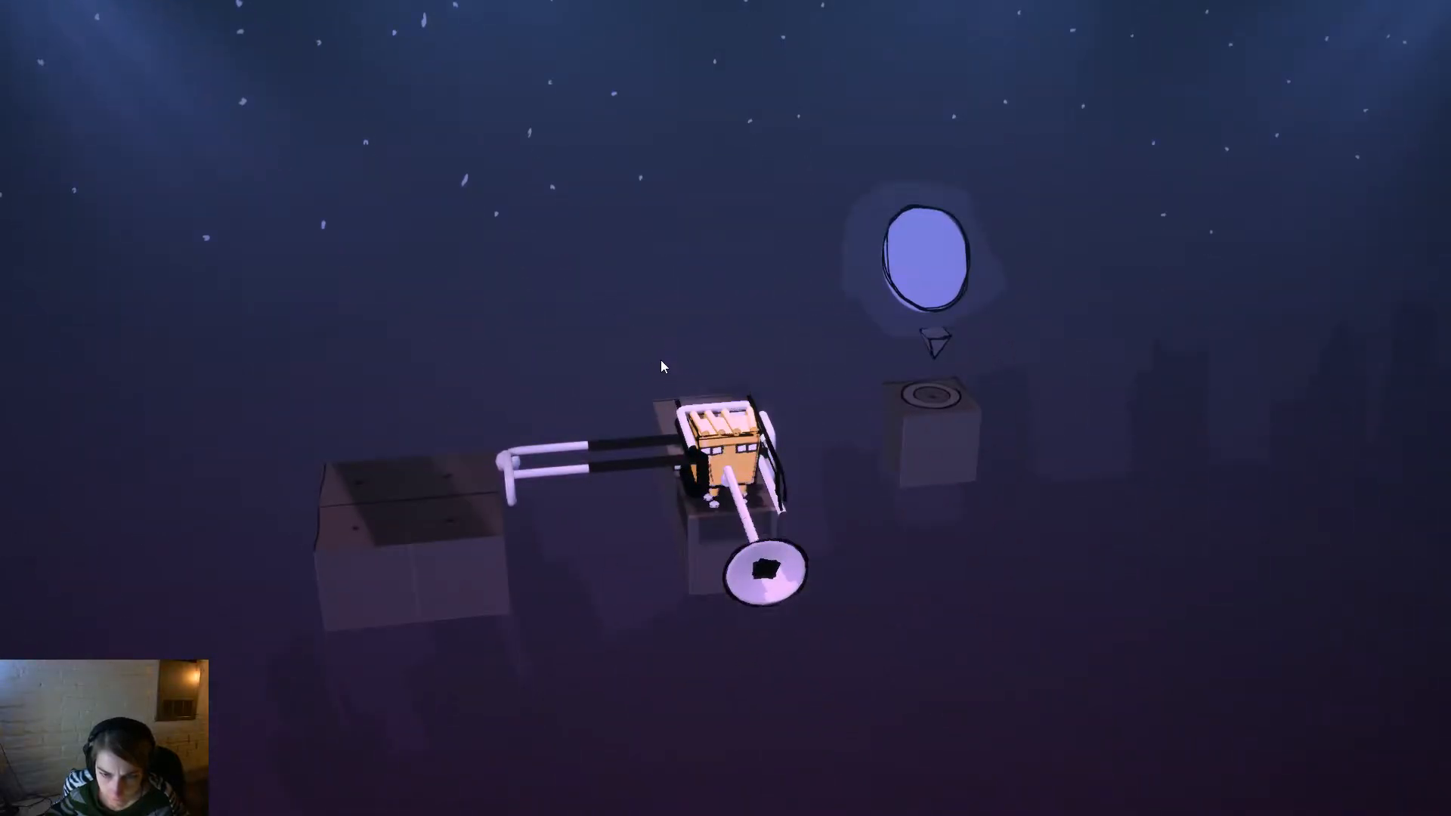
pyautogui.moveTo(739, 604); pyautogui.dragTo(794, 616)
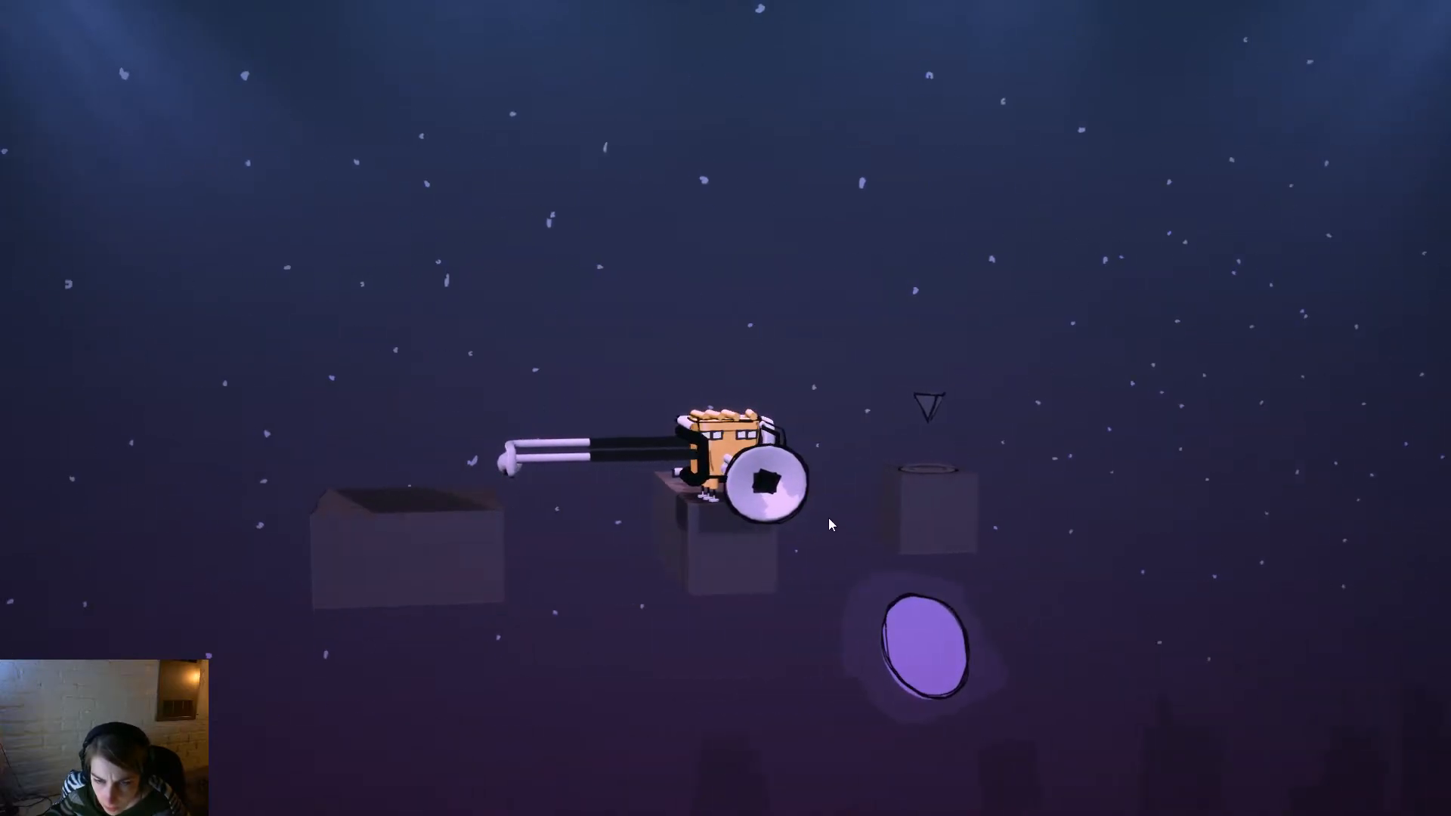
pyautogui.moveTo(781, 512); pyautogui.dragTo(851, 624)
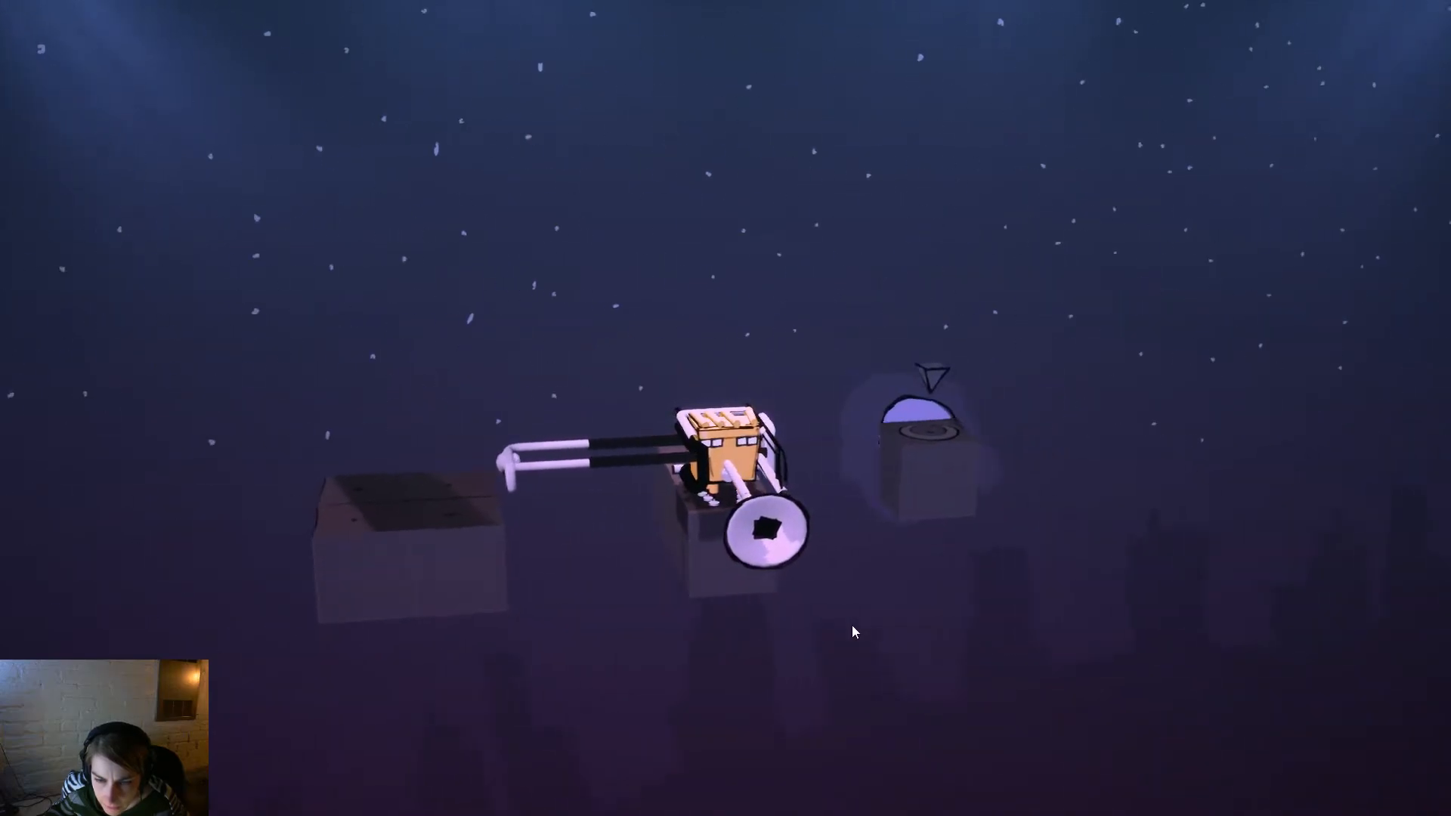
pyautogui.moveTo(788, 564); pyautogui.dragTo(592, 411)
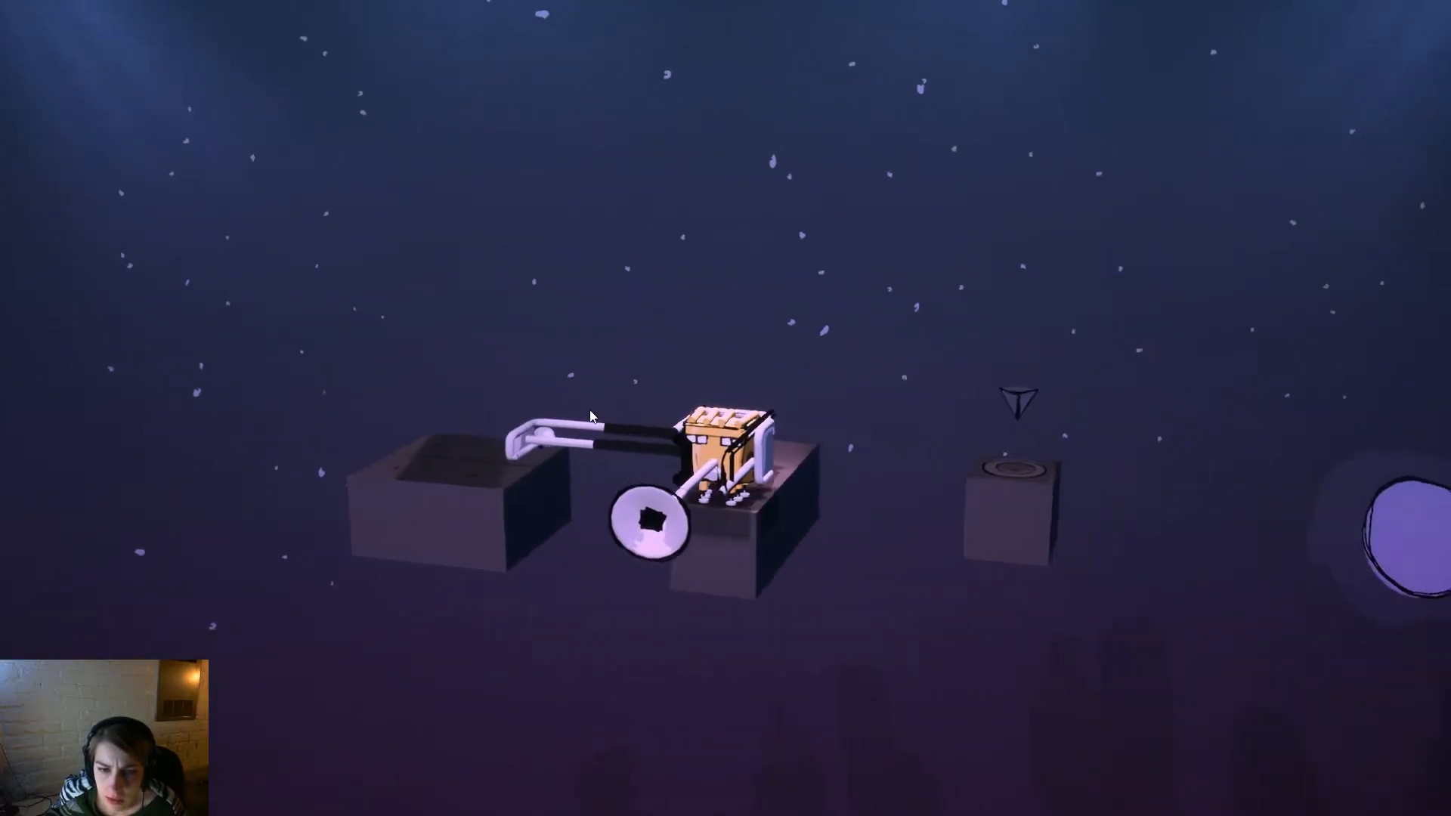
pyautogui.press('Escape')
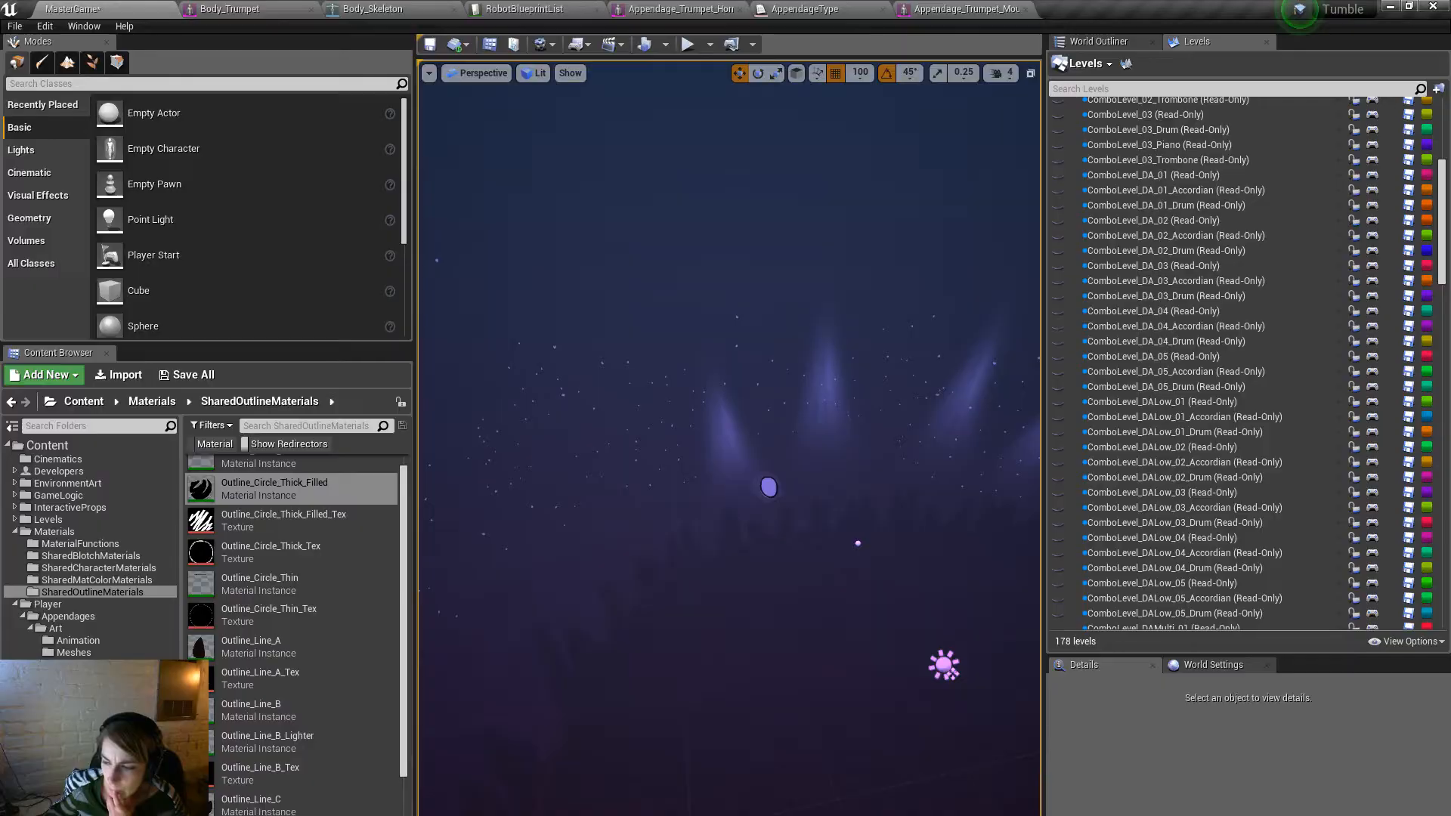
# Compare the tube colours in the Maya trumpet scene with the Unreal mouthpiece and body meshes, and return to the horn mesh.
pyautogui.hotkey('alt', 'Tab')
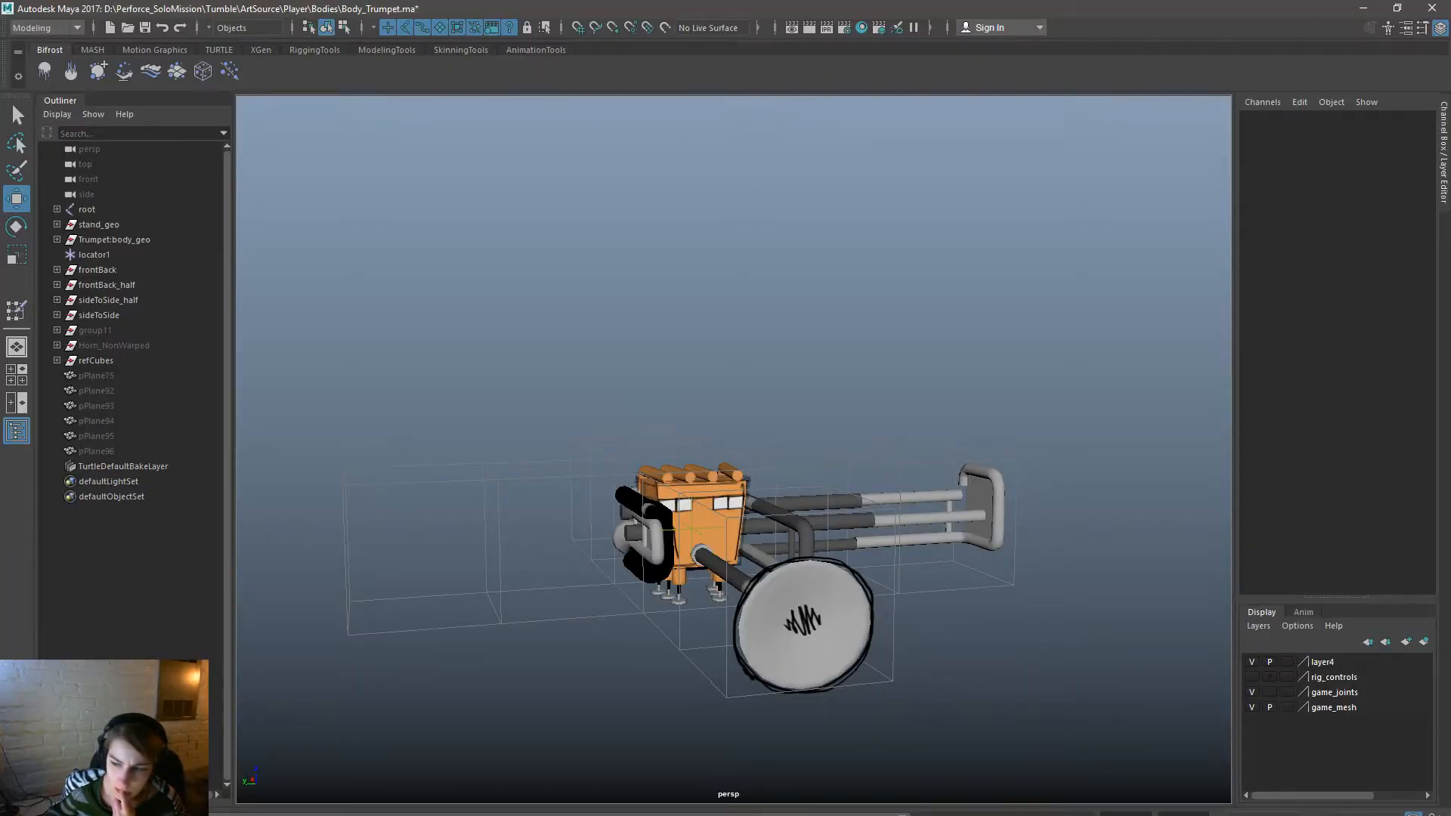
pyautogui.hotkey('alt', 'Tab')
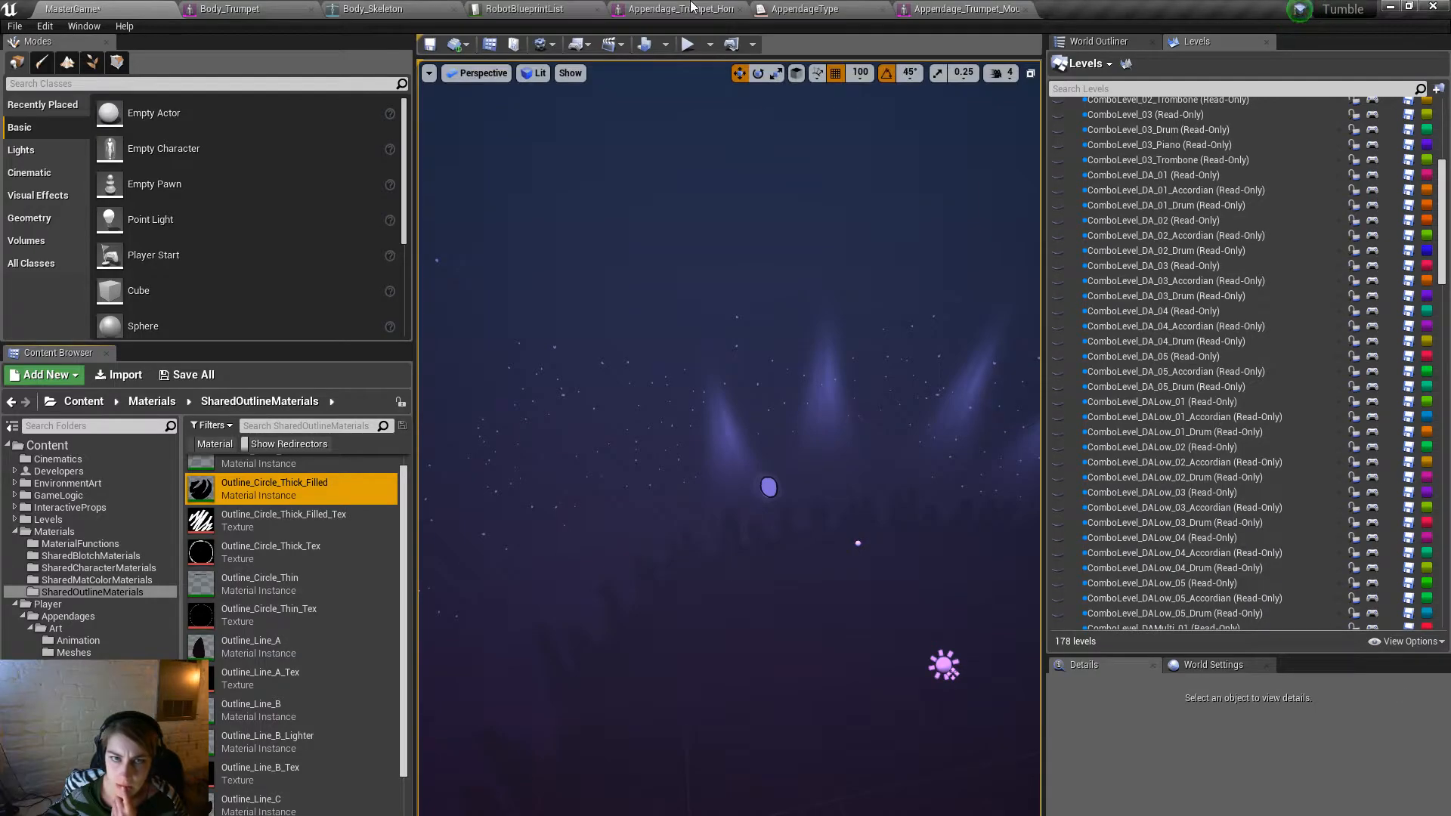
pyautogui.click(966, 9)
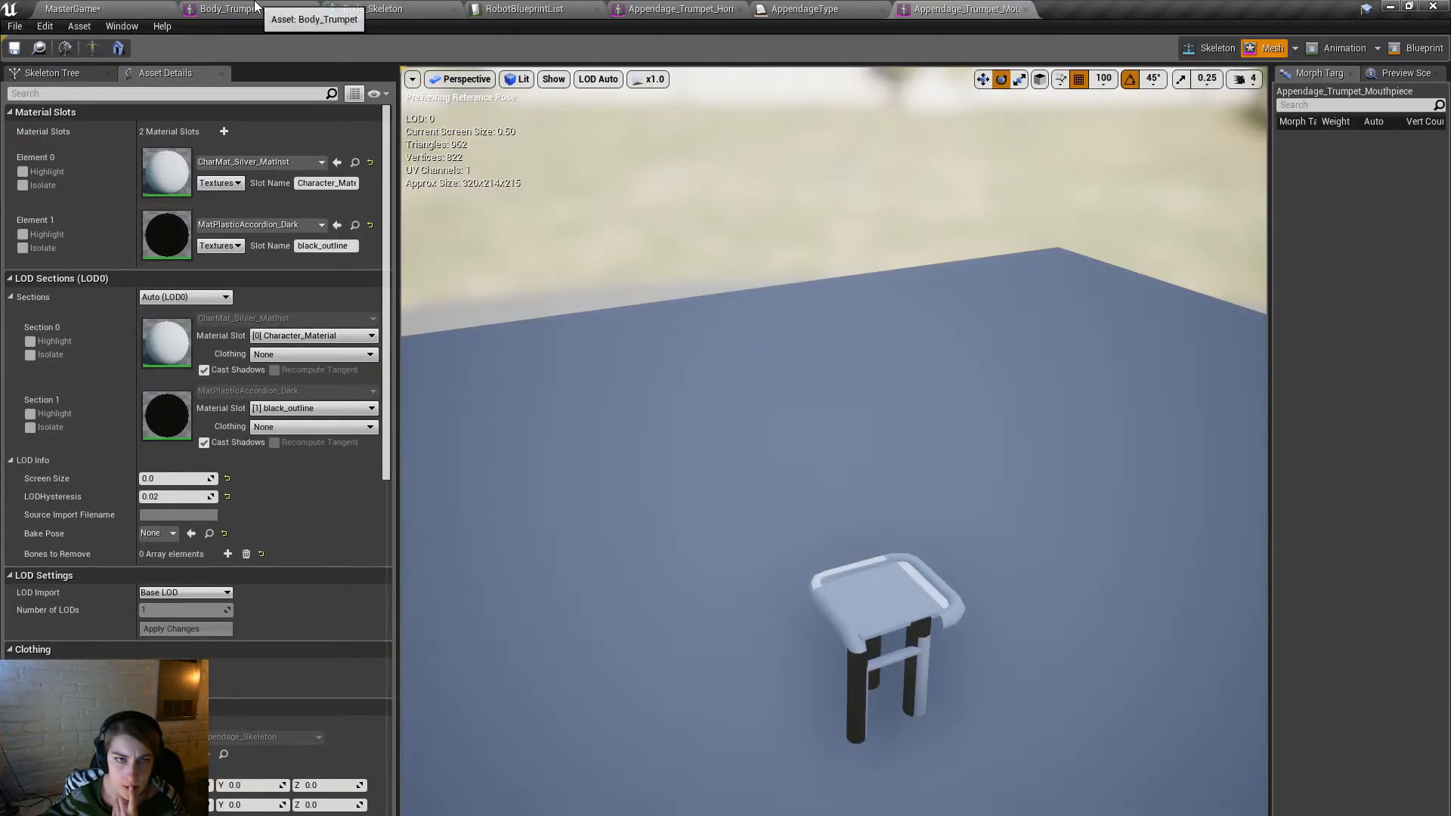
pyautogui.click(228, 9)
pyautogui.click(653, 8)
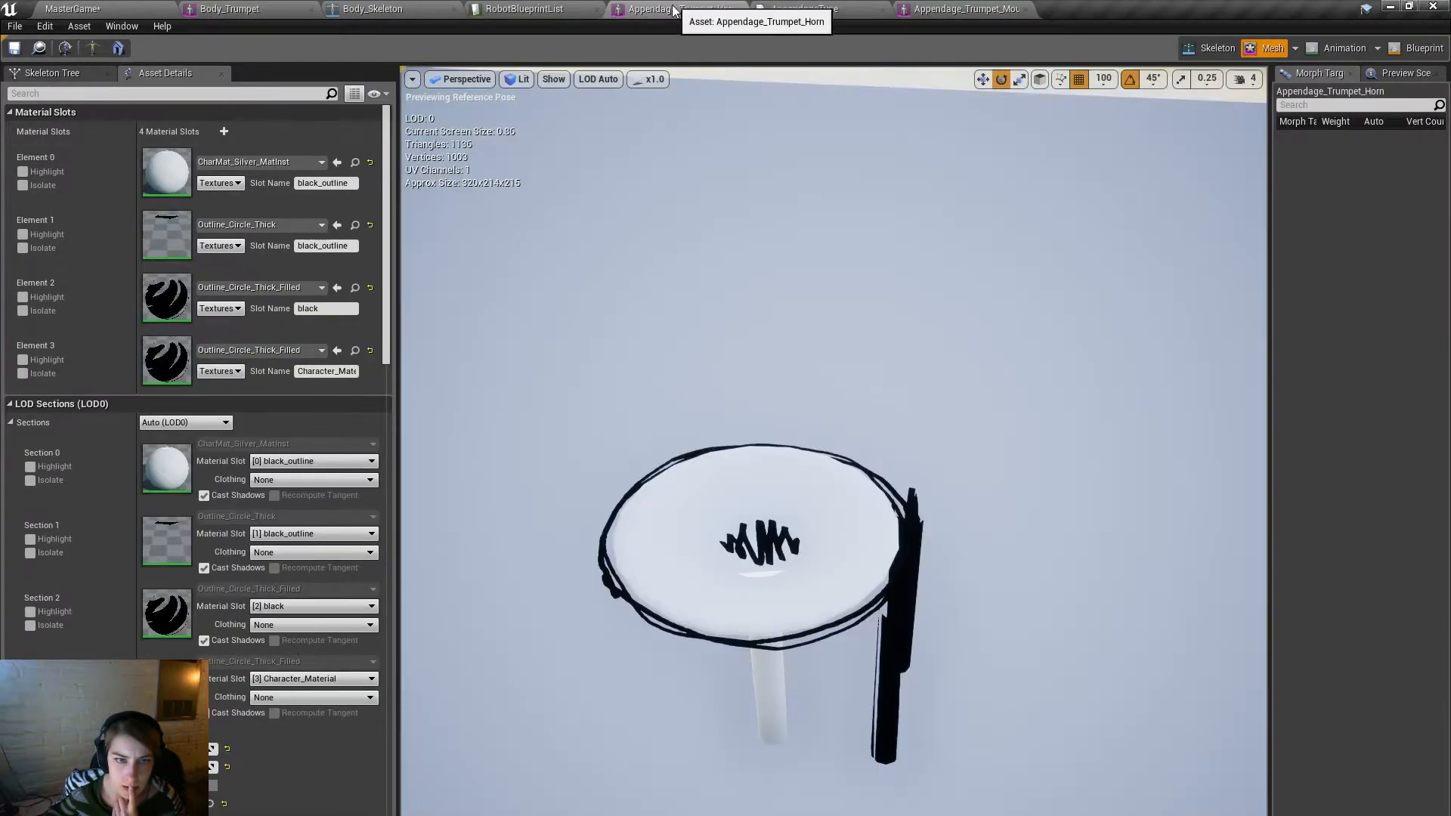
# Assign CharMat_Black_MatInst to the horn mesh's Element 3 material slot and save the asset.
pyautogui.click(319, 350)
pyautogui.write('matblack')
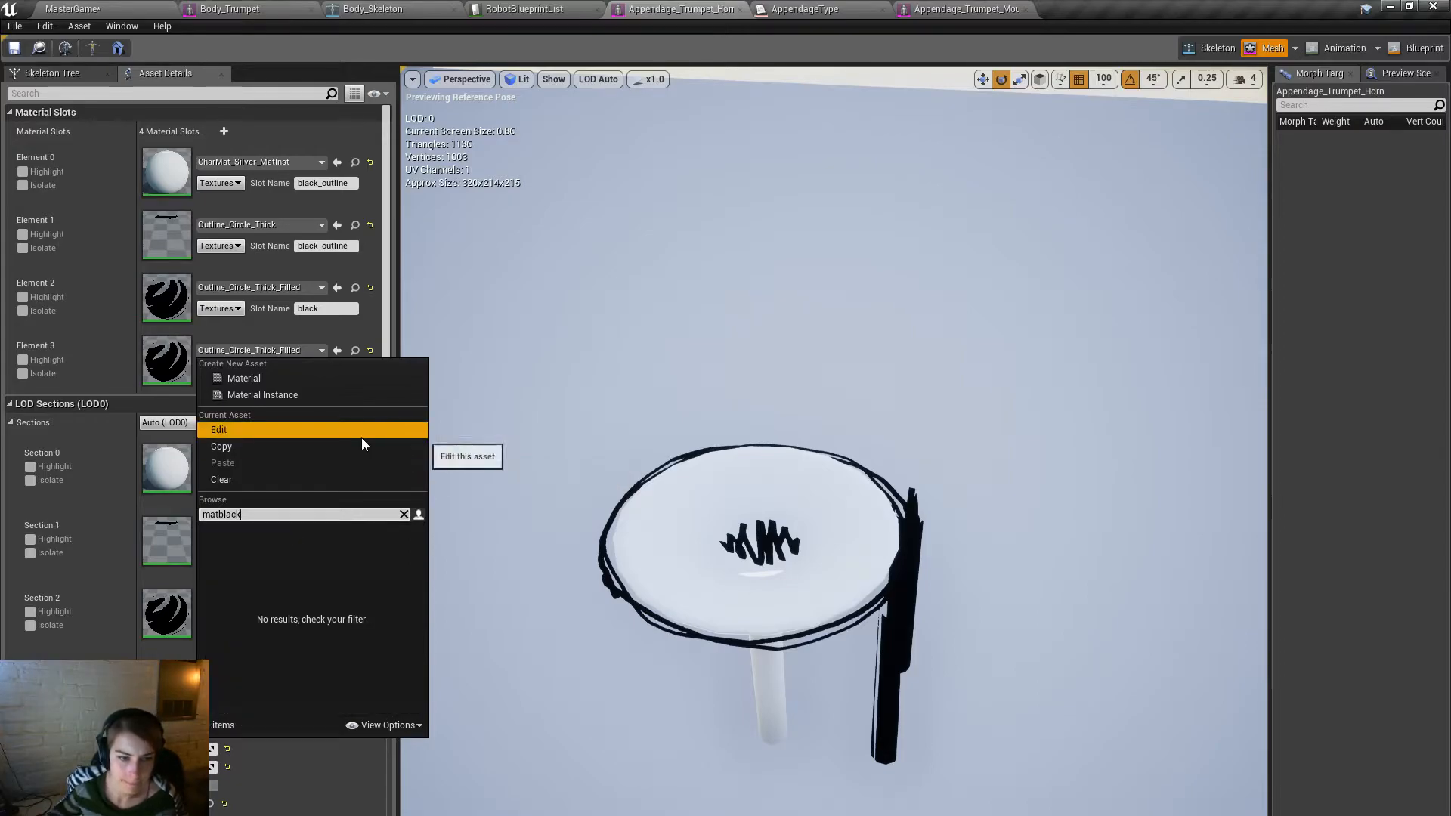
pyautogui.press('BackSpace')
pyautogui.press('BackSpace')
pyautogui.press('BackSpace')
pyautogui.press('BackSpace')
pyautogui.press('BackSpace')
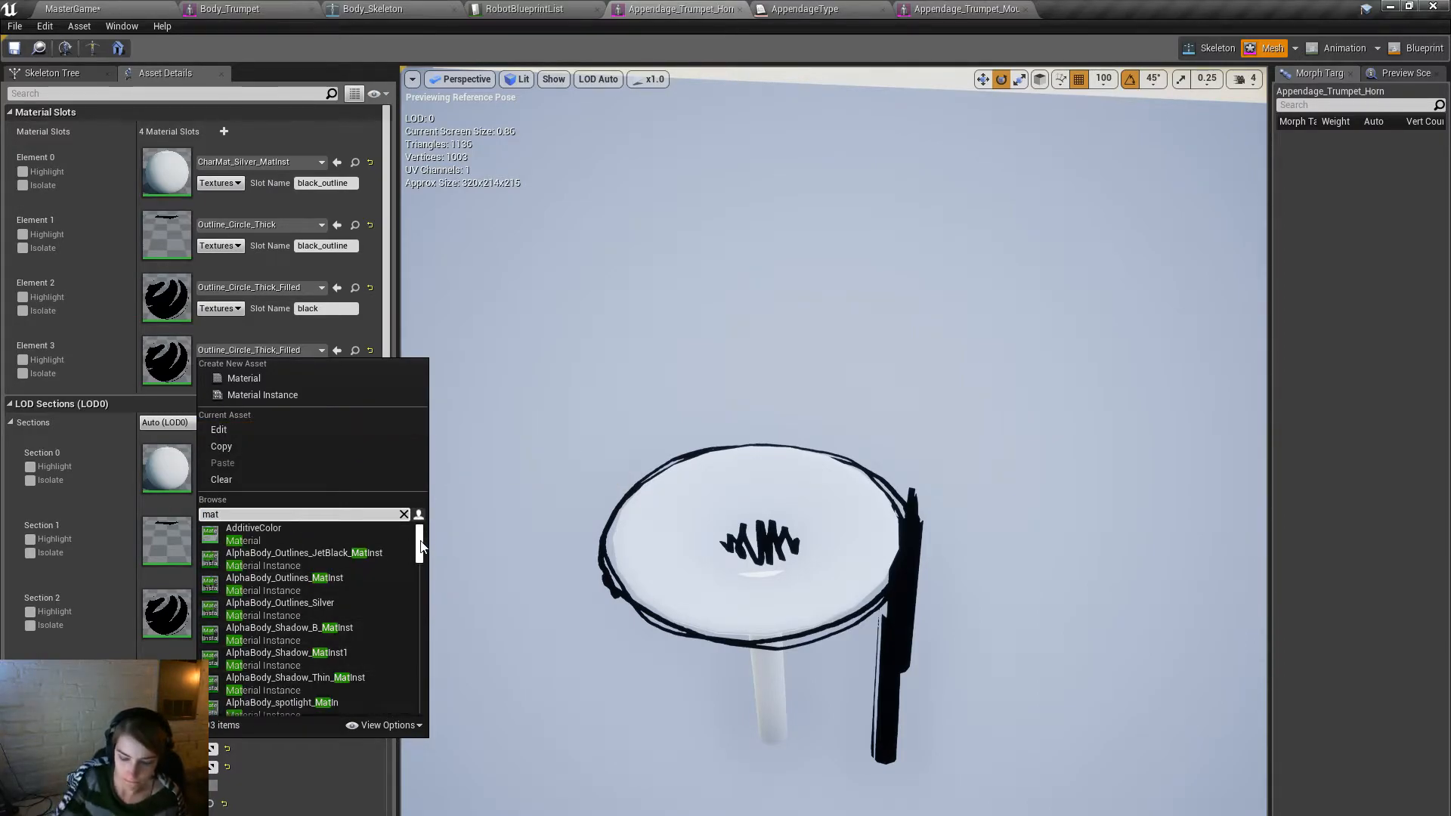
pyautogui.write('color')
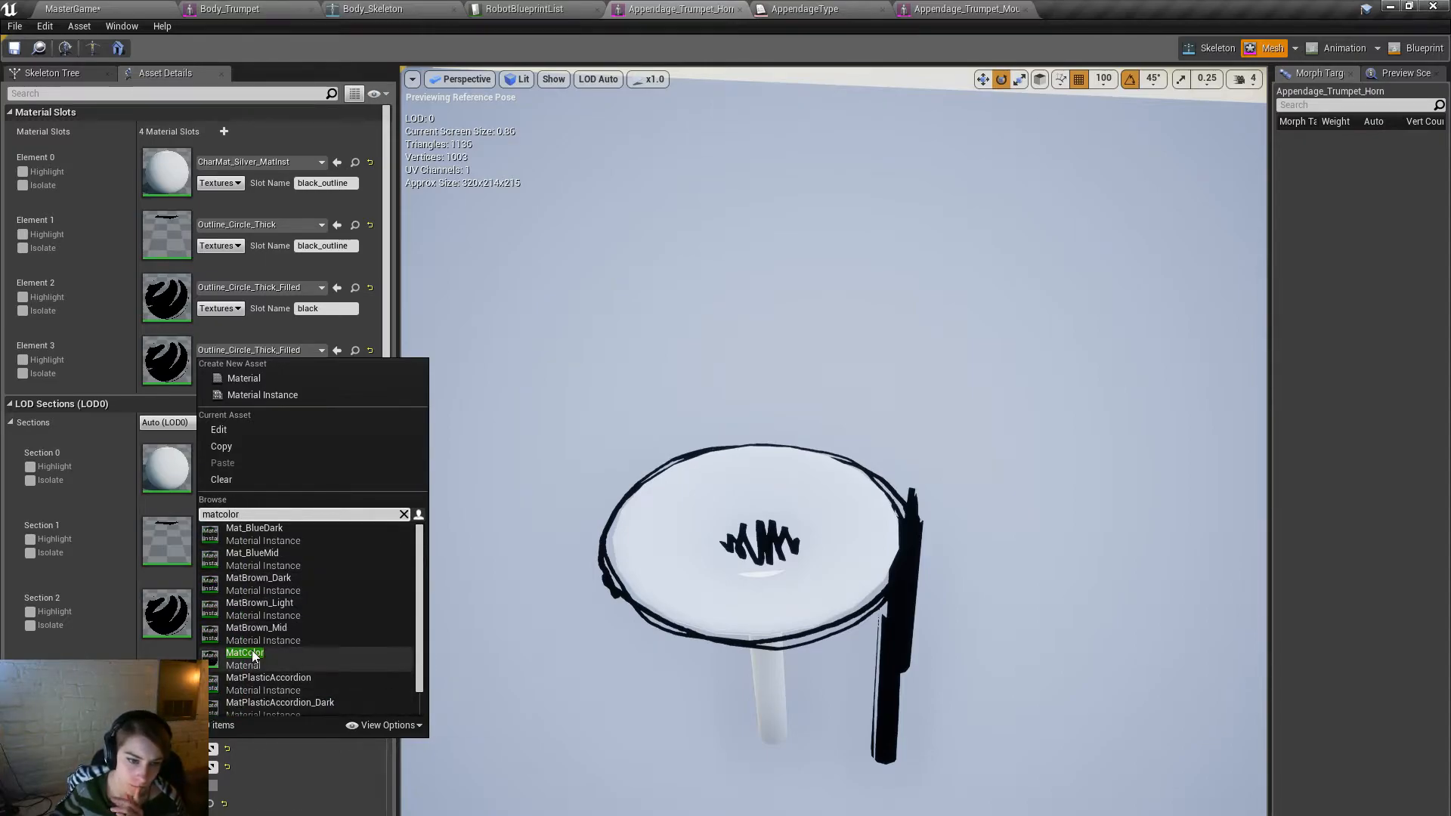
pyautogui.hotkey('ctrl', 'a')
pyautogui.write('character')
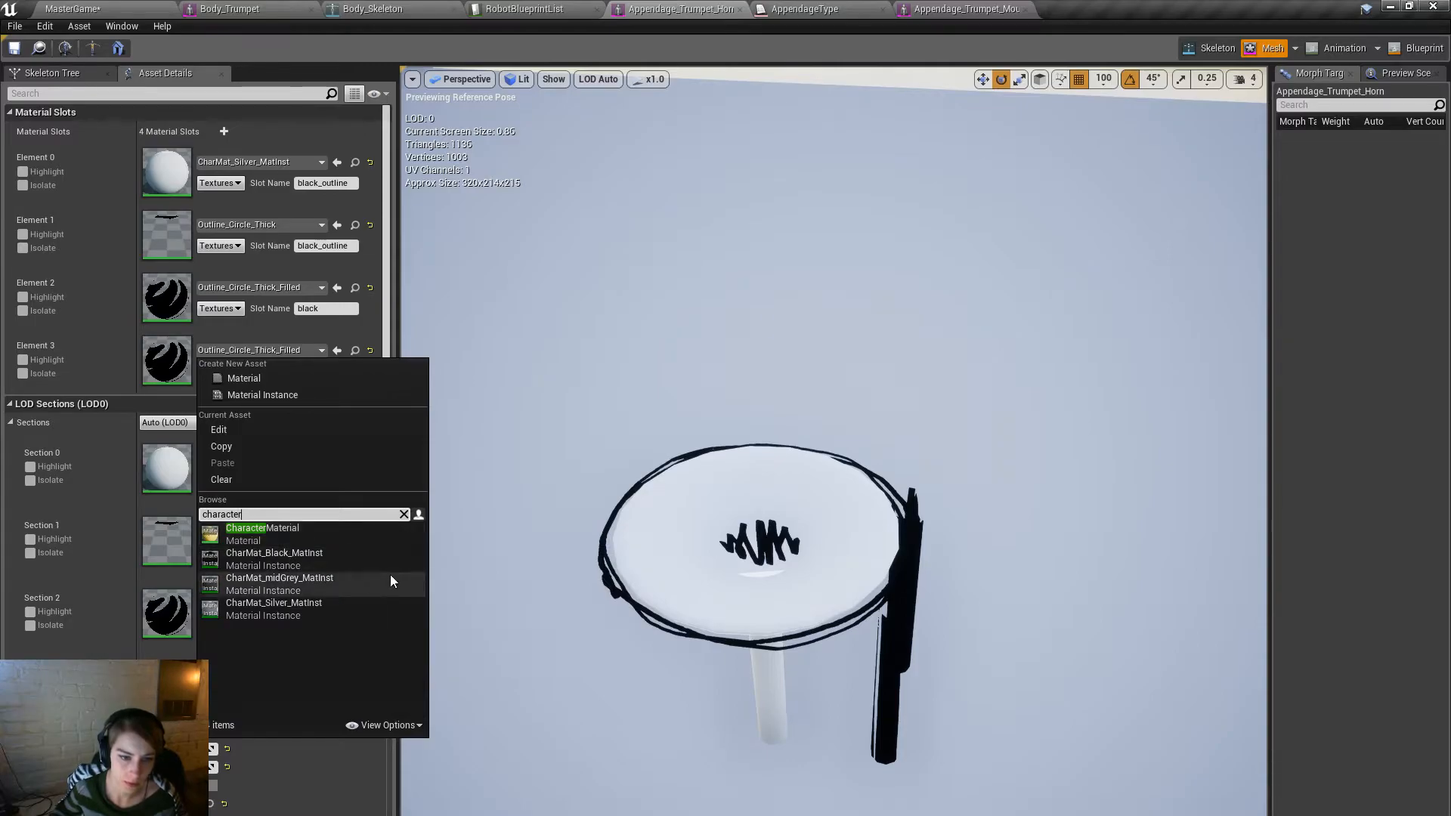
pyautogui.click(387, 563)
pyautogui.moveTo(606, 486); pyautogui.dragTo(595, 535, button='right')
pyautogui.click(13, 53)
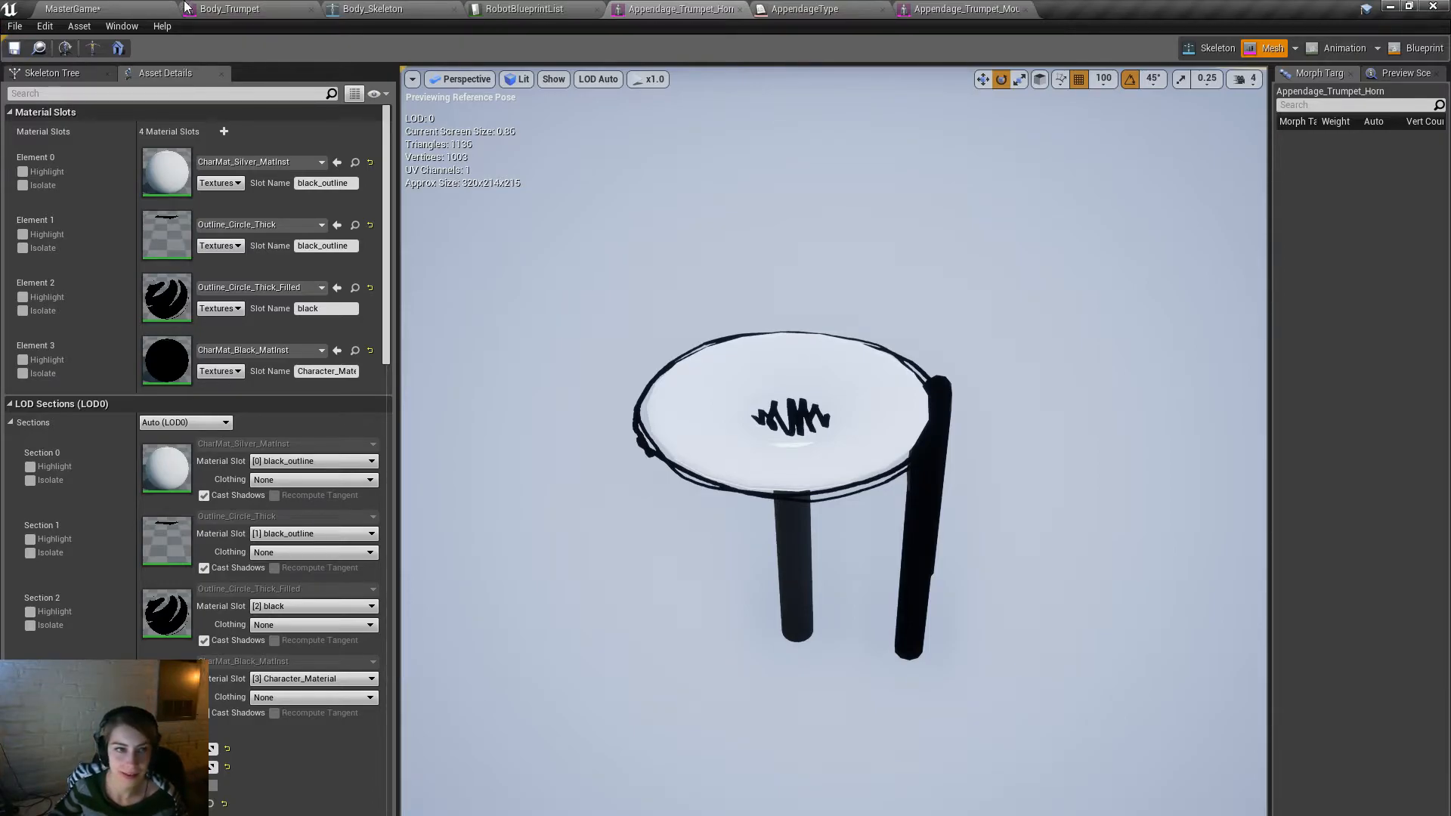
# Return to the MasterGame level, switch to Maya, and examine the trumpet's mouthpiece appendage up close from the side and from above.
pyautogui.click(151, 8)
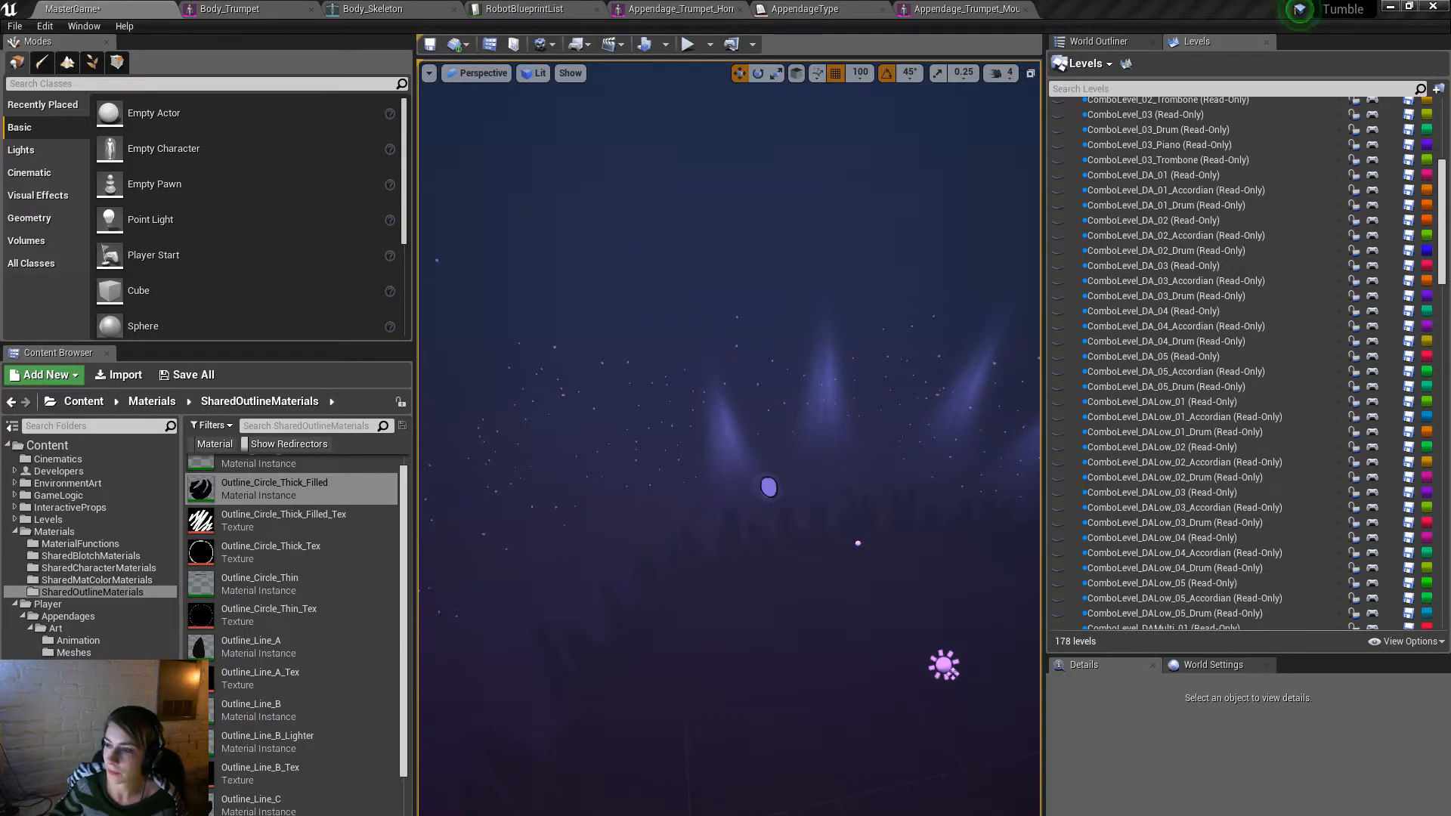
pyautogui.keyDown('alt'); pyautogui.moveTo(818, 437); pyautogui.dragTo(864, 446); pyautogui.keyUp('alt')
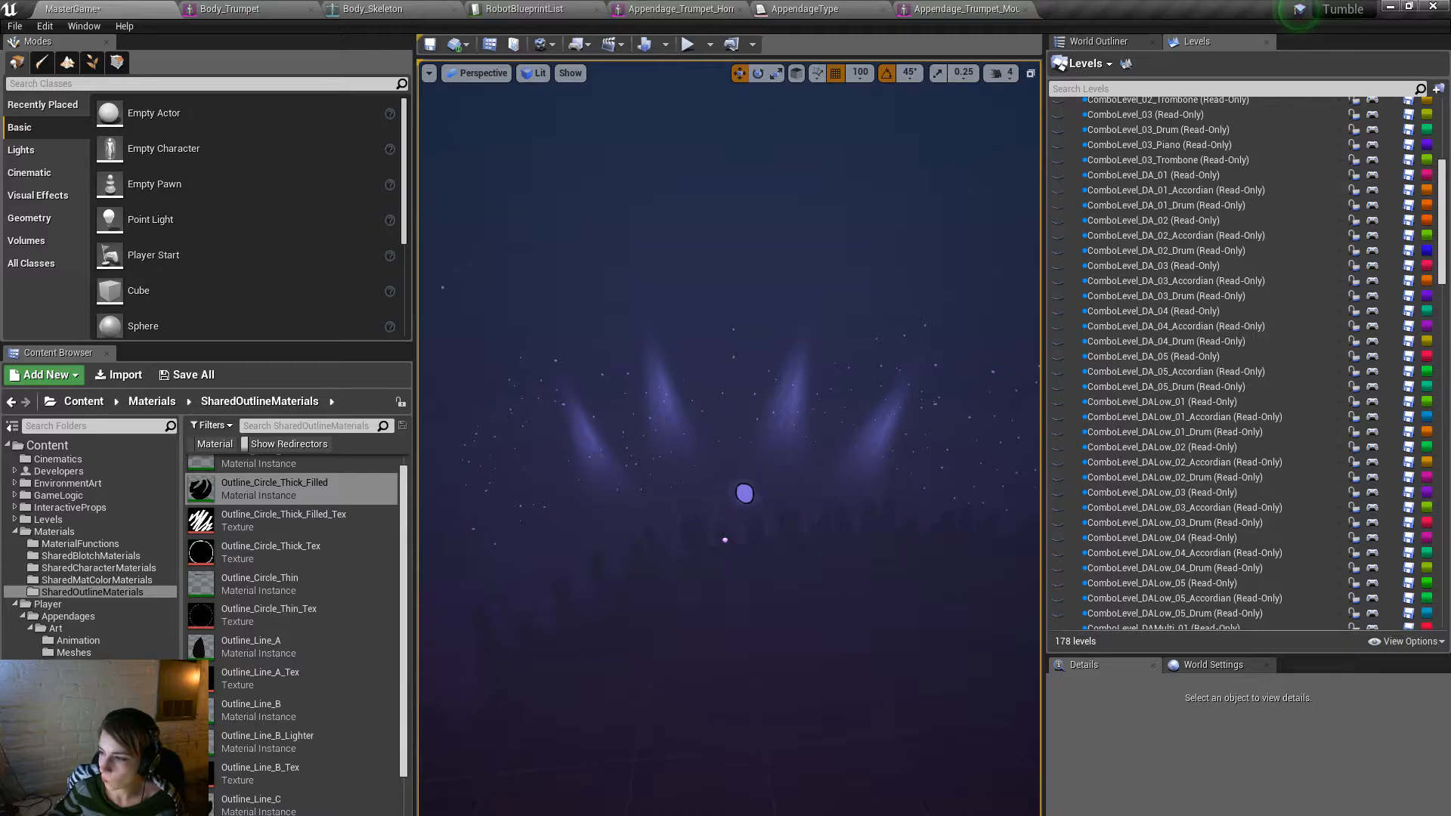
pyautogui.hotkey('alt', 'Tab')
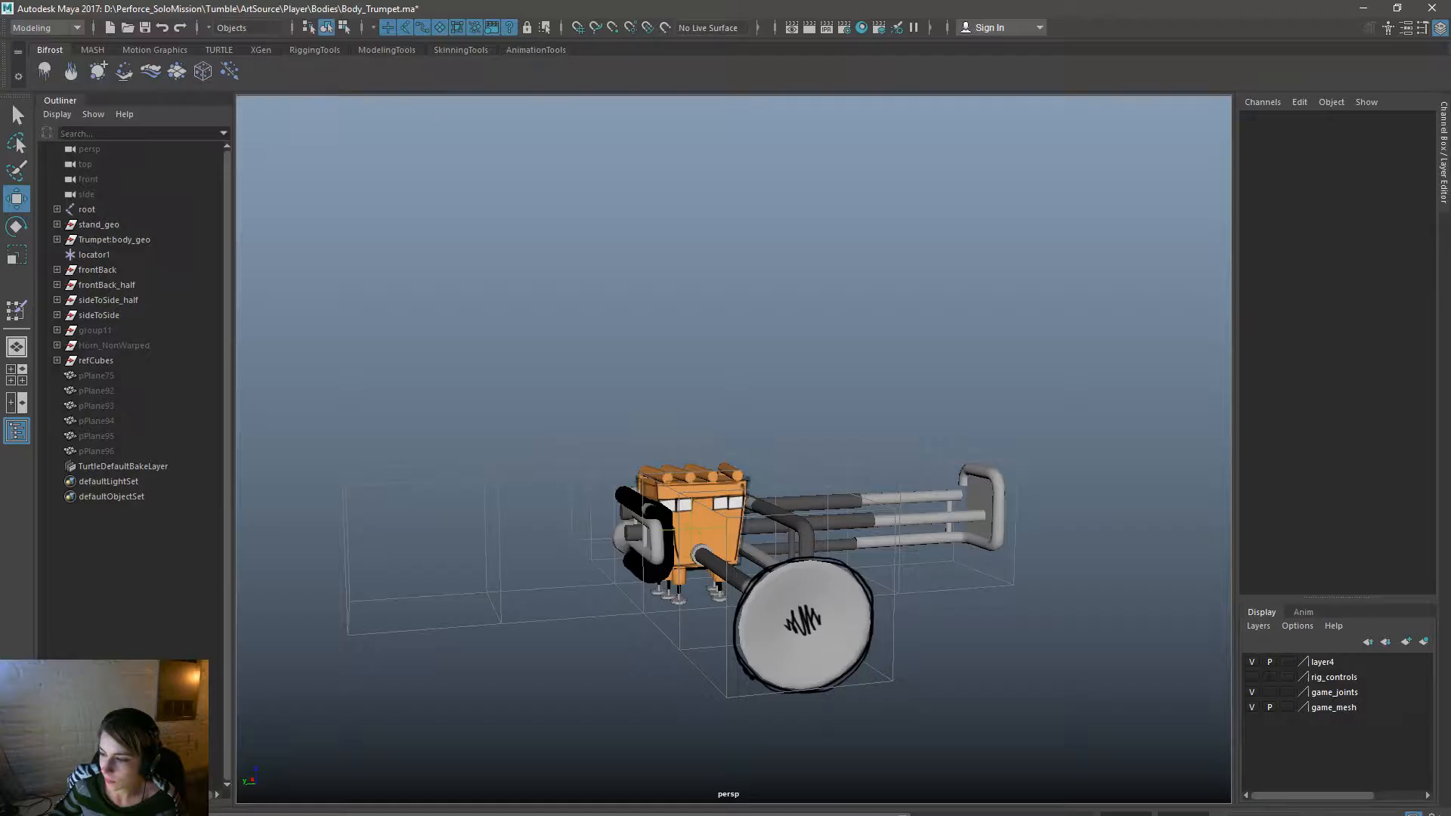
pyautogui.keyDown('alt'); pyautogui.moveTo(1065, 641); pyautogui.dragTo(945, 663); pyautogui.keyUp('alt')
pyautogui.keyDown('alt'); pyautogui.moveTo(945, 662); pyautogui.dragTo(551, 660, button='middle'); pyautogui.keyUp('alt')
pyautogui.scroll(4, 778, 642)
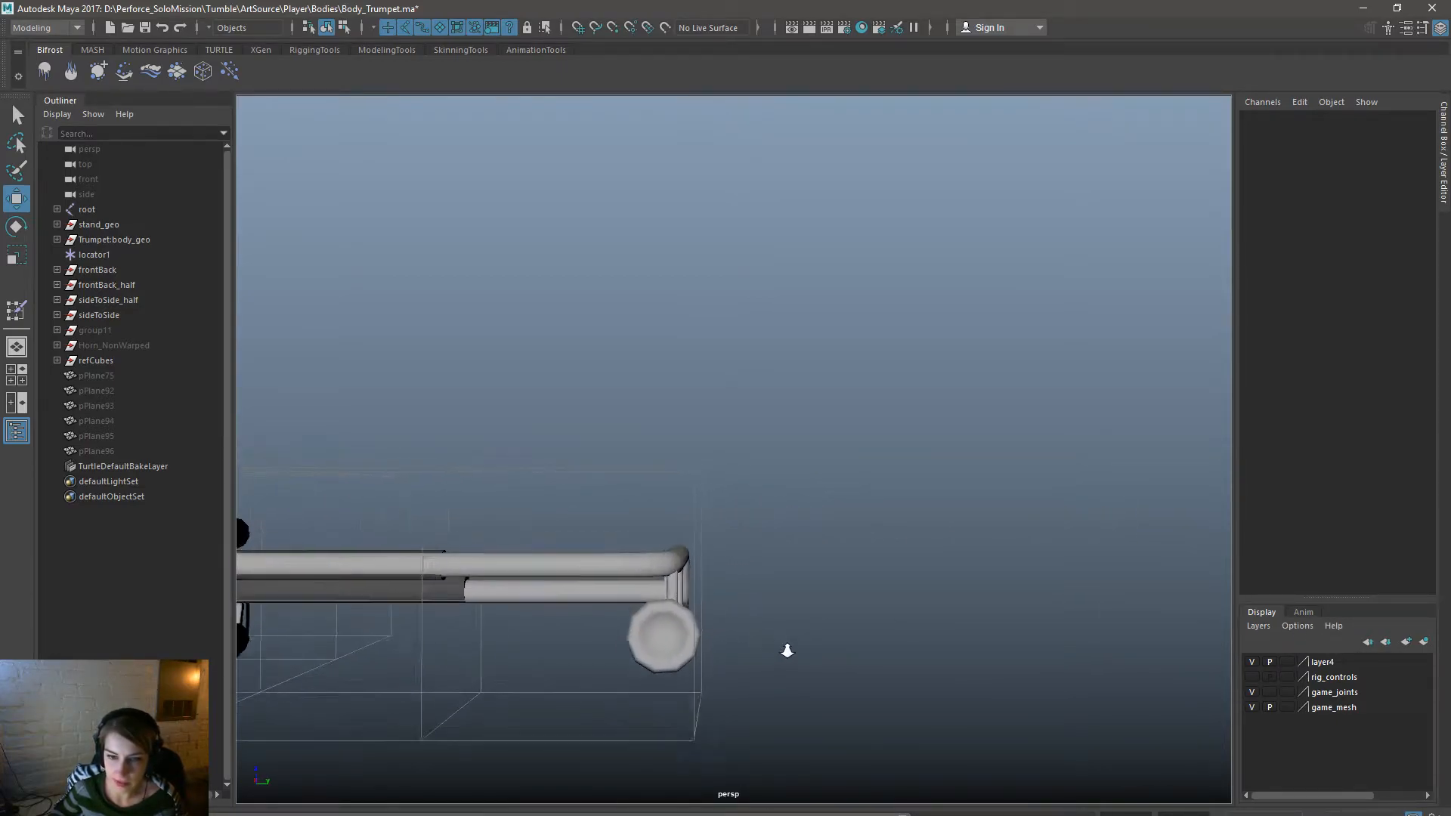
pyautogui.keyDown('alt'); pyautogui.moveTo(663, 584); pyautogui.dragTo(741, 527, button='middle'); pyautogui.keyUp('alt')
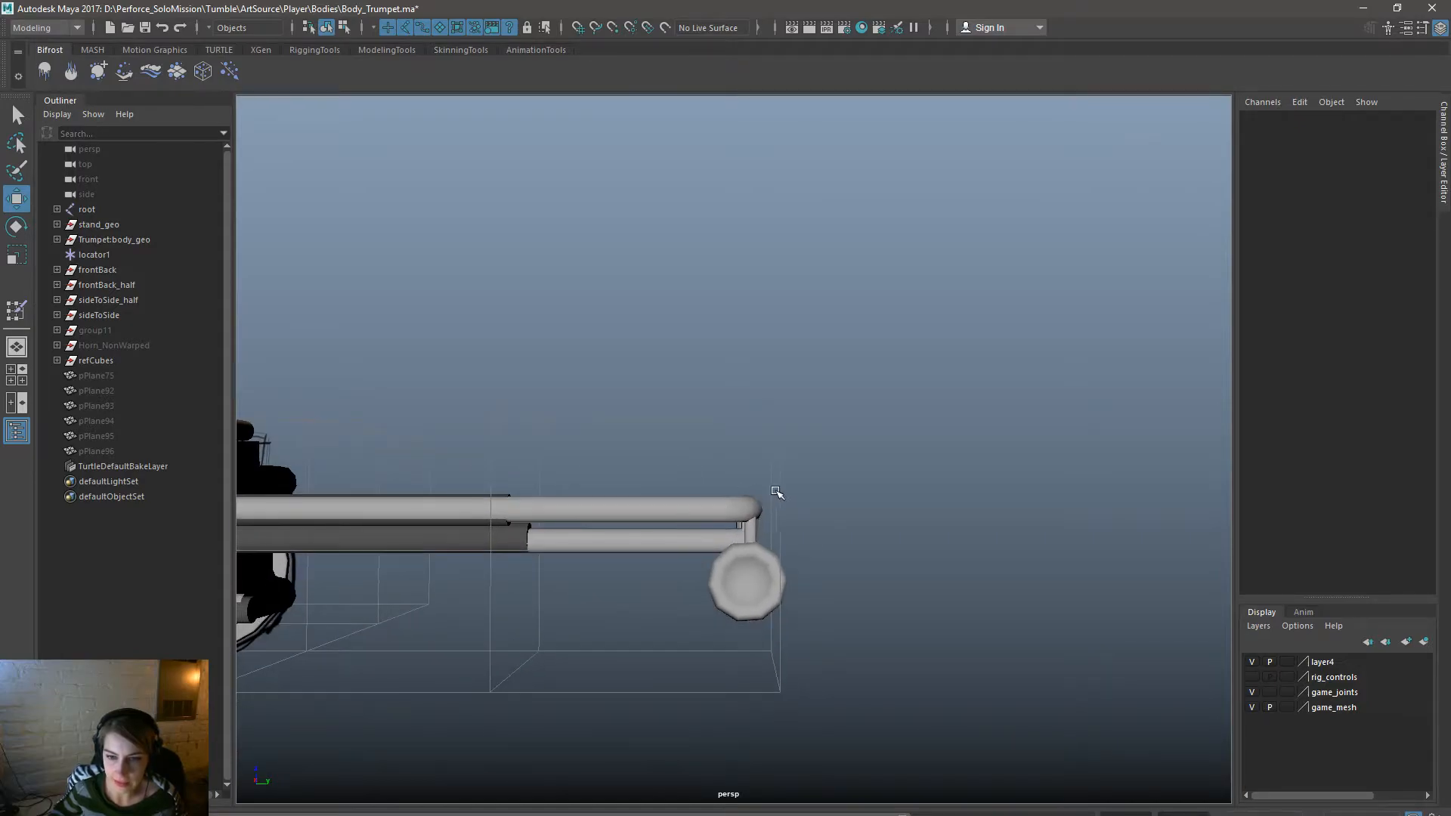
pyautogui.keyDown('alt'); pyautogui.moveTo(856, 588); pyautogui.dragTo(680, 716); pyautogui.keyUp('alt')
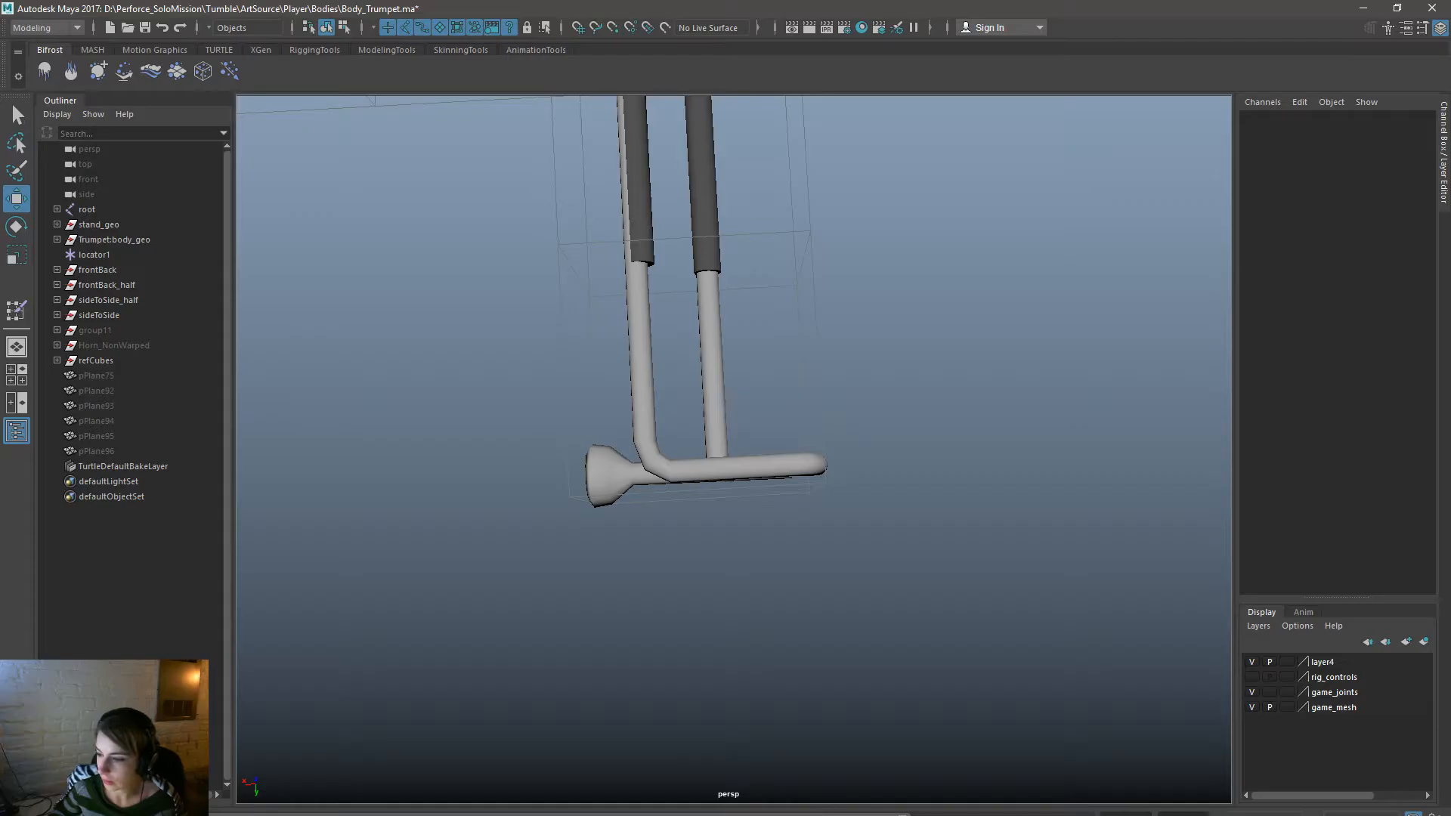
# Switch back to Unreal Engine and start a full-screen playtest of the same Trombone level with blueprints compiled.
pyautogui.hotkey('alt', 'Tab')
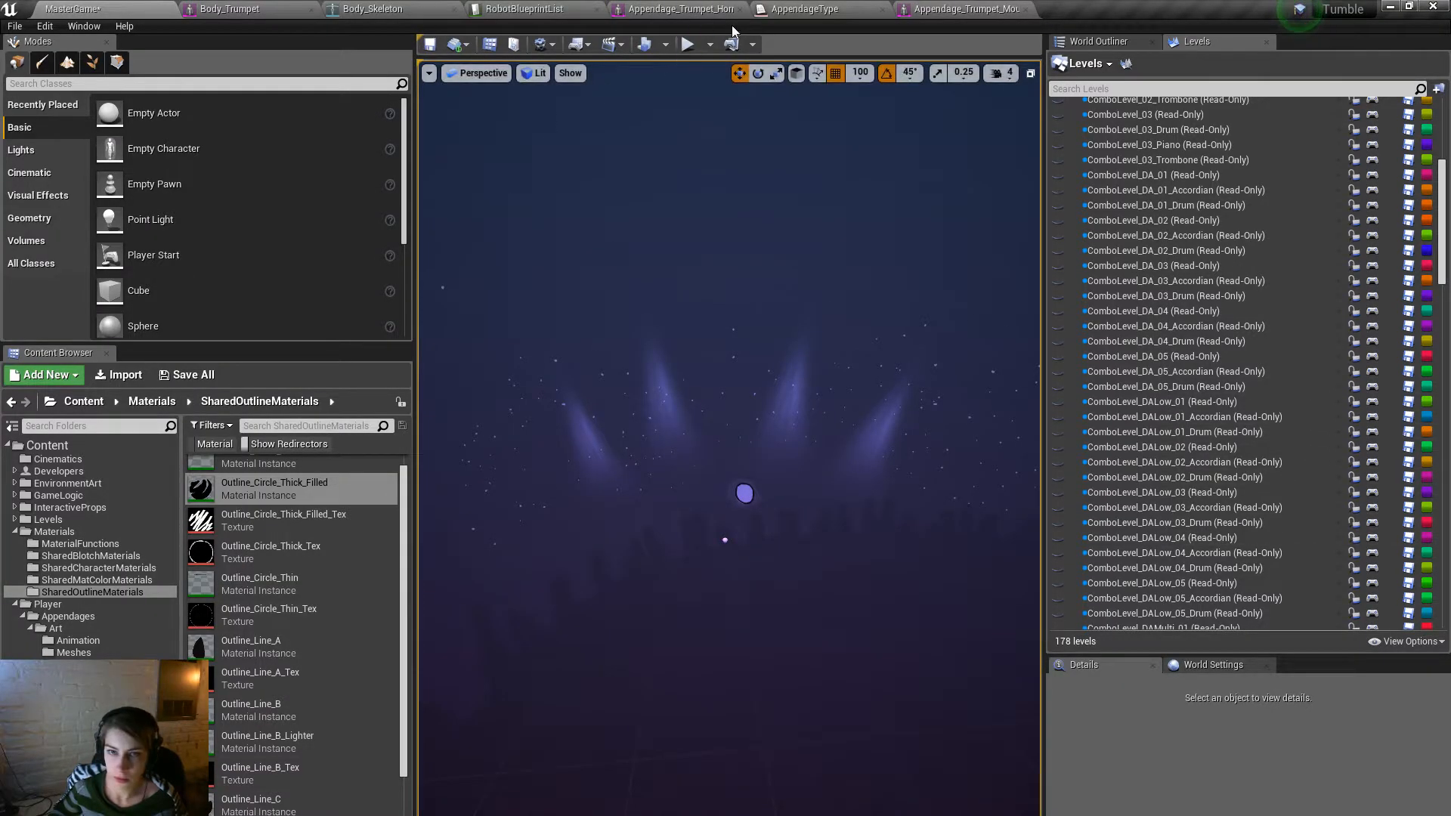
pyautogui.click(695, 45)
pyautogui.click(831, 509)
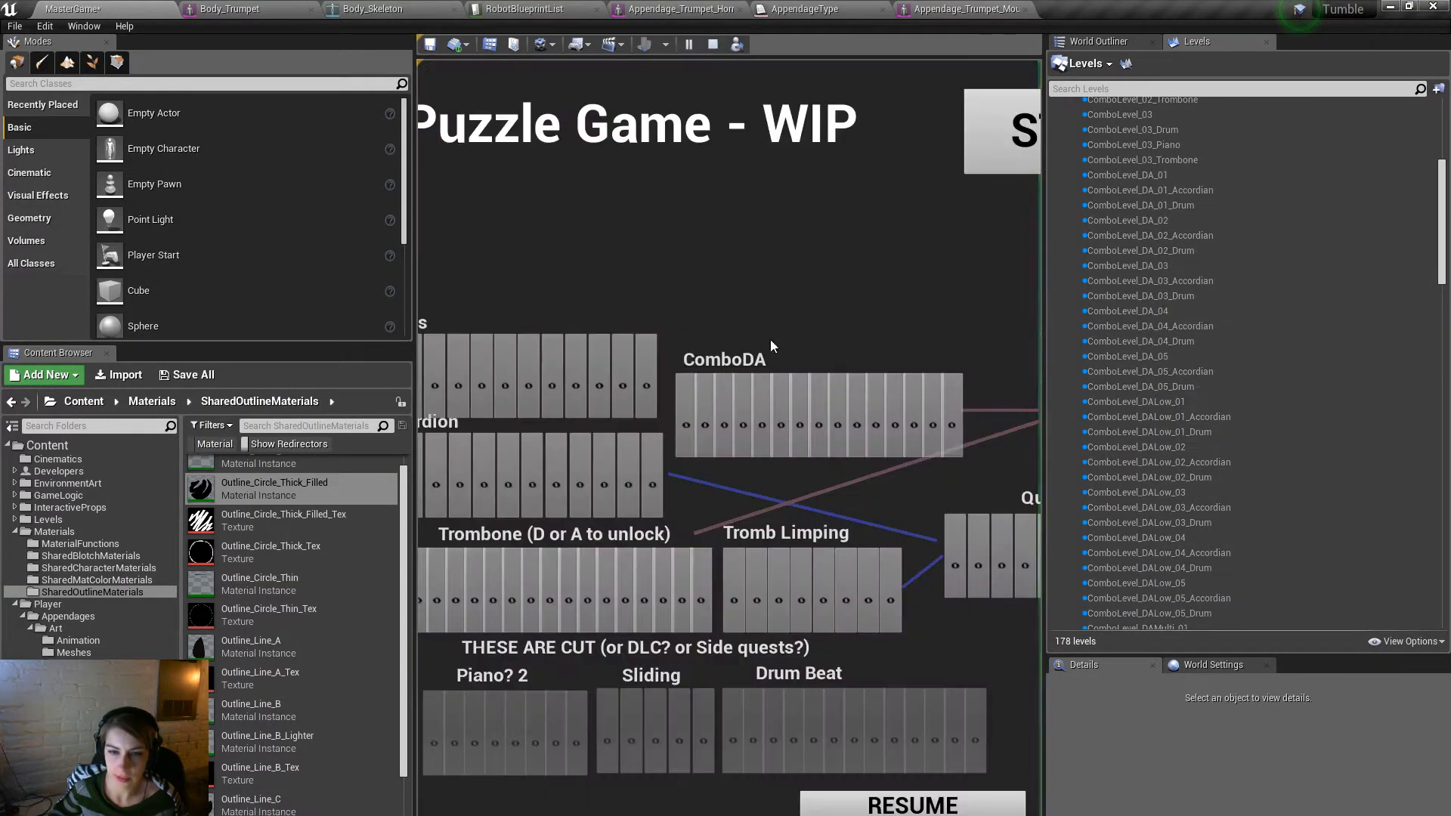
pyautogui.press('F11')
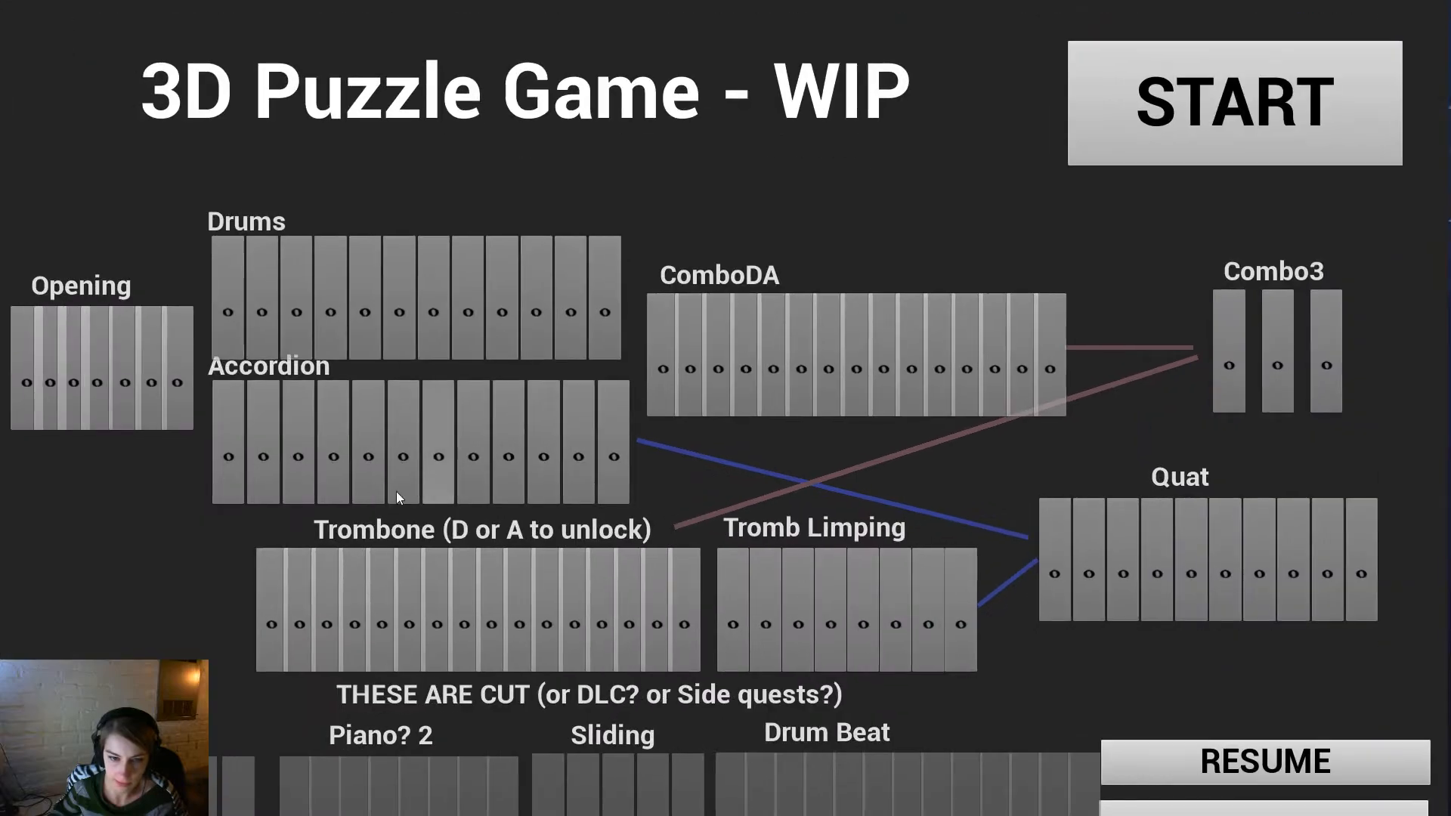
pyautogui.click(293, 620)
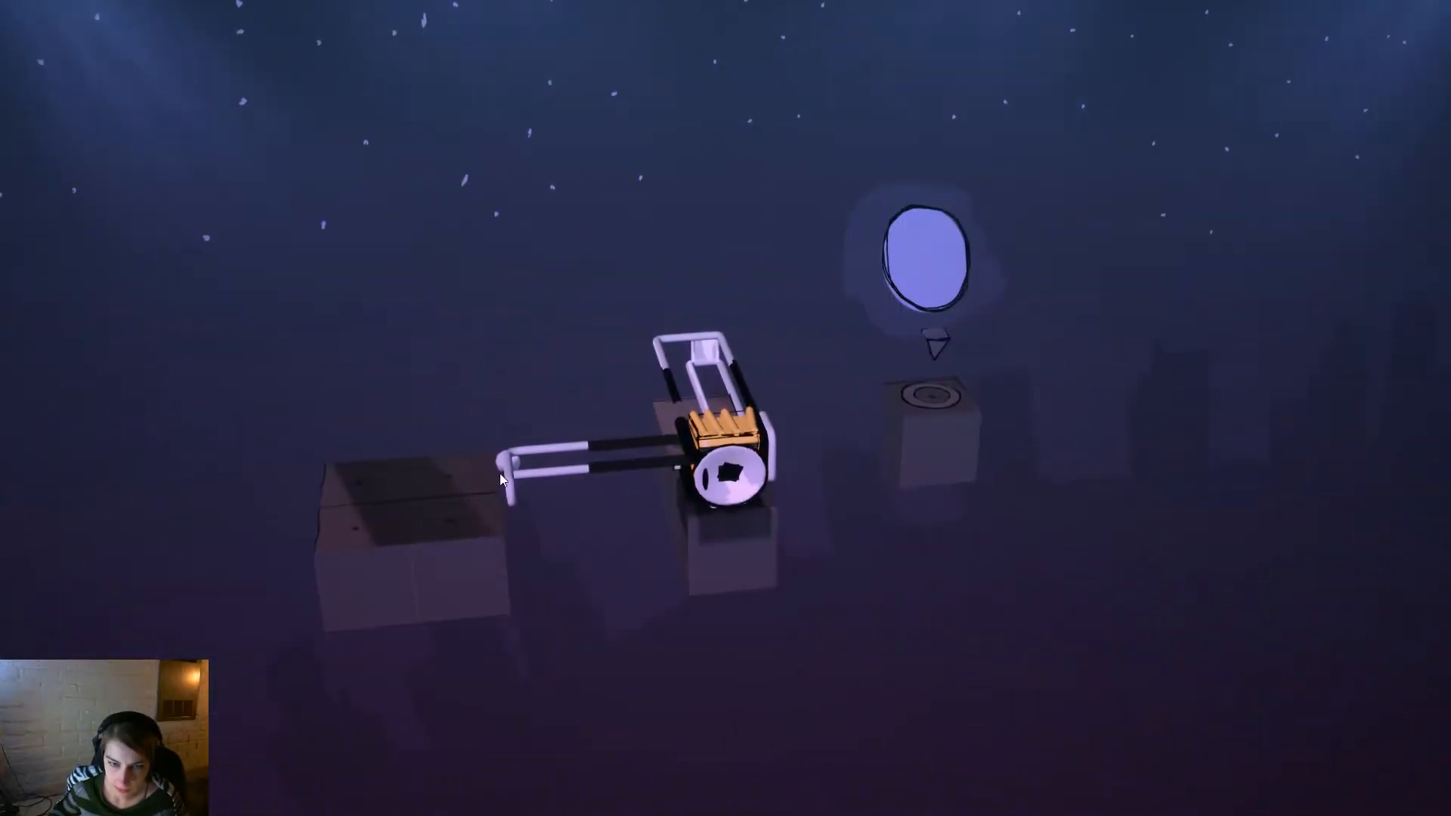
# Tumble the trumpet robot onto the wide platform until it stands on its mouthpiece, inspect it from several angles, and end the playtest.
pyautogui.click(682, 346)
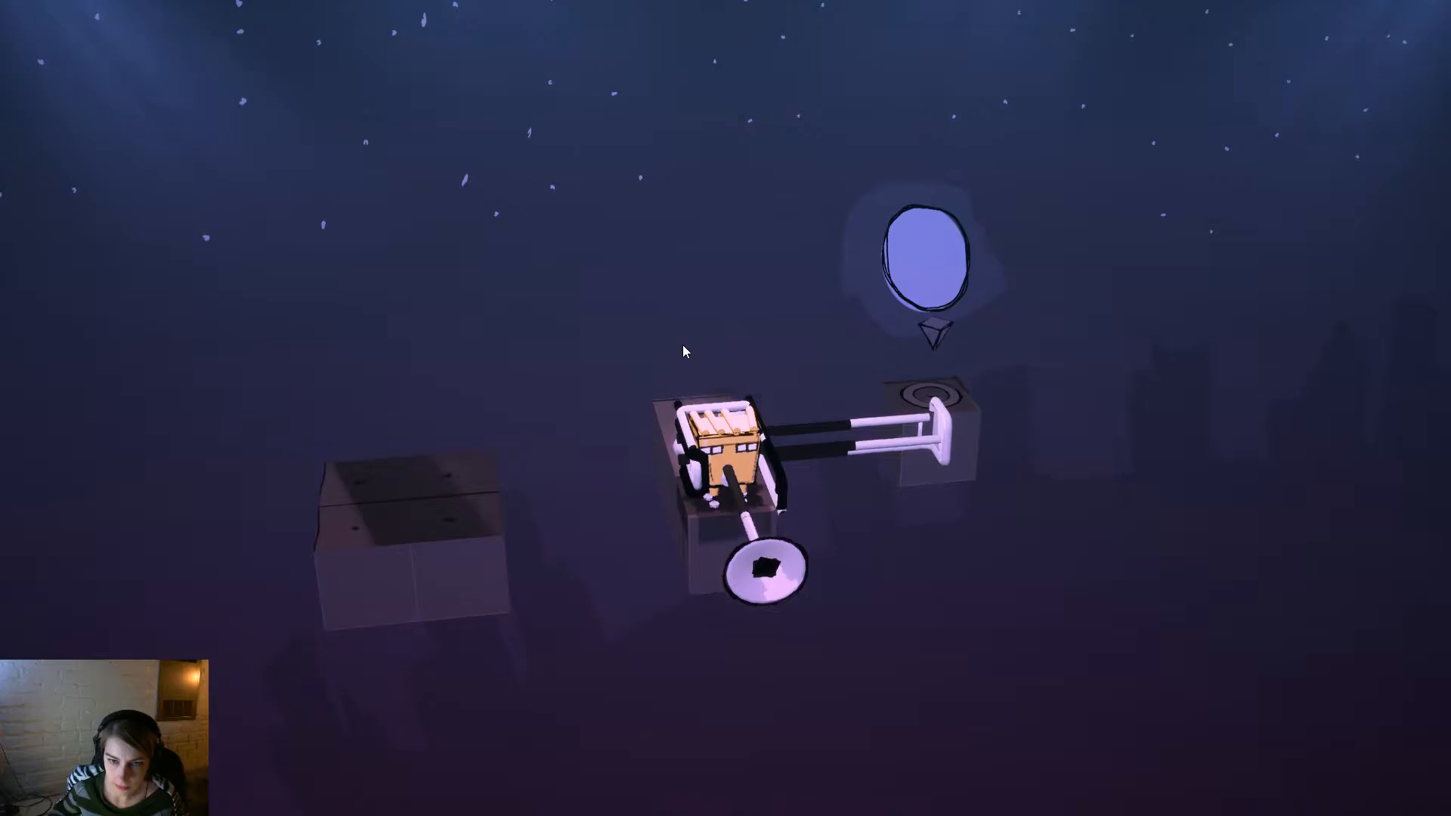
pyautogui.click(734, 273)
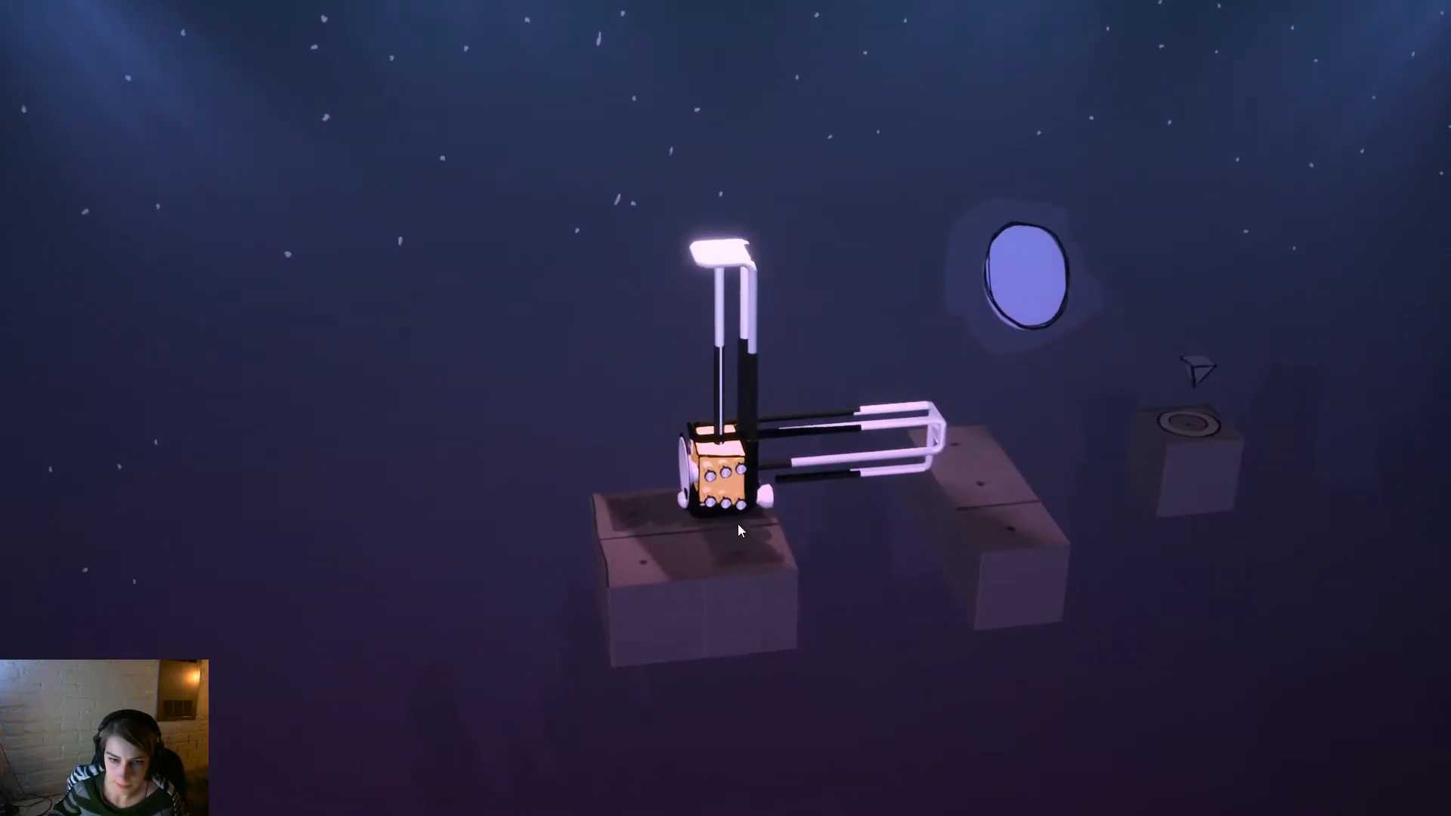
pyautogui.click(722, 244)
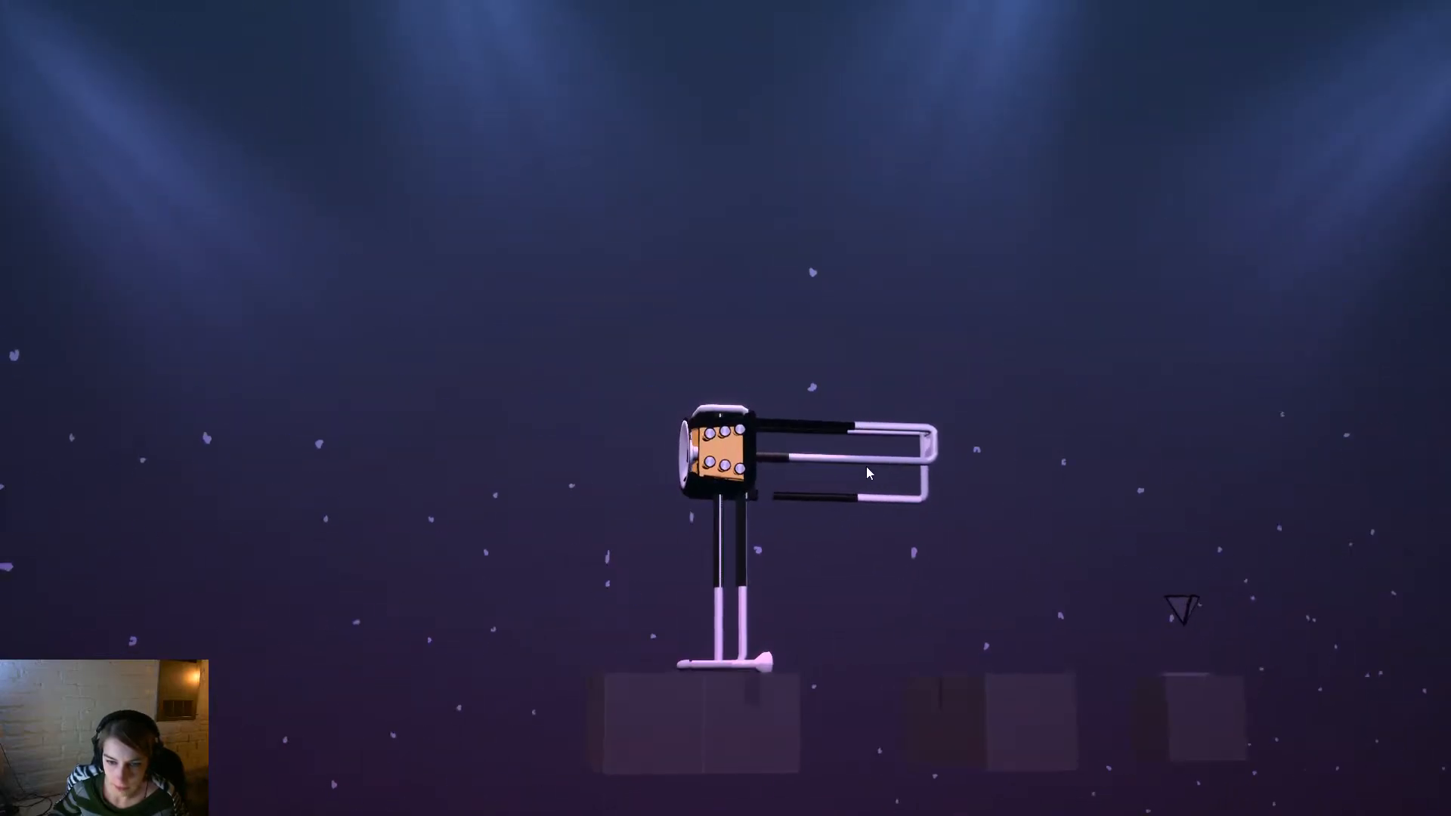
pyautogui.moveTo(839, 486); pyautogui.dragTo(704, 753)
pyautogui.moveTo(786, 700); pyautogui.dragTo(174, 630)
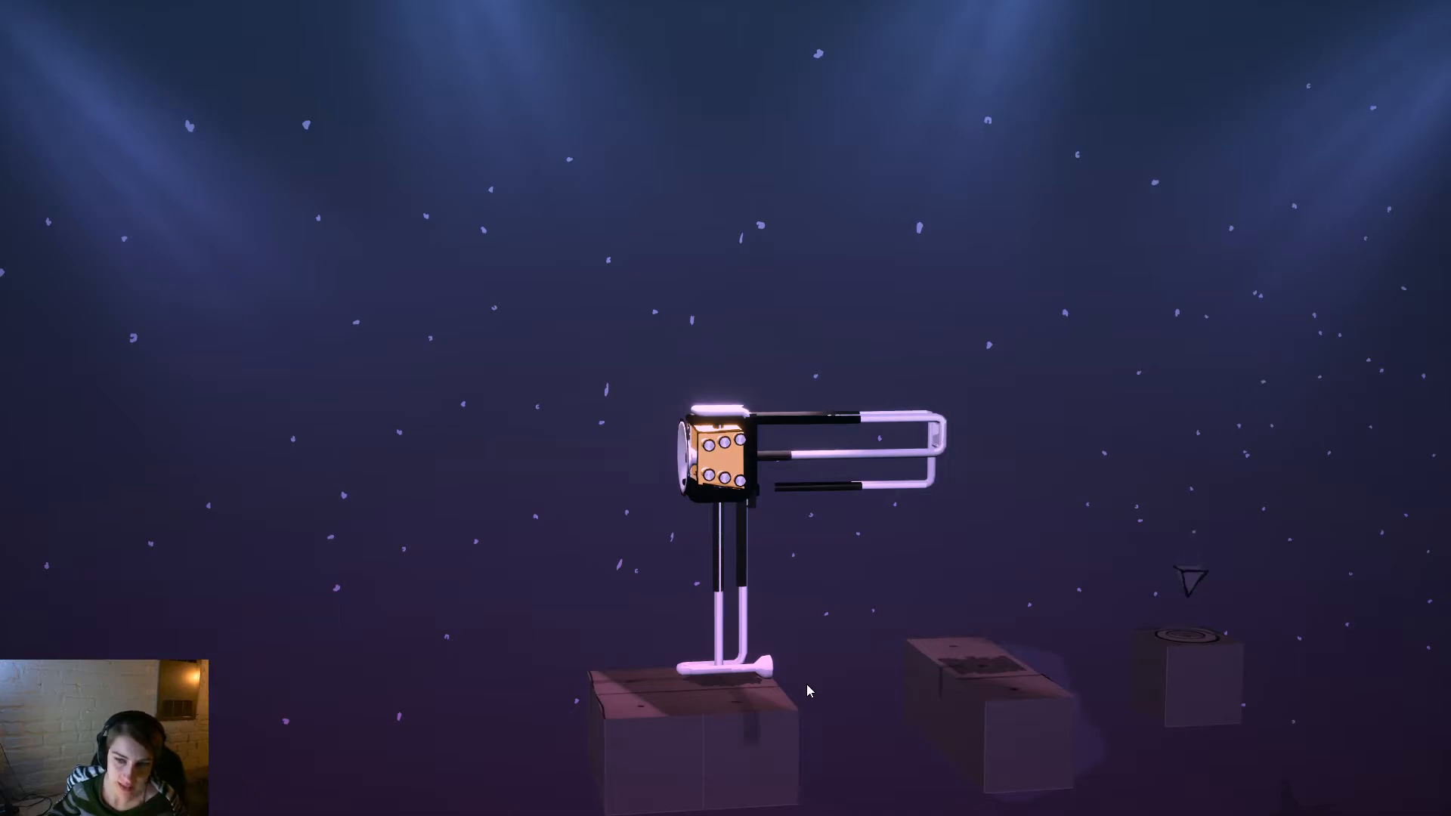
pyautogui.press('Escape')
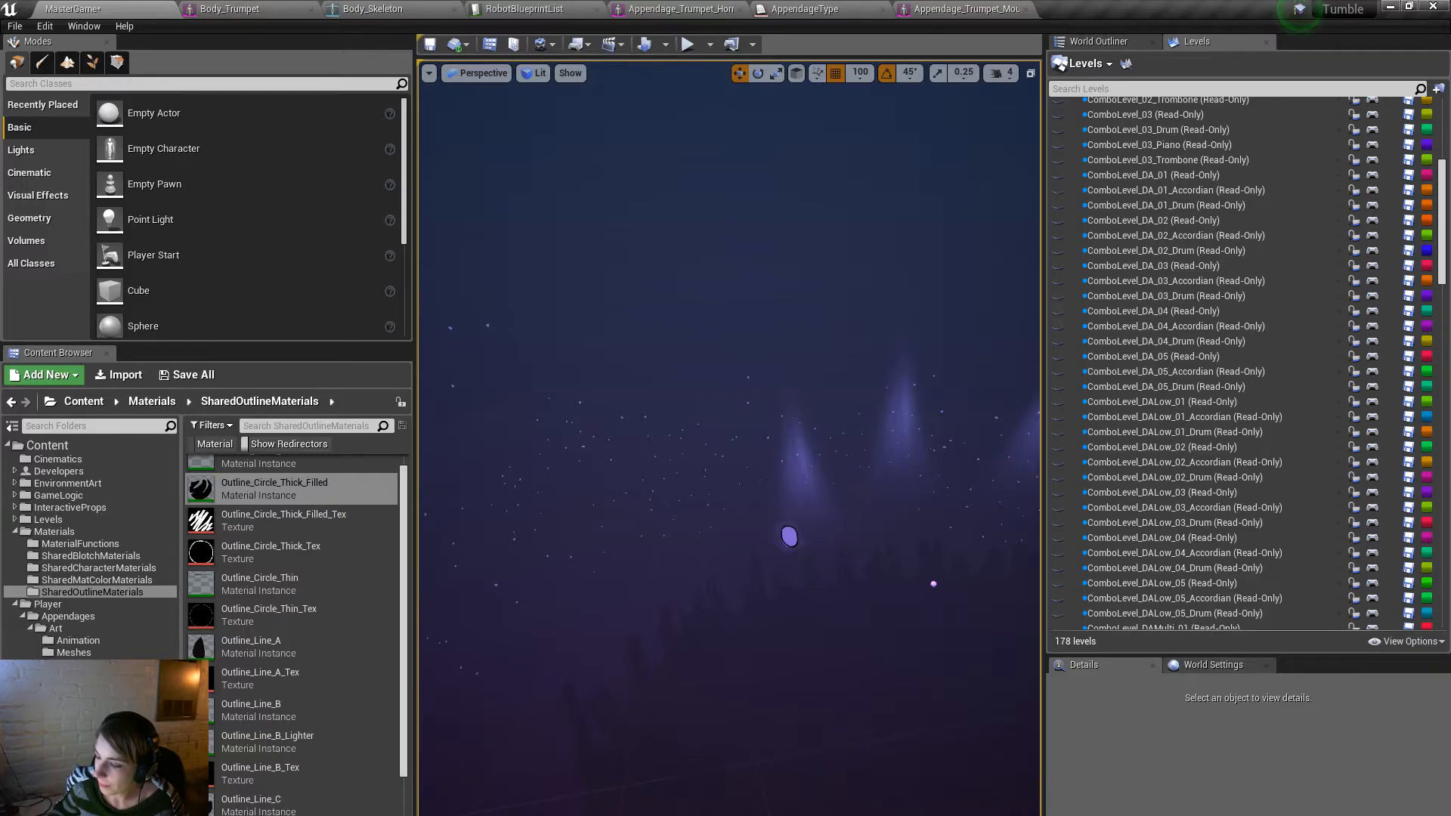
# Switch to Maya and examine the trumpet robot's horn, mouthpiece and tube appendages from several sides and from above.
pyautogui.hotkey('alt', 'Tab')
pyautogui.keyDown('alt'); pyautogui.moveTo(1052, 610); pyautogui.dragTo(756, 396, button='right'); pyautogui.keyUp('alt')
pyautogui.keyDown('alt'); pyautogui.moveTo(755, 395); pyautogui.dragTo(765, 320); pyautogui.keyUp('alt')
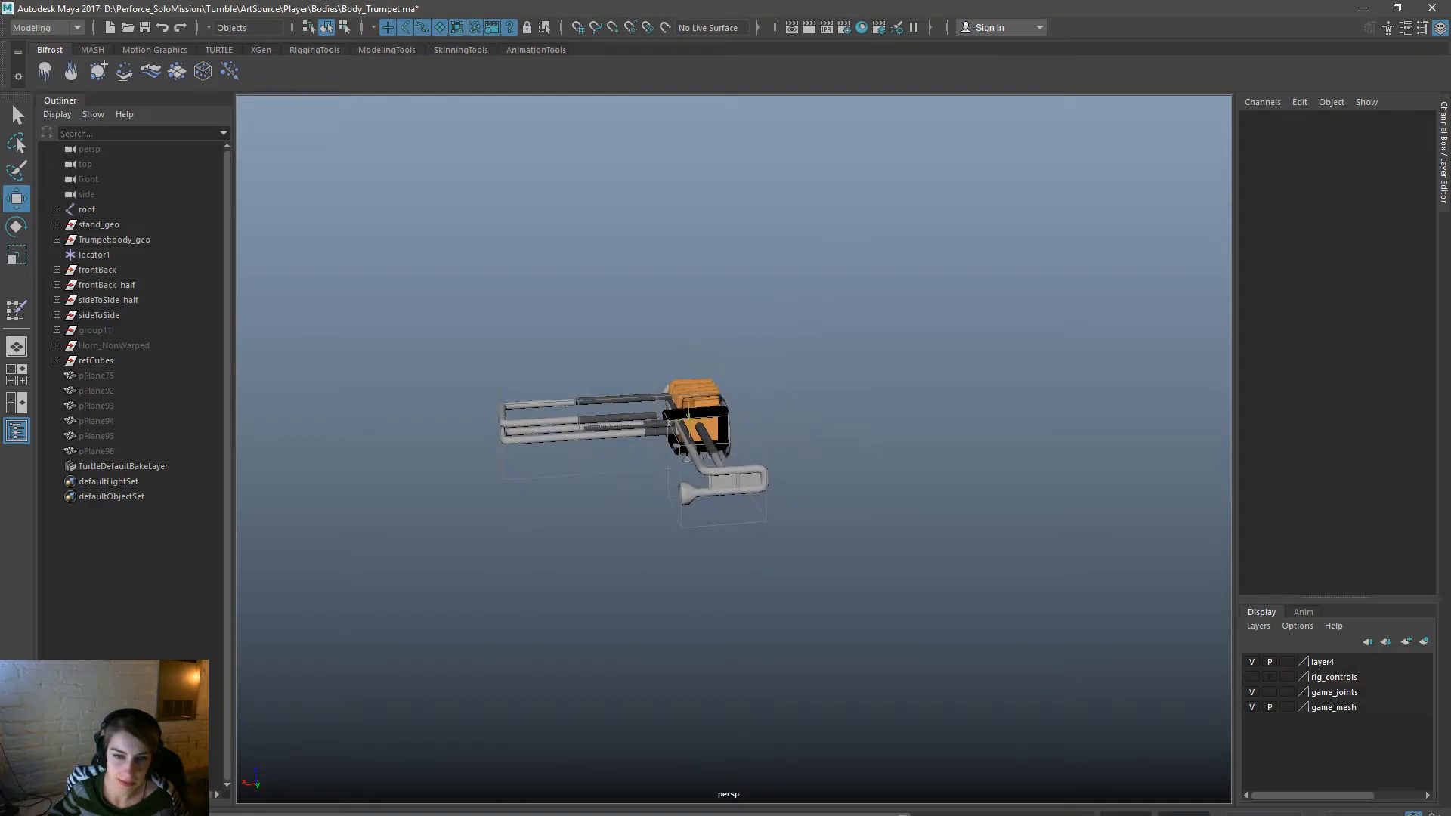
pyautogui.keyDown('alt'); pyautogui.moveTo(655, 546); pyautogui.dragTo(645, 659, button='middle'); pyautogui.keyUp('alt')
pyautogui.keyDown('alt'); pyautogui.moveTo(967, 522); pyautogui.dragTo(774, 496); pyautogui.keyUp('alt')
pyautogui.keyDown('alt'); pyautogui.moveTo(773, 496); pyautogui.dragTo(881, 421, button='right'); pyautogui.keyUp('alt')
pyautogui.keyDown('alt'); pyautogui.moveTo(881, 421); pyautogui.dragTo(657, 486, button='middle'); pyautogui.keyUp('alt')
pyautogui.keyDown('alt'); pyautogui.moveTo(658, 486); pyautogui.dragTo(751, 452); pyautogui.keyUp('alt')
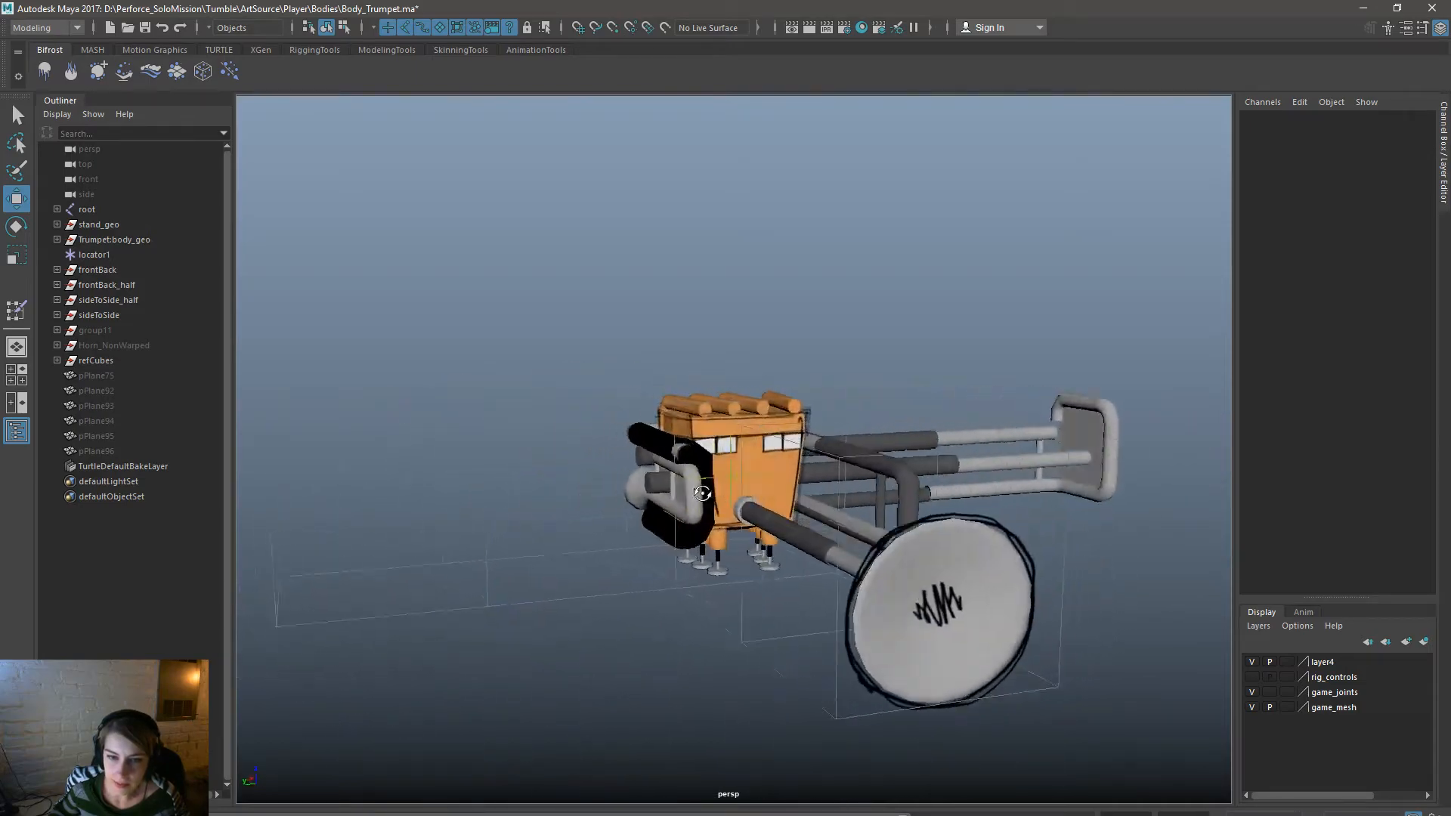
pyautogui.keyDown('alt'); pyautogui.moveTo(823, 614); pyautogui.dragTo(845, 608); pyautogui.keyUp('alt')
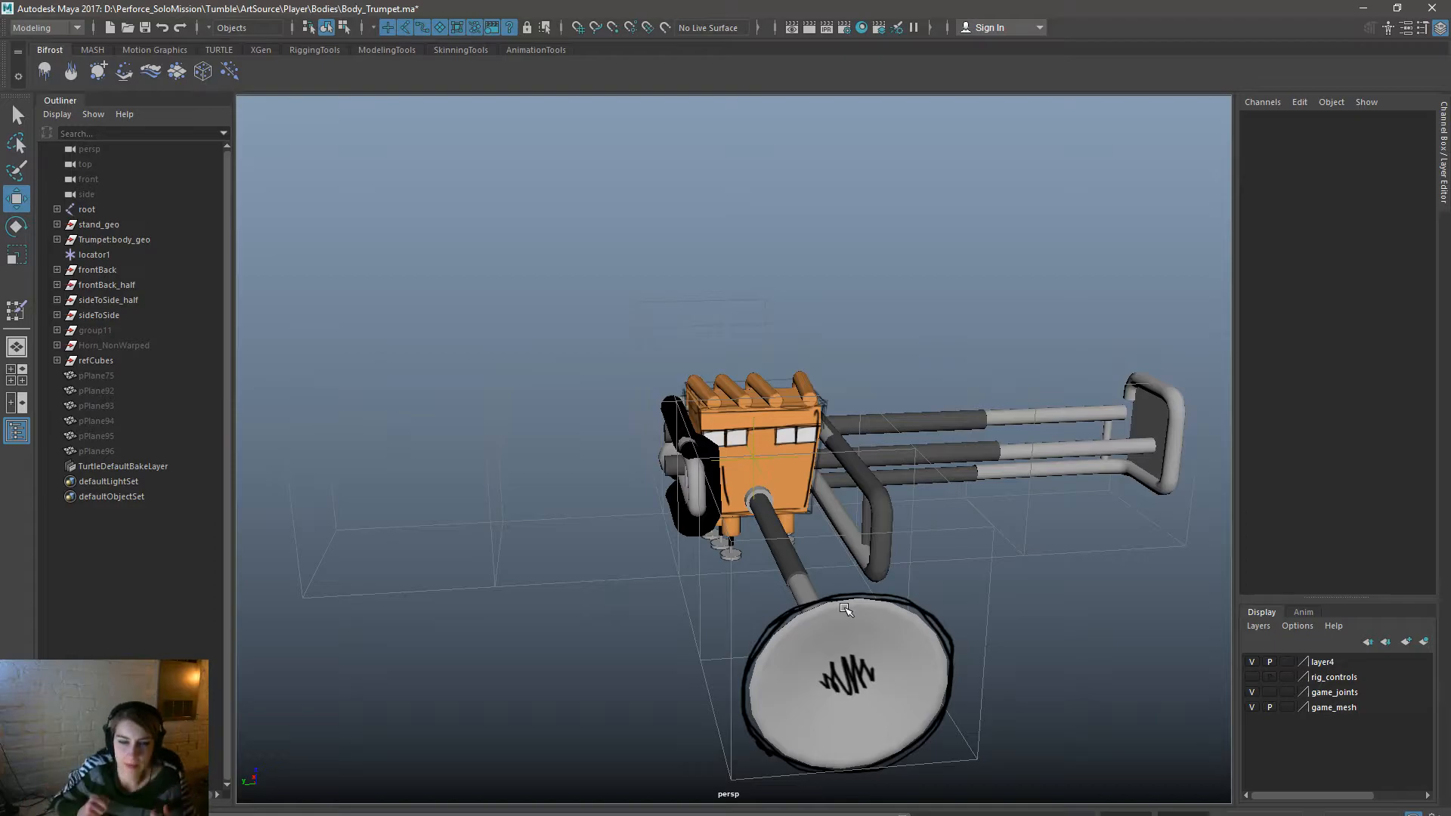
pyautogui.keyDown('alt'); pyautogui.moveTo(652, 613); pyautogui.dragTo(1206, 680); pyautogui.keyUp('alt')
pyautogui.keyDown('alt'); pyautogui.moveTo(730, 447); pyautogui.dragTo(764, 565, button='middle'); pyautogui.keyUp('alt')
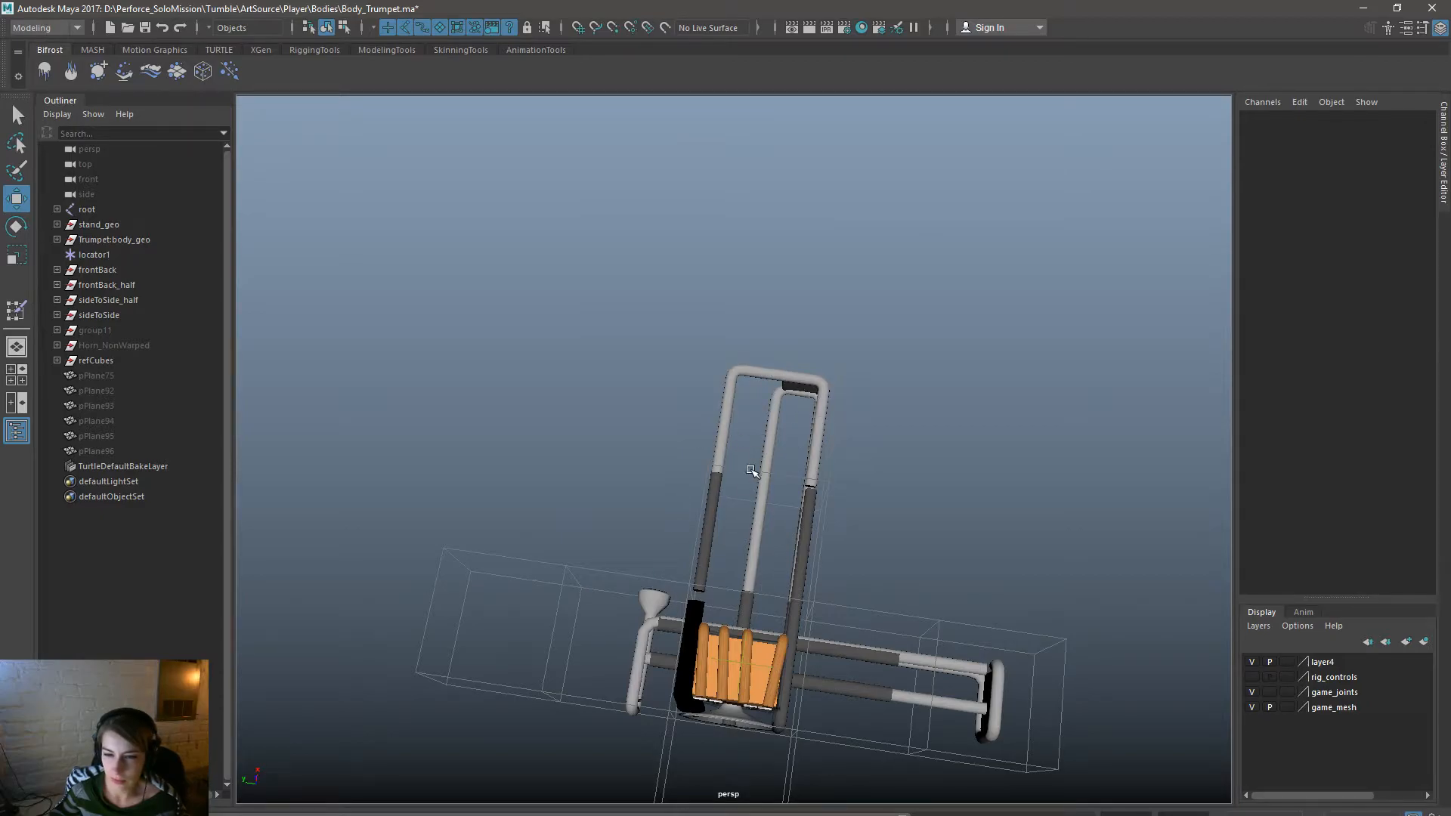
pyautogui.keyDown('alt'); pyautogui.moveTo(818, 627); pyautogui.dragTo(516, 572); pyautogui.keyUp('alt')
pyautogui.keyDown('alt'); pyautogui.moveTo(873, 640); pyautogui.dragTo(832, 618); pyautogui.keyUp('alt')
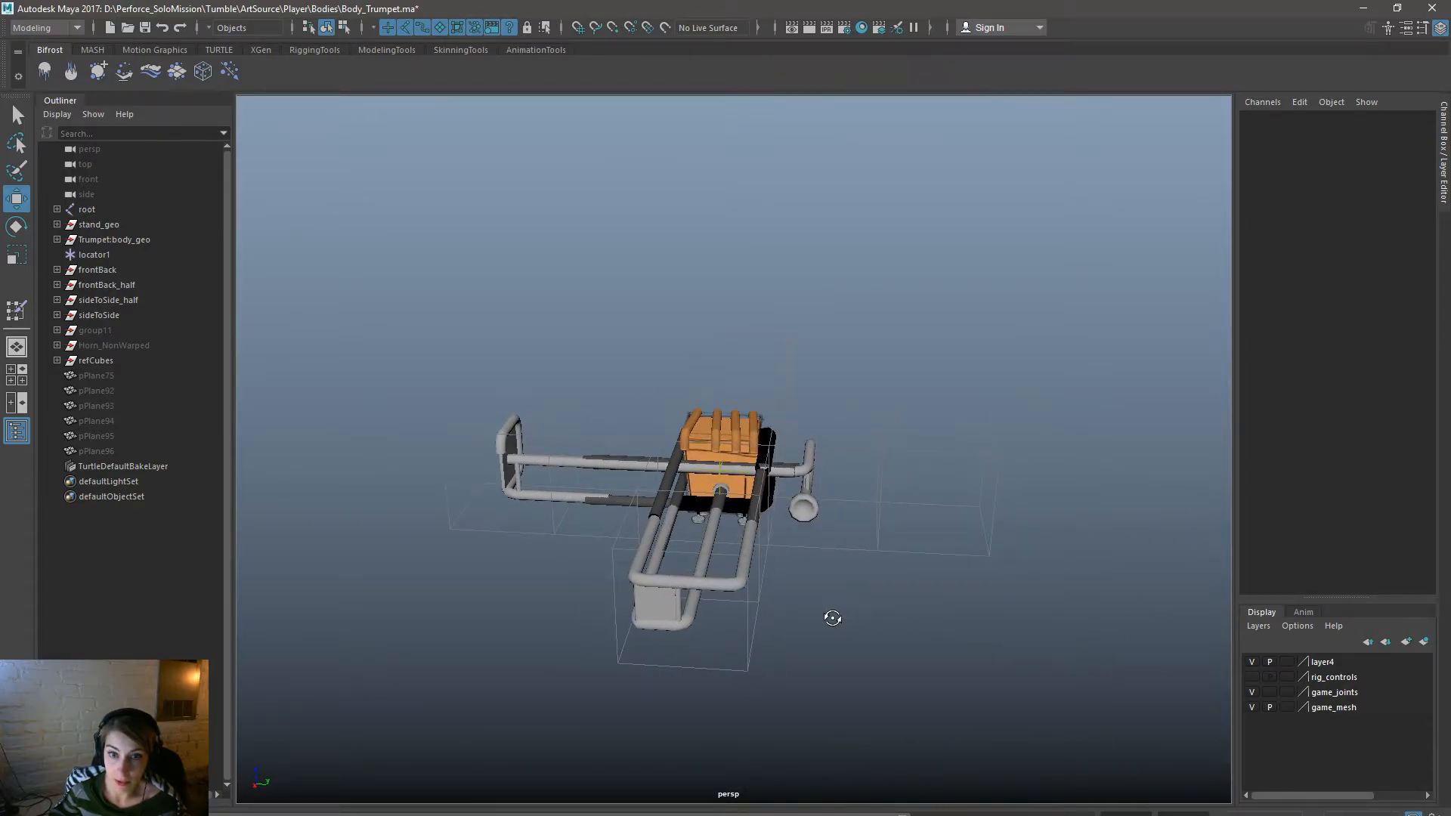
pyautogui.keyDown('alt'); pyautogui.moveTo(832, 618); pyautogui.dragTo(598, 703); pyautogui.keyUp('alt')
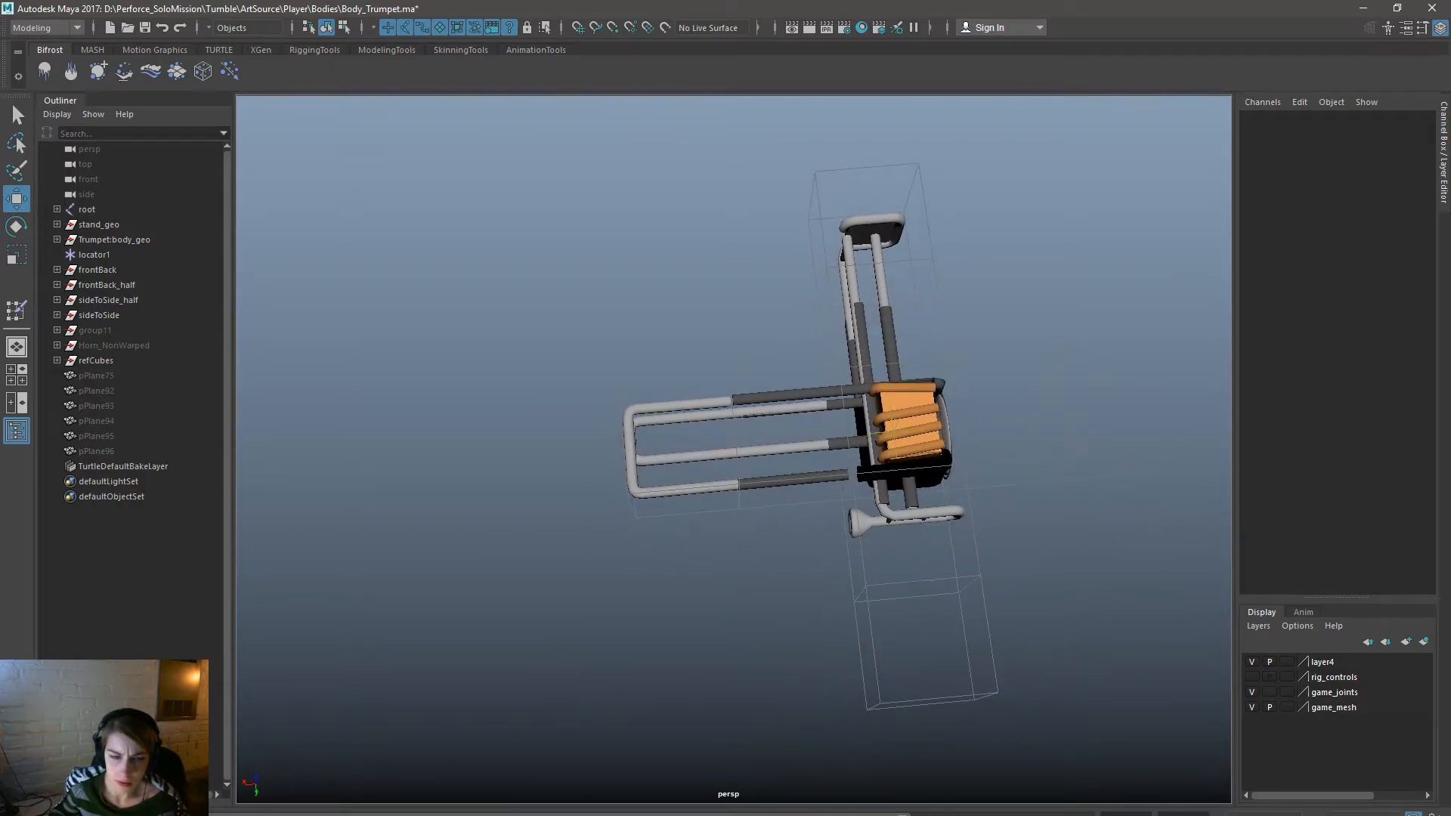
# Insert an edge loop around the trumpet_mouthpiece tube just behind the flared cup.
pyautogui.keyDown('alt'); pyautogui.moveTo(798, 630); pyautogui.dragTo(756, 581, button='middle'); pyautogui.keyUp('alt')
pyautogui.keyDown('alt'); pyautogui.moveTo(868, 586); pyautogui.dragTo(1020, 631, button='right'); pyautogui.keyUp('alt')
pyautogui.keyDown('alt'); pyautogui.moveTo(944, 607); pyautogui.dragTo(753, 453, button='middle'); pyautogui.keyUp('alt')
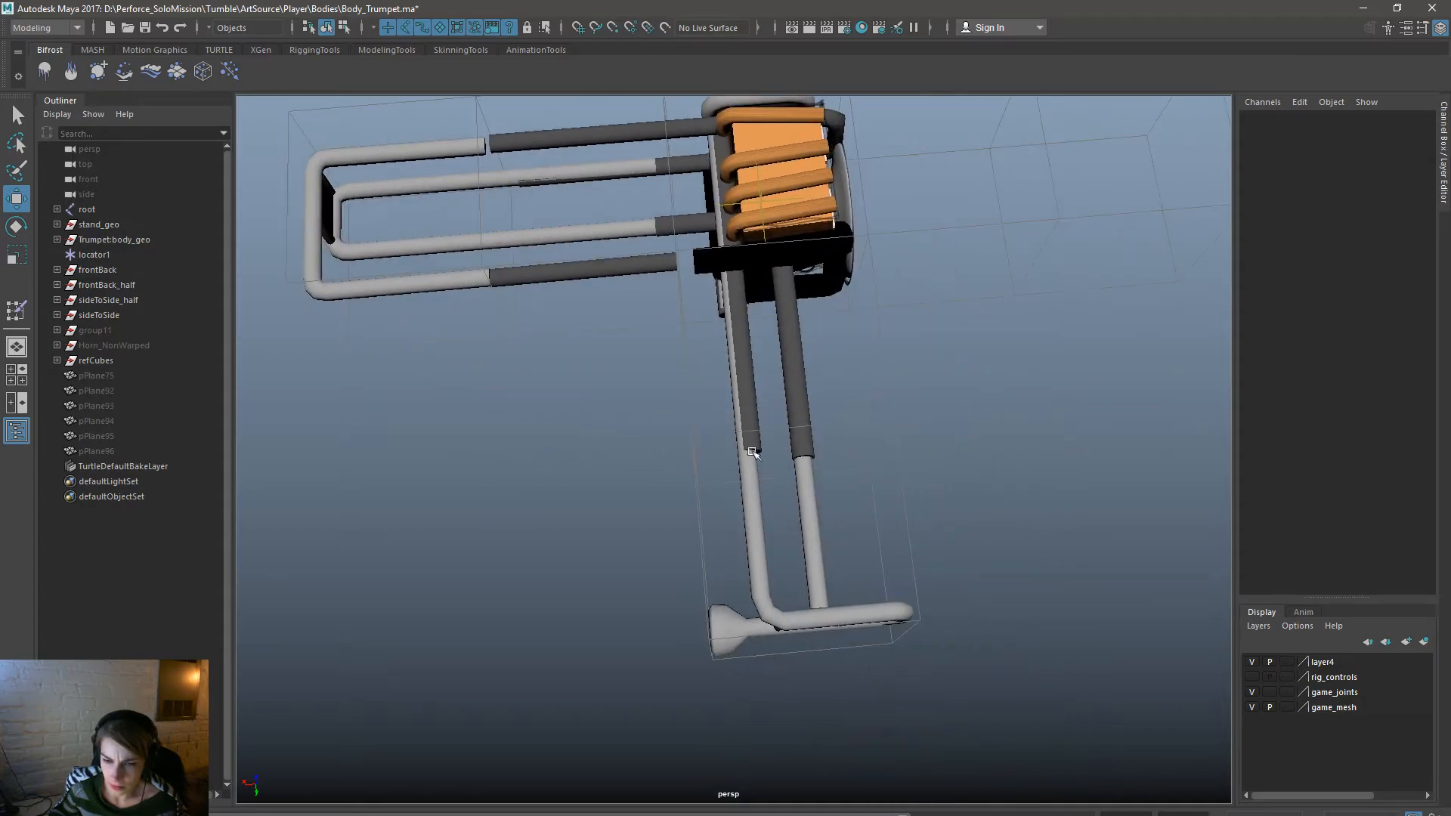
pyautogui.keyDown('alt'); pyautogui.moveTo(753, 453); pyautogui.dragTo(836, 683, button='right'); pyautogui.keyUp('alt')
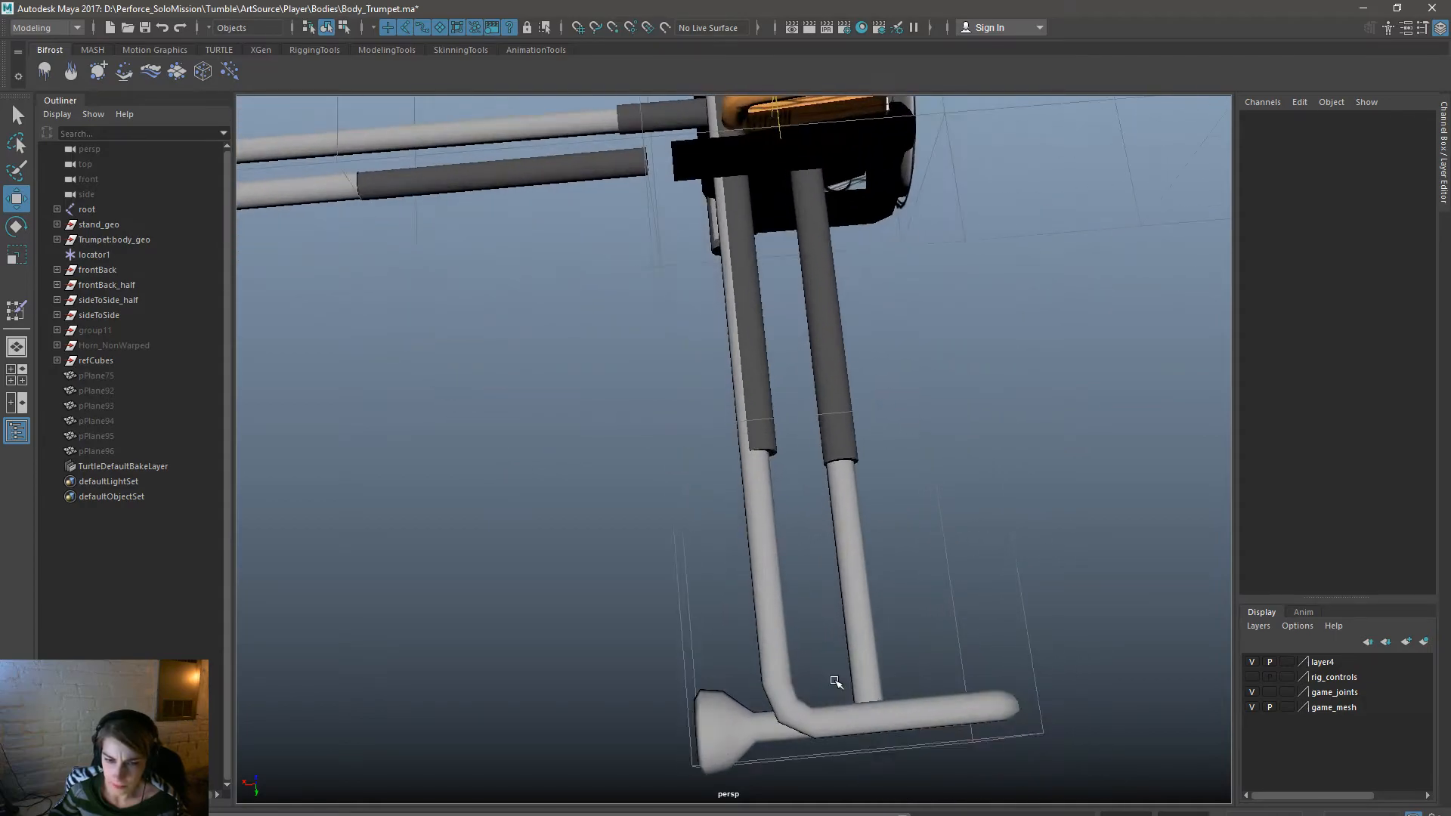
pyautogui.keyDown('alt'); pyautogui.moveTo(835, 684); pyautogui.dragTo(798, 562, button='middle'); pyautogui.keyUp('alt')
pyautogui.click(695, 626)
pyautogui.keyDown('alt'); pyautogui.moveTo(695, 625); pyautogui.dragTo(761, 615); pyautogui.keyUp('alt')
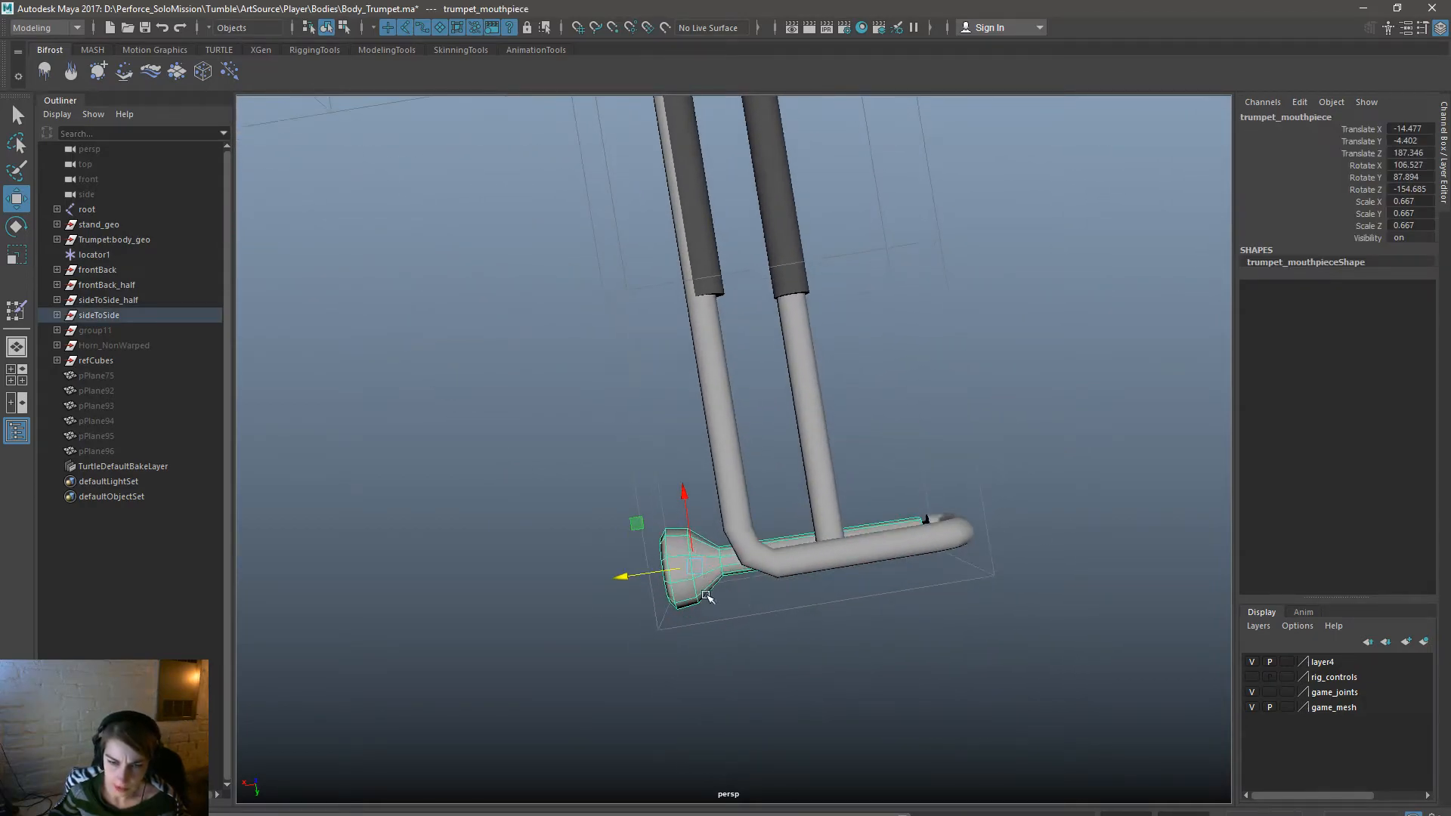
pyautogui.keyDown('alt'); pyautogui.moveTo(705, 591); pyautogui.dragTo(763, 488, button='middle'); pyautogui.keyUp('alt')
pyautogui.keyDown('alt'); pyautogui.moveTo(763, 488); pyautogui.dragTo(837, 460, button='right'); pyautogui.keyUp('alt')
pyautogui.press('space')
pyautogui.click(712, 477)
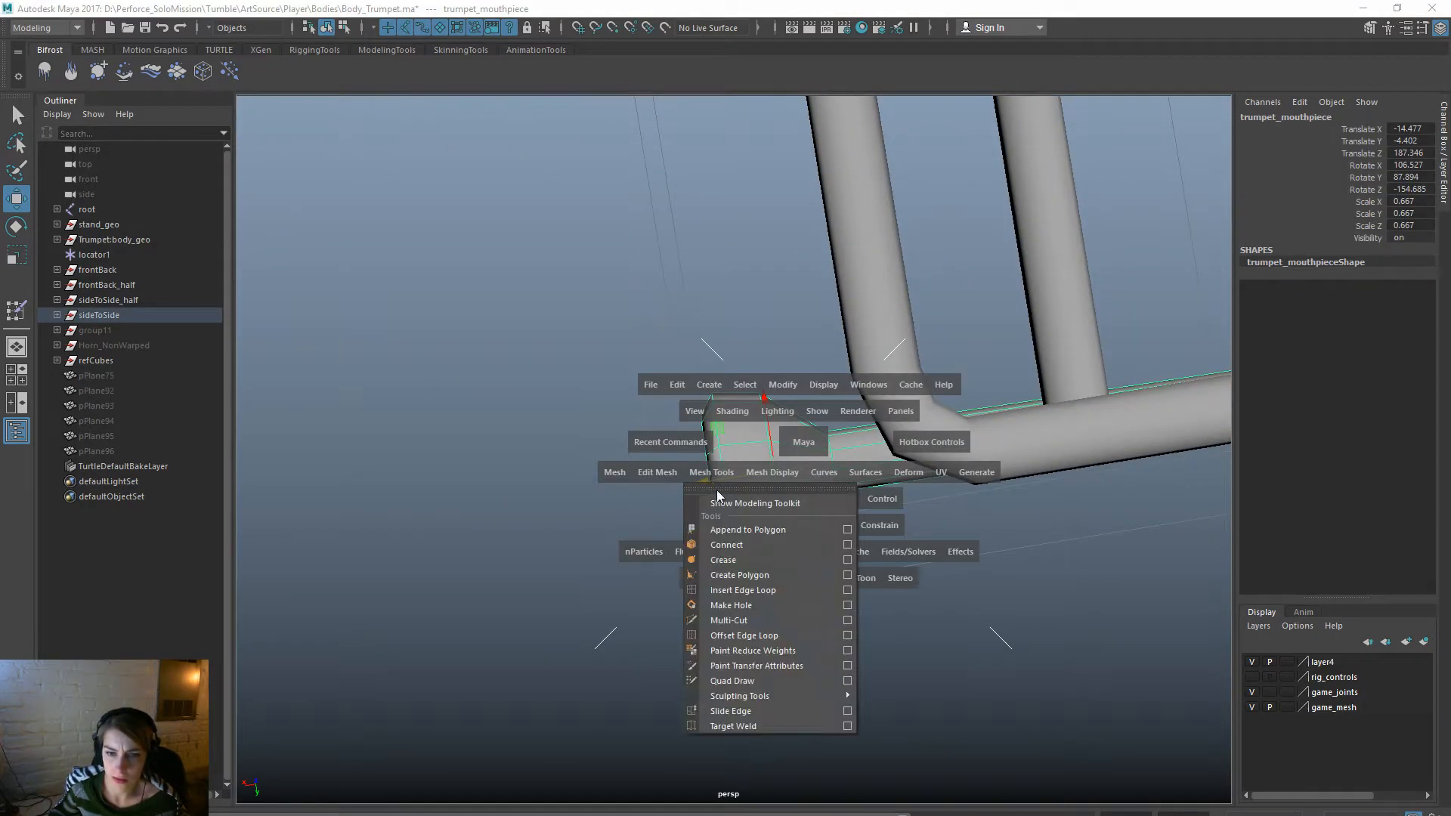
pyautogui.click(784, 586)
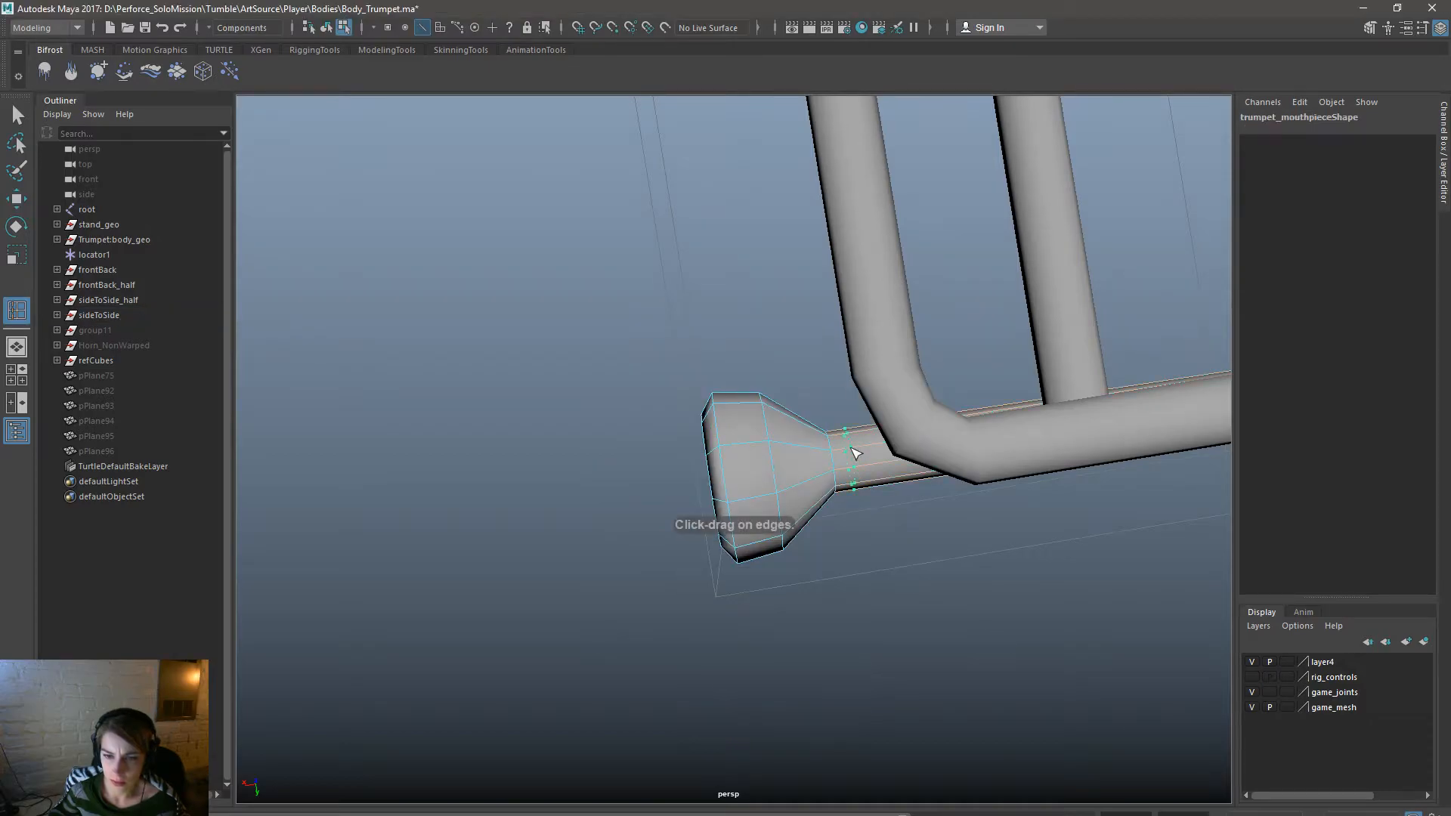
pyautogui.click(865, 455)
pyautogui.press('w')
# Rotate the mouthpiece cup's vertices about 90 degrees to face the robot's body and move them toward the body.
pyautogui.rightClick(777, 439)
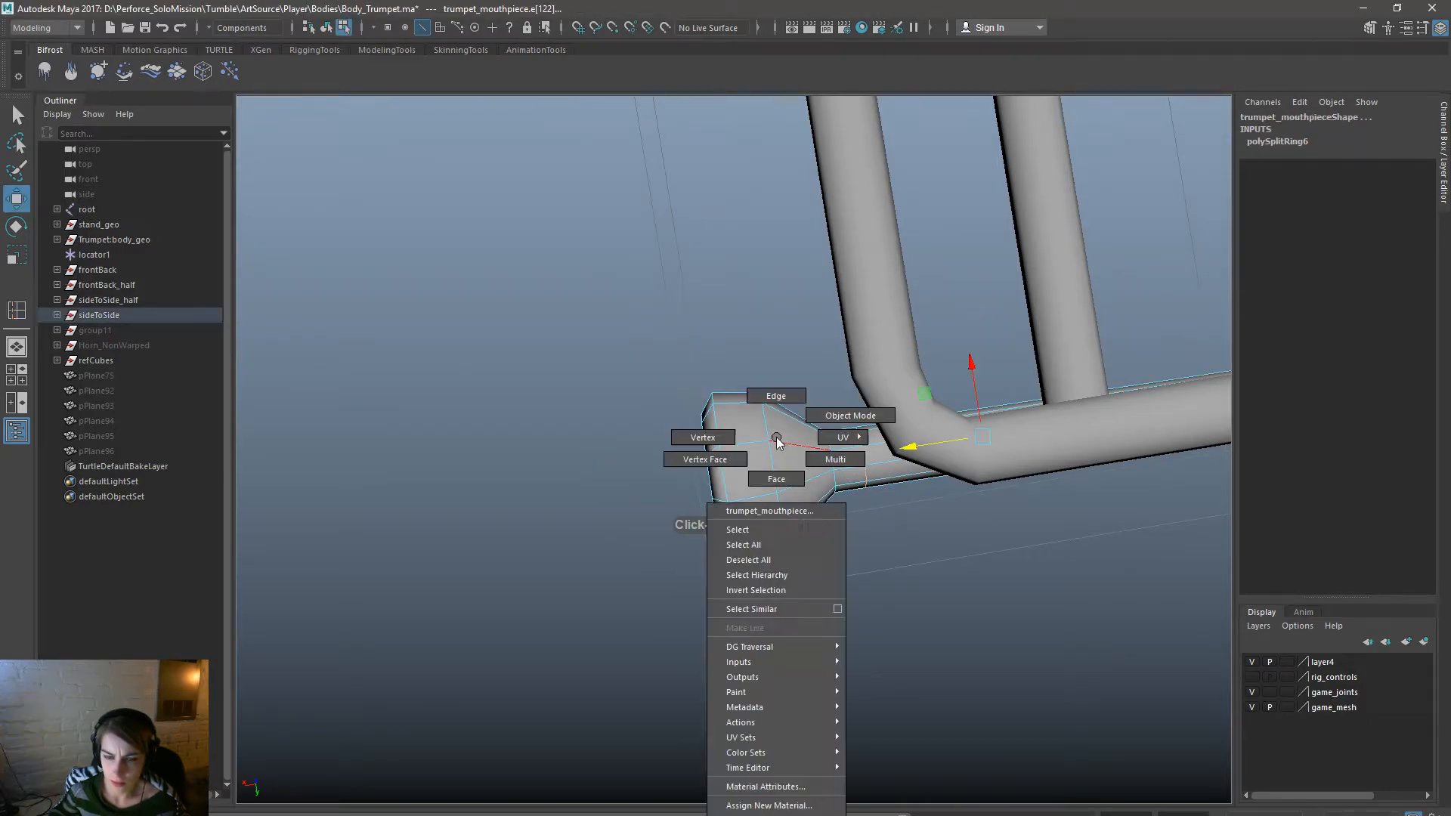
pyautogui.click(730, 436)
pyautogui.moveTo(827, 640); pyautogui.dragTo(476, 361)
pyautogui.press('e')
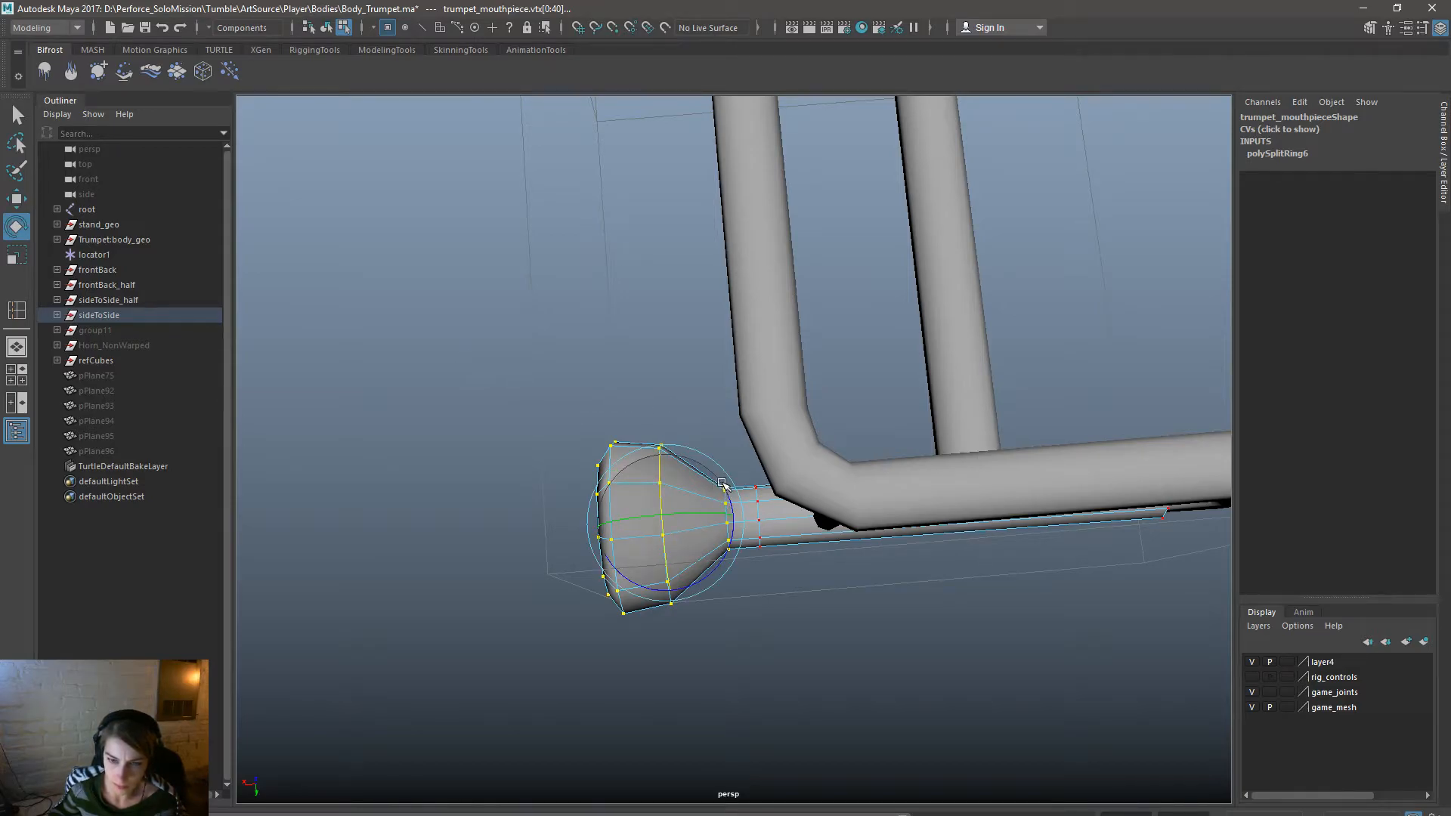
pyautogui.moveTo(720, 568); pyautogui.dragTo(635, 614)
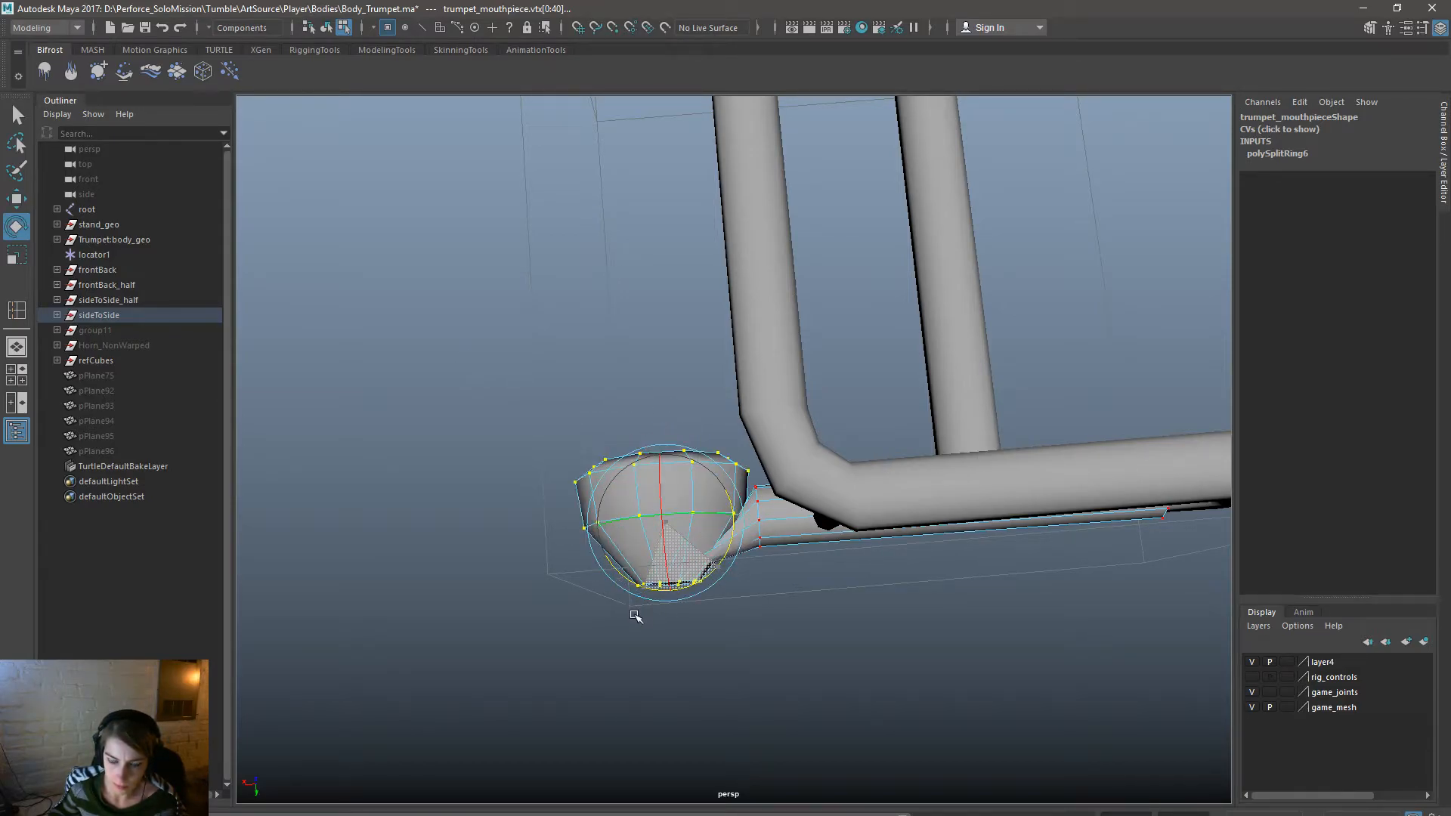
pyautogui.press('w')
pyautogui.moveTo(653, 456); pyautogui.dragTo(648, 339)
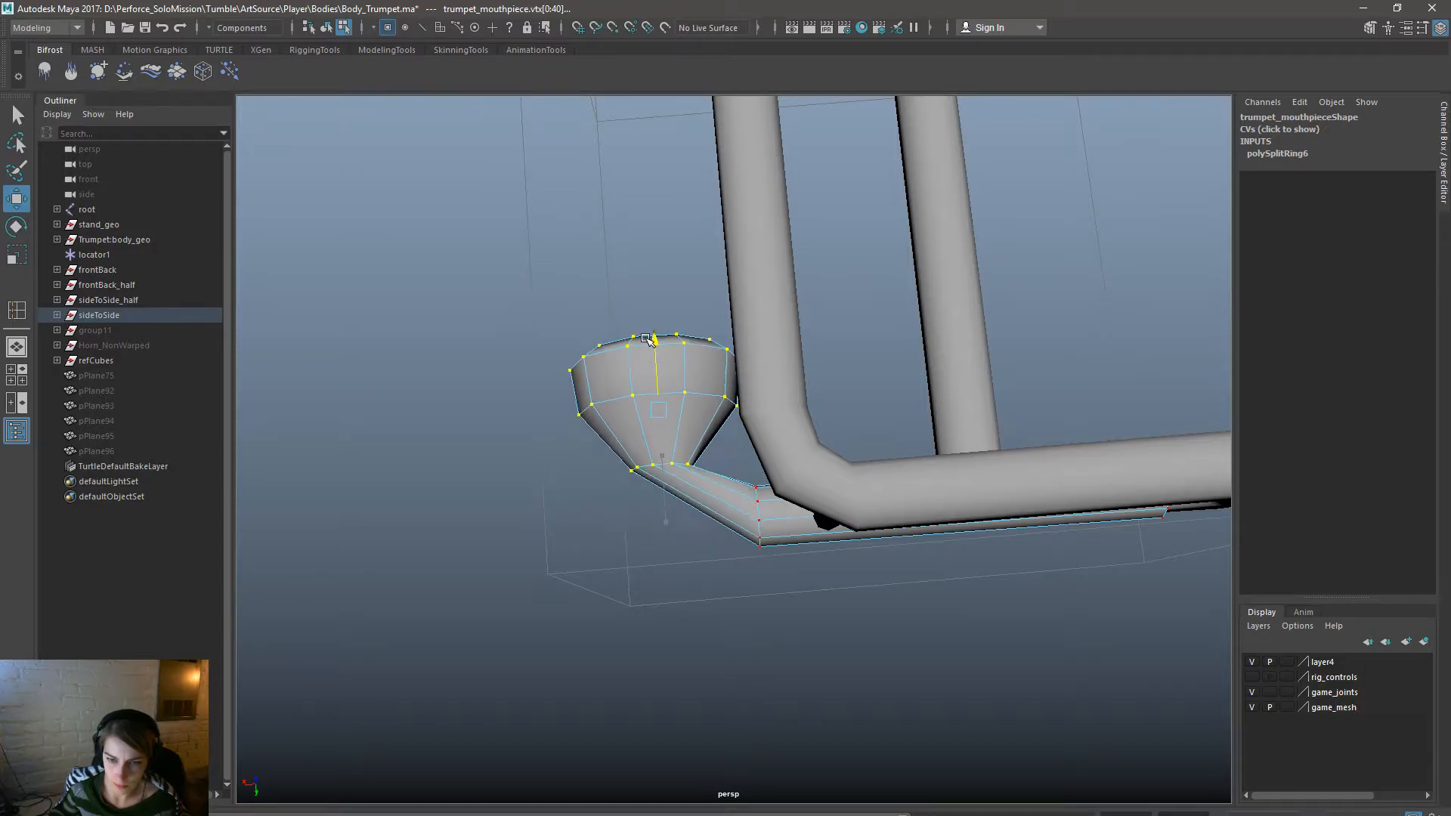
# Move the tube's corner vertices outward beneath the mouthpiece cup and insert a second edge loop just behind them.
pyautogui.moveTo(715, 521); pyautogui.dragTo(665, 525)
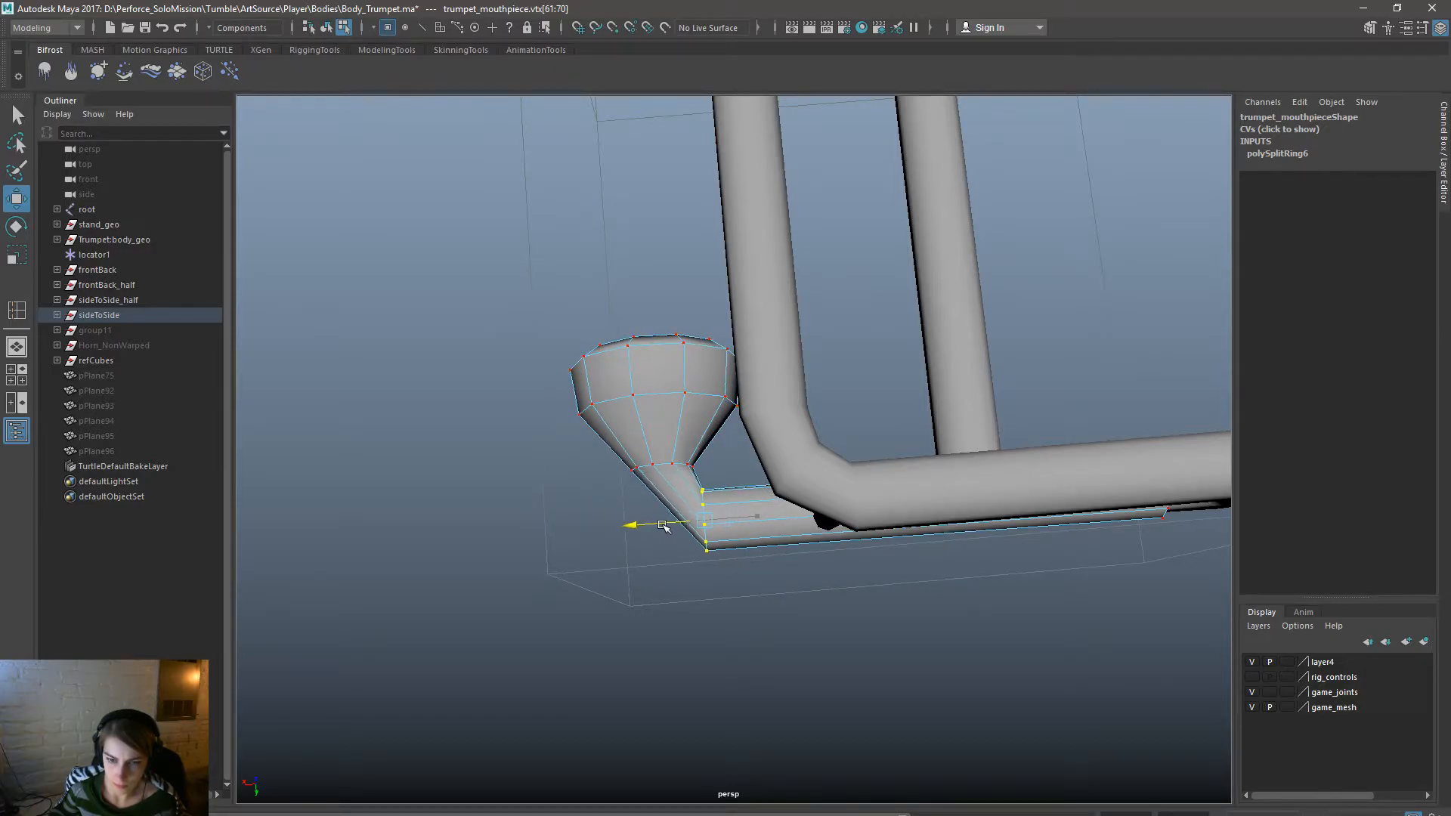
pyautogui.press('space')
pyautogui.click(593, 553)
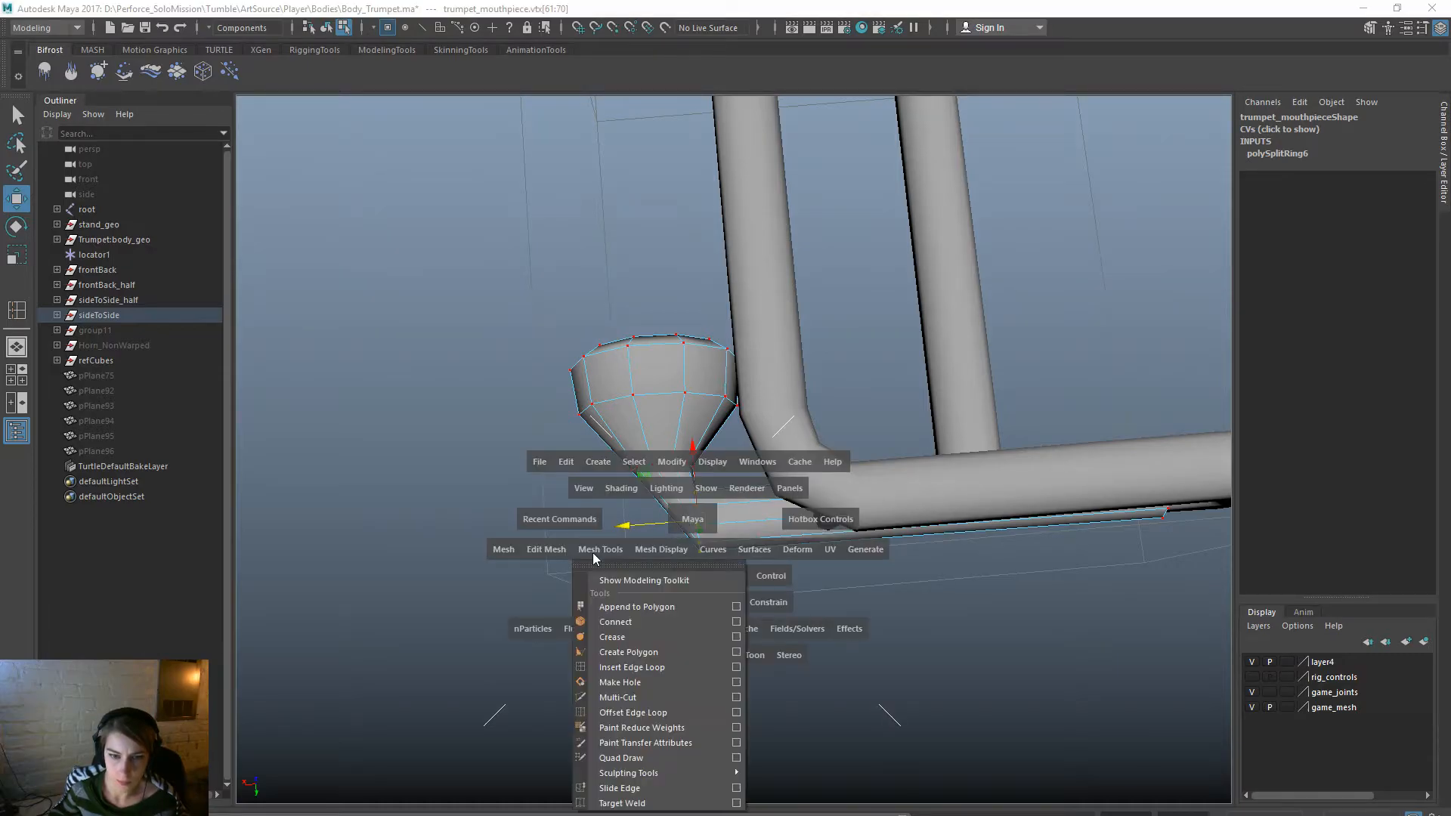
pyautogui.click(684, 666)
pyautogui.click(725, 506)
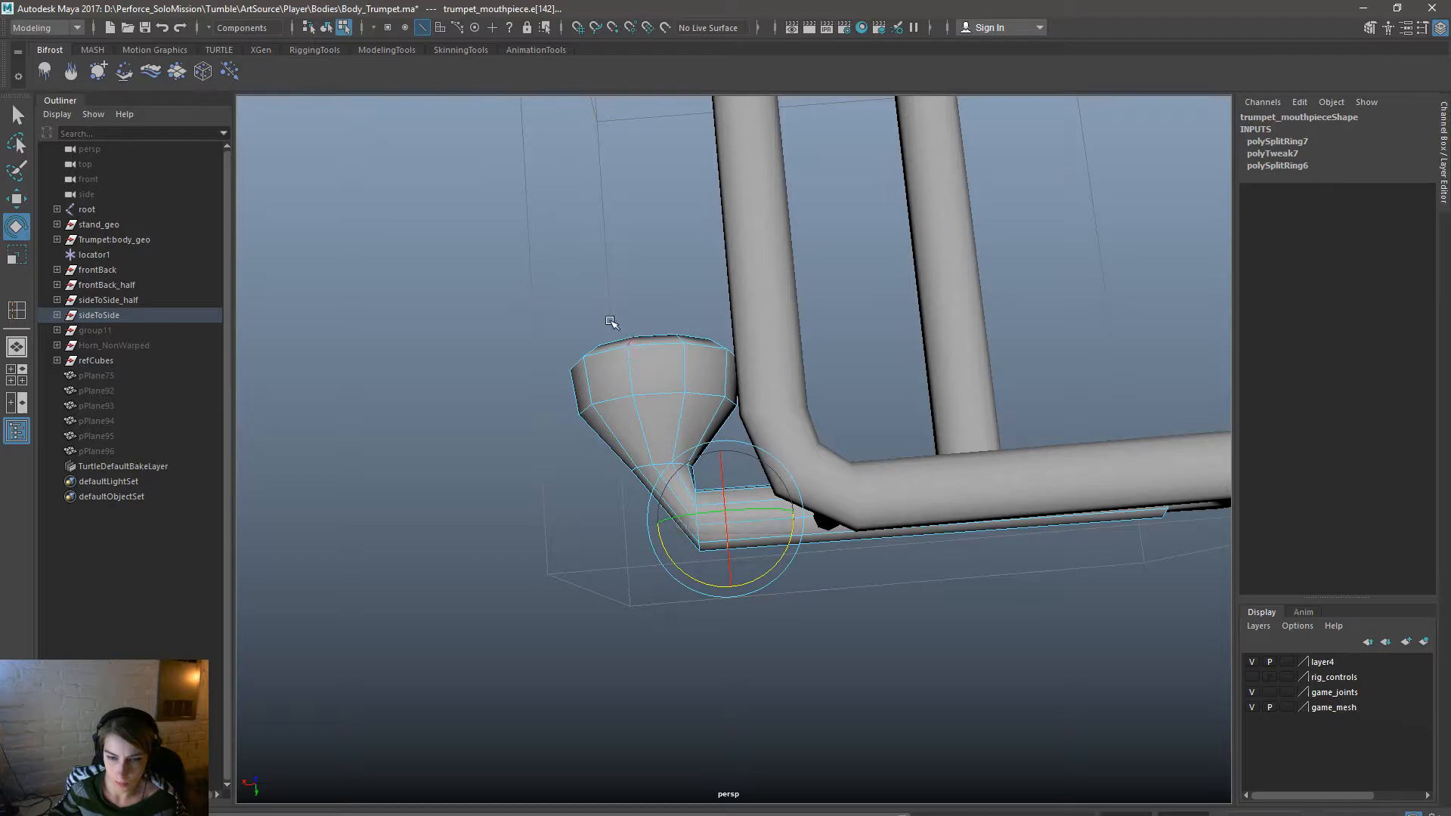
pyautogui.click(573, 260)
# Rotate, move and scale the corner edge loop to shape a rounded bend between the tube and the cup.
pyautogui.scroll(2, 665, 478)
pyautogui.doubleClick(687, 530)
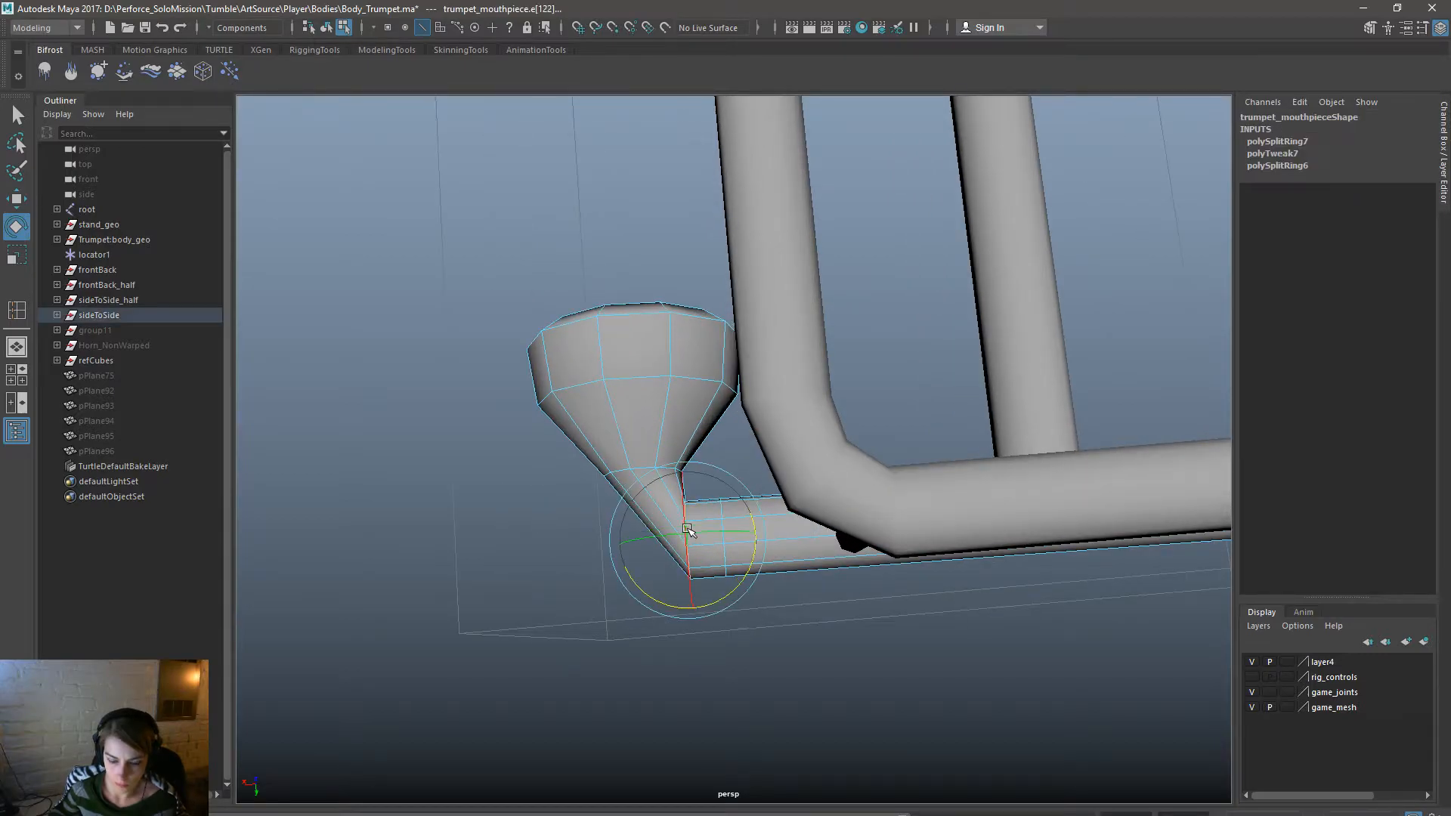
pyautogui.moveTo(741, 572); pyautogui.dragTo(716, 621)
pyautogui.press('w')
pyautogui.moveTo(683, 467); pyautogui.dragTo(680, 449)
pyautogui.moveTo(612, 526); pyautogui.dragTo(603, 527)
pyautogui.press('r')
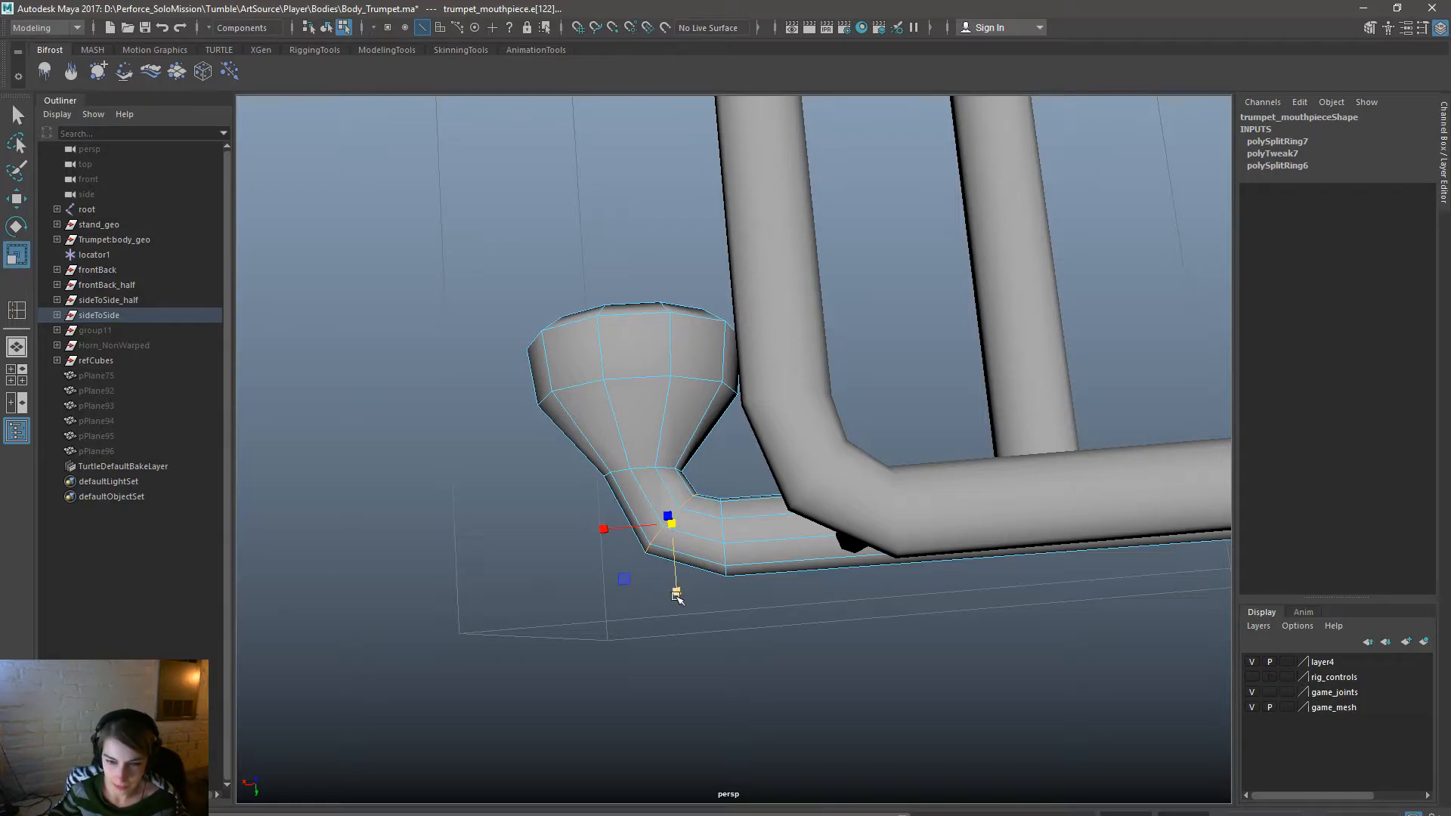
pyautogui.click(600, 529)
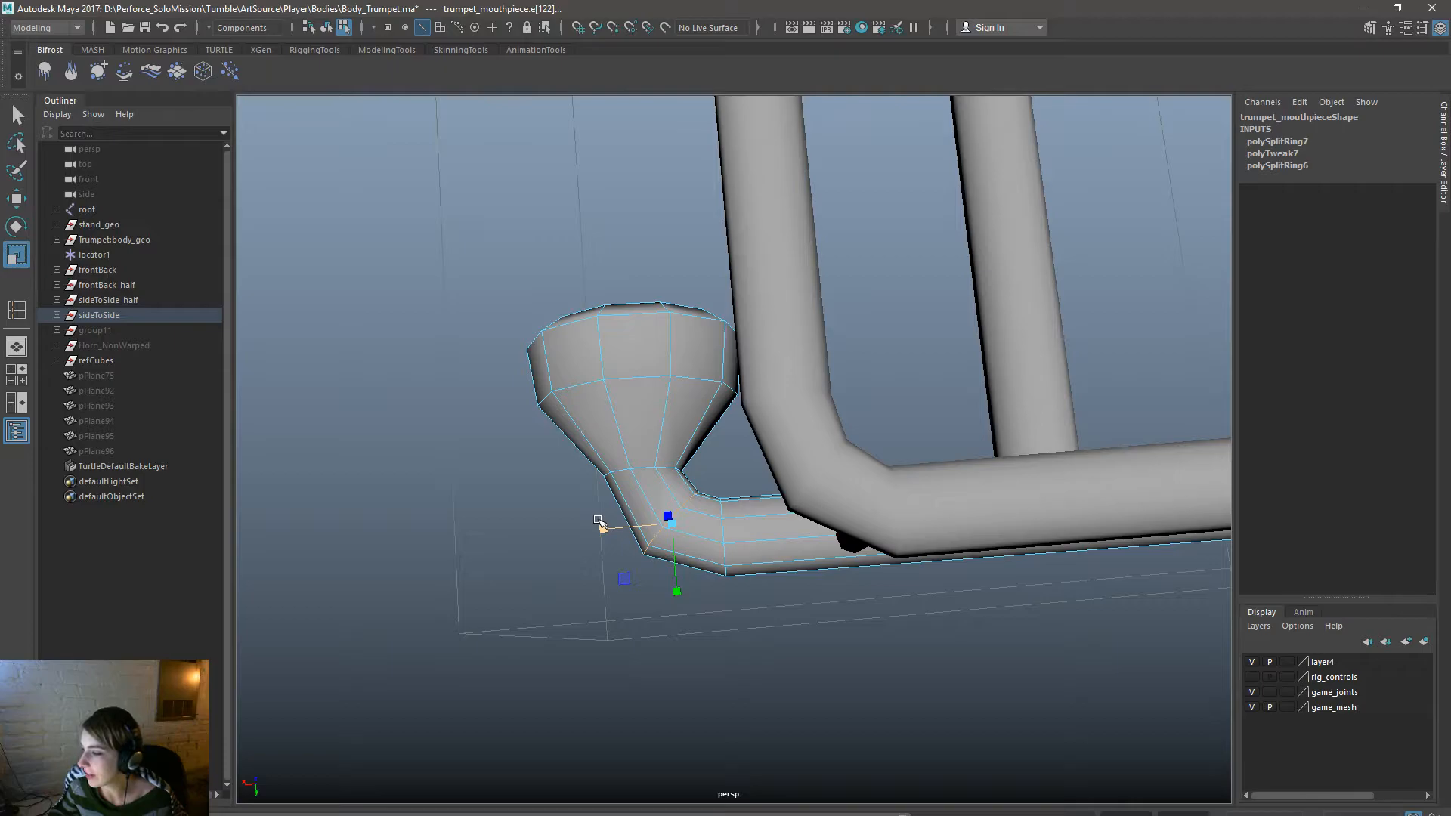
# Examine the bent mouthpiece together with the whole robot and its other appendages from several sides.
pyautogui.keyDown('alt'); pyautogui.moveTo(717, 495); pyautogui.dragTo(279, 236, button='right'); pyautogui.keyUp('alt')
pyautogui.keyDown('alt'); pyautogui.moveTo(454, 343); pyautogui.dragTo(635, 602, button='middle'); pyautogui.keyUp('alt')
pyautogui.keyDown('alt'); pyautogui.moveTo(634, 602); pyautogui.dragTo(678, 402); pyautogui.keyUp('alt')
pyautogui.keyDown('alt'); pyautogui.moveTo(611, 549); pyautogui.dragTo(634, 515); pyautogui.keyUp('alt')
pyautogui.keyDown('alt'); pyautogui.moveTo(841, 624); pyautogui.dragTo(919, 581); pyautogui.keyUp('alt')
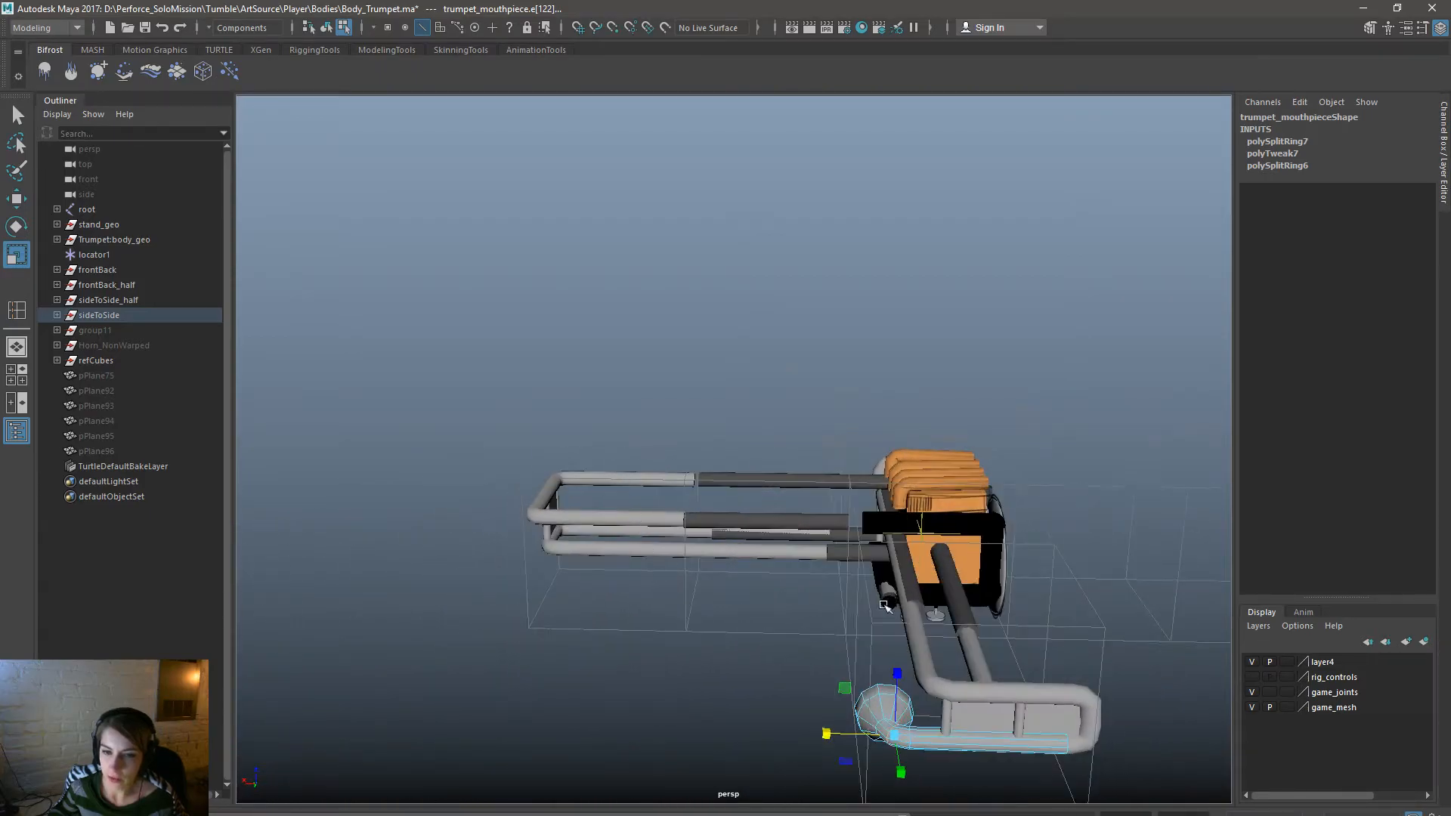
pyautogui.keyDown('alt'); pyautogui.moveTo(541, 615); pyautogui.dragTo(774, 637); pyautogui.keyUp('alt')
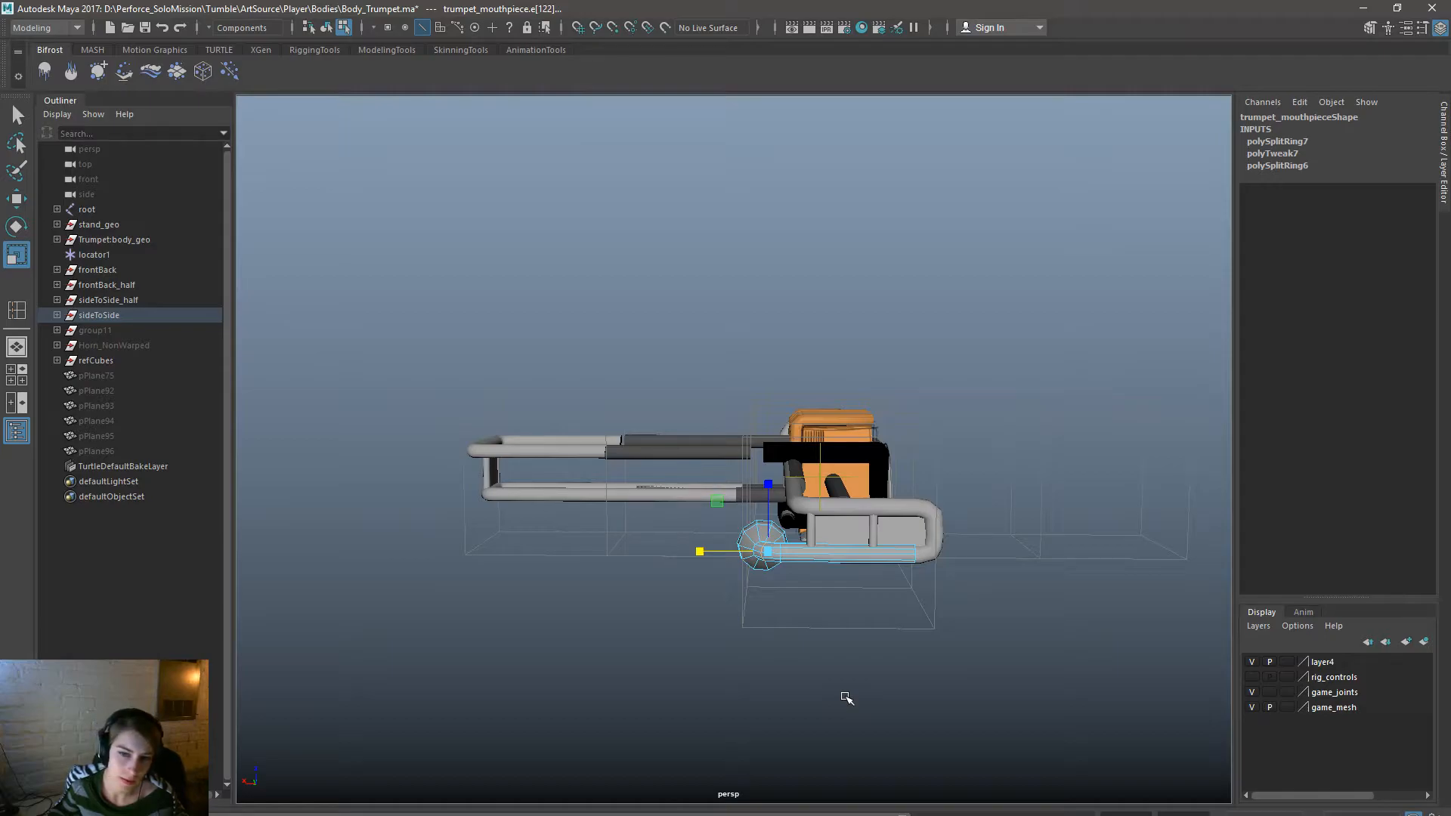
pyautogui.keyDown('alt'); pyautogui.moveTo(846, 698); pyautogui.dragTo(788, 713); pyautogui.keyUp('alt')
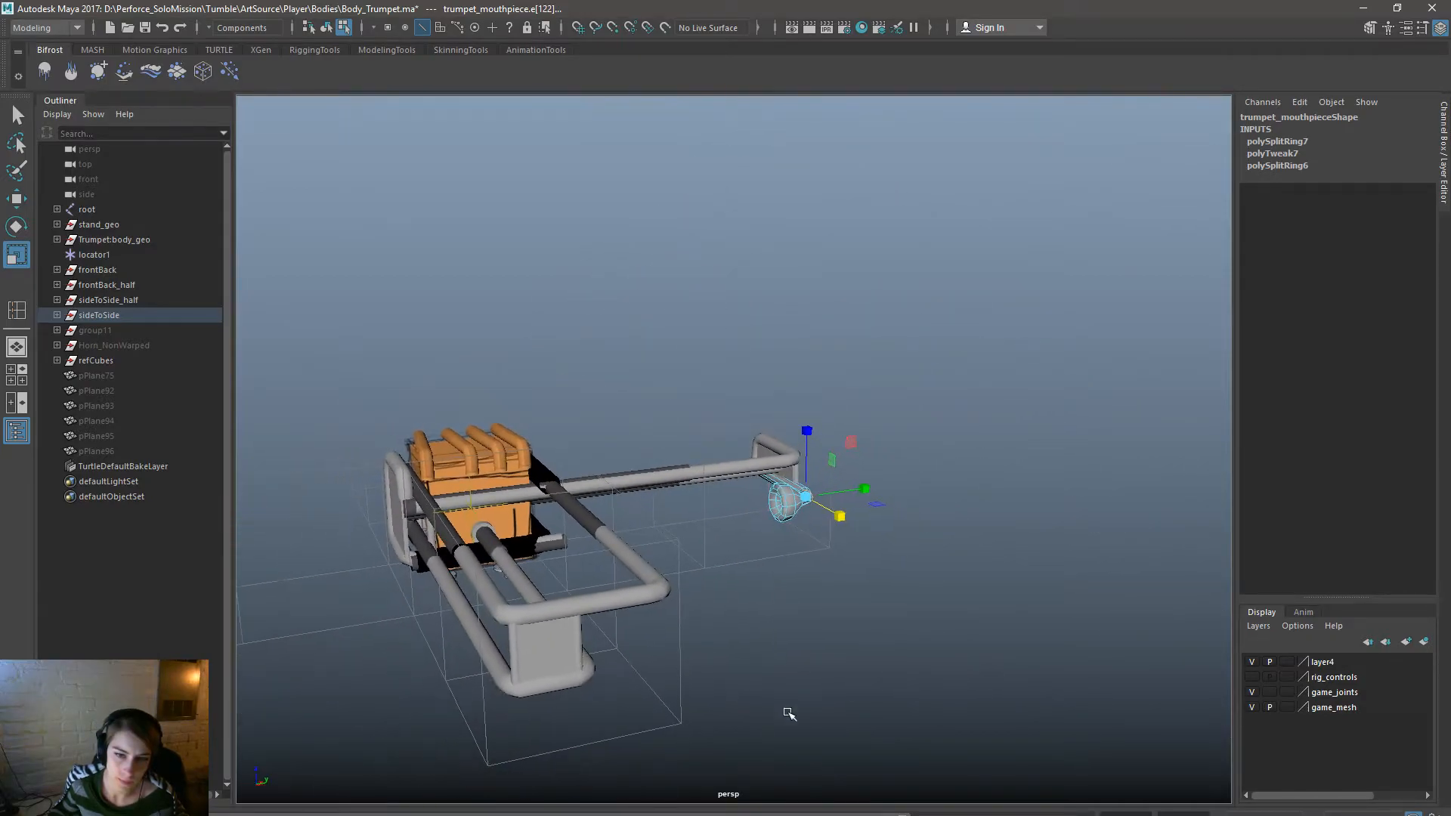
pyautogui.keyDown('alt'); pyautogui.moveTo(484, 665); pyautogui.dragTo(442, 547); pyautogui.keyUp('alt')
pyautogui.keyDown('alt'); pyautogui.moveTo(247, 741); pyautogui.dragTo(204, 659); pyautogui.keyUp('alt')
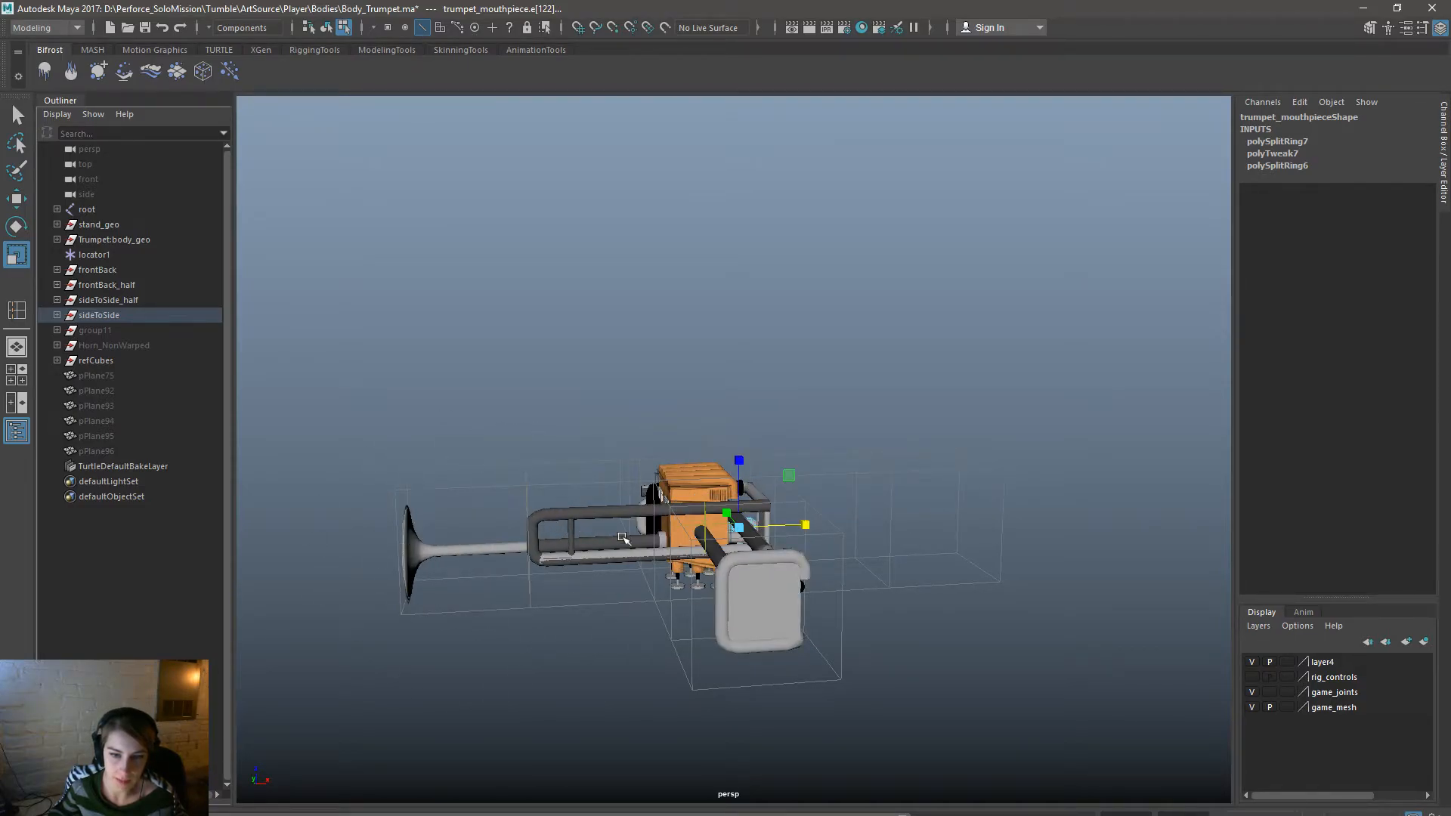
# Toggle the appendage animation playback and inspect the extending horn, mouthpiece and tubes from above, below and the side.
pyautogui.hotkey('alt', 'v')
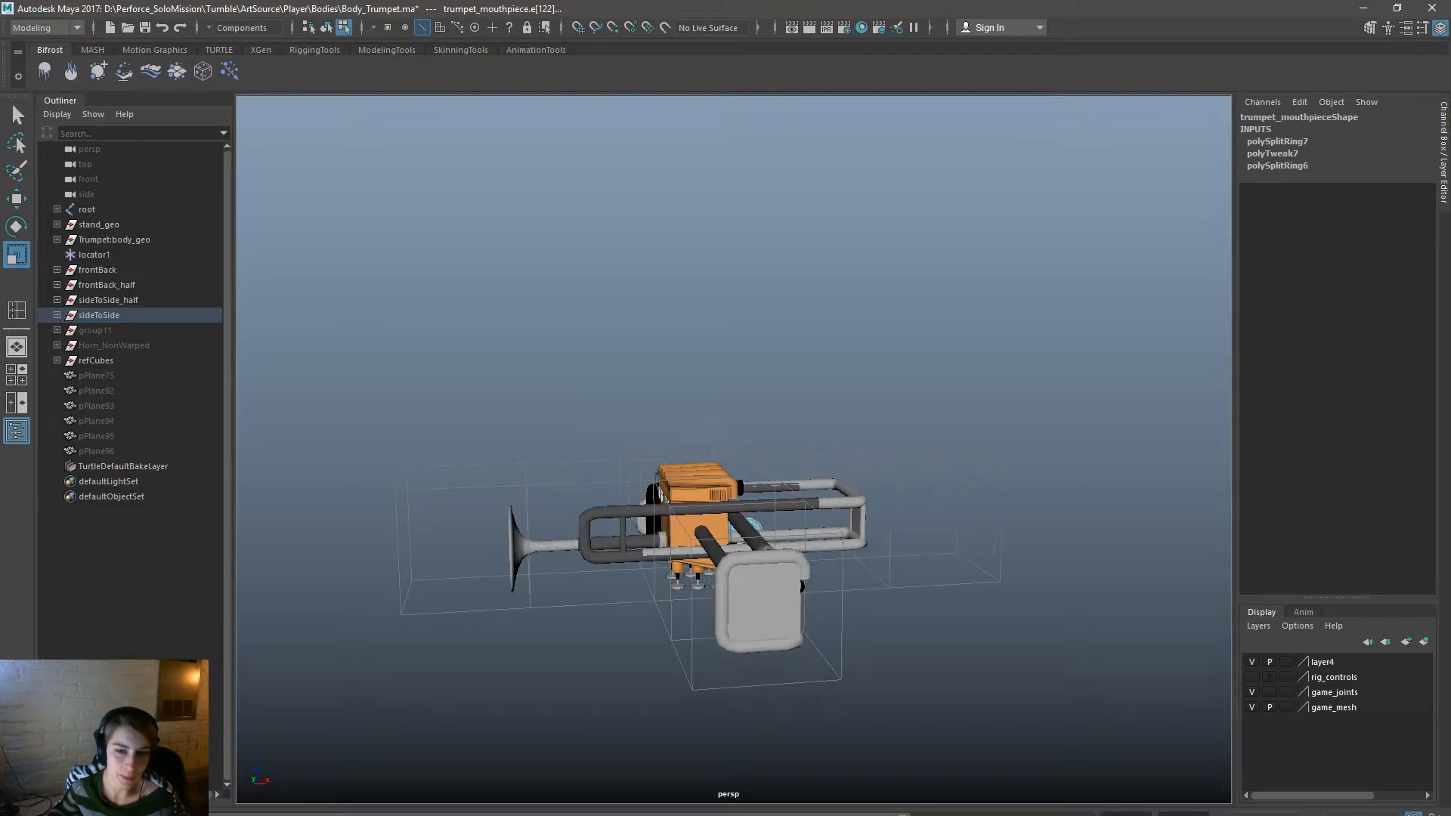
pyautogui.hotkey('alt', 'v')
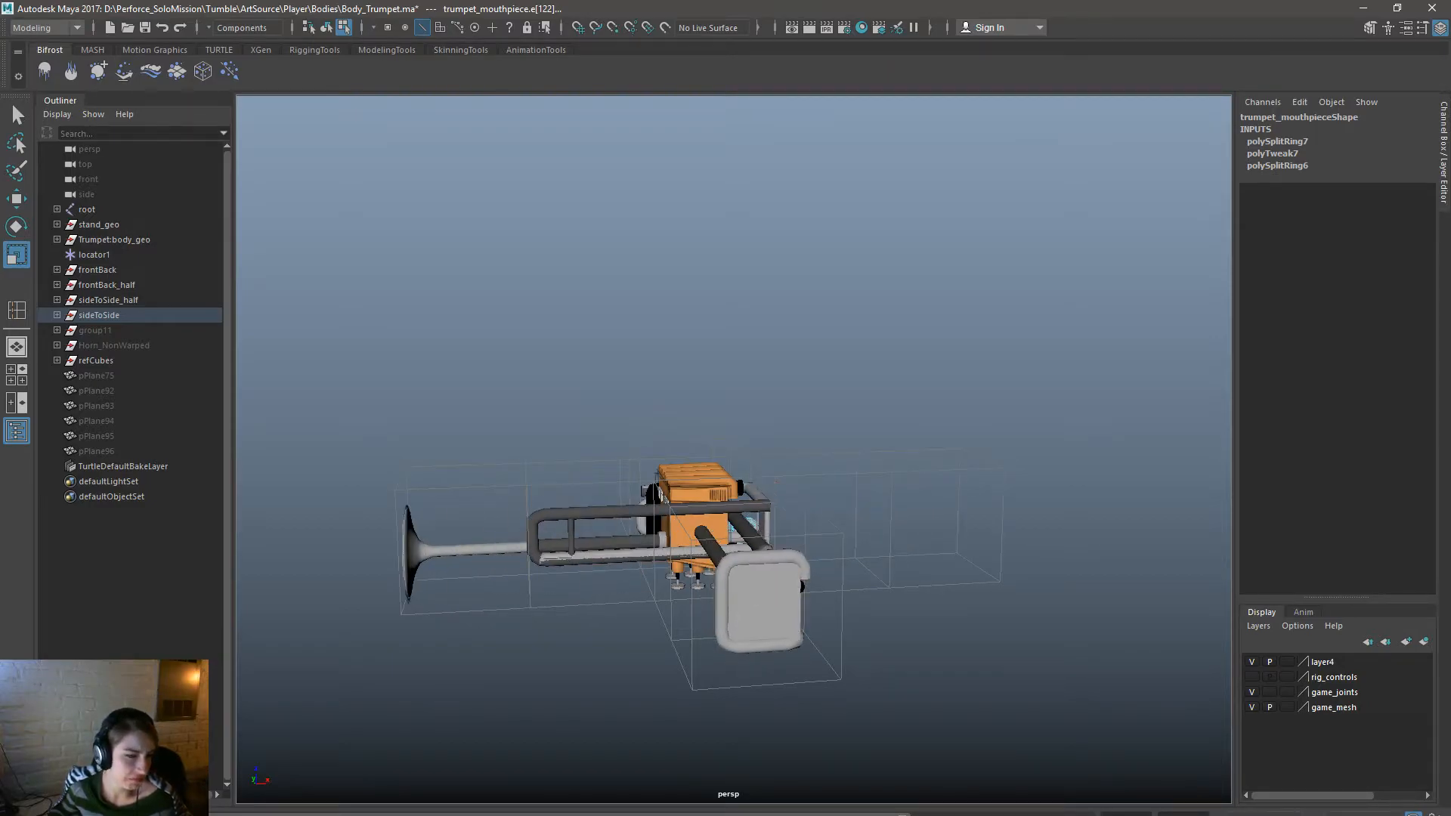
pyautogui.keyDown('alt'); pyautogui.moveTo(696, 689); pyautogui.dragTo(758, 655); pyautogui.keyUp('alt')
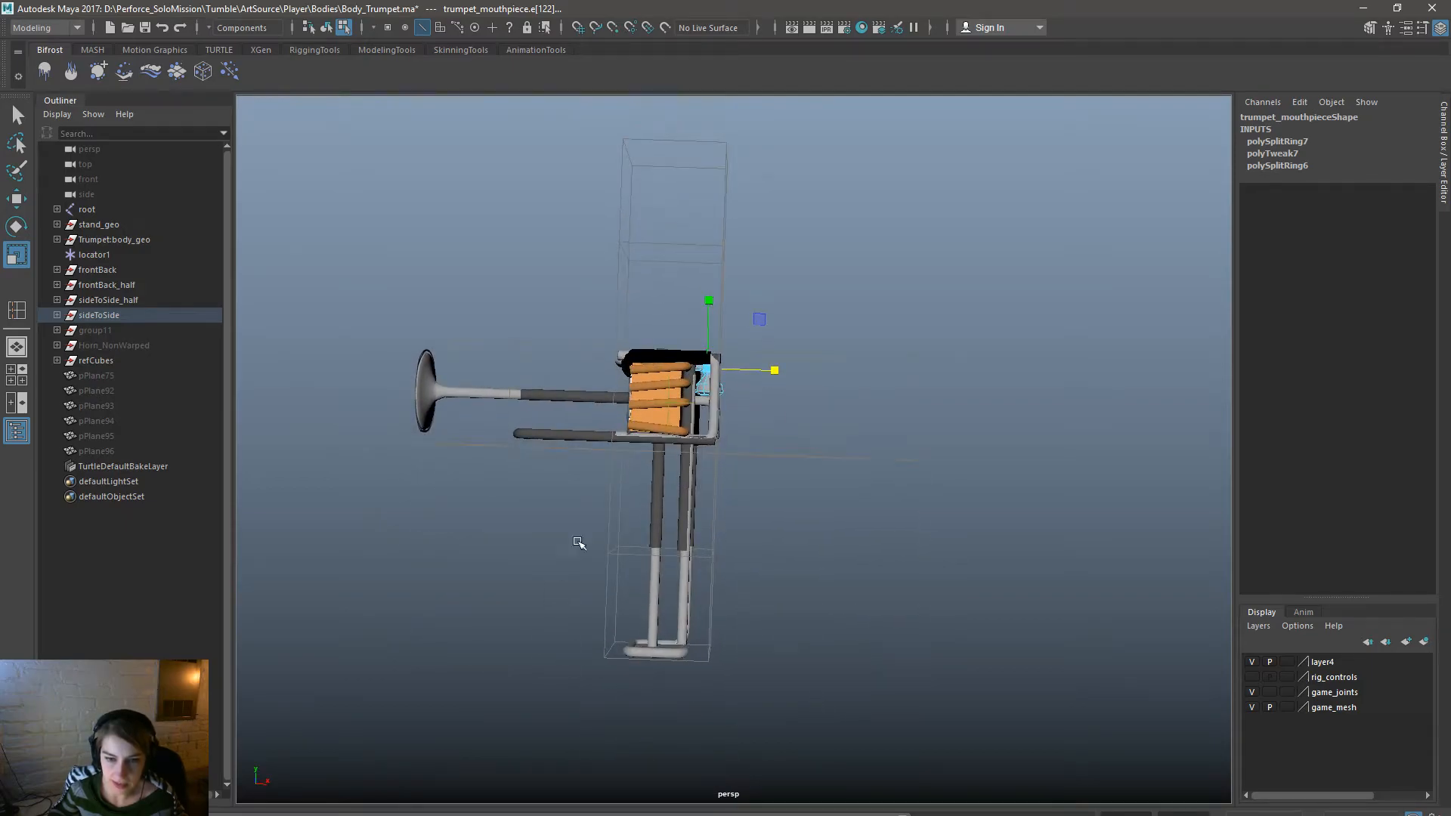
pyautogui.keyDown('alt'); pyautogui.moveTo(711, 504); pyautogui.dragTo(773, 466); pyautogui.keyUp('alt')
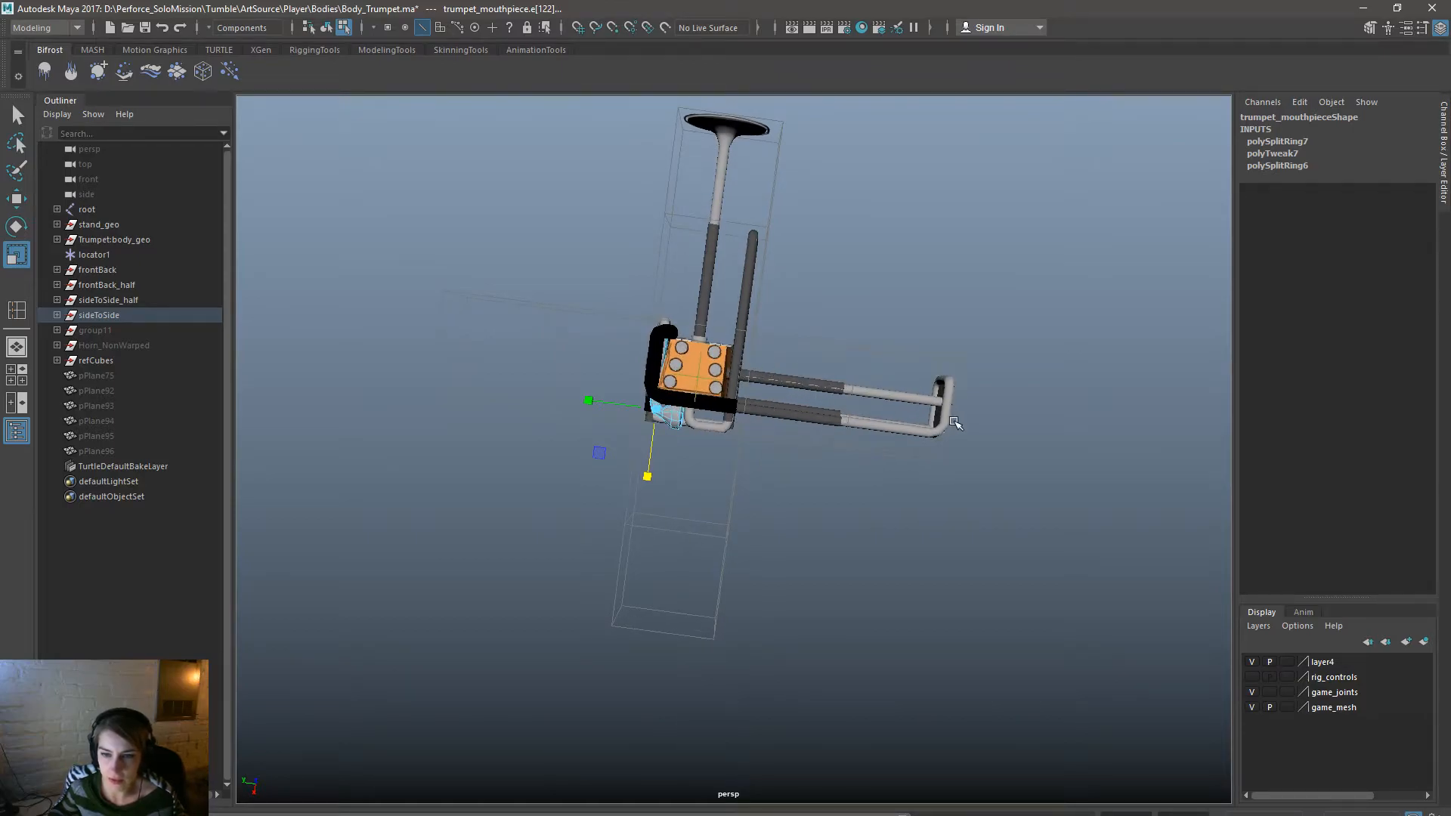
pyautogui.keyDown('alt'); pyautogui.moveTo(846, 477); pyautogui.dragTo(673, 465); pyautogui.keyUp('alt')
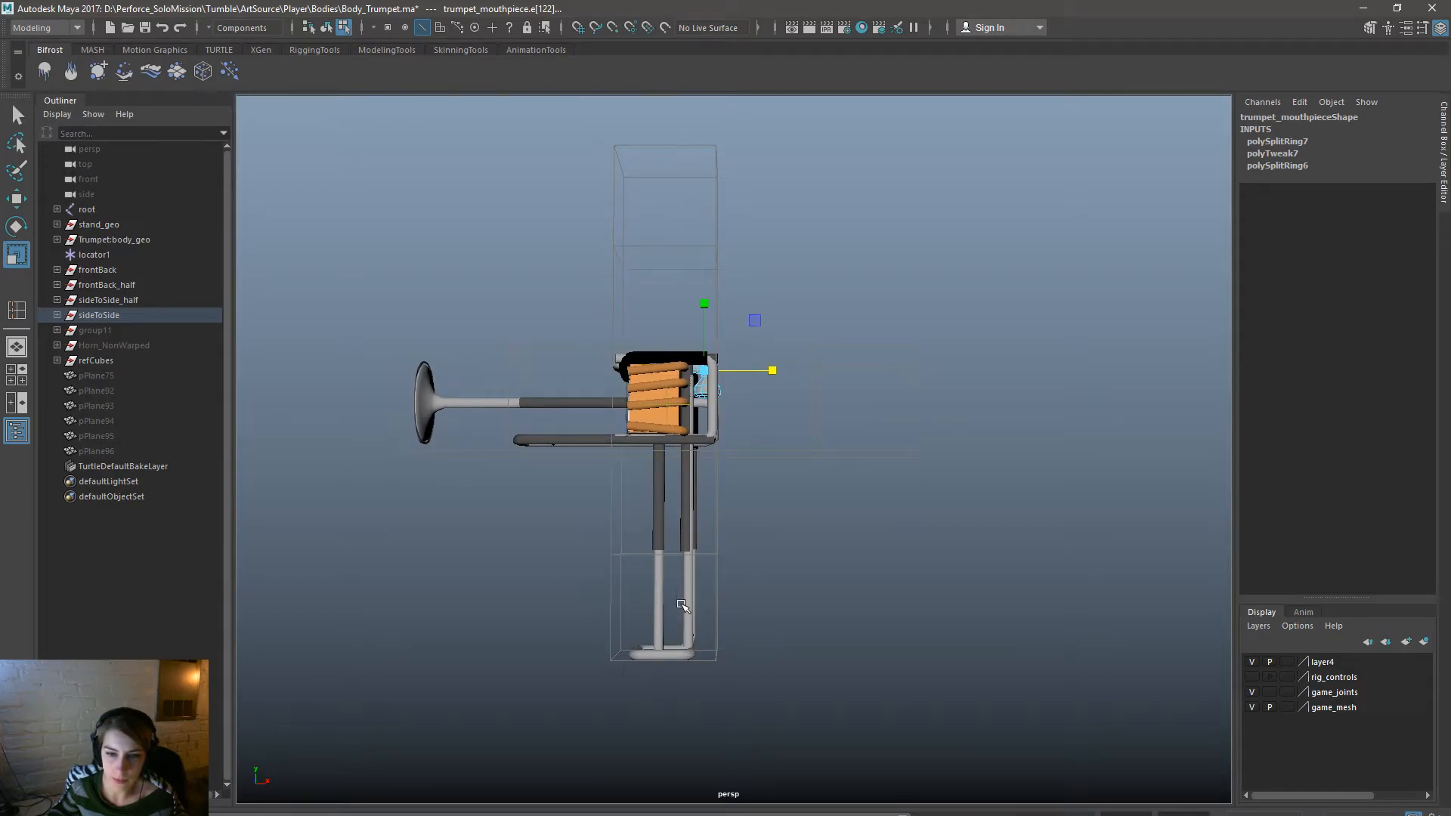
pyautogui.keyDown('alt'); pyautogui.moveTo(725, 453); pyautogui.dragTo(824, 386); pyautogui.keyUp('alt')
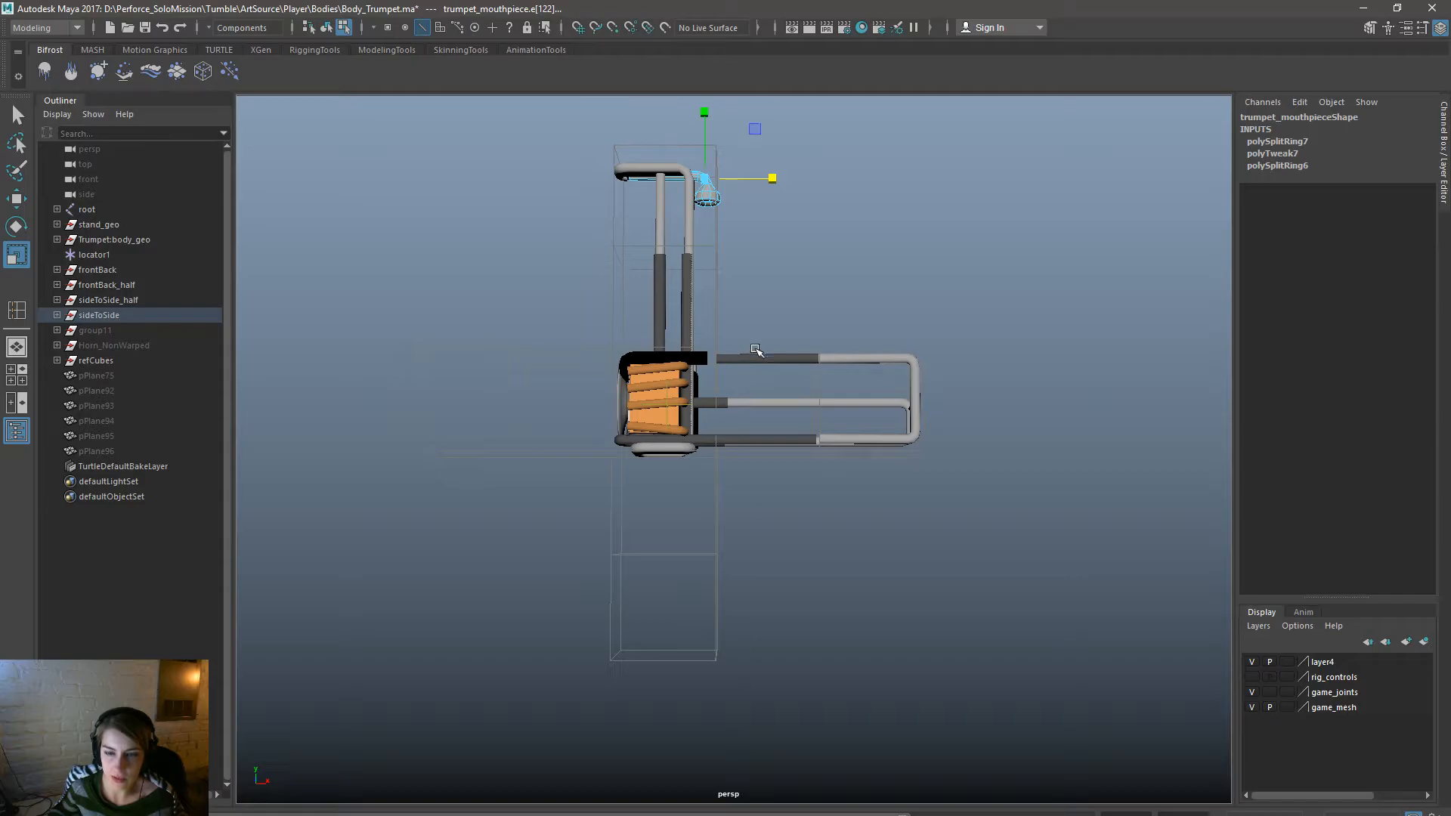
pyautogui.keyDown('alt'); pyautogui.moveTo(921, 490); pyautogui.dragTo(743, 382); pyautogui.keyUp('alt')
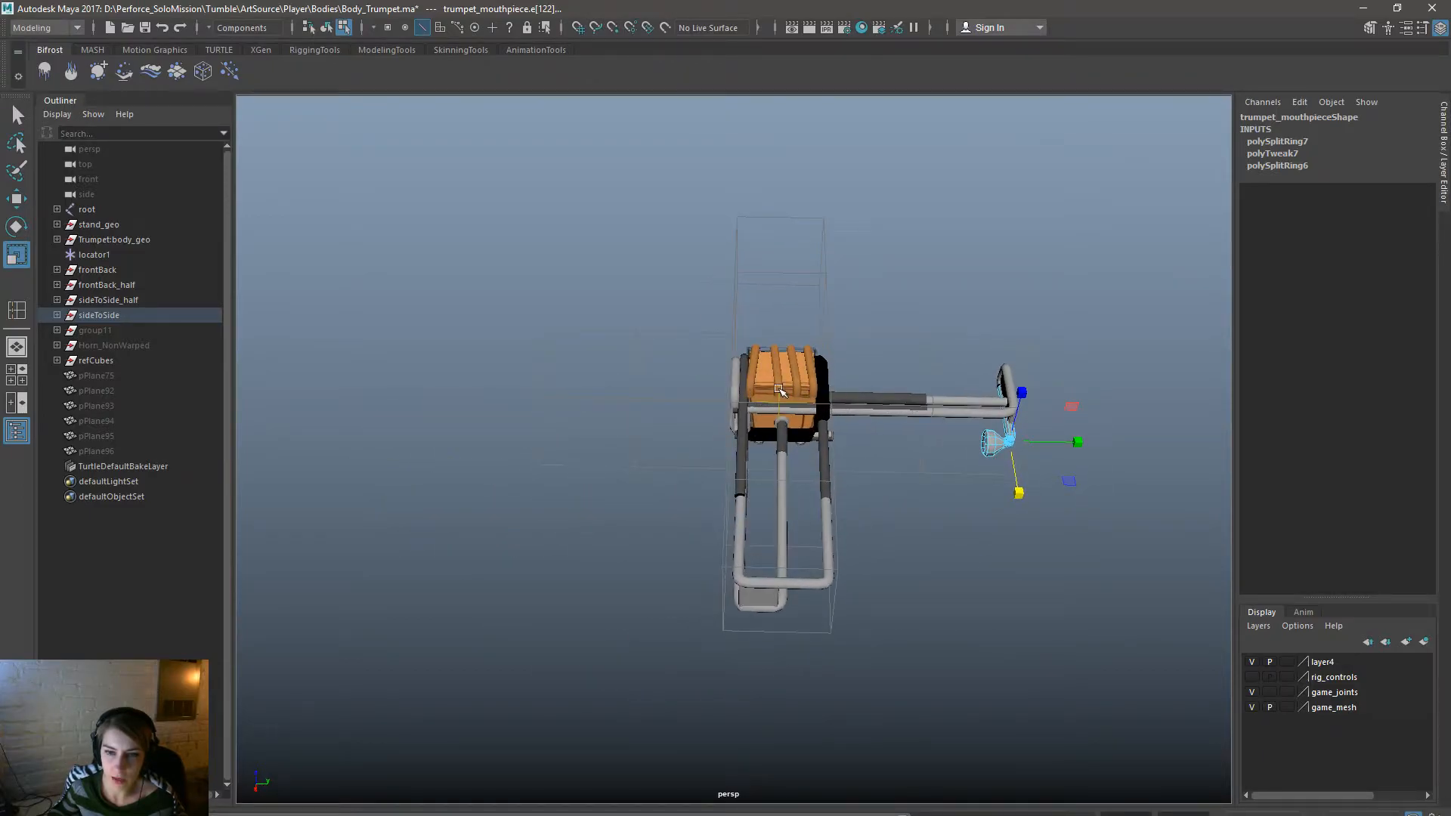
pyautogui.keyDown('alt'); pyautogui.moveTo(939, 540); pyautogui.dragTo(722, 476); pyautogui.keyUp('alt')
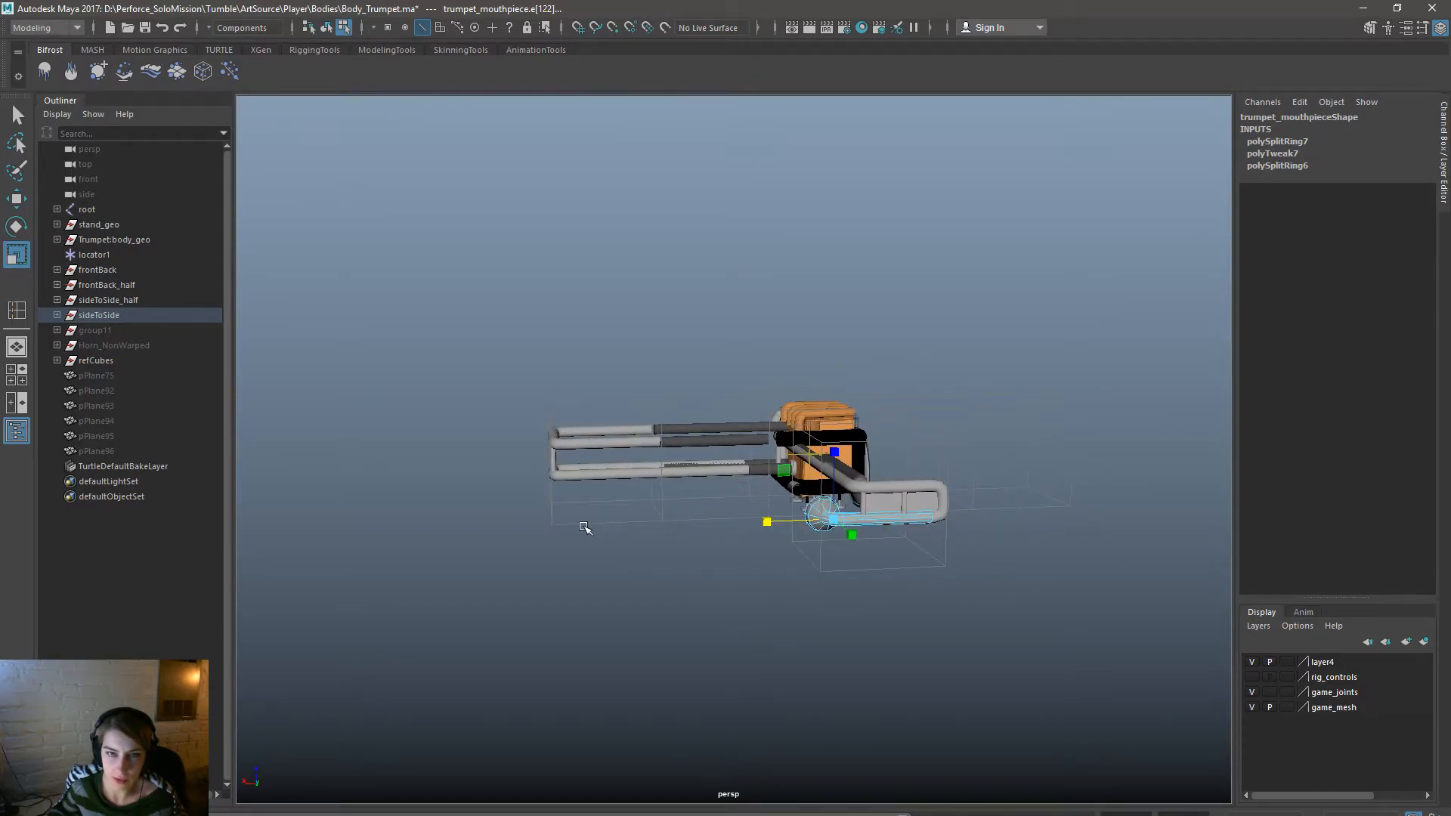
# Select the mouthpiece cup's vertices and move them slightly sideways toward the adjoining support tube.
pyautogui.keyDown('alt'); pyautogui.moveTo(591, 502); pyautogui.dragTo(939, 615); pyautogui.keyUp('alt')
pyautogui.keyDown('alt'); pyautogui.moveTo(940, 616); pyautogui.dragTo(697, 604, button='middle'); pyautogui.keyUp('alt')
pyautogui.keyDown('alt'); pyautogui.moveTo(697, 604); pyautogui.dragTo(955, 667, button='right'); pyautogui.keyUp('alt')
pyautogui.keyDown('alt'); pyautogui.moveTo(1036, 671); pyautogui.dragTo(925, 665); pyautogui.keyUp('alt')
pyautogui.keyDown('alt'); pyautogui.moveTo(880, 665); pyautogui.dragTo(975, 703, button='right'); pyautogui.keyUp('alt')
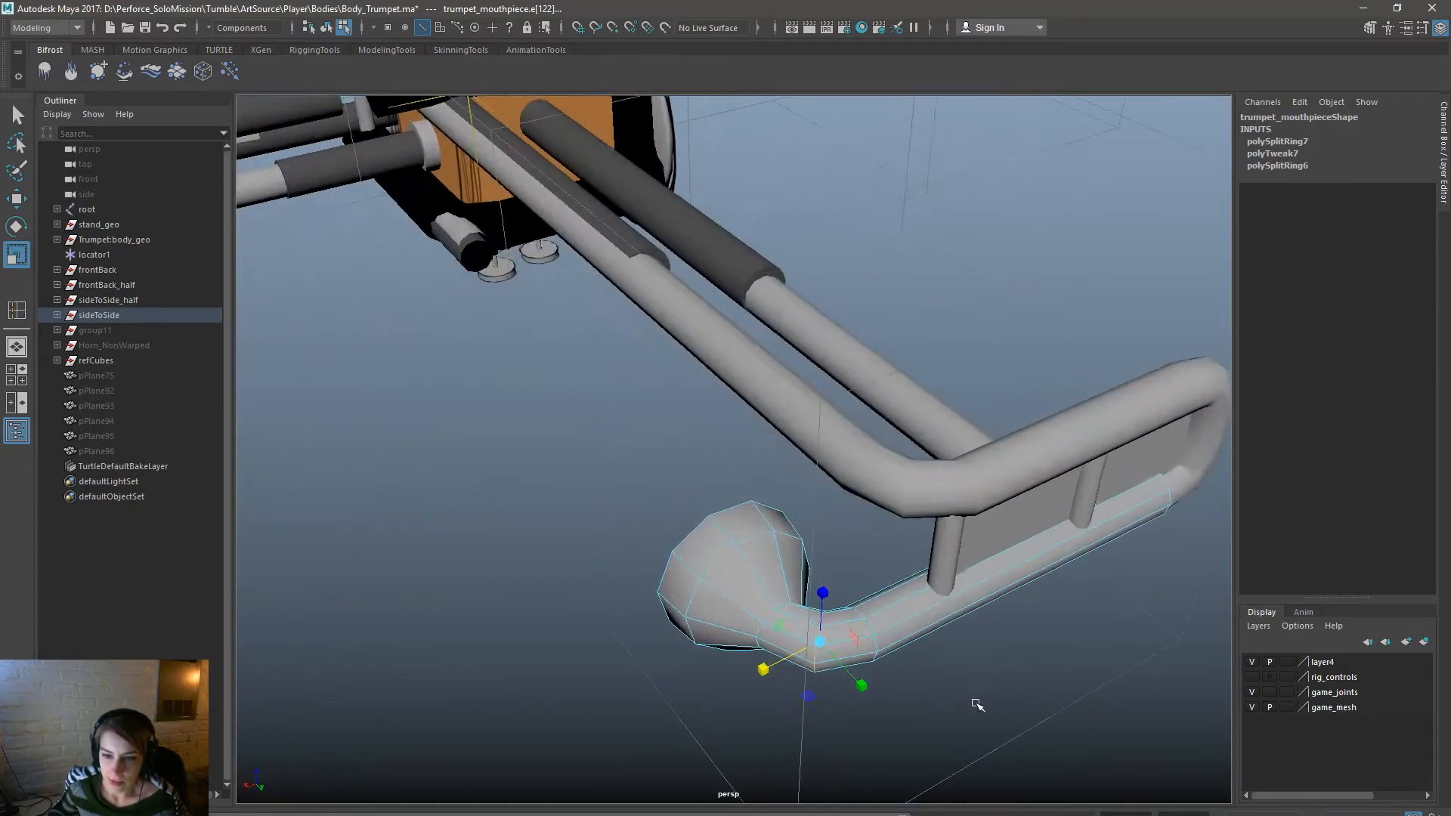
pyautogui.keyDown('alt'); pyautogui.moveTo(974, 703); pyautogui.dragTo(884, 561, button='middle'); pyautogui.keyUp('alt')
pyautogui.keyDown('alt'); pyautogui.moveTo(884, 560); pyautogui.dragTo(786, 487); pyautogui.keyUp('alt')
pyautogui.moveTo(786, 488); pyautogui.dragTo(737, 478, button='right')
pyautogui.moveTo(659, 400); pyautogui.dragTo(911, 569)
pyautogui.press('w')
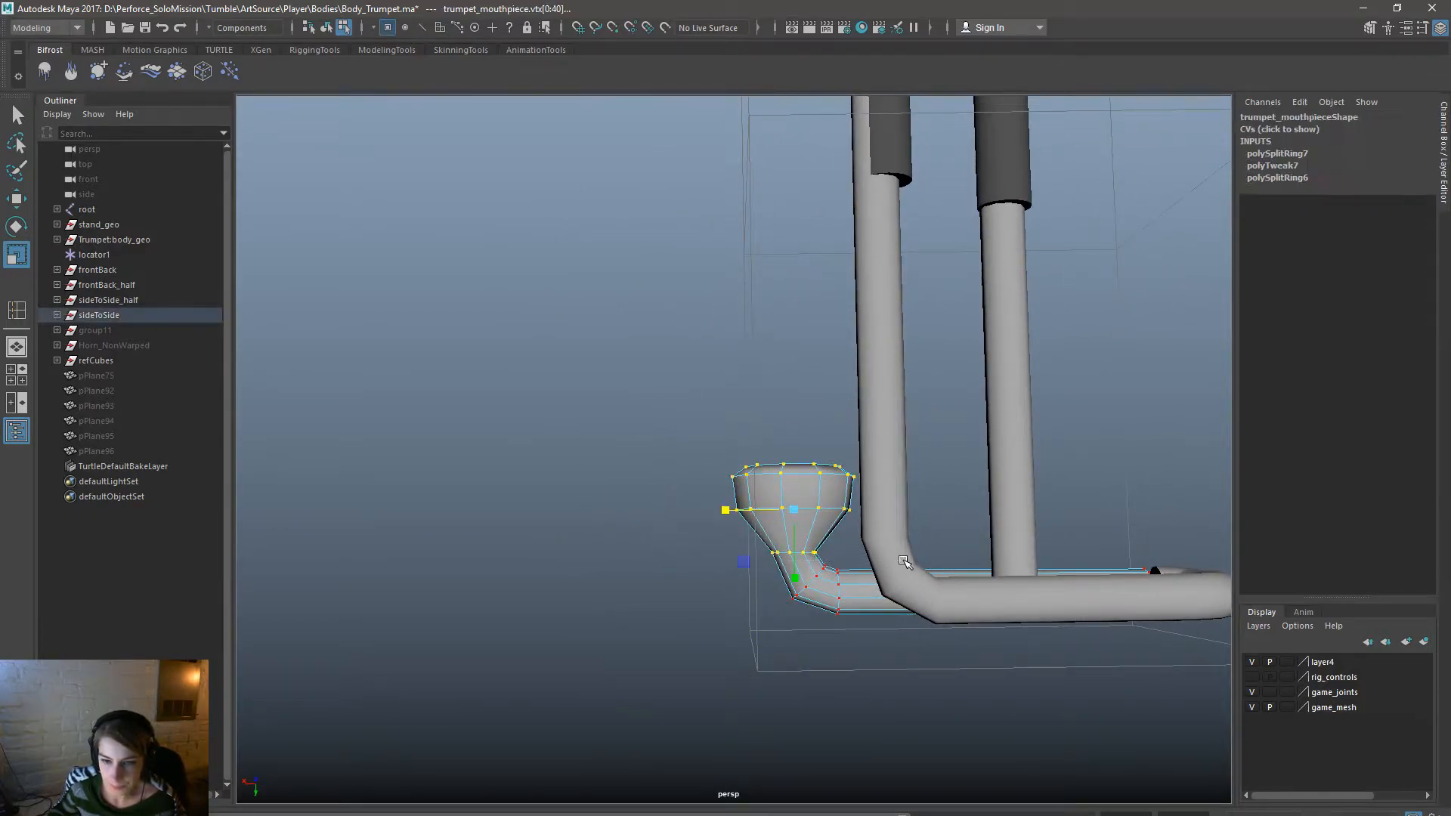
pyautogui.moveTo(730, 504); pyautogui.dragTo(759, 515)
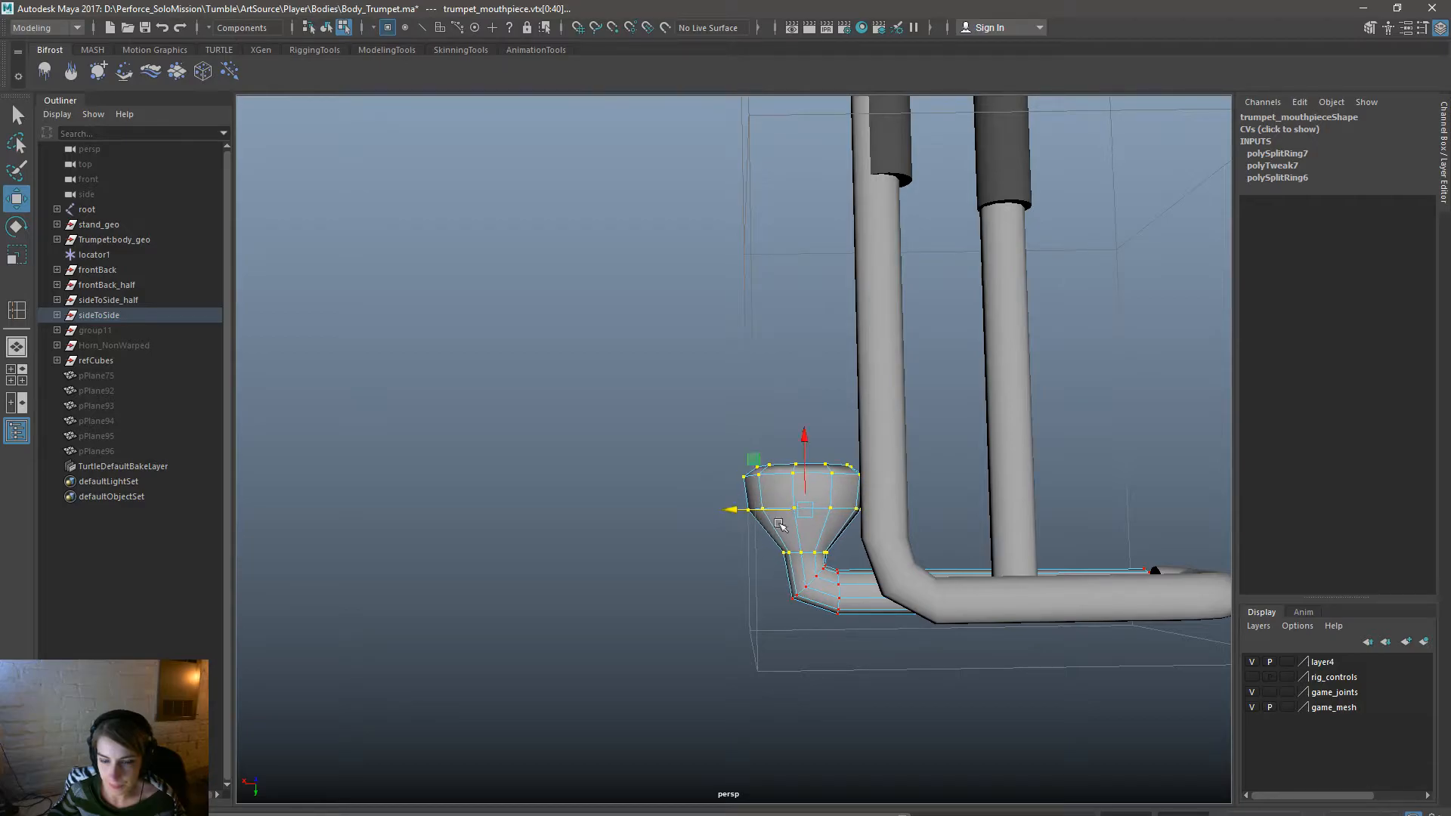
# Select the corner edge loop below the cup, then rotate and move it to even out the bend.
pyautogui.moveTo(825, 487); pyautogui.dragTo(827, 461, button='right')
pyautogui.click(818, 586)
pyautogui.moveTo(757, 585); pyautogui.dragTo(761, 585)
pyautogui.keyDown('alt'); pyautogui.moveTo(894, 581); pyautogui.dragTo(778, 493, button='middle'); pyautogui.keyUp('alt')
pyautogui.keyDown('alt'); pyautogui.moveTo(778, 493); pyautogui.dragTo(798, 599, button='right'); pyautogui.keyUp('alt')
pyautogui.press('e')
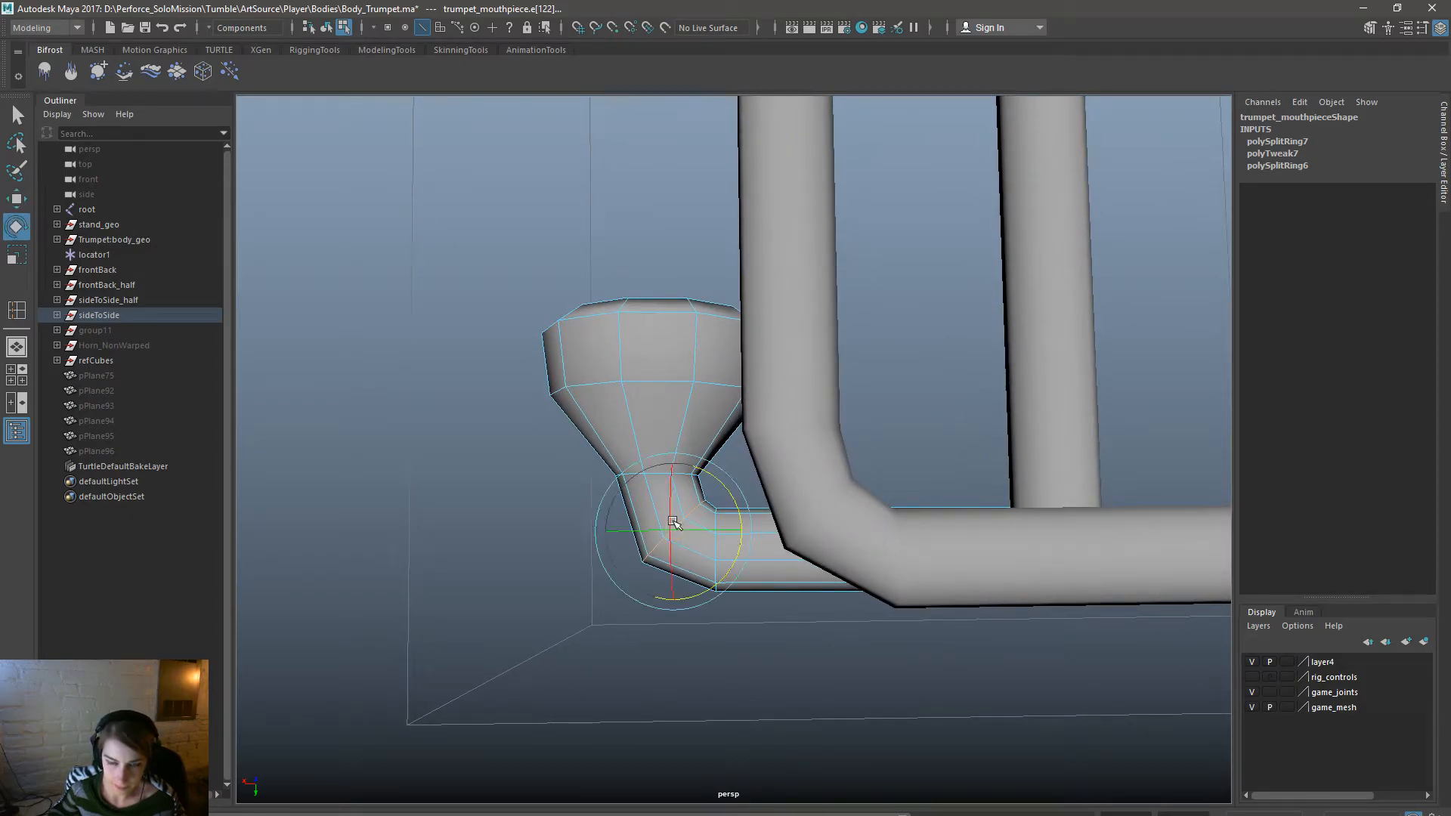
pyautogui.press('w')
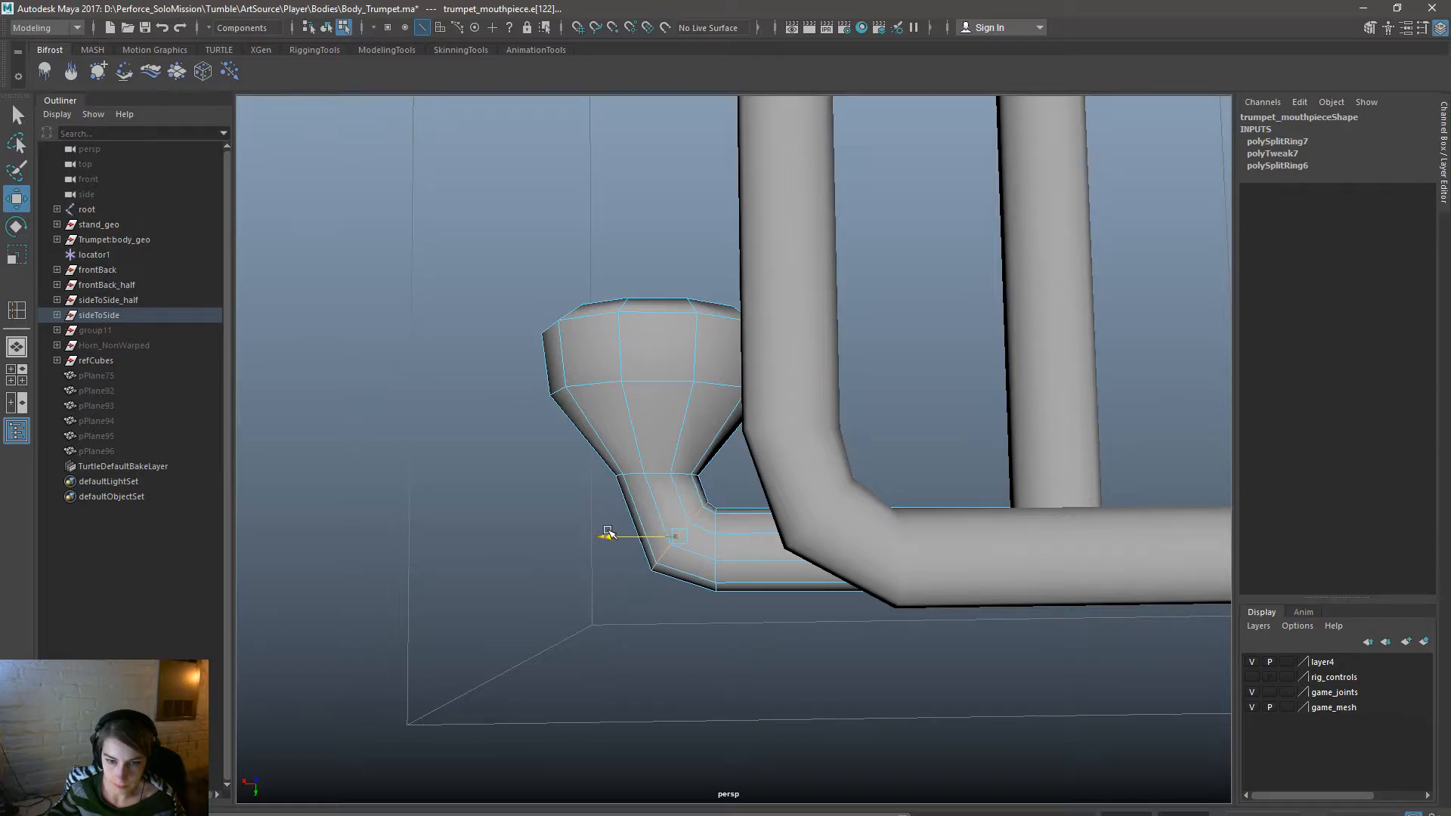
# Insert an edge loop on the mouthpiece tube between the cup's neck and the corner loop.
pyautogui.press('space')
pyautogui.click(540, 531)
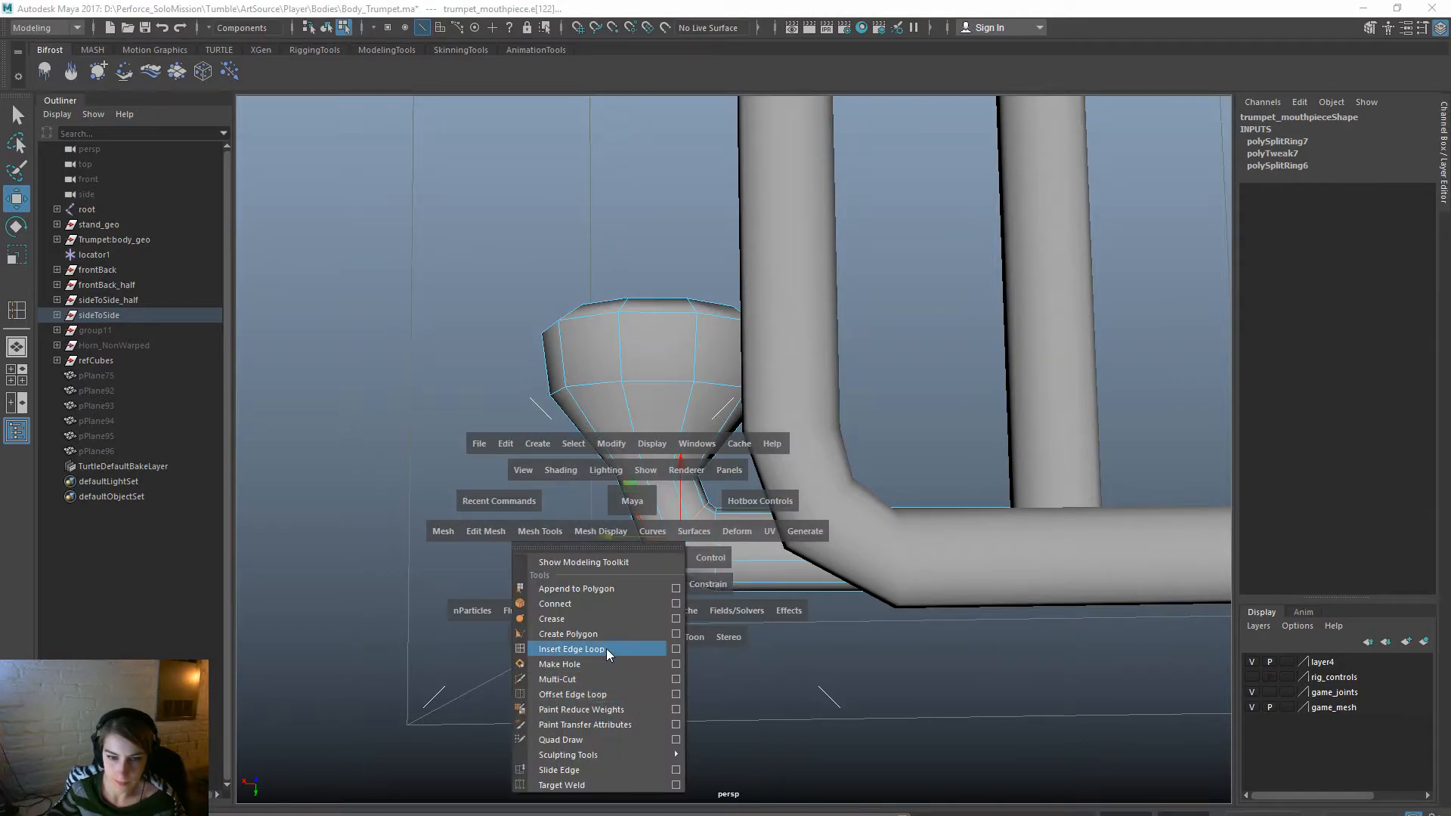
pyautogui.click(601, 649)
pyautogui.click(685, 499)
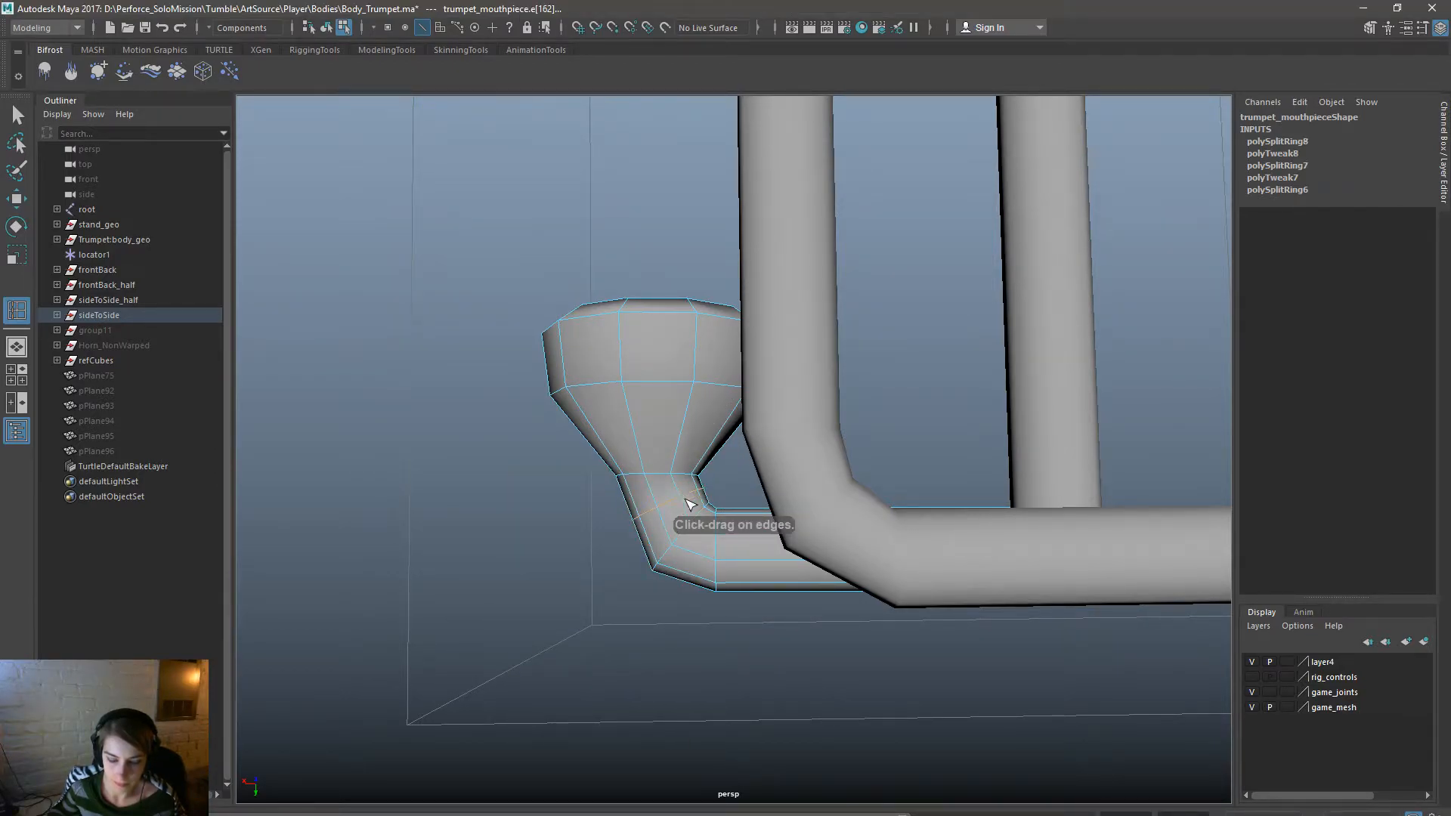
# Adjust the position and angle of the new edge loop to round the mouthpiece's outer bend.
pyautogui.press('w')
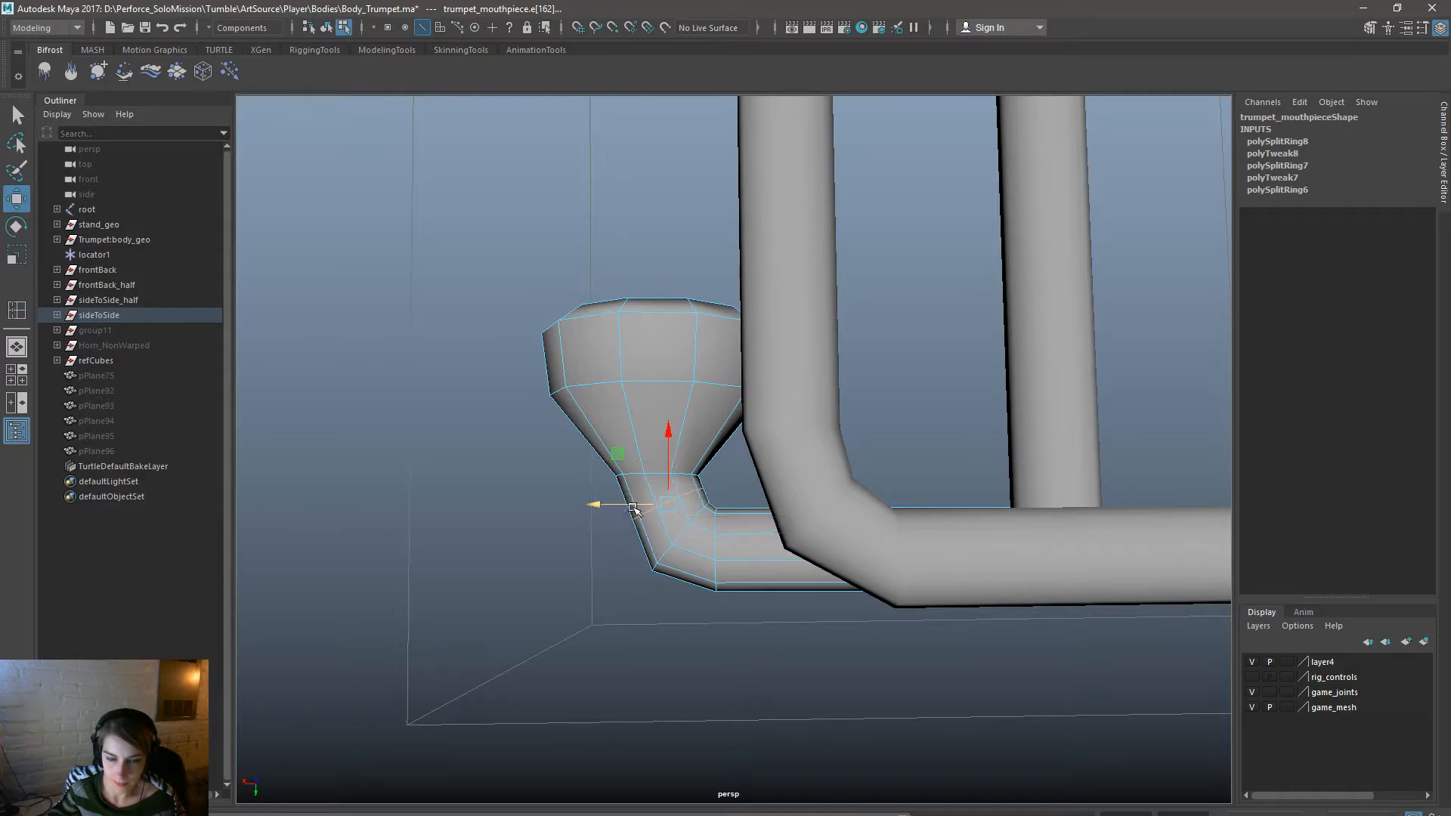
pyautogui.moveTo(625, 506); pyautogui.dragTo(621, 509)
pyautogui.moveTo(666, 440); pyautogui.dragTo(664, 445)
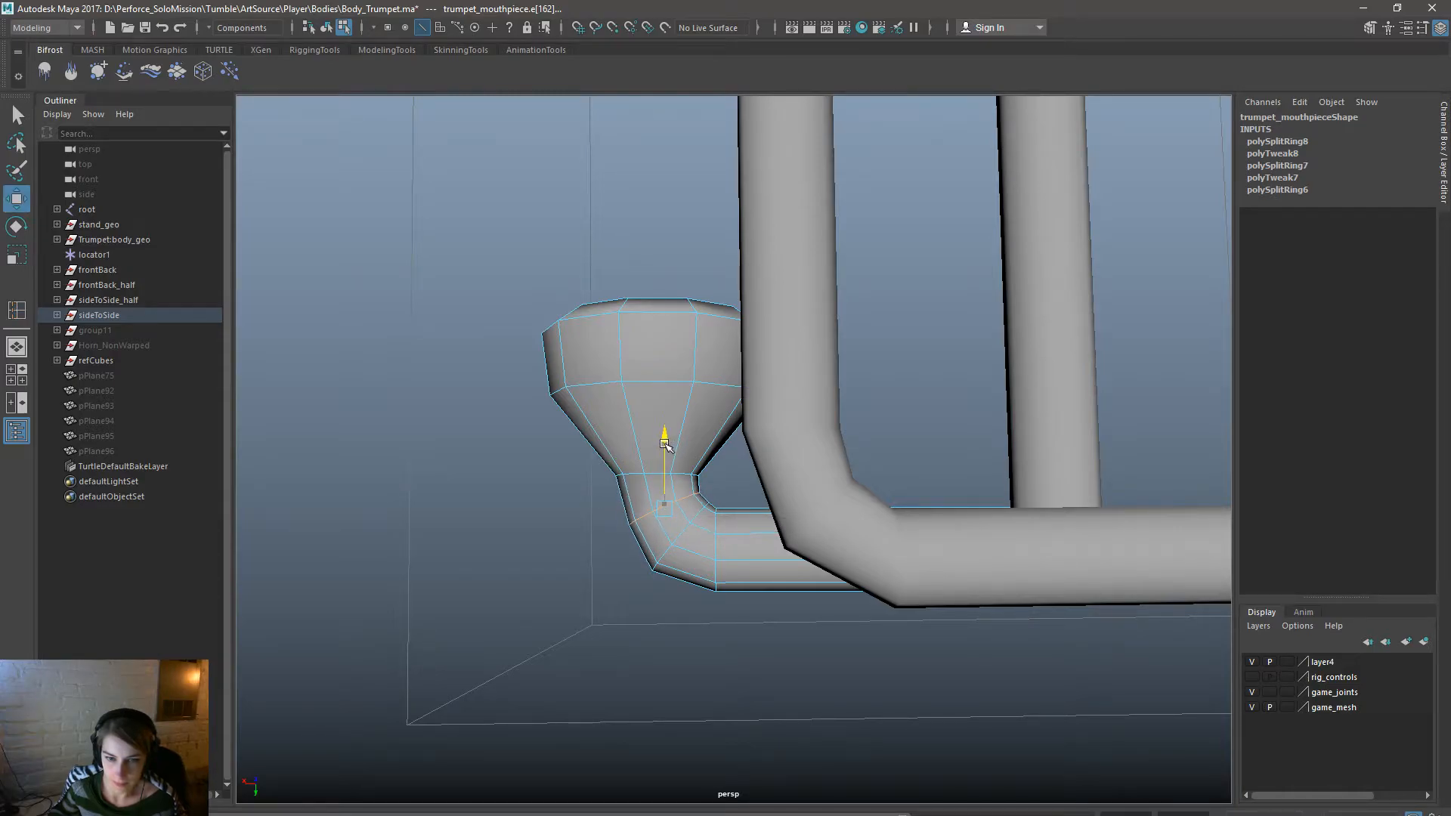
pyautogui.press('e')
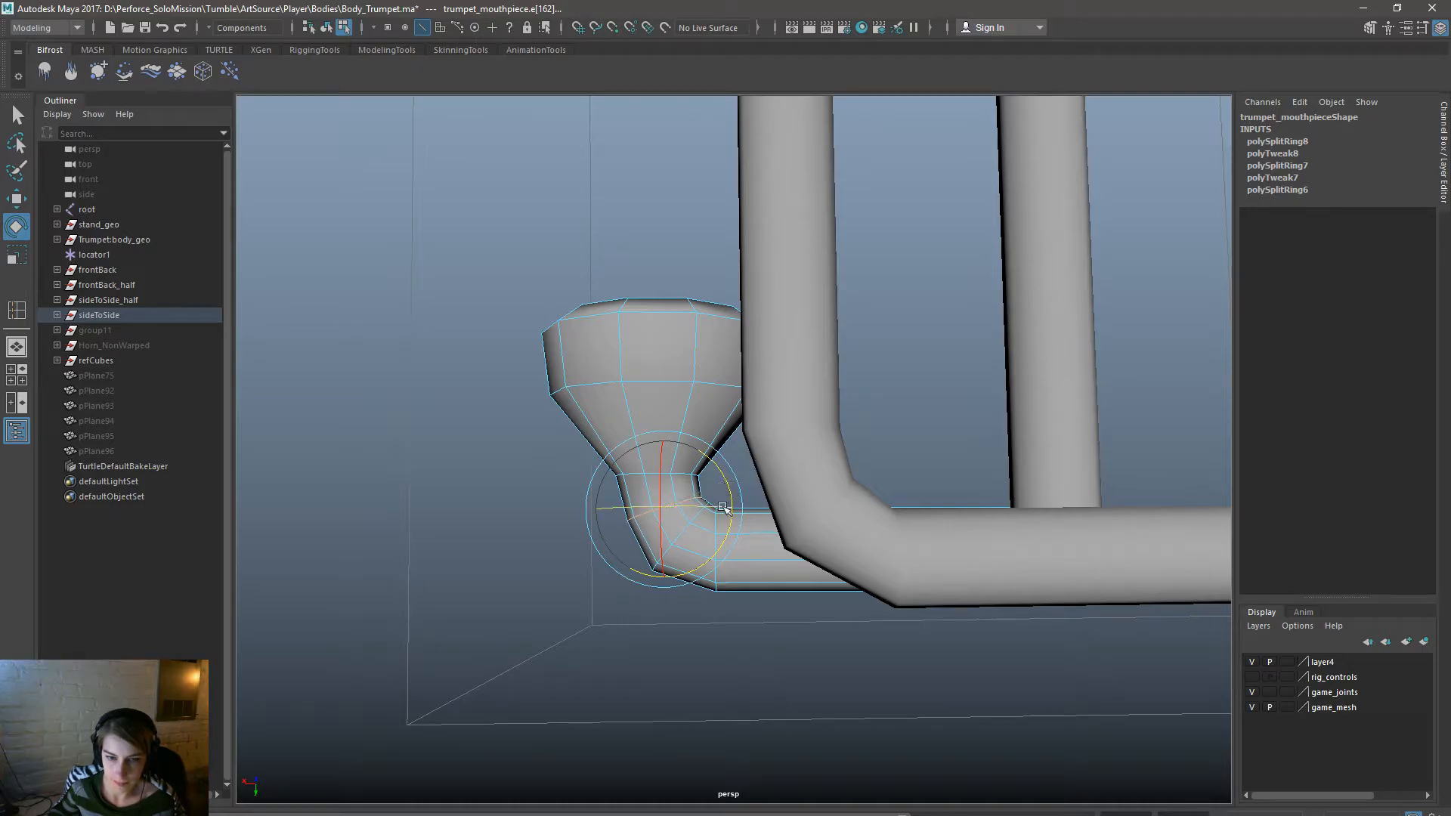
pyautogui.press('w')
pyautogui.moveTo(666, 452); pyautogui.dragTo(668, 456)
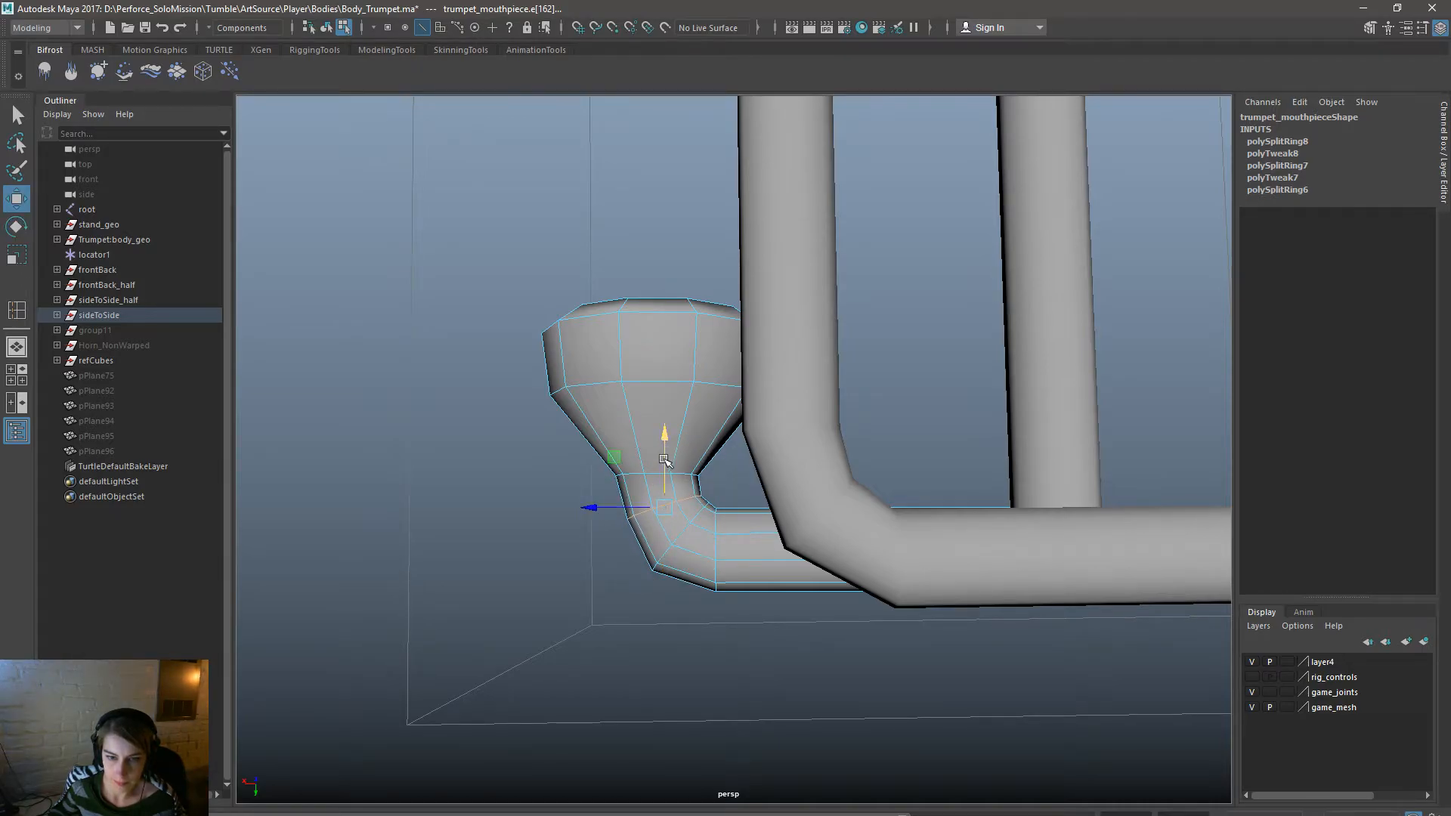
# Select the end vertices of the mouthpiece and its tube assembly together, try shifting them, and undo the move.
pyautogui.scroll(-5, 620, 453)
pyautogui.moveTo(721, 416); pyautogui.dragTo(893, 429, button='right')
pyautogui.click(926, 439)
pyautogui.moveTo(1091, 605); pyautogui.dragTo(478, 320)
pyautogui.scroll(-2, 294, 122)
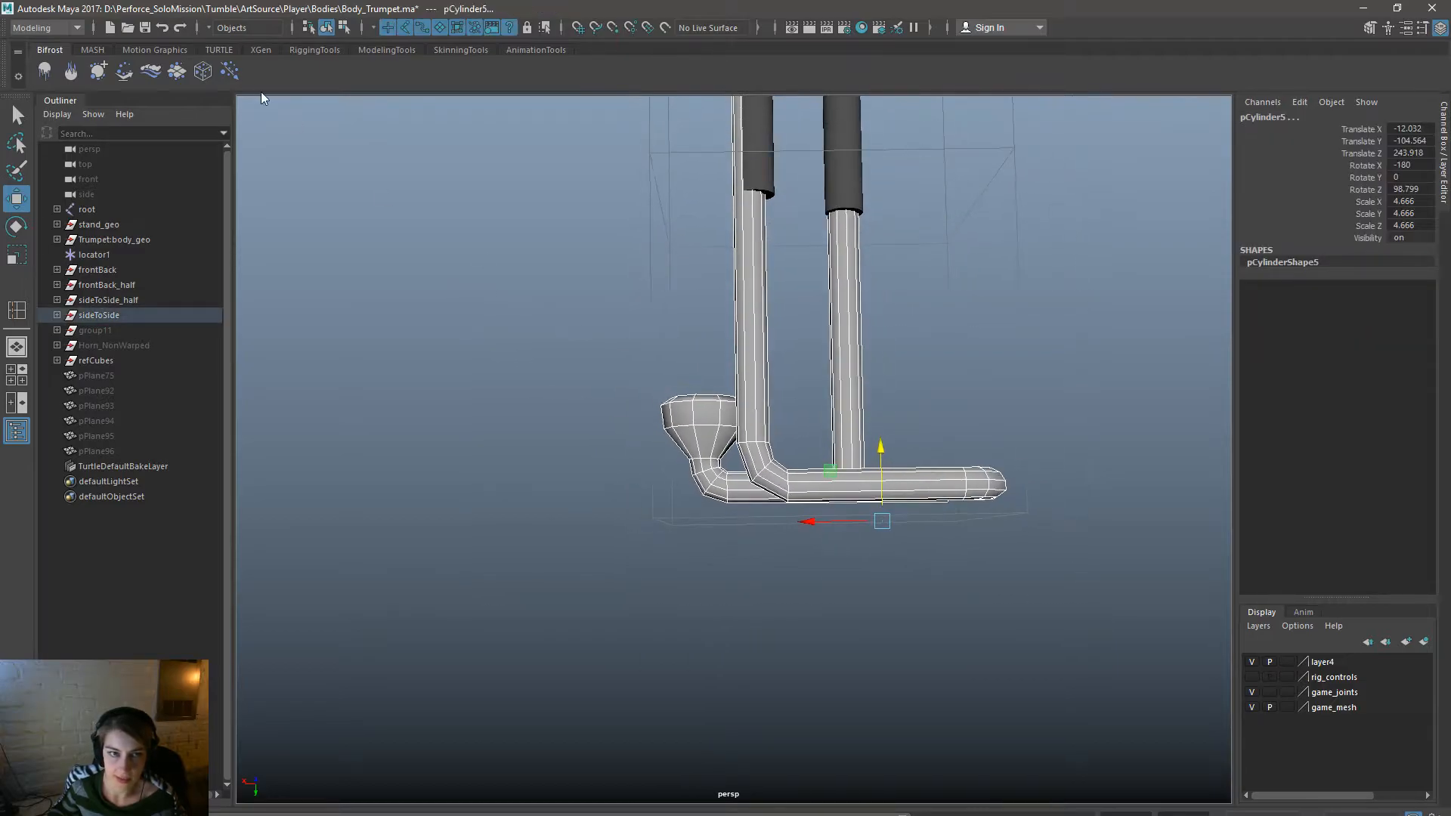
pyautogui.click(347, 26)
pyautogui.moveTo(855, 411); pyautogui.dragTo(769, 378, button='right')
pyautogui.moveTo(601, 361); pyautogui.dragTo(1232, 620)
pyautogui.keyDown('alt'); pyautogui.moveTo(866, 434); pyautogui.dragTo(878, 453); pyautogui.keyUp('alt')
pyautogui.moveTo(829, 386); pyautogui.dragTo(826, 408)
pyautogui.hotkey('ctrl', 'z')
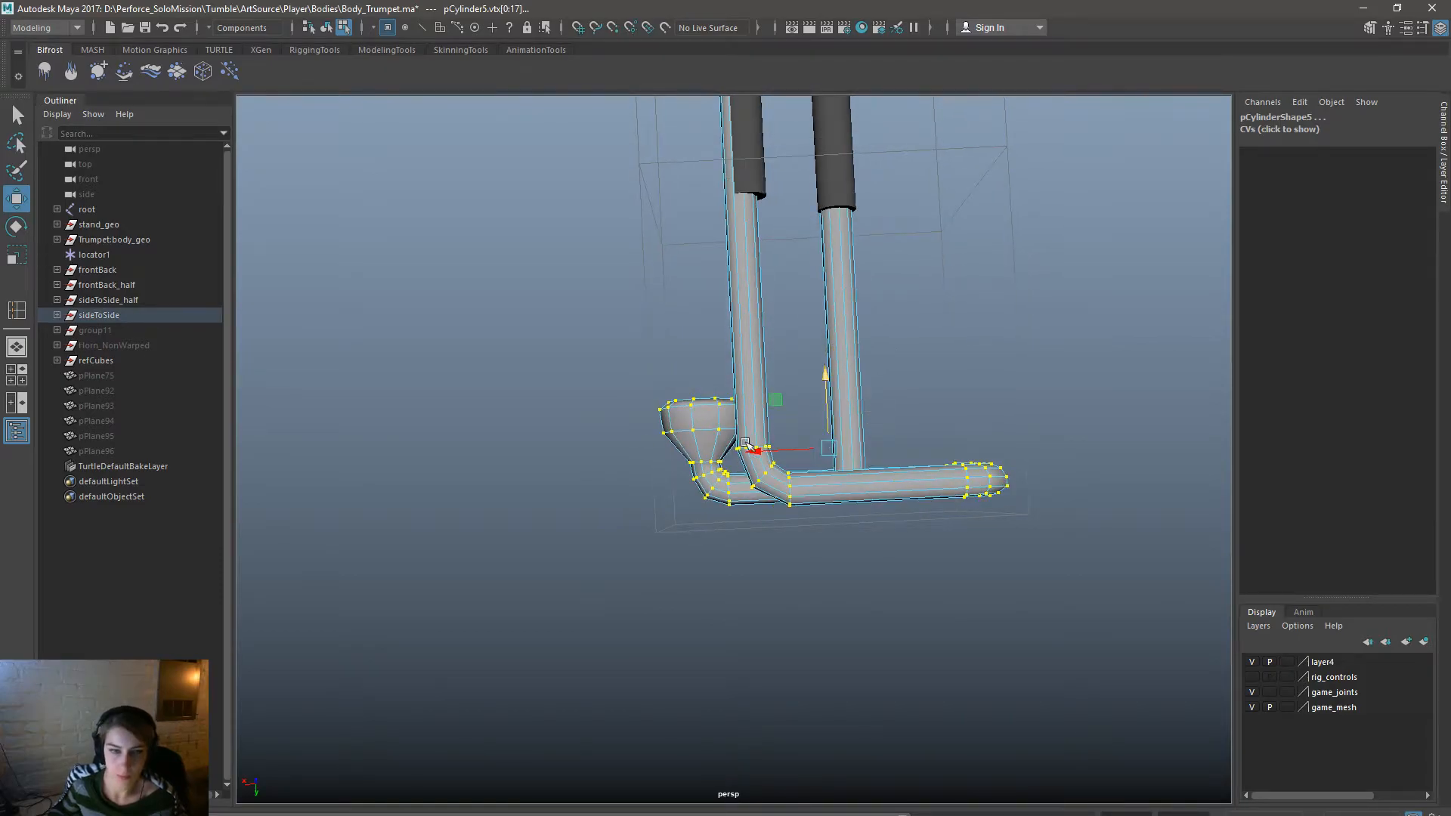
# Set the Move tool's axis orientation to World and shift the selected end vertices slightly farther from the body.
pyautogui.doubleClick(12, 202)
pyautogui.click(365, 332)
pyautogui.click(363, 349)
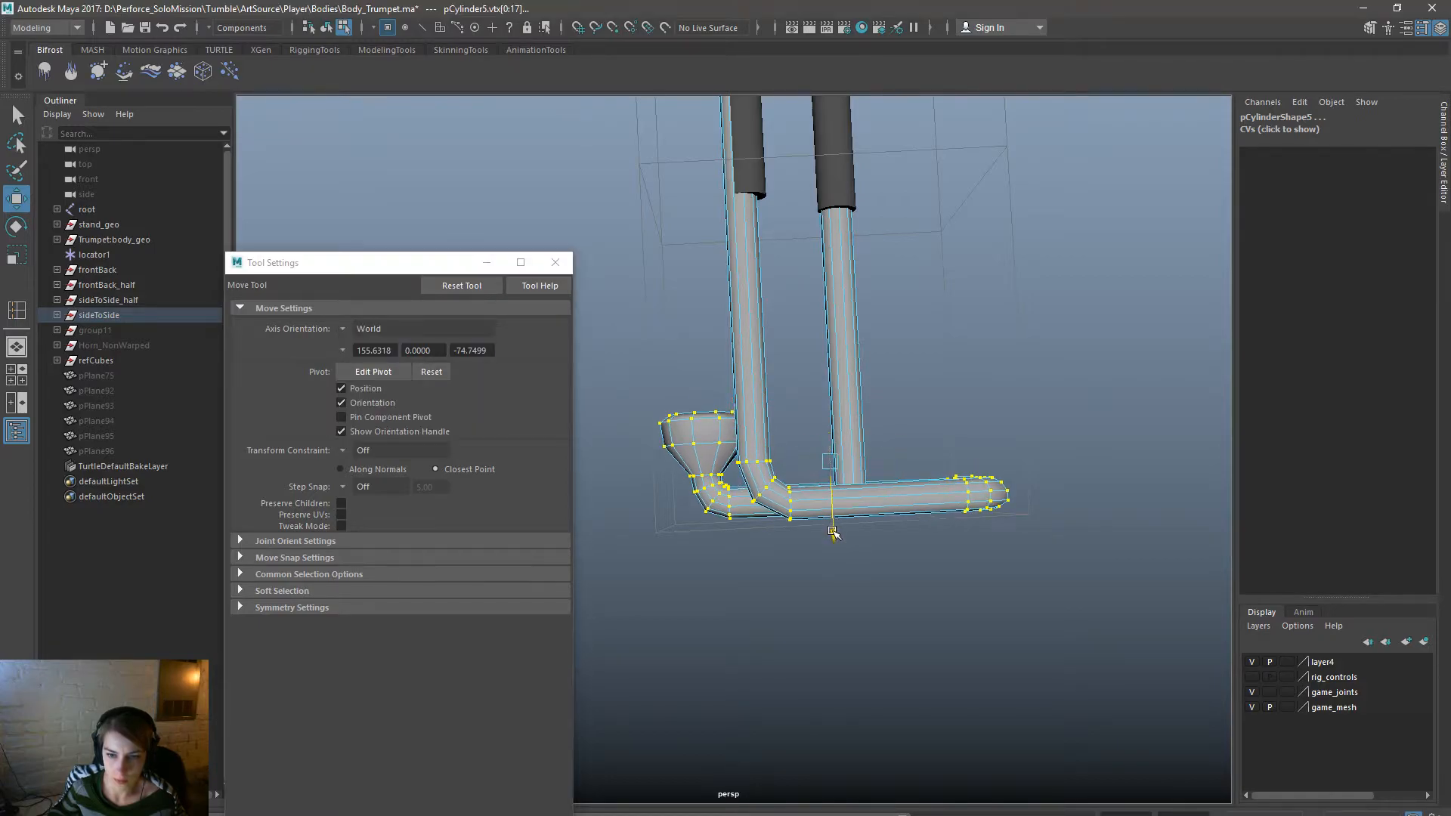
pyautogui.keyDown('alt'); pyautogui.moveTo(901, 522); pyautogui.dragTo(892, 693); pyautogui.keyUp('alt')
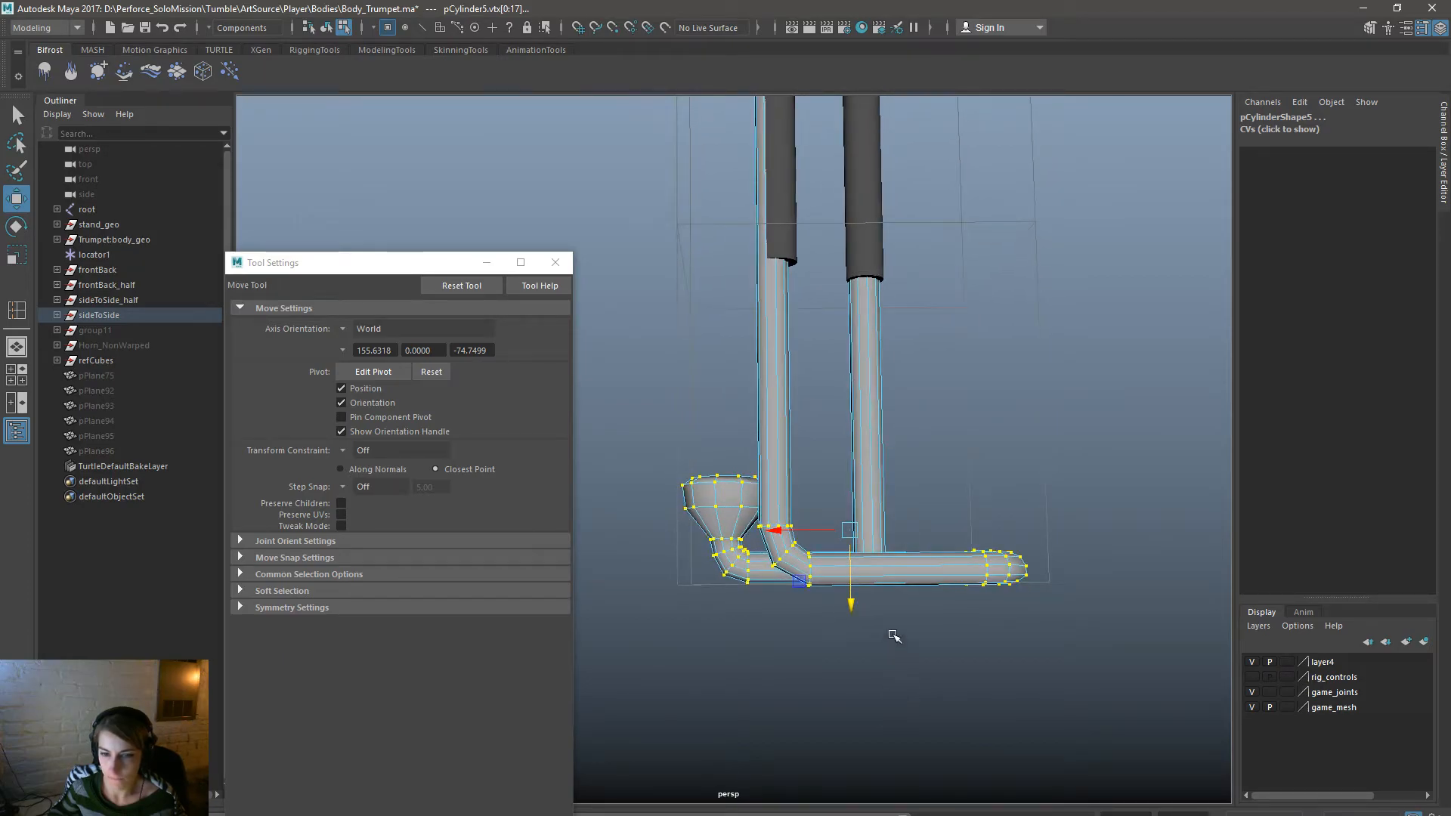
# Nudge the mouthpiece's cup and bend vertices slightly along the tube, close the tool settings, and return to object mode.
pyautogui.keyDown('alt'); pyautogui.moveTo(709, 631); pyautogui.dragTo(757, 456); pyautogui.keyUp('alt')
pyautogui.moveTo(649, 473); pyautogui.dragTo(654, 474)
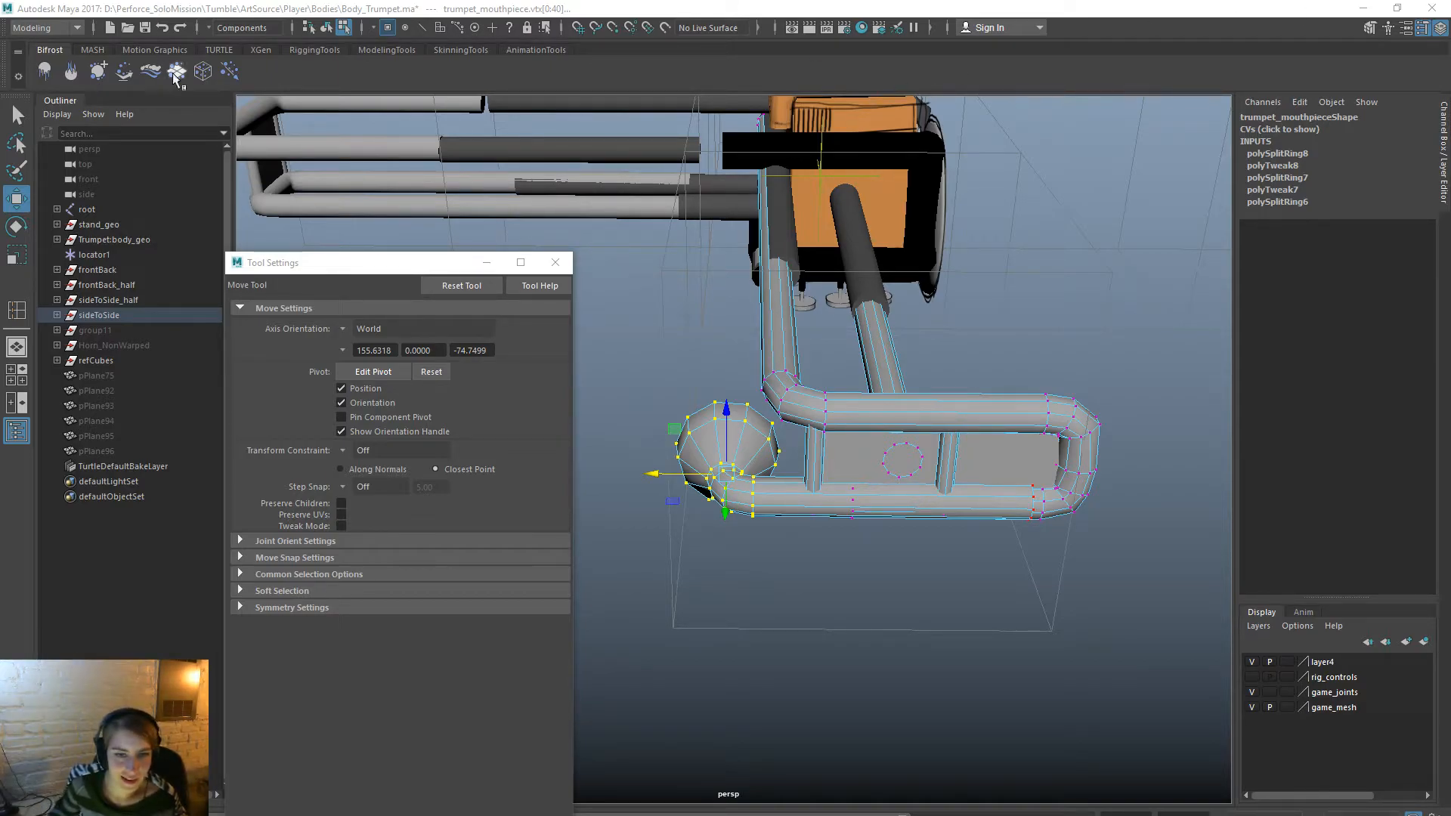
pyautogui.click(556, 262)
pyautogui.keyDown('alt'); pyautogui.moveTo(680, 330); pyautogui.dragTo(729, 452); pyautogui.keyUp('alt')
pyautogui.moveTo(727, 438); pyautogui.dragTo(824, 416, button='right')
# Examine the whole robot and its extending mouthpiece and front tubes from the front, side and above.
pyautogui.keyDown('alt'); pyautogui.moveTo(917, 421); pyautogui.dragTo(694, 476); pyautogui.keyUp('alt')
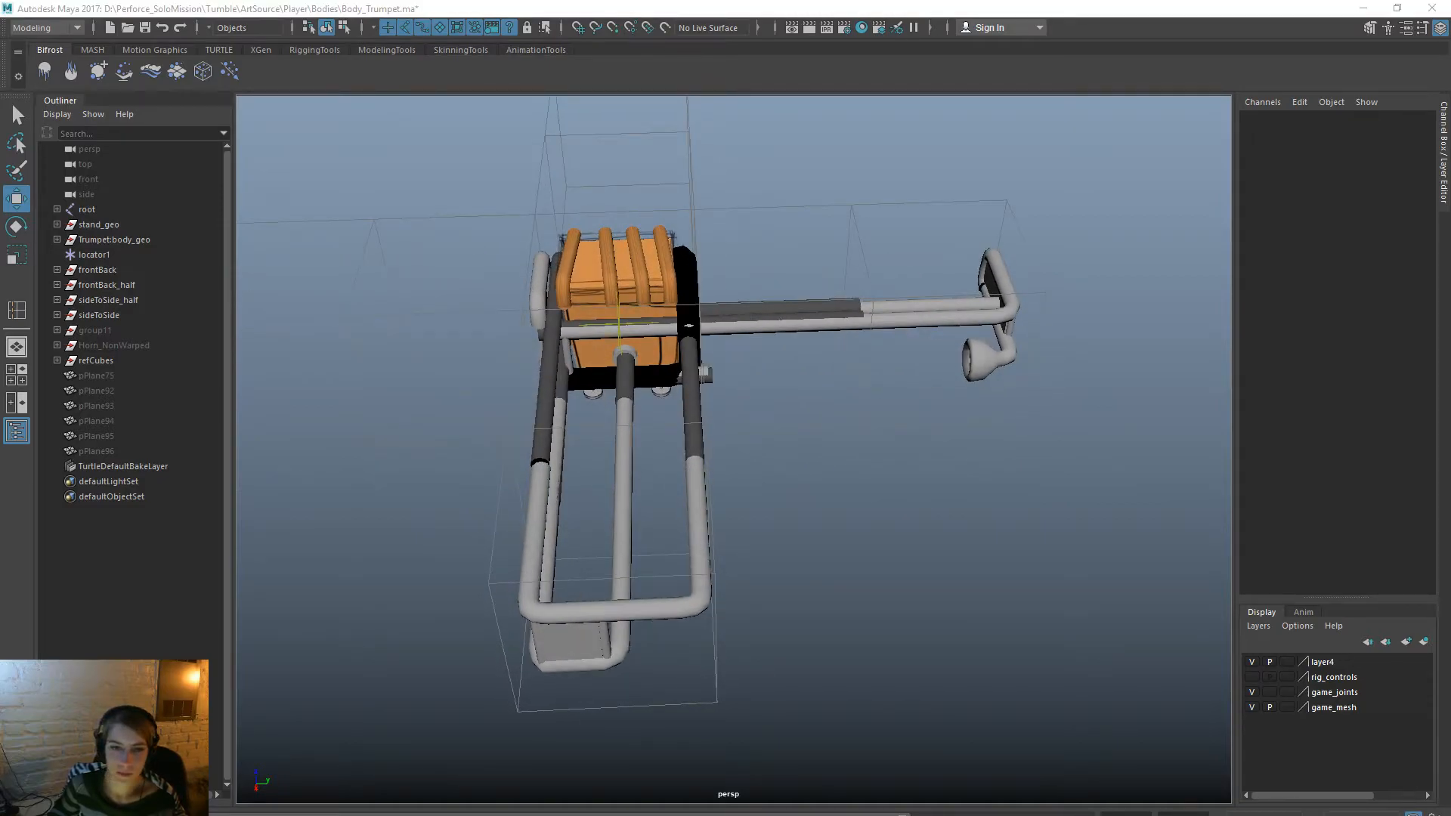
pyautogui.keyDown('alt'); pyautogui.moveTo(933, 615); pyautogui.dragTo(721, 624); pyautogui.keyUp('alt')
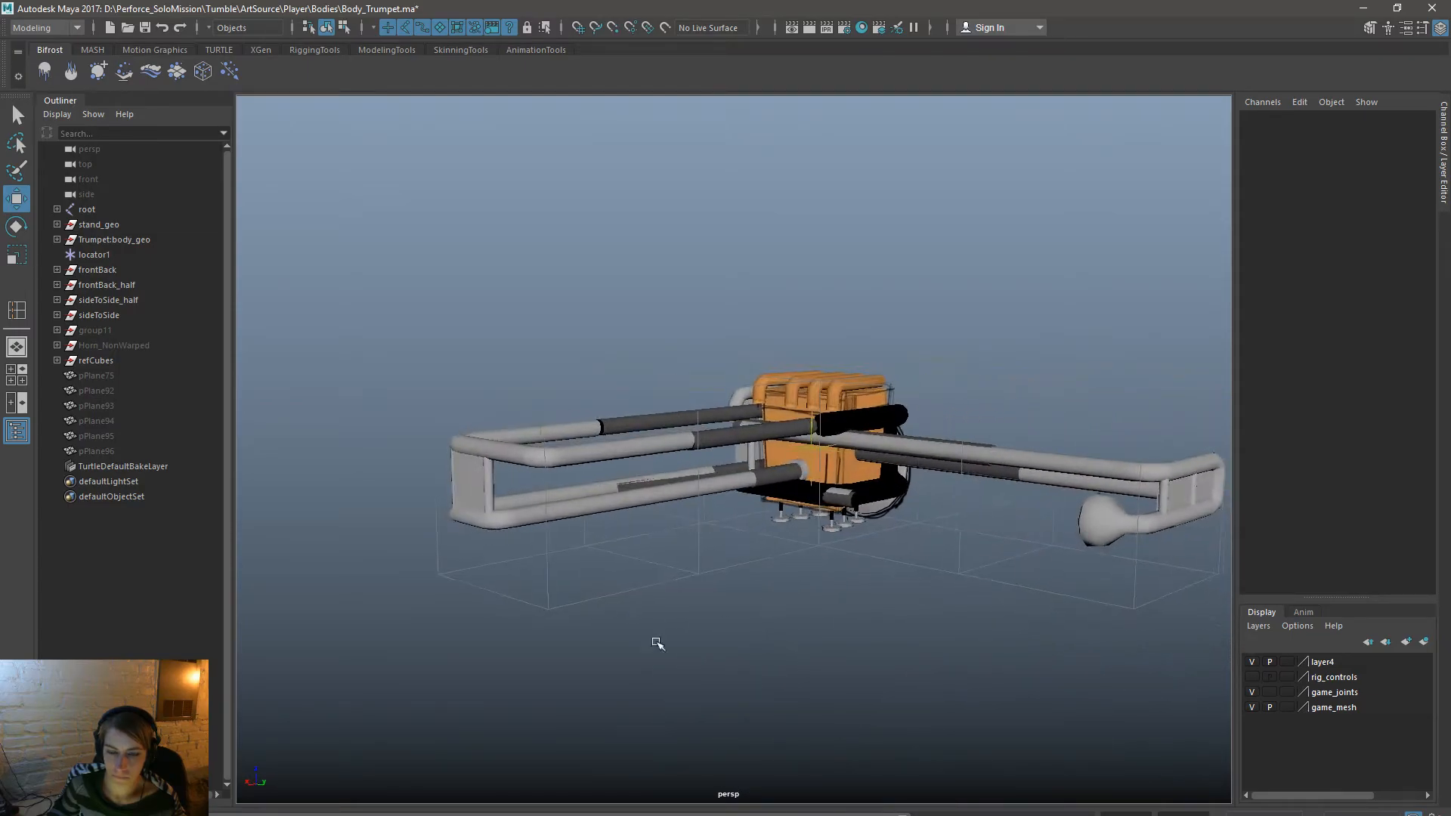
pyautogui.keyDown('alt'); pyautogui.moveTo(744, 552); pyautogui.dragTo(831, 570); pyautogui.keyUp('alt')
pyautogui.keyDown('alt'); pyautogui.moveTo(831, 571); pyautogui.dragTo(935, 620, button='right'); pyautogui.keyUp('alt')
pyautogui.keyDown('alt'); pyautogui.moveTo(763, 624); pyautogui.dragTo(536, 726); pyautogui.keyUp('alt')
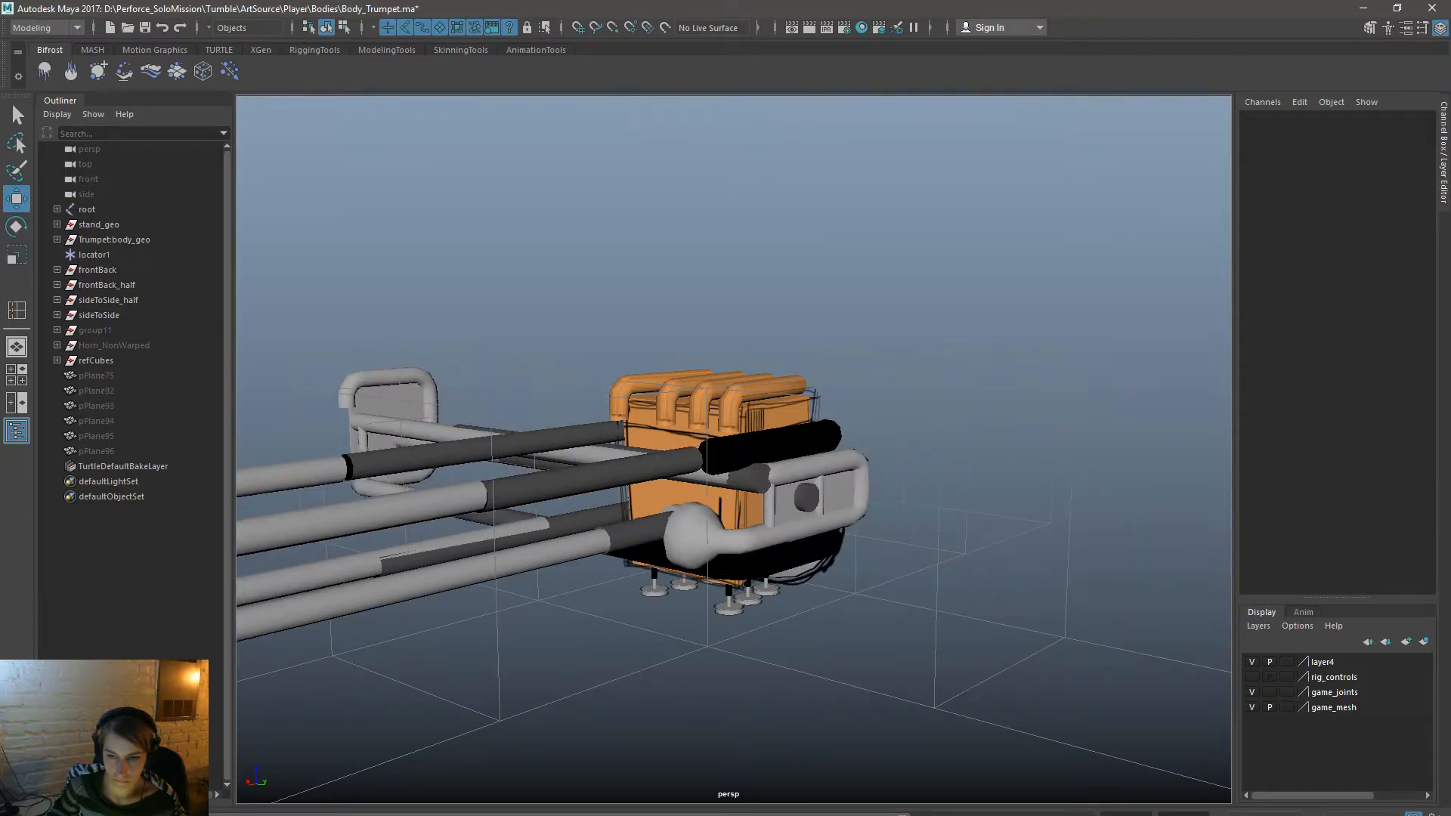
pyautogui.keyDown('alt'); pyautogui.moveTo(563, 593); pyautogui.dragTo(485, 556); pyautogui.keyUp('alt')
pyautogui.keyDown('alt'); pyautogui.moveTo(694, 514); pyautogui.dragTo(585, 590); pyautogui.keyUp('alt')
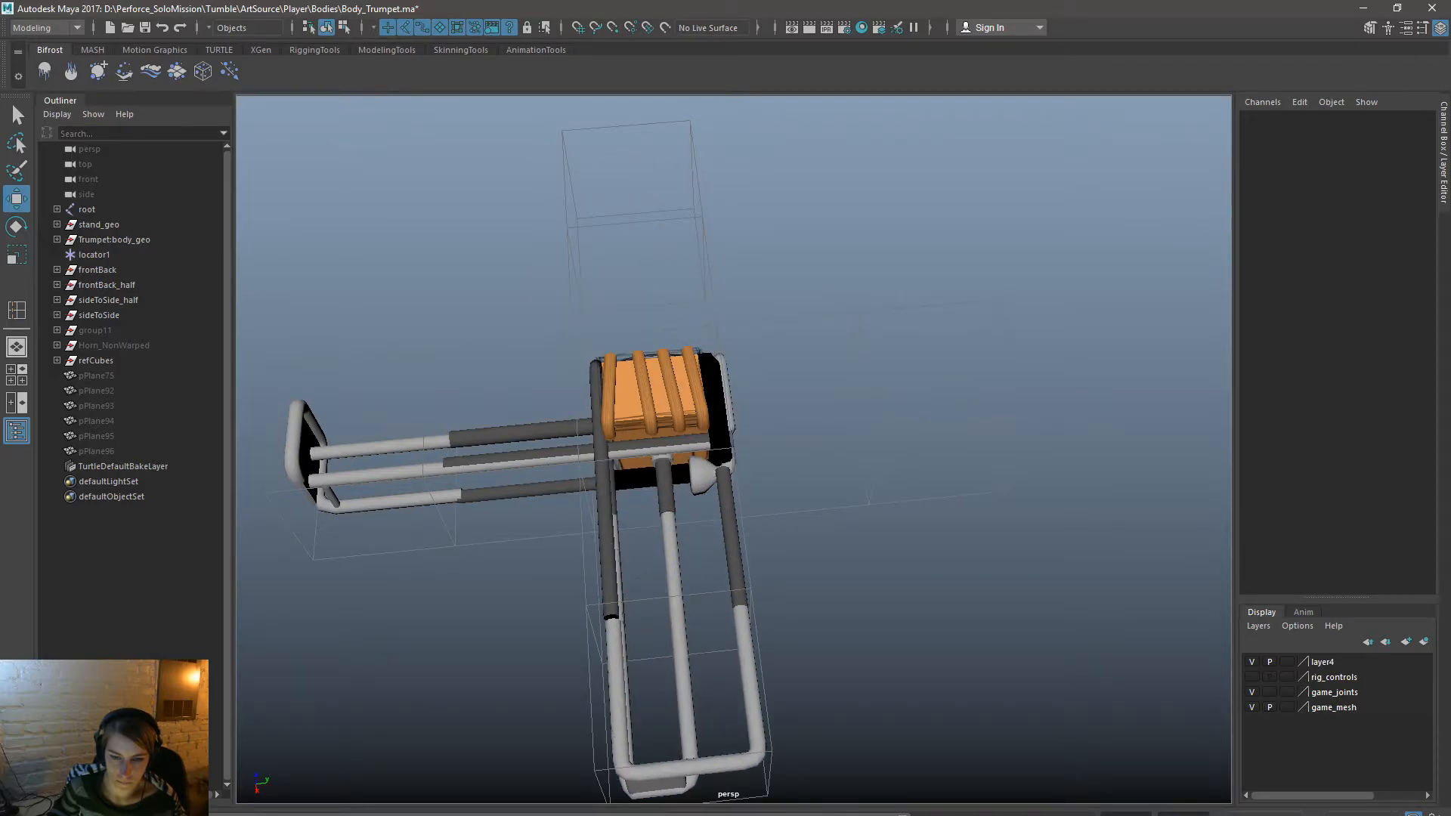
pyautogui.keyDown('alt'); pyautogui.moveTo(810, 557); pyautogui.dragTo(727, 581); pyautogui.keyUp('alt')
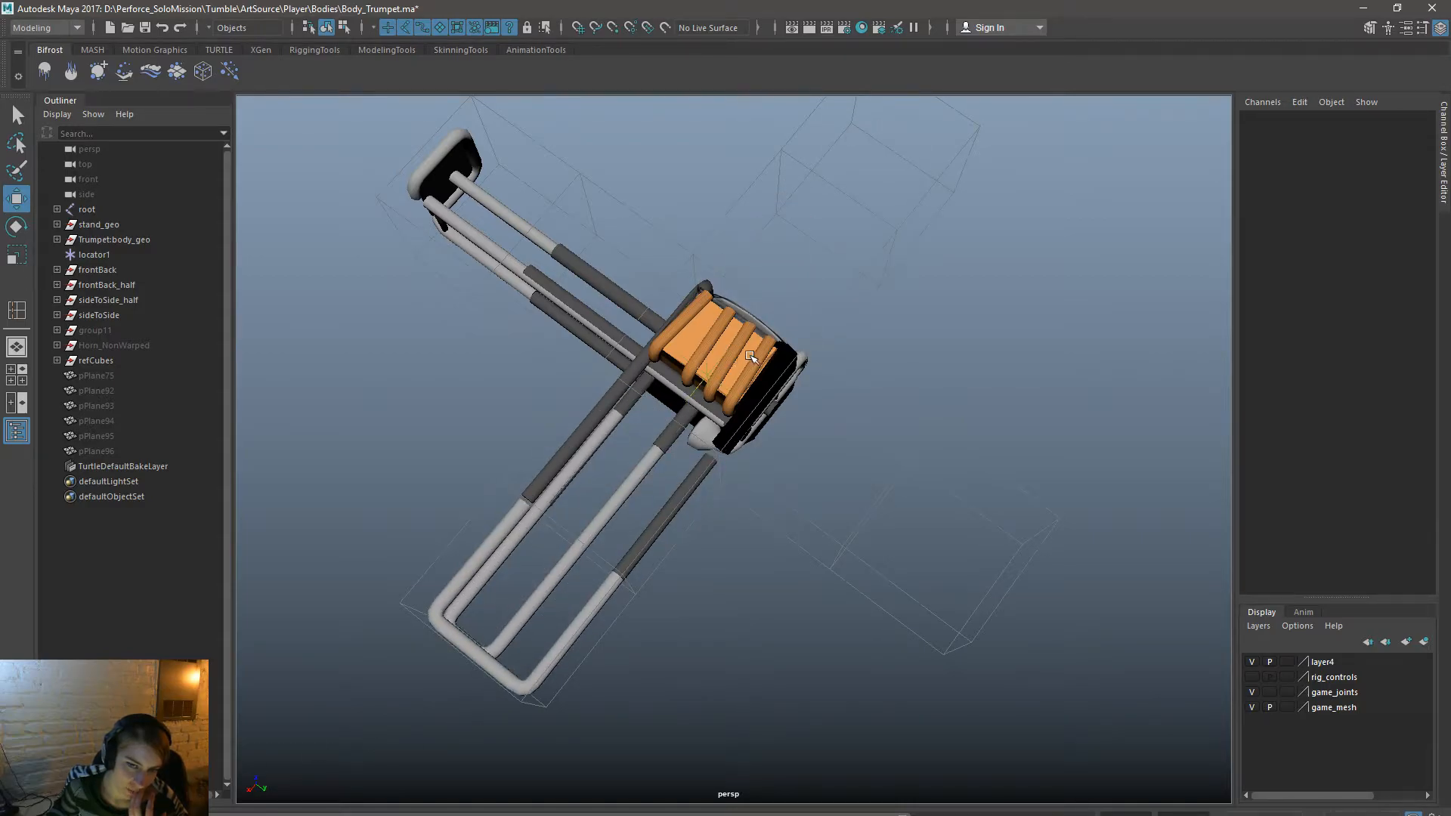
pyautogui.keyDown('alt'); pyautogui.moveTo(695, 596); pyautogui.dragTo(1450, 590); pyautogui.keyUp('alt')
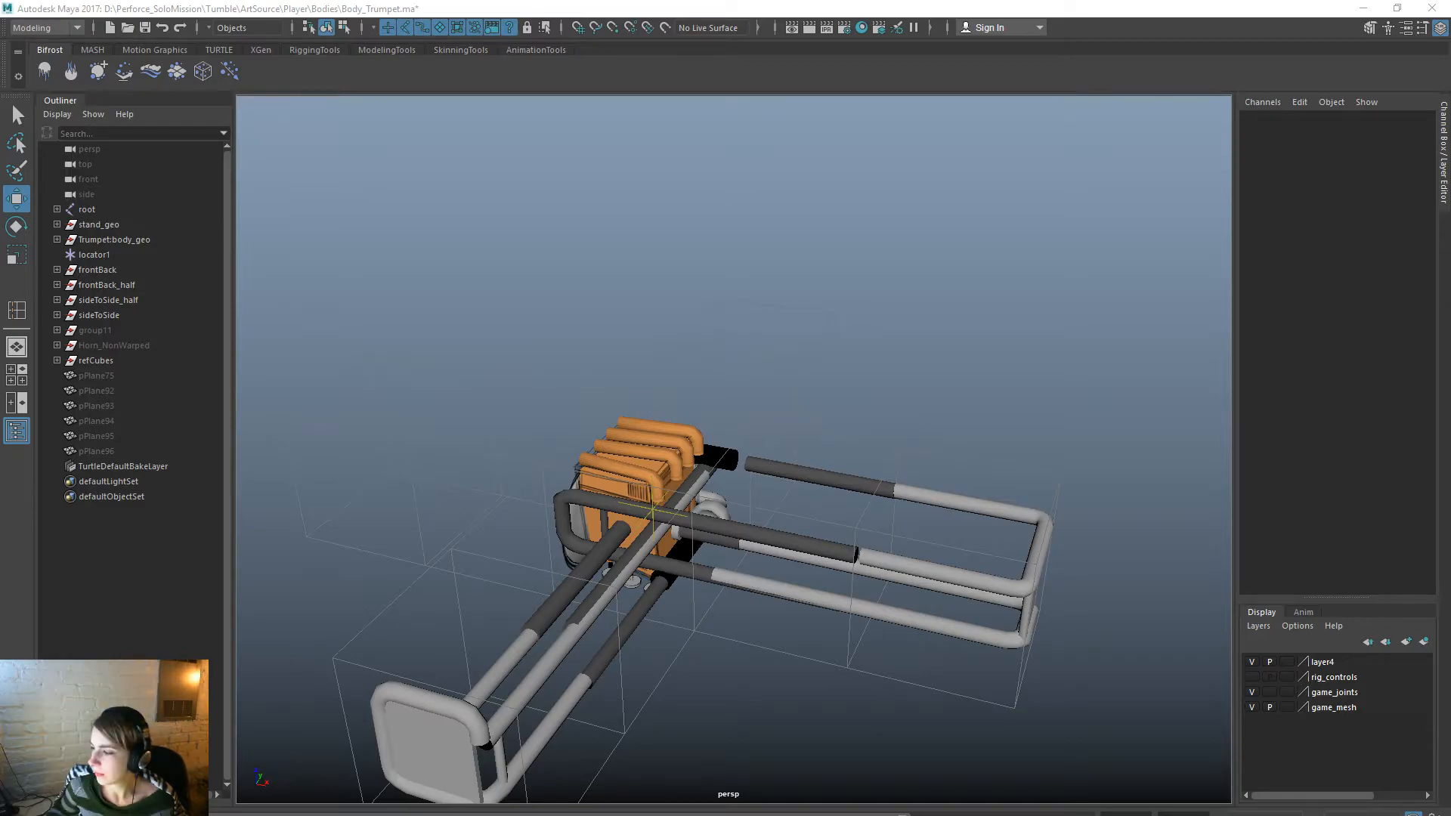
pyautogui.keyDown('alt'); pyautogui.moveTo(1098, 405); pyautogui.dragTo(982, 413); pyautogui.keyUp('alt')
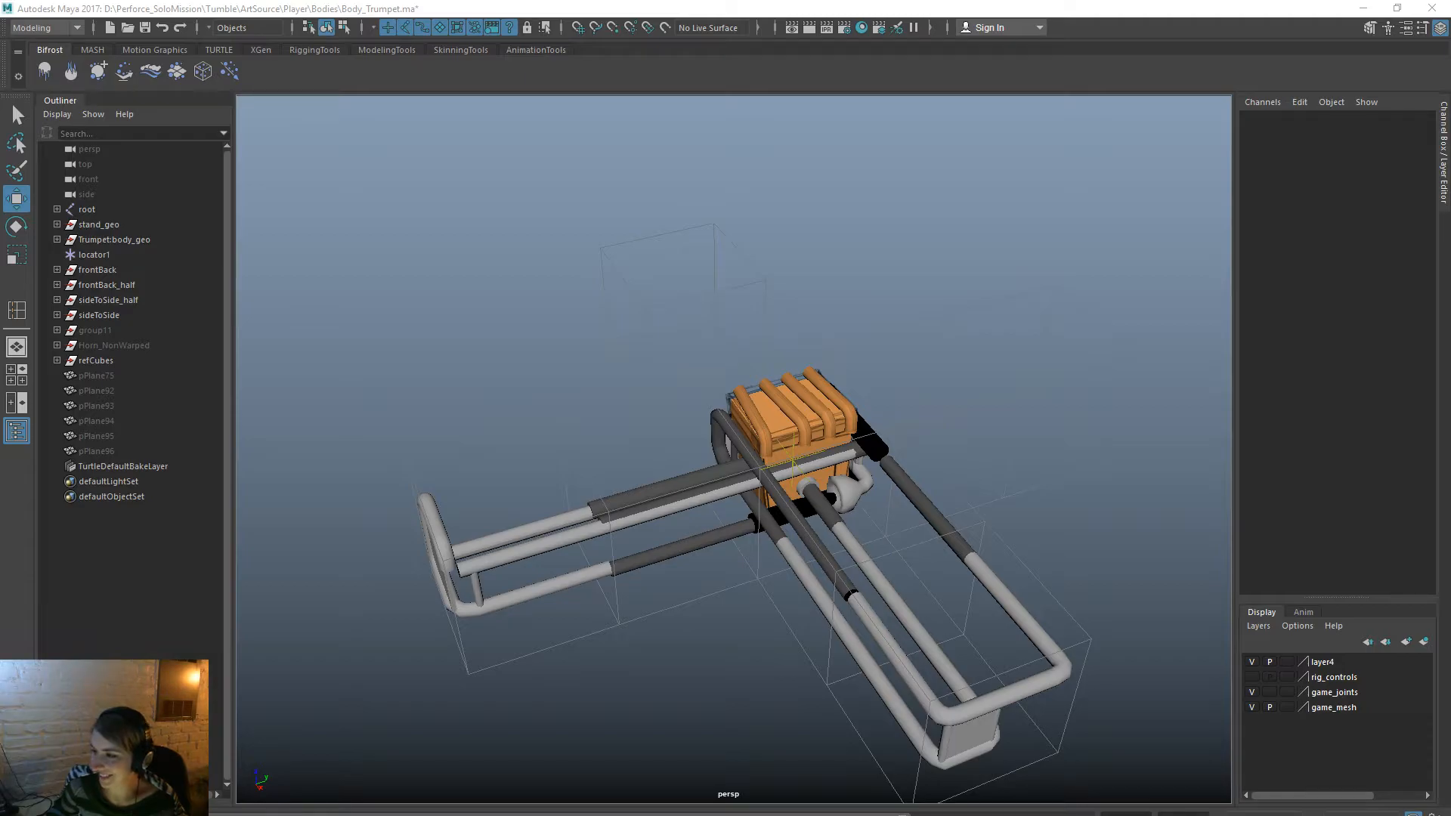
# Inspect how the retracted mouthpiece cup fits against the body and the neighbouring front tubes from several angles.
pyautogui.click(950, 7)
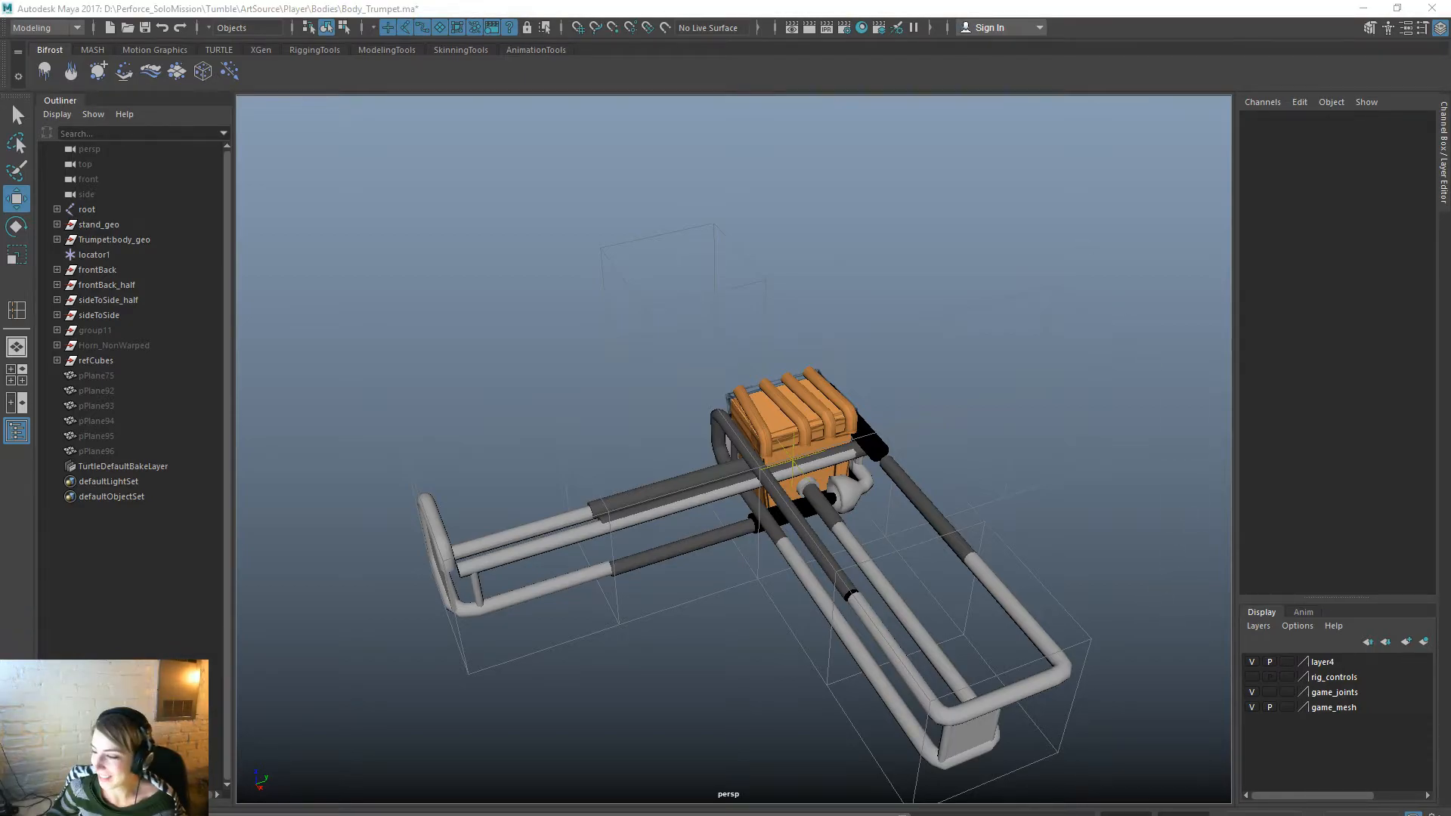
pyautogui.keyDown('alt'); pyautogui.moveTo(908, 457); pyautogui.dragTo(694, 429); pyautogui.keyUp('alt')
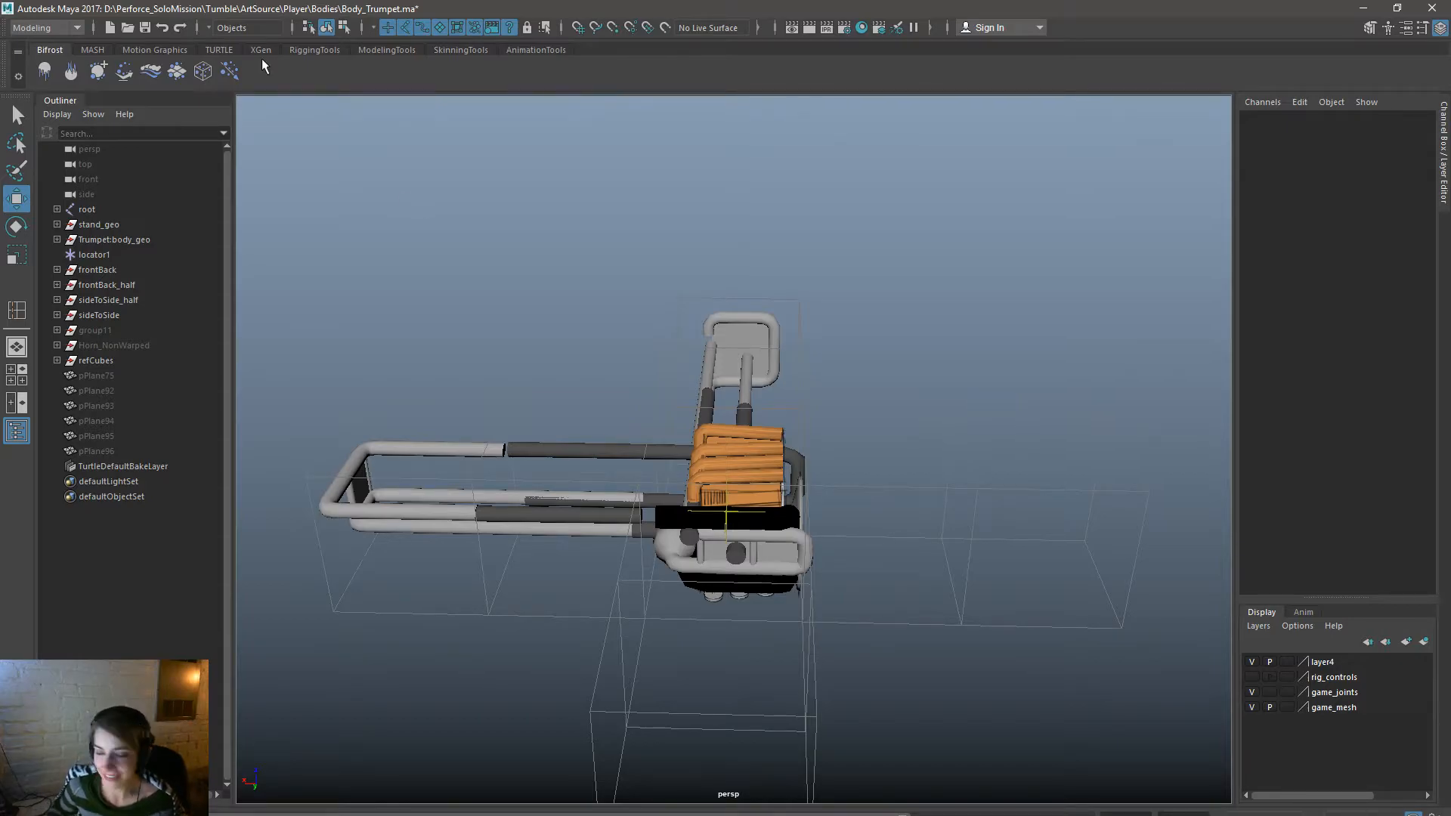
pyautogui.keyDown('alt'); pyautogui.moveTo(551, 445); pyautogui.dragTo(849, 632); pyautogui.keyUp('alt')
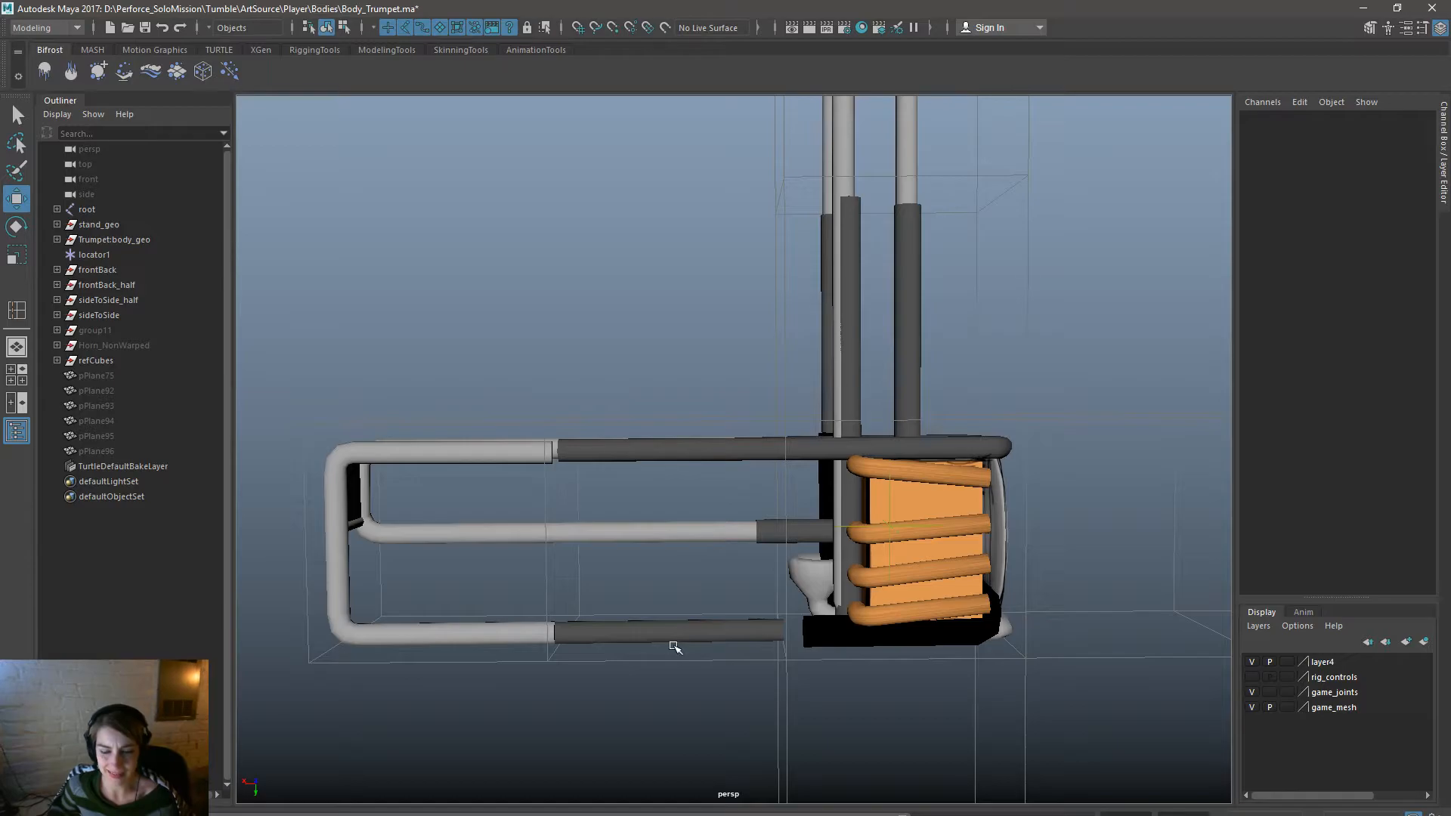
pyautogui.keyDown('alt'); pyautogui.moveTo(652, 683); pyautogui.dragTo(637, 583); pyautogui.keyUp('alt')
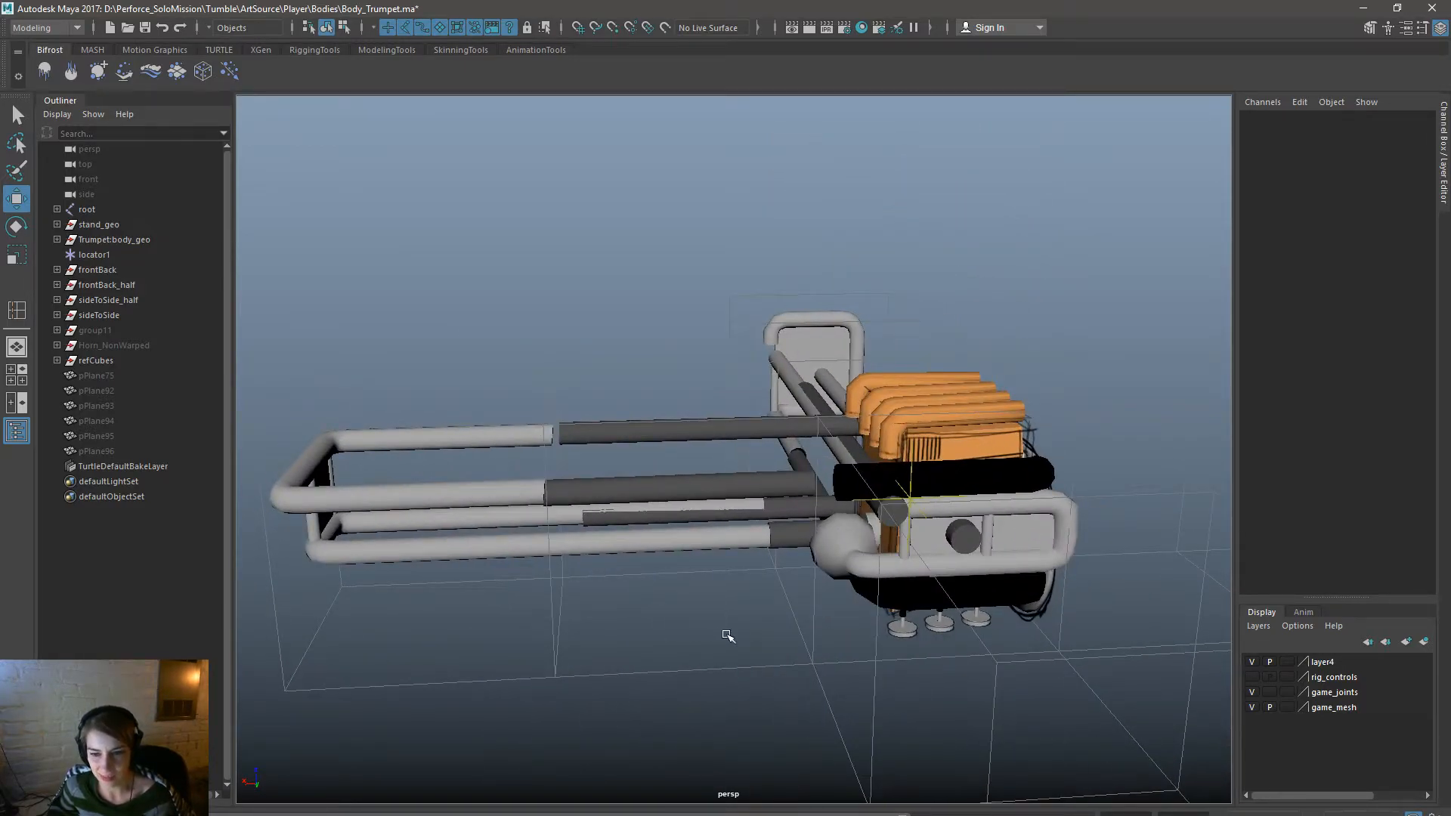
pyautogui.keyDown('alt'); pyautogui.moveTo(725, 633); pyautogui.dragTo(700, 643); pyautogui.keyUp('alt')
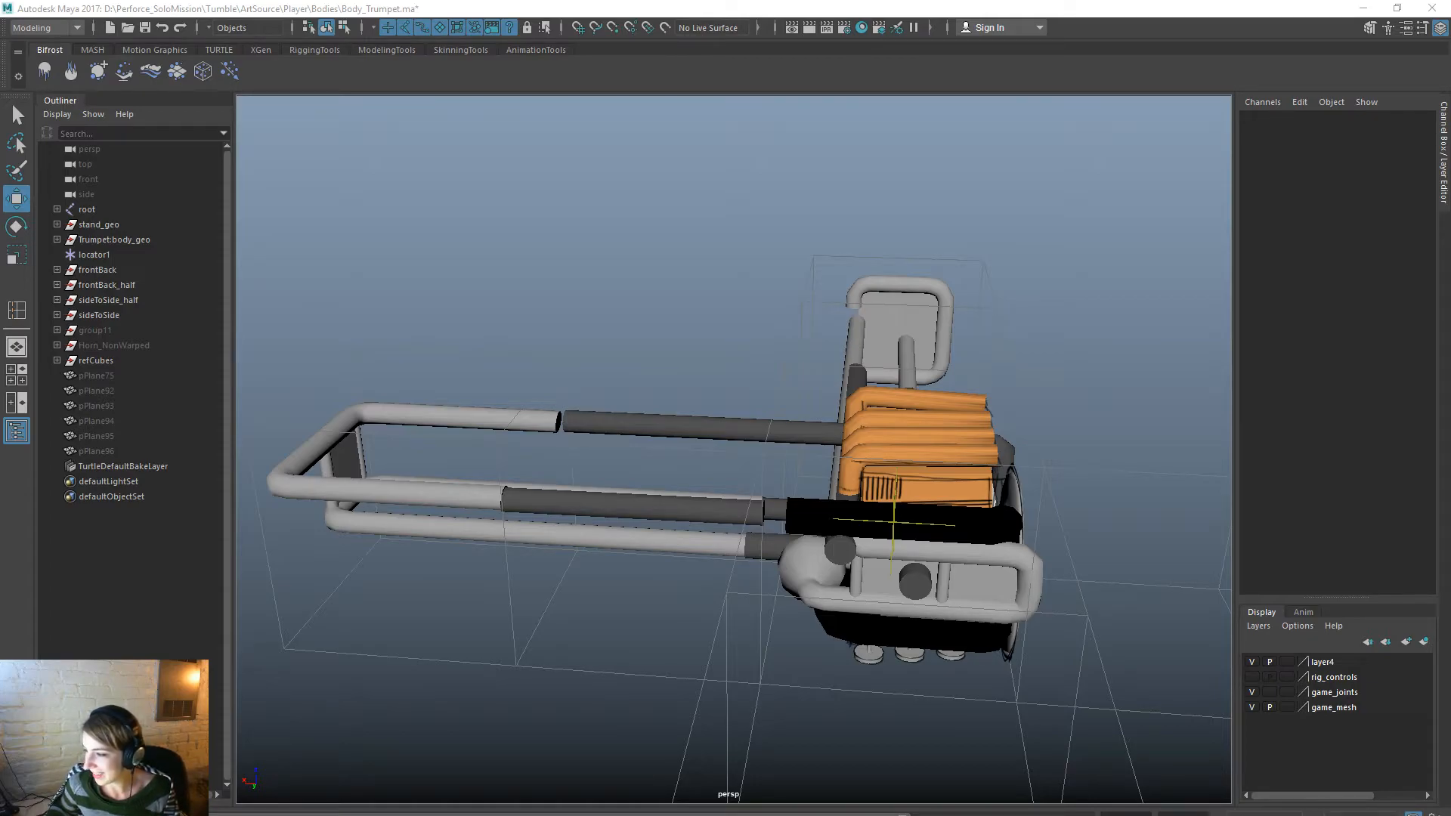
pyautogui.keyDown('alt'); pyautogui.moveTo(827, 688); pyautogui.dragTo(1013, 724); pyautogui.keyUp('alt')
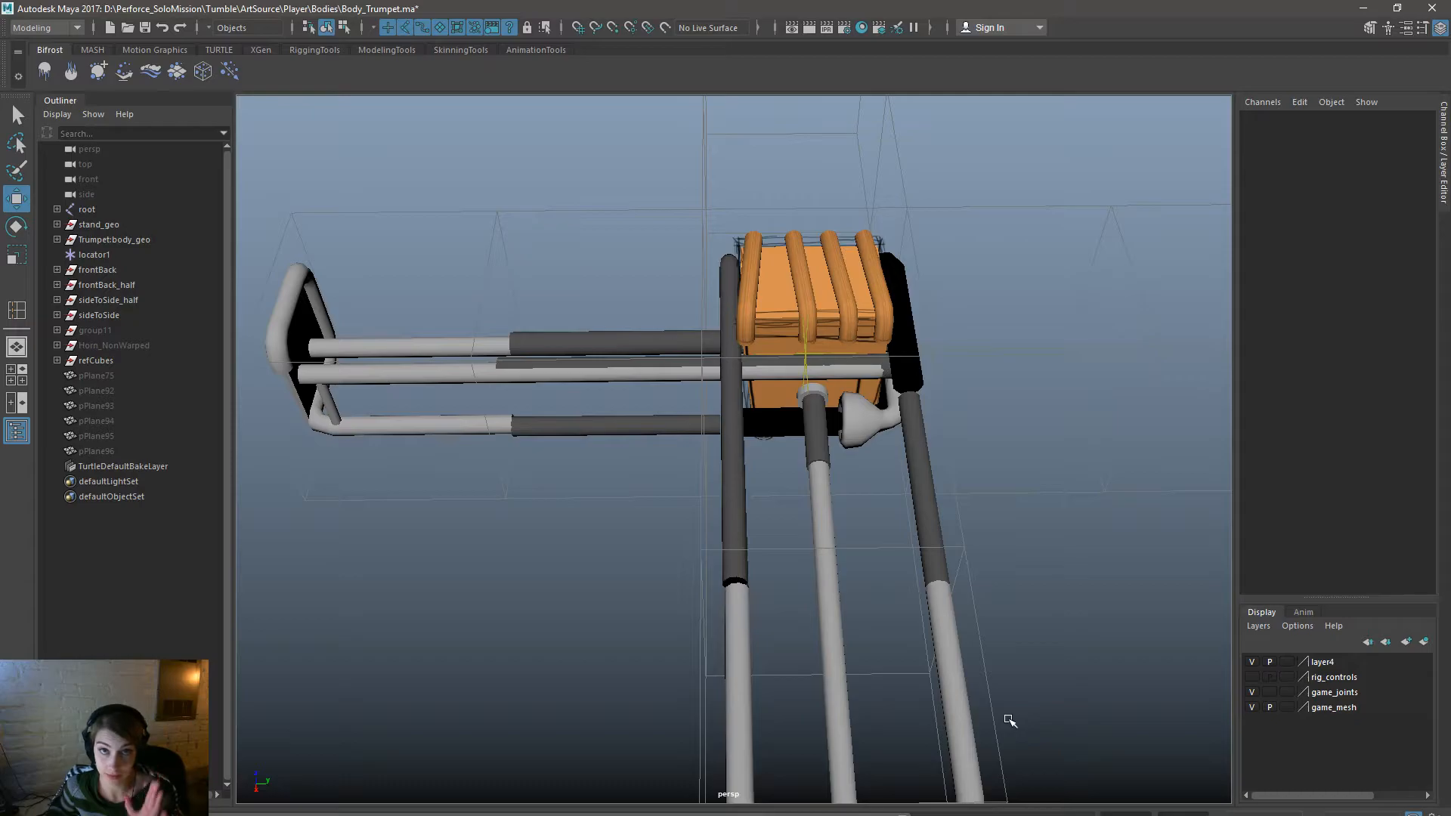
pyautogui.keyDown('alt'); pyautogui.moveTo(922, 732); pyautogui.dragTo(790, 714); pyautogui.keyUp('alt')
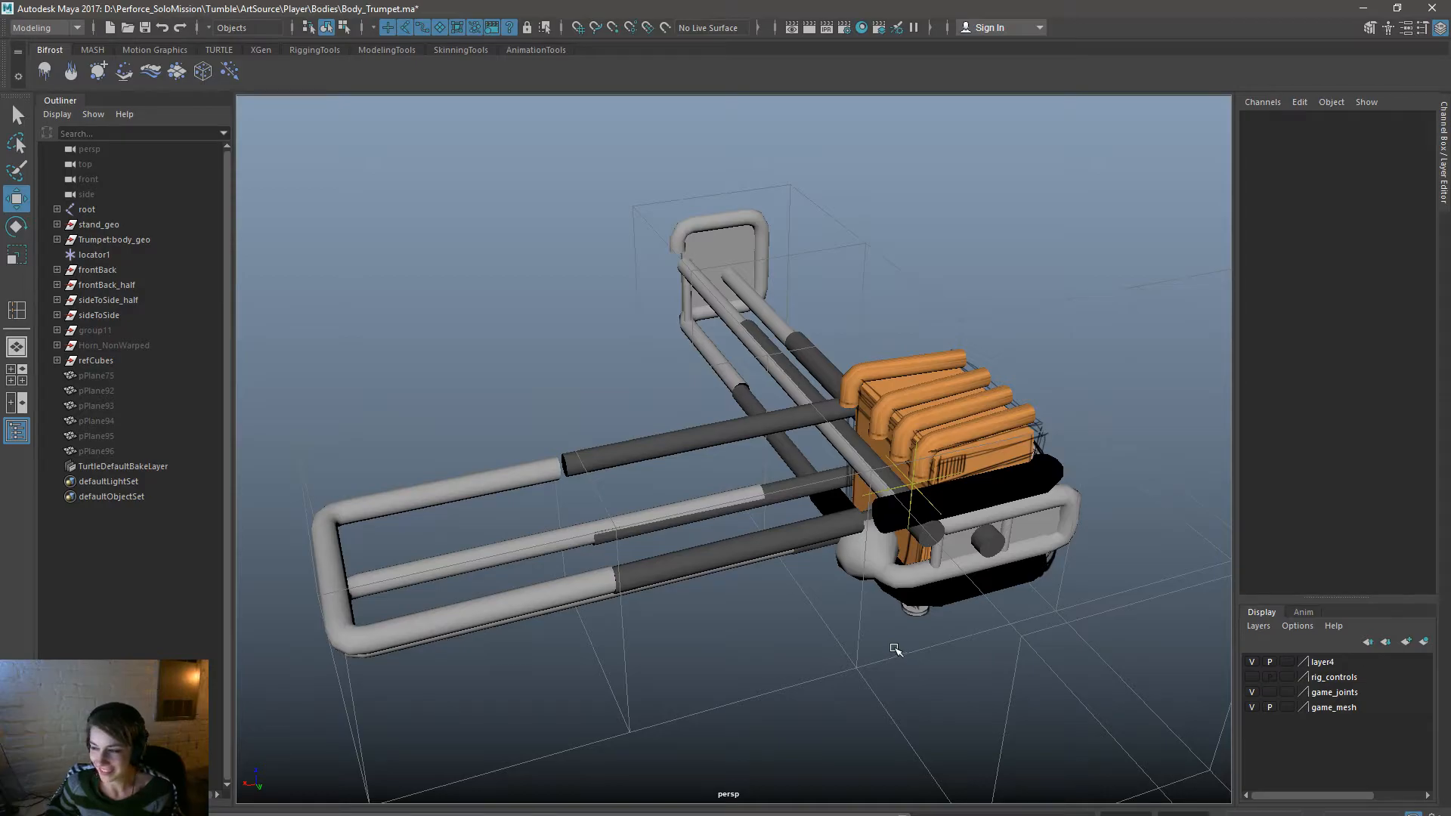
pyautogui.keyDown('alt'); pyautogui.moveTo(900, 612); pyautogui.dragTo(1087, 610); pyautogui.keyUp('alt')
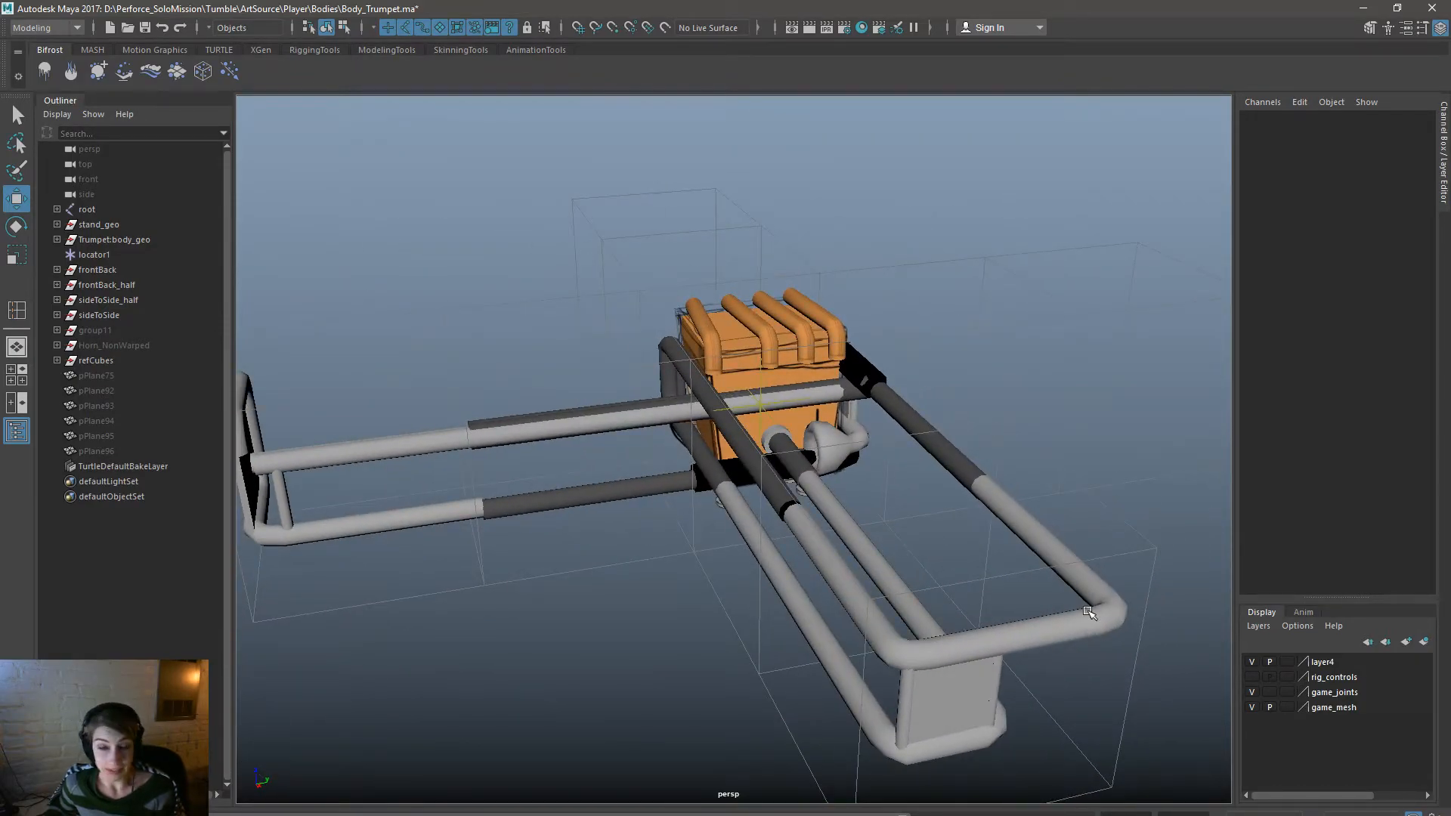
pyautogui.keyDown('alt'); pyautogui.moveTo(958, 652); pyautogui.dragTo(1069, 628); pyautogui.keyUp('alt')
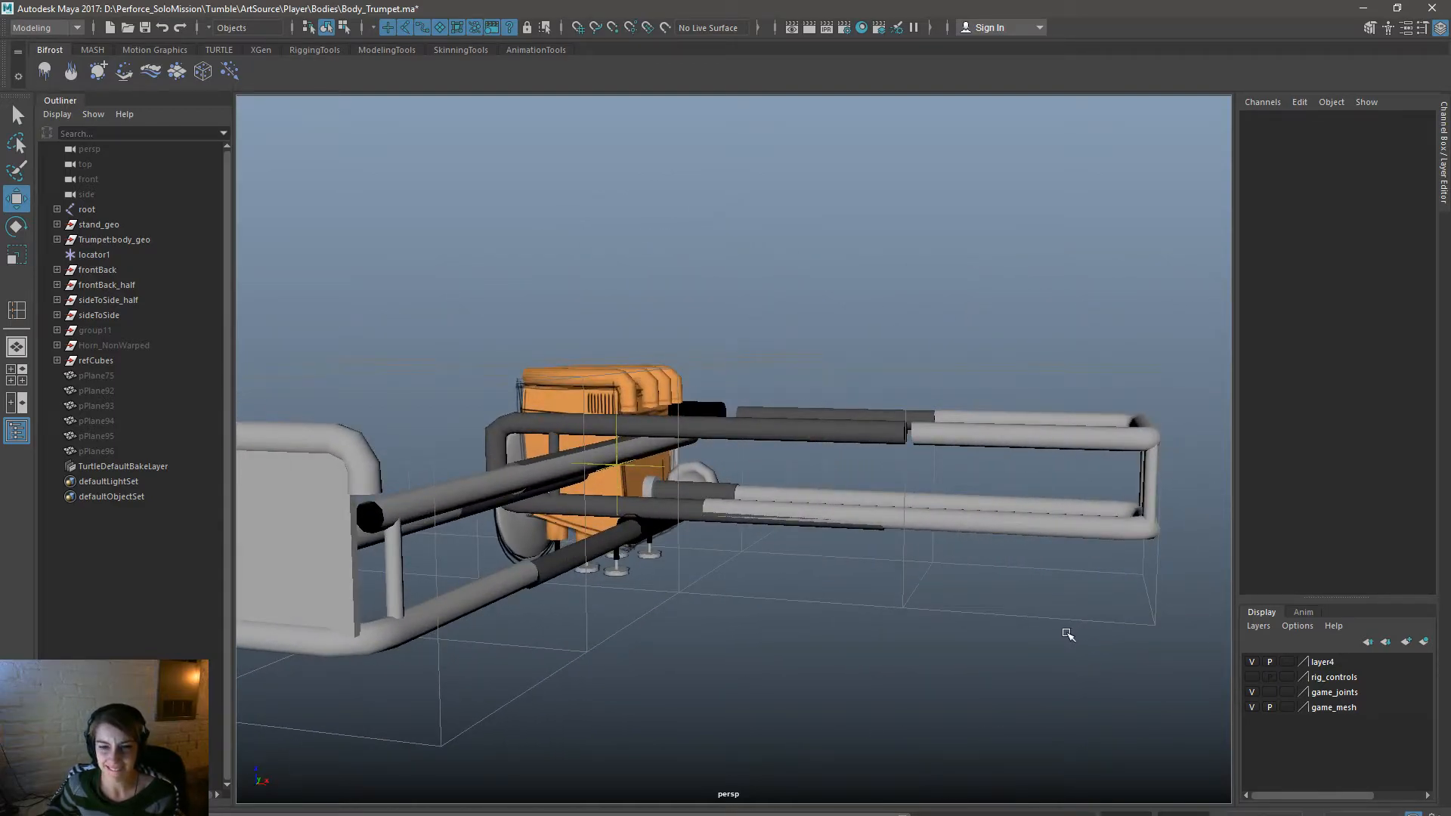
pyautogui.keyDown('alt'); pyautogui.moveTo(1000, 635); pyautogui.dragTo(932, 658); pyautogui.keyUp('alt')
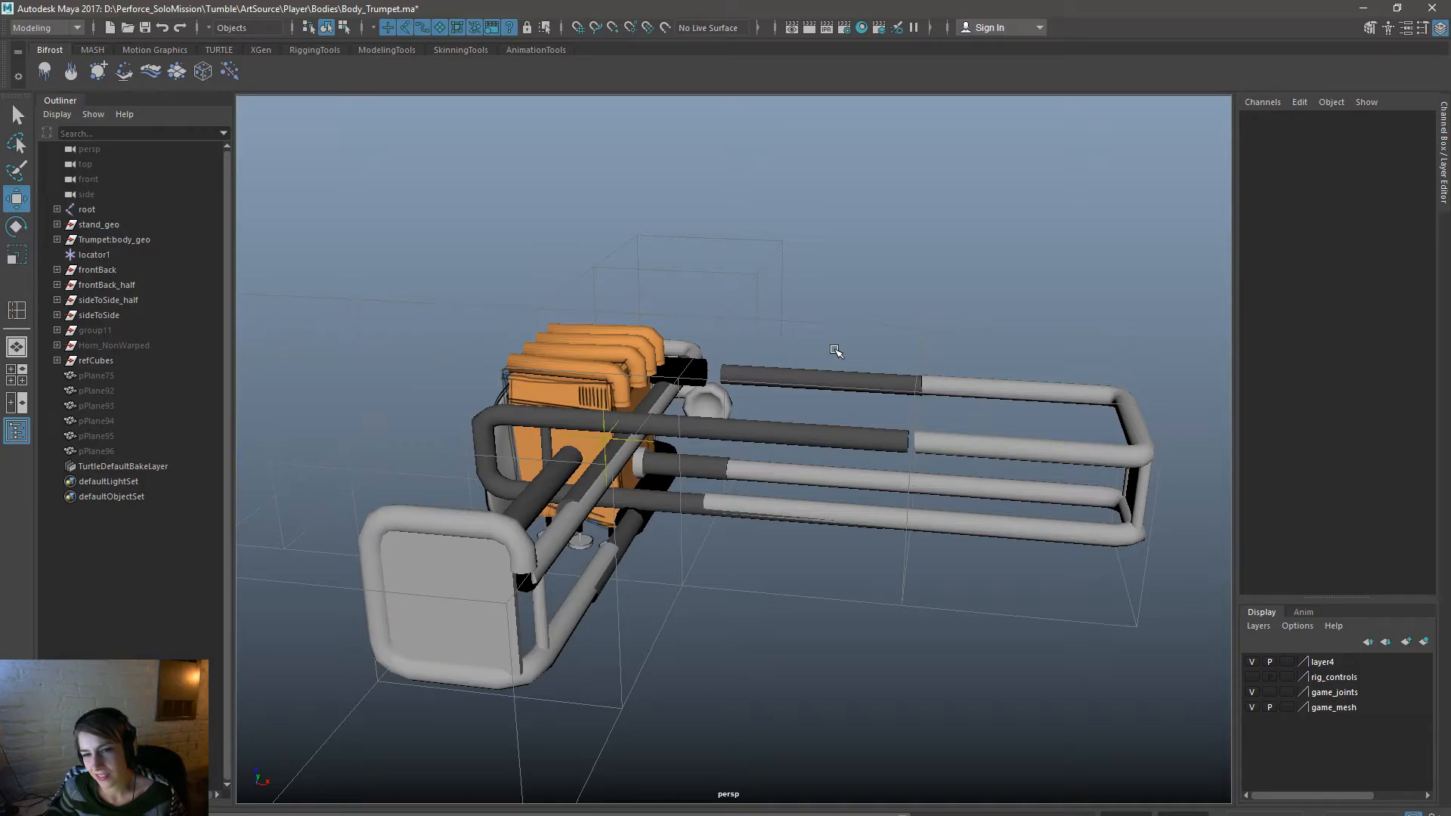
# Hide the front appendage's end plate and its side posts by setting their visibility to 0.
pyautogui.keyDown('alt'); pyautogui.moveTo(835, 352); pyautogui.dragTo(810, 462); pyautogui.keyUp('alt')
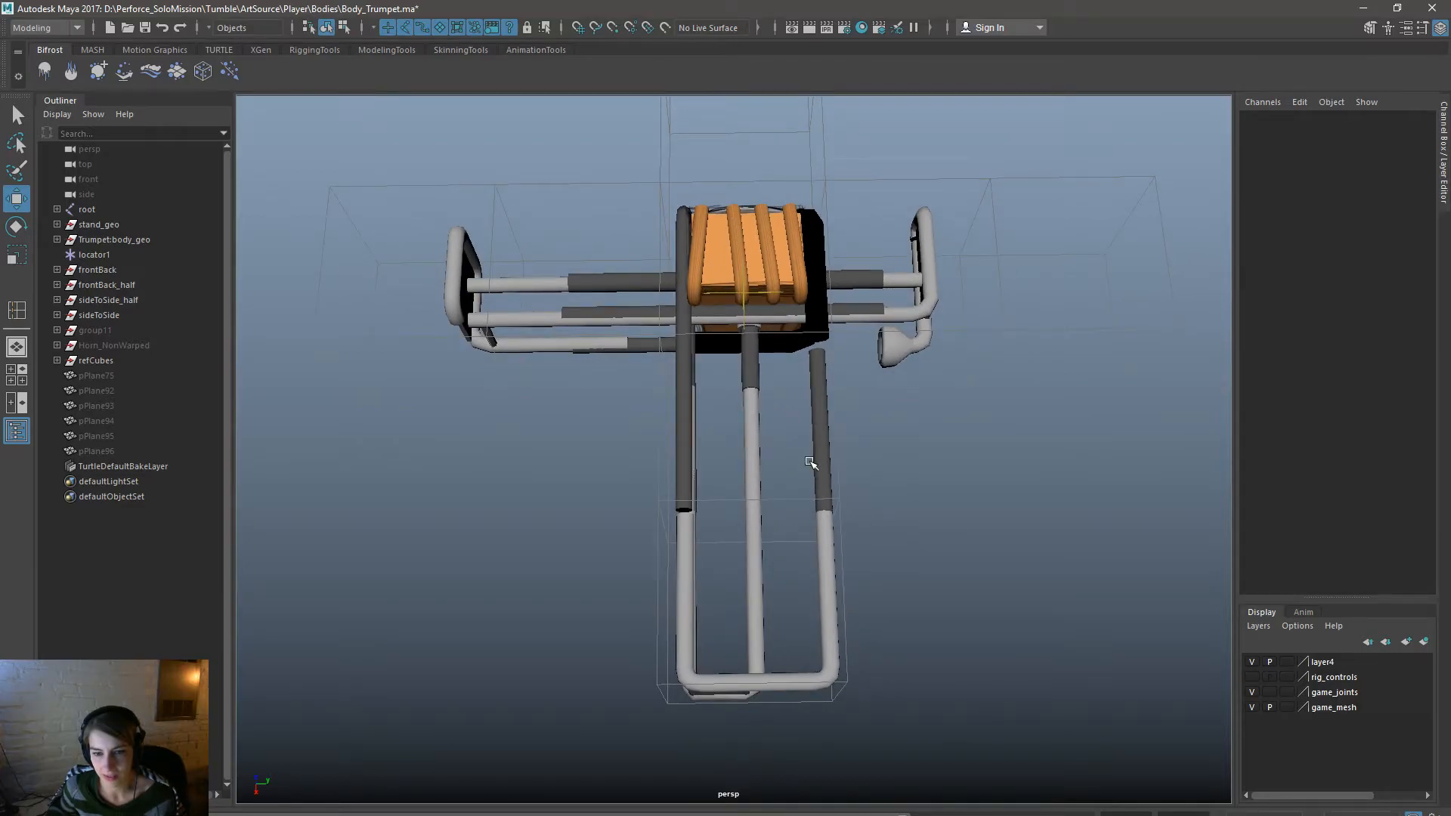
pyautogui.click(833, 578)
pyautogui.moveTo(824, 446); pyautogui.dragTo(842, 487, button='right')
pyautogui.keyDown('shift'); pyautogui.click(807, 443); pyautogui.keyUp('shift')
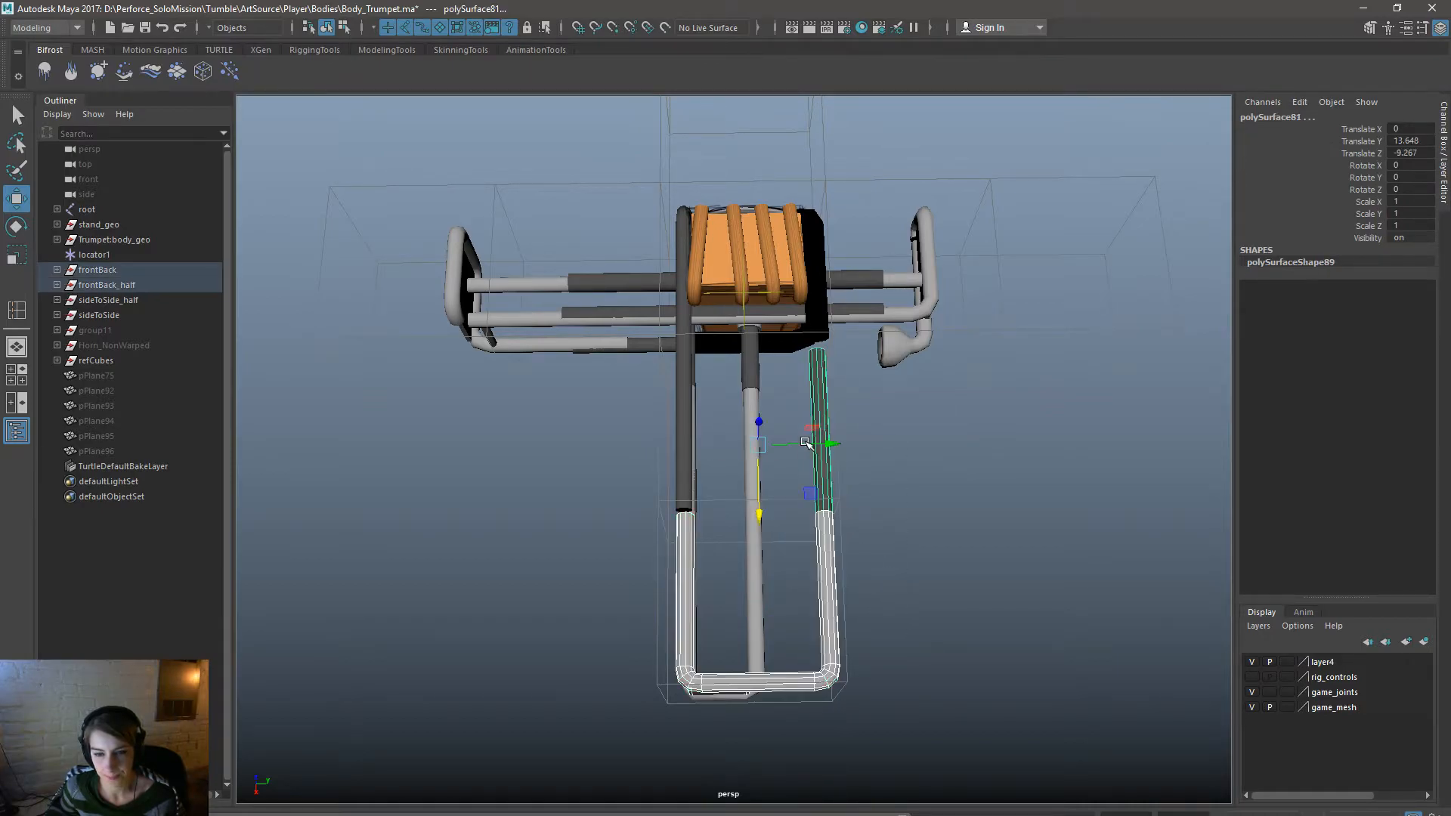
pyautogui.keyDown('alt'); pyautogui.moveTo(806, 443); pyautogui.dragTo(874, 371); pyautogui.keyUp('alt')
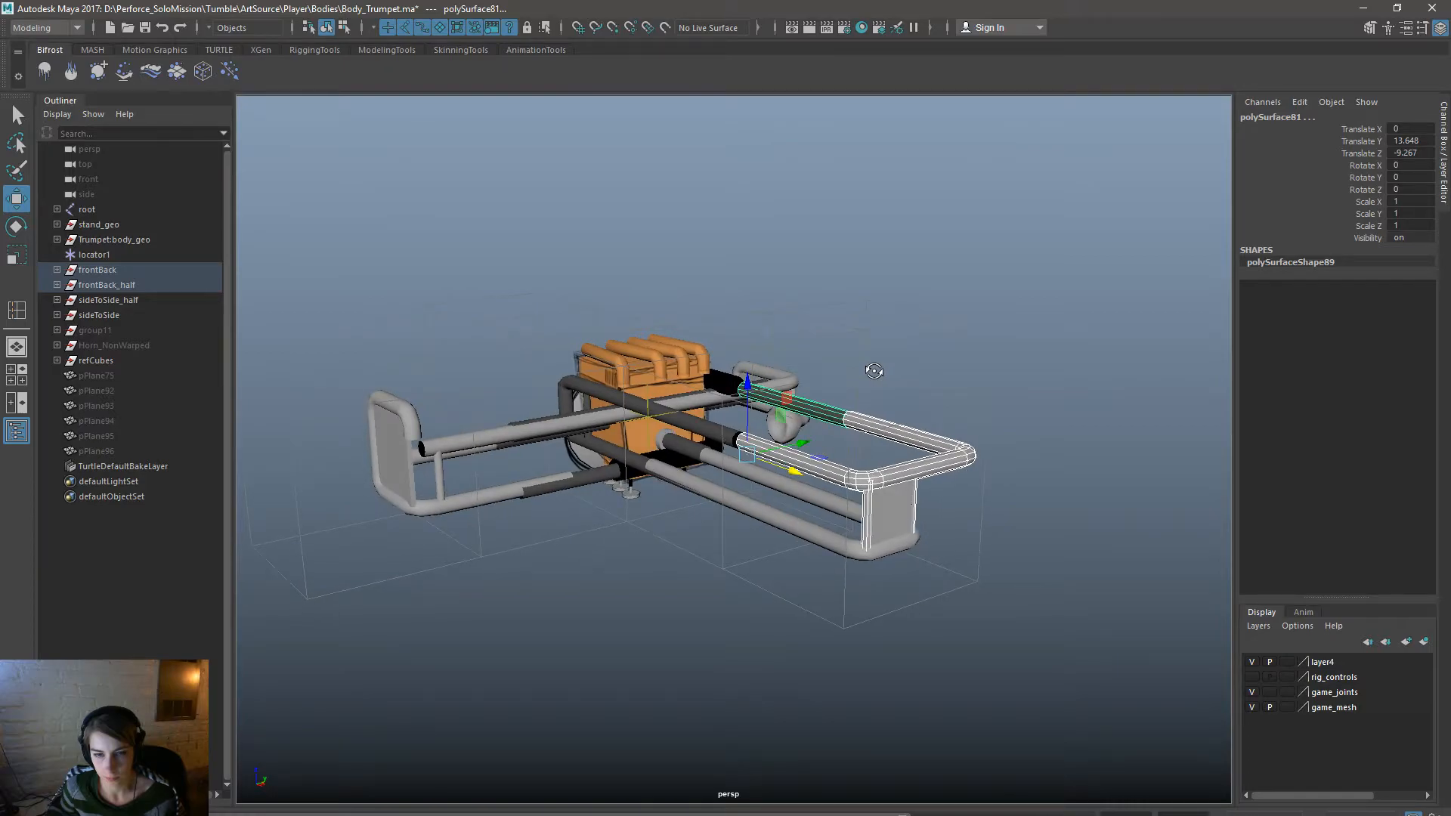
pyautogui.keyDown('alt'); pyautogui.moveTo(916, 544); pyautogui.dragTo(991, 463); pyautogui.keyUp('alt')
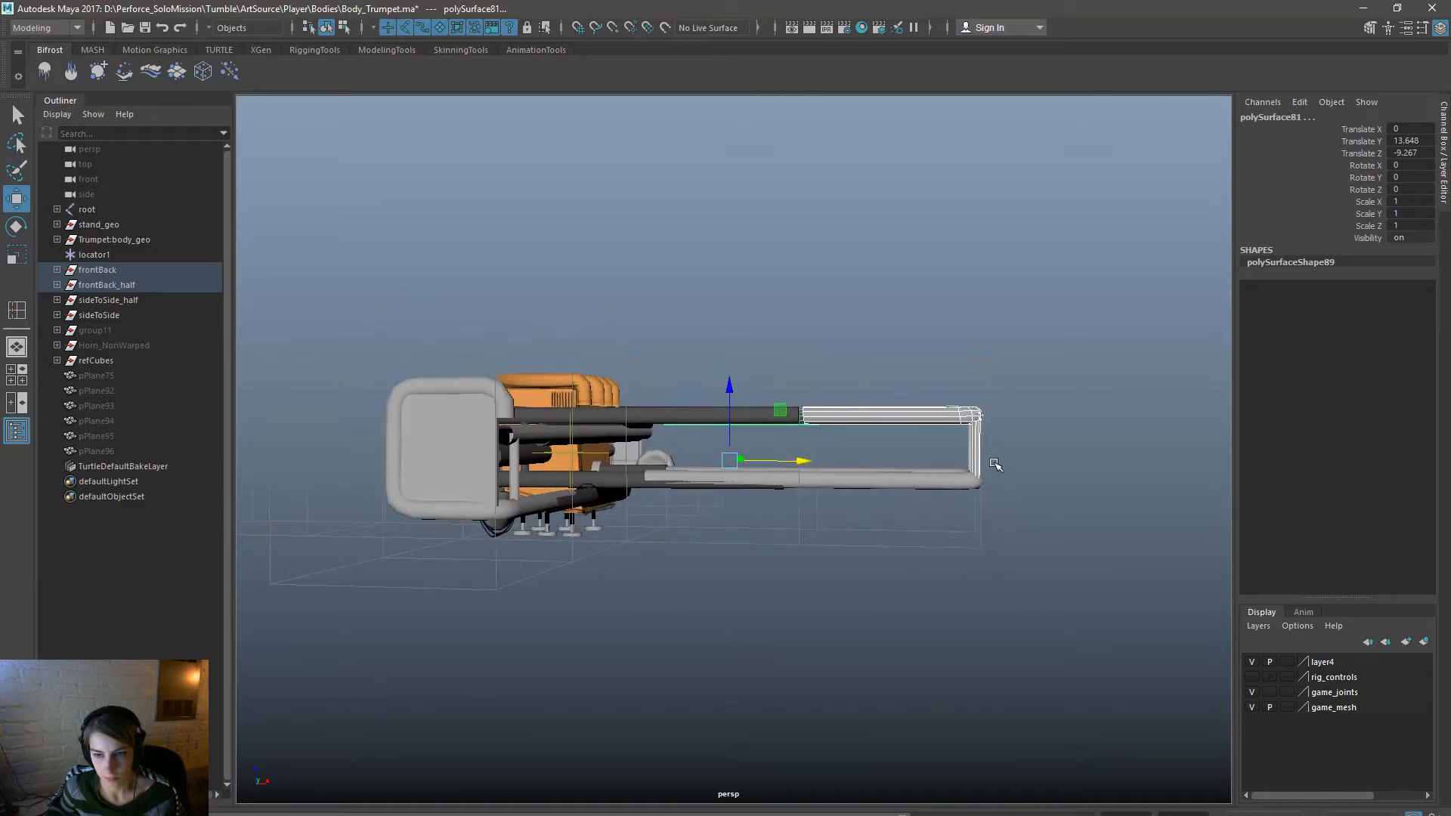
pyautogui.click(915, 448)
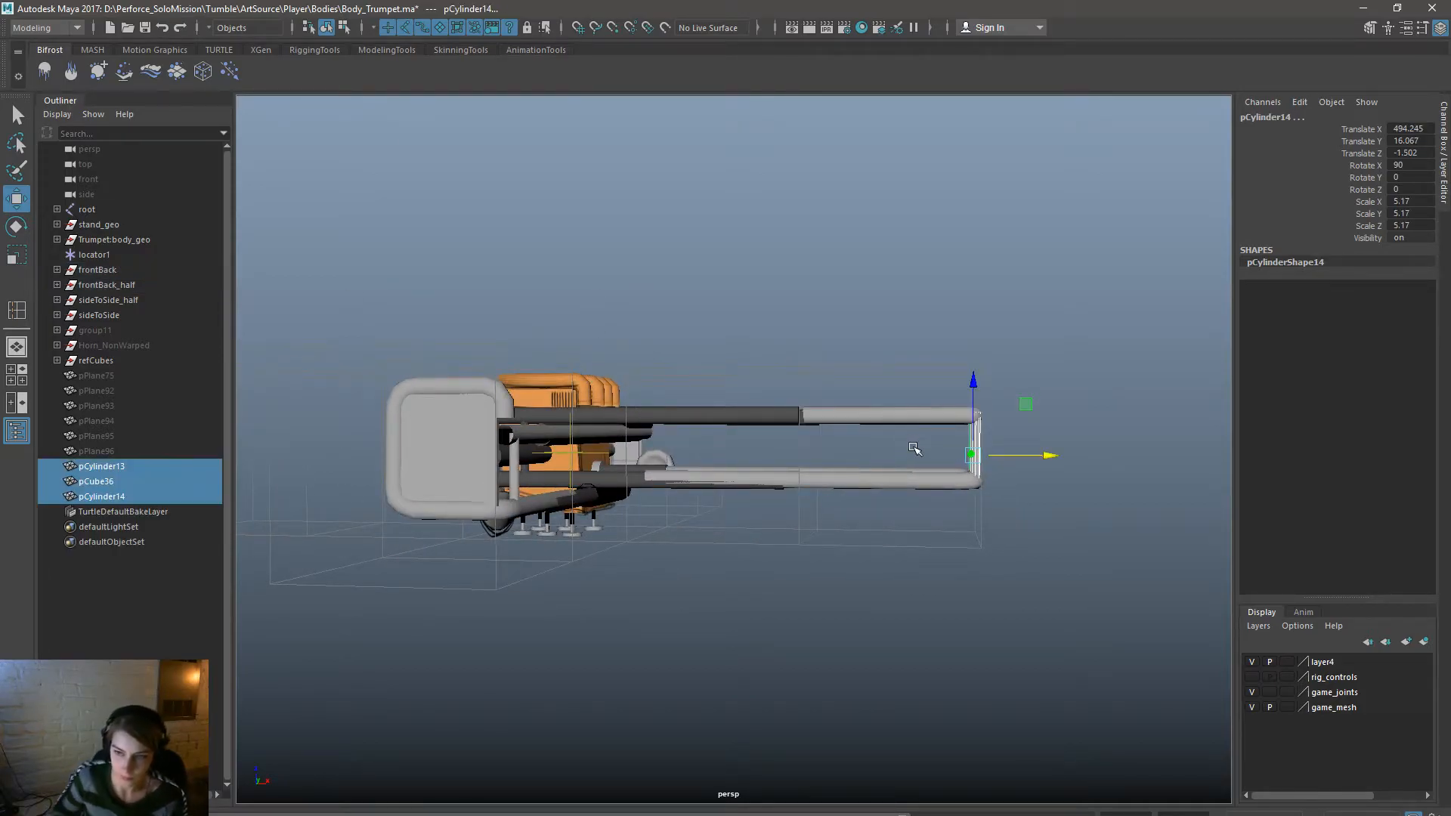
pyautogui.click(1409, 238)
pyautogui.write('0')
pyautogui.press('Return')
pyautogui.click(1098, 325)
# Move the front appendage's separate dark tube section down beside the lower tubes, to Translate Y -147.616 and Translate Z -59.846.
pyautogui.keyDown('alt'); pyautogui.moveTo(1098, 326); pyautogui.dragTo(925, 474); pyautogui.keyUp('alt')
pyautogui.click(831, 443)
pyautogui.keyDown('alt'); pyautogui.moveTo(831, 443); pyautogui.dragTo(947, 407); pyautogui.keyUp('alt')
pyautogui.moveTo(701, 424); pyautogui.dragTo(701, 404)
pyautogui.keyDown('alt'); pyautogui.moveTo(868, 420); pyautogui.dragTo(818, 409); pyautogui.keyUp('alt')
pyautogui.keyDown('alt'); pyautogui.moveTo(1001, 408); pyautogui.dragTo(858, 414); pyautogui.keyUp('alt')
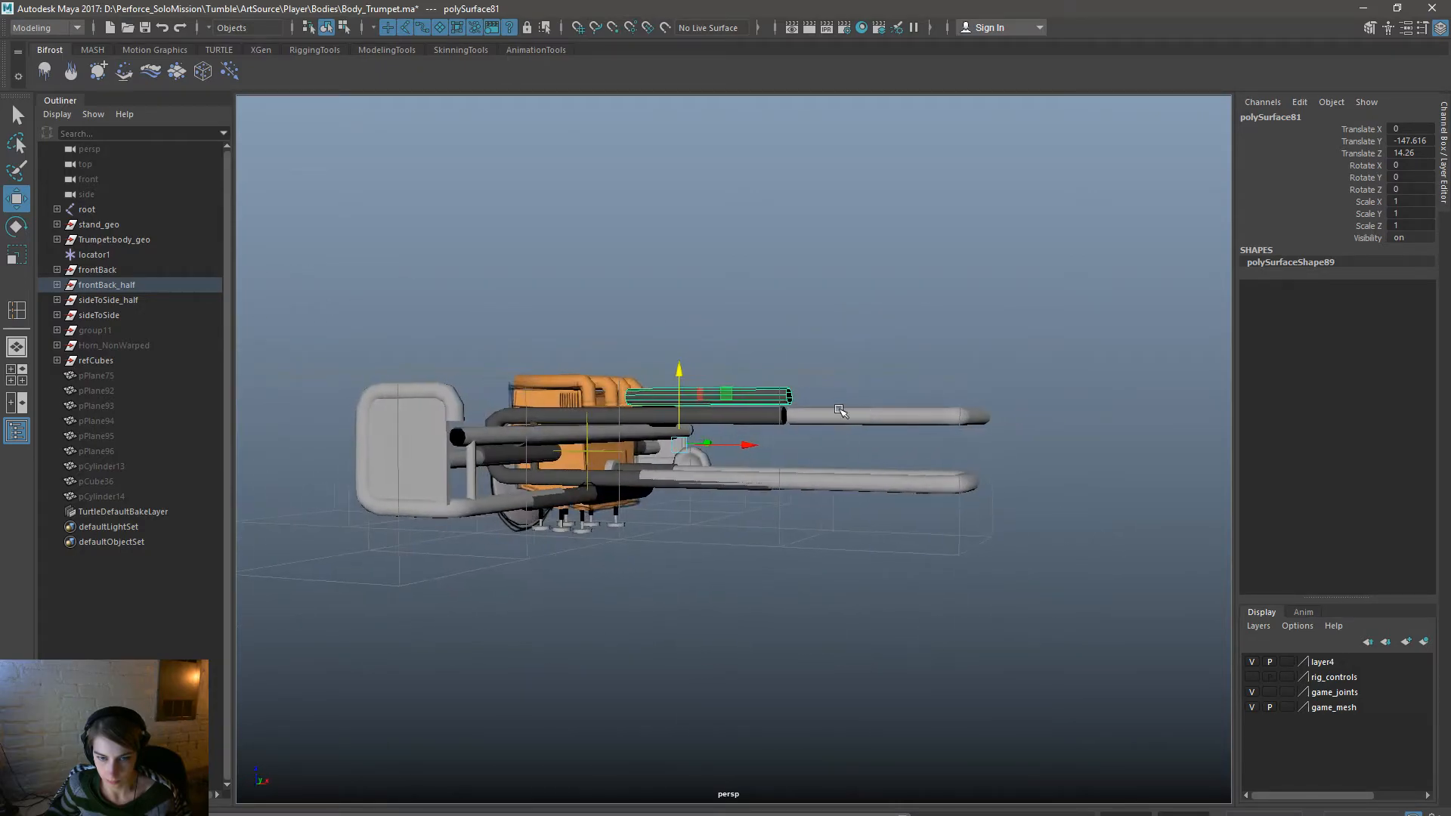
pyautogui.moveTo(679, 371); pyautogui.dragTo(898, 456)
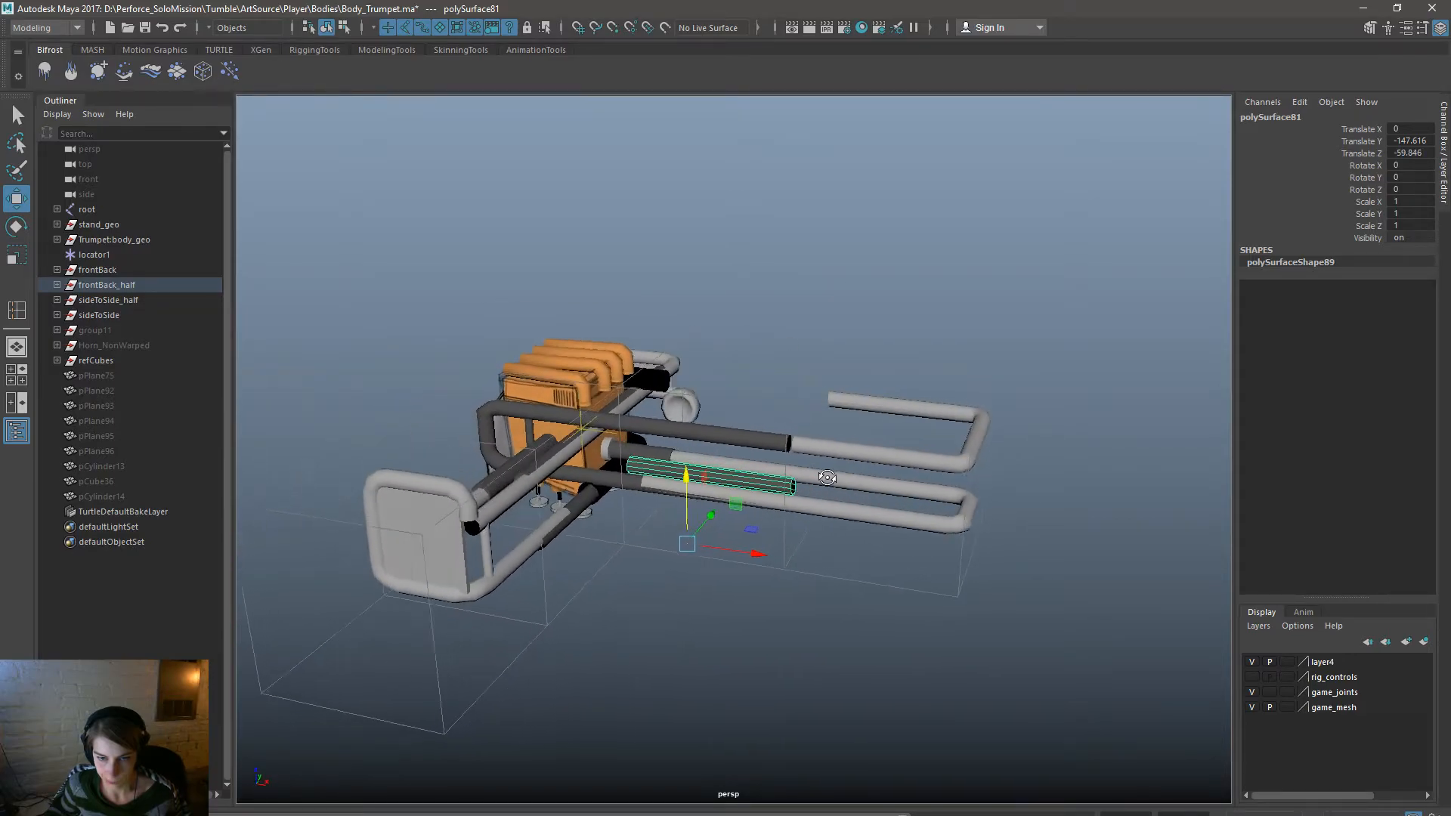
pyautogui.keyDown('alt'); pyautogui.moveTo(844, 475); pyautogui.dragTo(907, 451); pyautogui.keyUp('alt')
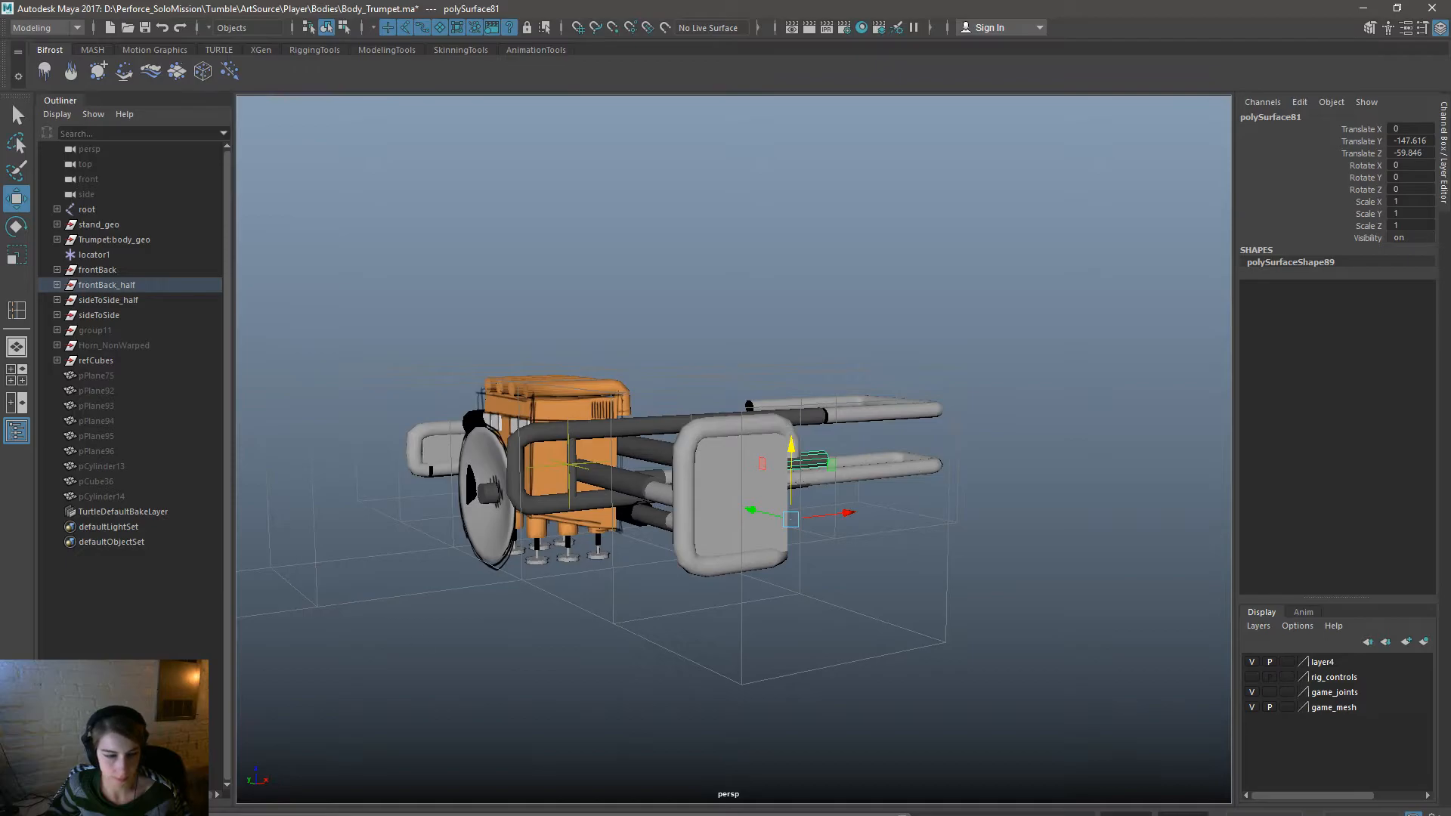
pyautogui.hotkey('alt', 'v')
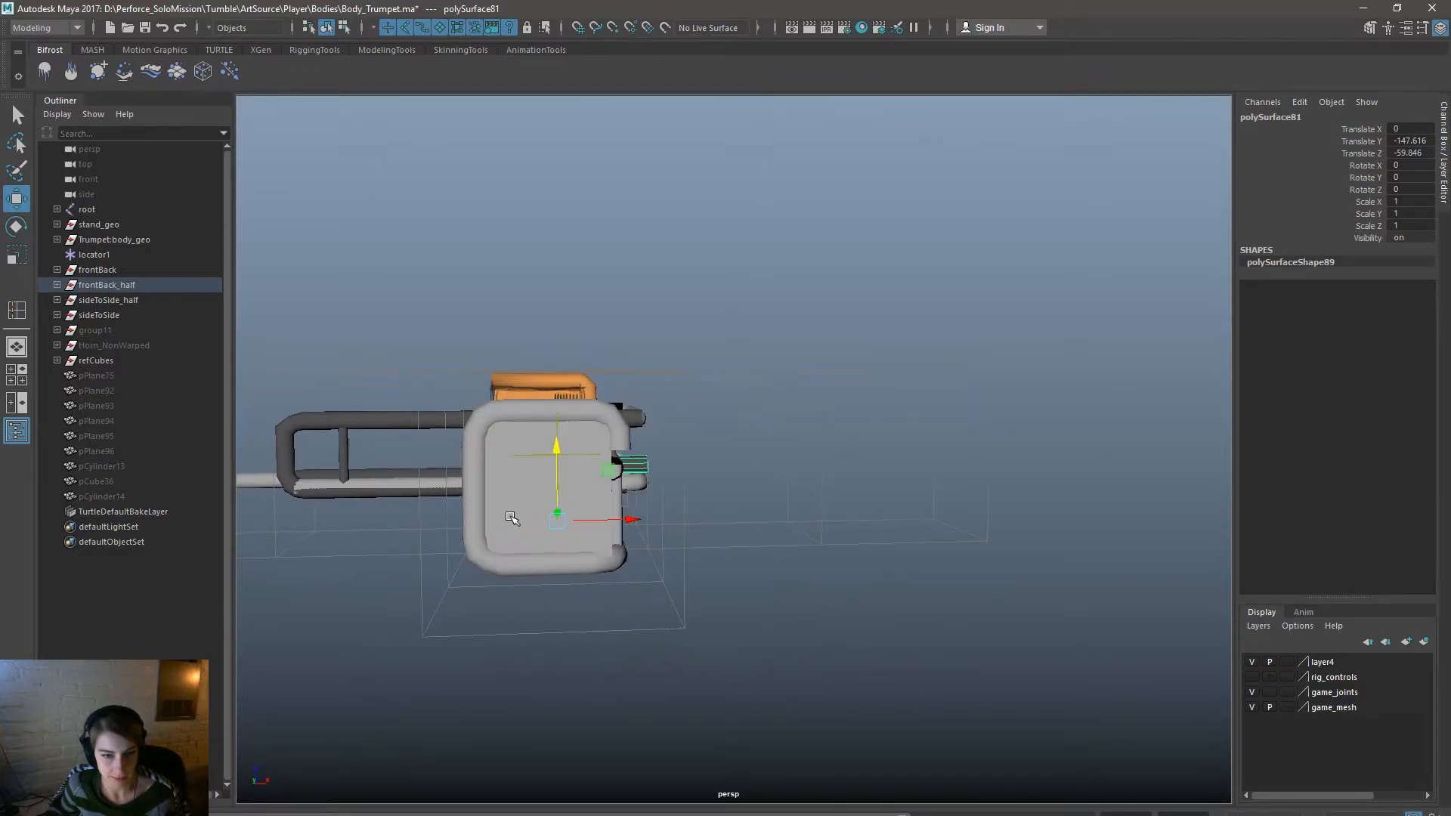
pyautogui.keyDown('alt'); pyautogui.moveTo(539, 406); pyautogui.dragTo(627, 579); pyautogui.keyUp('alt')
pyautogui.keyDown('alt'); pyautogui.moveTo(486, 500); pyautogui.dragTo(628, 514, button='right'); pyautogui.keyUp('alt')
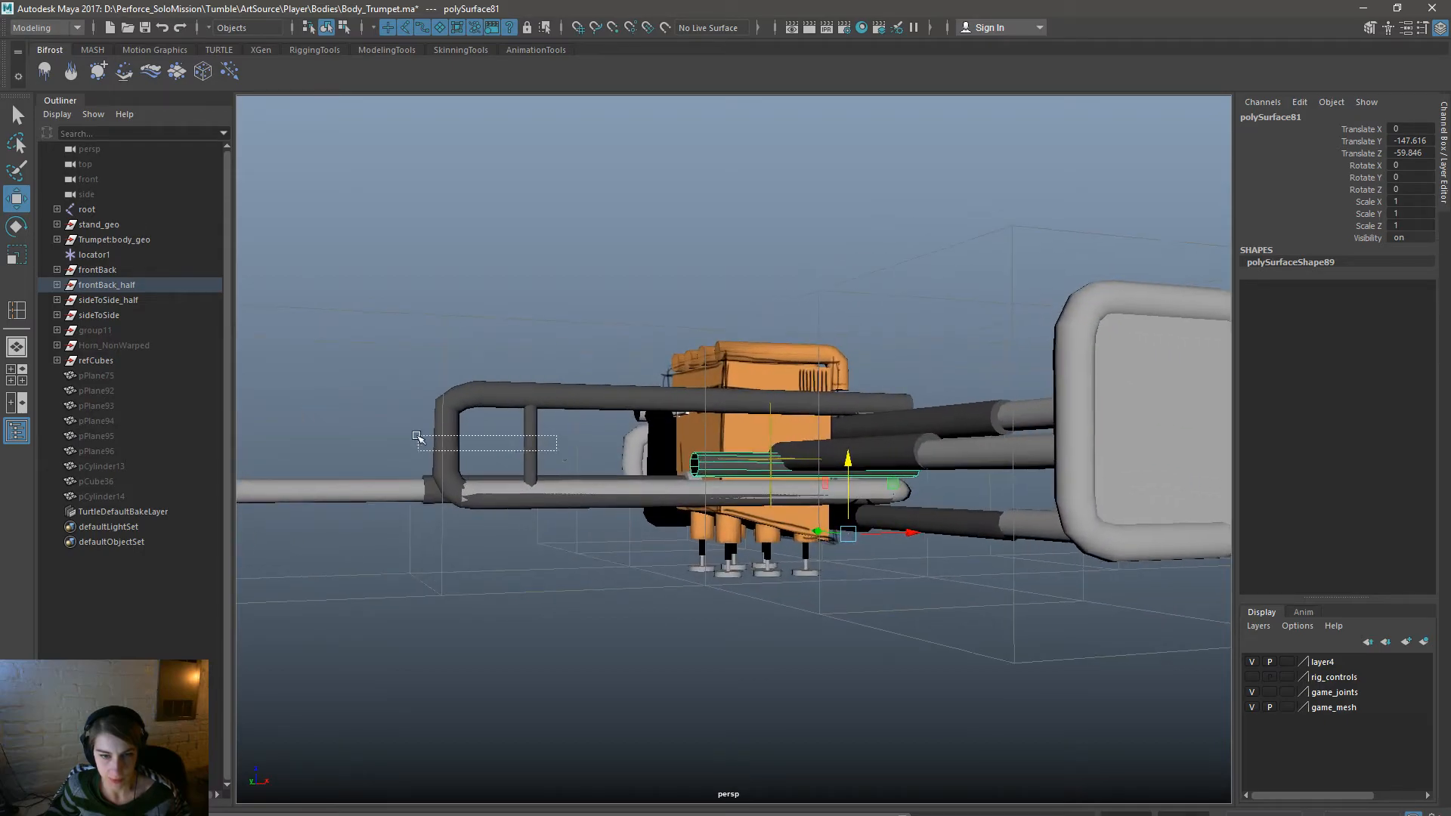
pyautogui.moveTo(422, 436); pyautogui.dragTo(417, 437)
pyautogui.click(344, 27)
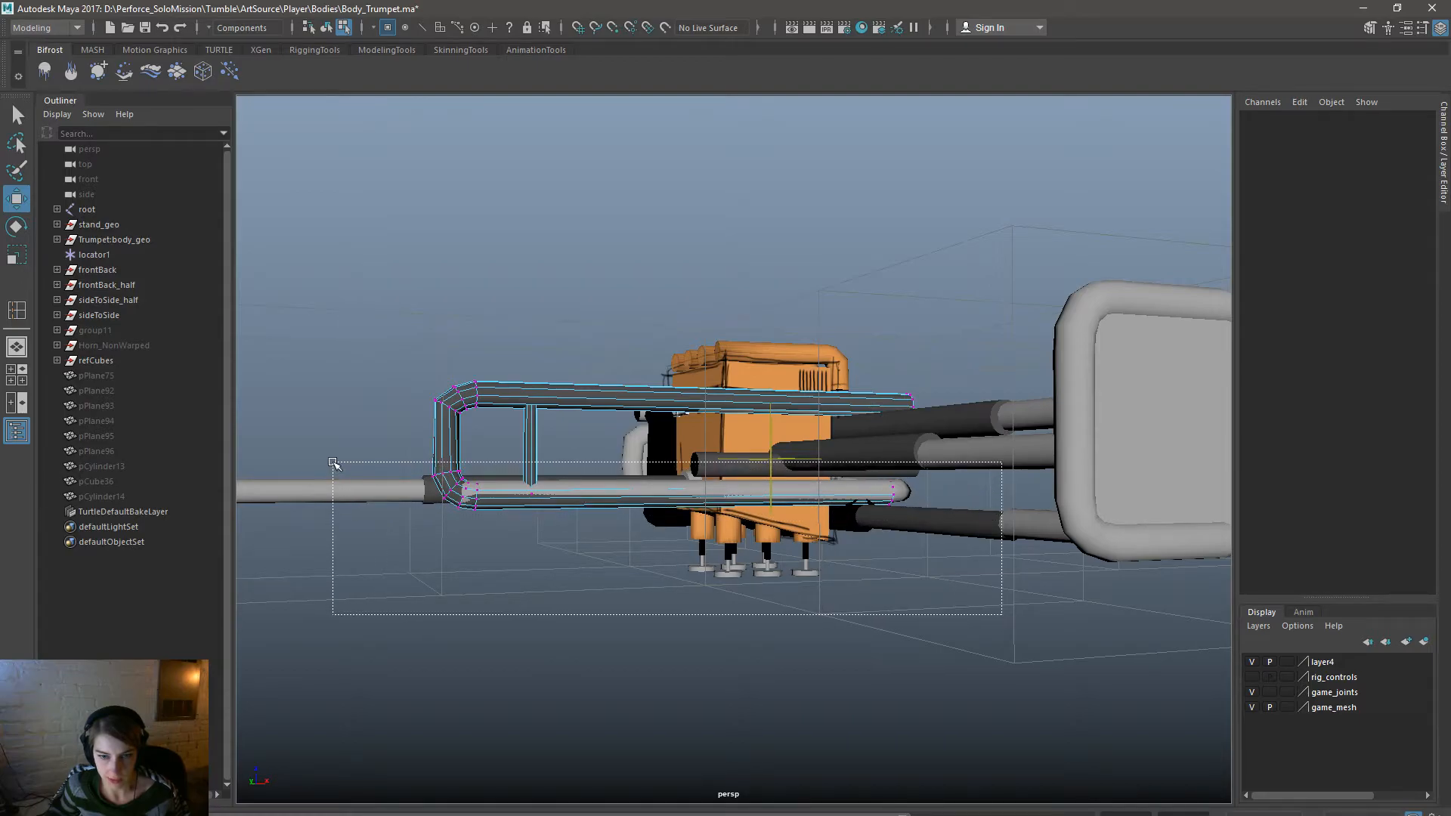
pyautogui.moveTo(333, 462); pyautogui.dragTo(334, 463)
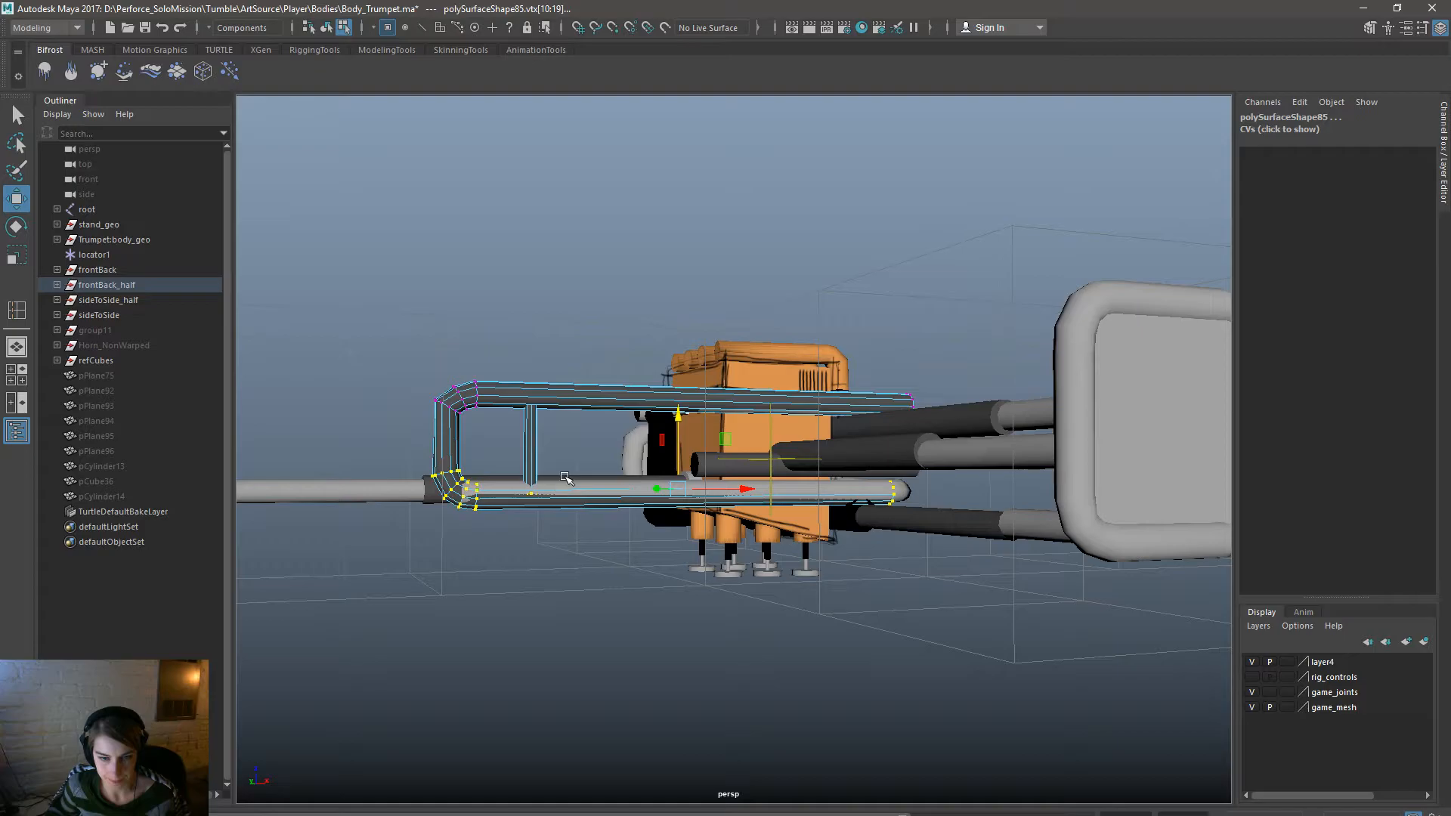
pyautogui.keyDown('alt'); pyautogui.moveTo(569, 484); pyautogui.dragTo(791, 549); pyautogui.keyUp('alt')
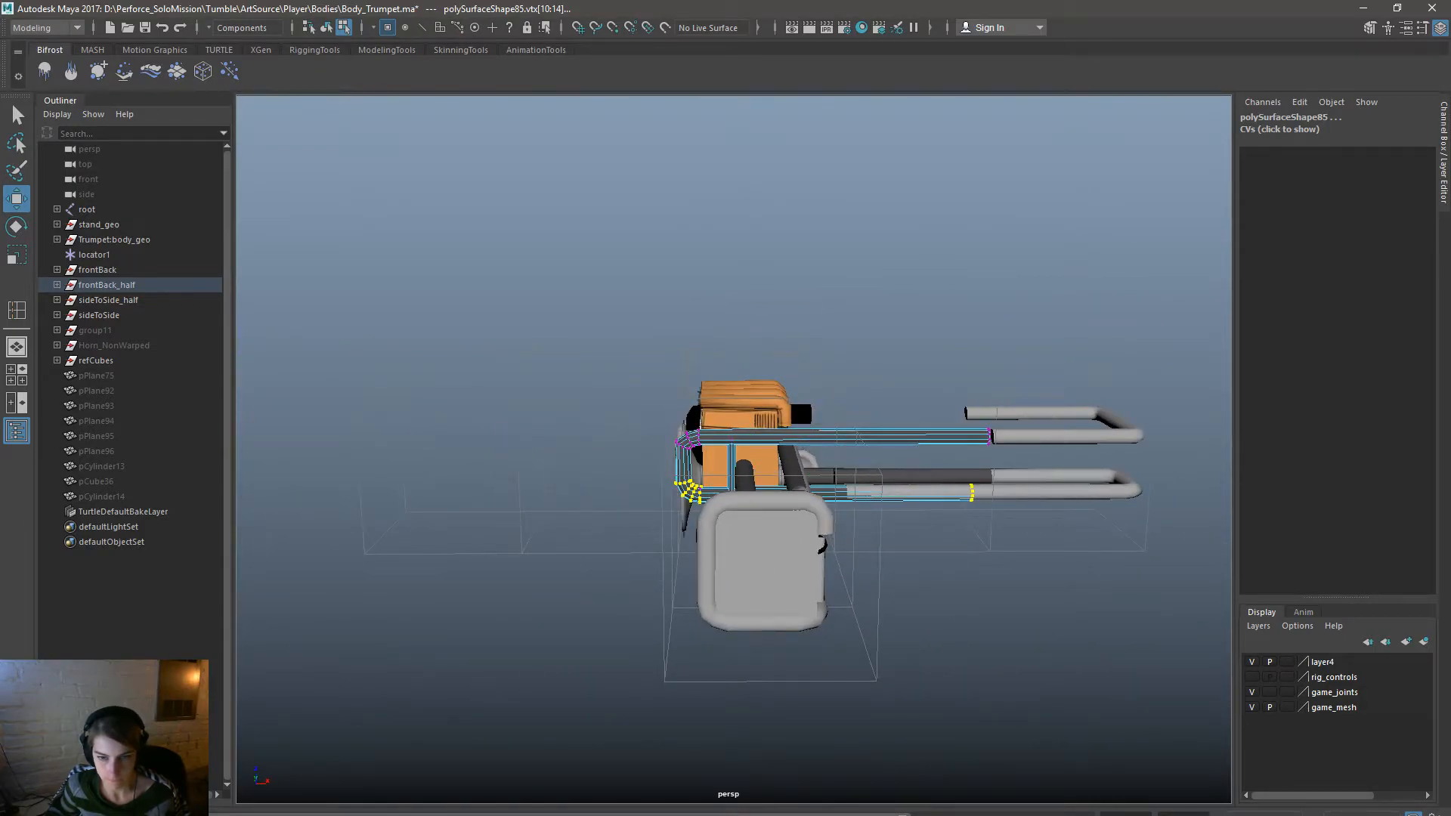
pyautogui.keyDown('alt'); pyautogui.moveTo(916, 571); pyautogui.dragTo(884, 567); pyautogui.keyUp('alt')
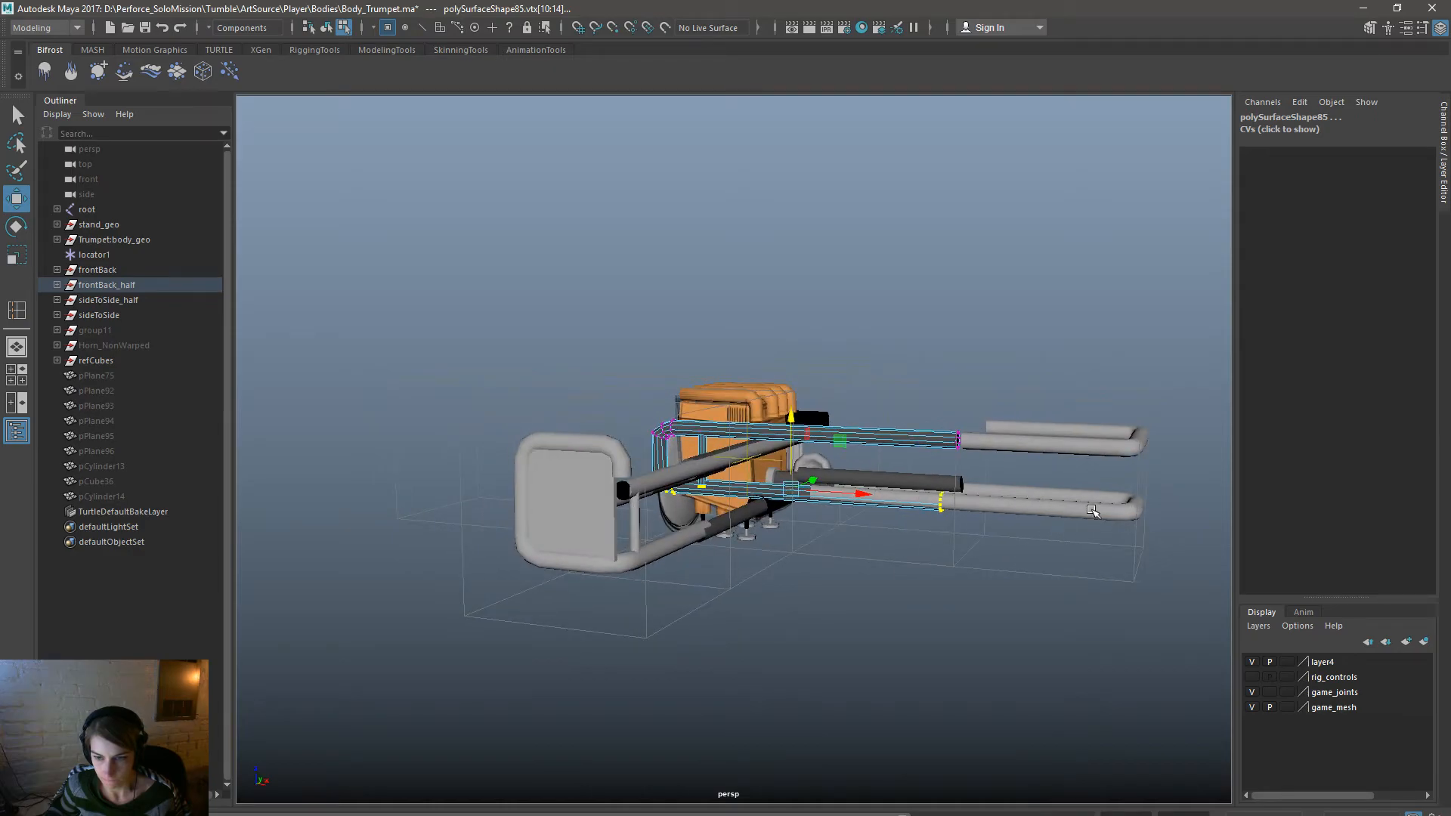
pyautogui.keyDown('alt'); pyautogui.moveTo(1093, 513); pyautogui.dragTo(825, 553); pyautogui.keyUp('alt')
pyautogui.hotkey('ctrl', 'z')
pyautogui.hotkey('ctrl', 'z')
pyautogui.hotkey('ctrl', 'z')
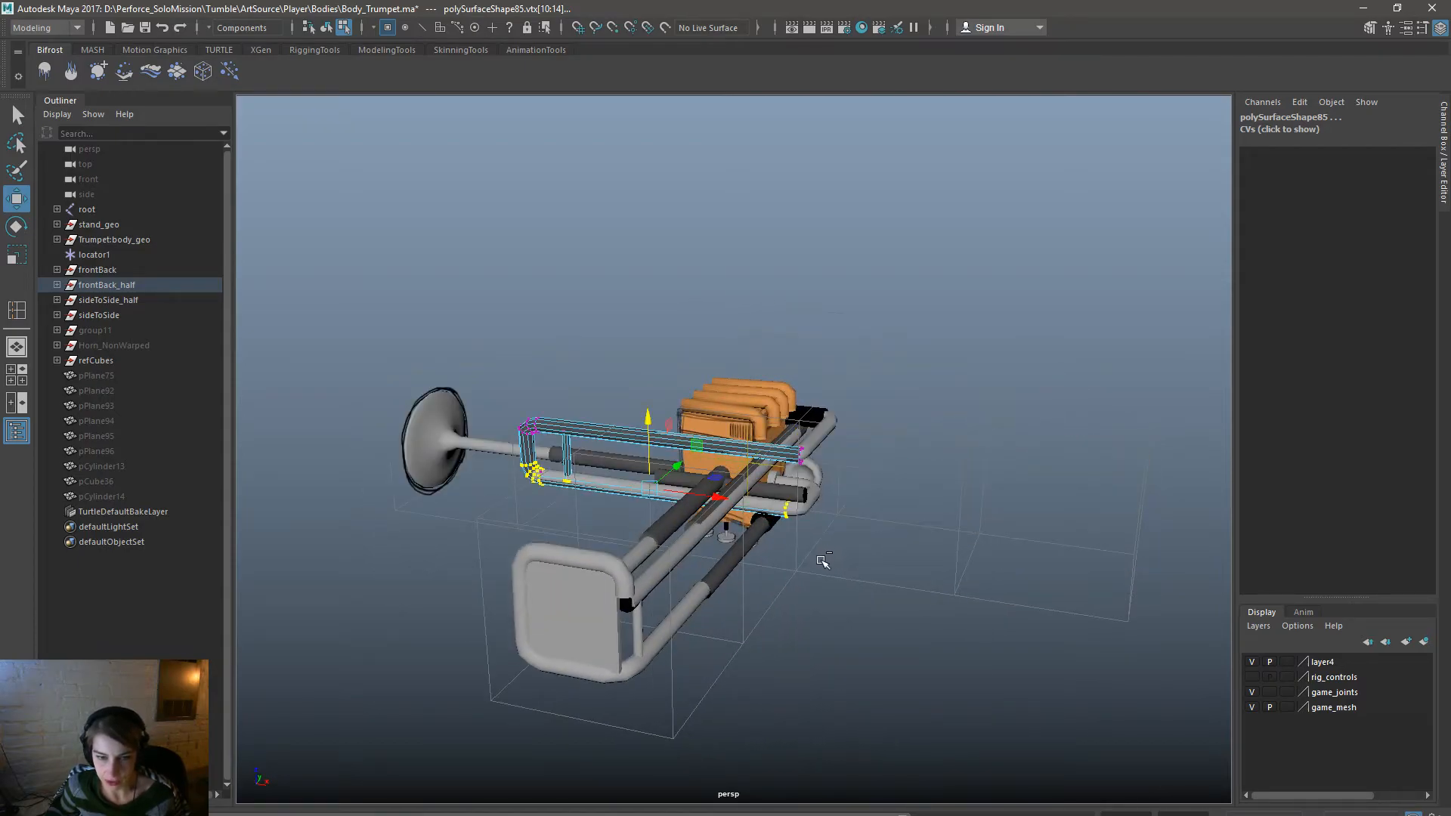
pyautogui.hotkey('ctrl', 'z')
pyautogui.keyDown('alt'); pyautogui.moveTo(807, 588); pyautogui.dragTo(701, 608); pyautogui.keyUp('alt')
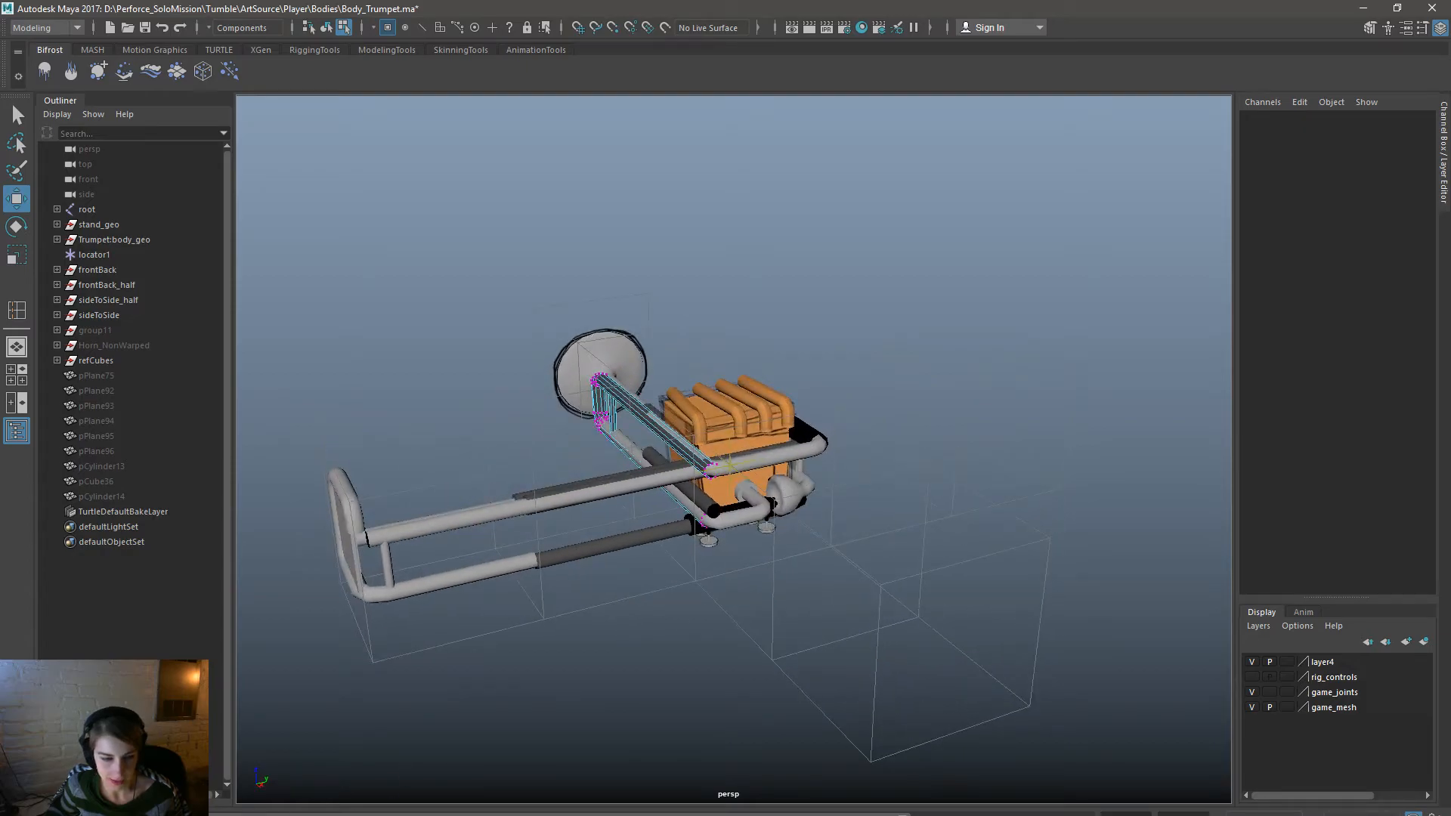
pyautogui.hotkey('shift', 'z')
# Return the front appendage's upper U-shaped tube to object mode and rotate it to -90 degrees about X.
pyautogui.click(963, 557)
pyautogui.keyDown('alt'); pyautogui.moveTo(987, 544); pyautogui.dragTo(846, 550); pyautogui.keyUp('alt')
pyautogui.moveTo(853, 474); pyautogui.dragTo(854, 537, button='right')
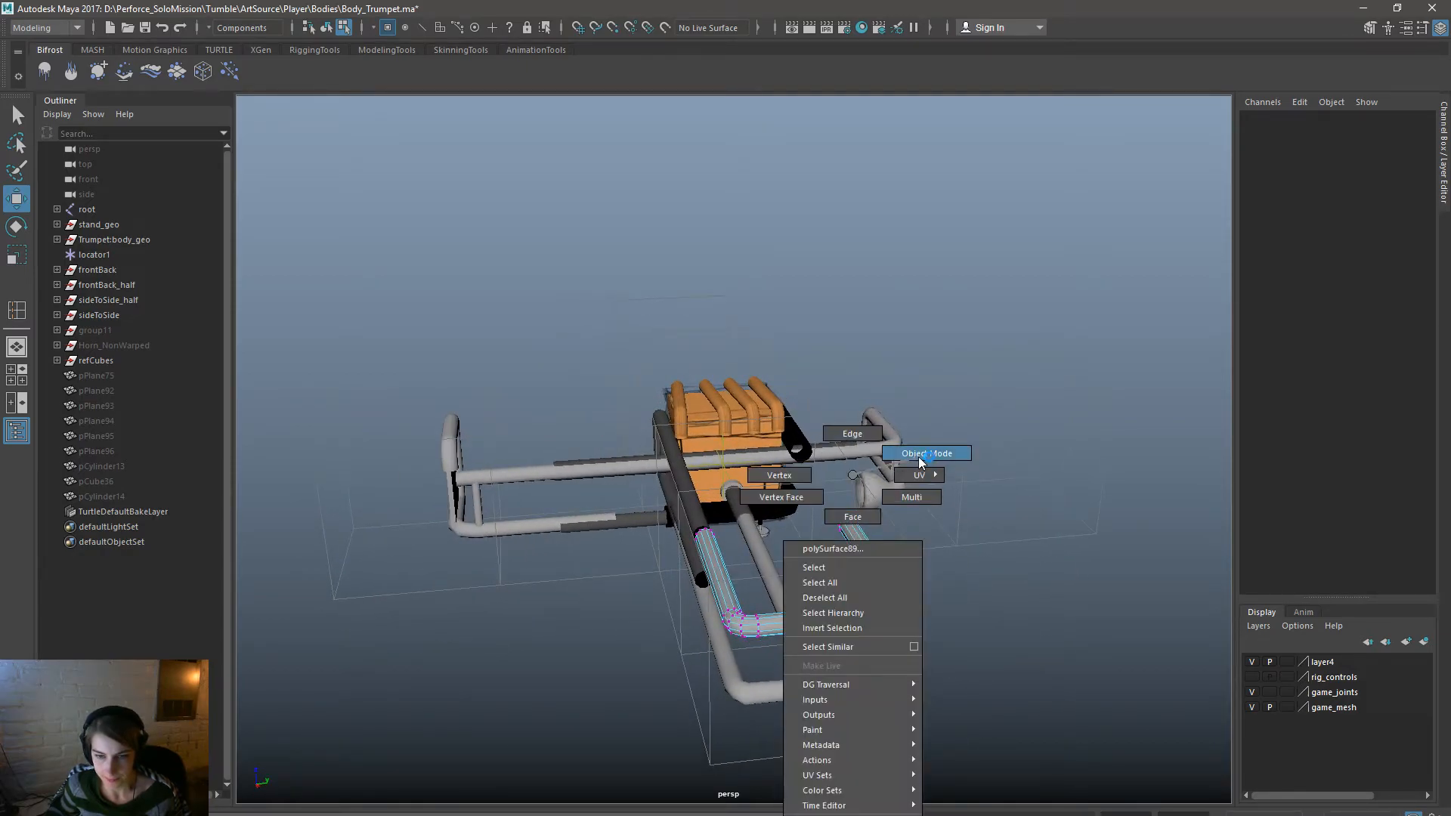
pyautogui.moveTo(919, 457); pyautogui.dragTo(919, 457, button='right')
pyautogui.press('e')
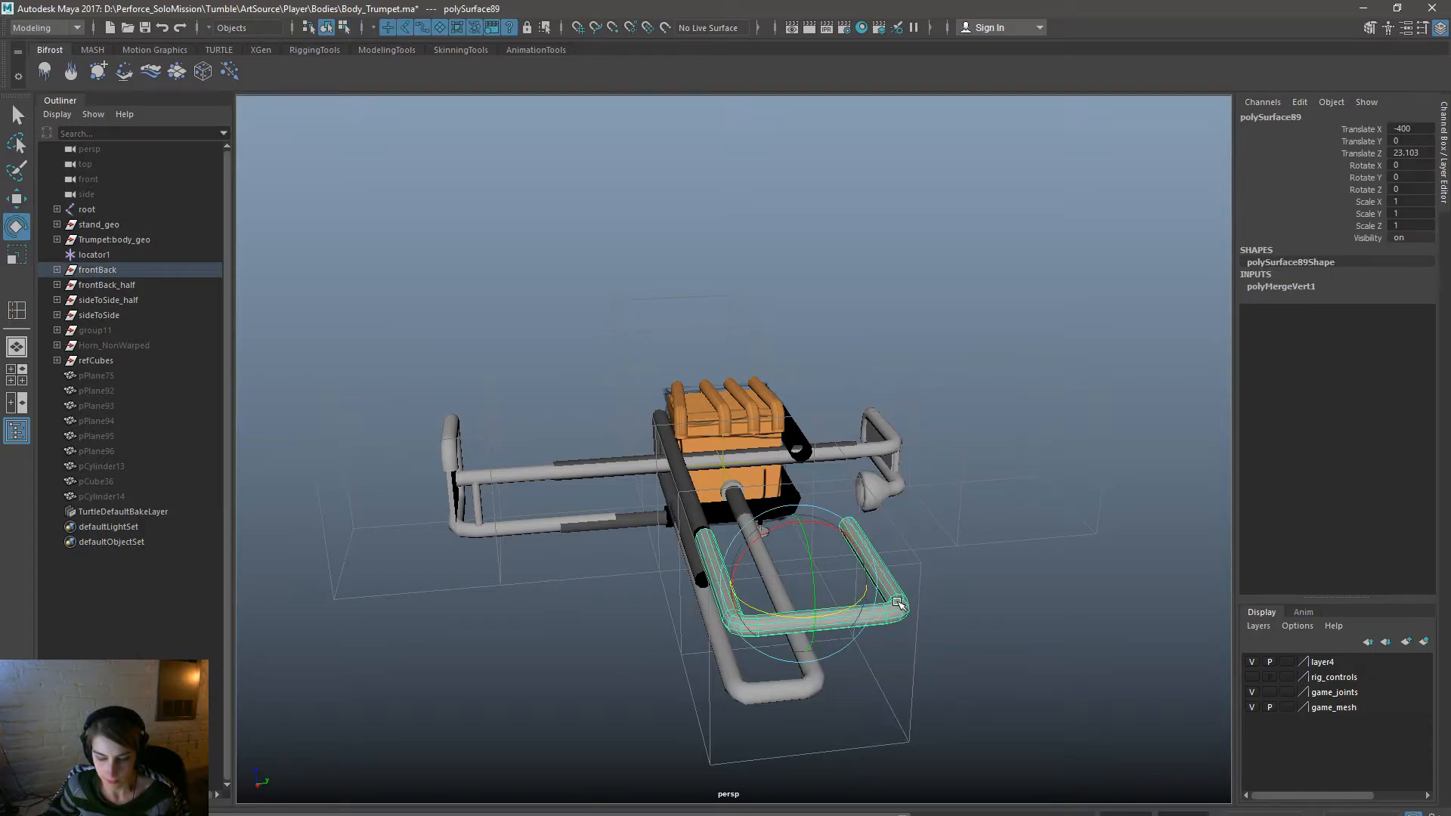
pyautogui.moveTo(877, 597); pyautogui.dragTo(882, 523)
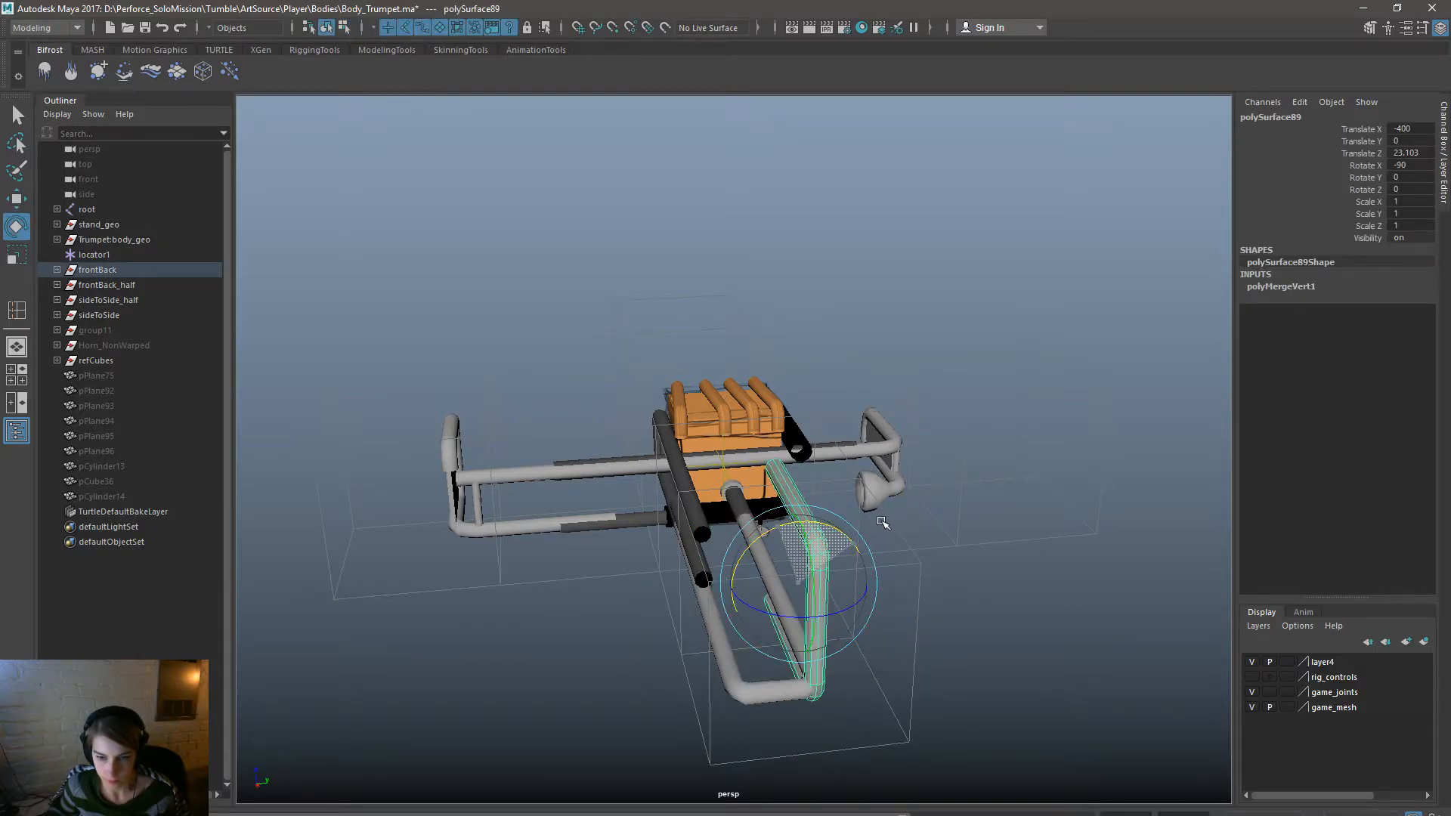
# Move the rotated U-shaped tube onto the upper dark tube, to Translate X -405.398, Y -78.167 and Z -53.649.
pyautogui.press('w')
pyautogui.moveTo(867, 576); pyautogui.dragTo(869, 635, button='middle')
pyautogui.keyDown('alt'); pyautogui.moveTo(869, 635); pyautogui.dragTo(945, 521); pyautogui.keyUp('alt')
pyautogui.moveTo(950, 430); pyautogui.dragTo(945, 478)
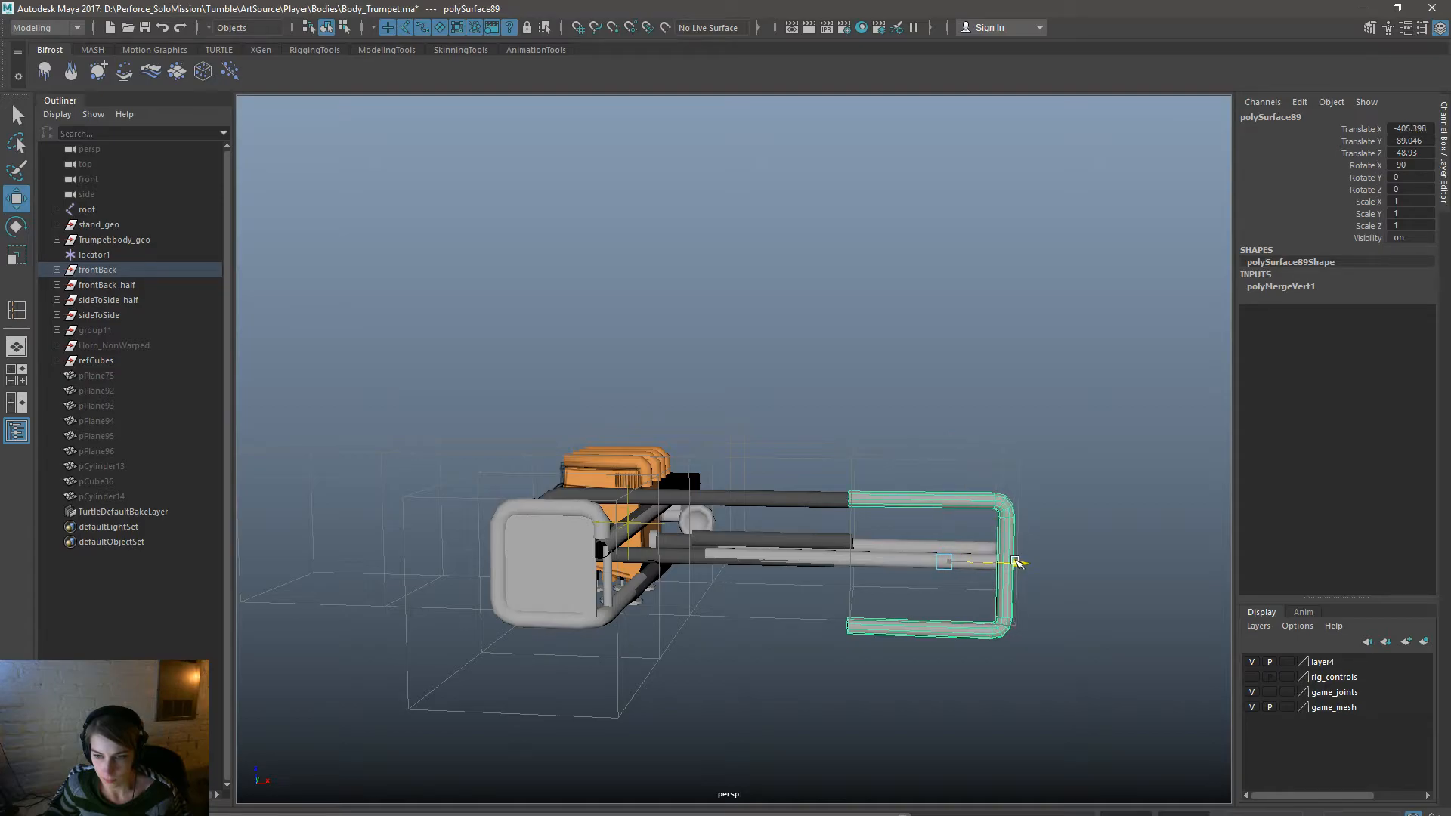
pyautogui.keyDown('alt'); pyautogui.moveTo(994, 509); pyautogui.dragTo(797, 620); pyautogui.keyUp('alt')
pyautogui.moveTo(699, 651); pyautogui.dragTo(708, 651)
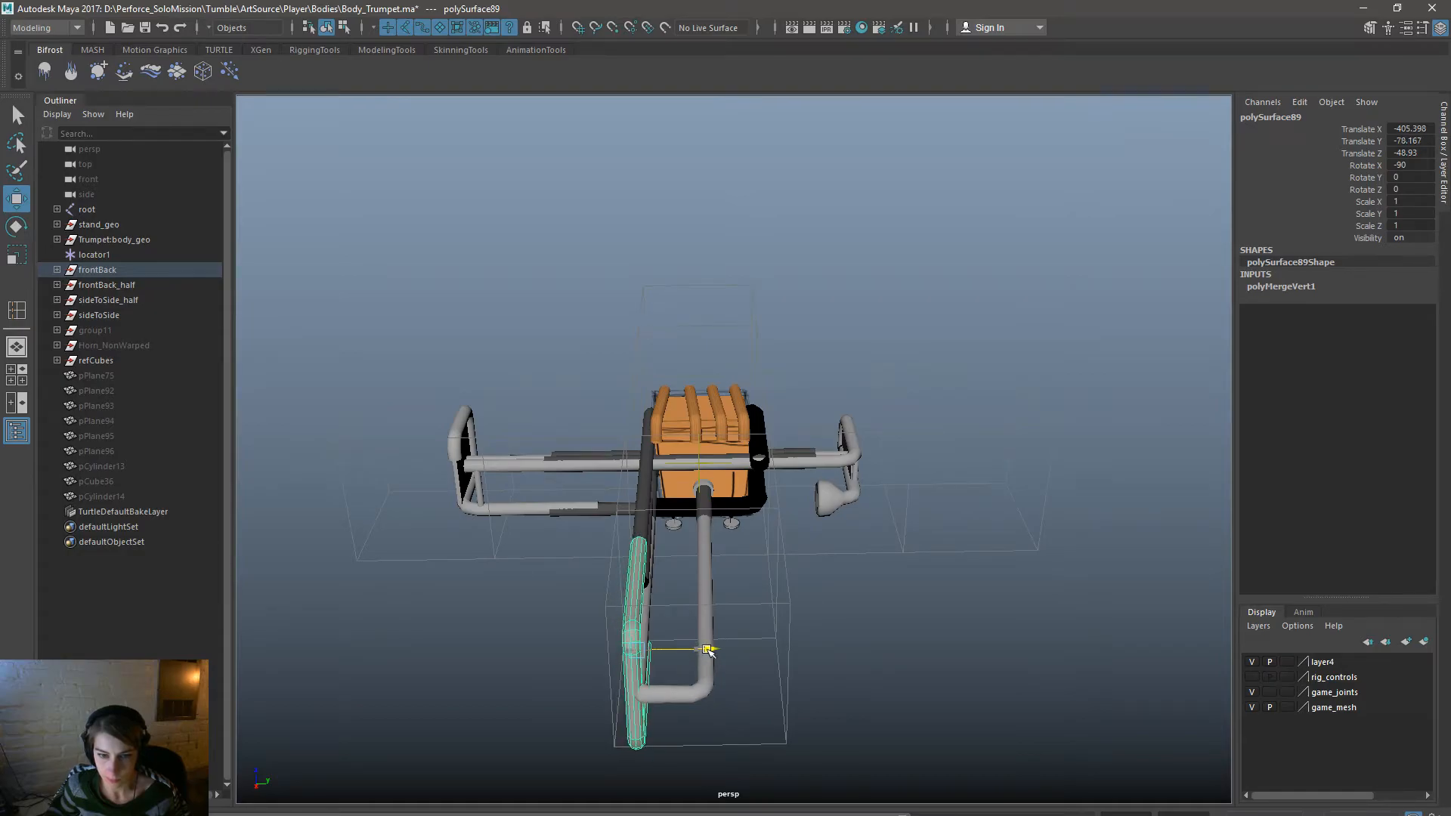
pyautogui.keyDown('alt'); pyautogui.moveTo(873, 629); pyautogui.dragTo(1112, 583); pyautogui.keyUp('alt')
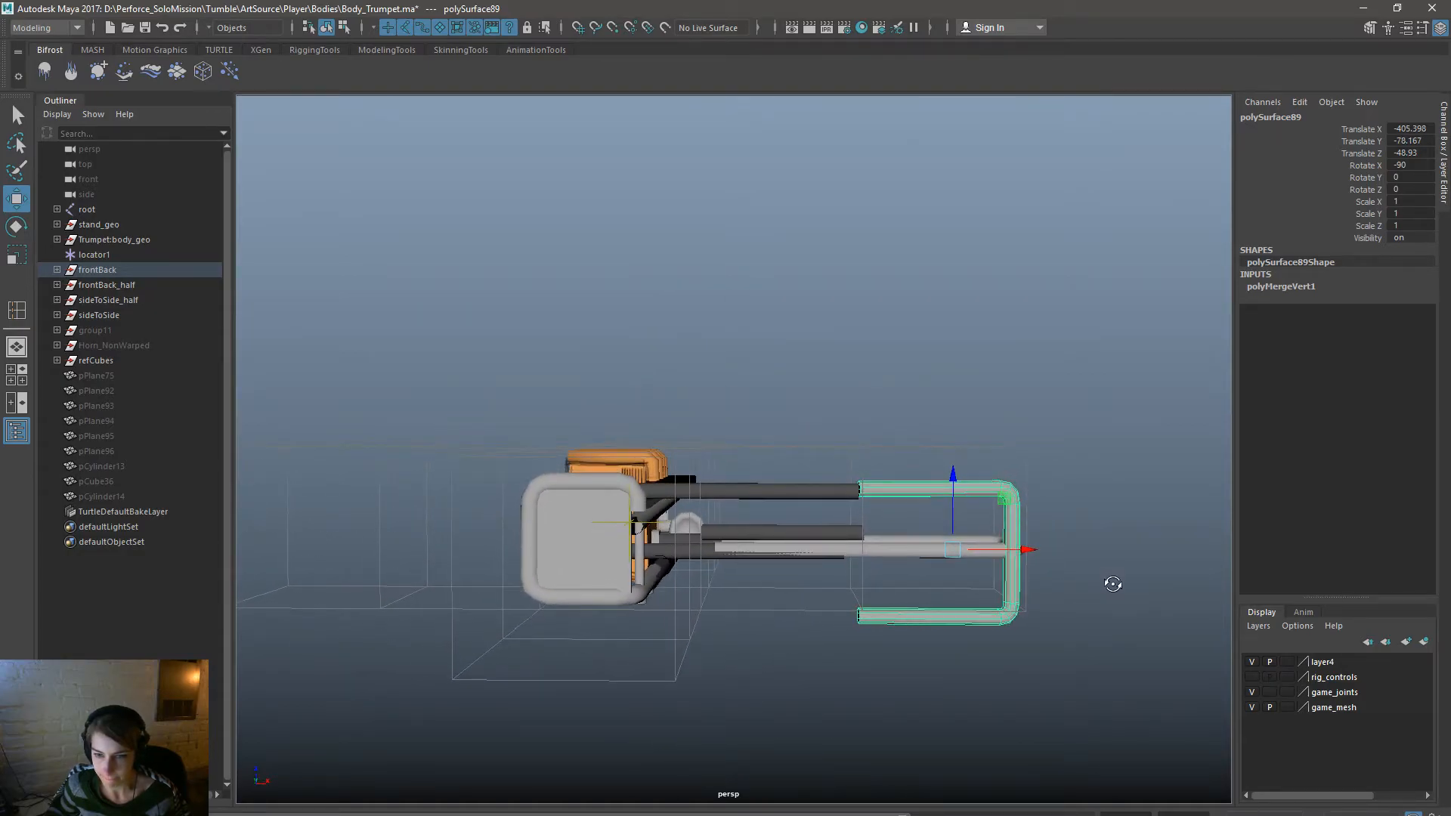
pyautogui.moveTo(945, 476); pyautogui.dragTo(948, 482)
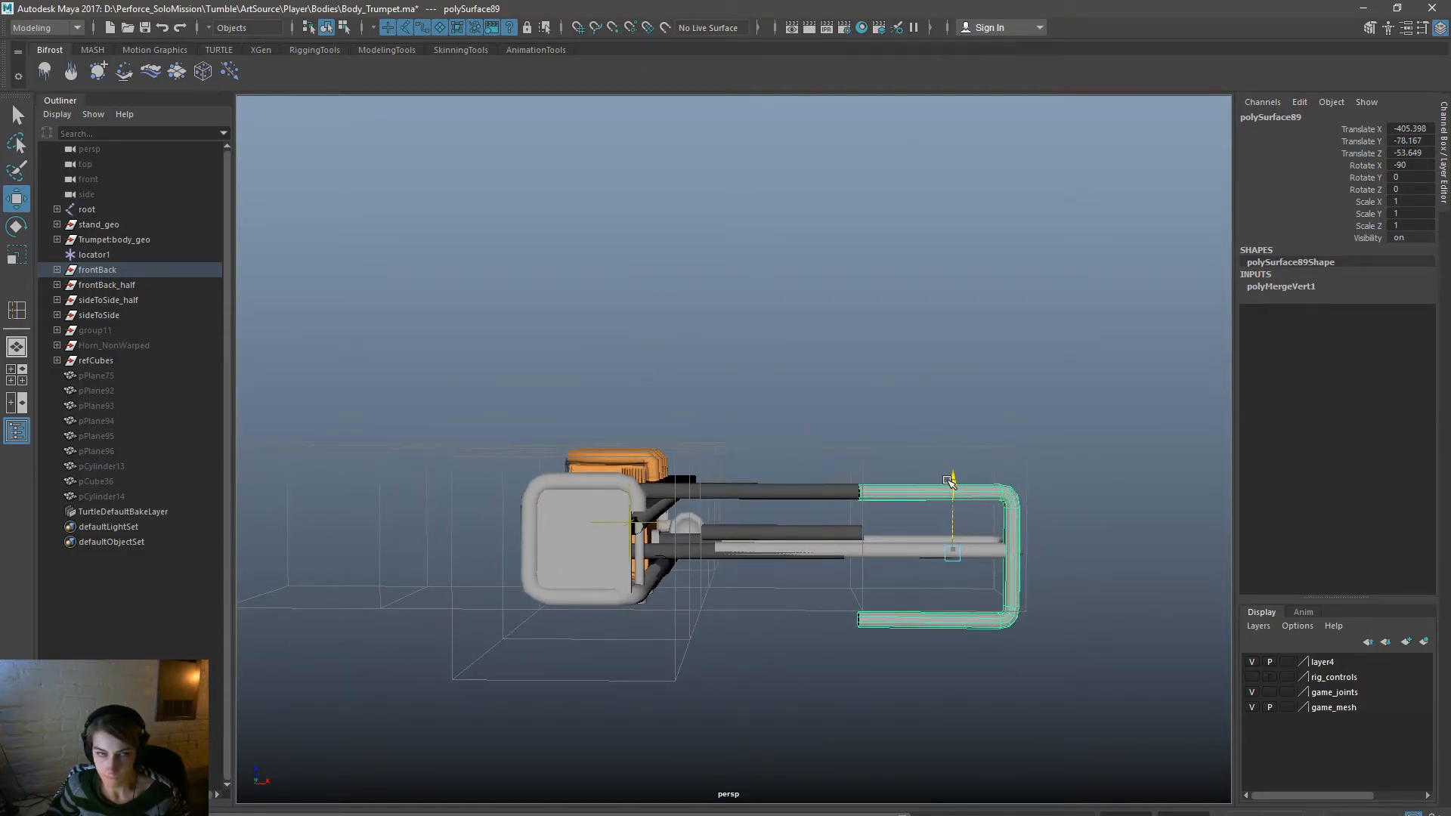
# Raise the U-shaped tube's lower leg vertices to line up with the lower dark tube, return to object mode and check the fit.
pyautogui.click(344, 27)
pyautogui.moveTo(1160, 687); pyautogui.dragTo(748, 544)
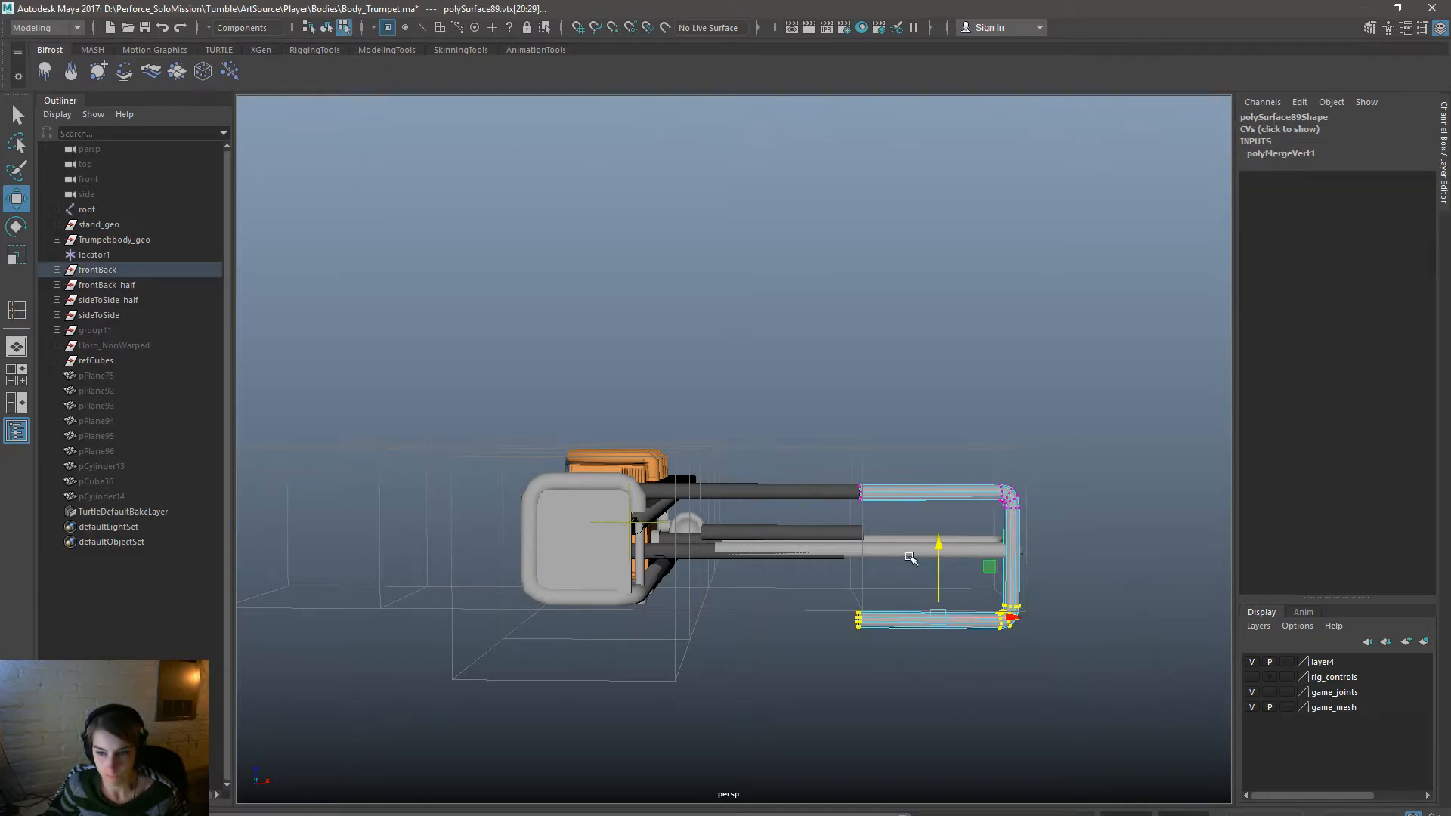
pyautogui.moveTo(941, 541); pyautogui.dragTo(936, 451)
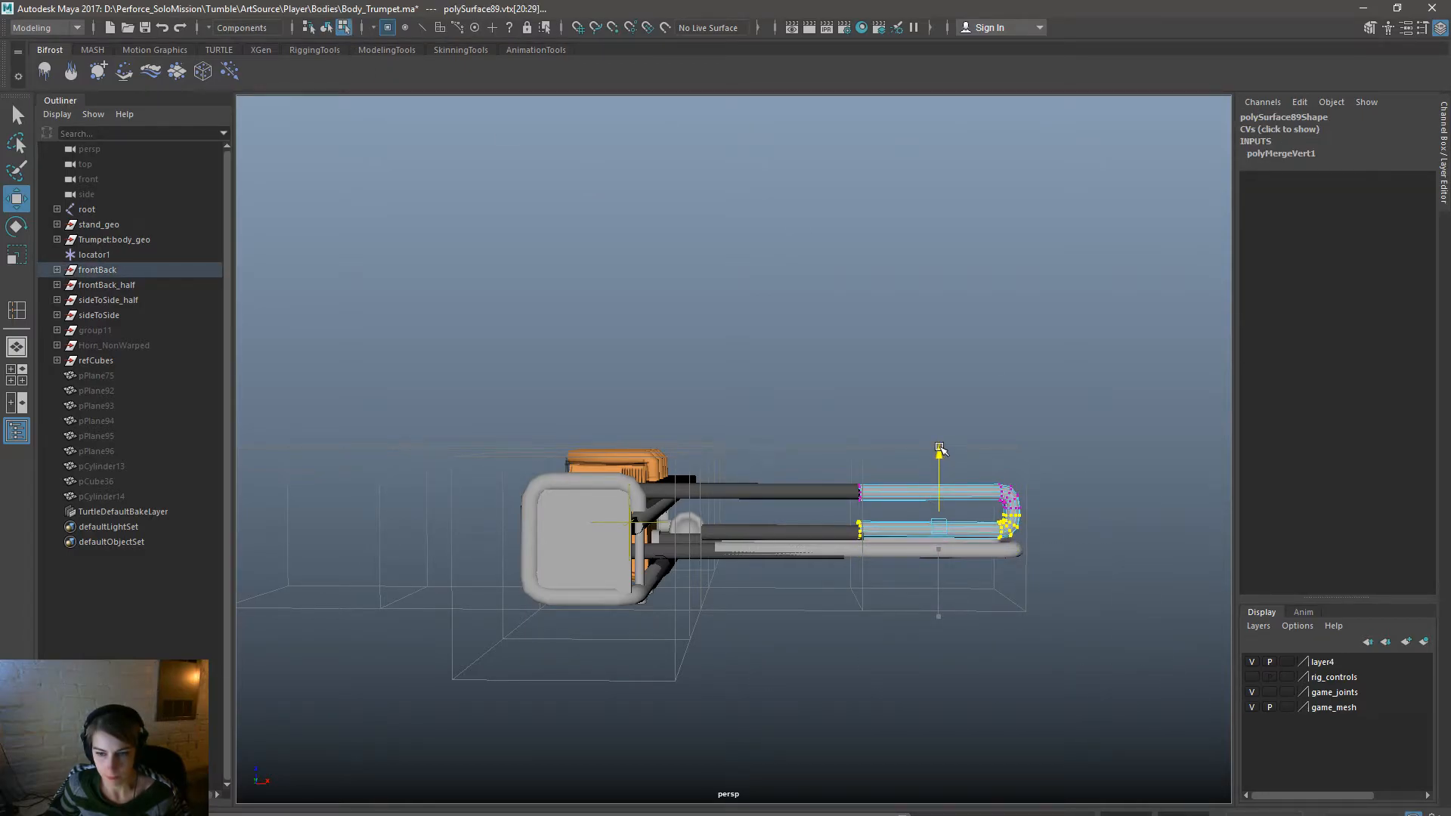
pyautogui.moveTo(1032, 495); pyautogui.dragTo(1078, 453, button='right')
pyautogui.keyDown('alt'); pyautogui.moveTo(1078, 453); pyautogui.dragTo(1011, 640); pyautogui.keyUp('alt')
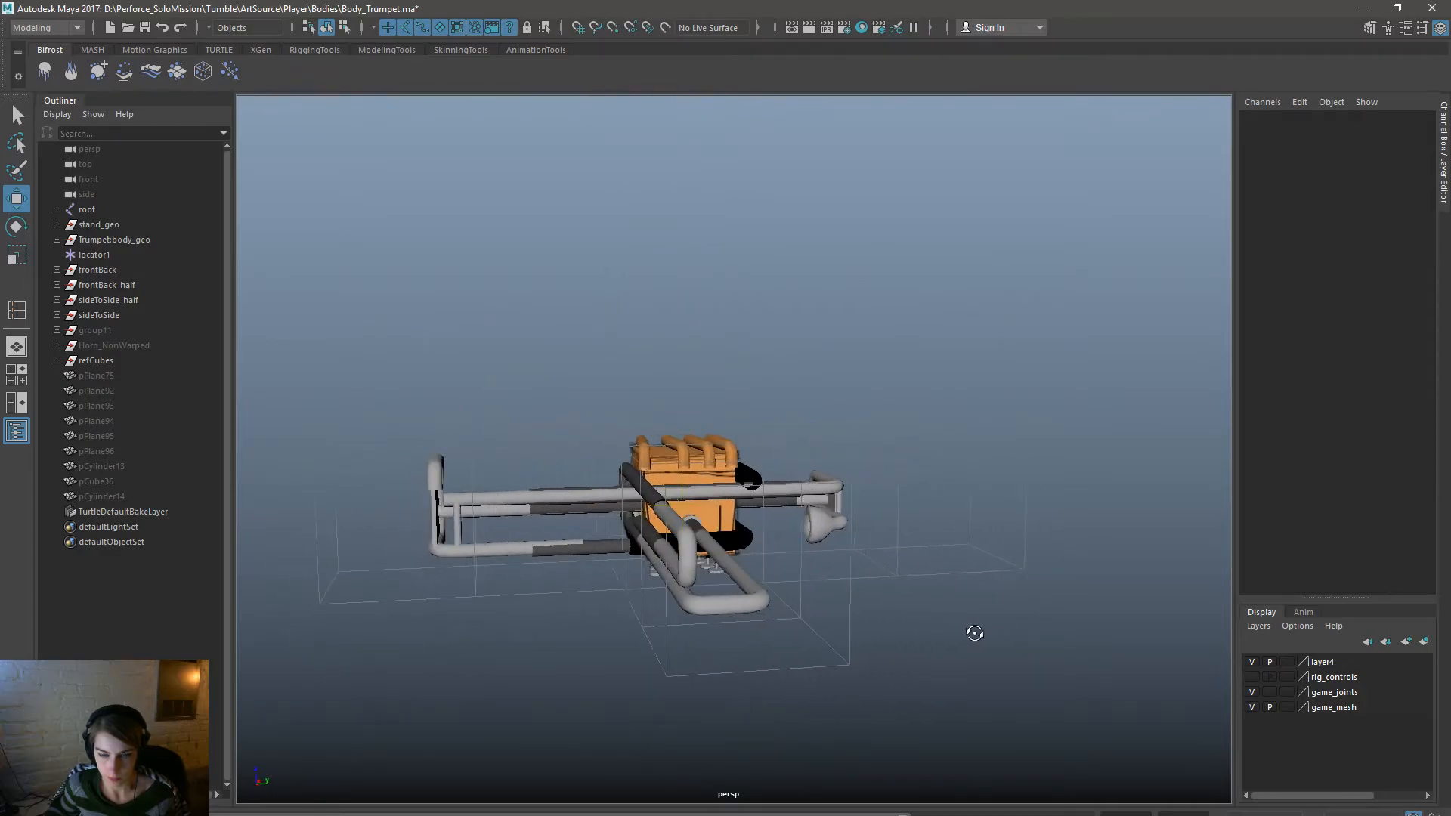
pyautogui.keyDown('alt'); pyautogui.moveTo(1042, 638); pyautogui.dragTo(900, 651); pyautogui.keyUp('alt')
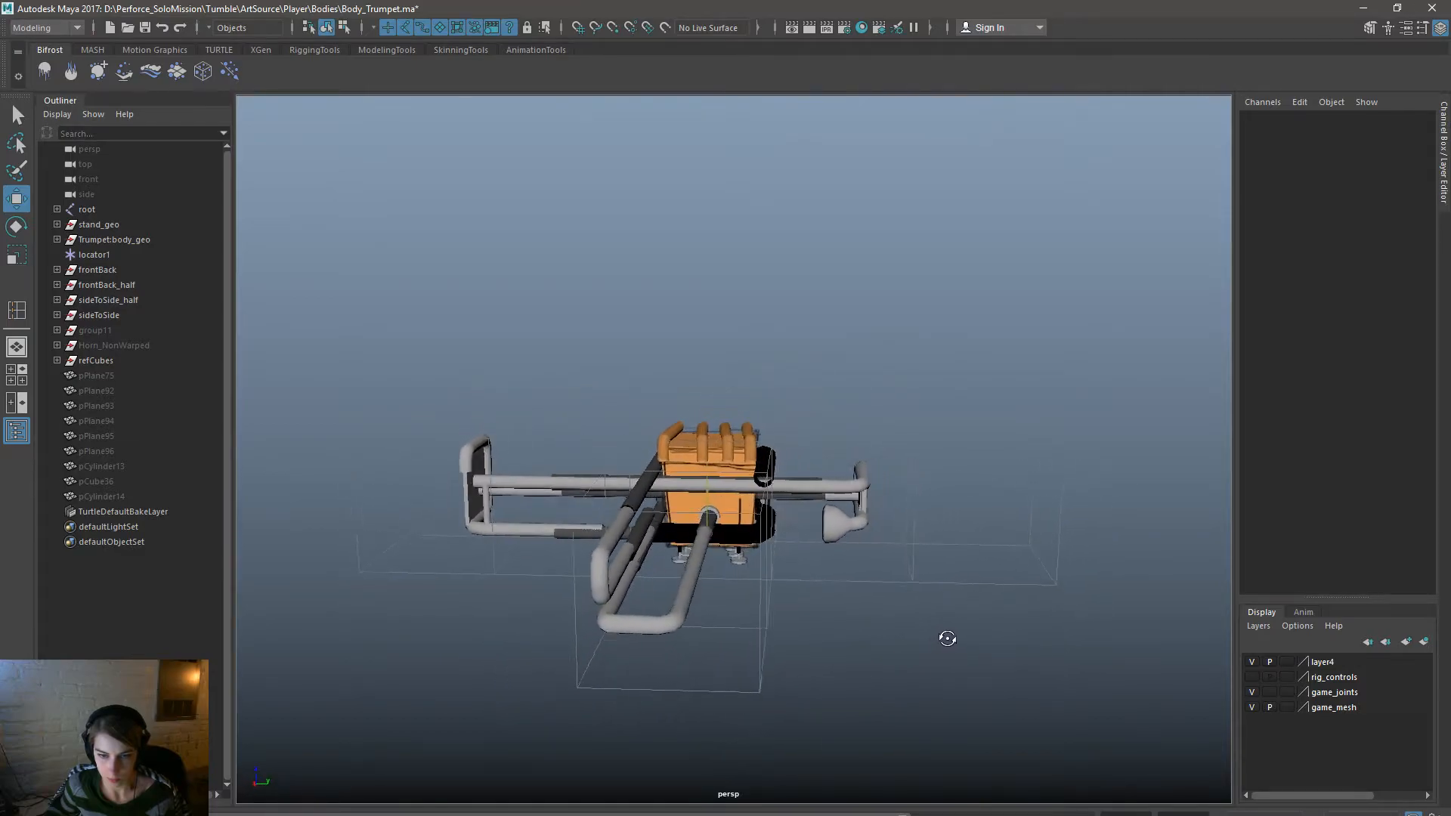
pyautogui.moveTo(1074, 634)
pyautogui.keyDown('alt'); pyautogui.mouseDown()
pyautogui.moveTo(1043, 630)
pyautogui.moveTo(1140, 638)
pyautogui.moveTo(1059, 631)
pyautogui.mouseUp(); pyautogui.keyUp('alt')
# Rotate the upper vertices of the black tube bracket on the body's side so its upper arm tilts inward.
pyautogui.keyDown('alt'); pyautogui.moveTo(708, 578); pyautogui.dragTo(839, 621, button='right'); pyautogui.keyUp('alt')
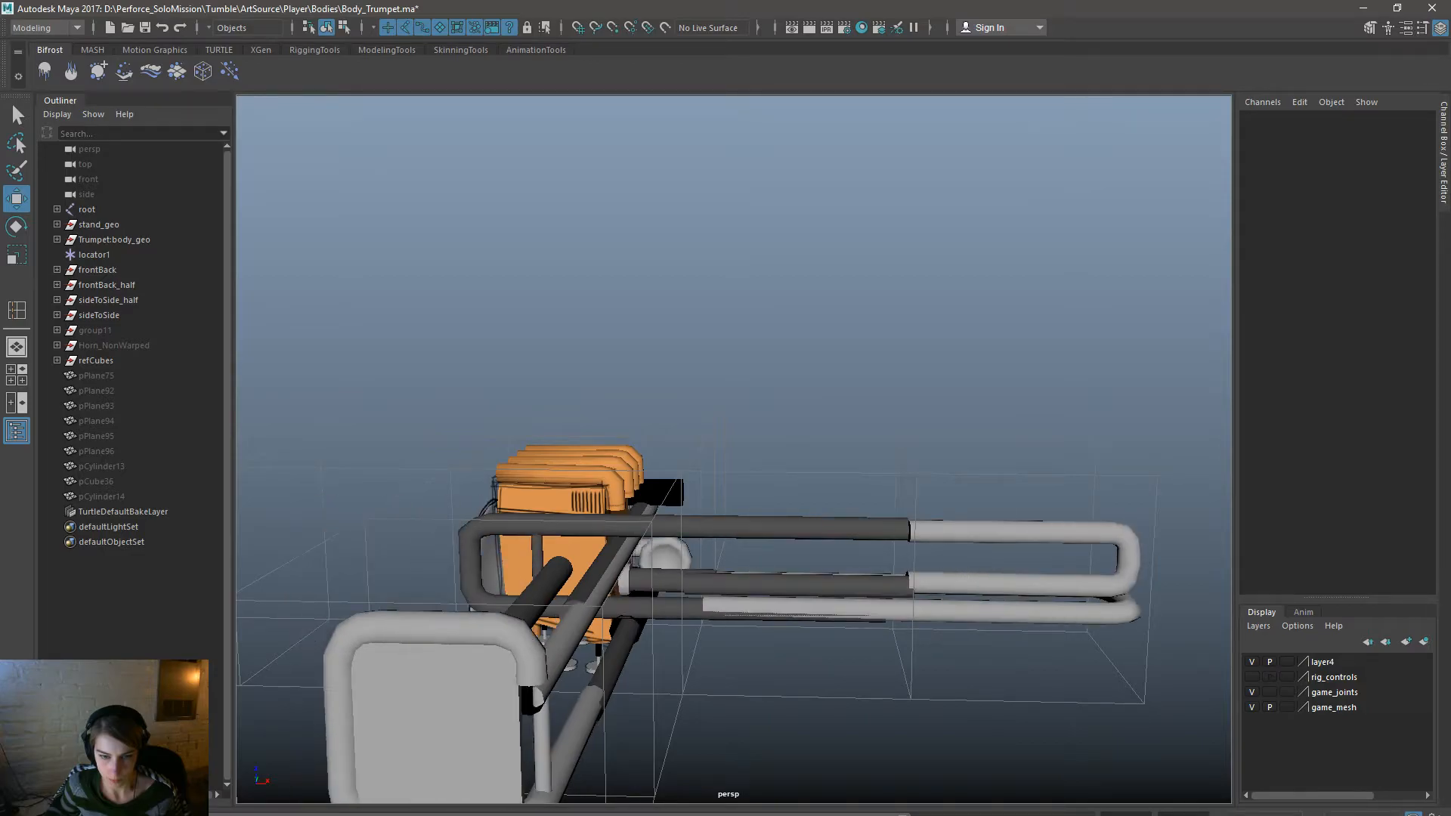
pyautogui.keyDown('alt'); pyautogui.moveTo(575, 657); pyautogui.dragTo(807, 568); pyautogui.keyUp('alt')
pyautogui.click(822, 526)
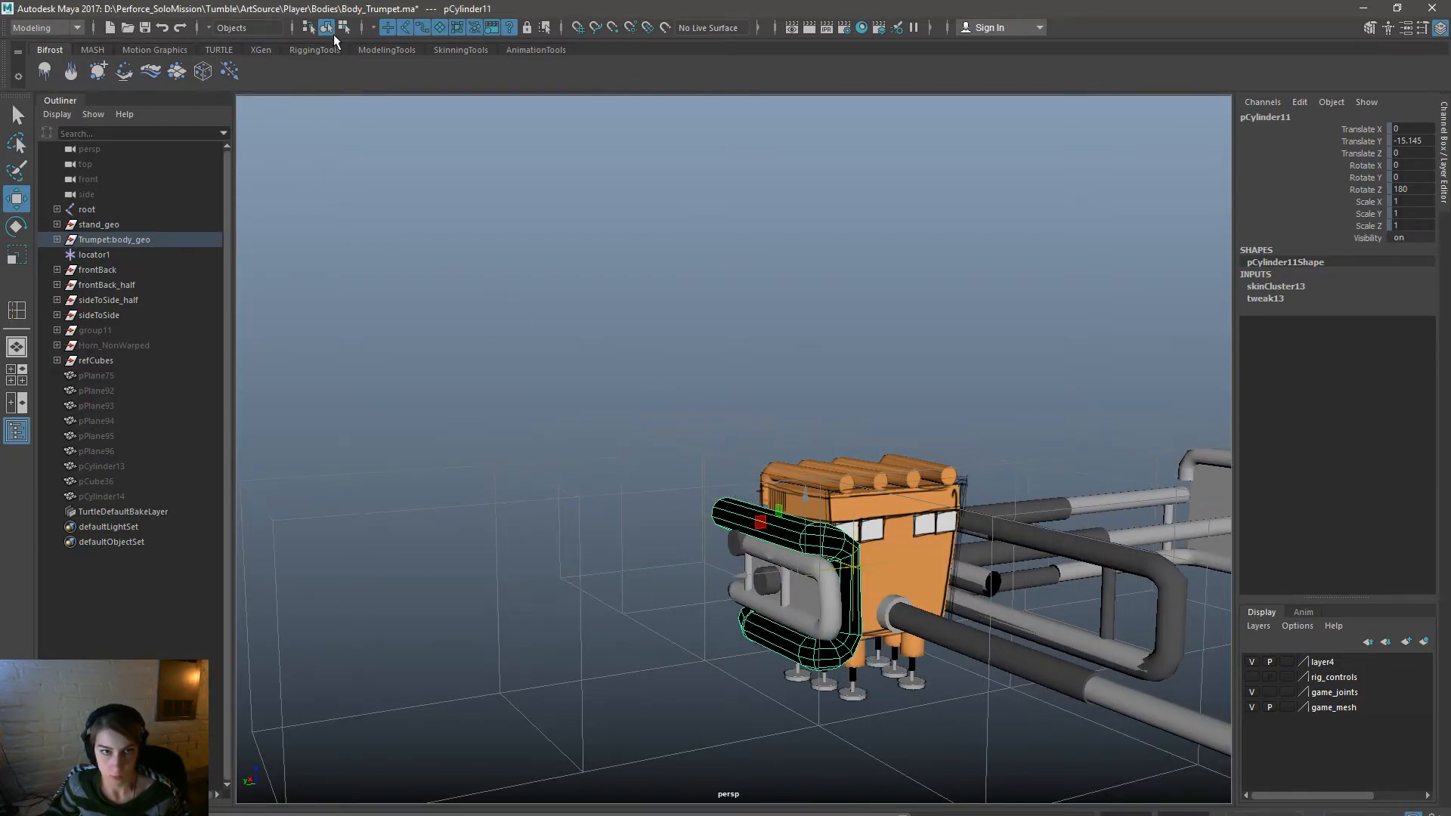
pyautogui.press('space')
pyautogui.moveTo(649, 445); pyautogui.dragTo(733, 511)
pyautogui.moveTo(756, 520); pyautogui.dragTo(668, 480, button='right')
pyautogui.keyDown('alt'); pyautogui.moveTo(664, 456); pyautogui.dragTo(814, 476); pyautogui.keyUp('alt')
pyautogui.keyDown('alt'); pyautogui.moveTo(687, 443); pyautogui.dragTo(666, 437); pyautogui.keyUp('alt')
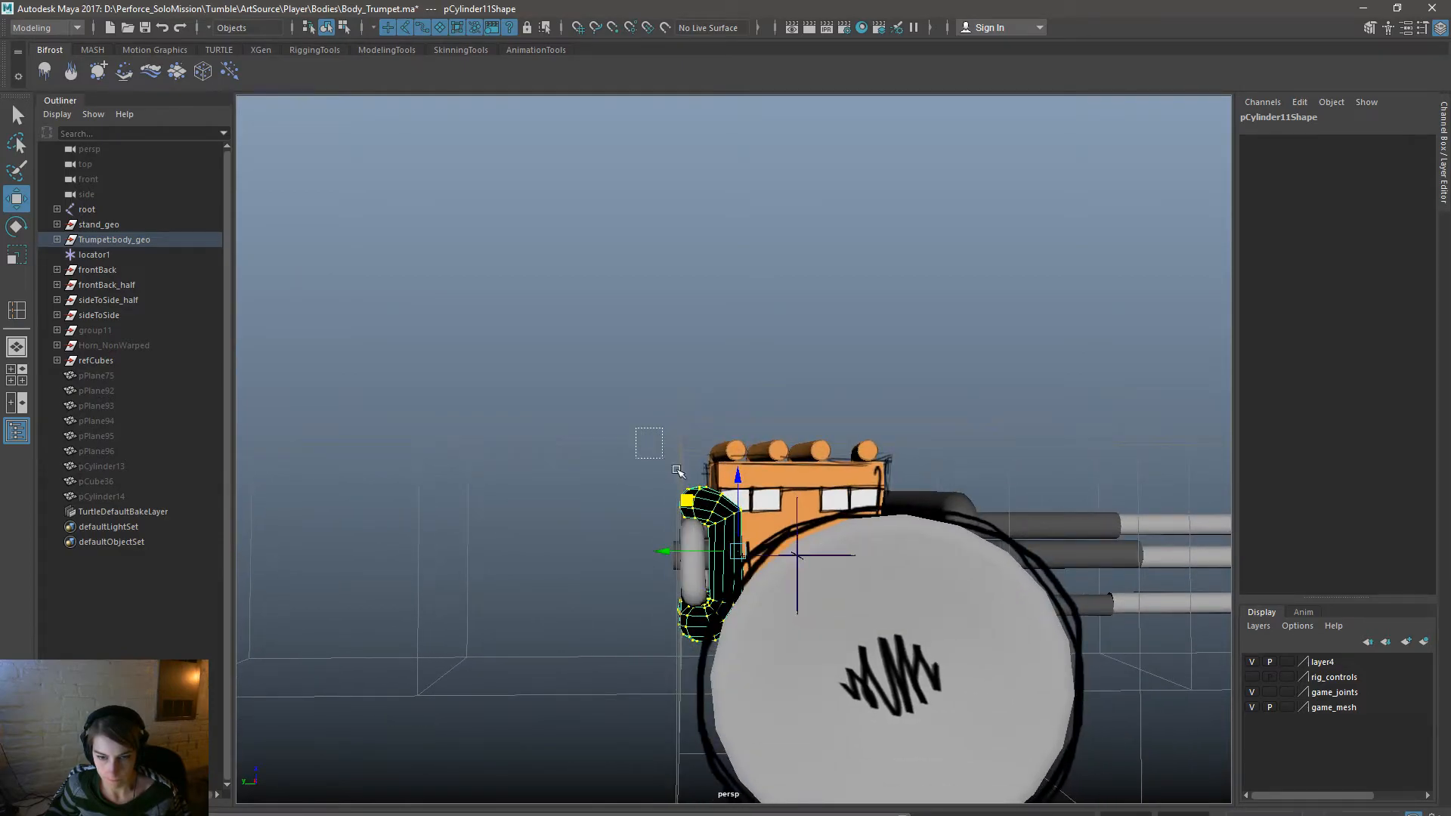
pyautogui.scroll(2, 616, 498)
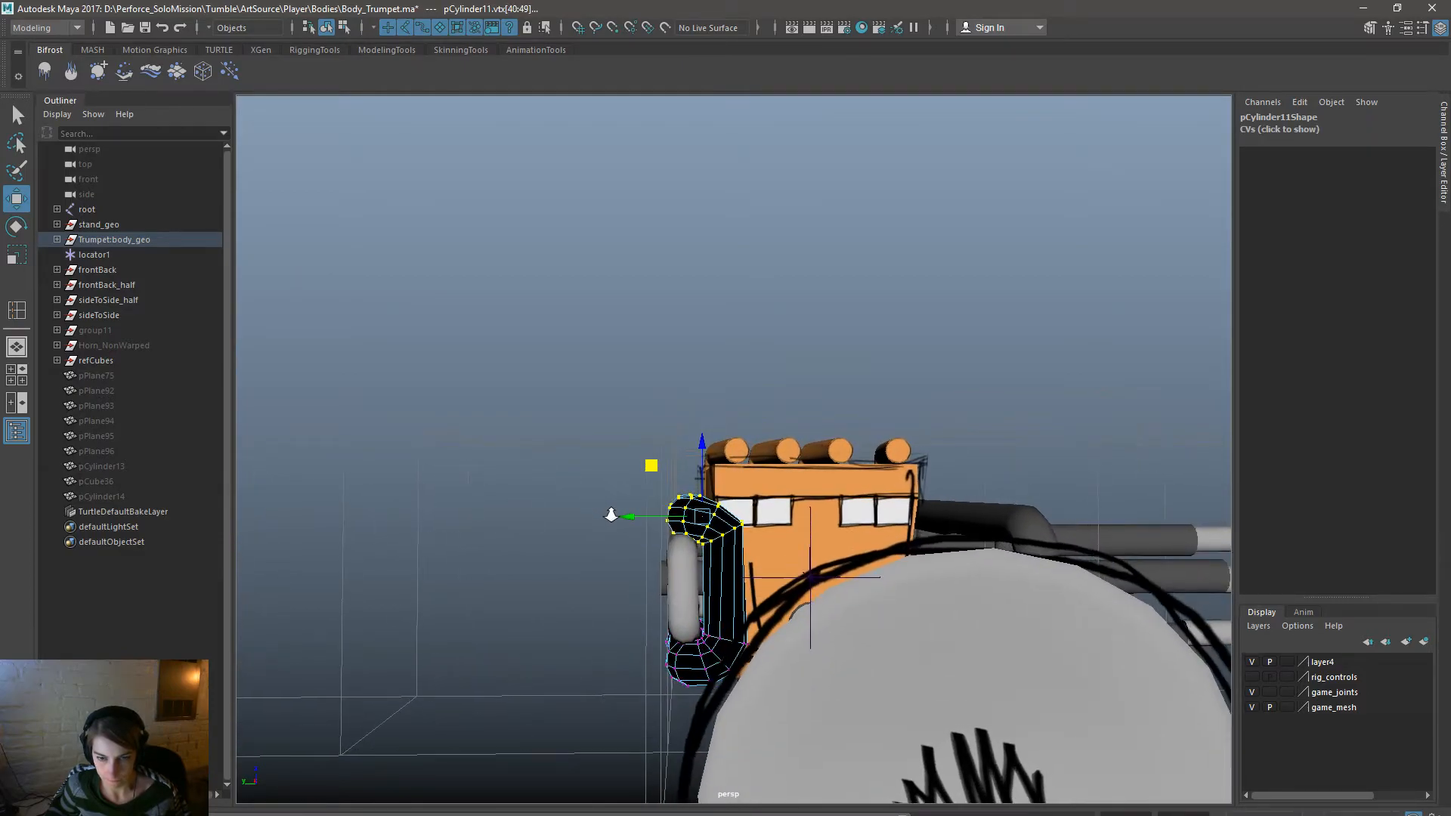
pyautogui.press('e')
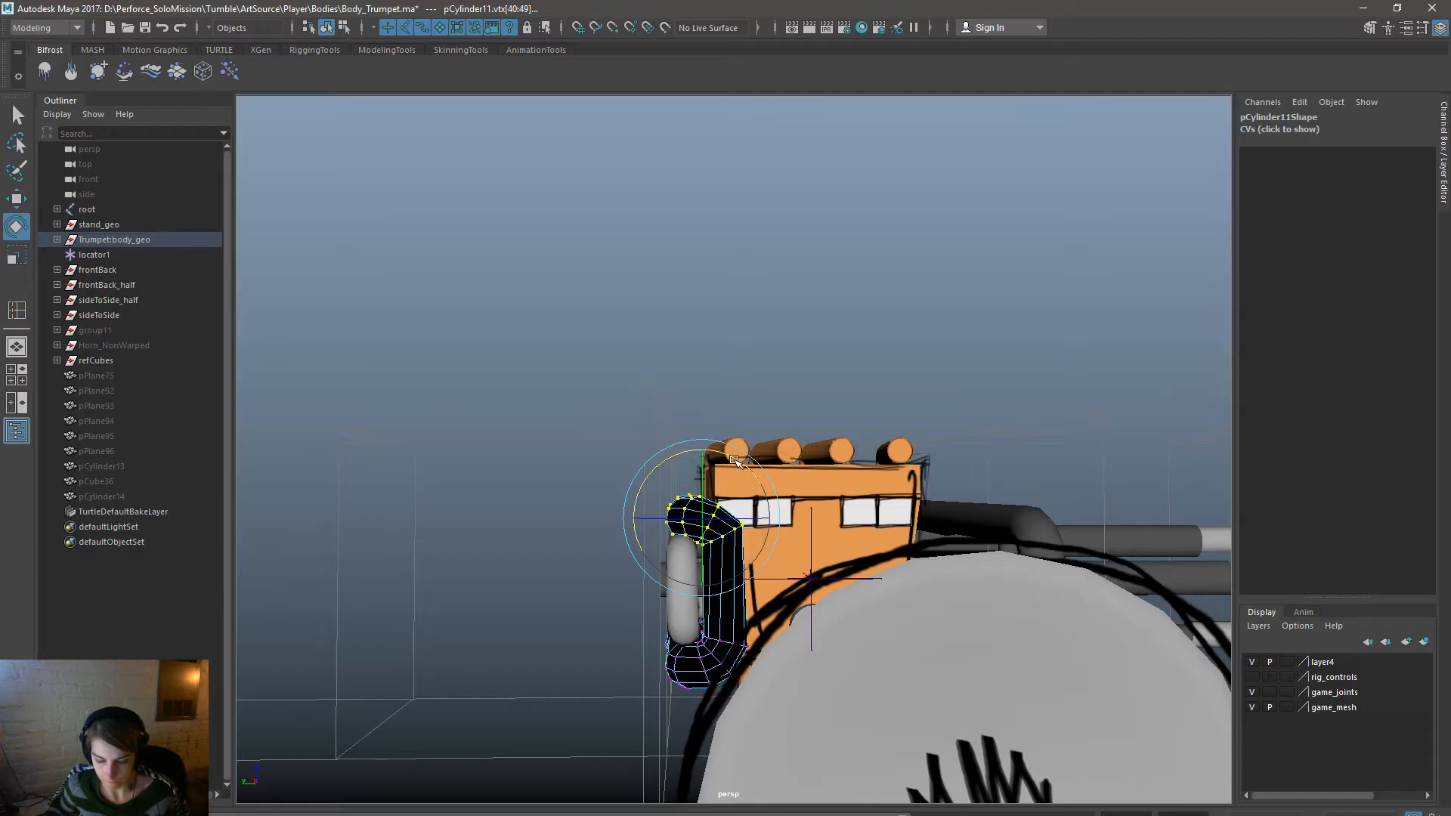
pyautogui.moveTo(737, 457); pyautogui.dragTo(879, 574)
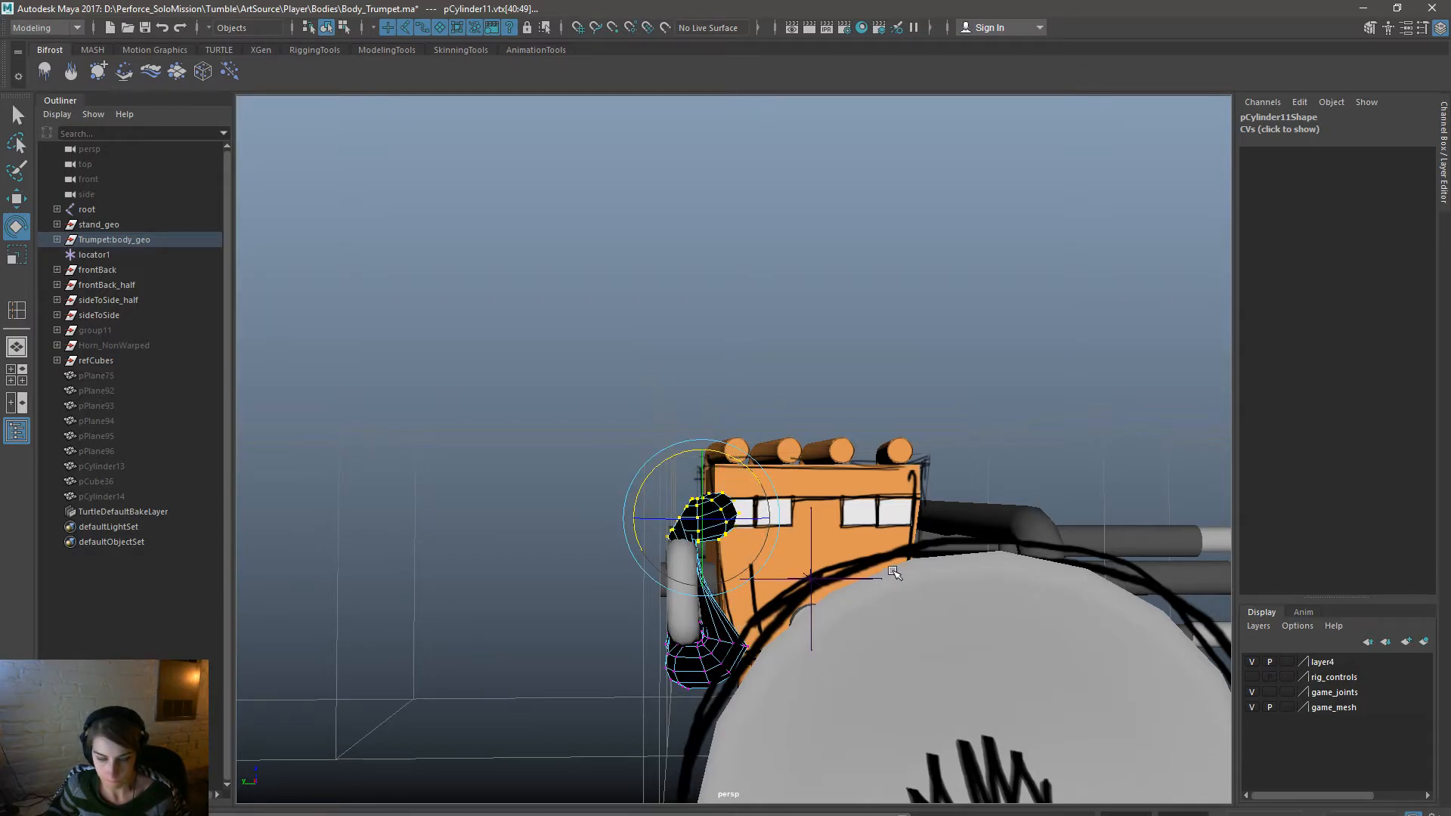
# Reposition the bracket's rotated upper-arm vertices relative to the neighbouring side tubes and check them from the front.
pyautogui.press('w')
pyautogui.moveTo(648, 486); pyautogui.dragTo(826, 524)
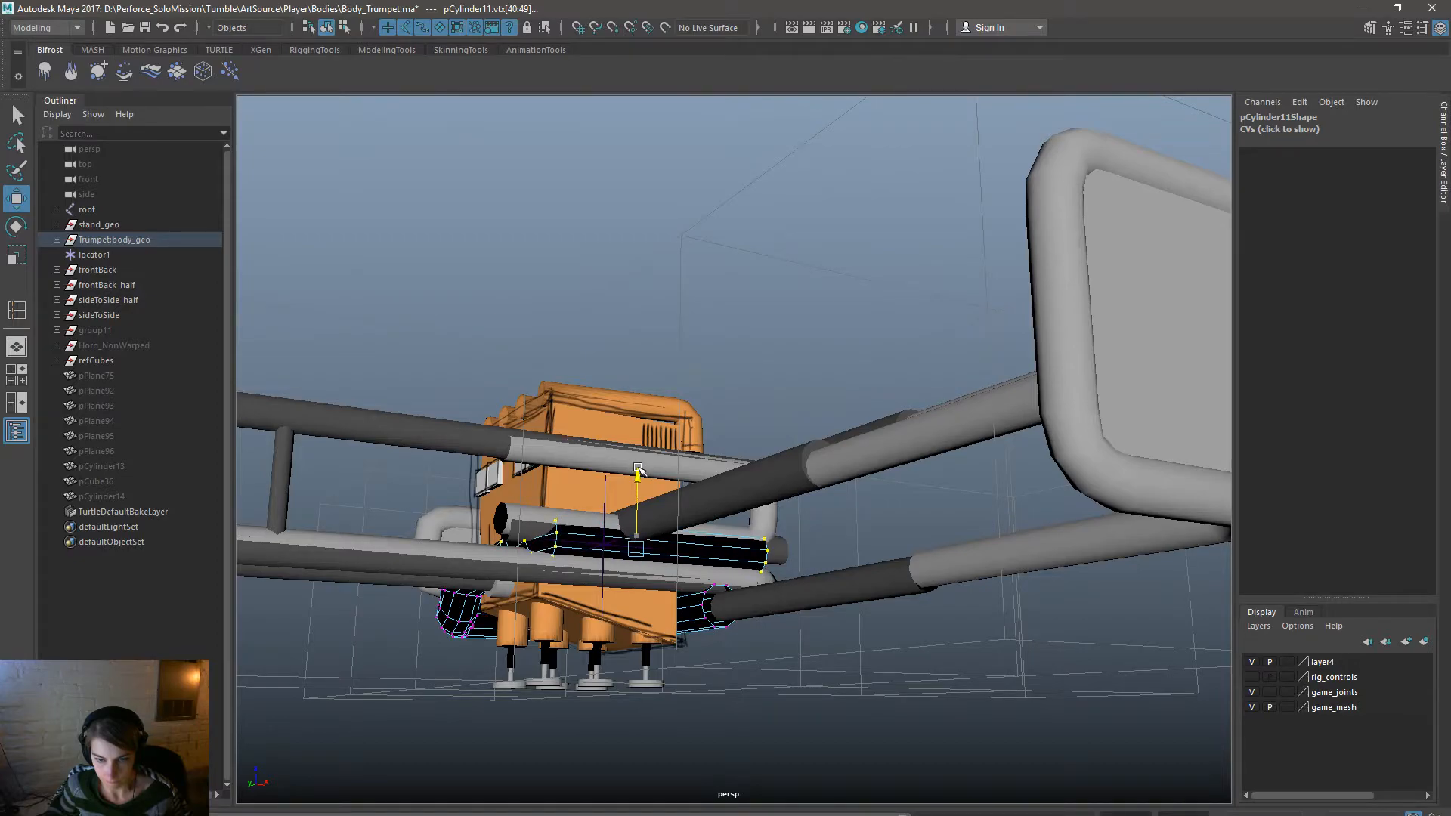
pyautogui.keyDown('alt'); pyautogui.moveTo(898, 552); pyautogui.dragTo(844, 522); pyautogui.keyUp('alt')
pyautogui.moveTo(733, 529); pyautogui.dragTo(1101, 606)
pyautogui.keyDown('alt'); pyautogui.moveTo(1201, 611); pyautogui.dragTo(937, 665); pyautogui.keyUp('alt')
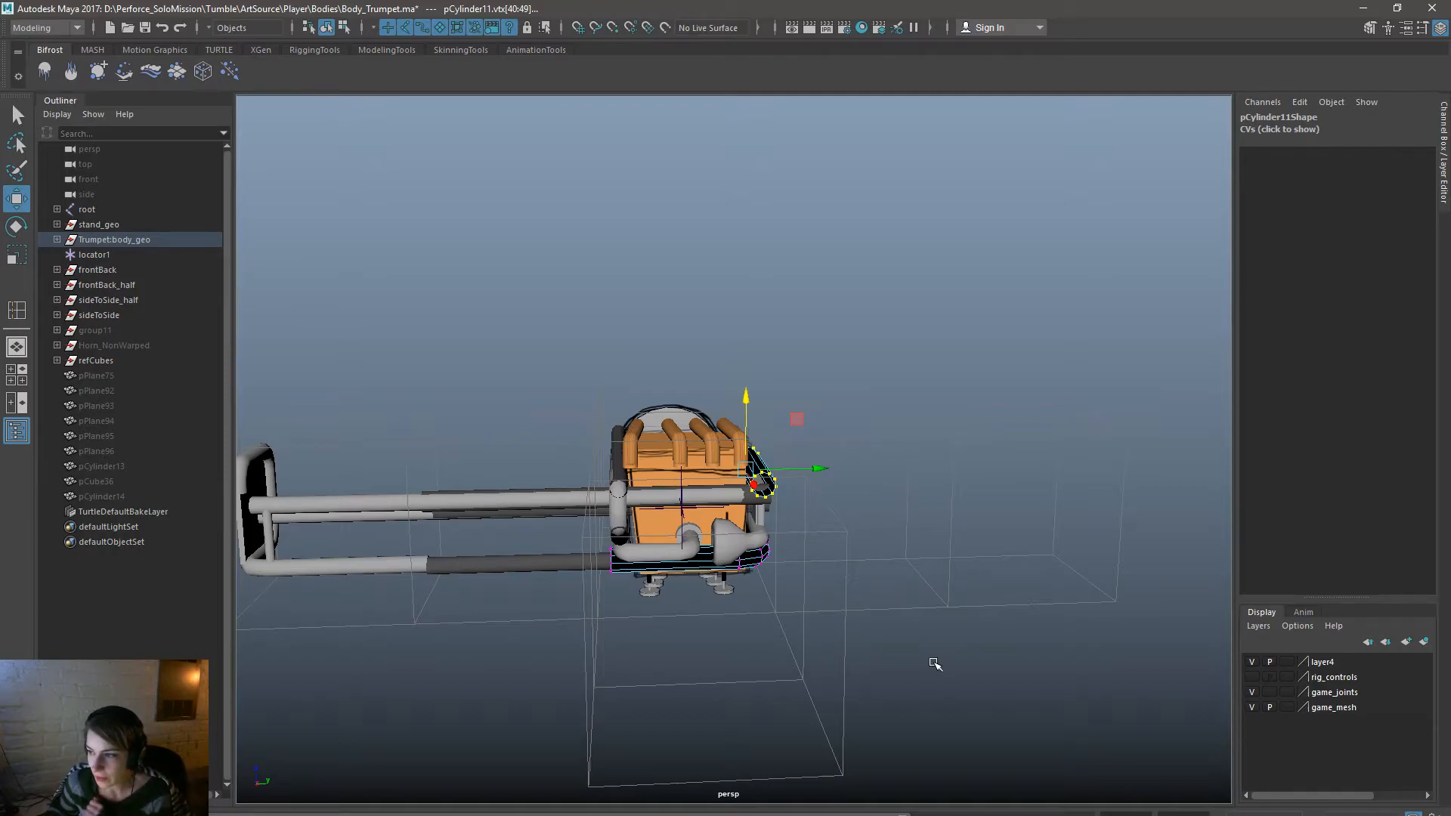
# Try lowering the black bracket's upper-arm vertices toward its lower arm and compare their position with the neighbouring tubes.
pyautogui.keyDown('alt'); pyautogui.moveTo(970, 602); pyautogui.dragTo(674, 632); pyautogui.keyUp('alt')
pyautogui.keyDown('alt'); pyautogui.moveTo(662, 630); pyautogui.dragTo(733, 644); pyautogui.keyUp('alt')
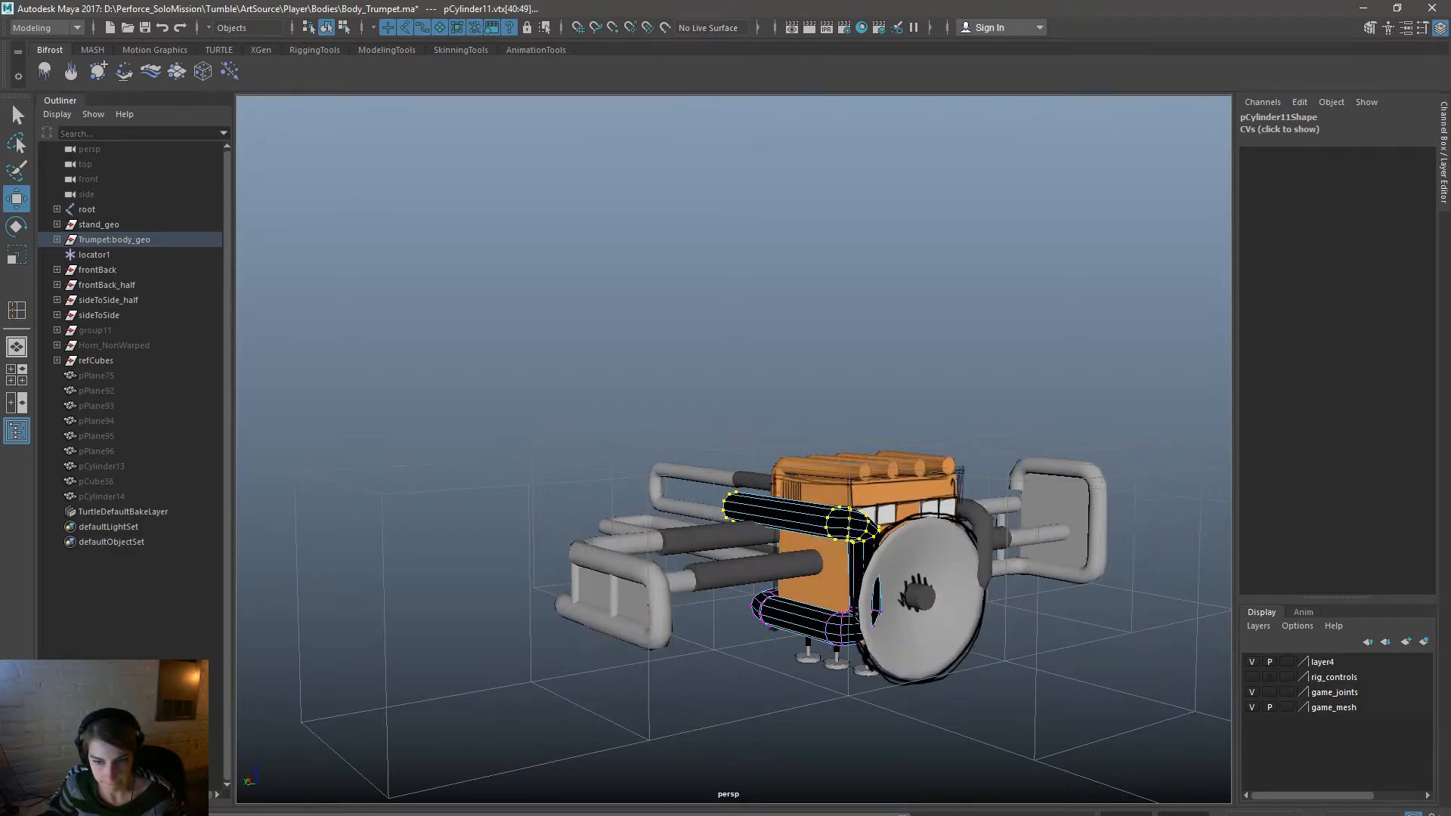
pyautogui.keyDown('alt'); pyautogui.moveTo(872, 663); pyautogui.dragTo(1178, 631); pyautogui.keyUp('alt')
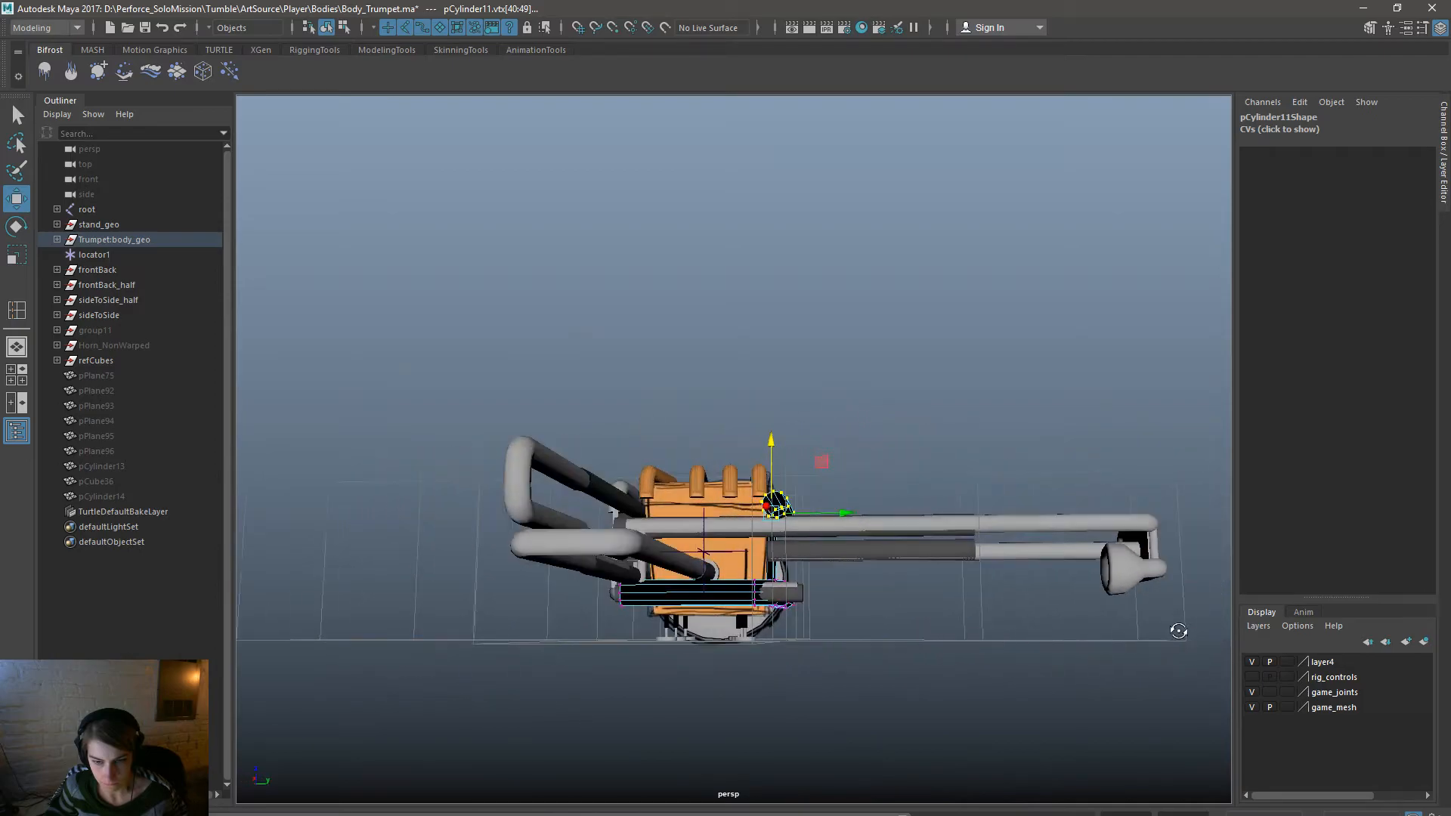
pyautogui.keyDown('alt'); pyautogui.moveTo(1288, 628); pyautogui.dragTo(1050, 614); pyautogui.keyUp('alt')
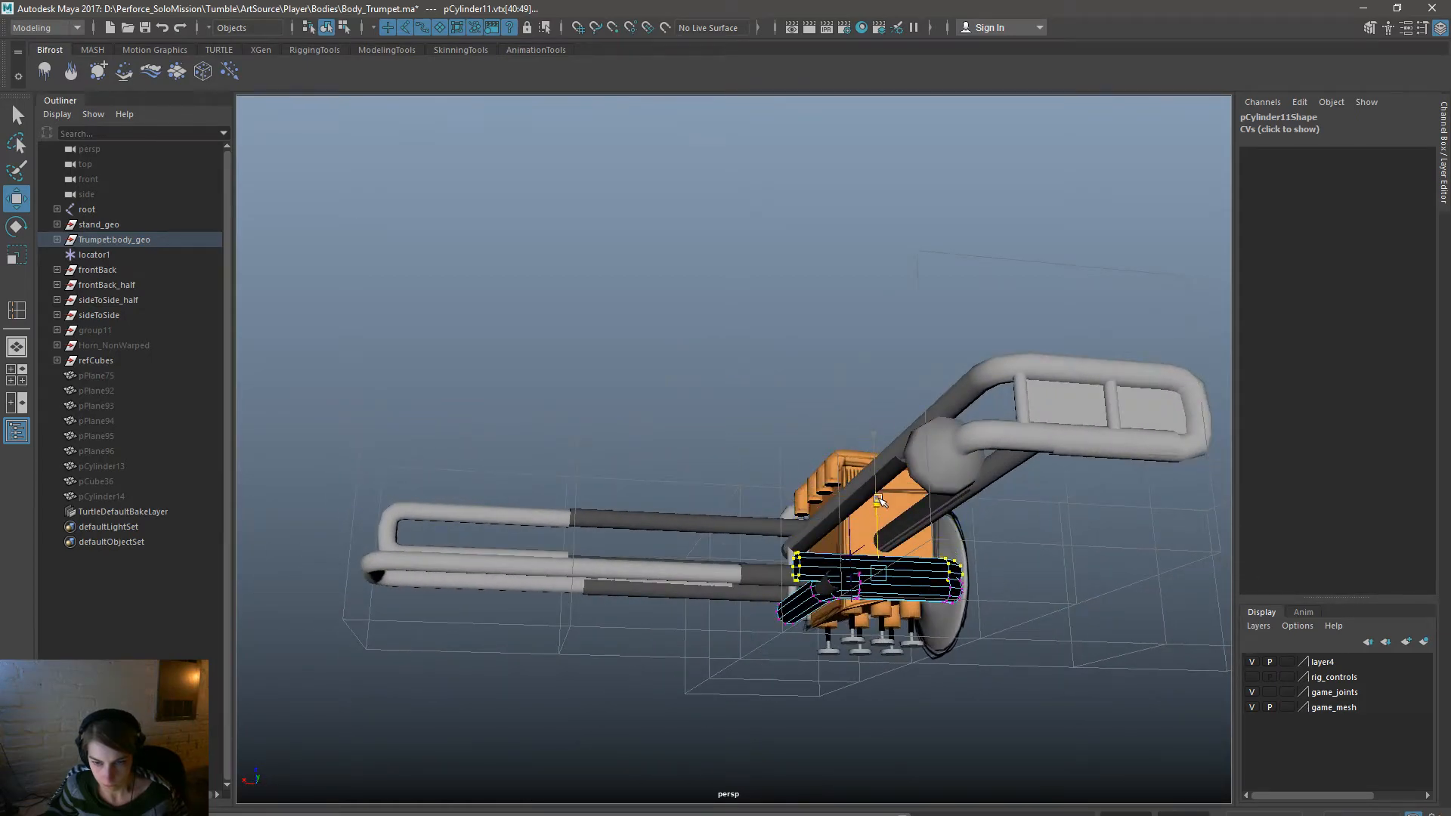
pyautogui.keyDown('alt'); pyautogui.moveTo(1141, 523); pyautogui.dragTo(864, 557); pyautogui.keyUp('alt')
pyautogui.keyDown('alt'); pyautogui.moveTo(864, 557); pyautogui.dragTo(885, 631, button='right'); pyautogui.keyUp('alt')
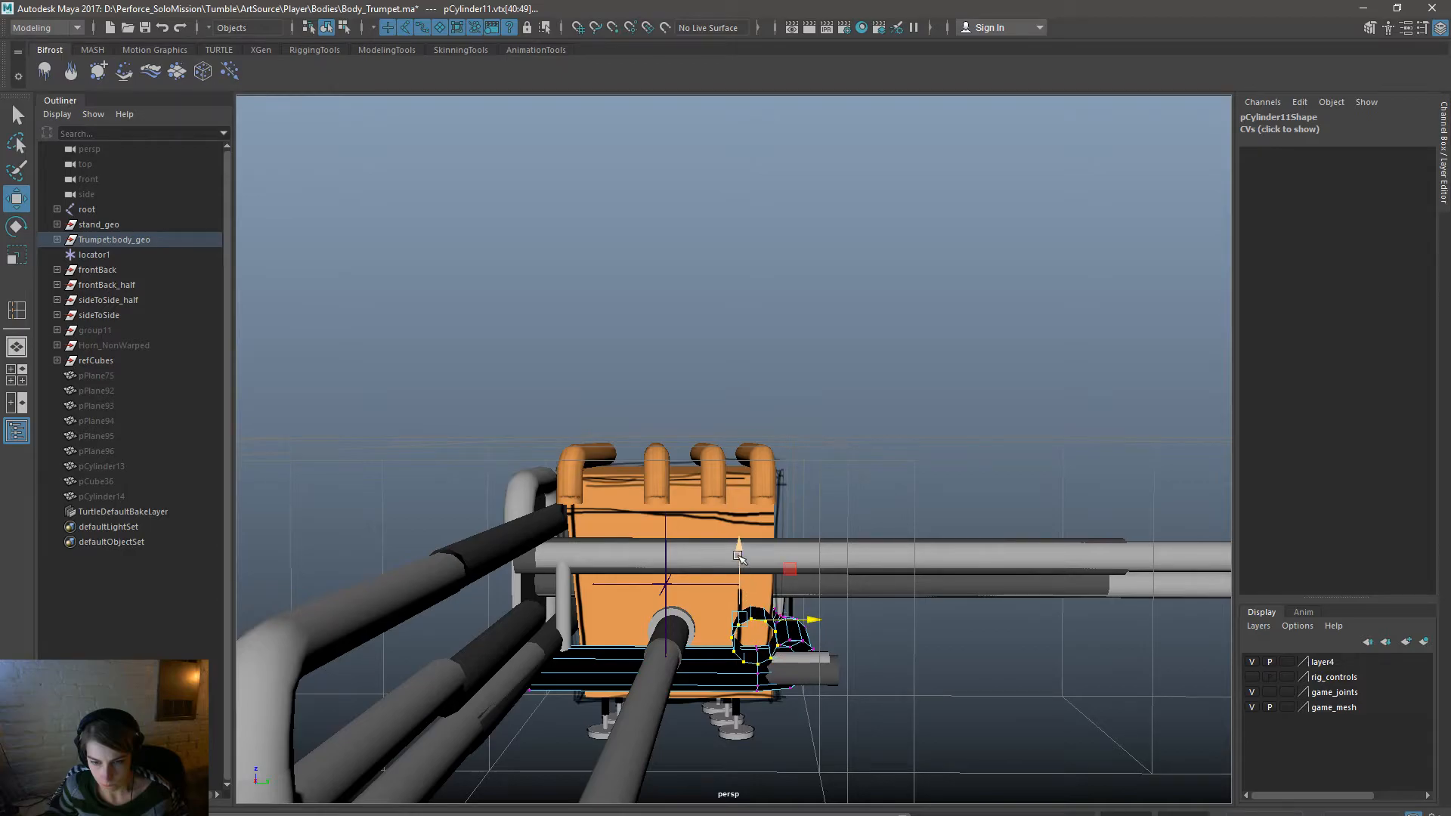
pyautogui.scroll(-5, 738, 548)
# Rotate the U-shaped front tube to a Rotate X of -180.
pyautogui.click(540, 533)
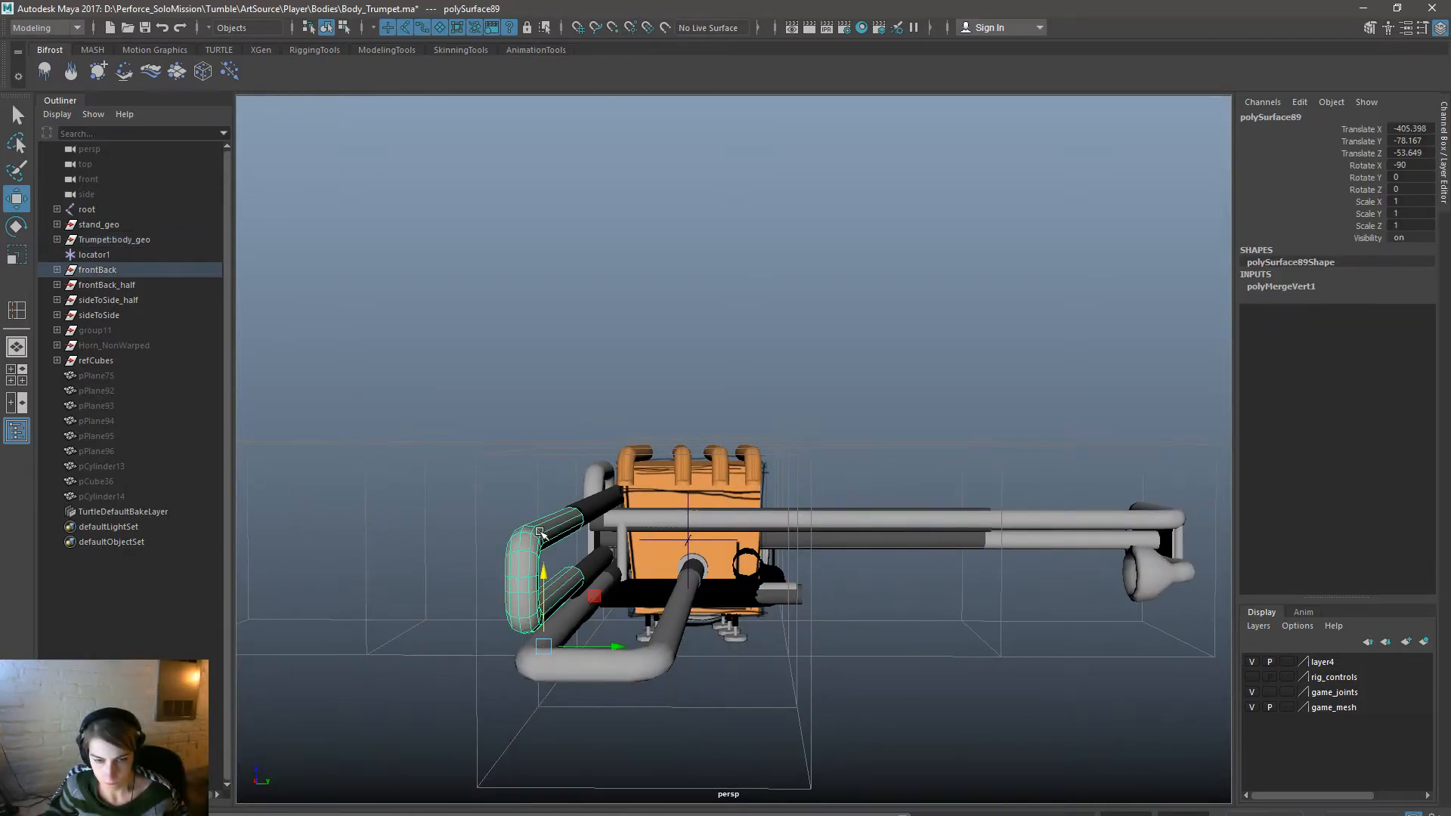
pyautogui.press('e')
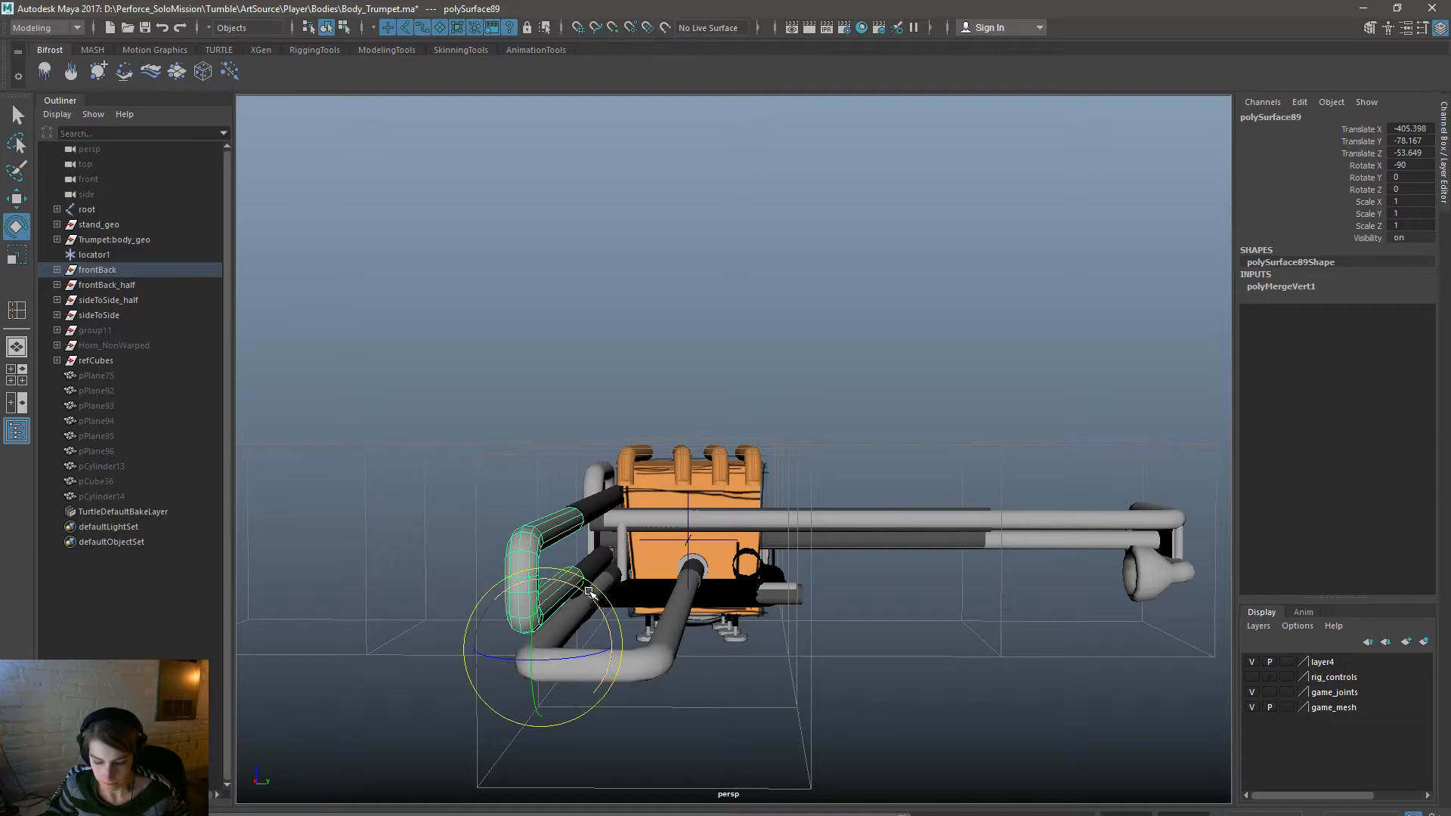
pyautogui.moveTo(582, 590); pyautogui.dragTo(853, 621)
pyautogui.press('w')
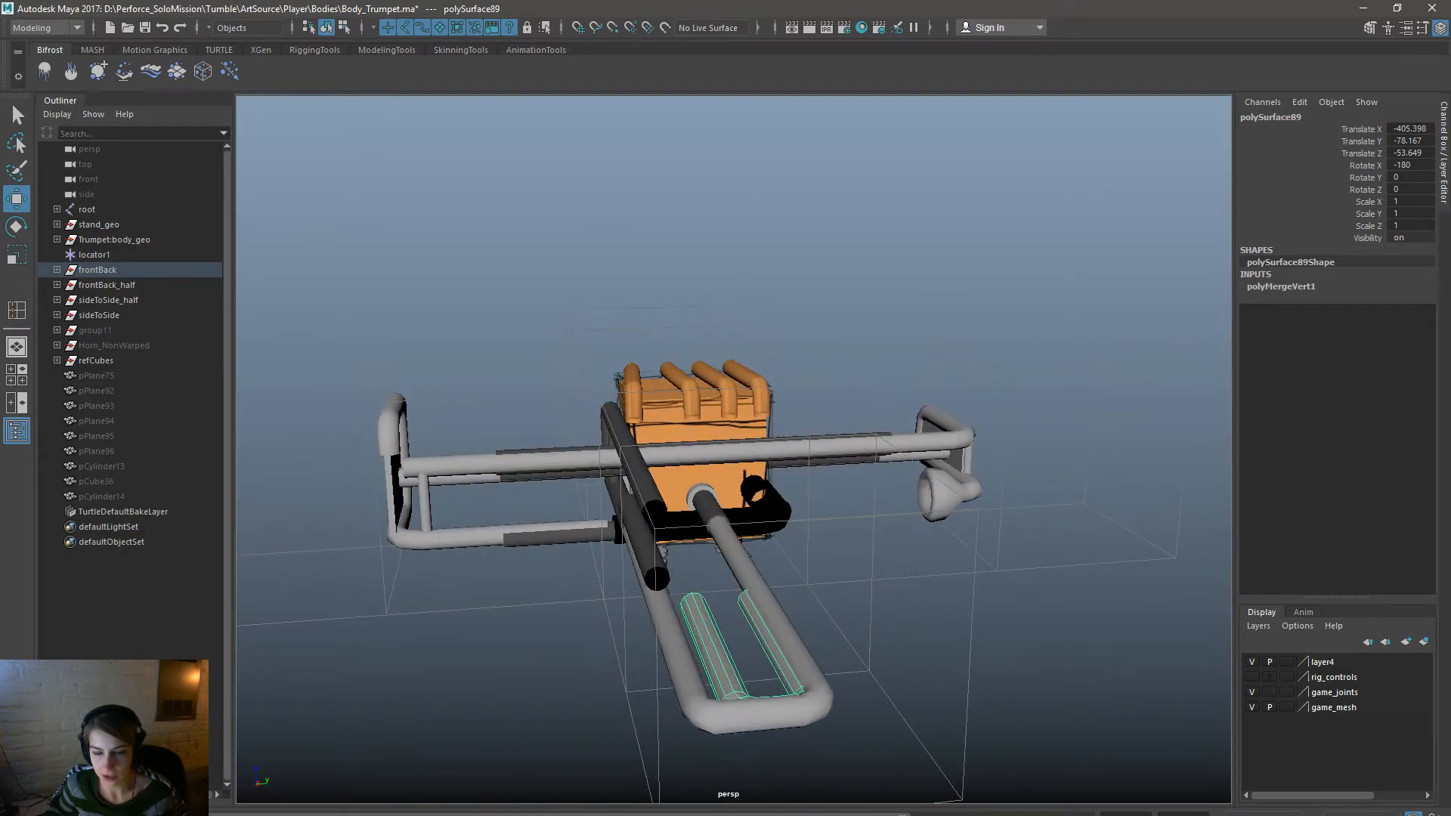
# Undo the U-shaped tube's last rotation and the lowering of the black bracket's upper arm, and check the tubes from the front.
pyautogui.keyDown('alt'); pyautogui.moveTo(832, 722); pyautogui.dragTo(618, 702); pyautogui.keyUp('alt')
pyautogui.hotkey('ctrl', 'z')
pyautogui.hotkey('ctrl', 'z')
pyautogui.hotkey('ctrl', 'z')
pyautogui.hotkey('ctrl', 'z')
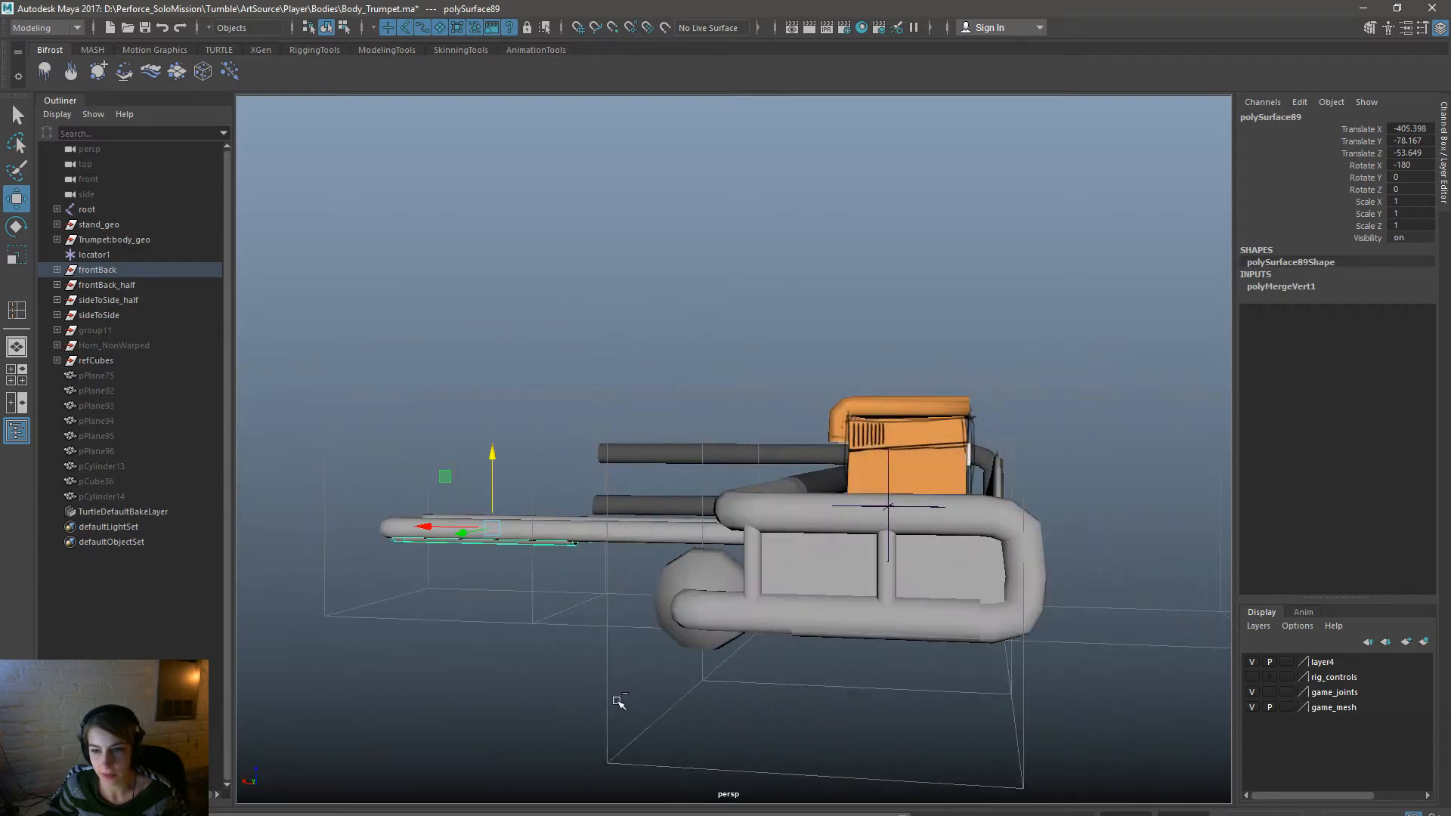
pyautogui.hotkey('ctrl', 'z')
pyautogui.keyDown('alt'); pyautogui.moveTo(614, 606); pyautogui.dragTo(864, 631); pyautogui.keyUp('alt')
pyautogui.click(871, 634)
pyautogui.keyDown('alt'); pyautogui.moveTo(603, 756); pyautogui.dragTo(635, 788); pyautogui.keyUp('alt')
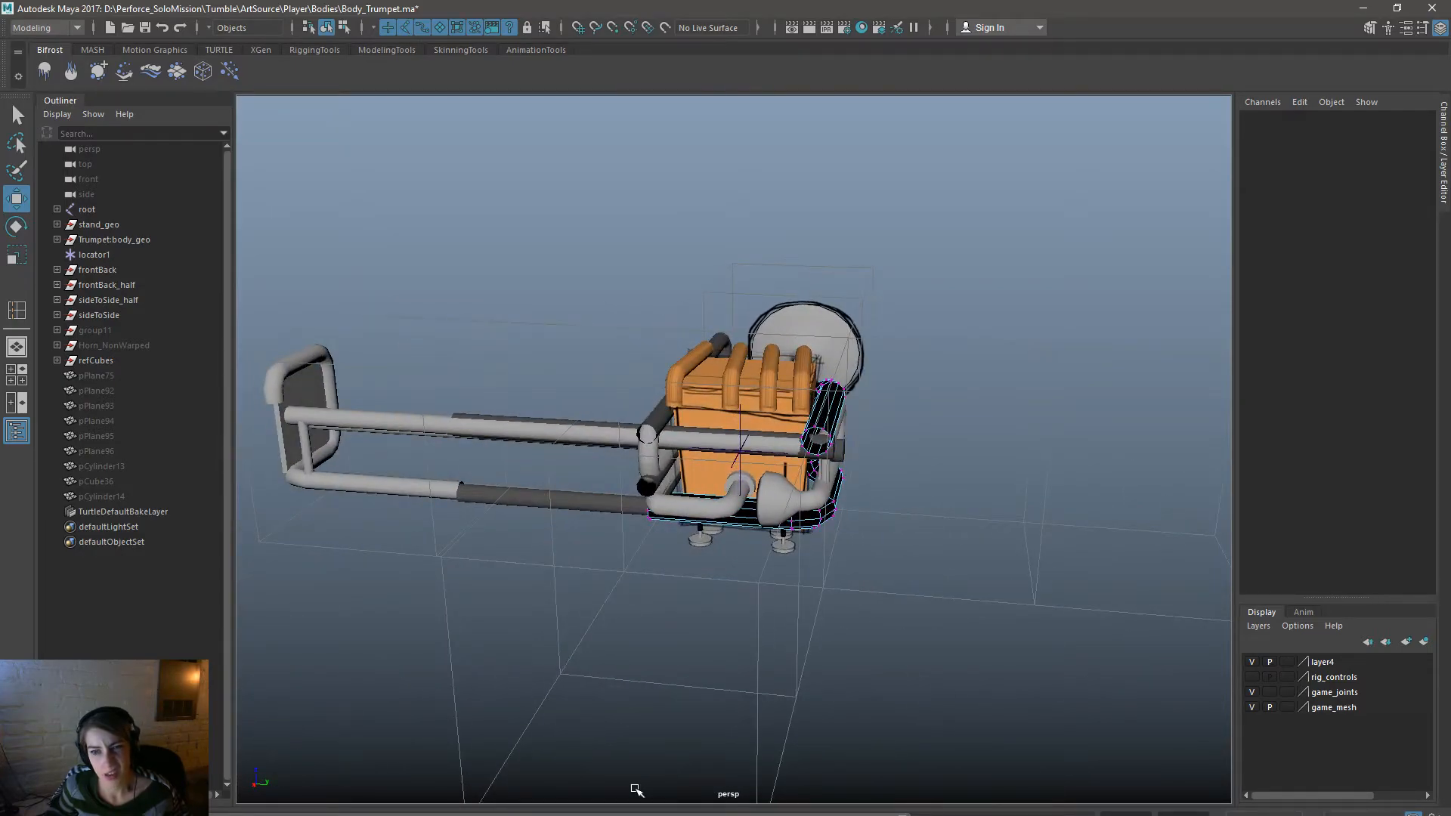
pyautogui.keyDown('alt'); pyautogui.moveTo(636, 791); pyautogui.dragTo(683, 769); pyautogui.keyUp('alt')
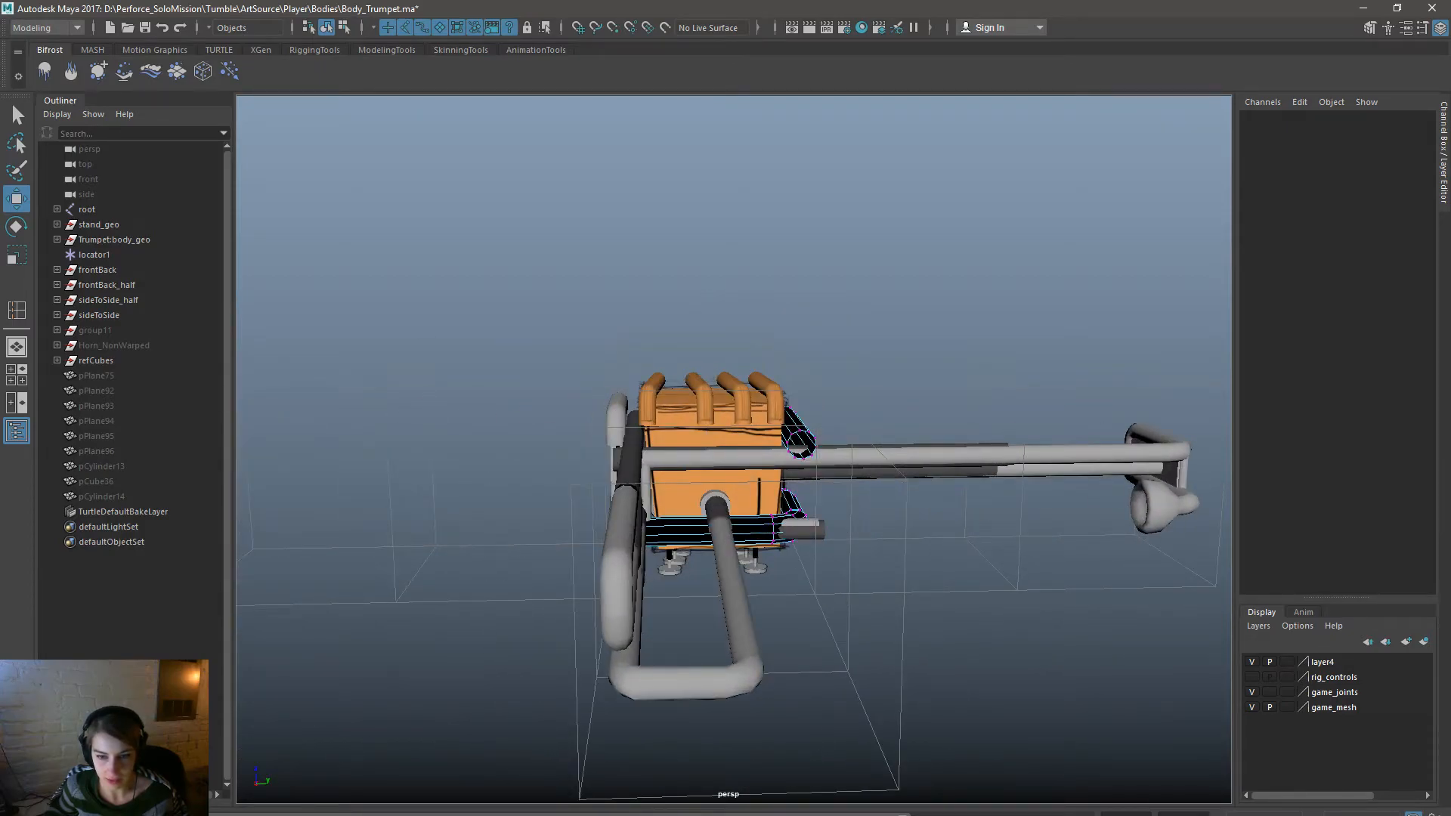
pyautogui.keyDown('alt'); pyautogui.moveTo(818, 729); pyautogui.dragTo(751, 736); pyautogui.keyUp('alt')
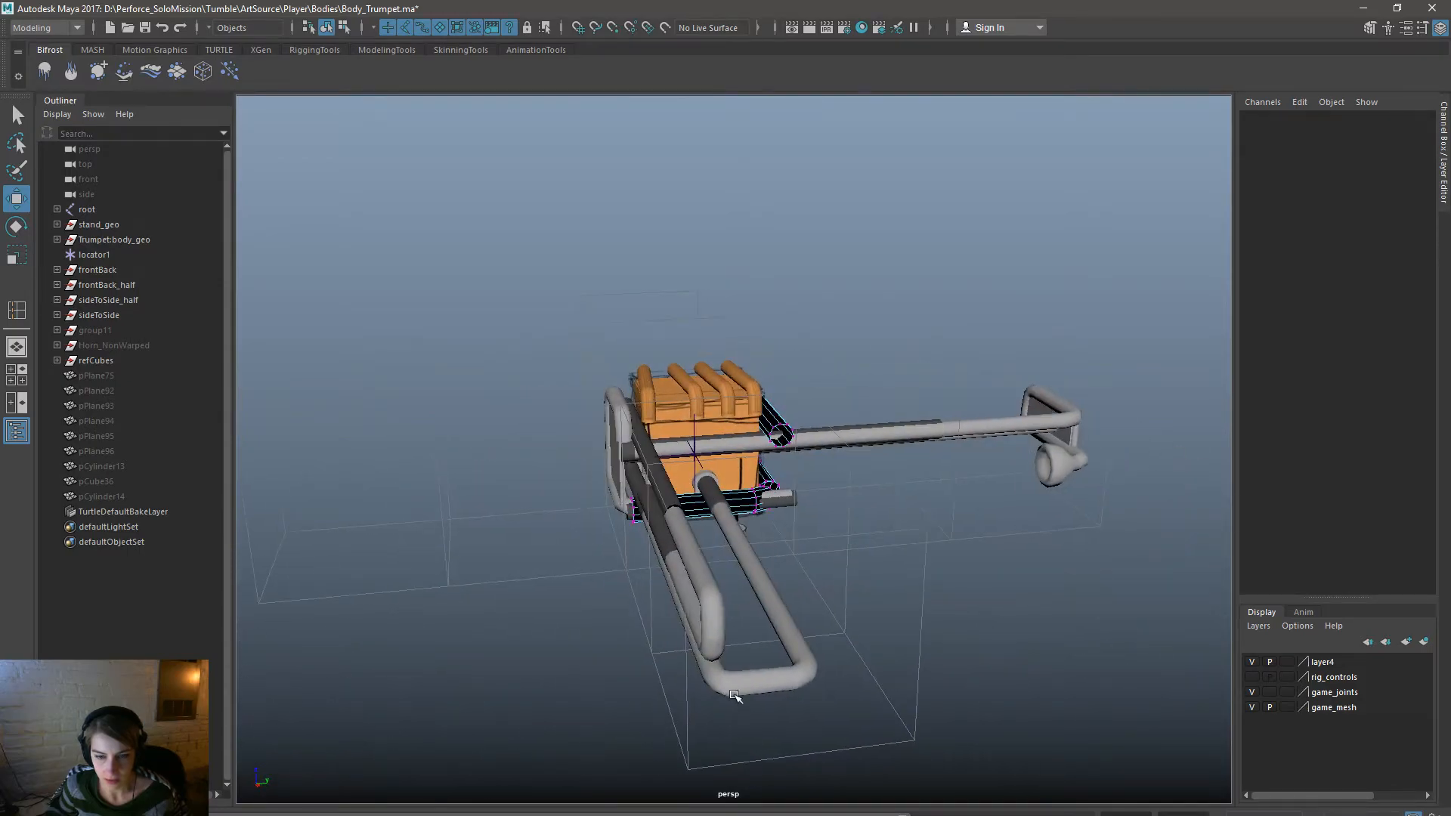
# Undo the earlier vertex edits on the black bracket and the U-shaped tube, along with that tube's upright rotation.
pyautogui.hotkey('ctrl', 'z')
pyautogui.hotkey('ctrl', 'z')
pyautogui.hotkey('ctrl', 'z')
pyautogui.hotkey('ctrl', 'z')
pyautogui.hotkey('ctrl', 'z')
pyautogui.hotkey('ctrl', 'z')
pyautogui.hotkey('ctrl', 'z')
pyautogui.hotkey('ctrl', 'z')
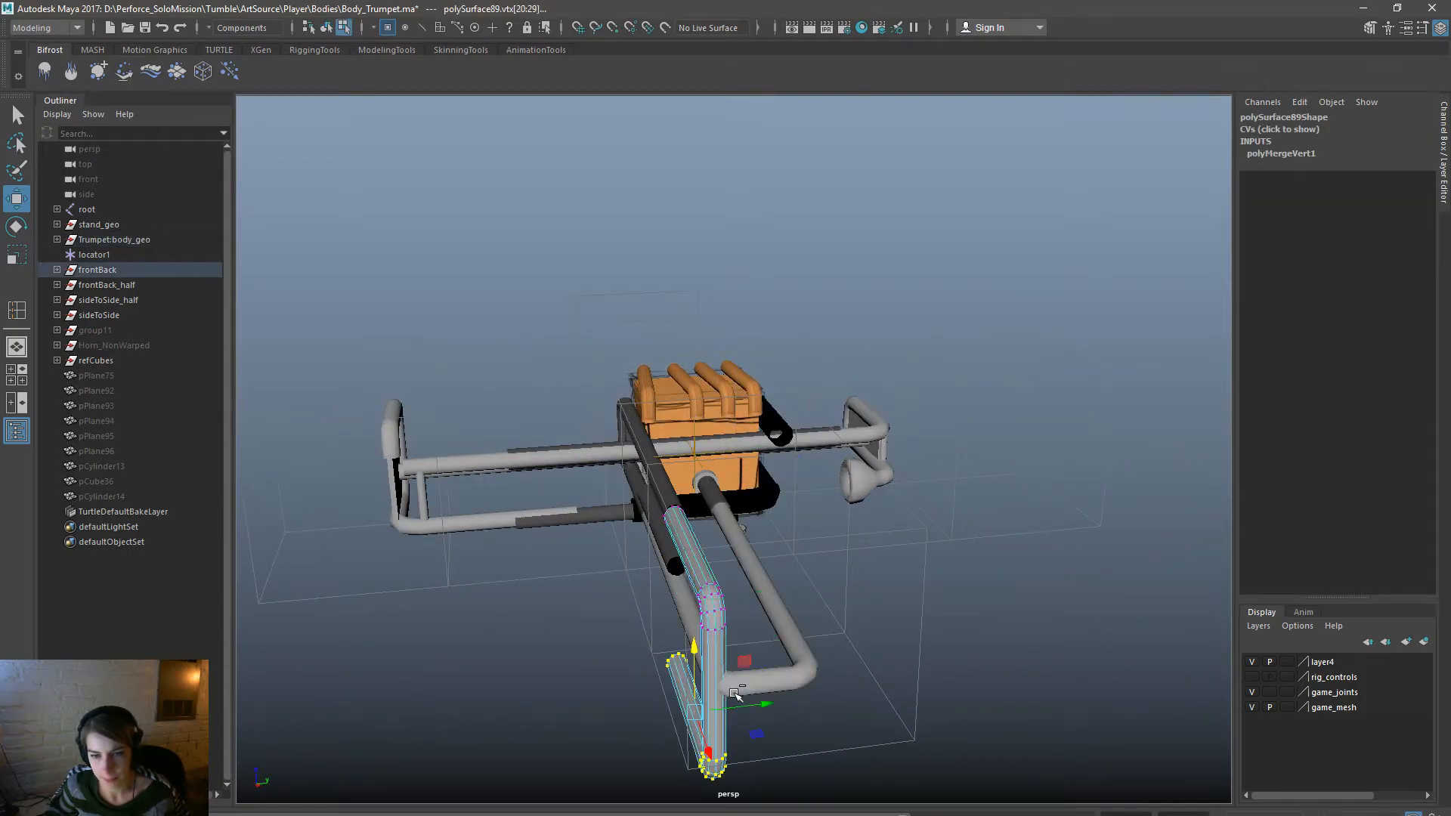
pyautogui.hotkey('ctrl', 'z')
pyautogui.hotkey('ctrl', 'z')
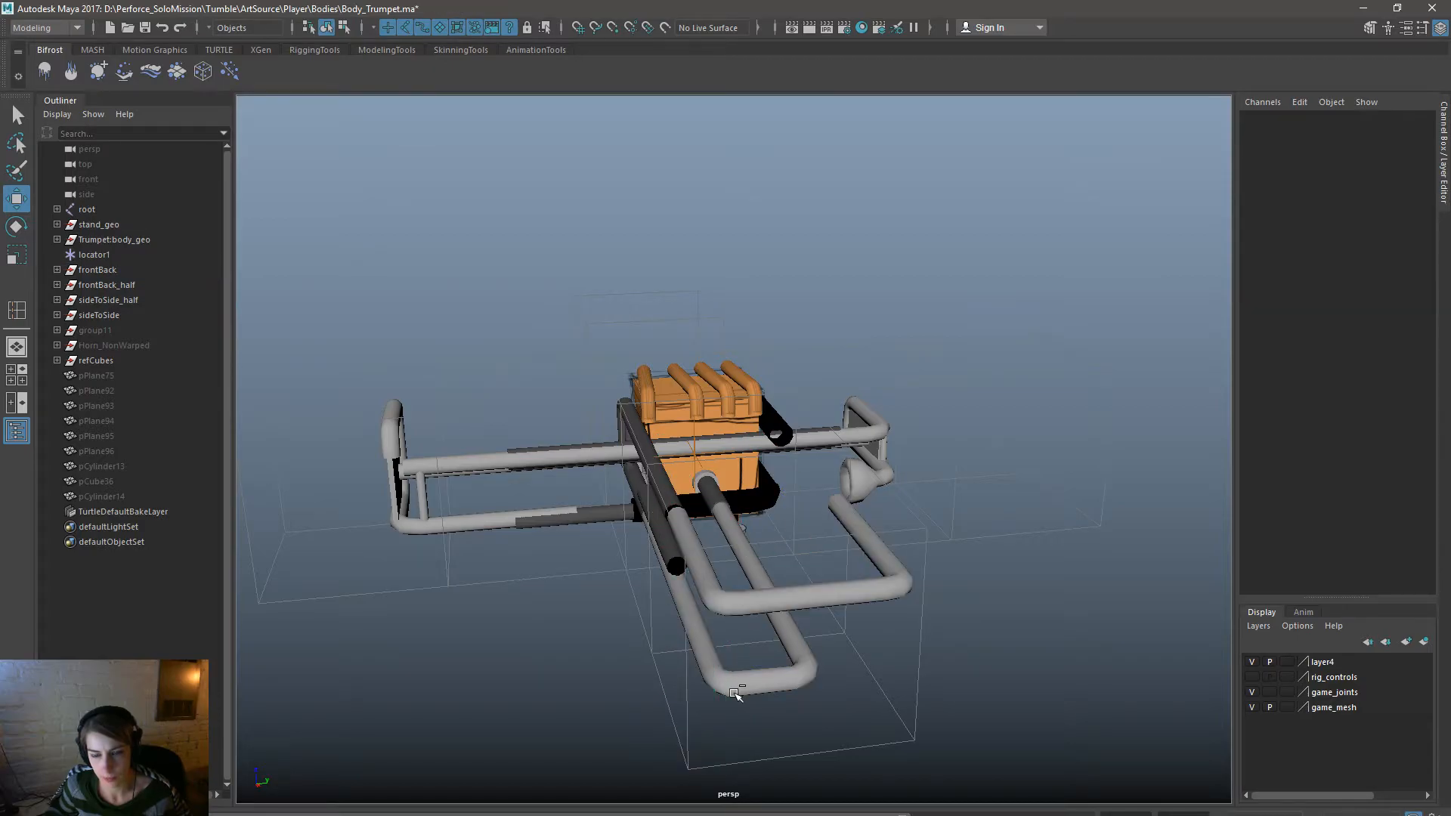
# Undo the remaining repositioning of the front tubes and review the restored arrangement from the front and rear.
pyautogui.keyDown('alt'); pyautogui.moveTo(866, 683); pyautogui.dragTo(751, 680); pyautogui.keyUp('alt')
pyautogui.hotkey('ctrl', 'z')
pyautogui.hotkey('ctrl', 'z')
pyautogui.hotkey('ctrl', 'z')
pyautogui.hotkey('ctrl', 'z')
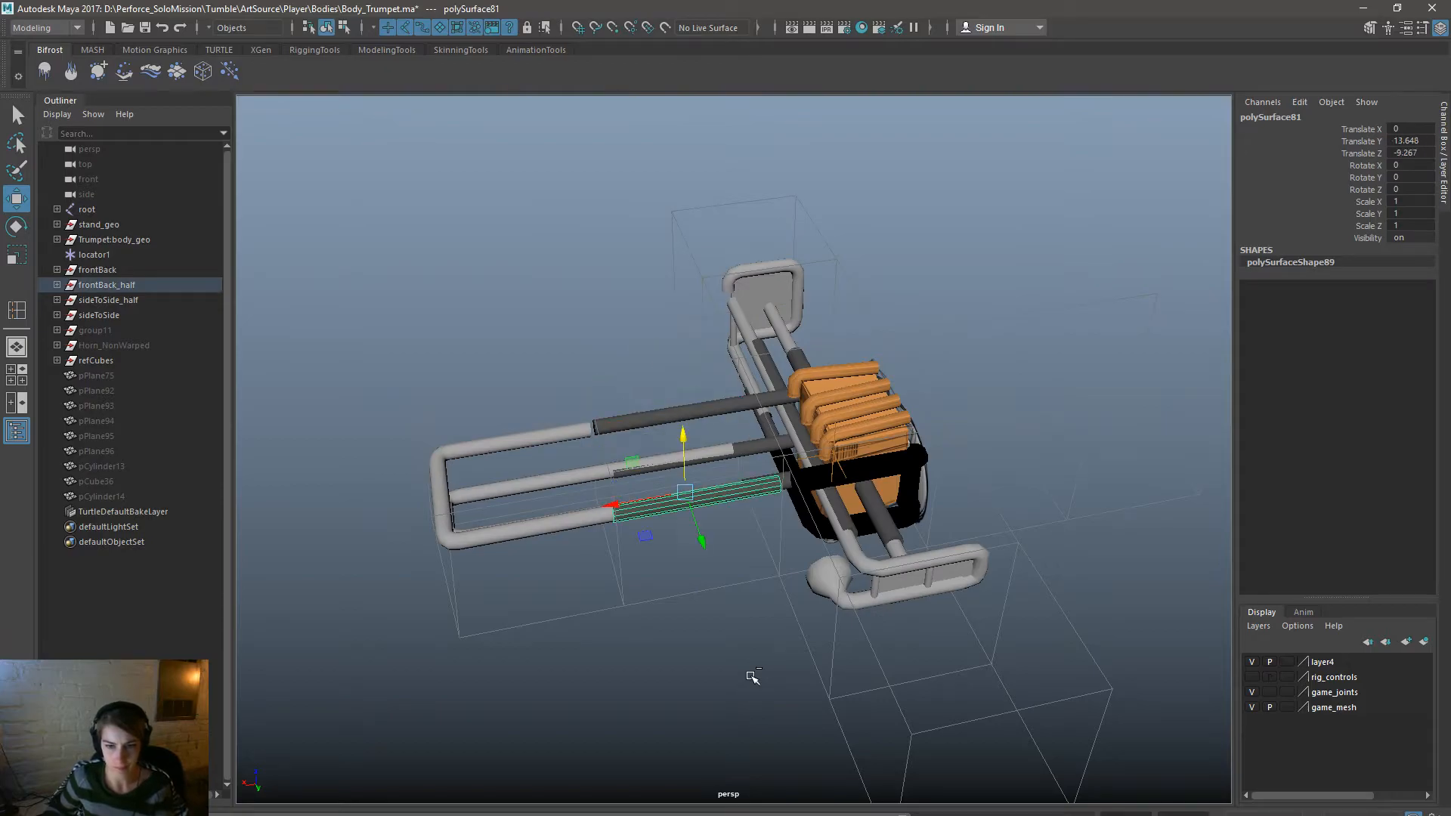
pyautogui.hotkey('ctrl', 'z')
pyautogui.keyDown('alt'); pyautogui.moveTo(662, 702); pyautogui.dragTo(820, 653); pyautogui.keyUp('alt')
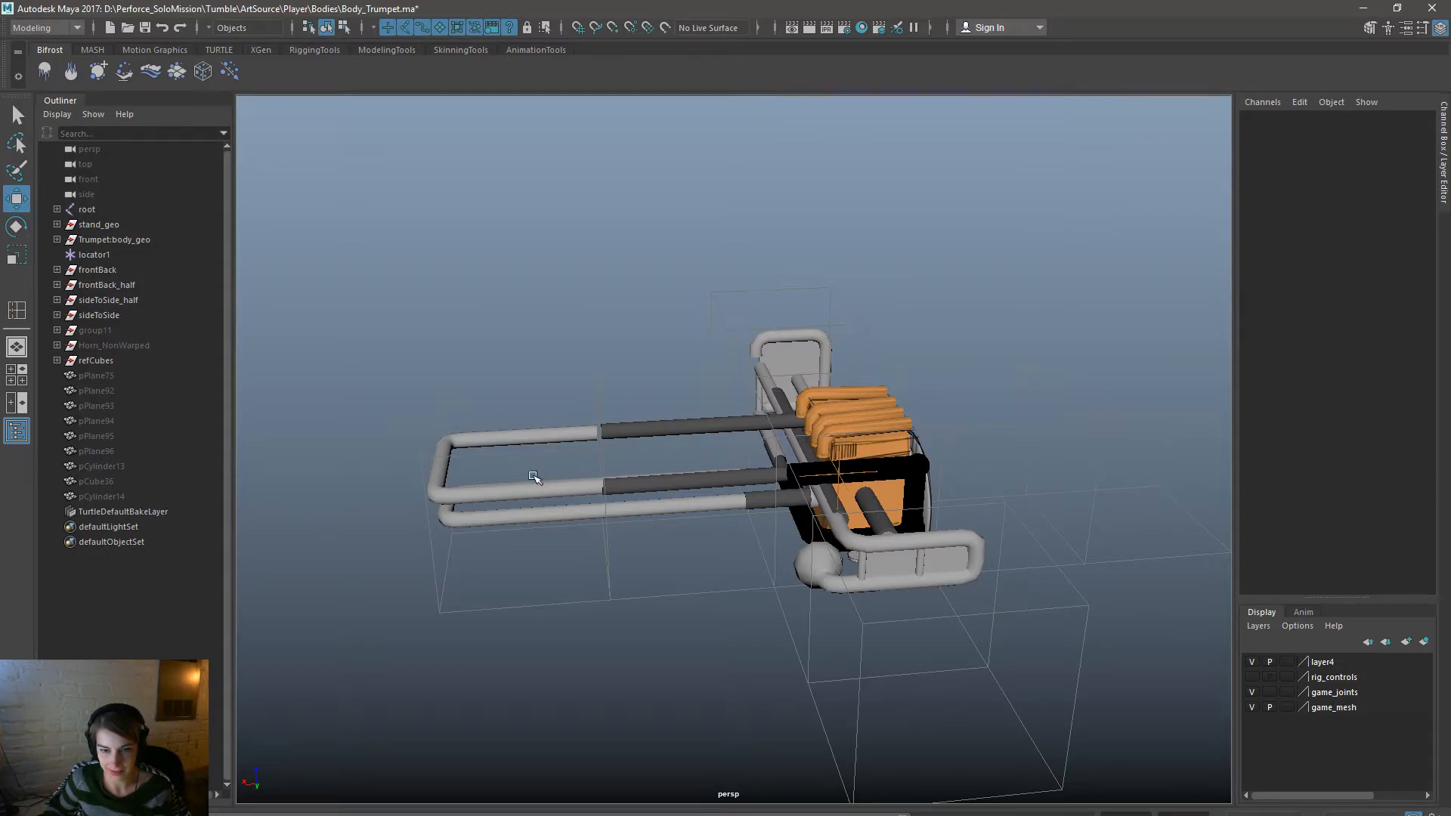
pyautogui.keyDown('alt'); pyautogui.moveTo(970, 512); pyautogui.dragTo(1224, 684); pyautogui.keyUp('alt')
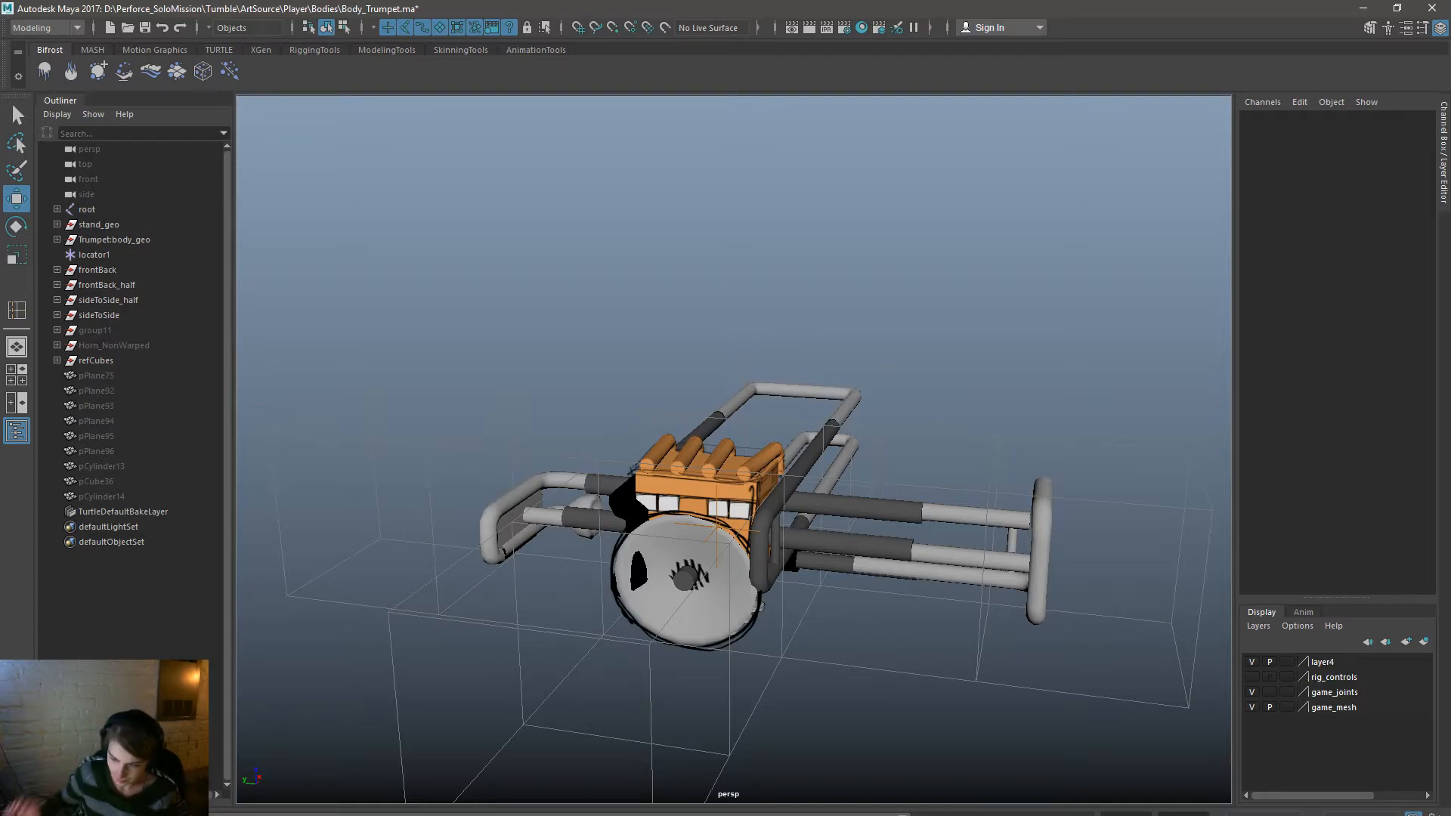
pyautogui.keyDown('alt'); pyautogui.moveTo(1096, 604); pyautogui.dragTo(1140, 566); pyautogui.keyUp('alt')
pyautogui.keyDown('alt'); pyautogui.moveTo(987, 660); pyautogui.dragTo(881, 680); pyautogui.keyUp('alt')
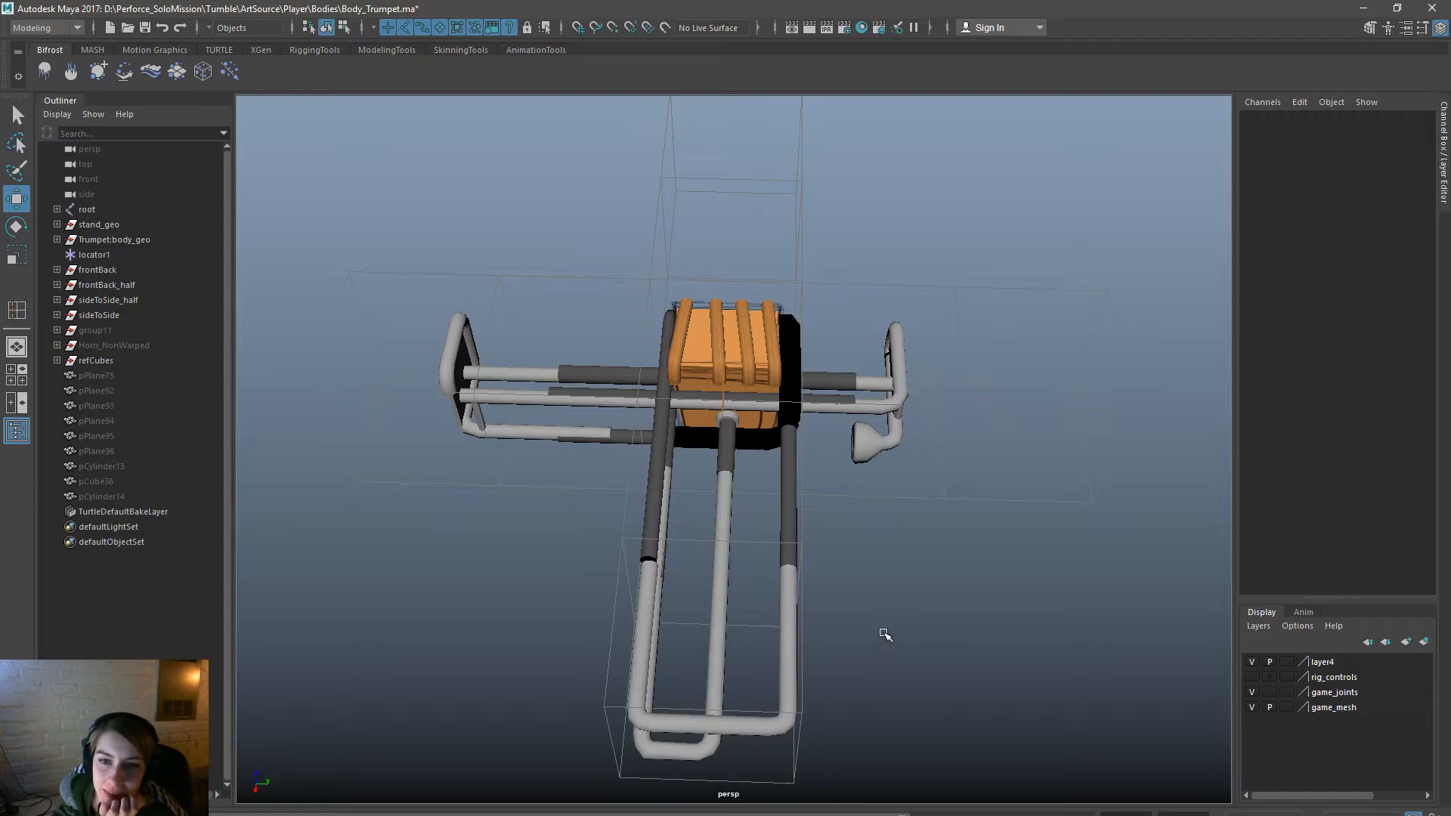
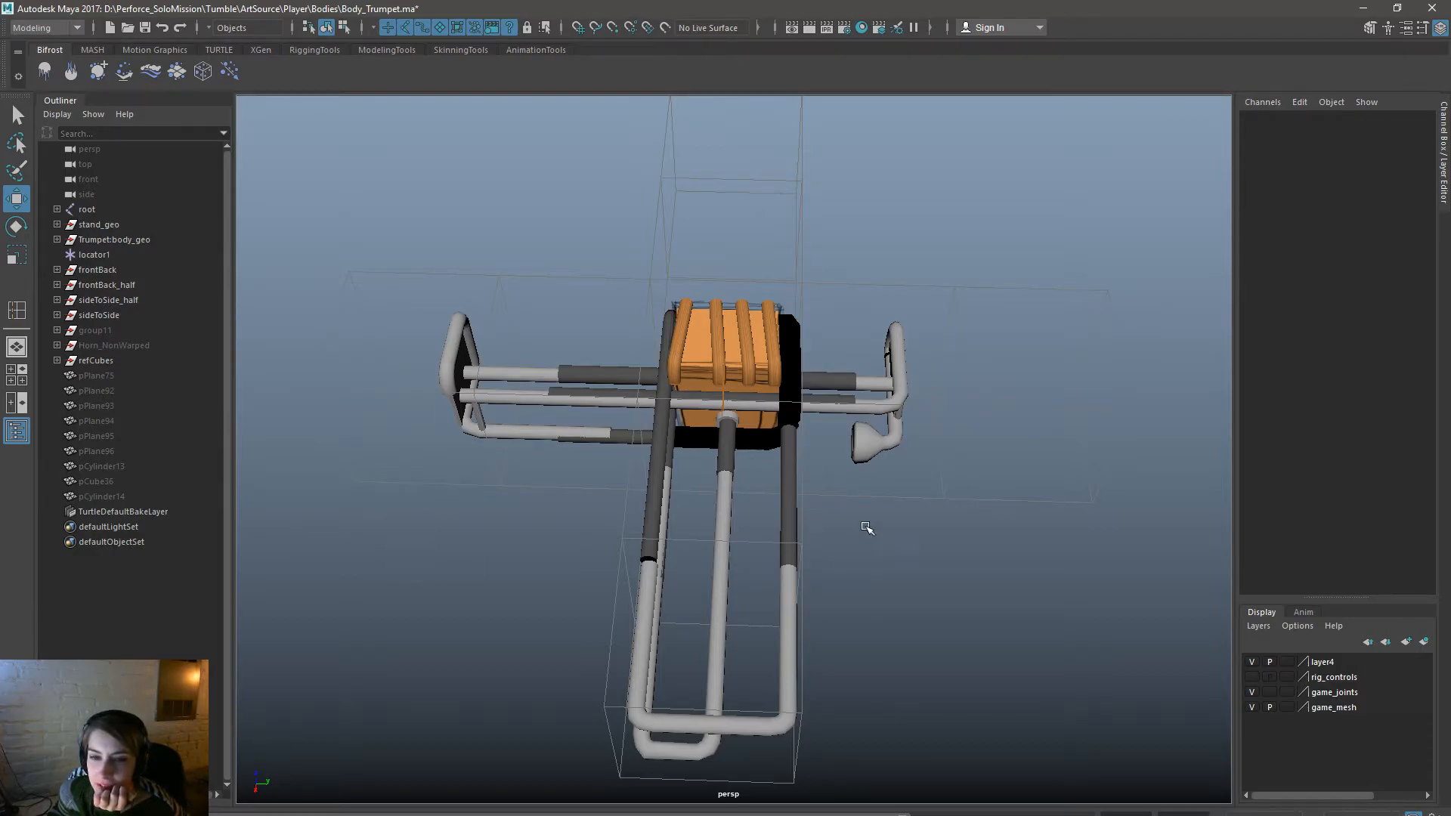
# Inspect how the long appendage's tubes pair up by selecting its U-shaped and dark sections in turn, ending with nothing selected.
pyautogui.click(782, 521)
pyautogui.click(785, 654)
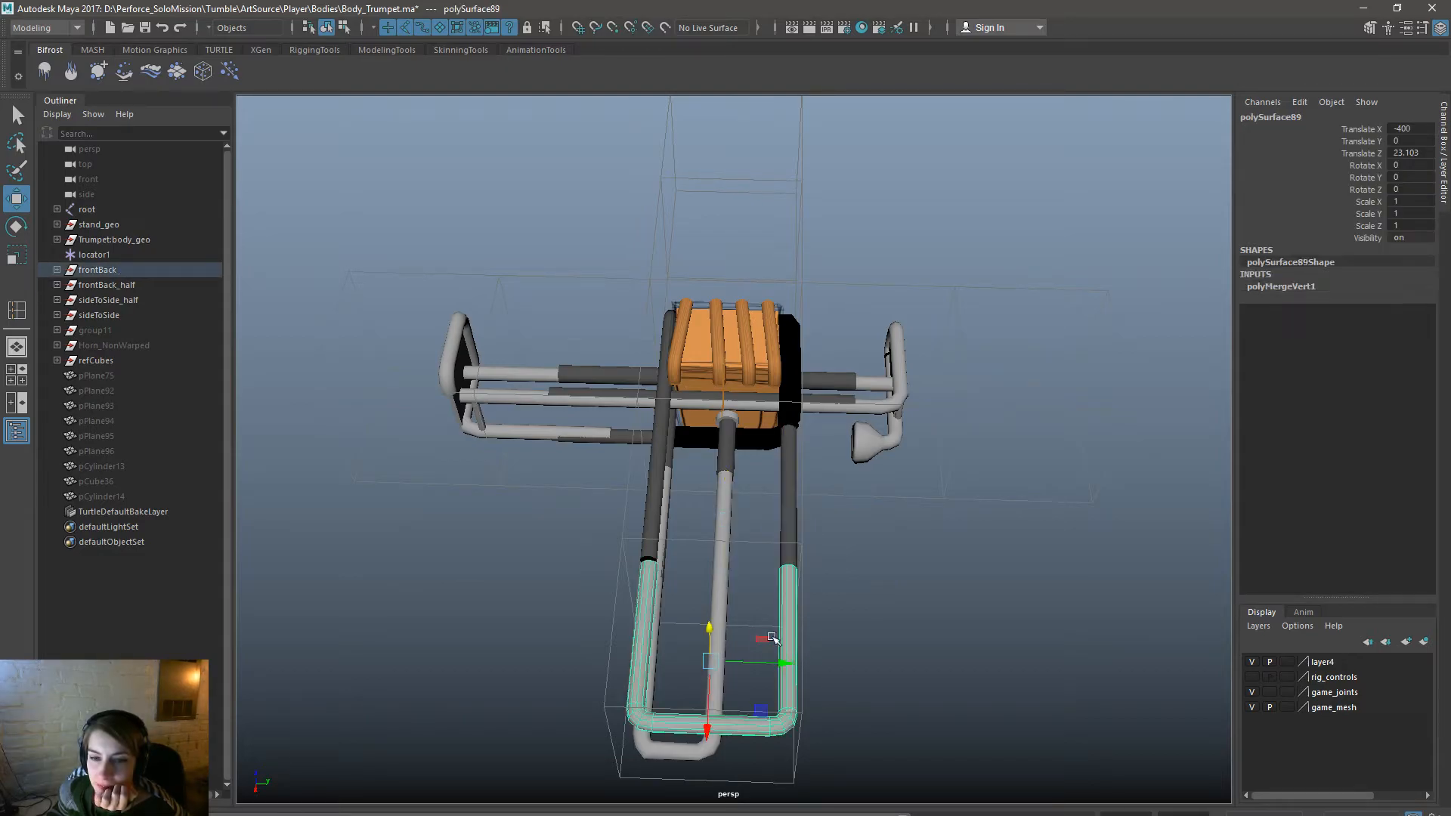
pyautogui.click(654, 495)
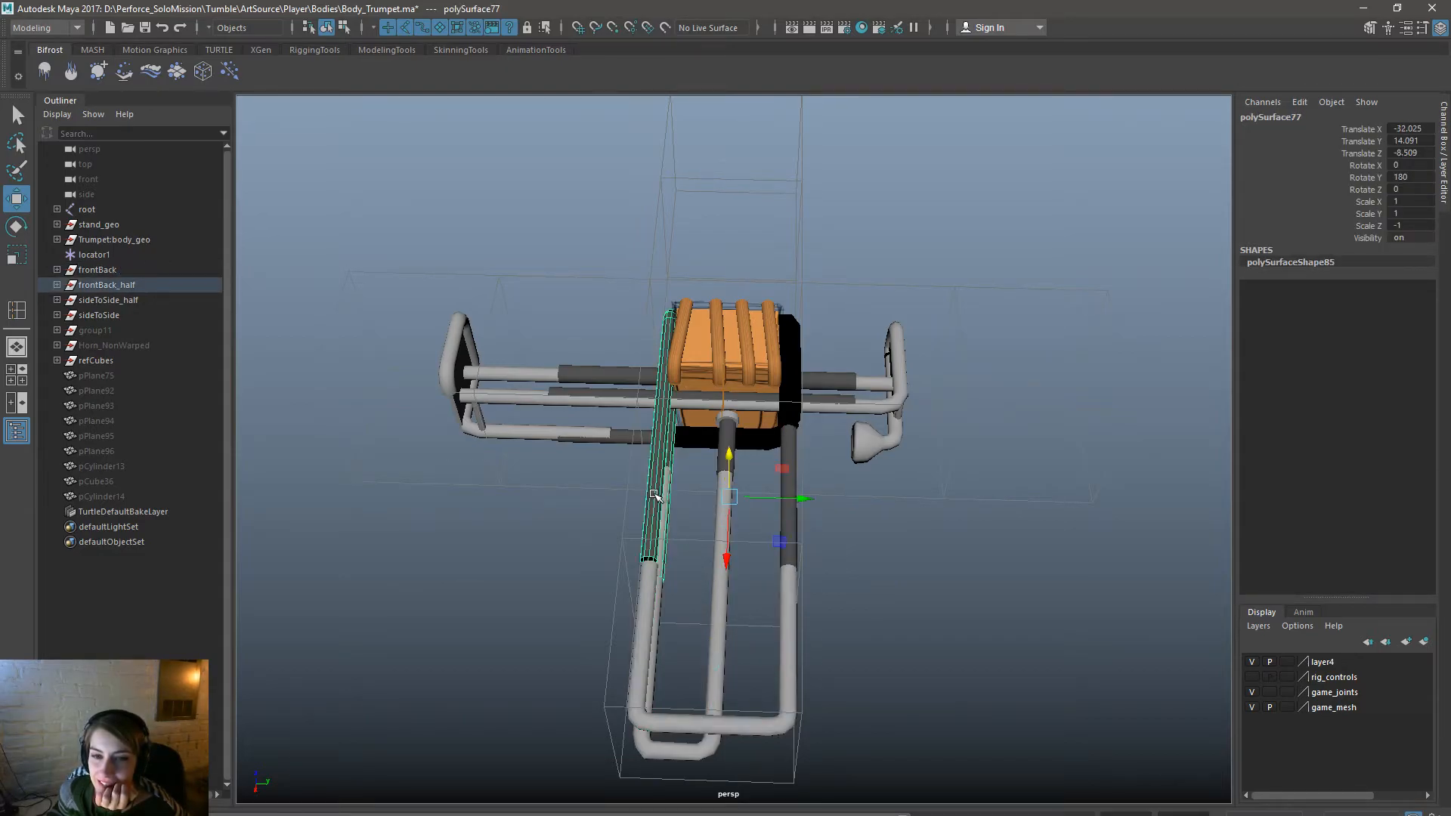
pyautogui.click(878, 529)
pyautogui.click(782, 685)
pyautogui.click(780, 513)
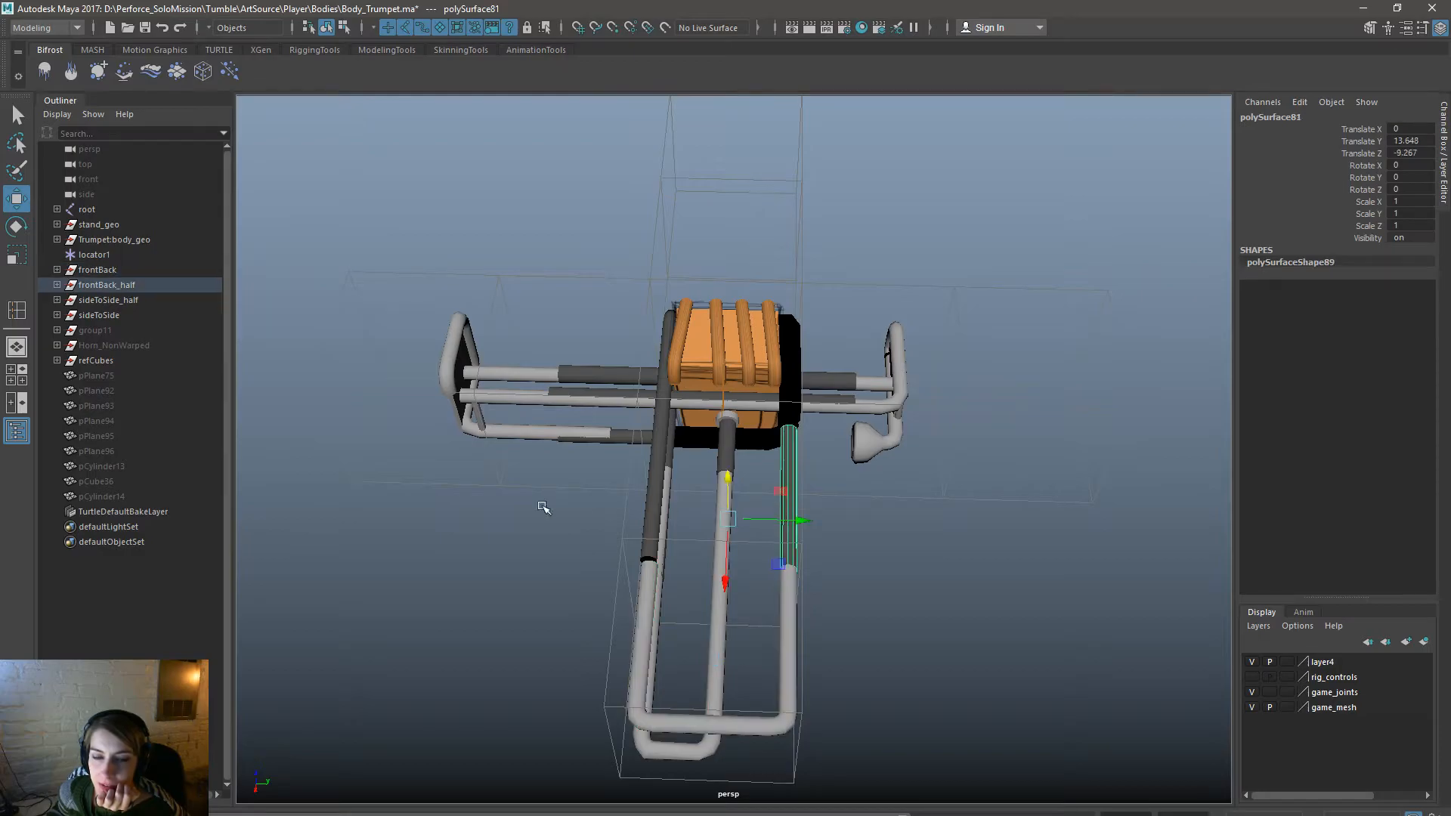
pyautogui.click(858, 723)
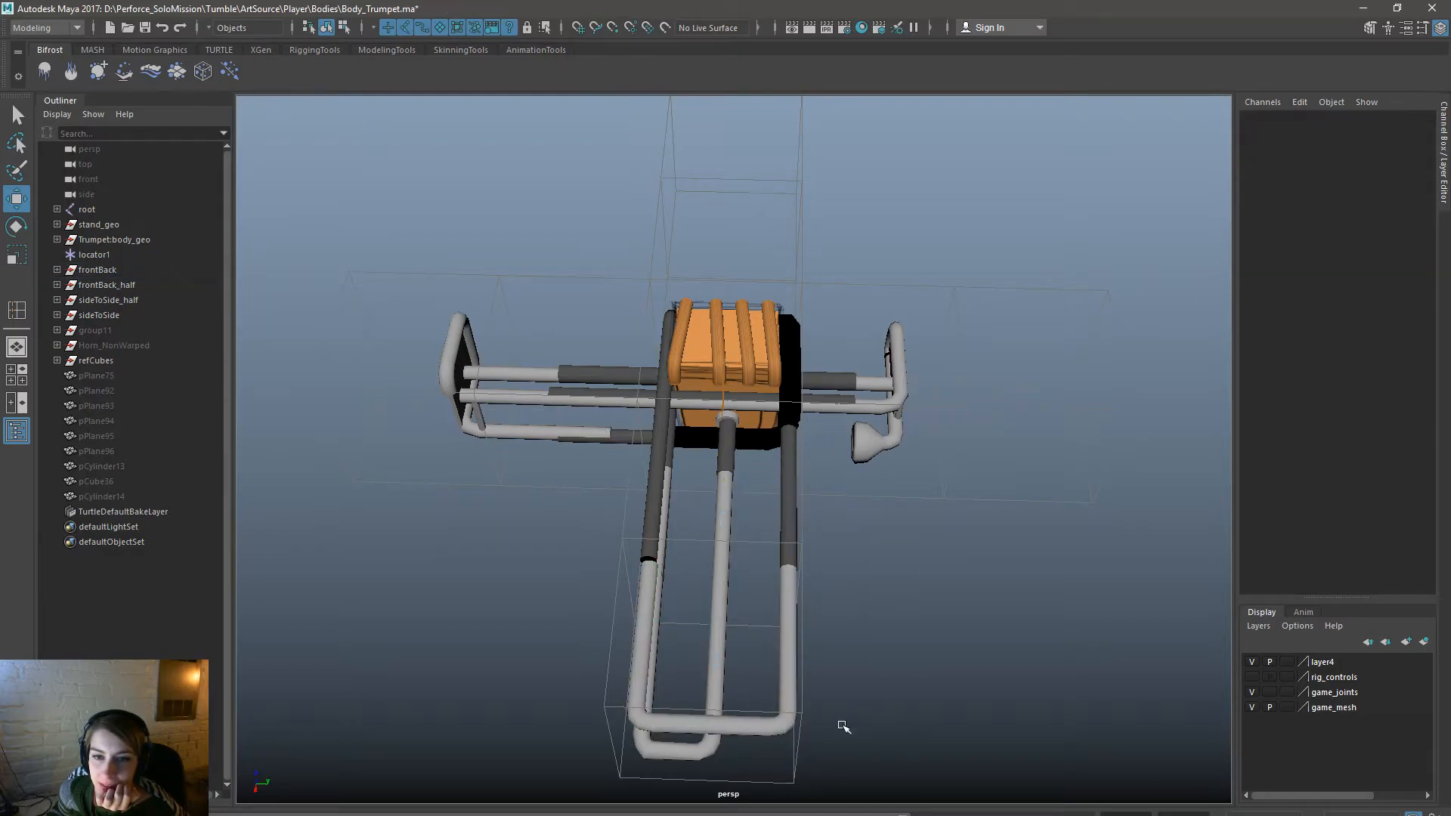
pyautogui.click(722, 546)
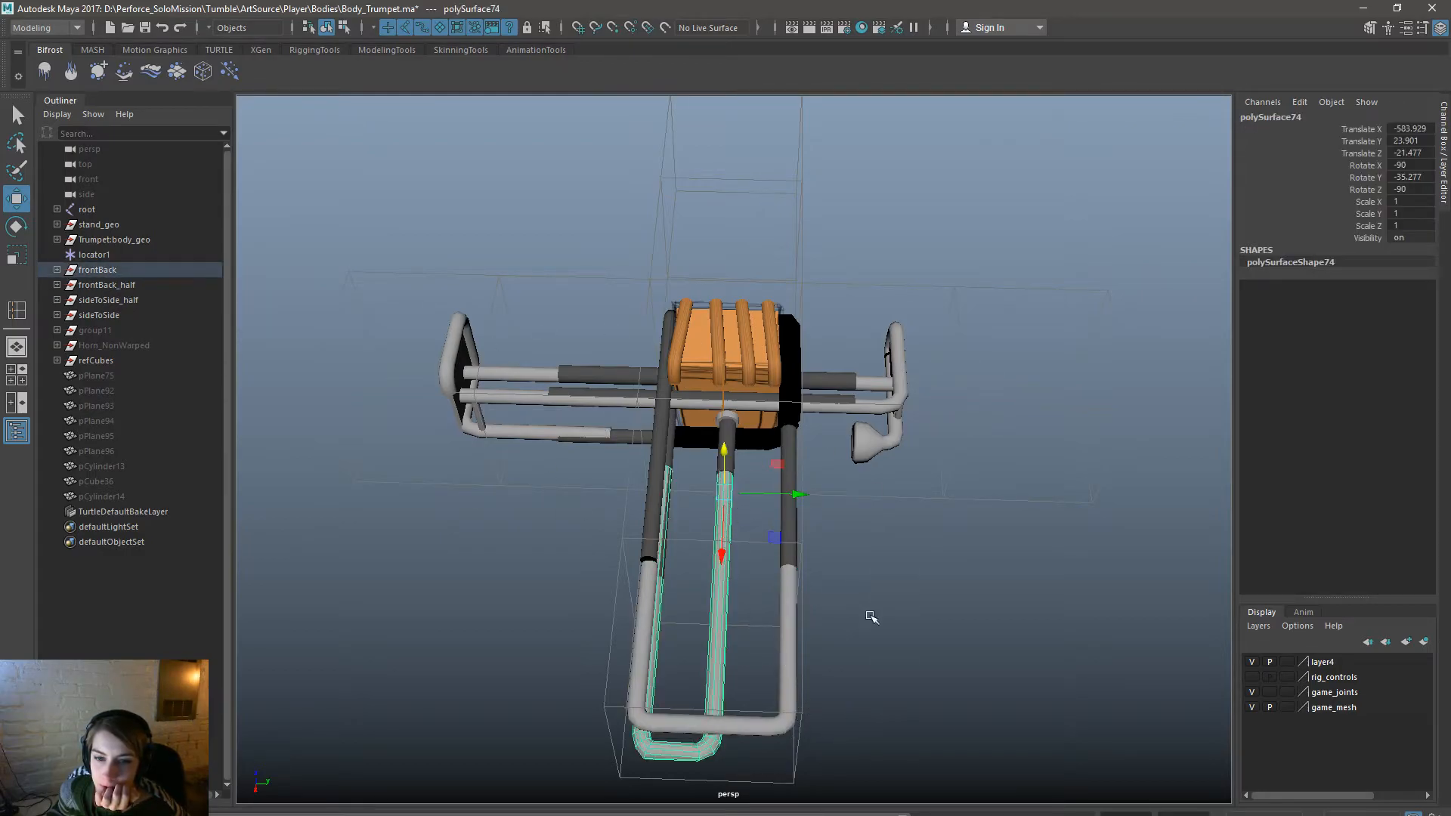
pyautogui.click(779, 678)
pyautogui.click(718, 591)
pyautogui.click(795, 610)
pyautogui.click(739, 446)
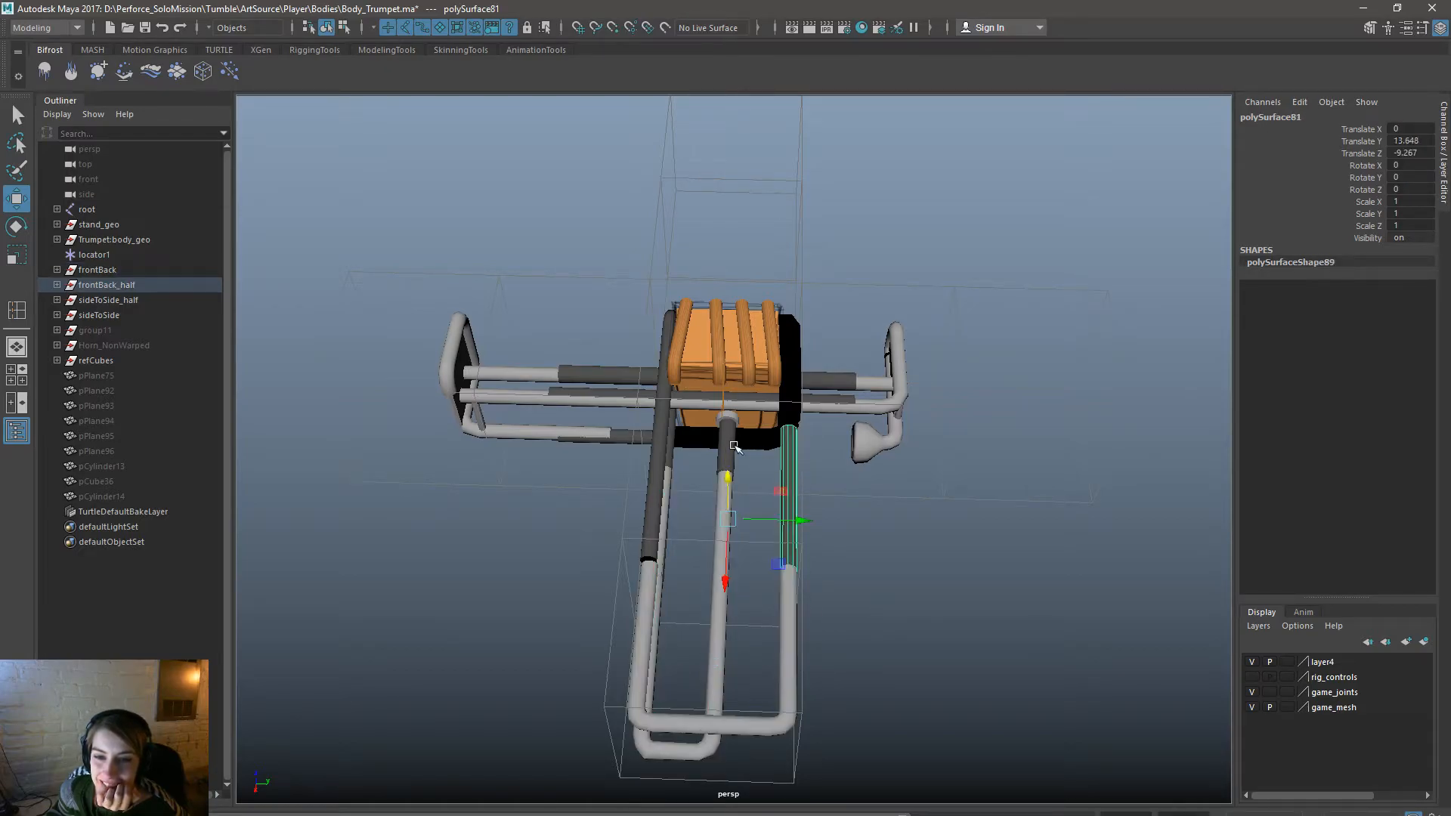
pyautogui.click(550, 669)
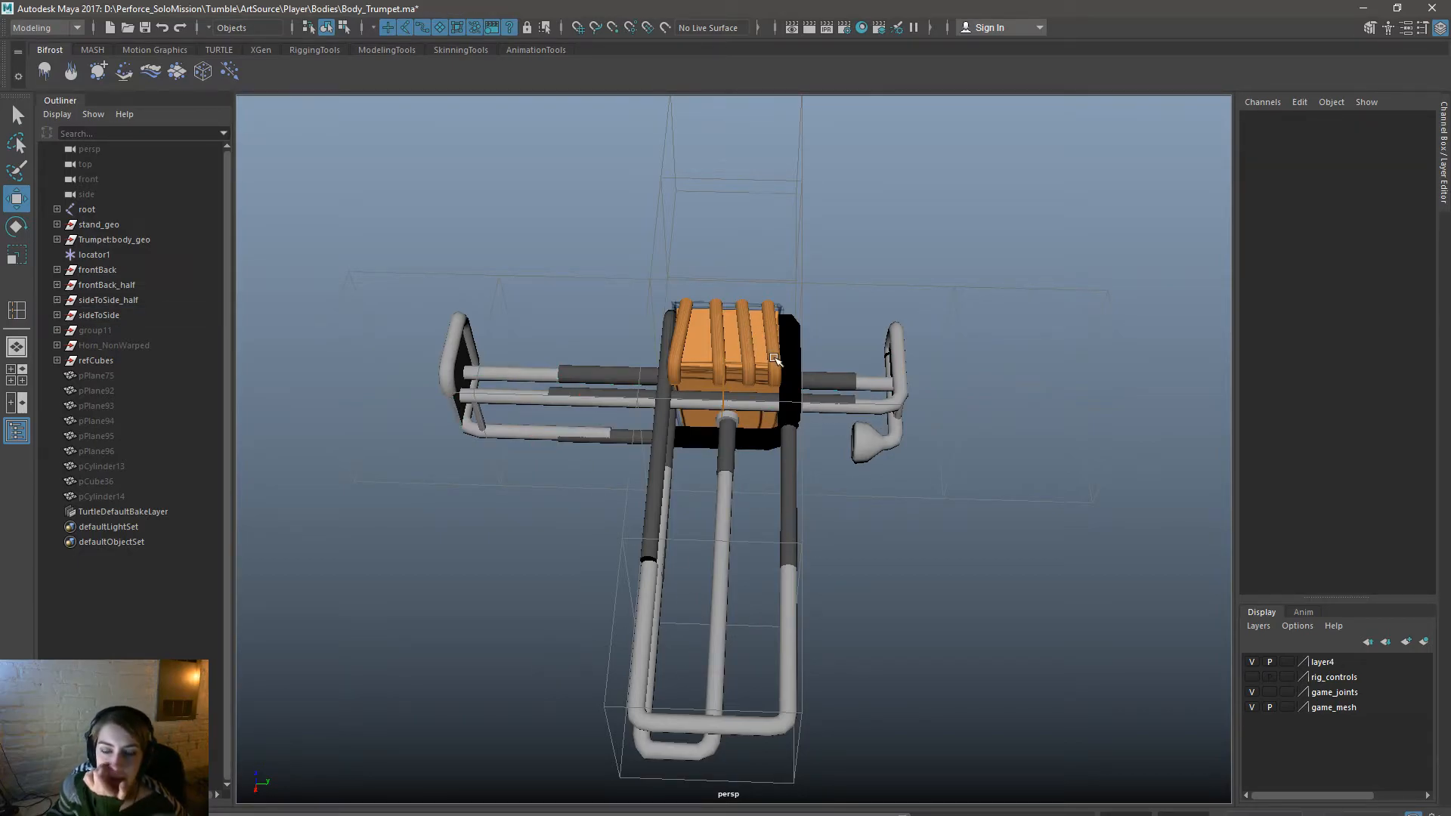
# Examine how the trumpet bell and the appendage tubes sit around the body from the front, side and close up.
pyautogui.keyDown('alt'); pyautogui.moveTo(708, 686); pyautogui.dragTo(1057, 625); pyautogui.keyUp('alt')
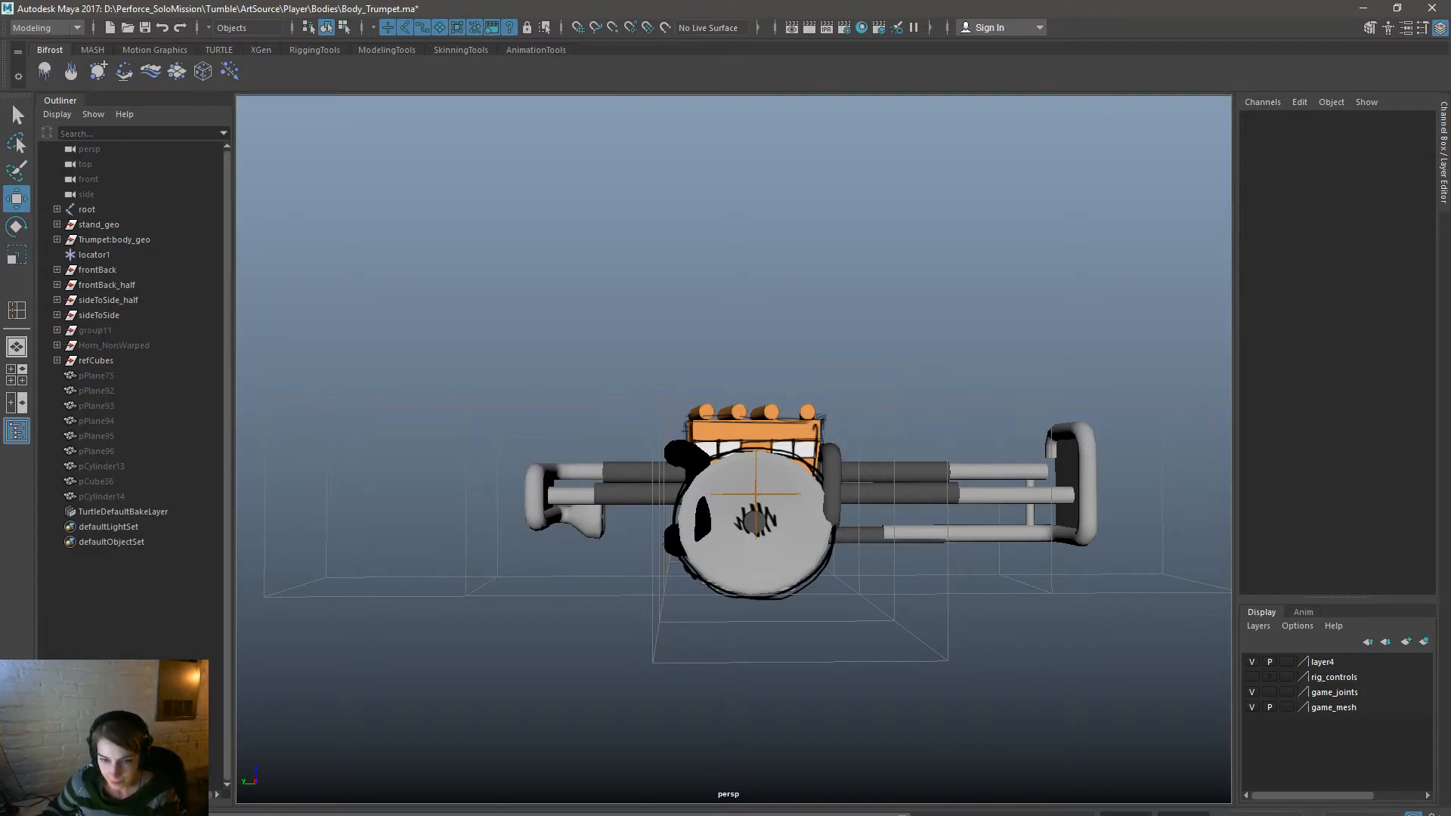
pyautogui.keyDown('alt'); pyautogui.moveTo(760, 694); pyautogui.dragTo(935, 693); pyautogui.keyUp('alt')
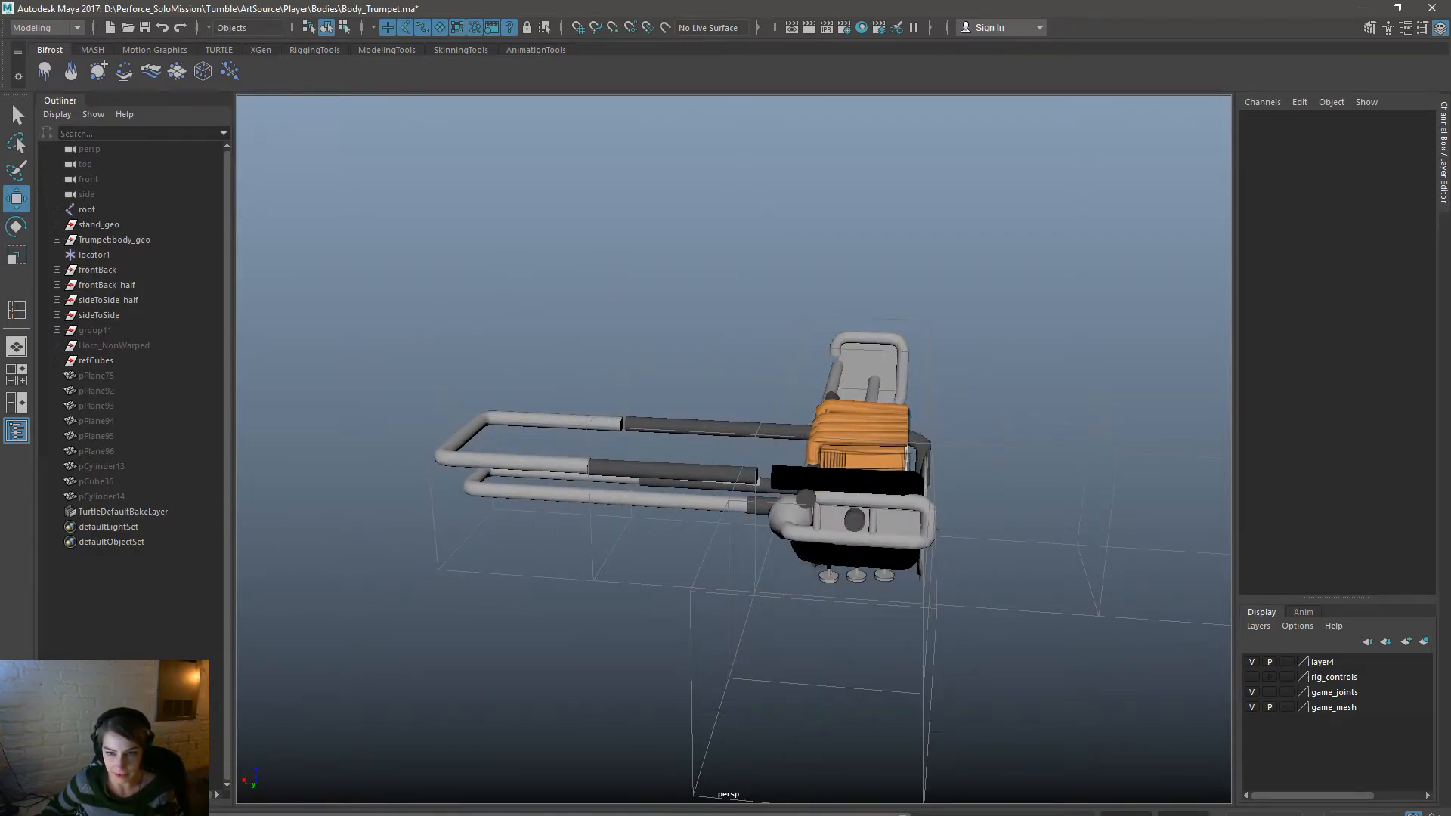
pyautogui.keyDown('alt'); pyautogui.moveTo(826, 638); pyautogui.dragTo(699, 610); pyautogui.keyUp('alt')
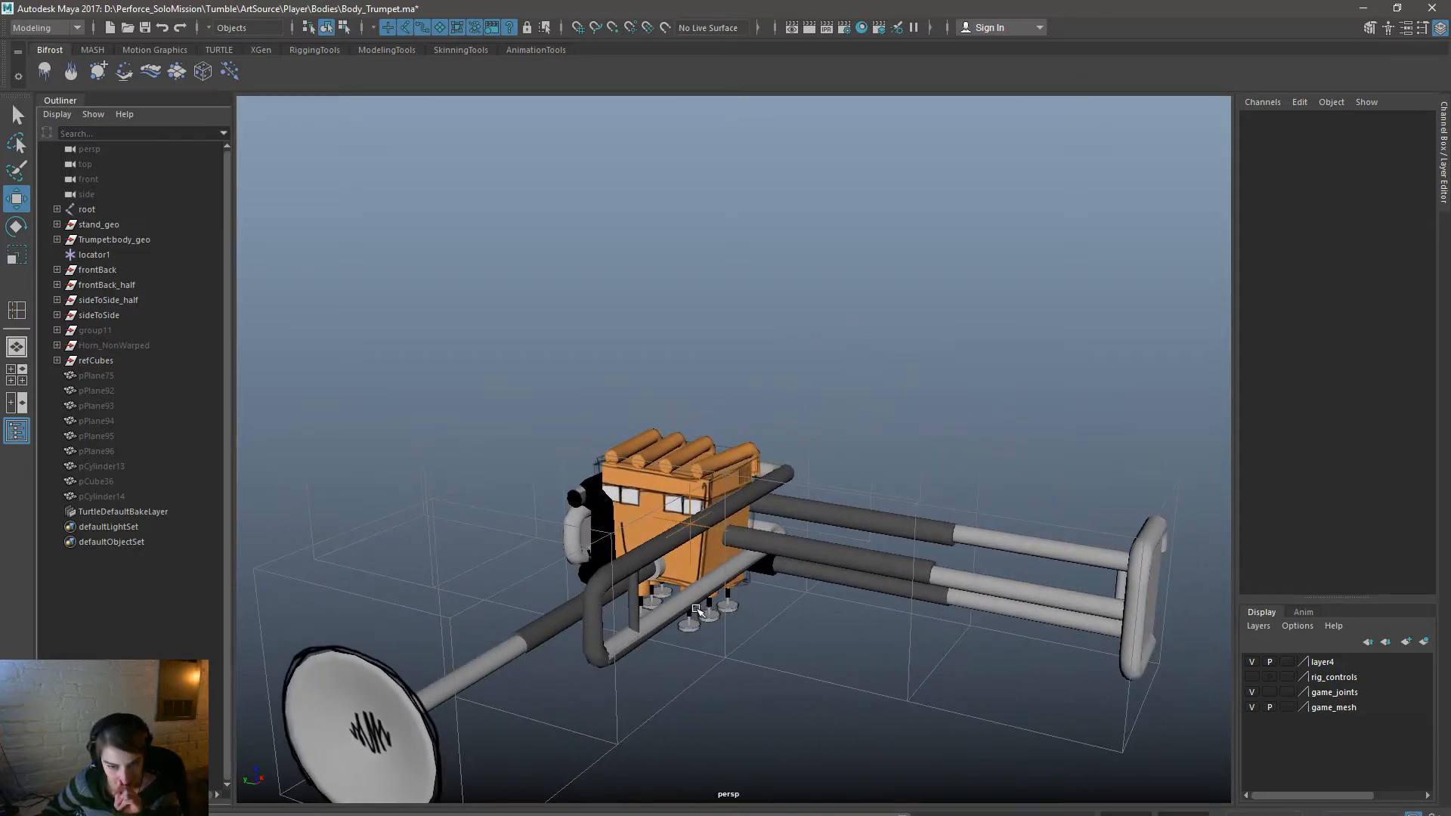
pyautogui.keyDown('alt'); pyautogui.moveTo(902, 718); pyautogui.dragTo(1407, 727); pyautogui.keyUp('alt')
pyautogui.moveTo(1424, 755)
pyautogui.keyDown('alt'); pyautogui.mouseDown()
pyautogui.moveTo(1450, 672)
pyautogui.moveTo(1428, 755)
pyautogui.moveTo(1373, 741)
pyautogui.moveTo(1311, 690)
pyautogui.moveTo(1294, 700)
pyautogui.moveTo(1376, 719)
pyautogui.moveTo(1450, 764)
pyautogui.moveTo(1360, 748)
pyautogui.moveTo(1436, 763)
pyautogui.mouseUp(); pyautogui.keyUp('alt')
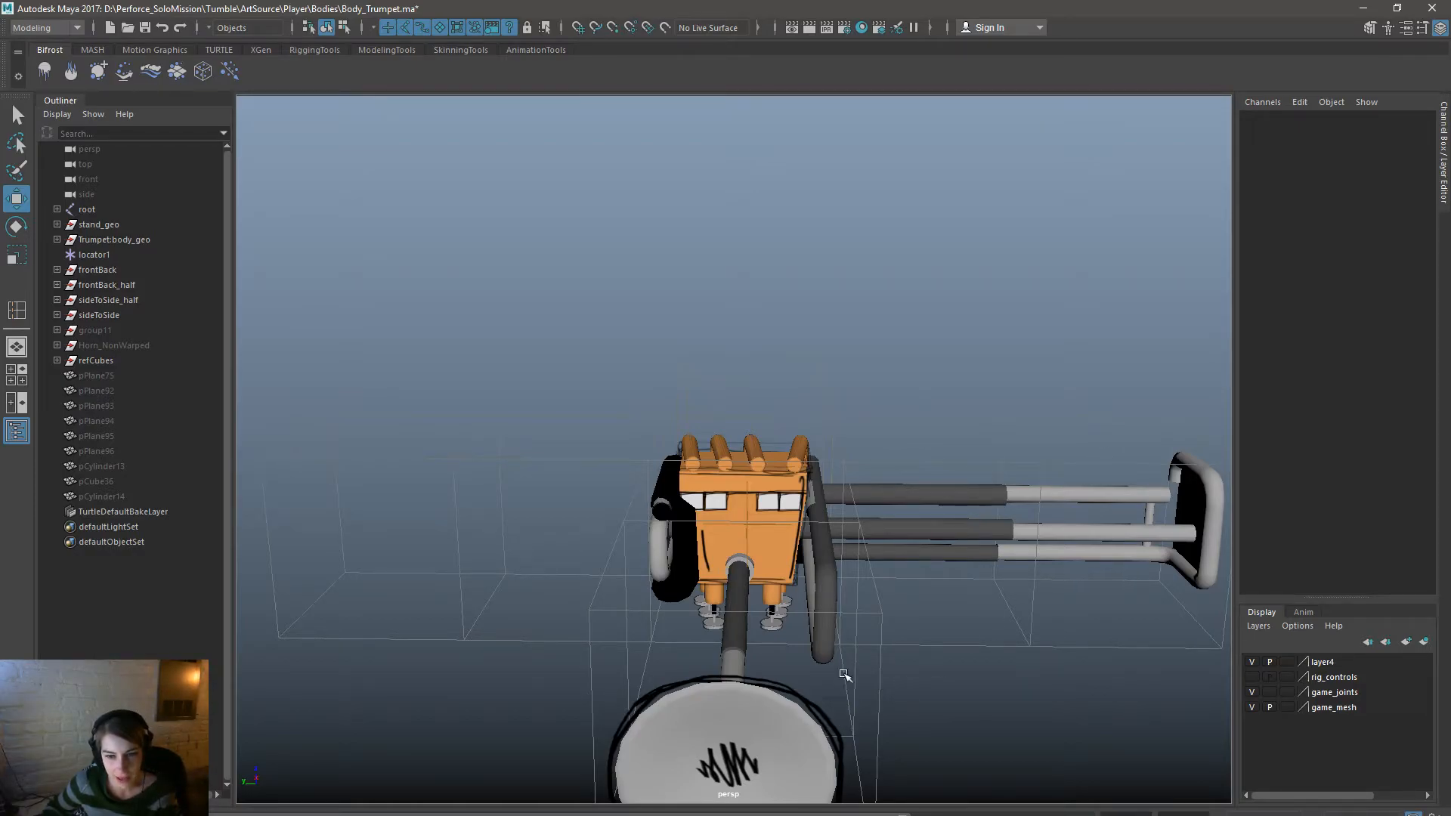
pyautogui.keyDown('alt'); pyautogui.moveTo(844, 675); pyautogui.dragTo(841, 695); pyautogui.keyUp('alt')
pyautogui.scroll(3, 820, 668)
pyautogui.keyDown('alt'); pyautogui.moveTo(780, 634); pyautogui.dragTo(777, 604); pyautogui.keyUp('alt')
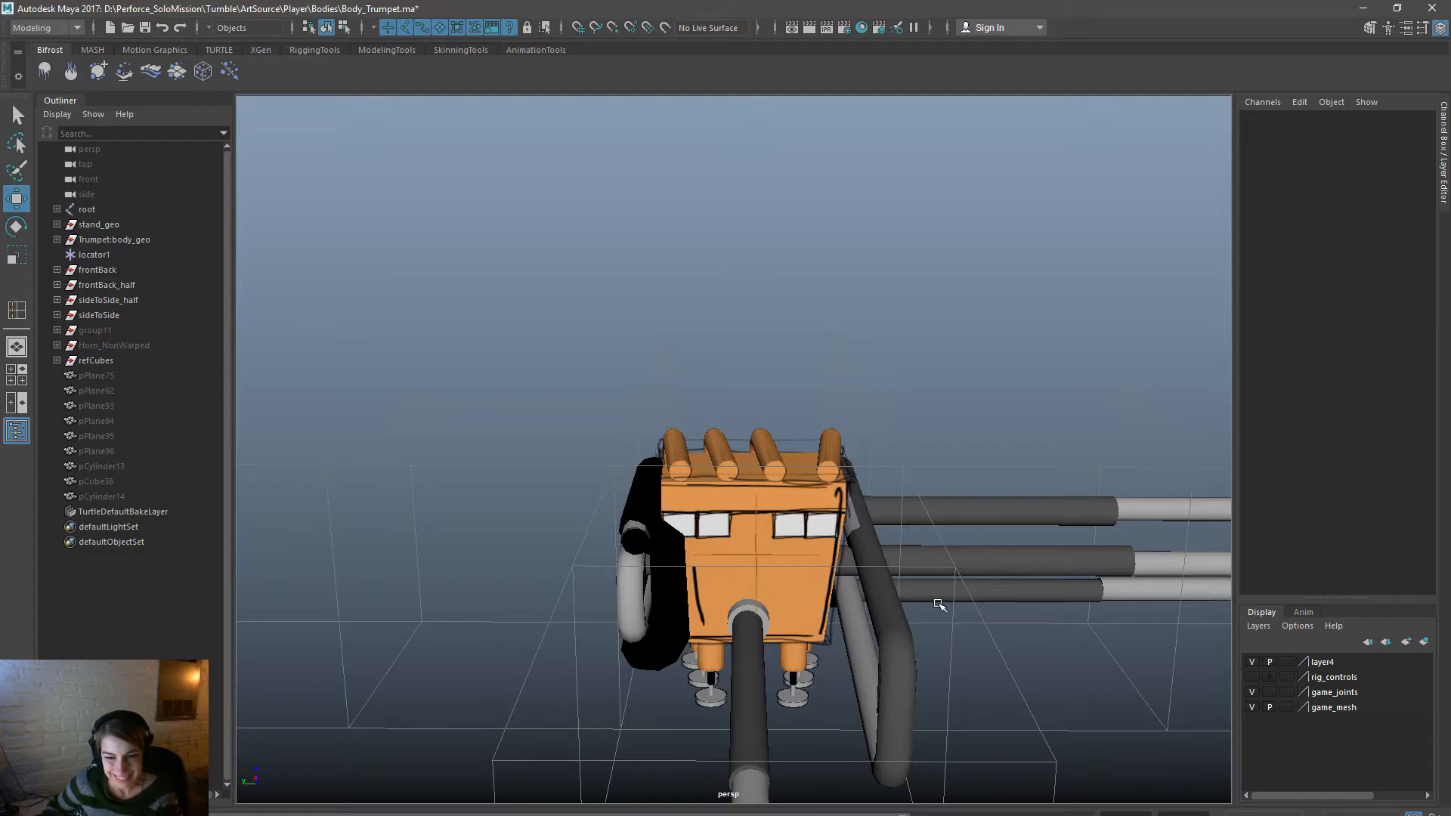
pyautogui.keyDown('alt'); pyautogui.moveTo(938, 605); pyautogui.dragTo(939, 679); pyautogui.keyUp('alt')
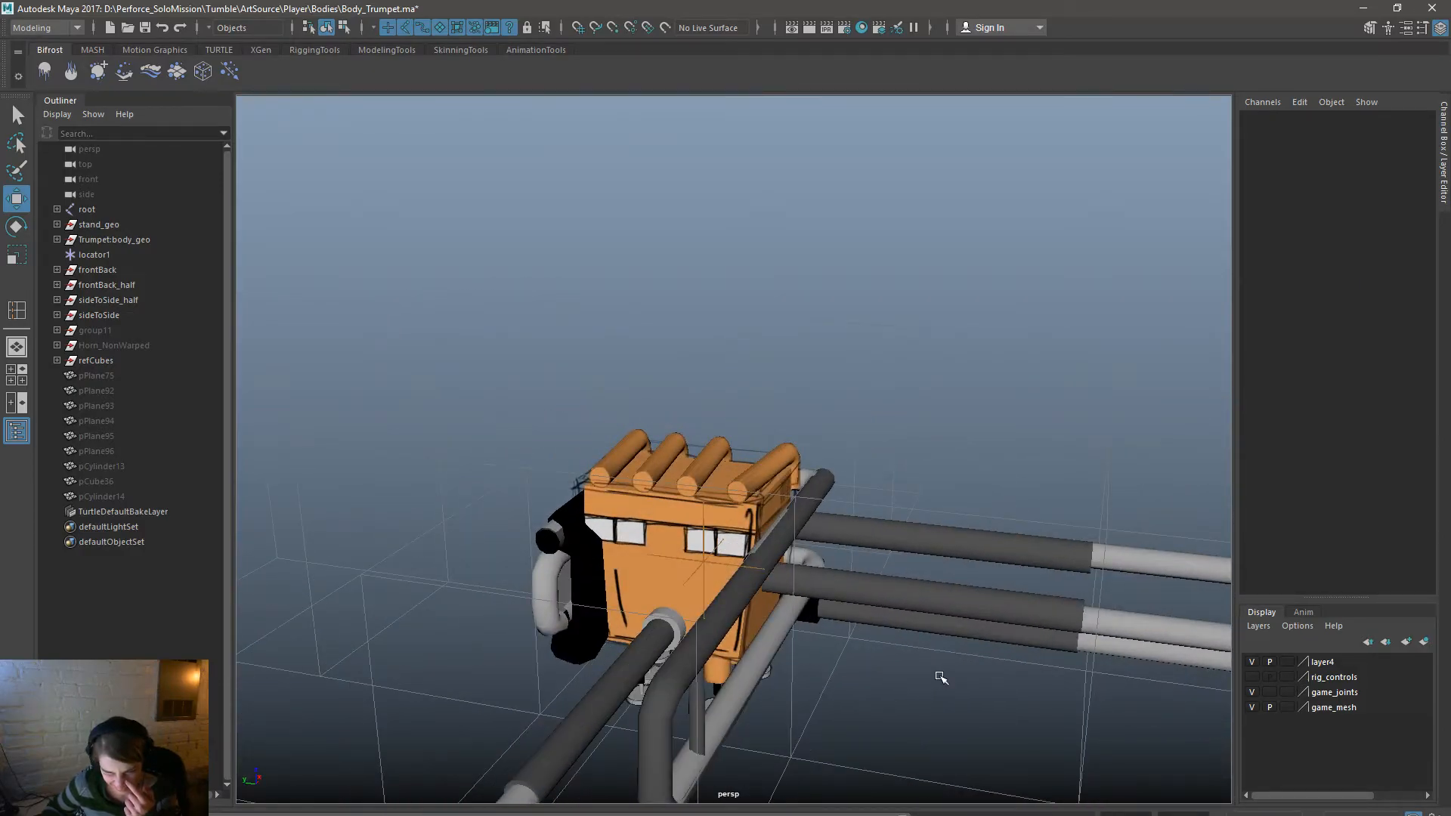
# Hide the four orange tubes on top of the body by setting their Visibility to 0, and view the body without them.
pyautogui.click(756, 460)
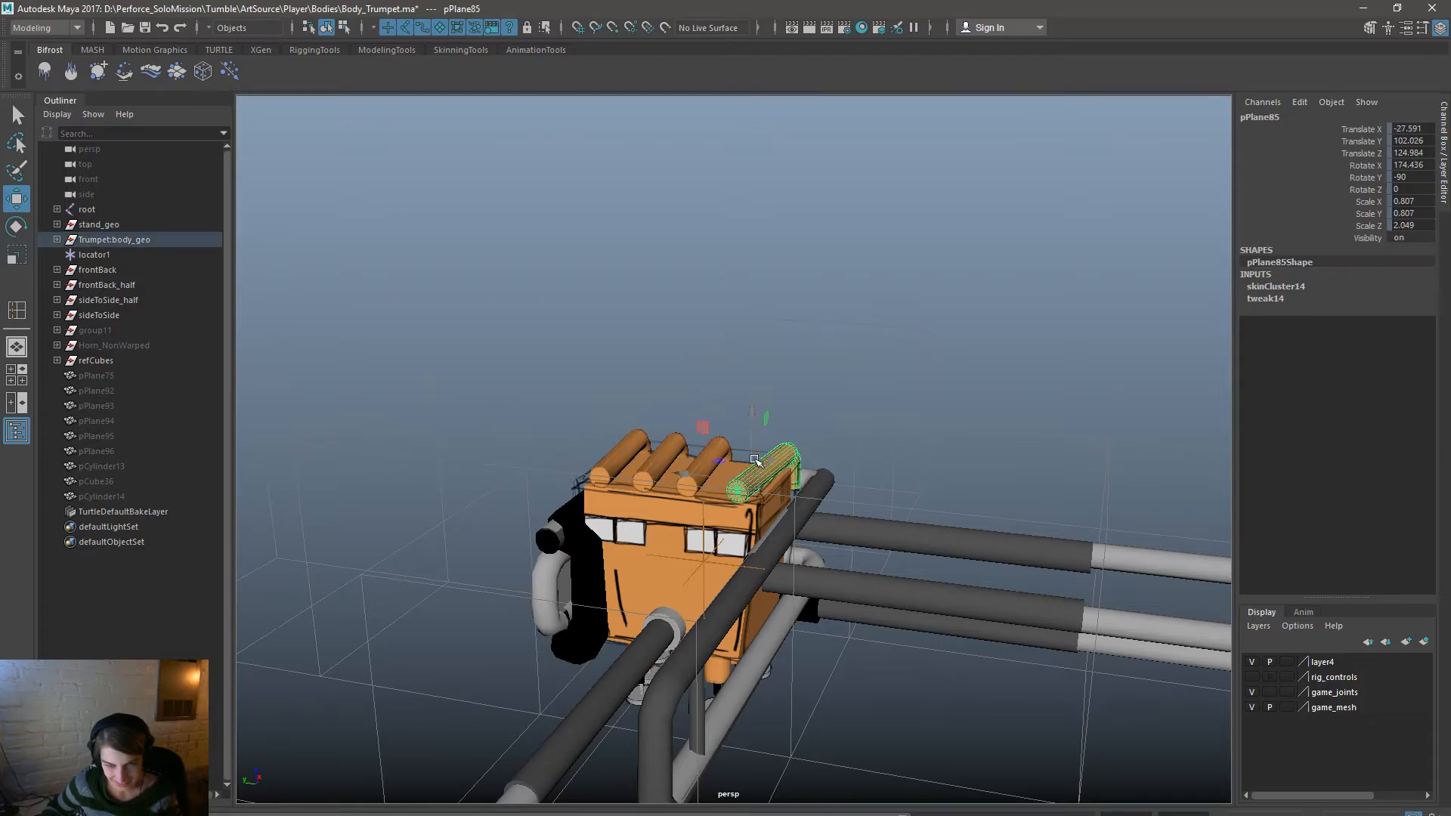
pyautogui.keyDown('shift'); pyautogui.click(636, 451); pyautogui.keyUp('shift')
pyautogui.keyDown('shift'); pyautogui.click(670, 446); pyautogui.keyUp('shift')
pyautogui.keyDown('shift'); pyautogui.click(704, 462); pyautogui.keyUp('shift')
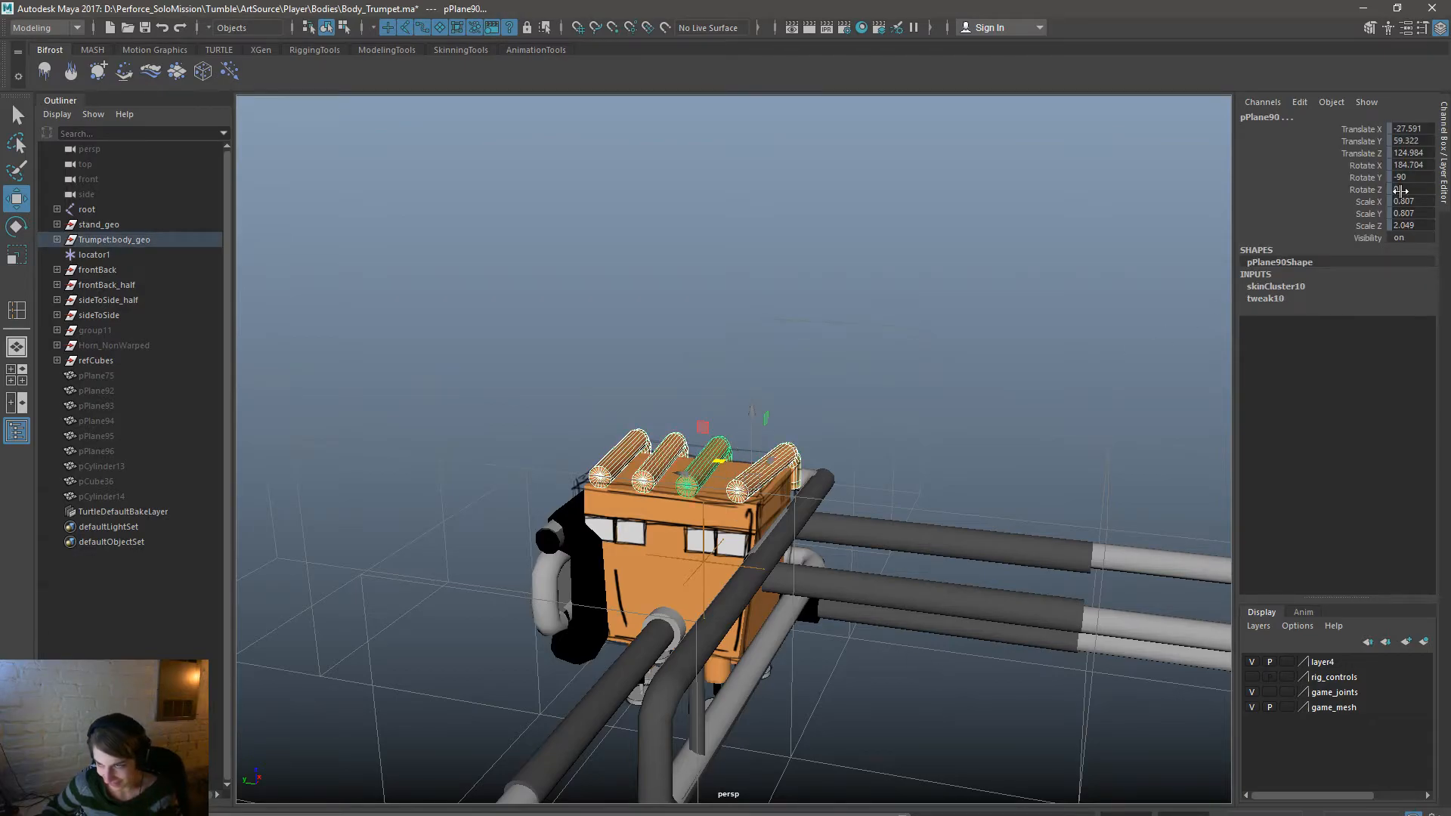
pyautogui.write('0')
pyautogui.press('Return')
pyautogui.click(887, 263)
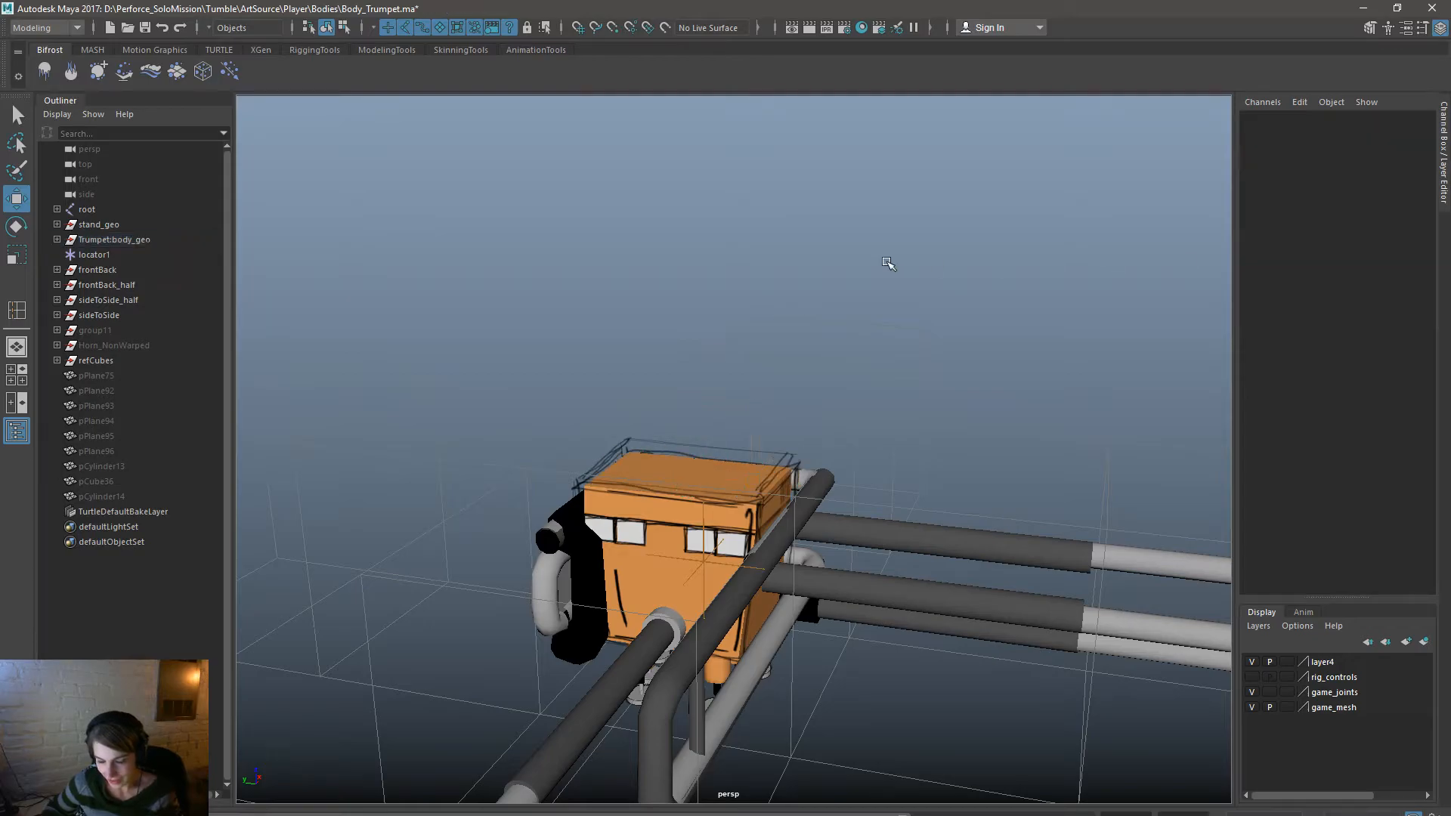
pyautogui.keyDown('alt'); pyautogui.moveTo(788, 564); pyautogui.dragTo(706, 621); pyautogui.keyUp('alt')
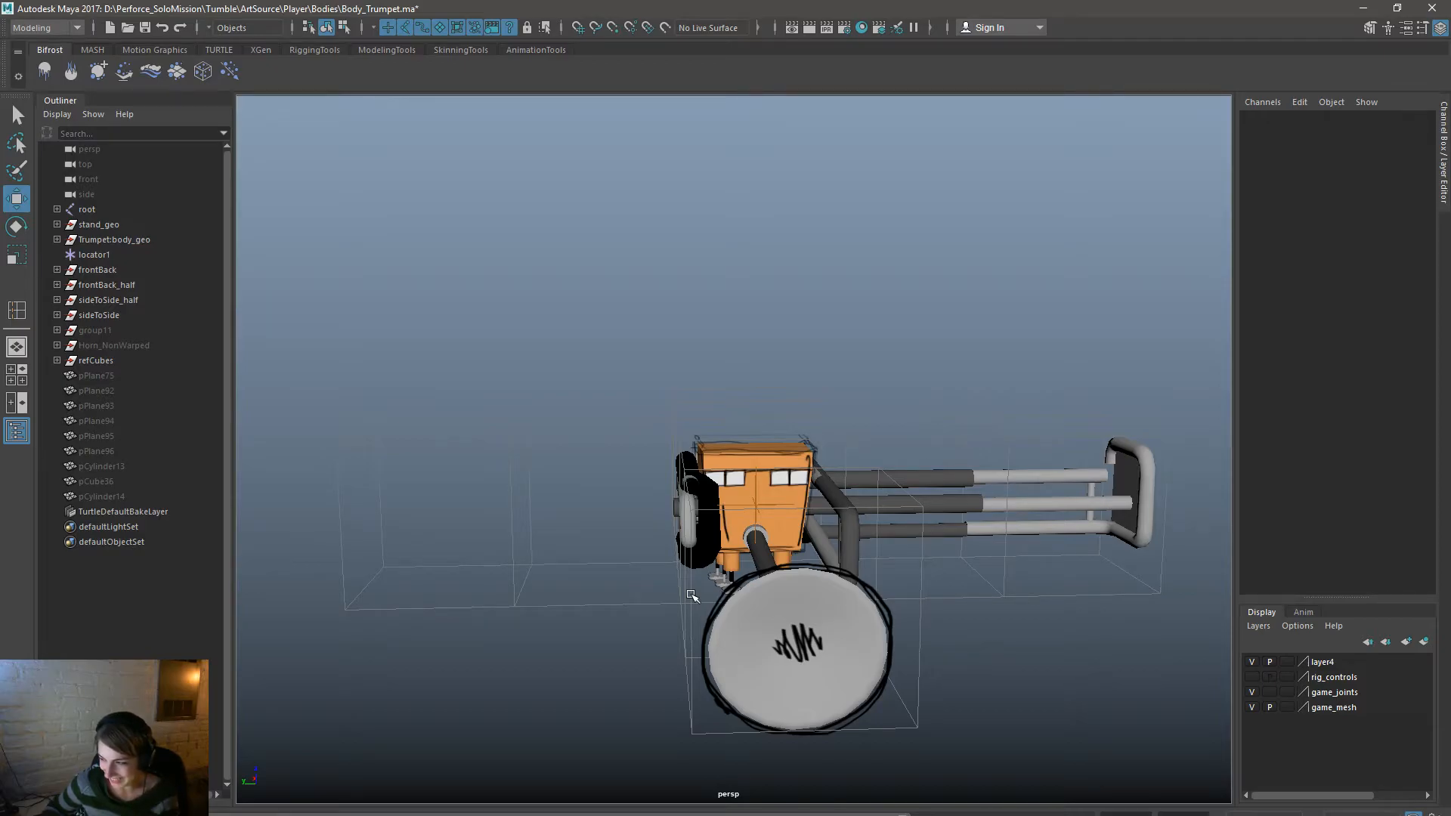
# Try sliding the dark upper tube of the frontBack_half group outward from the body along its length.
pyautogui.keyDown('alt'); pyautogui.moveTo(907, 368); pyautogui.dragTo(727, 604); pyautogui.keyUp('alt')
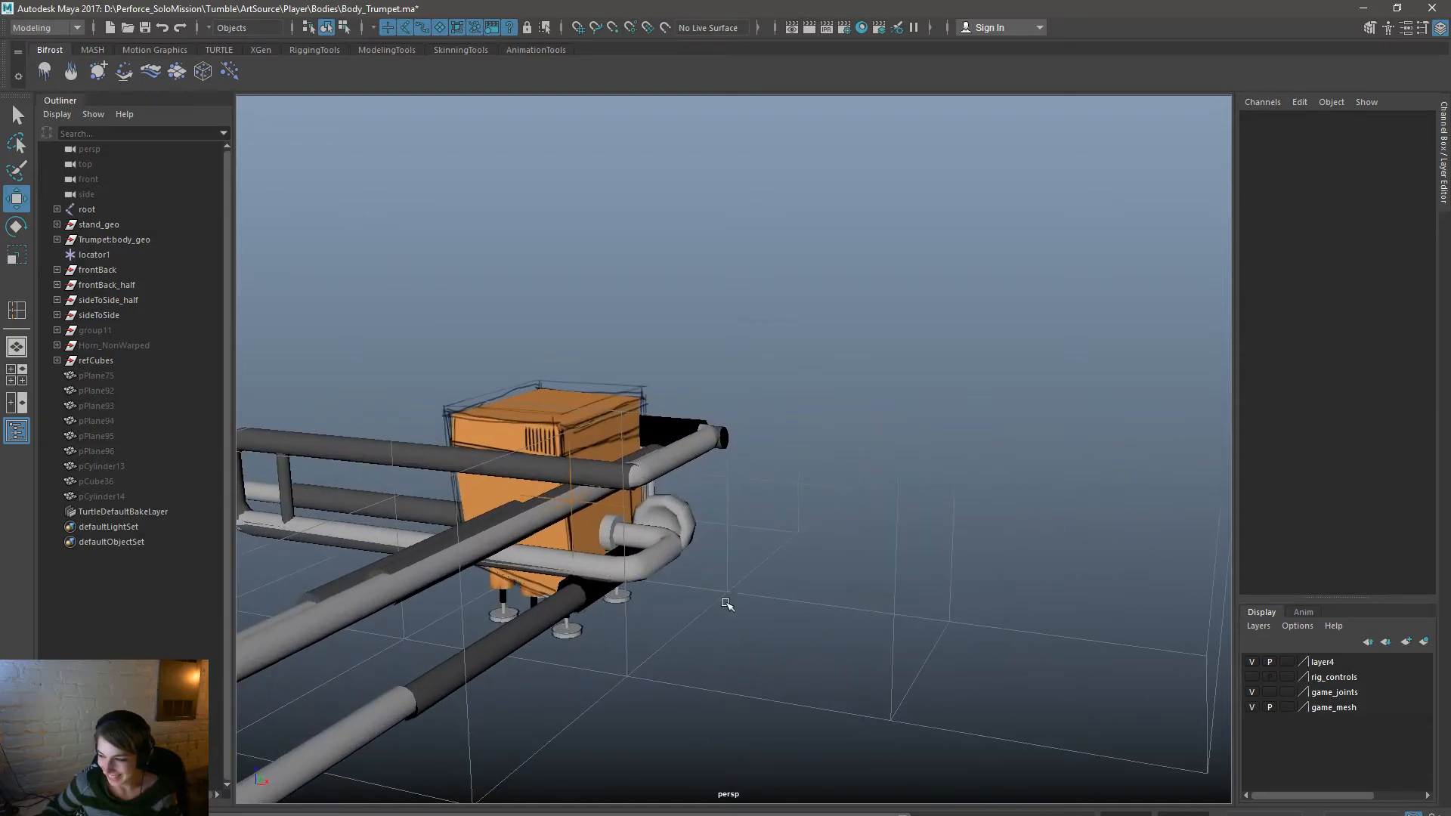
pyautogui.keyDown('alt'); pyautogui.moveTo(635, 664); pyautogui.dragTo(577, 668); pyautogui.keyUp('alt')
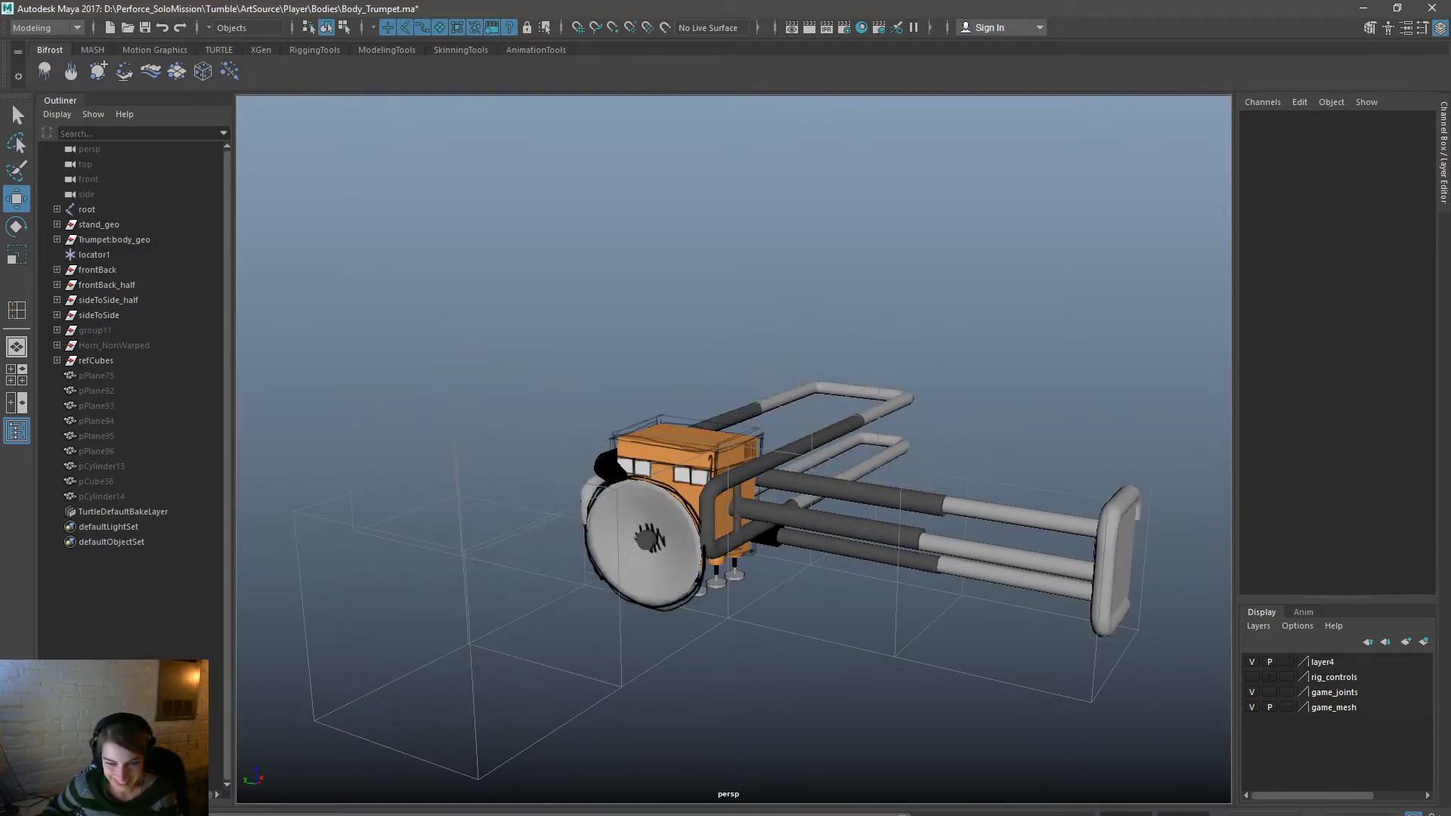
pyautogui.keyDown('alt'); pyautogui.moveTo(728, 557); pyautogui.dragTo(759, 569); pyautogui.keyUp('alt')
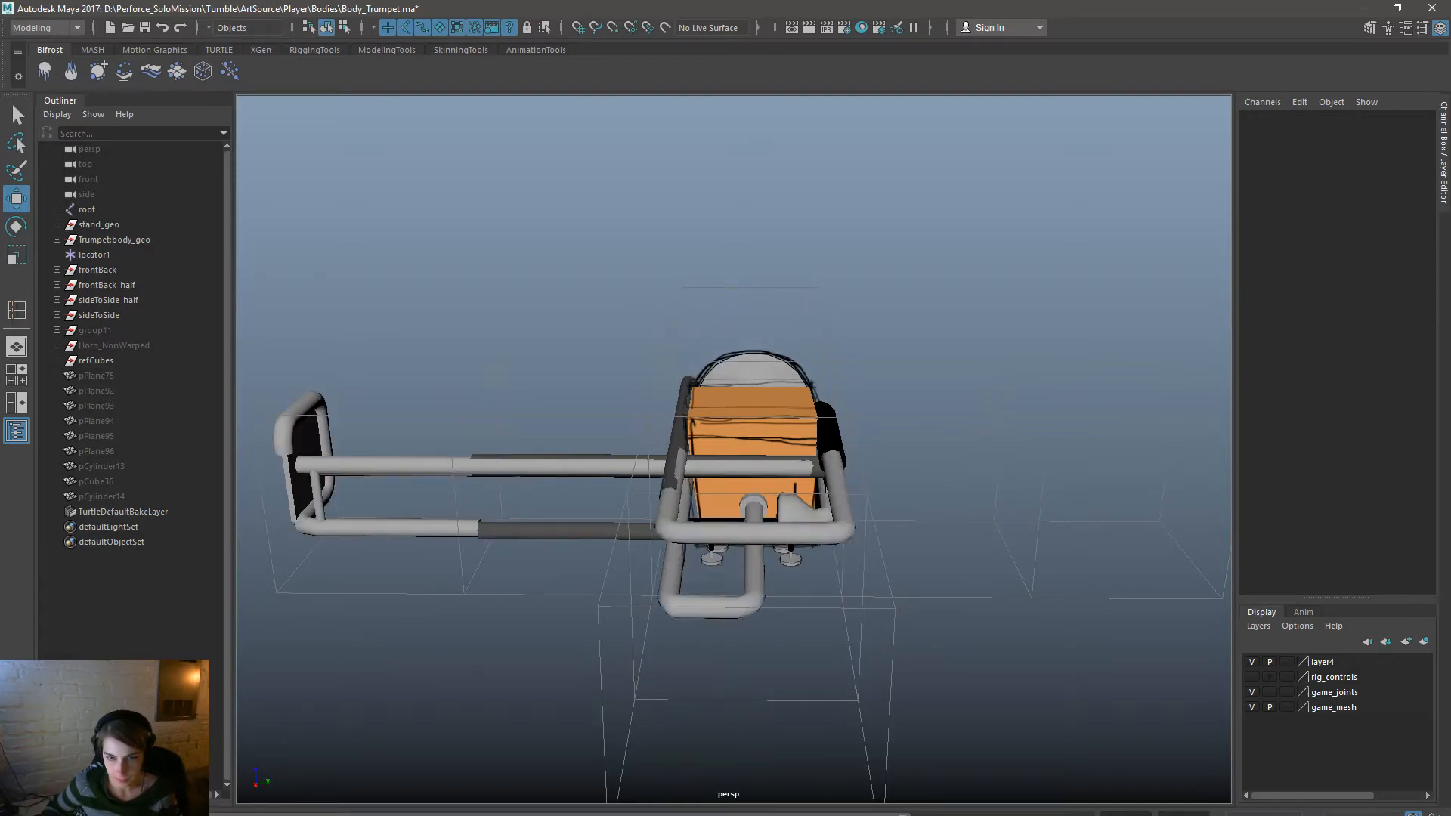
pyautogui.keyDown('alt'); pyautogui.moveTo(756, 582); pyautogui.dragTo(767, 642); pyautogui.keyUp('alt')
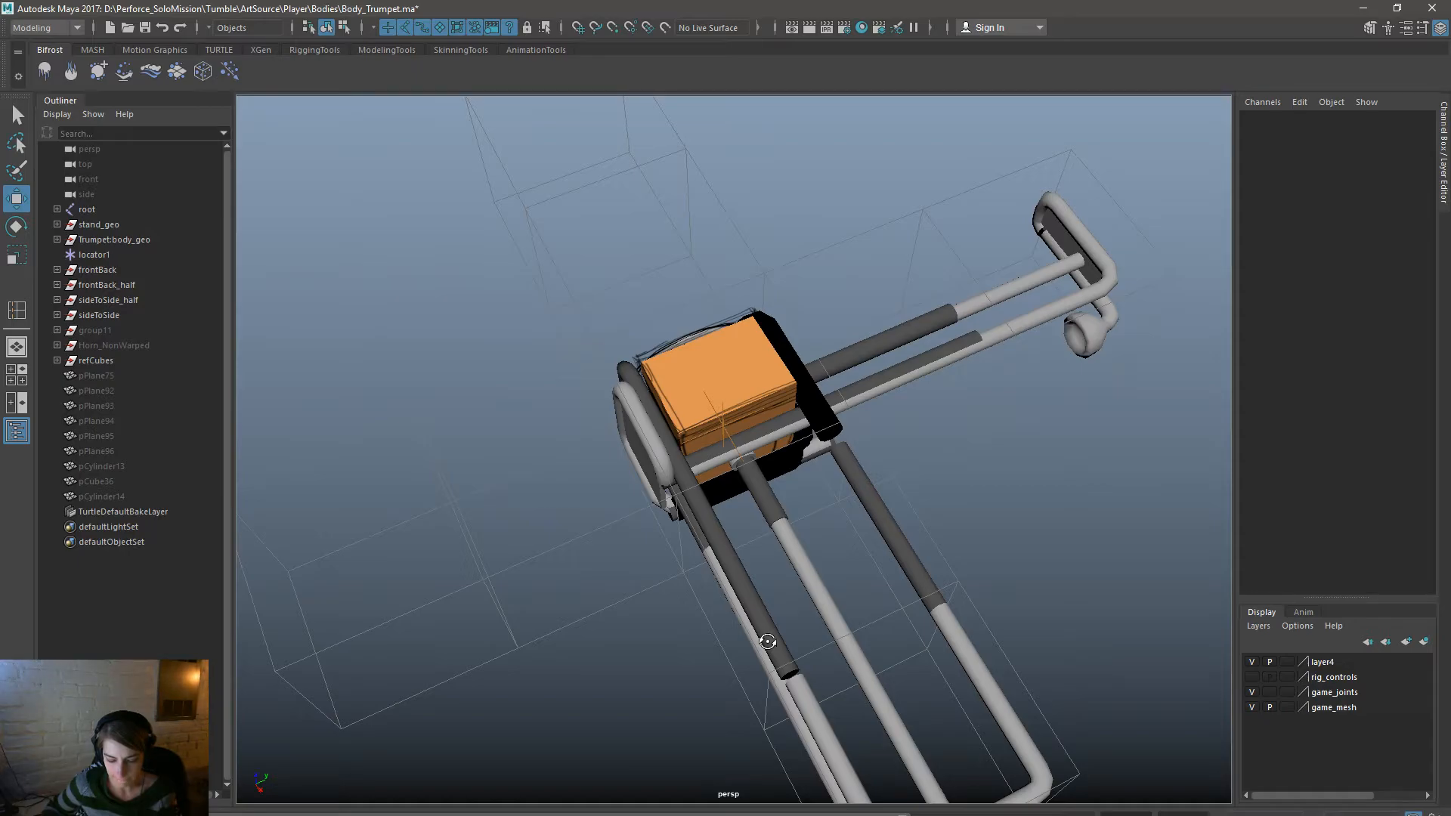
pyautogui.click(868, 508)
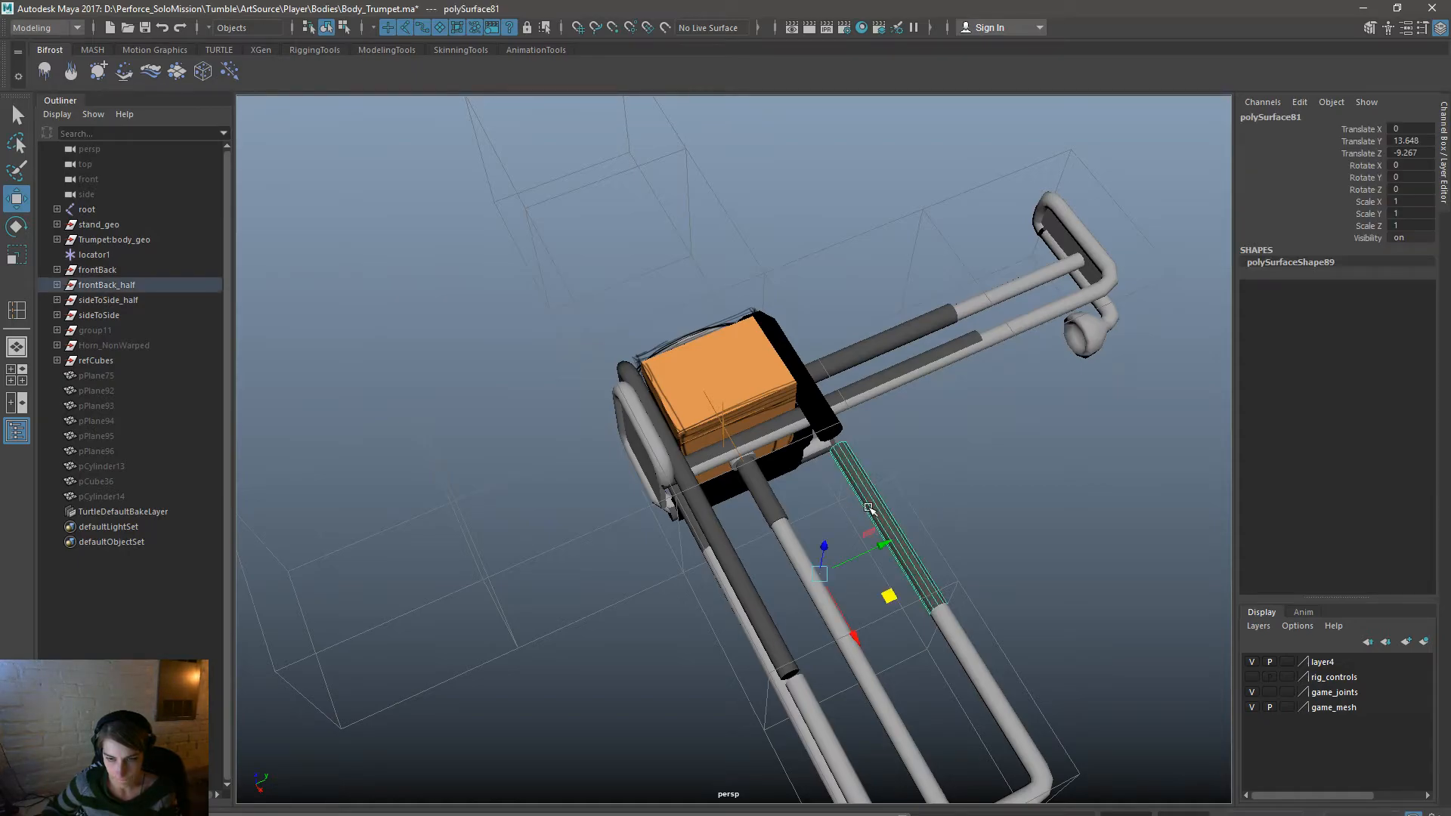
pyautogui.moveTo(846, 623); pyautogui.dragTo(891, 715)
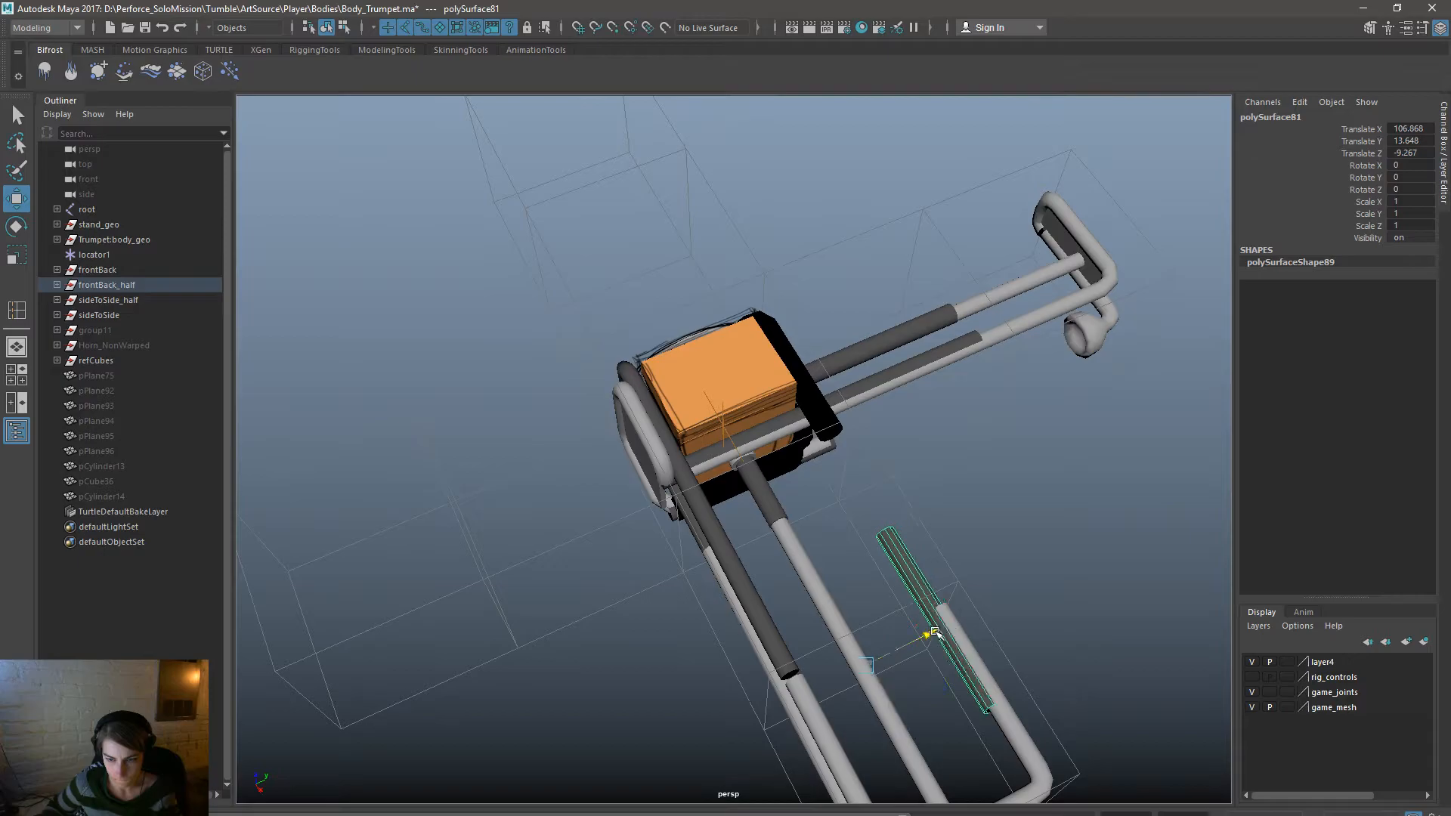
pyautogui.moveTo(940, 630); pyautogui.dragTo(861, 661)
pyautogui.keyDown('alt'); pyautogui.moveTo(946, 609); pyautogui.dragTo(902, 469); pyautogui.keyUp('alt')
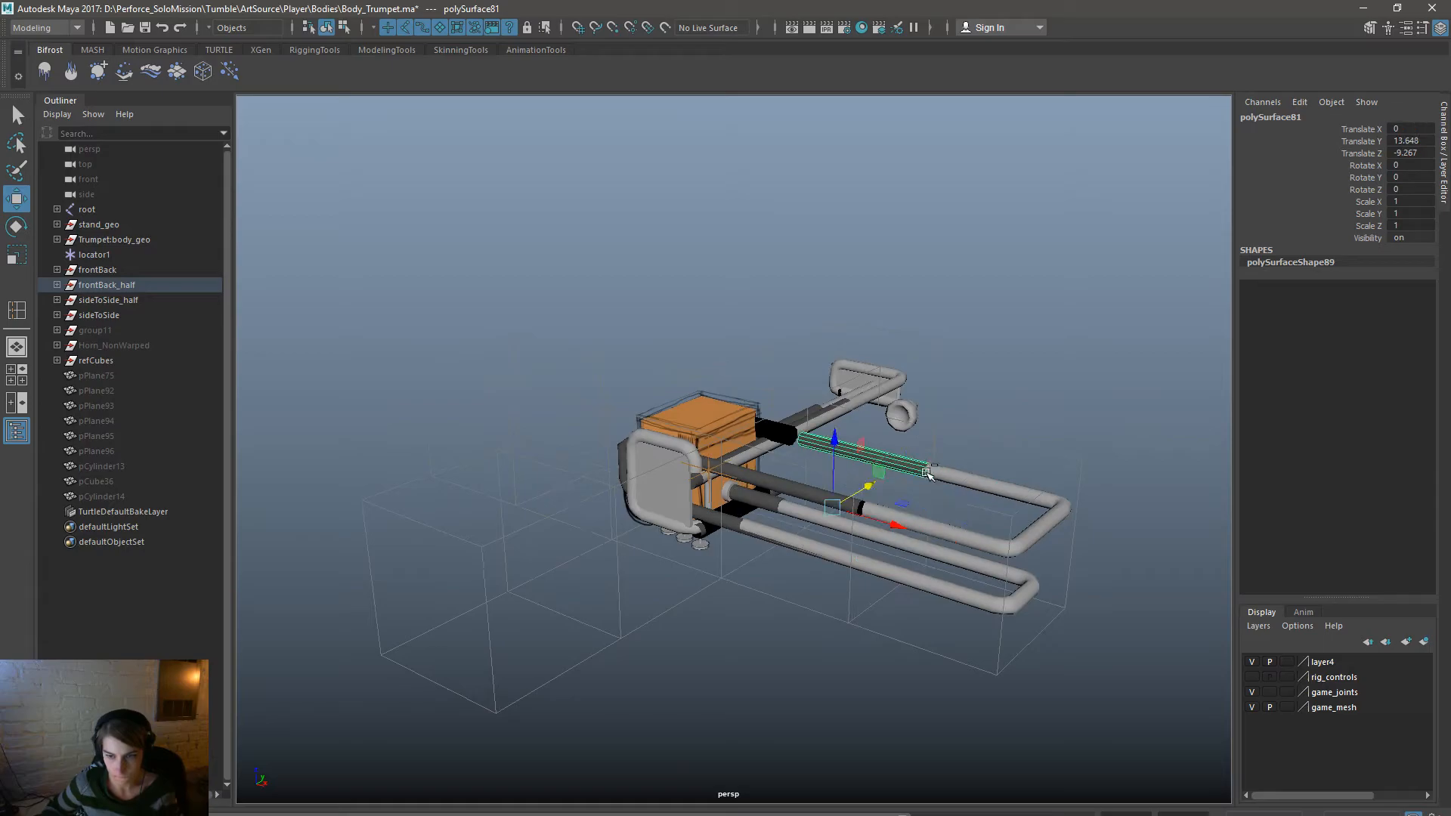
# Unparent the light U-shaped upper tube from the frontBack group and hide it by setting its Visibility to 0.
pyautogui.click(1065, 421)
pyautogui.keyDown('alt'); pyautogui.moveTo(1065, 421); pyautogui.dragTo(989, 597); pyautogui.keyUp('alt')
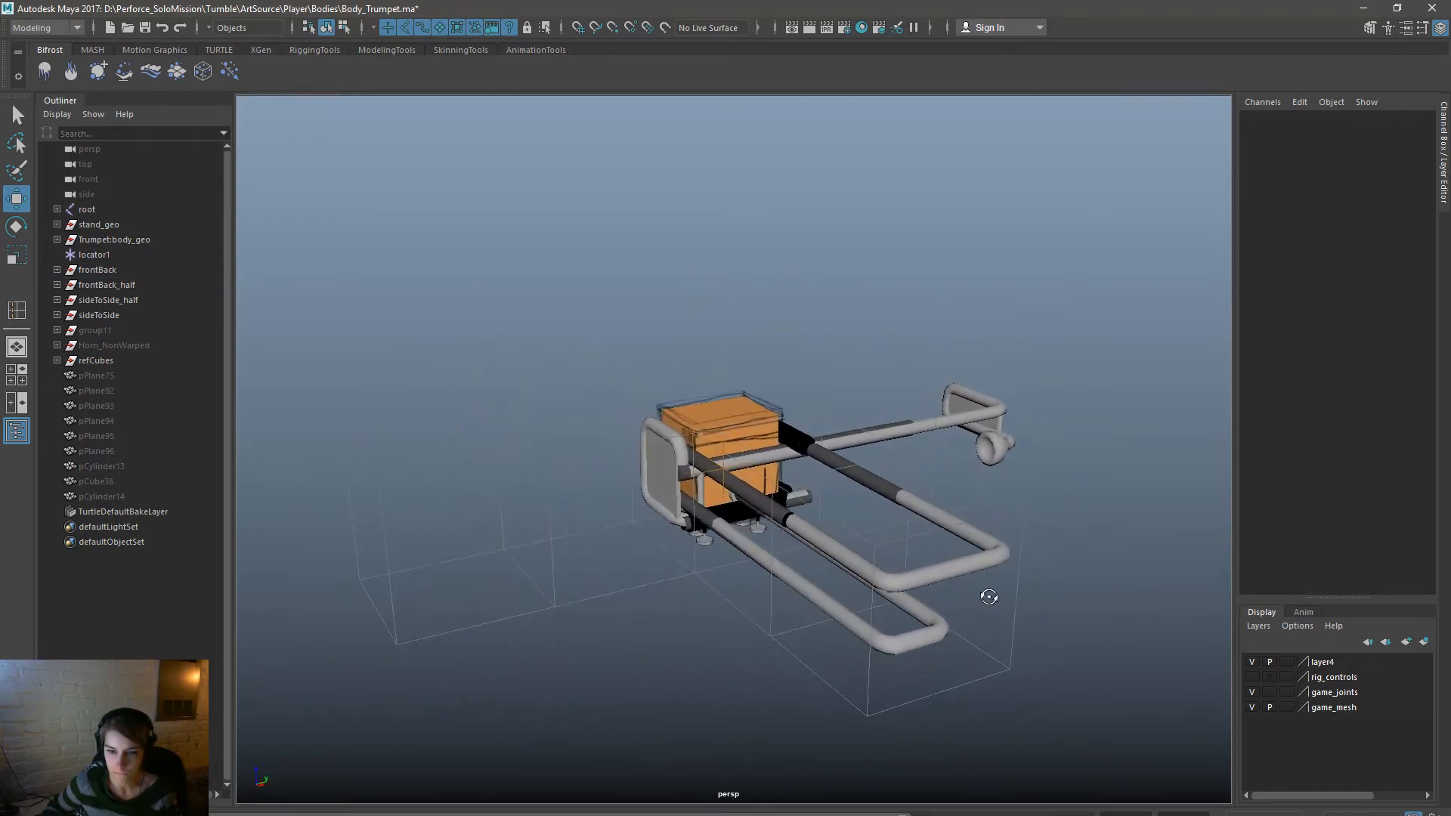
pyautogui.moveTo(1076, 594)
pyautogui.keyDown('alt'); pyautogui.mouseDown()
pyautogui.moveTo(1110, 594)
pyautogui.moveTo(945, 599)
pyautogui.moveTo(1134, 592)
pyautogui.moveTo(1032, 602)
pyautogui.moveTo(974, 581)
pyautogui.moveTo(1133, 593)
pyautogui.moveTo(1124, 605)
pyautogui.moveTo(974, 606)
pyautogui.moveTo(1069, 592)
pyautogui.mouseUp(); pyautogui.keyUp('alt')
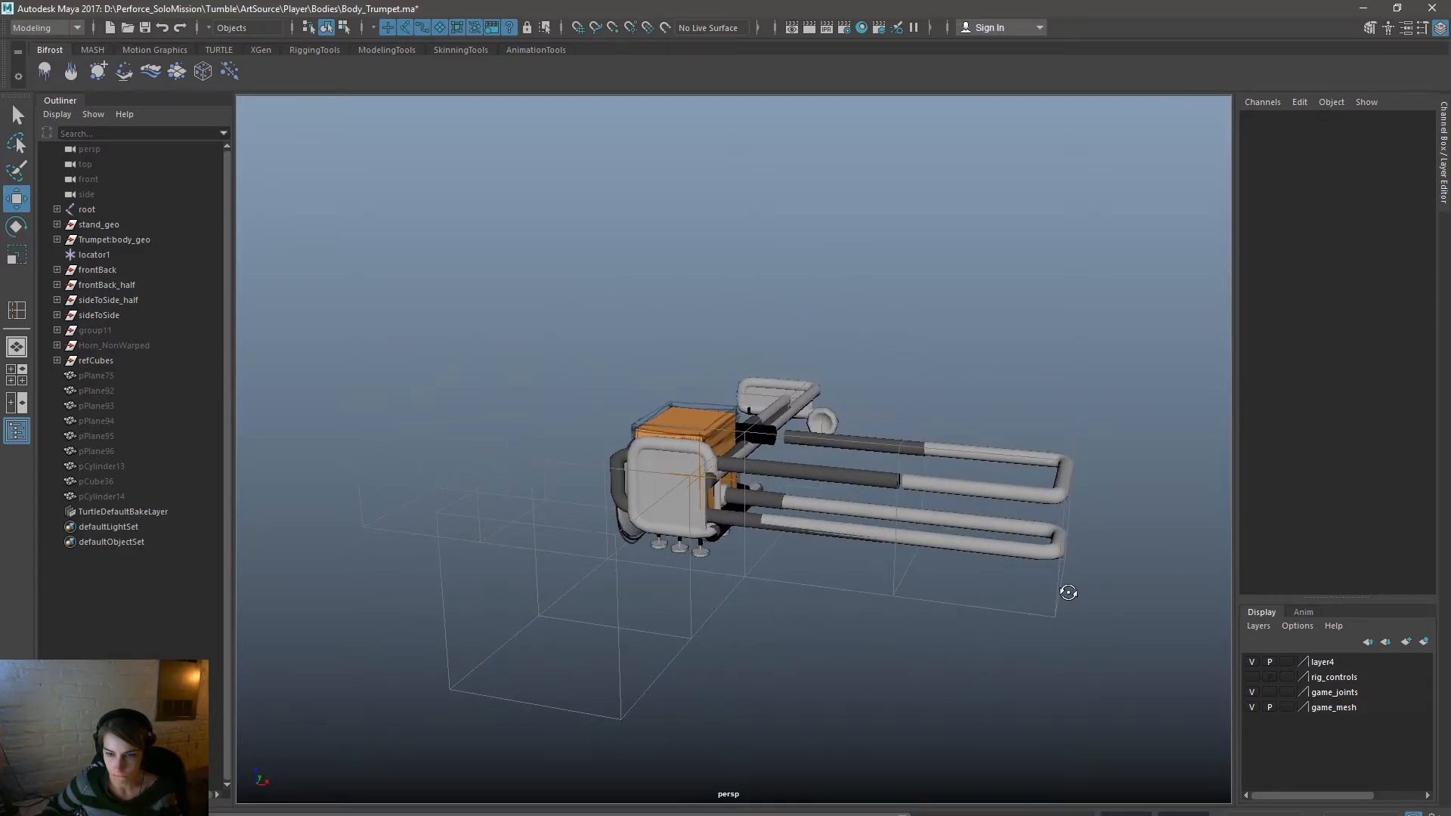
pyautogui.moveTo(883, 410); pyautogui.dragTo(1005, 484)
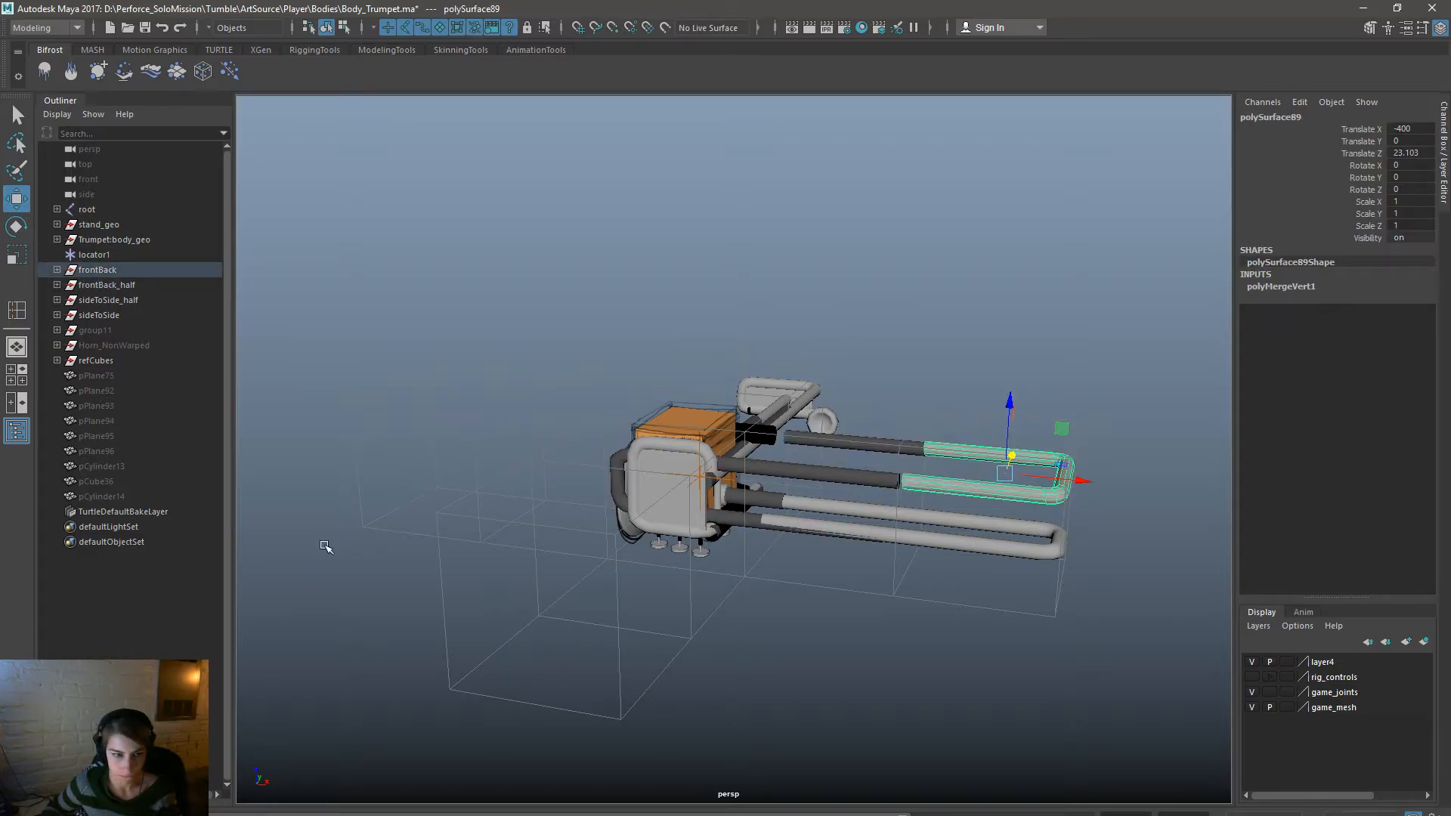
pyautogui.hotkey('shift', 'p')
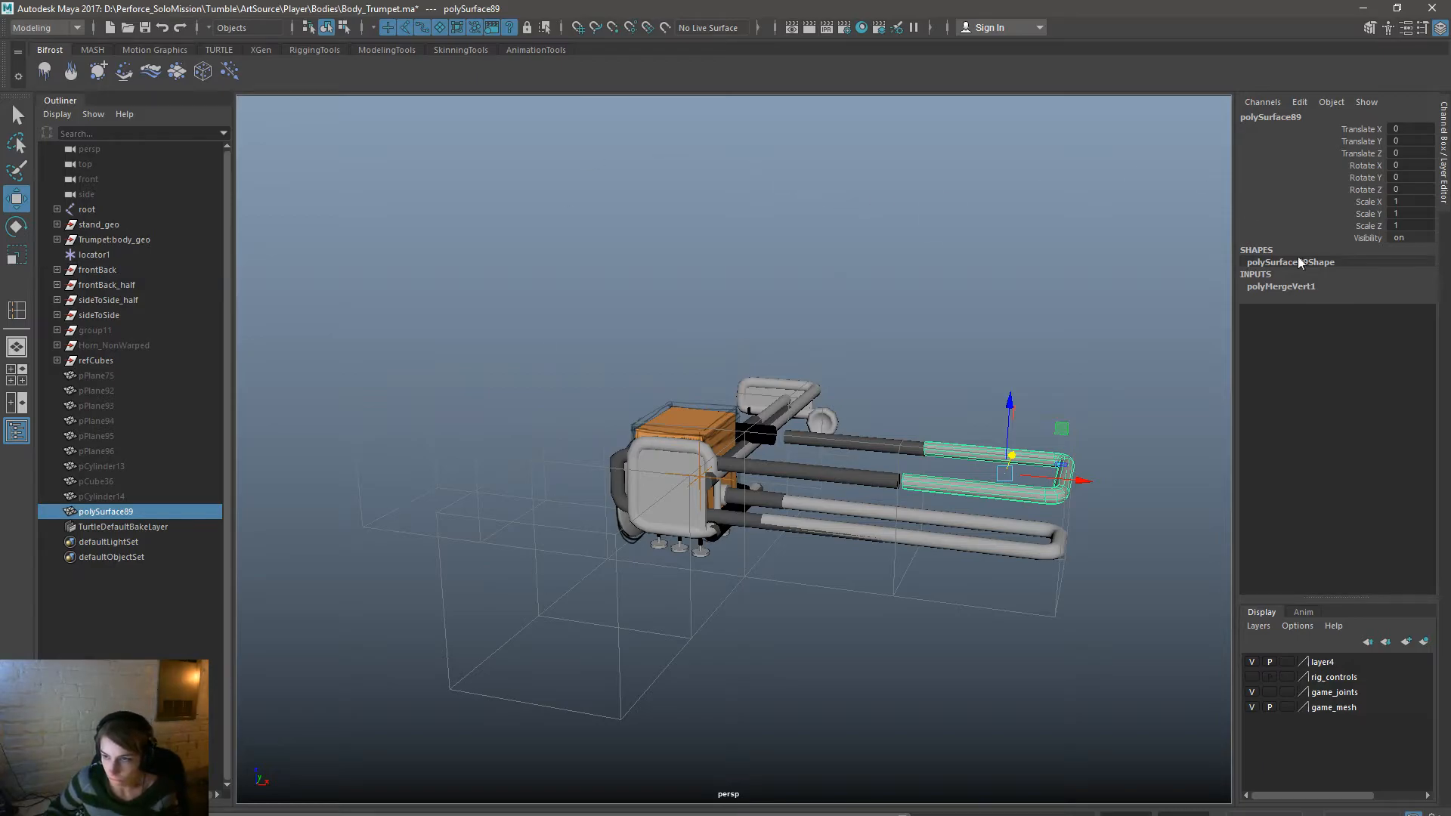
pyautogui.write('0')
pyautogui.press('Return')
pyautogui.click(945, 358)
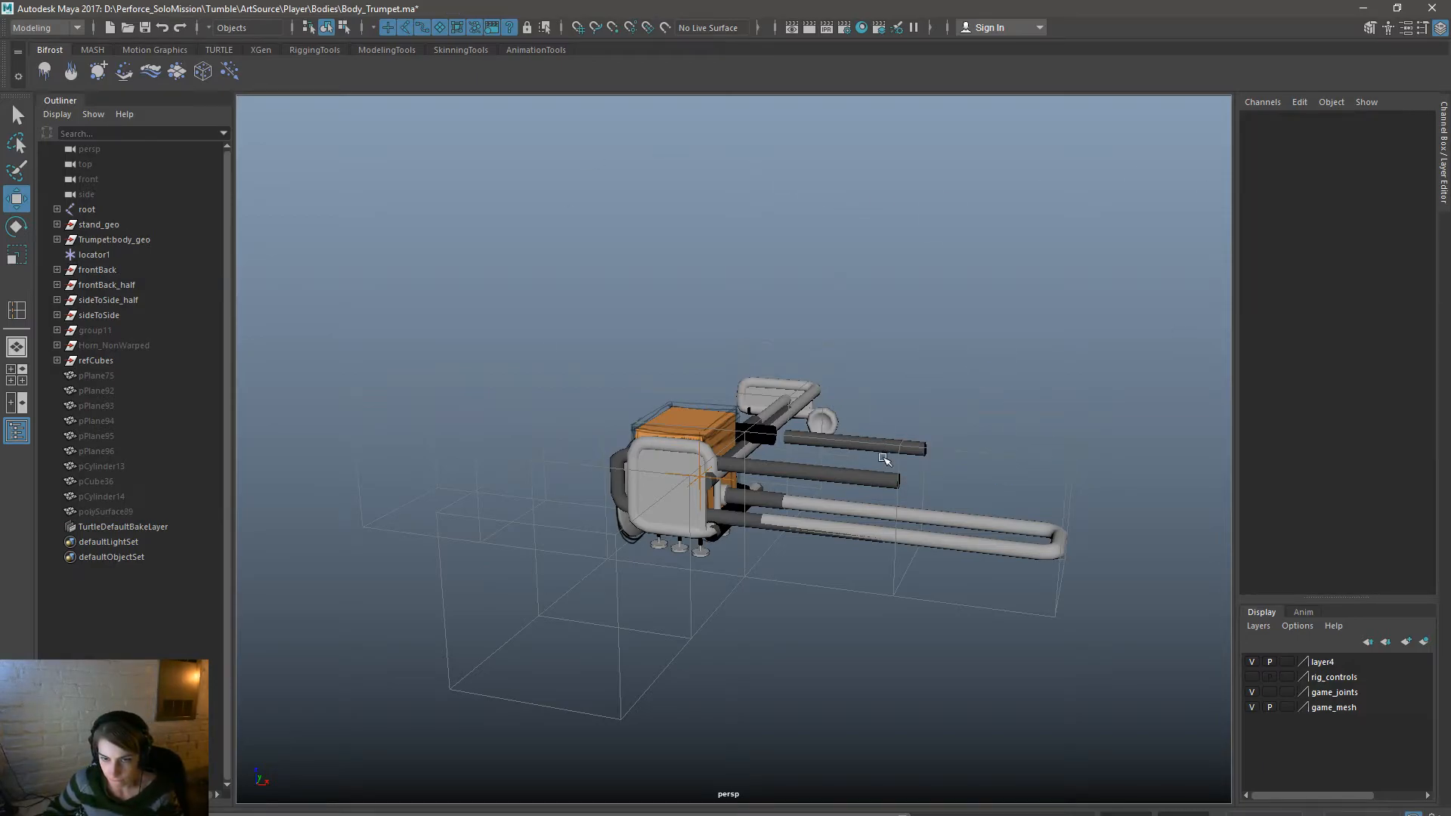
# Unparent the dark straight upper tube from the frontBack_half group and hide it by setting its Visibility to 0.
pyautogui.click(892, 443)
pyautogui.hotkey('shift', 'p')
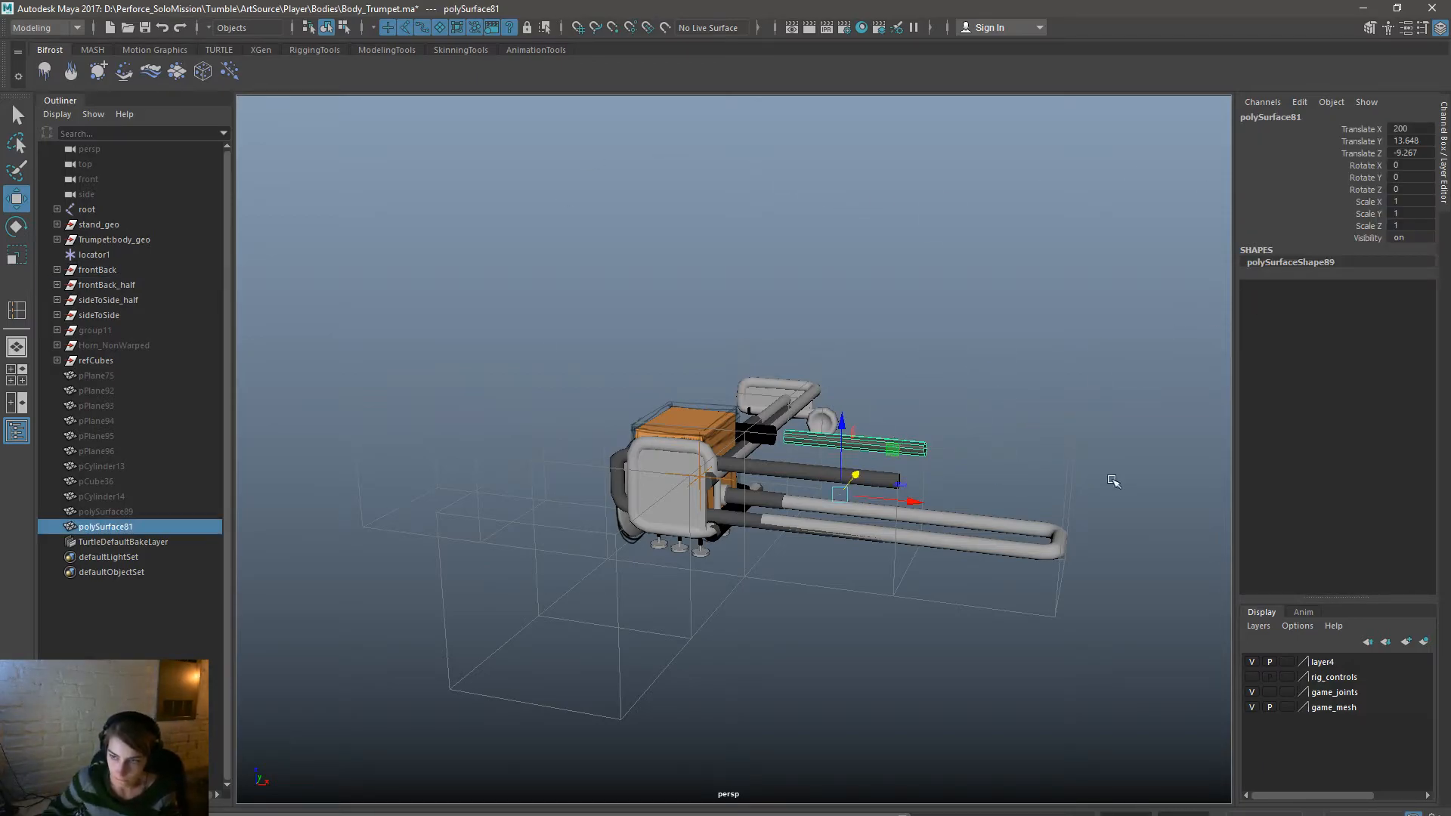
pyautogui.click(1421, 240)
pyautogui.write('0')
pyautogui.press('Return')
pyautogui.click(889, 576)
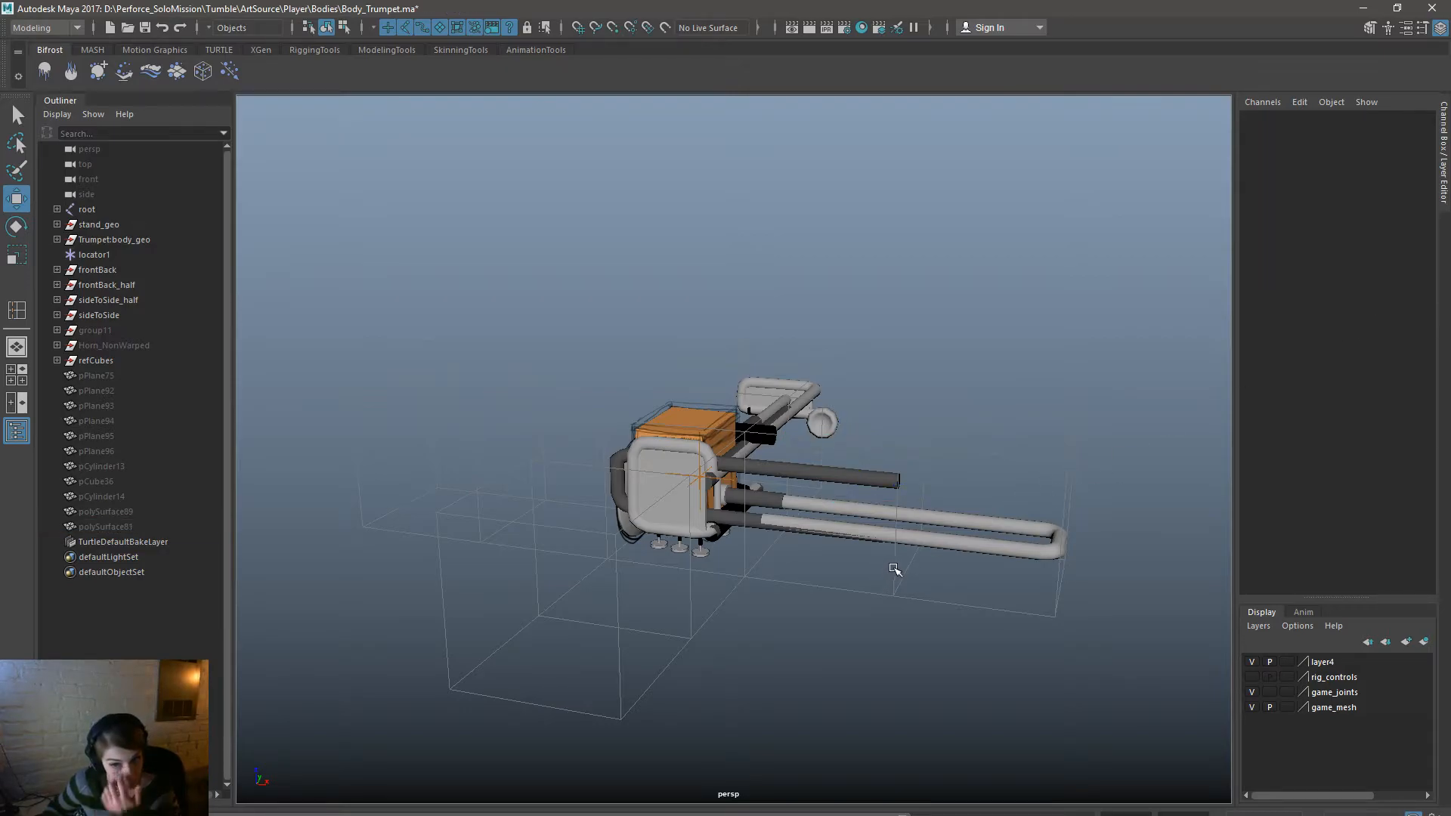
# Try moving a duplicate of the side appendage's dark tube over to the frontBack tubes, and delete the copy.
pyautogui.keyDown('alt'); pyautogui.moveTo(1028, 548); pyautogui.dragTo(1080, 571); pyautogui.keyUp('alt')
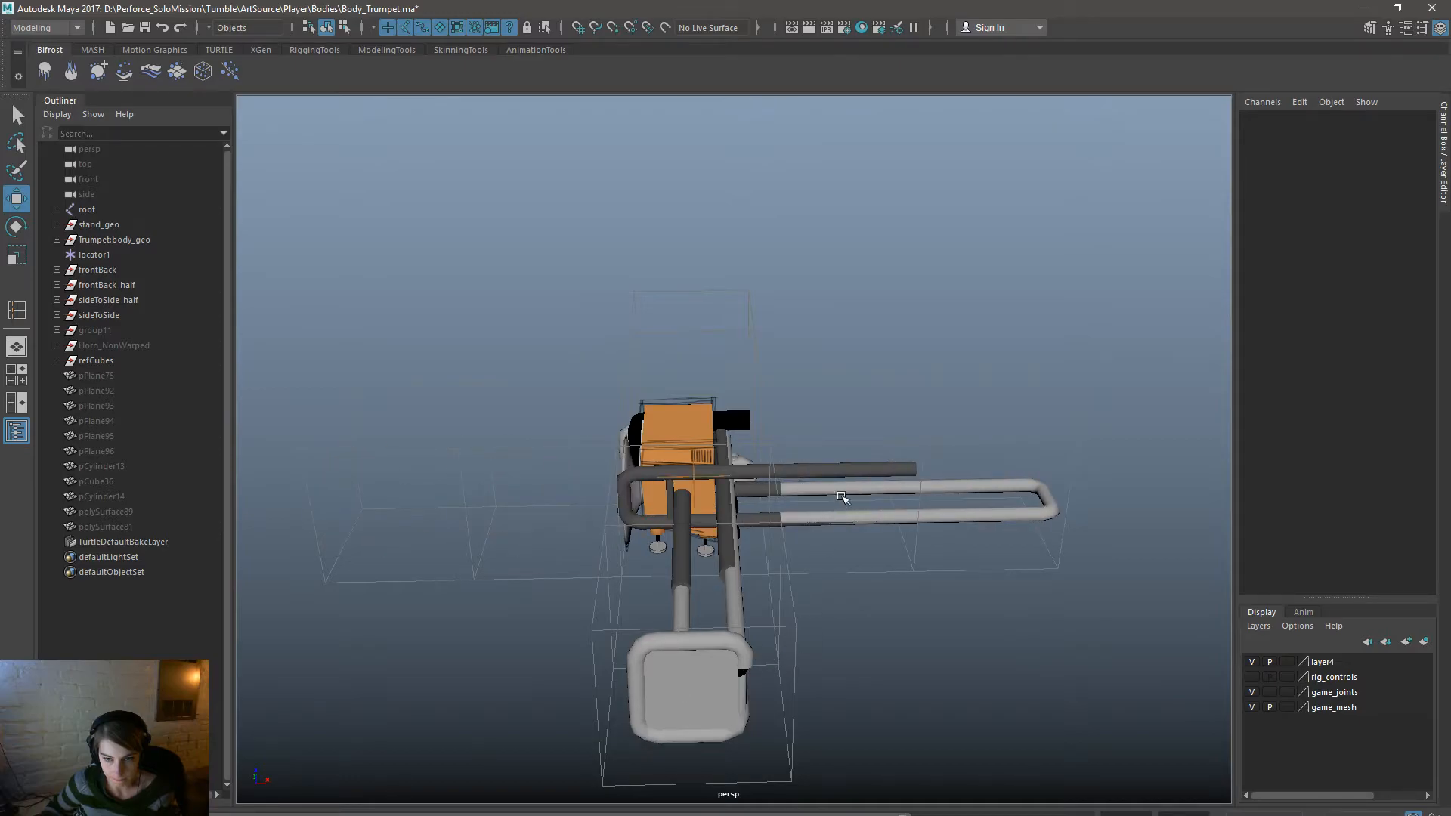
pyautogui.click(853, 468)
pyautogui.moveTo(871, 461)
pyautogui.keyDown('alt'); pyautogui.mouseDown()
pyautogui.moveTo(869, 431)
pyautogui.moveTo(867, 465)
pyautogui.mouseUp(); pyautogui.keyUp('alt')
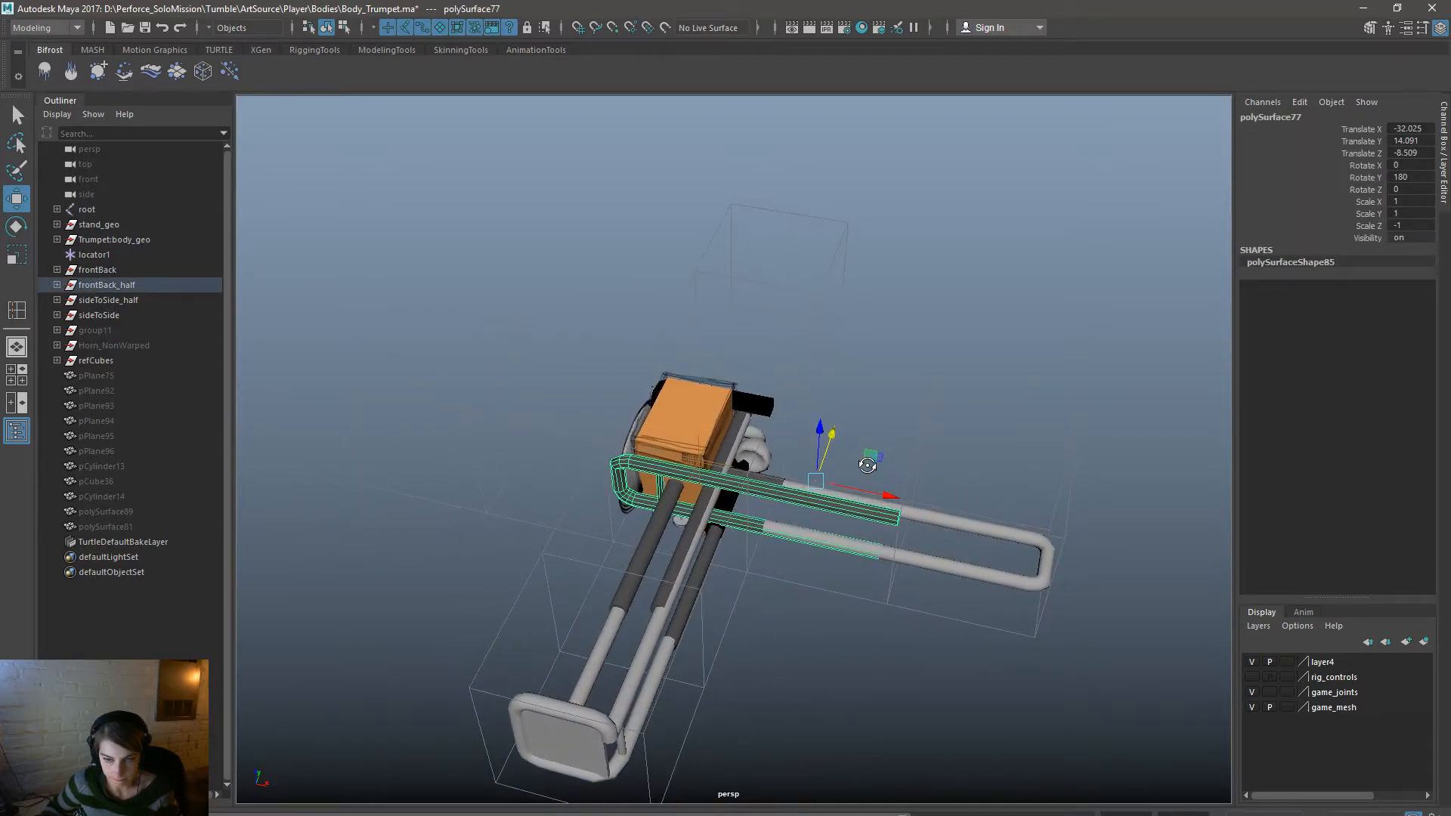
pyautogui.click(646, 547)
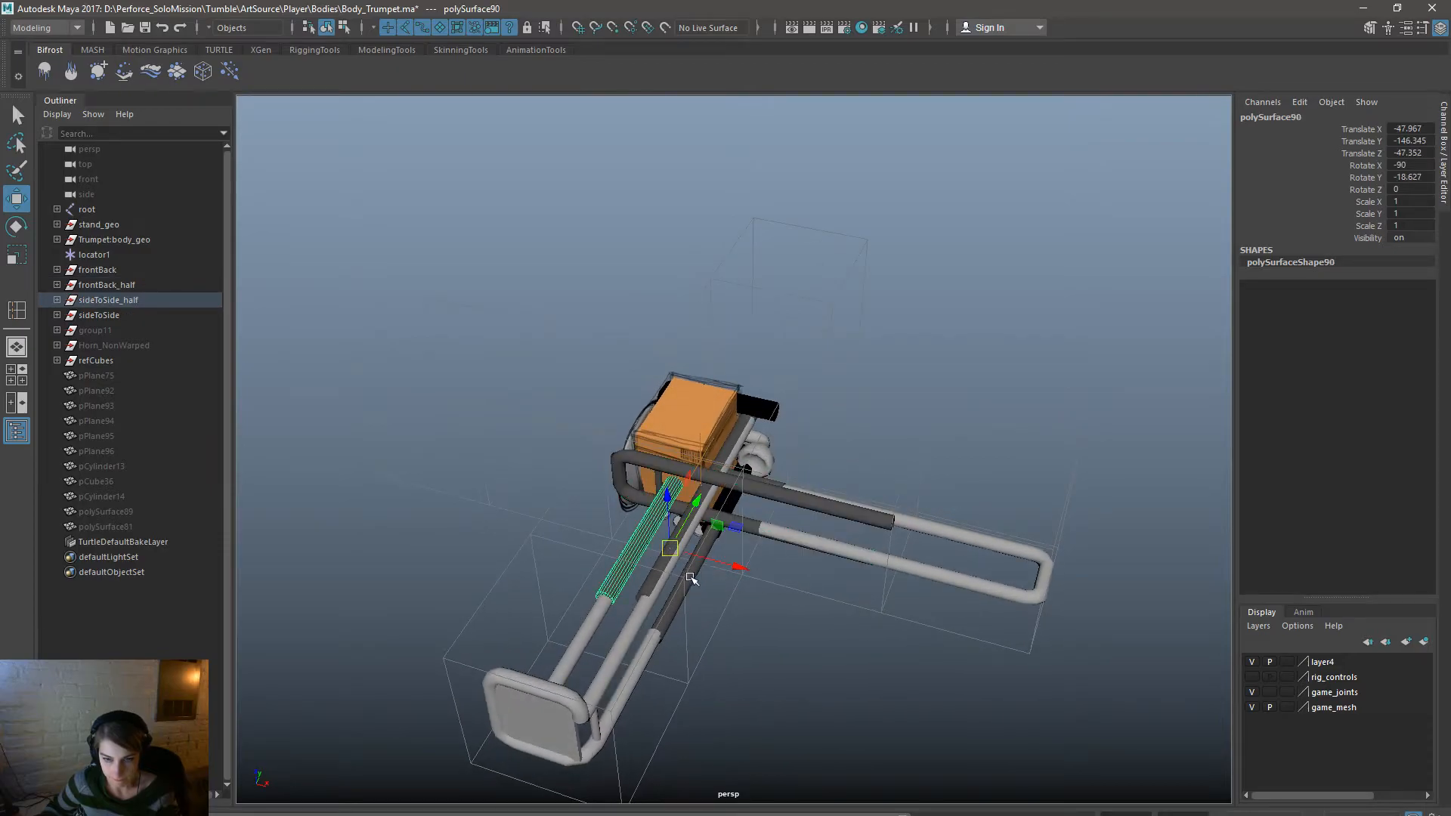
pyautogui.moveTo(753, 565); pyautogui.dragTo(943, 589)
pyautogui.keyDown('alt'); pyautogui.moveTo(937, 578); pyautogui.dragTo(810, 457); pyautogui.keyUp('alt')
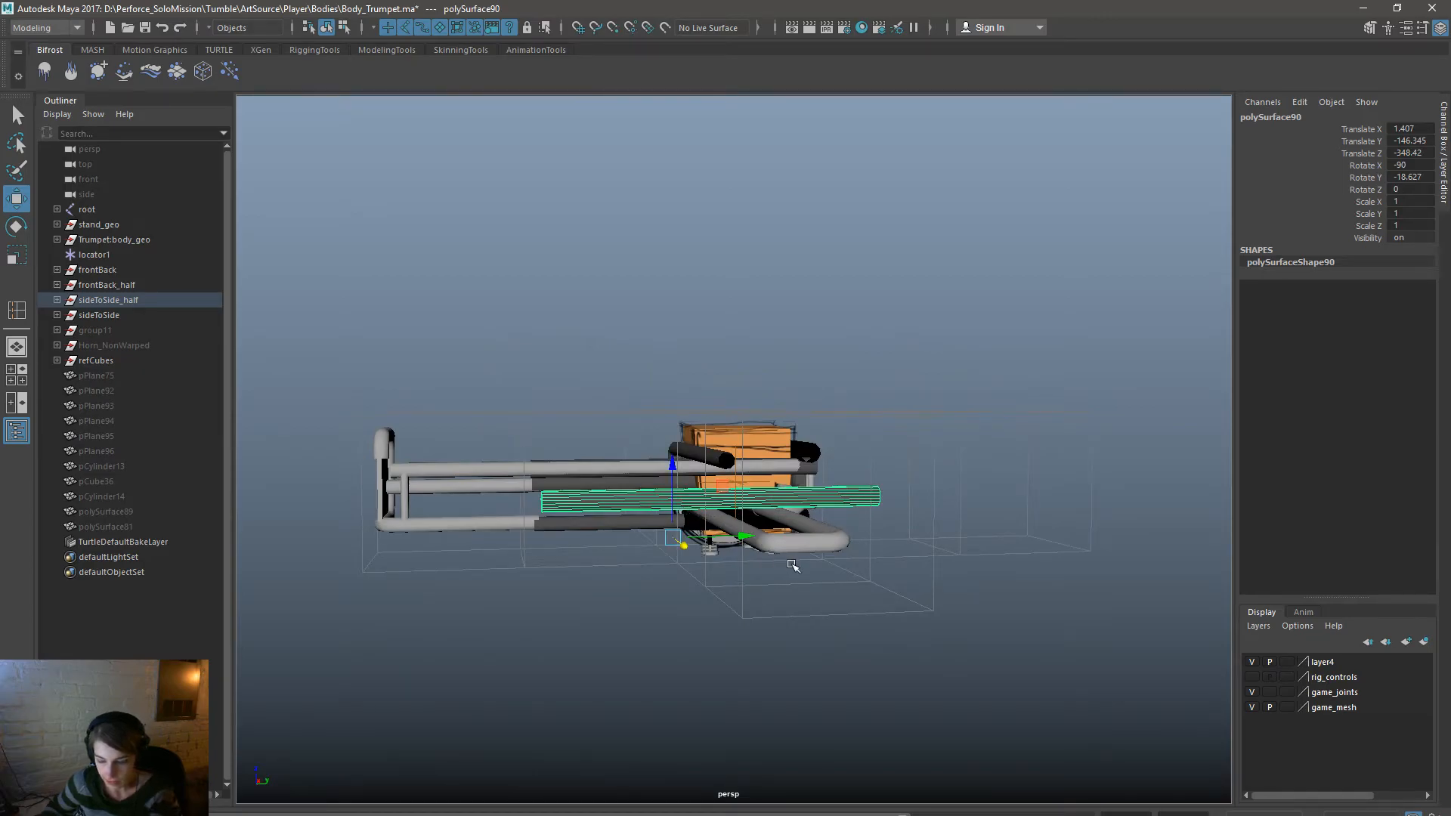
pyautogui.press('Delete')
# Duplicate a dark tube of the side appendage and lay the copy crosswise at the end of the dark frontBack tube.
pyautogui.click(591, 524)
pyautogui.keyDown('alt'); pyautogui.moveTo(593, 527); pyautogui.dragTo(881, 595); pyautogui.keyUp('alt')
pyautogui.hotkey('ctrl', 'd')
pyautogui.moveTo(815, 558); pyautogui.dragTo(734, 532)
pyautogui.keyDown('alt'); pyautogui.moveTo(734, 532); pyautogui.dragTo(782, 578, button='right'); pyautogui.keyUp('alt')
pyautogui.moveTo(771, 613); pyautogui.dragTo(700, 503)
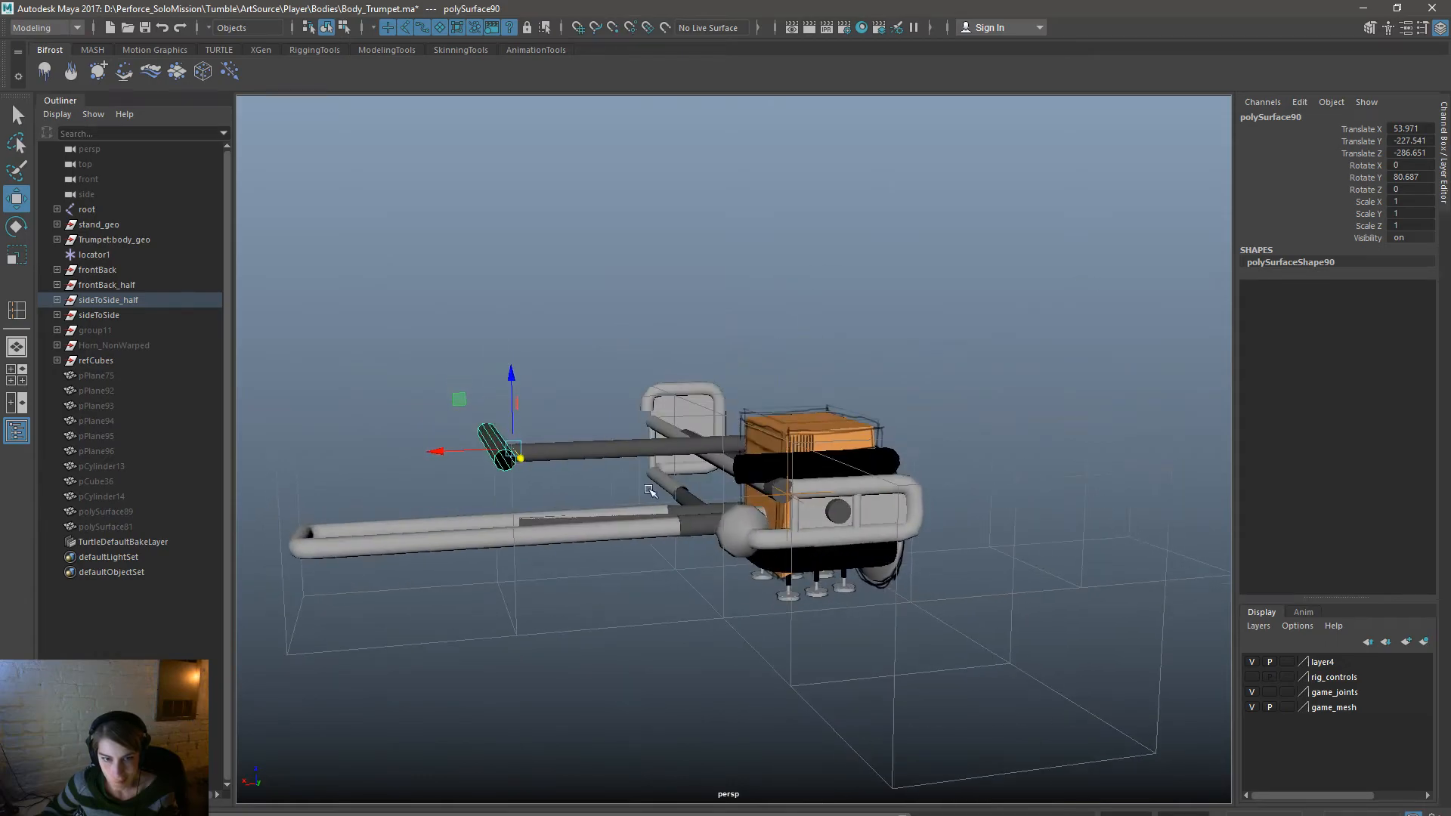
pyautogui.moveTo(506, 389); pyautogui.dragTo(572, 517)
pyautogui.moveTo(443, 545); pyautogui.dragTo(482, 542)
pyautogui.keyDown('alt'); pyautogui.moveTo(482, 543); pyautogui.dragTo(814, 545); pyautogui.keyUp('alt')
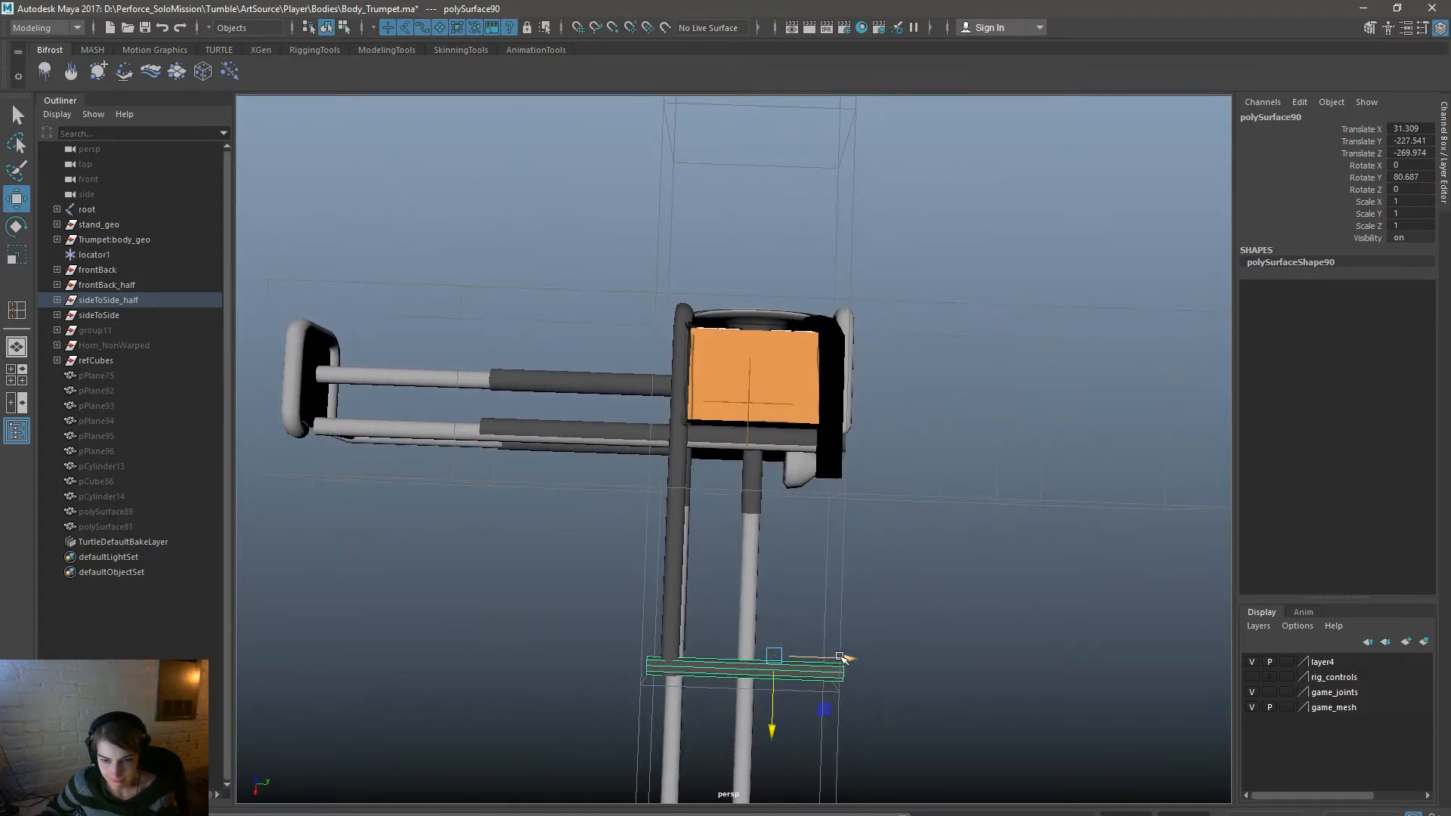
# Duplicate the crosswise tube, turn the copy parallel to the frontBack tubes, and line it up between the crossbar's outer end and the body.
pyautogui.moveTo(809, 535)
pyautogui.keyDown('alt'); pyautogui.mouseDown()
pyautogui.moveTo(786, 575)
pyautogui.moveTo(820, 502)
pyautogui.moveTo(823, 517)
pyautogui.mouseUp(); pyautogui.keyUp('alt')
pyautogui.press('e')
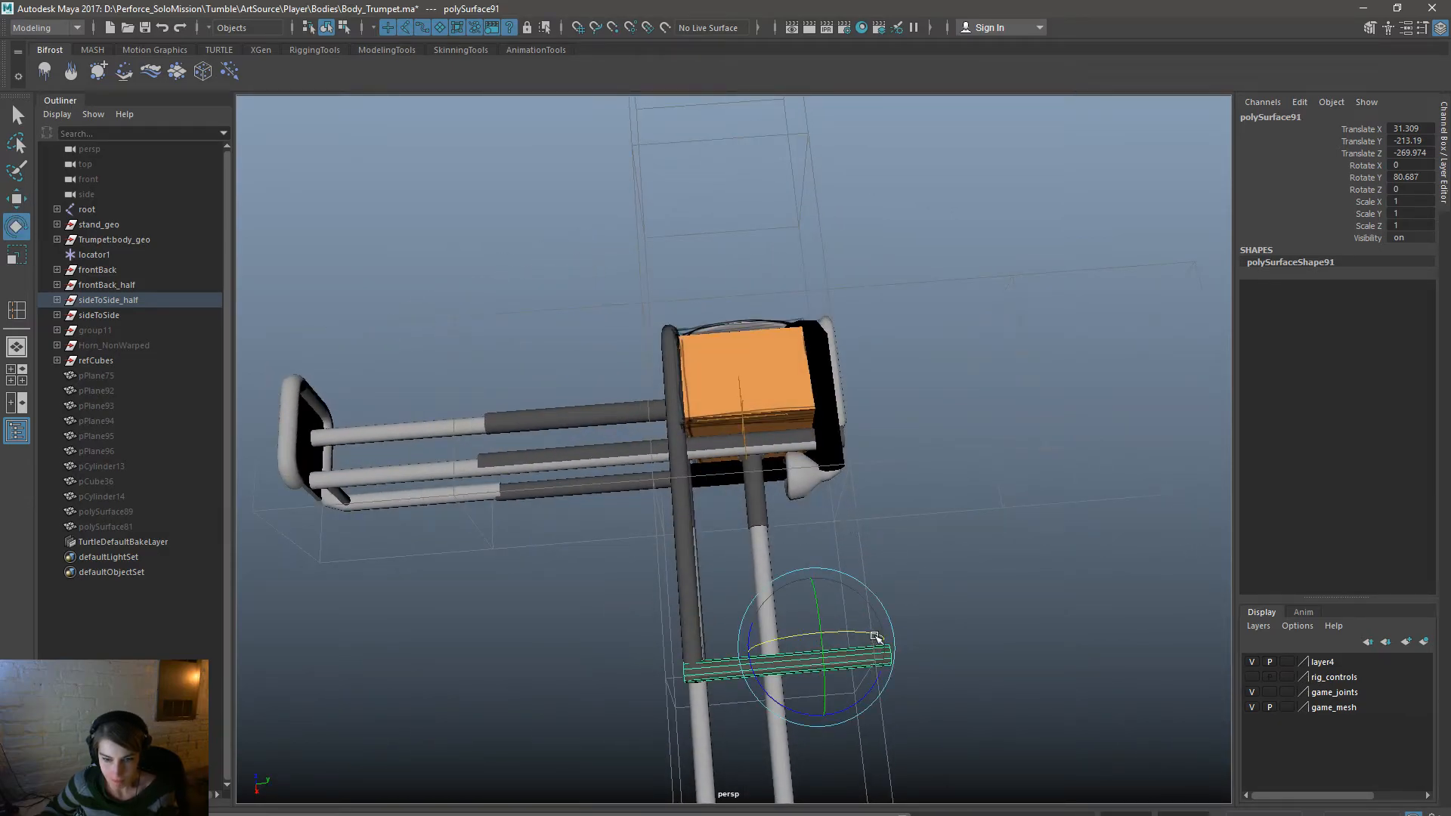
pyautogui.moveTo(874, 637); pyautogui.dragTo(755, 738)
pyautogui.press('w')
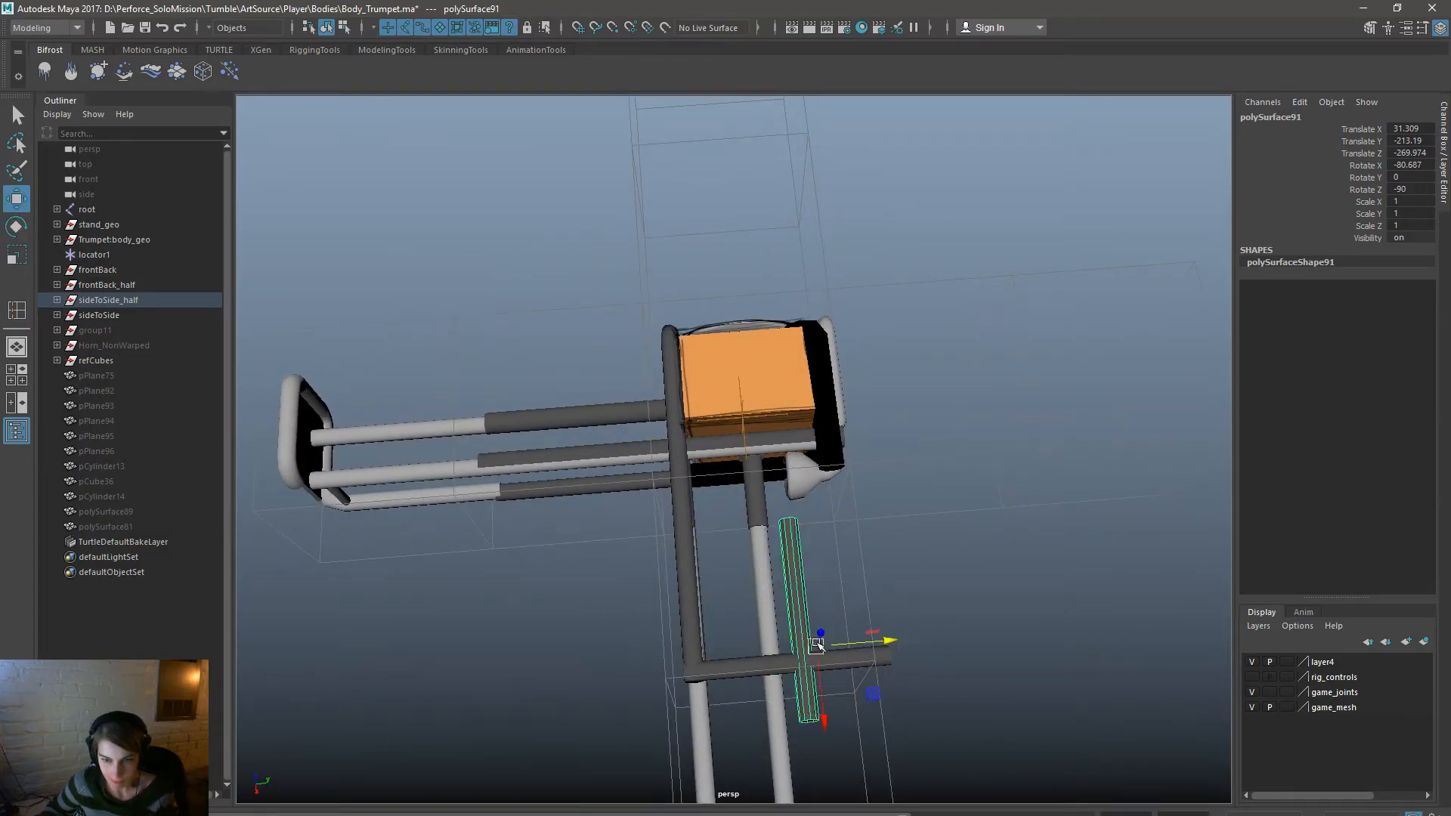
pyautogui.moveTo(868, 629); pyautogui.dragTo(935, 640)
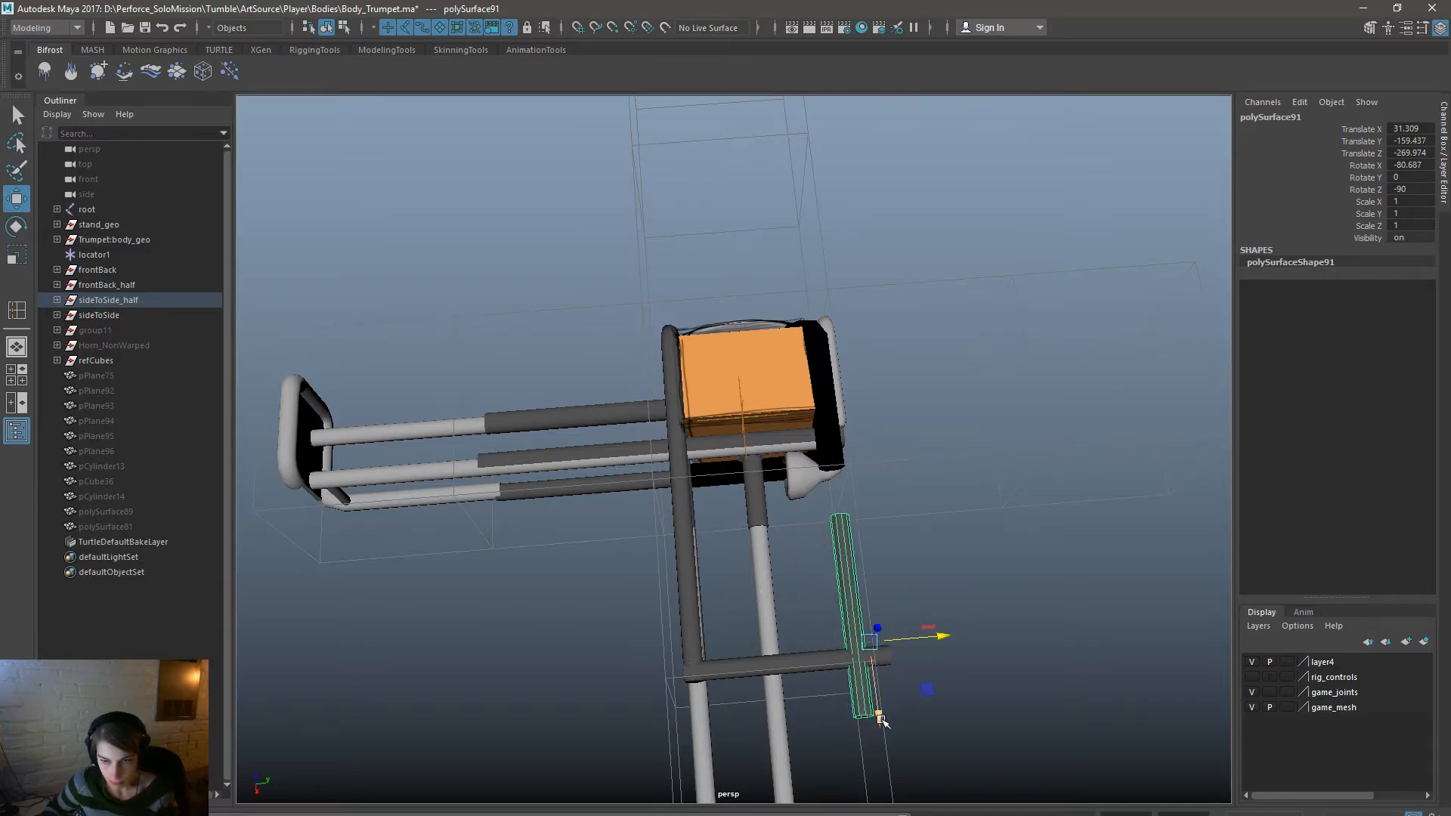
pyautogui.moveTo(881, 720); pyautogui.dragTo(865, 659)
pyautogui.click(992, 614)
pyautogui.scroll(-5, 998, 627)
pyautogui.keyDown('alt'); pyautogui.moveTo(979, 633); pyautogui.dragTo(1088, 595); pyautogui.keyUp('alt')
pyautogui.scroll(5, 899, 477)
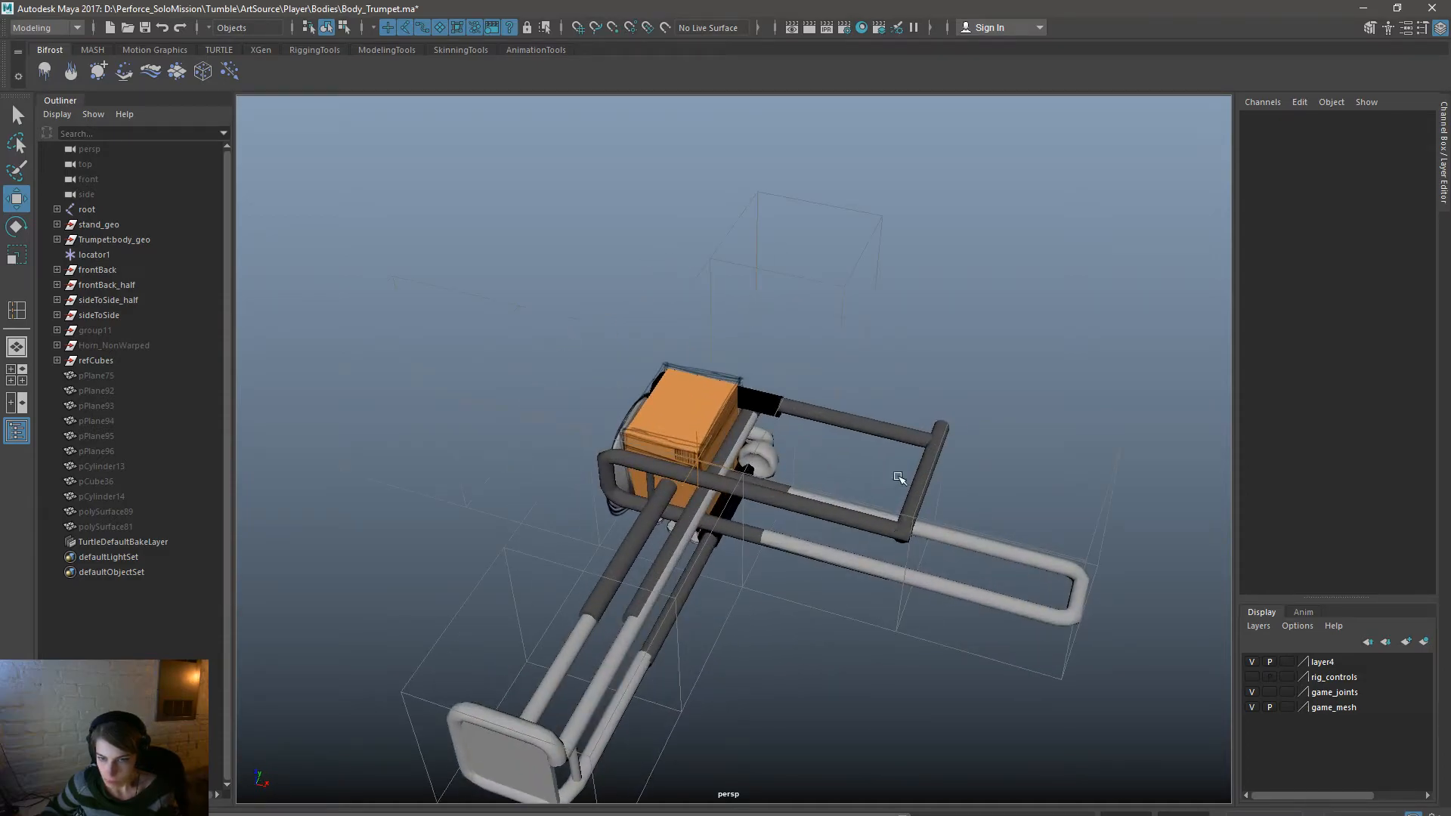
# Delete the crosswise tube and the parallel tube copied from it.
pyautogui.click(843, 519)
pyautogui.click(764, 399)
pyautogui.keyDown('alt'); pyautogui.moveTo(916, 416); pyautogui.dragTo(987, 531); pyautogui.keyUp('alt')
pyautogui.press('Delete')
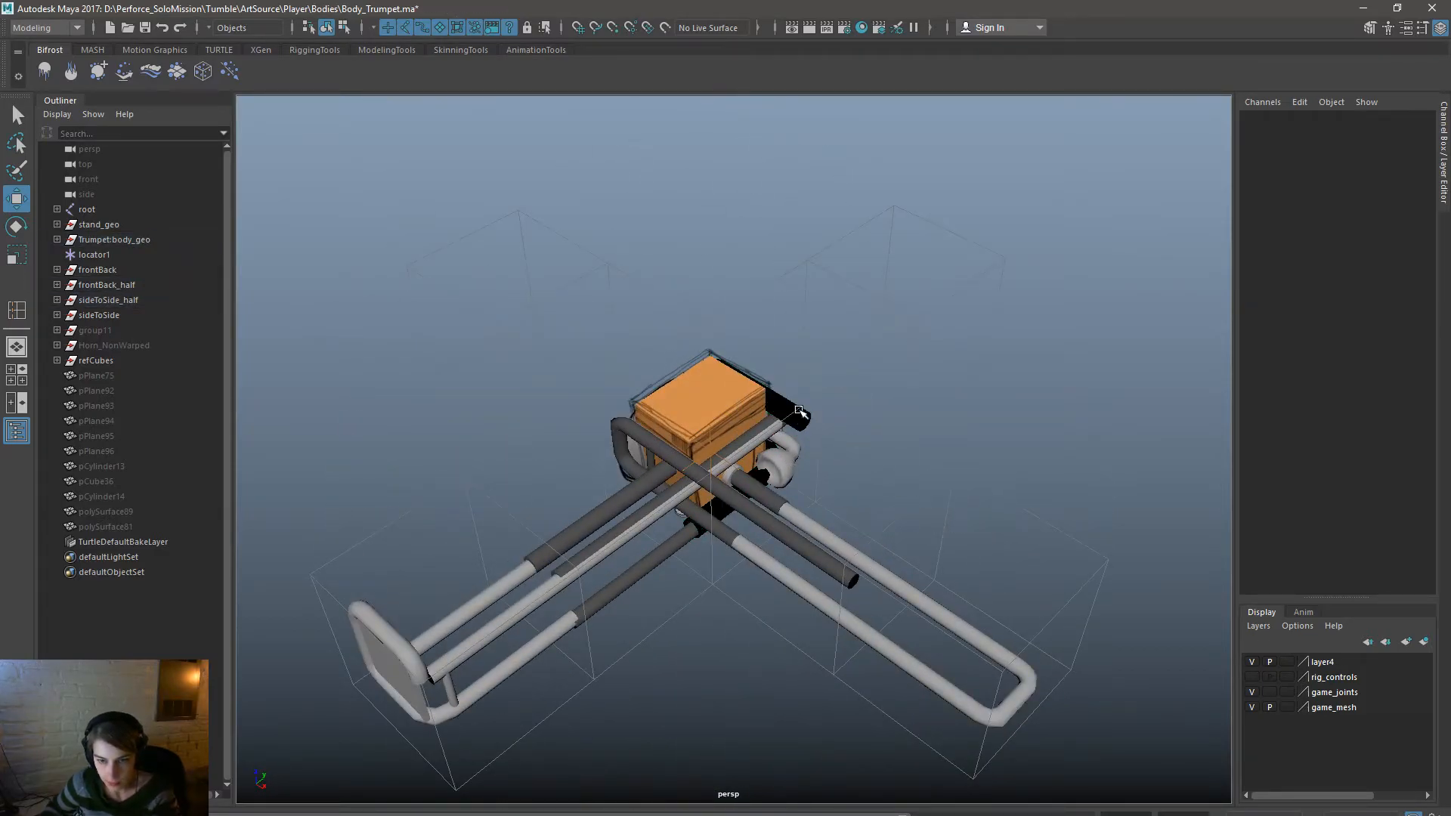
# Try to select part of the bent black body tube pCylinder11 by its faces.
pyautogui.click(797, 413)
pyautogui.keyDown('alt'); pyautogui.moveTo(910, 489); pyautogui.dragTo(808, 451); pyautogui.keyUp('alt')
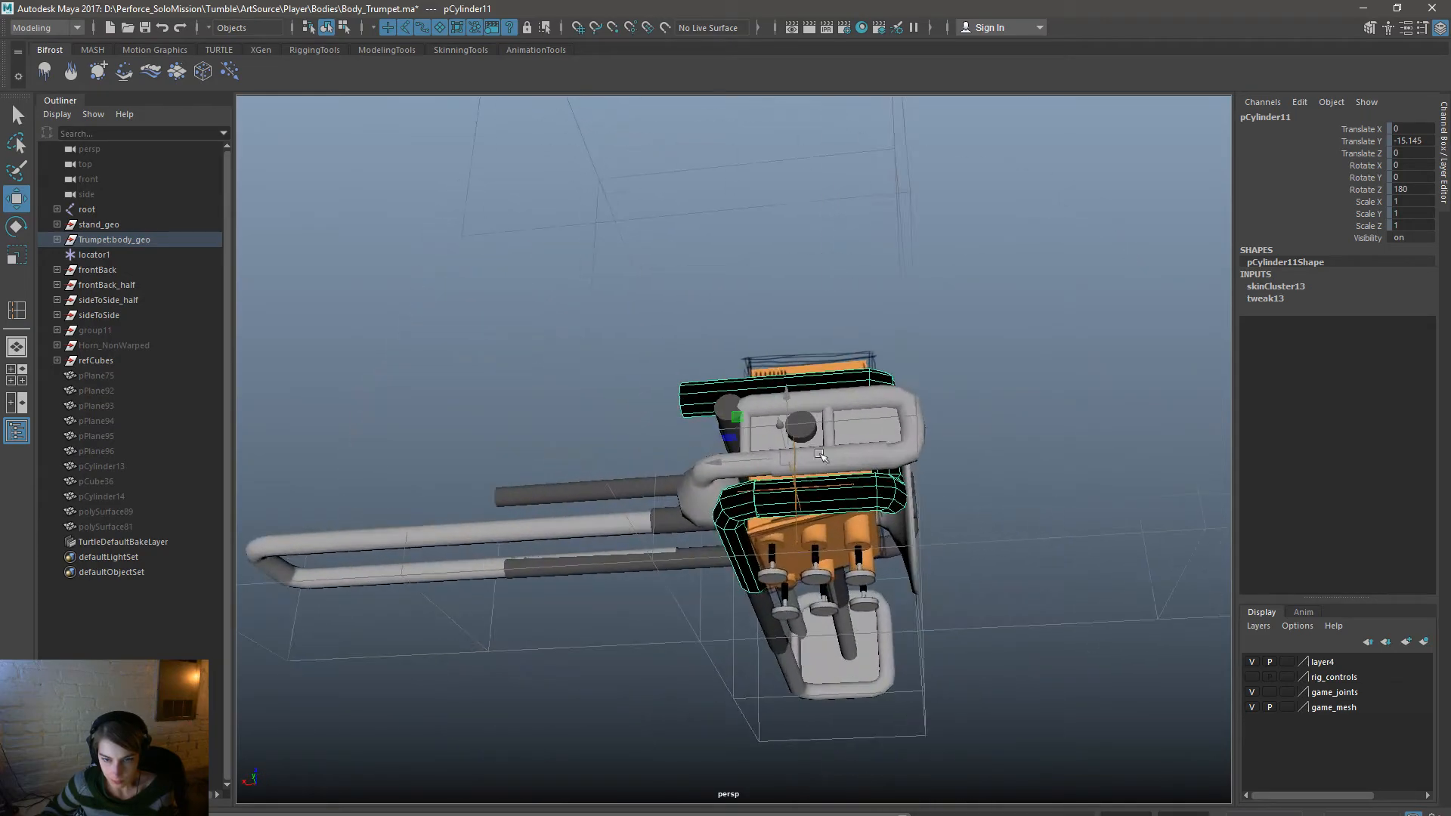
pyautogui.moveTo(874, 475); pyautogui.dragTo(874, 516, button='right')
pyautogui.moveTo(804, 629); pyautogui.dragTo(672, 473)
pyautogui.keyDown('alt'); pyautogui.moveTo(828, 531); pyautogui.dragTo(848, 541); pyautogui.keyUp('alt')
pyautogui.hotkey('ctrl', 'z')
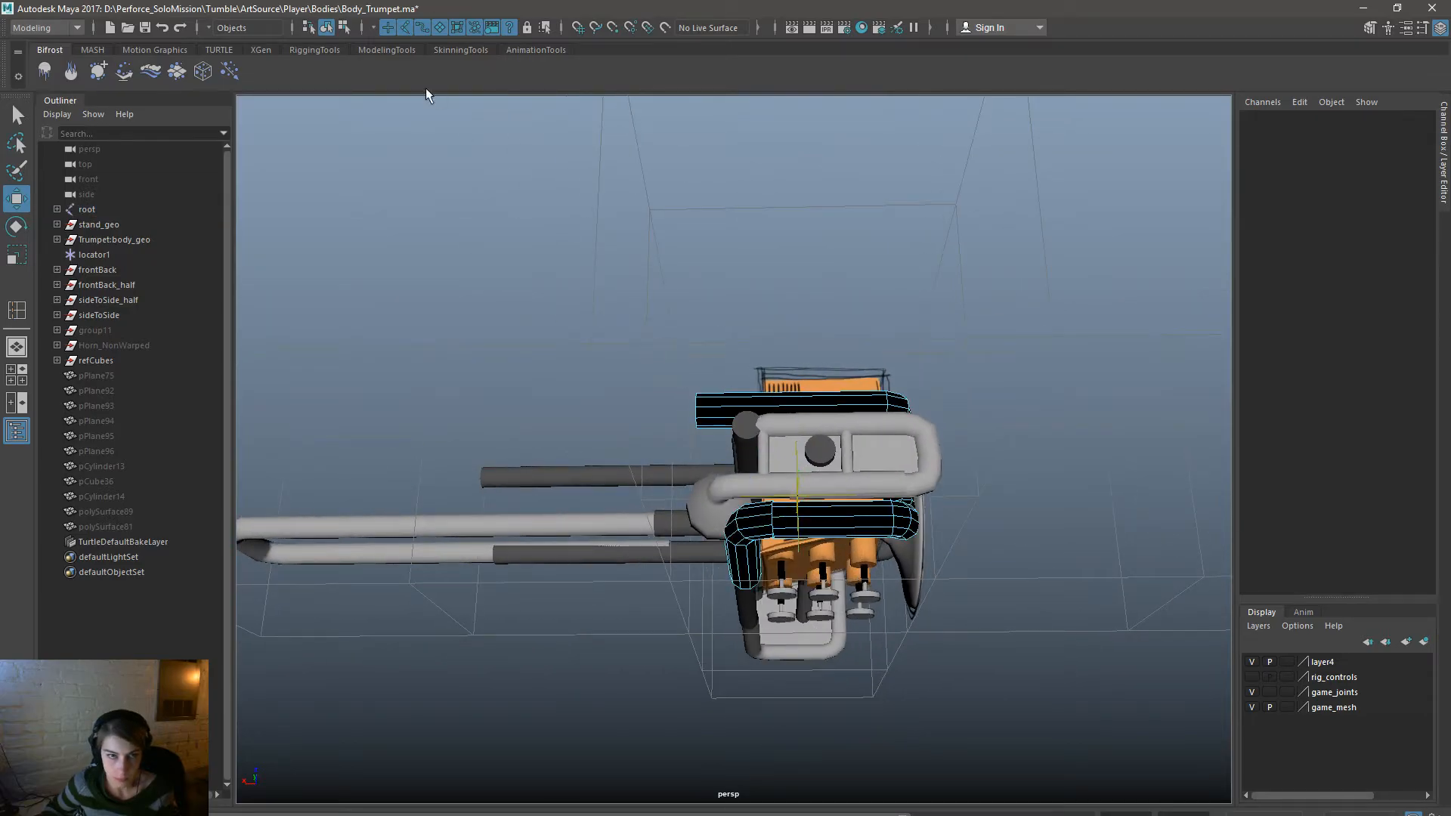
# Hide the game_joints layer and select the faces of the lower section of the bent black tube pCylinder11.
pyautogui.click(87, 210)
pyautogui.click(1256, 694)
pyautogui.click(1075, 670)
pyautogui.click(777, 491)
pyautogui.click(779, 517)
pyautogui.rightClick(792, 517)
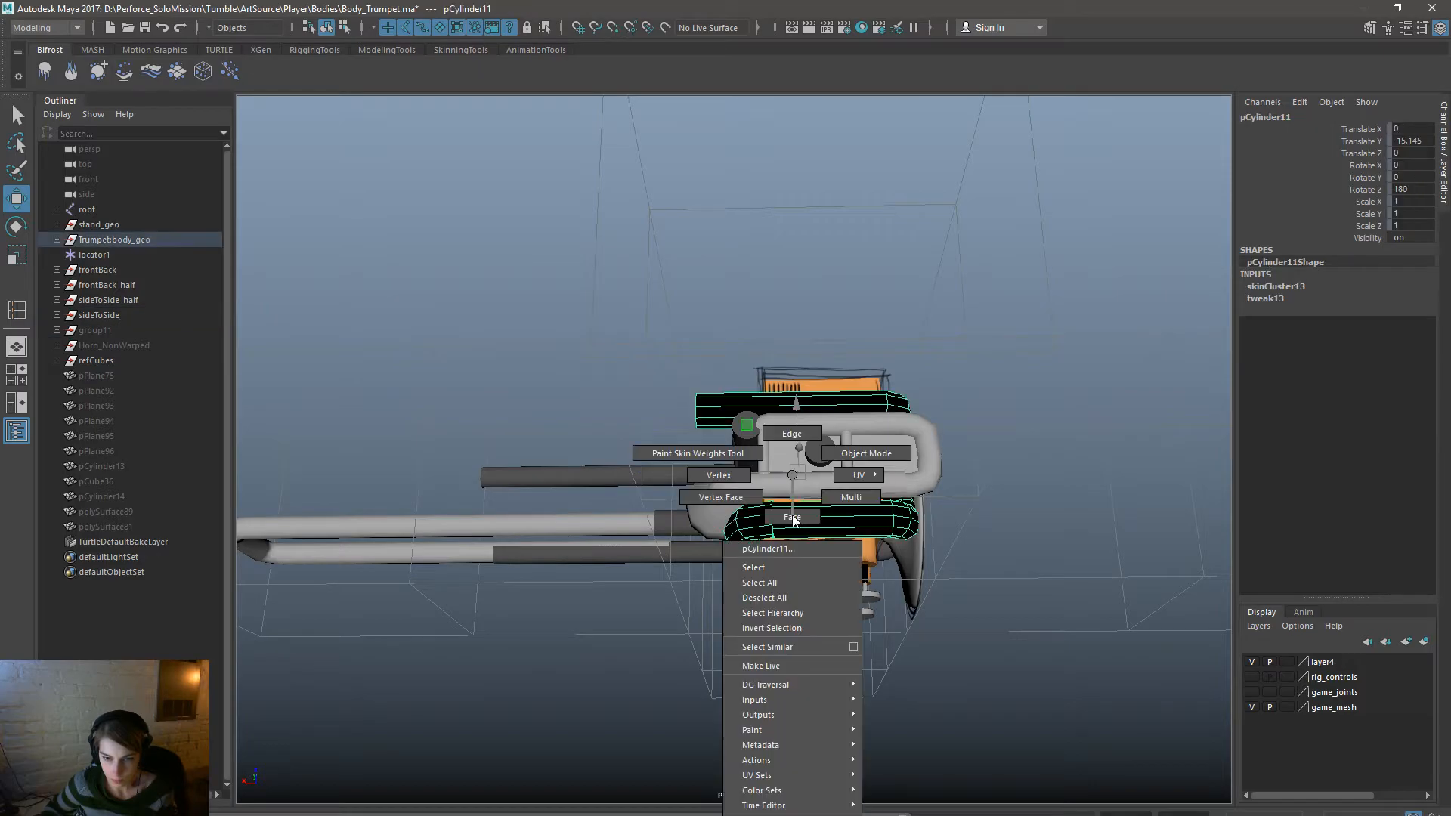
pyautogui.click(792, 516)
pyautogui.keyDown('alt'); pyautogui.moveTo(792, 517); pyautogui.dragTo(858, 597); pyautogui.keyUp('alt')
pyautogui.moveTo(684, 517); pyautogui.dragTo(646, 502)
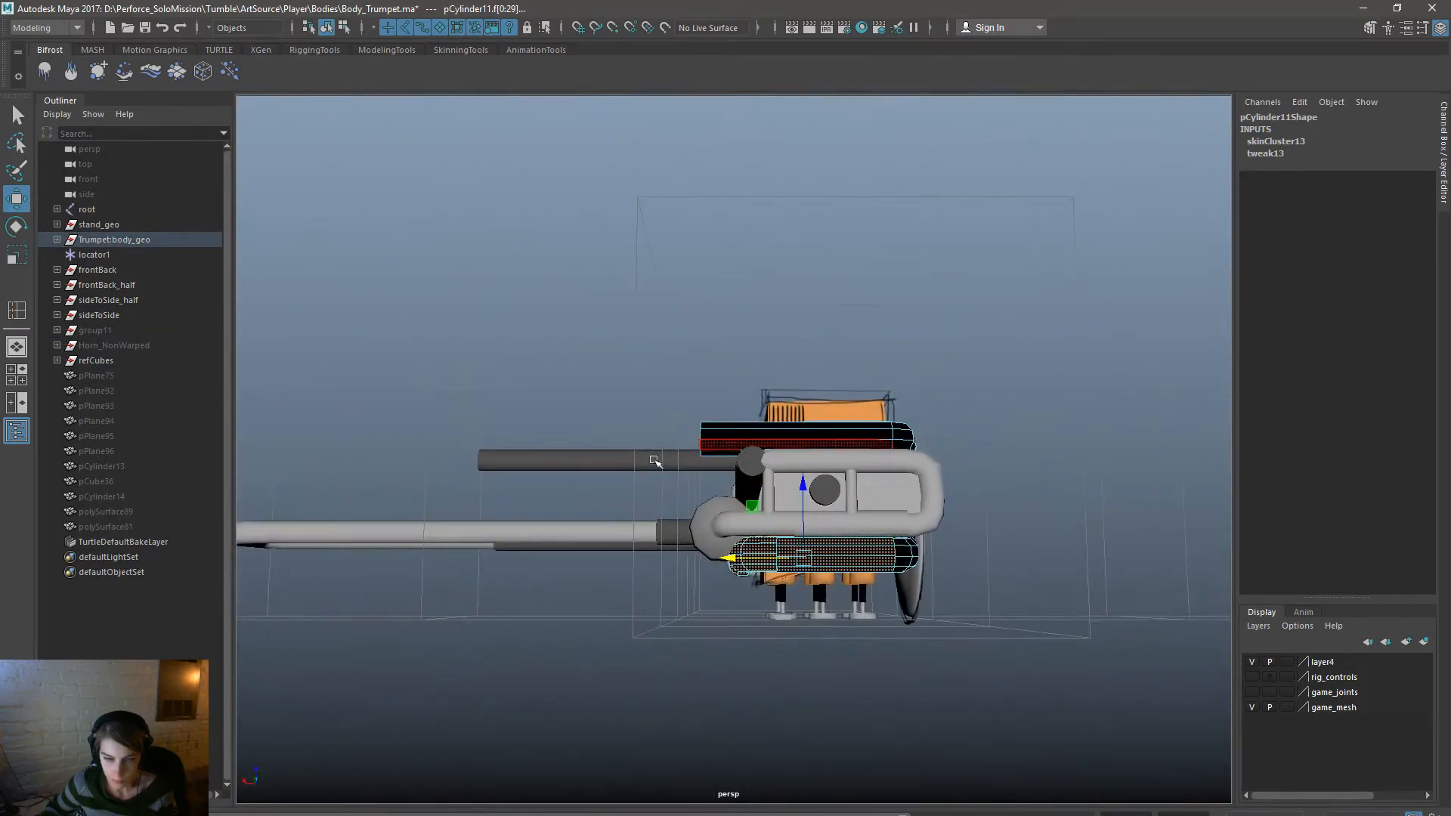
# Extract the selected faces of the bent black tube into separate meshes and return to object selection.
pyautogui.press('space')
pyautogui.click(457, 494)
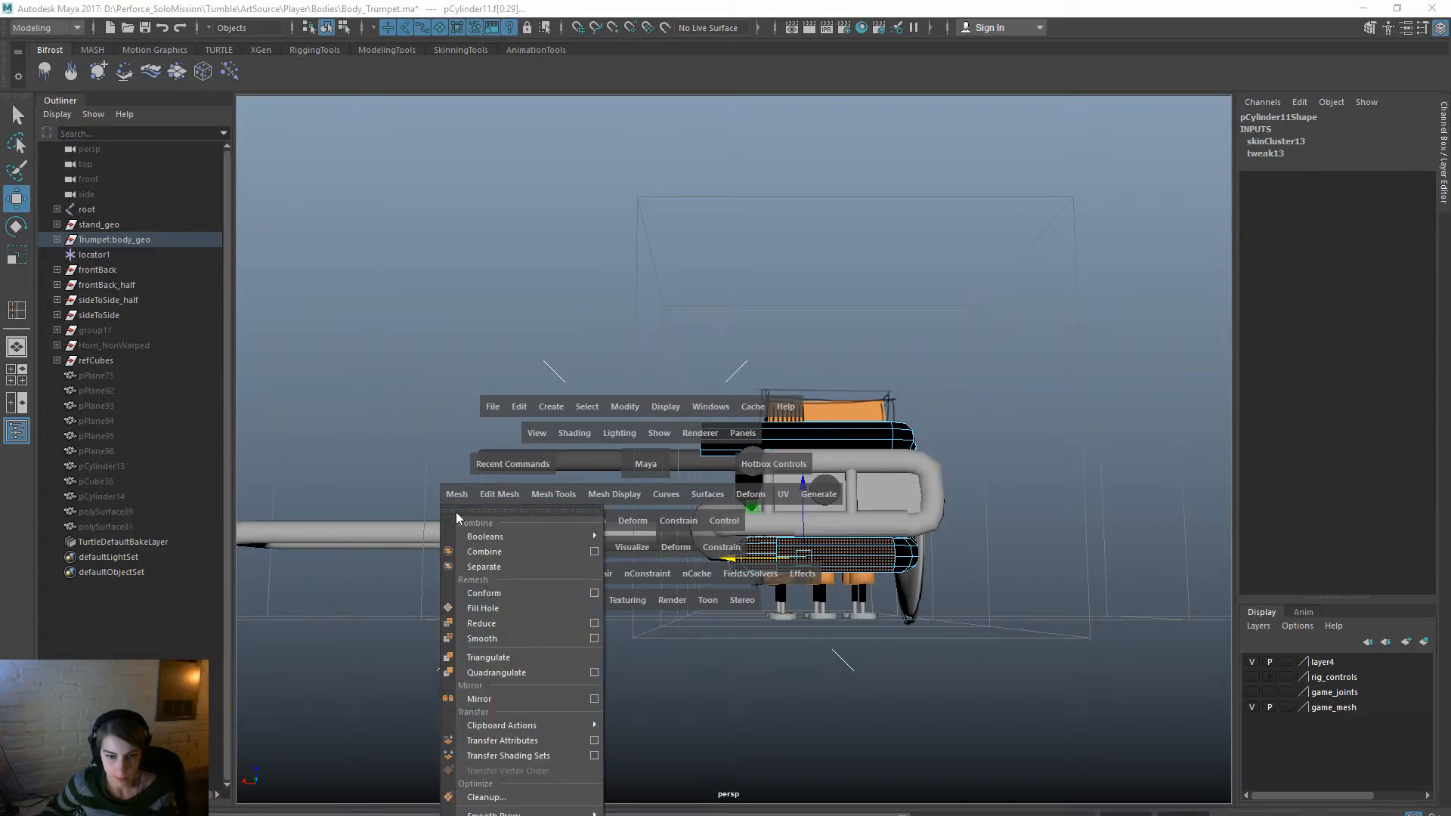
pyautogui.click(328, 502)
pyautogui.click(500, 497)
pyautogui.click(533, 387)
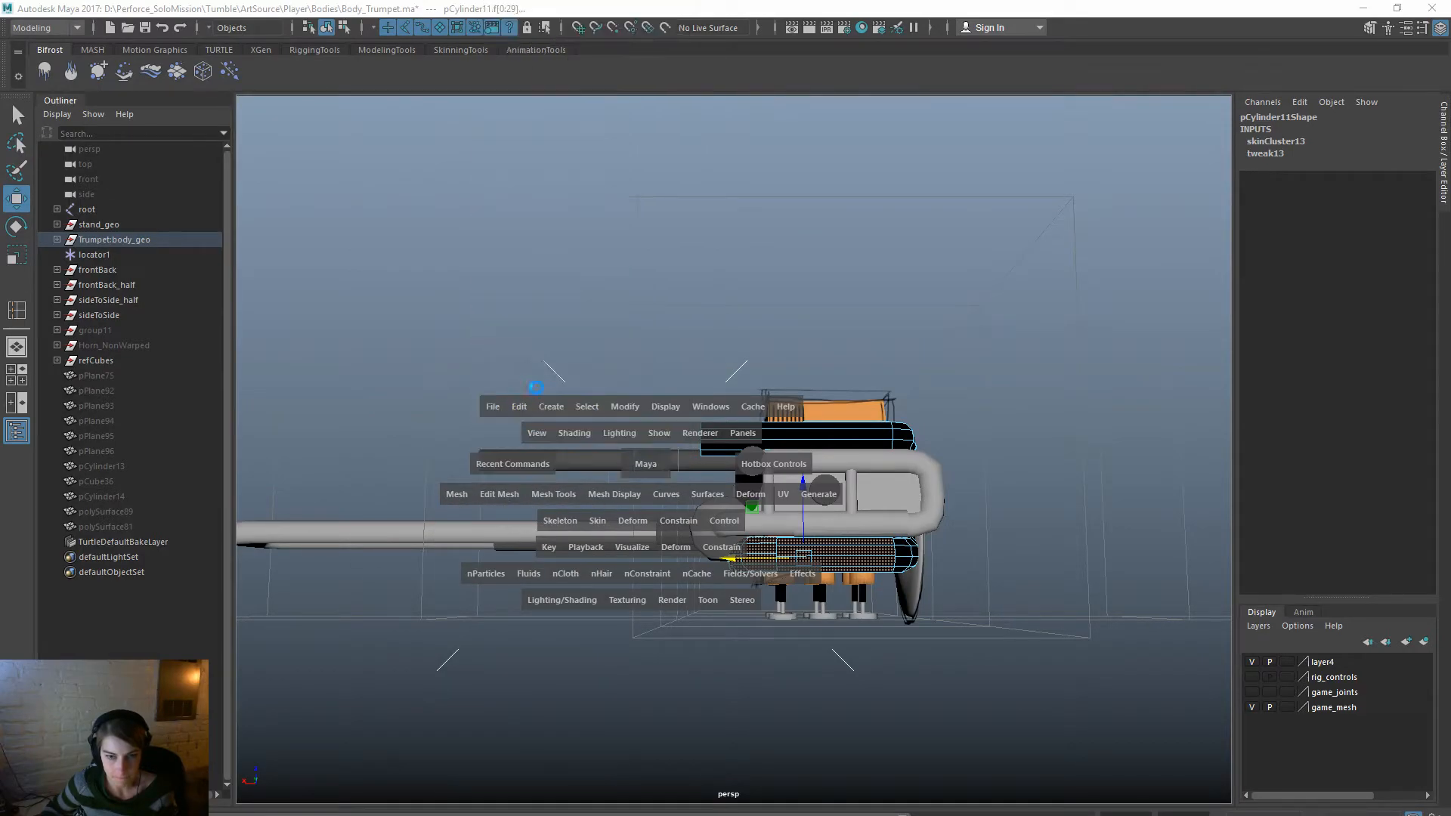
pyautogui.click(621, 346)
pyautogui.moveTo(861, 561); pyautogui.dragTo(937, 453, button='right')
pyautogui.click(1126, 467)
# Turn on the Visibility of the leftover transform2 node under pCylinder11 to check it, and delete the node.
pyautogui.click(804, 551)
pyautogui.keyDown('alt'); pyautogui.moveTo(852, 557); pyautogui.dragTo(888, 600); pyautogui.keyUp('alt')
pyautogui.press('f')
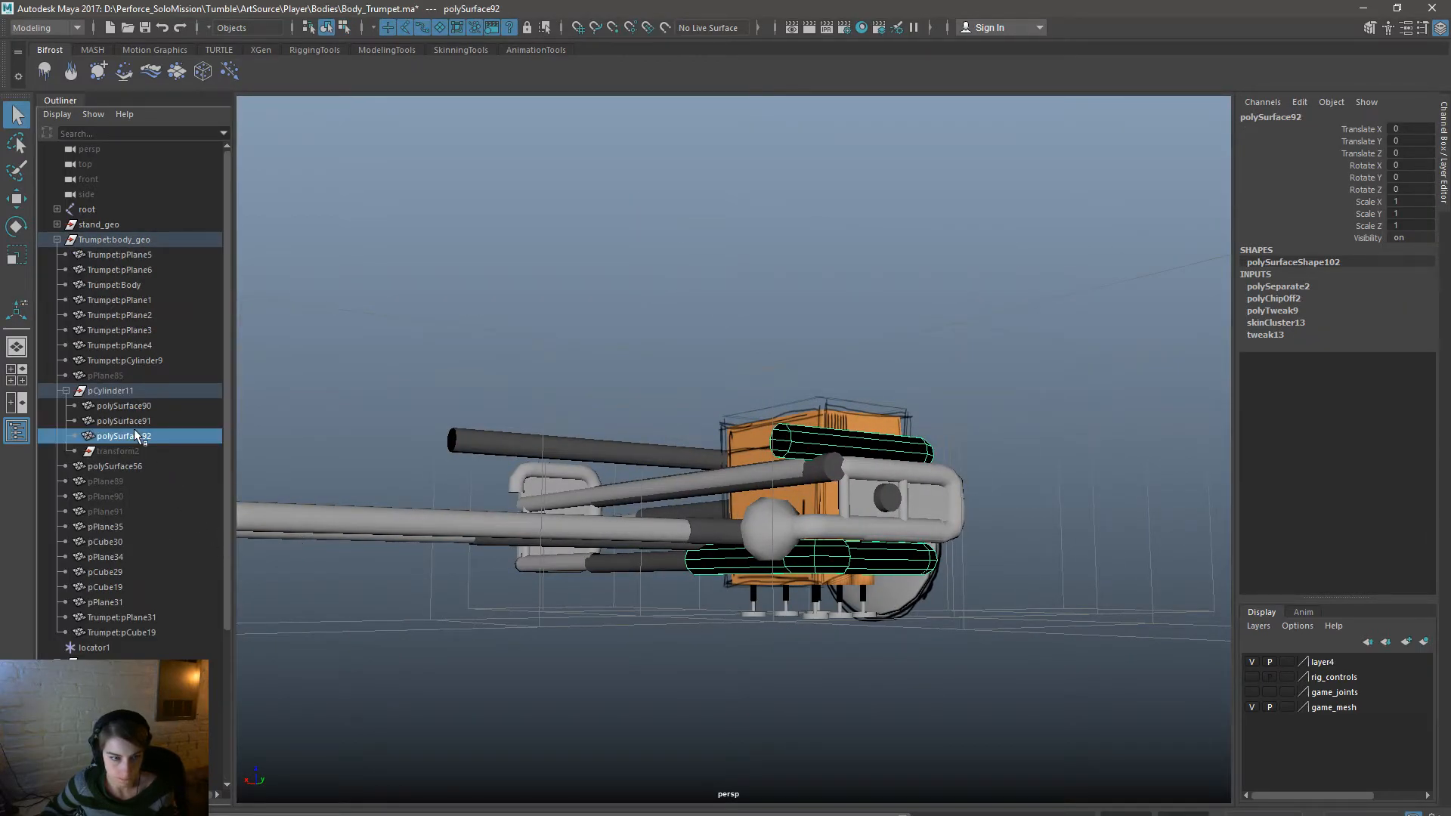
pyautogui.click(113, 451)
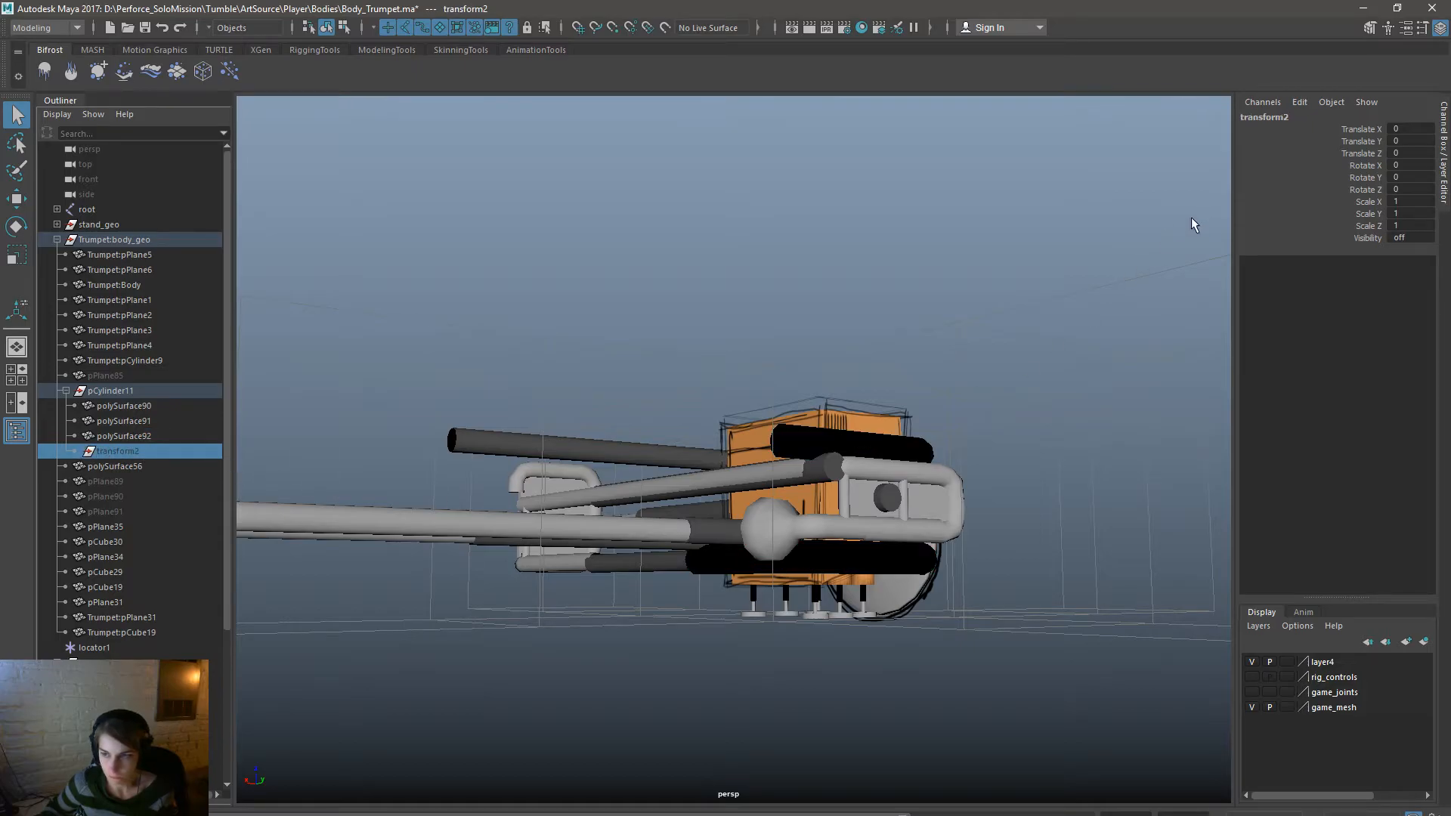
pyautogui.keyDown('alt'); pyautogui.moveTo(1100, 382); pyautogui.dragTo(952, 421, button='right'); pyautogui.keyUp('alt')
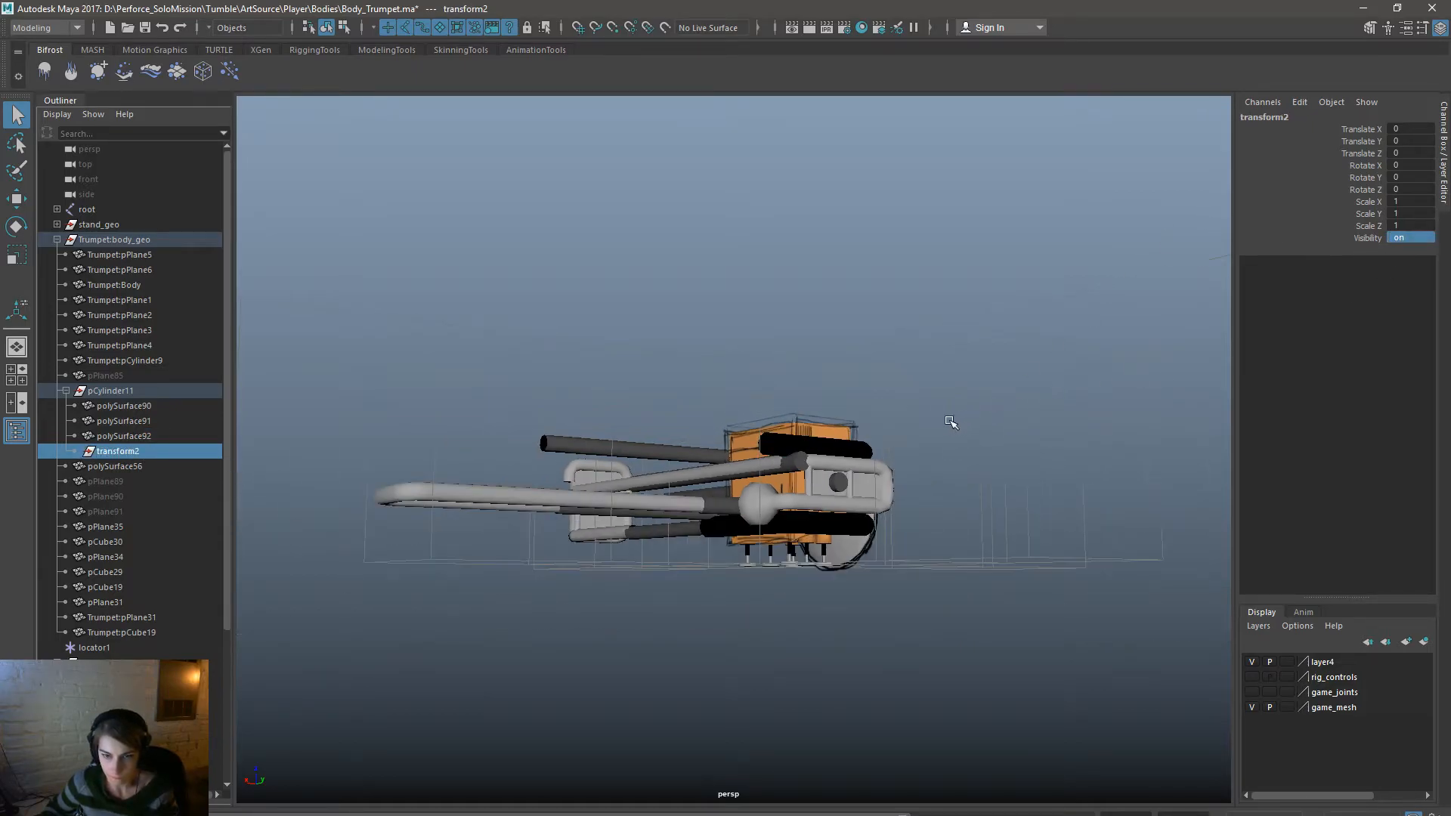
pyautogui.press('w')
pyautogui.moveTo(782, 454); pyautogui.dragTo(943, 197)
pyautogui.hotkey('ctrl', 'z')
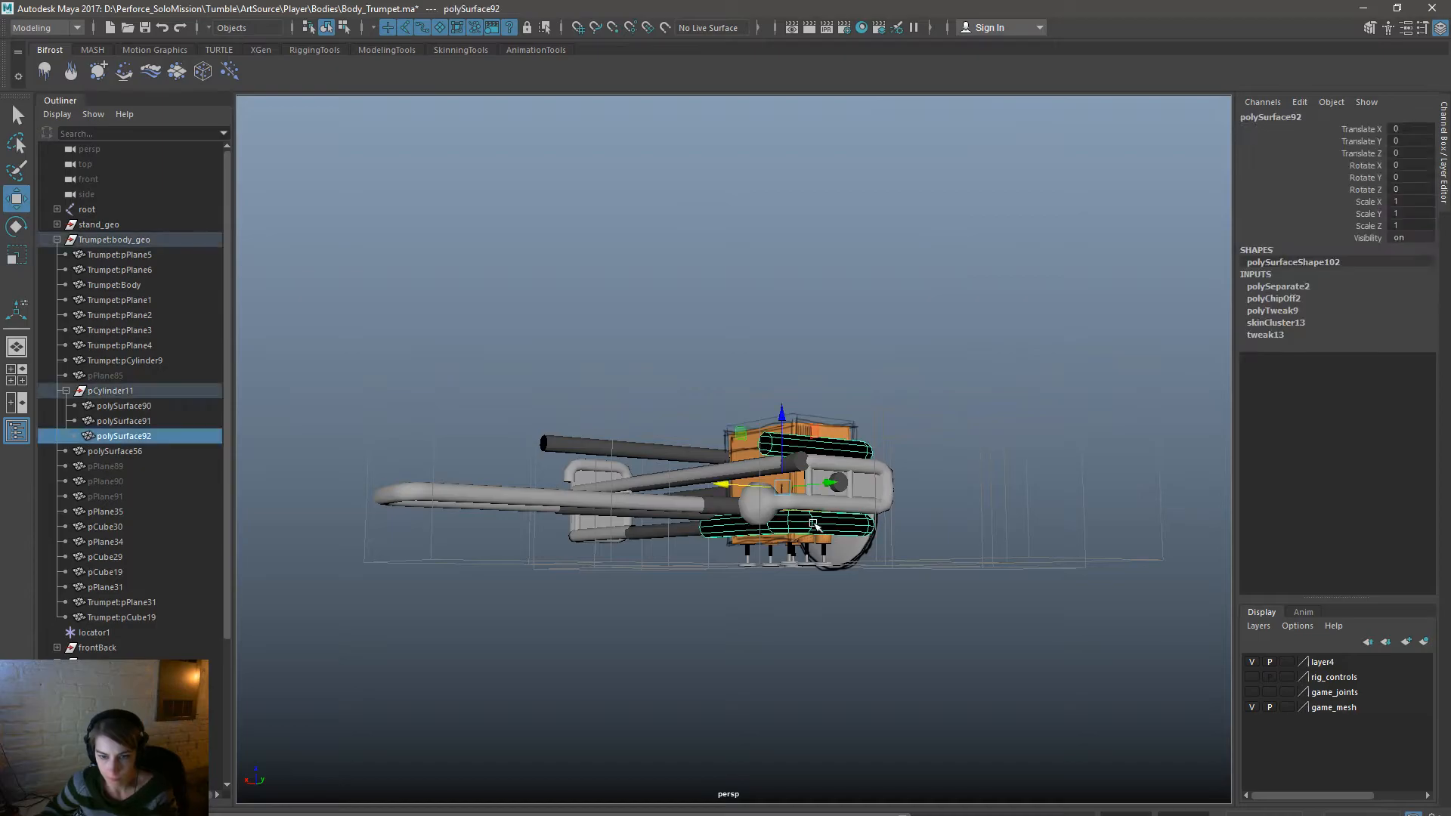
# Duplicate the separated black tube piece and delete the unwanted groups of faces from the copy.
pyautogui.keyDown('alt'); pyautogui.moveTo(852, 539); pyautogui.dragTo(772, 343); pyautogui.keyUp('alt')
pyautogui.hotkey('ctrl', 'd')
pyautogui.keyDown('alt'); pyautogui.moveTo(945, 404); pyautogui.dragTo(868, 394); pyautogui.keyUp('alt')
pyautogui.rightClick(822, 383)
pyautogui.moveTo(822, 383); pyautogui.dragTo(821, 424, button='right')
pyautogui.moveTo(930, 424); pyautogui.dragTo(639, 322)
pyautogui.press('Delete')
pyautogui.keyDown('alt'); pyautogui.moveTo(871, 487); pyautogui.dragTo(750, 505); pyautogui.keyUp('alt')
pyautogui.keyDown('alt'); pyautogui.moveTo(750, 504); pyautogui.dragTo(891, 563, button='right'); pyautogui.keyUp('alt')
pyautogui.moveTo(910, 594); pyautogui.dragTo(791, 478)
pyautogui.keyDown('alt'); pyautogui.moveTo(907, 568); pyautogui.dragTo(643, 372); pyautogui.keyUp('alt')
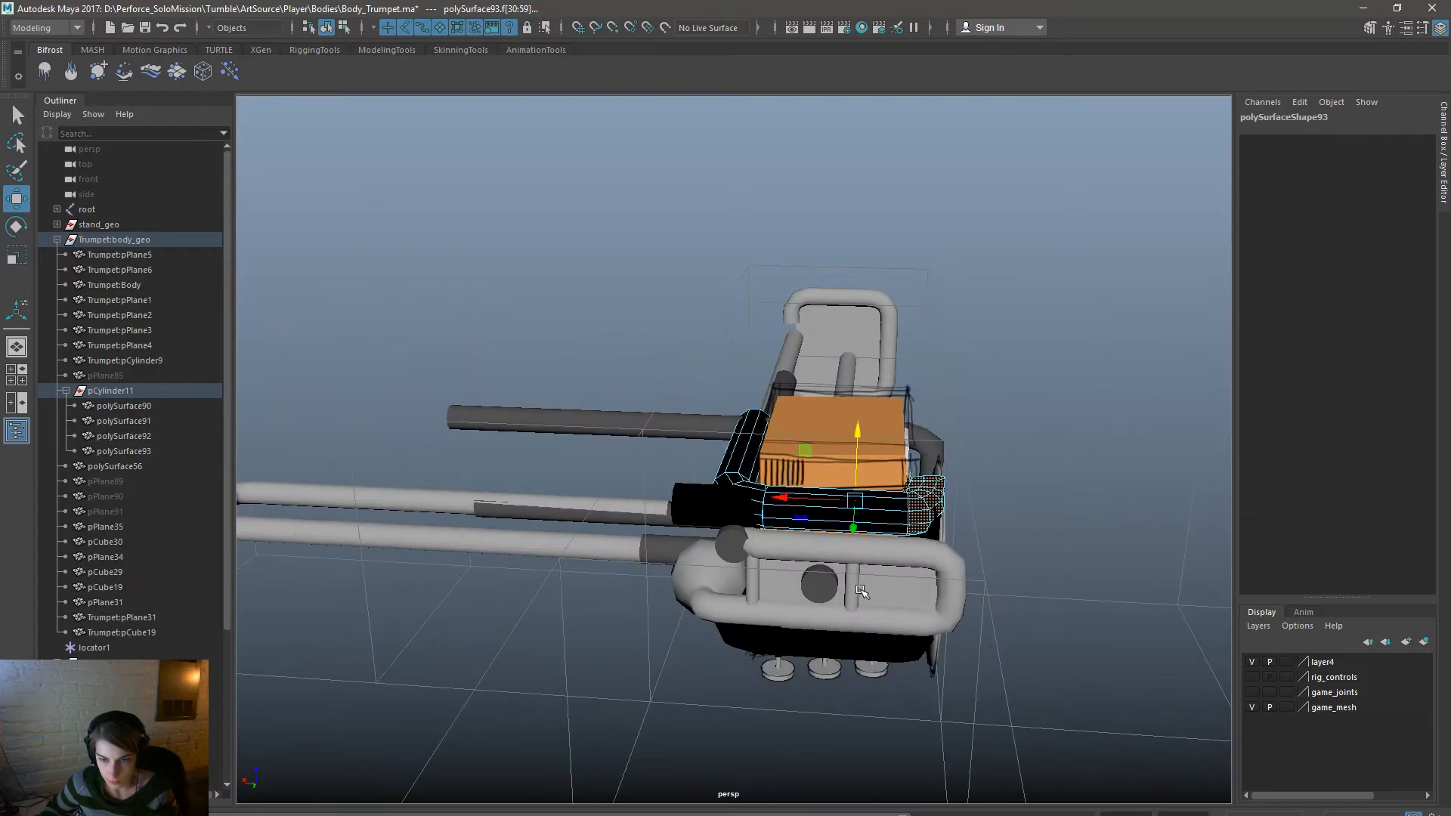
pyautogui.press('Delete')
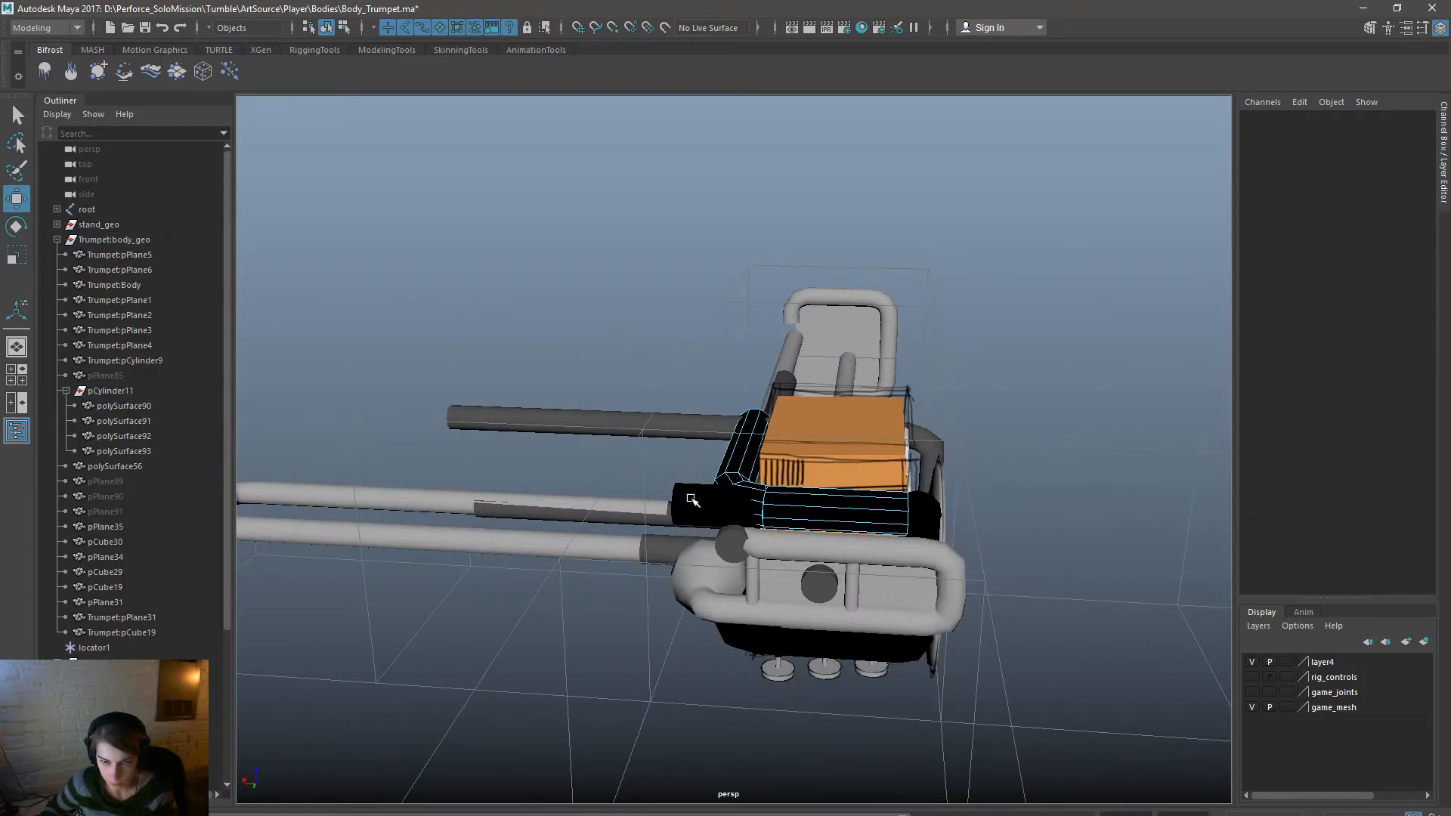
# Delete the upper straight section of faces from polySurface92 and return to object selection.
pyautogui.click(743, 512)
pyautogui.moveTo(702, 504); pyautogui.dragTo(624, 391, button='right')
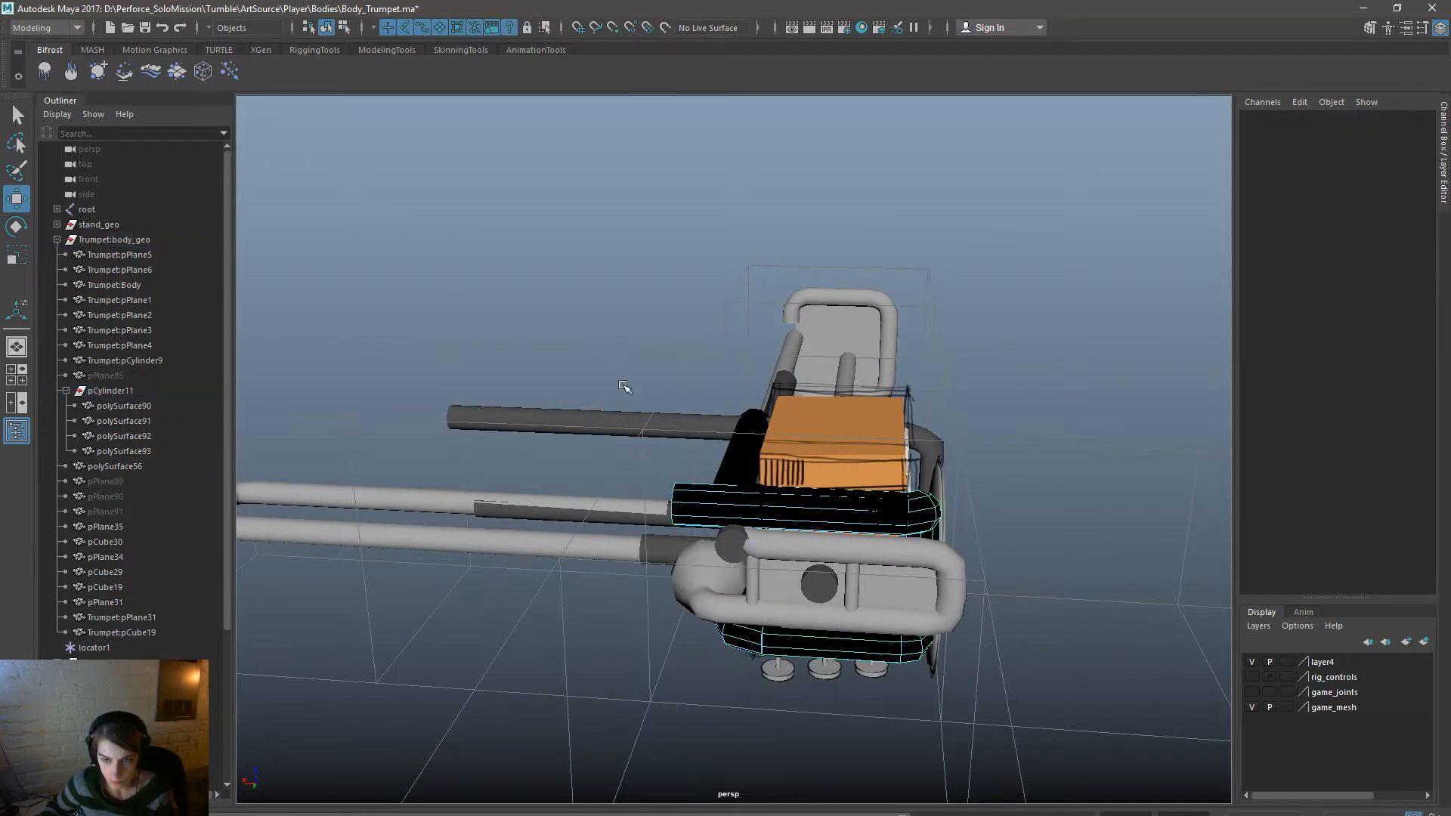
pyautogui.moveTo(837, 539); pyautogui.dragTo(894, 522)
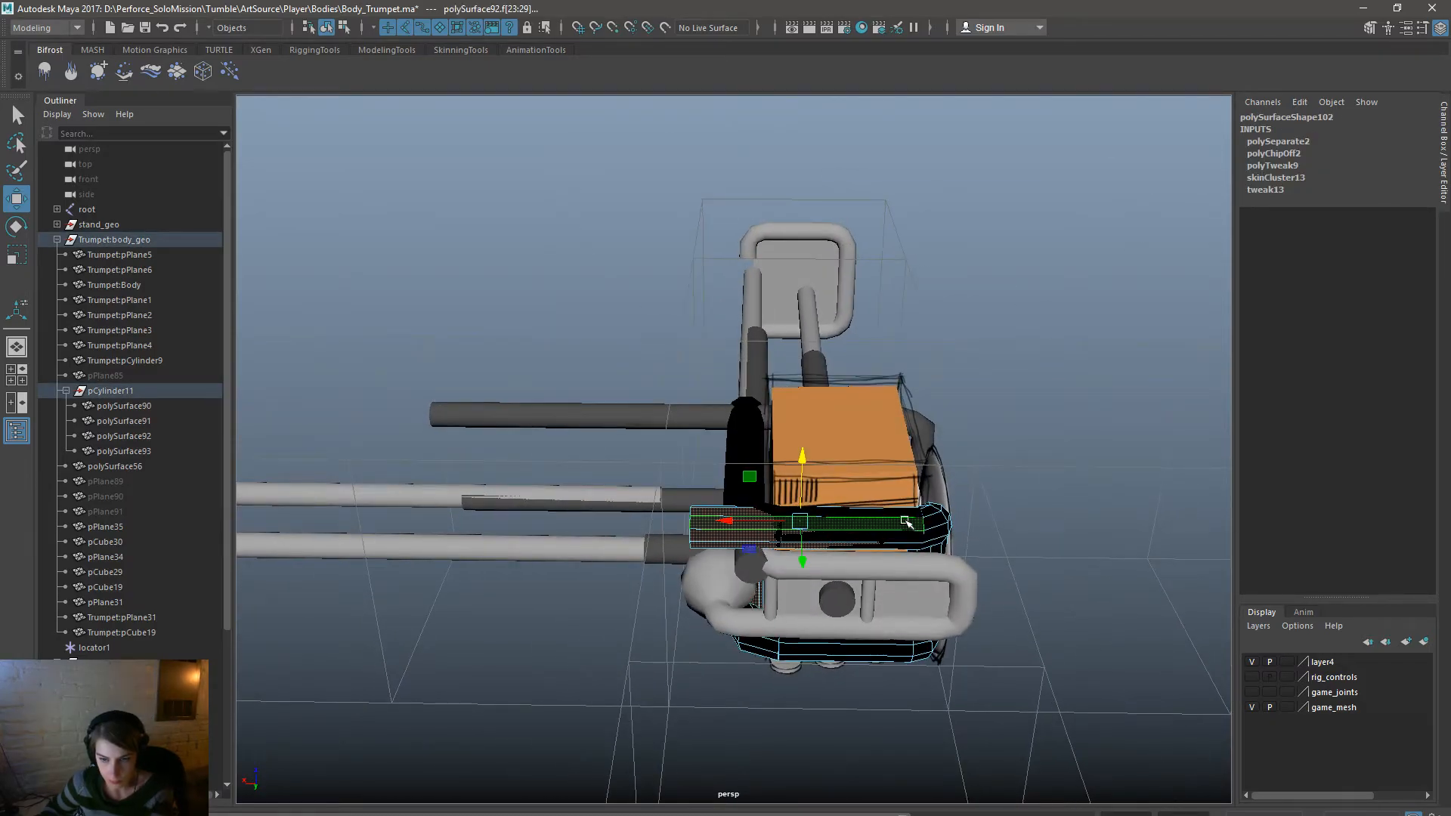
pyautogui.press('Delete')
pyautogui.moveTo(946, 476); pyautogui.dragTo(1026, 451, button='right')
pyautogui.click(1026, 451)
# Select the vertices of the bent black tubes' outer leg and corner, viewed from above the body.
pyautogui.click(923, 513)
pyautogui.keyDown('alt'); pyautogui.moveTo(923, 512); pyautogui.dragTo(623, 541); pyautogui.keyUp('alt')
pyautogui.keyDown('alt'); pyautogui.moveTo(1007, 525); pyautogui.dragTo(922, 522); pyautogui.keyUp('alt')
pyautogui.press('F8')
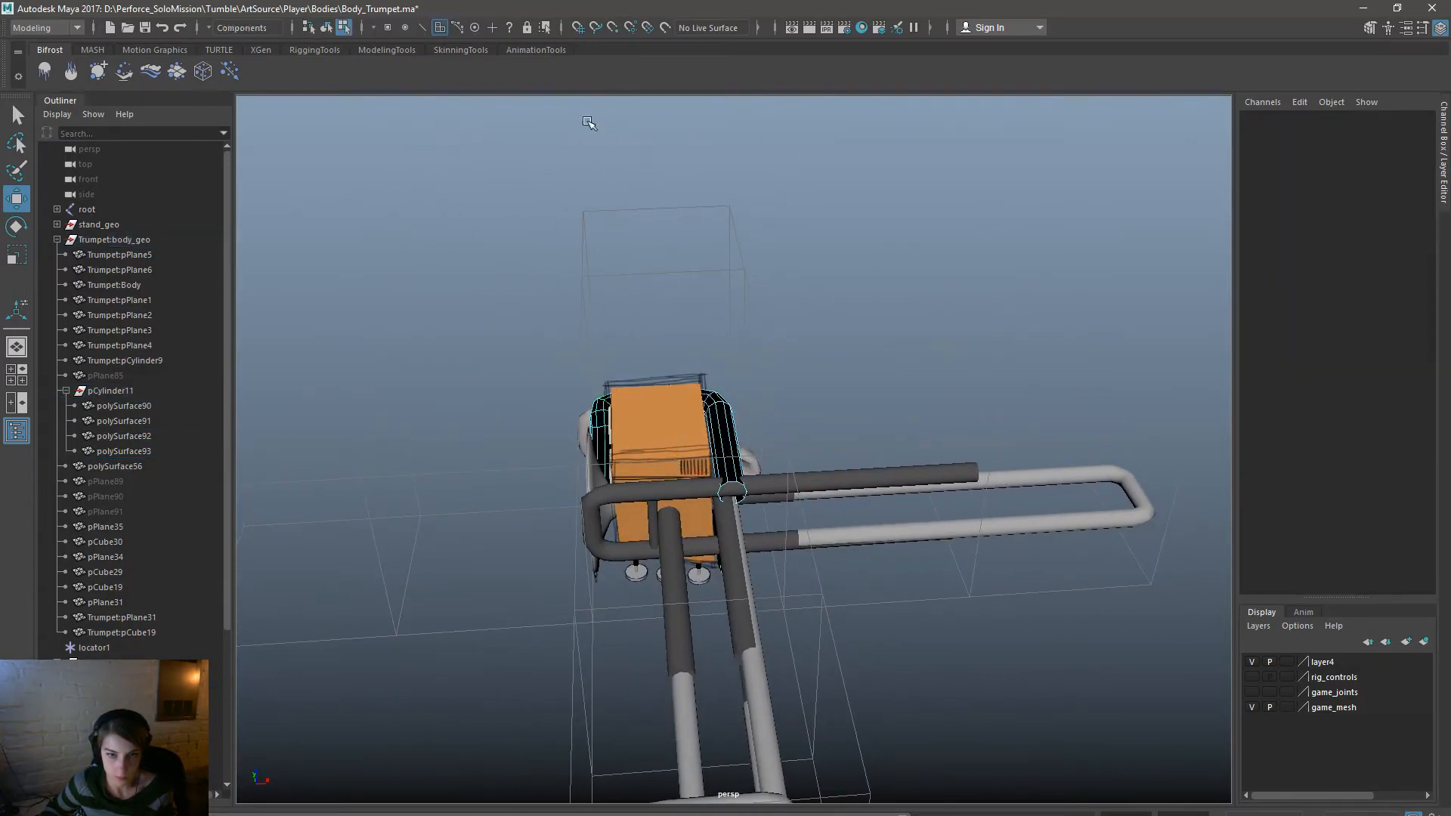
pyautogui.keyDown('alt'); pyautogui.moveTo(740, 196); pyautogui.dragTo(906, 245); pyautogui.keyUp('alt')
pyautogui.rightClick(726, 430)
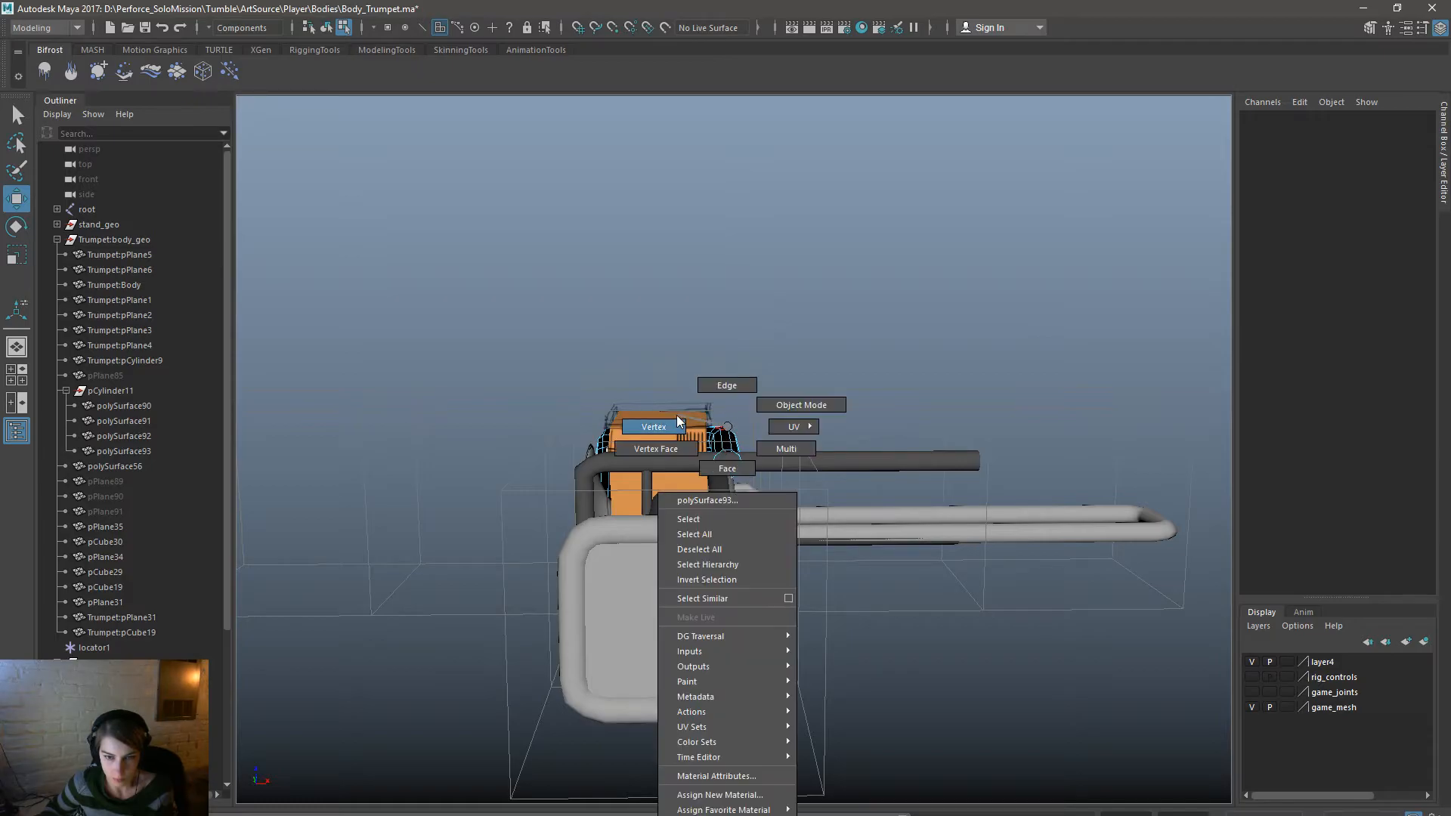
pyautogui.click(676, 424)
pyautogui.moveTo(831, 491); pyautogui.dragTo(776, 468)
pyautogui.moveTo(685, 377); pyautogui.dragTo(683, 376)
pyautogui.keyDown('alt'); pyautogui.moveTo(855, 420); pyautogui.dragTo(791, 481); pyautogui.keyUp('alt')
pyautogui.keyDown('shift'); pyautogui.moveTo(684, 344); pyautogui.dragTo(684, 344); pyautogui.keyUp('shift')
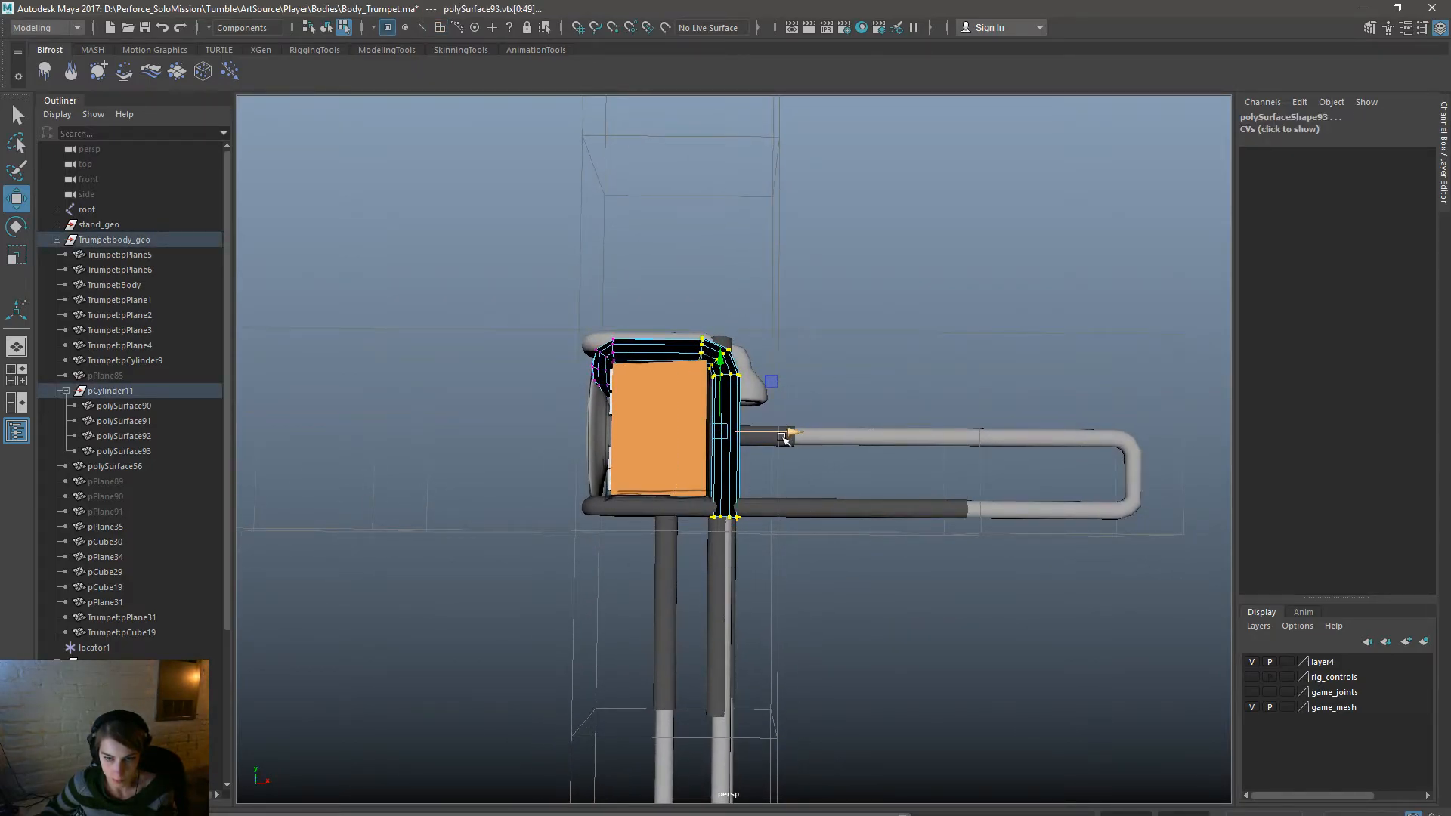
# Move the outer-leg vertices of the upper black tube polySurface93 away from the body, leaving the lower tube out of the selection.
pyautogui.moveTo(783, 439); pyautogui.dragTo(827, 436)
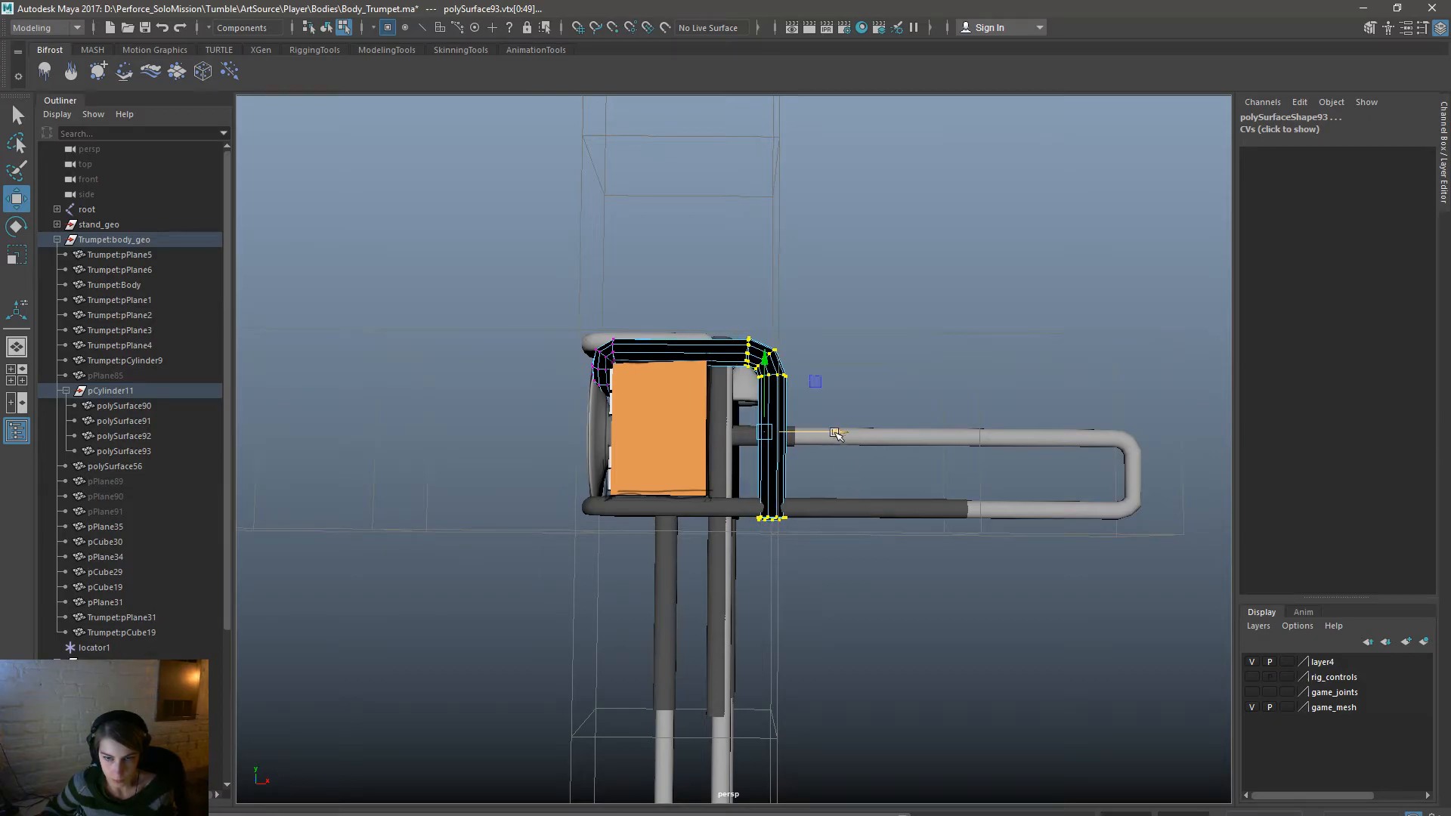
pyautogui.moveTo(855, 432); pyautogui.dragTo(554, 294)
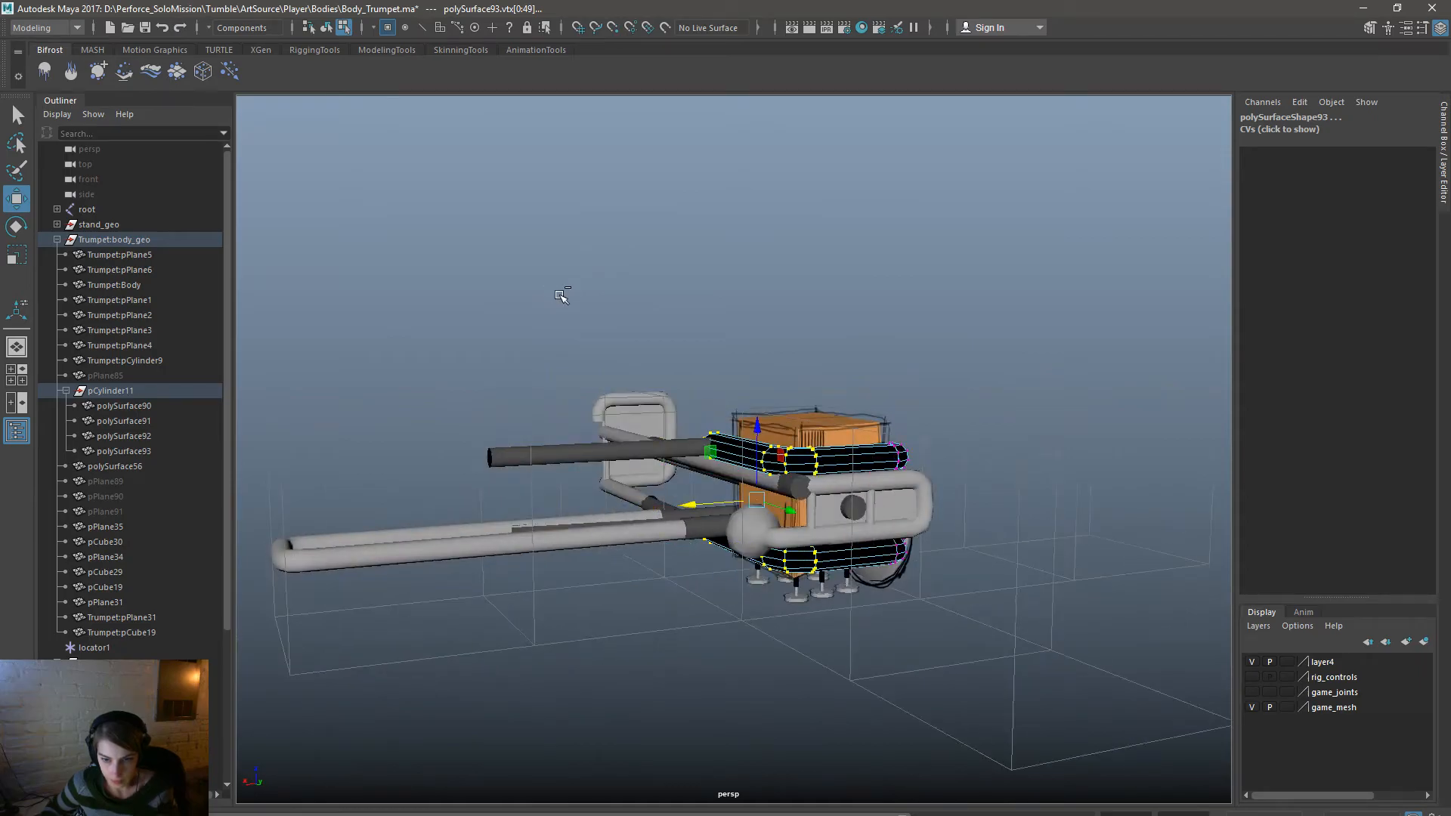
pyautogui.keyDown('alt'); pyautogui.moveTo(792, 402); pyautogui.dragTo(764, 461); pyautogui.keyUp('alt')
pyautogui.moveTo(677, 461); pyautogui.dragTo(642, 462)
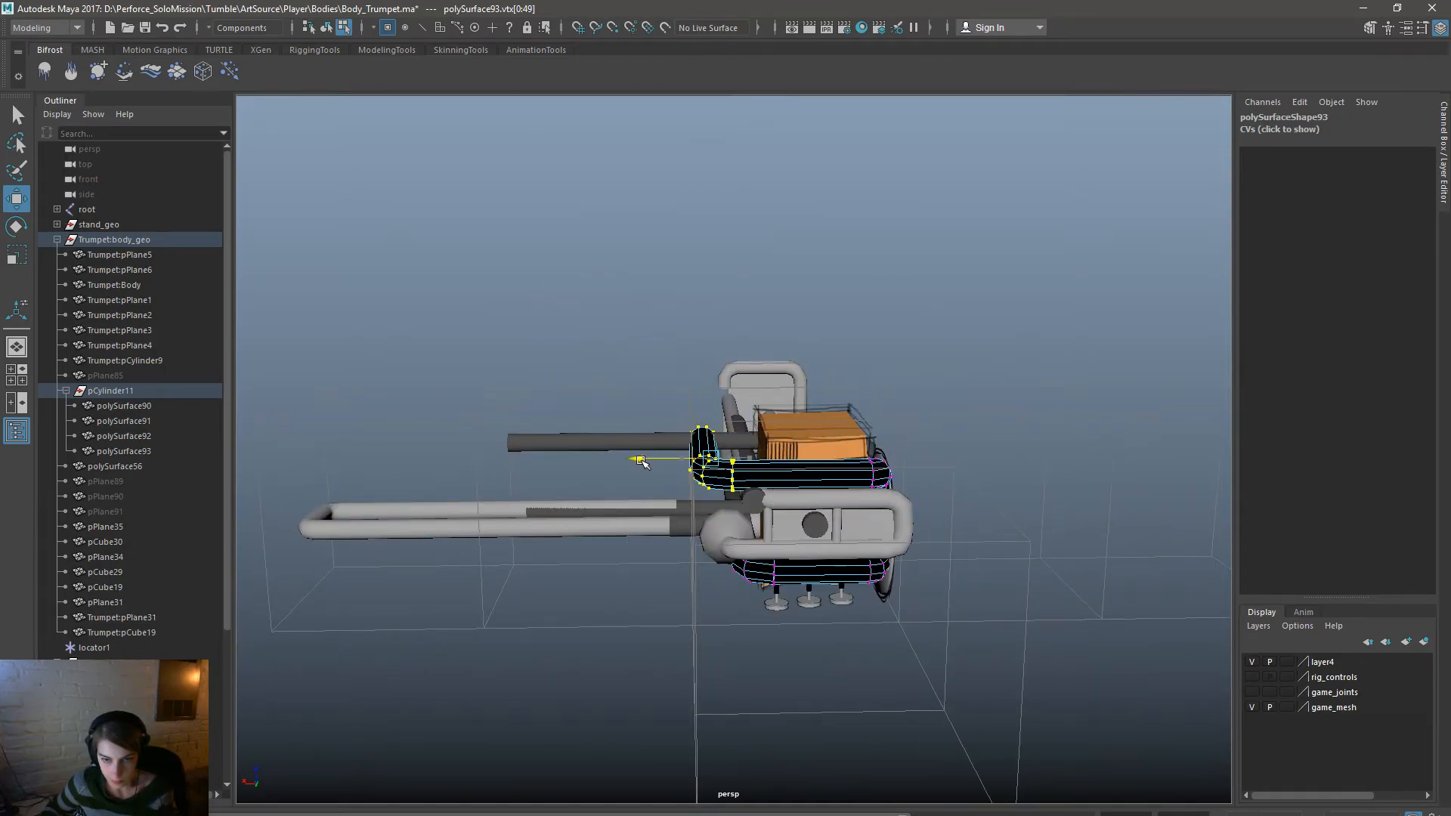
pyautogui.keyDown('alt'); pyautogui.moveTo(658, 411); pyautogui.dragTo(954, 508); pyautogui.keyUp('alt')
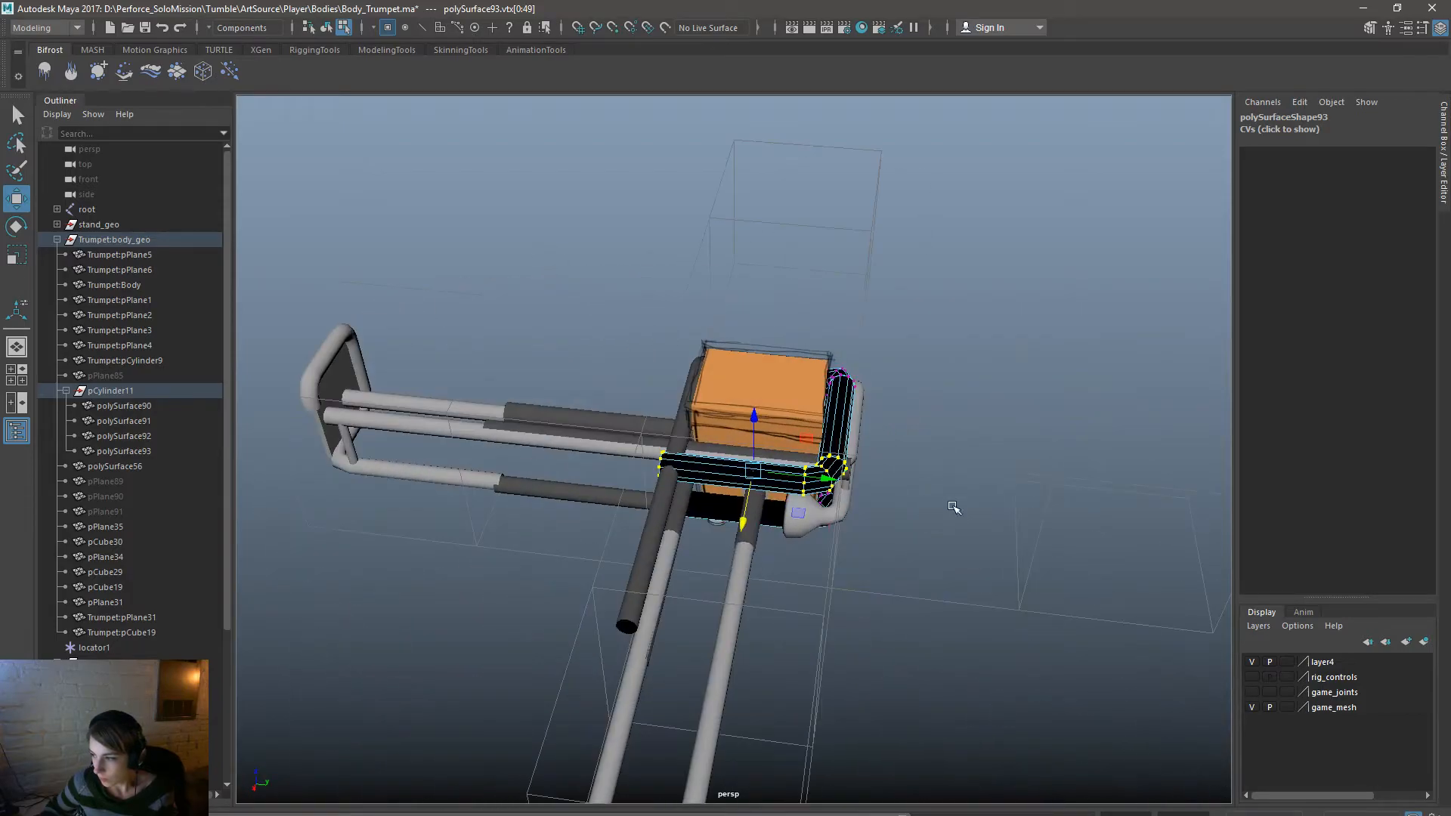
# Select the open end edge loop of the upper black tube's outer leg and rotate it for a new bend.
pyautogui.keyDown('alt'); pyautogui.moveTo(710, 512); pyautogui.dragTo(622, 511); pyautogui.keyUp('alt')
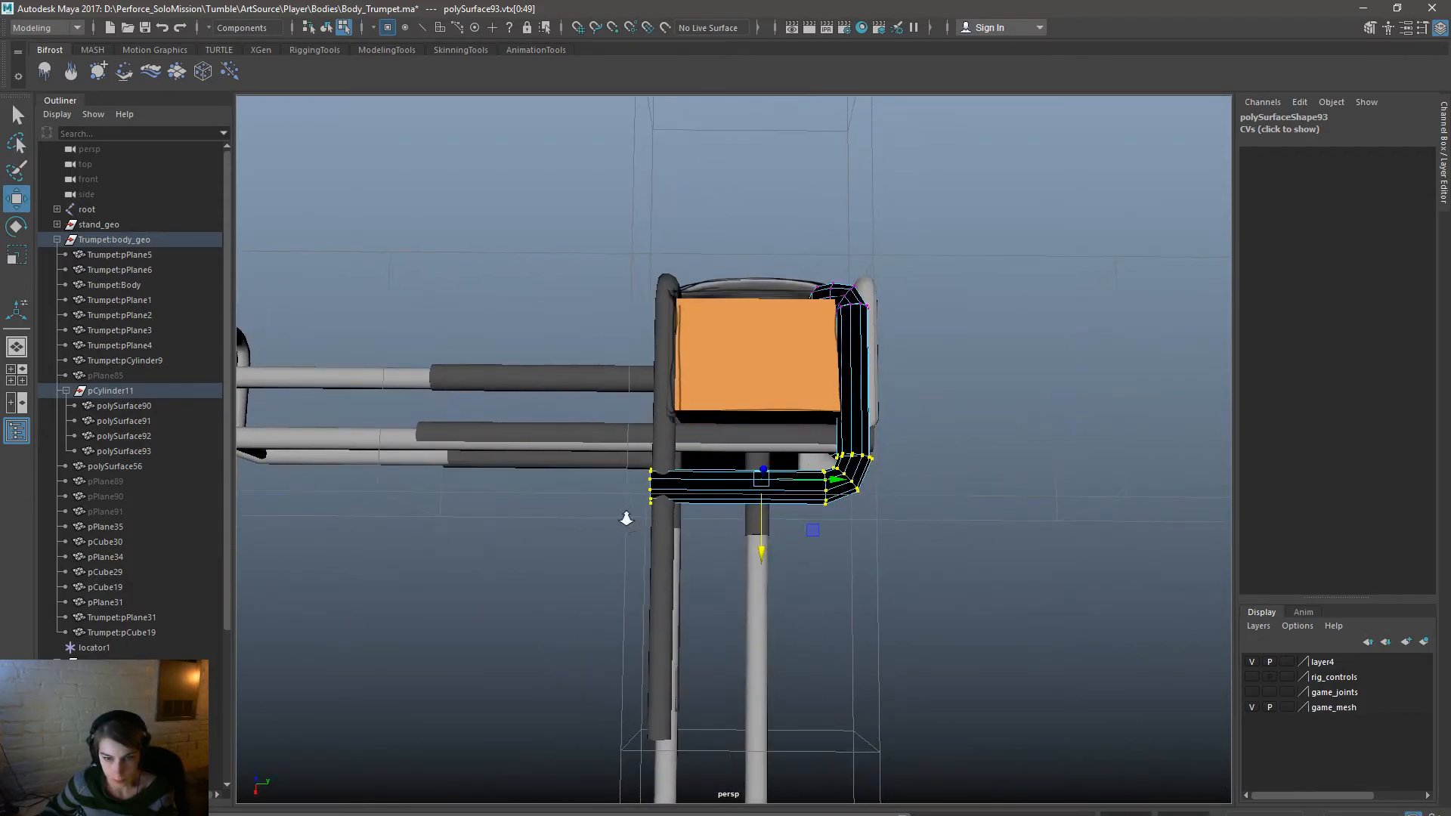
pyautogui.scroll(3, 642, 503)
pyautogui.moveTo(666, 493); pyautogui.dragTo(659, 431, button='right')
pyautogui.click(590, 509)
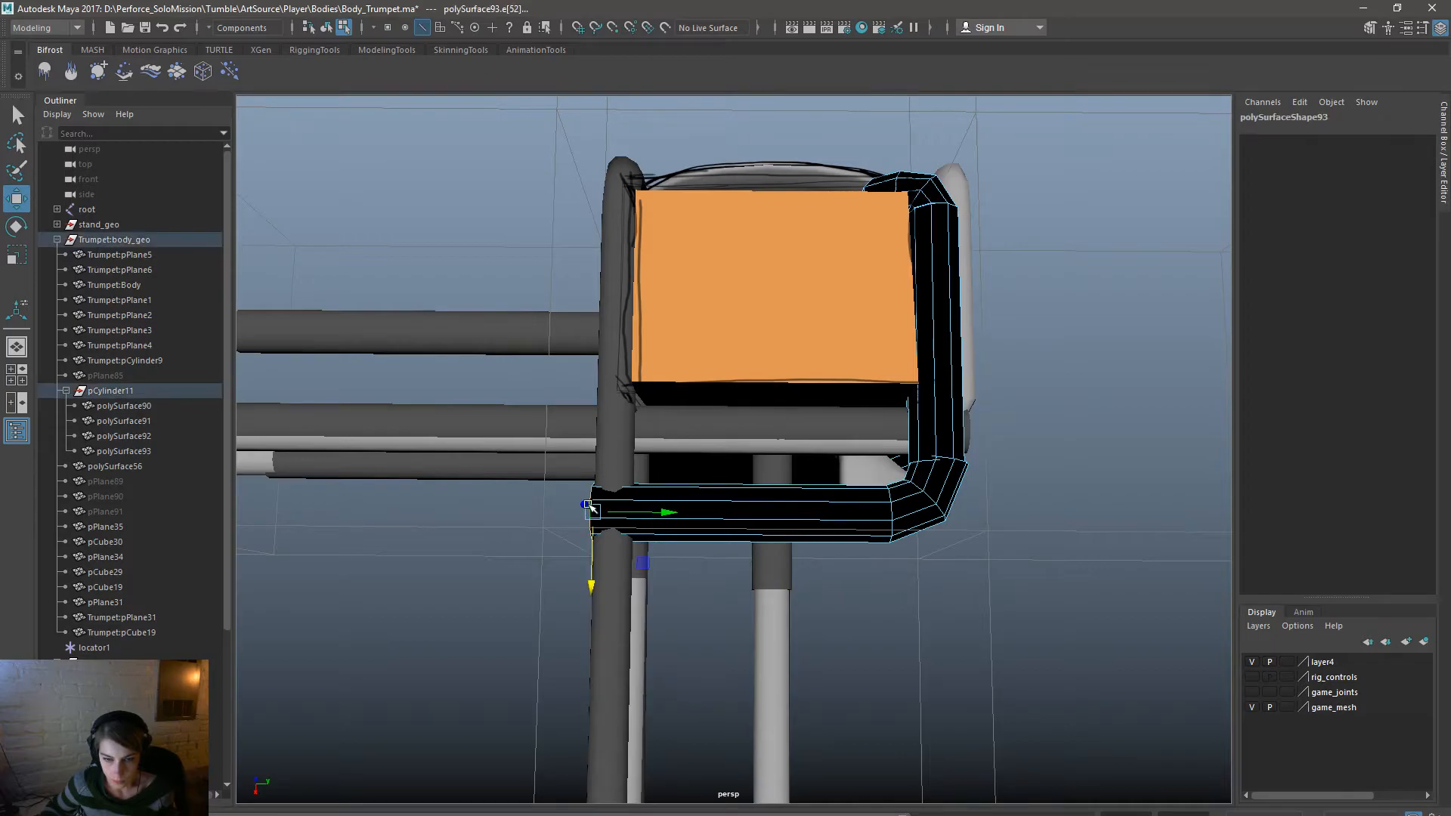
pyautogui.keyDown('alt'); pyautogui.moveTo(593, 510); pyautogui.dragTo(759, 541); pyautogui.keyUp('alt')
pyautogui.press('e')
pyautogui.moveTo(764, 538); pyautogui.dragTo(740, 593, button='middle')
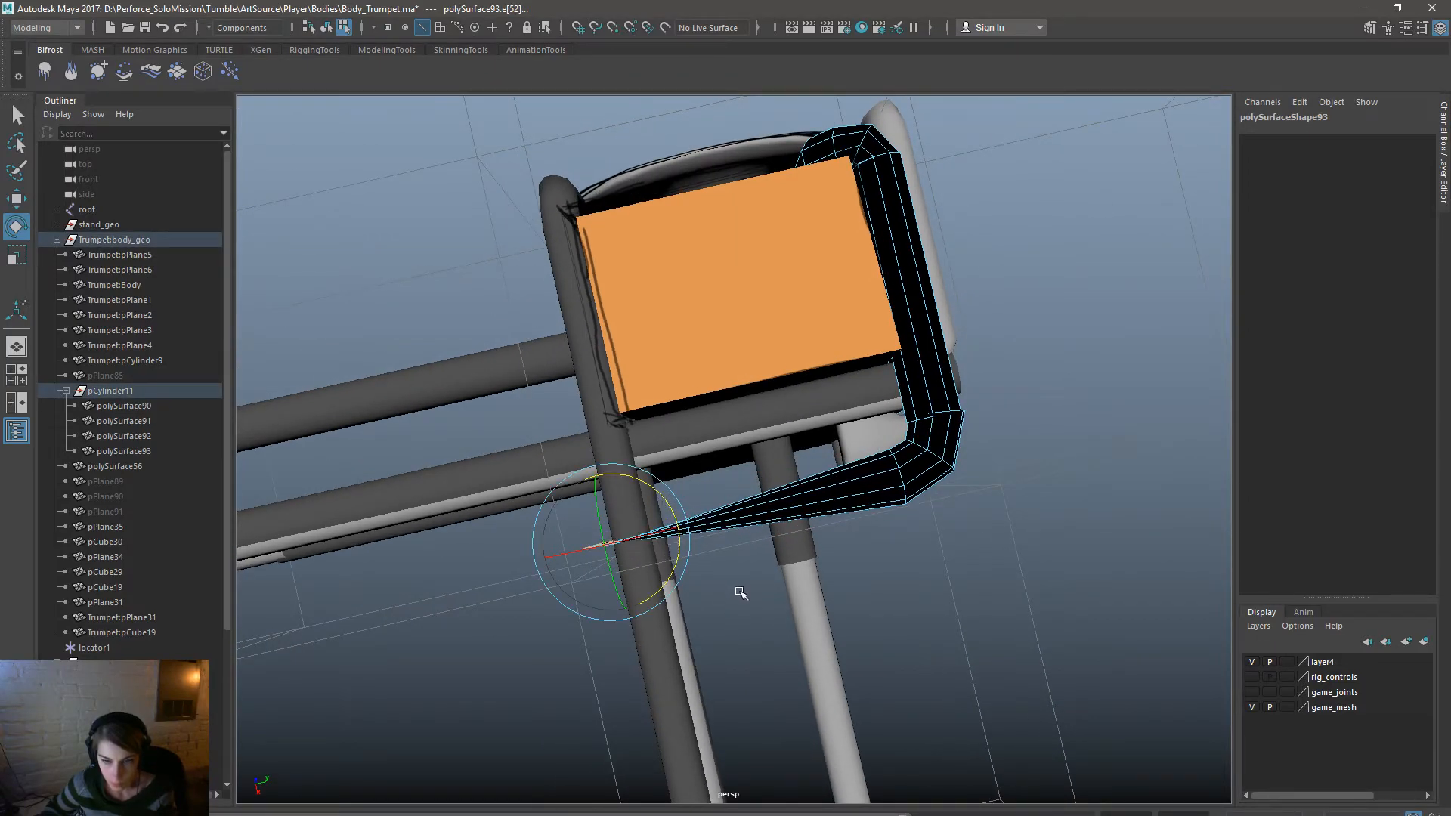
# Insert an edge loop across the outer leg of polySurface93 and undo the trial move.
pyautogui.click(936, 483)
pyautogui.press('space')
pyautogui.moveTo(819, 515); pyautogui.dragTo(858, 642)
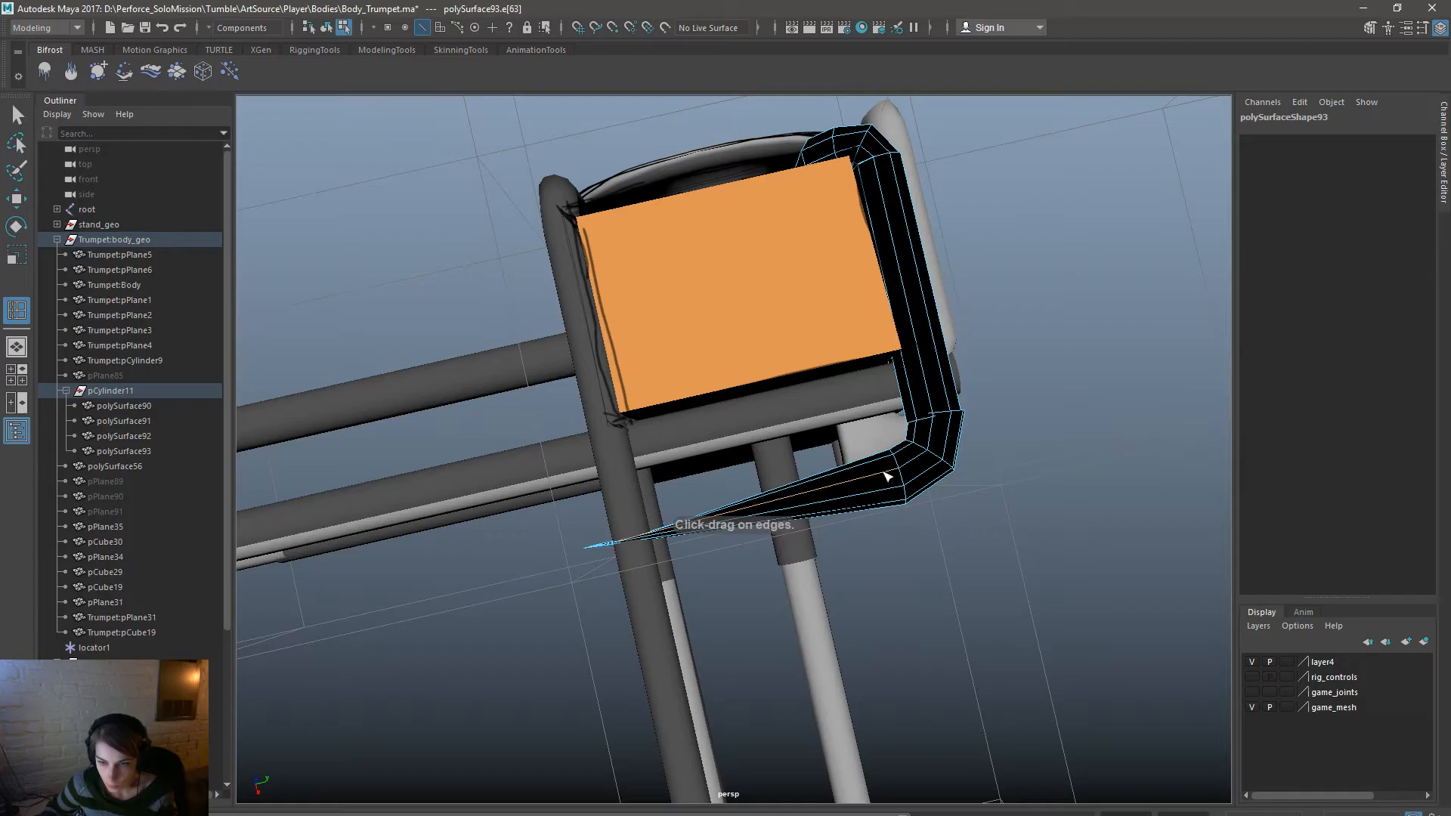
pyautogui.click(901, 481)
pyautogui.press('w')
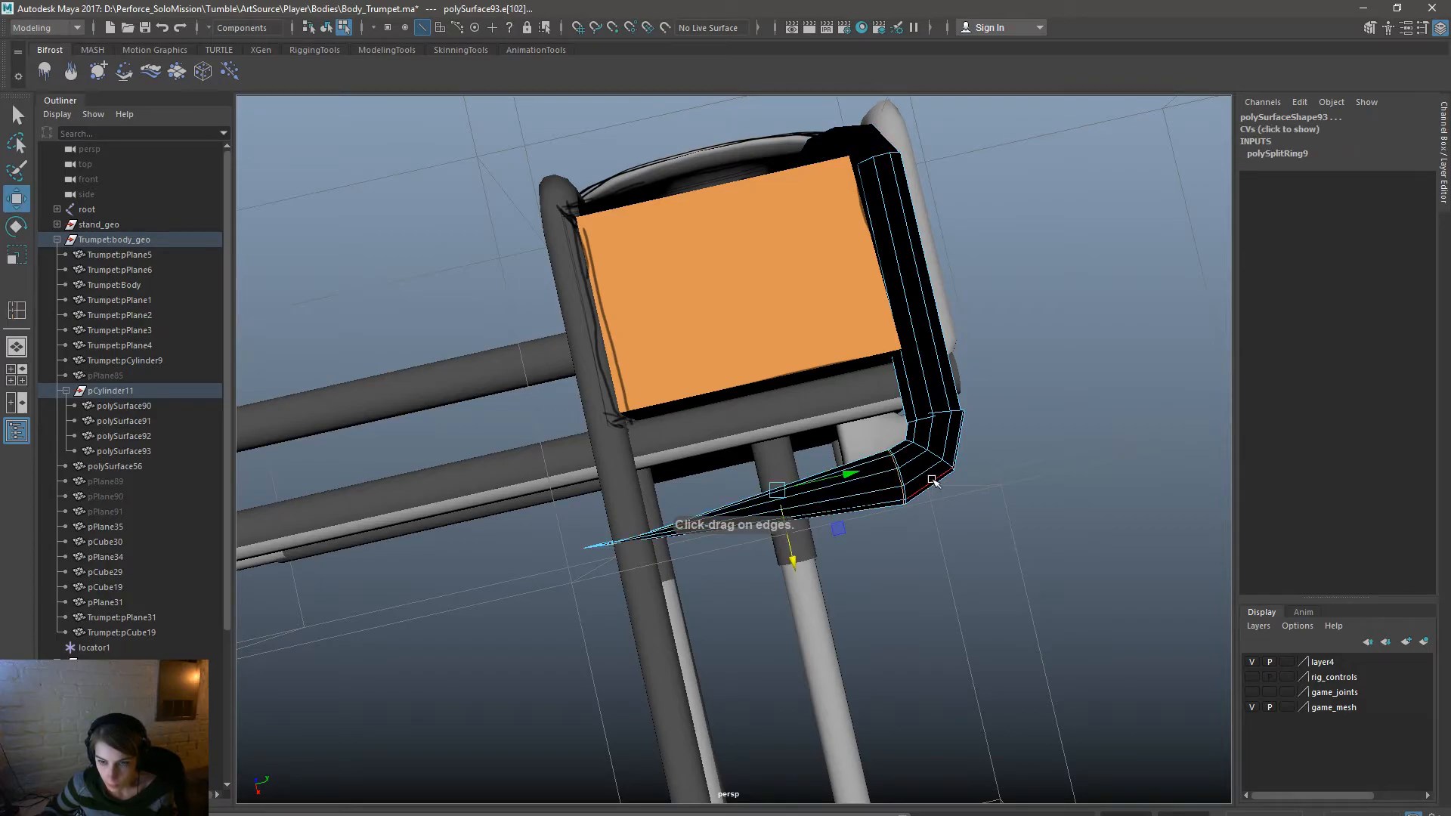
pyautogui.moveTo(848, 480); pyautogui.dragTo(813, 492)
pyautogui.hotkey('ctrl', 'z')
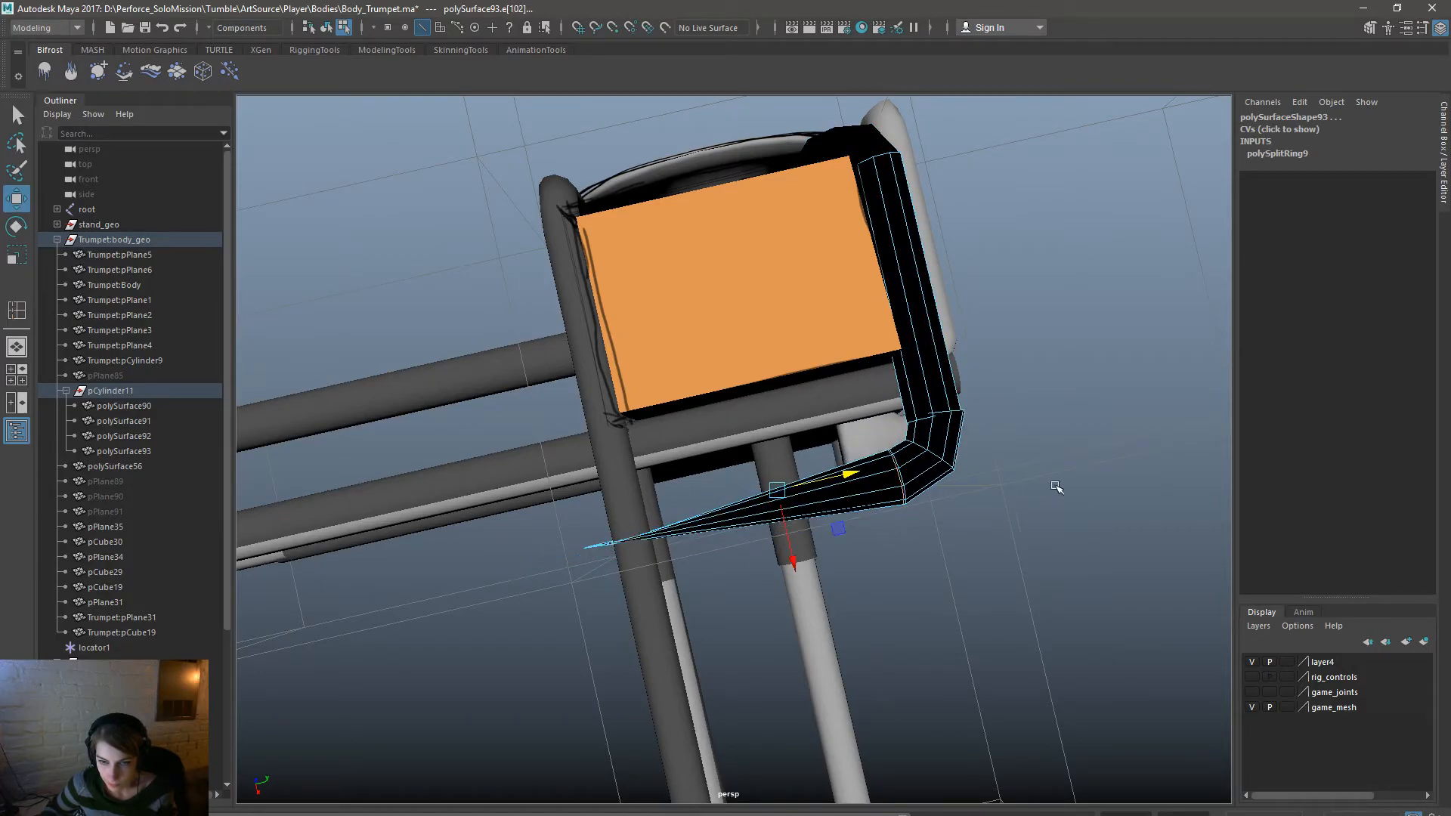
# Move the new edge loop close to the leg's end, and shift the end edges of polySurface93 toward the body.
pyautogui.click(1063, 485)
pyautogui.click(899, 481)
pyautogui.moveTo(955, 463); pyautogui.dragTo(996, 495)
pyautogui.keyDown('alt'); pyautogui.moveTo(997, 495); pyautogui.dragTo(922, 449, button='middle'); pyautogui.keyUp('alt')
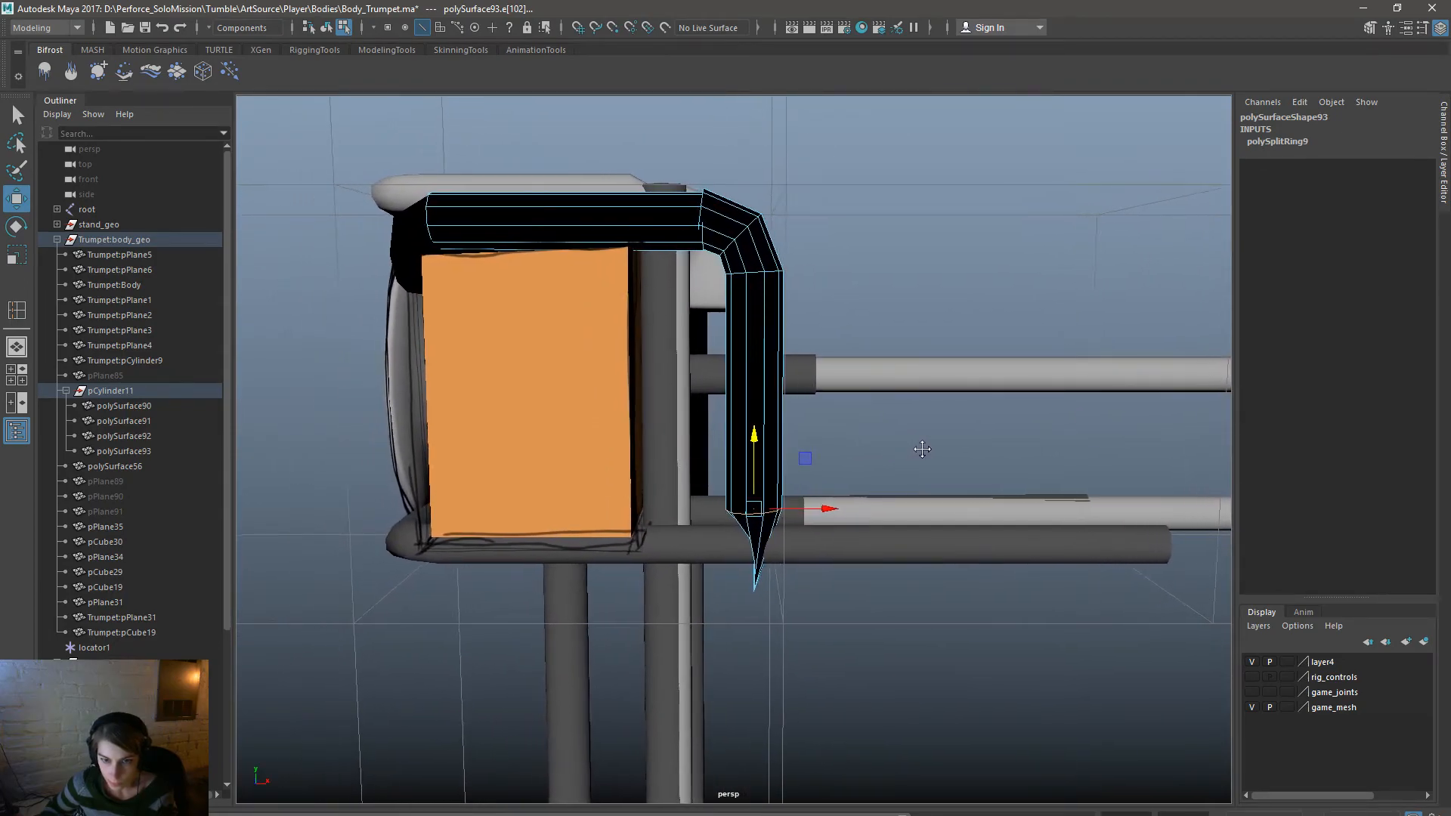
pyautogui.keyDown('alt'); pyautogui.moveTo(824, 549); pyautogui.dragTo(902, 641); pyautogui.keyUp('alt')
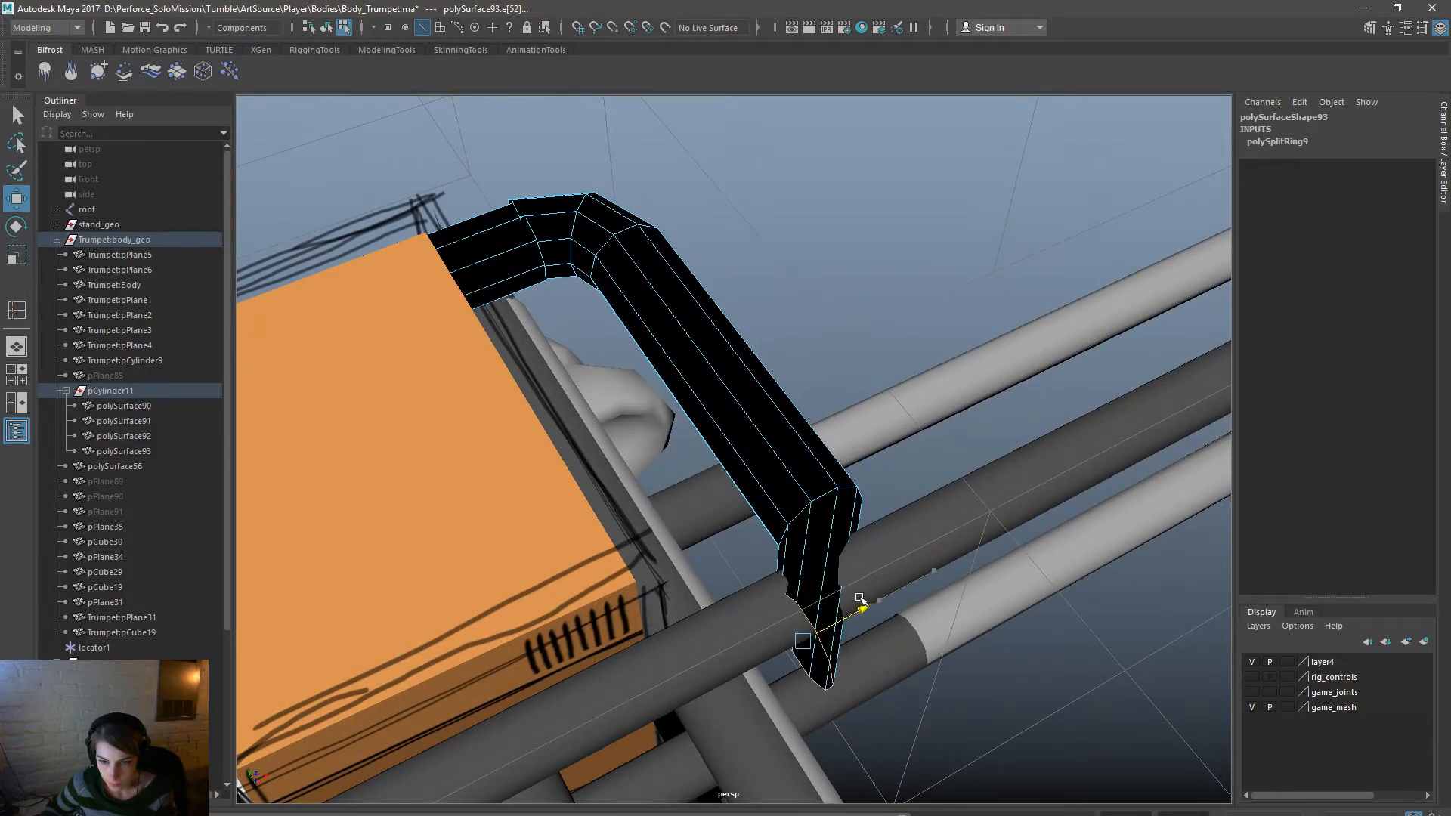
pyautogui.keyDown('alt'); pyautogui.moveTo(854, 606); pyautogui.dragTo(771, 551); pyautogui.keyUp('alt')
# Insert a second edge loop in the bend near the end of polySurface93, and scale and move it to widen the corner.
pyautogui.press('space')
pyautogui.moveTo(686, 584); pyautogui.dragTo(744, 689)
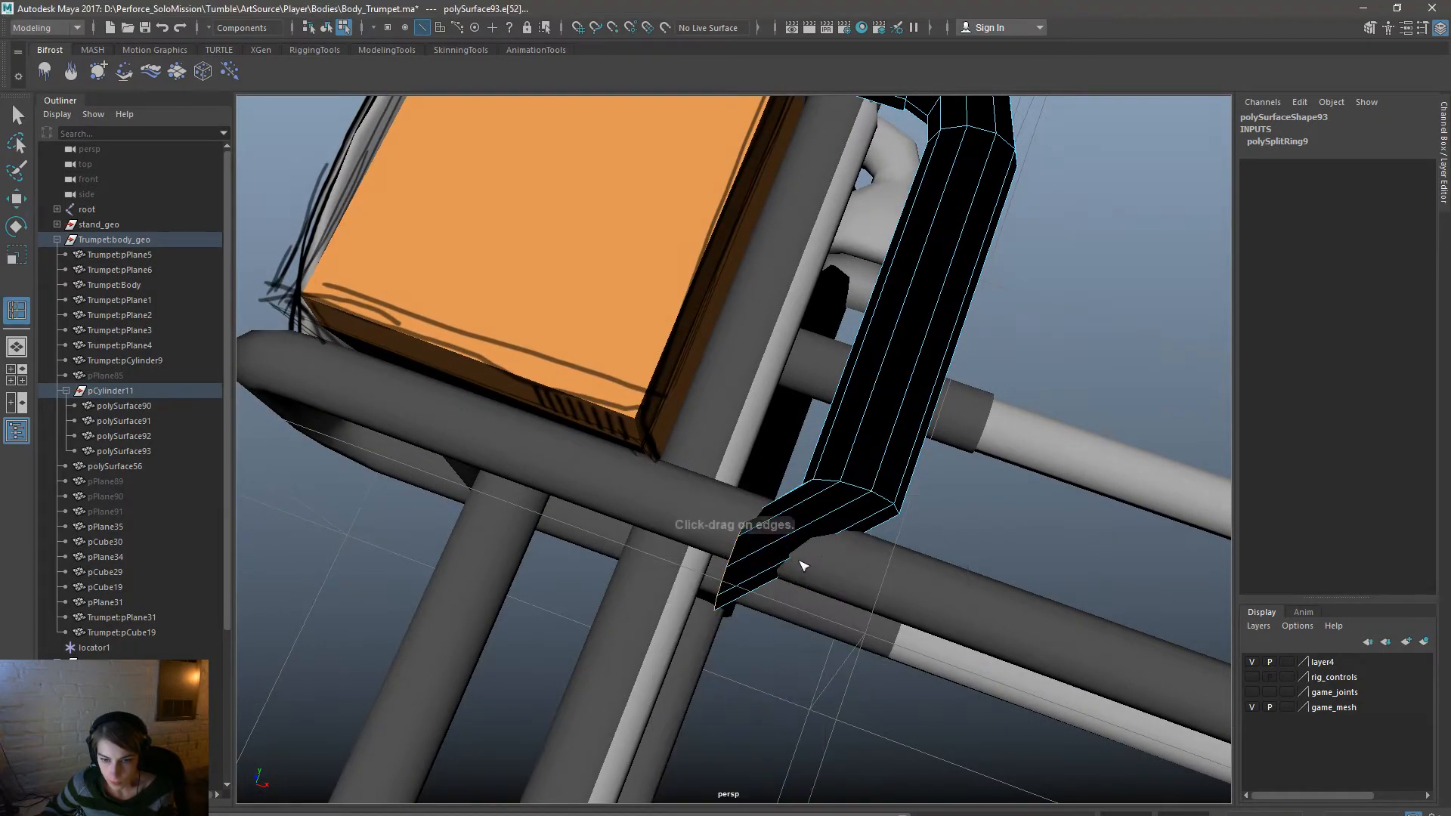
pyautogui.click(807, 538)
pyautogui.press('r')
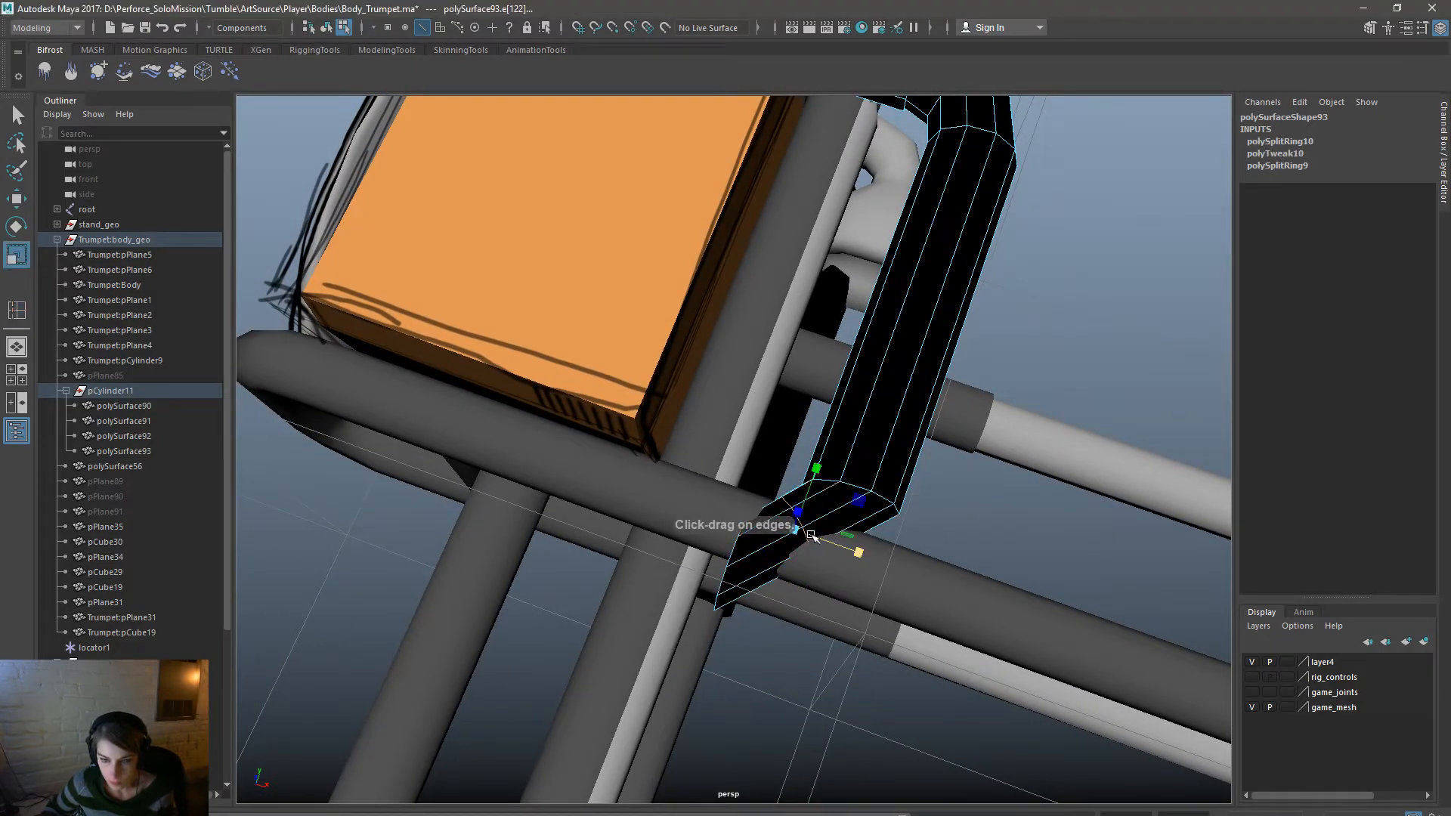
pyautogui.moveTo(815, 469); pyautogui.dragTo(818, 461)
pyautogui.moveTo(856, 552); pyautogui.dragTo(888, 563)
pyautogui.press('w')
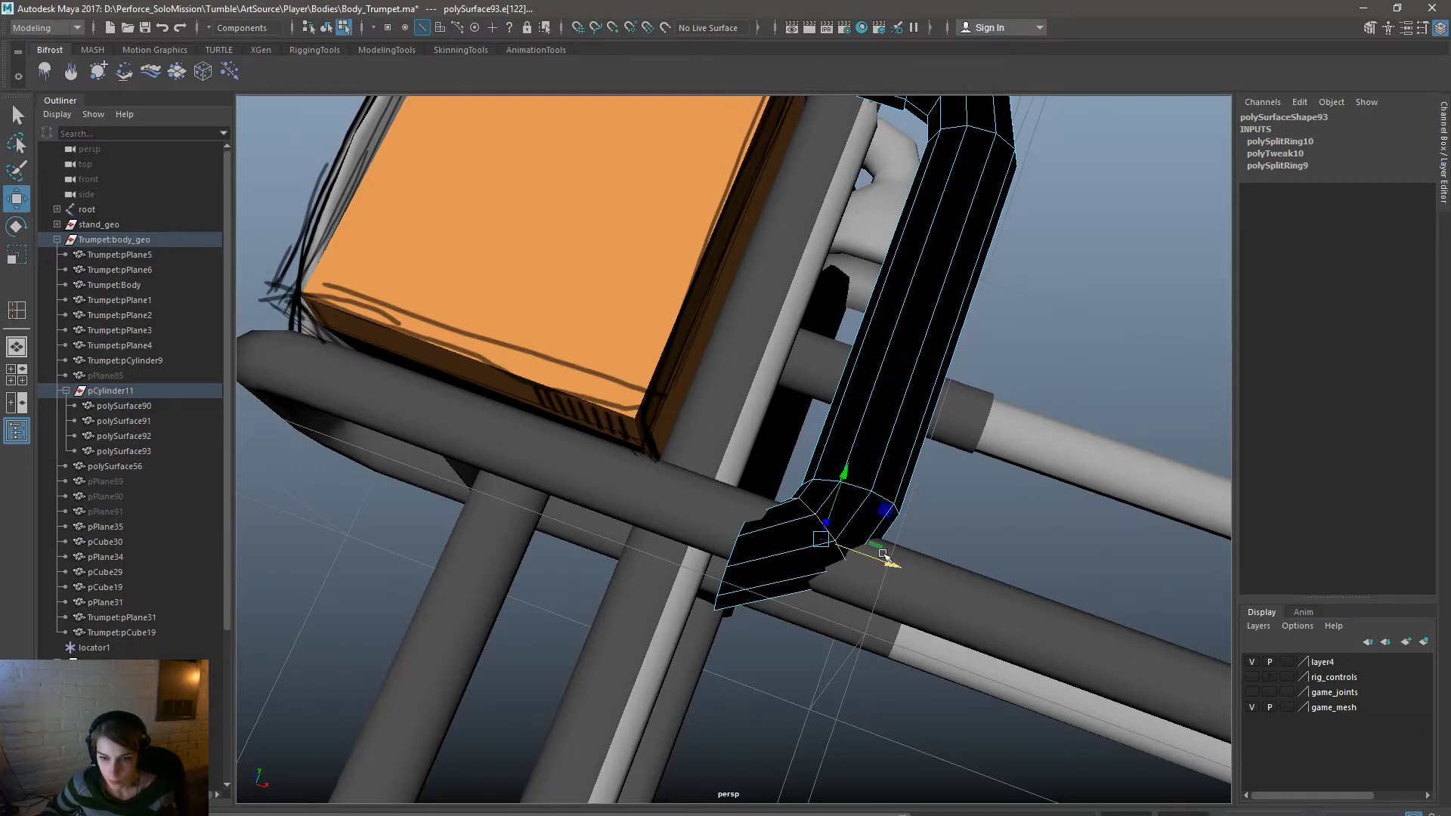
pyautogui.moveTo(851, 477); pyautogui.dragTo(859, 527)
# Refine the position and scale of the bend's middle edge loop to even out the corner's thickness.
pyautogui.click(757, 523)
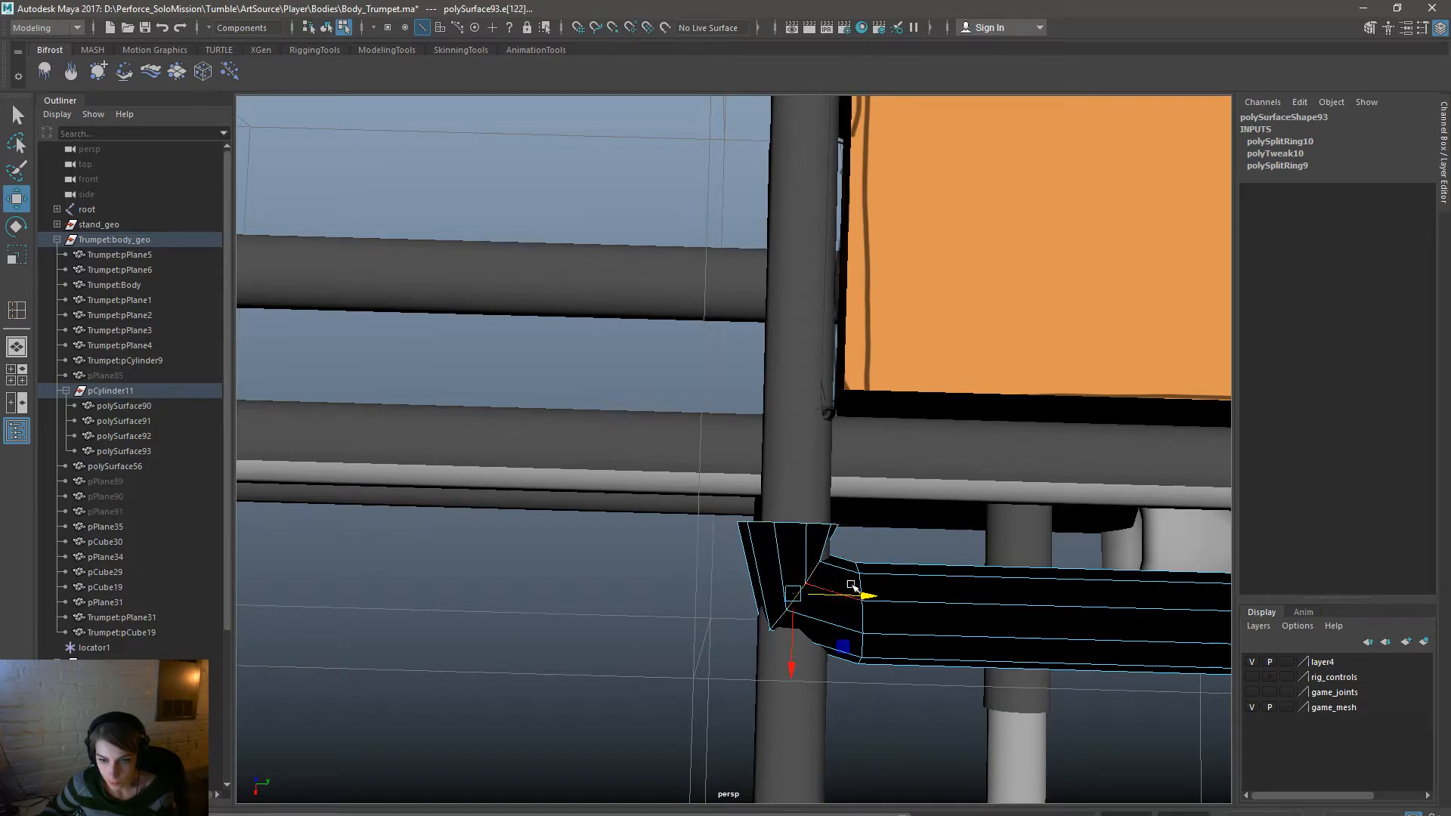
pyautogui.moveTo(864, 596); pyautogui.dragTo(894, 601)
pyautogui.press('r')
pyautogui.moveTo(810, 657); pyautogui.dragTo(813, 650)
pyautogui.press('w')
pyautogui.moveTo(880, 591); pyautogui.dragTo(877, 592)
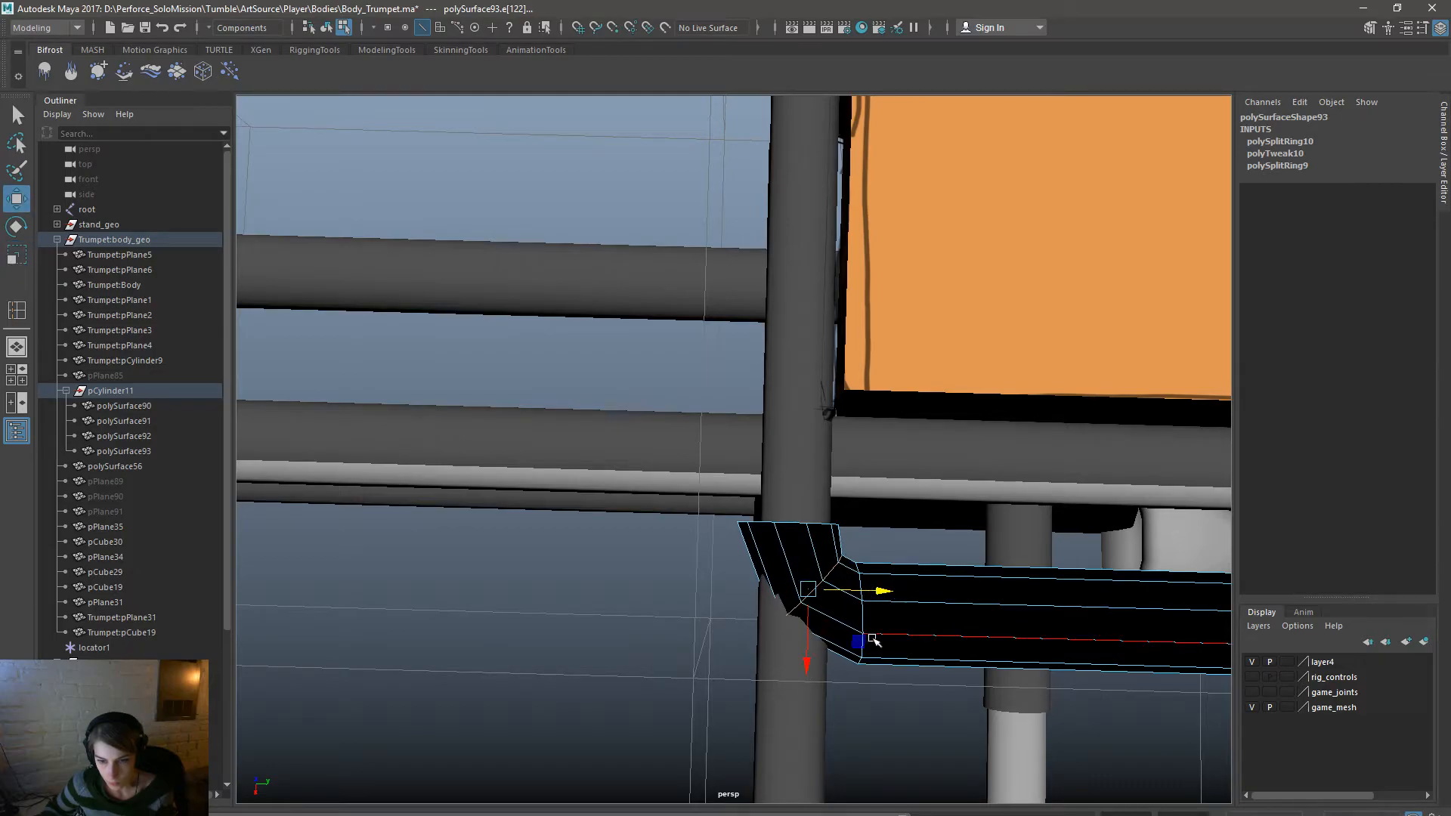
# Nudge the two edge loops of the new corner on polySurface93 into place and return to object selection.
pyautogui.keyDown('alt'); pyautogui.moveTo(1011, 578); pyautogui.dragTo(772, 478, button='right'); pyautogui.keyUp('alt')
pyautogui.keyDown('alt'); pyautogui.moveTo(772, 478); pyautogui.dragTo(986, 516); pyautogui.keyUp('alt')
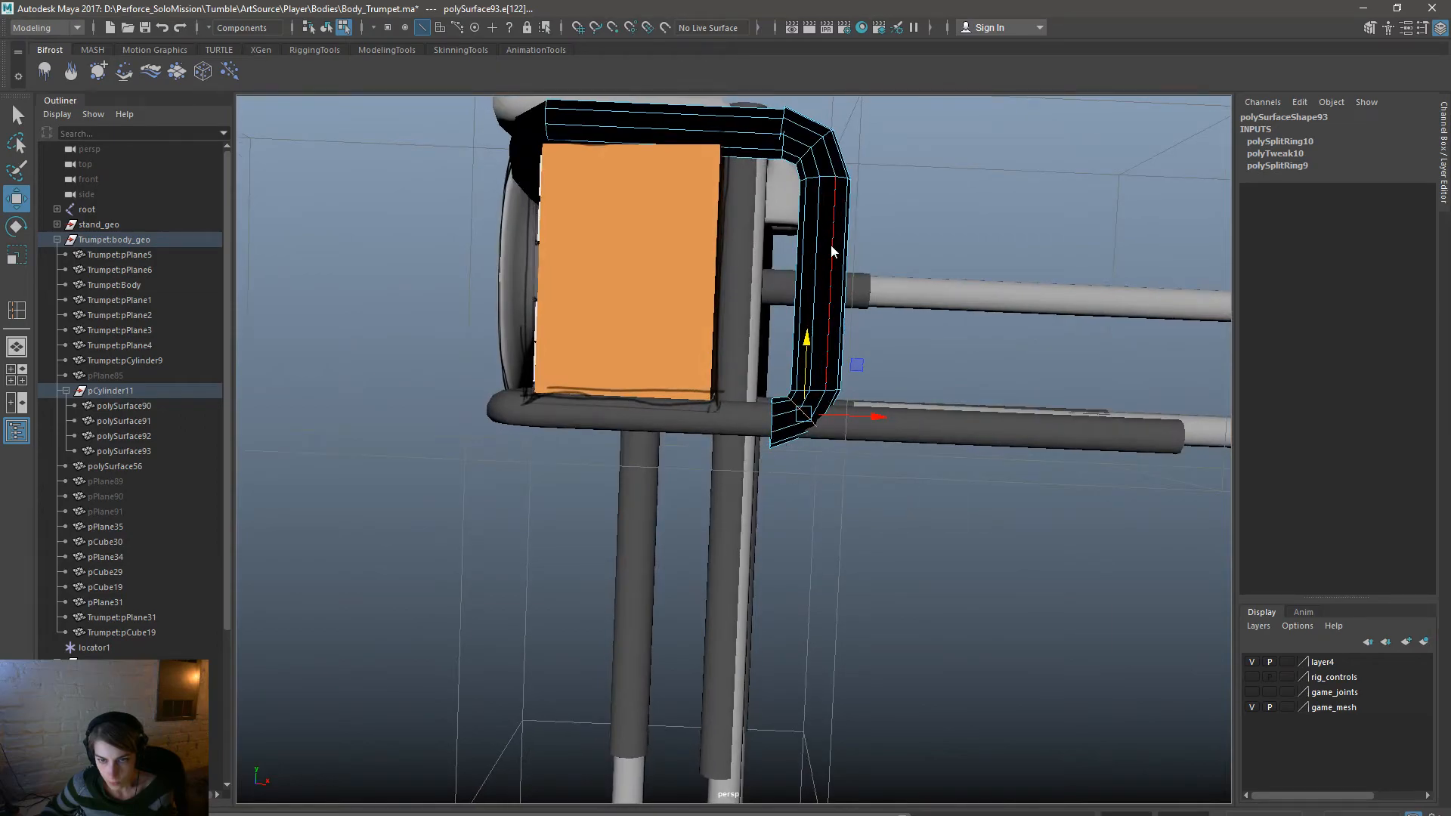
pyautogui.press('F8')
pyautogui.click(894, 379)
pyautogui.click(811, 381)
pyautogui.moveTo(812, 353); pyautogui.dragTo(813, 316, button='right')
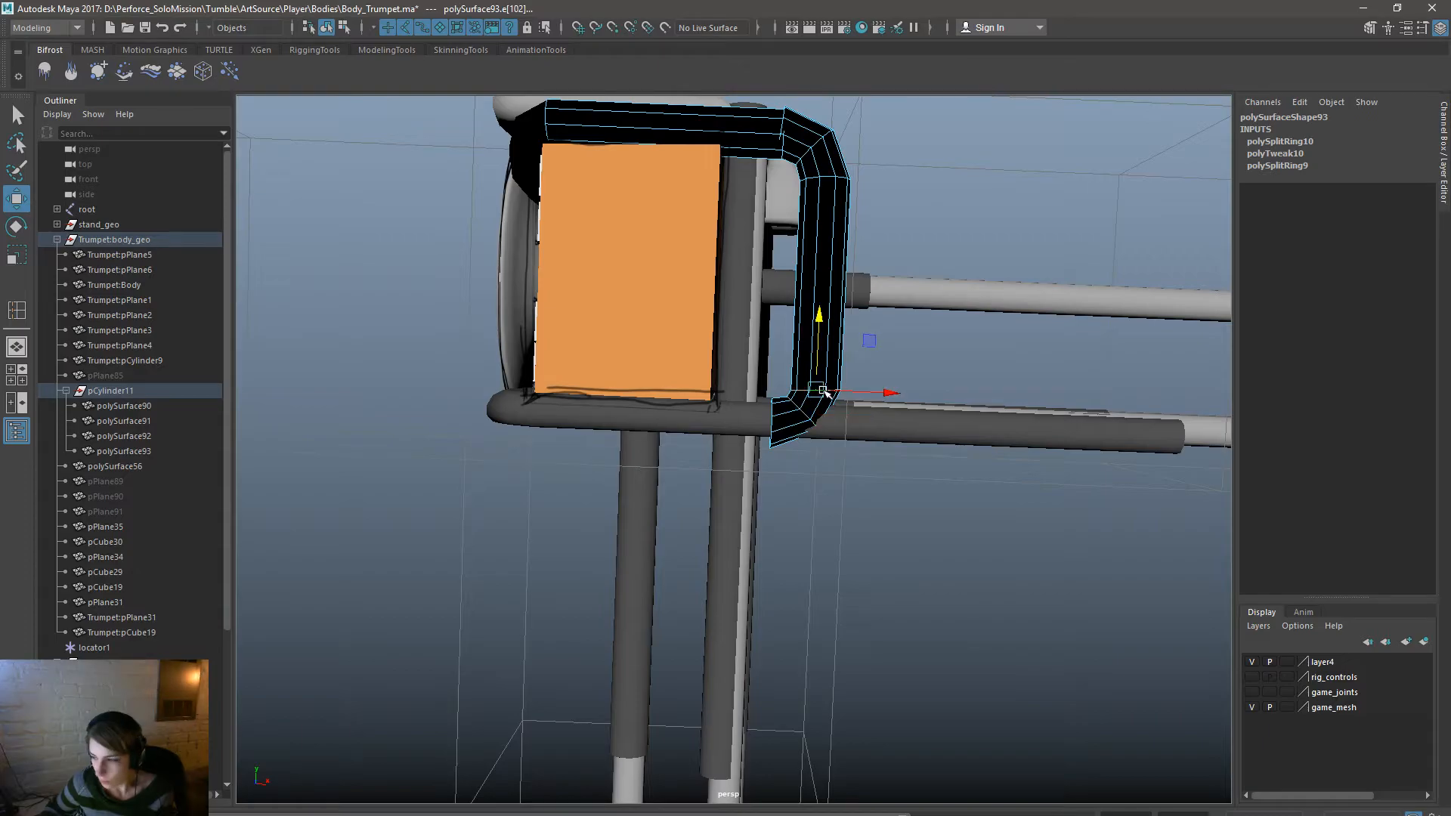
pyautogui.click(803, 359)
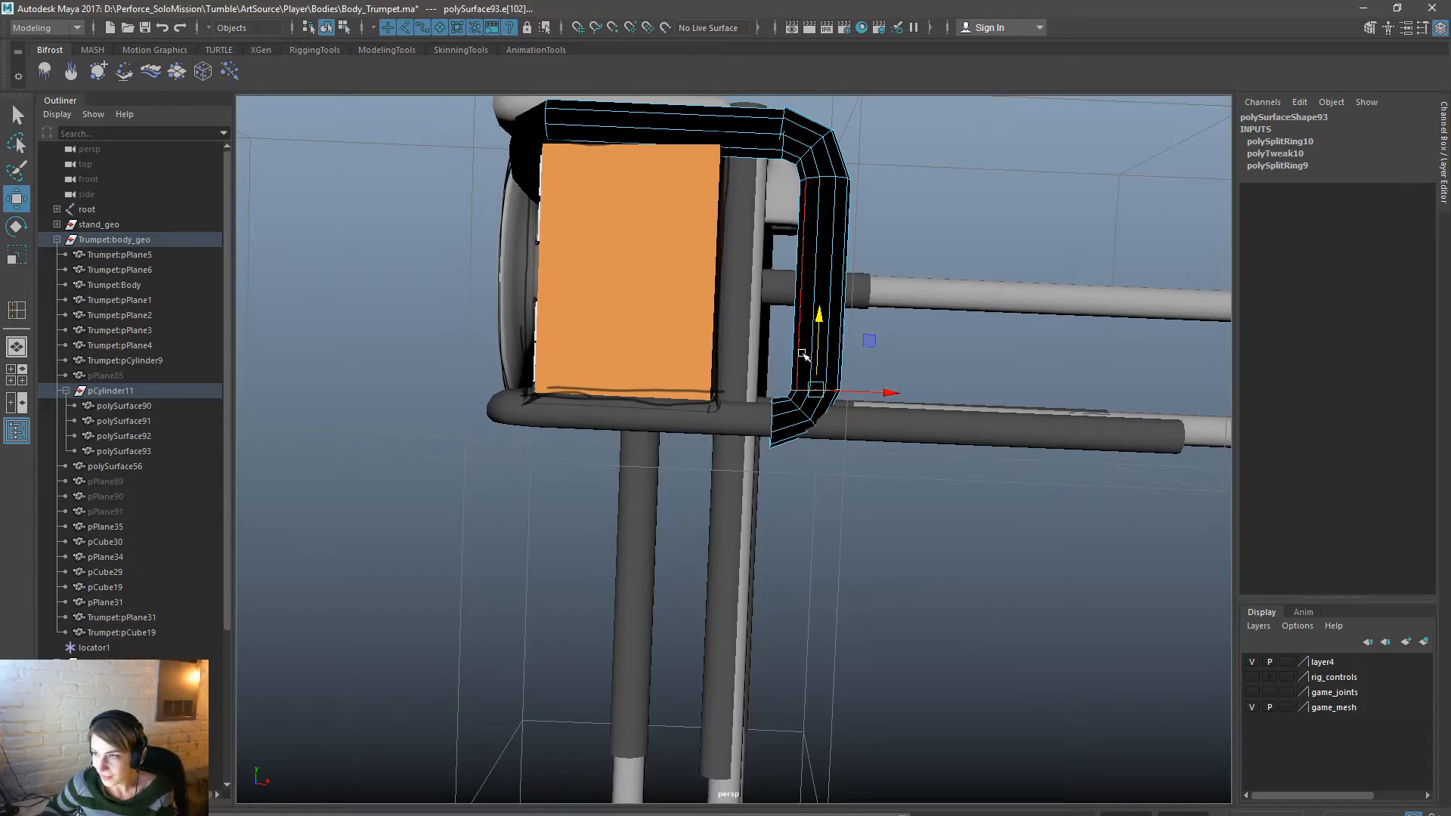
pyautogui.moveTo(819, 314); pyautogui.dragTo(827, 333)
pyautogui.press('r')
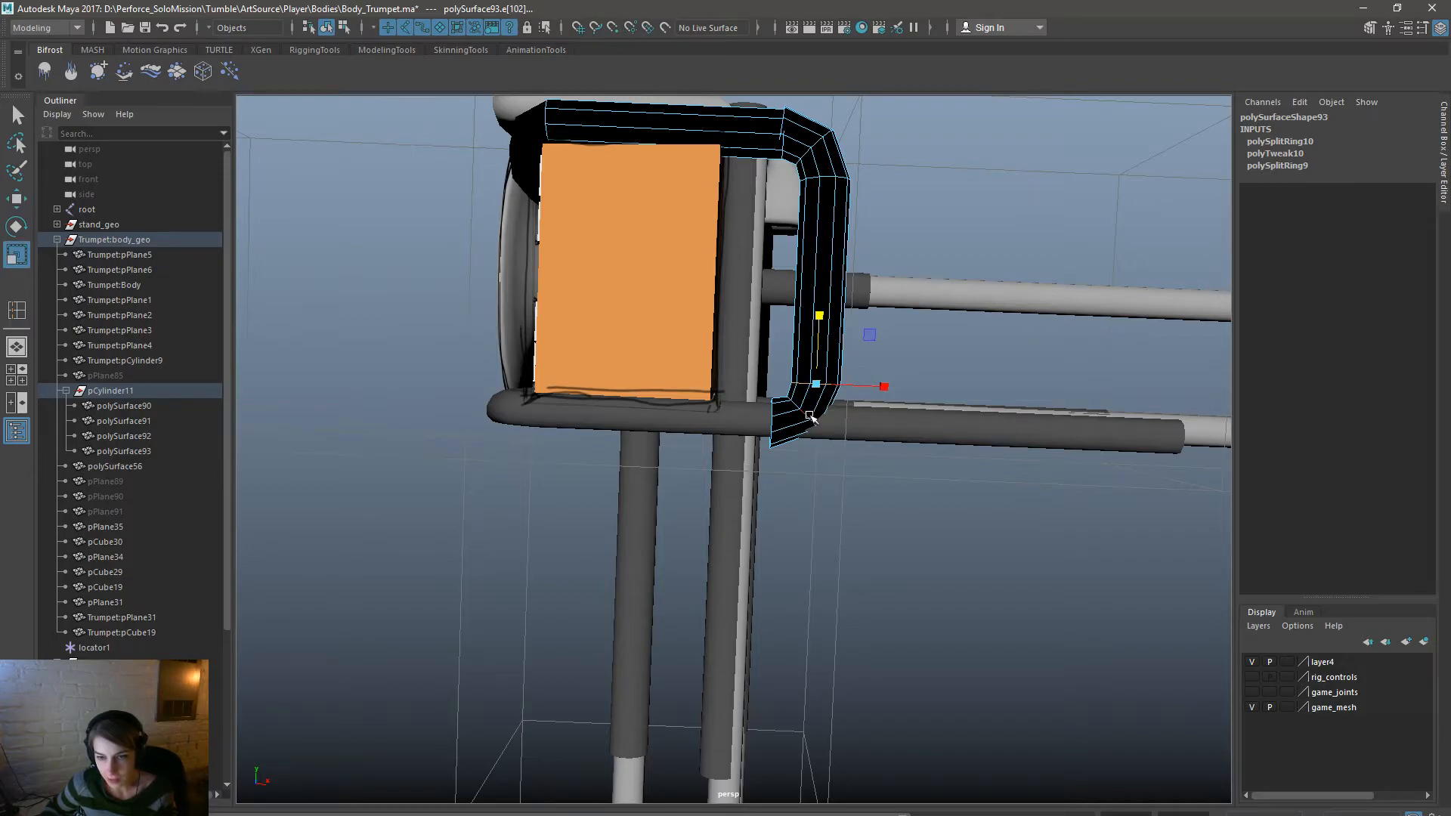
pyautogui.press('w')
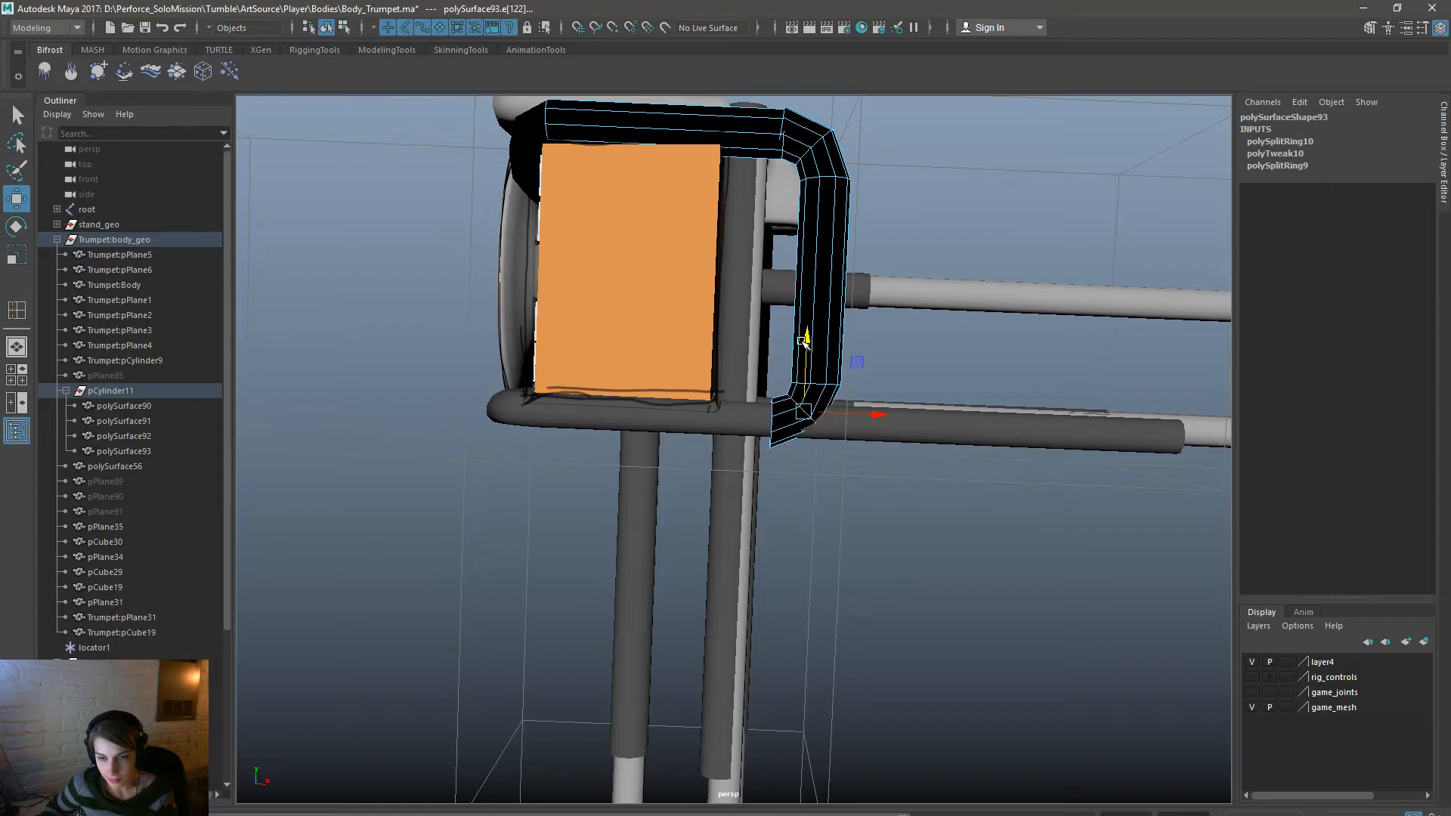
pyautogui.moveTo(868, 414); pyautogui.dragTo(871, 416)
pyautogui.moveTo(824, 293); pyautogui.dragTo(949, 239, button='right')
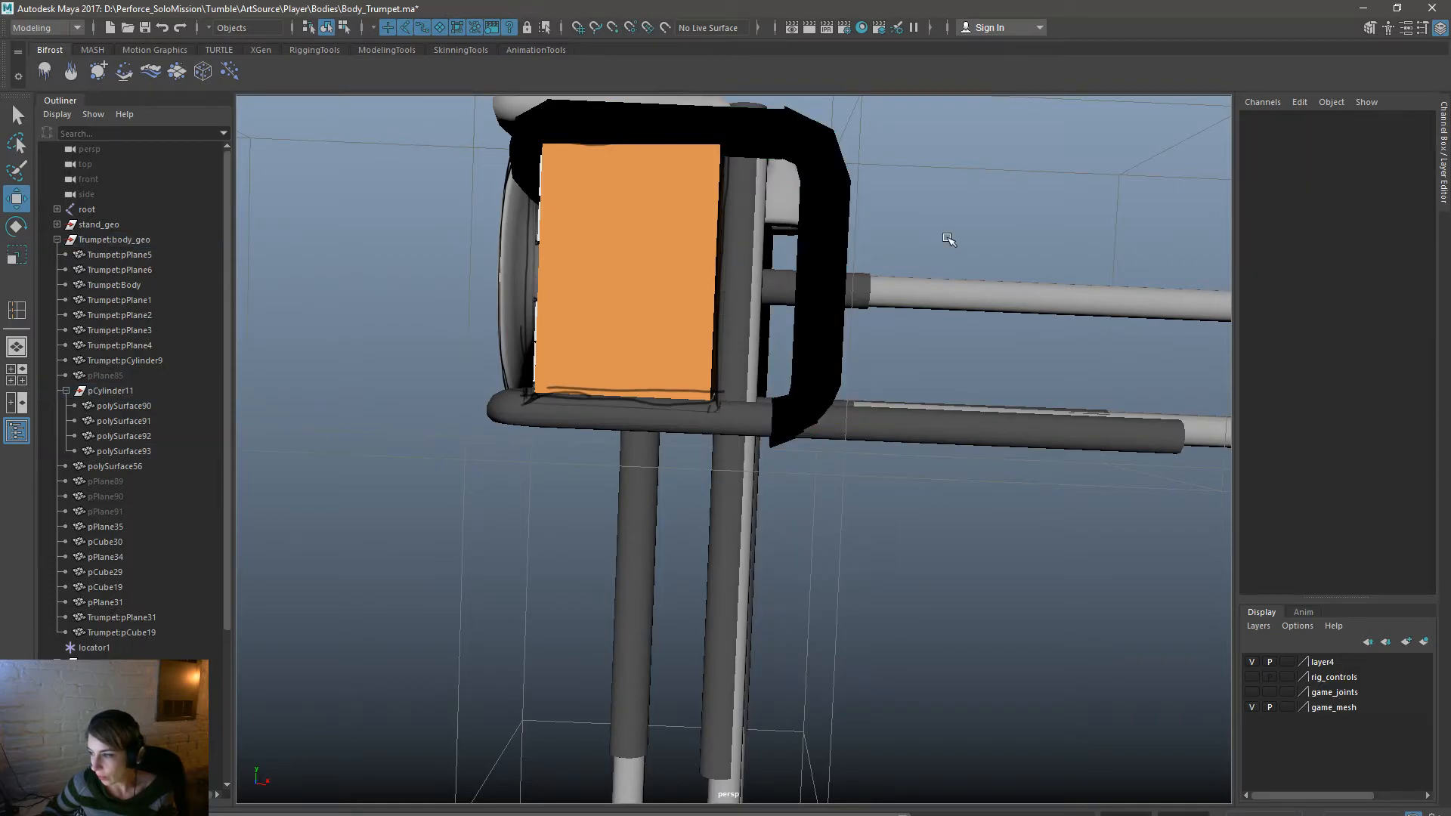
# Shorten the upper bar of the dark grey tube polySurface77 by moving its end vertices back toward the bent black tube.
pyautogui.click(923, 424)
pyautogui.scroll(-3, 784, 542)
pyautogui.keyDown('alt'); pyautogui.moveTo(784, 542); pyautogui.dragTo(1062, 515); pyautogui.keyUp('alt')
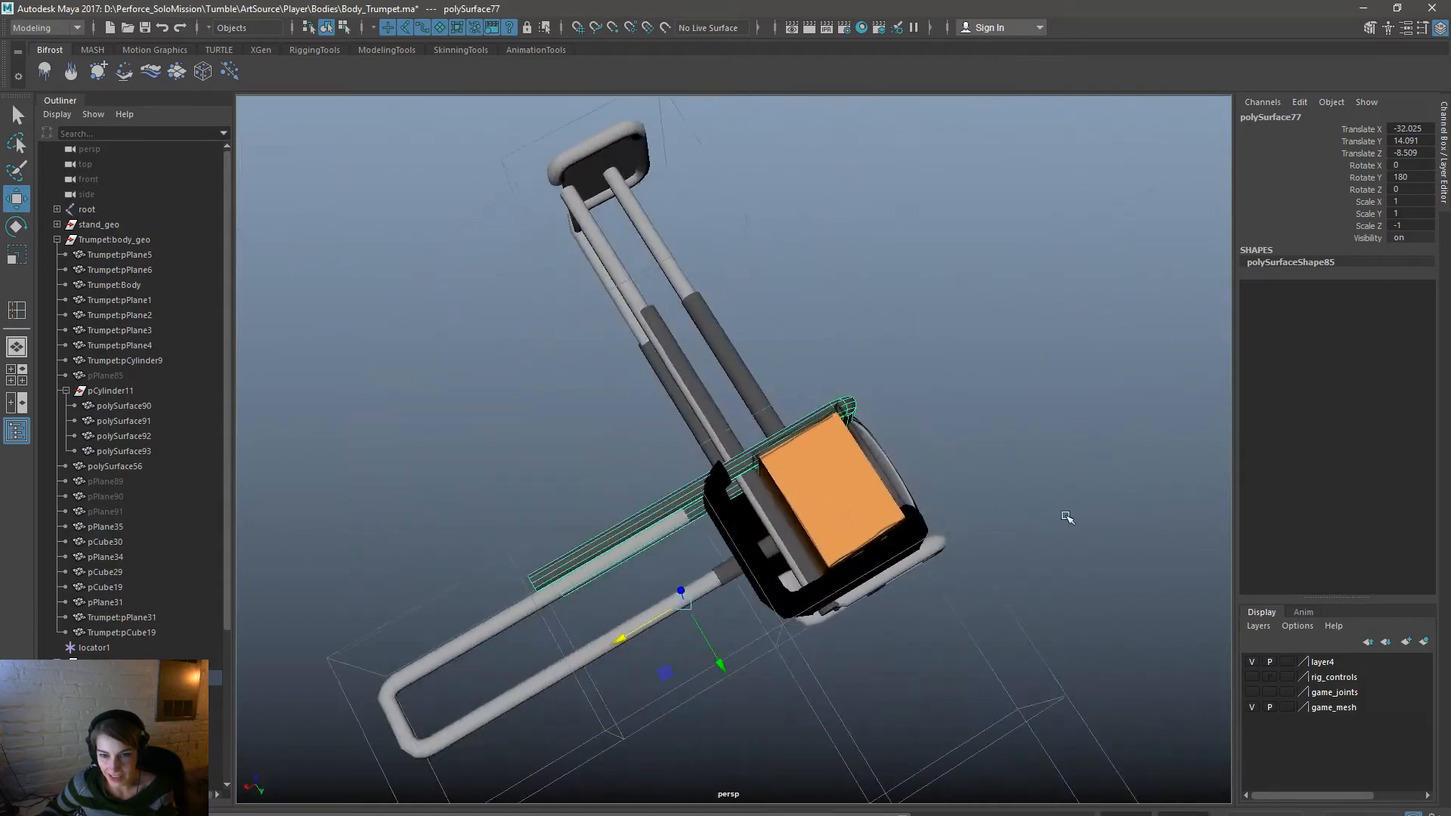
pyautogui.scroll(5, 849, 576)
pyautogui.click(658, 584)
pyautogui.moveTo(690, 484); pyautogui.dragTo(507, 461, button='right')
pyautogui.click(507, 461)
pyautogui.scroll(-5, 513, 478)
pyautogui.moveTo(723, 544); pyautogui.dragTo(725, 454, button='right')
pyautogui.click(614, 535)
pyautogui.click(614, 534)
pyautogui.keyDown('alt'); pyautogui.moveTo(616, 631); pyautogui.dragTo(881, 586); pyautogui.keyUp('alt')
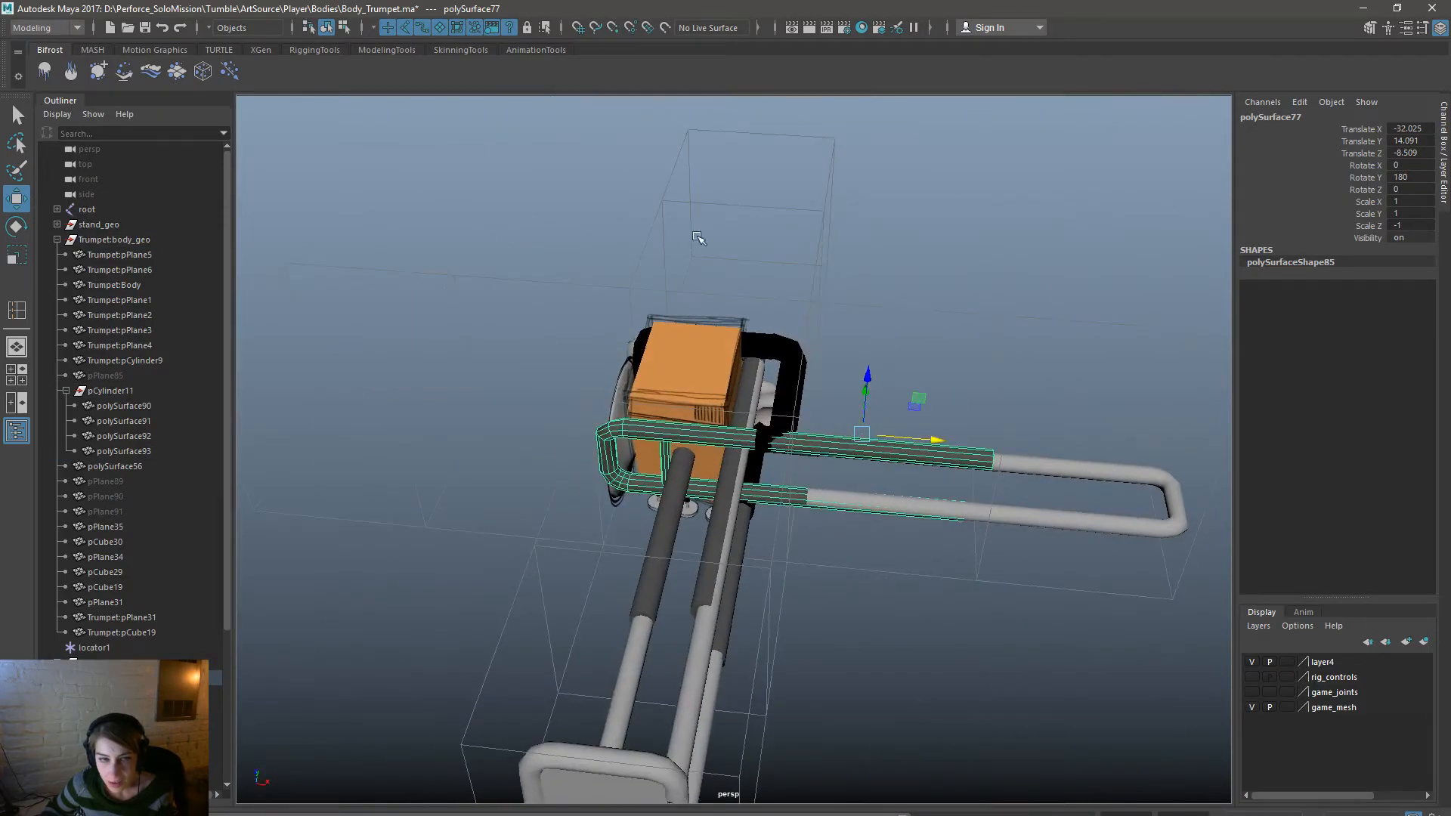
pyautogui.click(342, 27)
pyautogui.moveTo(983, 457); pyautogui.dragTo(942, 423, button='right')
pyautogui.moveTo(939, 415); pyautogui.dragTo(840, 466)
pyautogui.moveTo(942, 507)
pyautogui.keyDown('alt'); pyautogui.mouseDown()
pyautogui.moveTo(955, 453)
pyautogui.moveTo(959, 496)
pyautogui.mouseUp(); pyautogui.keyUp('alt')
pyautogui.click(327, 30)
# Extrude the open end edges of polySurface93 across the front of the orange body and return to object selection.
pyautogui.click(795, 397)
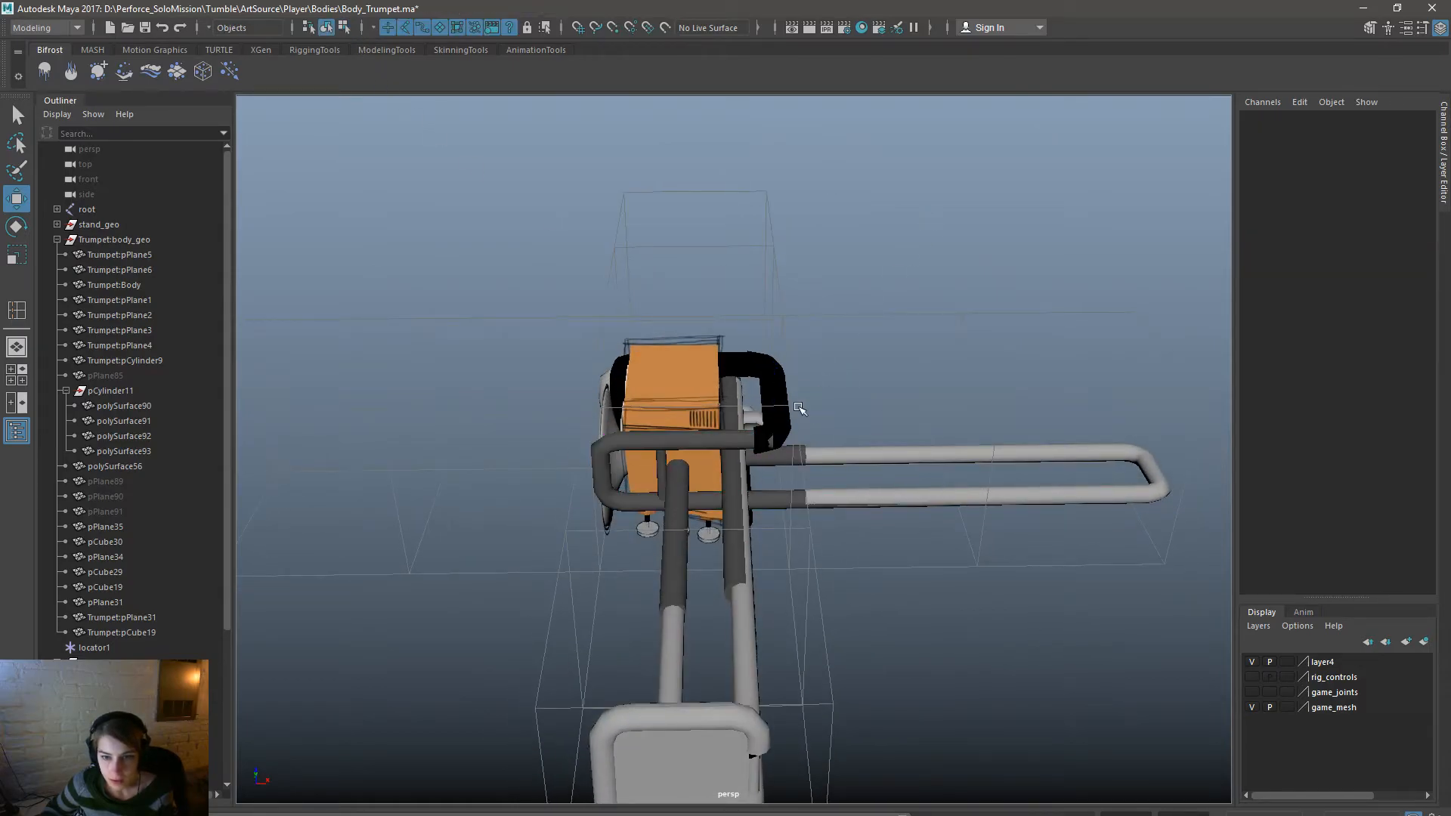
pyautogui.click(786, 396)
pyautogui.keyDown('alt'); pyautogui.moveTo(899, 491); pyautogui.dragTo(1128, 665, button='right'); pyautogui.keyUp('alt')
pyautogui.moveTo(914, 327); pyautogui.dragTo(912, 287, button='right')
pyautogui.doubleClick(807, 410)
pyautogui.keyDown('alt'); pyautogui.moveTo(1018, 482); pyautogui.dragTo(865, 507, button='right'); pyautogui.keyUp('alt')
pyautogui.keyDown('alt'); pyautogui.moveTo(866, 506); pyautogui.dragTo(868, 589, button='middle'); pyautogui.keyUp('alt')
pyautogui.keyDown('alt'); pyautogui.moveTo(868, 590); pyautogui.dragTo(790, 577); pyautogui.keyUp('alt')
pyautogui.press('space')
pyautogui.click(526, 533)
pyautogui.click(452, 533)
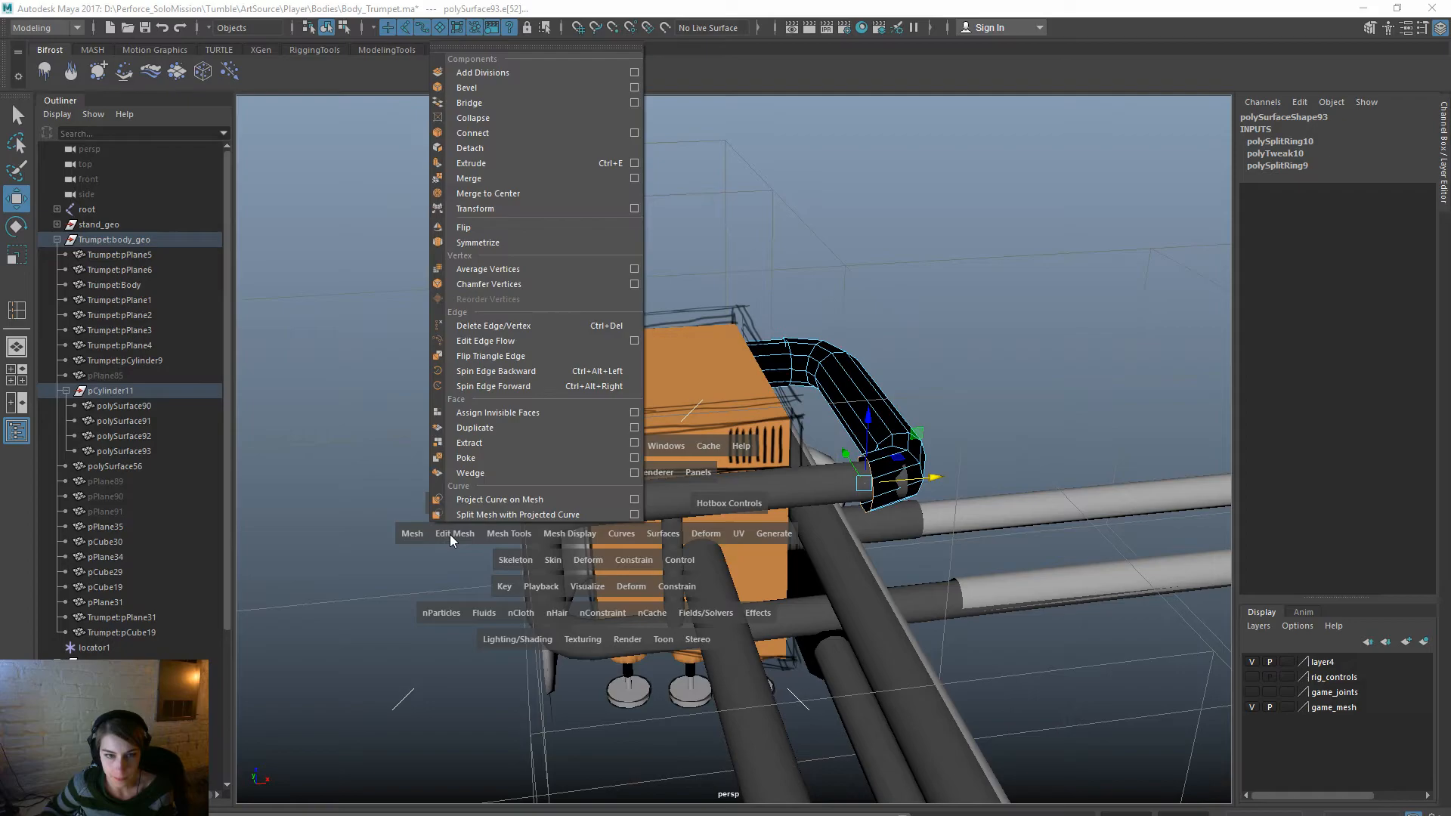
pyautogui.click(497, 161)
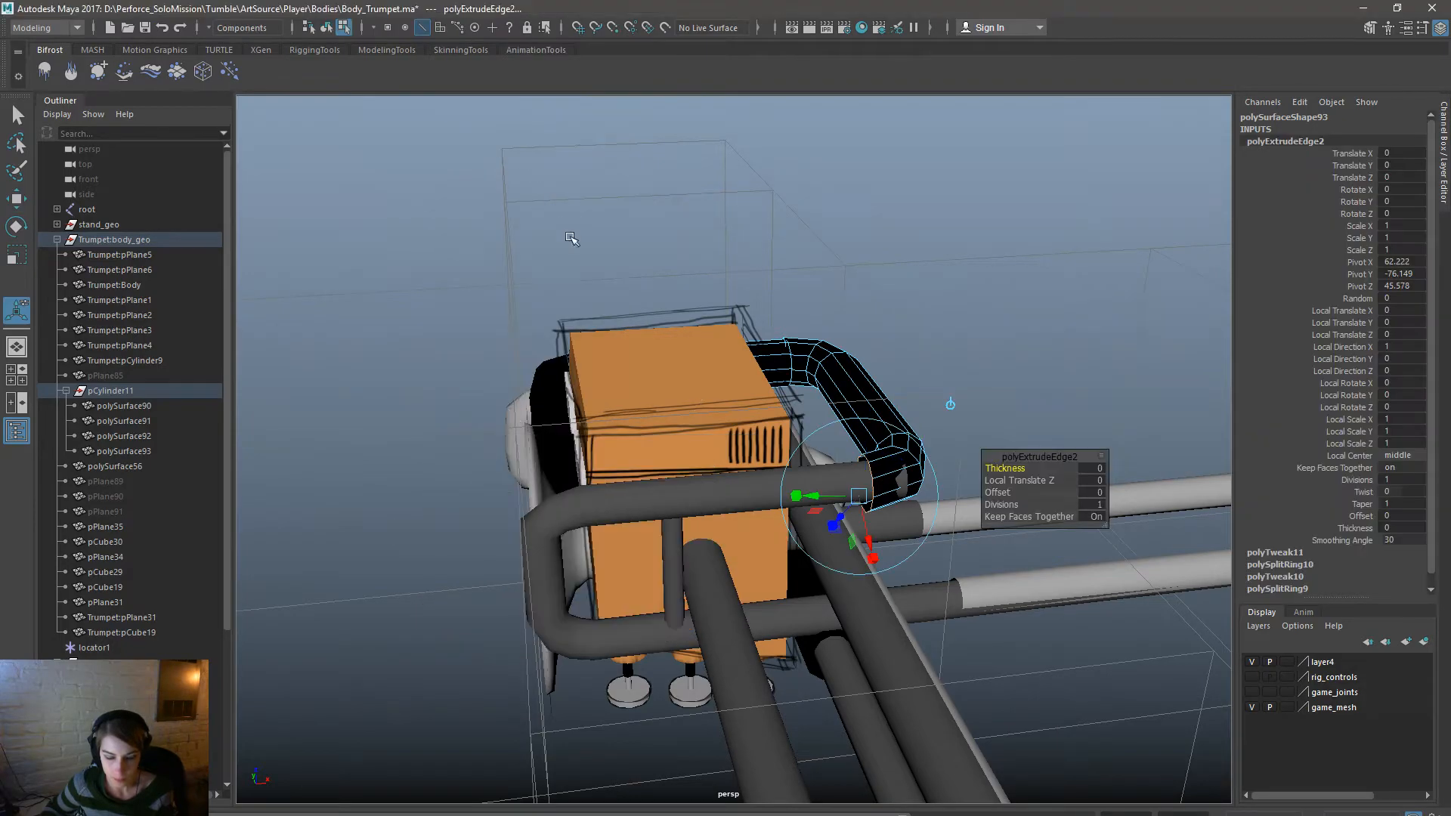
pyautogui.moveTo(928, 480); pyautogui.dragTo(611, 509)
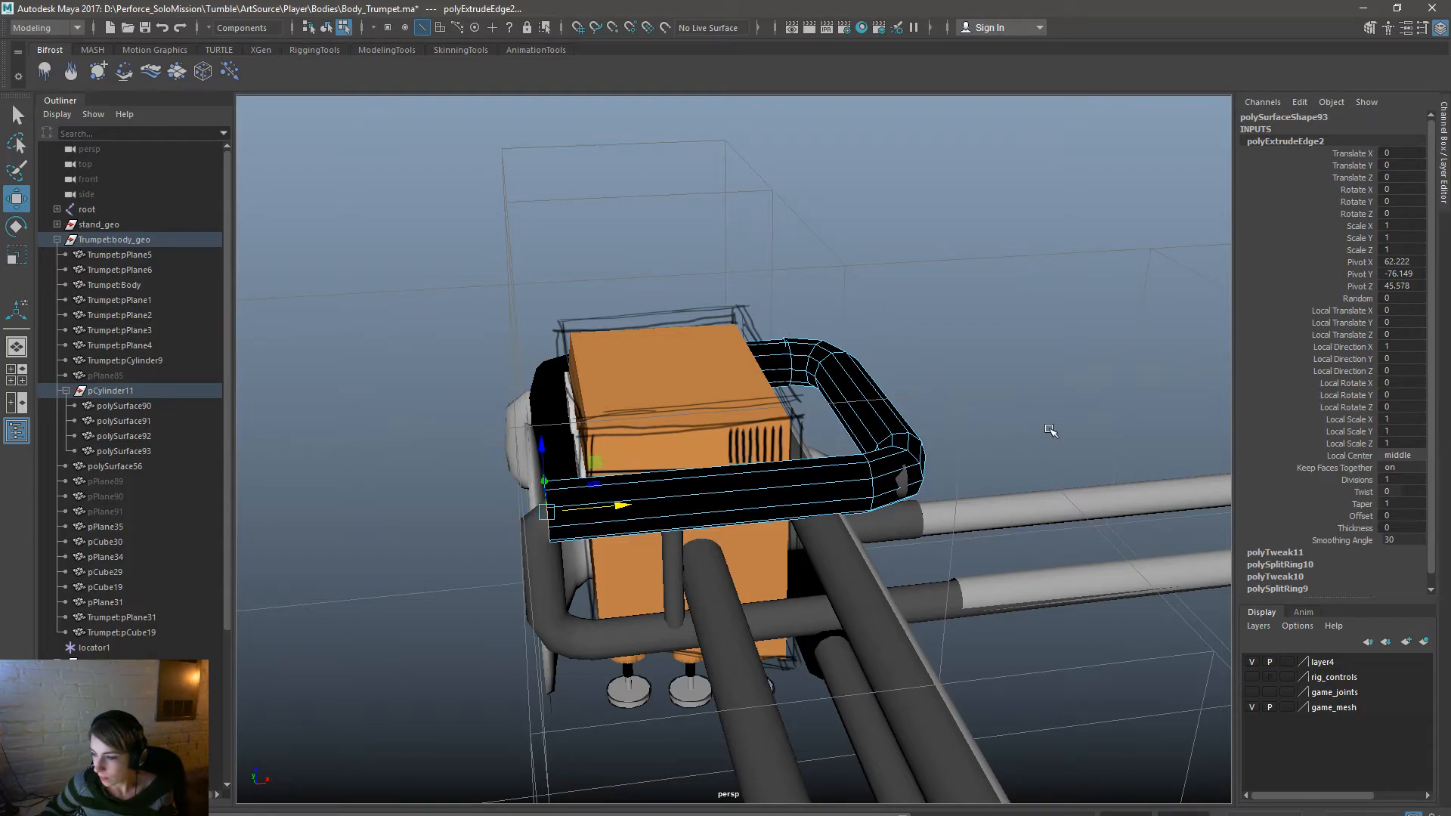
pyautogui.moveTo(845, 467); pyautogui.dragTo(936, 419, button='right')
pyautogui.click(1015, 413)
# Examine the extended black tube from several sides while stepping through the robot's keyed poses.
pyautogui.keyDown('alt'); pyautogui.moveTo(1092, 446); pyautogui.dragTo(627, 502, button='right'); pyautogui.keyUp('alt')
pyautogui.keyDown('alt'); pyautogui.moveTo(627, 503); pyautogui.dragTo(897, 544); pyautogui.keyUp('alt')
pyautogui.keyDown('alt'); pyautogui.moveTo(745, 548); pyautogui.dragTo(740, 549); pyautogui.keyUp('alt')
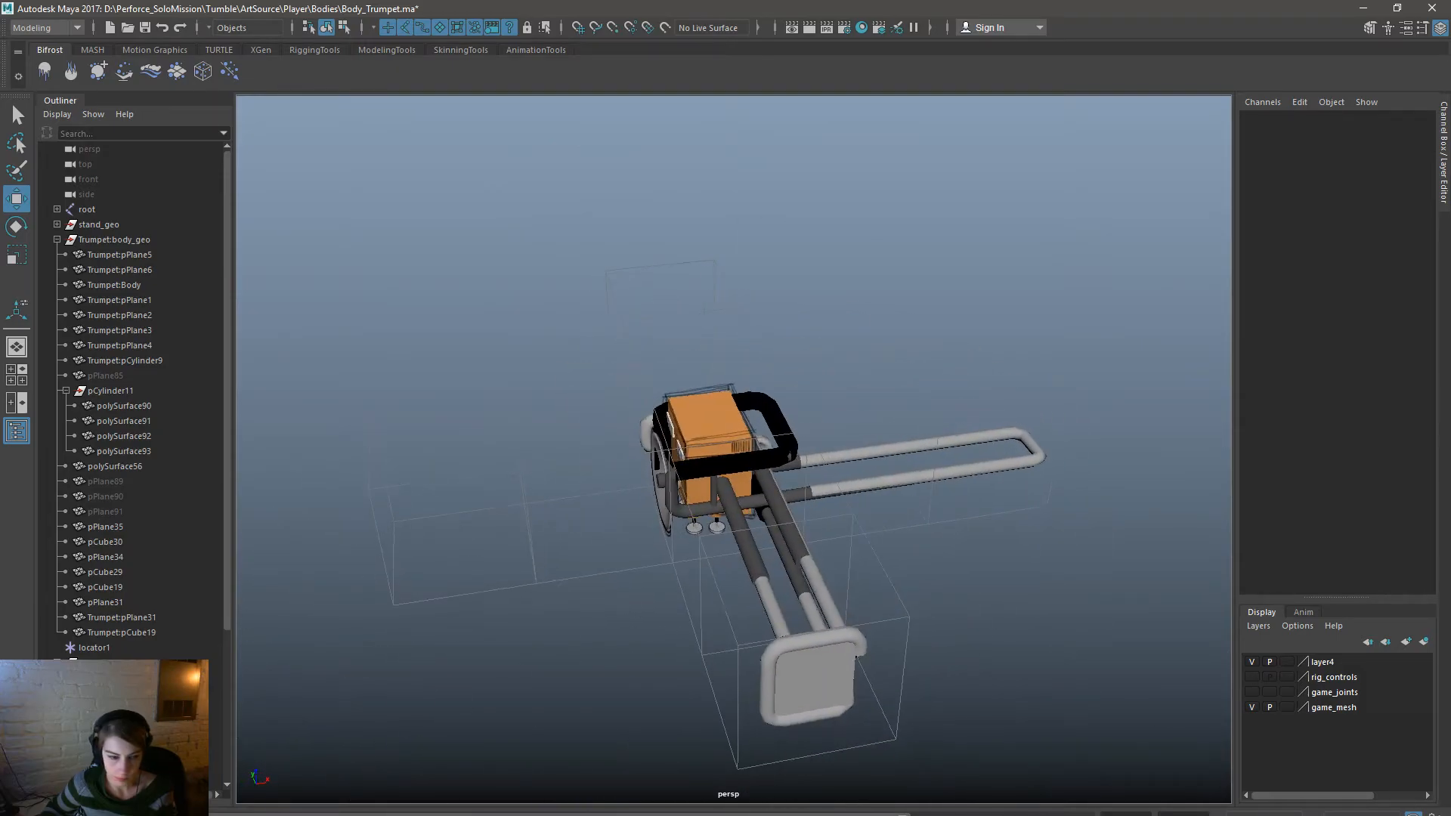
pyautogui.press('.')
pyautogui.press('.')
pyautogui.press('.')
pyautogui.press('.')
pyautogui.press('.')
pyautogui.keyDown('alt'); pyautogui.moveTo(652, 694); pyautogui.dragTo(616, 672); pyautogui.keyUp('alt')
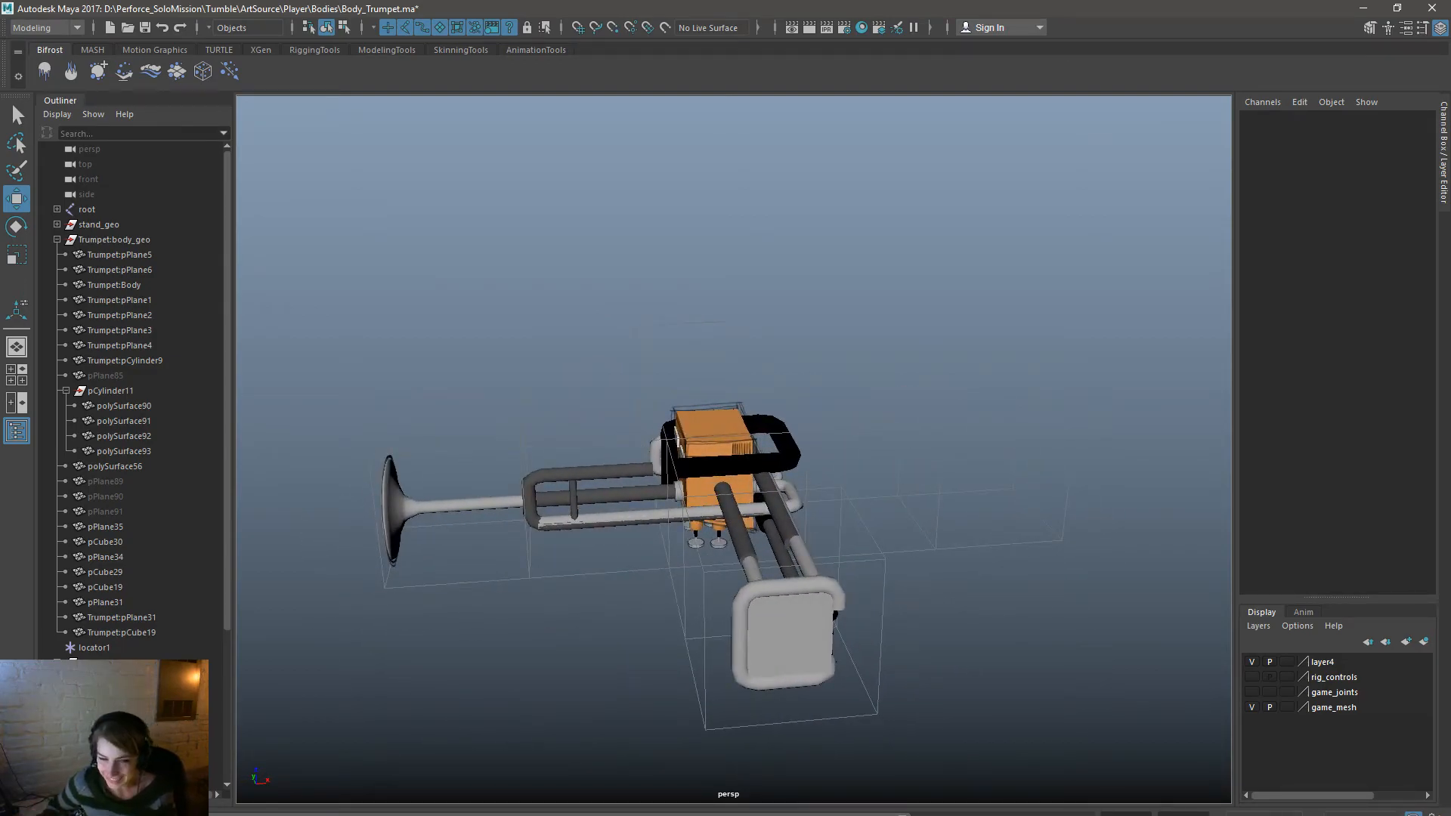
pyautogui.keyDown('alt'); pyautogui.moveTo(453, 651); pyautogui.dragTo(686, 668); pyautogui.keyUp('alt')
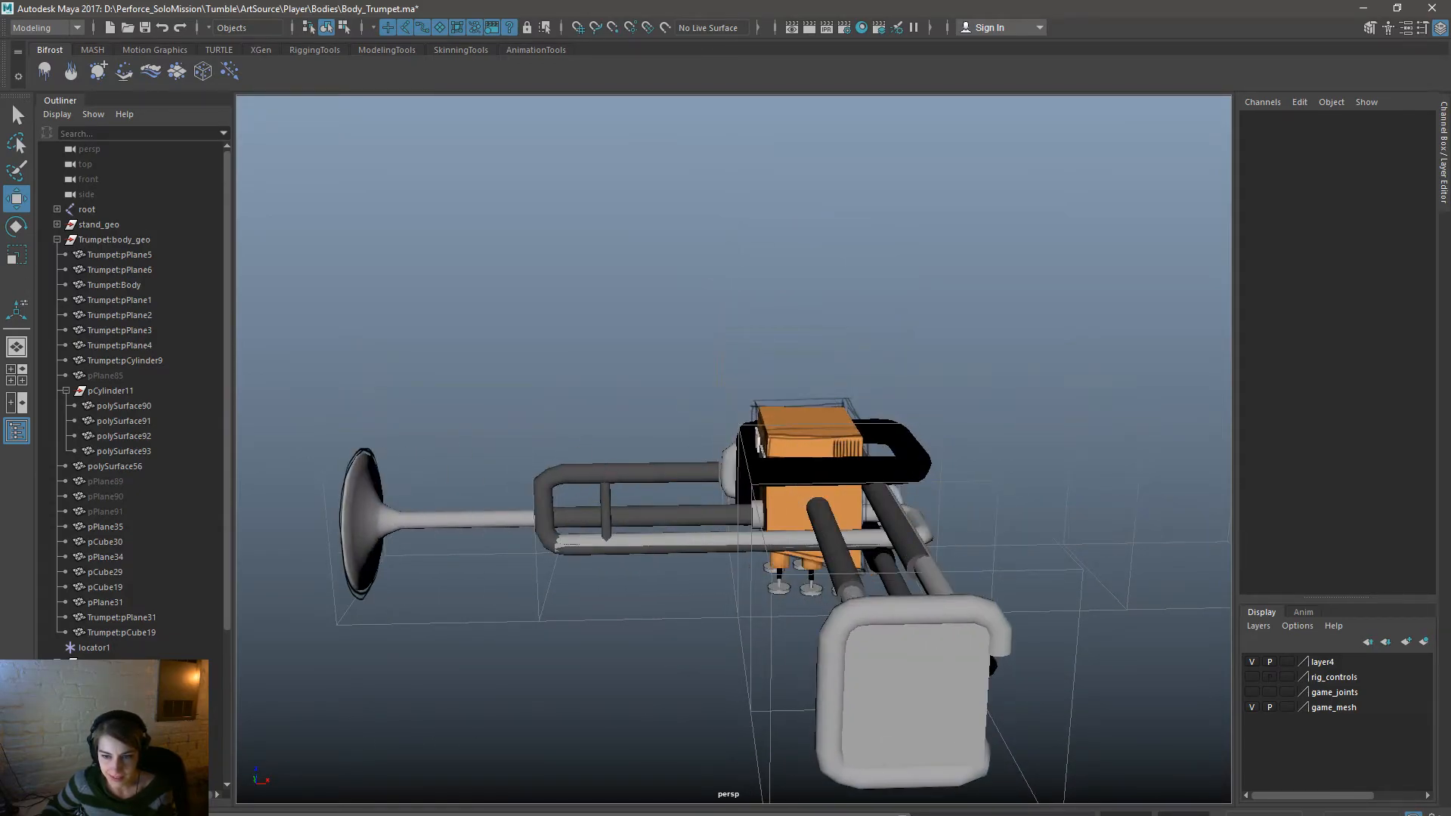
pyautogui.keyDown('alt'); pyautogui.moveTo(810, 671); pyautogui.dragTo(1348, 618); pyautogui.keyUp('alt')
pyautogui.scroll(5, 1009, 643)
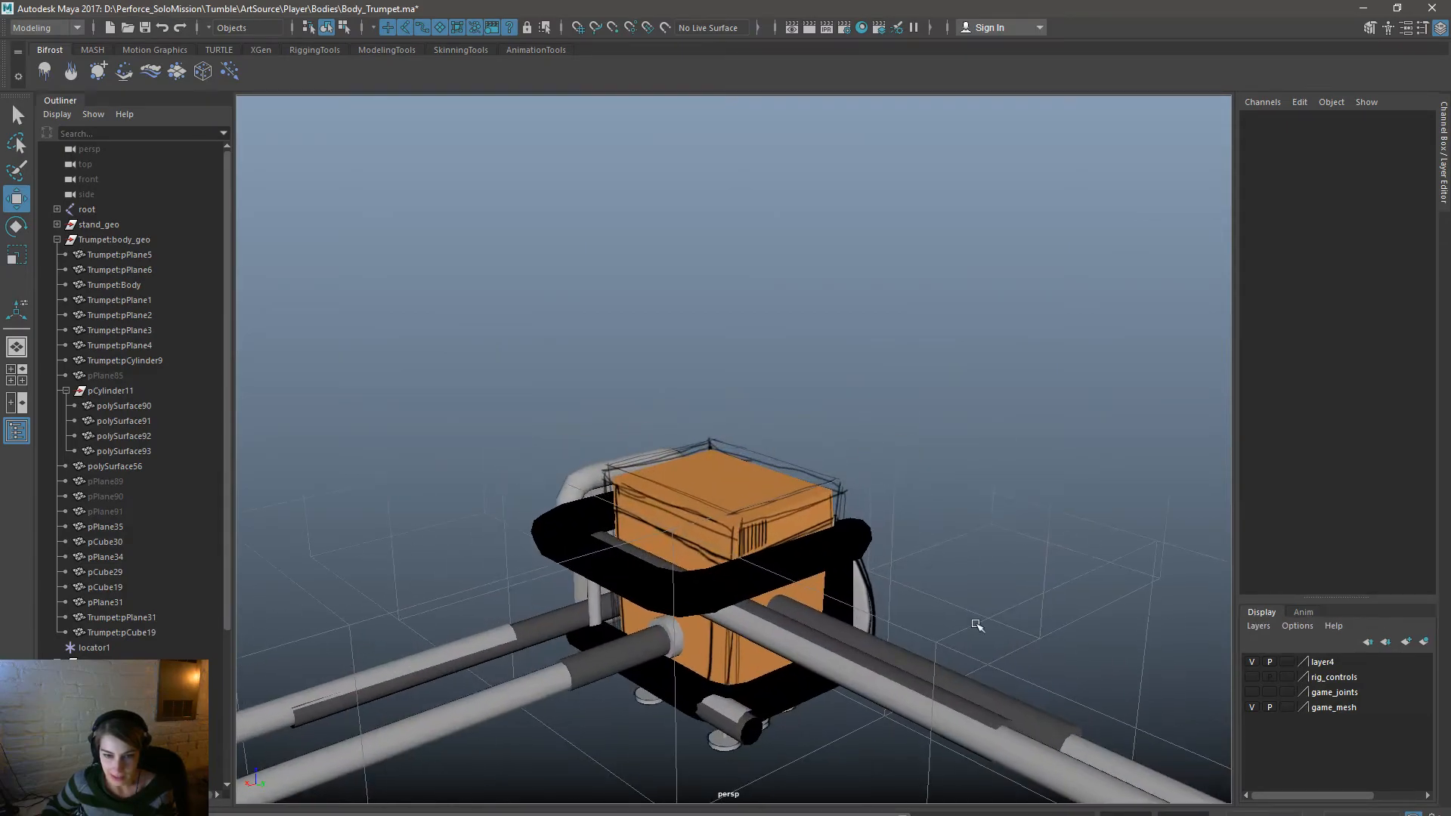
# Select the vertices of polySurface93 and its adjoining black tubes, and set the Move tool's axis orientation to Normal.
pyautogui.click(818, 552)
pyautogui.keyDown('alt'); pyautogui.moveTo(870, 588); pyautogui.dragTo(772, 588); pyautogui.keyUp('alt')
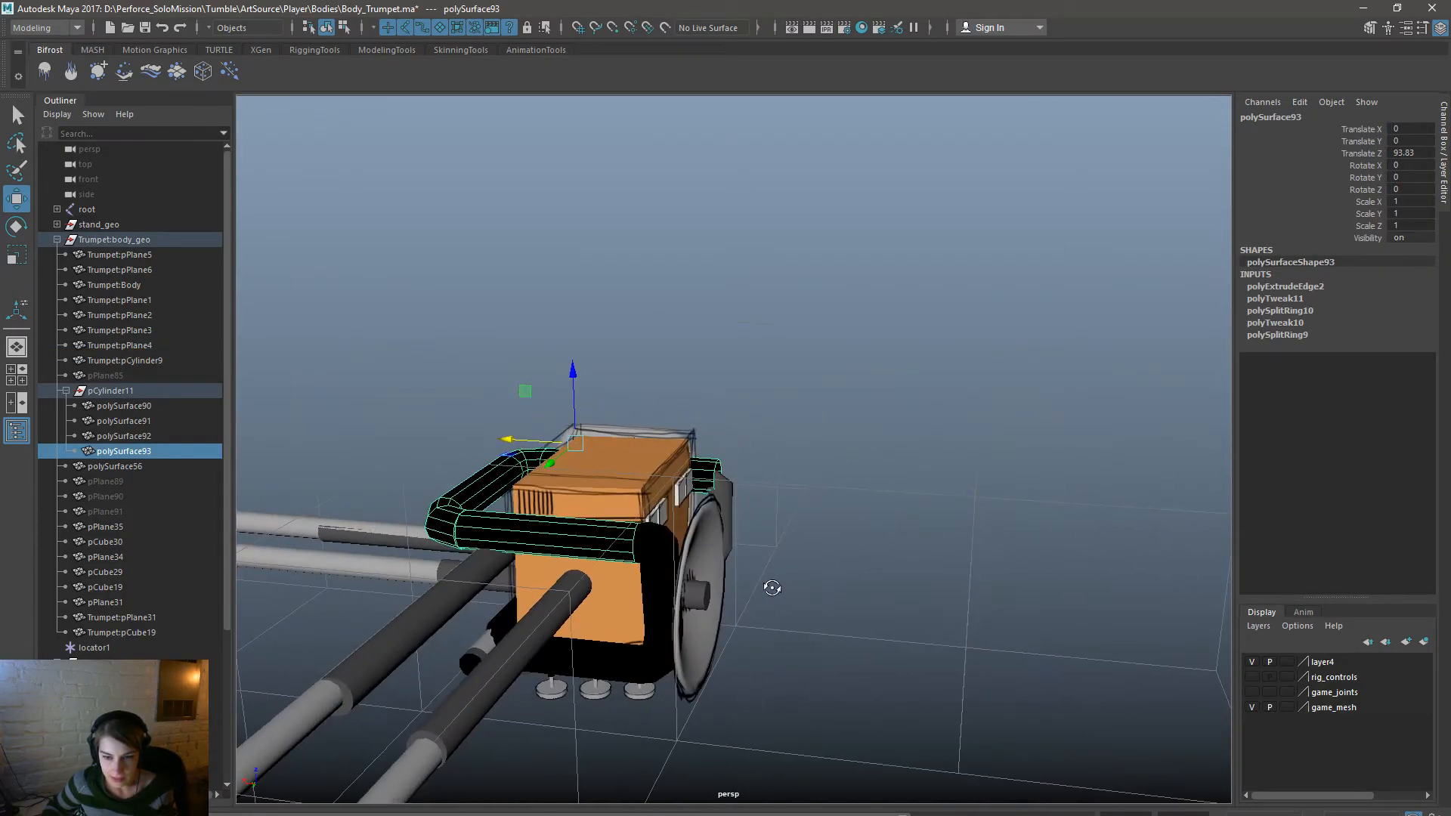
pyautogui.keyDown('shift'); pyautogui.click(647, 553); pyautogui.keyUp('shift')
pyautogui.keyDown('alt'); pyautogui.moveTo(720, 628); pyautogui.dragTo(418, 259); pyautogui.keyUp('alt')
pyautogui.keyDown('shift'); pyautogui.click(871, 661); pyautogui.keyUp('shift')
pyautogui.click(344, 27)
pyautogui.moveTo(769, 511); pyautogui.dragTo(662, 495, button='right')
pyautogui.moveTo(593, 373); pyautogui.dragTo(1123, 727)
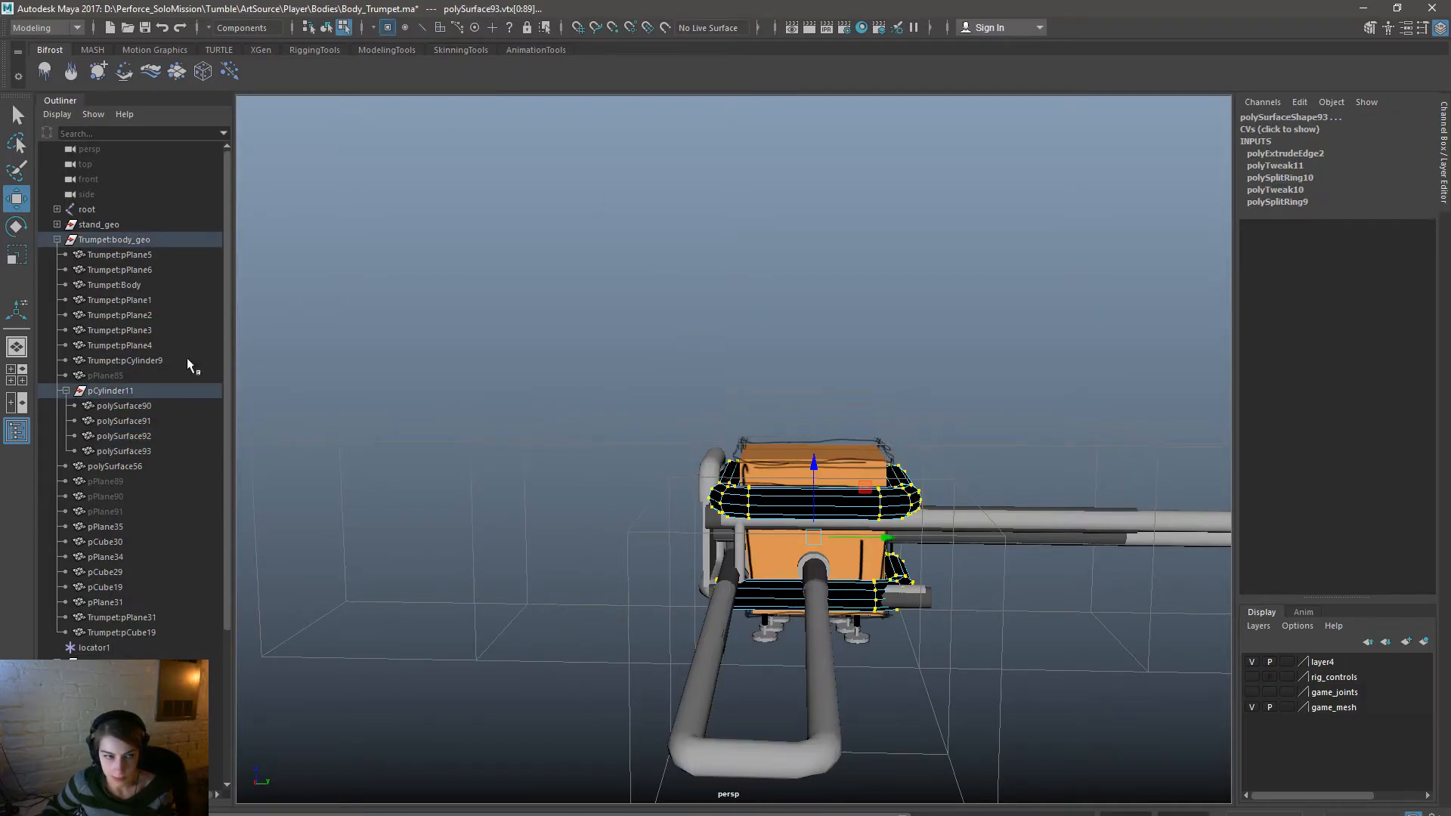
pyautogui.doubleClick(17, 200)
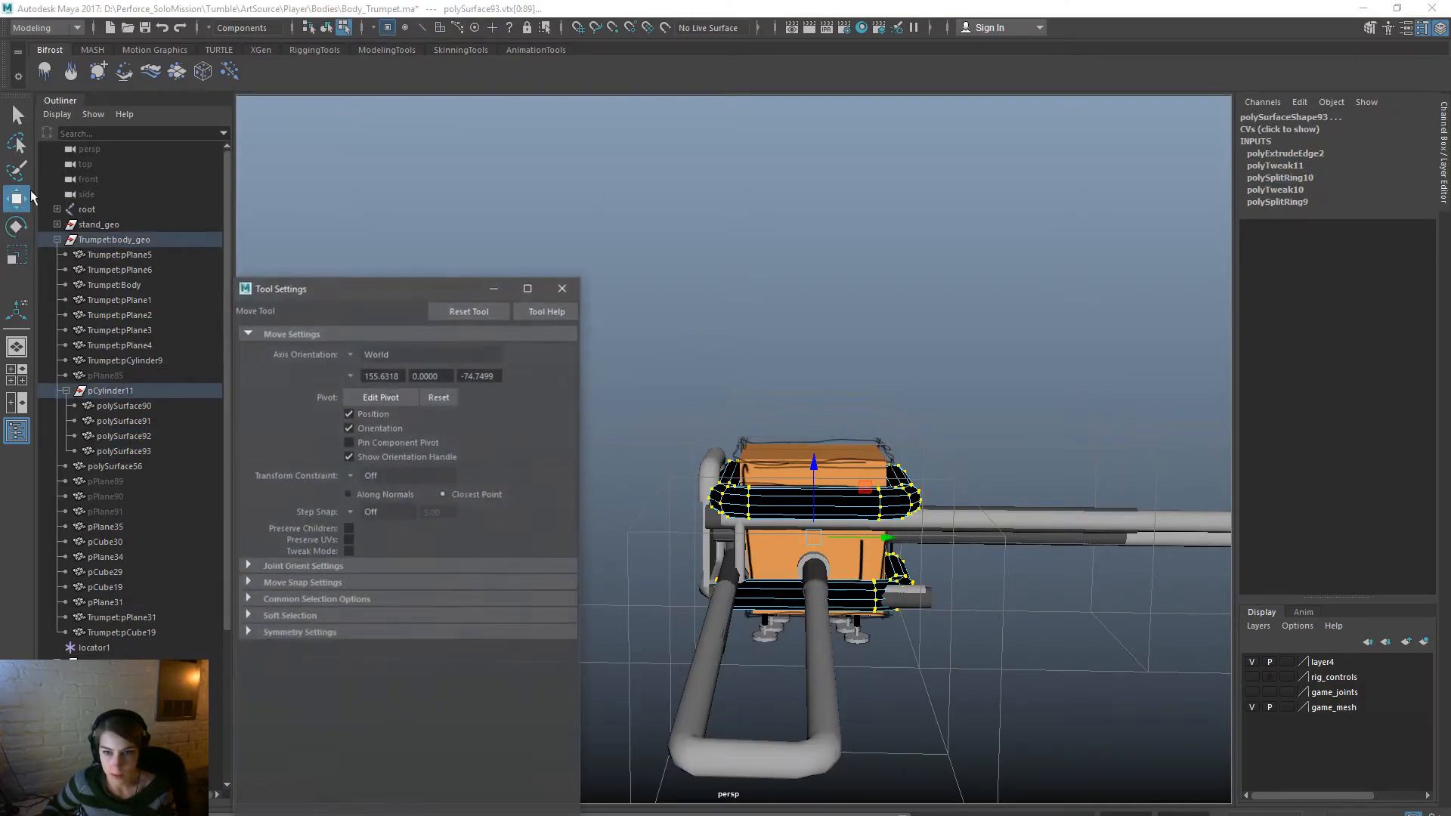
pyautogui.click(347, 354)
pyautogui.click(382, 424)
# Move the selected vertices slightly inward along their normals to slim the black tubes, and return to object selection.
pyautogui.keyDown('alt'); pyautogui.moveTo(755, 529); pyautogui.dragTo(869, 559); pyautogui.keyUp('alt')
pyautogui.keyDown('alt'); pyautogui.moveTo(1037, 568); pyautogui.dragTo(880, 560); pyautogui.keyUp('alt')
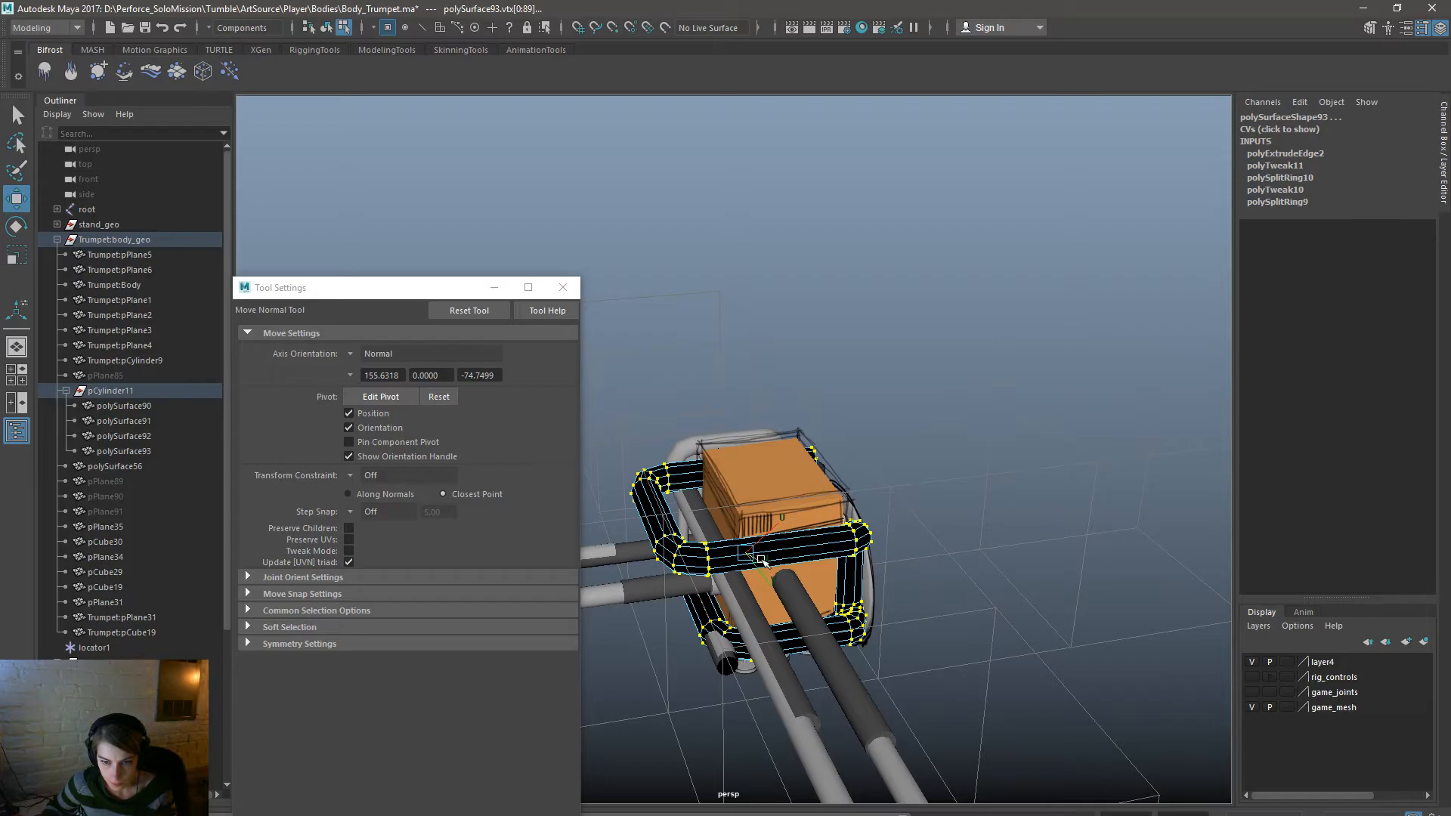
pyautogui.moveTo(762, 561); pyautogui.dragTo(761, 563)
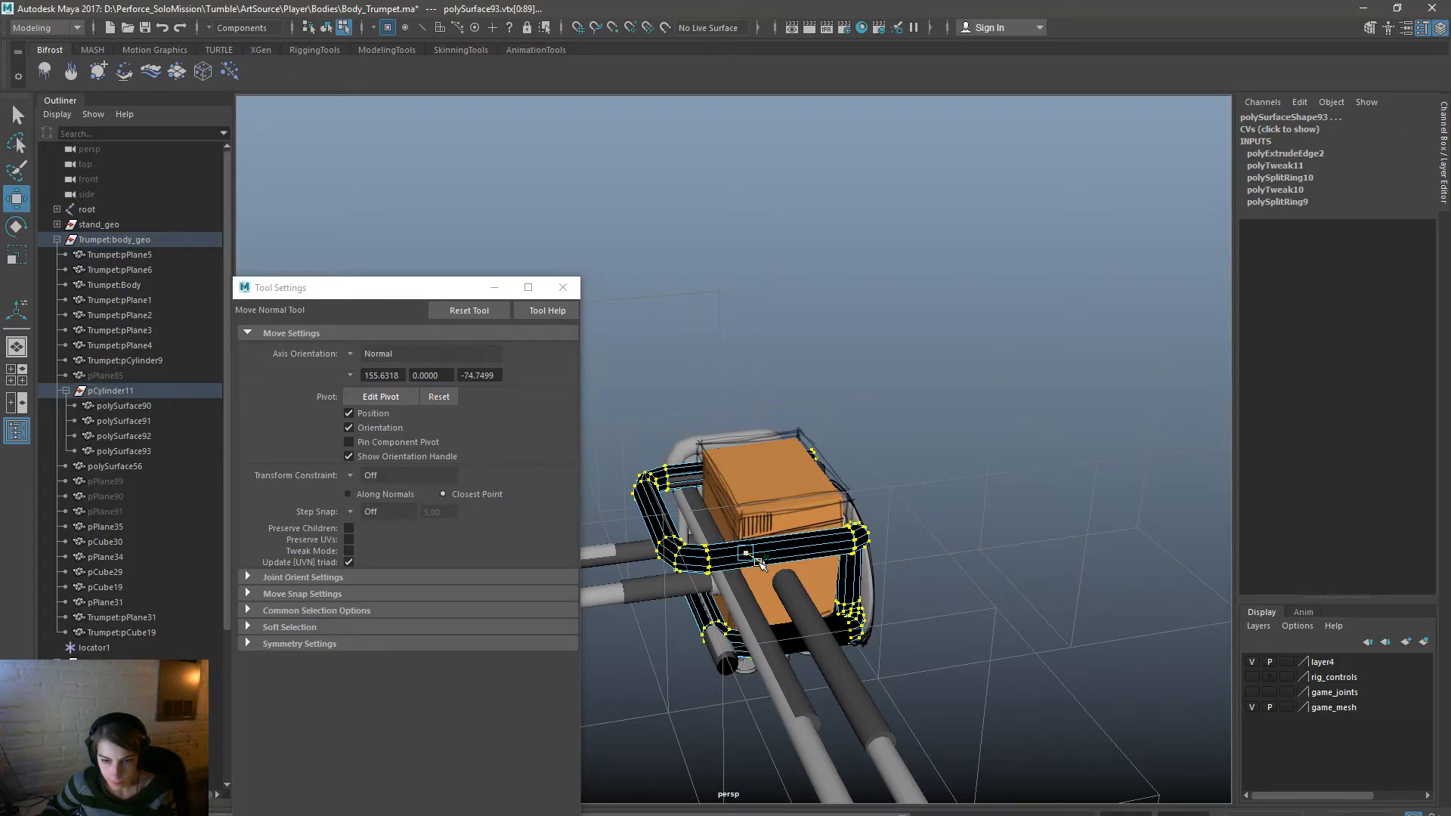
pyautogui.keyDown('alt'); pyautogui.moveTo(973, 618); pyautogui.dragTo(949, 582); pyautogui.keyUp('alt')
pyautogui.scroll(2, 697, 544)
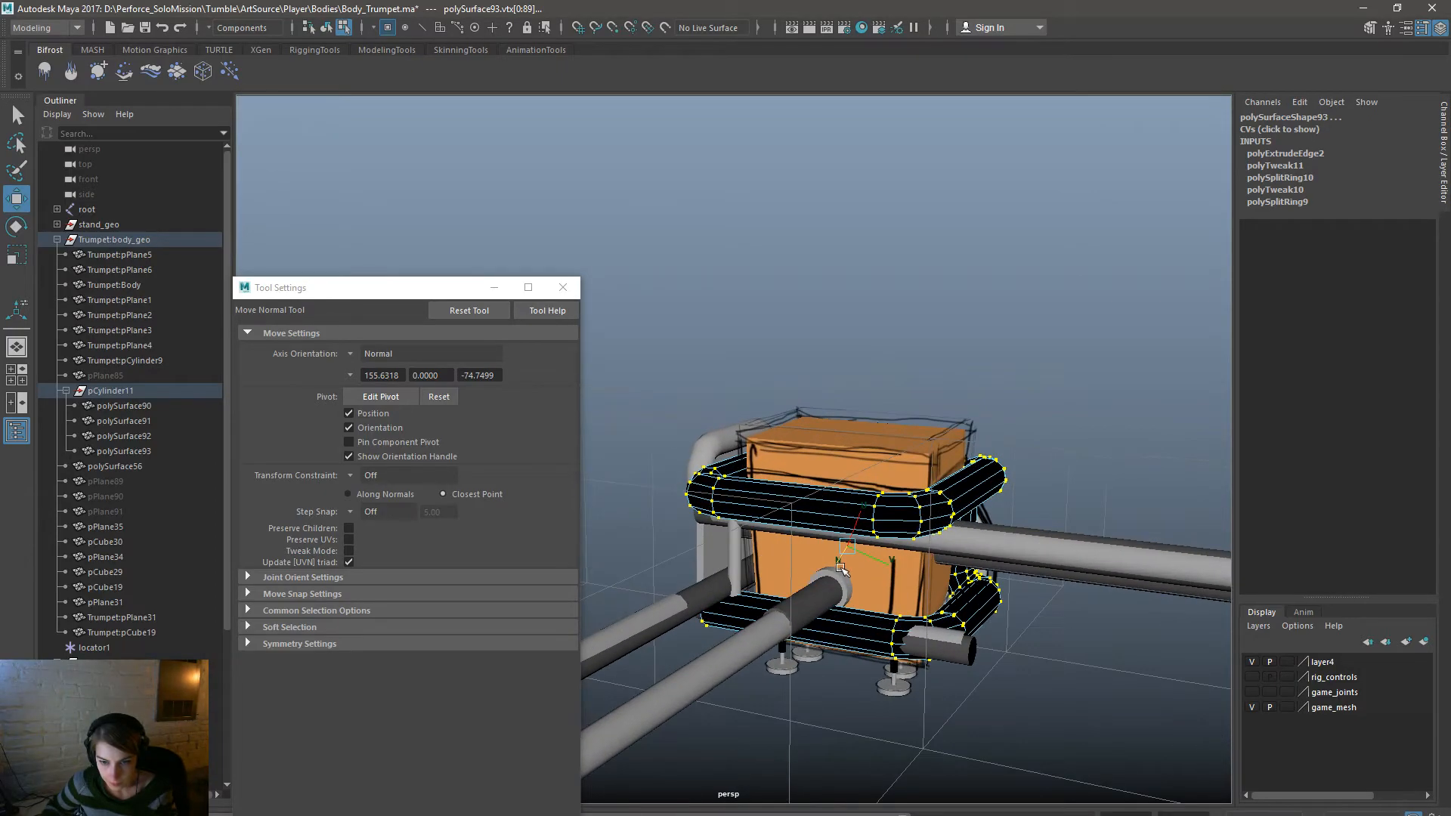
pyautogui.moveTo(841, 563); pyautogui.dragTo(843, 564)
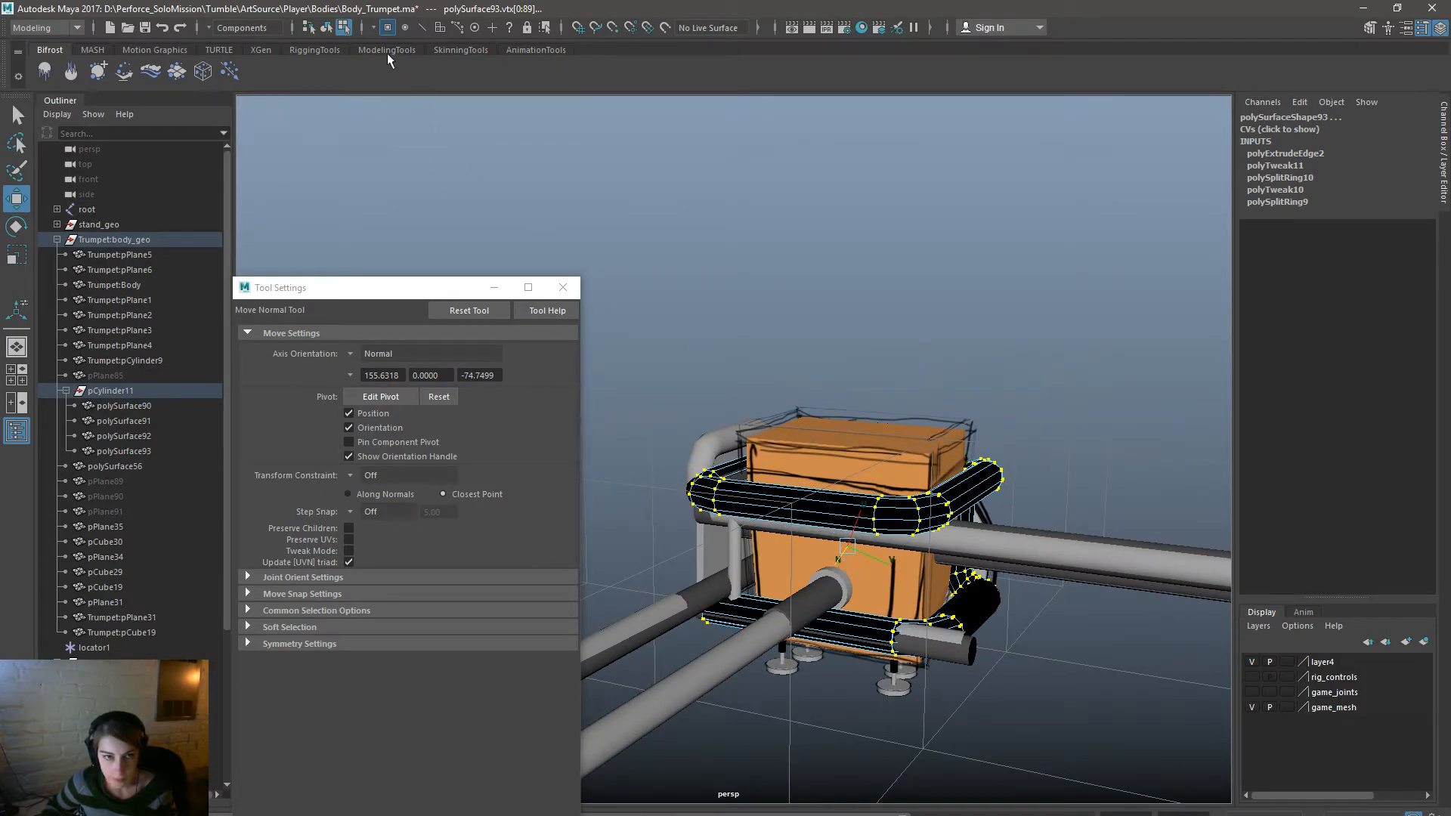
pyautogui.click(326, 28)
pyautogui.click(563, 287)
pyautogui.keyDown('alt'); pyautogui.moveTo(680, 446); pyautogui.dragTo(525, 602); pyautogui.keyUp('alt')
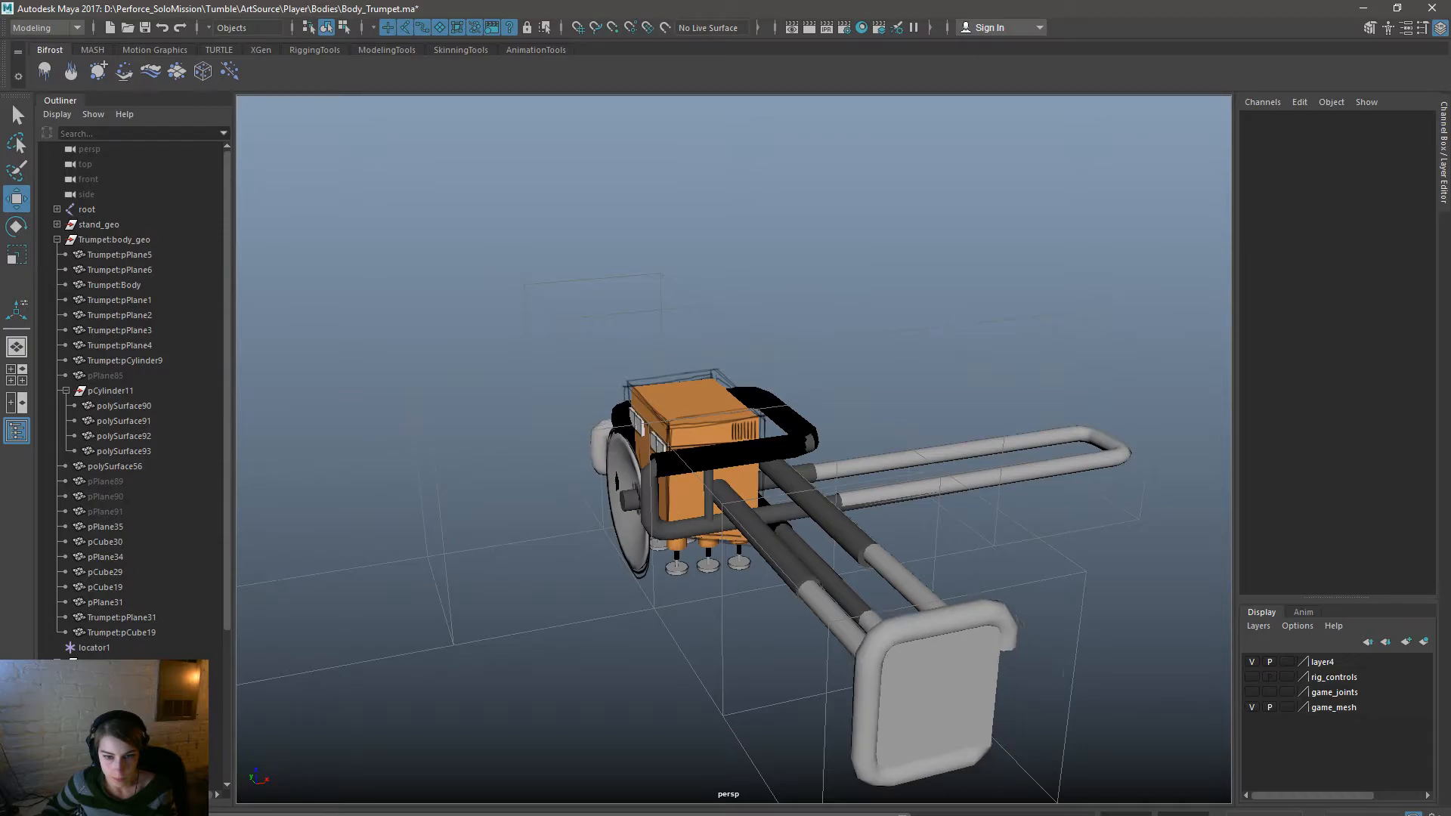
pyautogui.click(708, 477)
pyautogui.click(707, 509)
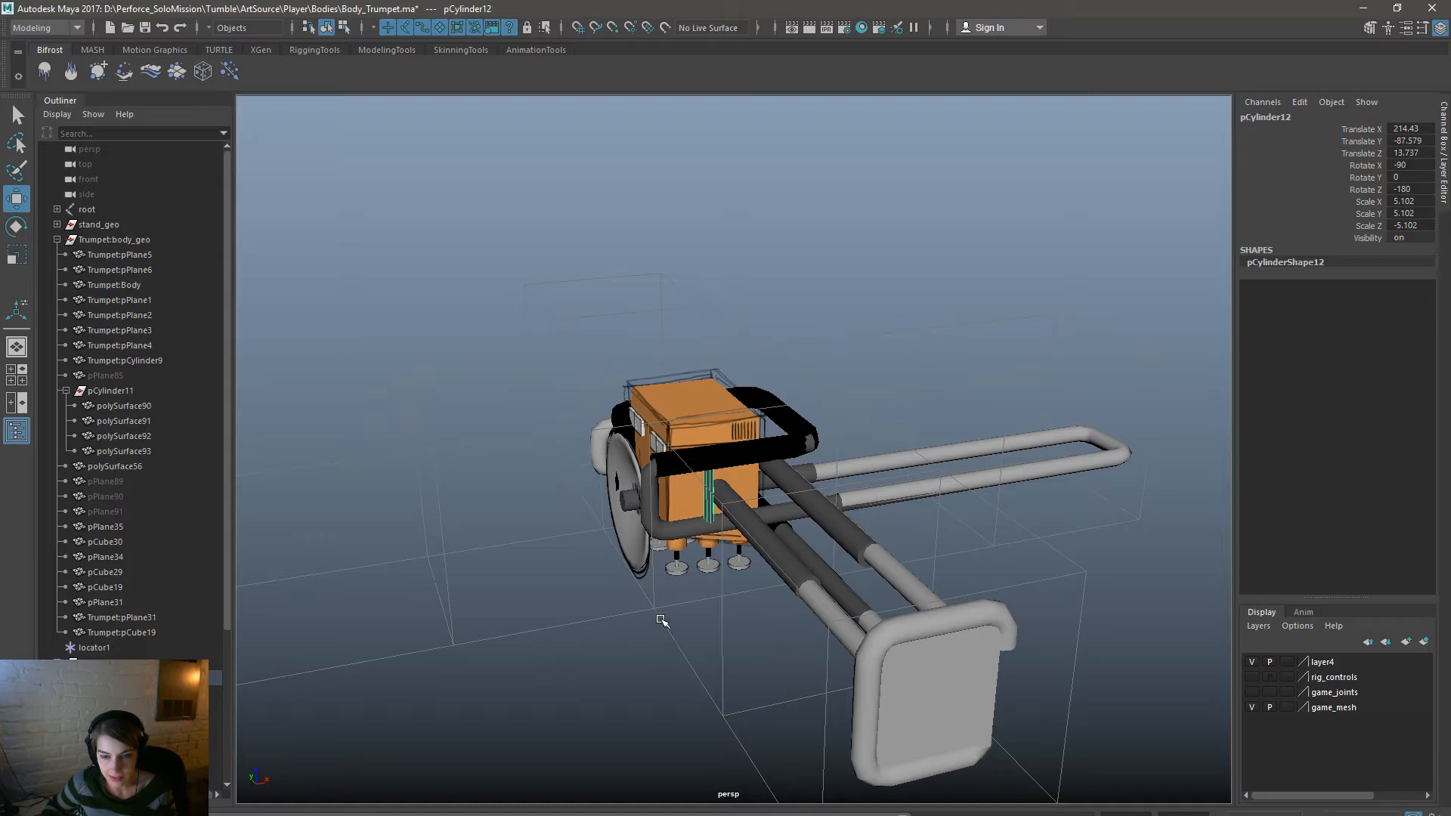
pyautogui.hotkey('ctrl', 'z')
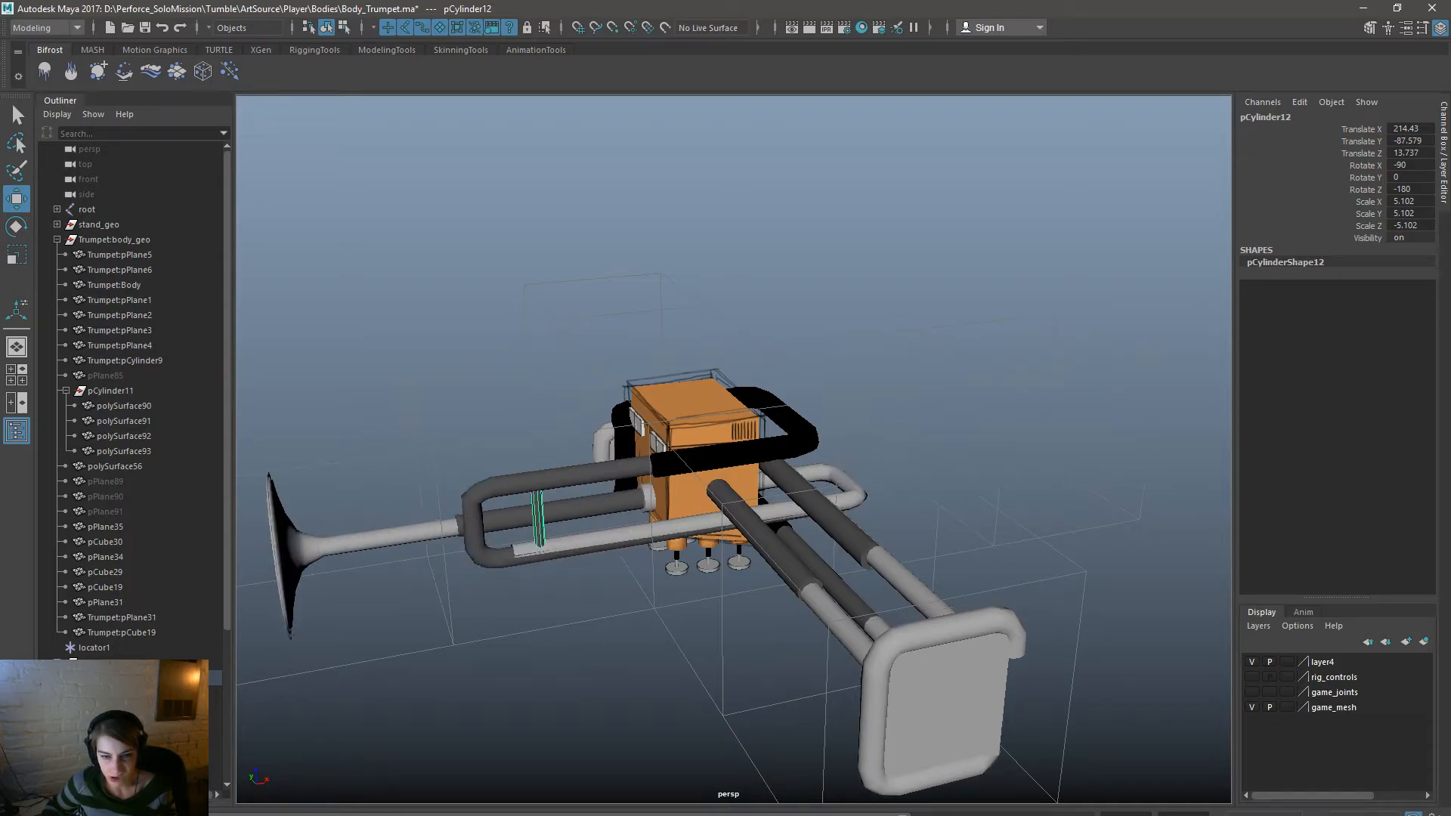
pyautogui.hotkey('shift', 'z')
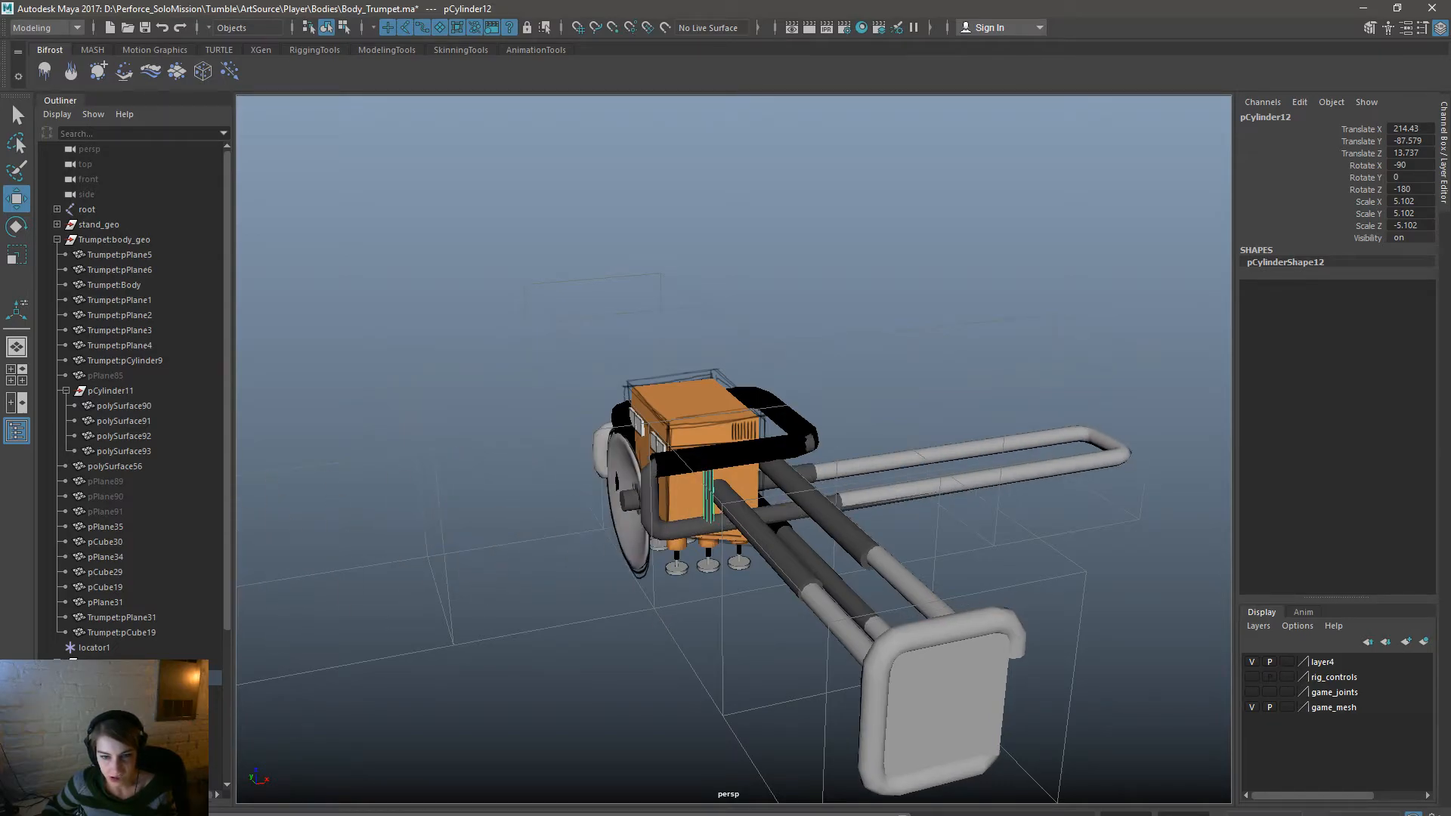
# Set the Move tool's axis orientation to World and shorten polySurface93's front bar by moving its end vertices back toward the corner.
pyautogui.click(752, 446)
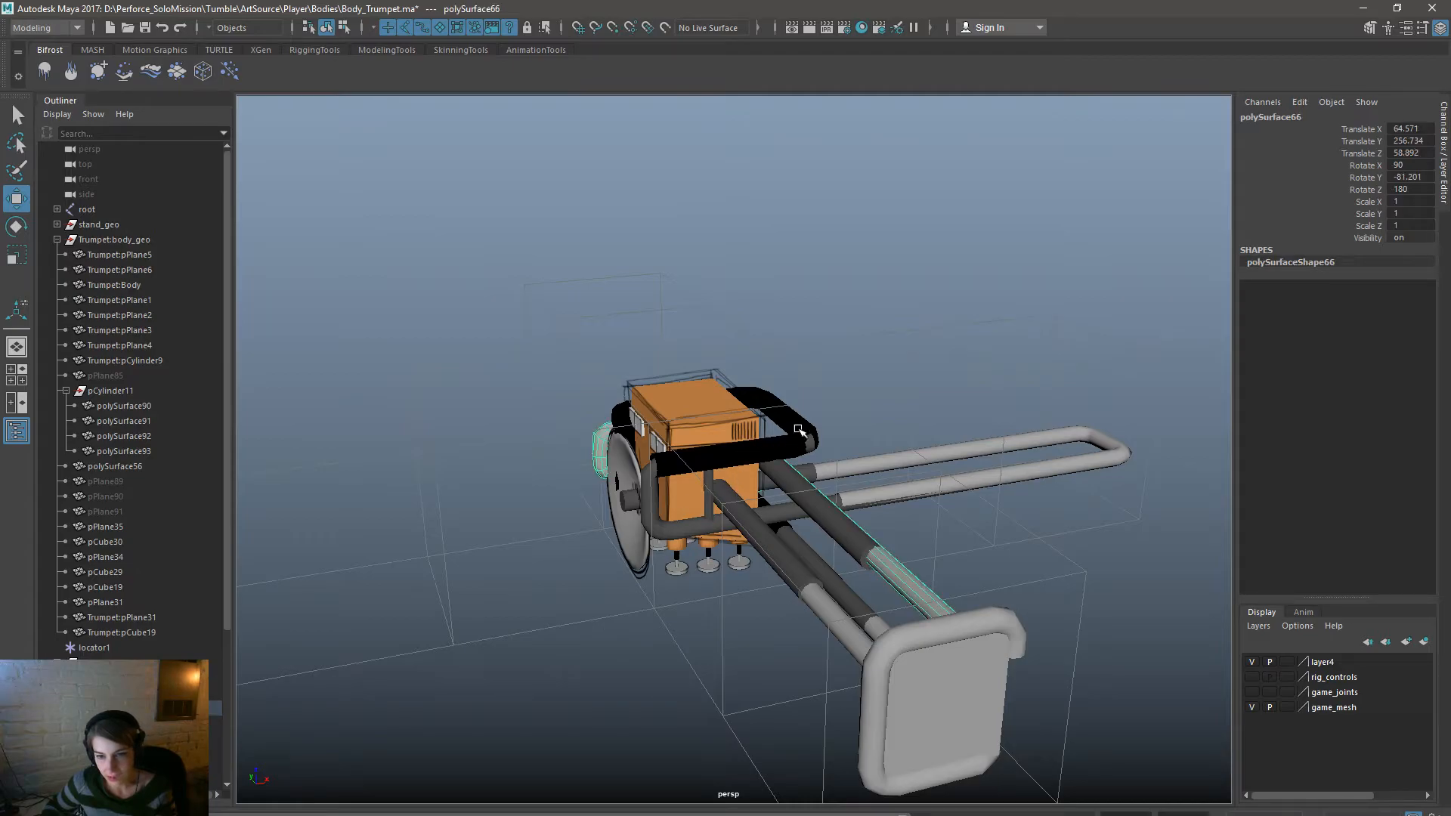
pyautogui.click(801, 423)
pyautogui.click(345, 27)
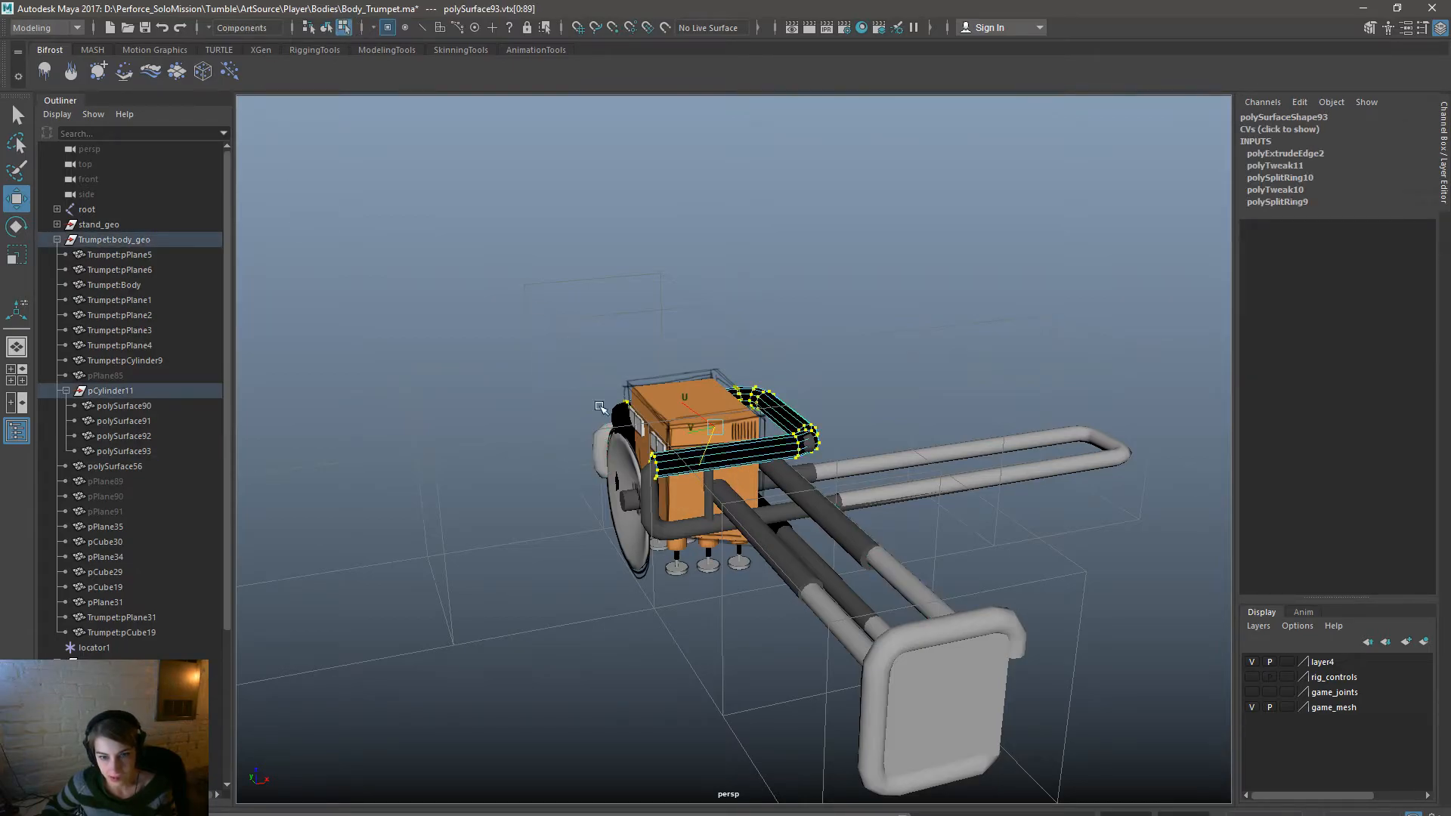
pyautogui.keyDown('alt'); pyautogui.moveTo(626, 440); pyautogui.dragTo(645, 529); pyautogui.keyUp('alt')
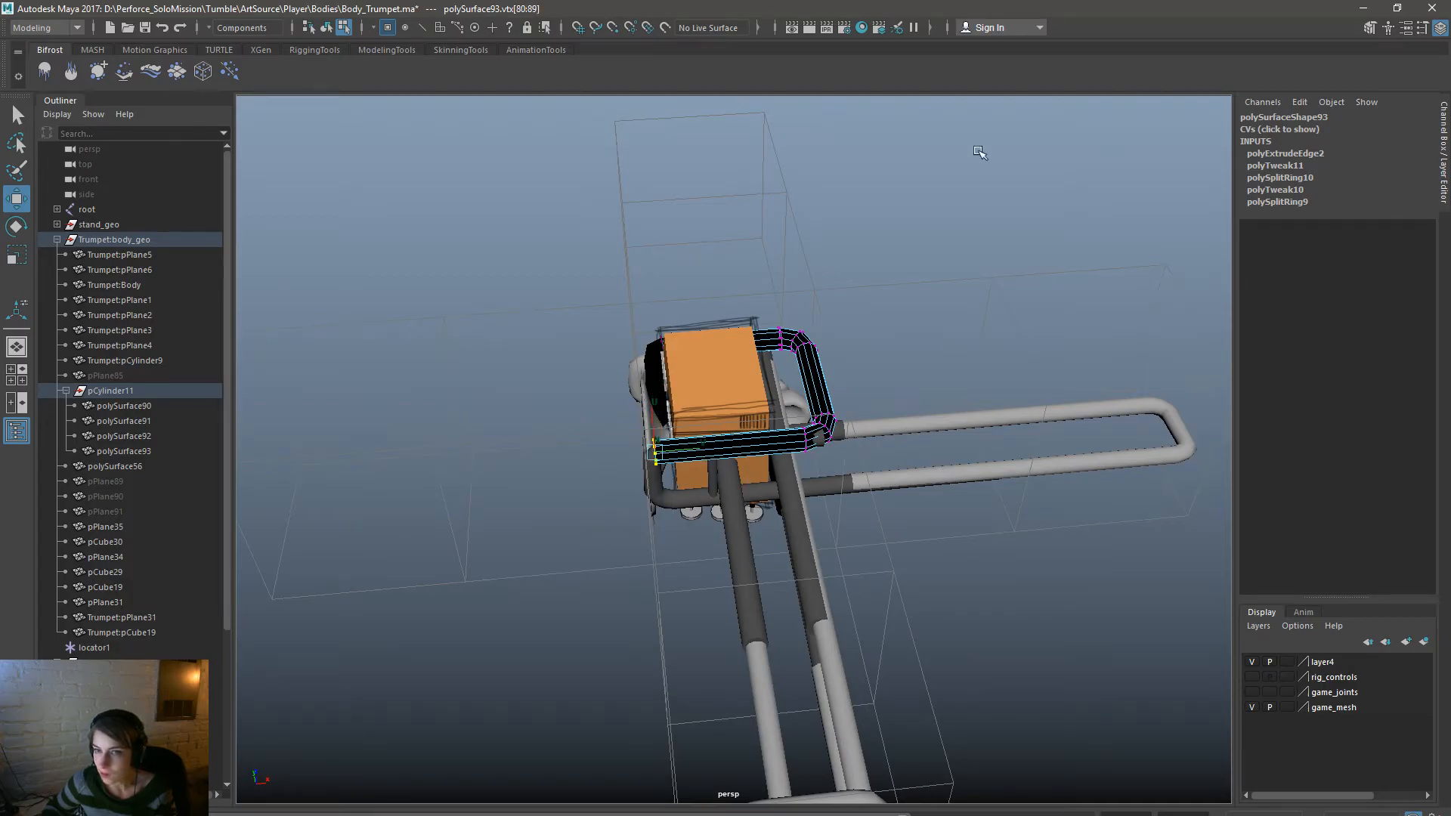
pyautogui.doubleClick(14, 206)
pyautogui.click(360, 378)
pyautogui.click(377, 389)
pyautogui.click(743, 449)
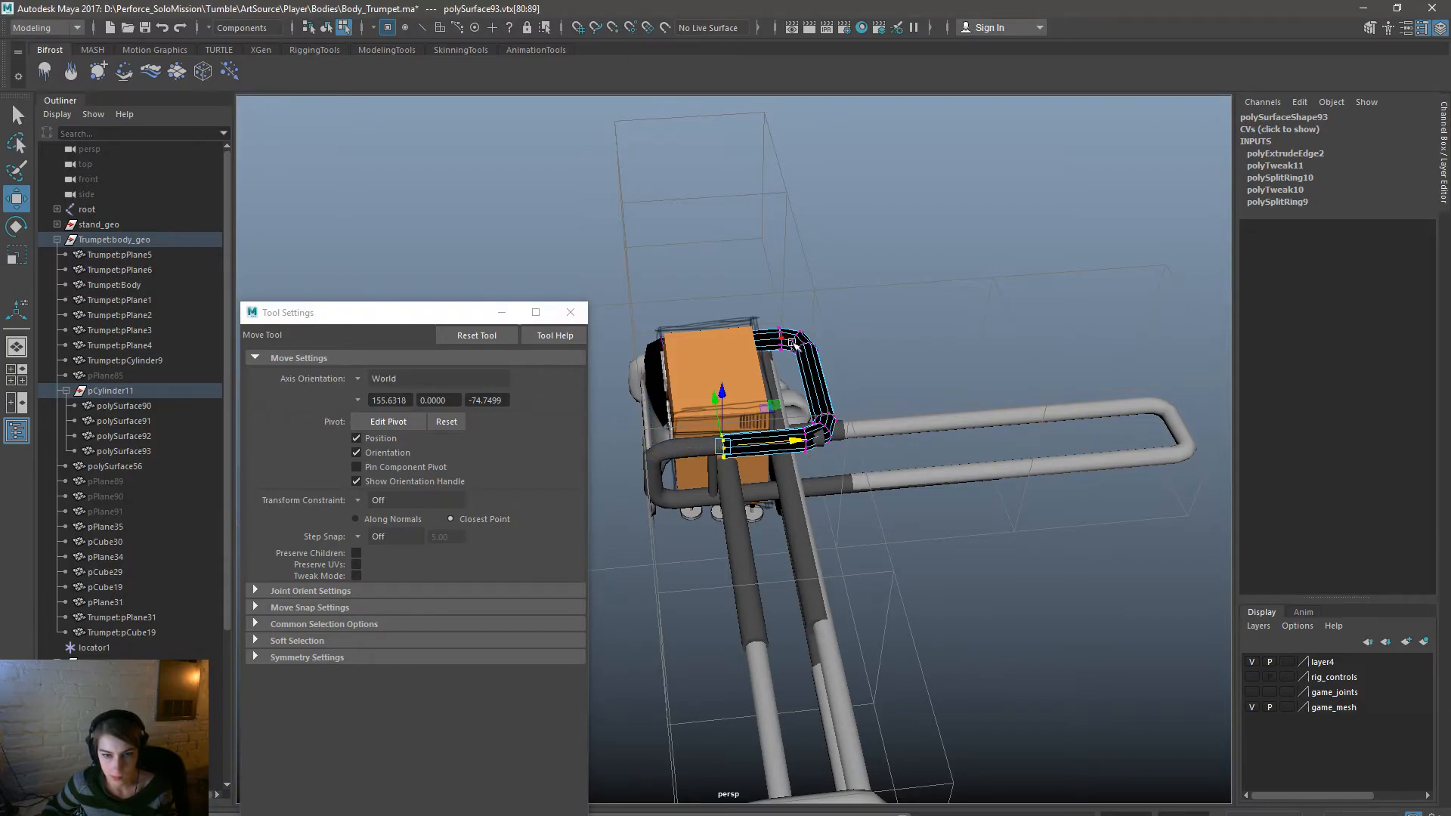
pyautogui.moveTo(805, 374); pyautogui.dragTo(867, 335, button='right')
pyautogui.click(872, 333)
pyautogui.click(570, 312)
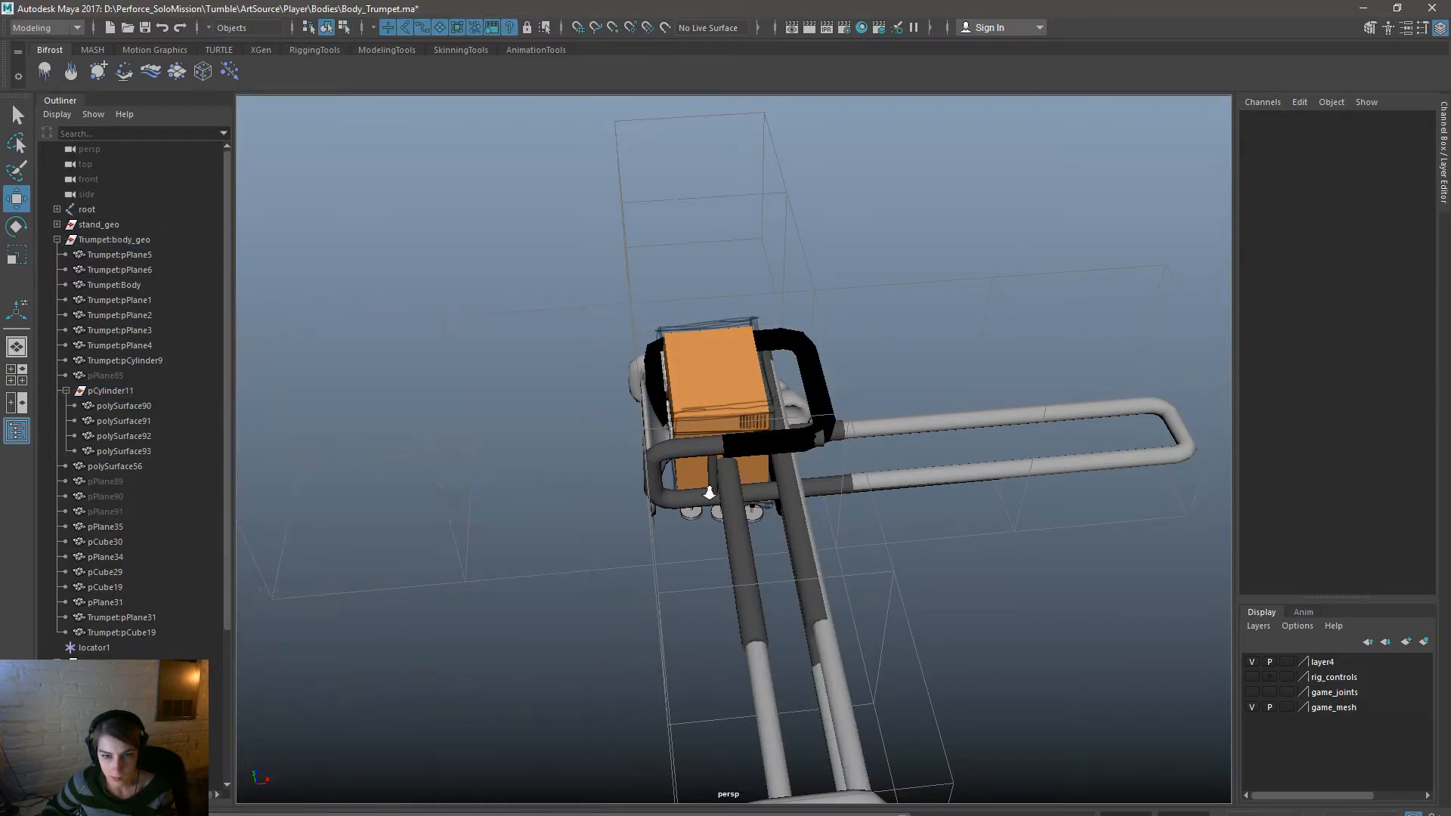
pyautogui.keyDown('alt'); pyautogui.moveTo(616, 521); pyautogui.dragTo(612, 456); pyautogui.keyUp('alt')
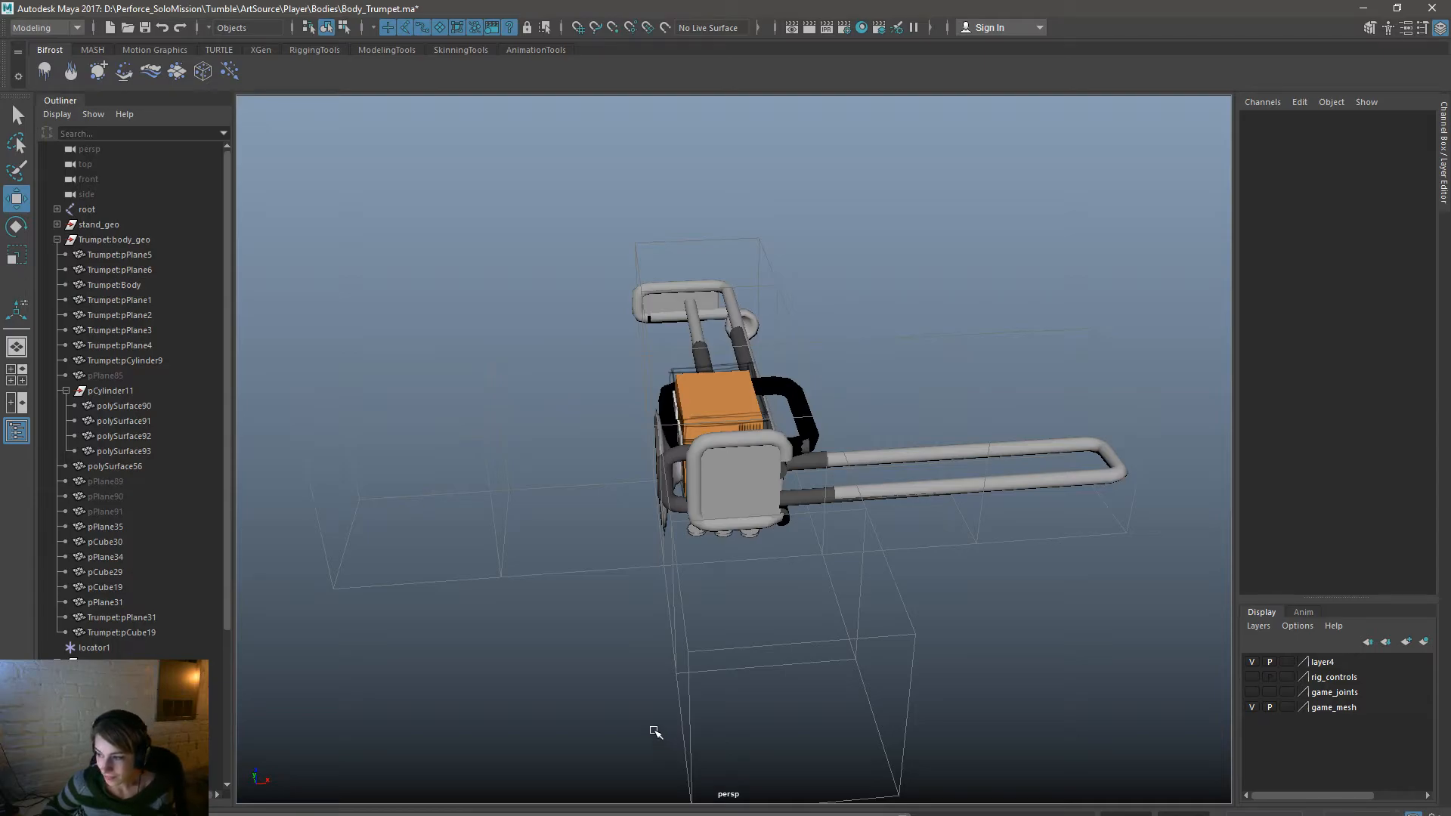
pyautogui.keyDown('alt'); pyautogui.moveTo(867, 651); pyautogui.dragTo(1443, 808); pyautogui.keyUp('alt')
pyautogui.scroll(-3, 852, 638)
pyautogui.keyDown('alt'); pyautogui.moveTo(983, 643); pyautogui.dragTo(1034, 563); pyautogui.keyUp('alt')
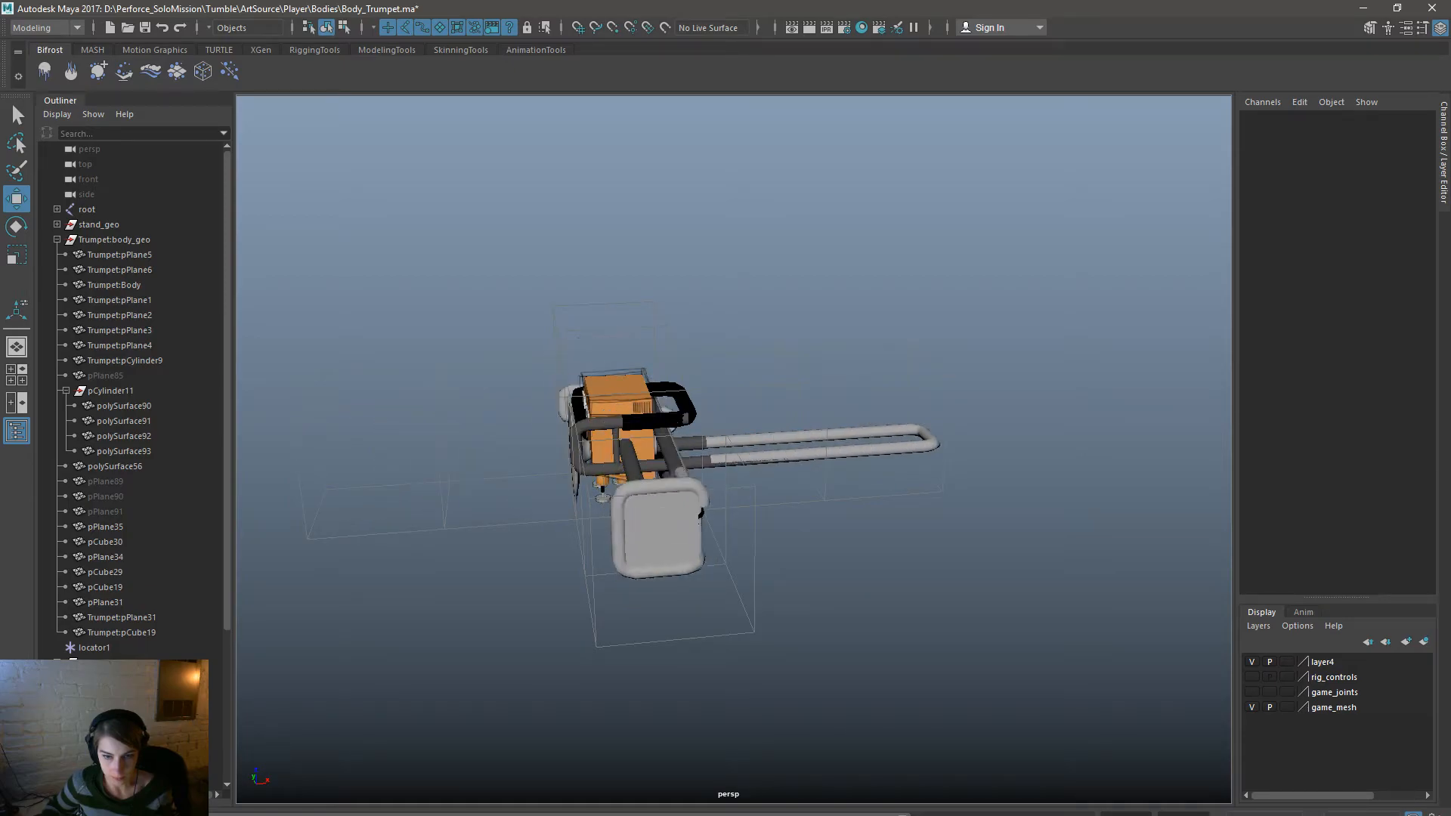
# Insert an edge loop in each of the two straight legs of light grey tube polySurface74, just before its U-bend.
pyautogui.keyDown('alt'); pyautogui.moveTo(382, 750); pyautogui.dragTo(660, 657); pyautogui.keyUp('alt')
pyautogui.keyDown('alt'); pyautogui.moveTo(660, 657); pyautogui.dragTo(975, 779, button='right'); pyautogui.keyUp('alt')
pyautogui.keyDown('alt'); pyautogui.moveTo(729, 631); pyautogui.dragTo(803, 744, button='middle'); pyautogui.keyUp('alt')
pyautogui.click(620, 585)
pyautogui.keyDown('alt'); pyautogui.moveTo(621, 587); pyautogui.dragTo(724, 613); pyautogui.keyUp('alt')
pyautogui.keyDown('alt'); pyautogui.moveTo(619, 632); pyautogui.dragTo(669, 582, button='middle'); pyautogui.keyUp('alt')
pyautogui.keyDown('alt'); pyautogui.moveTo(670, 582); pyautogui.dragTo(691, 636, button='right'); pyautogui.keyUp('alt')
pyautogui.keyDown('alt'); pyautogui.moveTo(691, 636); pyautogui.dragTo(713, 637, button='middle'); pyautogui.keyUp('alt')
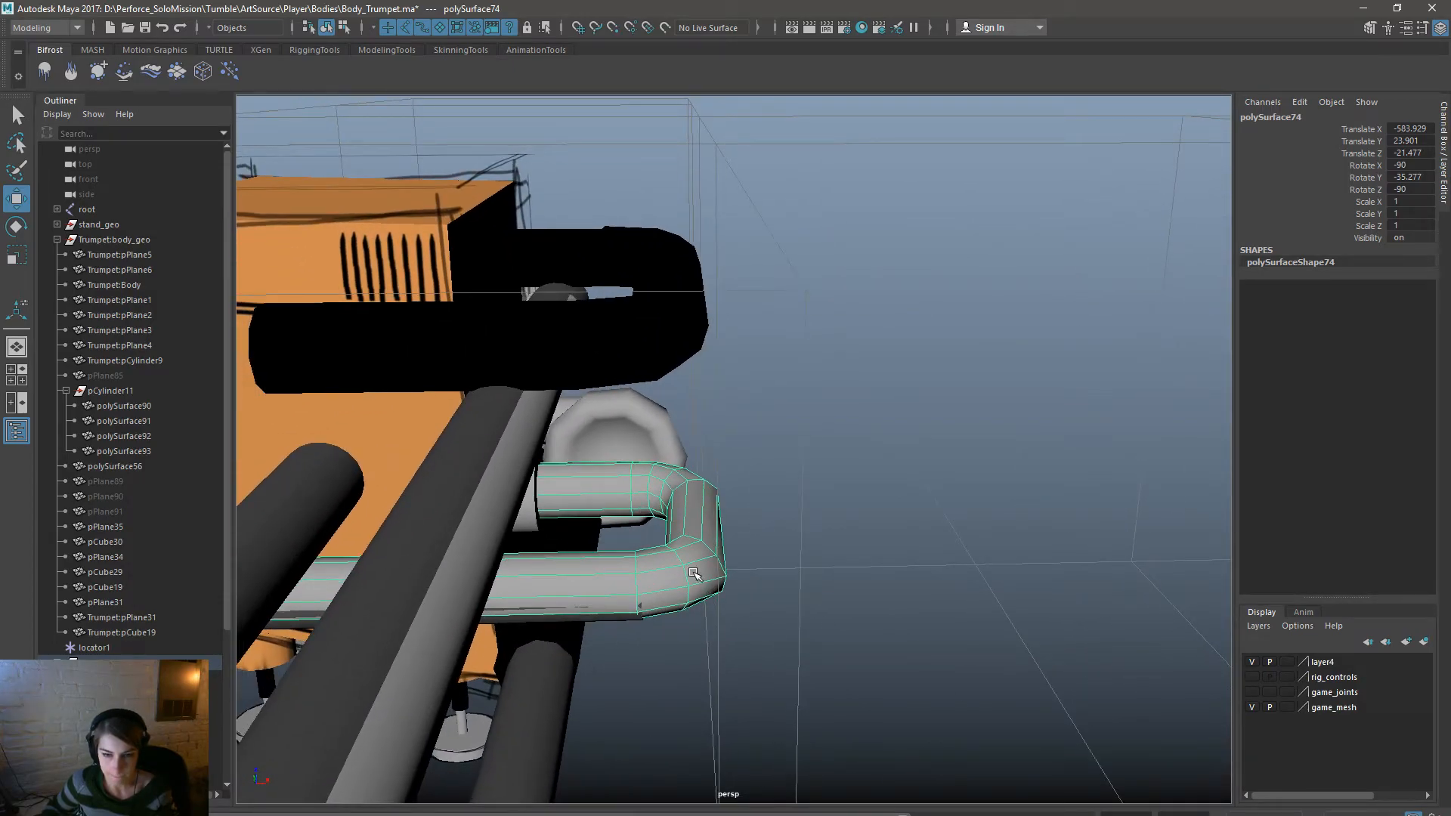
pyautogui.press('space')
pyautogui.click(603, 578)
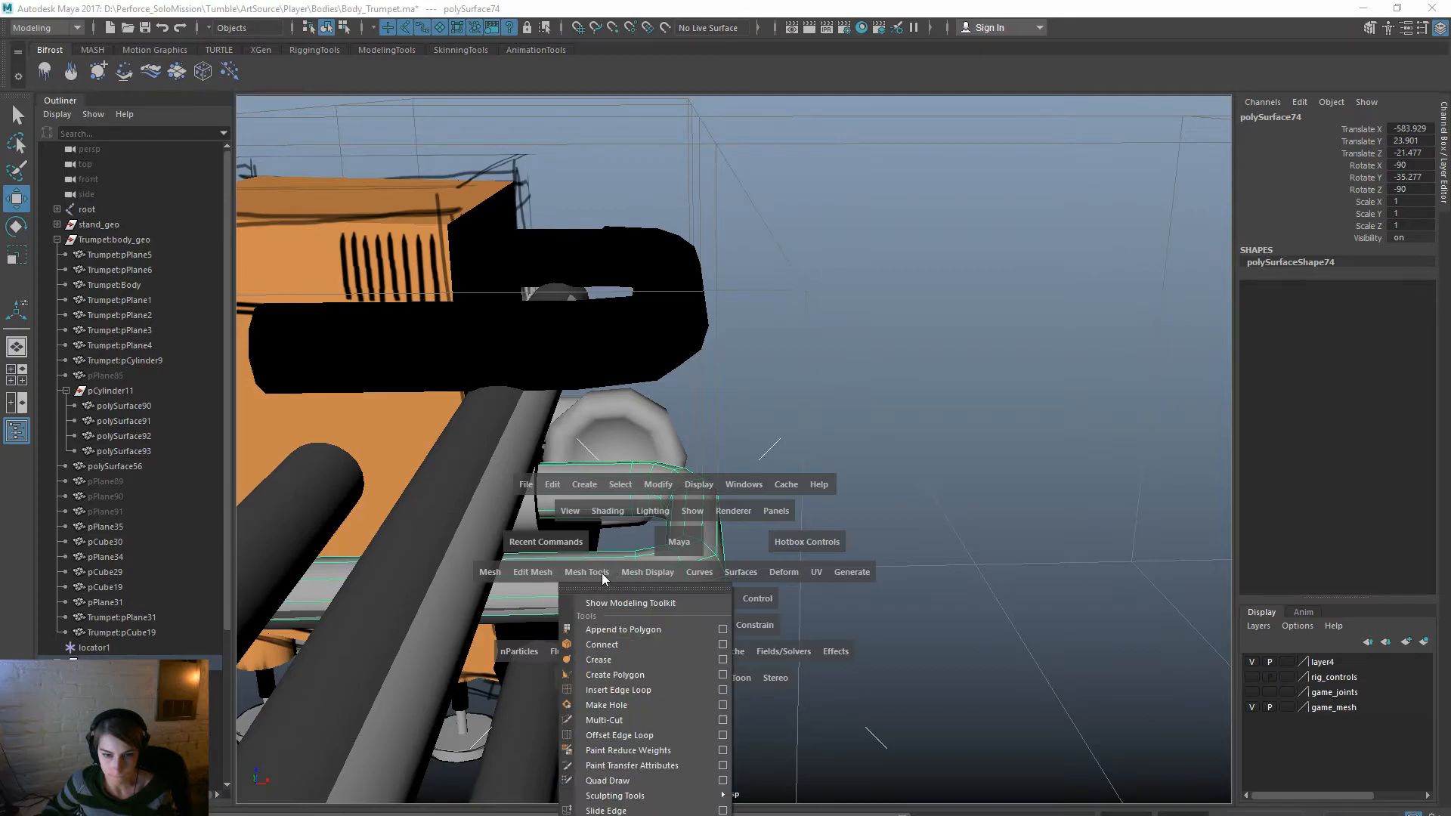
pyautogui.click(631, 690)
pyautogui.moveTo(626, 579); pyautogui.dragTo(633, 583)
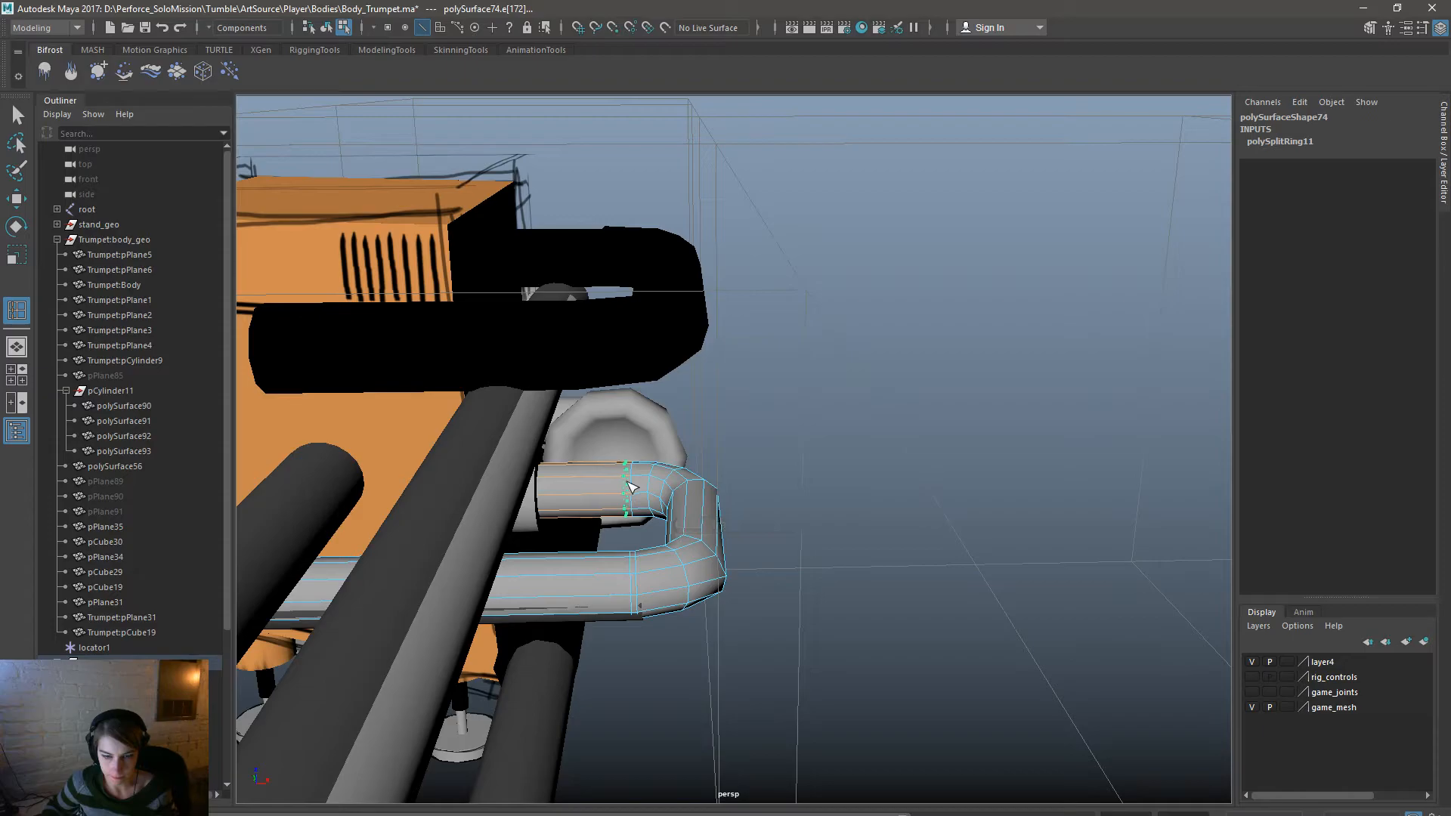
pyautogui.moveTo(631, 486); pyautogui.dragTo(633, 487)
pyautogui.press('w')
# Select the U-bend faces of polySurface74, rotate them upright and move them up toward the black tube.
pyautogui.moveTo(716, 477); pyautogui.dragTo(720, 541, button='right')
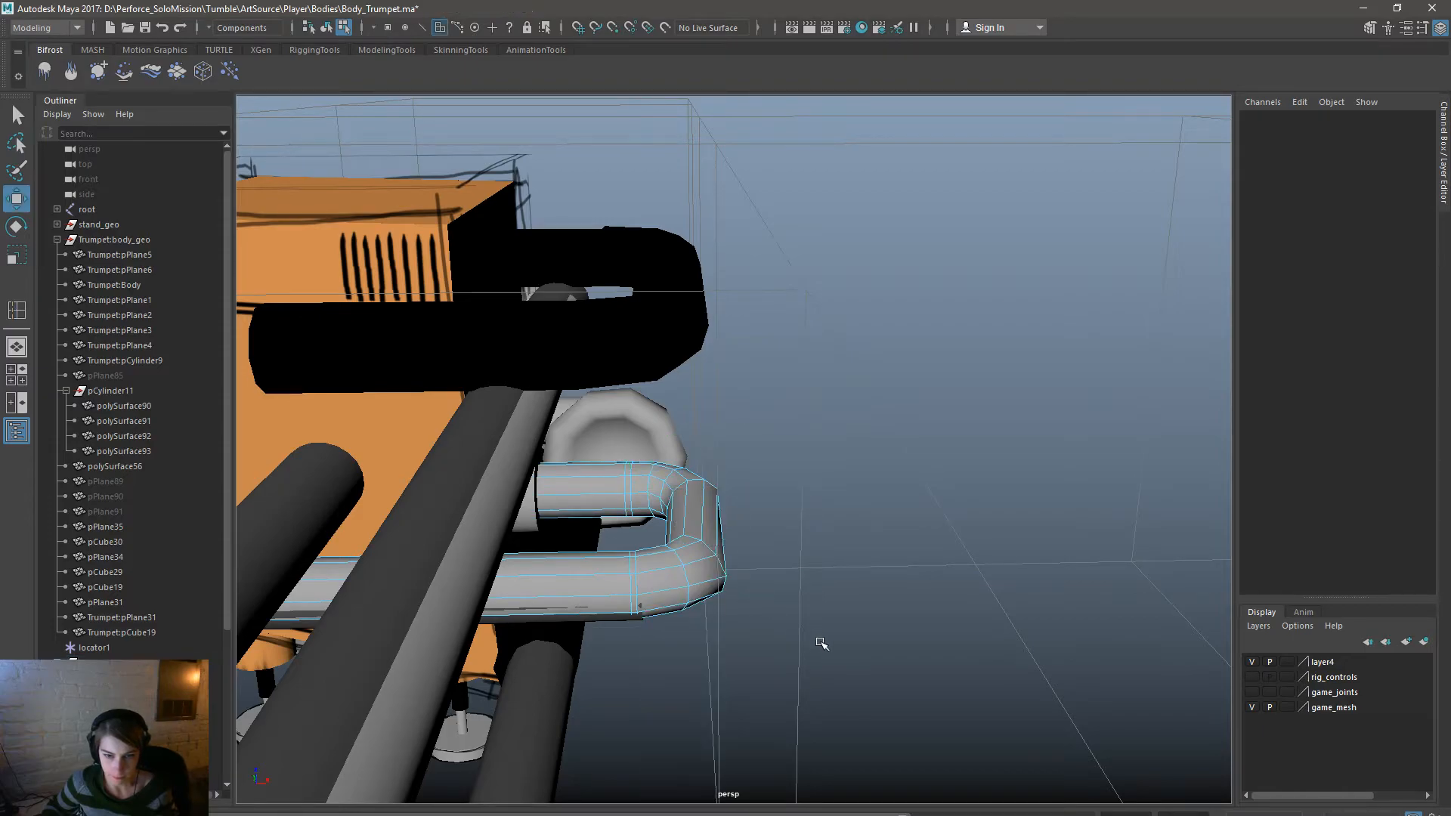
pyautogui.moveTo(643, 438); pyautogui.dragTo(642, 437)
pyautogui.keyDown('alt'); pyautogui.moveTo(899, 534); pyautogui.dragTo(854, 580); pyautogui.keyUp('alt')
pyautogui.press('f')
pyautogui.scroll(-5, 846, 671)
pyautogui.keyDown('alt'); pyautogui.moveTo(995, 671); pyautogui.dragTo(787, 432); pyautogui.keyUp('alt')
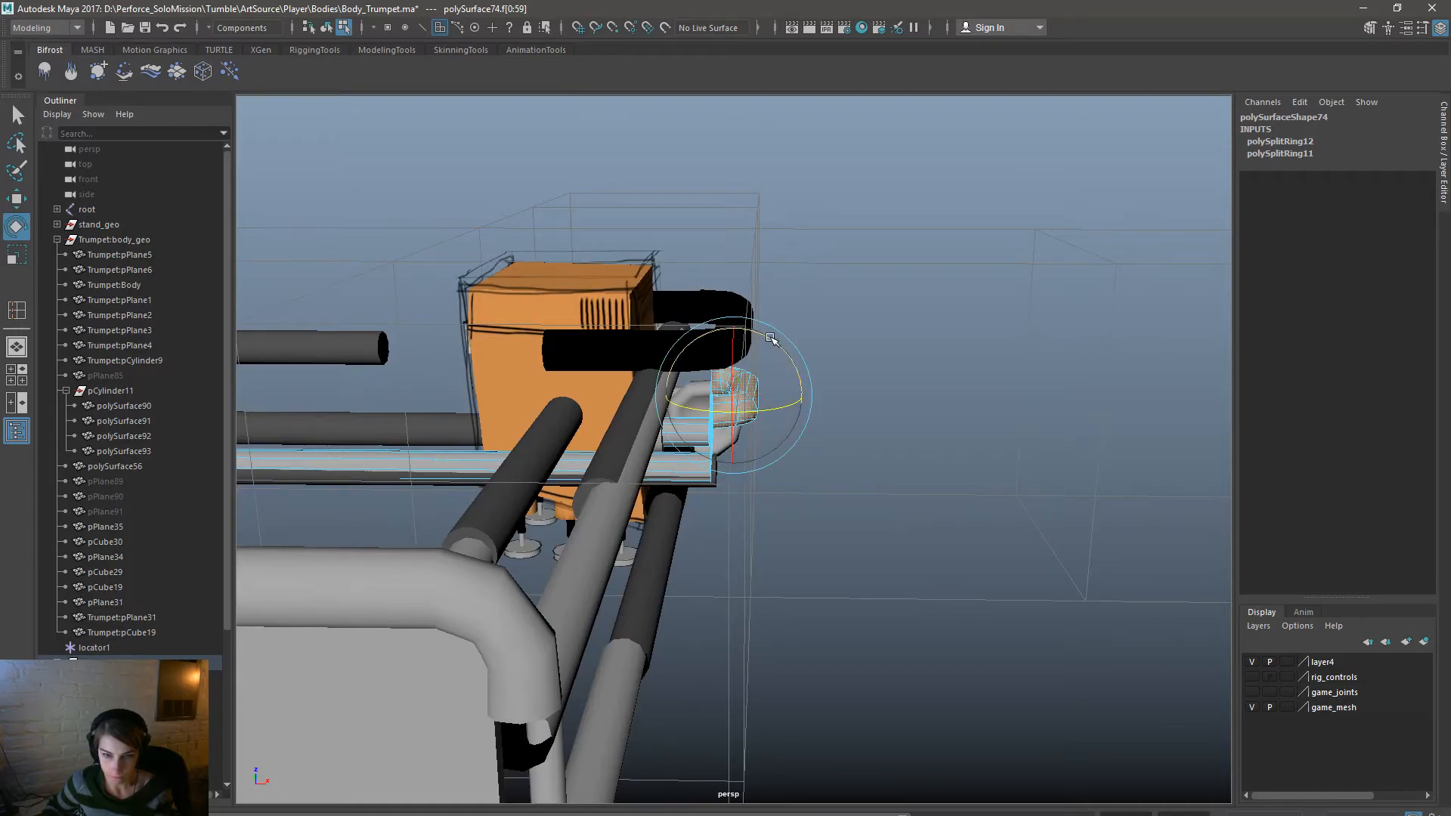
pyautogui.moveTo(972, 452)
pyautogui.keyDown('alt'); pyautogui.mouseDown()
pyautogui.moveTo(894, 438)
pyautogui.moveTo(973, 440)
pyautogui.mouseUp(); pyautogui.keyUp('alt')
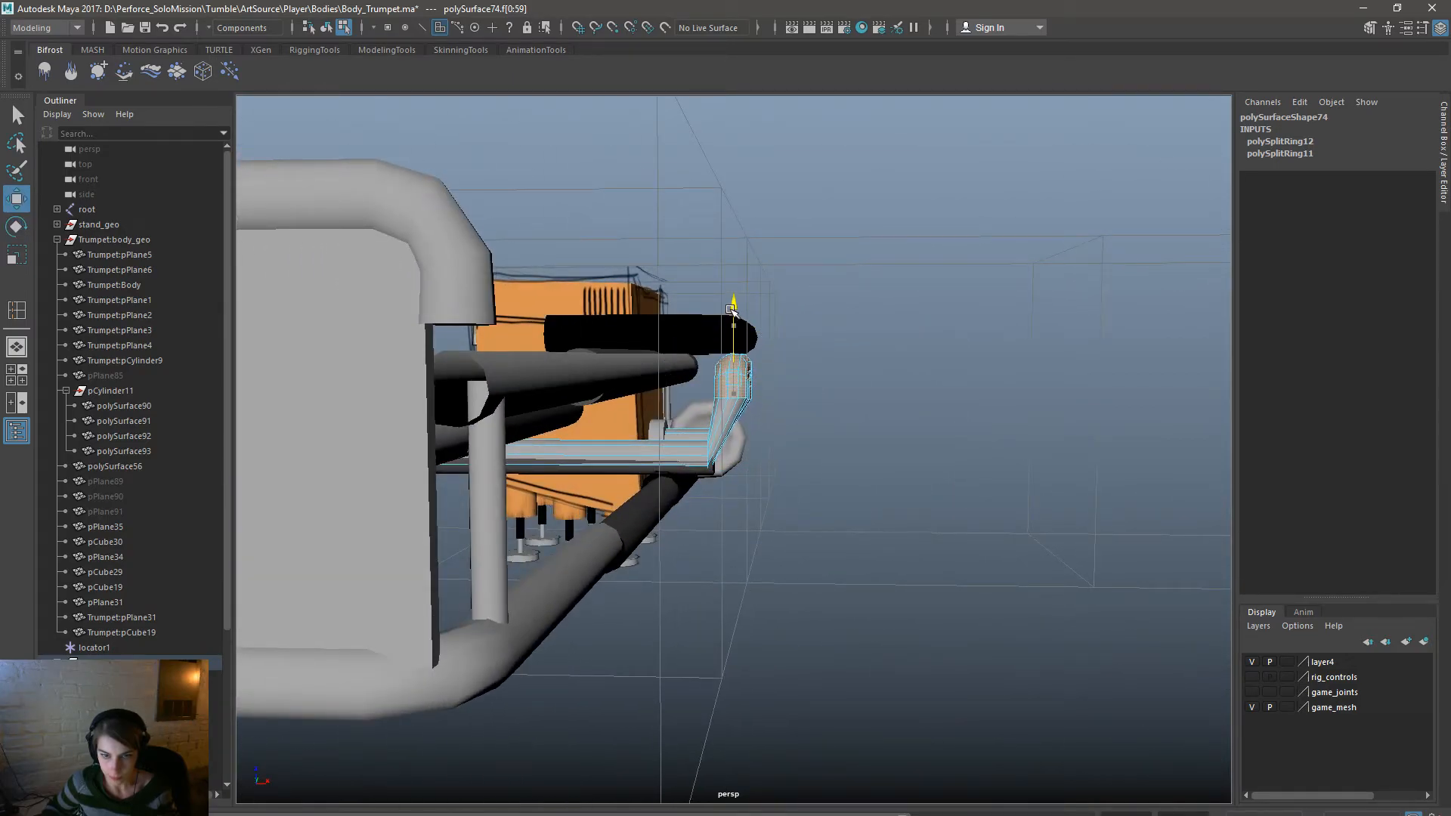
pyautogui.keyDown('alt'); pyautogui.moveTo(732, 309); pyautogui.dragTo(853, 525); pyautogui.keyUp('alt')
# Adjust the height of the edge loops on the upturned bend of polySurface74 and return to object selection.
pyautogui.moveTo(646, 318); pyautogui.dragTo(646, 294, button='right')
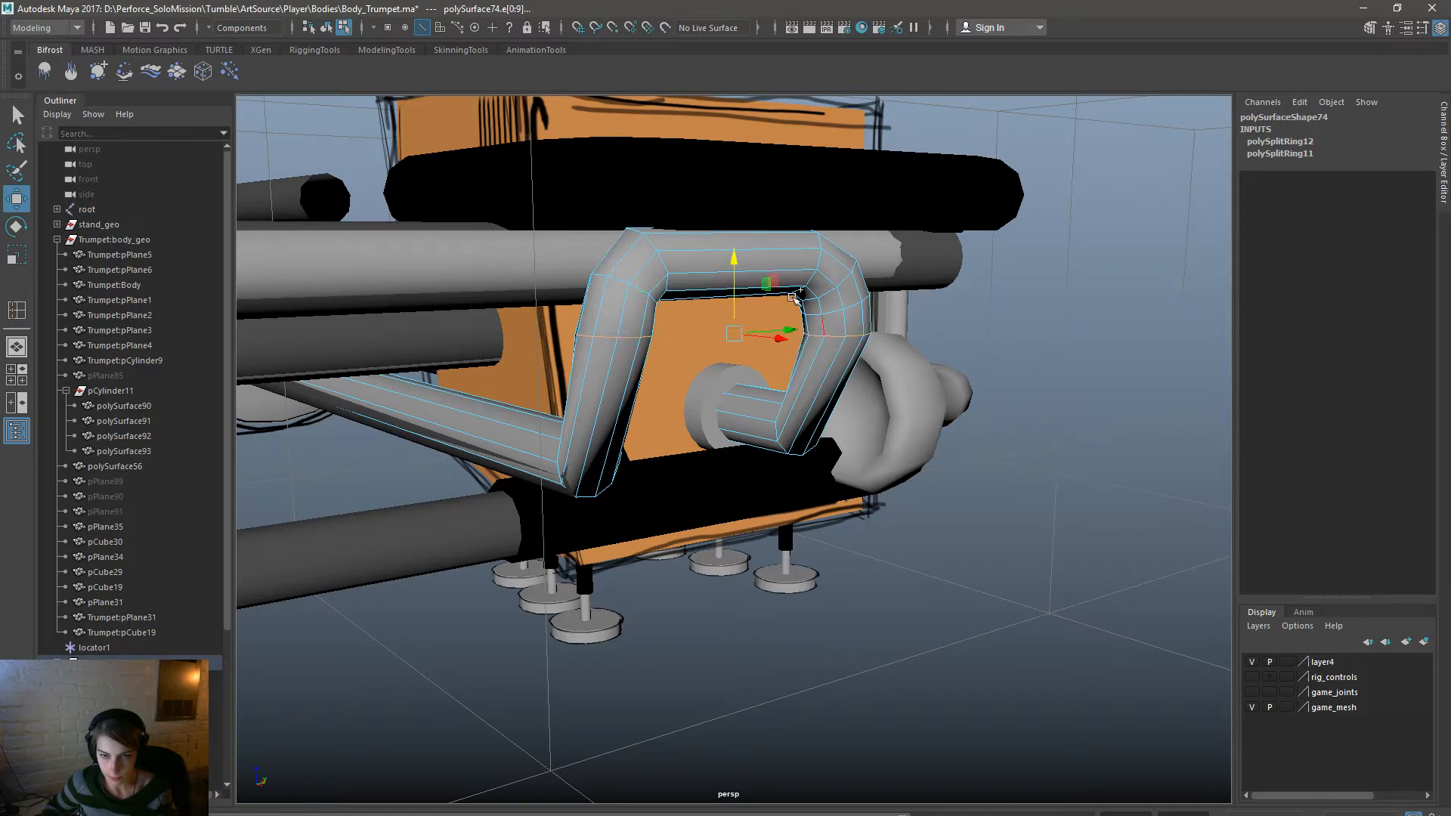
pyautogui.moveTo(736, 259); pyautogui.dragTo(853, 457)
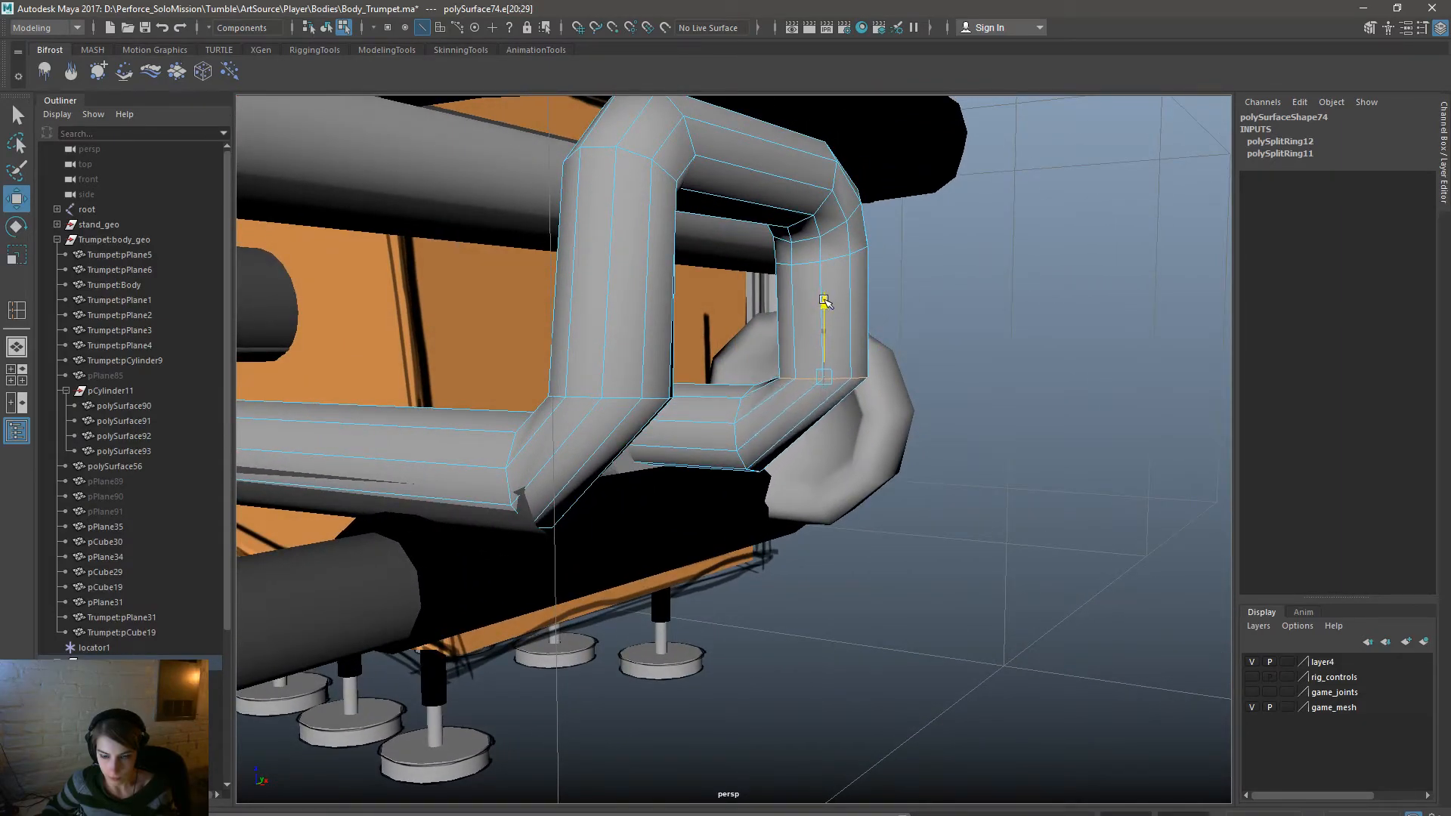
pyautogui.moveTo(651, 350); pyautogui.dragTo(718, 308, button='right')
pyautogui.click(984, 320)
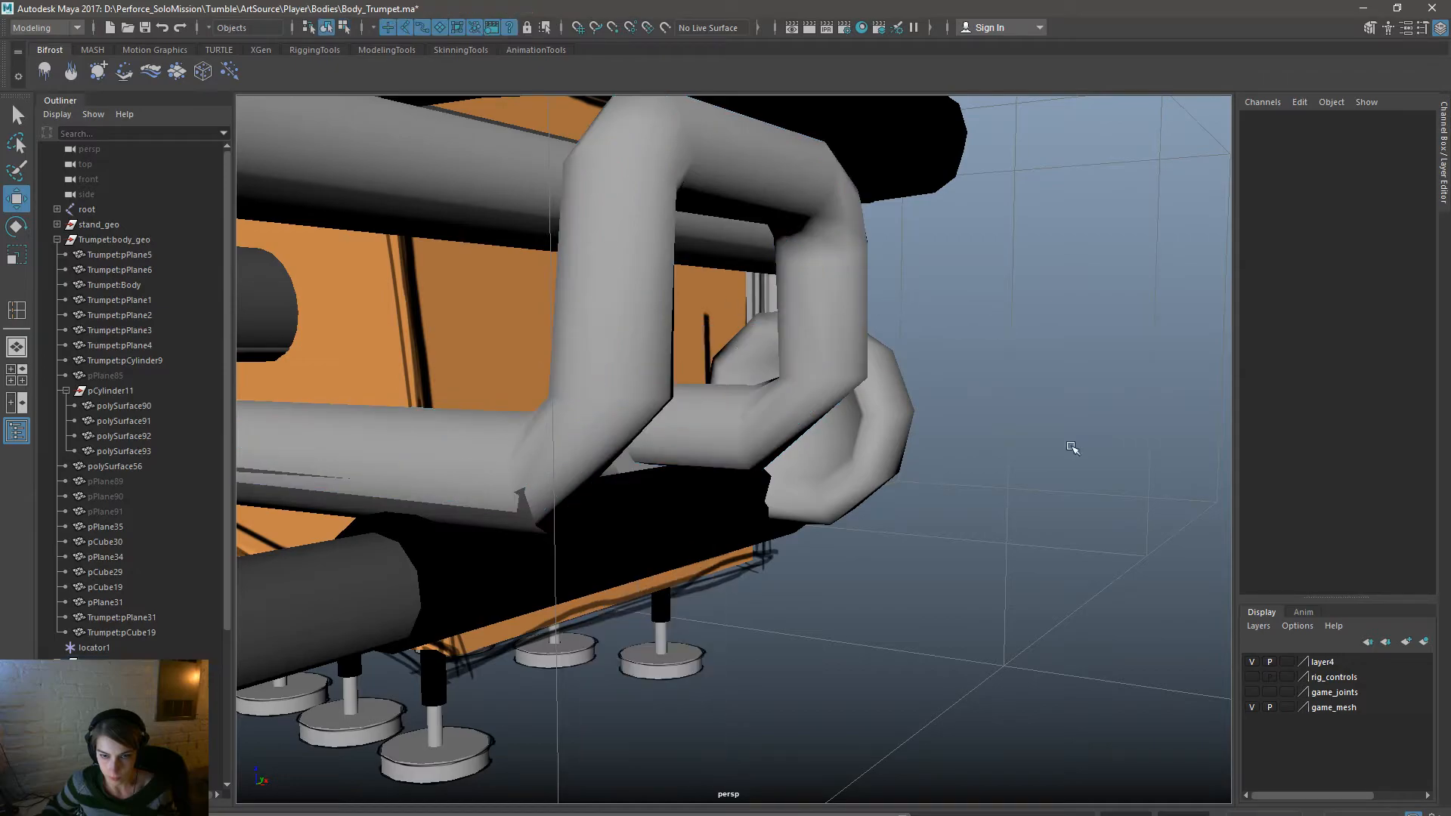
# Move the U-bend vertices of black tube polySurface93 inward along its legs toward the orange body, then return to object selection.
pyautogui.keyDown('alt'); pyautogui.moveTo(1054, 415); pyautogui.dragTo(929, 468, button='right'); pyautogui.keyUp('alt')
pyautogui.keyDown('alt'); pyautogui.moveTo(929, 469); pyautogui.dragTo(967, 550); pyautogui.keyUp('alt')
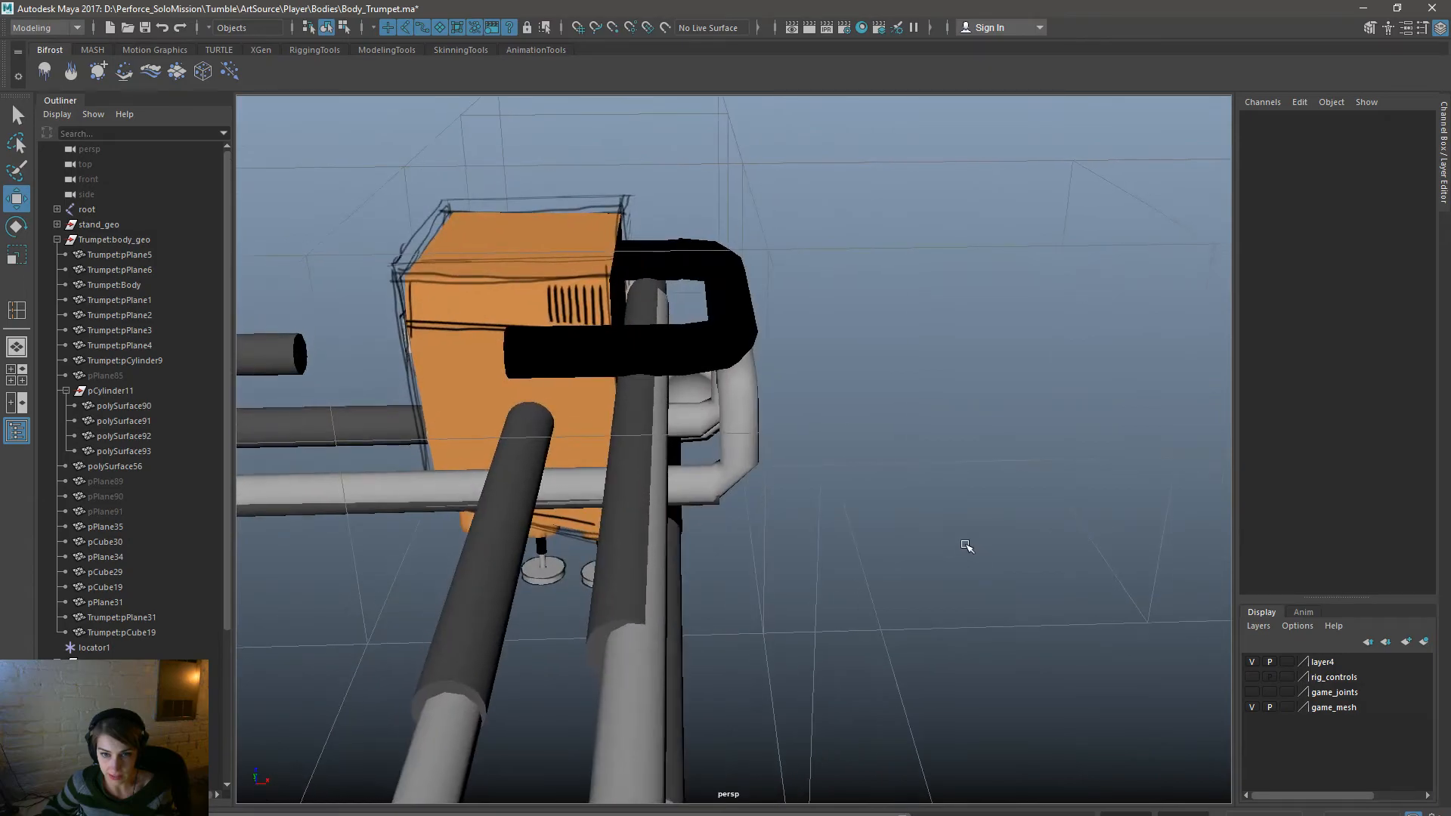
pyautogui.click(689, 344)
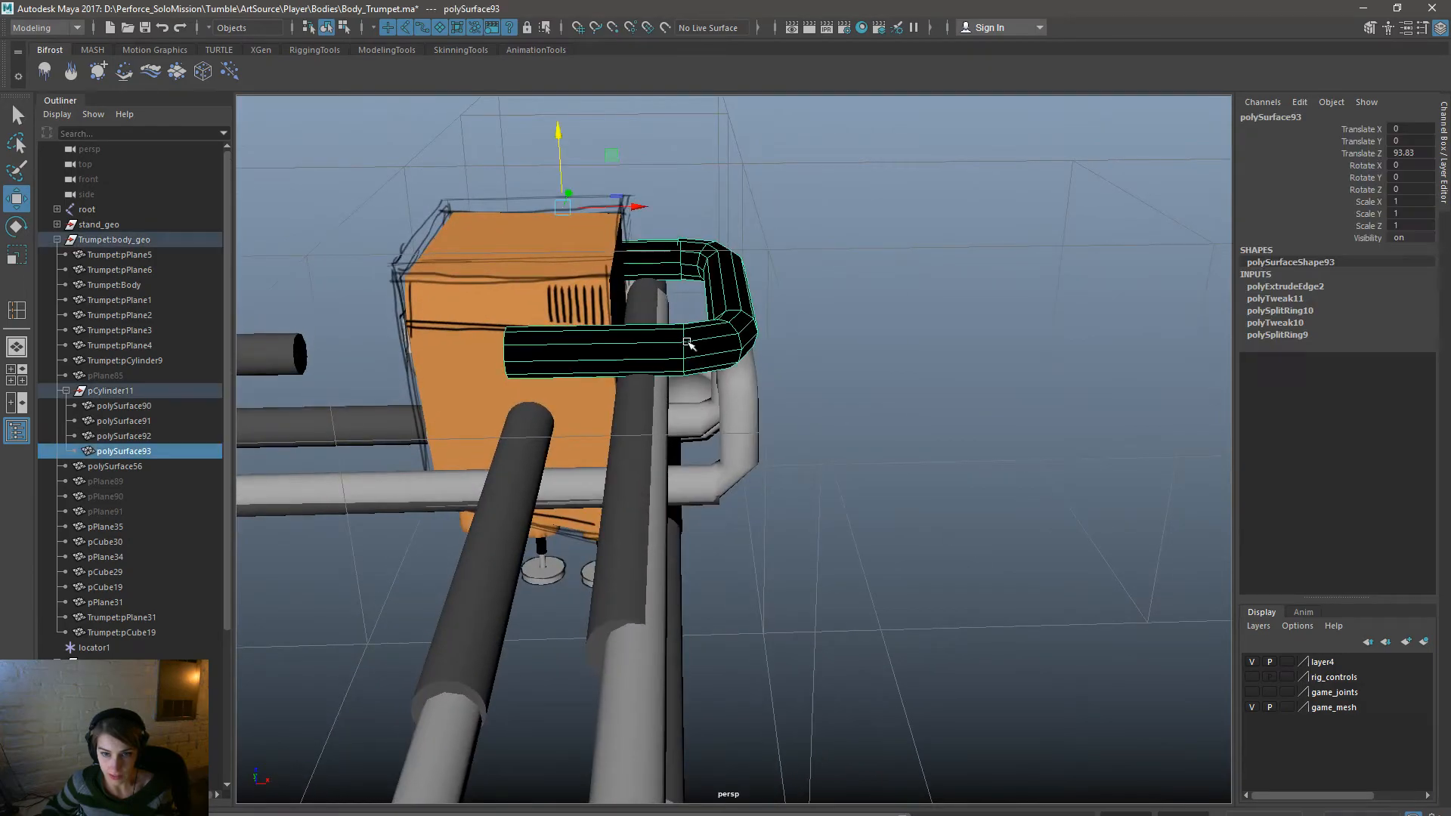
pyautogui.click(345, 29)
pyautogui.moveTo(684, 256); pyautogui.dragTo(636, 233, button='right')
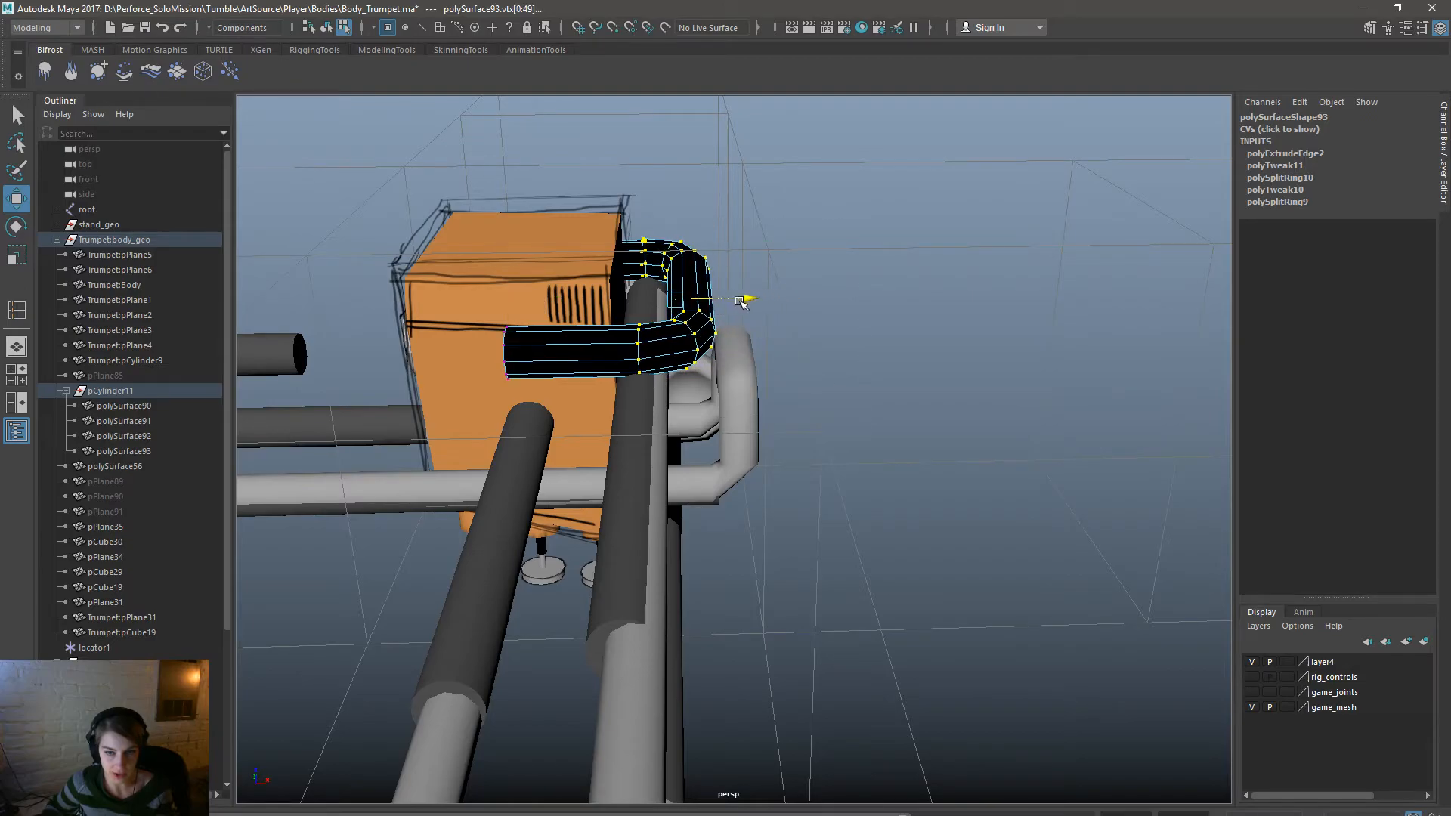
pyautogui.moveTo(667, 260); pyautogui.dragTo(762, 237, button='right')
pyautogui.click(912, 408)
# Raise the top vertices of polySurface74's upturned bend to lengthen its upright section, then return to object selection and deselect the tube.
pyautogui.keyDown('alt'); pyautogui.moveTo(913, 408); pyautogui.dragTo(752, 349); pyautogui.keyUp('alt')
pyautogui.click(752, 350)
pyautogui.moveTo(752, 350); pyautogui.dragTo(677, 335, button='right')
pyautogui.moveTo(550, 276); pyautogui.dragTo(839, 375)
pyautogui.keyDown('alt'); pyautogui.moveTo(887, 386); pyautogui.dragTo(854, 402); pyautogui.keyUp('alt')
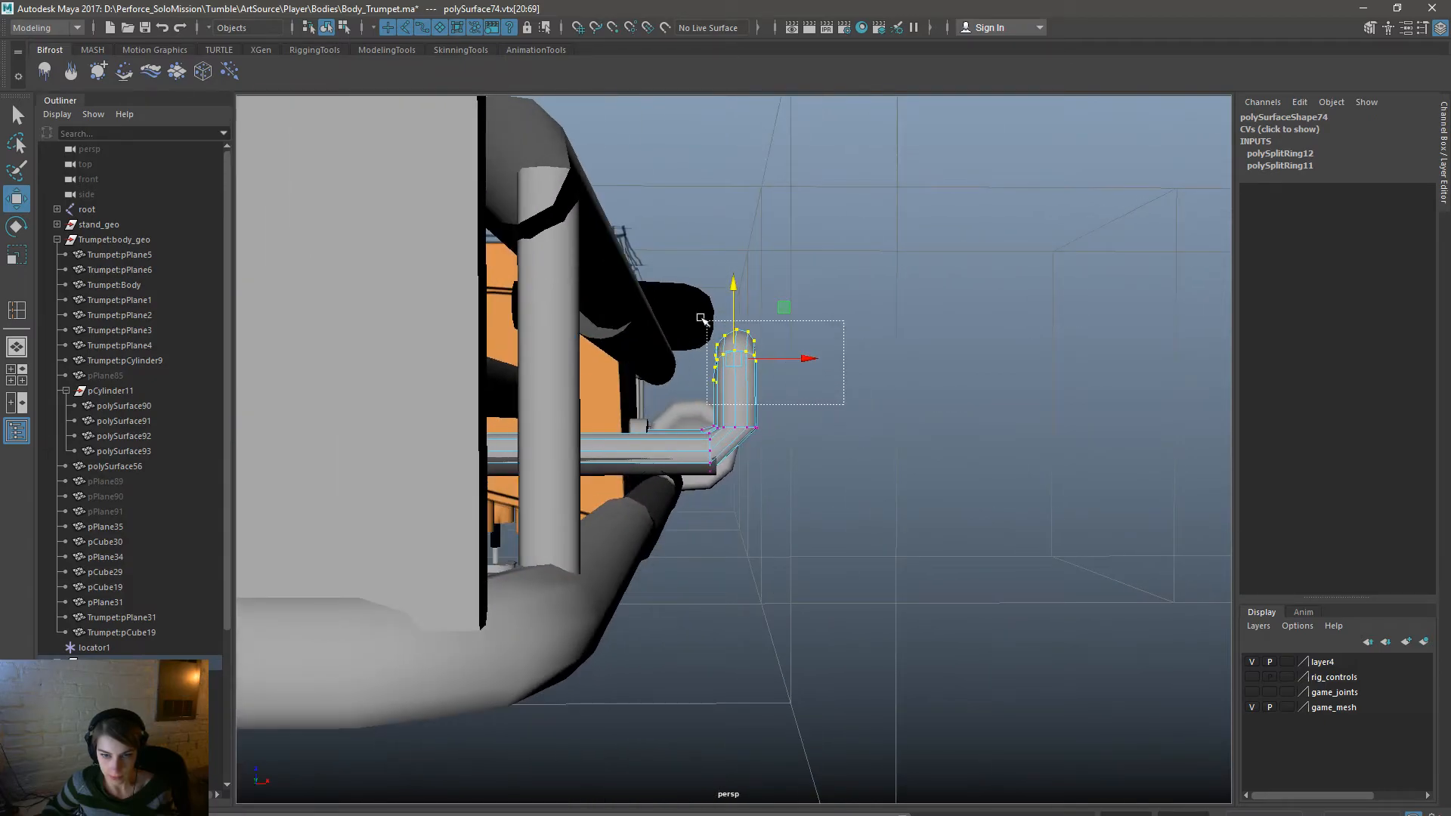
pyautogui.moveTo(737, 303); pyautogui.dragTo(737, 178)
pyautogui.keyDown('alt'); pyautogui.moveTo(886, 315); pyautogui.dragTo(709, 222); pyautogui.keyUp('alt')
pyautogui.moveTo(733, 165); pyautogui.dragTo(733, 167)
pyautogui.keyDown('alt'); pyautogui.moveTo(969, 329); pyautogui.dragTo(810, 440); pyautogui.keyUp('alt')
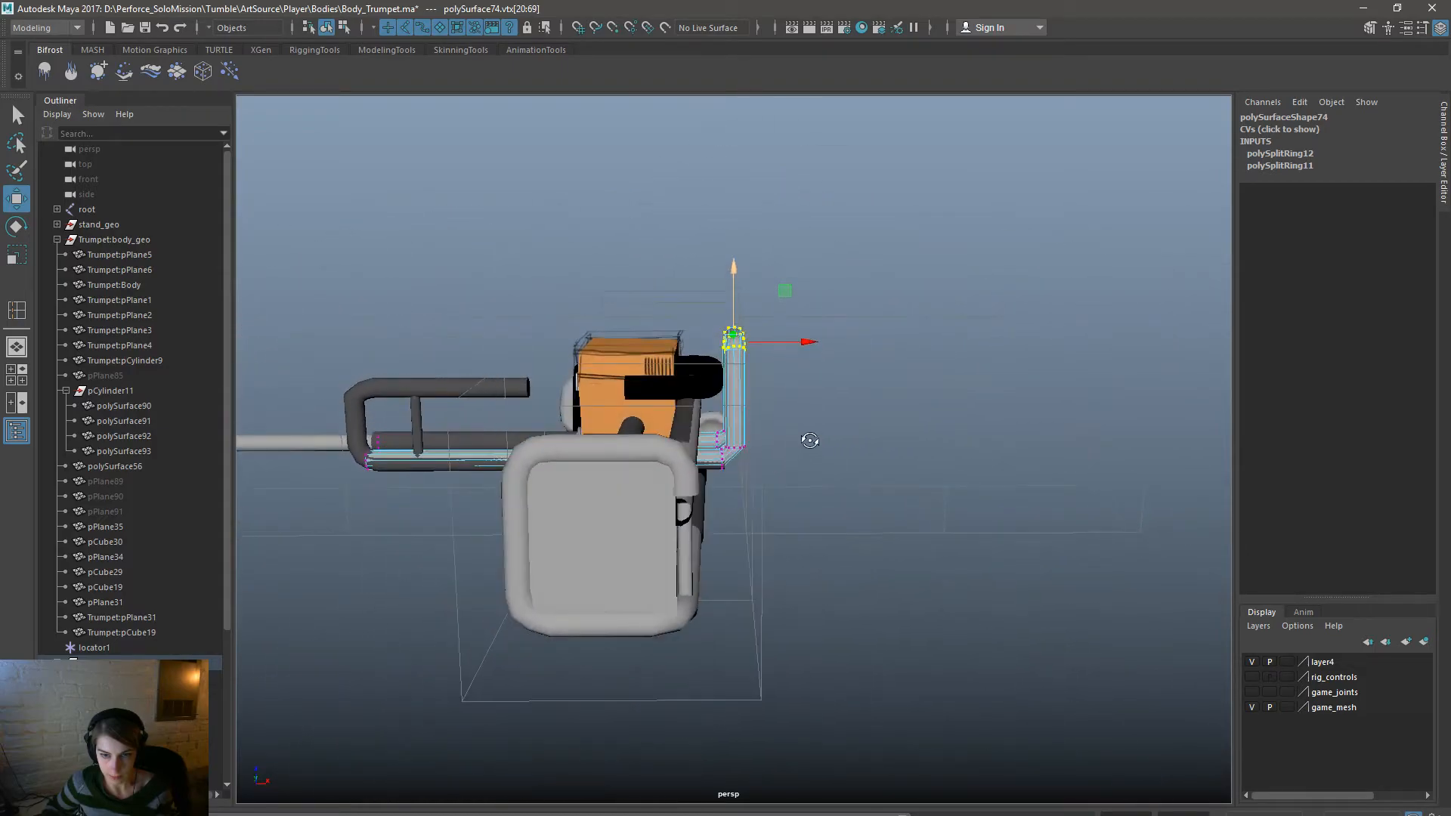
pyautogui.moveTo(732, 400); pyautogui.dragTo(819, 356, button='right')
pyautogui.click(840, 604)
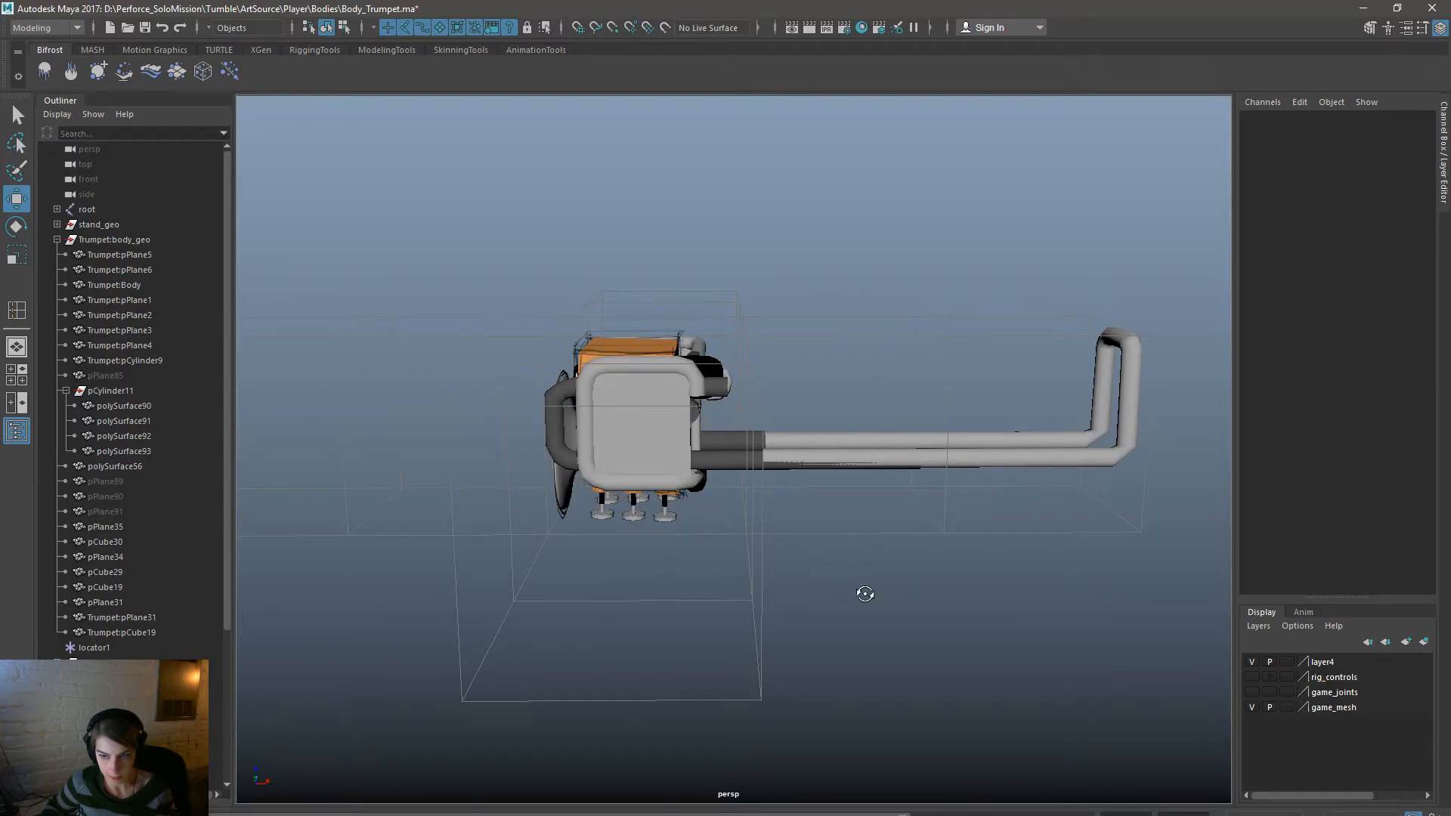
pyautogui.keyDown('alt'); pyautogui.moveTo(865, 594); pyautogui.dragTo(696, 587); pyautogui.keyUp('alt')
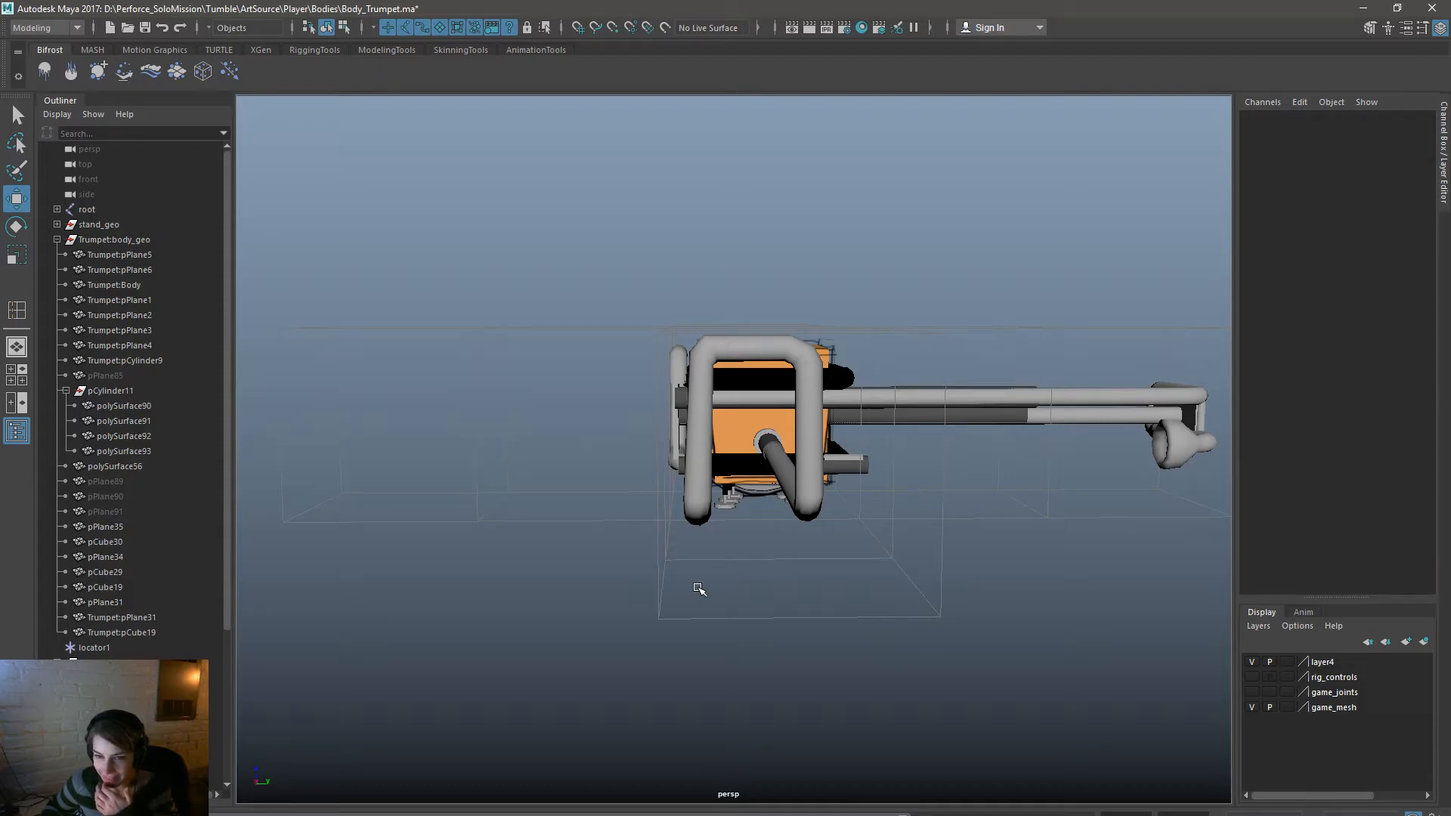
pyautogui.keyDown('alt'); pyautogui.moveTo(684, 556); pyautogui.dragTo(632, 589); pyautogui.keyUp('alt')
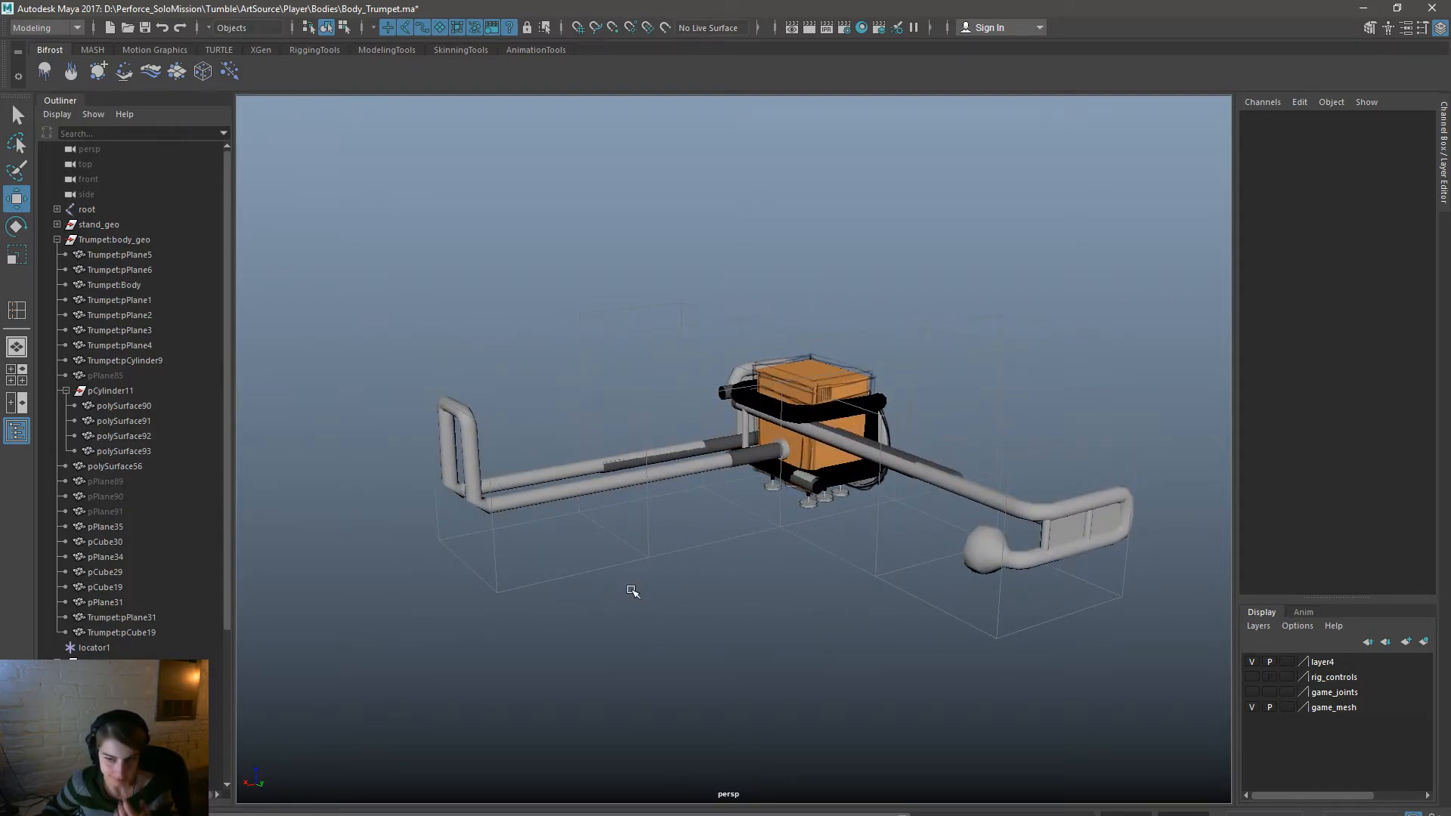
pyautogui.keyDown('alt'); pyautogui.moveTo(632, 590); pyautogui.dragTo(878, 602); pyautogui.keyUp('alt')
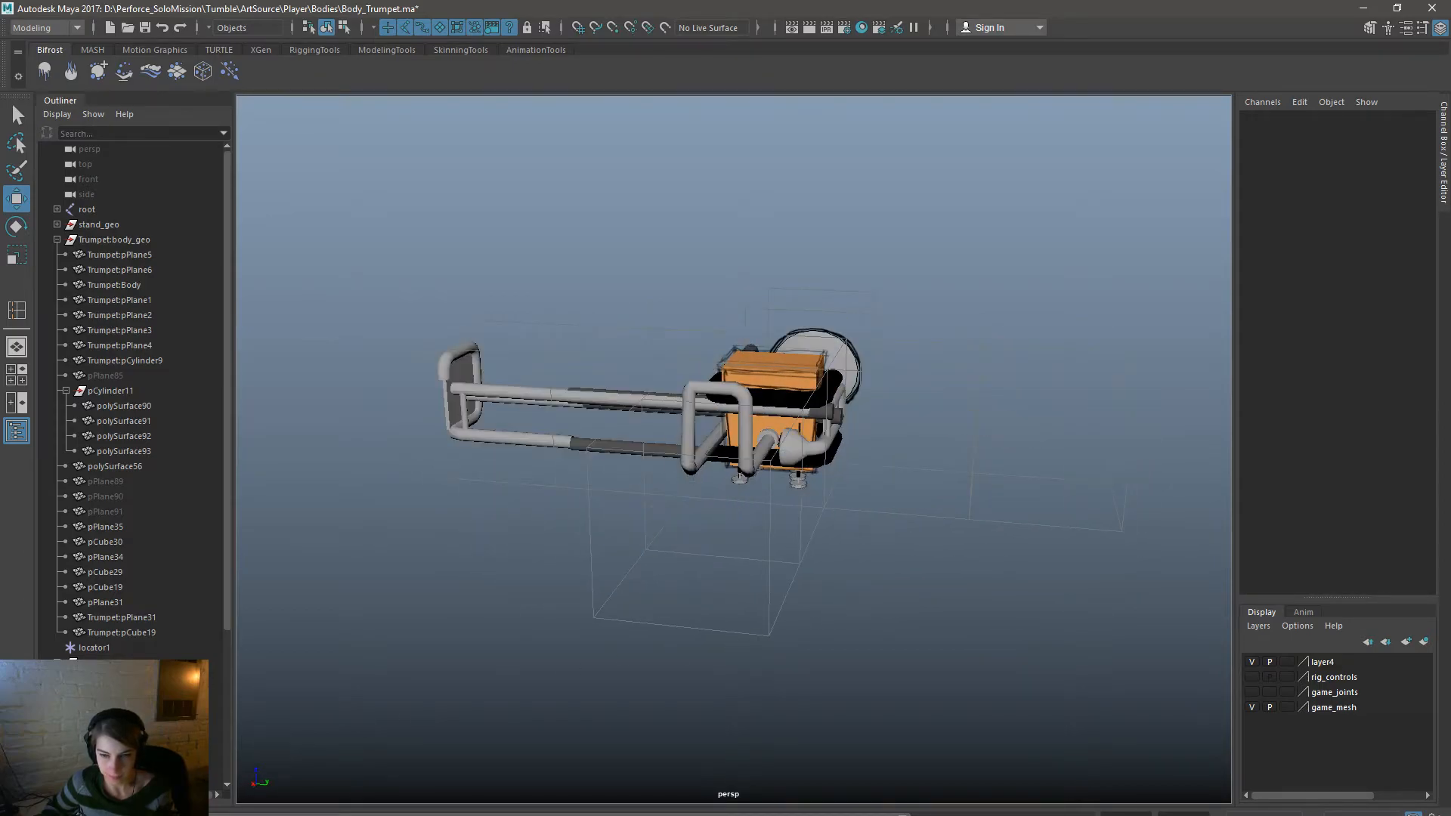
pyautogui.keyDown('alt'); pyautogui.moveTo(374, 671); pyautogui.dragTo(803, 538); pyautogui.keyUp('alt')
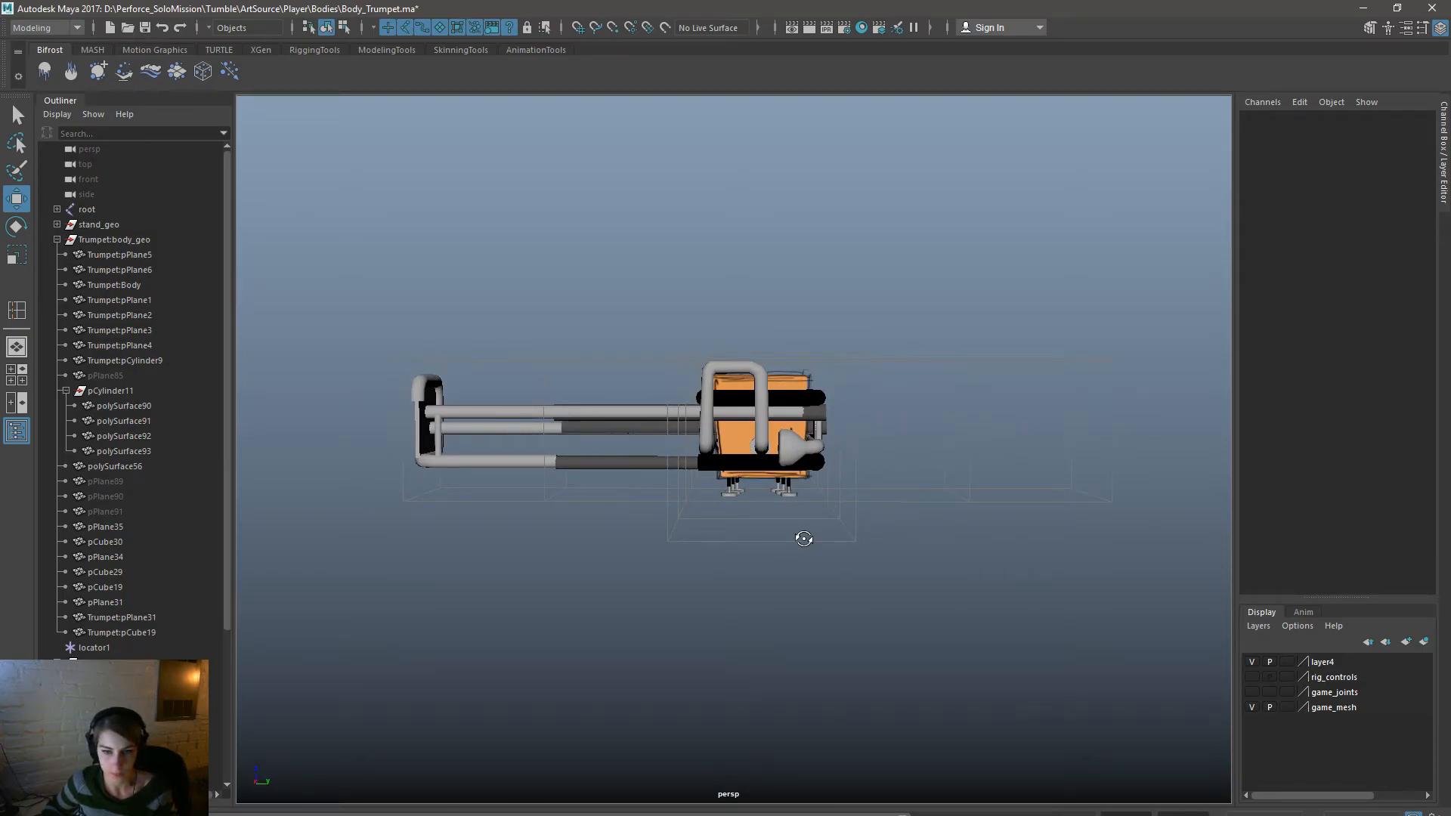
# Examine the trumpet model from several sides and select the U-shaped pipe (polySurface74).
pyautogui.keyDown('alt'); pyautogui.moveTo(803, 538); pyautogui.dragTo(881, 557); pyautogui.keyUp('alt')
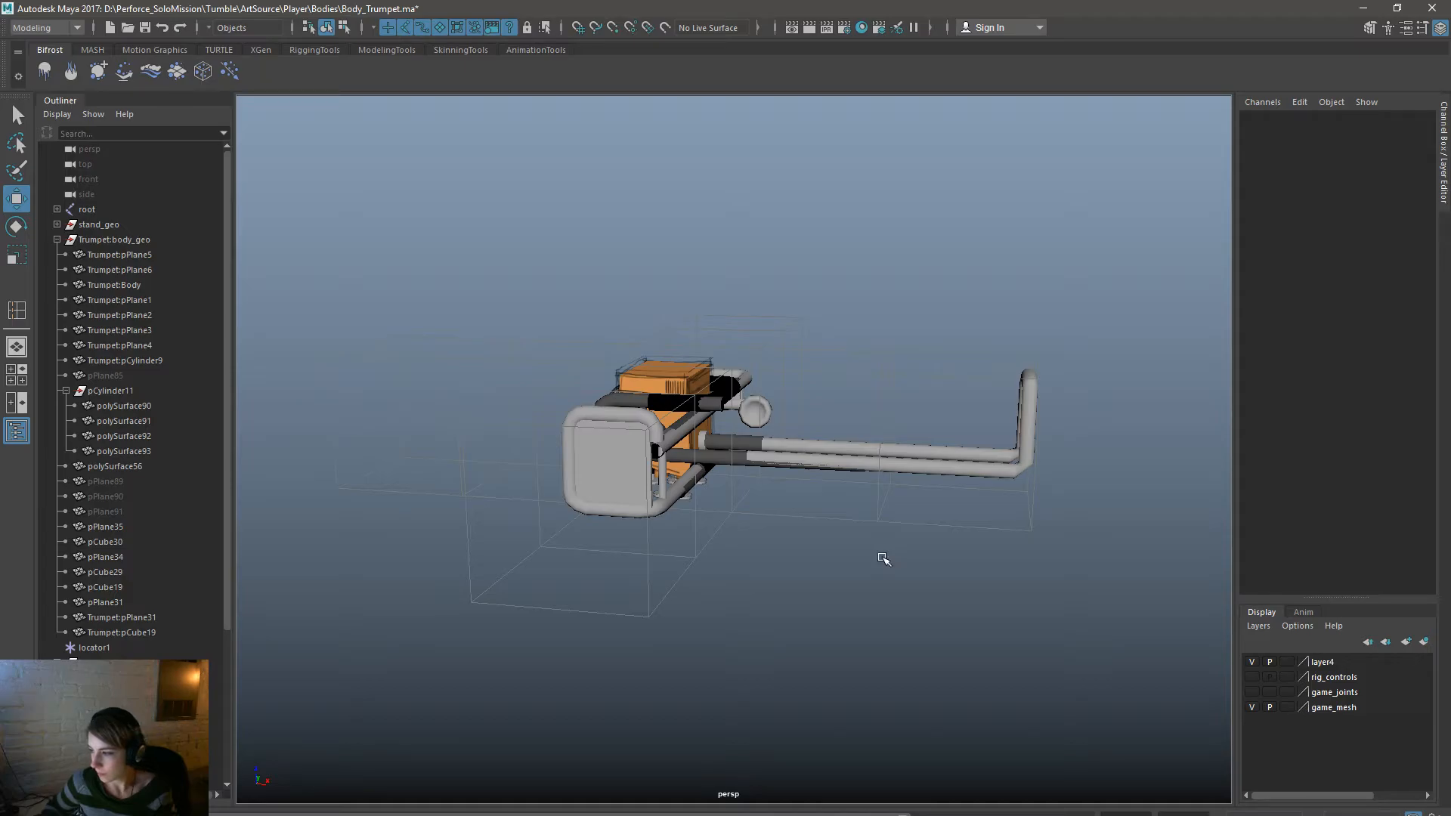
pyautogui.keyDown('alt'); pyautogui.moveTo(1041, 577); pyautogui.dragTo(919, 607); pyautogui.keyUp('alt')
pyautogui.keyDown('alt'); pyautogui.moveTo(790, 572); pyautogui.dragTo(560, 528); pyautogui.keyUp('alt')
pyautogui.keyDown('alt'); pyautogui.moveTo(560, 529); pyautogui.dragTo(859, 538, button='right'); pyautogui.keyUp('alt')
pyautogui.keyDown('alt'); pyautogui.moveTo(742, 578); pyautogui.dragTo(859, 606); pyautogui.keyUp('alt')
pyautogui.click(807, 597)
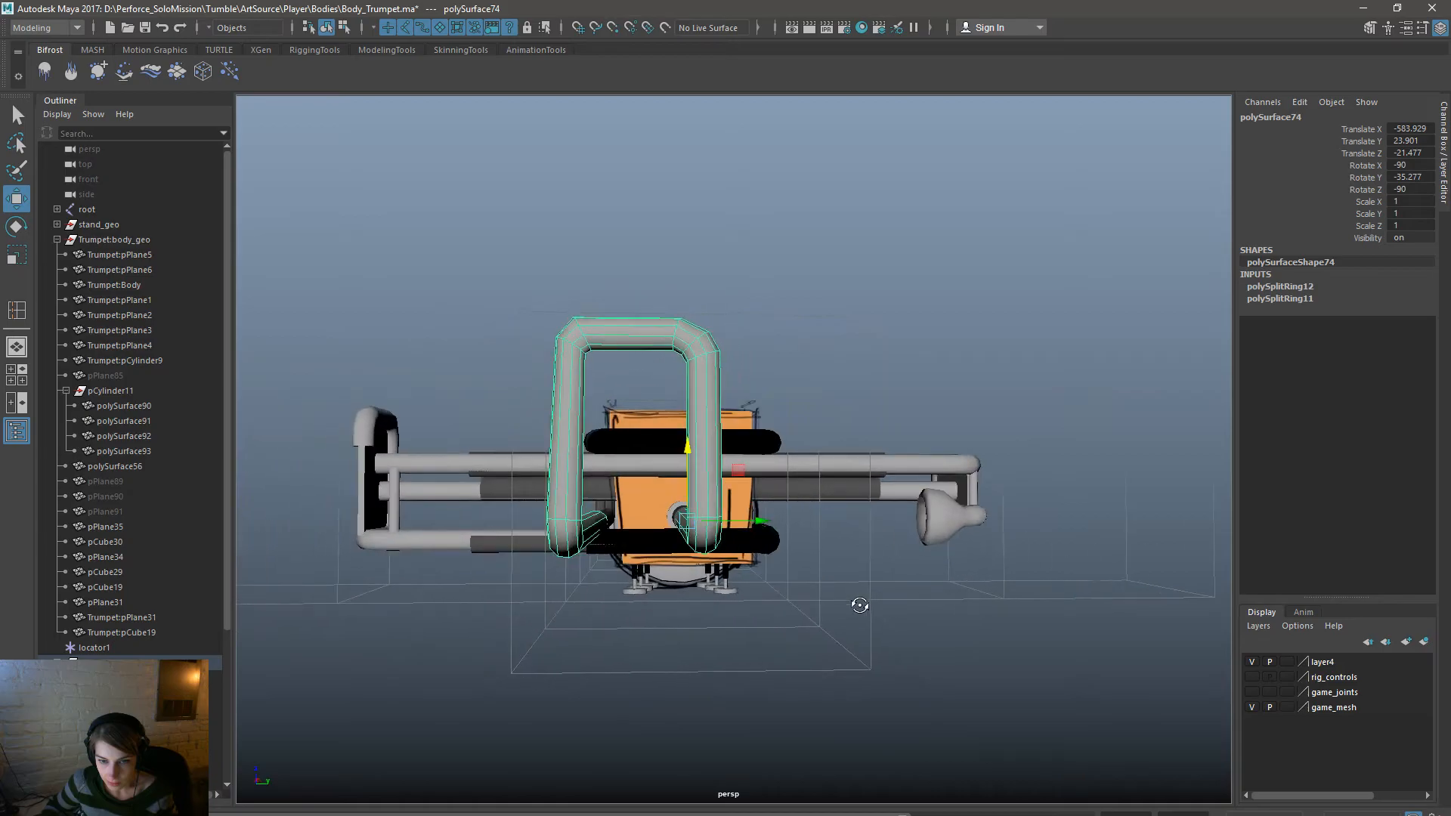
pyautogui.press('F10')
pyautogui.doubleClick(557, 474)
pyautogui.keyDown('alt'); pyautogui.moveTo(557, 474); pyautogui.dragTo(677, 539, button='right'); pyautogui.keyUp('alt')
pyautogui.doubleClick(654, 483)
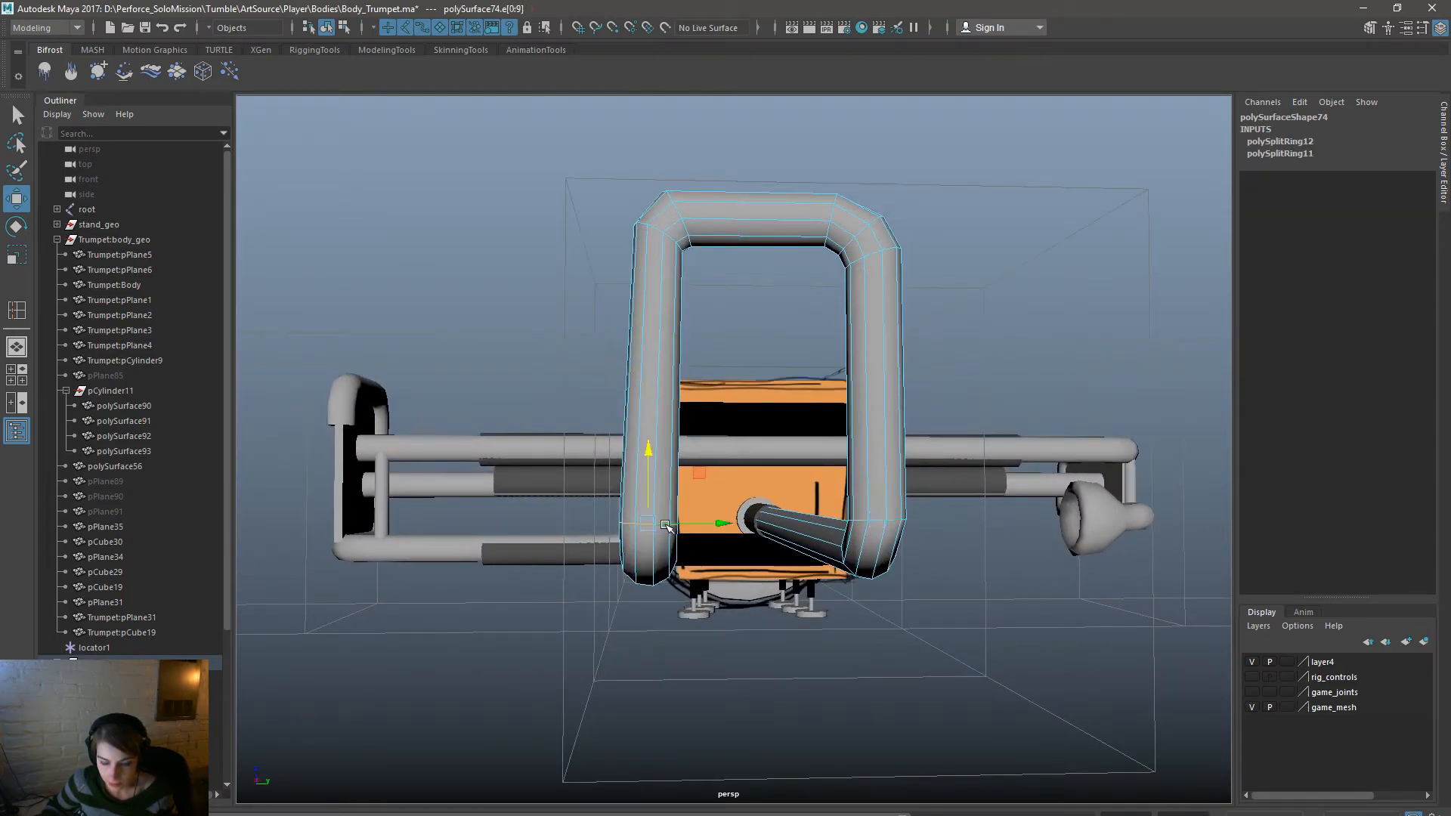
pyautogui.press('r')
pyautogui.press('w')
pyautogui.keyDown('alt'); pyautogui.moveTo(650, 448); pyautogui.dragTo(645, 595, button='middle'); pyautogui.keyUp('alt')
pyautogui.doubleClick(669, 396)
pyautogui.press('r')
pyautogui.click(725, 392)
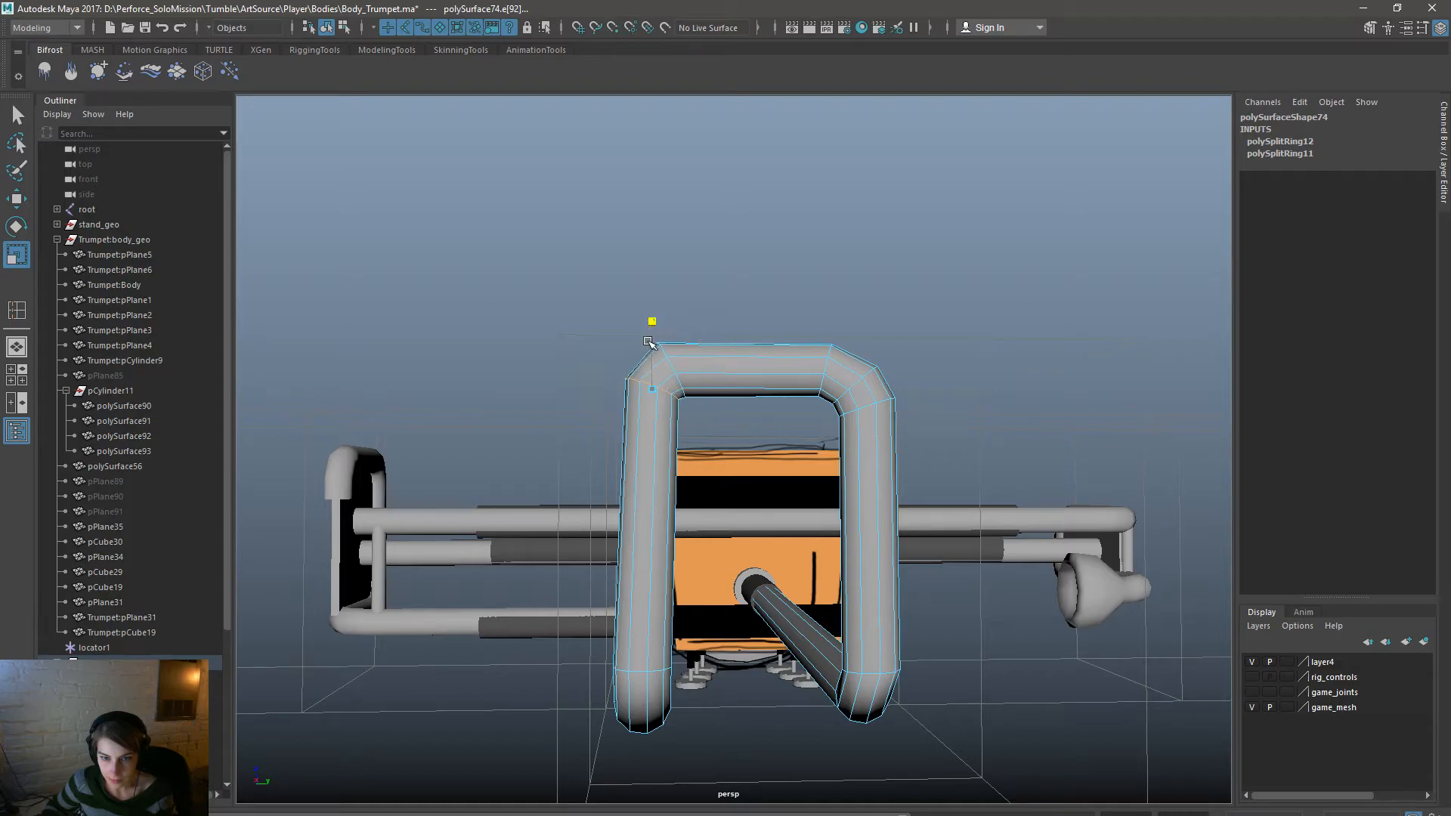
pyautogui.press('w')
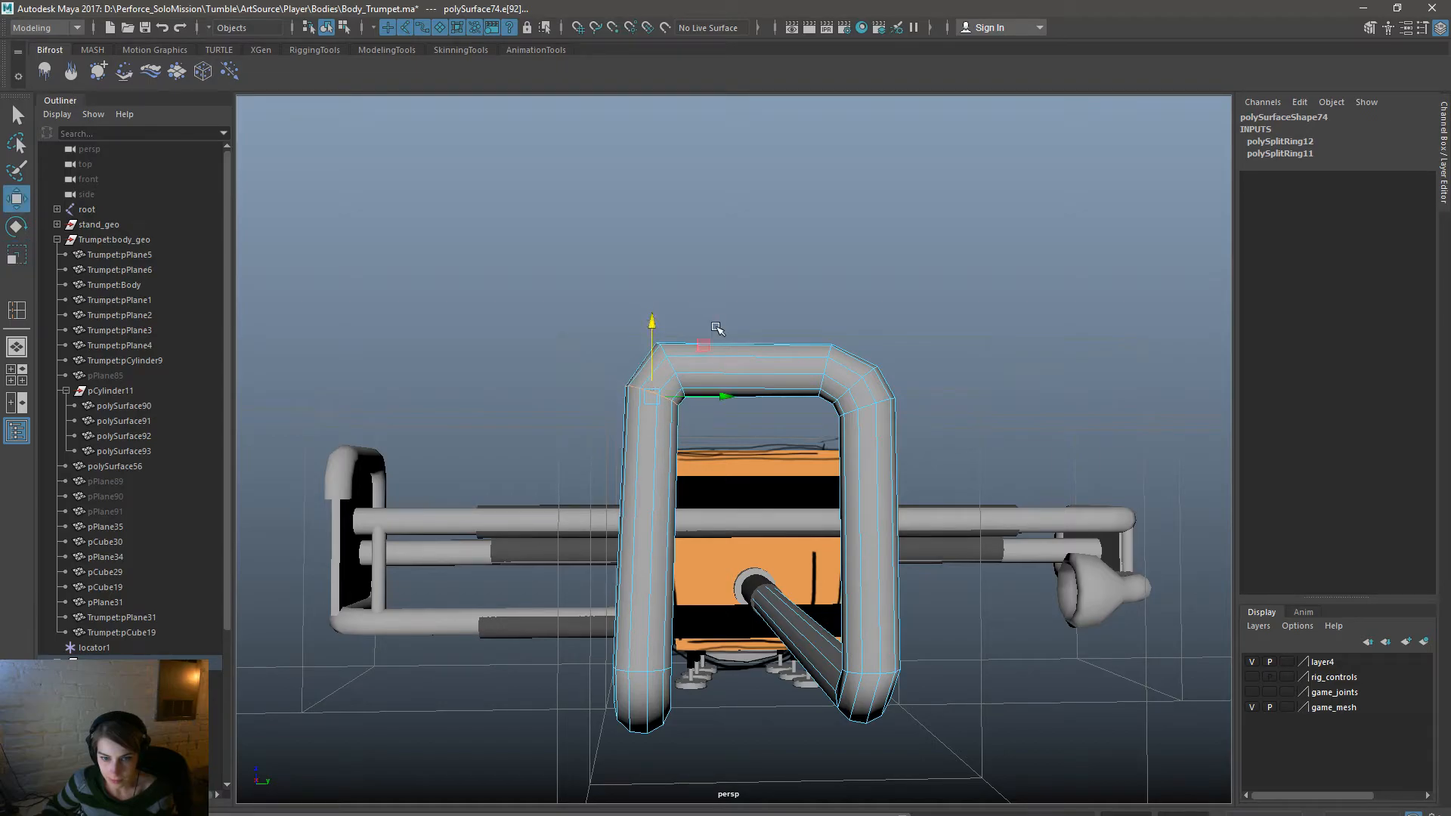
pyautogui.press('space')
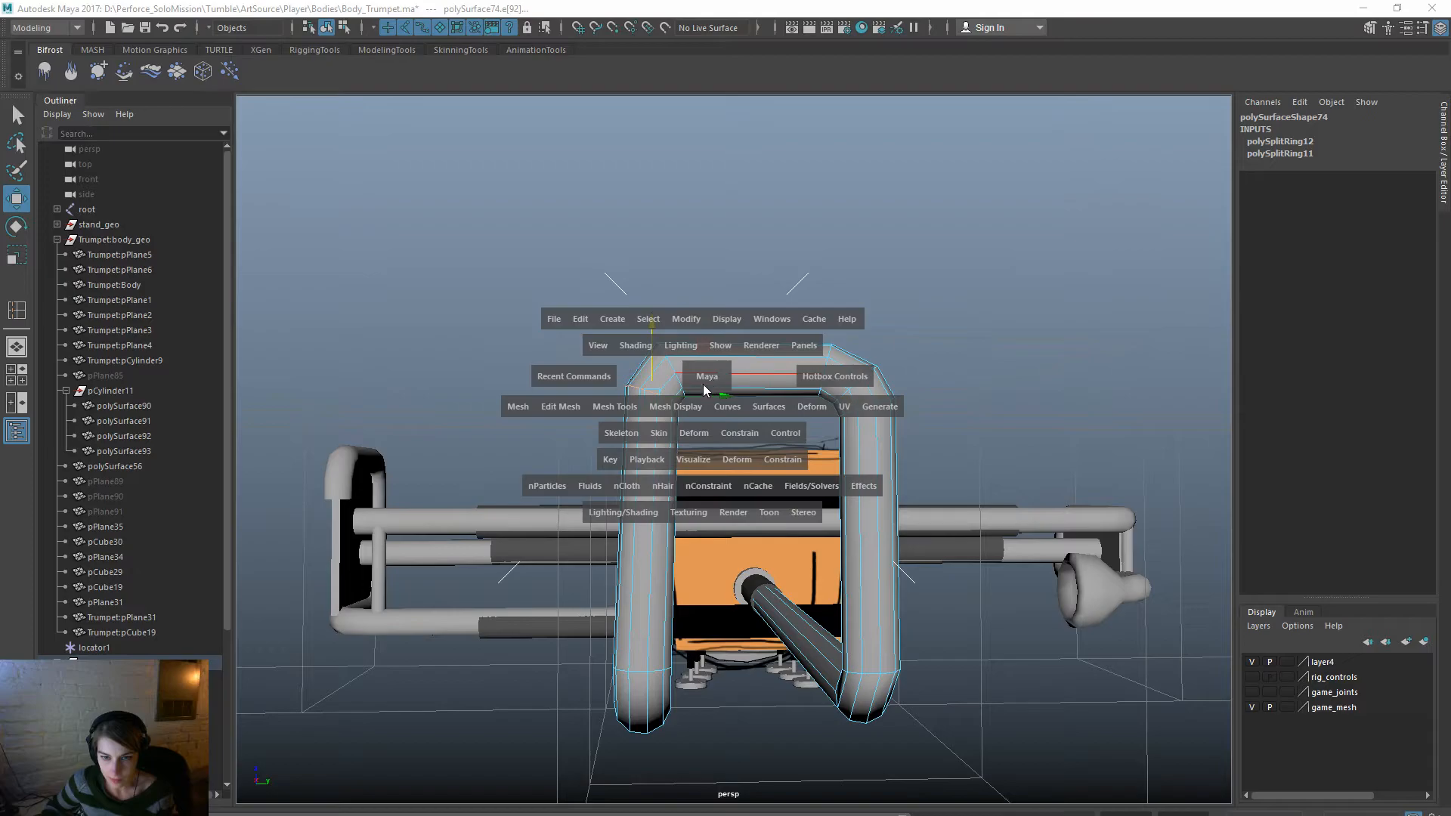
pyautogui.moveTo(744, 374); pyautogui.dragTo(812, 349, button='right')
pyautogui.click(820, 328)
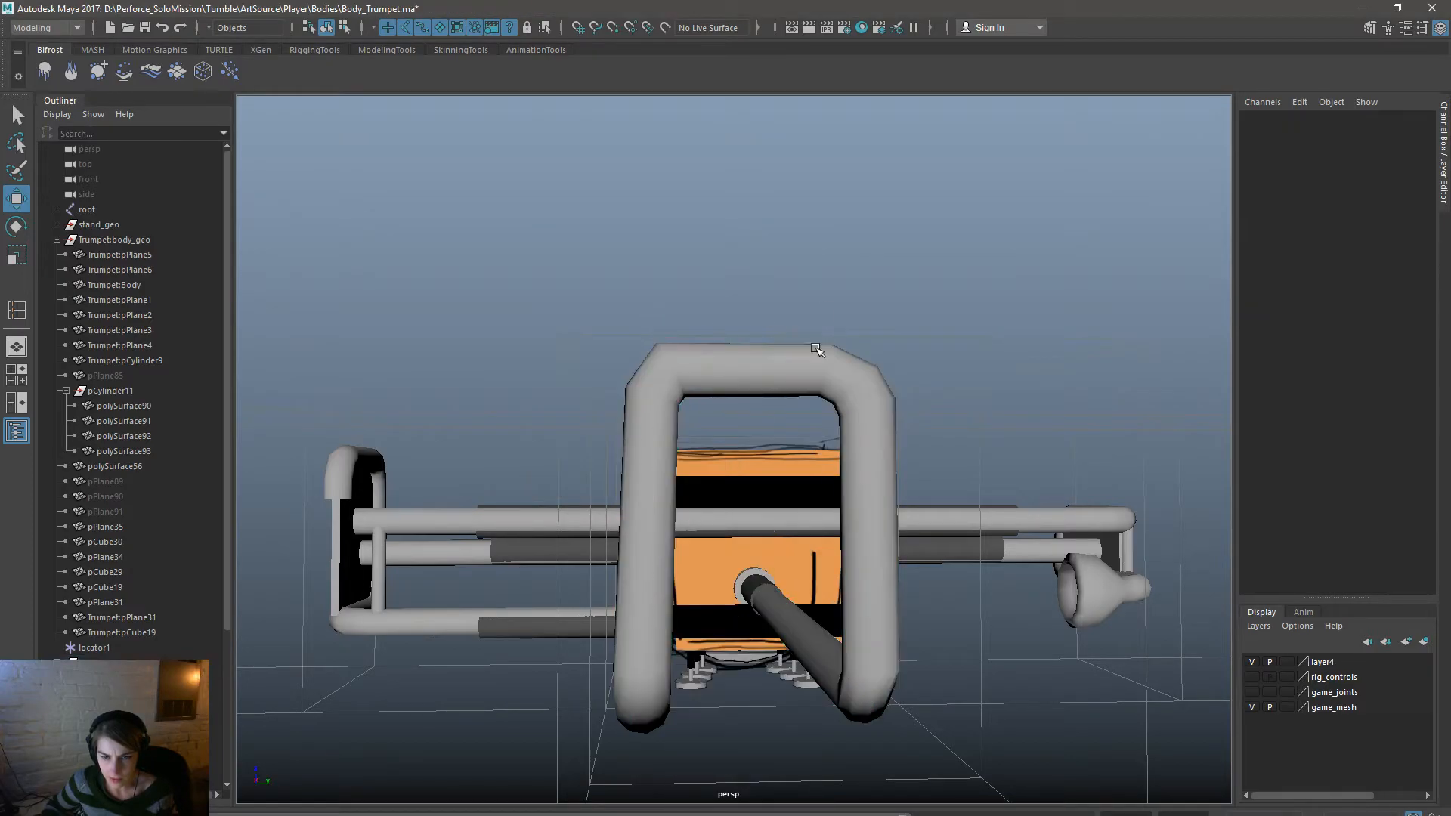
# Select the vertices at both ends of one long arm of the U-shaped pipe, and return to object selection.
pyautogui.scroll(-5, 731, 483)
pyautogui.keyDown('alt'); pyautogui.moveTo(731, 484); pyautogui.dragTo(677, 450); pyautogui.keyUp('alt')
pyautogui.scroll(3, 677, 450)
pyautogui.click(953, 523)
pyautogui.keyDown('alt'); pyautogui.moveTo(951, 561); pyautogui.dragTo(690, 487); pyautogui.keyUp('alt')
pyautogui.keyDown('alt'); pyautogui.moveTo(819, 538); pyautogui.dragTo(703, 383); pyautogui.keyUp('alt')
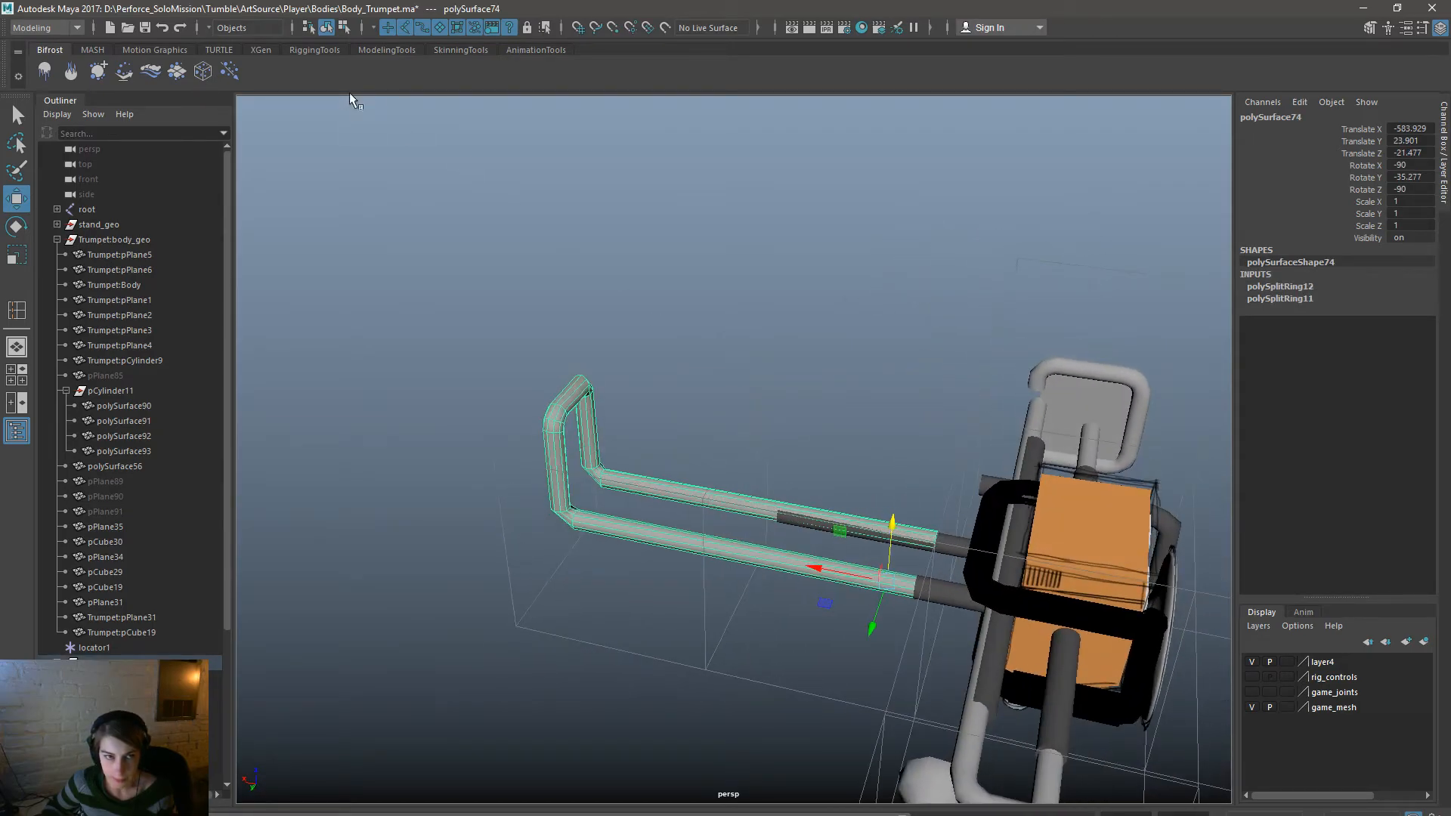
pyautogui.click(342, 29)
pyautogui.keyDown('alt'); pyautogui.moveTo(842, 423); pyautogui.dragTo(892, 442); pyautogui.keyUp('alt')
pyautogui.moveTo(714, 459); pyautogui.dragTo(657, 458, button='right')
pyautogui.moveTo(948, 511); pyautogui.dragTo(604, 424)
pyautogui.keyDown('alt'); pyautogui.moveTo(641, 479); pyautogui.dragTo(673, 481); pyautogui.keyUp('alt')
pyautogui.moveTo(614, 590); pyautogui.dragTo(1014, 544)
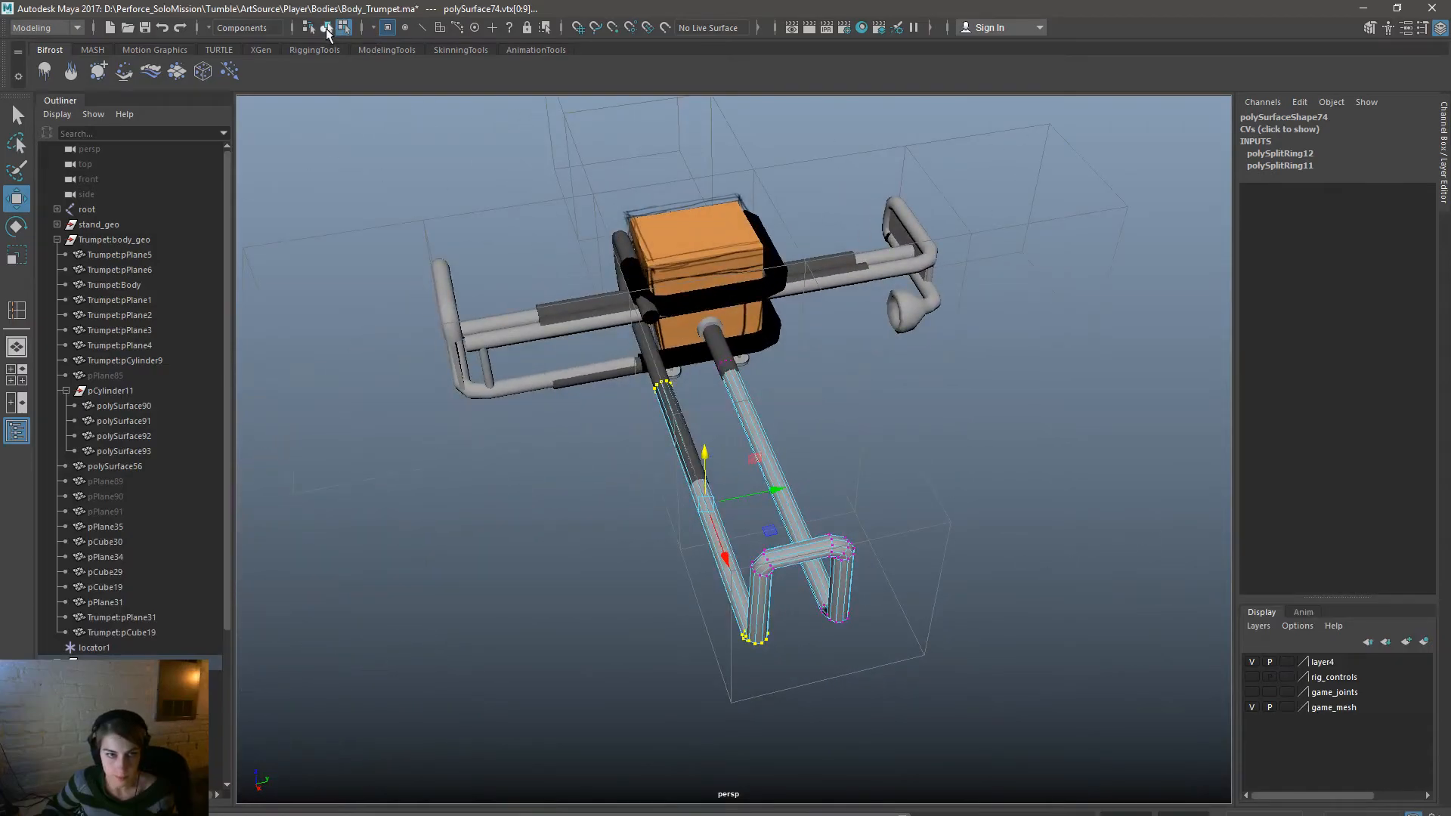
pyautogui.click(326, 27)
# Select all the vertices of the dark tube (polySurface77) that overlaps the U-shaped pipe's arm.
pyautogui.keyDown('alt'); pyautogui.moveTo(680, 453); pyautogui.dragTo(726, 325); pyautogui.keyUp('alt')
pyautogui.click(642, 340)
pyautogui.keyDown('shift'); pyautogui.click(719, 323); pyautogui.keyUp('shift')
pyautogui.scroll(-2, 913, 356)
pyautogui.click(617, 377)
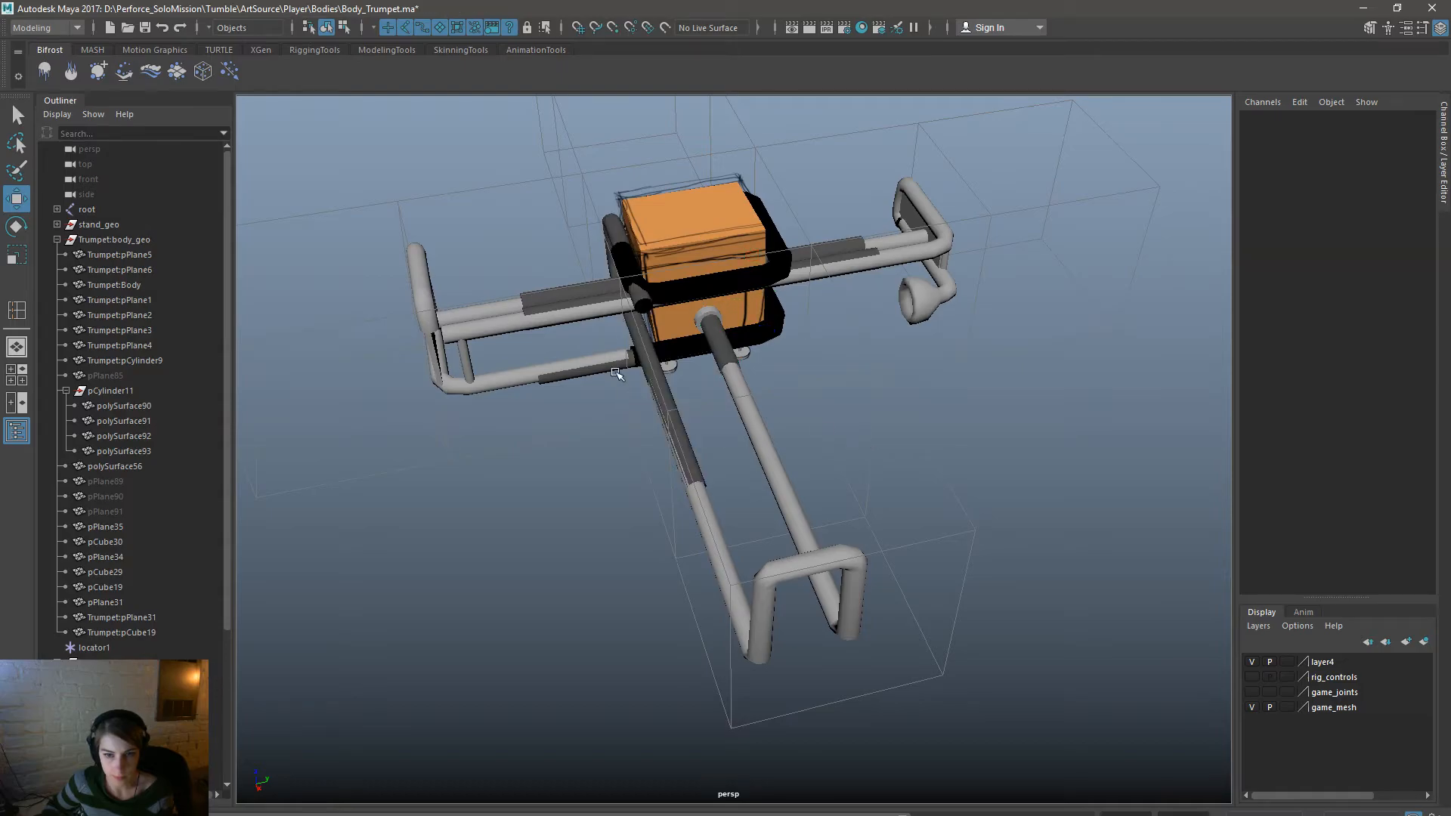
pyautogui.click(650, 362)
pyautogui.keyDown('alt'); pyautogui.moveTo(666, 340); pyautogui.dragTo(538, 255); pyautogui.keyUp('alt')
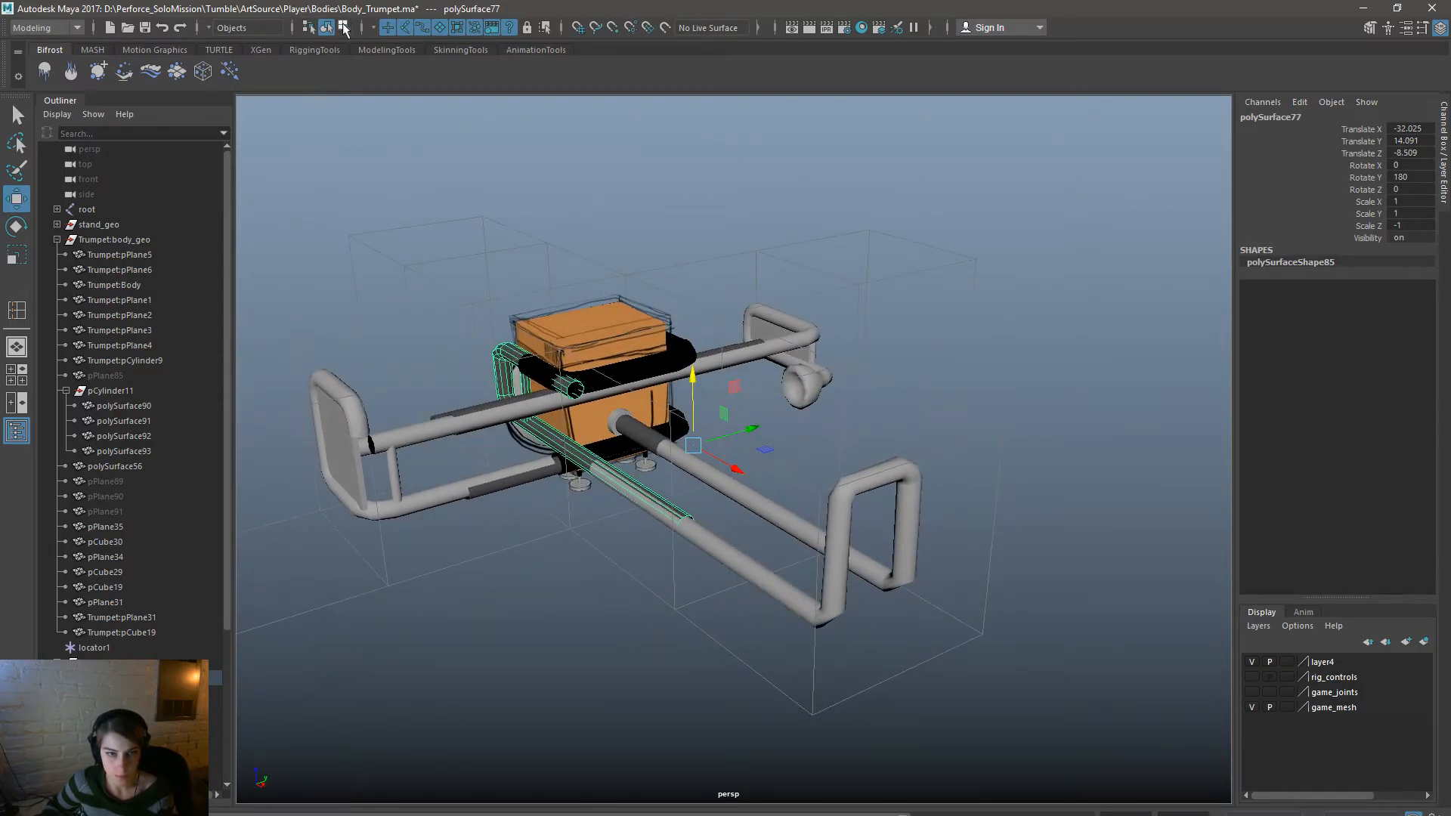
pyautogui.click(343, 28)
pyautogui.moveTo(455, 276); pyautogui.dragTo(810, 610)
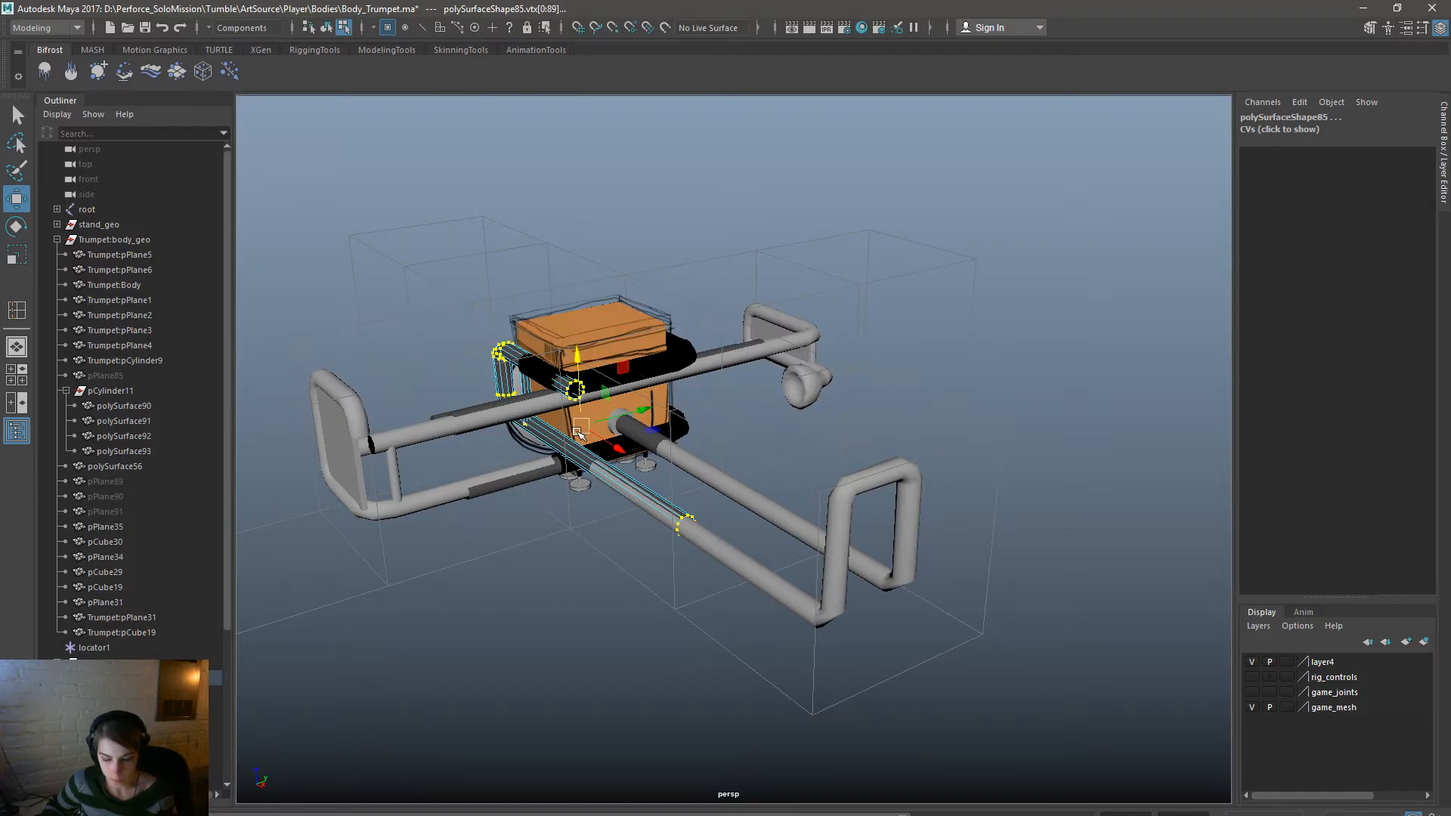
# Set the Move tool's axis orientation to Normal and nudge the dark tube's vertices.
pyautogui.doubleClick(17, 199)
pyautogui.click(378, 403)
pyautogui.click(411, 468)
pyautogui.keyDown('alt'); pyautogui.moveTo(631, 499); pyautogui.dragTo(773, 560, button='middle'); pyautogui.keyUp('alt')
pyautogui.keyDown('alt'); pyautogui.moveTo(774, 560); pyautogui.dragTo(883, 509, button='right'); pyautogui.keyUp('alt')
pyautogui.moveTo(831, 476); pyautogui.dragTo(841, 481)
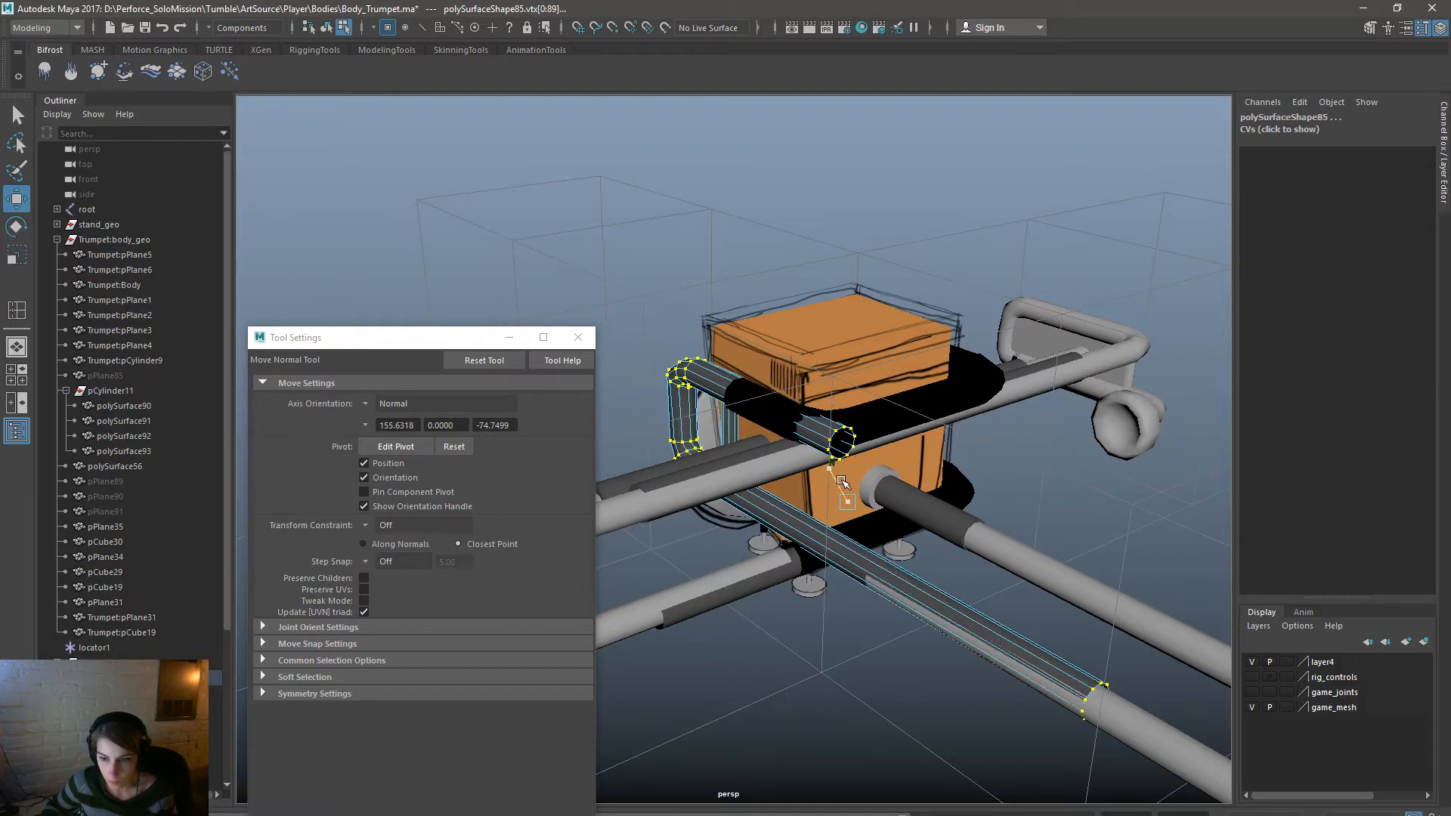
pyautogui.moveTo(825, 557); pyautogui.dragTo(903, 455, button='right')
pyautogui.click(1118, 497)
# Set the Move tool's axis orientation to World and nudge the dark tube's far-end vertices vertically against the gray pipe.
pyautogui.scroll(-4, 806, 534)
pyautogui.keyDown('alt'); pyautogui.moveTo(807, 534); pyautogui.dragTo(837, 595); pyautogui.keyUp('alt')
pyautogui.click(689, 602)
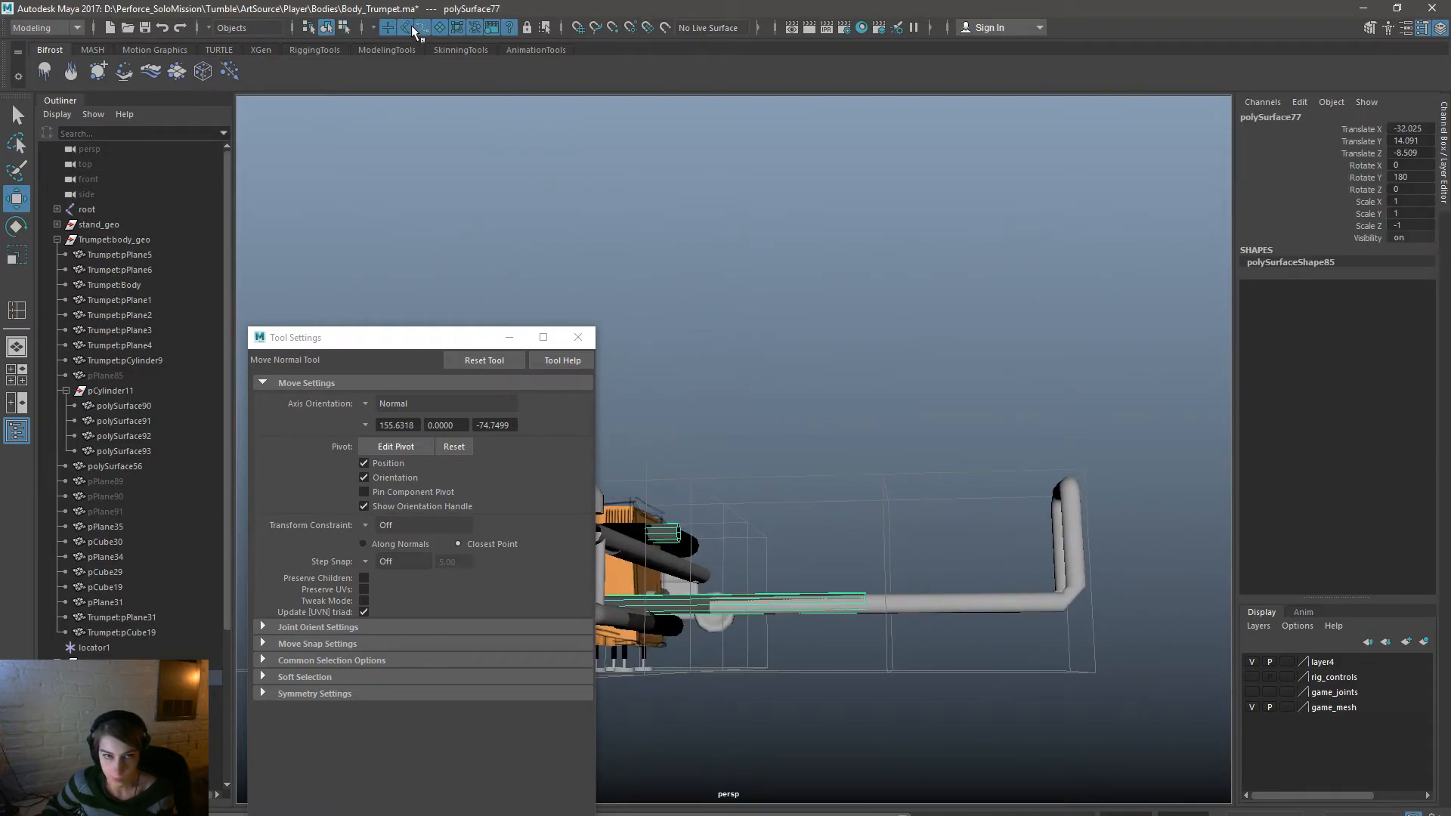
pyautogui.click(343, 27)
pyautogui.moveTo(834, 545); pyautogui.dragTo(916, 649)
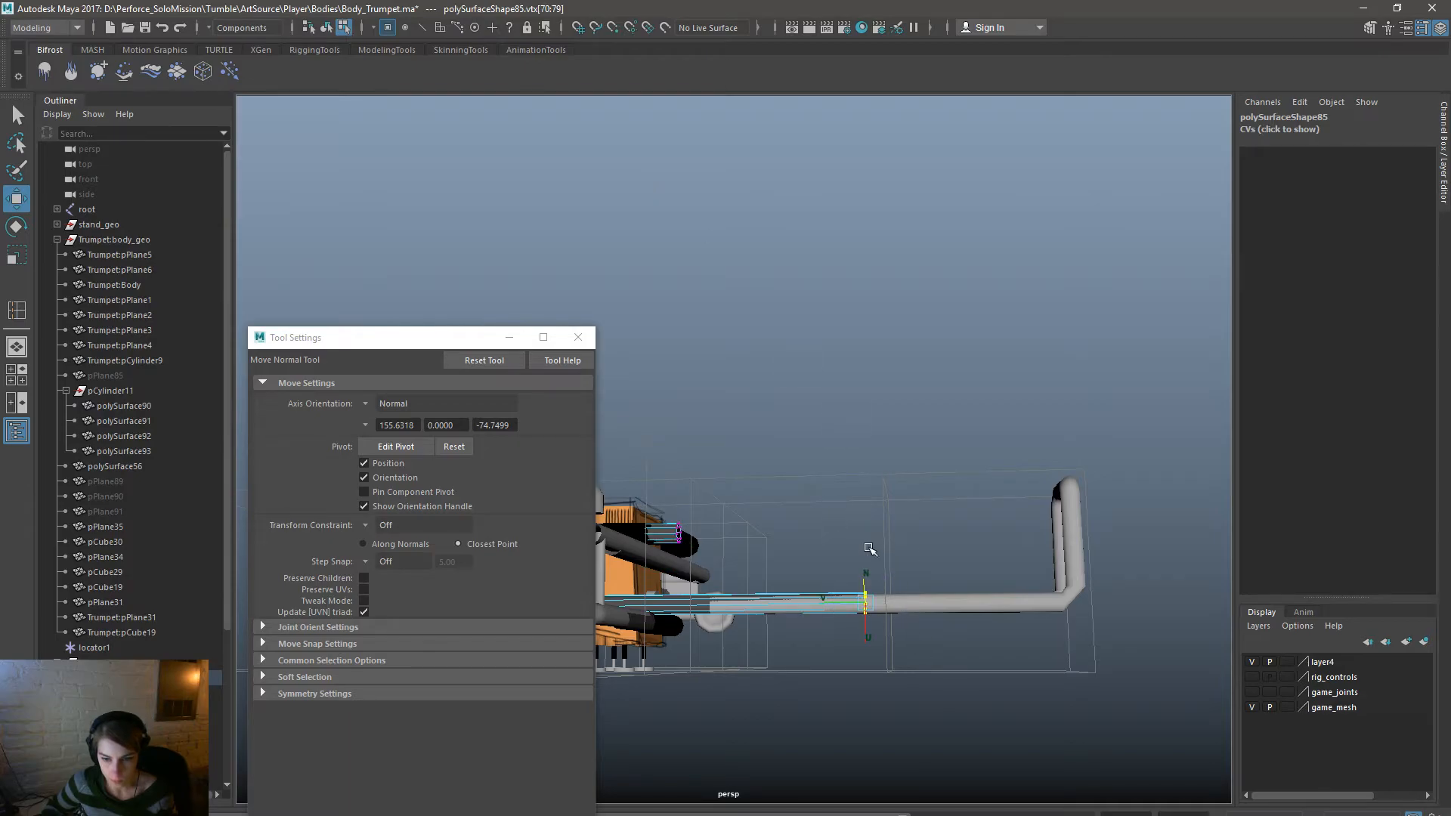
pyautogui.click(363, 407)
pyautogui.click(377, 425)
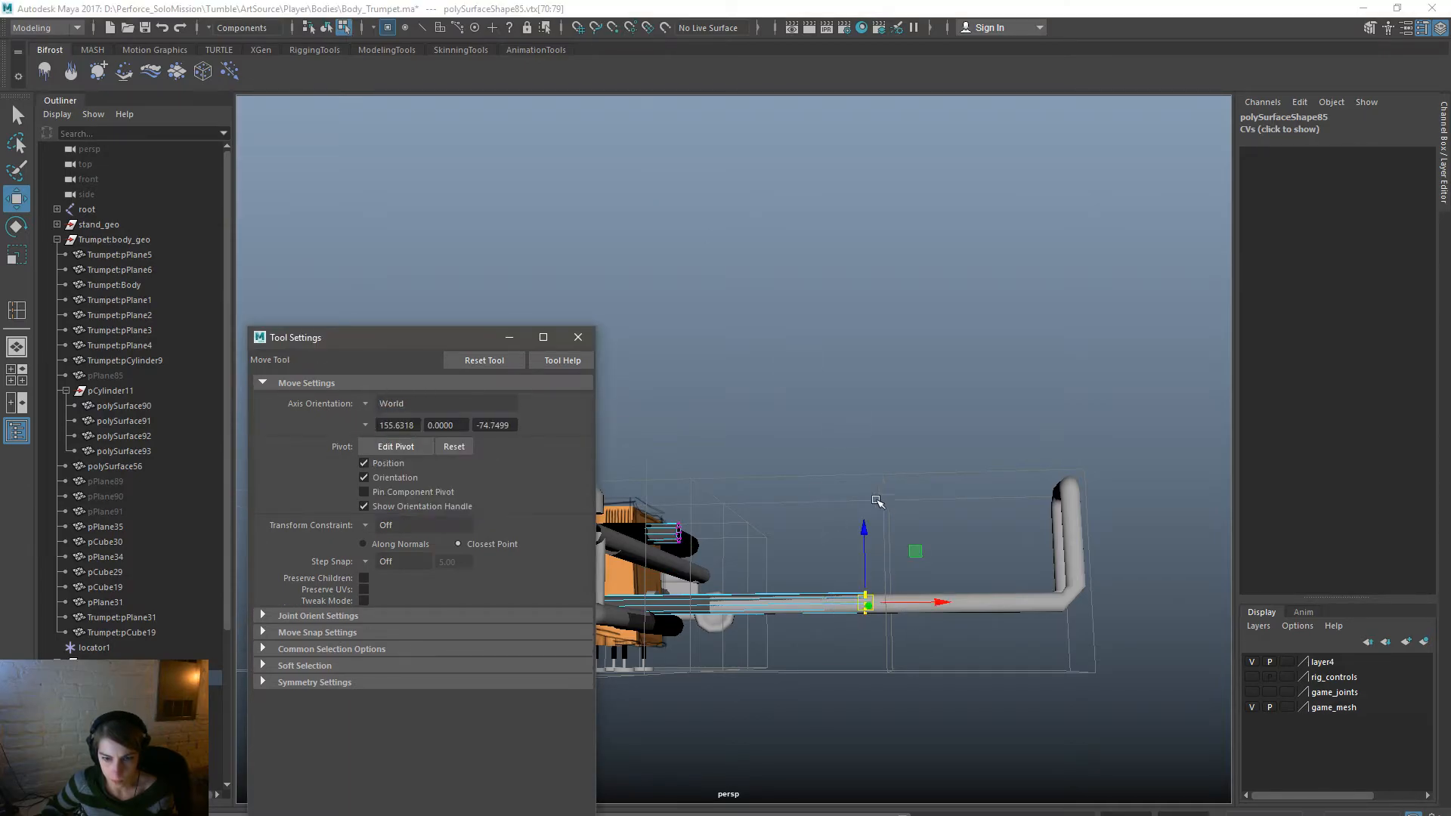
pyautogui.moveTo(860, 544); pyautogui.dragTo(863, 543)
# Fine-tune the dark tube's end vertices on the gray pipe, clear the selection and close the Move tool settings.
pyautogui.keyDown('alt'); pyautogui.moveTo(1029, 590); pyautogui.dragTo(918, 725); pyautogui.keyUp('alt')
pyautogui.moveTo(942, 616); pyautogui.dragTo(942, 618)
pyautogui.keyDown('alt'); pyautogui.moveTo(913, 633); pyautogui.dragTo(1029, 567); pyautogui.keyUp('alt')
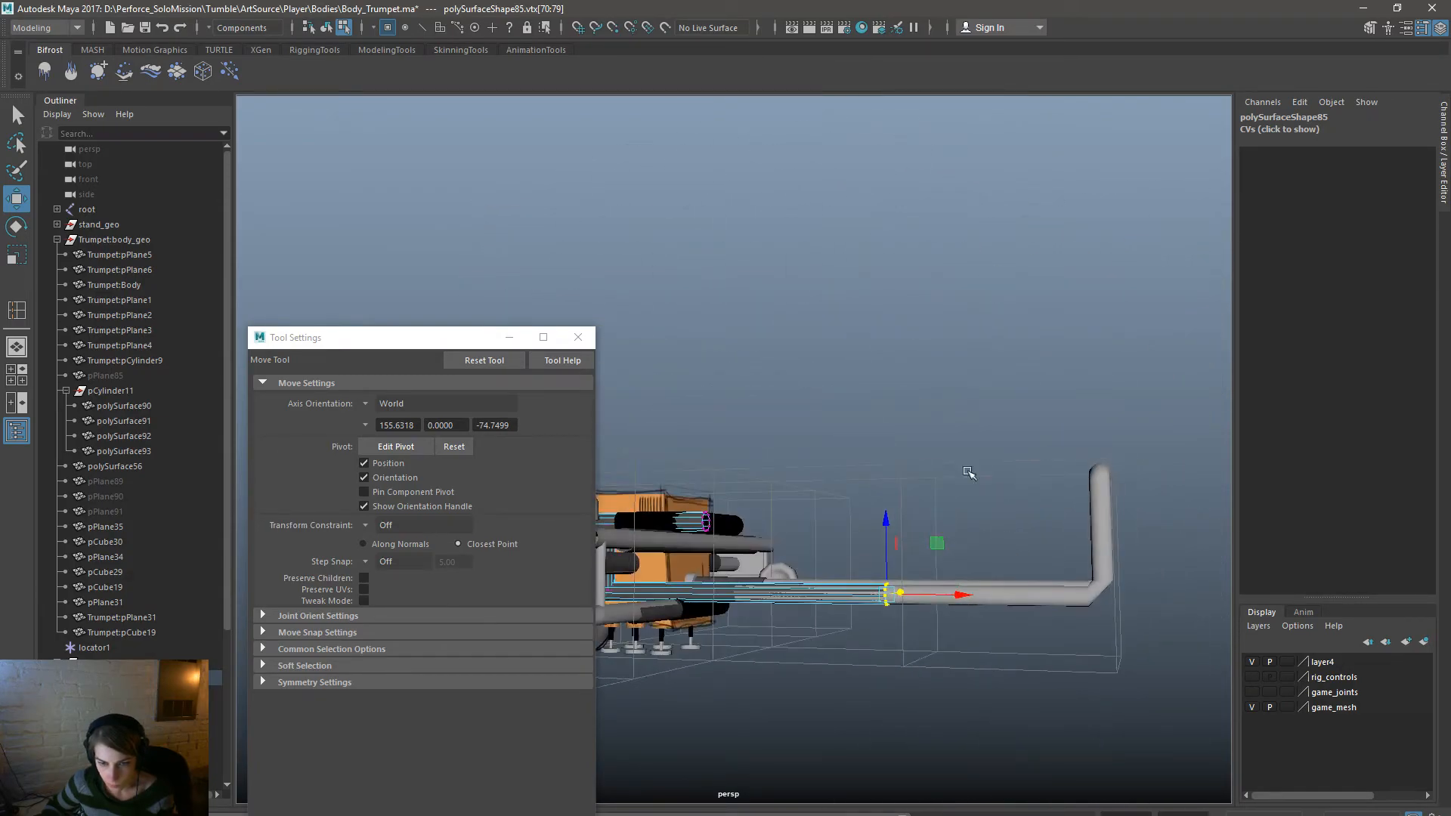
pyautogui.click(325, 28)
pyautogui.click(633, 327)
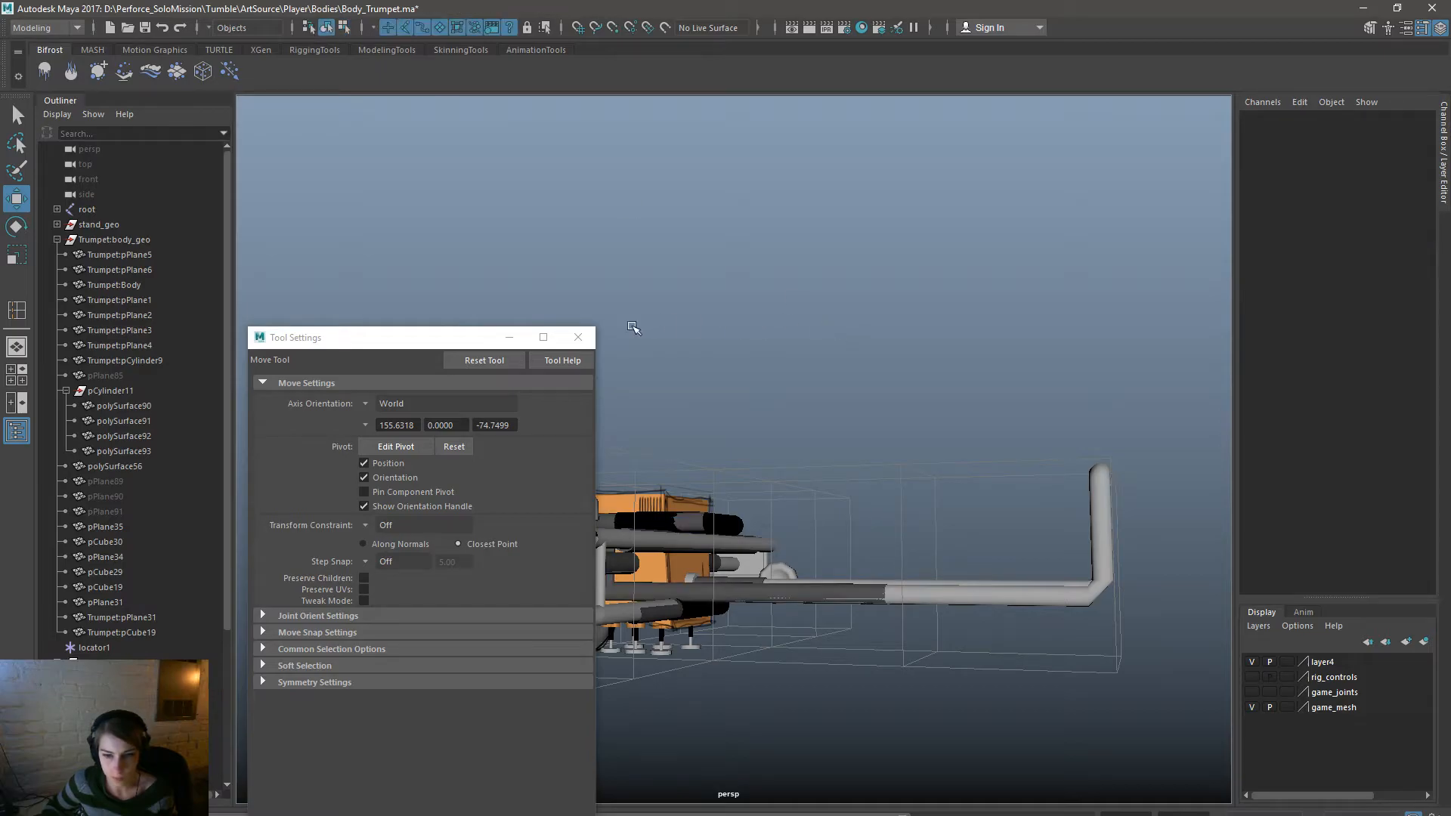
pyautogui.click(580, 336)
pyautogui.keyDown('alt'); pyautogui.moveTo(773, 561); pyautogui.dragTo(955, 648); pyautogui.keyUp('alt')
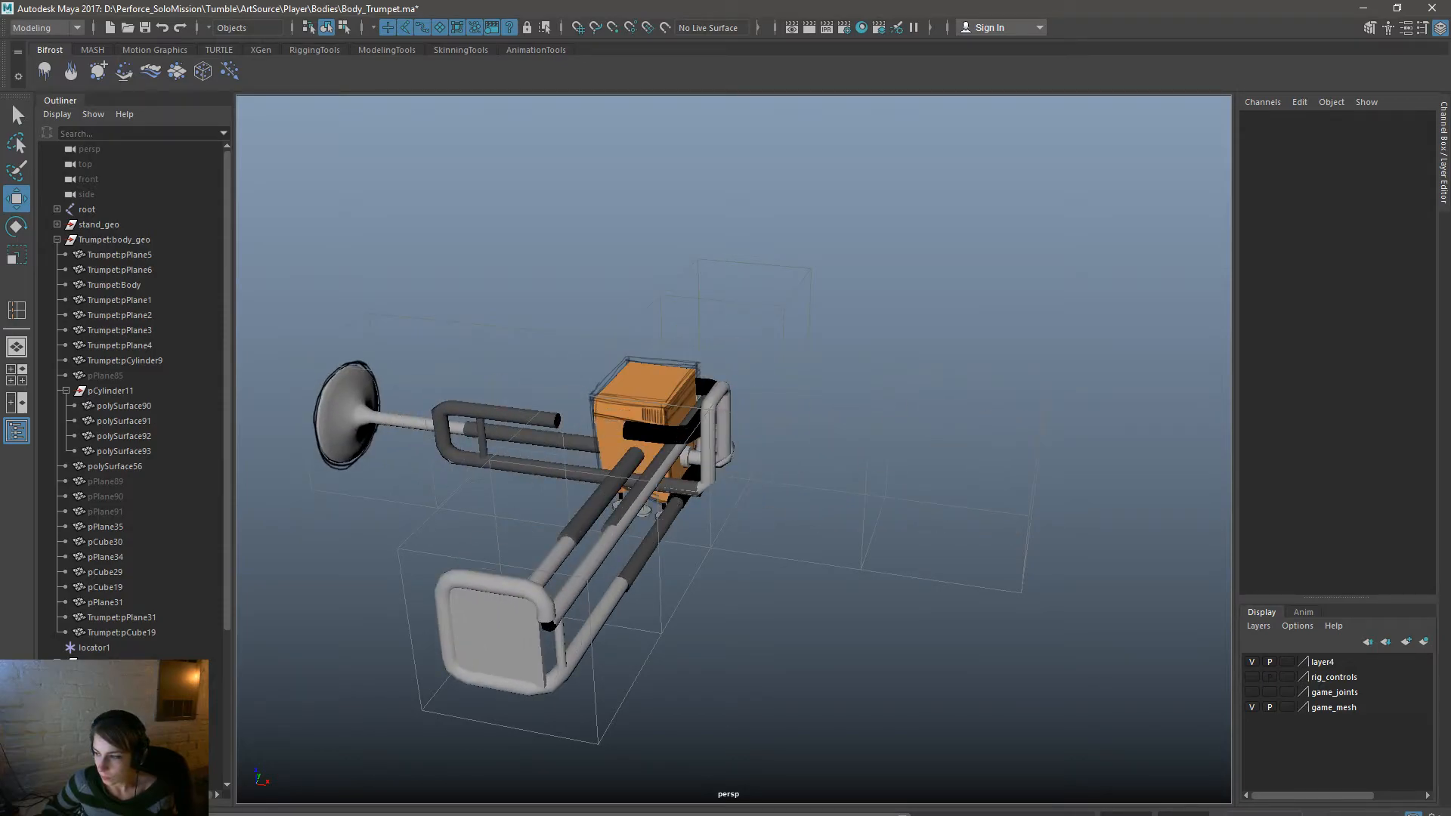
# Try turning on the visibility of pCylinder14 and the neighbouring hidden parts, and undo it.
pyautogui.keyDown('alt'); pyautogui.moveTo(733, 704); pyautogui.dragTo(576, 681); pyautogui.keyUp('alt')
pyautogui.scroll(-5, 121, 711)
pyautogui.click(113, 723)
pyautogui.keyDown('shift'); pyautogui.click(114, 693); pyautogui.keyUp('shift')
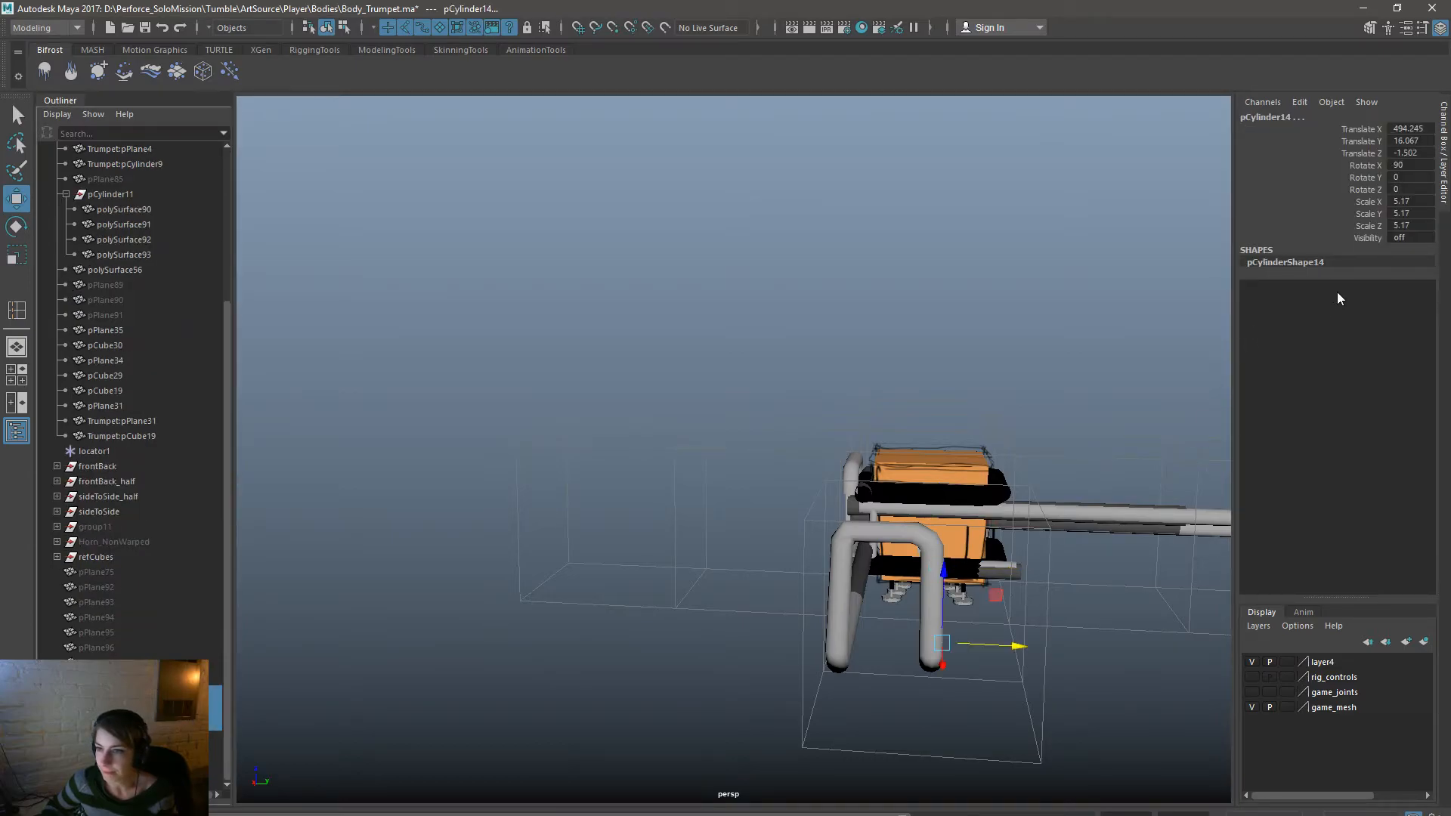
pyautogui.click(1403, 233)
pyautogui.write('1')
pyautogui.press('Return')
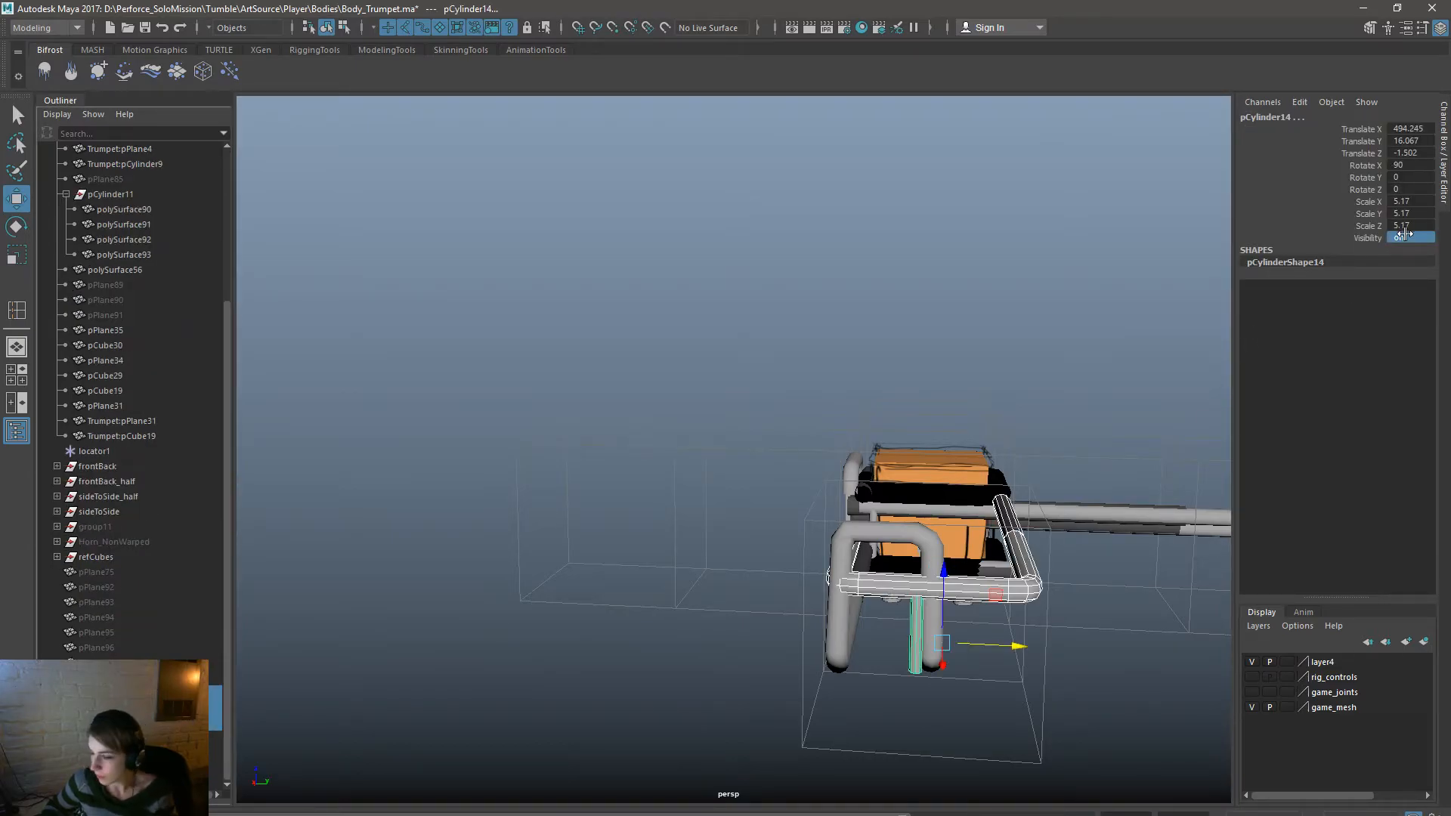
pyautogui.click(972, 737)
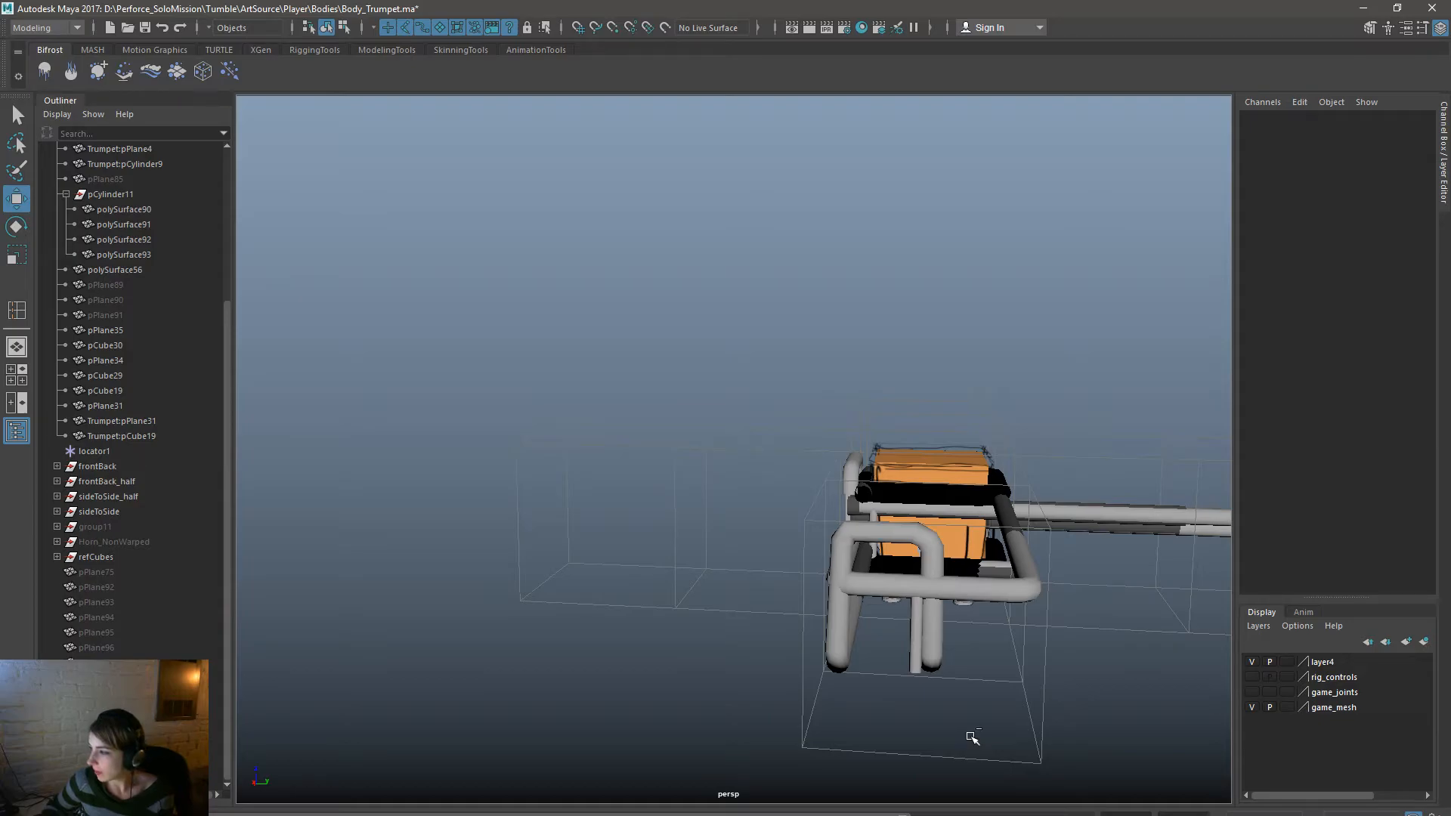
pyautogui.hotkey('ctrl', 'z')
pyautogui.hotkey('ctrl', 'z')
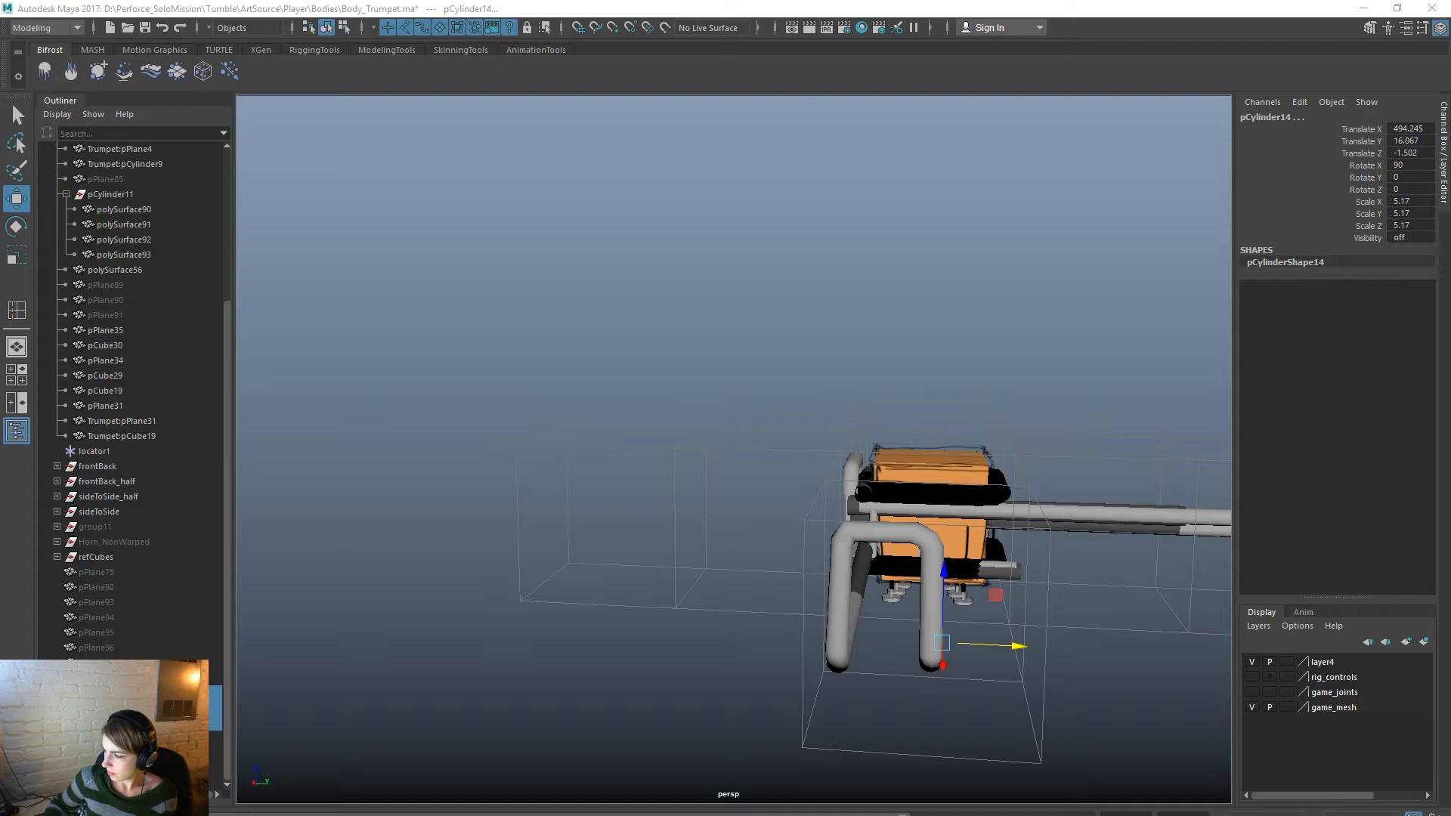
# Set the Visibility of pCylinder14 and the neighbouring hidden parts to 1, inspect them and hide them again.
pyautogui.click(867, 335)
pyautogui.scroll(1, 855, 613)
pyautogui.keyDown('alt'); pyautogui.moveTo(855, 614); pyautogui.dragTo(792, 546, button='middle'); pyautogui.keyUp('alt')
pyautogui.click(102, 723)
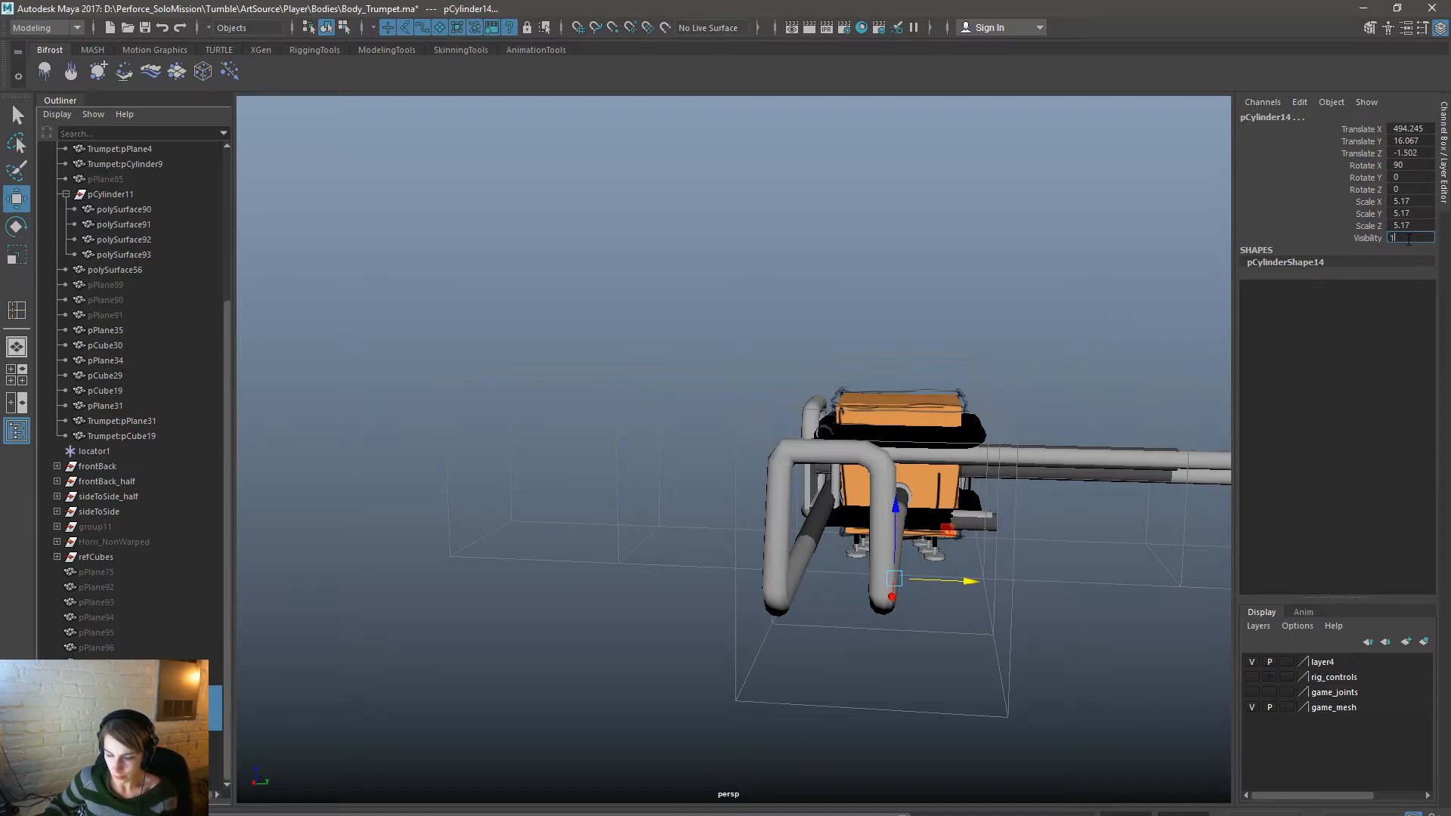
pyautogui.click(1408, 239)
pyautogui.write('1')
pyautogui.press('Return')
pyautogui.keyDown('alt'); pyautogui.moveTo(1043, 337); pyautogui.dragTo(1091, 568); pyautogui.keyUp('alt')
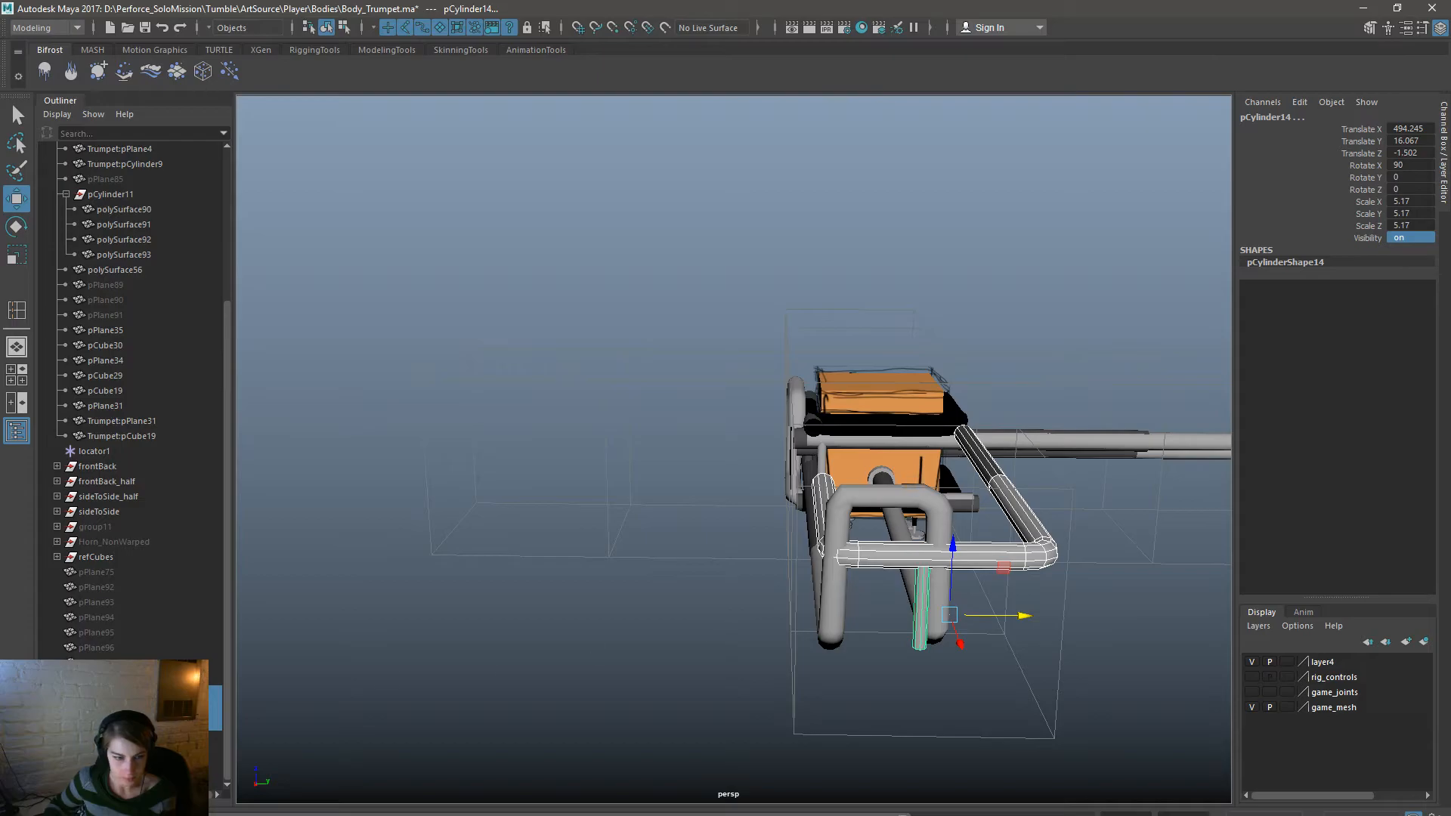
pyautogui.hotkey('ctrl', 'h')
# Set the Visibility of only pCylinder14 and the flat panel pCube36 to 1, leaving the wide horizontal pipe hidden.
pyautogui.click(1410, 237)
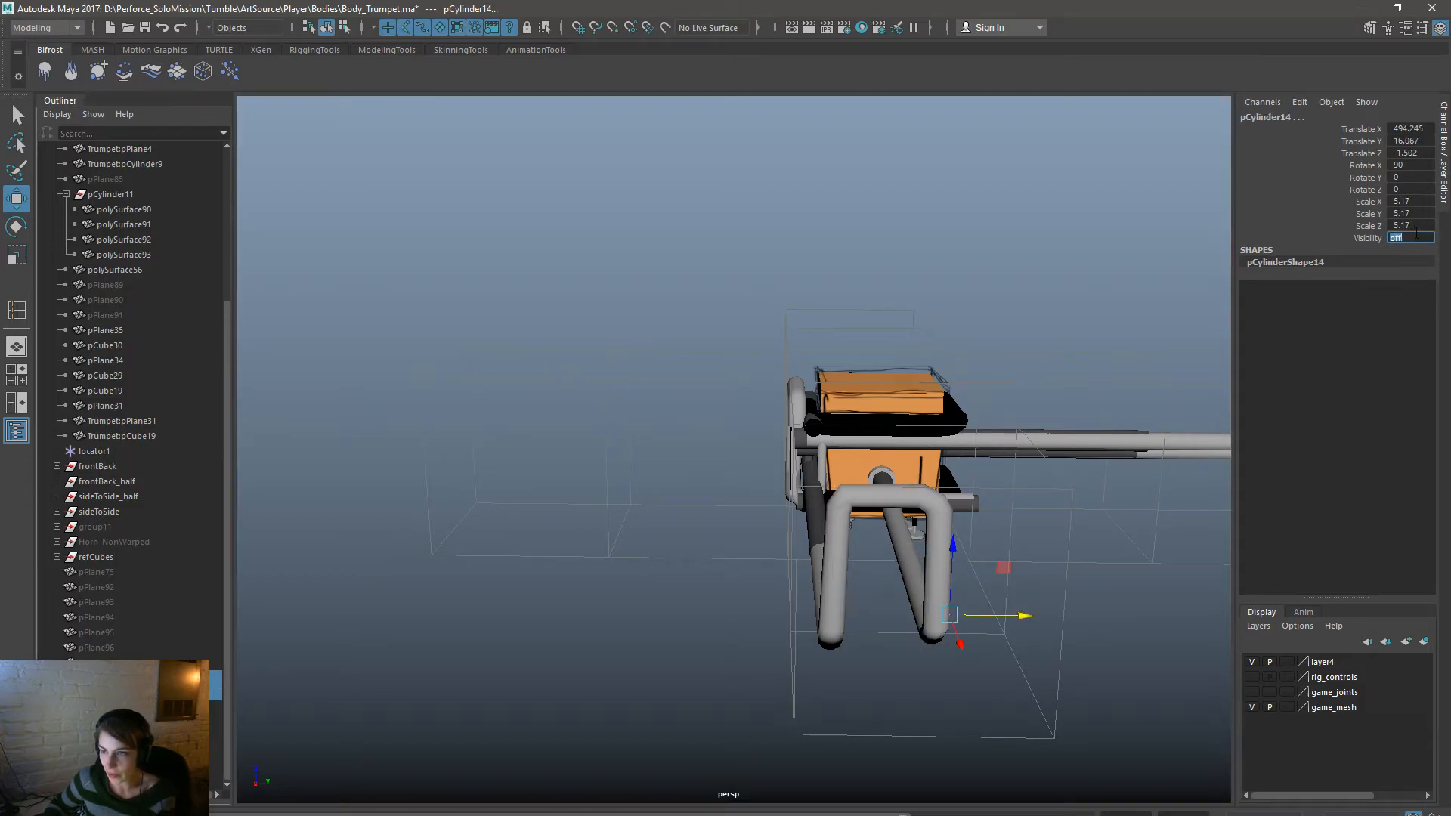
pyautogui.press('Escape')
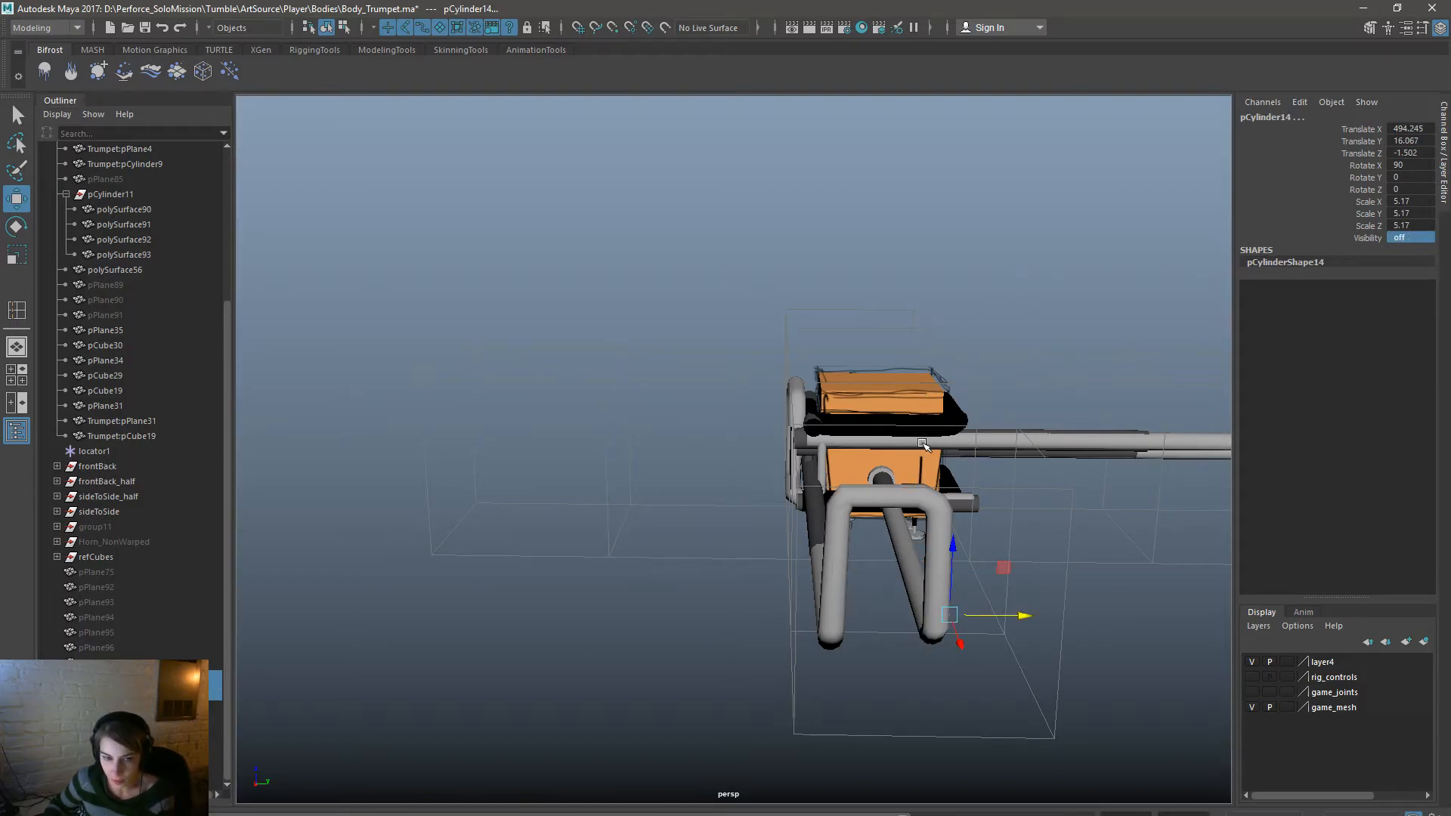
pyautogui.click(1405, 236)
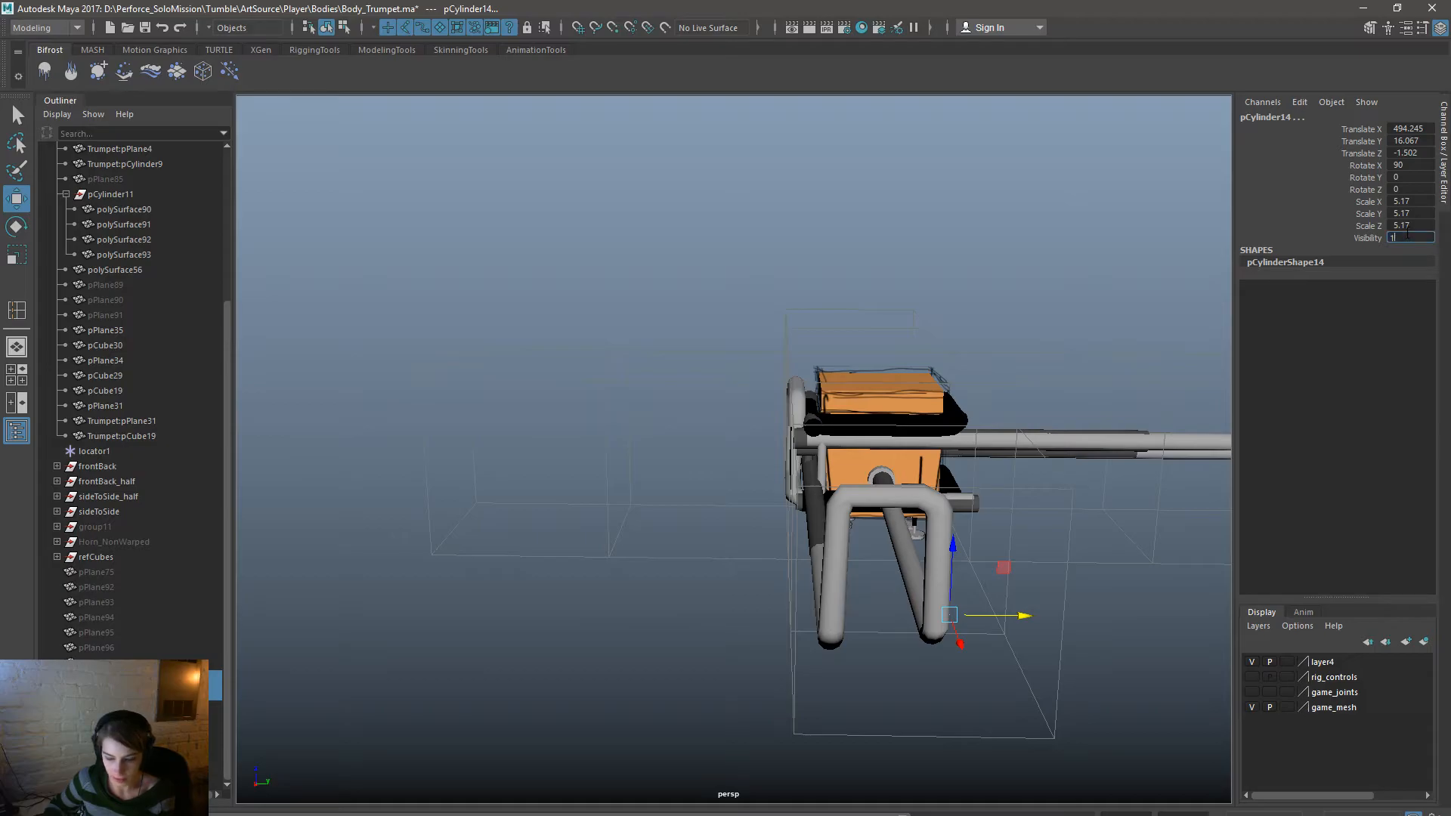
pyautogui.press('Return')
pyautogui.click(1057, 353)
# Move the flat panel (pCube36) into the U-shaped pipe's frame, to about X 494.012, Y -36.906, Z 27.806.
pyautogui.click(907, 594)
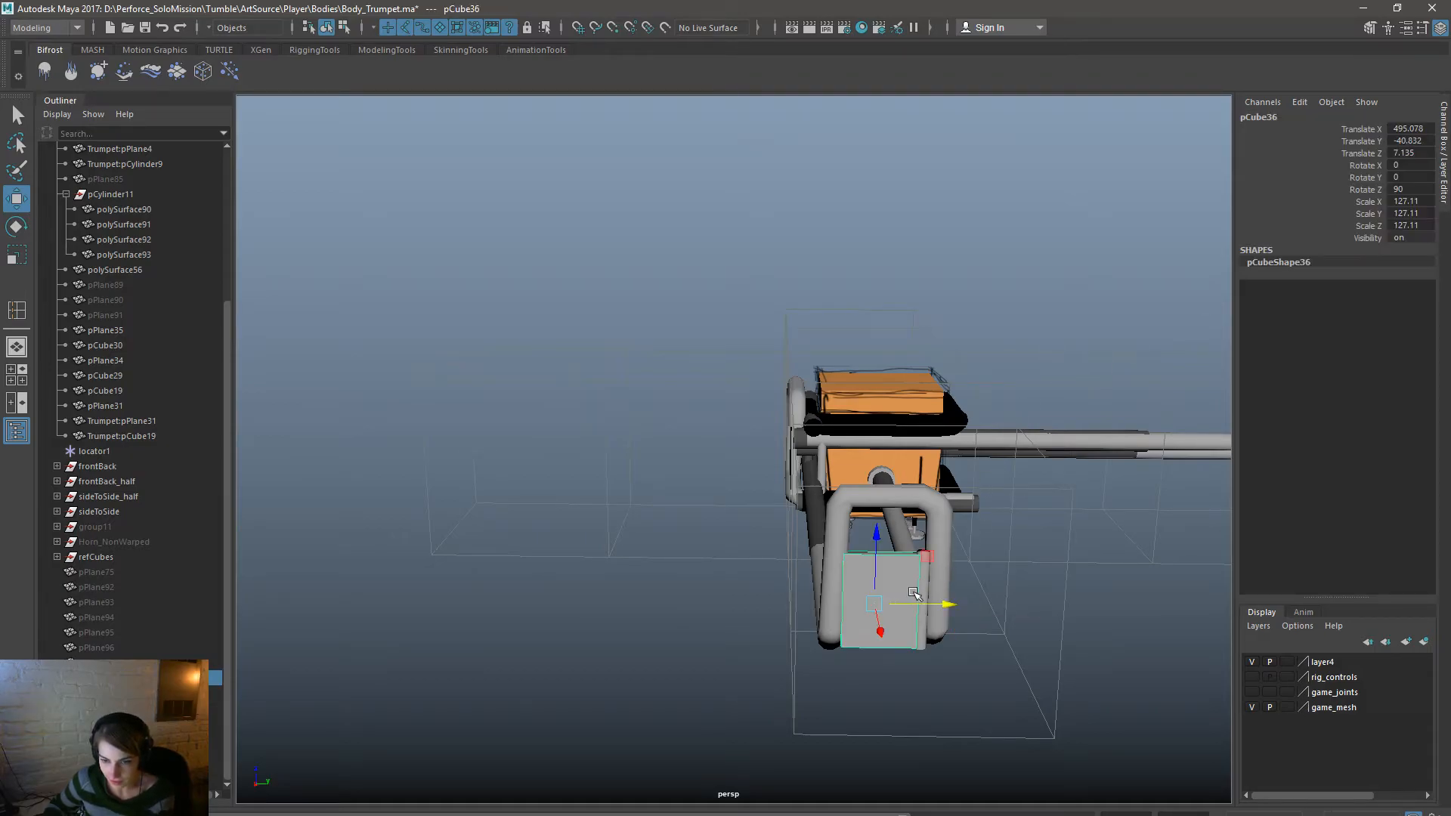
pyautogui.moveTo(881, 565); pyautogui.dragTo(879, 487)
pyautogui.moveTo(945, 555); pyautogui.dragTo(961, 556)
pyautogui.press('r')
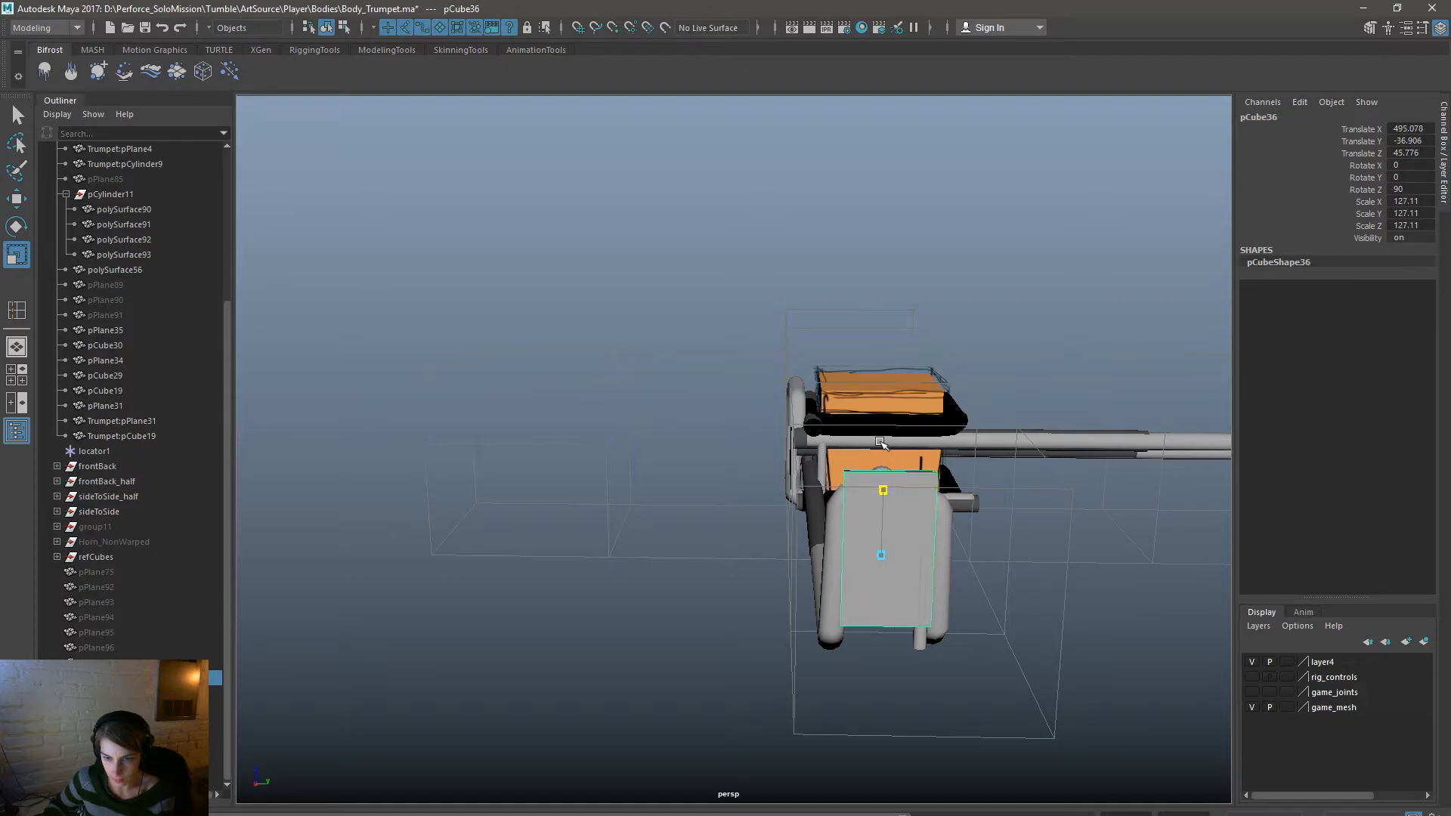
pyautogui.press('w')
pyautogui.moveTo(882, 487); pyautogui.dragTo(886, 514)
pyautogui.keyDown('alt'); pyautogui.moveTo(885, 513); pyautogui.dragTo(848, 521); pyautogui.keyUp('alt')
pyautogui.press('f')
pyautogui.keyDown('alt'); pyautogui.moveTo(363, 699); pyautogui.dragTo(753, 575); pyautogui.keyUp('alt')
pyautogui.moveTo(684, 454); pyautogui.dragTo(679, 456)
# Rotate pCylinder14 to lie crosswise and move it between the frame's lower ends, at about Y -22.861.
pyautogui.keyDown('alt'); pyautogui.moveTo(719, 508); pyautogui.dragTo(887, 498); pyautogui.keyUp('alt')
pyautogui.click(767, 534)
pyautogui.press('e')
pyautogui.moveTo(741, 525); pyautogui.dragTo(775, 502)
pyautogui.press('w')
pyautogui.moveTo(861, 495); pyautogui.dragTo(1037, 535)
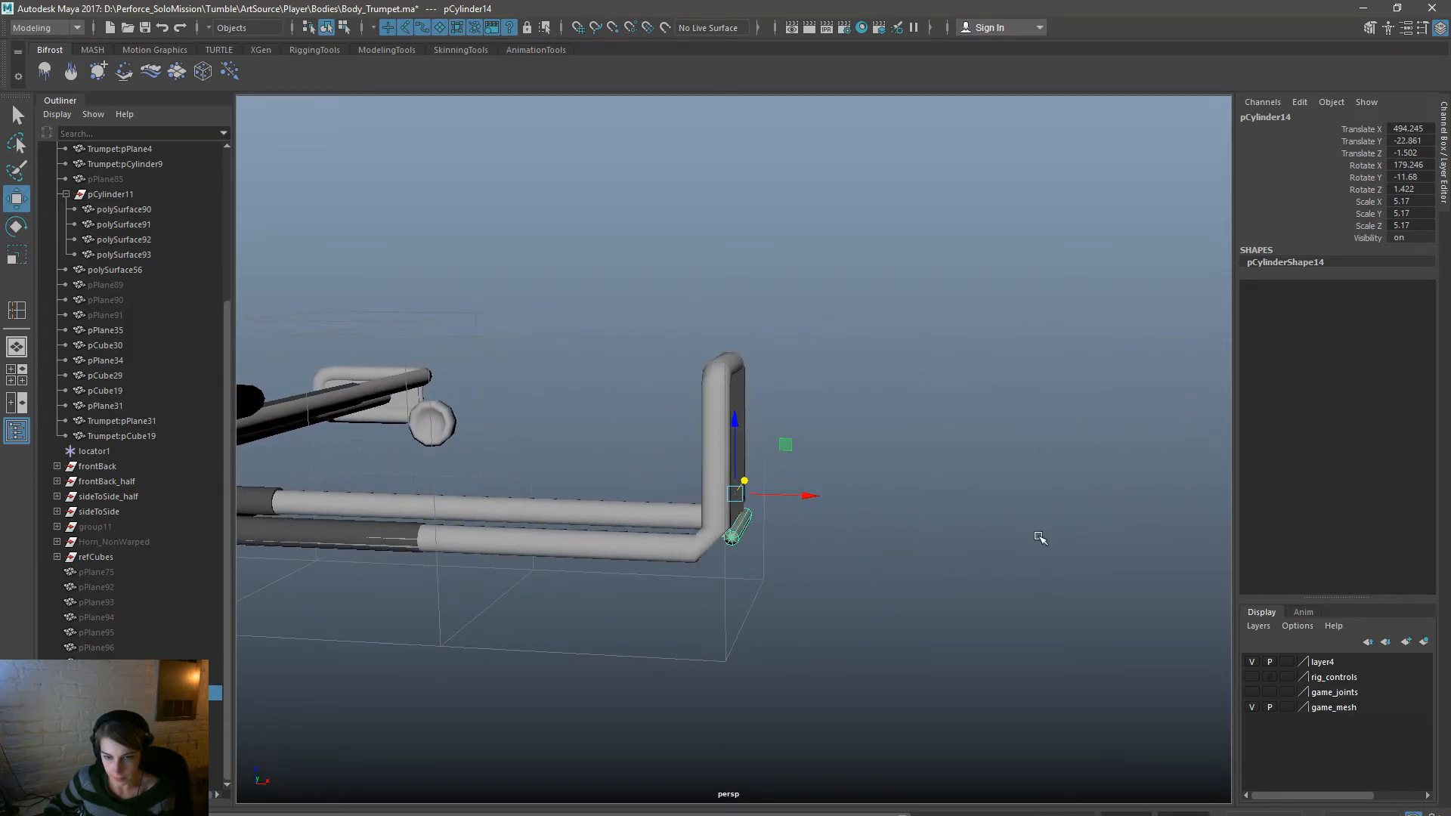
pyautogui.moveTo(802, 498); pyautogui.dragTo(806, 499)
# Adjust the flat panel's position inside the frame to about X 492.159, Z 31.859.
pyautogui.keyDown('alt'); pyautogui.moveTo(915, 609); pyautogui.dragTo(700, 586); pyautogui.keyUp('alt')
pyautogui.scroll(3, 795, 435)
pyautogui.click(795, 435)
pyautogui.press('r')
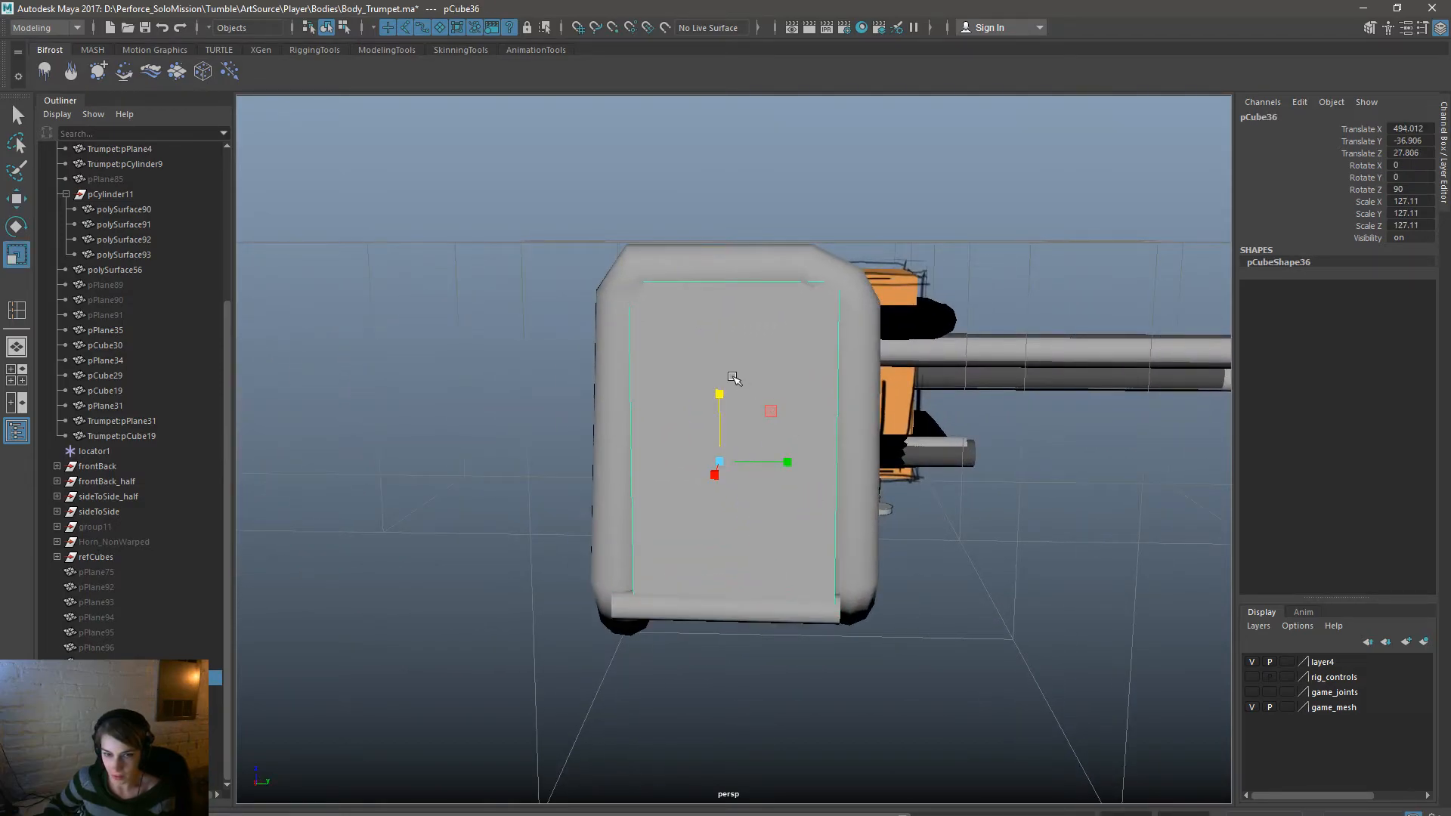
pyautogui.moveTo(719, 396); pyautogui.dragTo(716, 393)
pyautogui.press('w')
pyautogui.keyDown('alt'); pyautogui.moveTo(921, 417); pyautogui.dragTo(781, 438); pyautogui.keyUp('alt')
pyautogui.moveTo(652, 463); pyautogui.dragTo(717, 373)
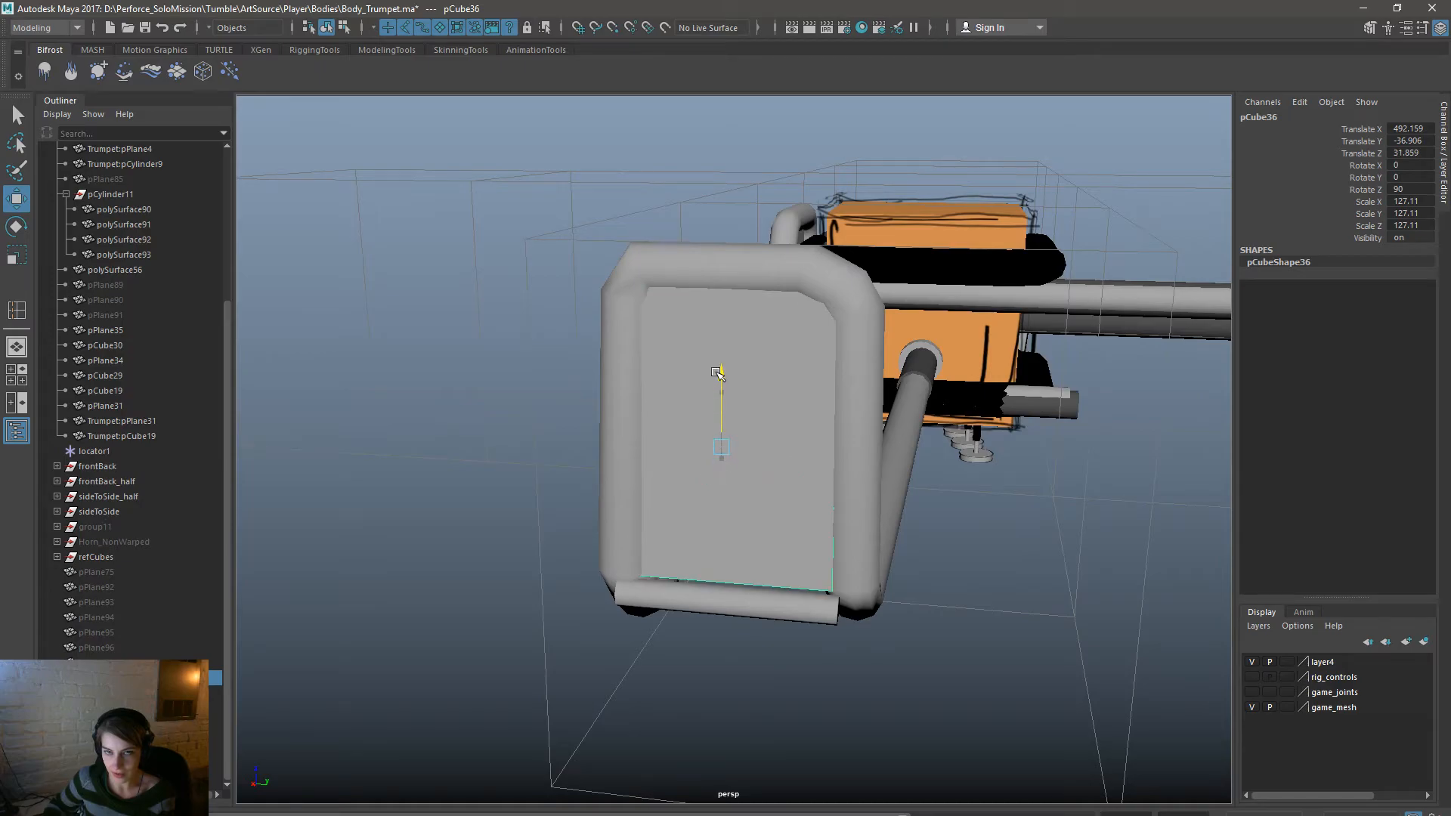
# Reposition the crossbar cylinder at the frame's lower ends to about X 487.491, Z 5.125.
pyautogui.click(771, 594)
pyautogui.moveTo(764, 480); pyautogui.dragTo(764, 461)
pyautogui.keyDown('alt'); pyautogui.moveTo(889, 495); pyautogui.dragTo(714, 537); pyautogui.keyUp('alt')
pyautogui.keyDown('alt'); pyautogui.moveTo(816, 593); pyautogui.dragTo(854, 563); pyautogui.keyUp('alt')
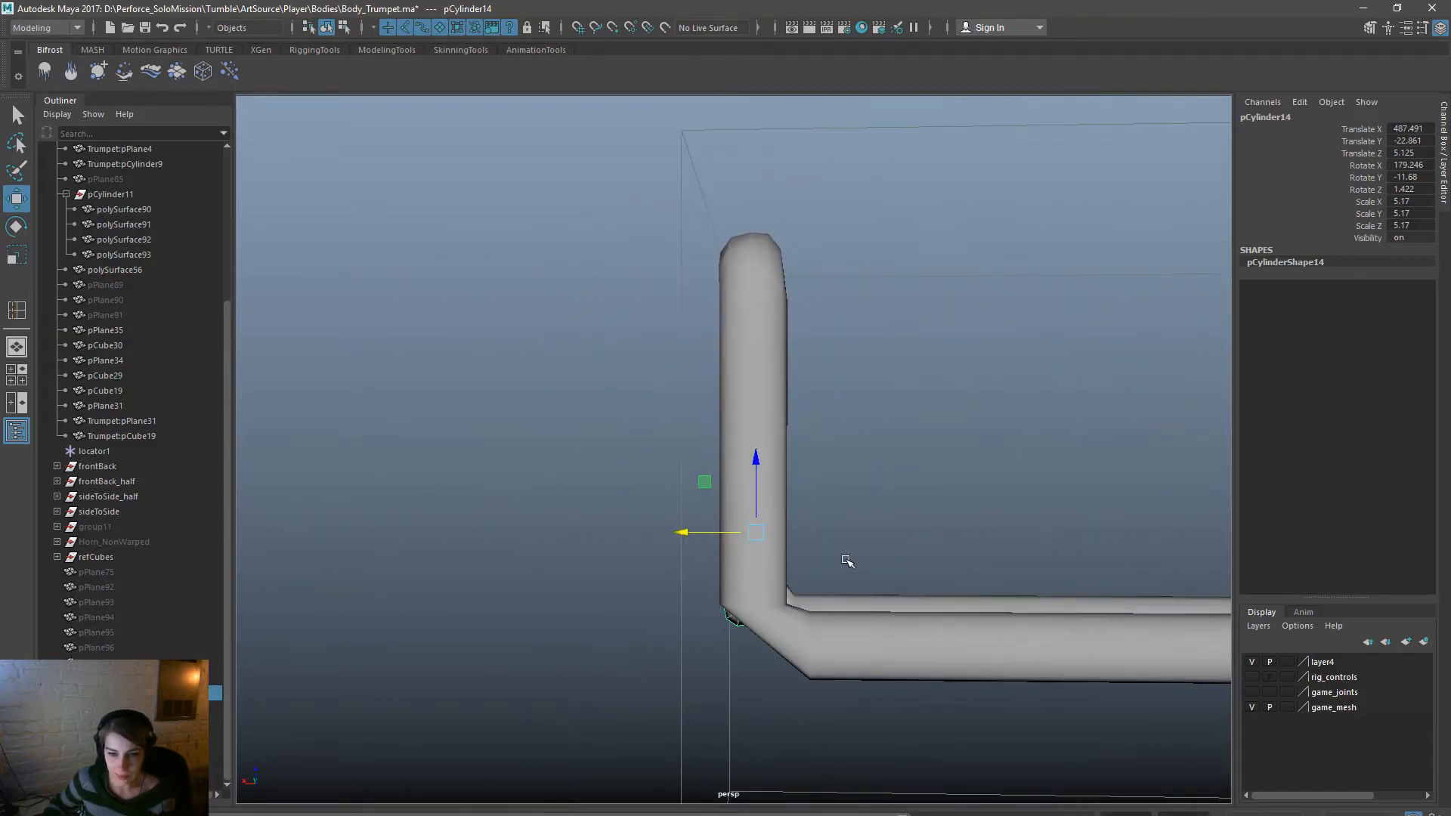
pyautogui.click(794, 662)
pyautogui.keyDown('alt'); pyautogui.moveTo(910, 635); pyautogui.dragTo(711, 640); pyautogui.keyUp('alt')
pyautogui.press('F8')
pyautogui.moveTo(616, 550); pyautogui.dragTo(680, 476)
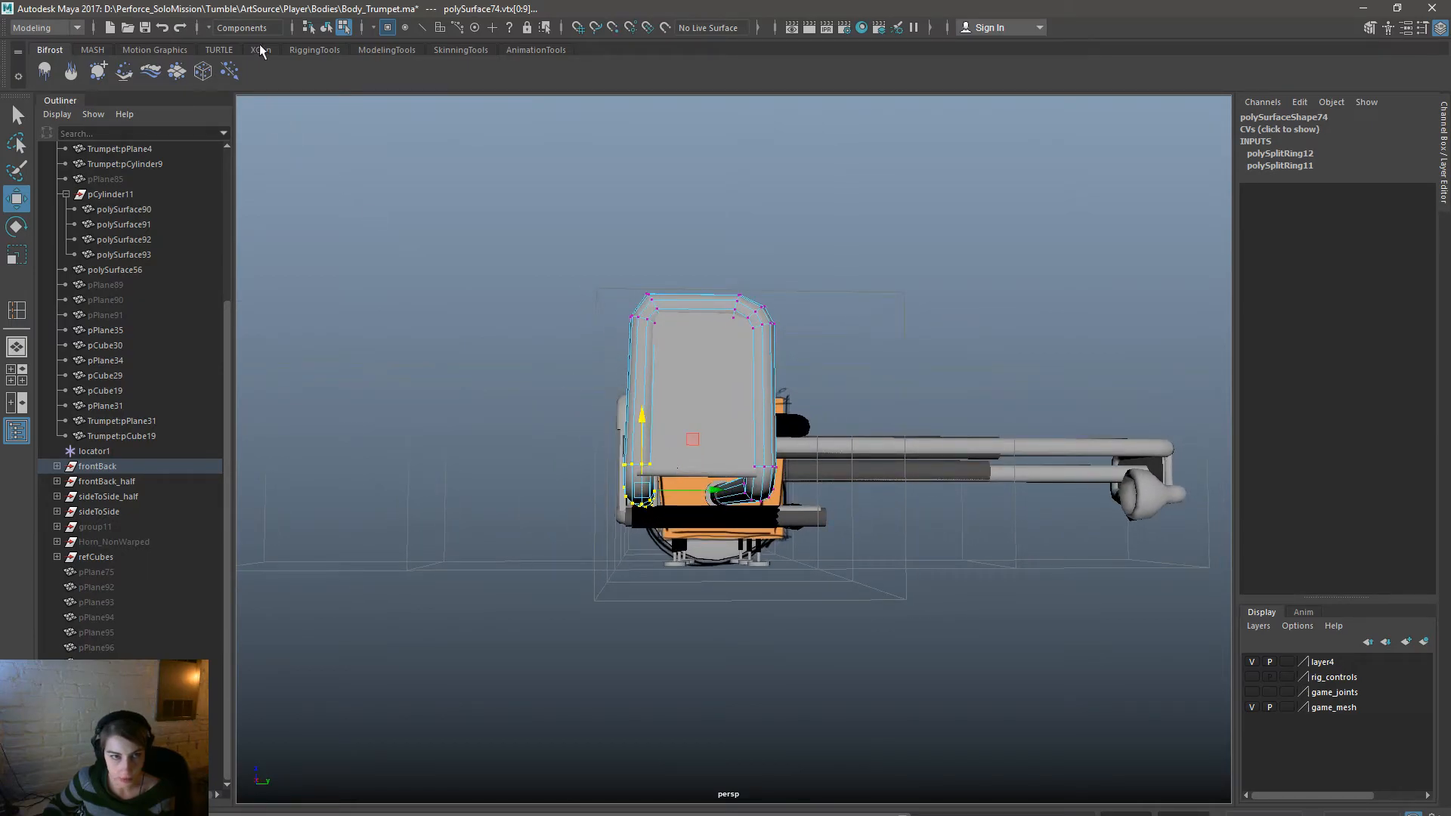
pyautogui.click(326, 28)
pyautogui.click(962, 619)
pyautogui.keyDown('alt'); pyautogui.moveTo(962, 619); pyautogui.dragTo(1129, 625); pyautogui.keyUp('alt')
pyautogui.click(621, 505)
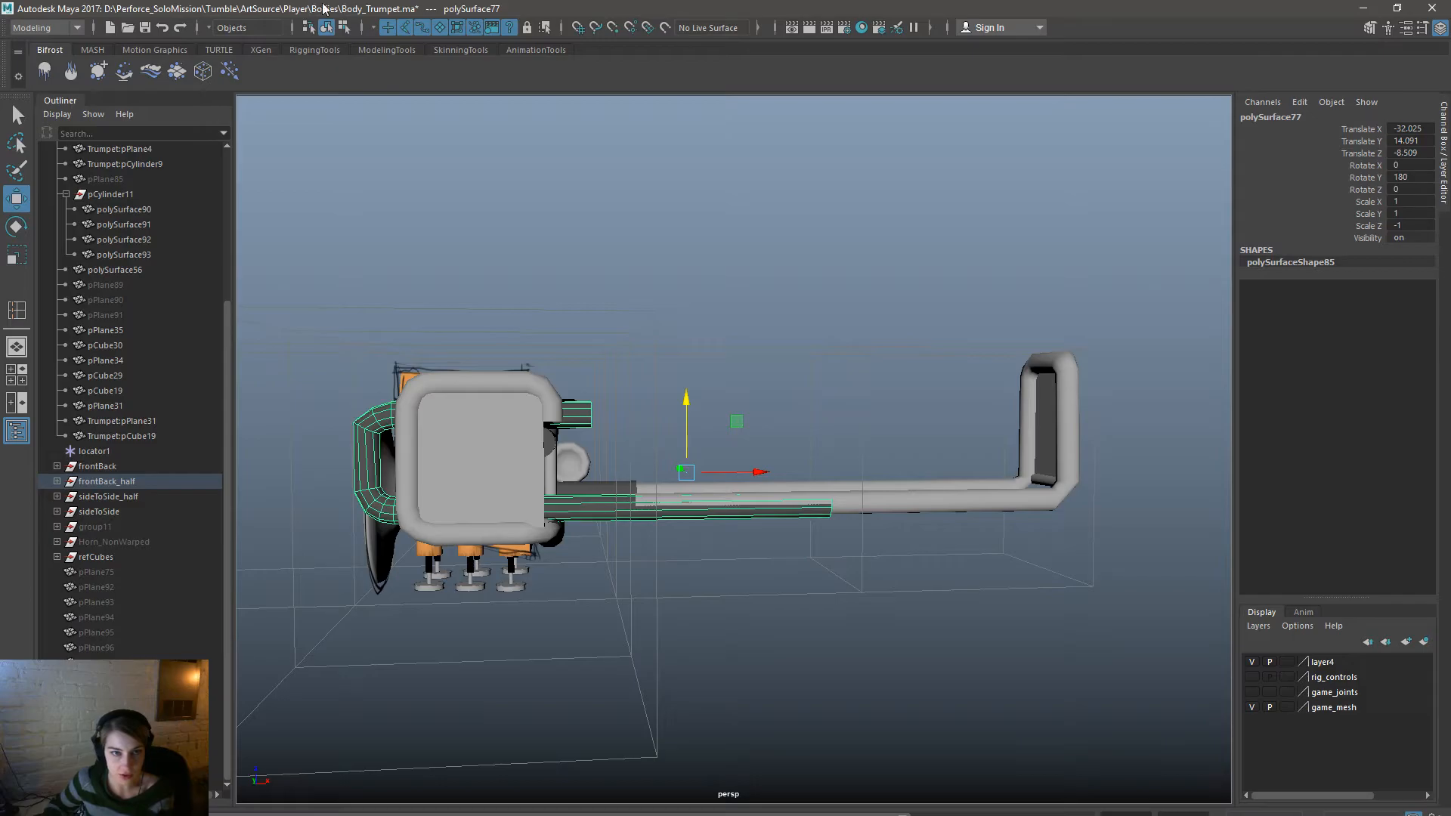
pyautogui.click(344, 28)
pyautogui.keyDown('alt'); pyautogui.moveTo(1023, 661); pyautogui.dragTo(879, 551); pyautogui.keyUp('alt')
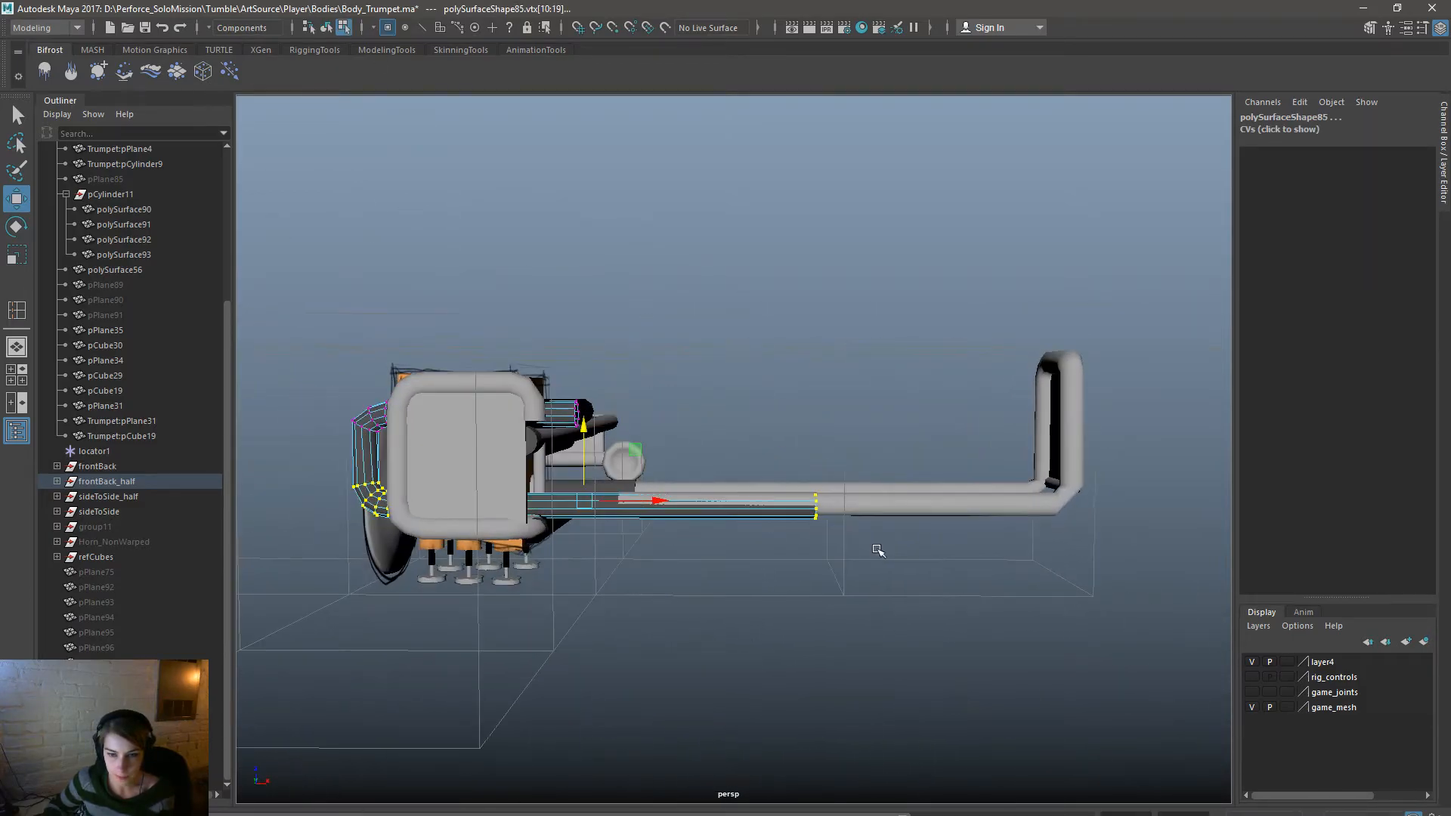
pyautogui.keyDown('alt'); pyautogui.moveTo(585, 428); pyautogui.dragTo(1010, 563); pyautogui.keyUp('alt')
pyautogui.click(330, 30)
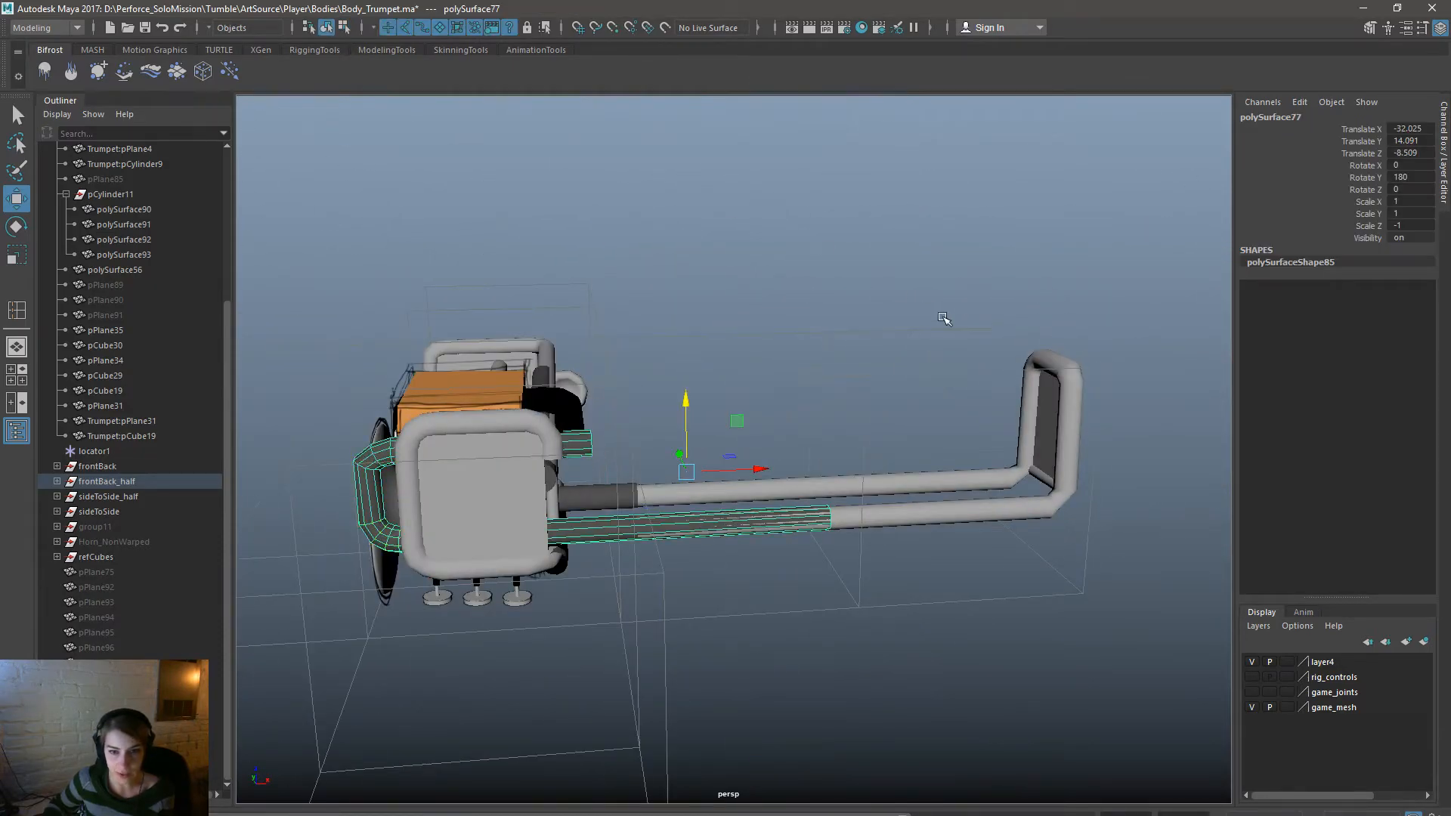
pyautogui.click(982, 362)
# Shift the crossbar cylinder at the frame's lower ends along X to about 485.781.
pyautogui.keyDown('alt'); pyautogui.moveTo(1140, 615); pyautogui.dragTo(1001, 619); pyautogui.keyUp('alt')
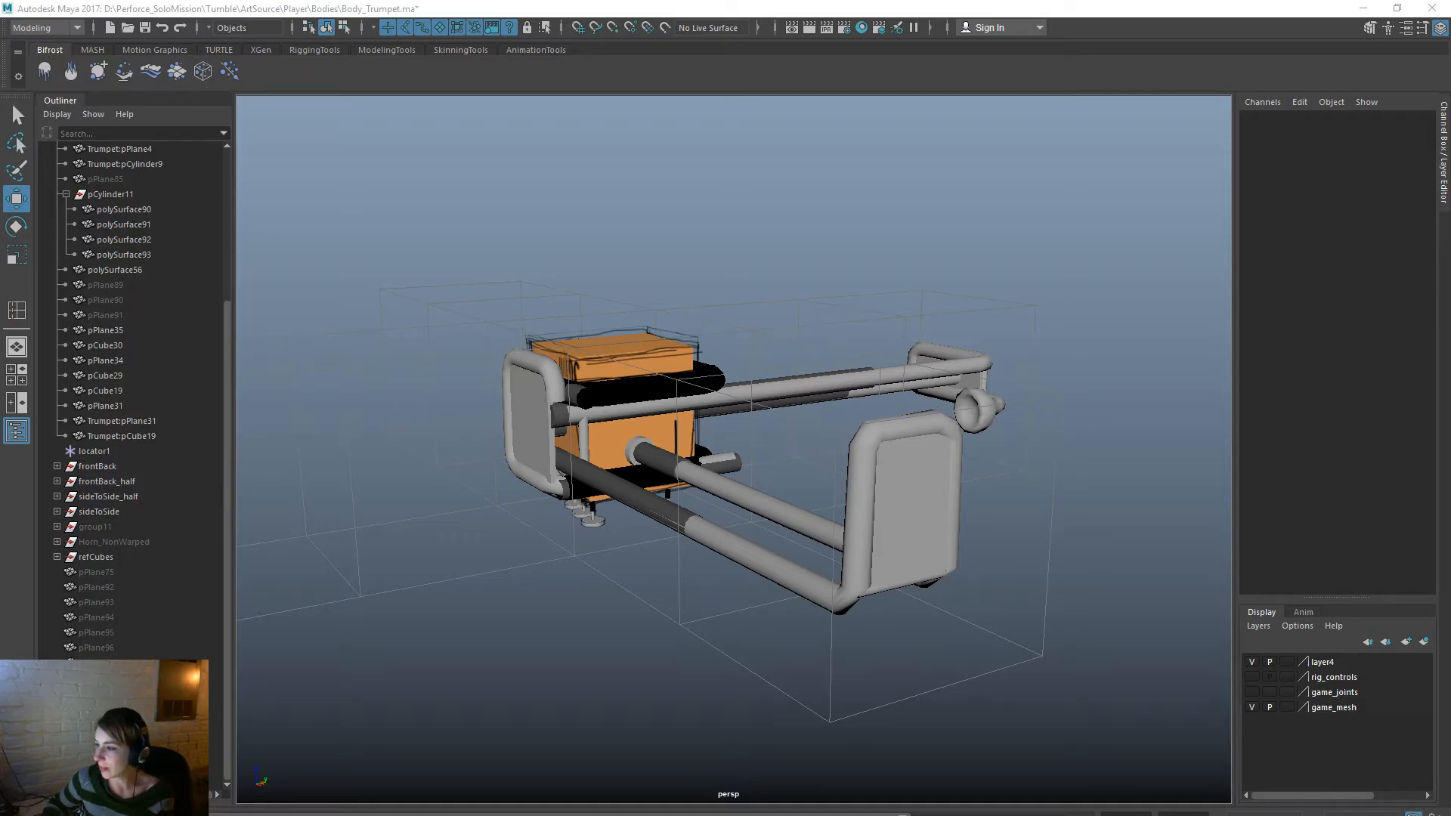
pyautogui.keyDown('alt'); pyautogui.moveTo(933, 680); pyautogui.dragTo(910, 660); pyautogui.keyUp('alt')
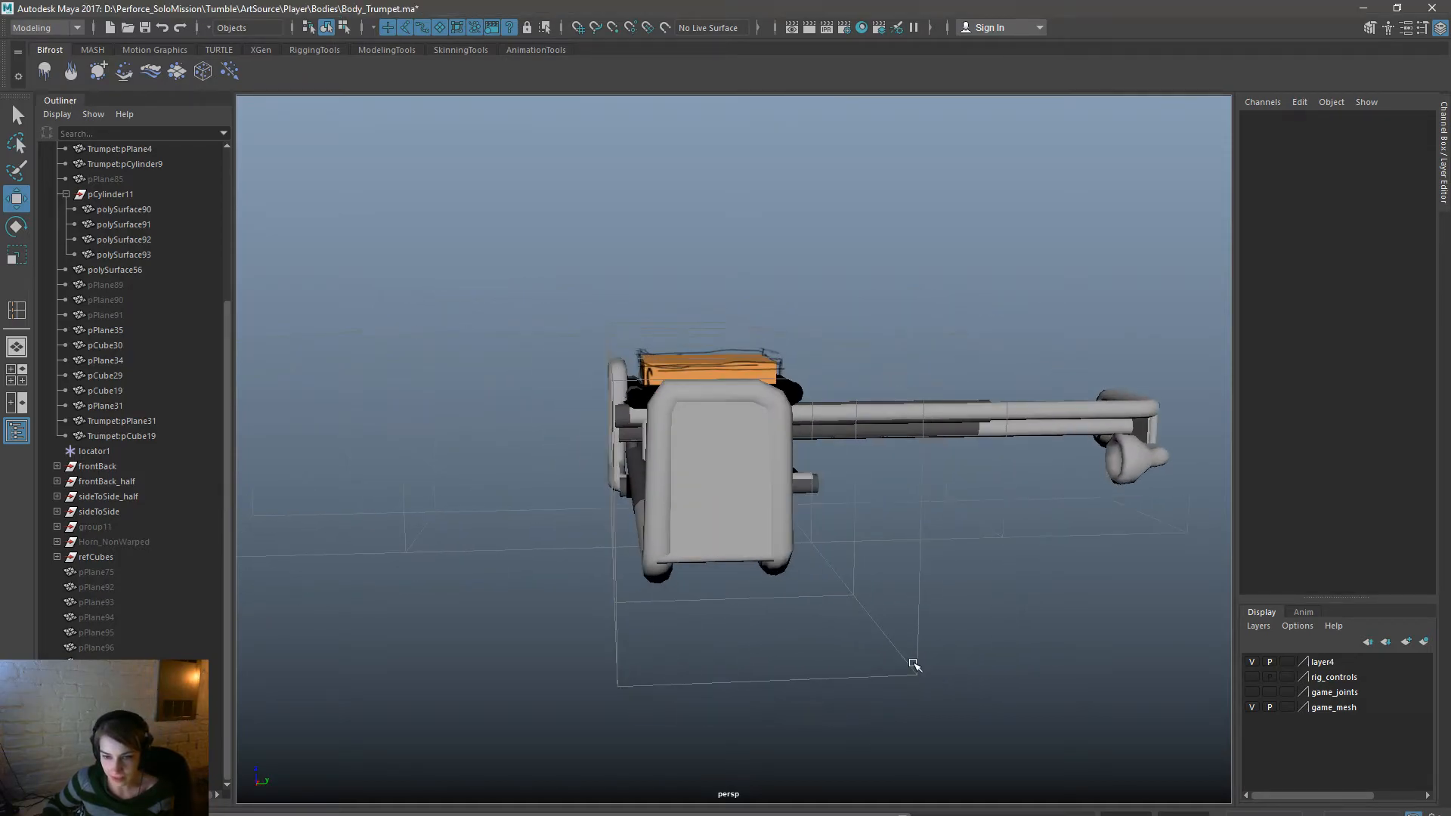
pyautogui.keyDown('alt'); pyautogui.moveTo(910, 661); pyautogui.dragTo(935, 685, button='right'); pyautogui.keyUp('alt')
pyautogui.click(672, 643)
pyautogui.click(656, 662)
pyautogui.keyDown('alt'); pyautogui.moveTo(751, 675); pyautogui.dragTo(701, 657); pyautogui.keyUp('alt')
pyautogui.keyDown('alt'); pyautogui.moveTo(701, 656); pyautogui.dragTo(922, 625, button='middle'); pyautogui.keyUp('alt')
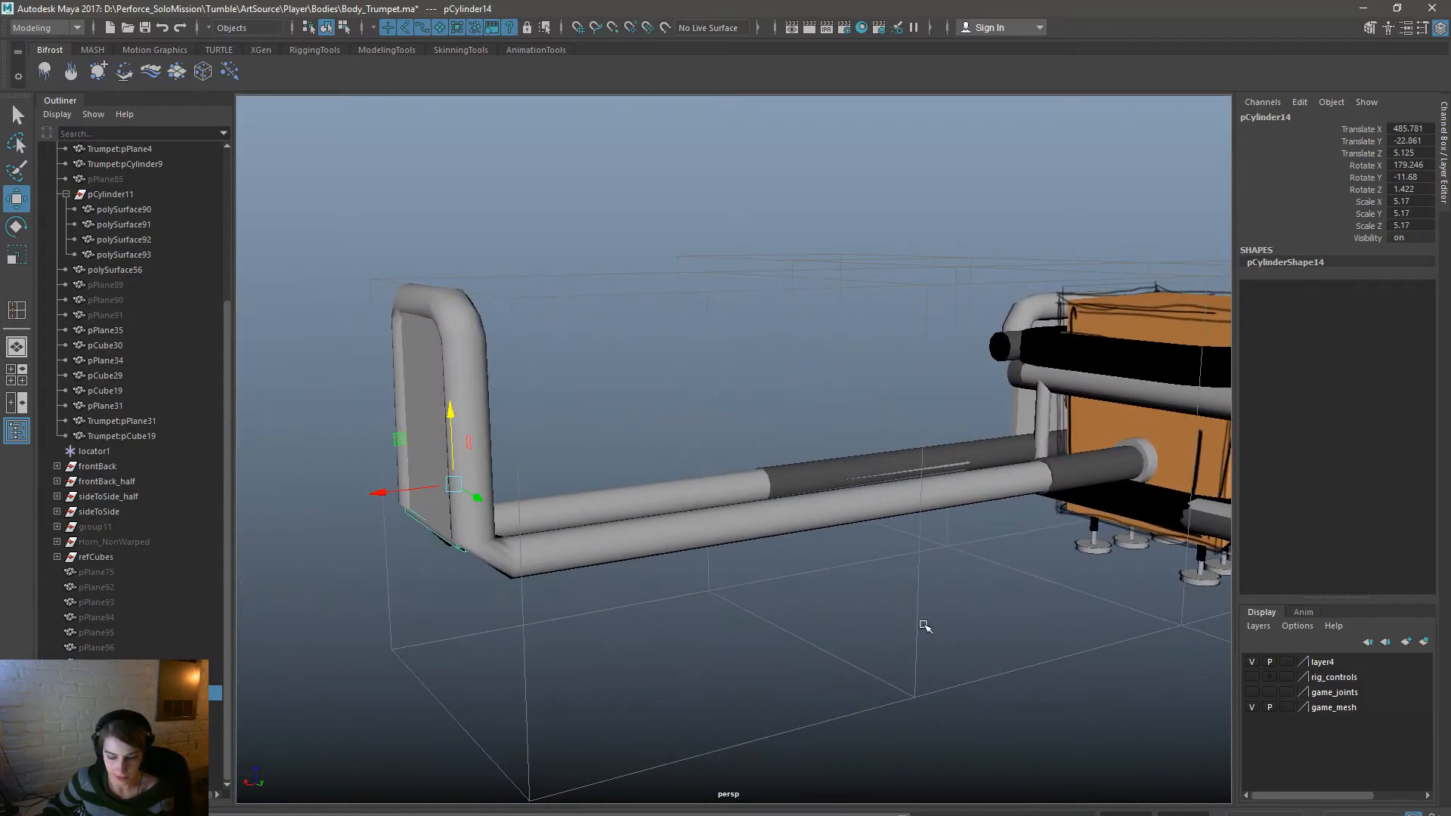
# Raise the crossbar cylinder below the flat panel to about Z 5.836.
pyautogui.press('f')
pyautogui.scroll(-5, 611, 562)
pyautogui.keyDown('alt'); pyautogui.moveTo(615, 557); pyautogui.dragTo(1093, 530); pyautogui.keyUp('alt')
pyautogui.click(680, 257)
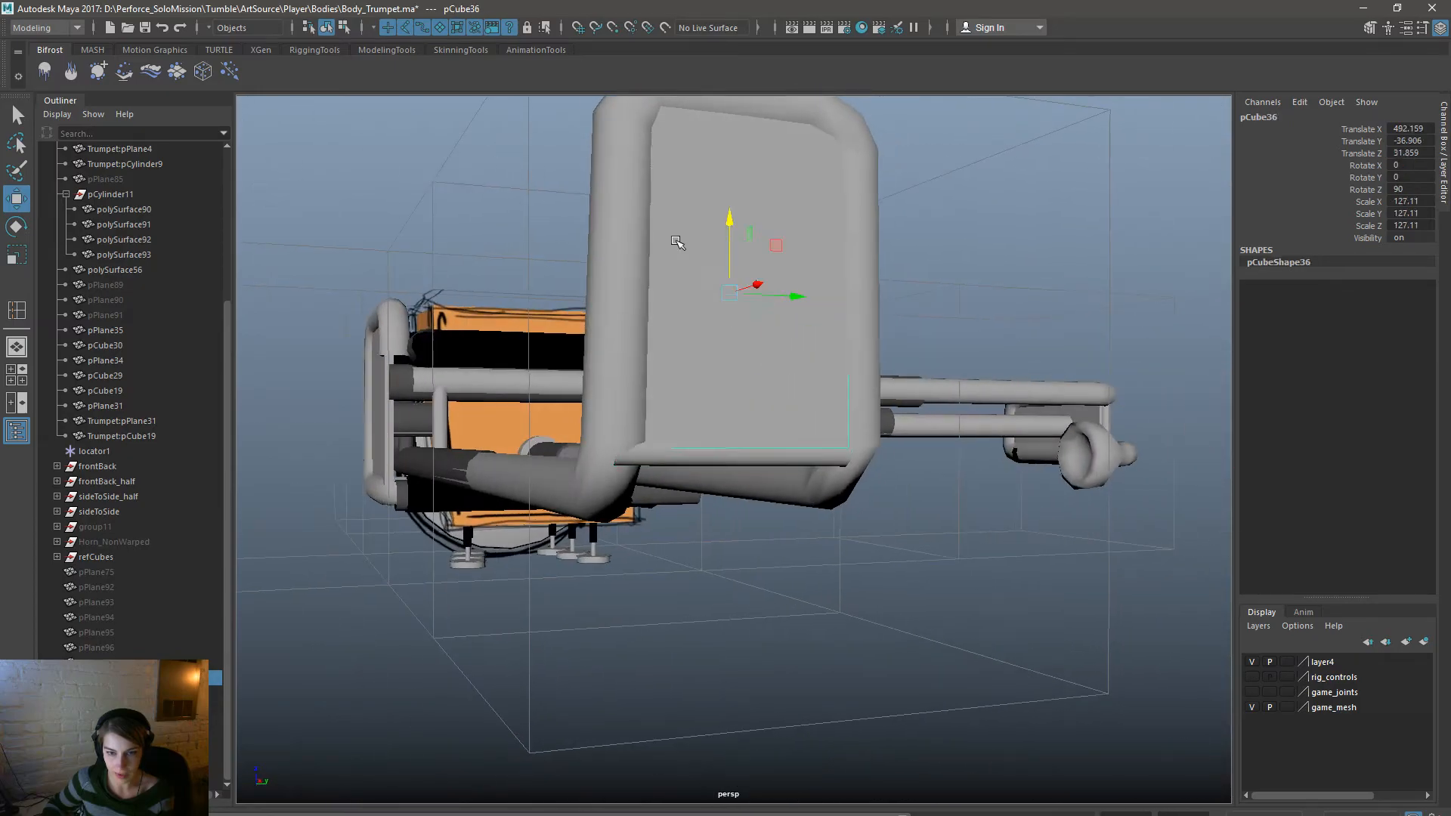
pyautogui.keyDown('alt'); pyautogui.moveTo(761, 405); pyautogui.dragTo(713, 323); pyautogui.keyUp('alt')
pyautogui.press('r')
pyautogui.press('w')
pyautogui.click(720, 539)
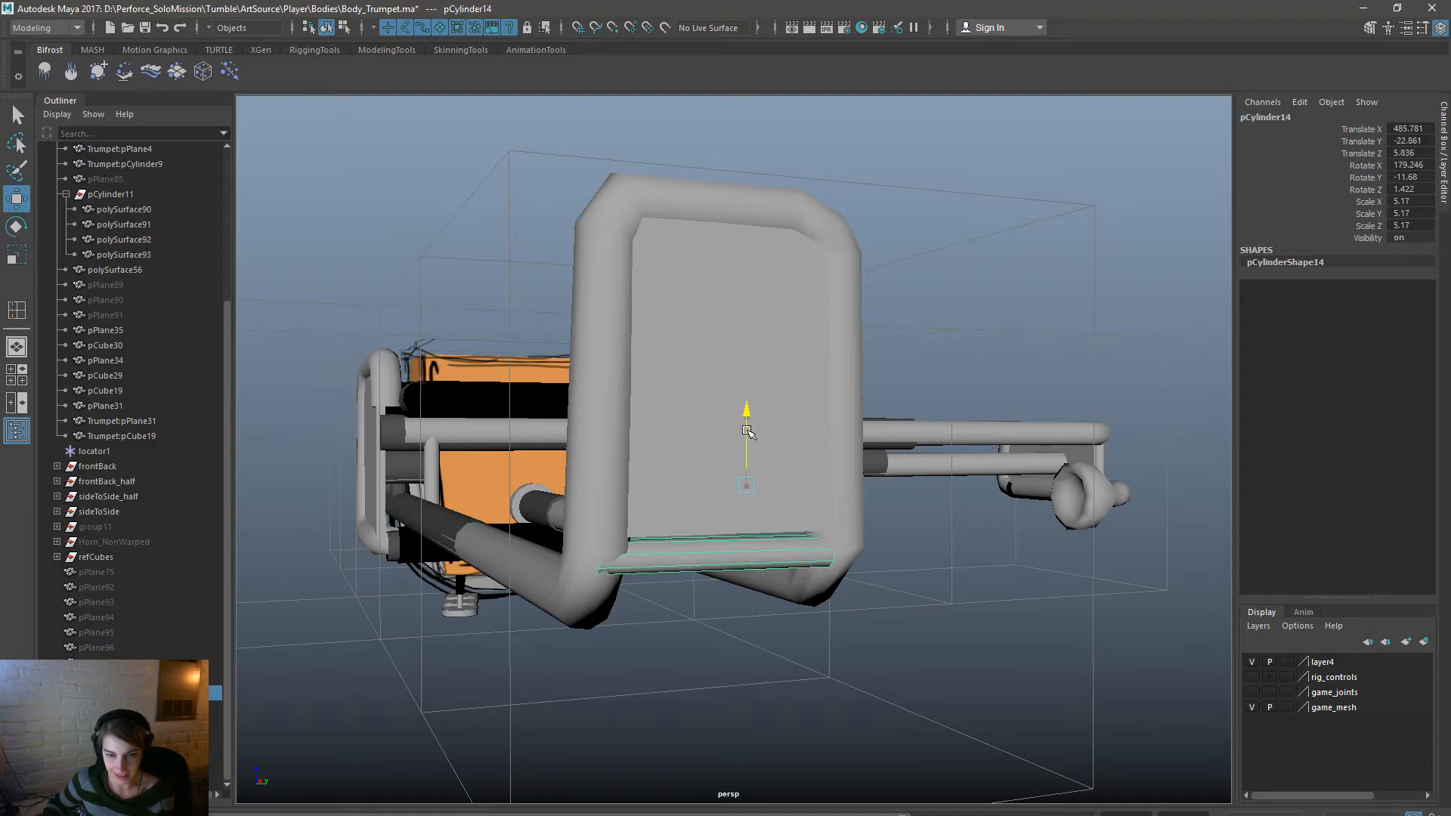
pyautogui.click(994, 636)
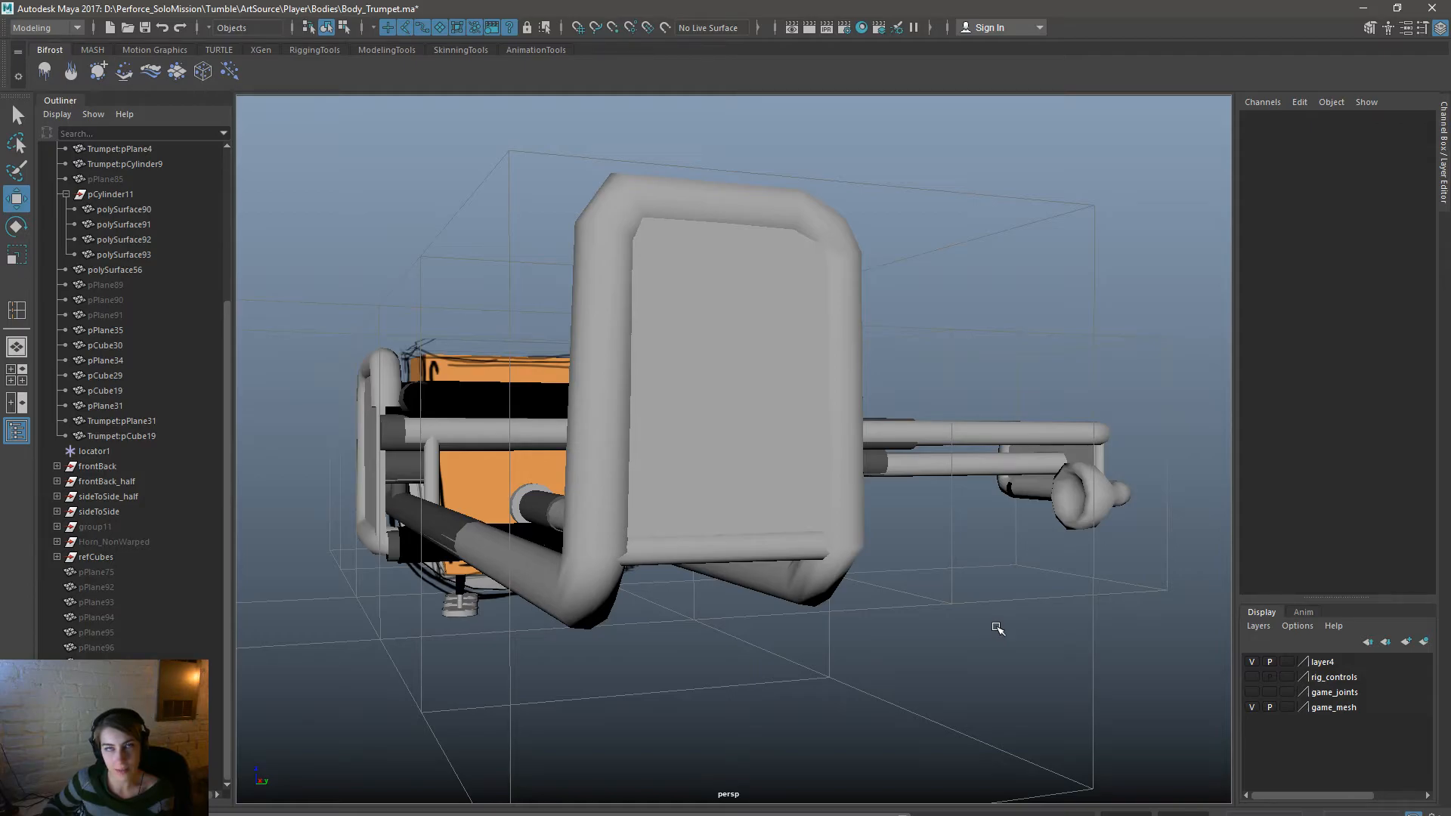
# Insert an edge loop across the lower corner bend of the U-shaped pipe (polySurface74).
pyautogui.scroll(-4, 988, 644)
pyautogui.keyDown('alt'); pyautogui.moveTo(948, 626); pyautogui.dragTo(781, 655); pyautogui.keyUp('alt')
pyautogui.scroll(5, 816, 630)
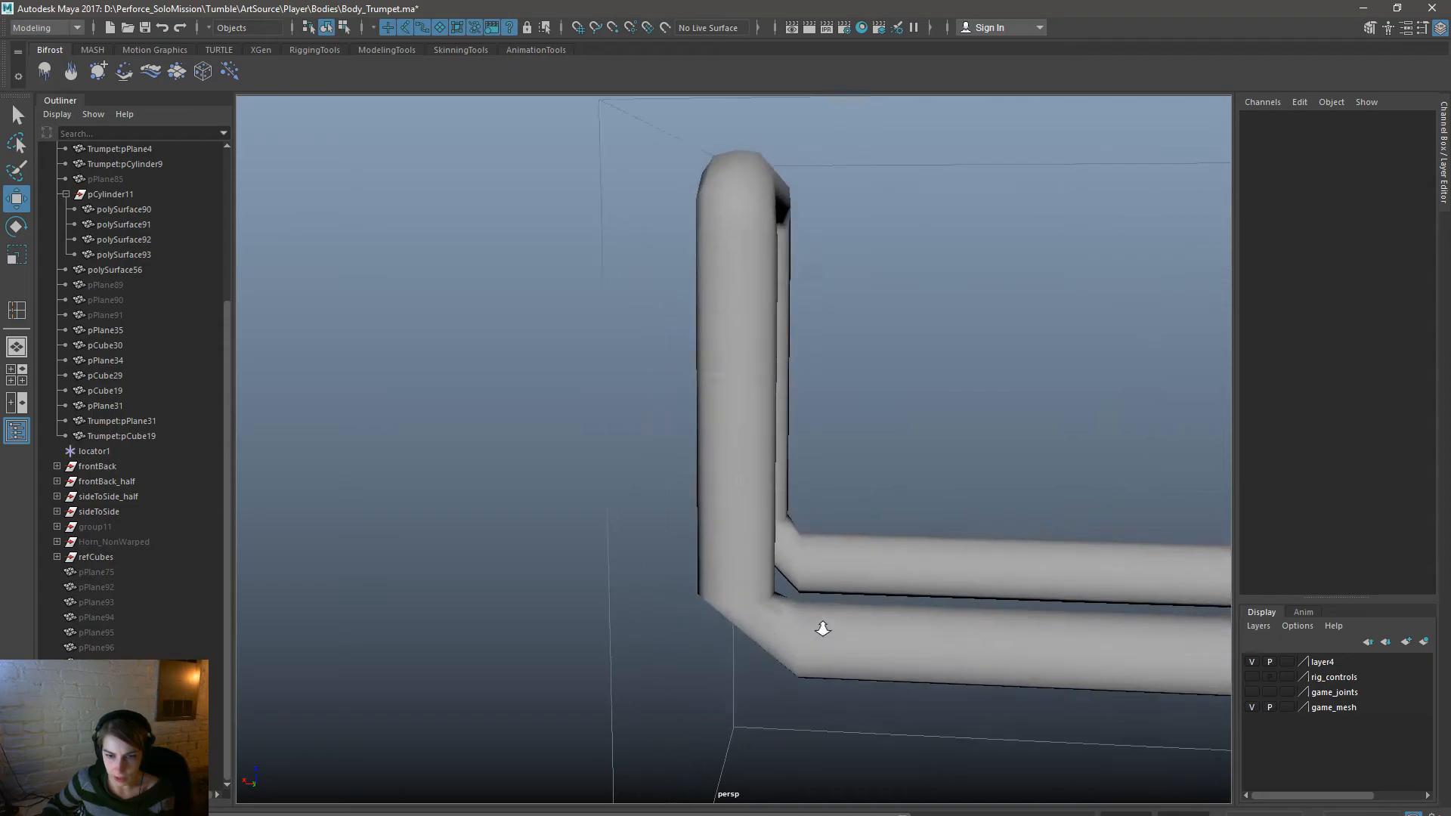
pyautogui.click(804, 628)
pyautogui.keyDown('alt'); pyautogui.moveTo(916, 571); pyautogui.dragTo(911, 438, button='middle'); pyautogui.keyUp('alt')
pyautogui.scroll(2, 758, 512)
pyautogui.press('space')
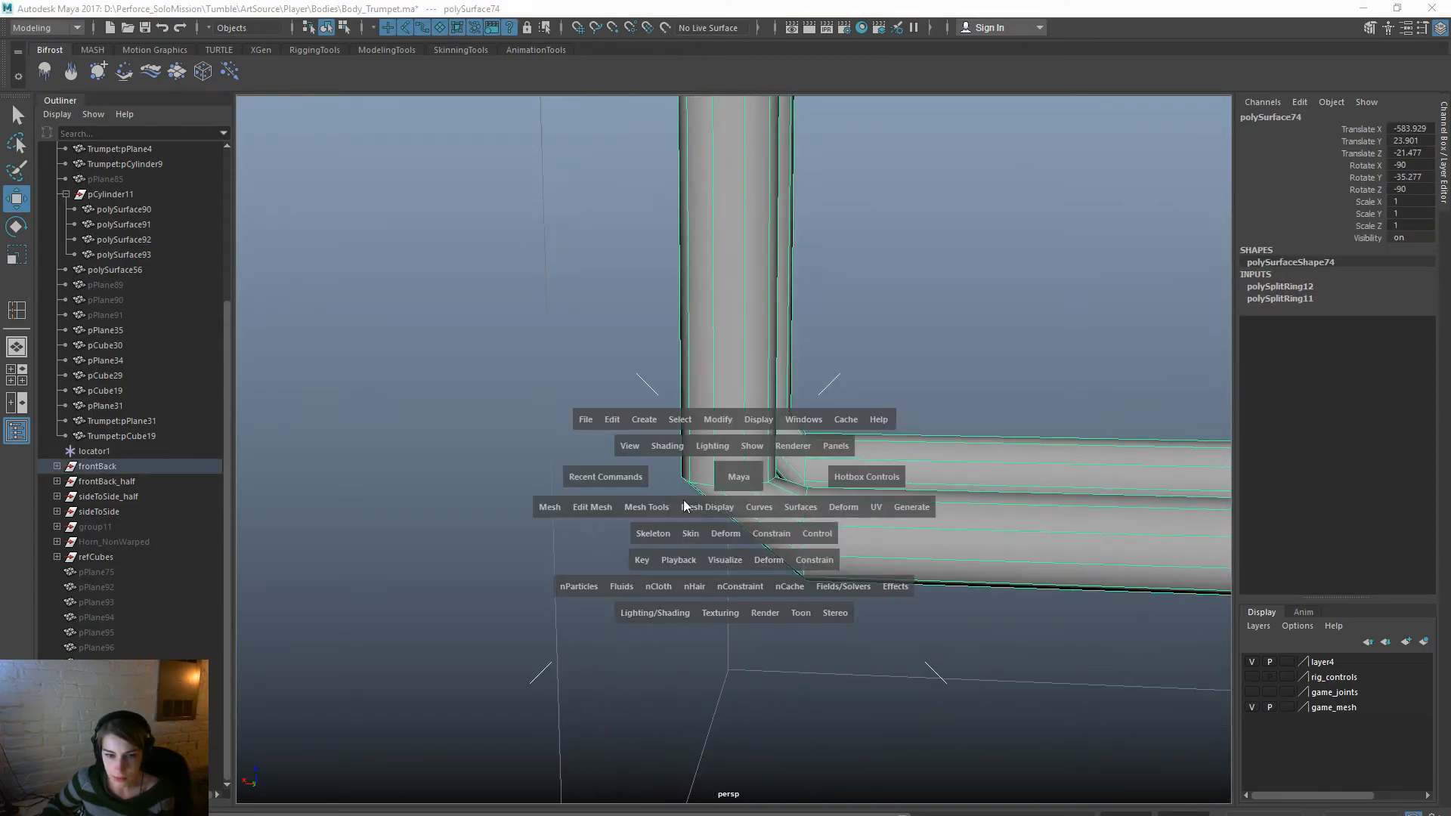
pyautogui.moveTo(629, 505); pyautogui.dragTo(694, 624)
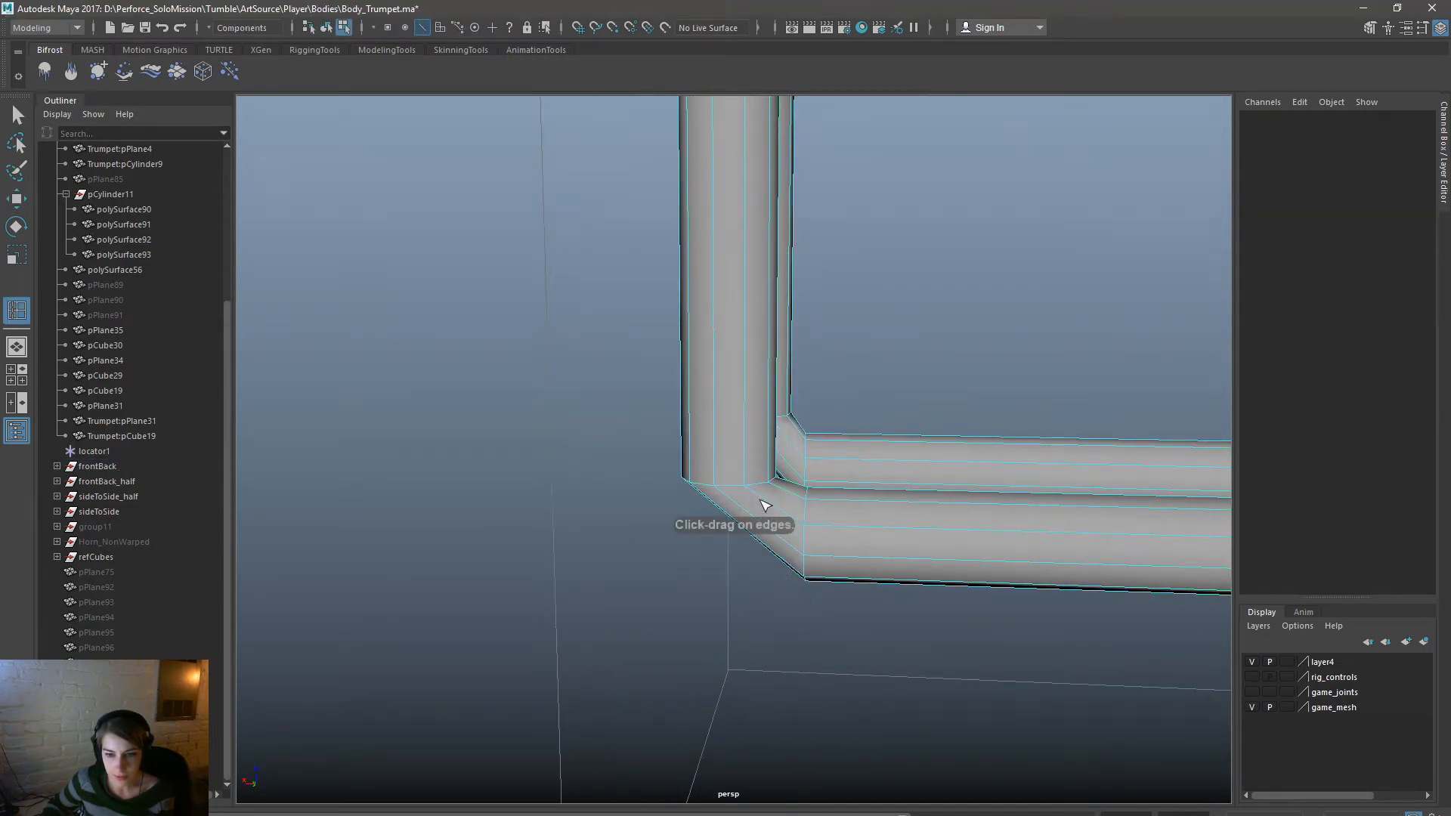
pyautogui.click(767, 501)
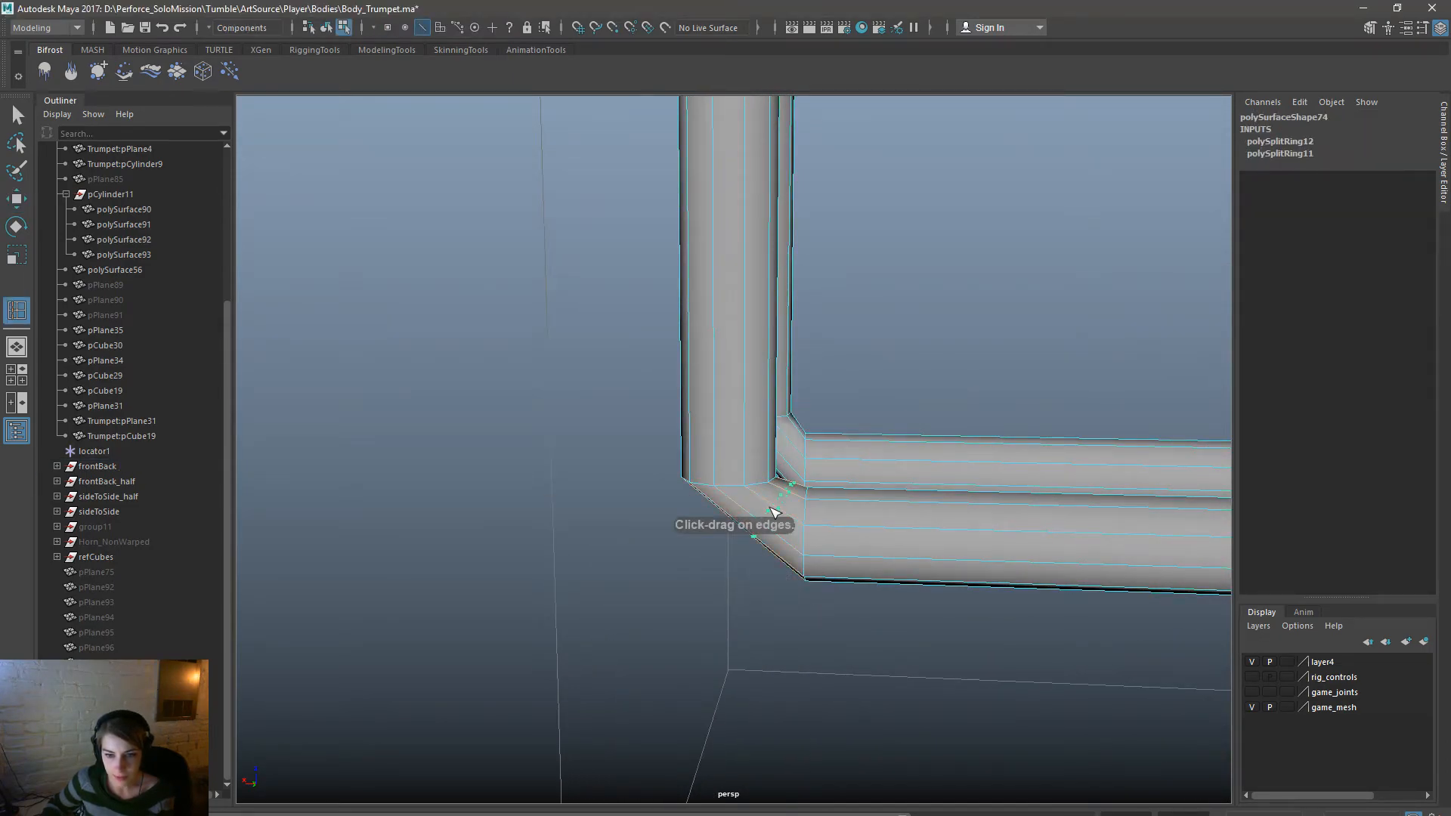
# Move the corner's middle edge loop outward and down to round the pipe's lower bend.
pyautogui.click(779, 444)
pyautogui.moveTo(695, 515)
pyautogui.mouseDown()
pyautogui.moveTo(678, 513)
pyautogui.moveTo(696, 512)
pyautogui.mouseUp()
pyautogui.press('w')
pyautogui.moveTo(764, 441); pyautogui.dragTo(764, 454)
pyautogui.moveTo(688, 519); pyautogui.dragTo(681, 520)
pyautogui.moveTo(757, 448); pyautogui.dragTo(757, 446)
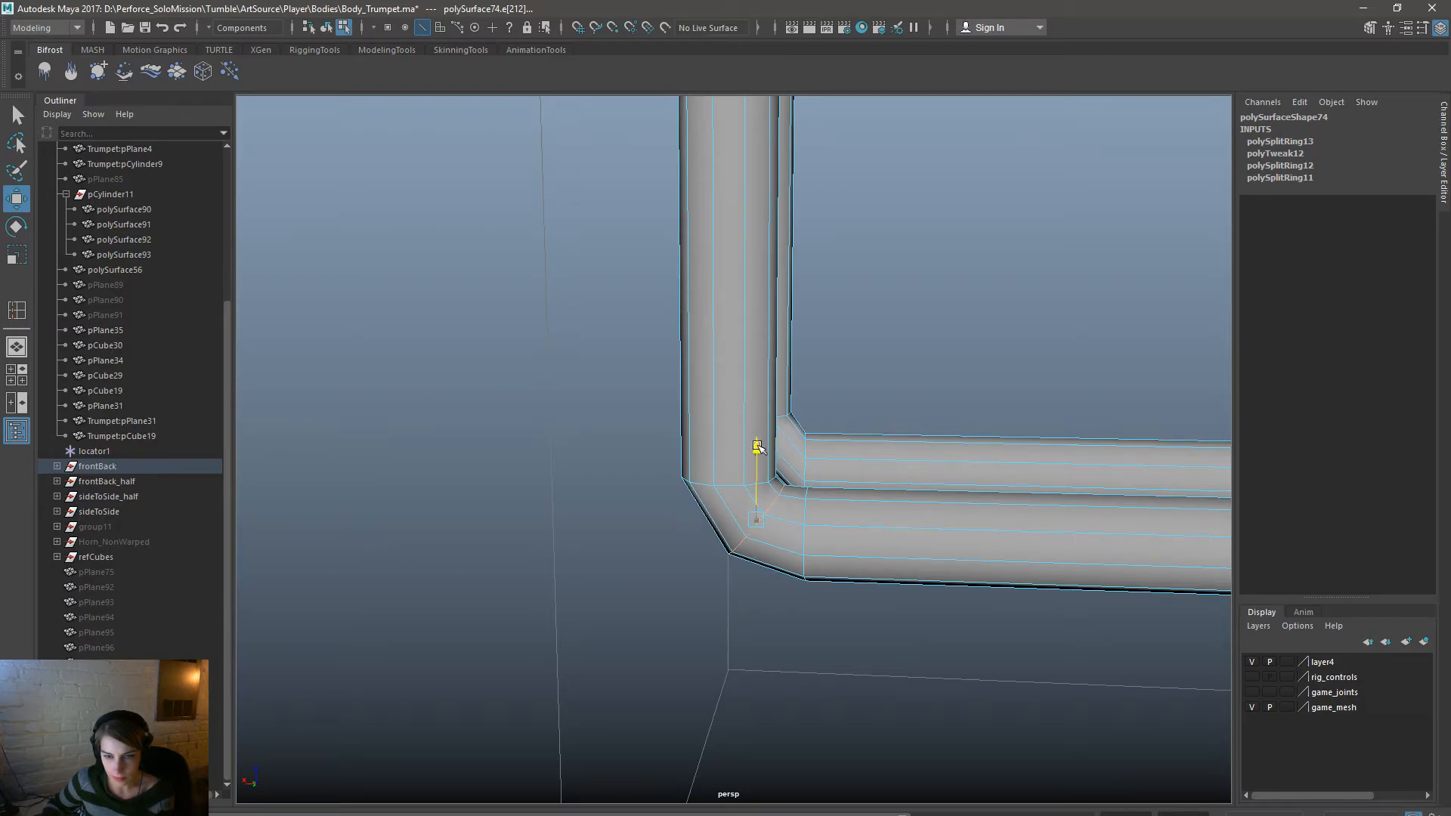
pyautogui.press('e')
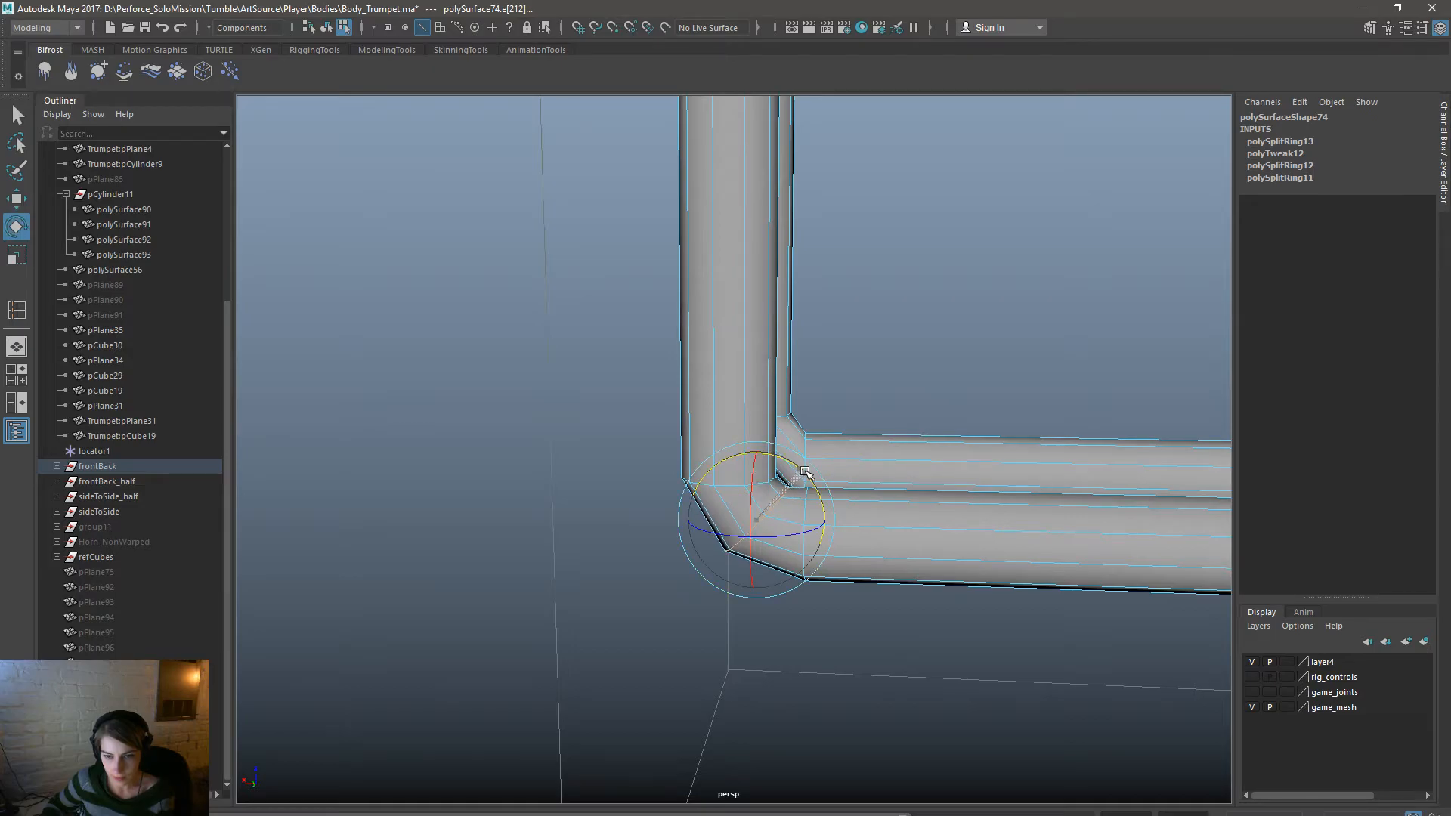
pyautogui.press('w')
pyautogui.moveTo(757, 447); pyautogui.dragTo(757, 445)
pyautogui.keyDown('alt'); pyautogui.moveTo(910, 456); pyautogui.dragTo(922, 447); pyautogui.keyUp('alt')
pyautogui.keyDown('alt'); pyautogui.moveTo(933, 546); pyautogui.dragTo(1153, 547); pyautogui.keyUp('alt')
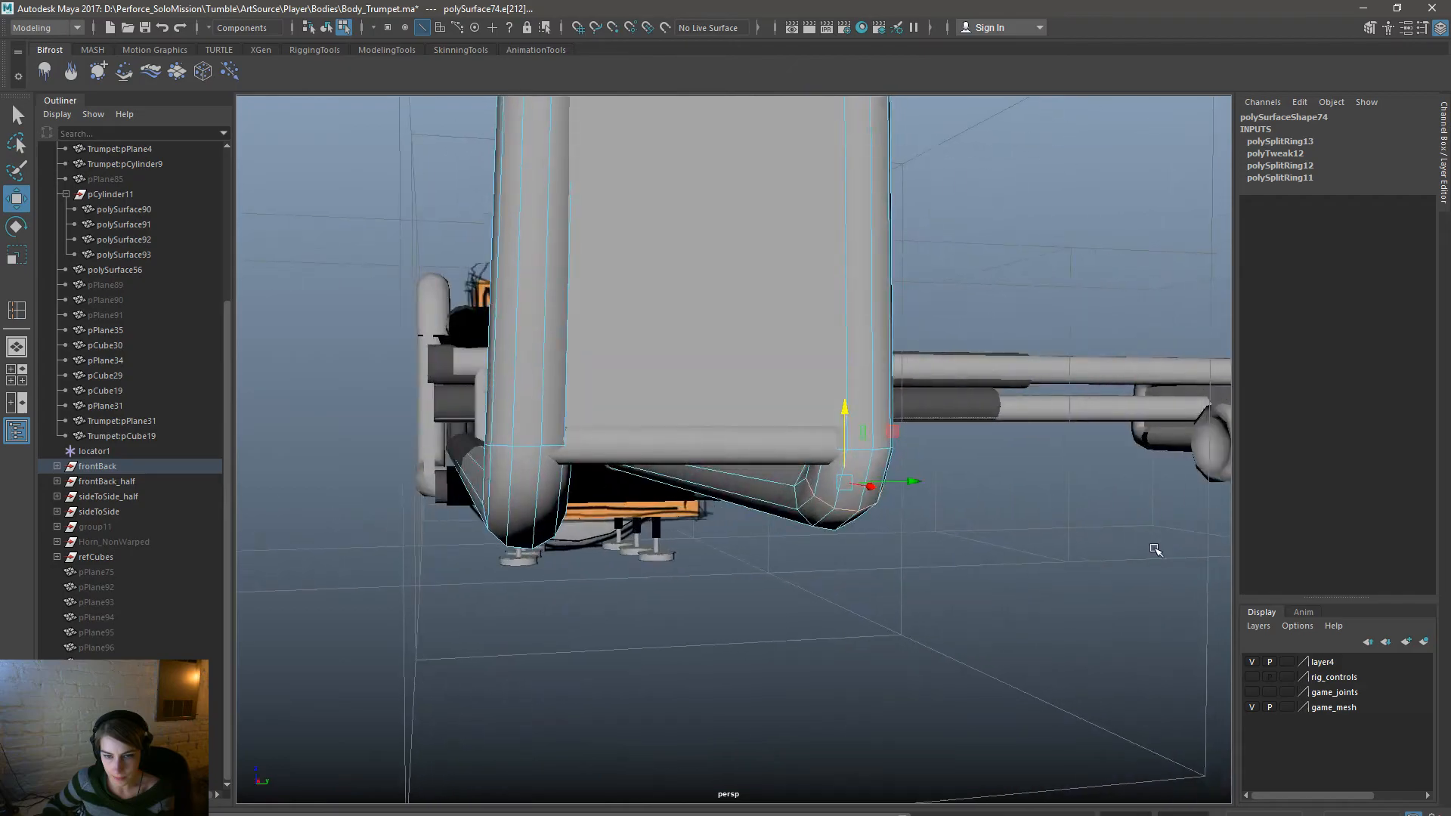
# Examine the panel frame and the whole trumpet body from several sides.
pyautogui.moveTo(858, 320); pyautogui.dragTo(921, 301, button='right')
pyautogui.click(1008, 417)
pyautogui.scroll(-10, 1008, 416)
pyautogui.keyDown('alt'); pyautogui.moveTo(987, 450); pyautogui.dragTo(767, 525); pyautogui.keyUp('alt')
pyautogui.keyDown('alt'); pyautogui.moveTo(696, 522); pyautogui.dragTo(1088, 502); pyautogui.keyUp('alt')
pyautogui.hotkey('ctrl', 'z')
pyautogui.hotkey('ctrl', 'z')
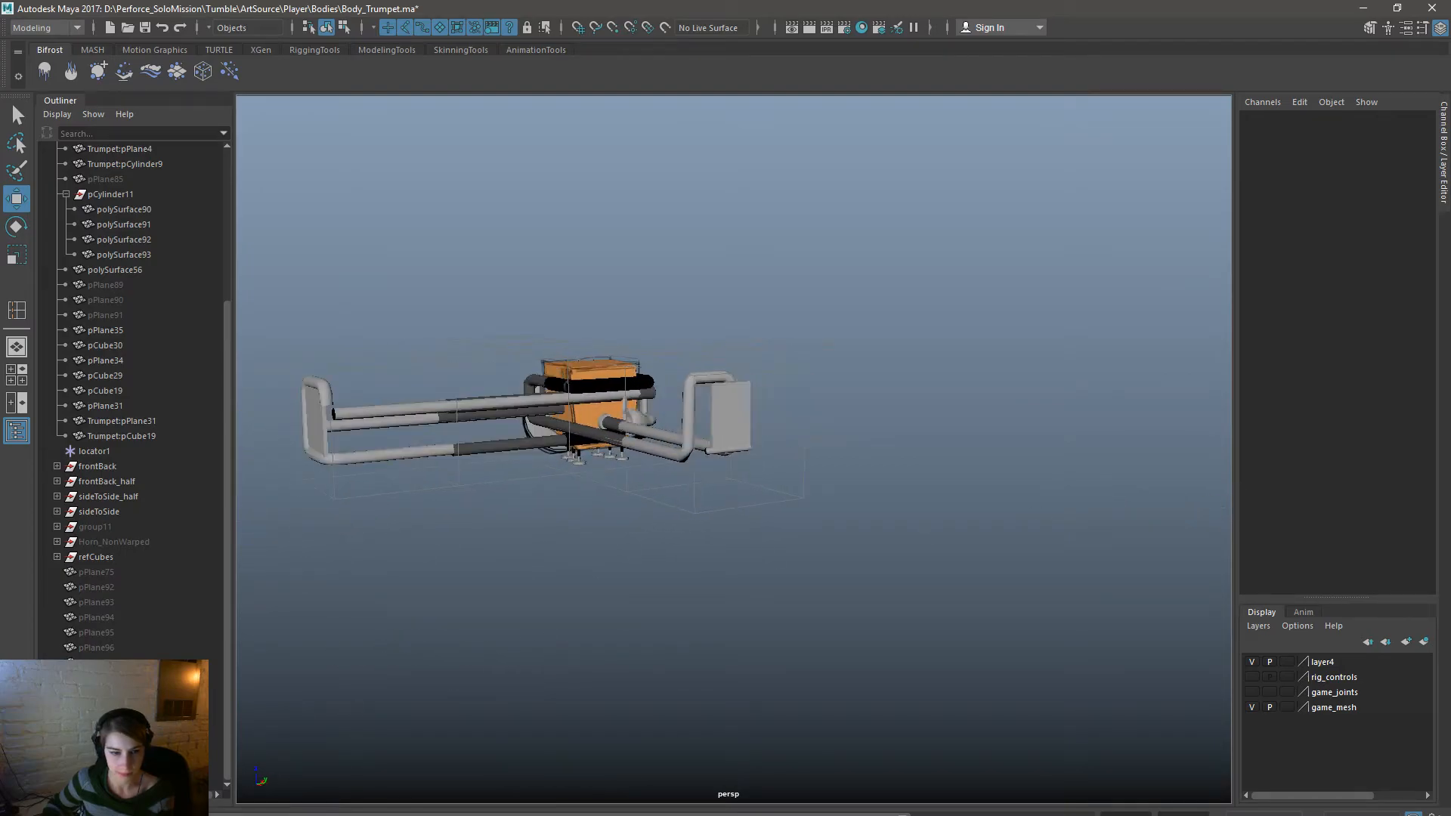
pyautogui.keyDown('alt'); pyautogui.moveTo(537, 502); pyautogui.dragTo(1113, 534, button='middle'); pyautogui.keyUp('alt')
pyautogui.keyDown('alt'); pyautogui.moveTo(1113, 533); pyautogui.dragTo(864, 517); pyautogui.keyUp('alt')
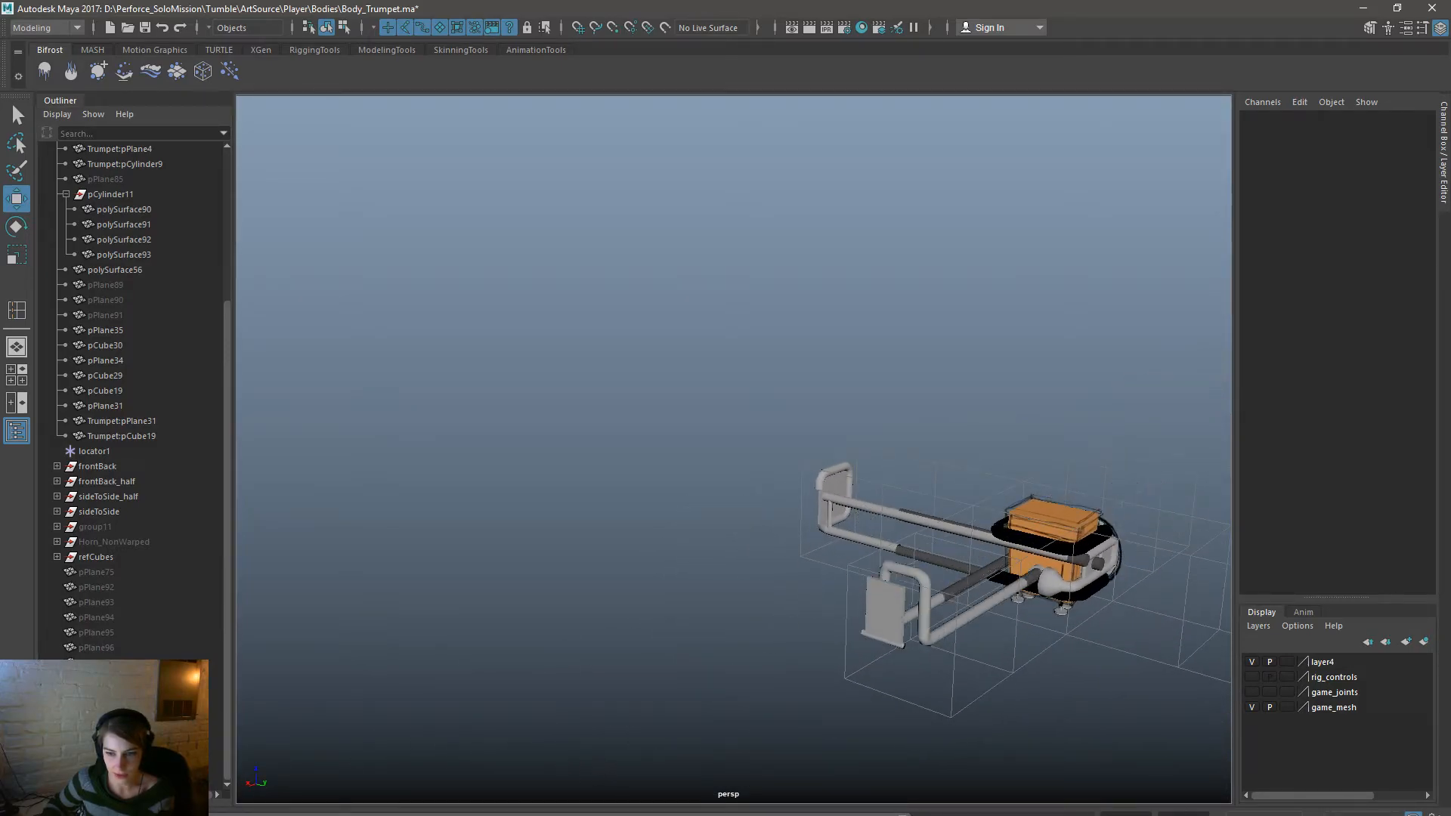
pyautogui.keyDown('alt'); pyautogui.moveTo(551, 744); pyautogui.dragTo(695, 694); pyautogui.keyUp('alt')
pyautogui.keyDown('alt'); pyautogui.moveTo(851, 650); pyautogui.dragTo(596, 561, button='middle'); pyautogui.keyUp('alt')
pyautogui.keyDown('alt'); pyautogui.moveTo(763, 588); pyautogui.dragTo(933, 582, button='right'); pyautogui.keyUp('alt')
pyautogui.keyDown('alt'); pyautogui.moveTo(933, 582); pyautogui.dragTo(900, 660, button='middle'); pyautogui.keyUp('alt')
pyautogui.keyDown('alt'); pyautogui.moveTo(900, 661); pyautogui.dragTo(733, 650, button='right'); pyautogui.keyUp('alt')
pyautogui.keyDown('alt'); pyautogui.moveTo(824, 638); pyautogui.dragTo(1000, 619); pyautogui.keyUp('alt')
# Insert an edge loop low on one upright of the U-shaped pipe and flatten it by scaling.
pyautogui.click(997, 409)
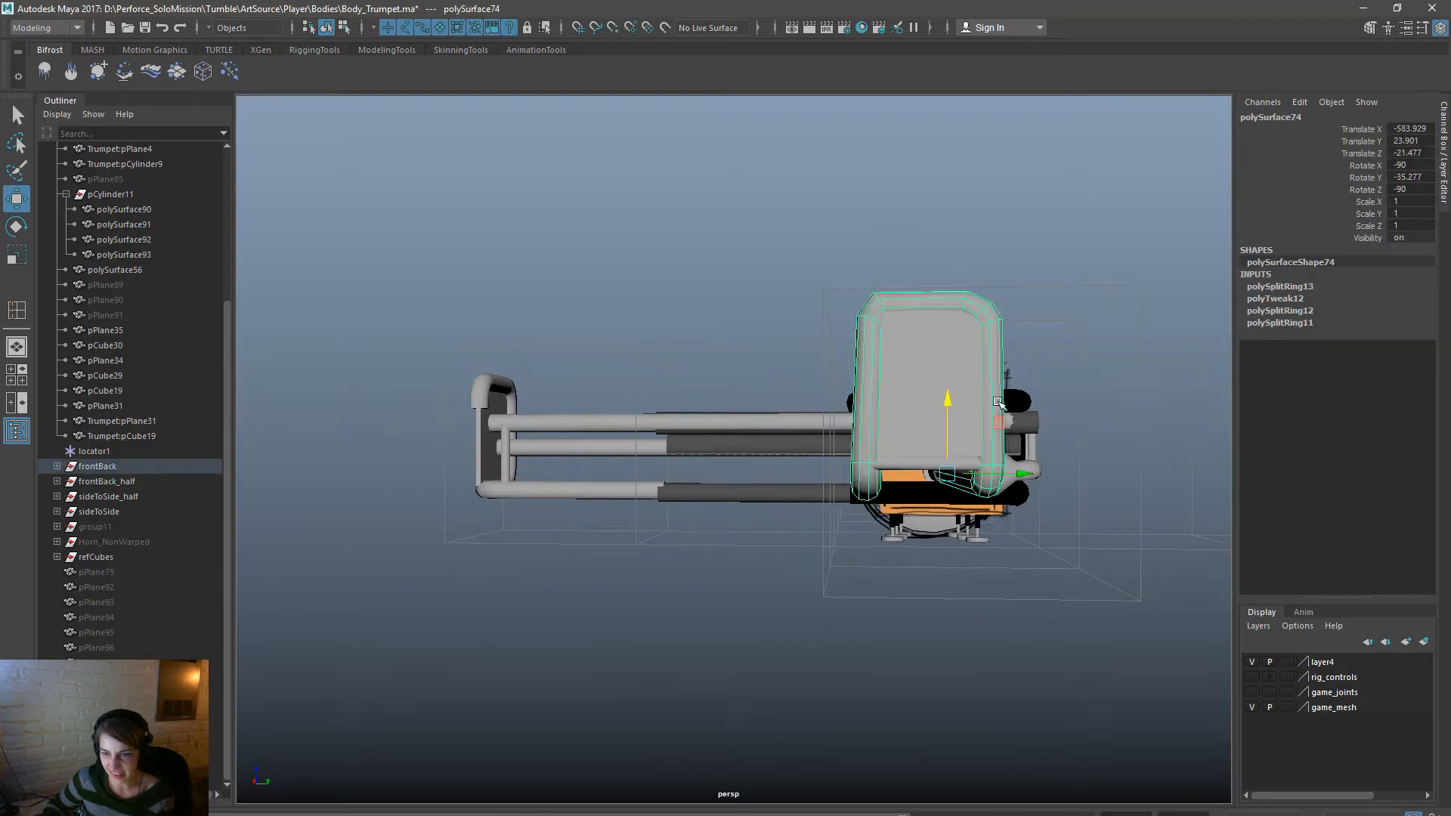
pyautogui.press('f')
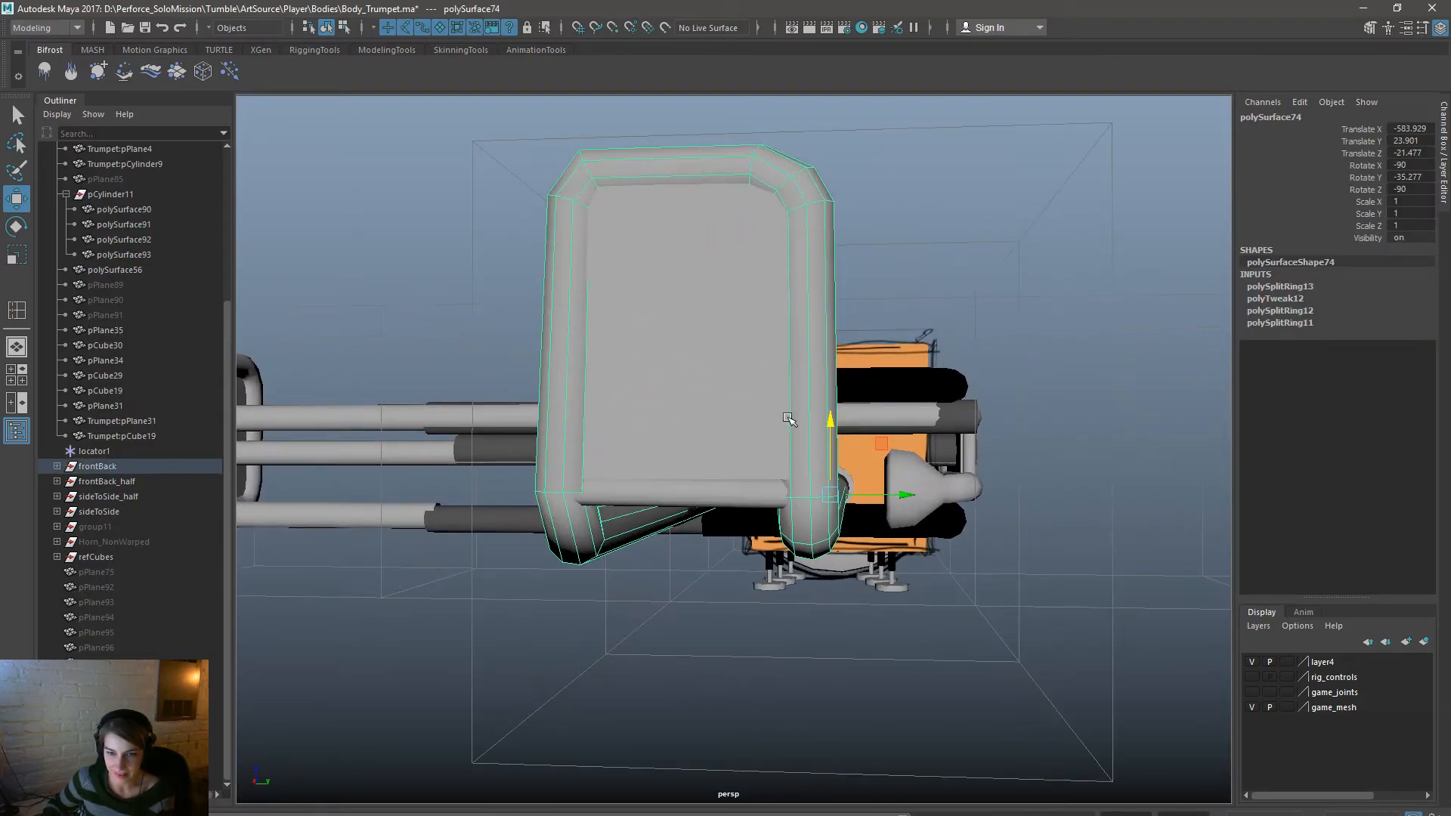
pyautogui.press('space')
pyautogui.moveTo(696, 448); pyautogui.dragTo(748, 568)
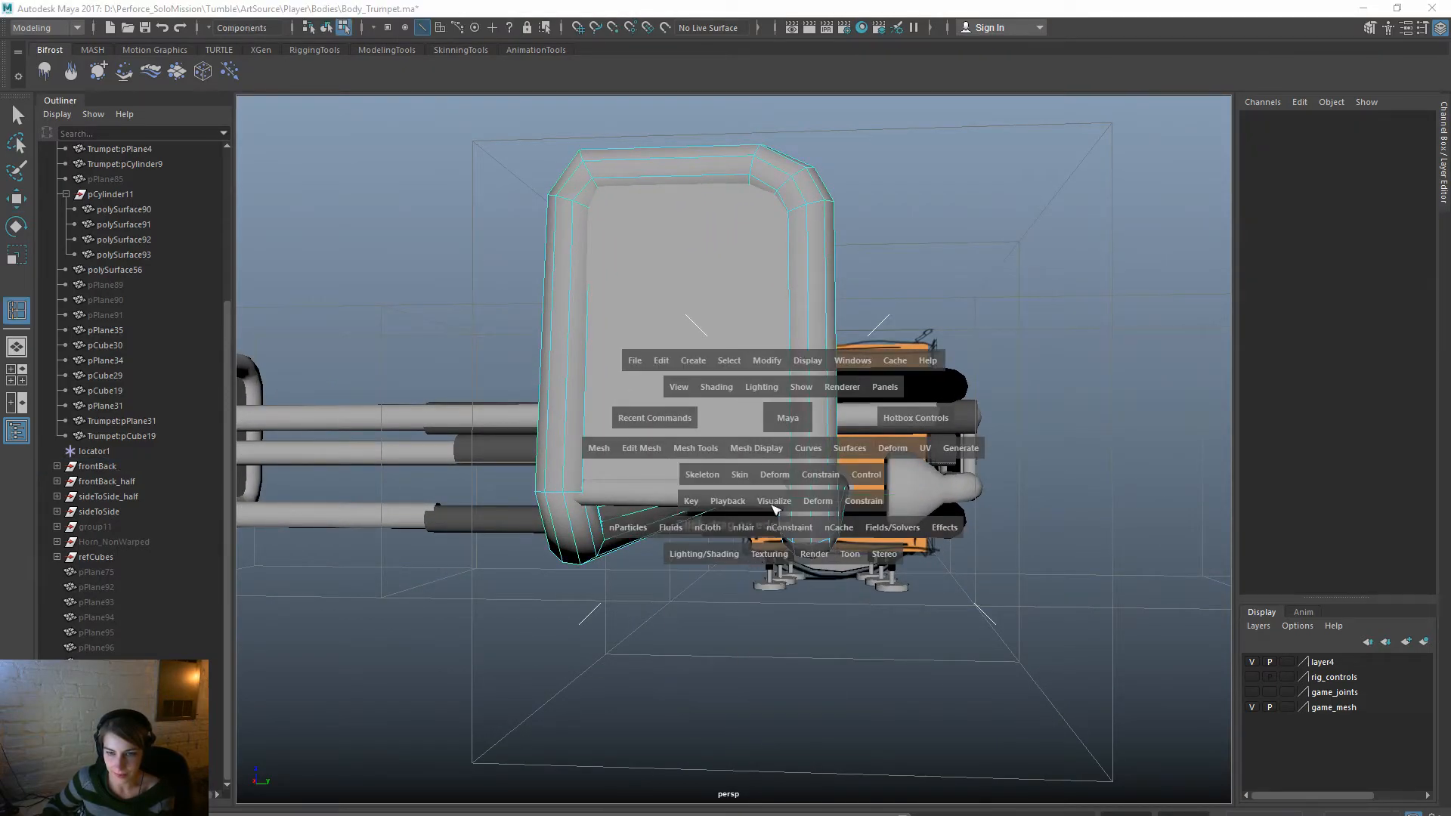
pyautogui.moveTo(830, 429); pyautogui.dragTo(828, 442)
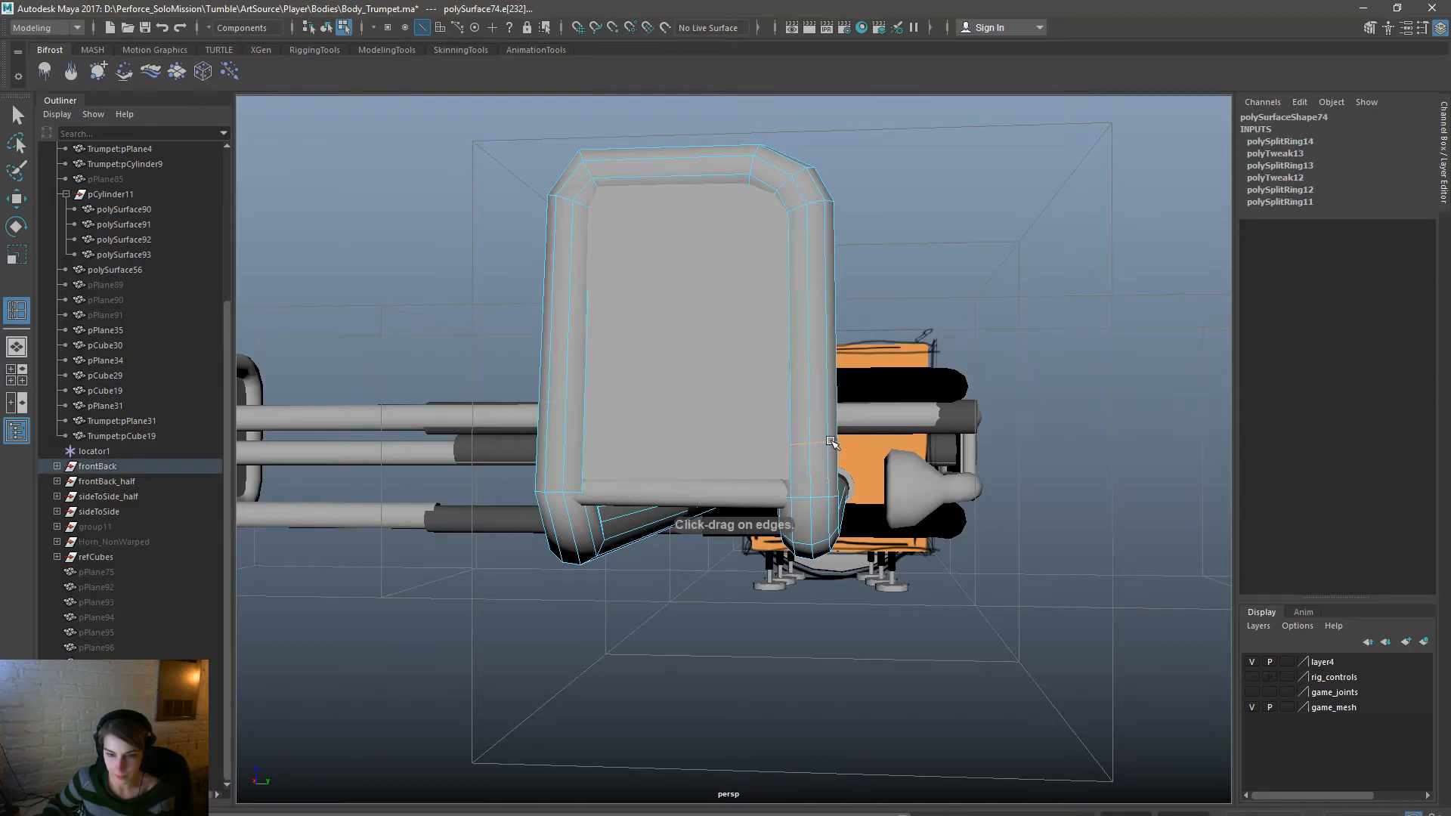
pyautogui.press('r')
pyautogui.moveTo(807, 376); pyautogui.dragTo(820, 446)
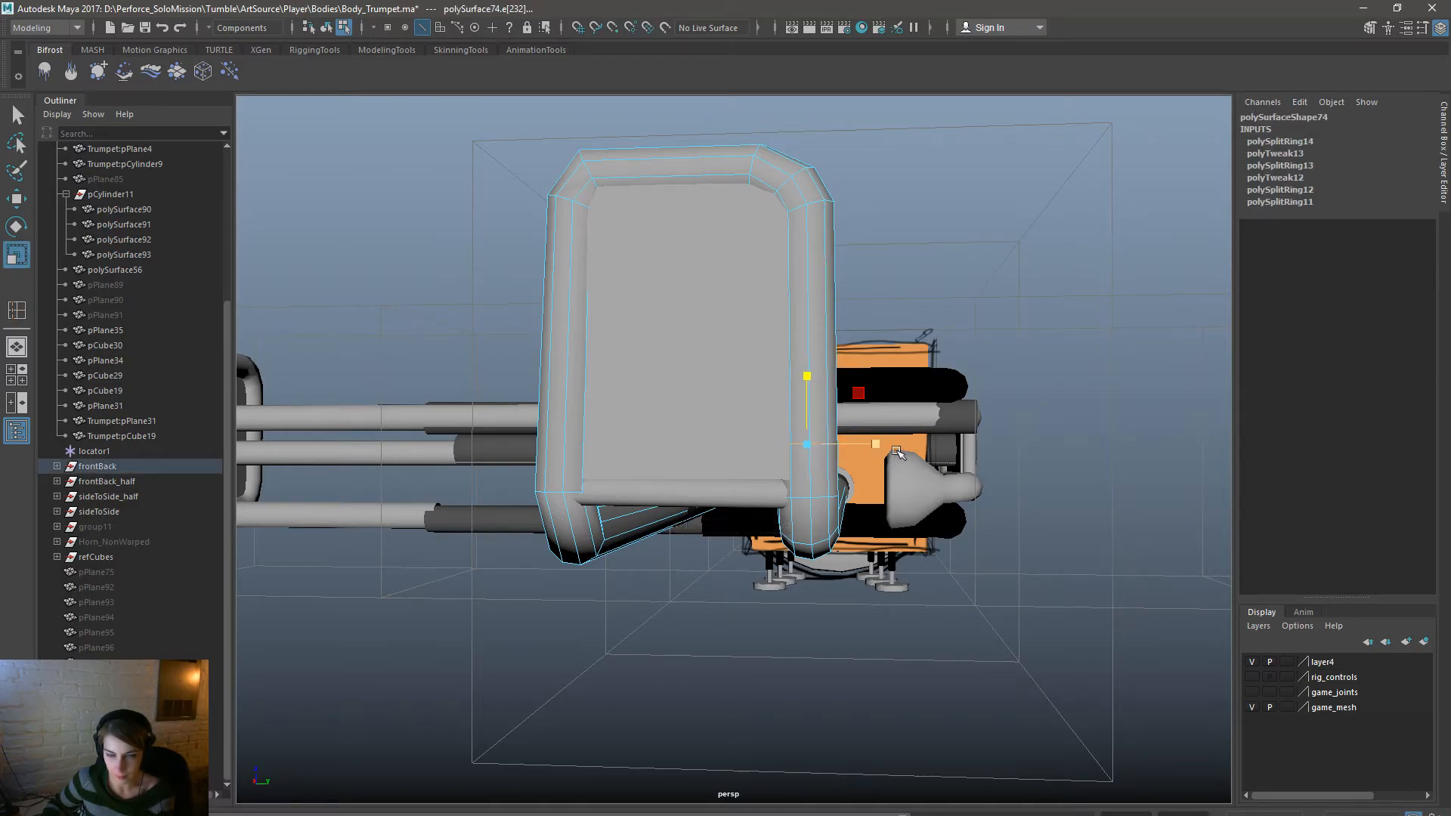
pyautogui.keyDown('alt'); pyautogui.moveTo(891, 451); pyautogui.dragTo(840, 398, button='right'); pyautogui.keyUp('alt')
# Move the vertices of that upright and its upper corner outward, away from the flat panel, to widen the frame.
pyautogui.moveTo(784, 246); pyautogui.dragTo(717, 248, button='right')
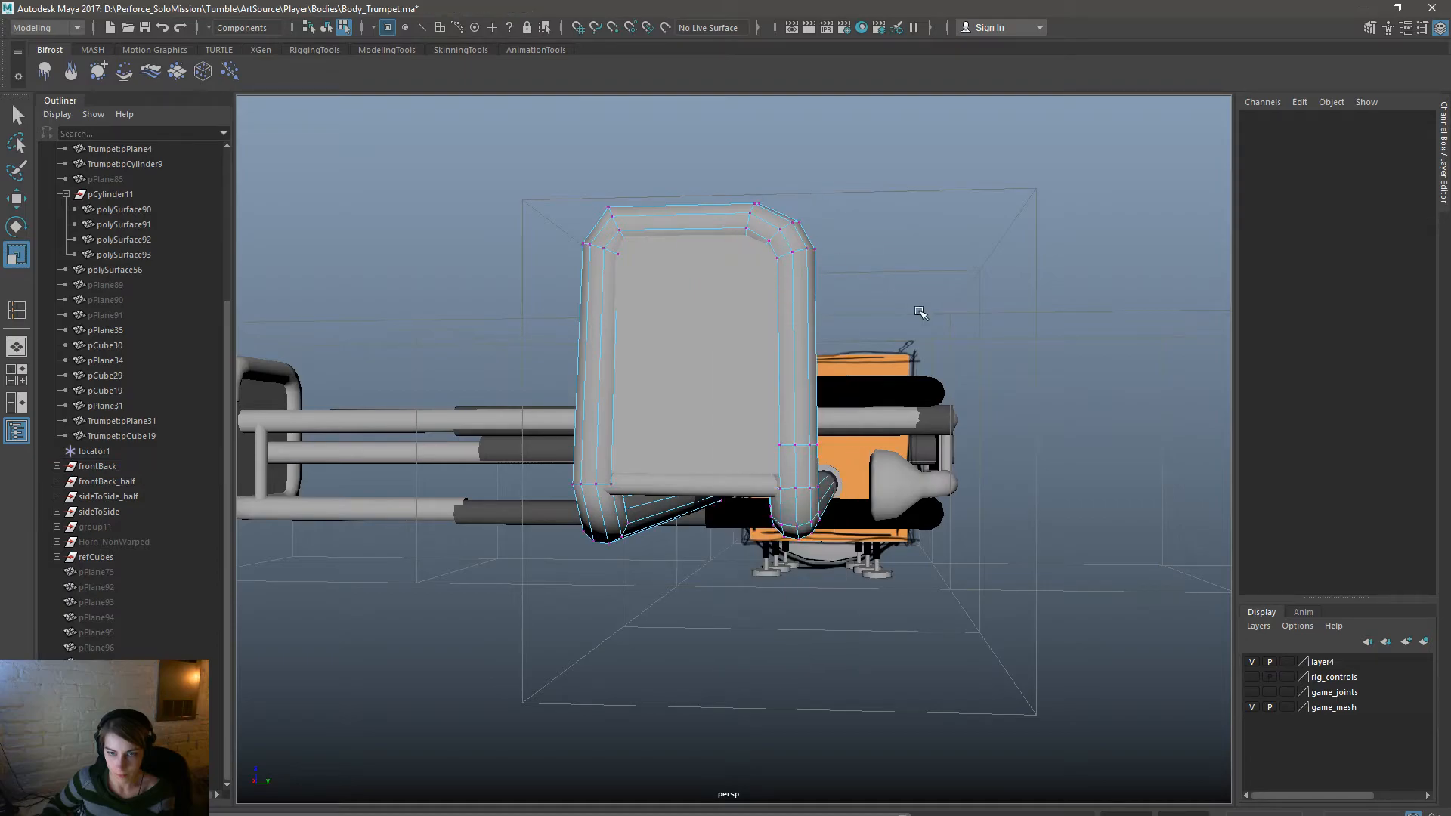
pyautogui.keyDown('alt'); pyautogui.moveTo(917, 317); pyautogui.dragTo(930, 305); pyautogui.keyUp('alt')
pyautogui.keyDown('alt'); pyautogui.moveTo(930, 305); pyautogui.dragTo(910, 391, button='right'); pyautogui.keyUp('alt')
pyautogui.moveTo(919, 363); pyautogui.dragTo(791, 175)
pyautogui.press('w')
pyautogui.moveTo(934, 296); pyautogui.dragTo(995, 299)
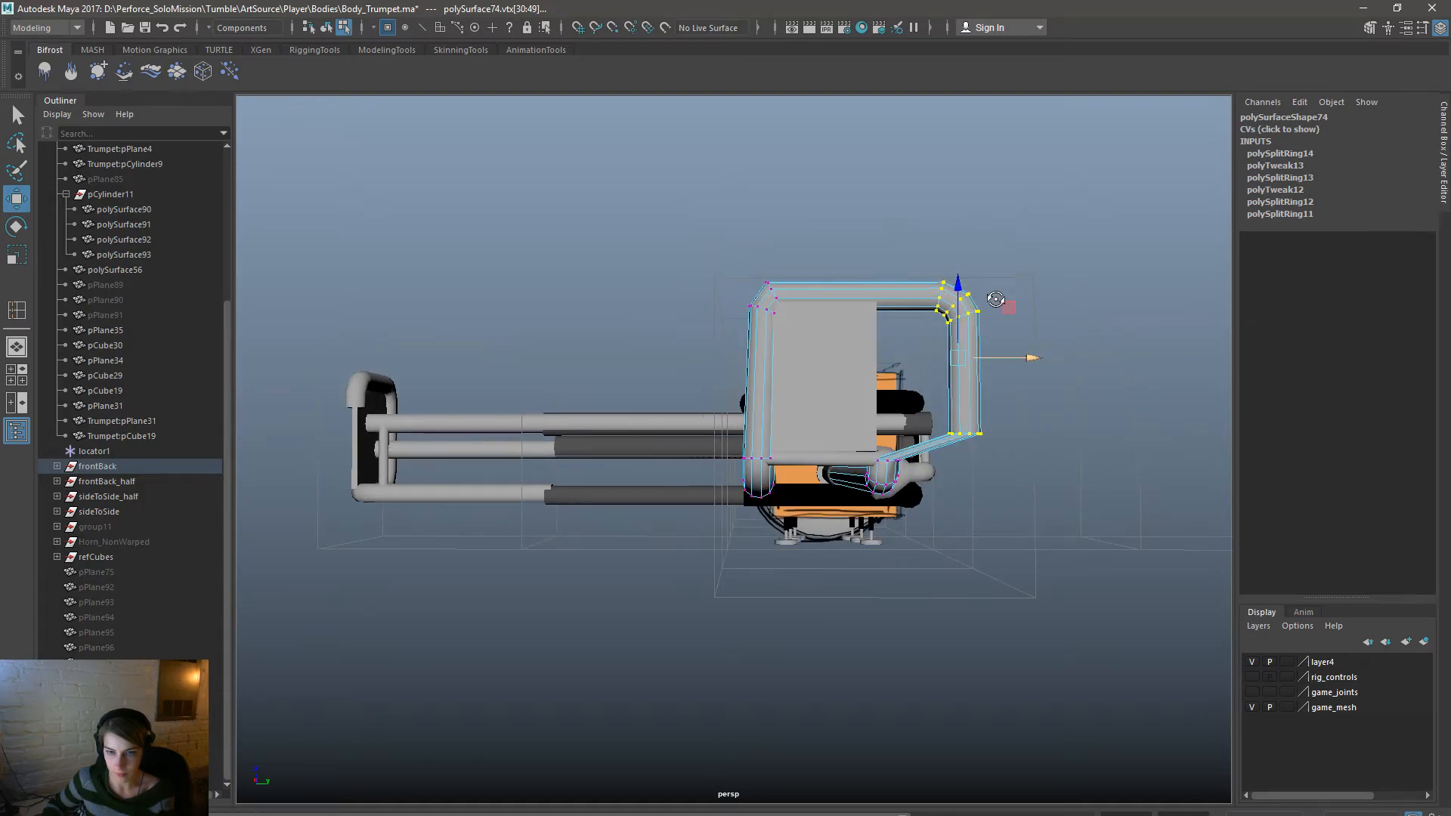
# Select the frame's upper vertices, slightly adjust their height and return to object mode.
pyautogui.moveTo(735, 255); pyautogui.dragTo(1039, 347)
pyautogui.keyDown('alt'); pyautogui.moveTo(910, 250); pyautogui.dragTo(954, 346); pyautogui.keyUp('alt')
pyautogui.moveTo(783, 304); pyautogui.dragTo(786, 311)
pyautogui.press('F8')
pyautogui.click(965, 374)
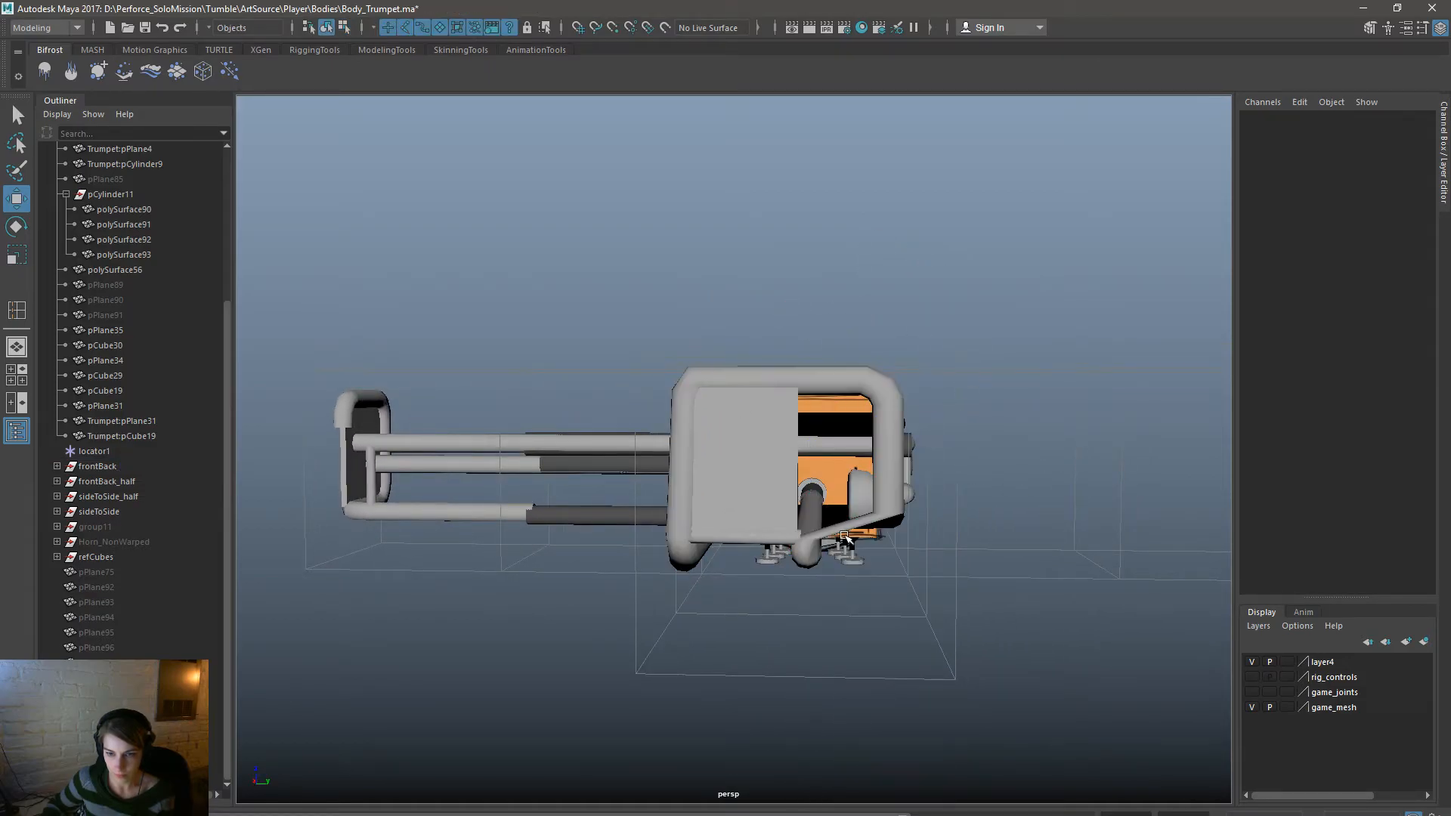
# Insert another edge loop just above the lower end of the widened frame's shifted upright.
pyautogui.click(843, 525)
pyautogui.press('f')
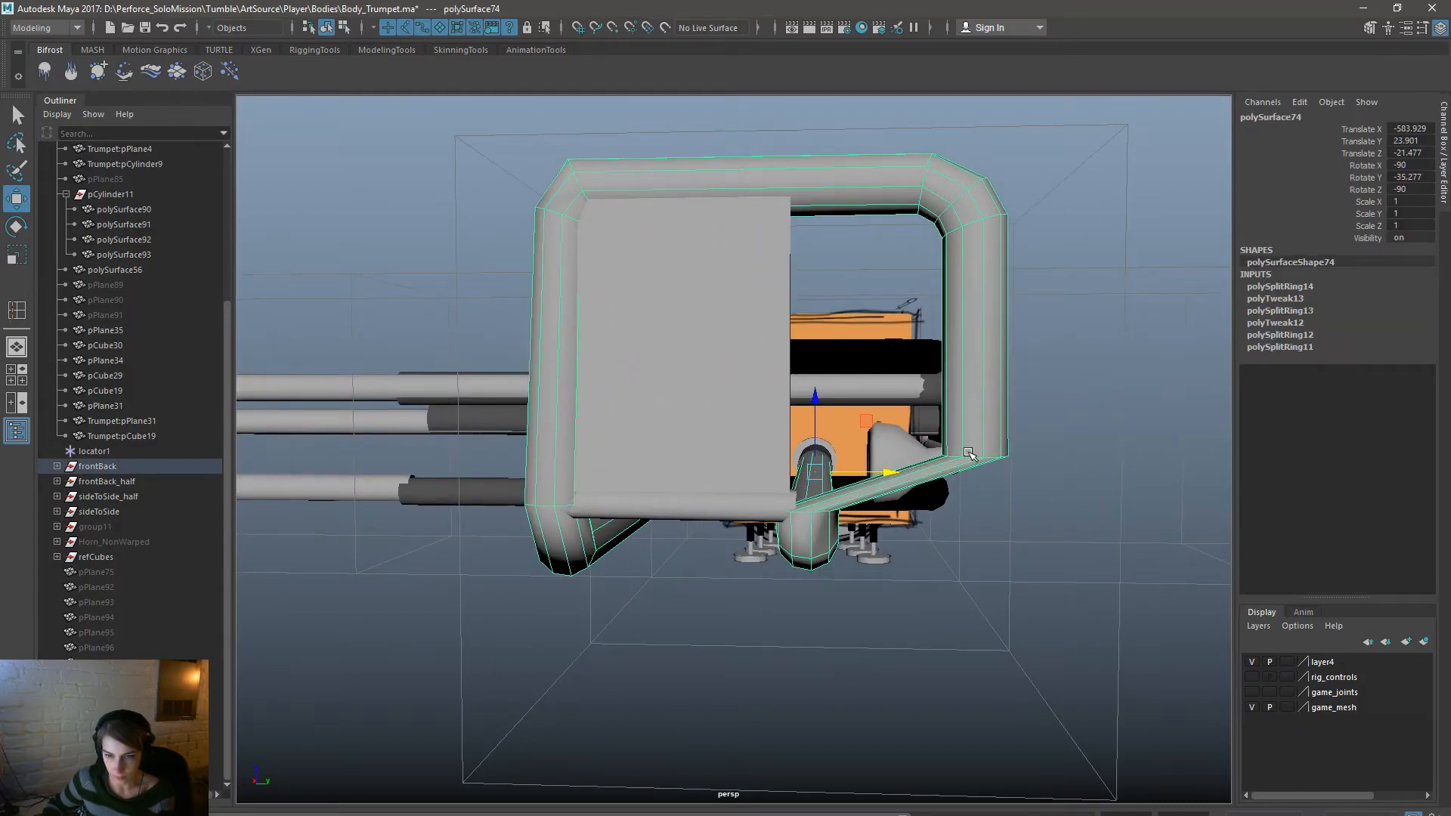
pyautogui.press('space')
pyautogui.click(886, 488)
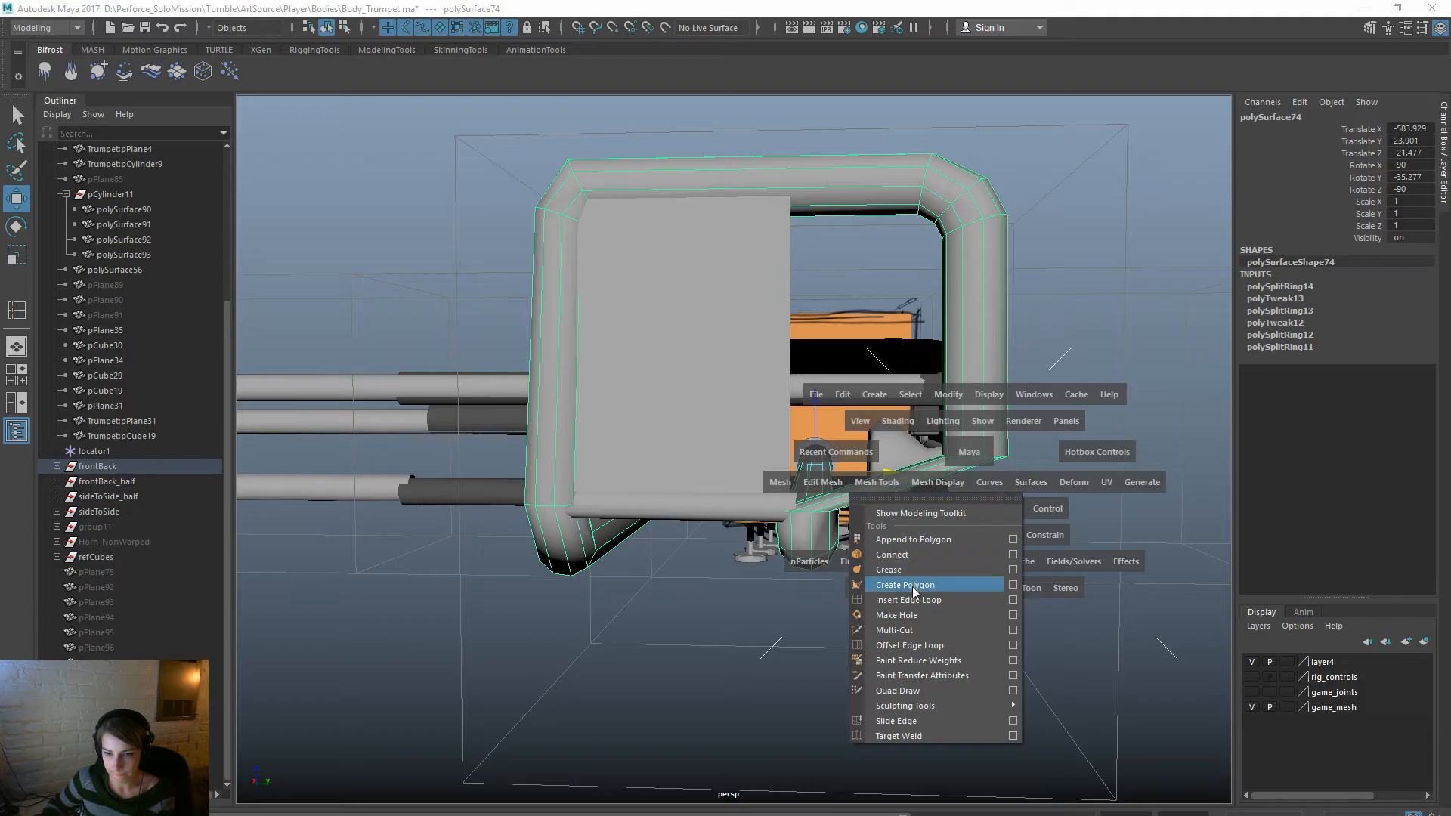
pyautogui.click(923, 582)
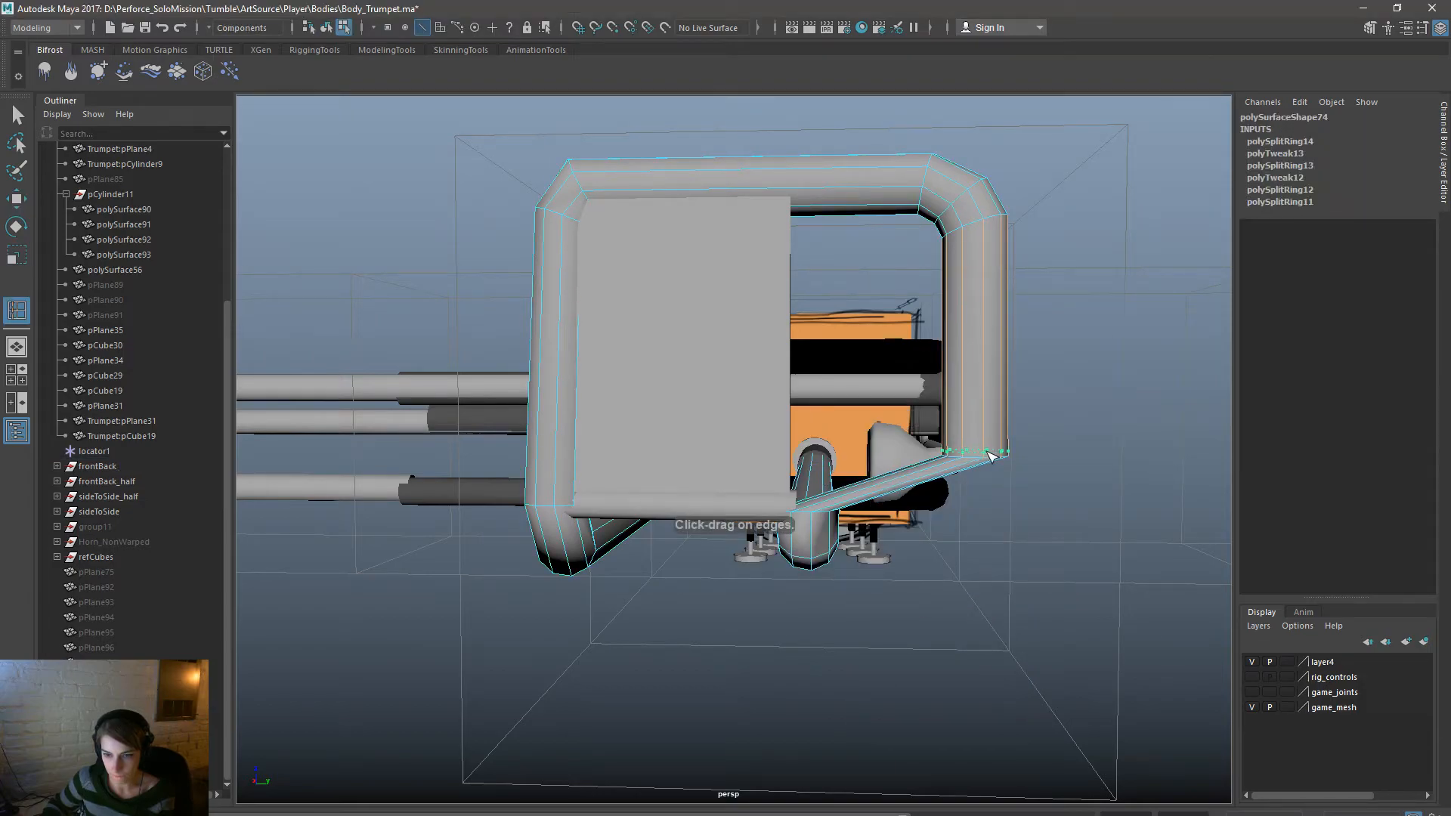
pyautogui.click(990, 456)
# Move the upright's lowest edge loop down and inward to form a bend, and lower the loop above it slightly.
pyautogui.press('w')
pyautogui.moveTo(992, 457); pyautogui.dragTo(992, 461, button='right')
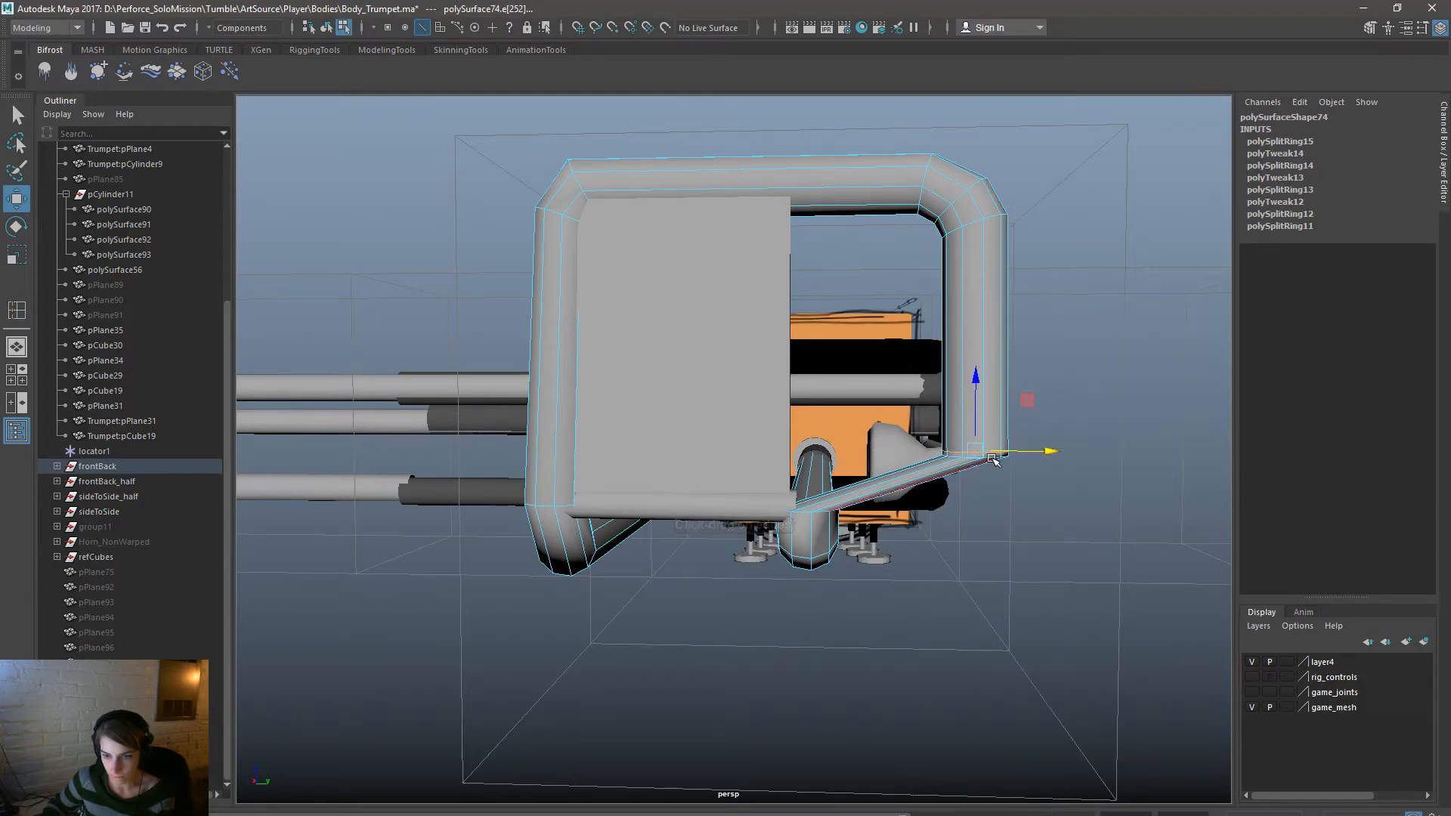
pyautogui.moveTo(969, 387); pyautogui.dragTo(1008, 517)
pyautogui.press('e')
pyautogui.press('w')
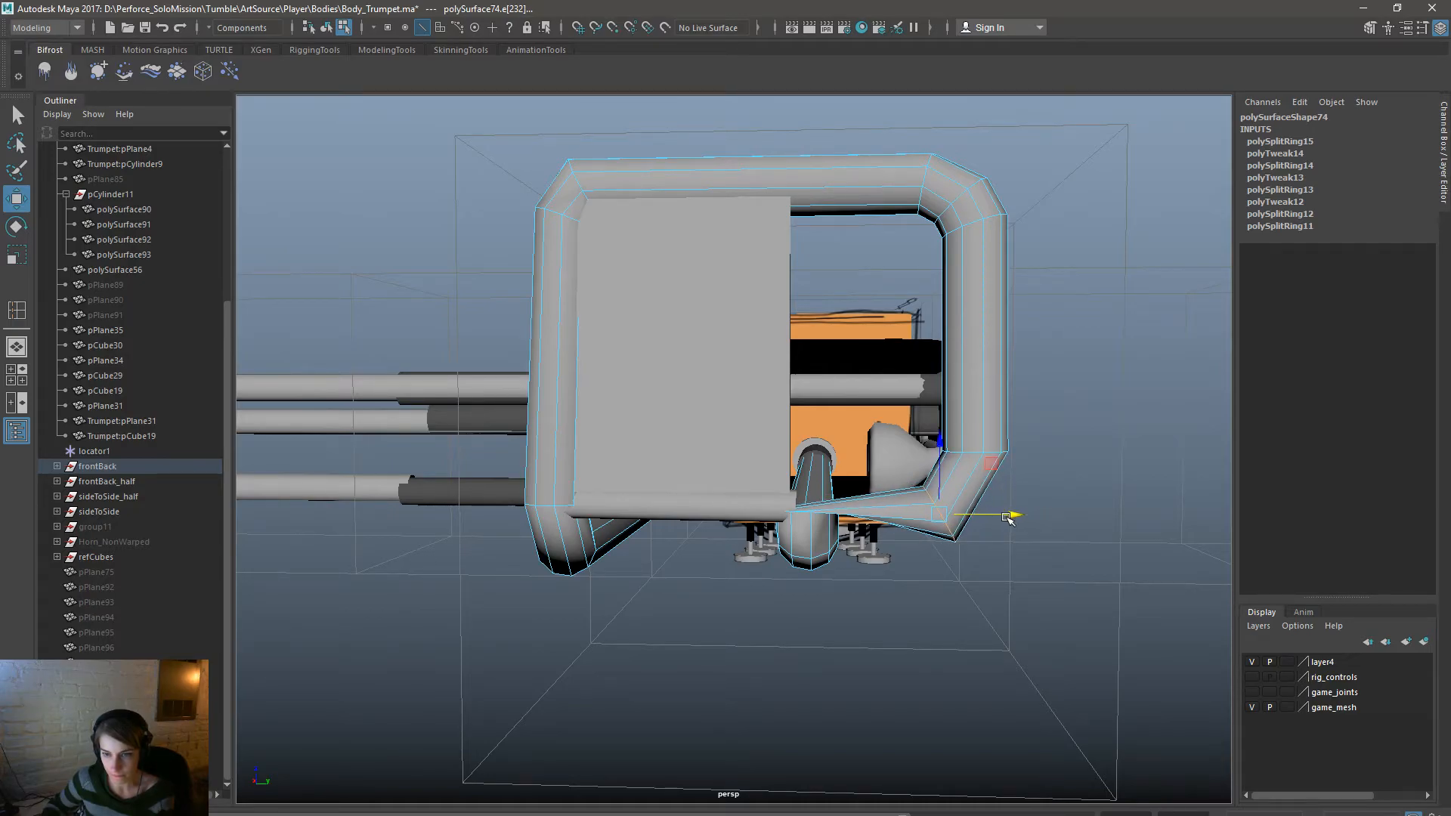
pyautogui.moveTo(972, 386); pyautogui.dragTo(972, 388)
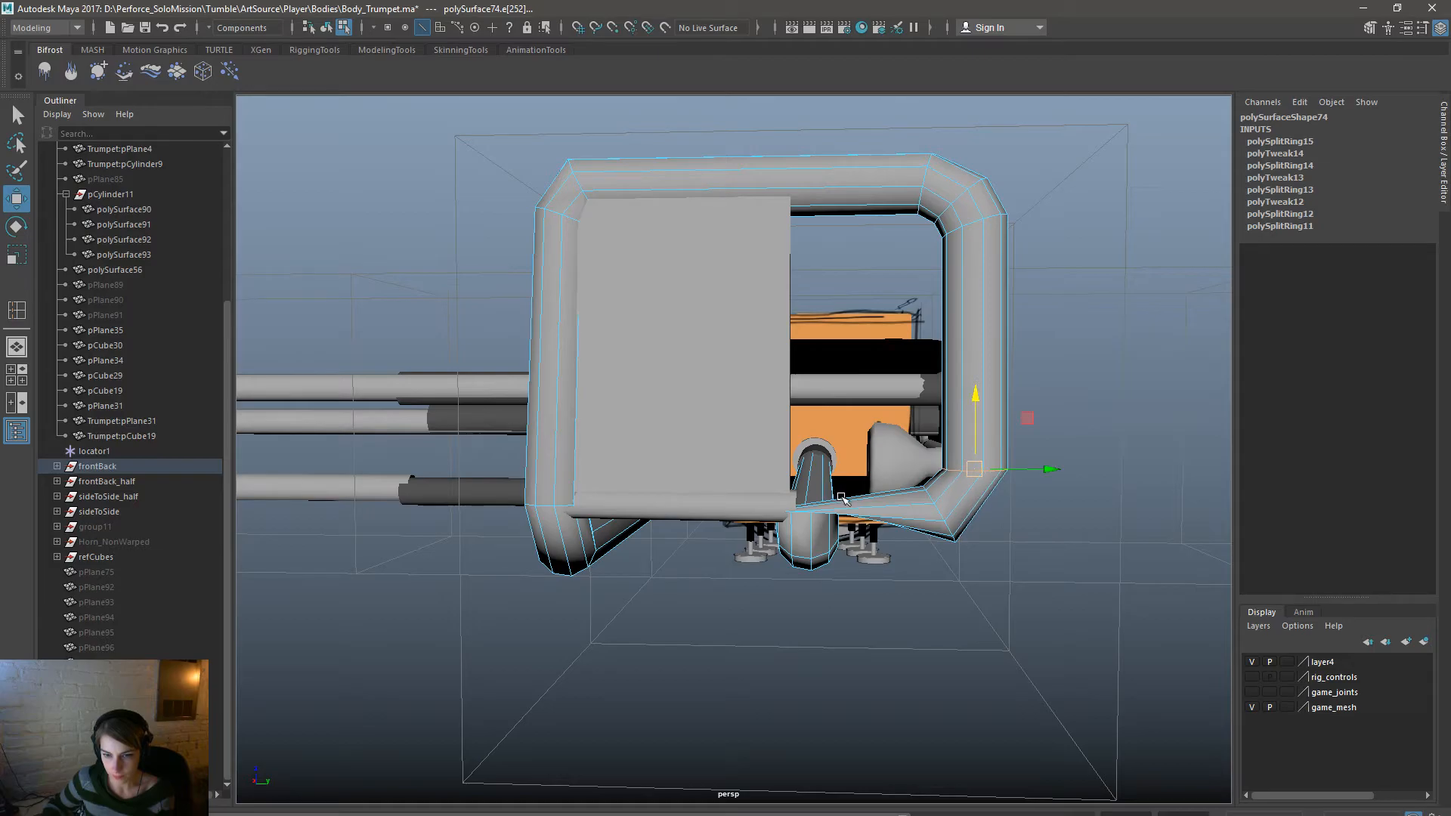
# Delete the edge loop where the bent section of the widened frame joins the lower pipe.
pyautogui.scroll(3, 841, 499)
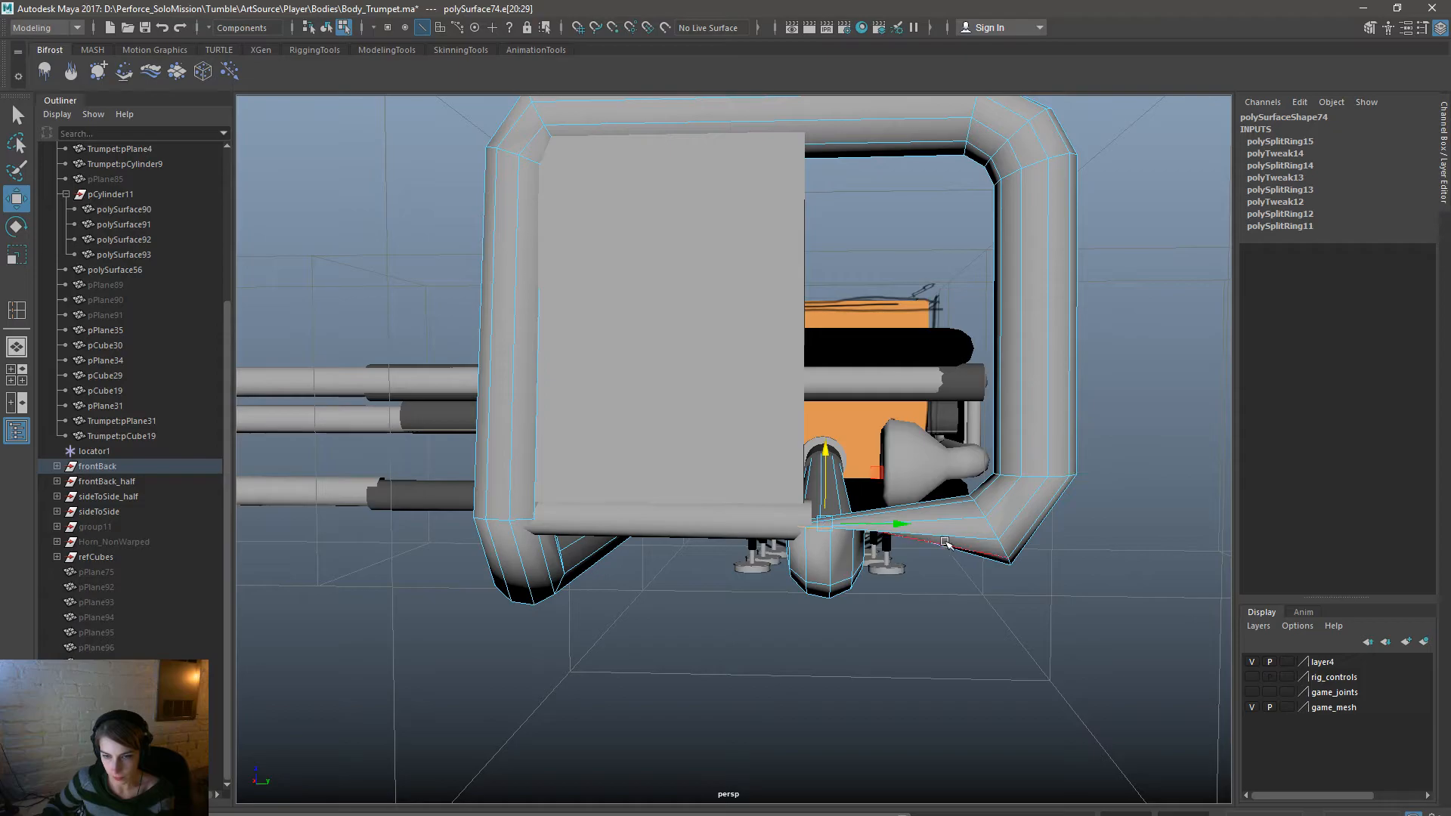
pyautogui.press('Delete')
pyautogui.moveTo(911, 476); pyautogui.dragTo(844, 497, button='right')
pyautogui.moveTo(803, 476); pyautogui.dragTo(804, 520, button='right')
# Delete the corner vertices where the widened frame's bent section joins the lower pipe.
pyautogui.moveTo(1051, 429); pyautogui.dragTo(974, 411, button='right')
pyautogui.keyDown('alt'); pyautogui.moveTo(975, 411); pyautogui.dragTo(744, 340); pyautogui.keyUp('alt')
pyautogui.scroll(-5, 913, 657)
pyautogui.click(786, 604)
pyautogui.press('f')
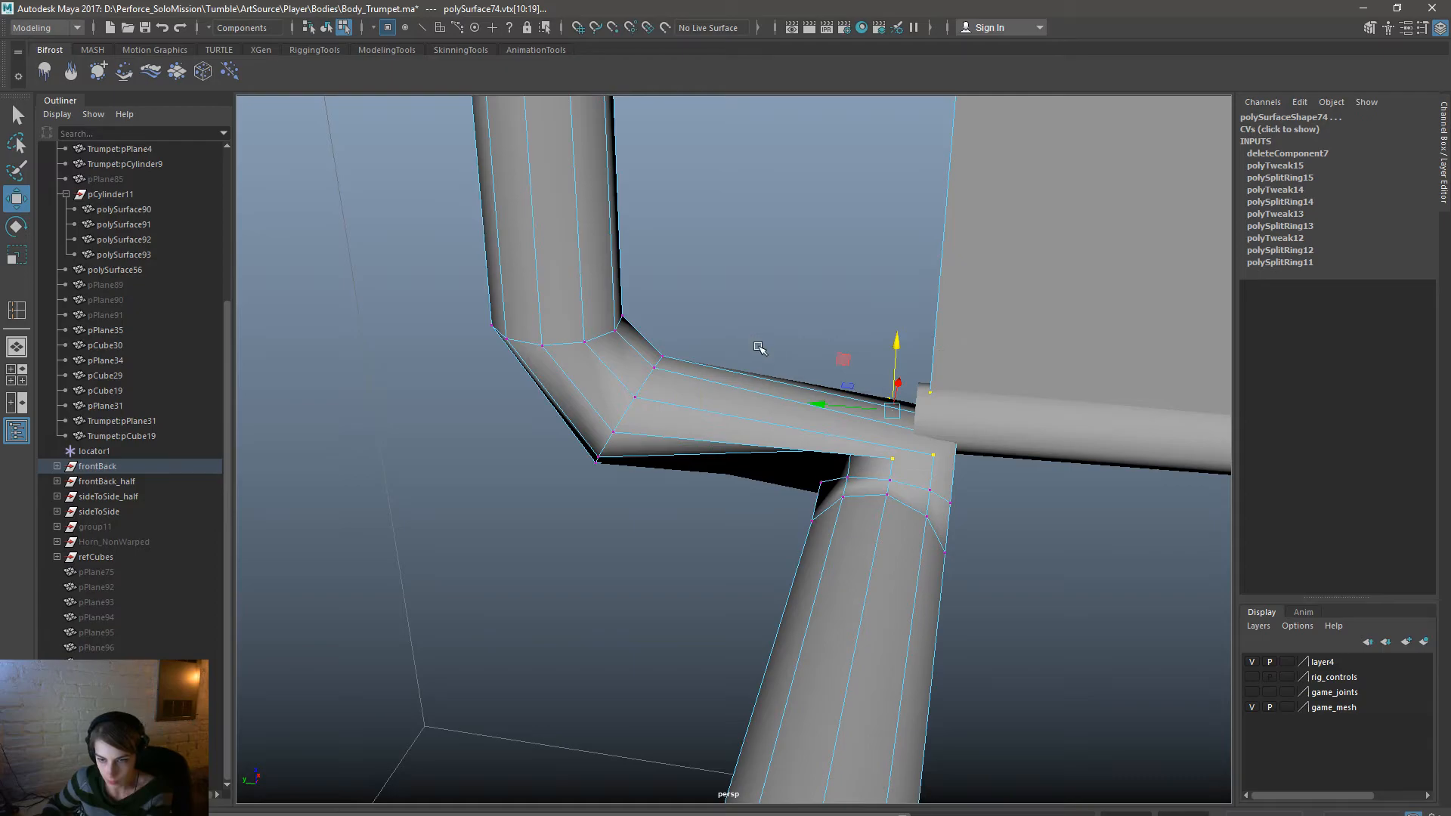
pyautogui.press('Delete')
# Rotate the edge at the joint between the bent section and the lower pipe and move it sideways to straighten the corner.
pyautogui.moveTo(925, 499); pyautogui.dragTo(916, 464, button='right')
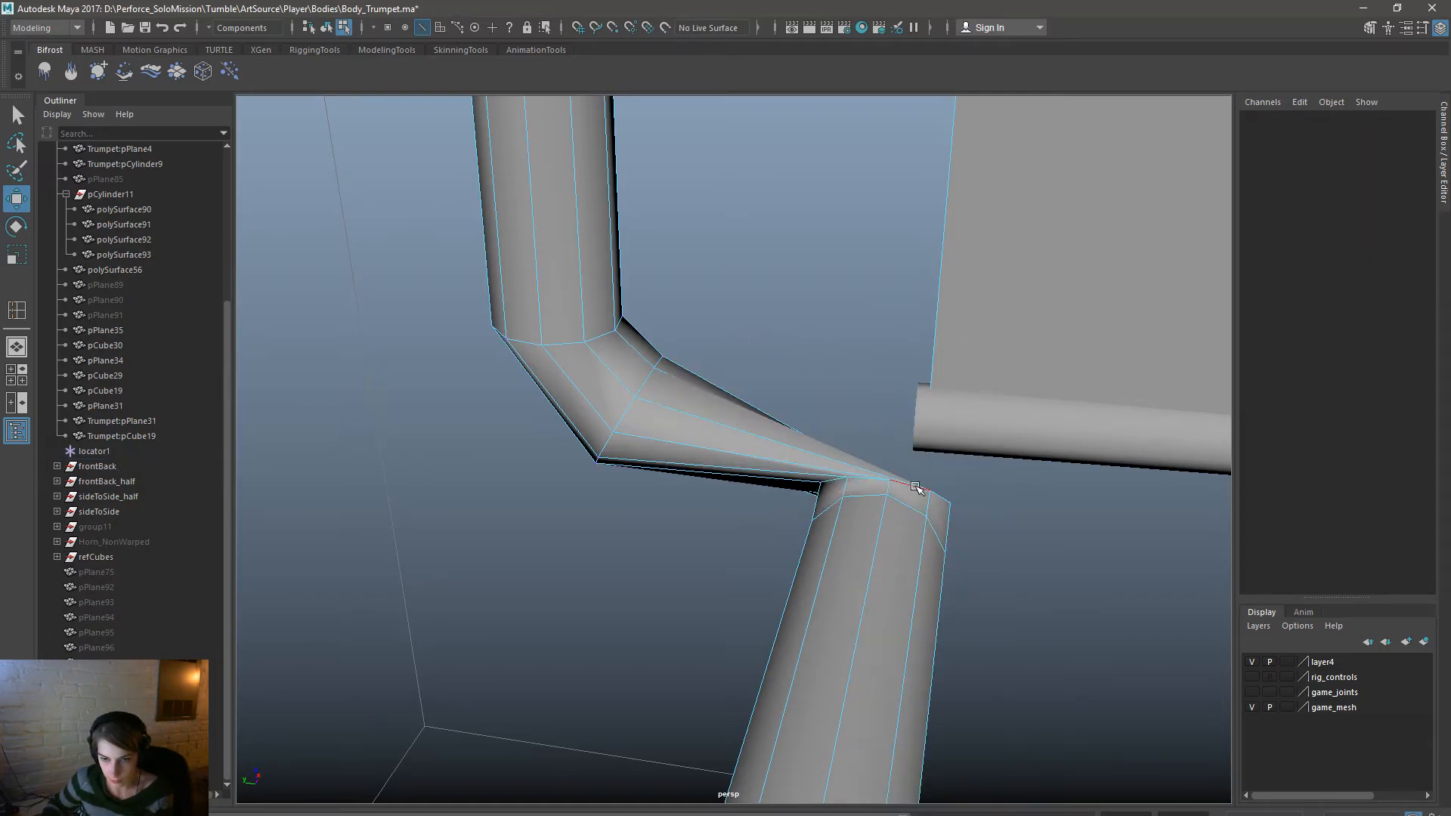
pyautogui.click(916, 487)
pyautogui.keyDown('alt'); pyautogui.moveTo(1085, 564); pyautogui.dragTo(774, 485); pyautogui.keyUp('alt')
pyautogui.press('e')
pyautogui.moveTo(588, 434); pyautogui.dragTo(670, 461)
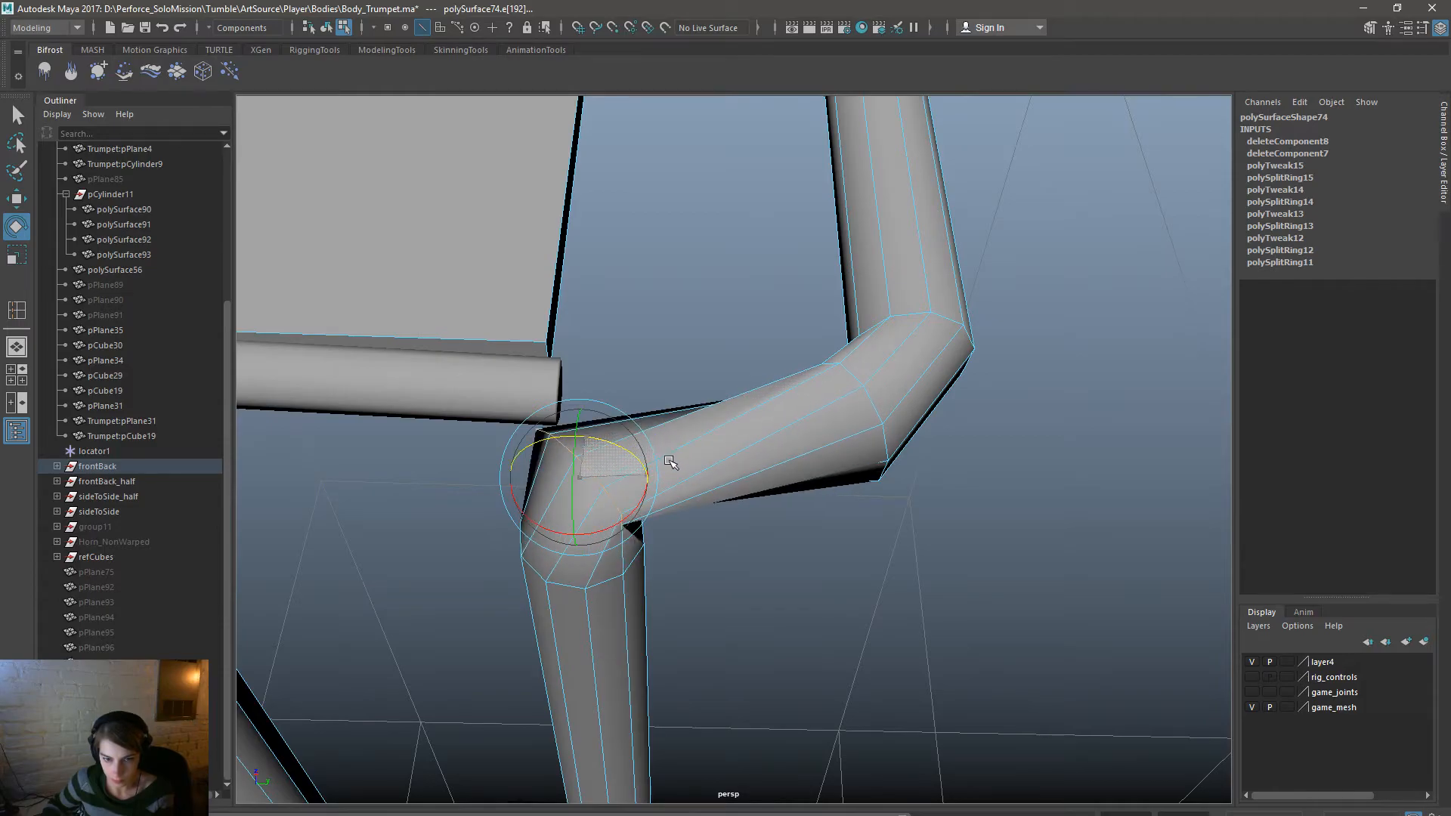
pyautogui.keyDown('alt'); pyautogui.moveTo(692, 521); pyautogui.dragTo(563, 587); pyautogui.keyUp('alt')
pyautogui.press('w')
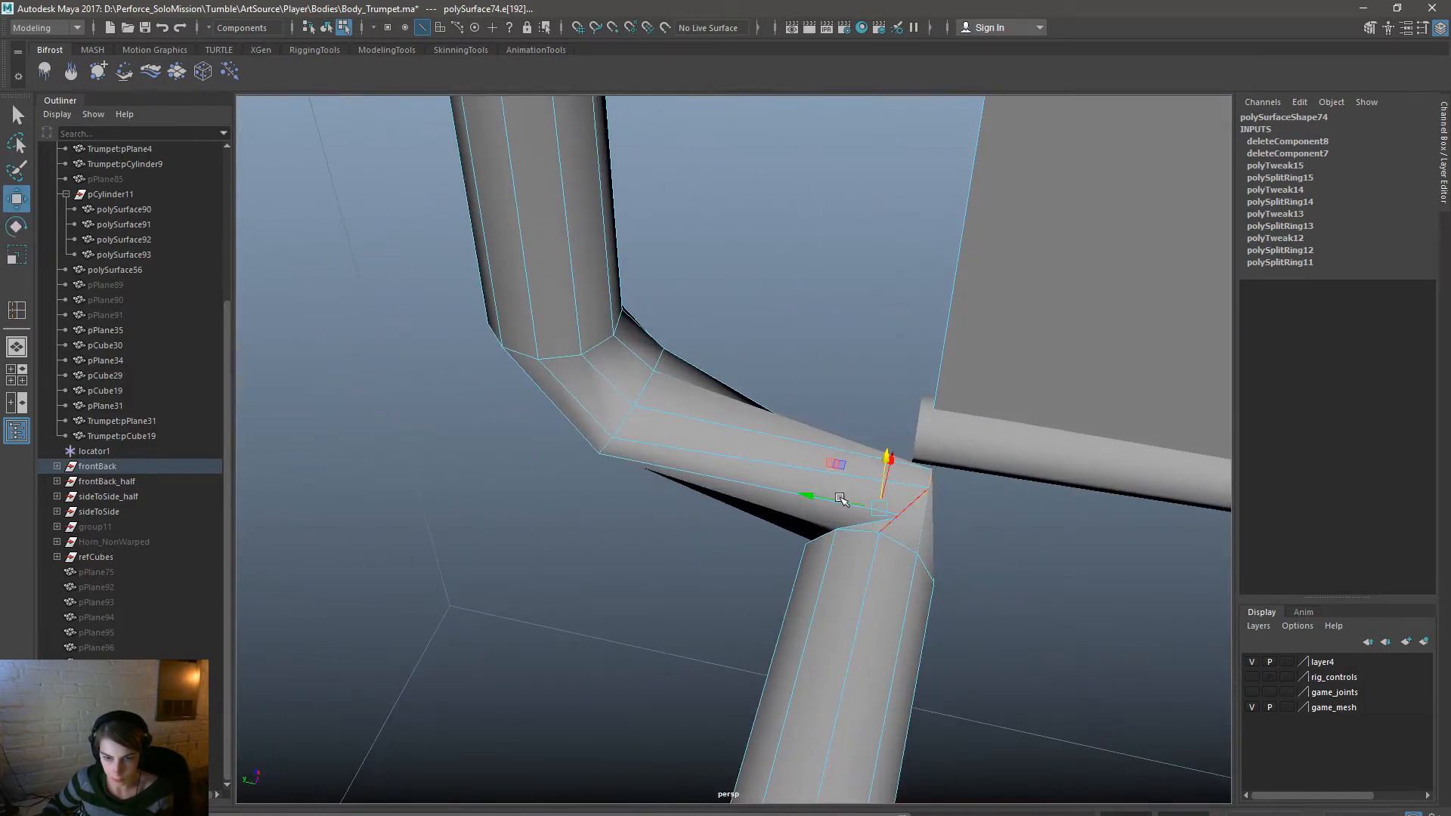
pyautogui.moveTo(820, 496); pyautogui.dragTo(768, 492)
pyautogui.keyDown('alt'); pyautogui.moveTo(860, 535); pyautogui.dragTo(758, 553); pyautogui.keyUp('alt')
pyautogui.press('e')
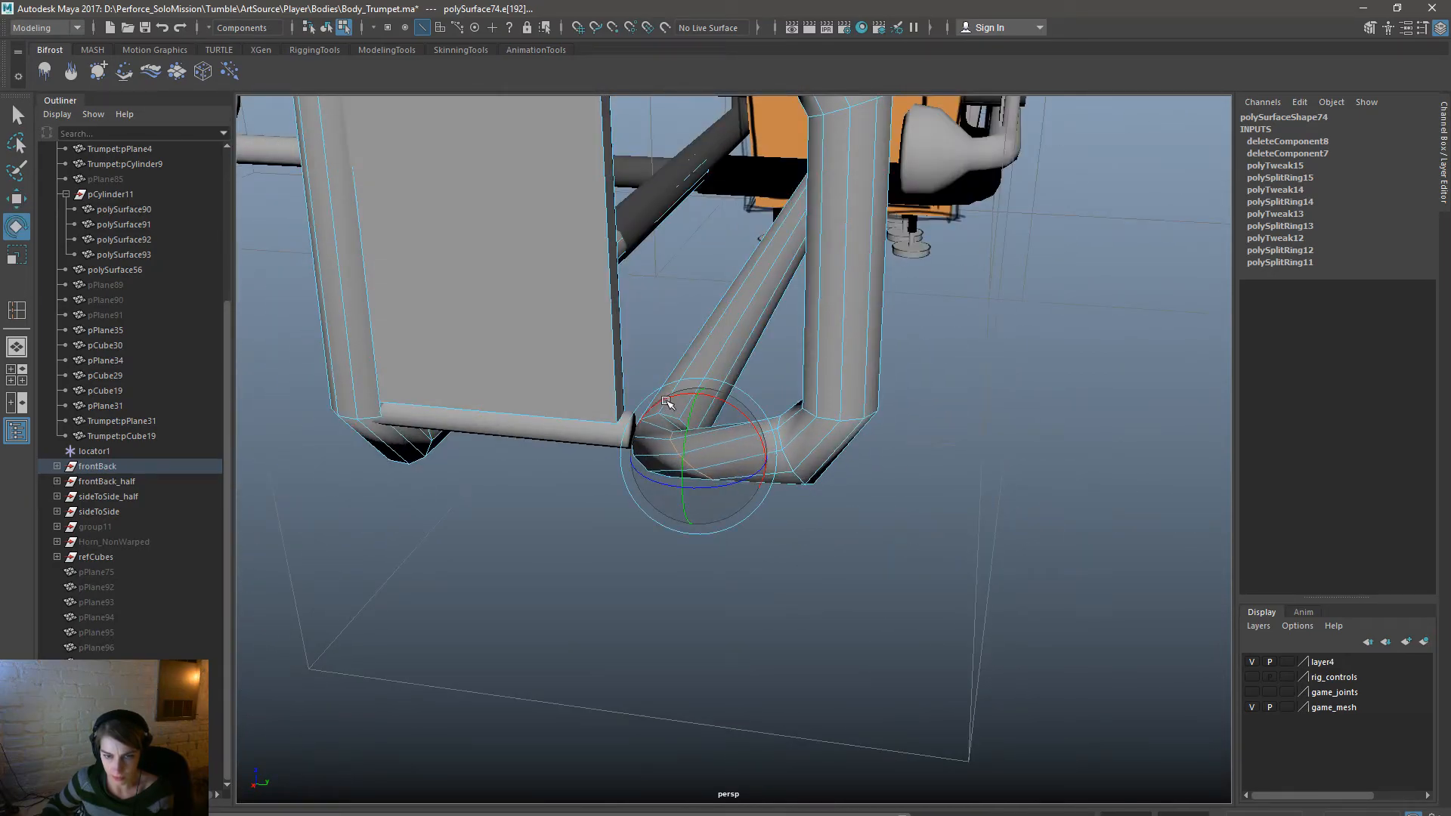
# Delete the faces connecting the frame's bent section to the lower pipe, leaving both ends open, and return to object mode.
pyautogui.keyDown('alt'); pyautogui.moveTo(732, 425); pyautogui.dragTo(862, 572); pyautogui.keyUp('alt')
pyautogui.moveTo(696, 402); pyautogui.dragTo(697, 444, button='right')
pyautogui.moveTo(880, 518); pyautogui.dragTo(684, 368)
pyautogui.press('Delete')
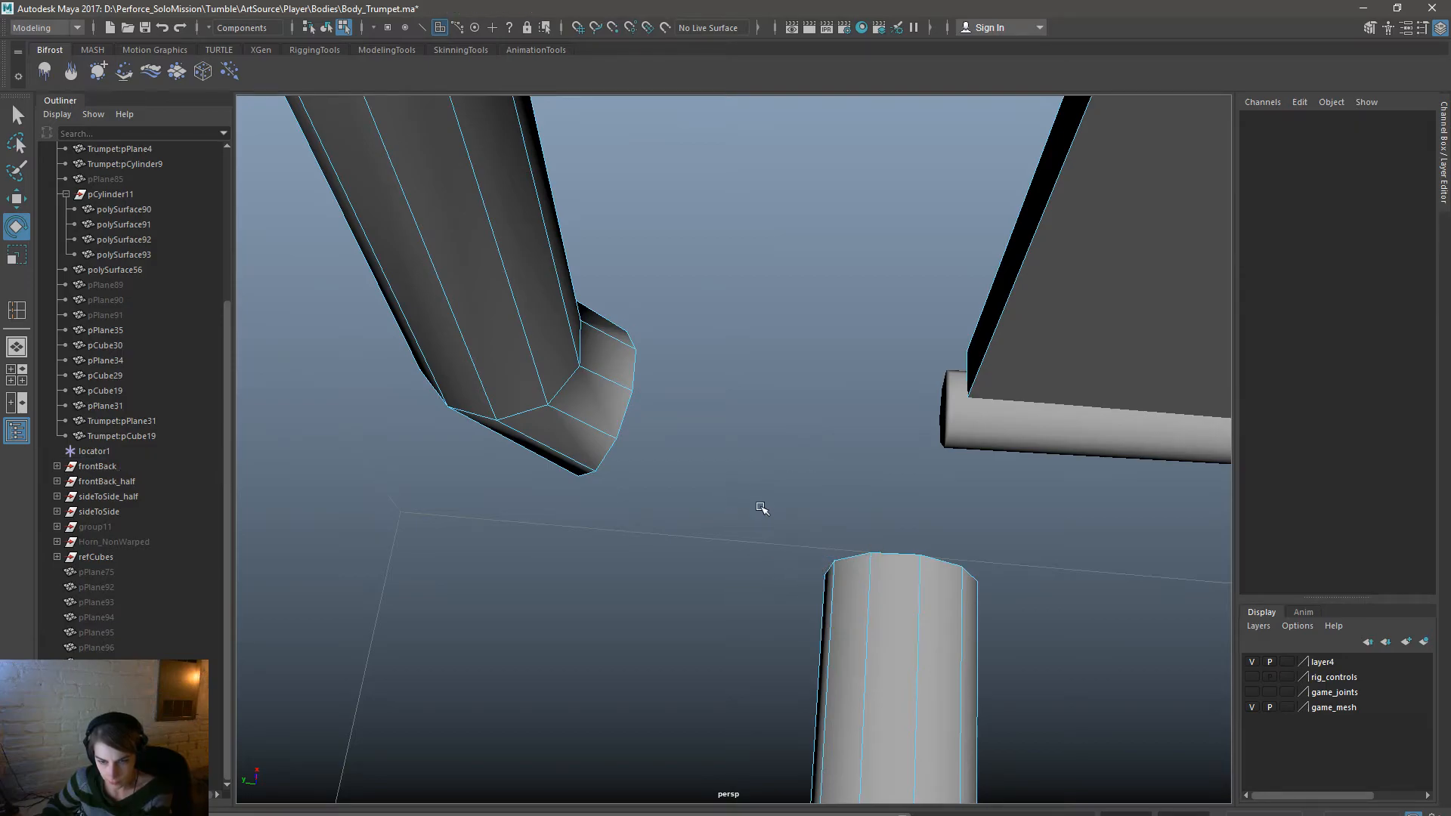
pyautogui.keyDown('alt'); pyautogui.moveTo(1023, 589); pyautogui.dragTo(835, 356); pyautogui.keyUp('alt')
pyautogui.scroll(3, 686, 441)
pyautogui.doubleClick(683, 438)
pyautogui.scroll(-5, 464, 287)
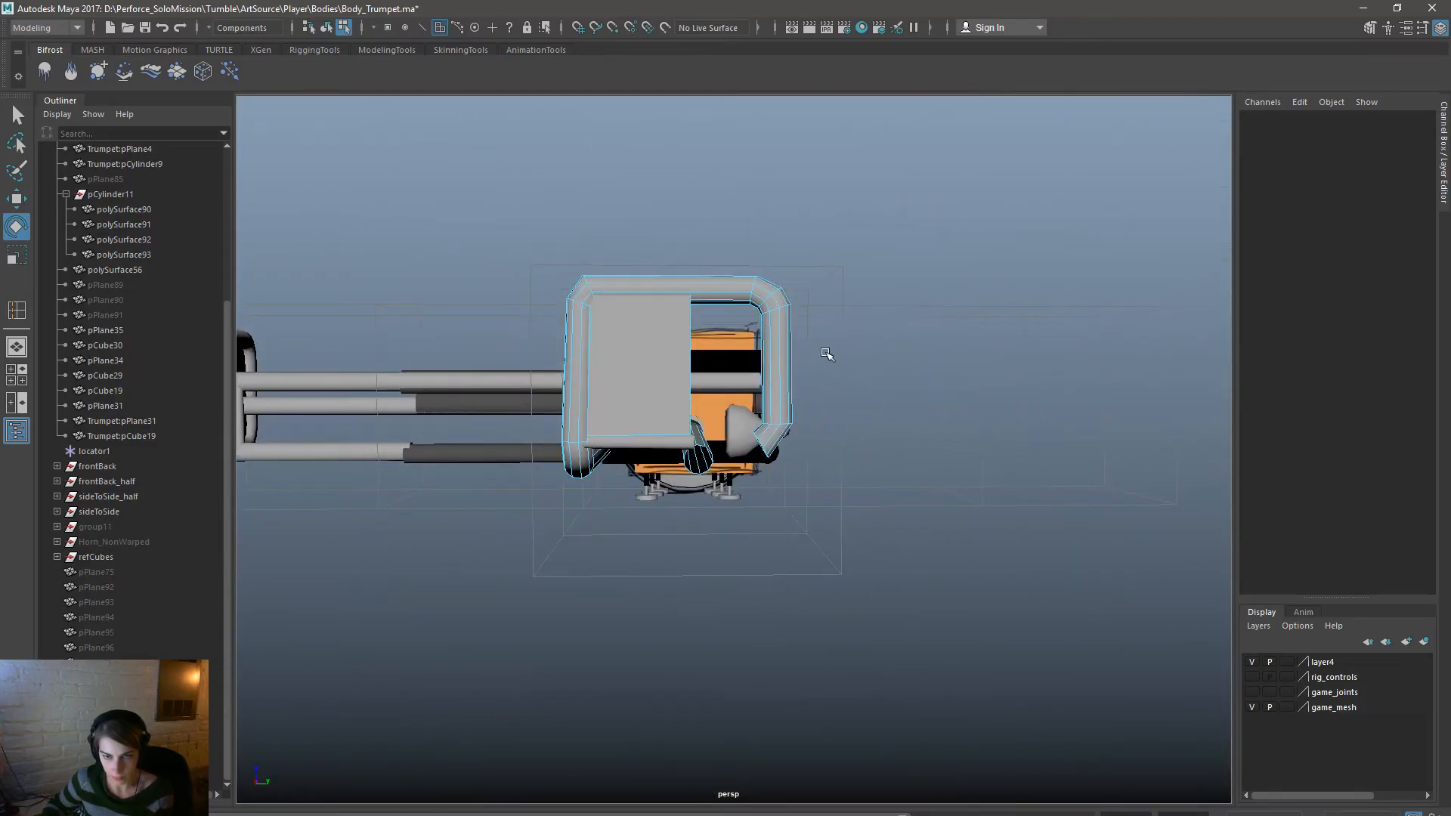
pyautogui.press('F8')
pyautogui.click(894, 285)
# Slide the flat panel sideways to Translate Y of about -13.8 so it fills the widened frame's opening.
pyautogui.click(650, 366)
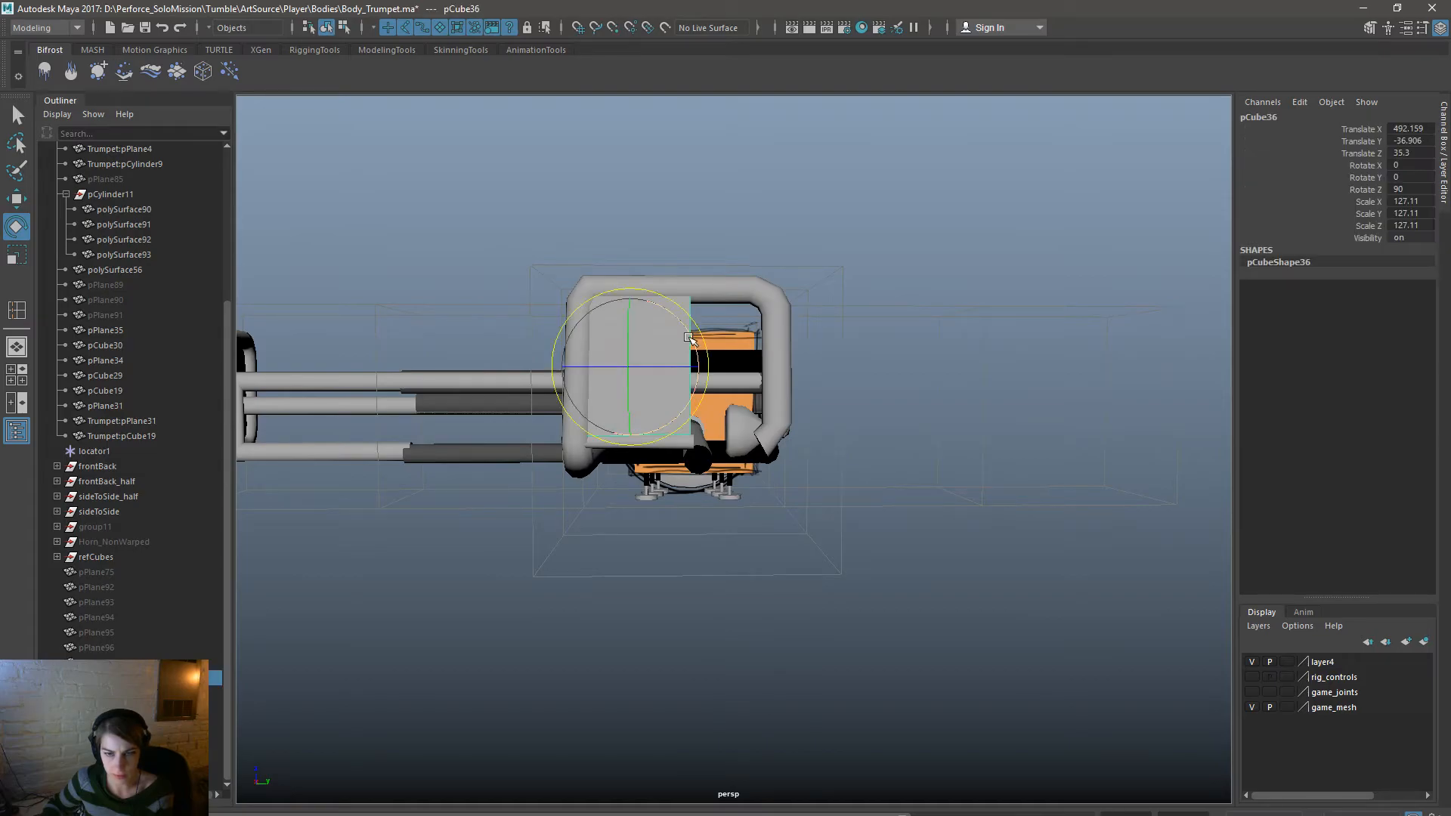
pyautogui.press('w')
pyautogui.moveTo(682, 361); pyautogui.dragTo(799, 374)
pyautogui.press('r')
pyautogui.press('w')
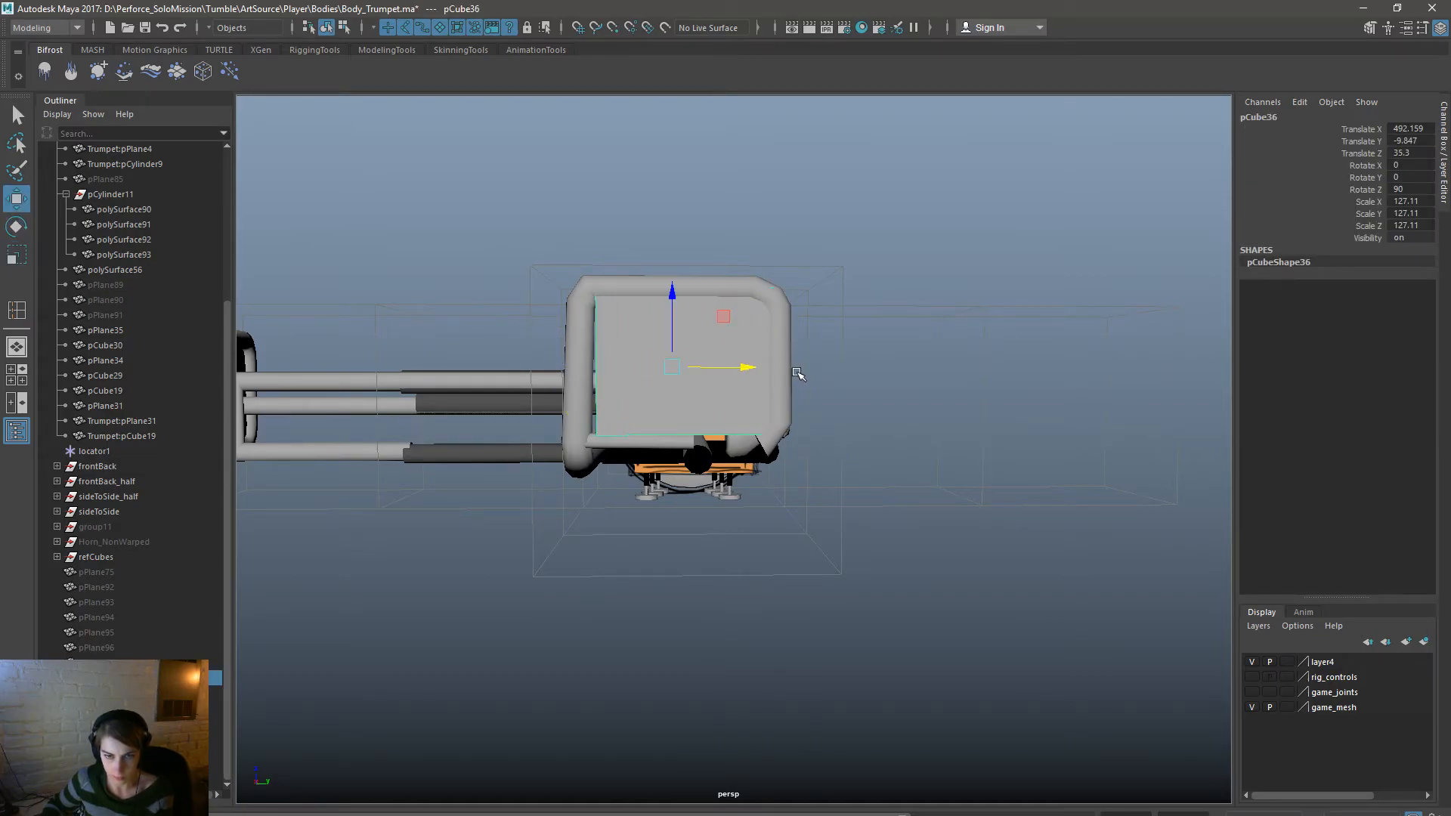
pyautogui.press('r')
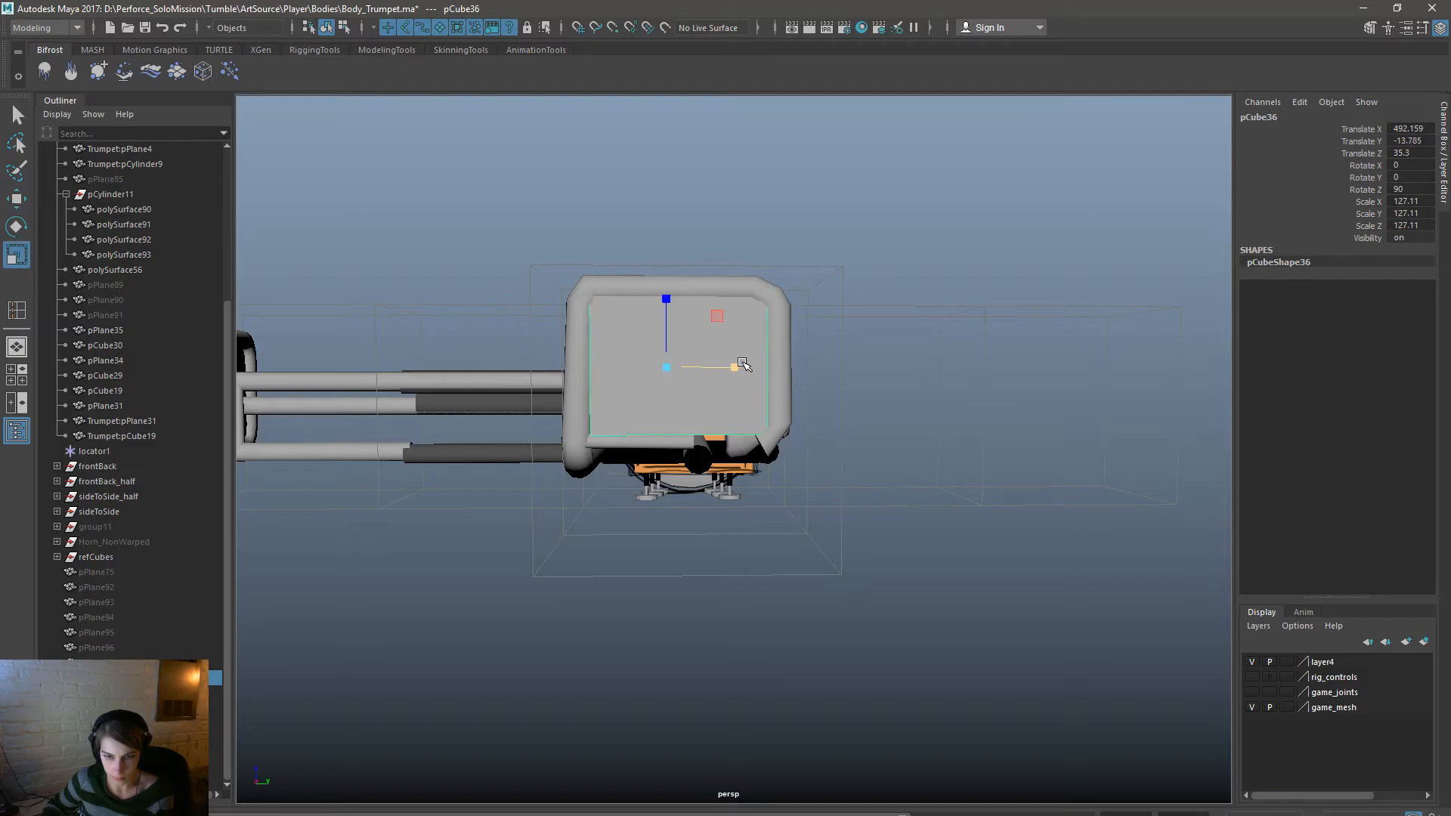
# Move the crossbar down and back between the ends of the two lower pipes, at about Translate X 459.8 and Z -1.2.
pyautogui.click(738, 453)
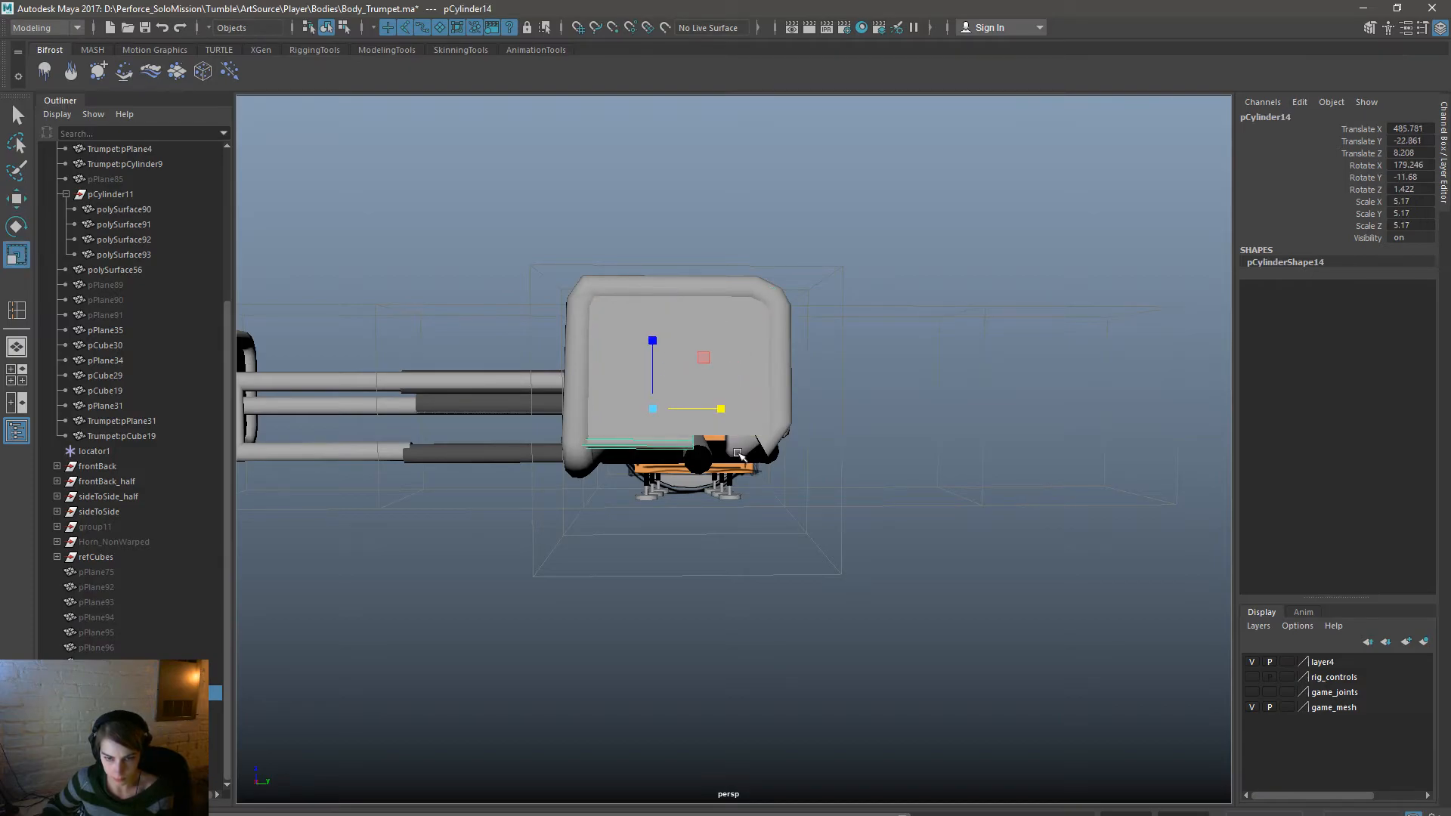
pyautogui.moveTo(727, 406)
pyautogui.mouseDown()
pyautogui.moveTo(778, 406)
pyautogui.moveTo(737, 412)
pyautogui.mouseUp()
pyautogui.press('w')
pyautogui.hotkey('ctrl', 'z')
pyautogui.hotkey('ctrl', 'z')
pyautogui.keyDown('alt'); pyautogui.moveTo(792, 483); pyautogui.dragTo(556, 523); pyautogui.keyUp('alt')
pyautogui.moveTo(796, 375); pyautogui.dragTo(824, 388)
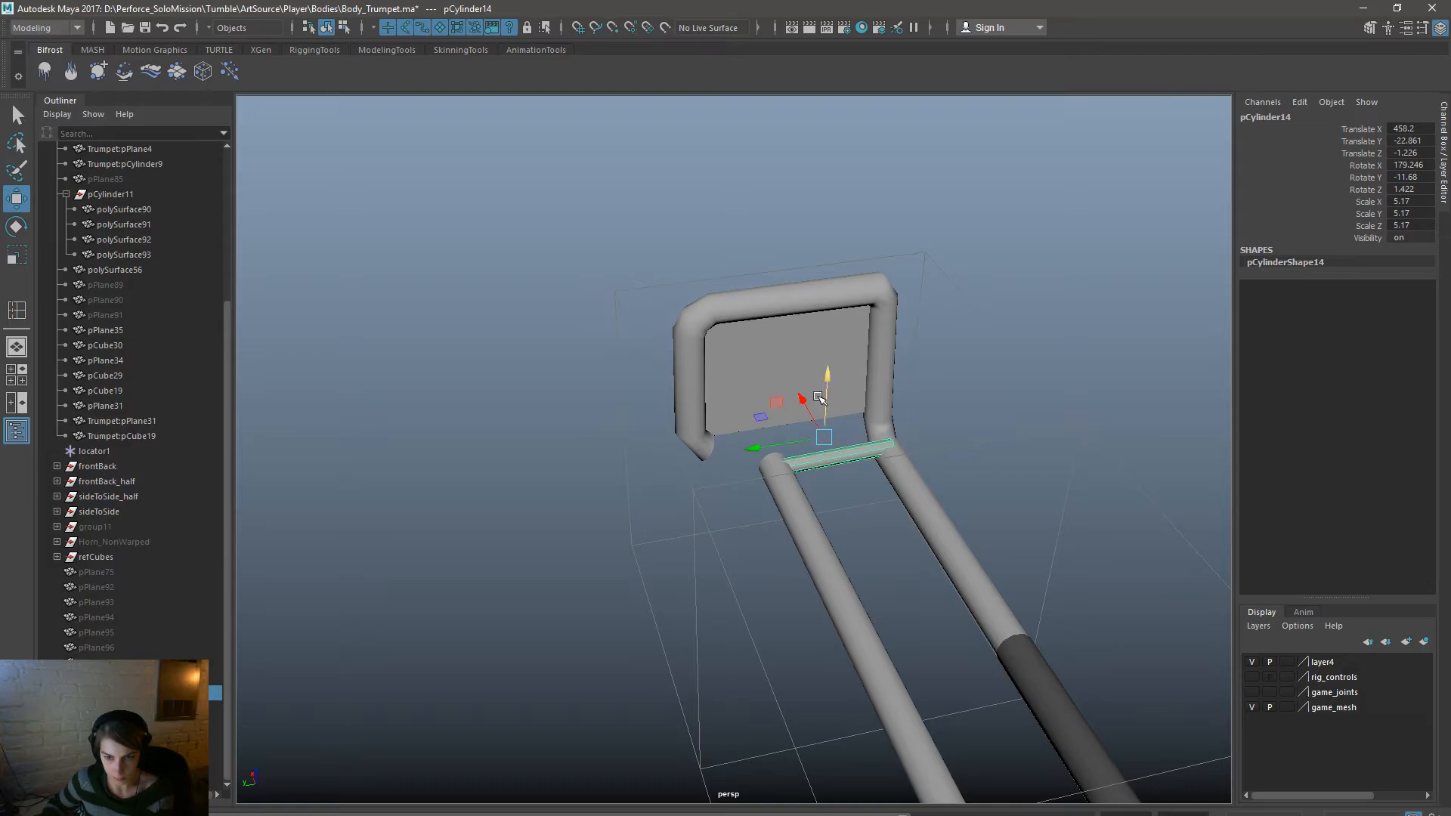
pyautogui.click(1056, 463)
pyautogui.keyDown('alt'); pyautogui.moveTo(1055, 464); pyautogui.dragTo(972, 492); pyautogui.keyUp('alt')
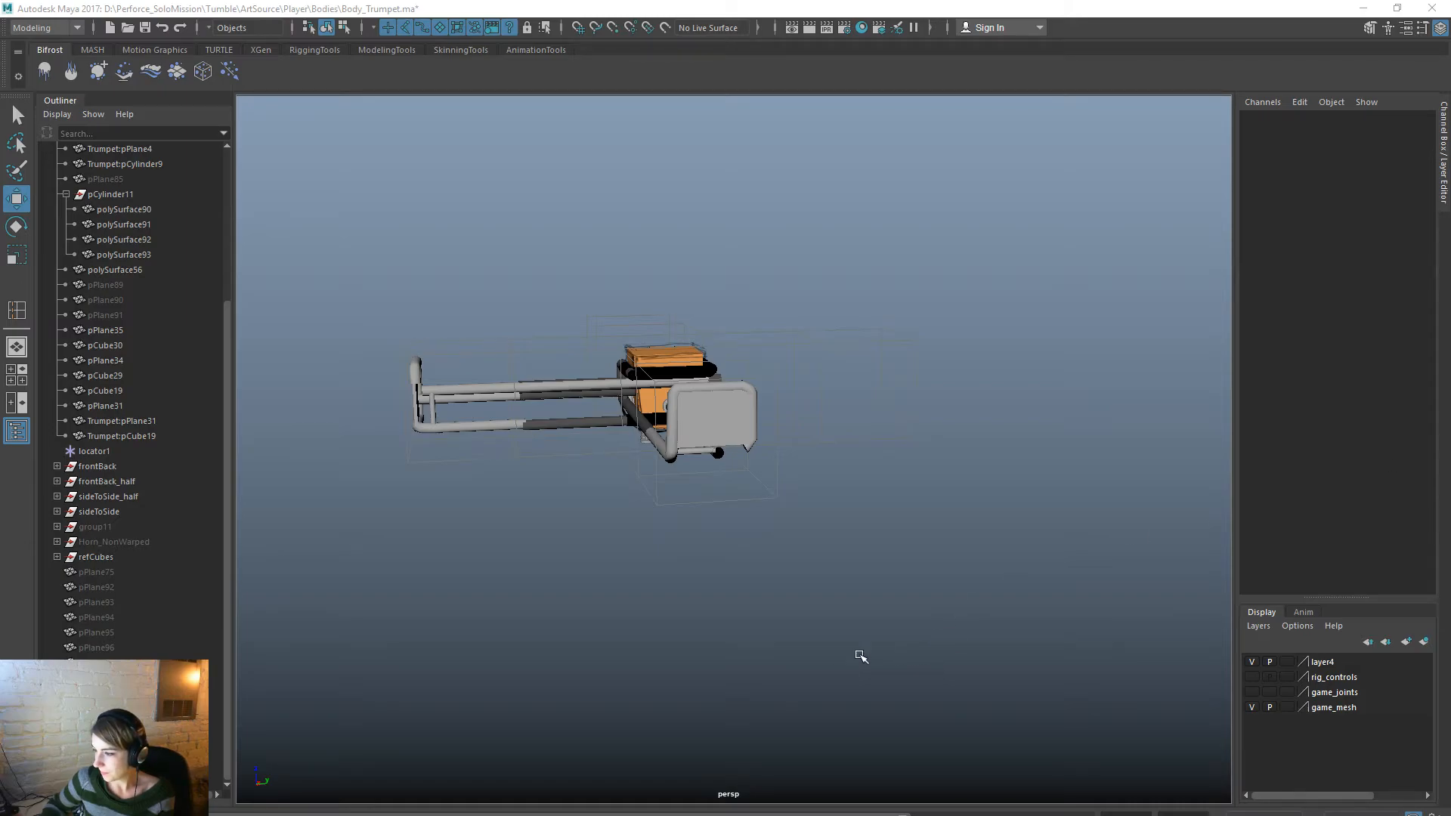
# Try to shift the crossbar lower and farther in along the two lower pipes.
pyautogui.keyDown('alt'); pyautogui.moveTo(708, 677); pyautogui.dragTo(814, 735, button='middle'); pyautogui.keyUp('alt')
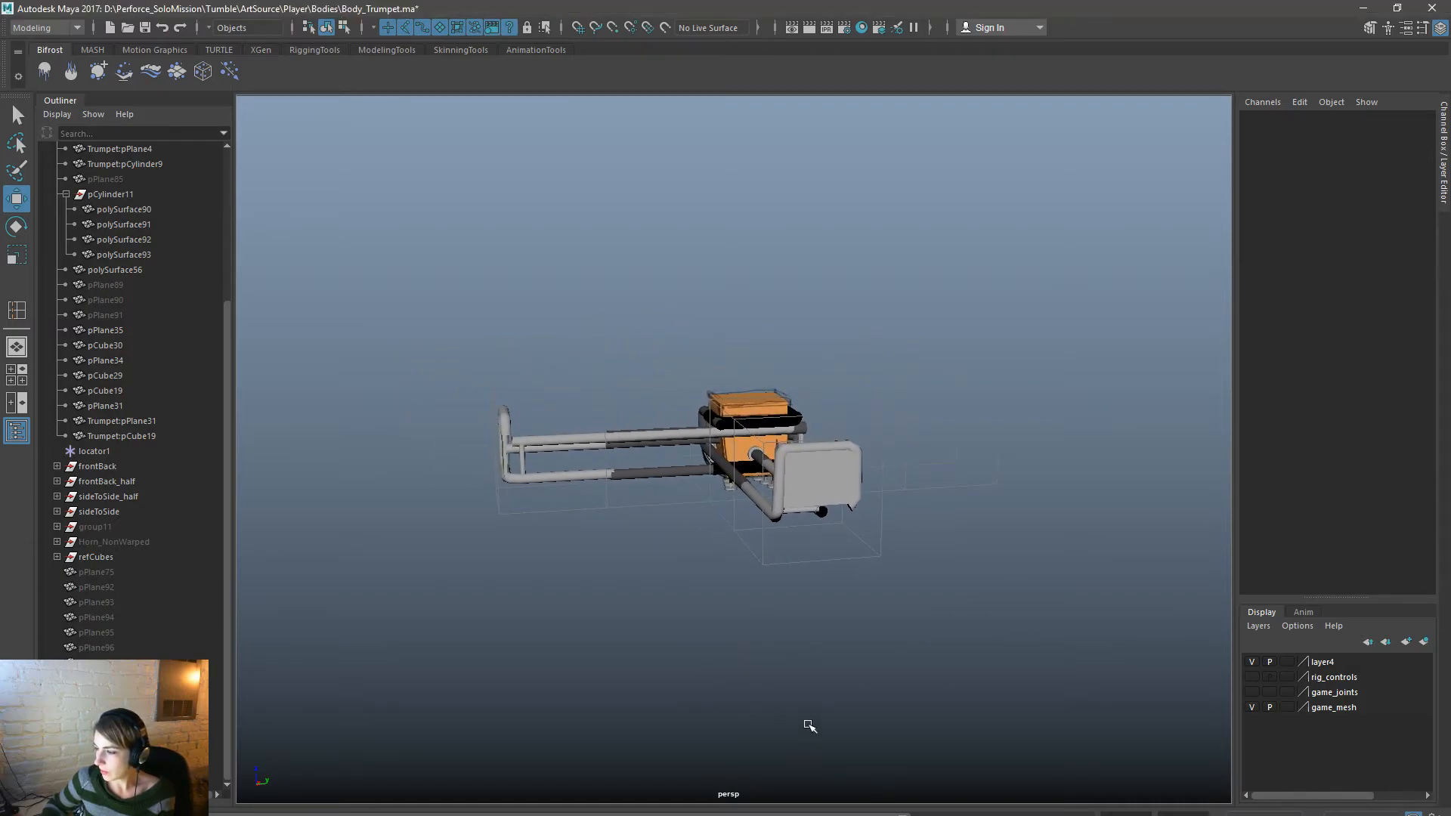
pyautogui.keyDown('alt'); pyautogui.moveTo(770, 701); pyautogui.dragTo(548, 554); pyautogui.keyUp('alt')
pyautogui.keyDown('alt'); pyautogui.moveTo(871, 633); pyautogui.dragTo(976, 641); pyautogui.keyUp('alt')
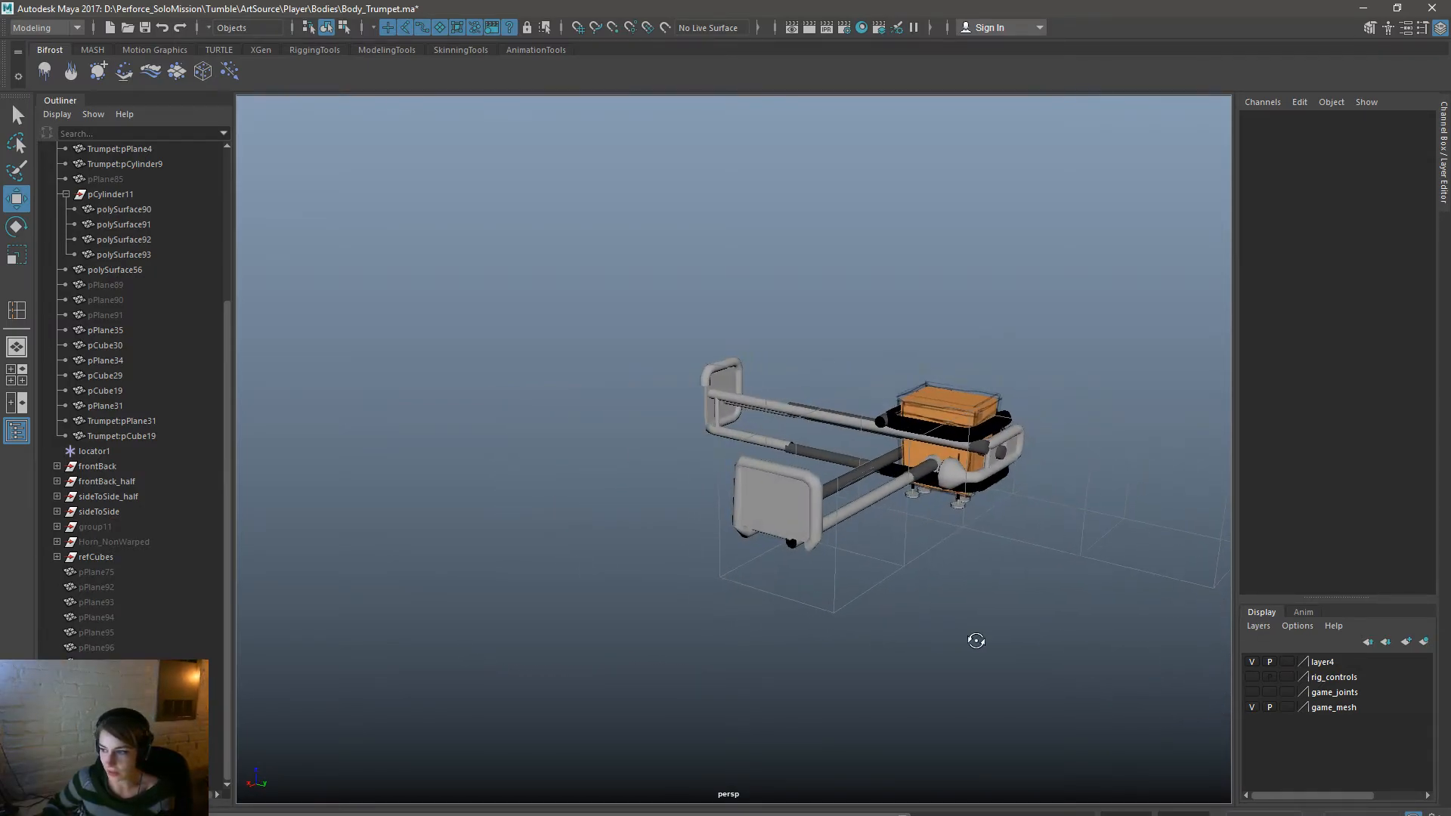
pyautogui.keyDown('alt'); pyautogui.moveTo(582, 539); pyautogui.dragTo(744, 563, button='right'); pyautogui.keyUp('alt')
pyautogui.keyDown('alt'); pyautogui.moveTo(771, 567); pyautogui.dragTo(561, 595); pyautogui.keyUp('alt')
pyautogui.keyDown('alt'); pyautogui.moveTo(561, 595); pyautogui.dragTo(627, 631, button='right'); pyautogui.keyUp('alt')
pyautogui.click(528, 618)
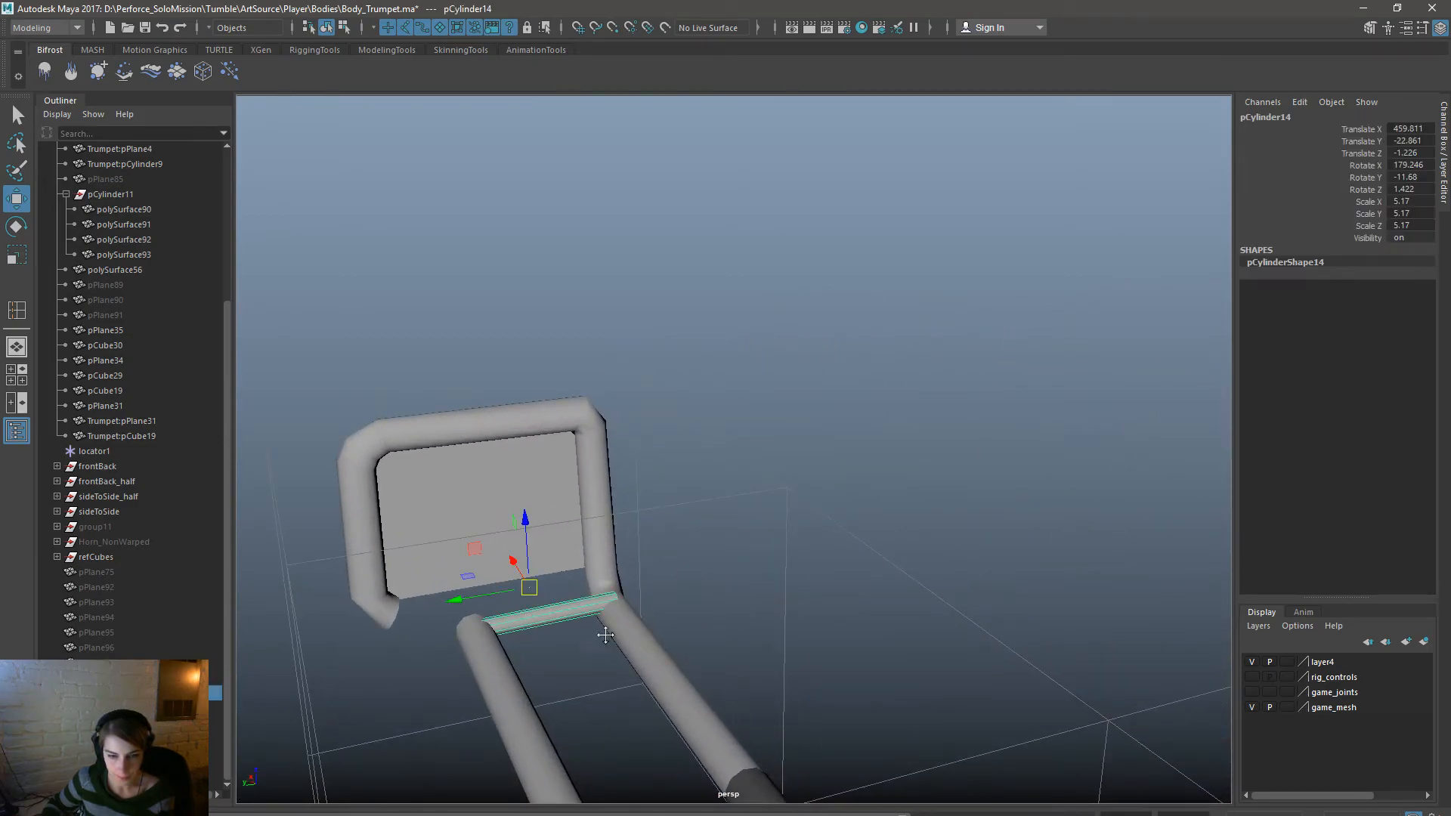
pyautogui.keyDown('alt'); pyautogui.moveTo(604, 637); pyautogui.dragTo(721, 590, button='middle'); pyautogui.keyUp('alt')
pyautogui.keyDown('alt'); pyautogui.moveTo(642, 582); pyautogui.dragTo(712, 616, button='right'); pyautogui.keyUp('alt')
pyautogui.moveTo(601, 509); pyautogui.dragTo(608, 516)
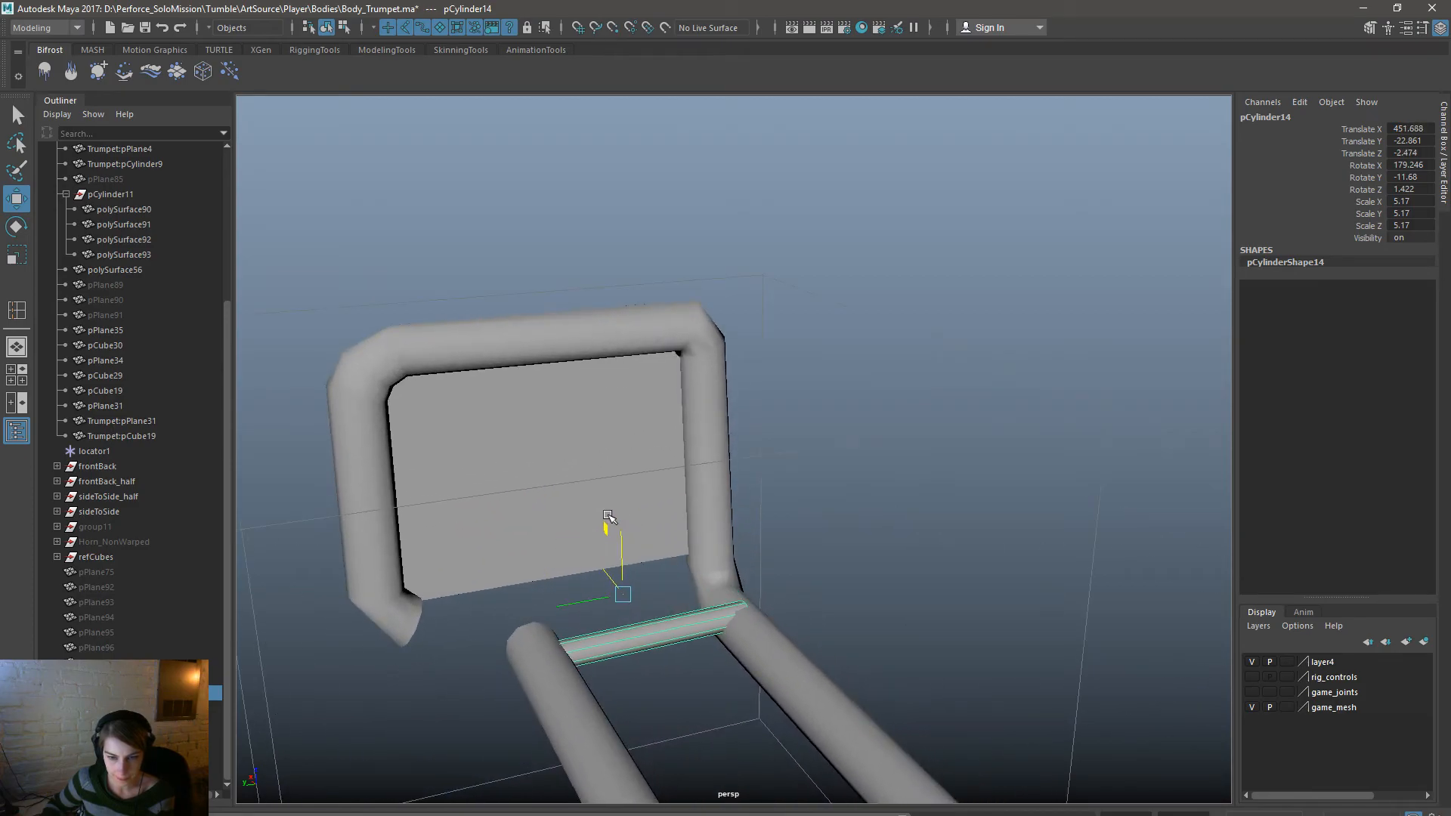
pyautogui.moveTo(621, 518); pyautogui.dragTo(614, 506, button='middle')
pyautogui.keyDown('alt'); pyautogui.moveTo(631, 528); pyautogui.dragTo(1026, 570); pyautogui.keyUp('alt')
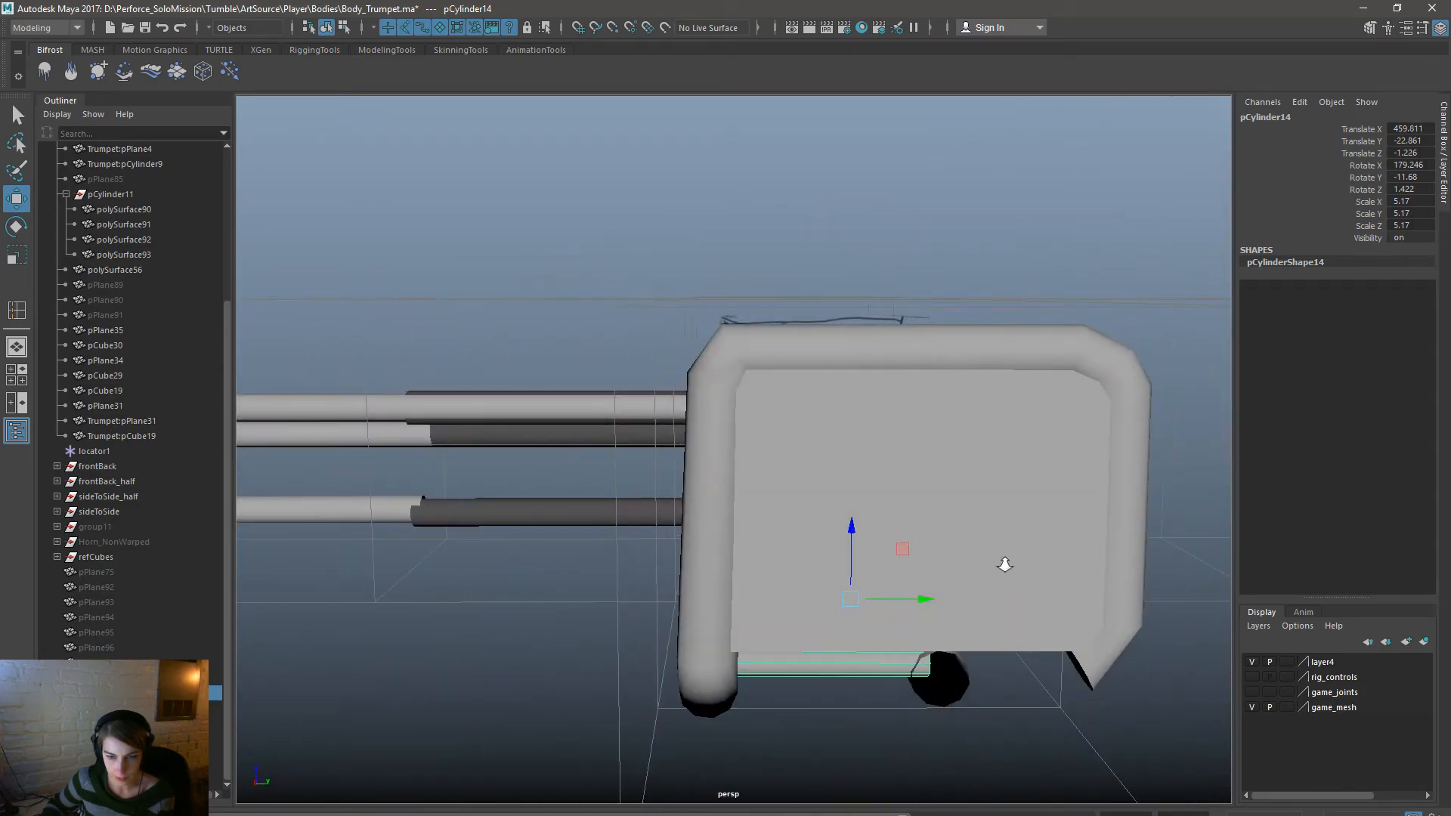
# Inspect the whole model from several angles to check how the panel and crossbar sit as the extensions change pose.
pyautogui.keyDown('alt'); pyautogui.moveTo(1027, 570); pyautogui.dragTo(642, 514, button='right'); pyautogui.keyUp('alt')
pyautogui.keyDown('alt'); pyautogui.moveTo(899, 593); pyautogui.dragTo(517, 479); pyautogui.keyUp('alt')
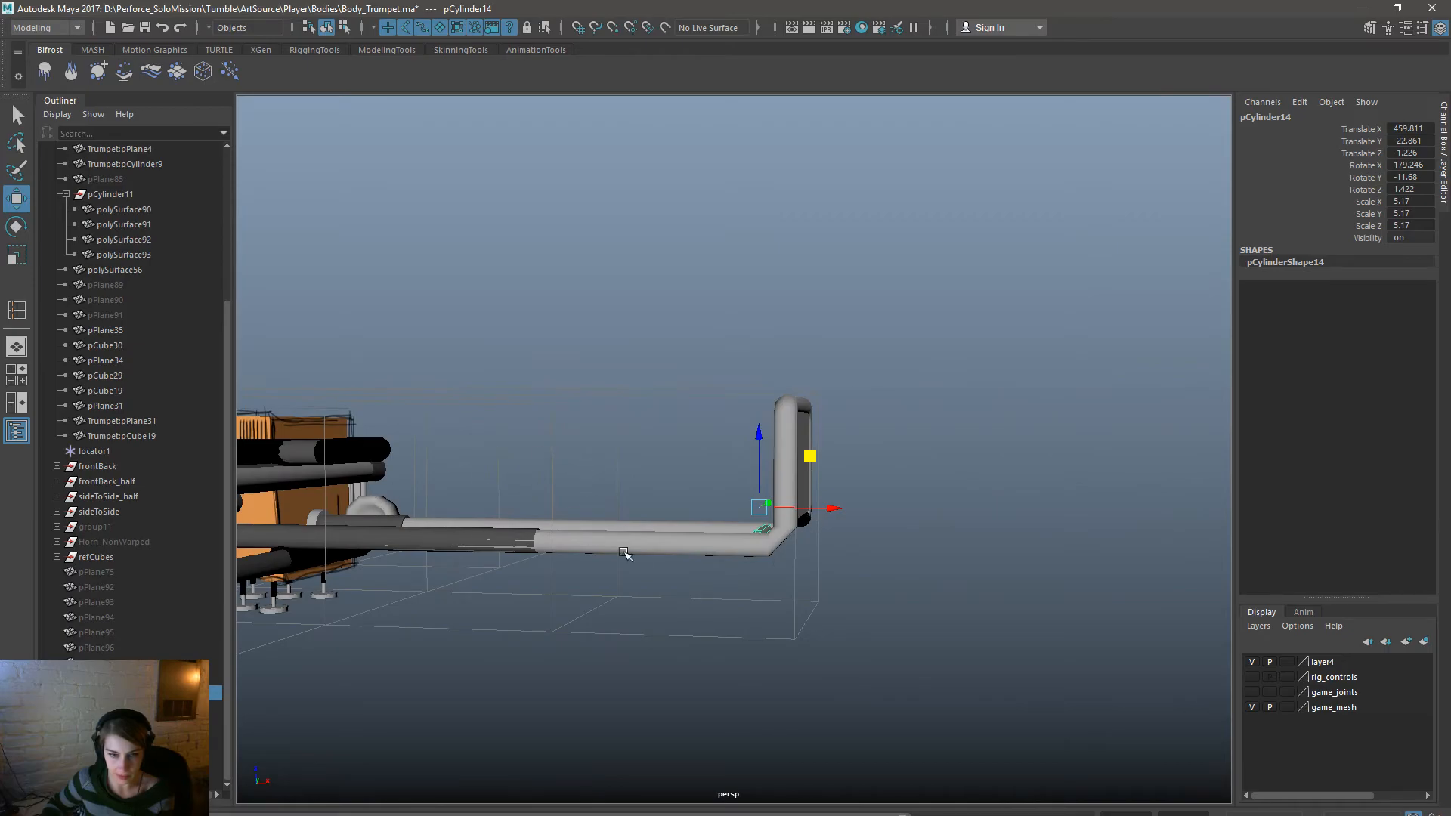
pyautogui.moveTo(729, 552)
pyautogui.keyDown('alt'); pyautogui.mouseDown()
pyautogui.moveTo(904, 590)
pyautogui.moveTo(730, 551)
pyautogui.mouseUp(); pyautogui.keyUp('alt')
pyautogui.click(892, 668)
pyautogui.moveTo(892, 669)
pyautogui.keyDown('alt'); pyautogui.mouseDown()
pyautogui.moveTo(660, 693)
pyautogui.moveTo(709, 680)
pyautogui.moveTo(713, 759)
pyautogui.moveTo(874, 667)
pyautogui.moveTo(719, 615)
pyautogui.moveTo(760, 660)
pyautogui.moveTo(920, 671)
pyautogui.mouseUp(); pyautogui.keyUp('alt')
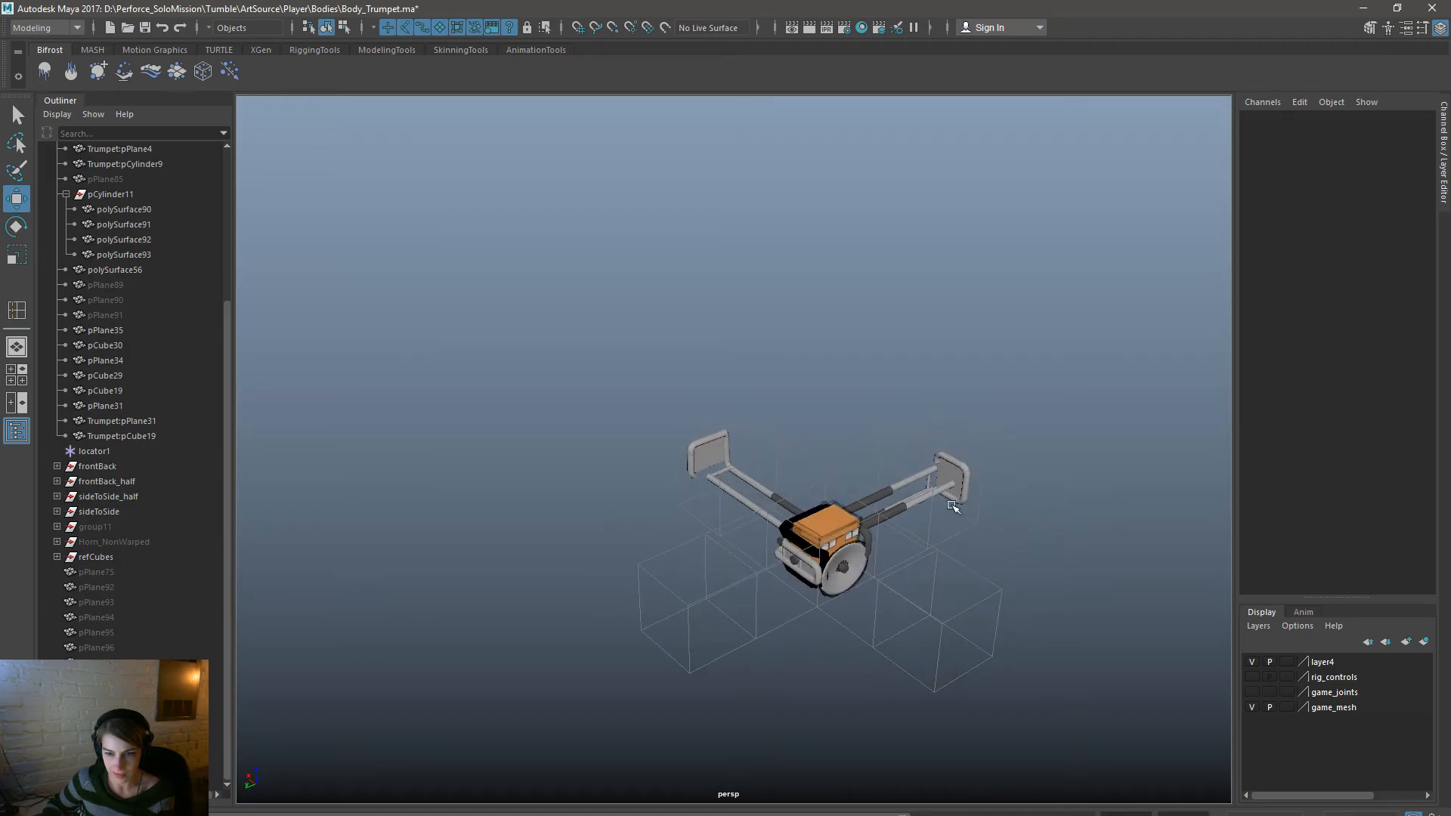
pyautogui.keyDown('alt'); pyautogui.moveTo(782, 505); pyautogui.dragTo(736, 525); pyautogui.keyUp('alt')
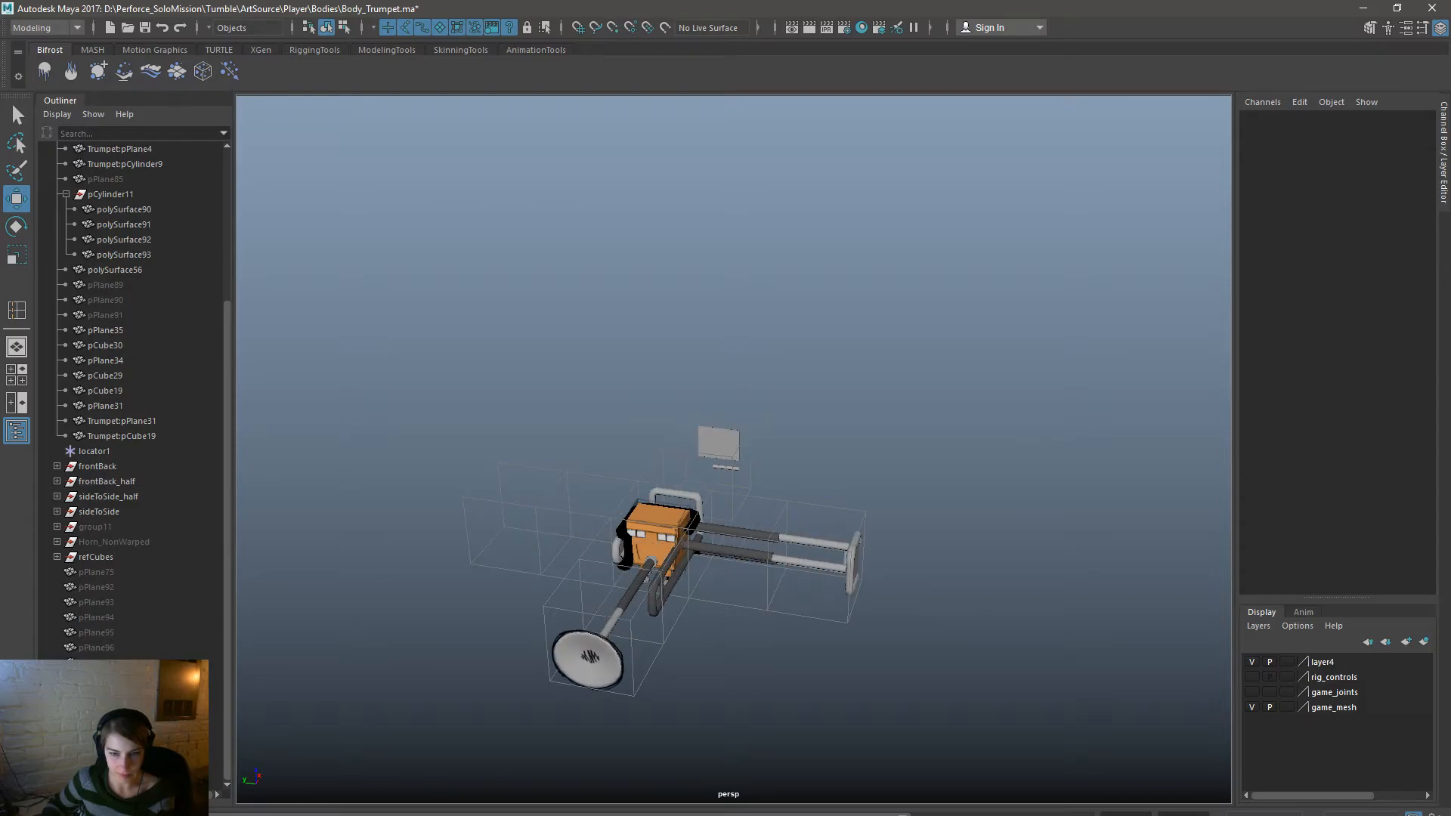
pyautogui.keyDown('alt'); pyautogui.moveTo(838, 521); pyautogui.dragTo(922, 536); pyautogui.keyUp('alt')
# Parent the flat panel and the crossbar to the widened pipe frame.
pyautogui.keyDown('alt'); pyautogui.moveTo(645, 447); pyautogui.dragTo(1093, 649, button='right'); pyautogui.keyUp('alt')
pyautogui.click(722, 524)
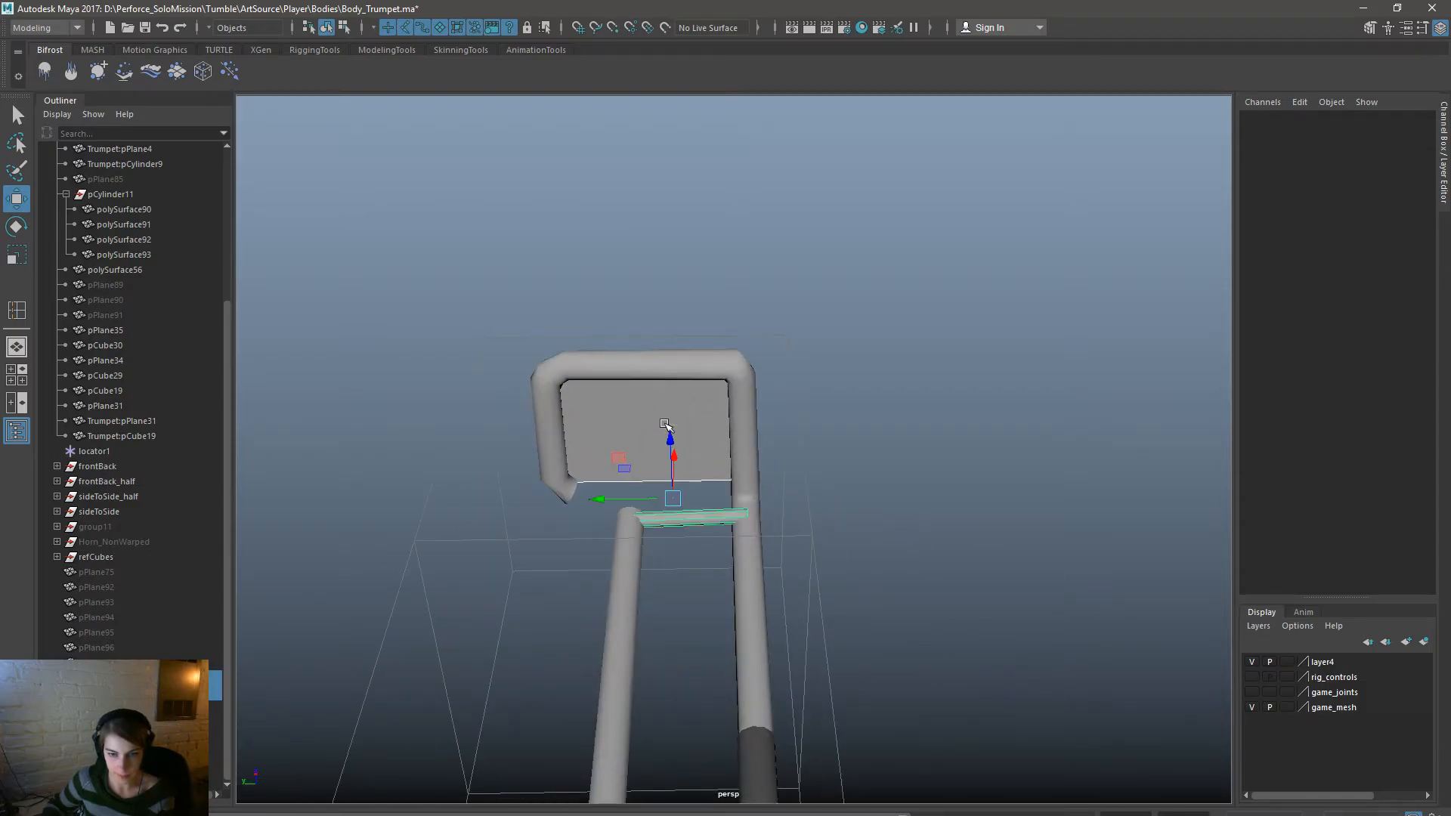
pyautogui.keyDown('shift'); pyautogui.click(714, 372); pyautogui.keyUp('shift')
pyautogui.press('p')
pyautogui.click(887, 643)
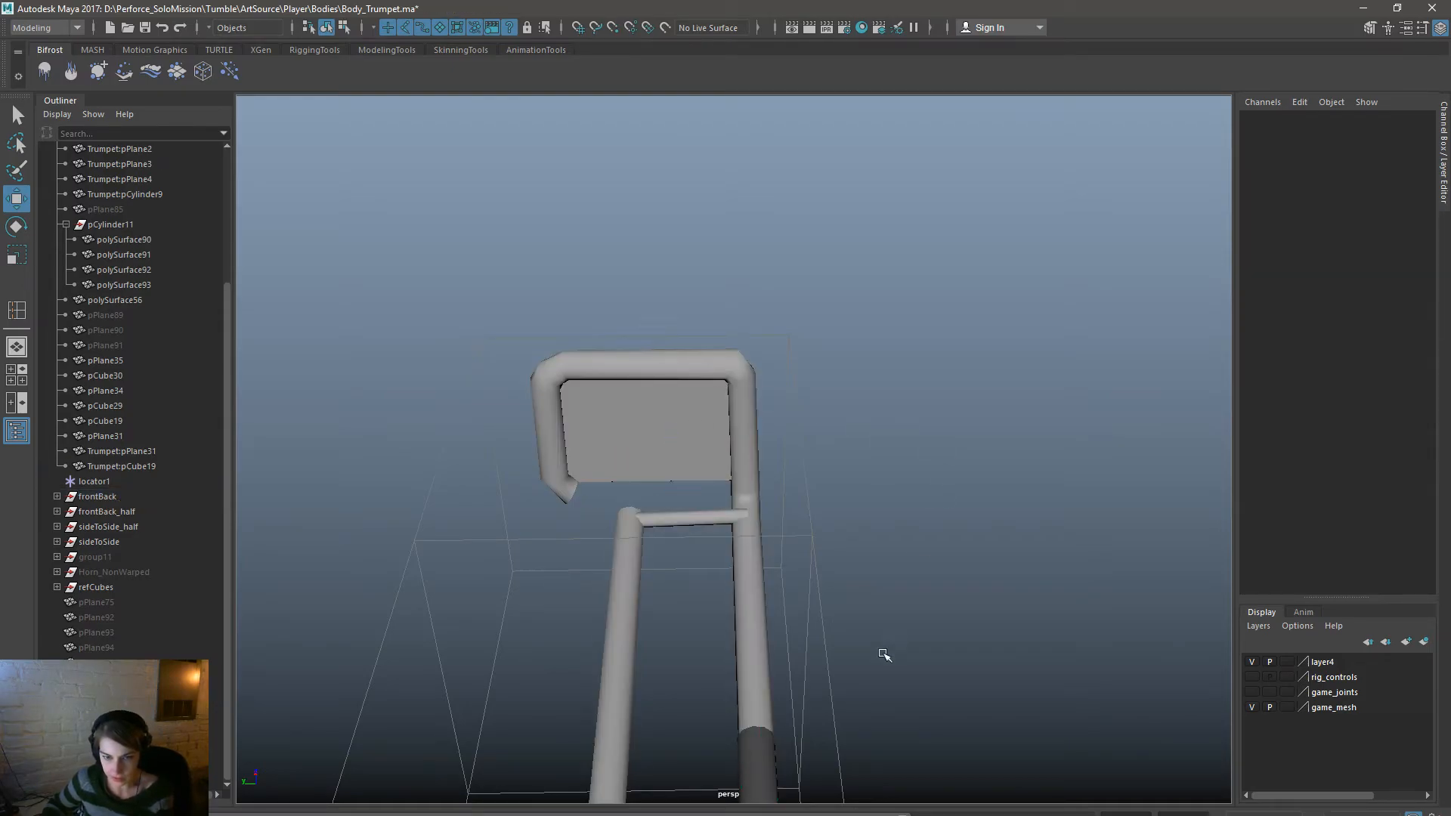
# Step through the keyed poses and check from several angles that the panel and crossbar follow the frame.
pyautogui.keyDown('alt'); pyautogui.moveTo(1186, 684); pyautogui.dragTo(1050, 675, button='right'); pyautogui.keyUp('alt')
pyautogui.keyDown('alt'); pyautogui.moveTo(1051, 675); pyautogui.dragTo(566, 748); pyautogui.keyUp('alt')
pyautogui.press('.')
pyautogui.press('.')
pyautogui.press('.')
pyautogui.press('.')
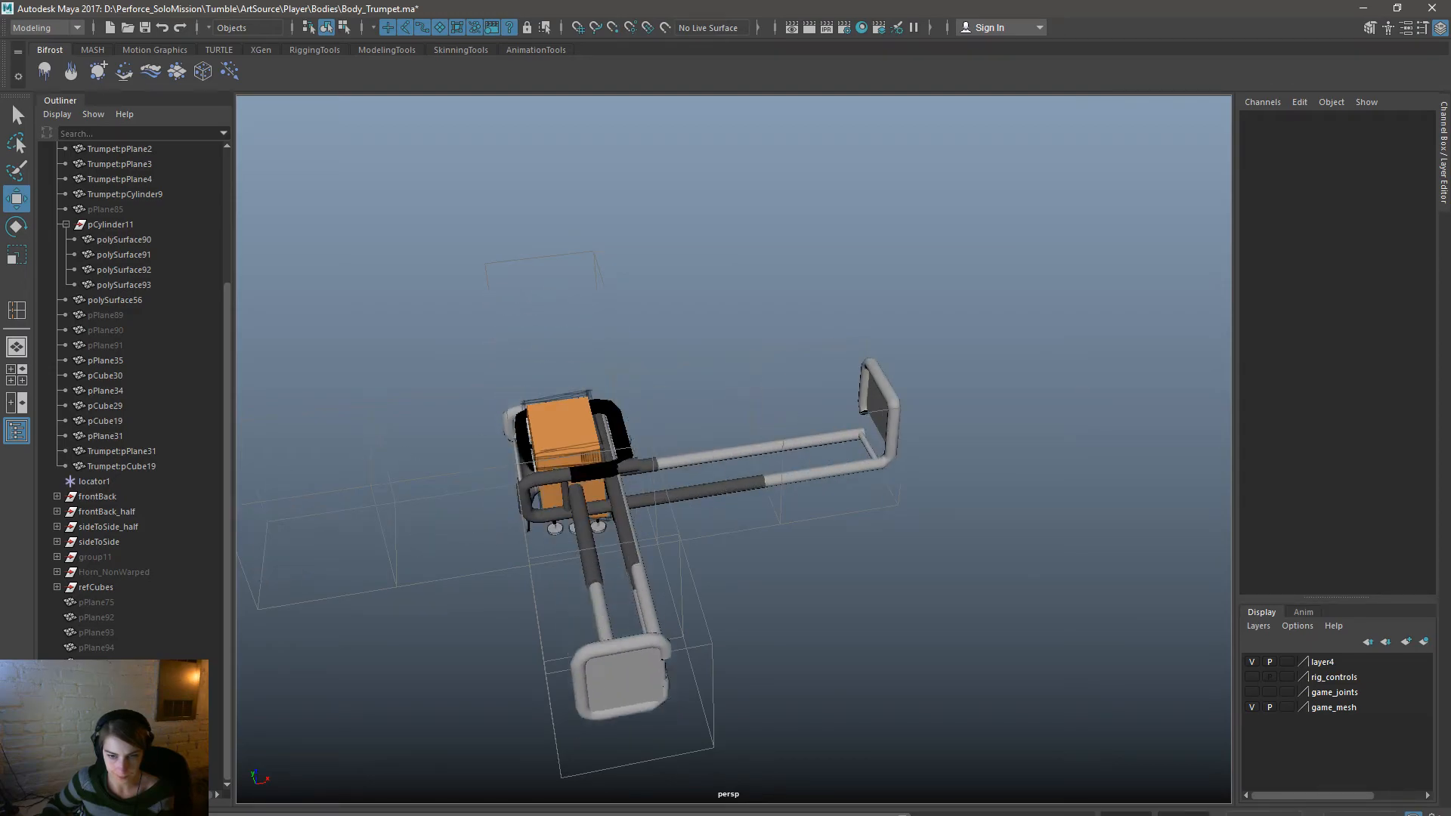
pyautogui.press('.')
pyautogui.press('.')
pyautogui.keyDown('alt'); pyautogui.moveTo(1003, 476); pyautogui.dragTo(697, 449); pyautogui.keyUp('alt')
pyautogui.keyDown('alt'); pyautogui.moveTo(1041, 612); pyautogui.dragTo(958, 613); pyautogui.keyUp('alt')
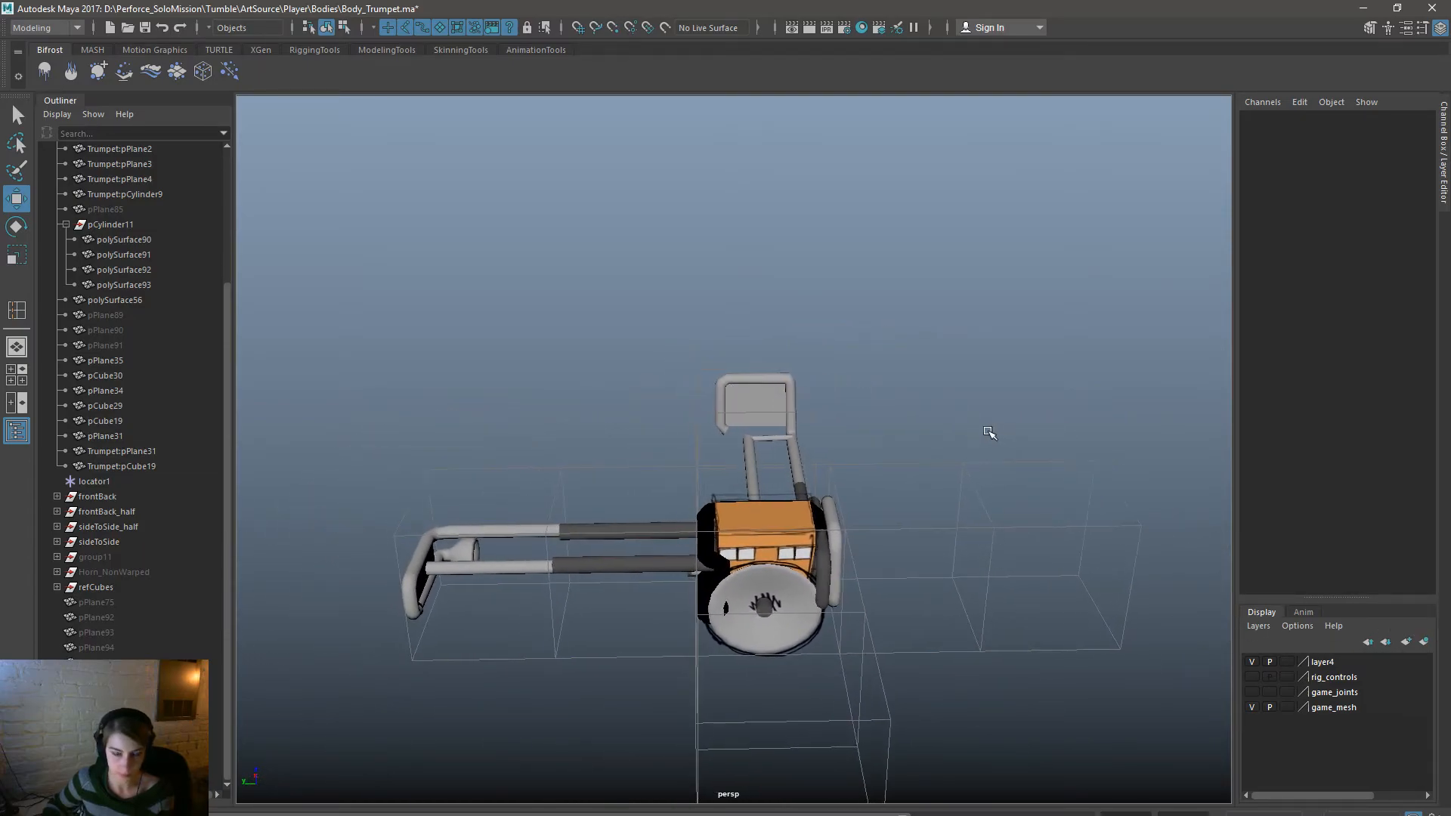
# Save the trumpet body scene and open the recent file Appendage_MasterRig.ma.
pyautogui.press('space')
pyautogui.moveTo(594, 254); pyautogui.dragTo(783, 703)
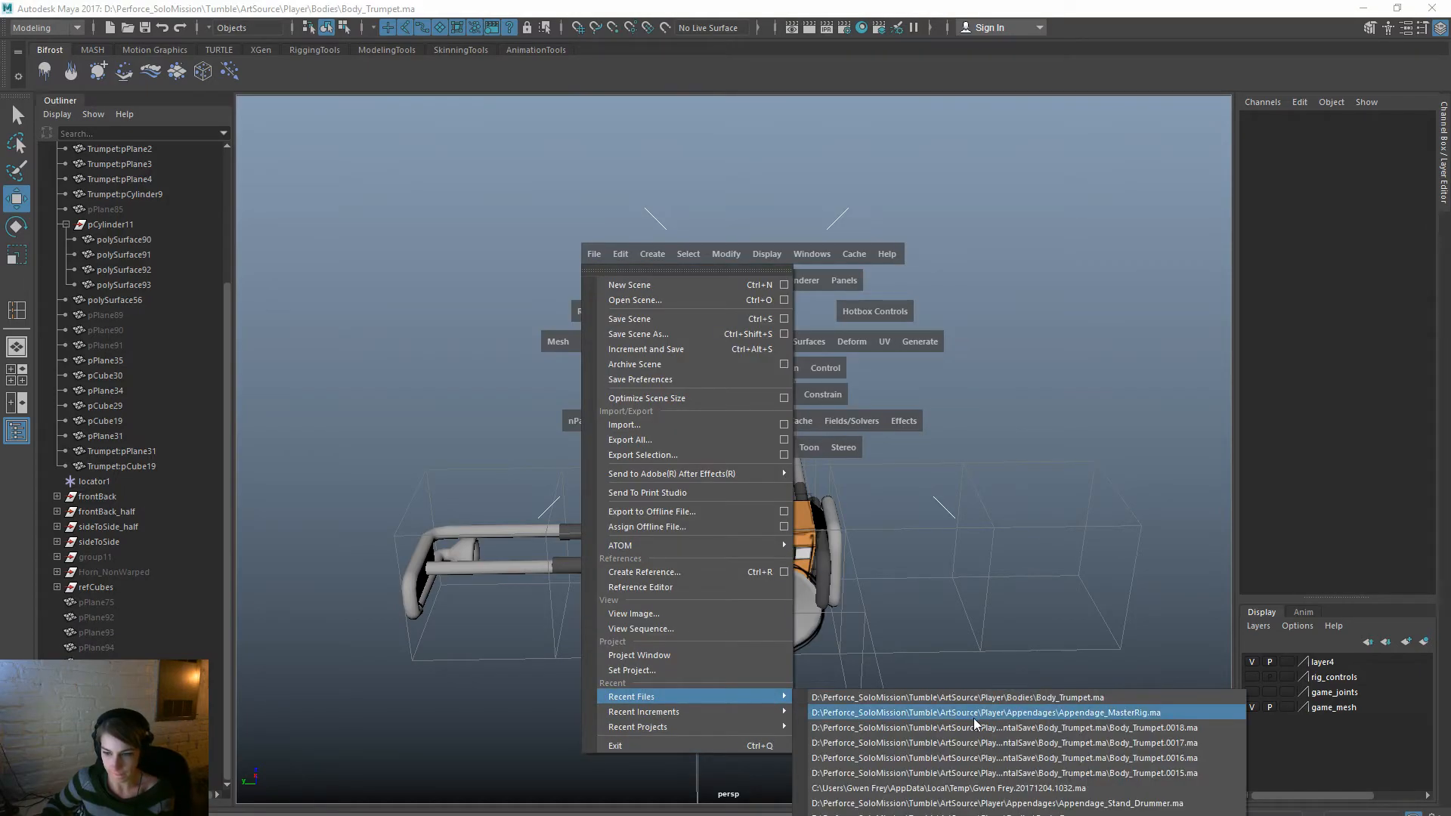
pyautogui.moveTo(975, 723); pyautogui.dragTo(977, 722)
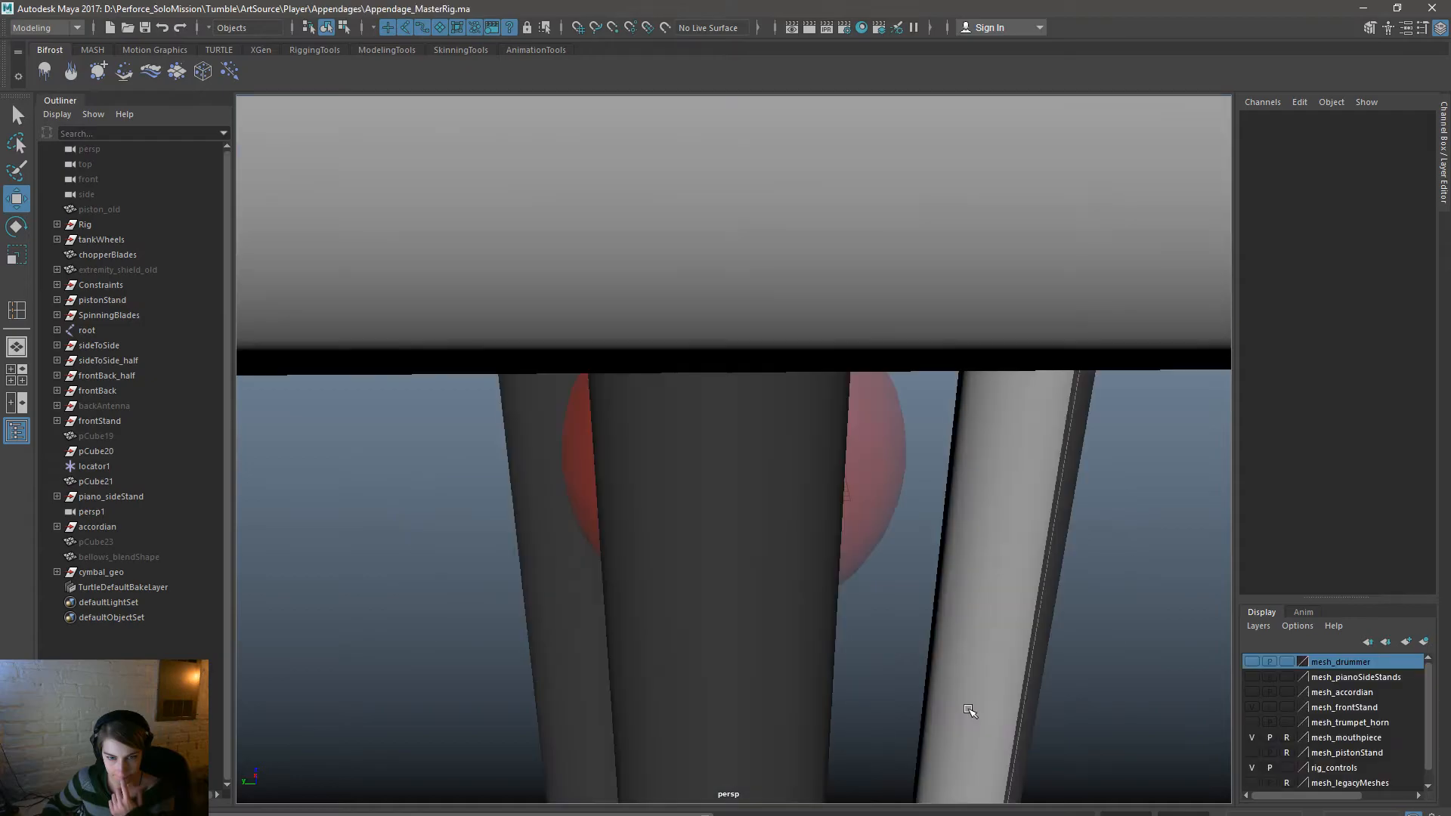
# Raise the rig's extremity_control by setting its Translate Z to 400.
pyautogui.keyDown('alt'); pyautogui.moveTo(954, 714); pyautogui.dragTo(874, 708, button='right'); pyautogui.keyUp('alt')
pyautogui.click(732, 413)
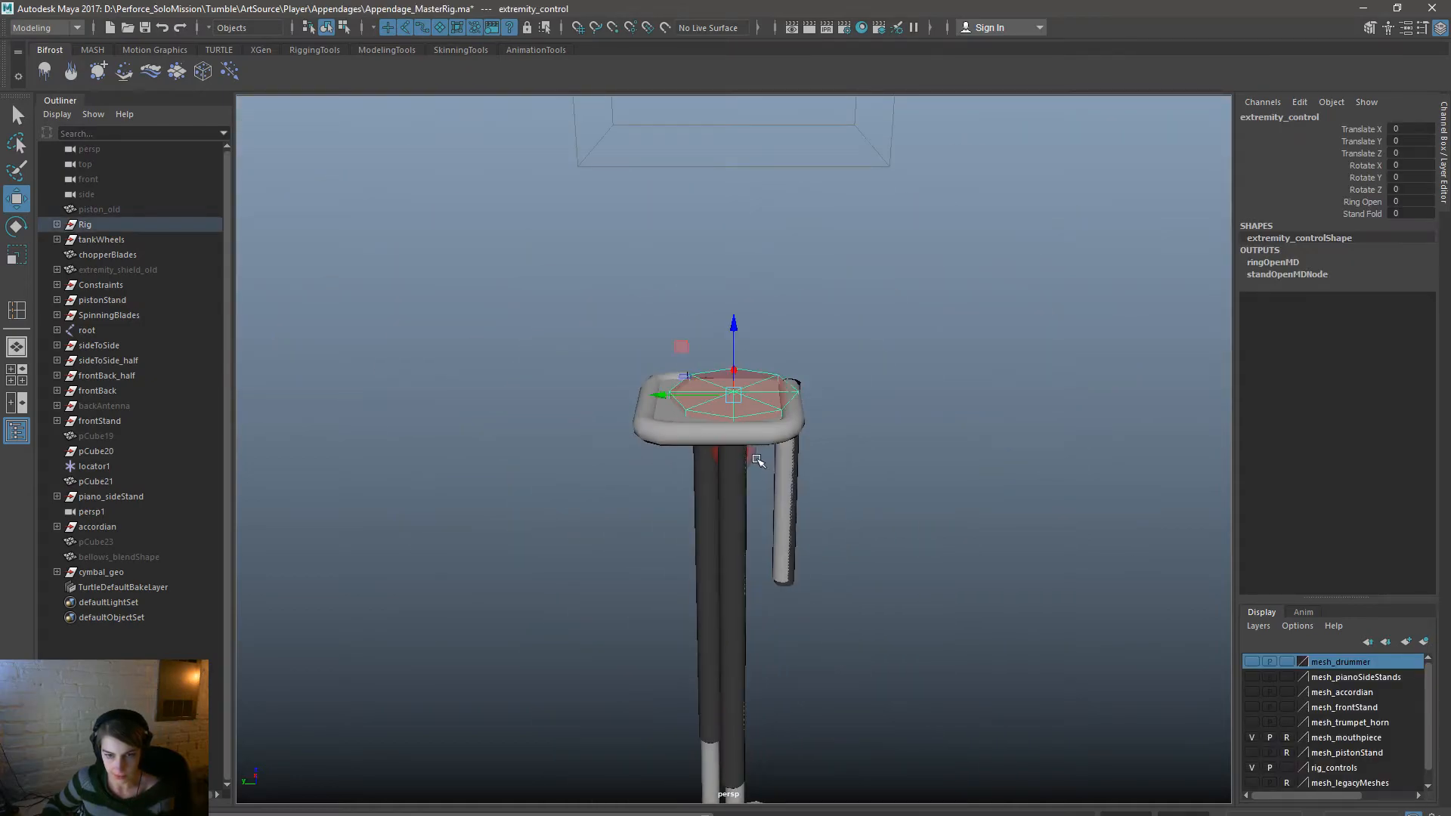
pyautogui.scroll(-4, 756, 459)
pyautogui.moveTo(734, 355); pyautogui.dragTo(1263, 117)
pyautogui.doubleClick(1412, 154)
pyautogui.write('400')
pyautogui.press('Return')
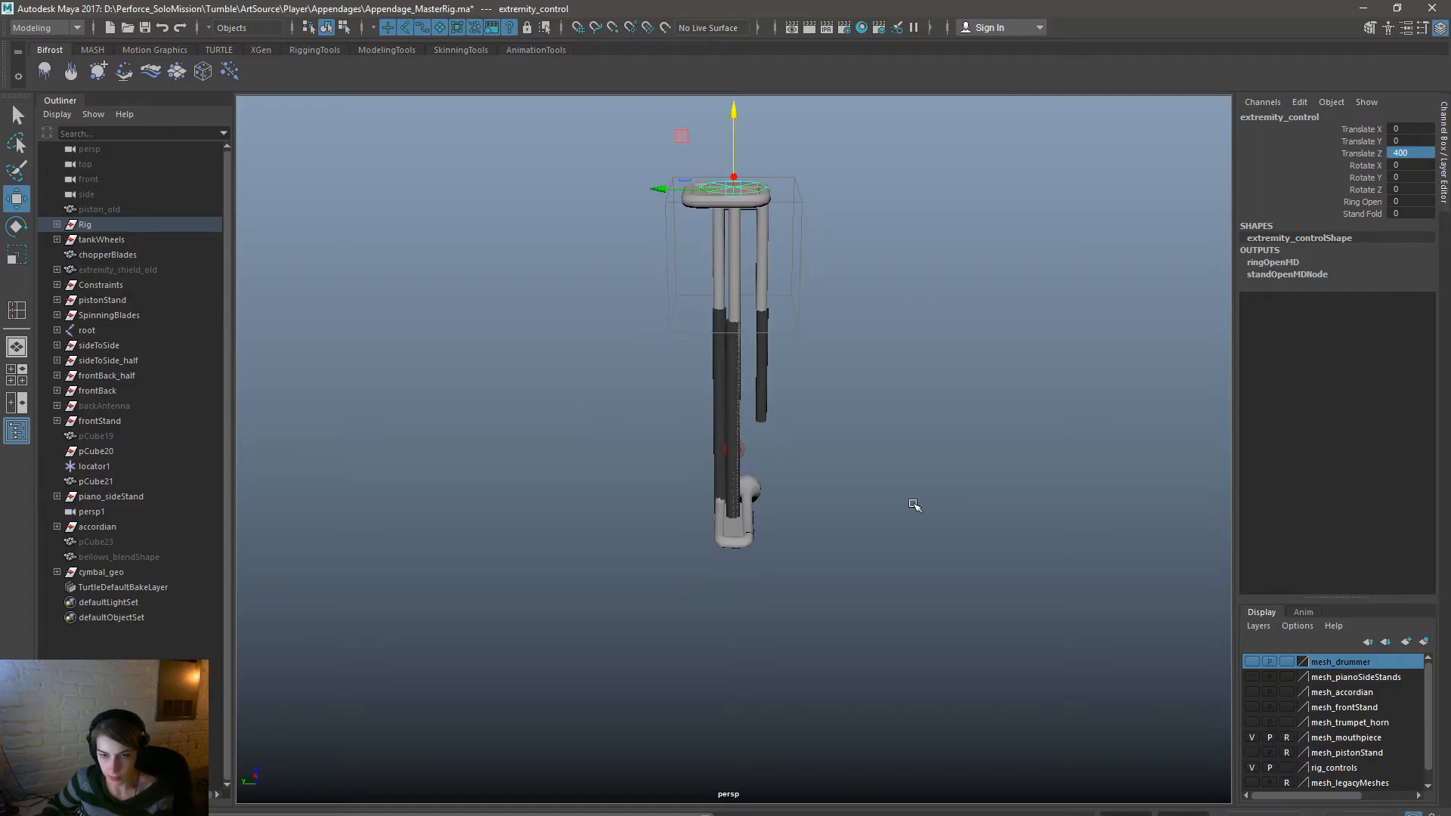
pyautogui.click(869, 529)
# Switch the viewport to the persp1 camera and frame the extended appendage.
pyautogui.keyDown('alt'); pyautogui.moveTo(874, 586); pyautogui.dragTo(705, 572); pyautogui.keyUp('alt')
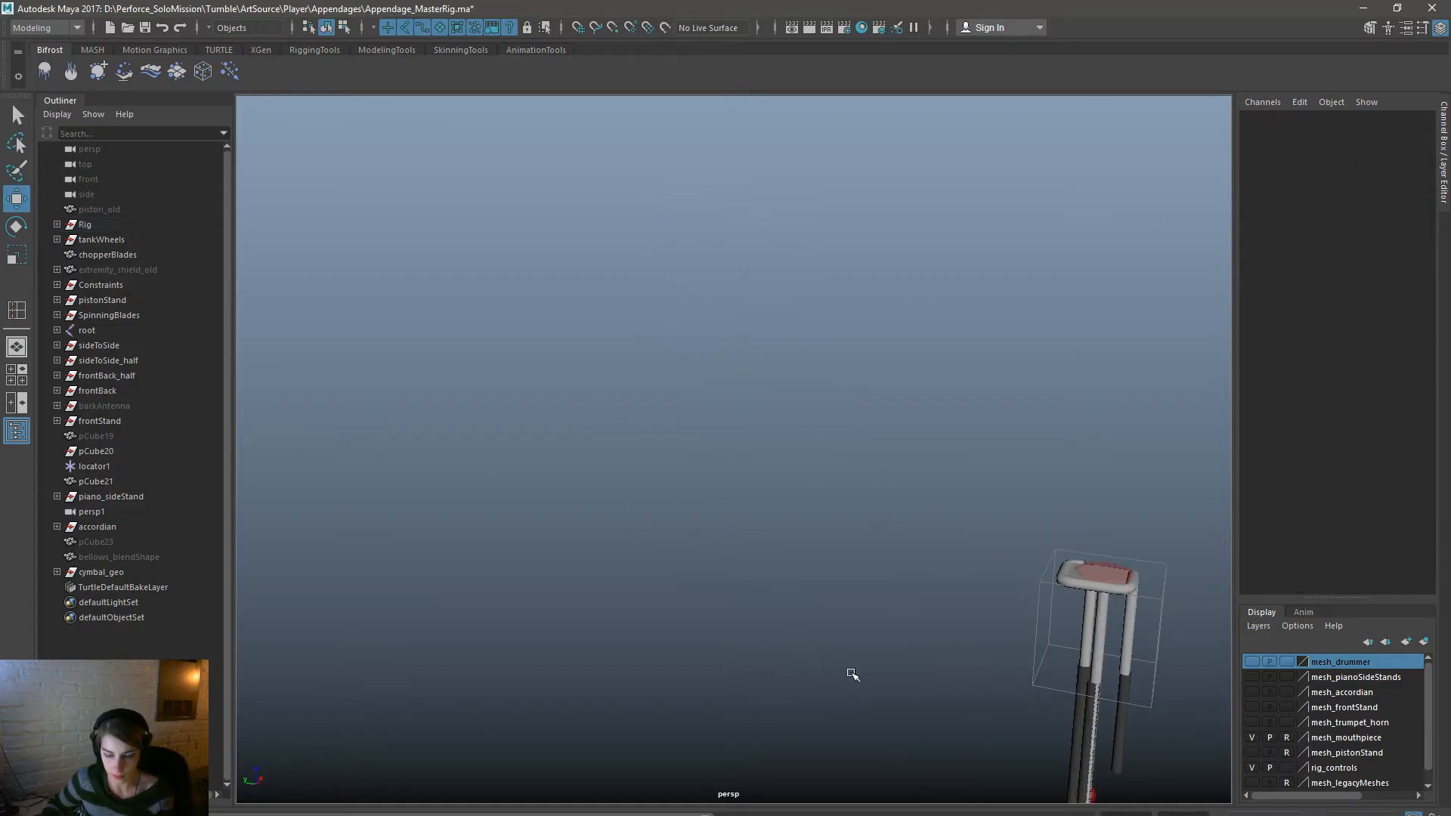
pyautogui.press('space')
pyautogui.moveTo(735, 493); pyautogui.dragTo(967, 529)
pyautogui.keyDown('alt'); pyautogui.moveTo(658, 542); pyautogui.dragTo(685, 529, button='right'); pyautogui.keyUp('alt')
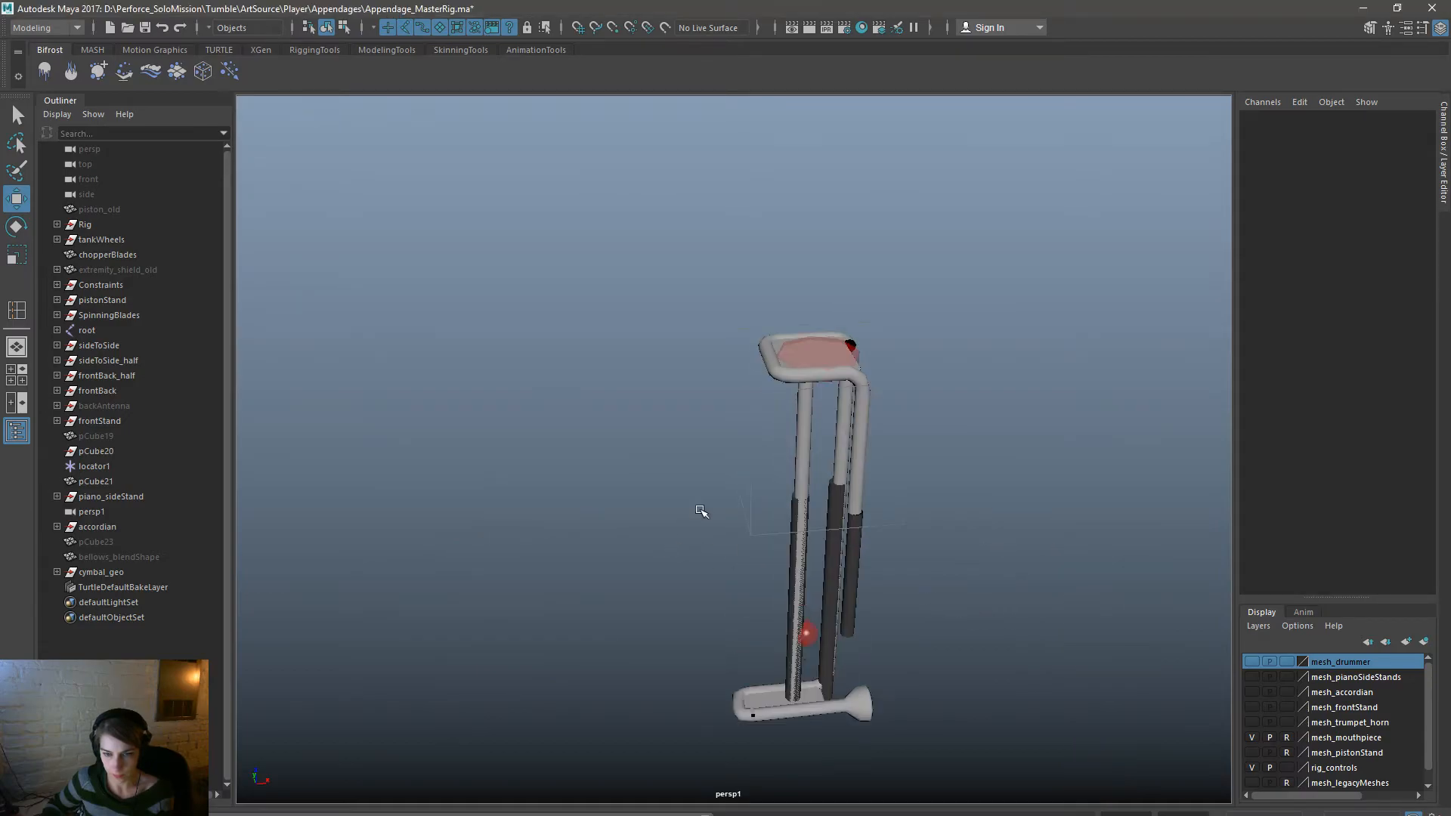
# Reference Body_Trumpet.ma from the Bodies folder into the master rig scene.
pyautogui.press('space')
pyautogui.moveTo(461, 302); pyautogui.dragTo(529, 616)
pyautogui.click(759, 629)
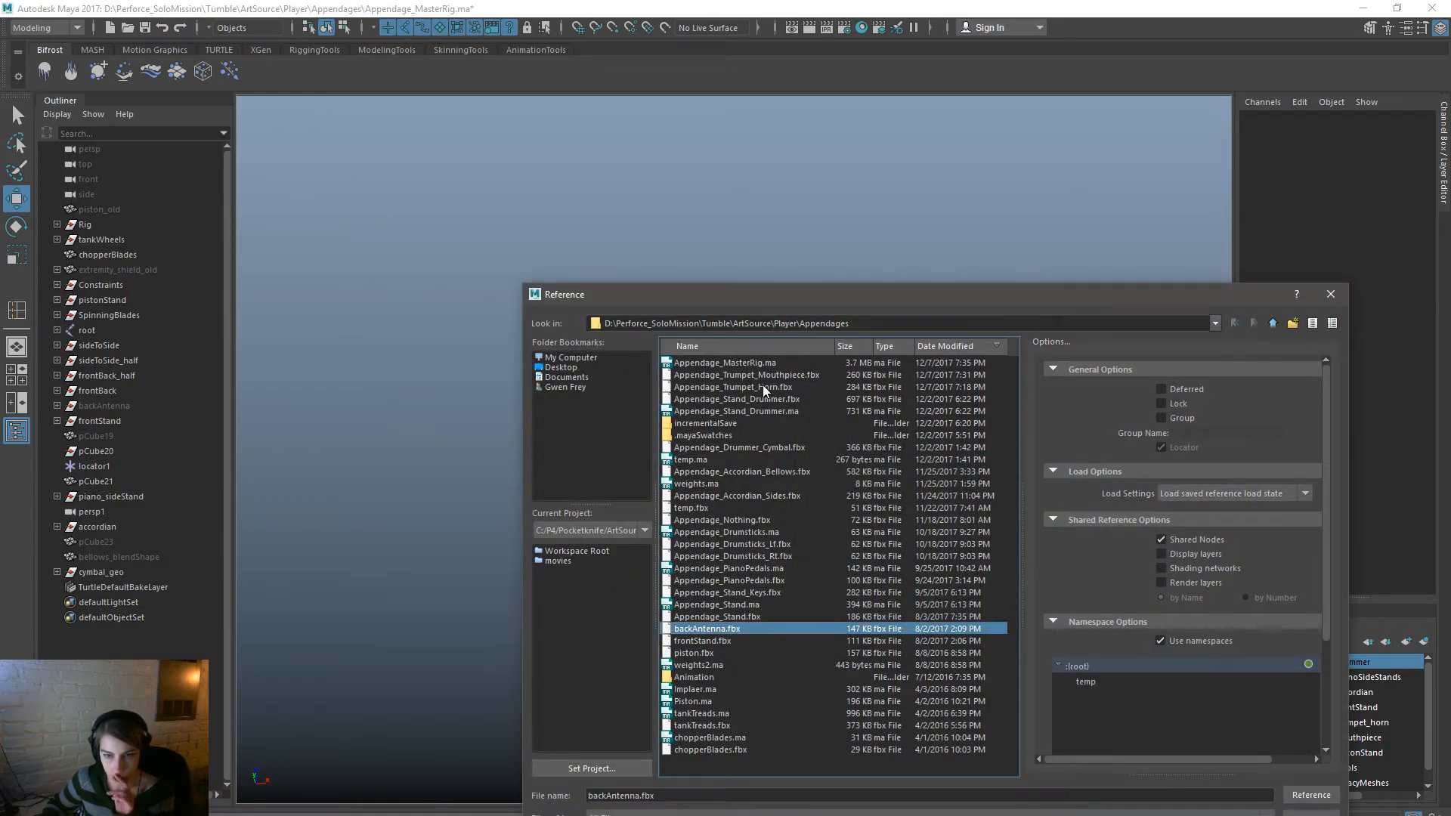
pyautogui.click(1273, 327)
pyautogui.doubleClick(715, 364)
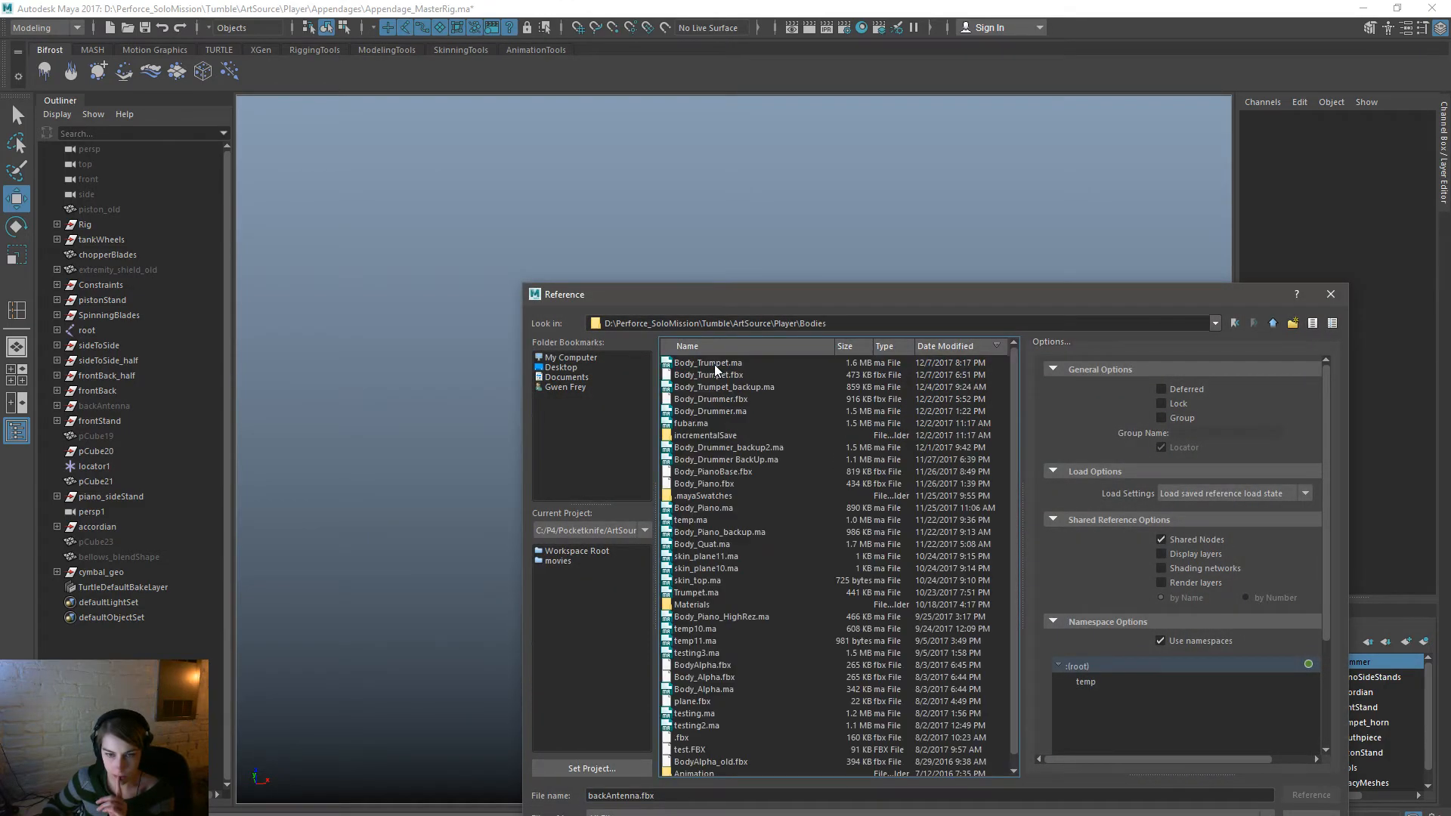
pyautogui.doubleClick(755, 361)
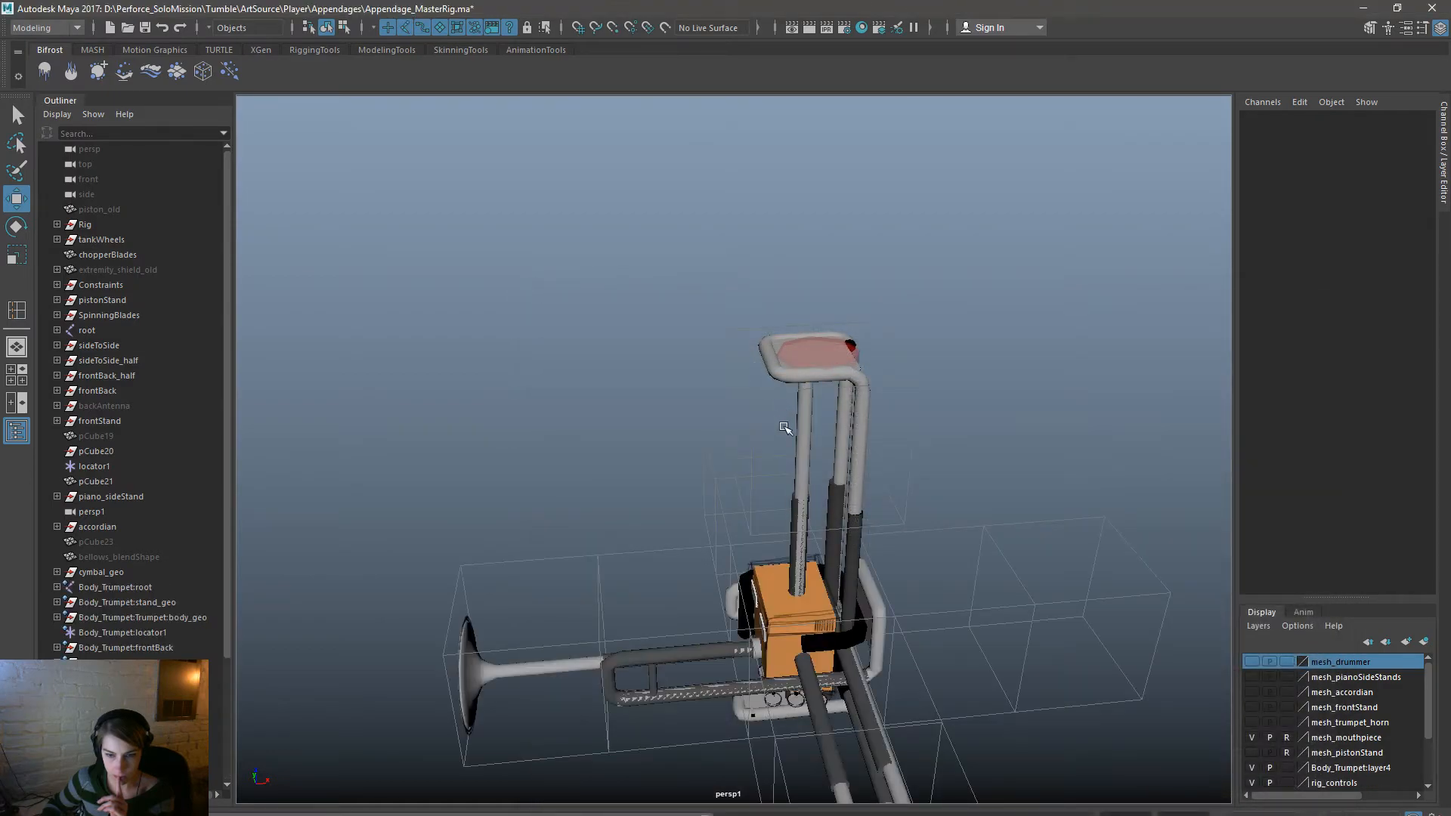
pyautogui.keyDown('alt'); pyautogui.moveTo(752, 707); pyautogui.dragTo(827, 563); pyautogui.keyUp('alt')
pyautogui.keyDown('alt'); pyautogui.moveTo(828, 563); pyautogui.dragTo(486, 492, button='right'); pyautogui.keyUp('alt')
pyautogui.keyDown('alt'); pyautogui.moveTo(486, 491); pyautogui.dragTo(513, 521); pyautogui.keyUp('alt')
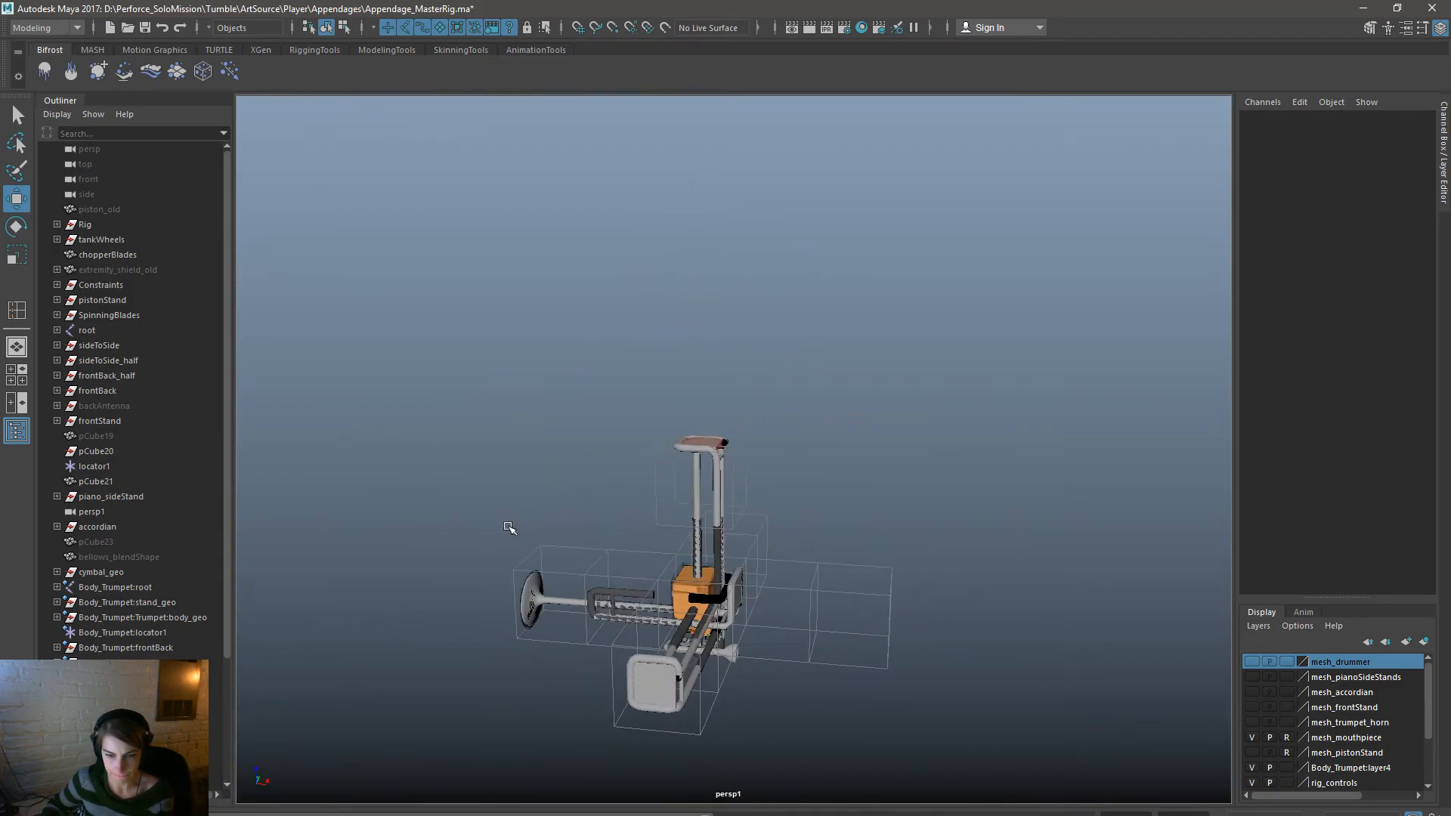
# Duplicate the referenced trumpet body's panelled pipe frame polySurface74 and unparent the copy to the scene's top level.
pyautogui.moveTo(755, 590)
pyautogui.keyDown('alt'); pyautogui.mouseDown()
pyautogui.moveTo(792, 706)
pyautogui.moveTo(843, 609)
pyautogui.moveTo(754, 583)
pyautogui.moveTo(851, 635)
pyautogui.moveTo(528, 724)
pyautogui.moveTo(680, 605)
pyautogui.moveTo(756, 567)
pyautogui.mouseUp(); pyautogui.keyUp('alt')
pyautogui.click(792, 707)
pyautogui.click(811, 675)
pyautogui.click(882, 478)
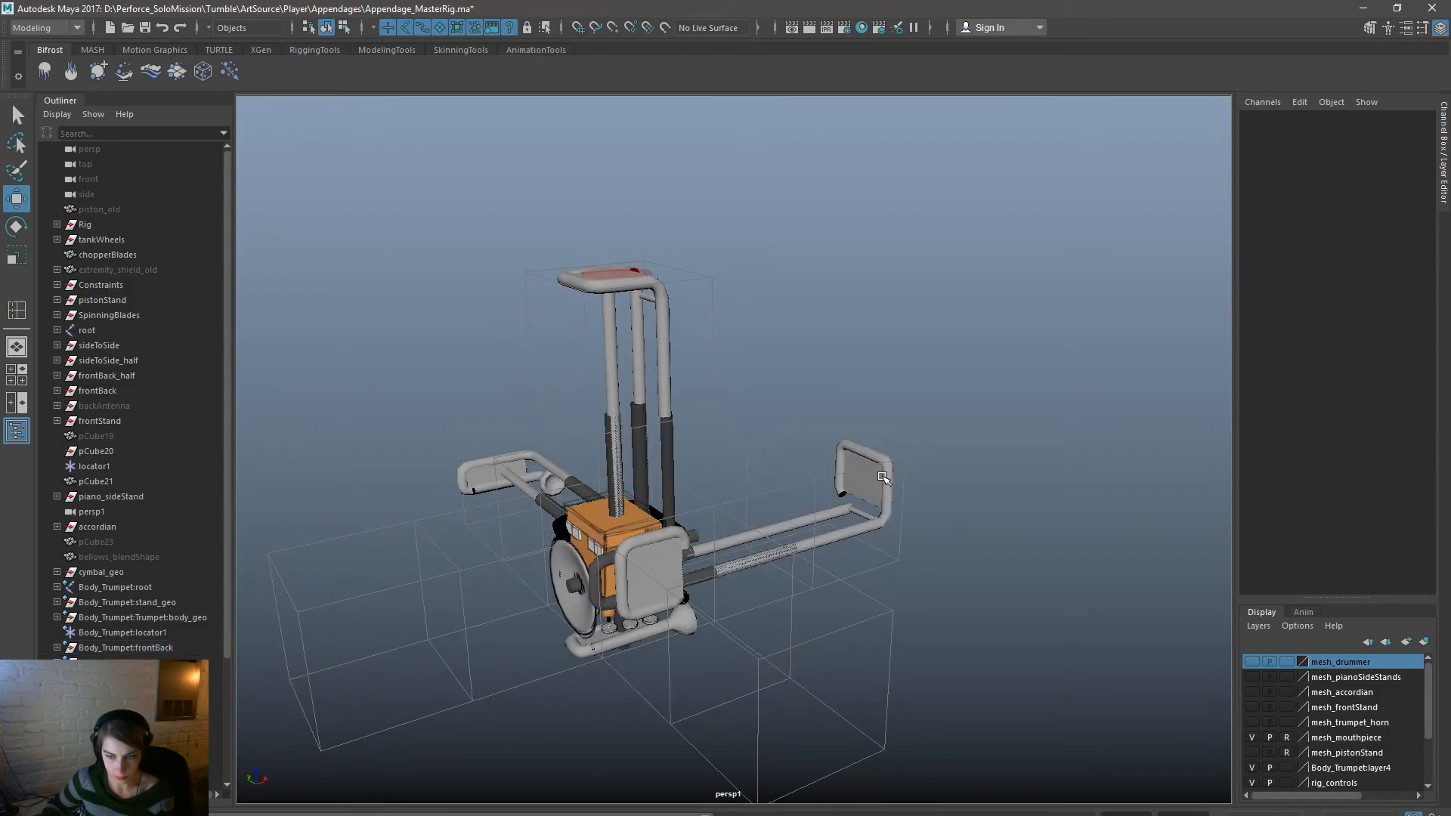
pyautogui.click(890, 474)
pyautogui.keyDown('alt'); pyautogui.moveTo(887, 479); pyautogui.dragTo(881, 576); pyautogui.keyUp('alt')
pyautogui.hotkey('ctrl', 'd')
pyautogui.hotkey('shift', 'p')
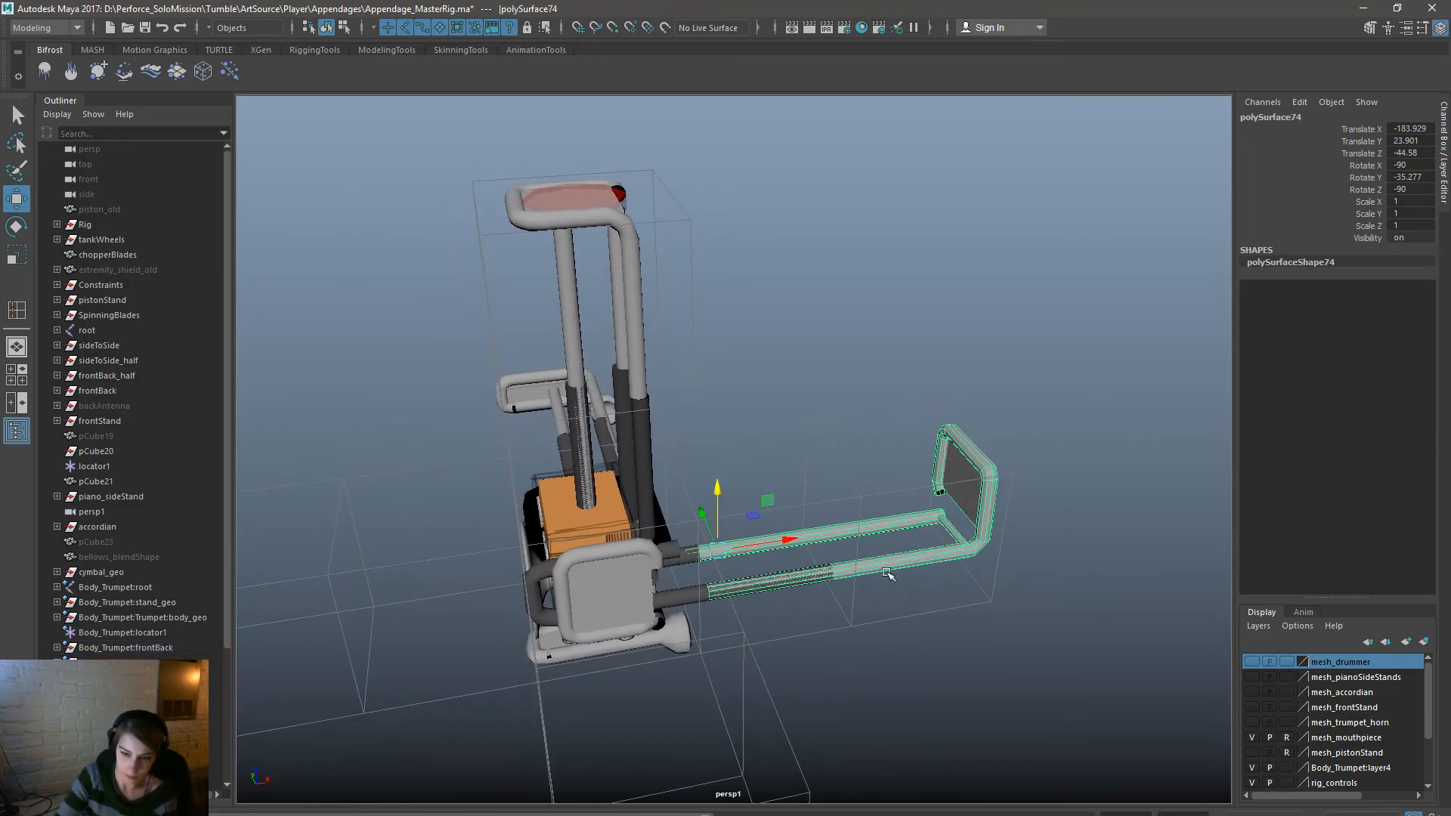
# Examine the referenced trumpet body's mouthpiece and compare it with the rig's existing trumpet_mouthpiece.
pyautogui.keyDown('alt'); pyautogui.moveTo(672, 692); pyautogui.dragTo(531, 579); pyautogui.keyUp('alt')
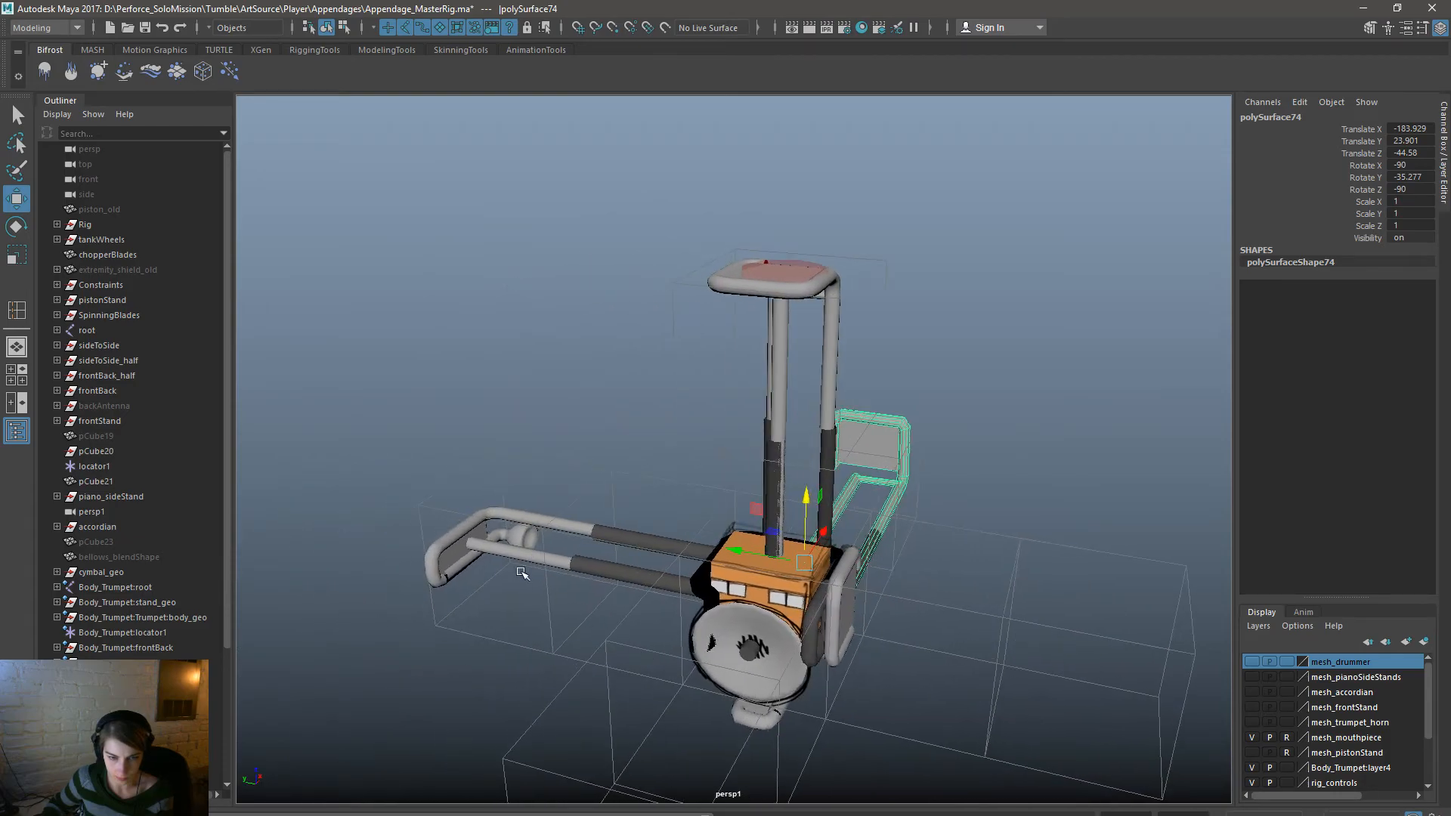
pyautogui.click(516, 536)
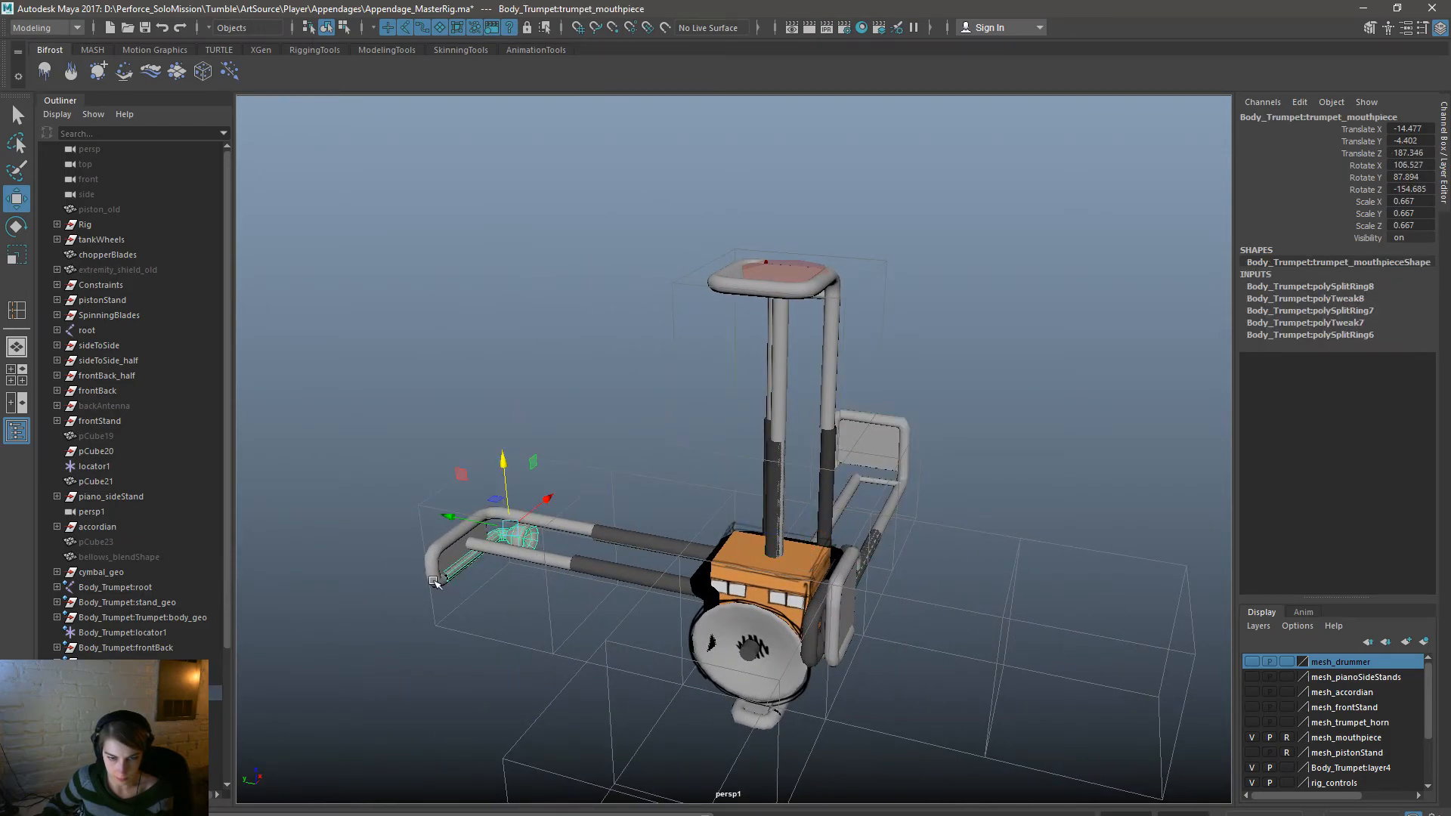
pyautogui.keyDown('alt'); pyautogui.moveTo(785, 724); pyautogui.dragTo(786, 646); pyautogui.keyUp('alt')
pyautogui.click(801, 620)
pyautogui.keyDown('alt'); pyautogui.moveTo(942, 658); pyautogui.dragTo(742, 616); pyautogui.keyUp('alt')
pyautogui.click(772, 597)
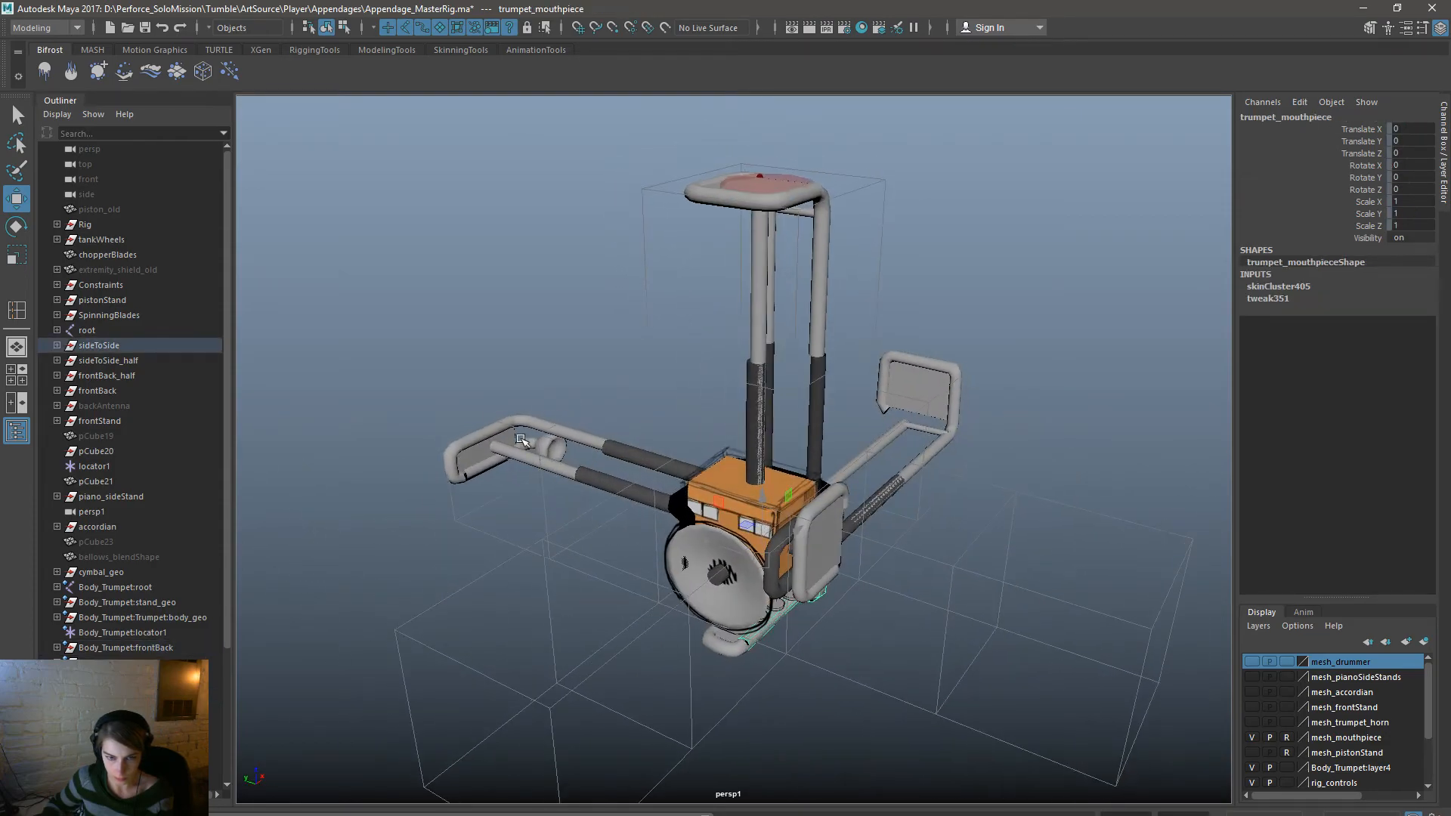
pyautogui.click(549, 444)
pyautogui.keyDown('alt'); pyautogui.moveTo(822, 540); pyautogui.dragTo(1048, 569); pyautogui.keyUp('alt')
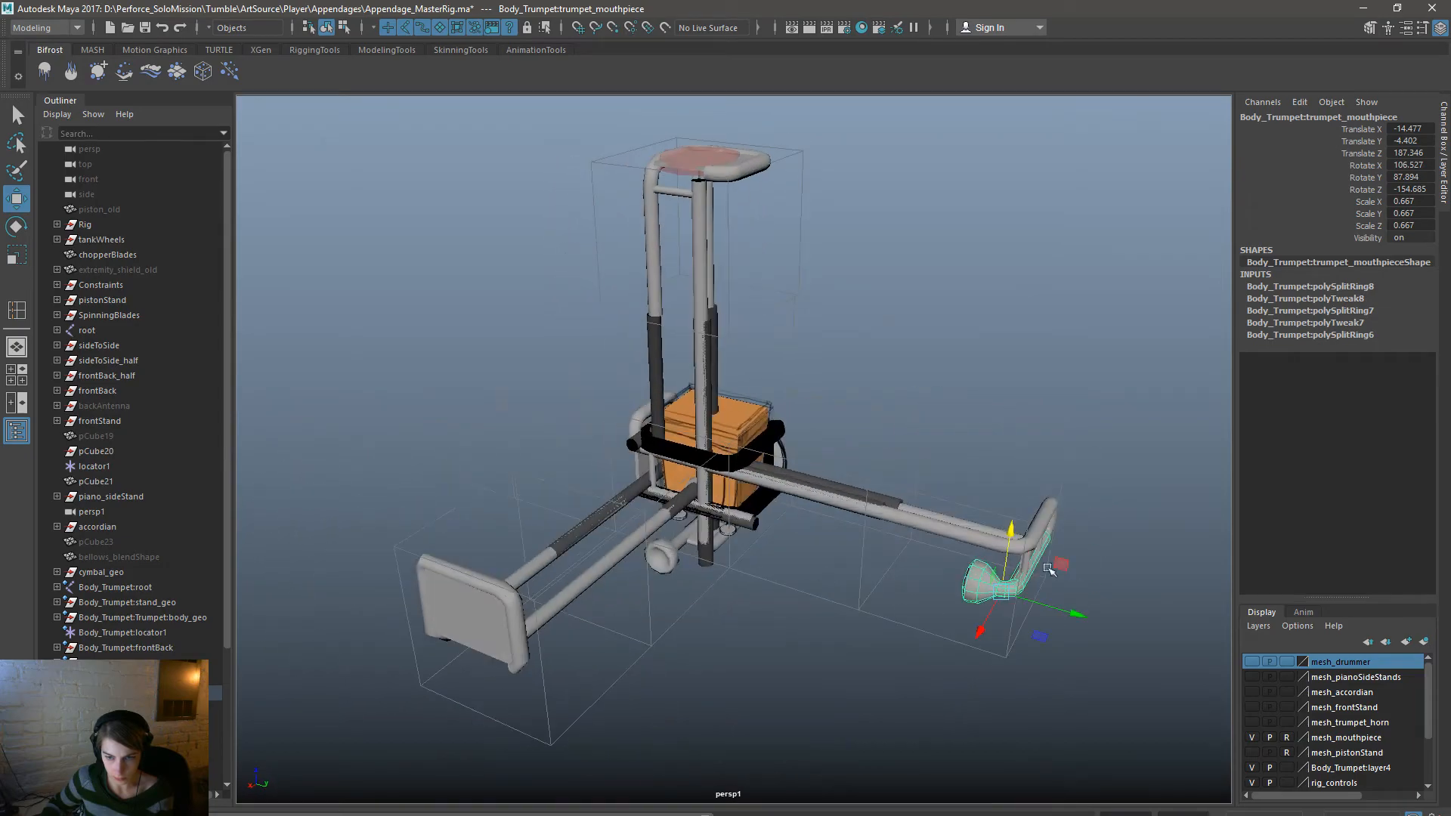
pyautogui.click(1045, 519)
pyautogui.keyDown('alt'); pyautogui.moveTo(1045, 519); pyautogui.dragTo(992, 500); pyautogui.keyUp('alt')
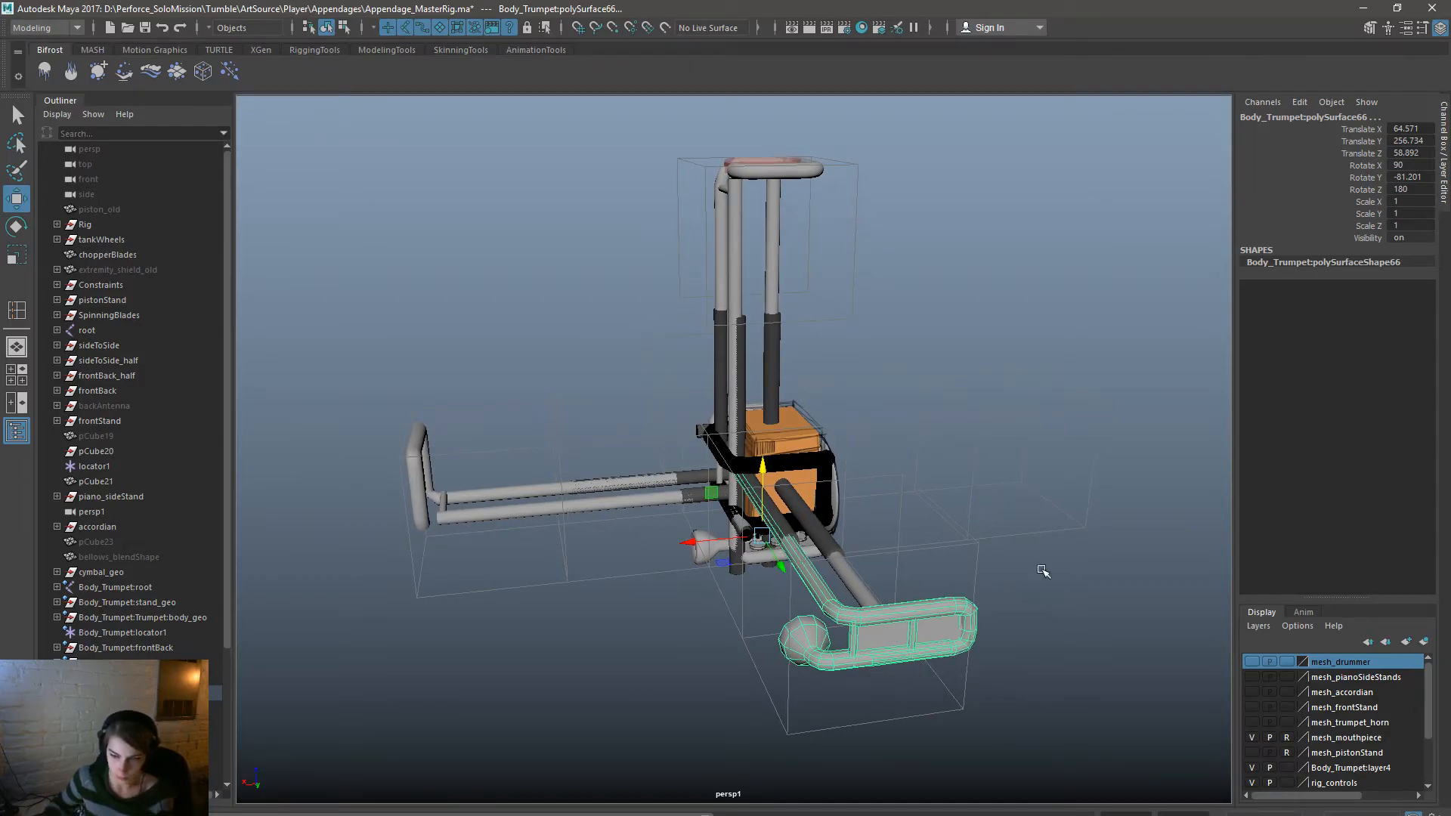
pyautogui.click(1003, 649)
pyautogui.click(961, 610)
pyautogui.moveTo(728, 525); pyautogui.dragTo(1065, 510)
pyautogui.hotkey('ctrl', 'z')
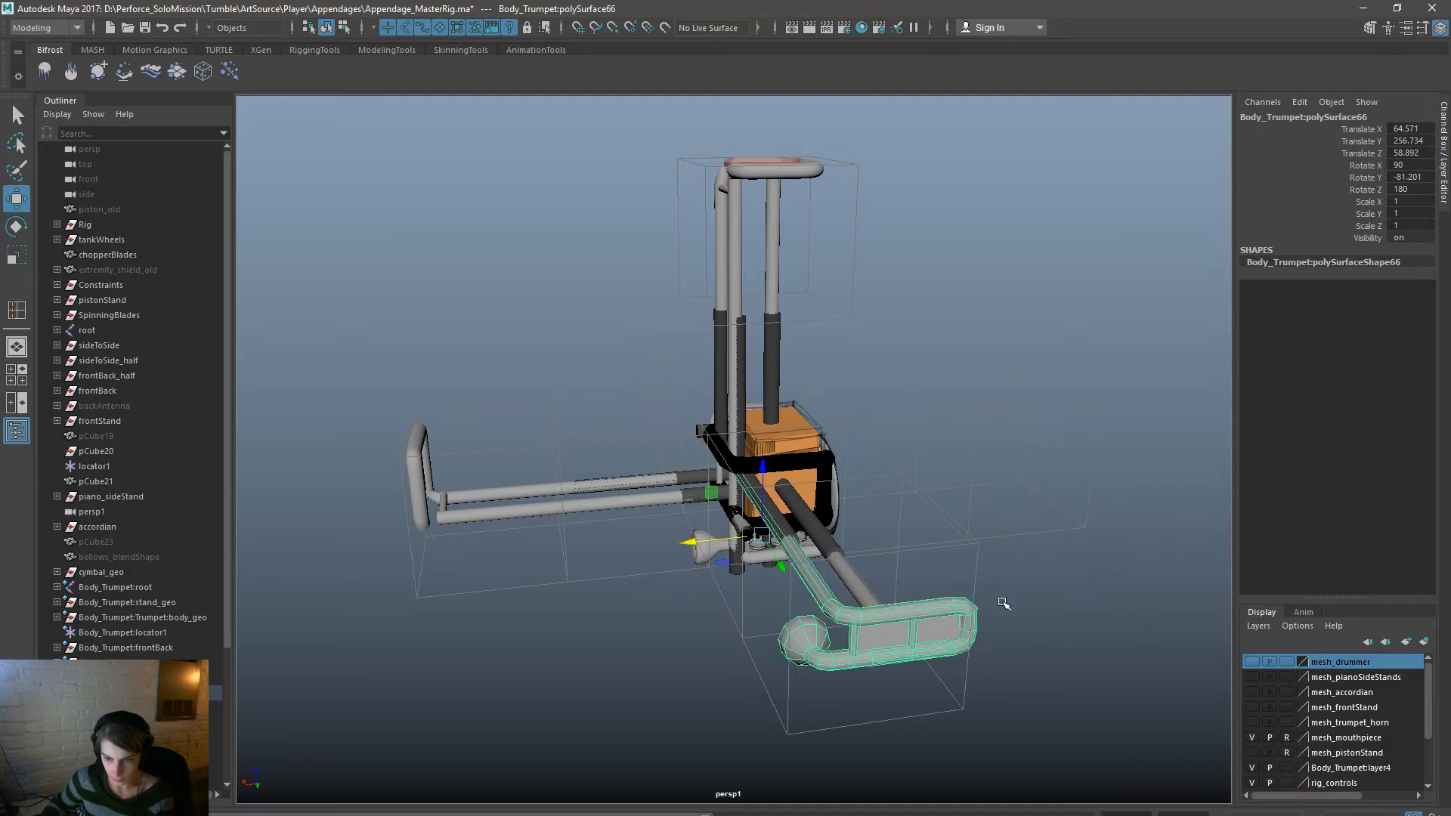
pyautogui.click(949, 631)
pyautogui.hotkey('ctrl', 'd')
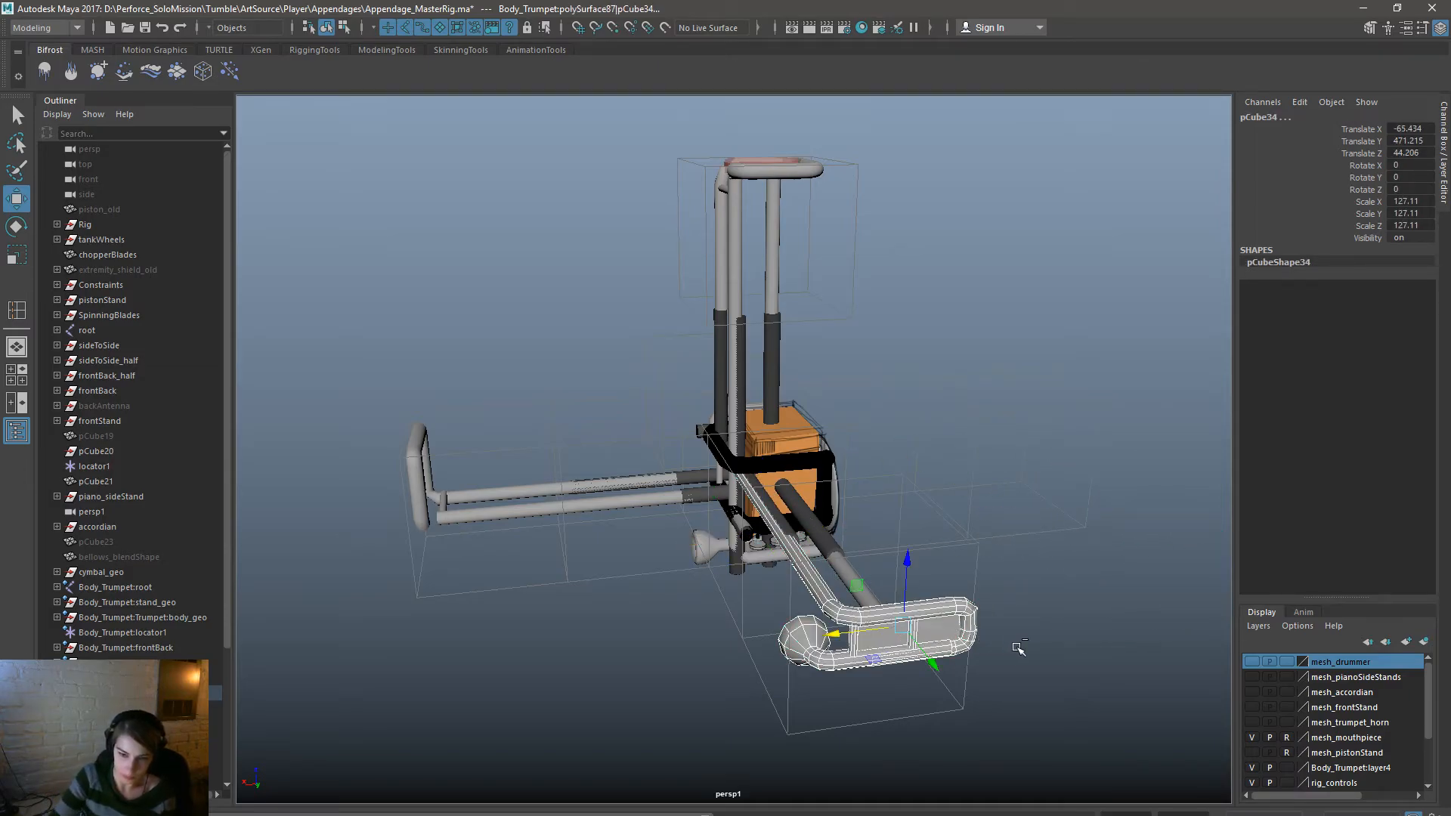
pyautogui.hotkey('ctrl', 'z')
pyautogui.hotkey('ctrl', 'z')
# Duplicate the referenced mouthpiece-end pipe frame polySurface66 with its children and unparent the copy to the scene's top level.
pyautogui.click(1007, 609)
pyautogui.click(973, 637)
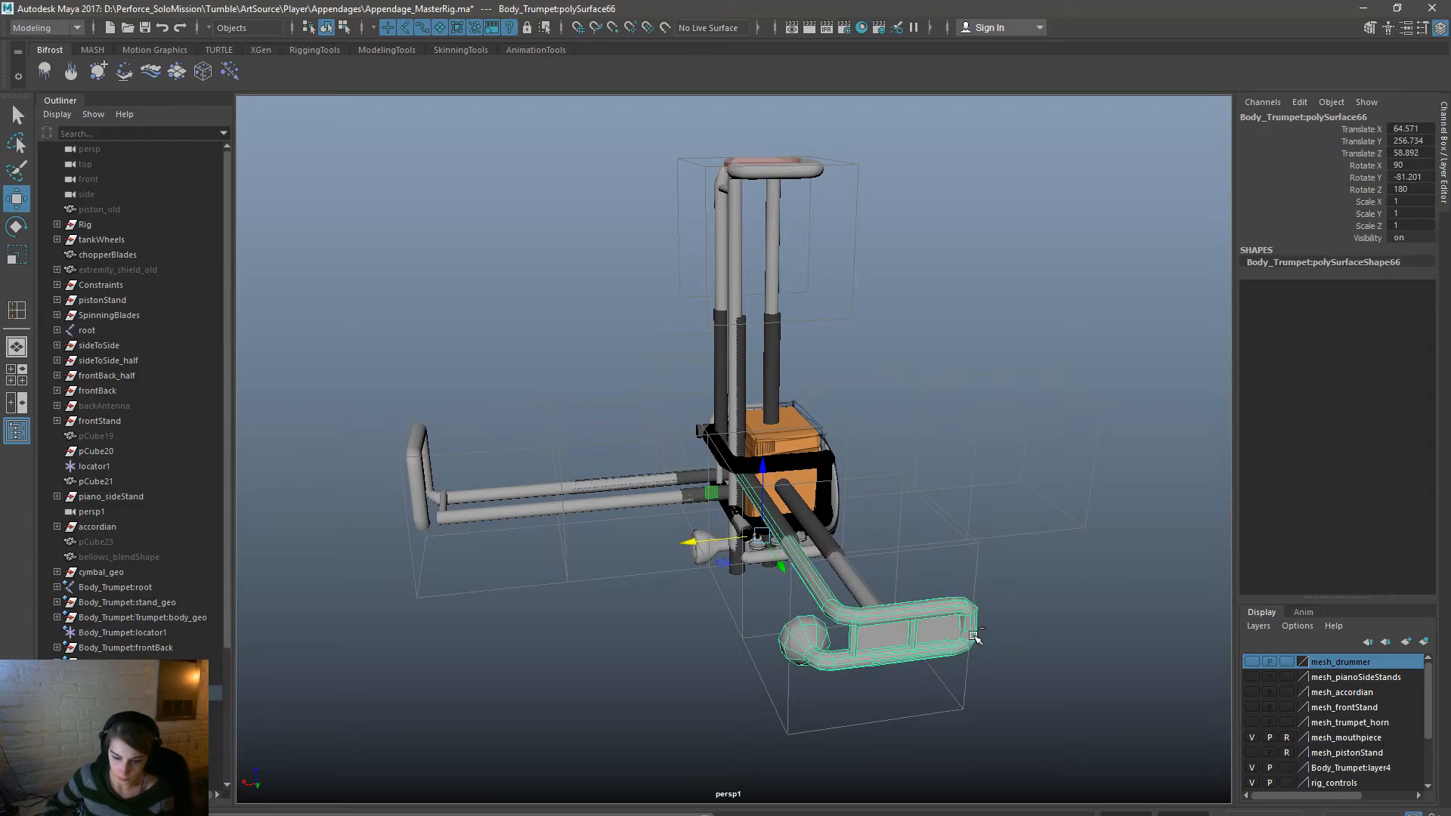
pyautogui.scroll(-2, 961, 362)
pyautogui.click(914, 350)
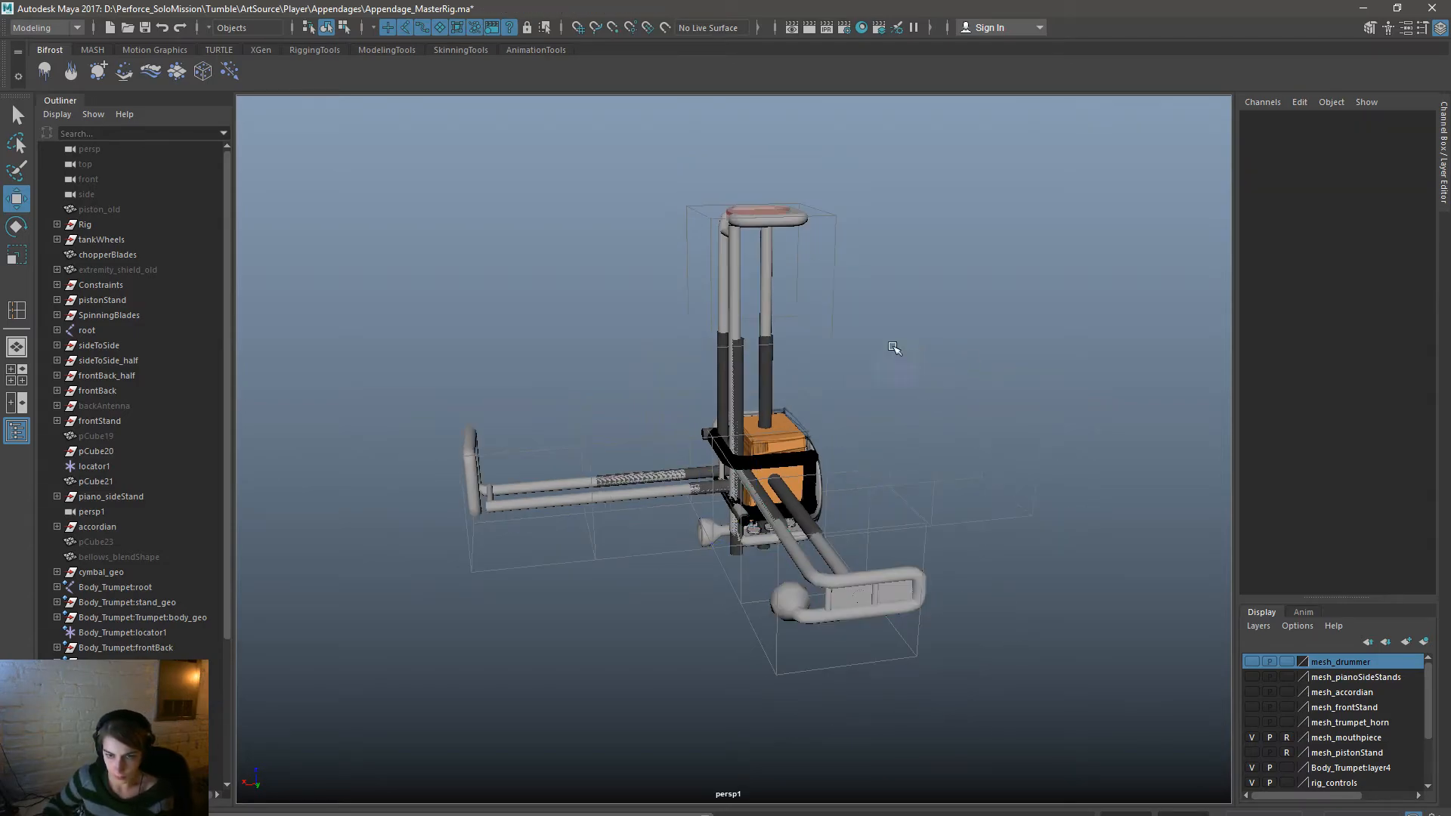
# Remove the Body_Trumpet.ma reference from the master rig scene and close the Reference Editor.
pyautogui.press('space')
pyautogui.click(626, 286)
pyautogui.click(718, 620)
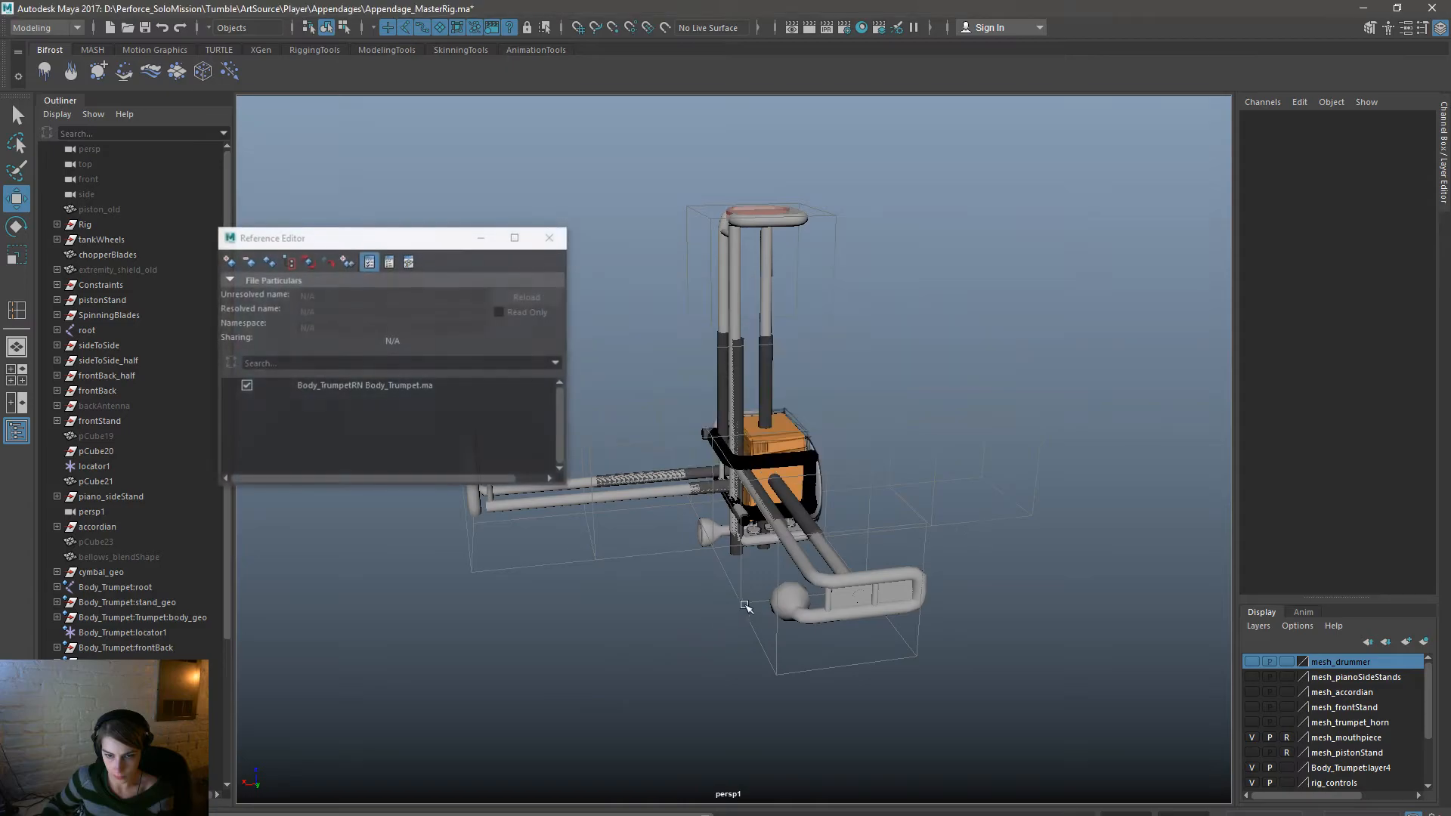
pyautogui.click(387, 384)
pyautogui.click(252, 261)
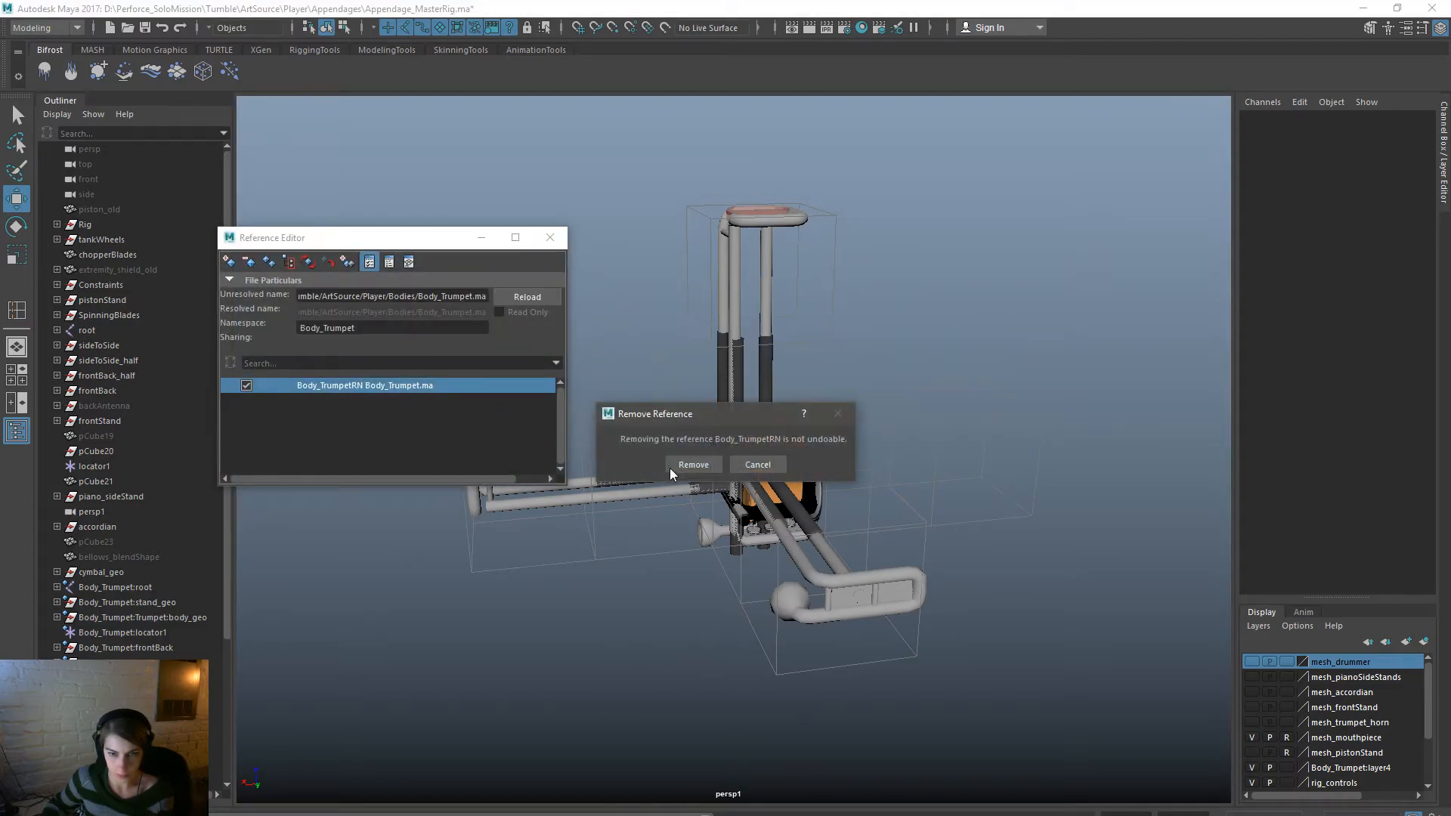
pyautogui.click(696, 468)
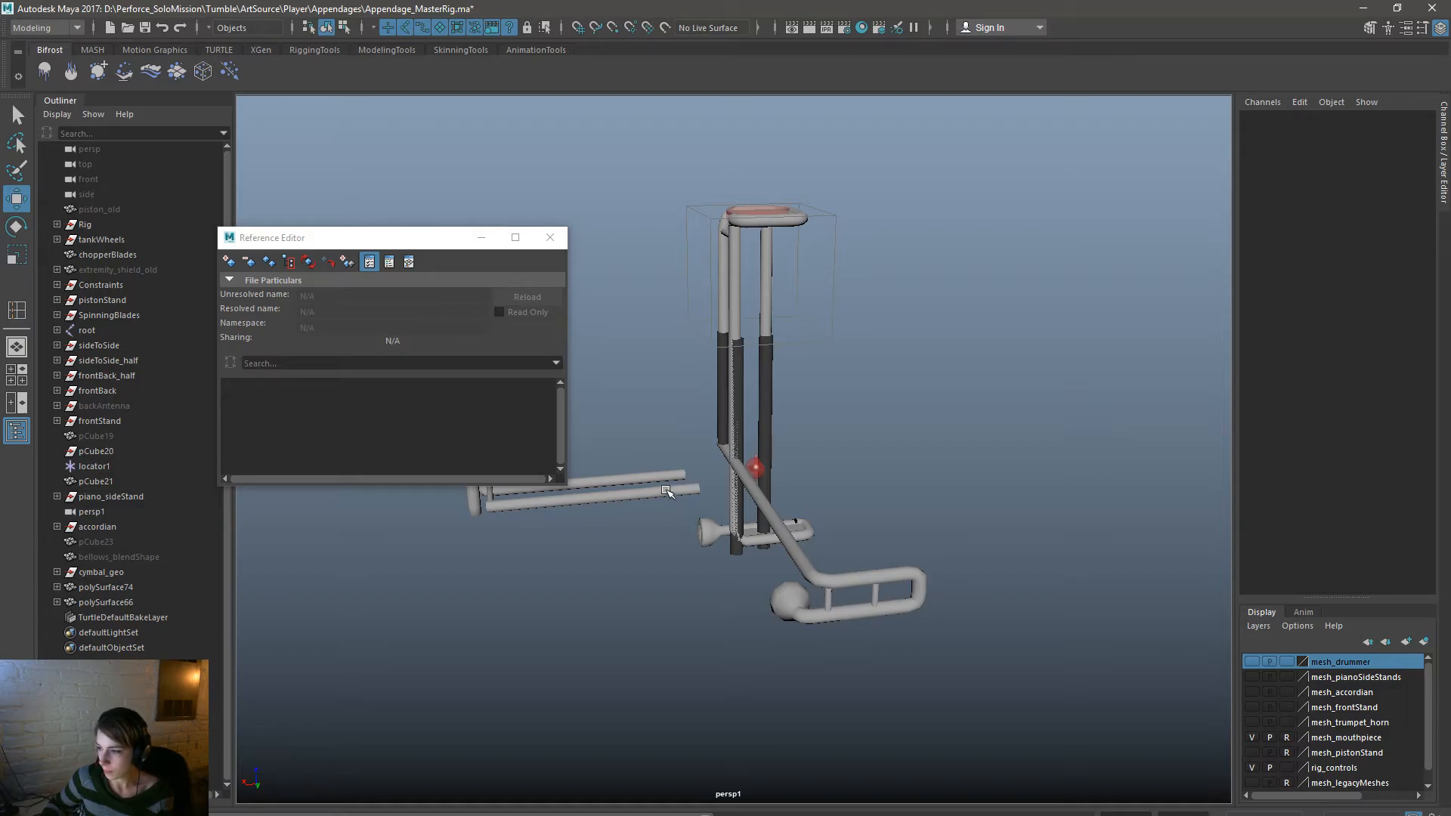
pyautogui.click(550, 237)
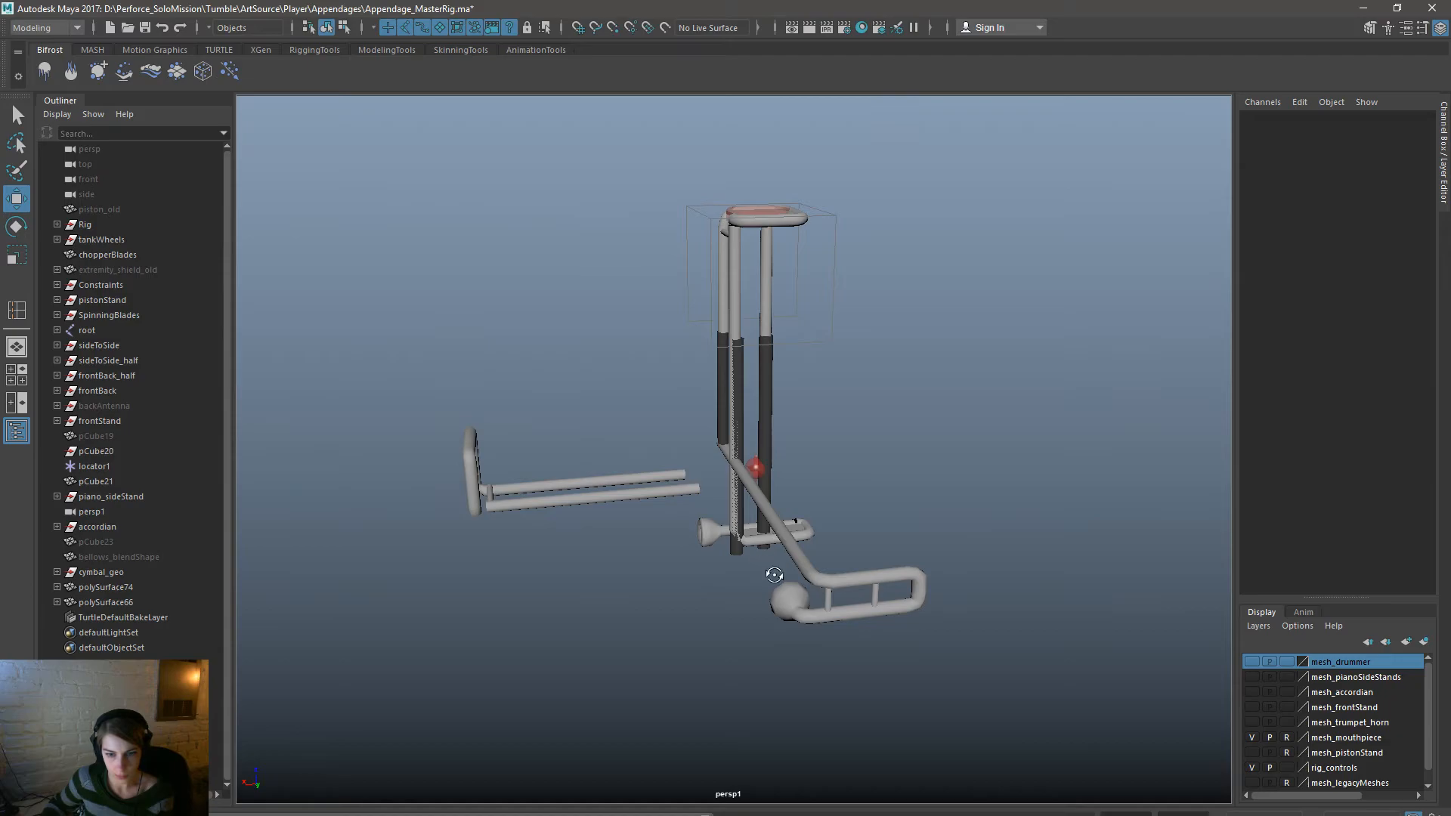
# Group the copied polySurface66 frame and rotate the group -90 degrees about X.
pyautogui.keyDown('alt'); pyautogui.moveTo(767, 574); pyautogui.dragTo(820, 558); pyautogui.keyUp('alt')
pyautogui.click(792, 501)
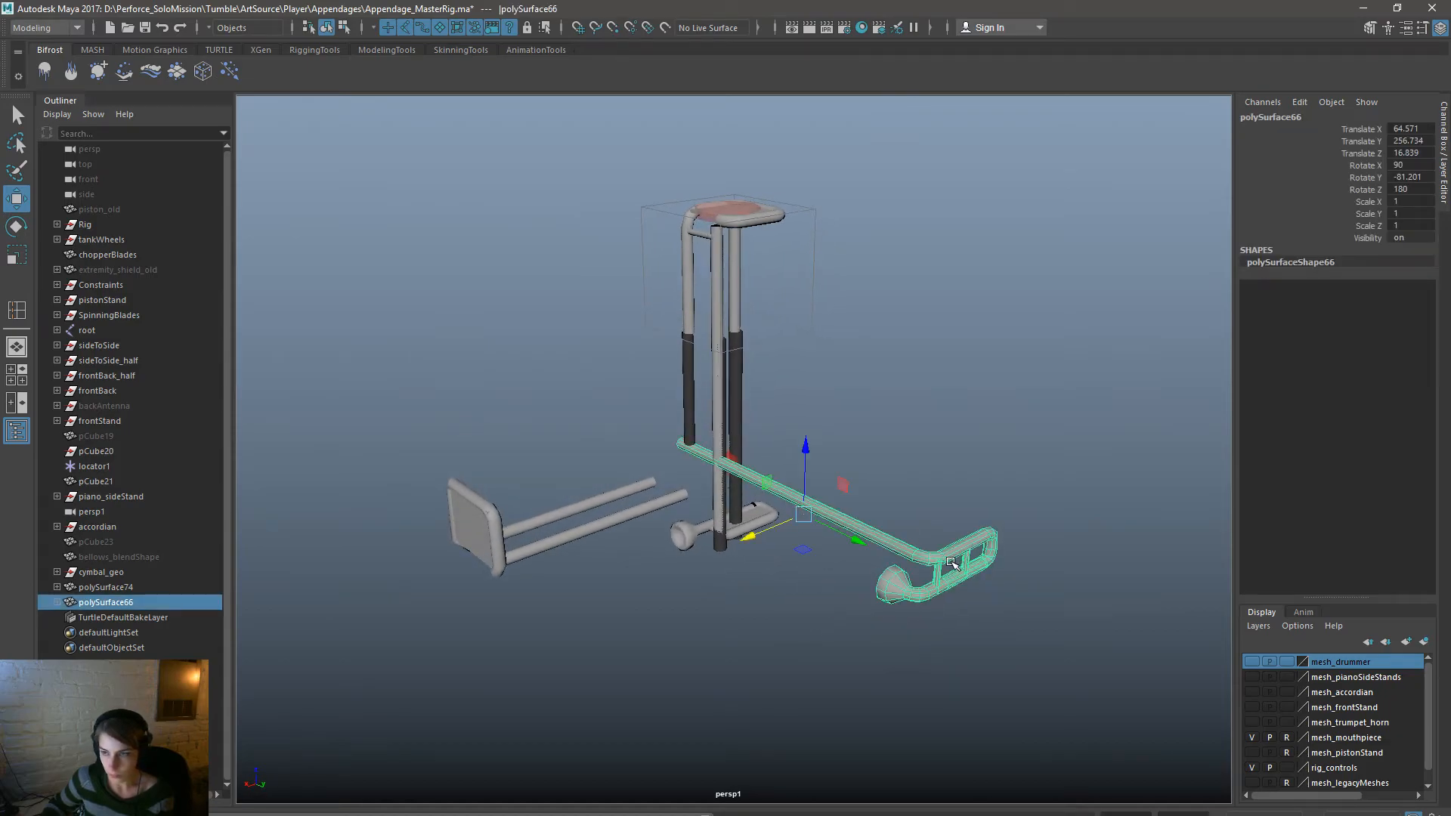
pyautogui.keyDown('alt'); pyautogui.moveTo(943, 568); pyautogui.dragTo(949, 430); pyautogui.keyUp('alt')
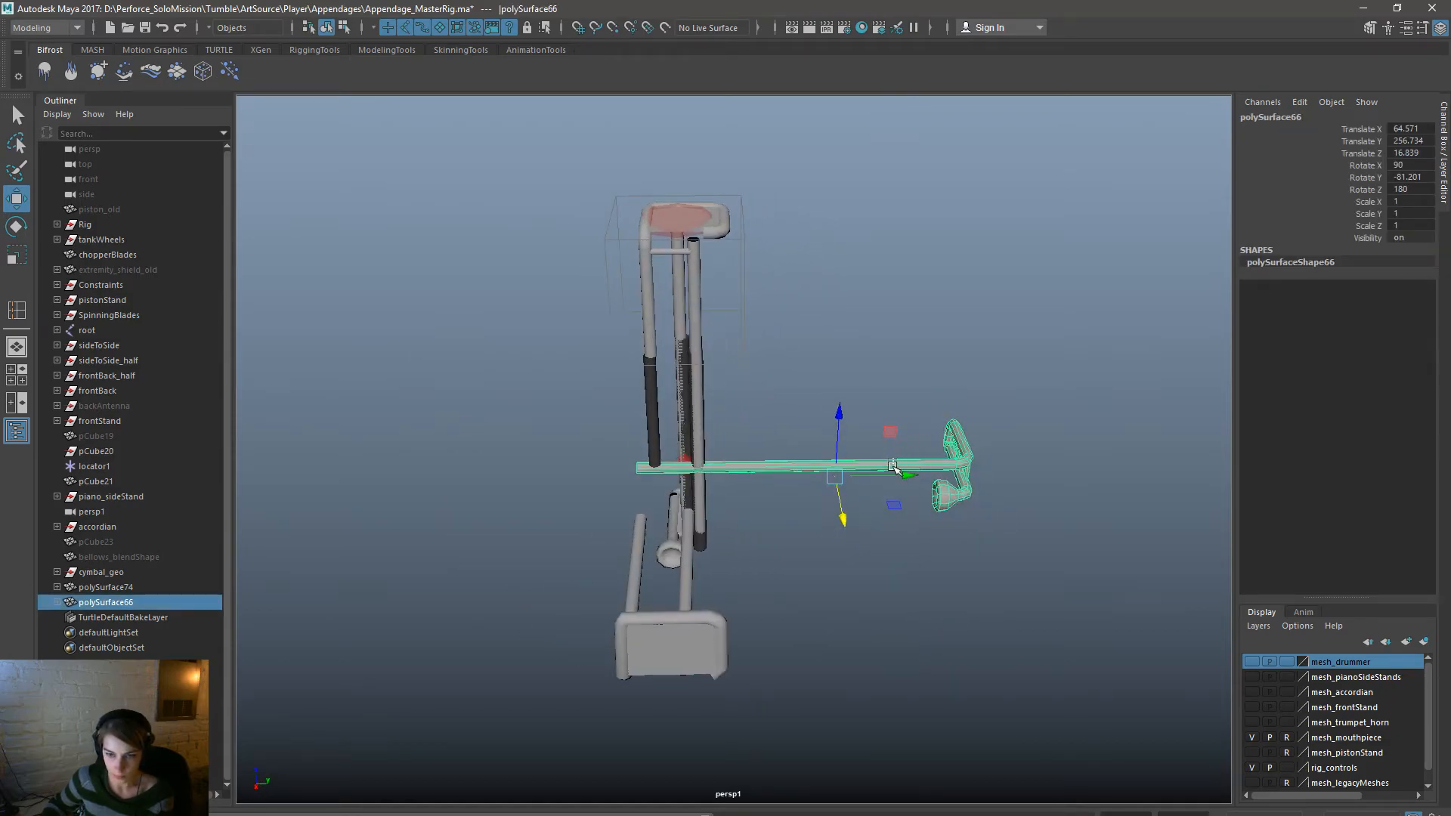
pyautogui.hotkey('ctrl', 'g')
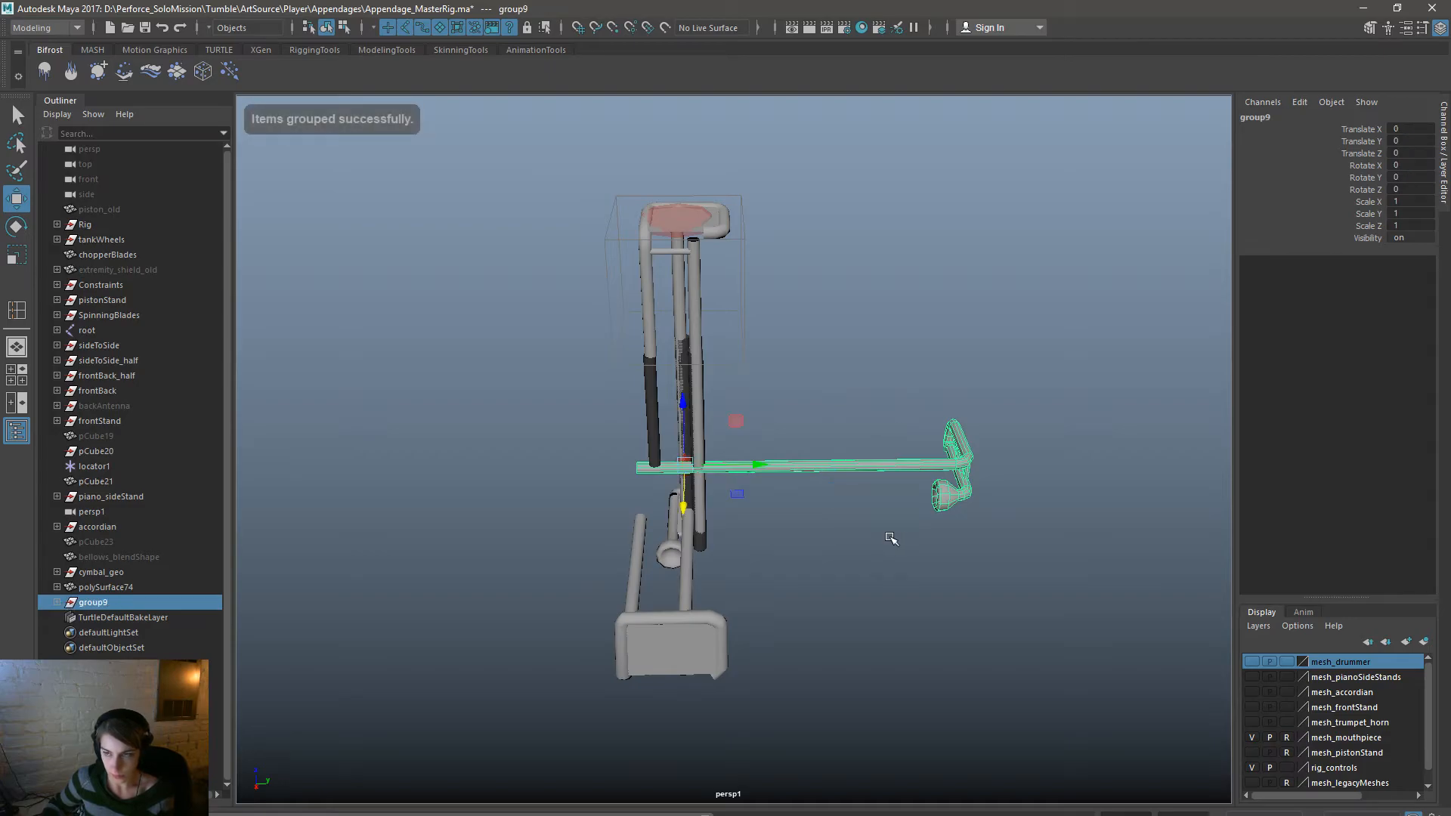
pyautogui.press('e')
pyautogui.moveTo(745, 427); pyautogui.dragTo(777, 599)
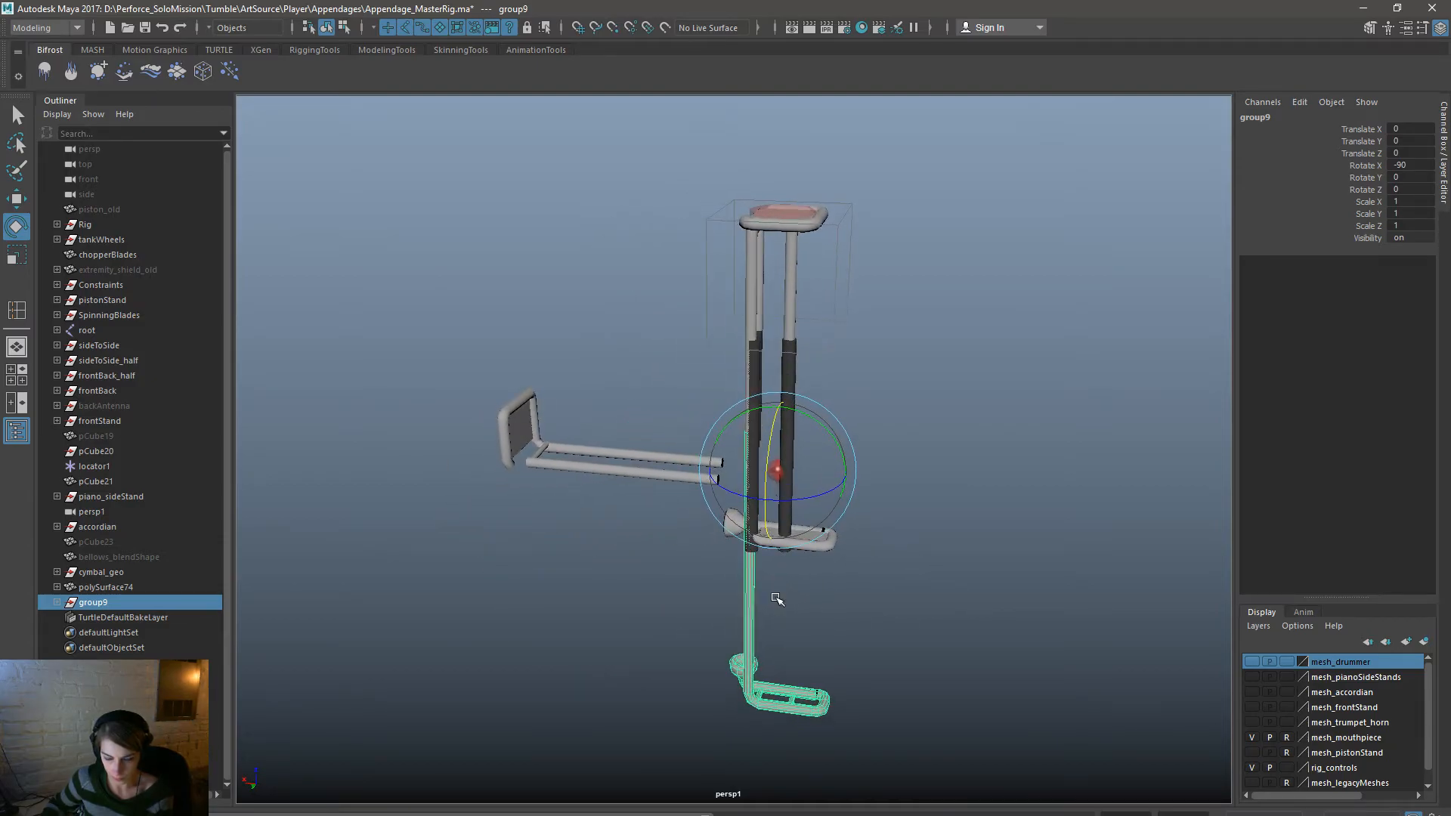
pyautogui.hotkey('ctrl', 'z')
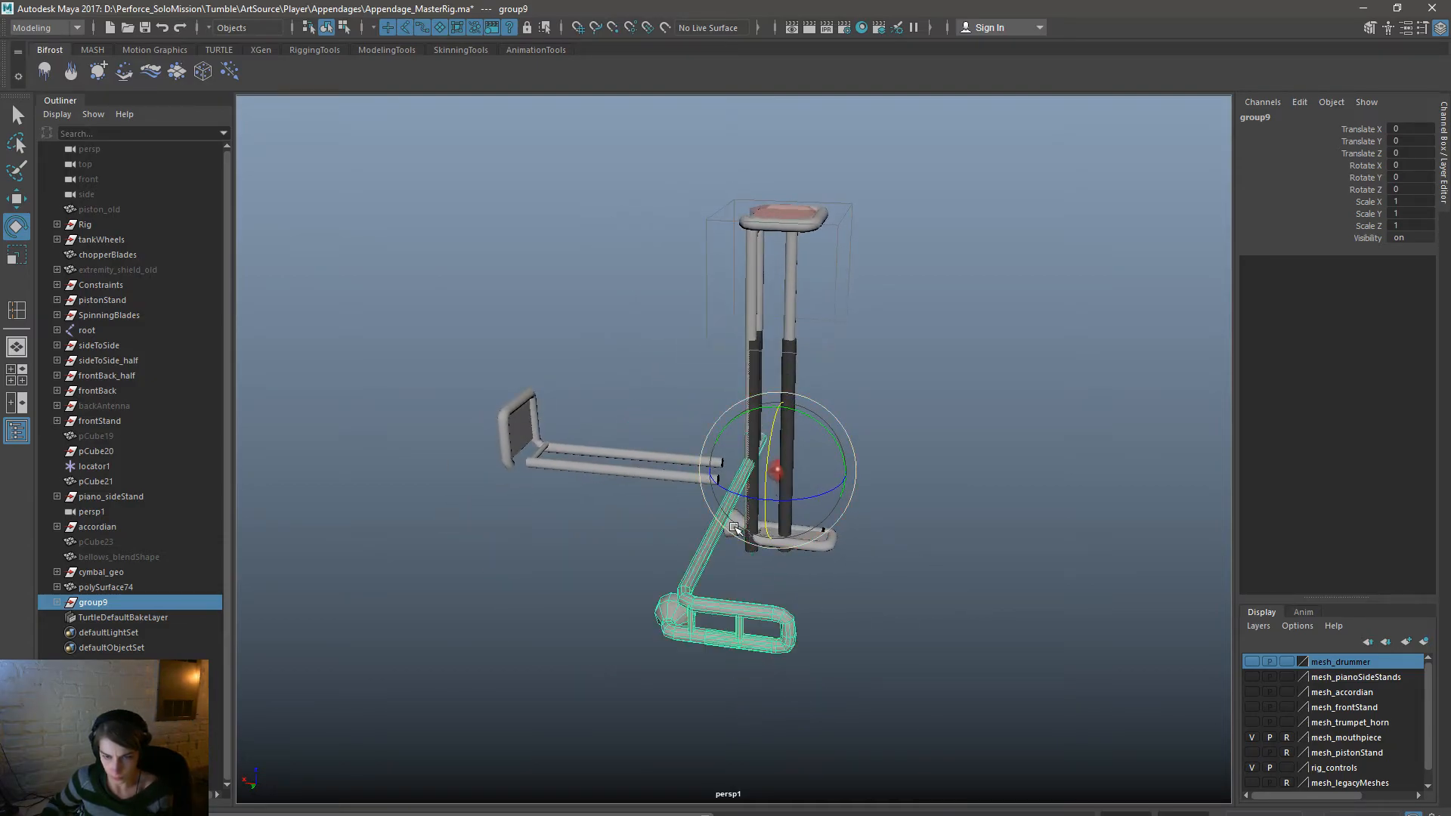
pyautogui.keyDown('alt'); pyautogui.moveTo(735, 527); pyautogui.dragTo(846, 555); pyautogui.keyUp('alt')
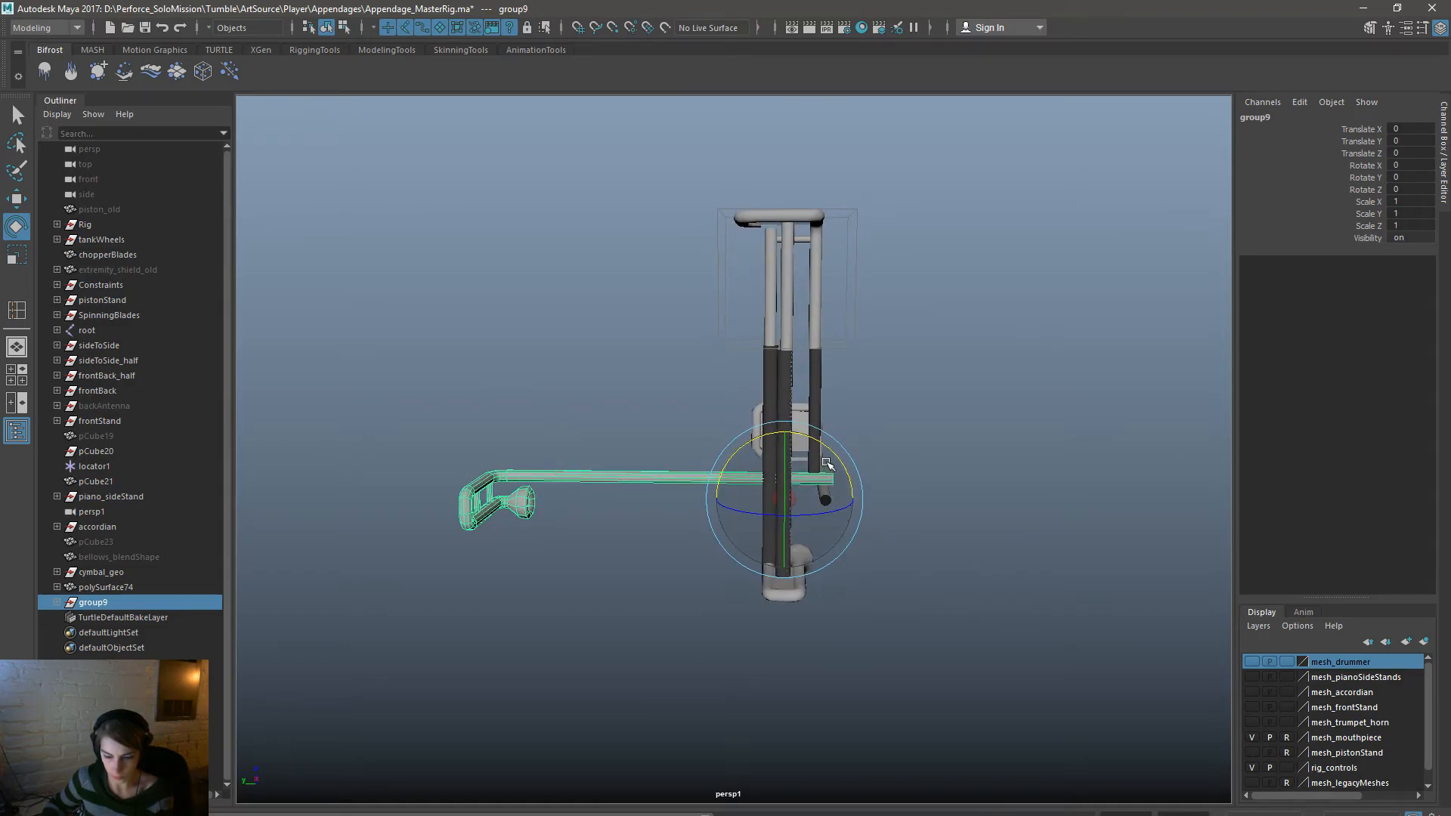
pyautogui.moveTo(829, 450); pyautogui.dragTo(786, 206)
# Set the new frame group's Translate Z to 350 to align it with the rig's side arm.
pyautogui.press('w')
pyautogui.doubleClick(1407, 152)
pyautogui.write('35')
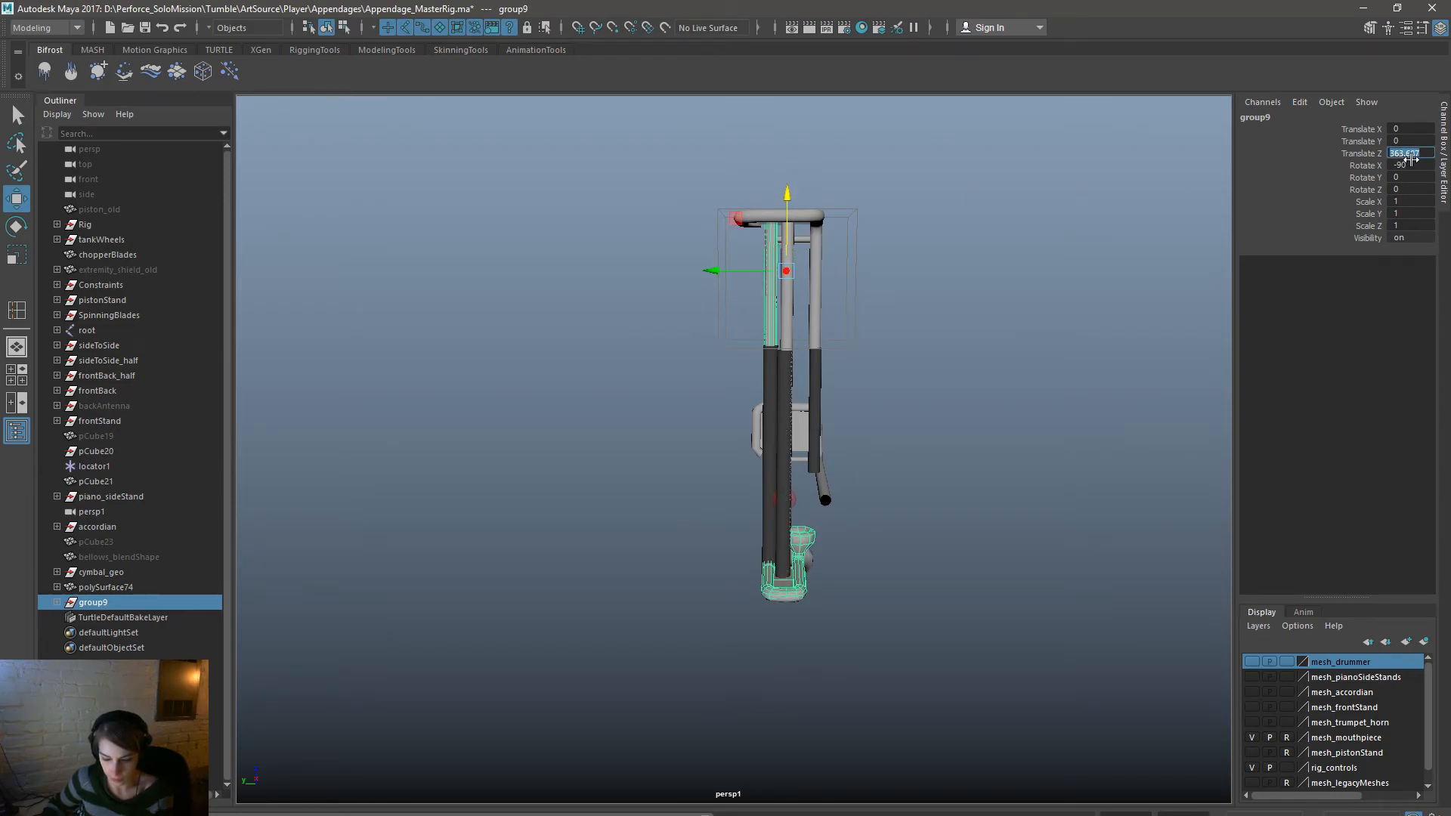
pyautogui.write('0')
pyautogui.press('Return')
pyautogui.keyDown('alt'); pyautogui.moveTo(1138, 574); pyautogui.dragTo(927, 600); pyautogui.keyUp('alt')
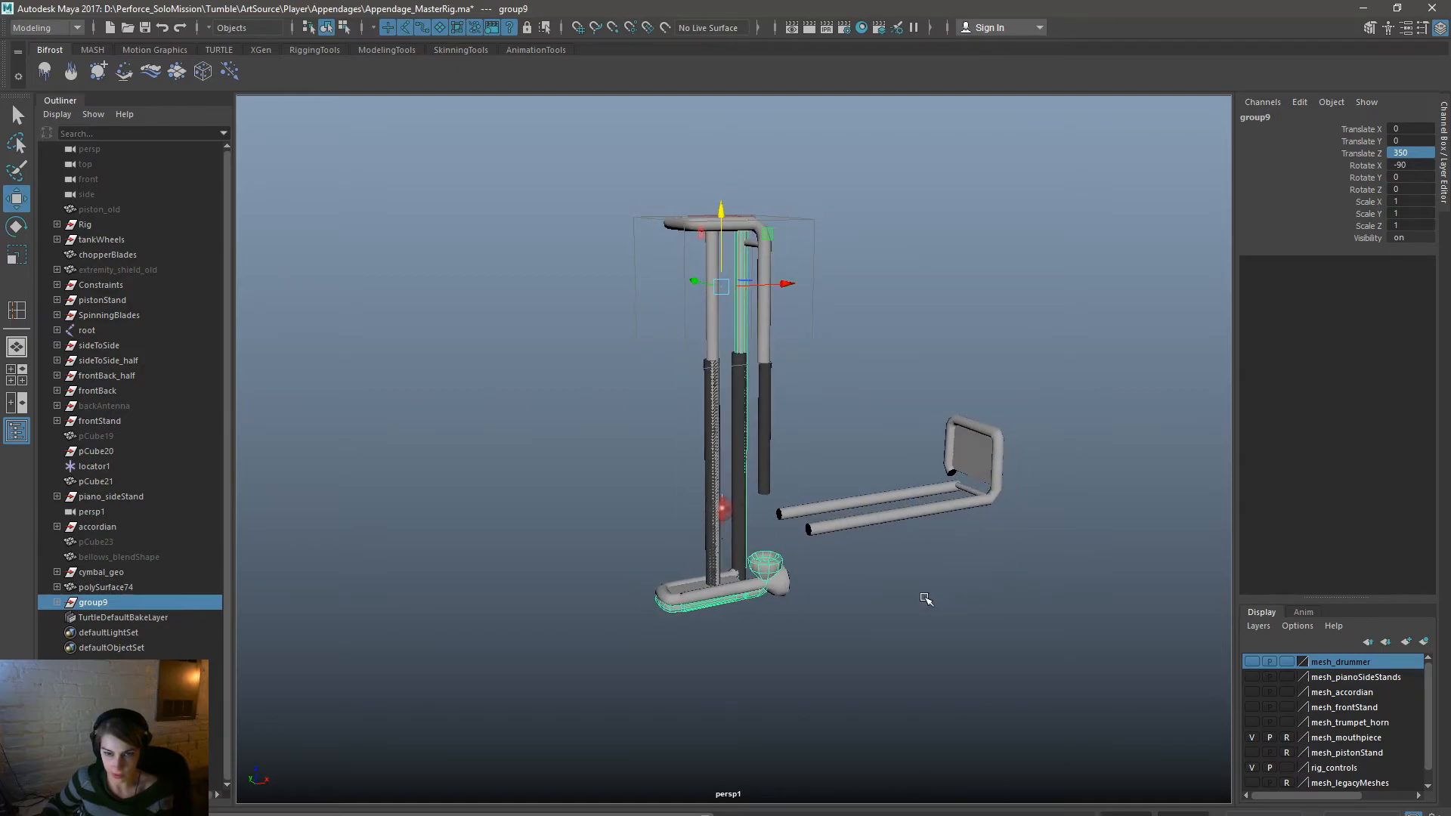
# Parent the copied trumpet_mouthpiece from the new frame group to the sideToSide group.
pyautogui.click(761, 563)
pyautogui.hotkey('ctrl', 'z')
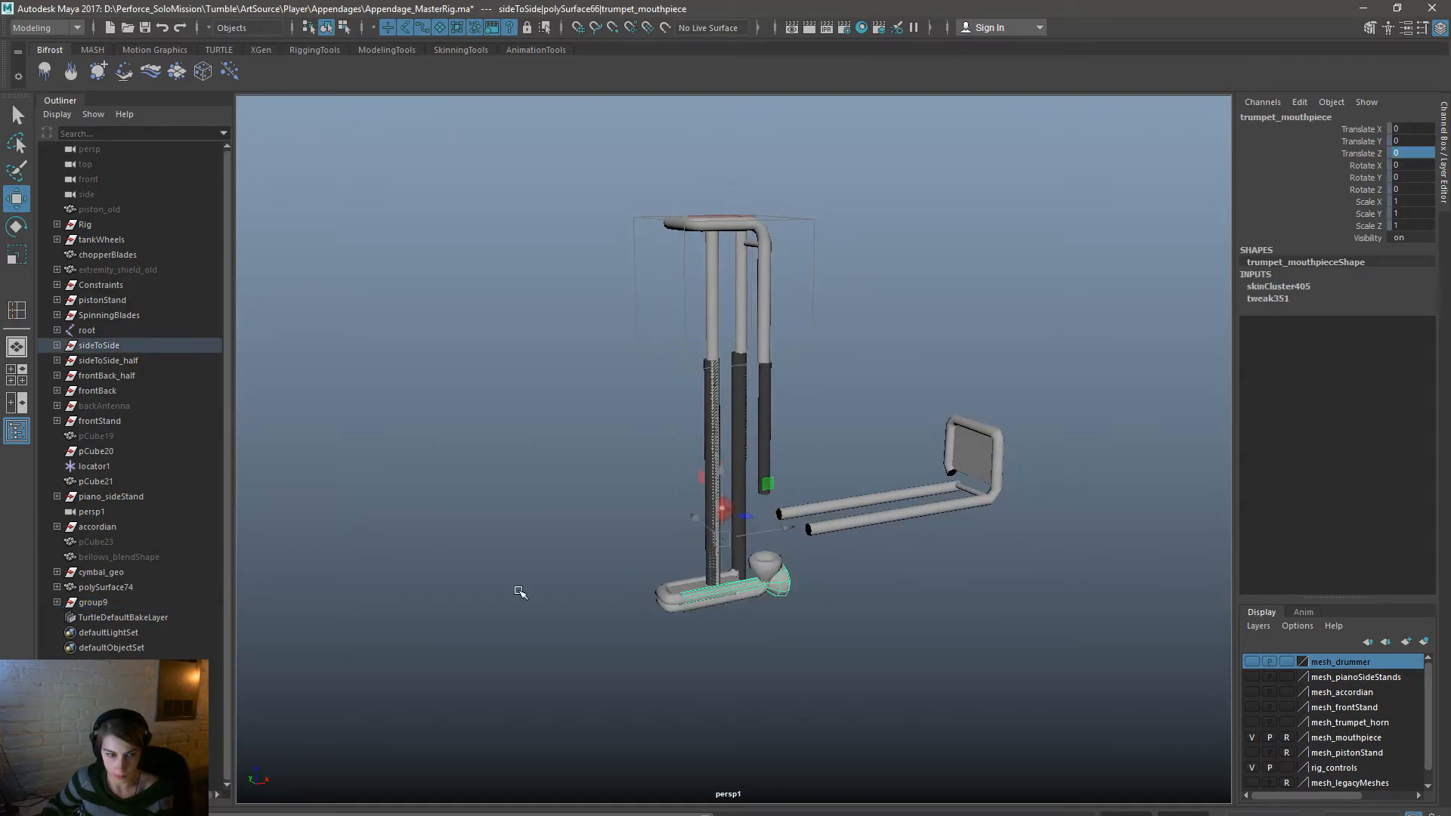
pyautogui.press('f')
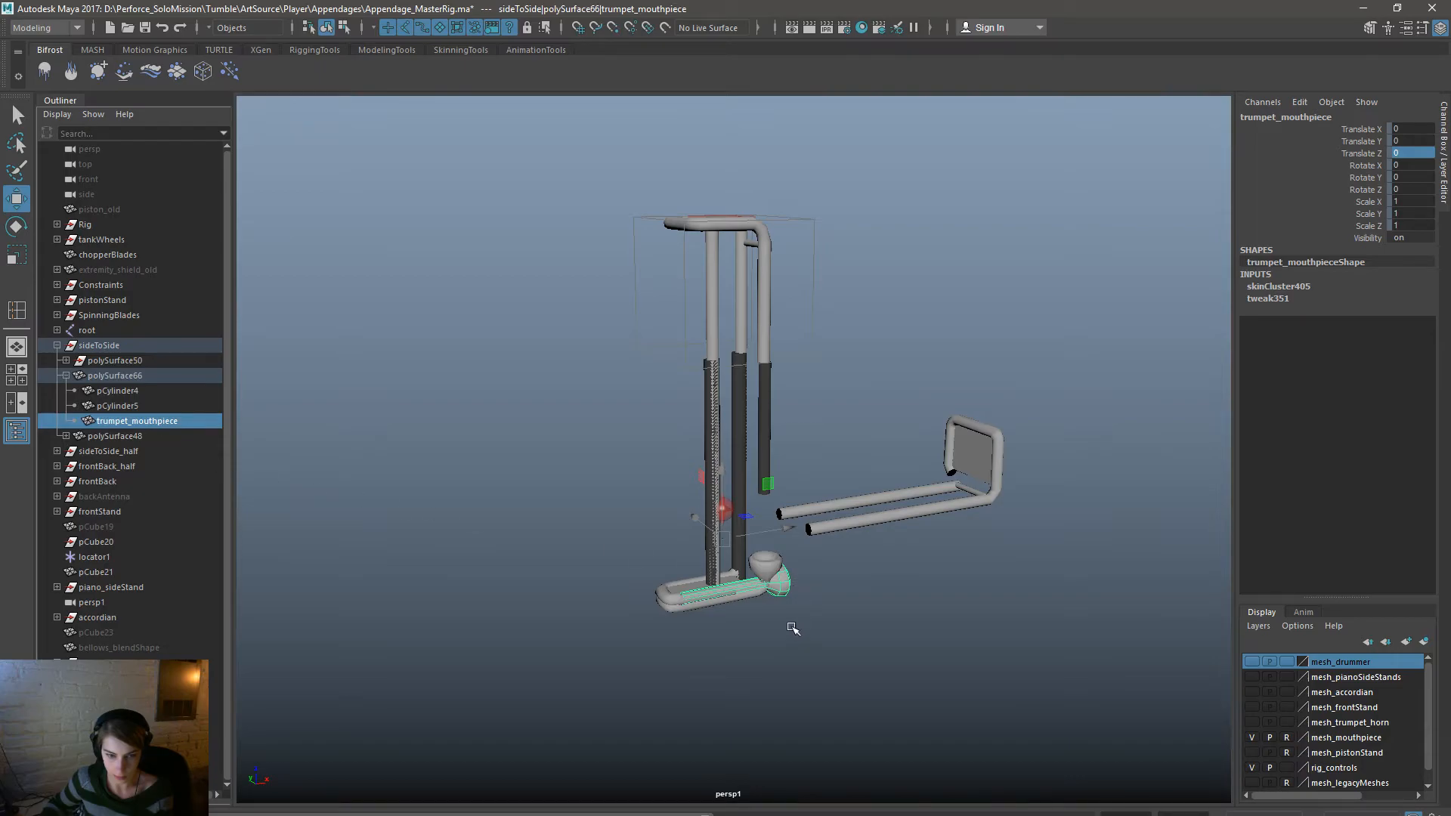
pyautogui.hotkey('shift', 'z')
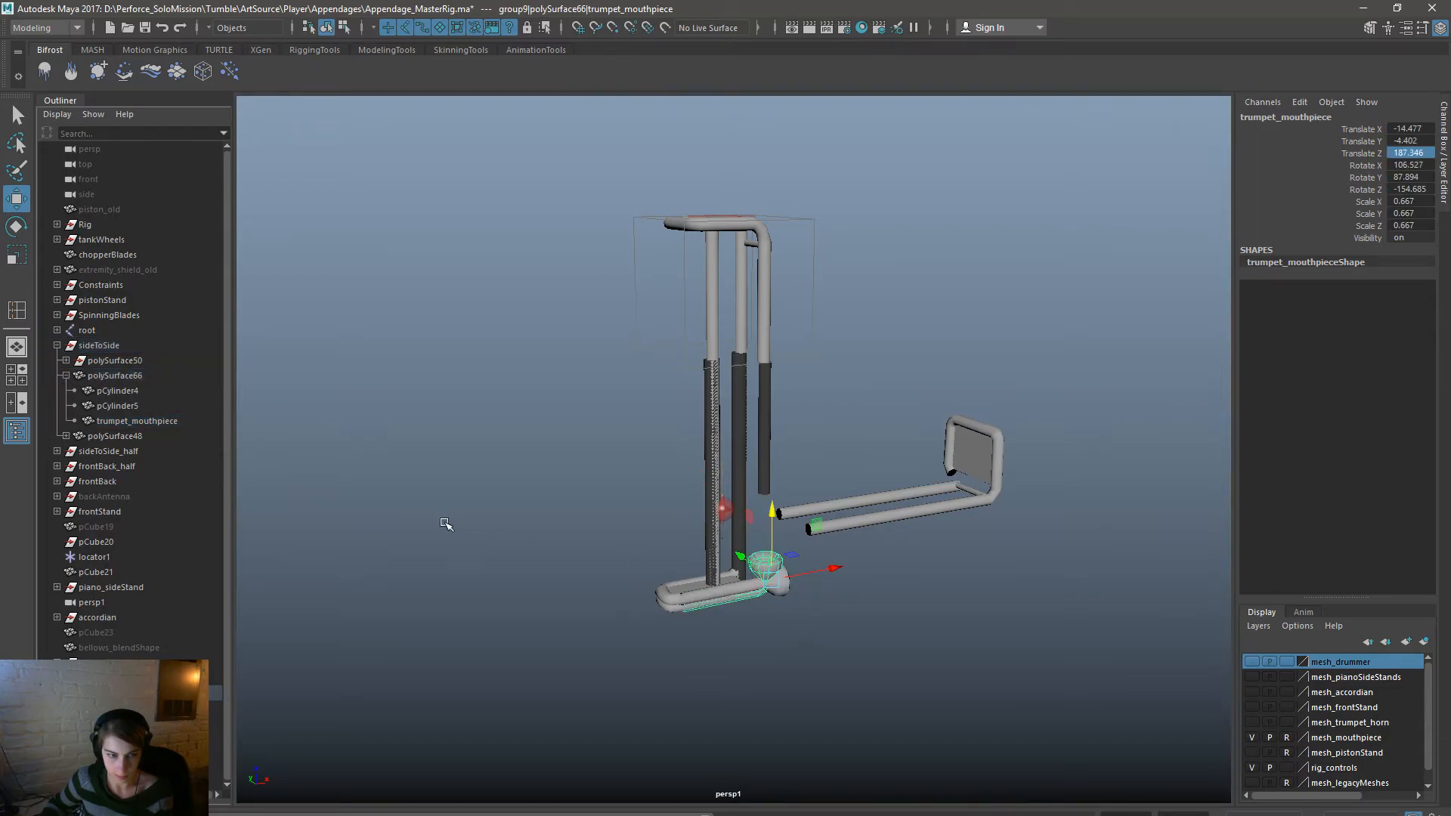
pyautogui.keyDown('ctrl'); pyautogui.click(117, 346); pyautogui.keyUp('ctrl')
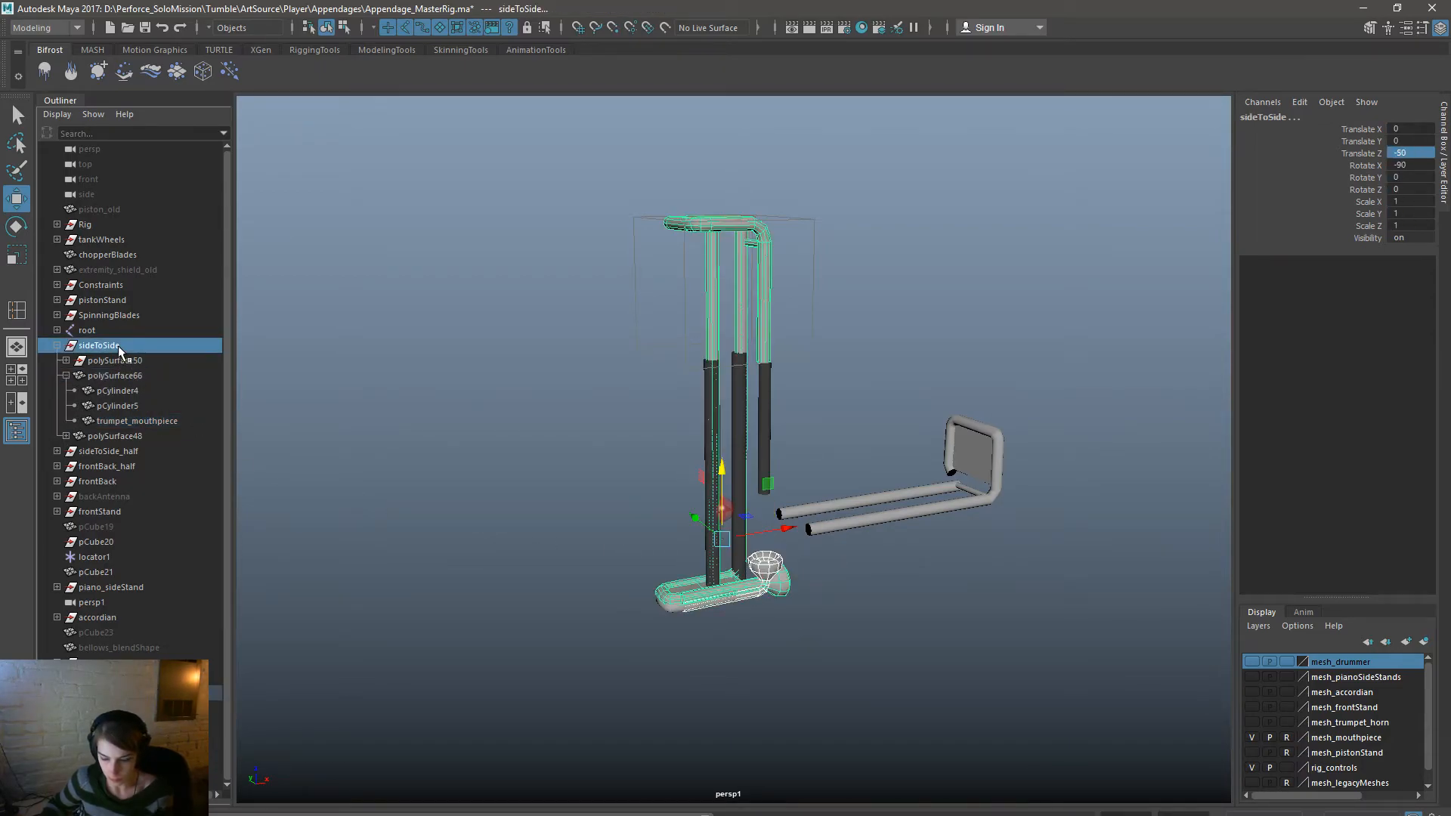
pyautogui.press('p')
# Delete the old skinned trumpet_mouthpiece and the old polySurface66 frame from the sideToSide group.
pyautogui.click(823, 630)
pyautogui.click(781, 589)
pyautogui.press('Delete')
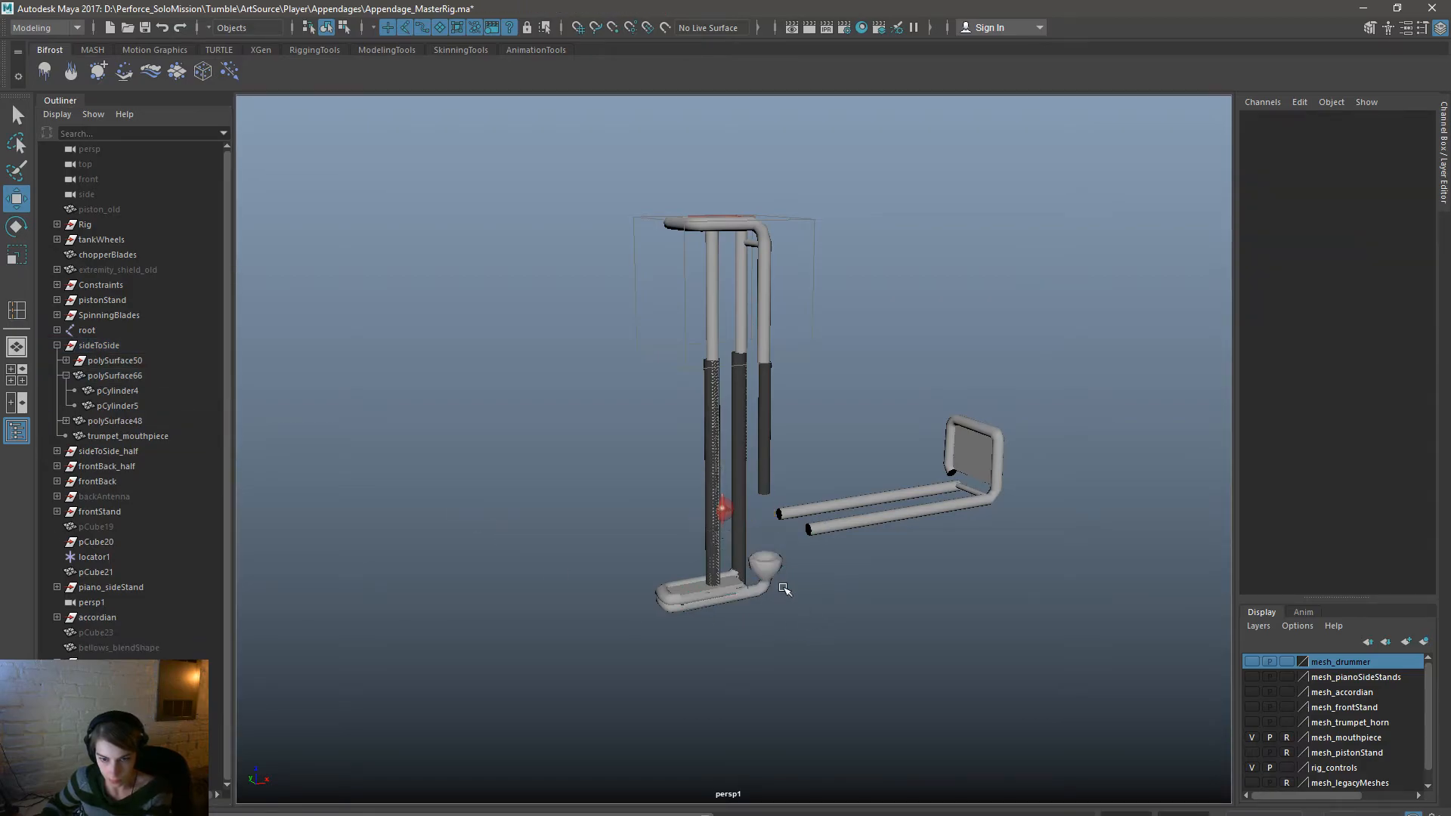
pyautogui.keyDown('alt'); pyautogui.moveTo(773, 626); pyautogui.dragTo(748, 625); pyautogui.keyUp('alt')
pyautogui.click(687, 603)
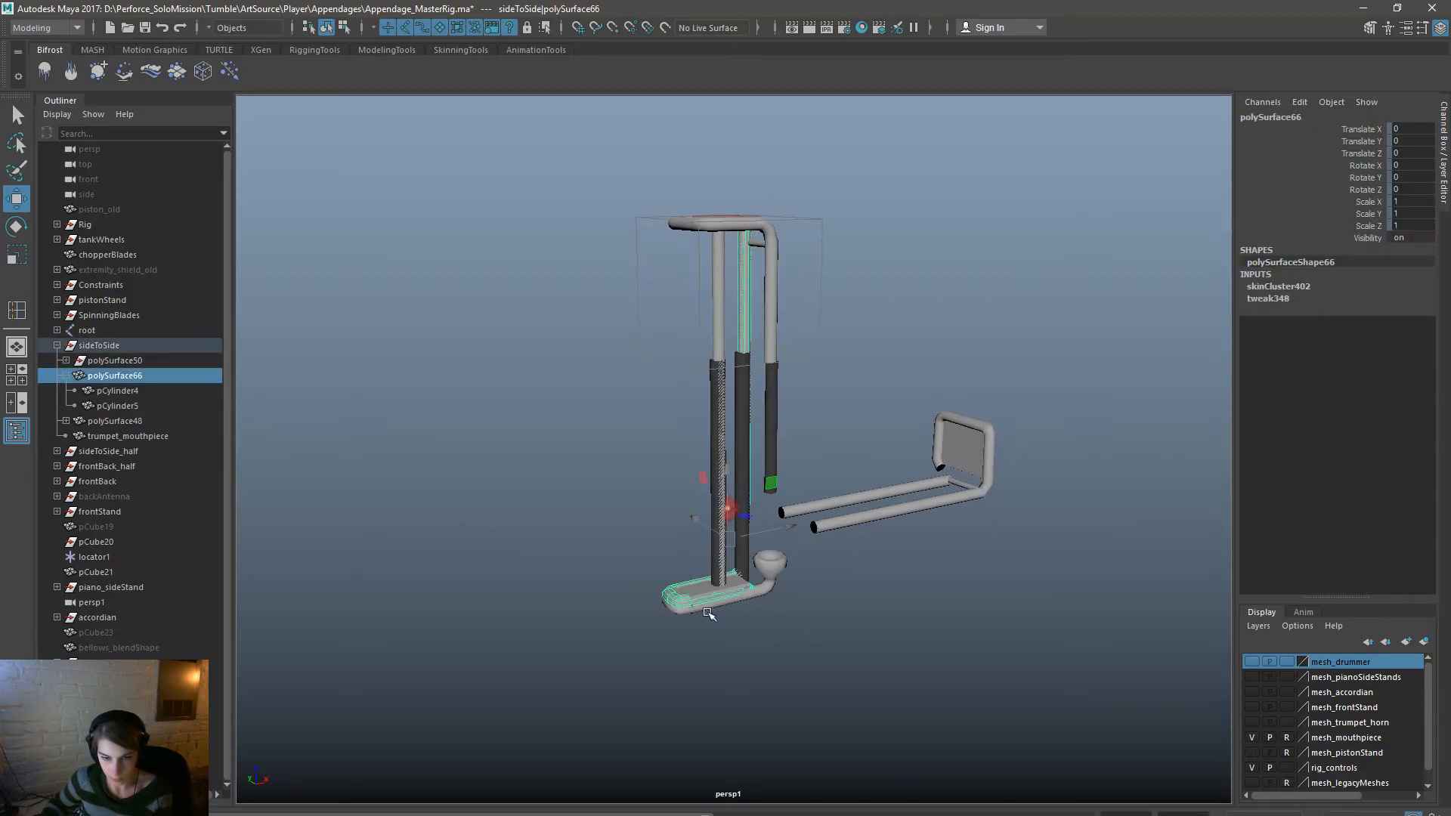
pyautogui.press('Delete')
# Move all vertices of the end panel pCube34 slightly down into the new pipe frame.
pyautogui.click(768, 573)
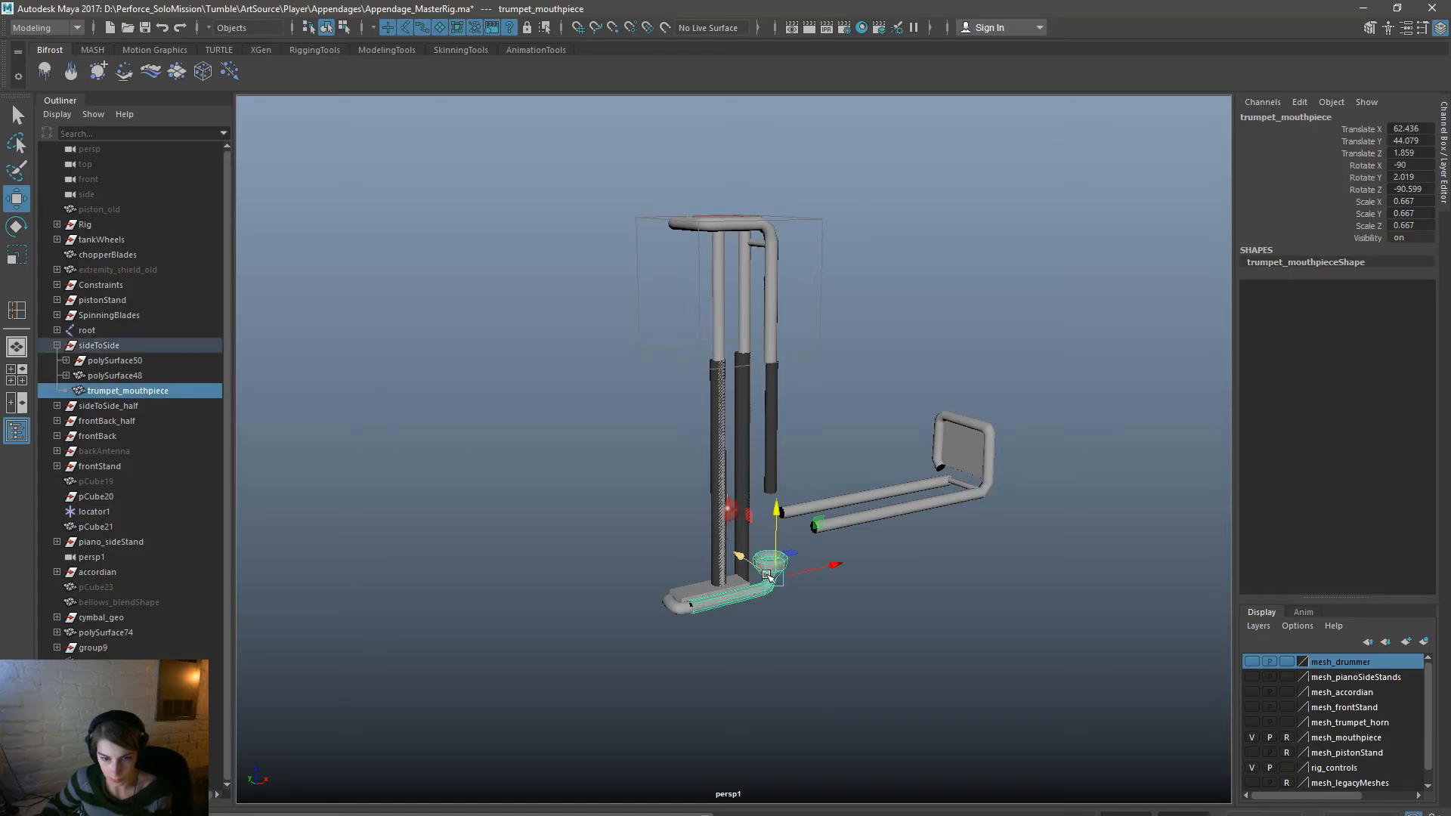
pyautogui.click(688, 593)
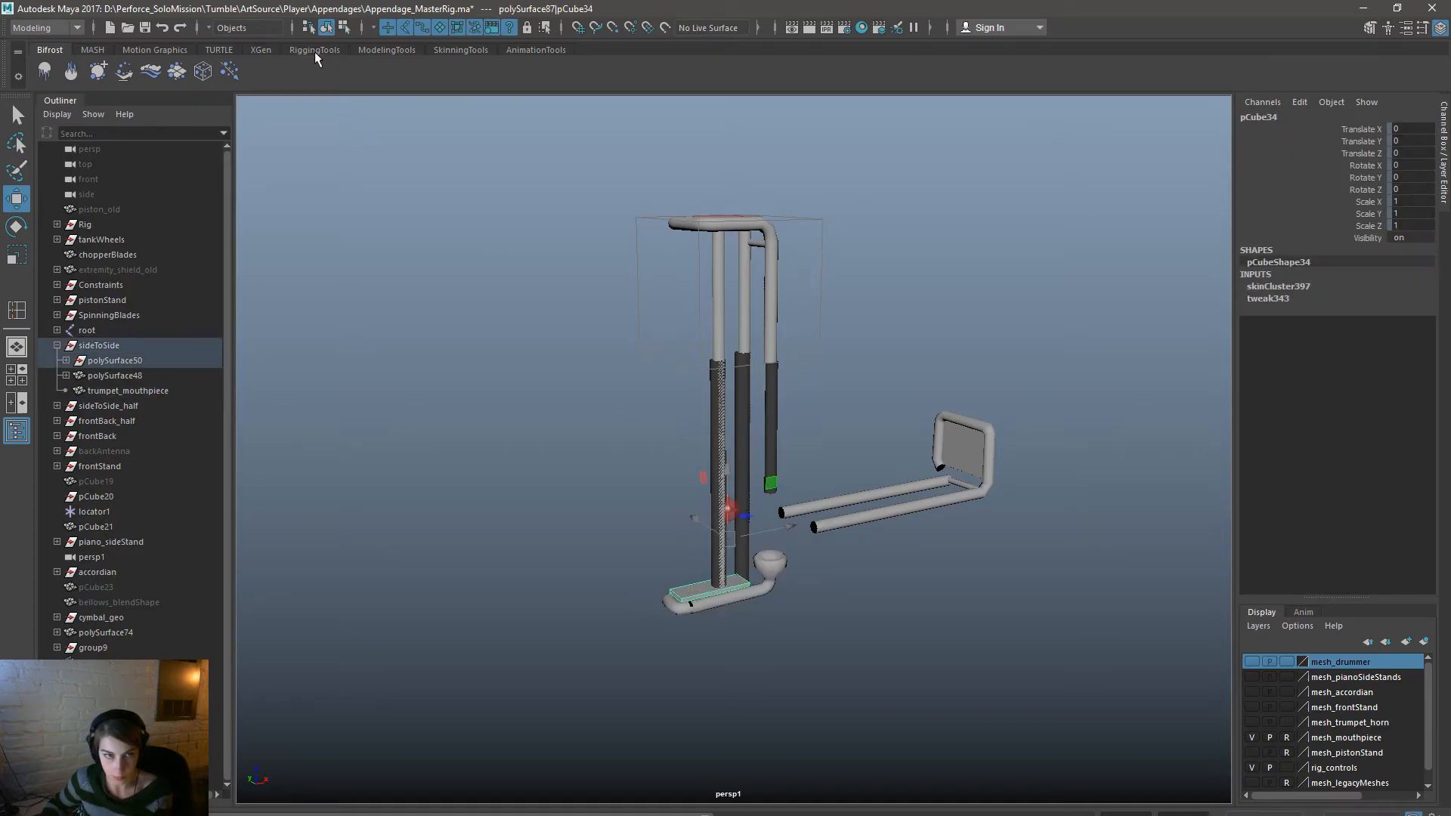
pyautogui.click(343, 29)
pyautogui.moveTo(587, 543); pyautogui.dragTo(794, 673)
pyautogui.moveTo(686, 475)
pyautogui.mouseDown(button='right')
pyautogui.moveTo(659, 580)
pyautogui.moveTo(582, 465)
pyautogui.moveTo(588, 484)
pyautogui.mouseUp(button='right')
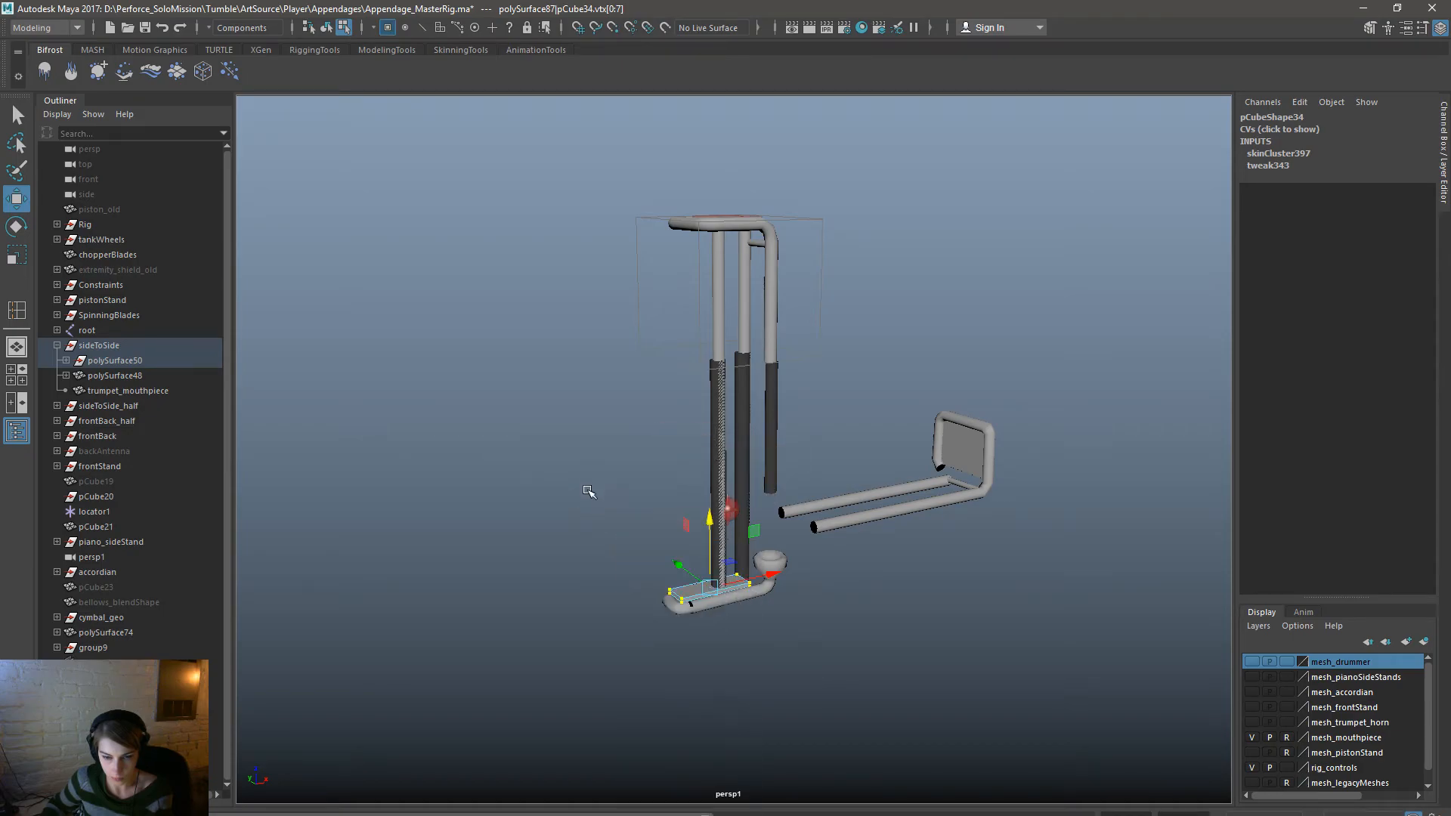
pyautogui.moveTo(712, 526); pyautogui.dragTo(714, 534)
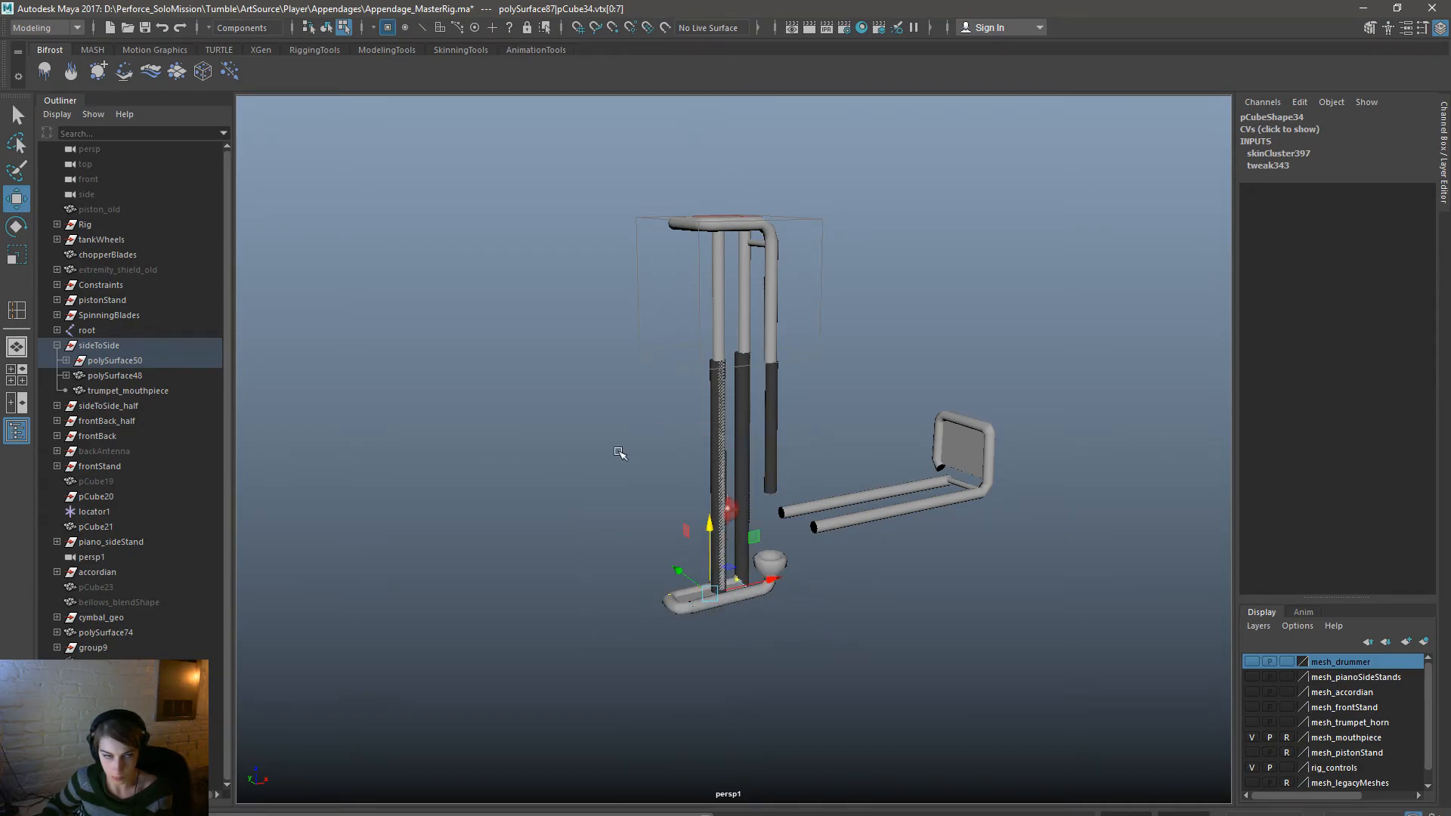
pyautogui.click(328, 29)
pyautogui.click(502, 331)
# Parent the new polySurface66 pipe frame to the sideToSide group, alongside the trumpet_mouthpiece.
pyautogui.click(783, 566)
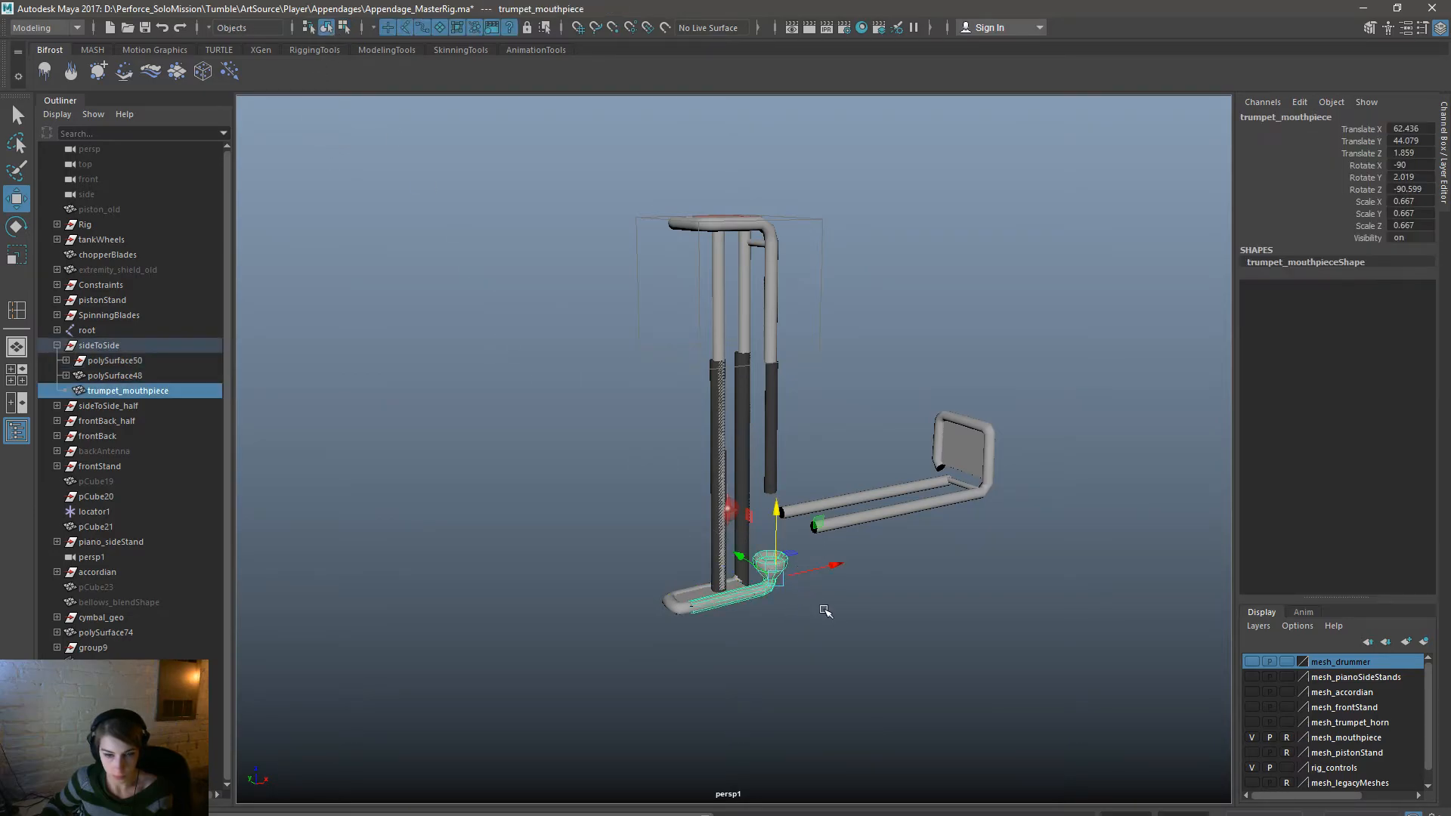
pyautogui.click(669, 609)
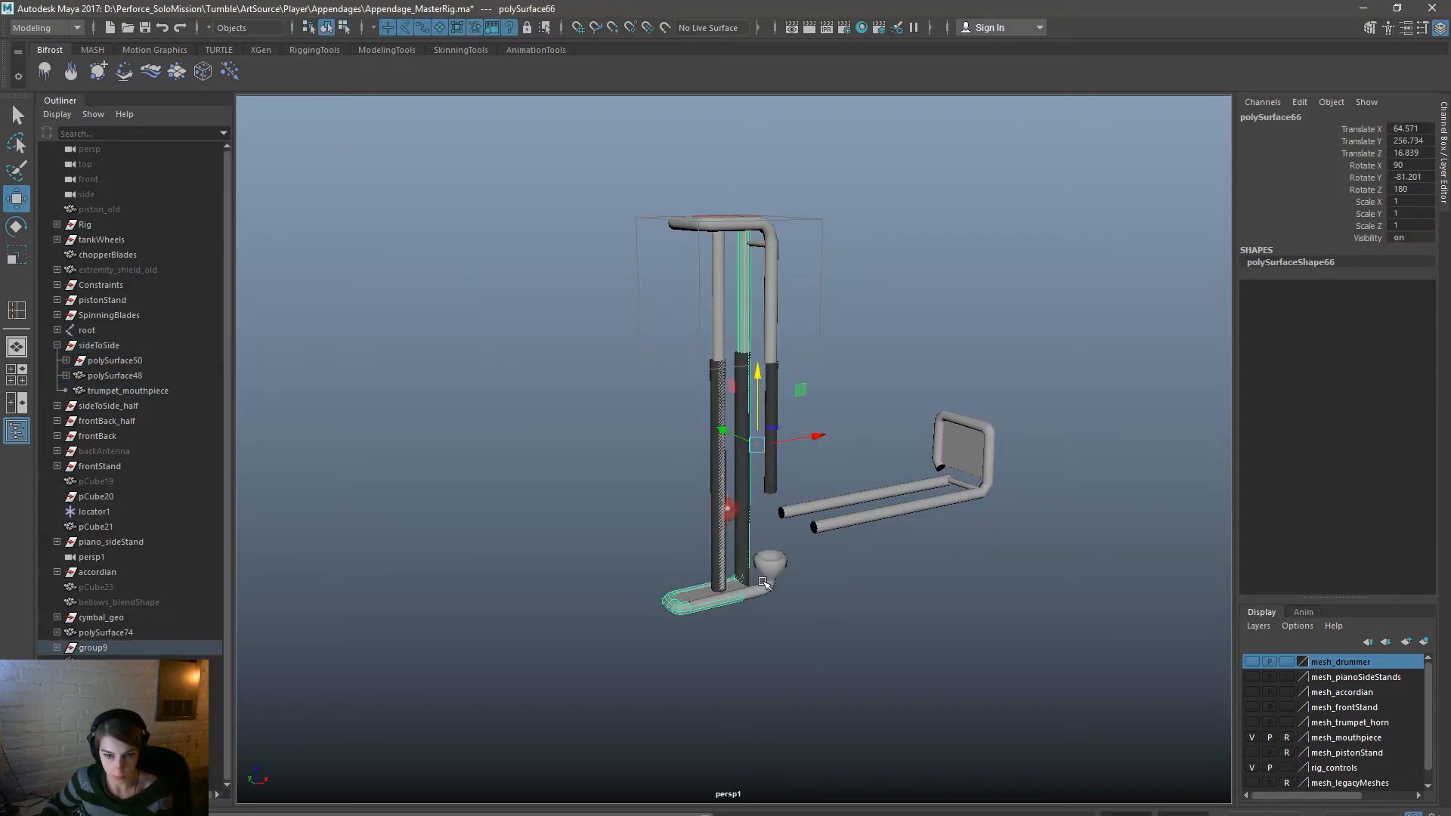
pyautogui.keyDown('shift'); pyautogui.click(770, 567); pyautogui.keyUp('shift')
pyautogui.keyDown('alt'); pyautogui.moveTo(774, 641); pyautogui.dragTo(766, 656, button='middle'); pyautogui.keyUp('alt')
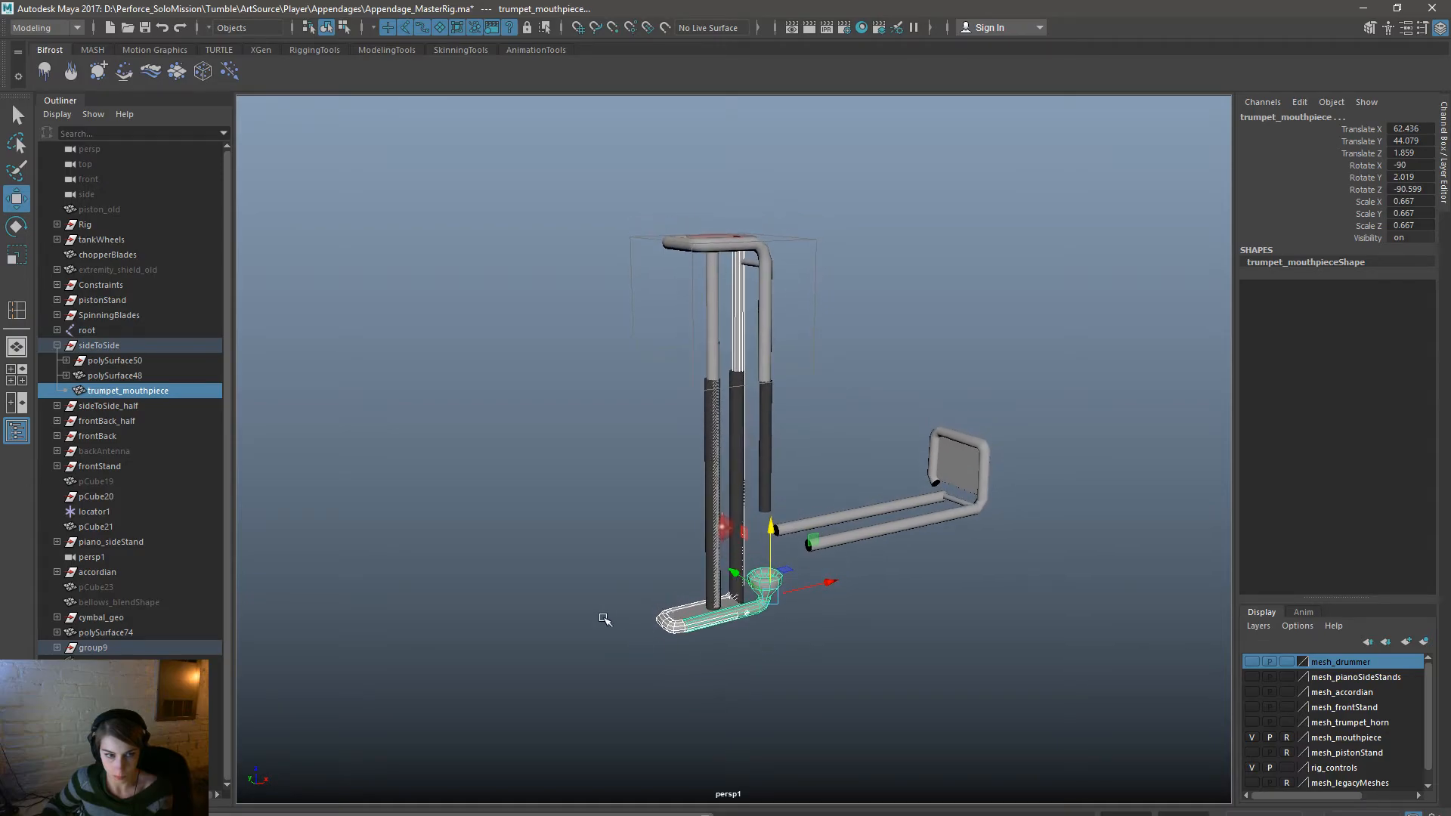
pyautogui.keyDown('ctrl'); pyautogui.click(134, 342); pyautogui.keyUp('ctrl')
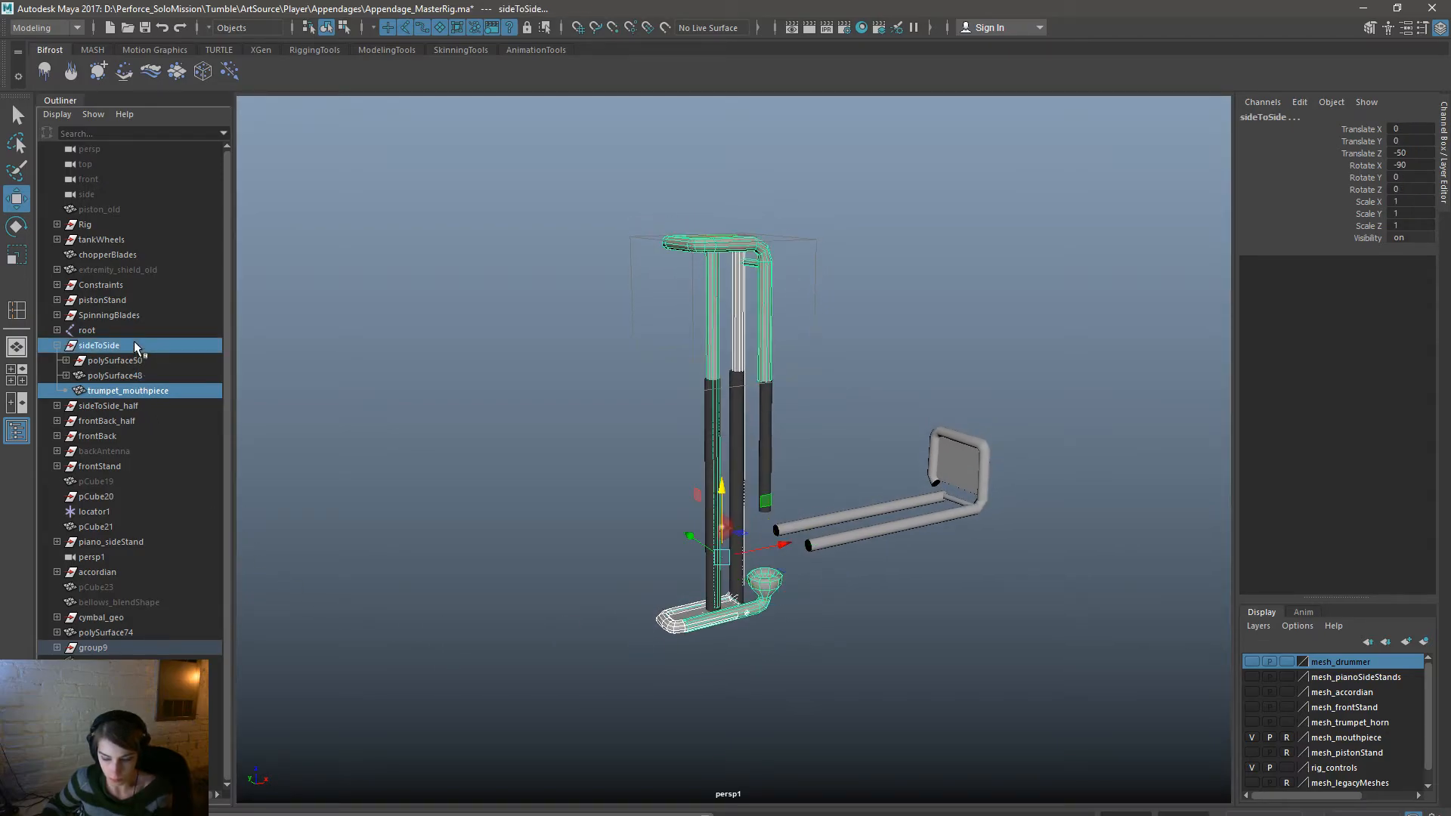
pyautogui.press('p')
# Bind the skin of trumpet_mouthpiece and polySurface66 to the g_extremity joint under root and g_base.
pyautogui.click(777, 588)
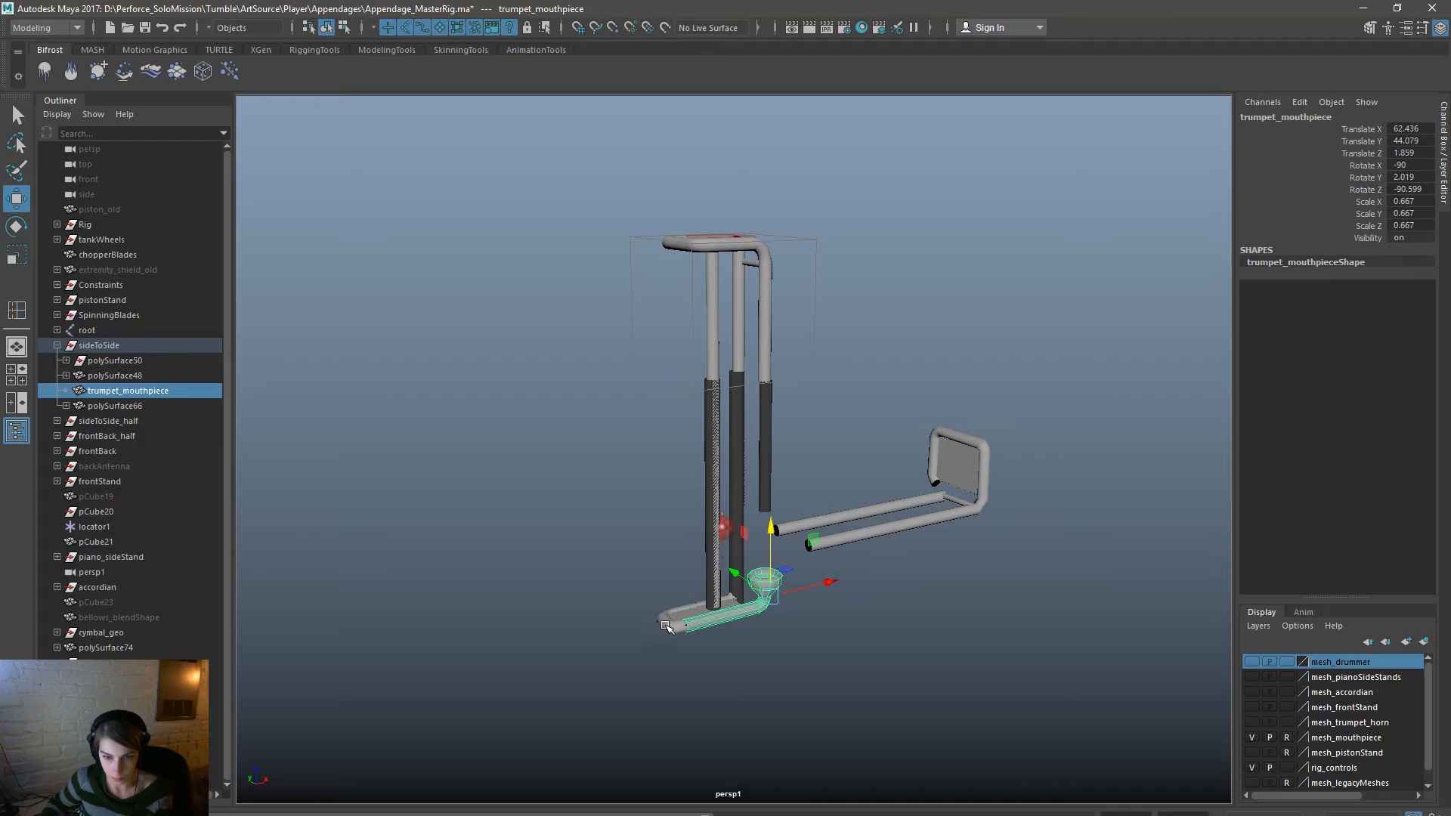
pyautogui.keyDown('shift'); pyautogui.click(665, 625); pyautogui.keyUp('shift')
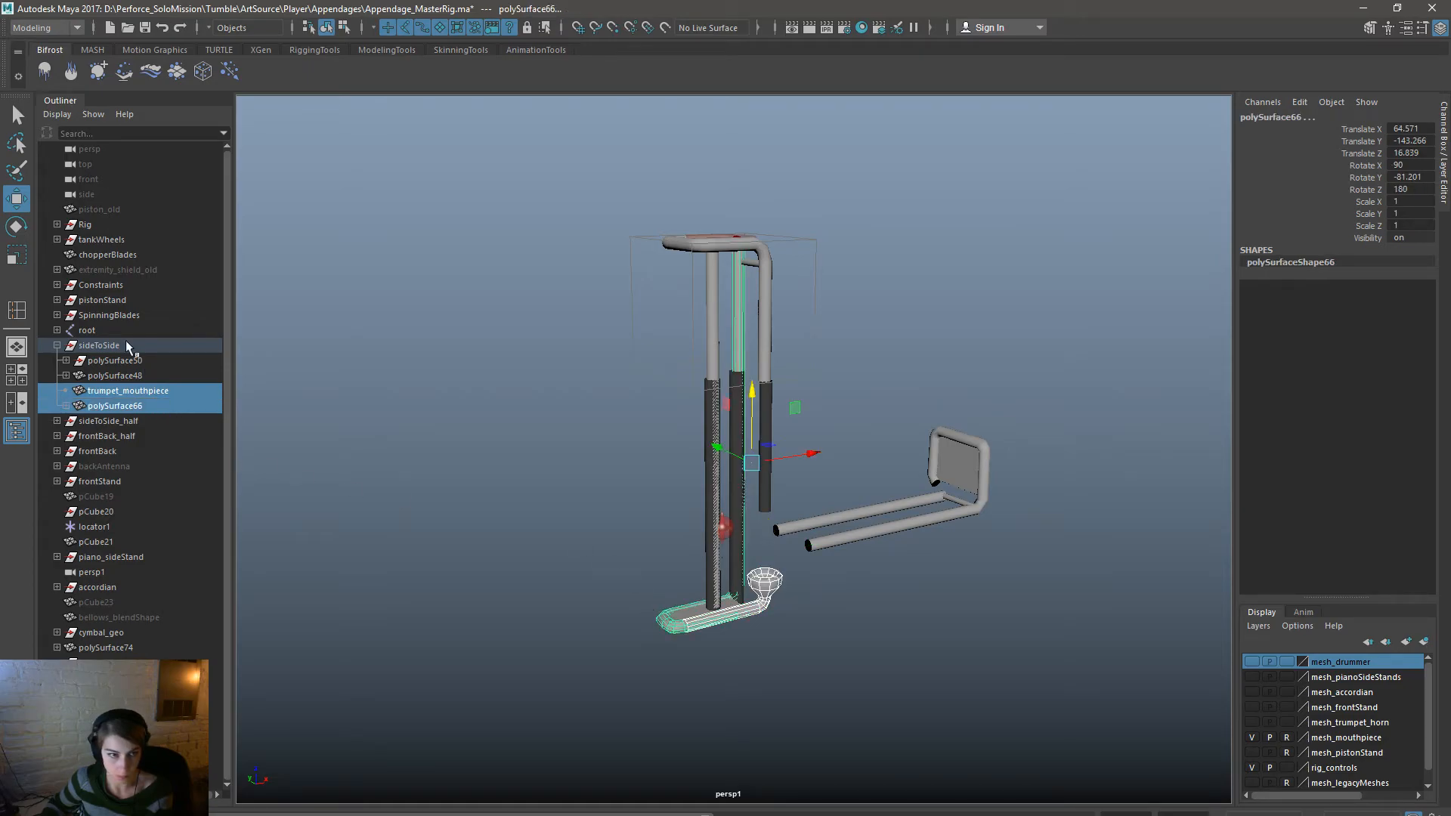
pyautogui.click(57, 224)
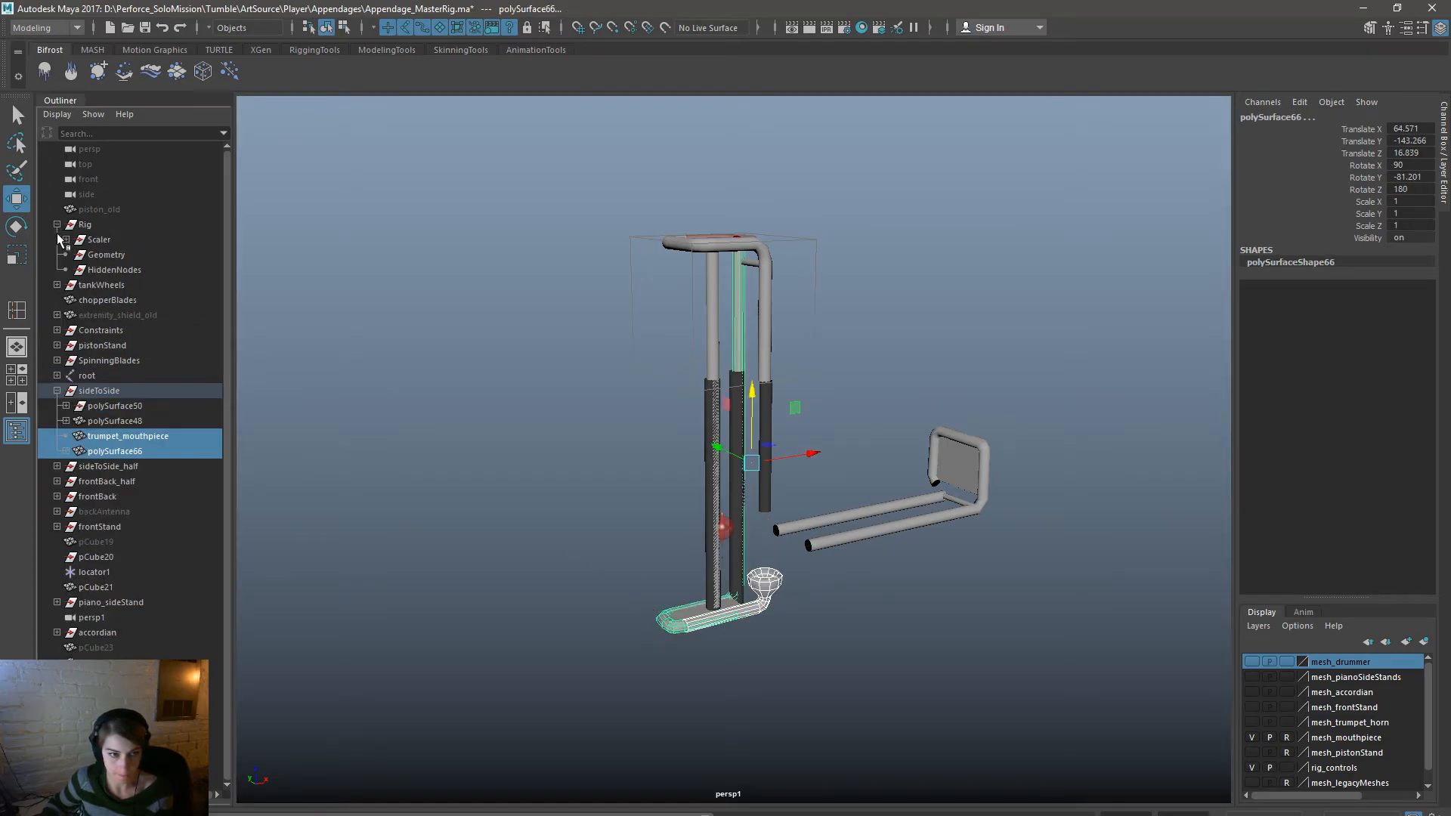
pyautogui.click(56, 225)
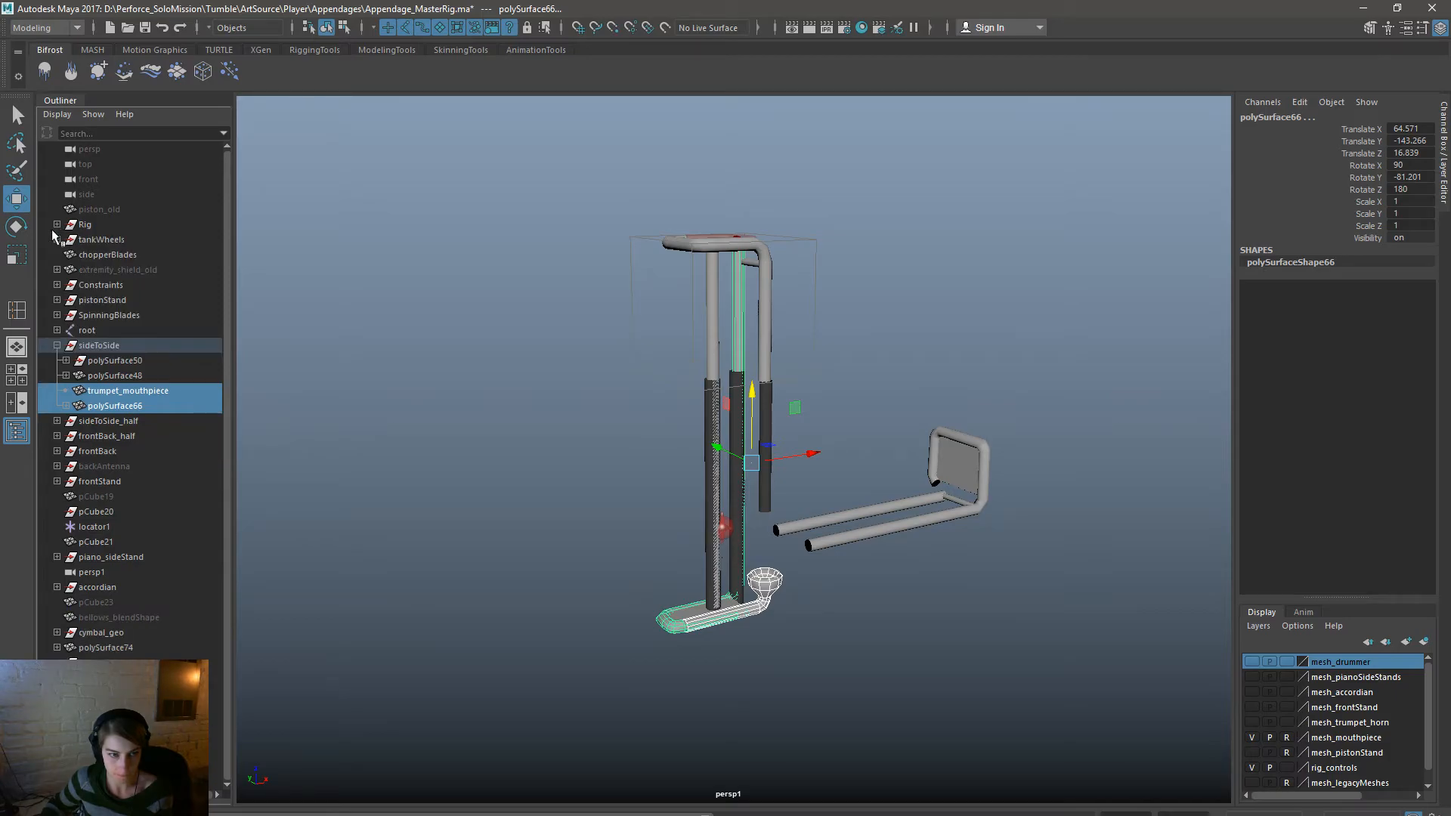
pyautogui.click(57, 330)
pyautogui.click(66, 345)
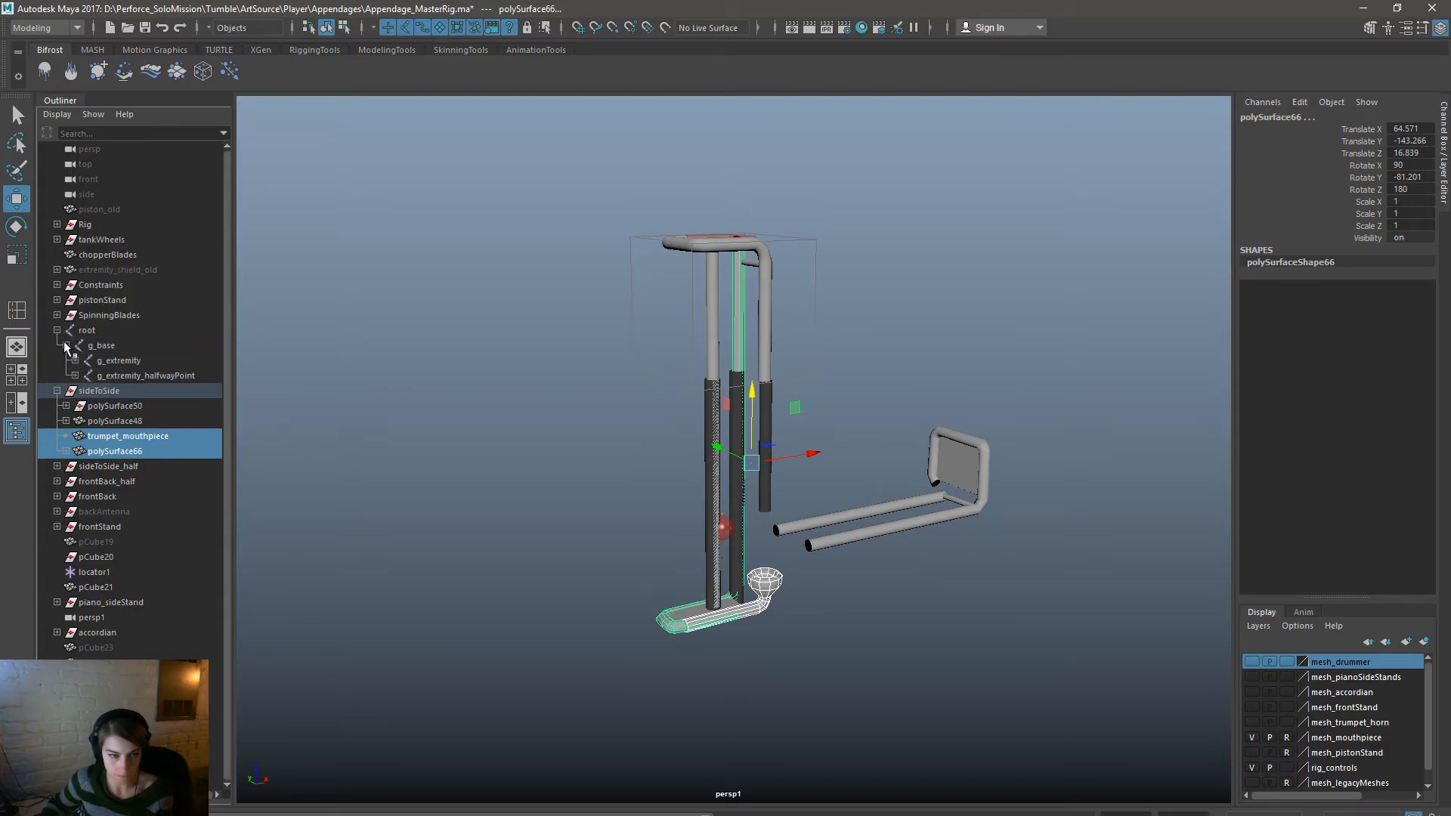
pyautogui.keyDown('ctrl'); pyautogui.click(135, 361); pyautogui.keyUp('ctrl')
pyautogui.press('space')
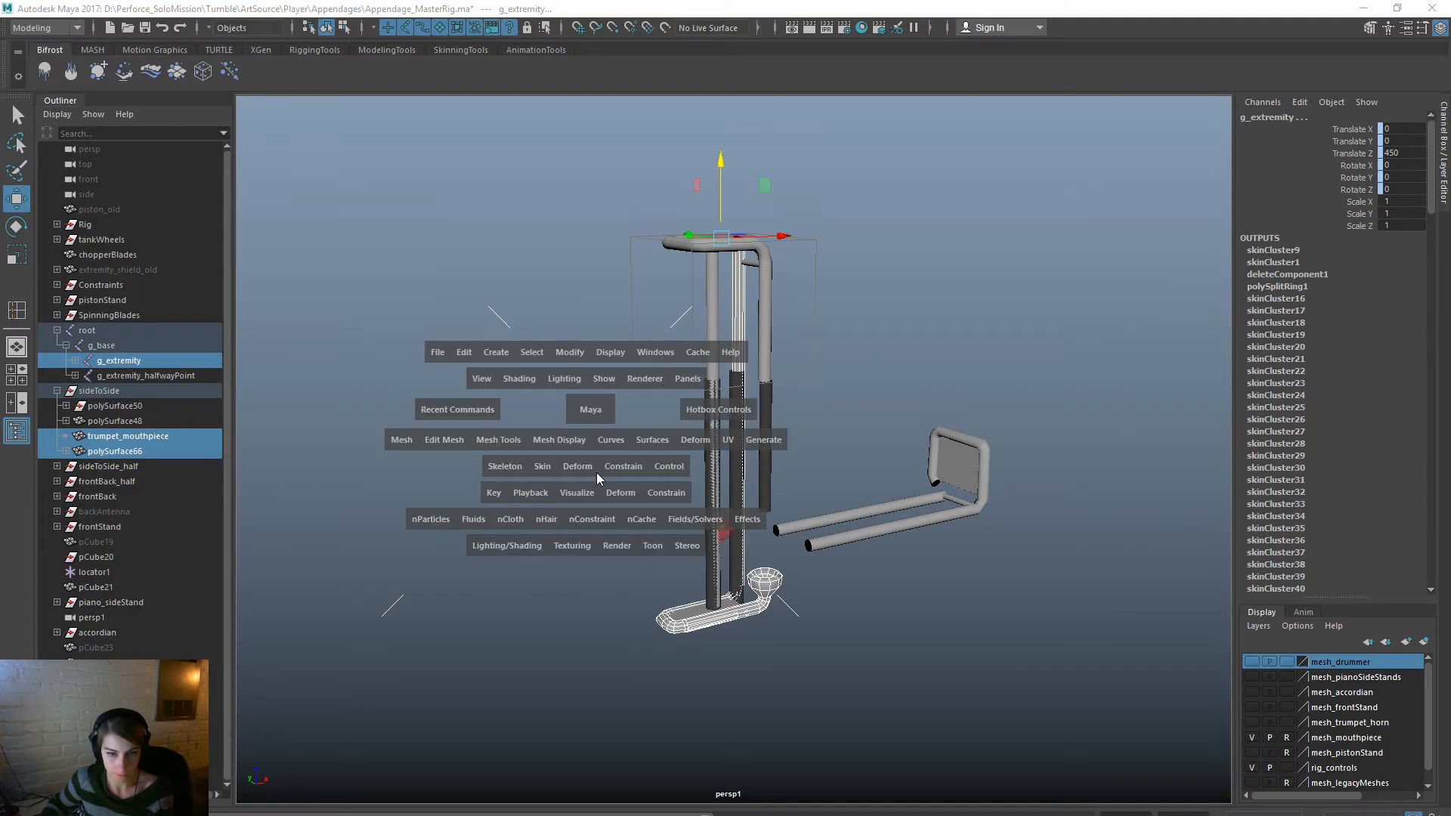
pyautogui.click(543, 467)
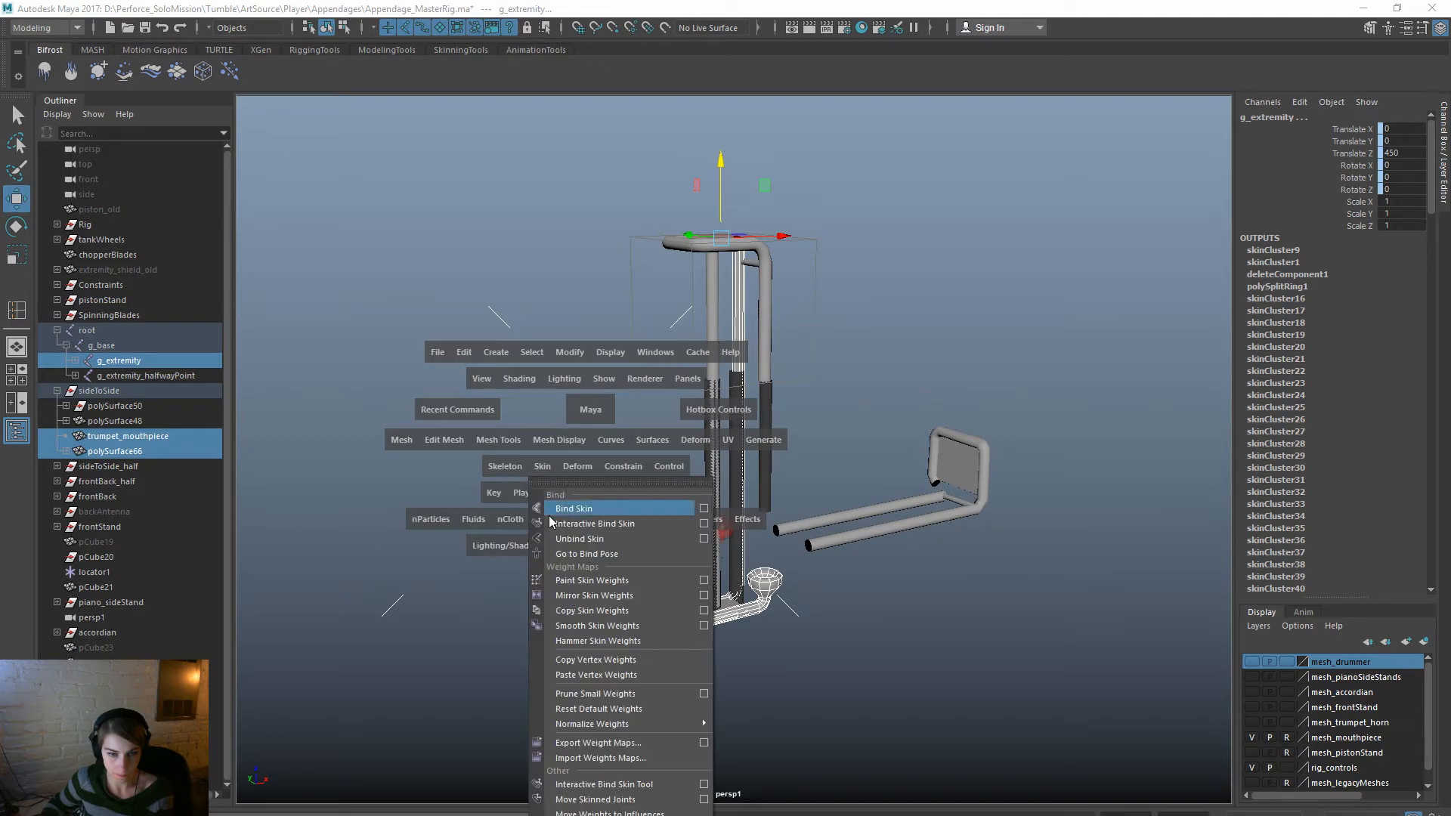
pyautogui.click(582, 508)
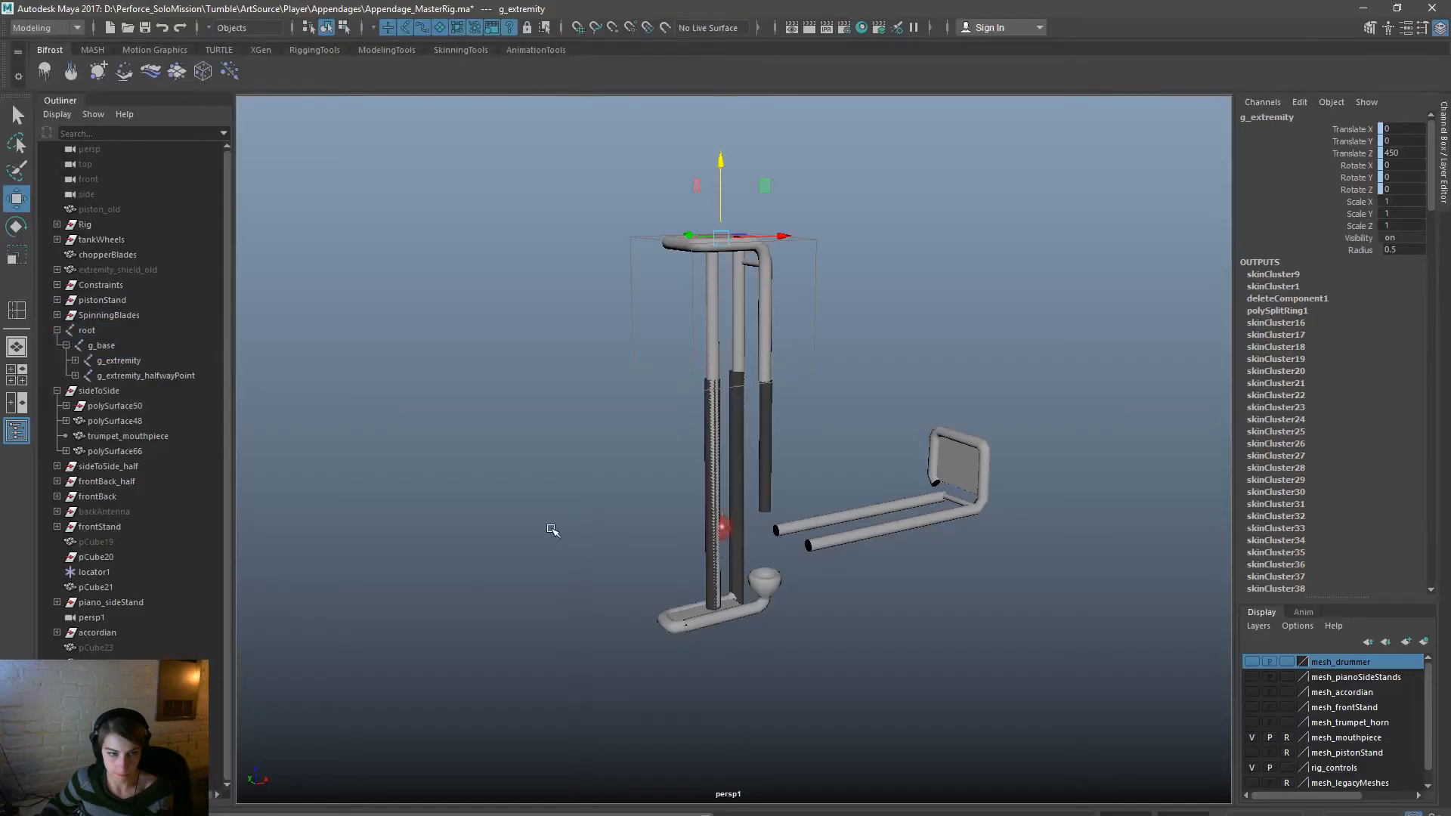
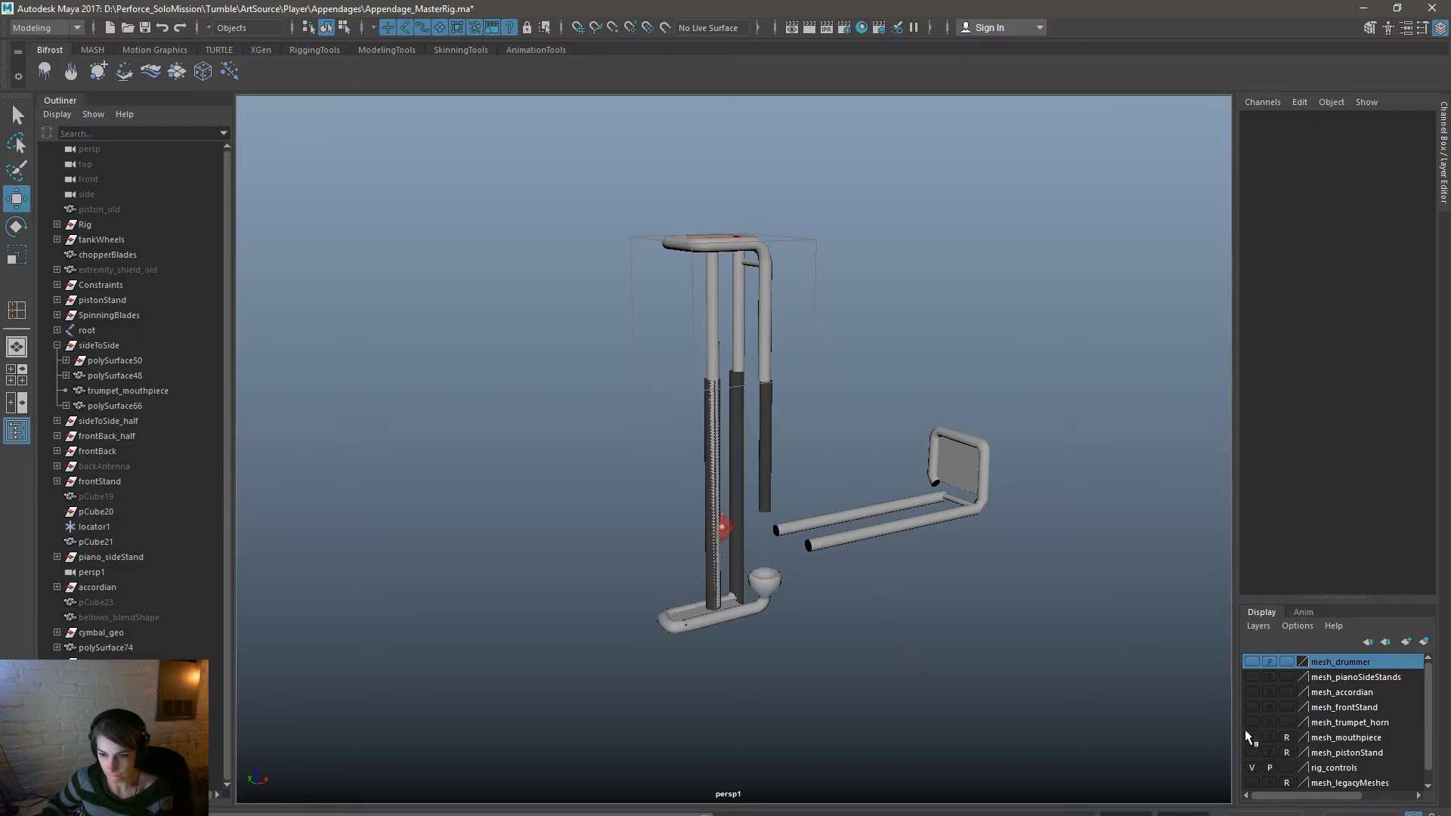
# Add the sideToSide and sideToSide_half groups to the mesh_mouthpiece display layer.
pyautogui.click(156, 346)
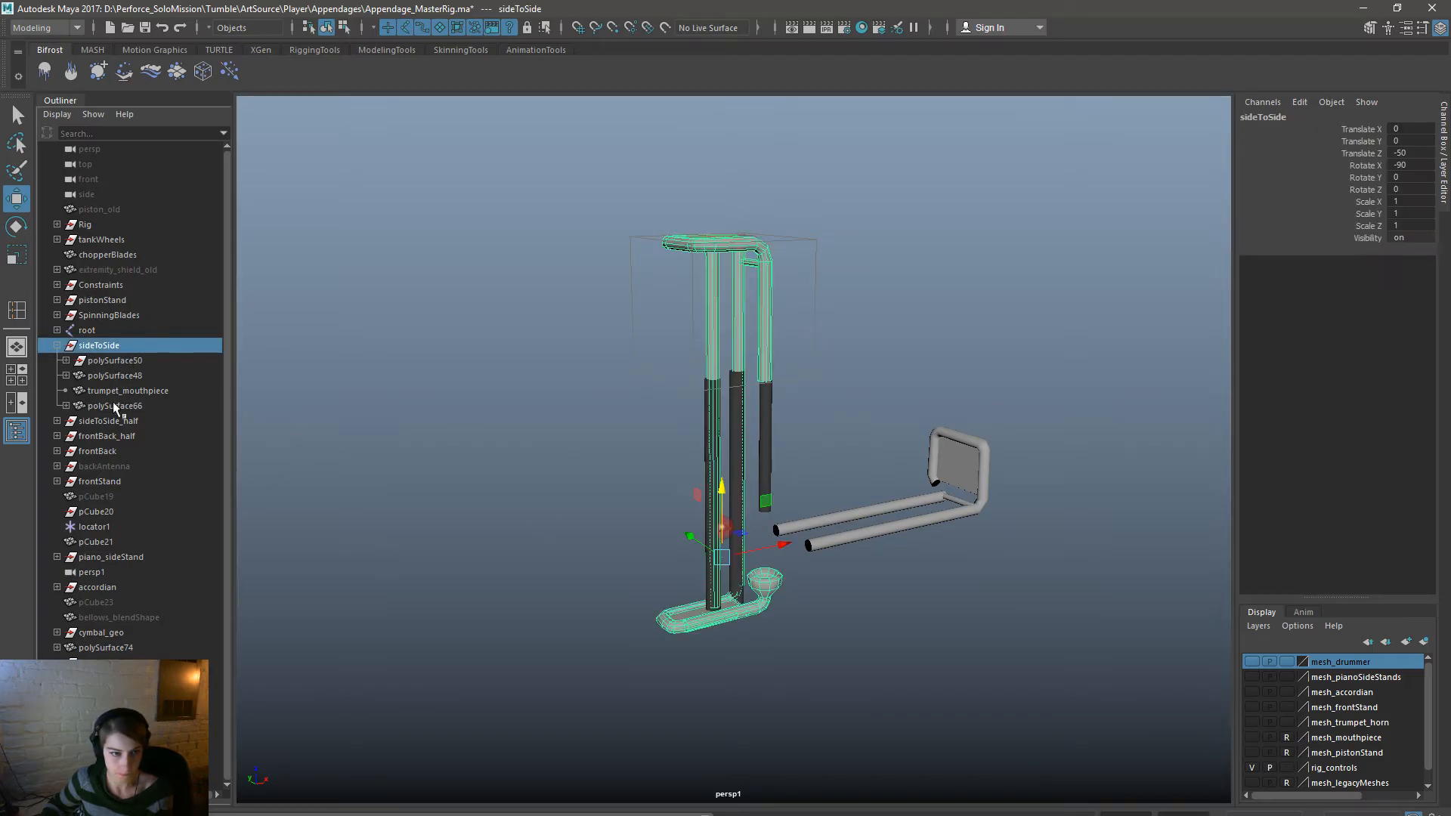
pyautogui.click(114, 421)
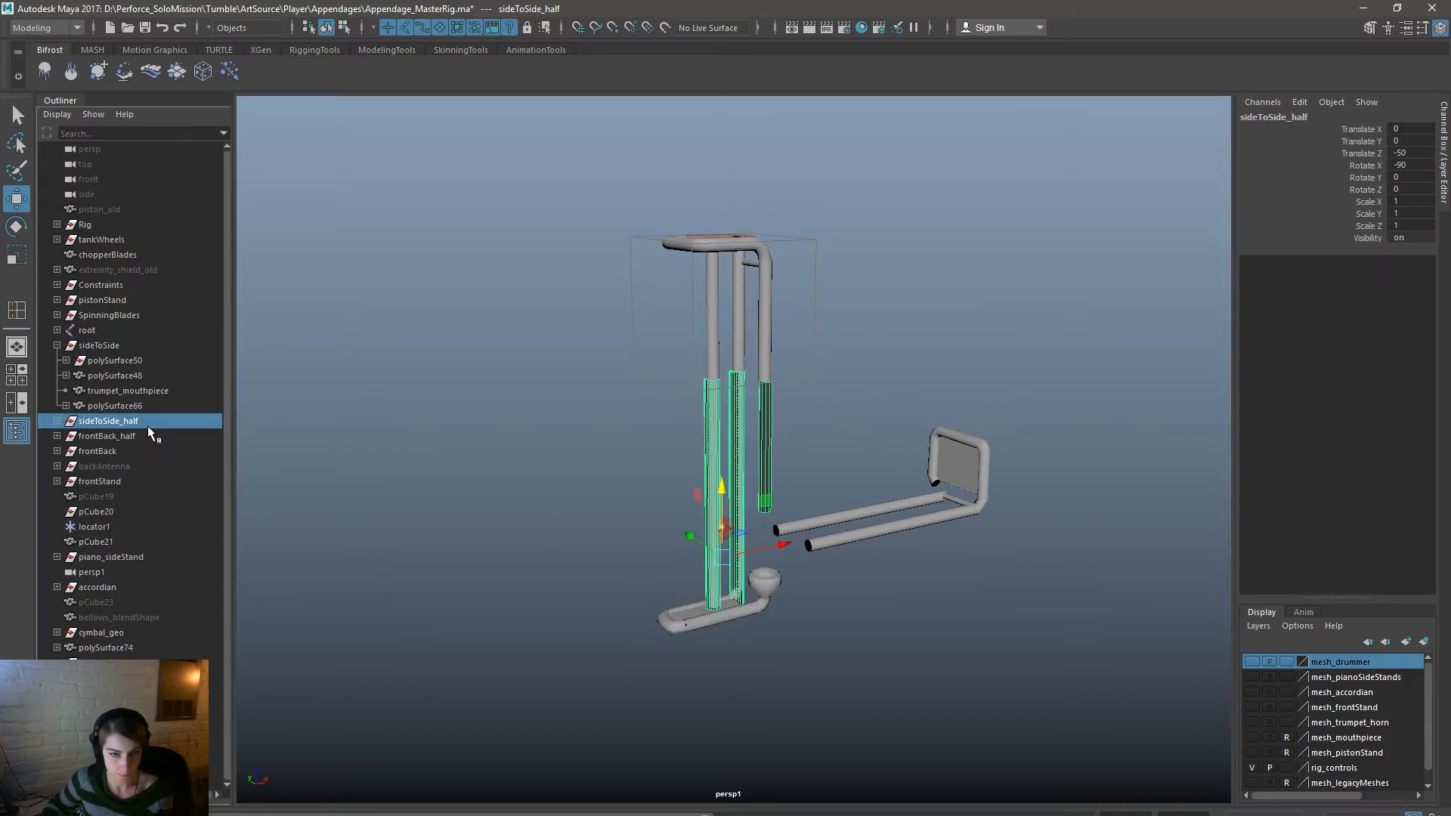
pyautogui.keyDown('ctrl'); pyautogui.click(113, 345); pyautogui.keyUp('ctrl')
pyautogui.rightClick(1345, 734)
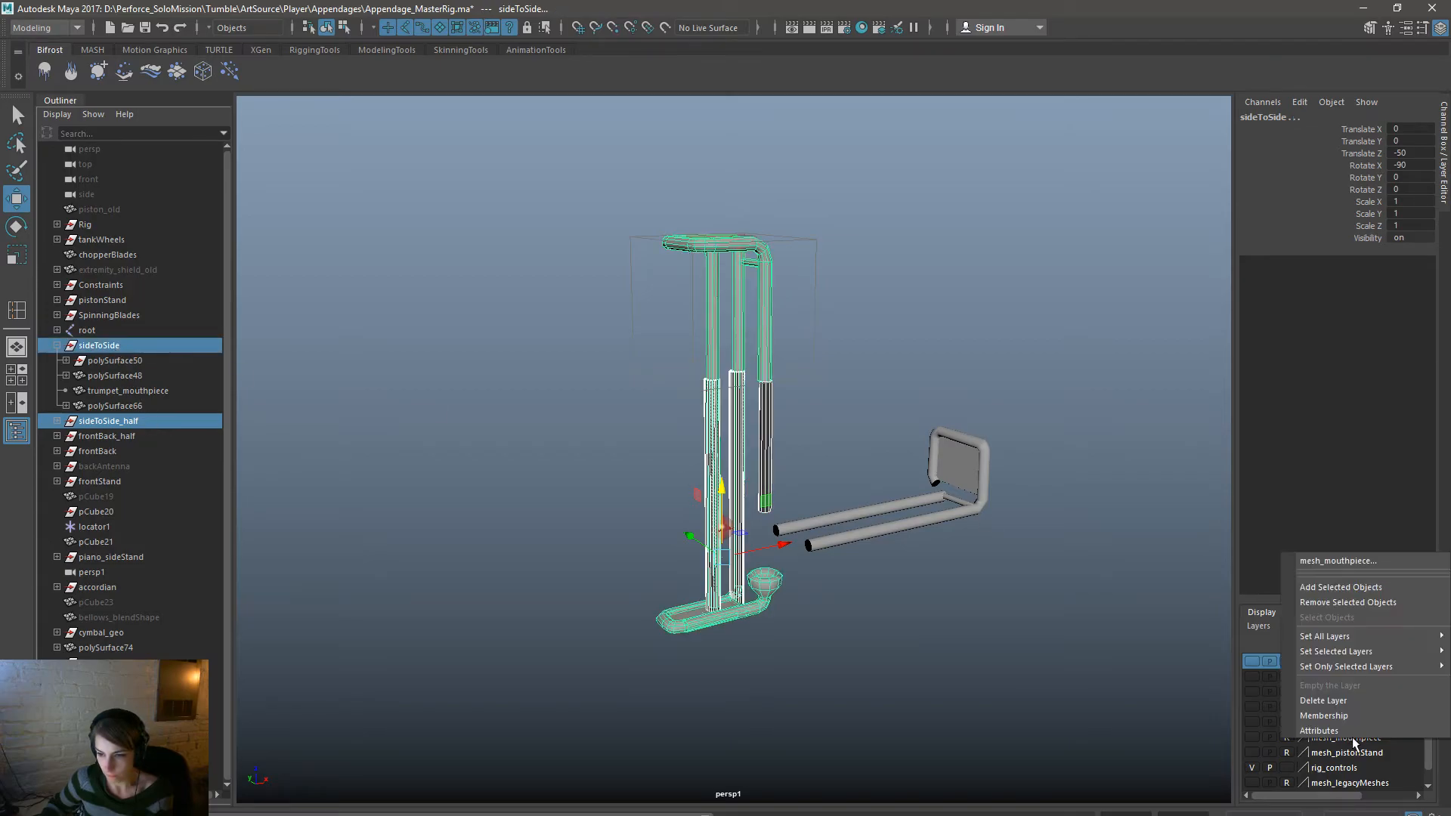
pyautogui.click(1346, 601)
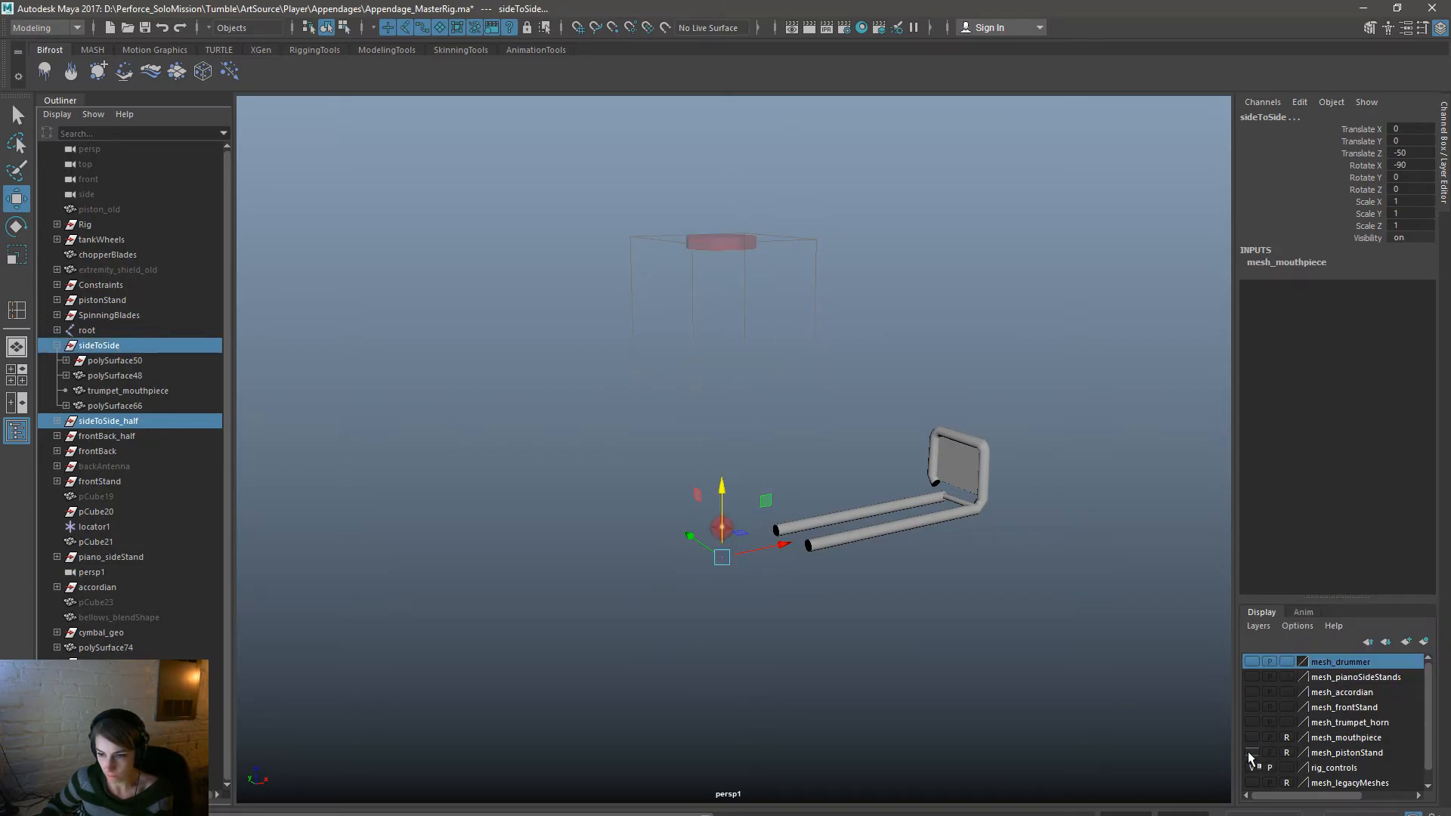
# Show the mesh_trumpet_horn layer and hide the old pipe frame at the base of the horn.
pyautogui.click(1251, 722)
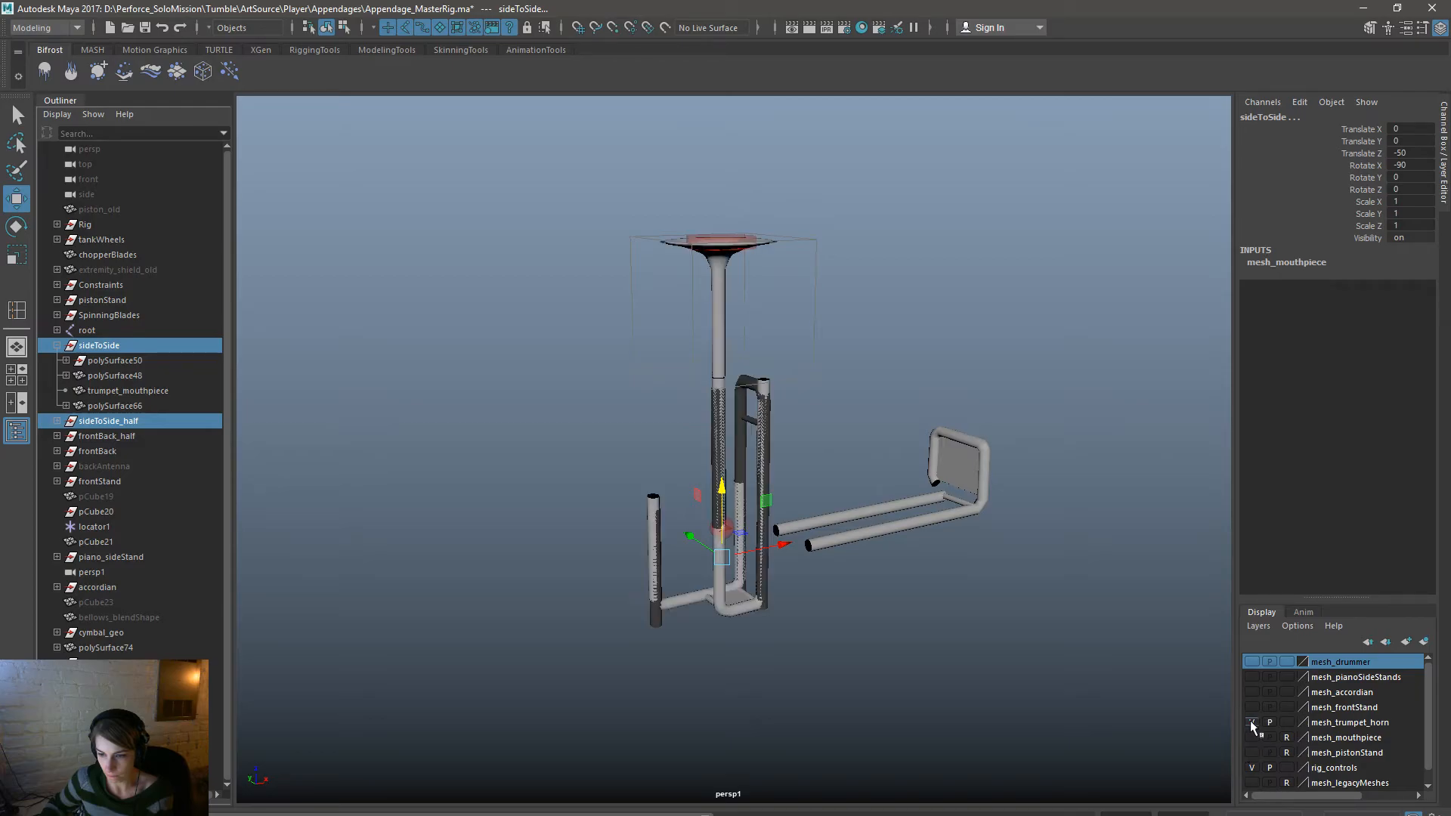
pyautogui.click(903, 519)
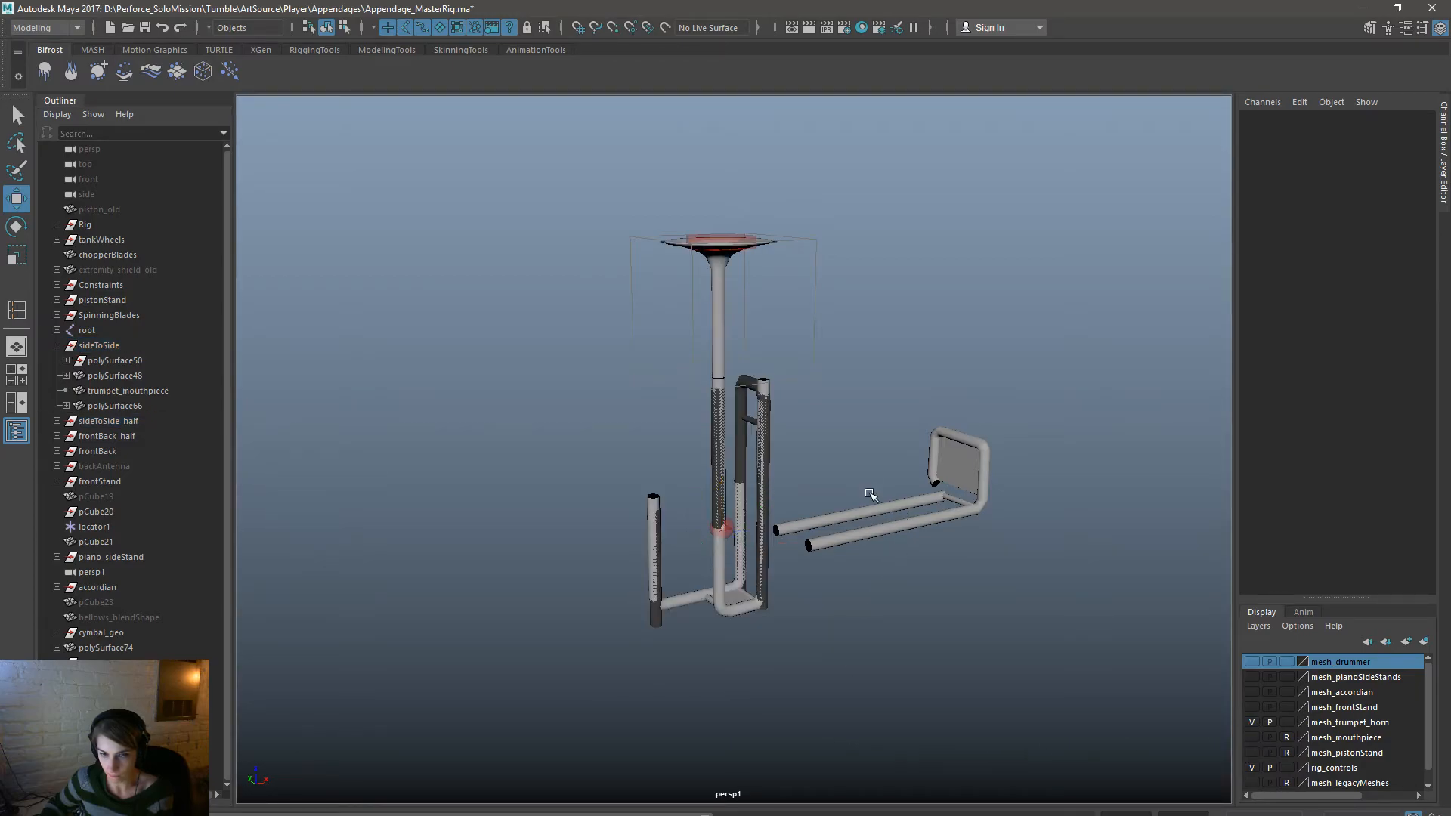
pyautogui.click(864, 517)
pyautogui.keyDown('alt'); pyautogui.moveTo(852, 509); pyautogui.dragTo(1227, 572); pyautogui.keyUp('alt')
pyautogui.keyDown('alt'); pyautogui.moveTo(830, 520); pyautogui.dragTo(935, 586, button='right'); pyautogui.keyUp('alt')
pyautogui.moveTo(847, 521); pyautogui.dragTo(1366, 599)
pyautogui.hotkey('ctrl', 'h')
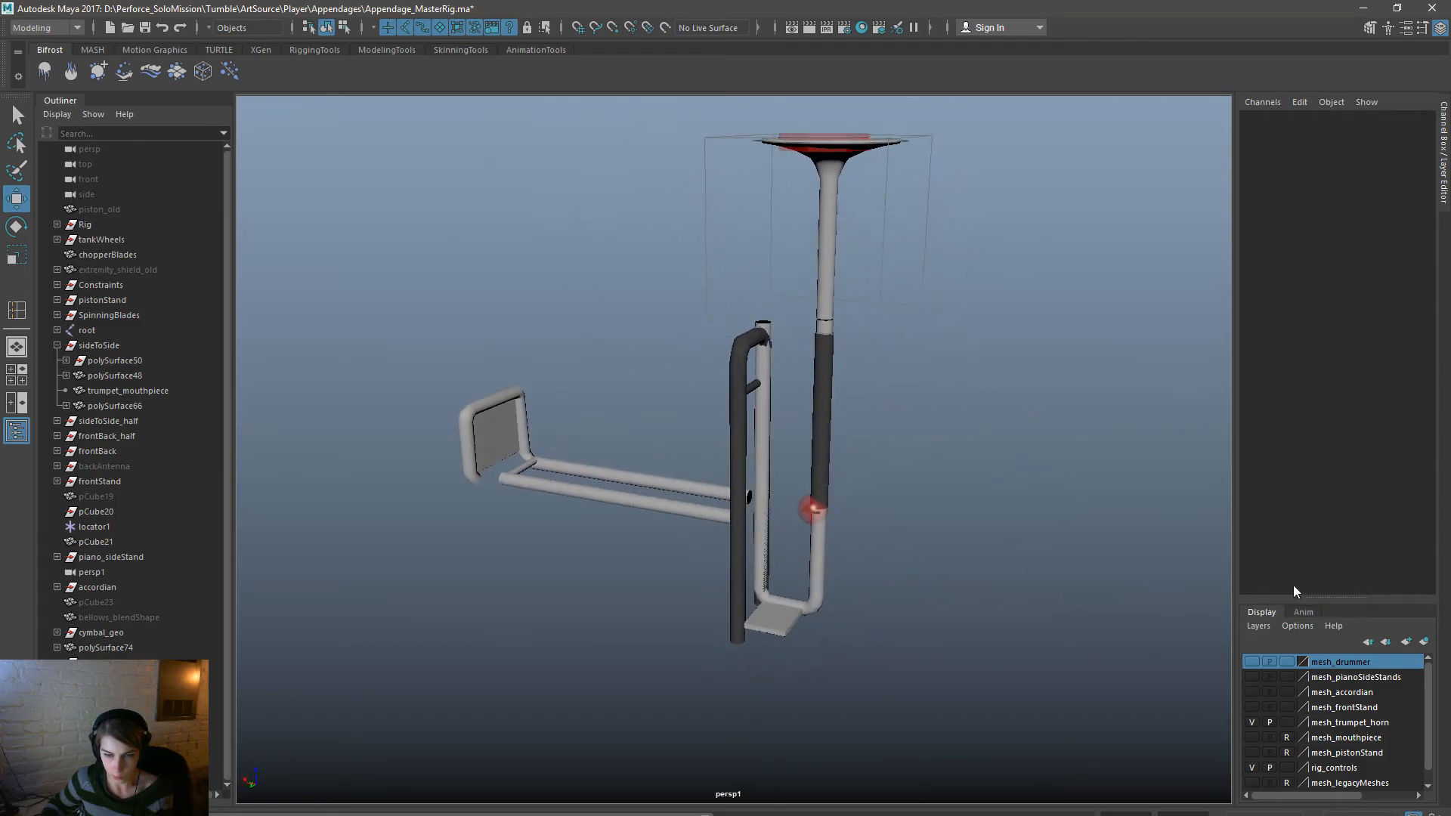
# Group the copied pipe frame beside the horn and rotate the group 90 degrees on Y.
pyautogui.click(787, 628)
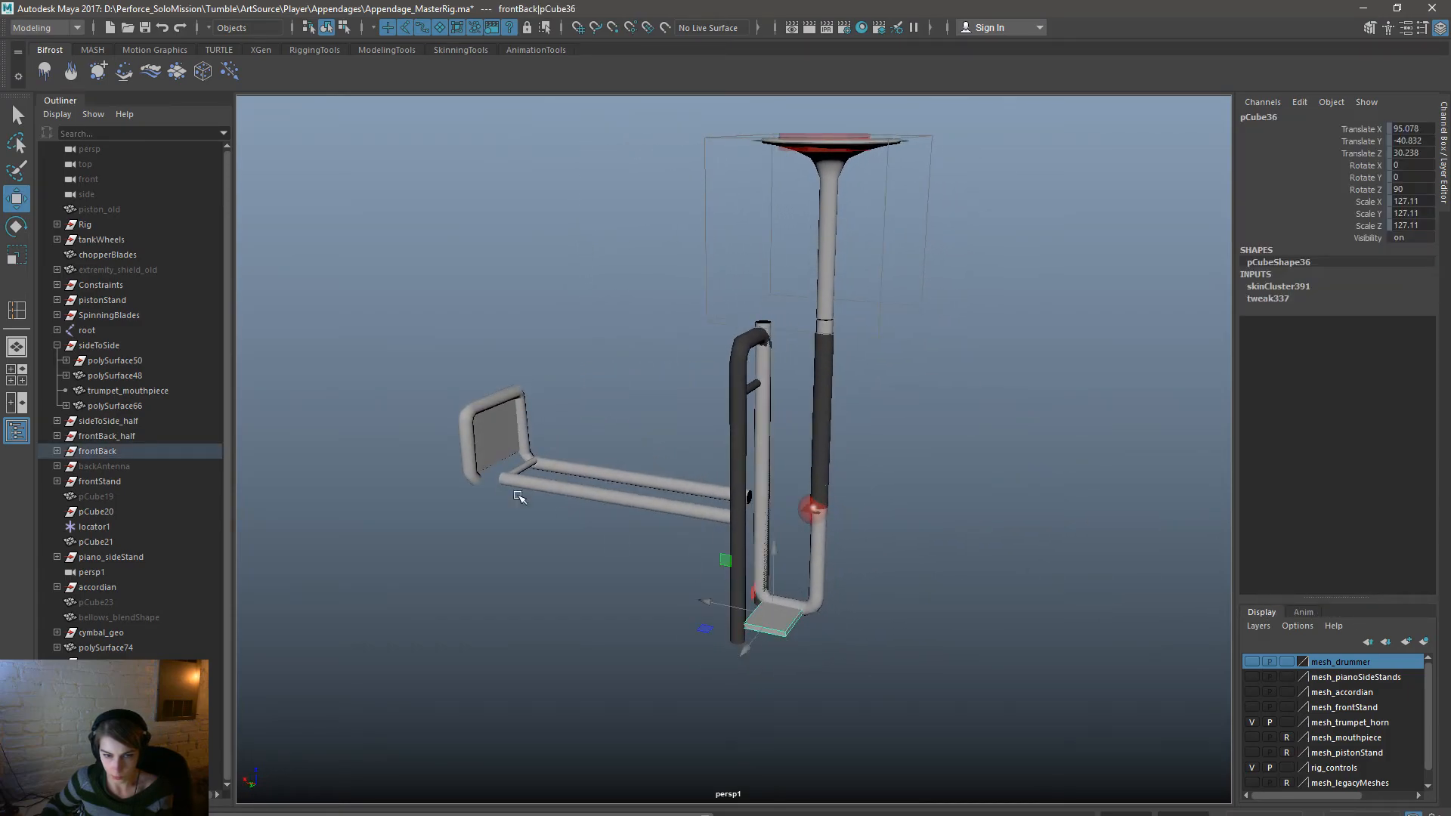
pyautogui.click(470, 431)
pyautogui.click(602, 582)
pyautogui.click(579, 470)
pyautogui.hotkey('ctrl', 'g')
pyautogui.press('e')
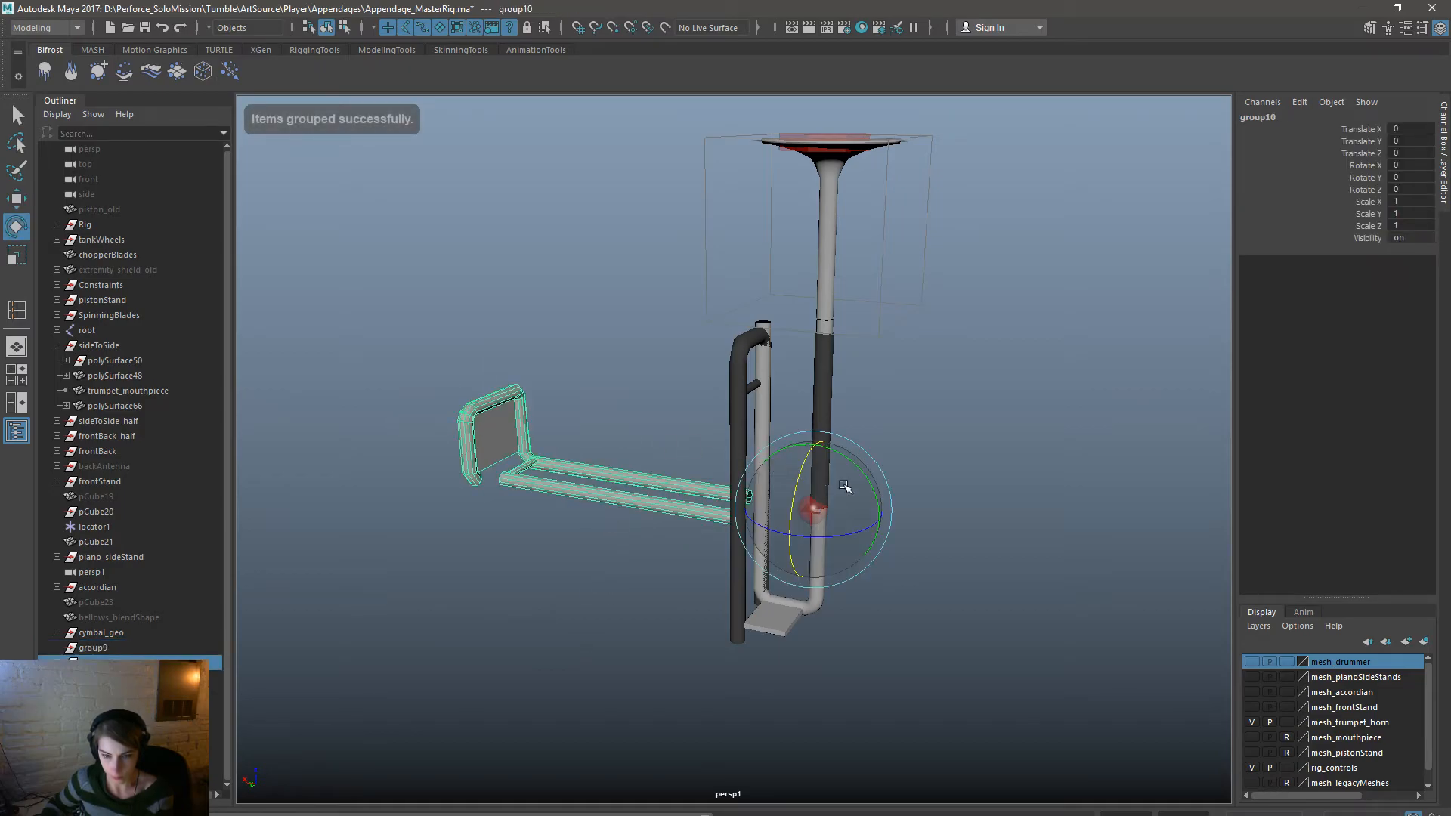
pyautogui.moveTo(881, 503); pyautogui.dragTo(796, 443)
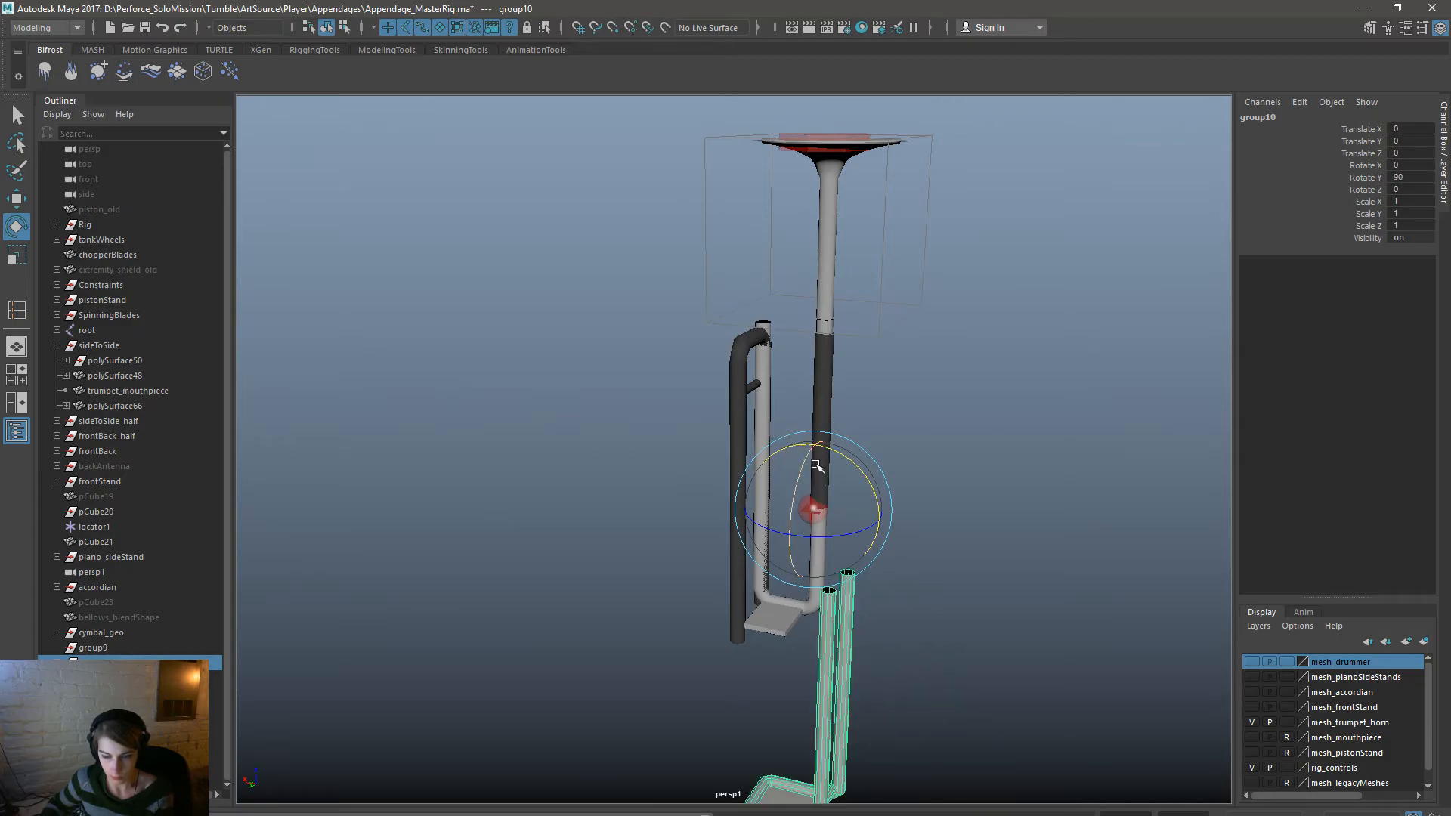
# Raise the frame group beside the trumpet horn and set its Translate Z to 350.
pyautogui.keyDown('alt'); pyautogui.moveTo(940, 528); pyautogui.dragTo(988, 529); pyautogui.keyUp('alt')
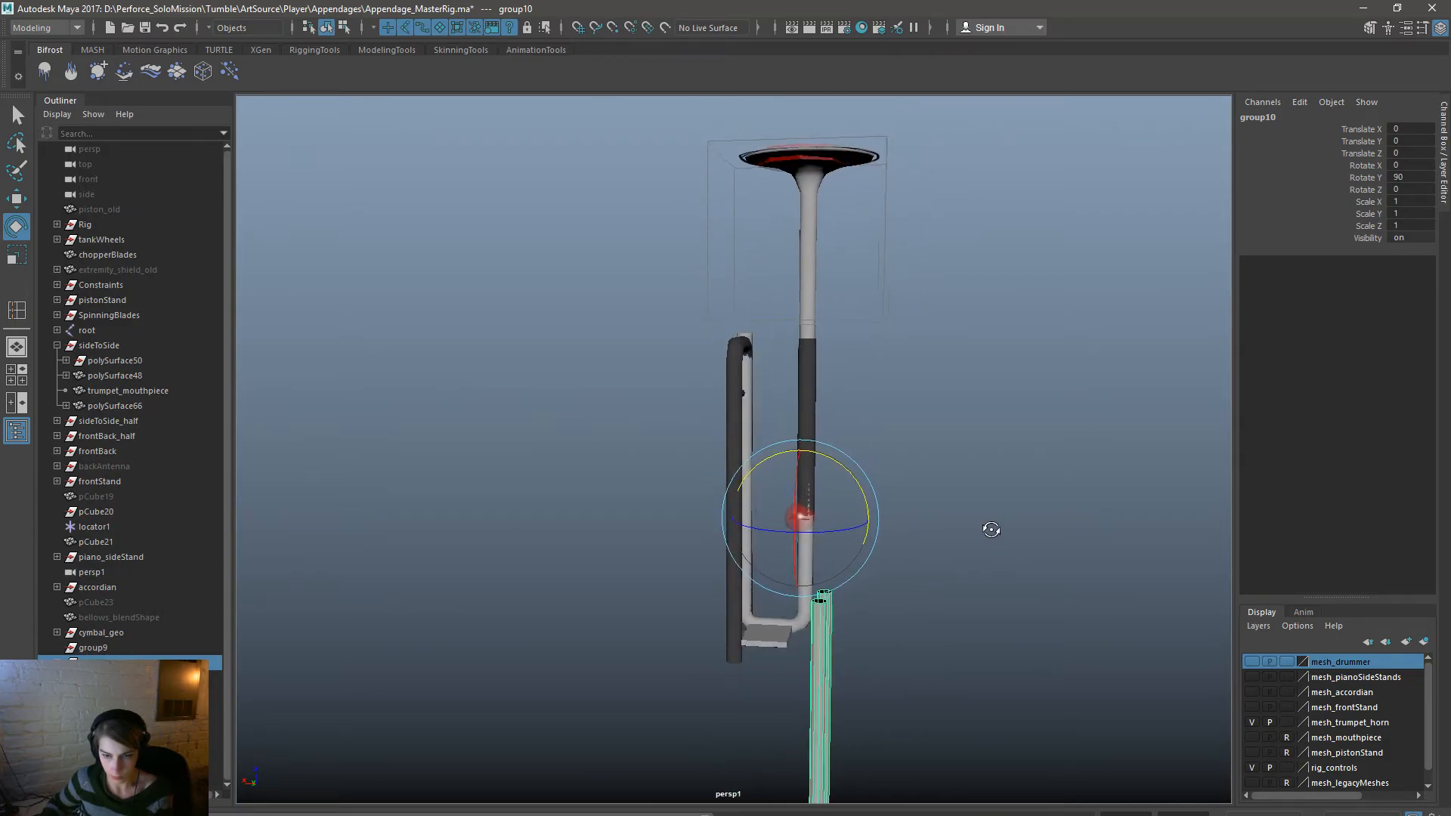
pyautogui.press('w')
pyautogui.moveTo(798, 456); pyautogui.dragTo(798, 188)
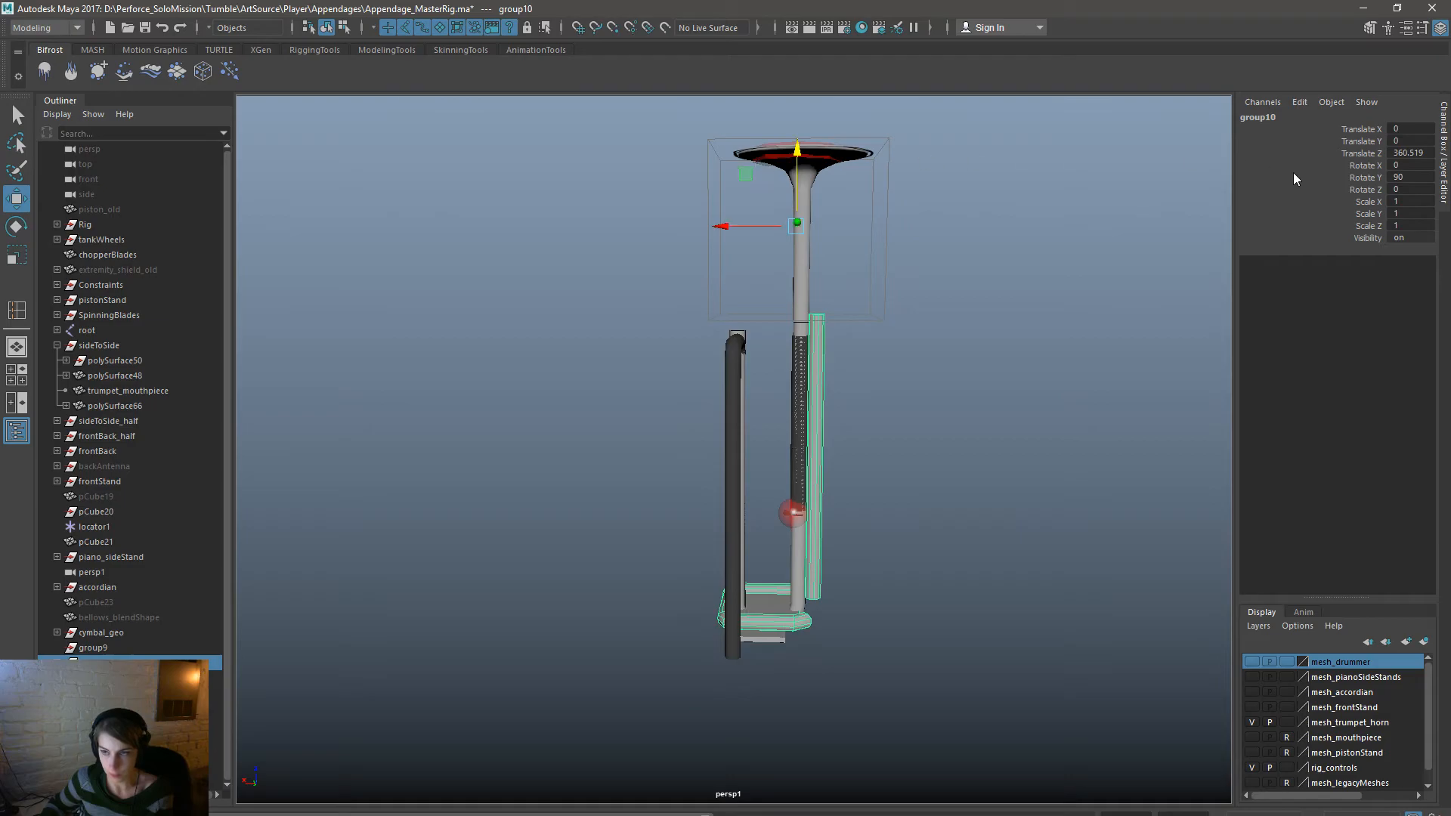
pyautogui.doubleClick(1426, 151)
pyautogui.write('35')
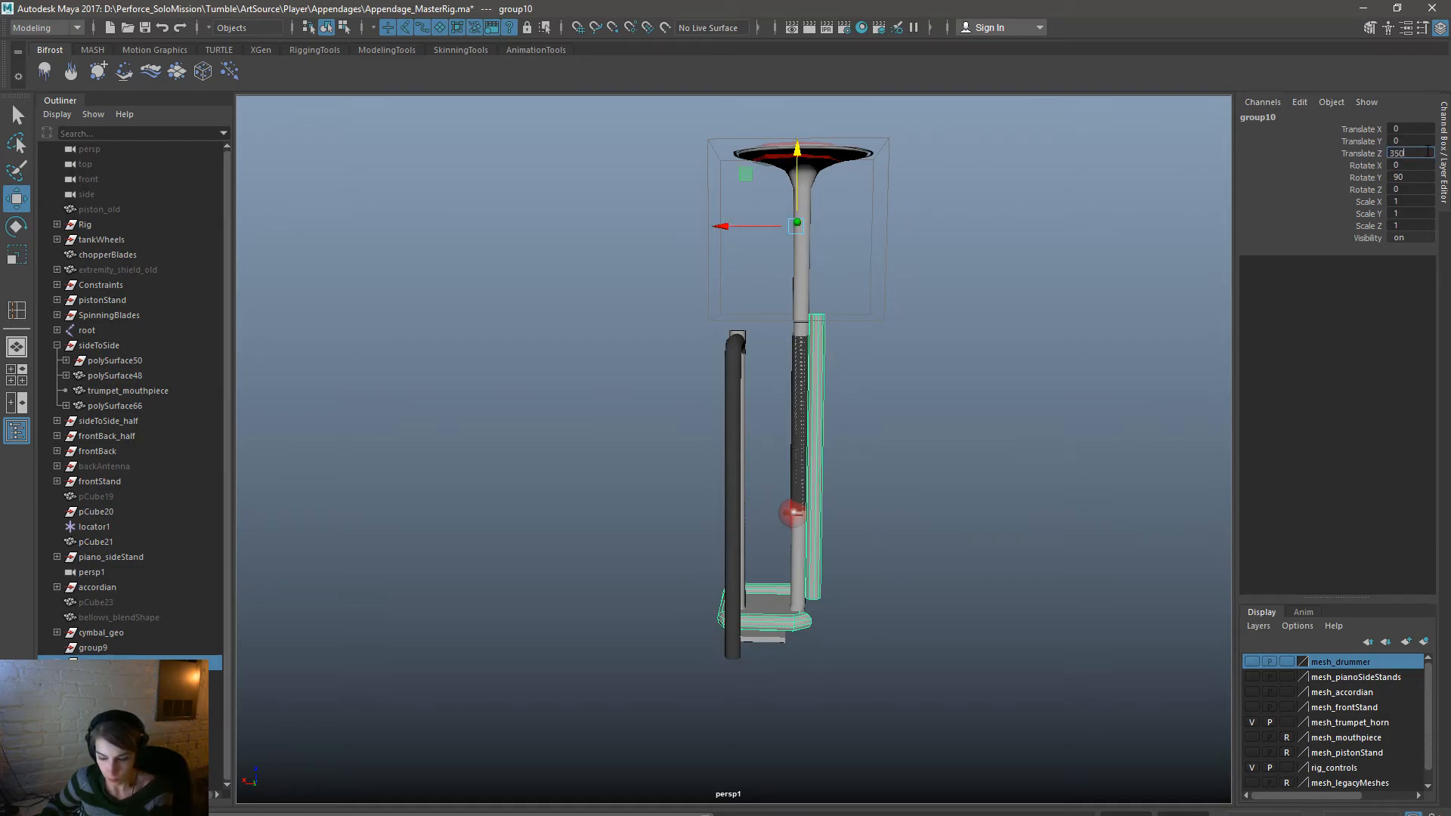
pyautogui.write('0')
pyautogui.press('Return')
pyautogui.keyDown('alt'); pyautogui.moveTo(996, 544); pyautogui.dragTo(910, 556); pyautogui.keyUp('alt')
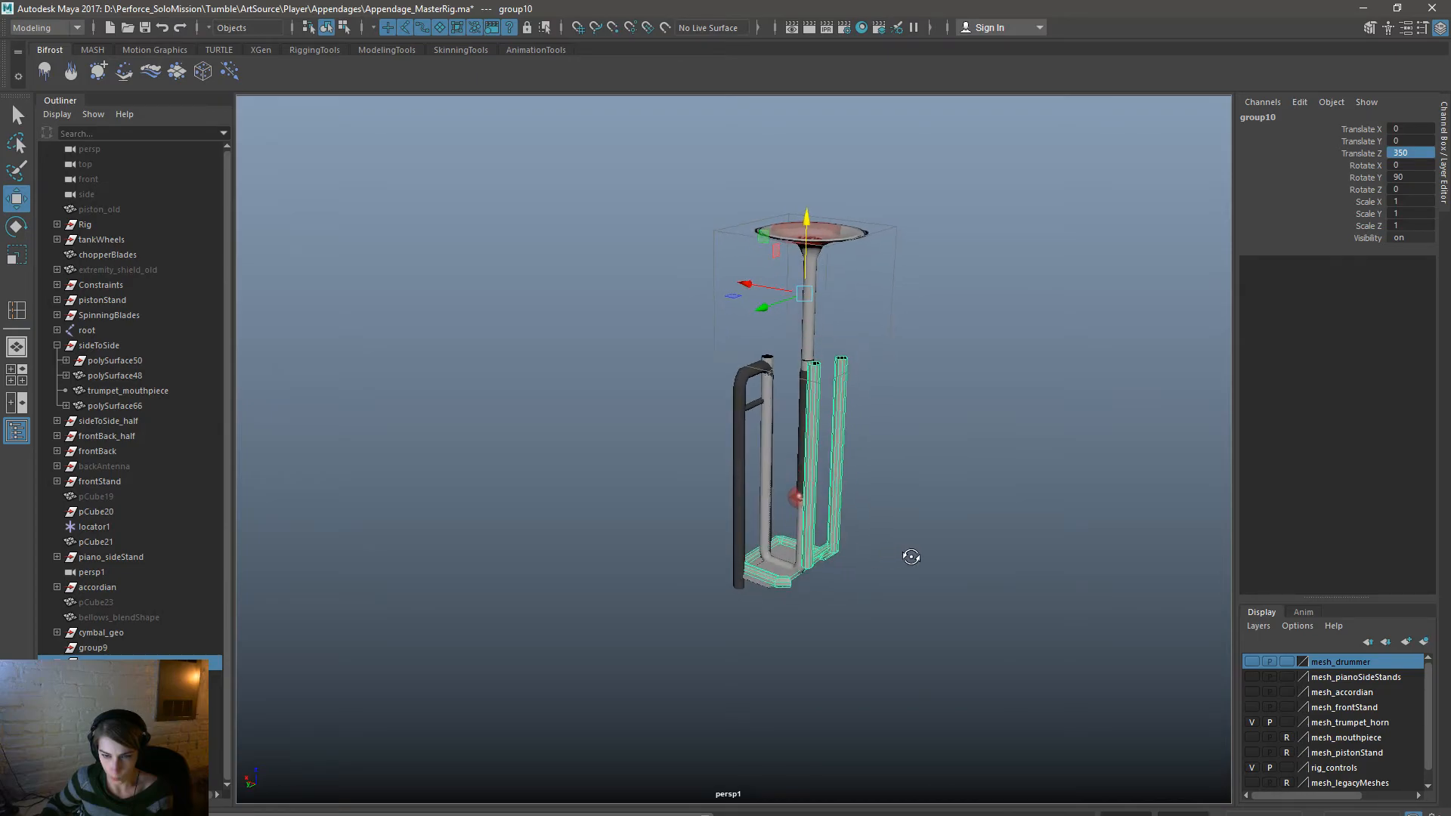
# Rotate the frame group to -90 degrees on X to compare its fit with the horn's base.
pyautogui.press('e')
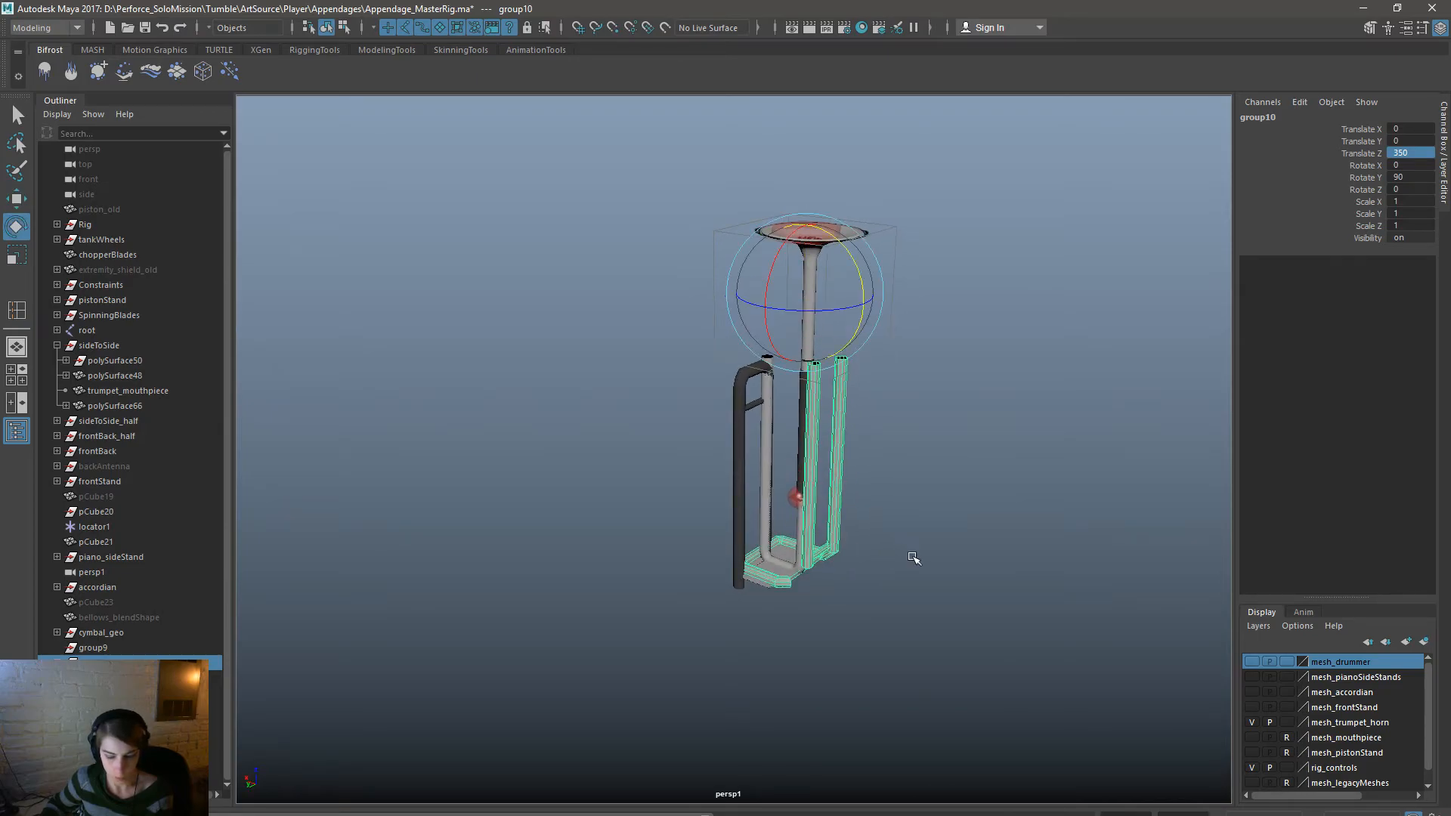
pyautogui.moveTo(759, 305); pyautogui.dragTo(946, 355)
pyautogui.hotkey('ctrl', 'z')
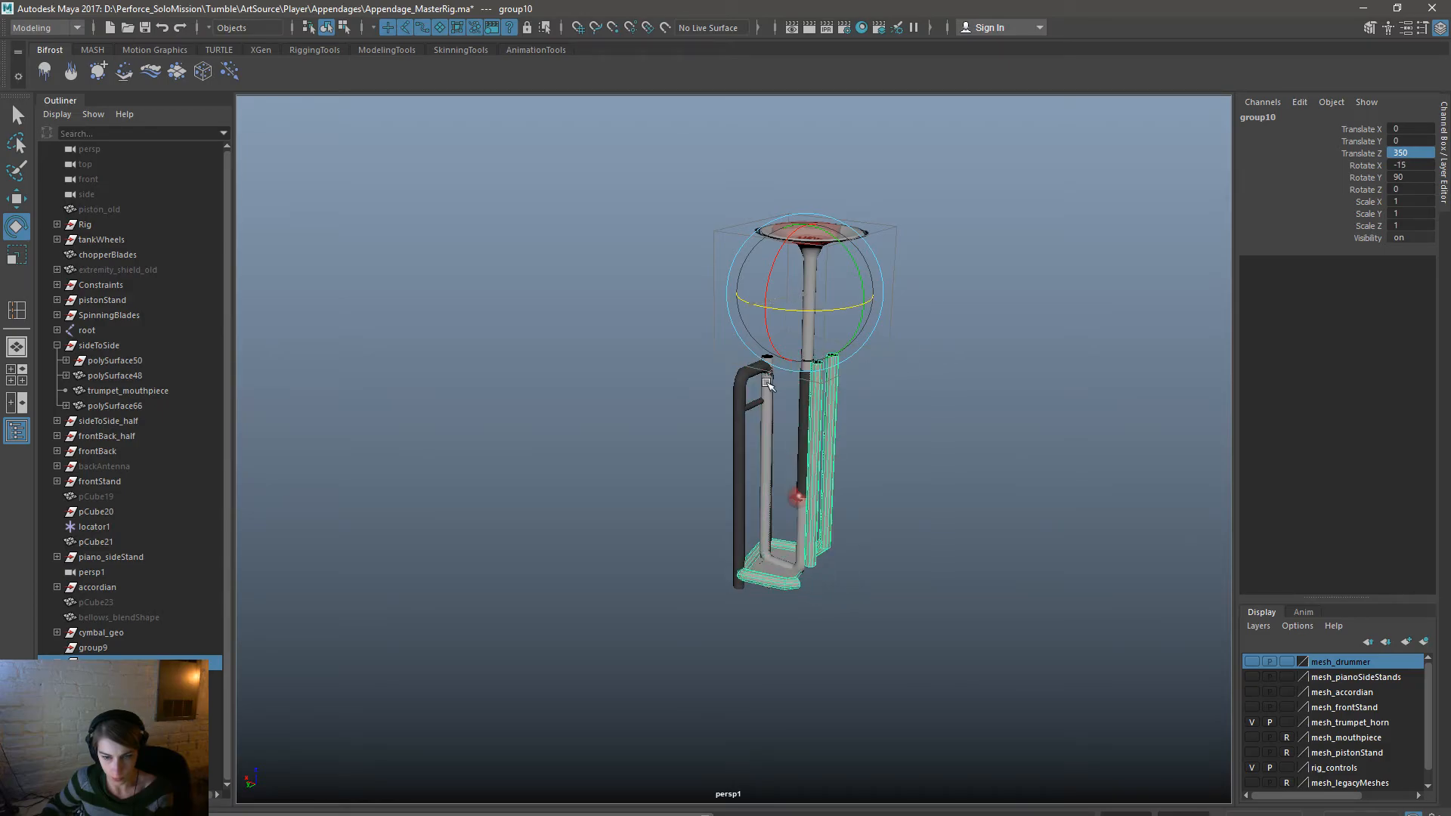
pyautogui.moveTo(756, 385); pyautogui.dragTo(850, 416)
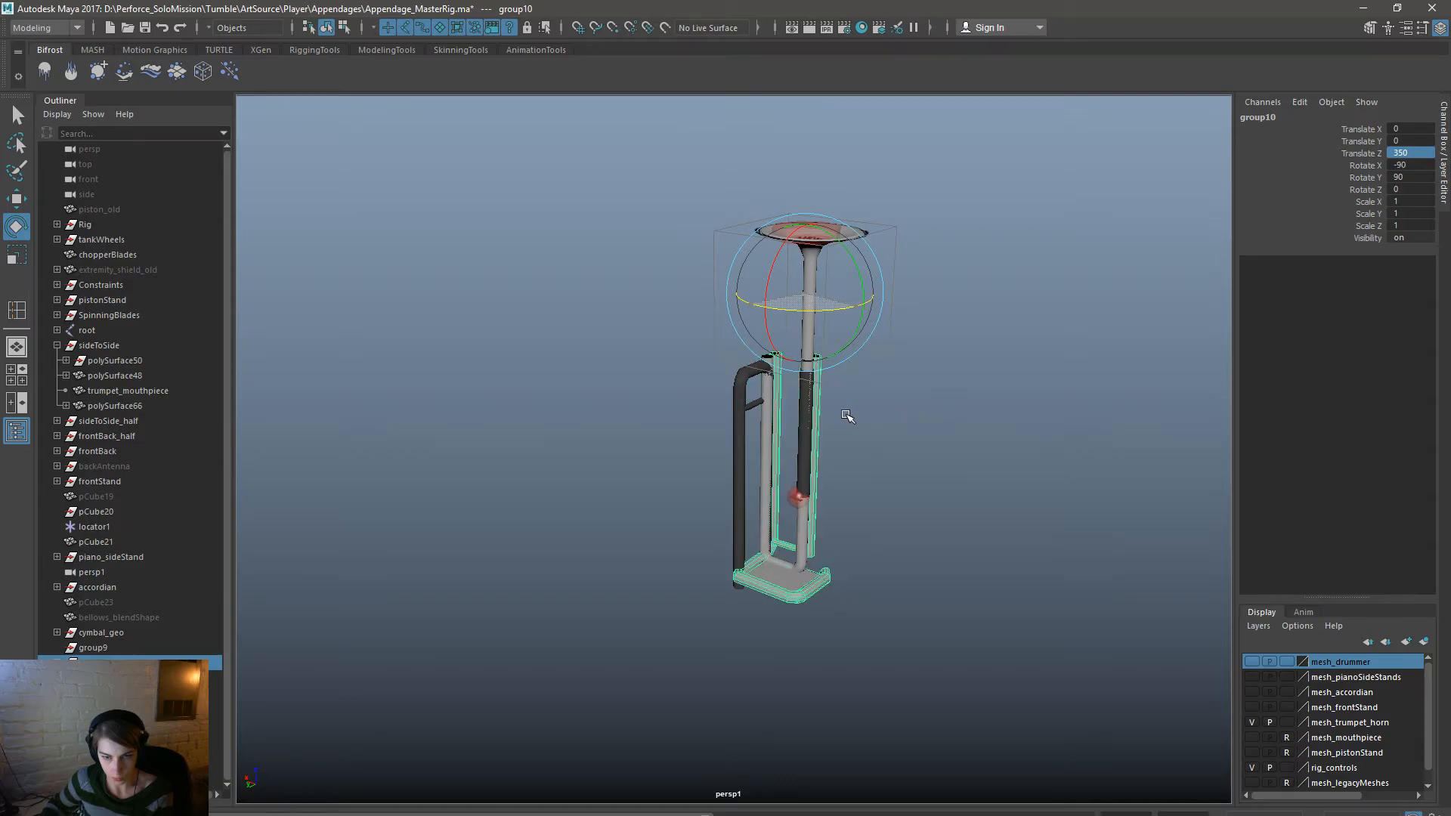
pyautogui.keyDown('alt'); pyautogui.moveTo(1050, 546); pyautogui.dragTo(615, 568); pyautogui.keyUp('alt')
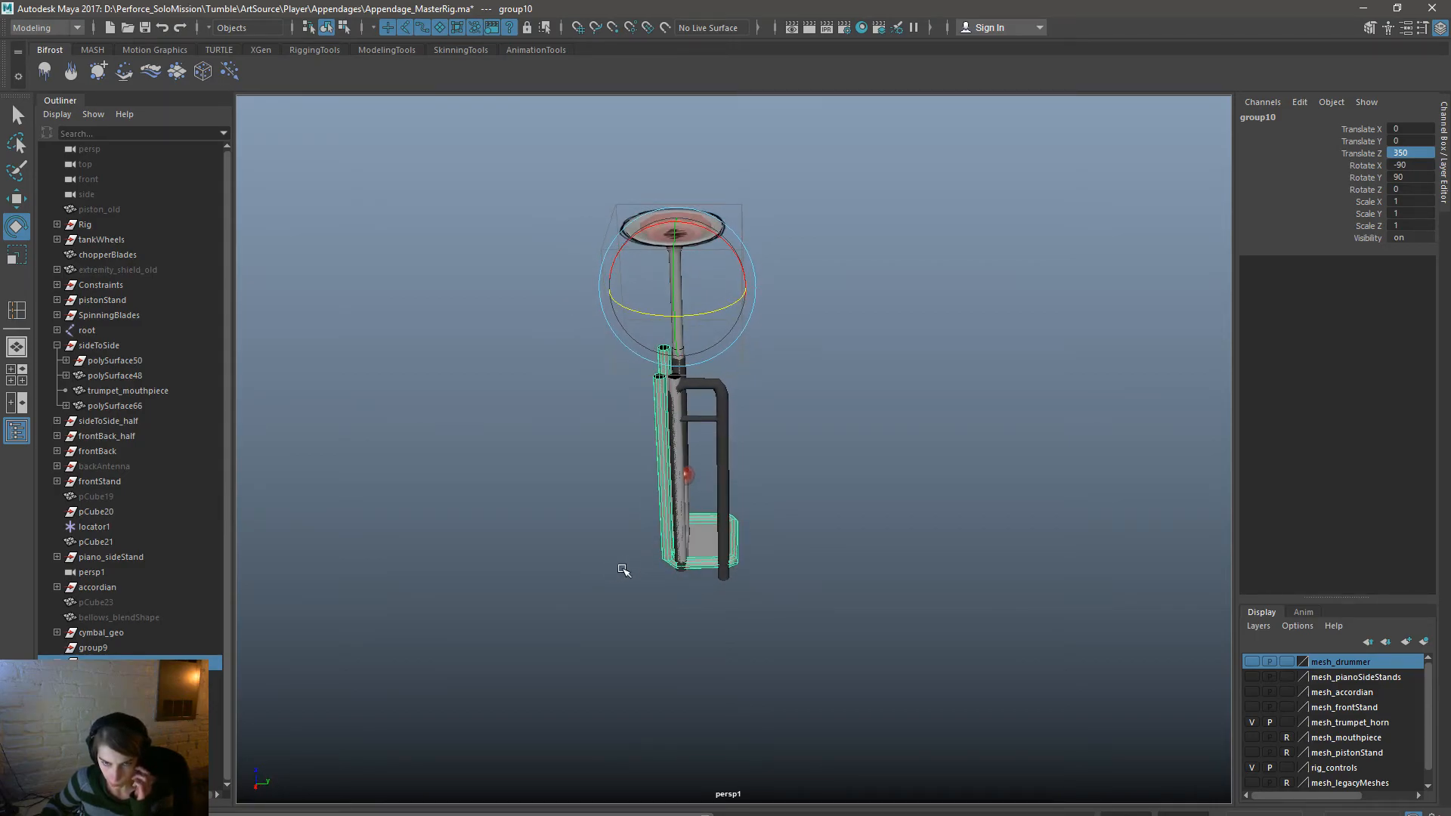
pyautogui.keyDown('alt'); pyautogui.moveTo(790, 572); pyautogui.dragTo(757, 668); pyautogui.keyUp('alt')
pyautogui.hotkey('ctrl', 'z')
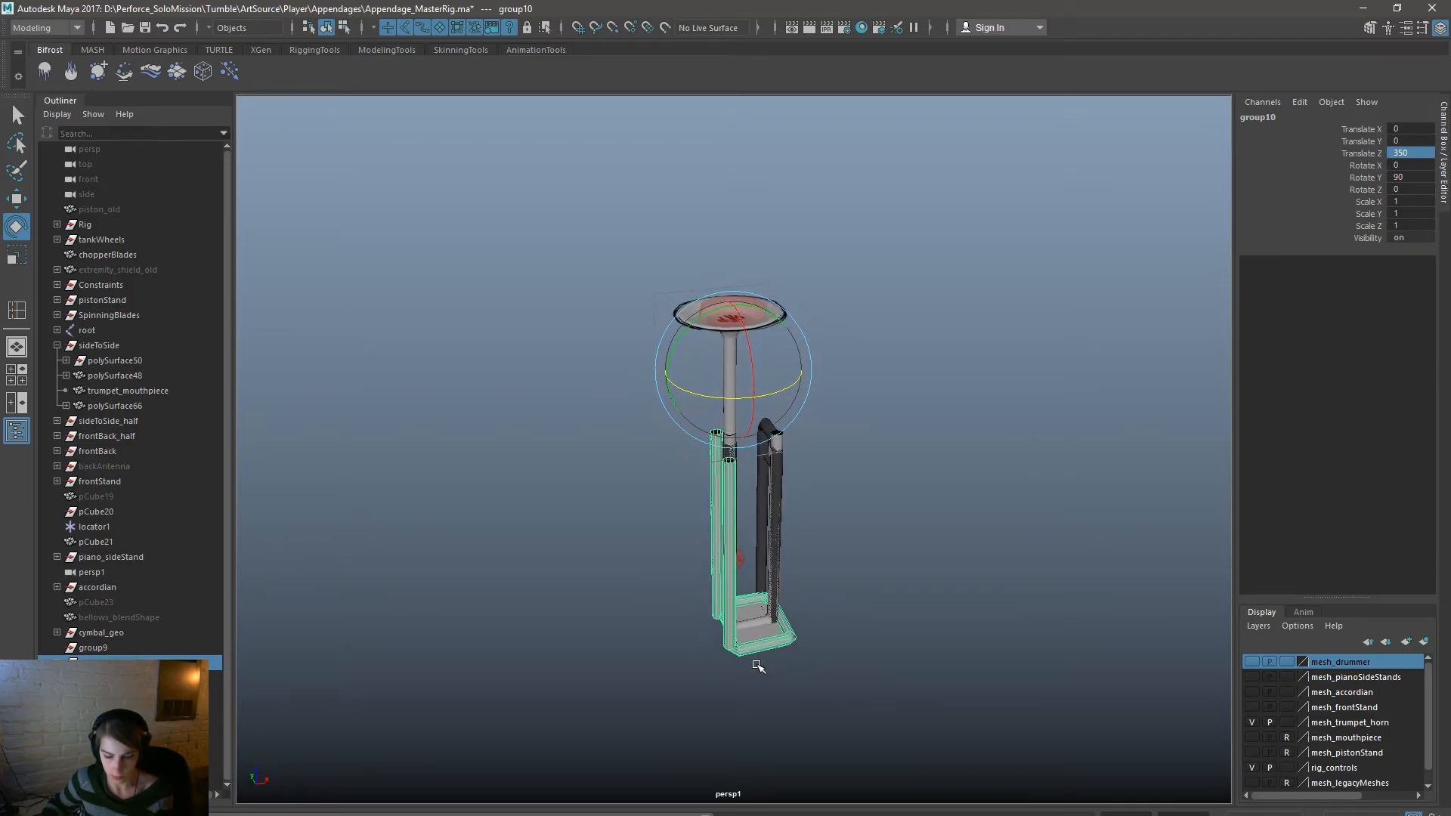
pyautogui.hotkey('shift', 'z')
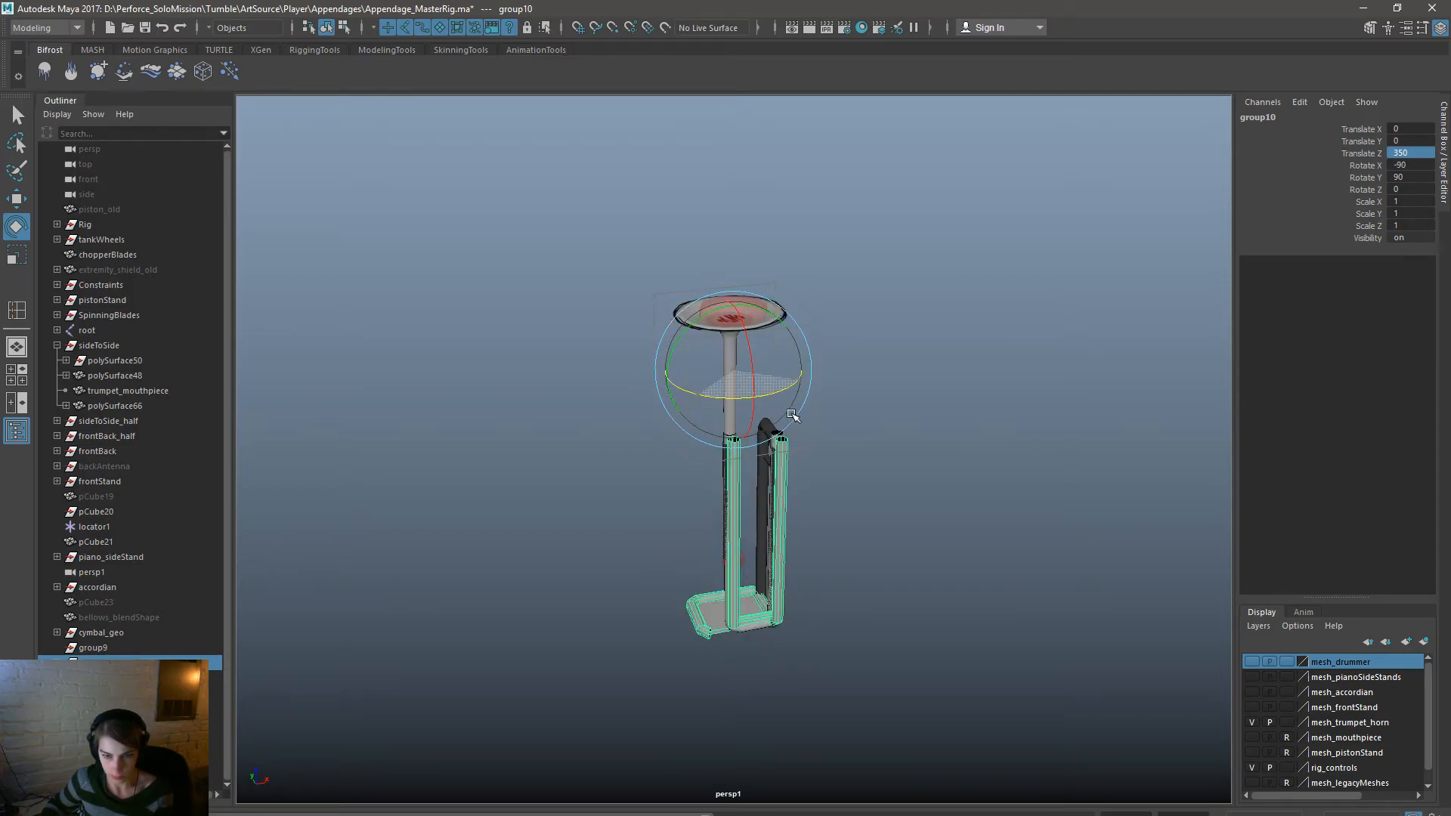
# Remove the rotated pipe frame group from view around the trumpet horn.
pyautogui.keyDown('alt'); pyautogui.moveTo(950, 627); pyautogui.dragTo(1125, 620); pyautogui.keyUp('alt')
pyautogui.press('w')
pyautogui.click(1108, 625)
pyautogui.keyDown('alt'); pyautogui.moveTo(665, 483); pyautogui.dragTo(621, 457); pyautogui.keyUp('alt')
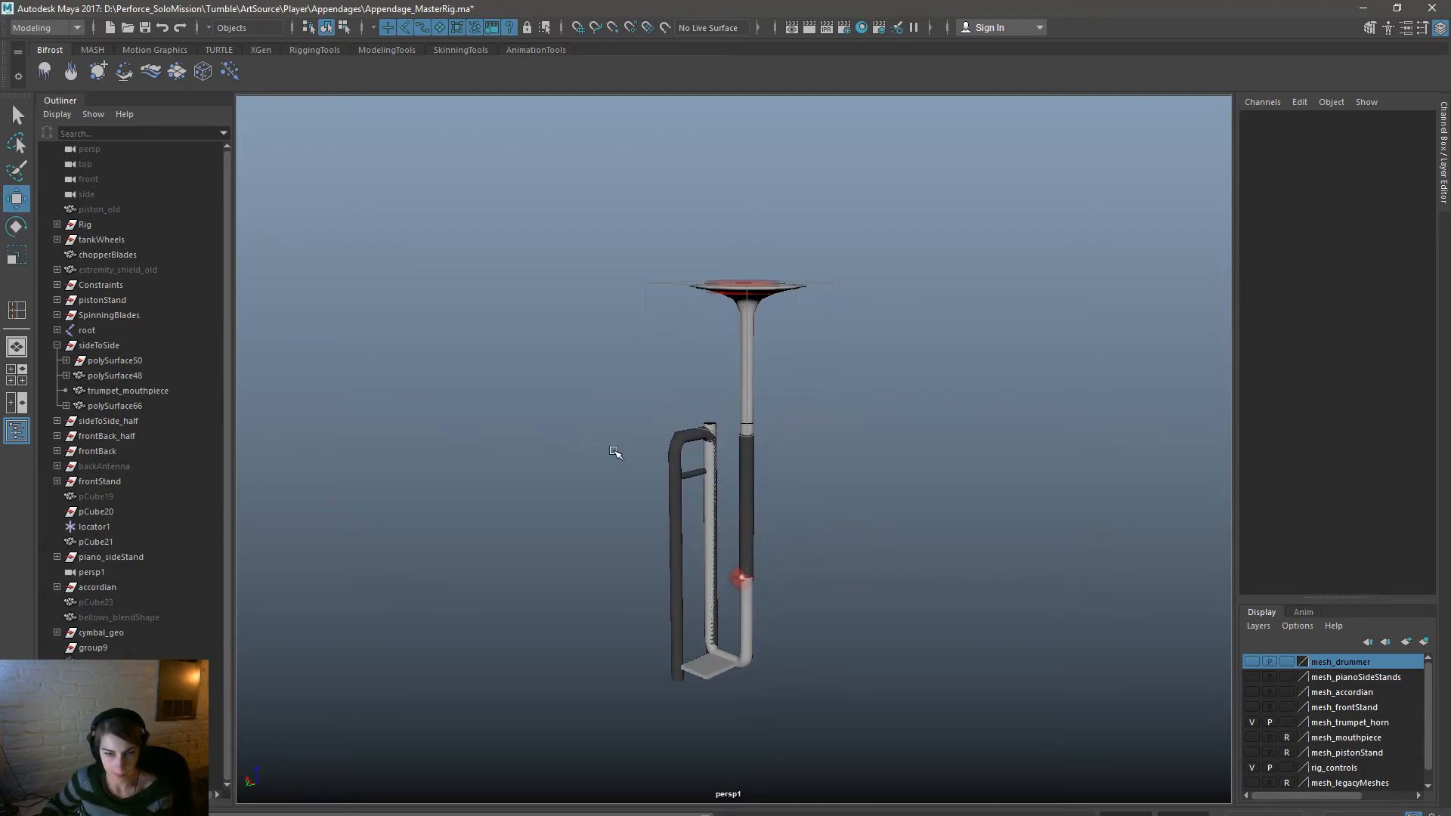
# Reference Body_Trumpet.ma into the rig scene to bring in the trumpet body with its side frames.
pyautogui.press('space')
pyautogui.click(397, 291)
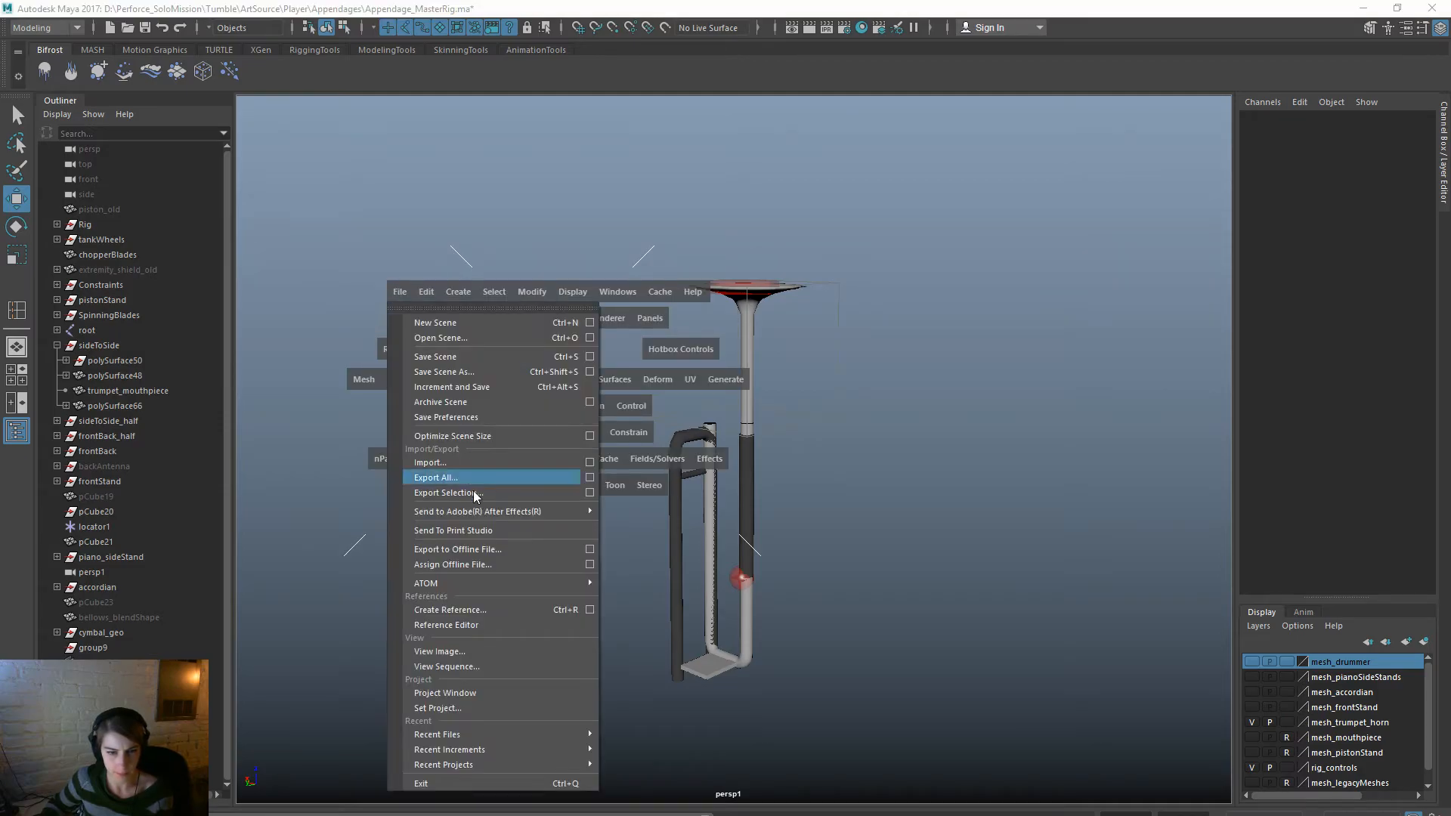
pyautogui.click(479, 625)
pyautogui.click(756, 459)
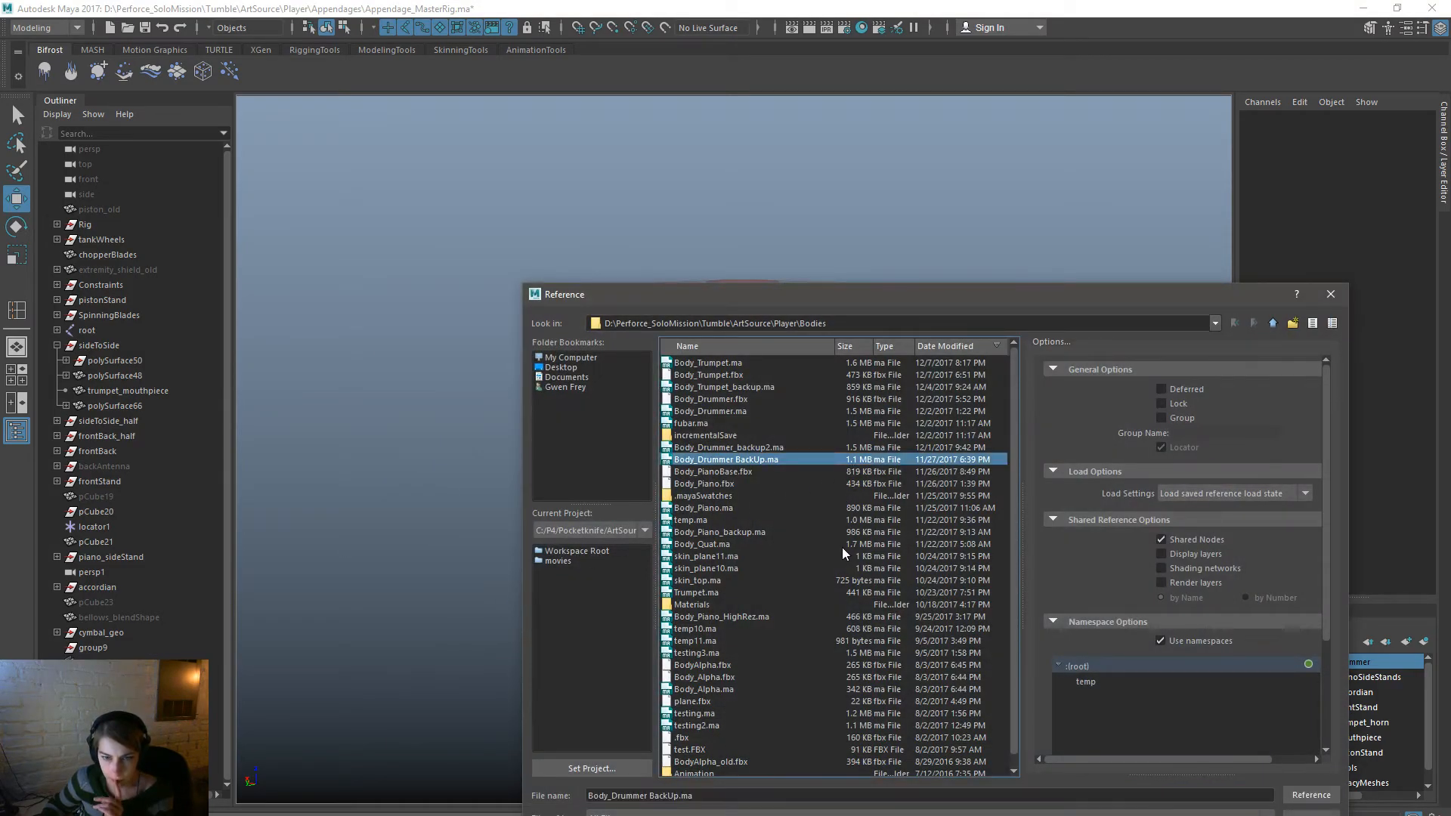
pyautogui.doubleClick(732, 364)
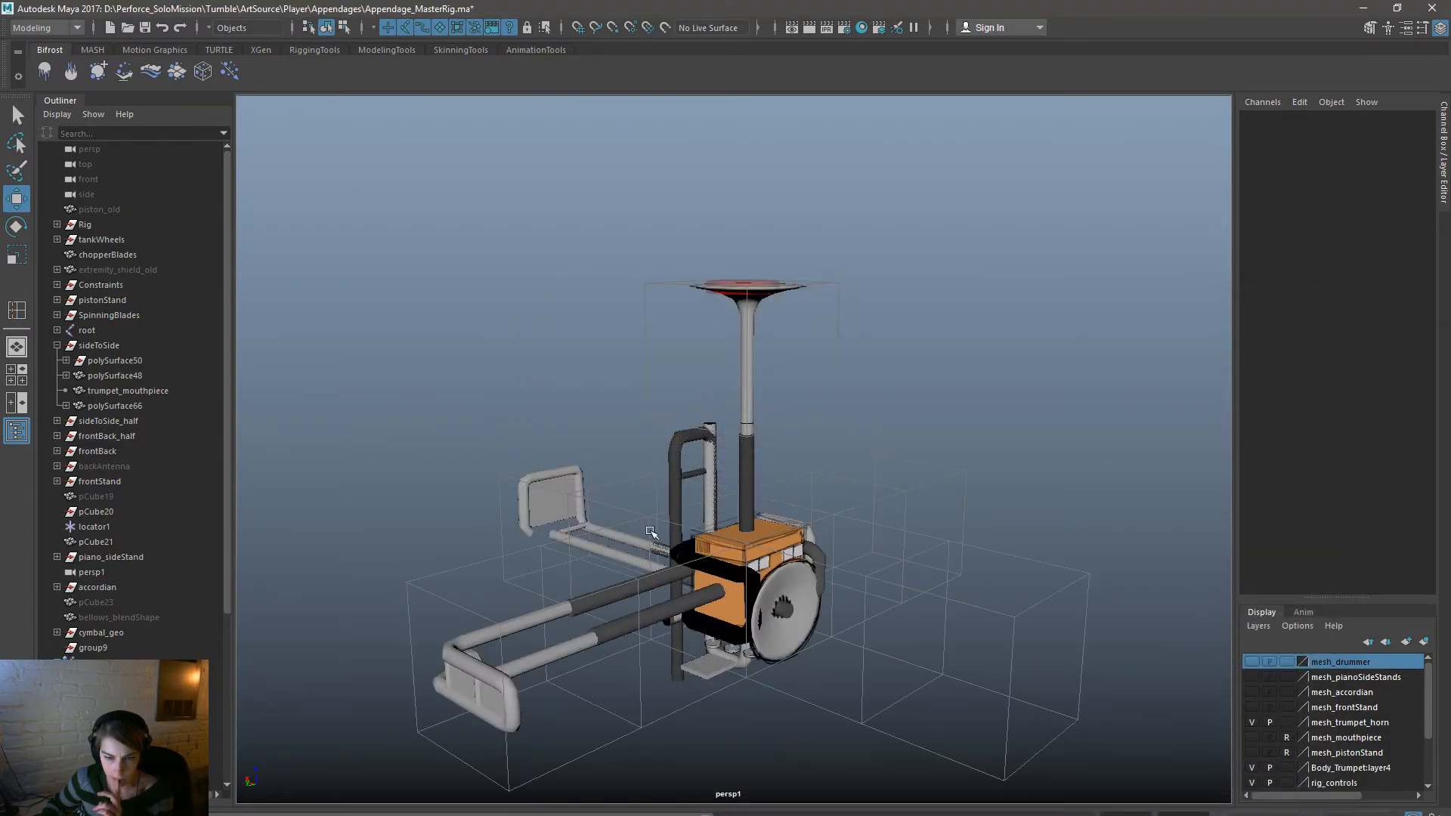
pyautogui.keyDown('alt'); pyautogui.moveTo(641, 602); pyautogui.dragTo(1140, 641); pyautogui.keyUp('alt')
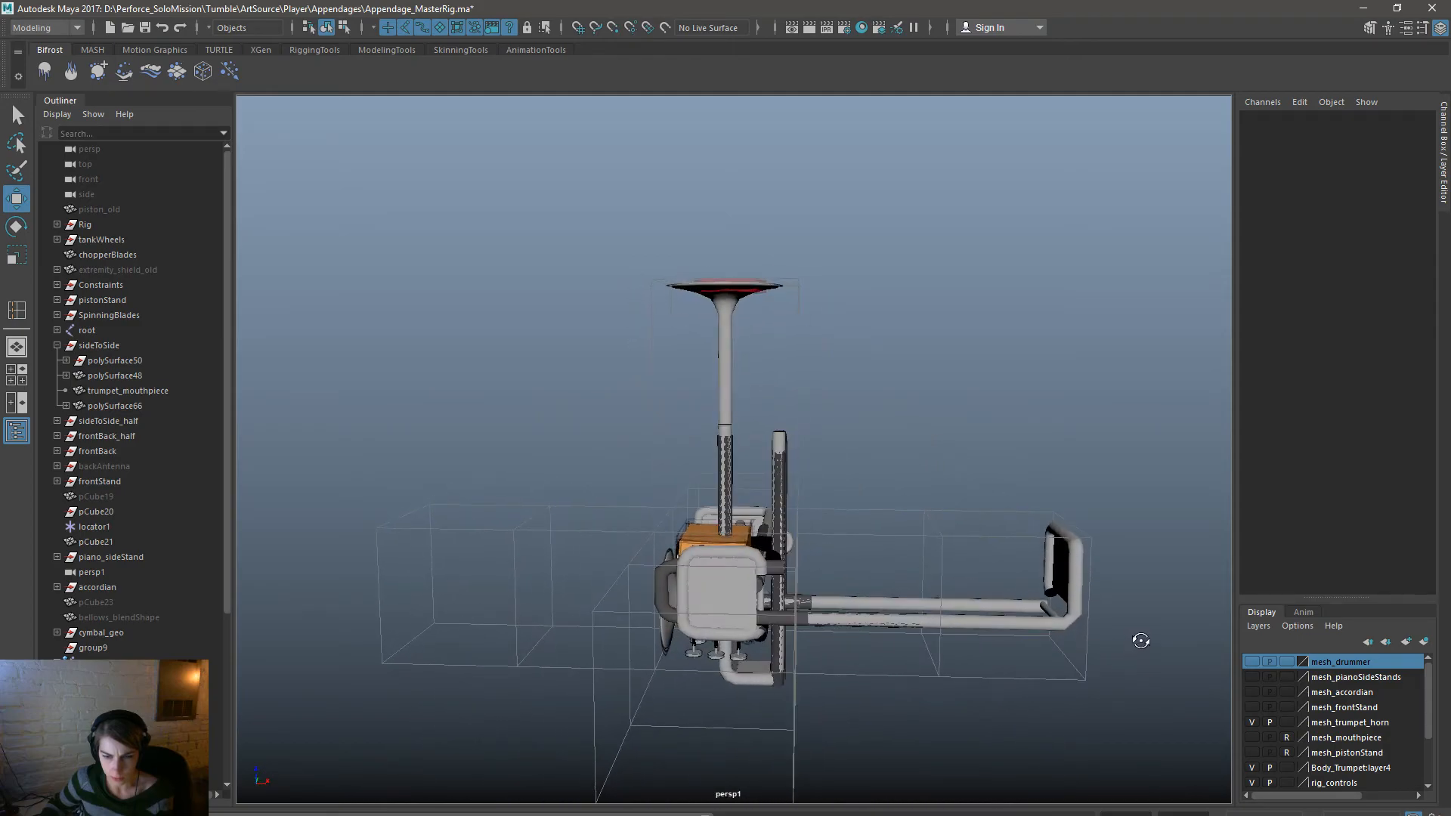
# Duplicate the inner and outer pipe frame pieces of one side of the referenced trumpet and unparent the copies.
pyautogui.click(662, 603)
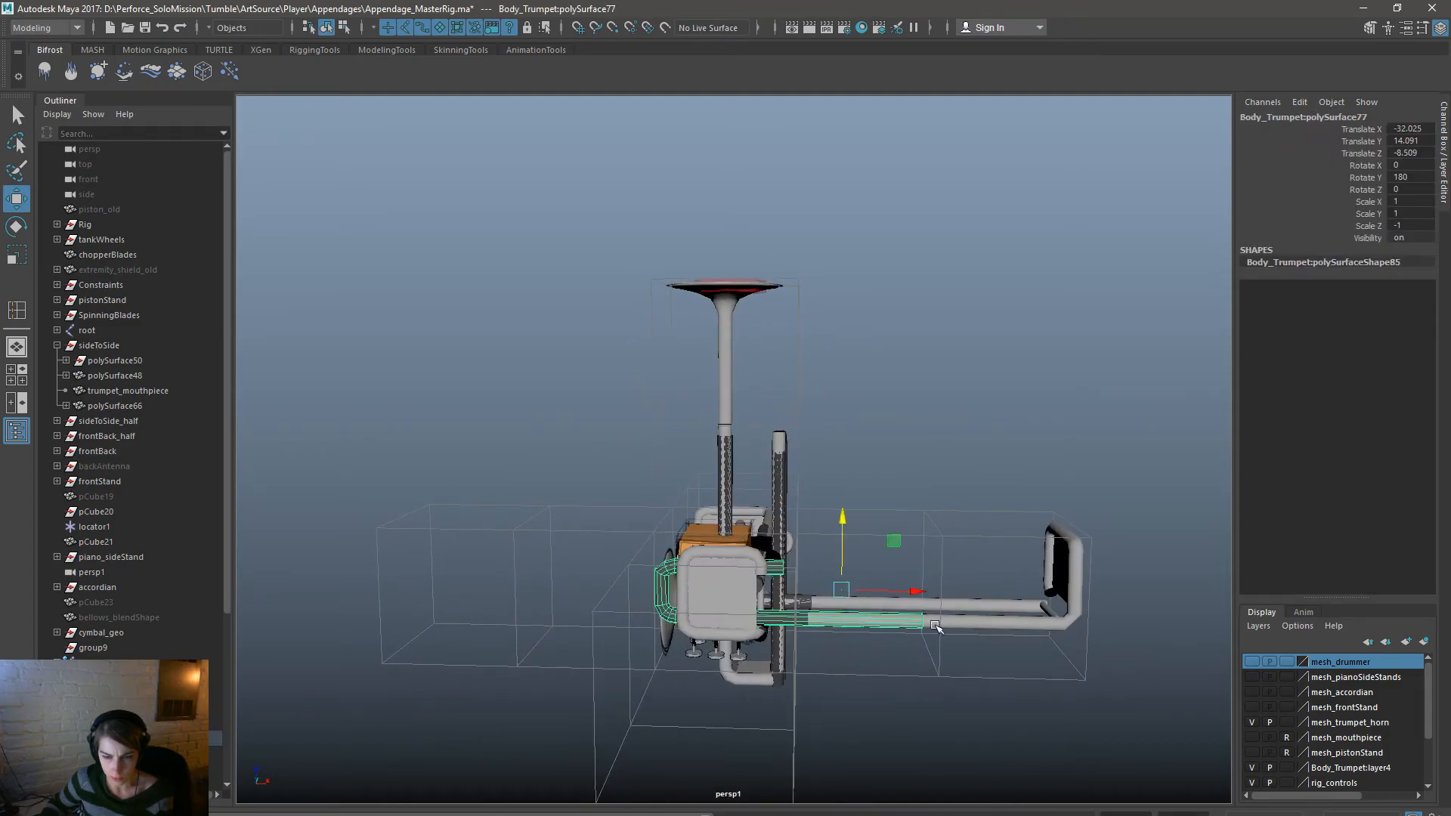
pyautogui.click(1069, 620)
pyautogui.keyDown('alt'); pyautogui.moveTo(1037, 669); pyautogui.dragTo(670, 599); pyautogui.keyUp('alt')
pyautogui.moveTo(235, 813); pyautogui.dragTo(242, 780)
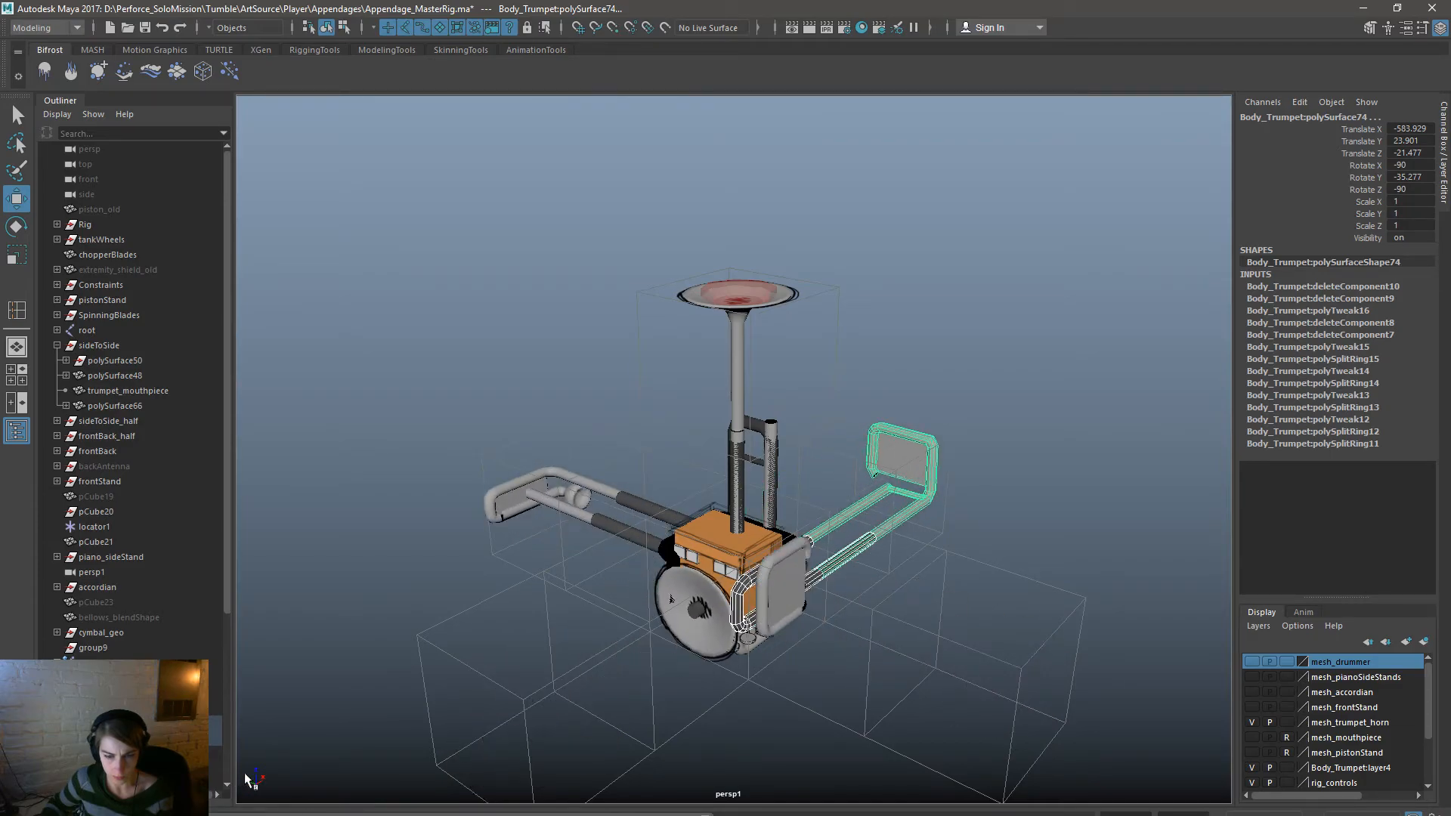
pyautogui.hotkey('ctrl', 'd')
pyautogui.hotkey('shift', 'p')
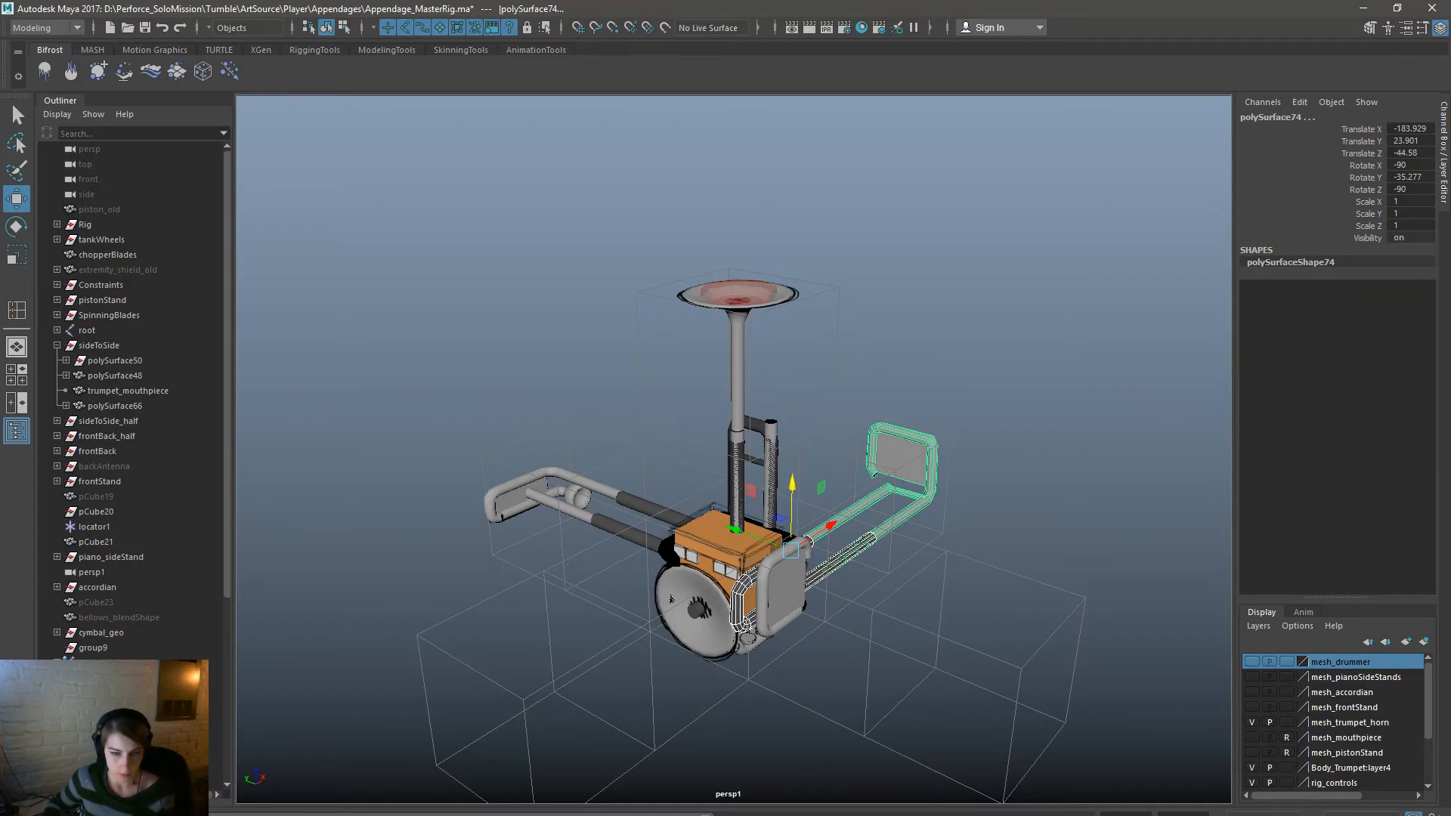
# Remove the Body_Trumpet.ma reference from the scene, keeping the copied frame pieces.
pyautogui.press('space')
pyautogui.click(358, 273)
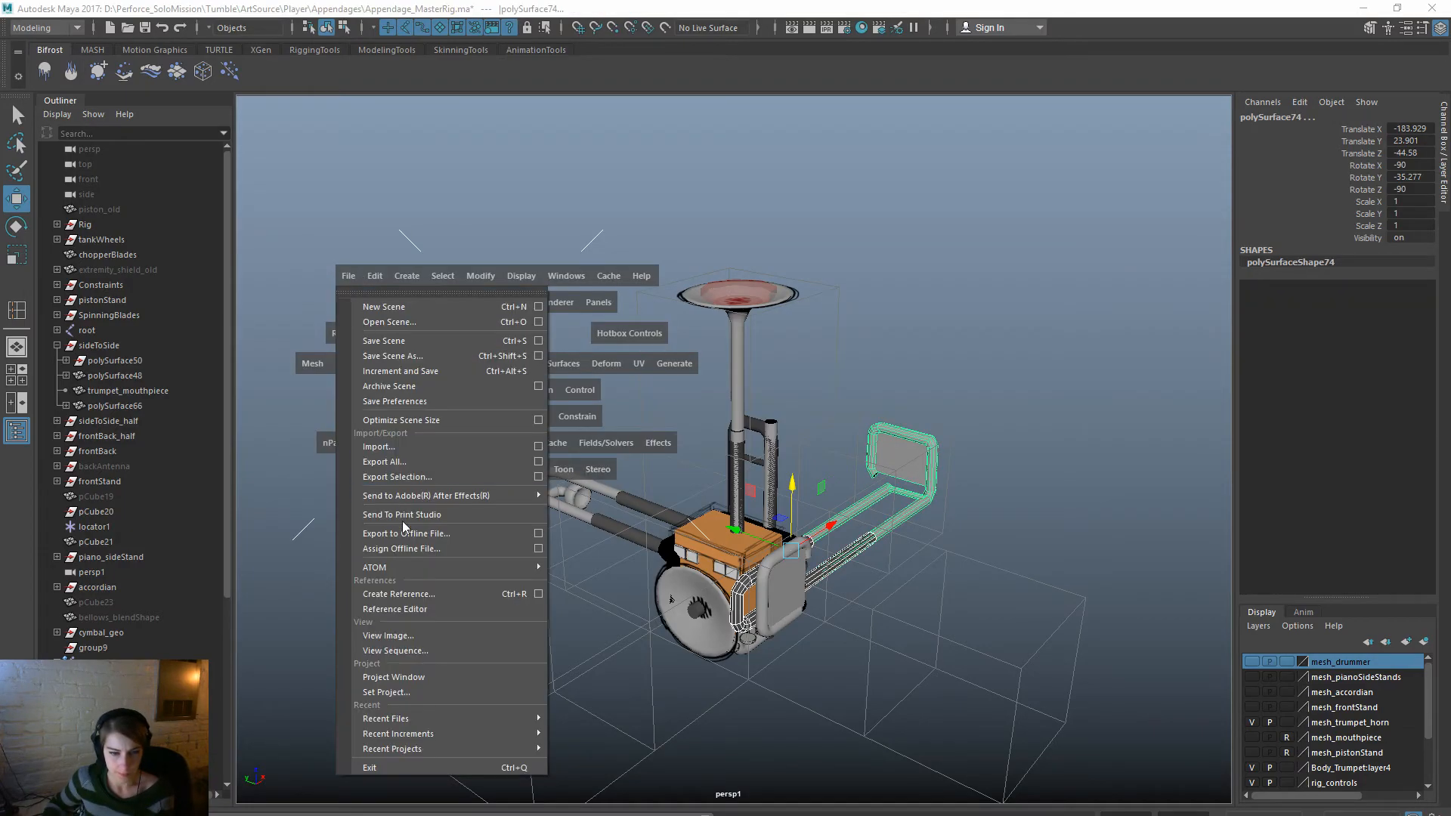
pyautogui.click(437, 609)
pyautogui.click(409, 410)
pyautogui.click(258, 288)
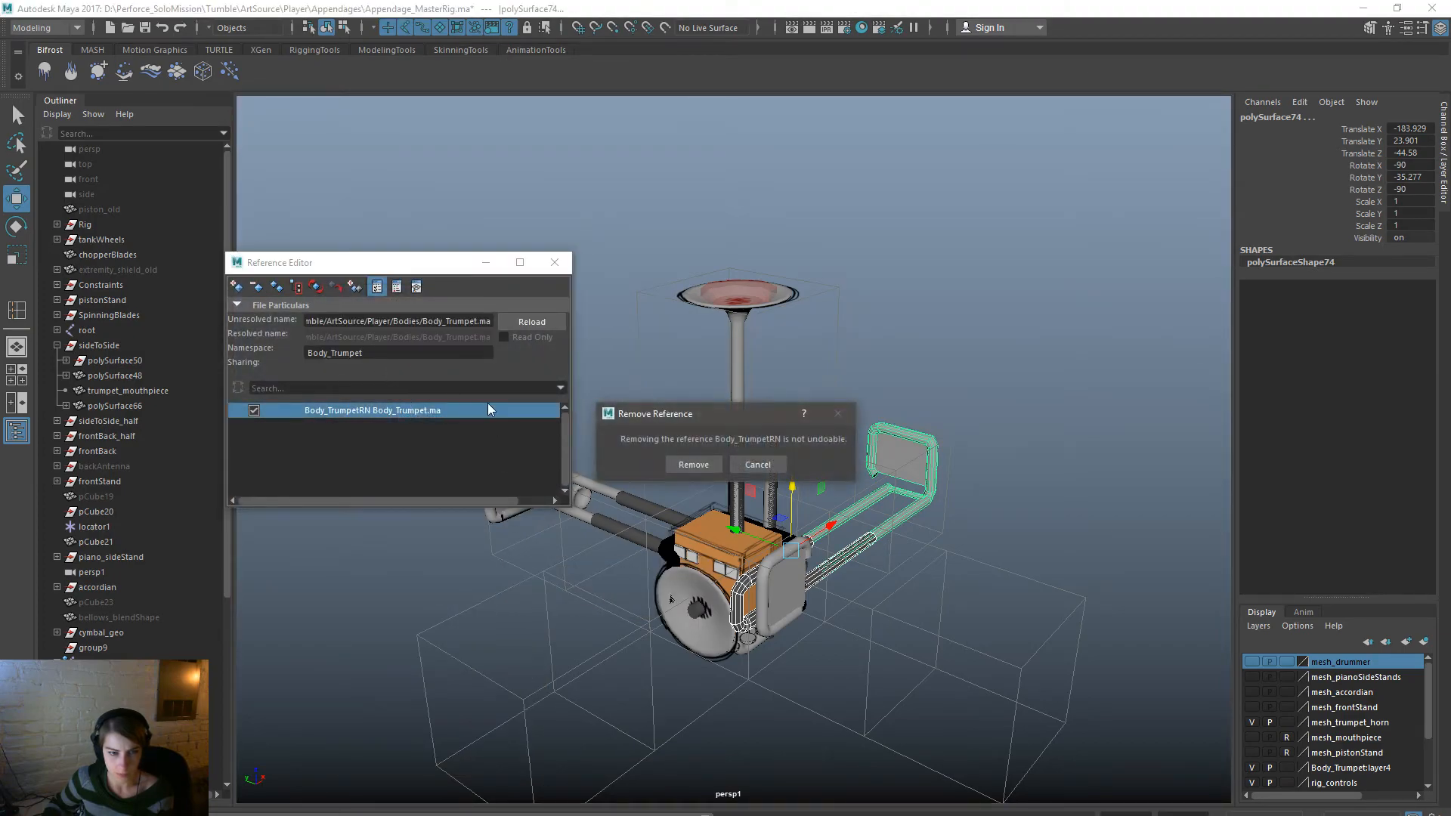
pyautogui.click(689, 464)
pyautogui.click(555, 262)
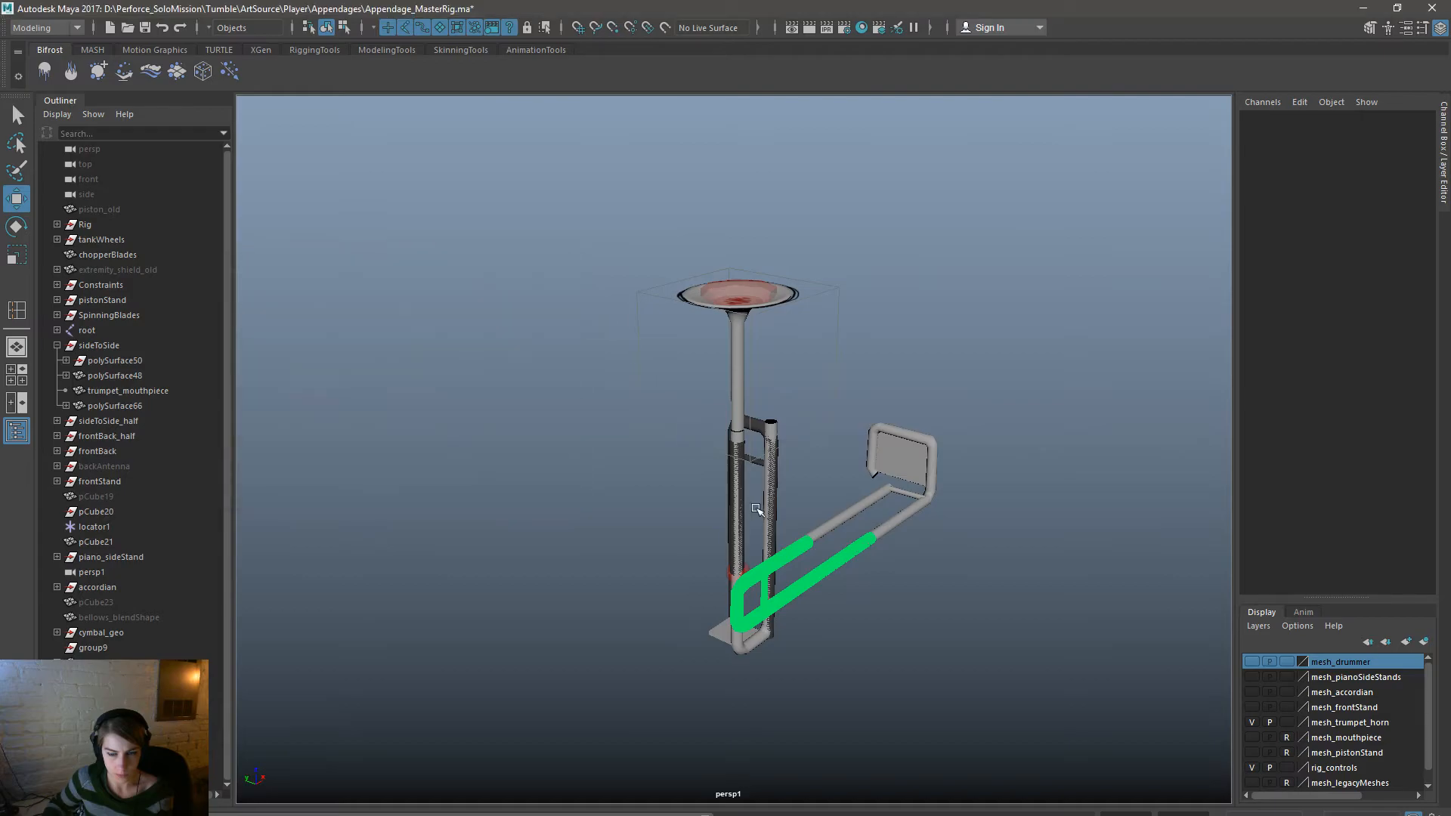
# Assign the existing alphaBody material to the copied inner pipe frame.
pyautogui.click(811, 584)
pyautogui.rightClick(809, 582)
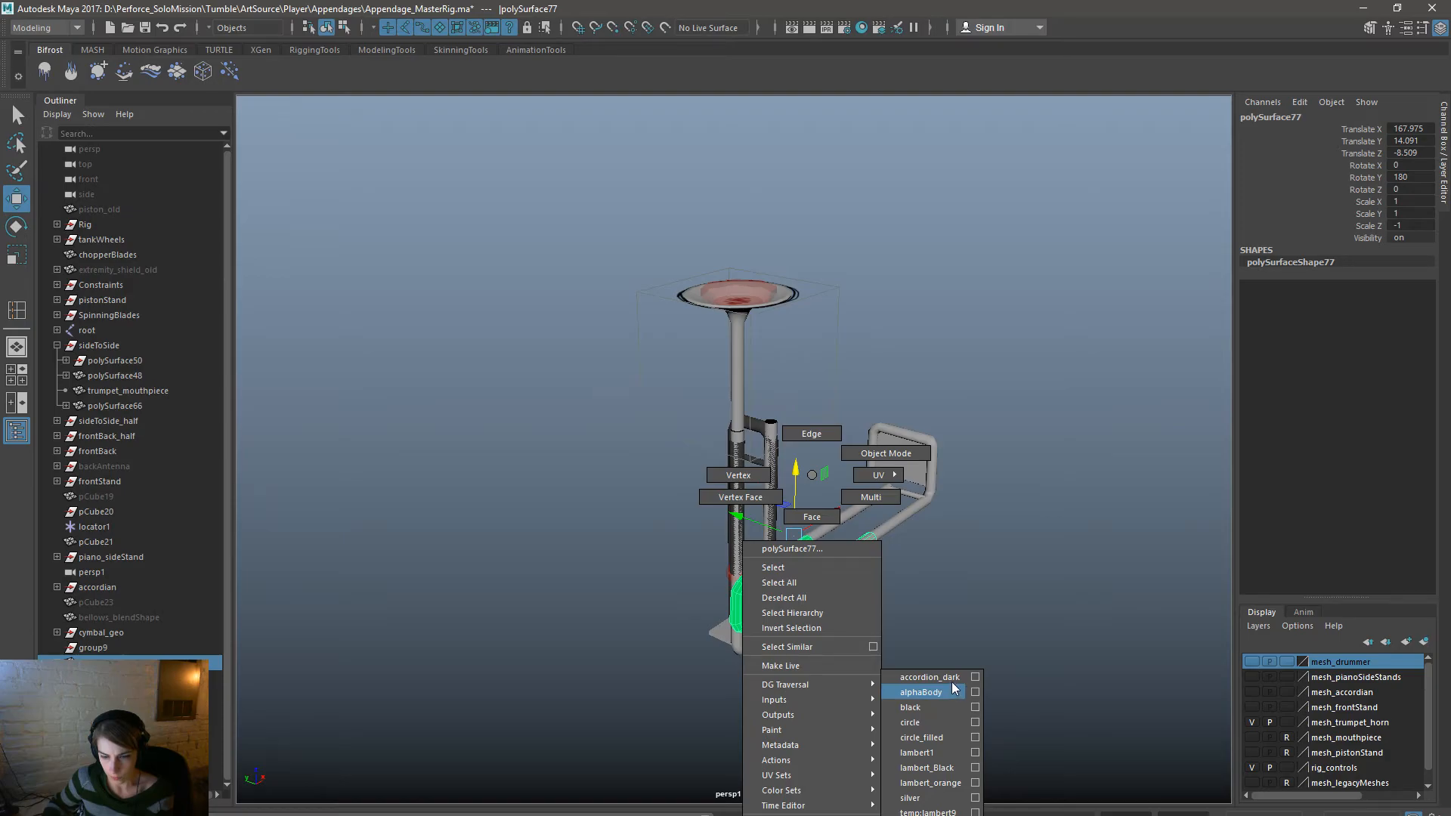
pyautogui.click(922, 692)
pyautogui.click(901, 633)
# Group the copied inner and outer frame pieces together.
pyautogui.moveTo(838, 500); pyautogui.dragTo(839, 502)
pyautogui.keyDown('alt'); pyautogui.moveTo(839, 502); pyautogui.dragTo(914, 577); pyautogui.keyUp('alt')
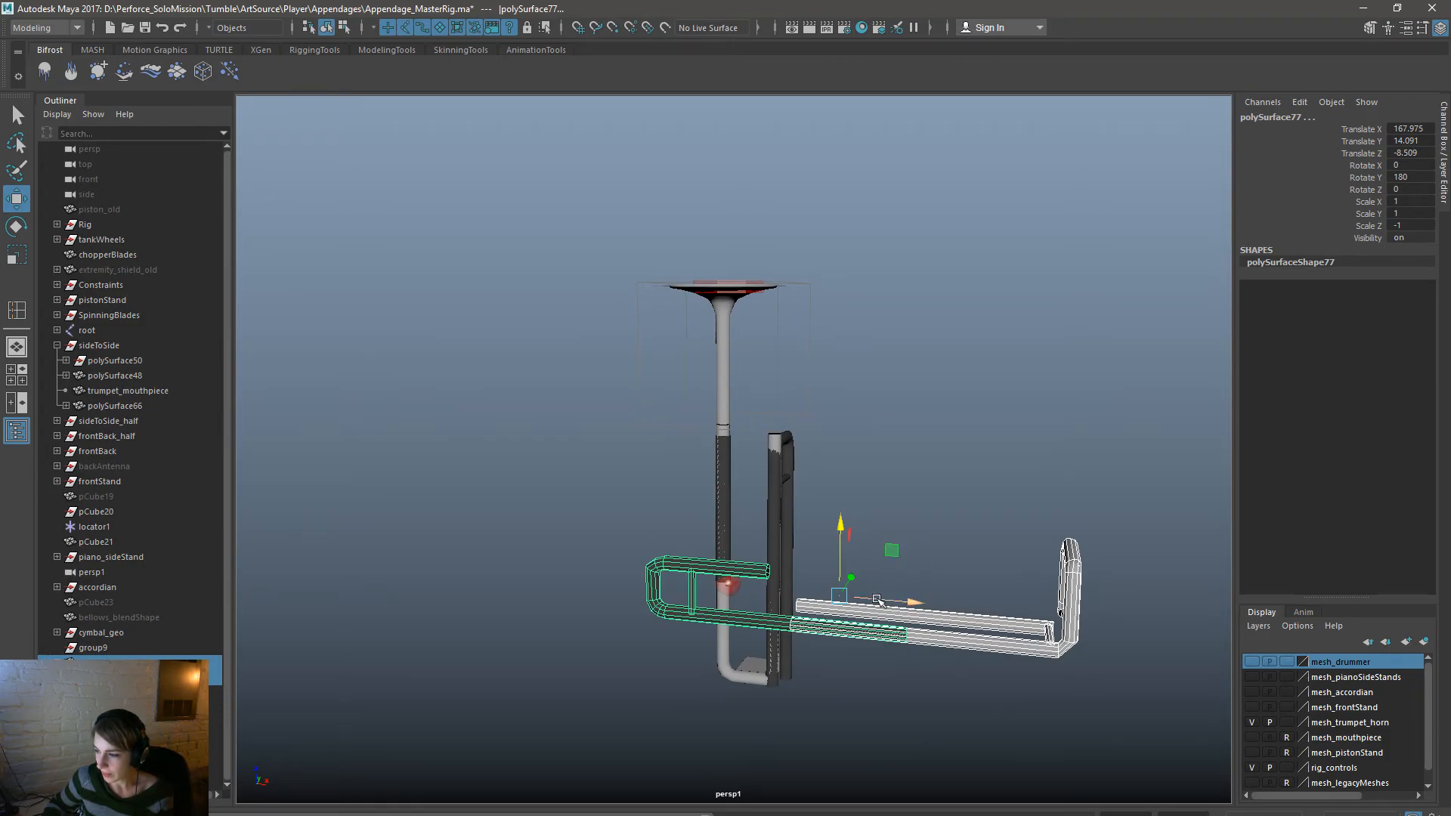
pyautogui.click(924, 731)
pyautogui.moveTo(1067, 733); pyautogui.dragTo(877, 579)
pyautogui.hotkey('ctrl', 'g')
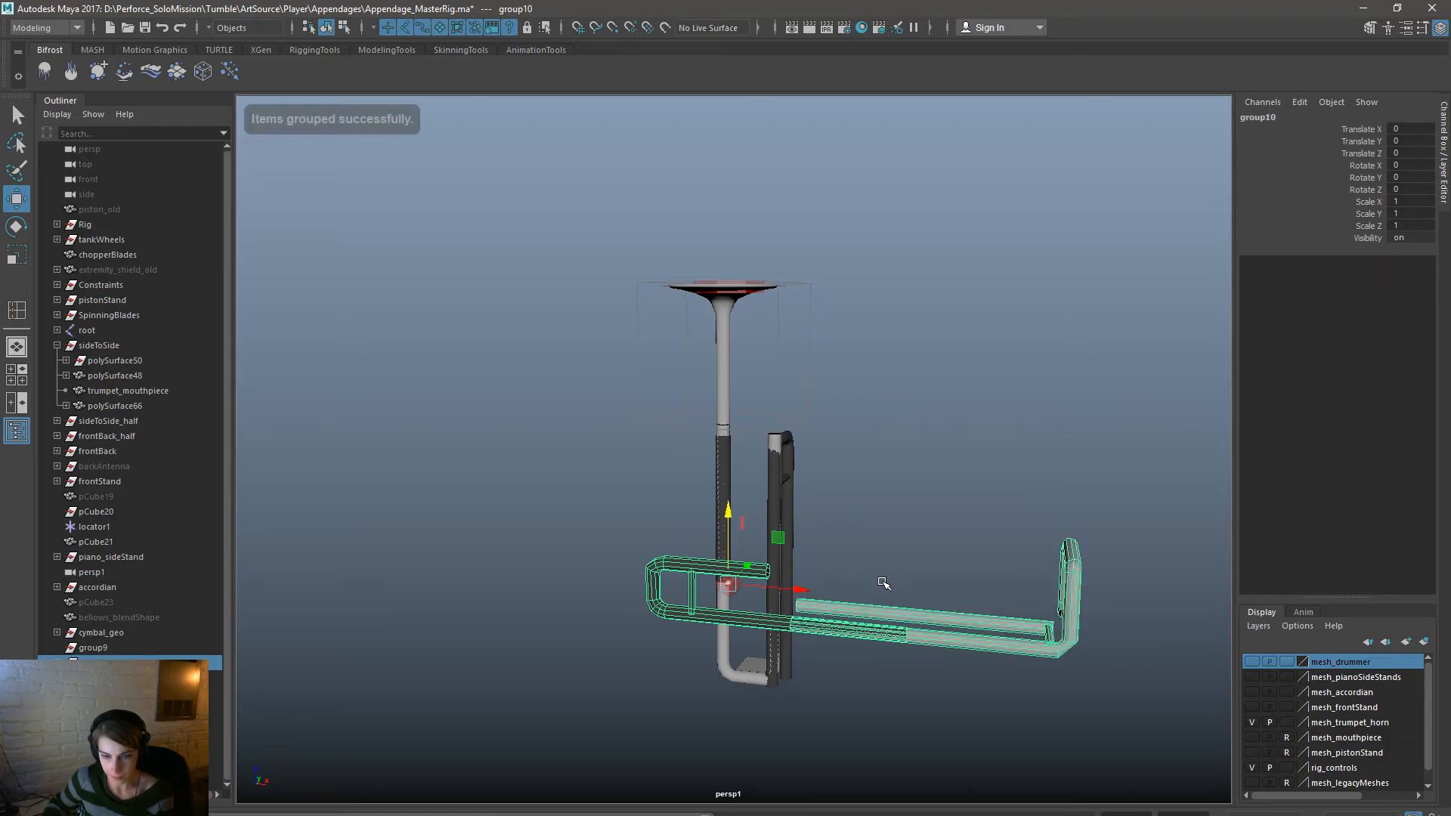
# Rotate the new frame group 90 degrees on Y and raise it, setting its Translate Z to 350.
pyautogui.press('e')
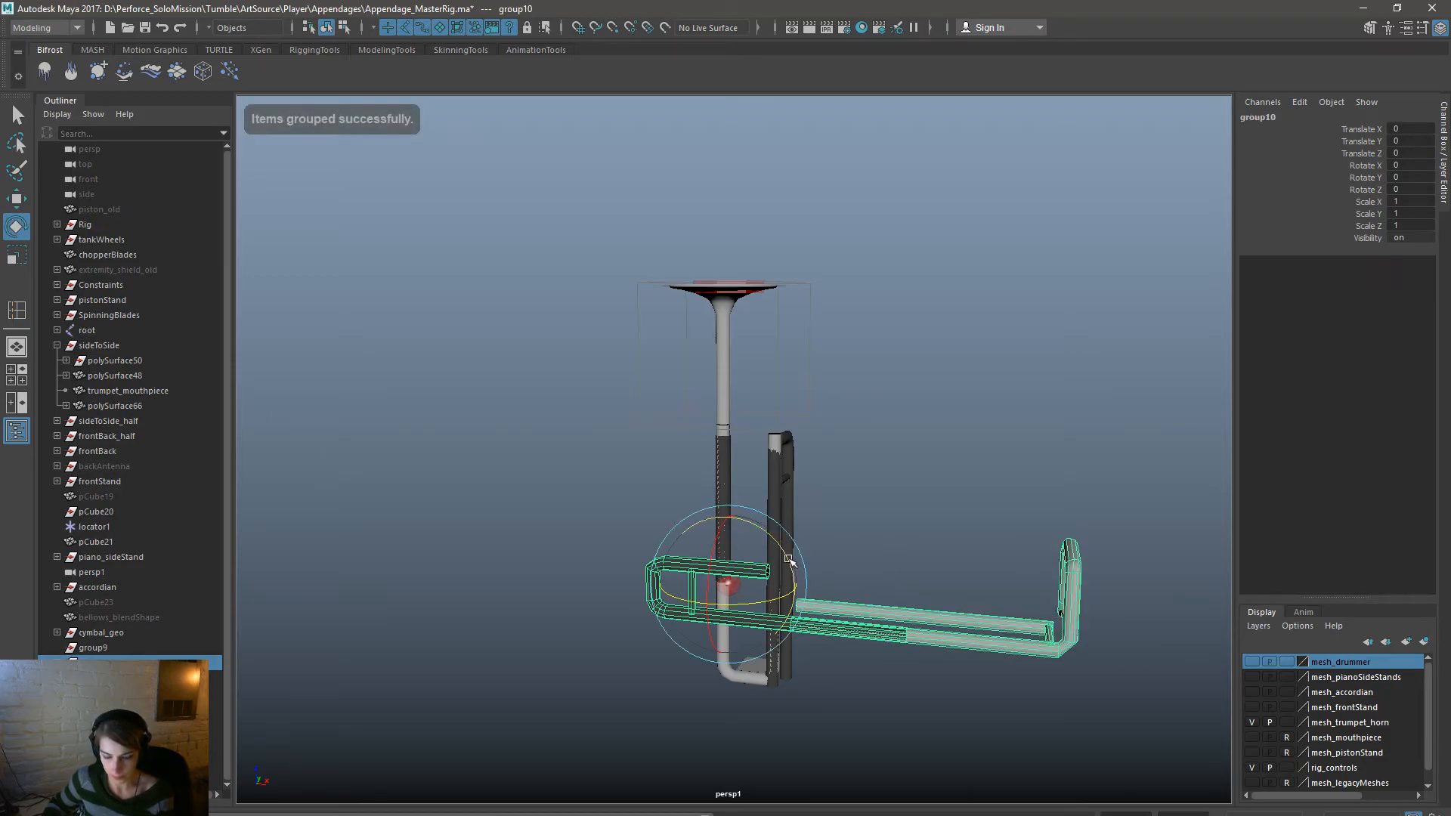
pyautogui.moveTo(771, 541); pyautogui.dragTo(896, 621)
pyautogui.press('w')
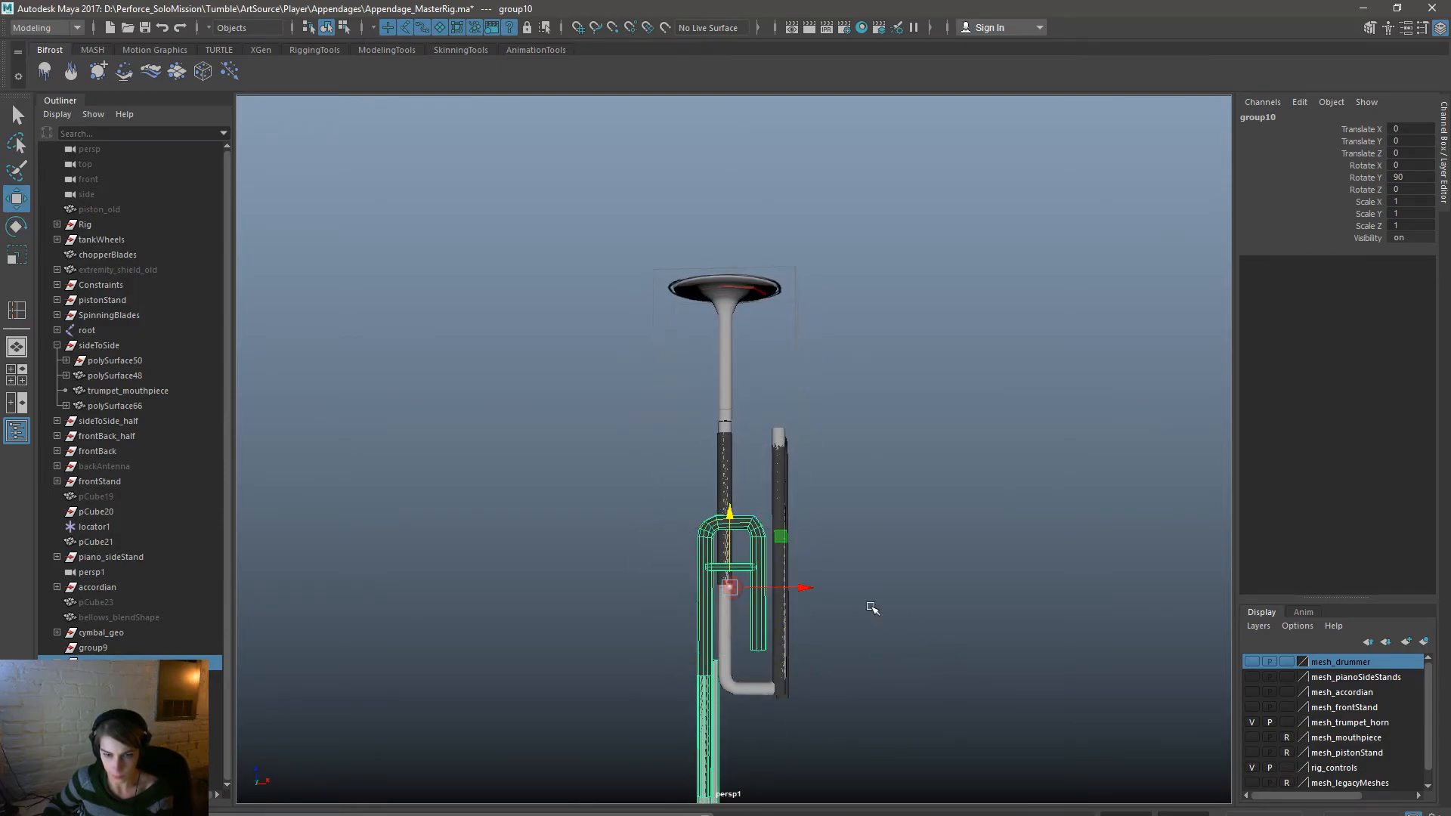
pyautogui.moveTo(738, 521); pyautogui.dragTo(726, 300)
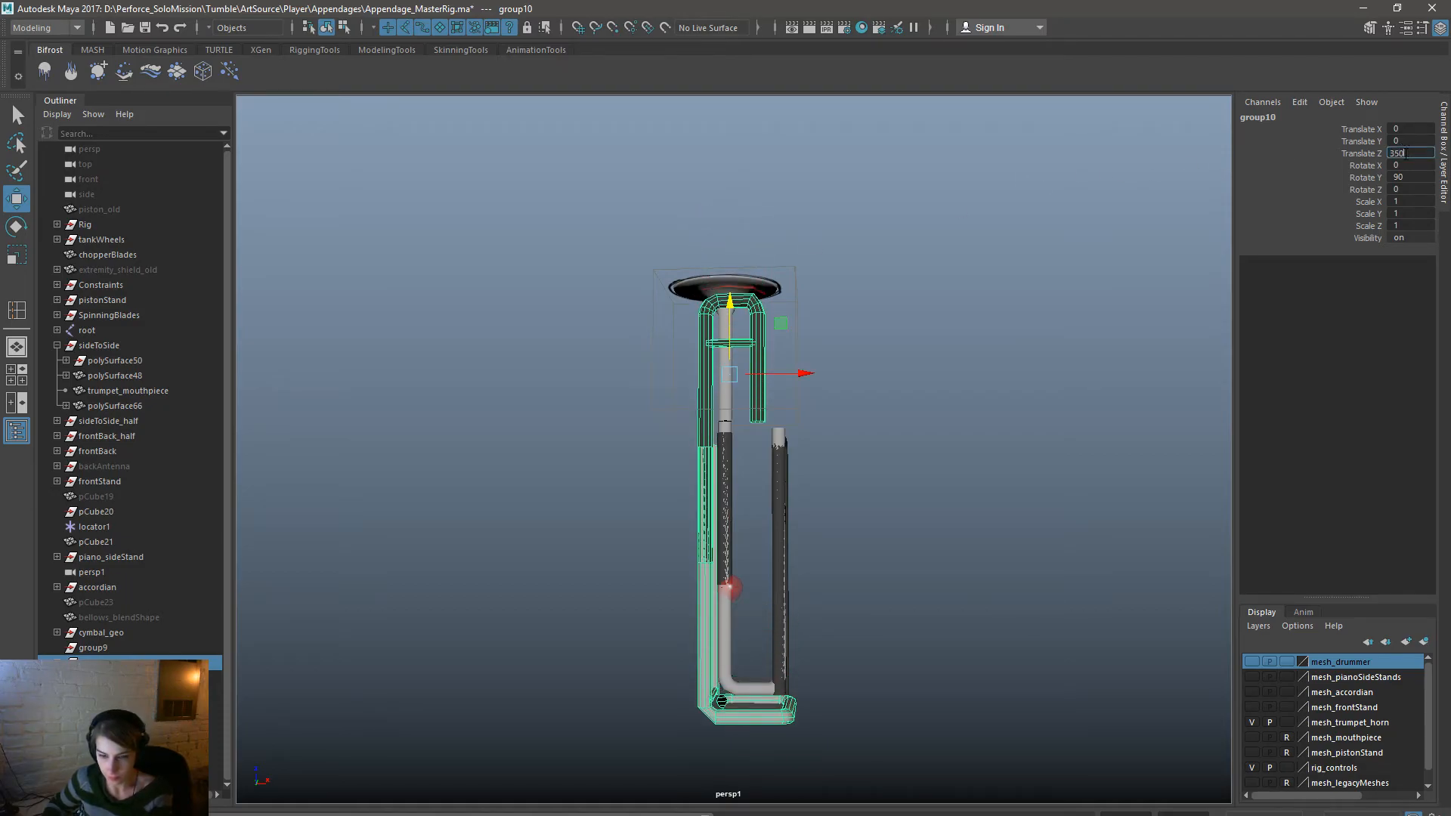
pyautogui.press('Return')
# Rotate the frame group to -90 degrees on X to line it up with the existing upright frame.
pyautogui.keyDown('alt'); pyautogui.moveTo(1020, 556); pyautogui.dragTo(937, 641); pyautogui.keyUp('alt')
pyautogui.press('e')
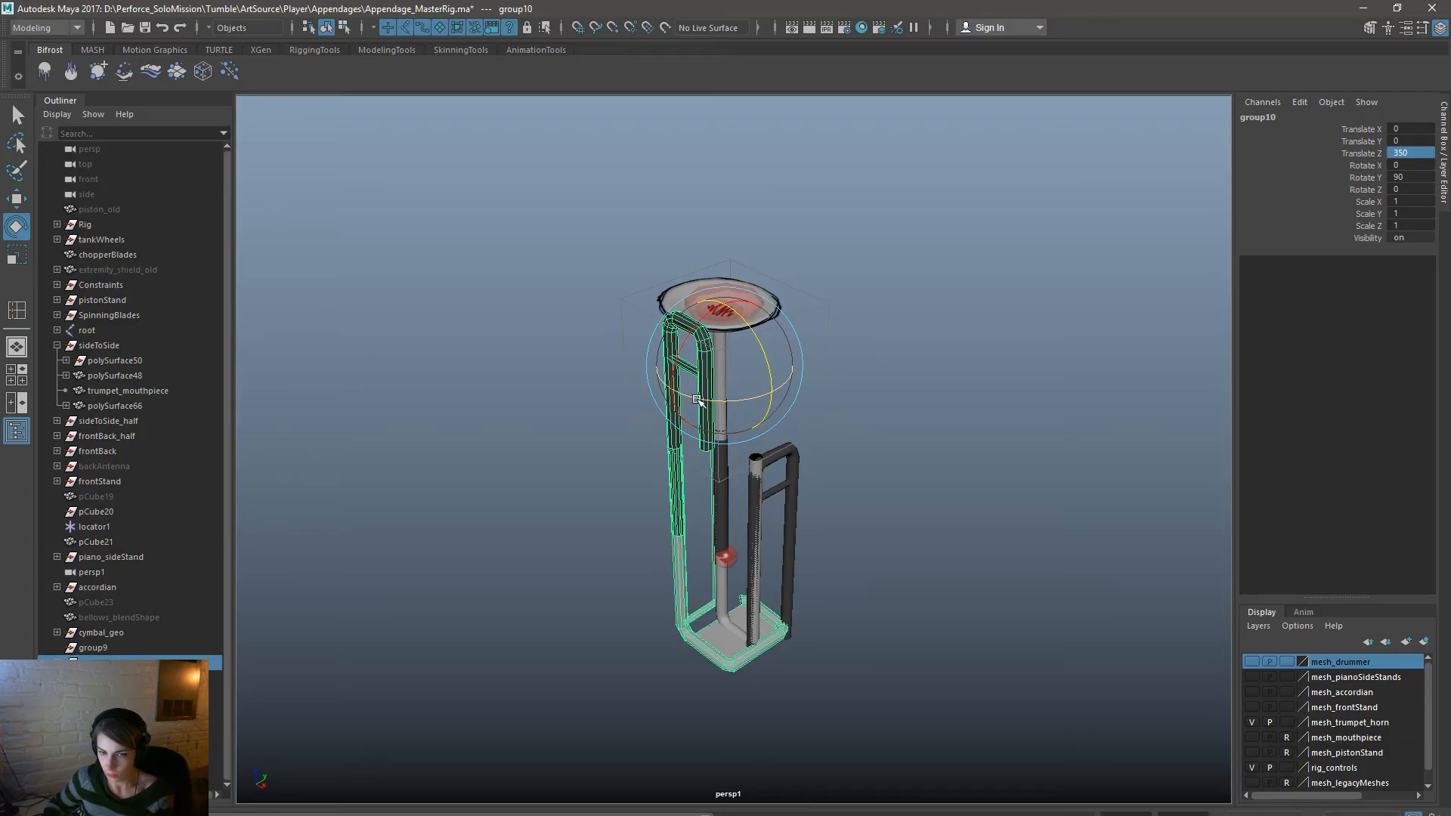
pyautogui.moveTo(698, 401); pyautogui.dragTo(789, 430)
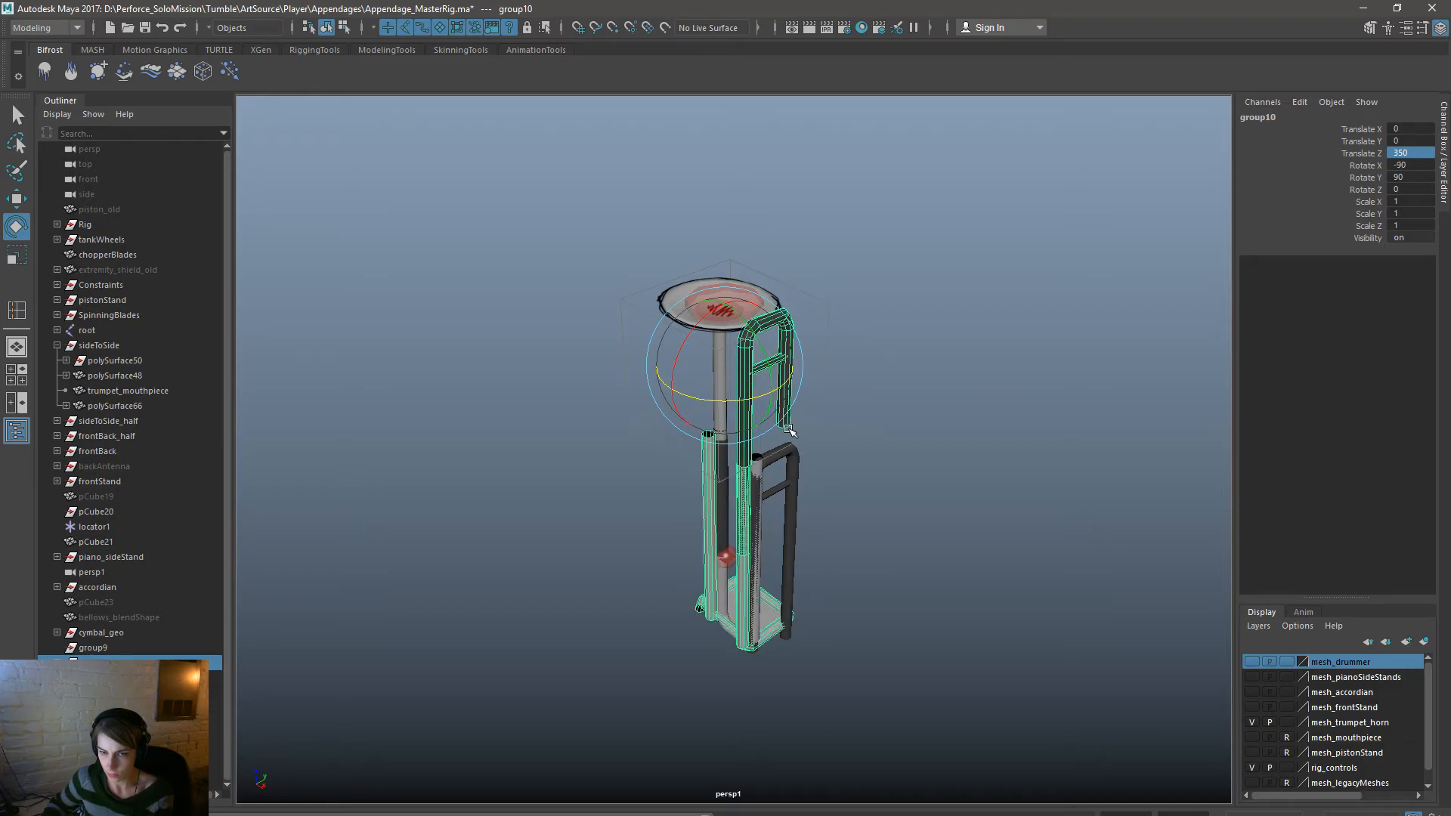
pyautogui.keyDown('alt'); pyautogui.moveTo(873, 478); pyautogui.dragTo(836, 476); pyautogui.keyUp('alt')
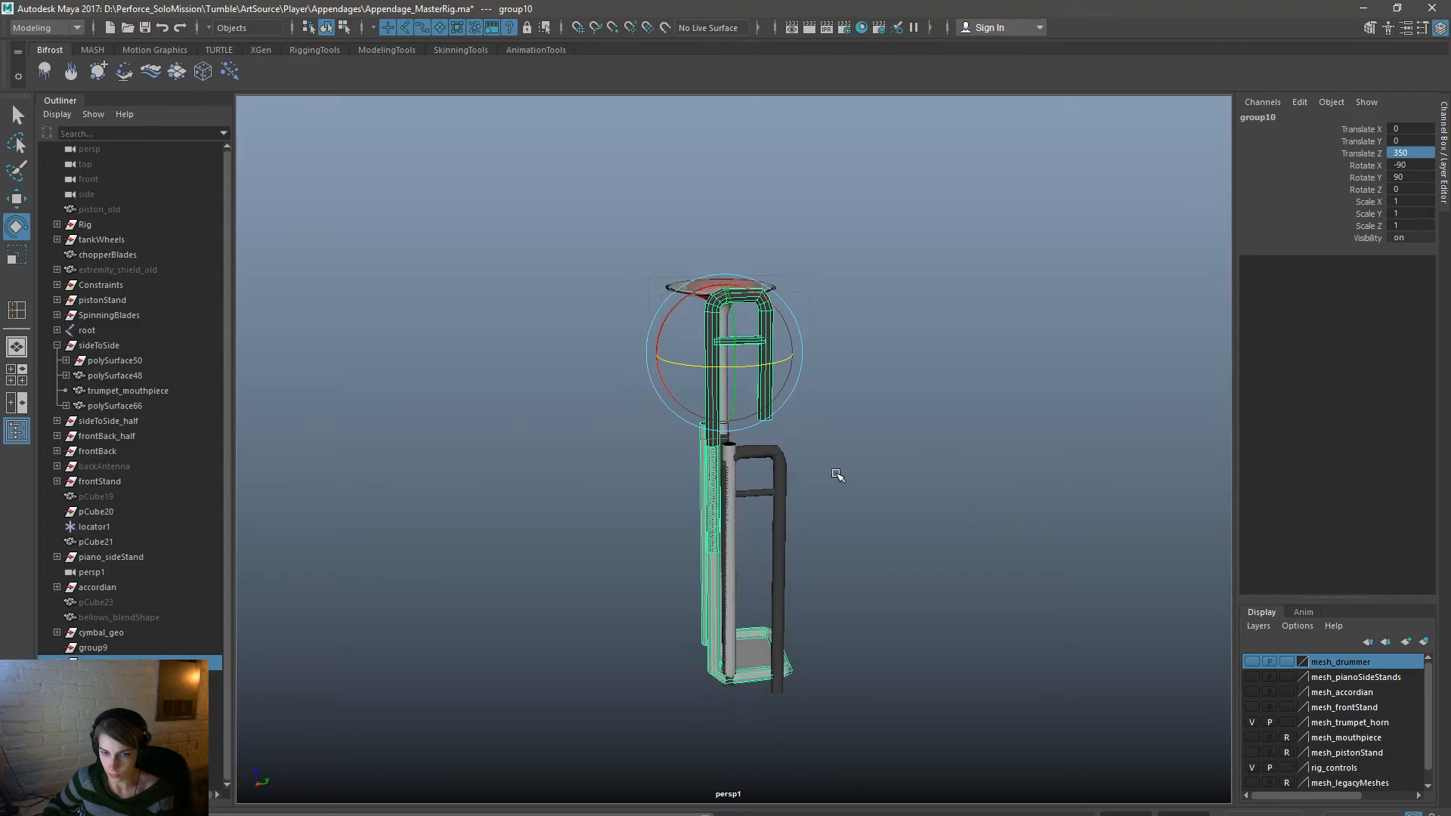
# Unparent the copied inner frame from the group and lower it by subtracting 200 from its Translate Z.
pyautogui.click(812, 446)
pyautogui.click(769, 380)
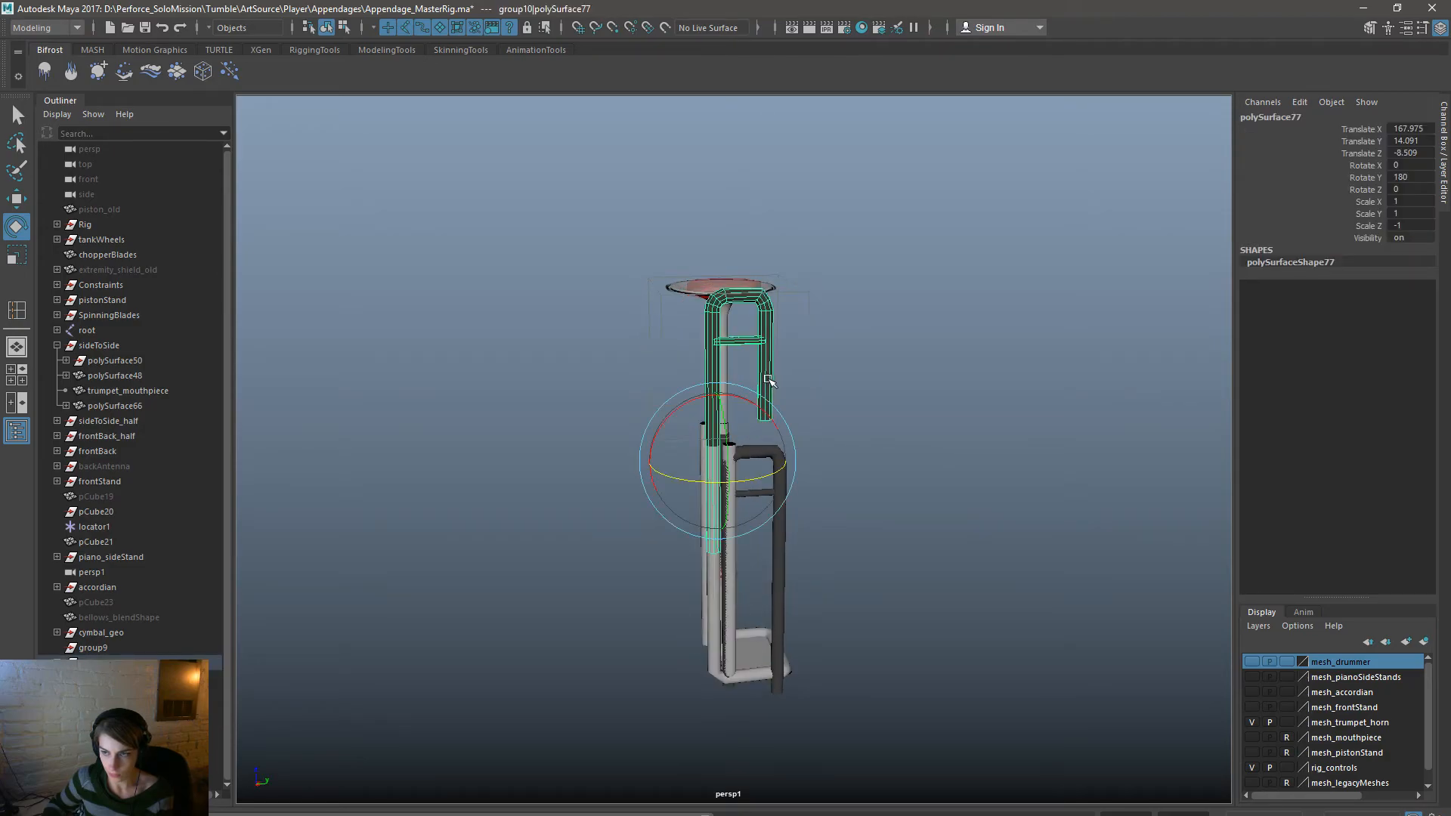
pyautogui.hotkey('shift', 'p')
pyautogui.press('w')
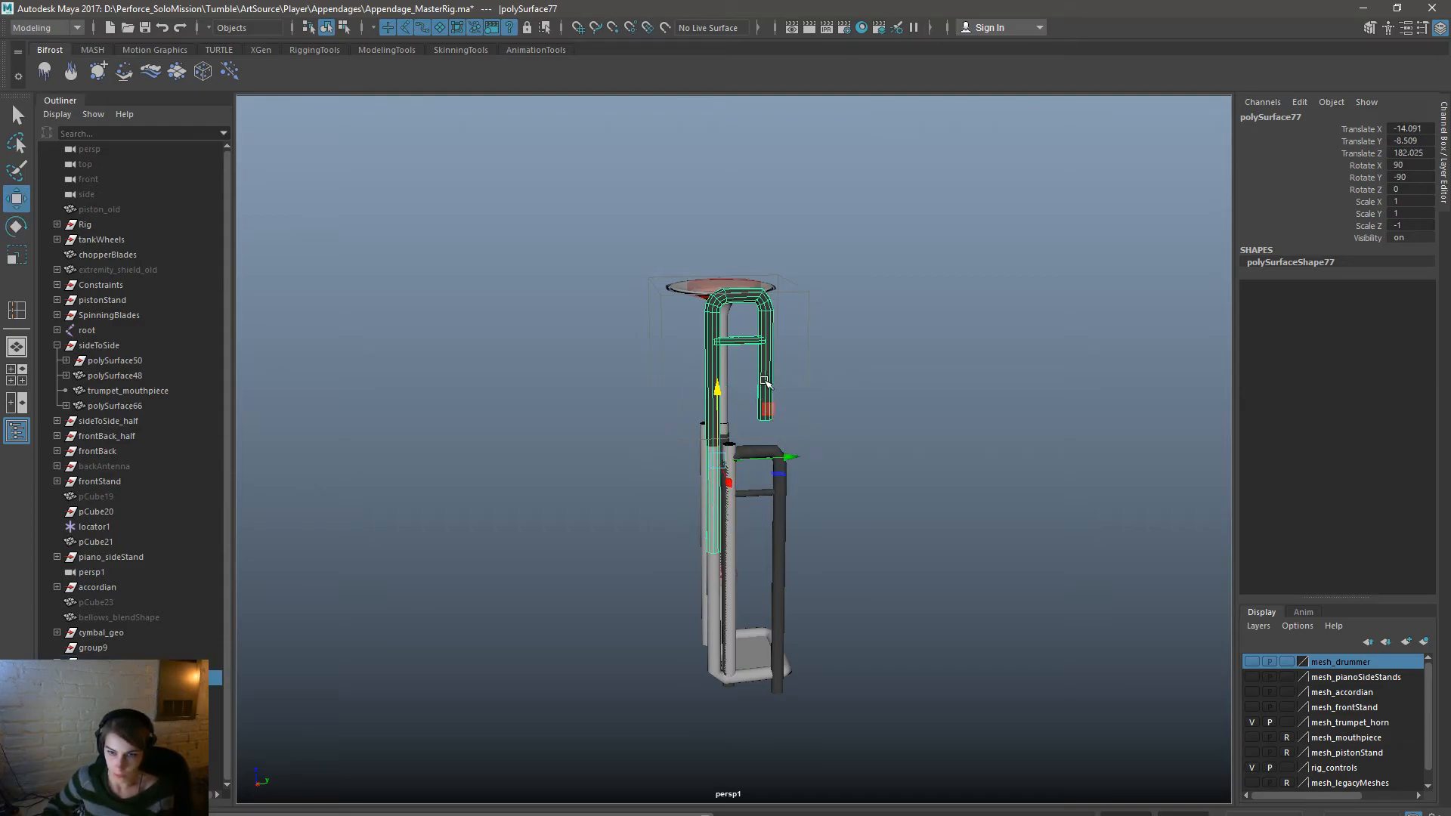
pyautogui.moveTo(723, 394); pyautogui.dragTo(724, 541)
pyautogui.hotkey('ctrl', 'z')
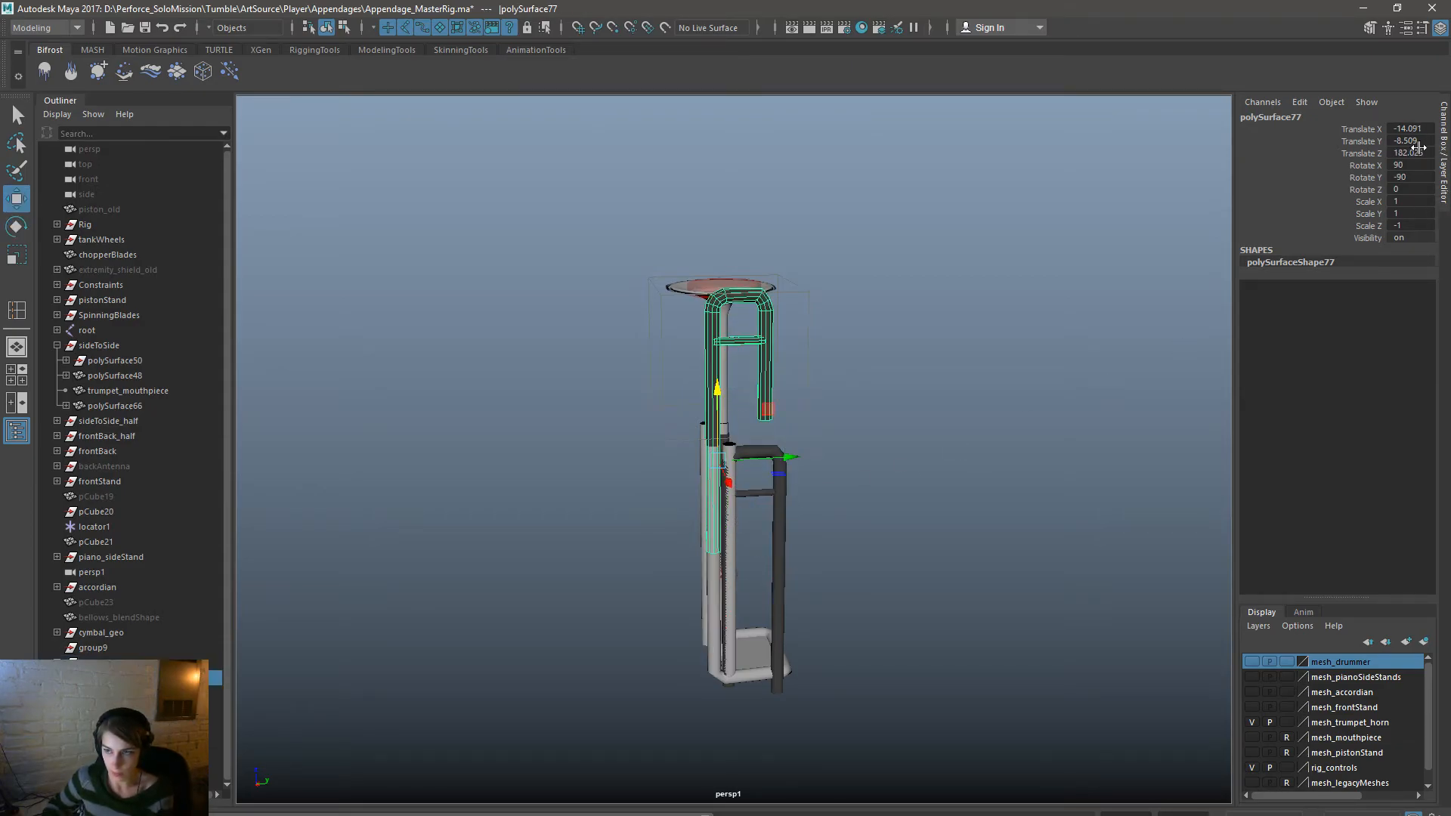
pyautogui.write('-=')
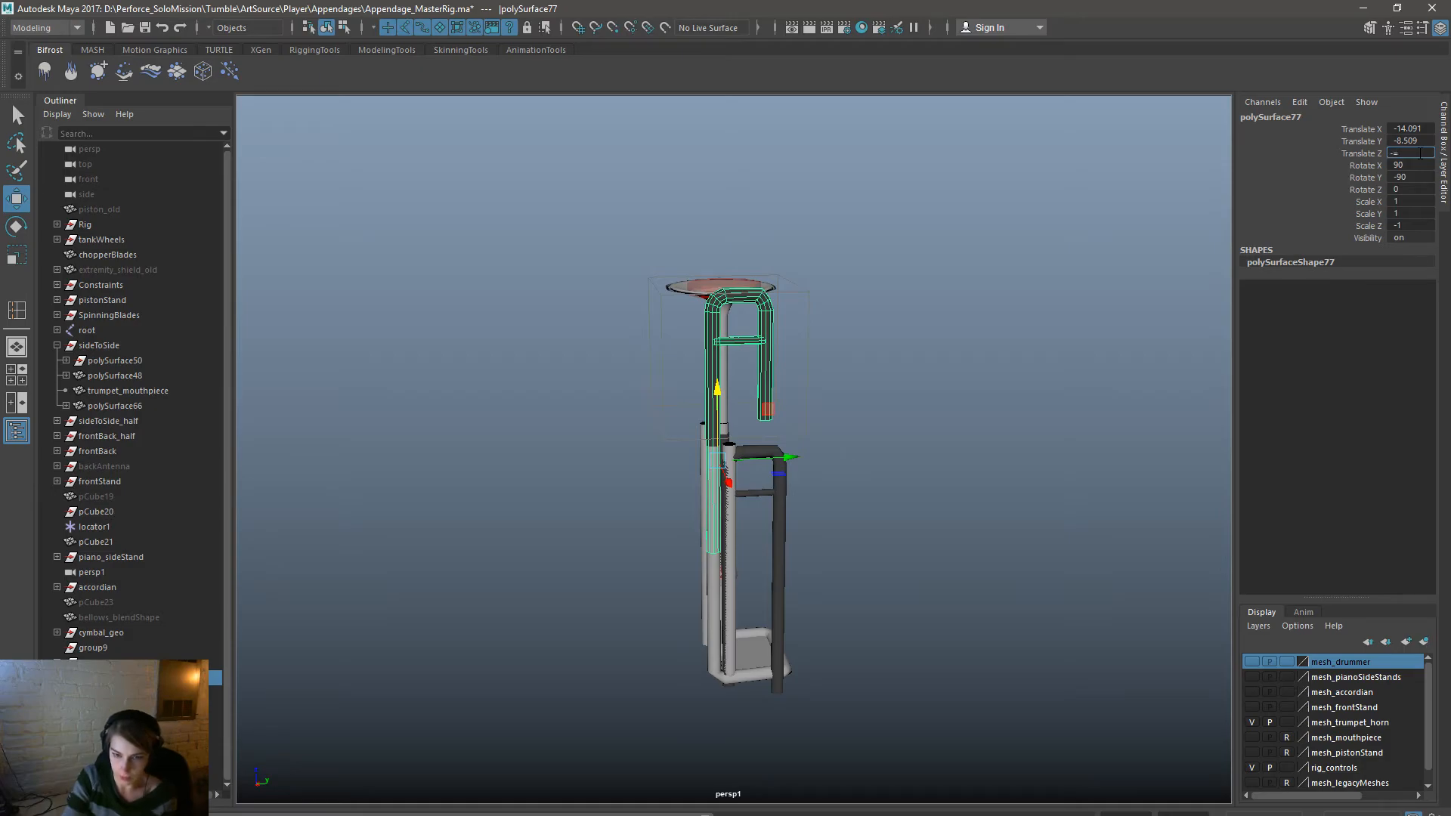
pyautogui.write('200')
pyautogui.press('Return')
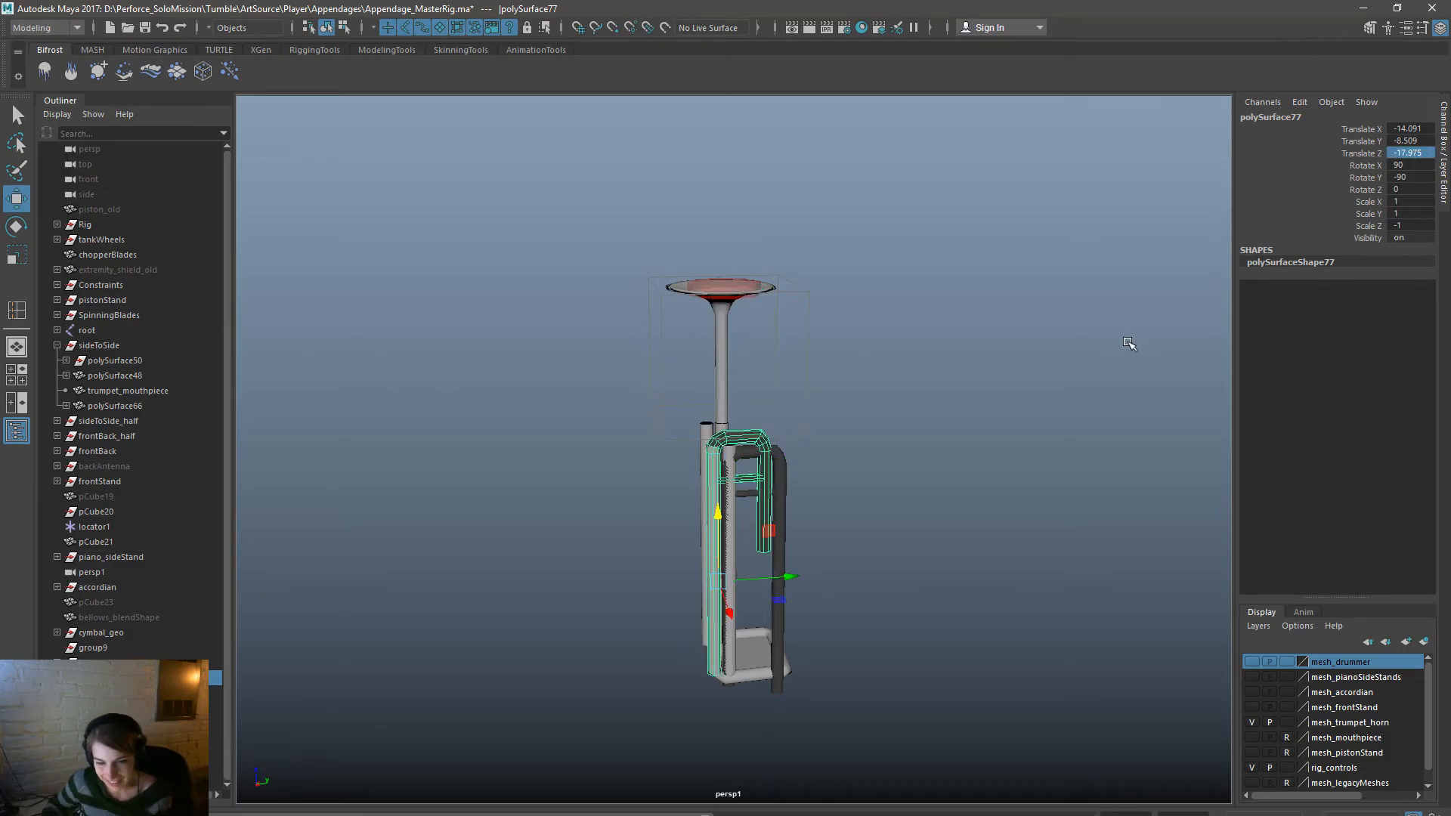
# Delete the old frontBack_half inner frame and compare the copied frame with the remaining frontBack piece.
pyautogui.moveTo(884, 631)
pyautogui.keyDown('alt'); pyautogui.mouseDown()
pyautogui.moveTo(834, 632)
pyautogui.moveTo(874, 624)
pyautogui.mouseUp(); pyautogui.keyUp('alt')
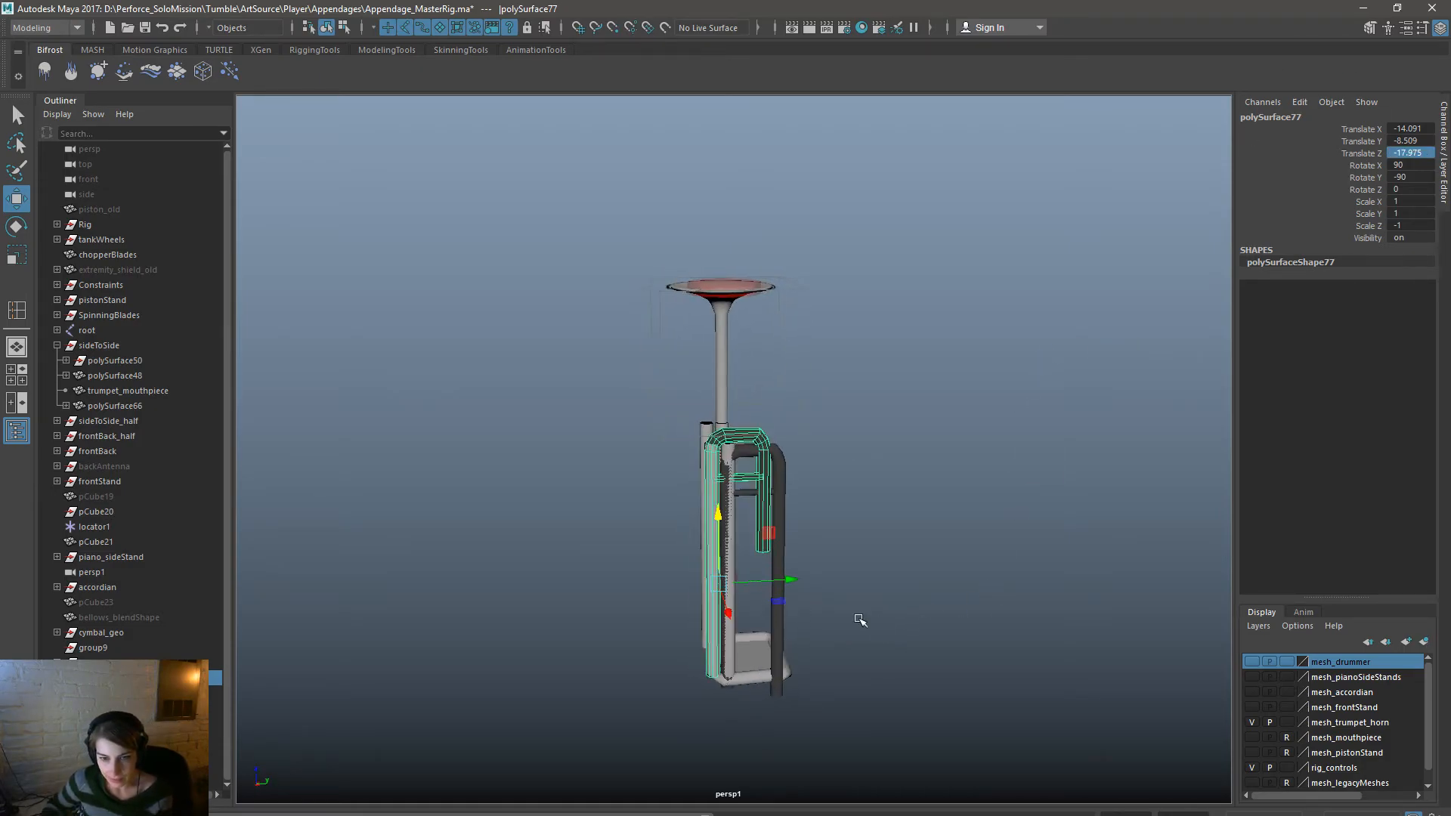
pyautogui.click(781, 496)
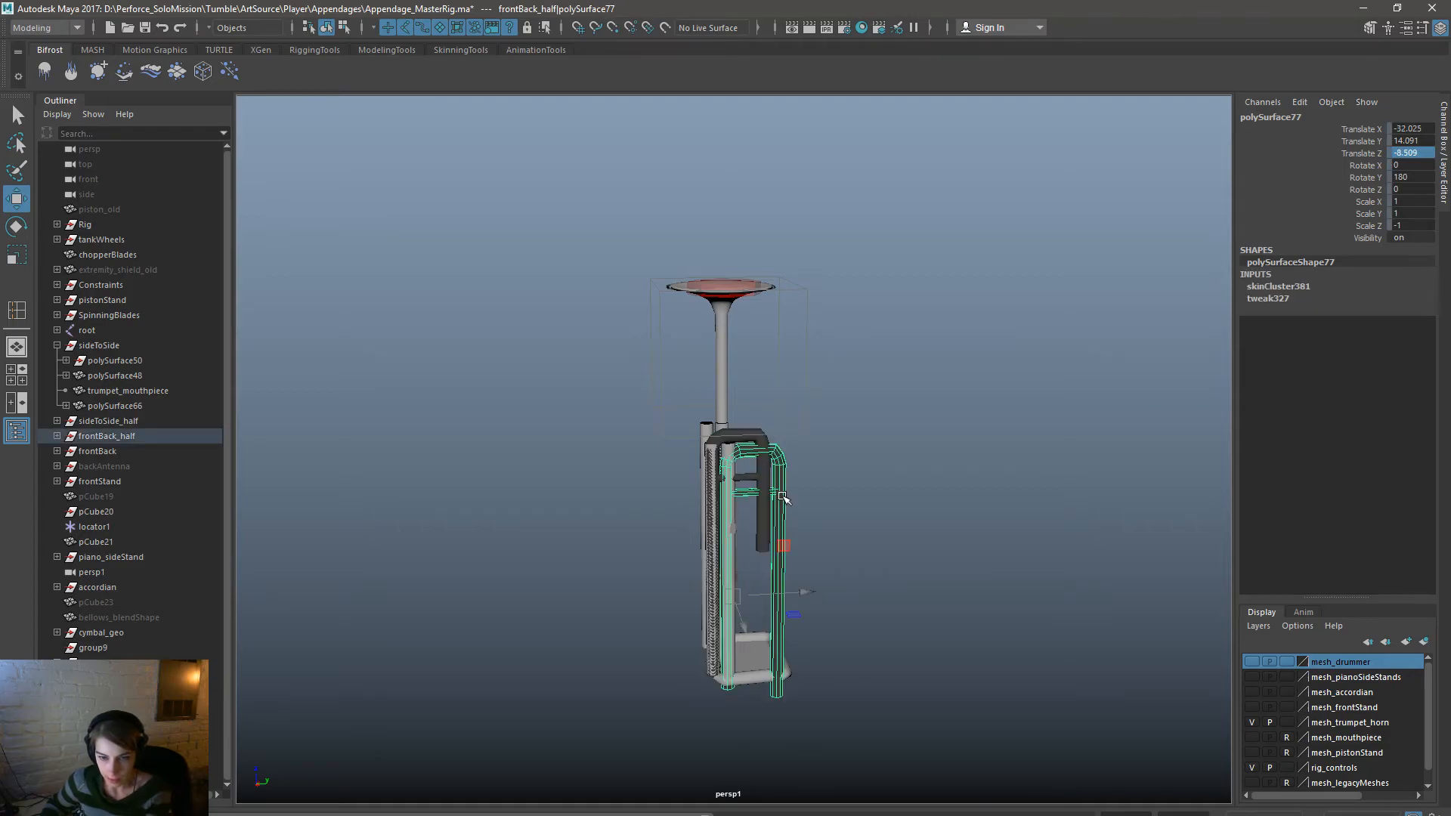
pyautogui.press('Delete')
pyautogui.keyDown('alt'); pyautogui.moveTo(797, 550); pyautogui.dragTo(850, 605); pyautogui.keyUp('alt')
pyautogui.click(731, 587)
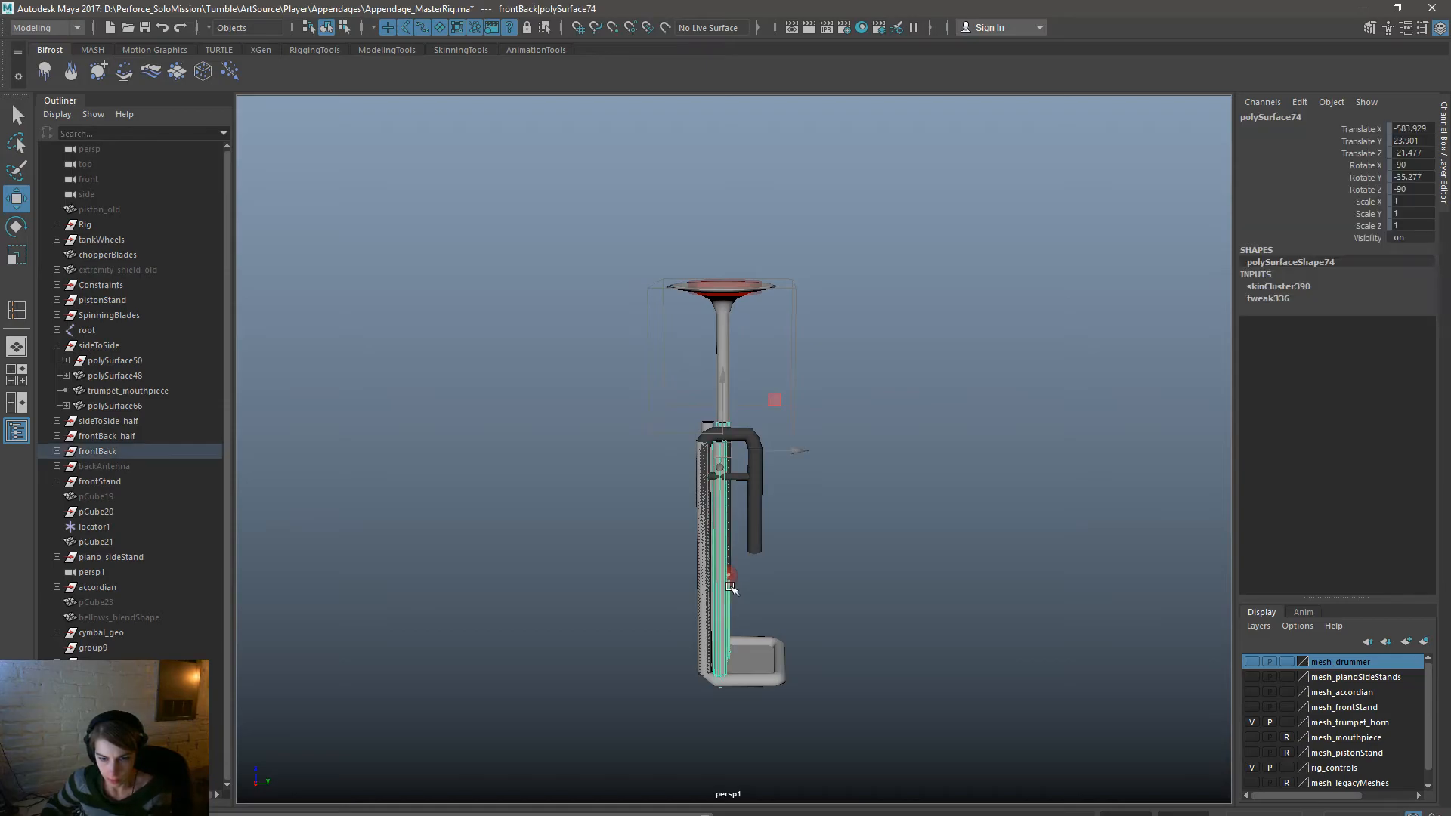
pyautogui.keyDown('alt'); pyautogui.moveTo(956, 637); pyautogui.dragTo(655, 631); pyautogui.keyUp('alt')
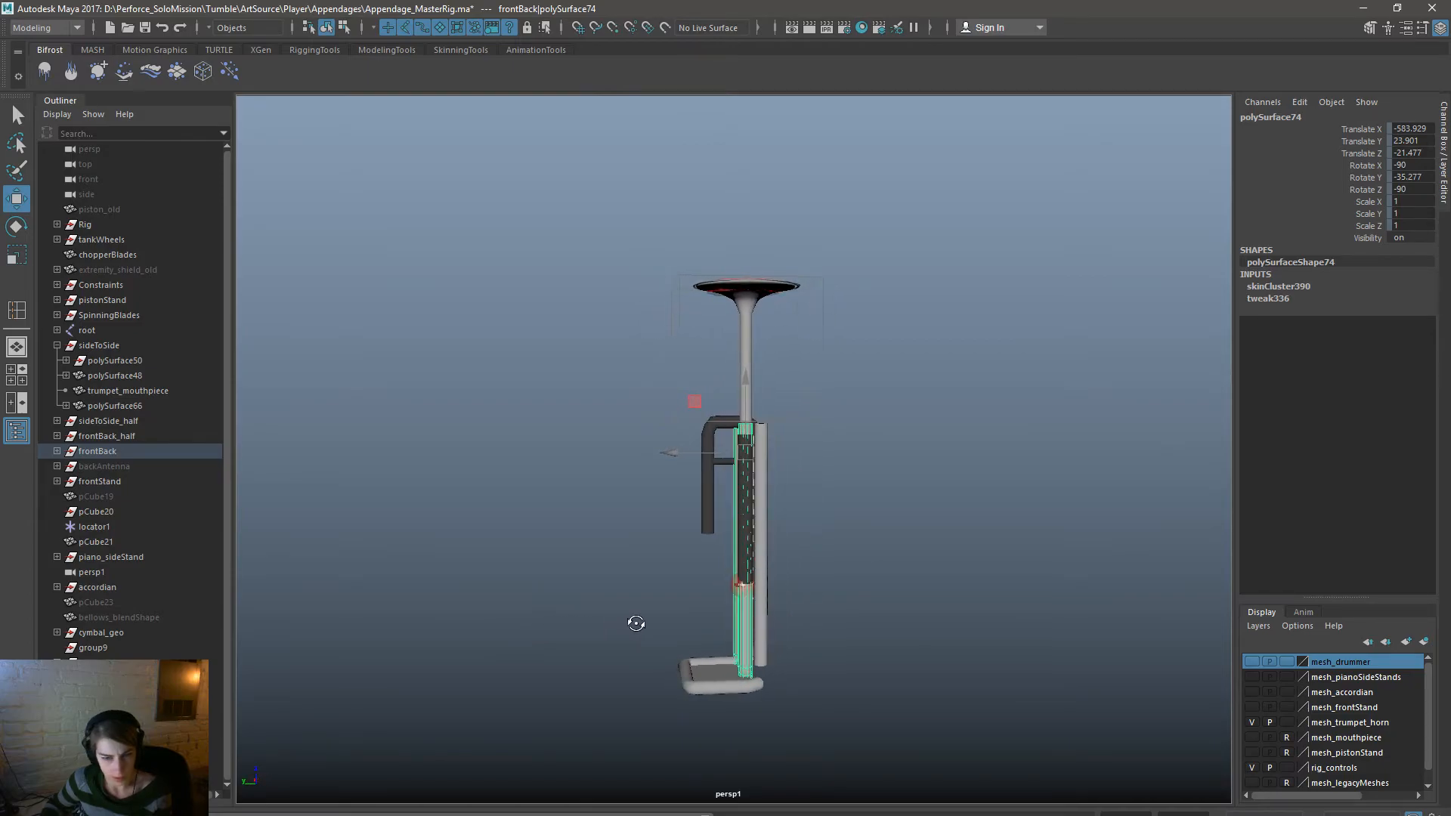
# Undo the old frame's deletion and the moves and rotations applied to the copied frame group.
pyautogui.hotkey('ctrl', 'z')
pyautogui.hotkey('ctrl', 'z')
pyautogui.hotkey('ctrl', 'z')
pyautogui.hotkey('ctrl', 'z')
pyautogui.hotkey('ctrl', 'z')
pyautogui.hotkey('ctrl', 'z')
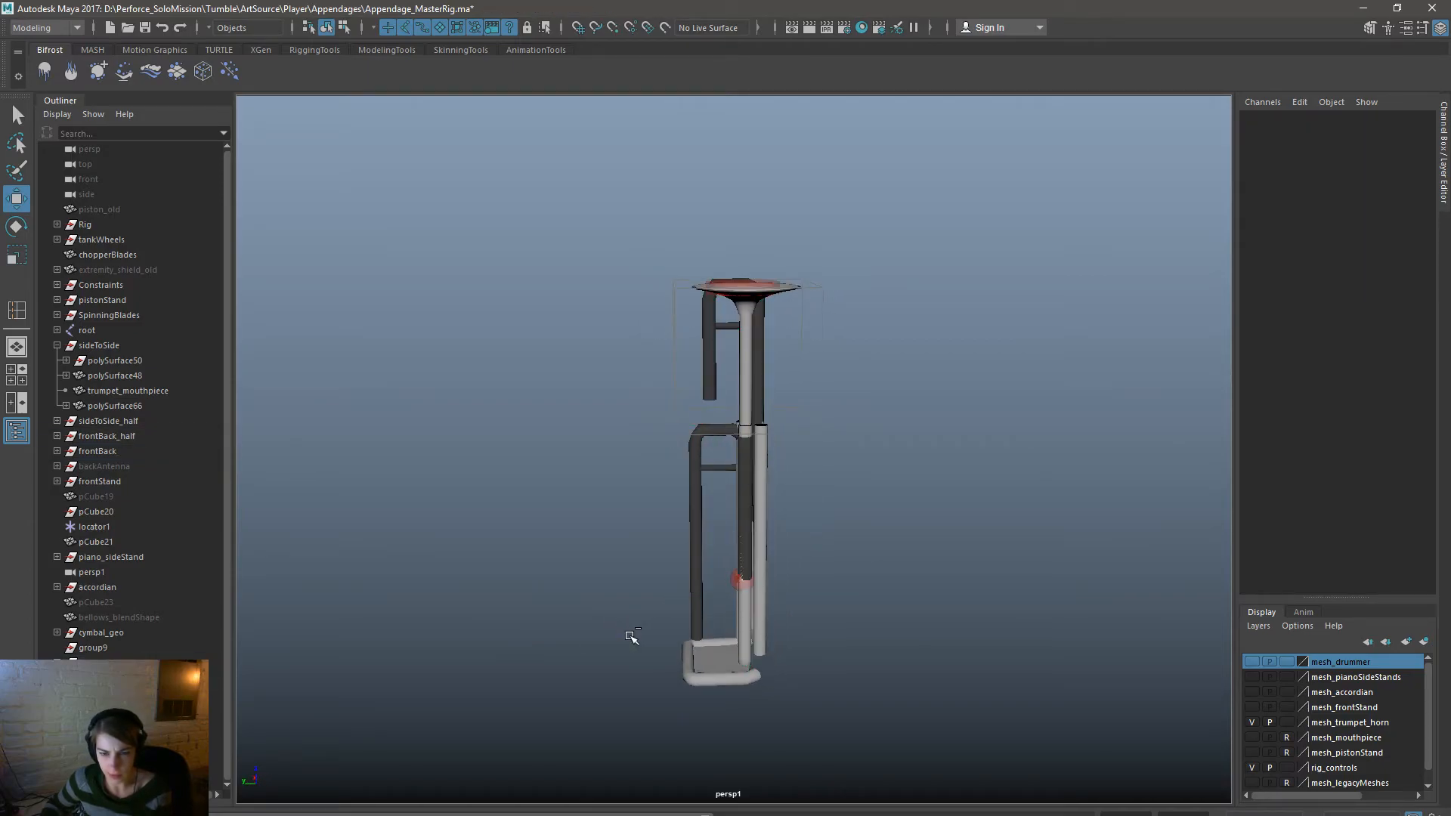
pyautogui.hotkey('ctrl', 'z')
pyautogui.keyDown('alt'); pyautogui.moveTo(630, 637); pyautogui.dragTo(837, 661); pyautogui.keyUp('alt')
pyautogui.keyDown('alt'); pyautogui.moveTo(868, 666); pyautogui.dragTo(815, 678); pyautogui.keyUp('alt')
pyautogui.hotkey('ctrl', 'z')
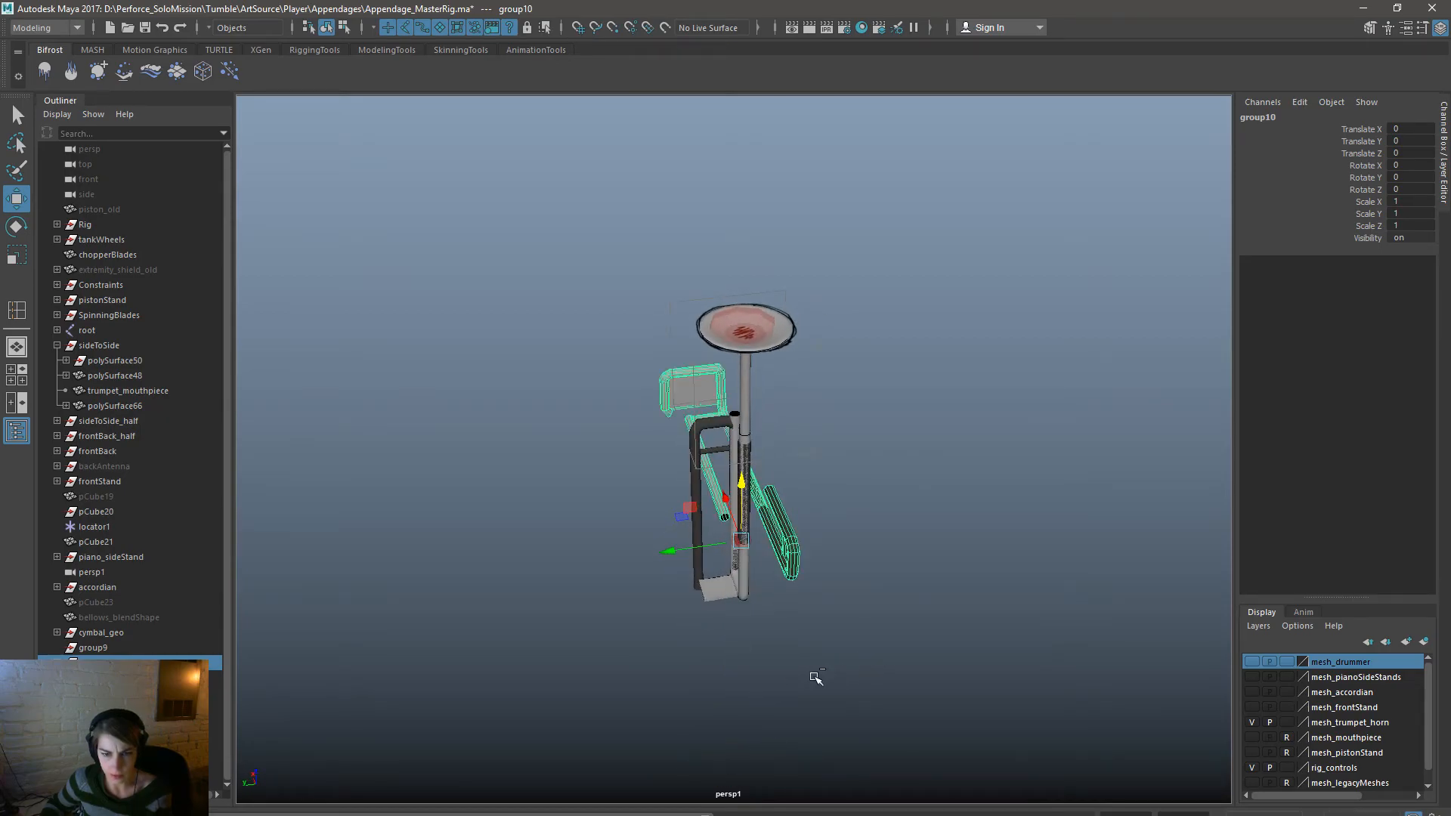
# Hide the two copied, ungrouped frame pieces beside the trumpet horn.
pyautogui.click(818, 538)
pyautogui.keyDown('alt'); pyautogui.moveTo(809, 536); pyautogui.dragTo(604, 525); pyautogui.keyUp('alt')
pyautogui.click(105, 677)
pyautogui.keyDown('ctrl'); pyautogui.click(105, 663); pyautogui.keyUp('ctrl')
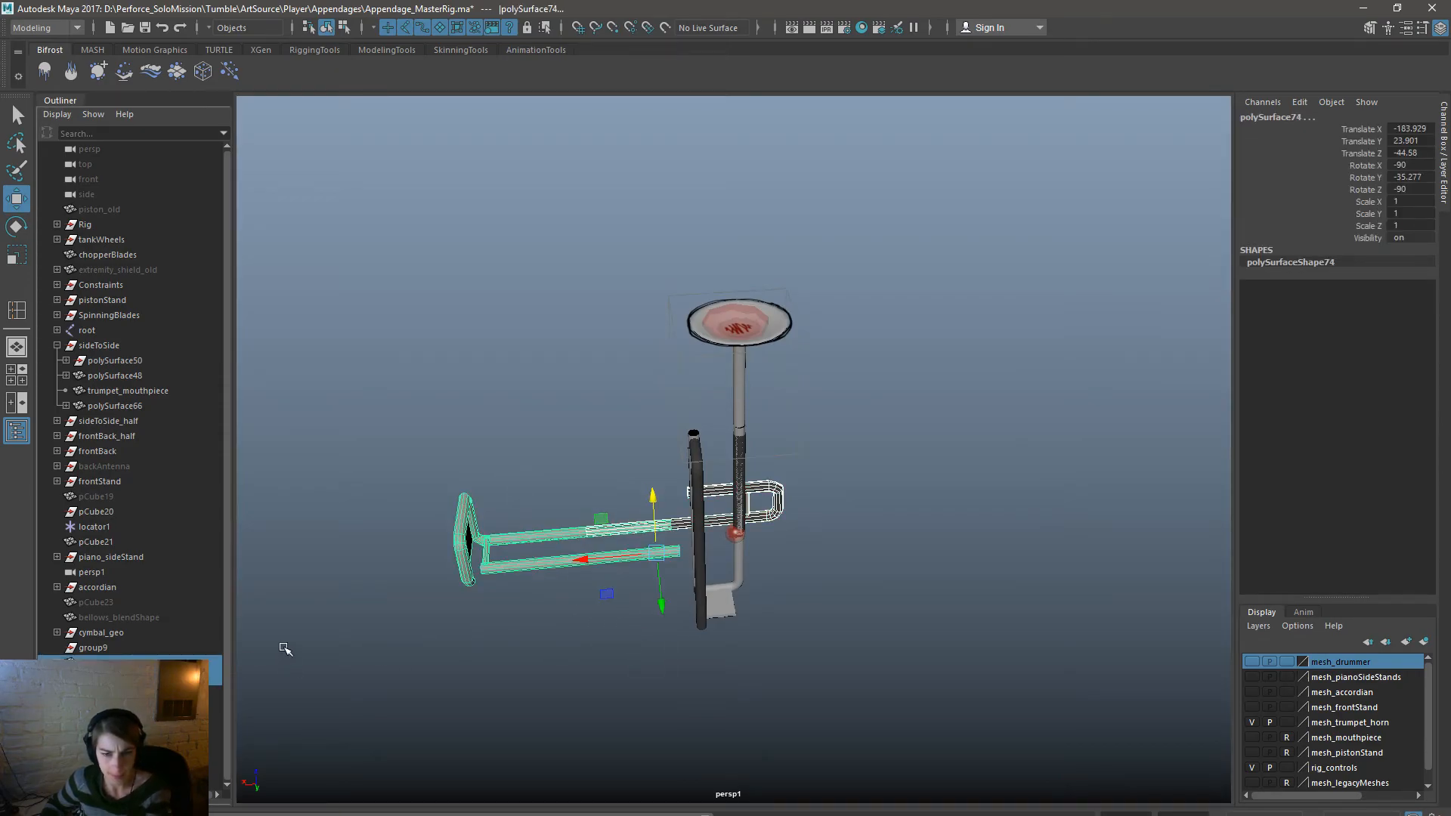
pyautogui.hotkey('ctrl', 'h')
pyautogui.click(578, 530)
pyautogui.keyDown('alt'); pyautogui.moveTo(856, 626); pyautogui.dragTo(593, 556); pyautogui.keyUp('alt')
# Reference Body_Trumpet.ma into the scene again to compare its frames with the rig's frames.
pyautogui.press('space')
pyautogui.click(427, 366)
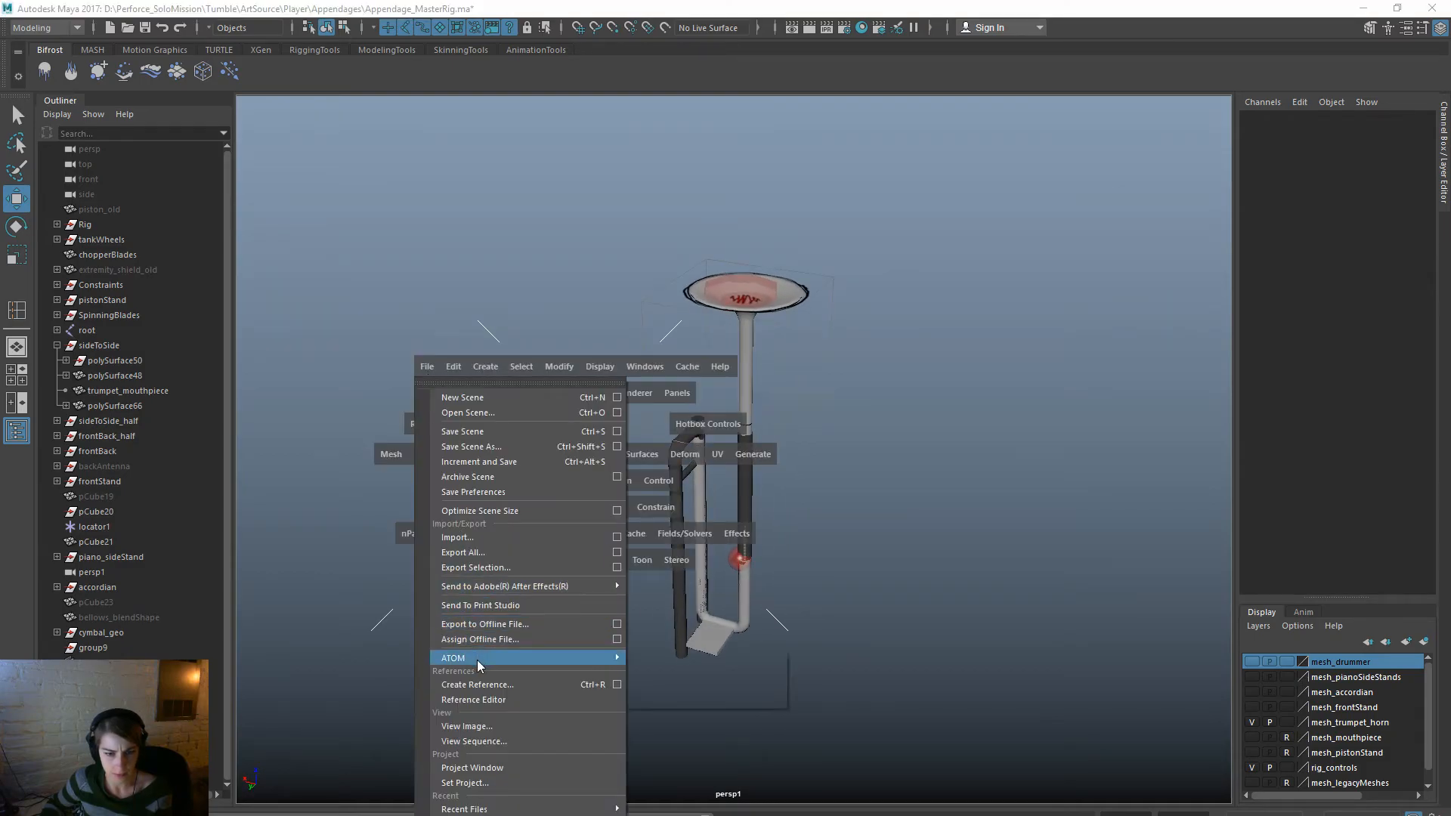
pyautogui.click(483, 682)
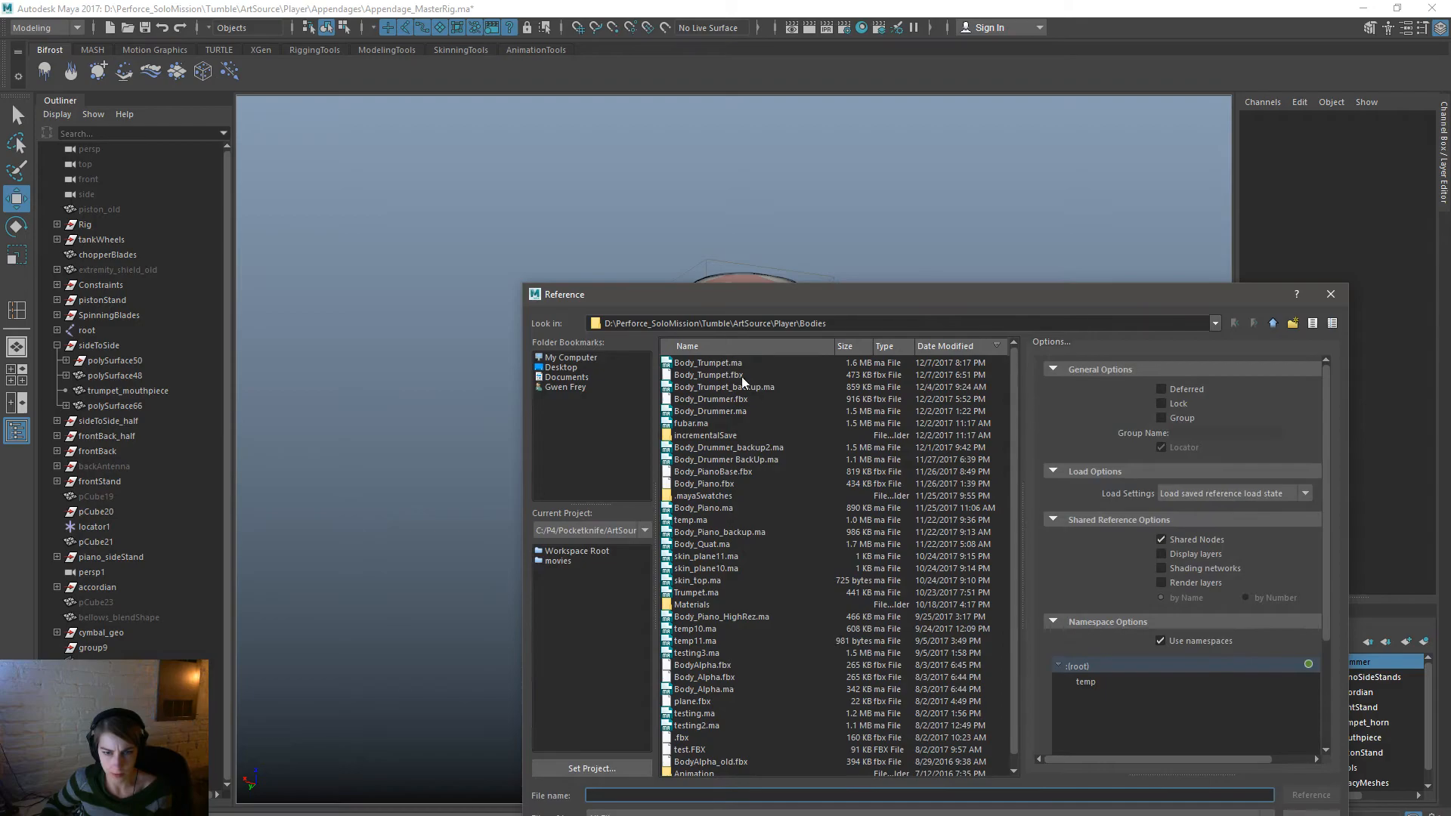
pyautogui.doubleClick(733, 366)
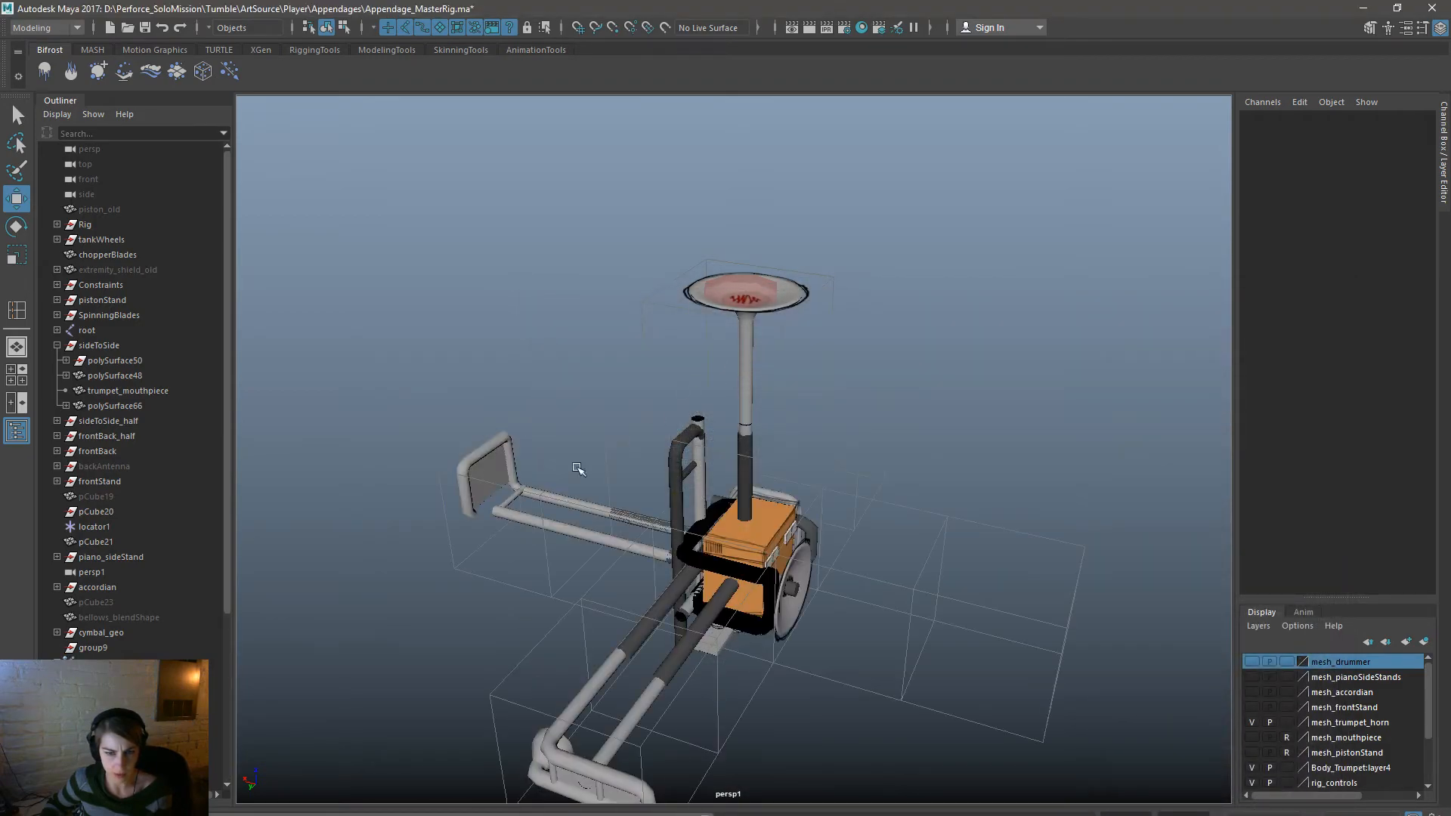
pyautogui.keyDown('alt'); pyautogui.moveTo(511, 679); pyautogui.dragTo(823, 657); pyautogui.keyUp('alt')
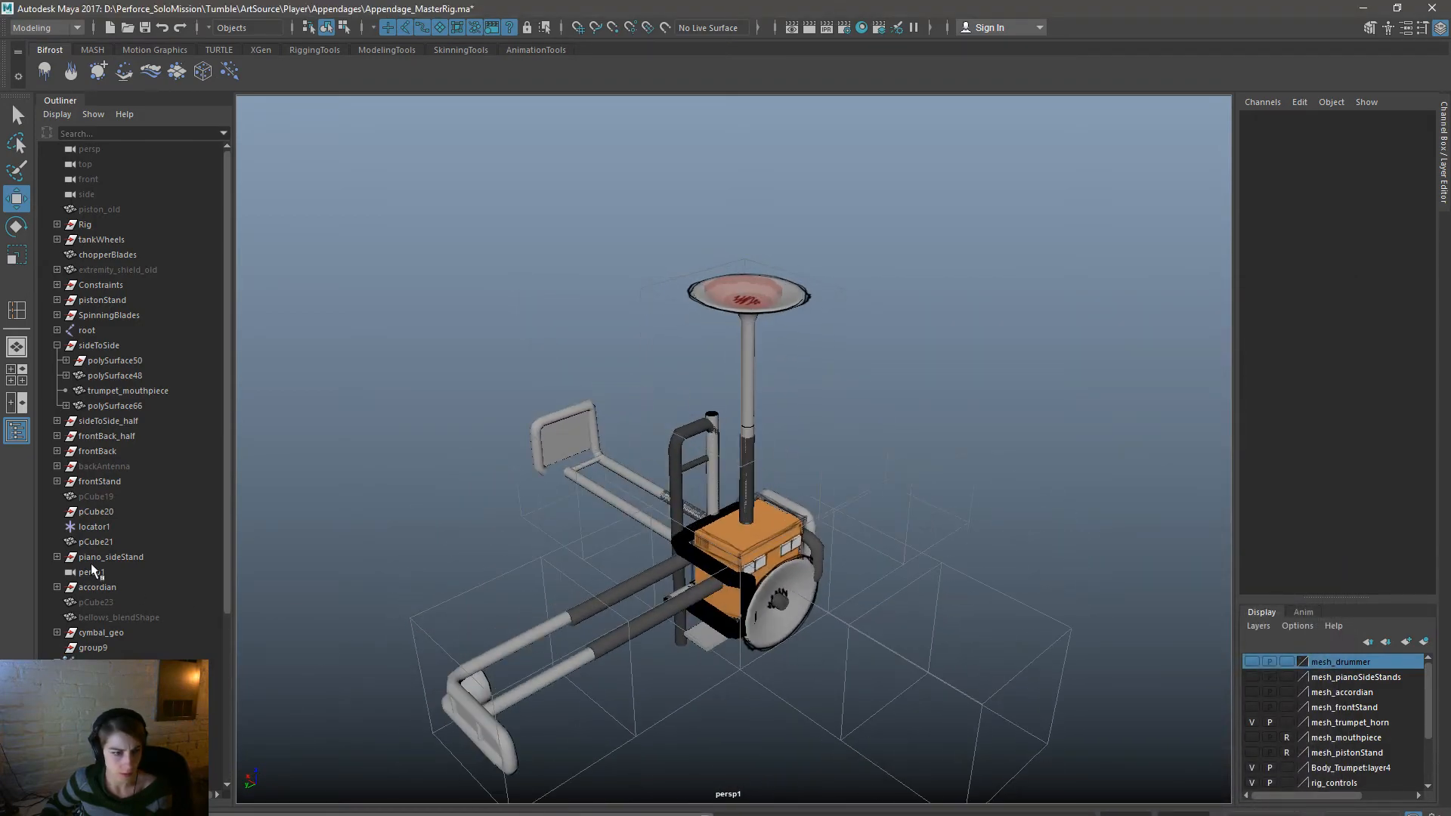
# Duplicate the referenced Body_Trumpet frontBack and frontBack_half frame groups into the rig scene.
pyautogui.scroll(-5, 124, 600)
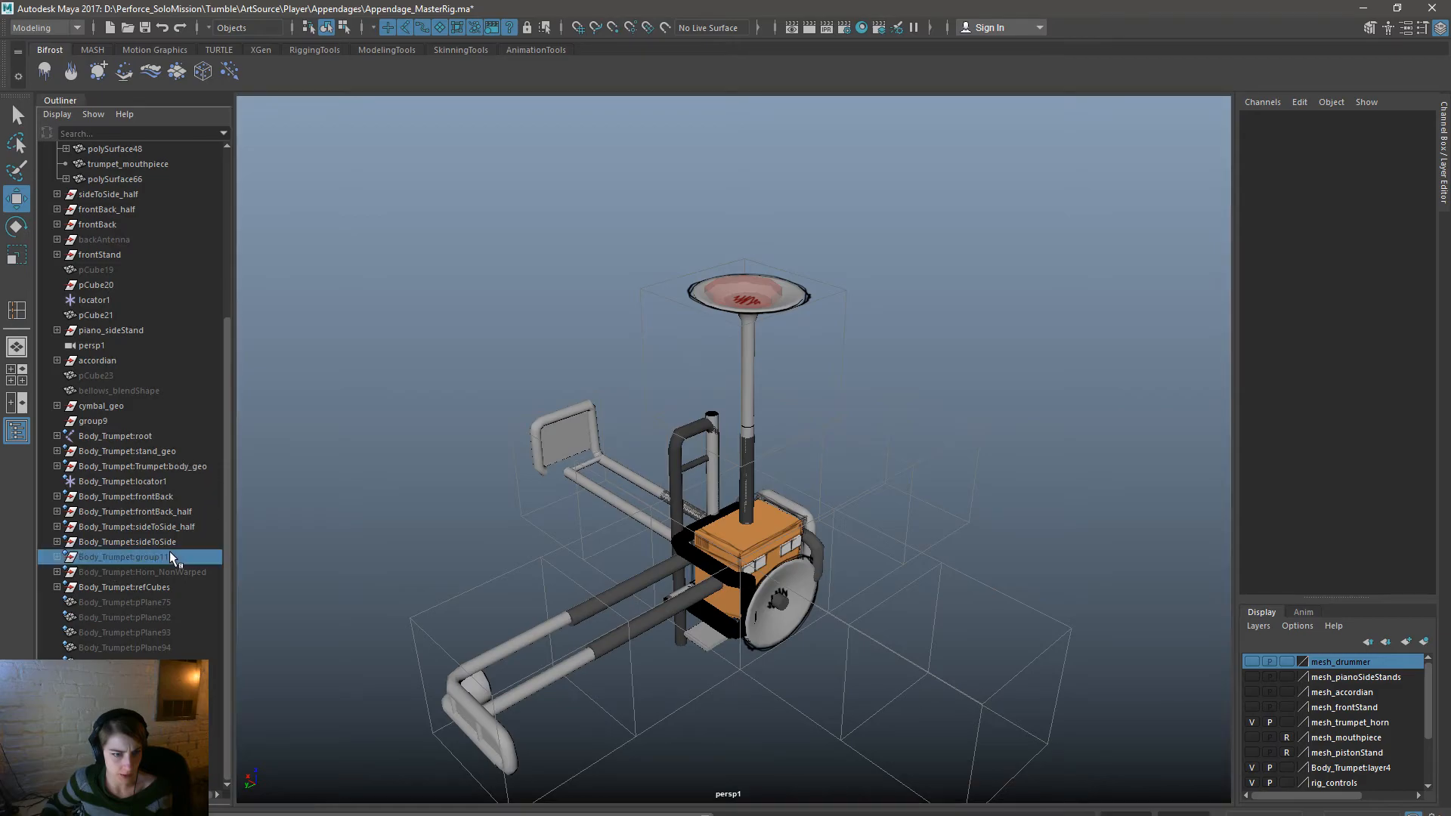
pyautogui.click(189, 495)
pyautogui.keyDown('shift'); pyautogui.click(198, 510); pyautogui.keyUp('shift')
pyautogui.keyDown('alt'); pyautogui.moveTo(886, 633); pyautogui.dragTo(897, 660); pyautogui.keyUp('alt')
pyautogui.hotkey('ctrl', 'd')
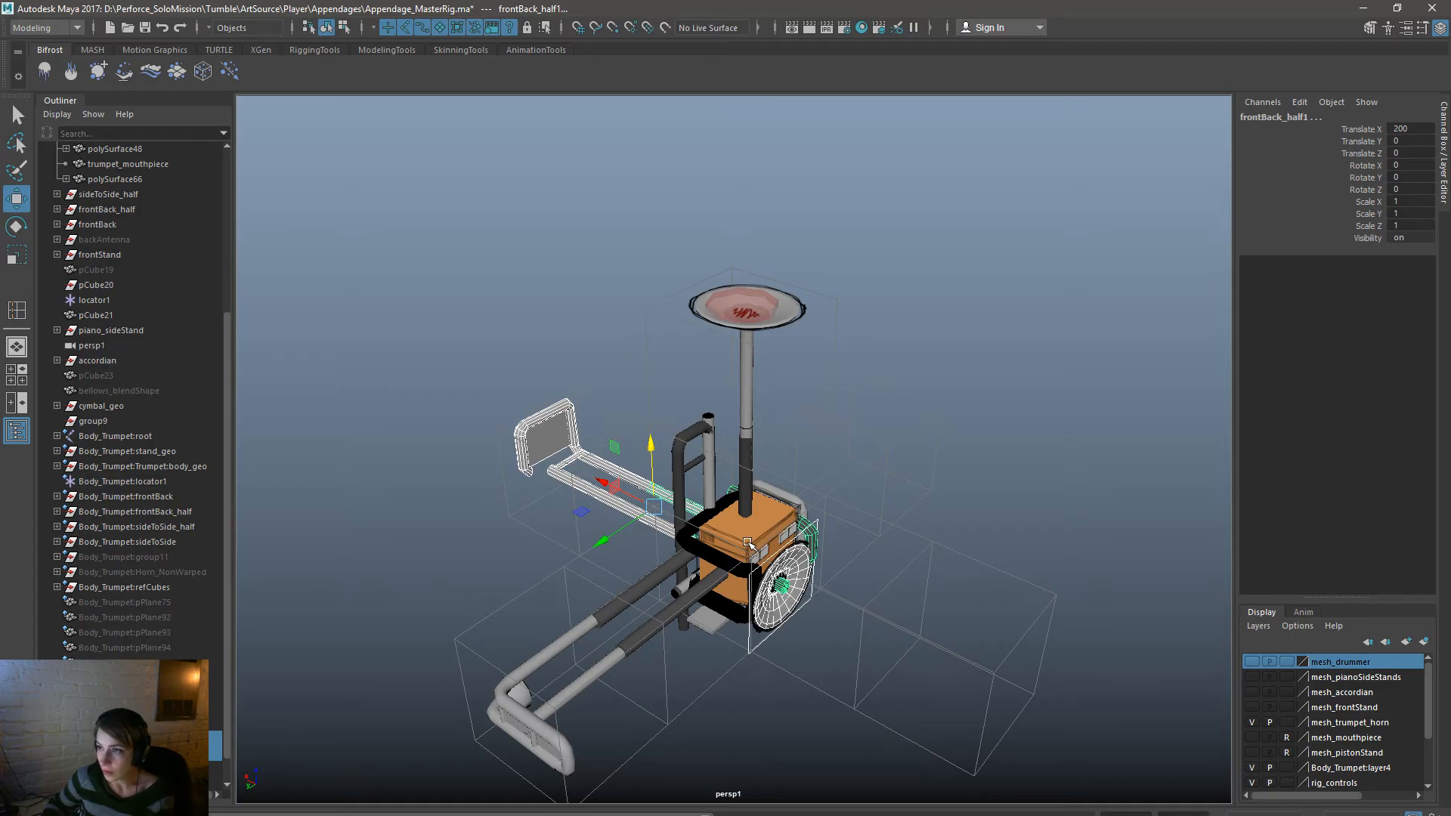
# Remove the Body_Trumpet.ma reference from the scene through the Reference Editor and close the editor.
pyautogui.keyDown('alt'); pyautogui.moveTo(583, 447); pyautogui.dragTo(563, 425); pyautogui.keyUp('alt')
pyautogui.press('space')
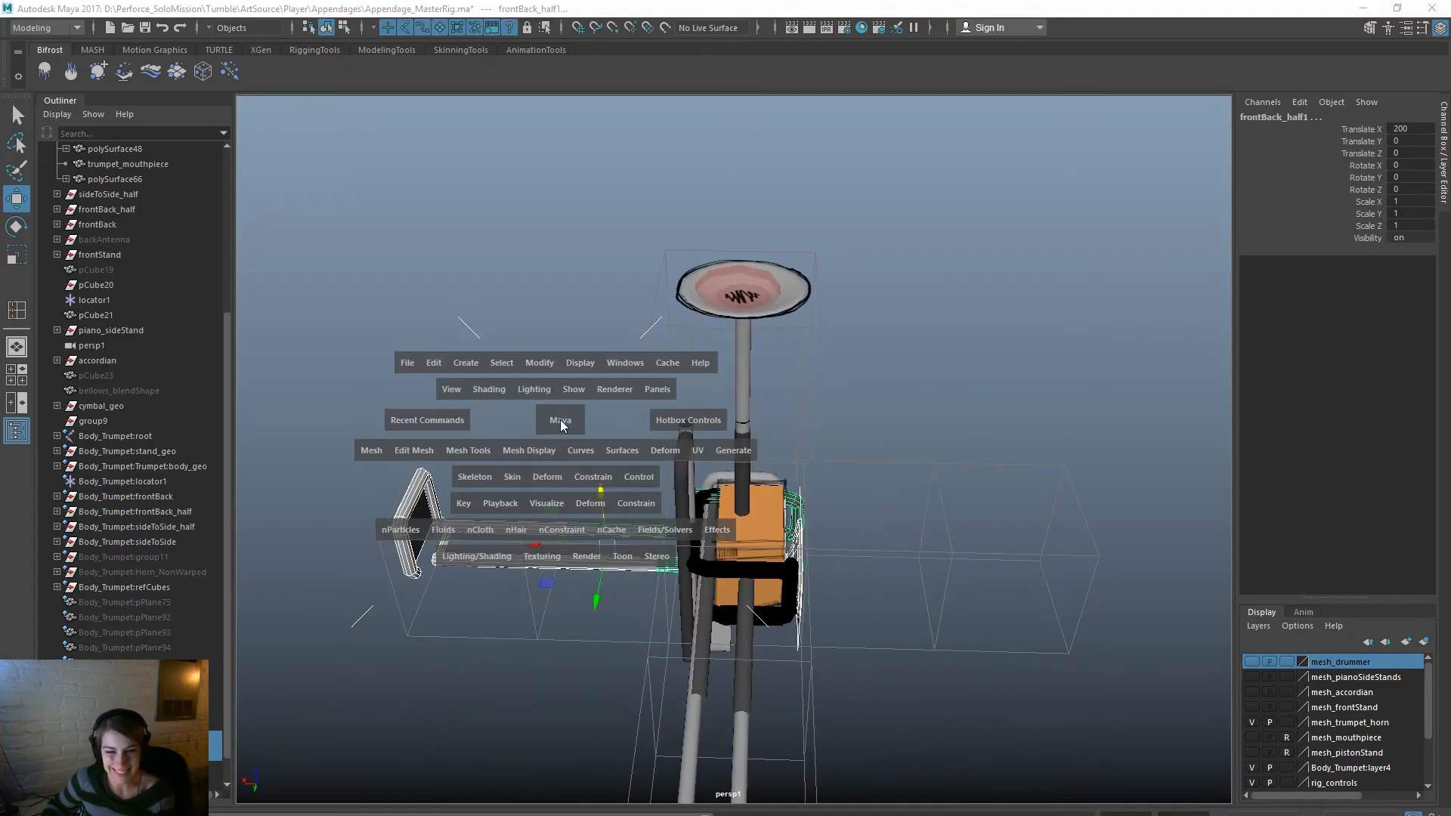
pyautogui.click(404, 363)
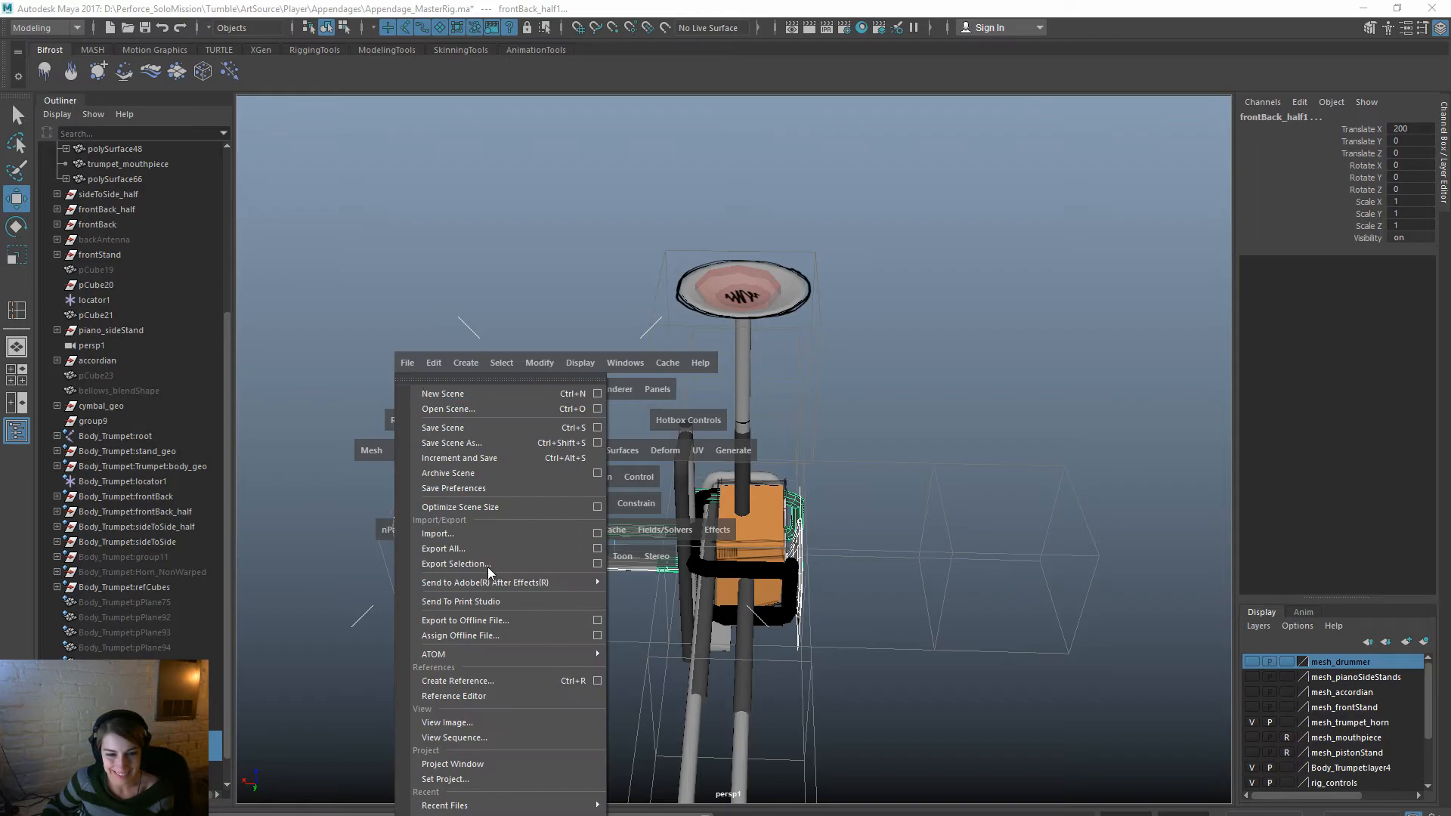
pyautogui.click(500, 696)
pyautogui.click(423, 436)
pyautogui.click(285, 314)
pyautogui.click(713, 465)
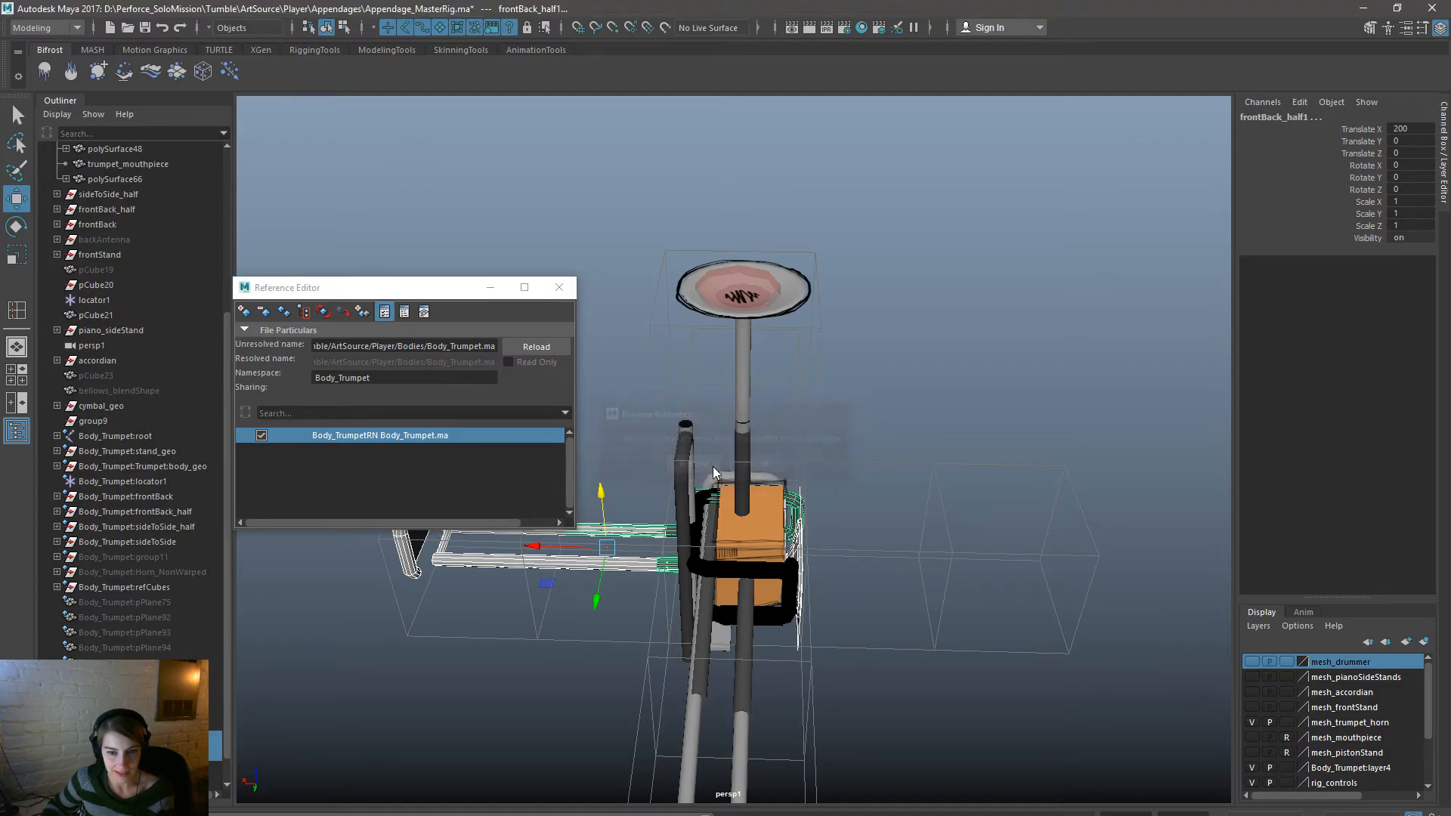
pyautogui.click(559, 287)
# Assign the existing dark material to the duplicated frontBack_half1 inner frame pieces.
pyautogui.keyDown('alt'); pyautogui.moveTo(819, 689); pyautogui.dragTo(536, 690); pyautogui.keyUp('alt')
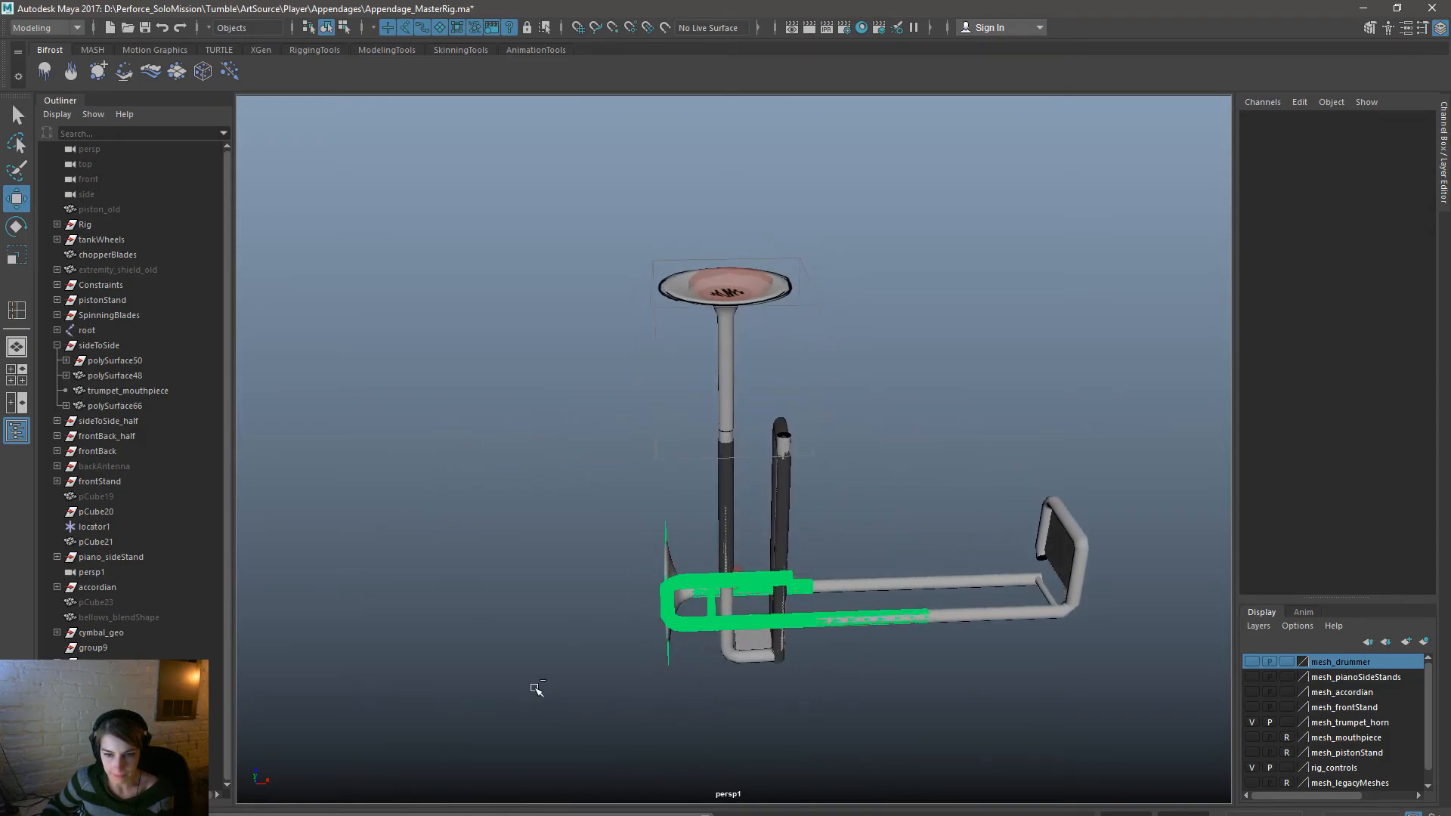
pyautogui.moveTo(976, 613)
pyautogui.keyDown('alt'); pyautogui.mouseDown()
pyautogui.moveTo(784, 624)
pyautogui.moveTo(531, 599)
pyautogui.moveTo(917, 603)
pyautogui.moveTo(974, 586)
pyautogui.mouseUp(); pyautogui.keyUp('alt')
pyautogui.click(763, 583)
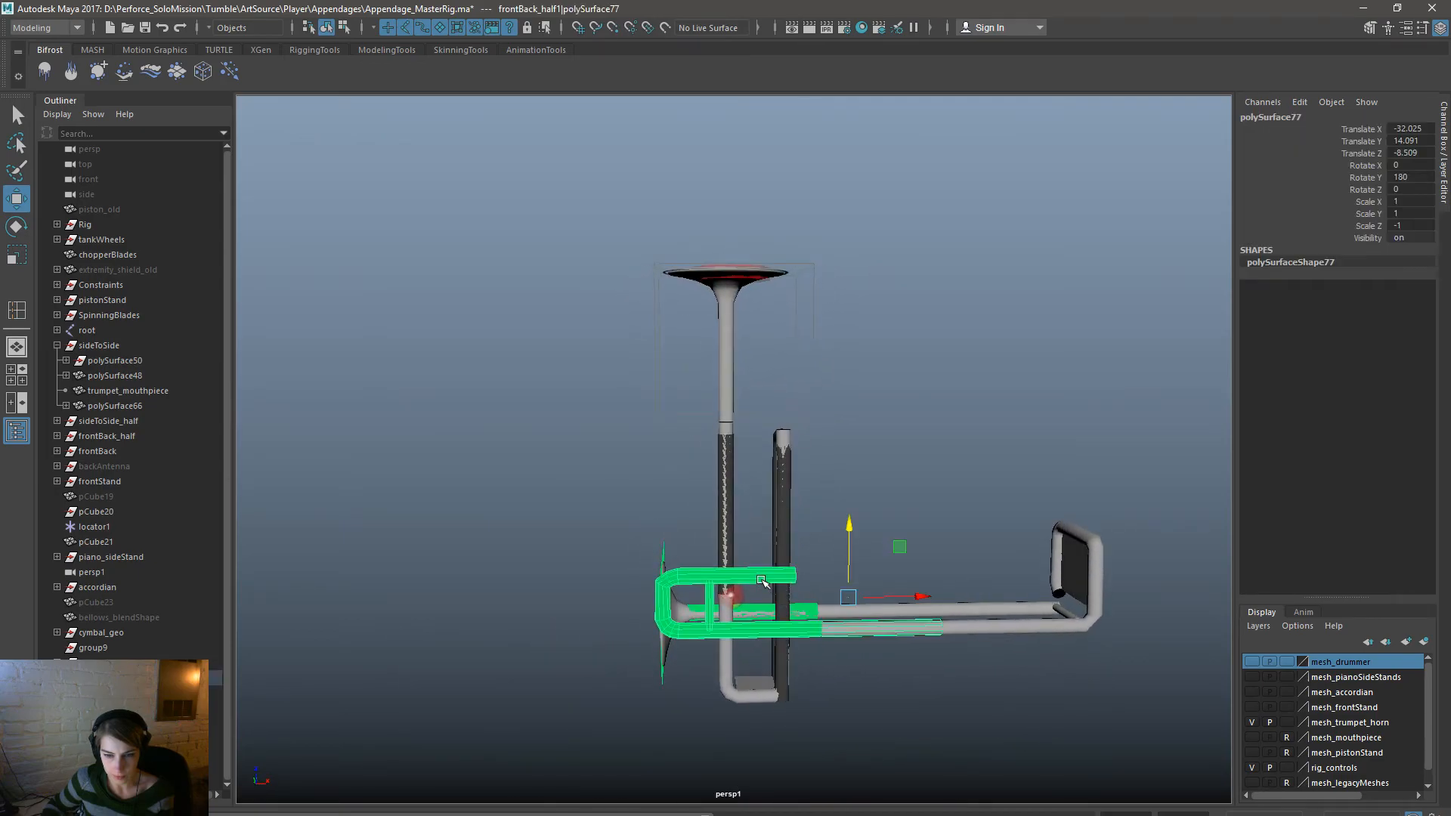
pyautogui.moveTo(760, 578); pyautogui.dragTo(763, 481, button='right')
pyautogui.press('Up')
pyautogui.moveTo(764, 634)
pyautogui.keyDown('alt'); pyautogui.mouseDown()
pyautogui.moveTo(836, 700)
pyautogui.moveTo(845, 690)
pyautogui.moveTo(776, 625)
pyautogui.mouseUp(); pyautogui.keyUp('alt')
pyautogui.moveTo(750, 567); pyautogui.dragTo(869, 677, button='right')
pyautogui.click(830, 748)
# Assign the existing circle material to the large square plane around the duplicated horn's rim.
pyautogui.keyDown('alt'); pyautogui.moveTo(829, 748); pyautogui.dragTo(950, 752); pyautogui.keyUp('alt')
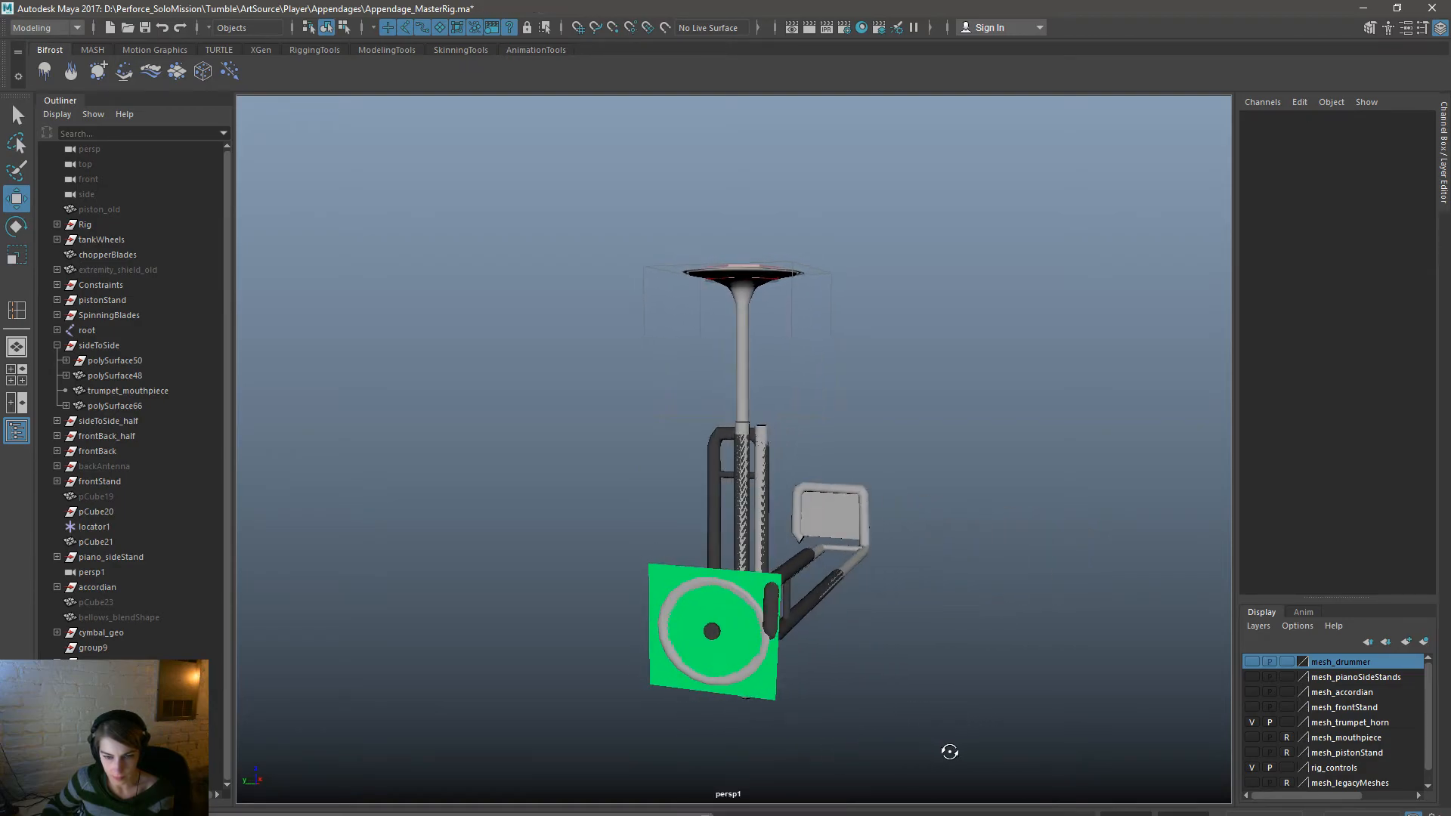
pyautogui.moveTo(651, 576); pyautogui.dragTo(652, 577)
pyautogui.rightClick(654, 577)
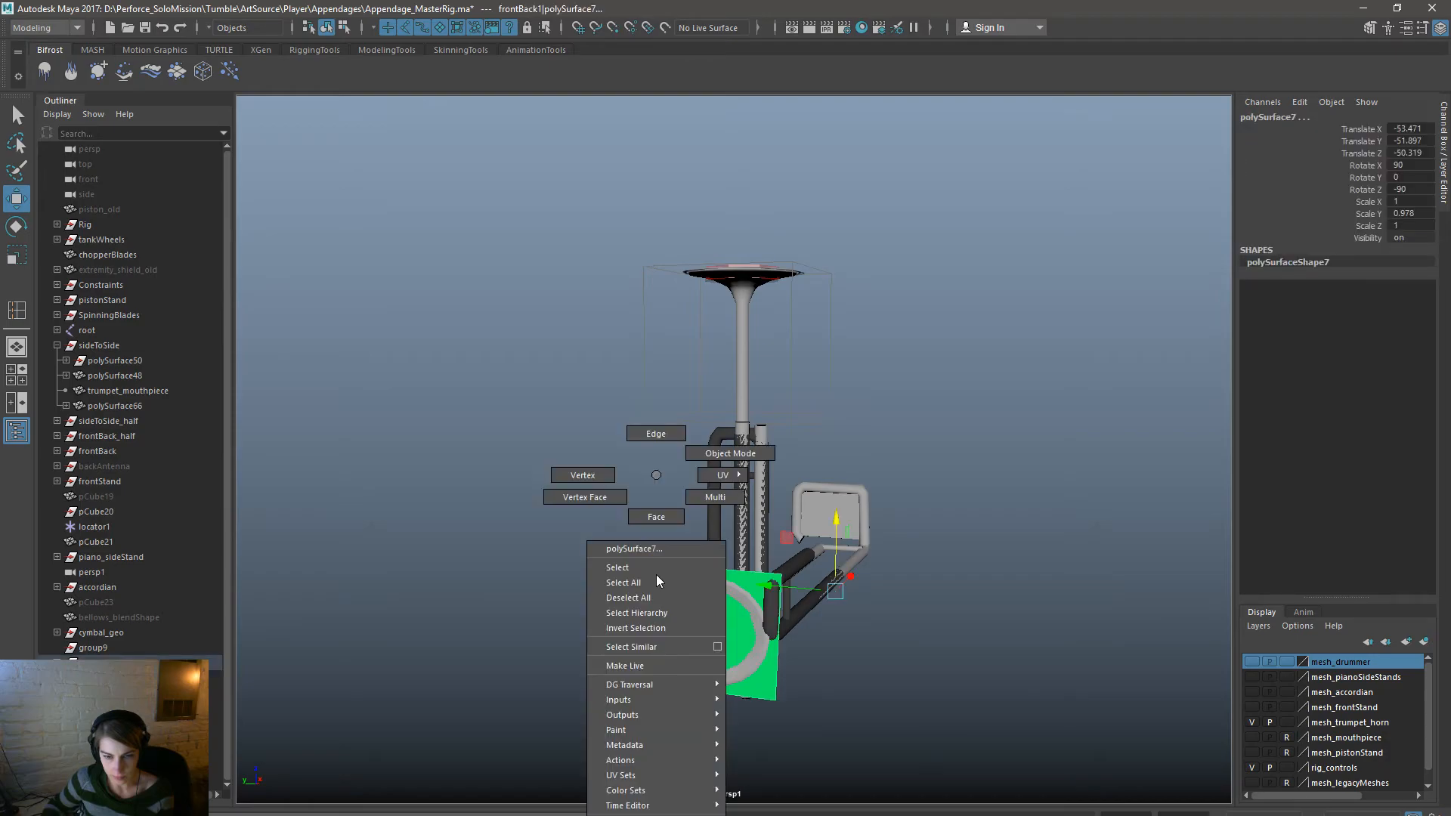
pyautogui.moveTo(657, 815)
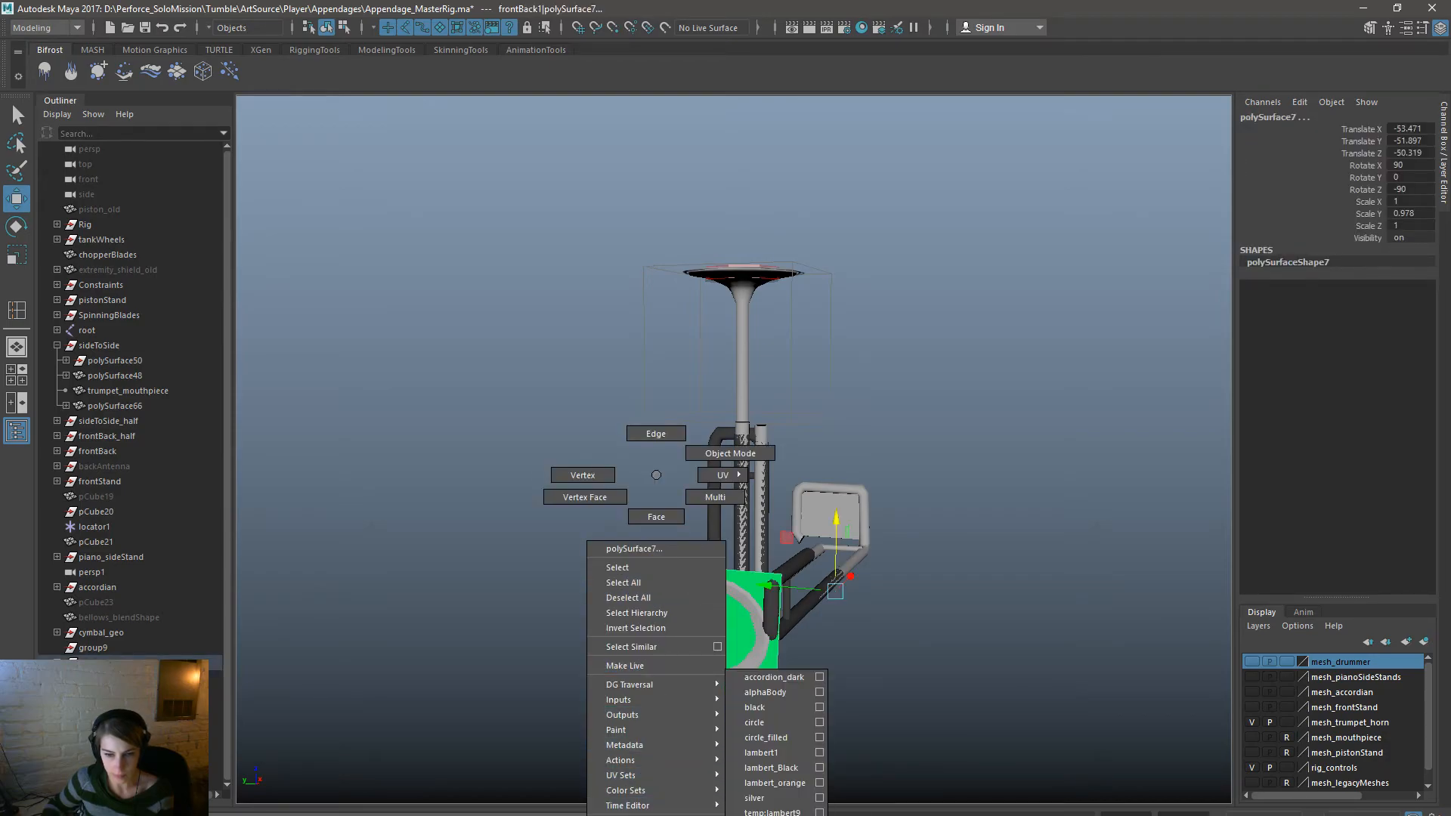
pyautogui.click(797, 737)
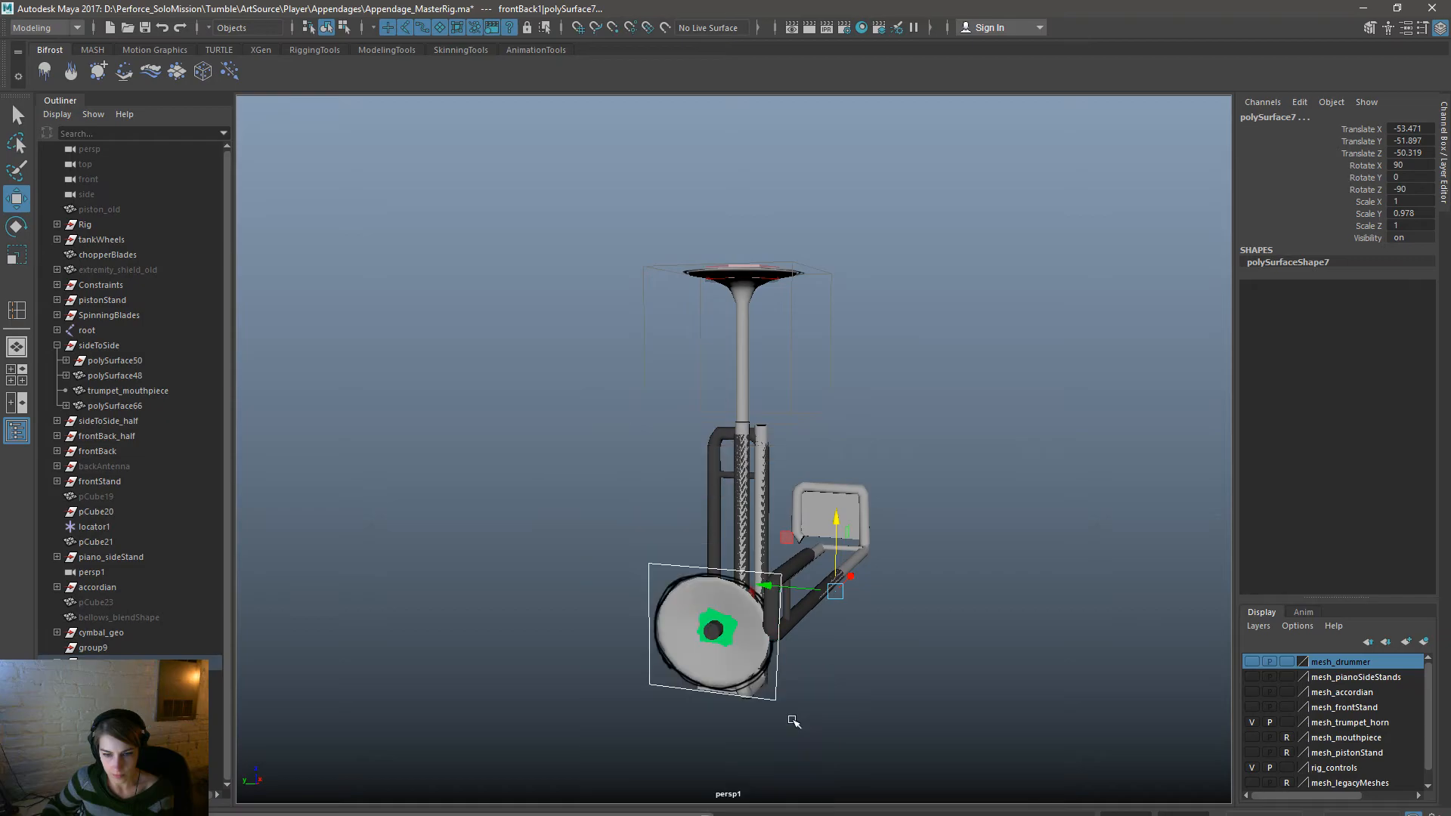
pyautogui.click(940, 734)
# Assign an existing material to the small crossed planes at the center of the duplicated horn.
pyautogui.keyDown('alt'); pyautogui.moveTo(940, 734); pyautogui.dragTo(690, 699); pyautogui.keyUp('alt')
pyautogui.keyDown('alt'); pyautogui.moveTo(690, 700); pyautogui.dragTo(835, 657, button='right'); pyautogui.keyUp('alt')
pyautogui.click(797, 575)
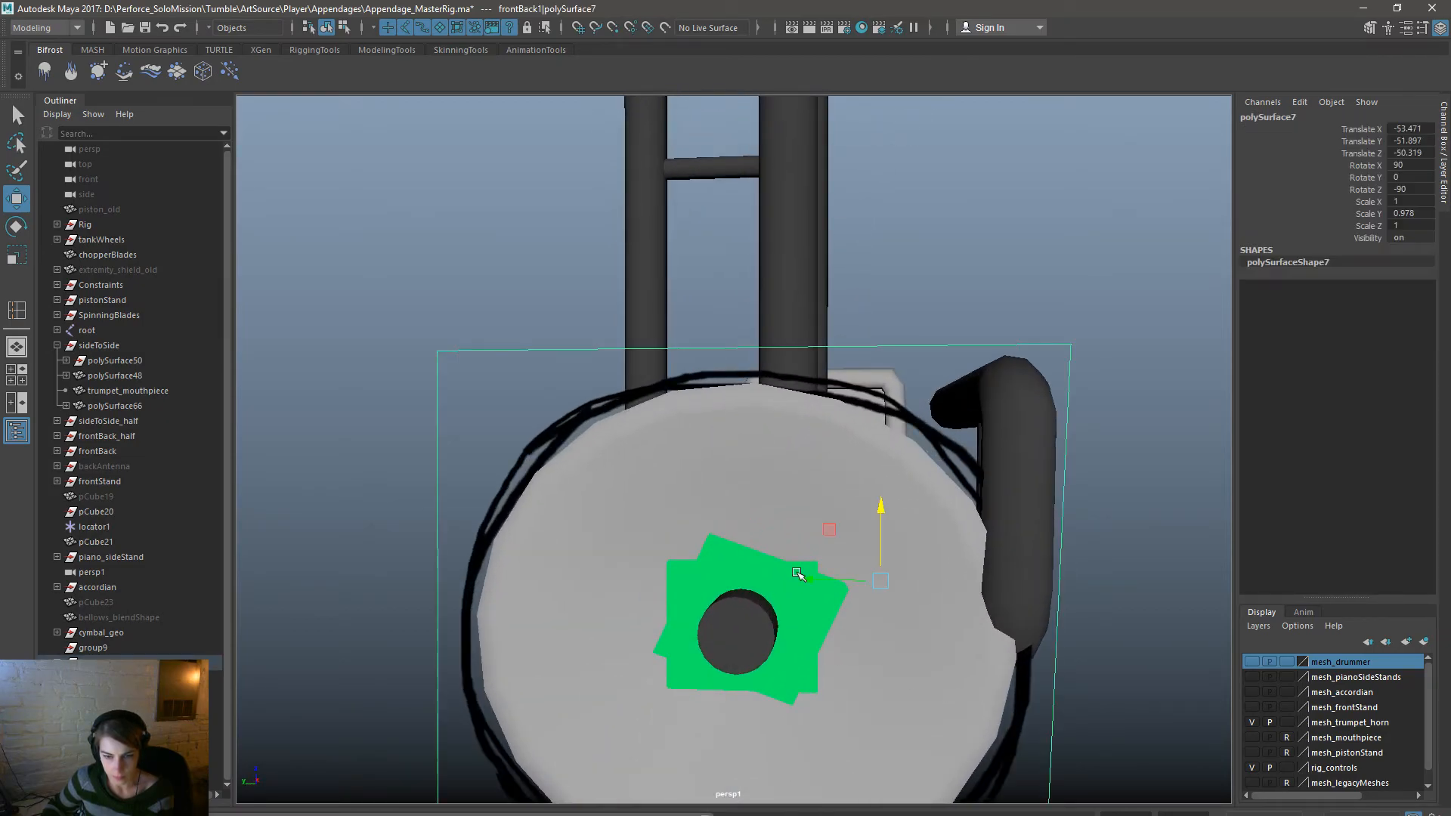
pyautogui.keyDown('alt'); pyautogui.moveTo(822, 647); pyautogui.dragTo(716, 572); pyautogui.keyUp('alt')
pyautogui.keyDown('alt'); pyautogui.moveTo(716, 573); pyautogui.dragTo(651, 576, button='right'); pyautogui.keyUp('alt')
pyautogui.click(822, 427)
pyautogui.click(862, 376)
pyautogui.moveTo(858, 372); pyautogui.dragTo(963, 707, button='right')
pyautogui.press('f')
pyautogui.click(726, 670)
# Group the duplicated frontBack1 and frontBack_half1 frames together and rotate the group to 90 degrees about Y.
pyautogui.keyDown('alt'); pyautogui.moveTo(726, 670); pyautogui.dragTo(826, 670); pyautogui.keyUp('alt')
pyautogui.scroll(-5, 897, 615)
pyautogui.keyDown('alt'); pyautogui.moveTo(897, 615); pyautogui.dragTo(904, 655); pyautogui.keyUp('alt')
pyautogui.click(779, 618)
pyautogui.keyDown('alt'); pyautogui.moveTo(784, 618); pyautogui.dragTo(691, 620); pyautogui.keyUp('alt')
pyautogui.press('Up')
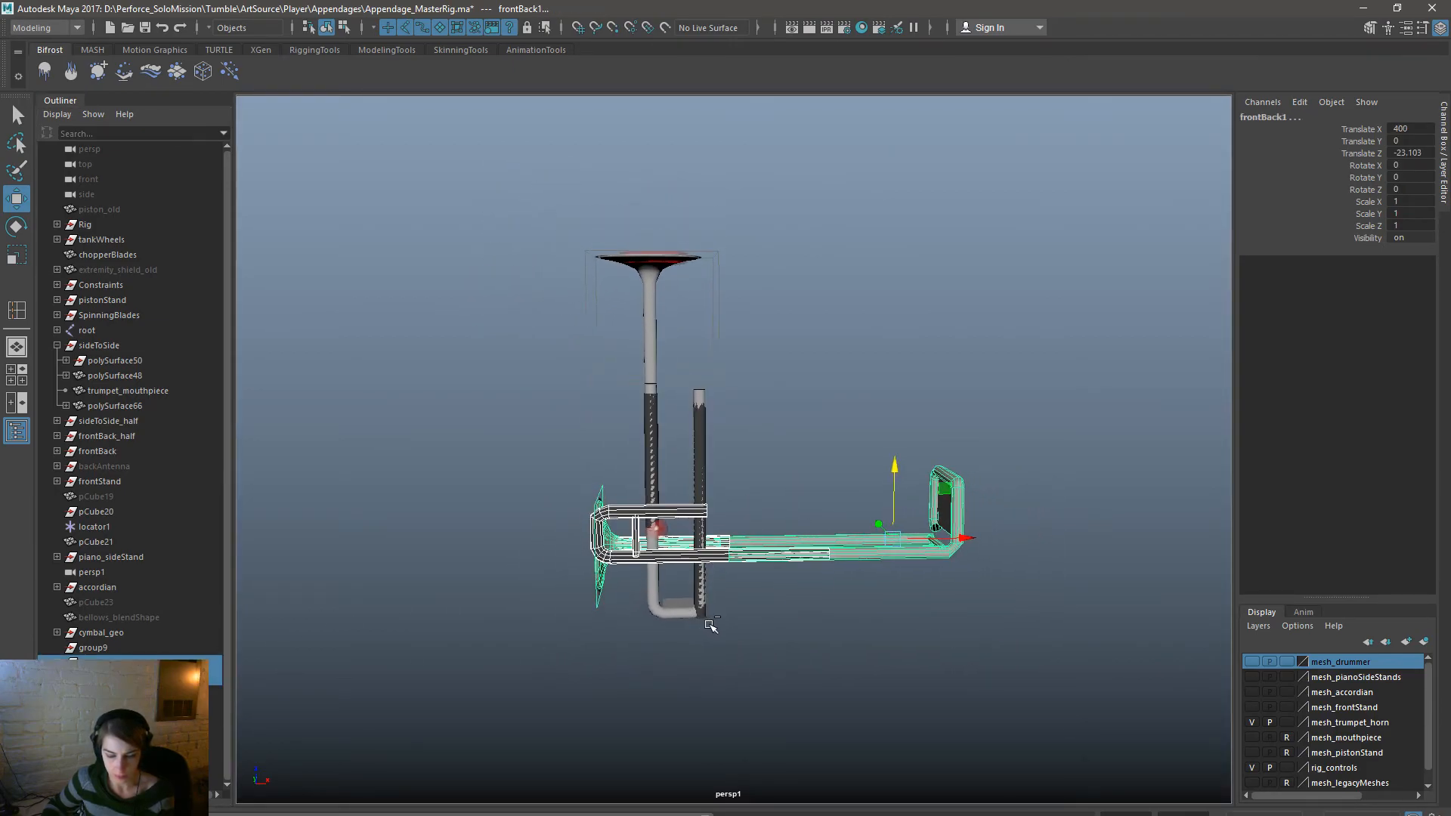
pyautogui.hotkey('ctrl', 'g')
pyautogui.press('e')
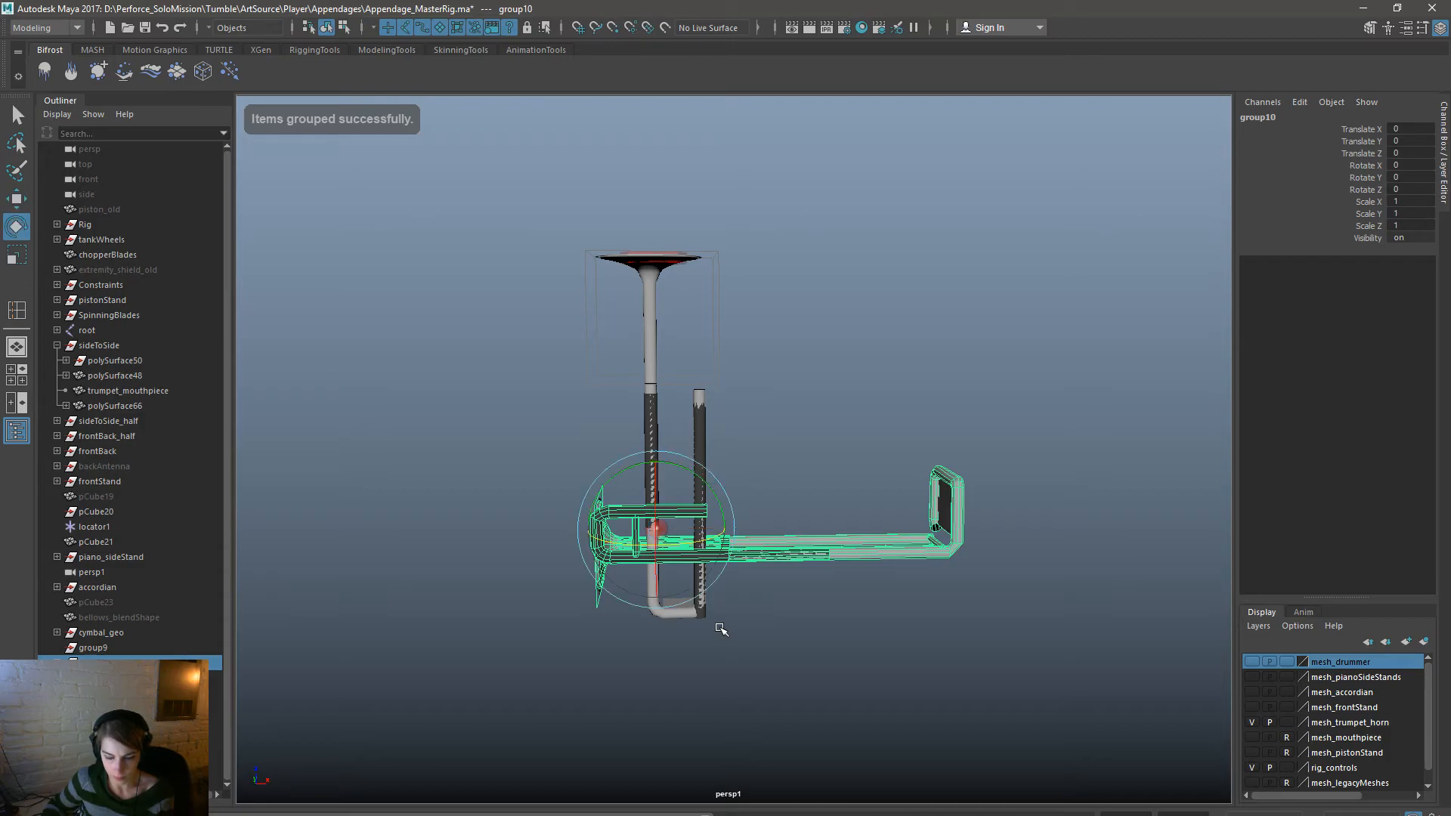
pyautogui.moveTo(737, 508); pyautogui.dragTo(824, 604)
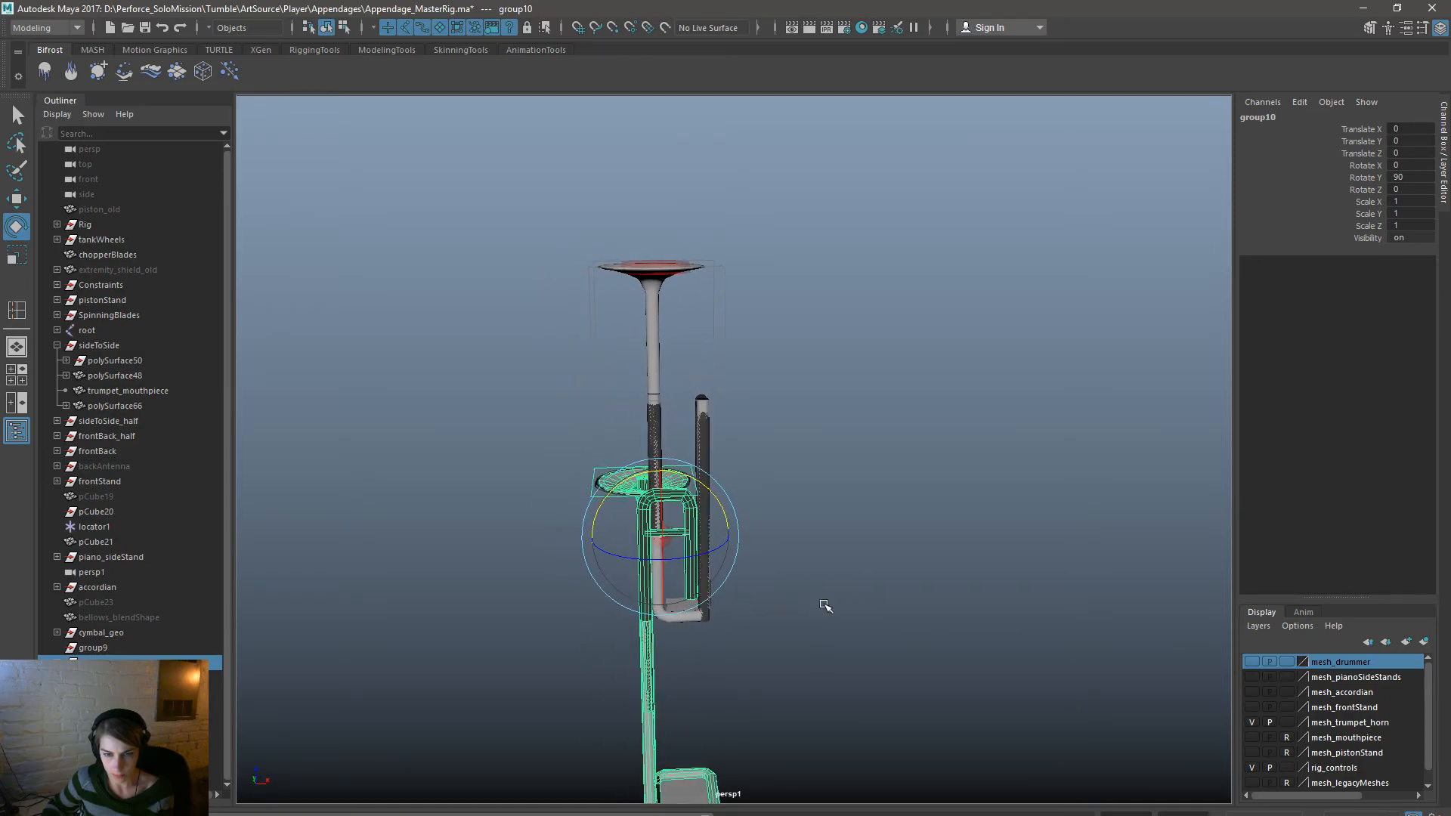
# Set the new frame group's Translate Z to 350 and rotate it to -90 degrees about X.
pyautogui.press('w')
pyautogui.moveTo(659, 465); pyautogui.dragTo(659, 261)
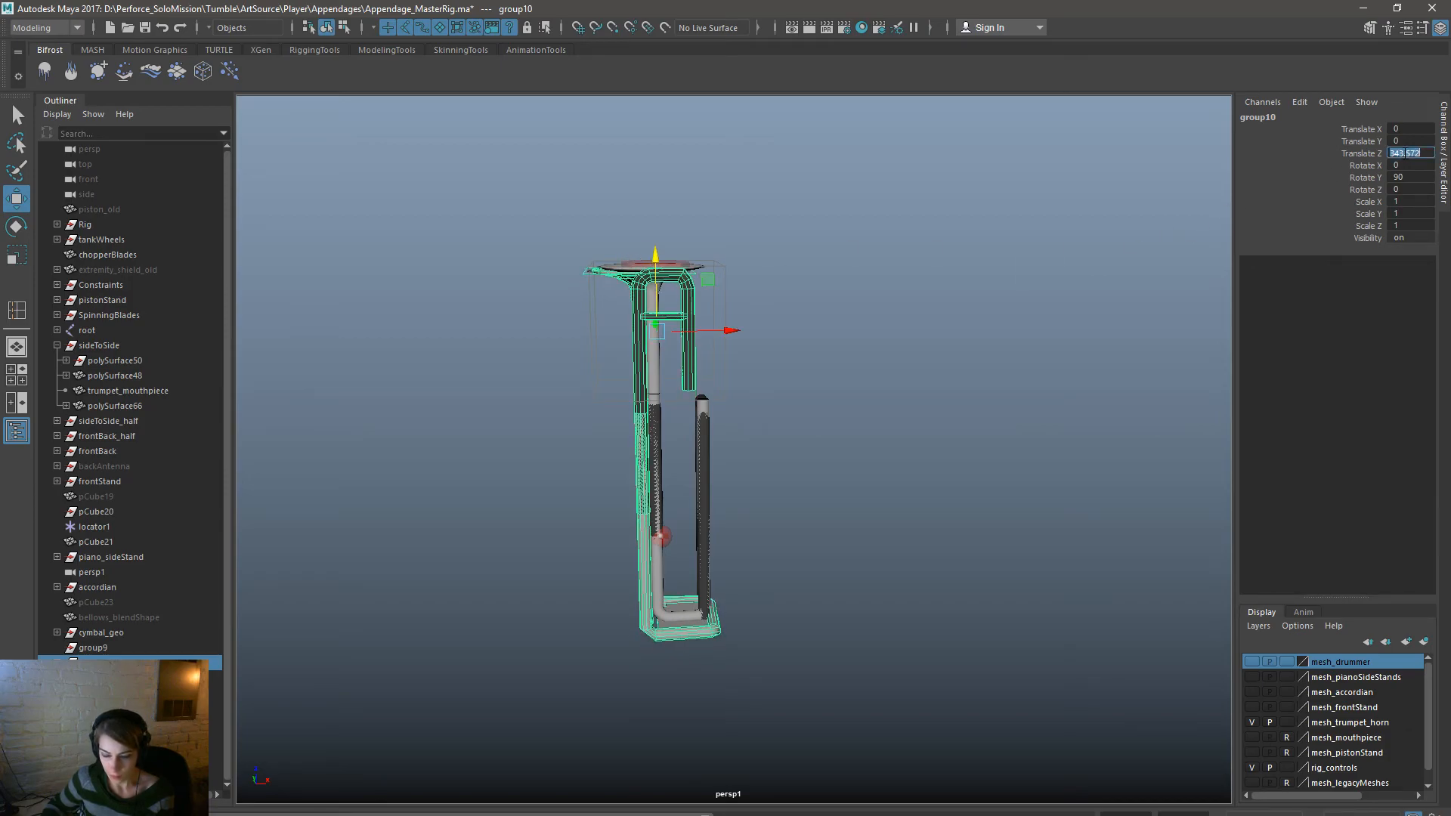
pyautogui.write('350')
pyautogui.press('Return')
pyautogui.keyDown('alt'); pyautogui.moveTo(971, 484); pyautogui.dragTo(881, 522); pyautogui.keyUp('alt')
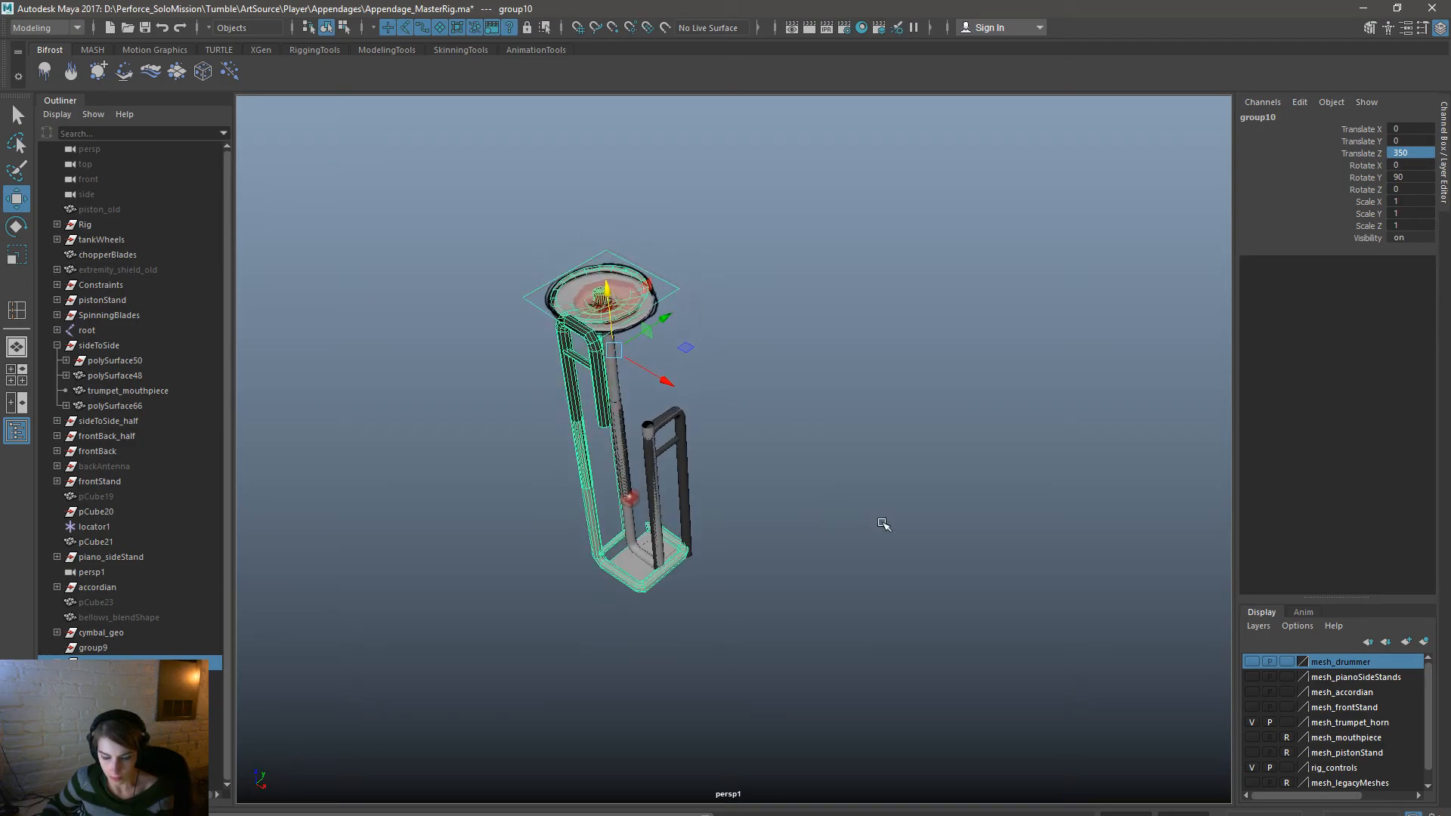
pyautogui.press('e')
pyautogui.moveTo(605, 421); pyautogui.dragTo(716, 409)
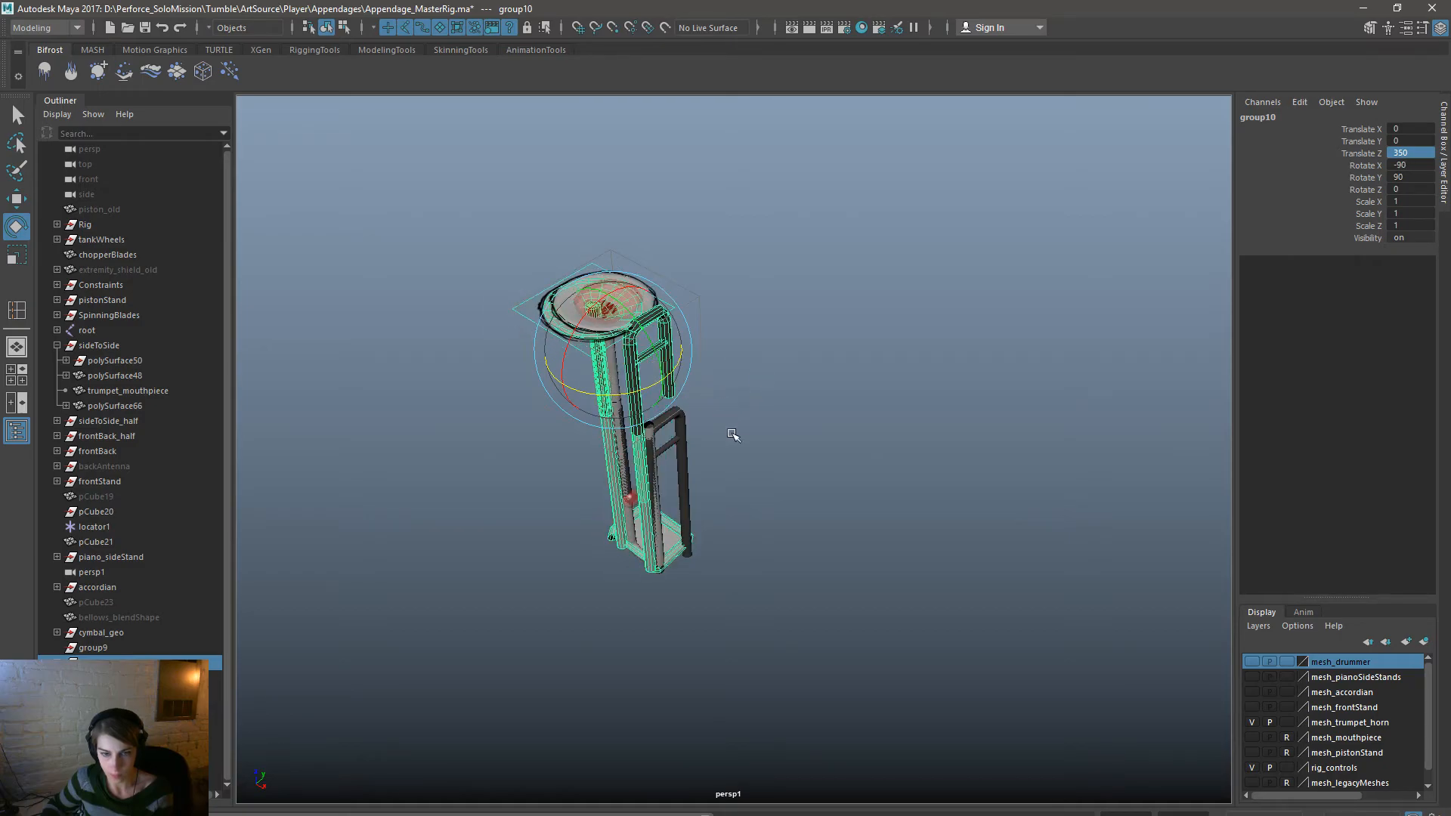
pyautogui.keyDown('alt'); pyautogui.moveTo(803, 583); pyautogui.dragTo(1029, 572); pyautogui.keyUp('alt')
pyautogui.keyDown('alt'); pyautogui.moveTo(478, 593); pyautogui.dragTo(594, 606, button='right'); pyautogui.keyUp('alt')
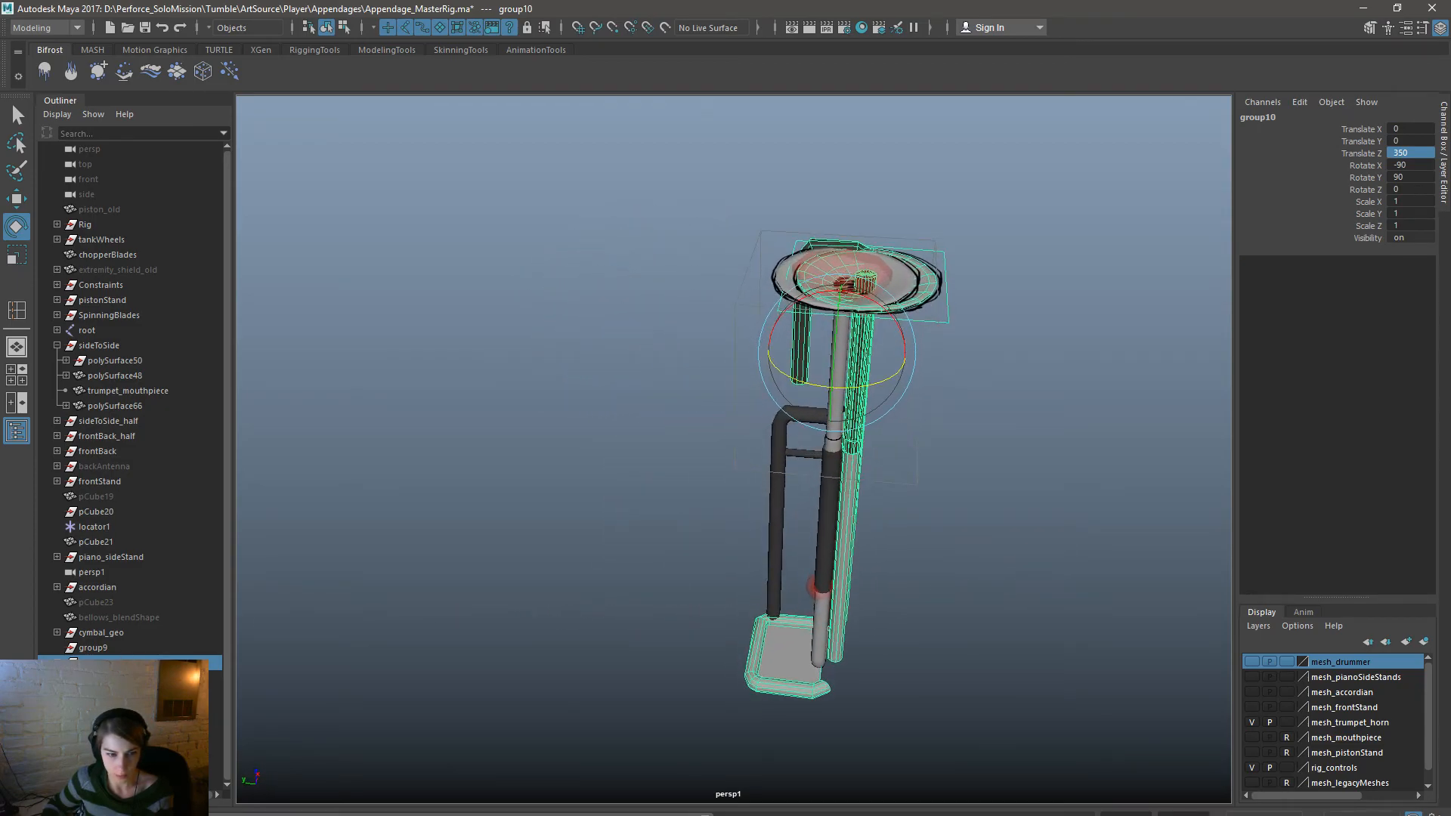
# Delete the rig's old frontBack and frontBack_half frame groups.
pyautogui.click(110, 647)
pyautogui.scroll(-3, 535, 632)
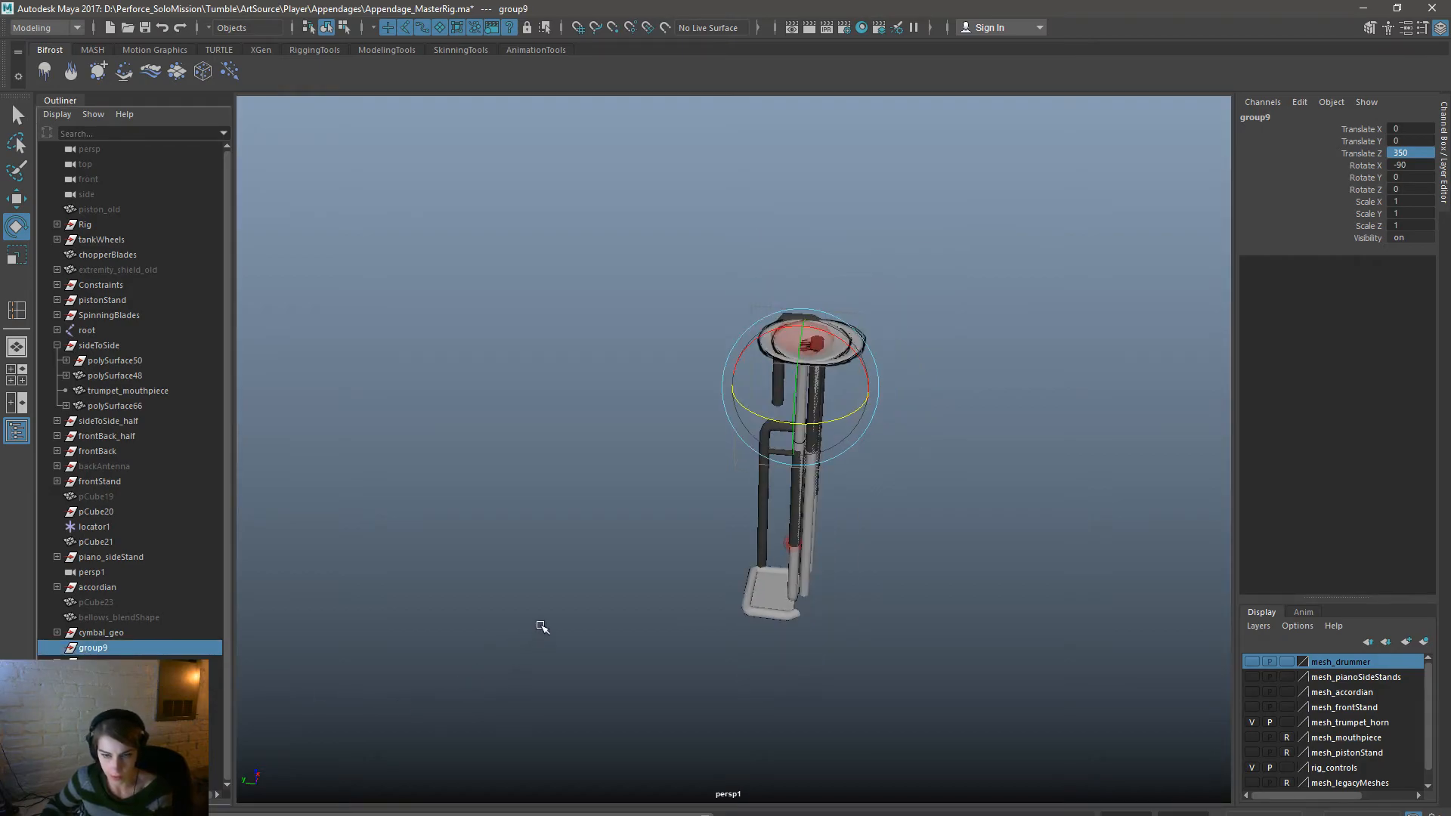
pyautogui.press('w')
pyautogui.click(847, 624)
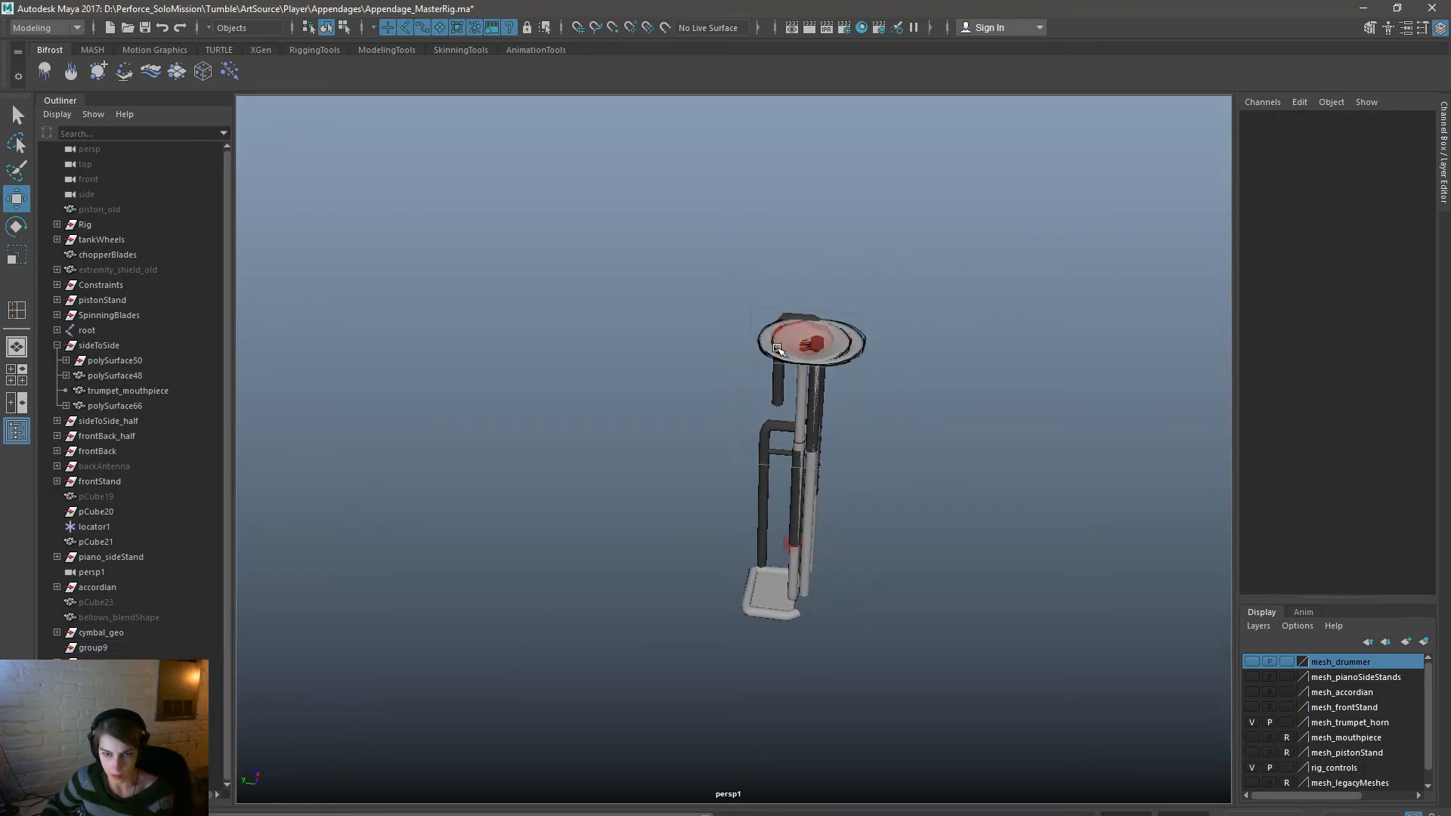
pyautogui.click(765, 352)
pyautogui.click(121, 451)
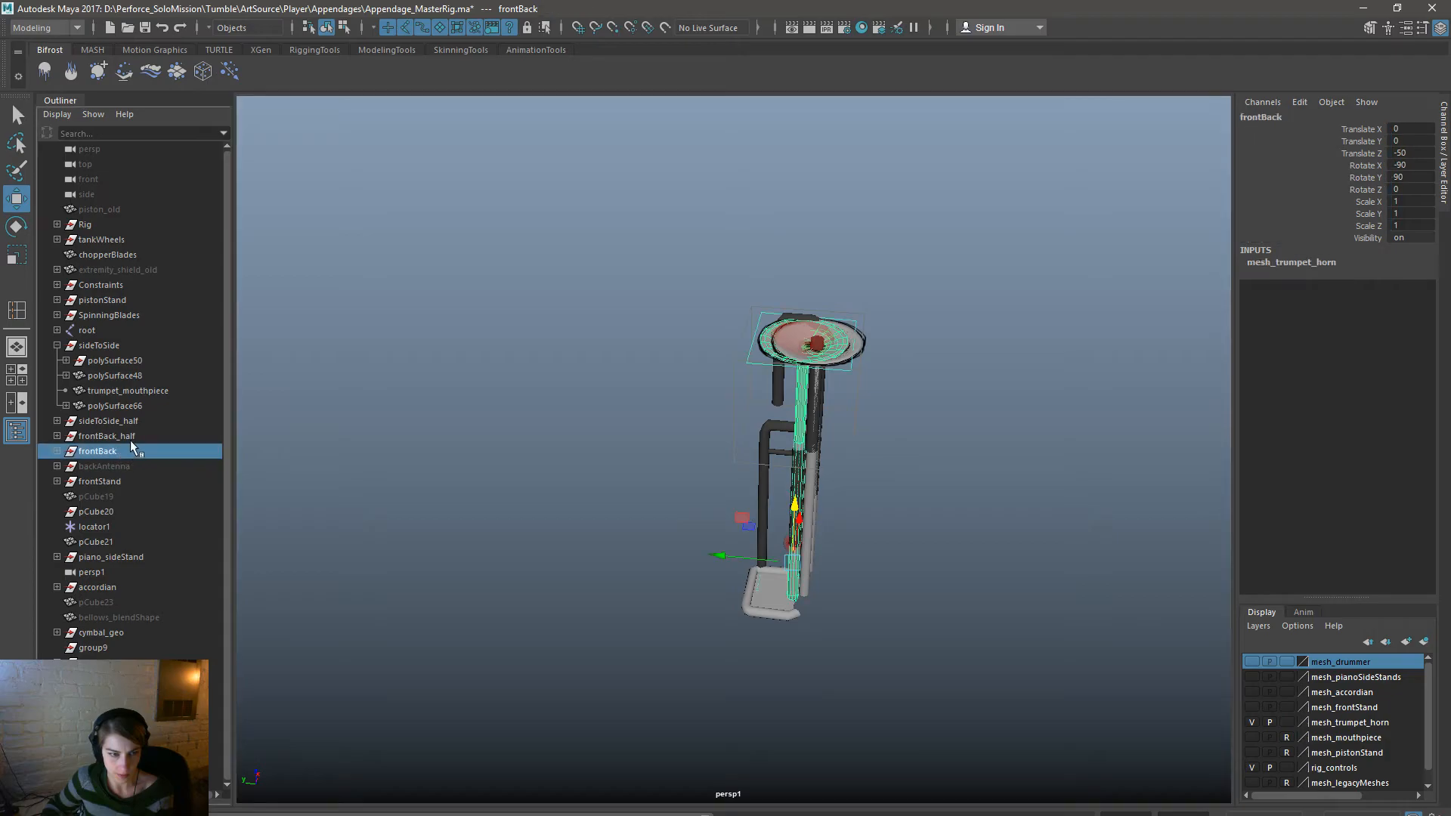
pyautogui.keyDown('ctrl'); pyautogui.click(145, 436); pyautogui.keyUp('ctrl')
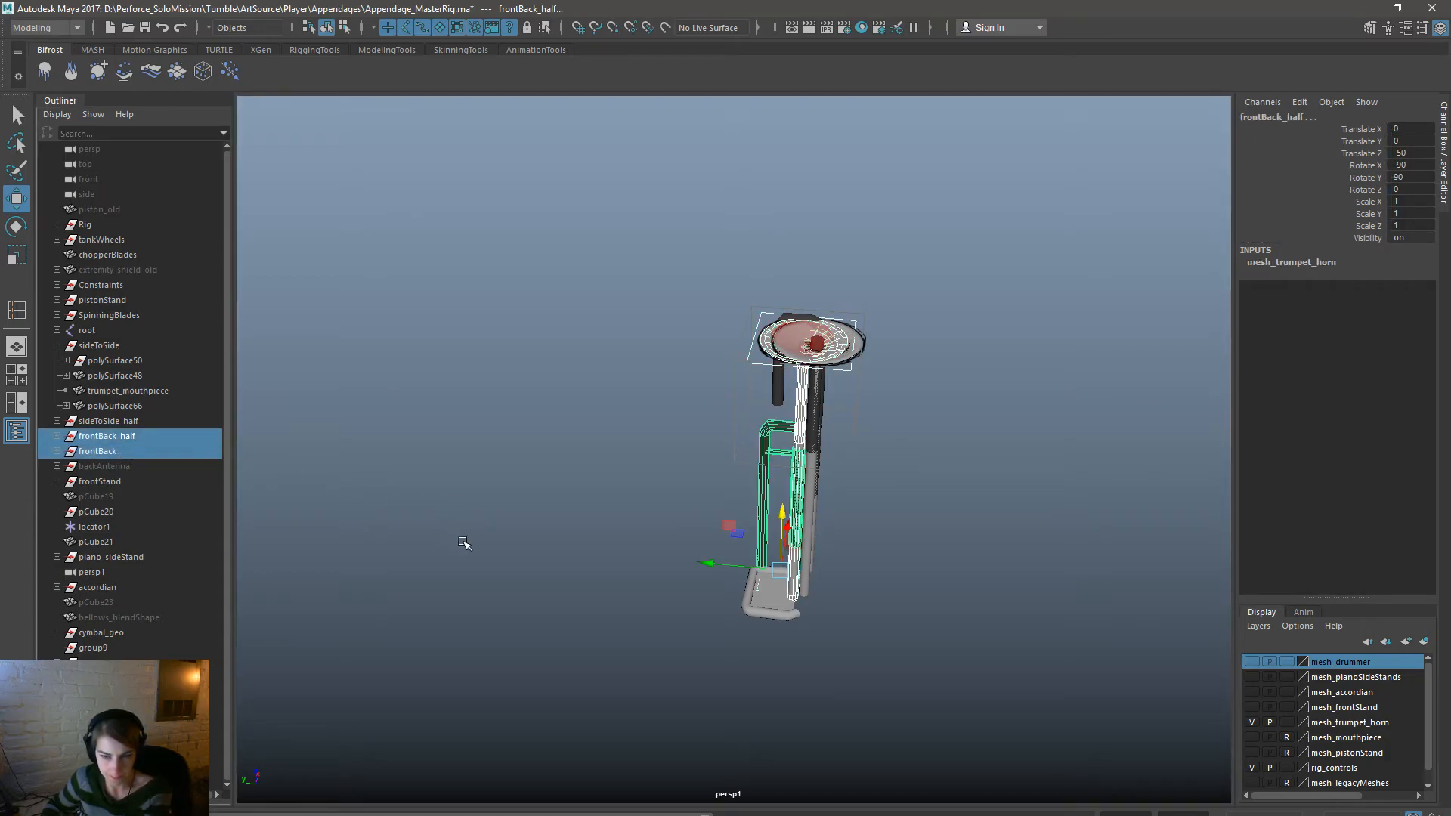
pyautogui.press('Delete')
# Try setting the frontBack_half1 frame's Translate X to 0 and to a negative value, and undo both changes.
pyautogui.keyDown('alt'); pyautogui.moveTo(794, 493); pyautogui.dragTo(899, 461); pyautogui.keyUp('alt')
pyautogui.click(794, 335)
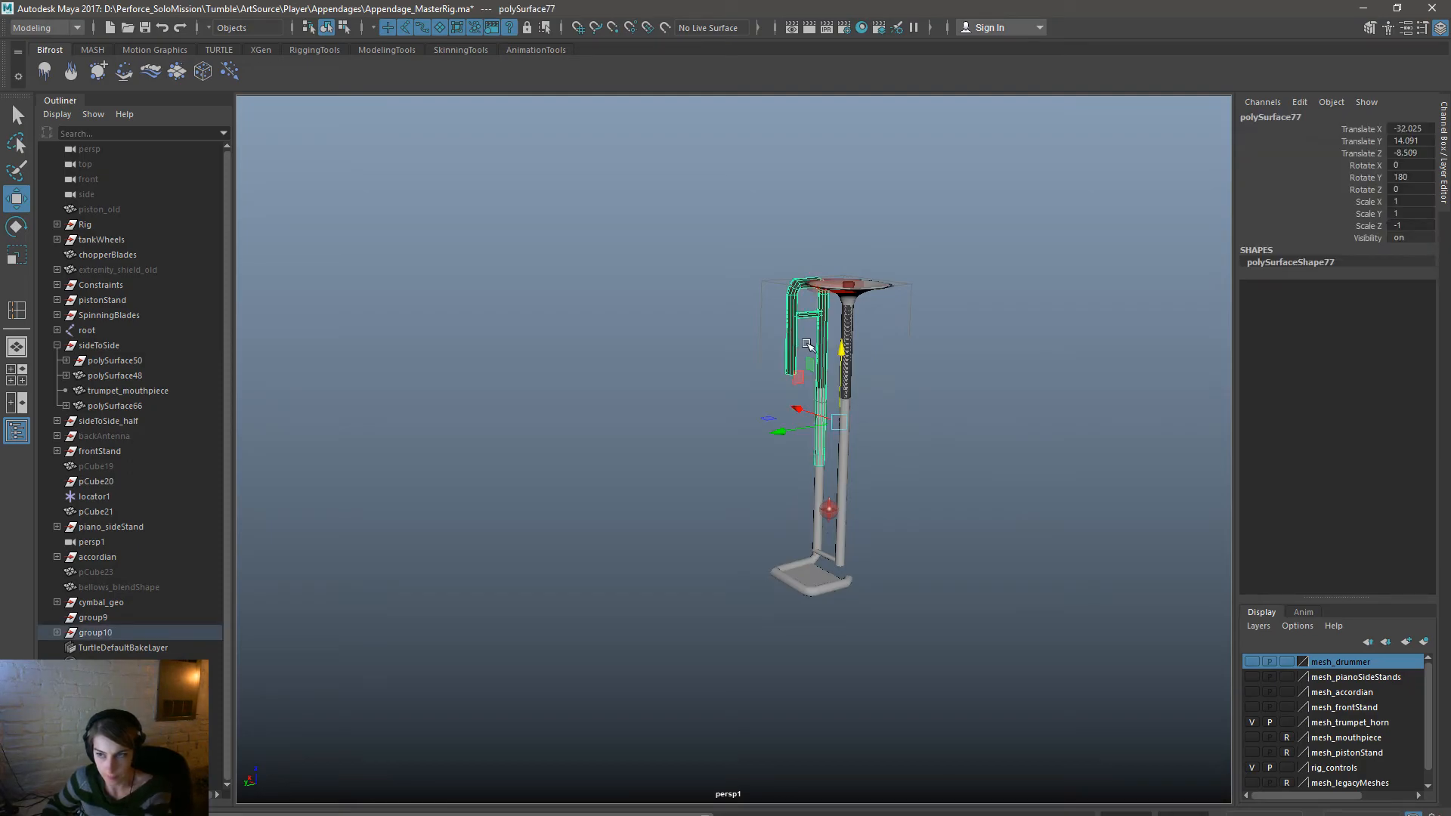
pyautogui.press('Up')
pyautogui.click(1410, 130)
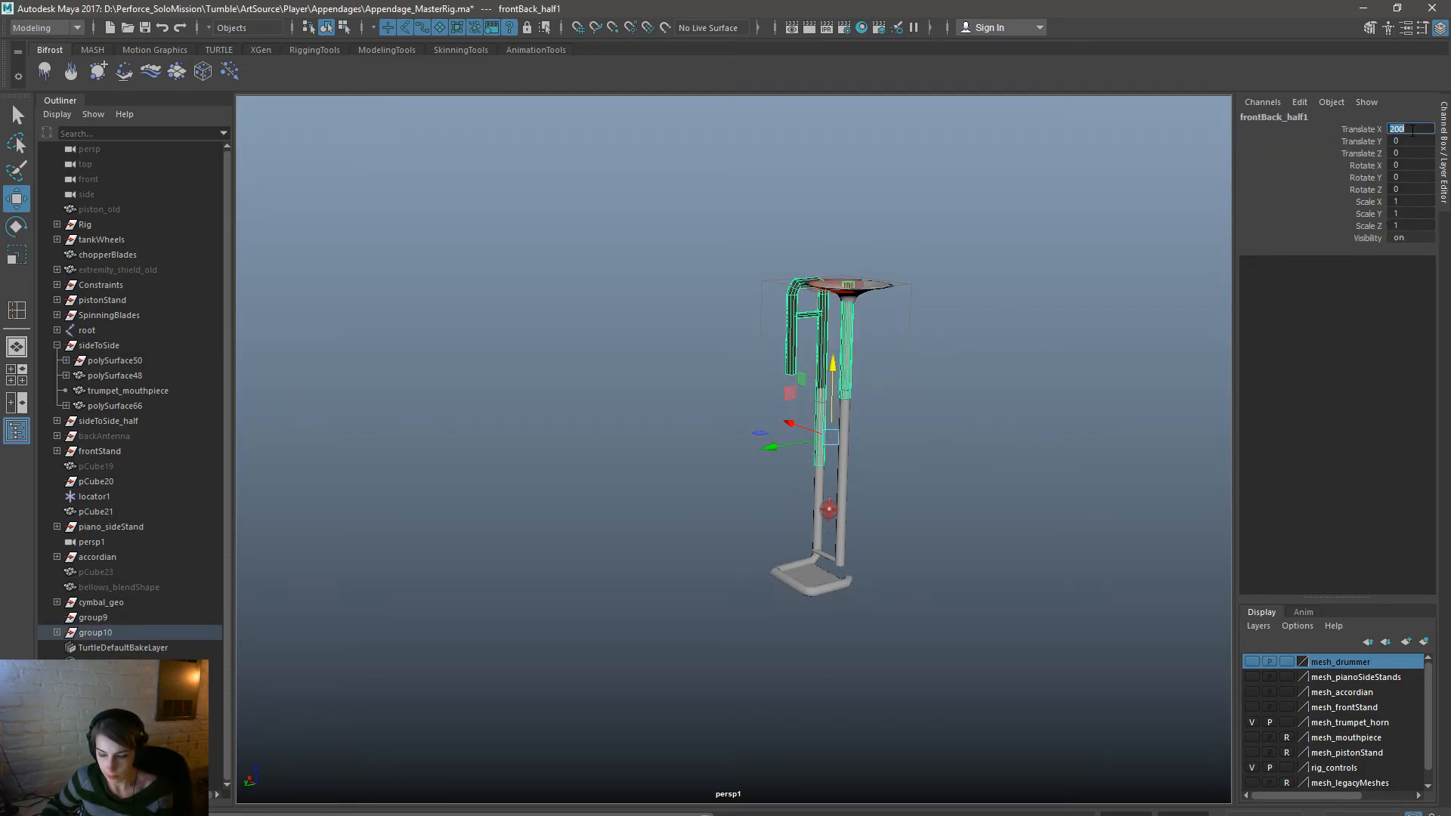
pyautogui.write('0')
pyautogui.press('Return')
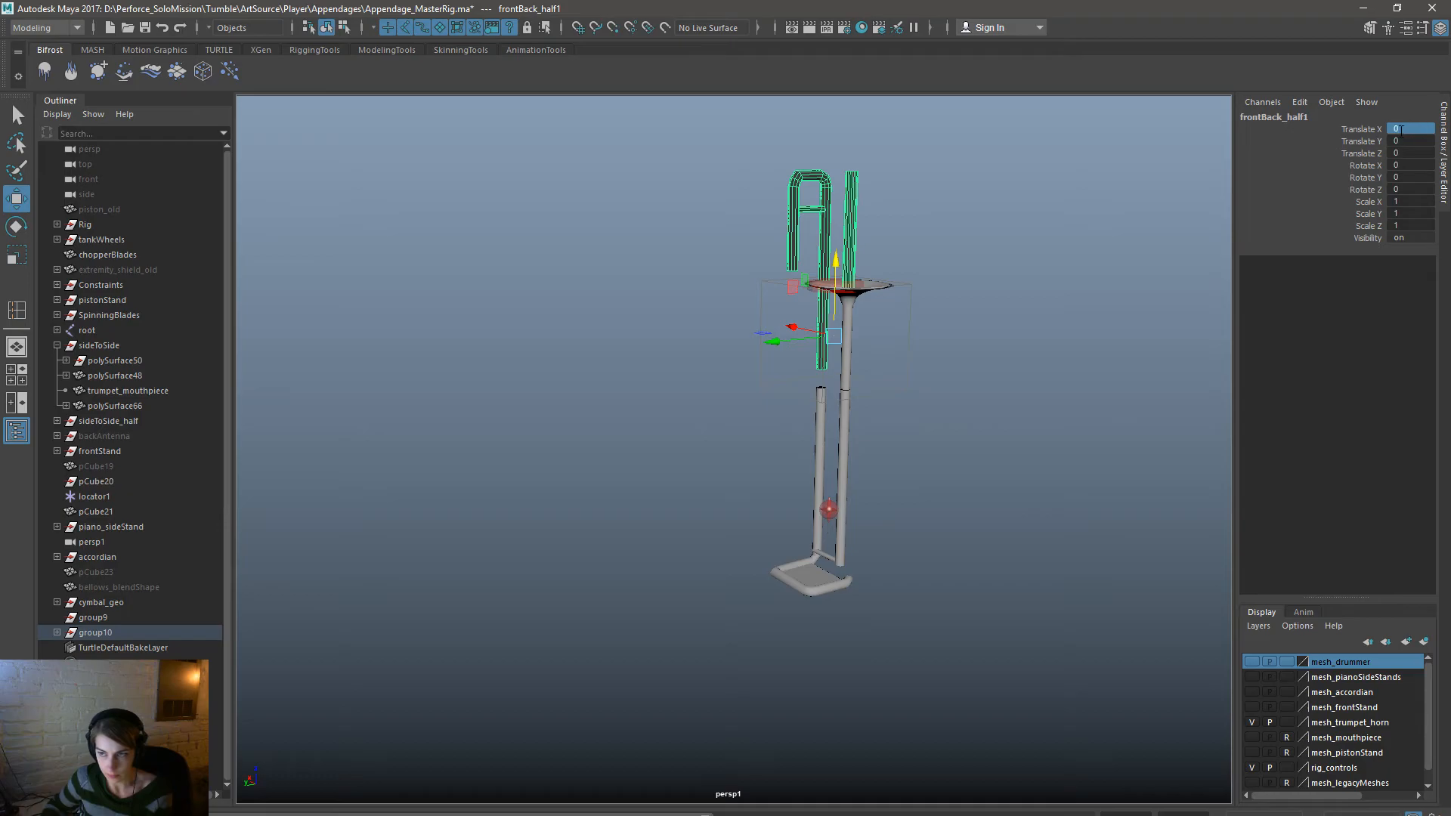
pyautogui.write('-20')
pyautogui.press('Return')
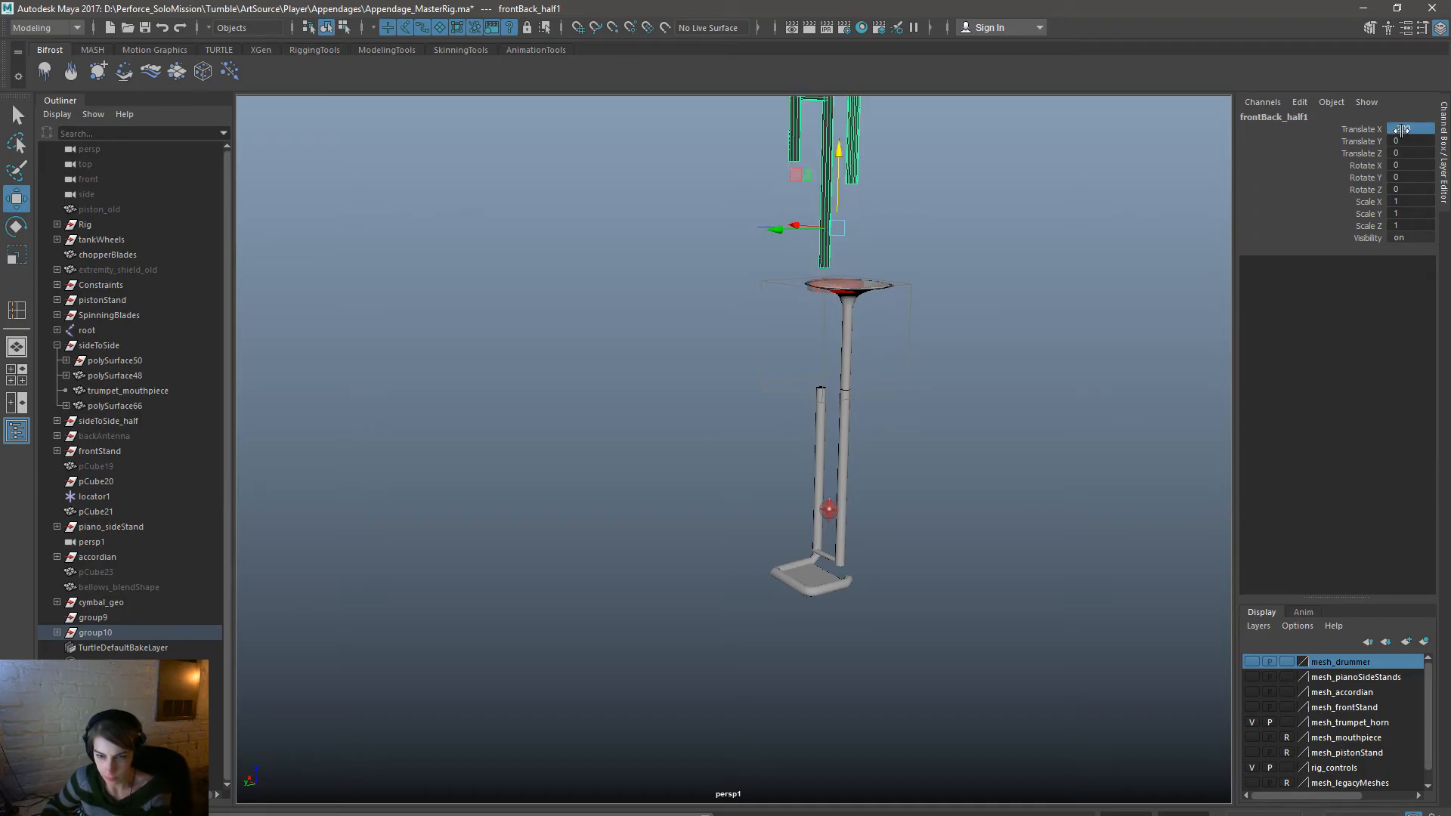
pyautogui.scroll(-2, 1076, 434)
pyautogui.hotkey('ctrl', 'z')
pyautogui.hotkey('ctrl', 'z')
pyautogui.hotkey('ctrl', 'z')
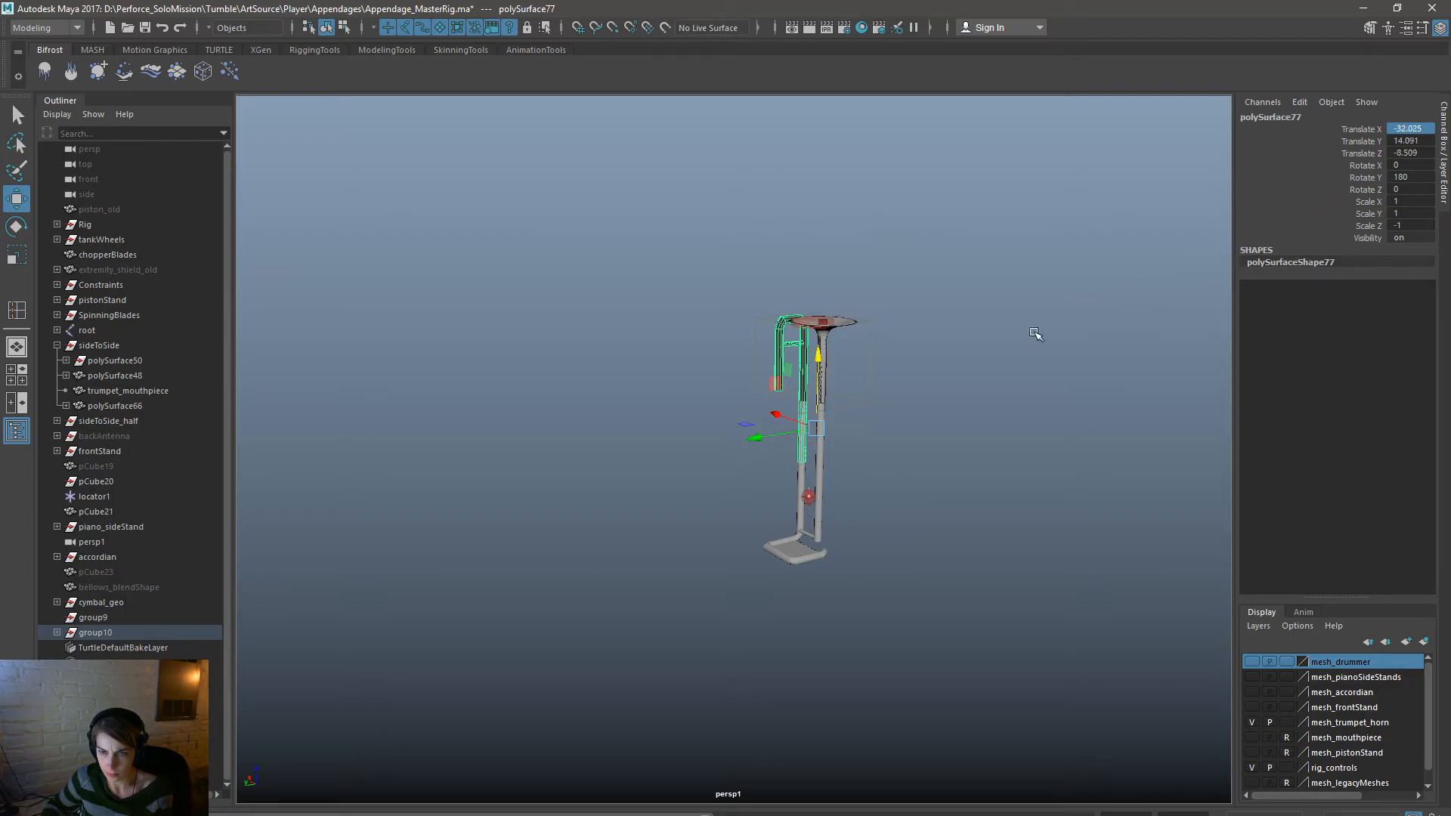
pyautogui.hotkey('ctrl', 'z')
# Set the frontBack_half1 frame's Translate X to 400 to lower it along the trumpet stem.
pyautogui.click(776, 378)
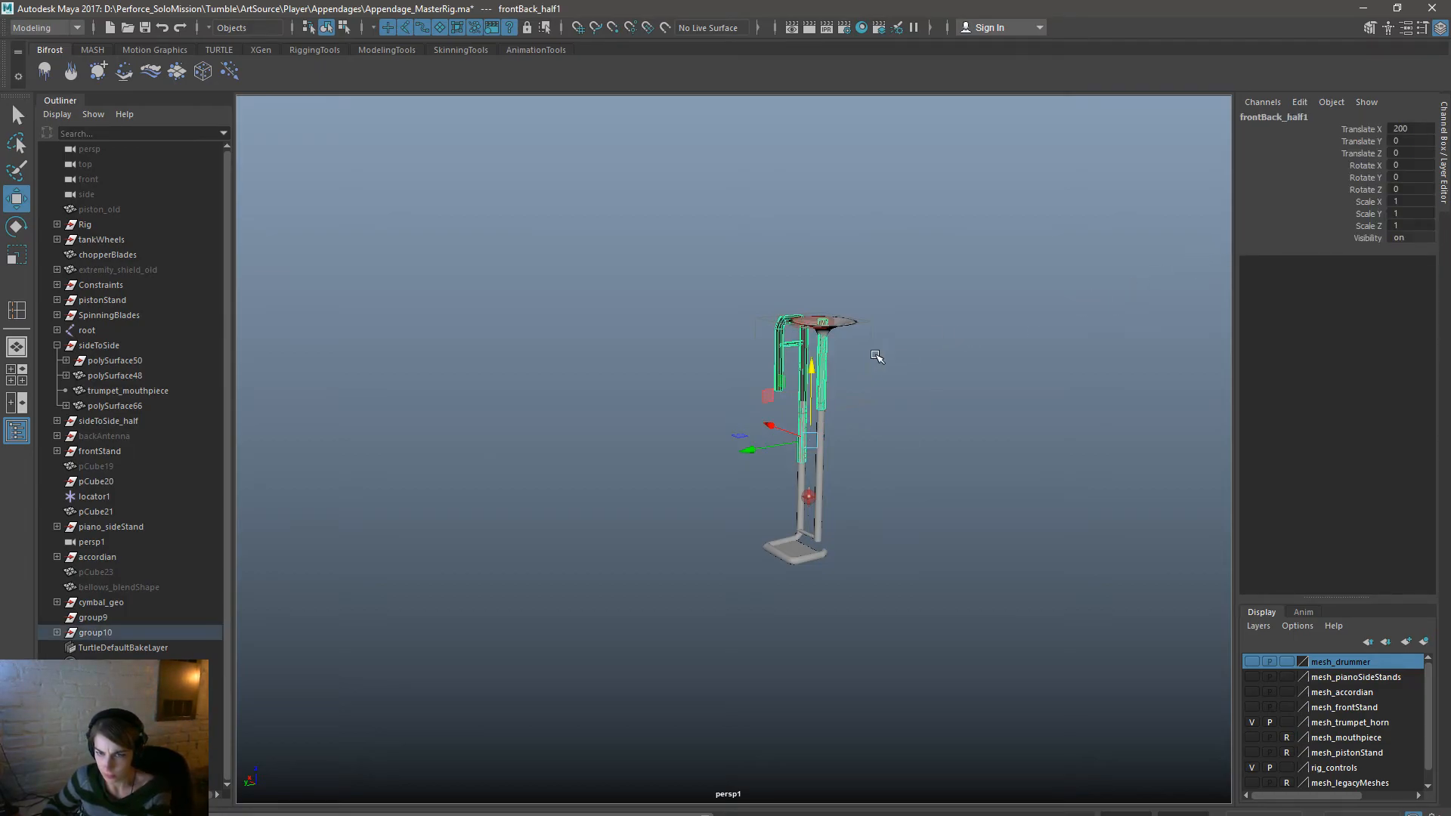
pyautogui.moveTo(810, 380); pyautogui.dragTo(818, 457)
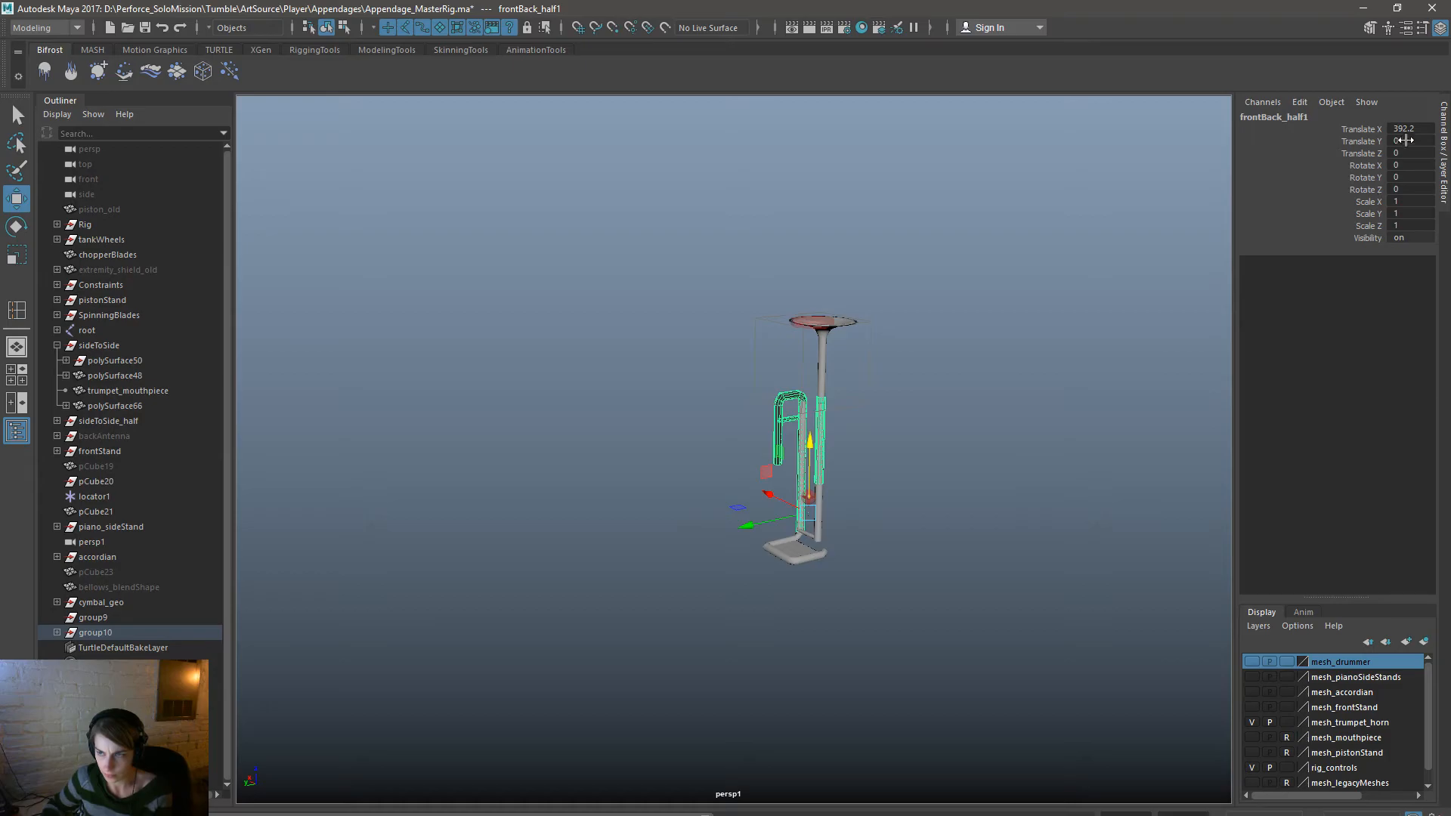
pyautogui.hotkey('ctrl', 'z')
pyautogui.click(1415, 130)
pyautogui.write('400')
pyautogui.press('Return')
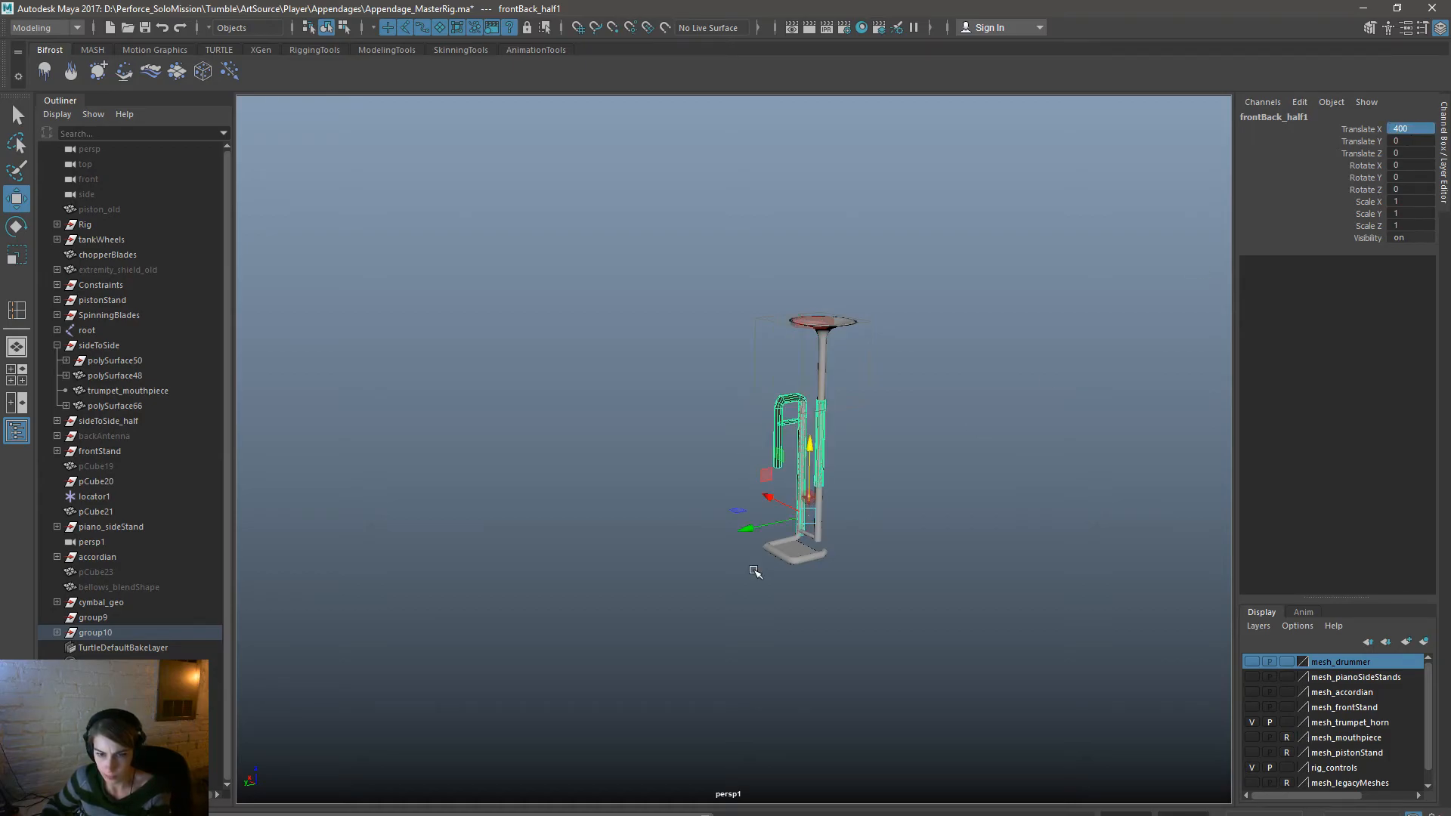
pyautogui.click(924, 584)
# Unparent frontBack_half1 and frontBack1 from group10 and delete the emptied group.
pyautogui.moveTo(913, 661)
pyautogui.keyDown('alt'); pyautogui.mouseDown()
pyautogui.moveTo(686, 634)
pyautogui.moveTo(992, 648)
pyautogui.moveTo(903, 649)
pyautogui.mouseUp(); pyautogui.keyUp('alt')
pyautogui.keyDown('alt'); pyautogui.moveTo(706, 612); pyautogui.dragTo(875, 692, button='right'); pyautogui.keyUp('alt')
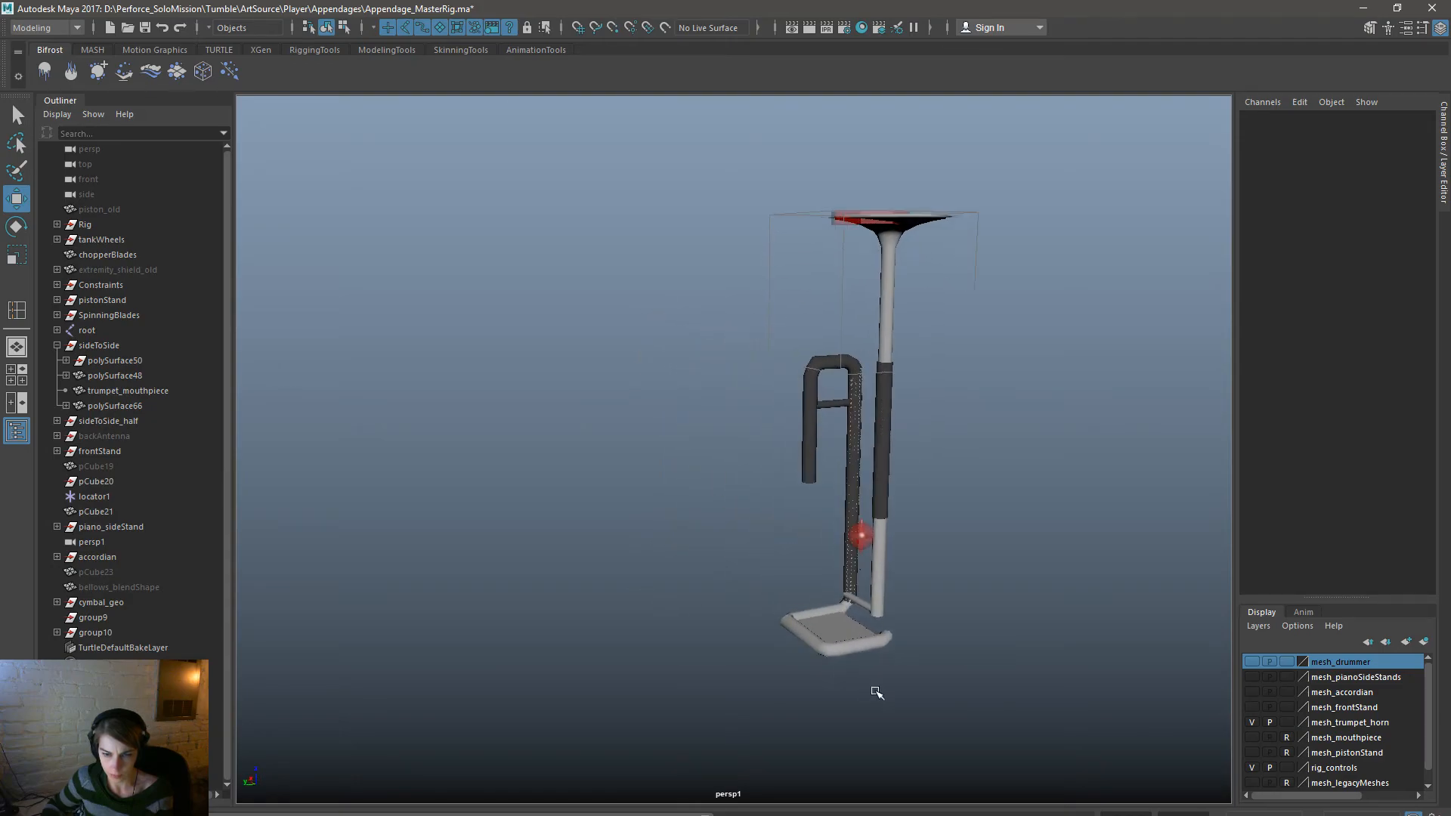
pyautogui.keyDown('alt'); pyautogui.moveTo(874, 693); pyautogui.dragTo(777, 708, button='middle'); pyautogui.keyUp('alt')
pyautogui.keyDown('alt'); pyautogui.moveTo(776, 708); pyautogui.dragTo(680, 748); pyautogui.keyUp('alt')
pyautogui.click(125, 631)
pyautogui.click(57, 633)
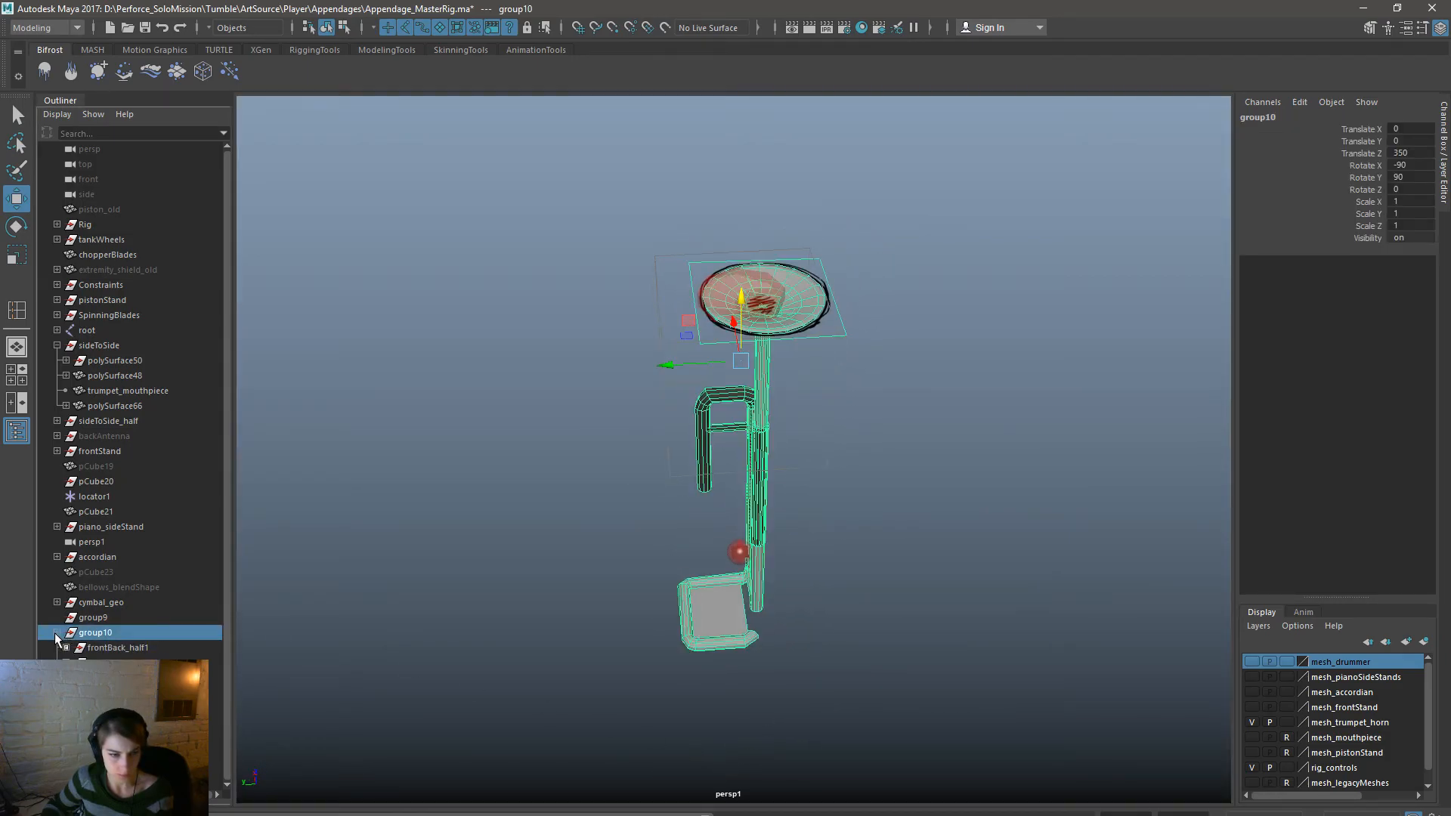
pyautogui.click(169, 651)
pyautogui.keyDown('shift'); pyautogui.click(210, 657); pyautogui.keyUp('shift')
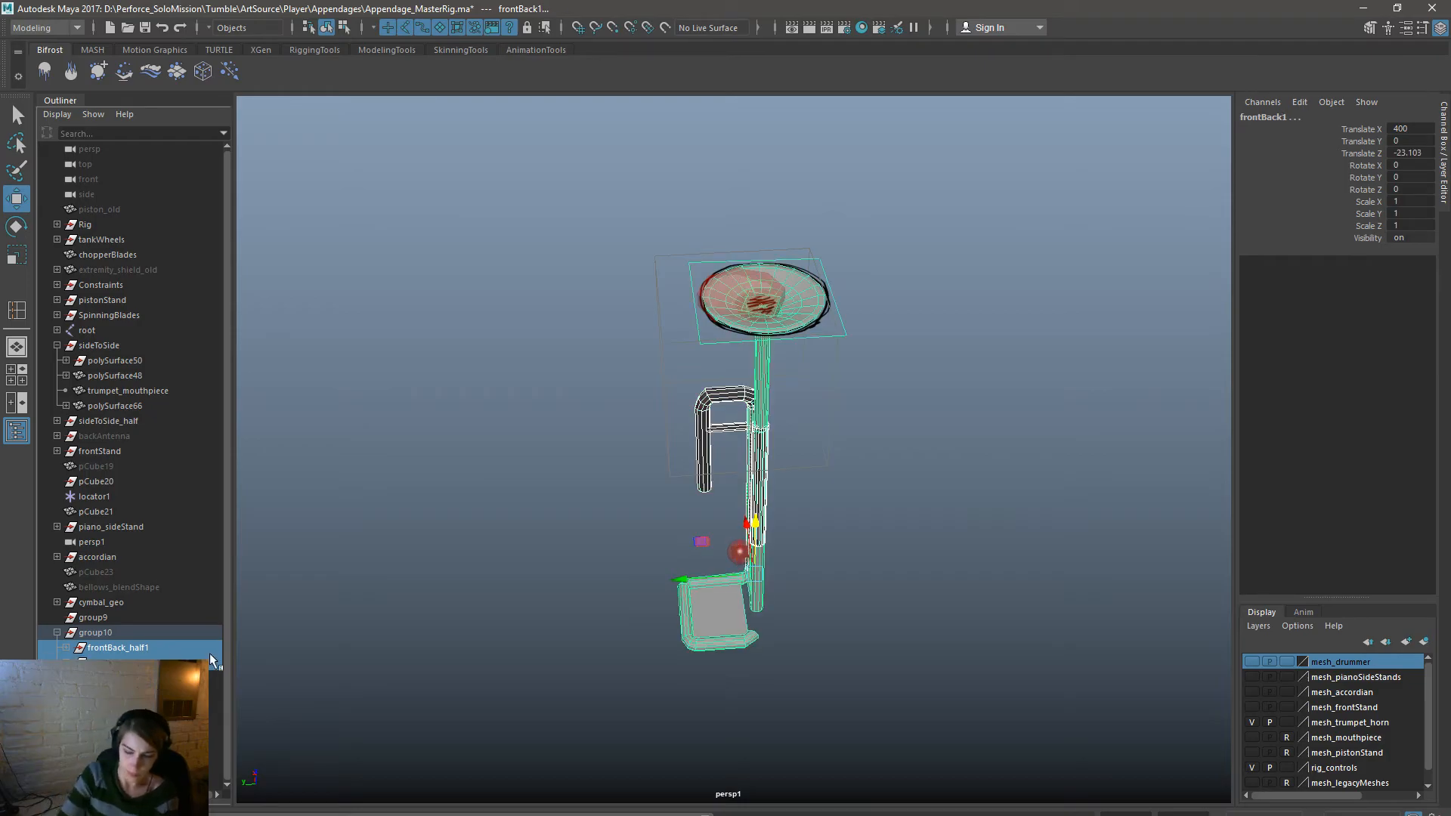
pyautogui.hotkey('shift', 'p')
pyautogui.click(160, 627)
pyautogui.press('Delete')
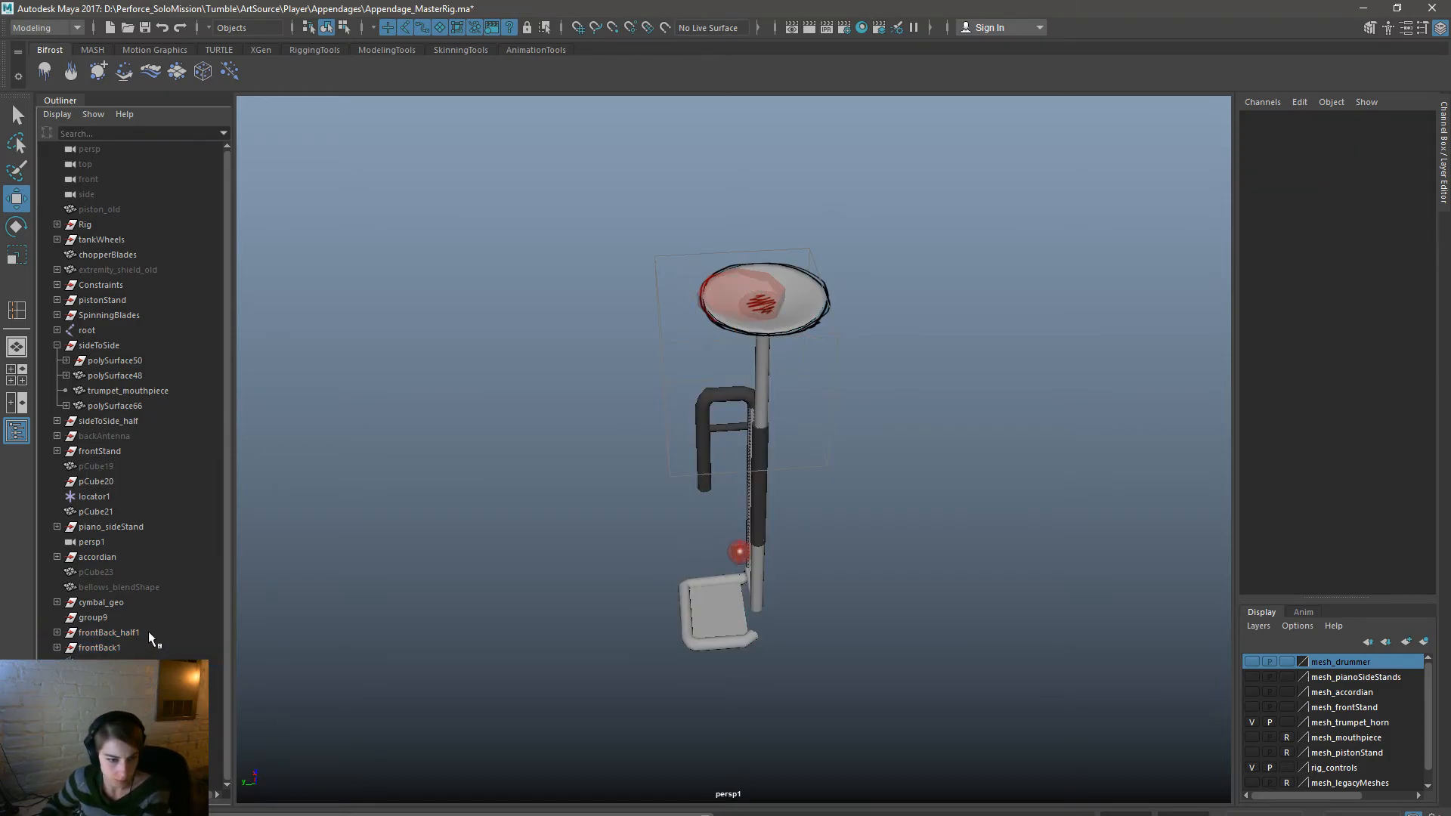
# Rename the groups frontBack_half1 and frontBack1 to frontBack_half and frontBack.
pyautogui.doubleClick(148, 633)
pyautogui.press('End')
pyautogui.press('BackSpace')
pyautogui.press('Return')
pyautogui.doubleClick(105, 648)
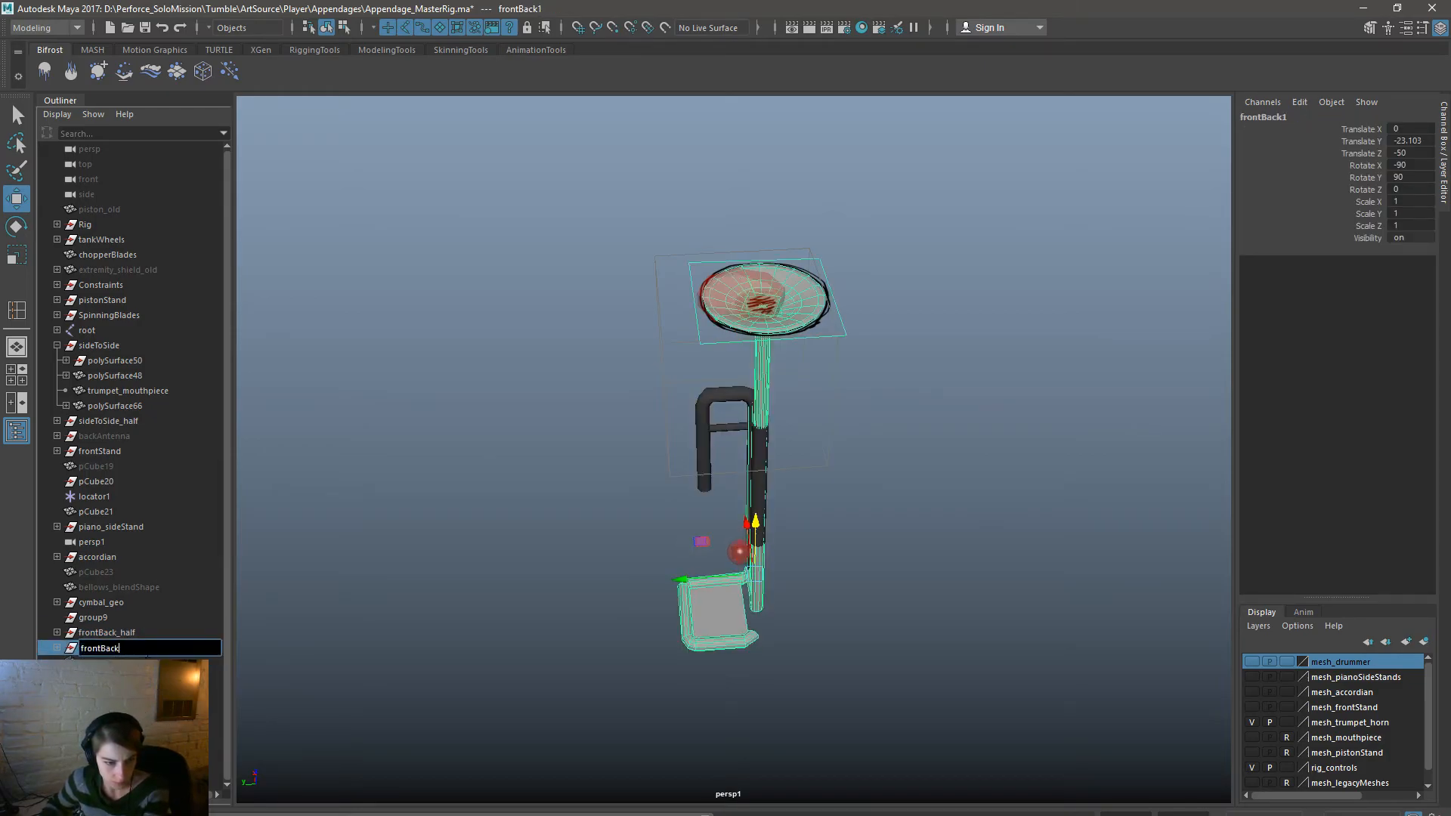
pyautogui.press('Return')
# Add the frontBack_half and frontBack groups to the mesh_trumpet_horn display layer.
pyautogui.keyDown('shift'); pyautogui.click(143, 632); pyautogui.keyUp('shift')
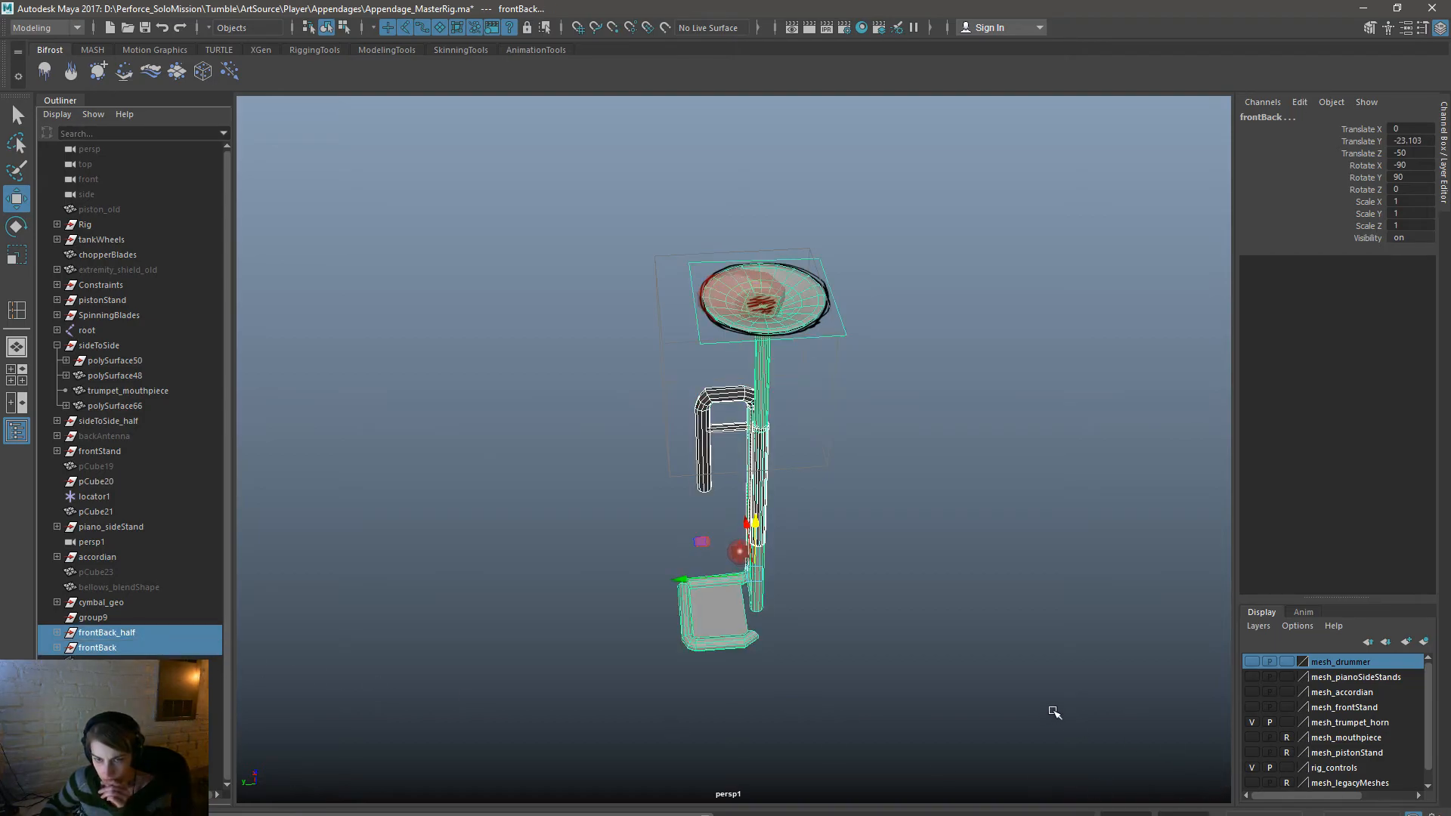
pyautogui.scroll(-1, 1377, 729)
pyautogui.rightClick(1369, 704)
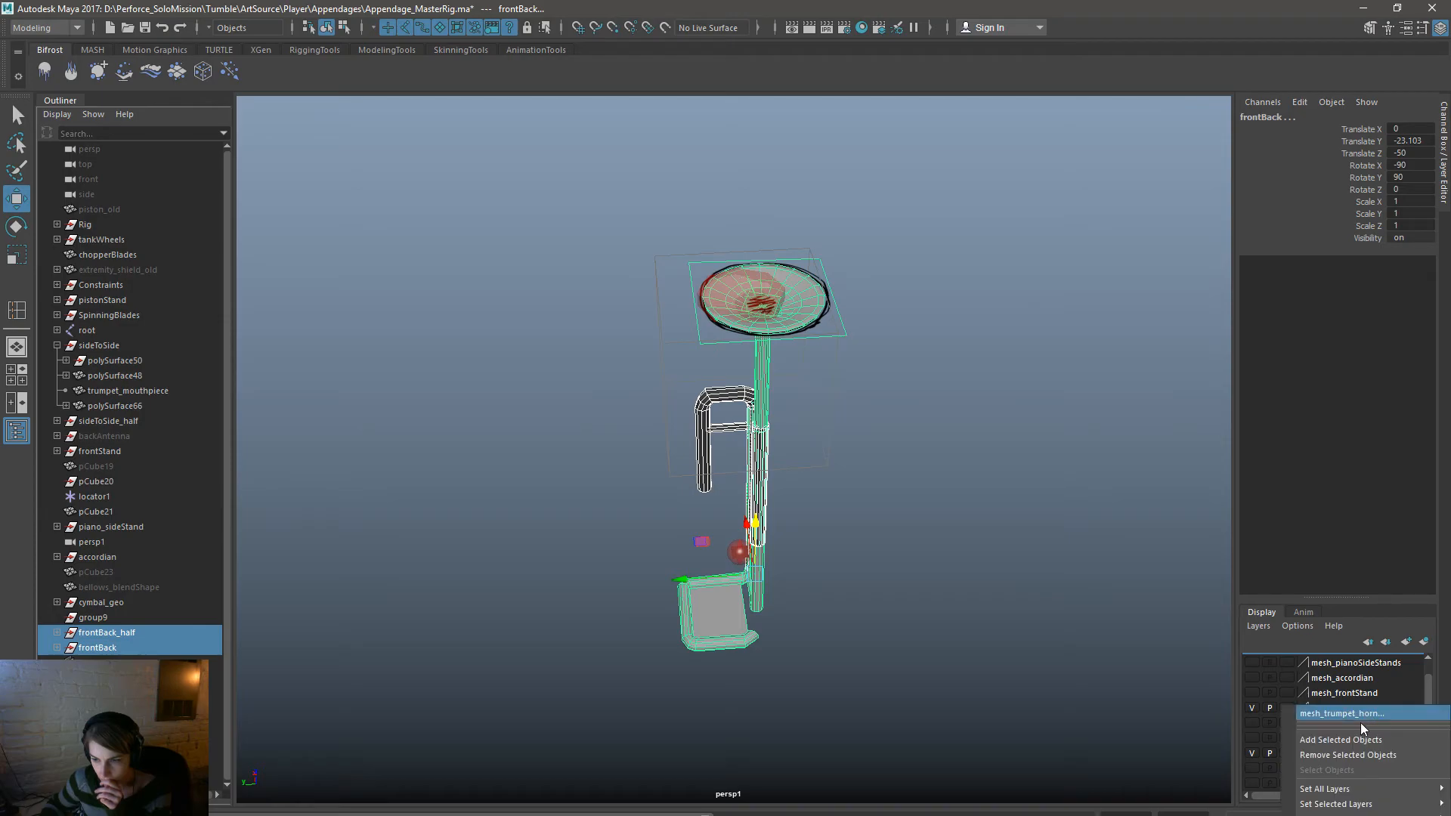
pyautogui.click(1356, 736)
pyautogui.click(1026, 746)
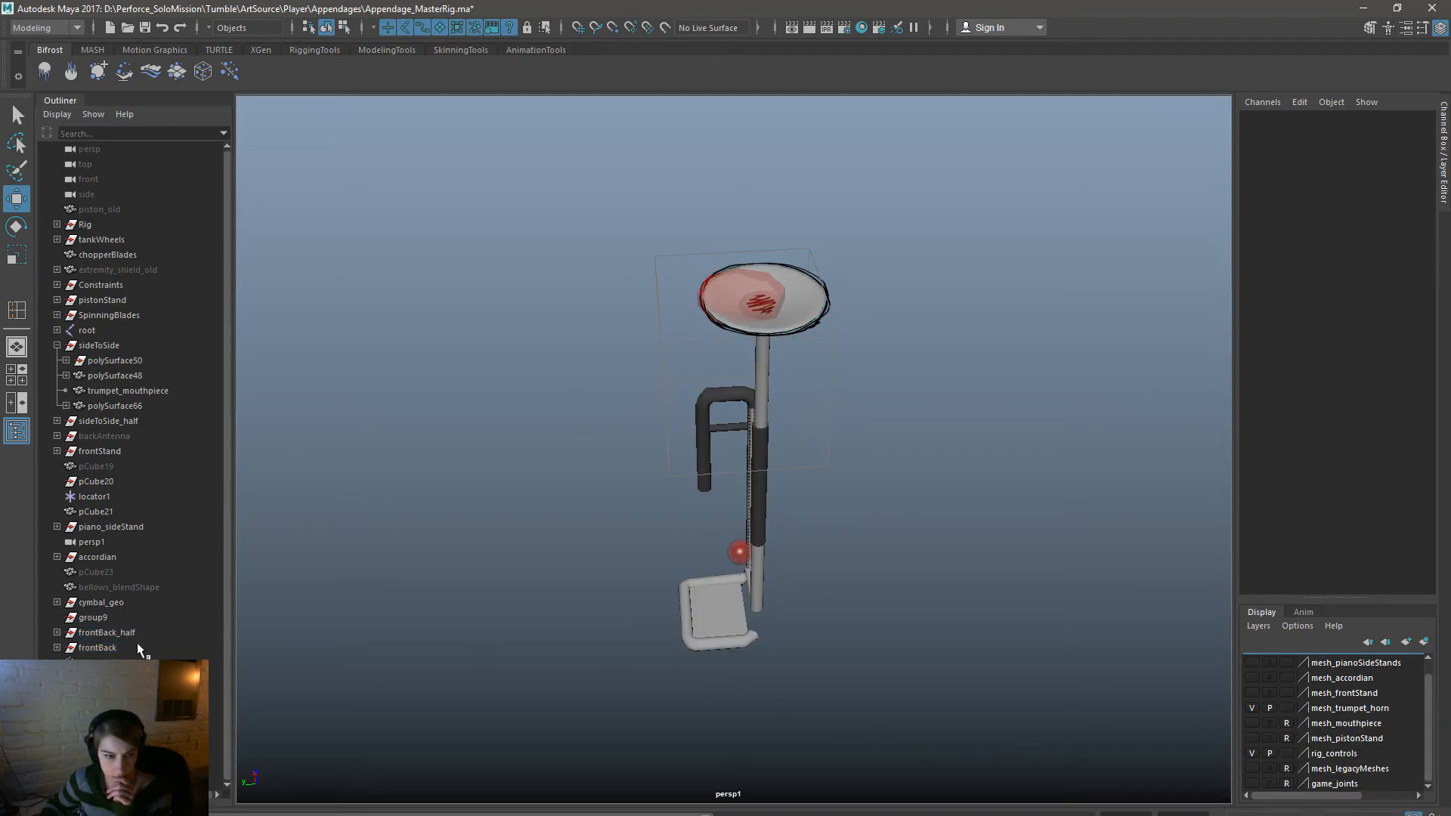
# Expand the frontBack_half and frontBack groups and delete the hidden meshes, including polySurface40, inside frontBack.
pyautogui.click(57, 632)
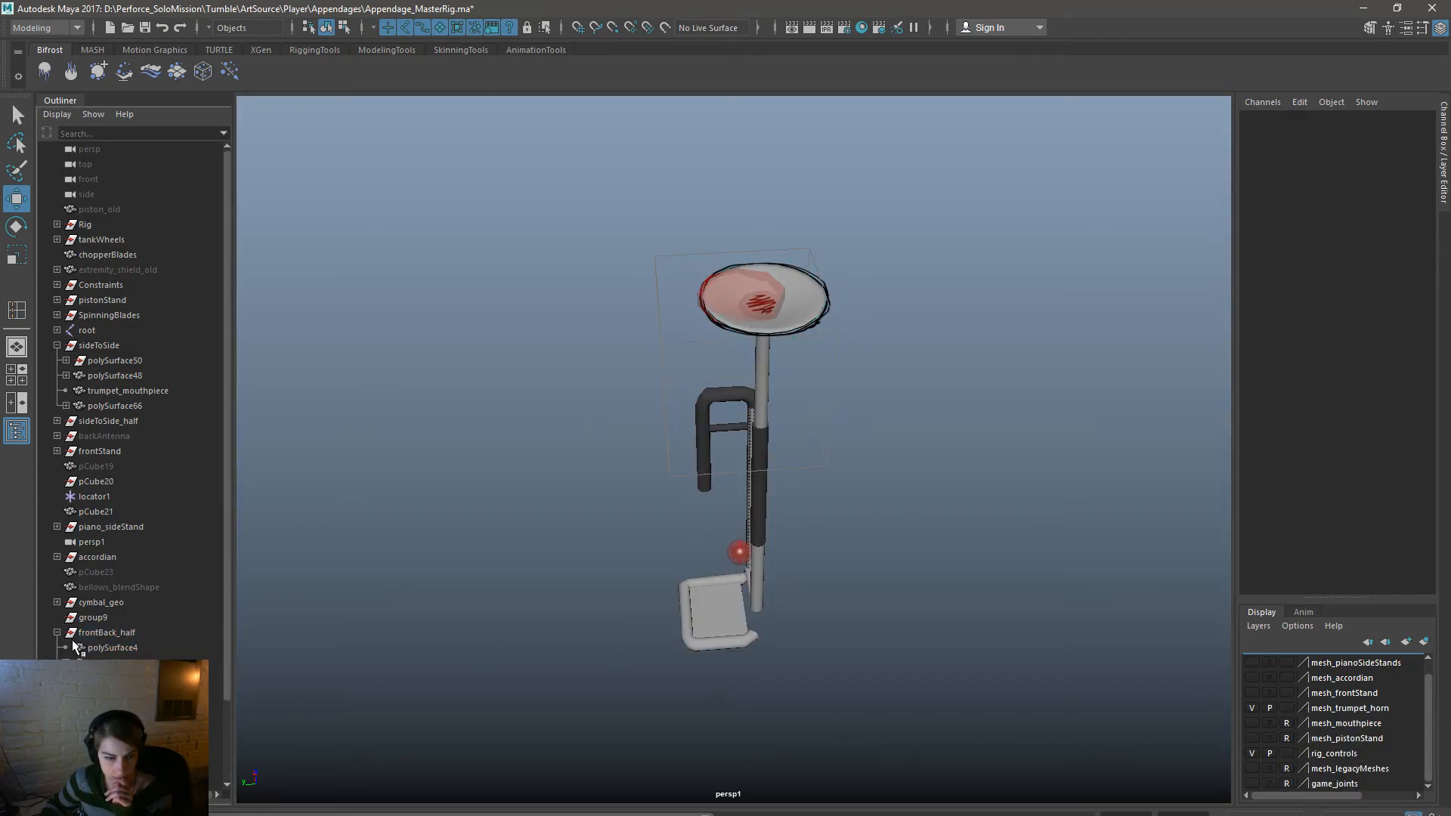
pyautogui.scroll(-2, 73, 643)
pyautogui.click(65, 572)
pyautogui.click(97, 602)
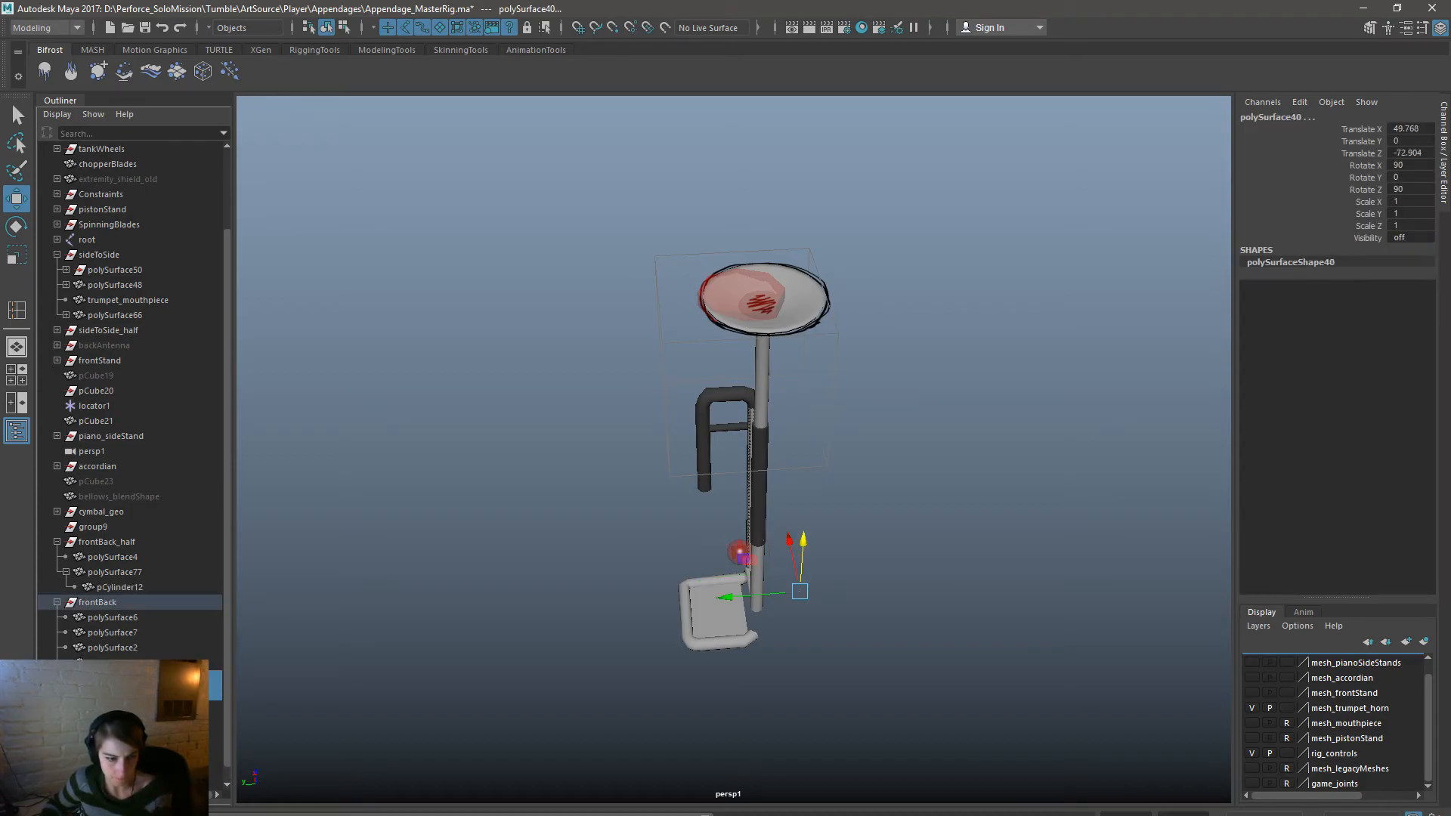
pyautogui.press('Delete')
# Bind all the meshes in the frontBack group to the g_extremity joint with Bind Skin.
pyautogui.click(112, 647)
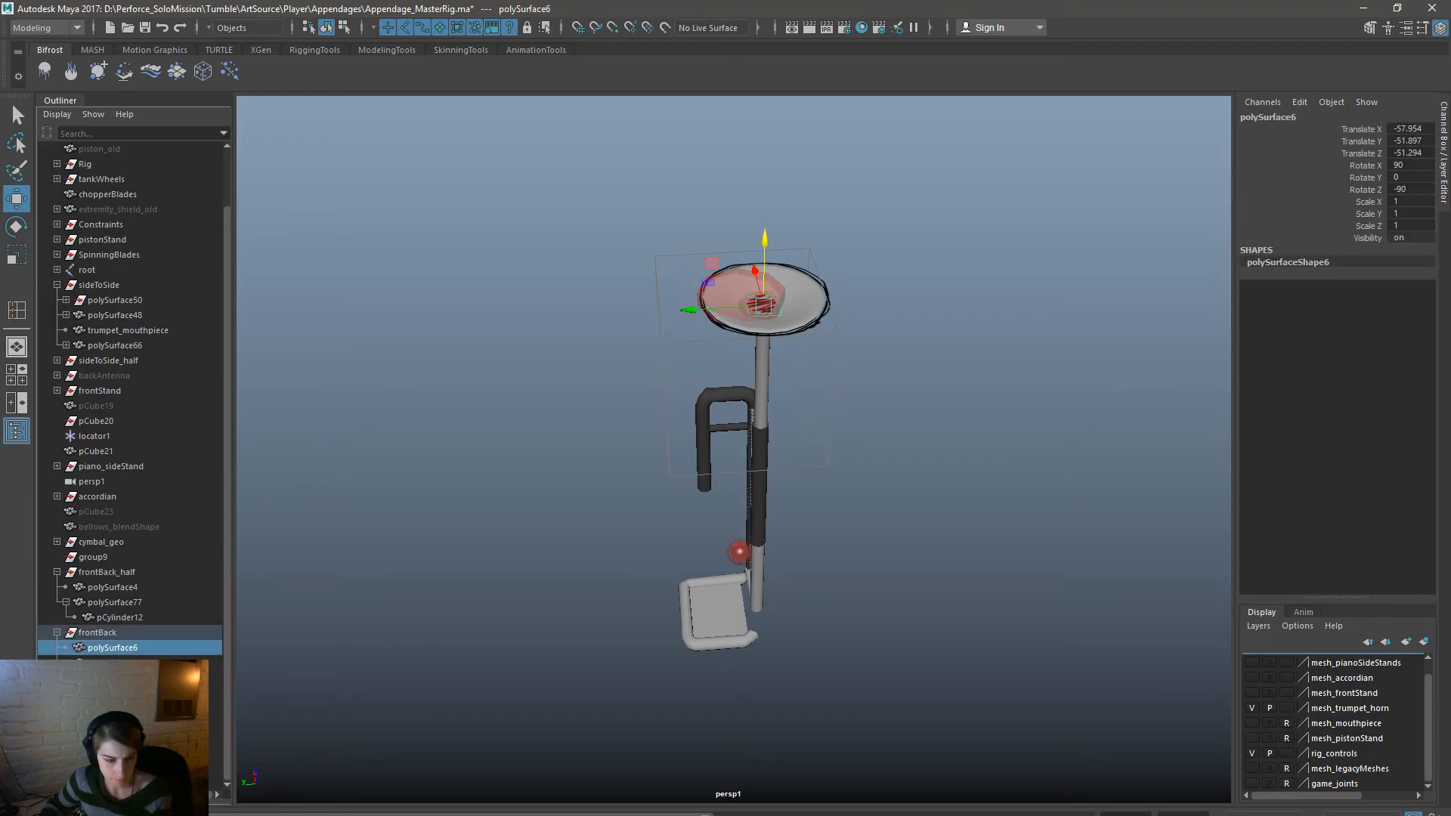
pyautogui.keyDown('shift'); pyautogui.click(113, 724); pyautogui.keyUp('shift')
pyautogui.scroll(2, 114, 702)
pyautogui.click(57, 331)
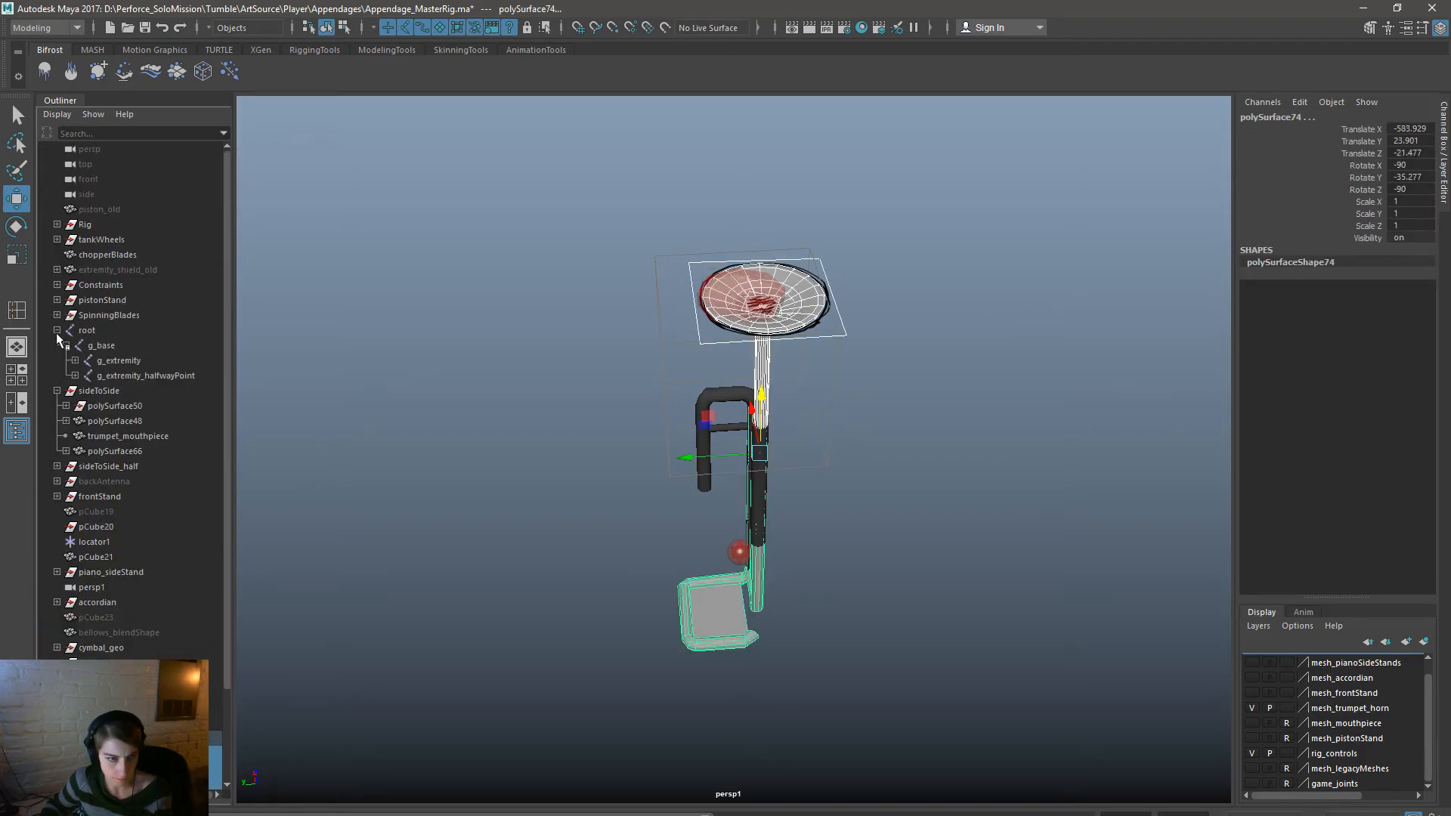
pyautogui.click(110, 361)
pyautogui.press('space')
pyautogui.click(466, 479)
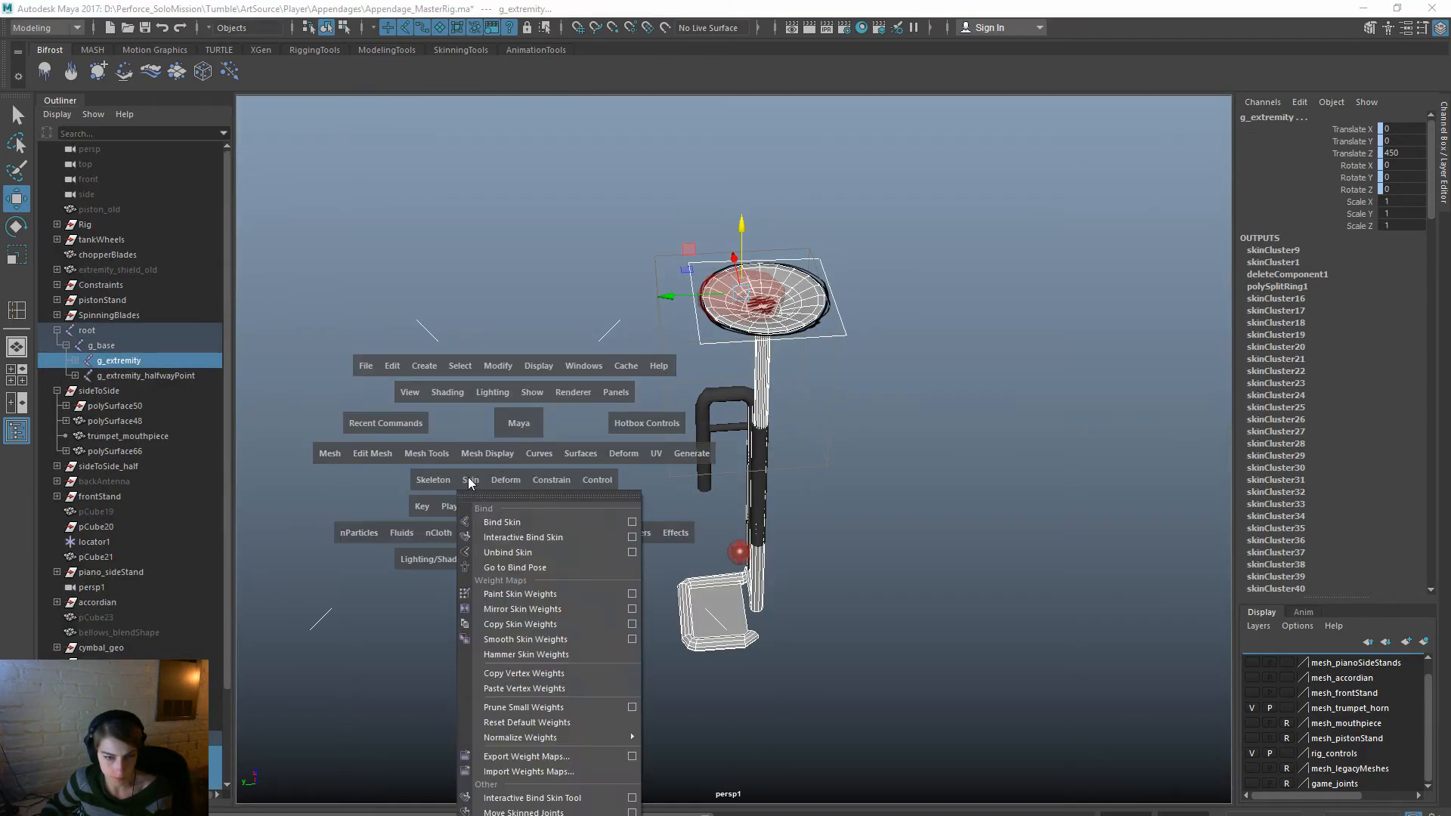
pyautogui.click(492, 527)
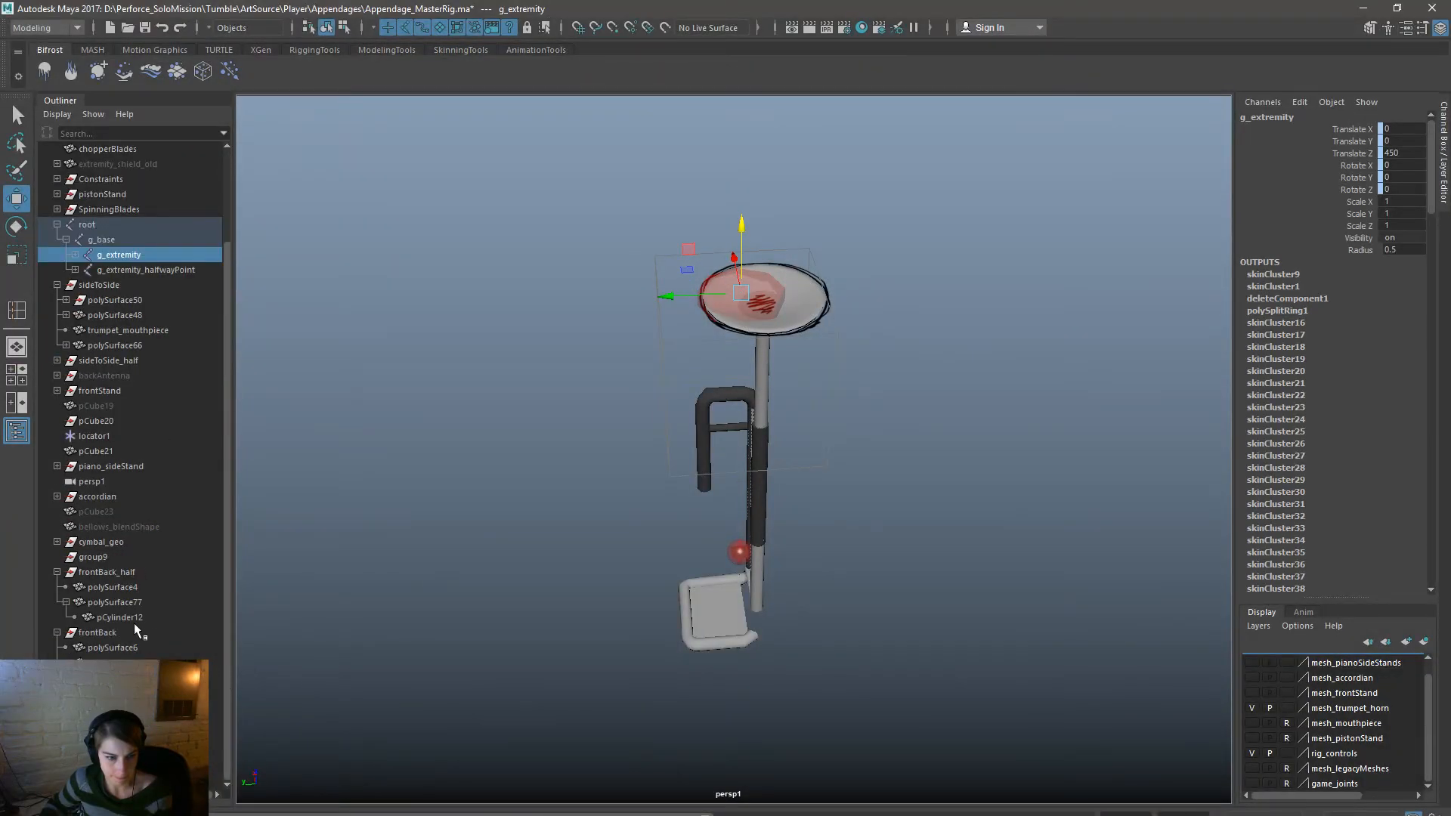
# Bind polySurface4, polySurface77 and pCylinder12 in frontBack_half to the g_base and g_extremity joints.
pyautogui.moveTo(130, 619); pyautogui.dragTo(130, 587)
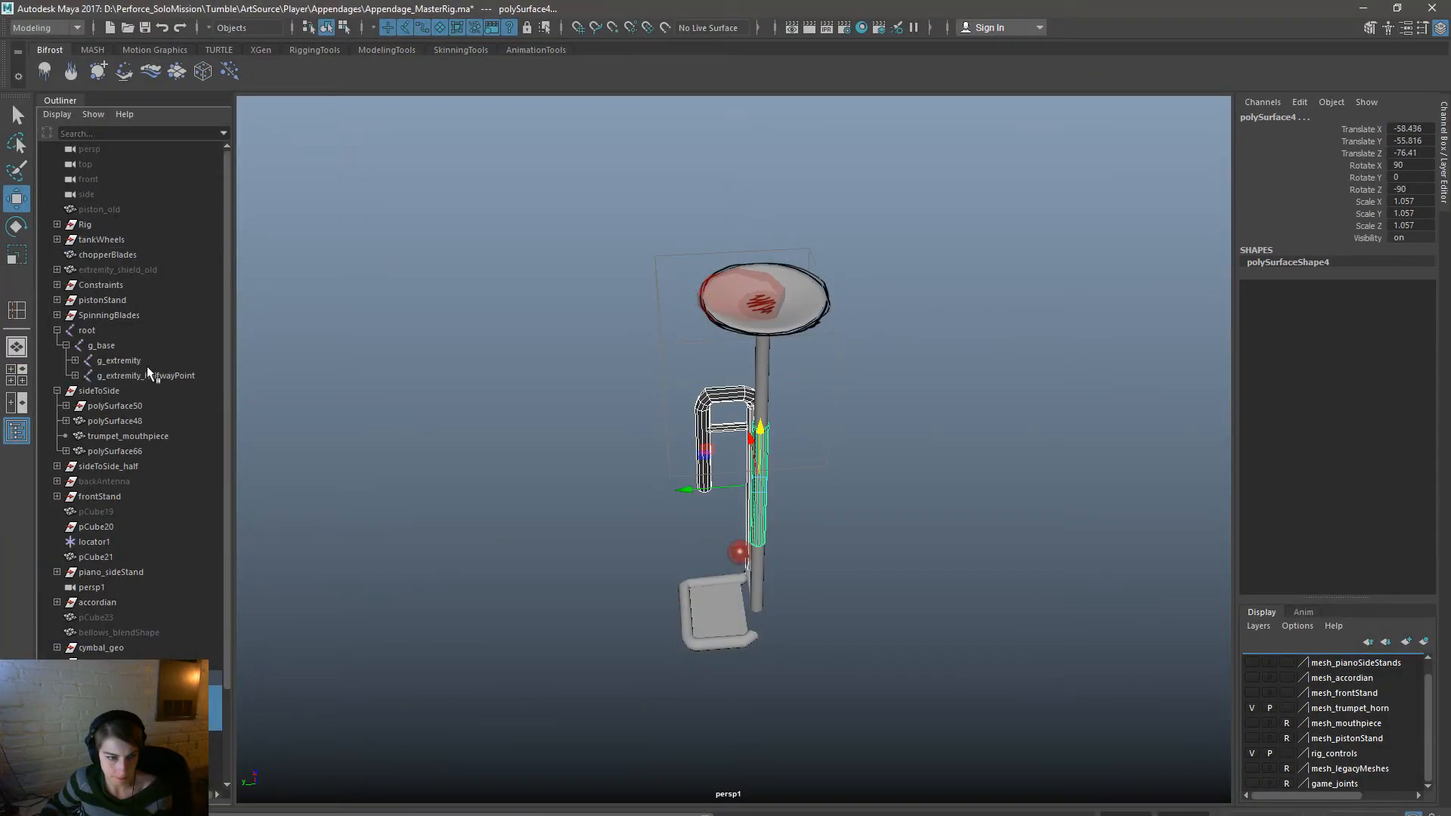
pyautogui.click(145, 362)
pyautogui.keyDown('ctrl'); pyautogui.click(142, 347); pyautogui.keyUp('ctrl')
pyautogui.press('space')
pyautogui.click(566, 456)
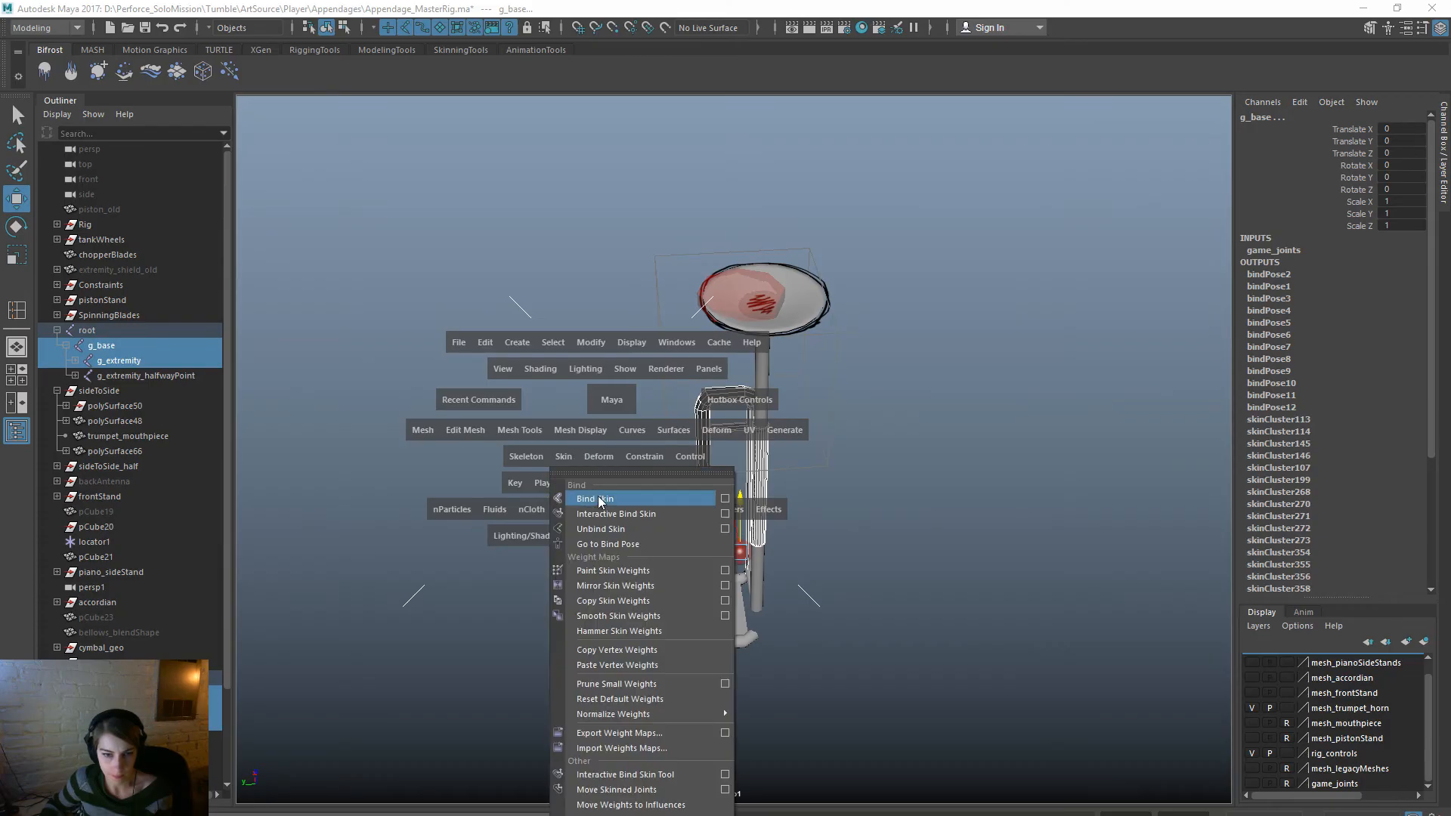
pyautogui.click(599, 500)
# Flood the frontBack_half meshes' skin weights for g_extremity with a value of 0.5 using the Paint Skin Weights Tool.
pyautogui.scroll(-3, 231, 495)
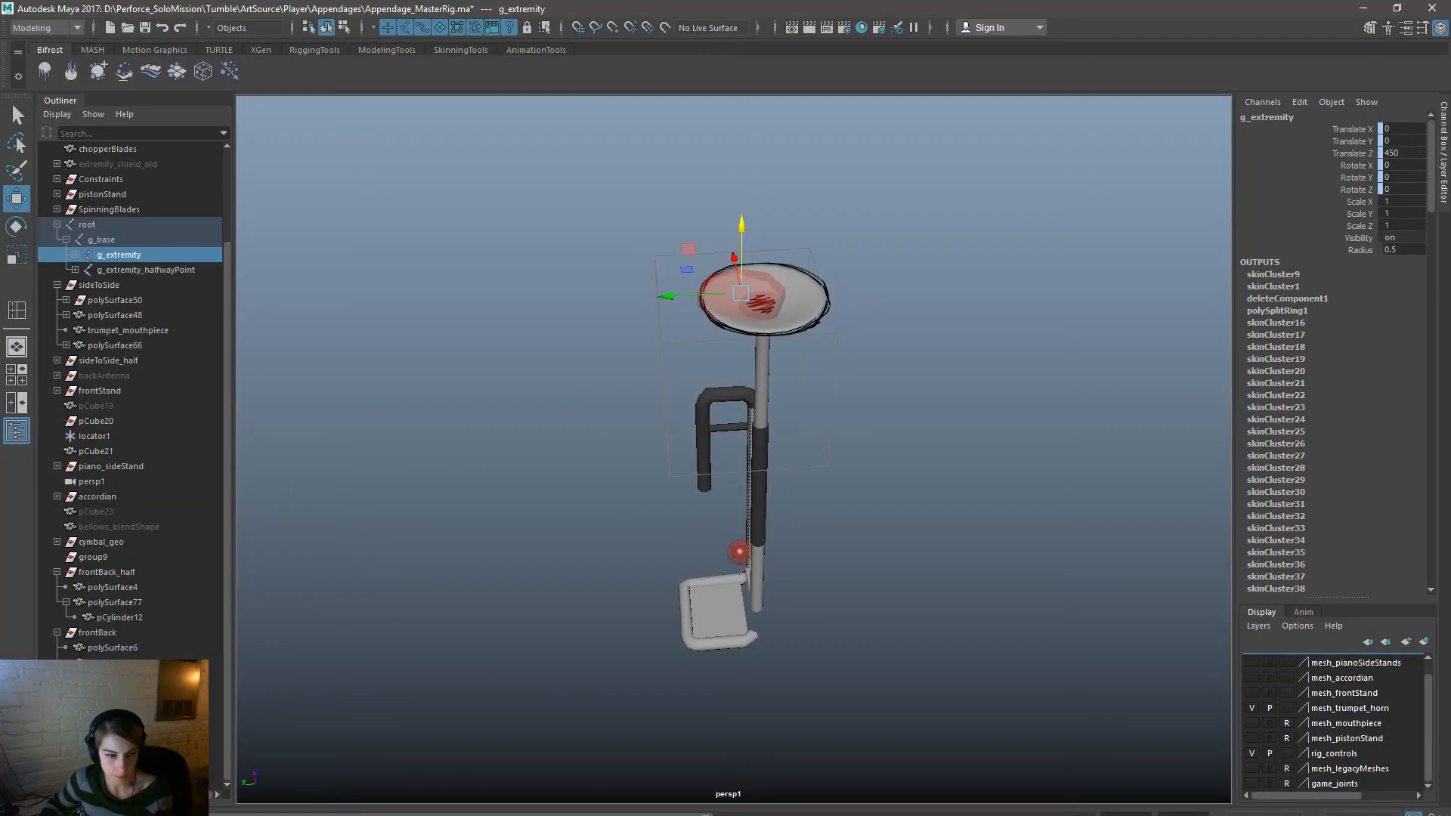
pyautogui.moveTo(142, 583); pyautogui.dragTo(143, 614)
pyautogui.rightClick(716, 407)
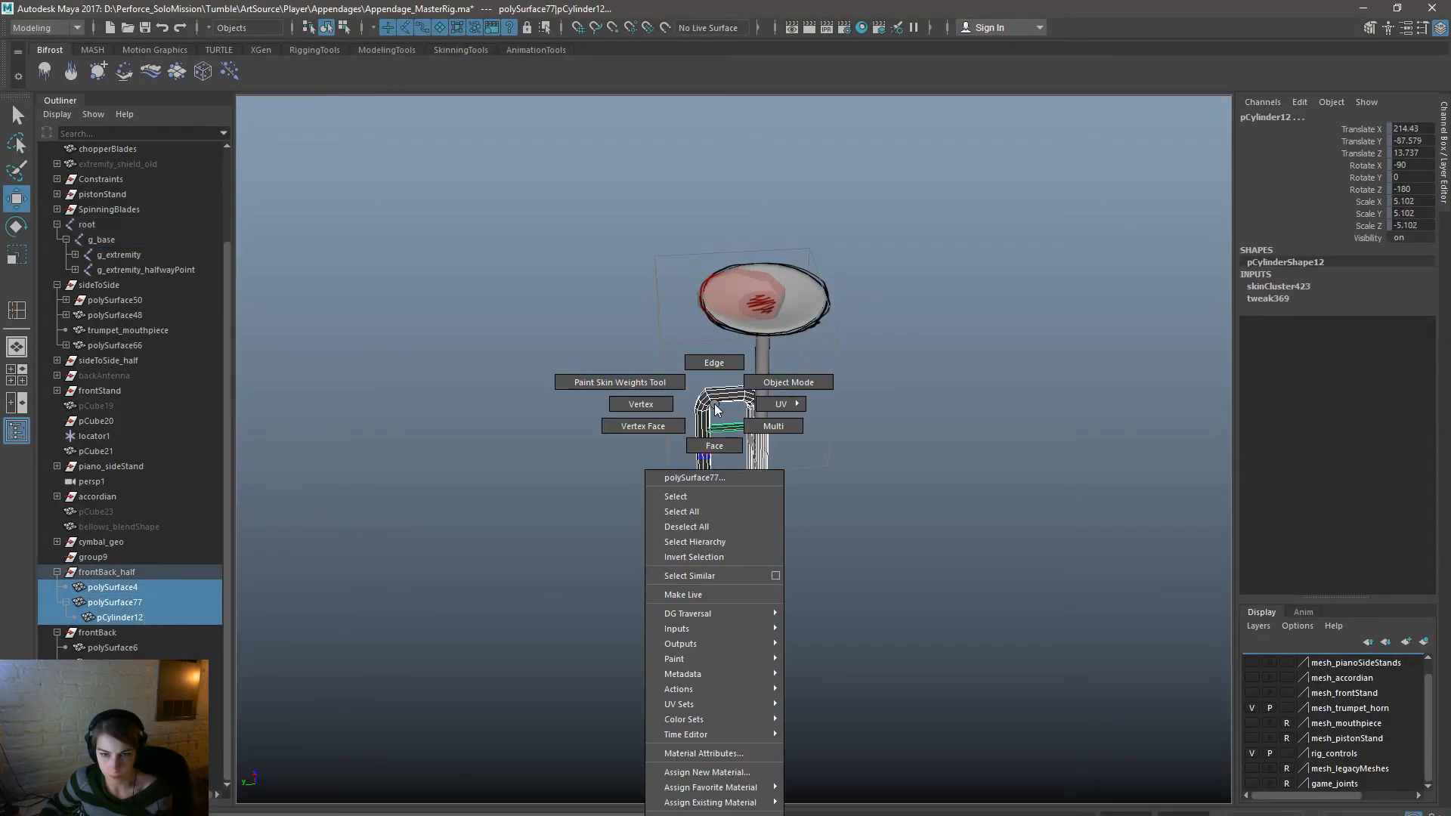
pyautogui.click(627, 384)
pyautogui.scroll(-3, 444, 724)
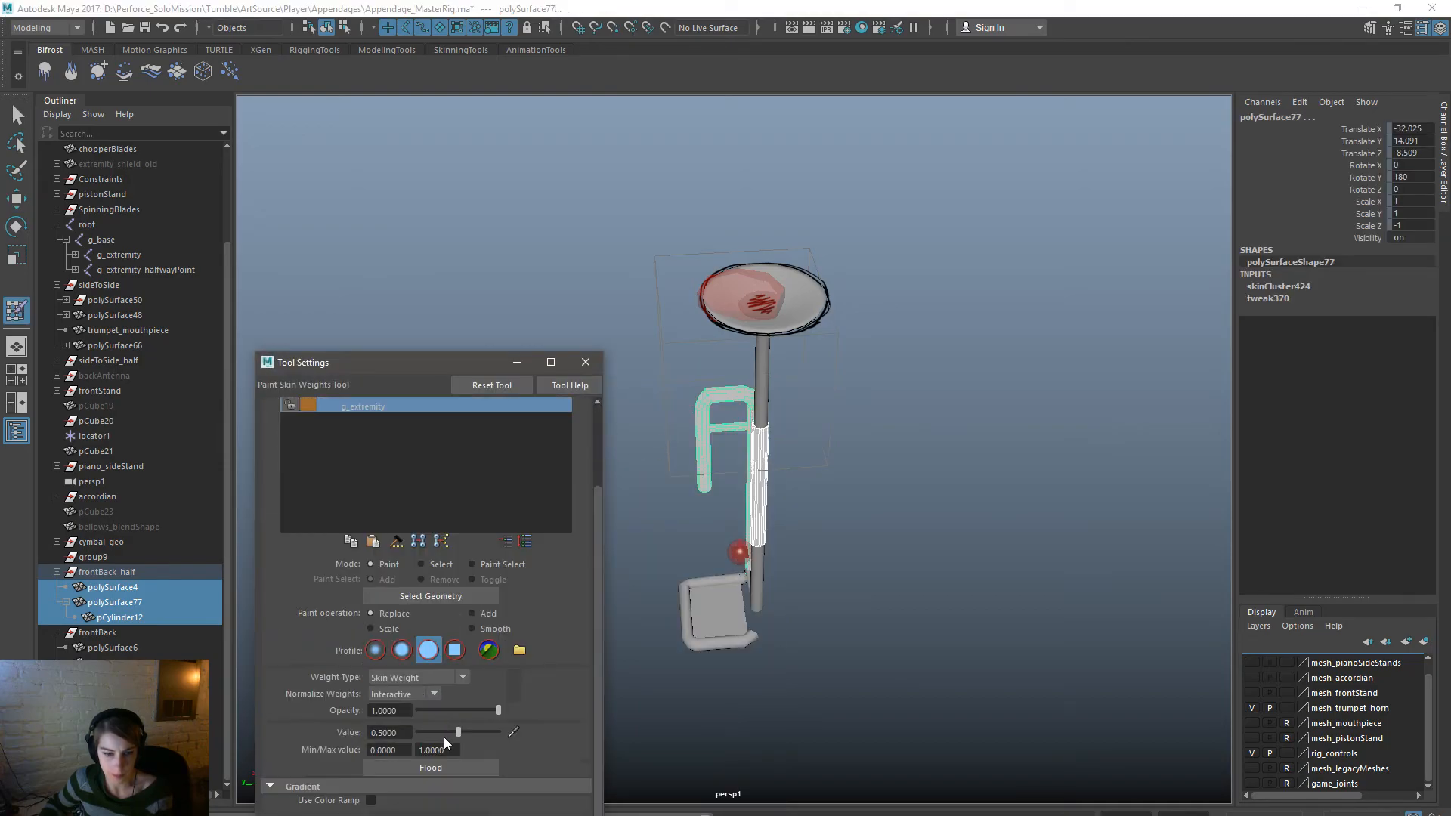
pyautogui.click(465, 766)
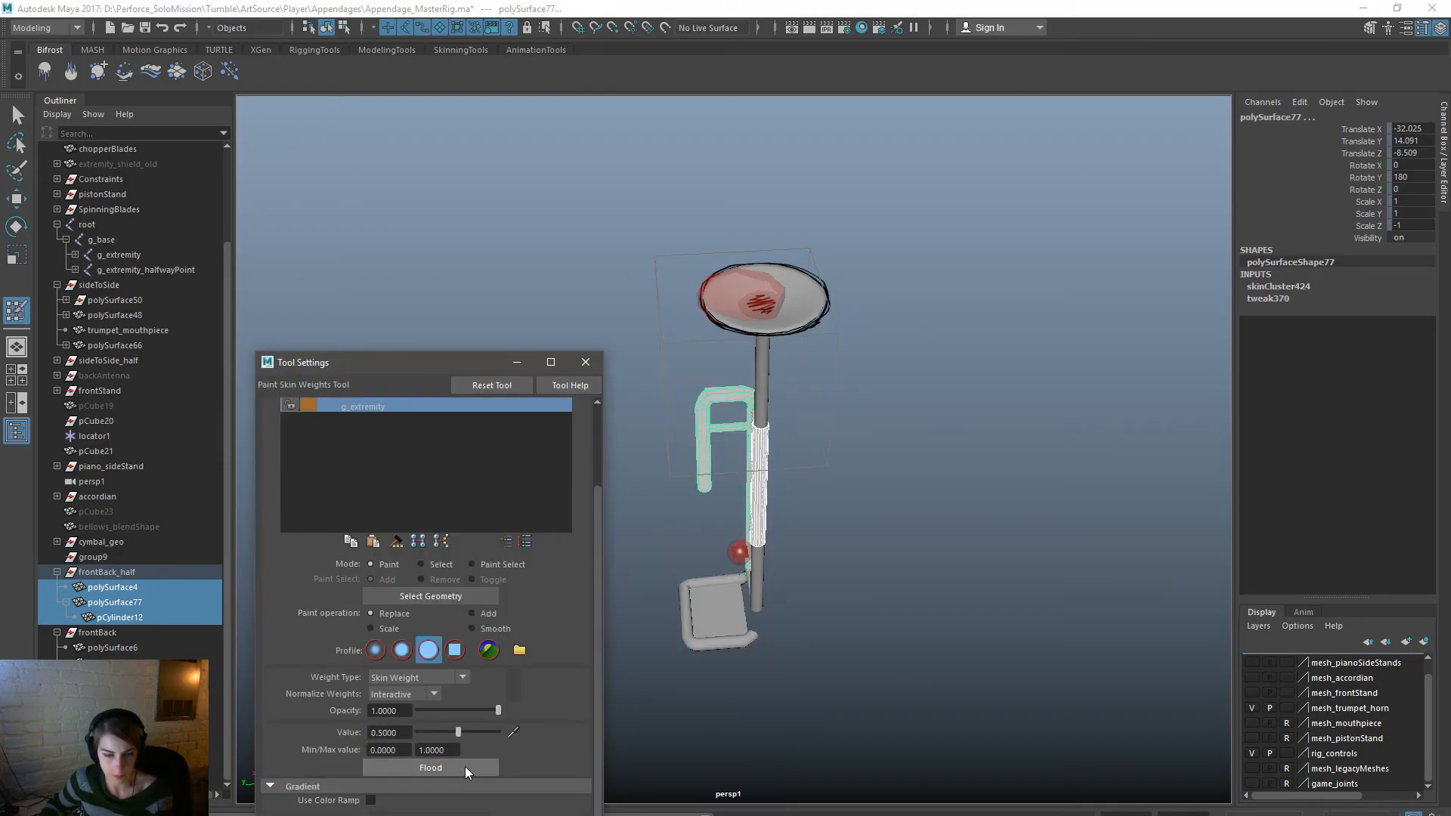
pyautogui.click(575, 365)
pyautogui.press('w')
pyautogui.click(547, 413)
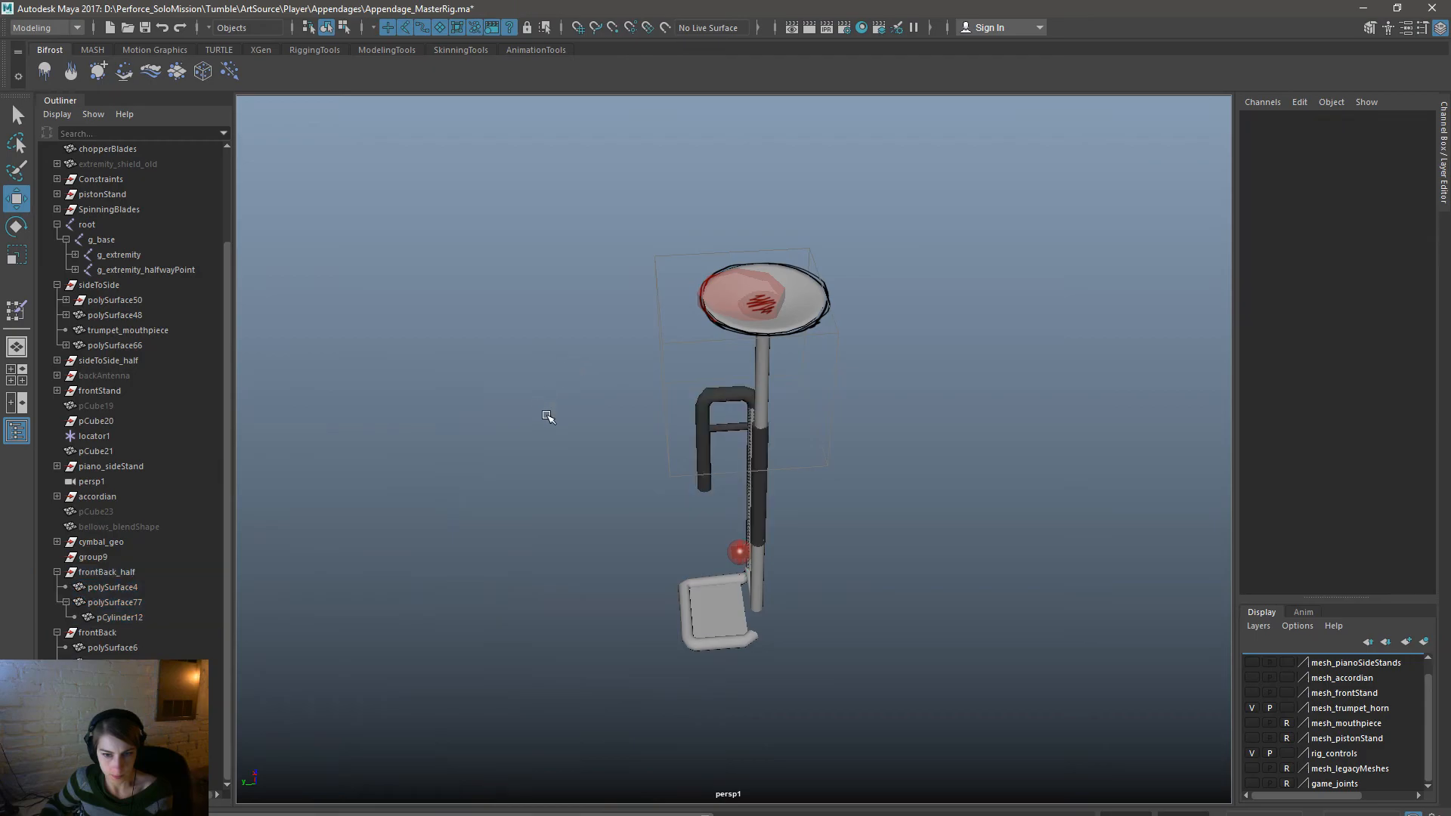
# Reorder frontBack_half and frontBack in the Outliner so they sit between root and sideToSide.
pyautogui.click(113, 571)
pyautogui.keyDown('ctrl'); pyautogui.click(110, 632); pyautogui.keyUp('ctrl')
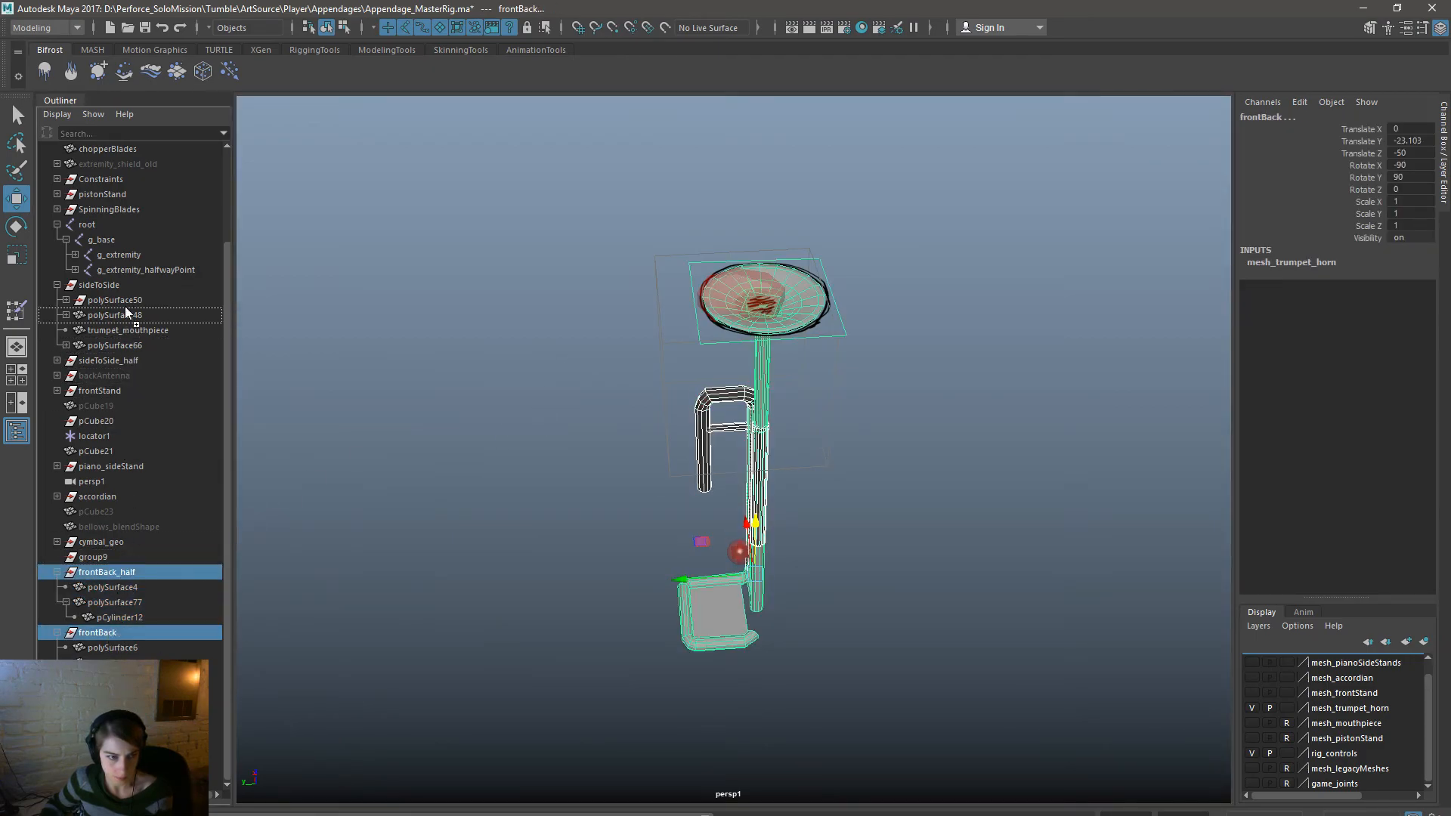
pyautogui.moveTo(126, 279); pyautogui.dragTo(125, 279, button='middle')
pyautogui.click(55, 404)
pyautogui.click(56, 391)
# Select all meshes in frontBack_half and frontBack plus the root, g_base and g_extremity joints, and start exporting the selection.
pyautogui.click(150, 572)
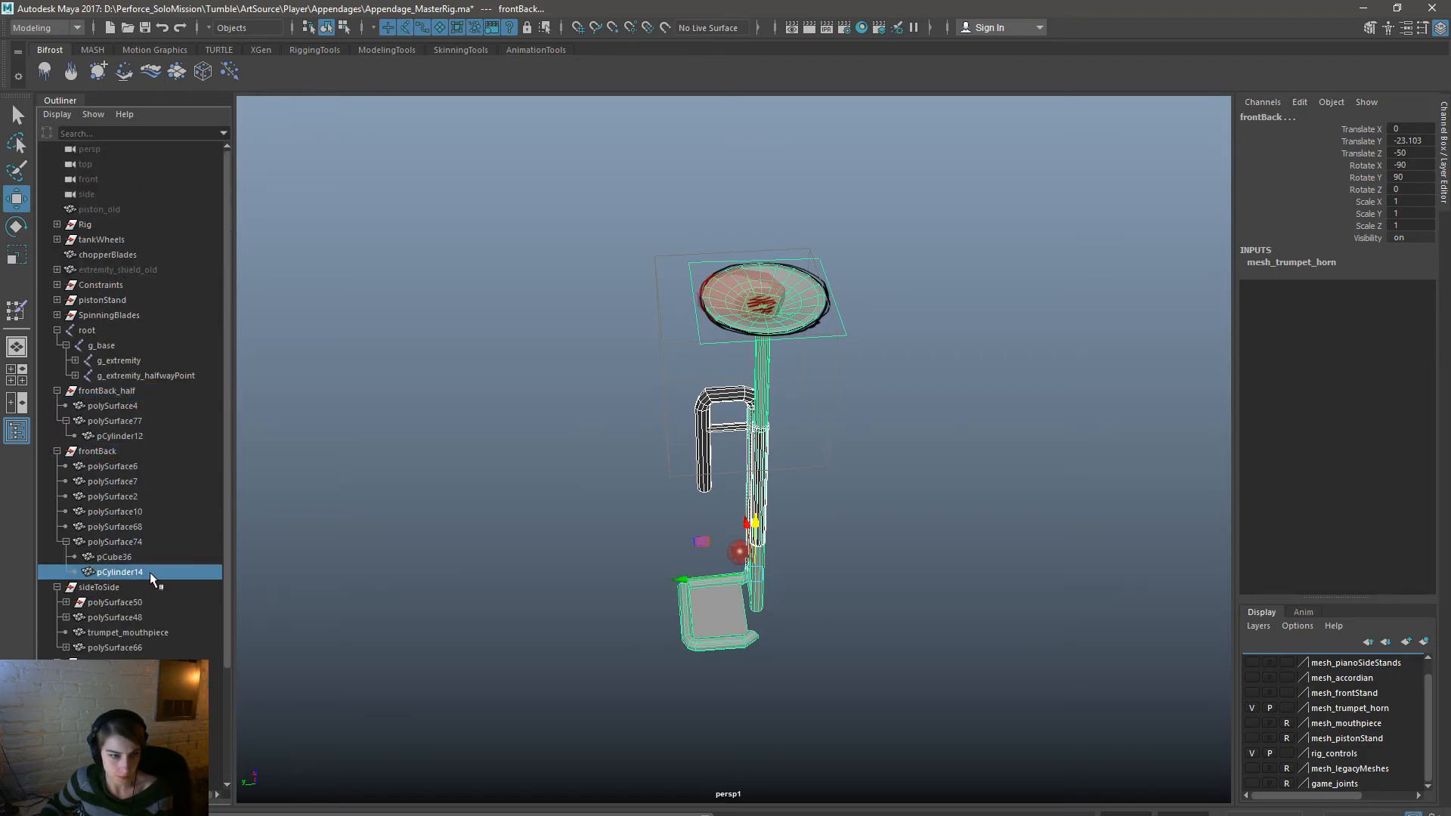
pyautogui.keyDown('shift'); pyautogui.click(129, 407); pyautogui.keyUp('shift')
pyautogui.keyDown('ctrl'); pyautogui.click(124, 450); pyautogui.keyUp('ctrl')
pyautogui.keyDown('ctrl'); pyautogui.click(134, 361); pyautogui.keyUp('ctrl')
pyautogui.keyDown('ctrl'); pyautogui.click(134, 345); pyautogui.keyUp('ctrl')
pyautogui.keyDown('ctrl'); pyautogui.click(134, 330); pyautogui.keyUp('ctrl')
pyautogui.press('space')
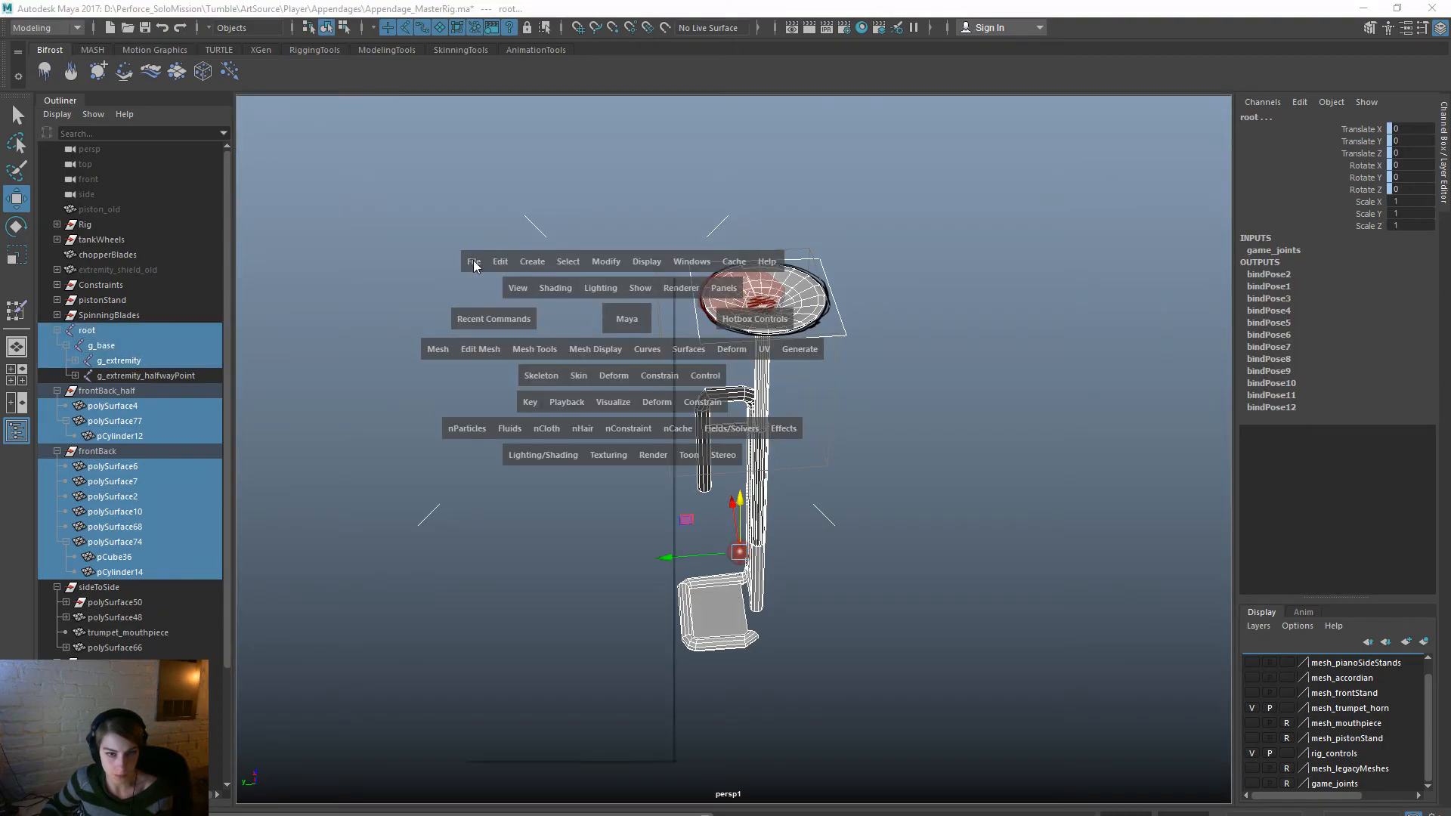
pyautogui.click(474, 262)
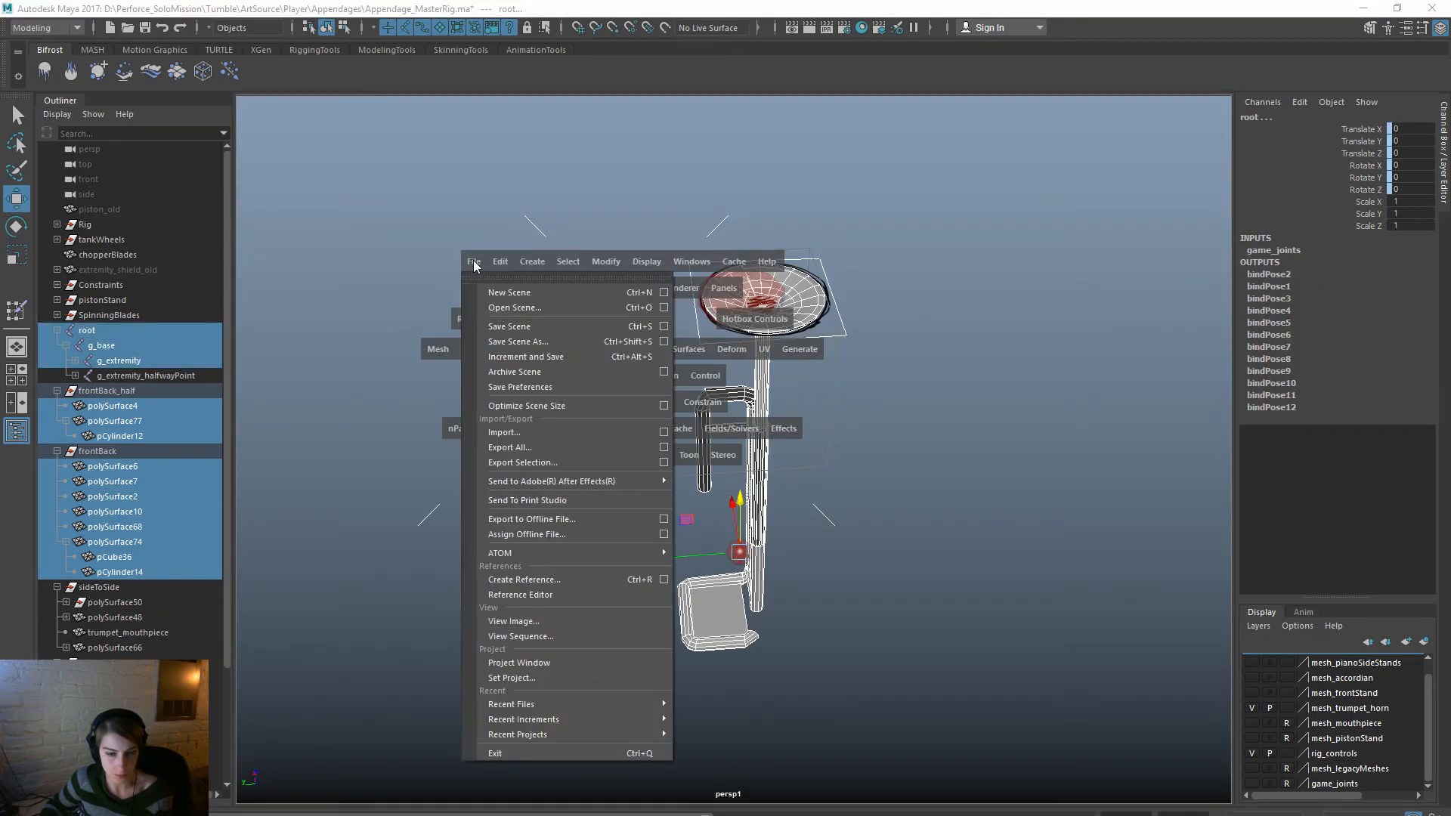
pyautogui.click(538, 463)
# Export the selection to the Player Appendages folder, replacing Appendage_Trumpet_Horn.fbx, and dismiss the export report.
pyautogui.click(740, 459)
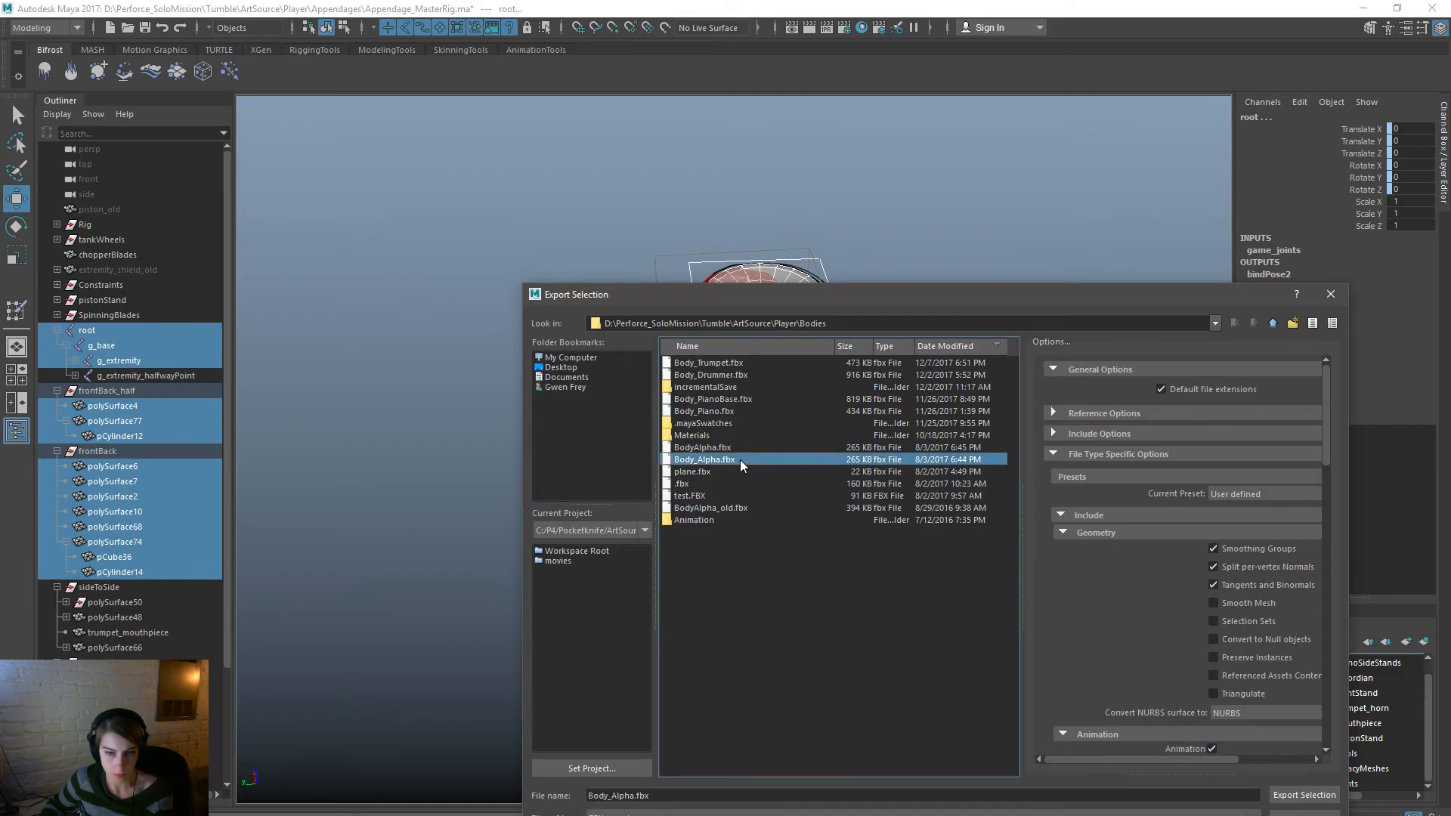
pyautogui.click(743, 374)
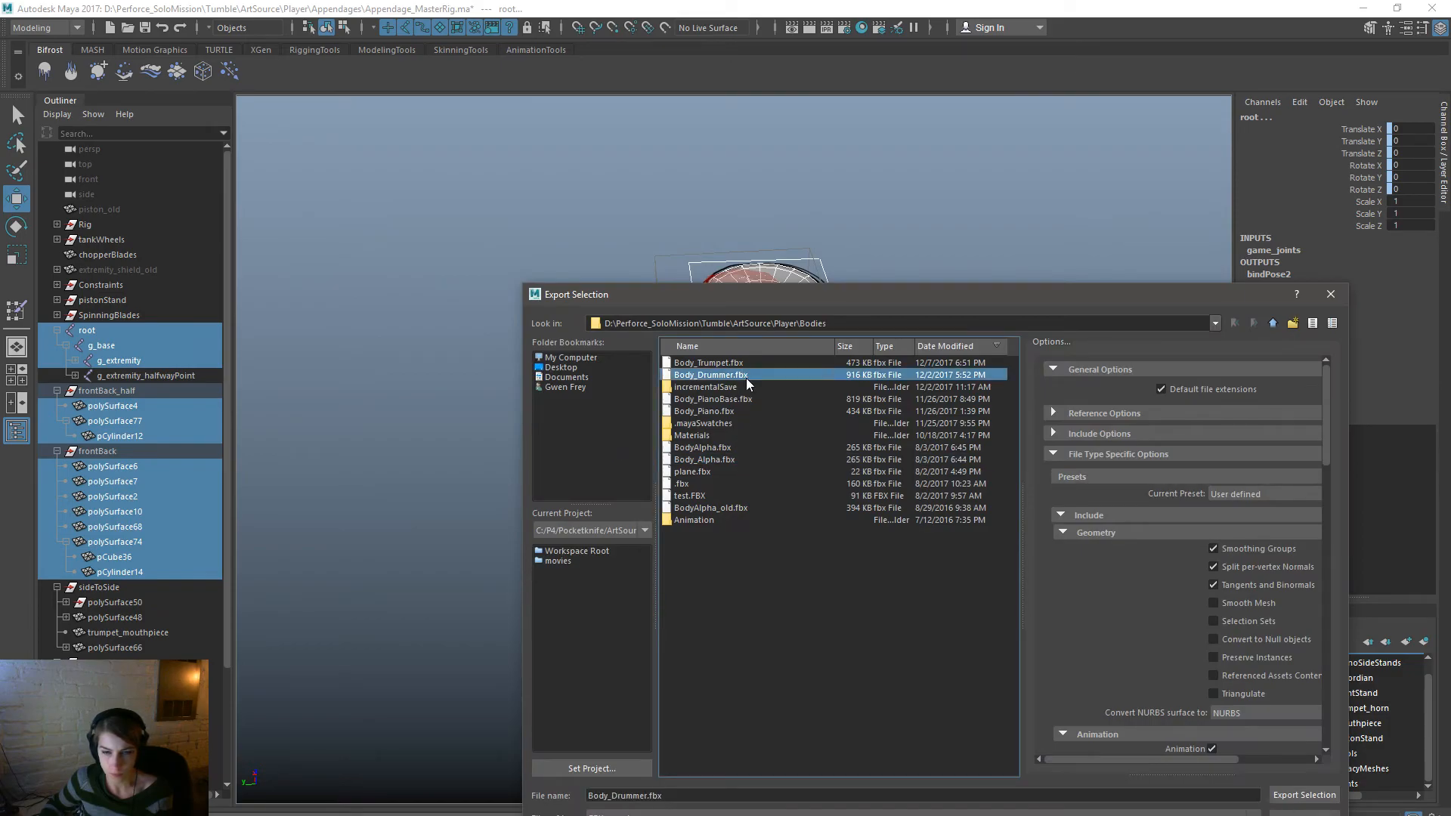
pyautogui.click(1271, 323)
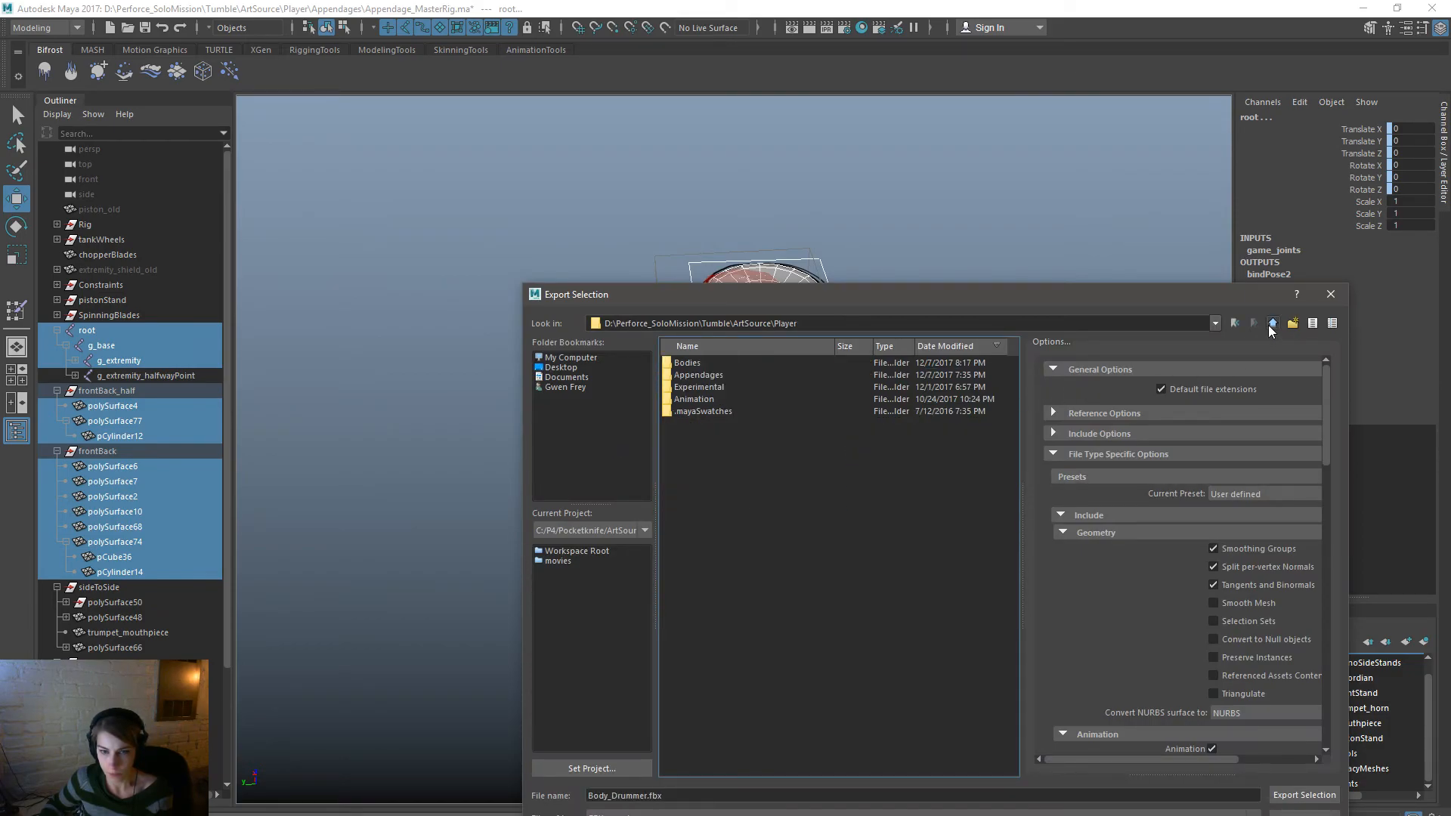
pyautogui.doubleClick(715, 375)
pyautogui.doubleClick(796, 375)
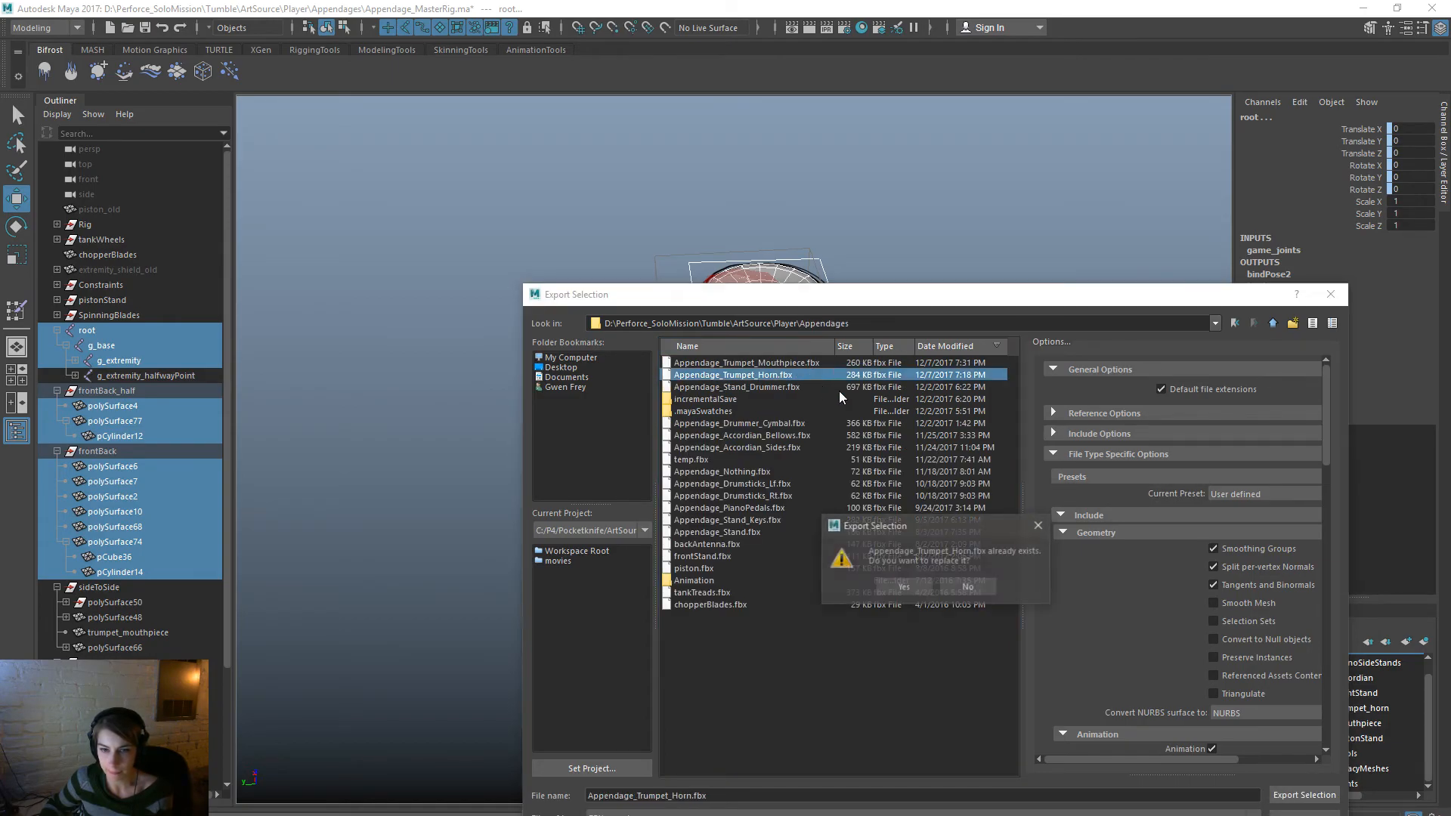
pyautogui.click(899, 590)
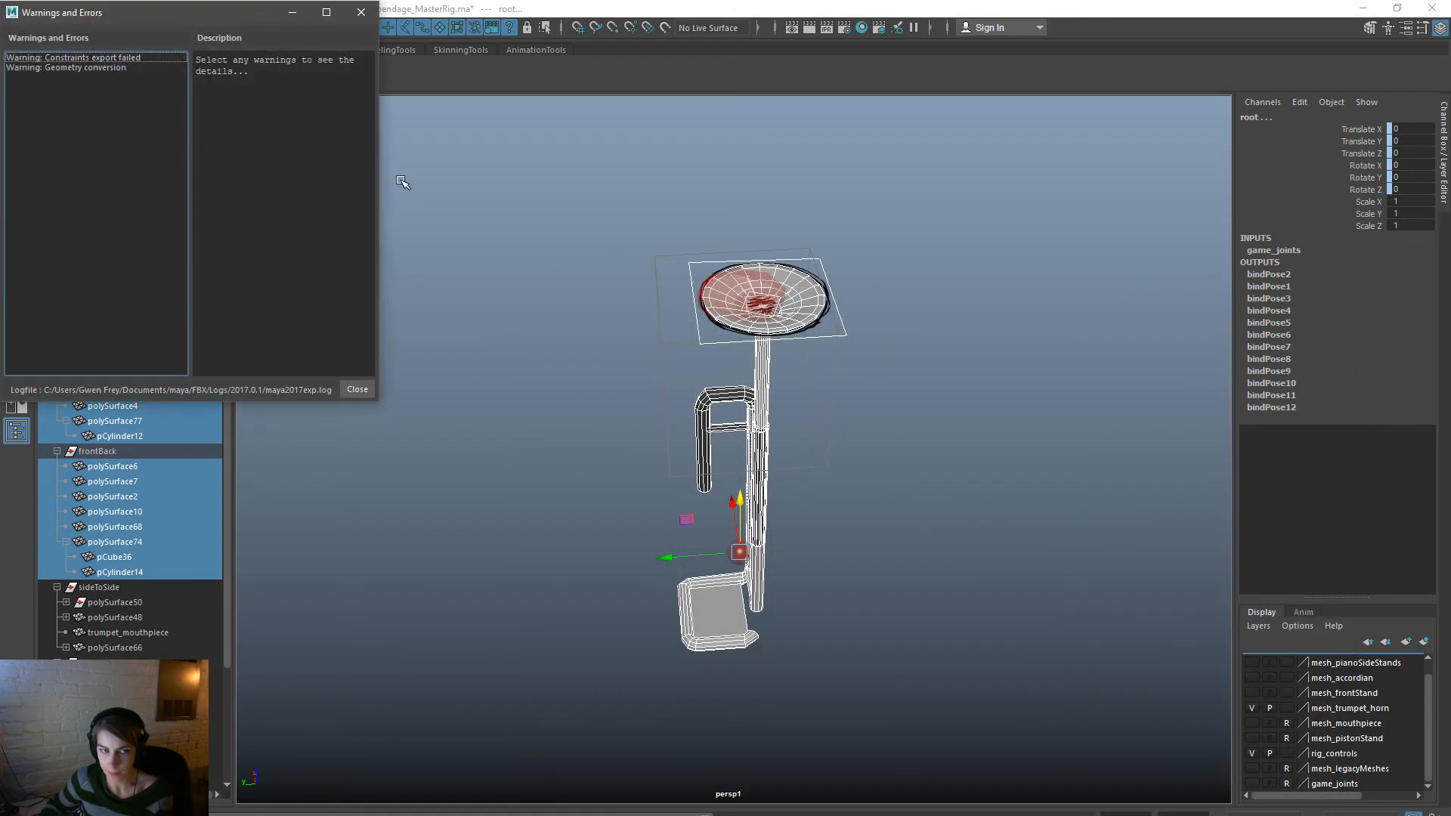
pyautogui.click(361, 12)
pyautogui.click(600, 503)
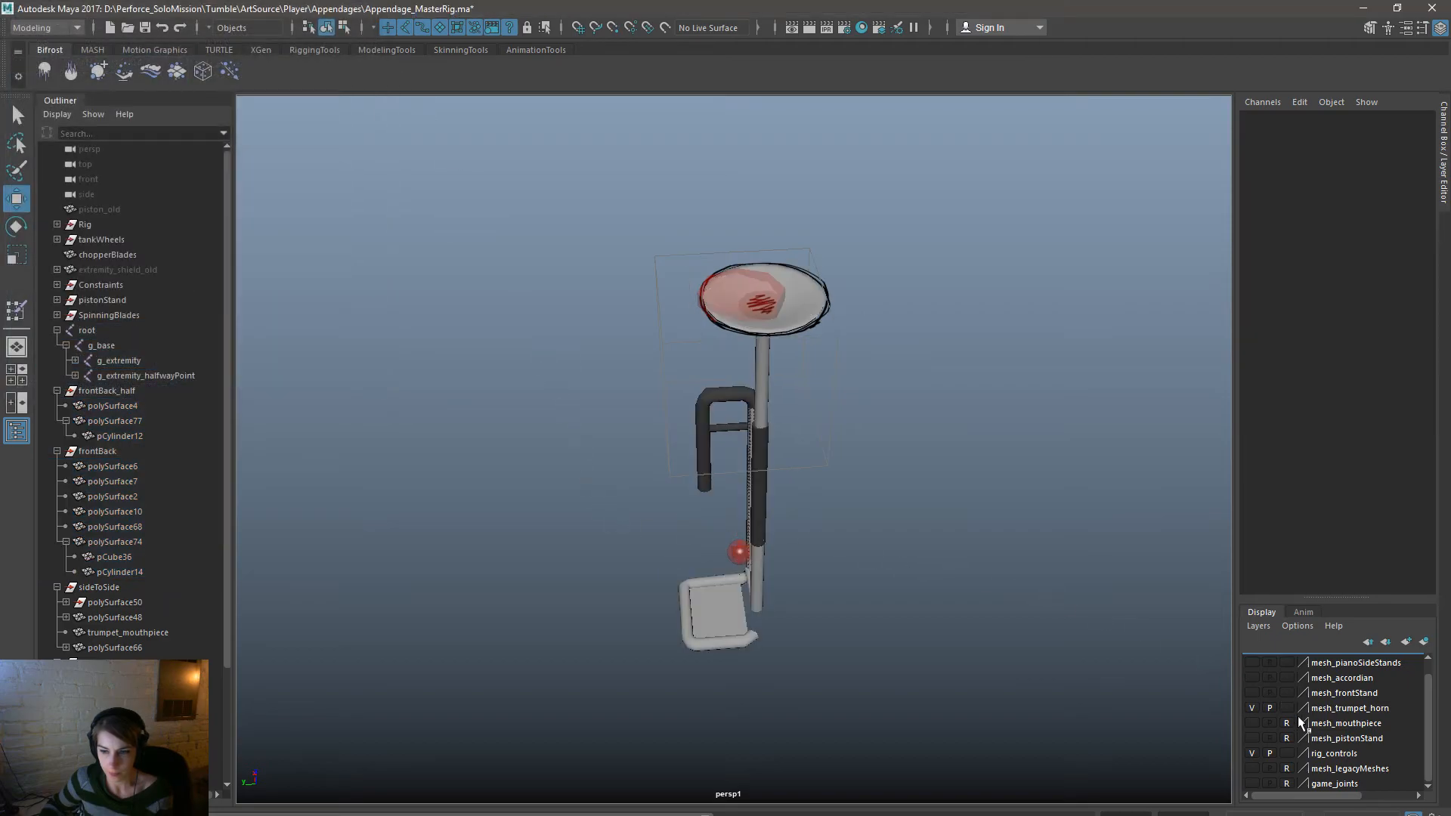
# Hide the mesh_trumpet_horn layer, set extremity_control's Translate Z to 0, and show the layer again.
pyautogui.click(1252, 708)
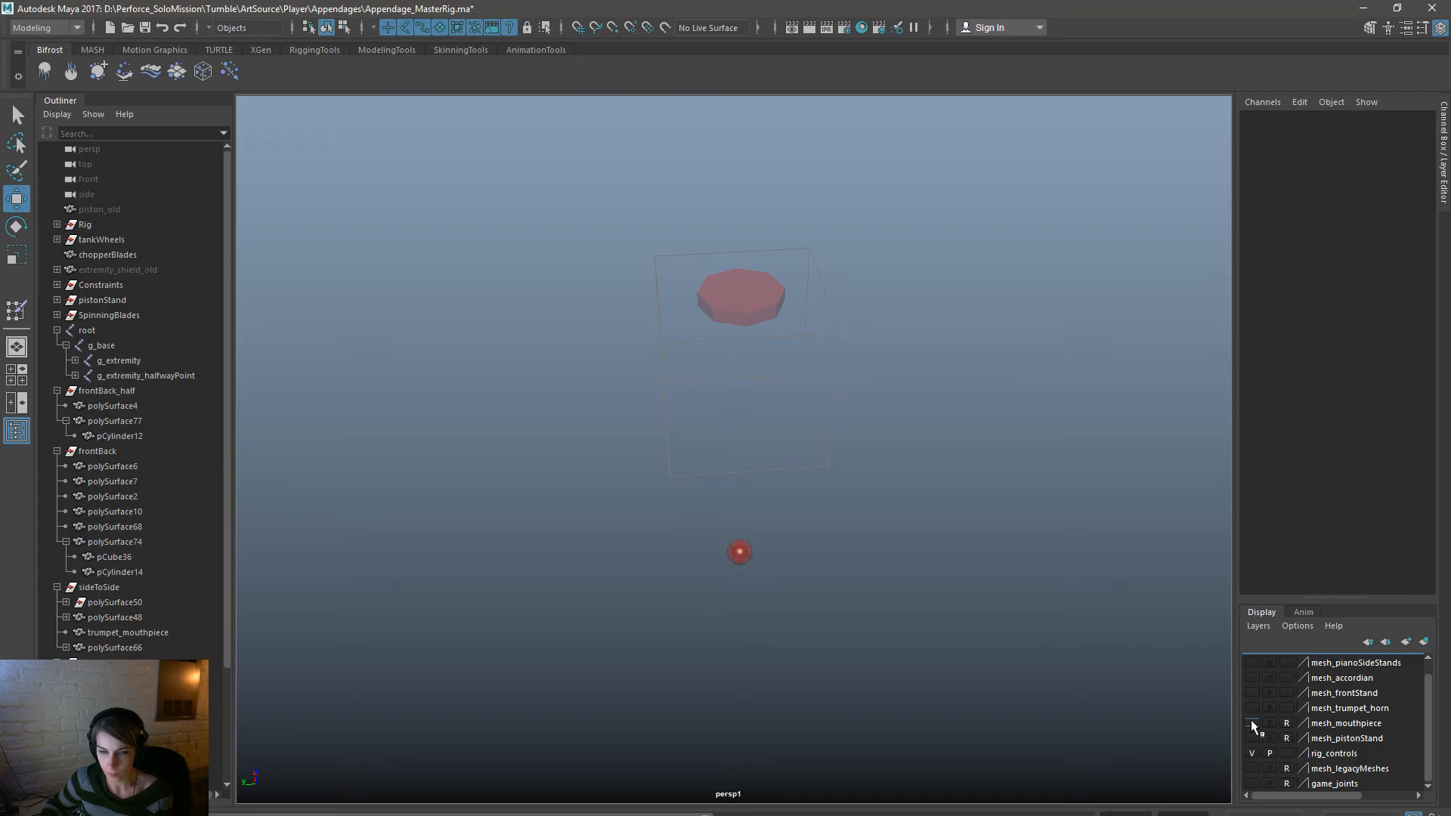
pyautogui.click(753, 292)
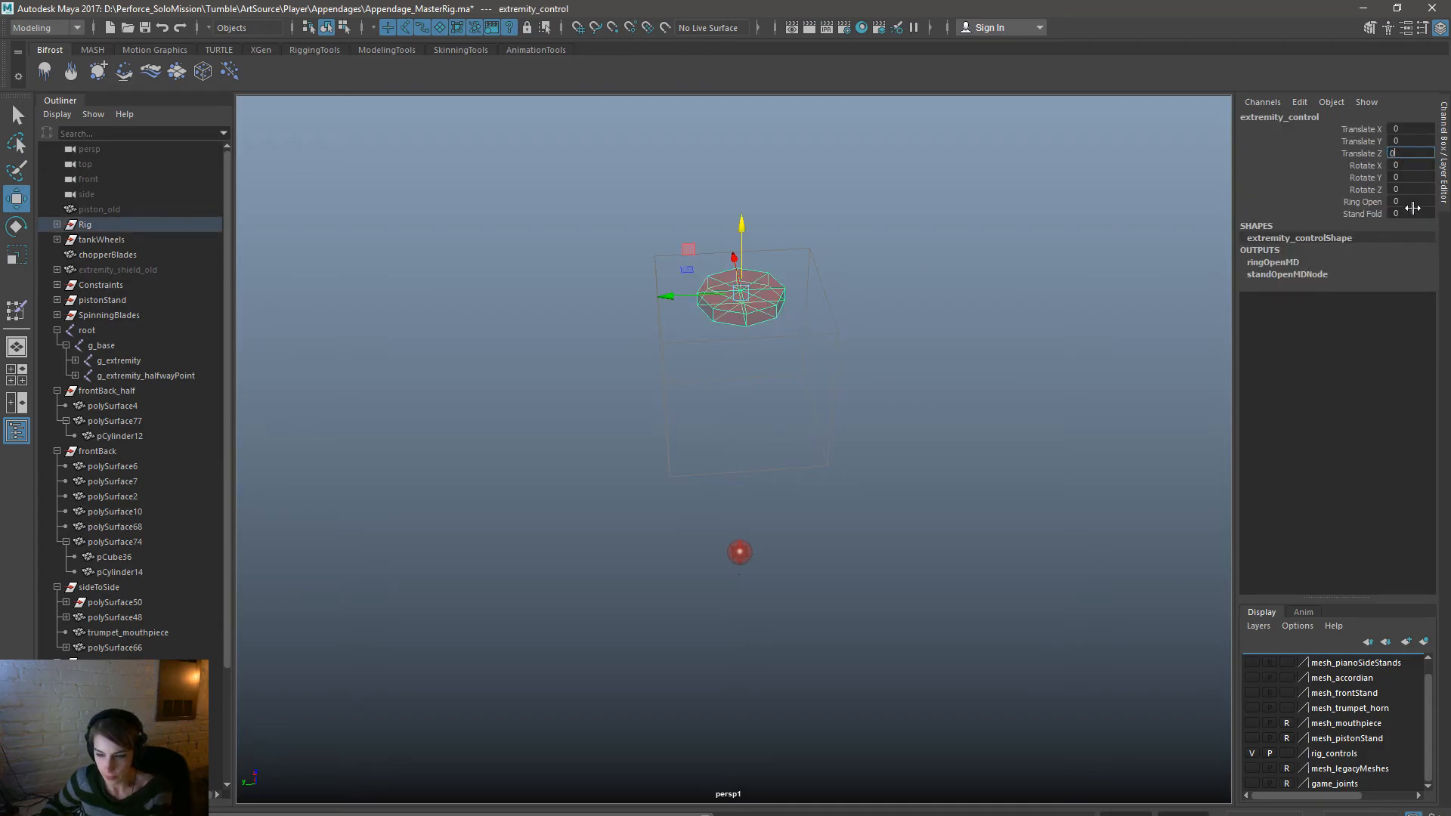
pyautogui.press('Return')
pyautogui.click(1251, 708)
pyautogui.keyDown('alt'); pyautogui.moveTo(901, 672); pyautogui.dragTo(702, 627); pyautogui.keyUp('alt')
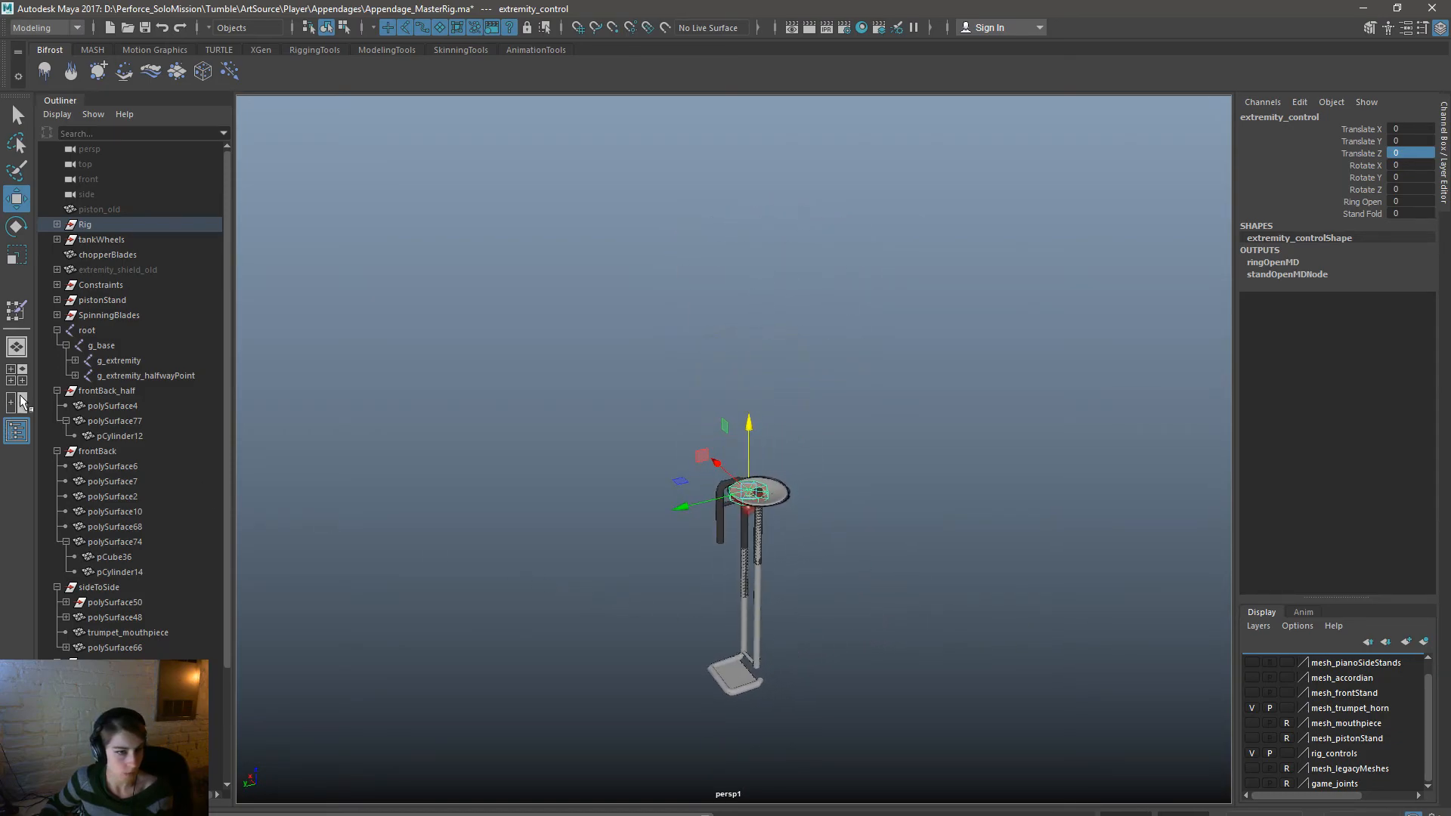
# Export the frontBack_half and frontBack meshes with the root, g_base and g_extremity joints, replacing Appendage_Trumpet_Horn.fbx, and dismiss the report.
pyautogui.click(132, 571)
pyautogui.keyDown('shift'); pyautogui.click(124, 405); pyautogui.keyUp('shift')
pyautogui.keyDown('ctrl'); pyautogui.moveTo(126, 361); pyautogui.dragTo(121, 331); pyautogui.keyUp('ctrl')
pyautogui.press('space')
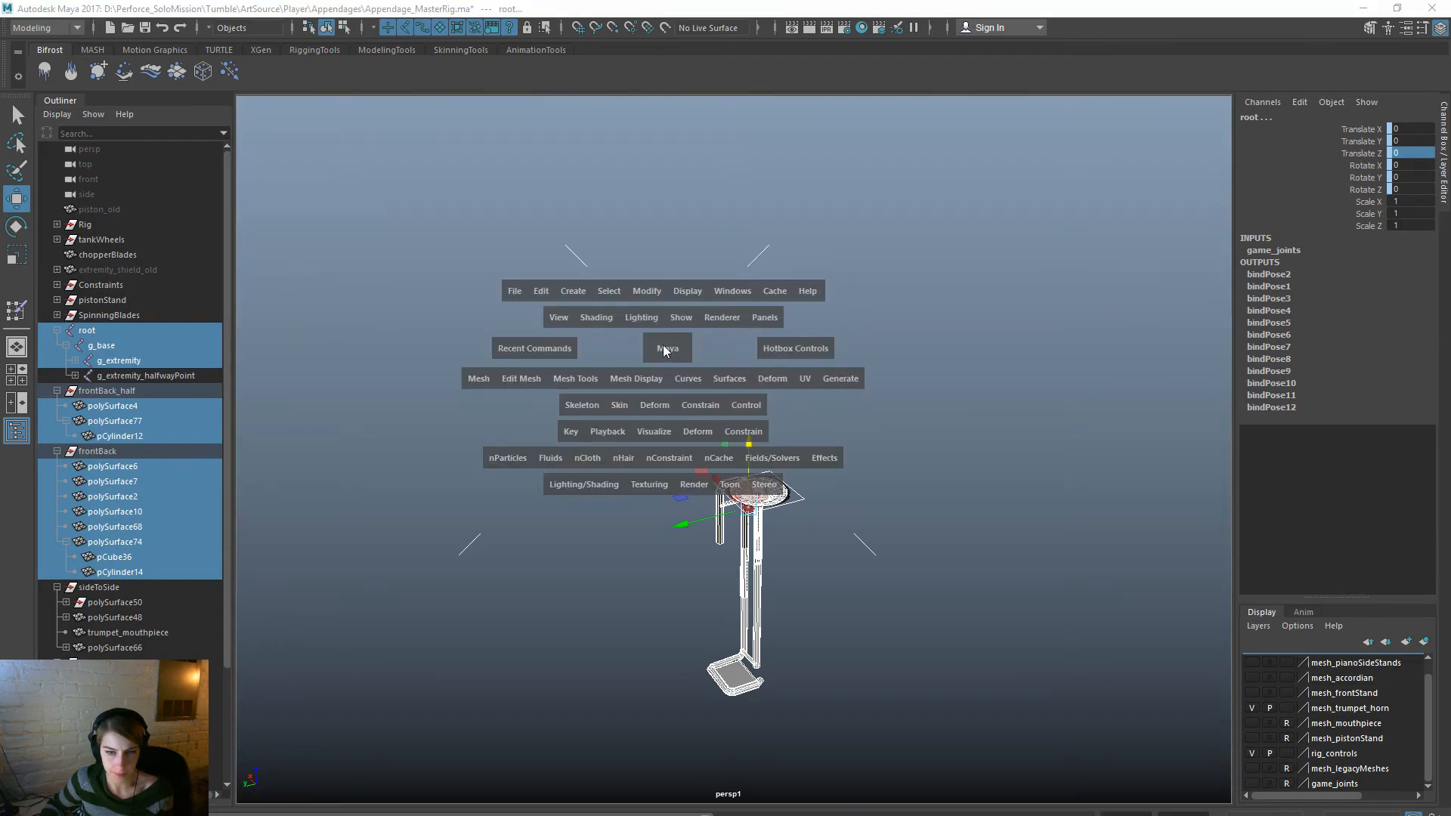
pyautogui.click(519, 292)
pyautogui.click(610, 487)
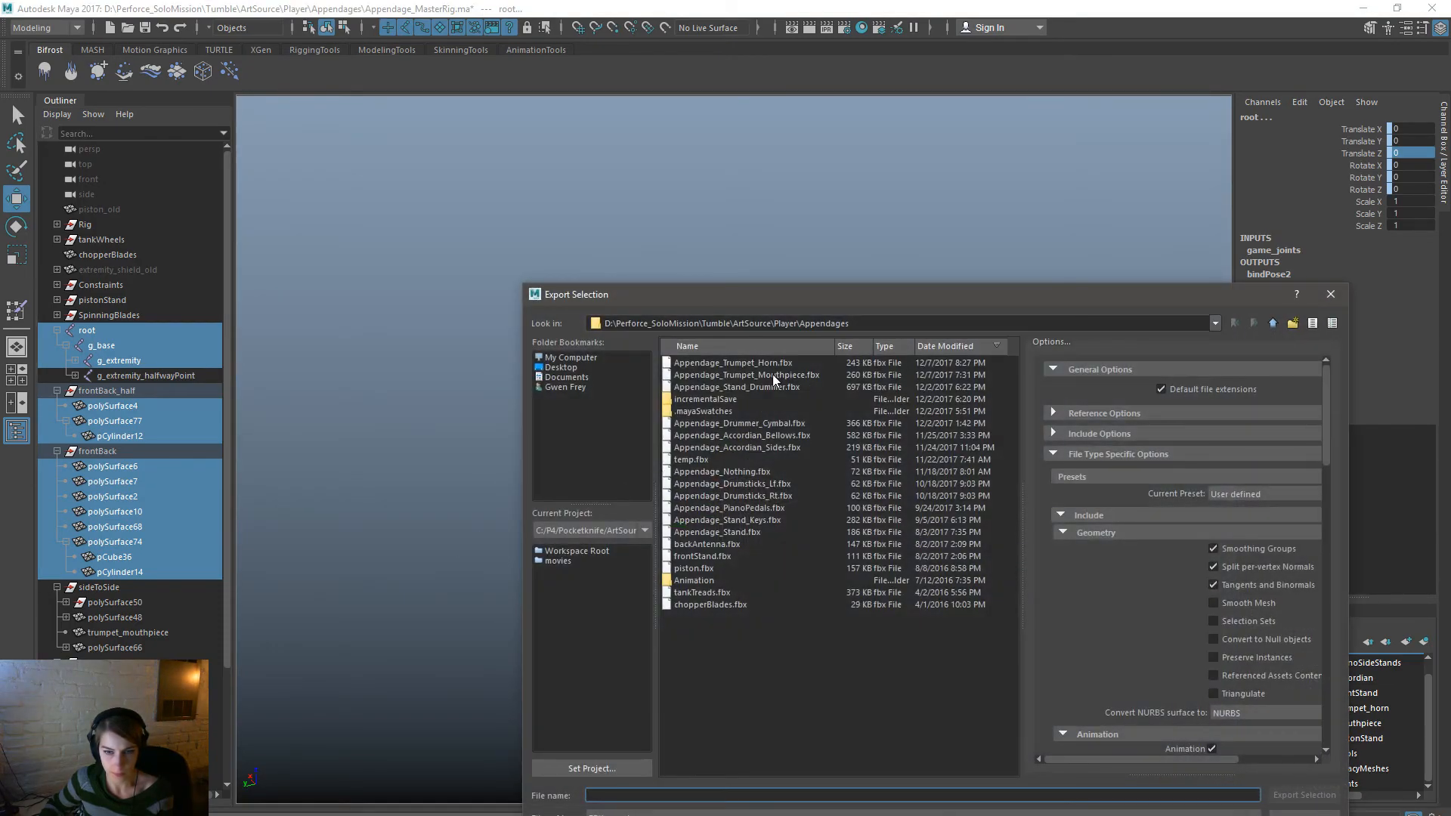
pyautogui.doubleClick(777, 363)
pyautogui.click(904, 587)
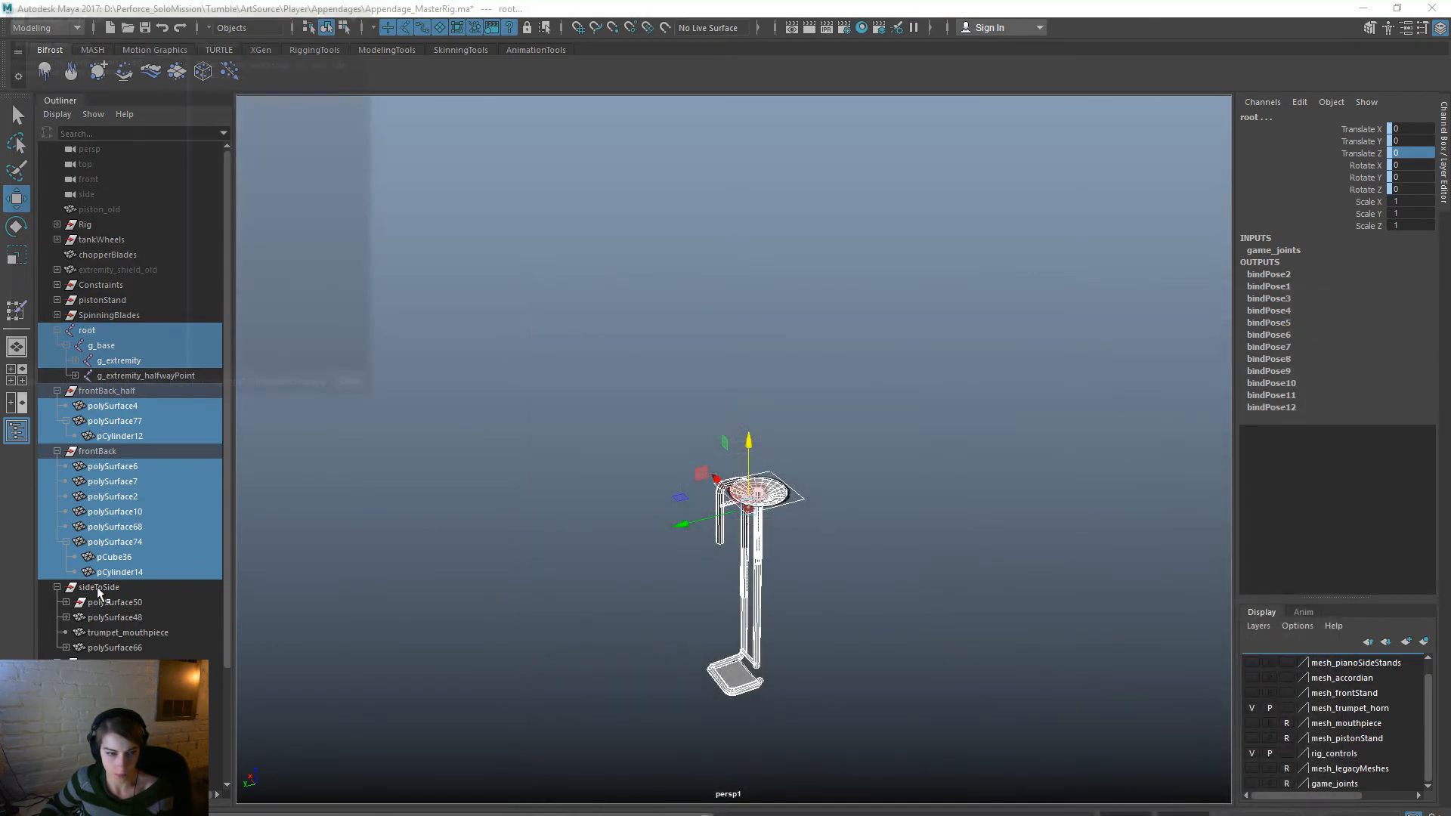
pyautogui.click(357, 389)
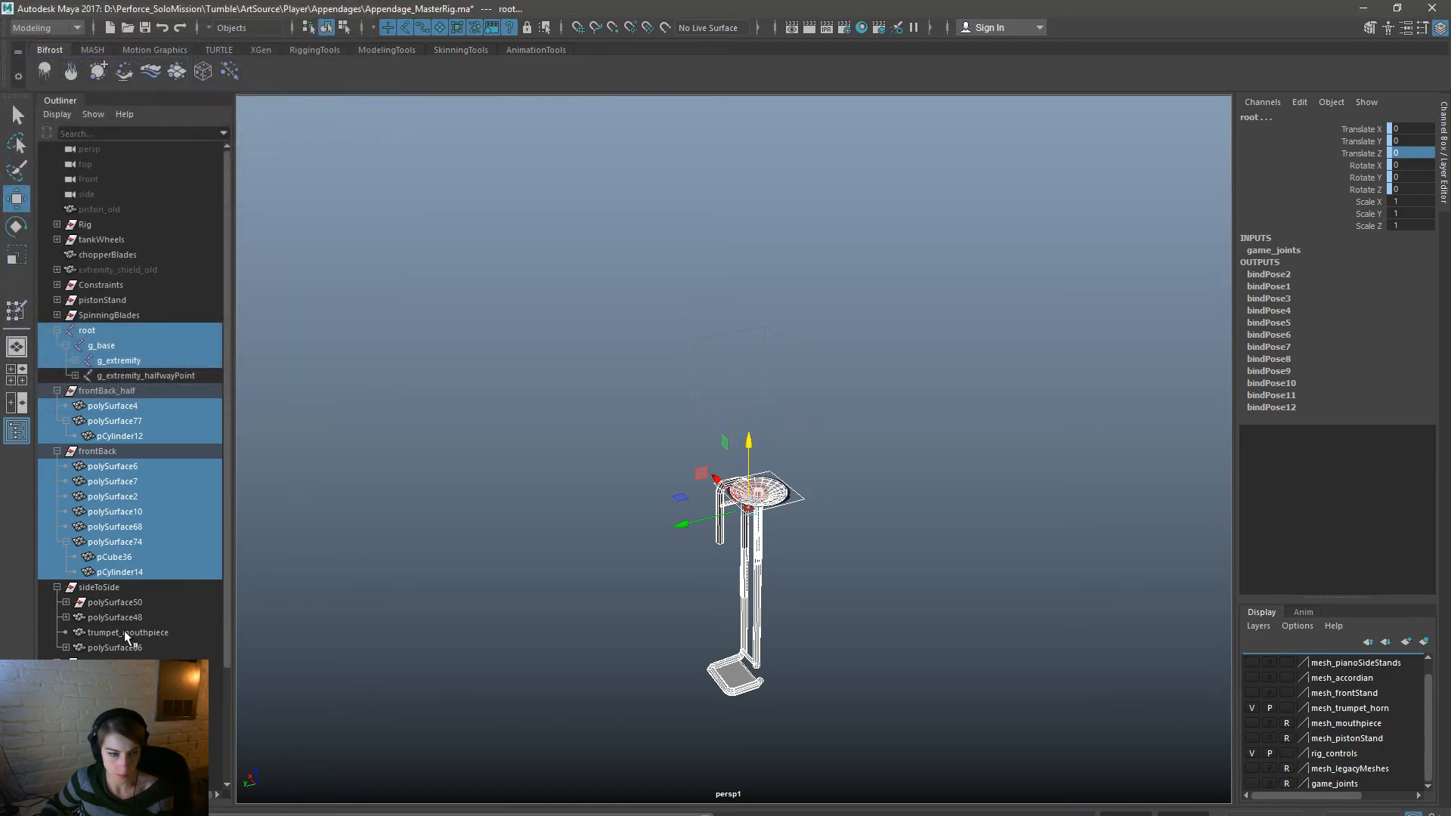
pyautogui.scroll(-3, 104, 647)
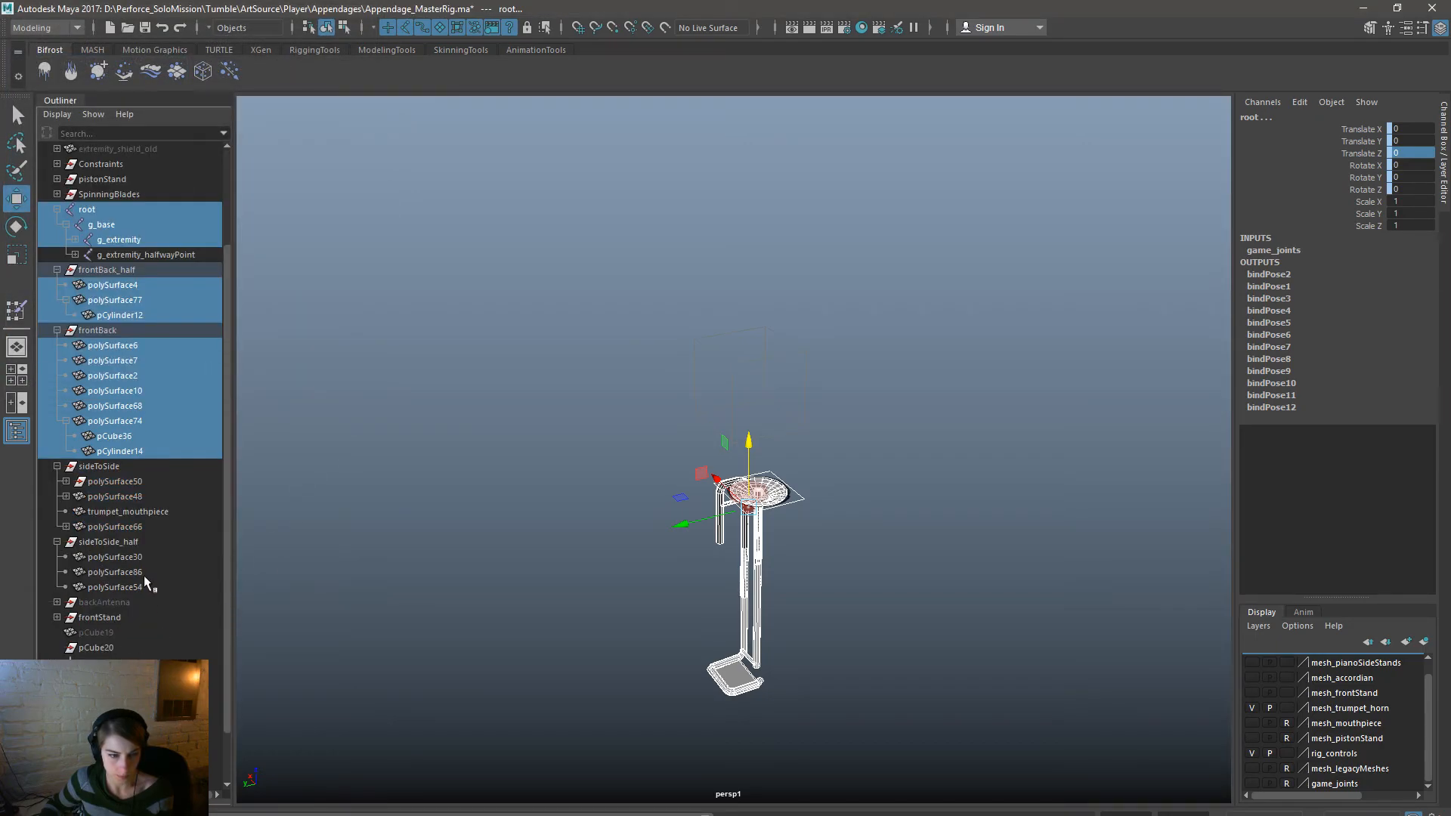
# Select all meshes in sideToSide and sideToSide_half together with the root, g_base and g_extremity joints.
pyautogui.click(142, 587)
pyautogui.keyDown('shift'); pyautogui.click(123, 483); pyautogui.keyUp('shift')
pyautogui.scroll(3, 135, 506)
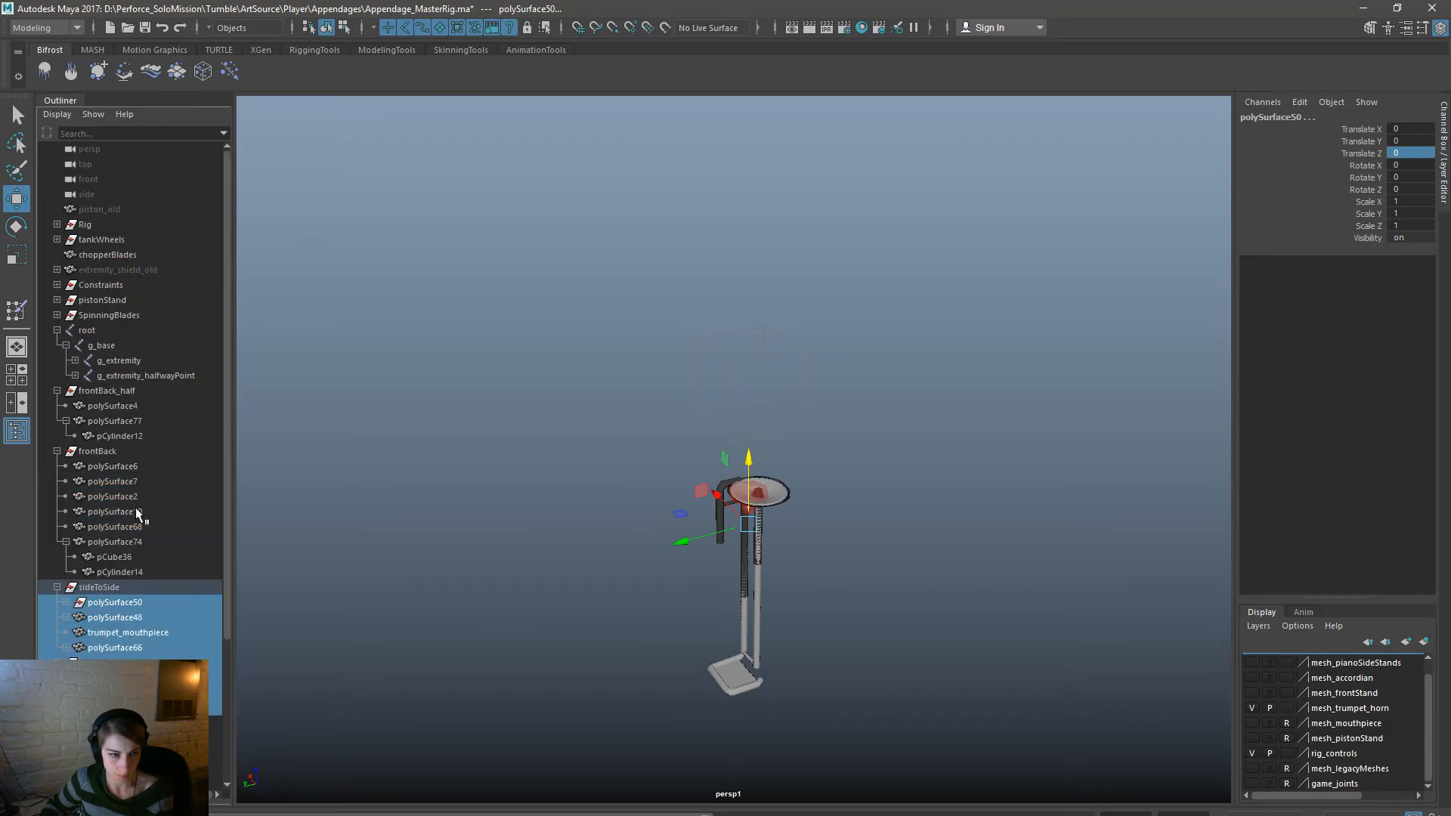
pyautogui.keyDown('ctrl'); pyautogui.click(119, 360); pyautogui.keyUp('ctrl')
pyautogui.keyDown('shift'); pyautogui.click(133, 333); pyautogui.keyUp('shift')
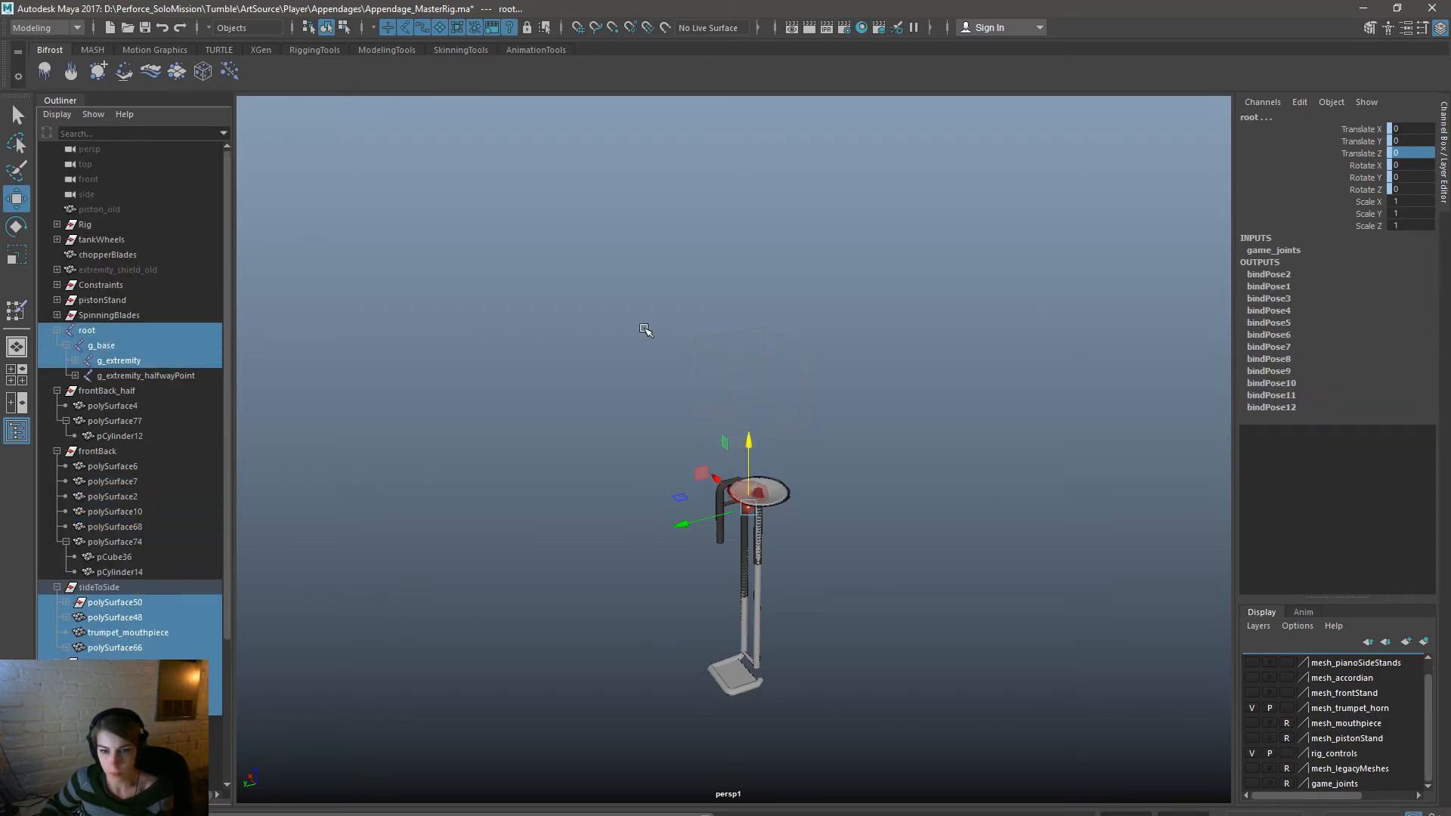
# Export the selection to the Player Appendages folder, replacing Appendage_Trumpet_Mouthpiece.fbx, and dismiss the export report.
pyautogui.press('space')
pyautogui.click(492, 274)
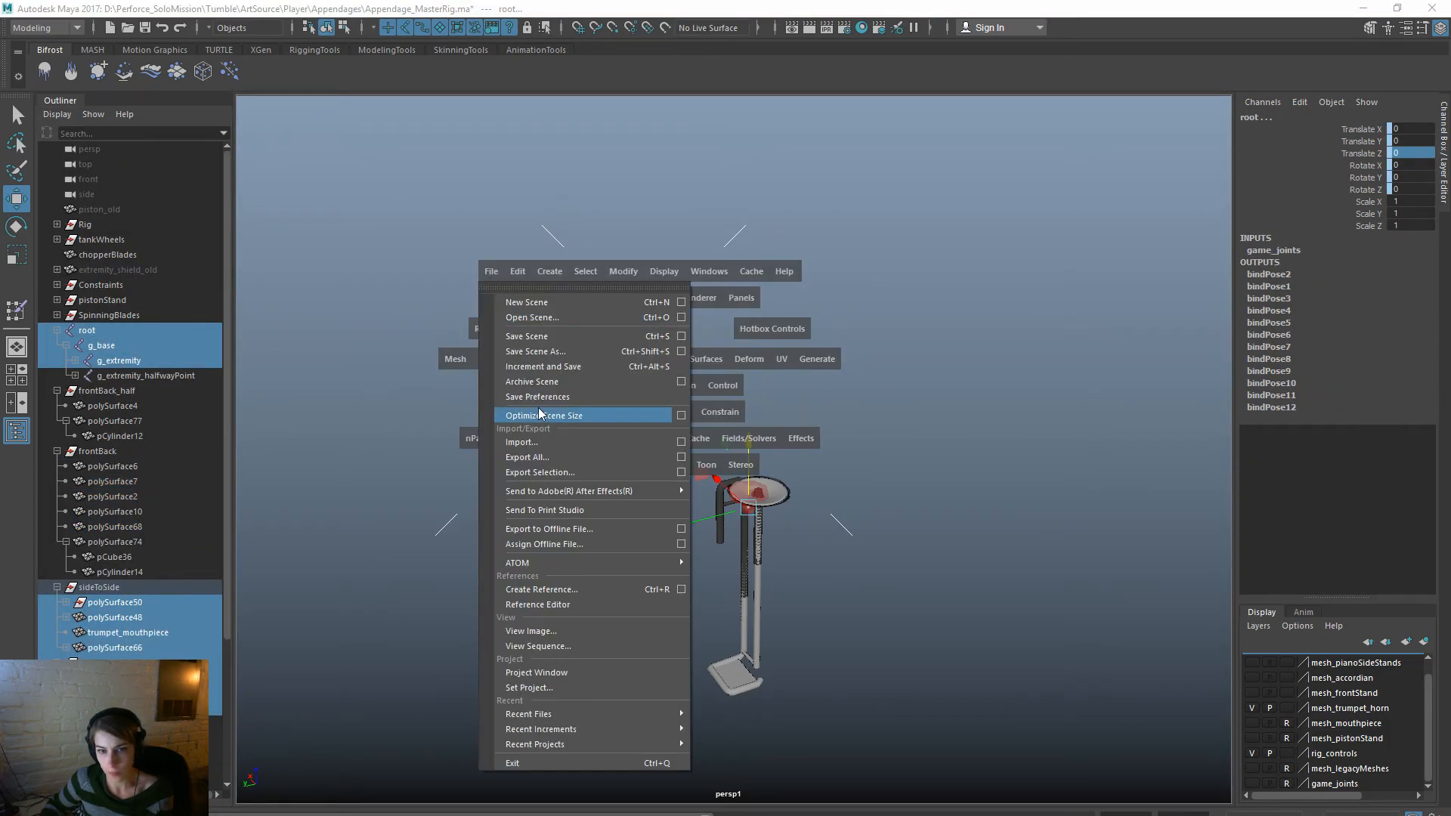
pyautogui.click(565, 471)
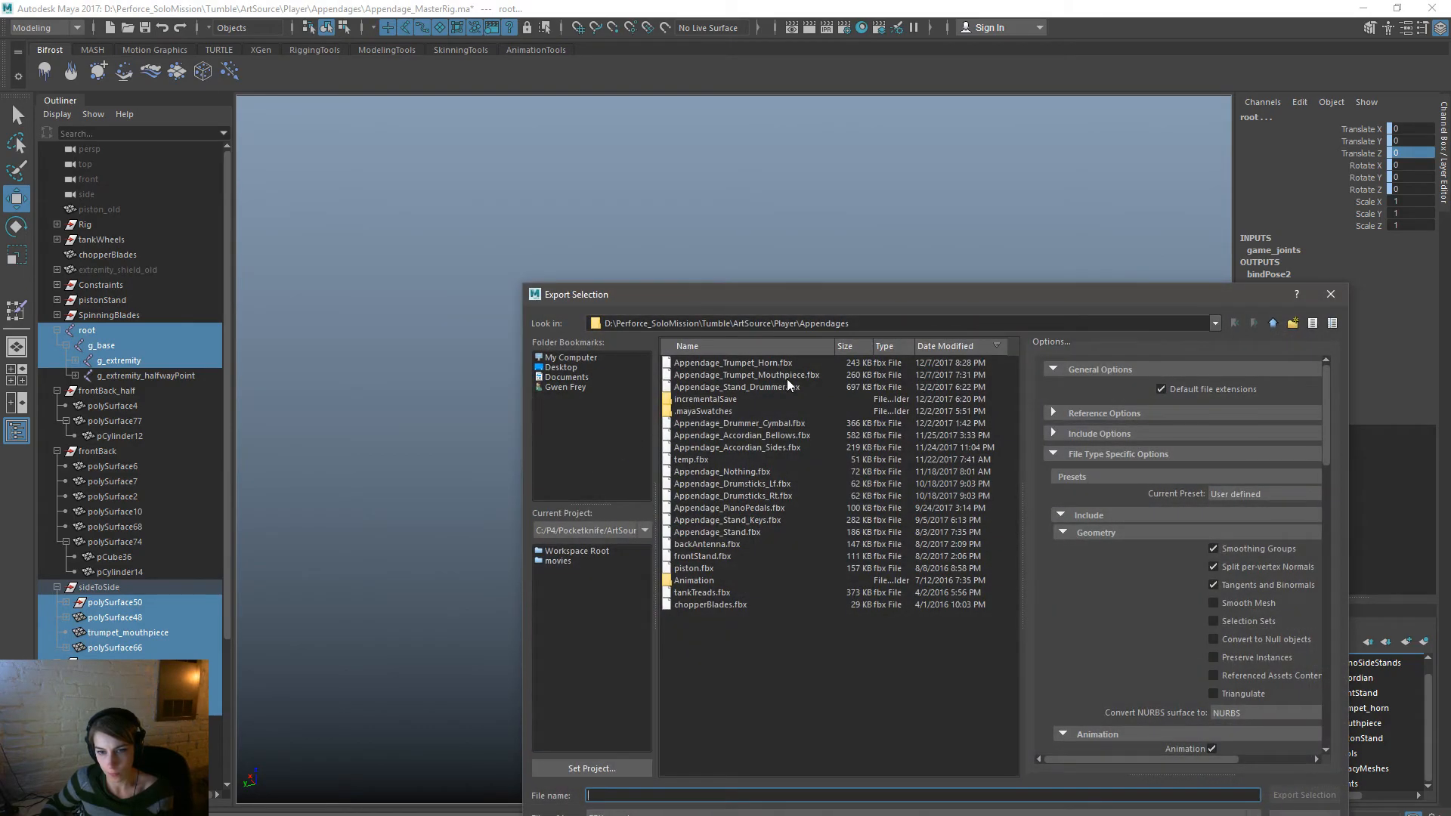
pyautogui.doubleClick(819, 375)
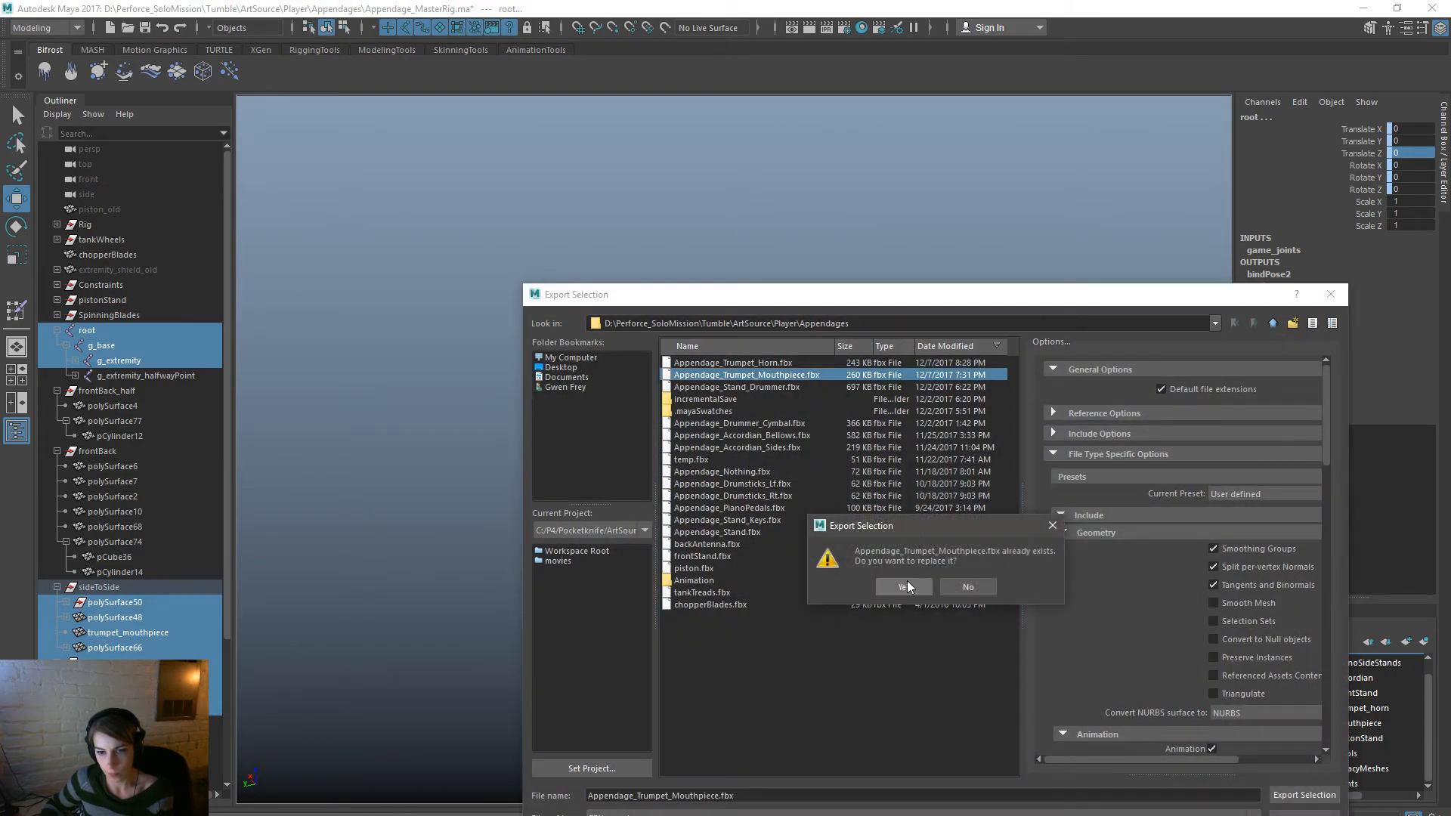
pyautogui.click(908, 578)
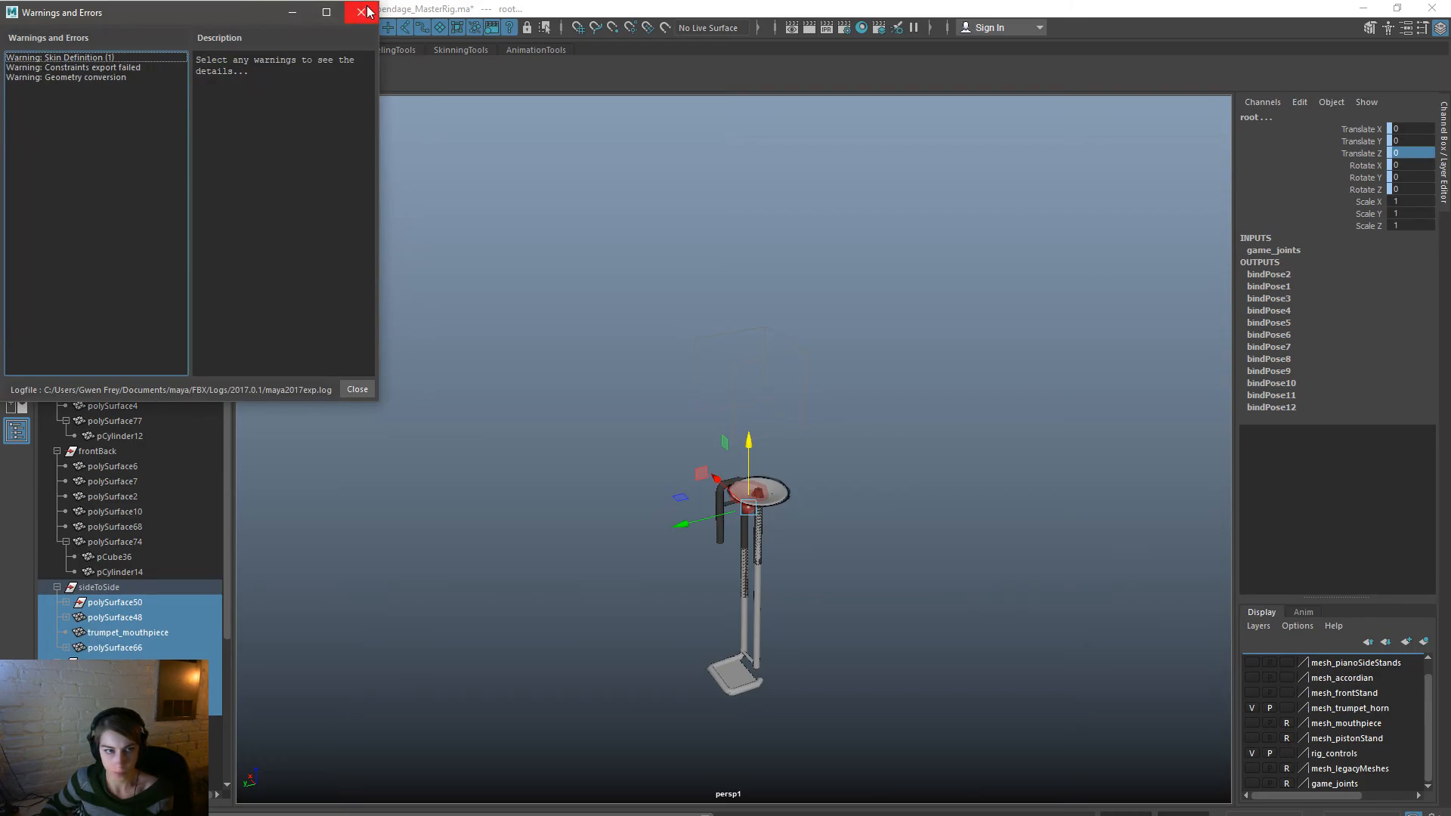
pyautogui.click(361, 11)
# Switch to Unreal Editor, collapse the Materials folder and open Player/Appendages/Art/Meshes.
pyautogui.hotkey('alt', 'Tab')
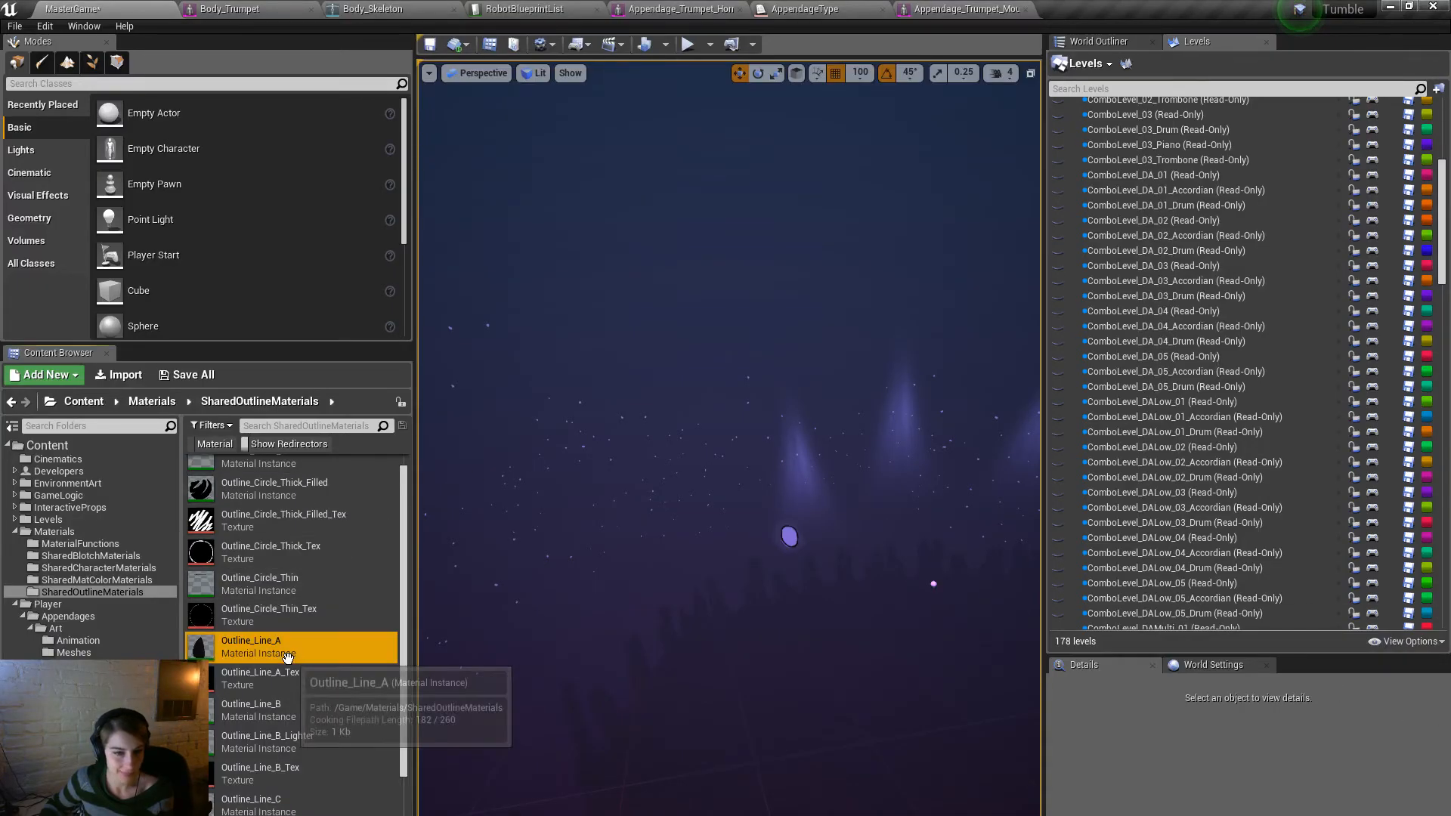
pyautogui.click(287, 659)
pyautogui.click(15, 531)
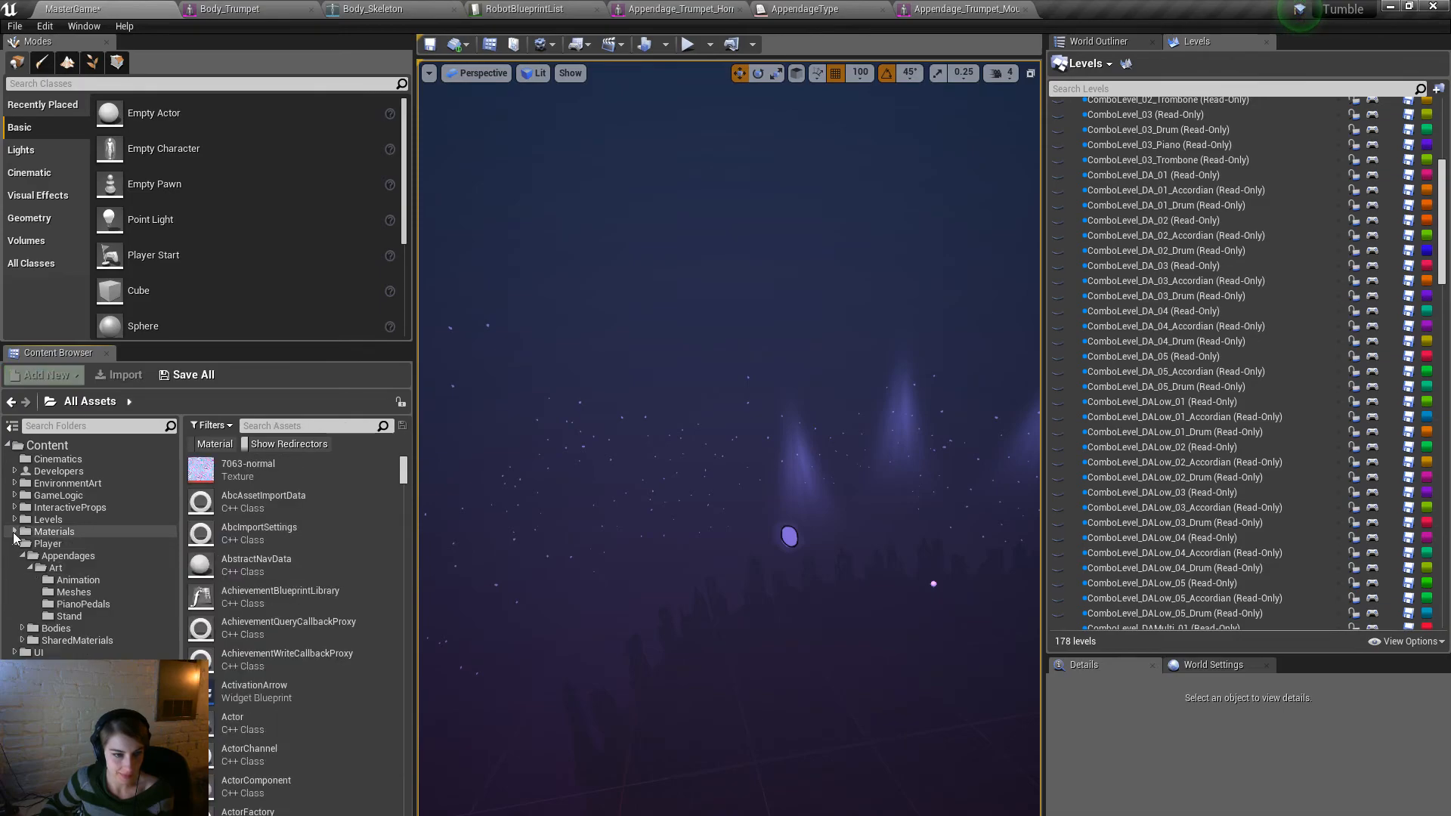
pyautogui.click(83, 584)
pyautogui.click(106, 592)
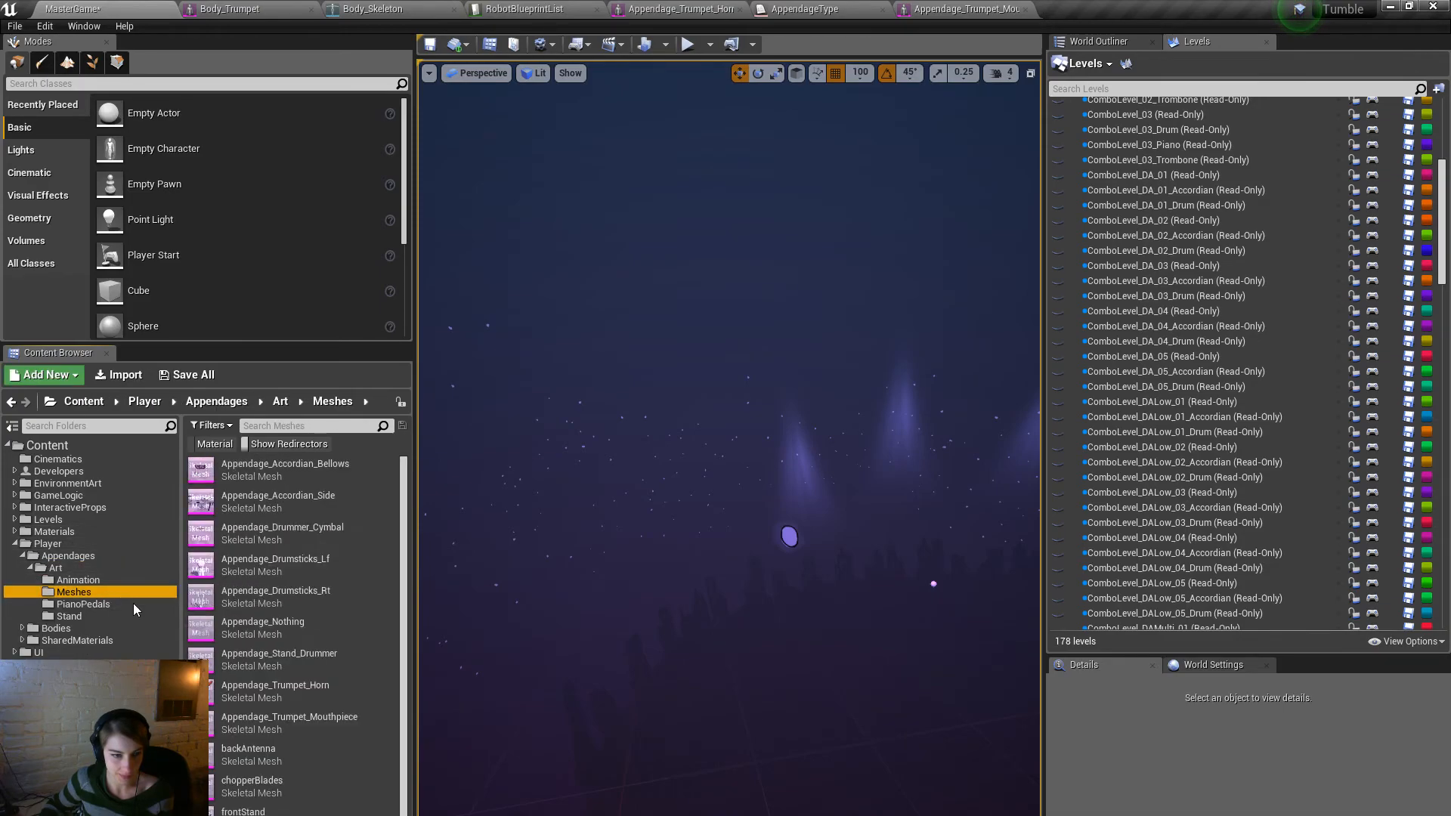
pyautogui.scroll(-1, 353, 701)
pyautogui.scroll(1, 353, 702)
# Reimport Appendage_Trumpet_Horn and Appendage_Trumpet_Mouthpiece, and save both, checking out the mouthpiece mesh.
pyautogui.click(356, 688)
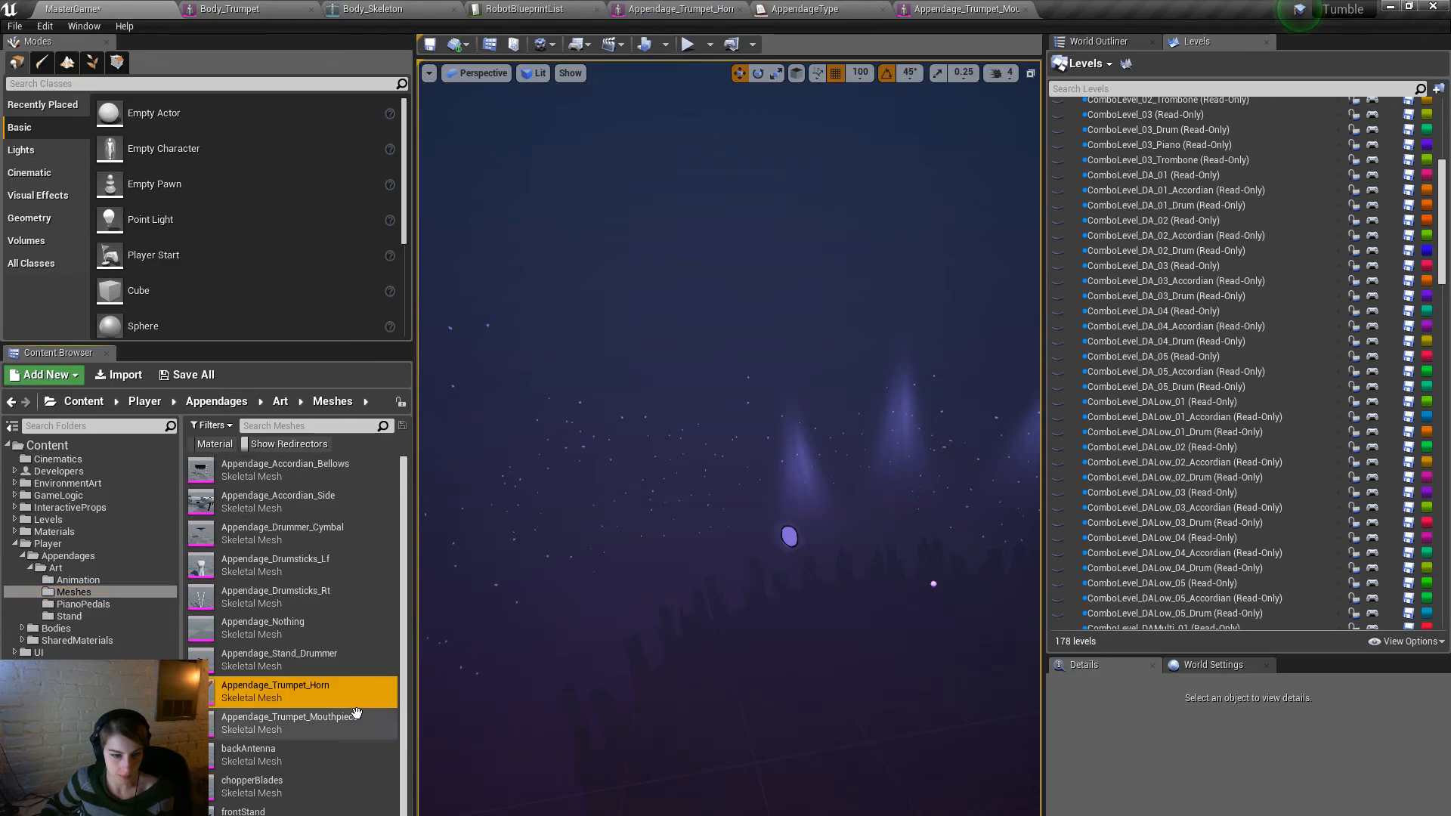
pyautogui.keyDown('ctrl'); pyautogui.click(359, 717); pyautogui.keyUp('ctrl')
pyautogui.rightClick(360, 716)
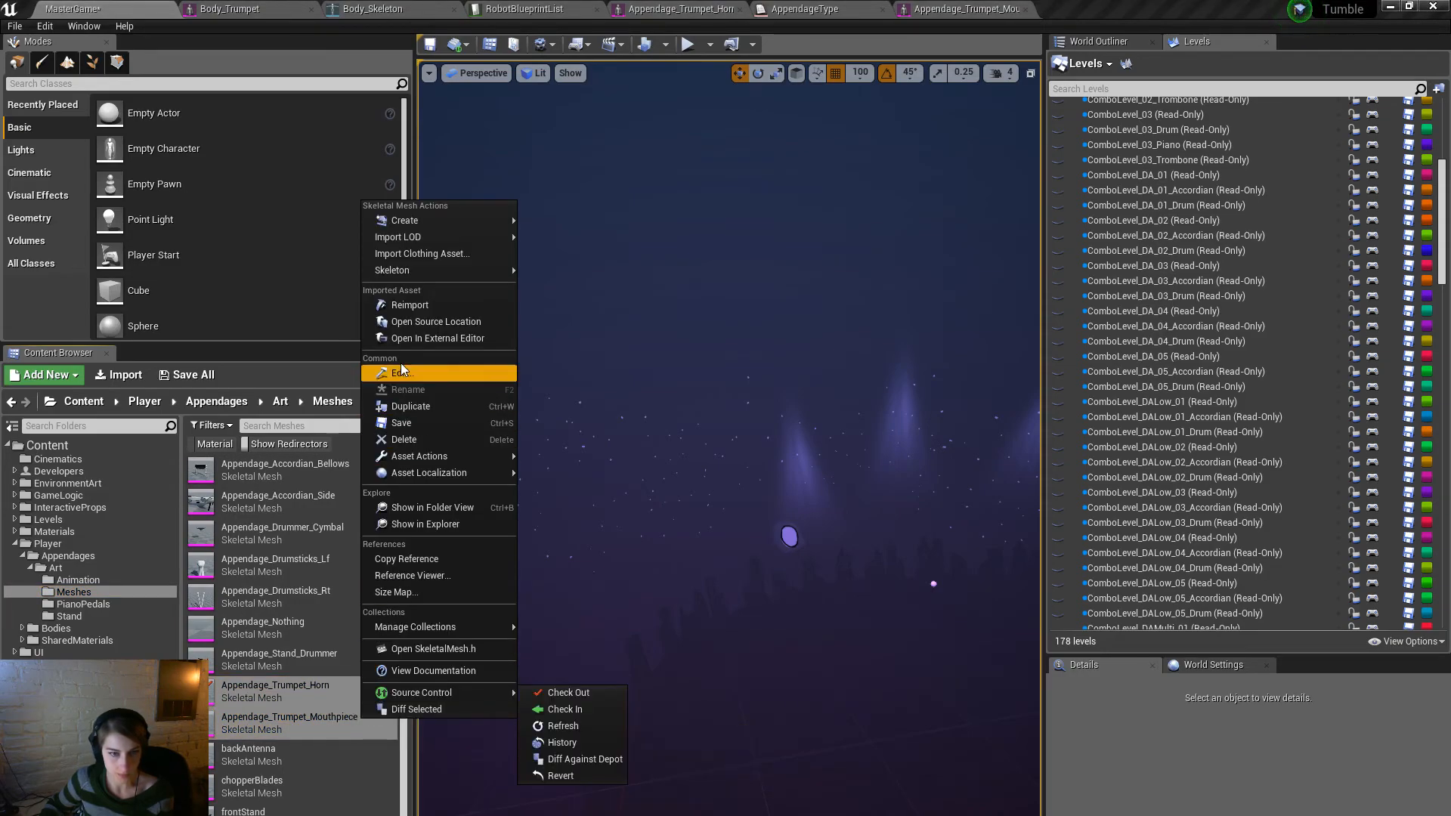
pyautogui.click(415, 305)
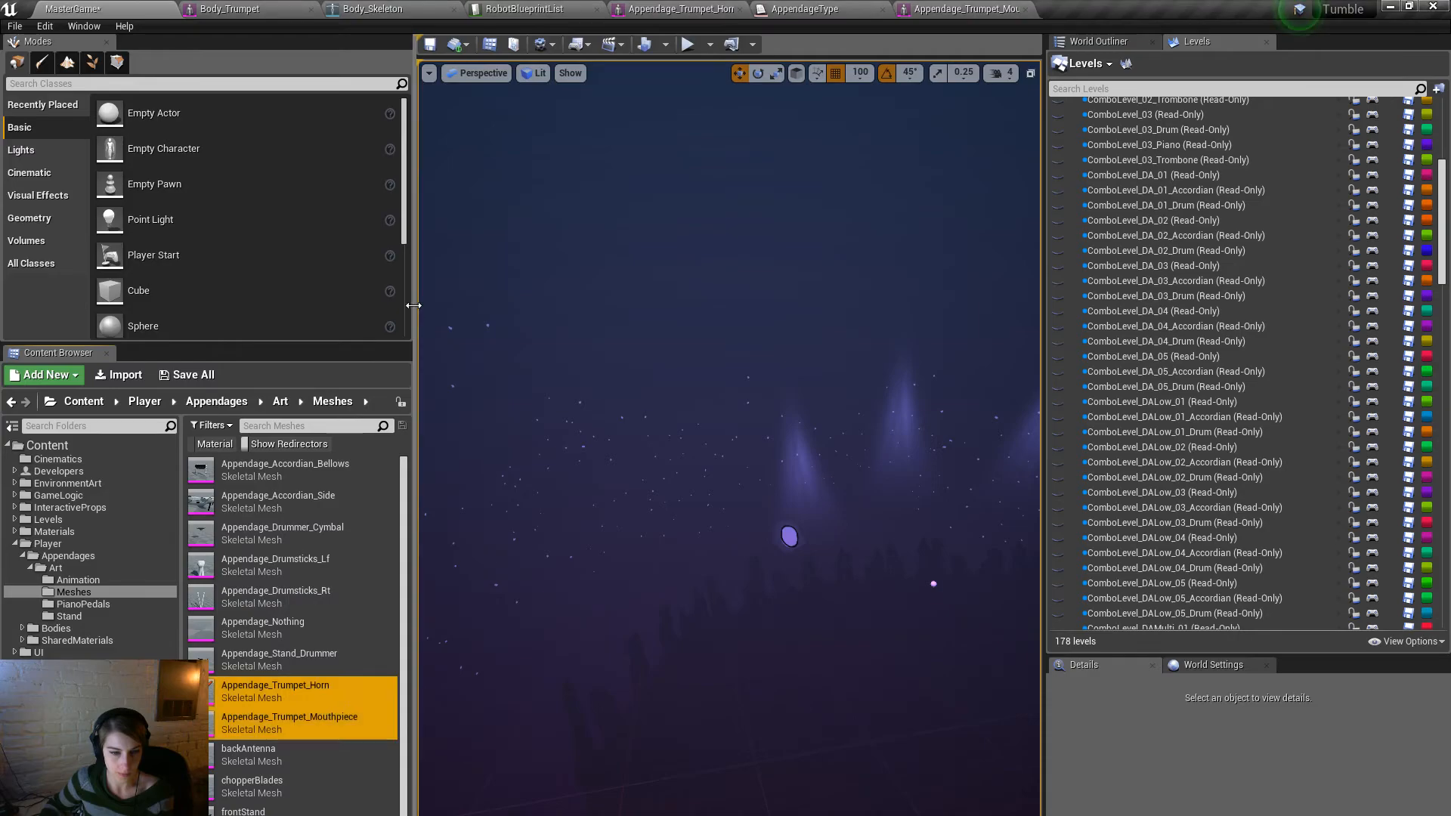
pyautogui.rightClick(355, 689)
pyautogui.click(411, 404)
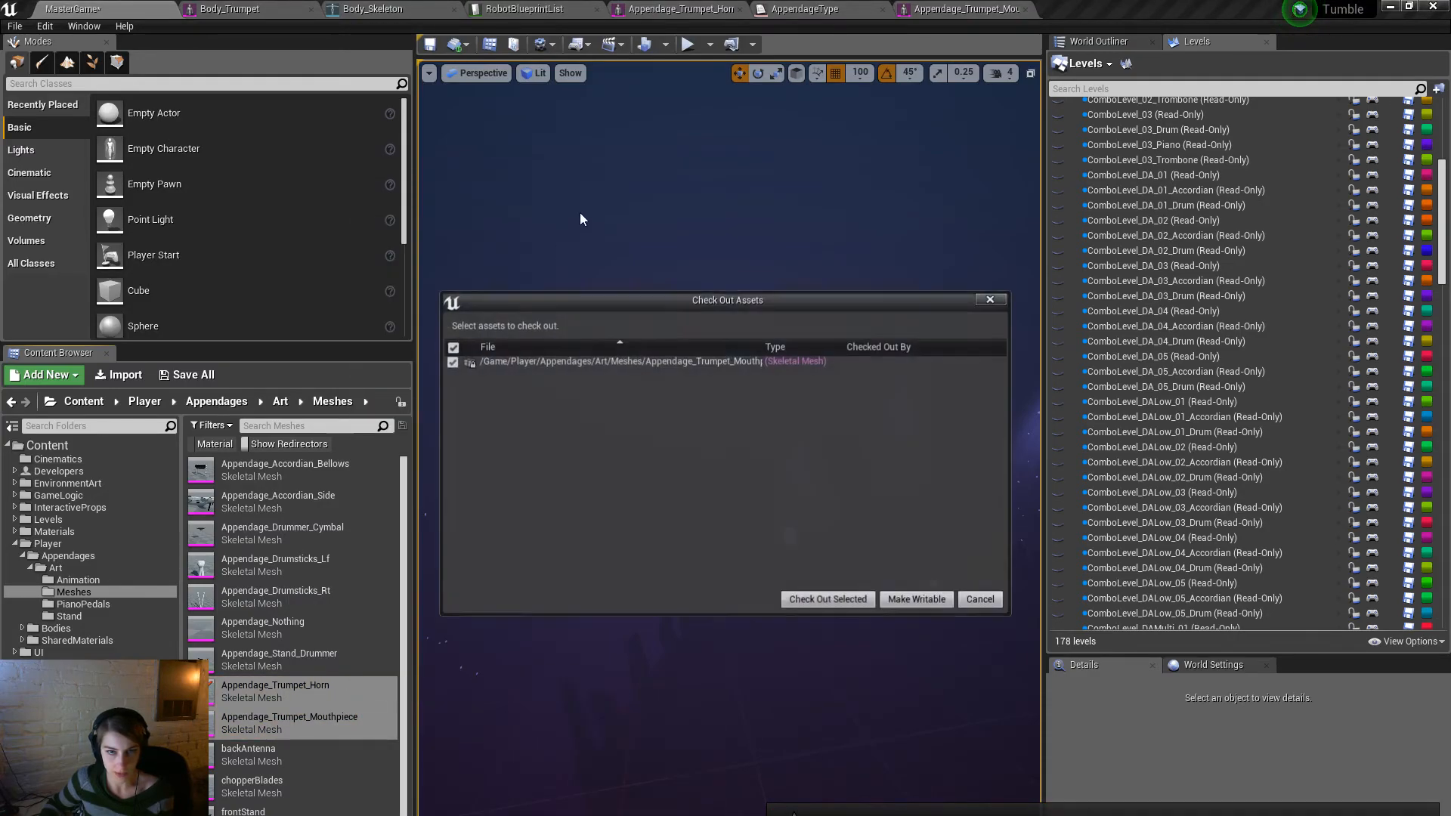
pyautogui.click(845, 604)
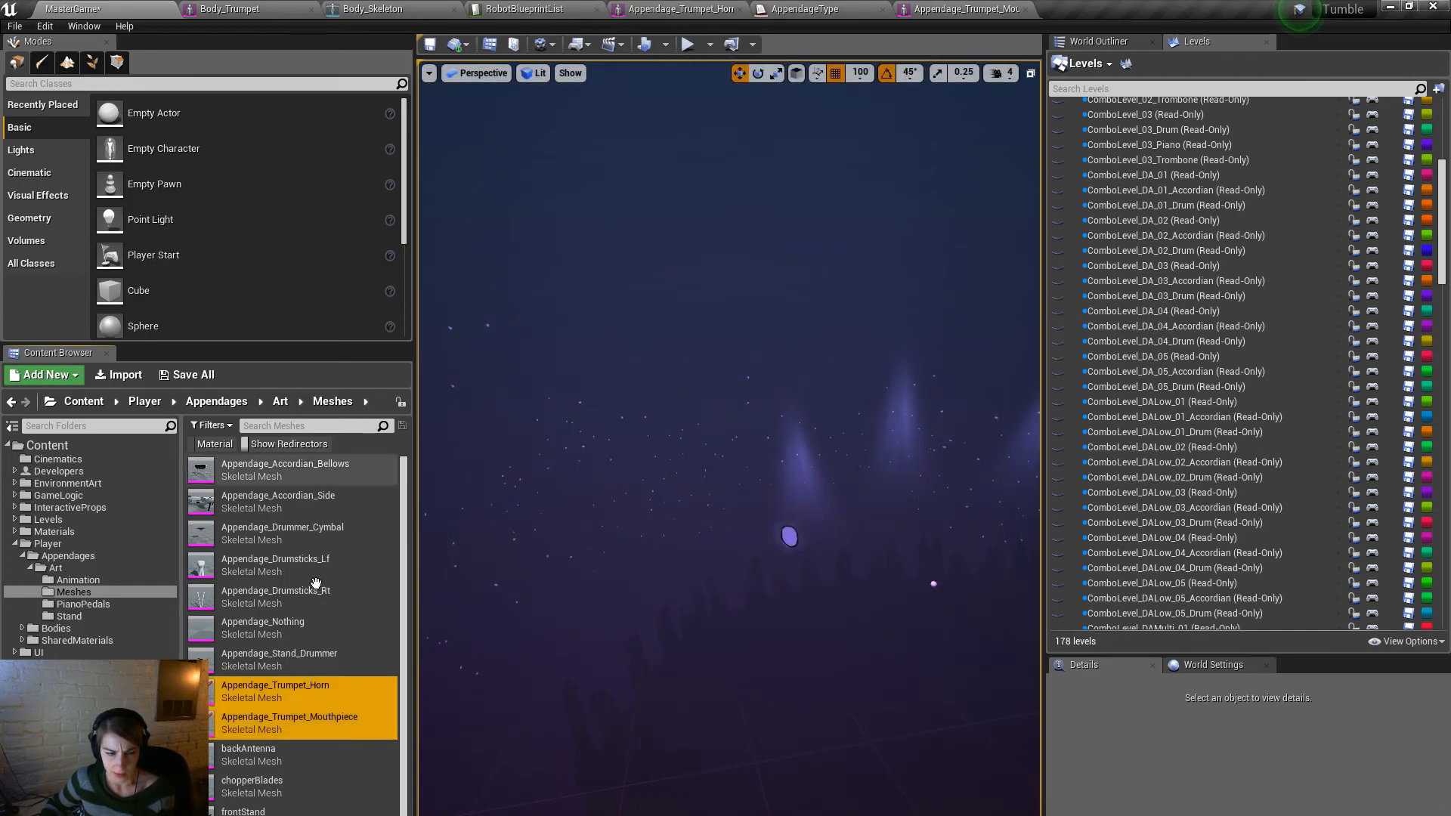
# Open the Appendage_Trumpet_Horn and Appendage_Trumpet_Mouthpiece skeletal meshes to inspect the reimported geometry.
pyautogui.click(253, 686)
pyautogui.doubleClick(254, 686)
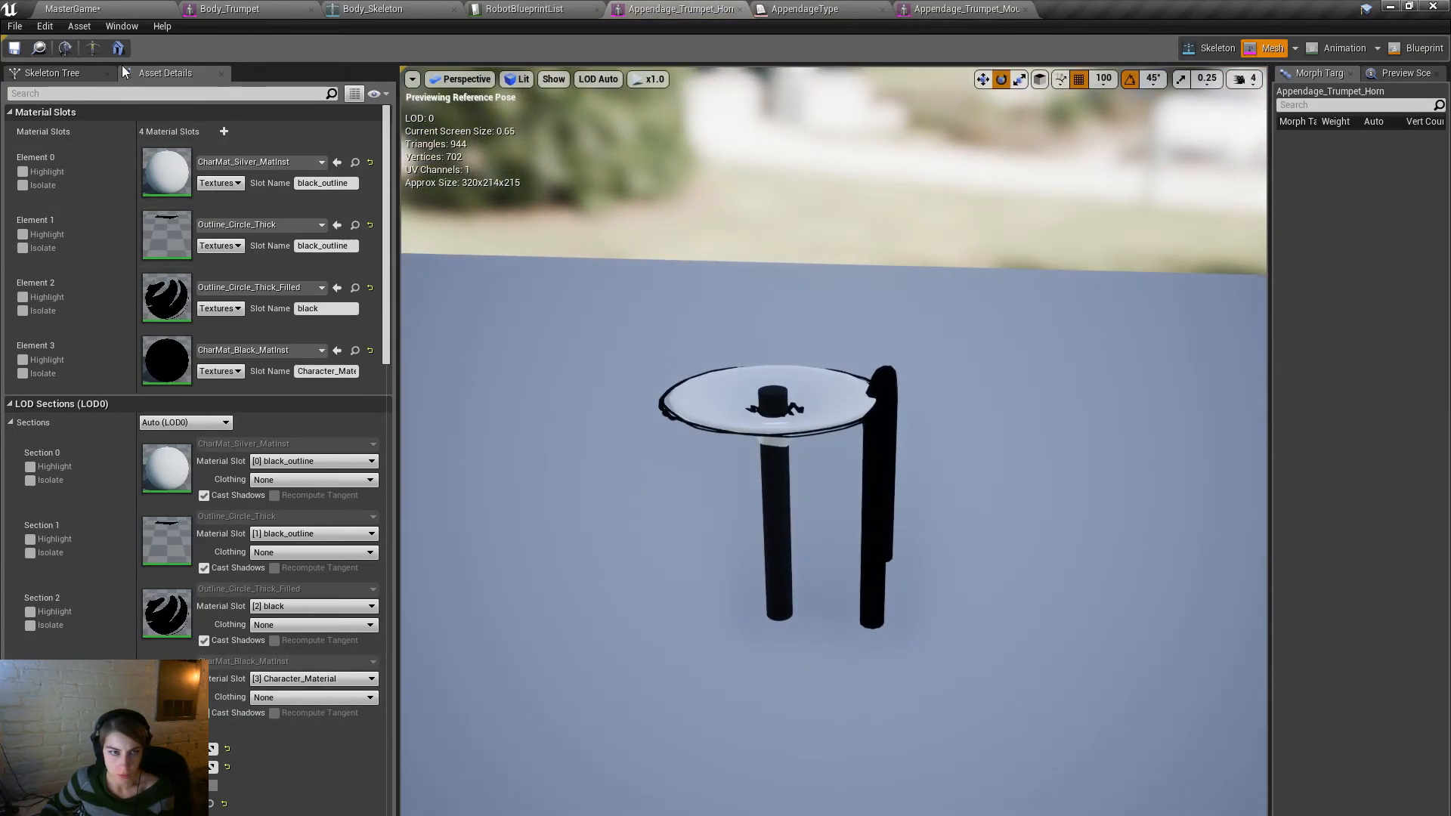
pyautogui.click(72, 9)
pyautogui.doubleClick(241, 725)
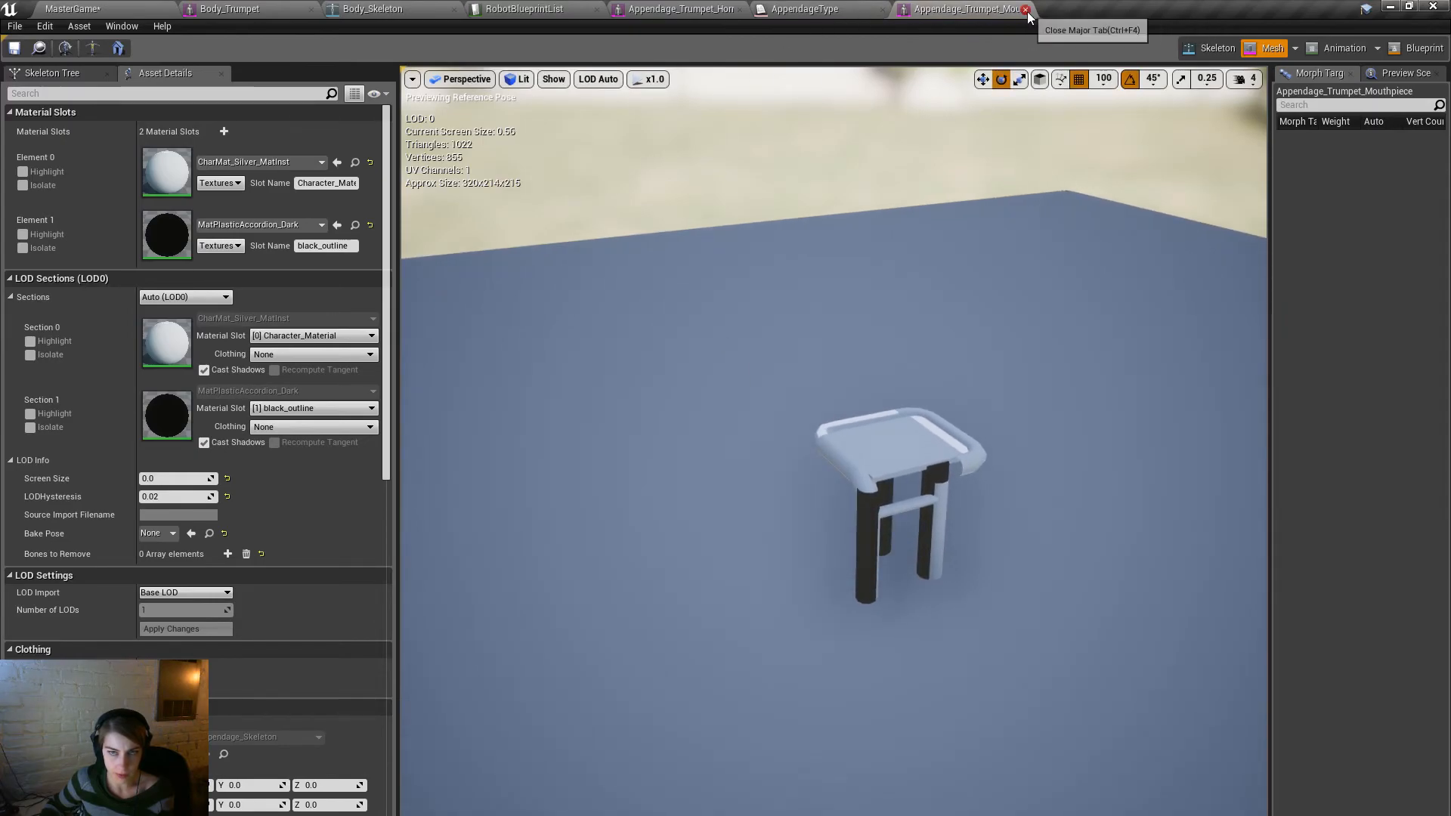
# Return to the MasterGame level, play it full screen and start the first Trombone puzzle.
pyautogui.click(72, 8)
pyautogui.click(689, 44)
pyautogui.click(829, 515)
pyautogui.press('F11')
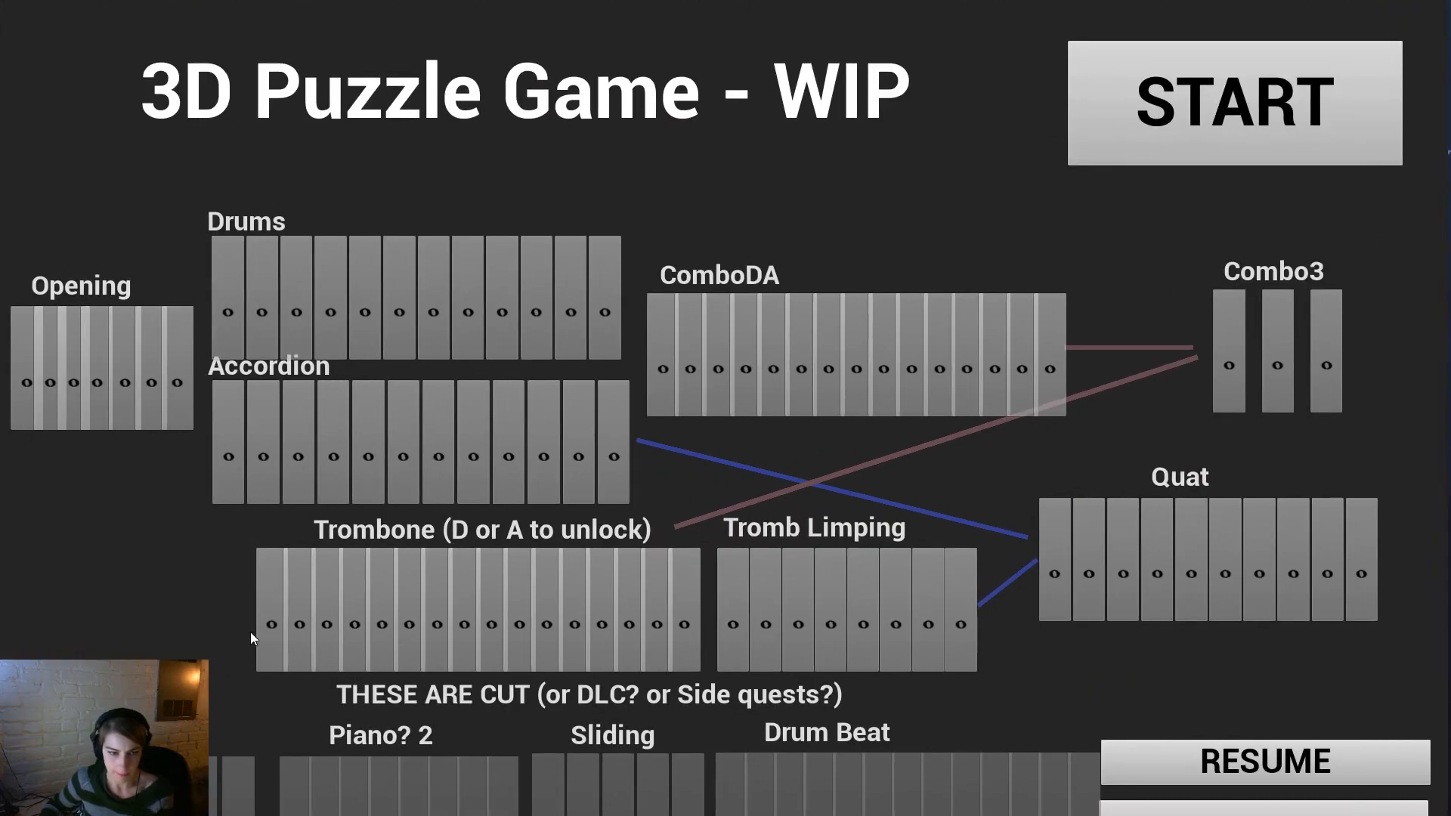
pyautogui.click(264, 638)
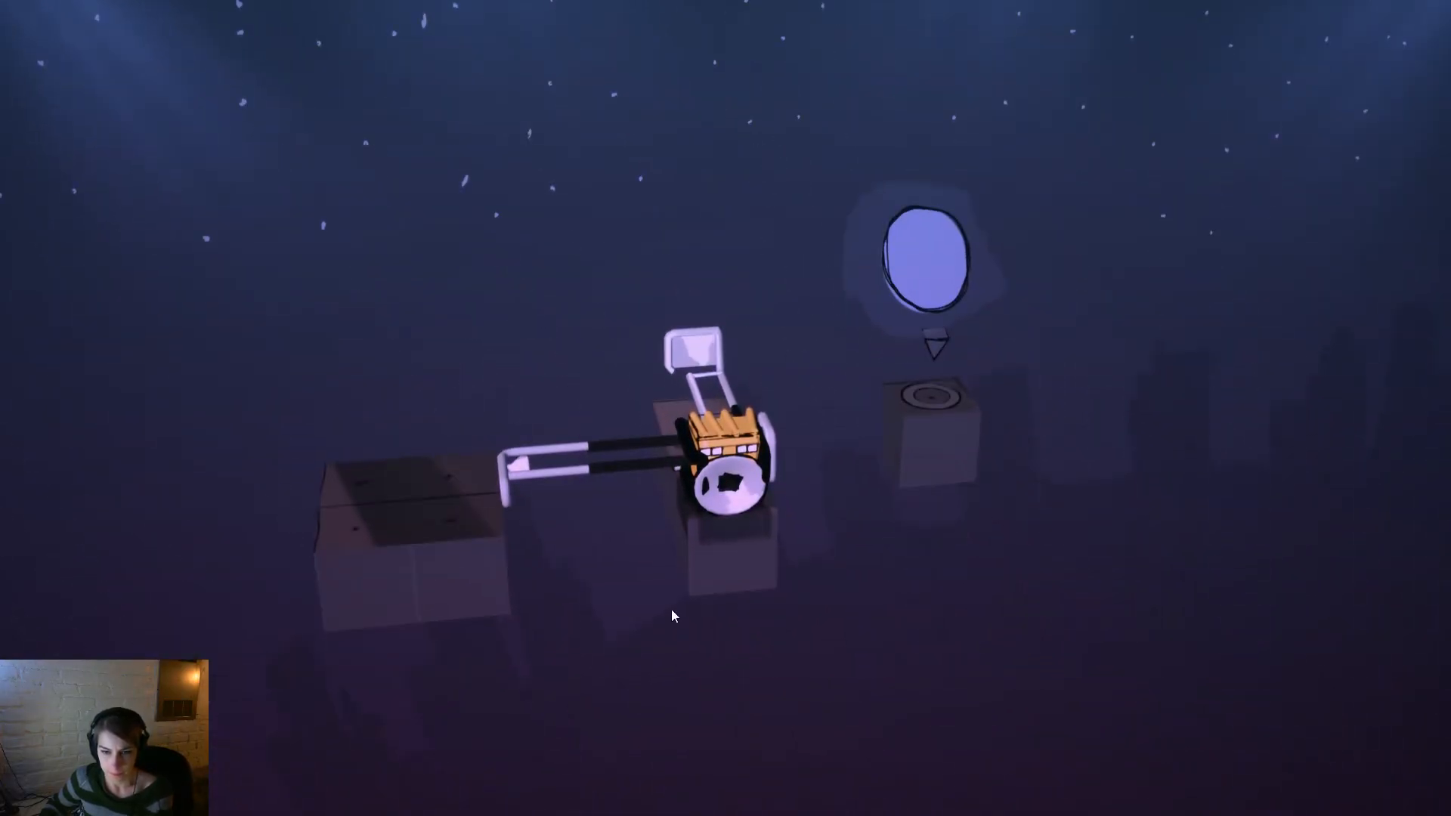
# Tumble the trumpet robot from the middle platform to the adjacent platform, examining its extended and retracted appendages.
pyautogui.click(623, 487)
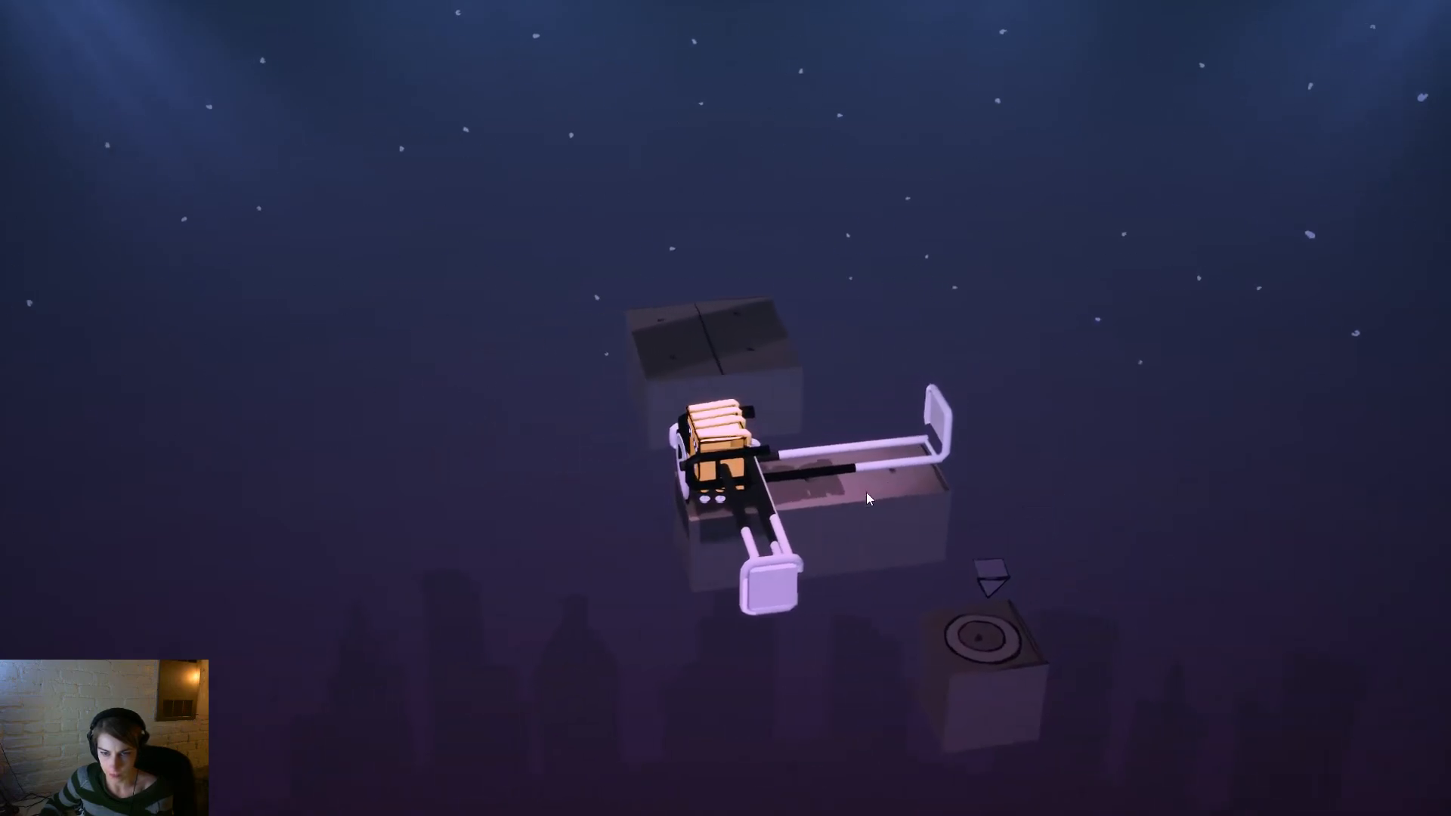
pyautogui.moveTo(887, 483); pyautogui.dragTo(1191, 484)
pyautogui.click(704, 340)
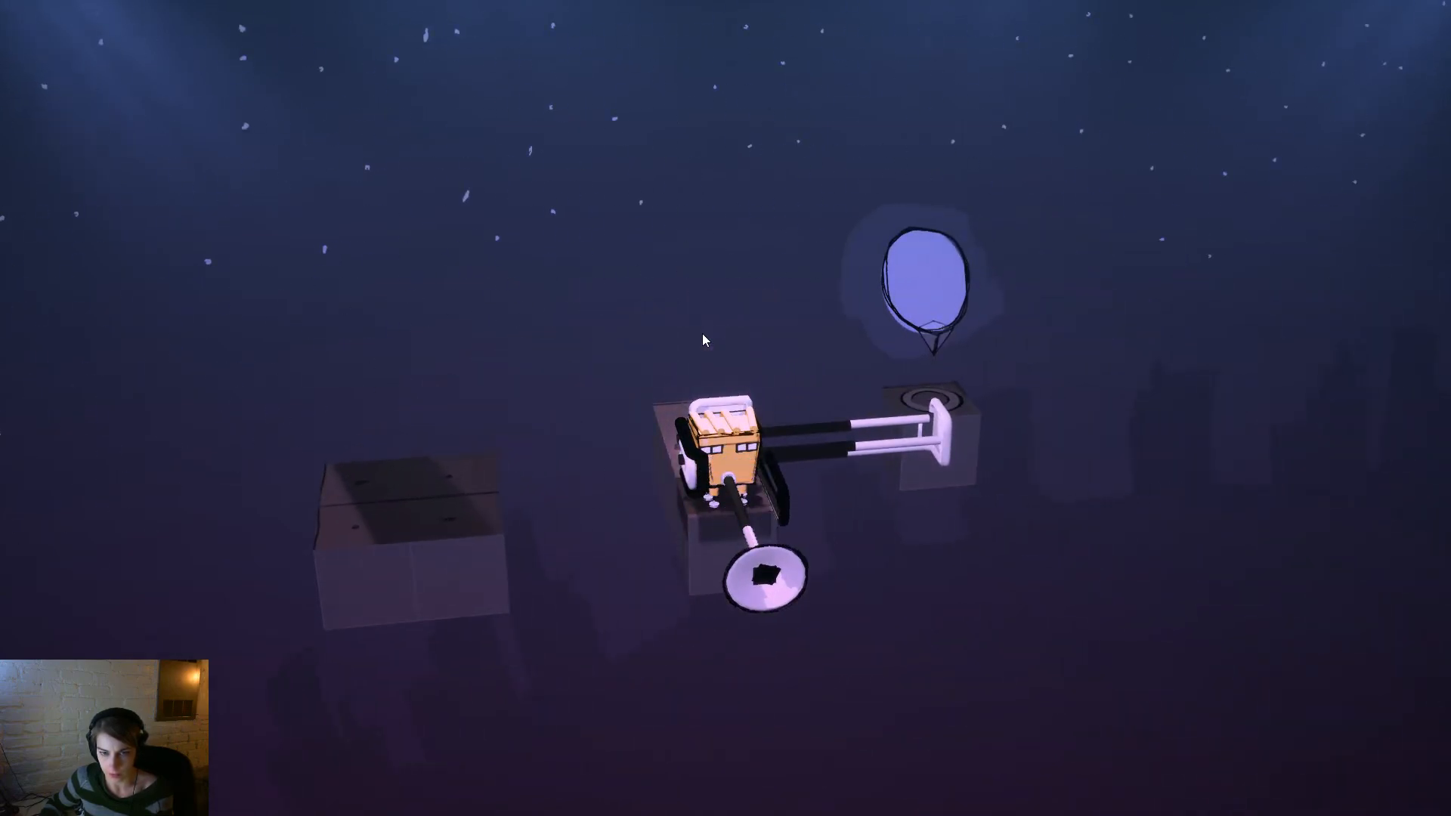
pyautogui.click(782, 657)
pyautogui.click(642, 324)
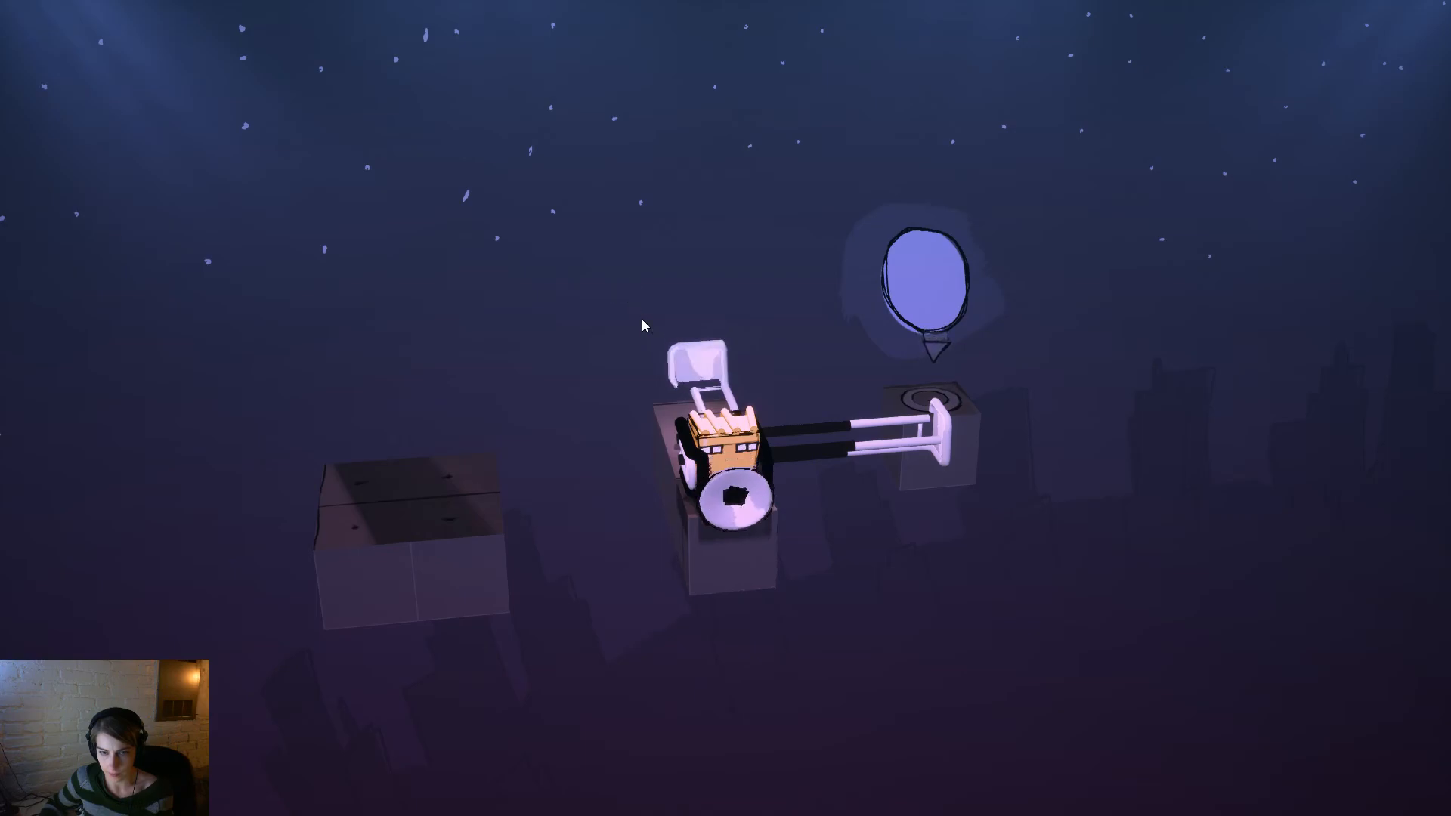
pyautogui.moveTo(683, 350); pyautogui.dragTo(982, 586)
pyautogui.press('w')
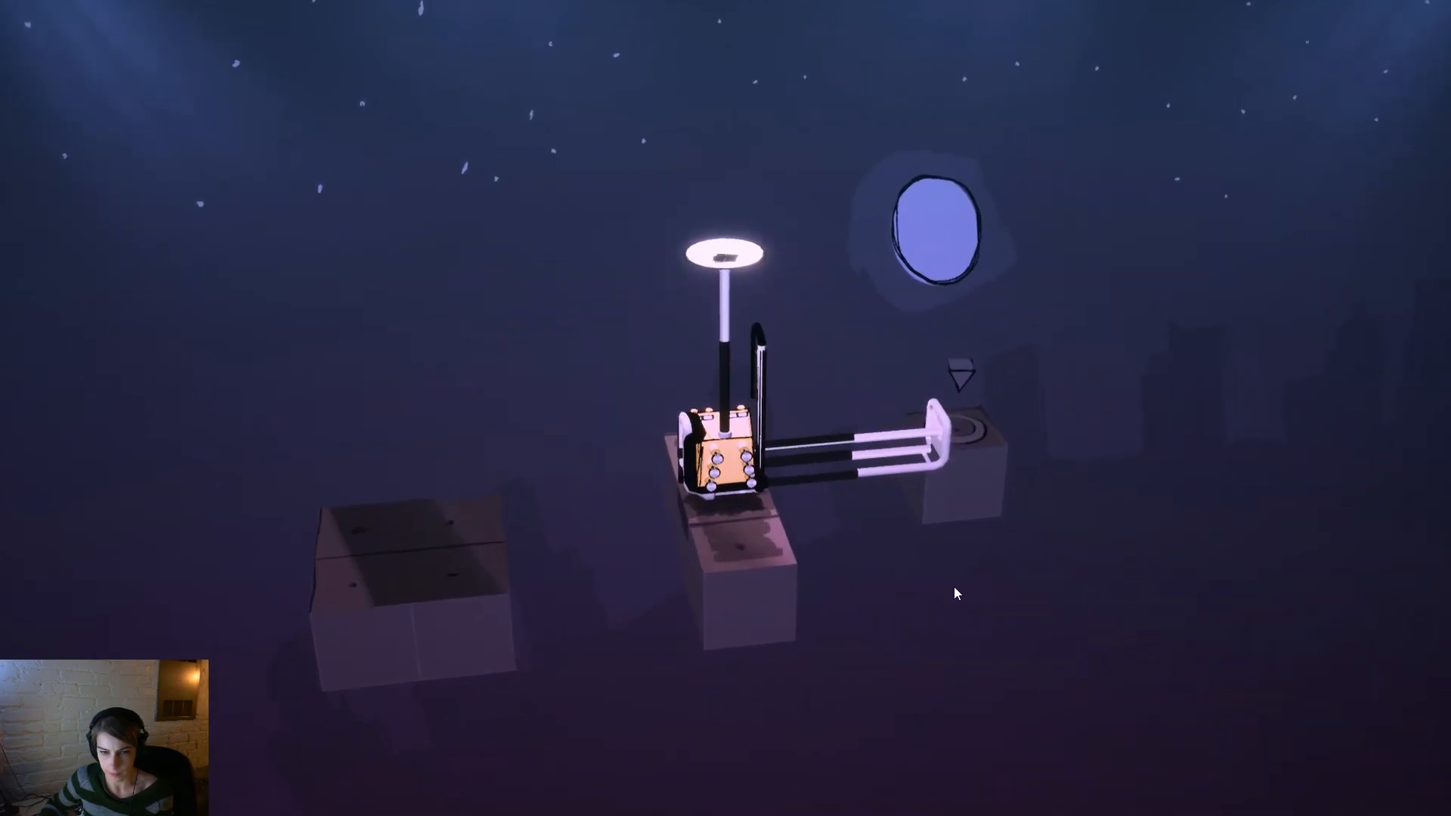
pyautogui.click(745, 311)
pyautogui.moveTo(995, 706); pyautogui.dragTo(1146, 721)
pyautogui.click(964, 425)
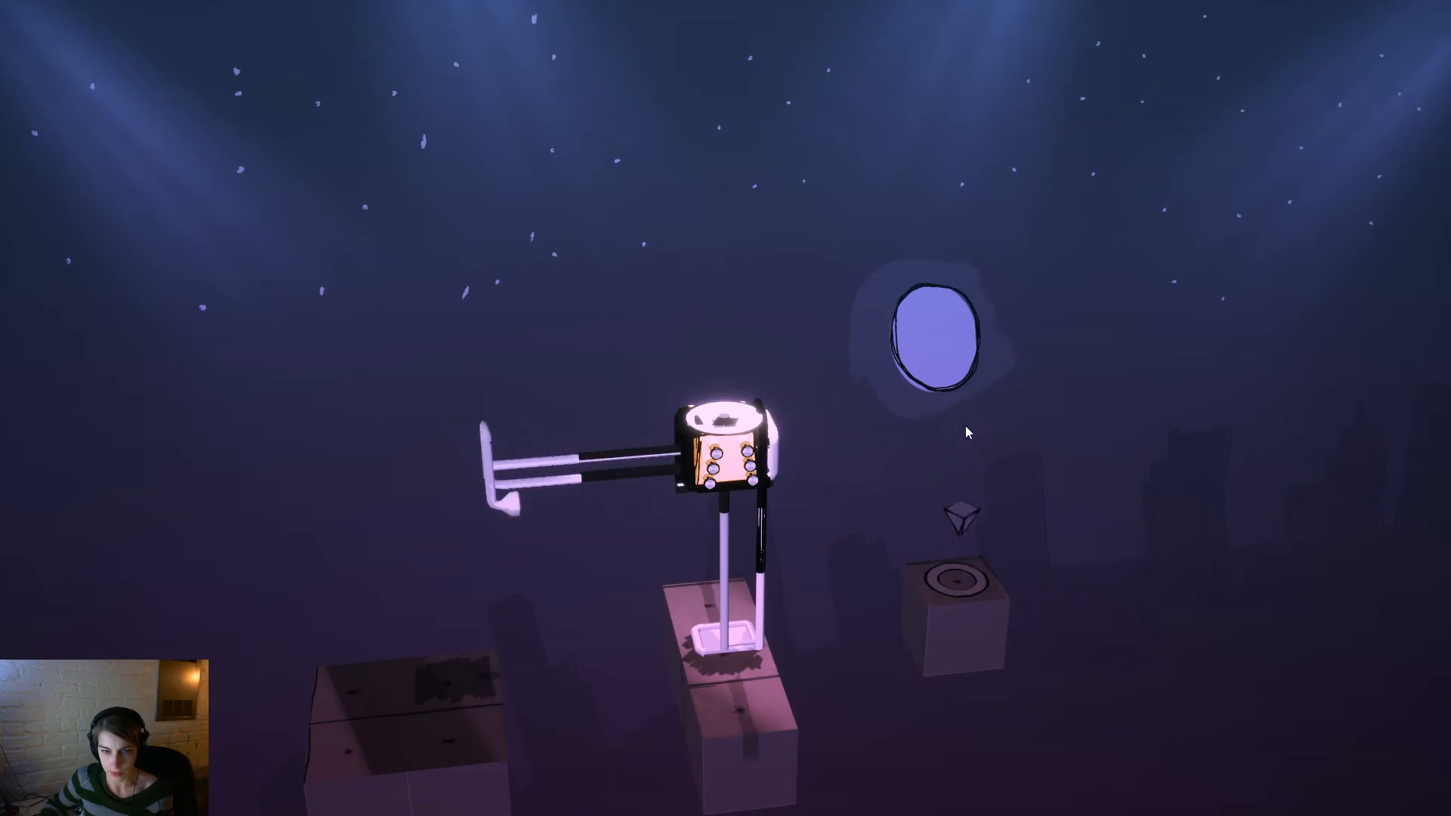
pyautogui.press('w')
pyautogui.click(728, 264)
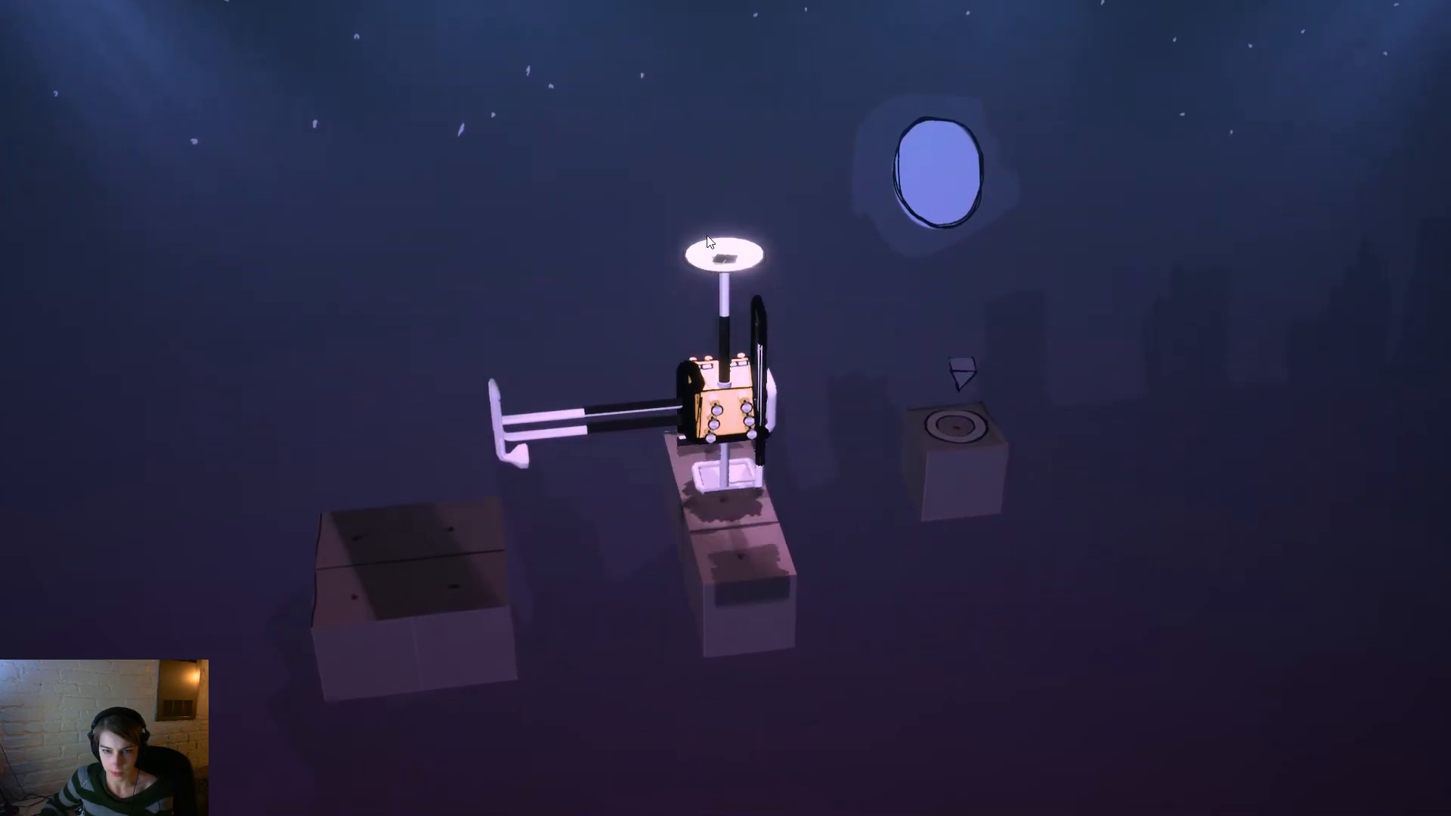
pyautogui.click(481, 490)
pyautogui.press('a')
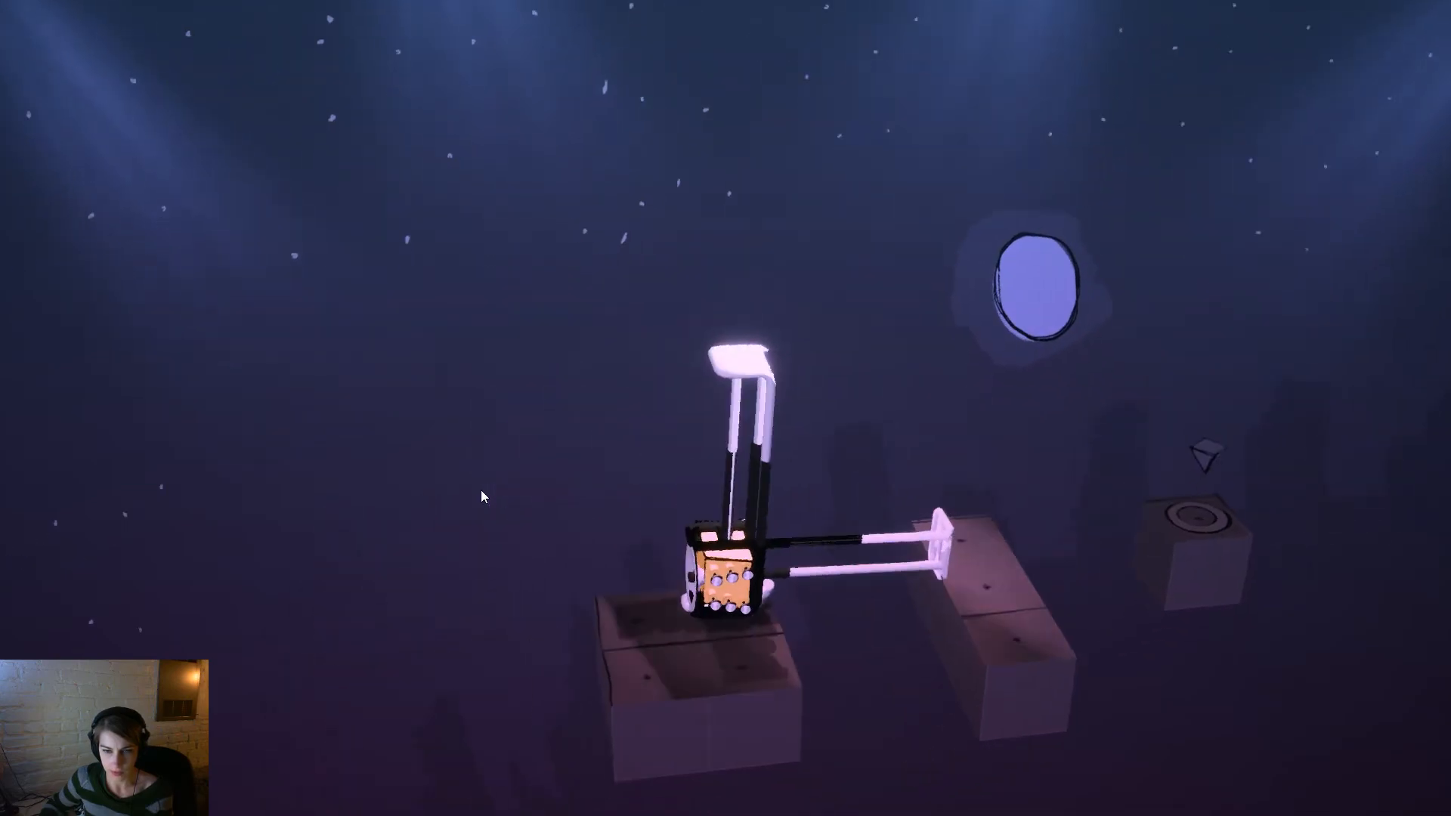
pyautogui.click(714, 244)
pyautogui.moveTo(839, 563); pyautogui.dragTo(614, 644)
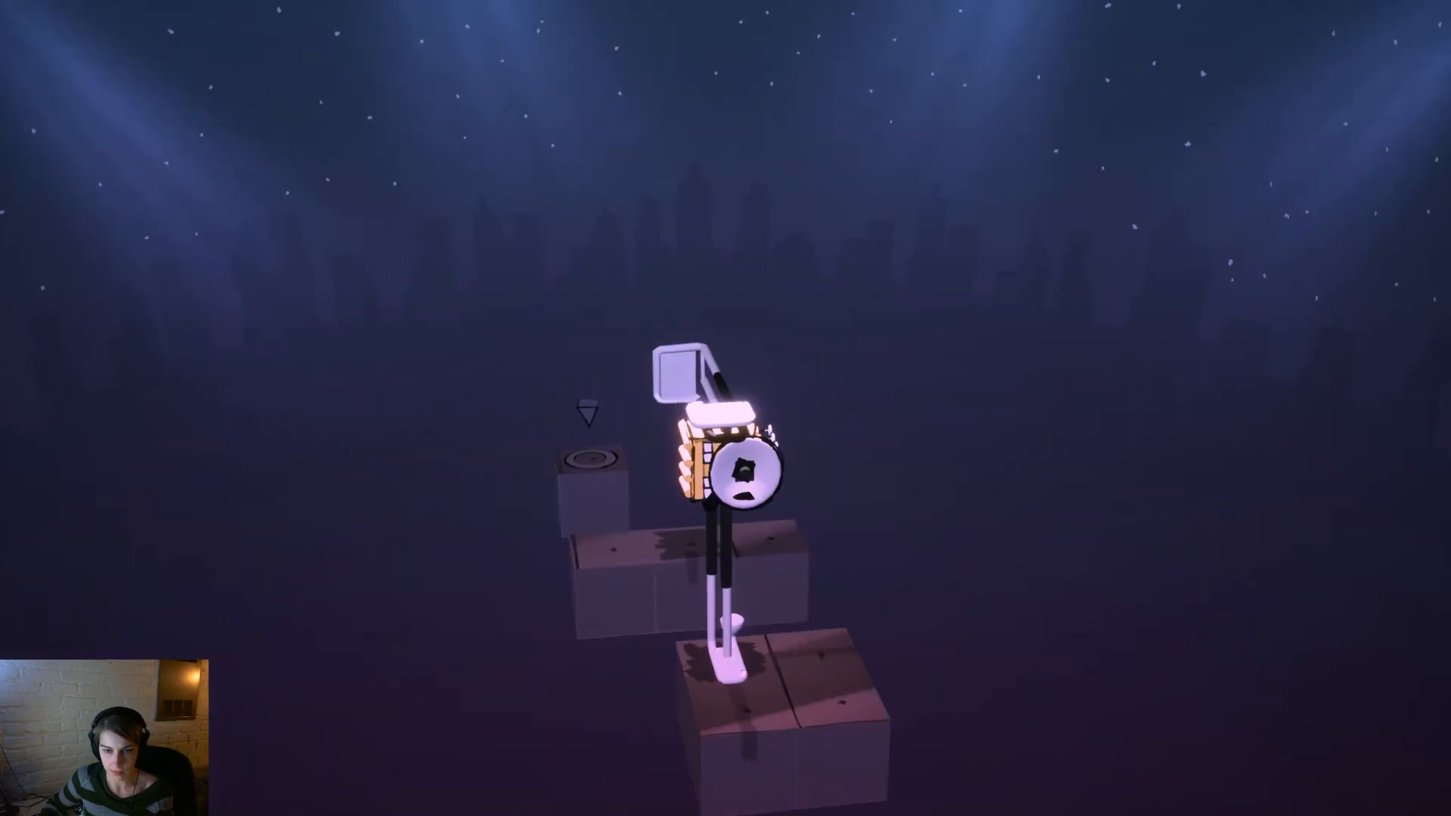
# View the robot from all sides while extending its appendages to examine the horn and mouthpiece frames.
pyautogui.moveTo(700, 633); pyautogui.dragTo(1147, 673)
pyautogui.moveTo(739, 657); pyautogui.dragTo(979, 710)
pyautogui.moveTo(732, 463); pyautogui.dragTo(712, 252)
pyautogui.moveTo(987, 652); pyautogui.dragTo(547, 706)
pyautogui.moveTo(721, 460); pyautogui.dragTo(745, 261)
pyautogui.moveTo(1030, 616); pyautogui.dragTo(373, 635)
pyautogui.moveTo(937, 658); pyautogui.dragTo(453, 703)
pyautogui.moveTo(726, 456); pyautogui.dragTo(729, 242)
pyautogui.moveTo(891, 635); pyautogui.dragTo(362, 717)
pyautogui.moveTo(725, 461); pyautogui.dragTo(694, 289)
pyautogui.moveTo(725, 461); pyautogui.dragTo(738, 302)
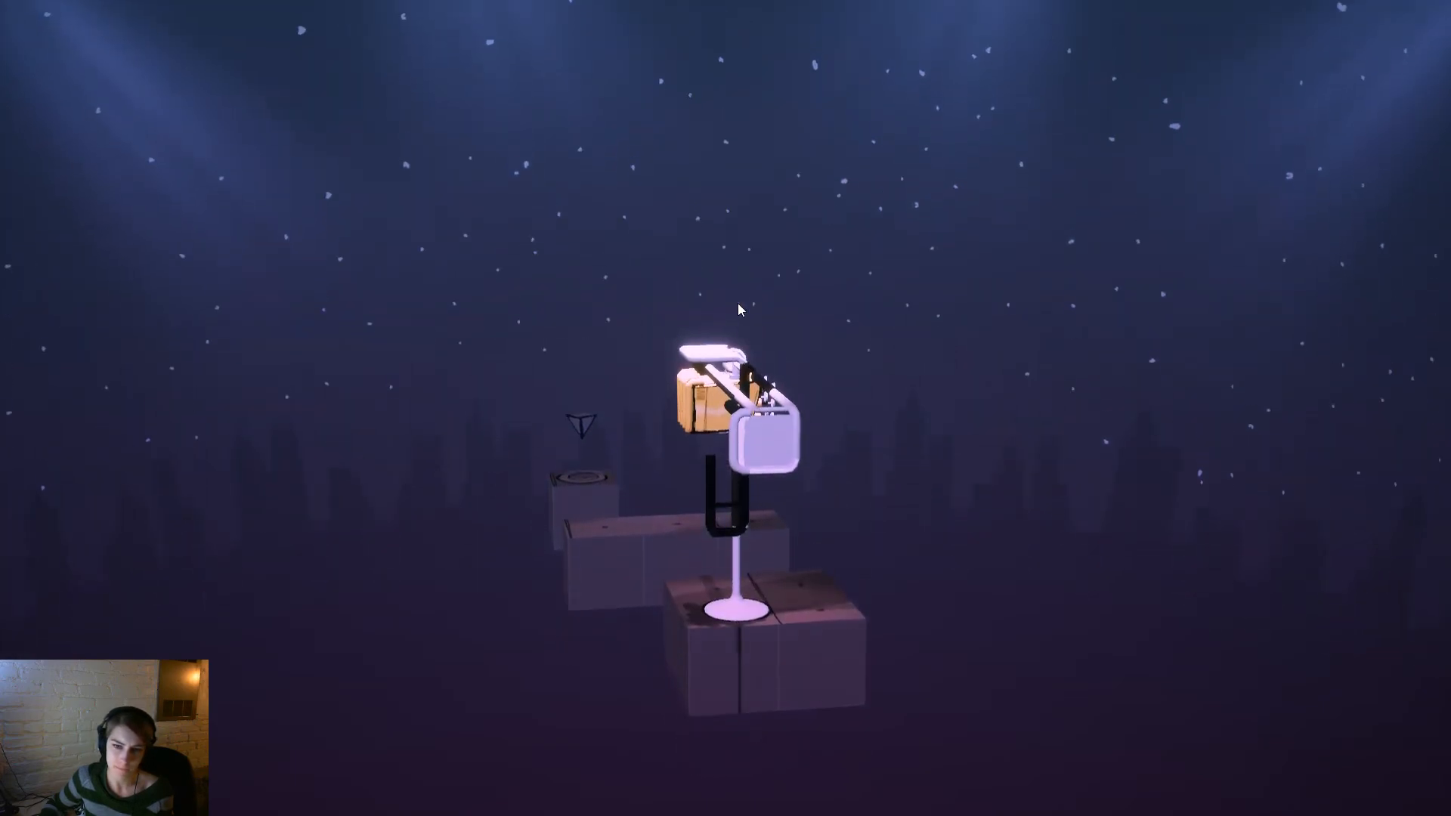
# Tumble the robot back onto the middle platform and examine how the horn and mouthpiece appendages extend there.
pyautogui.moveTo(1042, 650); pyautogui.dragTo(857, 709)
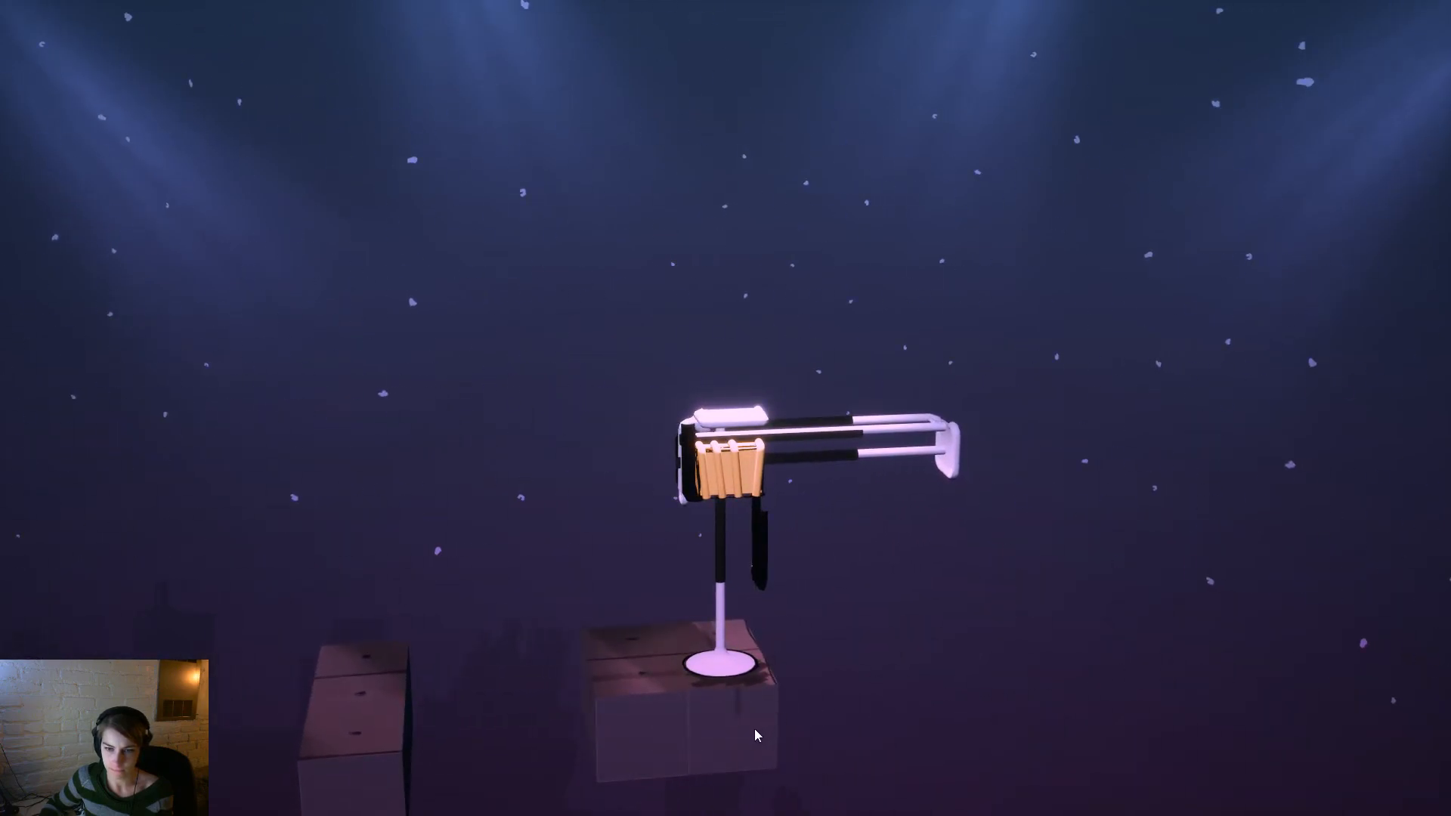
pyautogui.click(759, 674)
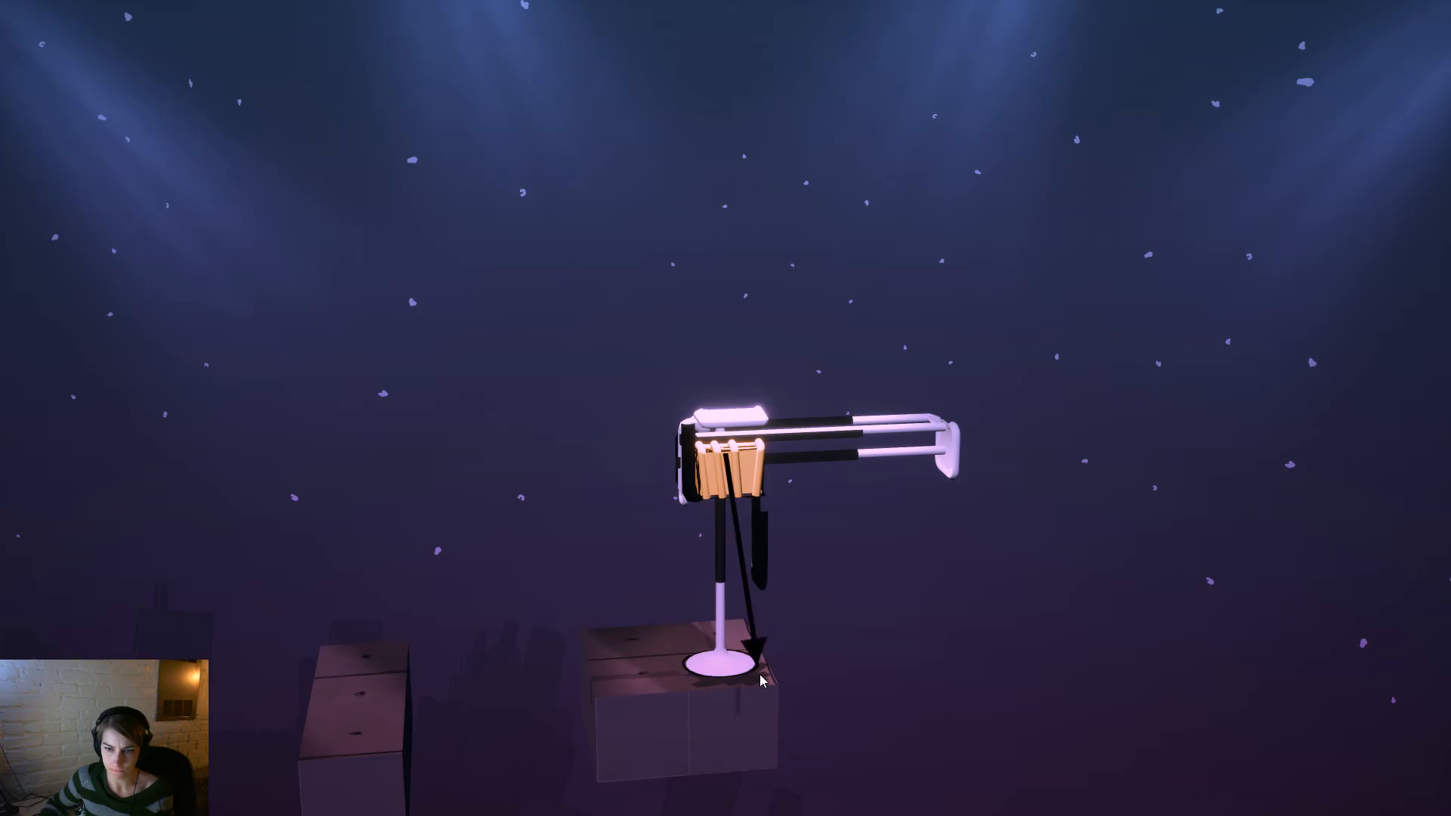
pyautogui.press('a')
pyautogui.click(739, 685)
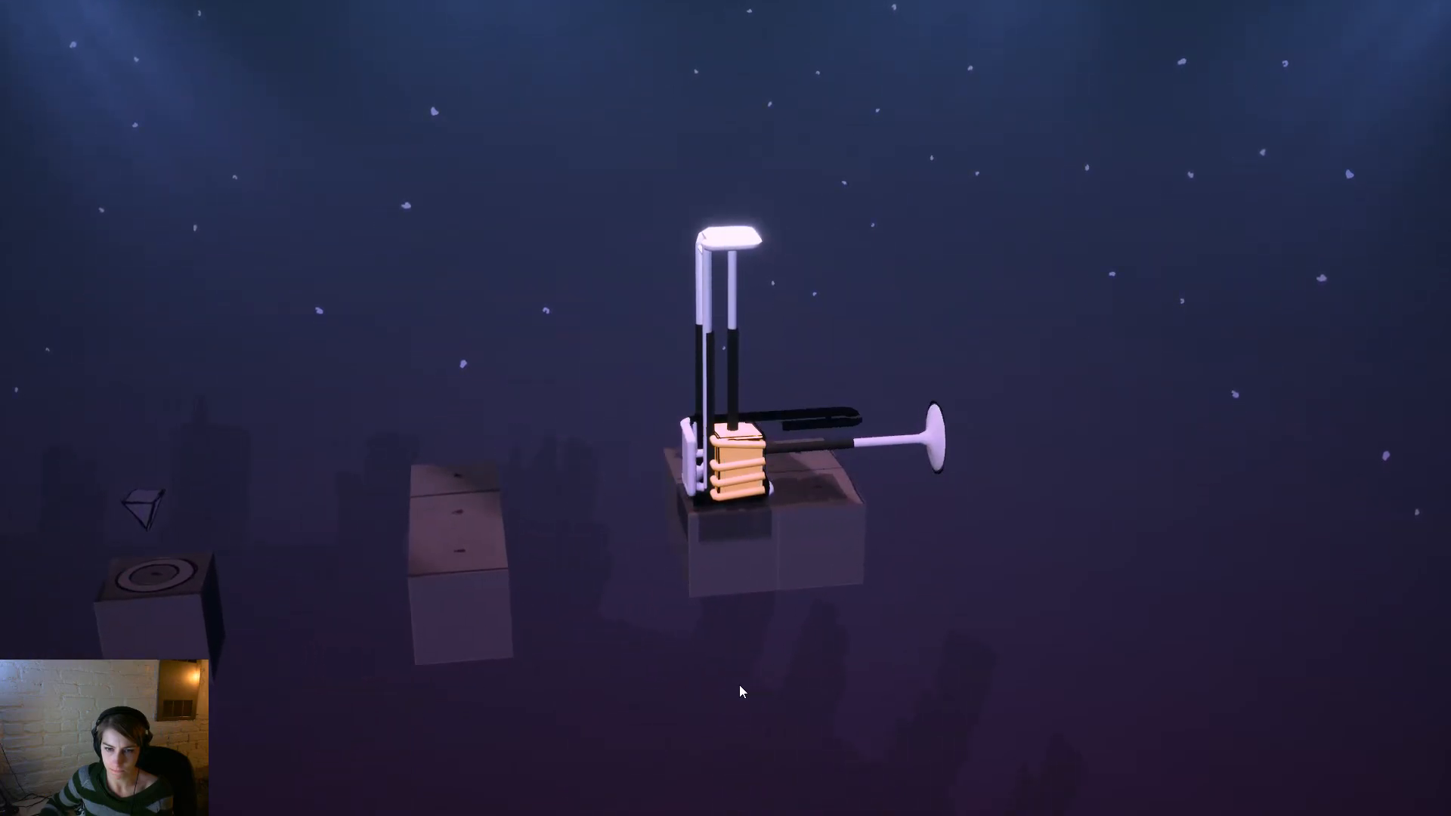
pyautogui.click(714, 265)
pyautogui.press('a')
pyautogui.moveTo(907, 590); pyautogui.dragTo(1443, 639)
pyautogui.moveTo(710, 683); pyautogui.dragTo(1265, 668)
pyautogui.click(875, 736)
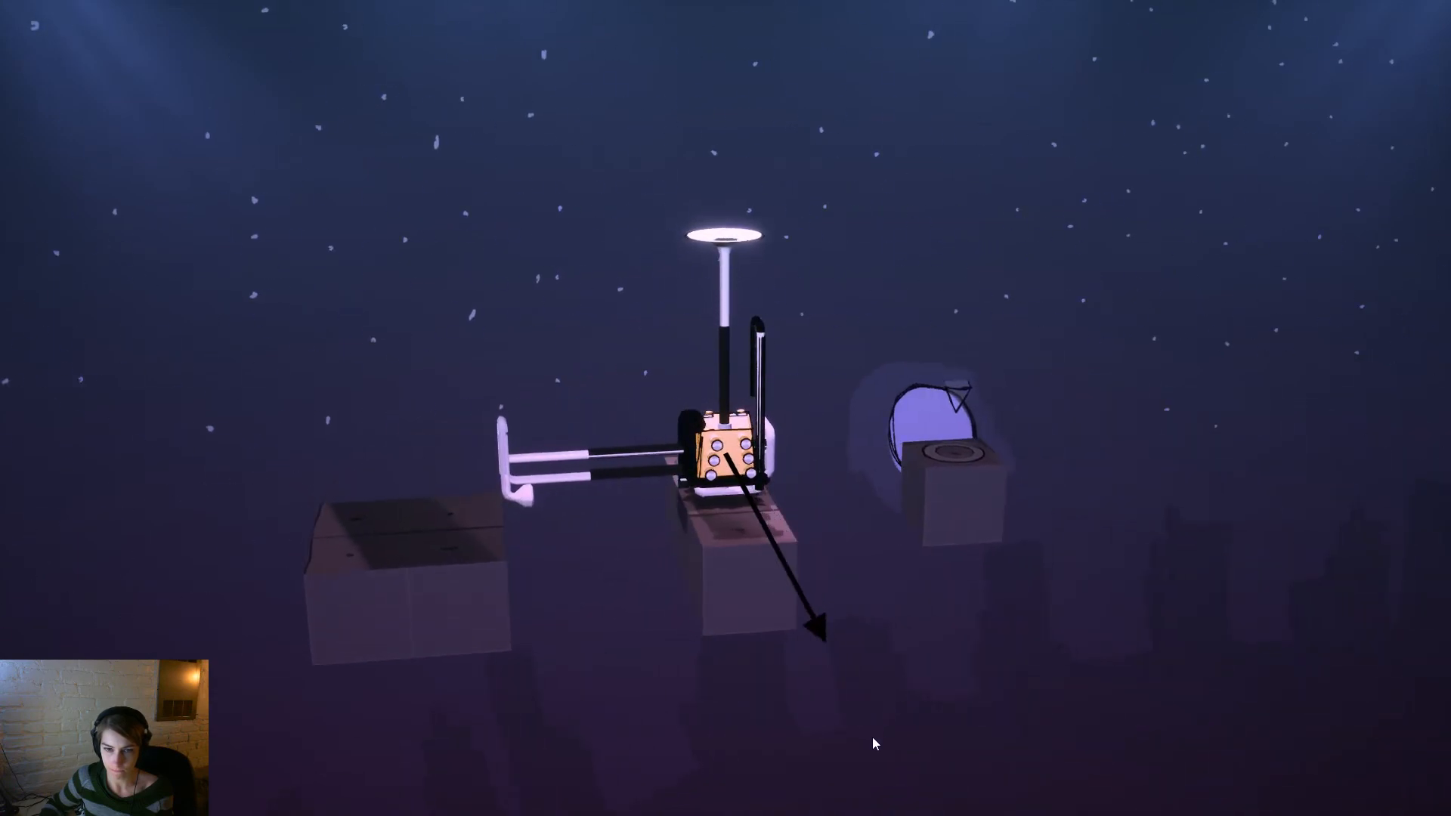
pyautogui.press('d')
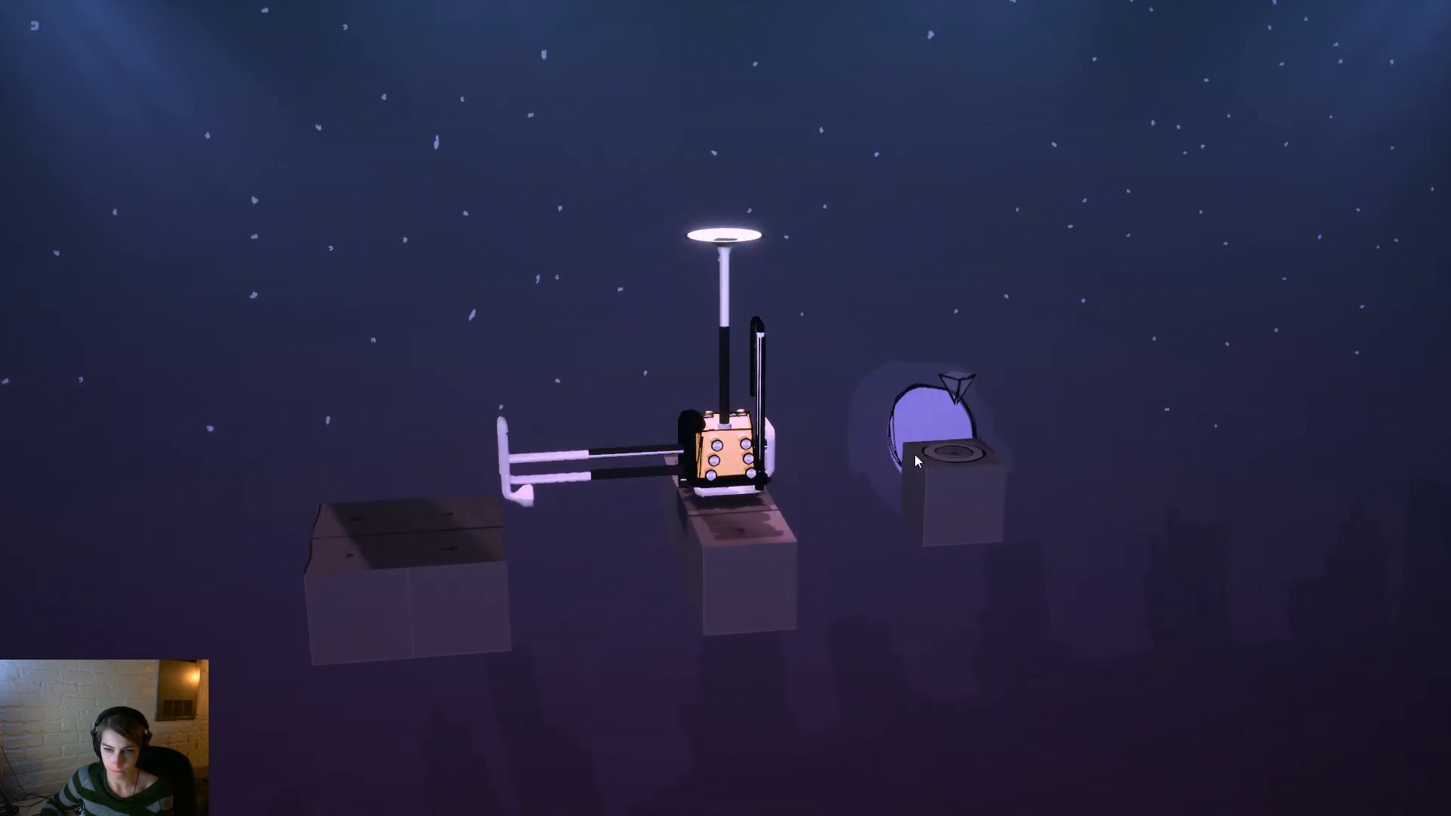
pyautogui.press('a')
pyautogui.press('d')
pyautogui.press('space')
pyautogui.moveTo(778, 207); pyautogui.dragTo(487, 394)
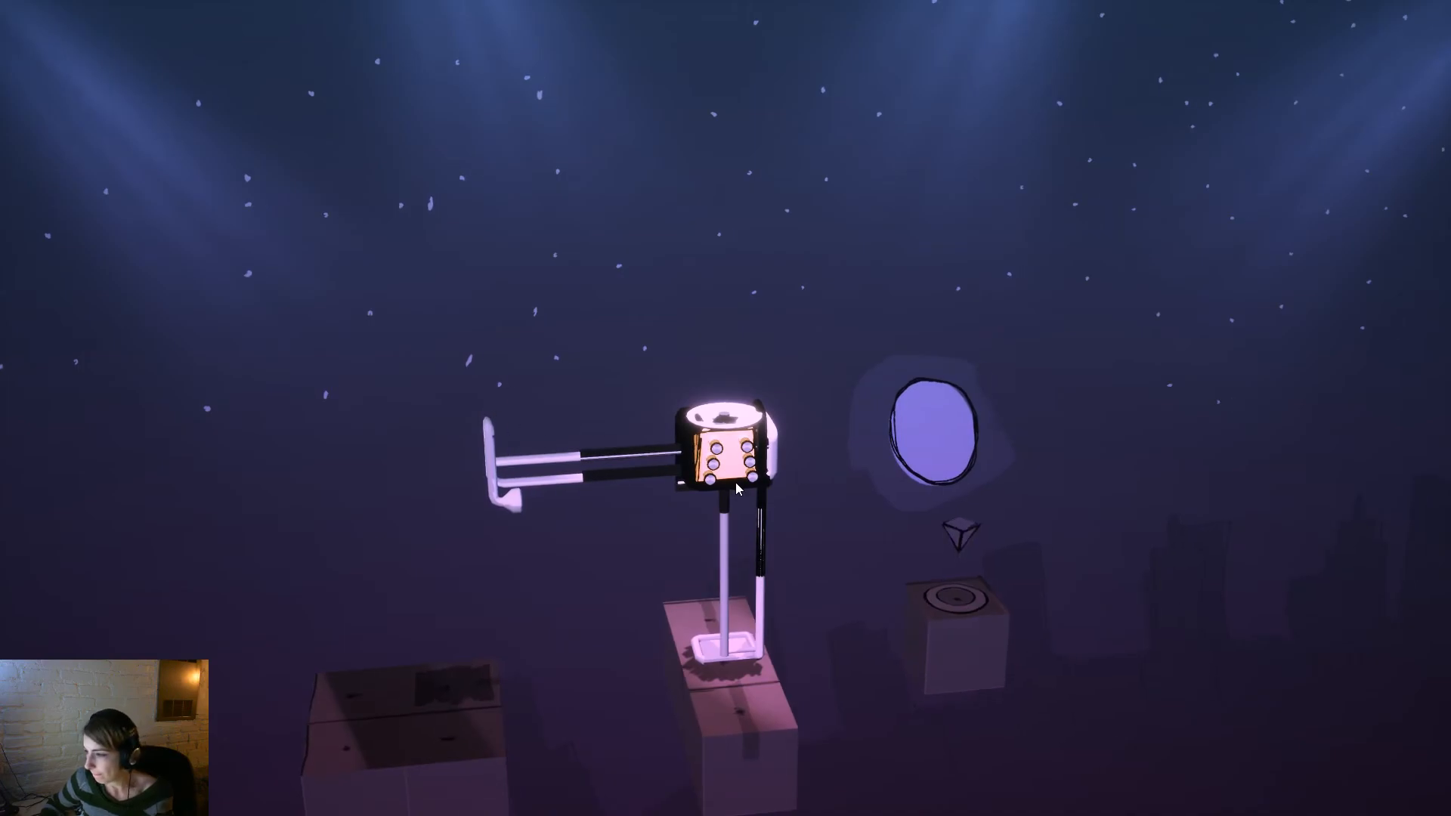
# End the play test and switch back to Maya.
pyautogui.press('Escape')
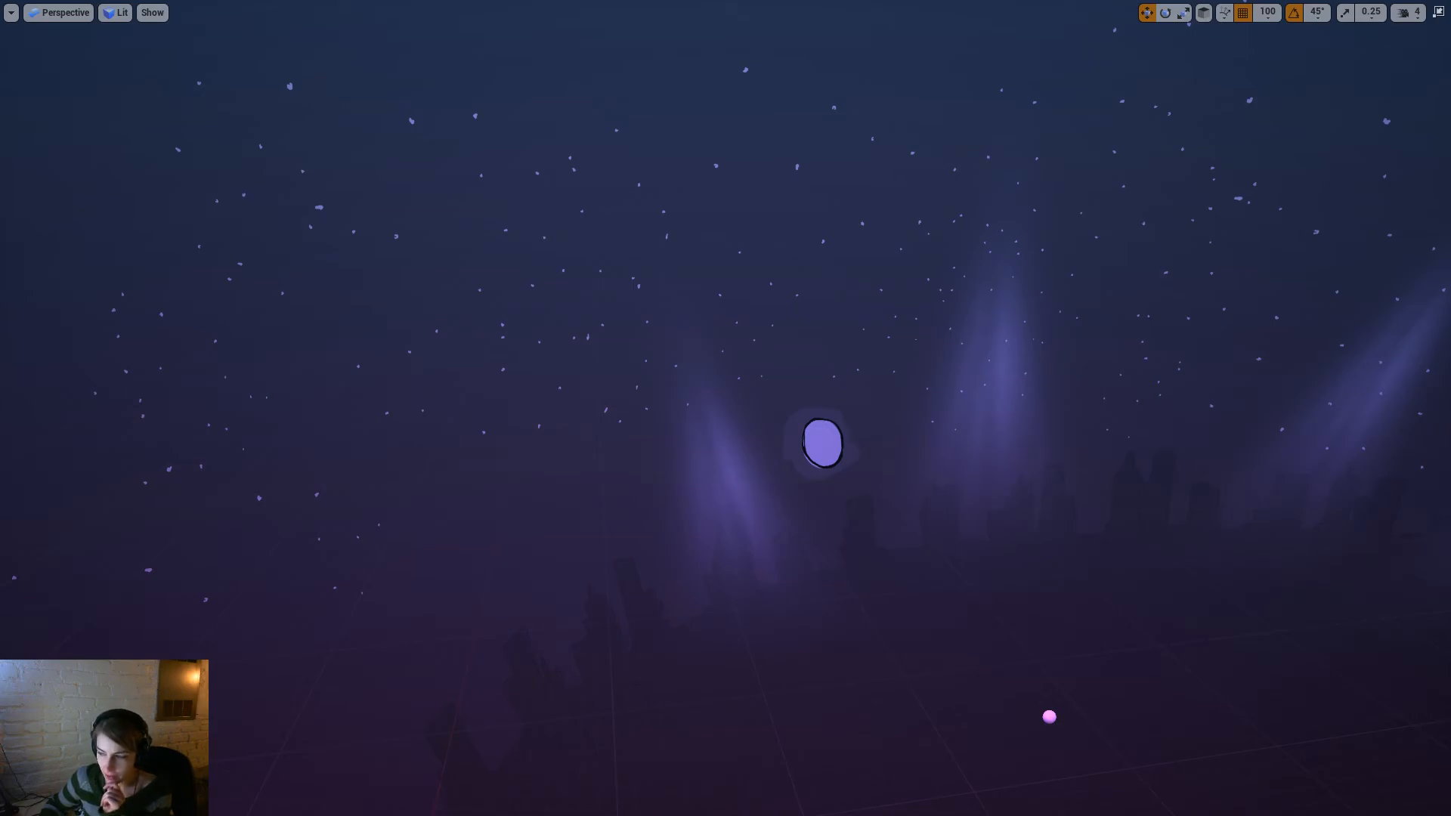
pyautogui.hotkey('alt', 'Tab')
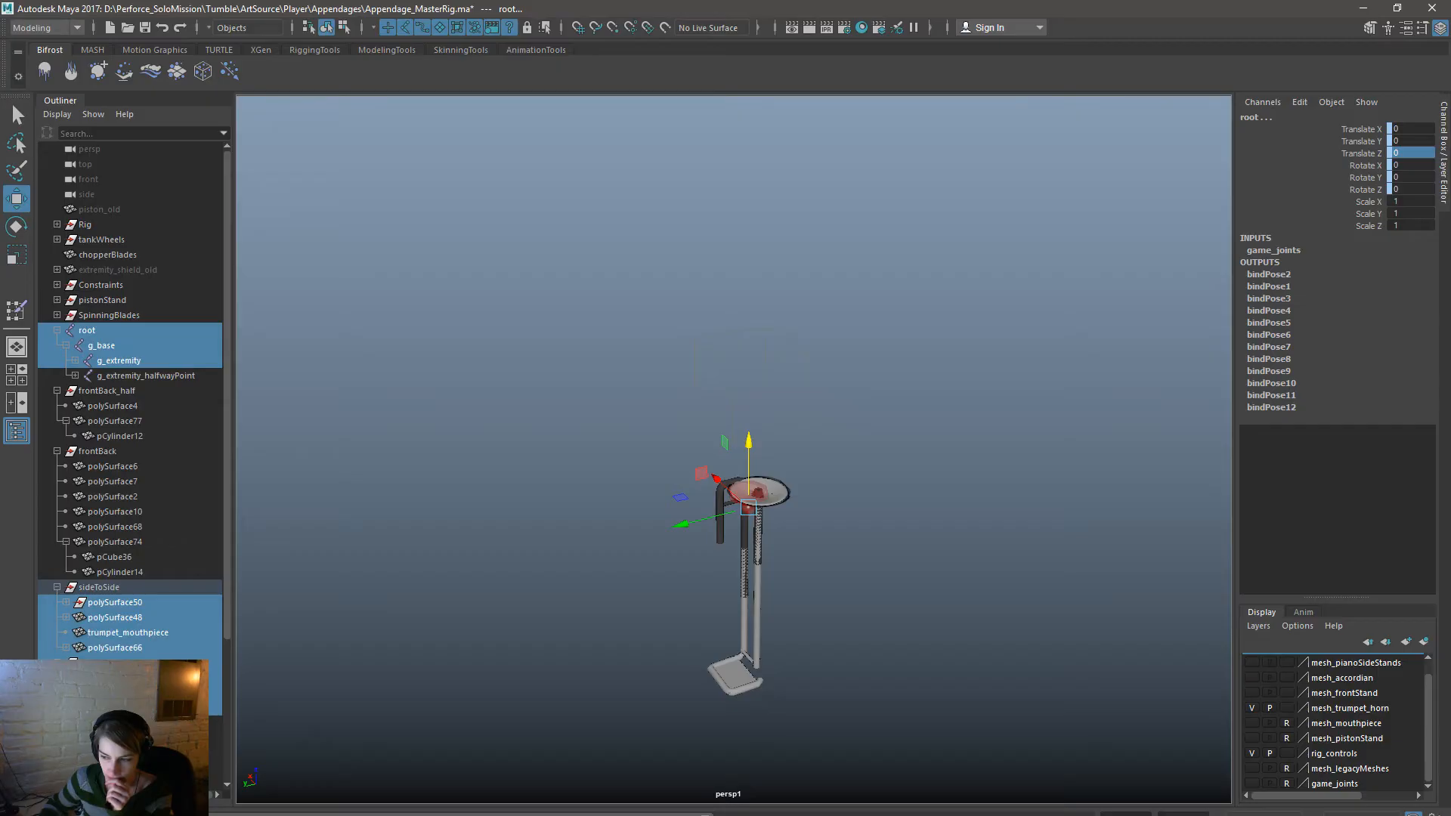
# Deselect everything and switch the visible trumpet mesh layer from mesh_trumpet_horn to mesh_mouthpiece.
pyautogui.click(883, 700)
pyautogui.keyDown('alt'); pyautogui.moveTo(795, 768); pyautogui.dragTo(640, 643); pyautogui.keyUp('alt')
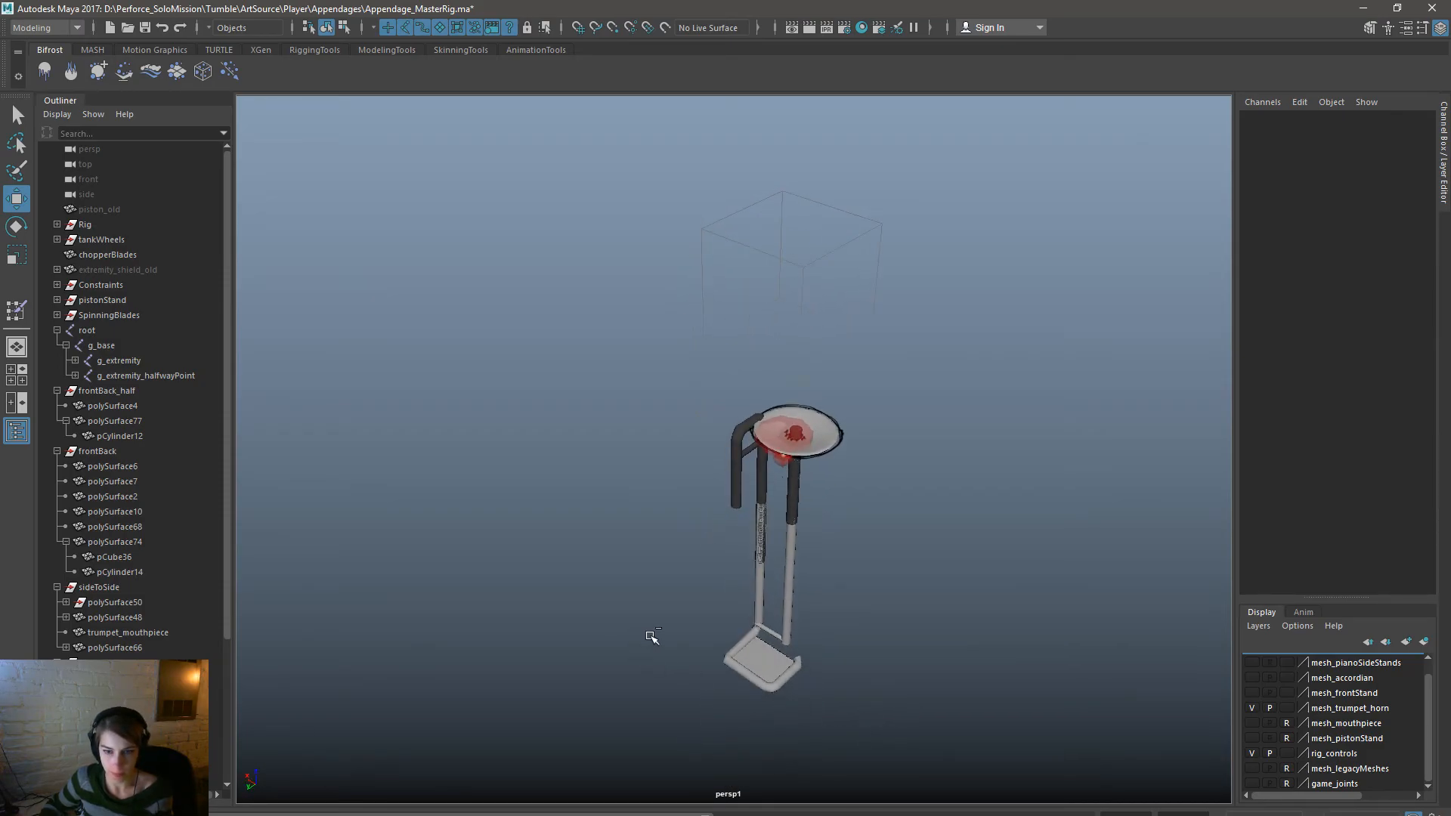
pyautogui.click(1252, 708)
pyautogui.click(1253, 723)
pyautogui.keyDown('alt'); pyautogui.moveTo(778, 695); pyautogui.dragTo(860, 650); pyautogui.keyUp('alt')
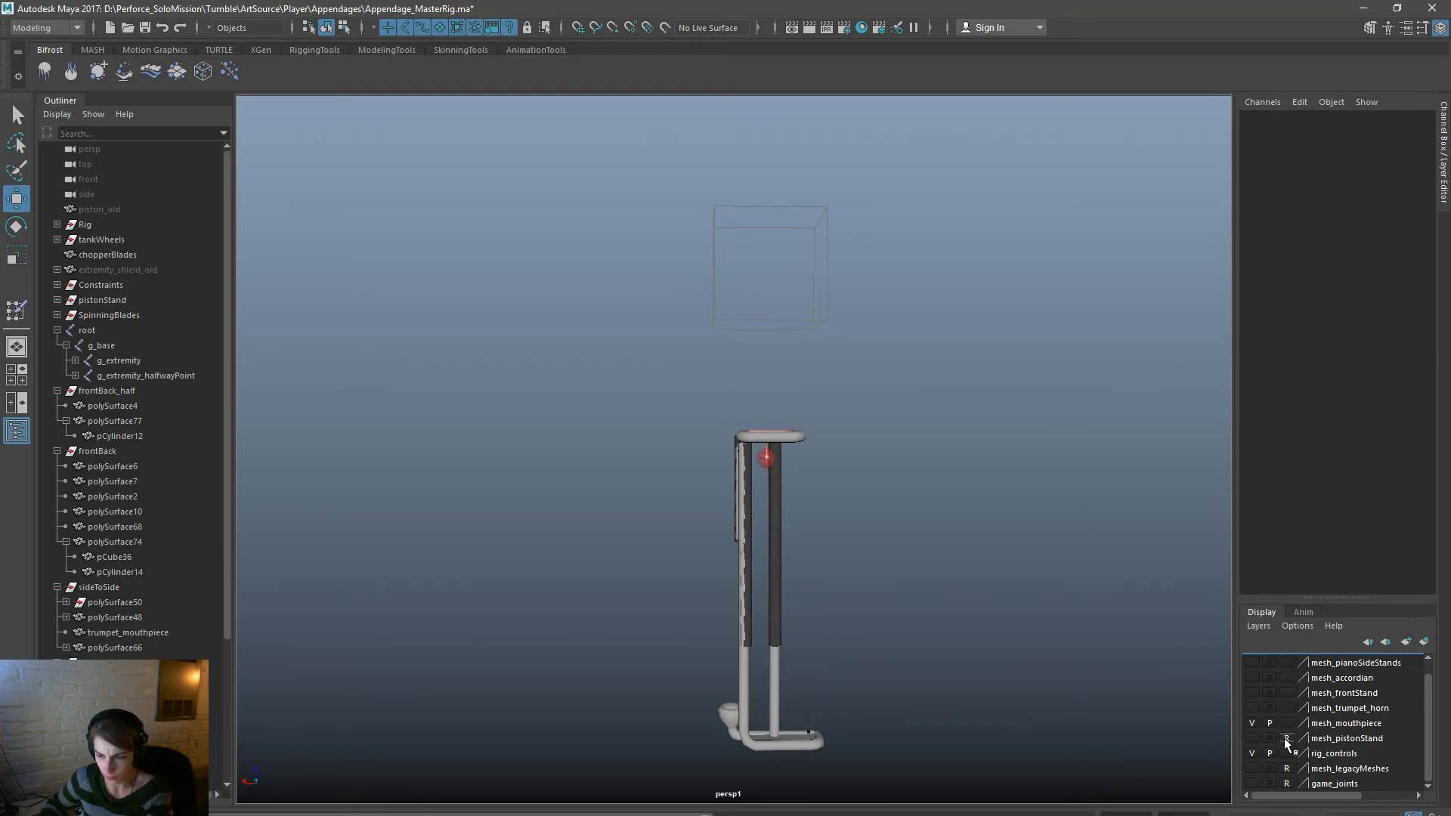
# Unbind the skin from the mouthpiece rig's old stand meshes, unparent them from their group and hide them.
pyautogui.moveTo(764, 615); pyautogui.dragTo(766, 614)
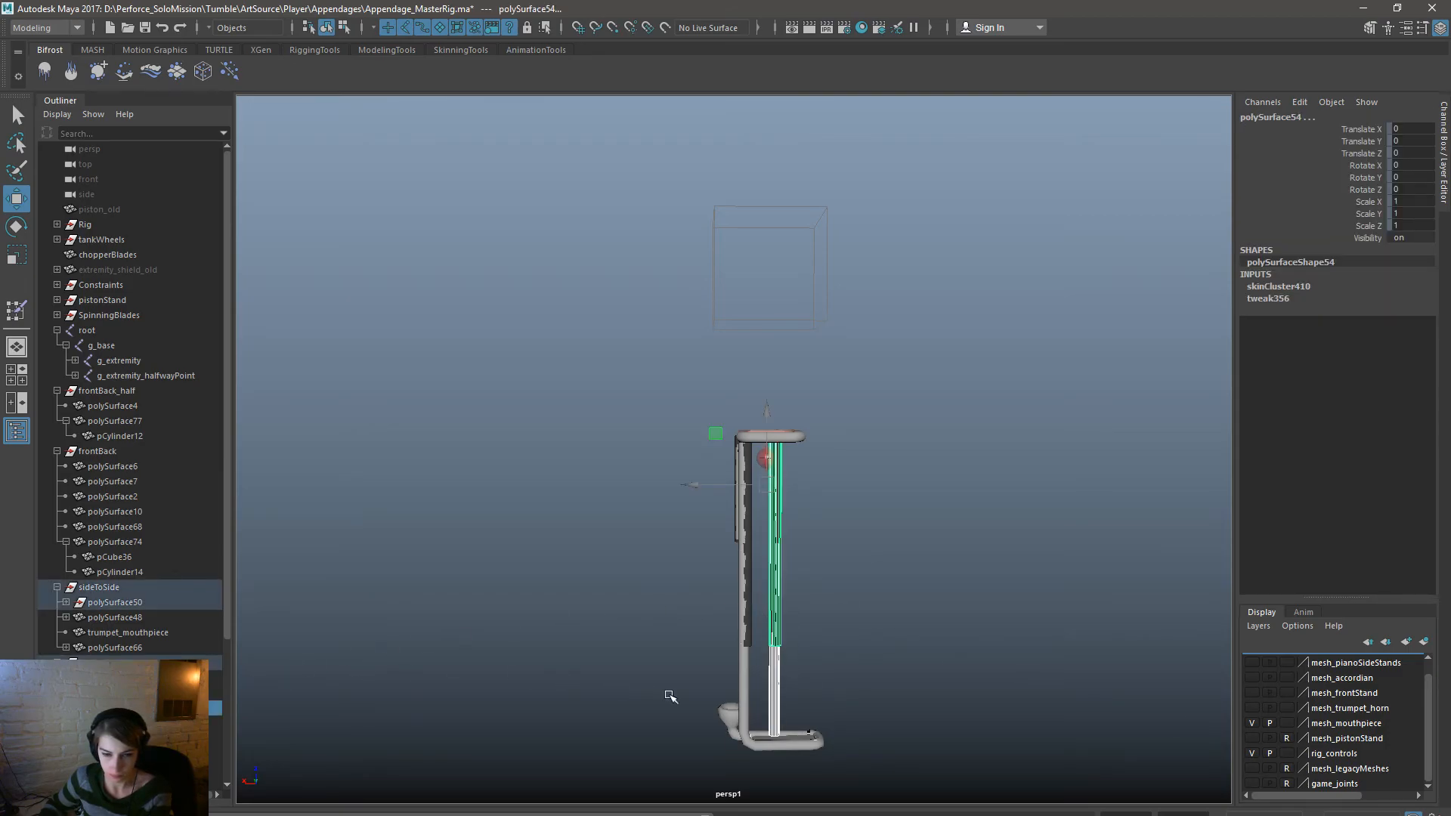
pyautogui.press('space')
pyautogui.click(771, 505)
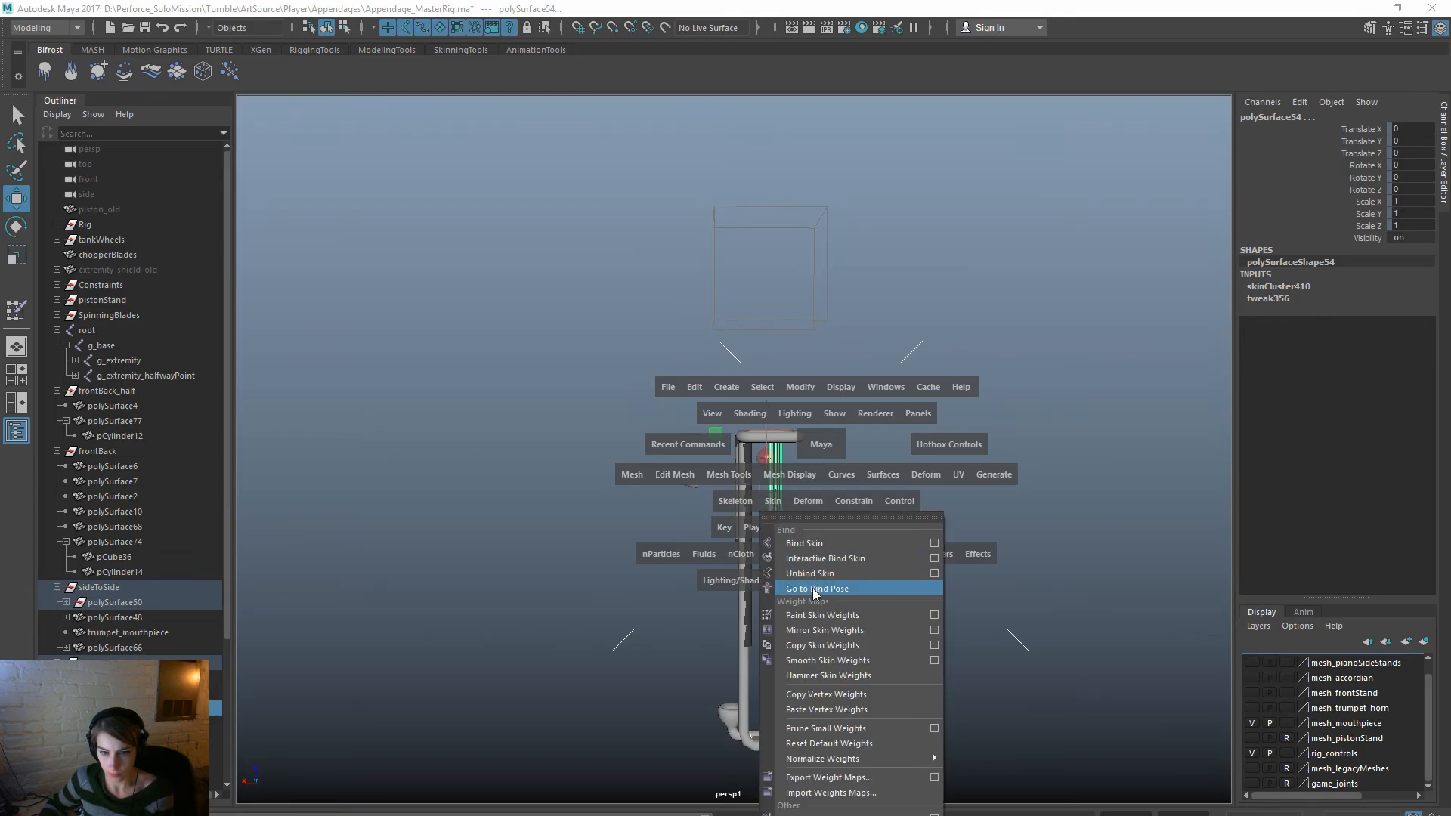
pyautogui.click(822, 573)
pyautogui.hotkey('shift', 'p')
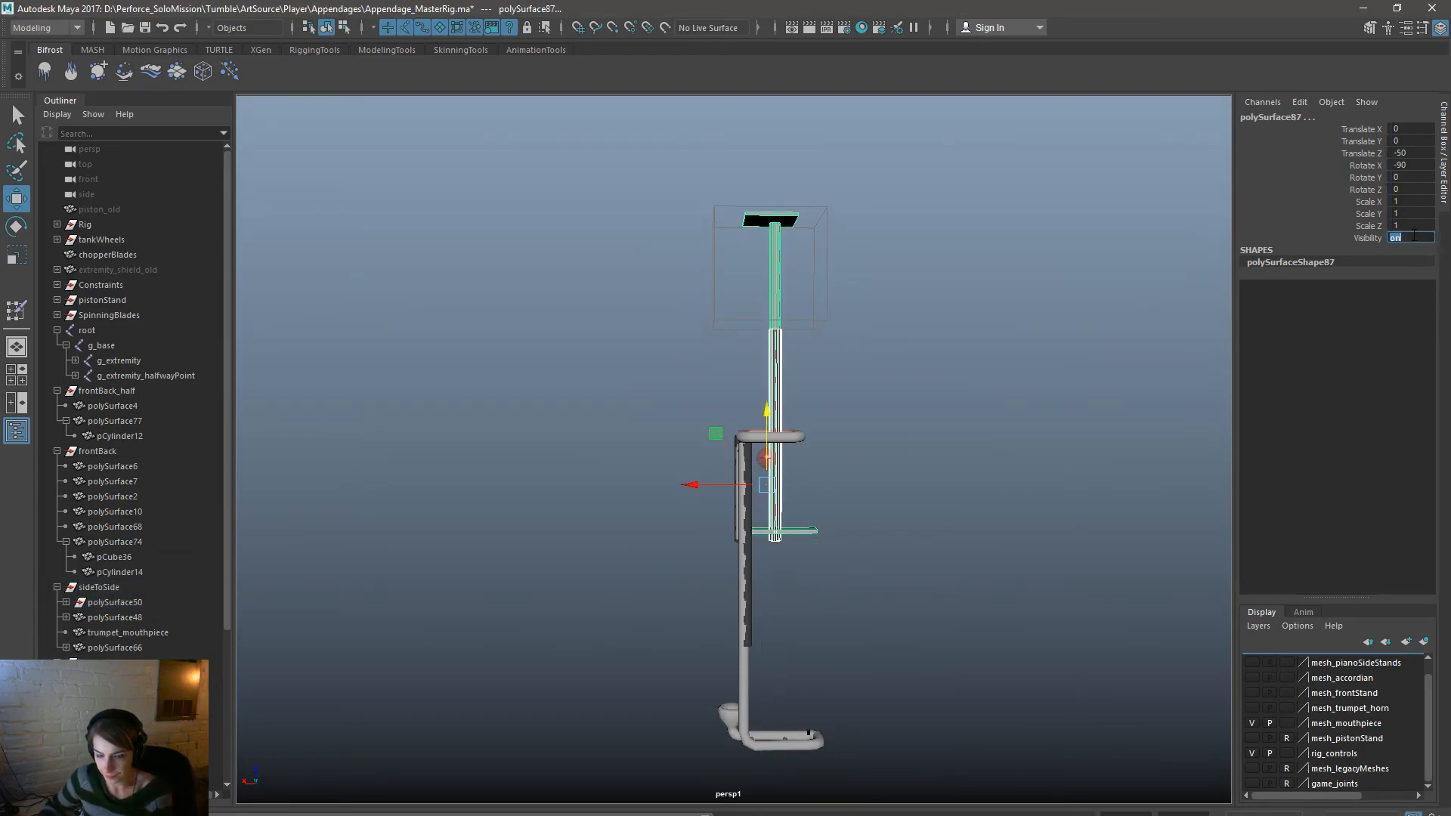
pyautogui.click(997, 612)
# Examine the mouthpiece, its curved tube and the remaining frame meshes from several angles.
pyautogui.keyDown('alt'); pyautogui.moveTo(932, 655); pyautogui.dragTo(648, 650); pyautogui.keyUp('alt')
pyautogui.keyDown('alt'); pyautogui.moveTo(725, 604); pyautogui.dragTo(745, 300, button='middle'); pyautogui.keyUp('alt')
pyautogui.keyDown('alt'); pyautogui.moveTo(745, 300); pyautogui.dragTo(1364, 695, button='right'); pyautogui.keyUp('alt')
pyautogui.click(791, 323)
pyautogui.scroll(-6, 858, 414)
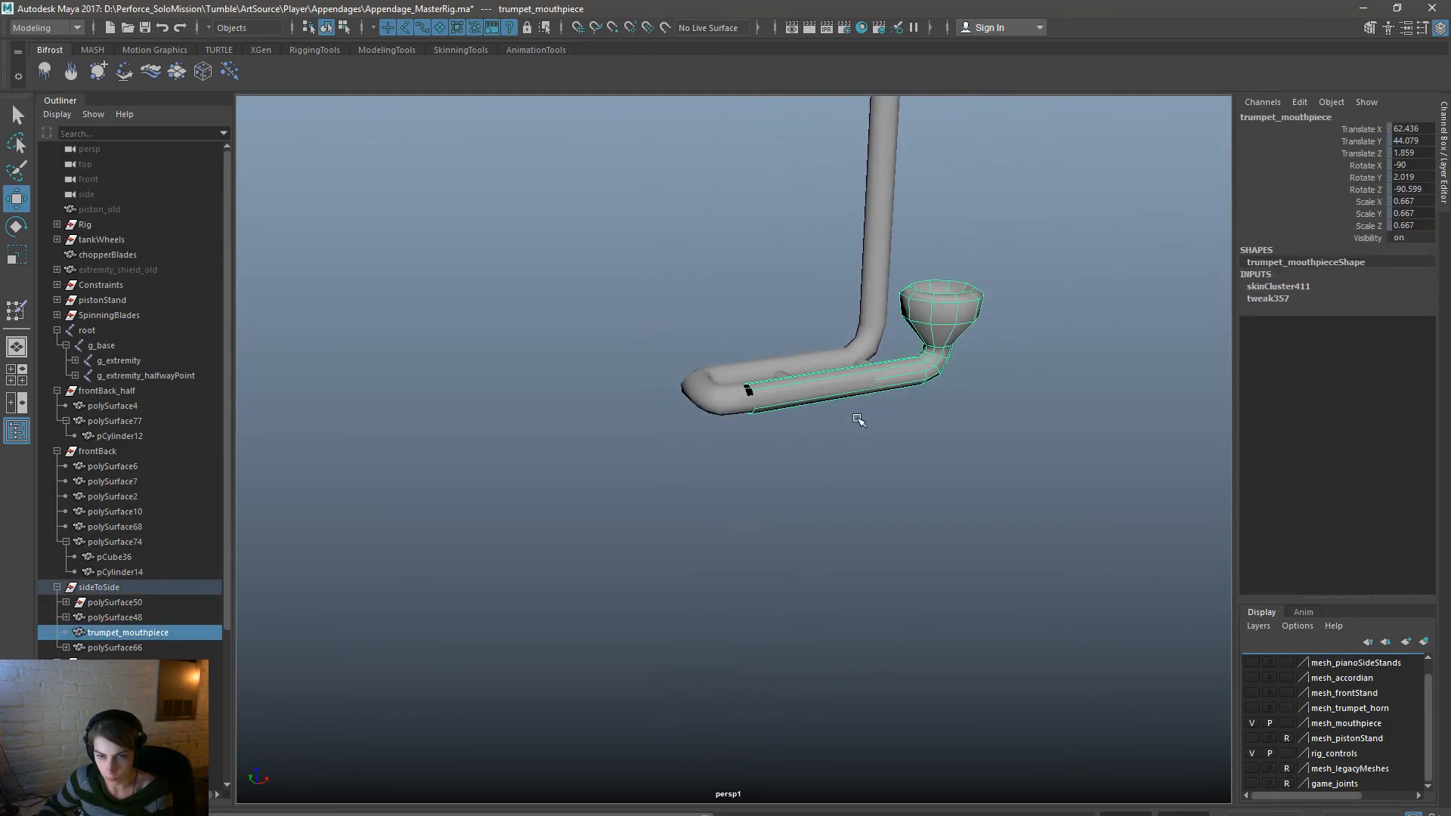
pyautogui.click(877, 384)
pyautogui.keyDown('alt'); pyautogui.moveTo(877, 384); pyautogui.dragTo(871, 656, button='middle'); pyautogui.keyUp('alt')
pyautogui.keyDown('alt'); pyautogui.moveTo(871, 656); pyautogui.dragTo(654, 538, button='right'); pyautogui.keyUp('alt')
pyautogui.keyDown('alt'); pyautogui.moveTo(654, 538); pyautogui.dragTo(707, 551); pyautogui.keyUp('alt')
pyautogui.moveTo(453, 552)
pyautogui.keyDown('alt'); pyautogui.mouseDown()
pyautogui.moveTo(596, 531)
pyautogui.moveTo(472, 532)
pyautogui.mouseUp(); pyautogui.keyUp('alt')
pyautogui.click(716, 337)
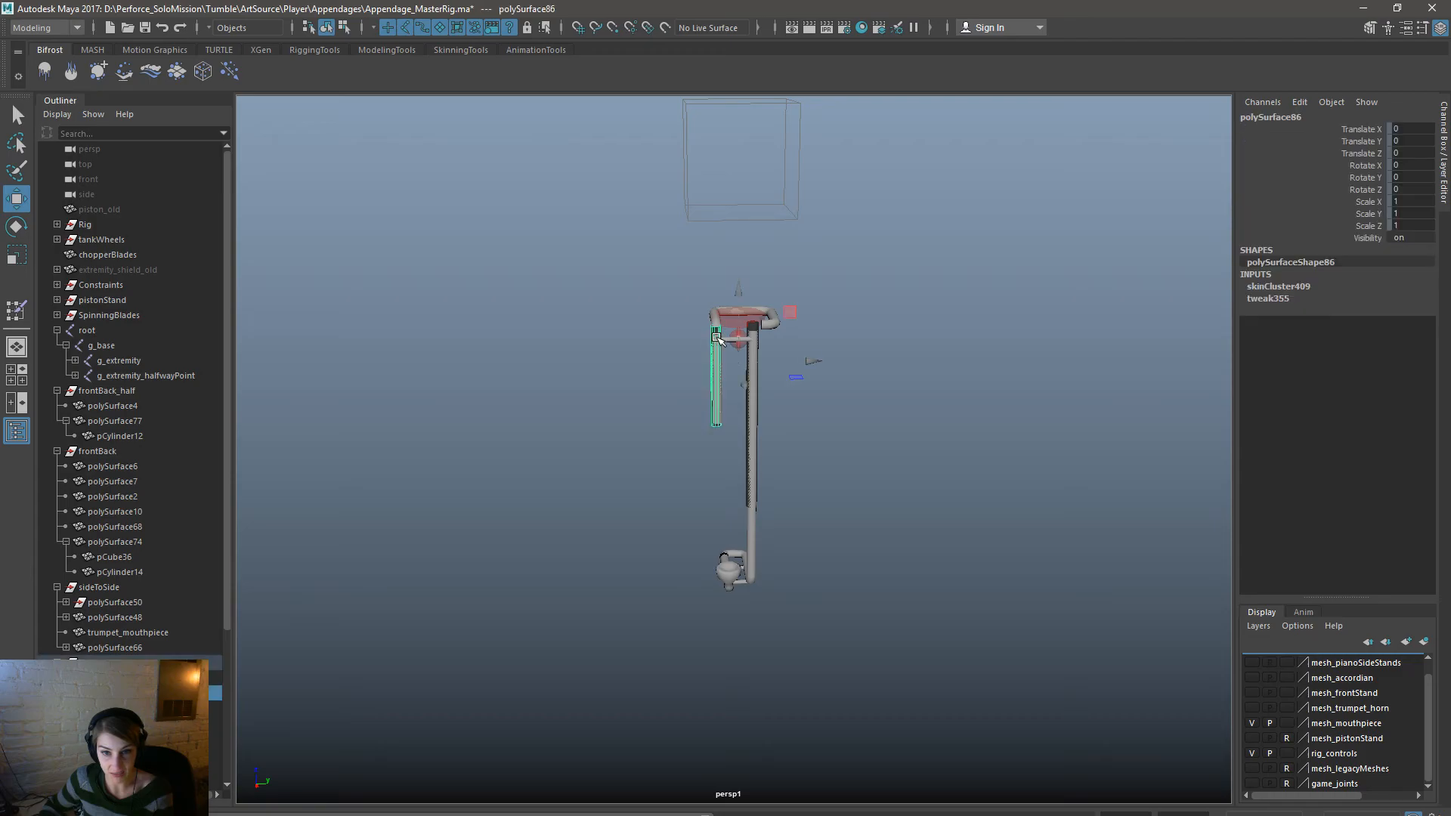
pyautogui.click(703, 560)
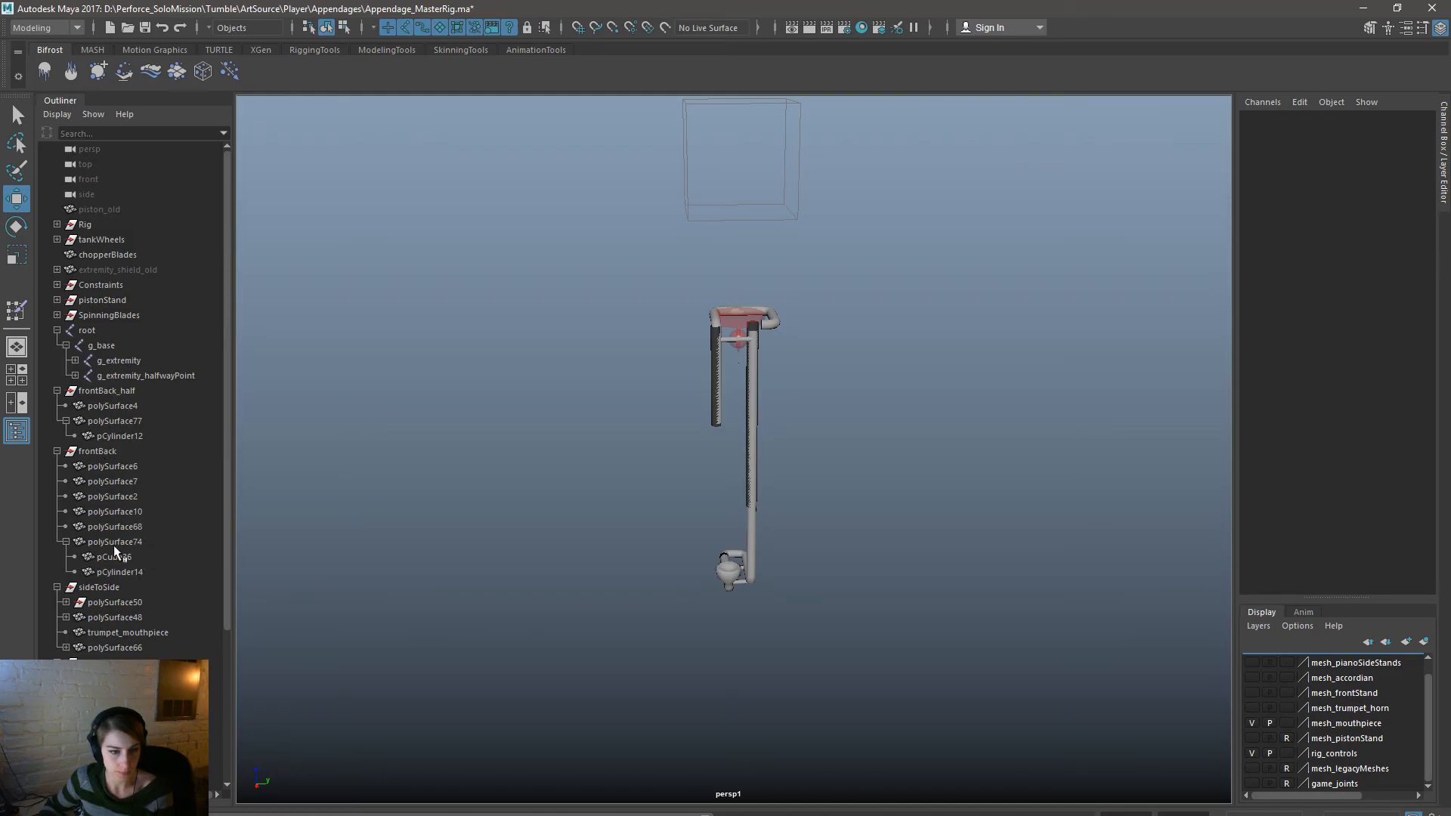
# Export the sideToSide mouthpiece meshes with the root, g_base and g_extremity joints, overwriting Appendage_Trumpet_Mouthpiece.fbx.
pyautogui.click(117, 602)
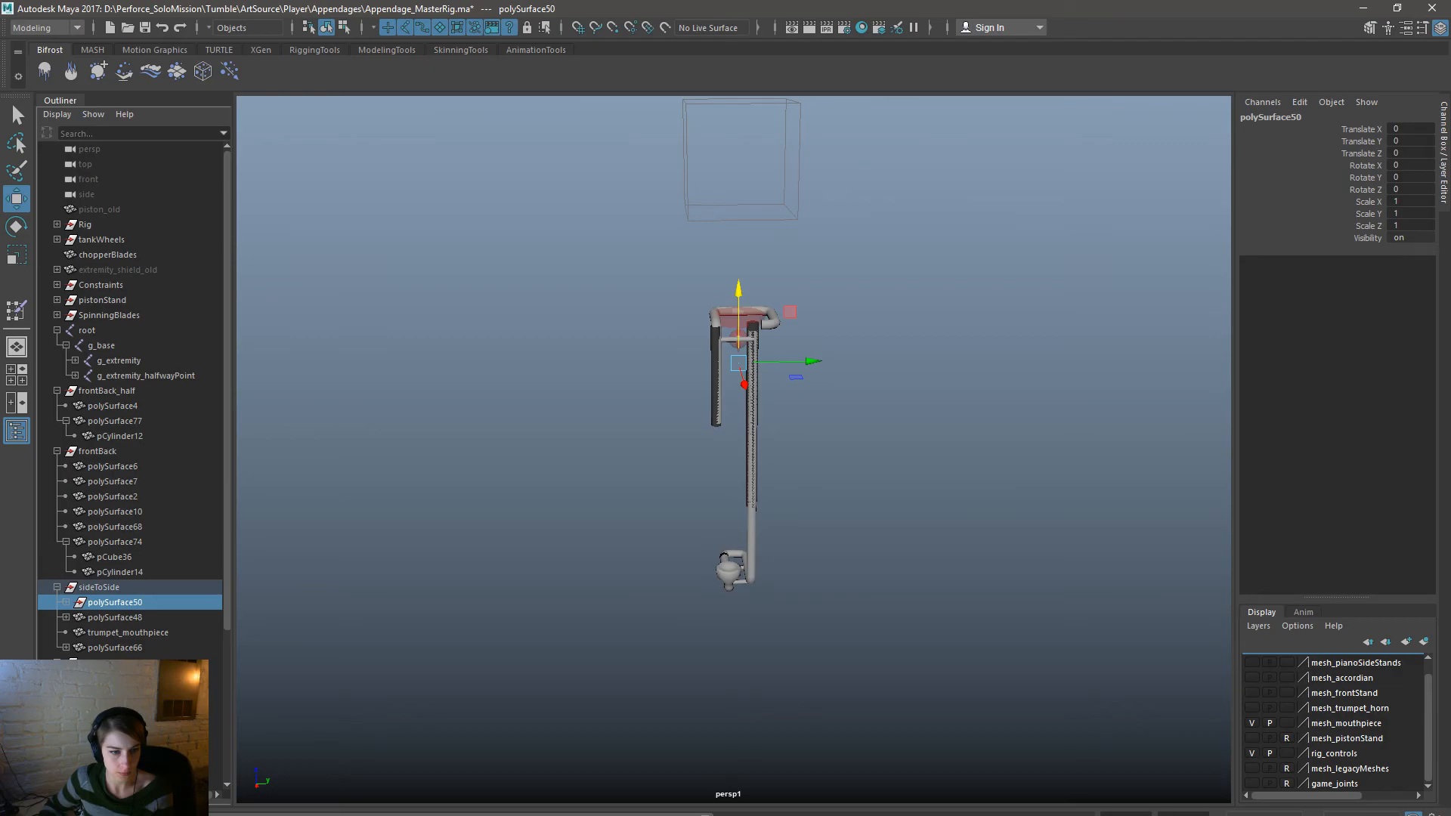
pyautogui.keyDown('shift'); pyautogui.click(121, 693); pyautogui.keyUp('shift')
pyautogui.keyDown('ctrl'); pyautogui.click(143, 374); pyautogui.keyUp('ctrl')
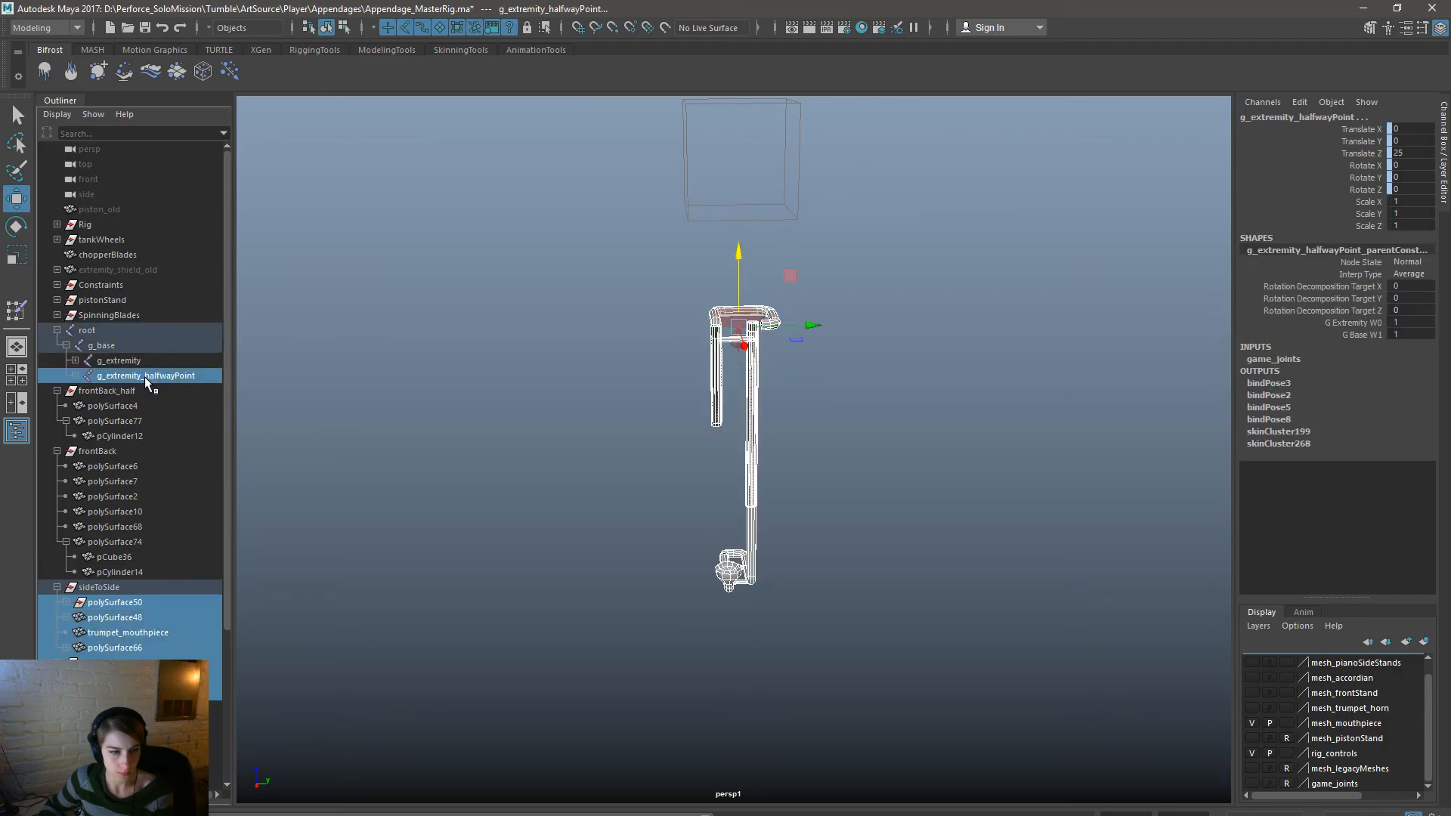
pyautogui.keyDown('ctrl'); pyautogui.click(144, 376); pyautogui.keyUp('ctrl')
pyautogui.keyDown('ctrl'); pyautogui.click(144, 336); pyautogui.keyUp('ctrl')
pyautogui.keyDown('ctrl'); pyautogui.click(144, 360); pyautogui.keyUp('ctrl')
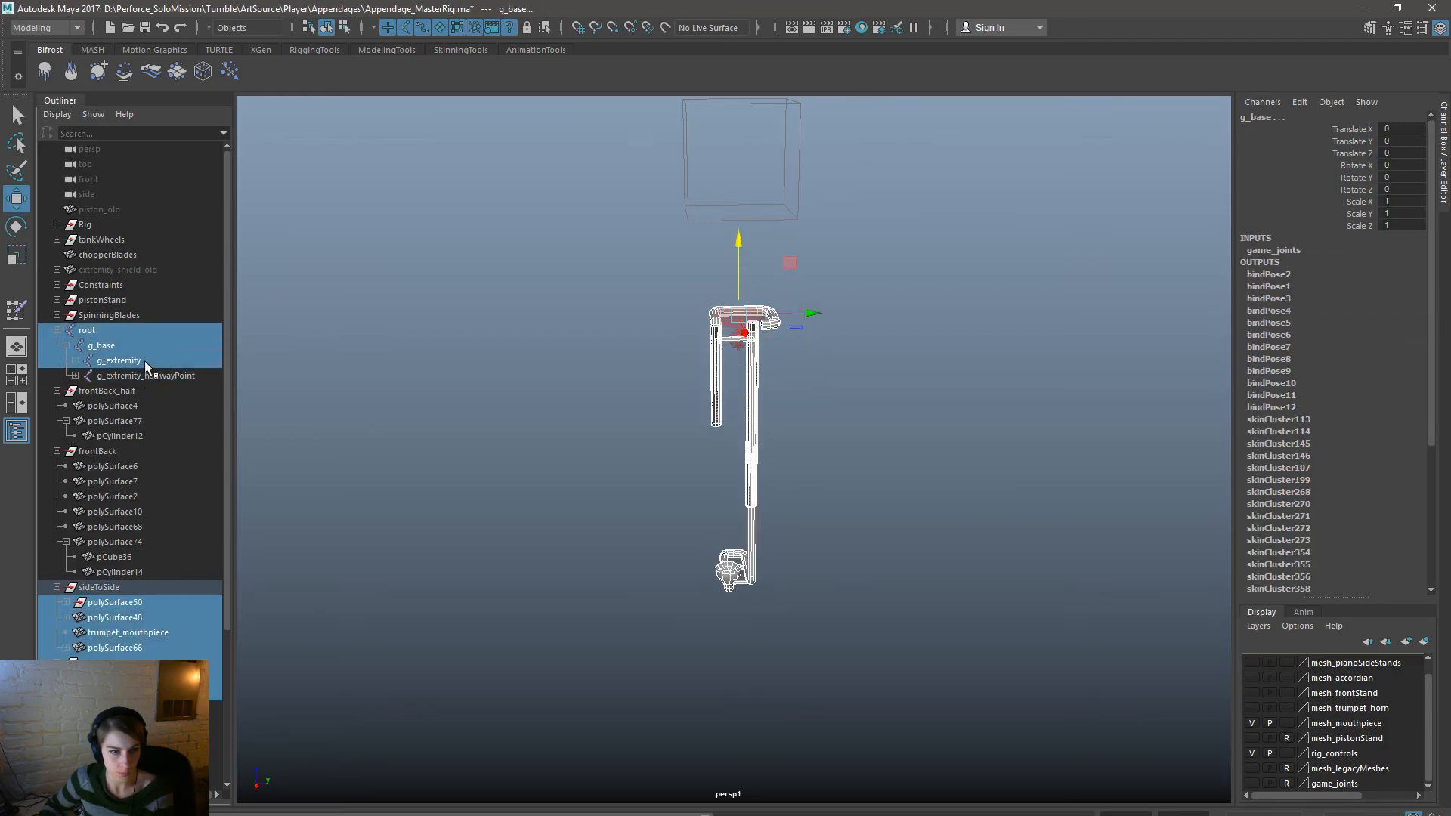
pyautogui.press('space')
pyautogui.click(433, 290)
pyautogui.click(507, 491)
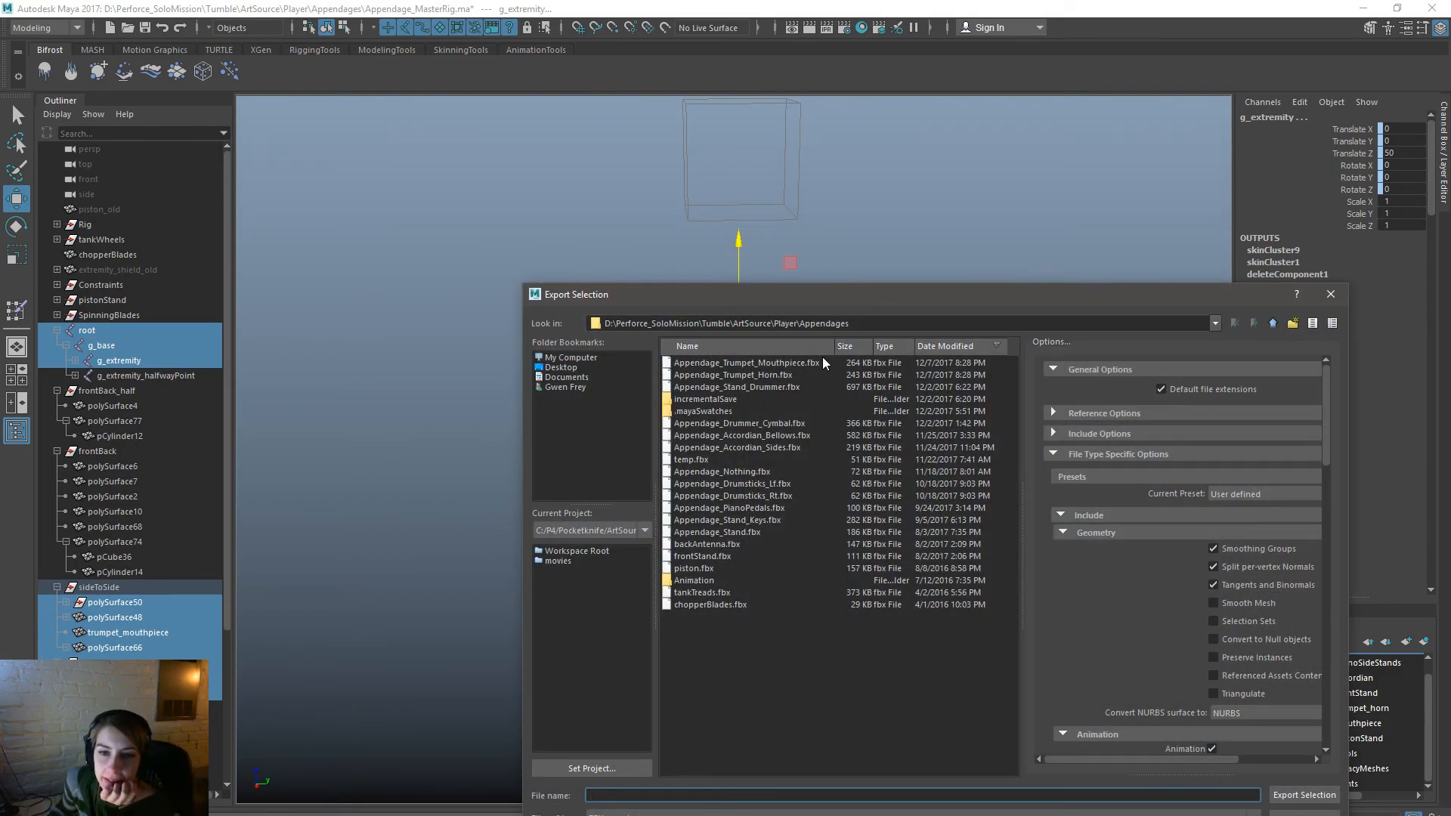
pyautogui.doubleClick(796, 363)
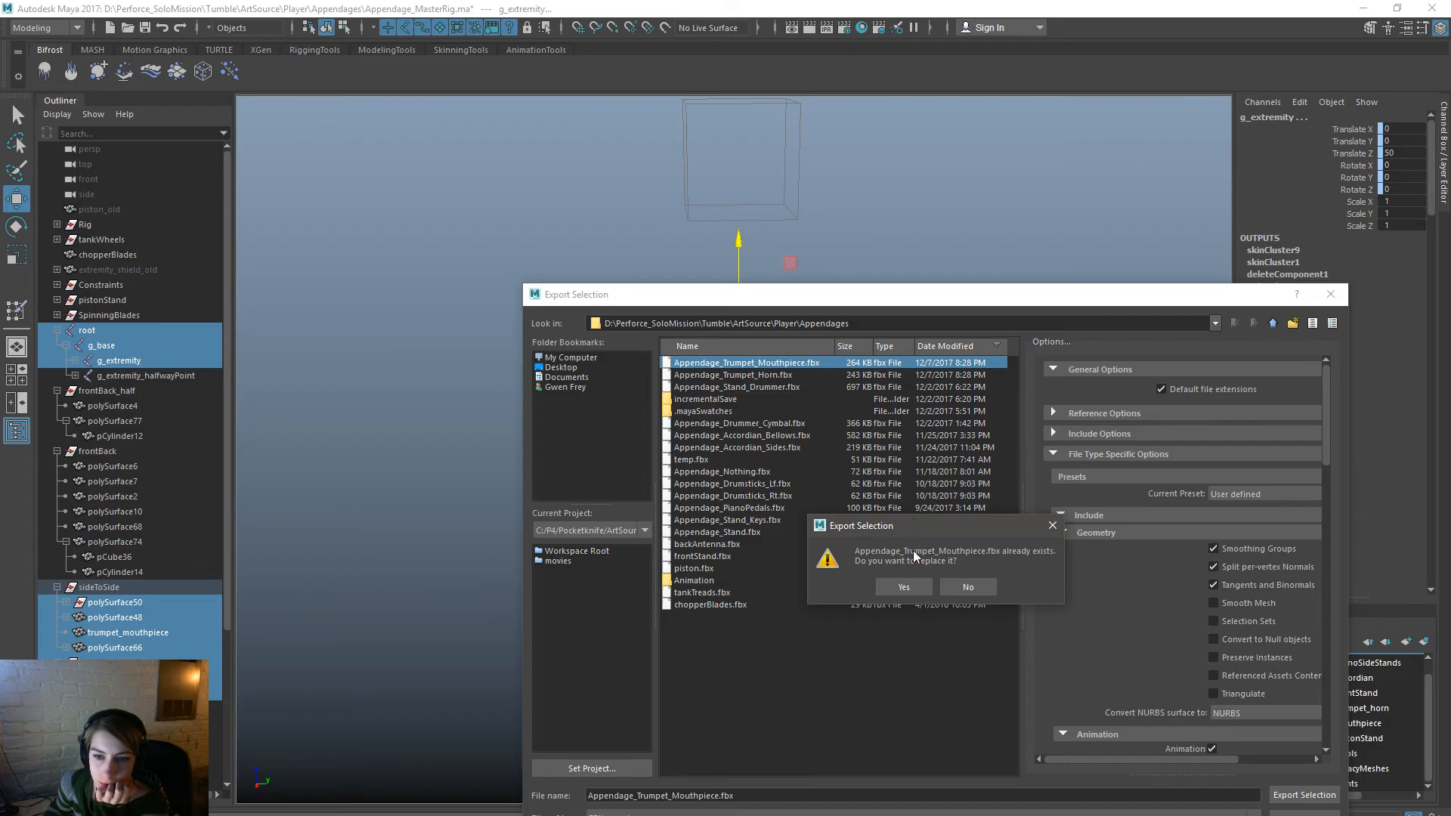
pyautogui.click(914, 584)
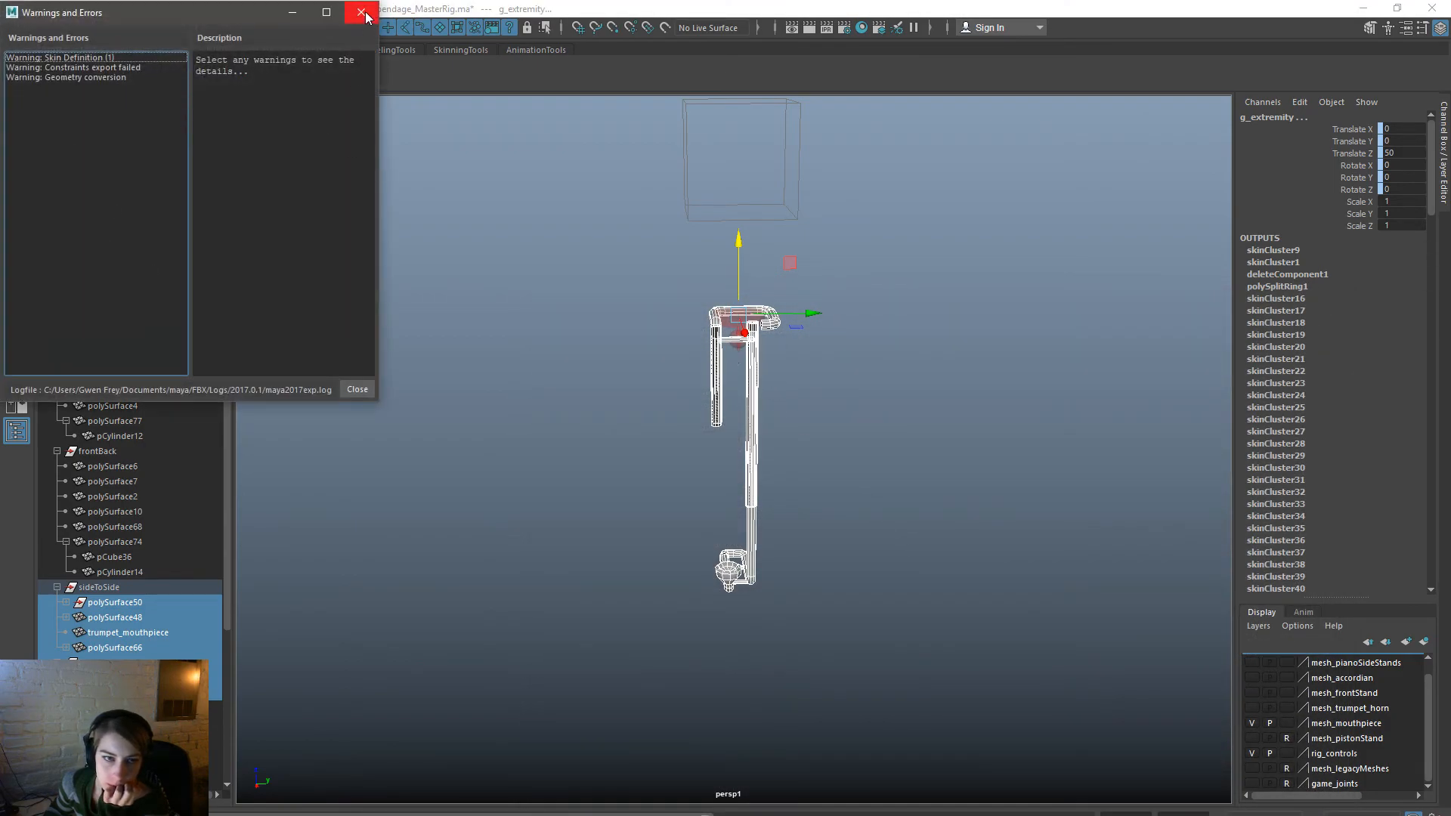
pyautogui.click(361, 12)
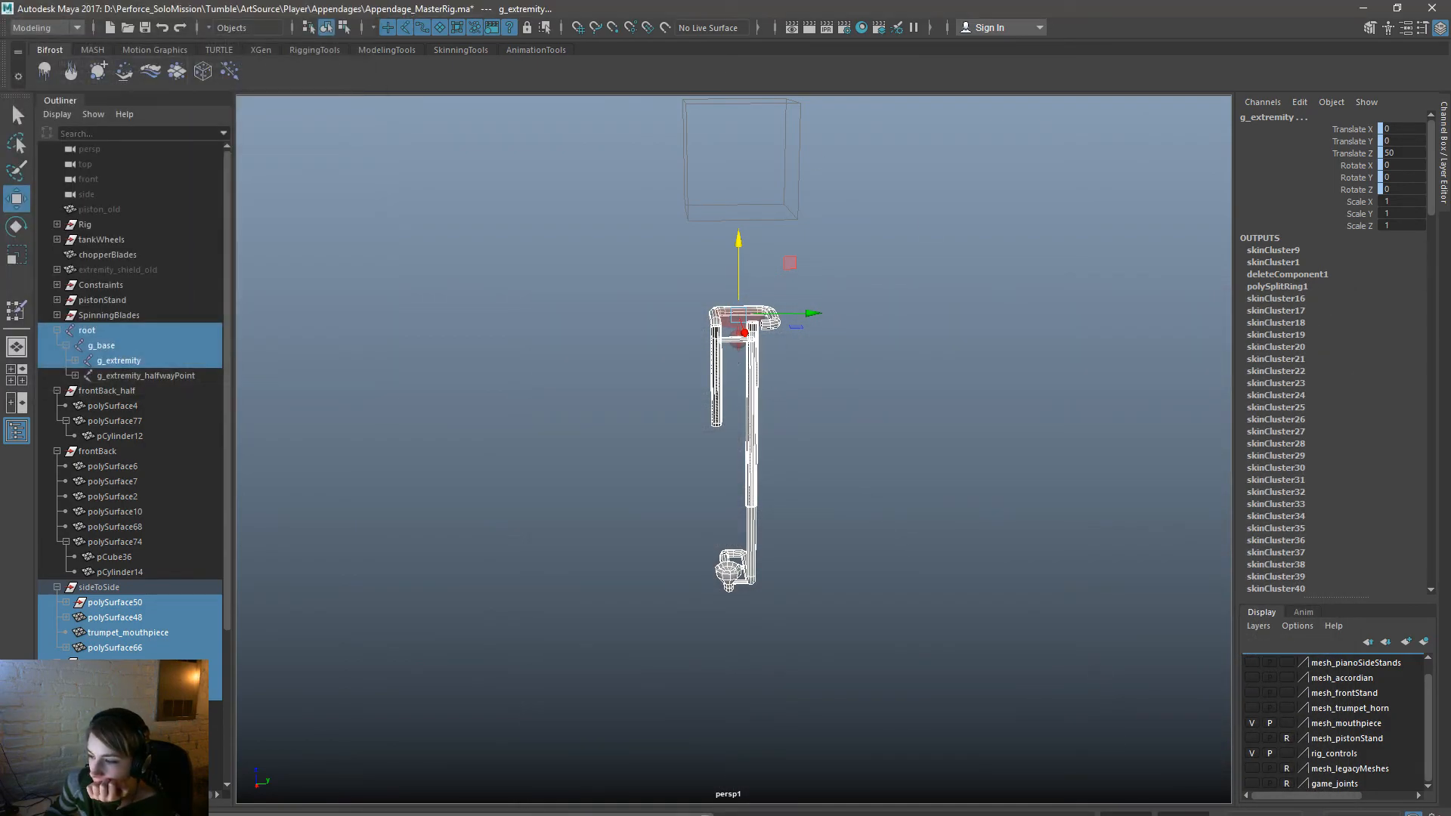
# Switch to Unreal, restore the full editor layout and reimport the Appendage_Trumpet_Mouthpiece skeletal mesh.
pyautogui.hotkey('alt', 'Tab')
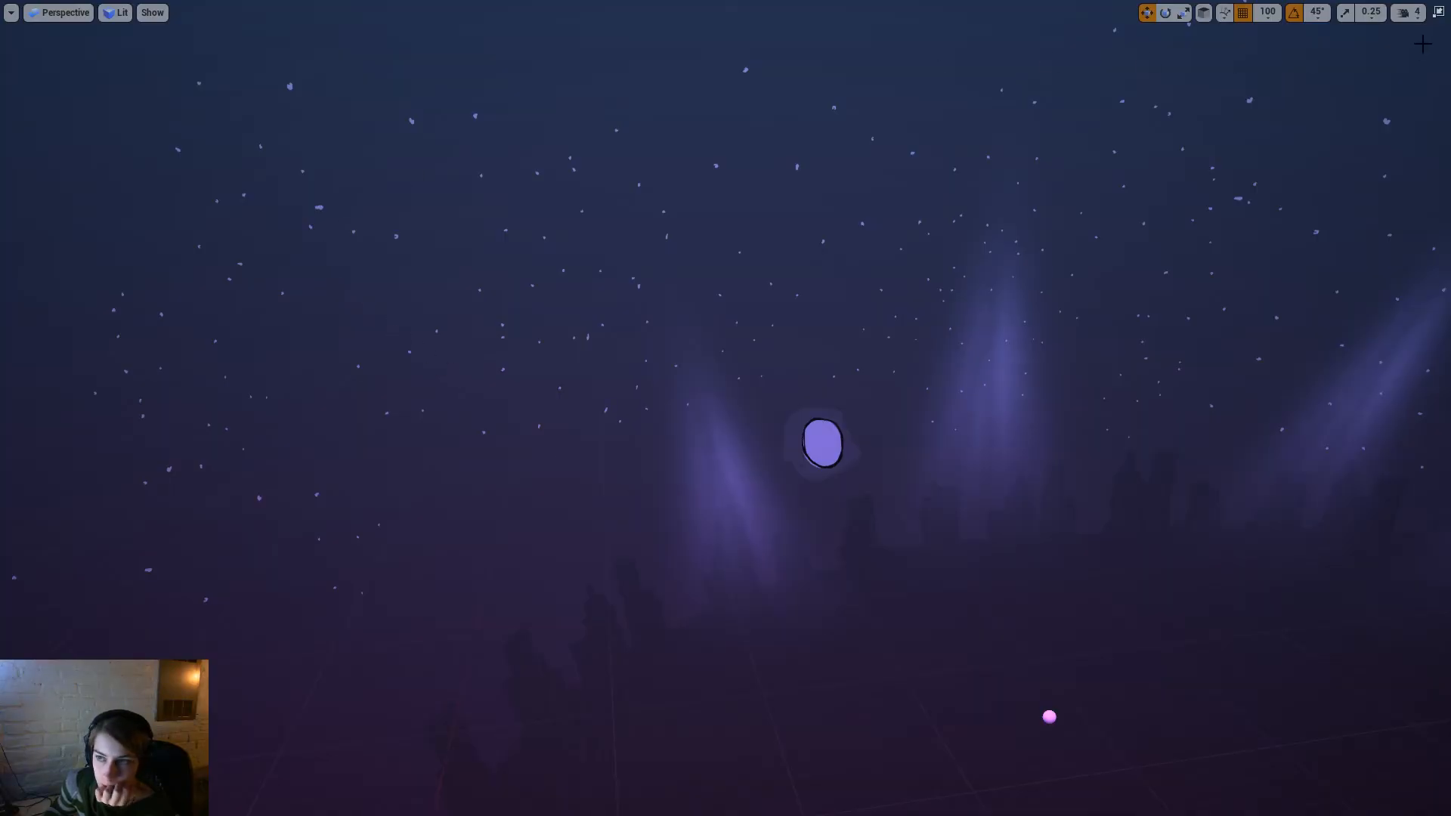
pyautogui.click(1437, 12)
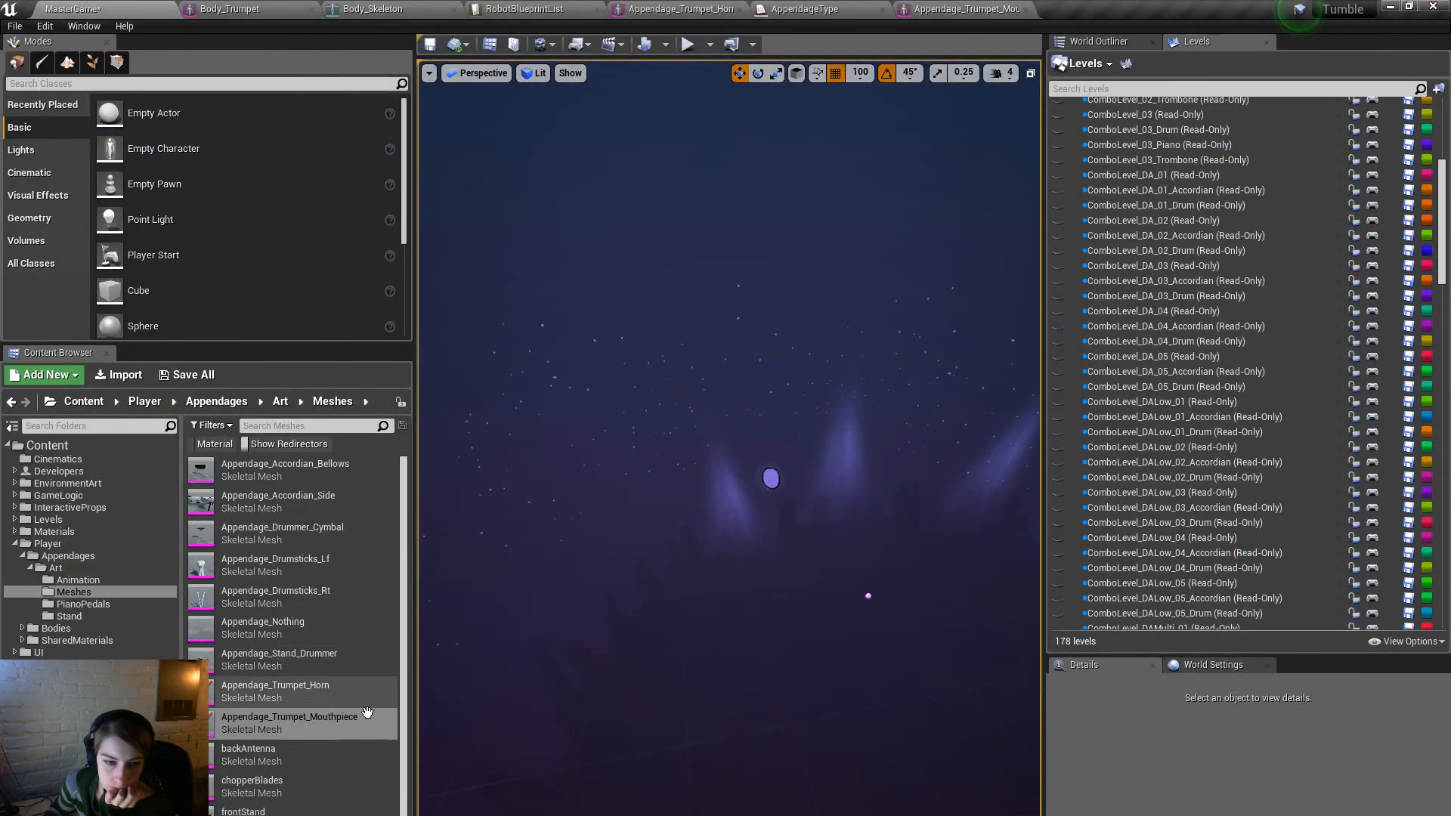
pyautogui.rightClick(368, 709)
pyautogui.click(439, 322)
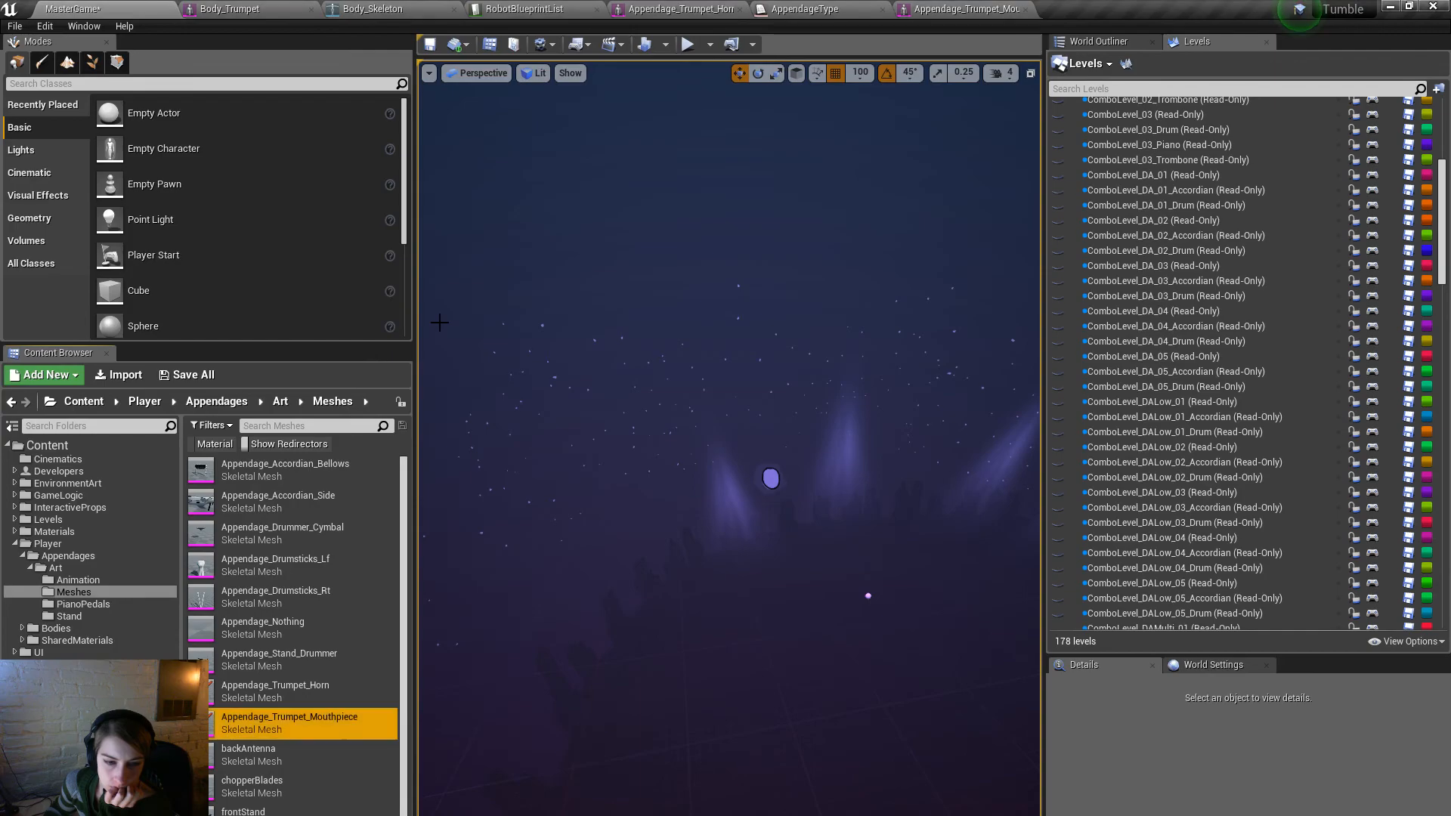
# Start a full-screen play test, compiling the modified blueprints, and load the first Trombone level.
pyautogui.hotkey('alt', 'p')
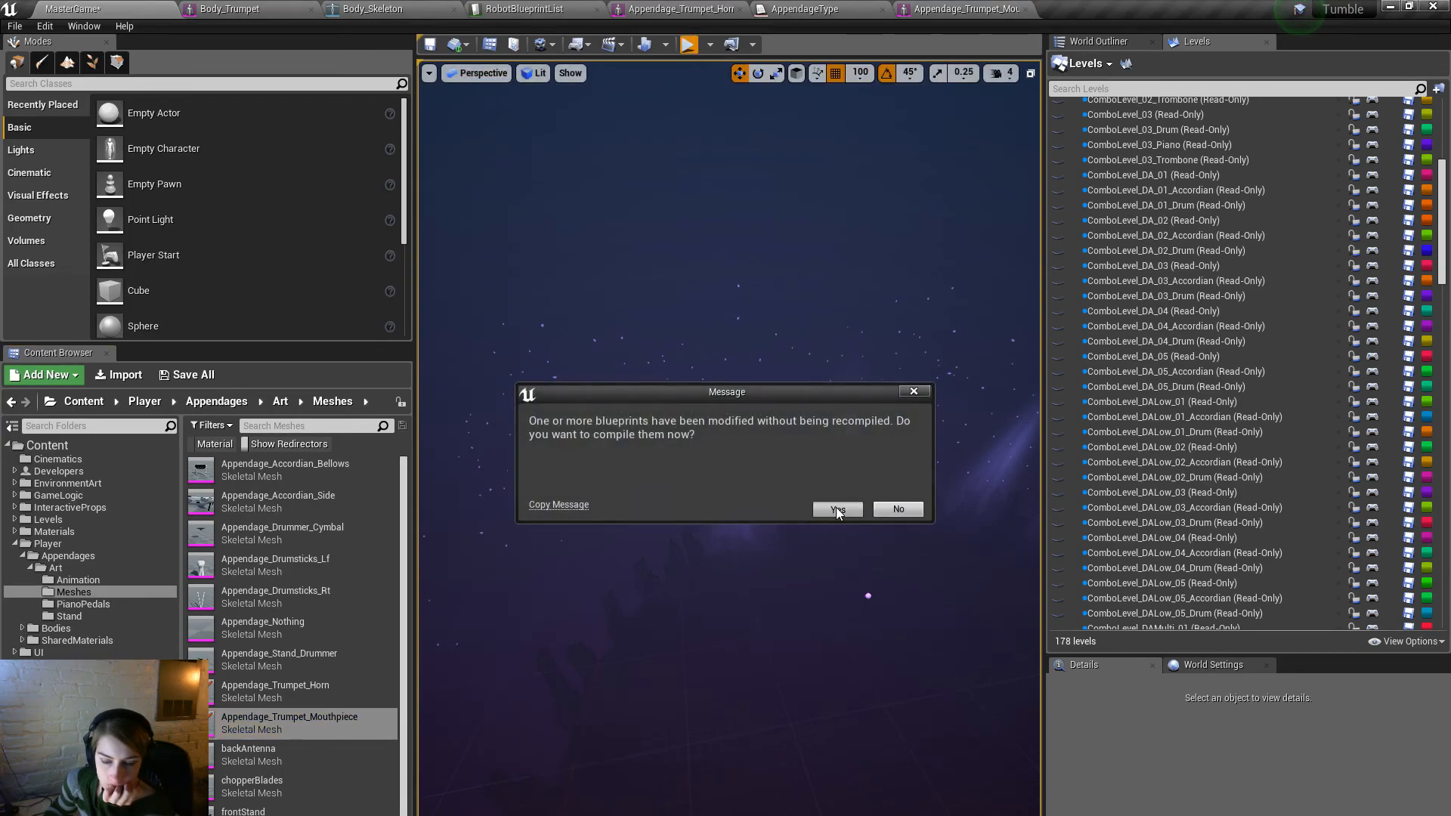
pyautogui.click(836, 508)
pyautogui.press('F11')
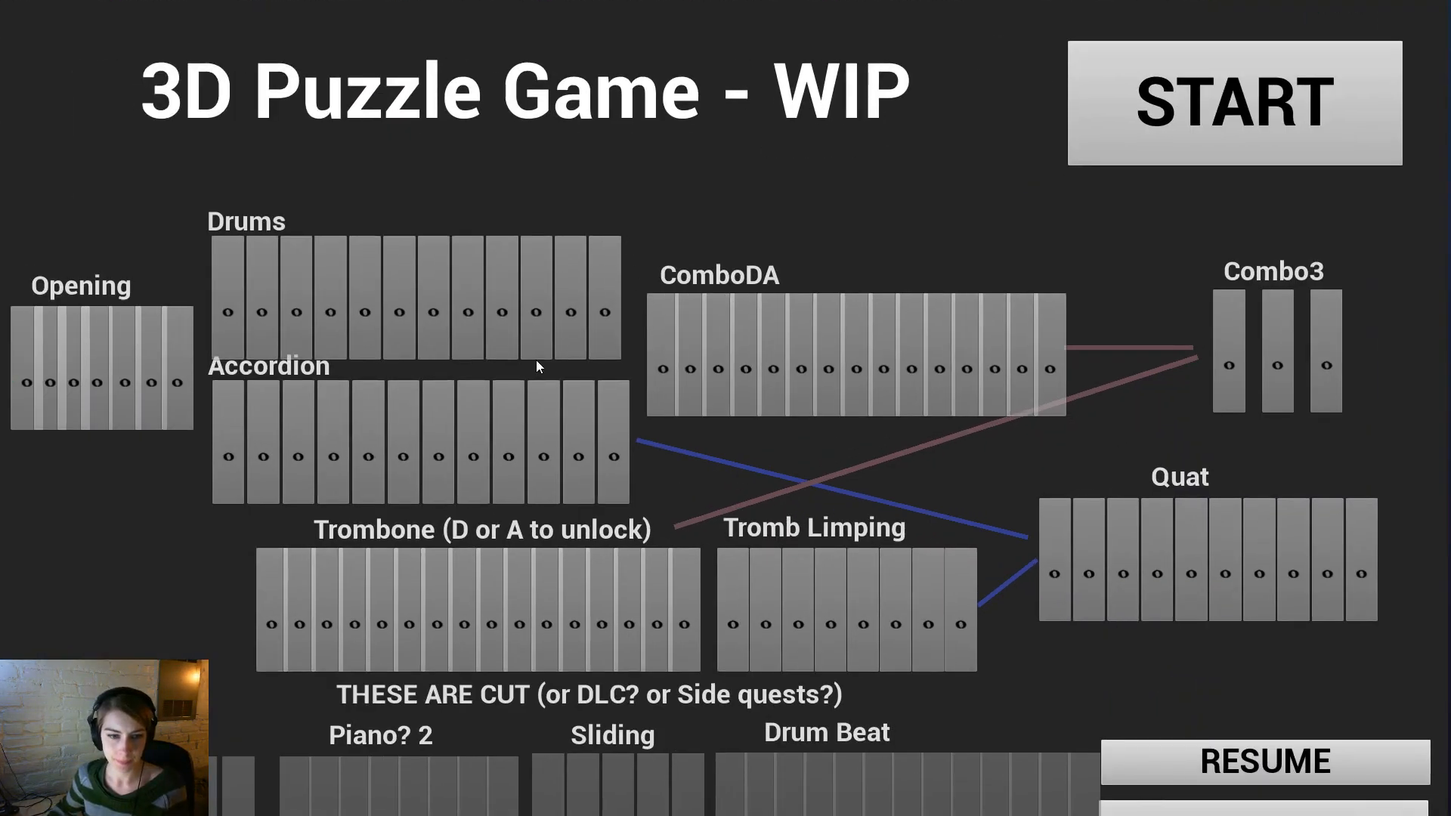
pyautogui.click(278, 616)
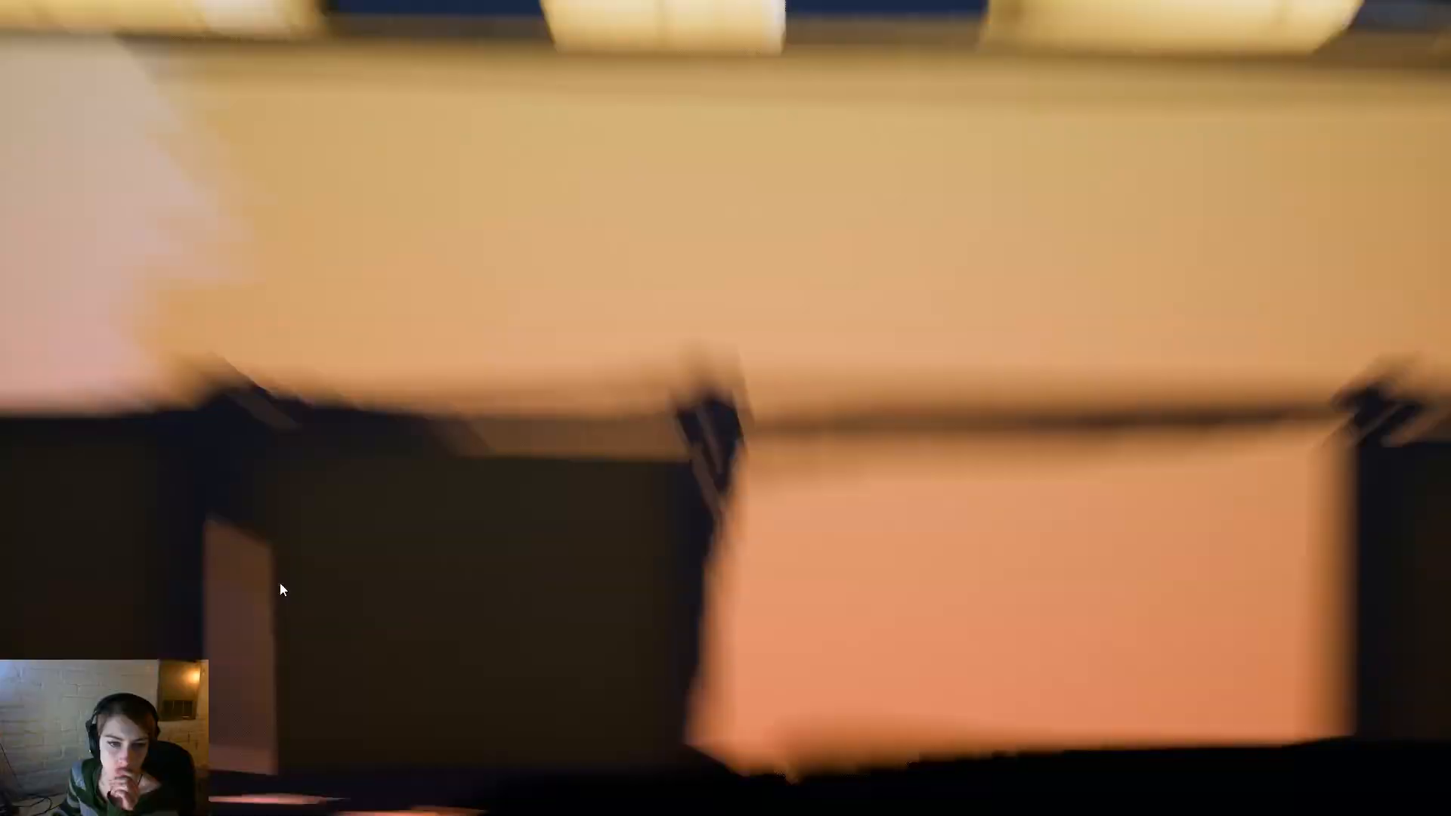
# View the trumpet robot from several sides on the middle platform while extending its appendages to examine the mouthpiece frame.
pyautogui.press('Right')
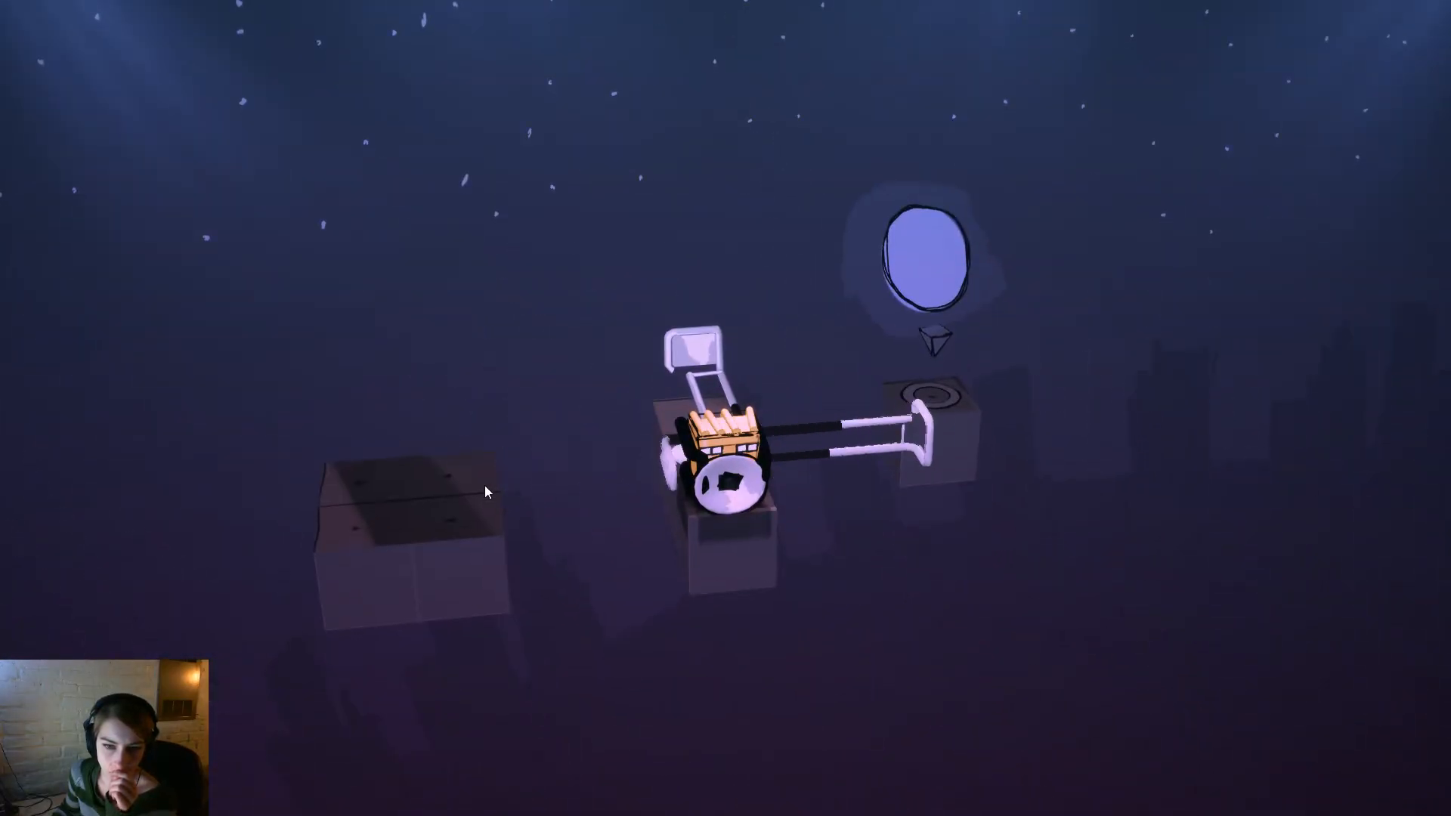
pyautogui.moveTo(483, 491); pyautogui.dragTo(1002, 496)
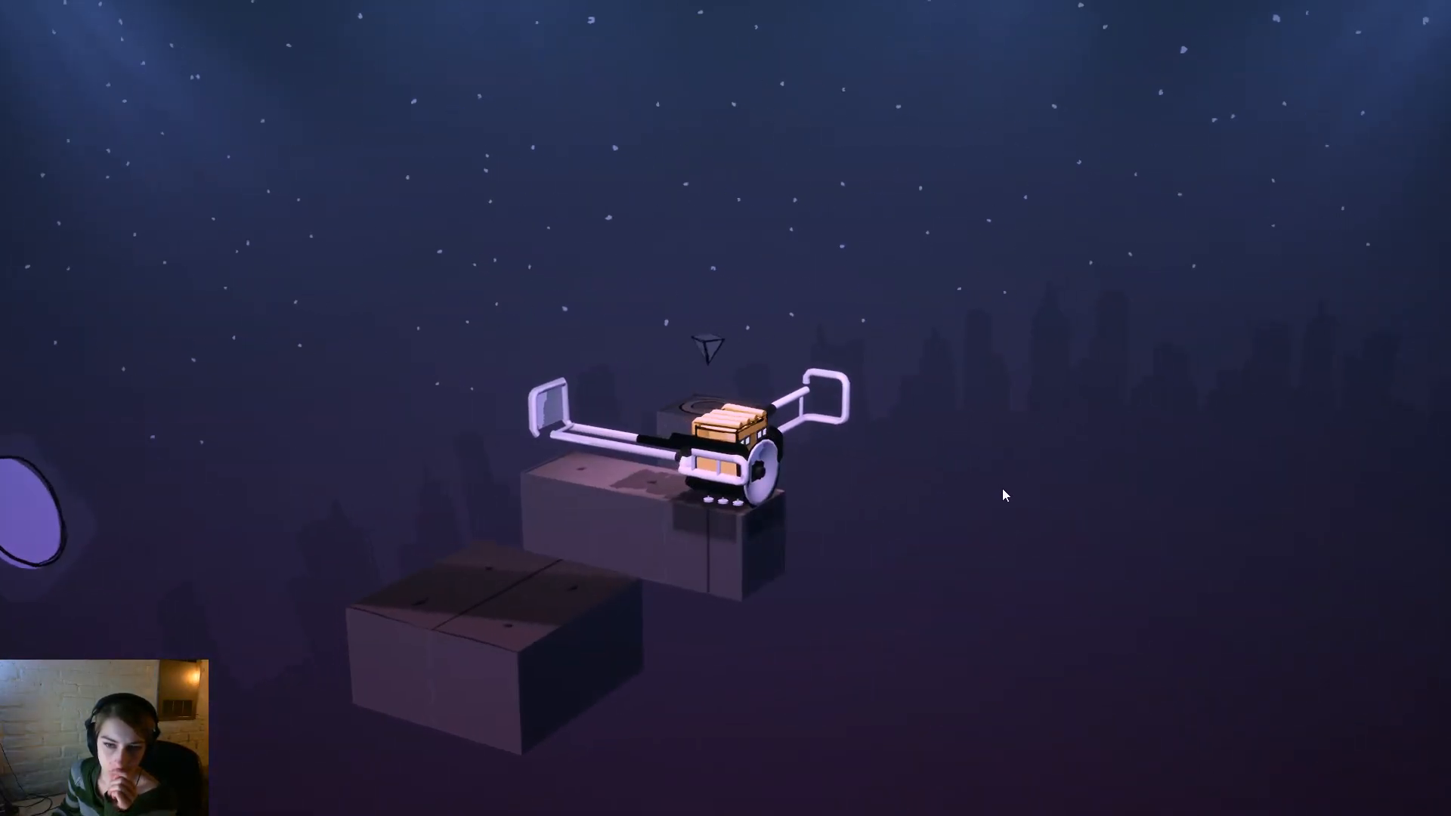
pyautogui.moveTo(893, 428); pyautogui.dragTo(705, 363)
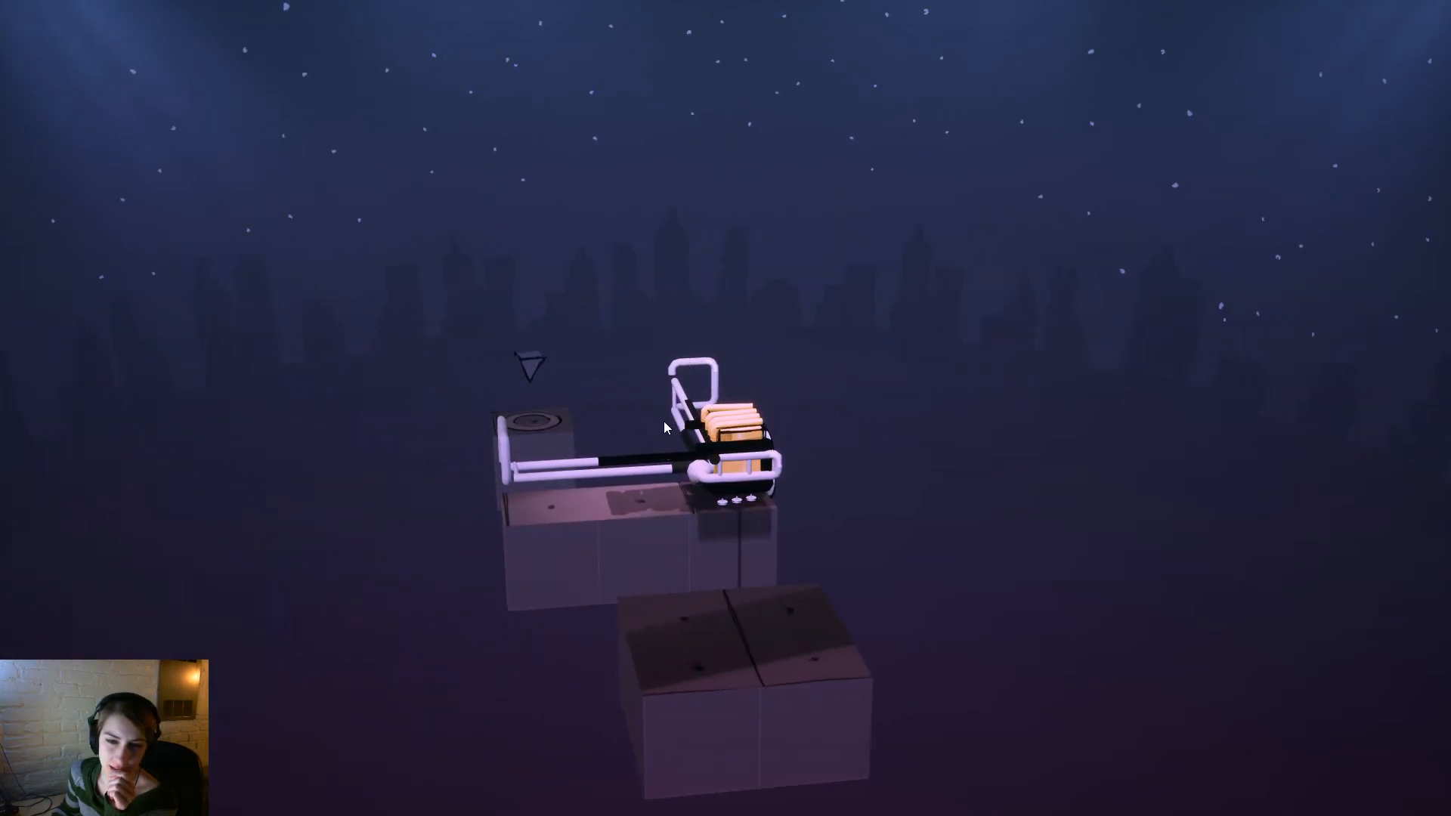
pyautogui.click(531, 470)
pyautogui.moveTo(969, 491); pyautogui.dragTo(828, 488)
pyautogui.moveTo(922, 463); pyautogui.dragTo(1364, 497)
pyautogui.click(937, 437)
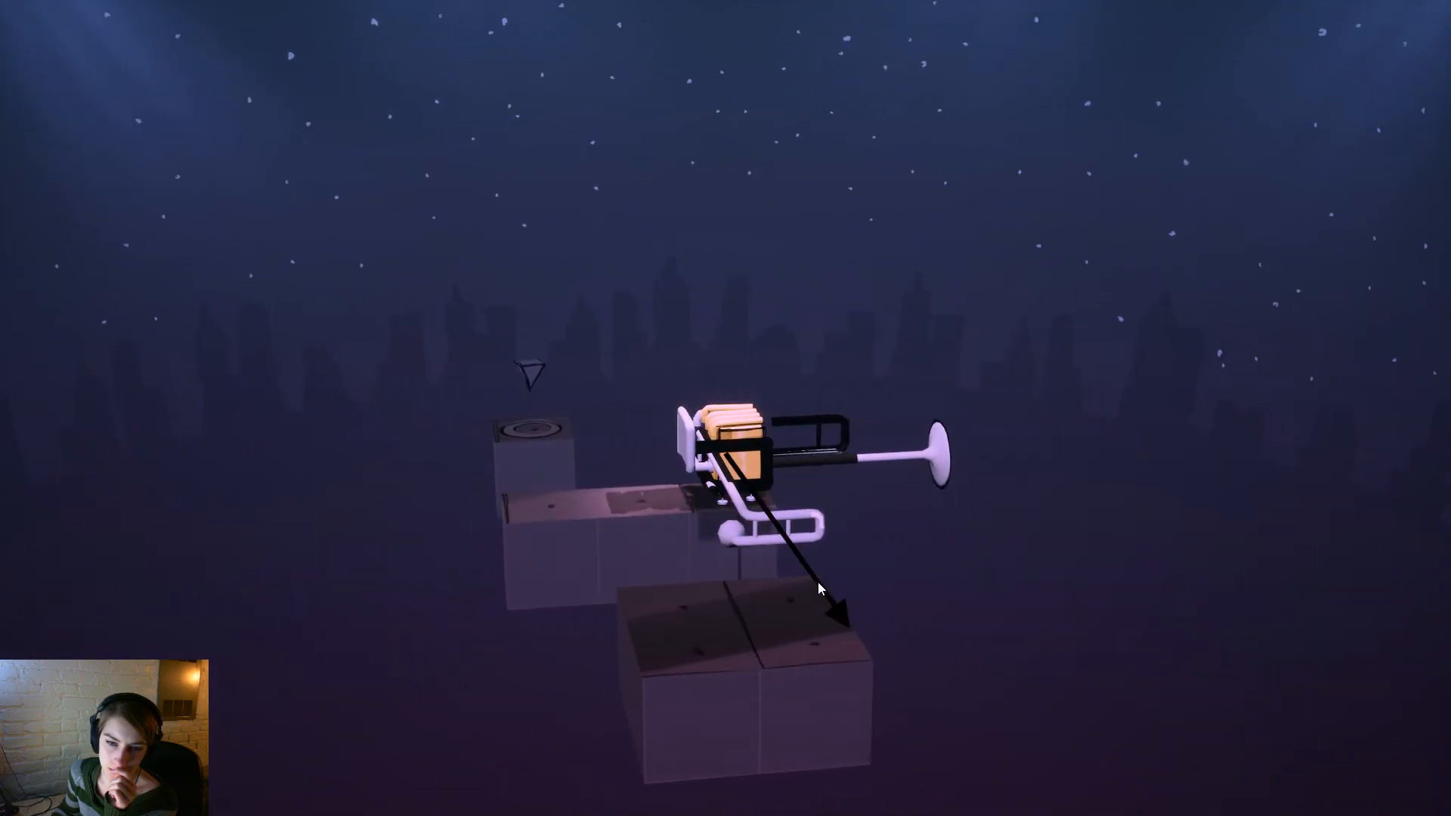
# Extend the robot's appendages downward and tumble it to the adjacent platform, examining the stand and mouthpiece frames.
pyautogui.moveTo(819, 588); pyautogui.dragTo(816, 584)
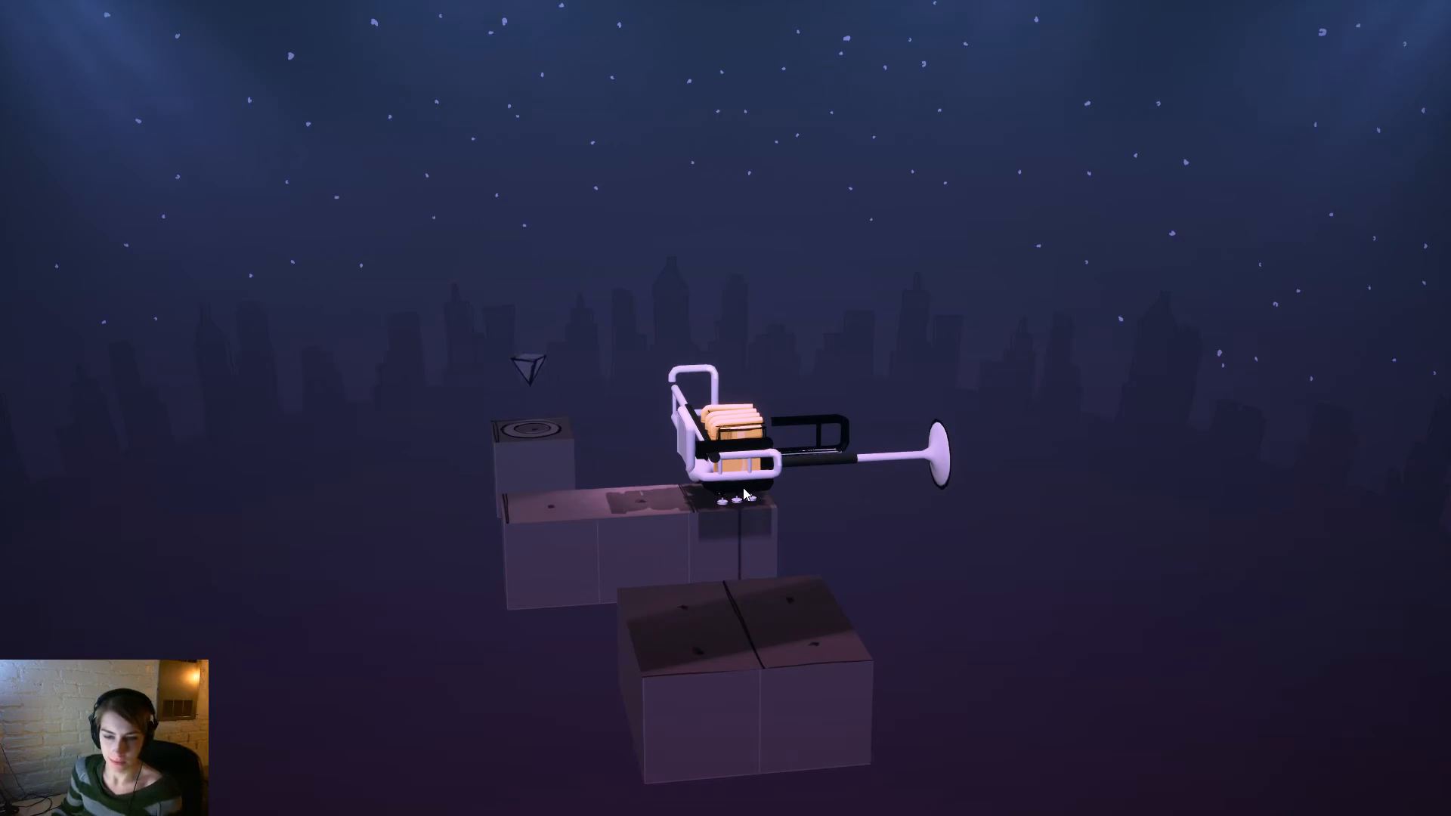
pyautogui.moveTo(744, 492); pyautogui.dragTo(825, 345)
pyautogui.moveTo(1142, 520); pyautogui.dragTo(1213, 610)
pyautogui.moveTo(604, 684); pyautogui.dragTo(45, 725)
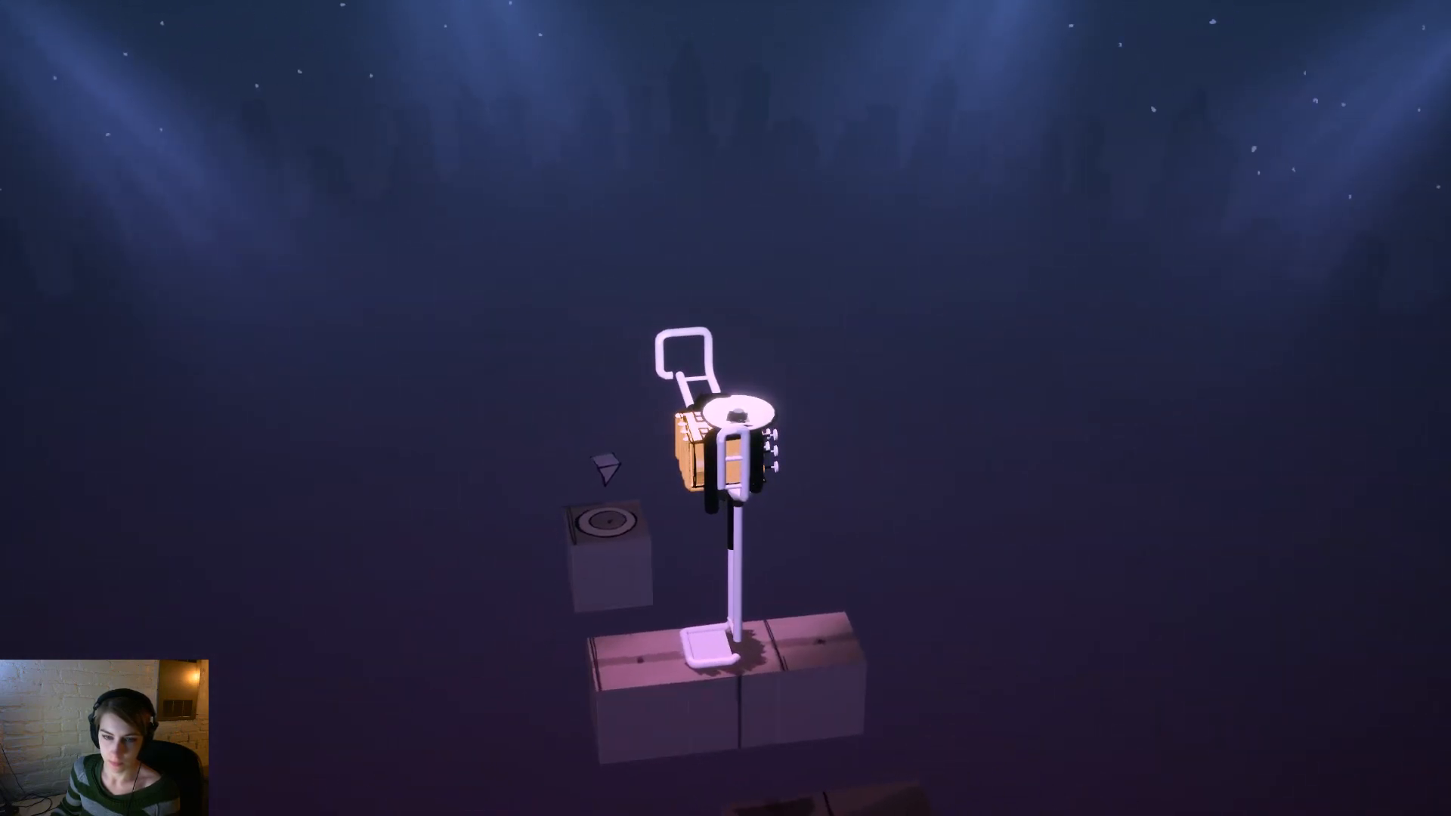
pyautogui.moveTo(540, 718); pyautogui.dragTo(772, 428)
pyautogui.moveTo(714, 234); pyautogui.dragTo(1105, 679)
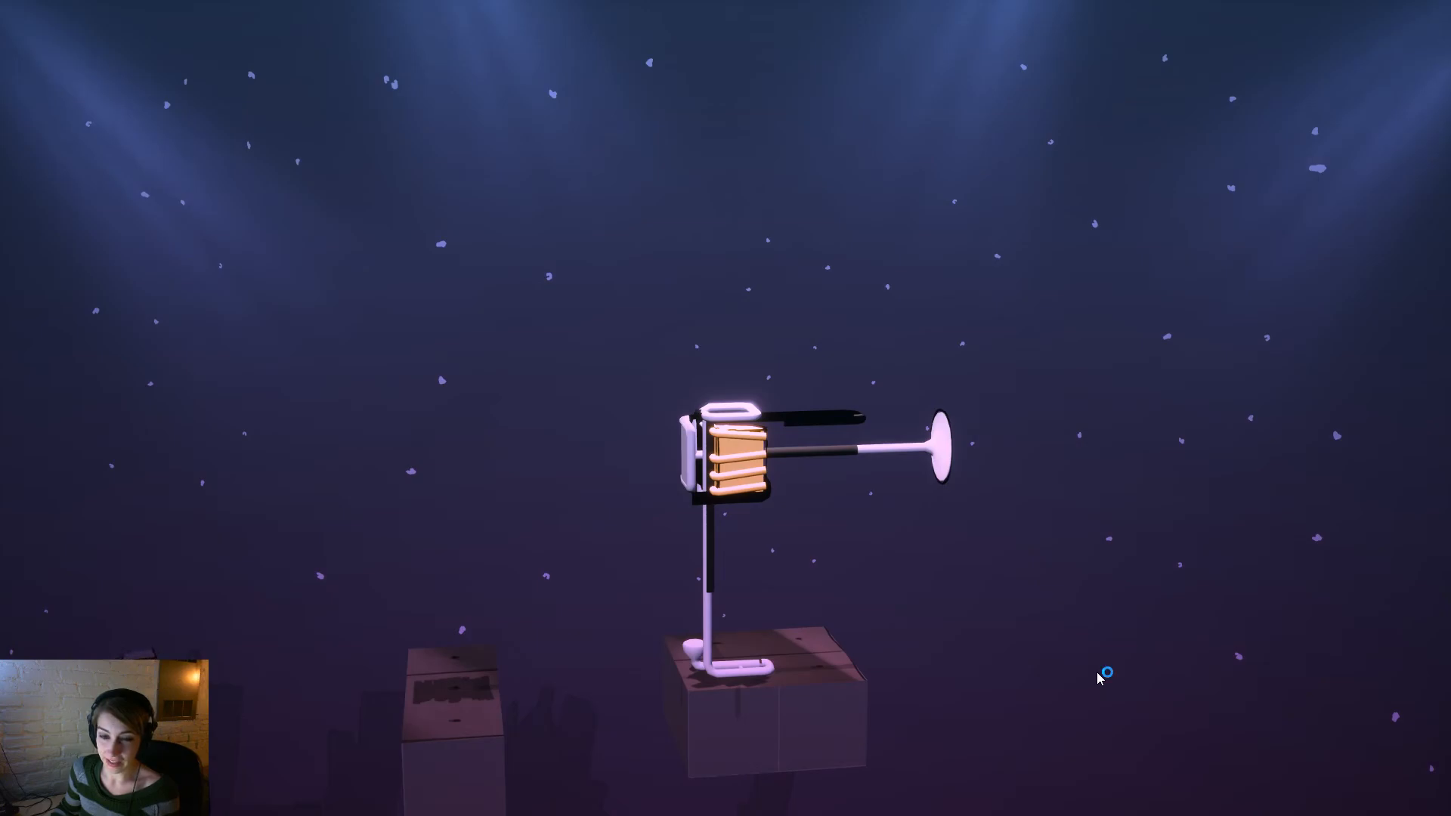
# Extend and retract the robot's appendages on the adjacent platform to examine how the mouthpiece stand raises and lowers it.
pyautogui.moveTo(1049, 679); pyautogui.dragTo(733, 370)
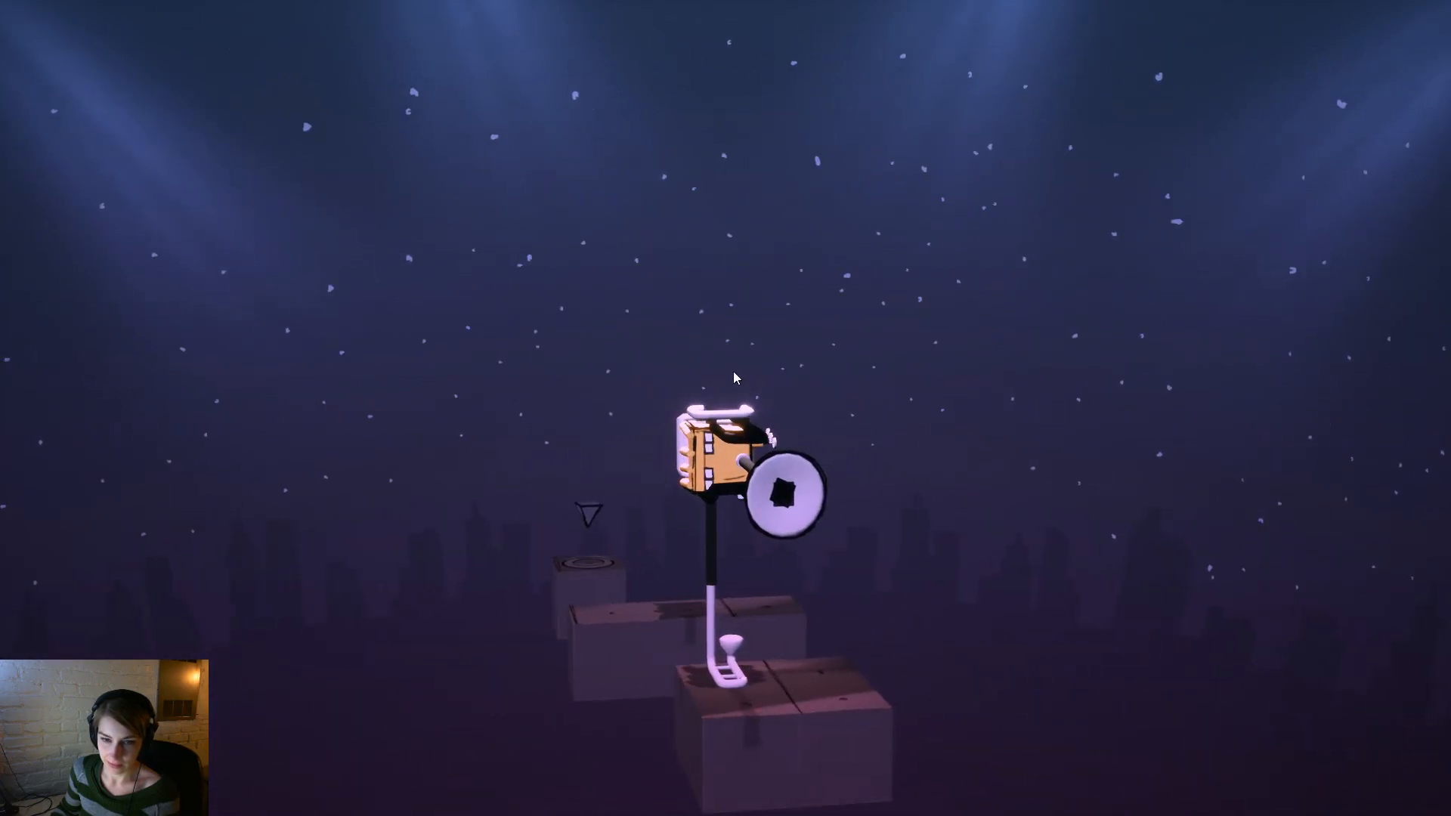
pyautogui.moveTo(677, 564); pyautogui.dragTo(1028, 661)
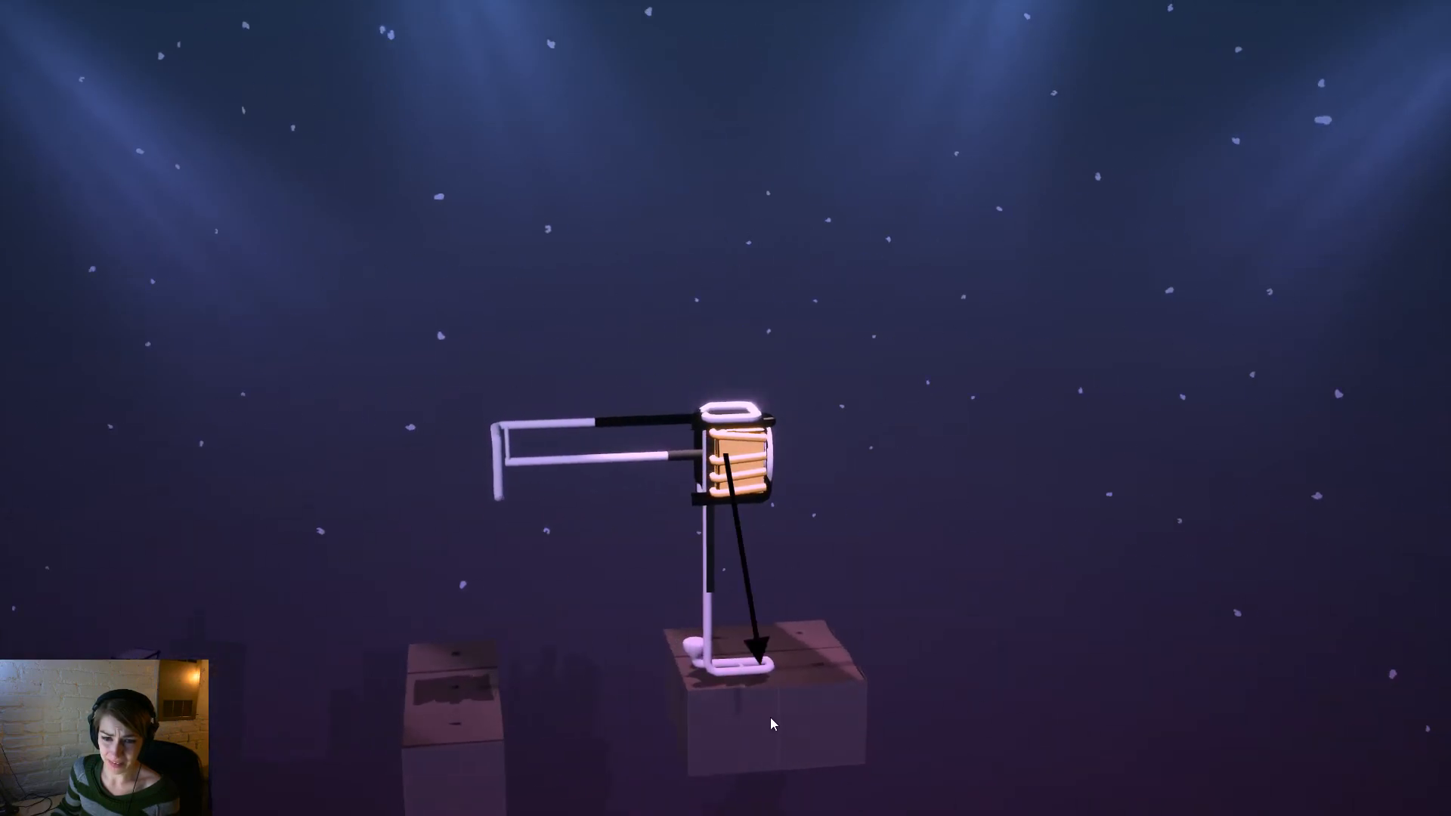
pyautogui.click(767, 721)
pyautogui.click(715, 265)
pyautogui.moveTo(1013, 586); pyautogui.dragTo(1169, 702)
pyautogui.click(737, 654)
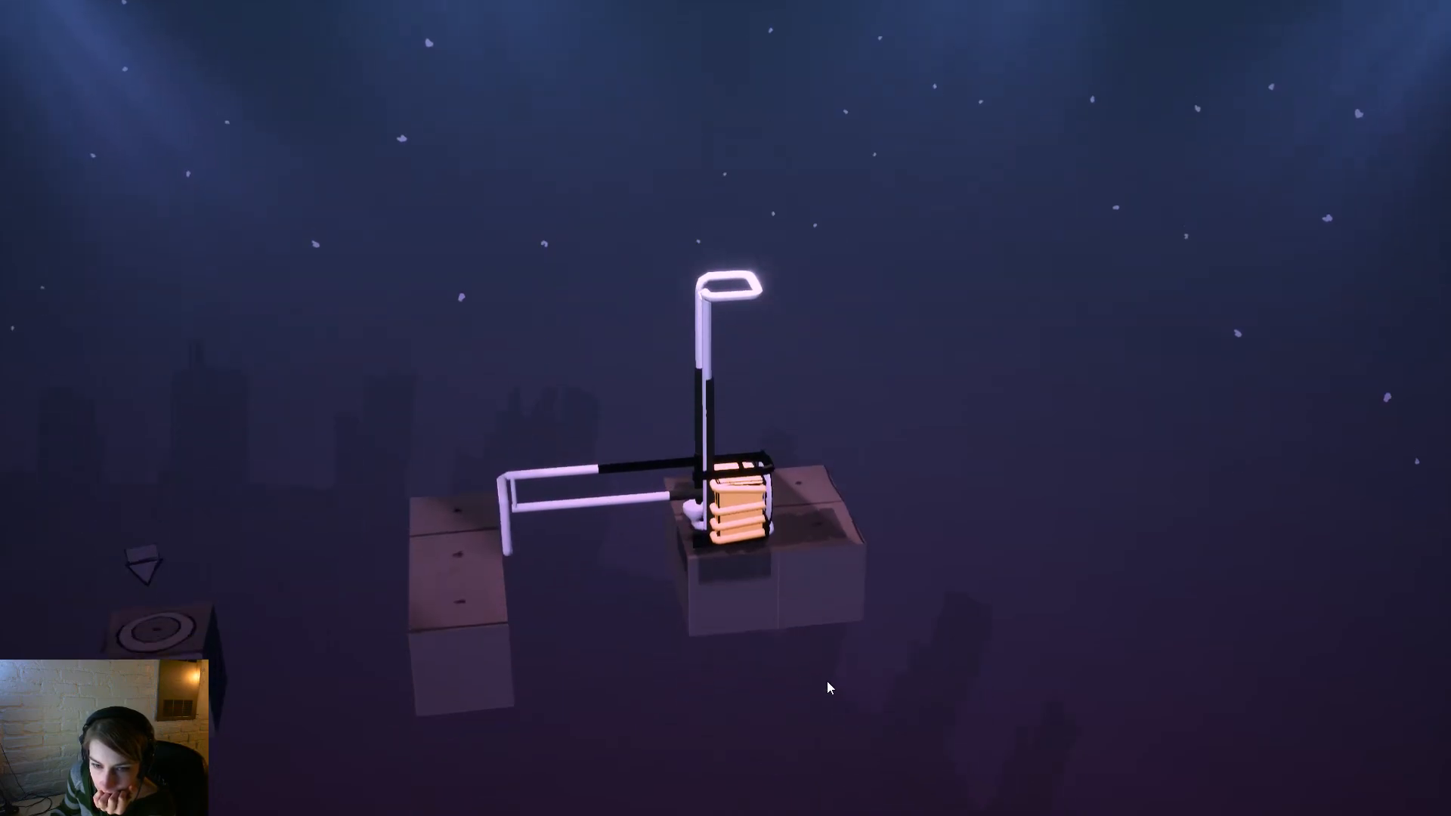
# Circle the lowered robot while extending its upper, horn and side appendages to compare their frames.
pyautogui.moveTo(797, 661); pyautogui.dragTo(1072, 670)
pyautogui.click(804, 555)
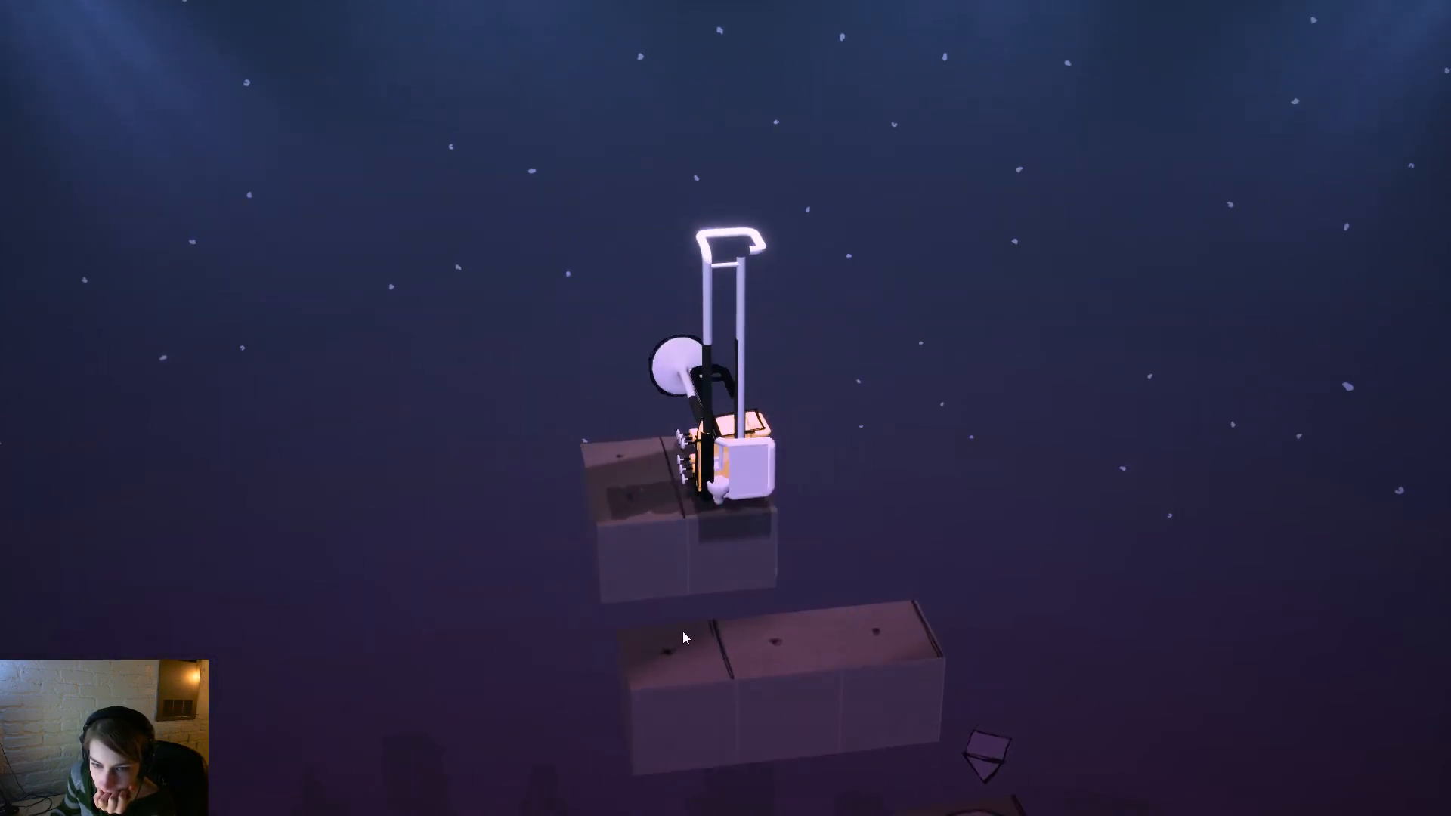
pyautogui.moveTo(687, 629); pyautogui.dragTo(1343, 659)
pyautogui.moveTo(1066, 616); pyautogui.dragTo(1380, 588)
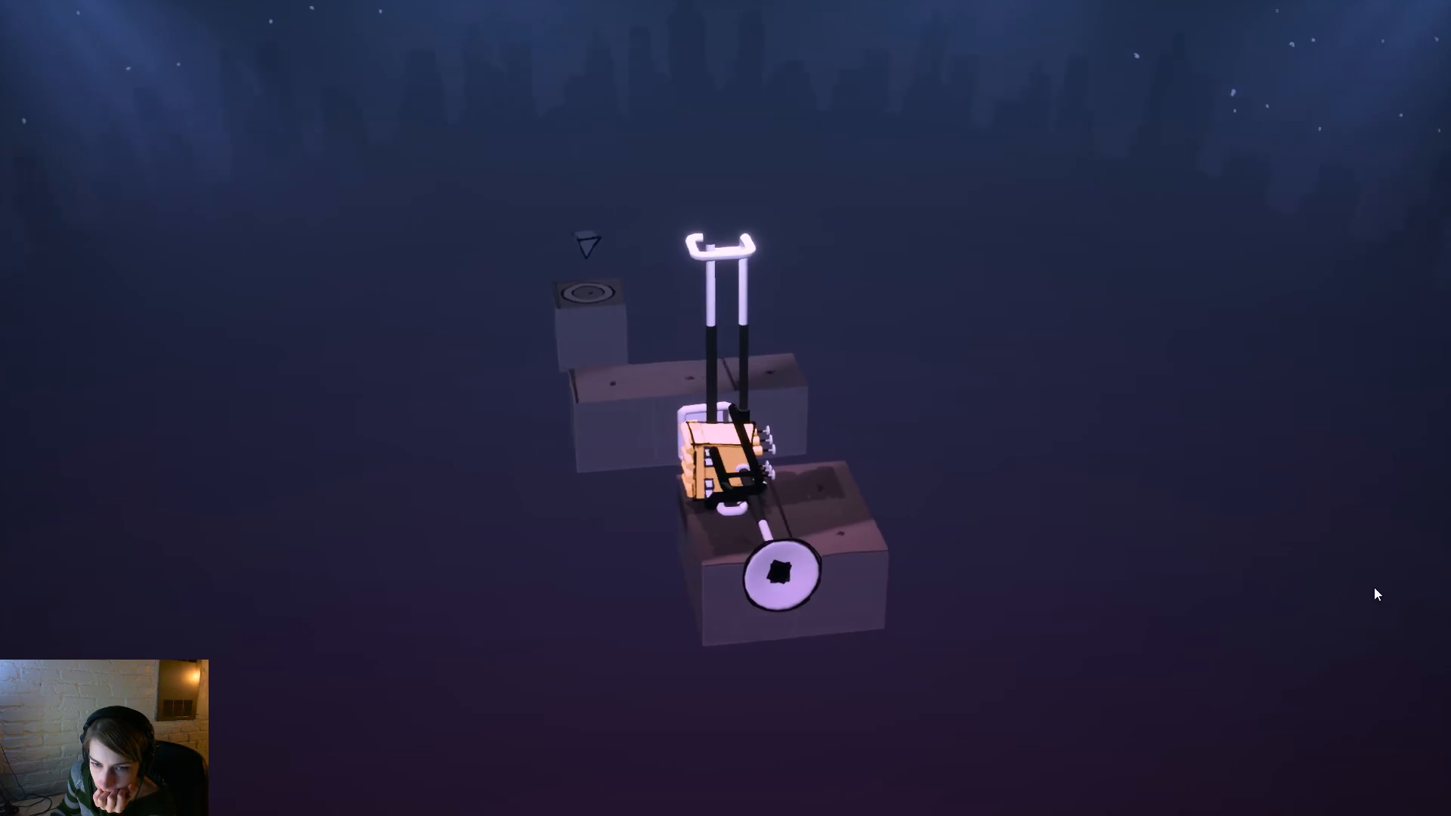
pyautogui.press('d')
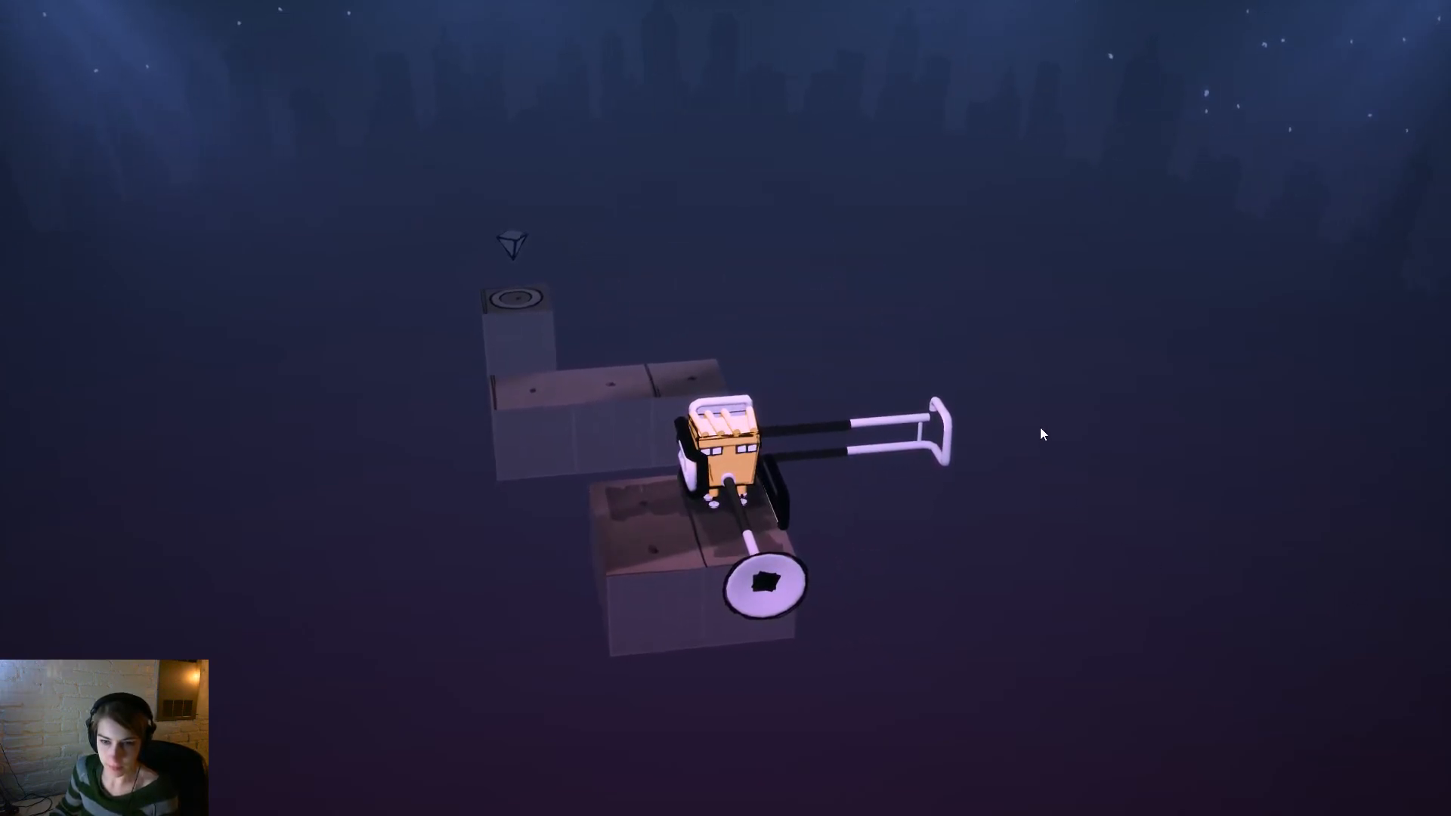
pyautogui.click(927, 416)
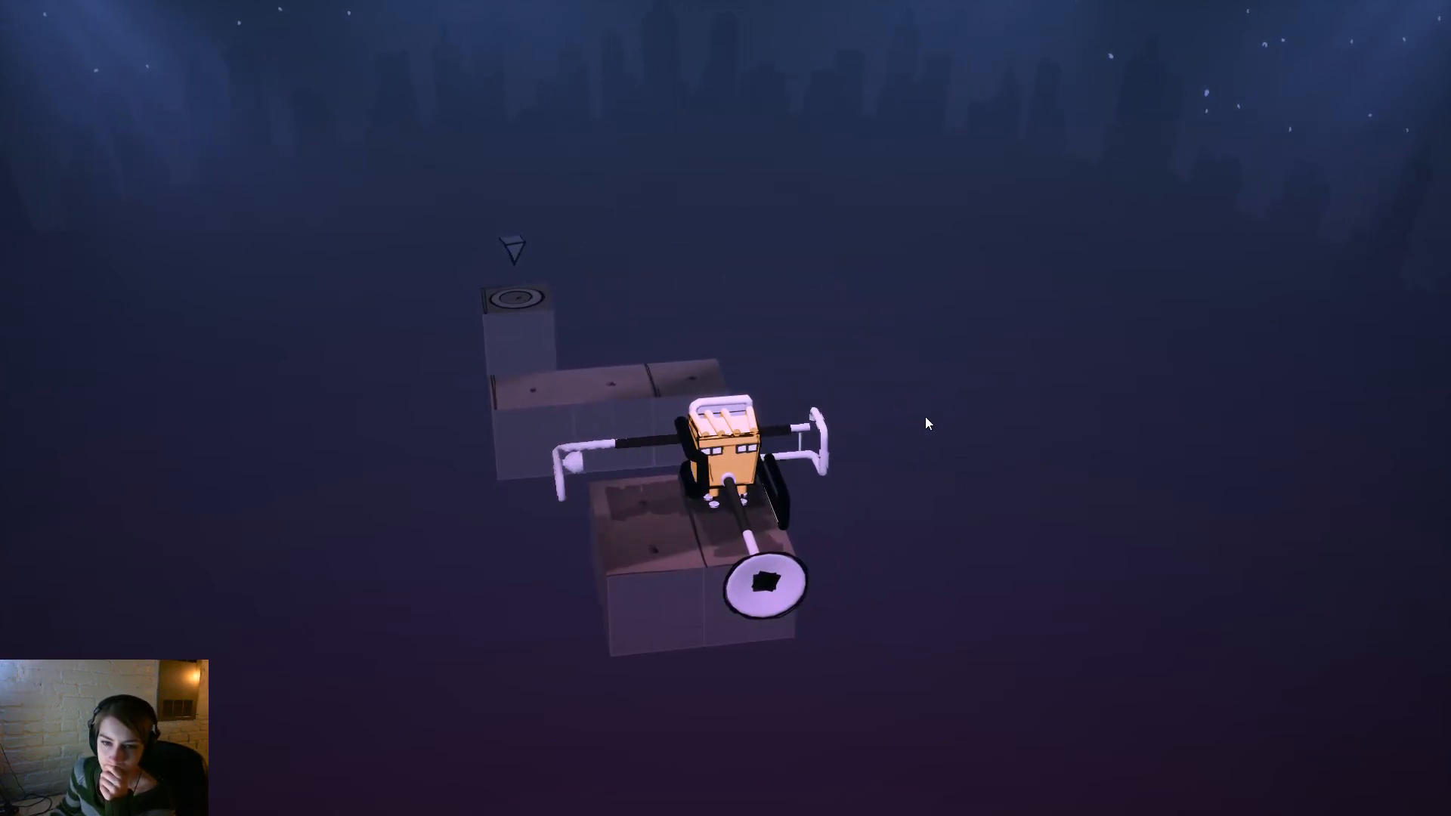
# Extend the trumpet robot's side appendages in alternating directions while circling it to compare the mouthpiece and side frames.
pyautogui.moveTo(1055, 497); pyautogui.dragTo(856, 466)
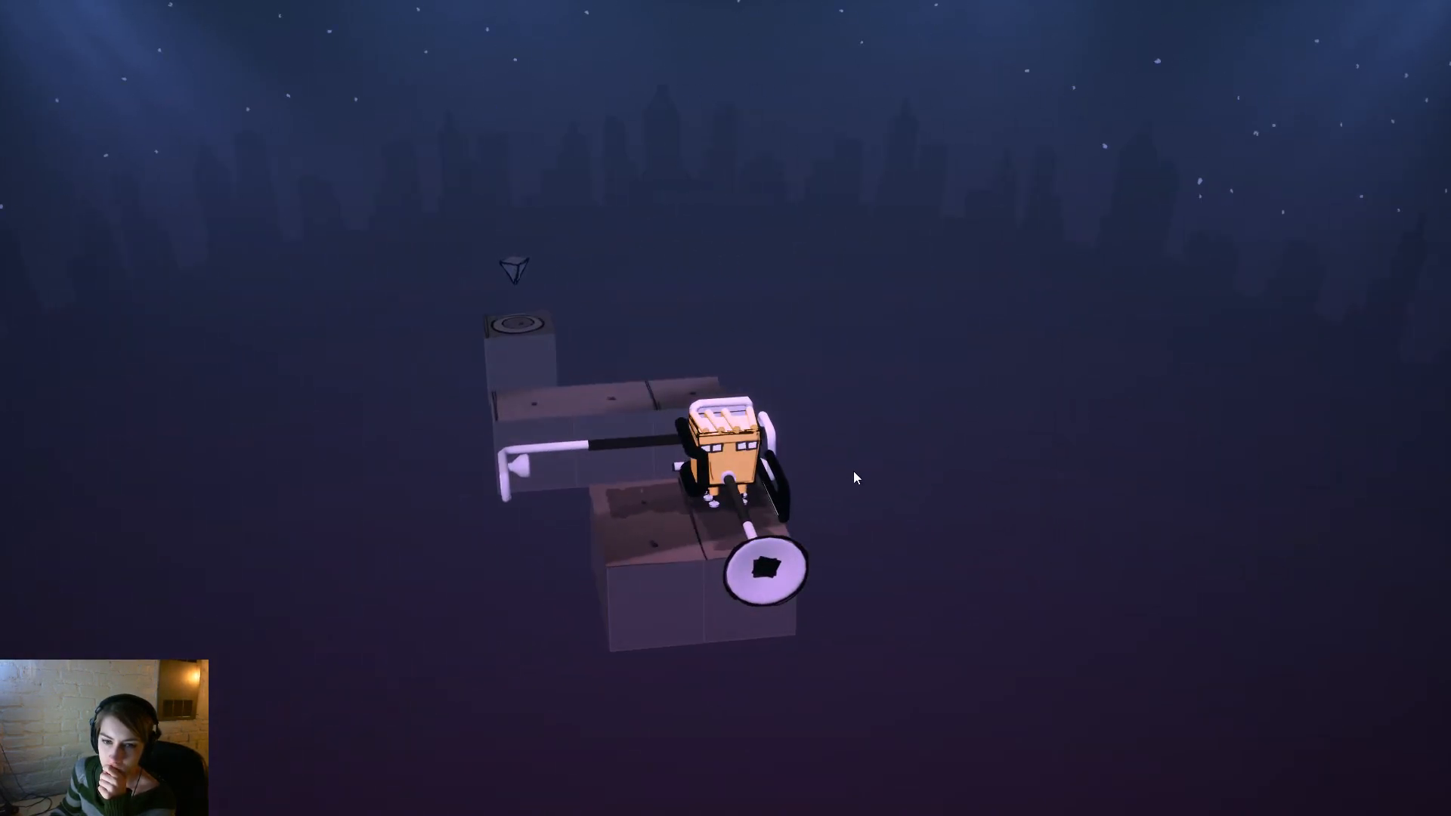
pyautogui.click(456, 455)
pyautogui.moveTo(1017, 491); pyautogui.dragTo(1198, 473)
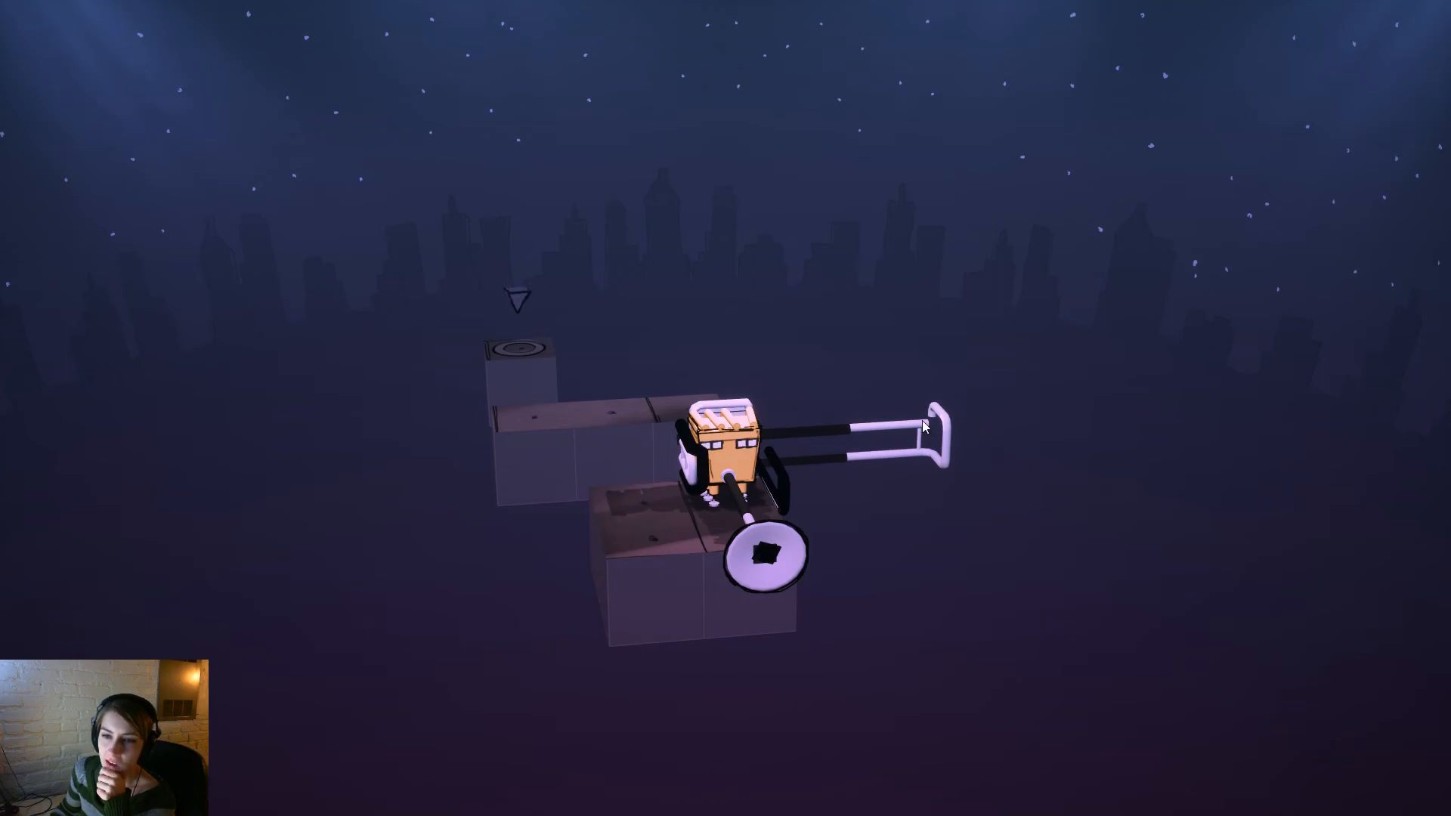
pyautogui.moveTo(929, 459); pyautogui.dragTo(1324, 486)
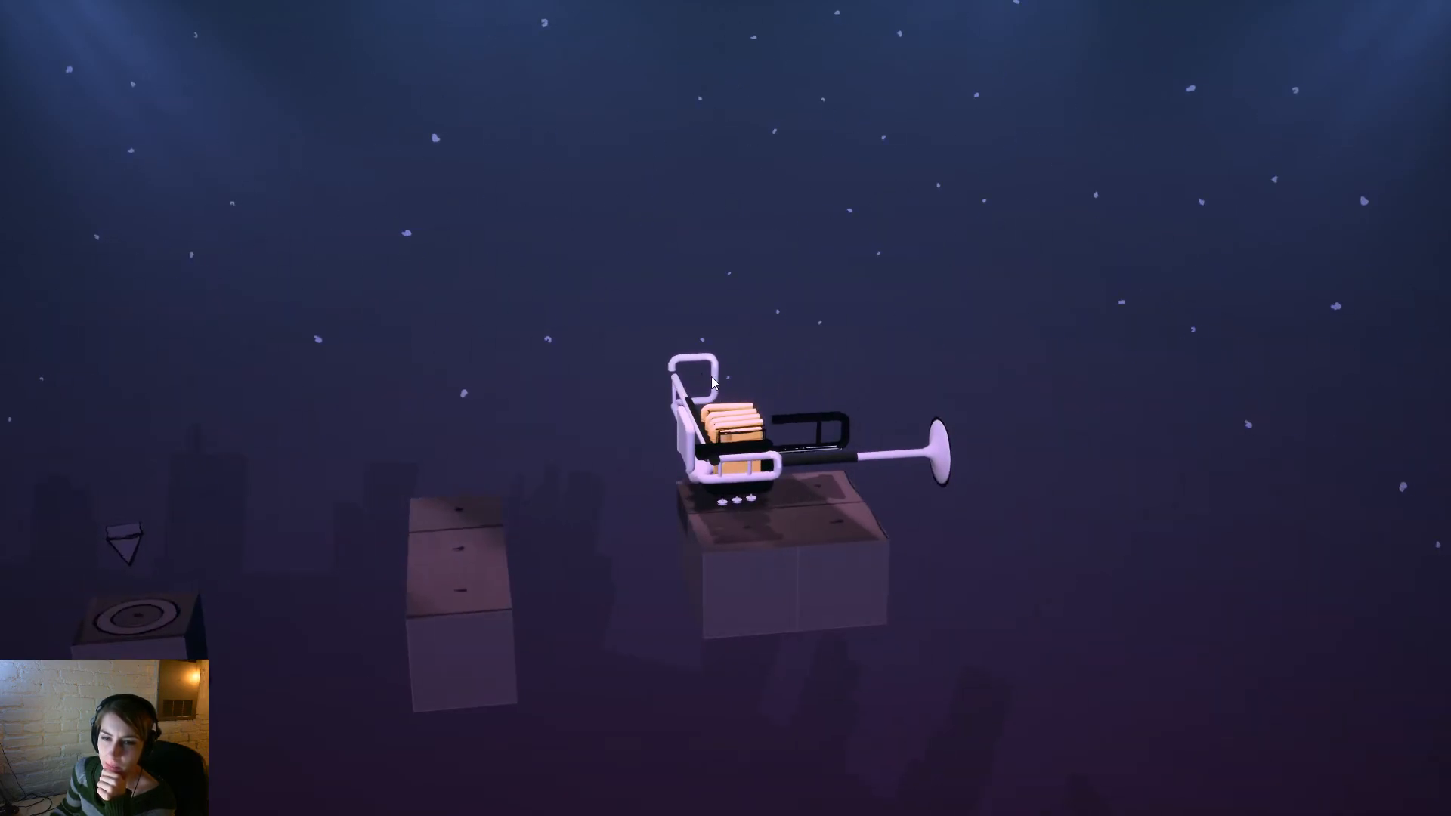
pyautogui.moveTo(916, 464); pyautogui.dragTo(327, 486)
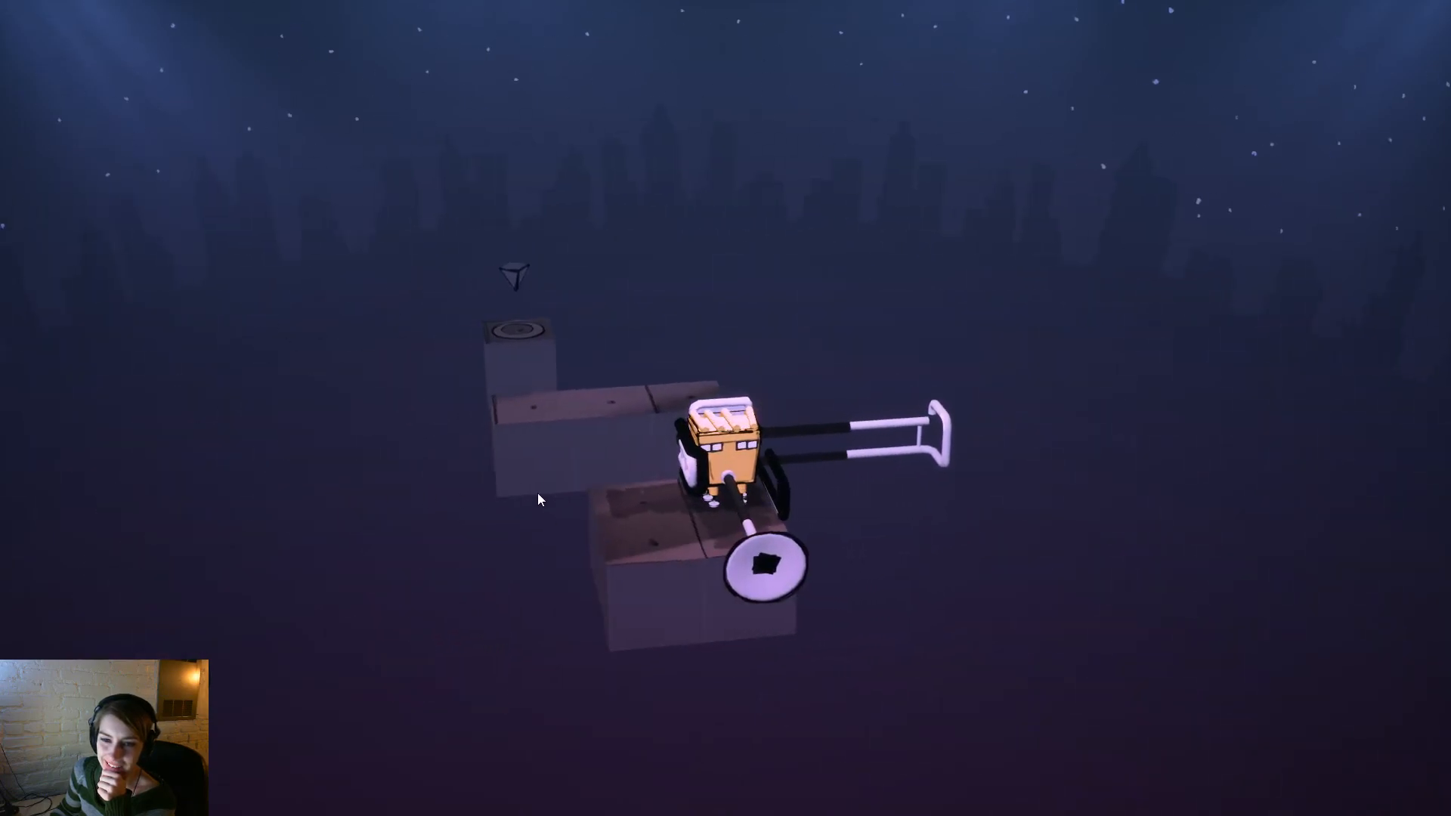
pyautogui.click(934, 456)
# View the lowered robot from several sides, retract its horn, and extend the upper appendage to examine the raised frame.
pyautogui.moveTo(1027, 524); pyautogui.dragTo(401, 442)
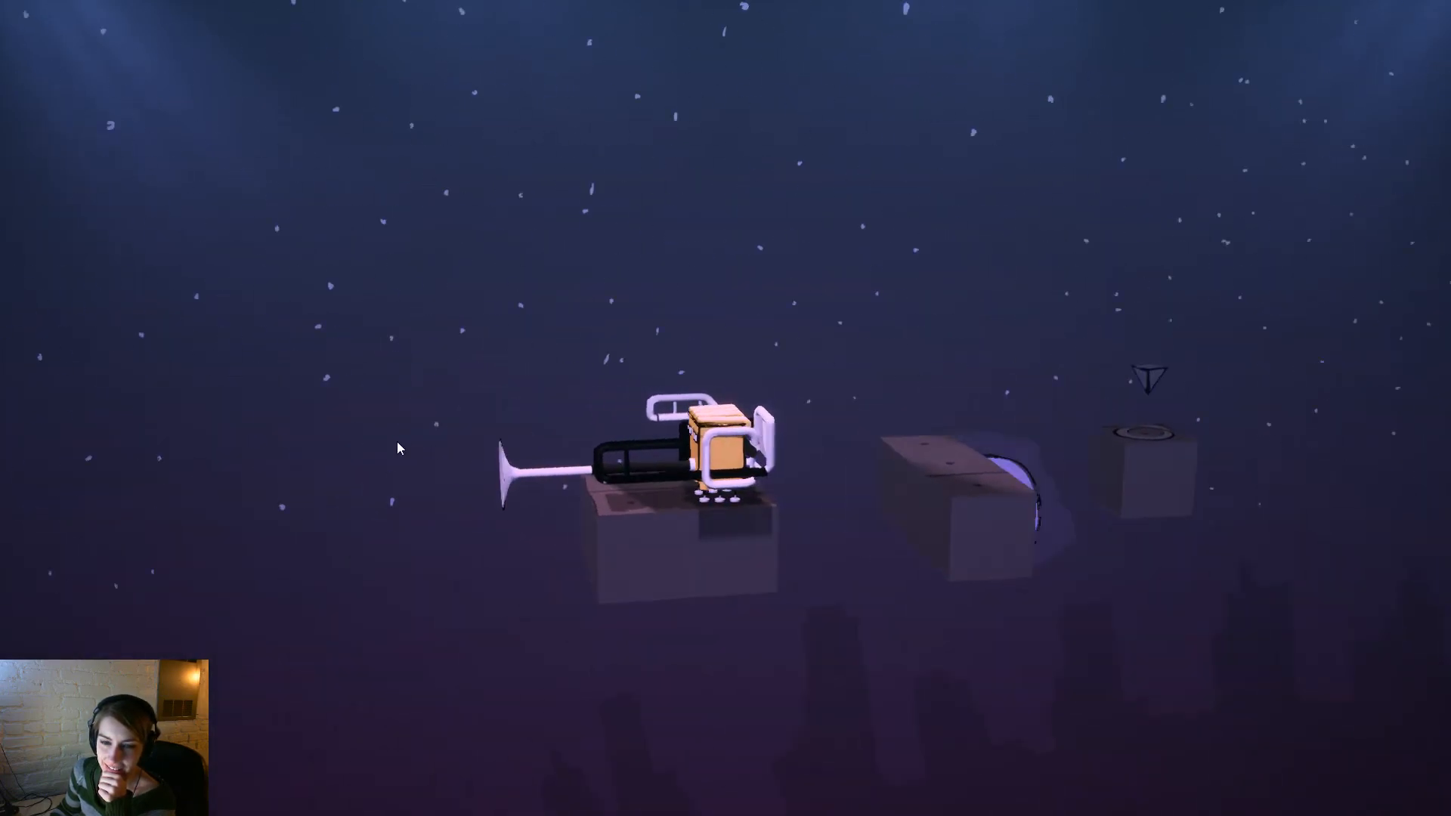
pyautogui.moveTo(544, 455); pyautogui.dragTo(306, 444)
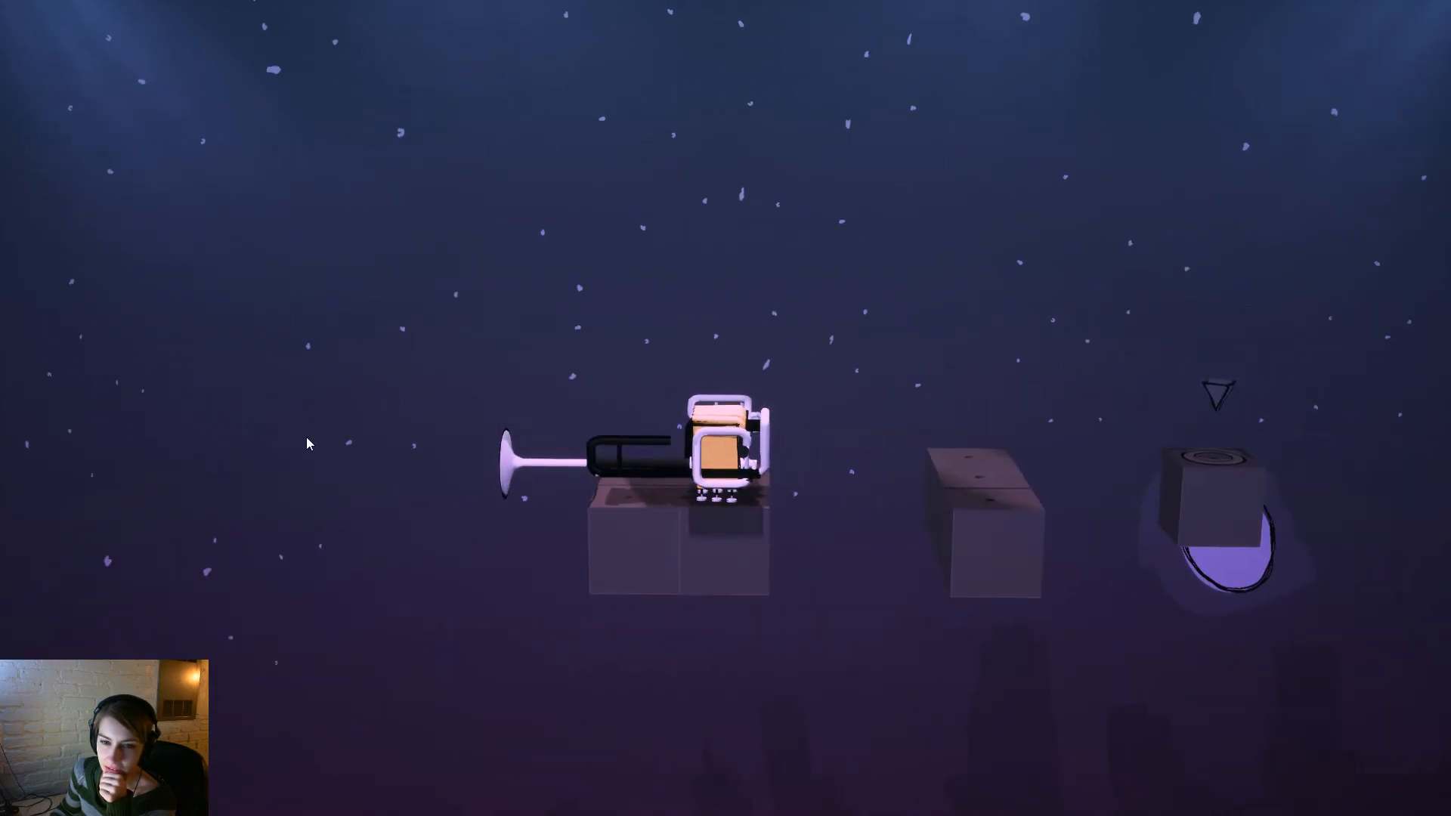
pyautogui.moveTo(306, 444); pyautogui.dragTo(1119, 550)
pyautogui.moveTo(973, 546)
pyautogui.mouseDown()
pyautogui.moveTo(656, 546)
pyautogui.moveTo(1263, 549)
pyautogui.moveTo(959, 540)
pyautogui.mouseUp()
pyautogui.click(538, 453)
pyautogui.moveTo(771, 522); pyautogui.dragTo(832, 605)
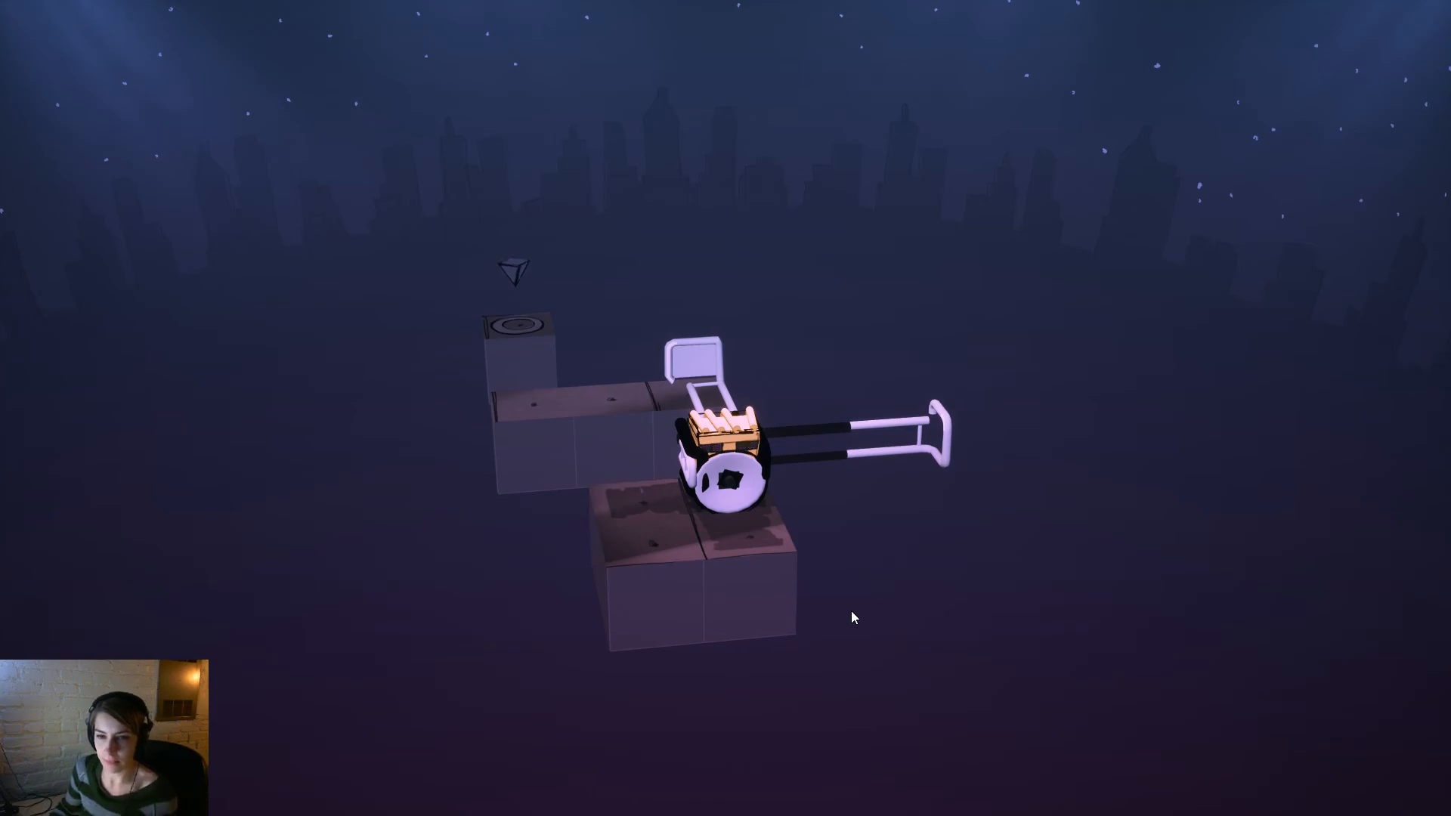
# Tumble the robot so its horn extends downward and lifts it, and circle it to examine the raised pose.
pyautogui.press('s')
pyautogui.moveTo(748, 283); pyautogui.dragTo(708, 529)
pyautogui.moveTo(594, 631); pyautogui.dragTo(714, 479)
pyautogui.moveTo(760, 524); pyautogui.dragTo(1312, 737)
pyautogui.moveTo(890, 627); pyautogui.dragTo(1088, 651)
pyautogui.moveTo(703, 669); pyautogui.dragTo(1209, 665)
pyautogui.moveTo(562, 672); pyautogui.dragTo(8, 658)
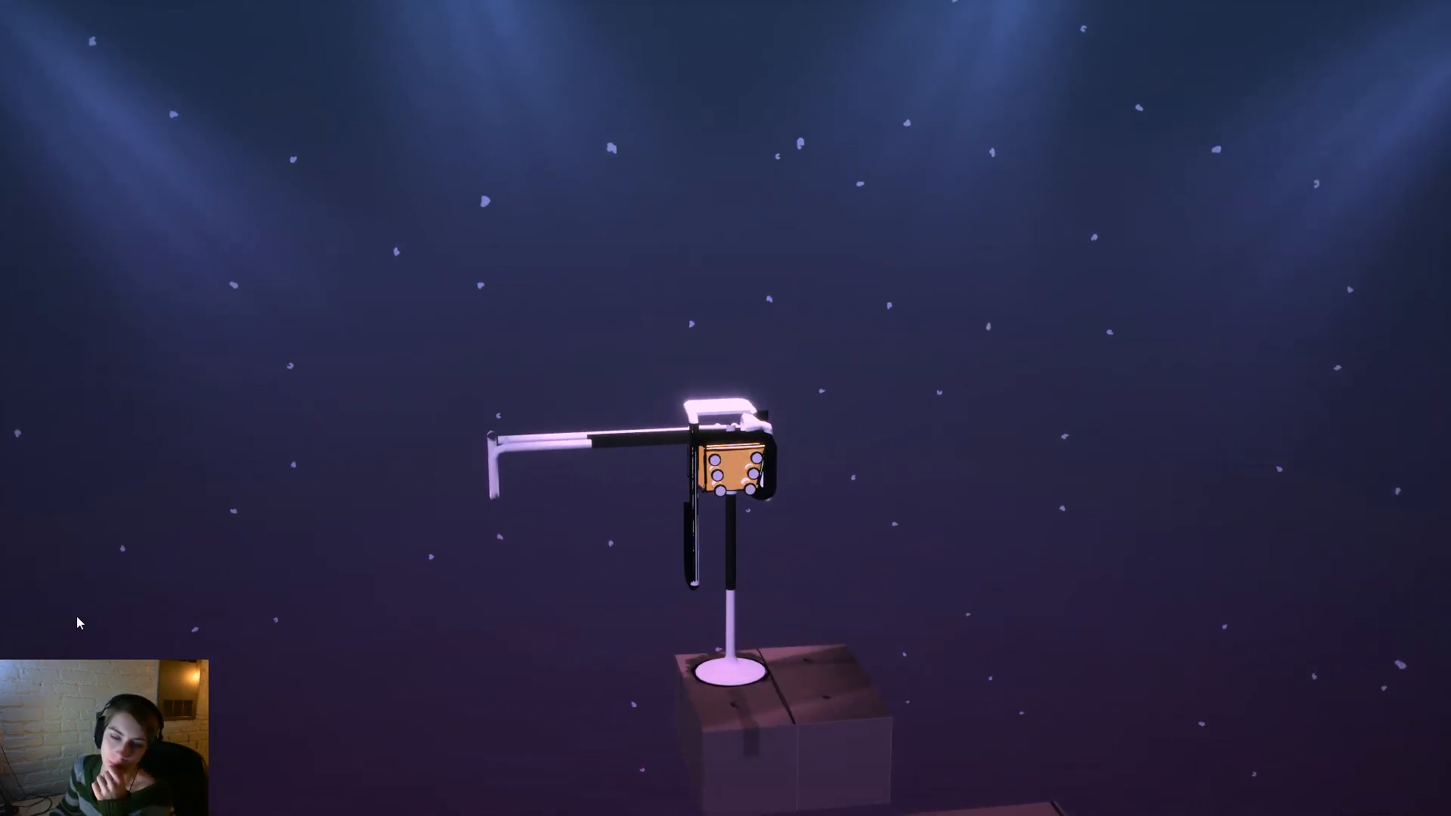
# Alternate the raised robot's extended side appendages to compare the mouthpiece frame with the opposite frame.
pyautogui.click(476, 495)
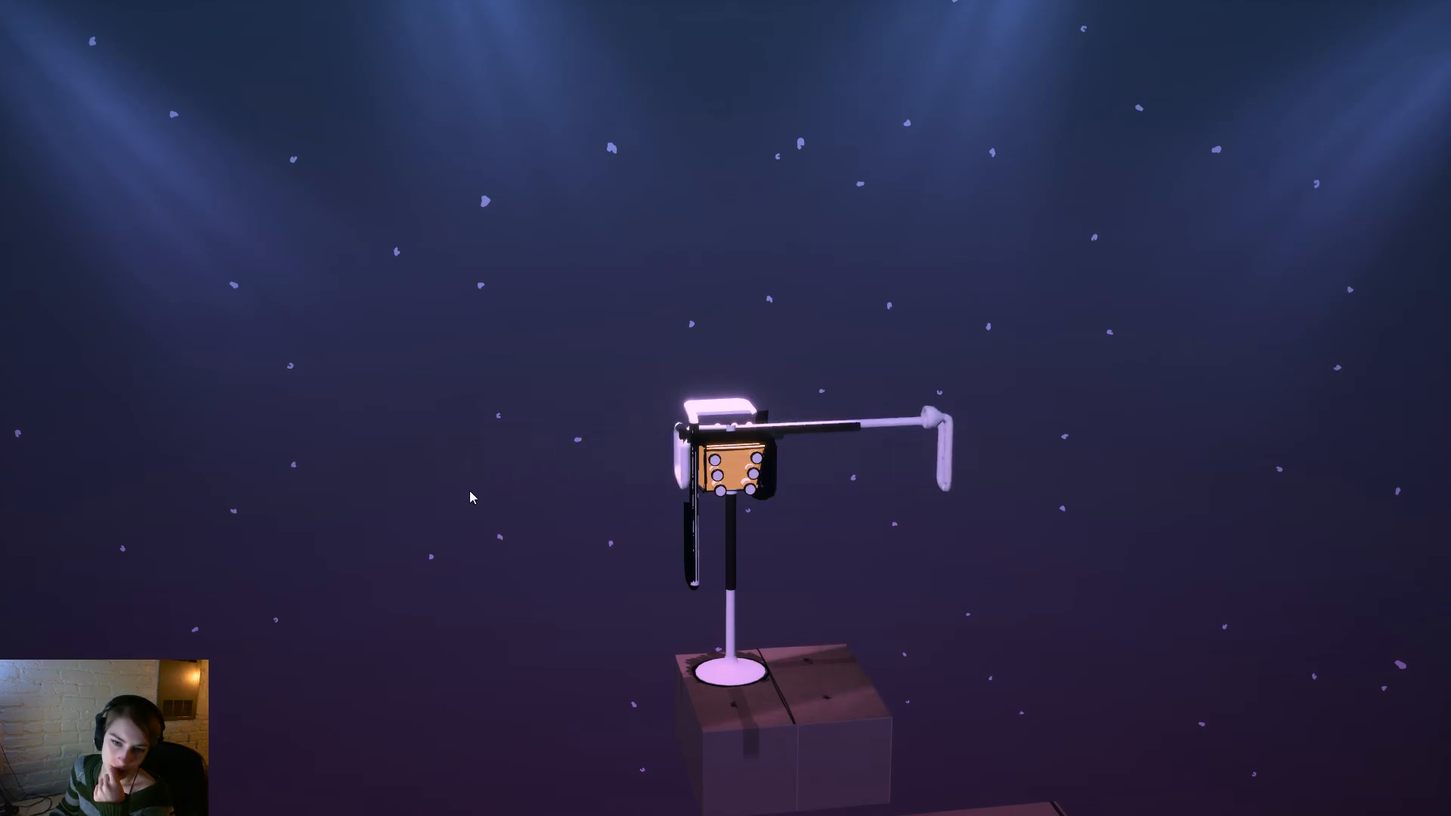
pyautogui.click(1015, 459)
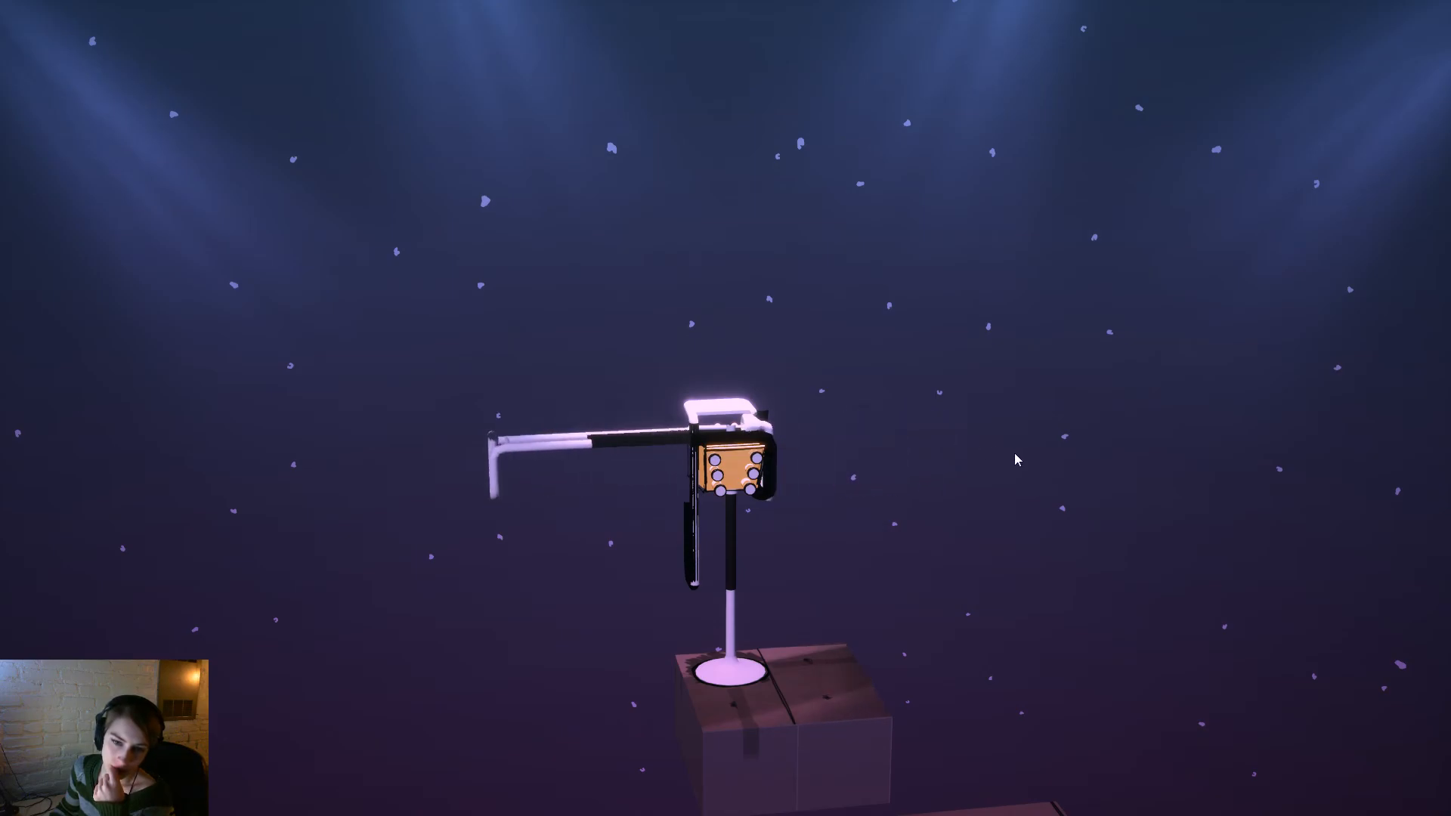
pyautogui.click(555, 410)
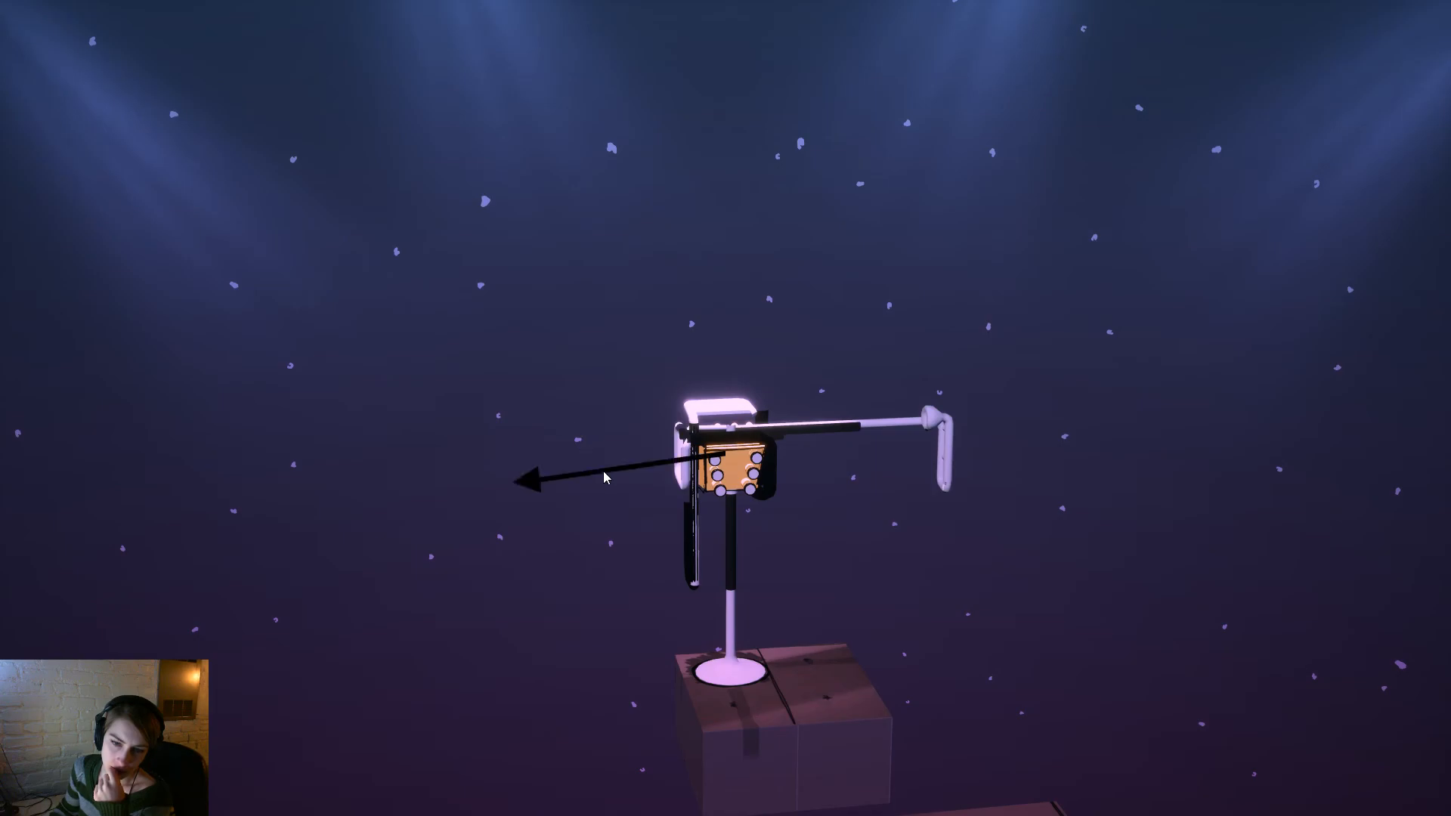
pyautogui.click(605, 476)
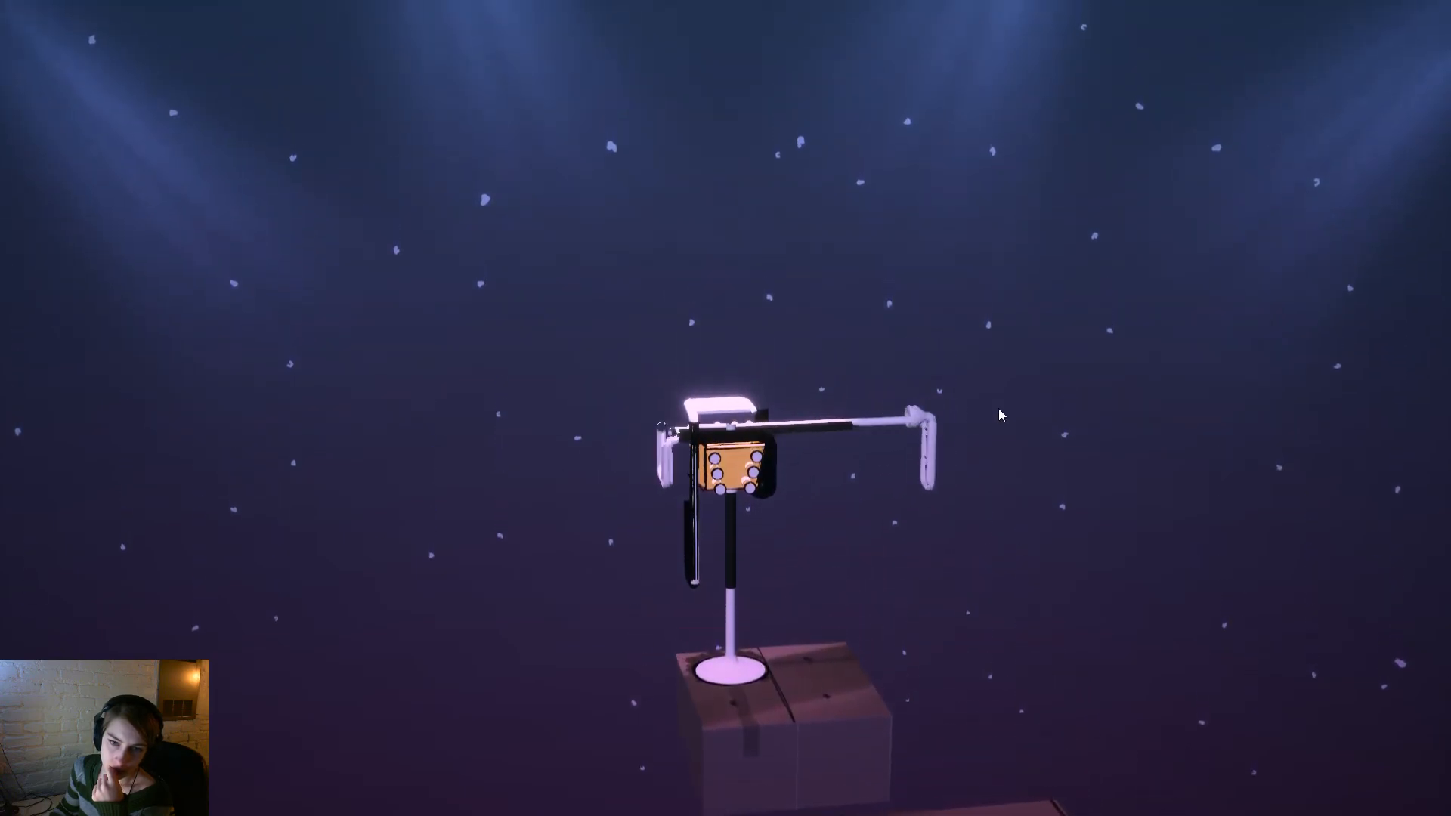
pyautogui.click(999, 408)
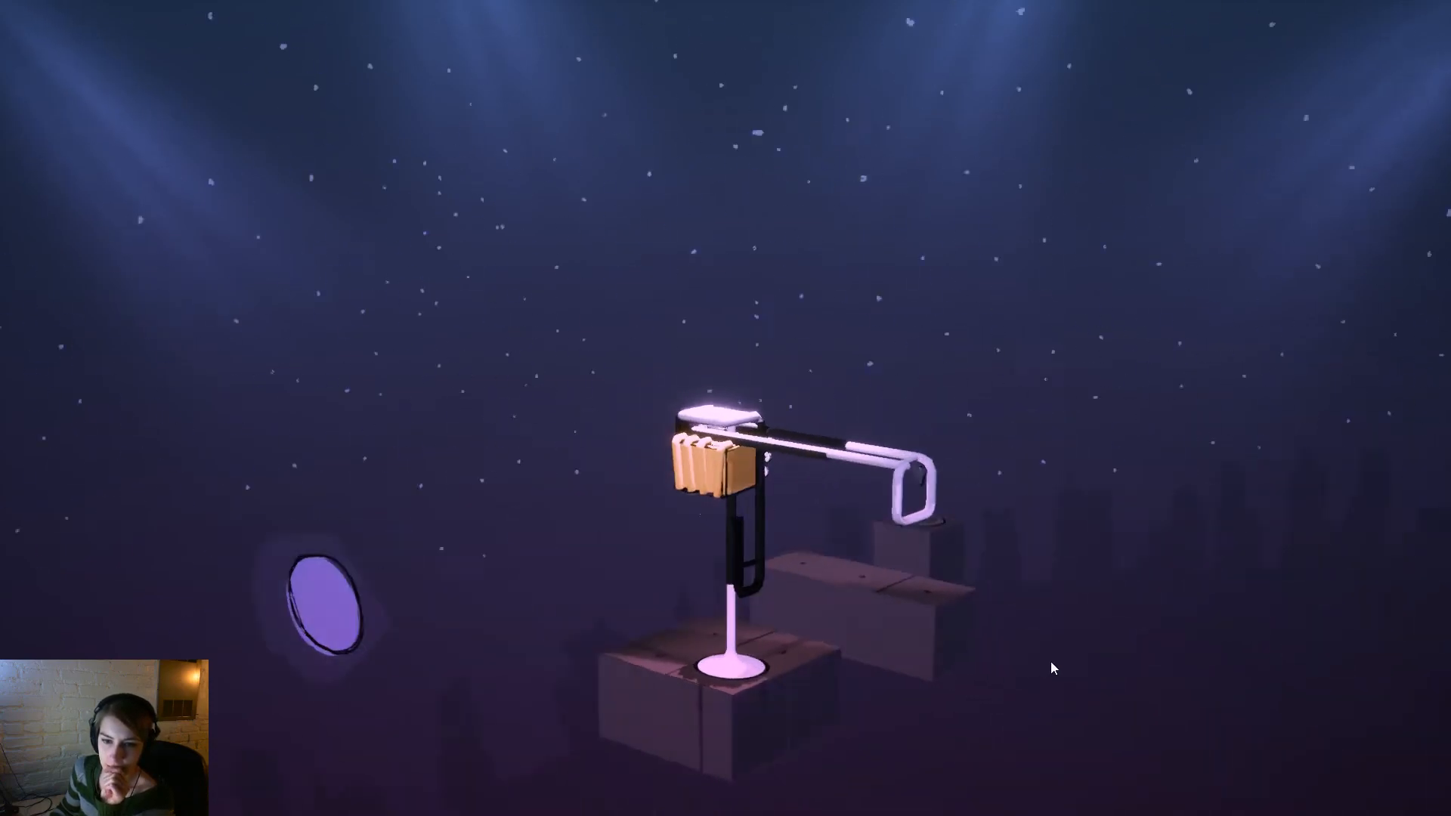
# Switch to the piano robot and extend its appendages for comparison, and return to the trumpet robot standing on its horn.
pyautogui.moveTo(1035, 662); pyautogui.dragTo(702, 685)
pyautogui.moveTo(783, 632); pyautogui.dragTo(746, 515)
pyautogui.click(746, 515)
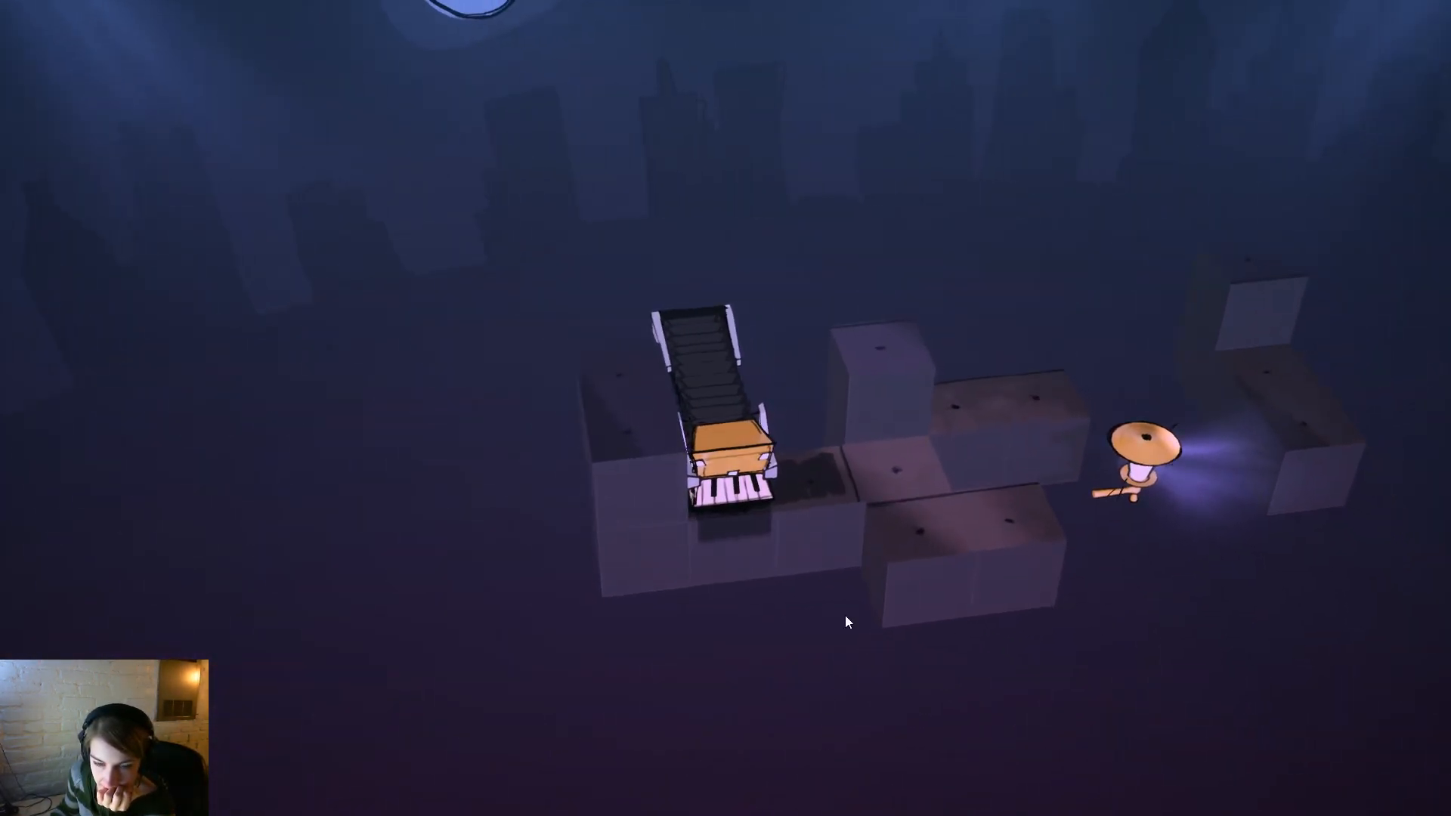
pyautogui.moveTo(776, 525); pyautogui.dragTo(596, 476)
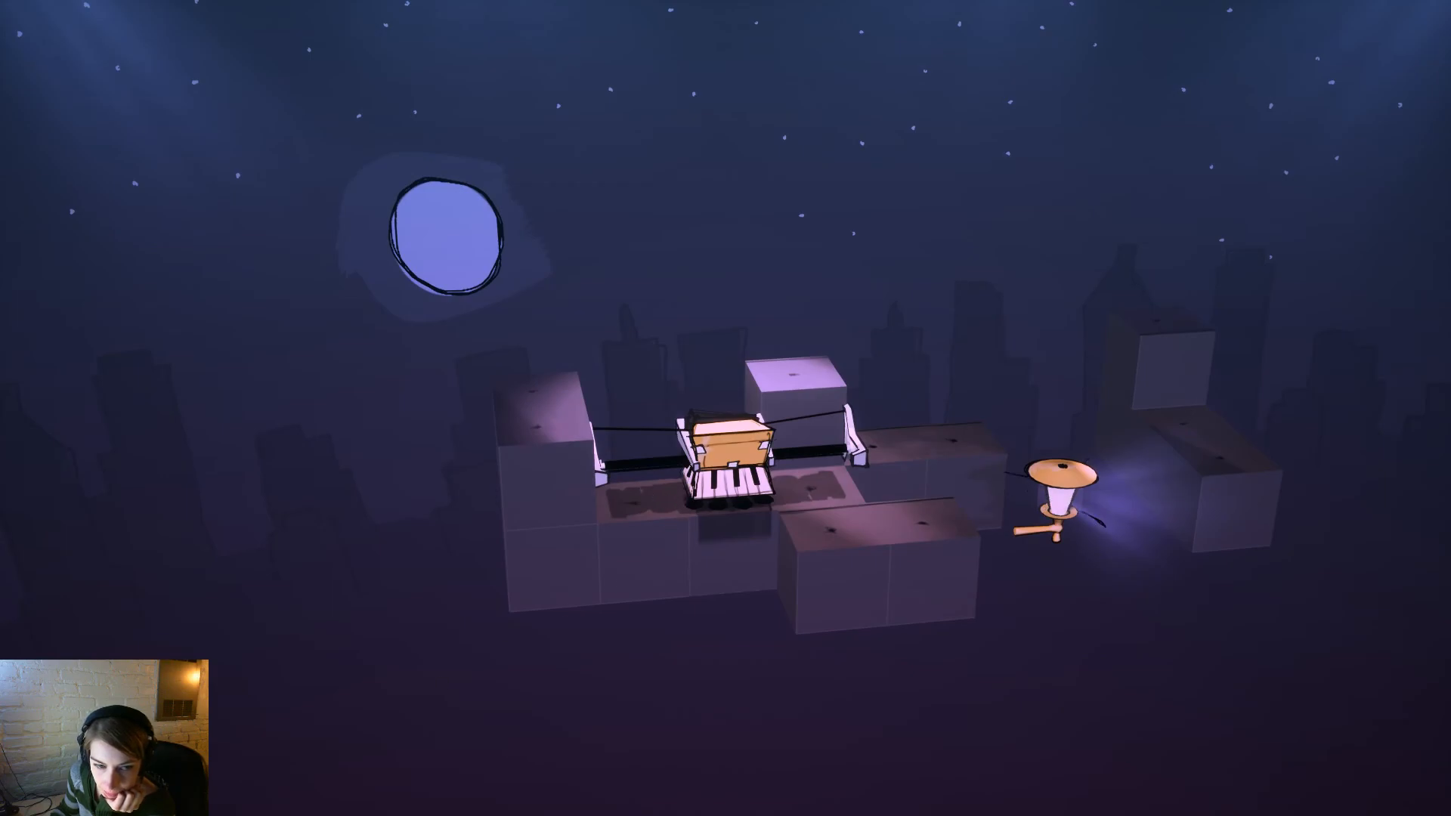
pyautogui.moveTo(379, 718); pyautogui.dragTo(542, 461)
pyautogui.moveTo(603, 586); pyautogui.dragTo(160, 467)
pyautogui.moveTo(351, 528); pyautogui.dragTo(628, 493)
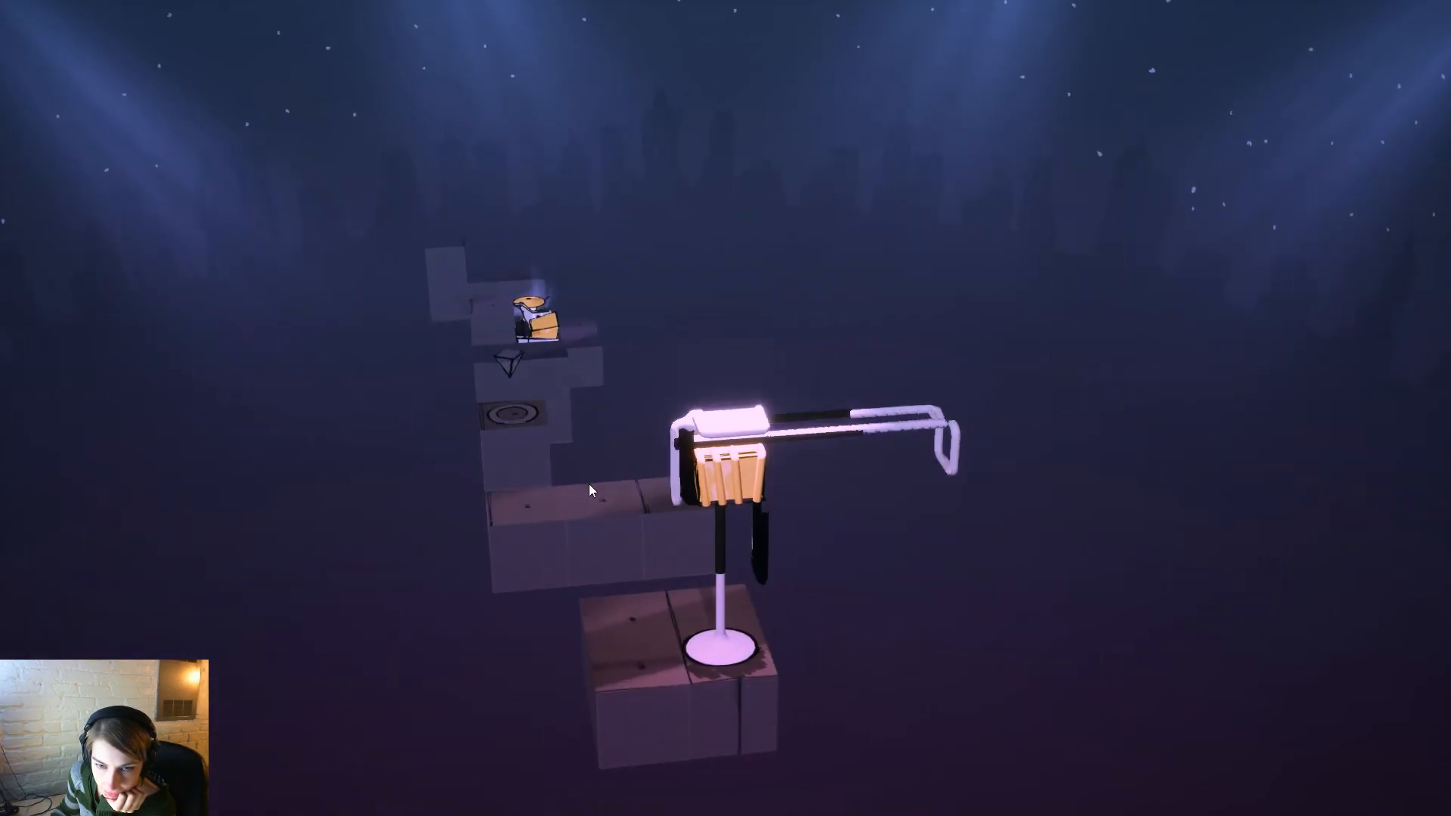
# Circle the horn-raised trumpet robot with its side appendages extended each way to examine the frames from front, back and side.
pyautogui.moveTo(824, 675); pyautogui.dragTo(359, 482)
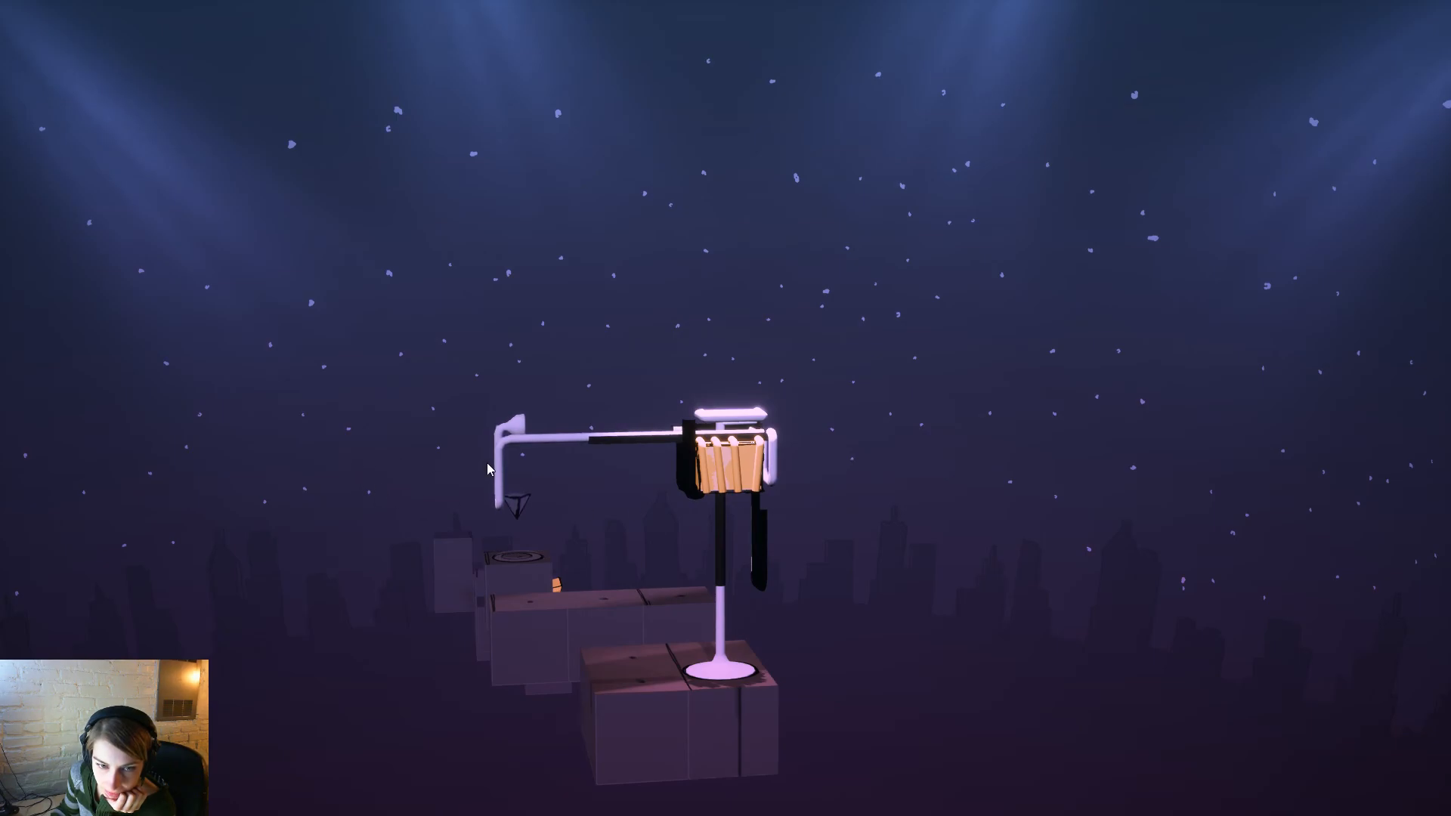
pyautogui.moveTo(500, 540); pyautogui.dragTo(1053, 627)
pyautogui.moveTo(745, 496); pyautogui.dragTo(335, 602)
pyautogui.moveTo(514, 446); pyautogui.dragTo(1146, 721)
pyautogui.moveTo(625, 657); pyautogui.dragTo(769, 437)
pyautogui.moveTo(512, 462); pyautogui.dragTo(946, 408)
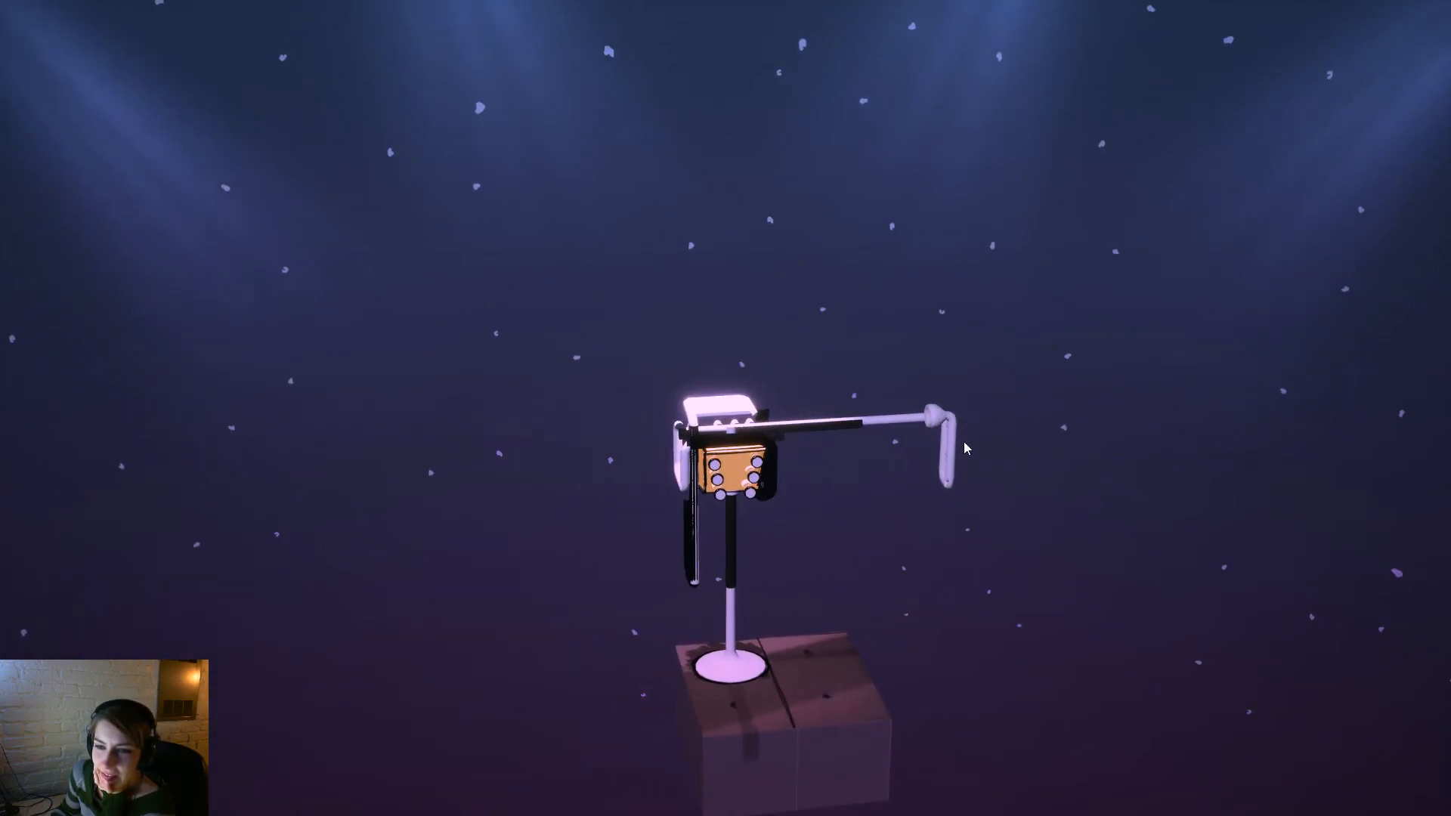
pyautogui.moveTo(1058, 610); pyautogui.dragTo(373, 672)
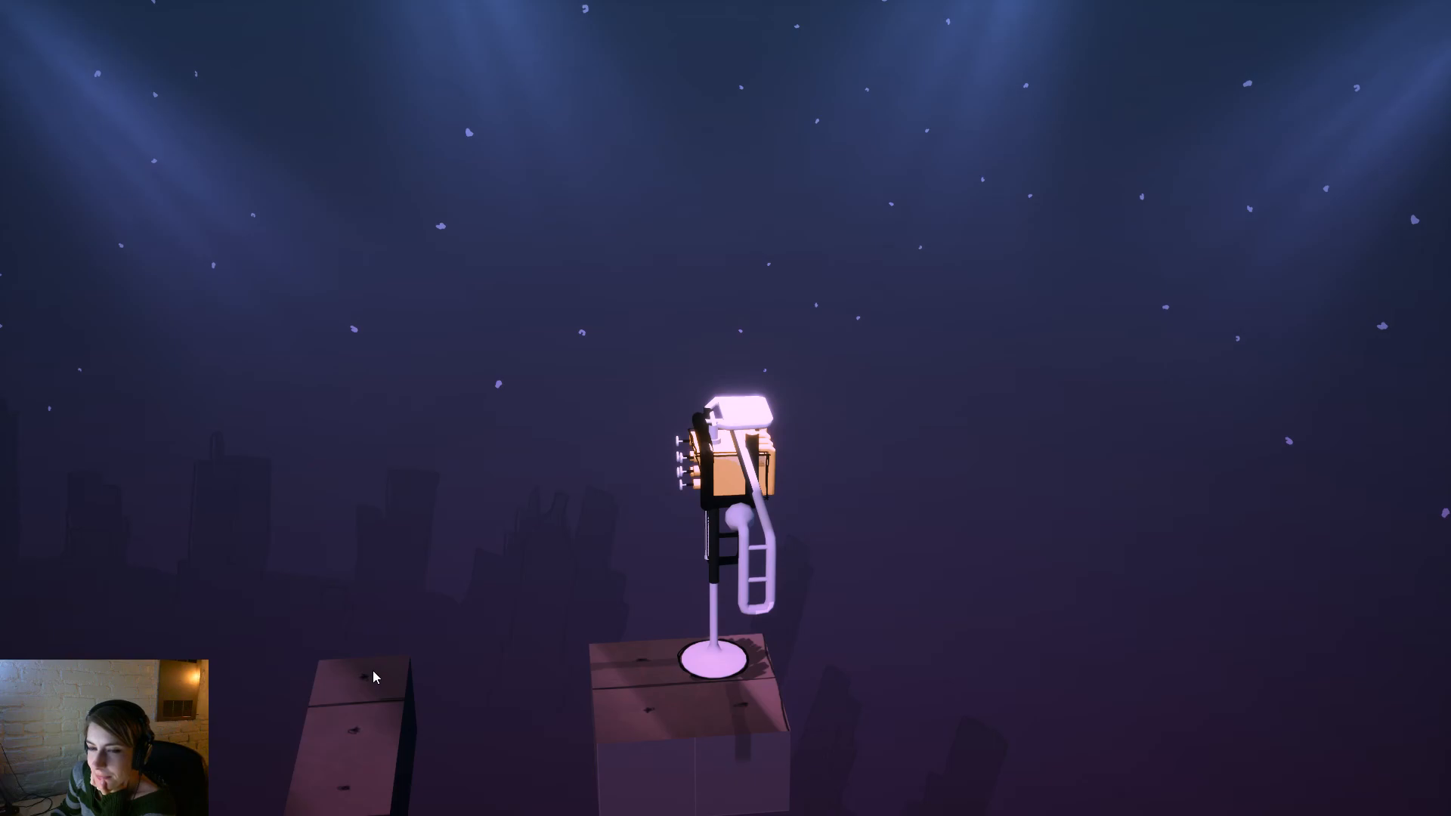
pyautogui.moveTo(373, 669); pyautogui.dragTo(239, 680)
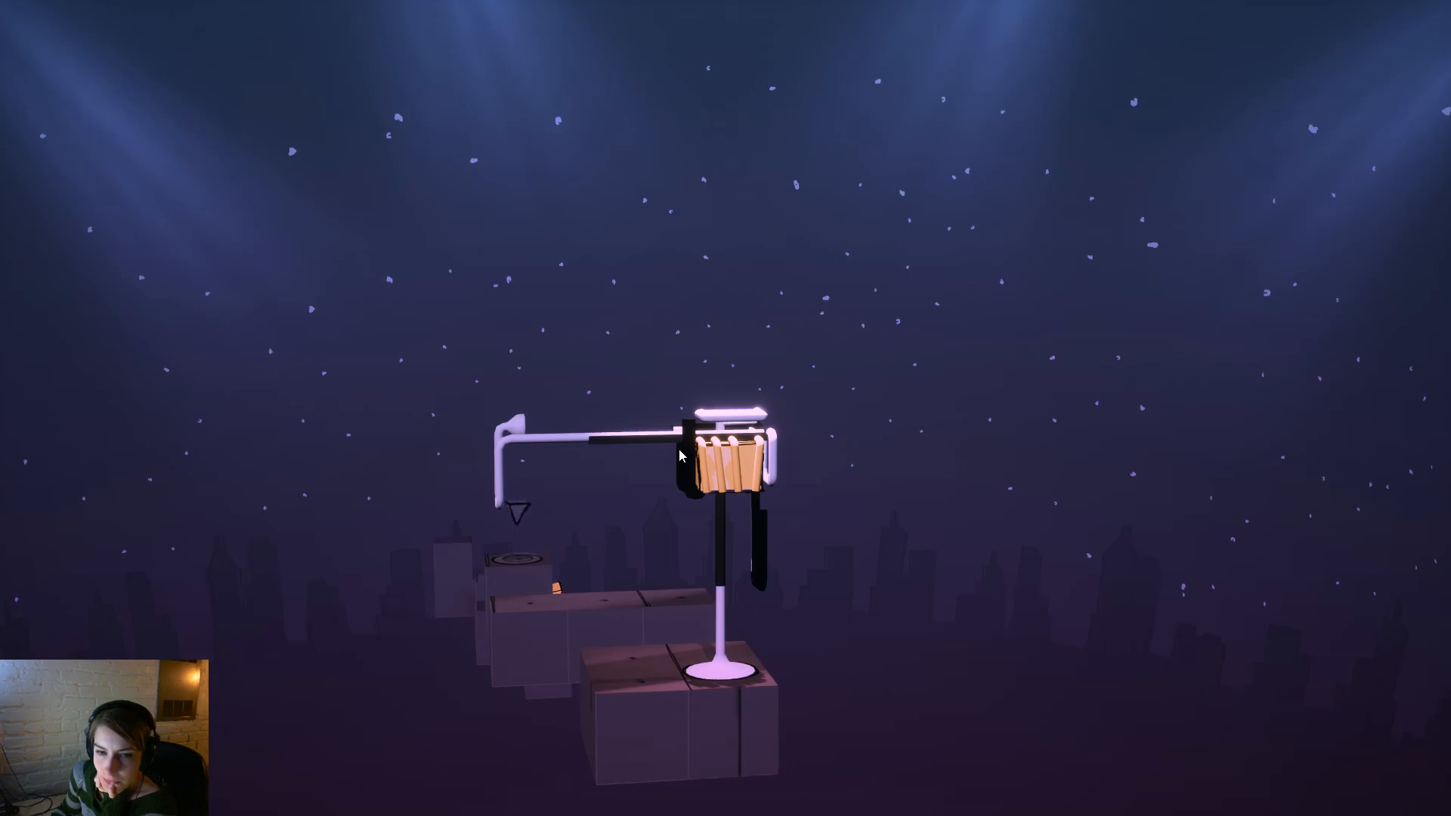
pyautogui.moveTo(901, 654); pyautogui.dragTo(782, 673)
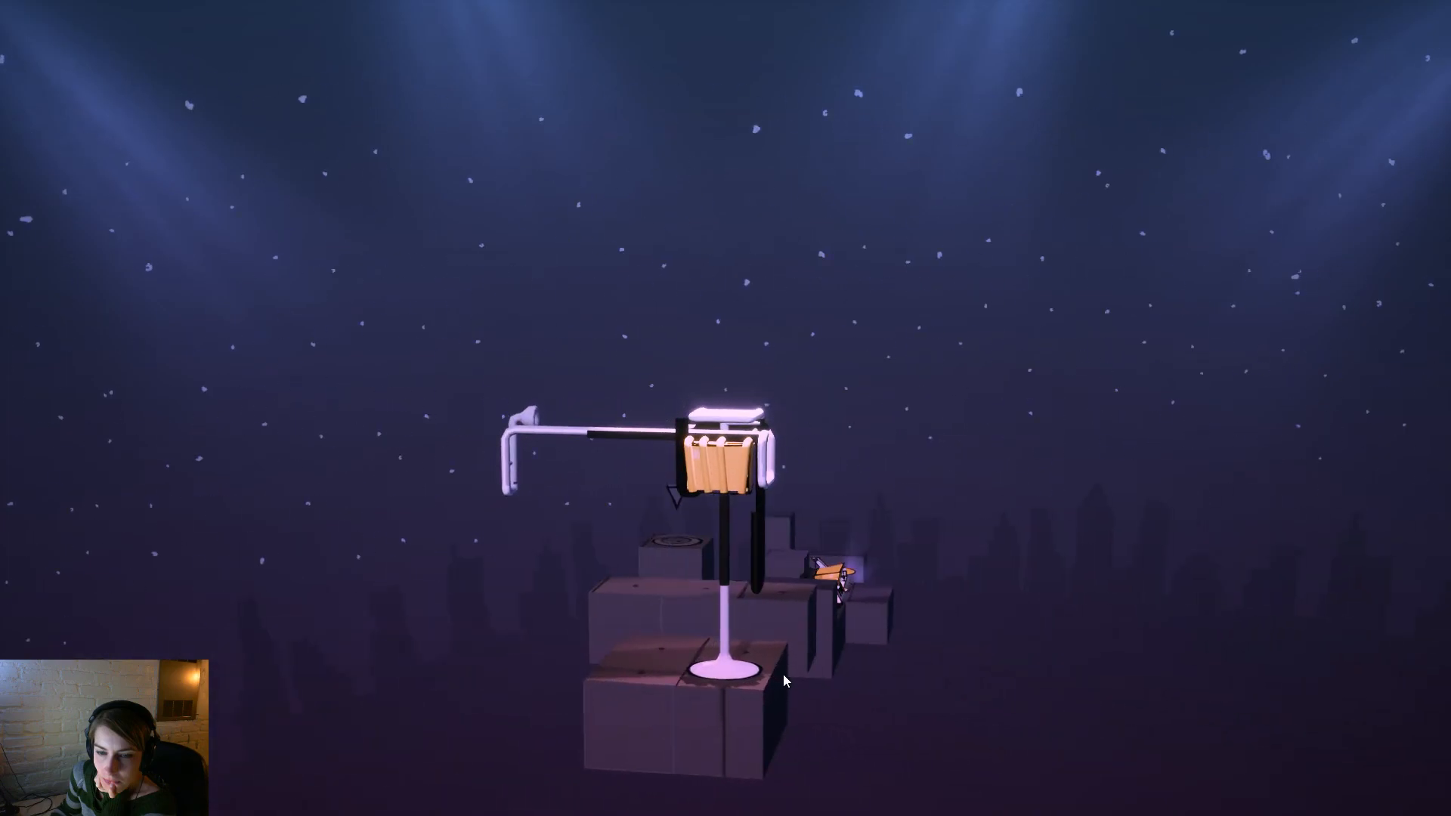
# Tumble the robot off its horn and raise it on the mouthpiece stand with the horn extended sideways.
pyautogui.click(719, 449)
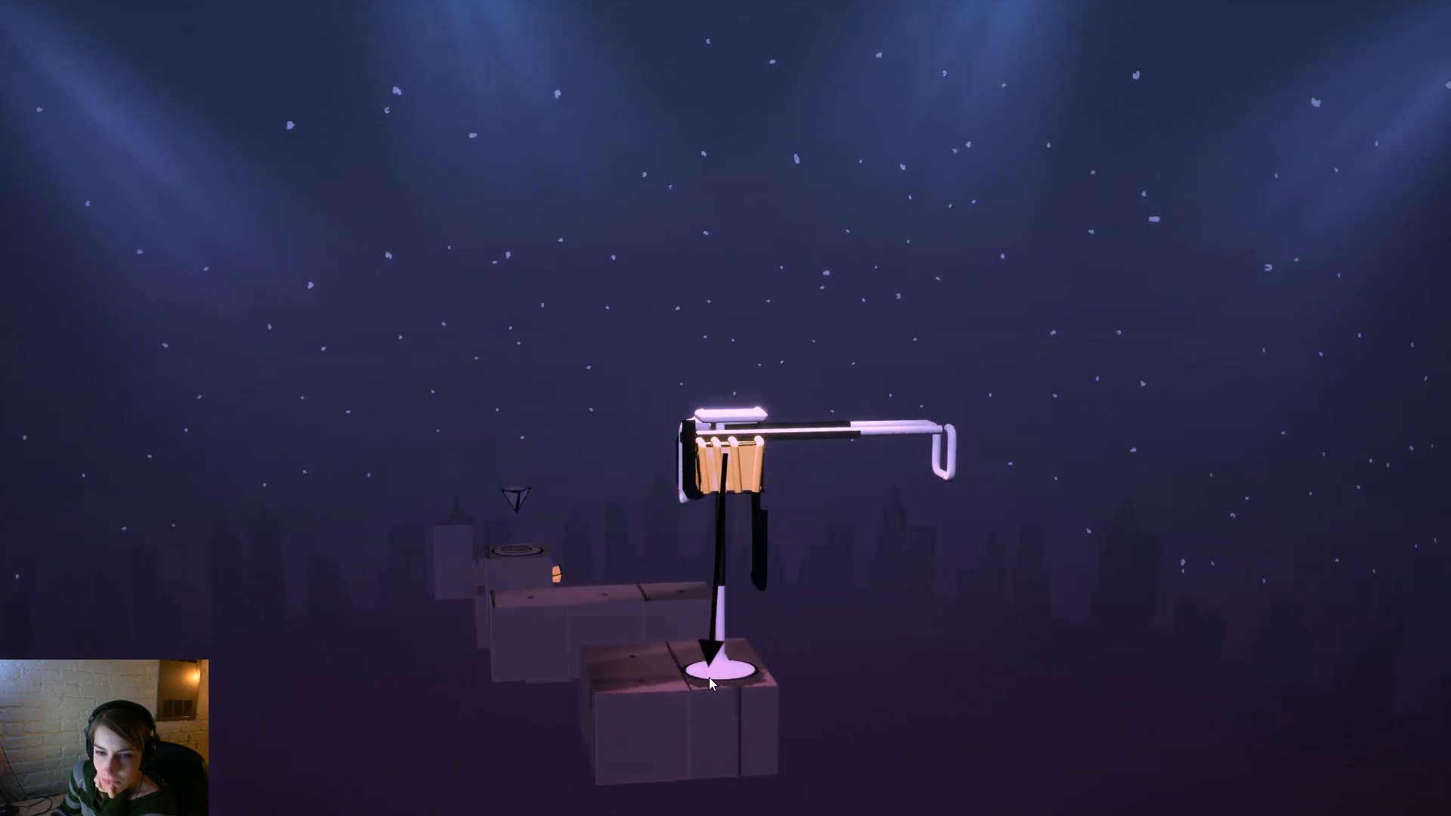
pyautogui.click(708, 682)
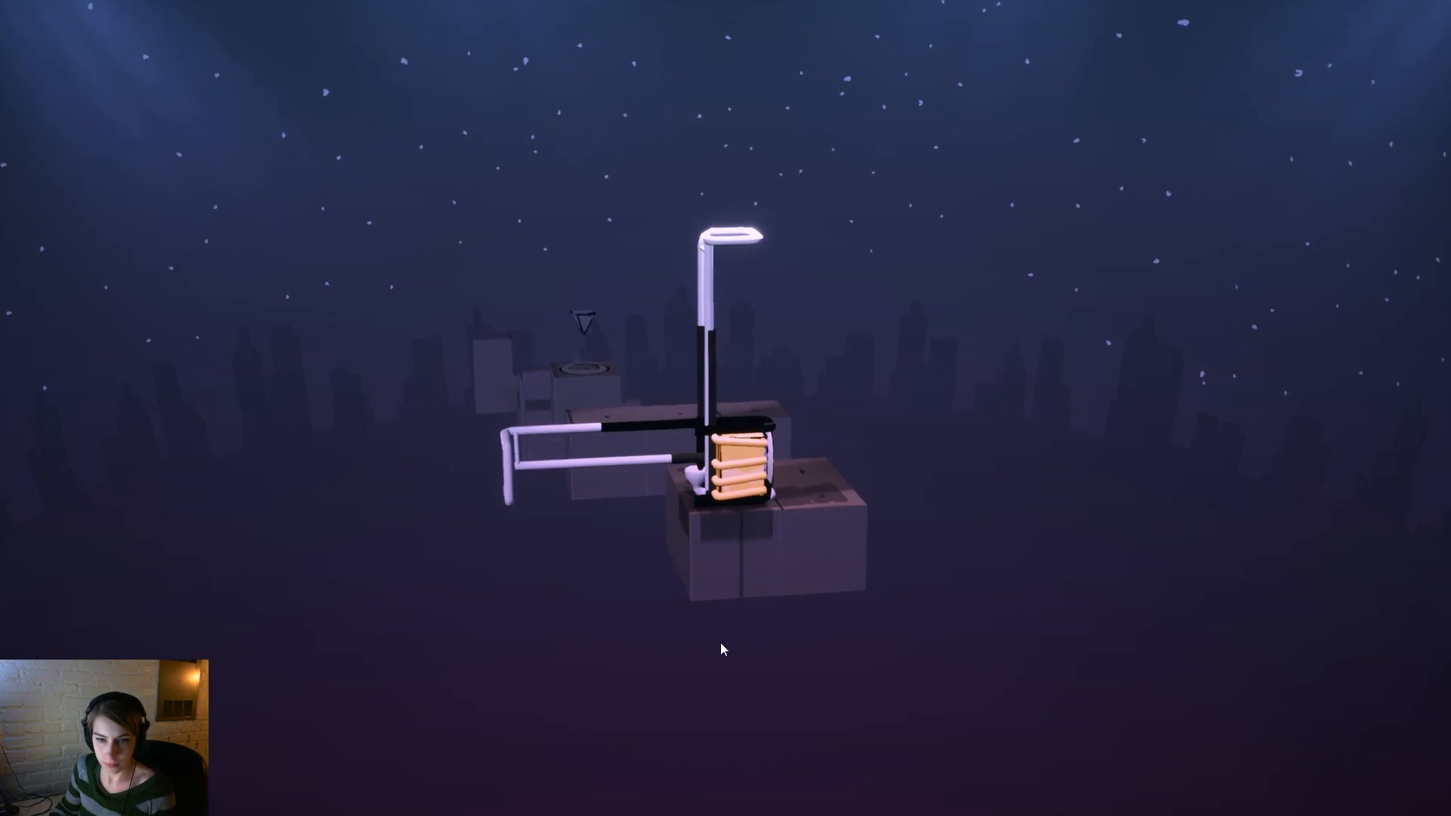
pyautogui.click(731, 337)
pyautogui.click(529, 462)
pyautogui.moveTo(982, 678); pyautogui.dragTo(692, 751)
pyautogui.moveTo(847, 704); pyautogui.dragTo(905, 766)
pyautogui.moveTo(699, 759); pyautogui.dragTo(680, 814)
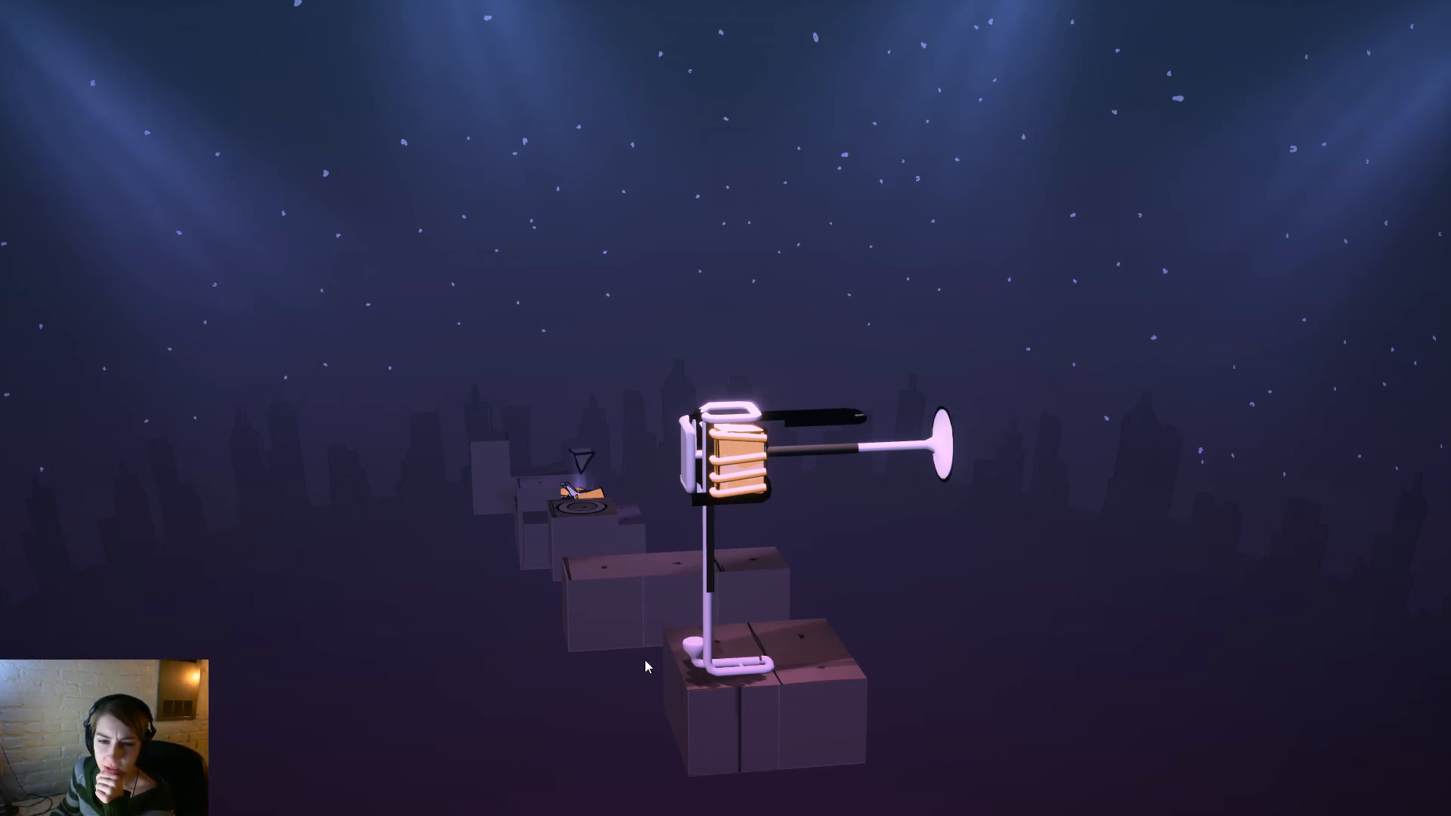
# Examine the upright robot's horn and upper frame, end the play test, and switch to Maya.
pyautogui.moveTo(878, 746); pyautogui.dragTo(567, 578)
pyautogui.moveTo(703, 673); pyautogui.dragTo(813, 738)
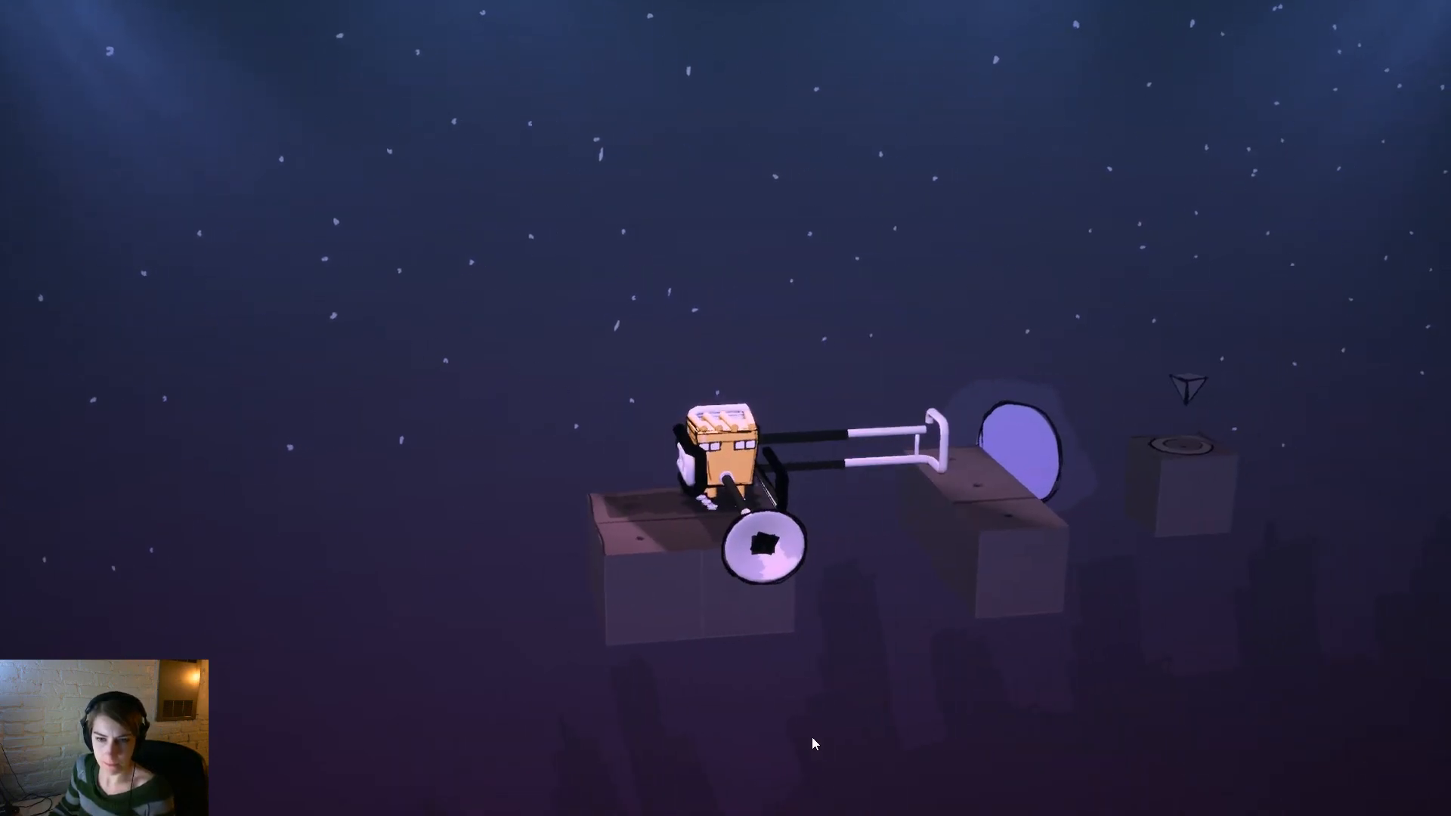
pyautogui.moveTo(780, 651); pyautogui.dragTo(15, 718)
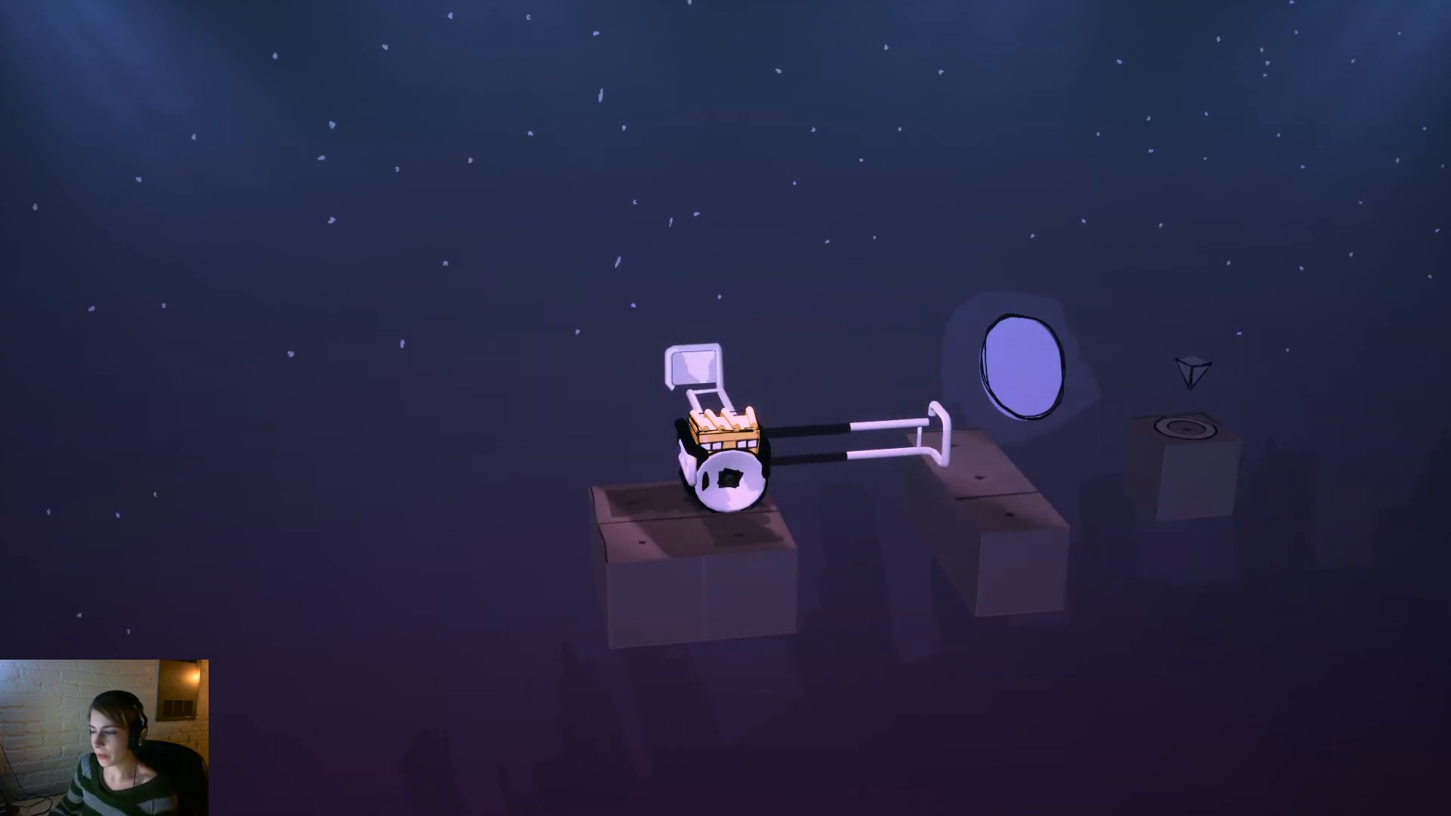
pyautogui.press('Escape')
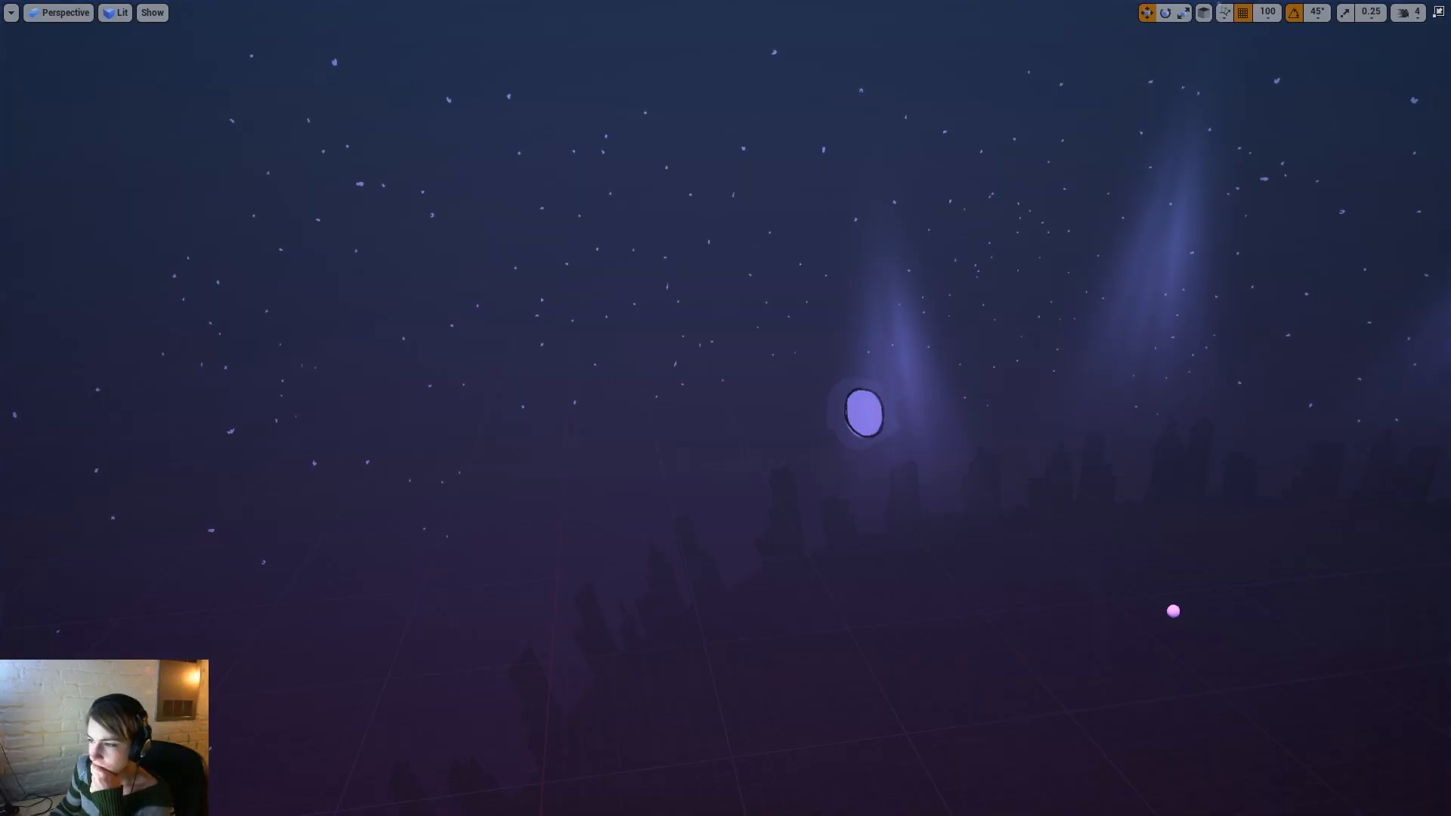
pyautogui.hotkey('alt', 'Tab')
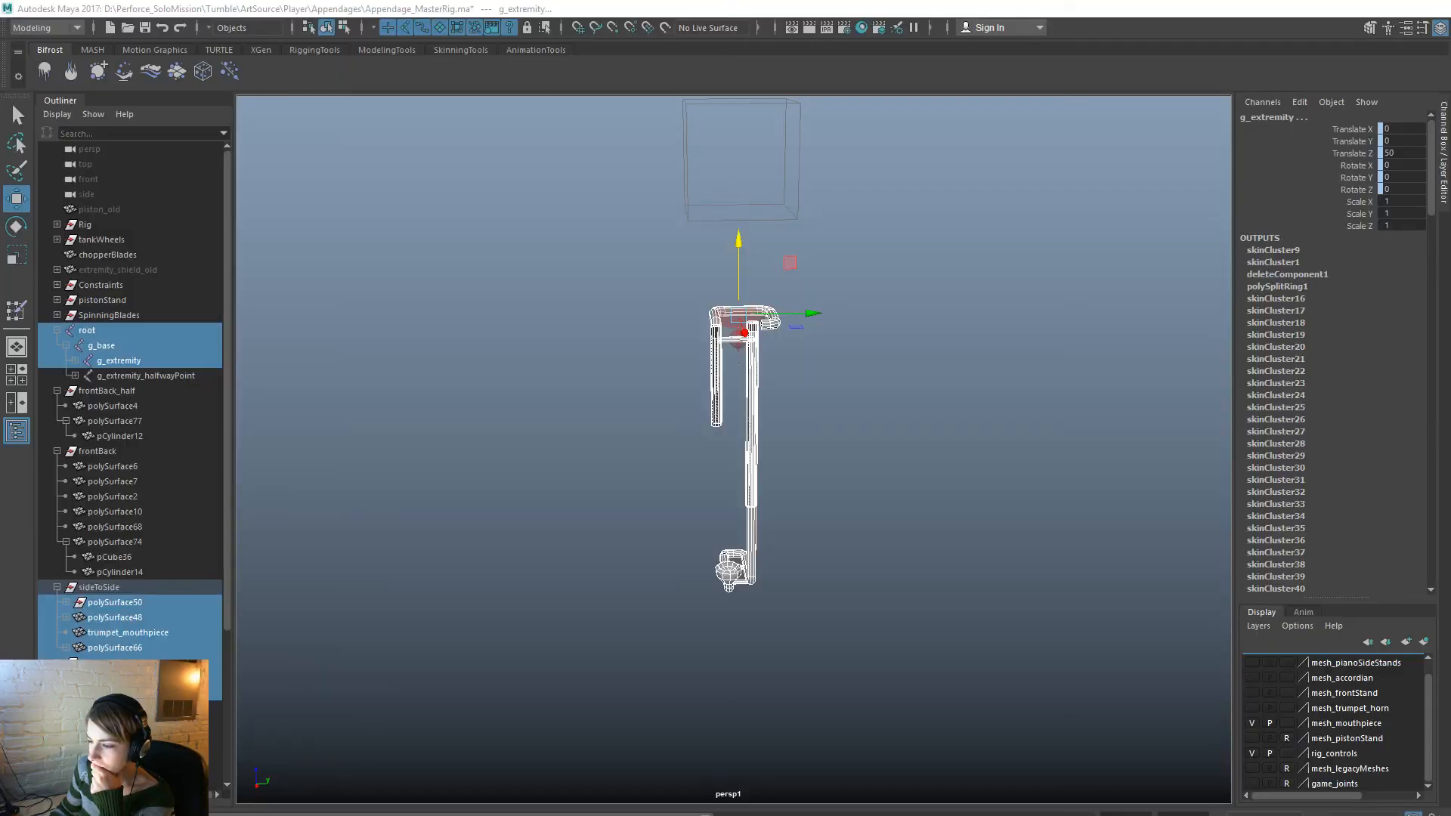
# Try deleting the inward-bent corner faces at the open end of the mouthpiece appendage's upper frame.
pyautogui.click(898, 572)
pyautogui.keyDown('alt'); pyautogui.moveTo(936, 632); pyautogui.dragTo(450, 443); pyautogui.keyUp('alt')
pyautogui.keyDown('alt'); pyautogui.moveTo(450, 444); pyautogui.dragTo(881, 582, button='right'); pyautogui.keyUp('alt')
pyautogui.click(882, 537)
pyautogui.moveTo(895, 412); pyautogui.dragTo(890, 366, button='right')
pyautogui.moveTo(884, 452); pyautogui.dragTo(888, 489, button='right')
pyautogui.moveTo(1006, 598); pyautogui.dragTo(958, 569)
pyautogui.moveTo(824, 500); pyautogui.dragTo(824, 500)
pyautogui.keyDown('alt'); pyautogui.moveTo(910, 502); pyautogui.dragTo(920, 597); pyautogui.keyUp('alt')
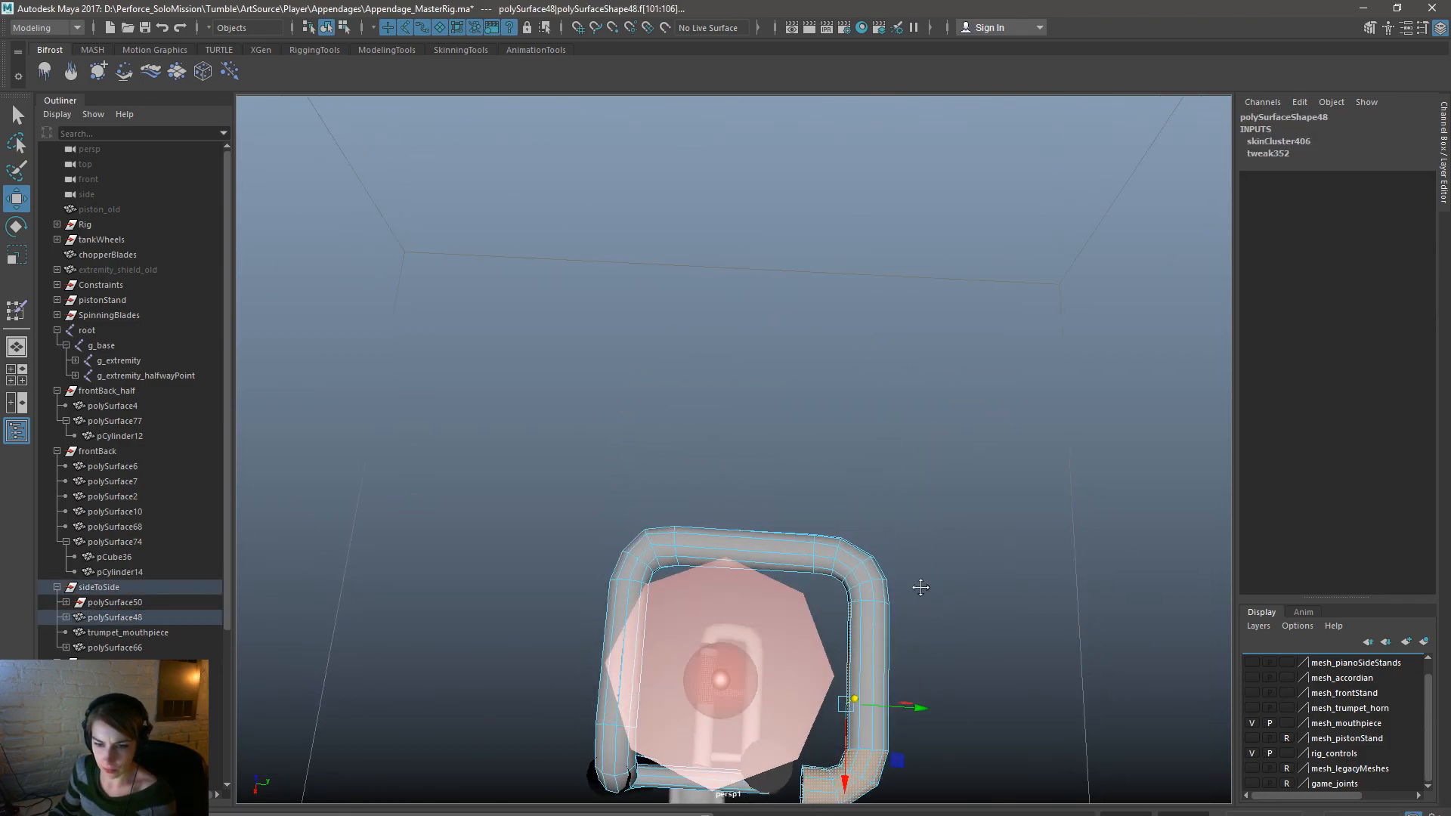
pyautogui.keyDown('alt'); pyautogui.moveTo(921, 595); pyautogui.dragTo(927, 449, button='middle'); pyautogui.keyUp('alt')
pyautogui.keyDown('alt'); pyautogui.moveTo(977, 594); pyautogui.dragTo(984, 624); pyautogui.keyUp('alt')
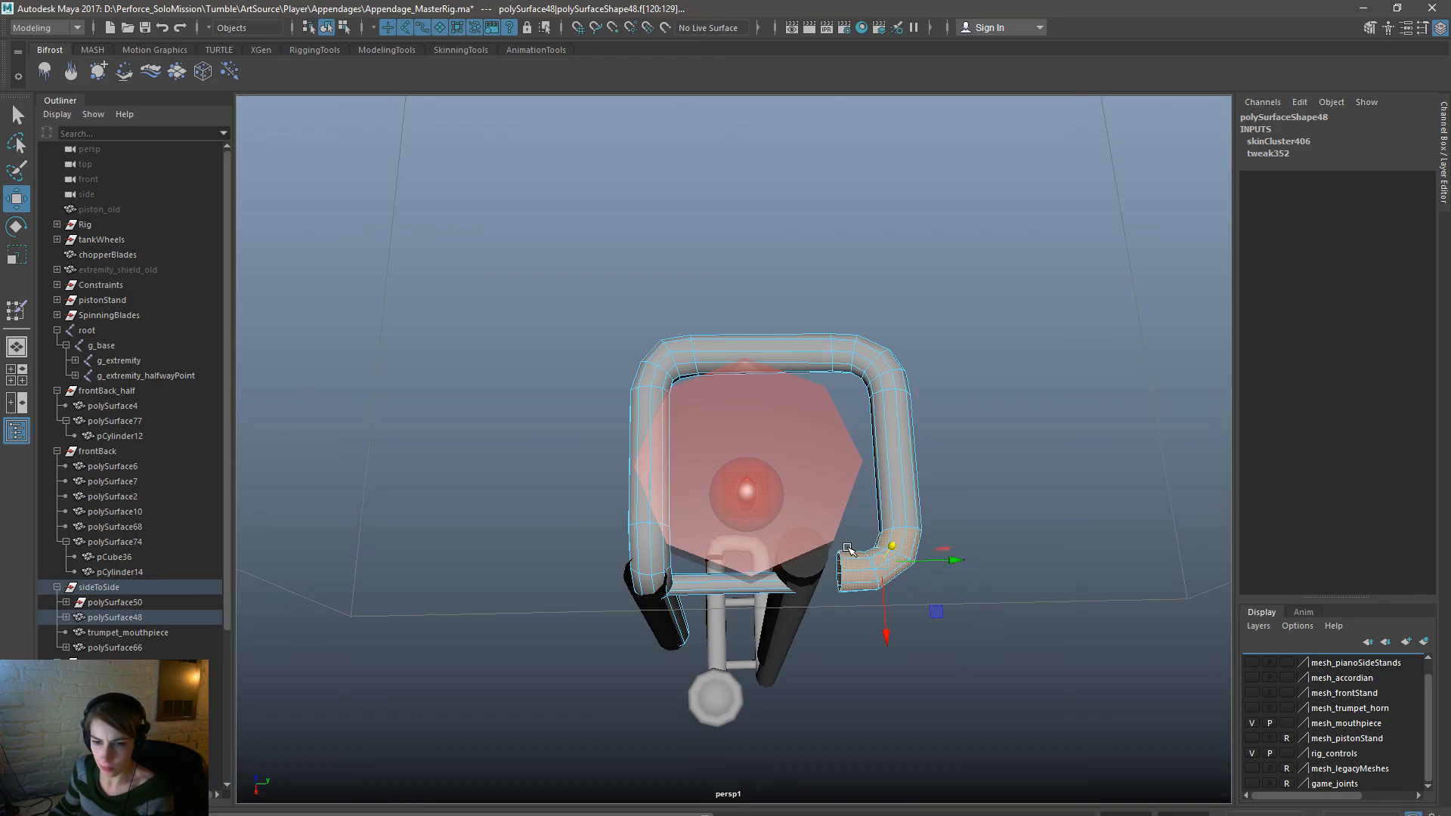
pyautogui.press('Delete')
# Select vertices along the outer part of the trimmed upper frame and view them edge-on from the side.
pyautogui.moveTo(842, 435); pyautogui.dragTo(824, 312, button='right')
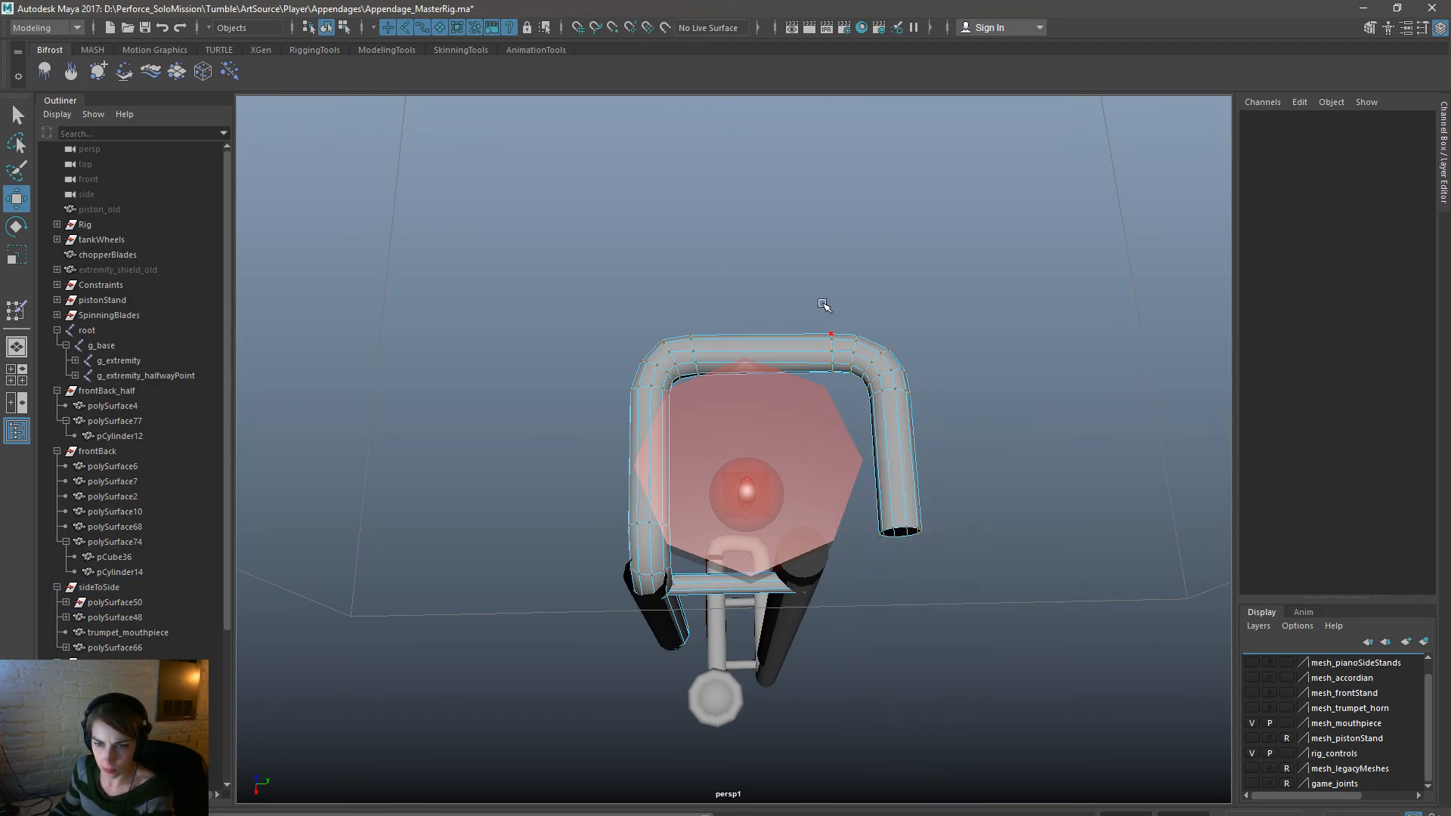
pyautogui.moveTo(994, 550); pyautogui.dragTo(1005, 566)
pyautogui.moveTo(941, 430); pyautogui.dragTo(845, 432)
pyautogui.keyDown('alt'); pyautogui.moveTo(975, 497); pyautogui.dragTo(639, 390, button='right'); pyautogui.keyUp('alt')
pyautogui.keyDown('alt'); pyautogui.moveTo(958, 562); pyautogui.dragTo(781, 480); pyautogui.keyUp('alt')
pyautogui.keyDown('alt'); pyautogui.moveTo(782, 481); pyautogui.dragTo(830, 702, button='middle'); pyautogui.keyUp('alt')
pyautogui.keyDown('alt'); pyautogui.moveTo(805, 623); pyautogui.dragTo(822, 608); pyautogui.keyUp('alt')
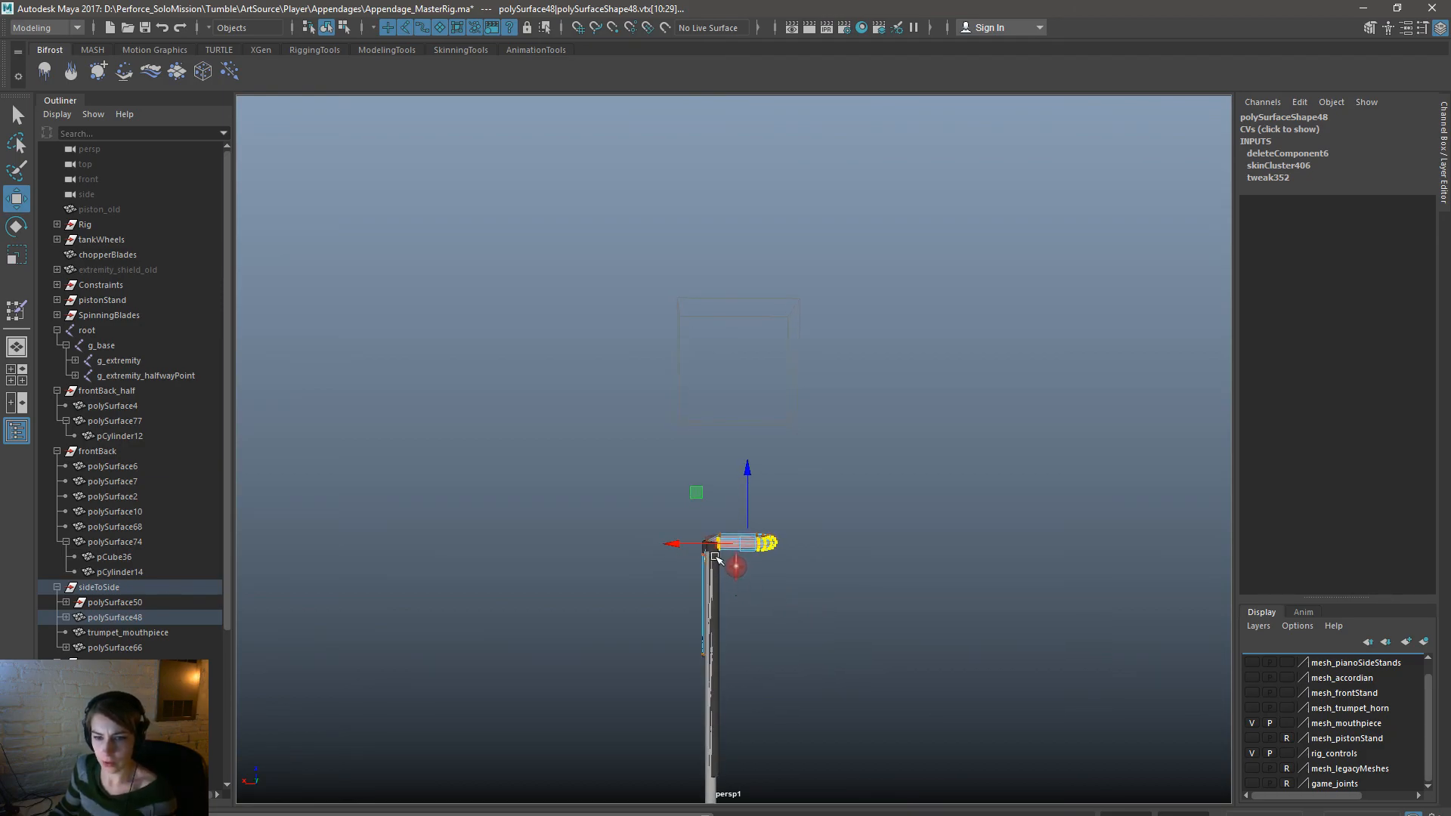
# Undo the vertex selections and the face deletion on the mouthpiece appendage's upper frame.
pyautogui.hotkey('ctrl', 'z')
pyautogui.hotkey('ctrl', 'z')
pyautogui.hotkey('ctrl', 'z')
pyautogui.hotkey('ctrl', 'z')
pyautogui.hotkey('ctrl', 'z')
pyautogui.hotkey('ctrl', 'z')
pyautogui.hotkey('ctrl', 'z')
pyautogui.keyDown('alt'); pyautogui.moveTo(866, 586); pyautogui.dragTo(915, 656); pyautogui.keyUp('alt')
pyautogui.hotkey('ctrl', 'z')
pyautogui.hotkey('ctrl', 'z')
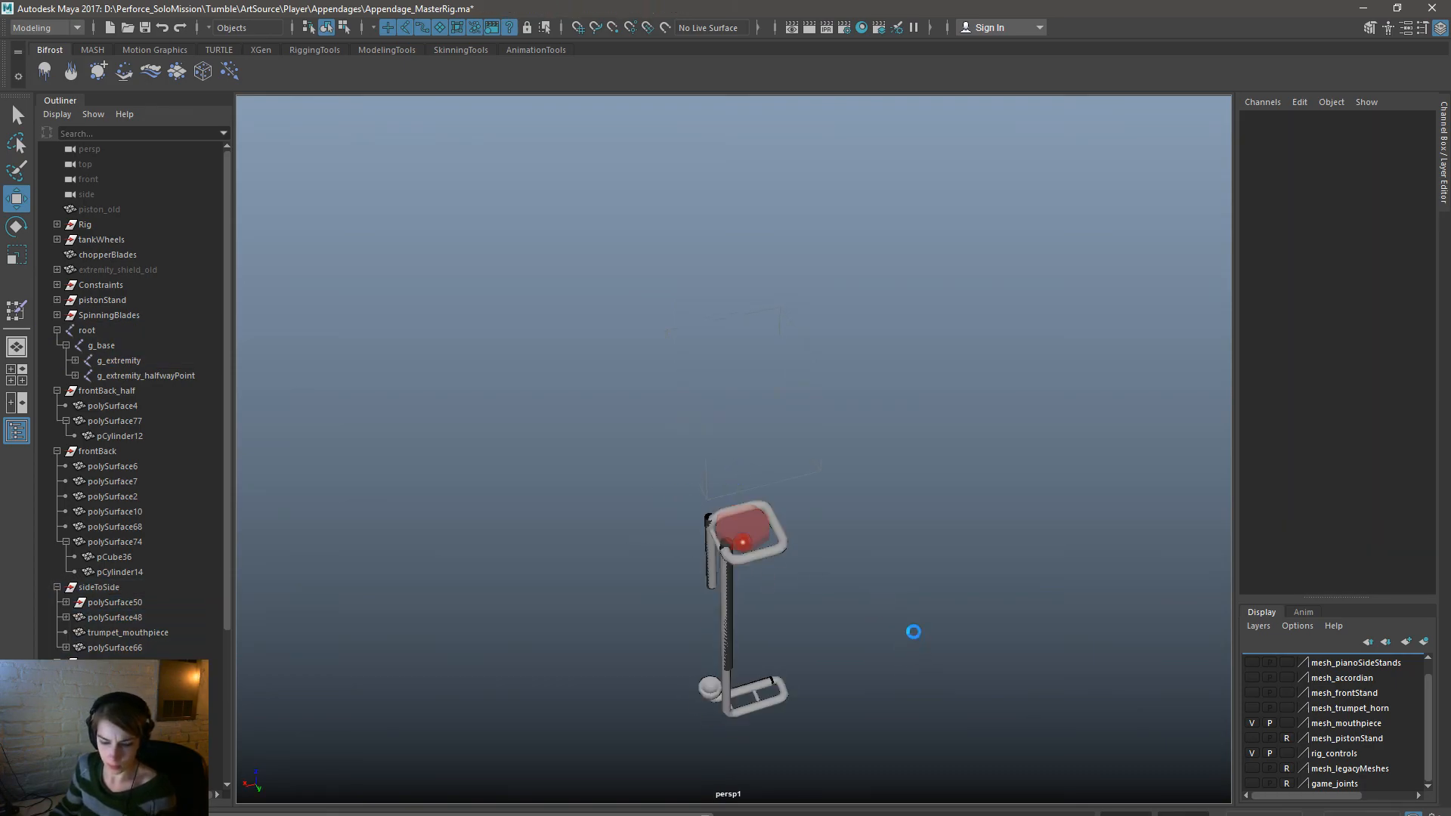
# Open the recent scene Body_Trumpet.ma in place of the appendage master rig.
pyautogui.press('space')
pyautogui.click(642, 382)
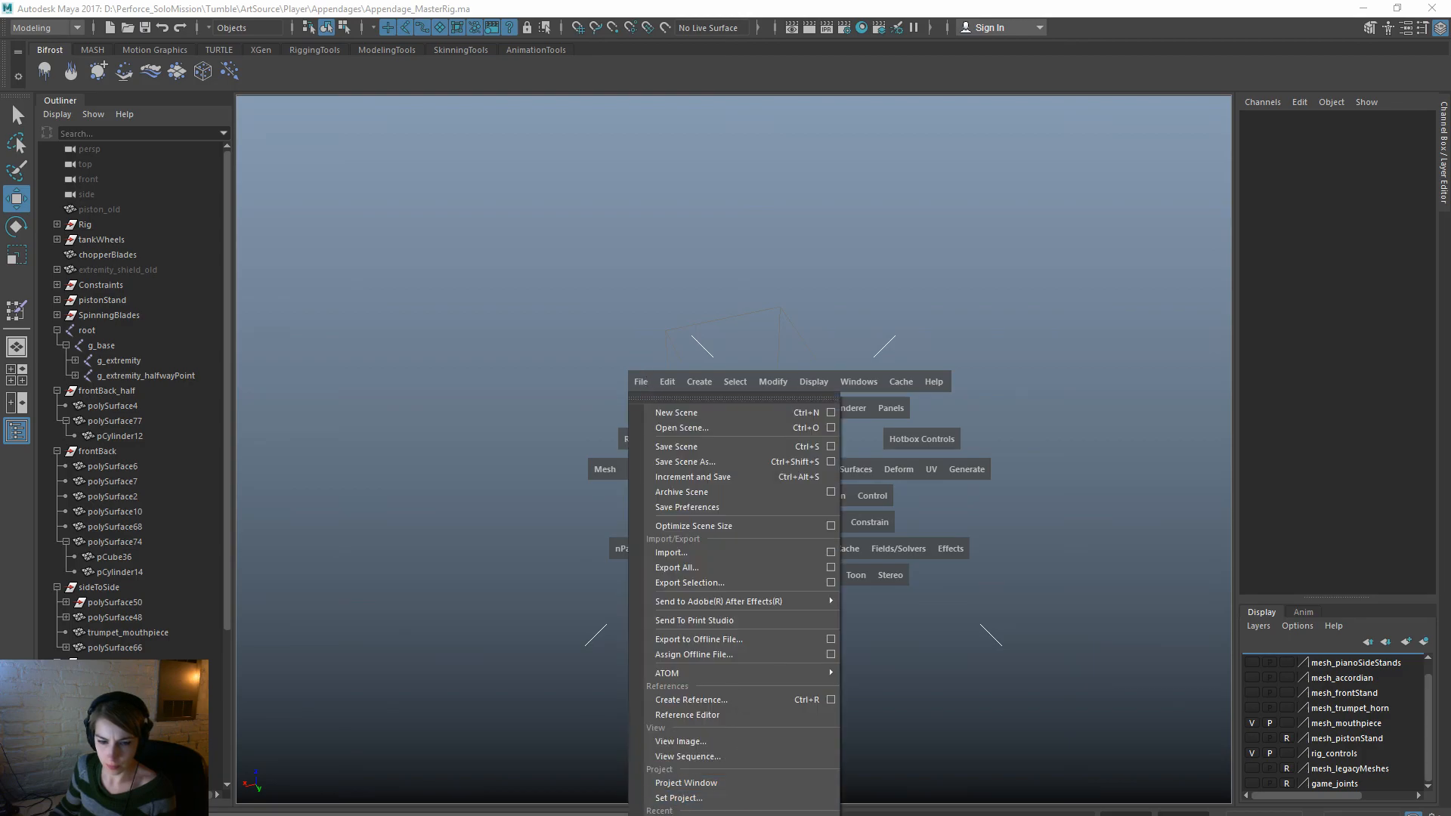
pyautogui.moveTo(771, 810)
pyautogui.click(973, 777)
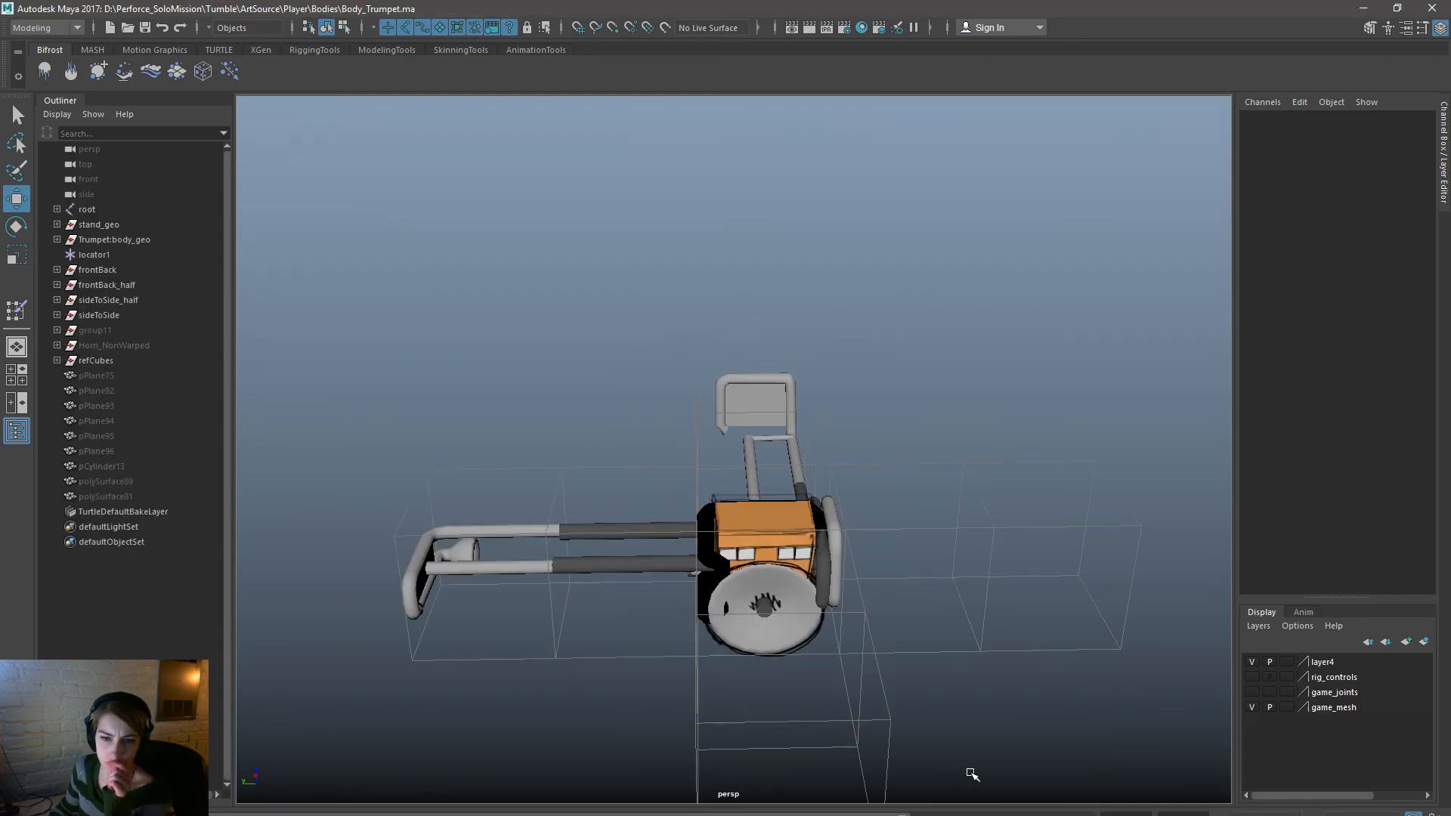
# Delete the mouthpiece inside the end frame of the trumpet body's extended side arm.
pyautogui.keyDown('alt'); pyautogui.moveTo(906, 648); pyautogui.dragTo(782, 660); pyautogui.keyUp('alt')
pyautogui.click(783, 637)
pyautogui.press('Delete')
pyautogui.moveTo(769, 666)
pyautogui.keyDown('alt'); pyautogui.mouseDown()
pyautogui.moveTo(764, 686)
pyautogui.moveTo(943, 657)
pyautogui.moveTo(846, 646)
pyautogui.moveTo(781, 666)
pyautogui.mouseUp(); pyautogui.keyUp('alt')
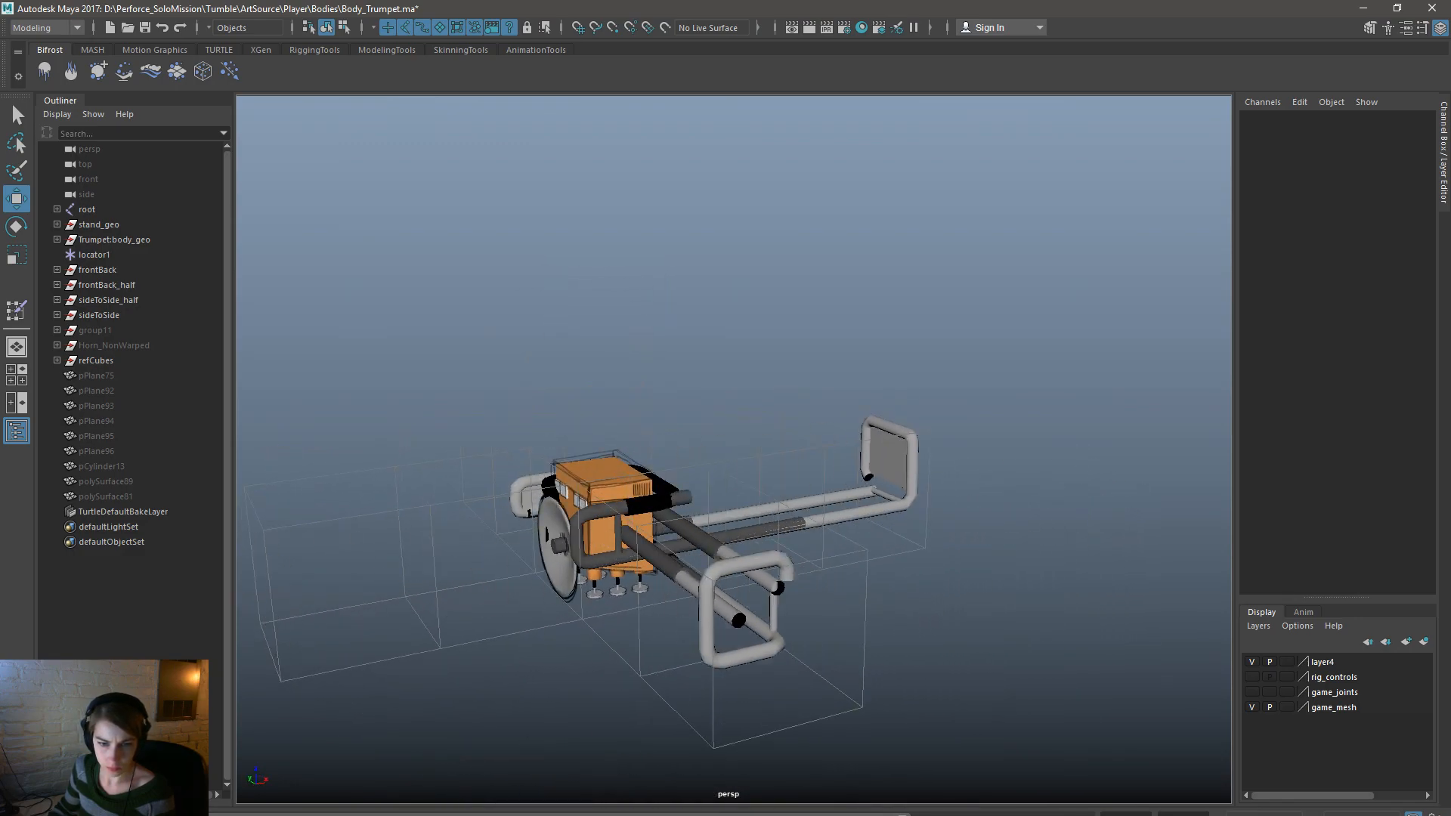
# Slide the horn together with the opposite back arm forward along the body's front-back axis, extending the horn and retracting the back arm.
pyautogui.keyDown('alt'); pyautogui.moveTo(462, 688); pyautogui.dragTo(512, 706); pyautogui.keyUp('alt')
pyautogui.keyDown('alt'); pyautogui.moveTo(698, 619); pyautogui.dragTo(730, 584); pyautogui.keyUp('alt')
pyautogui.keyDown('alt'); pyautogui.moveTo(725, 664); pyautogui.dragTo(736, 579); pyautogui.keyUp('alt')
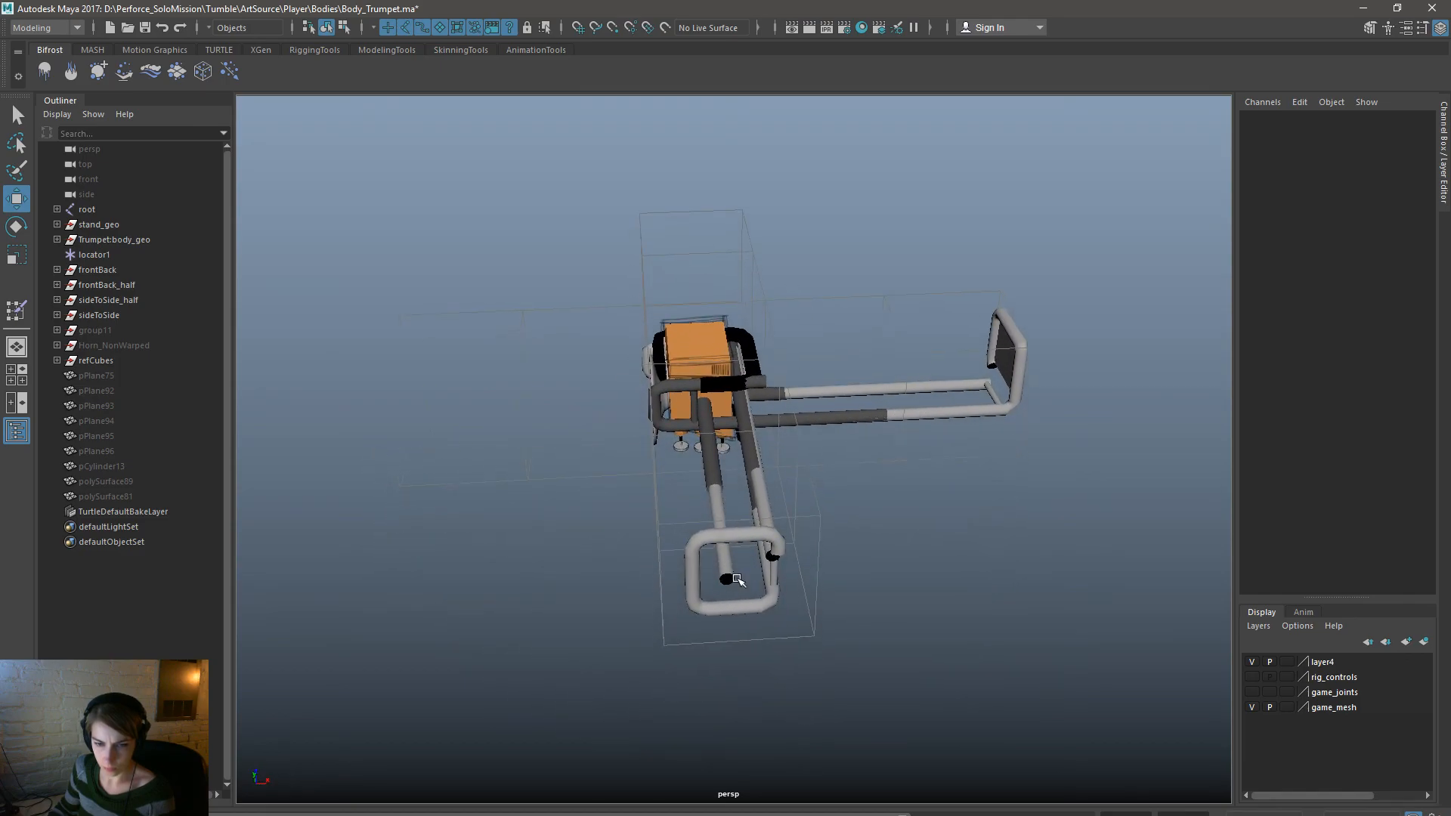
pyautogui.moveTo(804, 612)
pyautogui.keyDown('alt'); pyautogui.mouseDown()
pyautogui.moveTo(842, 586)
pyautogui.moveTo(745, 567)
pyautogui.moveTo(875, 577)
pyautogui.moveTo(868, 593)
pyautogui.moveTo(971, 592)
pyautogui.moveTo(826, 602)
pyautogui.moveTo(778, 598)
pyautogui.moveTo(826, 583)
pyautogui.moveTo(1081, 596)
pyautogui.moveTo(862, 593)
pyautogui.moveTo(782, 612)
pyautogui.mouseUp(); pyautogui.keyUp('alt')
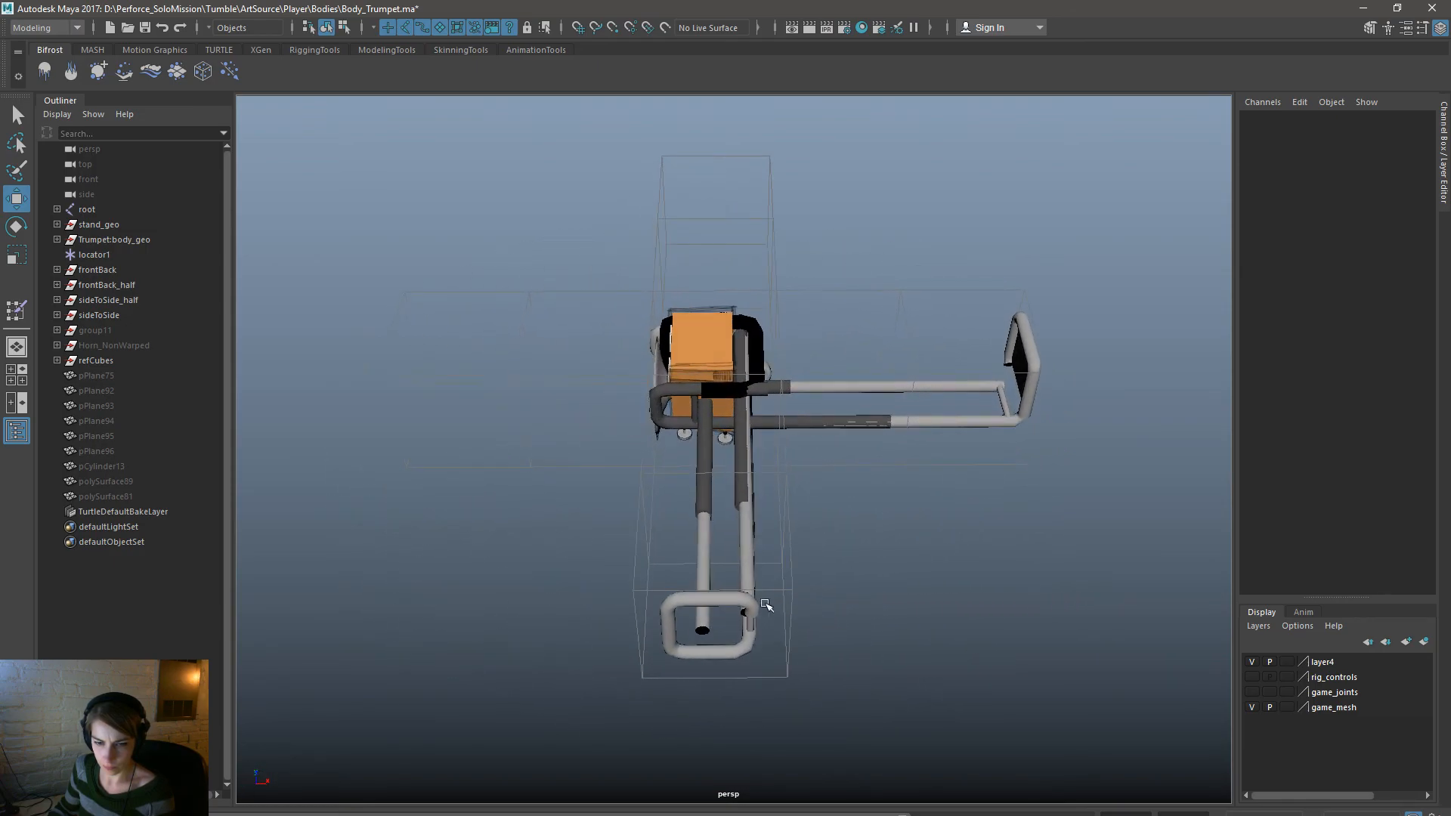
pyautogui.moveTo(686, 513); pyautogui.dragTo(858, 609)
pyautogui.moveTo(858, 504); pyautogui.dragTo(673, 472)
# Shift the dark and light sections of the side arm's horn-side tube slightly toward the horn, and clear the selection.
pyautogui.moveTo(803, 452); pyautogui.dragTo(778, 454)
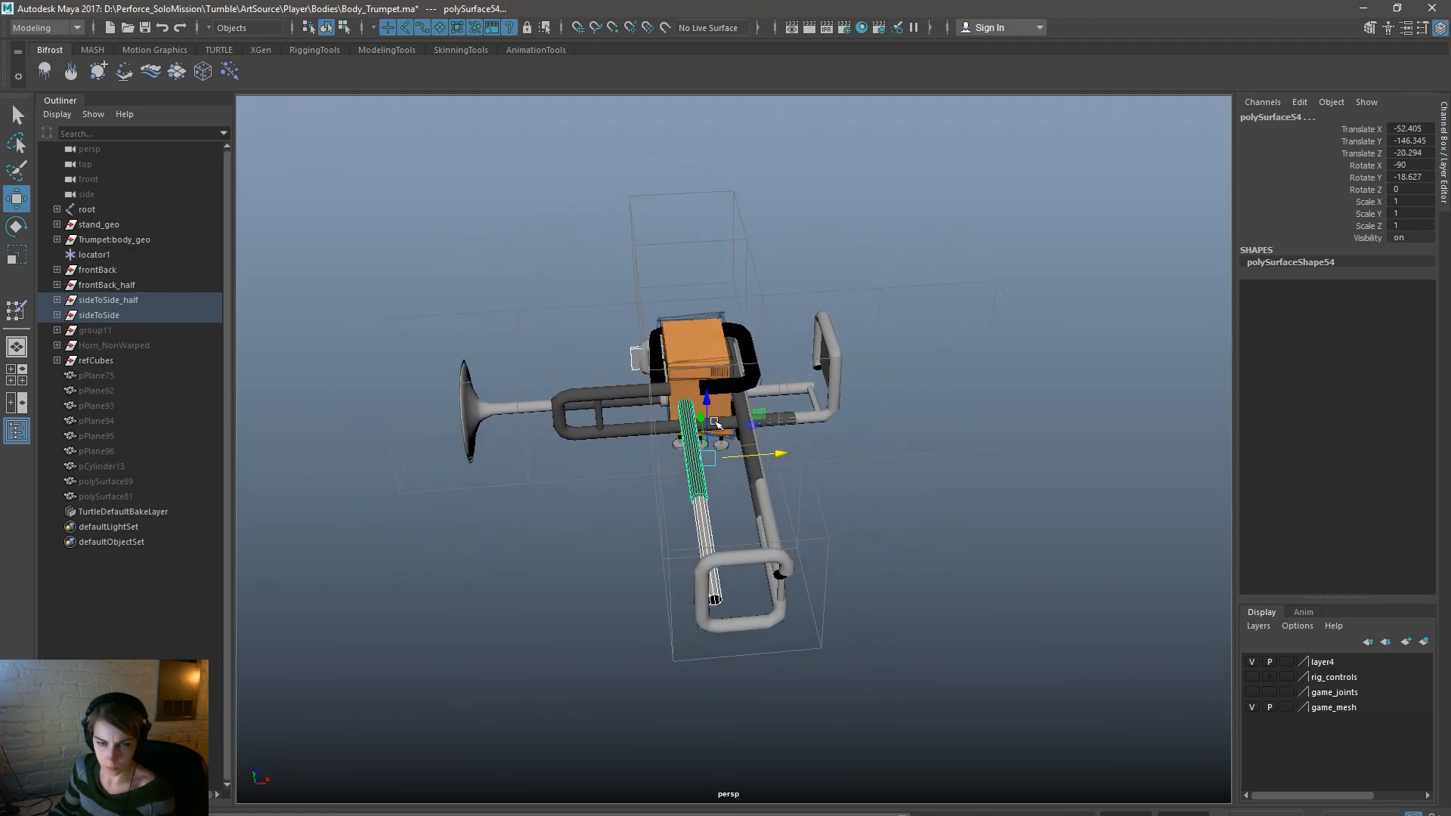
pyautogui.click(630, 358)
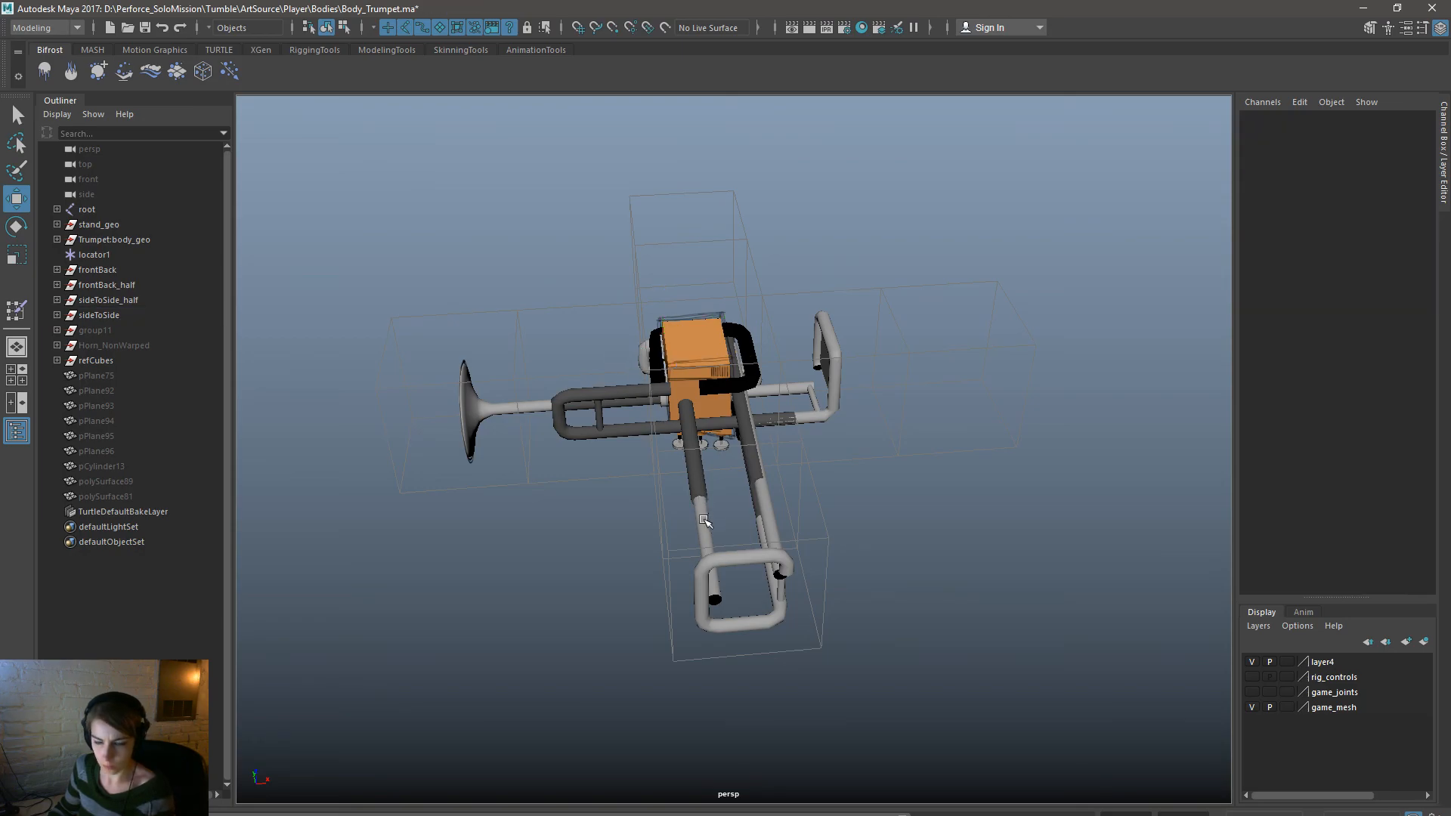
pyautogui.keyDown('alt'); pyautogui.moveTo(718, 548); pyautogui.dragTo(931, 537); pyautogui.keyUp('alt')
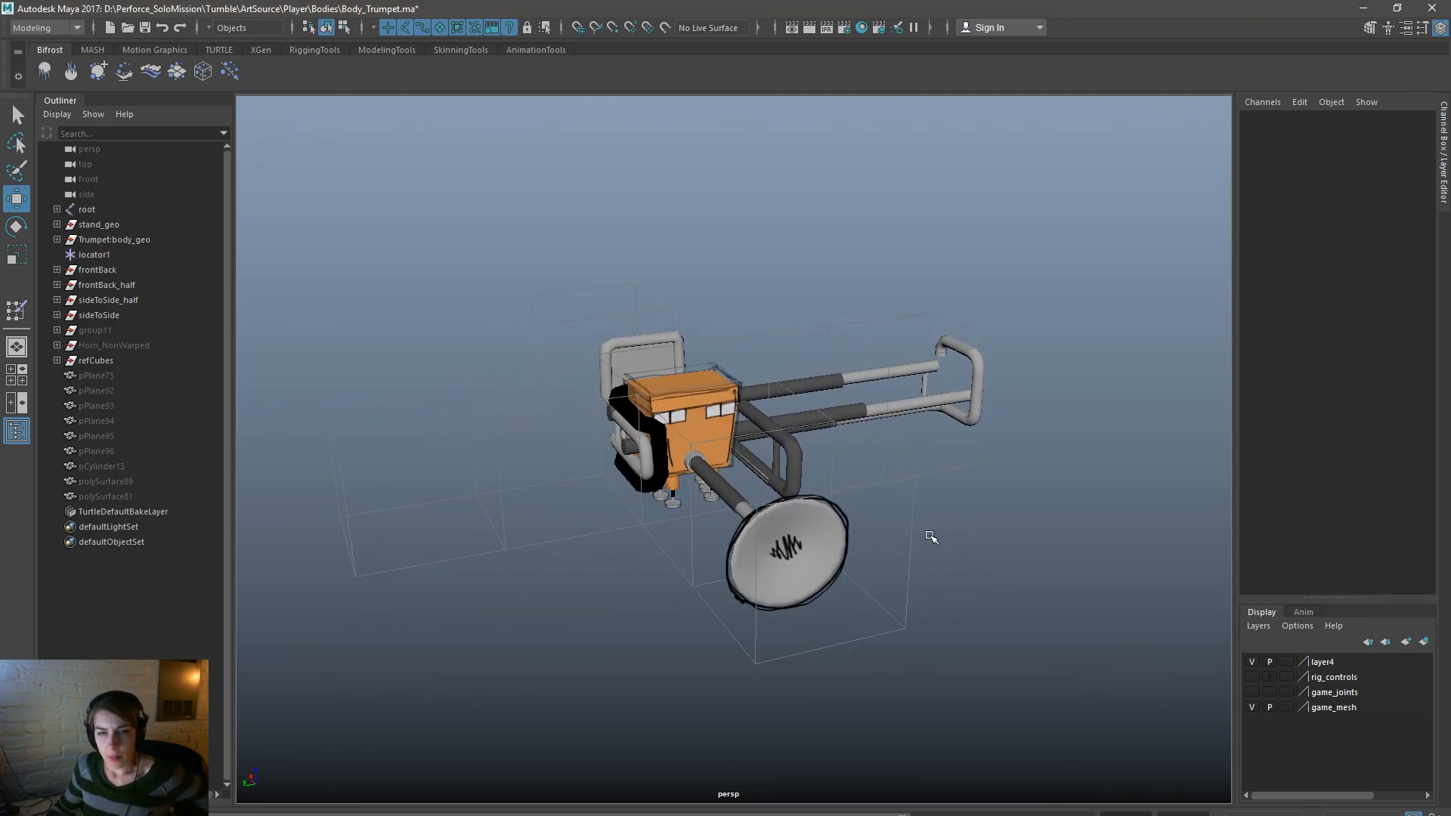